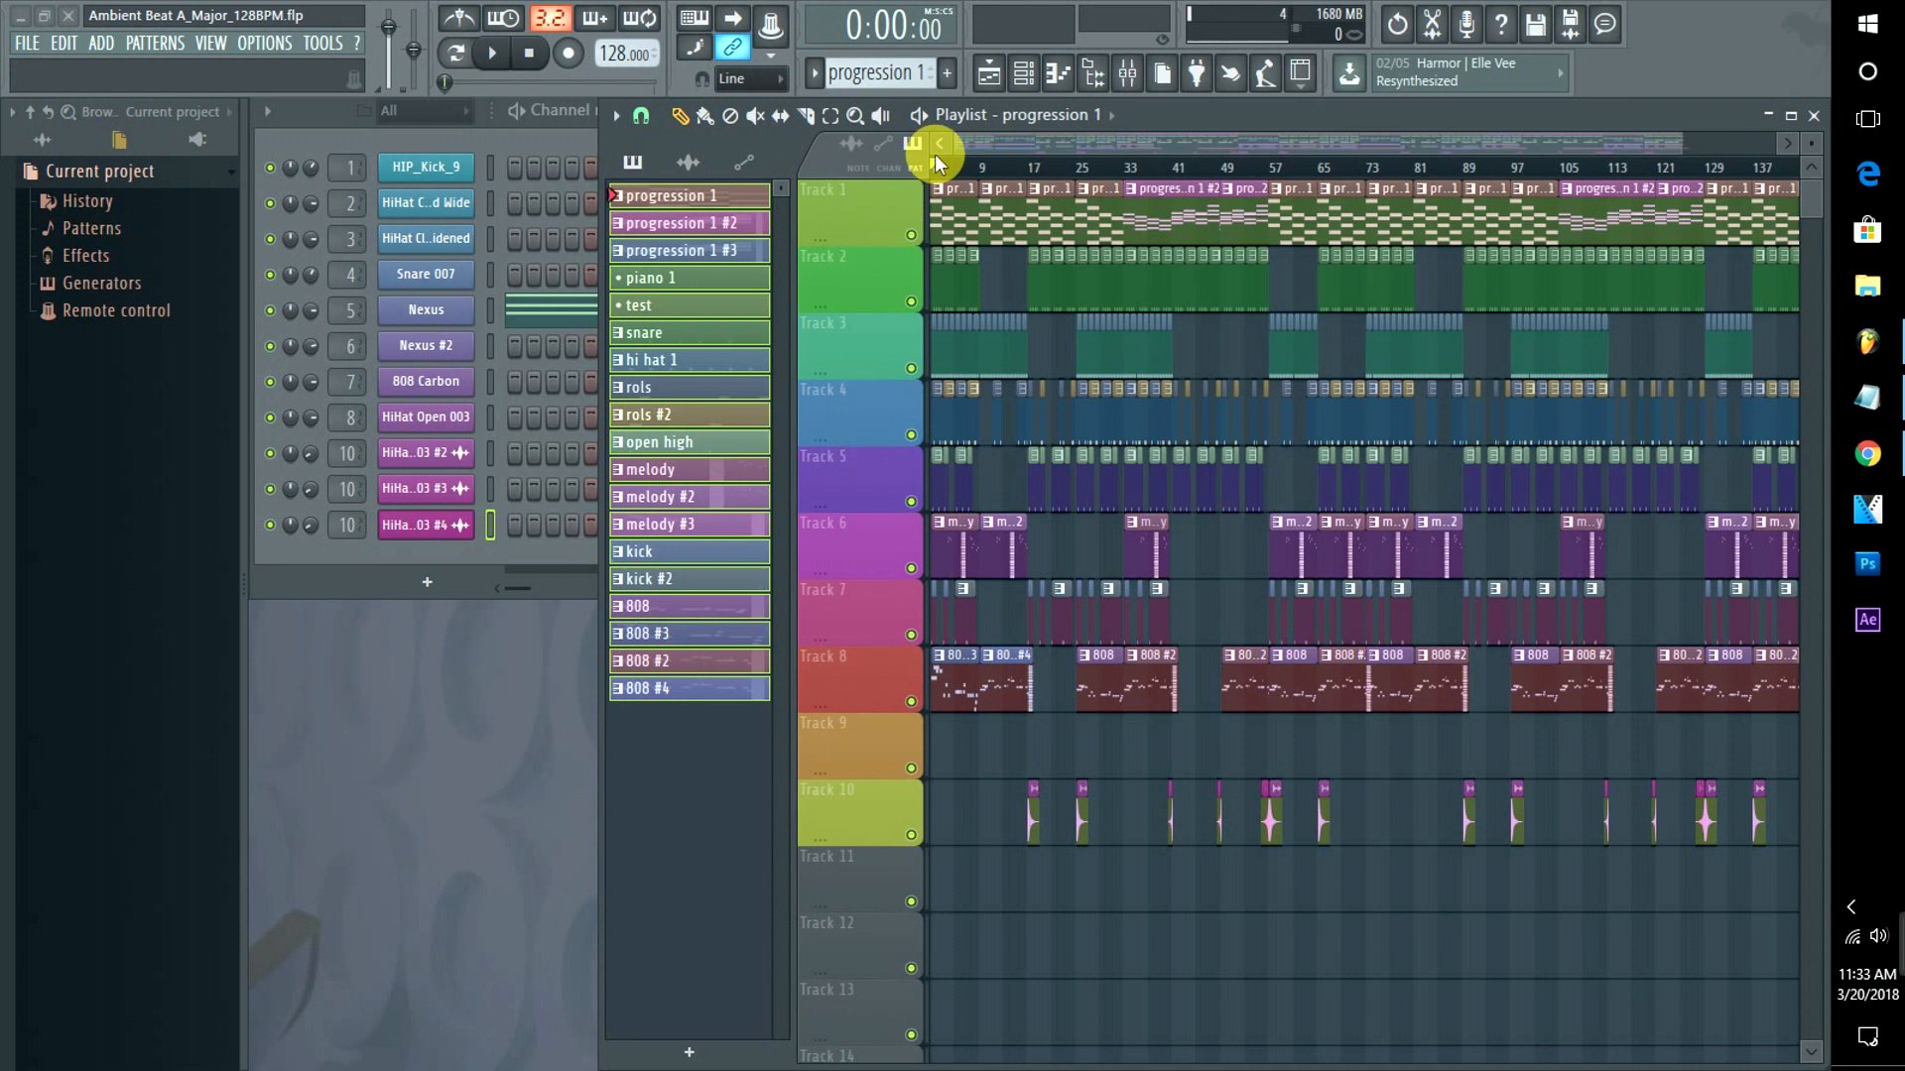
Play the song from the beginning with the playlist zoomed in on roughly the first 35 bars.
key(space)
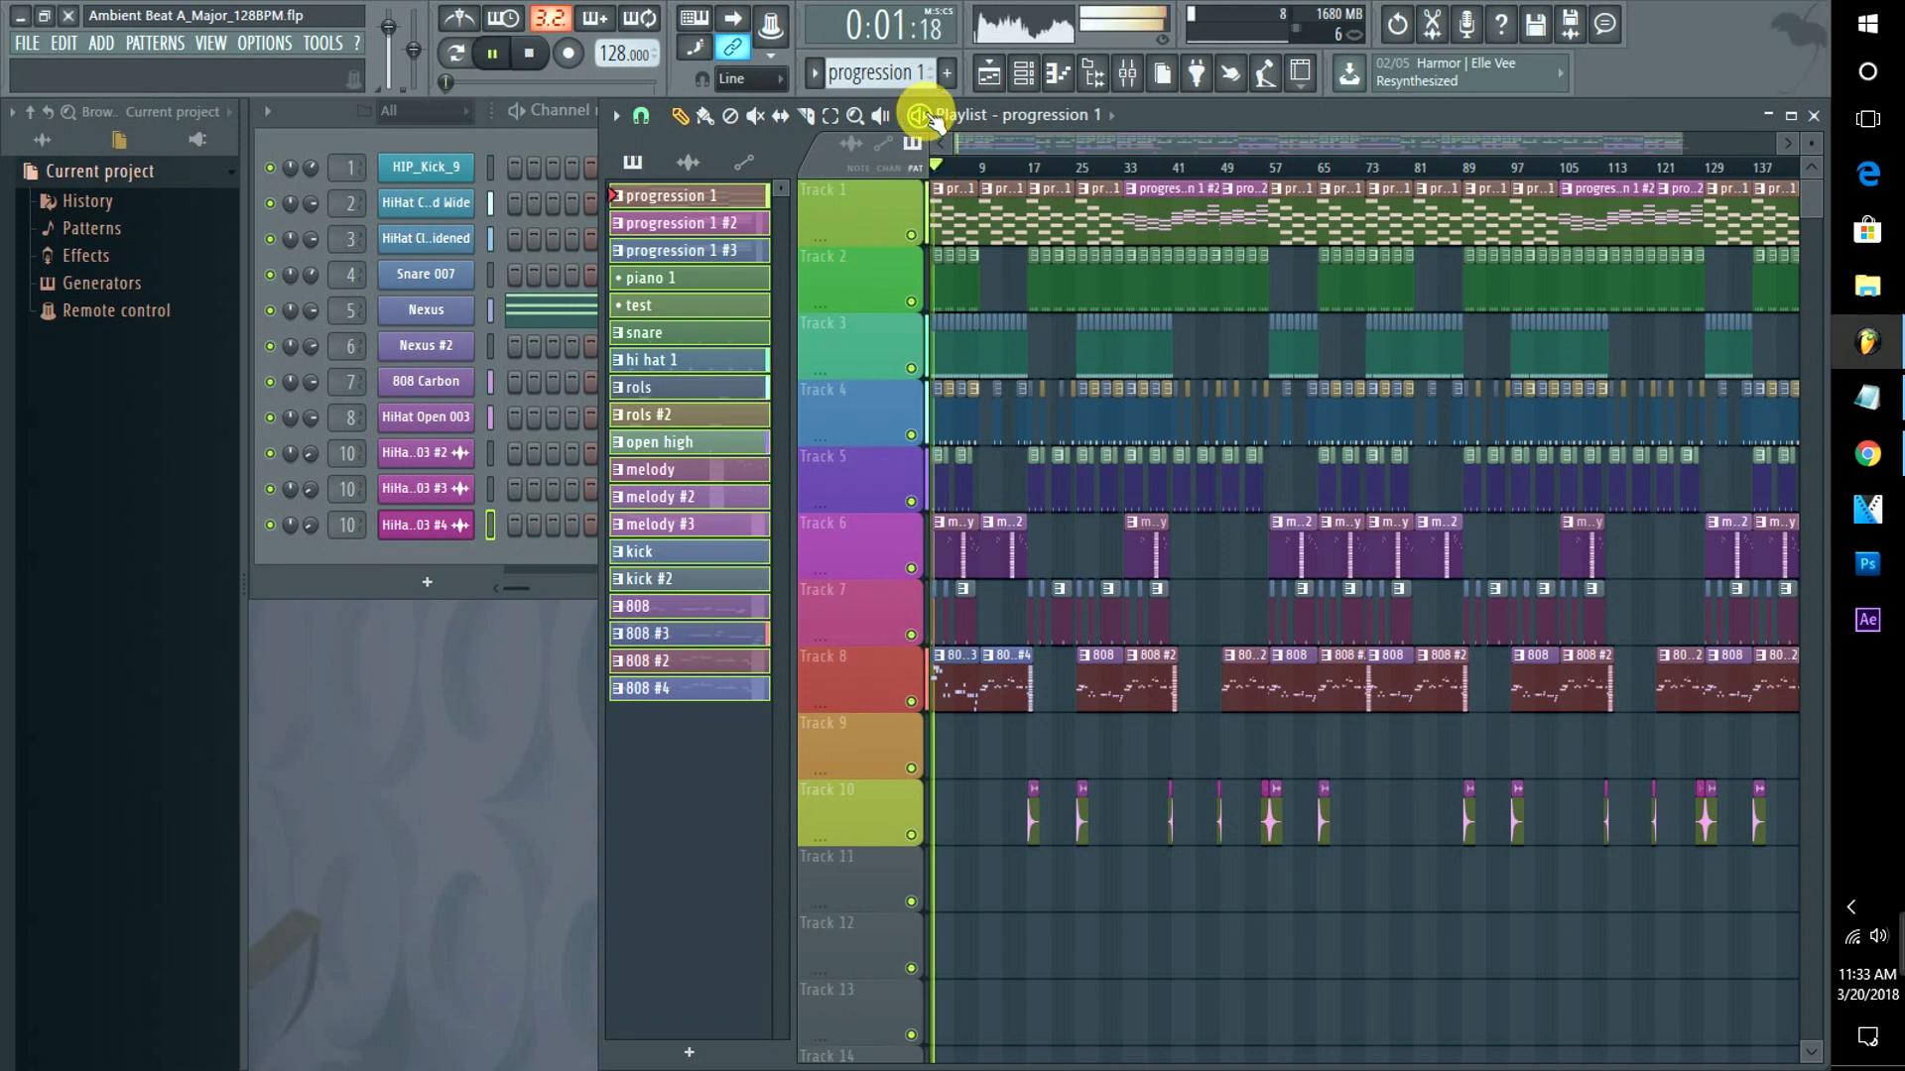
drag(1688, 139, 1129, 117)
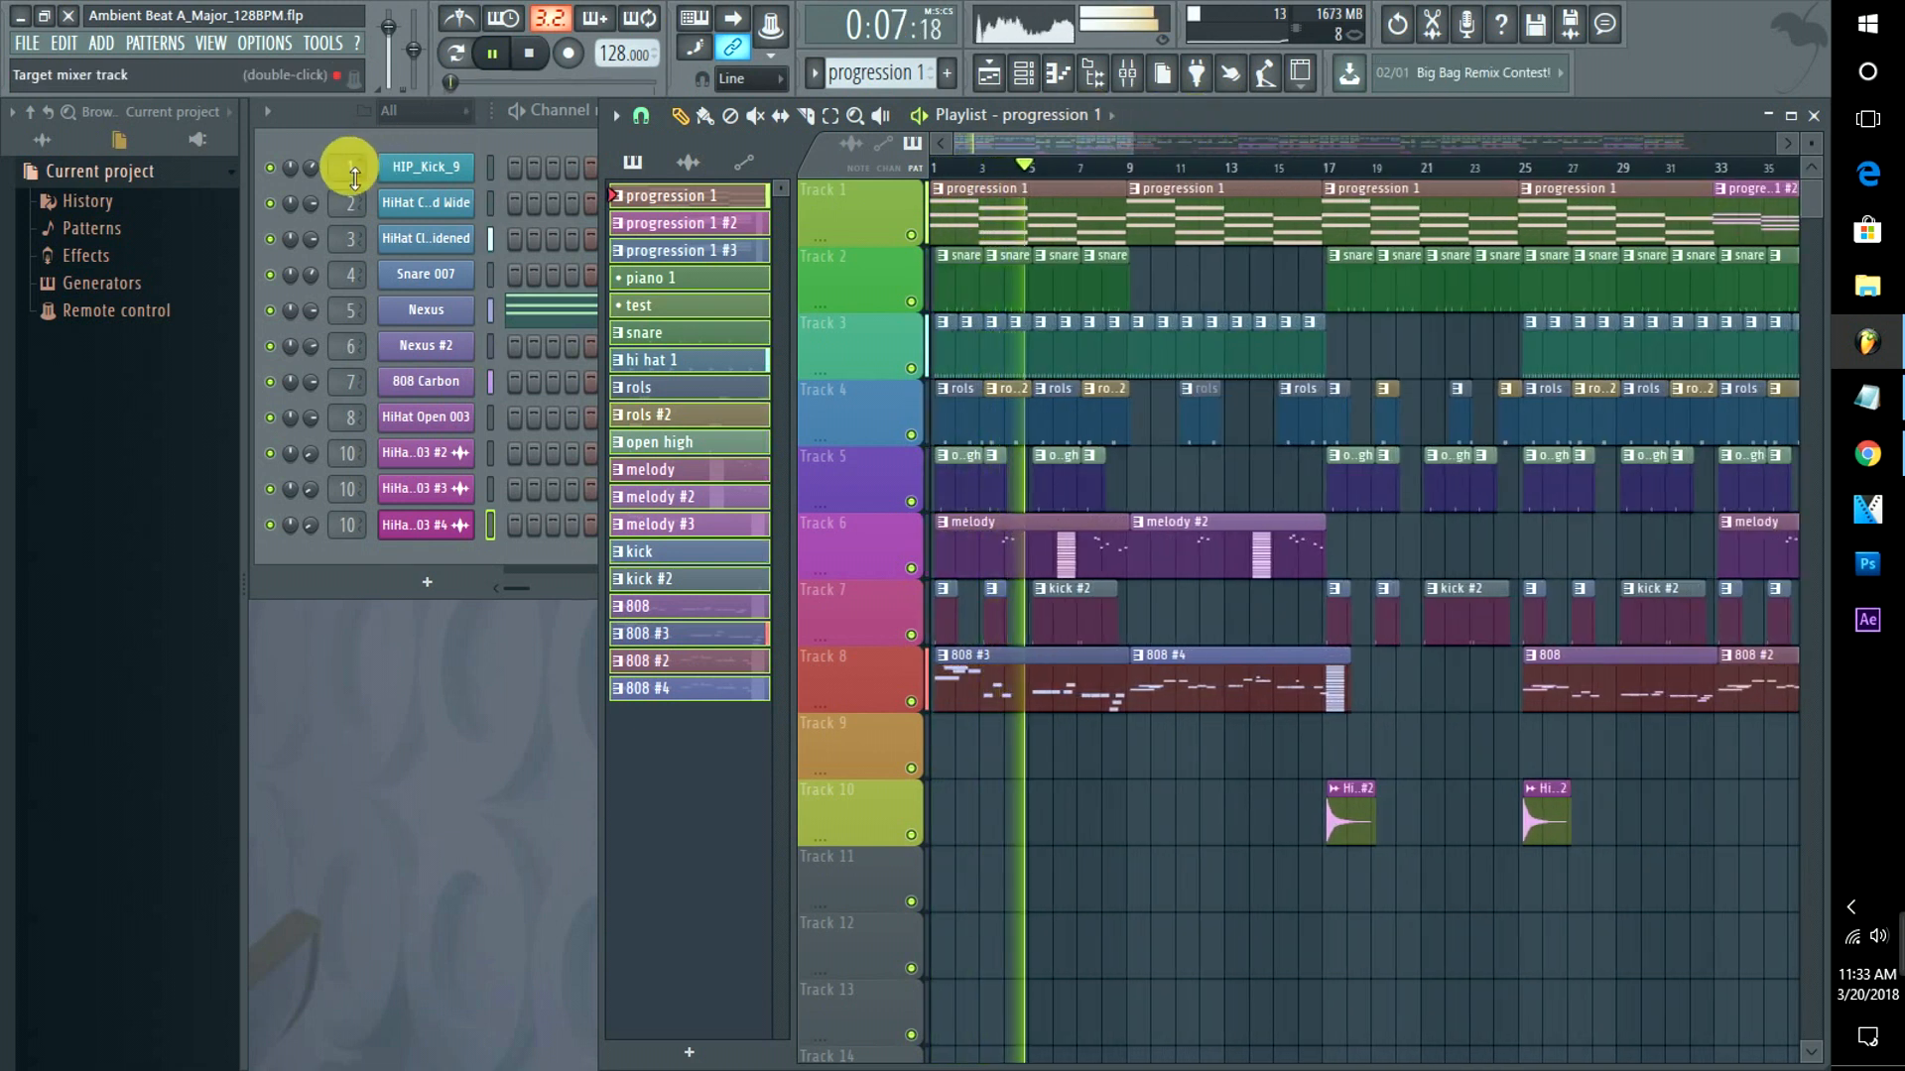
On the mixer's Master track, move the Fruity Limiter in slot 10 up one slot and load SPAN [64bit] into slot 10.
click(354, 173)
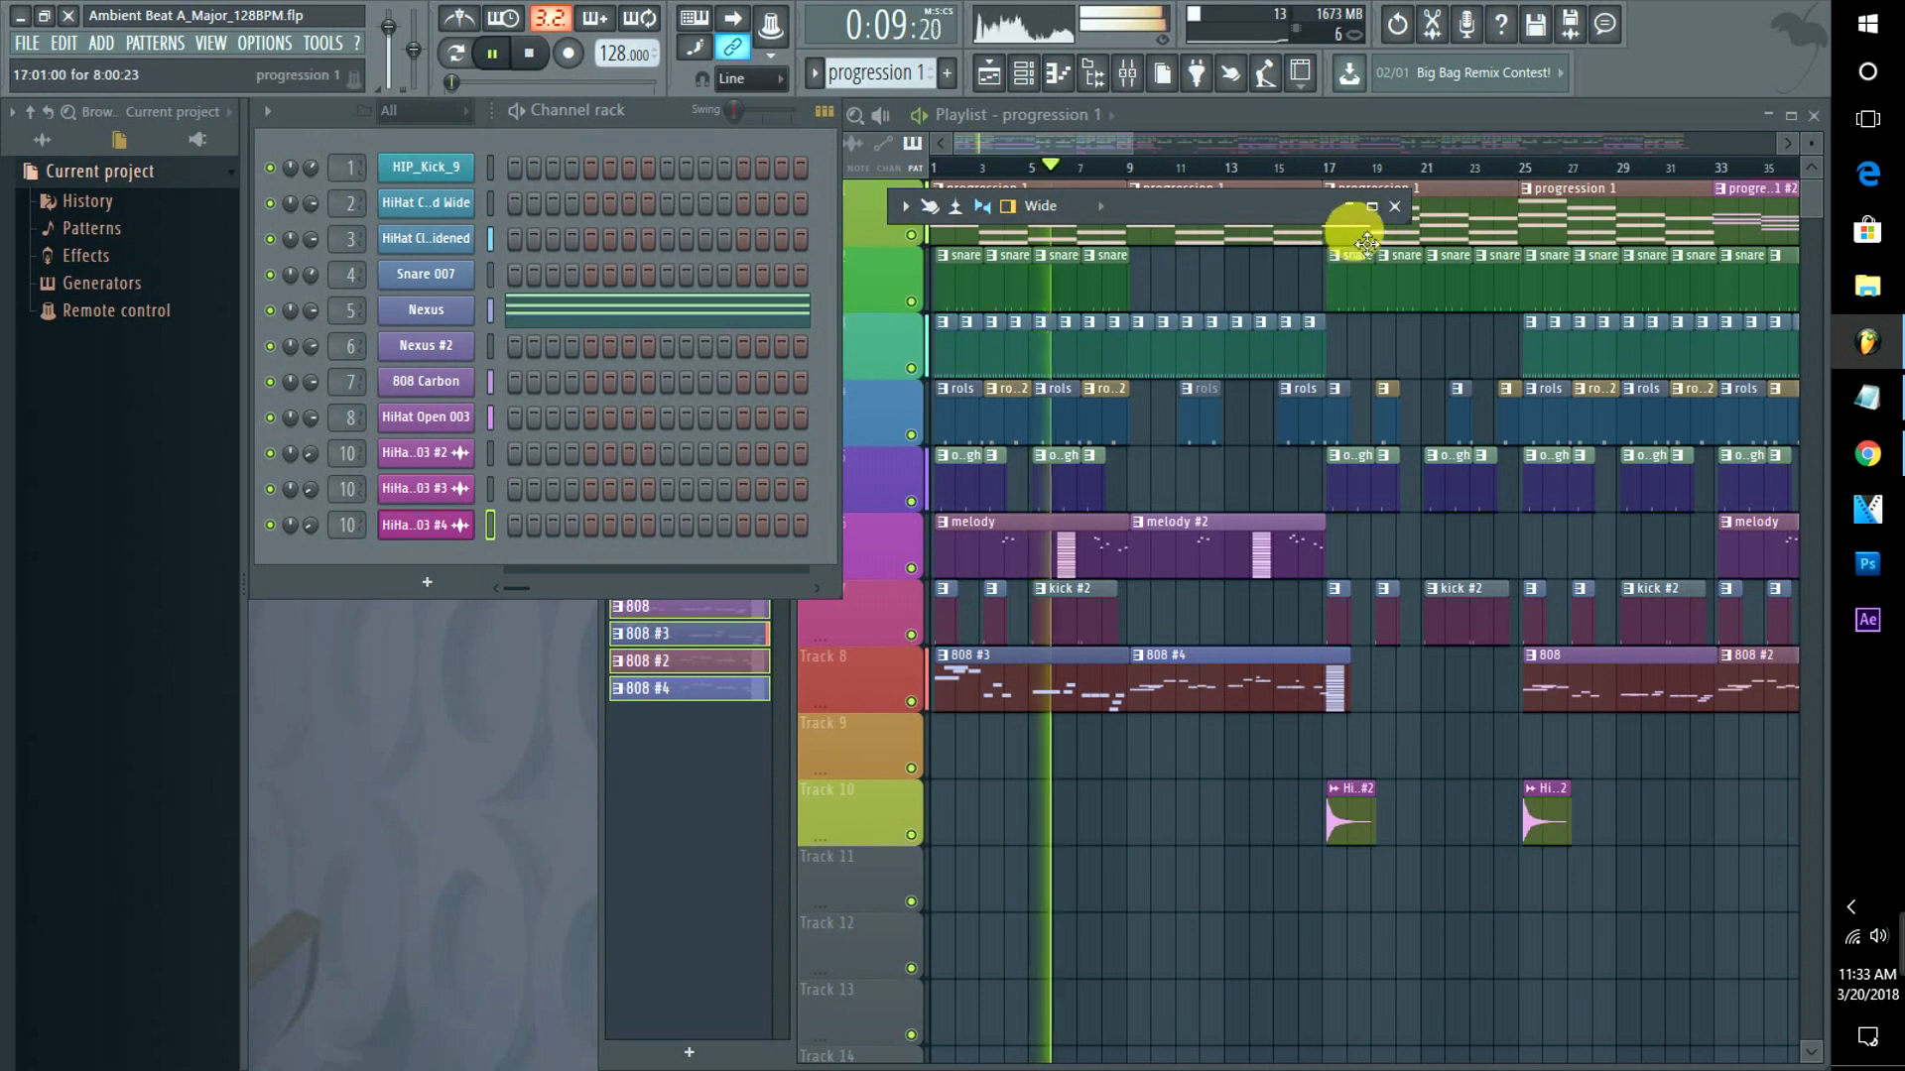
click(1372, 206)
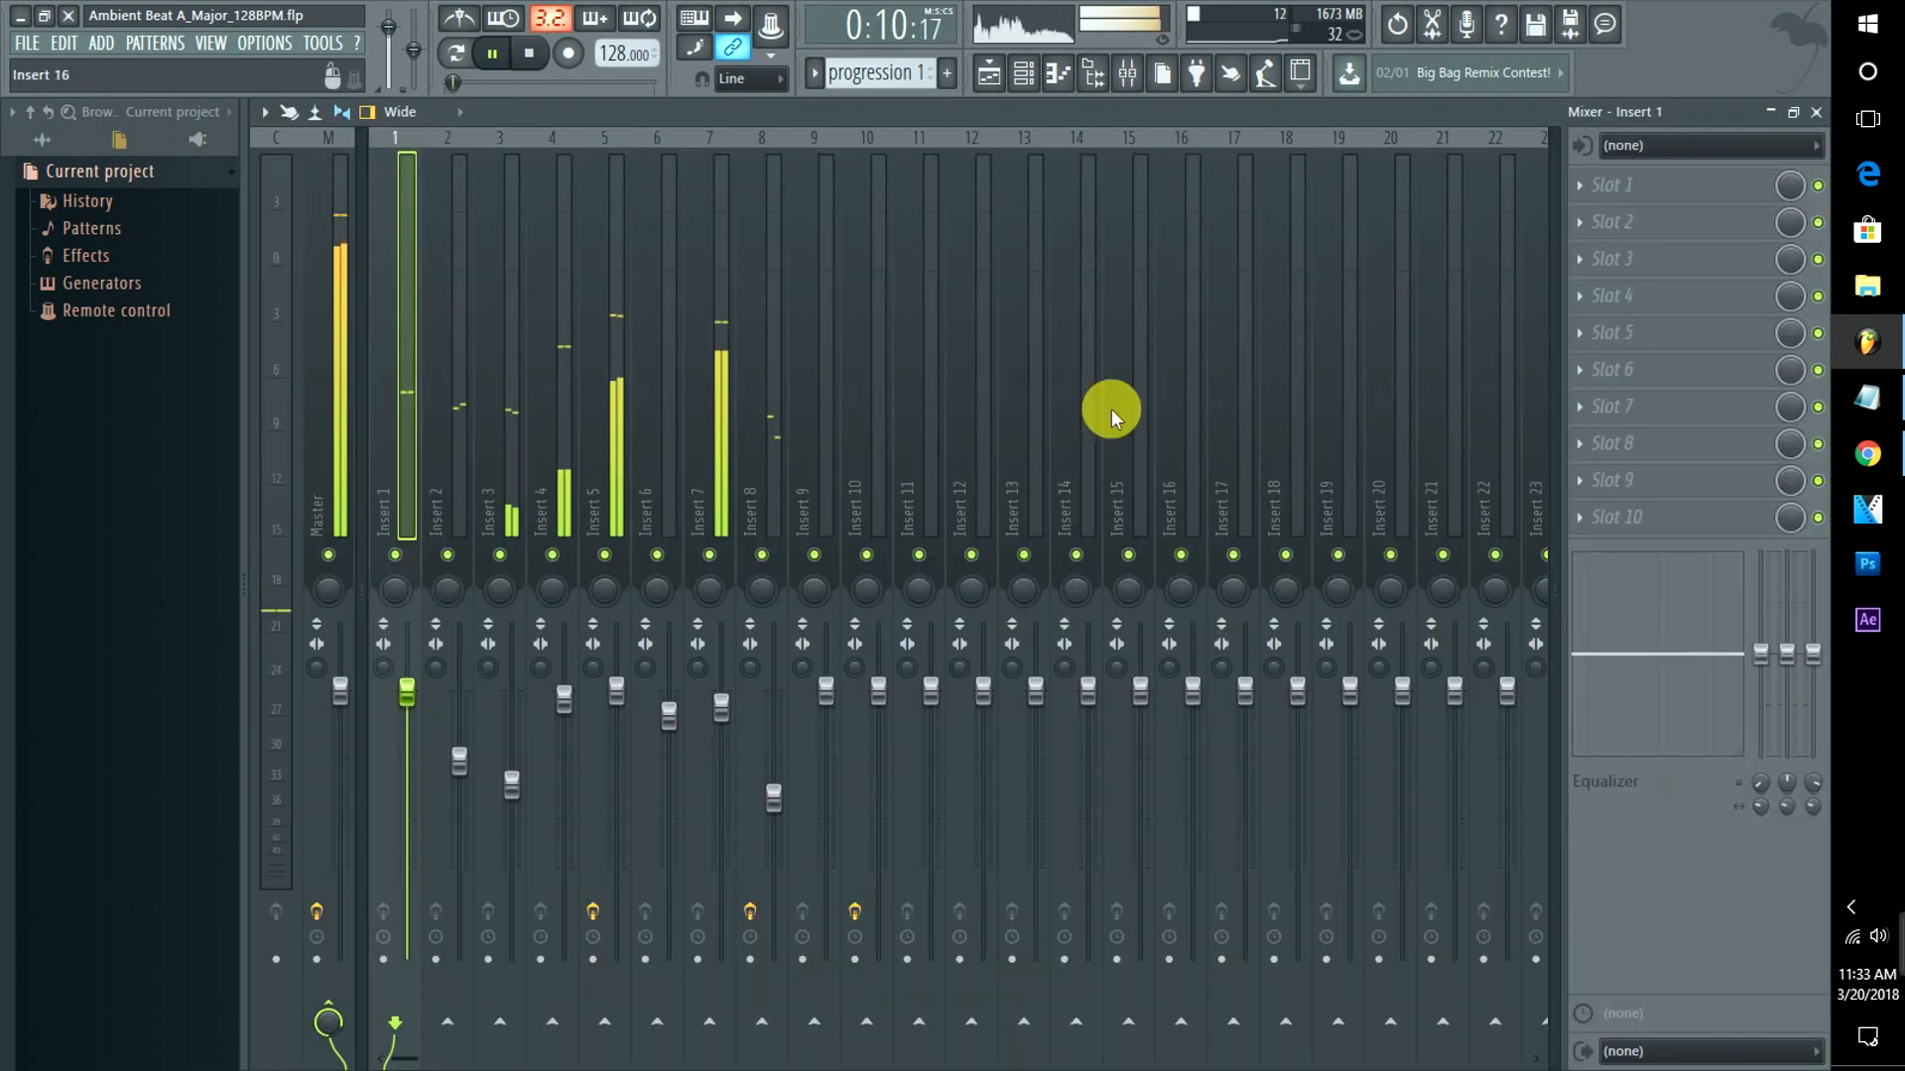
click(348, 326)
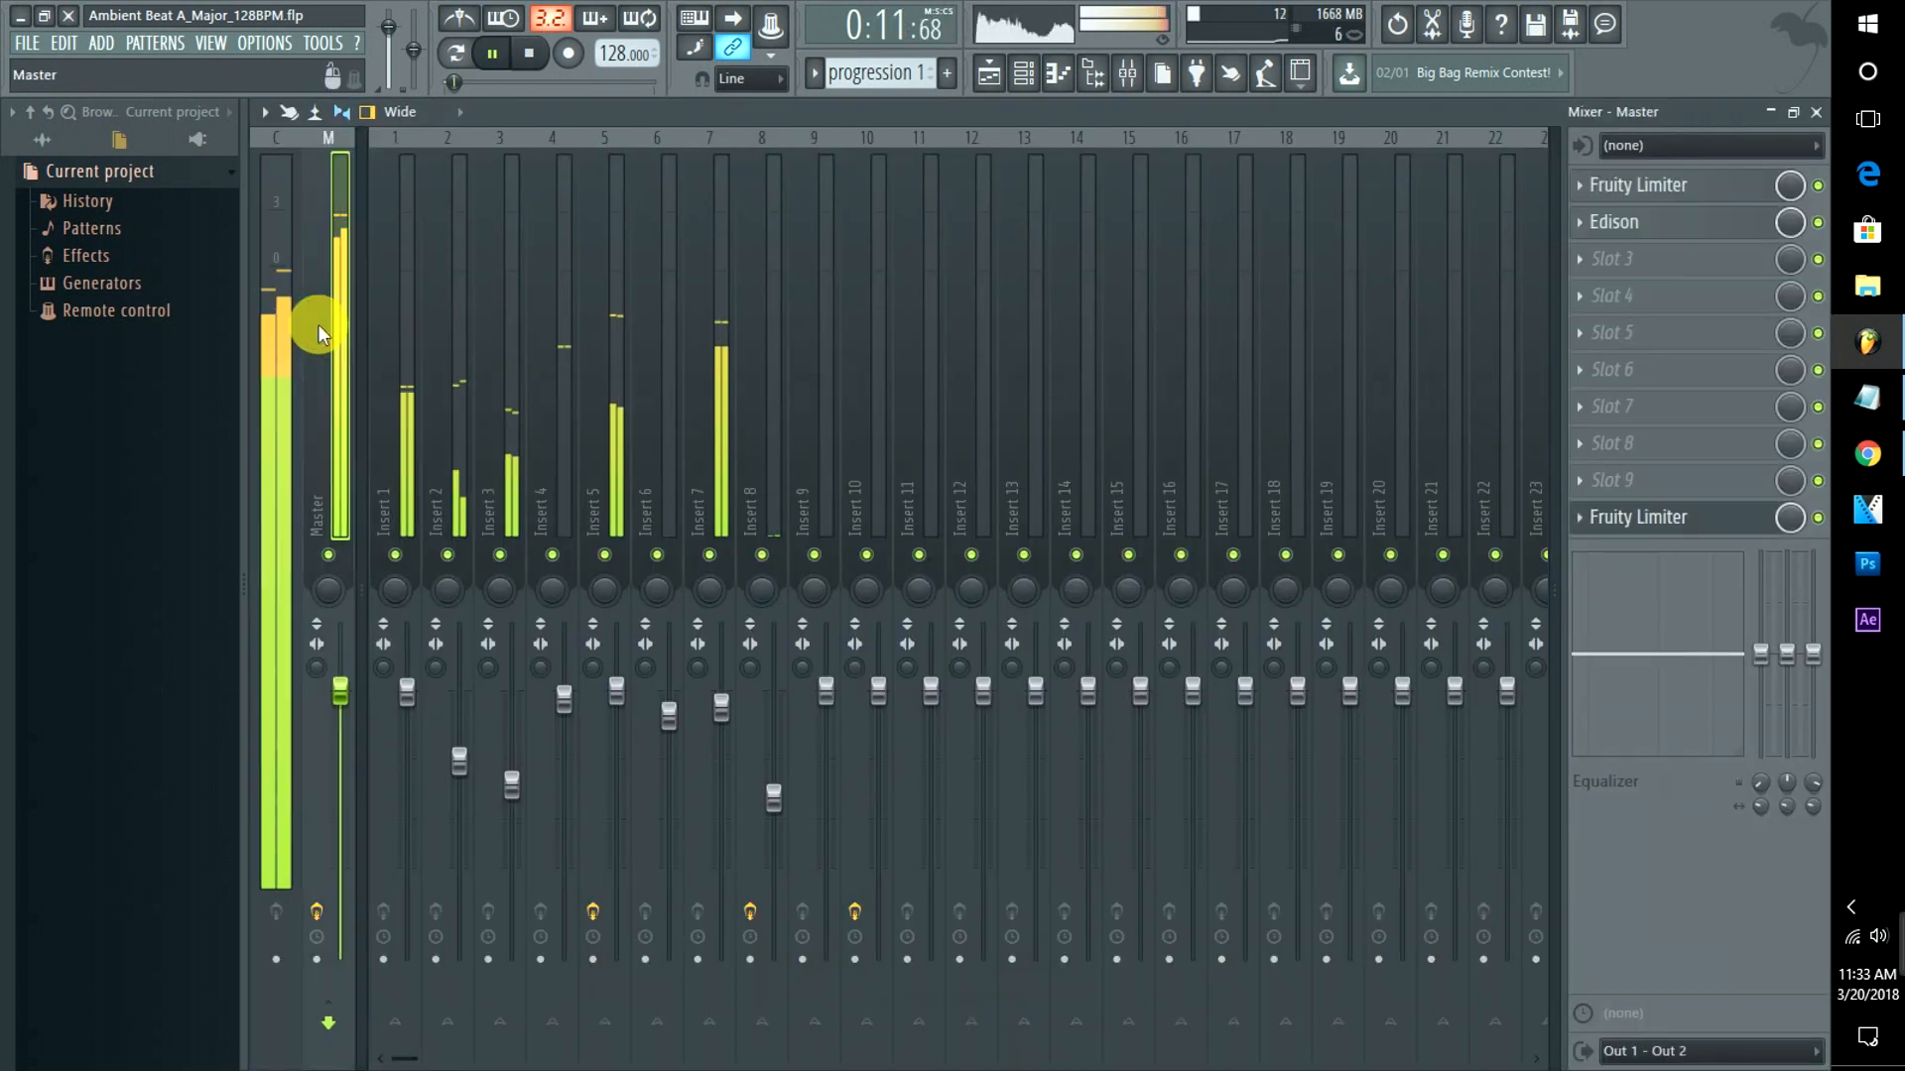
click(1578, 522)
click(1599, 885)
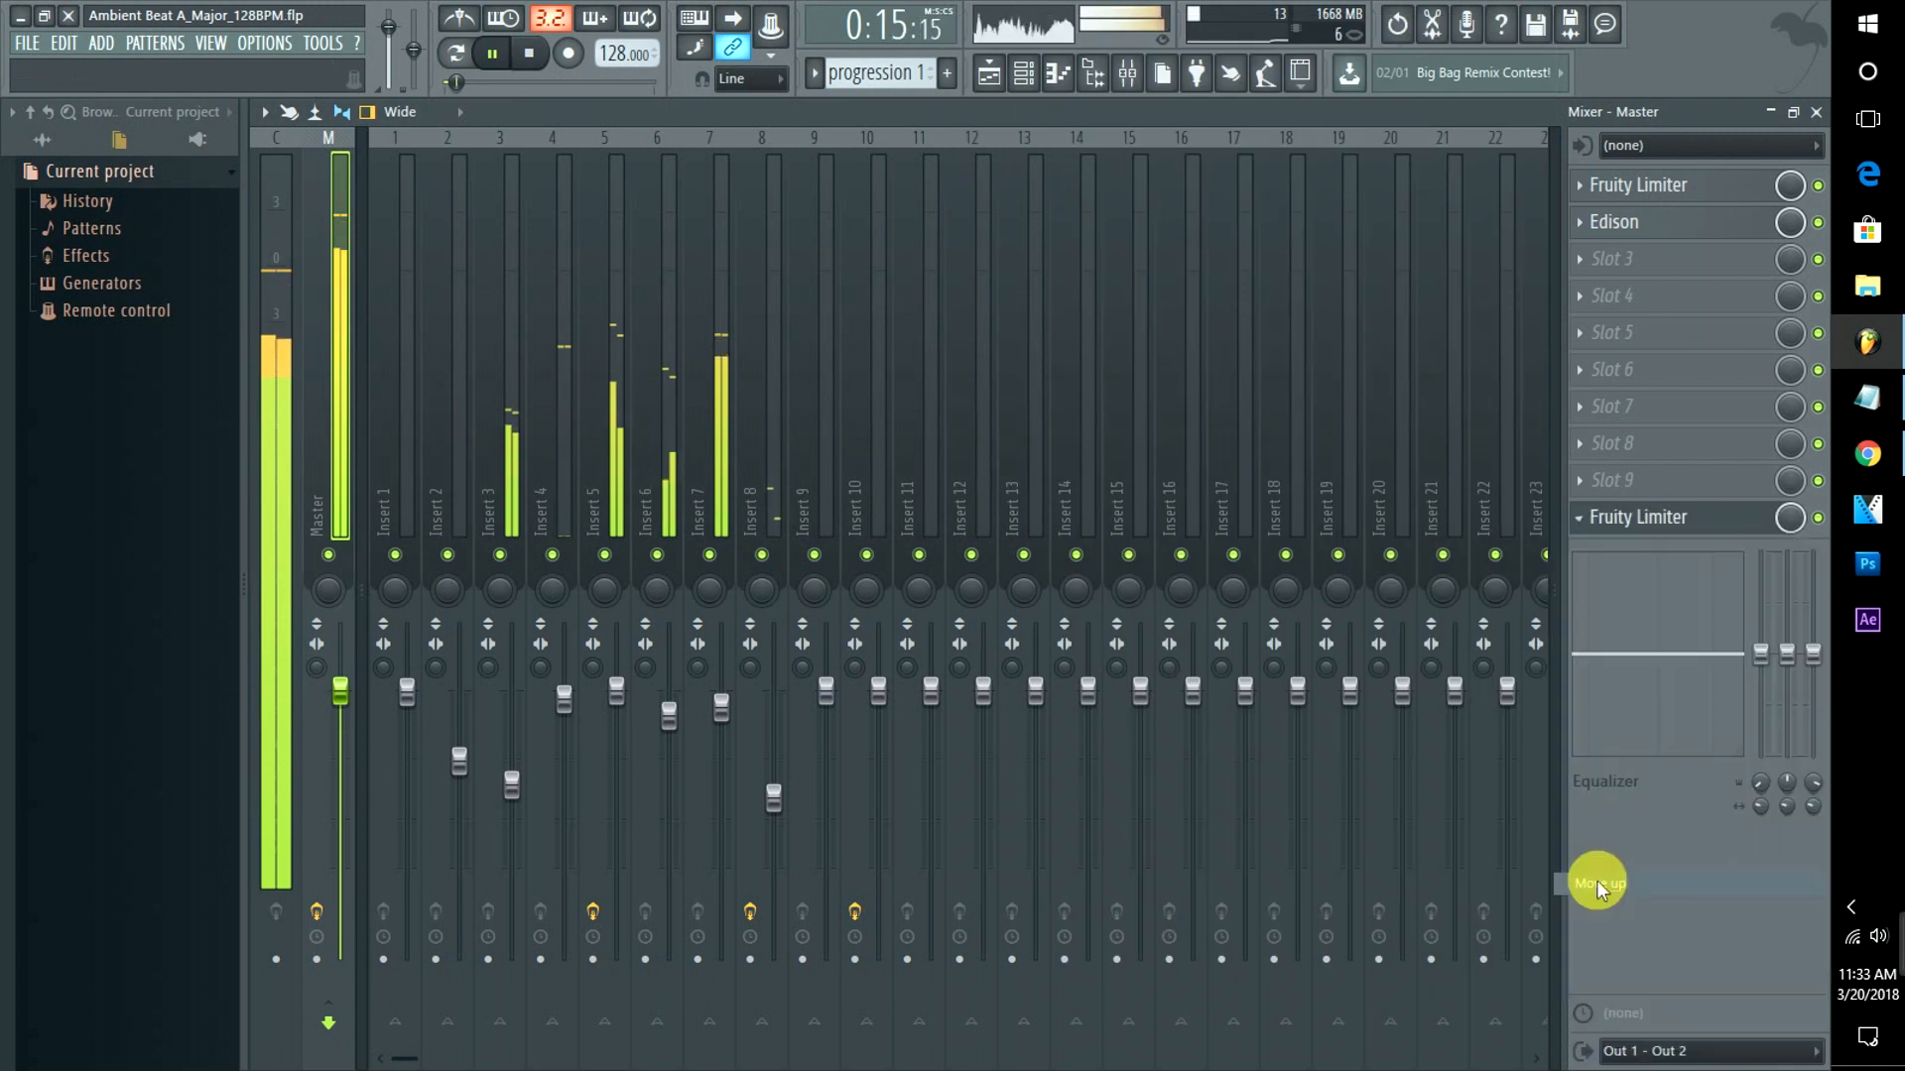
click(1582, 520)
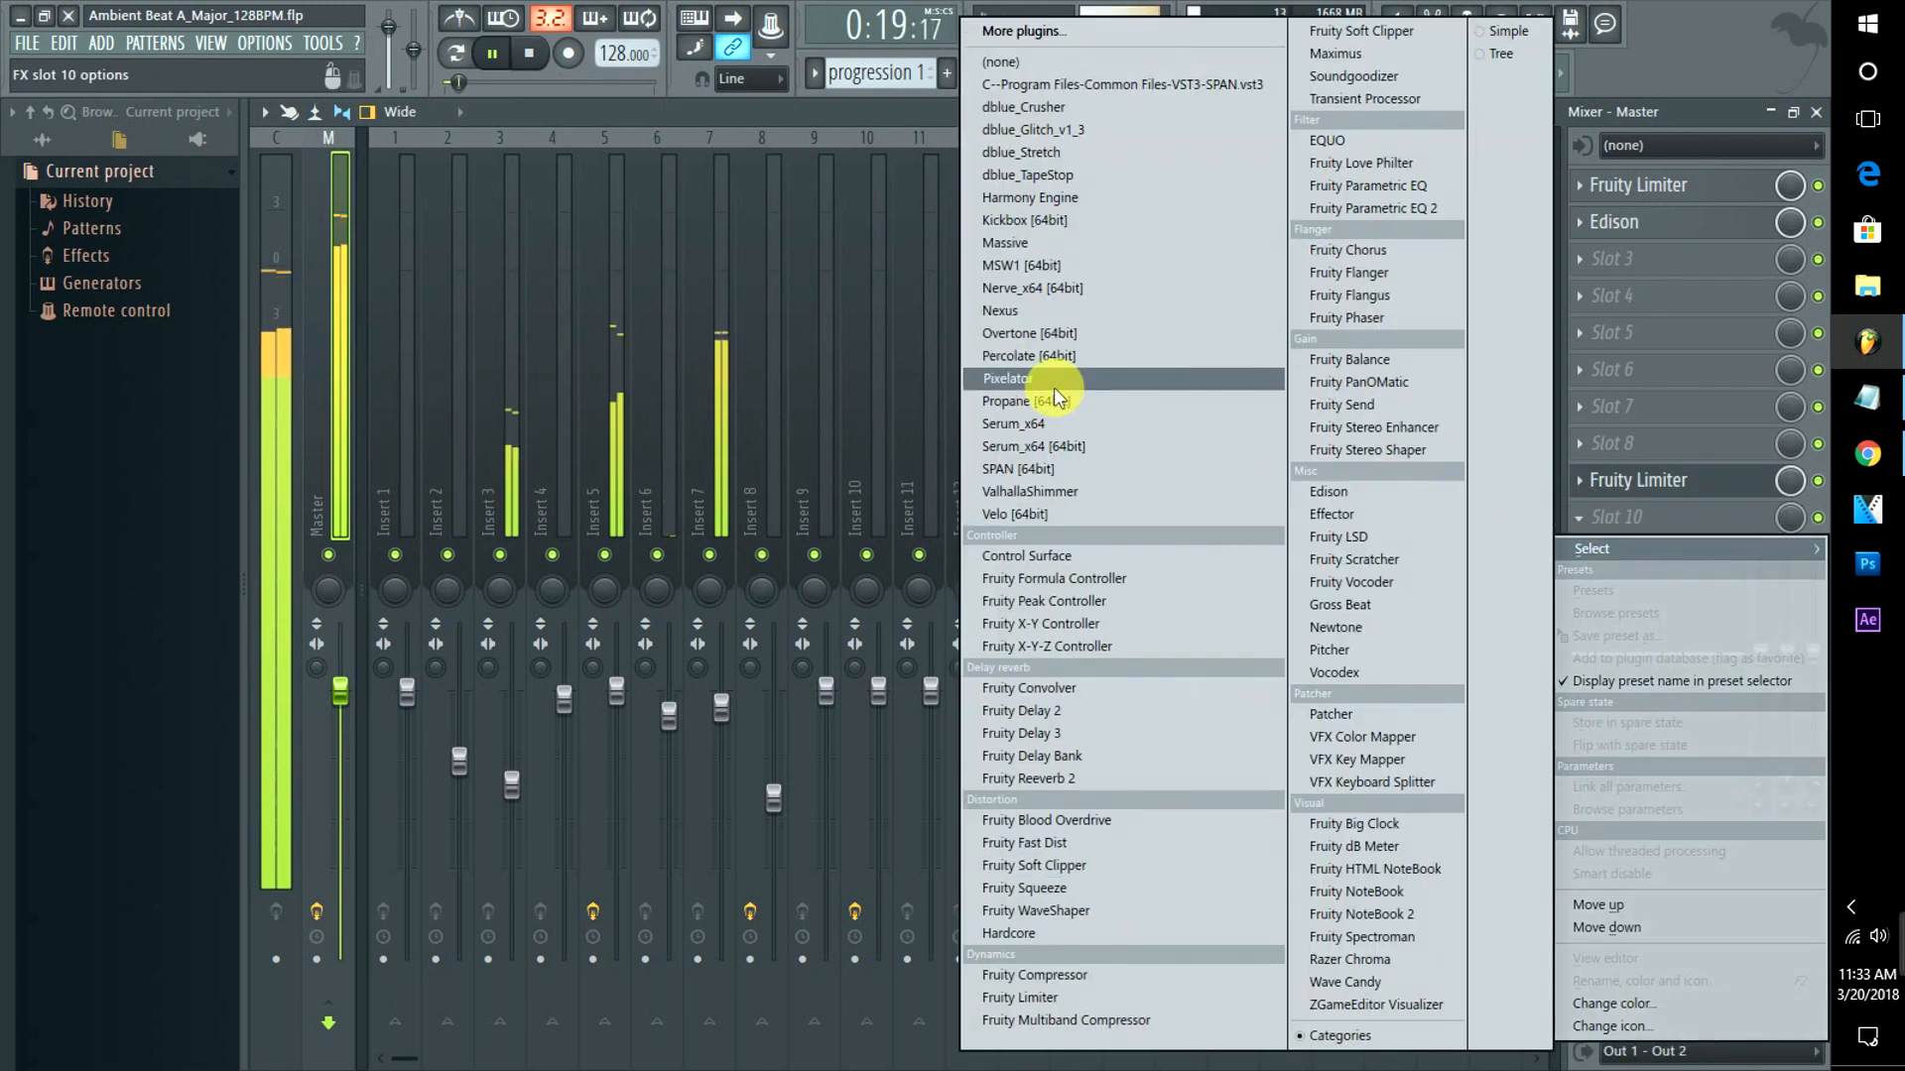
click(1002, 468)
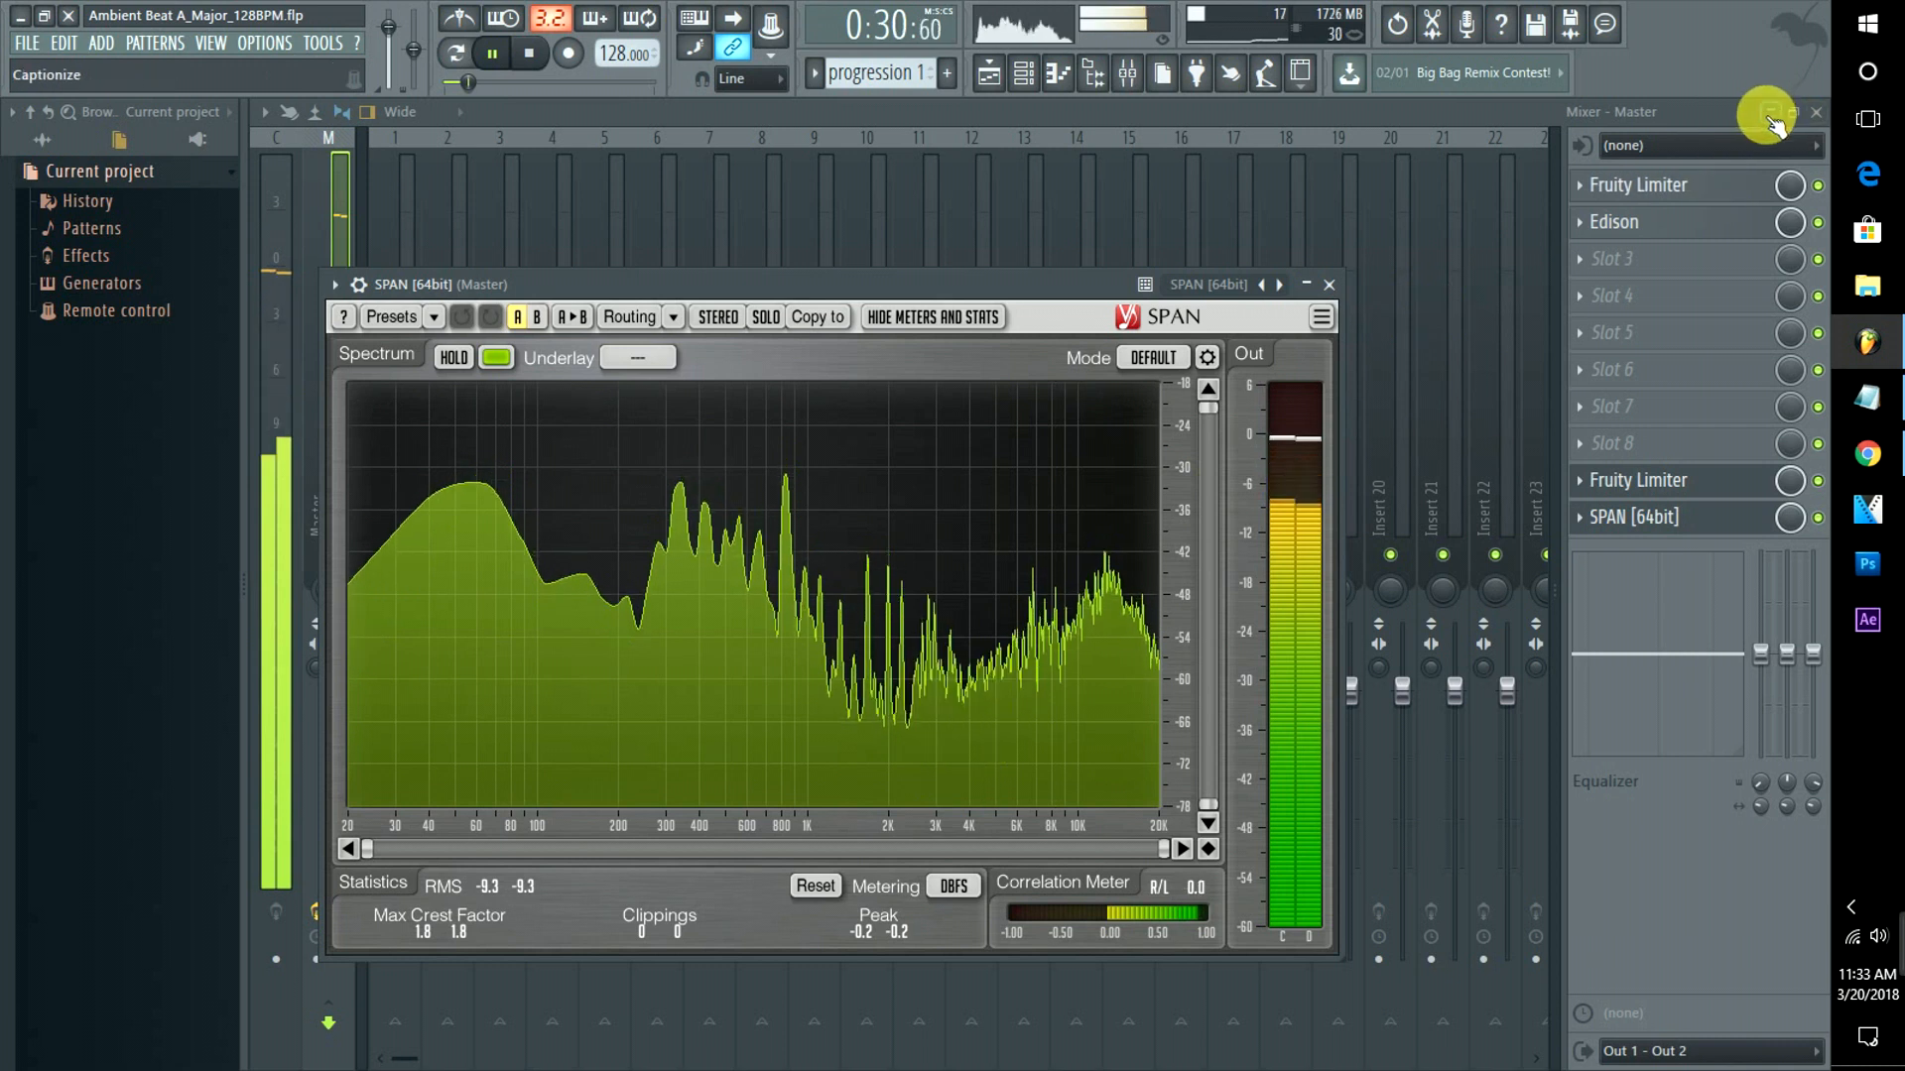
Minimize the mixer, follow the playing arrangement in the playlist, check its spectrum in SPAN, and stop playback.
click(1770, 115)
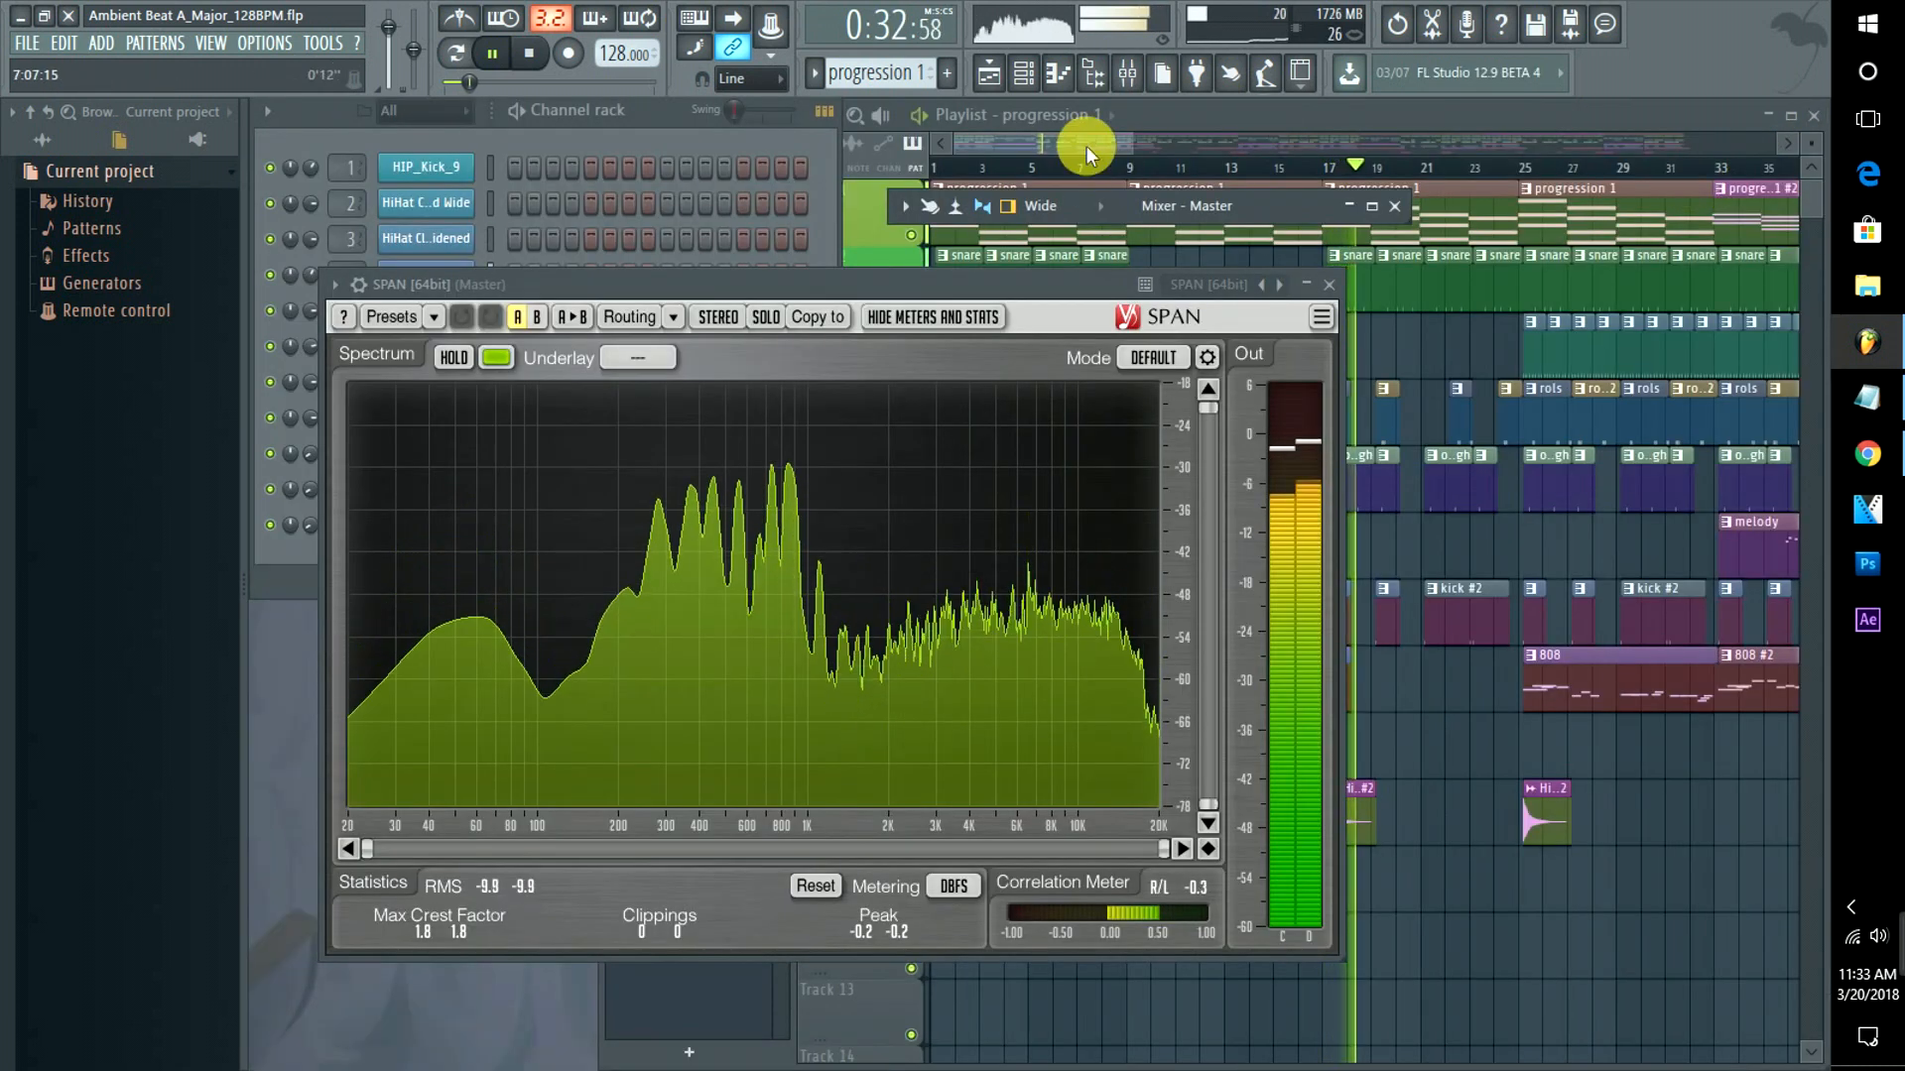
drag(1088, 151, 1147, 149)
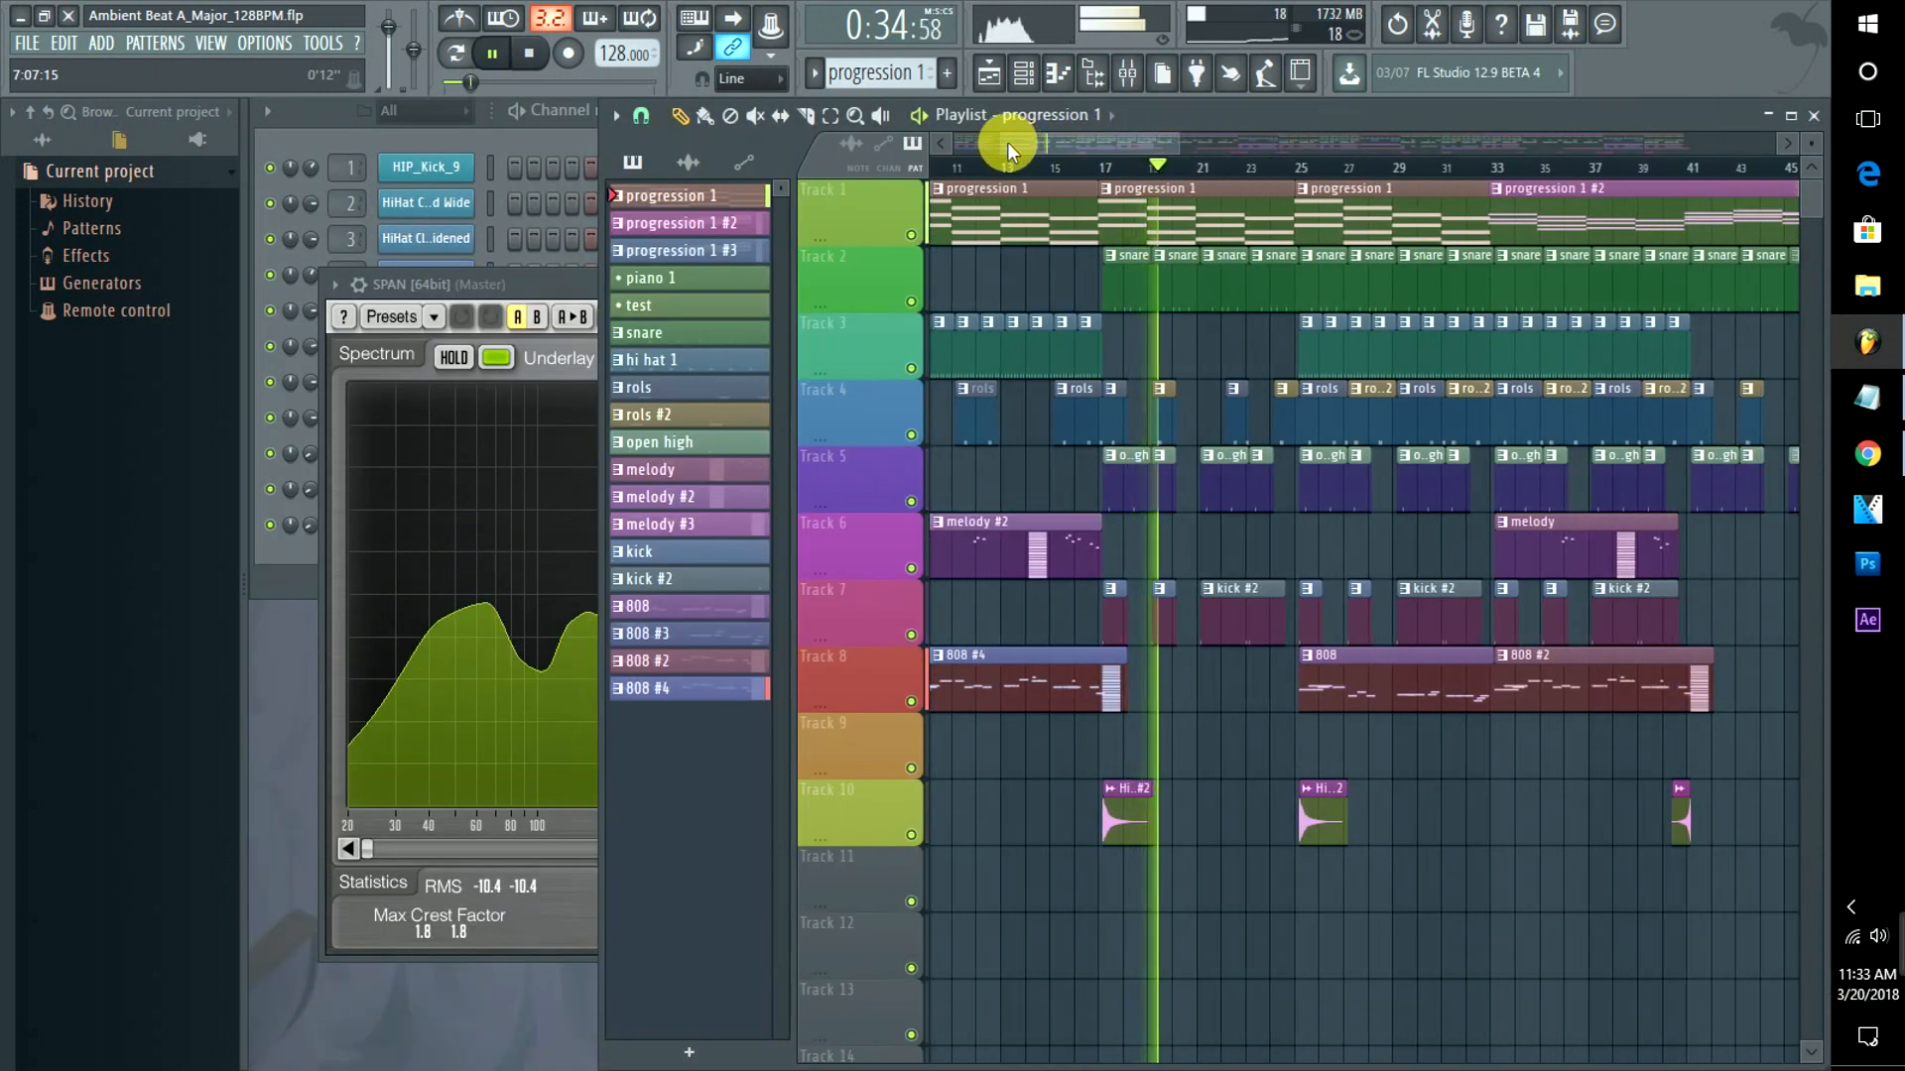
drag(1009, 147, 1077, 141)
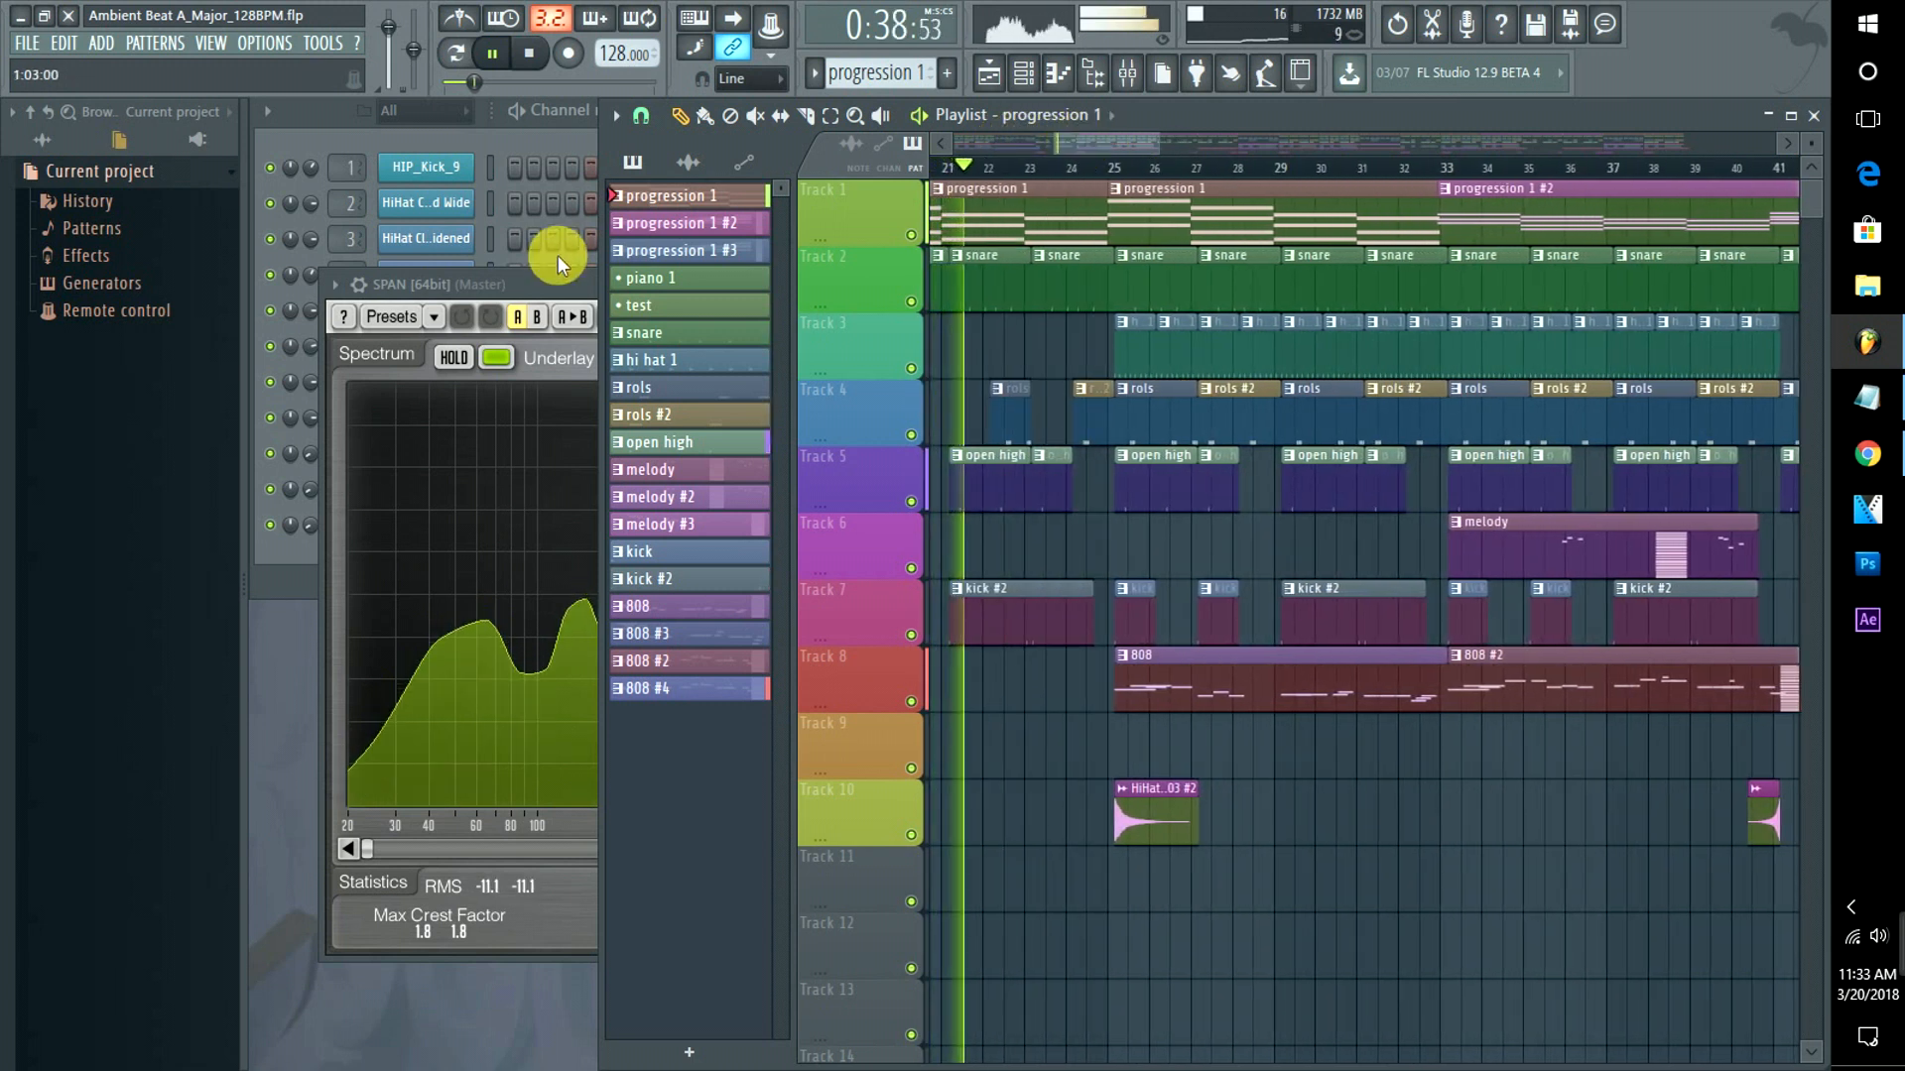
click(564, 283)
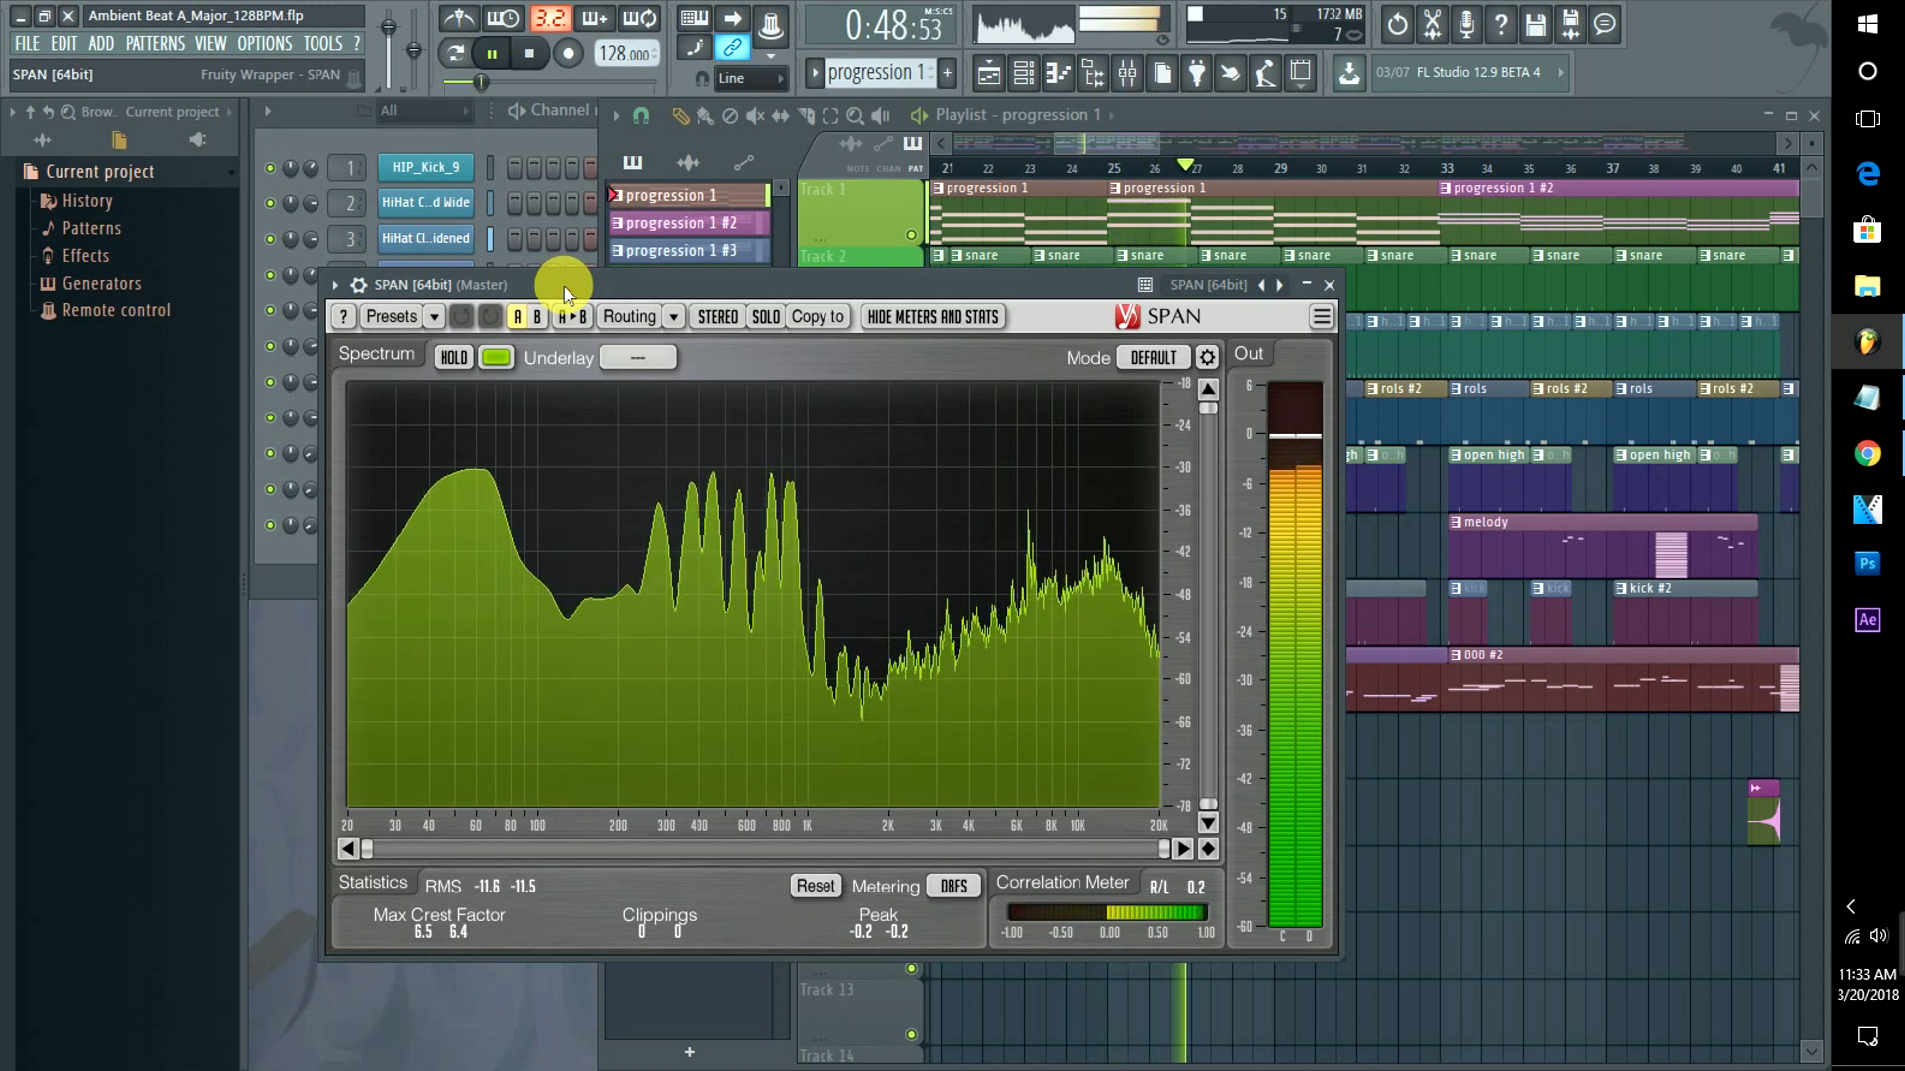
key(space)
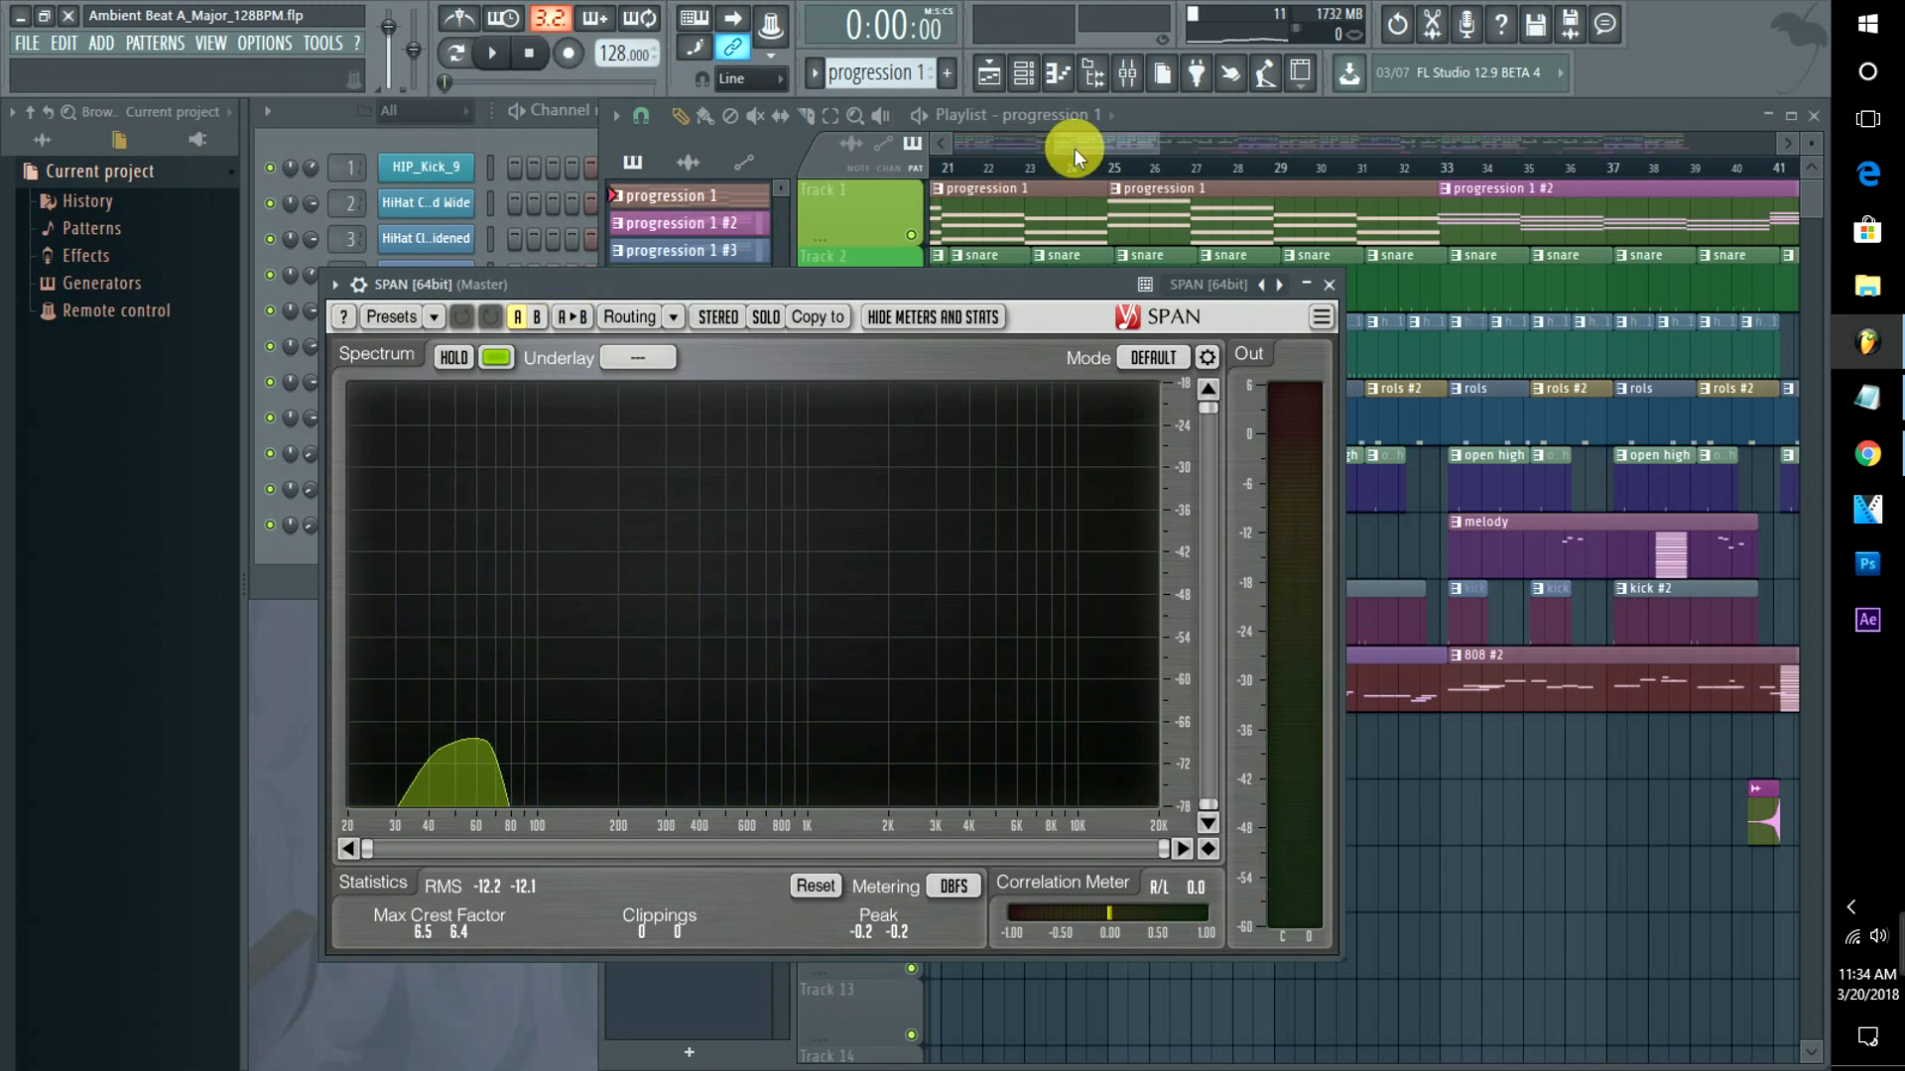
Replay the song's opening bars and examine the frequency balance in the SPAN analyzer before stopping.
drag(1074, 147, 980, 145)
key(space)
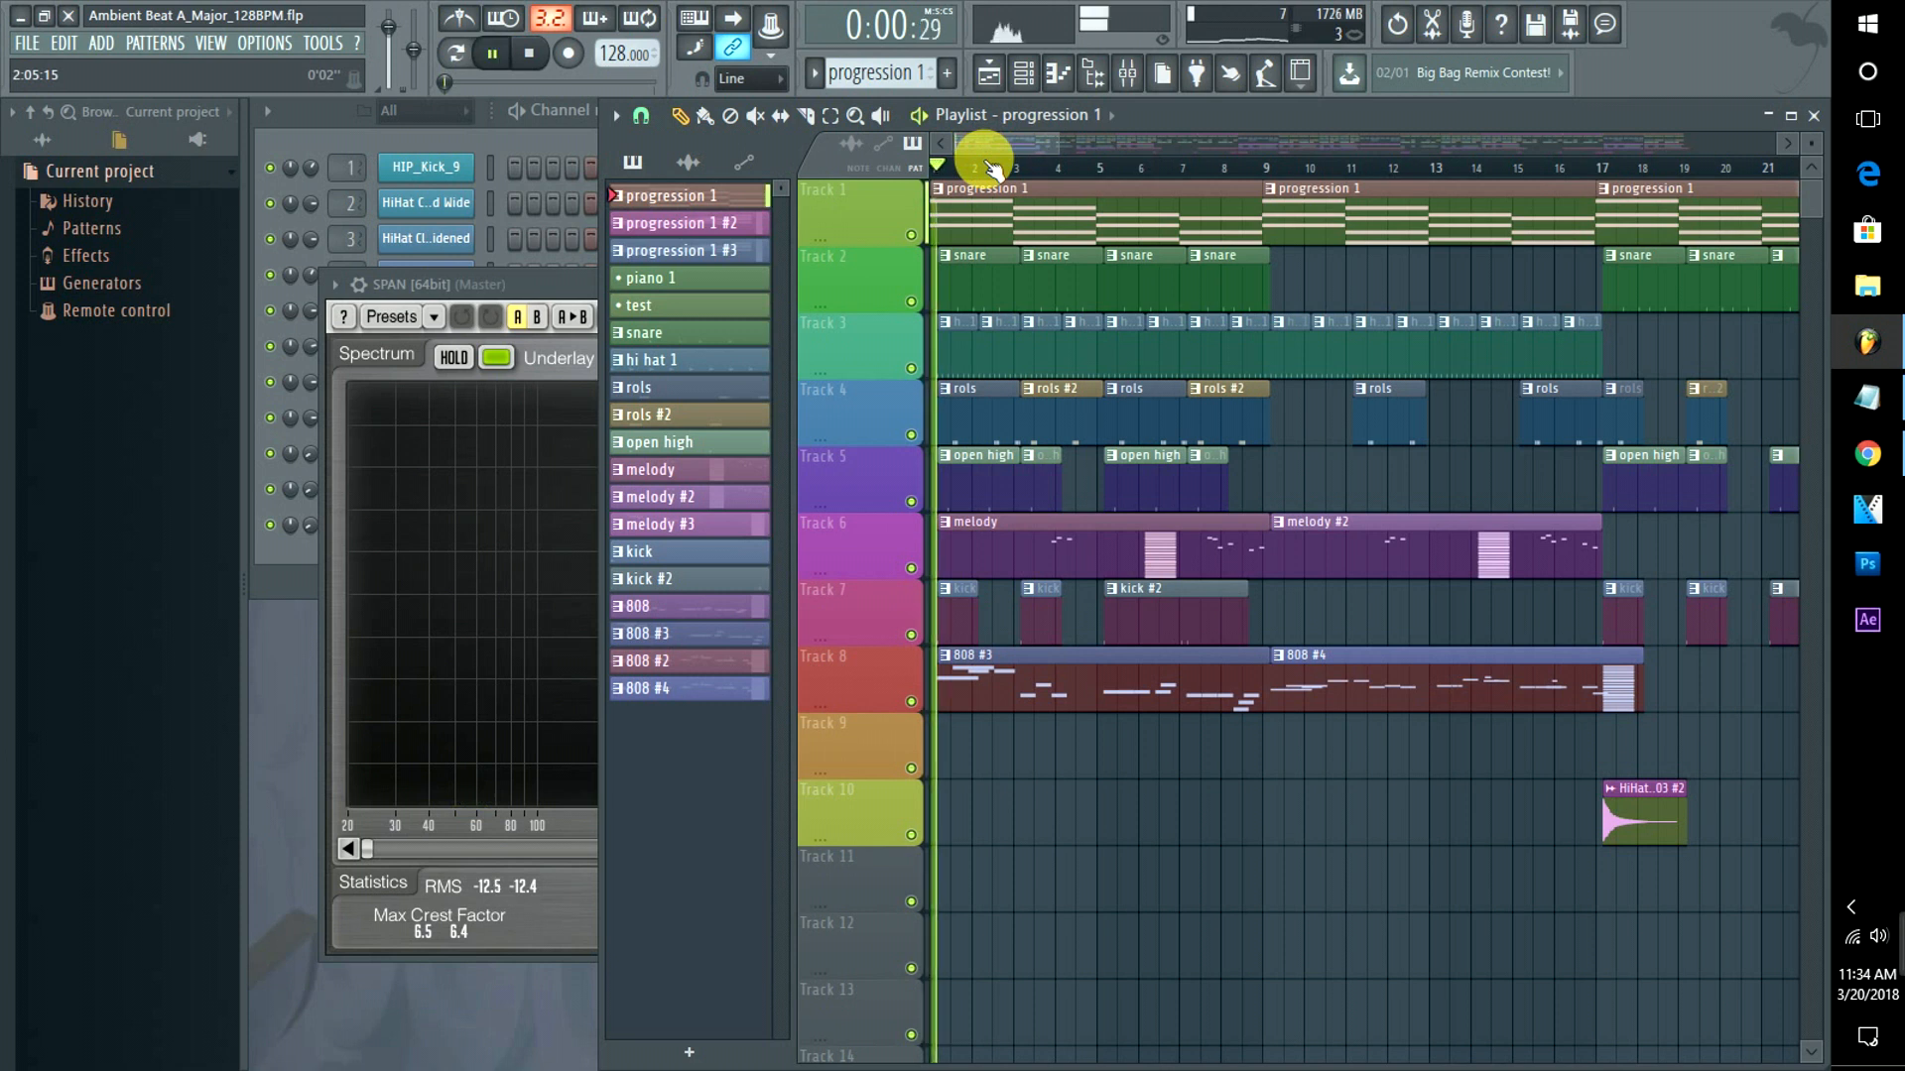
click(557, 282)
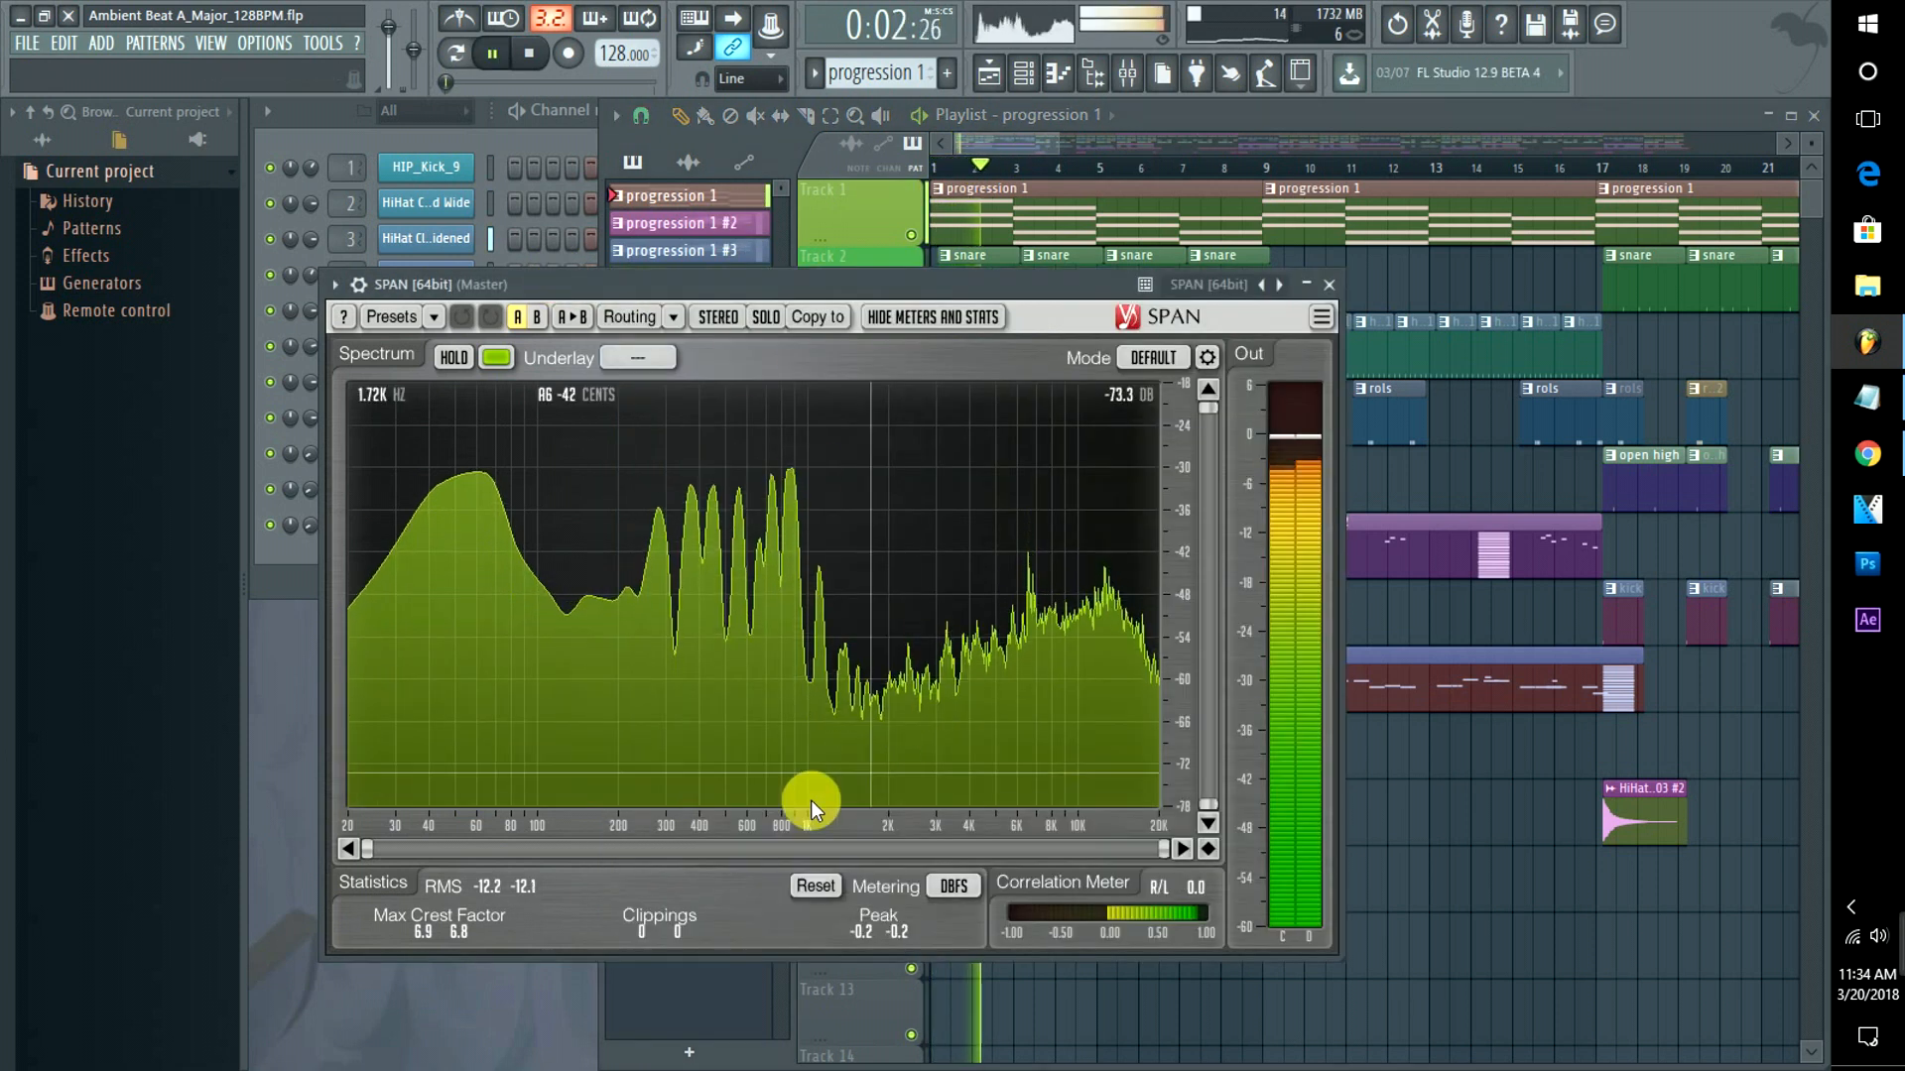
key(space)
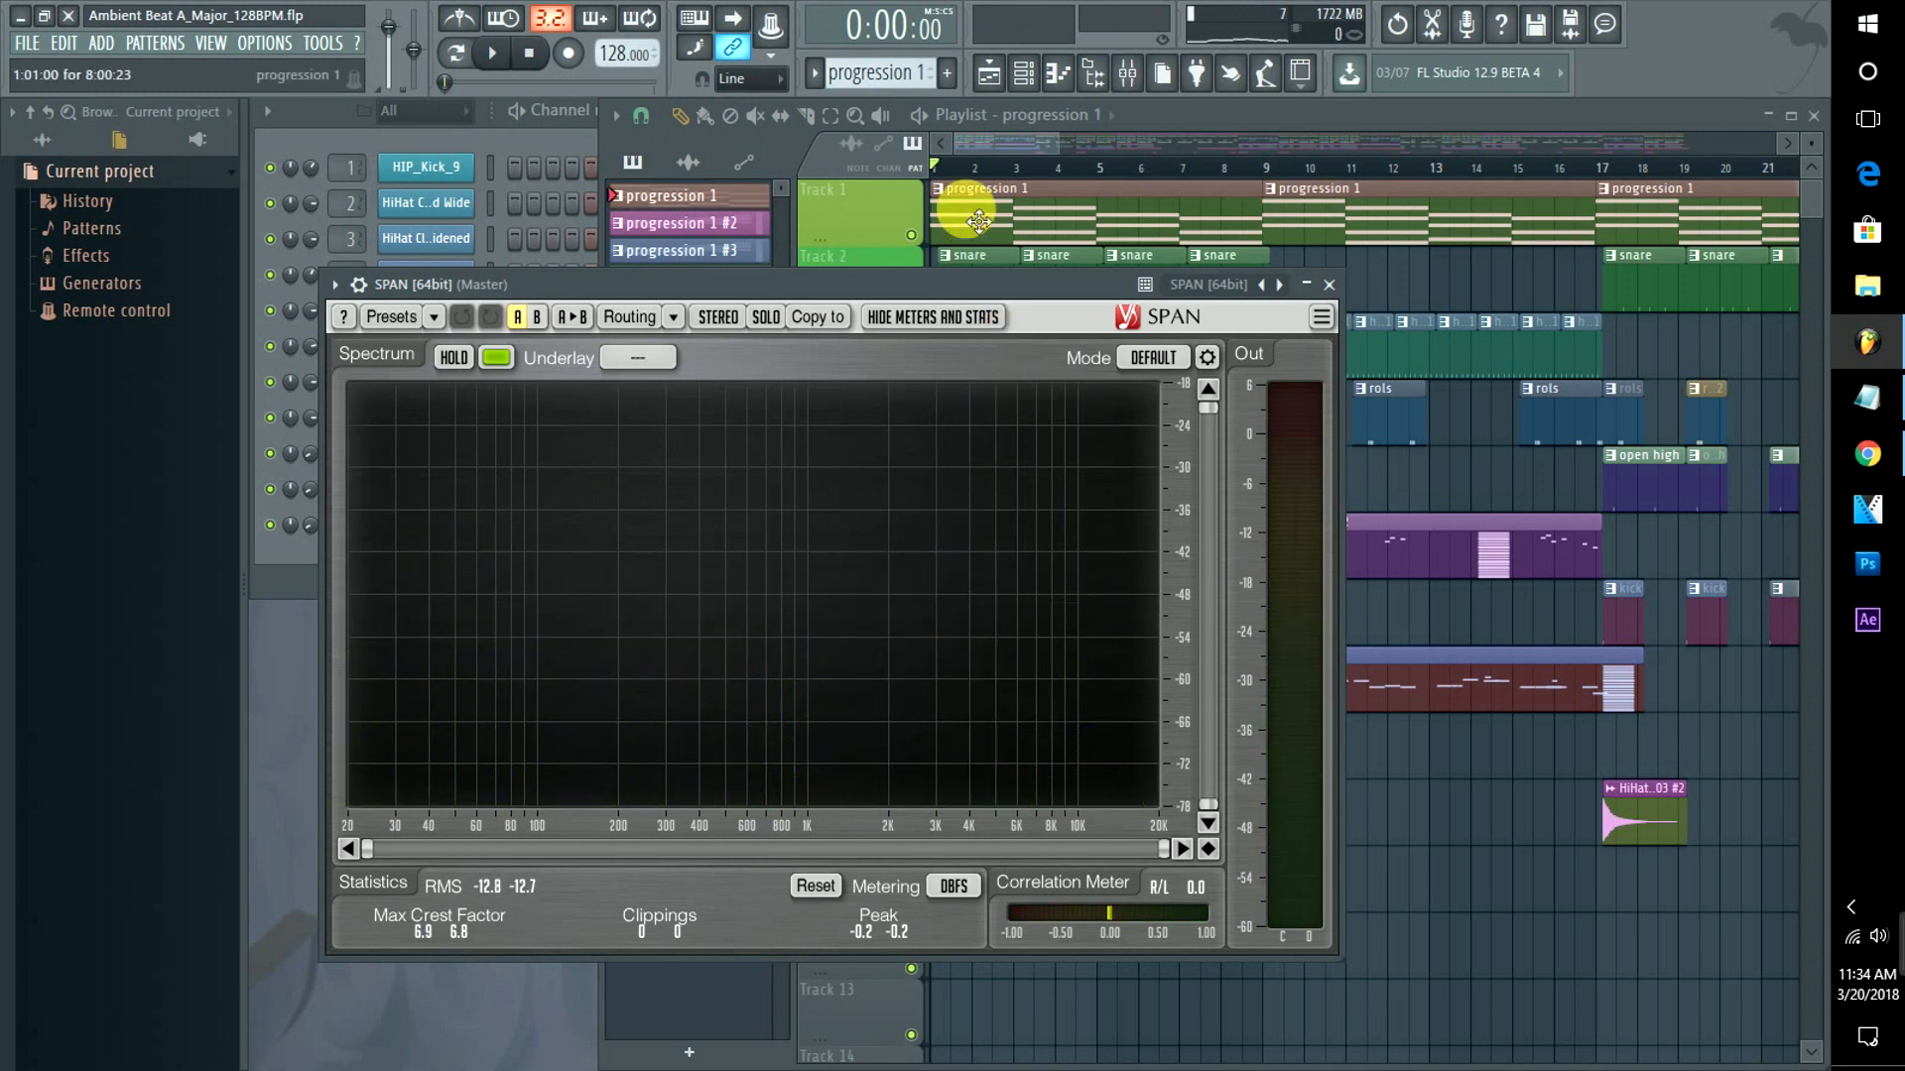
Minimize SPAN, review the Master track's effect chain in the mixer, and park the minimized mixer over the channel rack.
click(1308, 285)
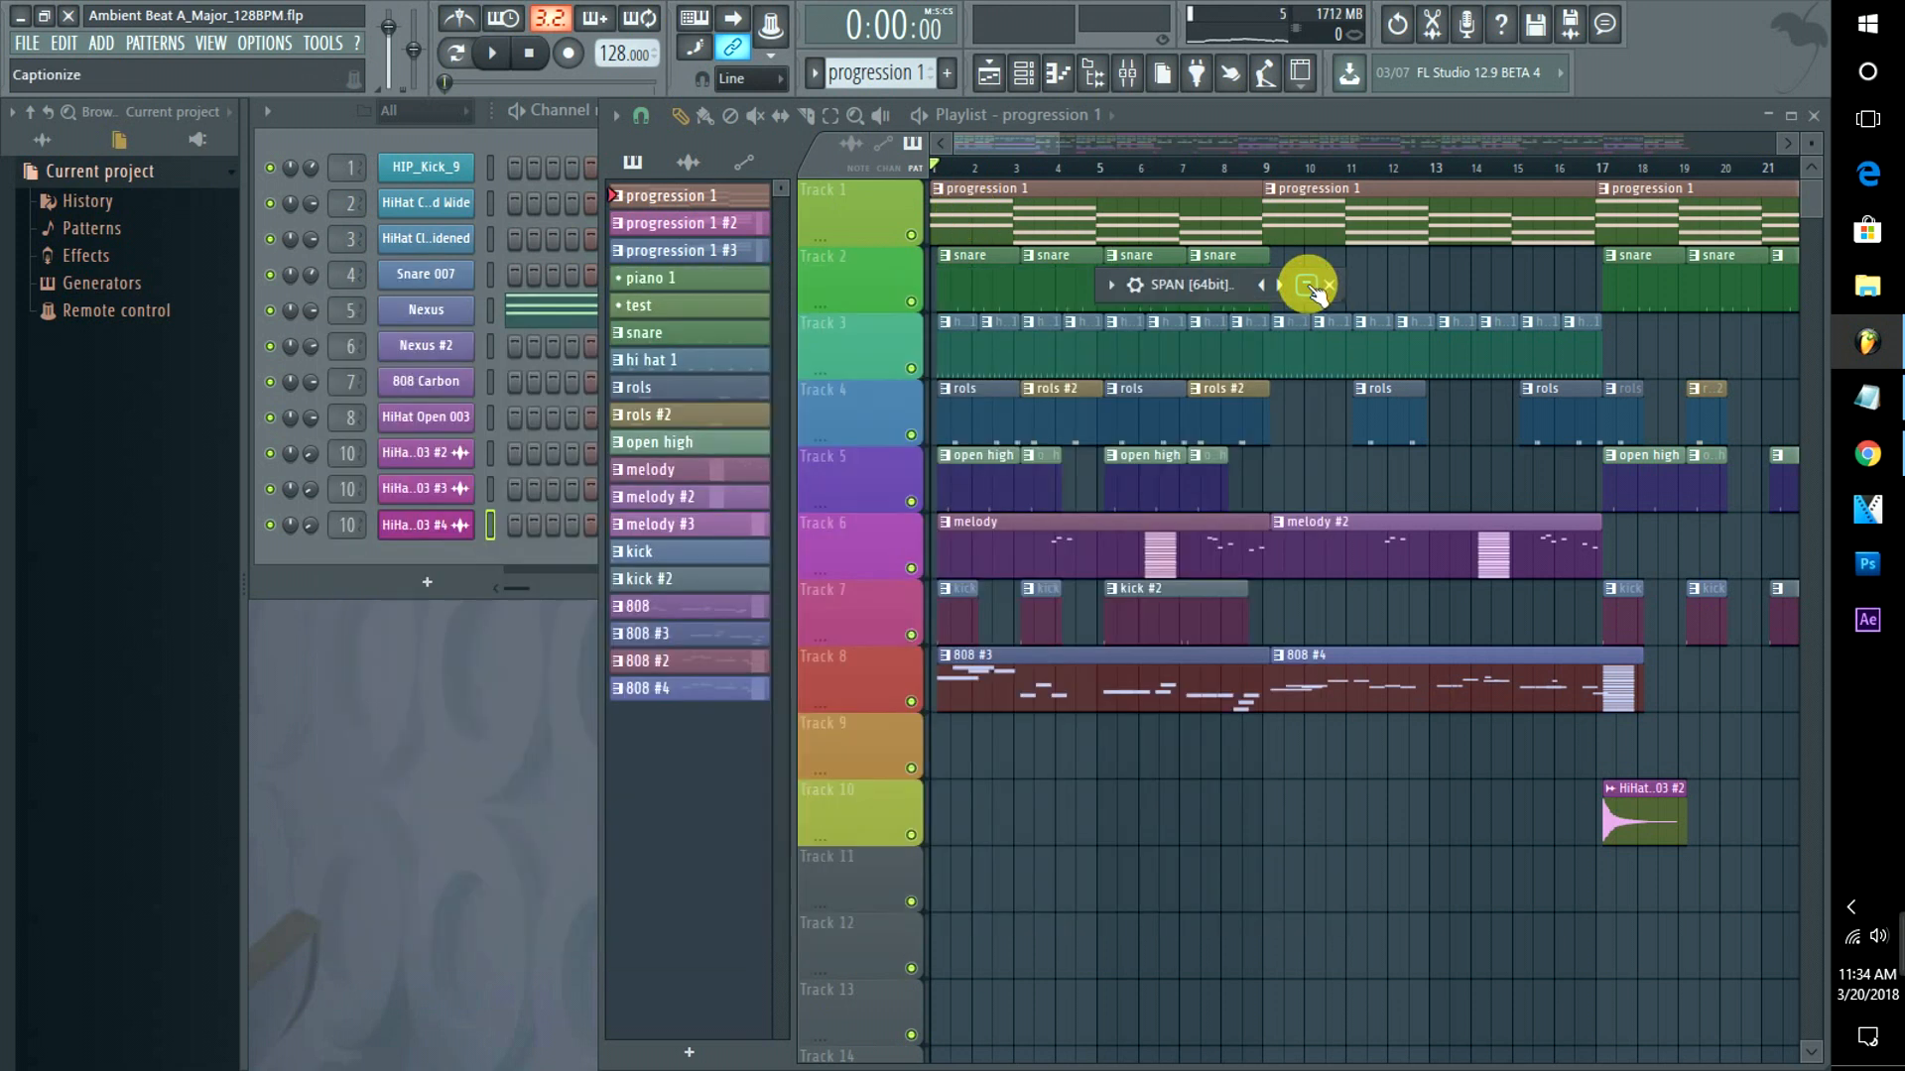
click(345, 164)
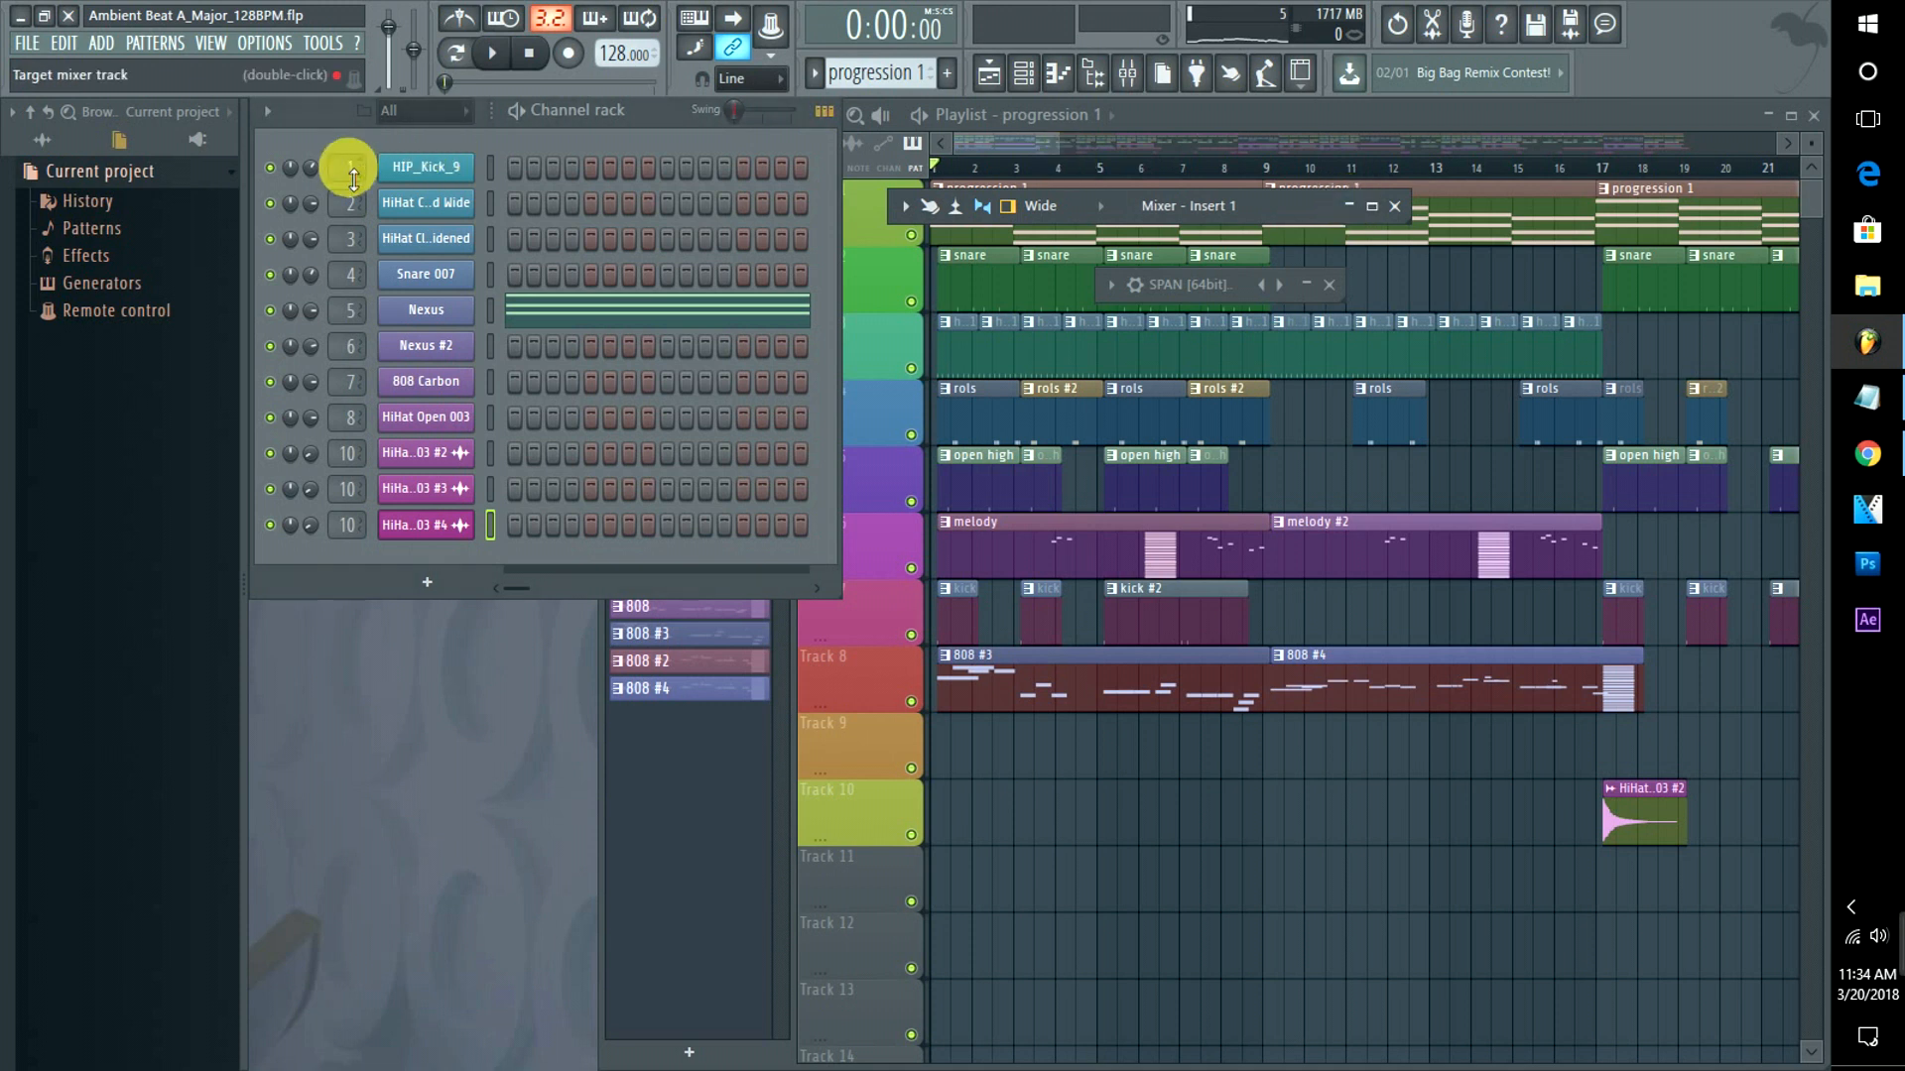
click(1371, 206)
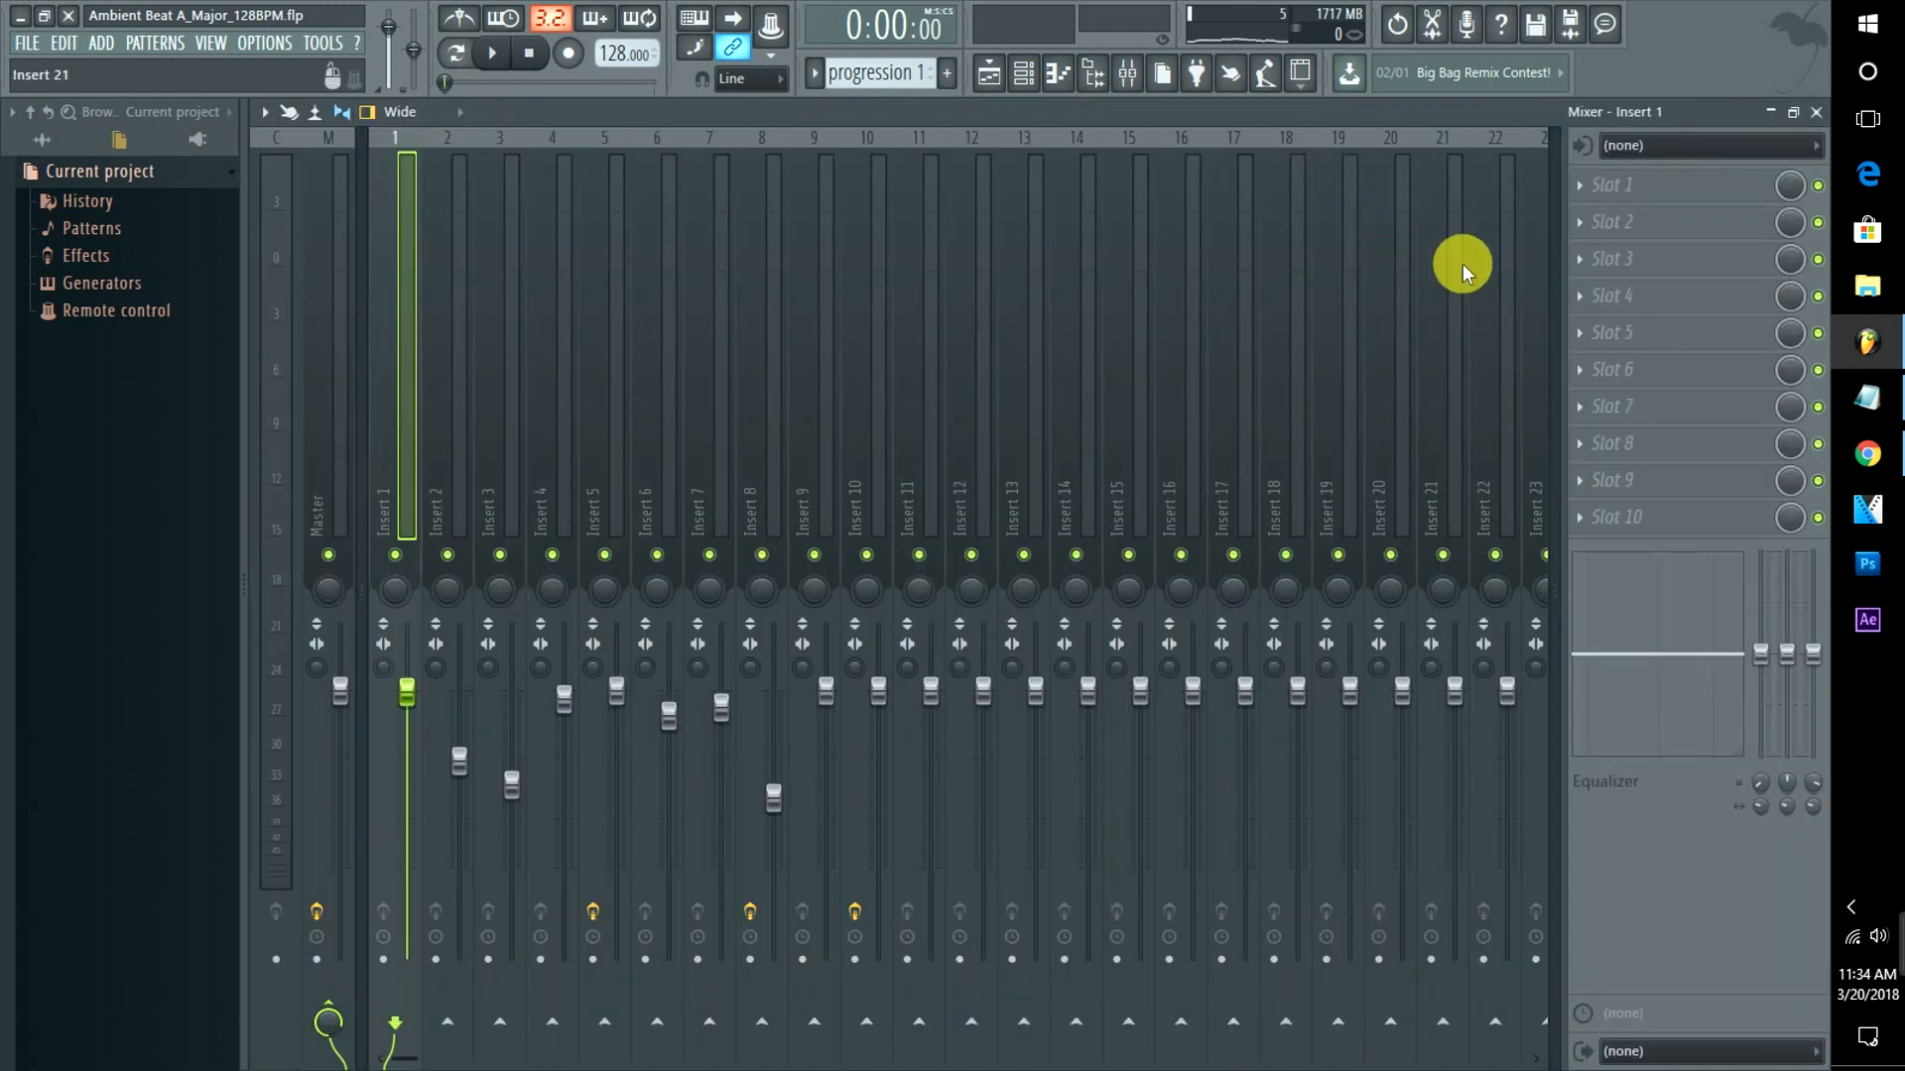
click(313, 325)
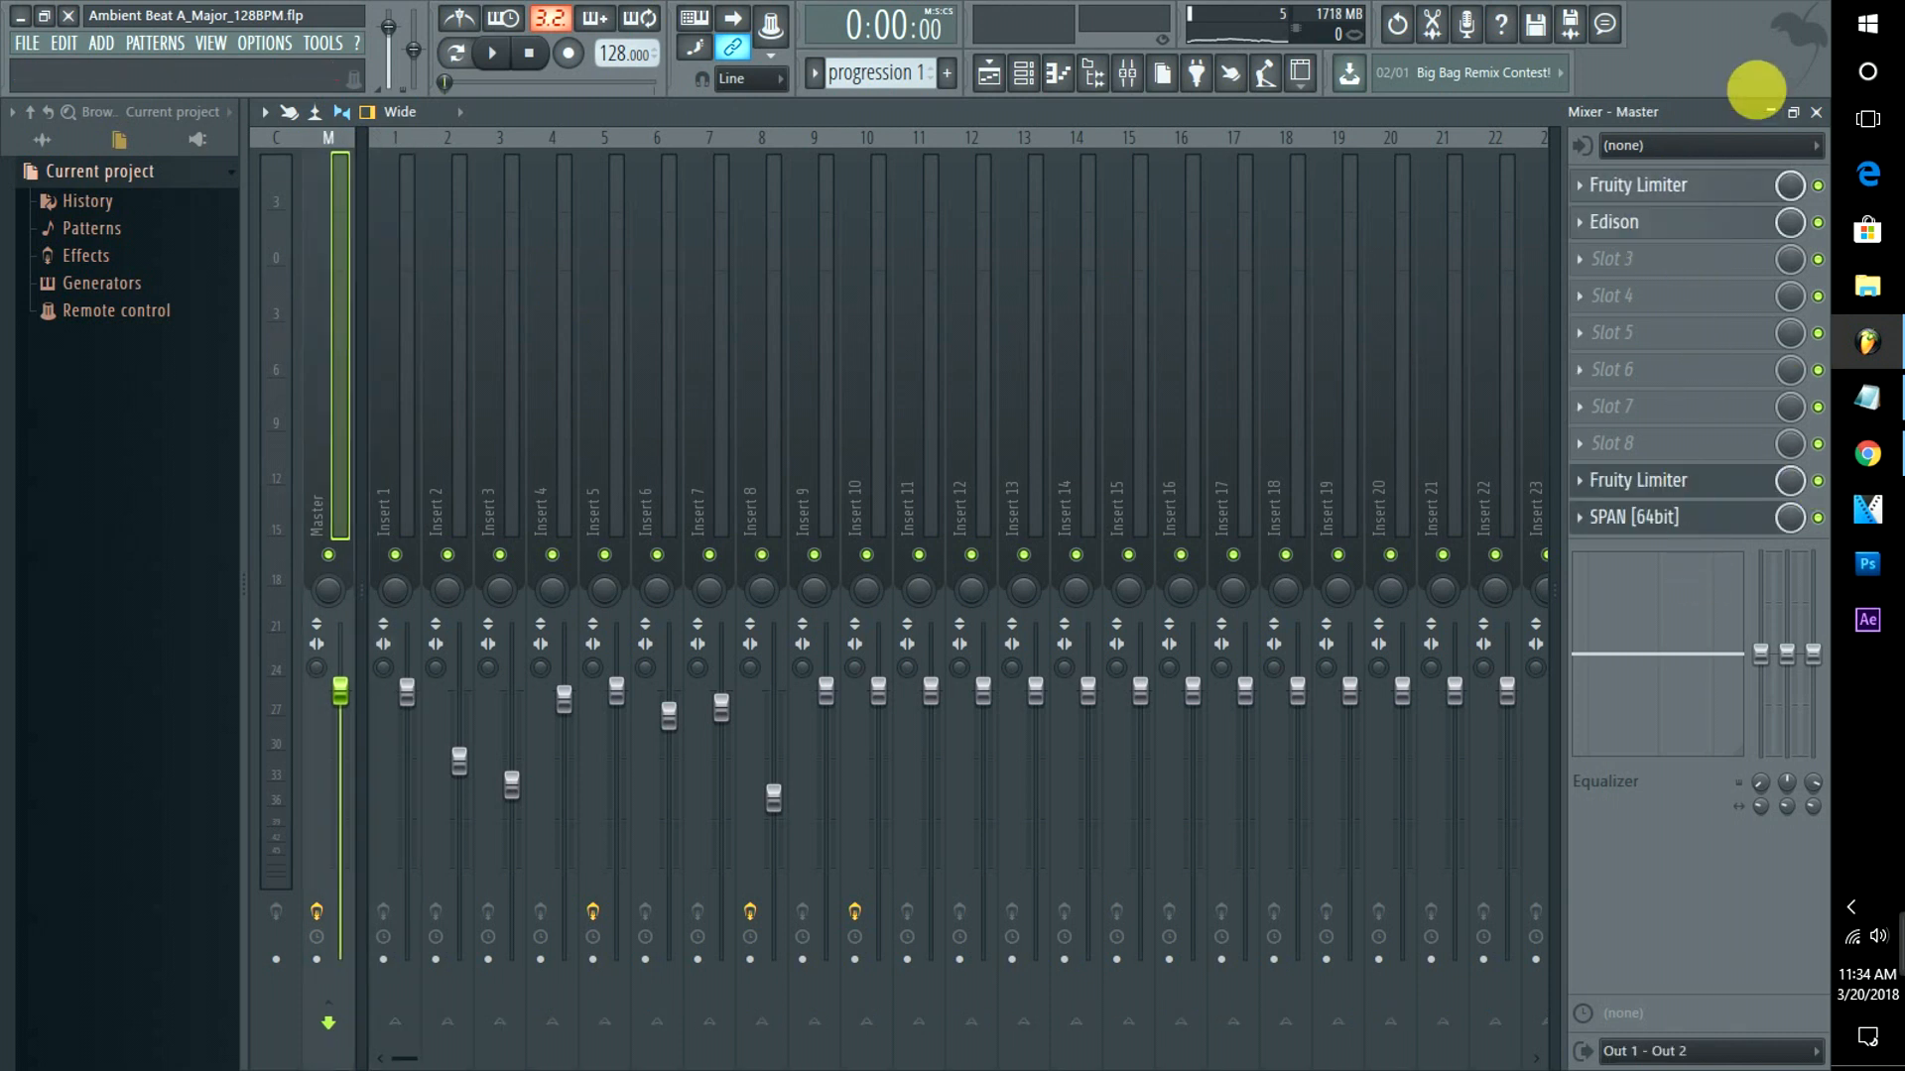
click(1764, 112)
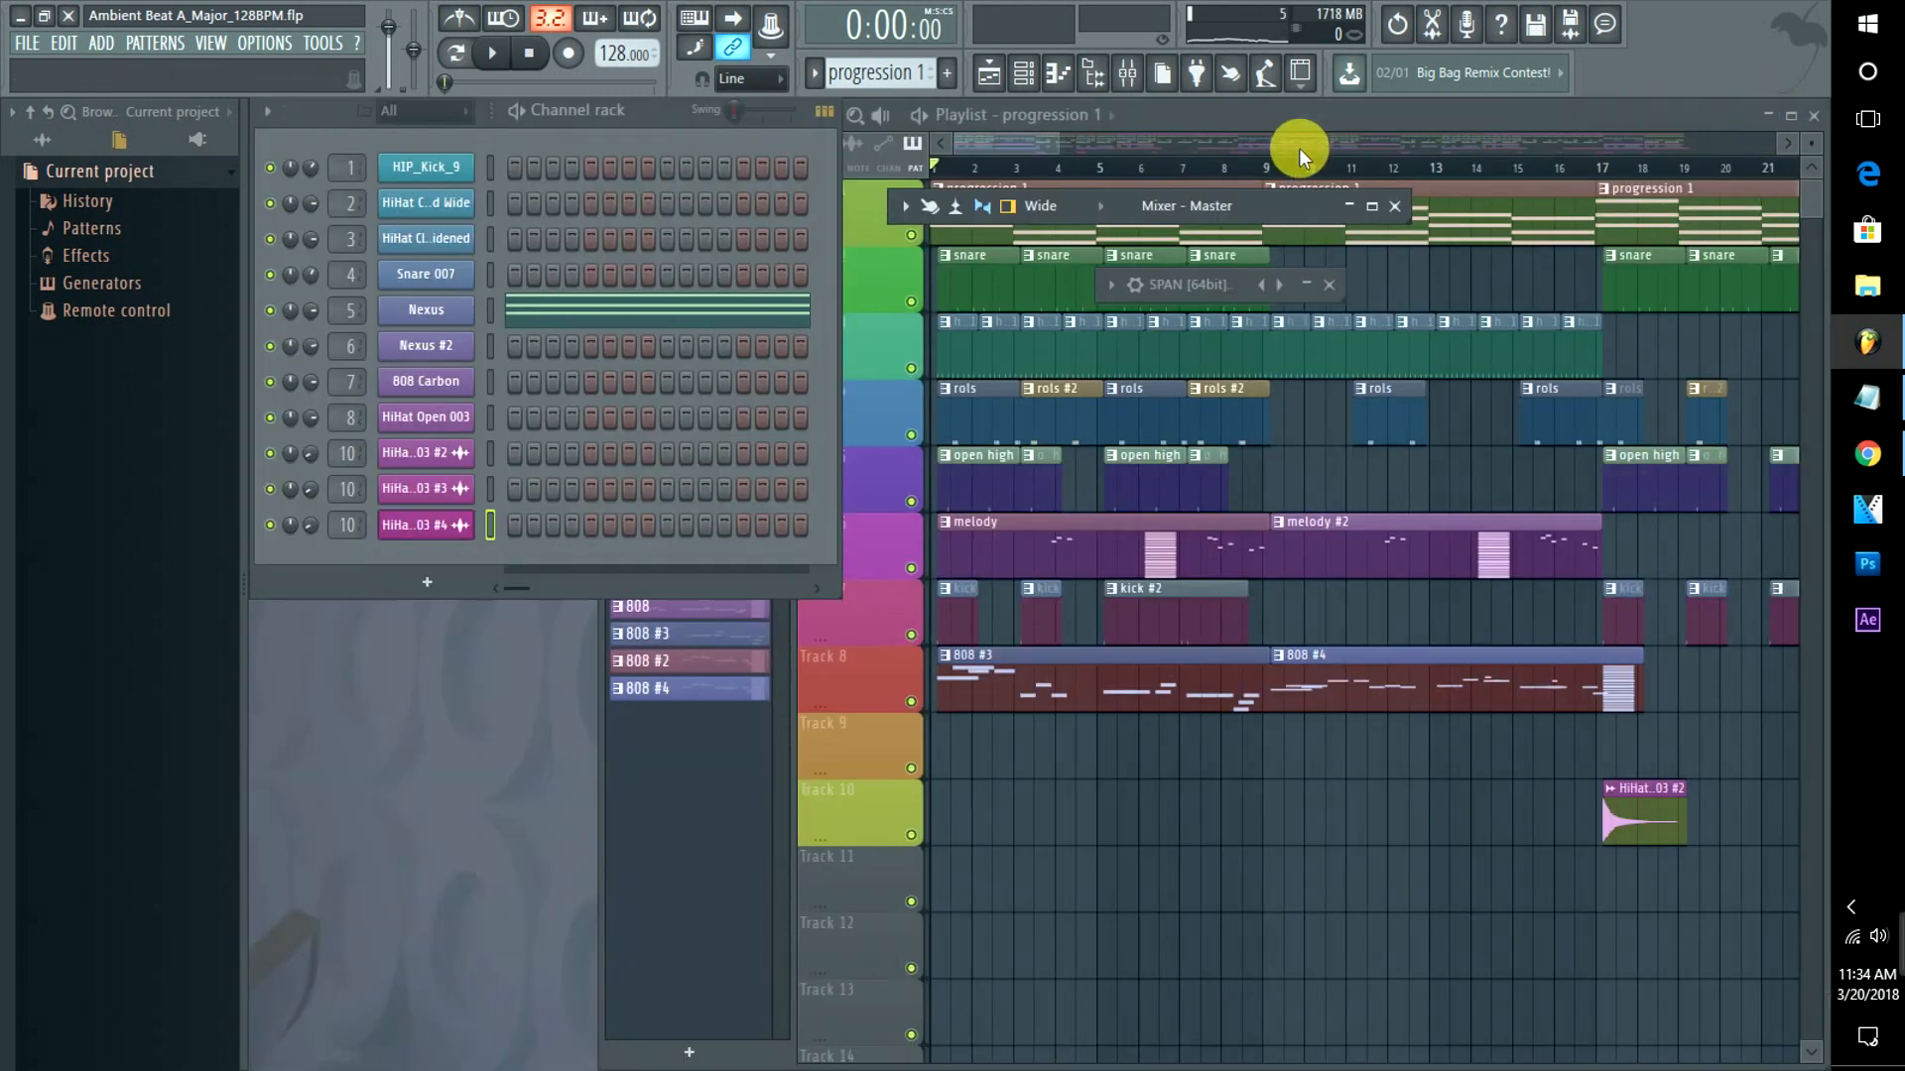
drag(1290, 206, 765, 526)
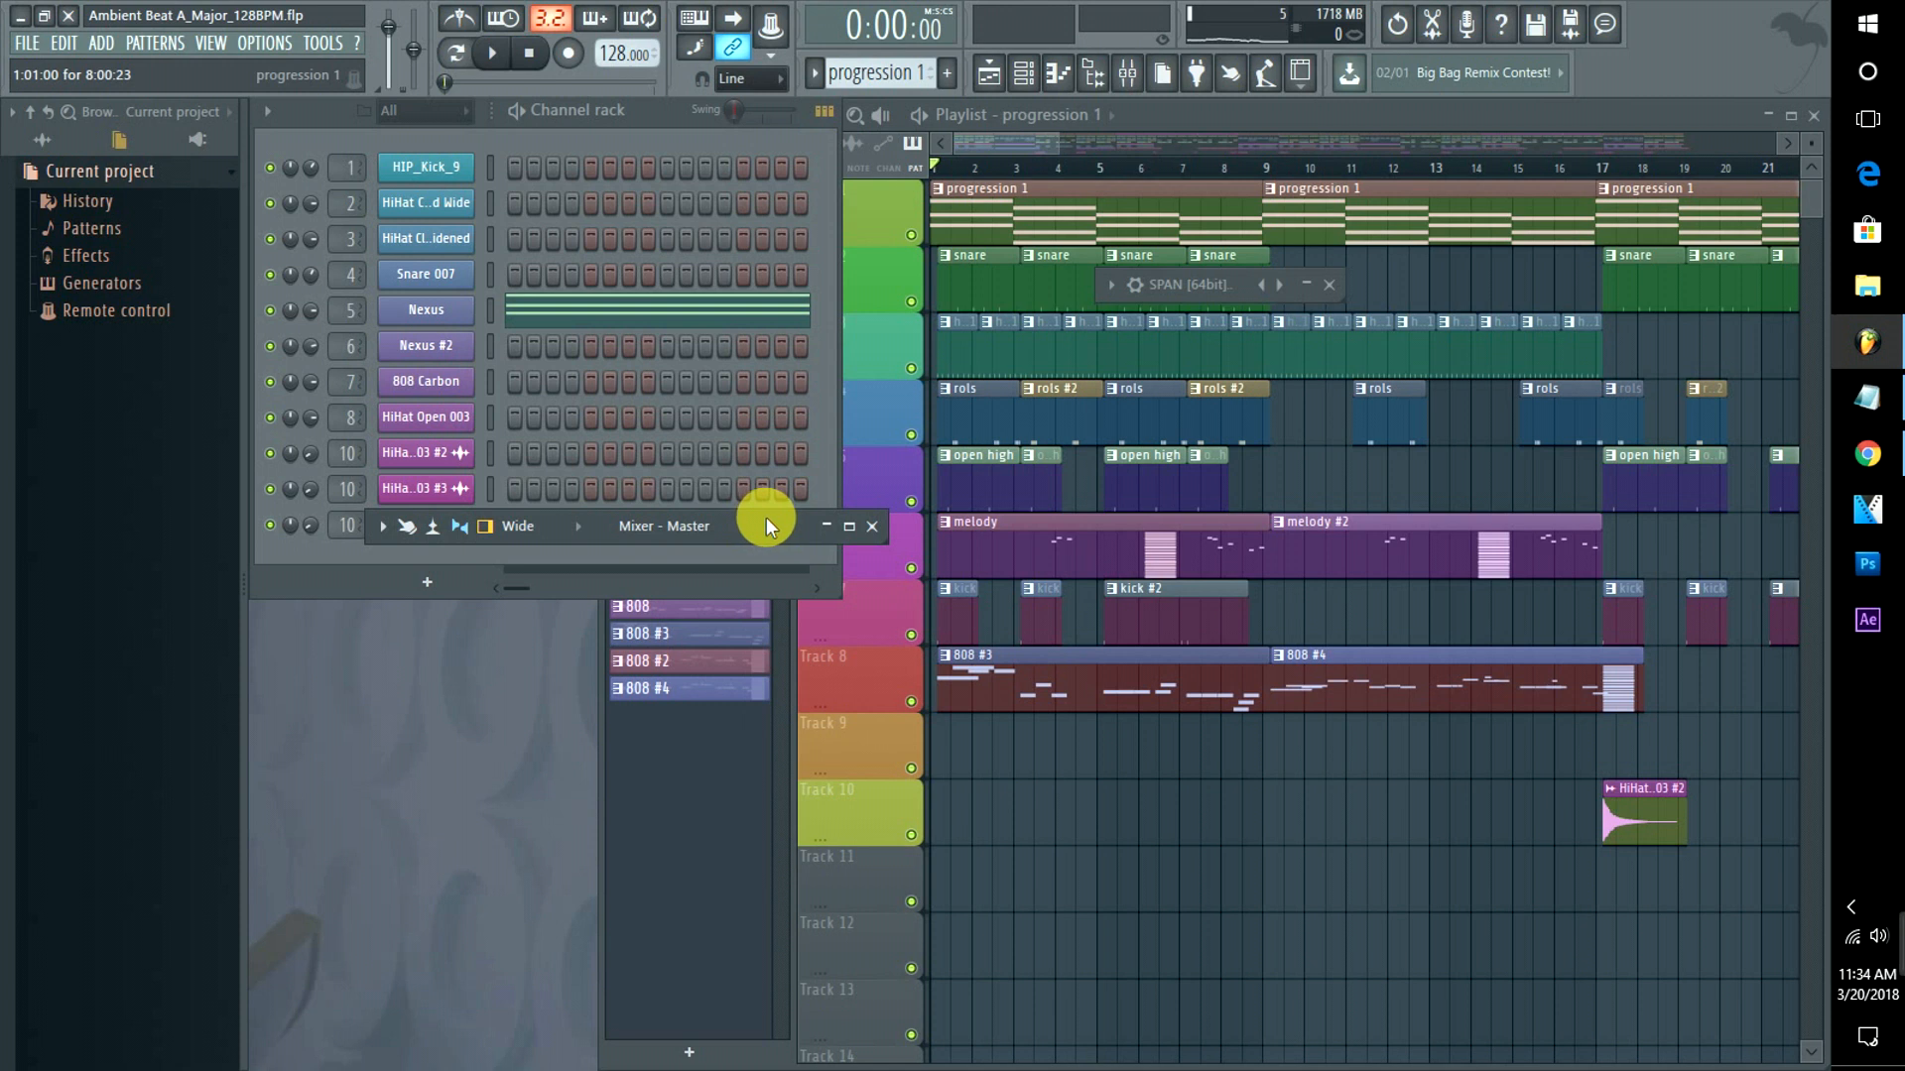
Switch to the Notepad notes on key, ambience, melody and mixing, glance at the Chrome window, and minimize the notes.
click(1867, 399)
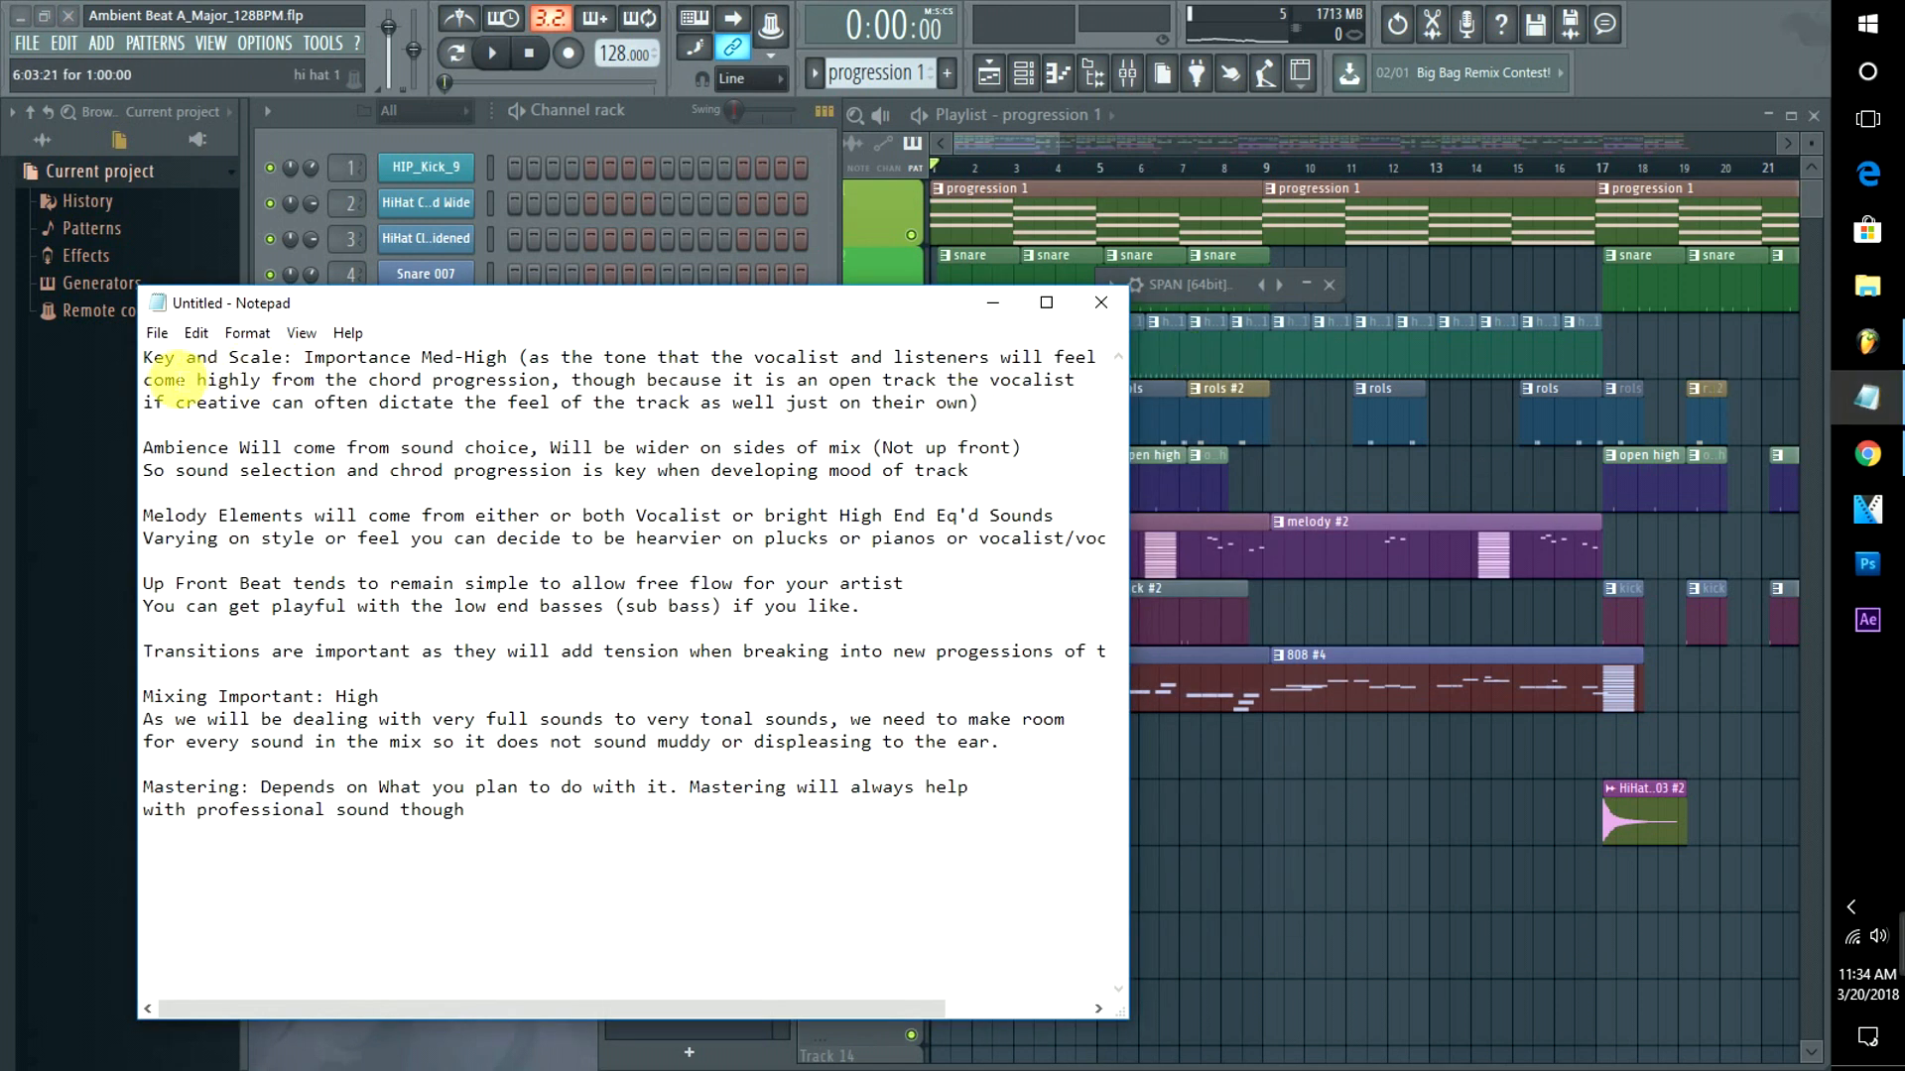
click(1885, 467)
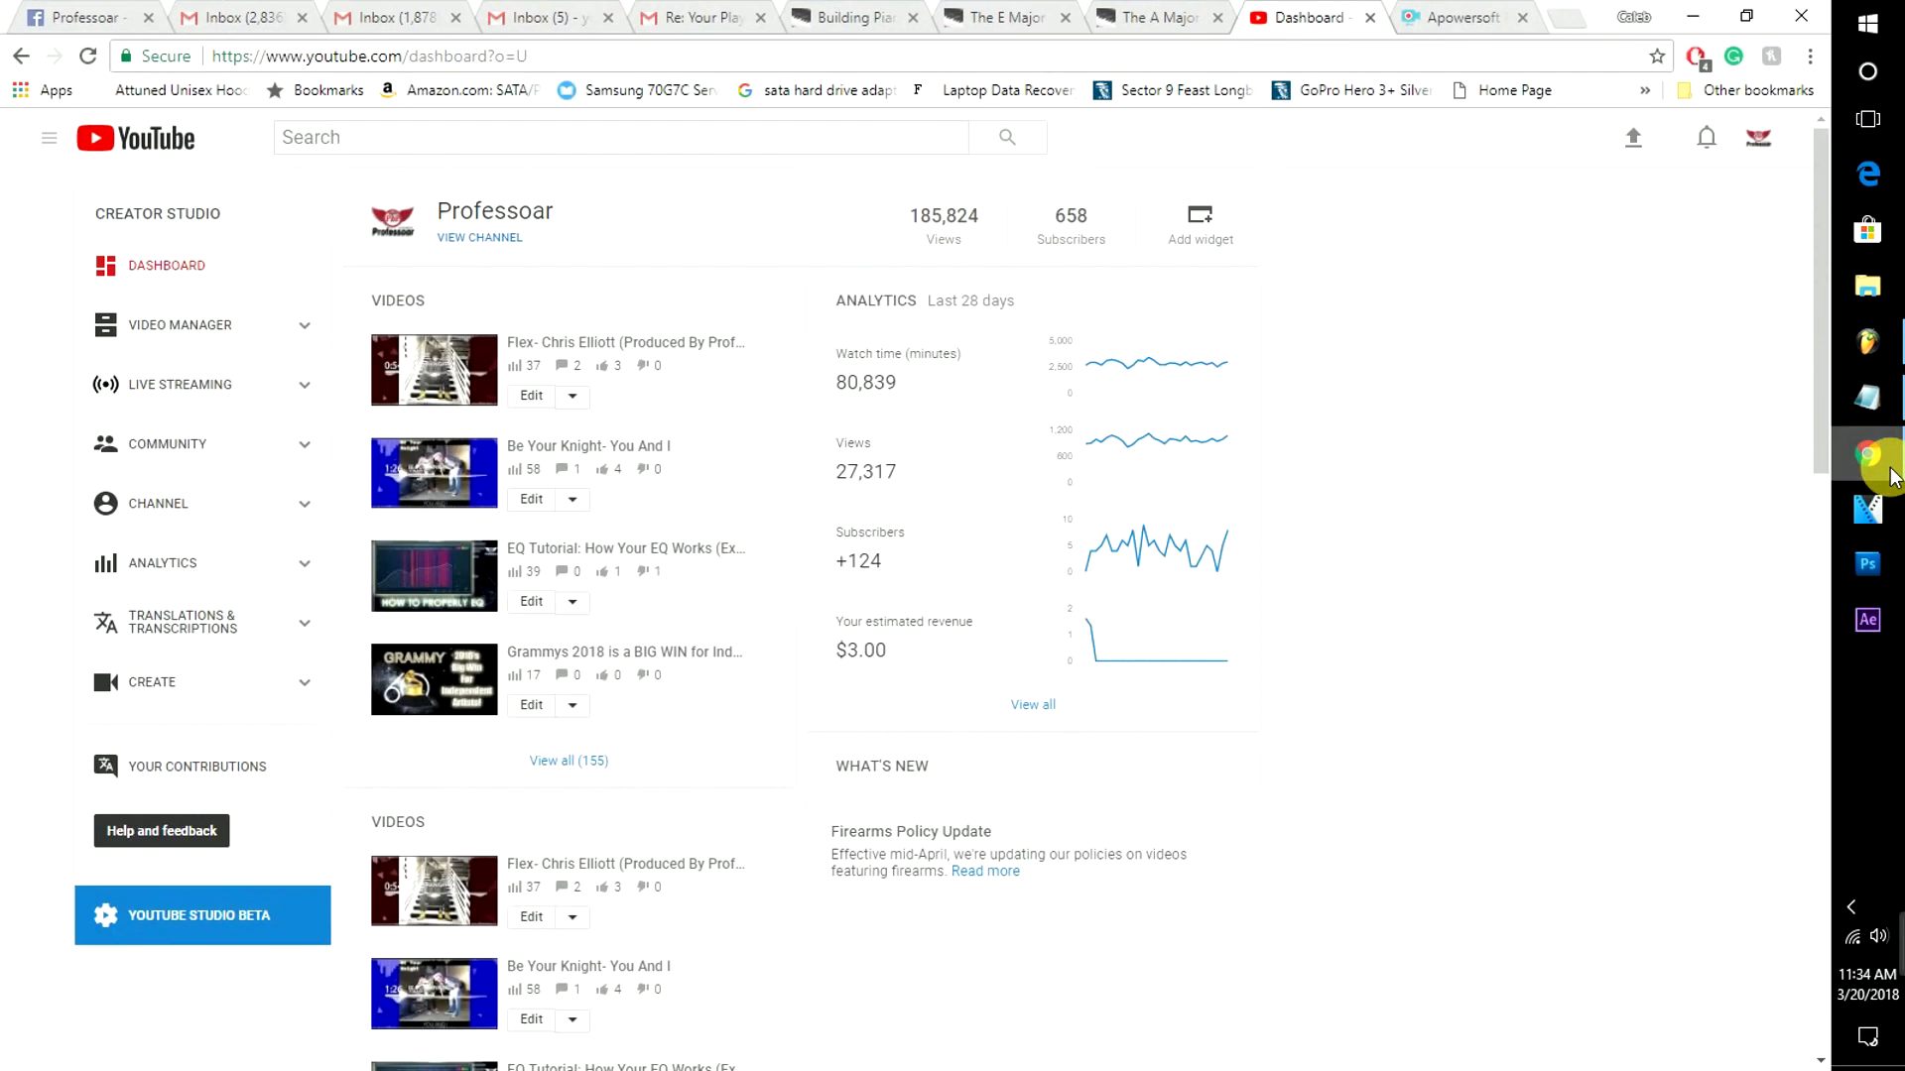
click(1871, 459)
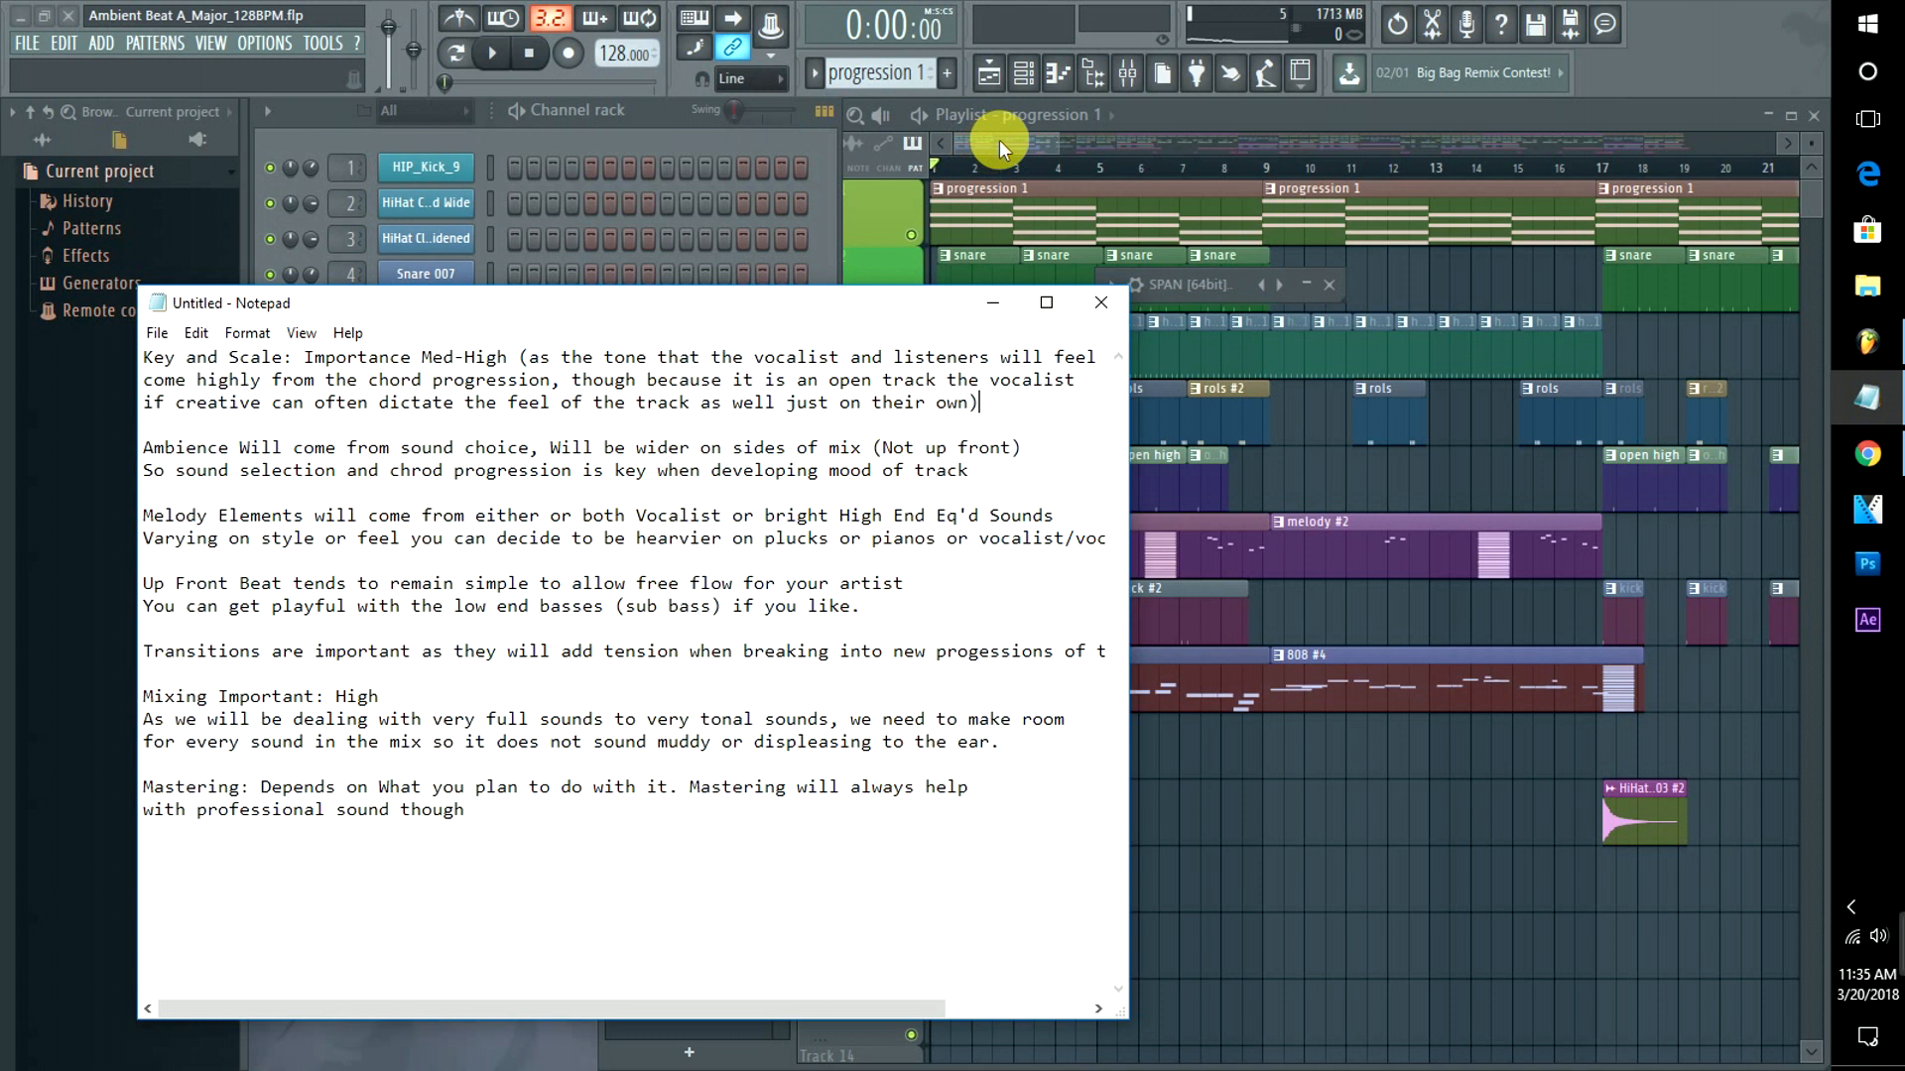
click(990, 303)
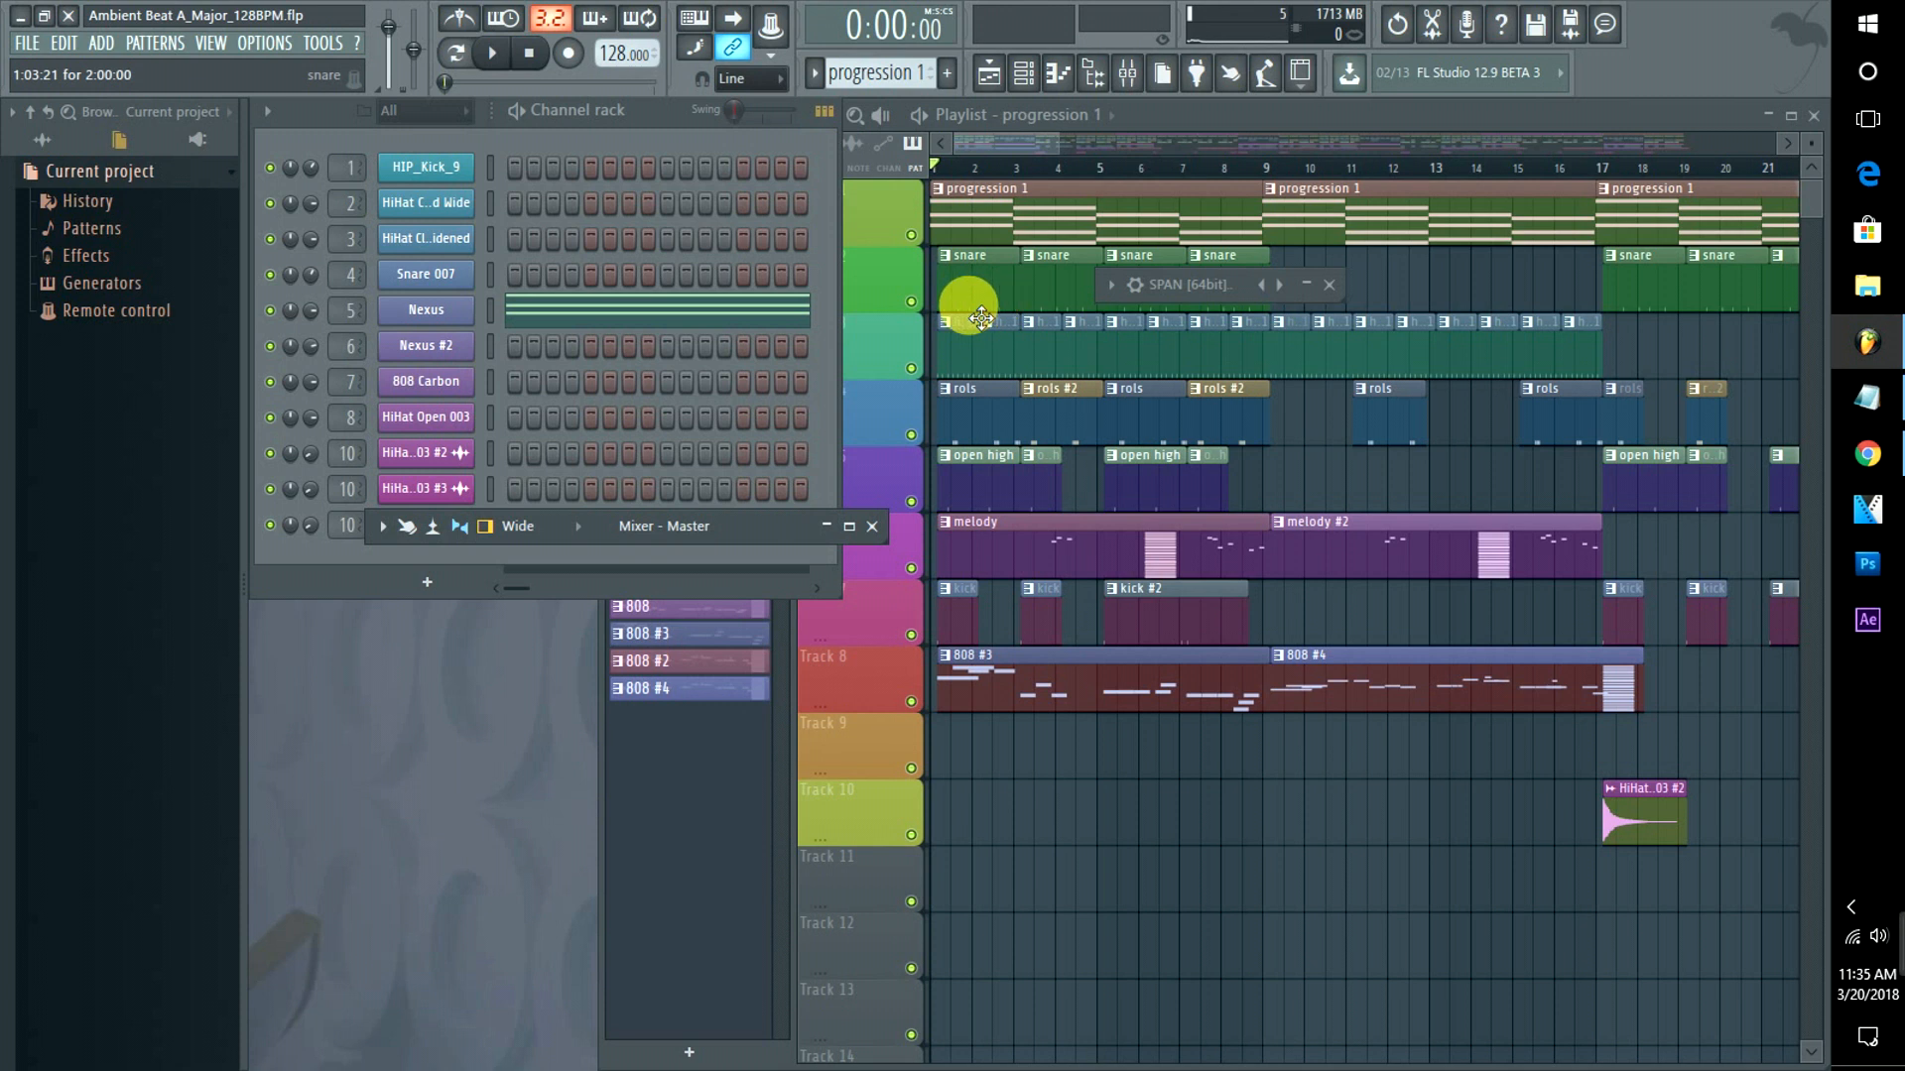
Show the instrument interface of the first Nexus channel and move its window clear of the channel rack.
click(437, 315)
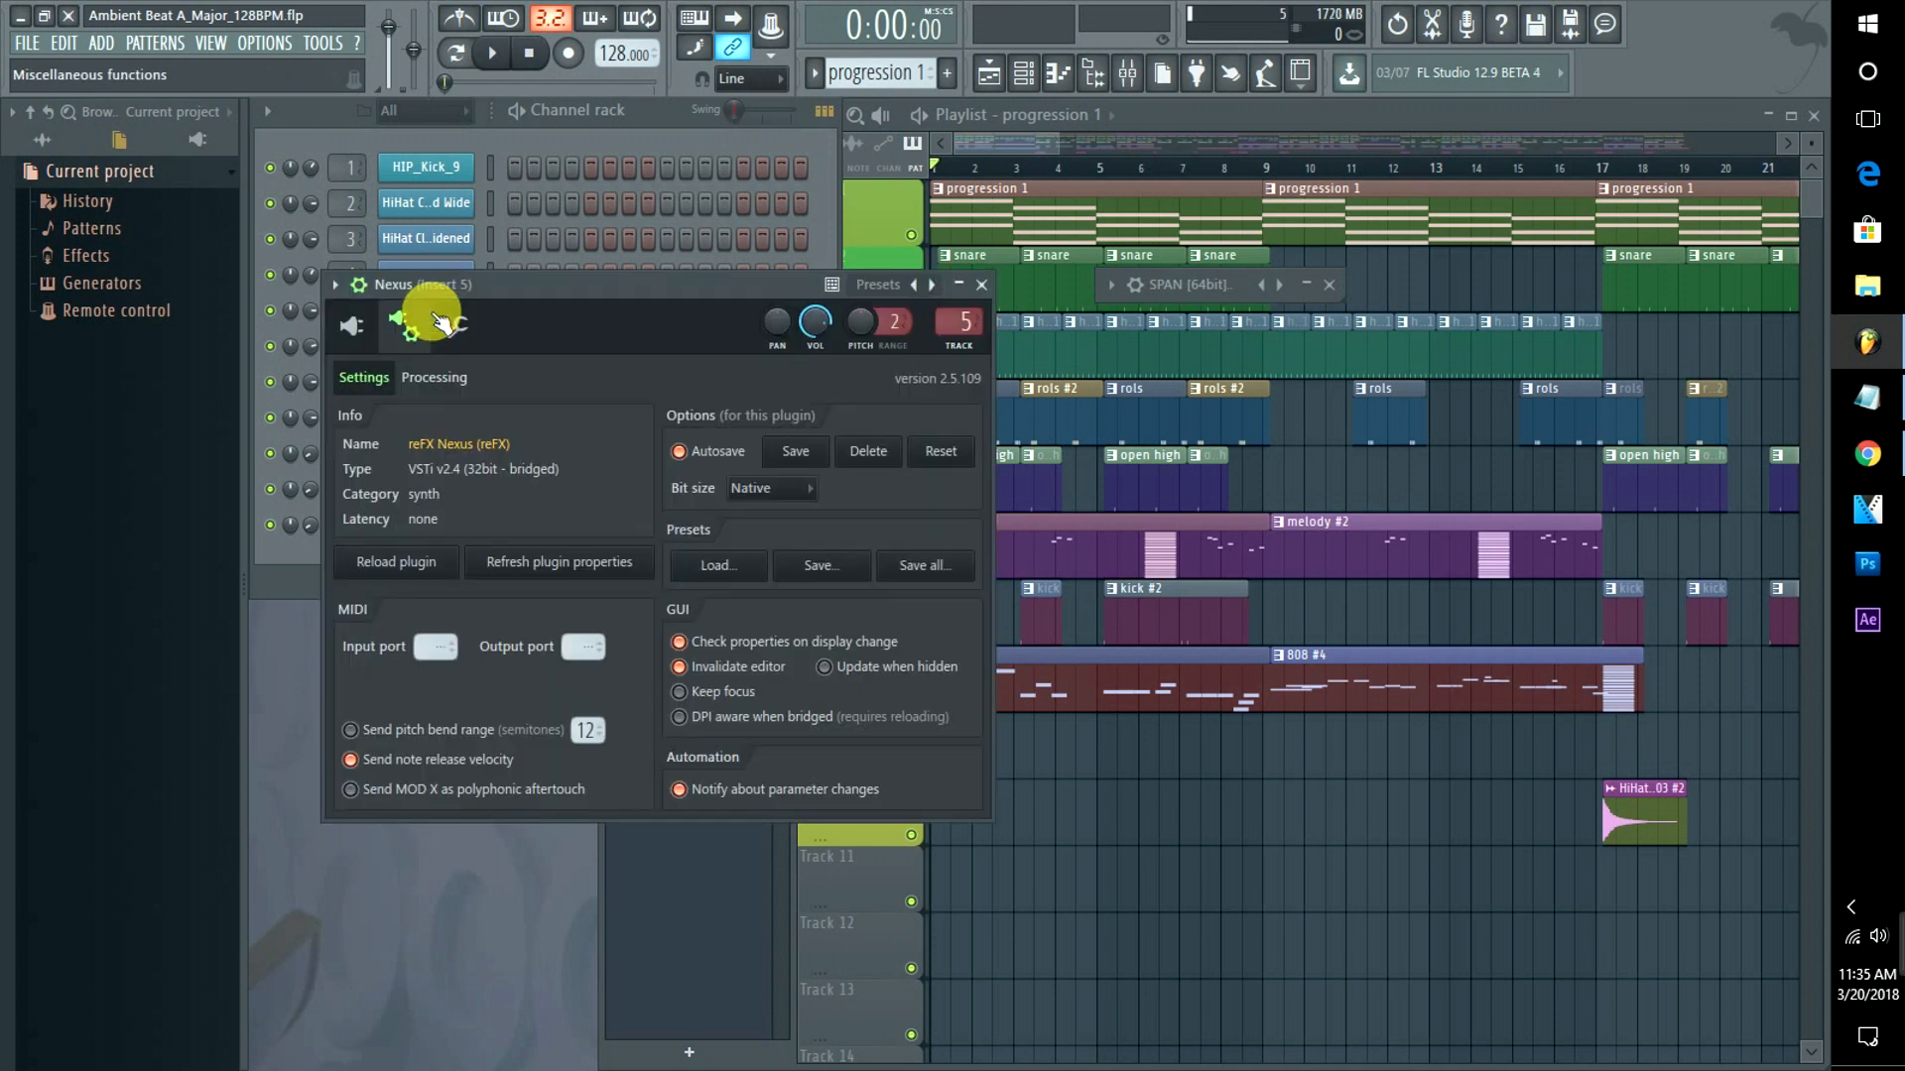
click(355, 324)
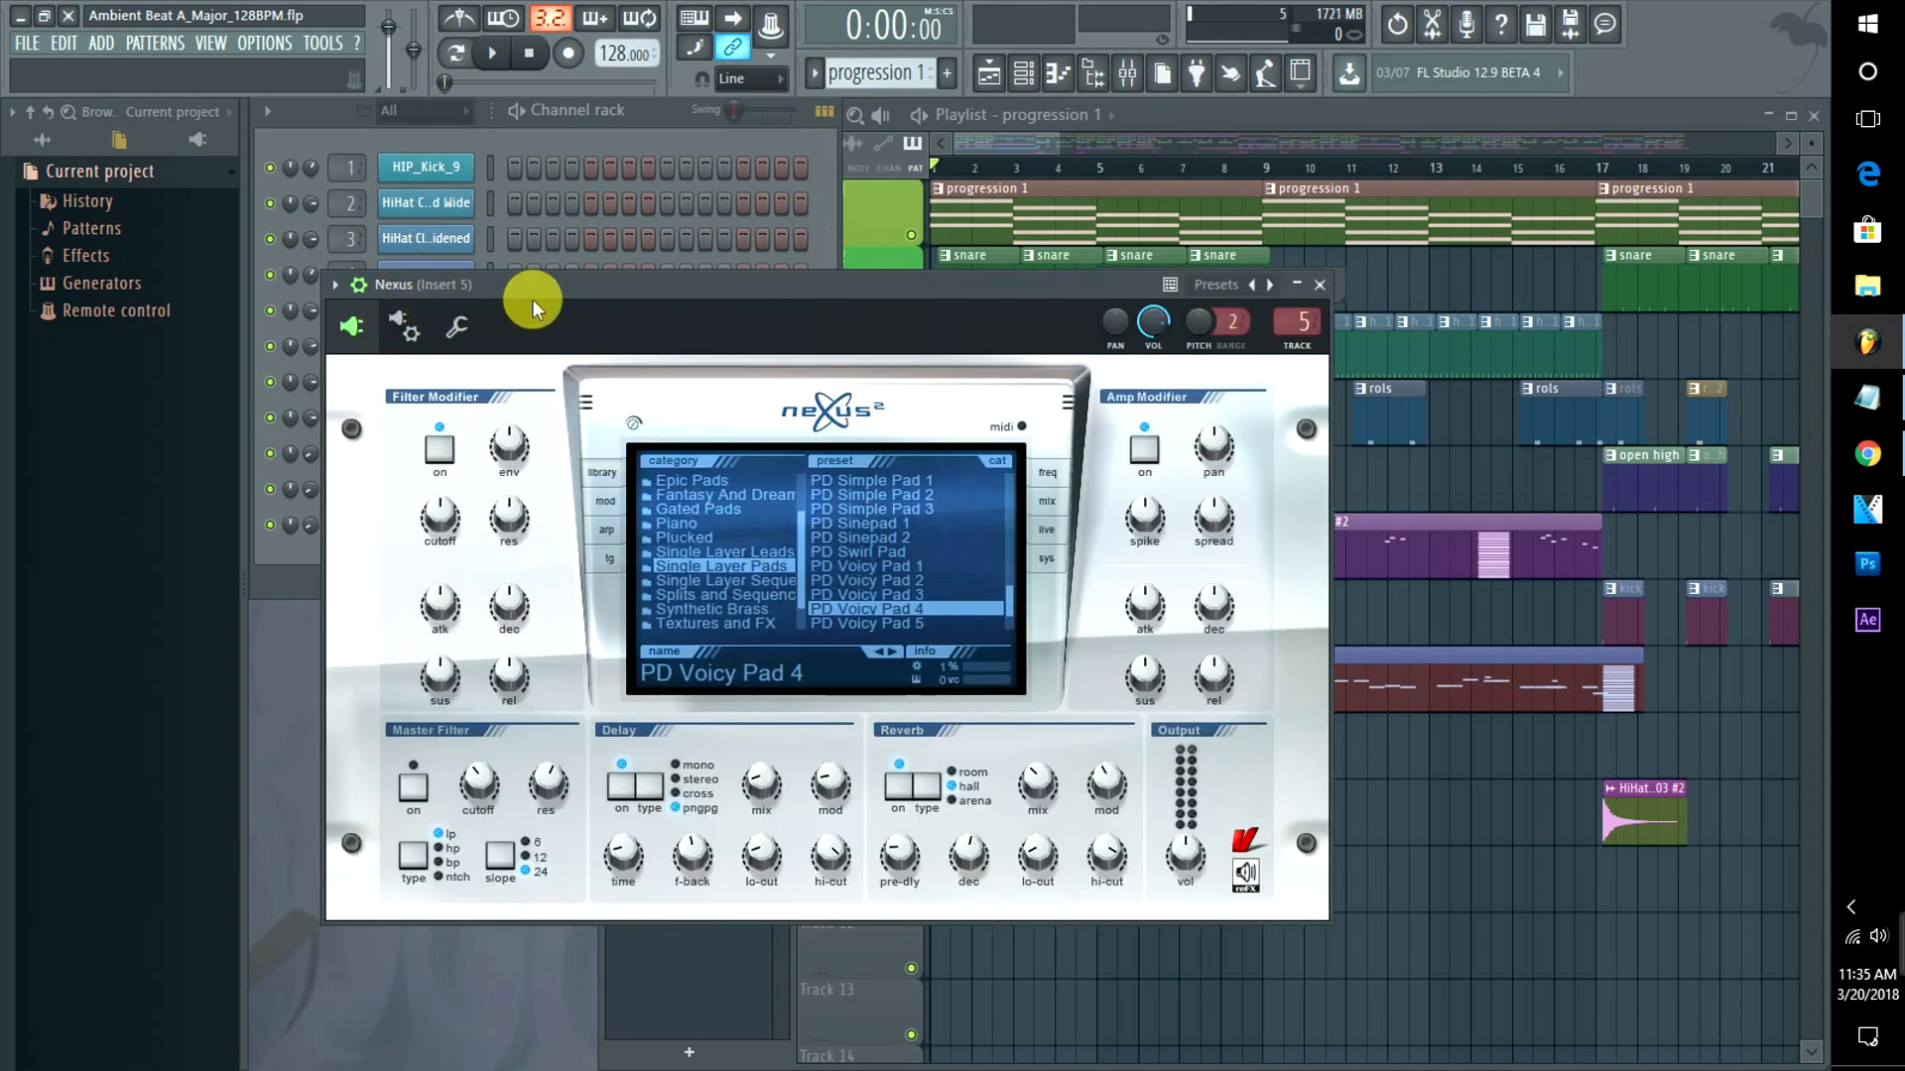
drag(532, 300, 855, 323)
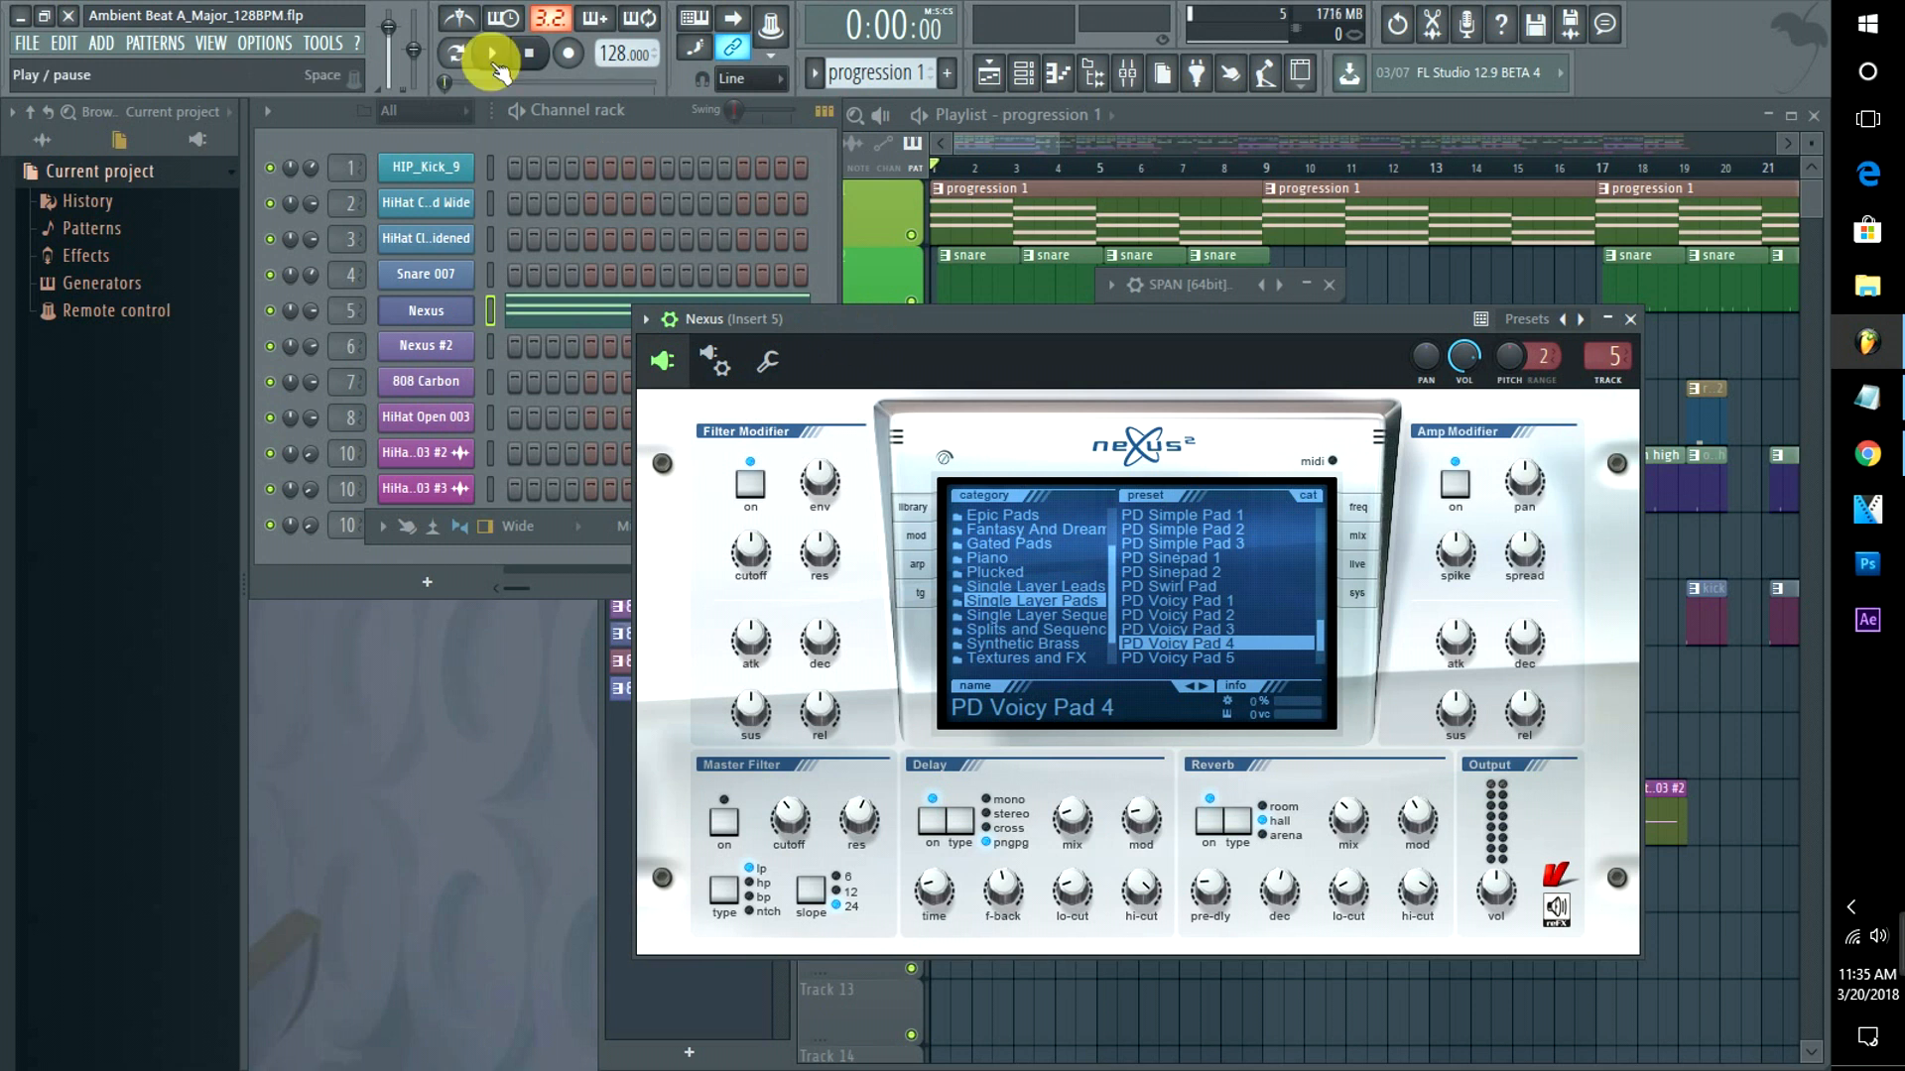
Play only the progression 1 pattern and examine its Nexus chords across all bars in the piano roll.
click(517, 119)
key(space)
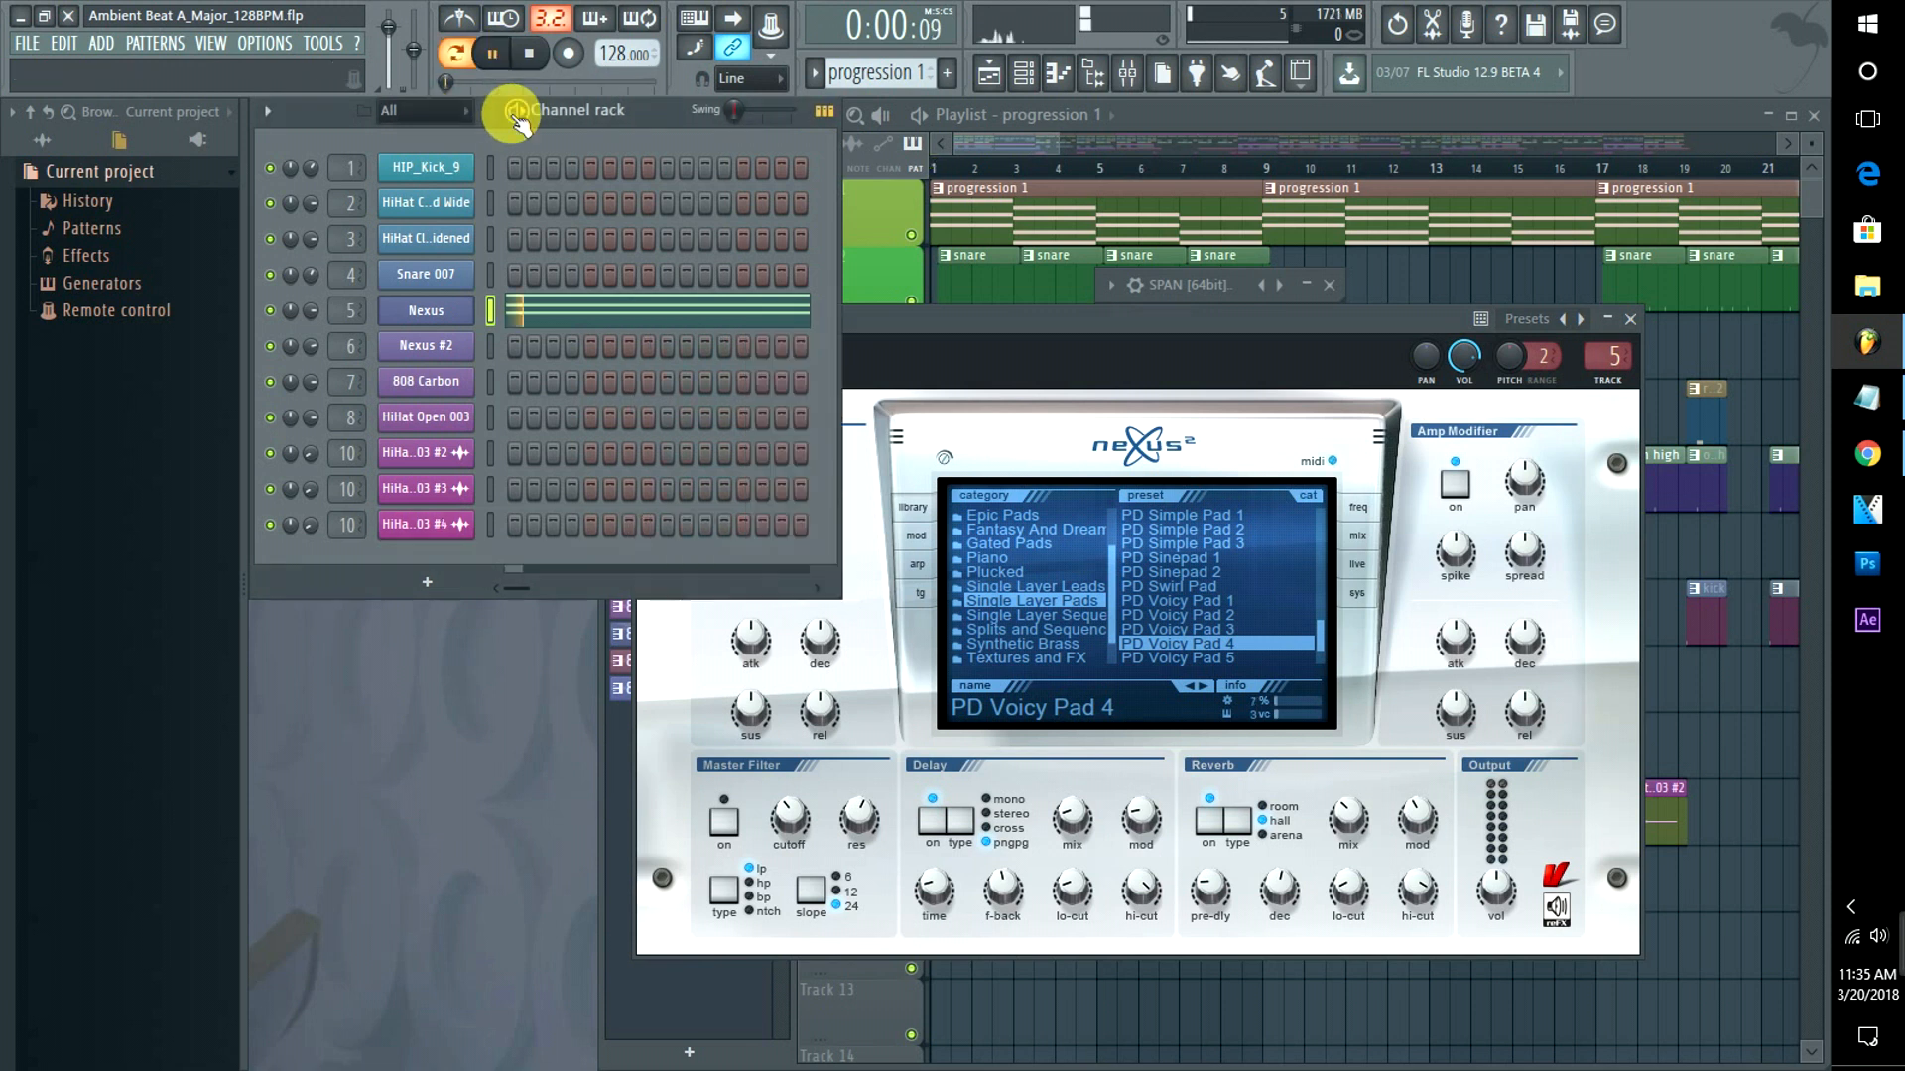
click(532, 305)
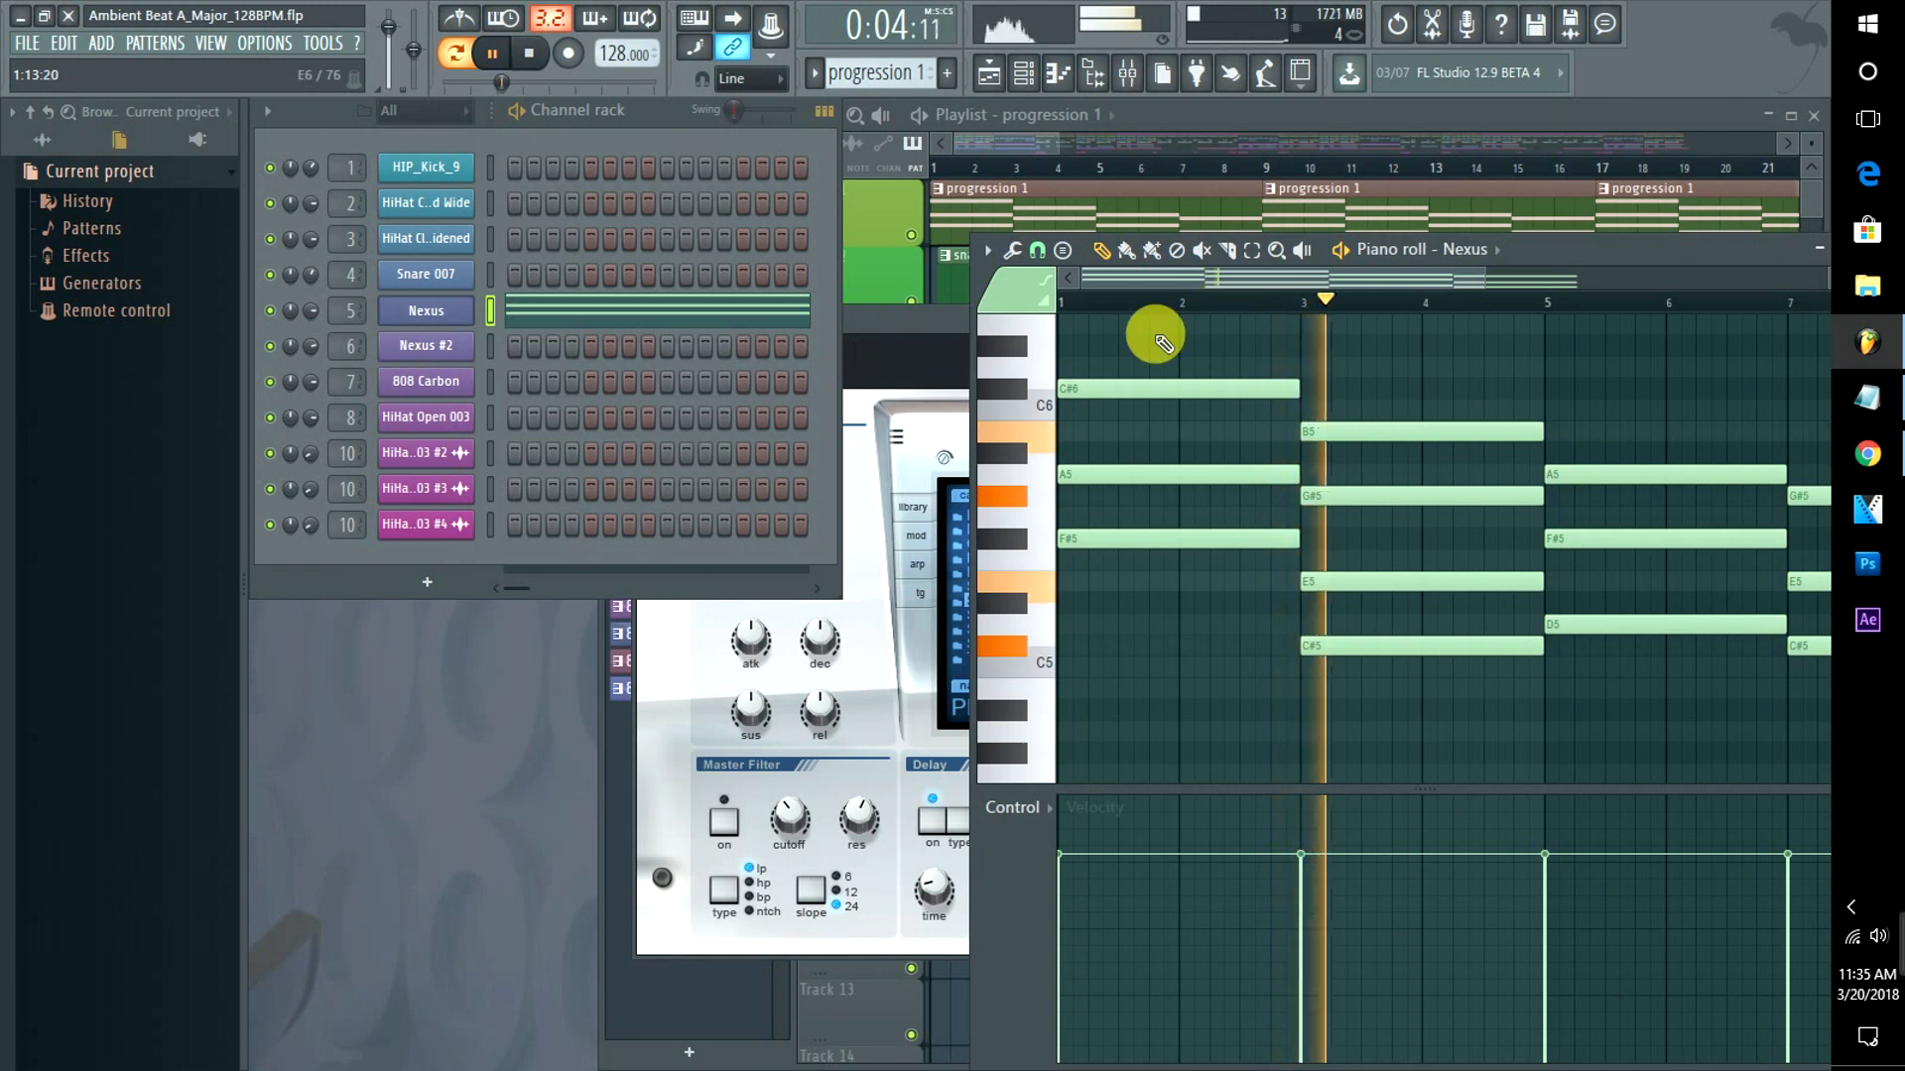
drag(1176, 276, 1307, 266)
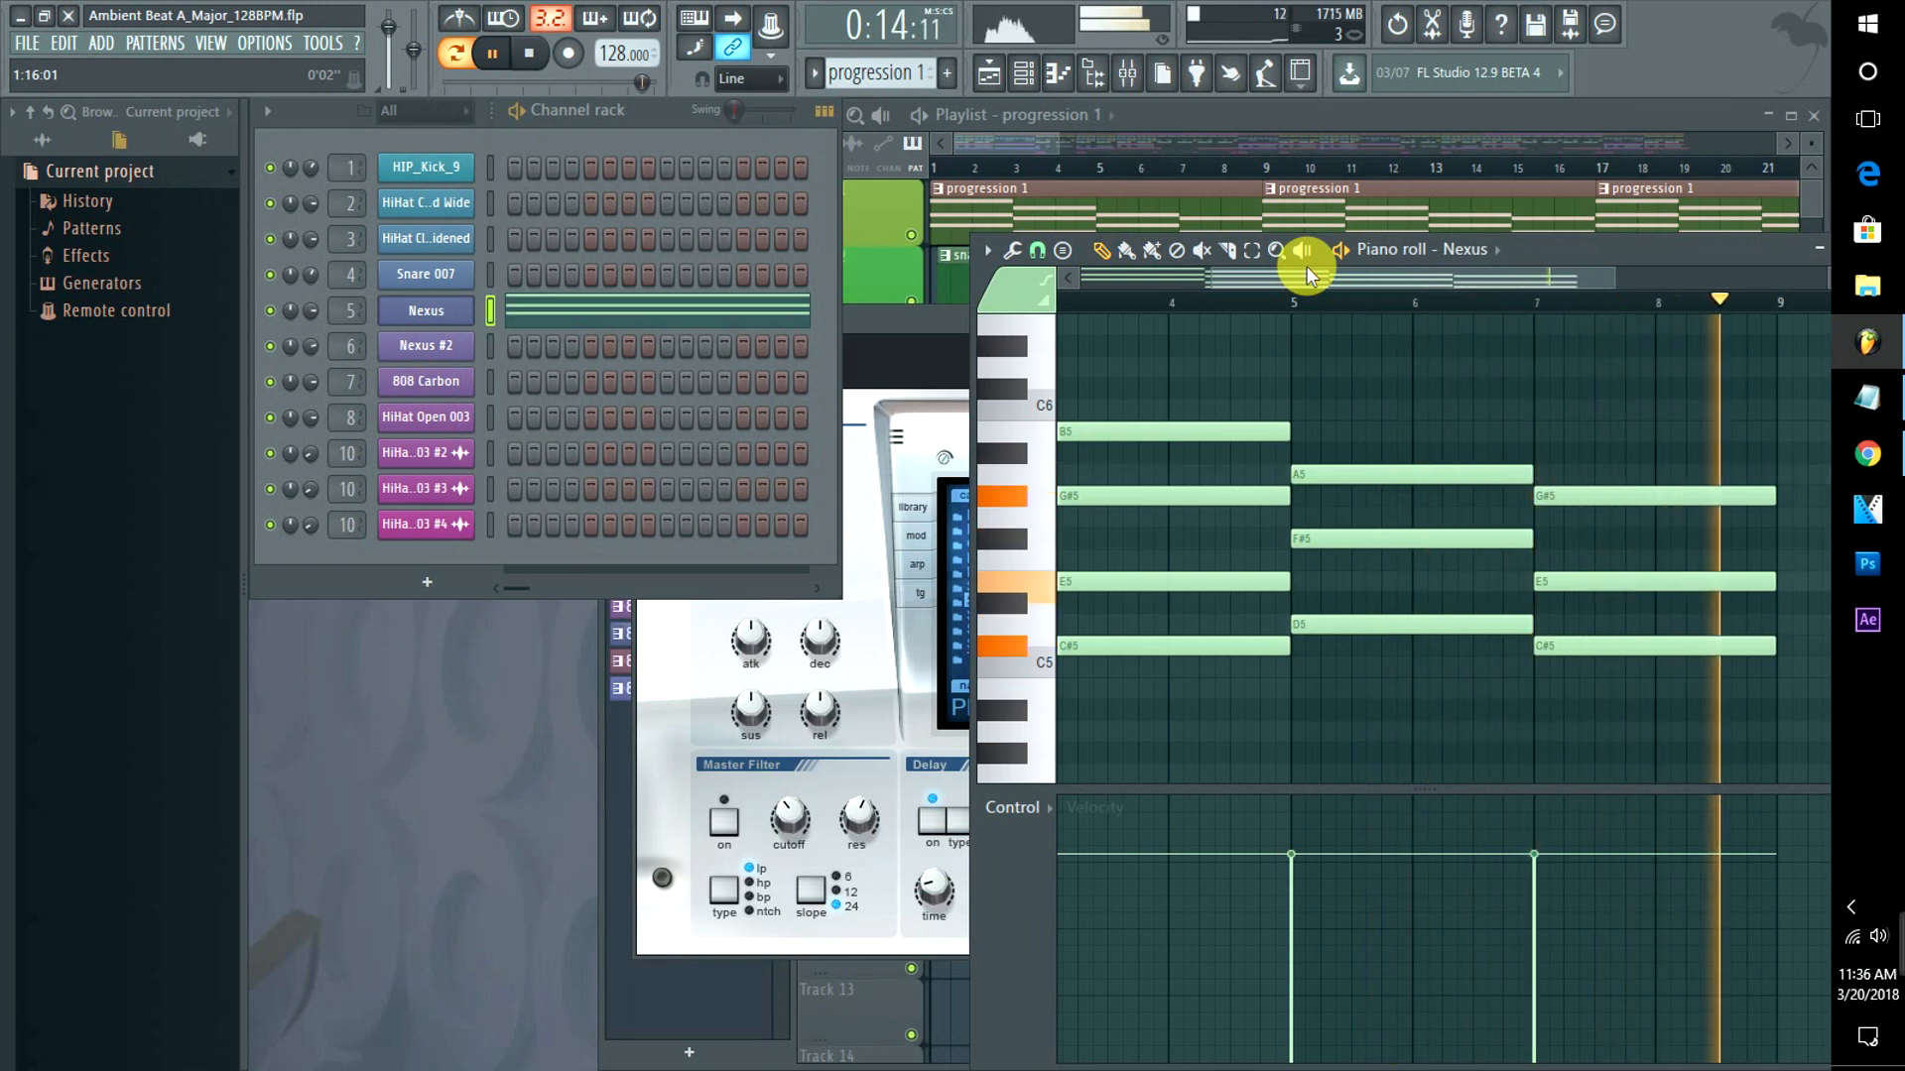
key(space)
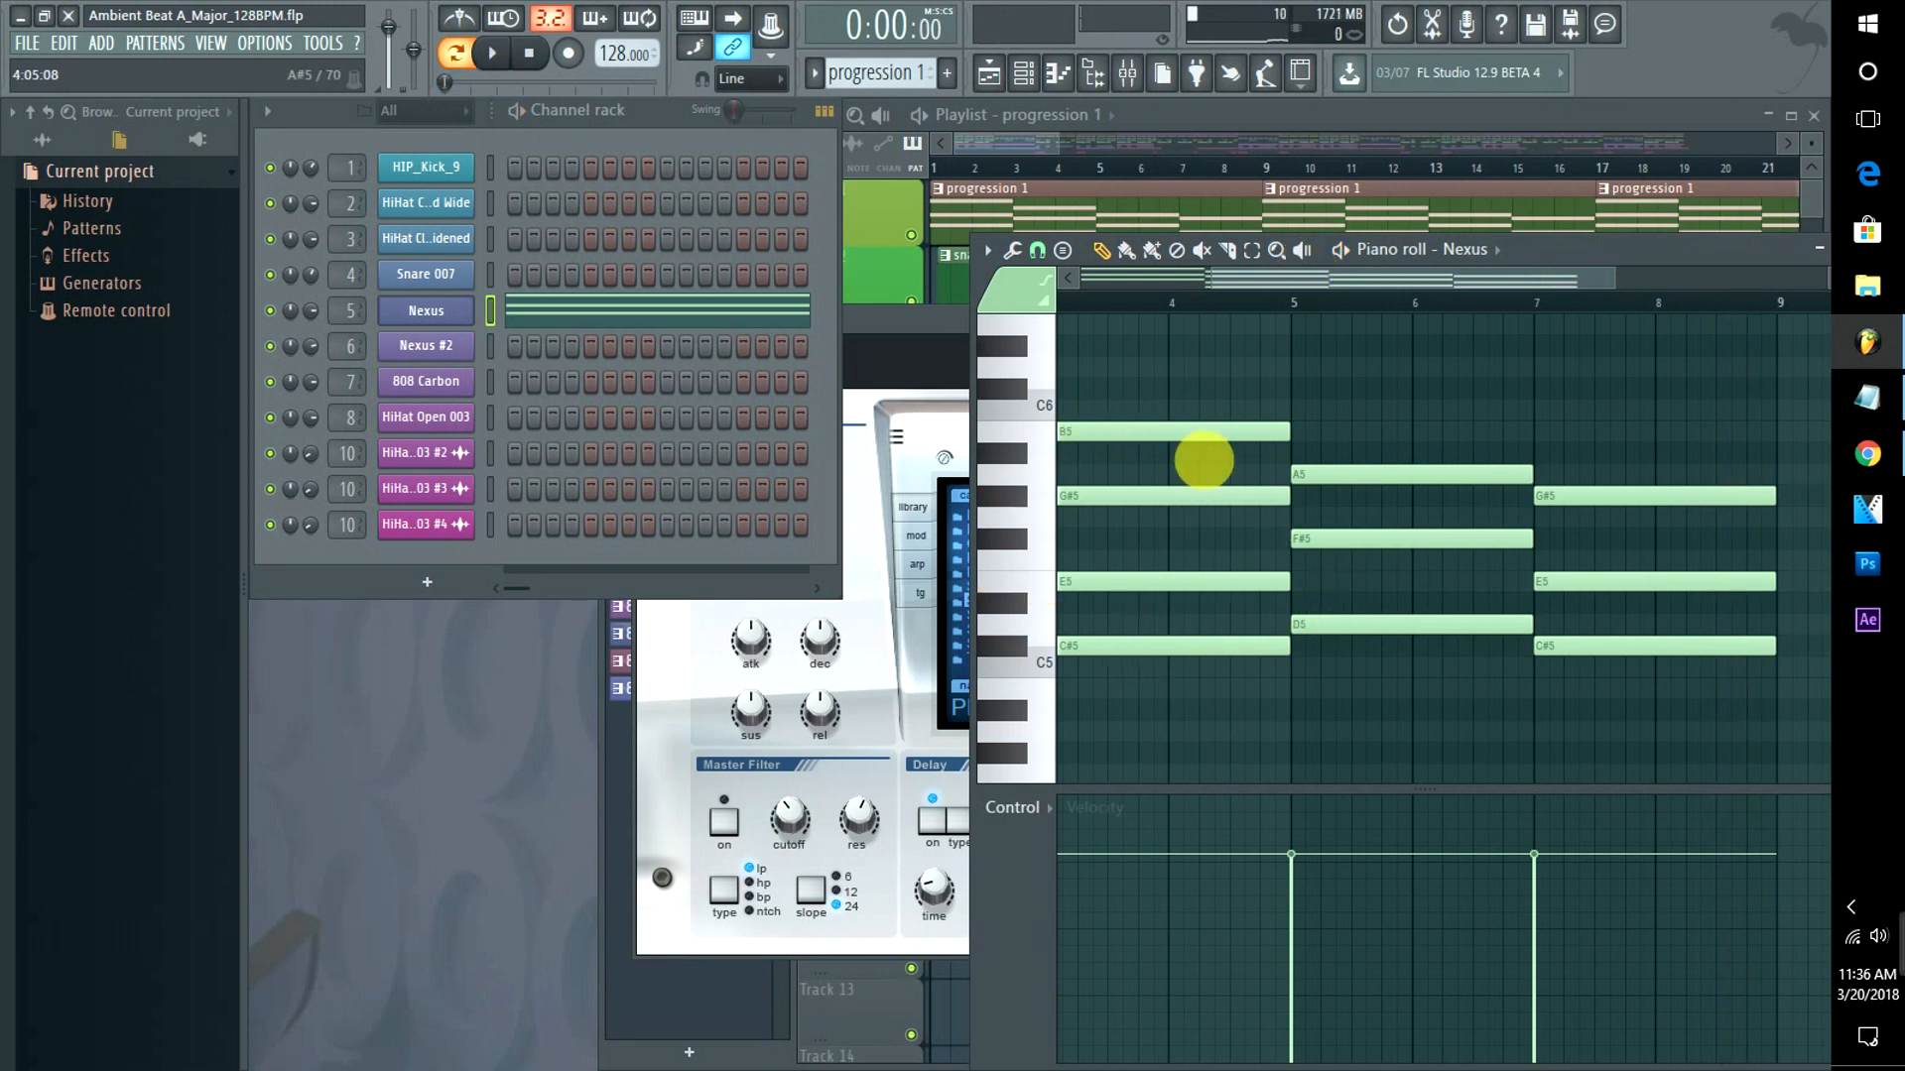
Bring the first Nexus channel's instrument window back up to inspect its pad sound.
click(423, 313)
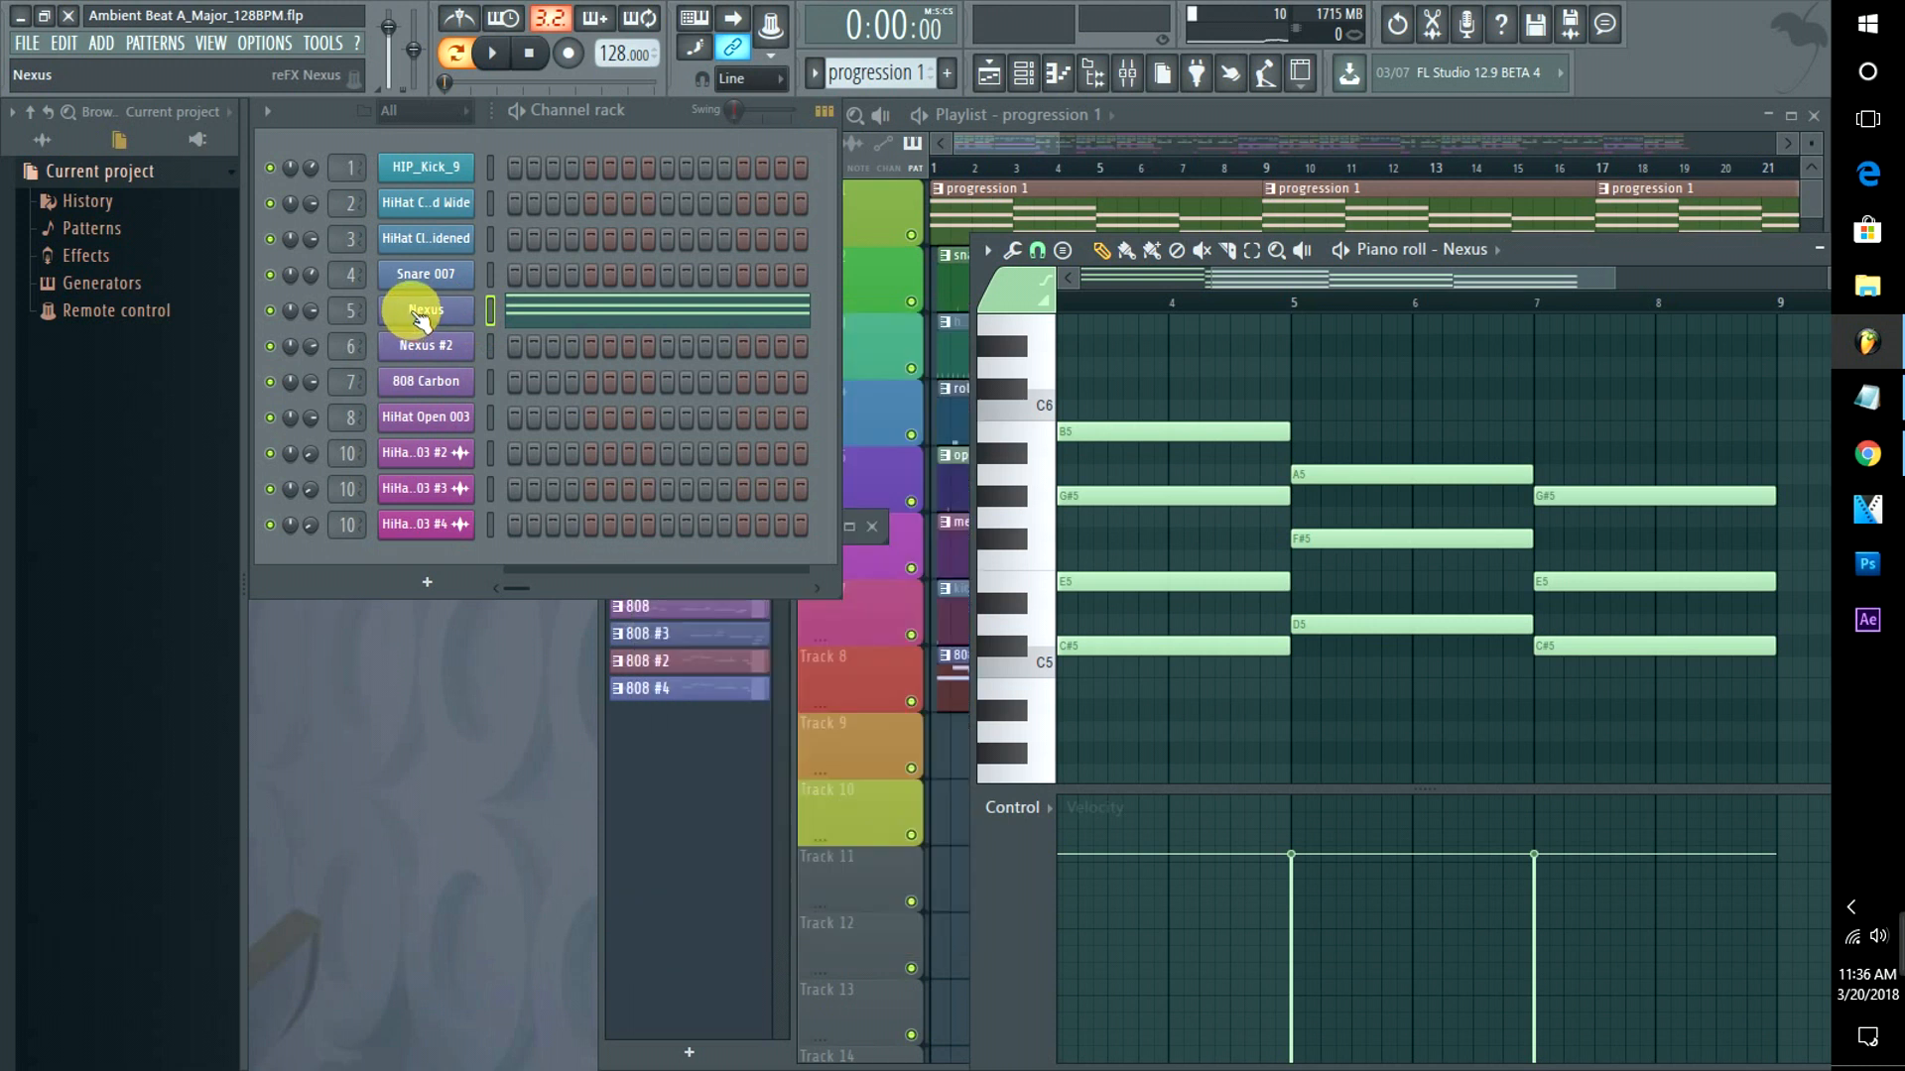
click(424, 312)
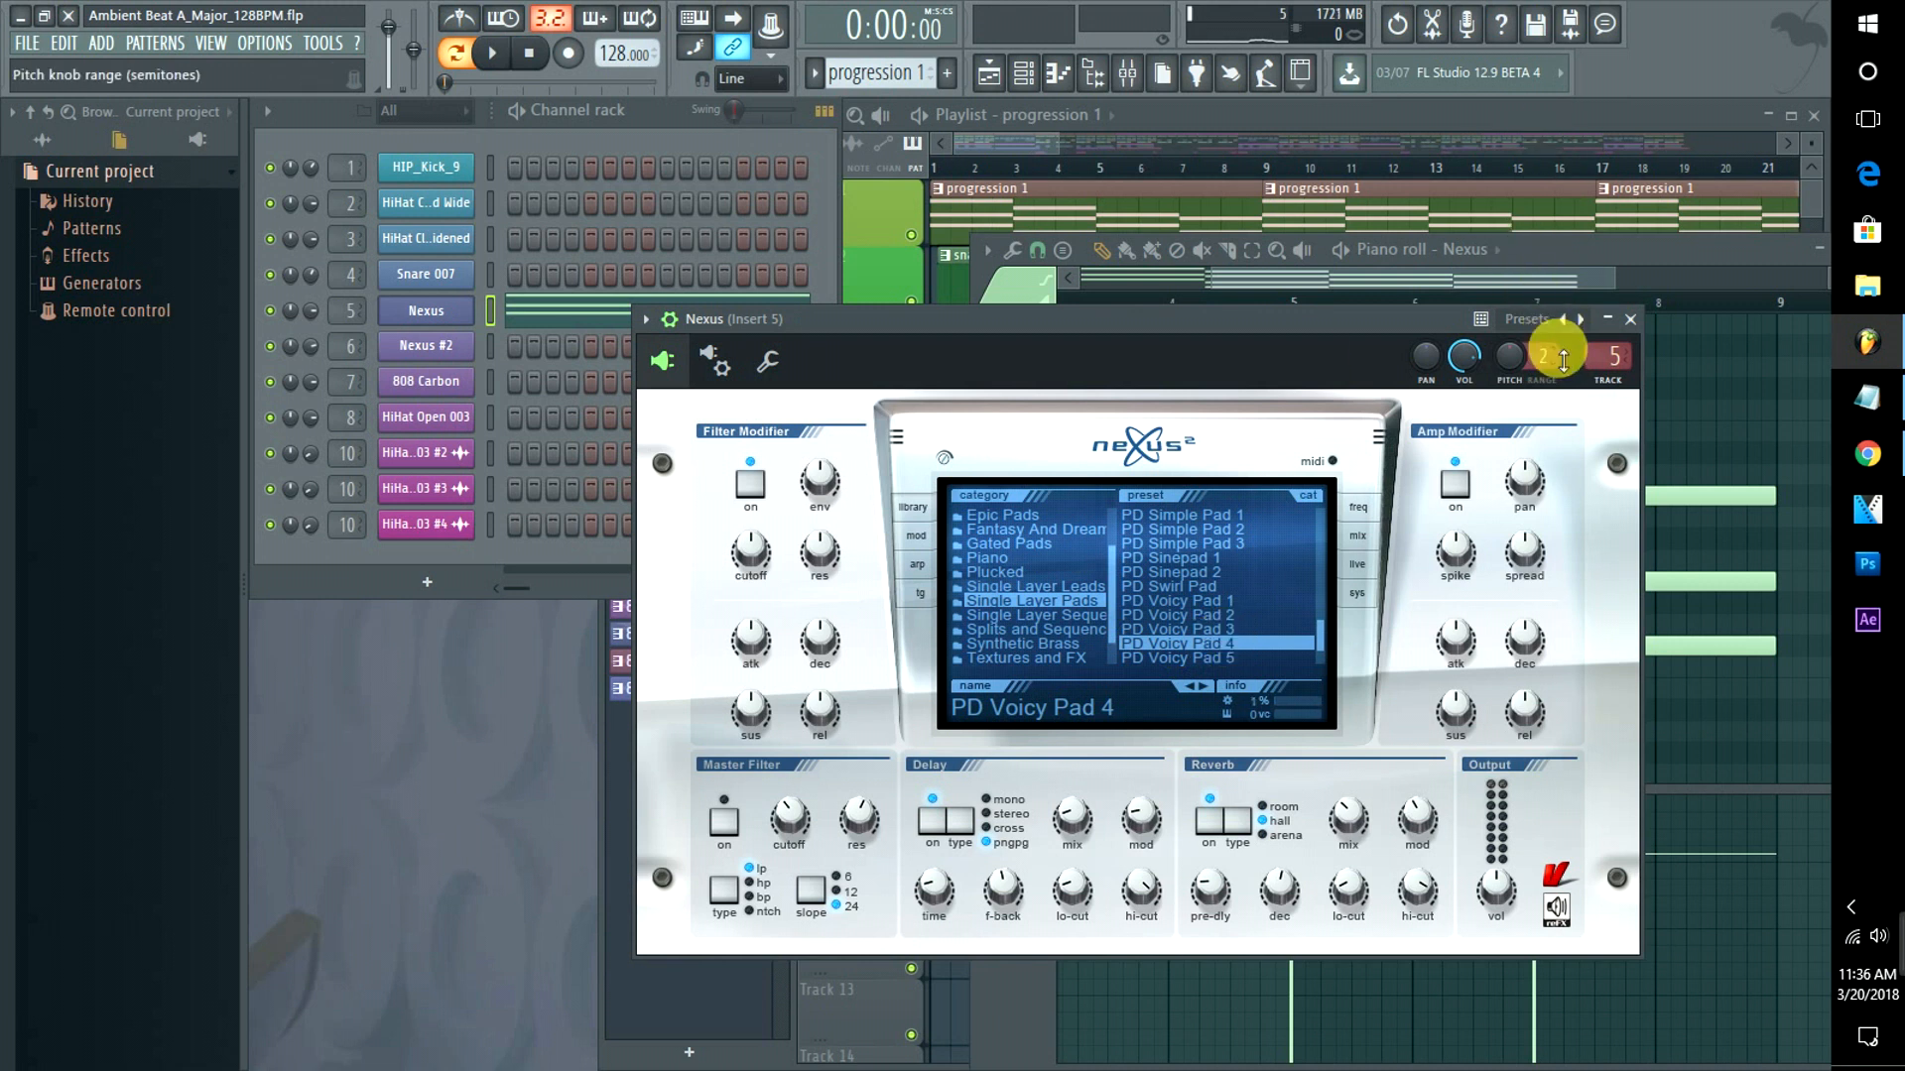
Minimize the Nexus window, solo Track 1 in the playlist, and audition F#5 from the first progression 1 chord in the piano roll.
click(1606, 319)
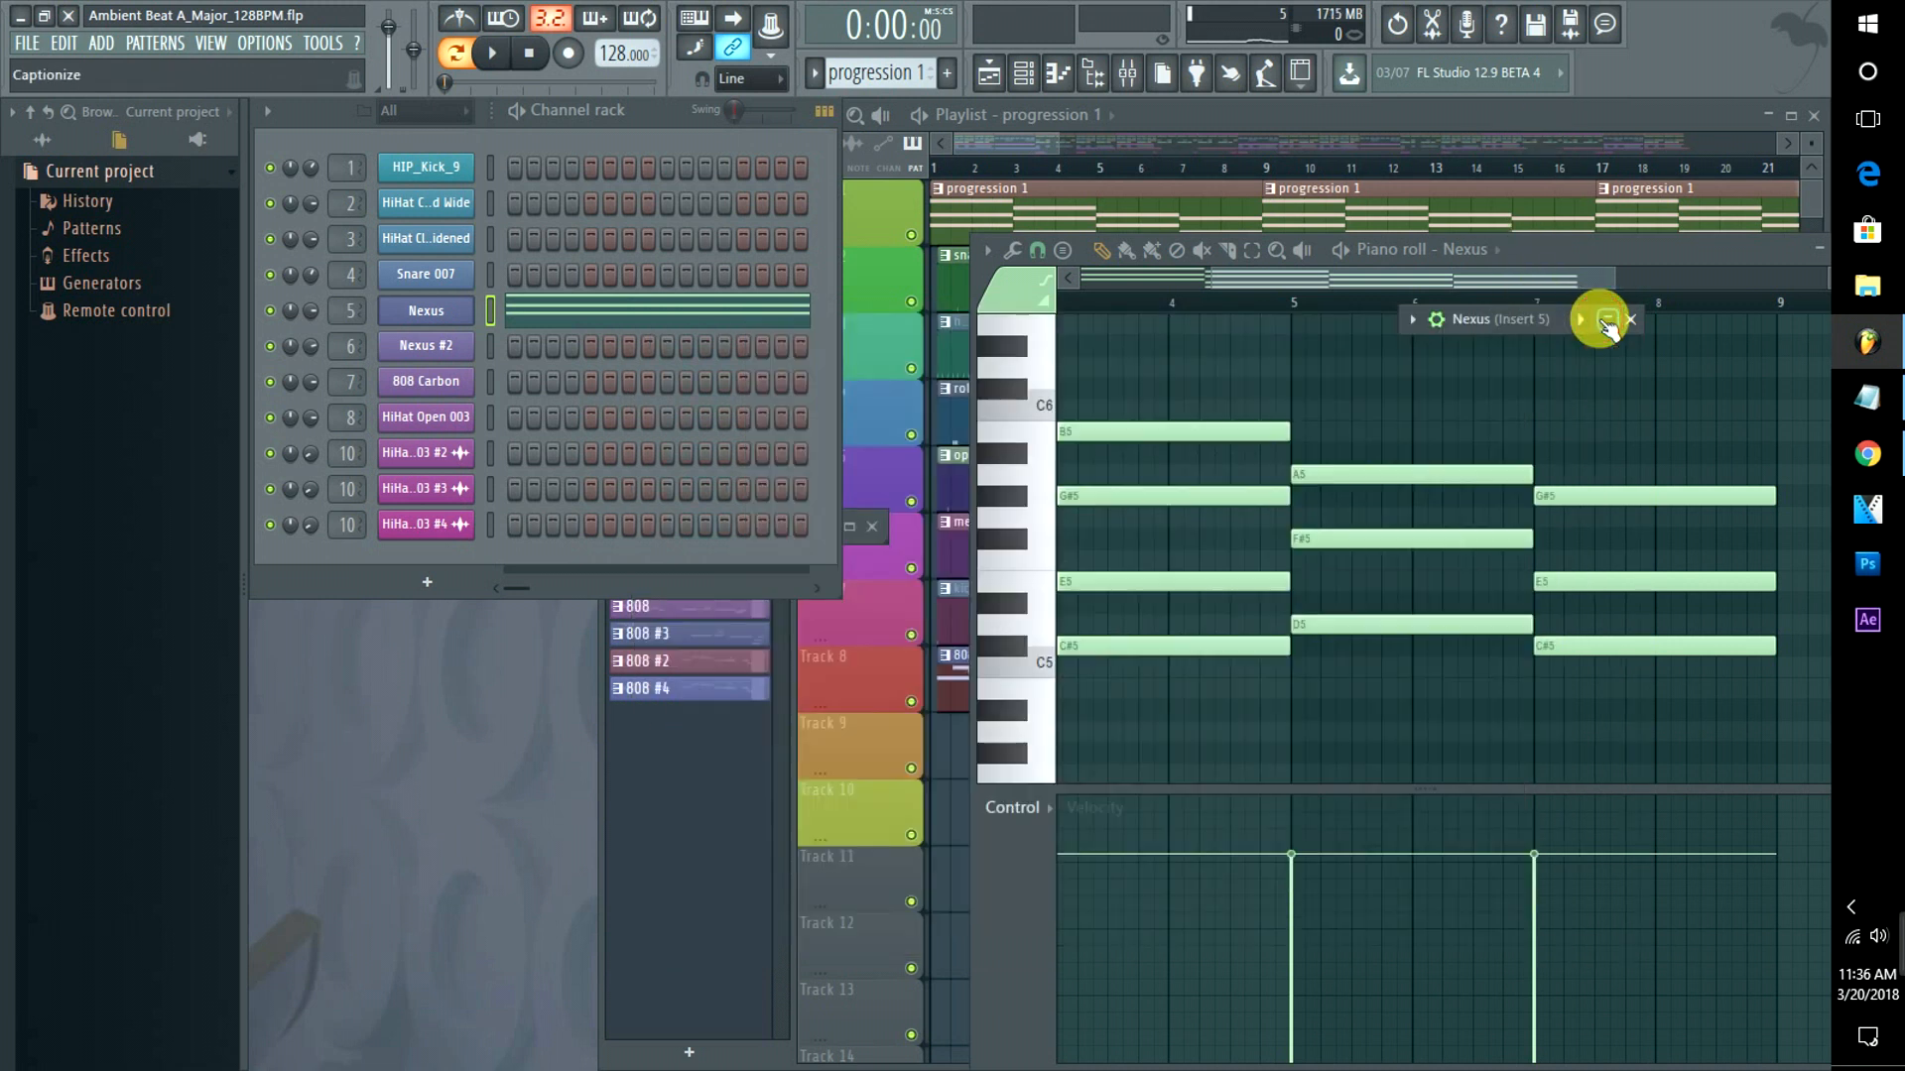
click(1008, 141)
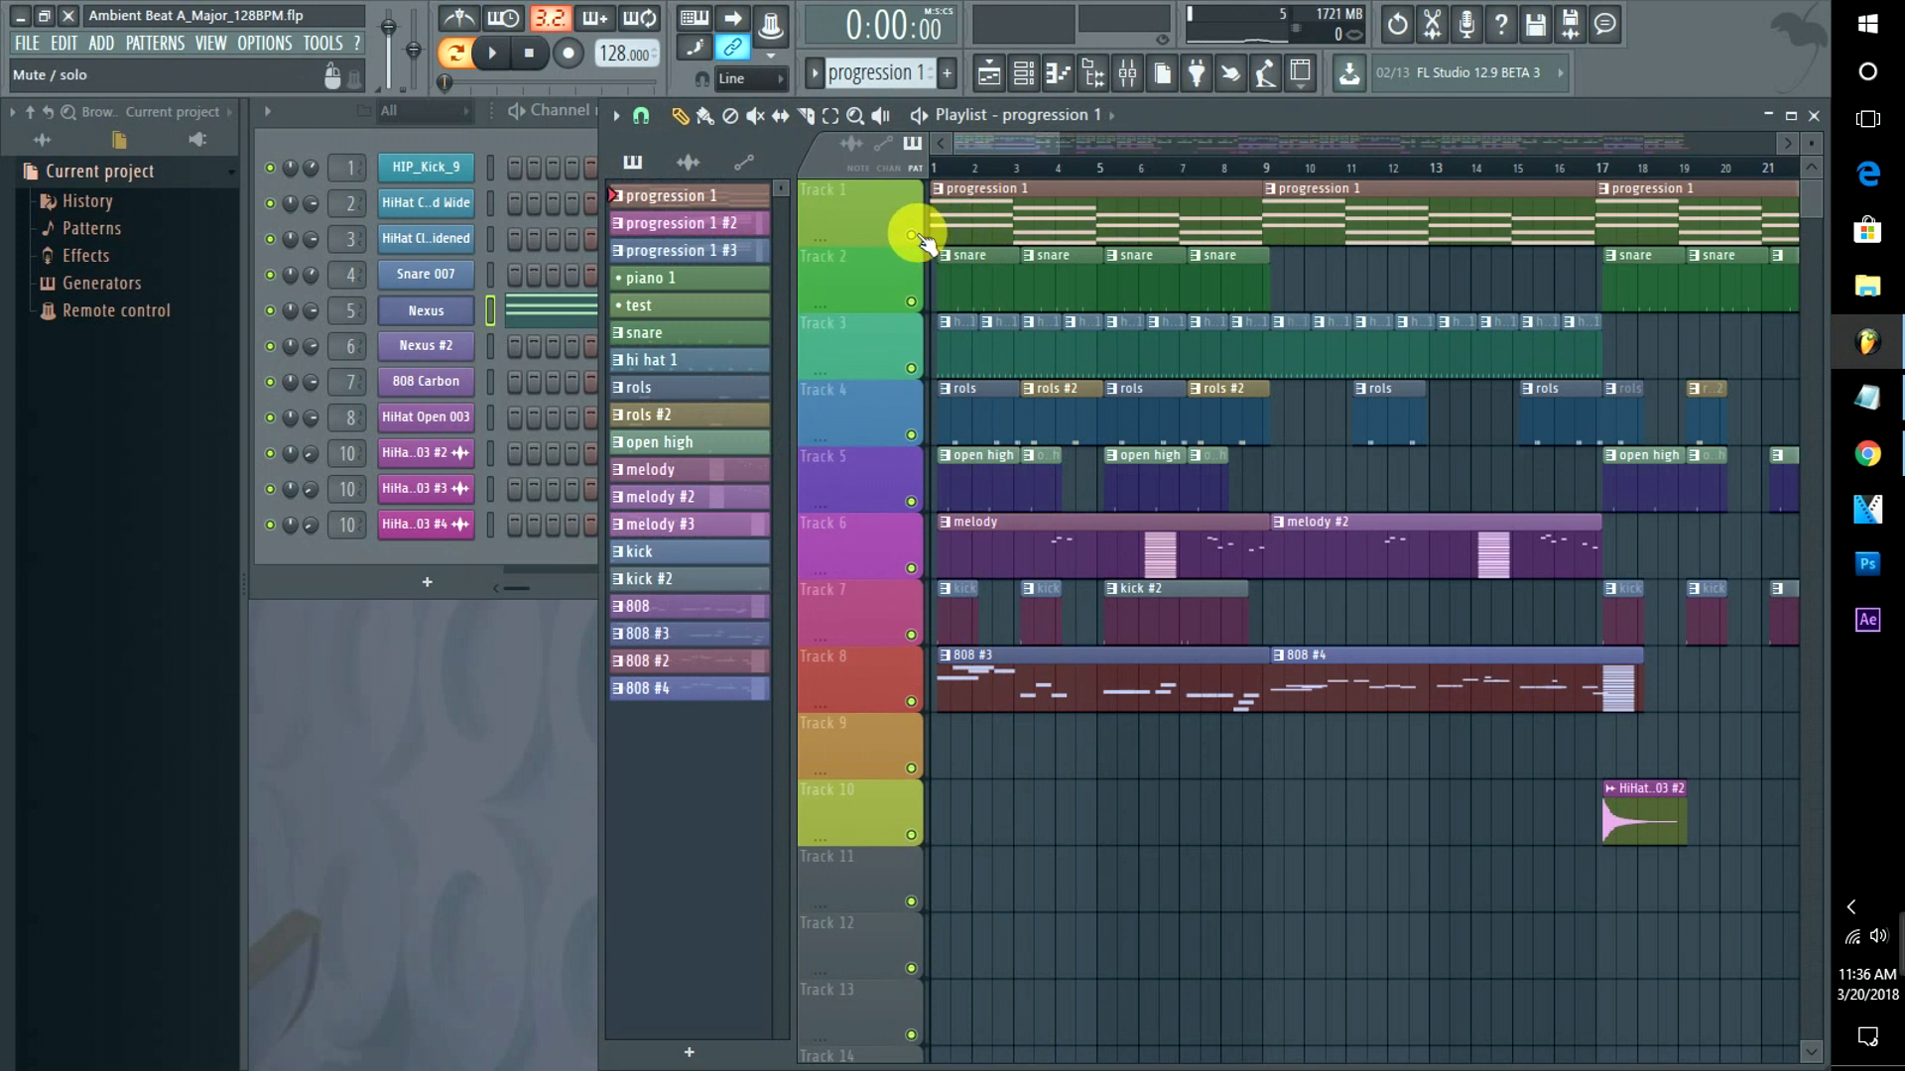
right_click(910, 234)
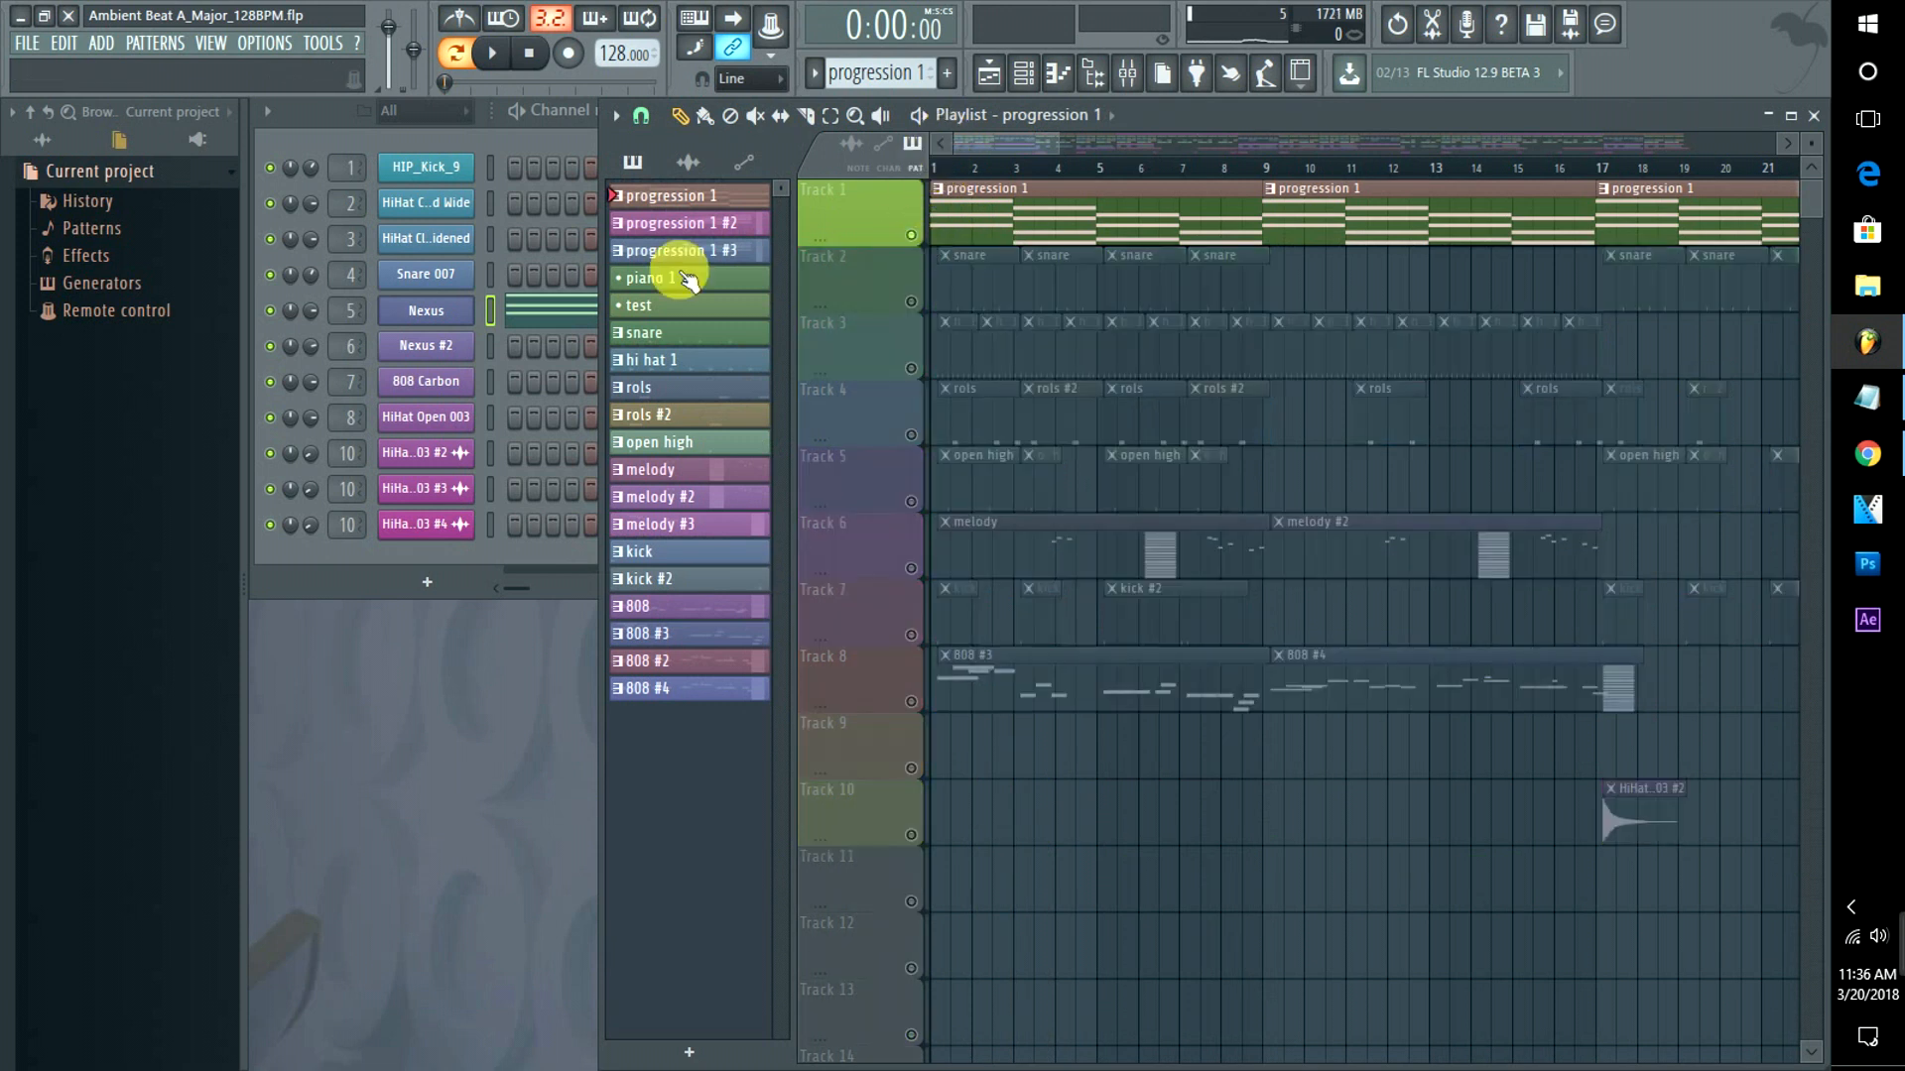
click(551, 328)
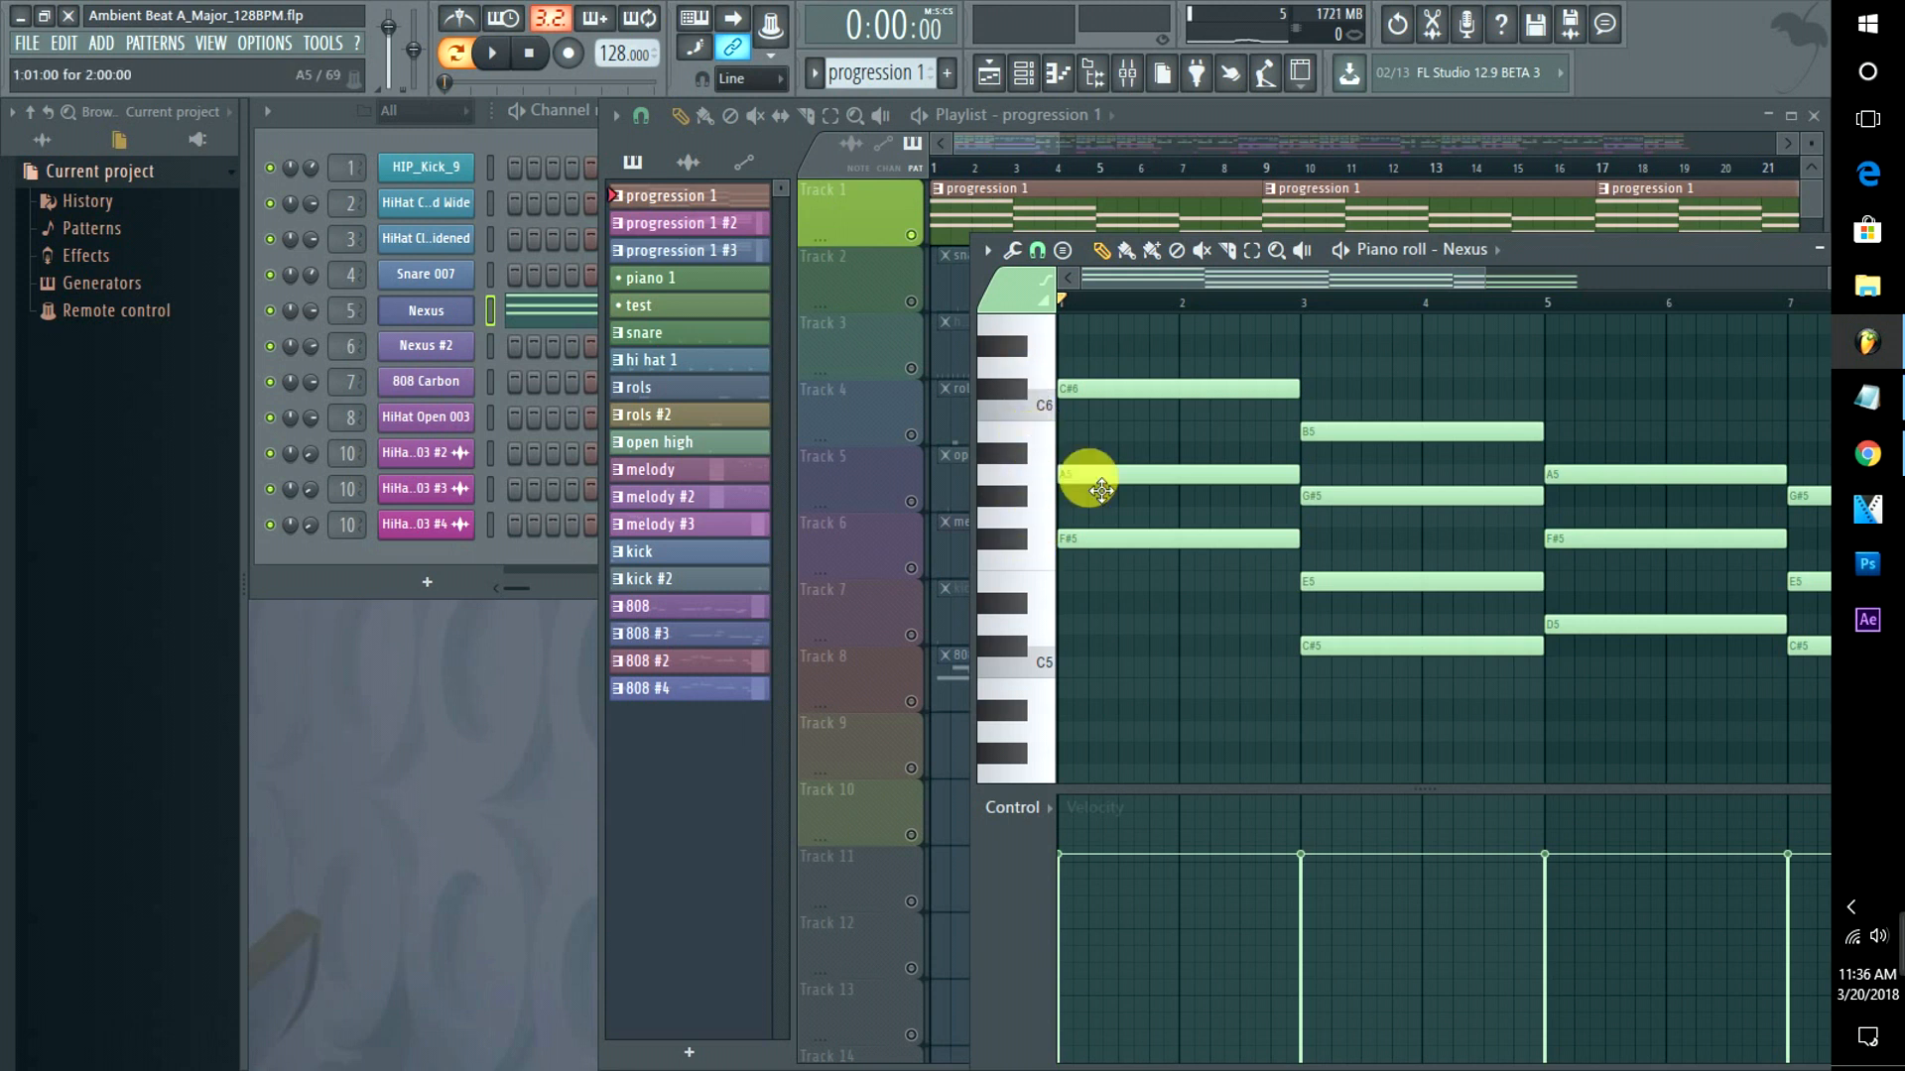
click(1022, 545)
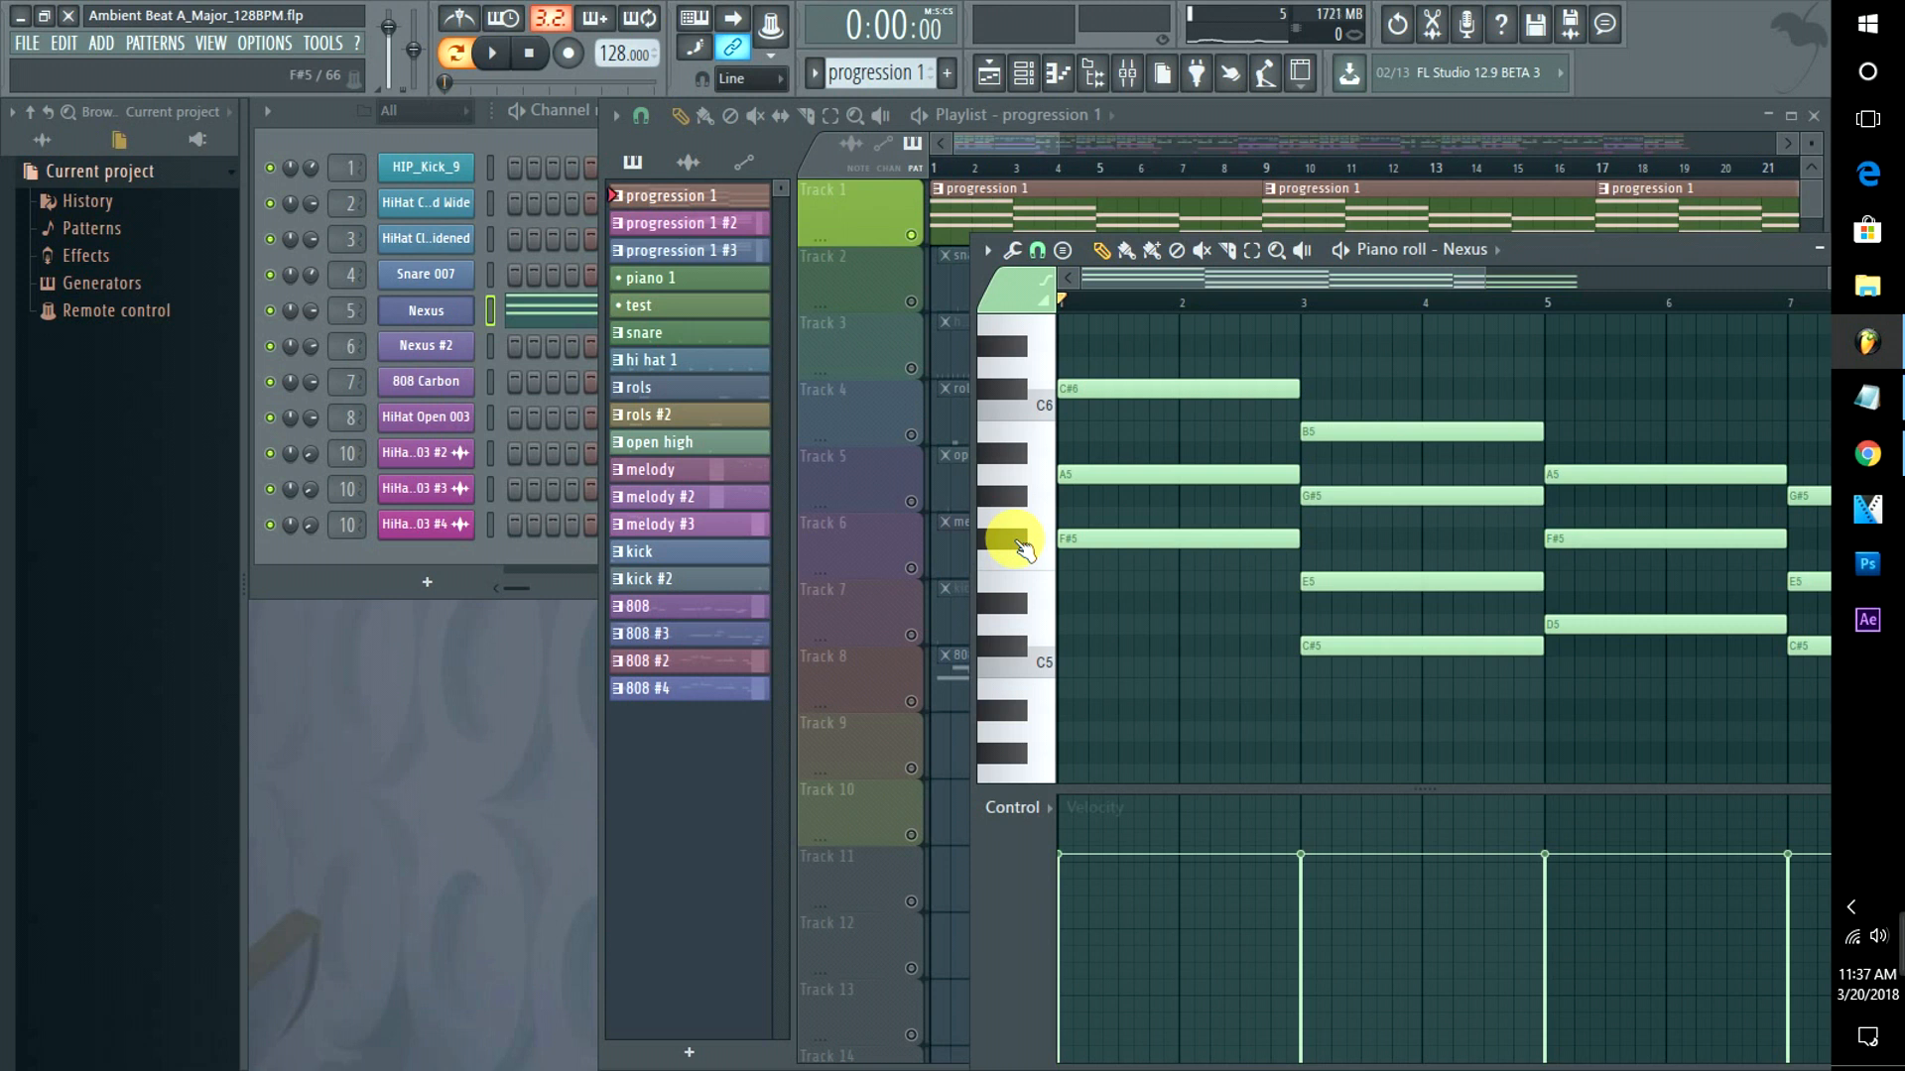
Open the melody pattern's Nexus #2 notes and highlight the stacked scale notes at bar 6 before returning to the playlist.
click(1016, 131)
double_click(1140, 544)
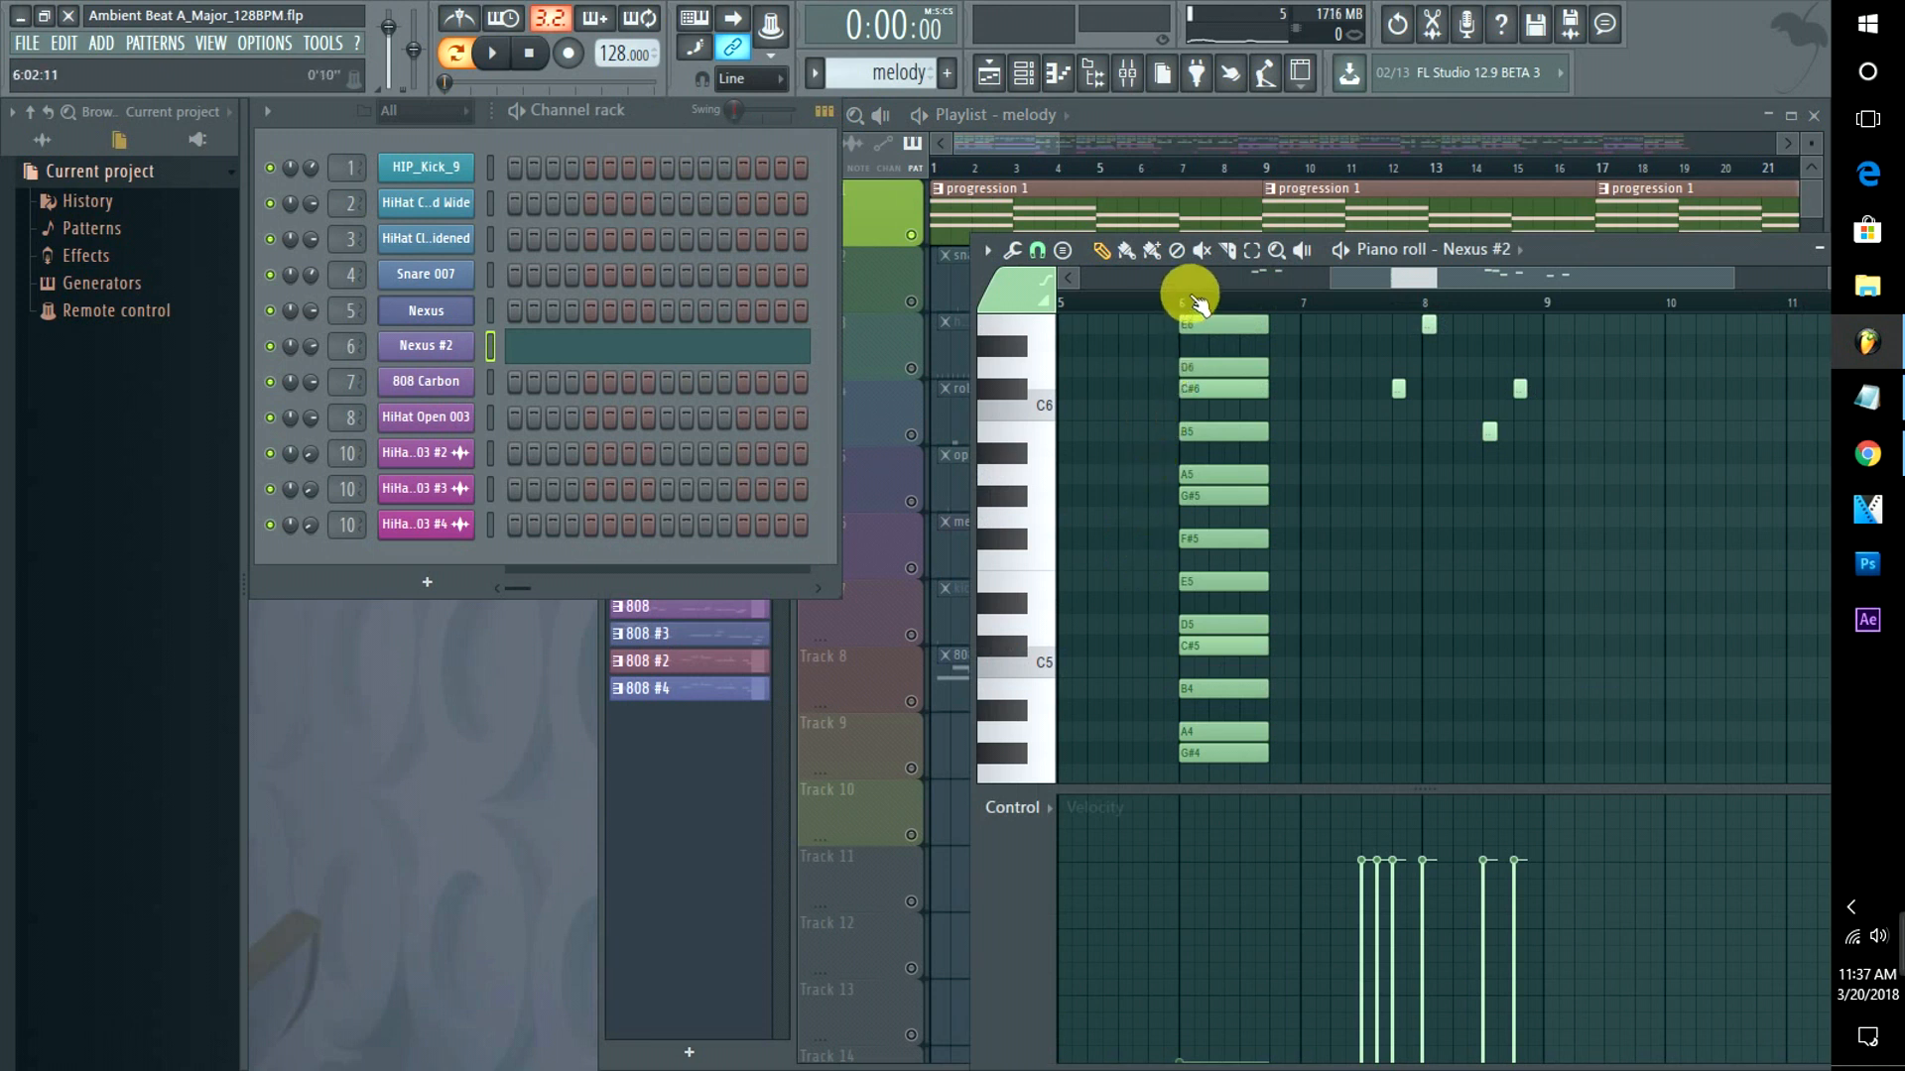
drag(1194, 296, 1249, 309)
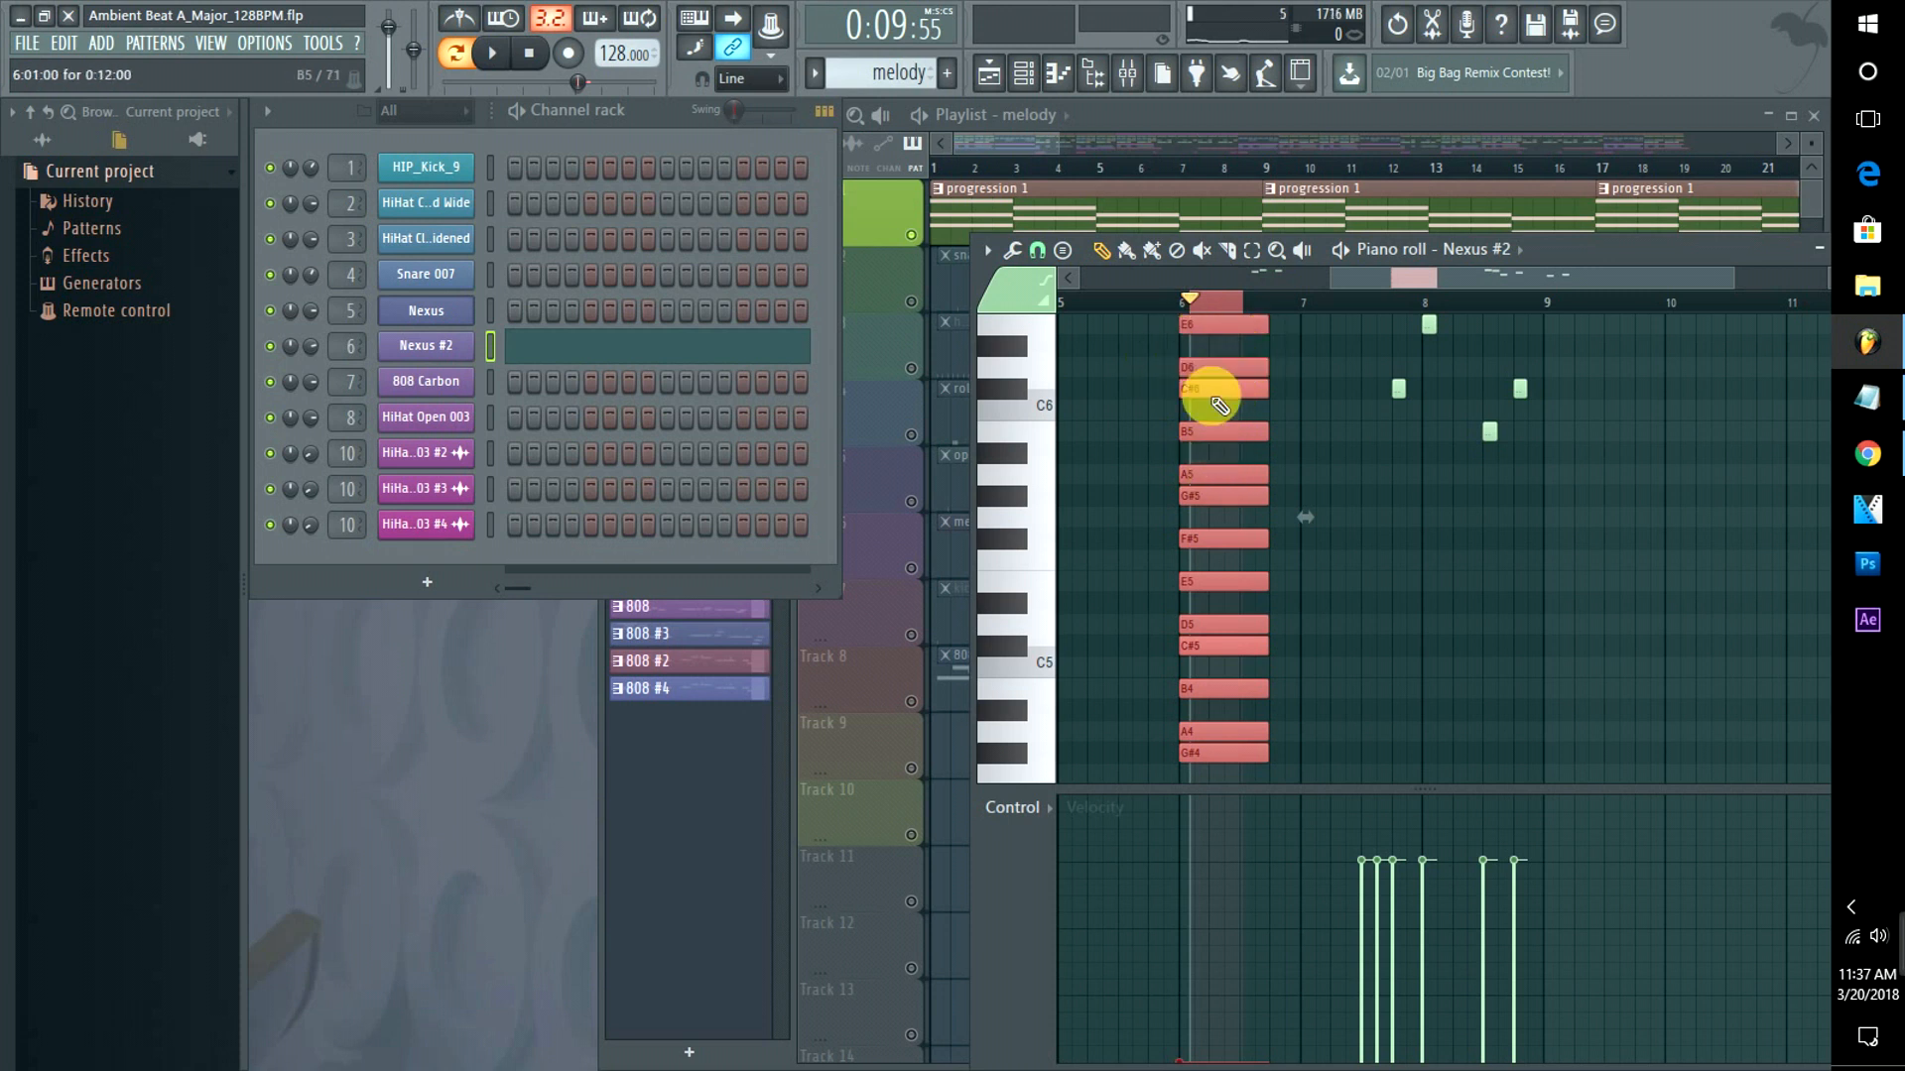
click(1033, 137)
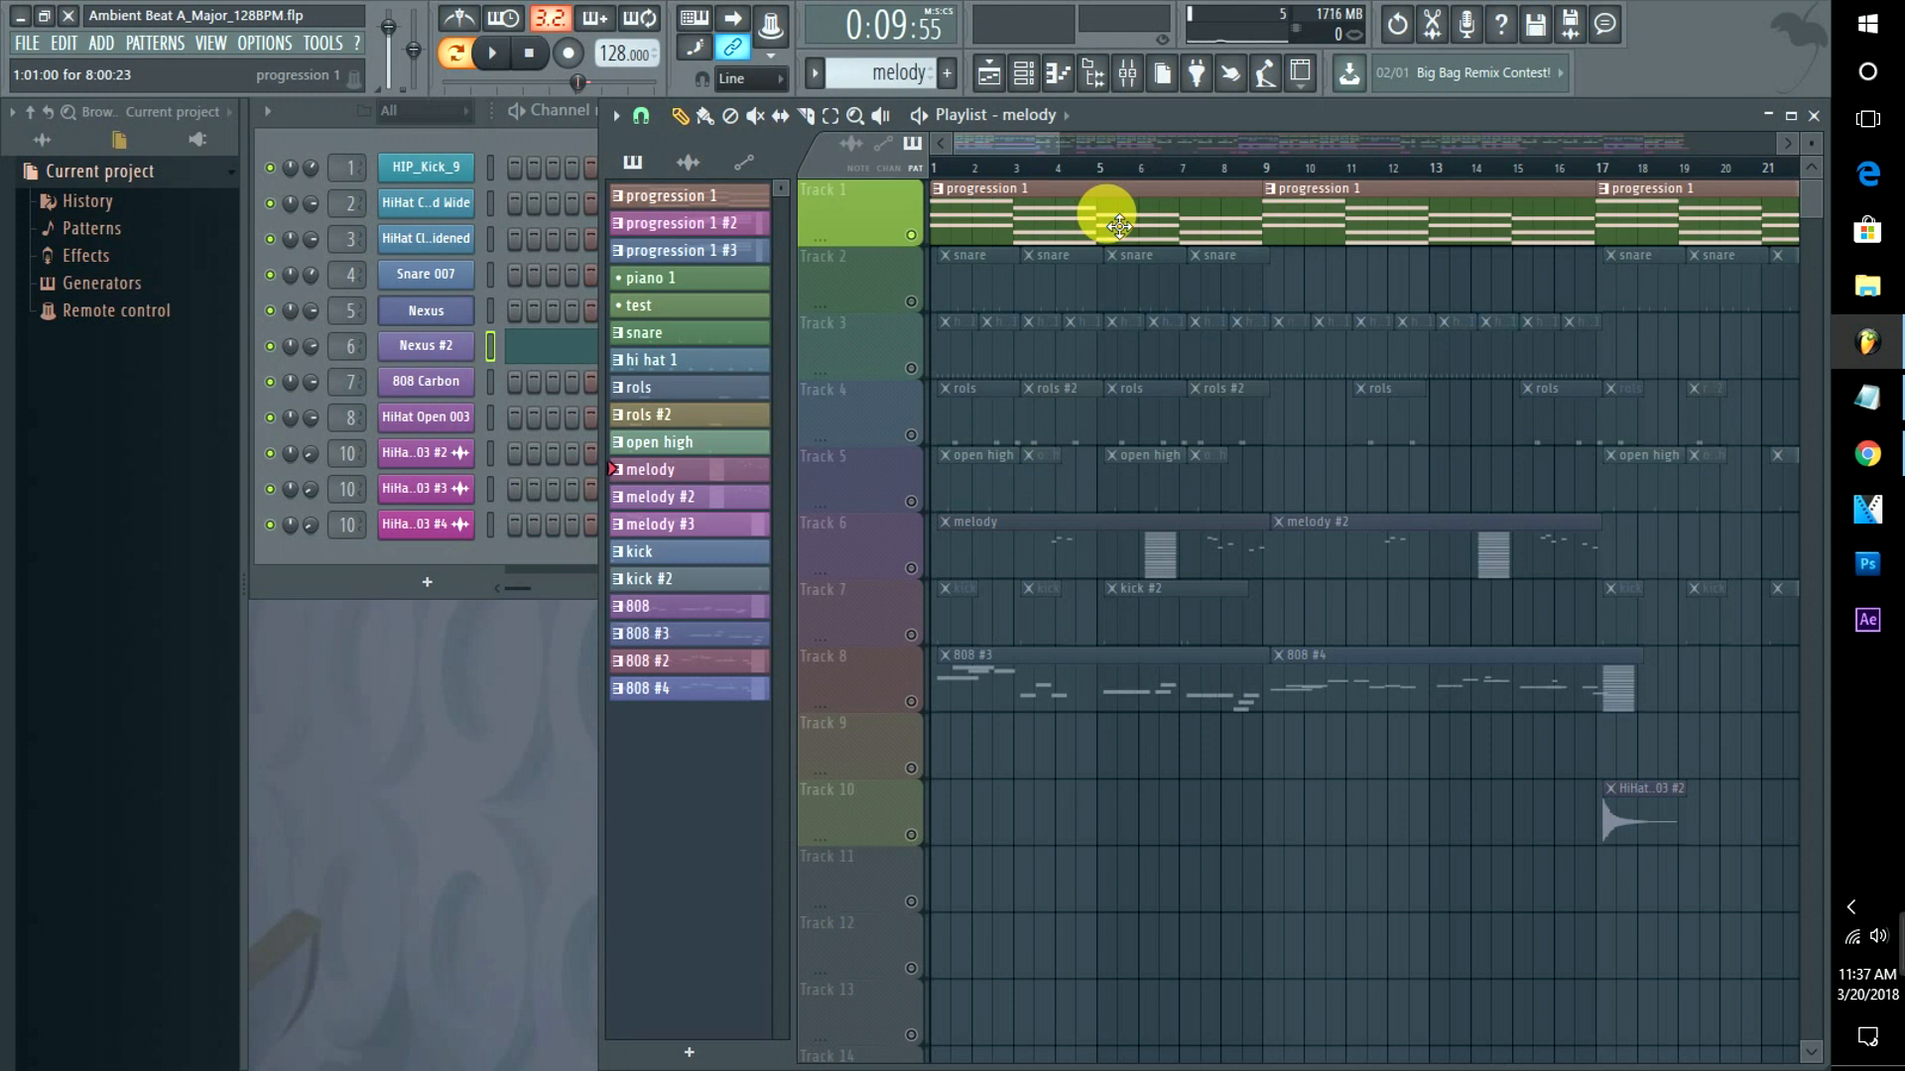
Audition the individual notes of the last two progression 1 chords in the piano roll and reset the playback position to bar 1.
double_click(1119, 226)
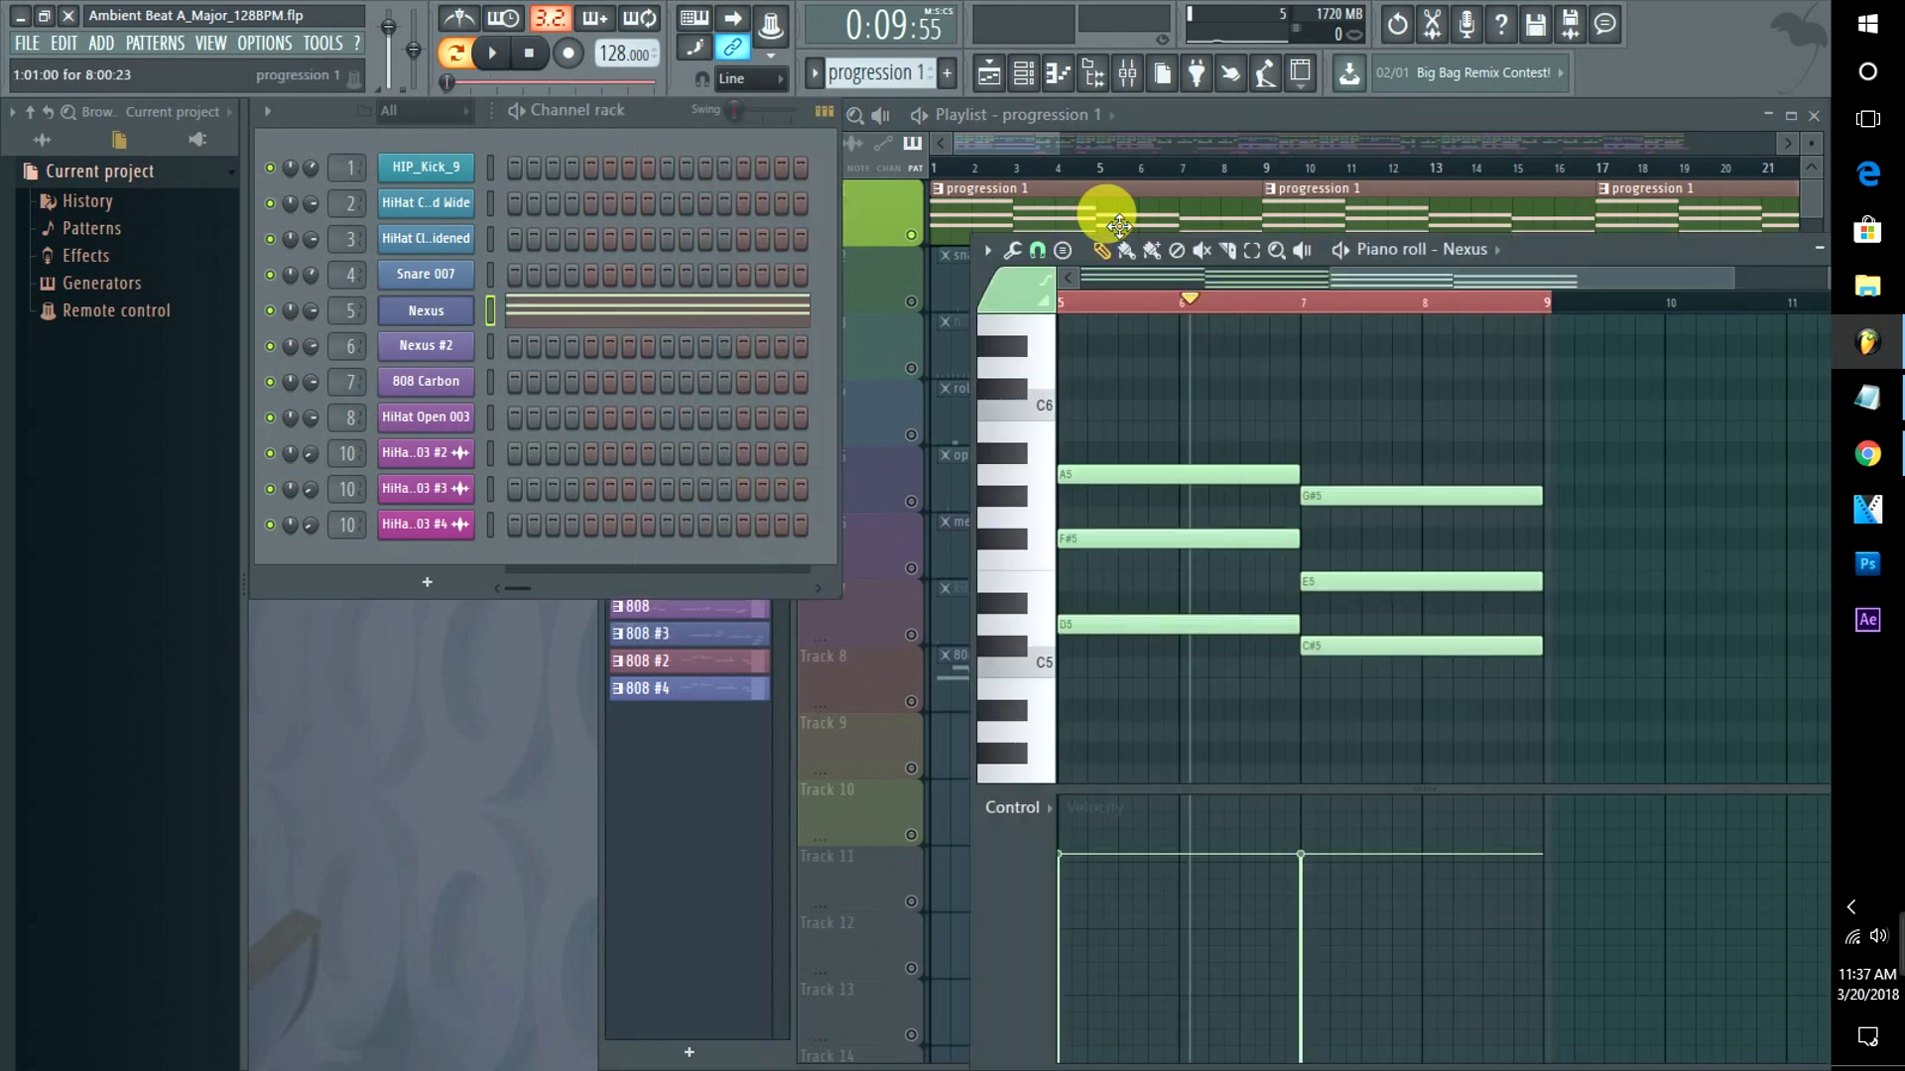
click(1045, 635)
click(1020, 535)
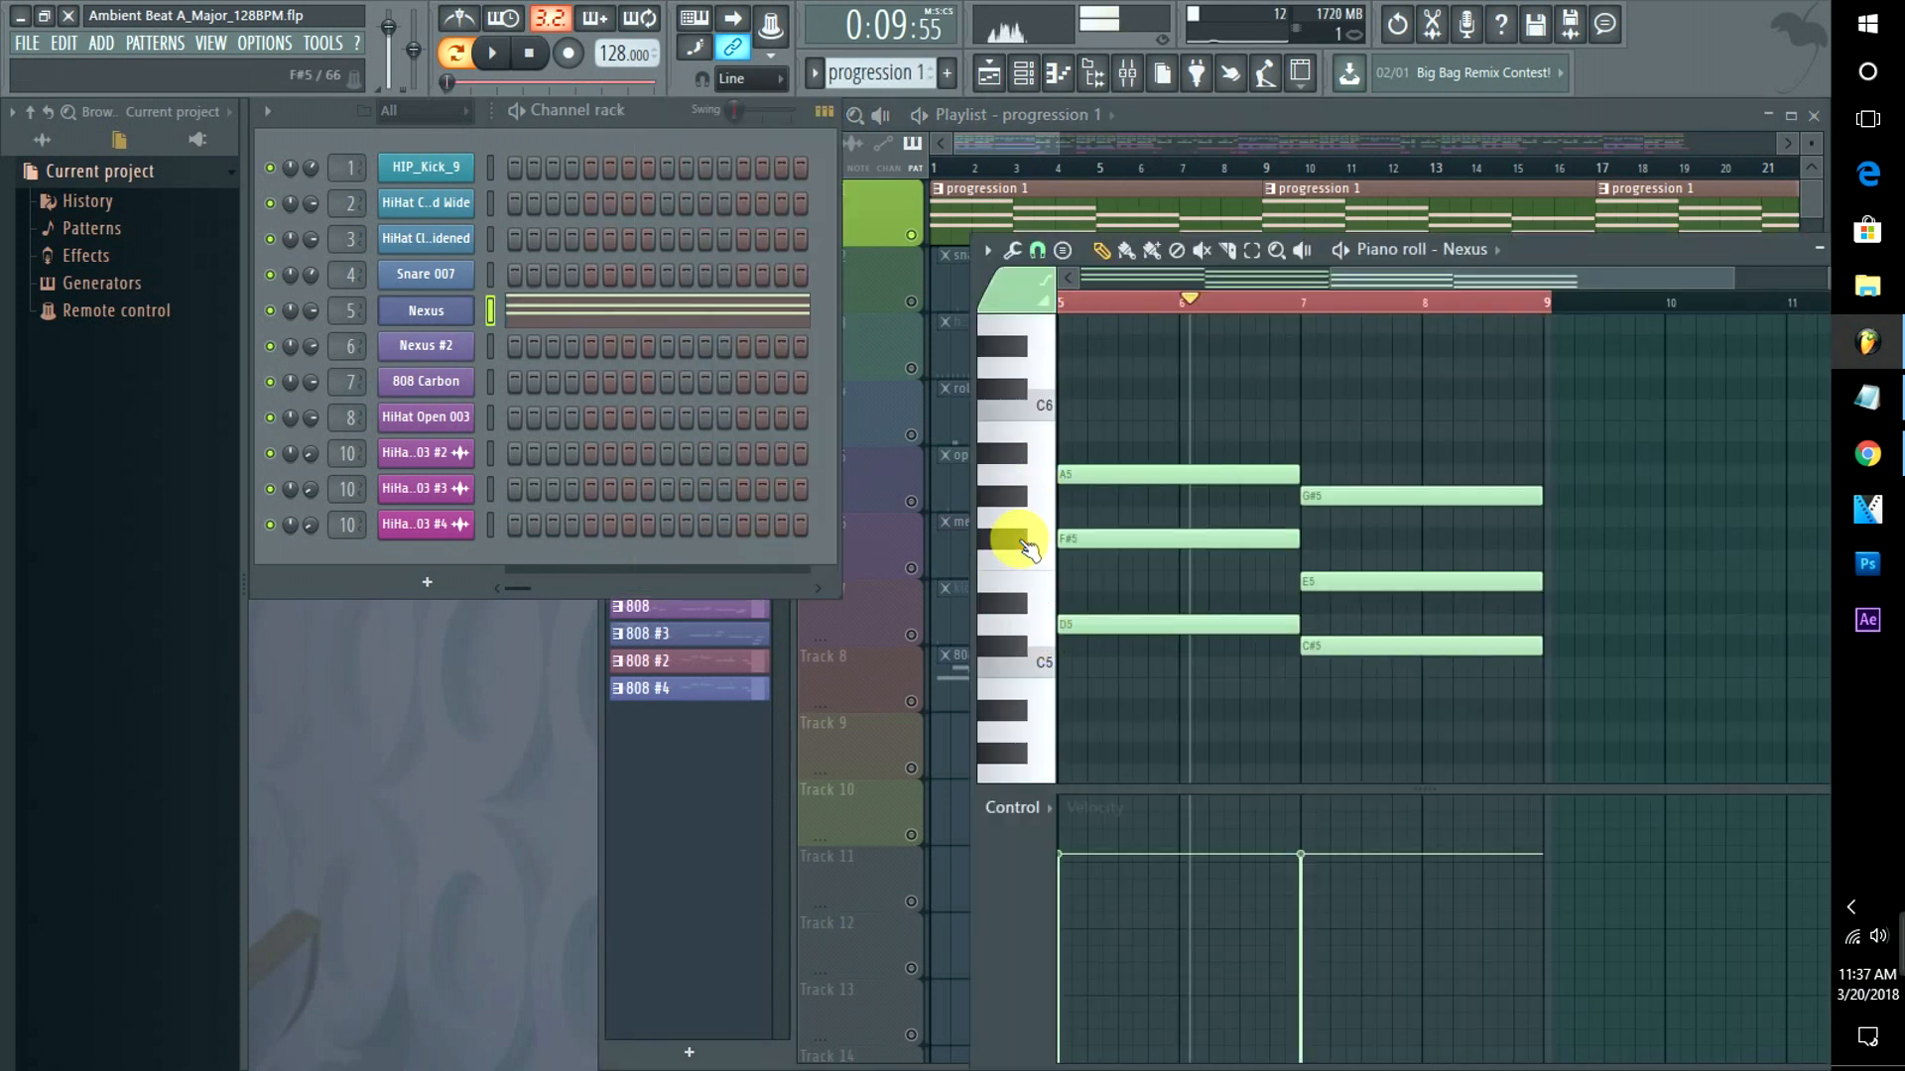
click(1040, 474)
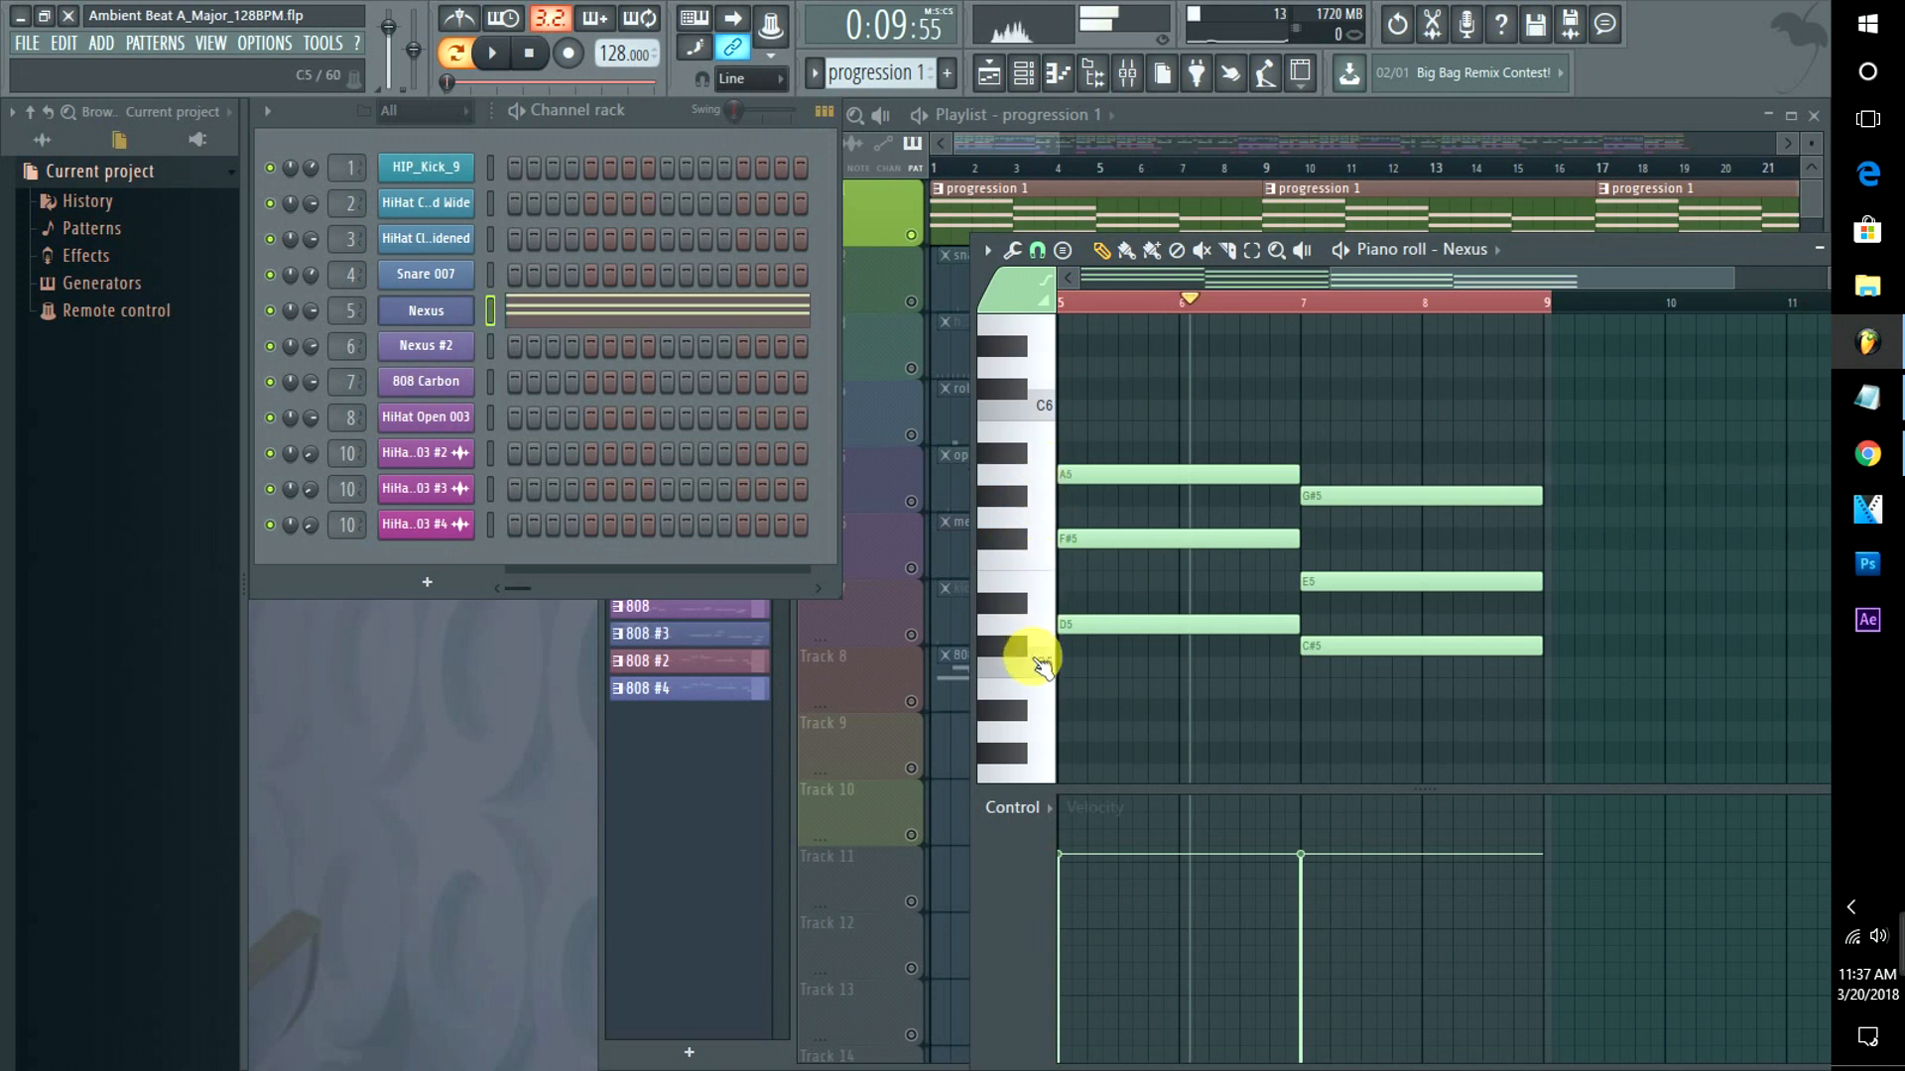
click(1024, 663)
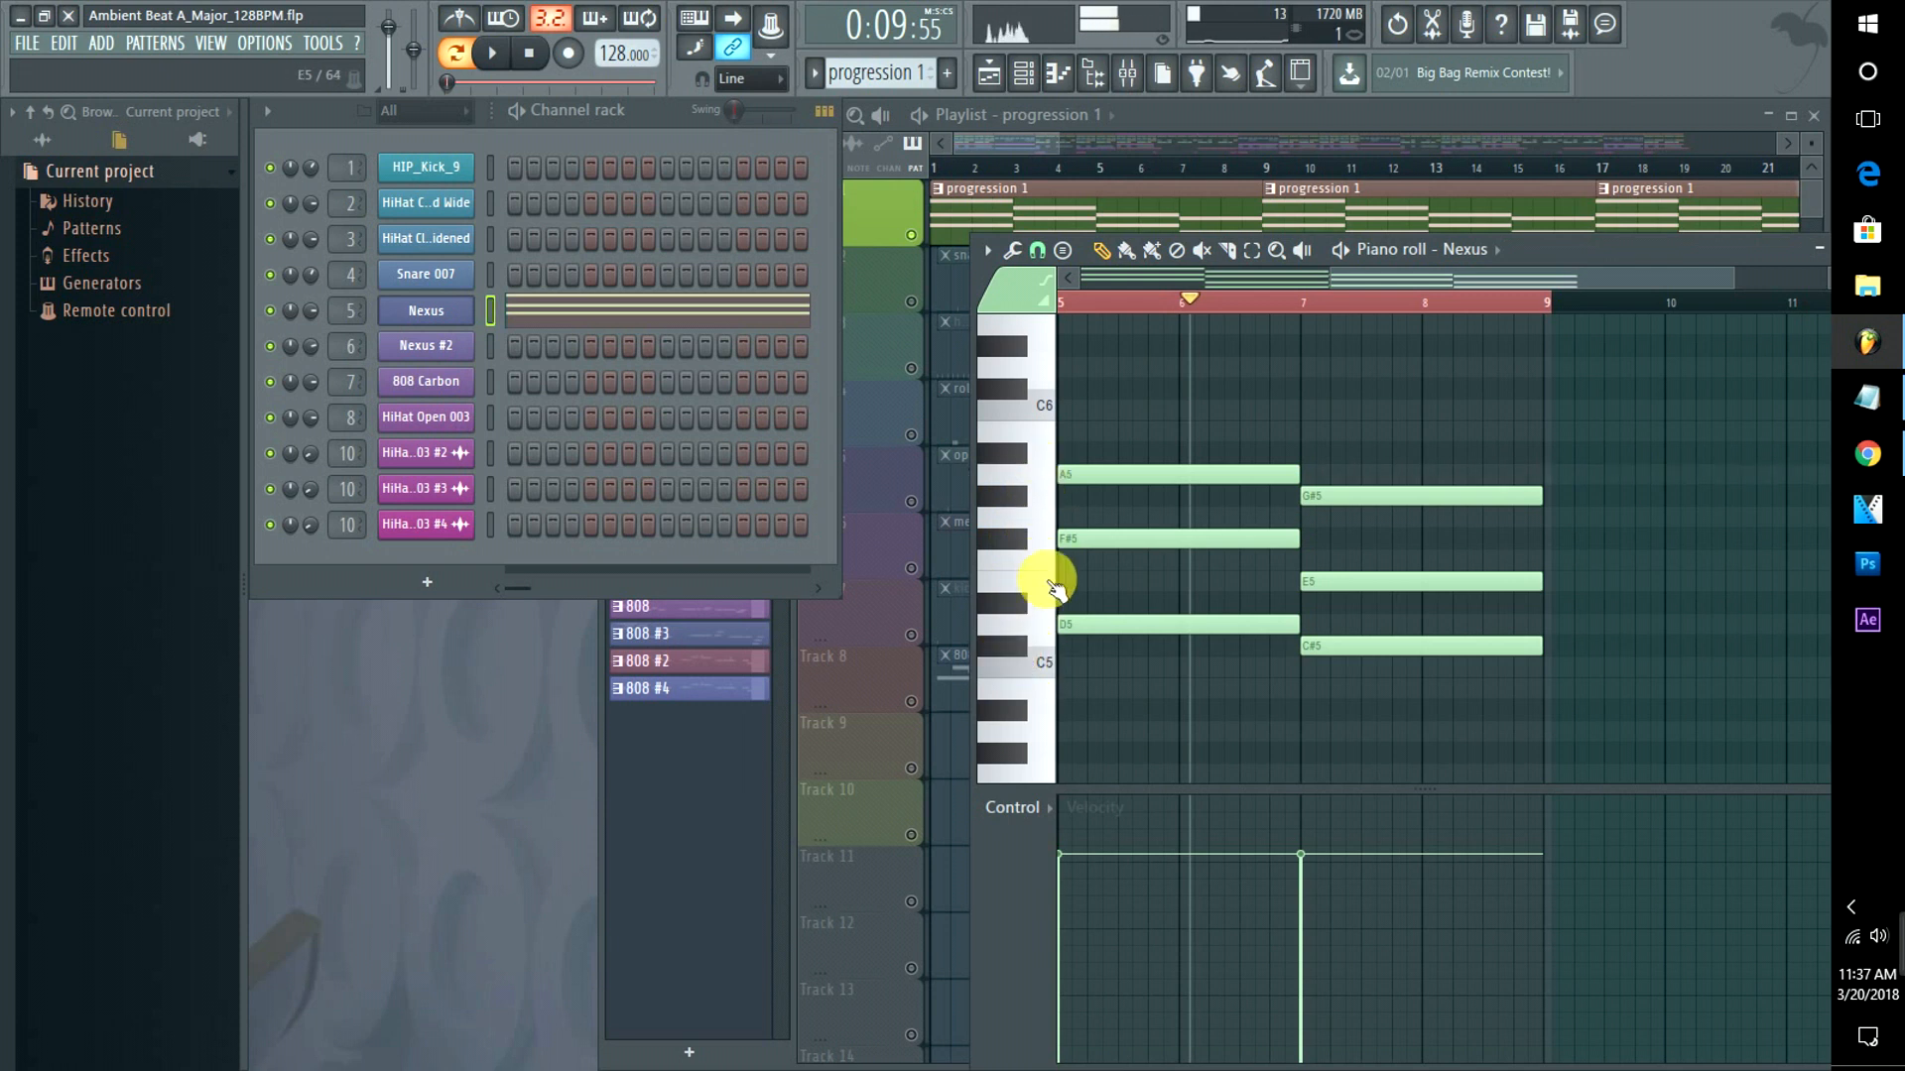
click(1042, 578)
click(1028, 502)
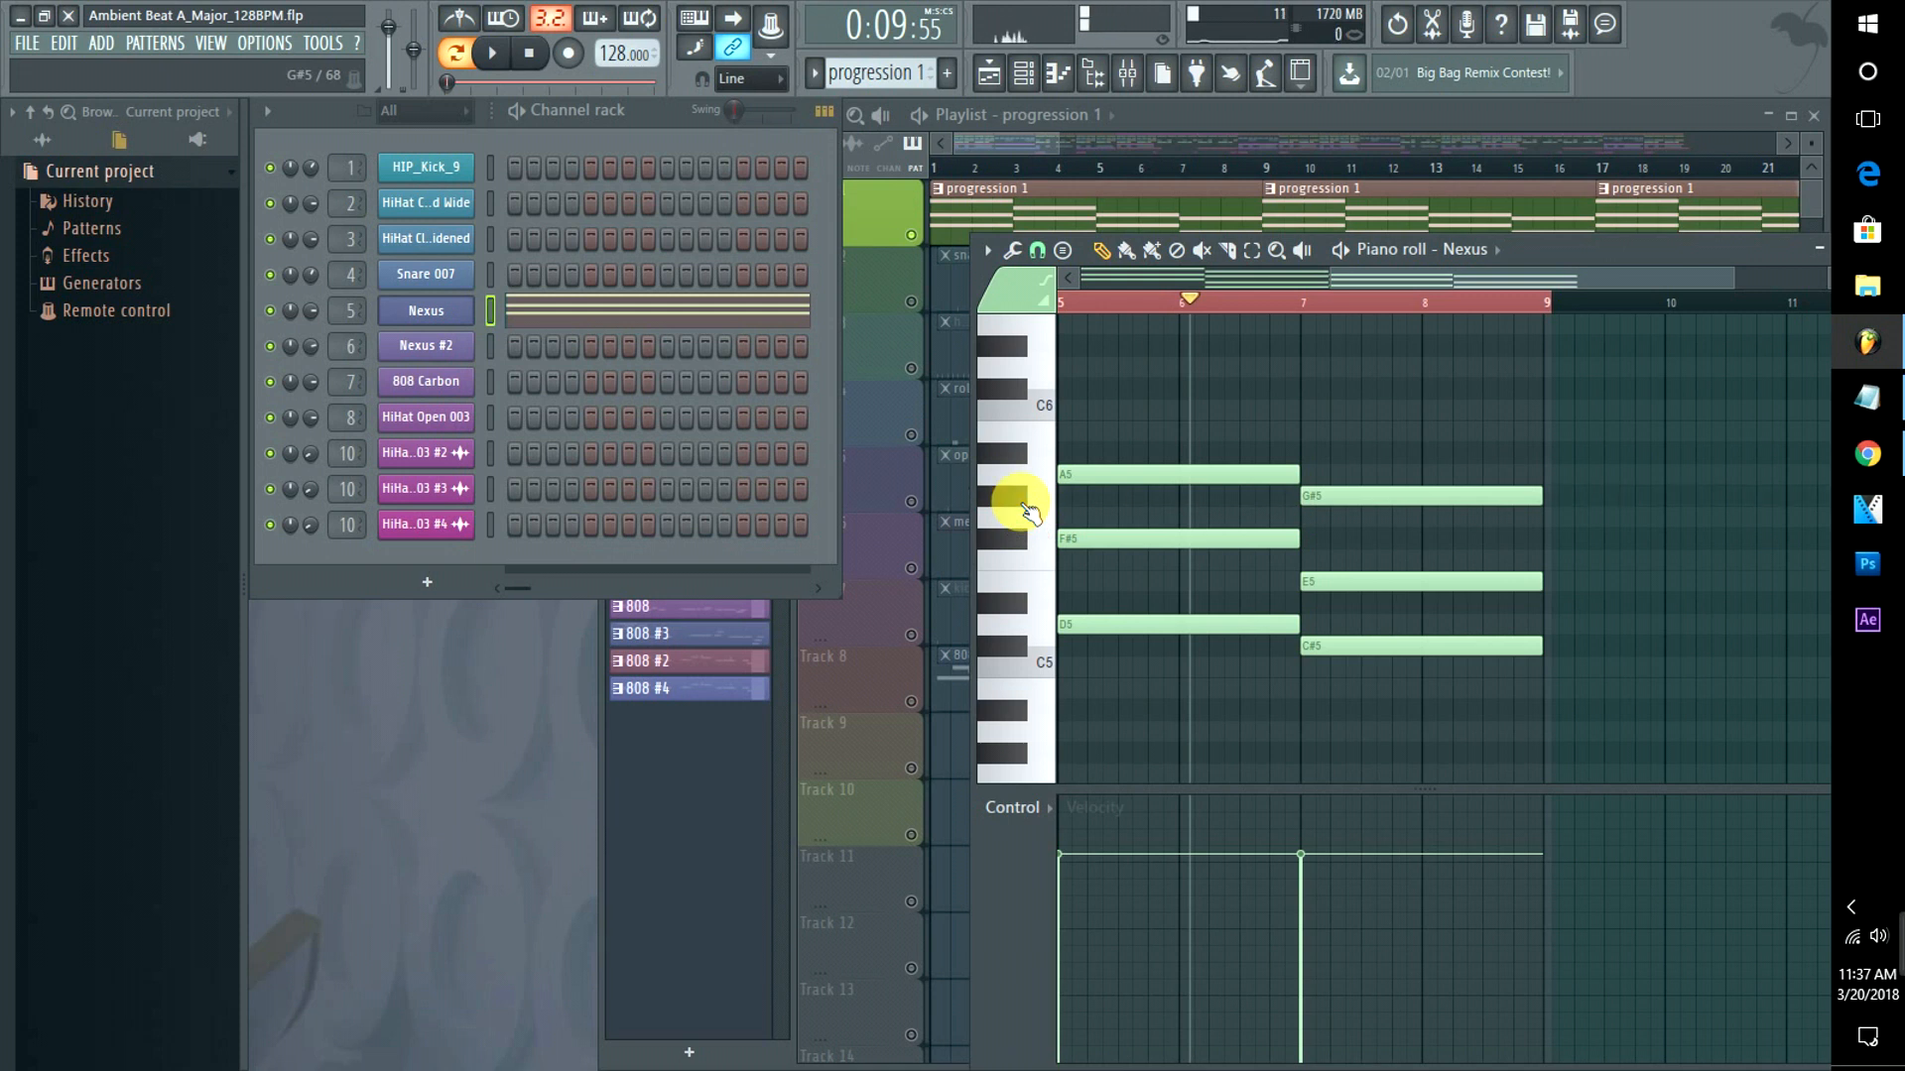
drag(1393, 281, 1102, 276)
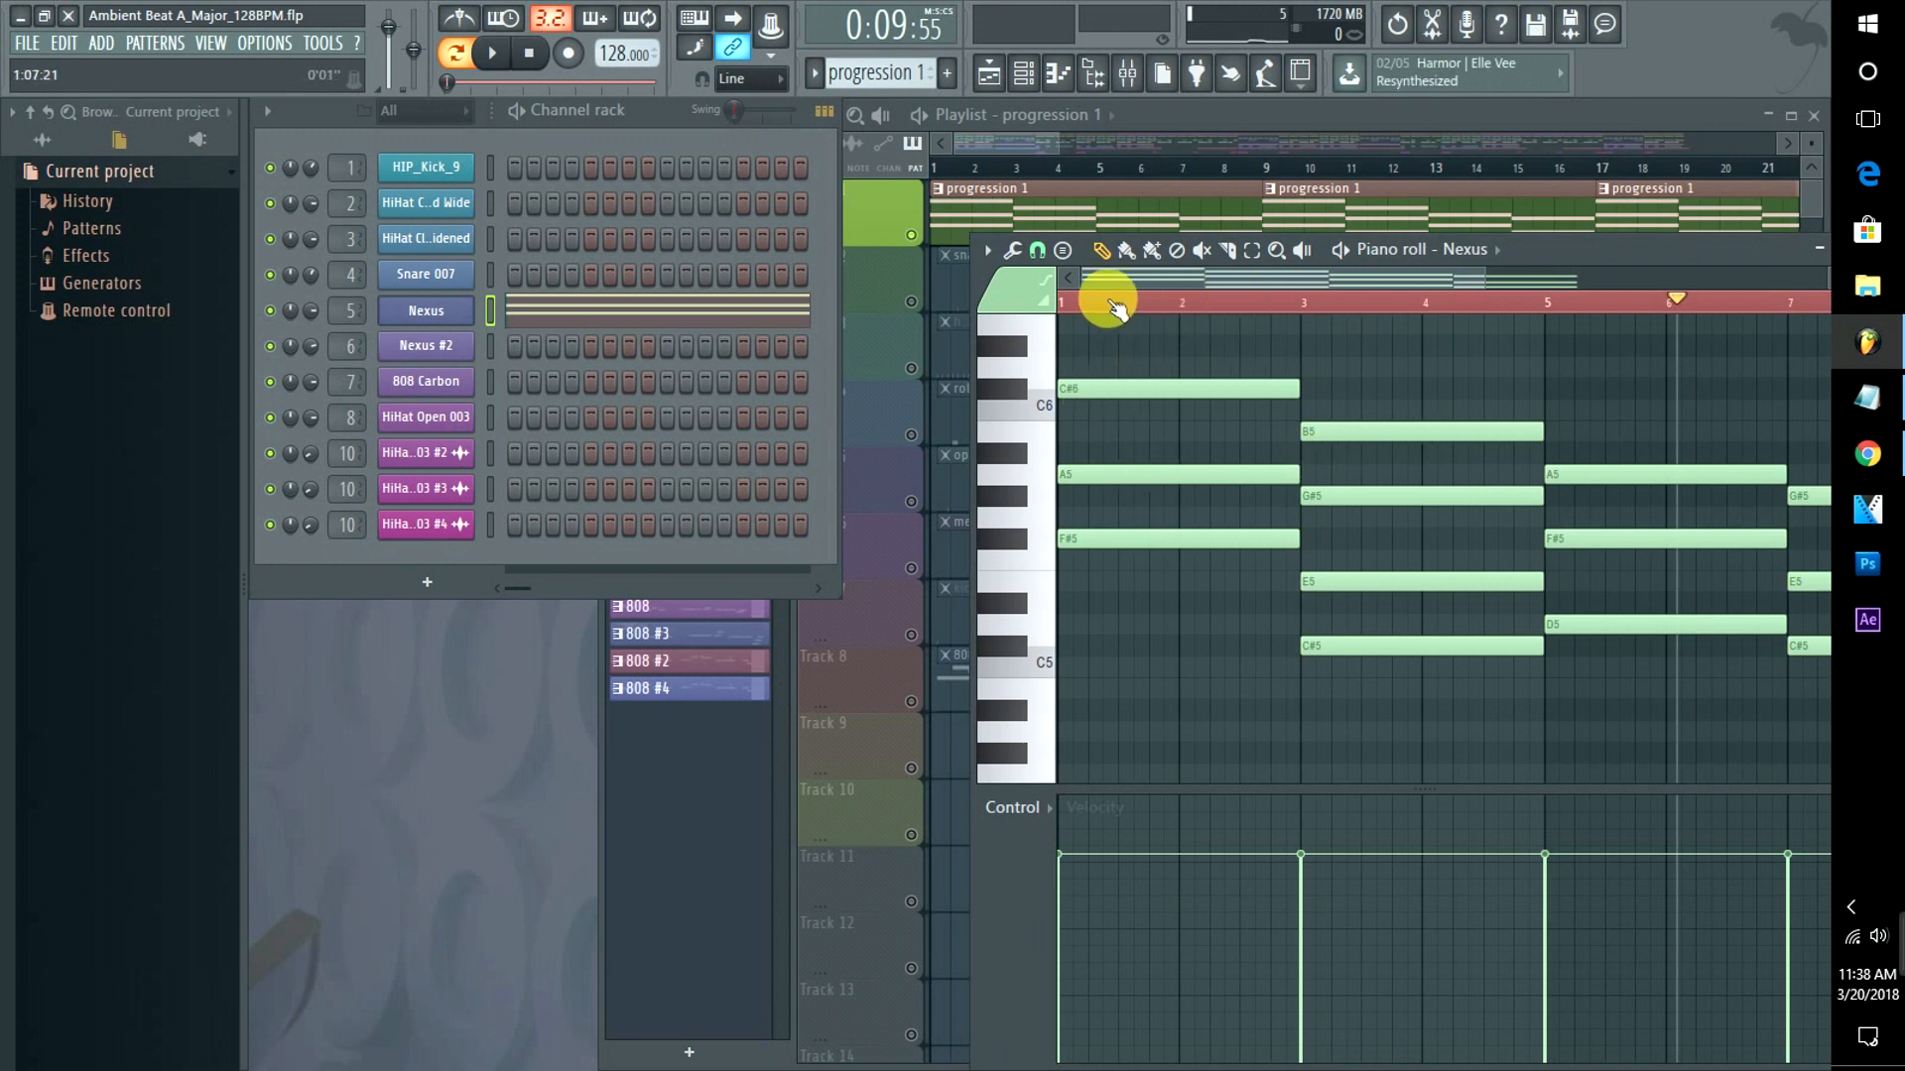
drag(1102, 301, 1037, 316)
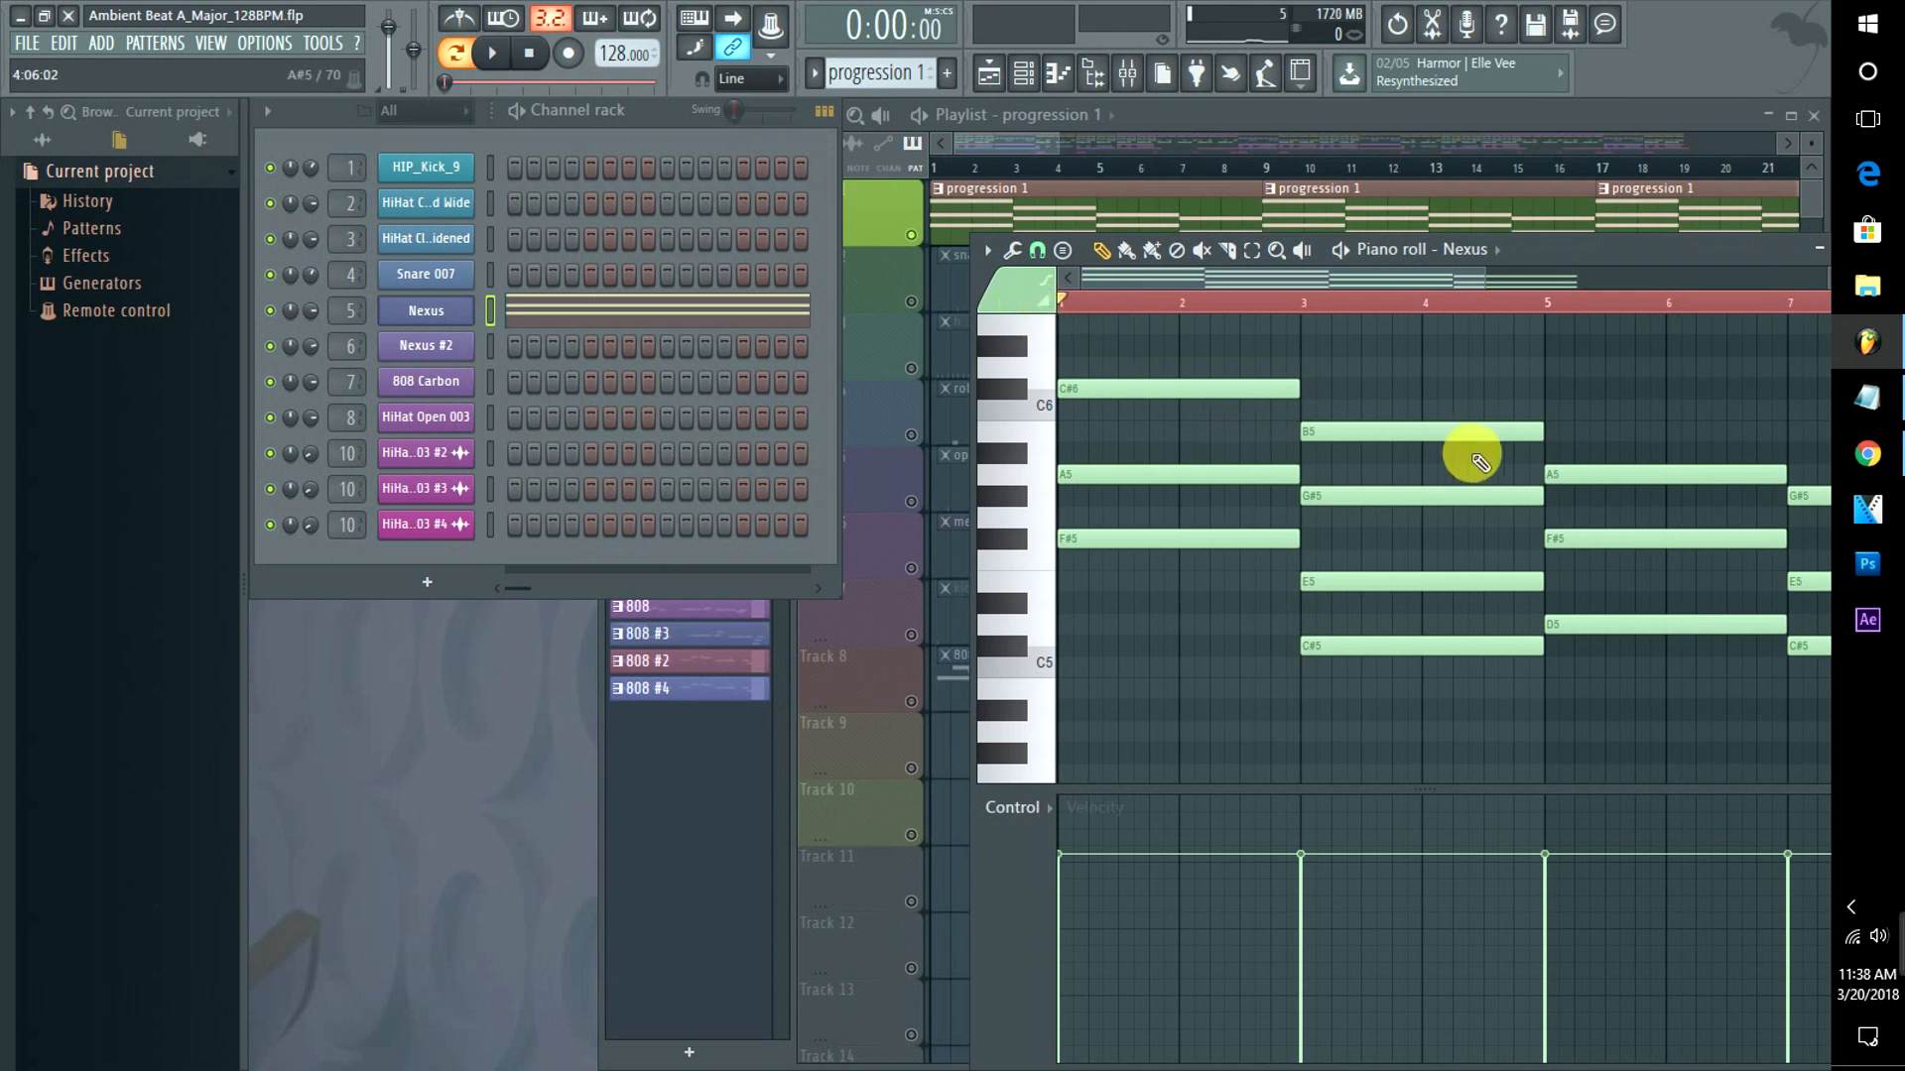
Try a chord of D#5, G#5 and B5 after the end of progression 1, and delete its notes.
drag(1174, 285, 1535, 293)
click(1340, 602)
click(1375, 495)
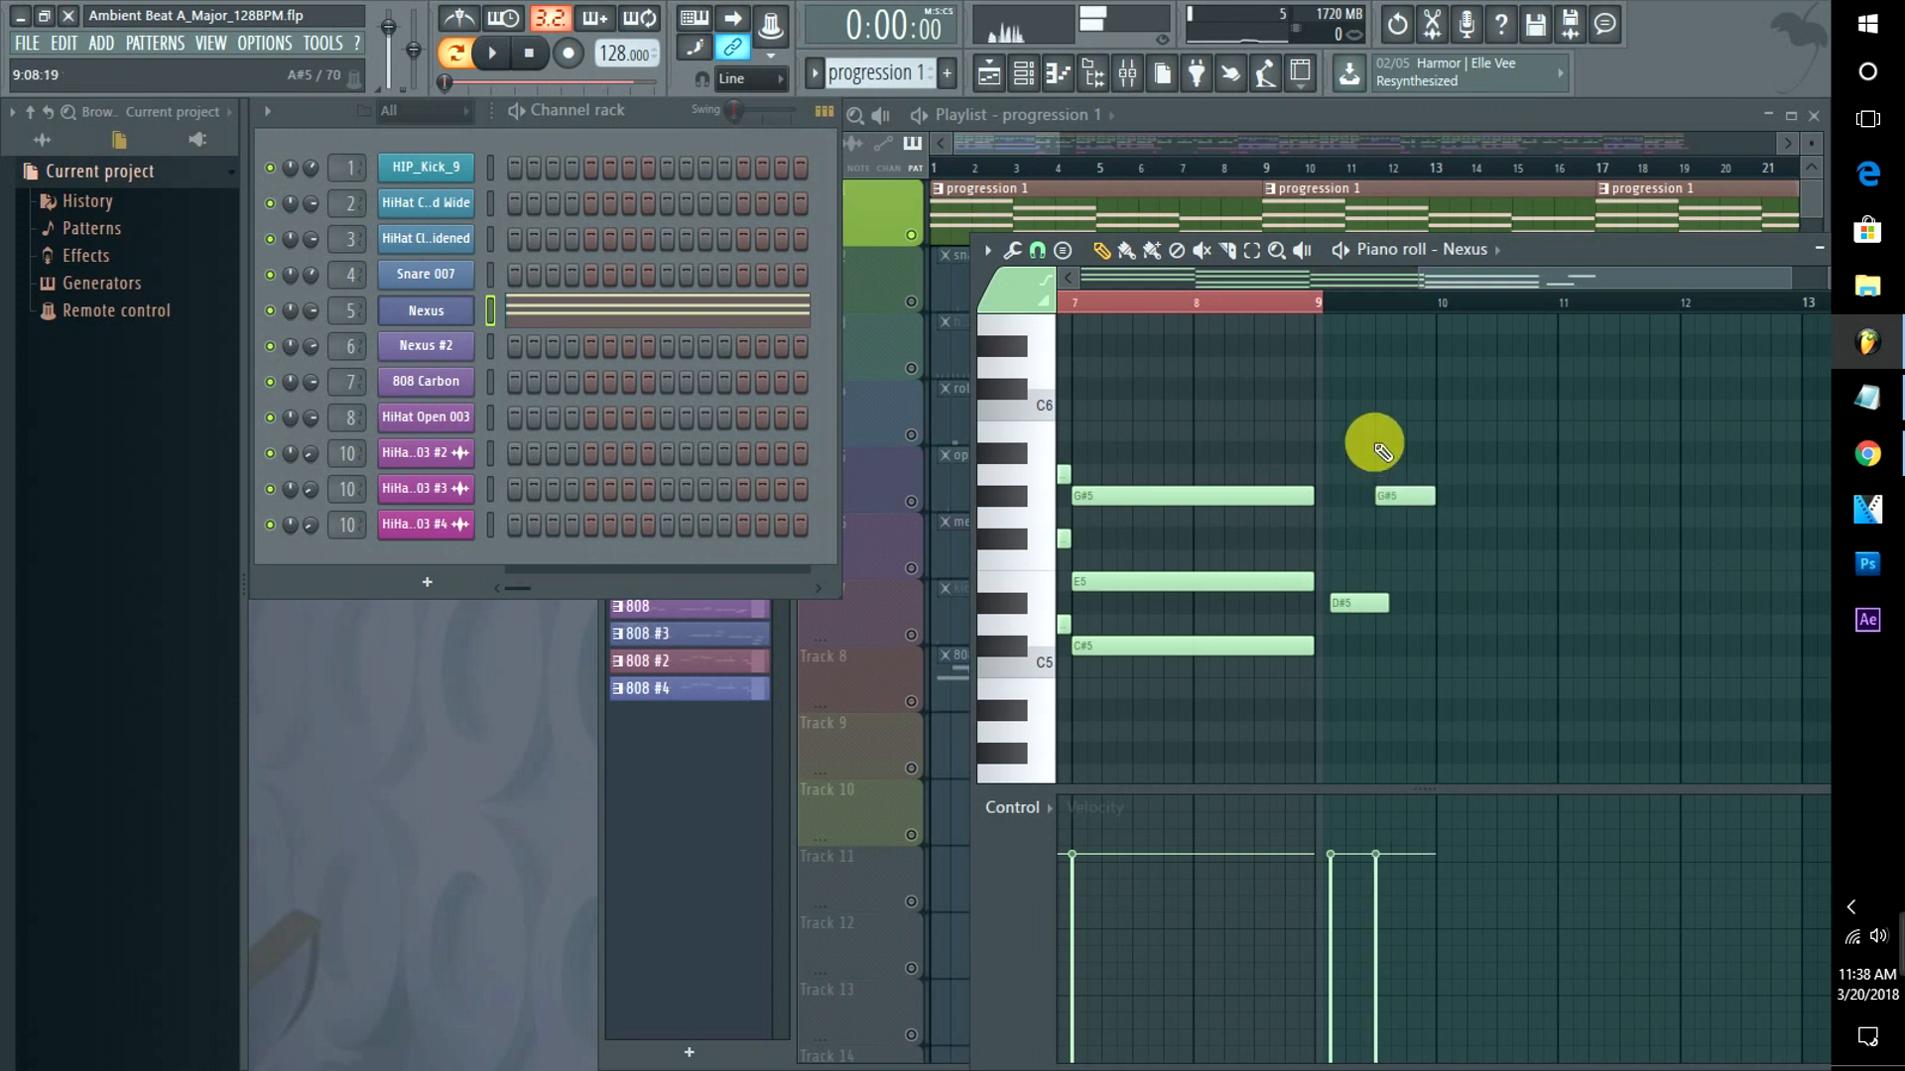
click(1374, 435)
right_click(1395, 433)
right_click(1389, 495)
right_click(1345, 604)
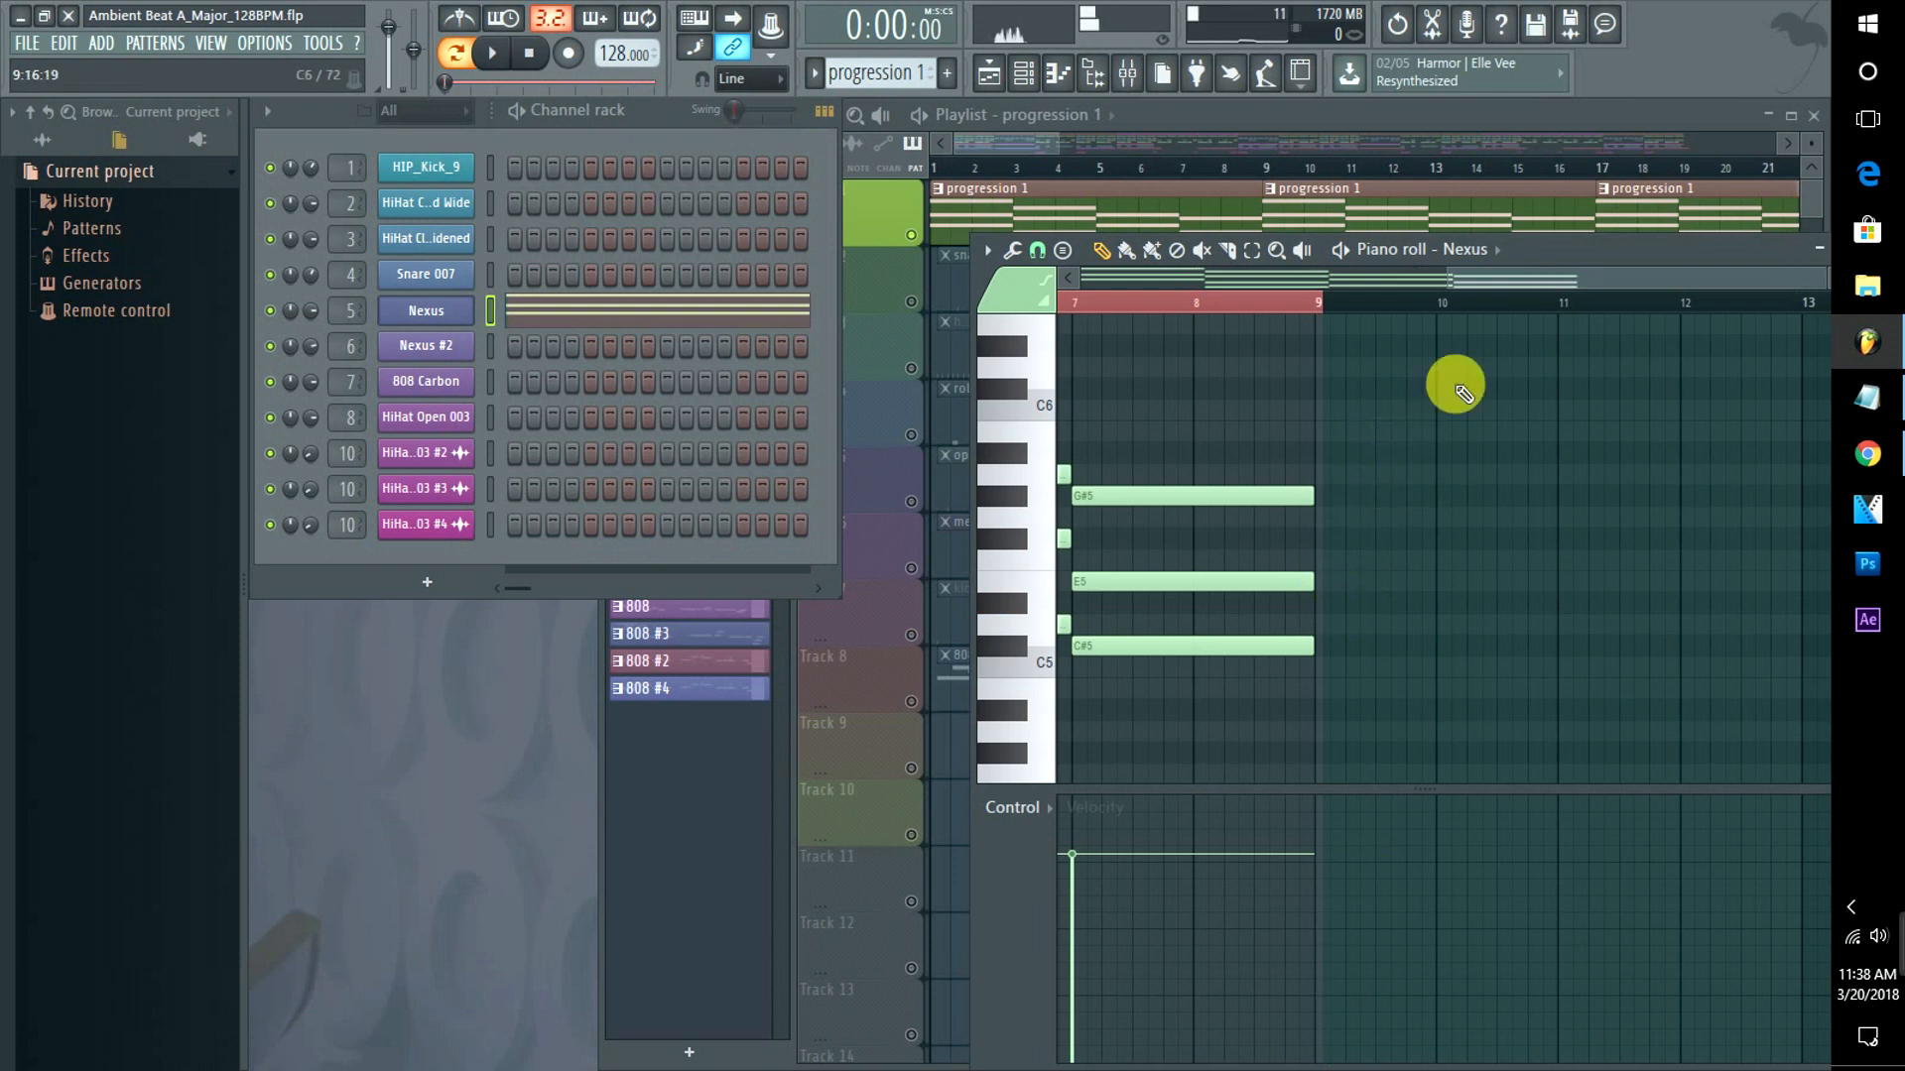
Play progression 1 from its start and open the Parametric EQ 2 on Insert 5 in the maximized mixer.
drag(1500, 281, 1014, 280)
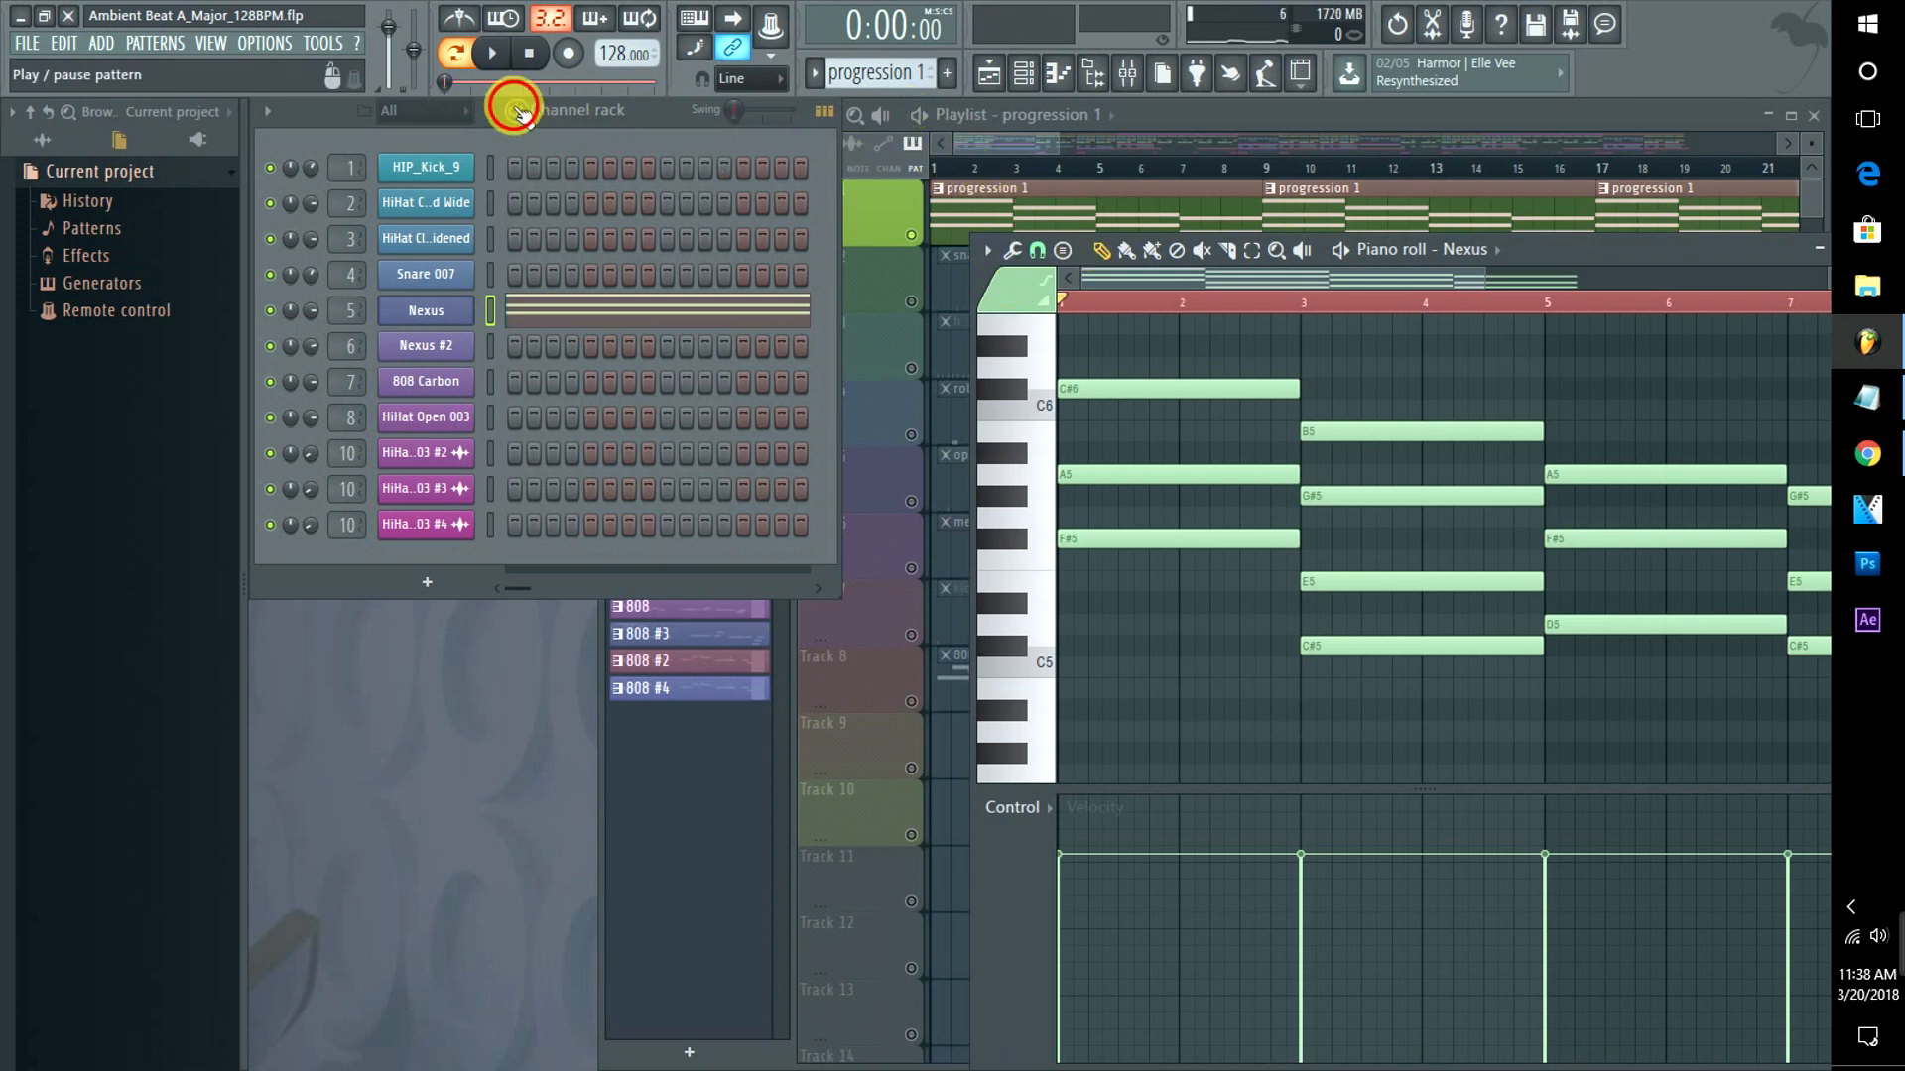
click(492, 53)
mouse_move(355, 311)
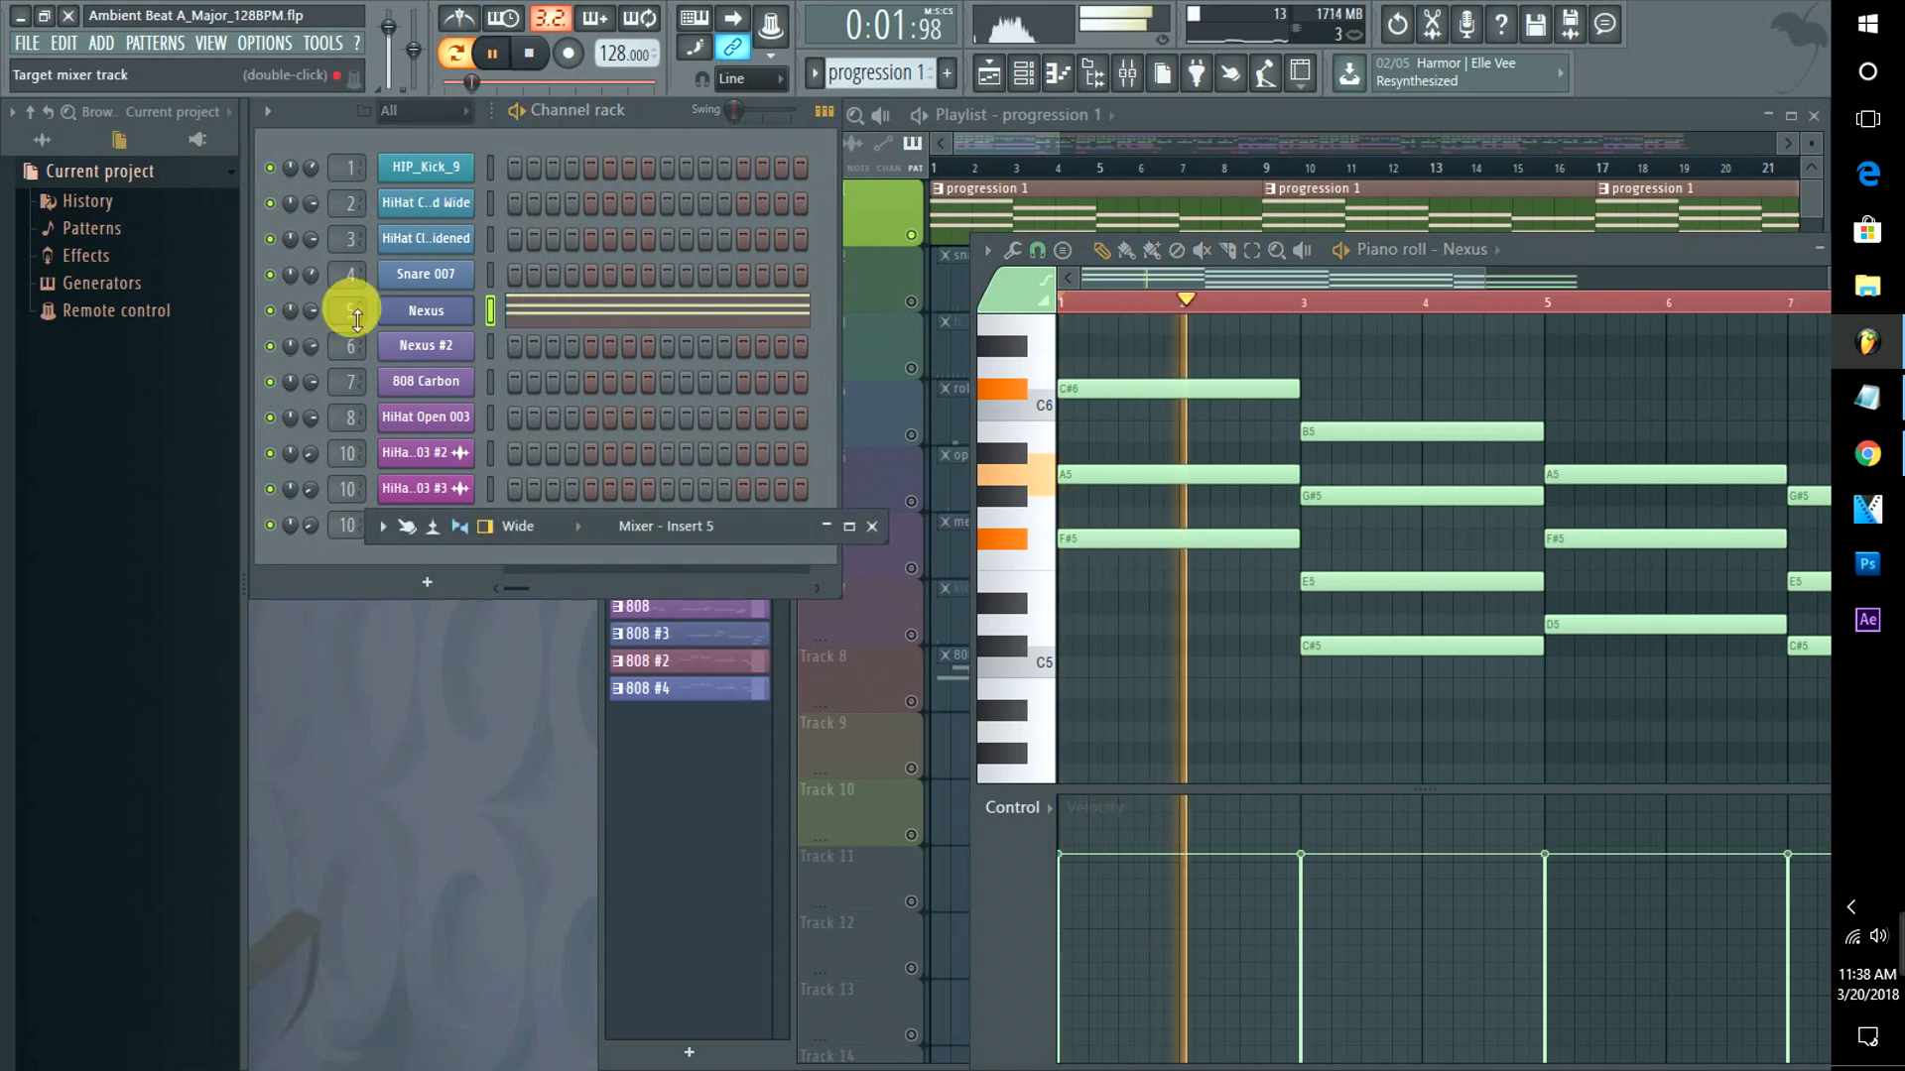
click(849, 526)
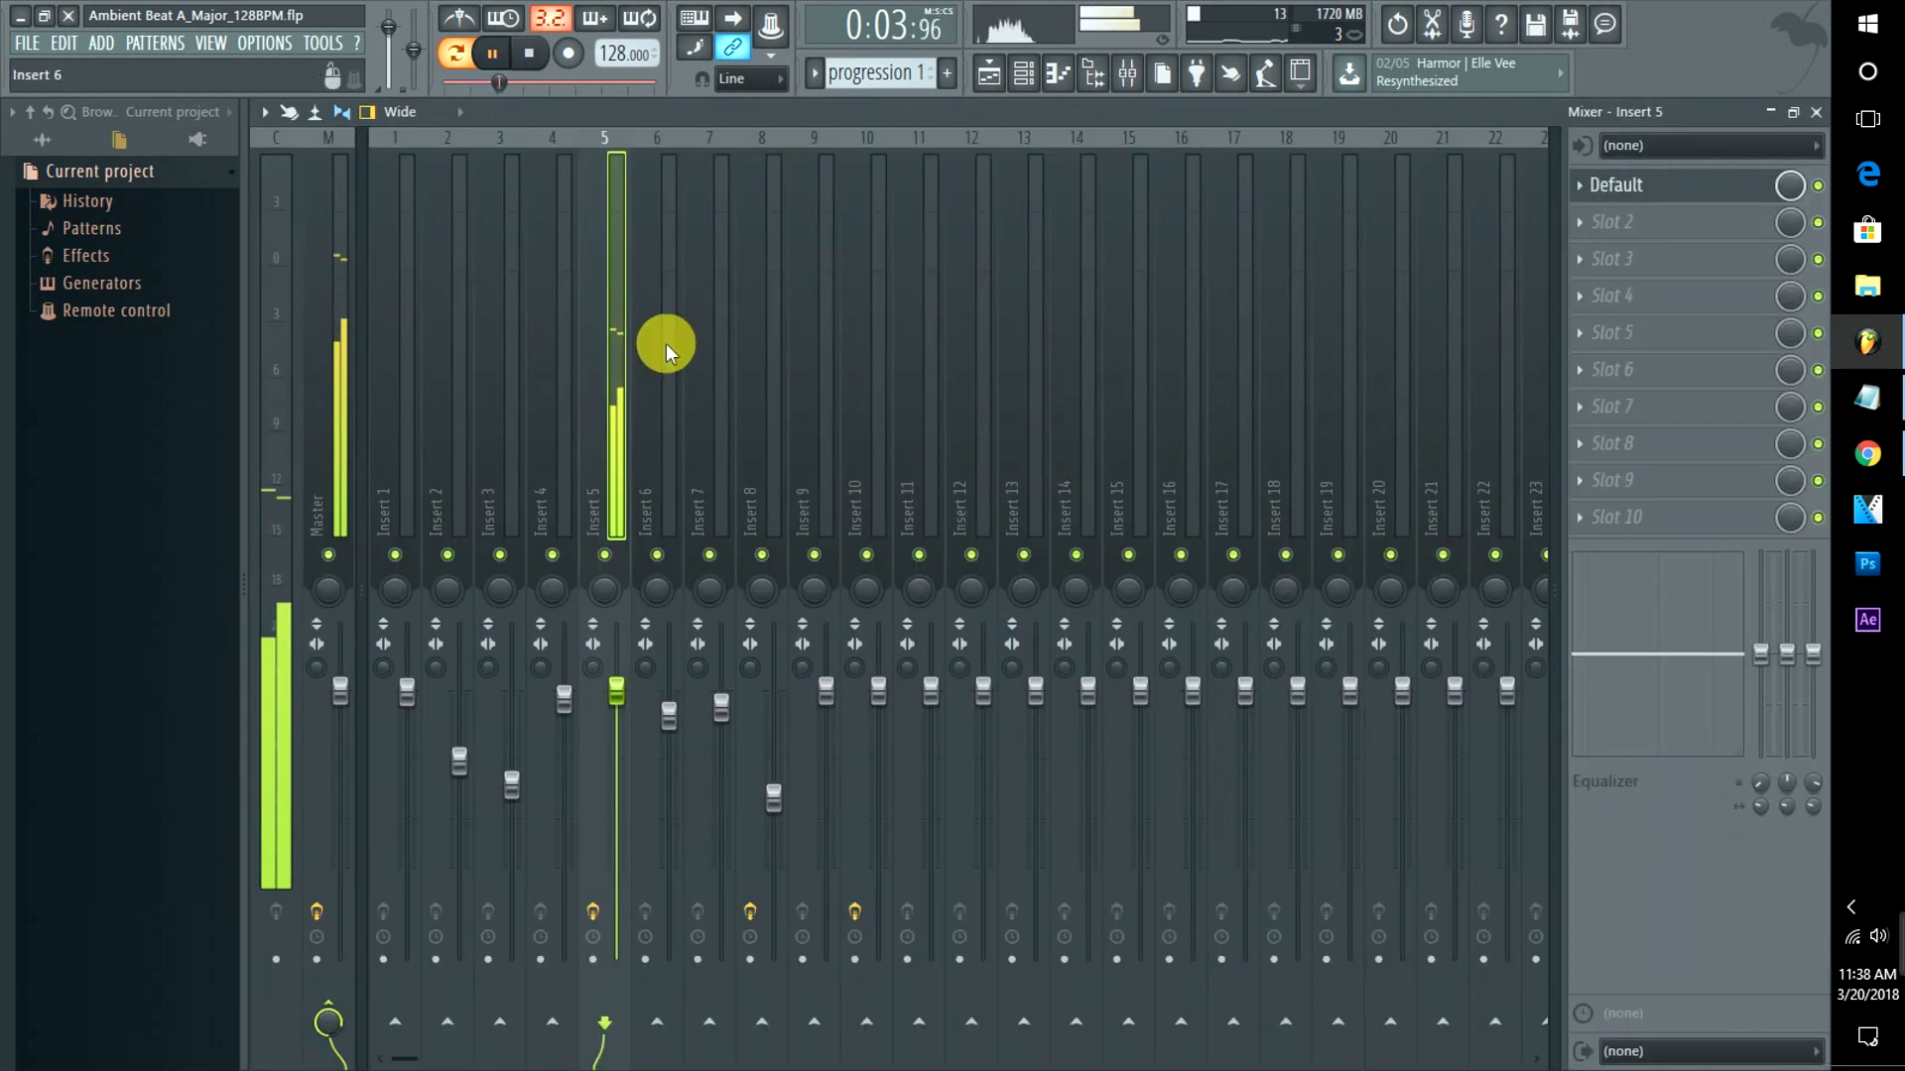
click(1615, 184)
click(1110, 347)
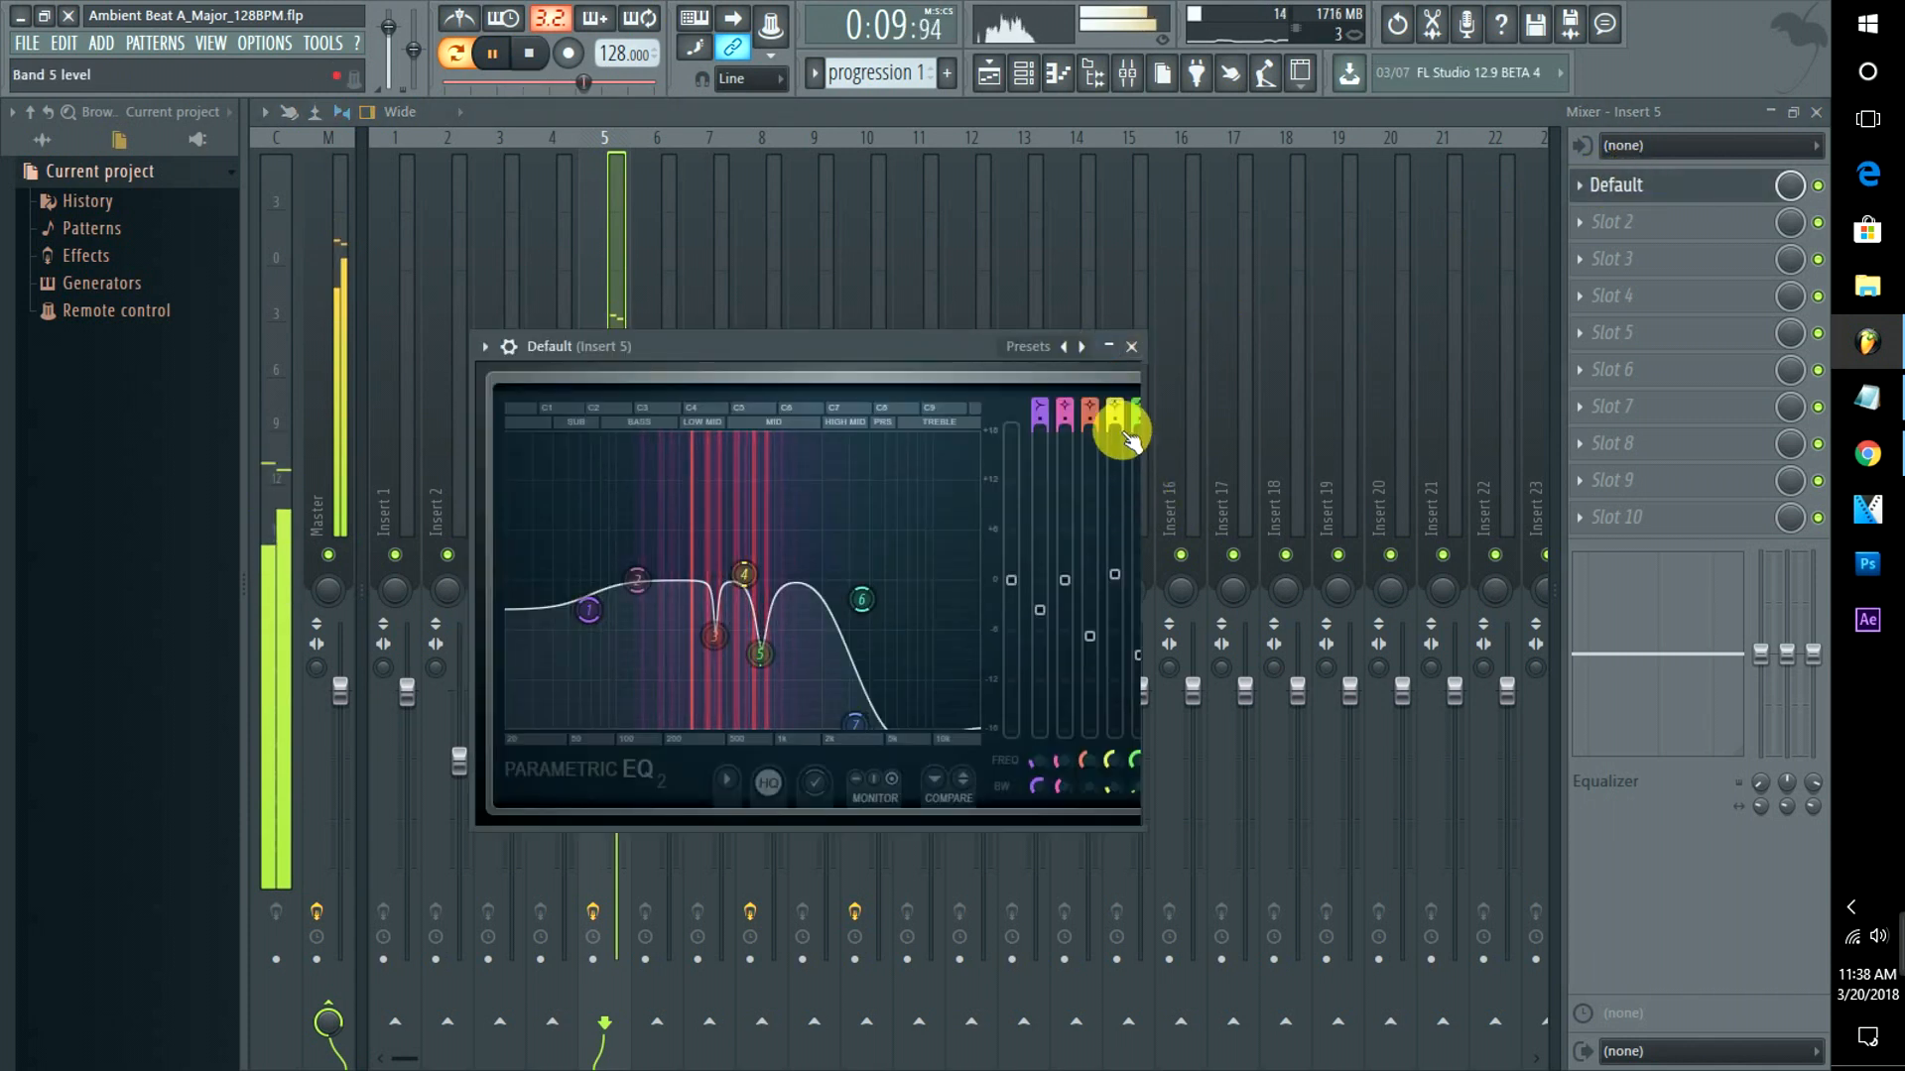
Reposition and widen the Insert 5 EQ window to show all seven bands, and stop playback.
drag(923, 349, 808, 258)
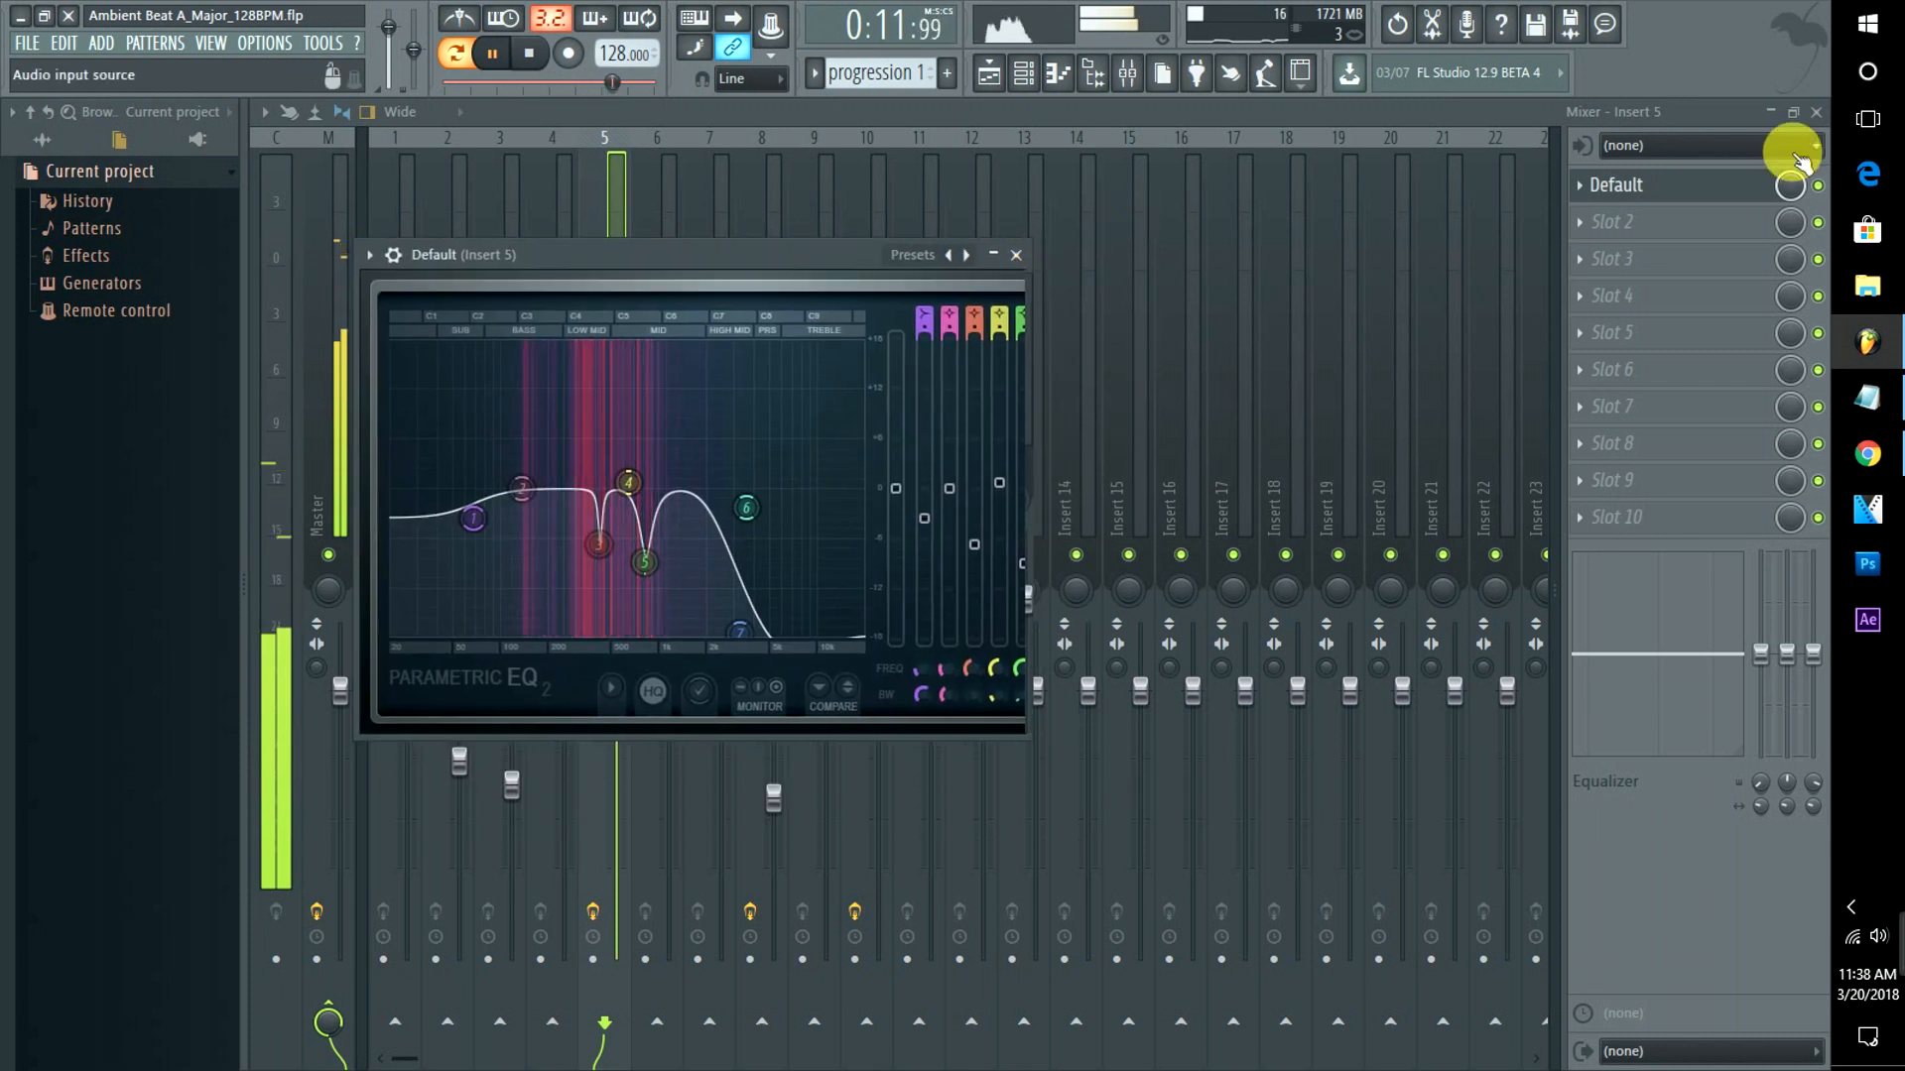
click(1724, 184)
click(1724, 184)
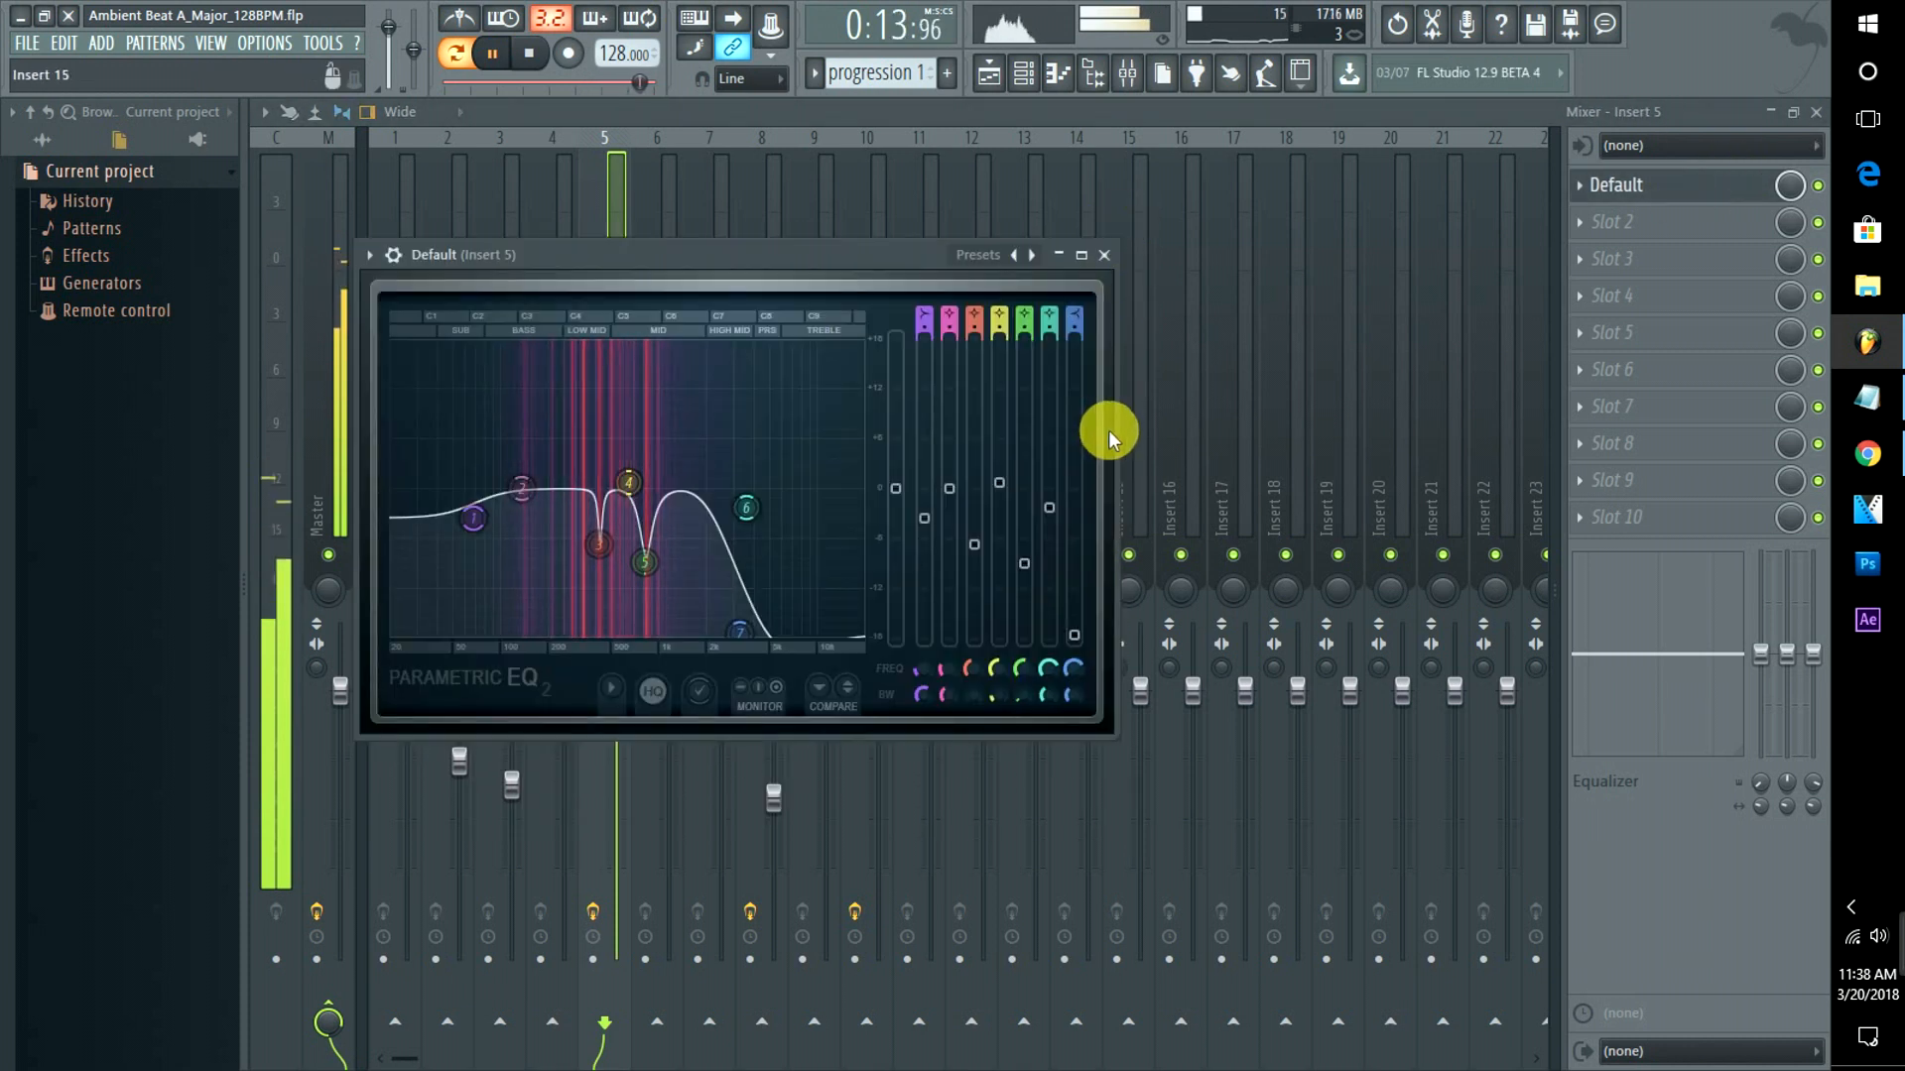
drag(1113, 431, 1630, 415)
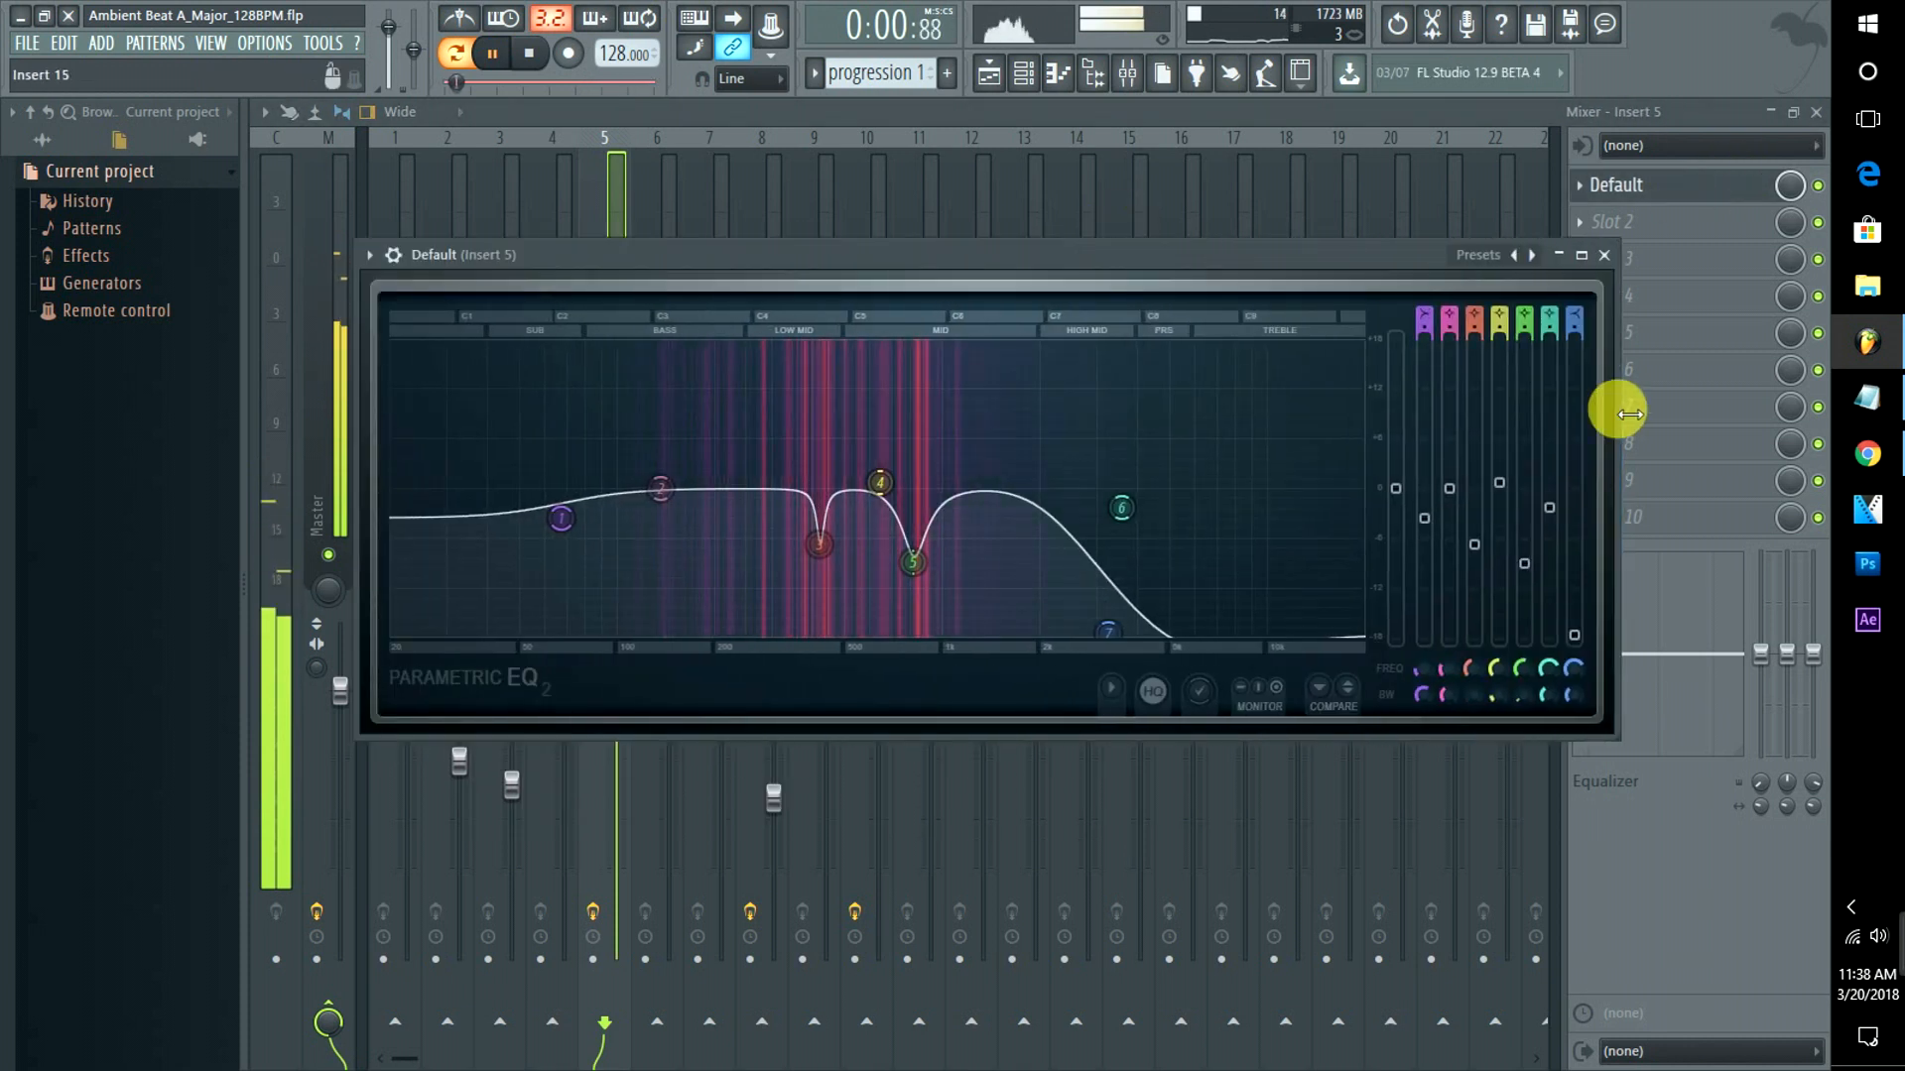
key(space)
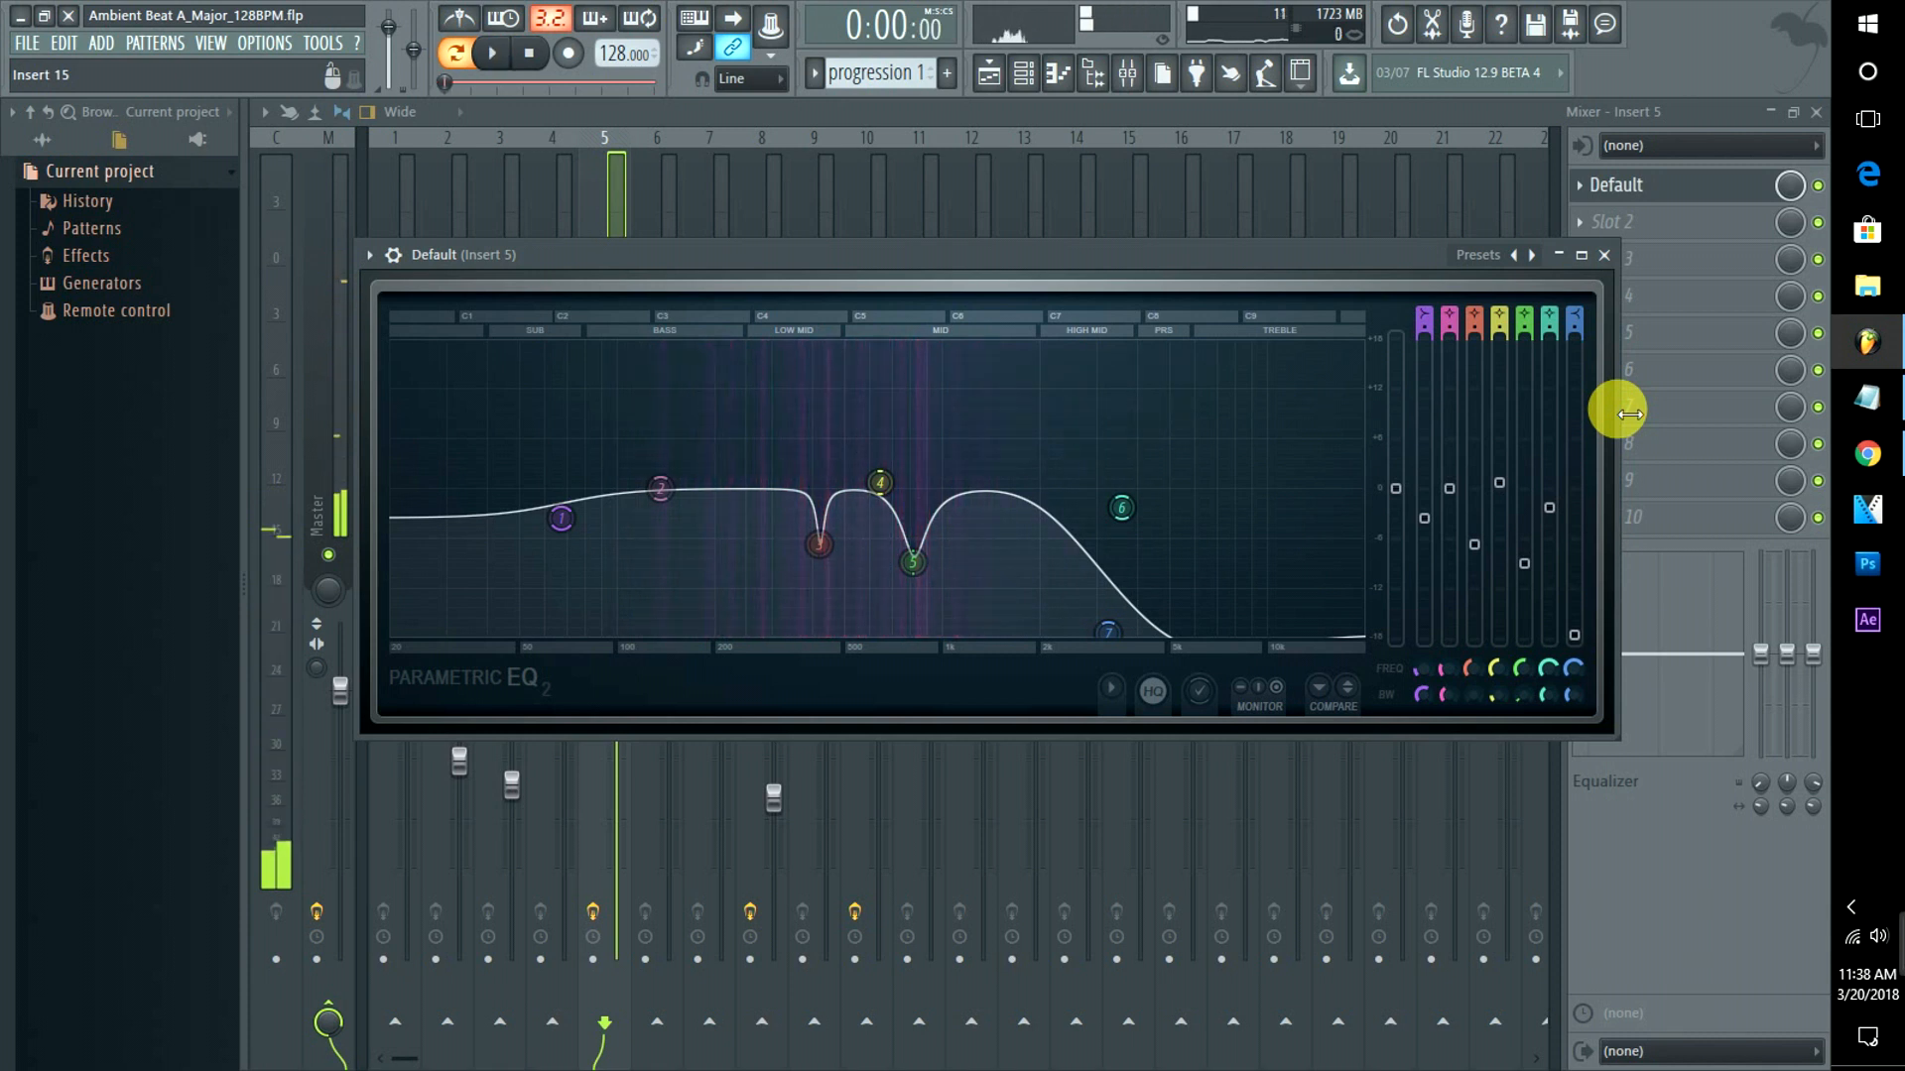
Try moving EQ band 1 down to about 28 Hz with a lower level, and undo both band tweaks.
drag(543, 541, 437, 583)
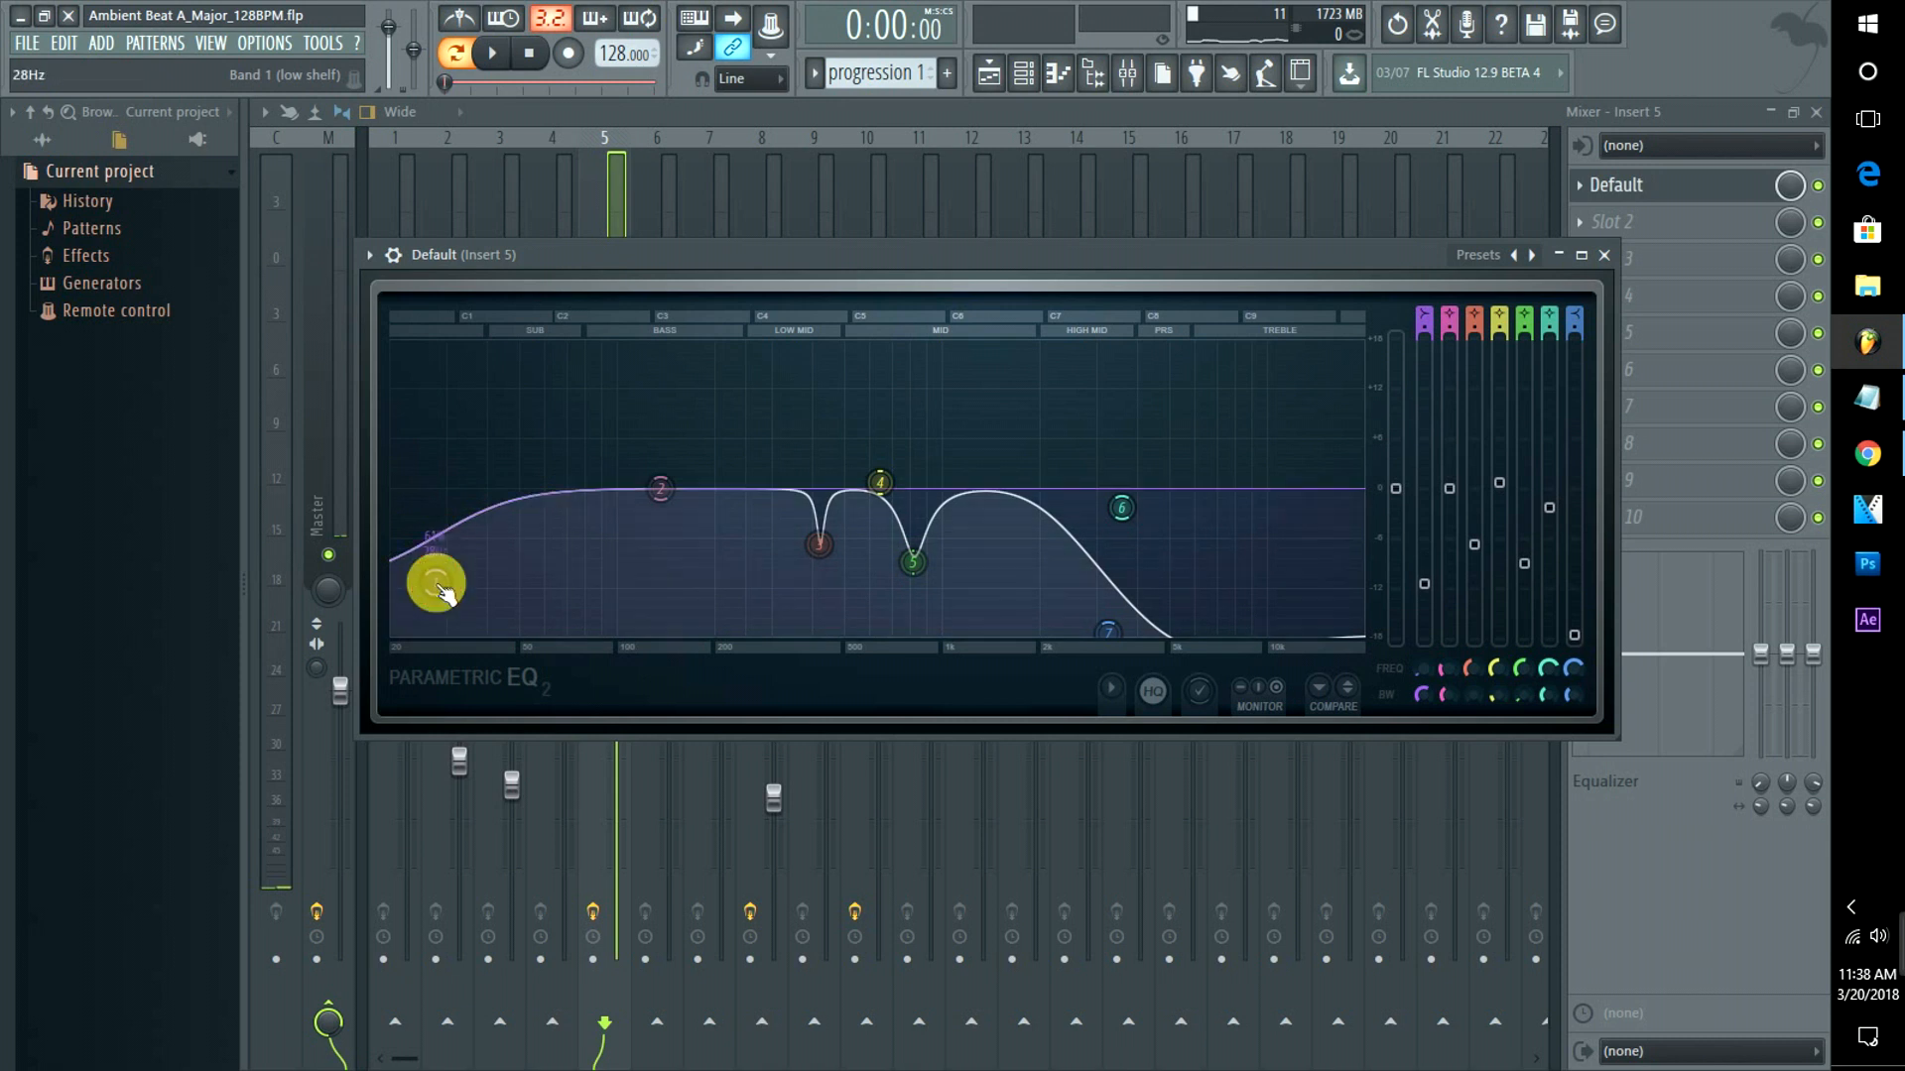
click(655, 504)
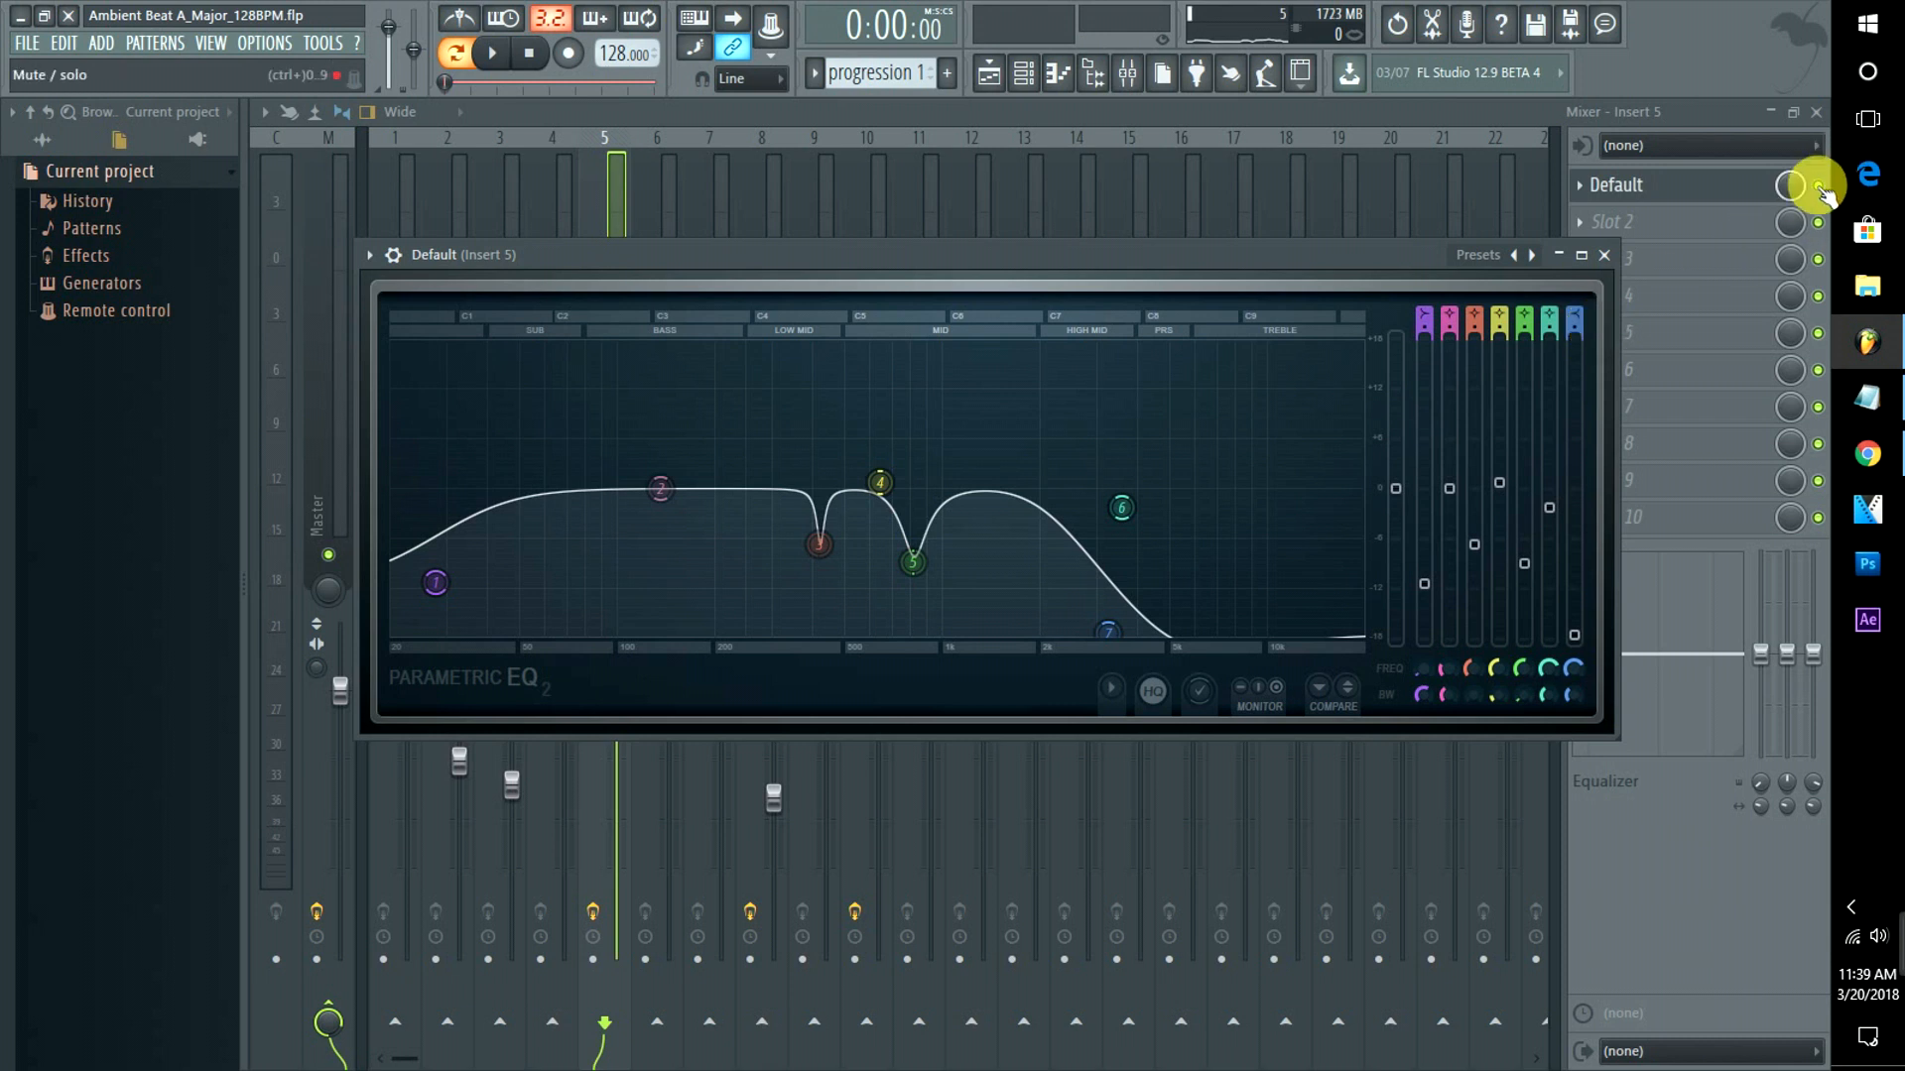
key(ctrl+alt+z)
key(ctrl+alt+z)
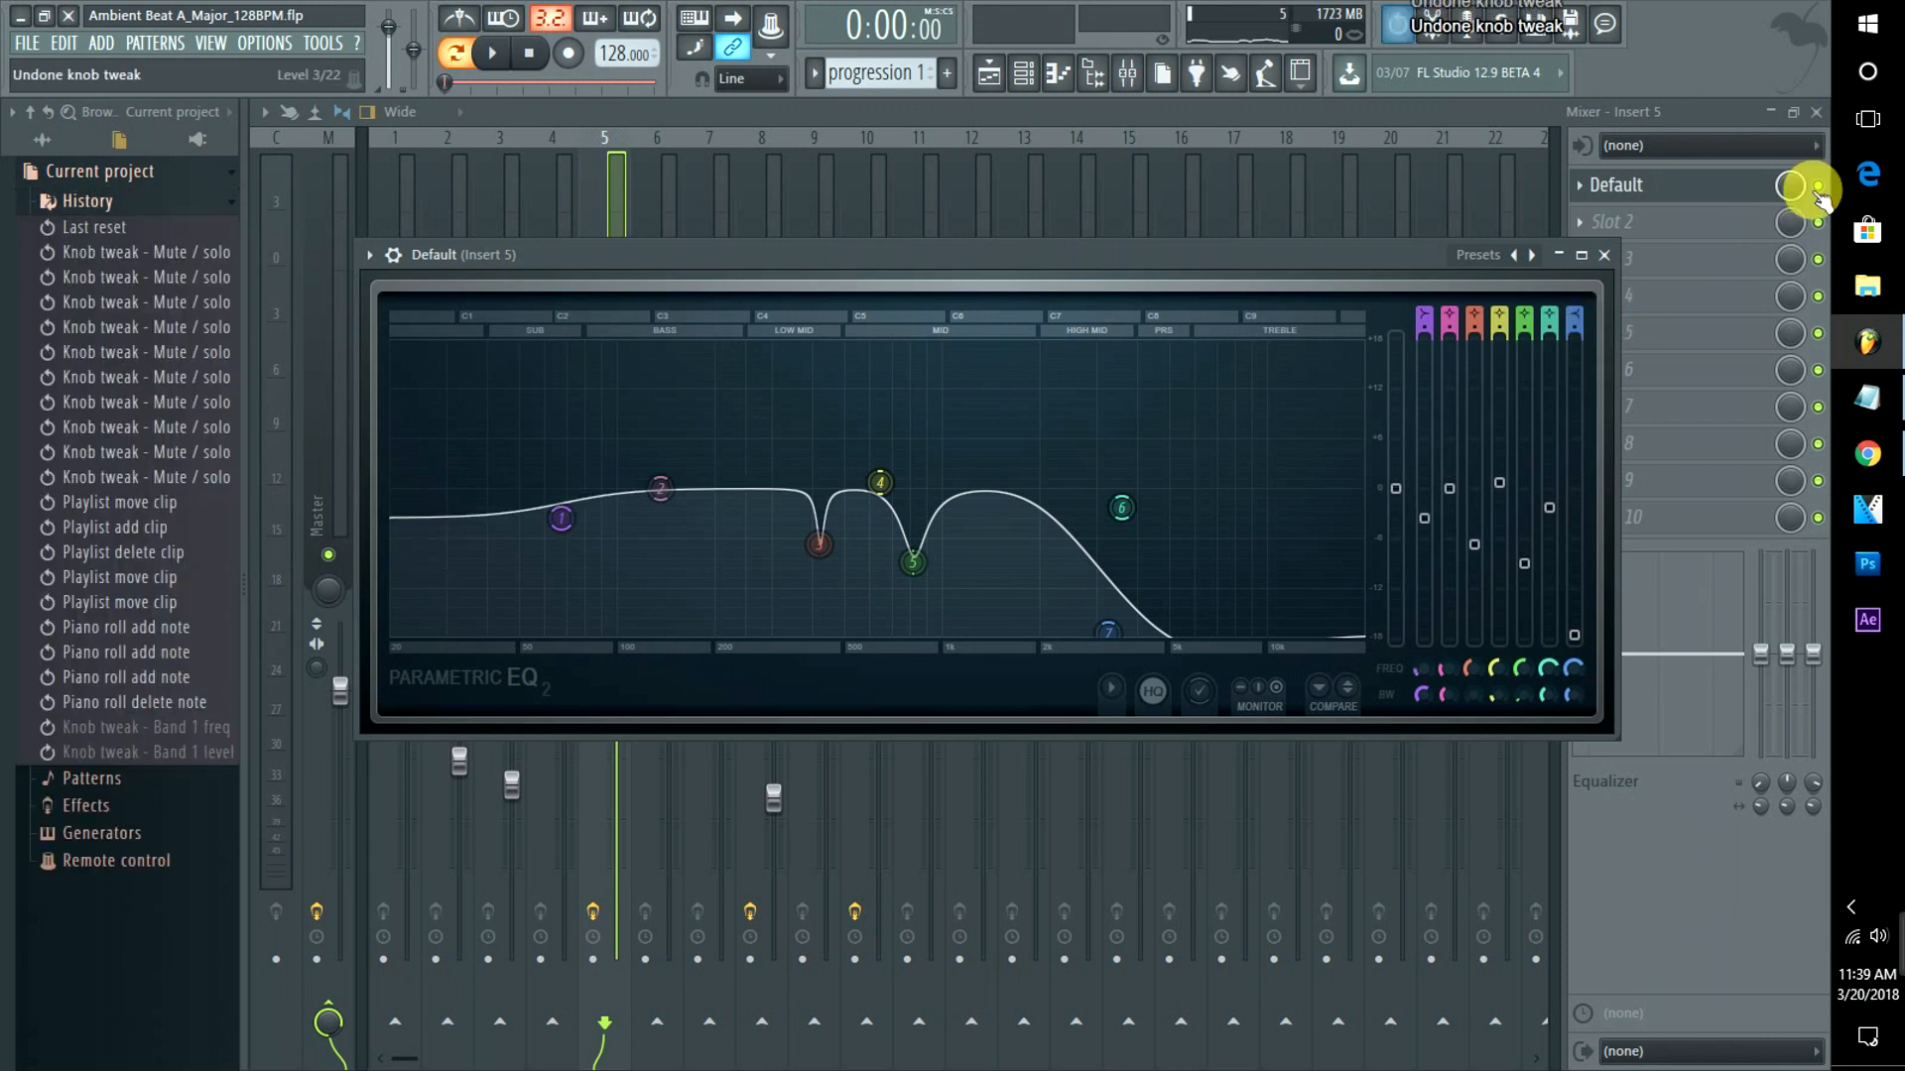
Play the progression with the Insert 5 EQ switched off and back on to compare the sound, and stop playback.
key(space)
click(1818, 188)
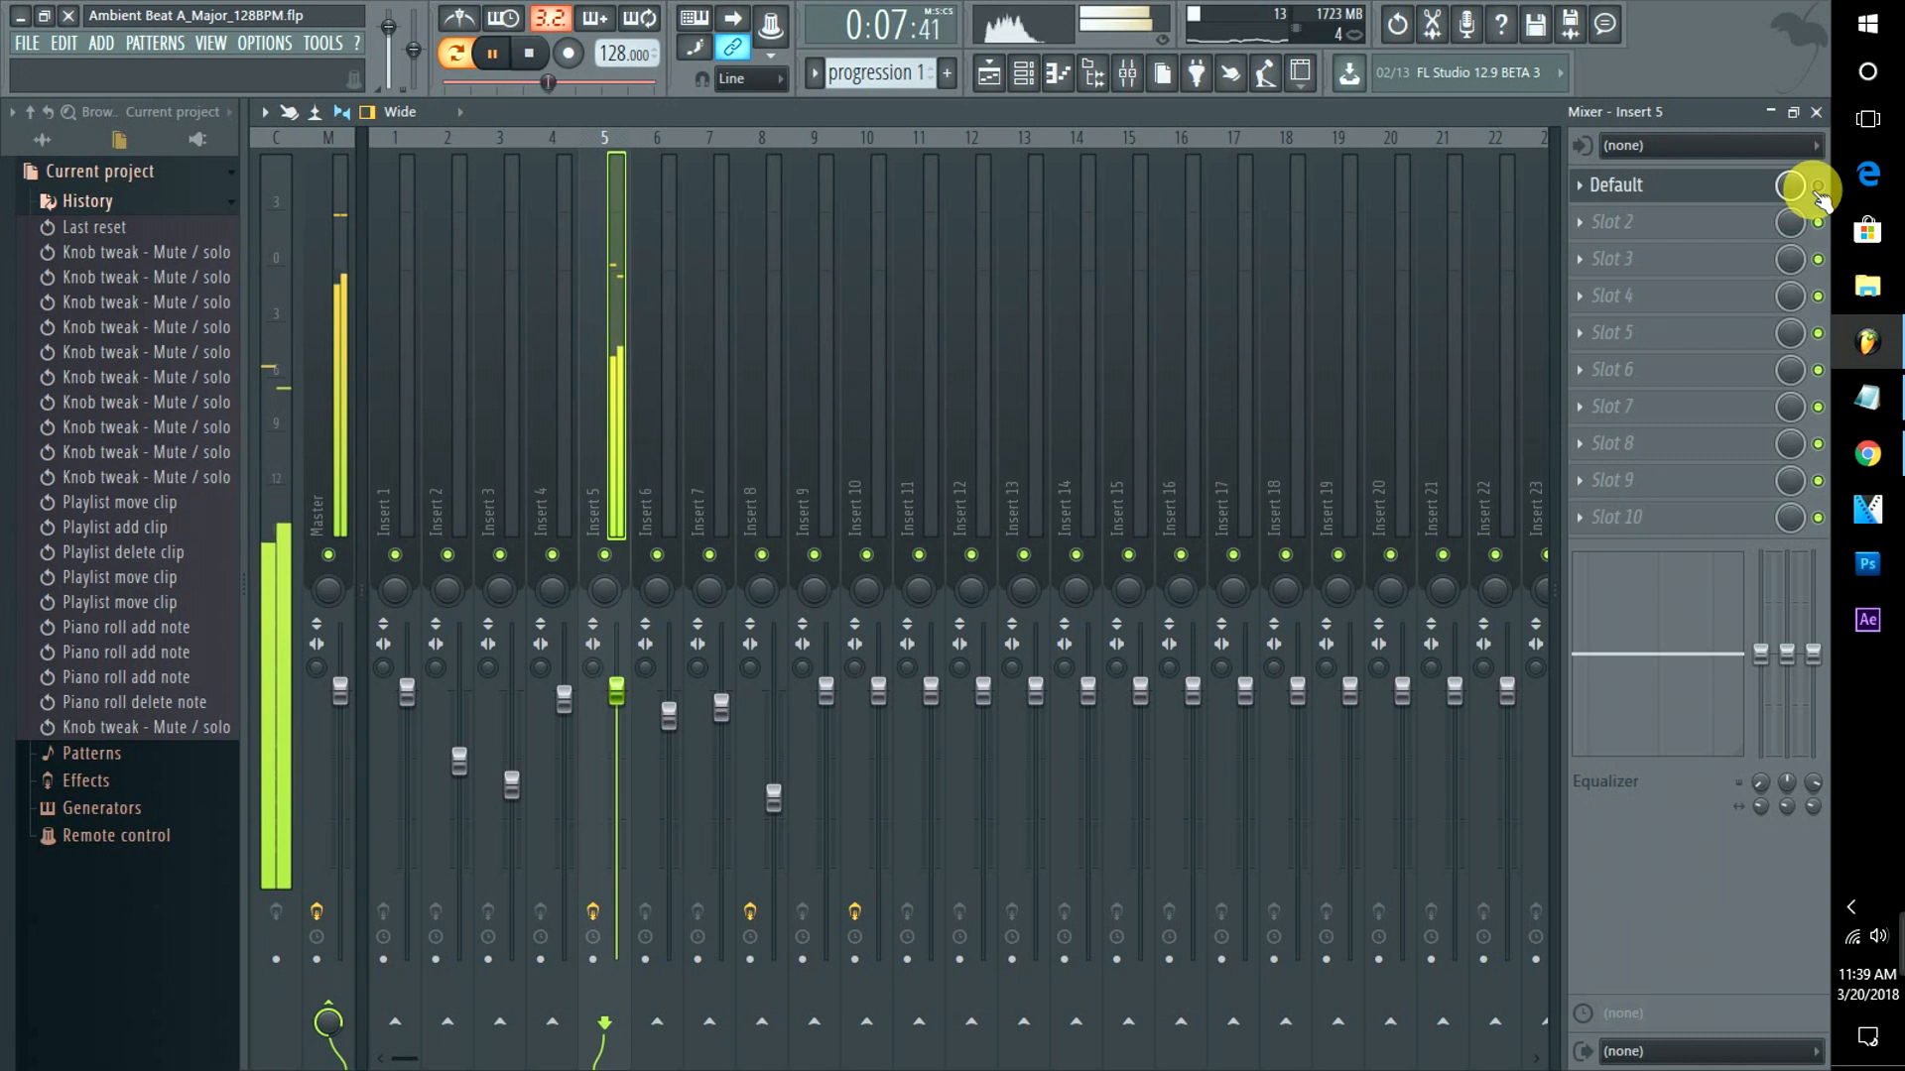
click(1818, 186)
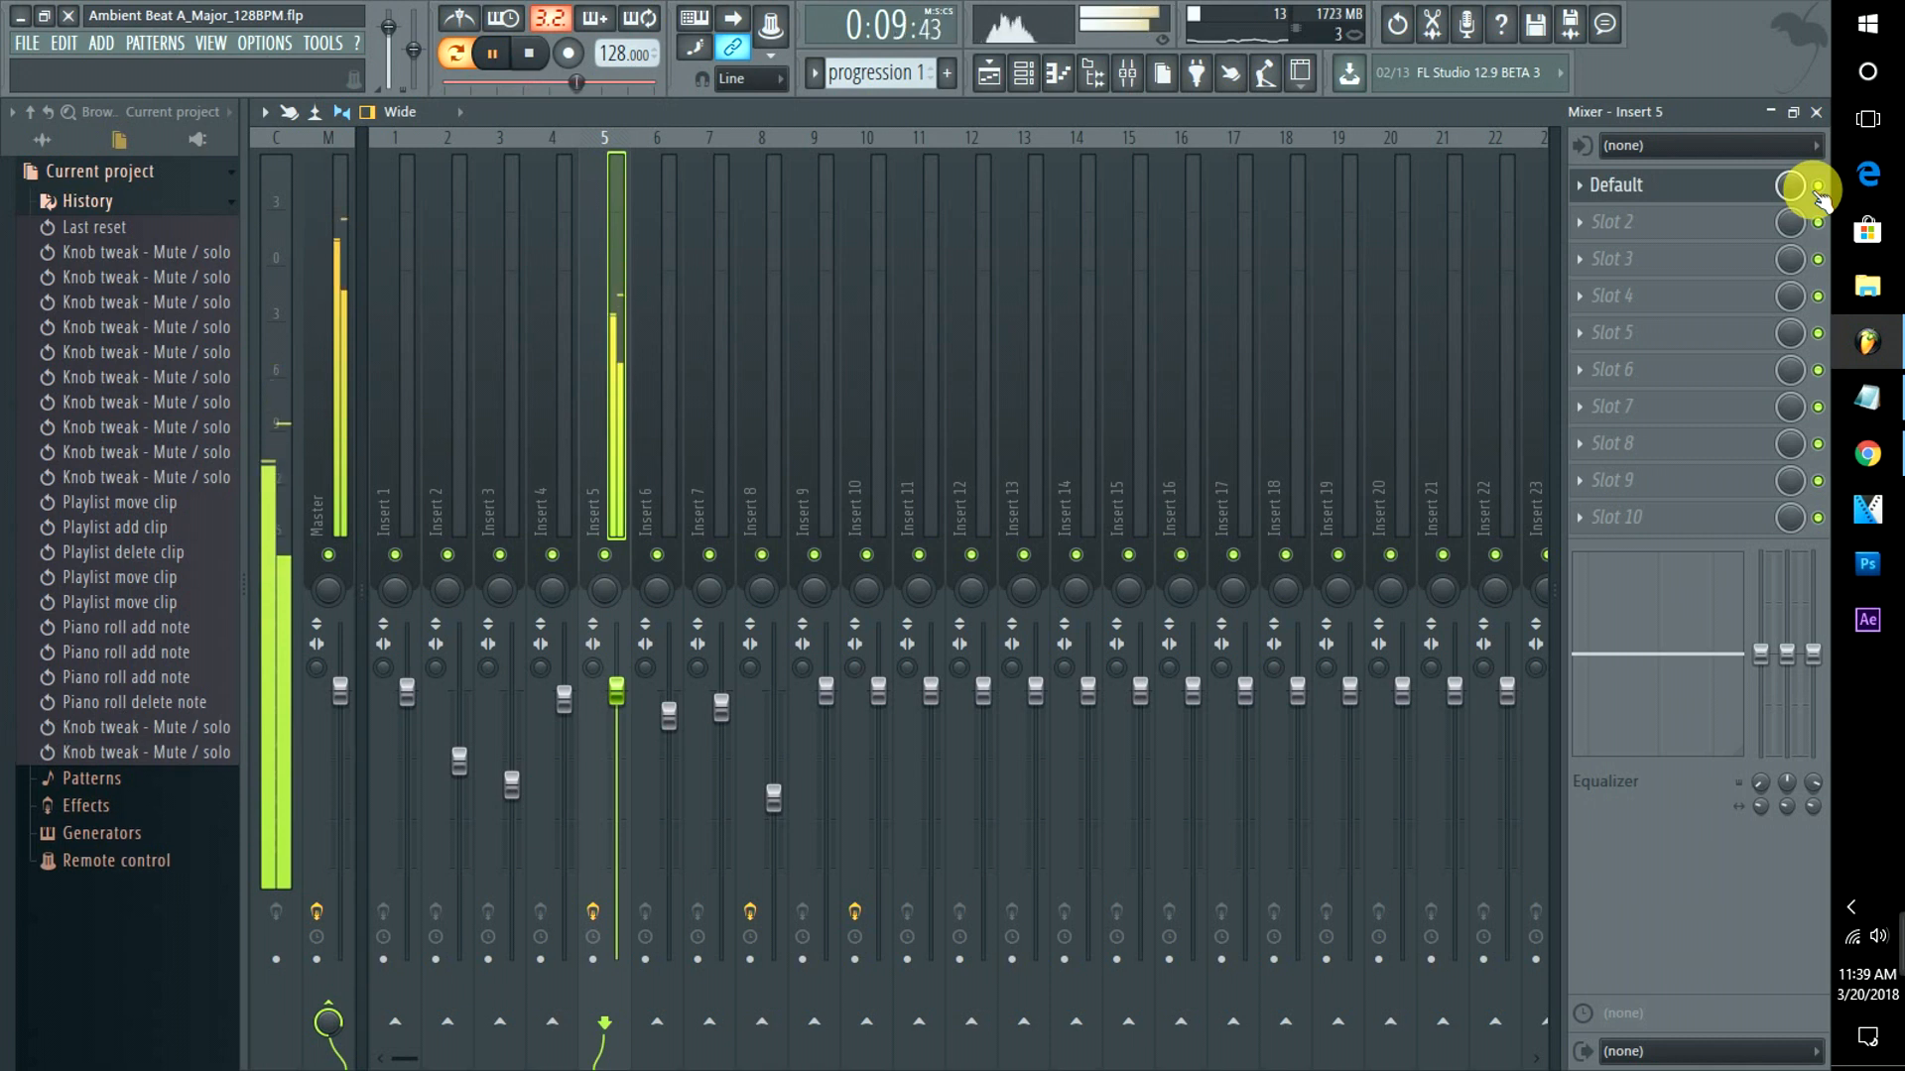
key(space)
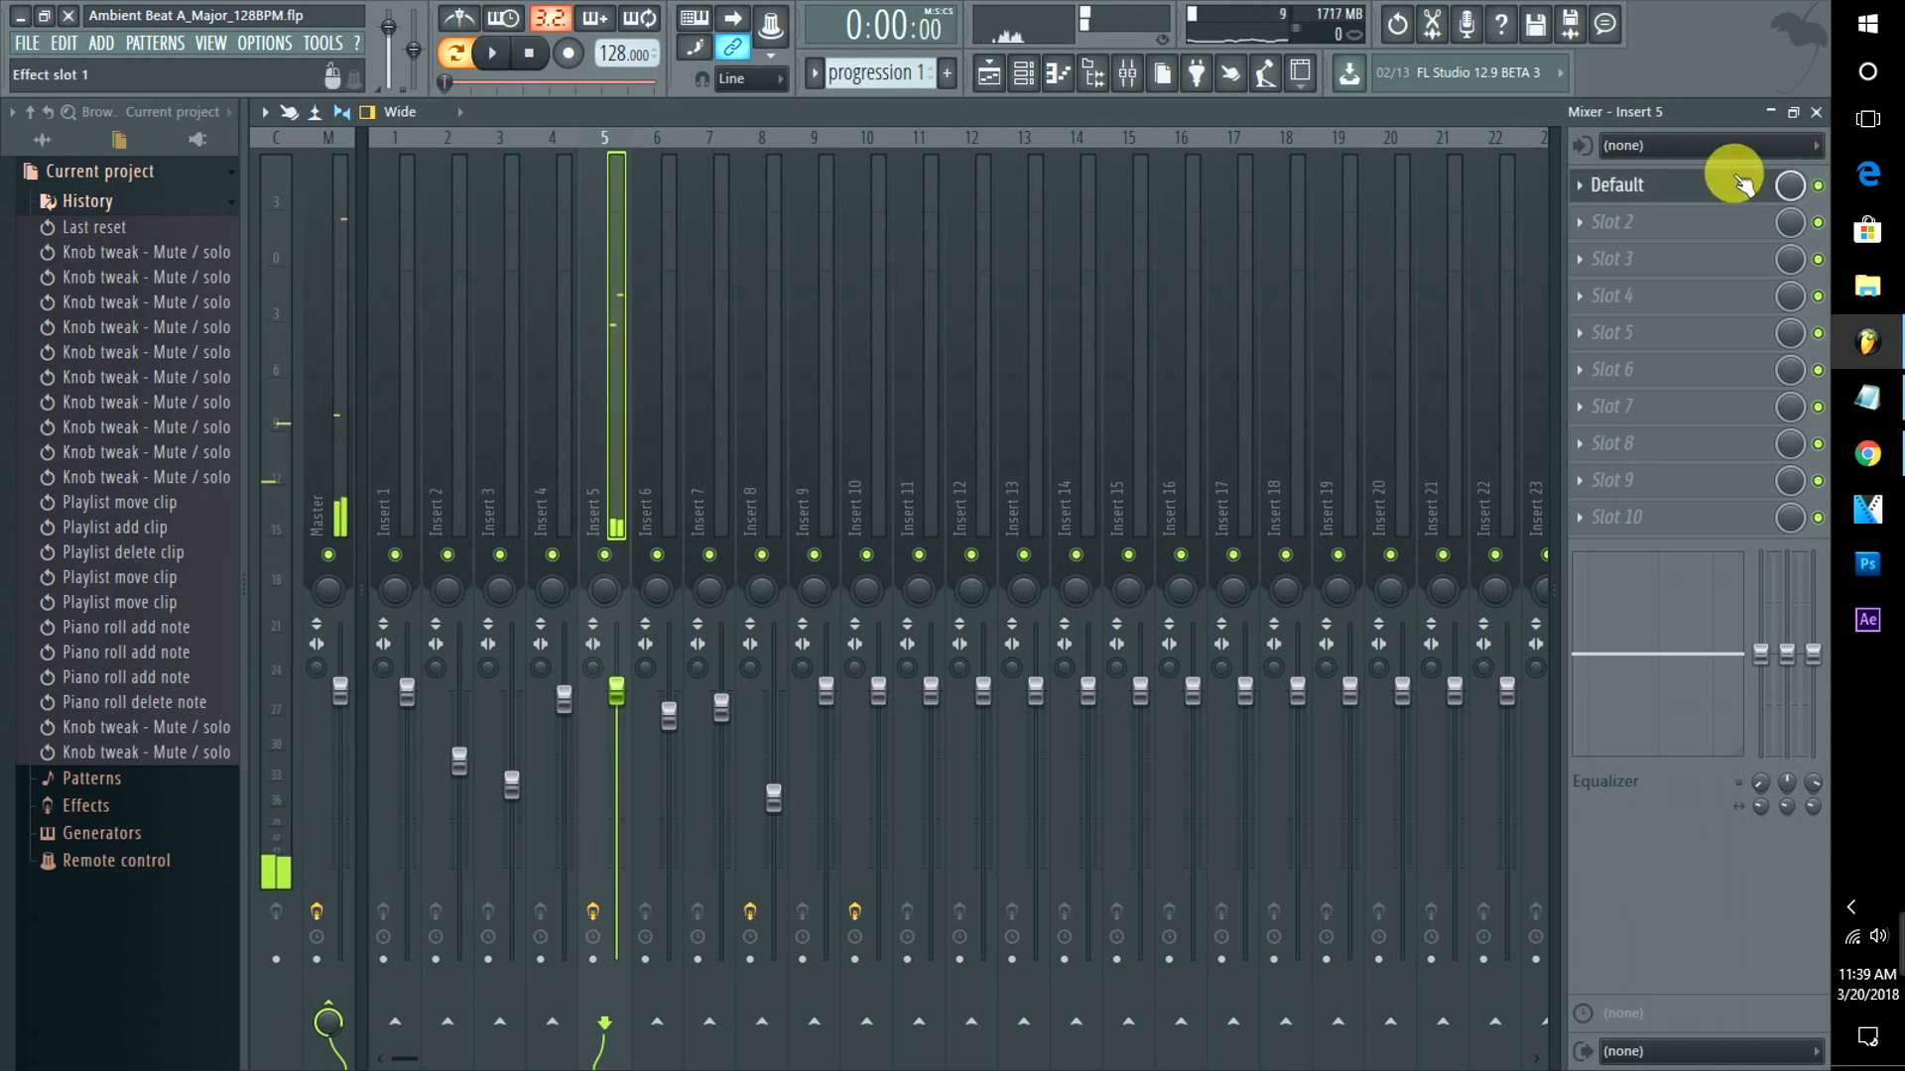
Inspect the Insert 5 EQ curve once more, bypass the EQ, and play the progression without it.
click(1702, 185)
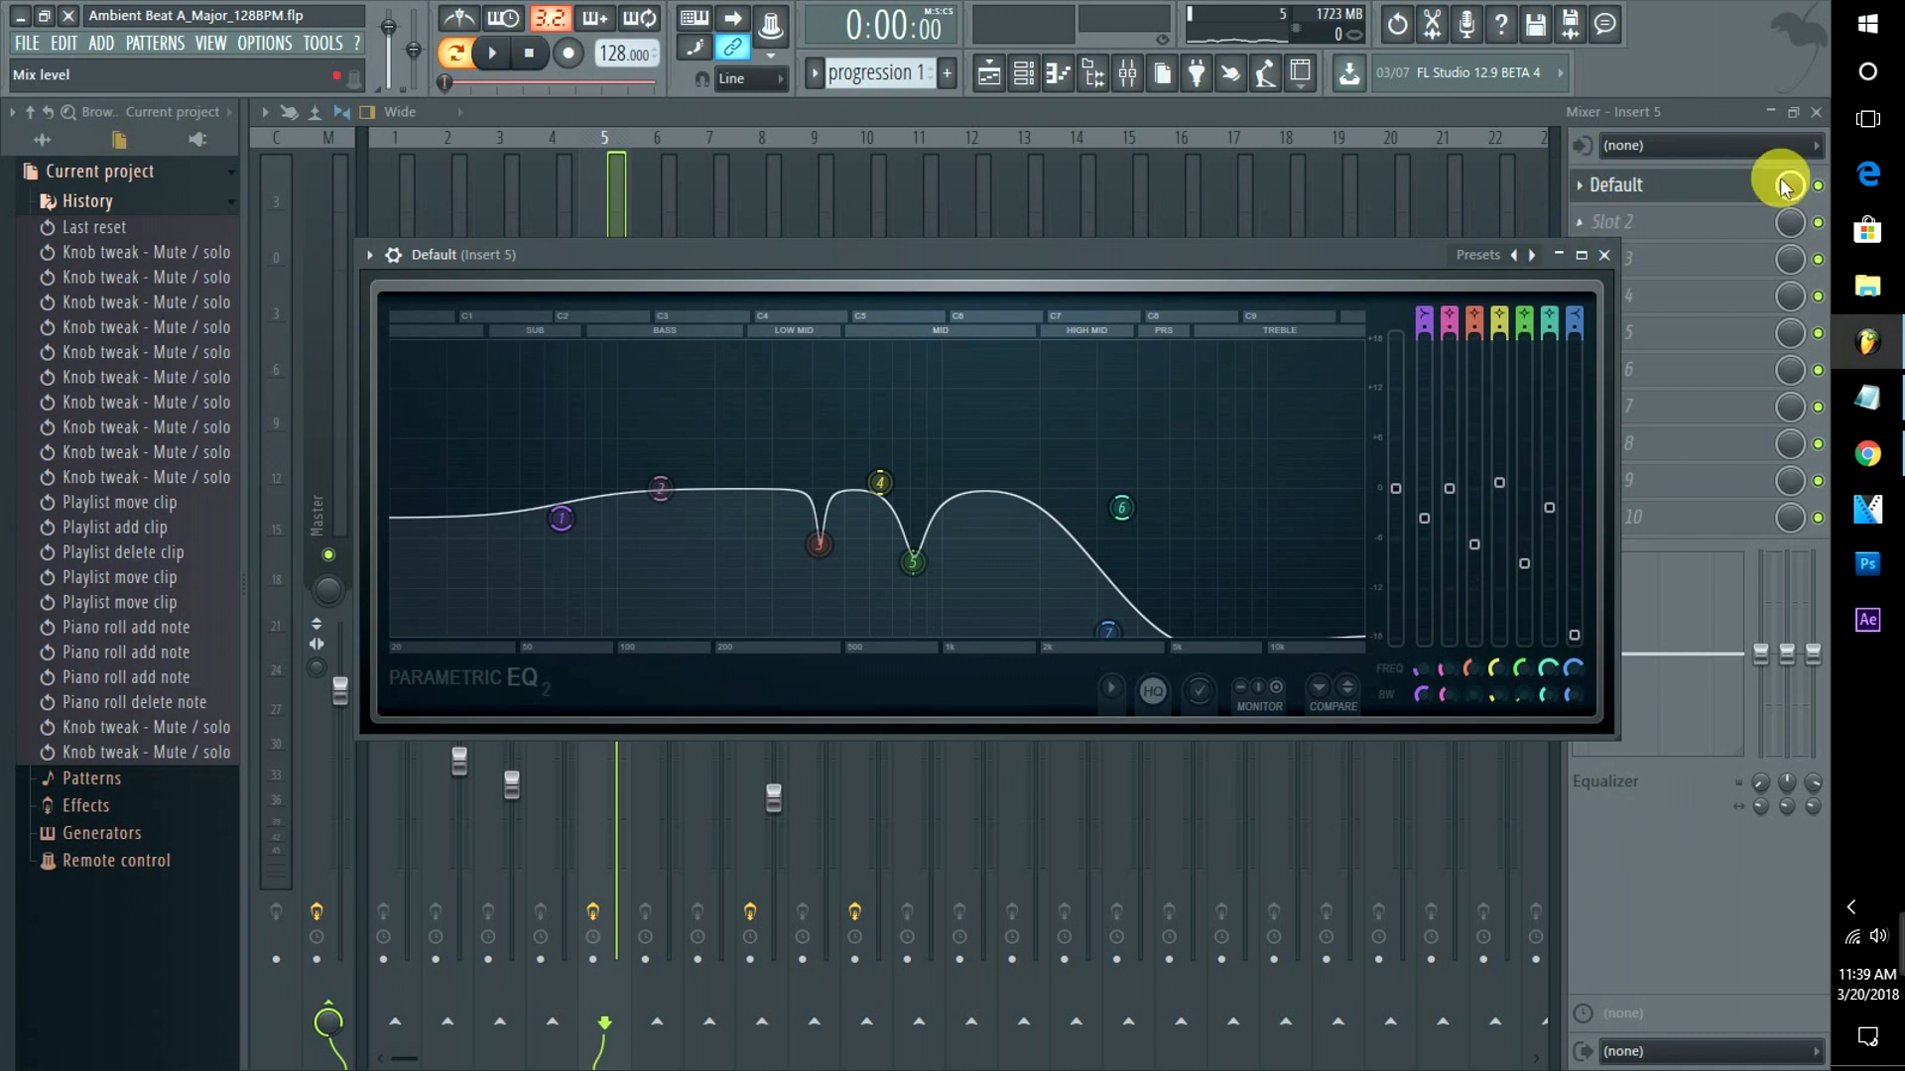
click(1819, 187)
click(1582, 218)
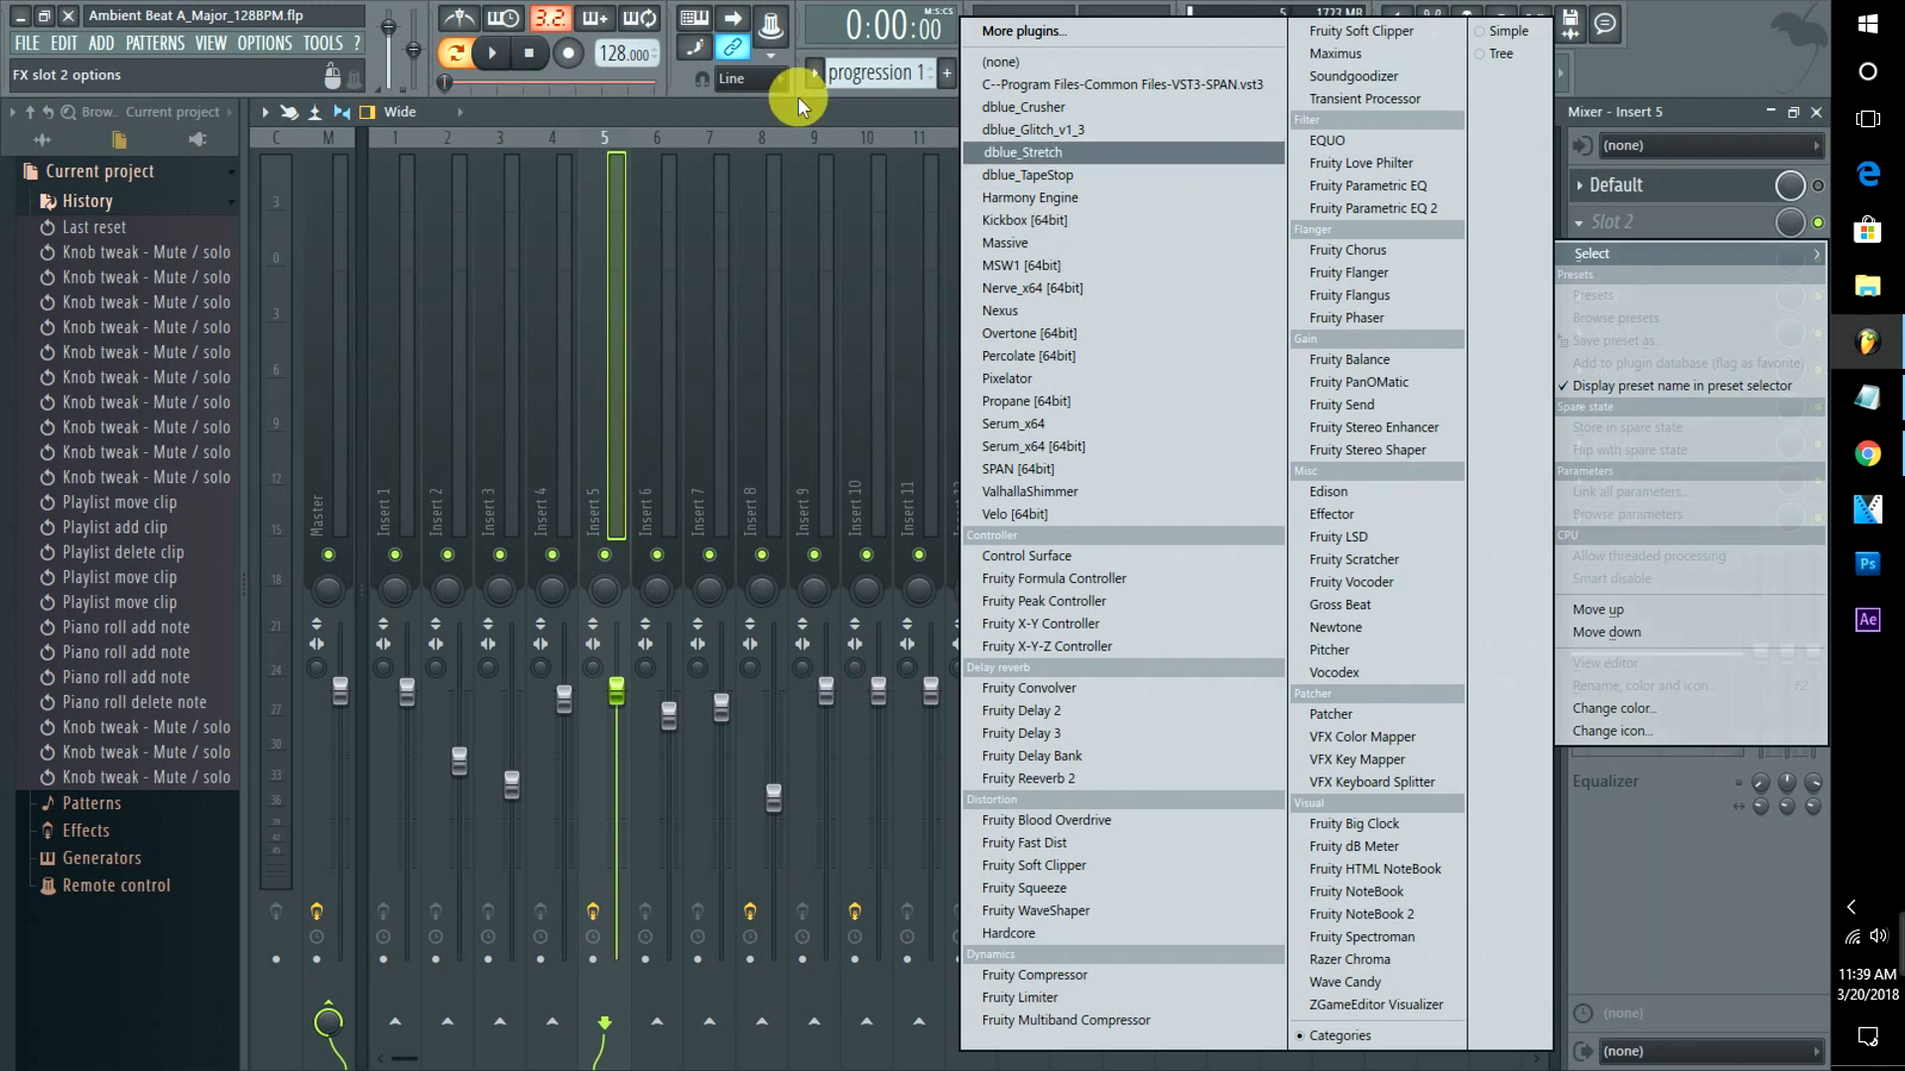
click(493, 54)
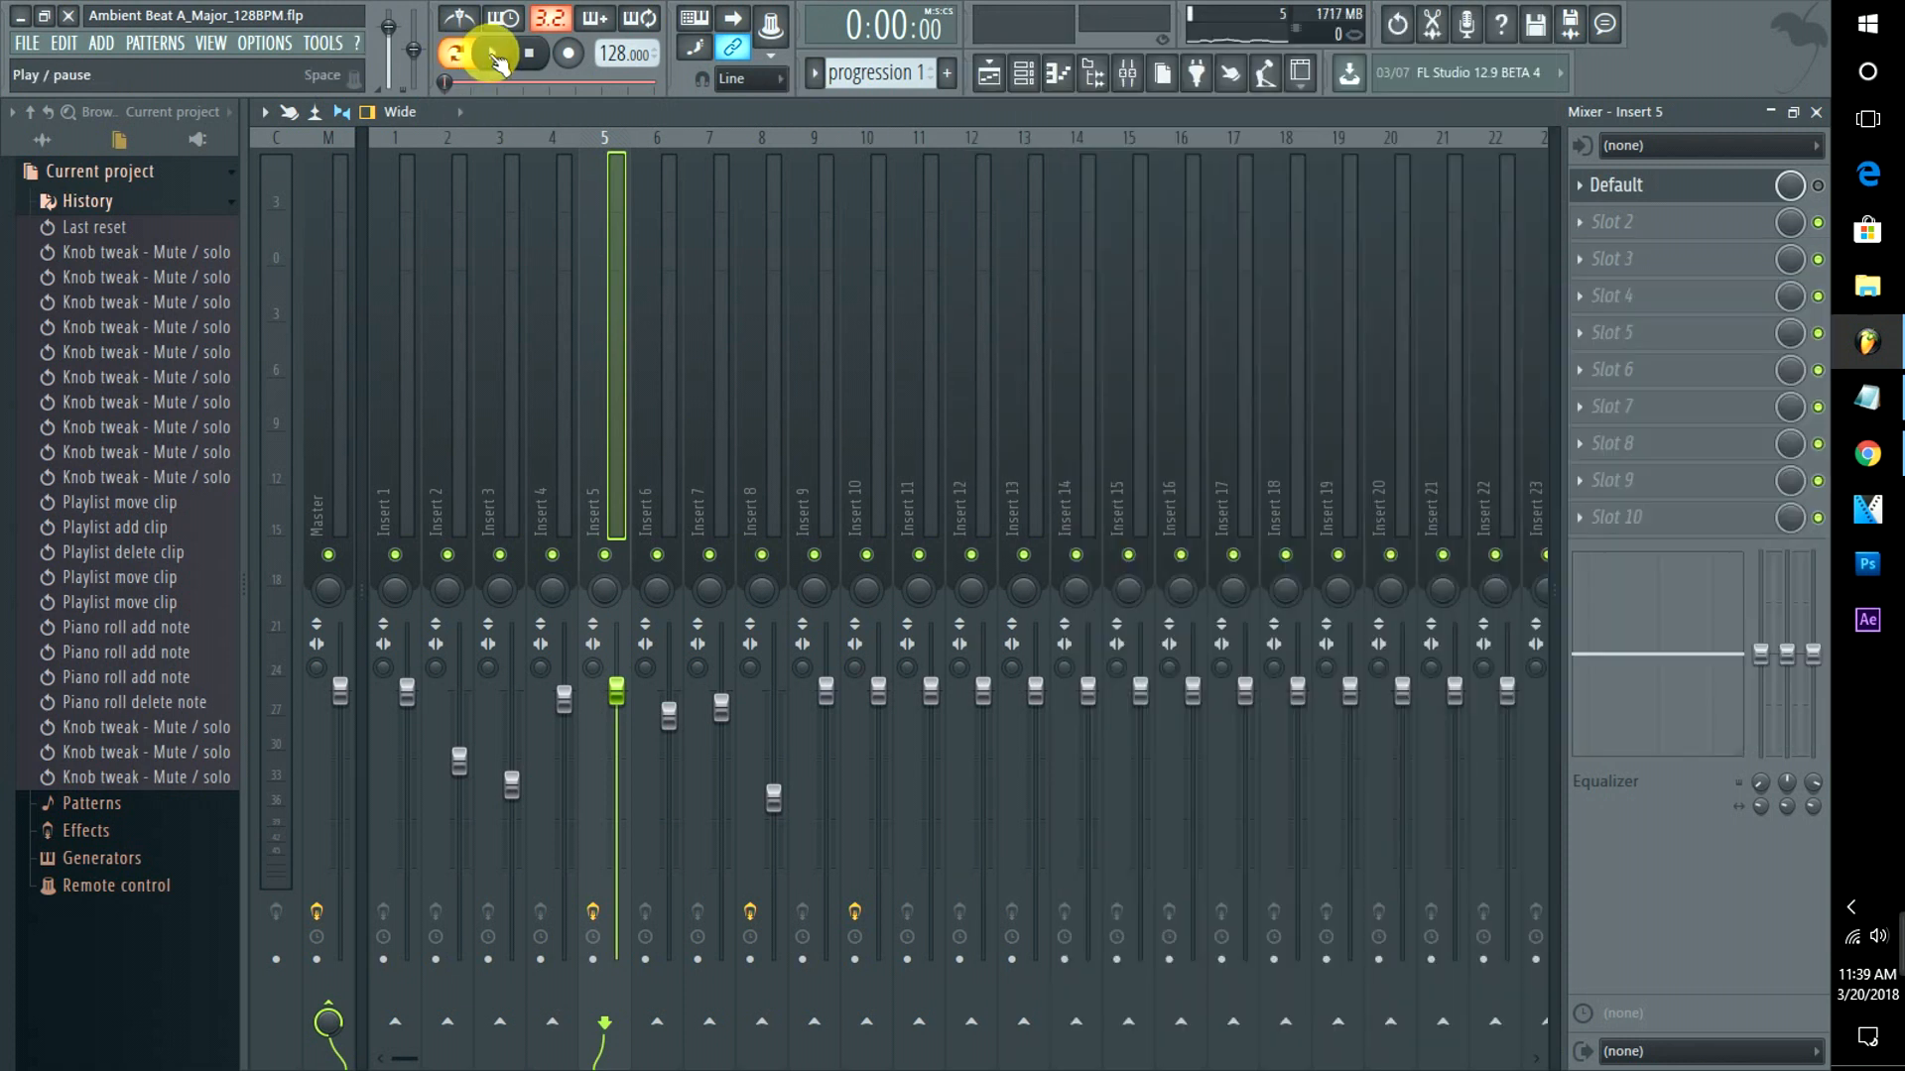
click(493, 54)
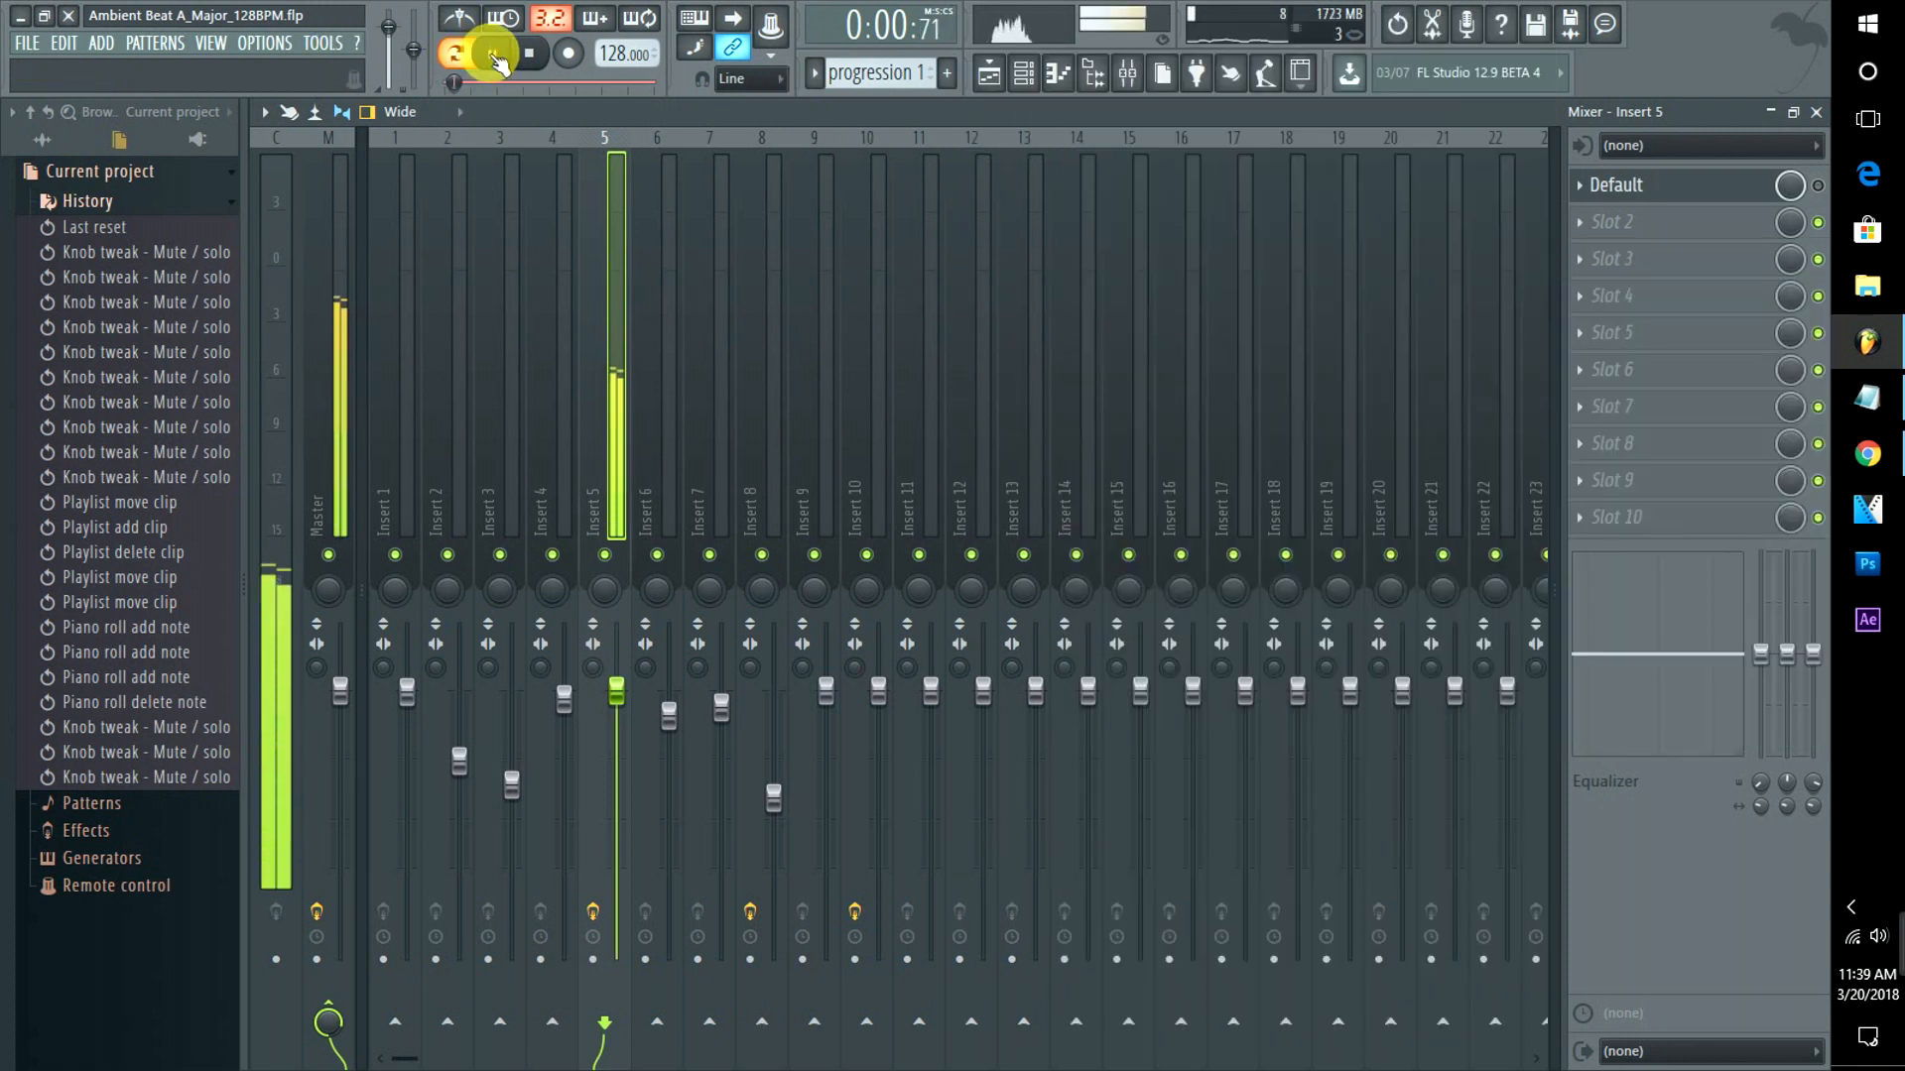
Add a Fruity Parametric EQ 2 to effect slot 2 of Insert 5 and move its window aside.
click(1581, 228)
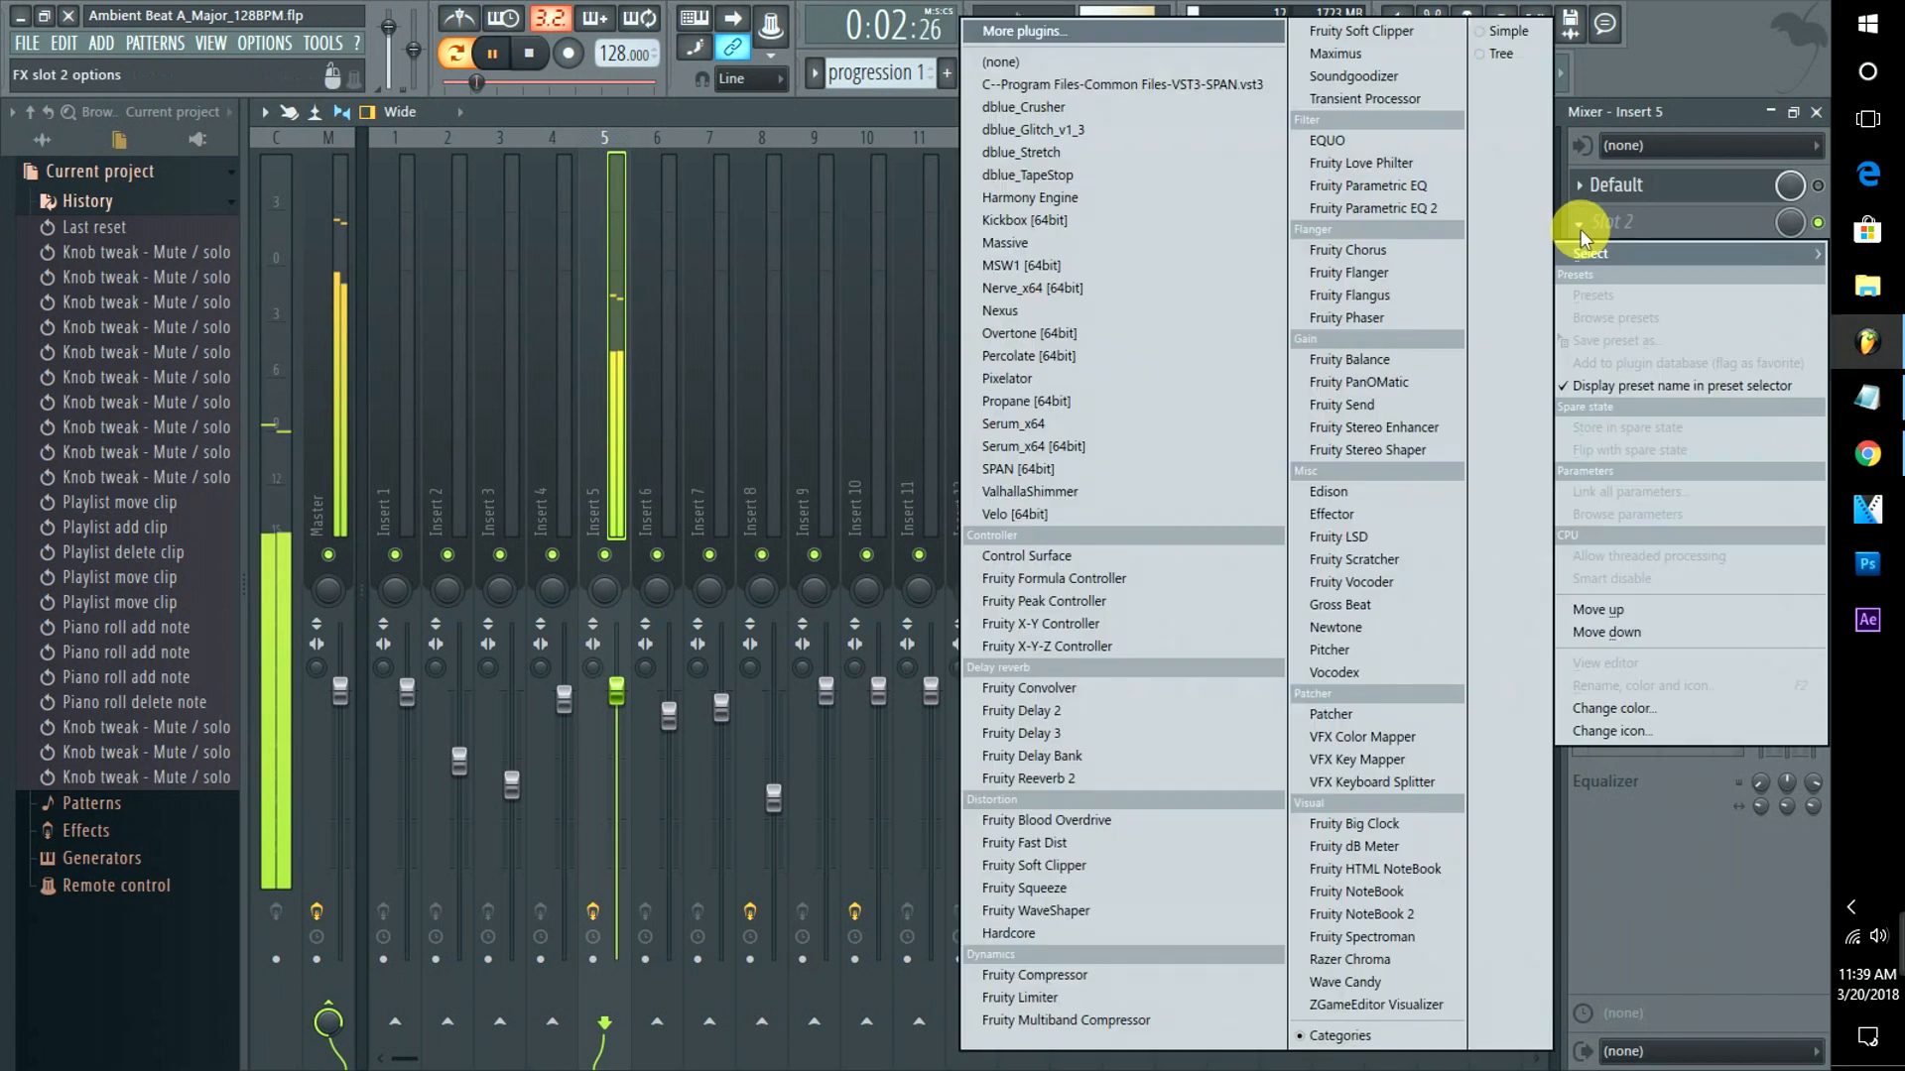
click(1399, 206)
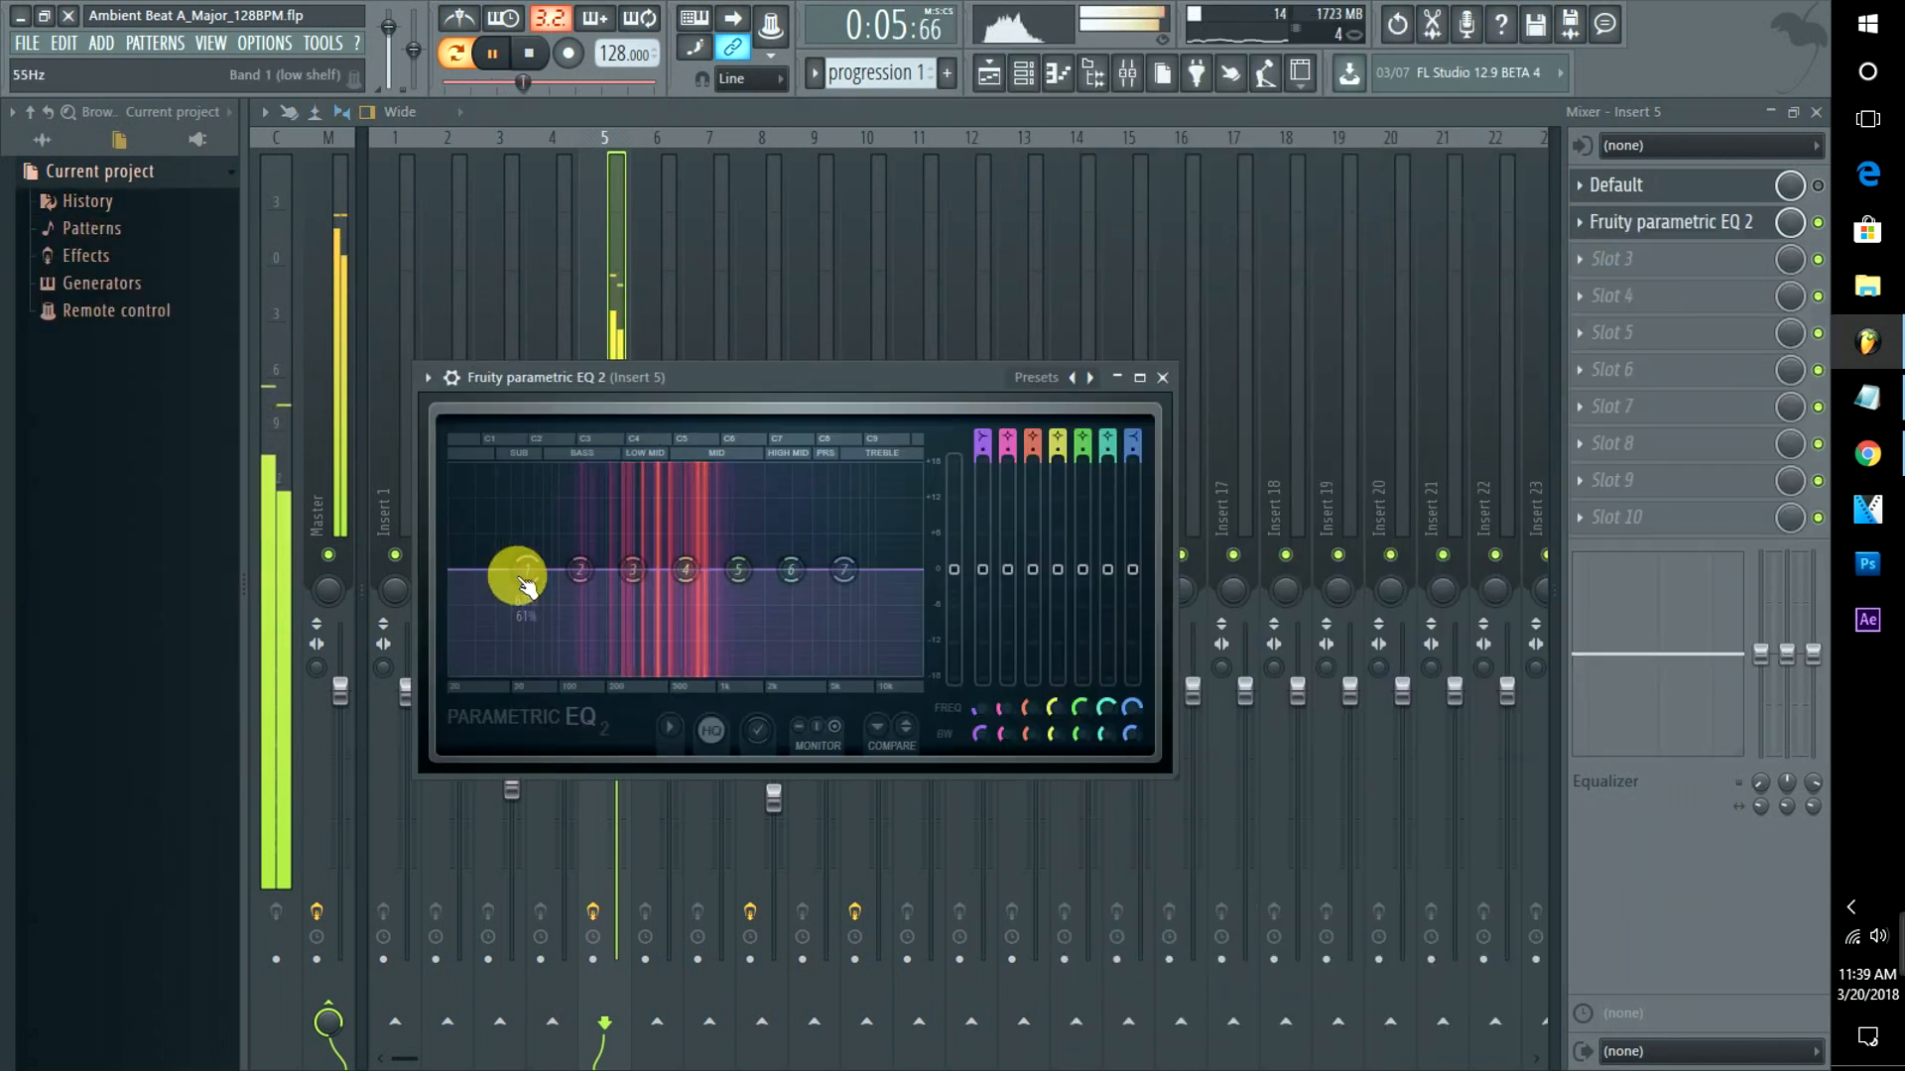
drag(998, 353, 1153, 341)
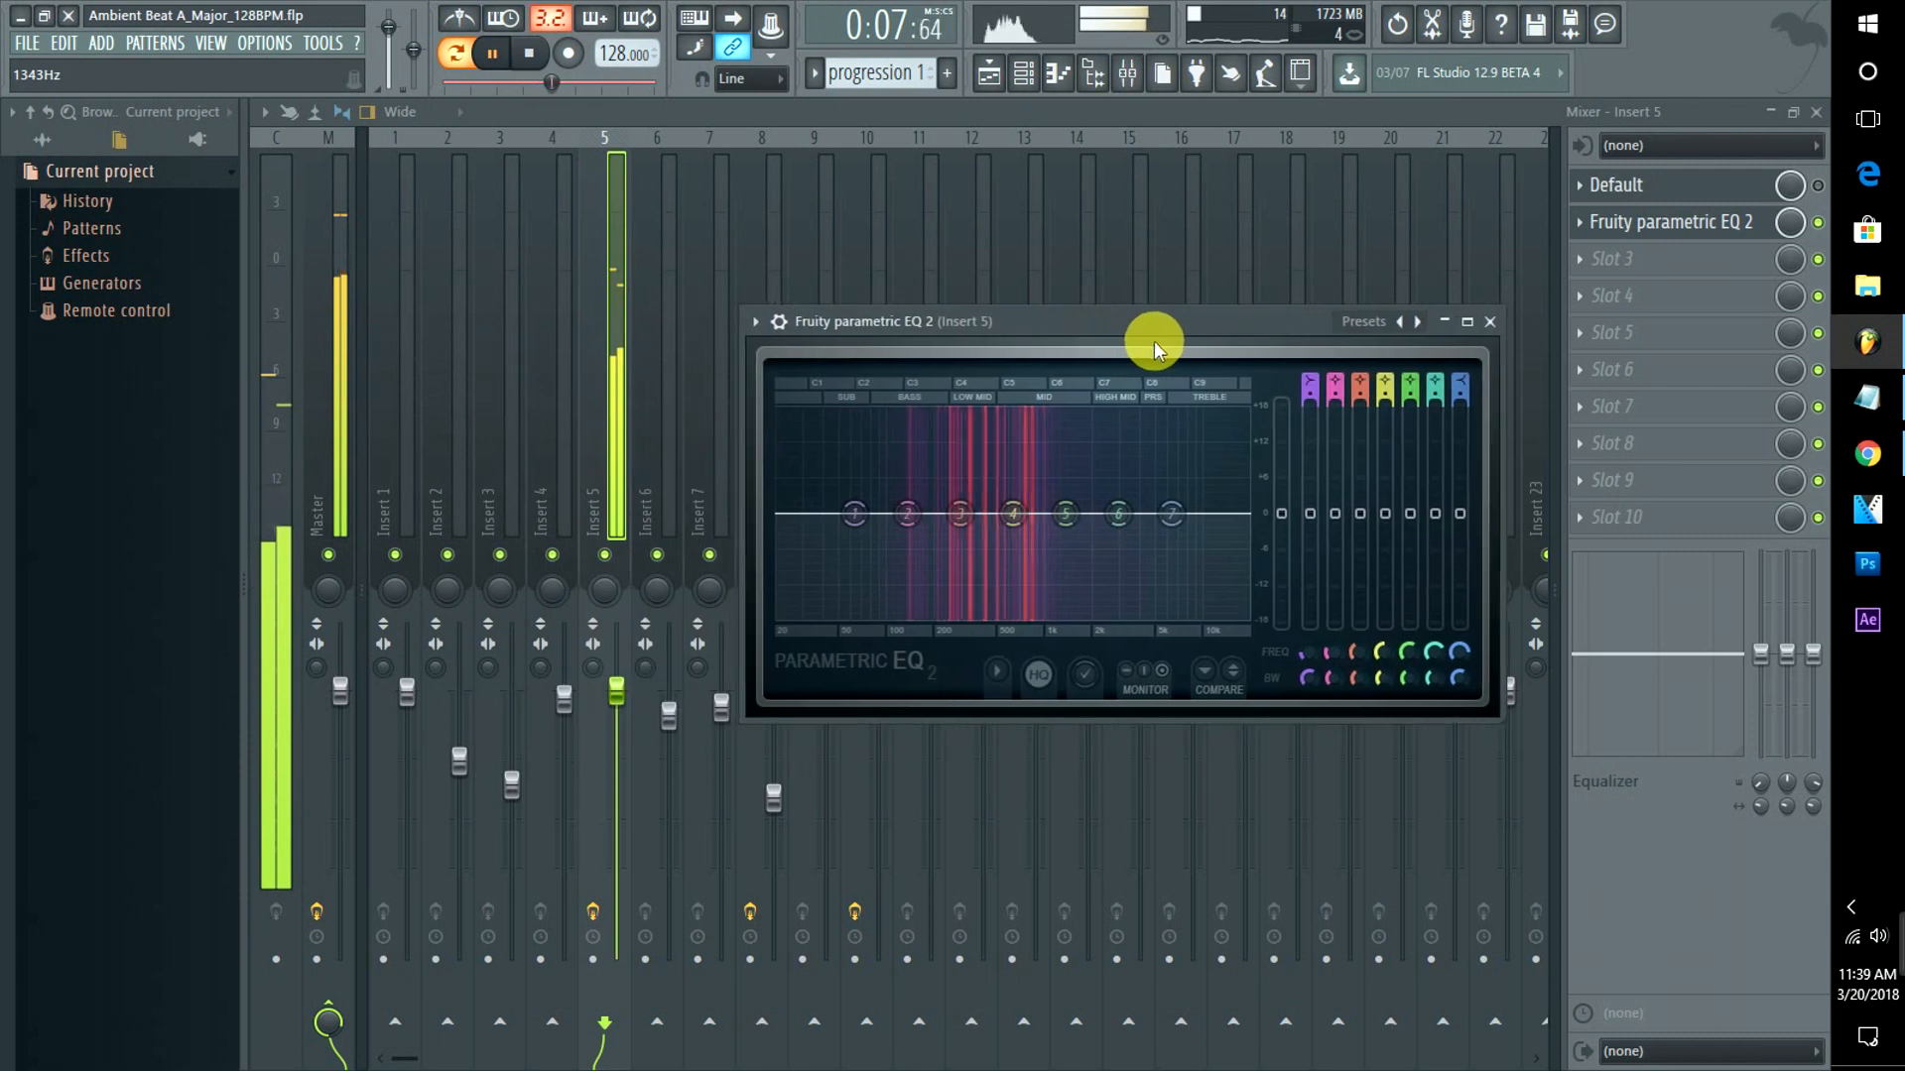
Sweep a narrow boost on EQ band 4 to about 898 Hz, and turn it into a moderate cut.
drag(1021, 515, 1024, 434)
drag(1387, 691, 1373, 668)
click(1036, 452)
drag(1039, 456, 1035, 410)
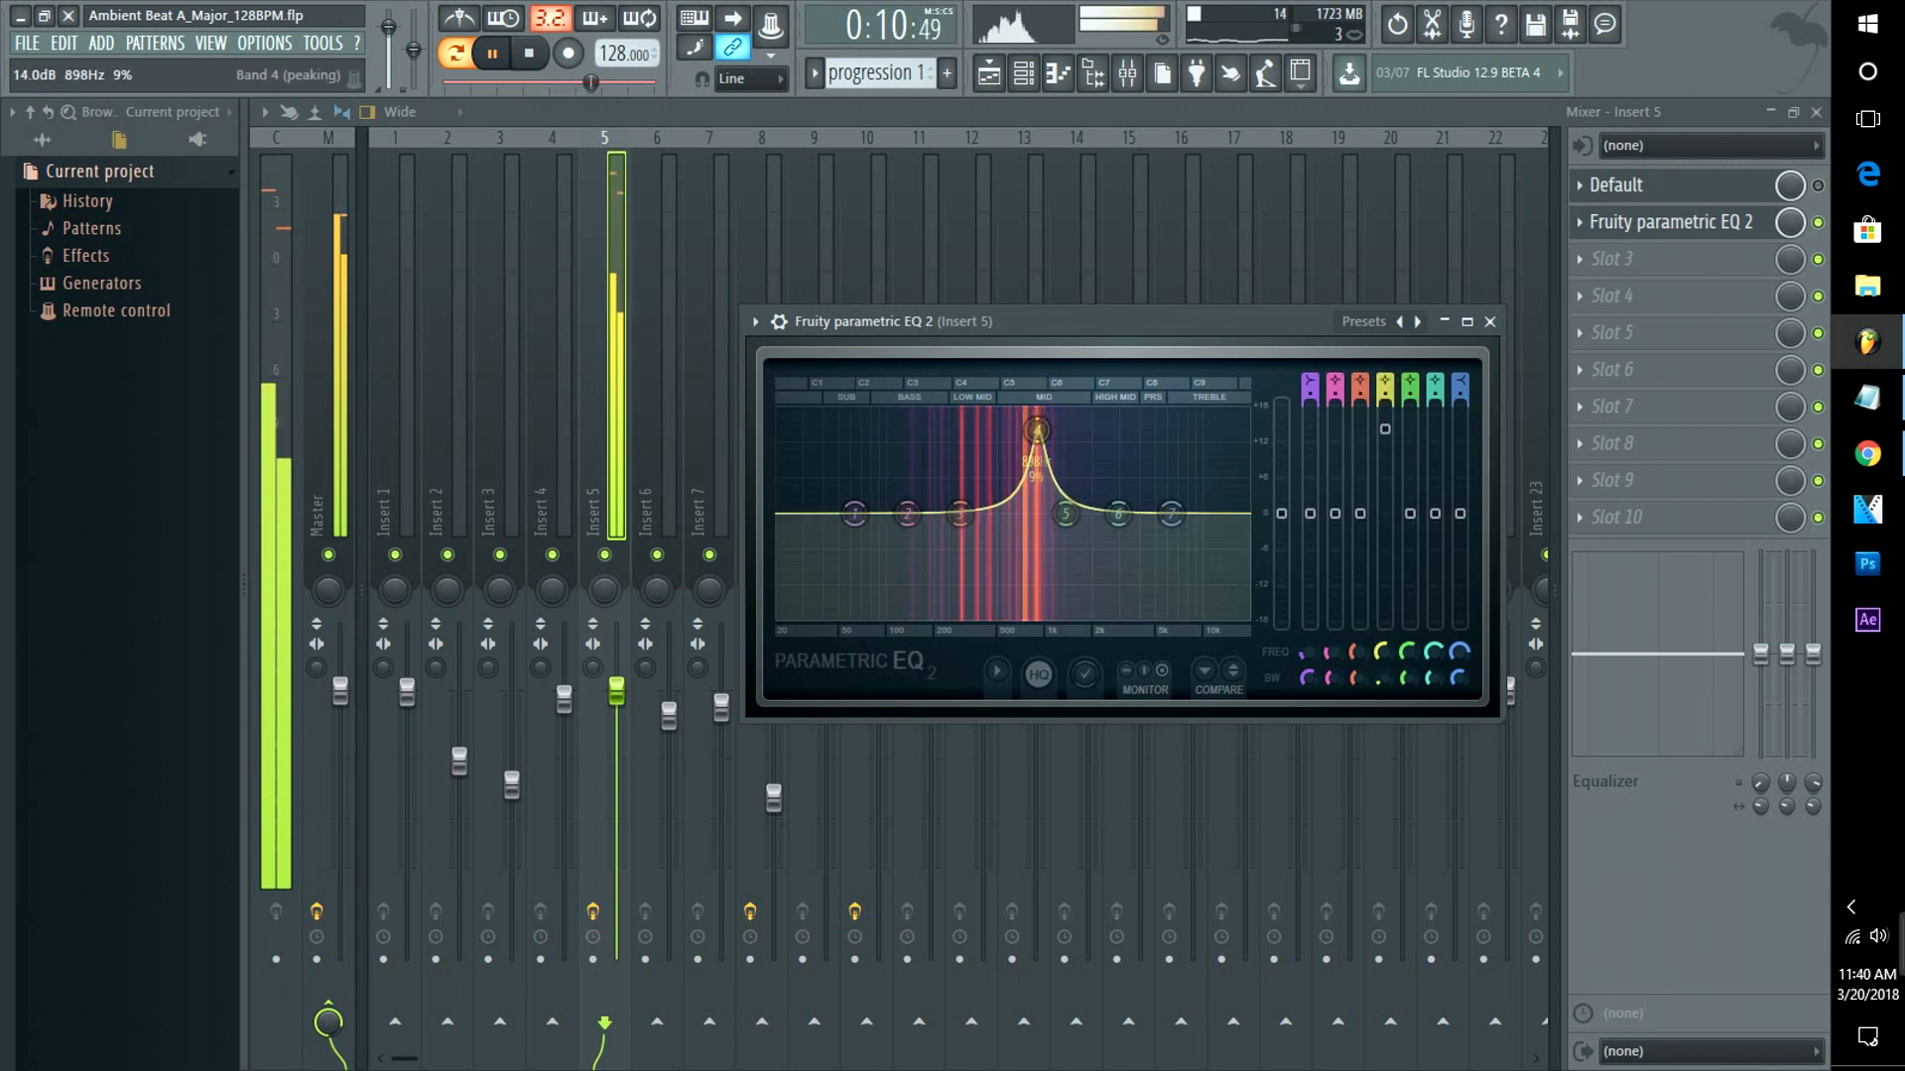
drag(1386, 409, 1386, 548)
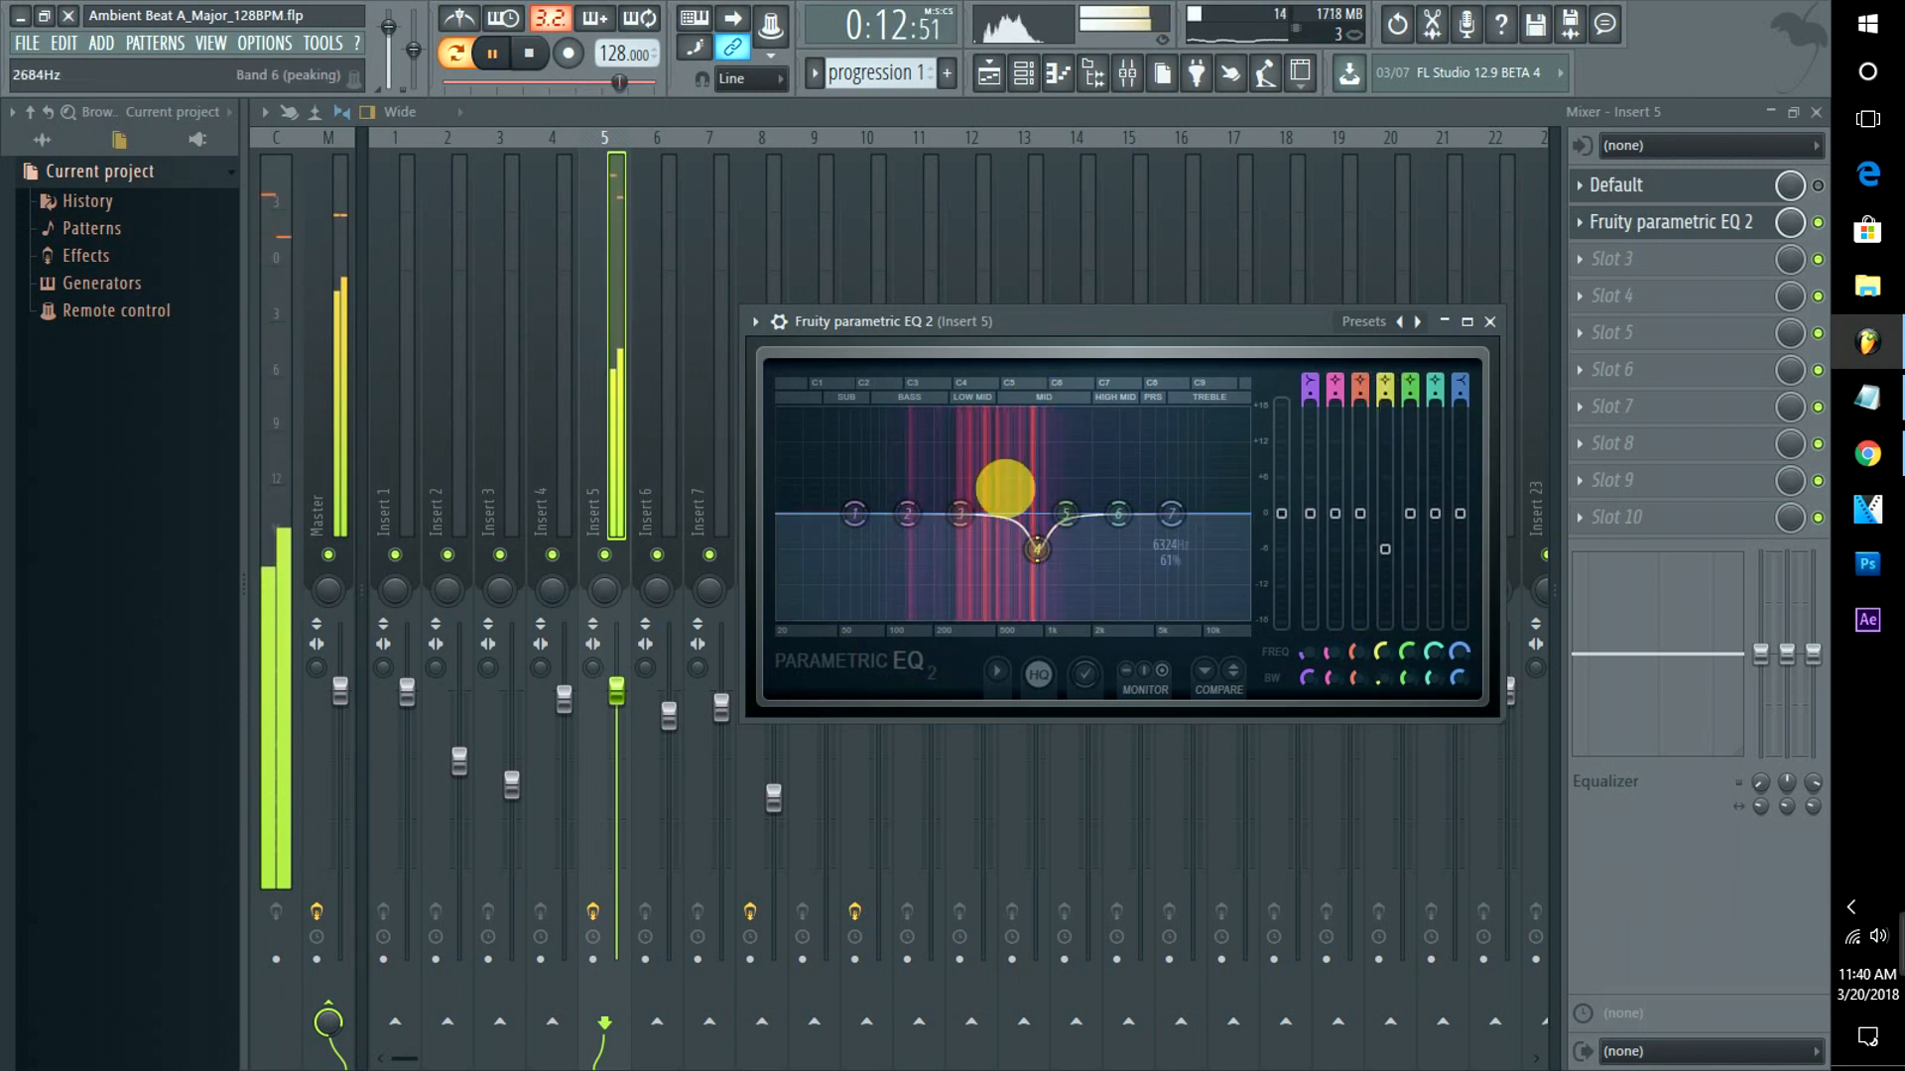
Boost and narrow EQ band 2 around 220 Hz, sweep it slightly higher, and turn it into a cut.
drag(908, 513, 939, 426)
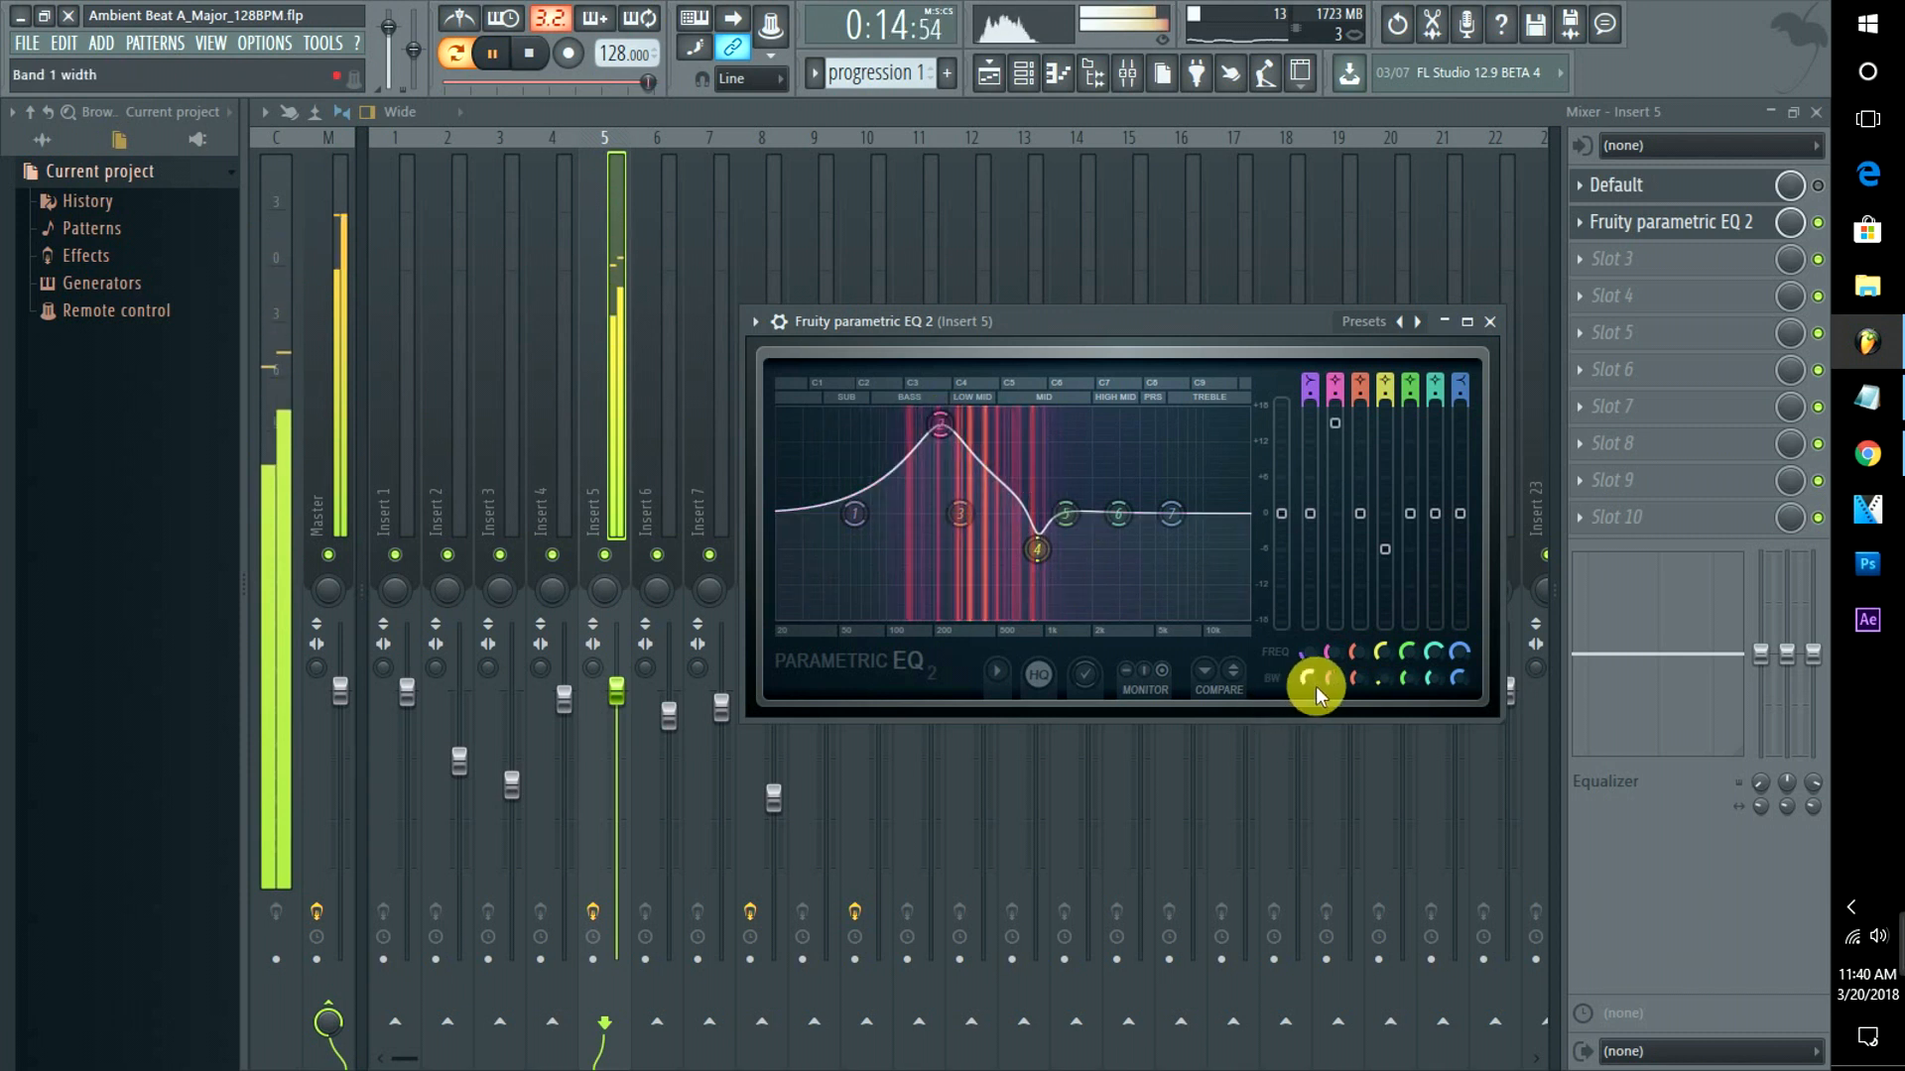
drag(1336, 678, 1335, 754)
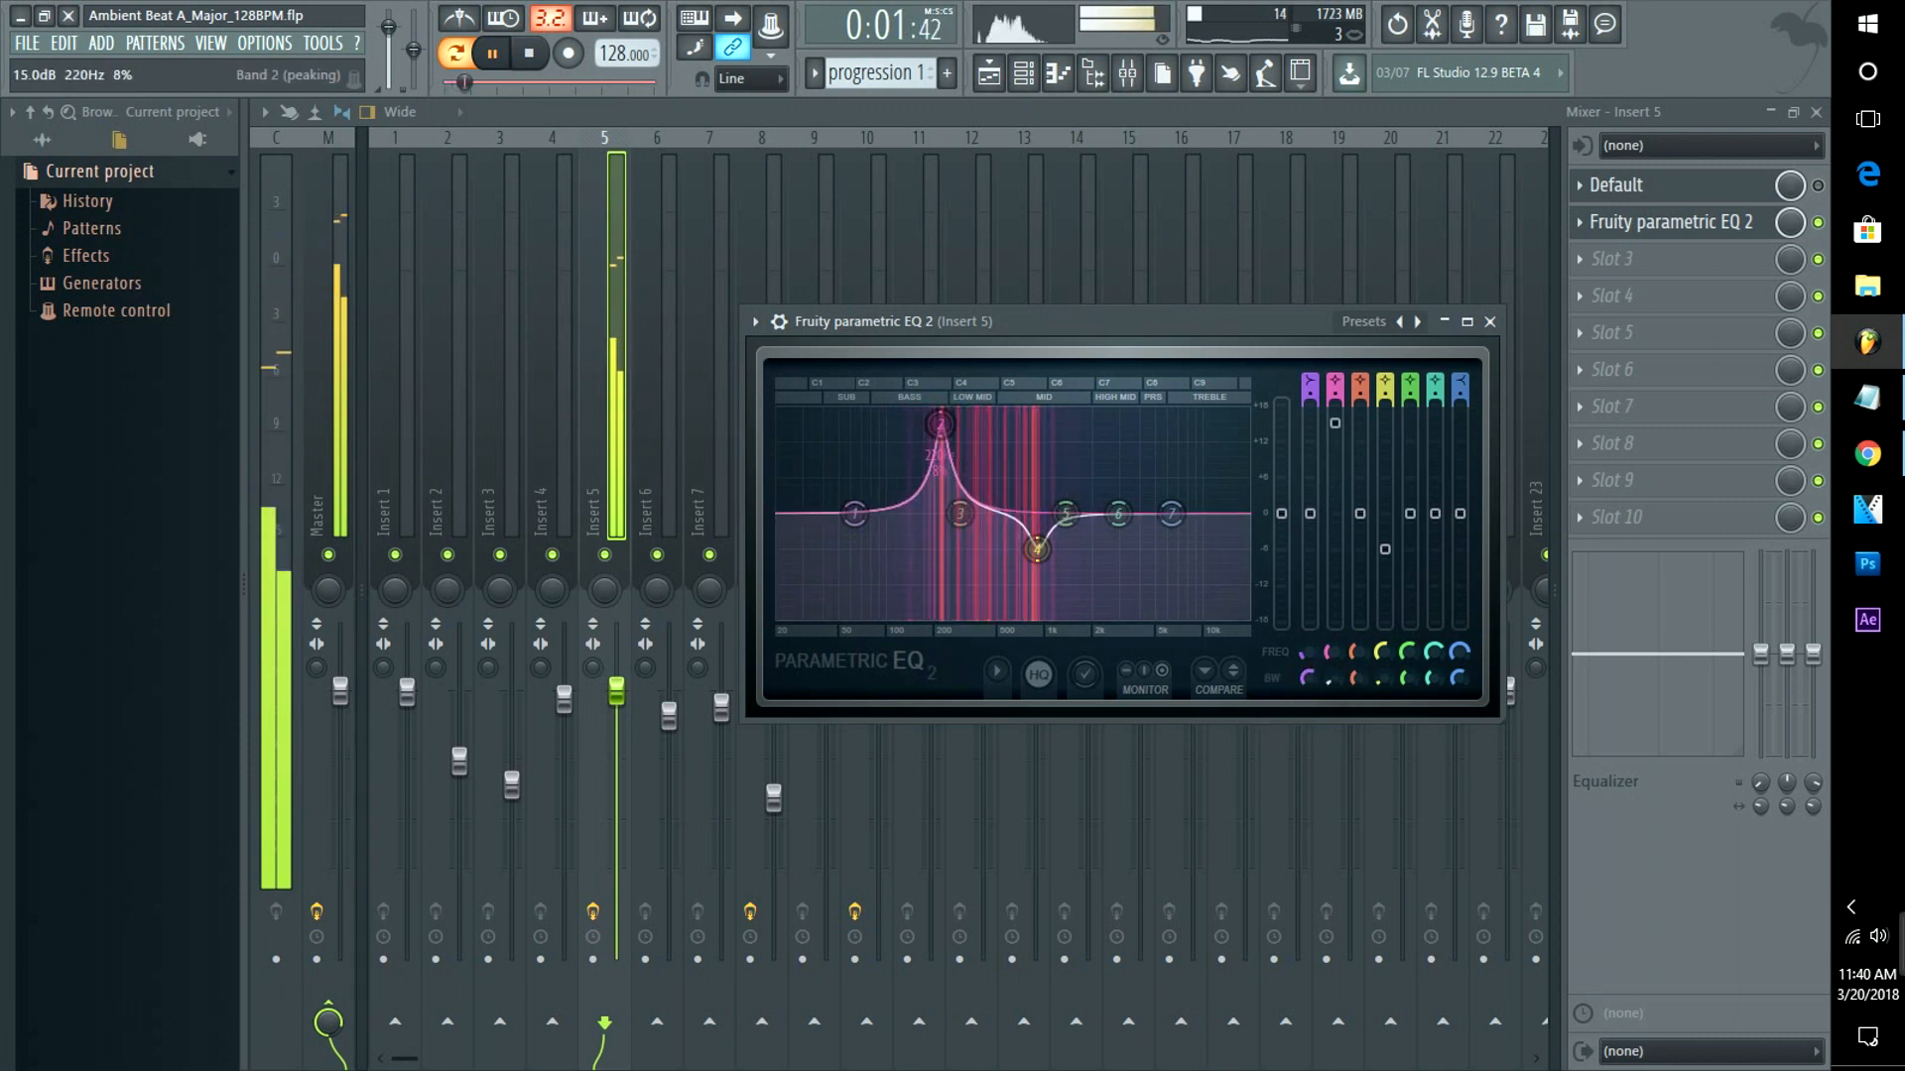
drag(940, 424, 961, 411)
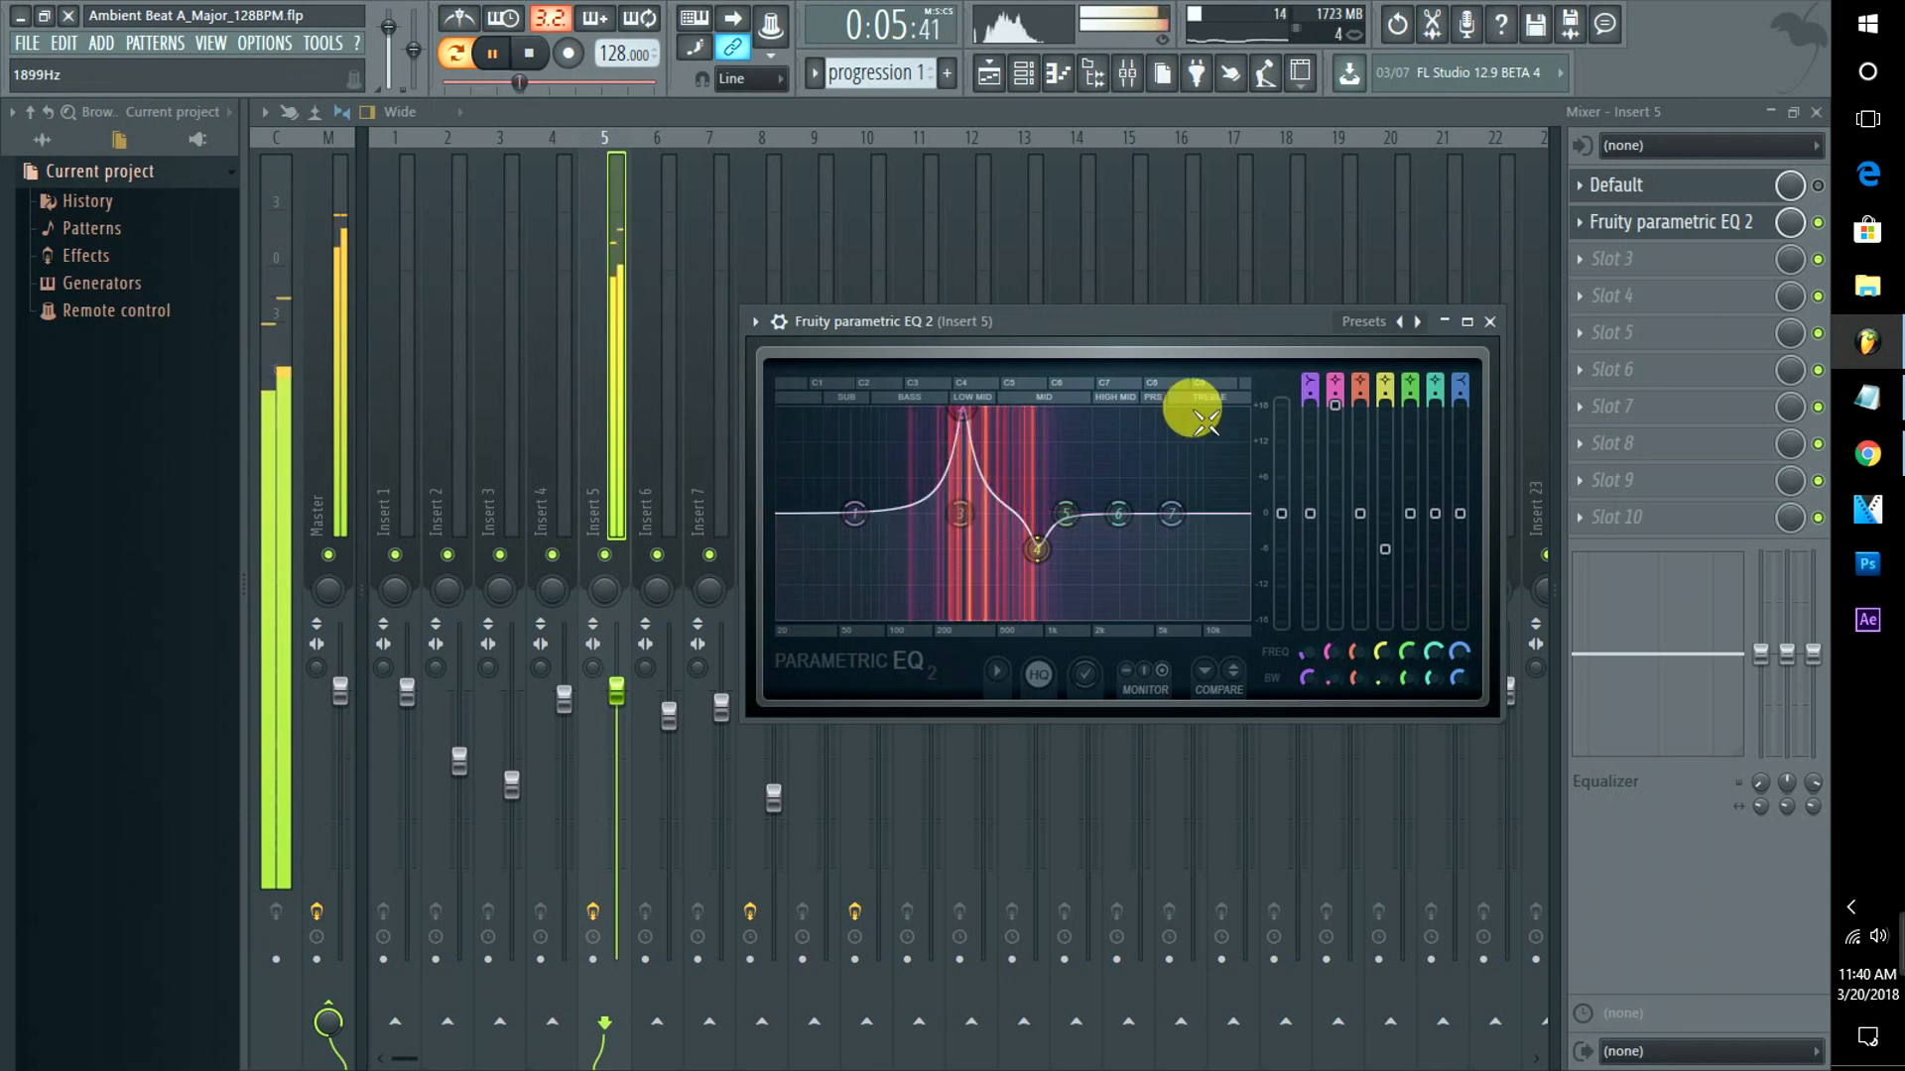
drag(1335, 403, 1335, 551)
Pull the band 7 high shelf down at about 4.7 kHz, lower the band 1 low shelf, and stop playback.
drag(1170, 513, 1150, 576)
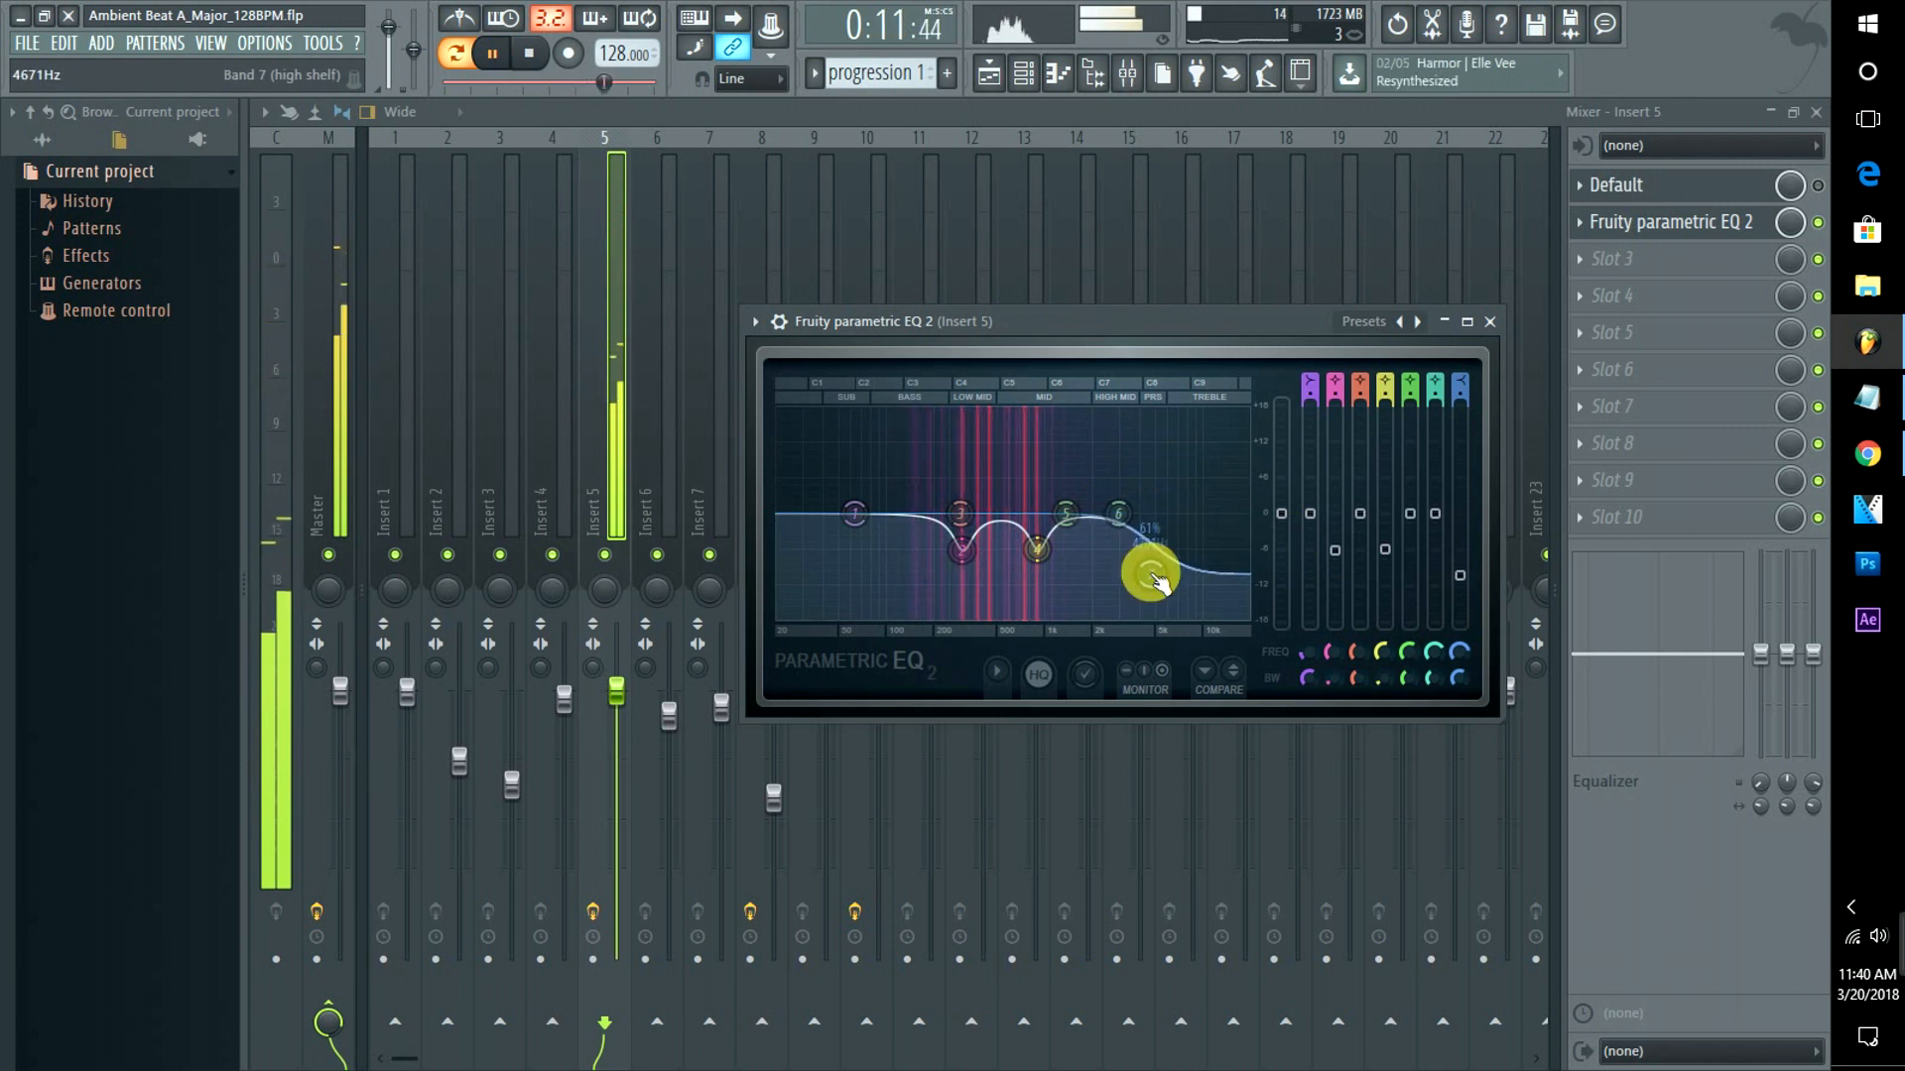
drag(854, 513, 808, 548)
key(space)
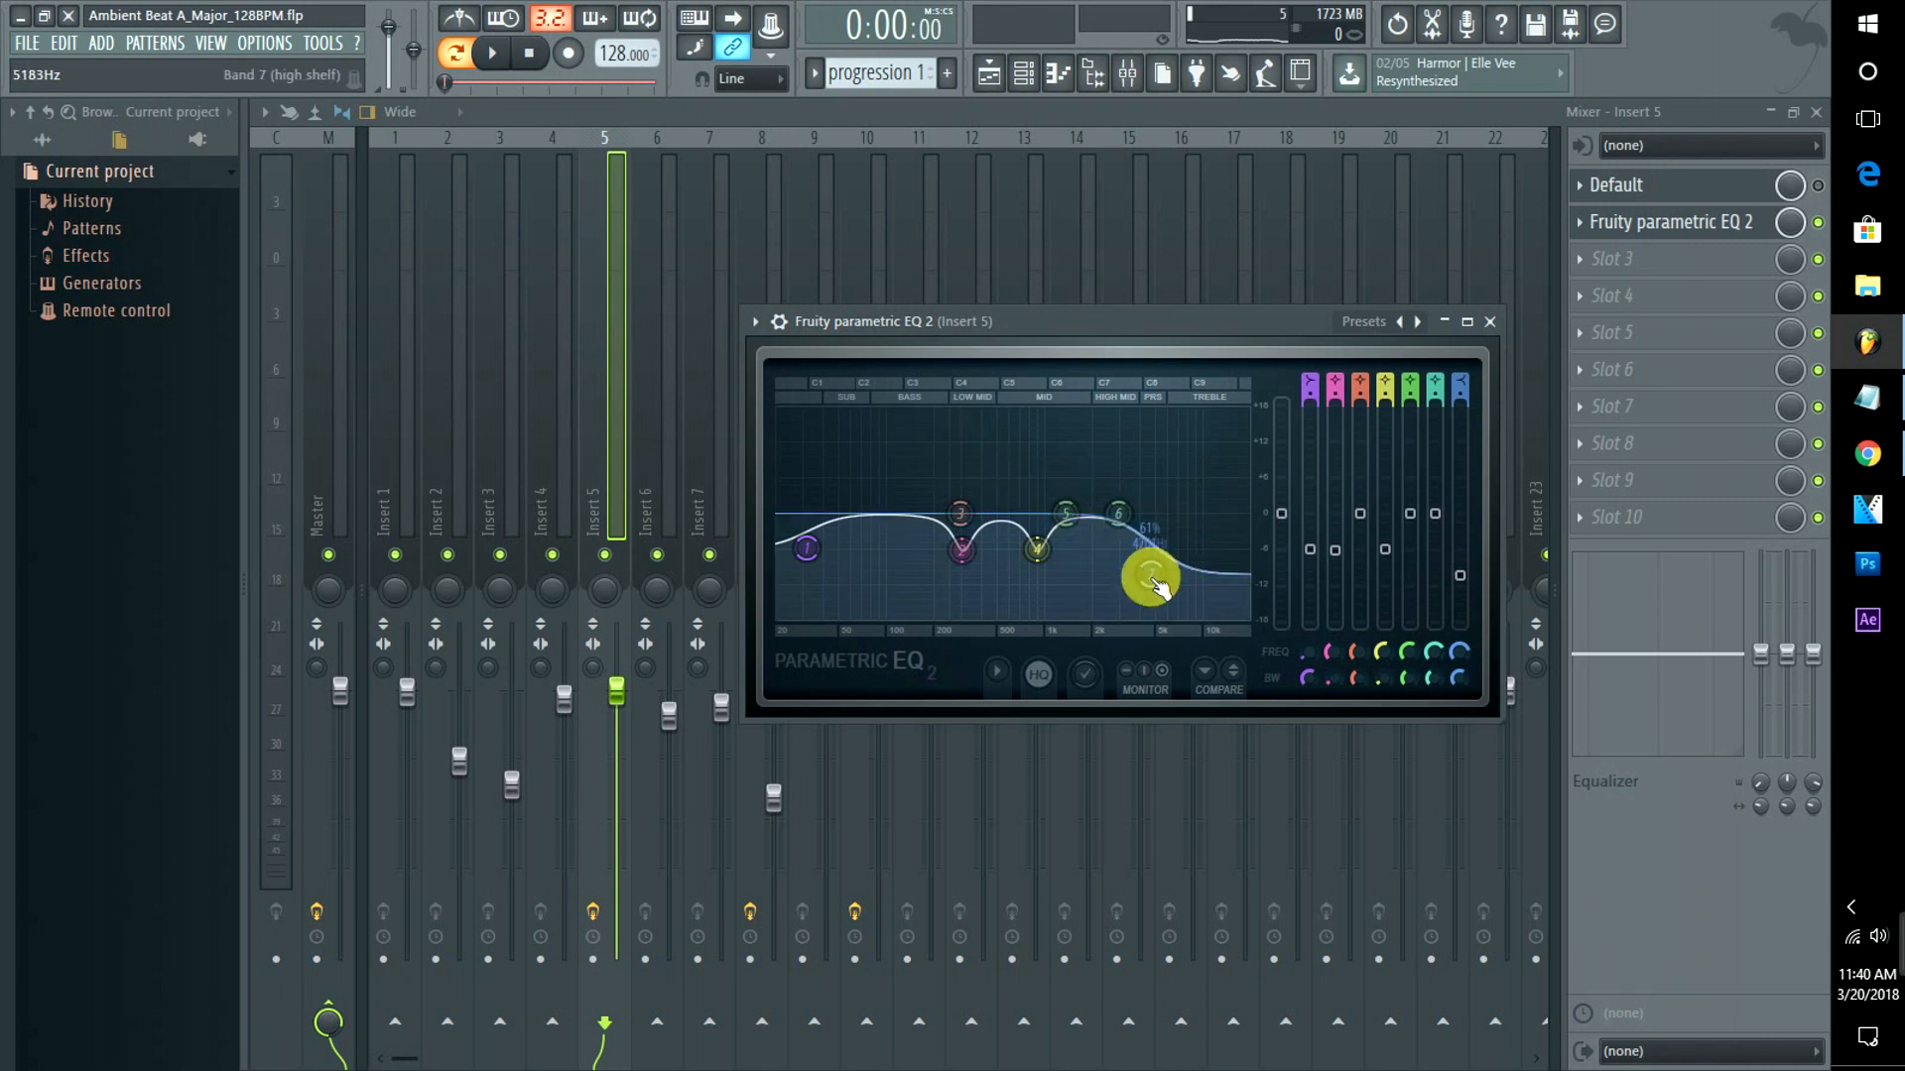
Bypass the new Fruity Parametric EQ 2, switch the Default EQ back on, and review the EQ curve before hiding it.
click(1817, 223)
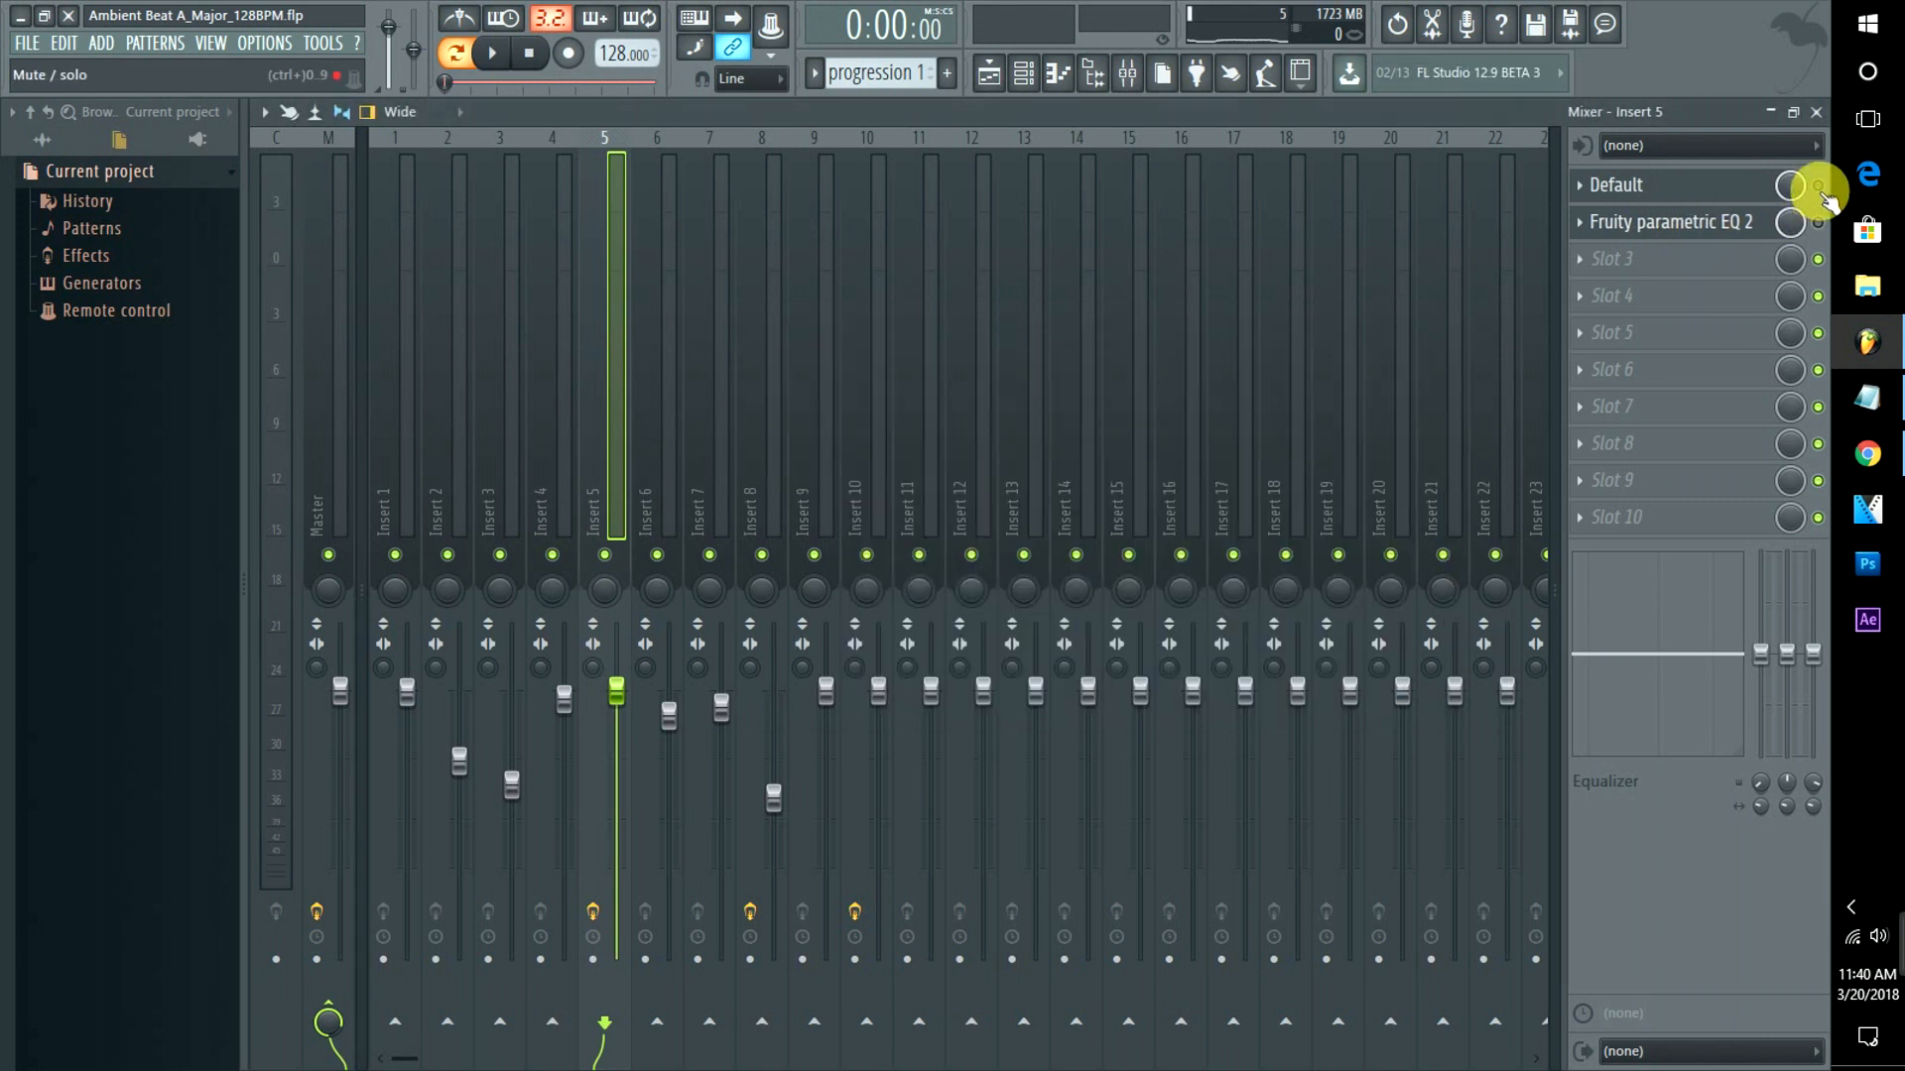
click(1817, 186)
click(1709, 189)
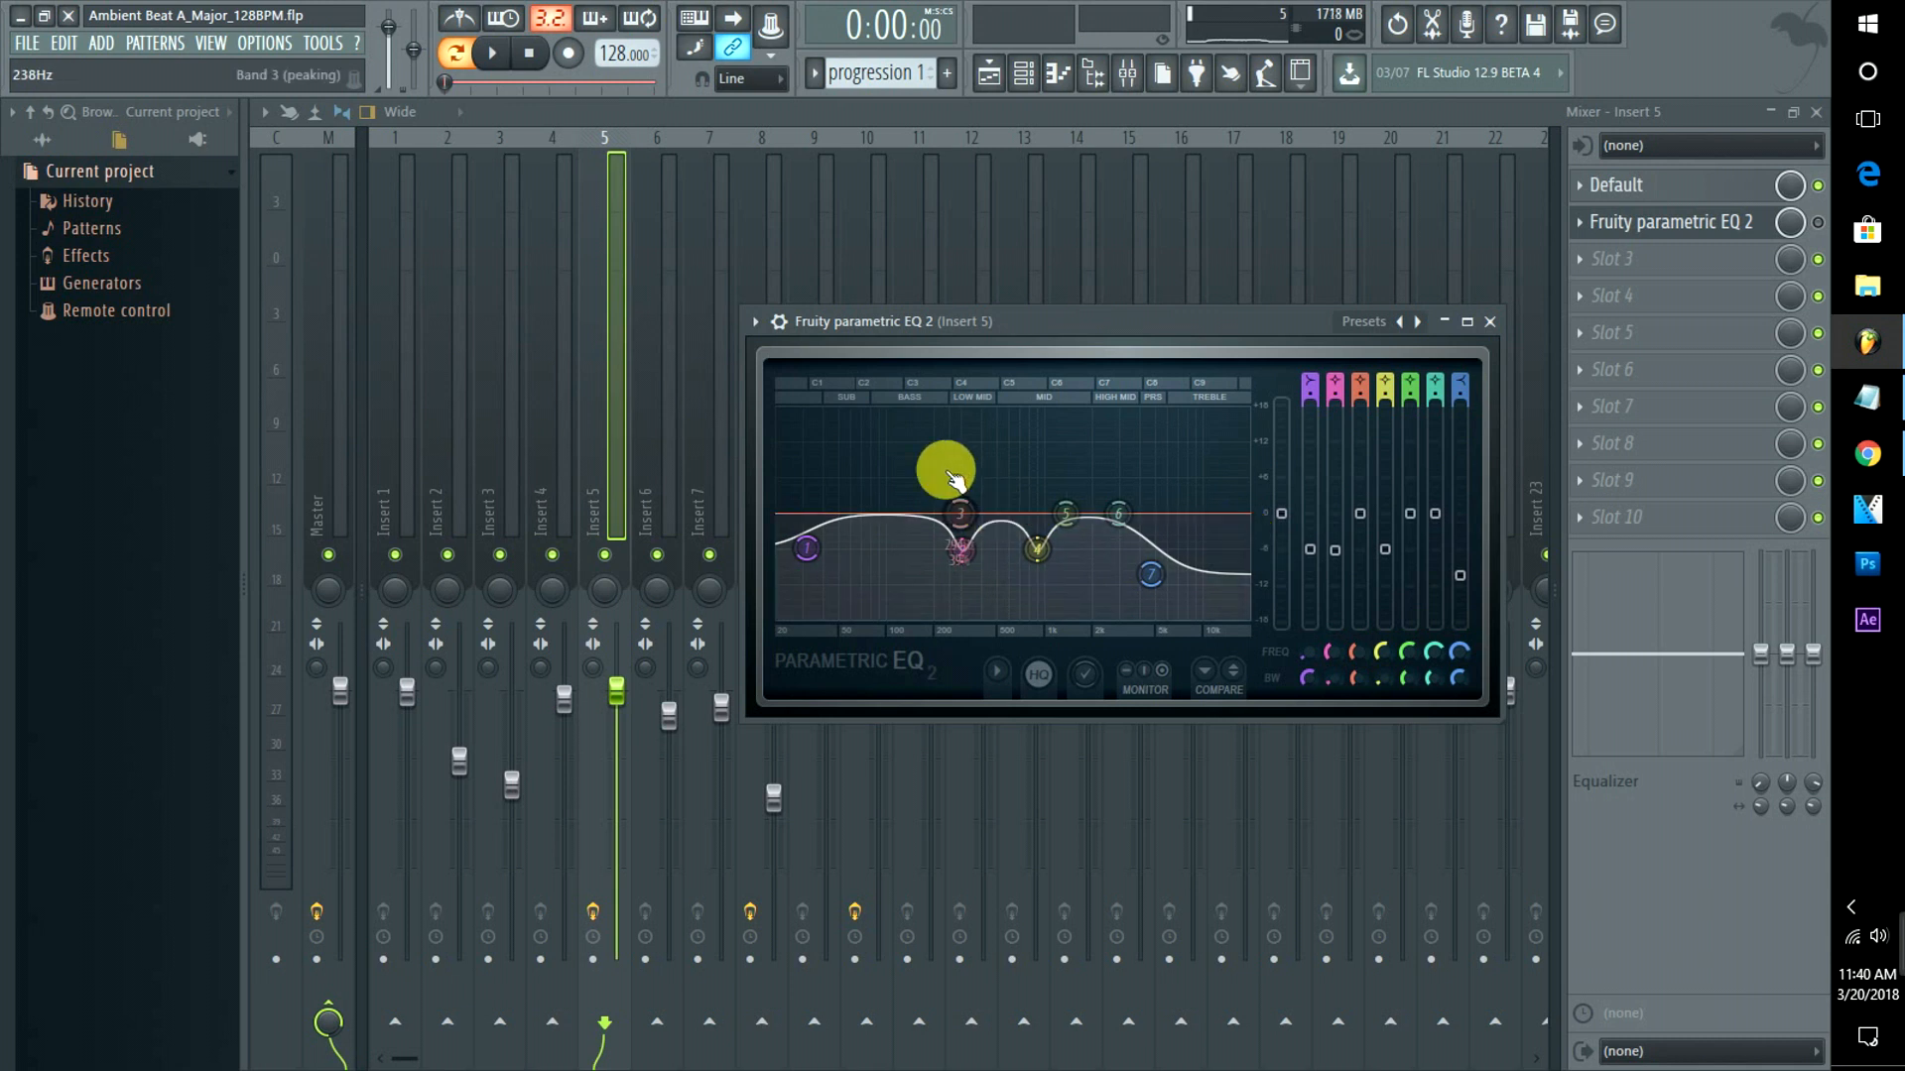
click(1230, 109)
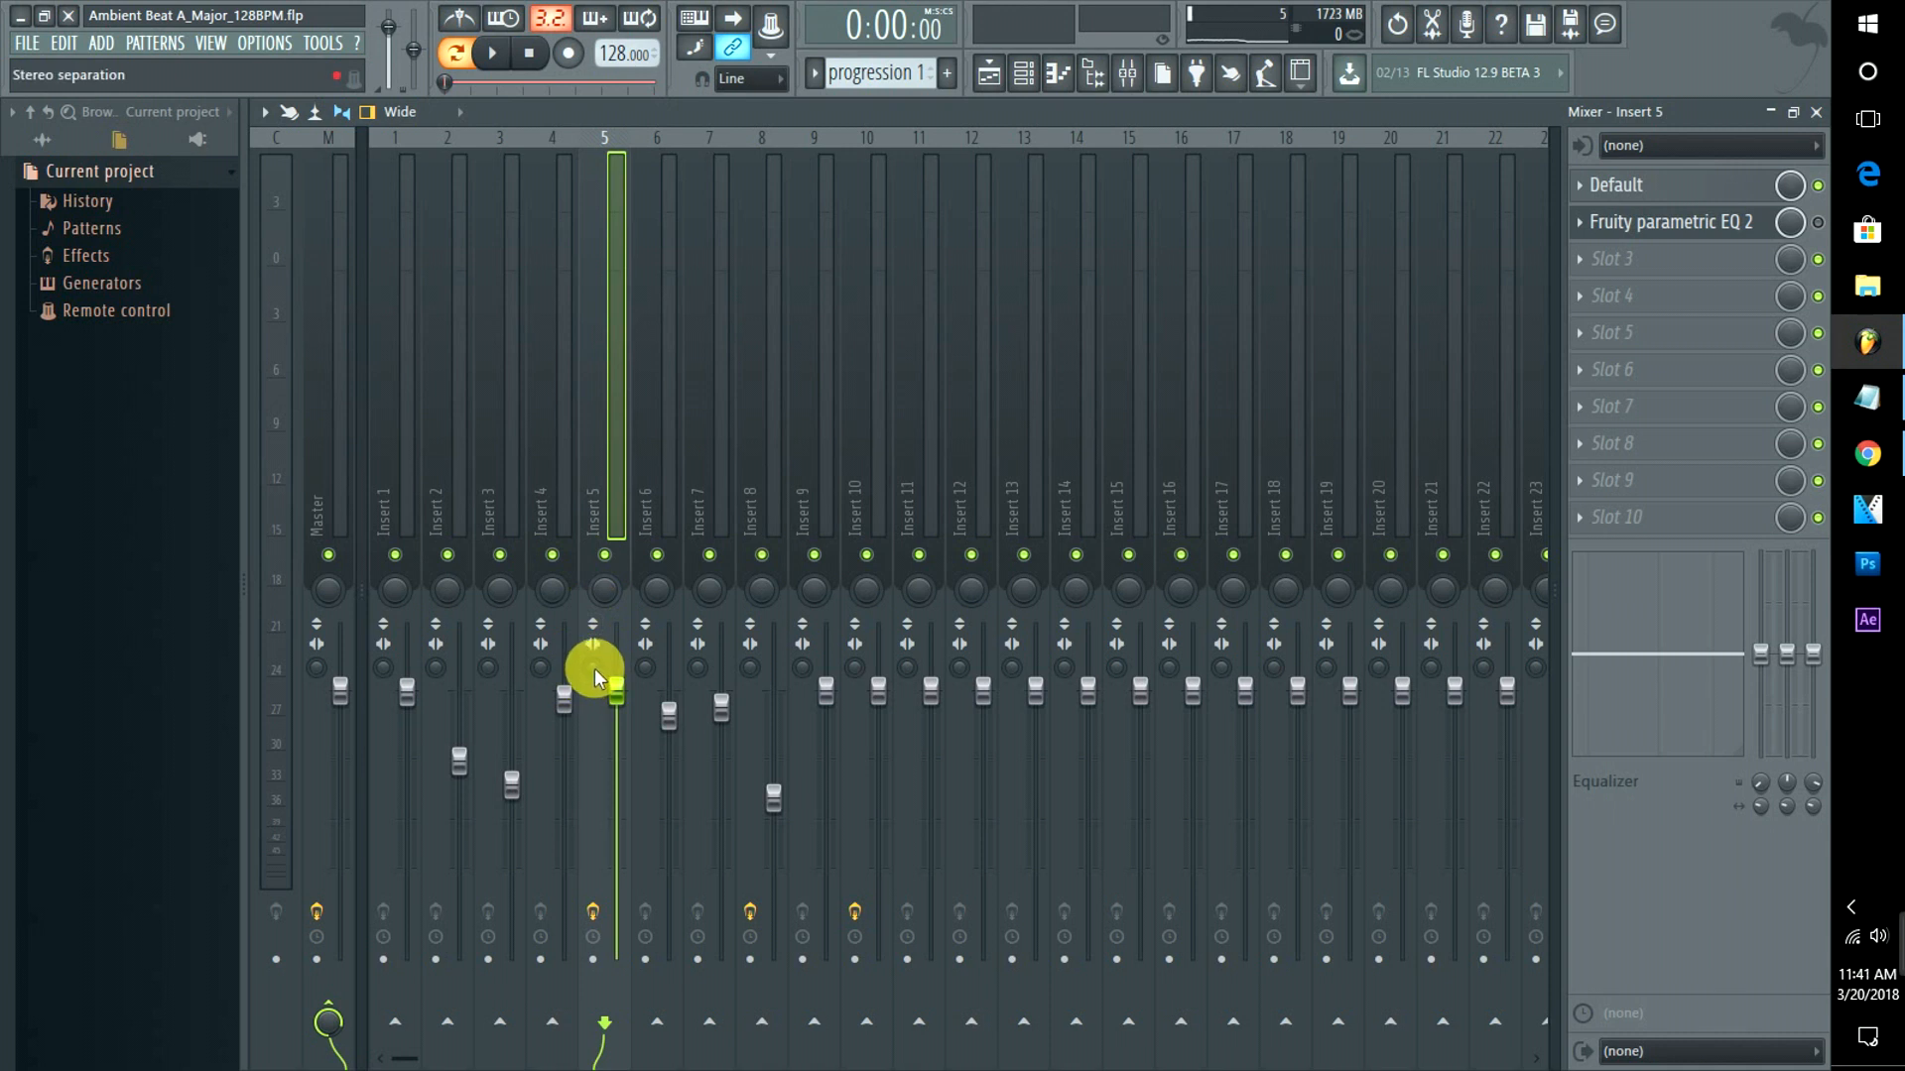
Adjust the stereo separation of Insert 5, and rename the track "pads" with a magenta colour.
drag(592, 666, 594, 665)
right_click(603, 286)
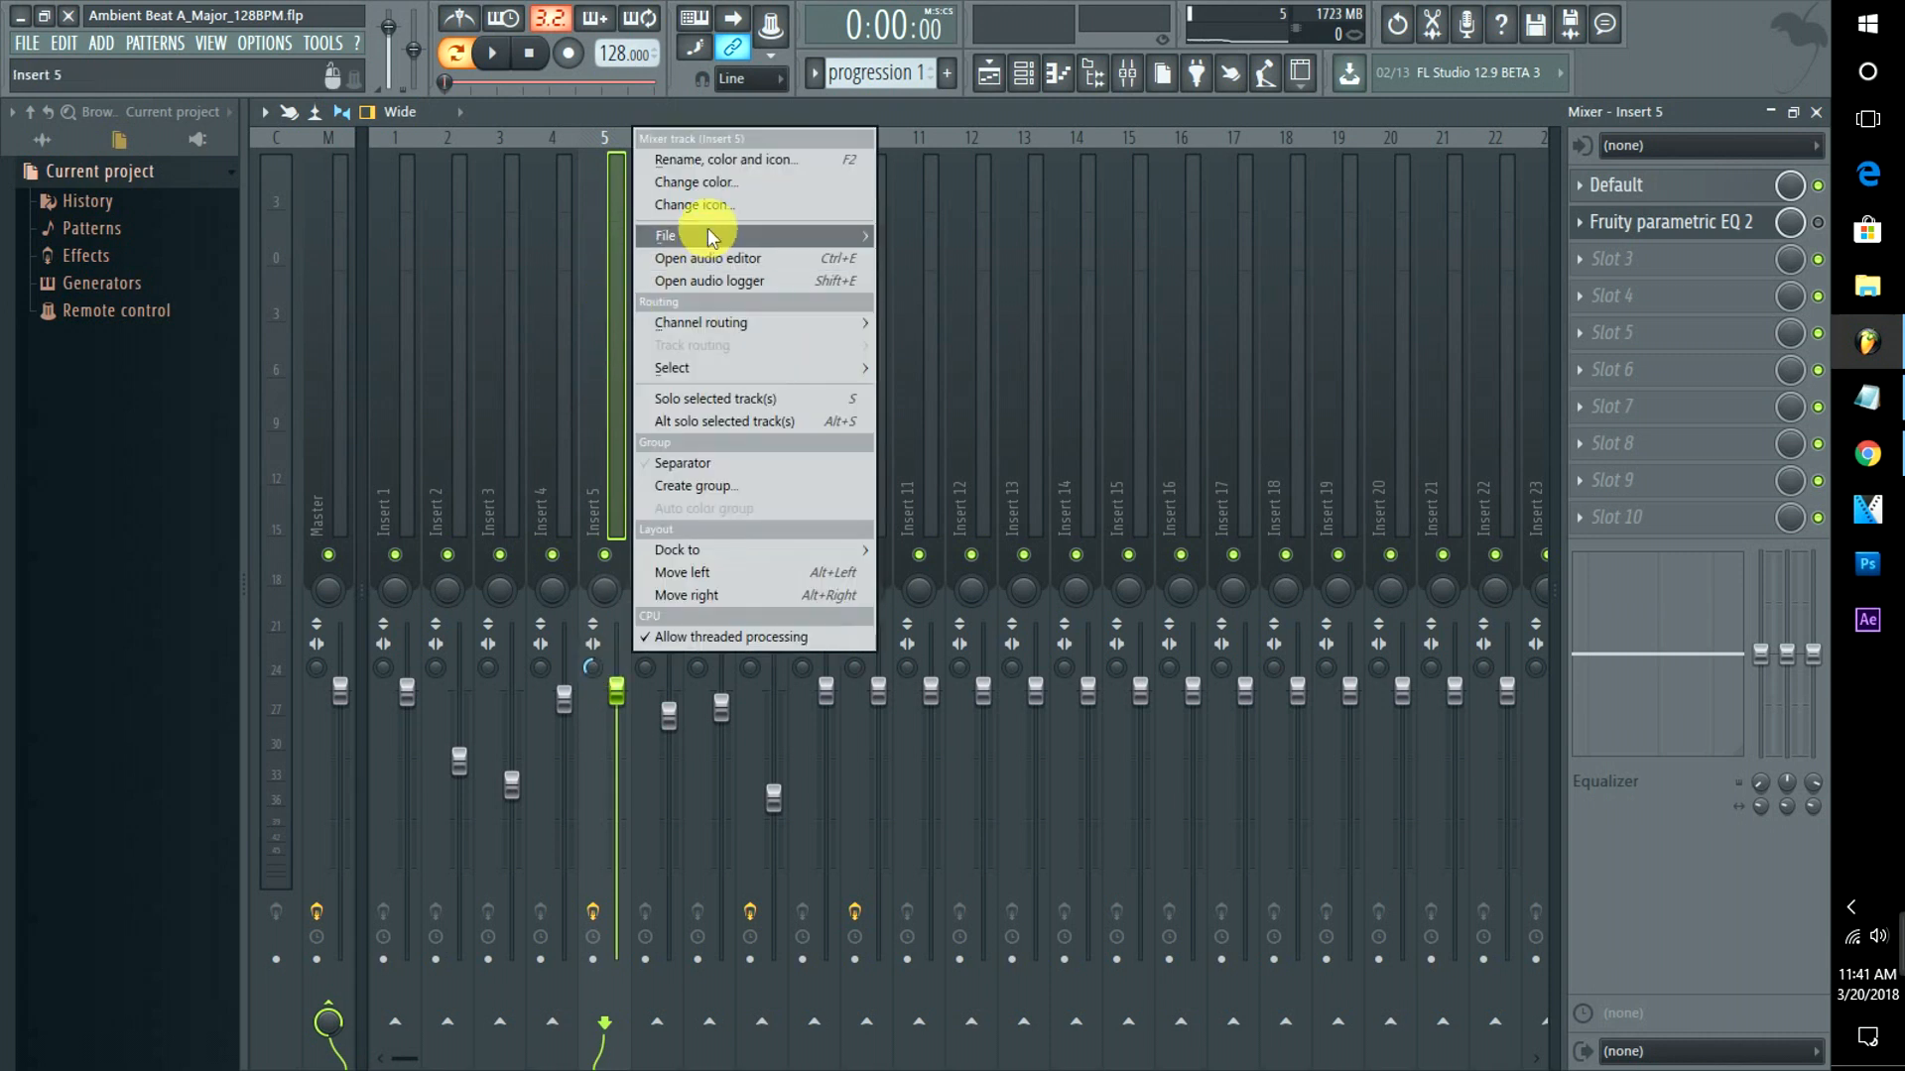
click(718, 161)
text(pads)
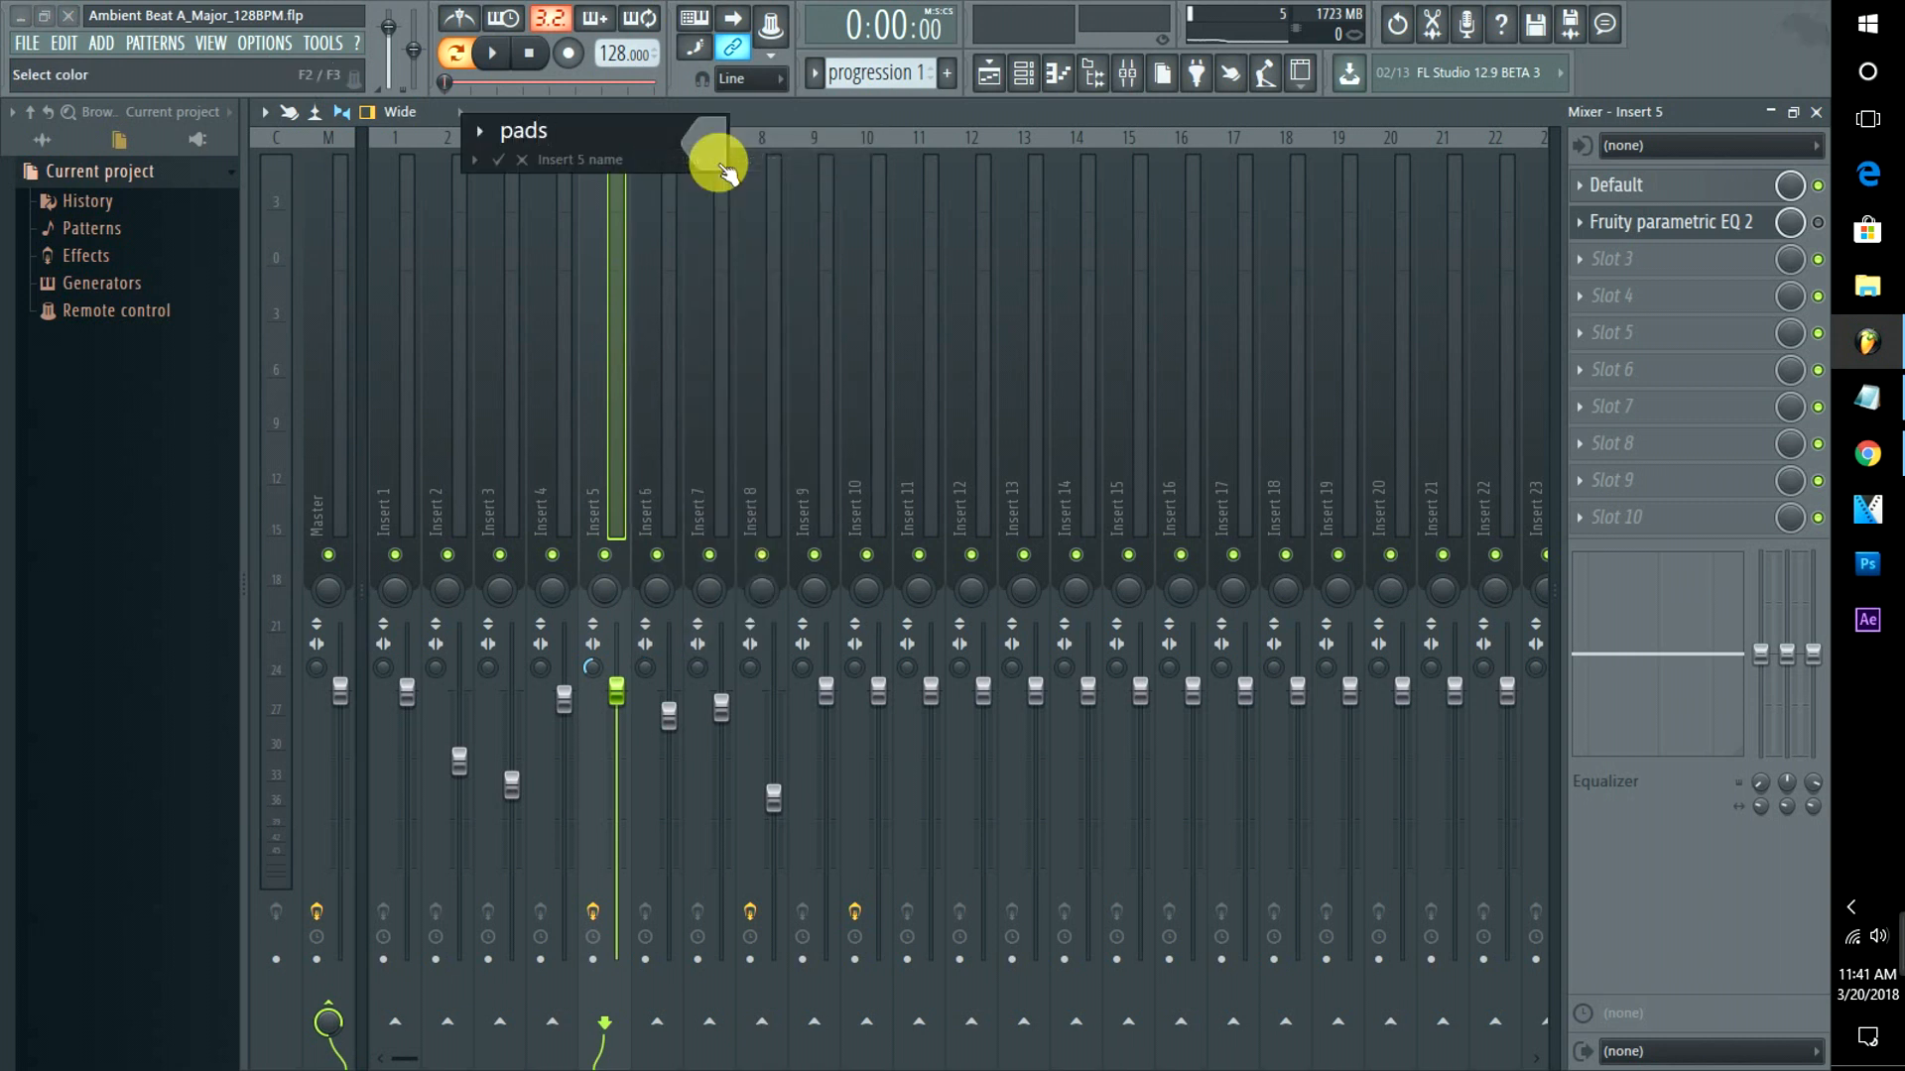
click(716, 158)
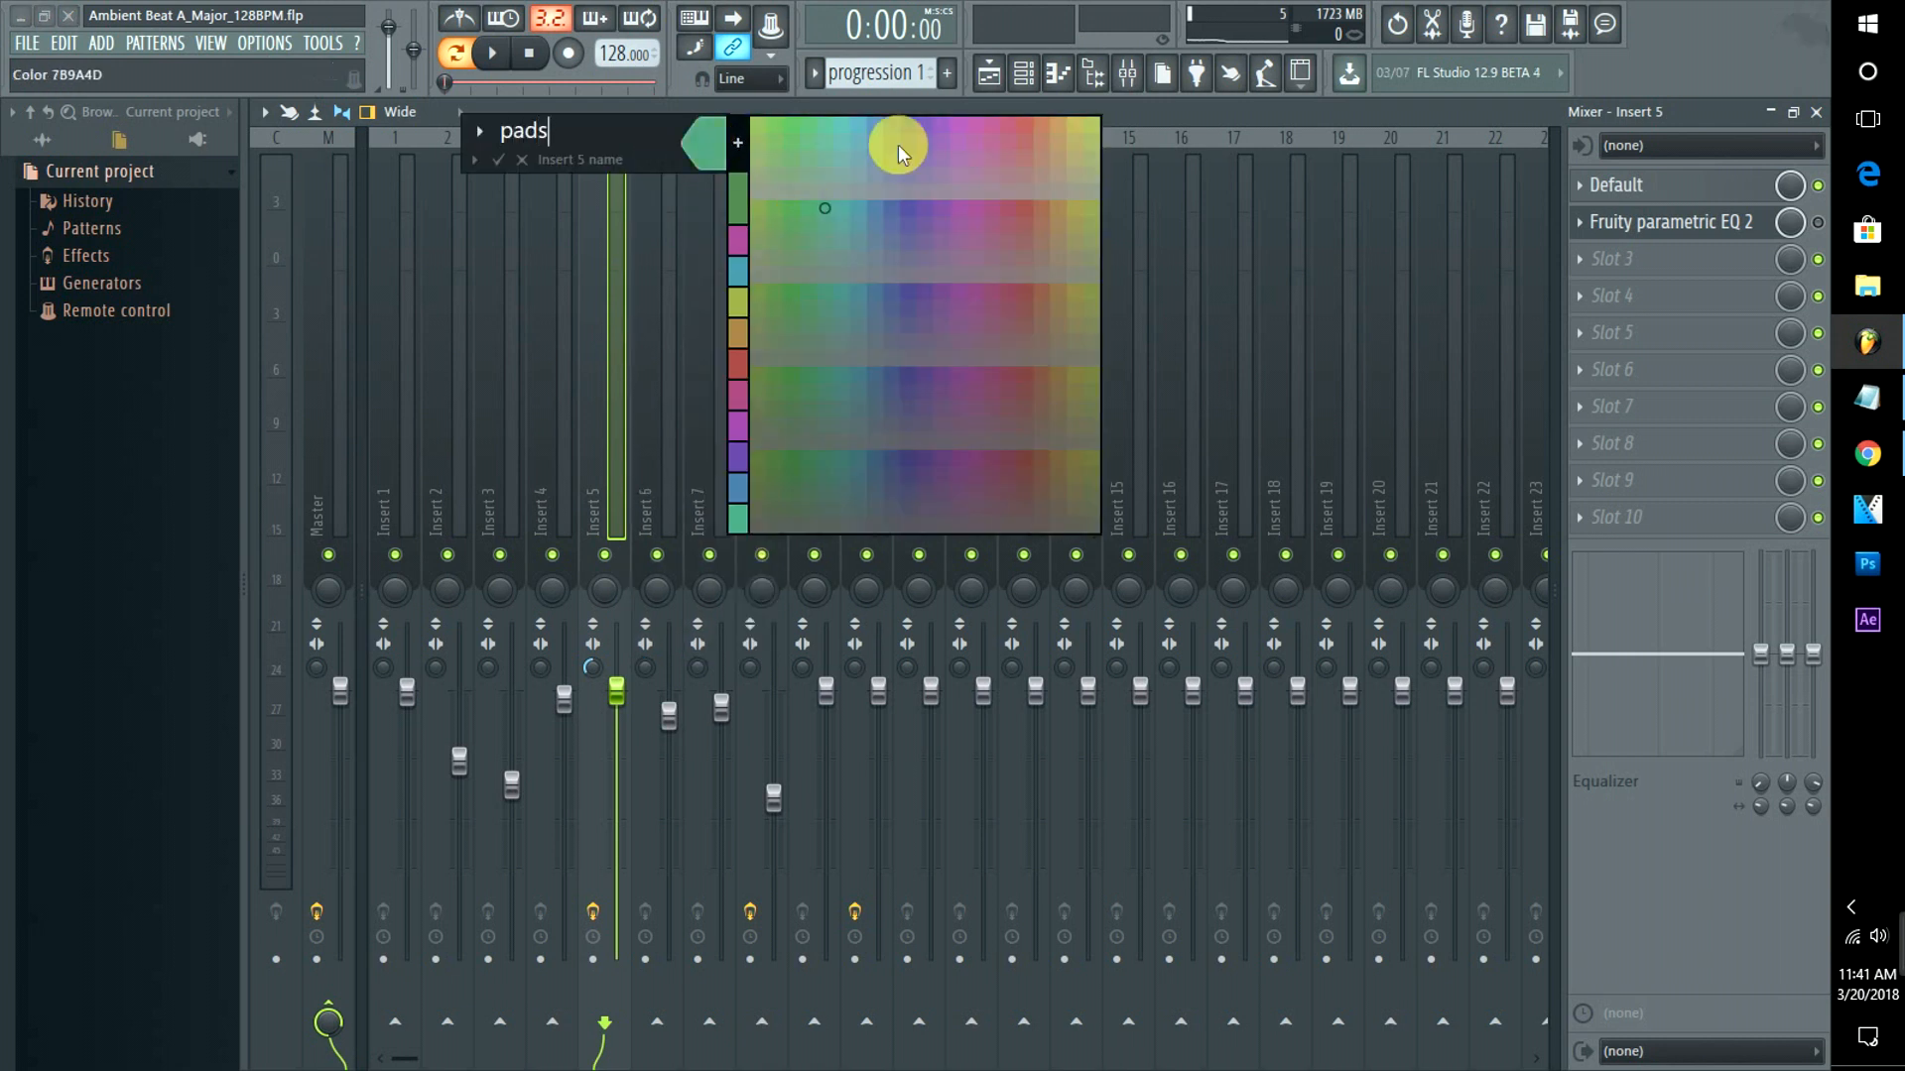
click(960, 121)
key(Return)
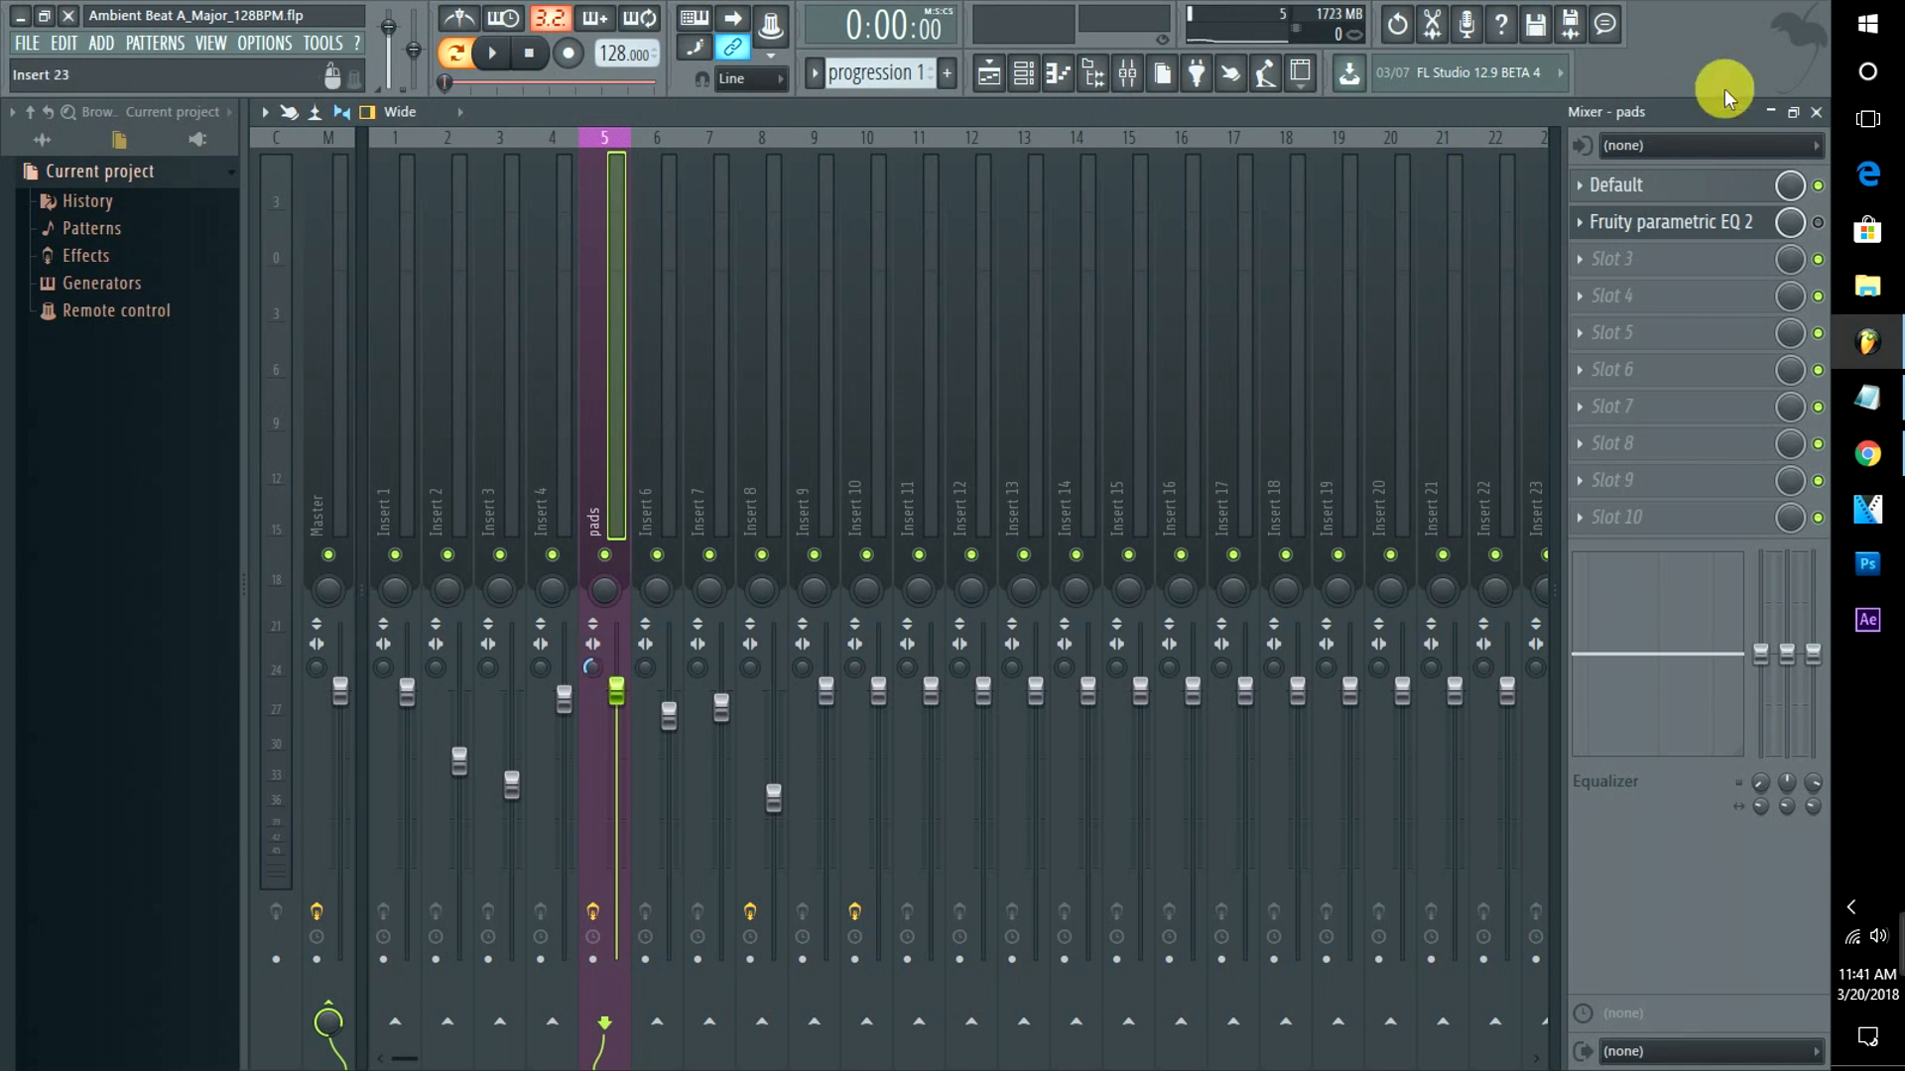
Minimize the mixer and look through the playlist arrangement up to about bar 50 and back to the start.
click(1771, 112)
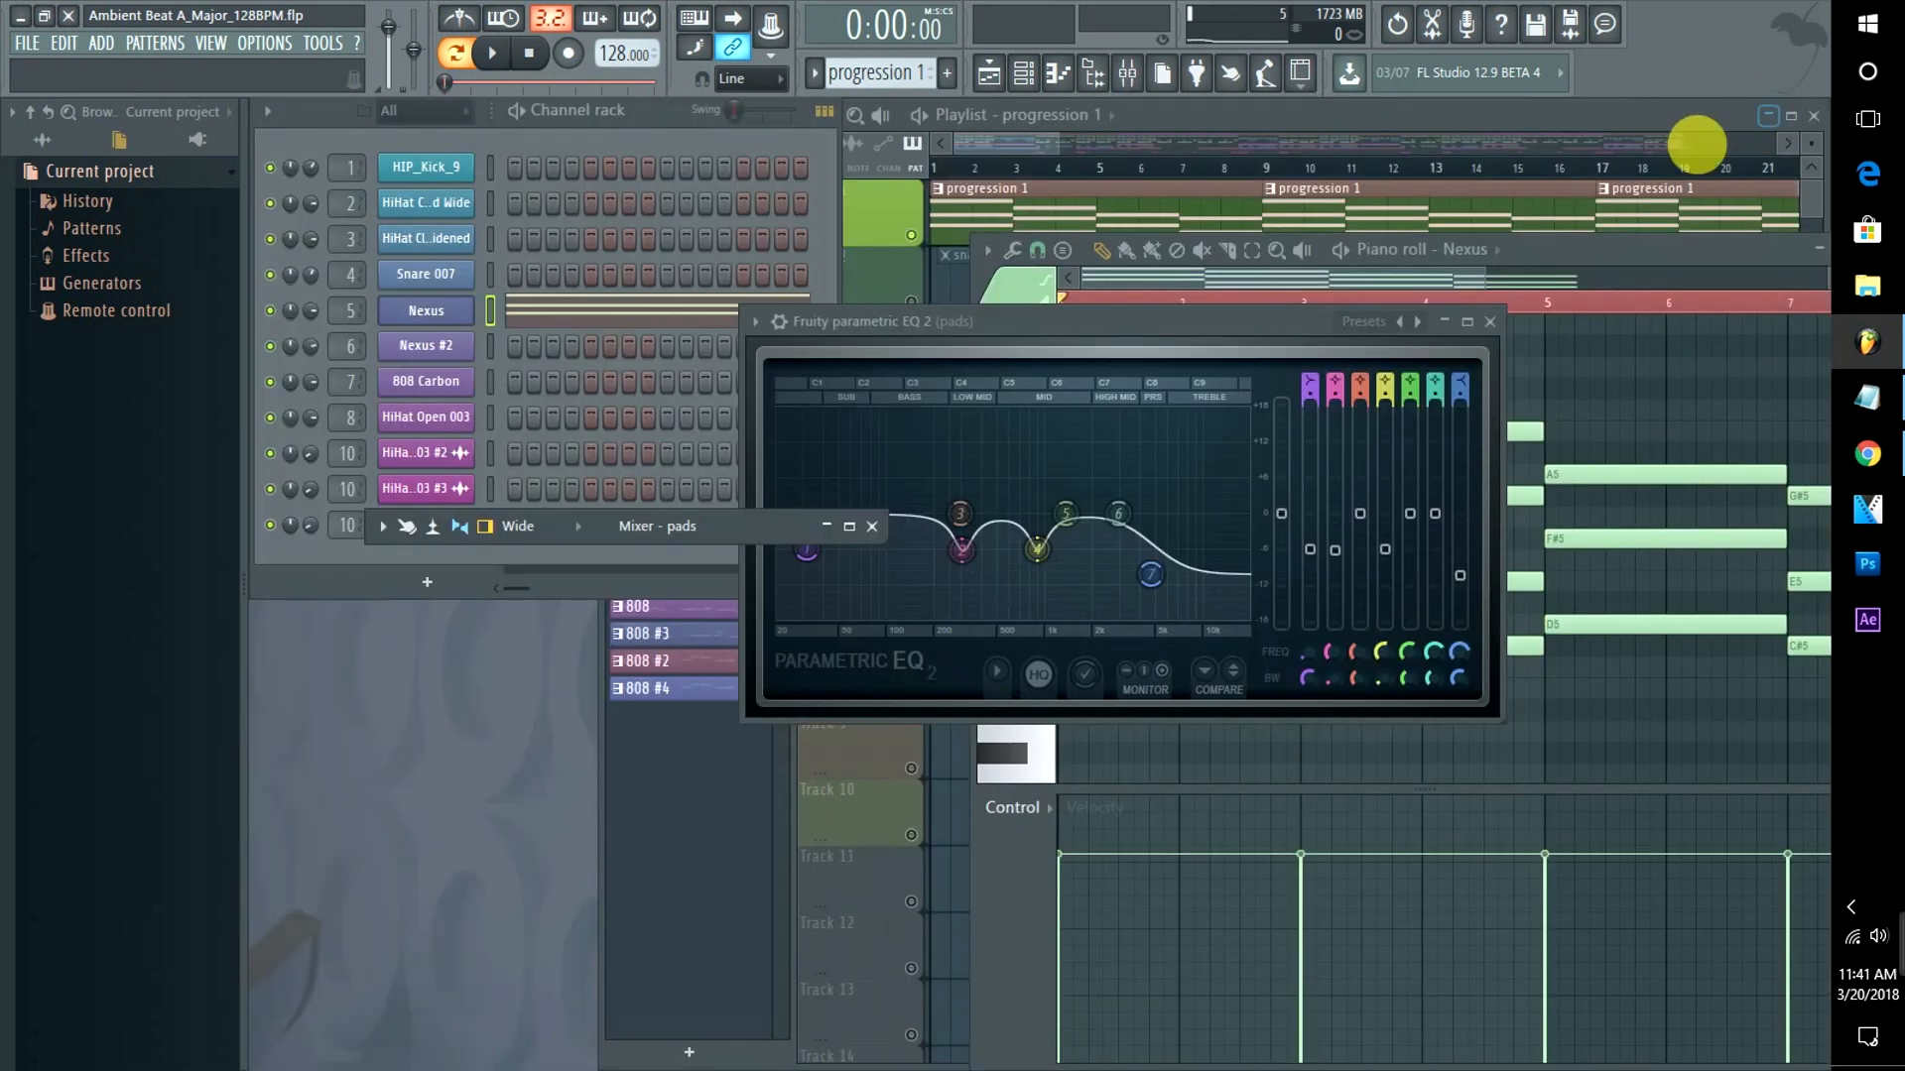
double_click(1020, 139)
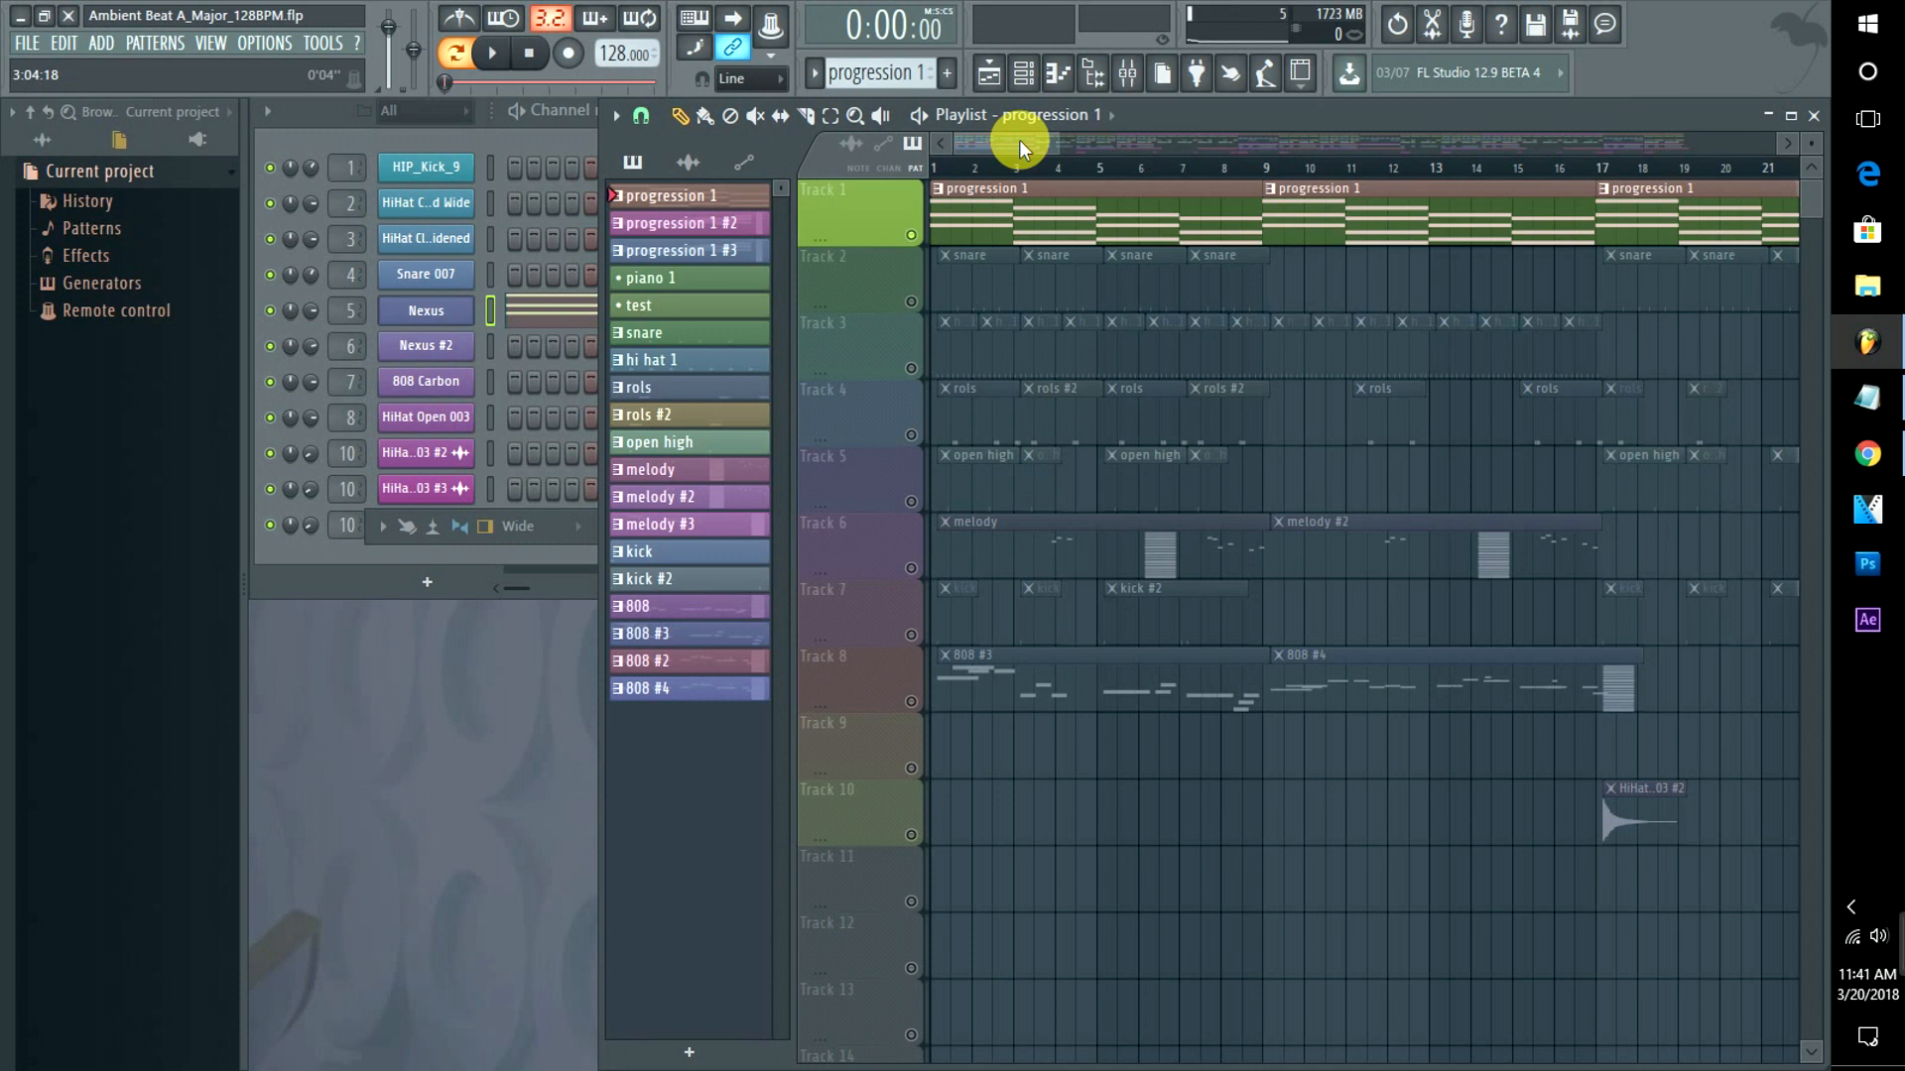
drag(1020, 139, 1173, 141)
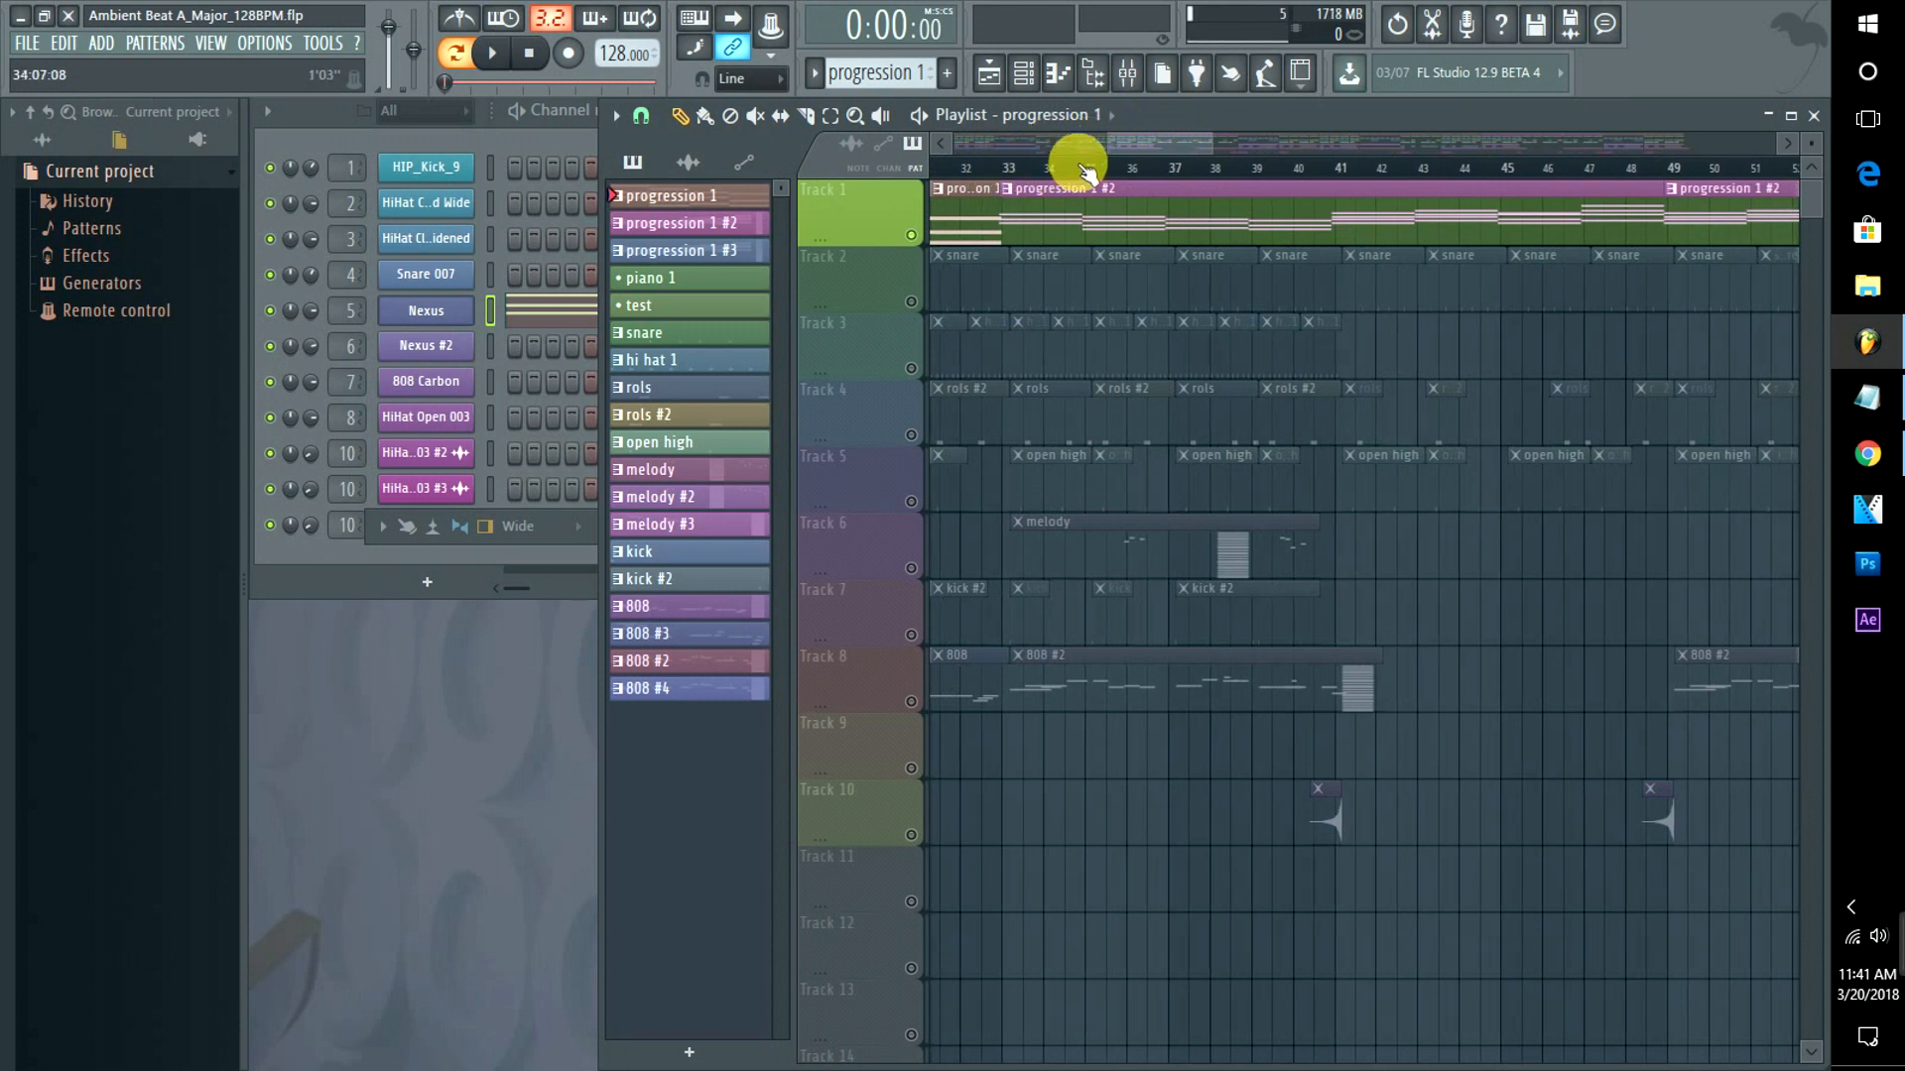
drag(1140, 145, 939, 143)
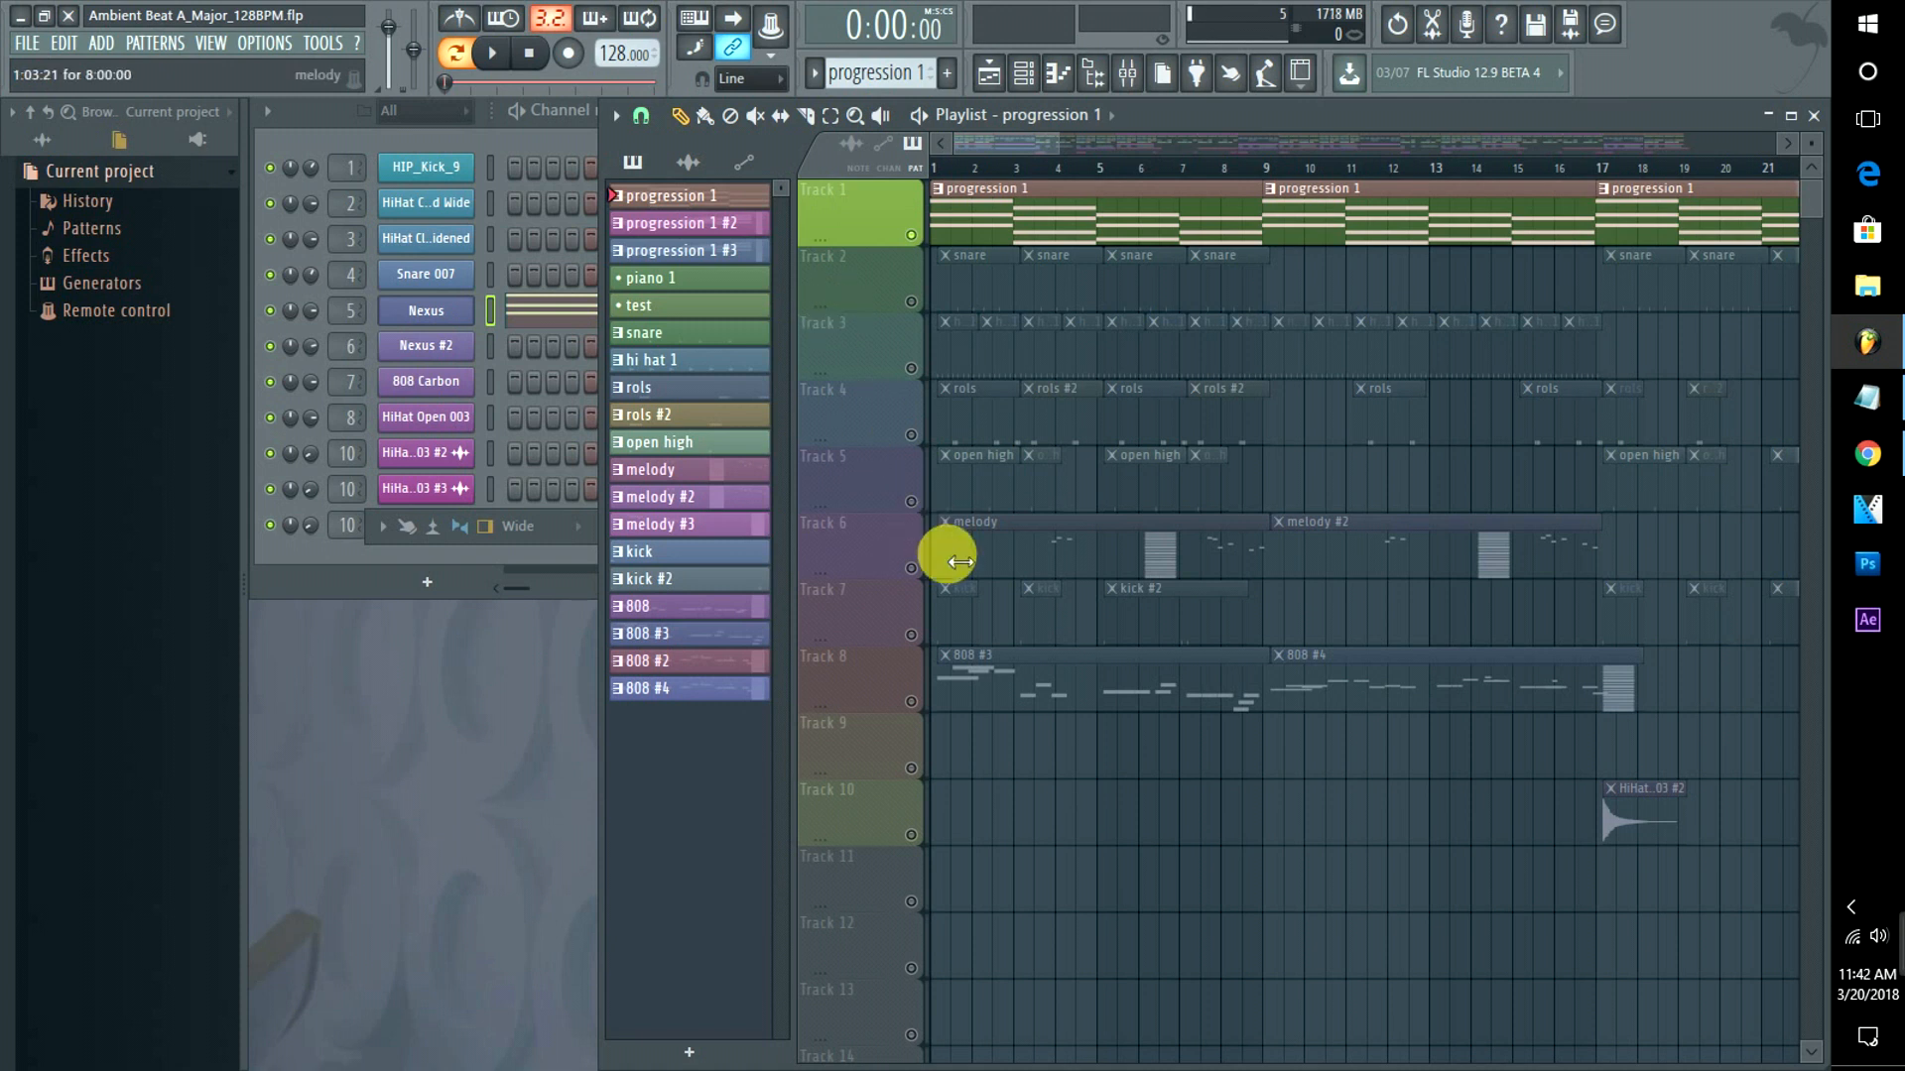
Unmute the melody on playlist Track 6, play it with the progression from bar 1, and stop playback.
click(911, 570)
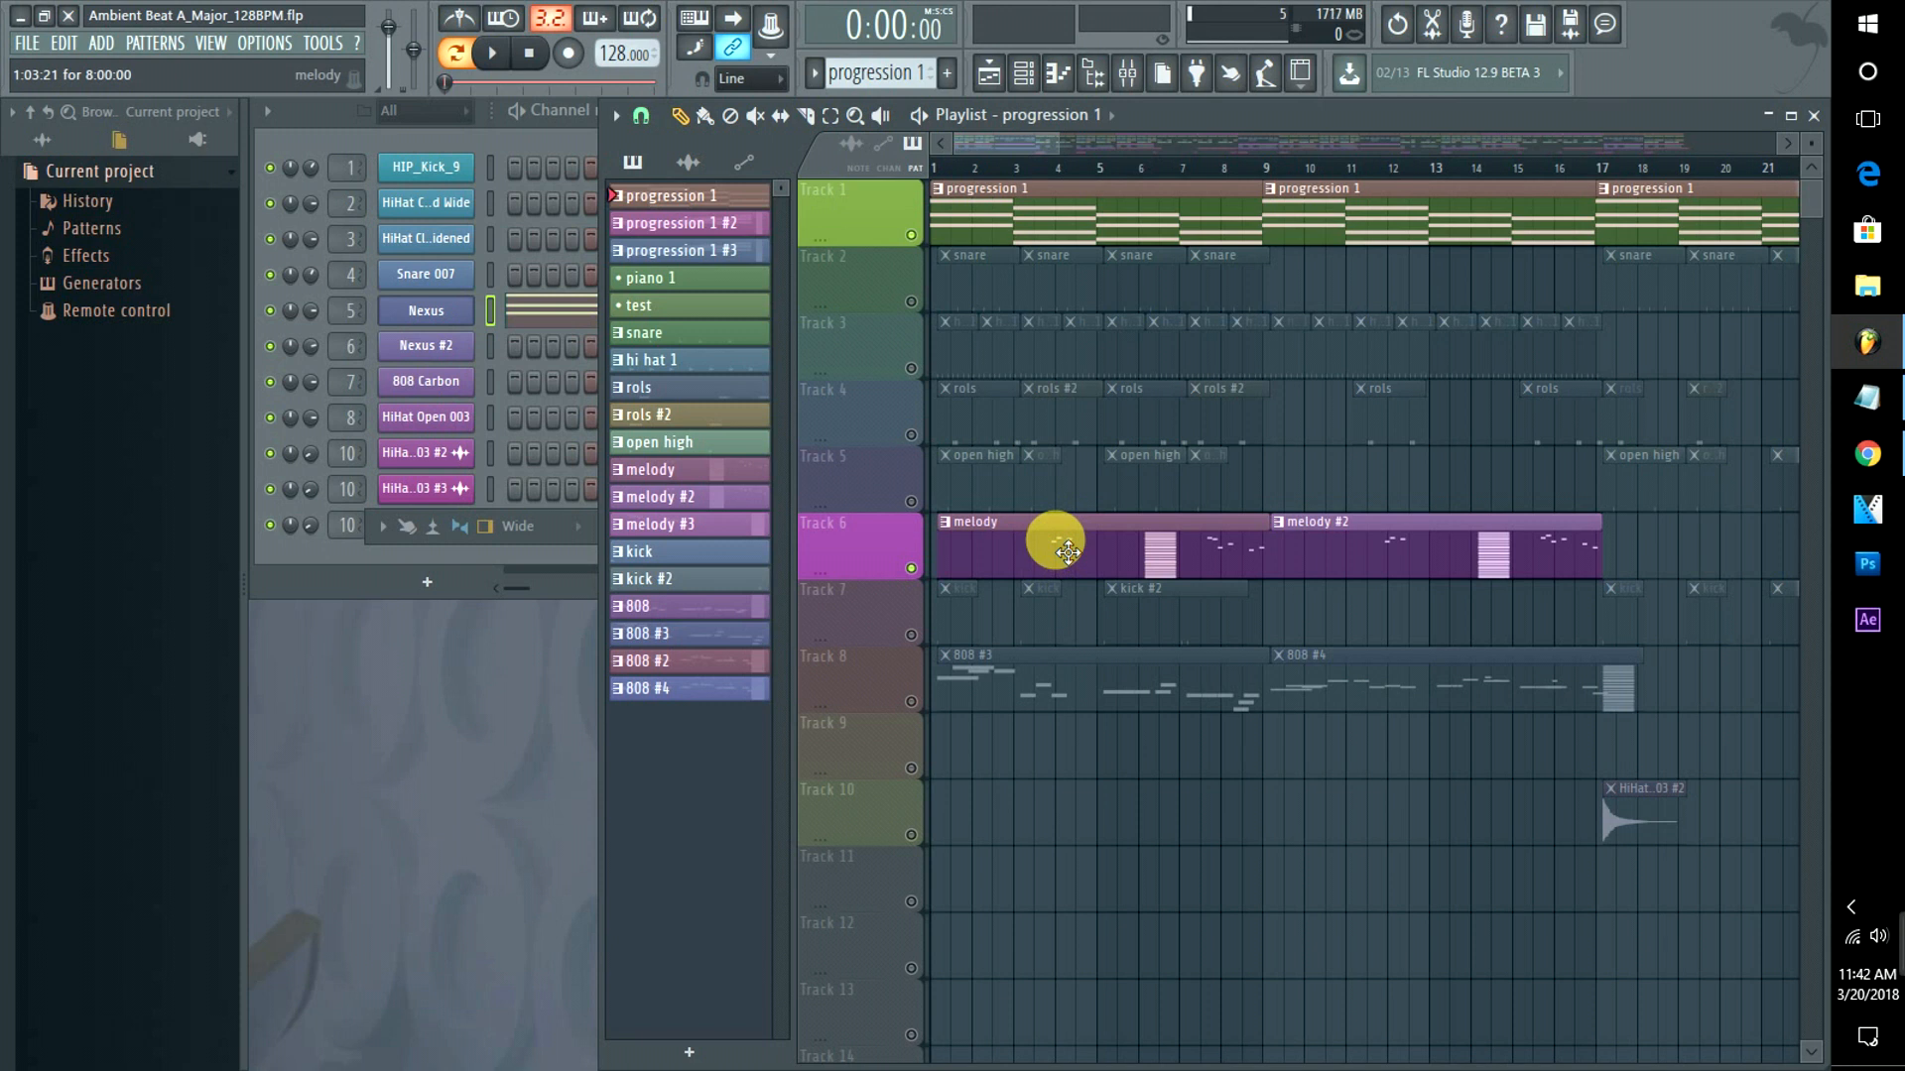
click(1055, 168)
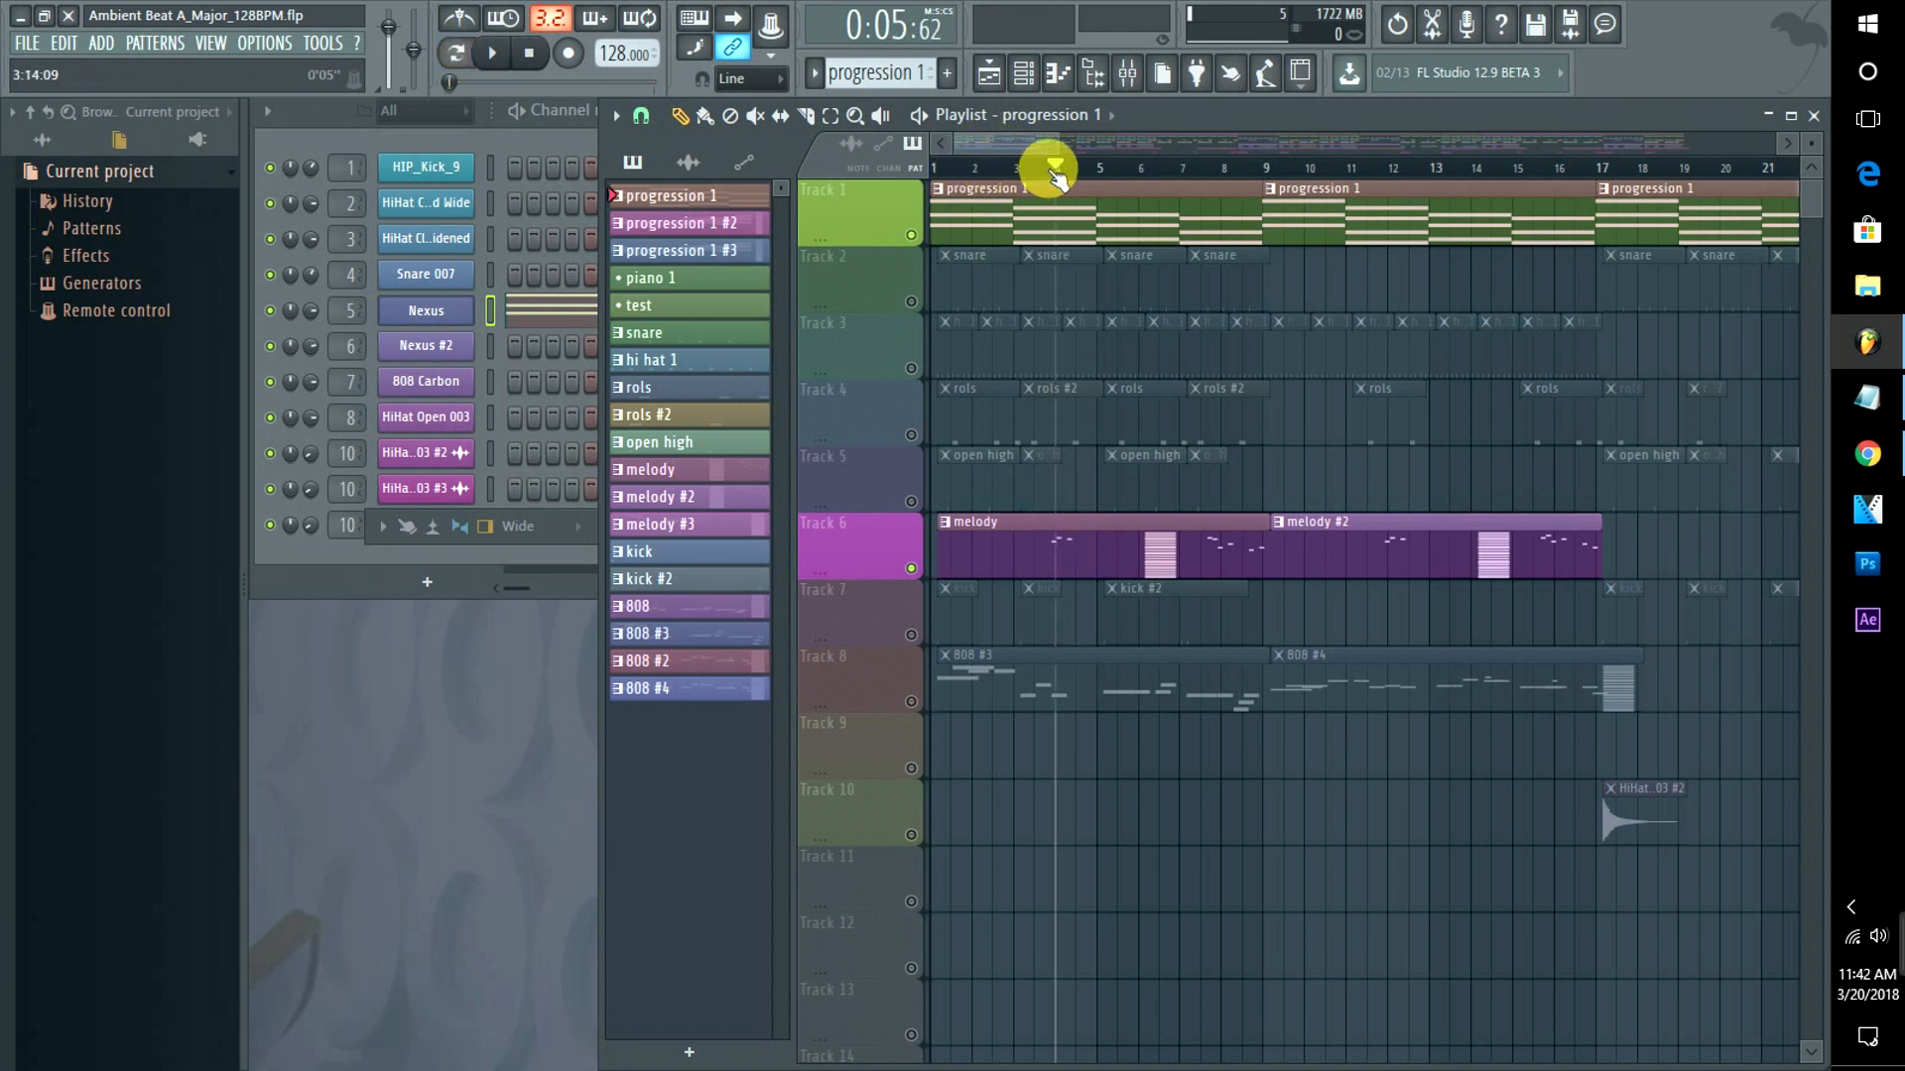
click(934, 169)
key(space)
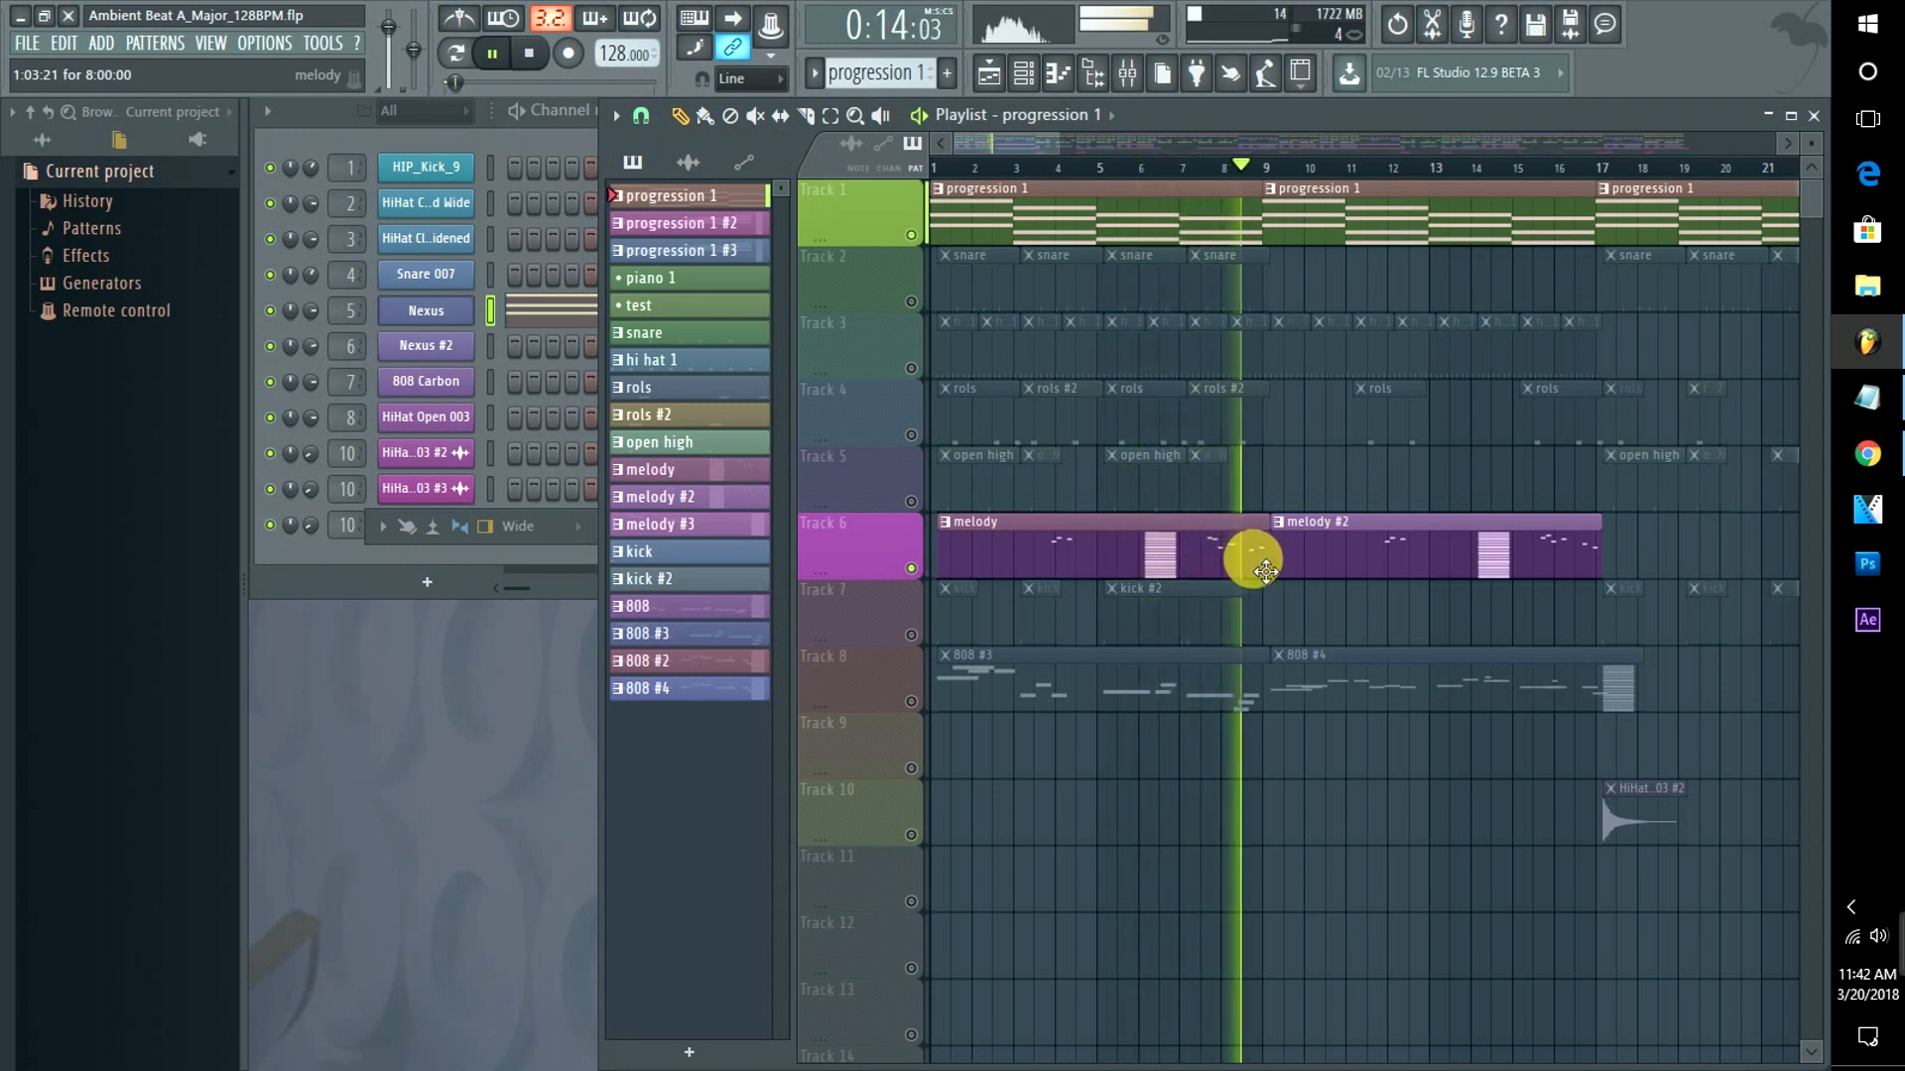
key(space)
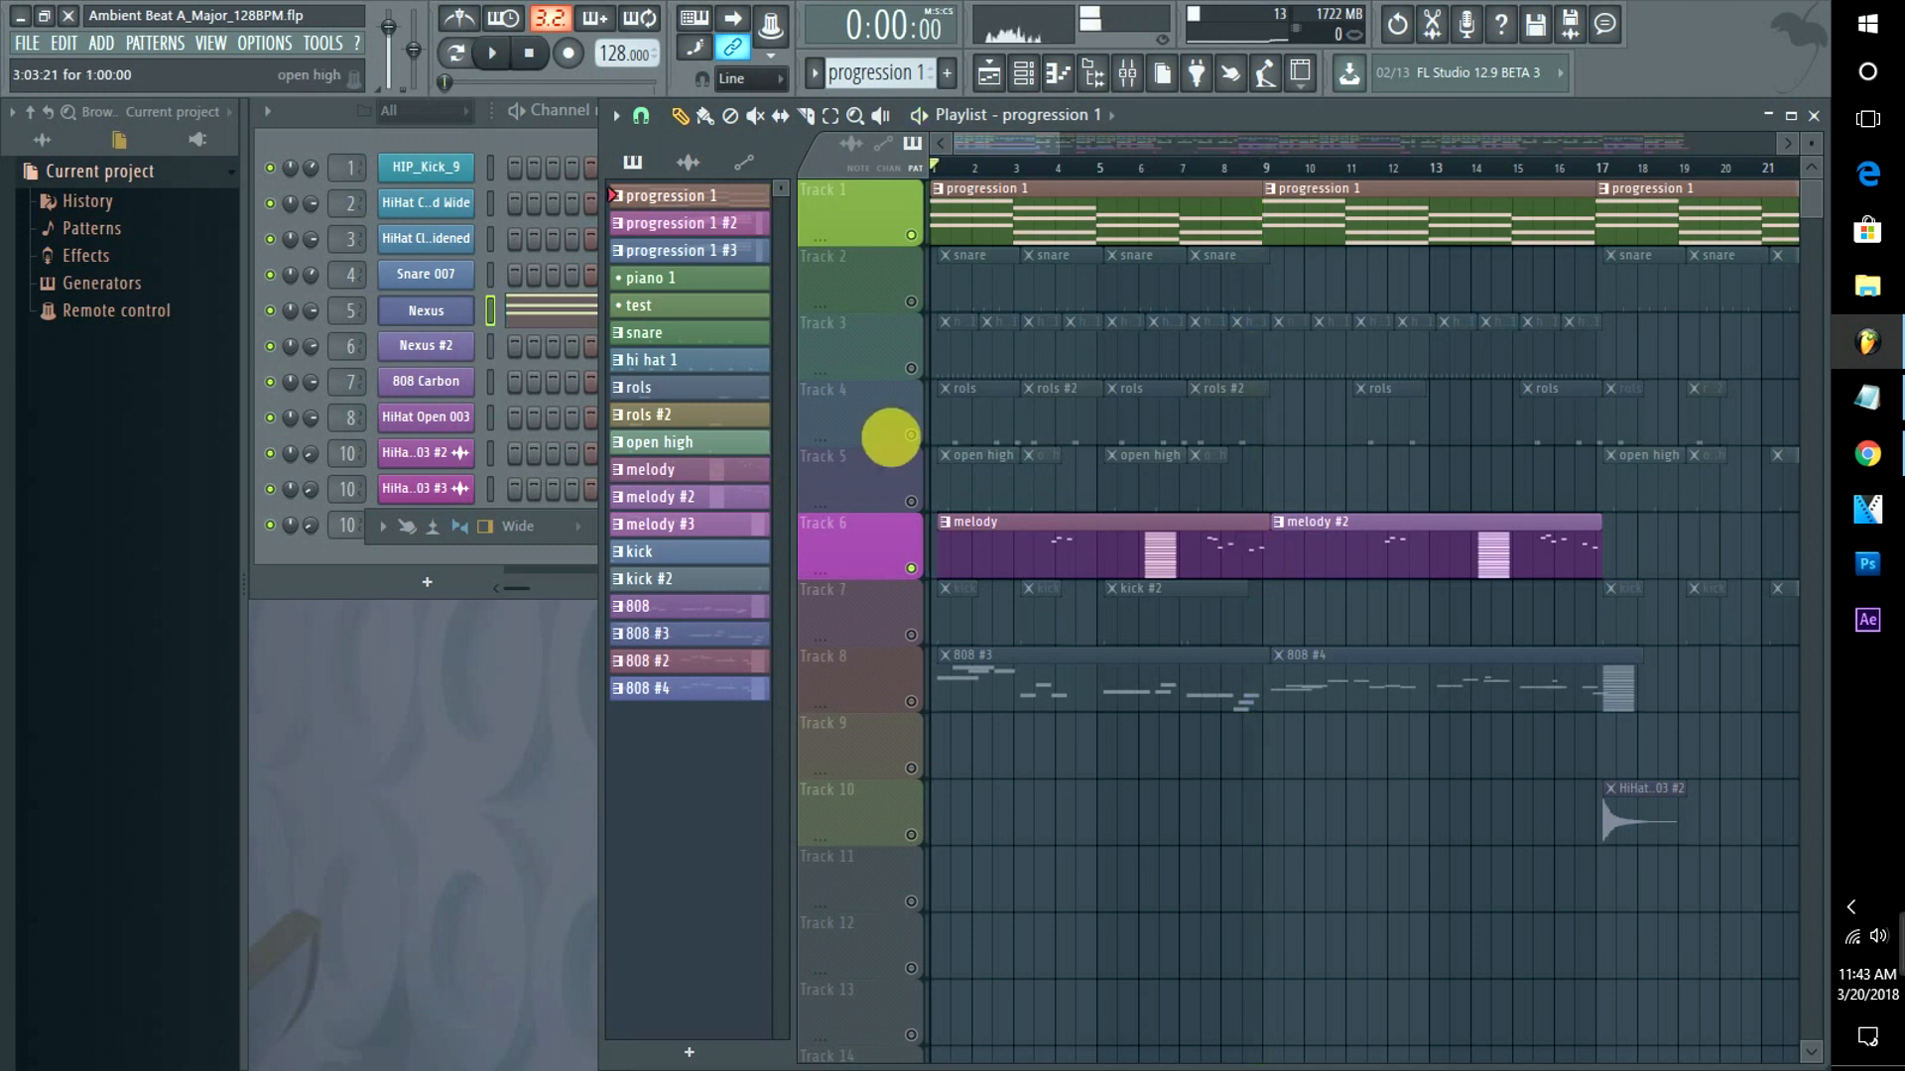
Show the Nexus #2 instrument's editor to examine its piano preset, and move the window clear of the channel rack.
click(446, 352)
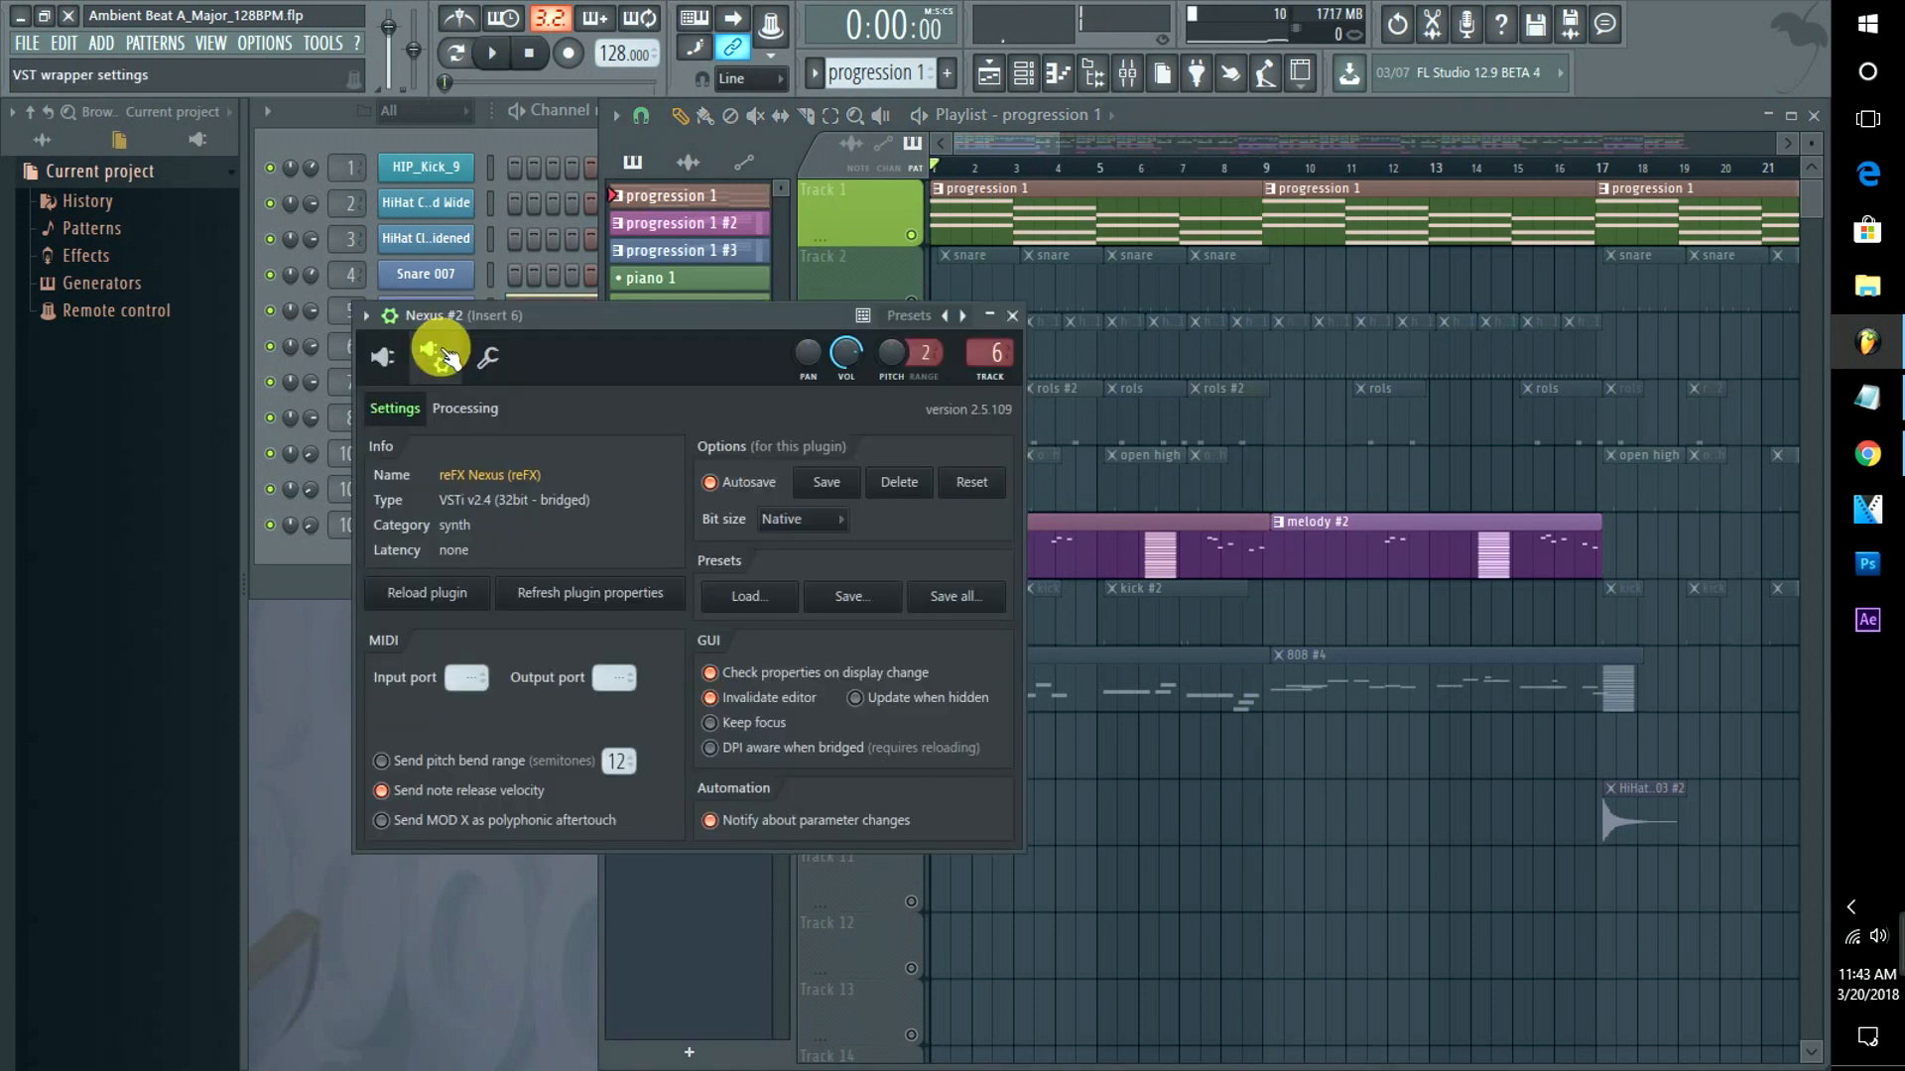
click(383, 355)
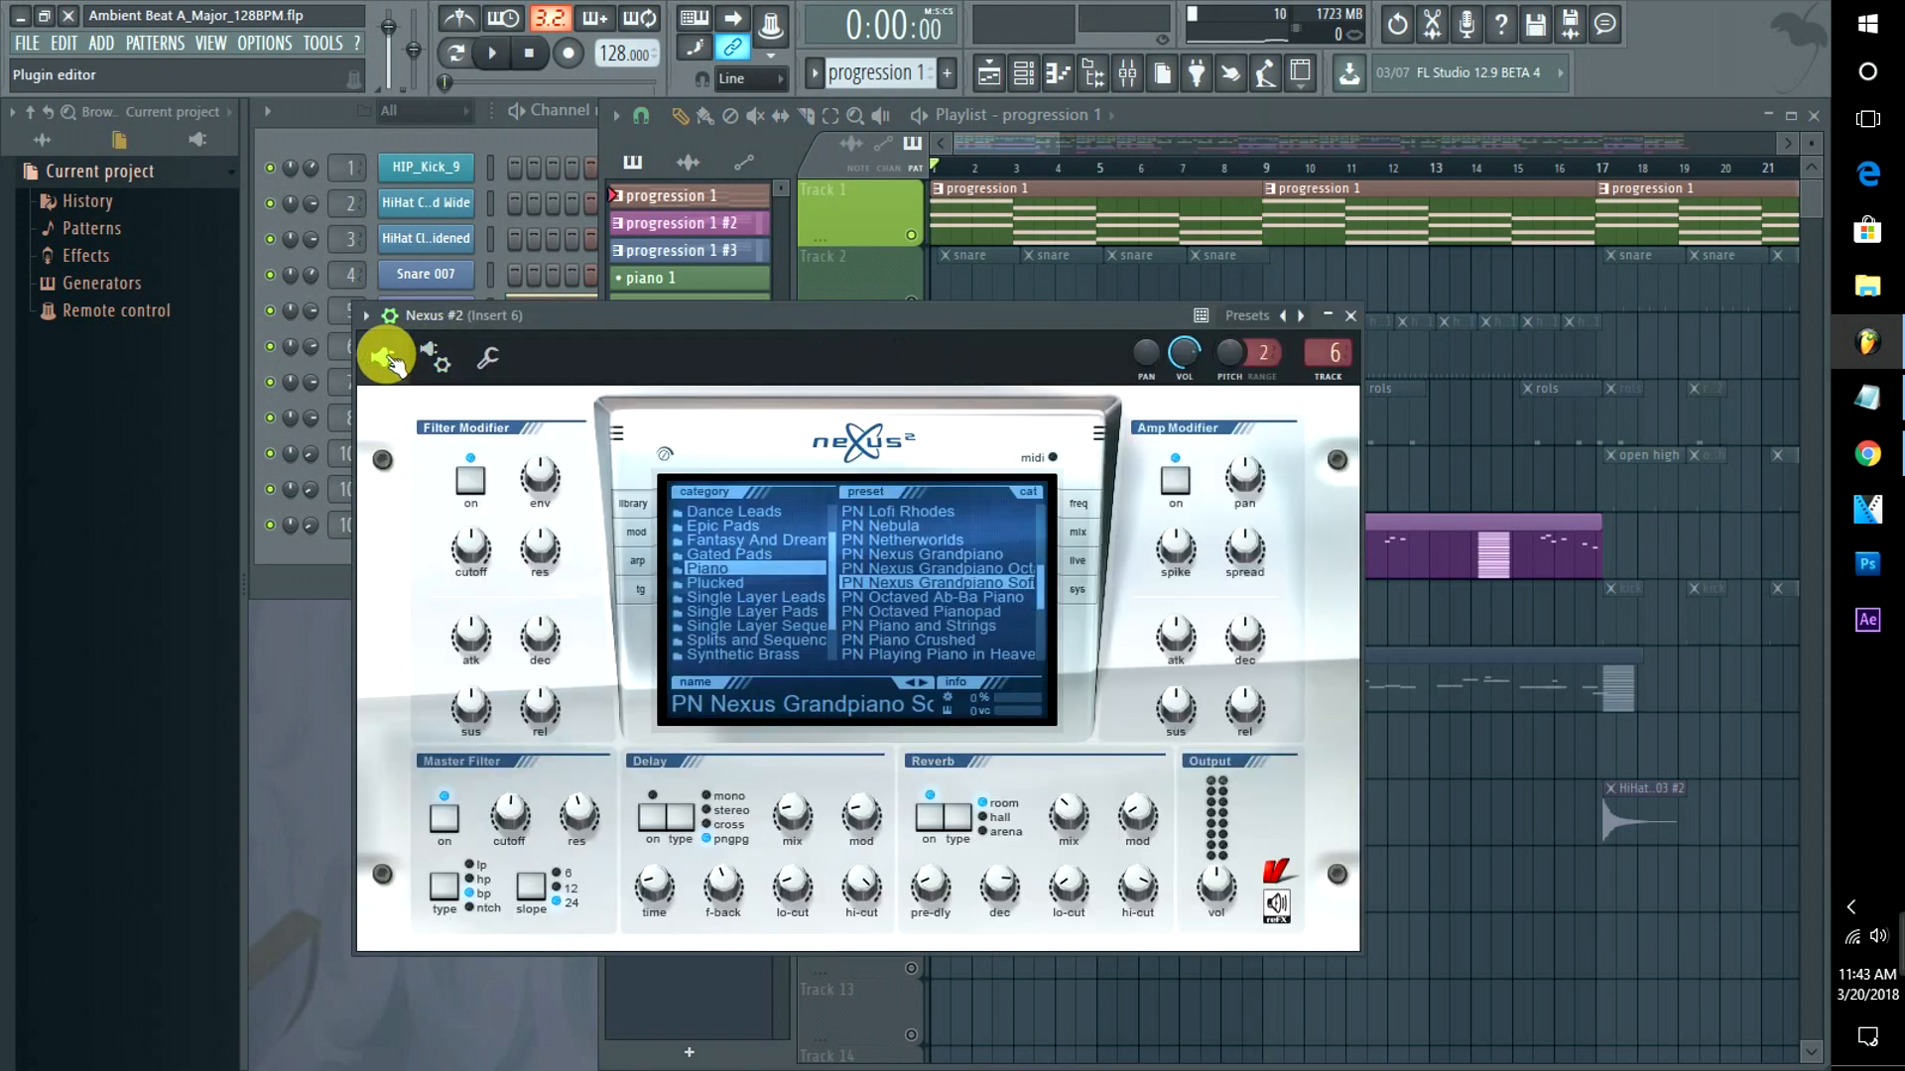
drag(639, 311, 750, 189)
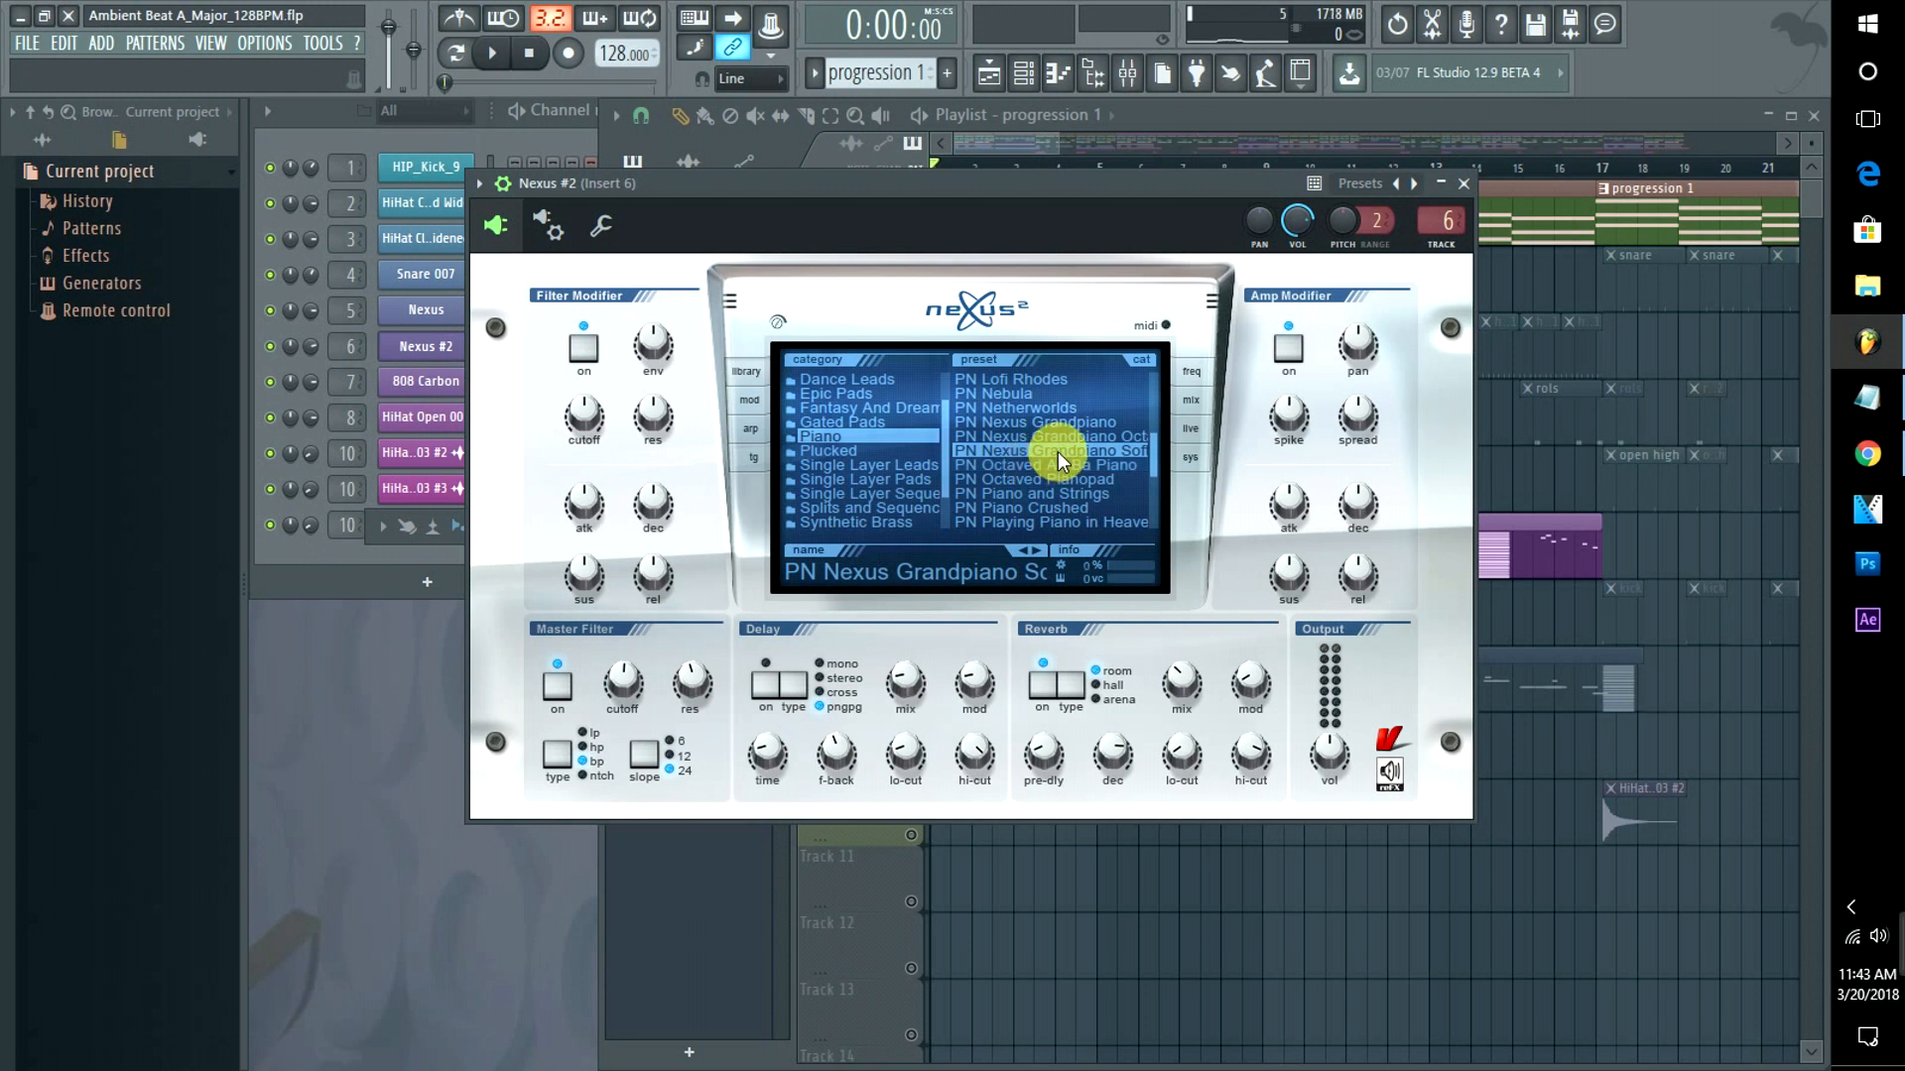
drag(1018, 200, 1282, 312)
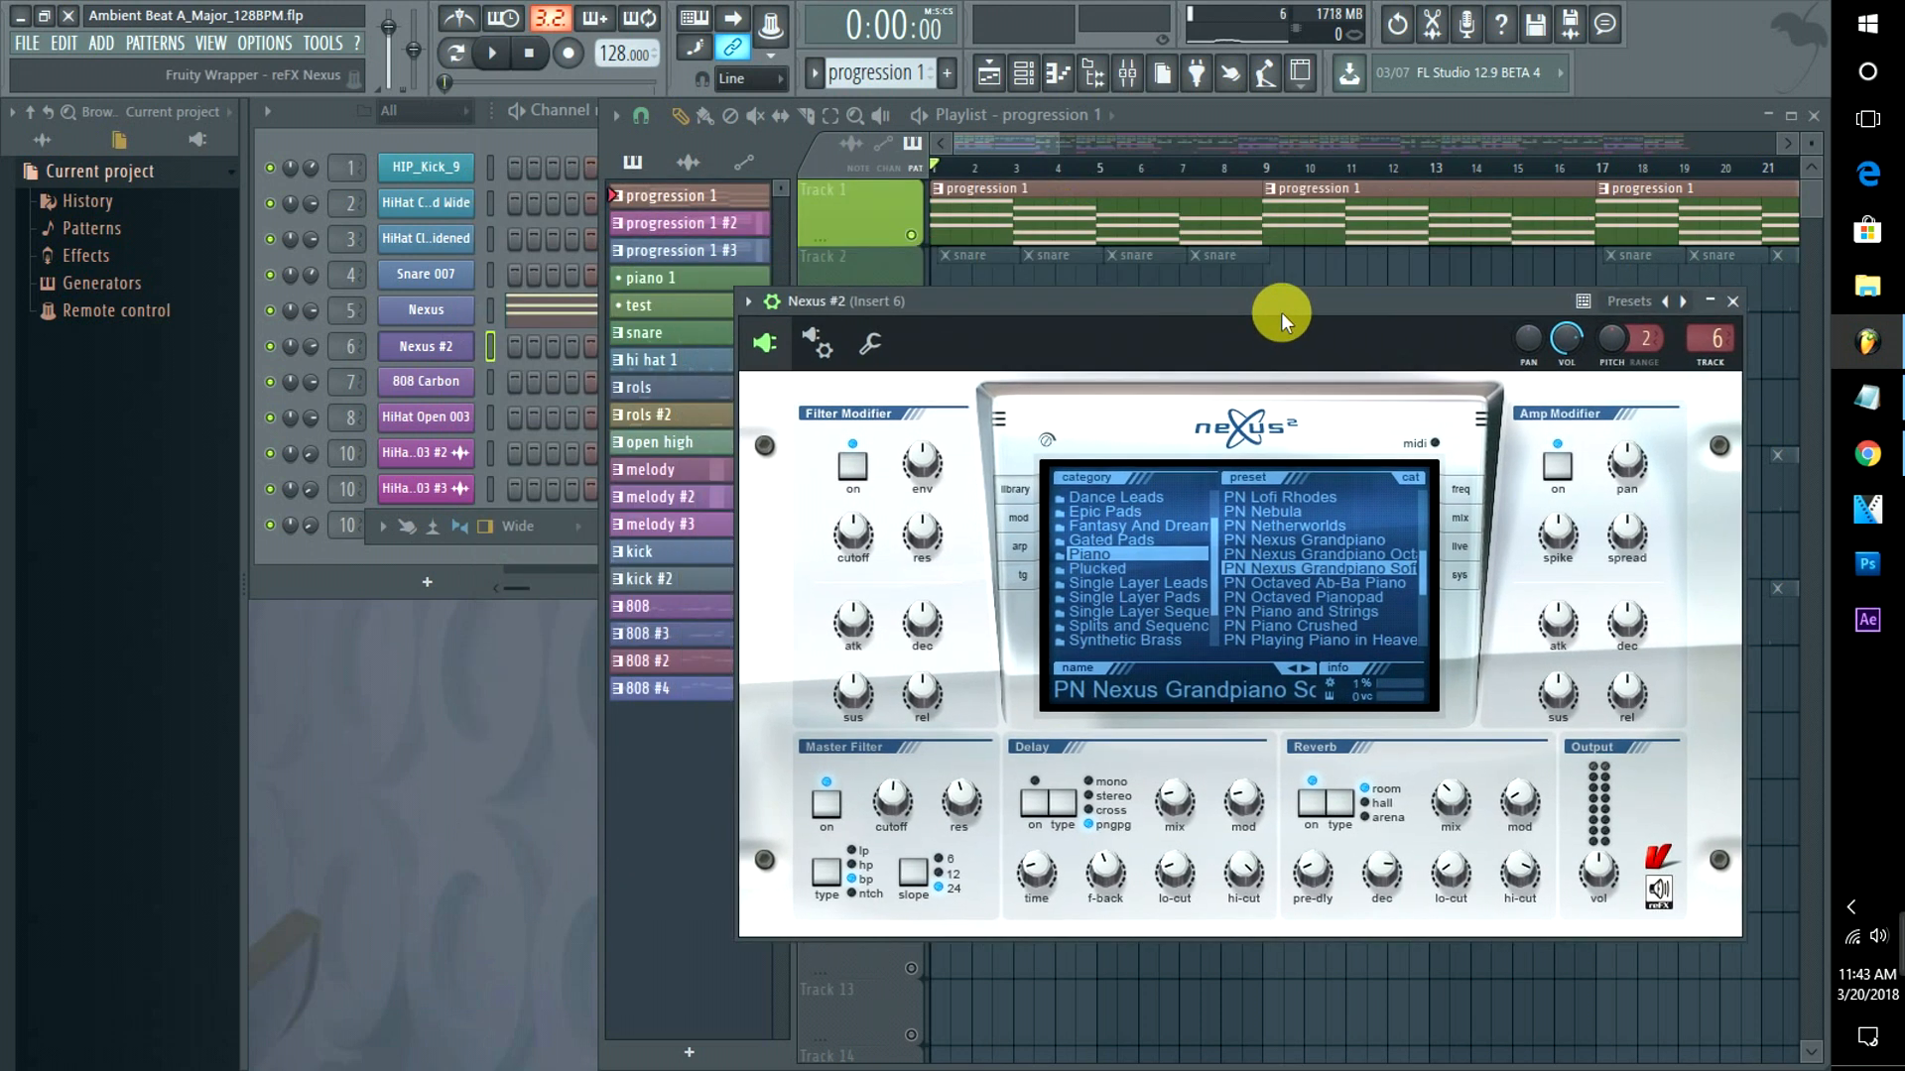
Inspect the Insert 6 mixer track used by Nexus #2, and return the mixer to its small window.
double_click(347, 347)
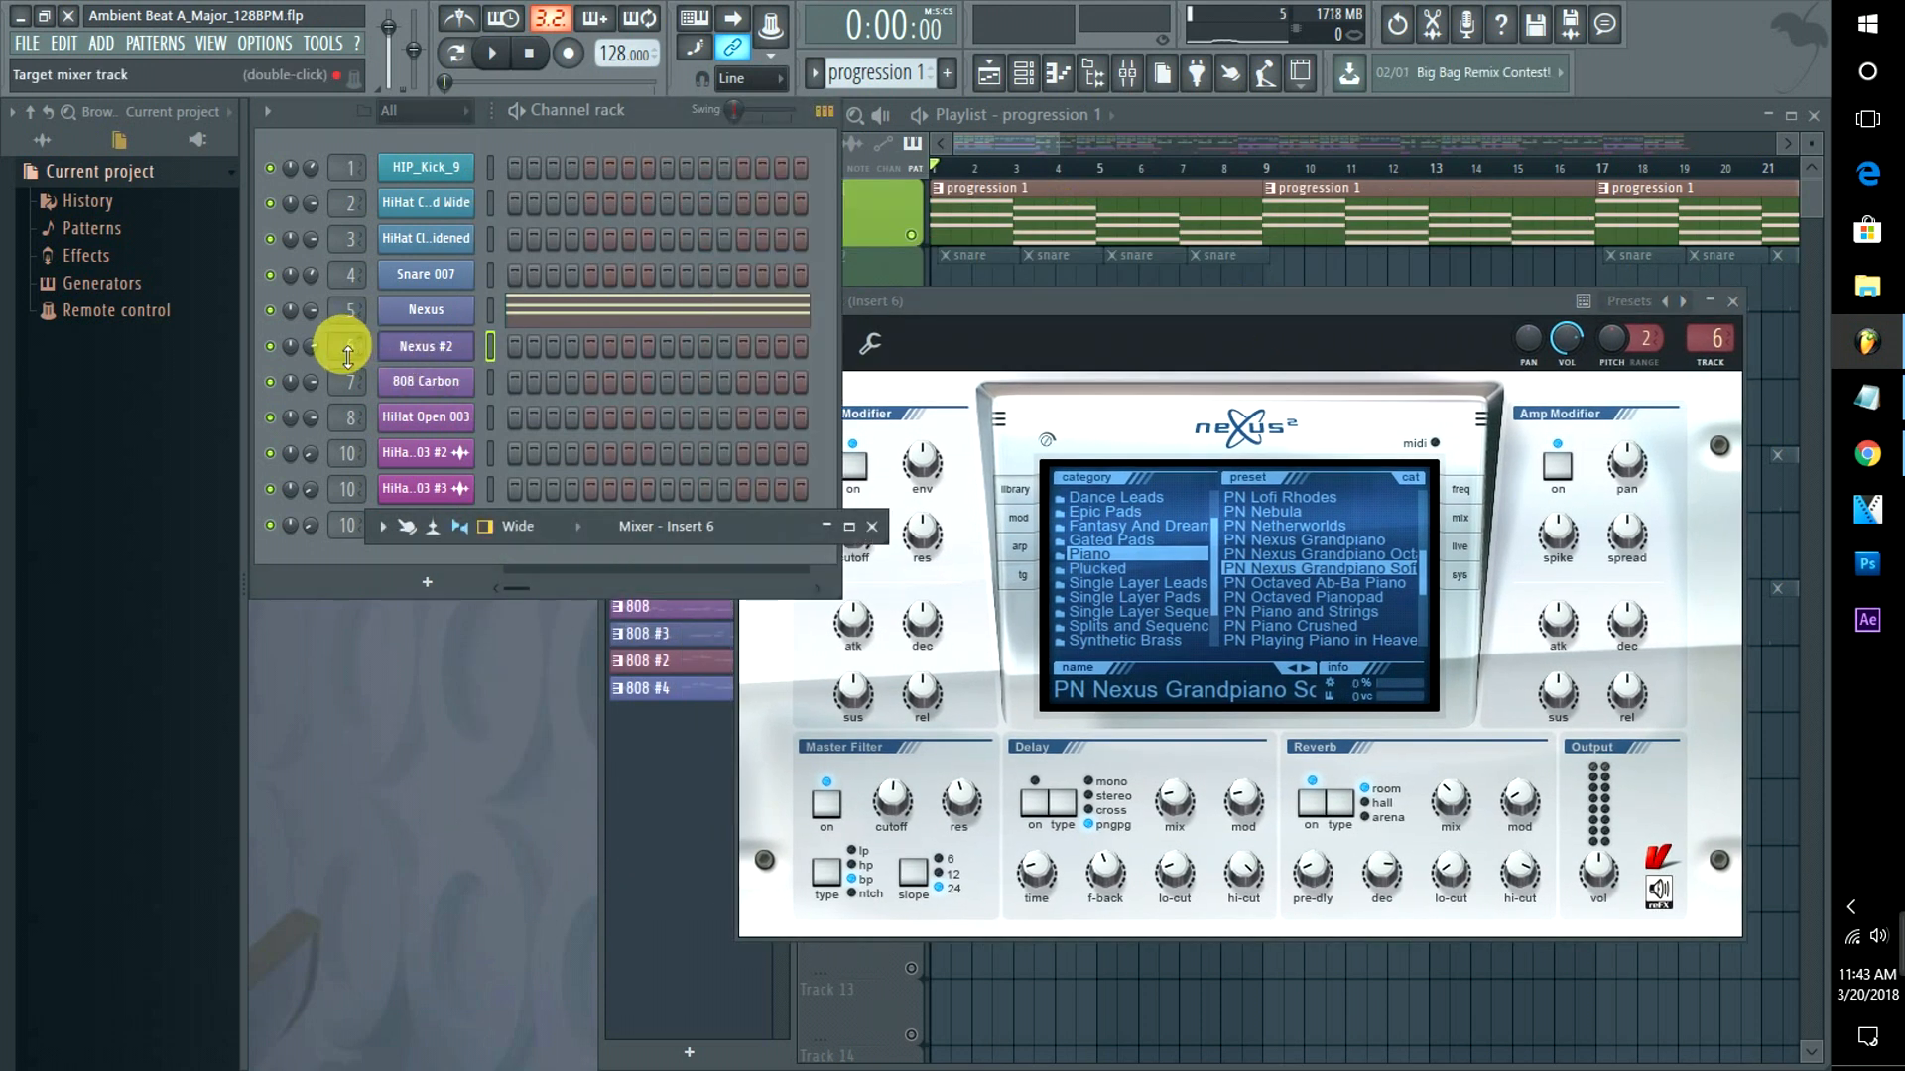
click(827, 529)
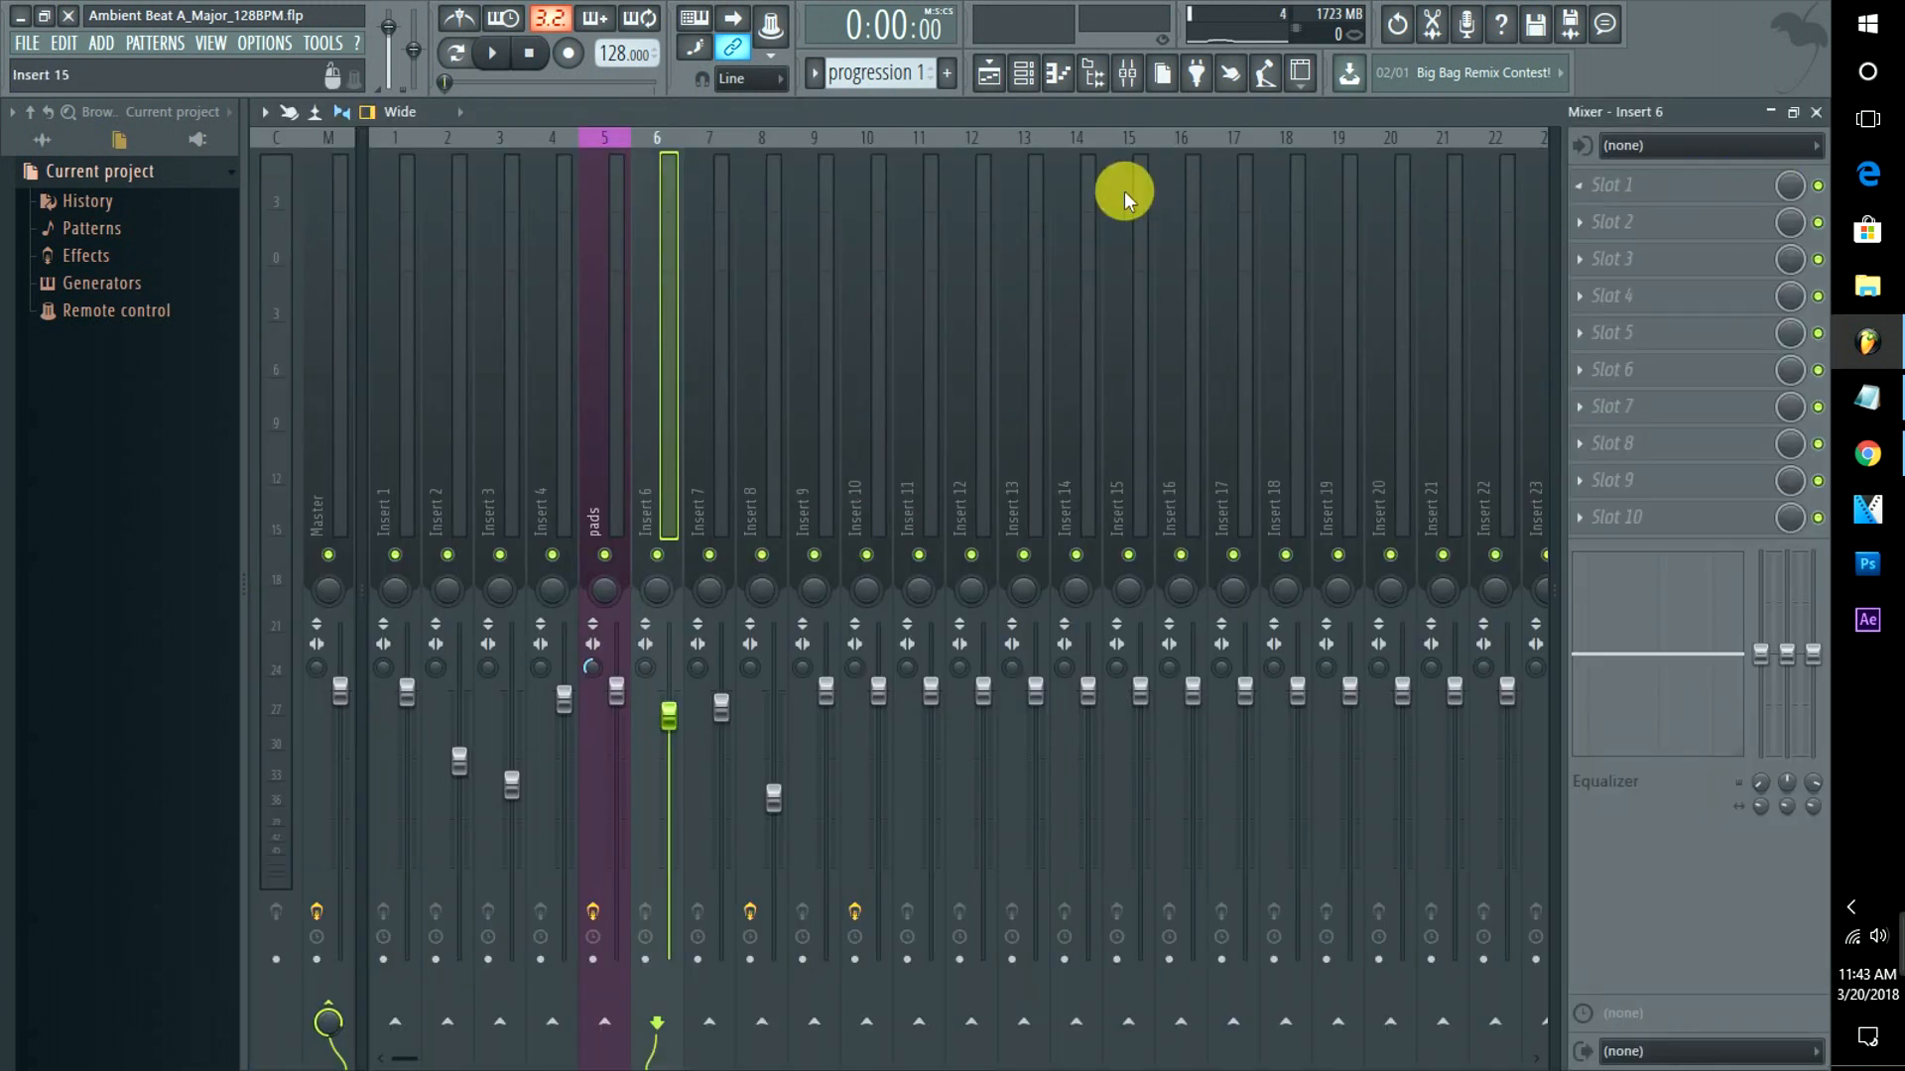
click(1792, 112)
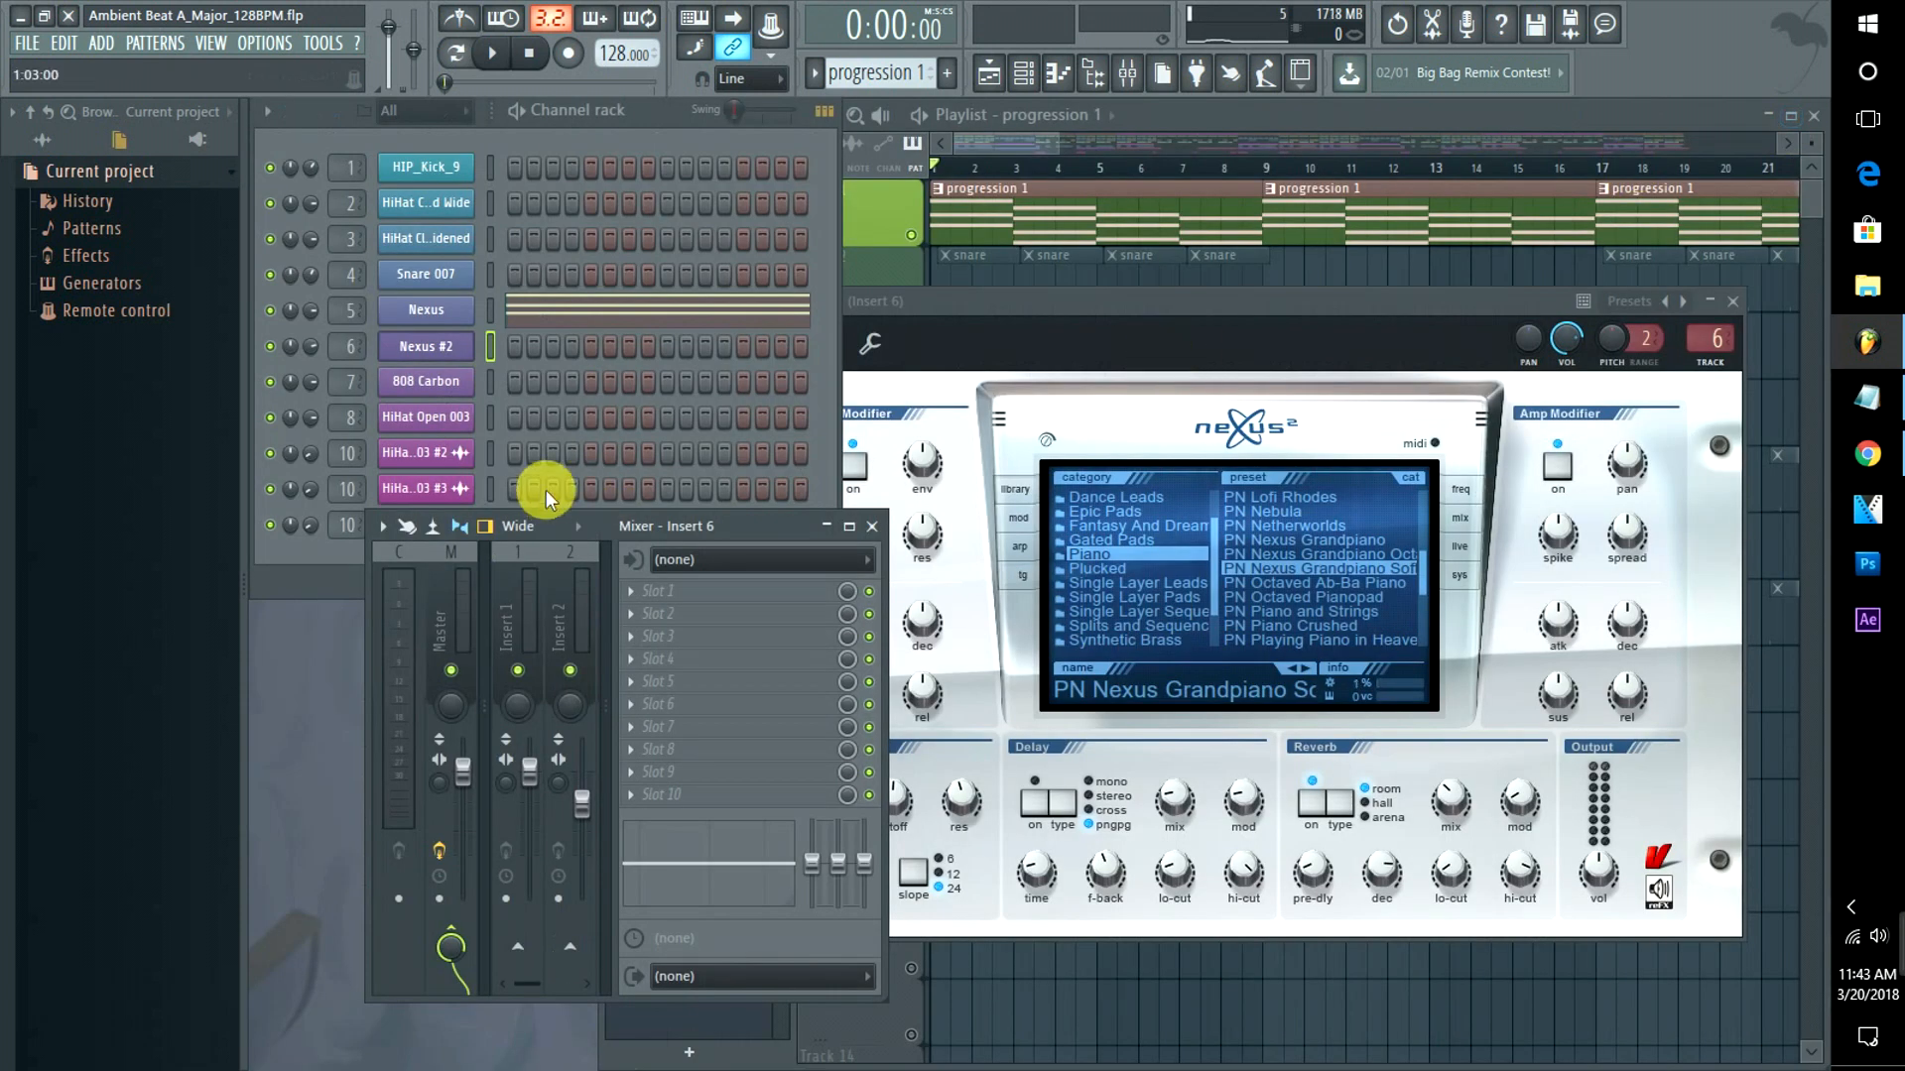
Bring the Nexus #2 editor up once more, and open the first melody clip in the piano roll.
click(425, 346)
click(425, 346)
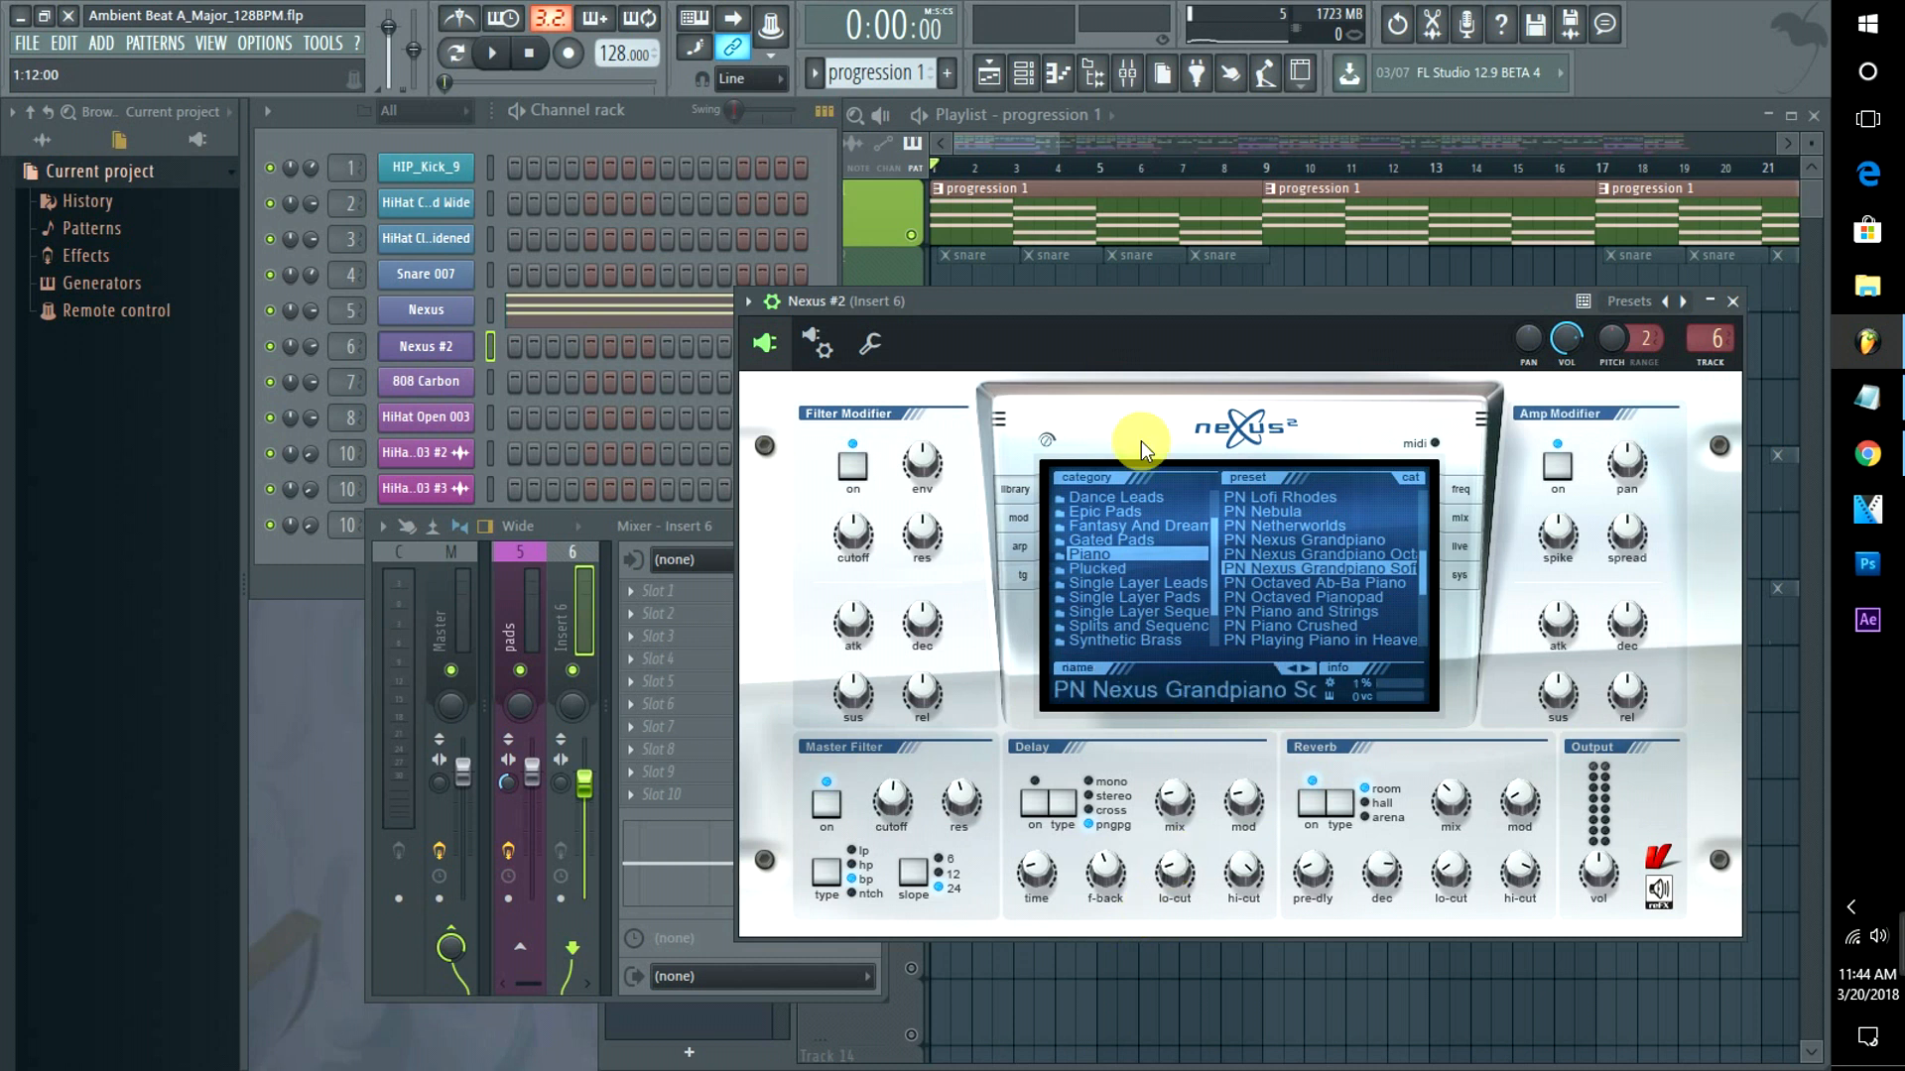
click(974, 146)
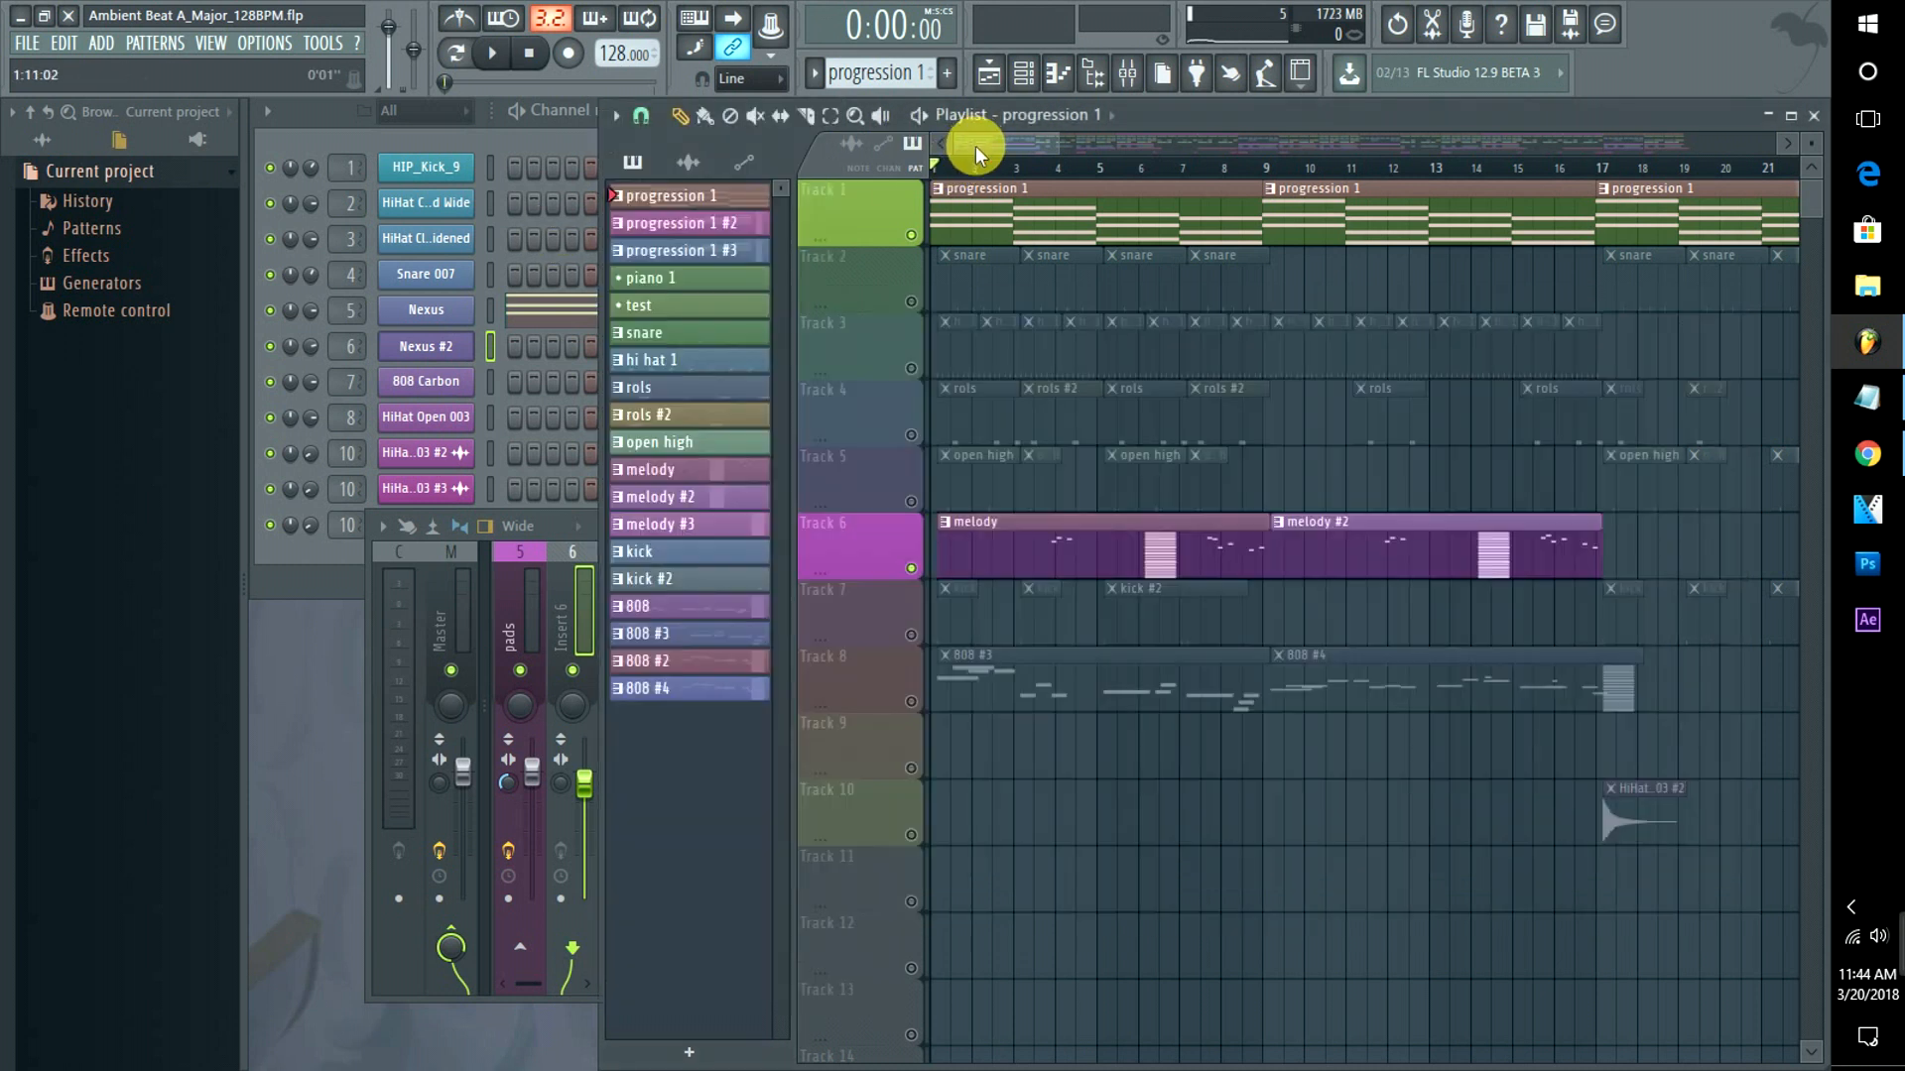
double_click(1041, 544)
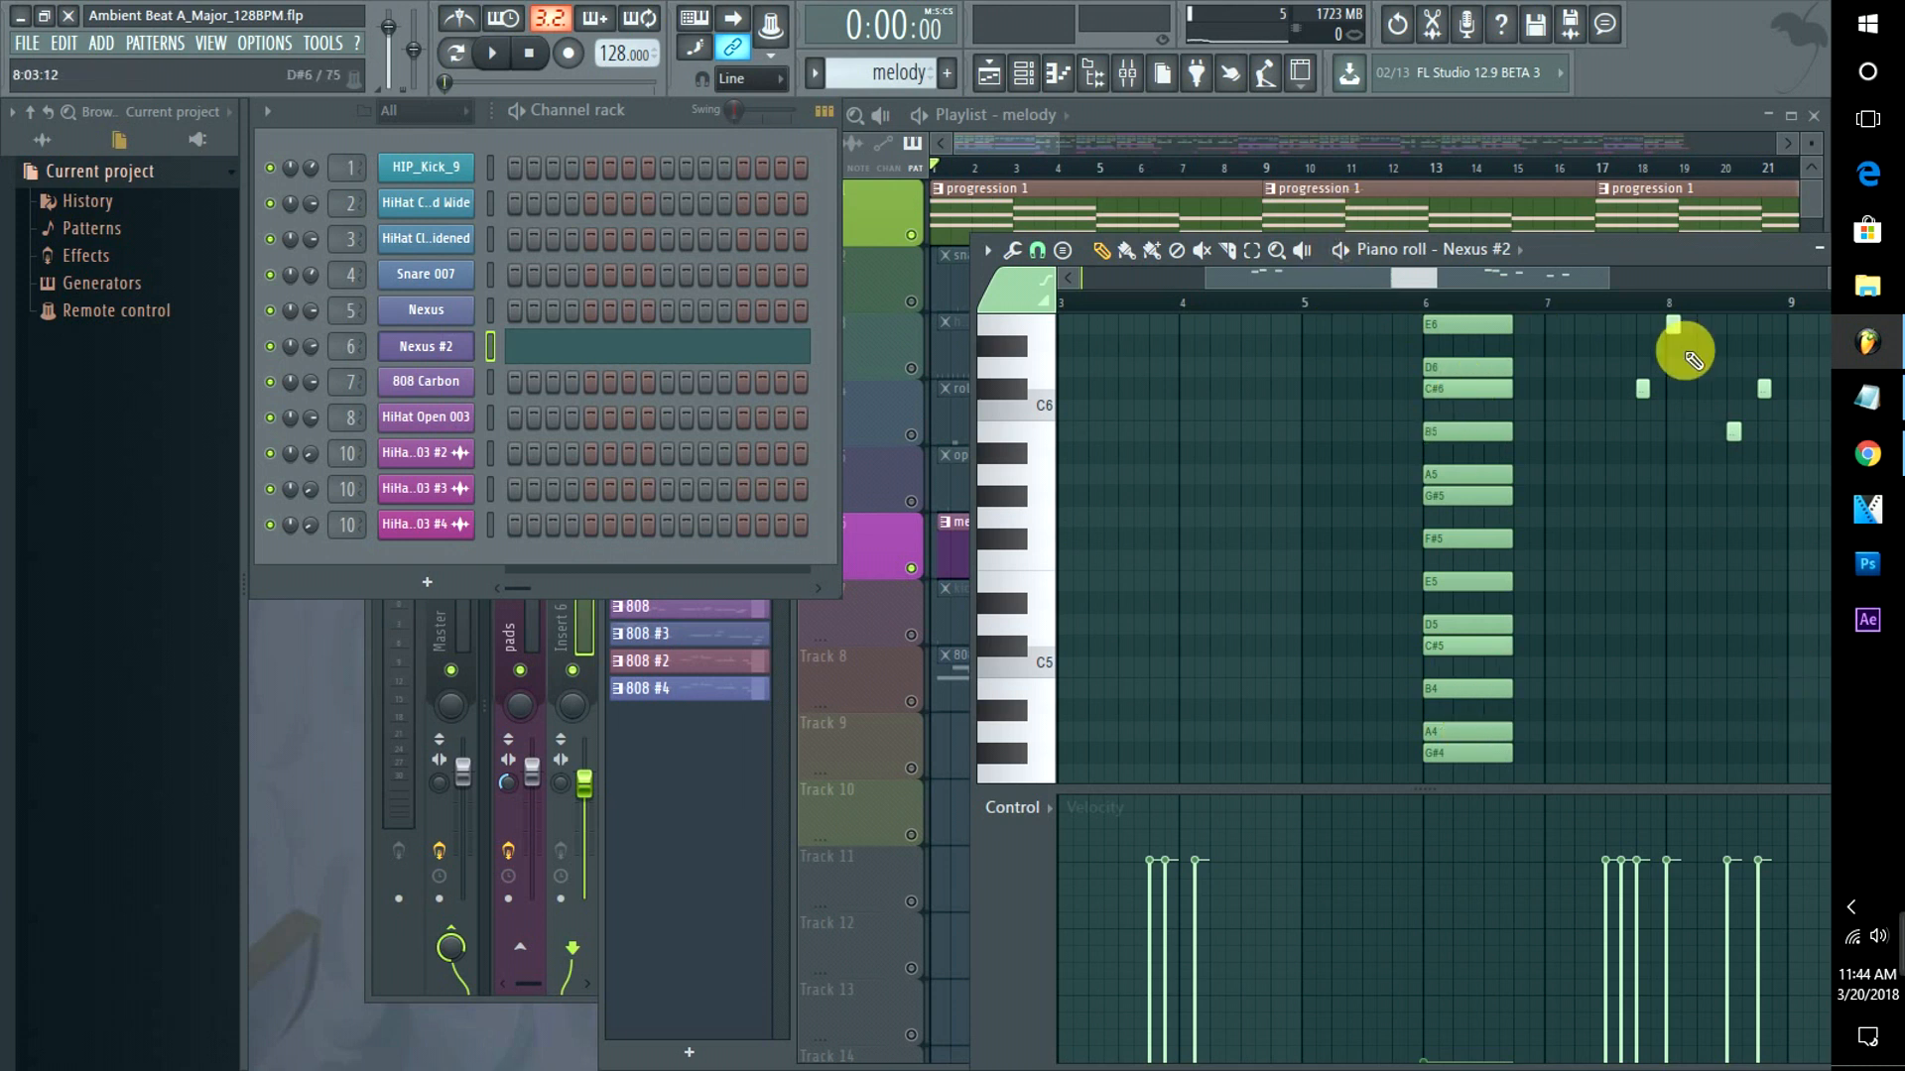
Move the piano roll window fully into view, show the melody's higher notes, and return to the playlist.
drag(1722, 248, 1405, 206)
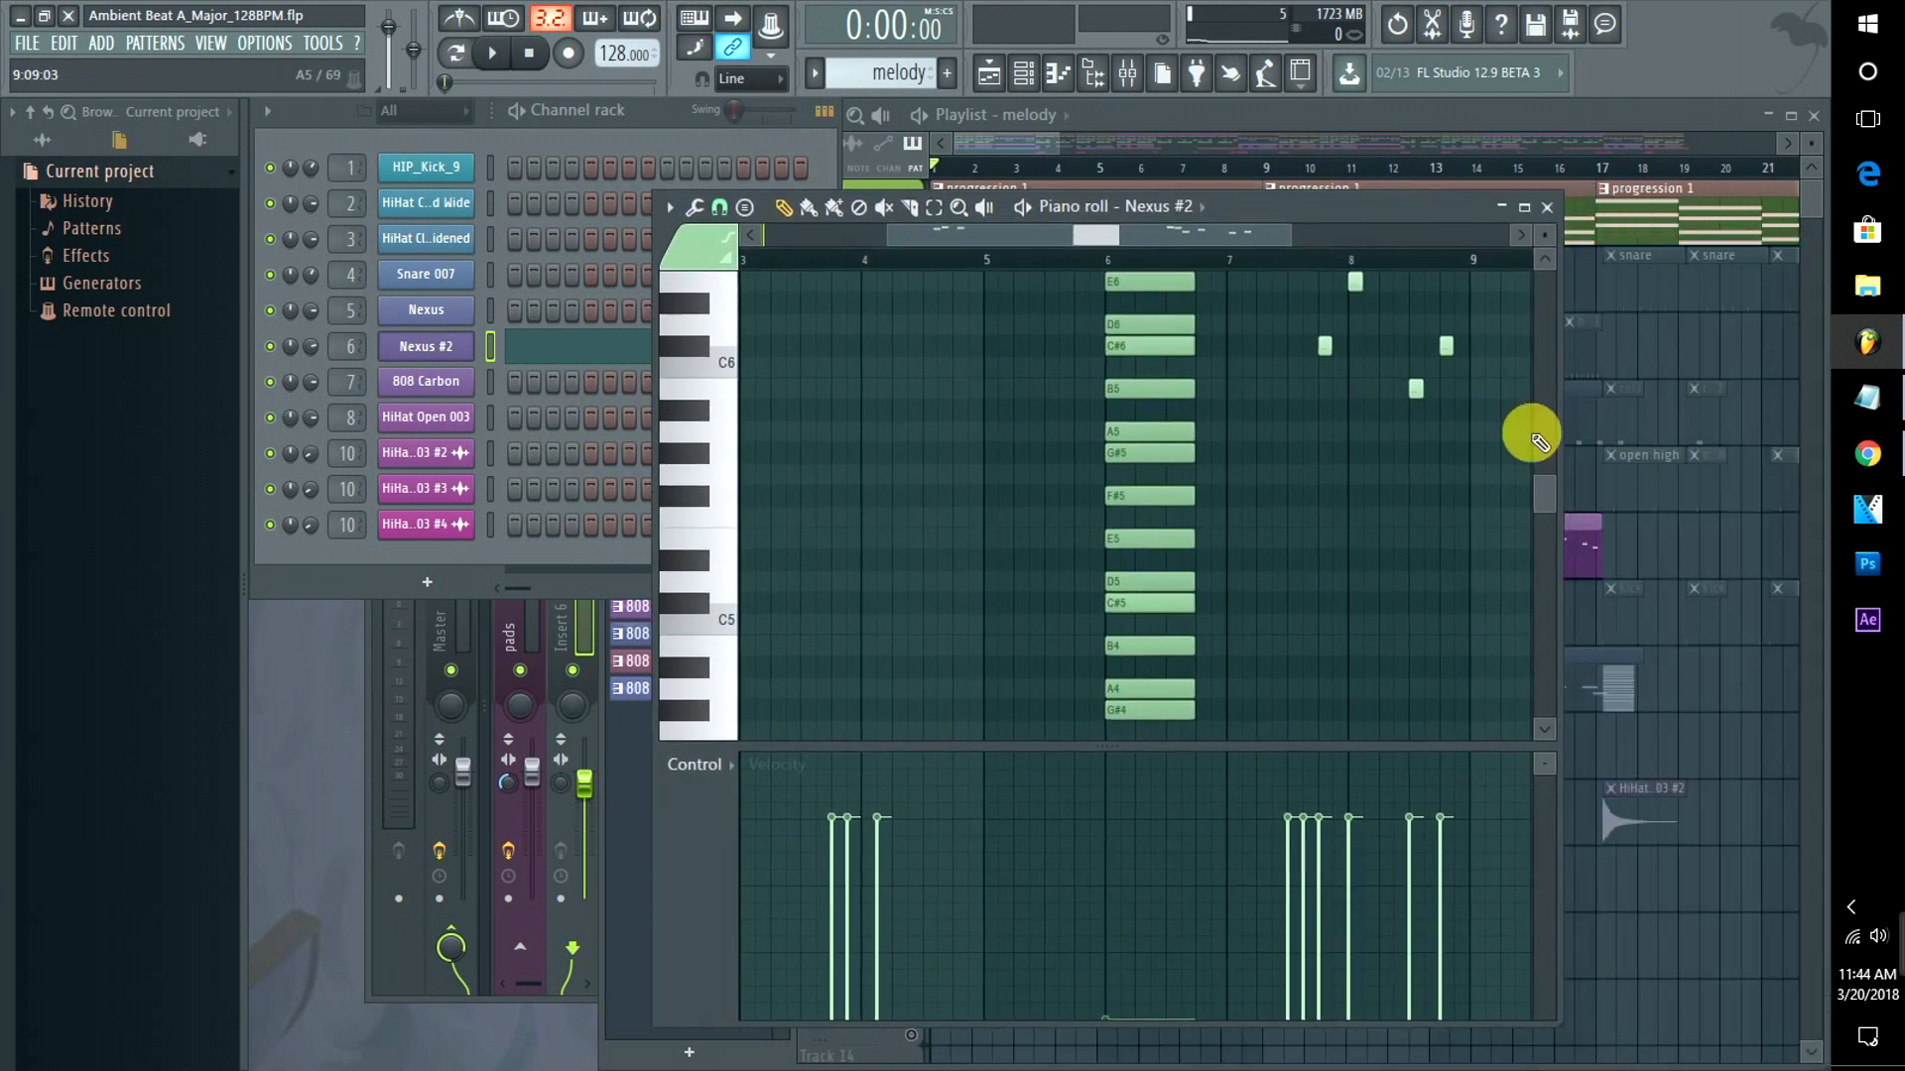
scroll(1544, 492, up, 2)
click(1003, 147)
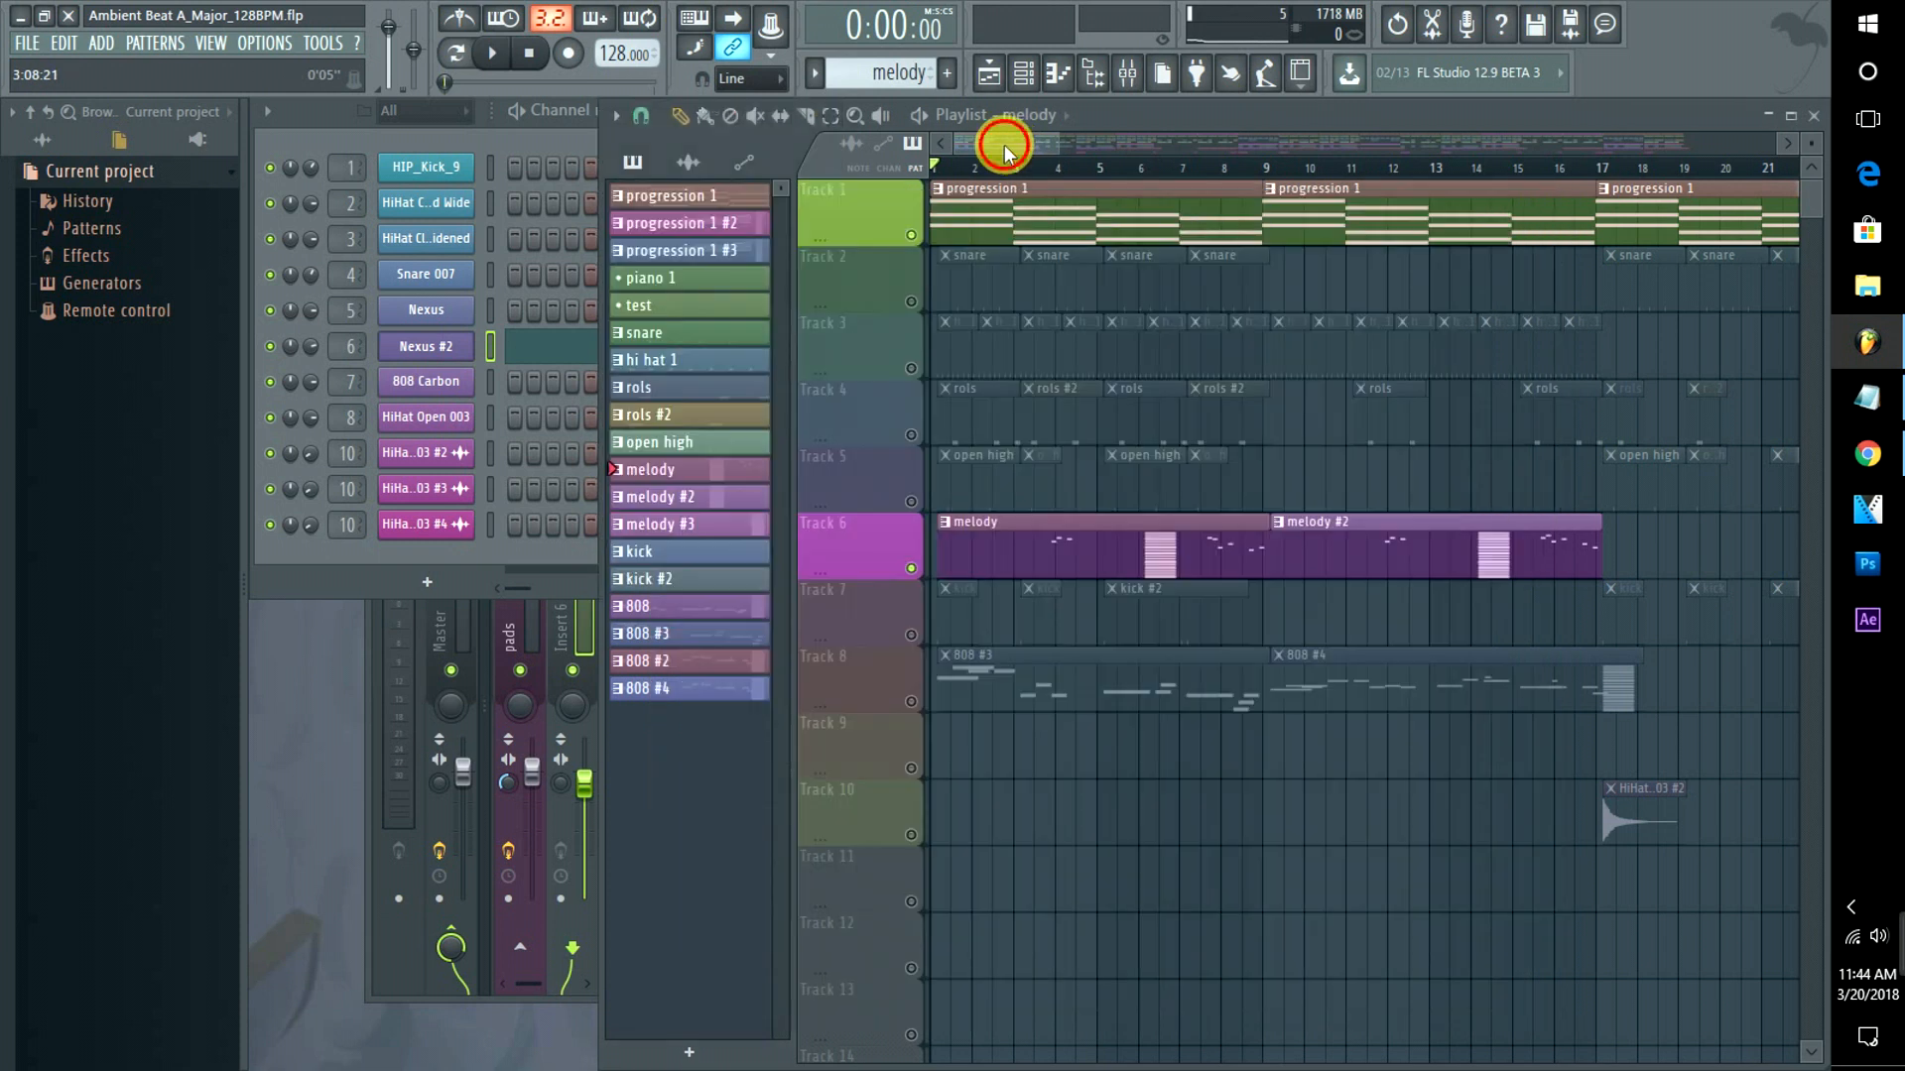
Mute playlist Track 6, play the chord progression without the melody, stop playback, and unmute the track.
click(911, 568)
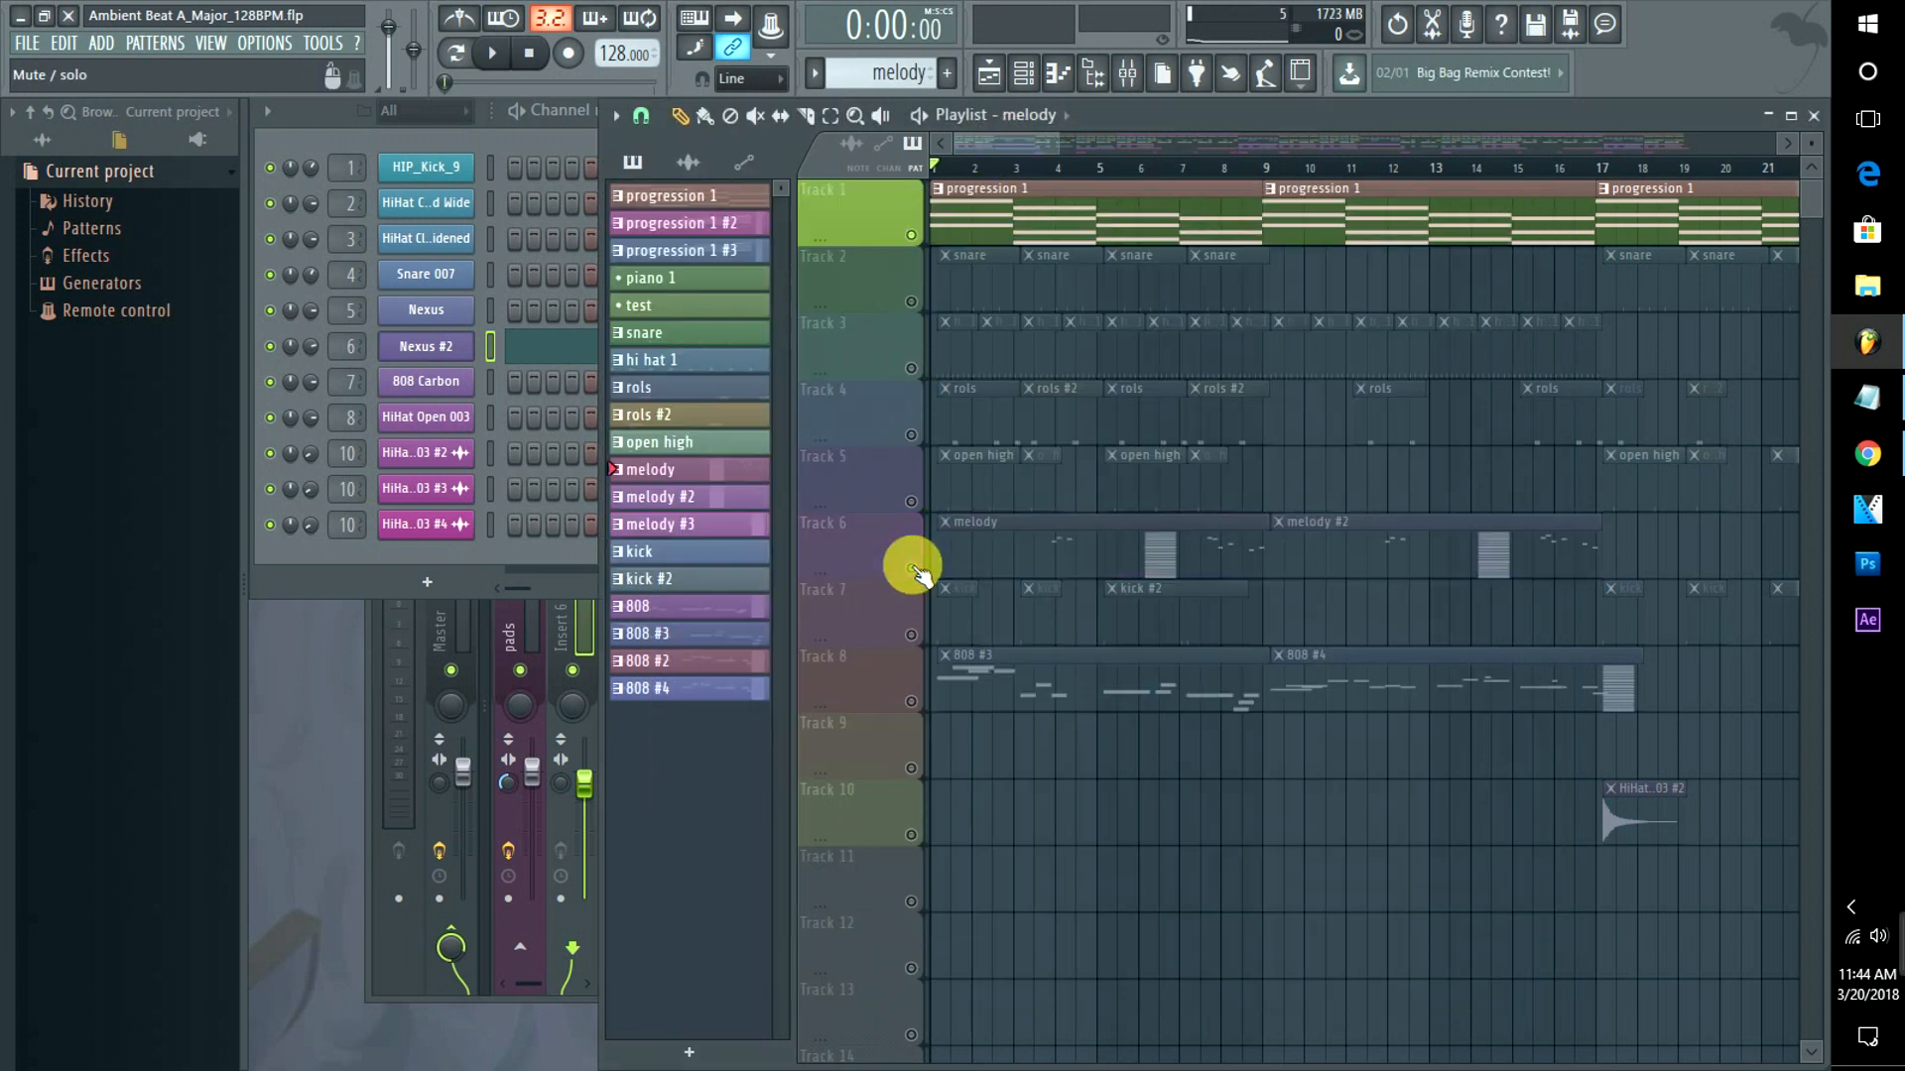
key(space)
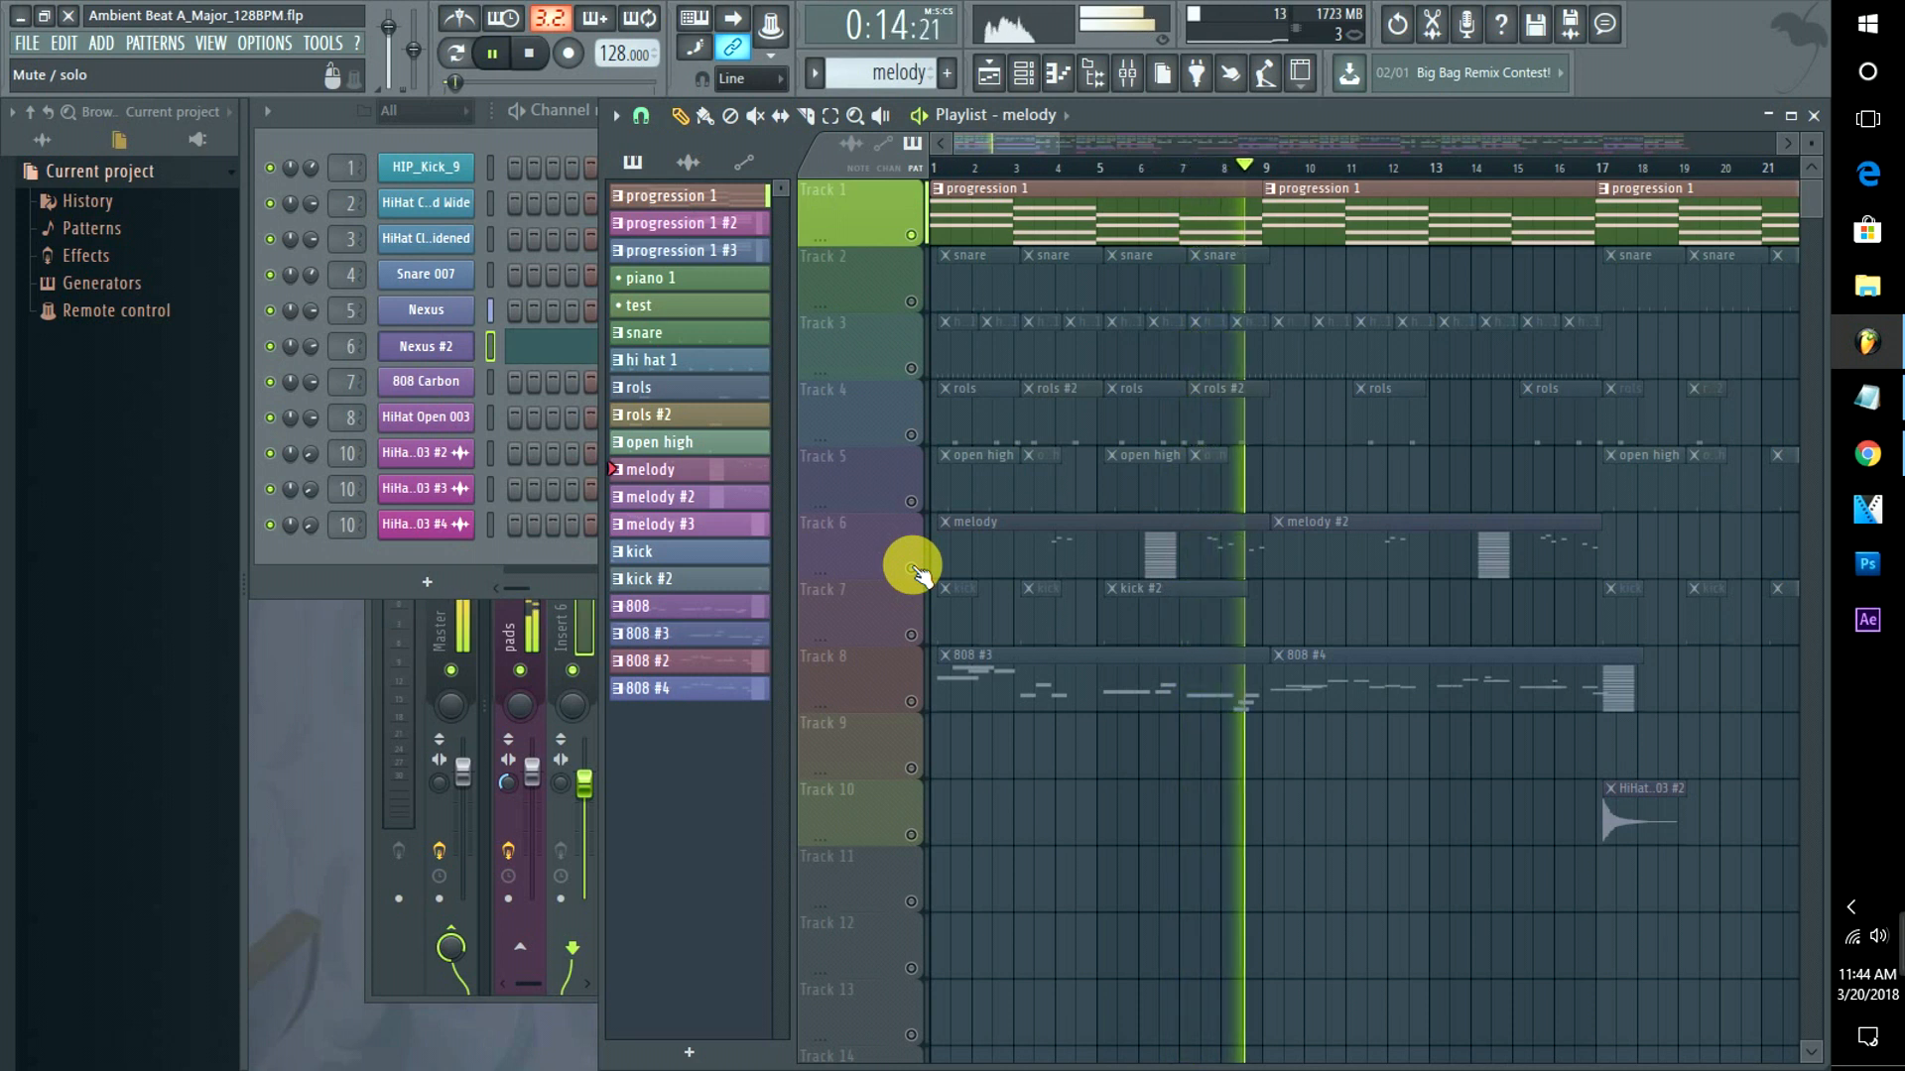
key(space)
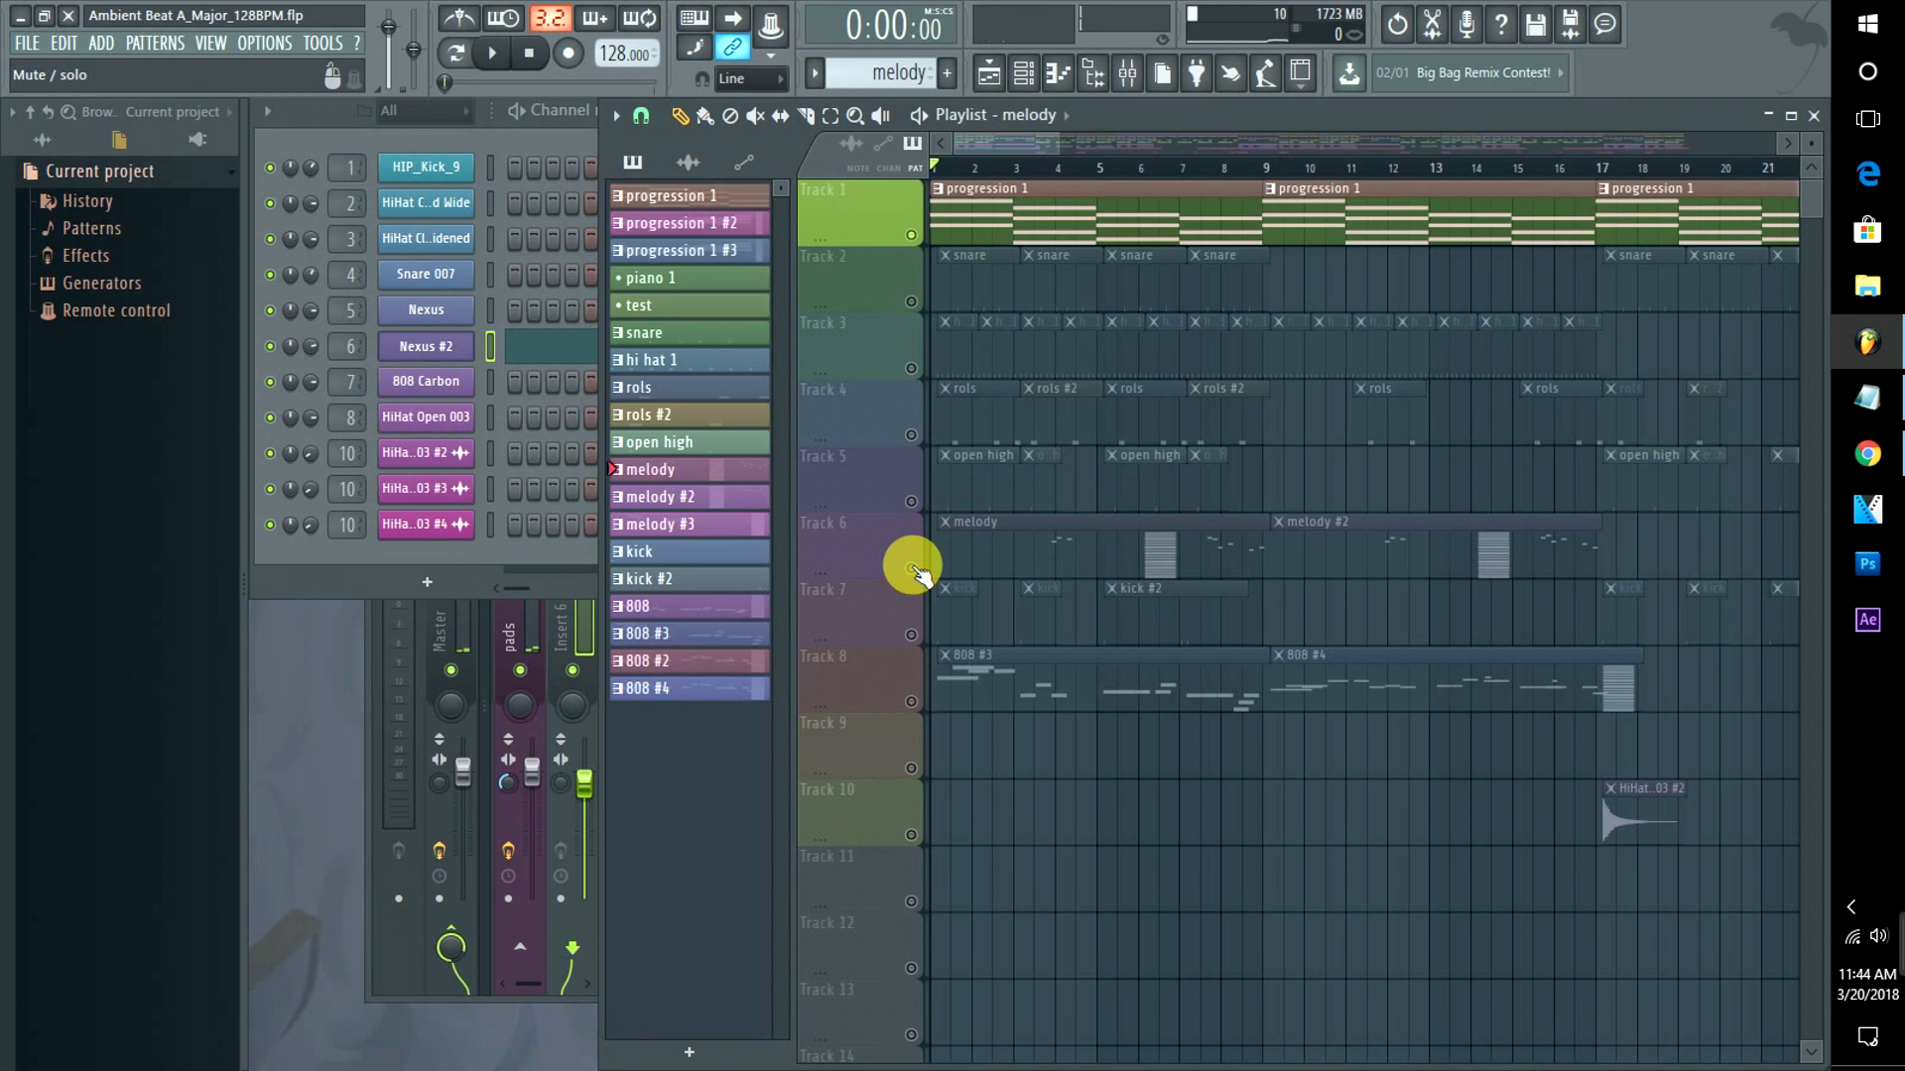
click(911, 569)
Open the first melody clip in the piano roll, audition its opening notes F#6, A6 and G#6, and return to the playlist.
double_click(1031, 573)
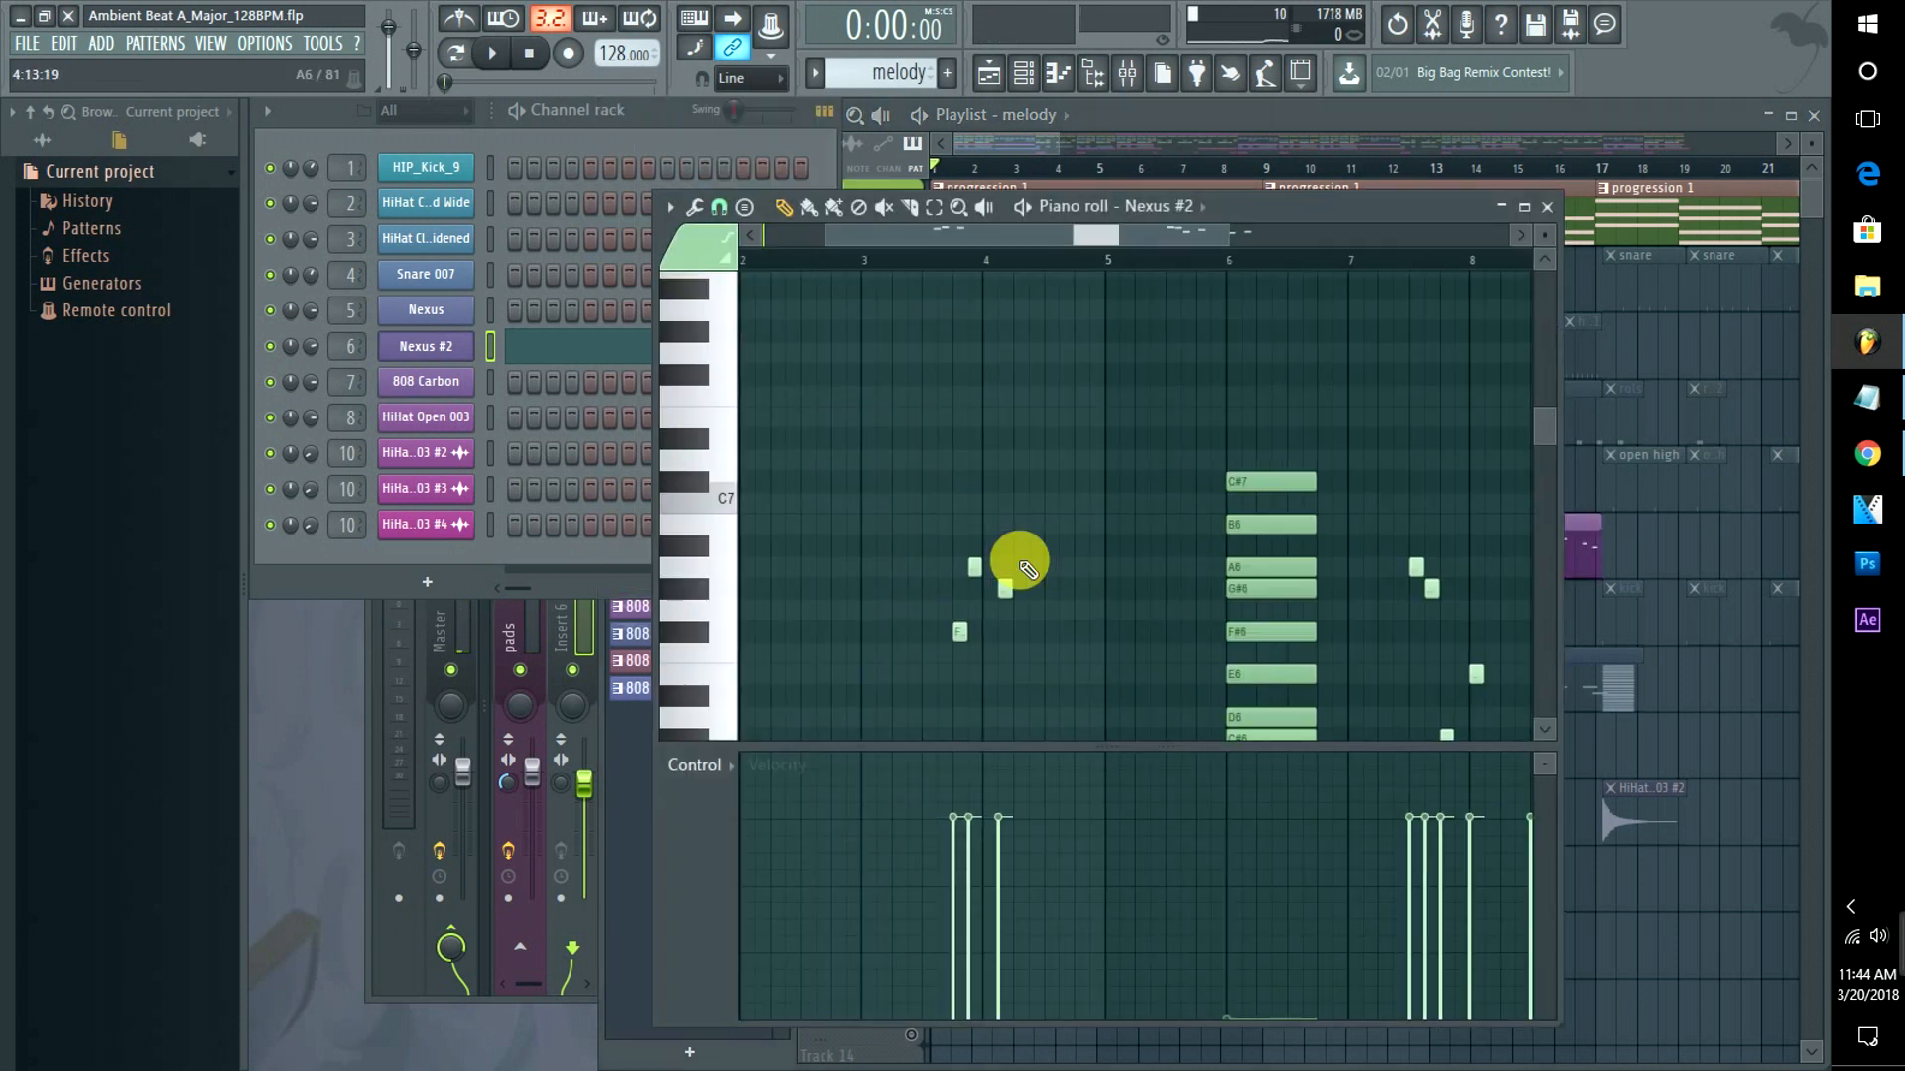
click(701, 617)
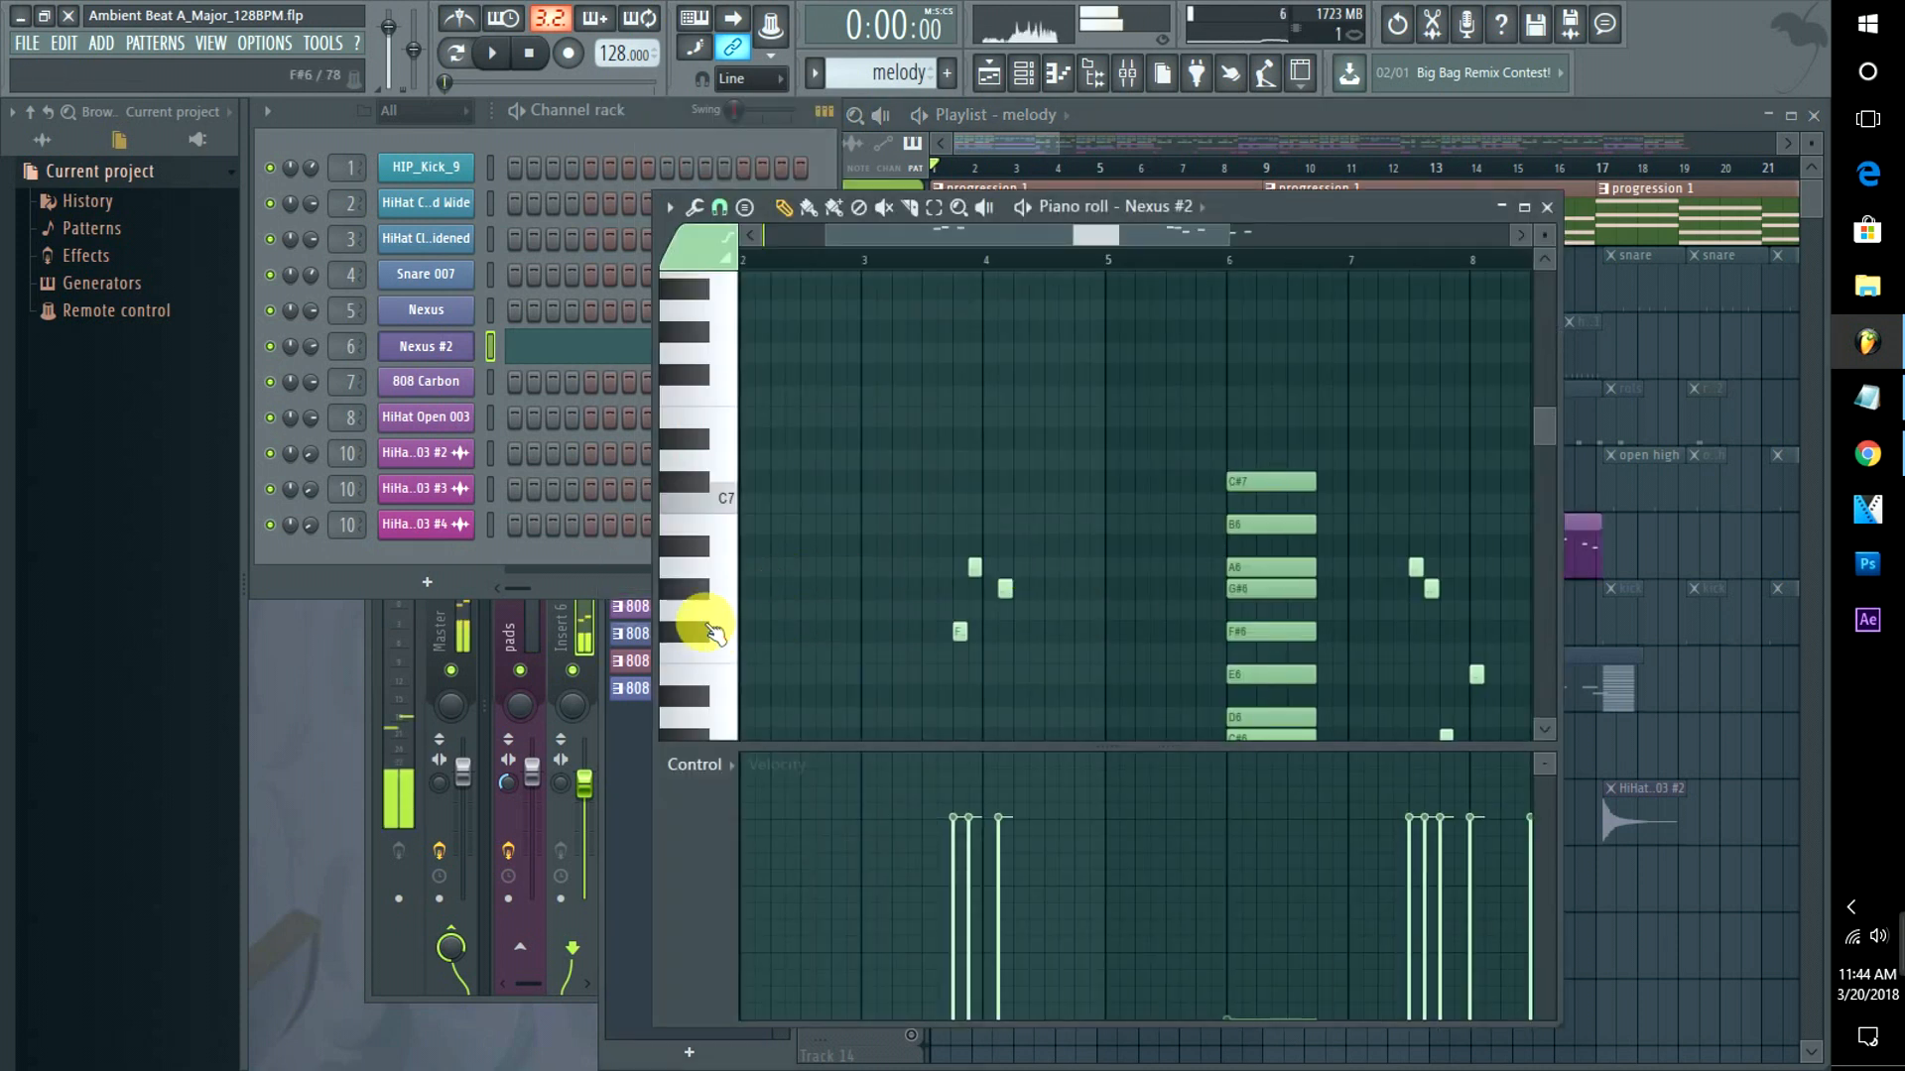
click(712, 576)
click(695, 595)
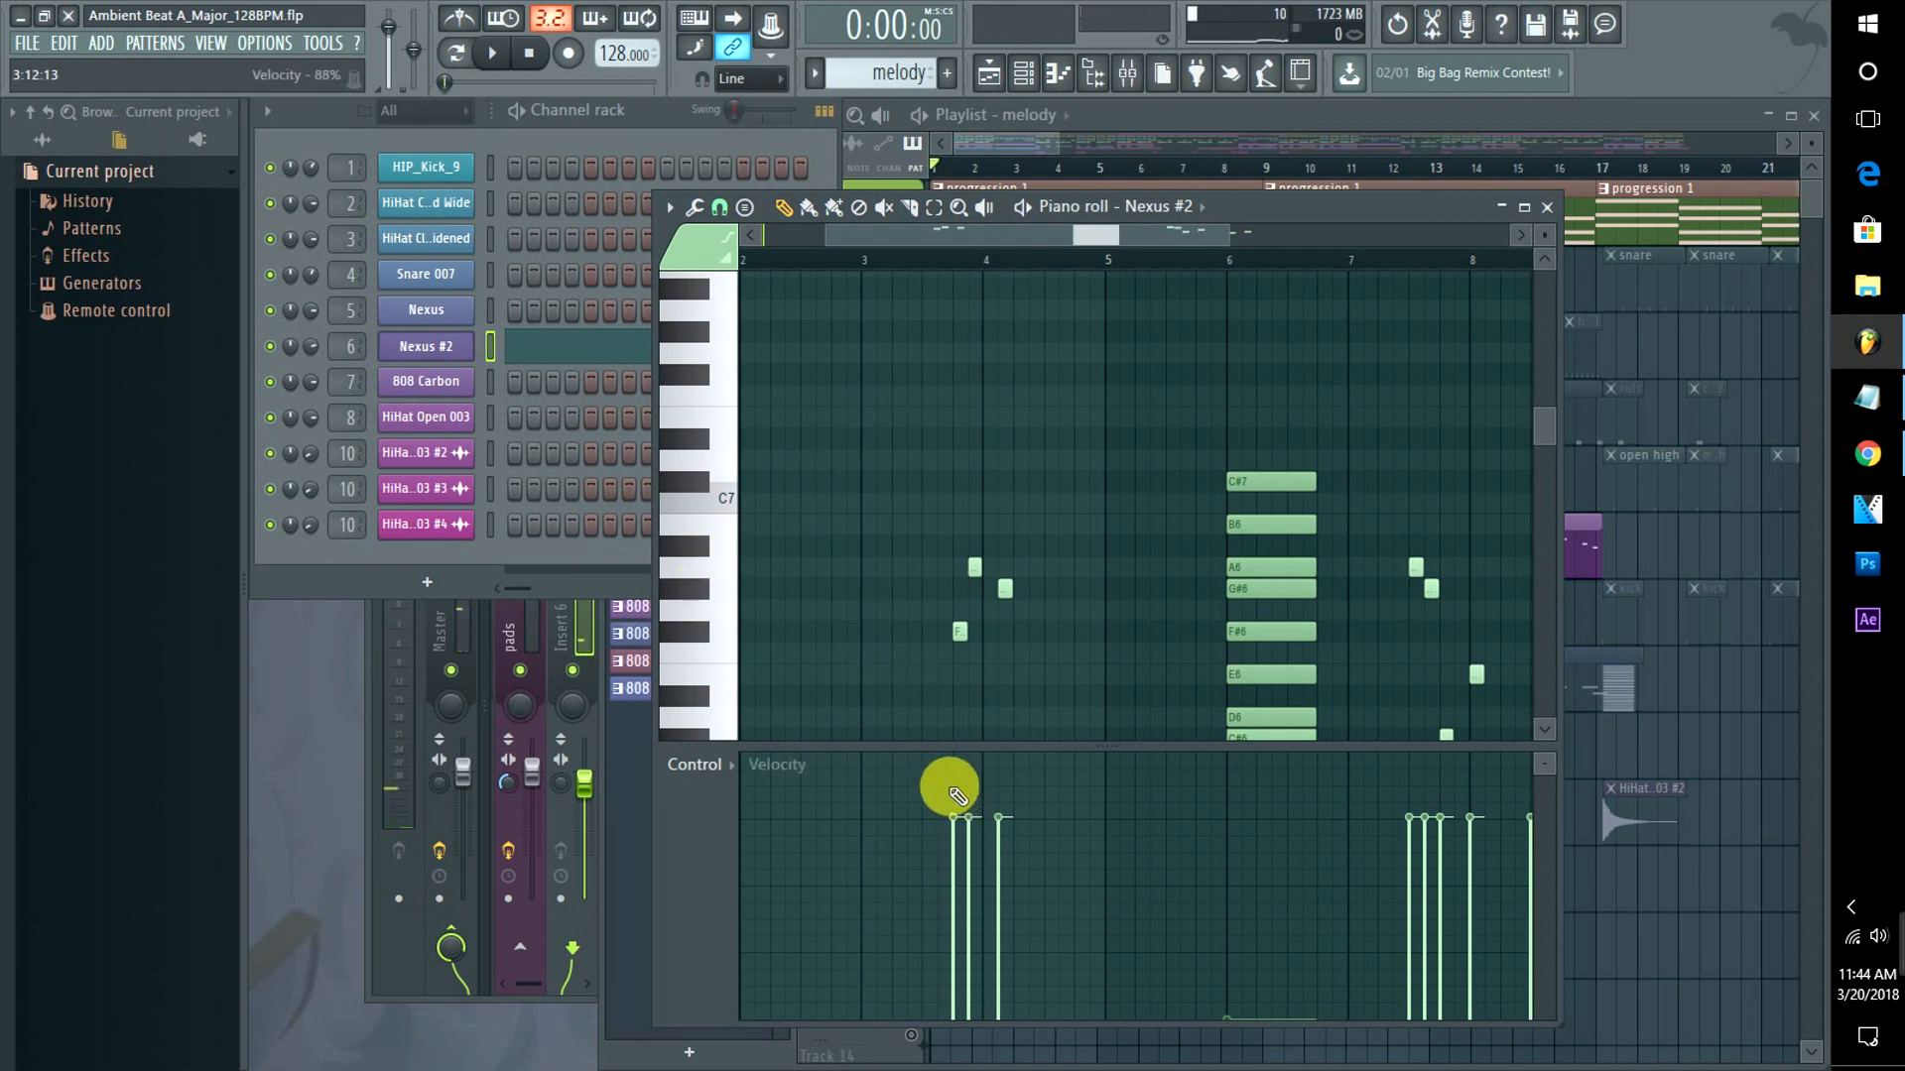
drag(994, 820, 968, 823)
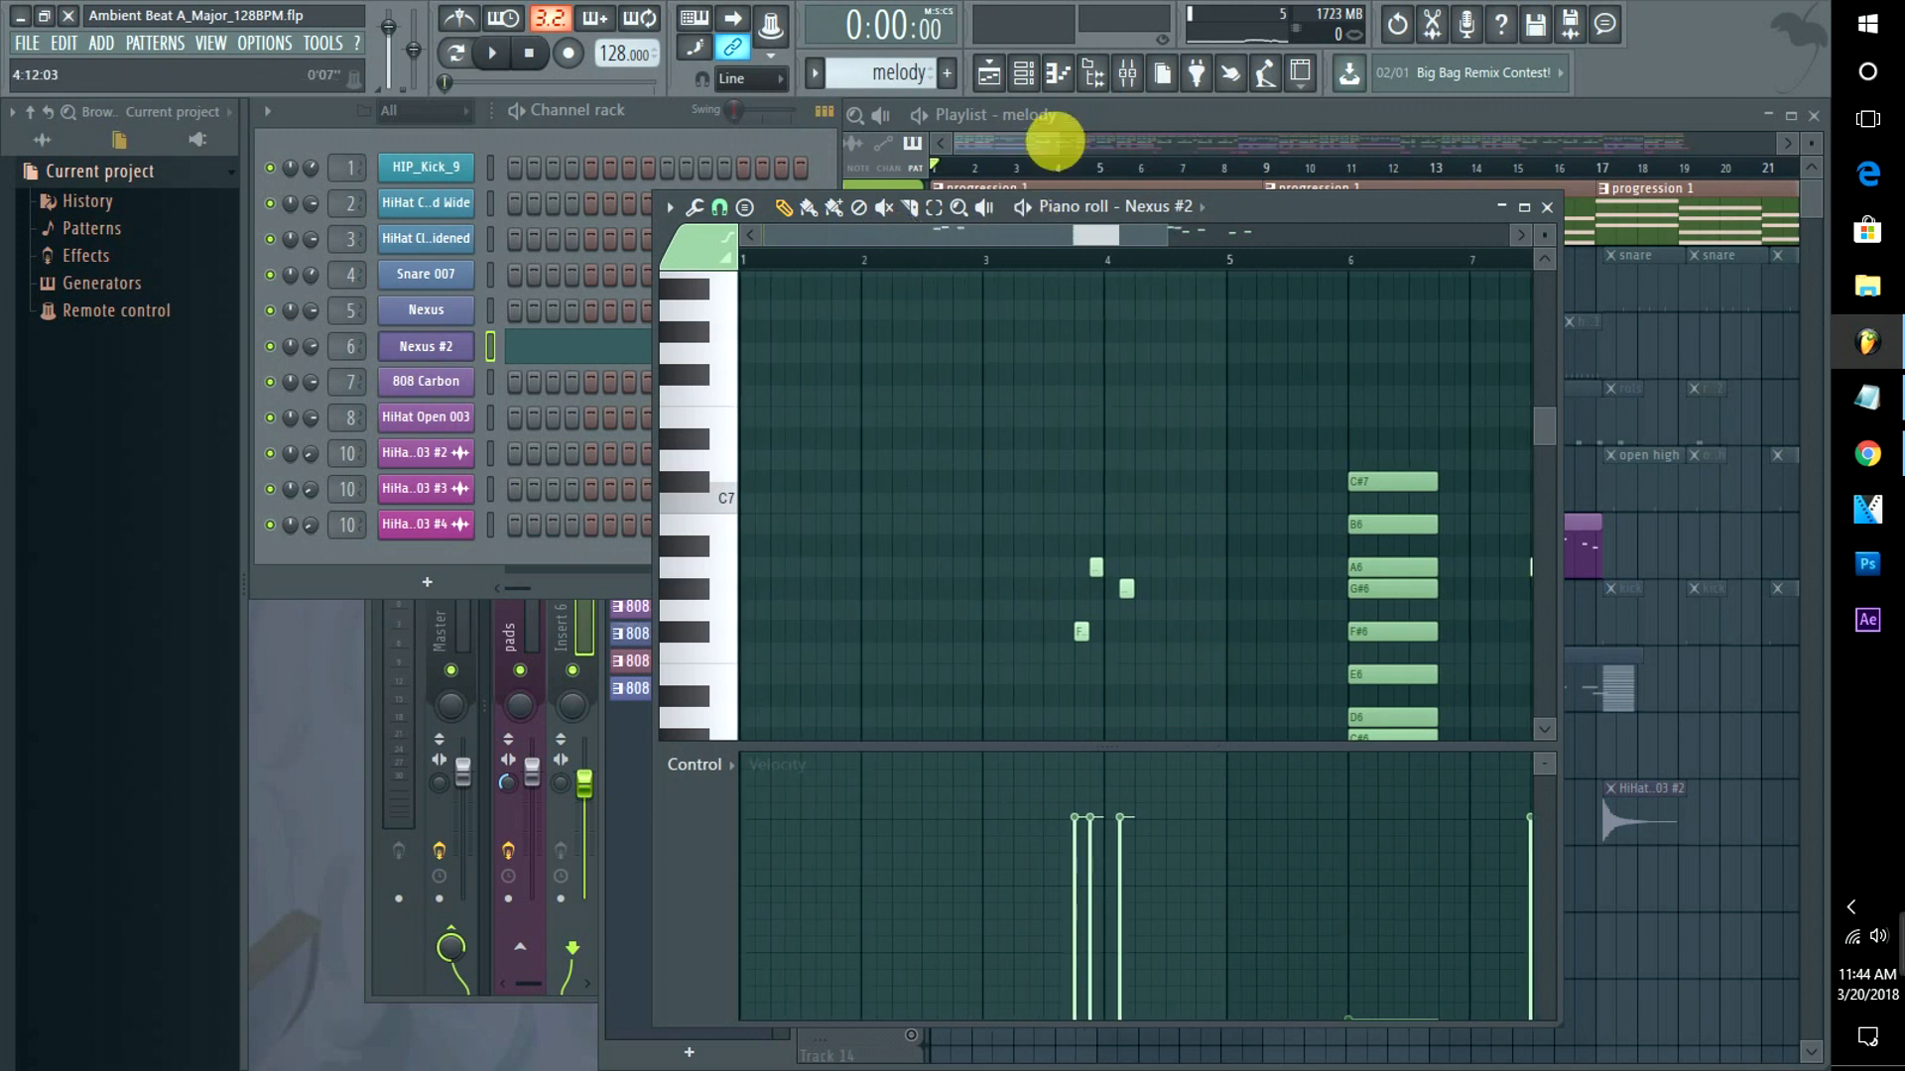
click(1025, 142)
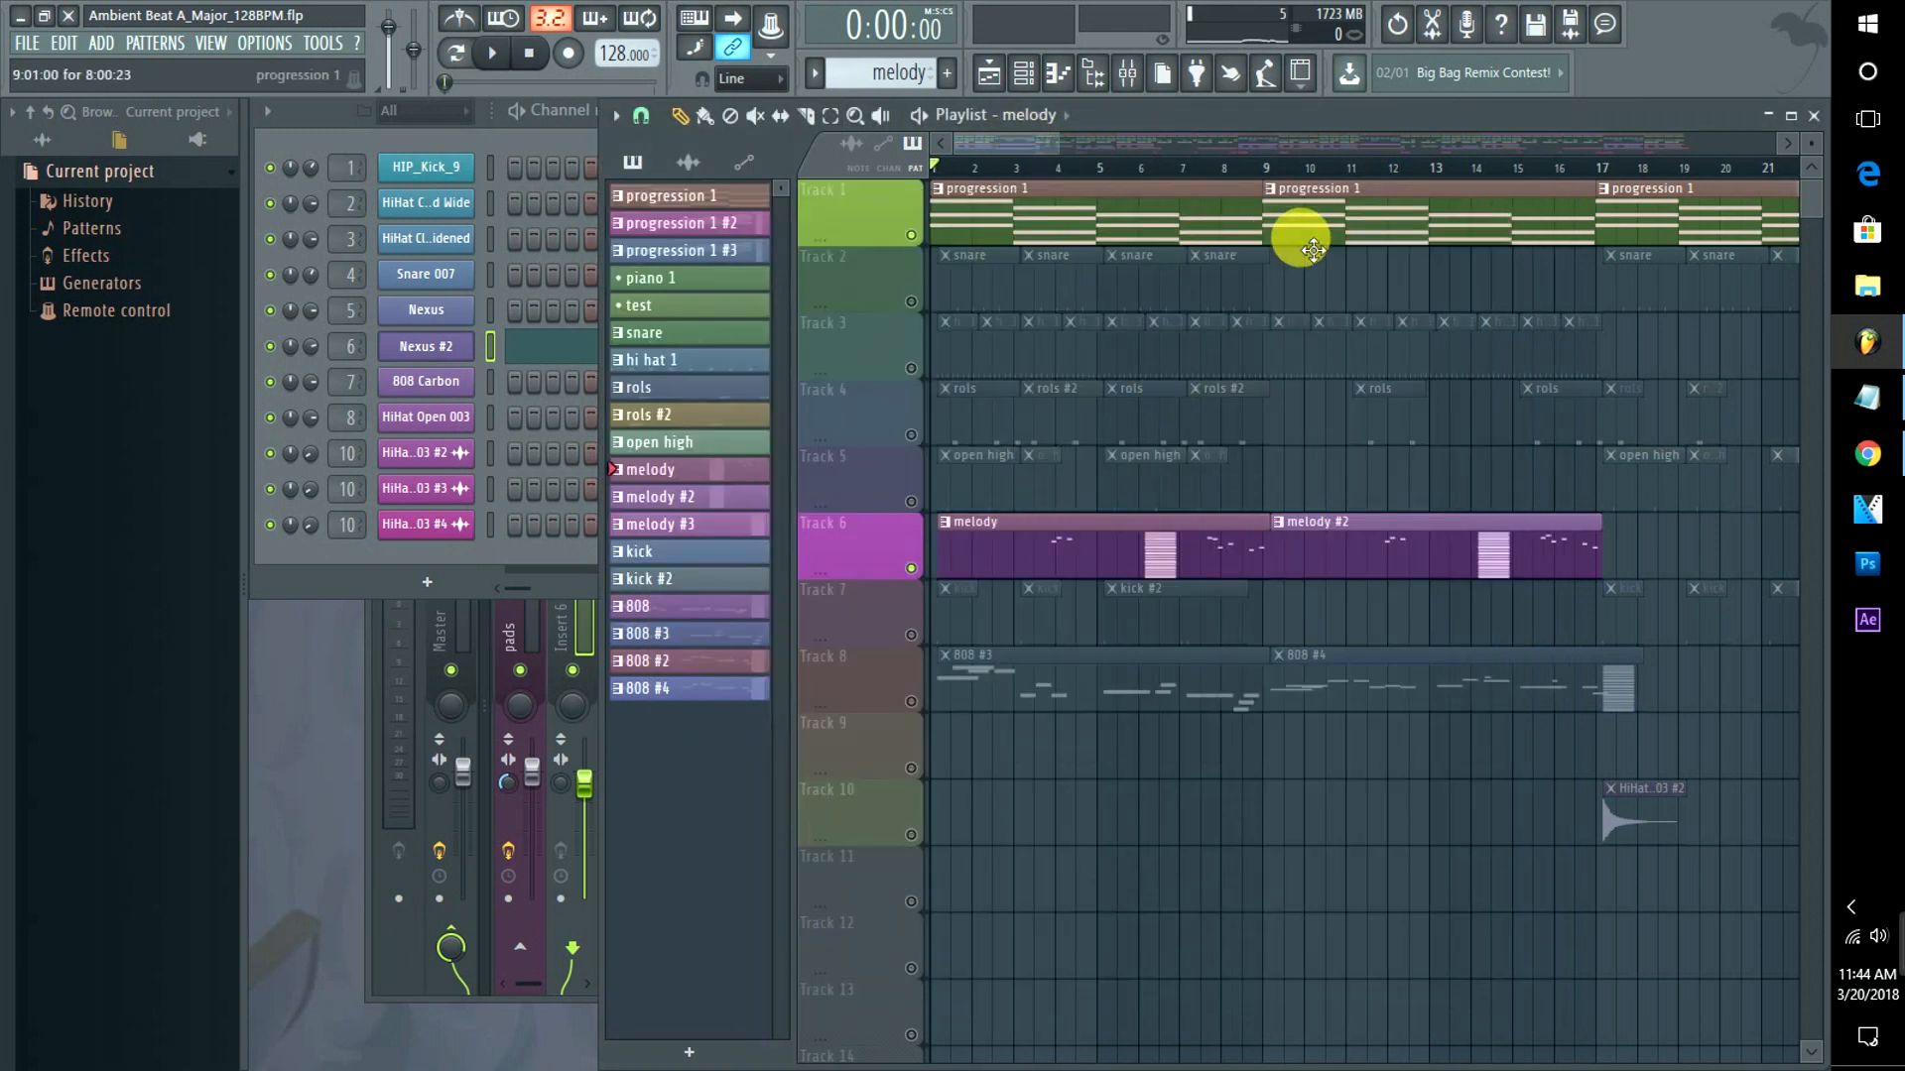
Play the song from bar 1 with the first melody clip's piano roll open, stop, and place the playhead before its opening three notes.
key(space)
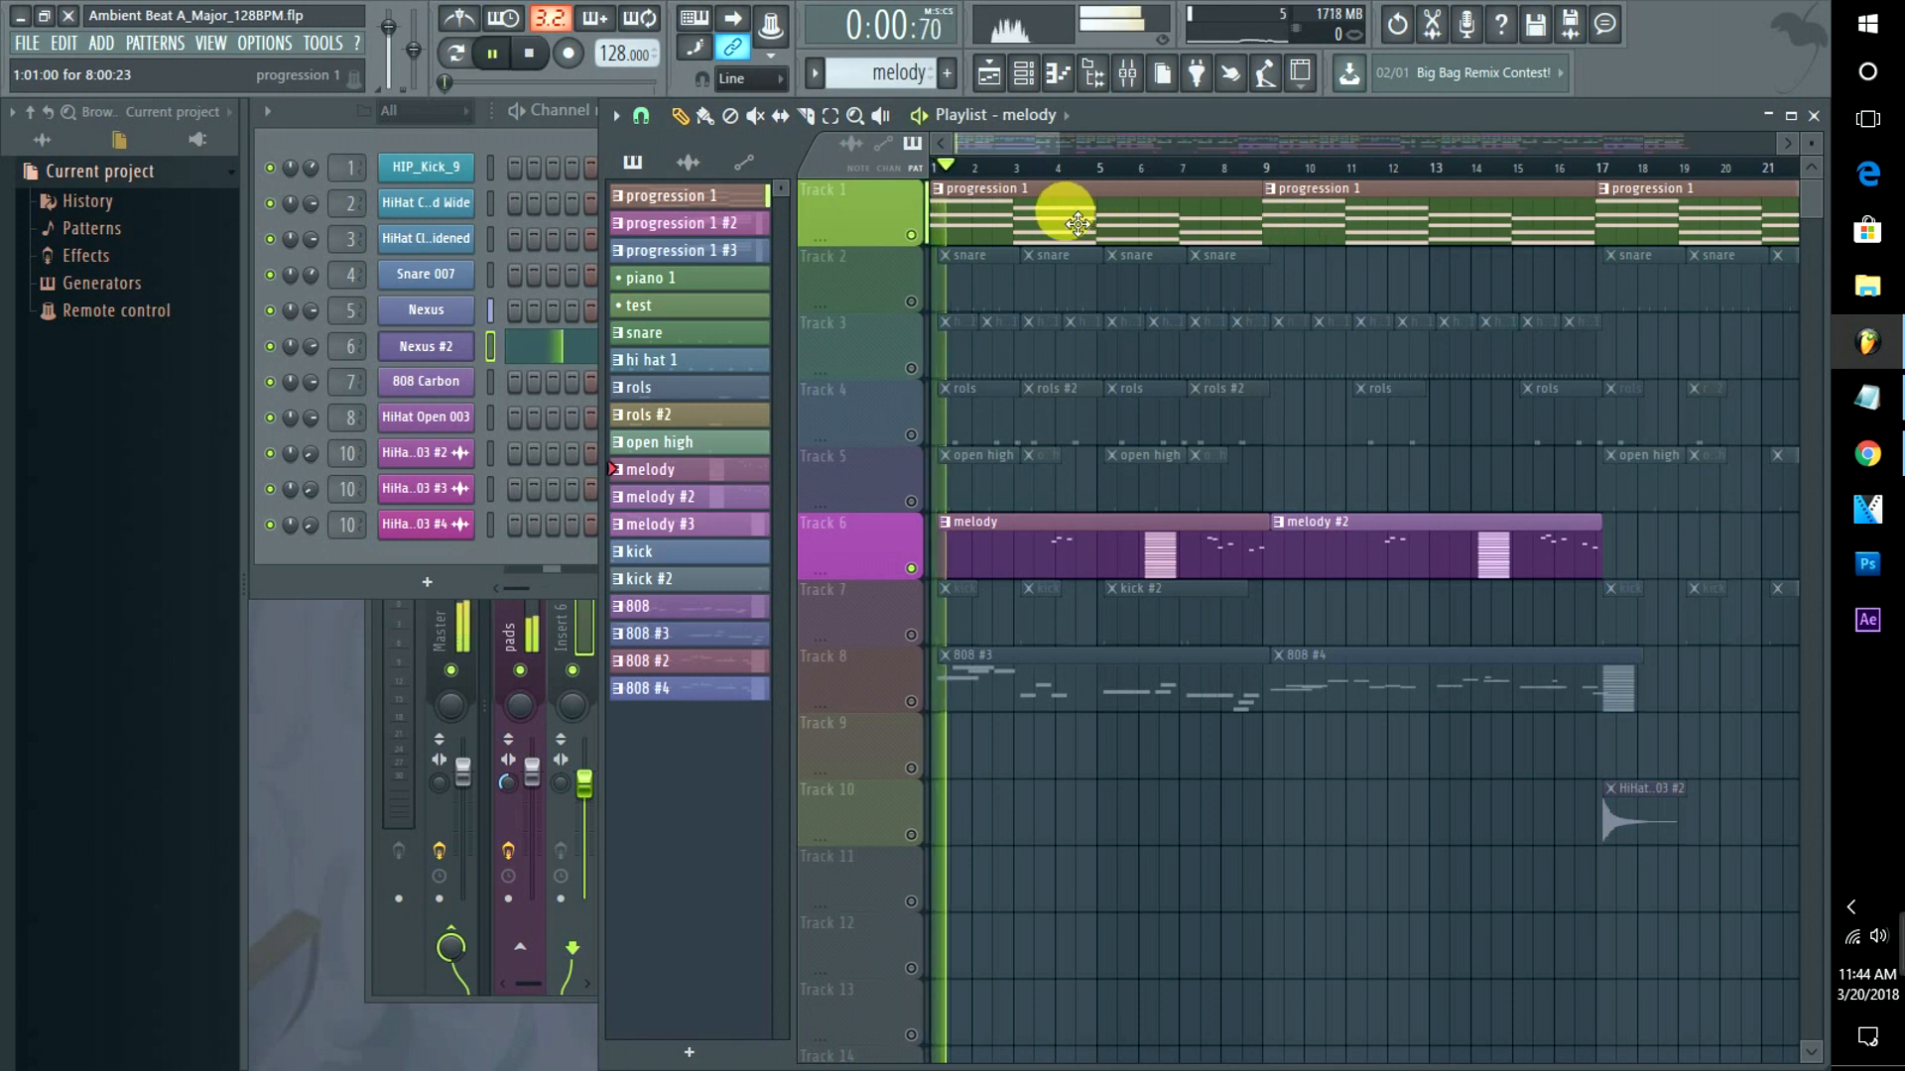
double_click(1014, 552)
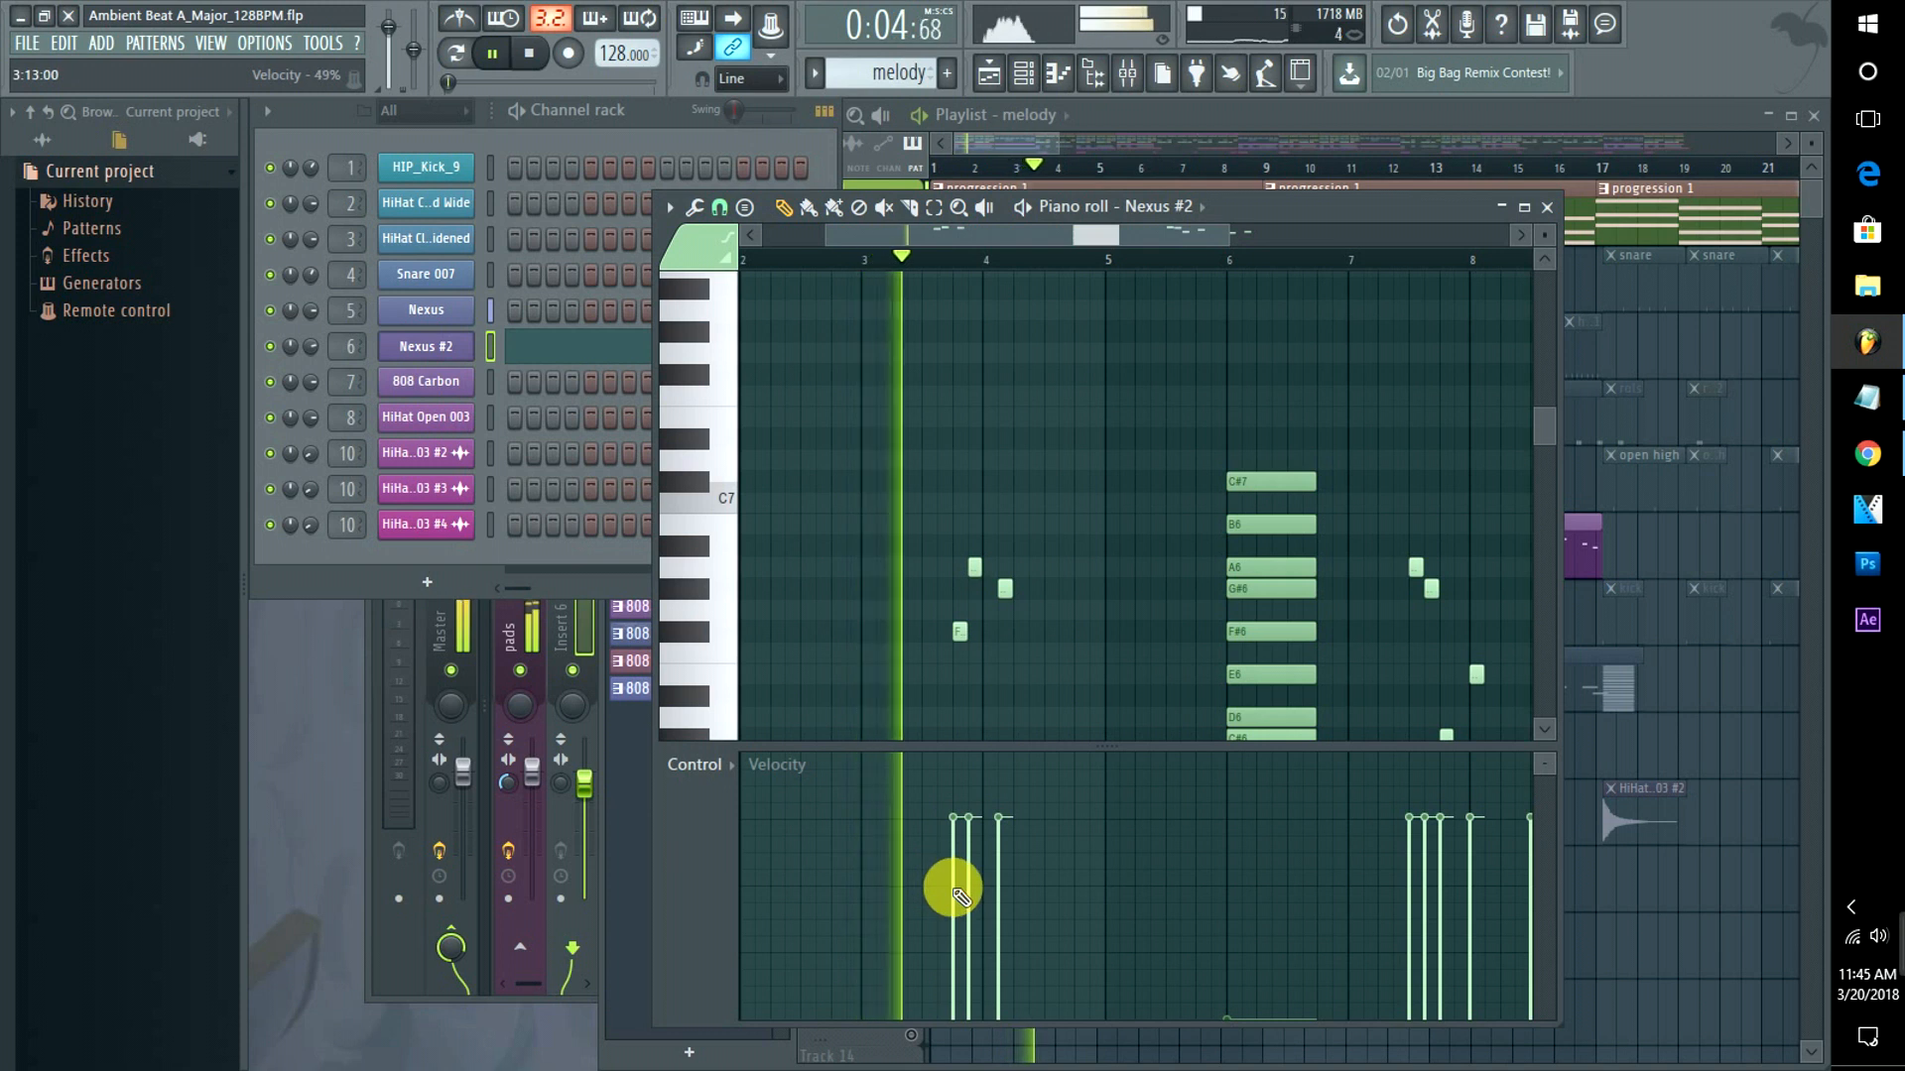
key(space)
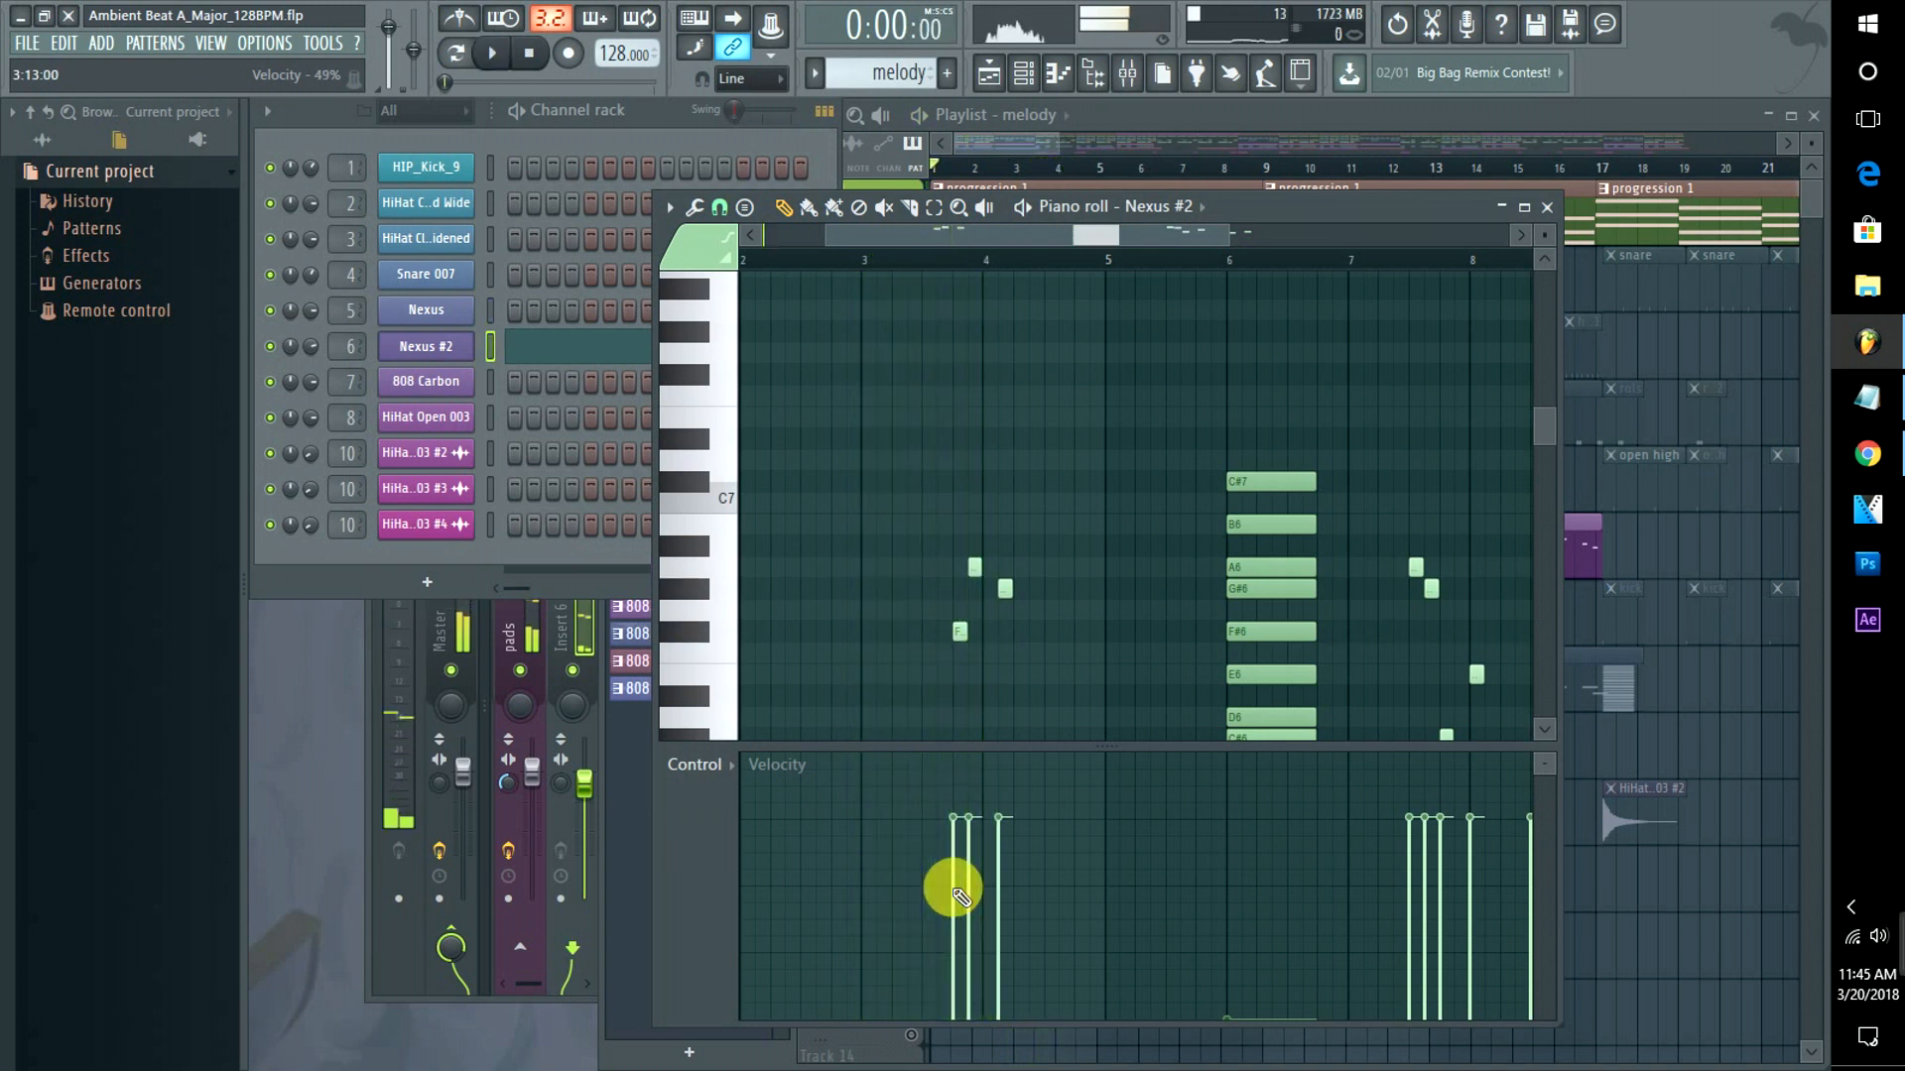
click(850, 261)
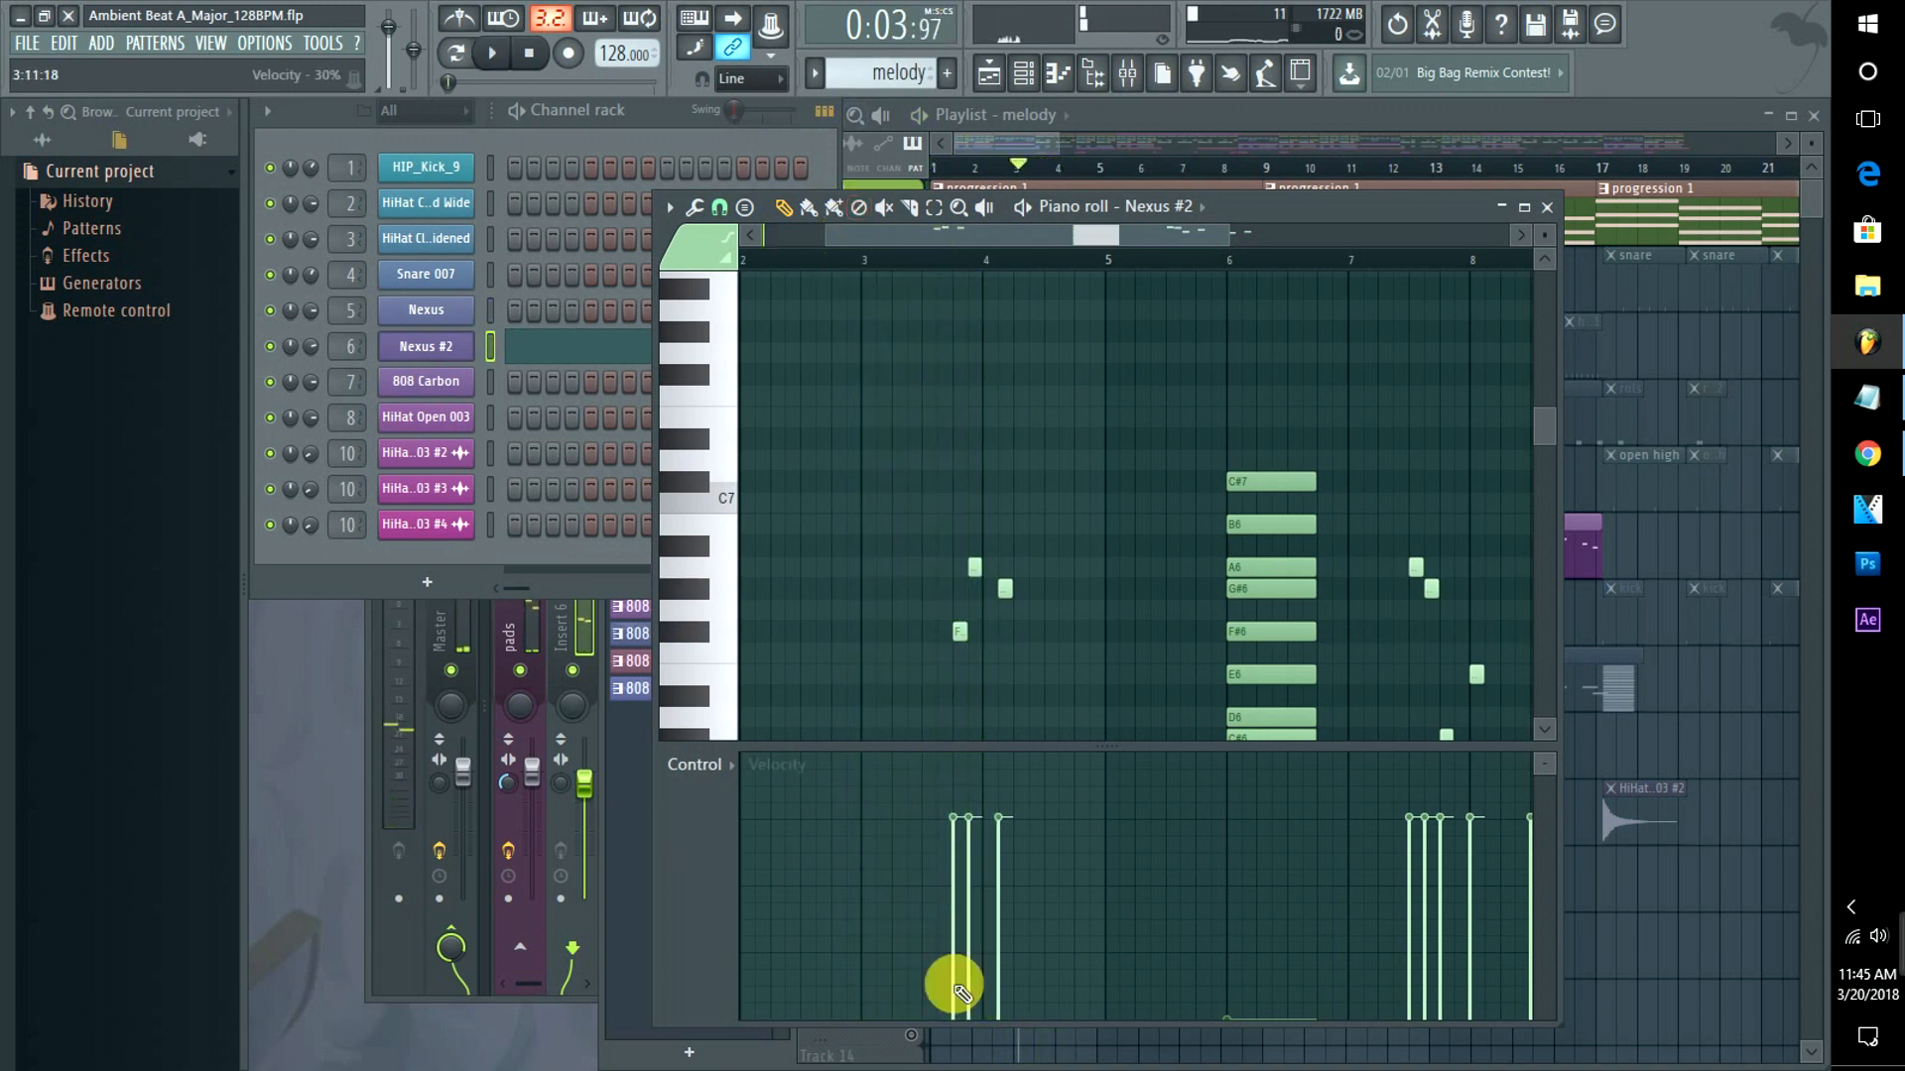
Try lowering the opening three melody notes' velocities to about 46% during playback, and undo the velocity edit.
key(space)
drag(967, 922, 1009, 893)
key(space)
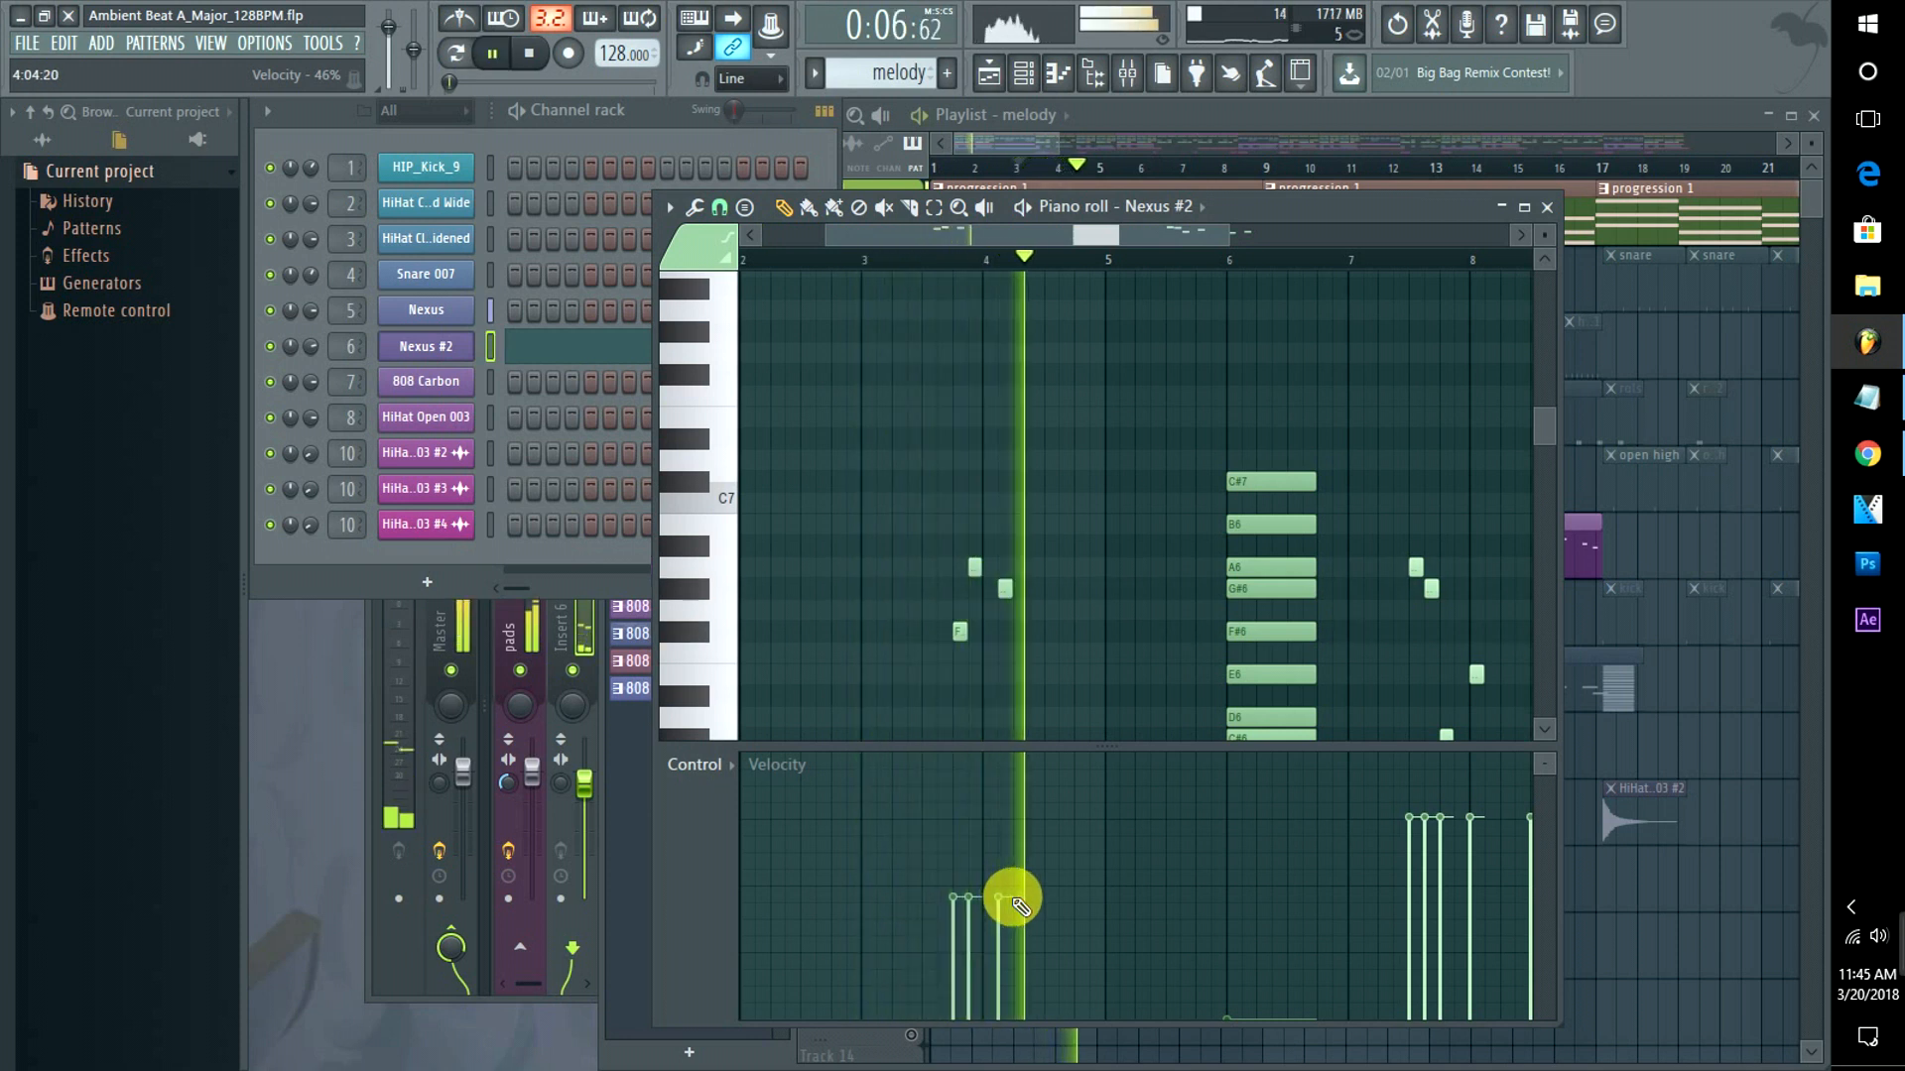
key(space)
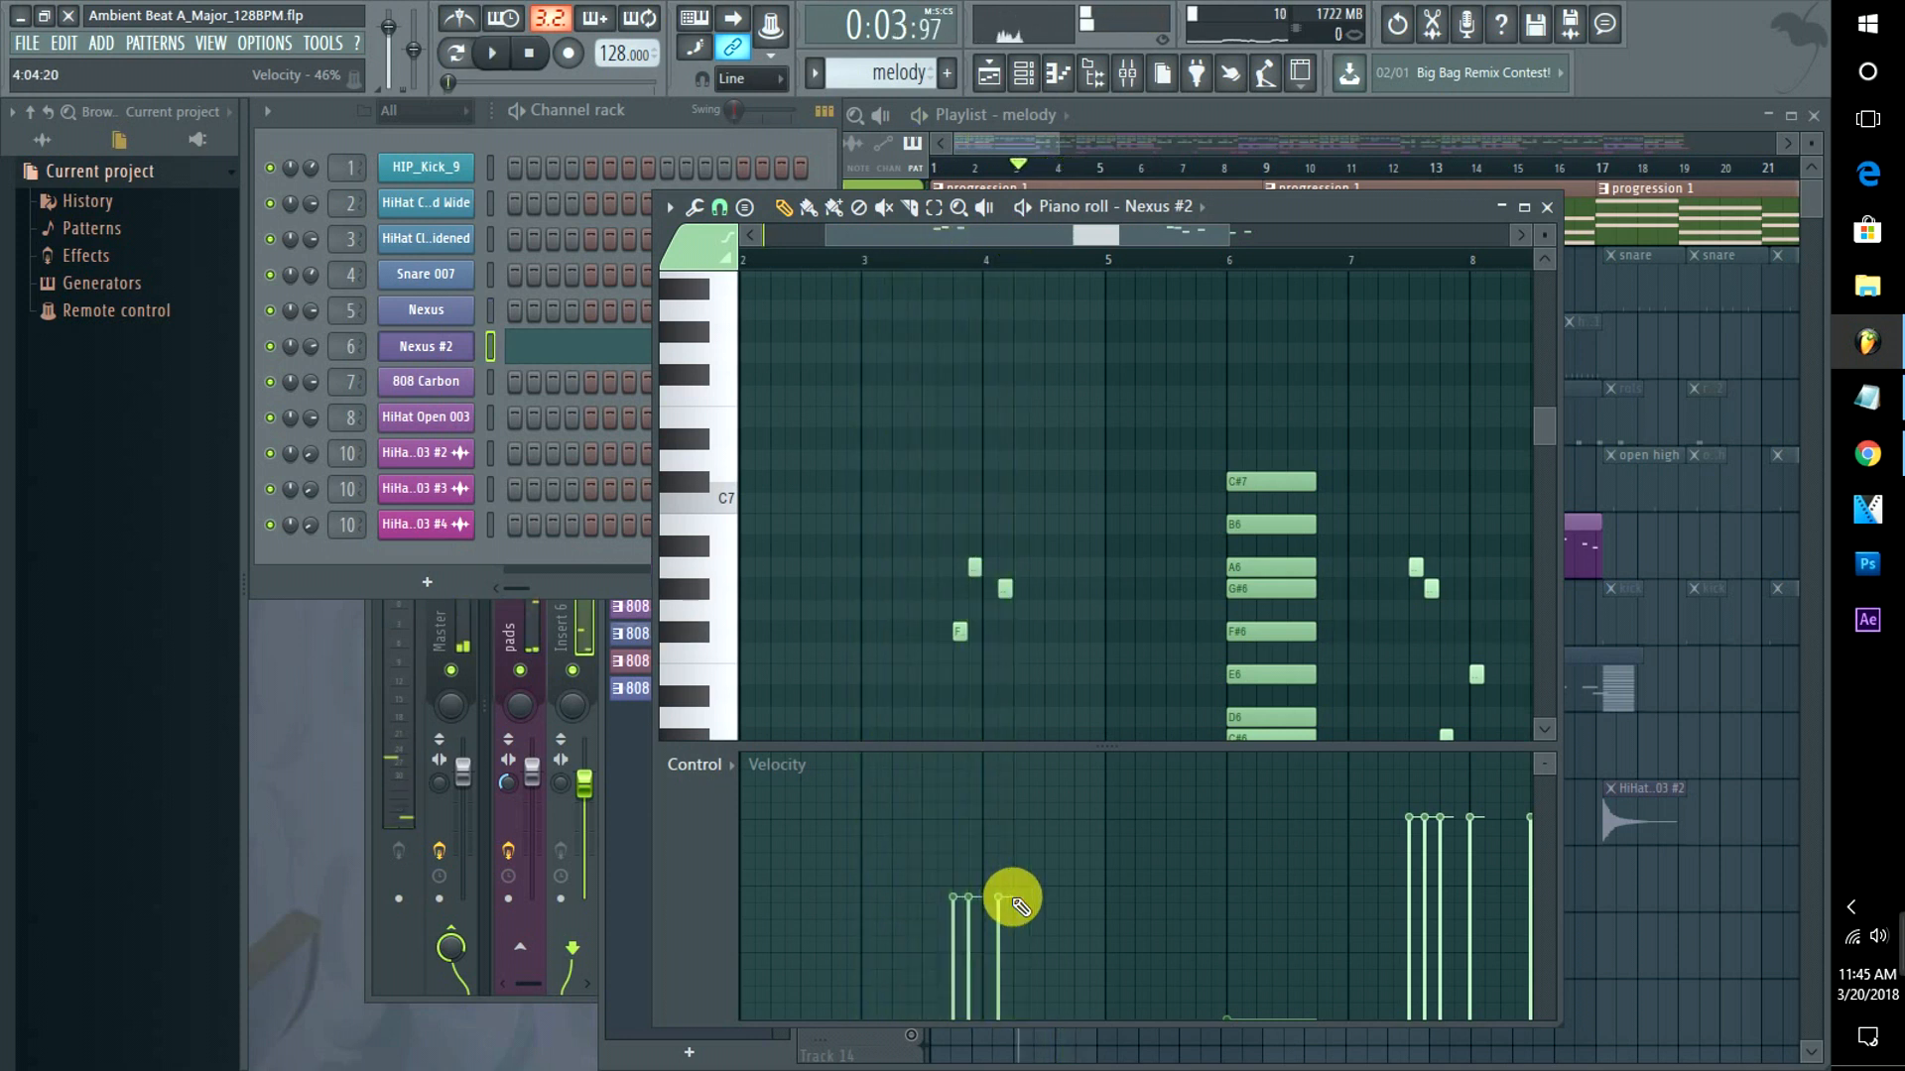
key(ctrl+z)
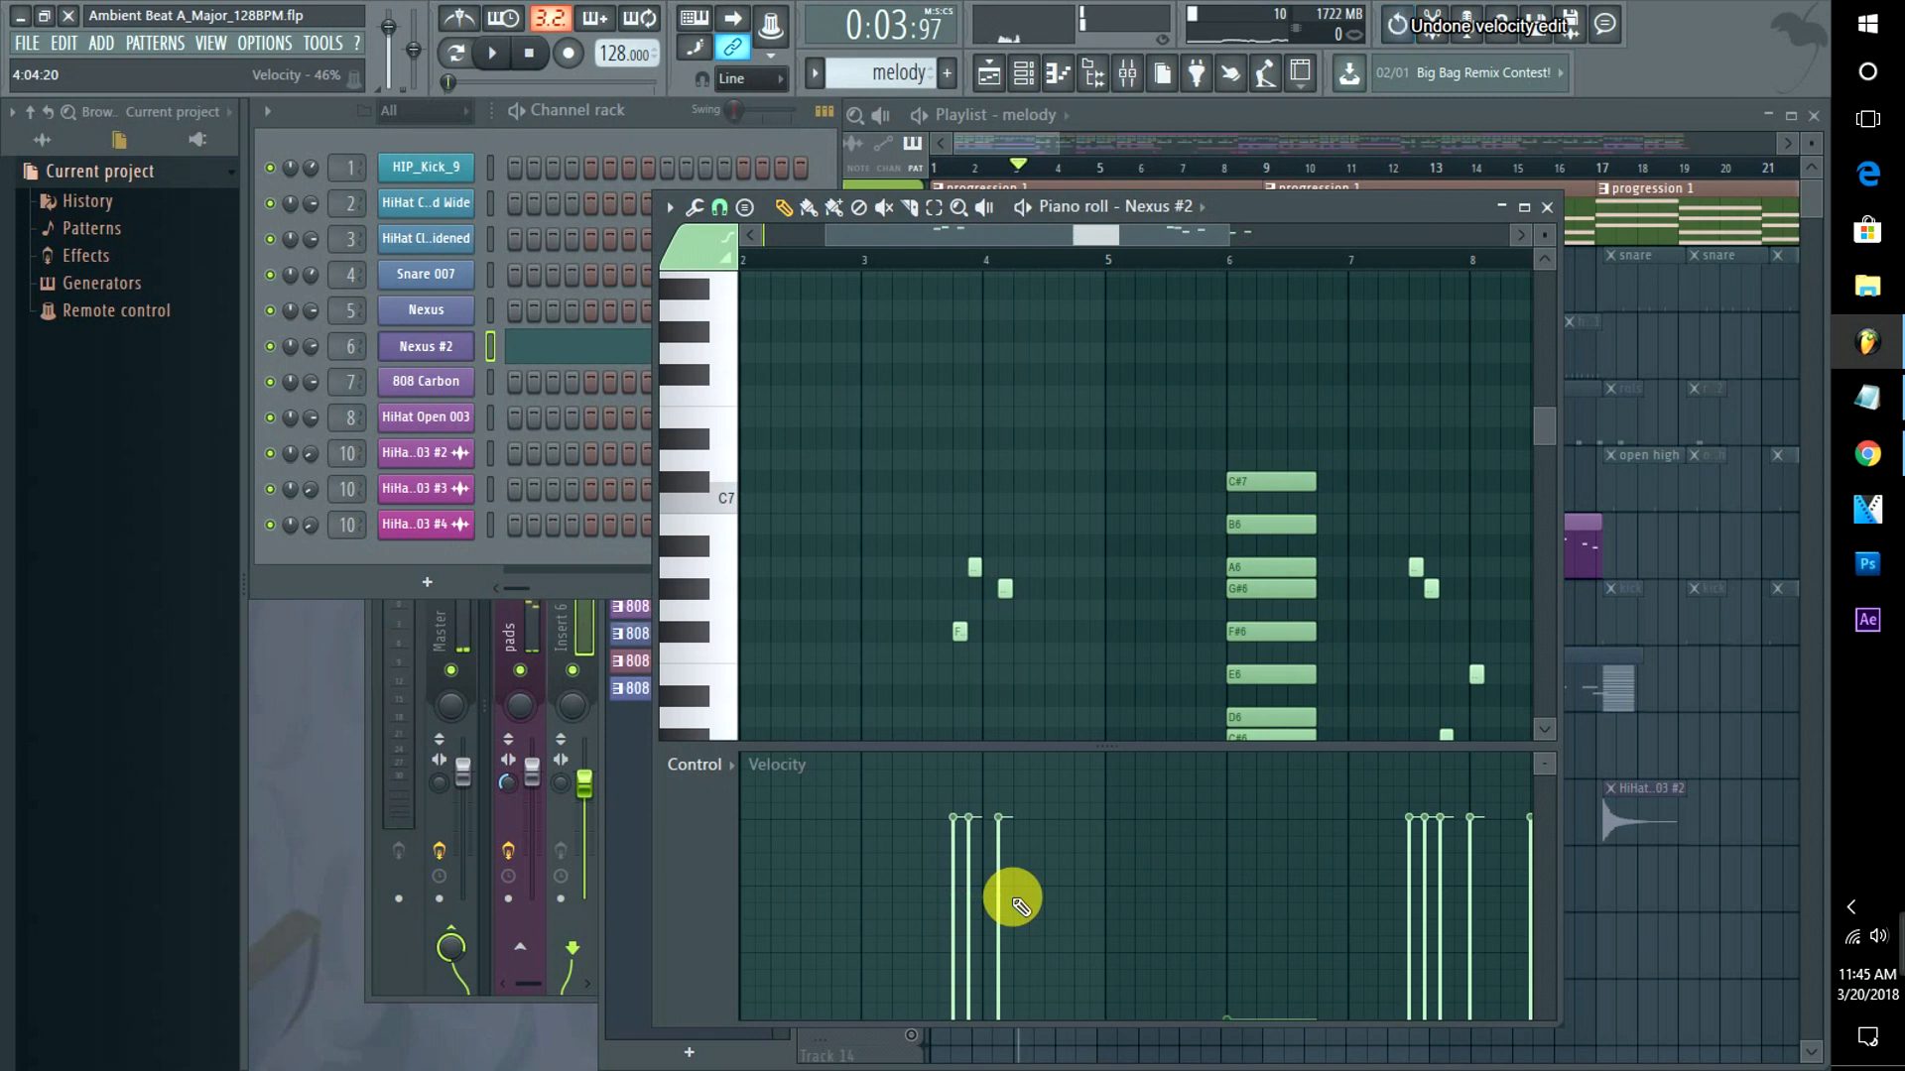
Clone the melody pattern and place the copy at bar 1 of playlist Track 9.
click(1000, 149)
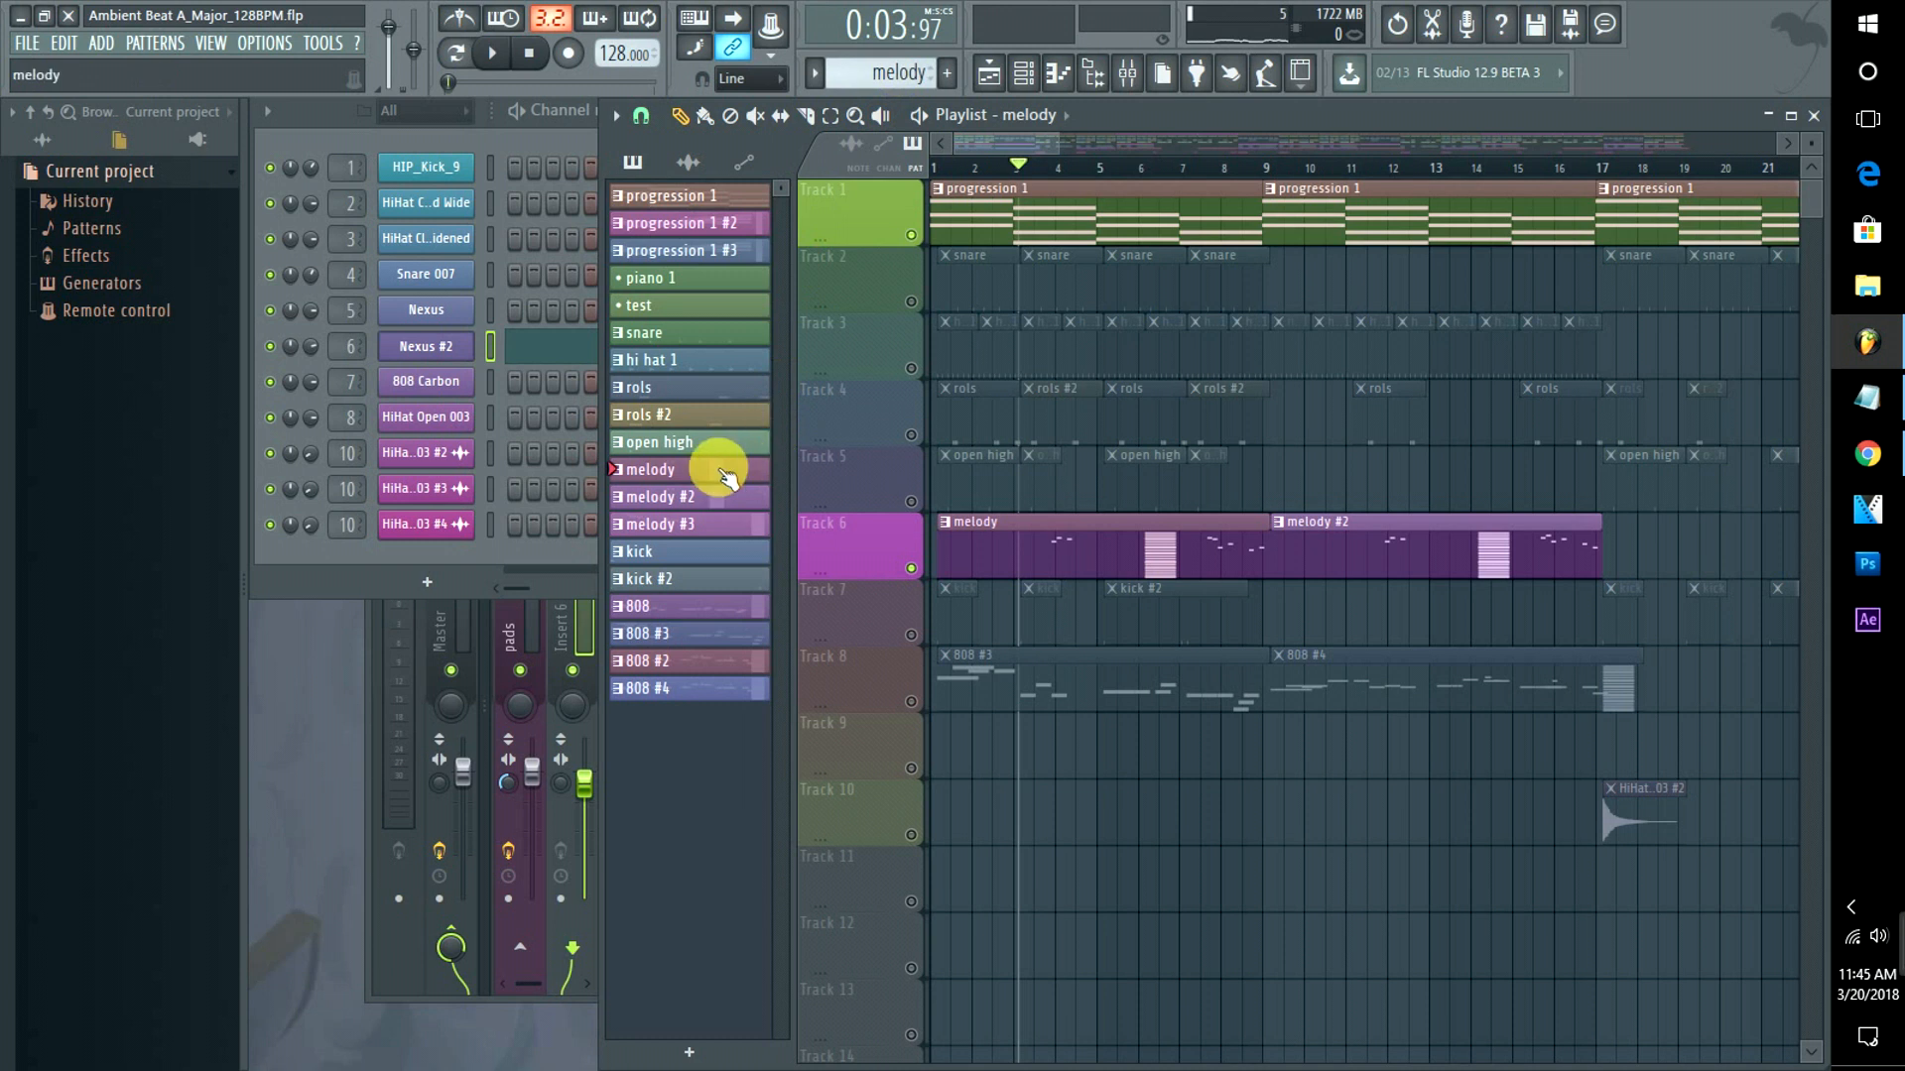
right_click(716, 467)
click(764, 699)
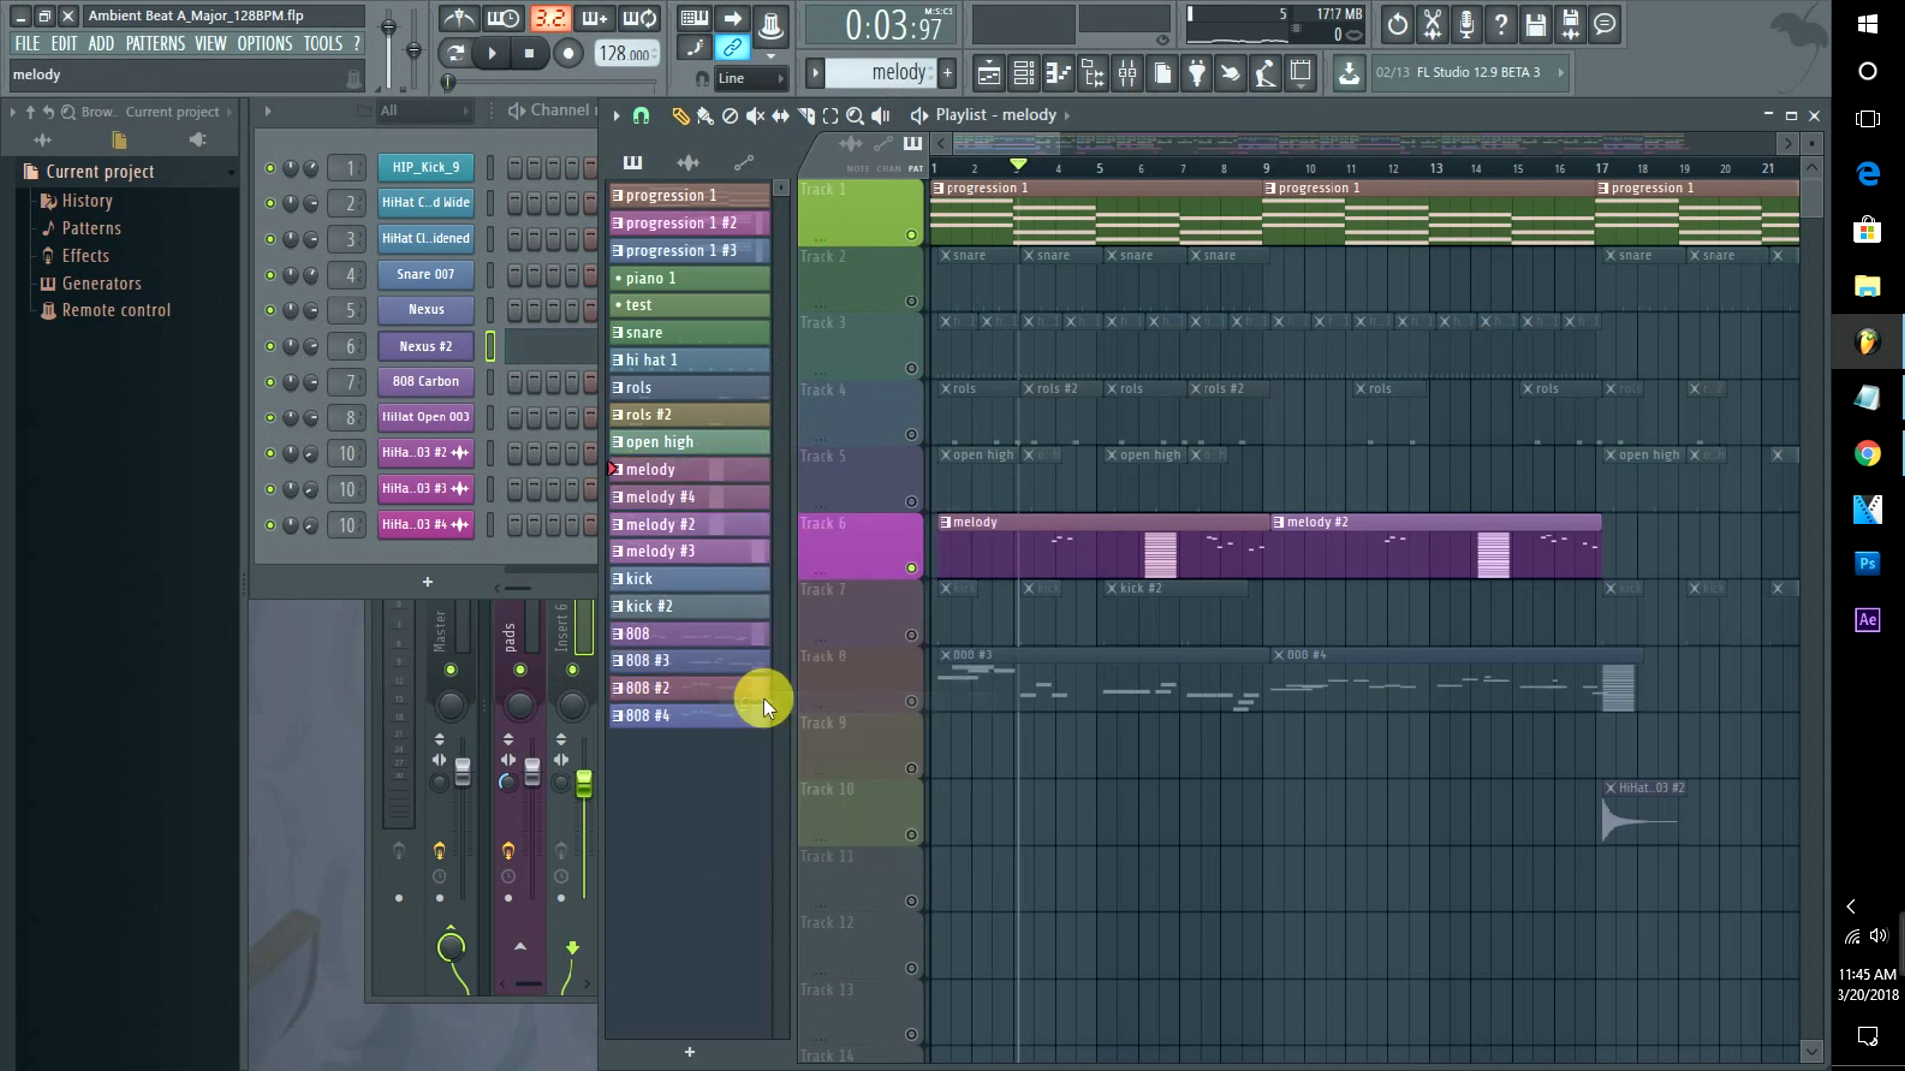
click(699, 496)
click(1083, 882)
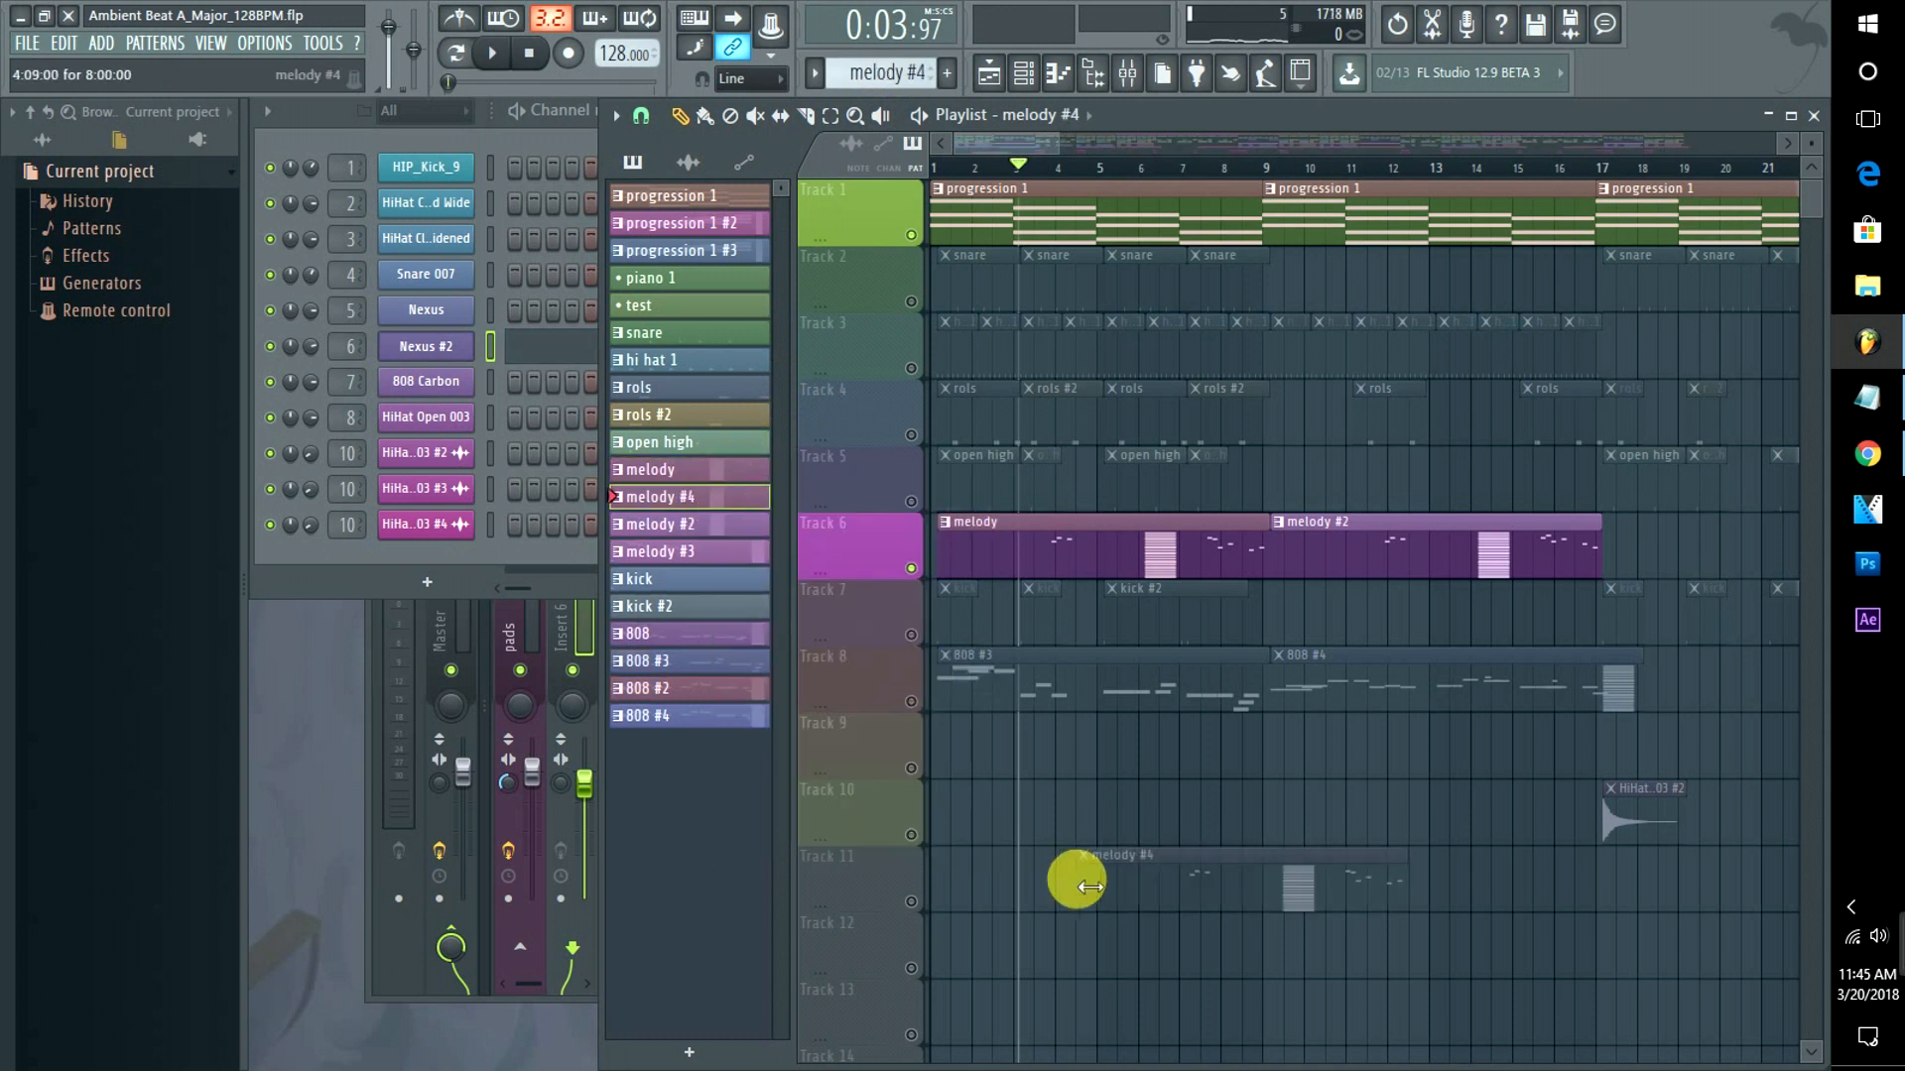
drag(1090, 886, 926, 723)
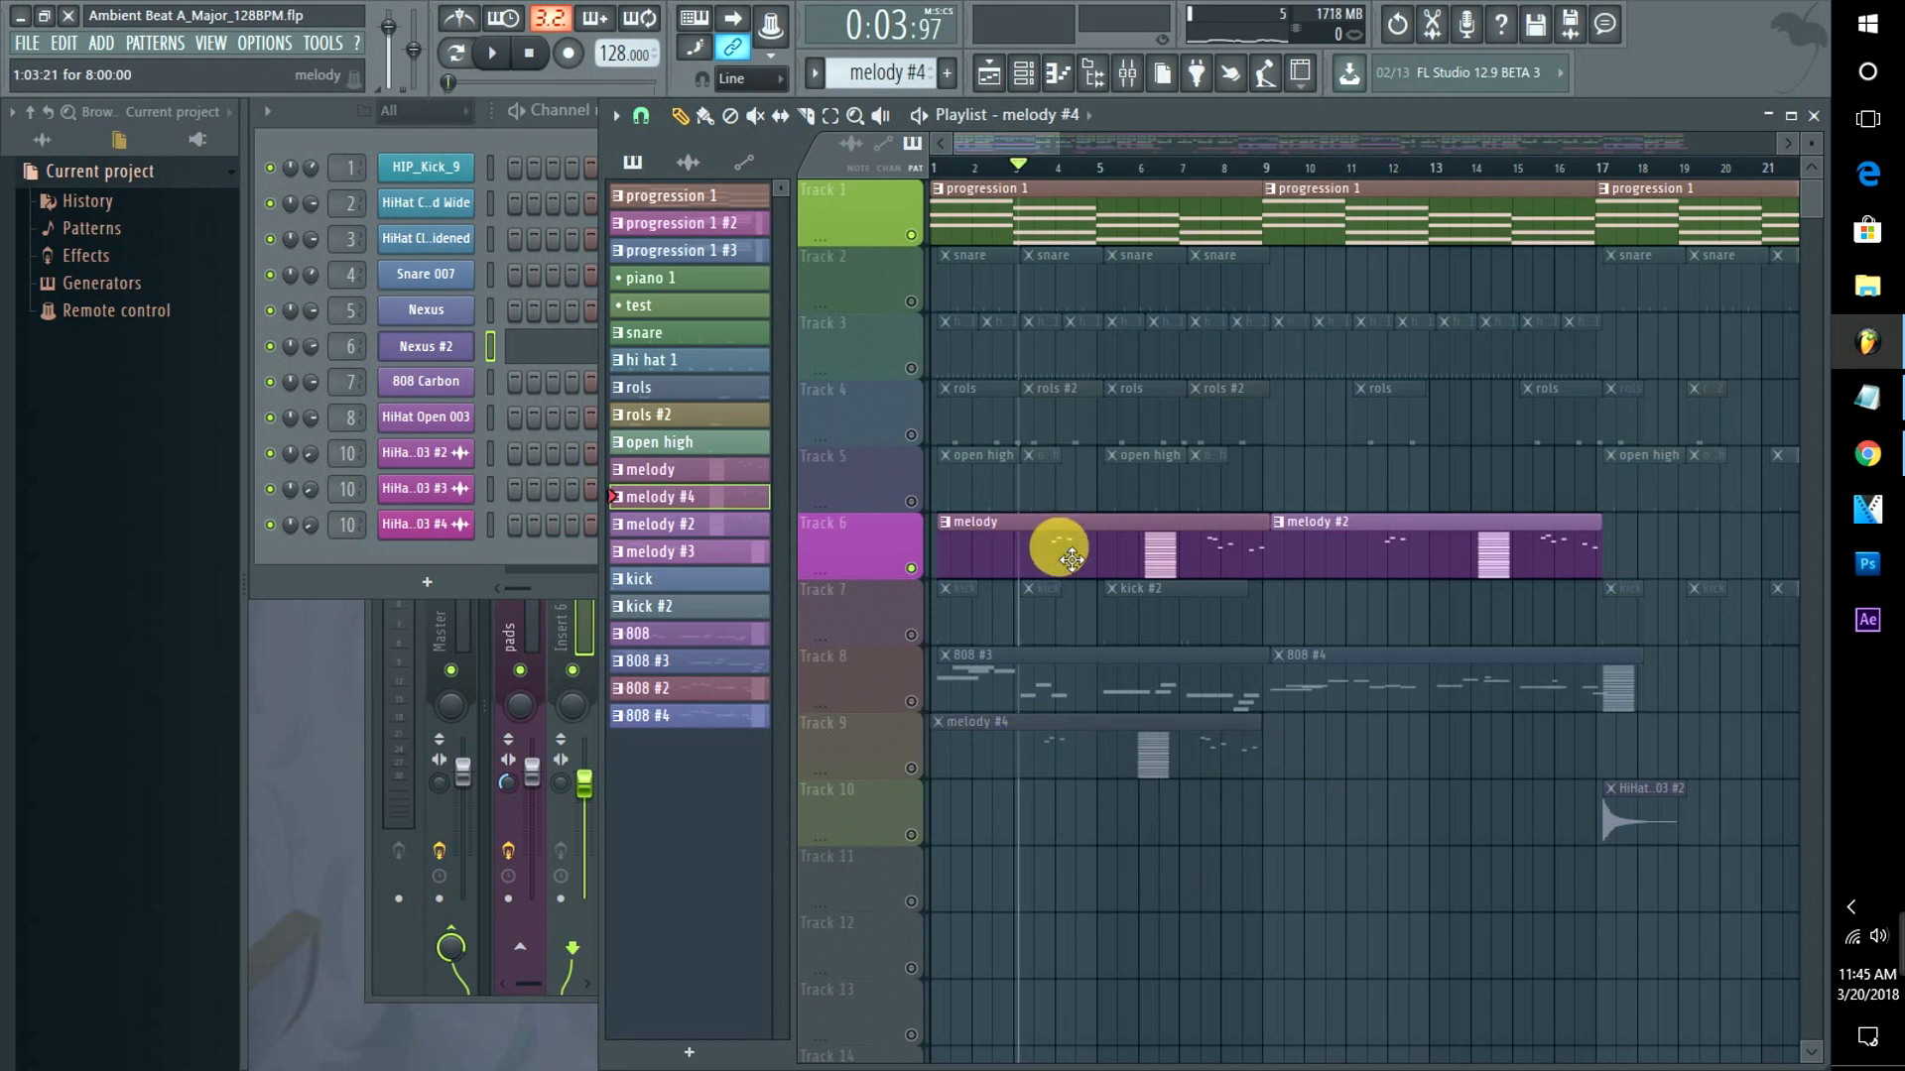
Unmute Track 9 in place of Track 6, and lower the velocities of the cloned melody's first three and last six notes to around 55%.
click(910, 767)
click(911, 569)
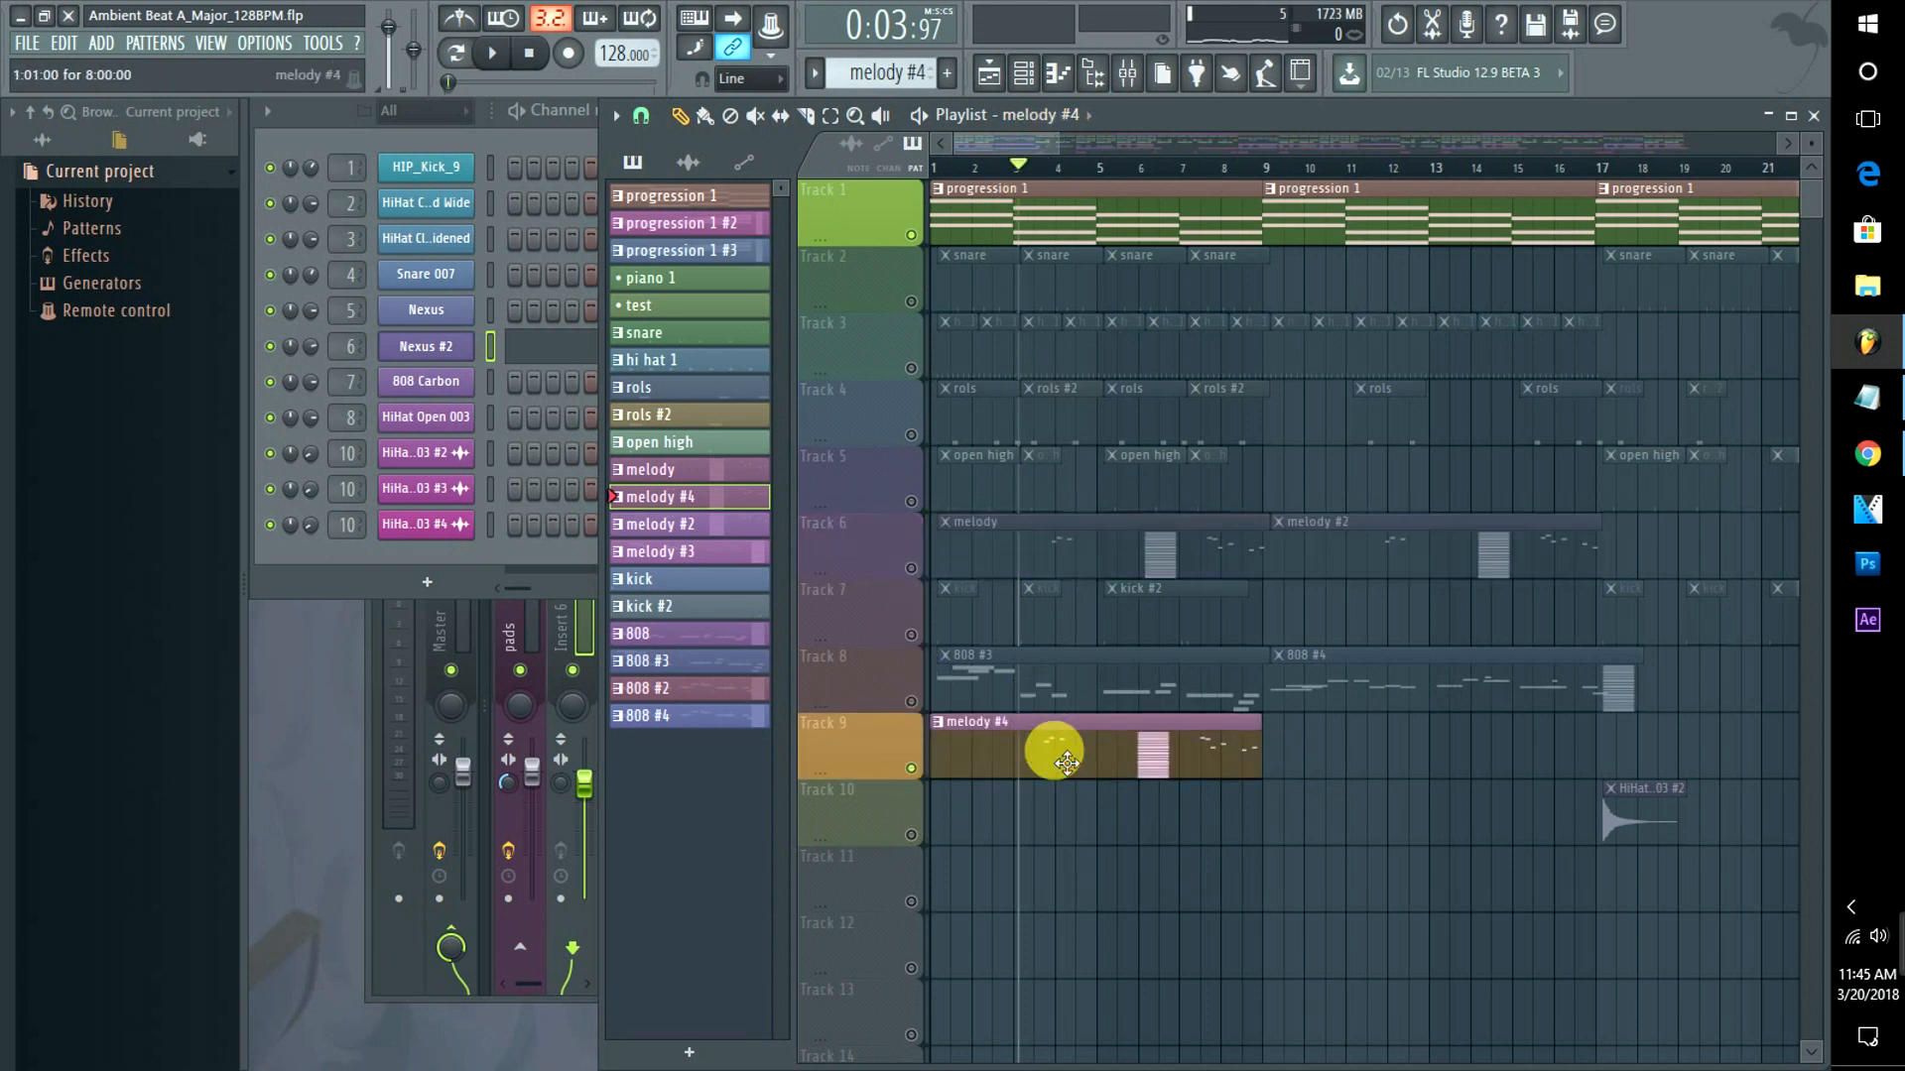
double_click(1053, 756)
mouse_move(842, 829)
mouse_down()
mouse_move(824, 876)
mouse_move(879, 877)
mouse_up()
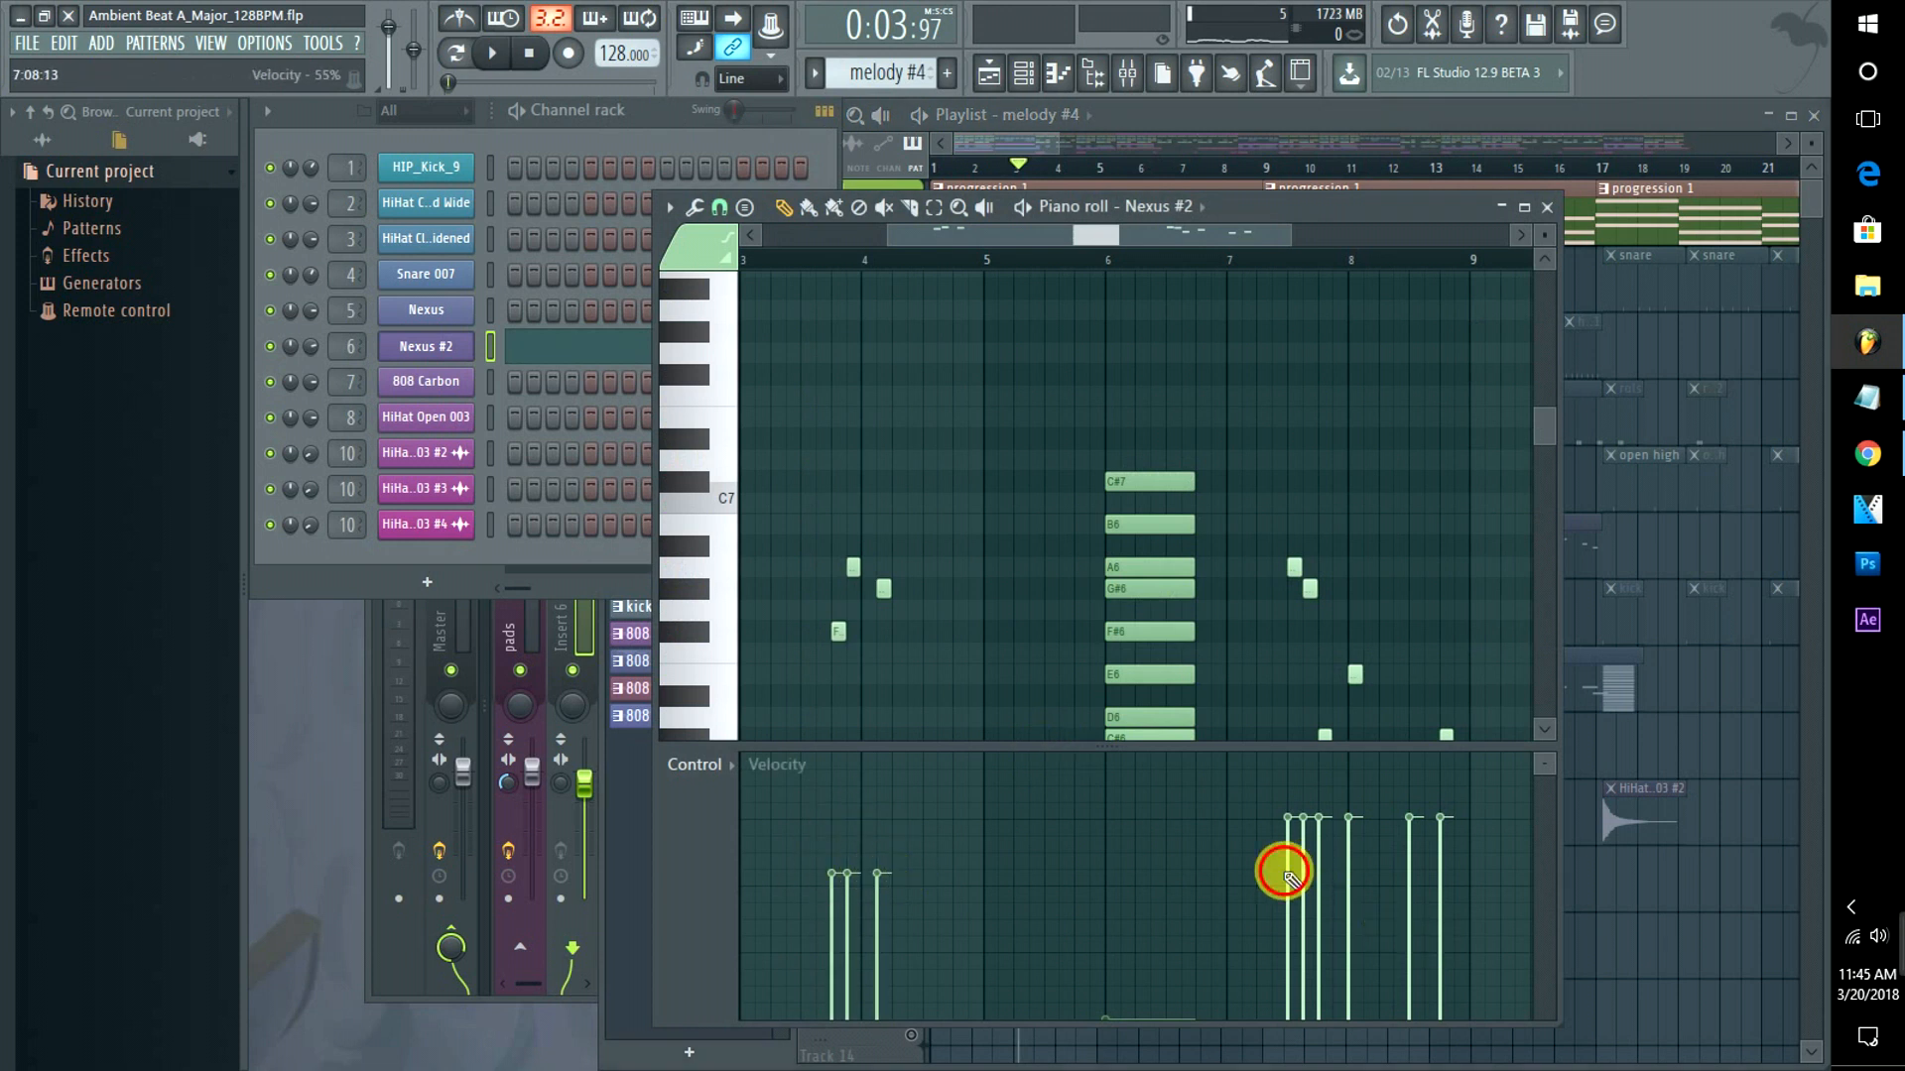
drag(1283, 867, 1445, 851)
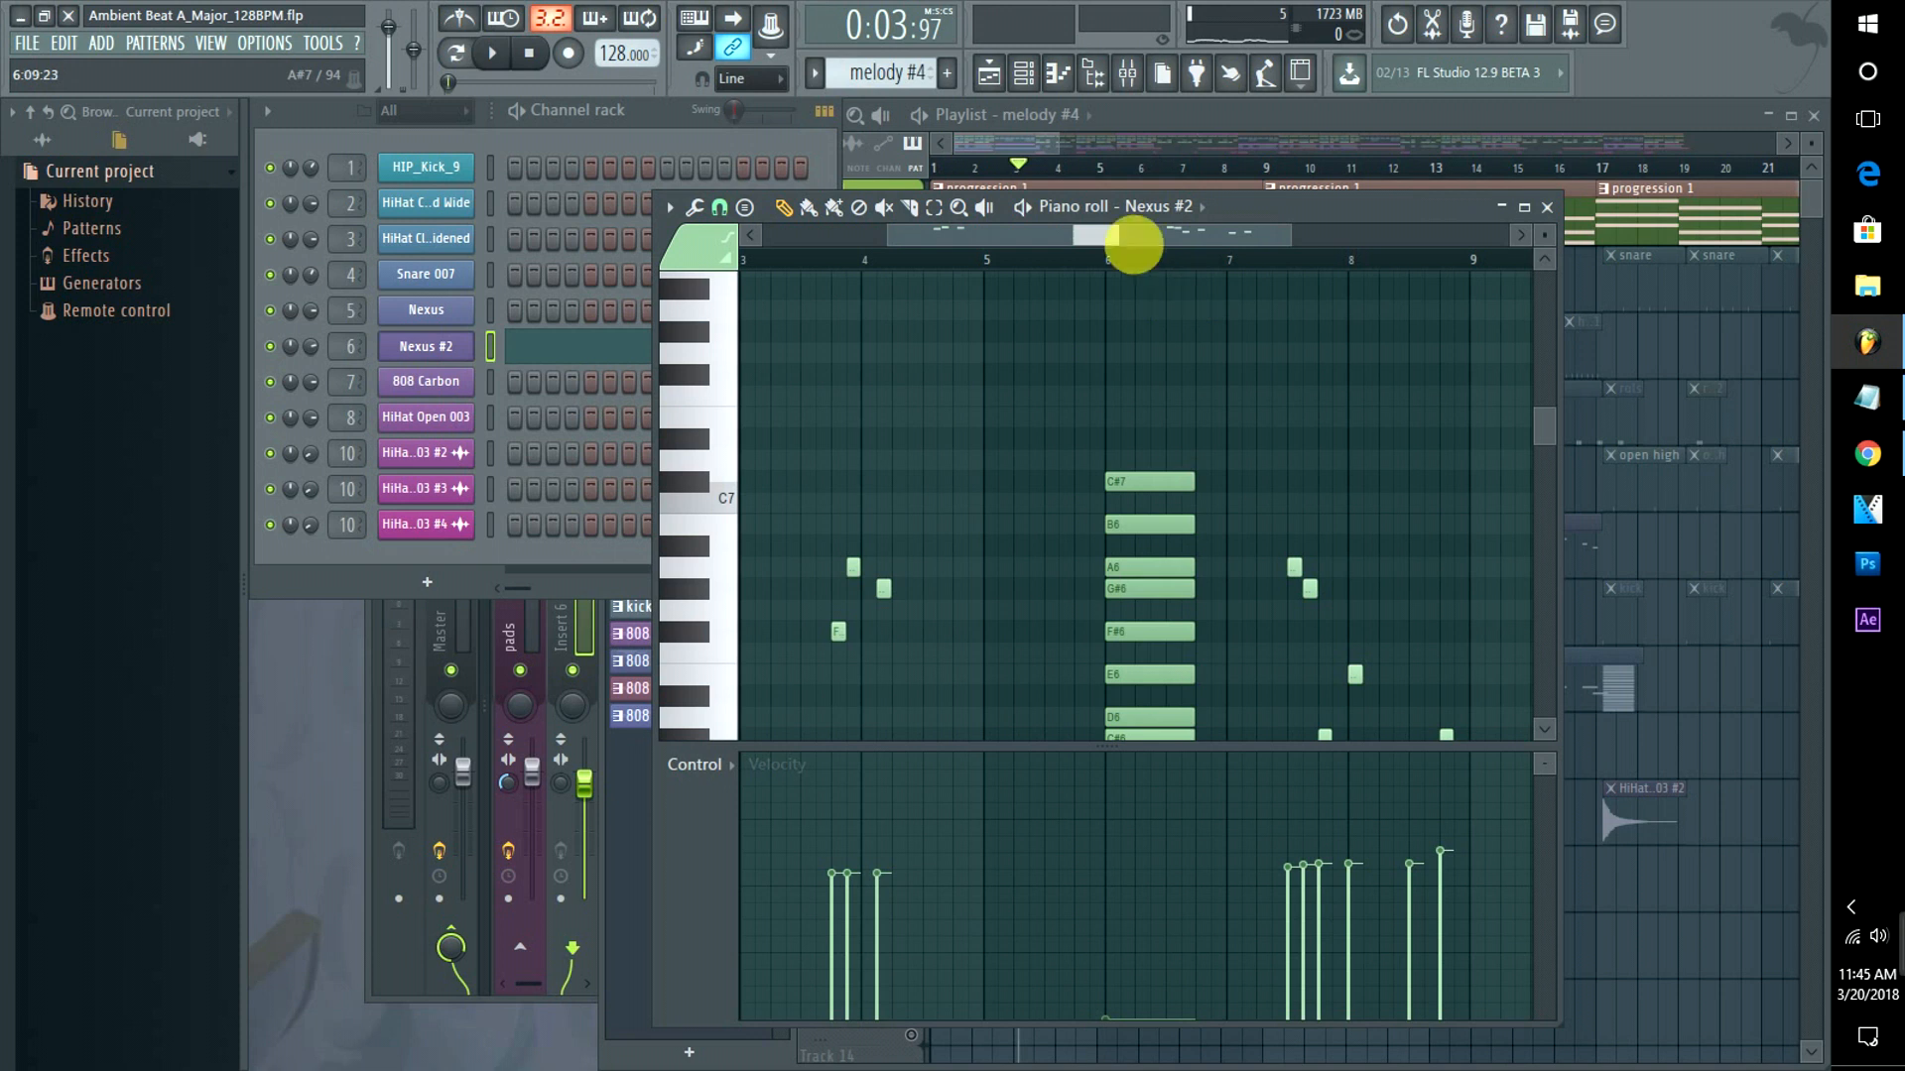
Play the cloned melody with the progression, lower the velocities of its last six notes further to about 47%, and stop playback.
click(1012, 143)
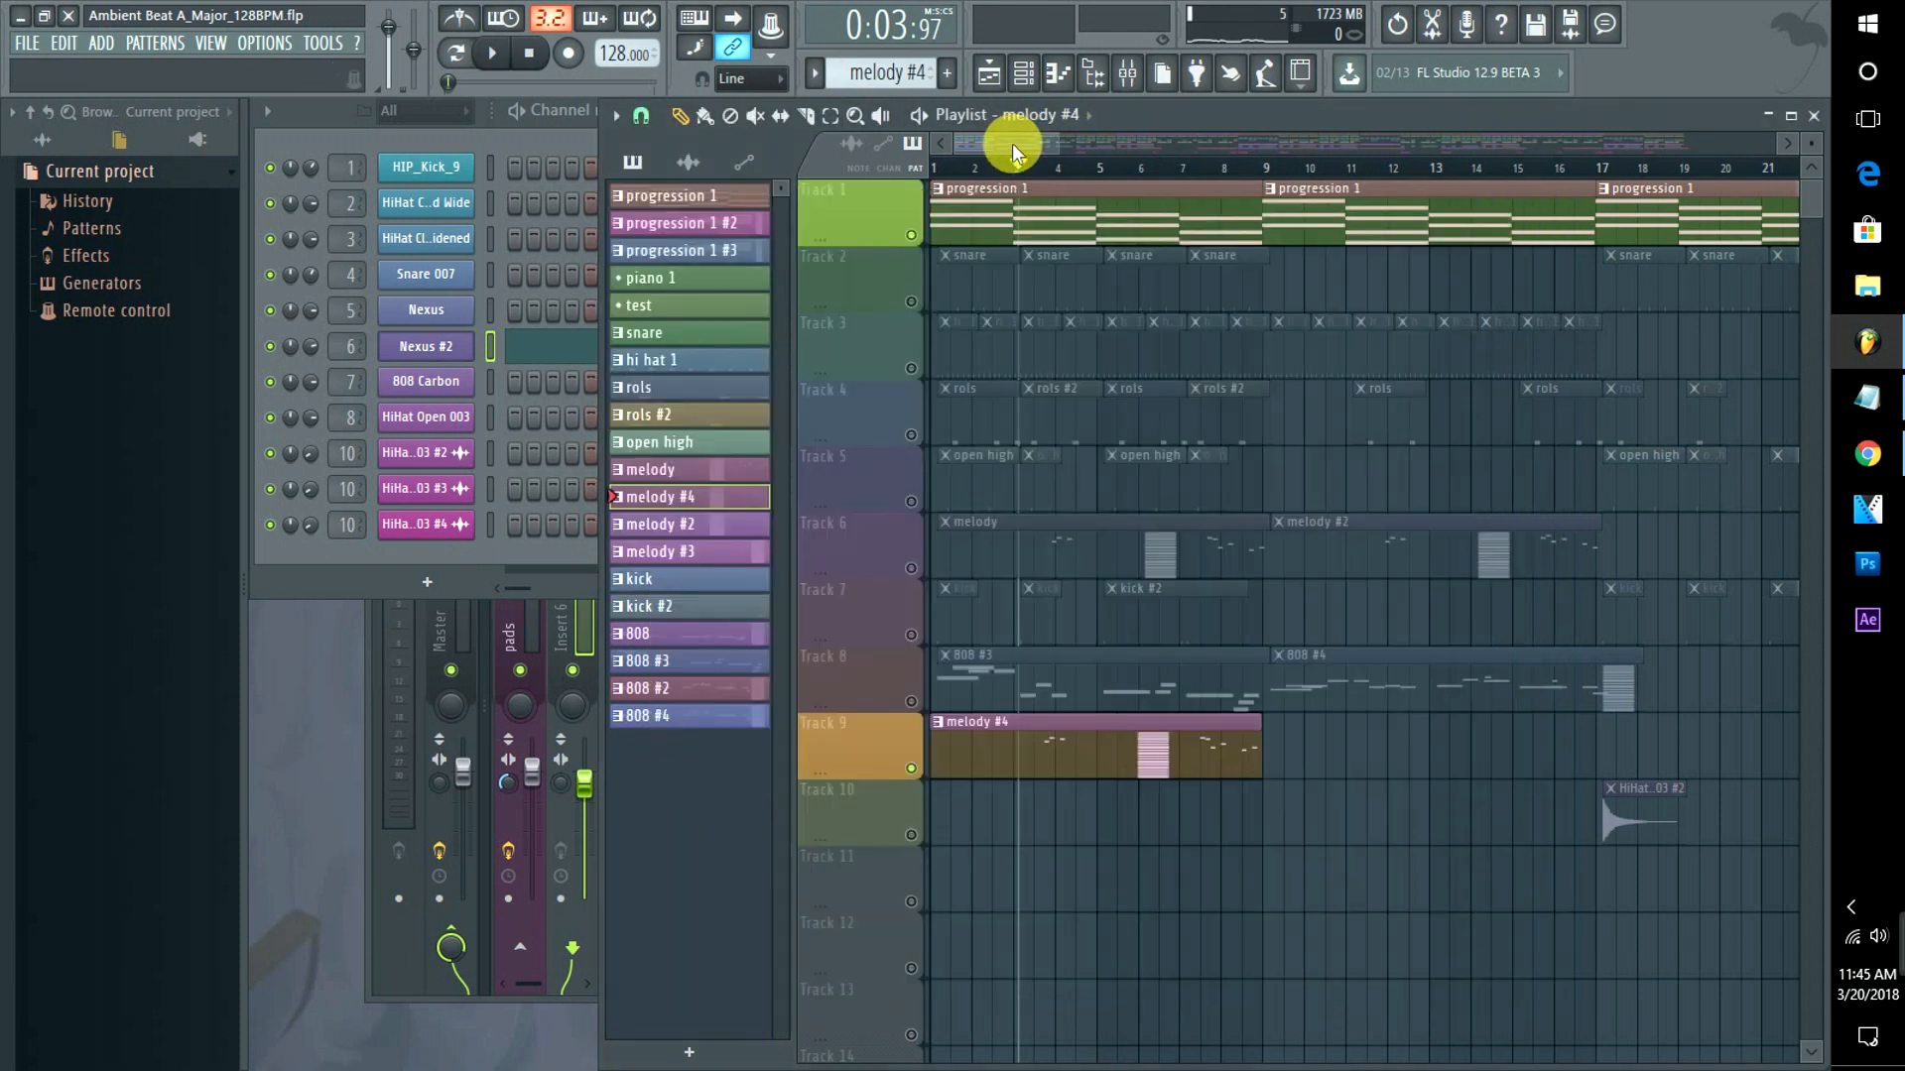
key(space)
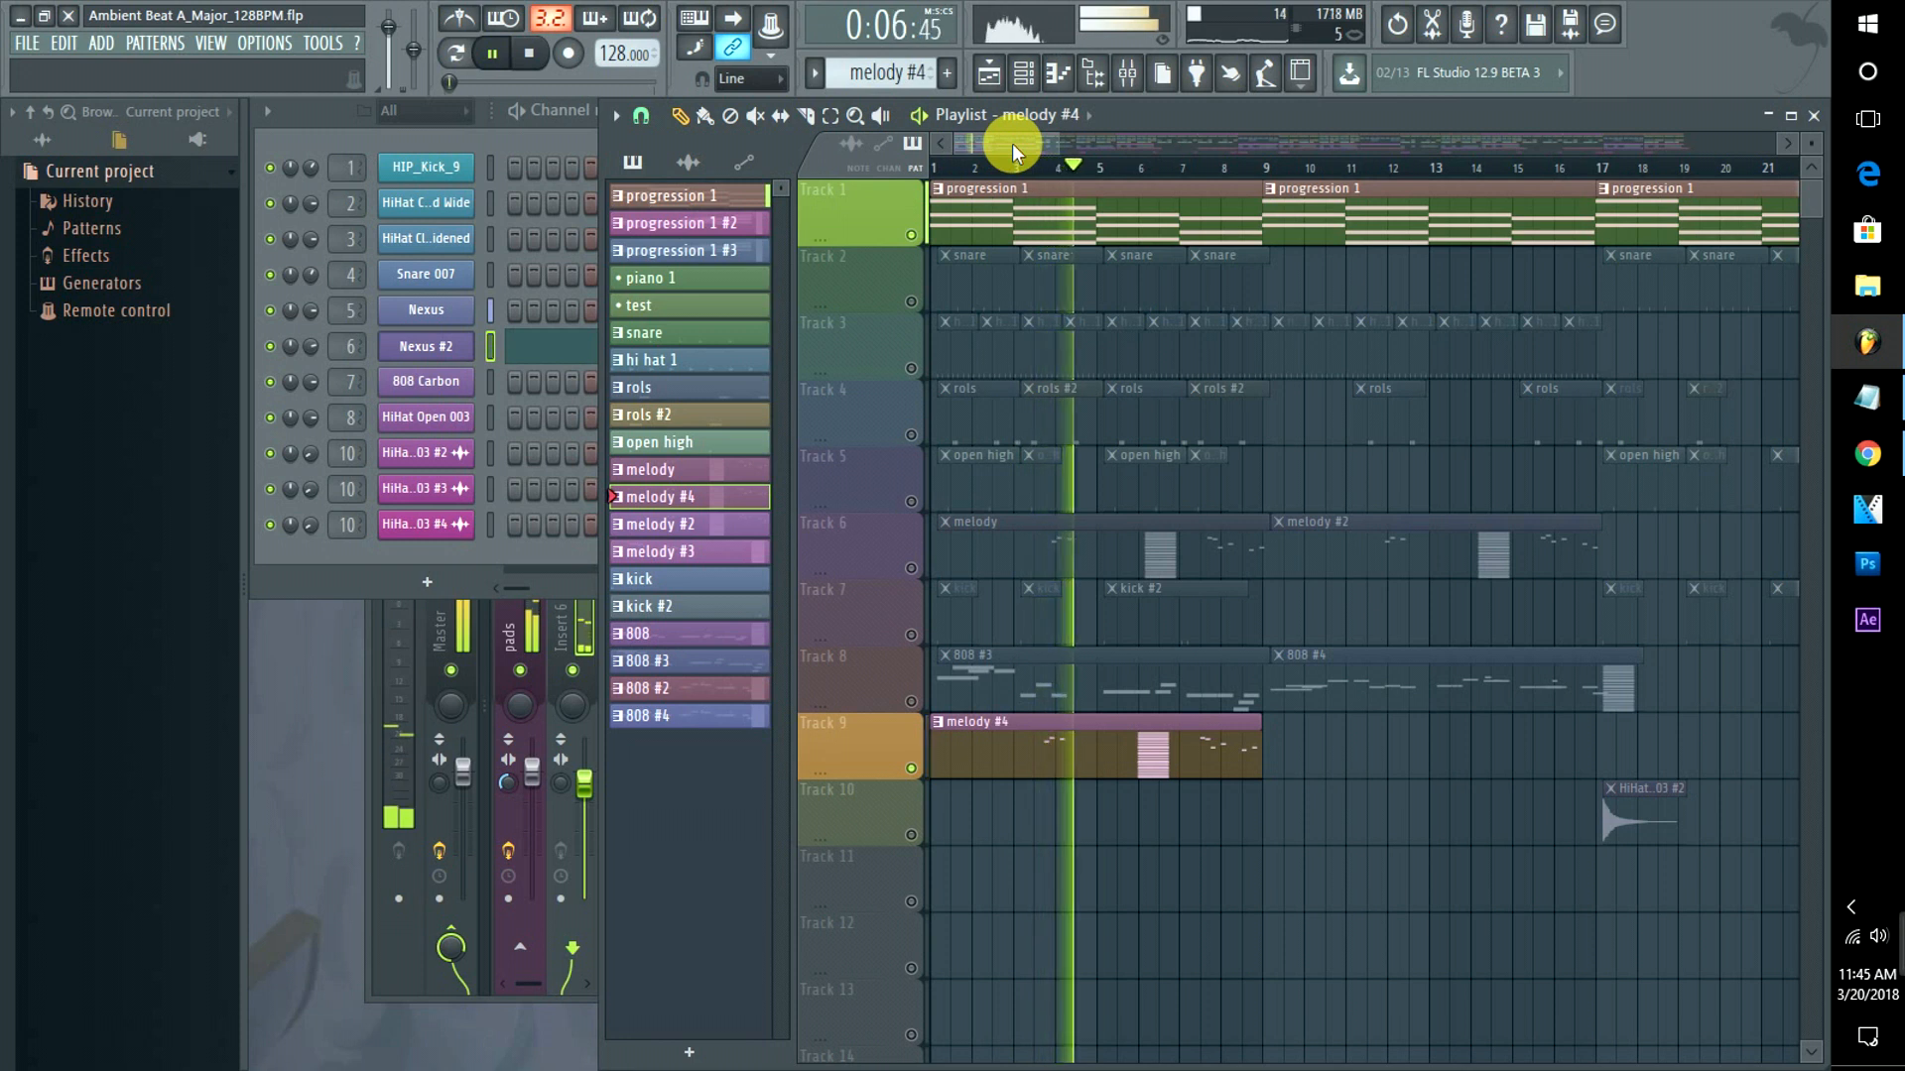
click(1143, 756)
double_click(1142, 756)
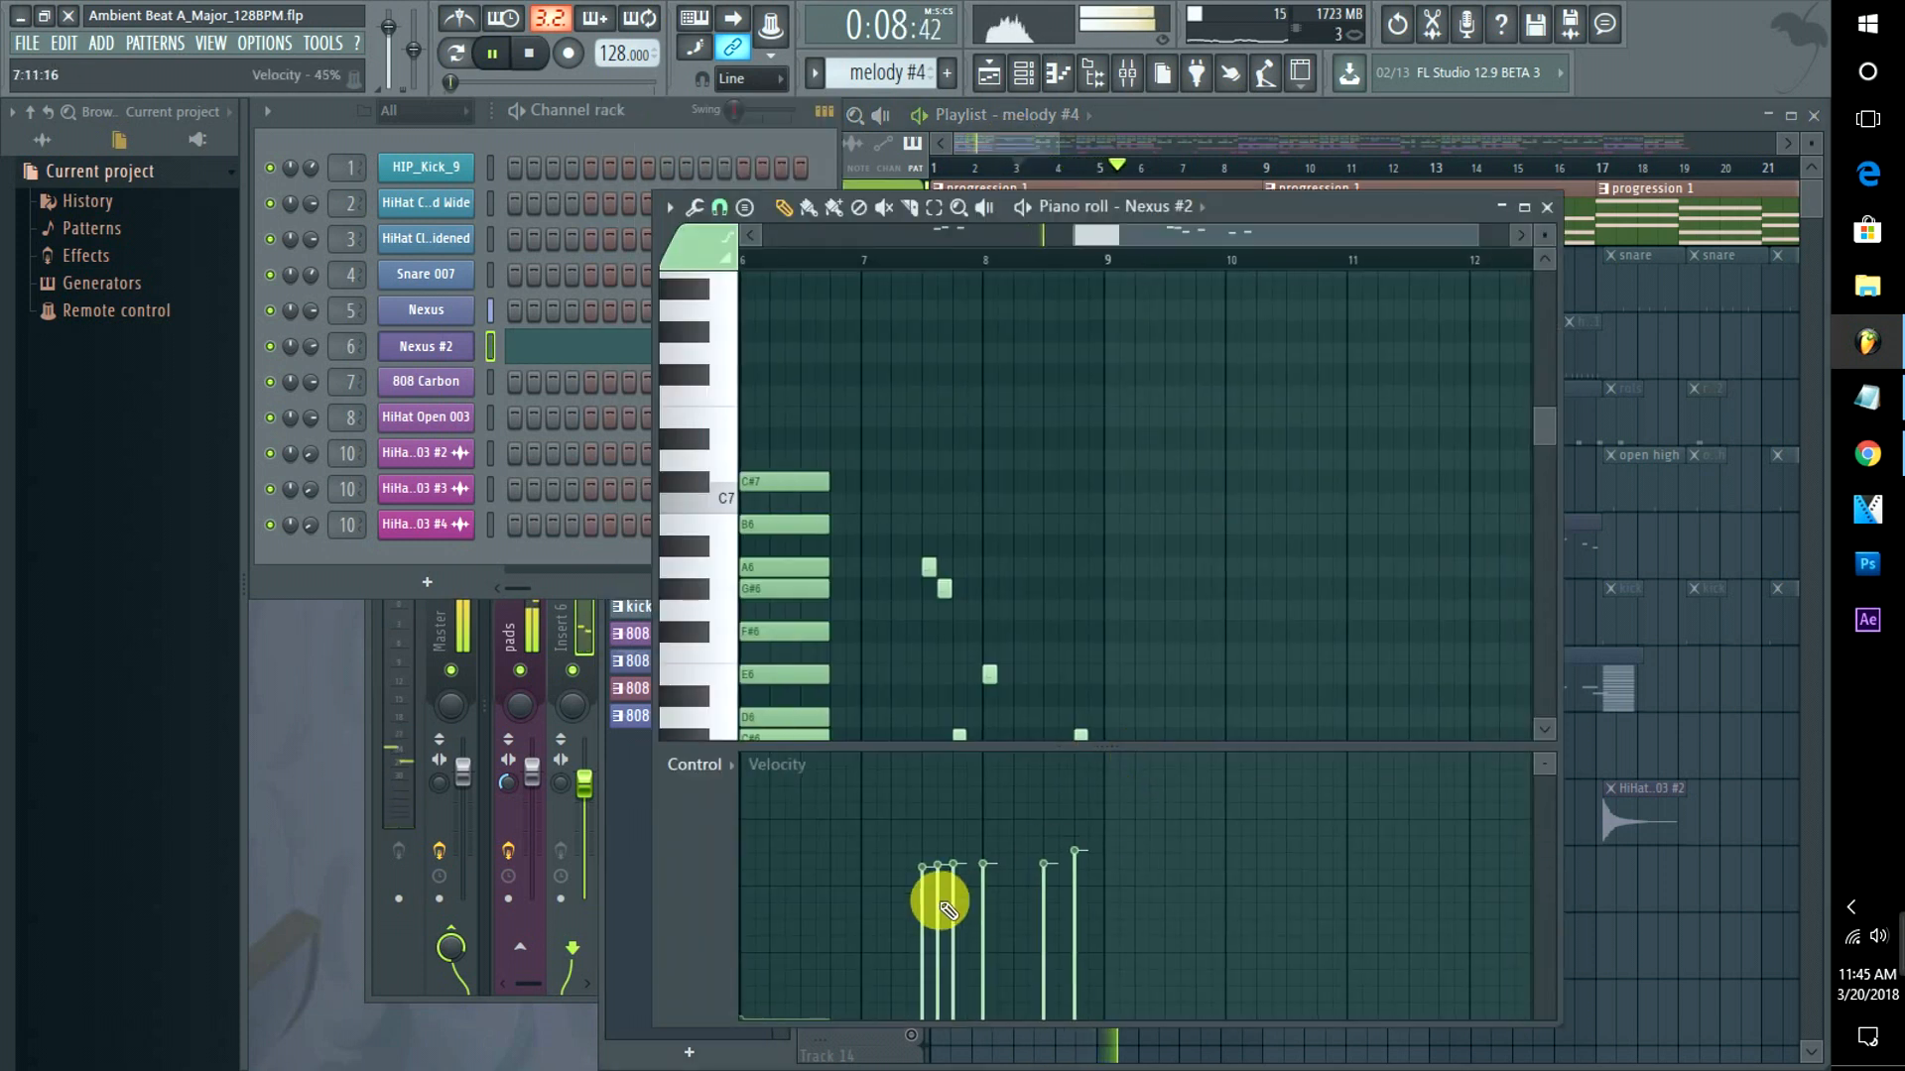
drag(922, 904, 1096, 896)
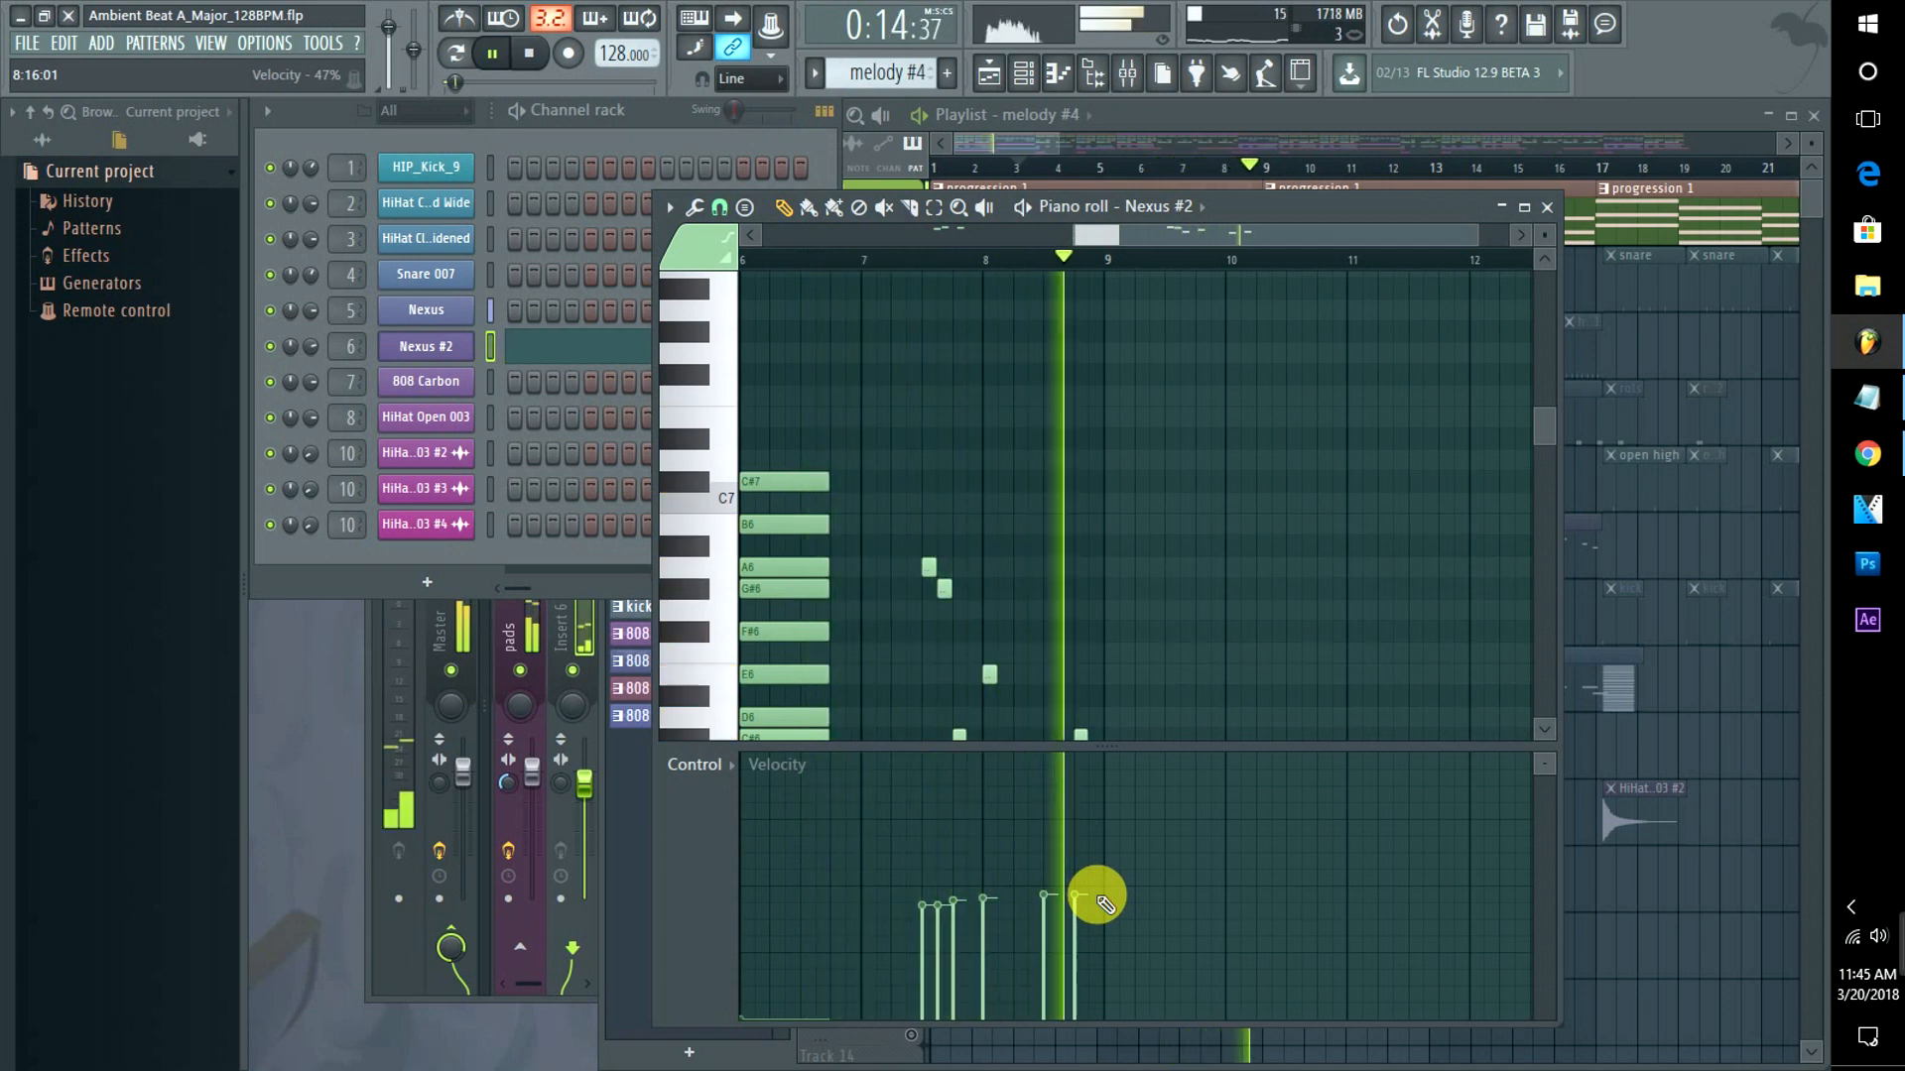
key(space)
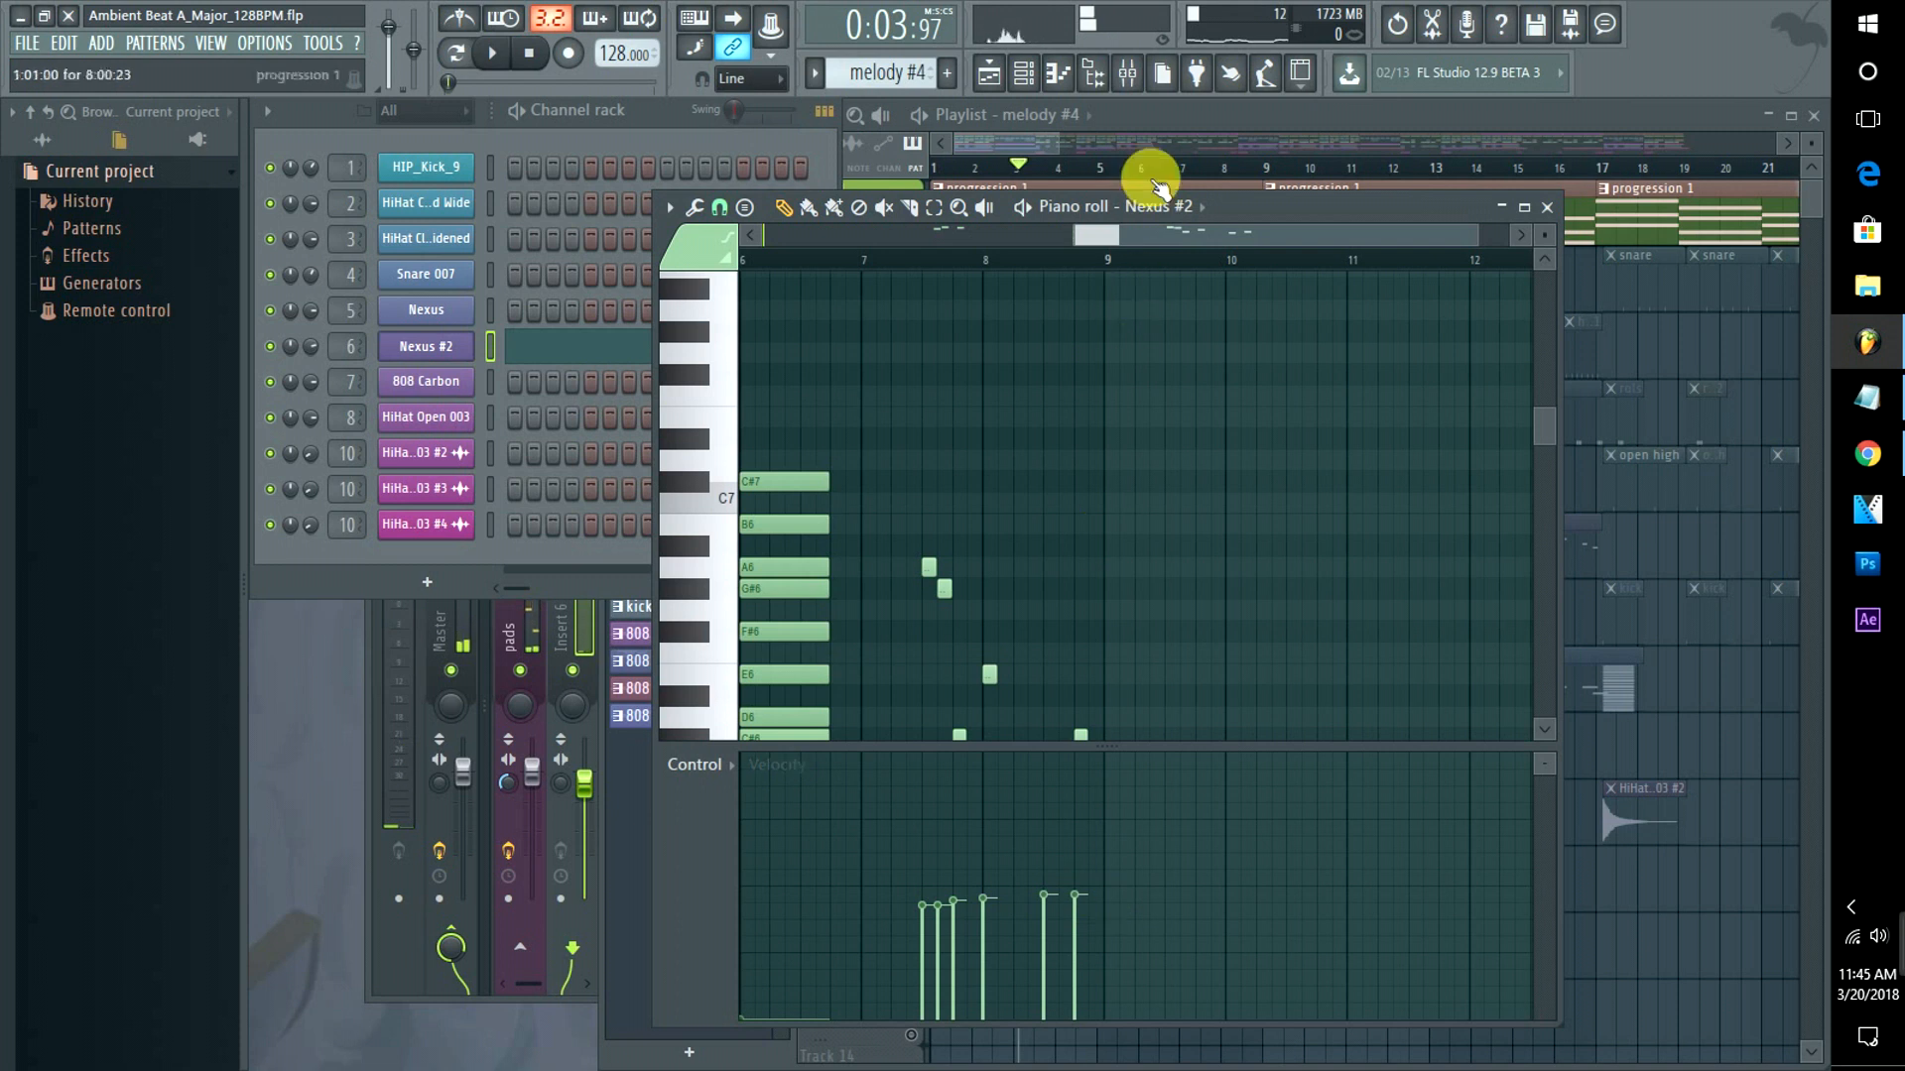
Delete the cloned melody clip from Track 9 and unmute the original melody on Track 6.
click(1021, 155)
right_click(1023, 752)
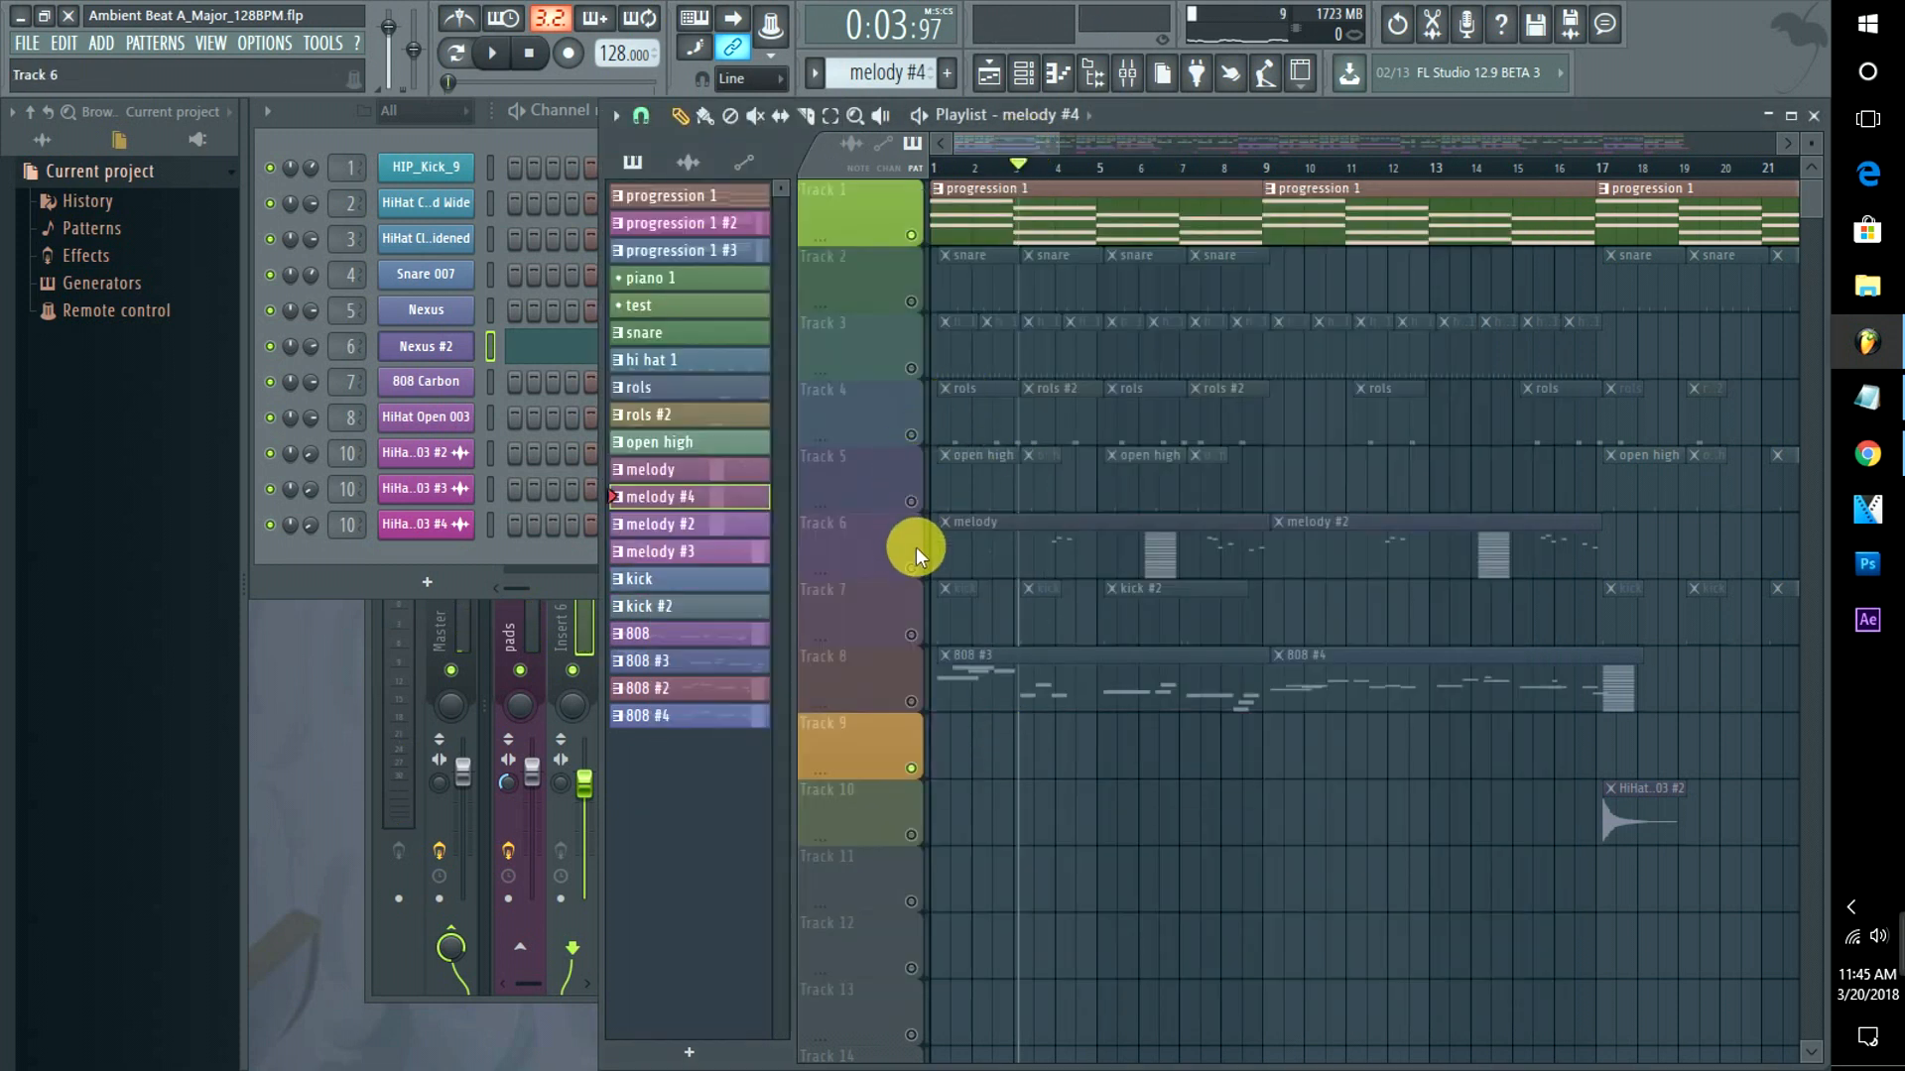
click(915, 549)
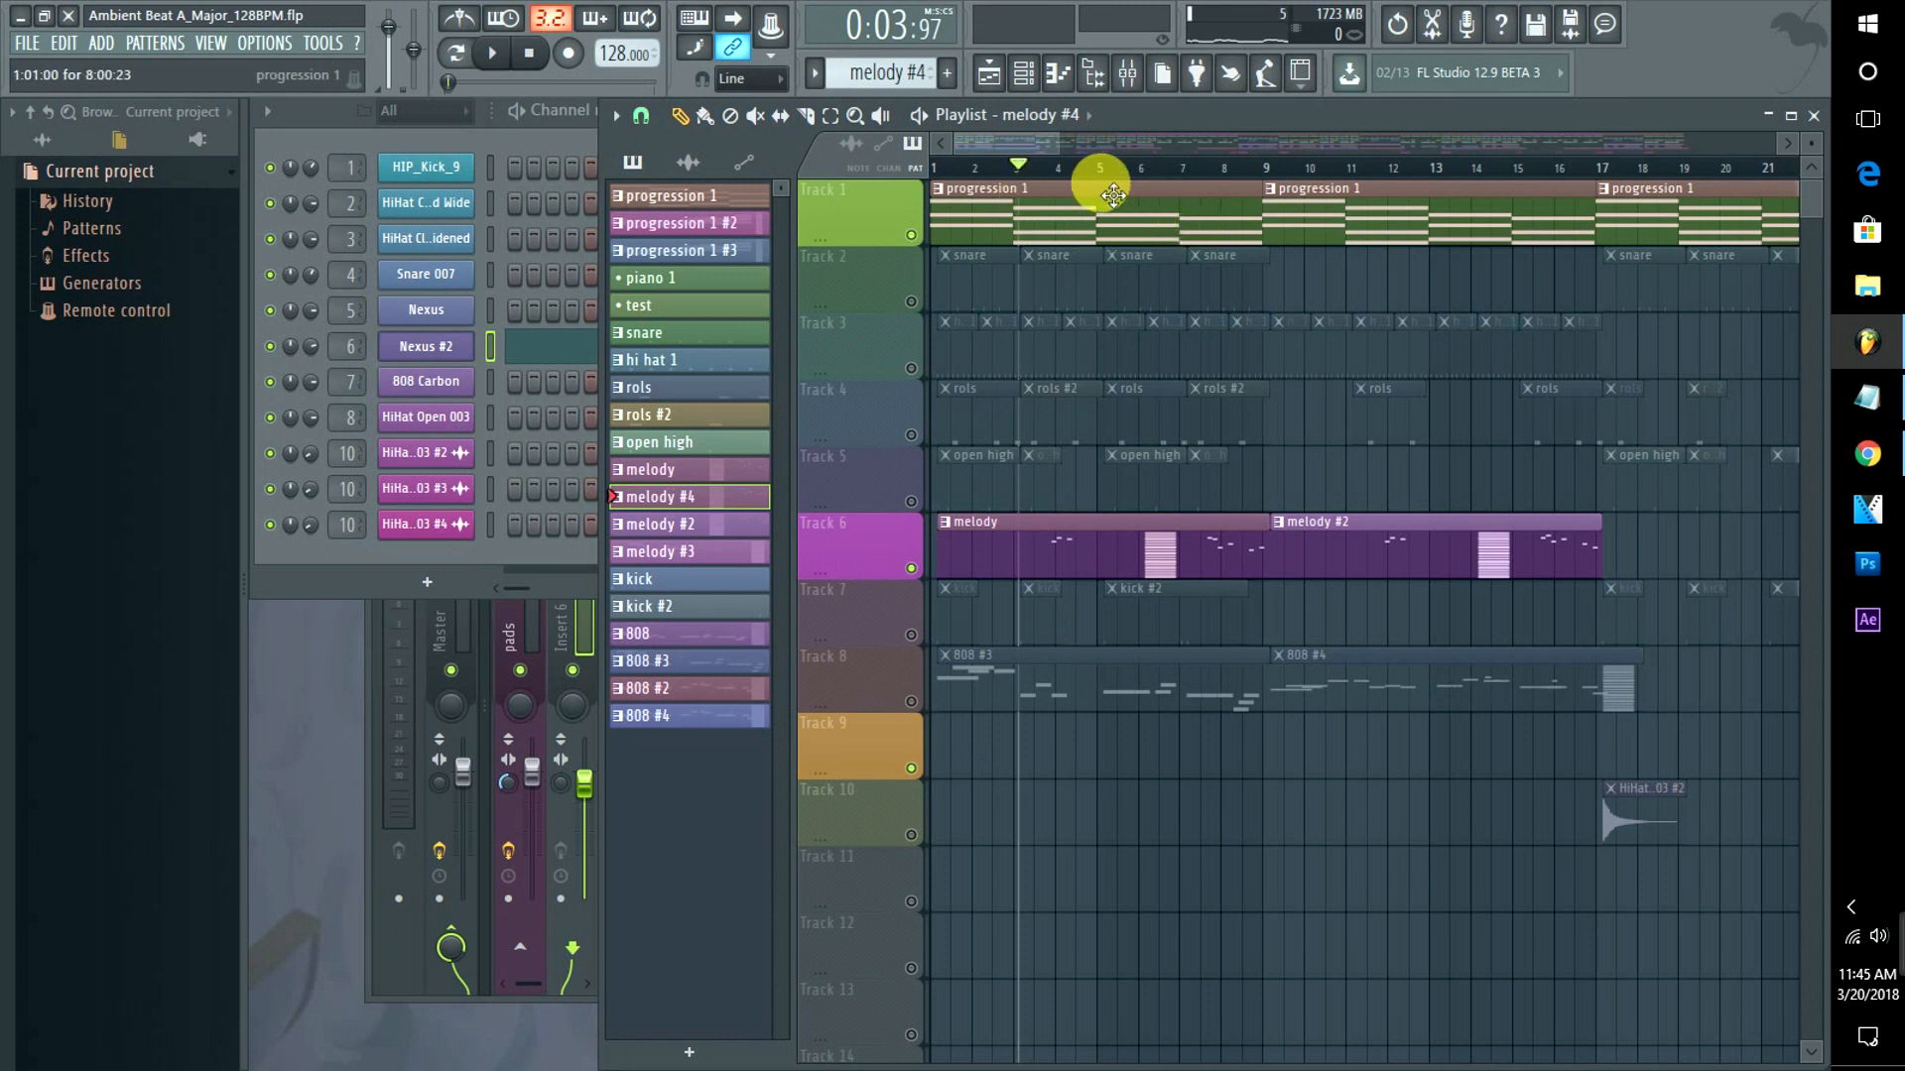
Play the original melody from bar 3 and again from bar 7, stop playback, and switch to the production notes in Notepad.
click(1036, 170)
key(space)
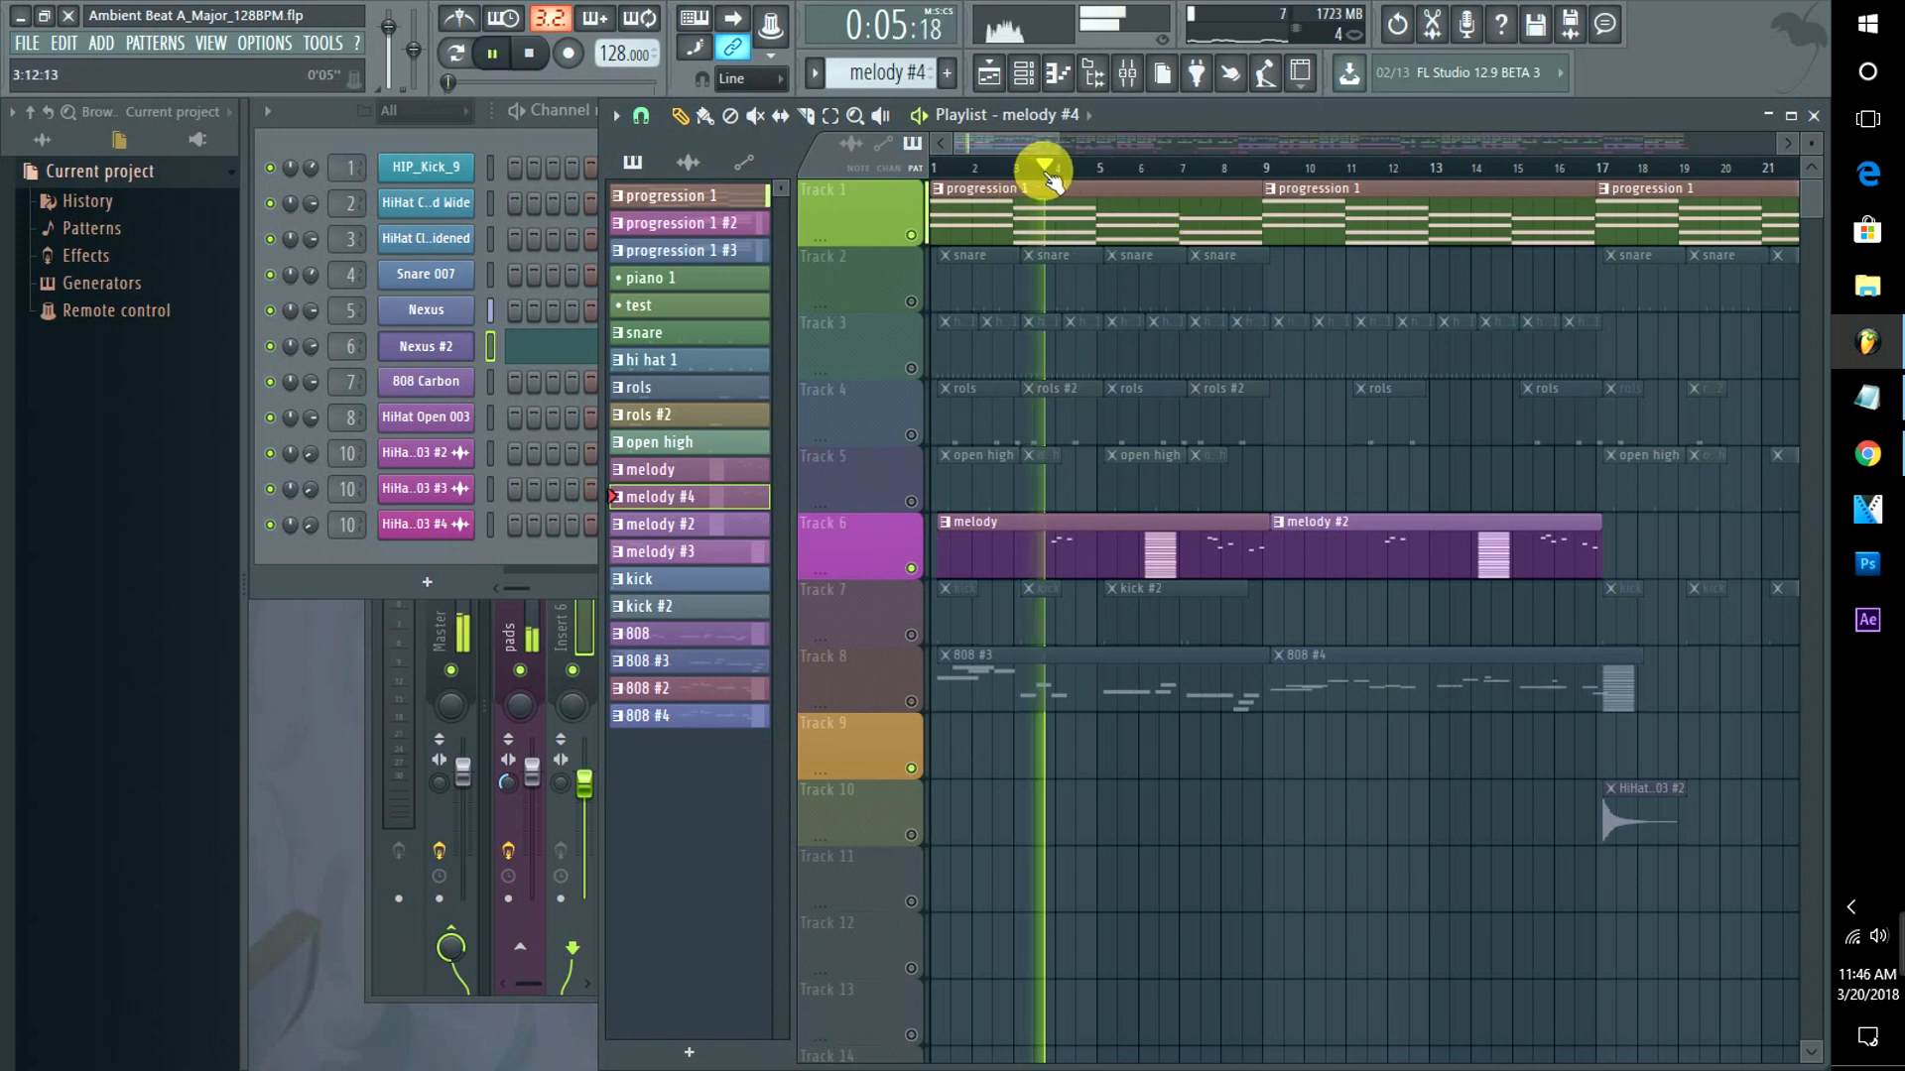
click(1189, 170)
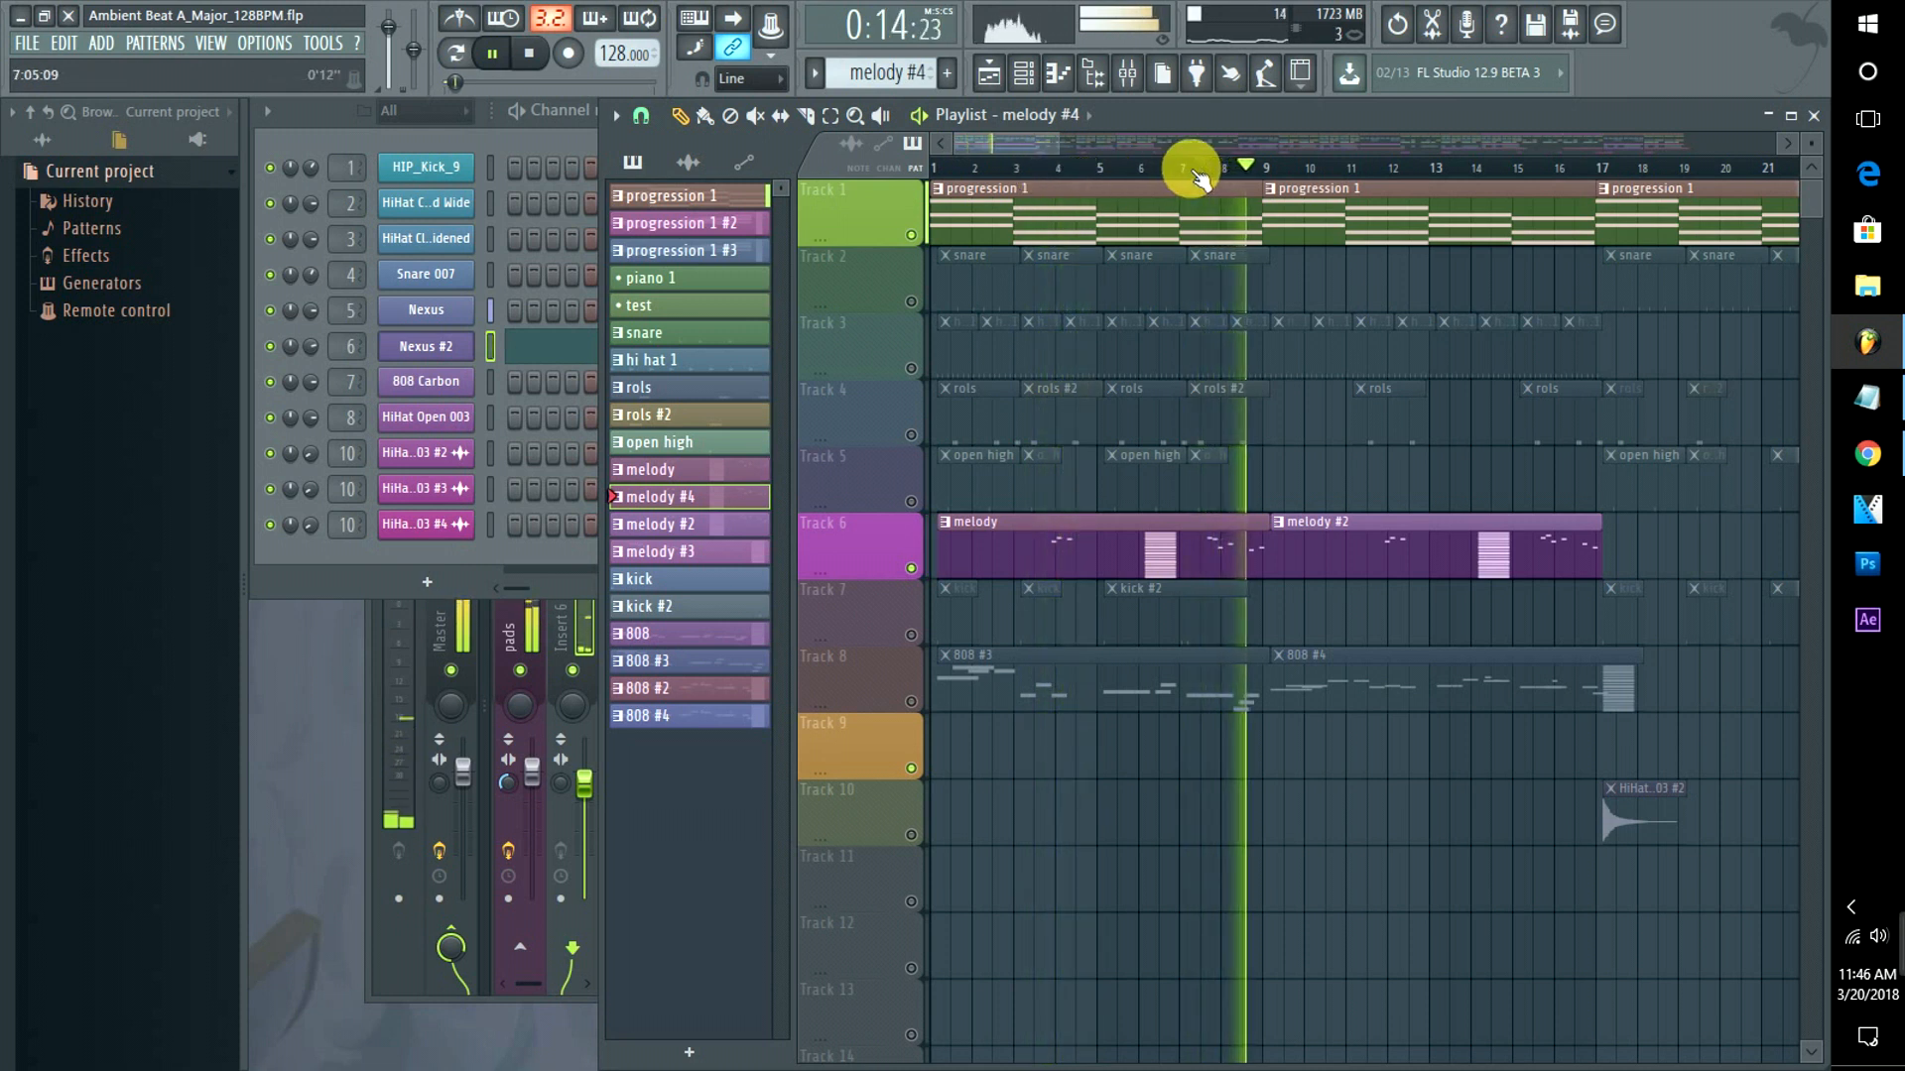
key(space)
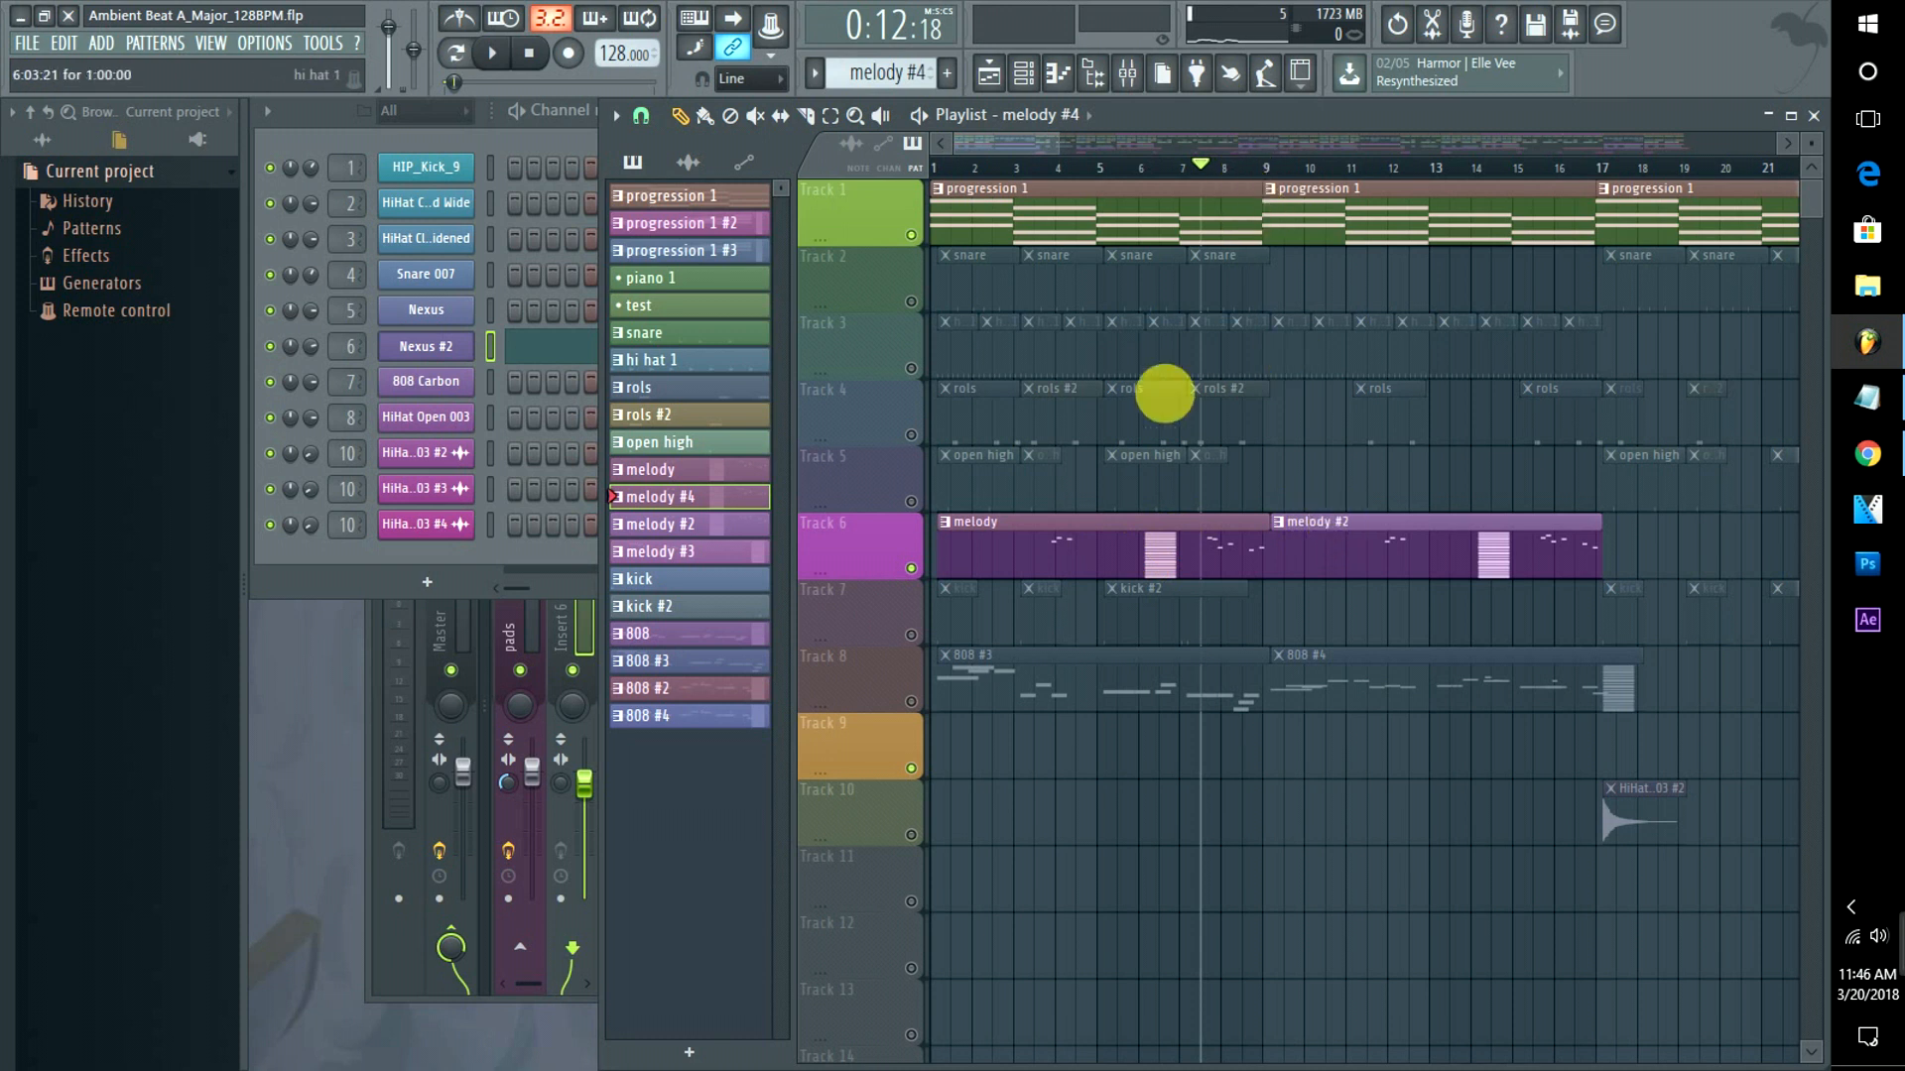
click(1880, 397)
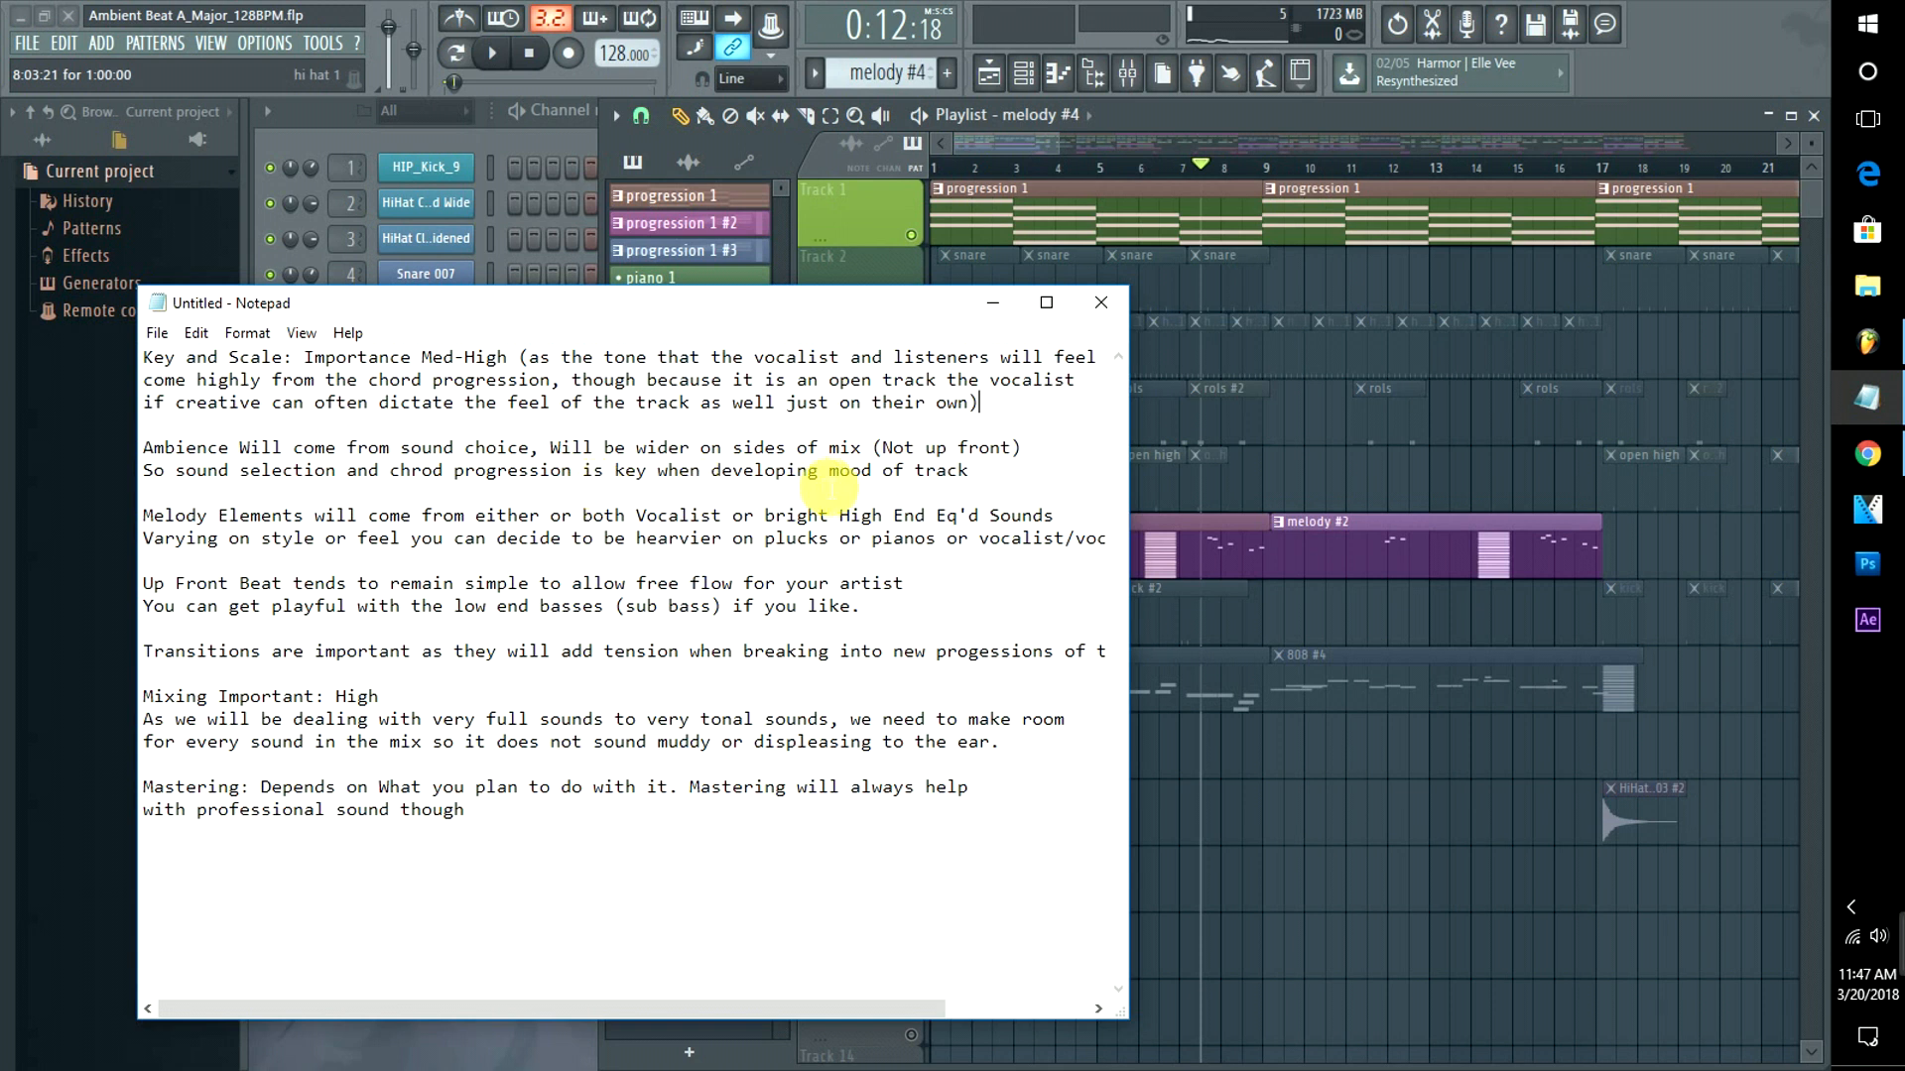
Return from the notes to the Playlist, unmute the Track 7 kick and Track 2 snare, and set the song position to bar 17.
click(993, 303)
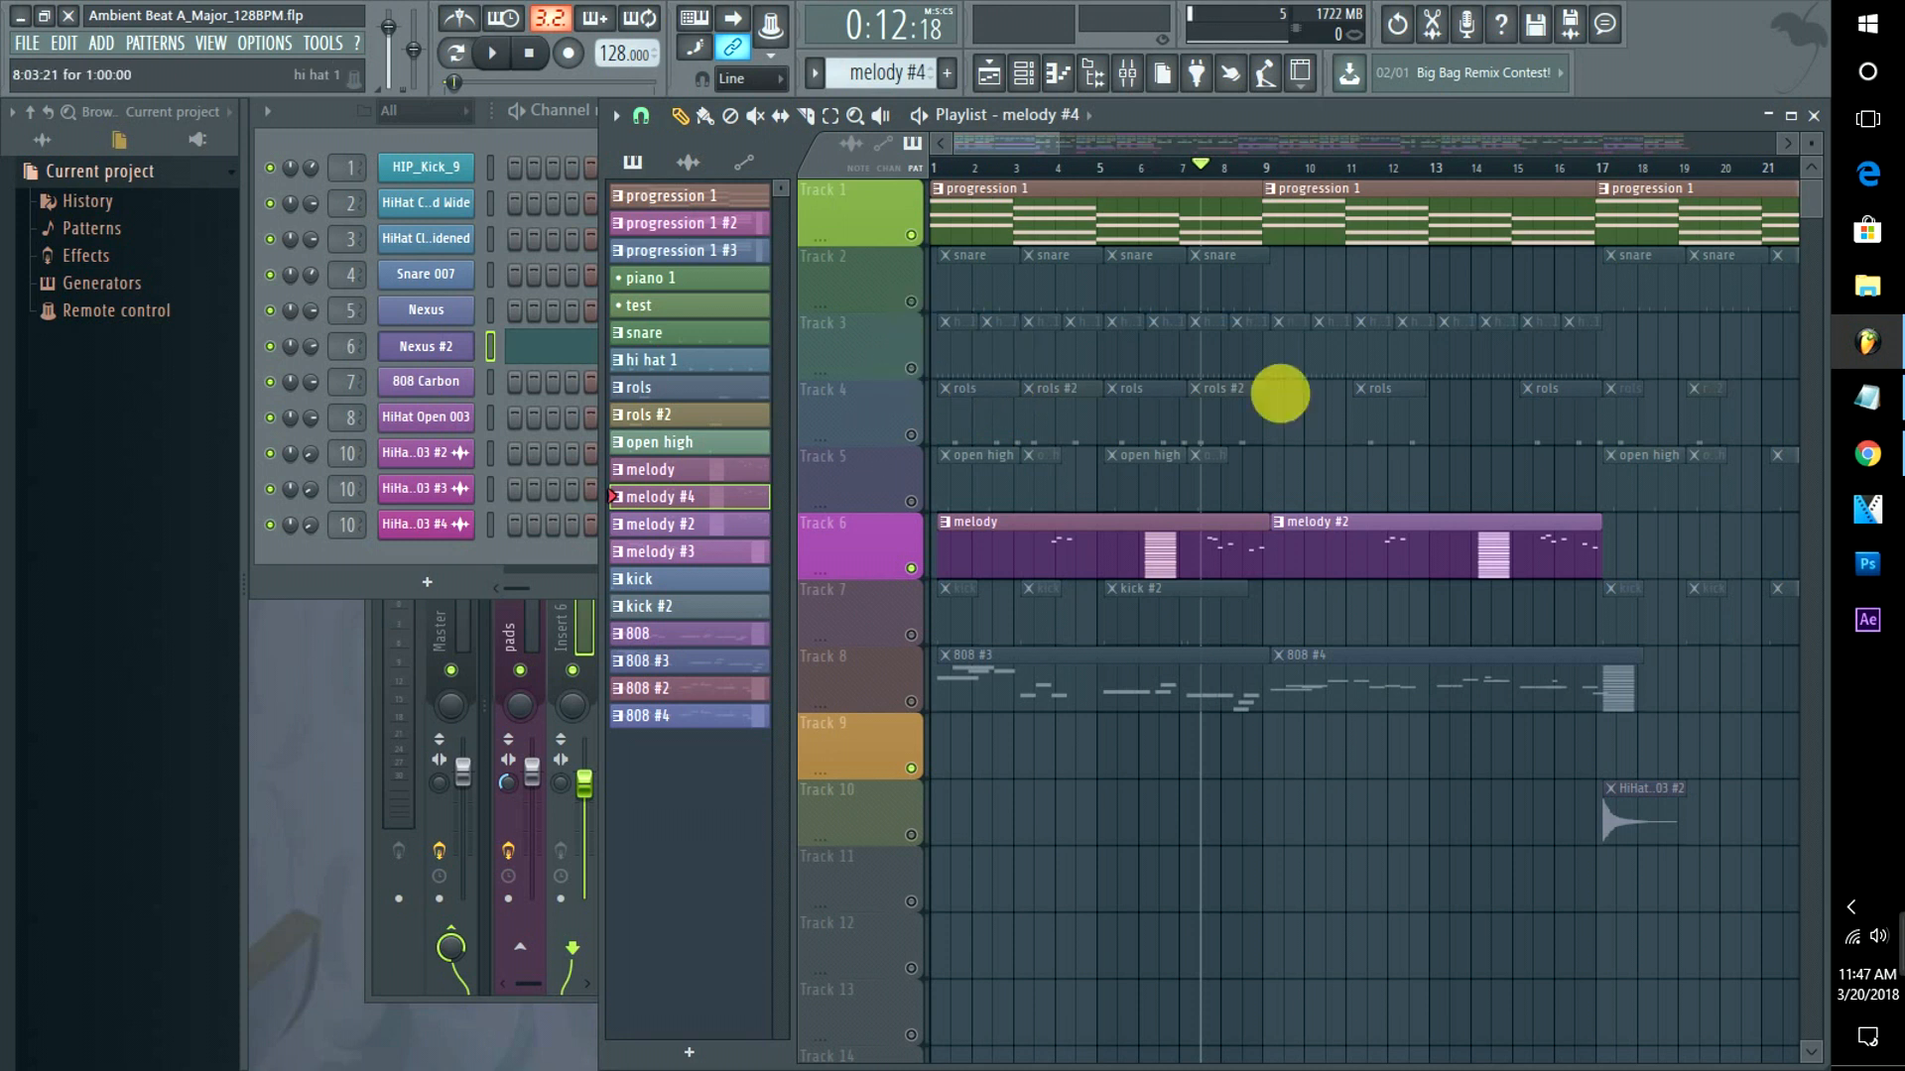
drag(1025, 141, 1101, 139)
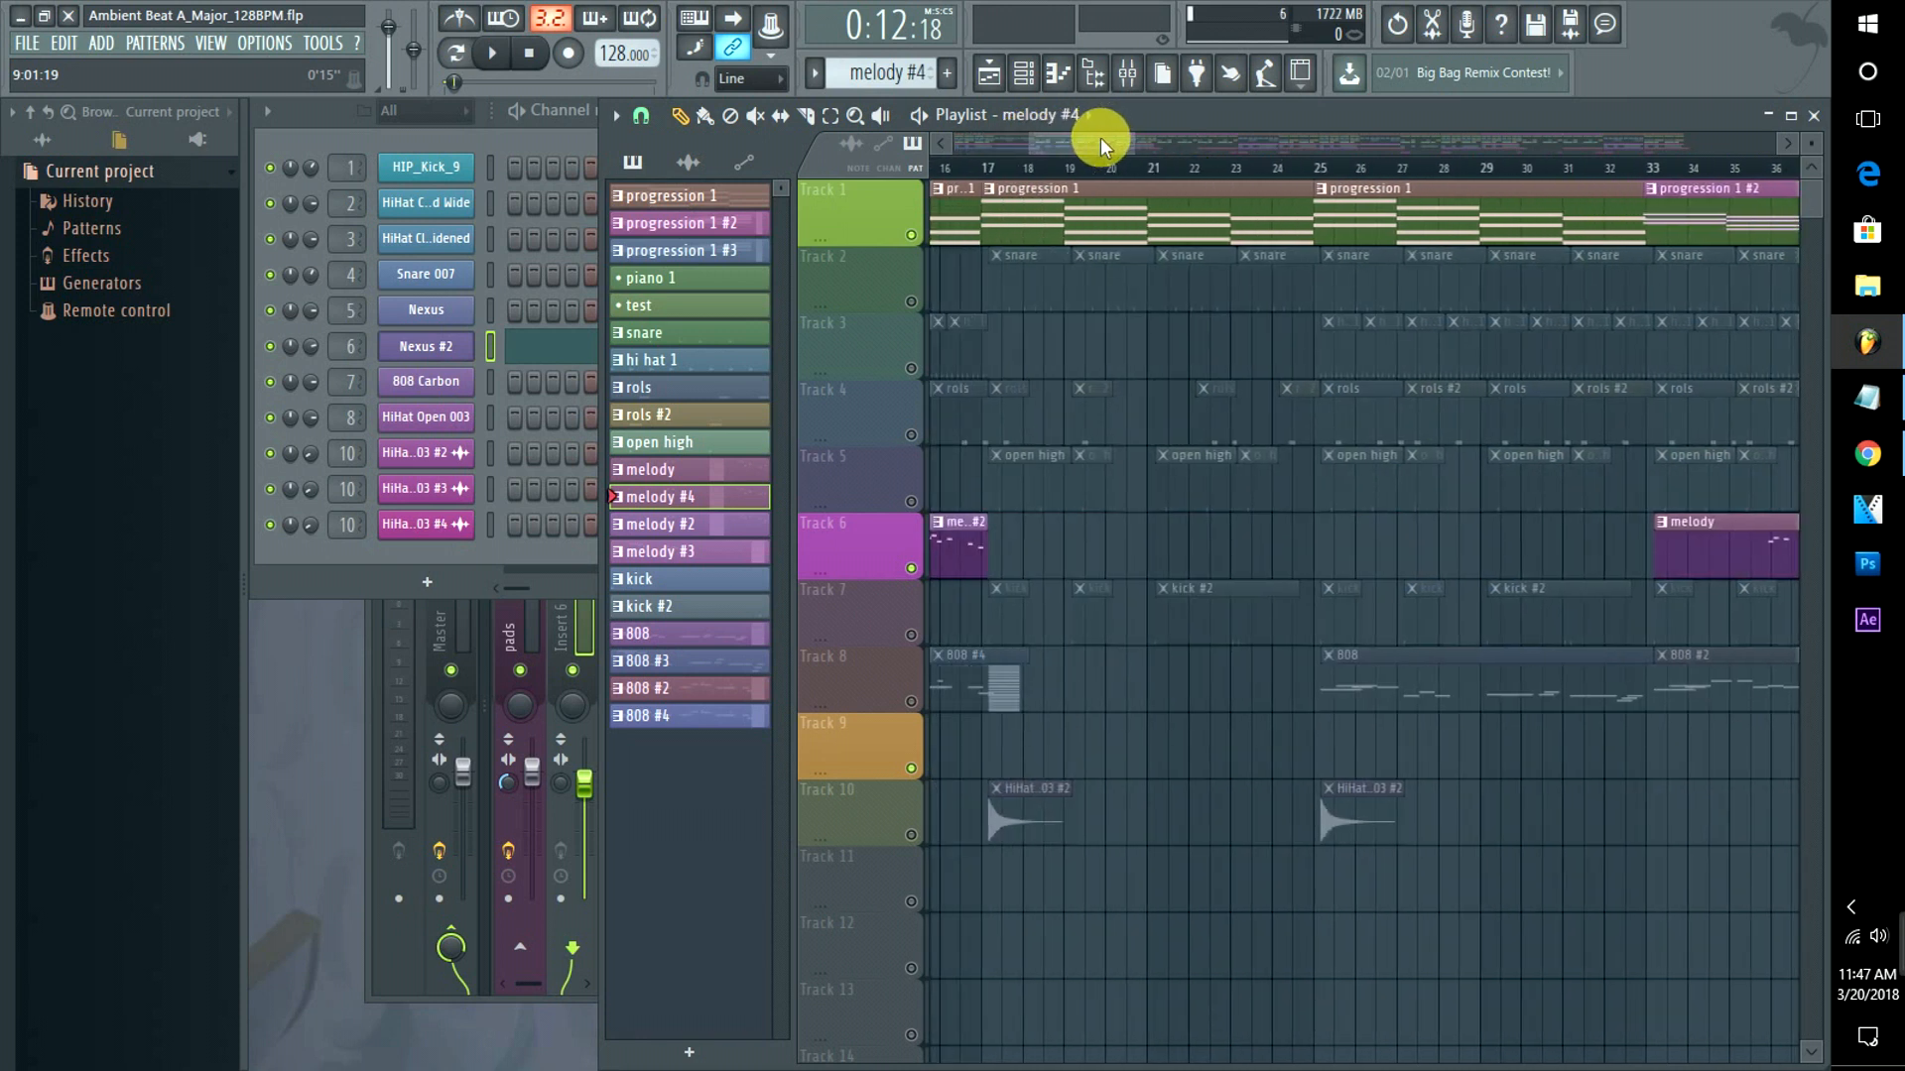
click(910, 635)
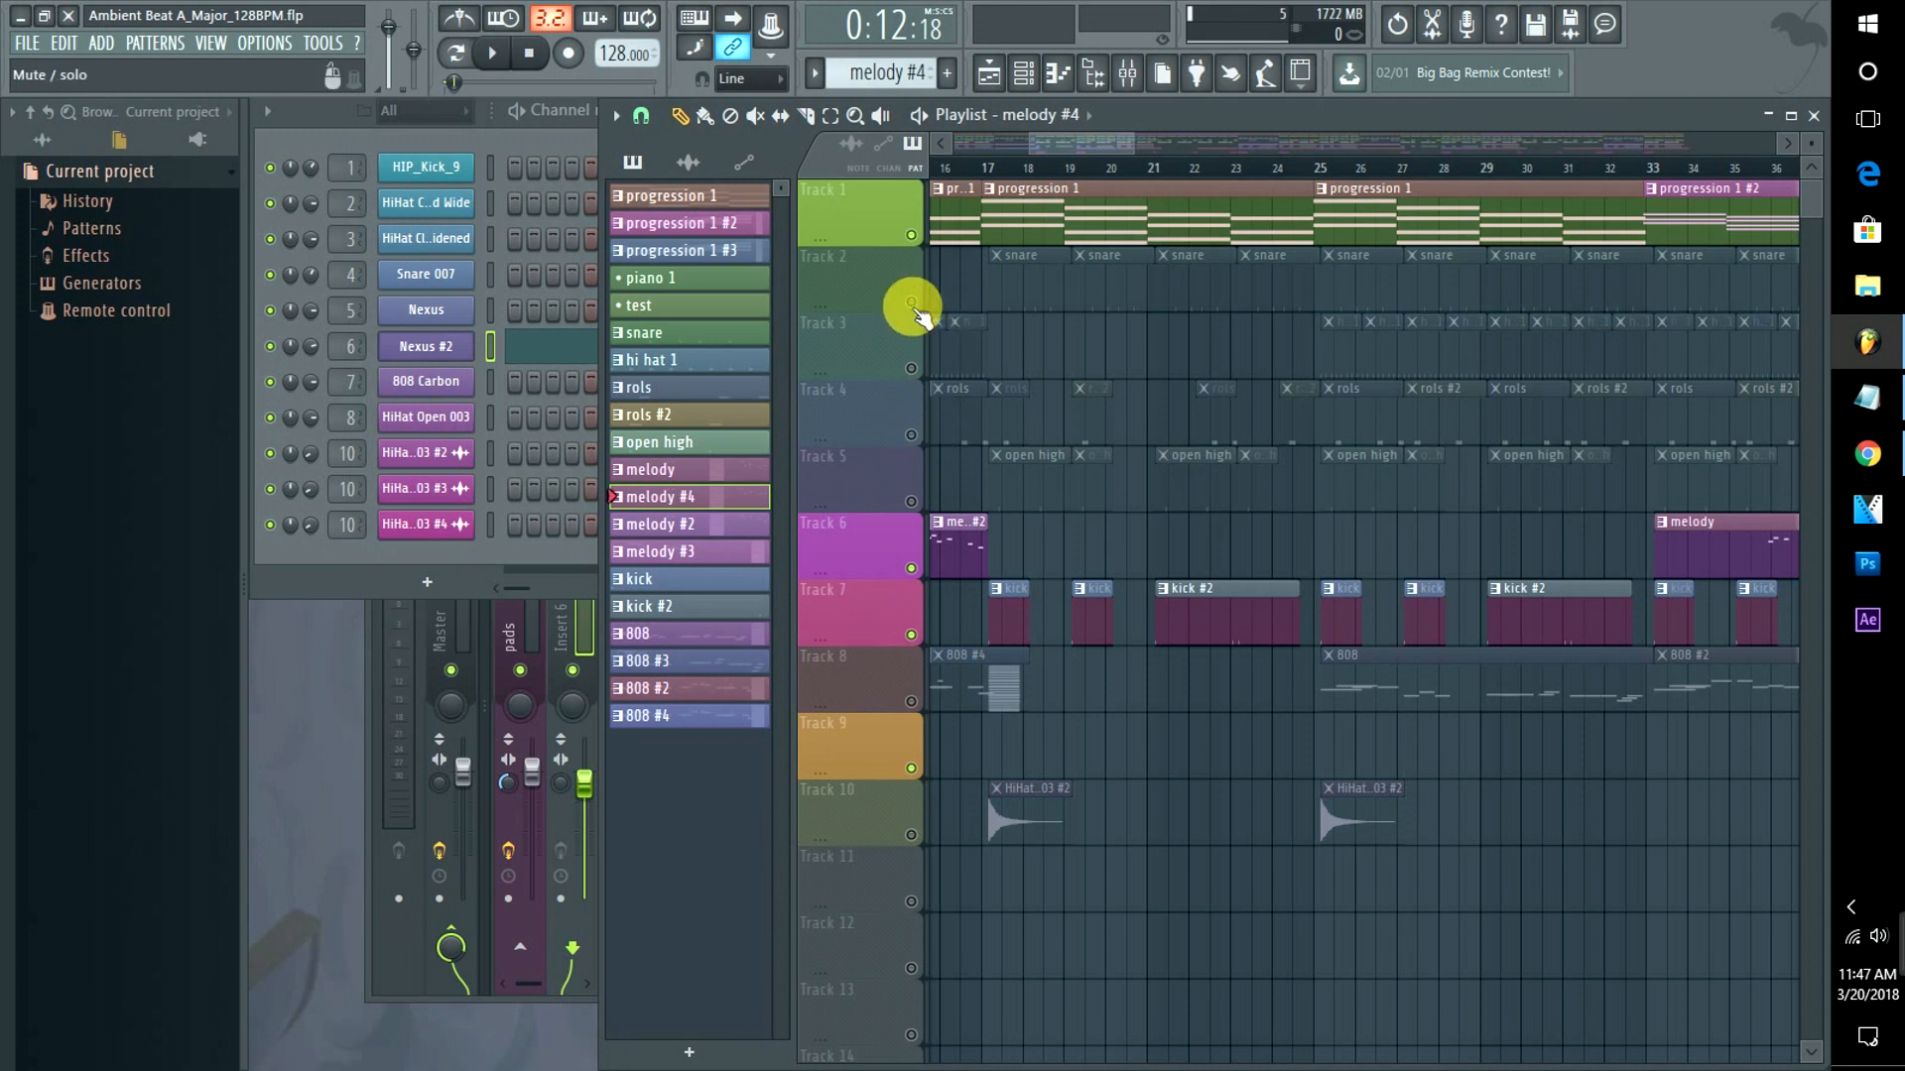
click(911, 301)
click(987, 166)
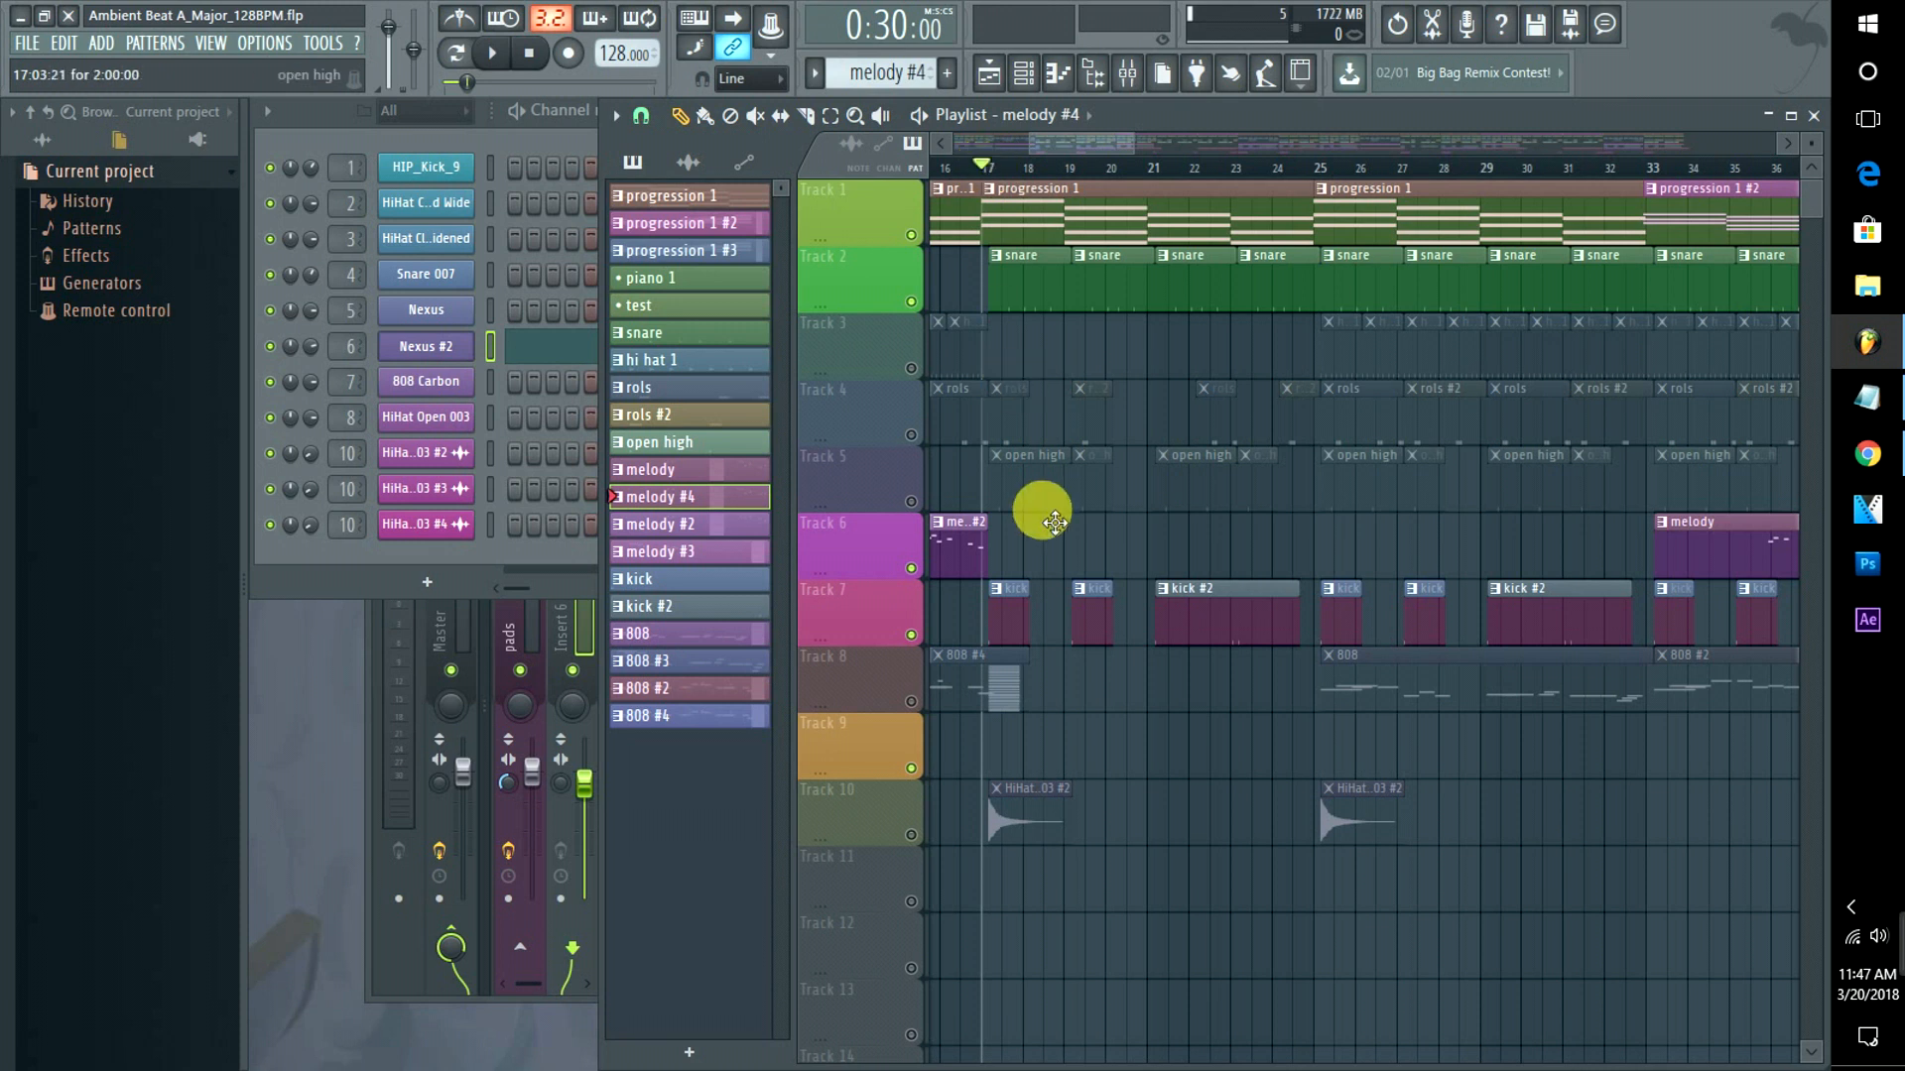
Play from bar 17 with the Track 1 progression muted, unmute Track 1 during playback, and stop.
click(911, 235)
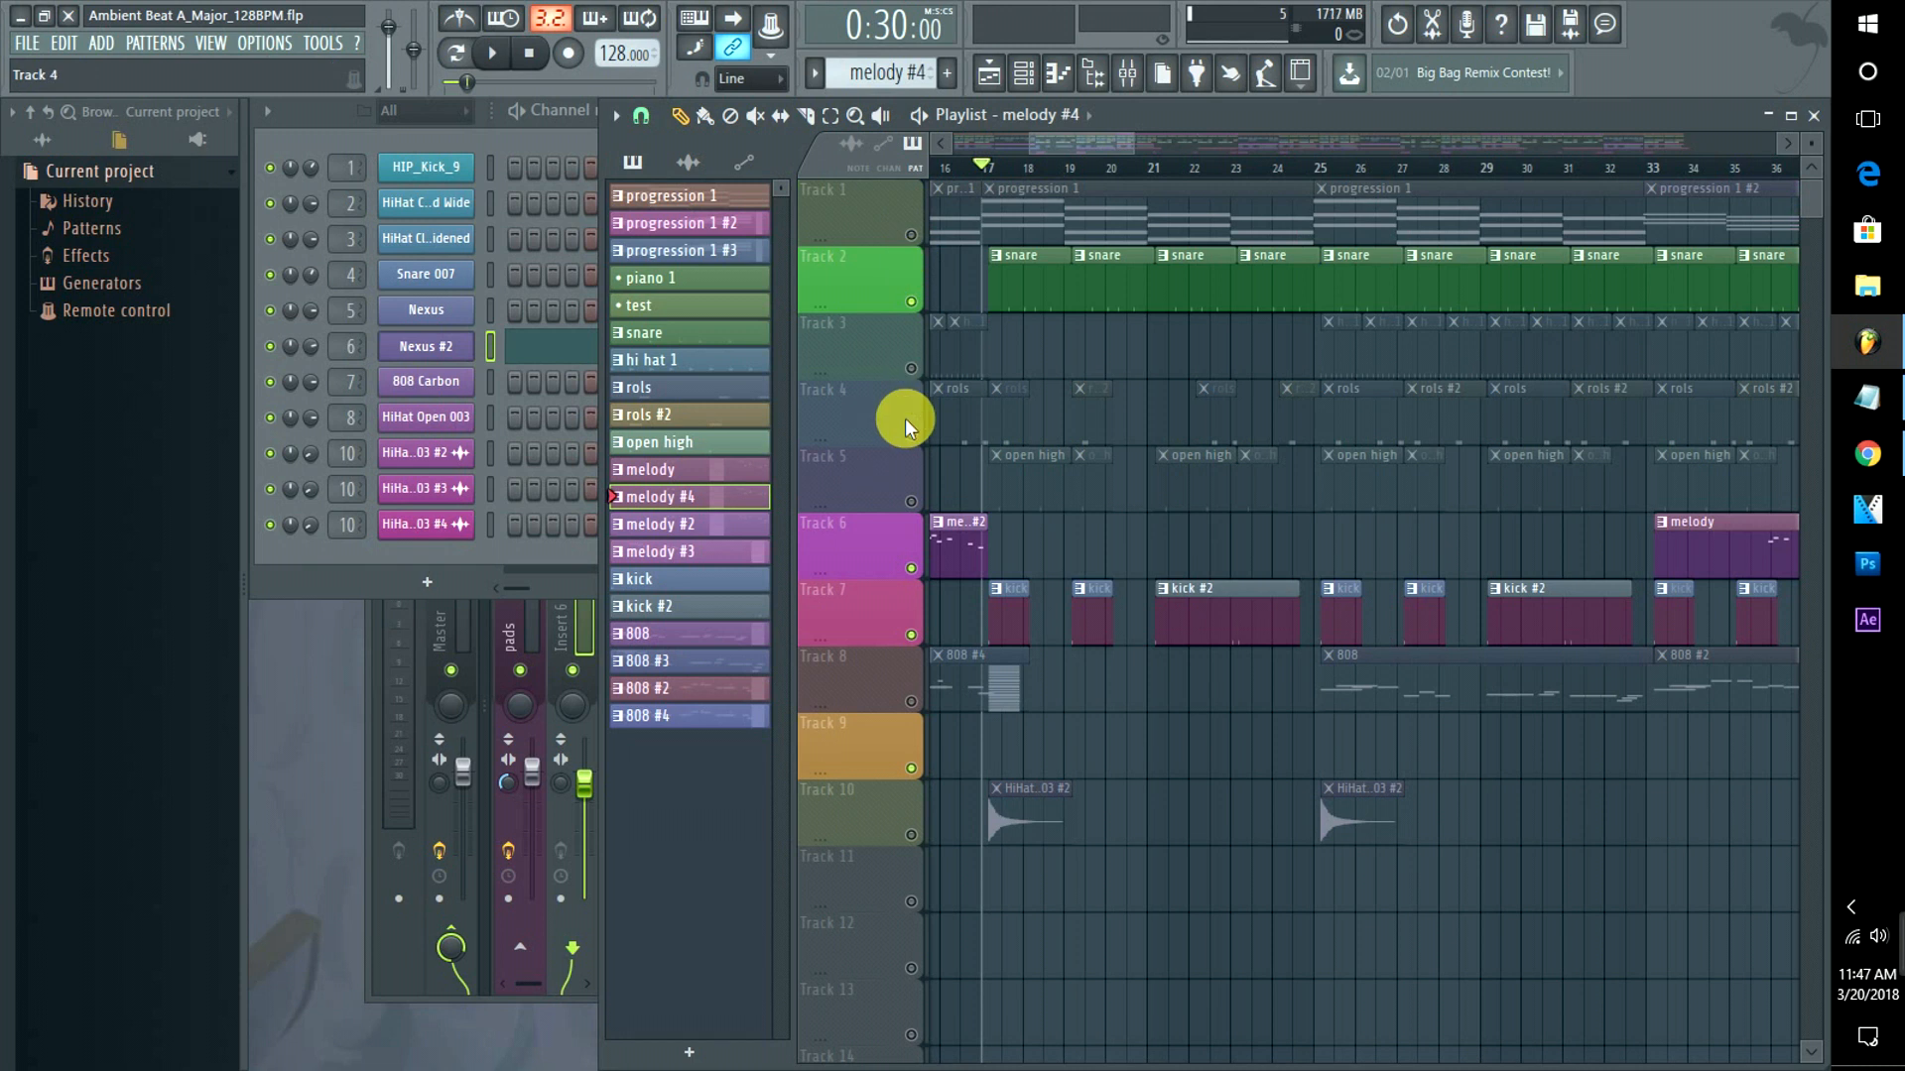
key(space)
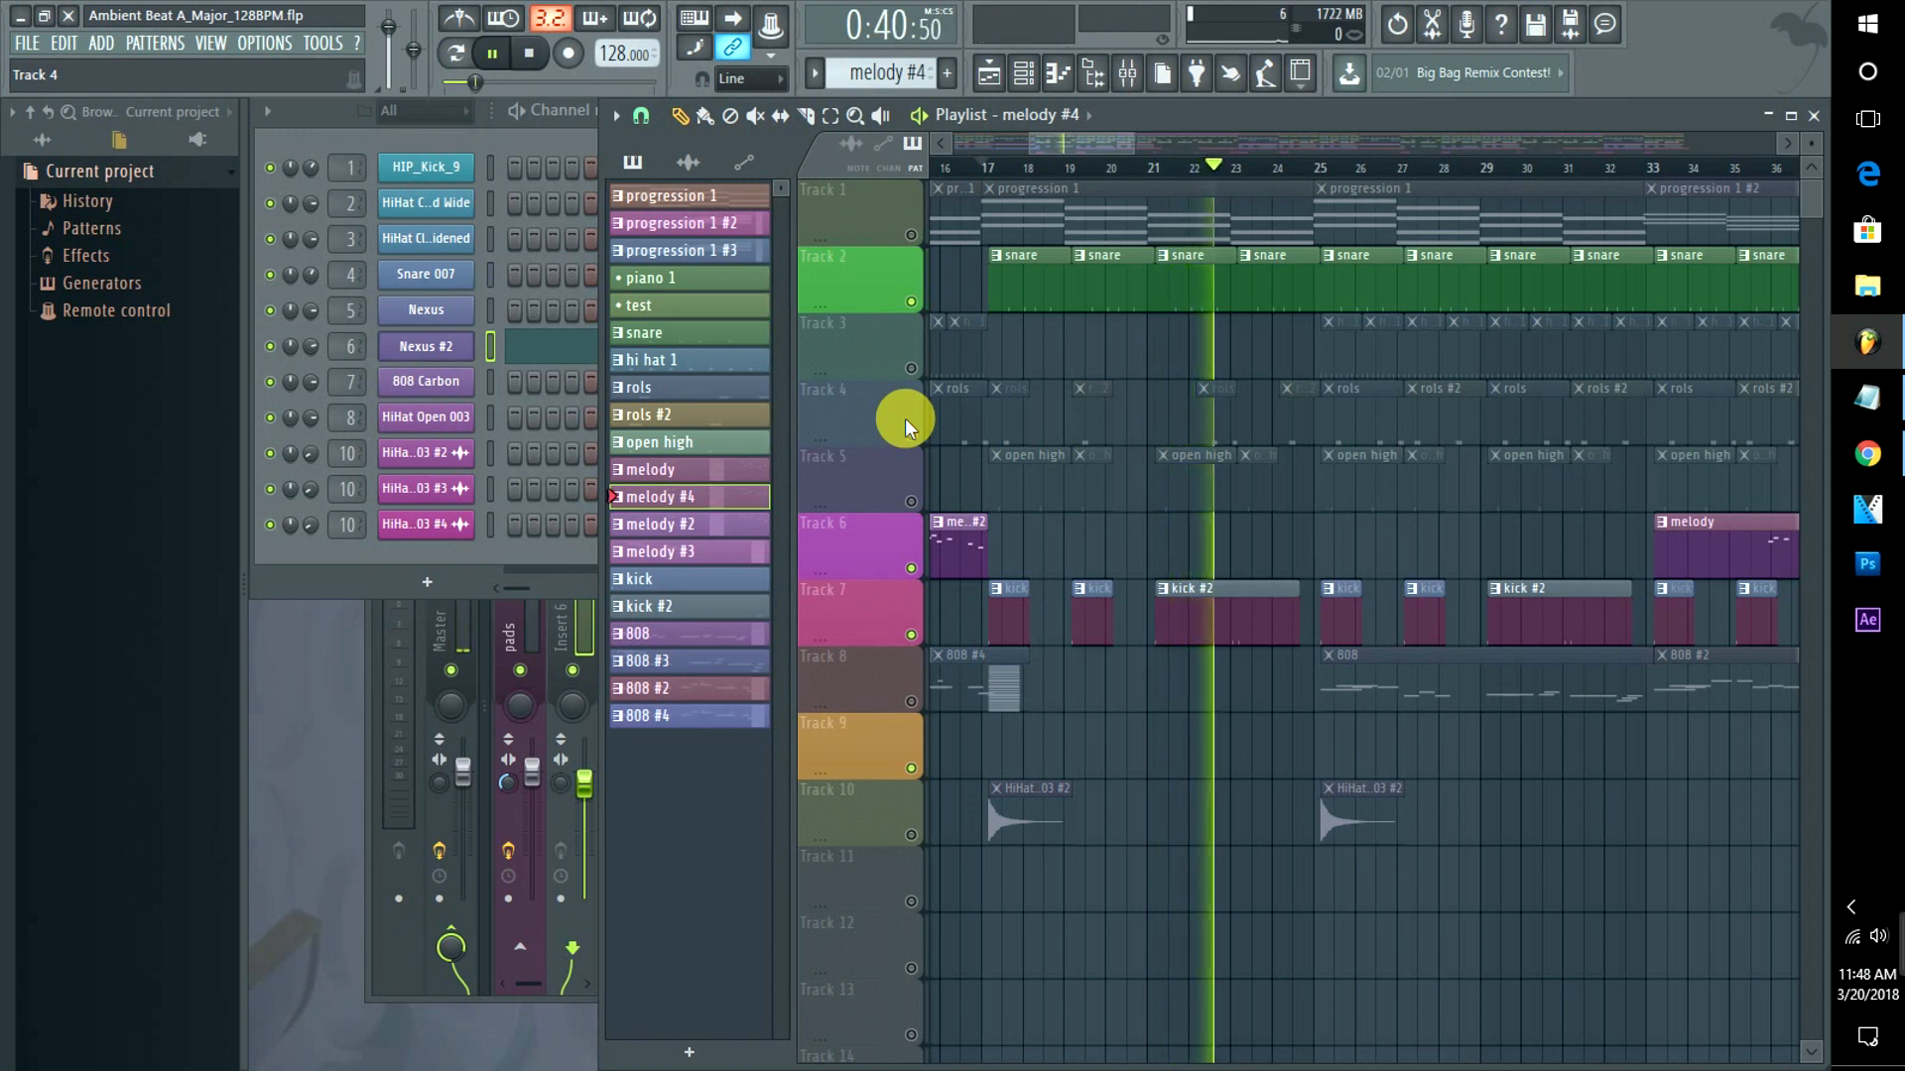
click(911, 235)
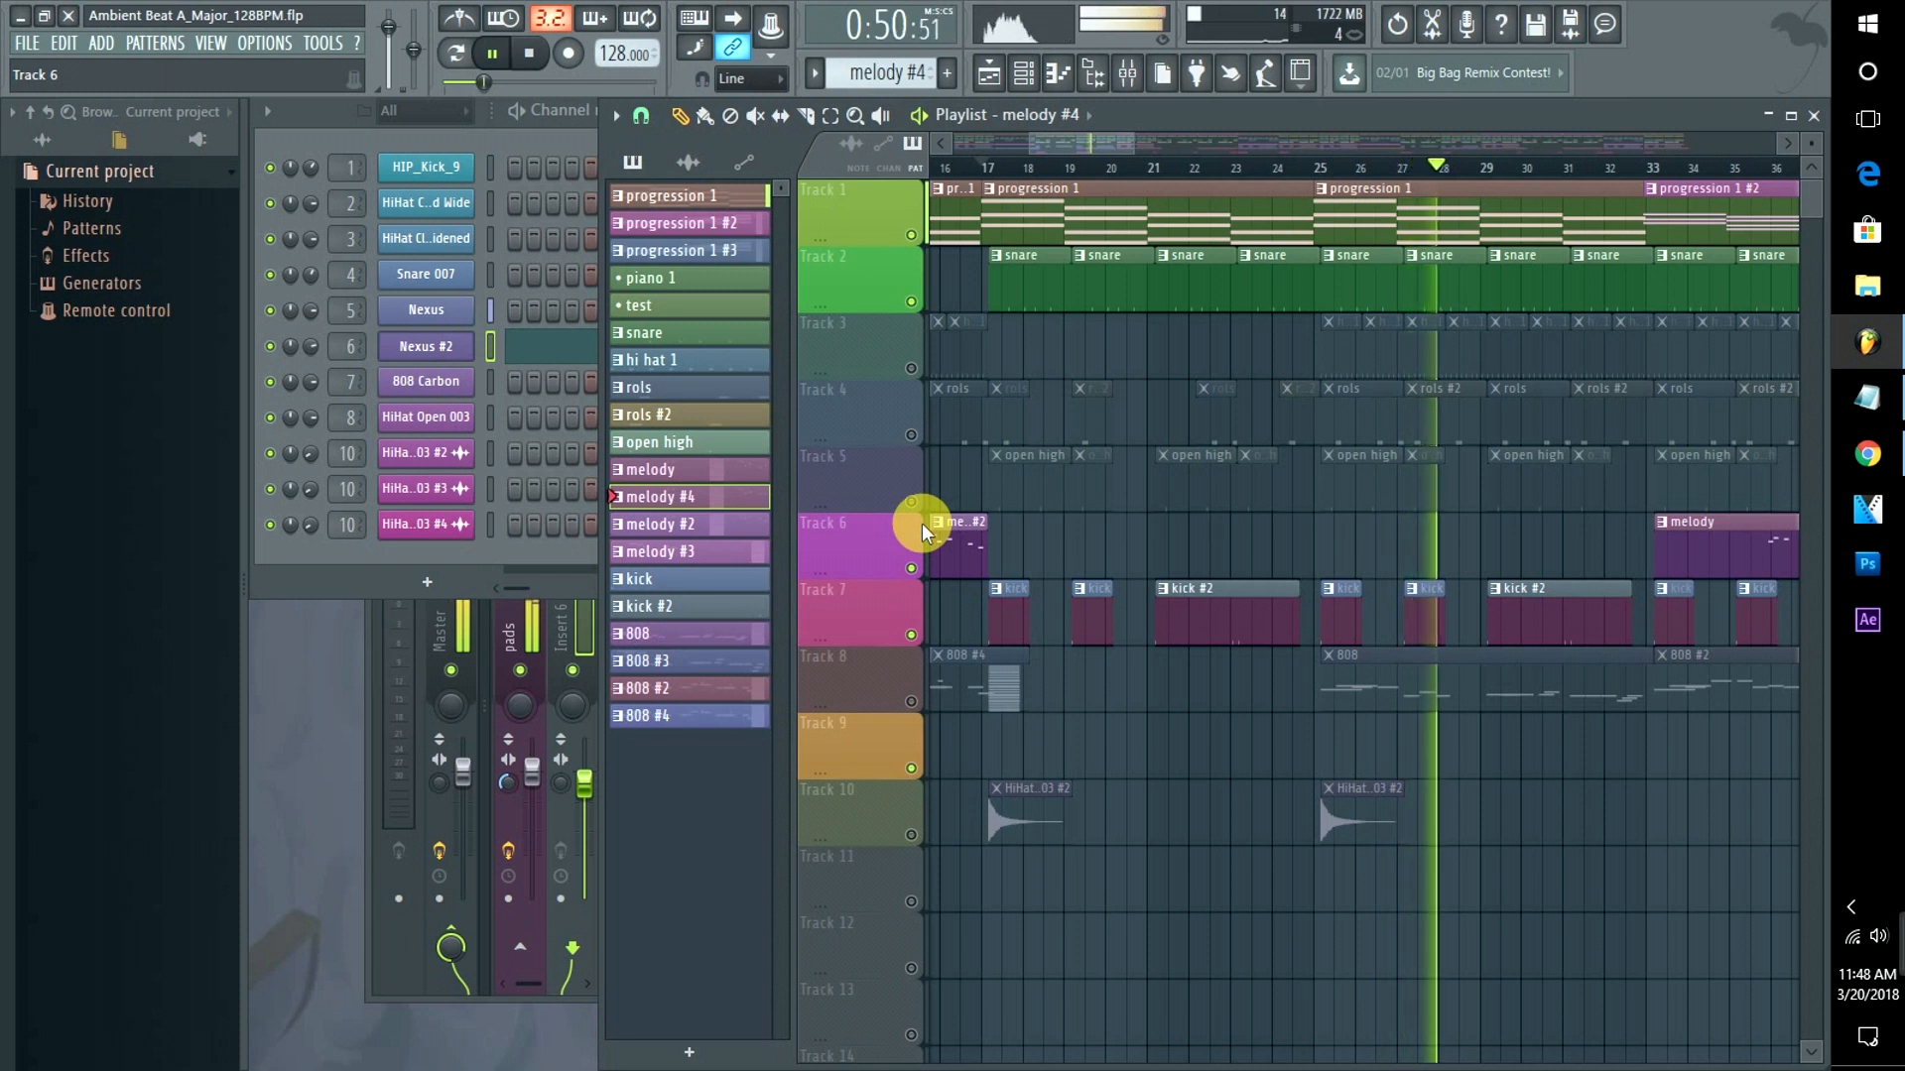
key(space)
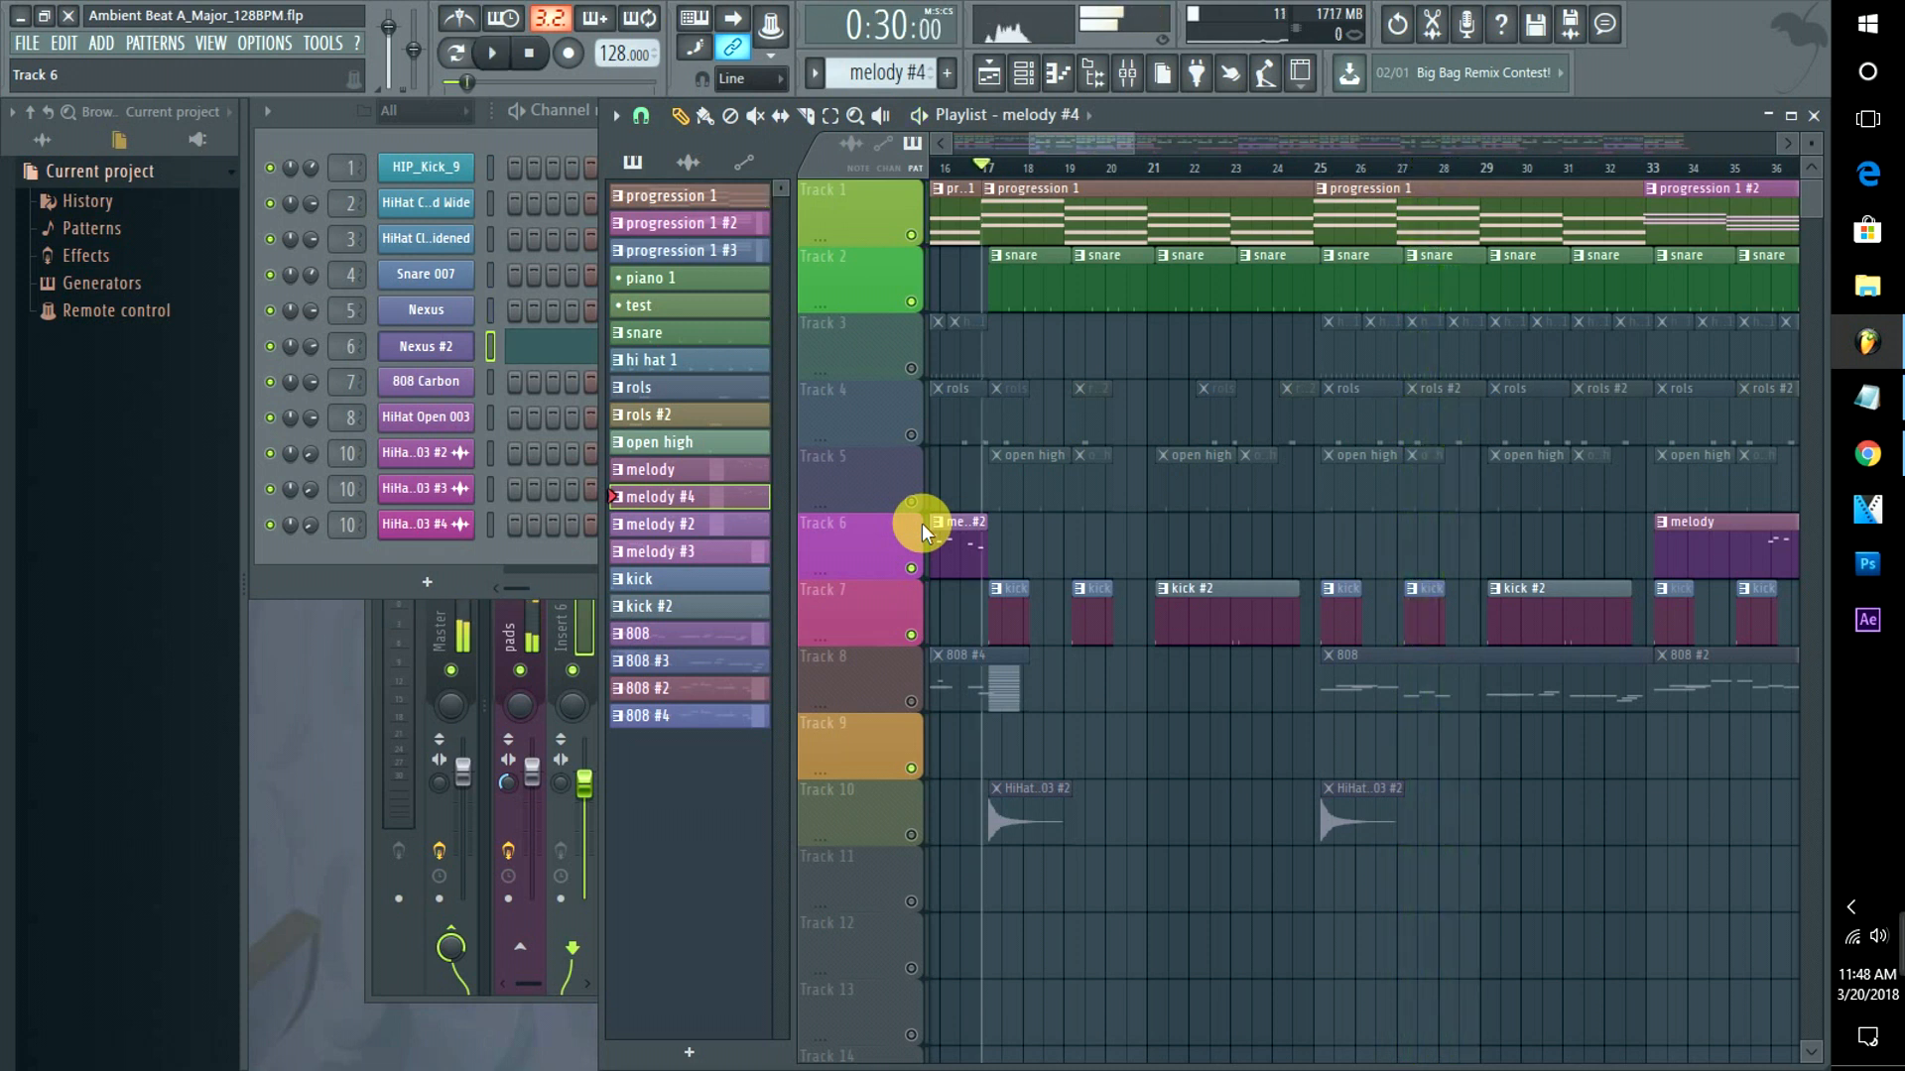
Open the Snare 007 channel settings, move them clear of the channel list, and bring the Channel rack forward.
click(420, 274)
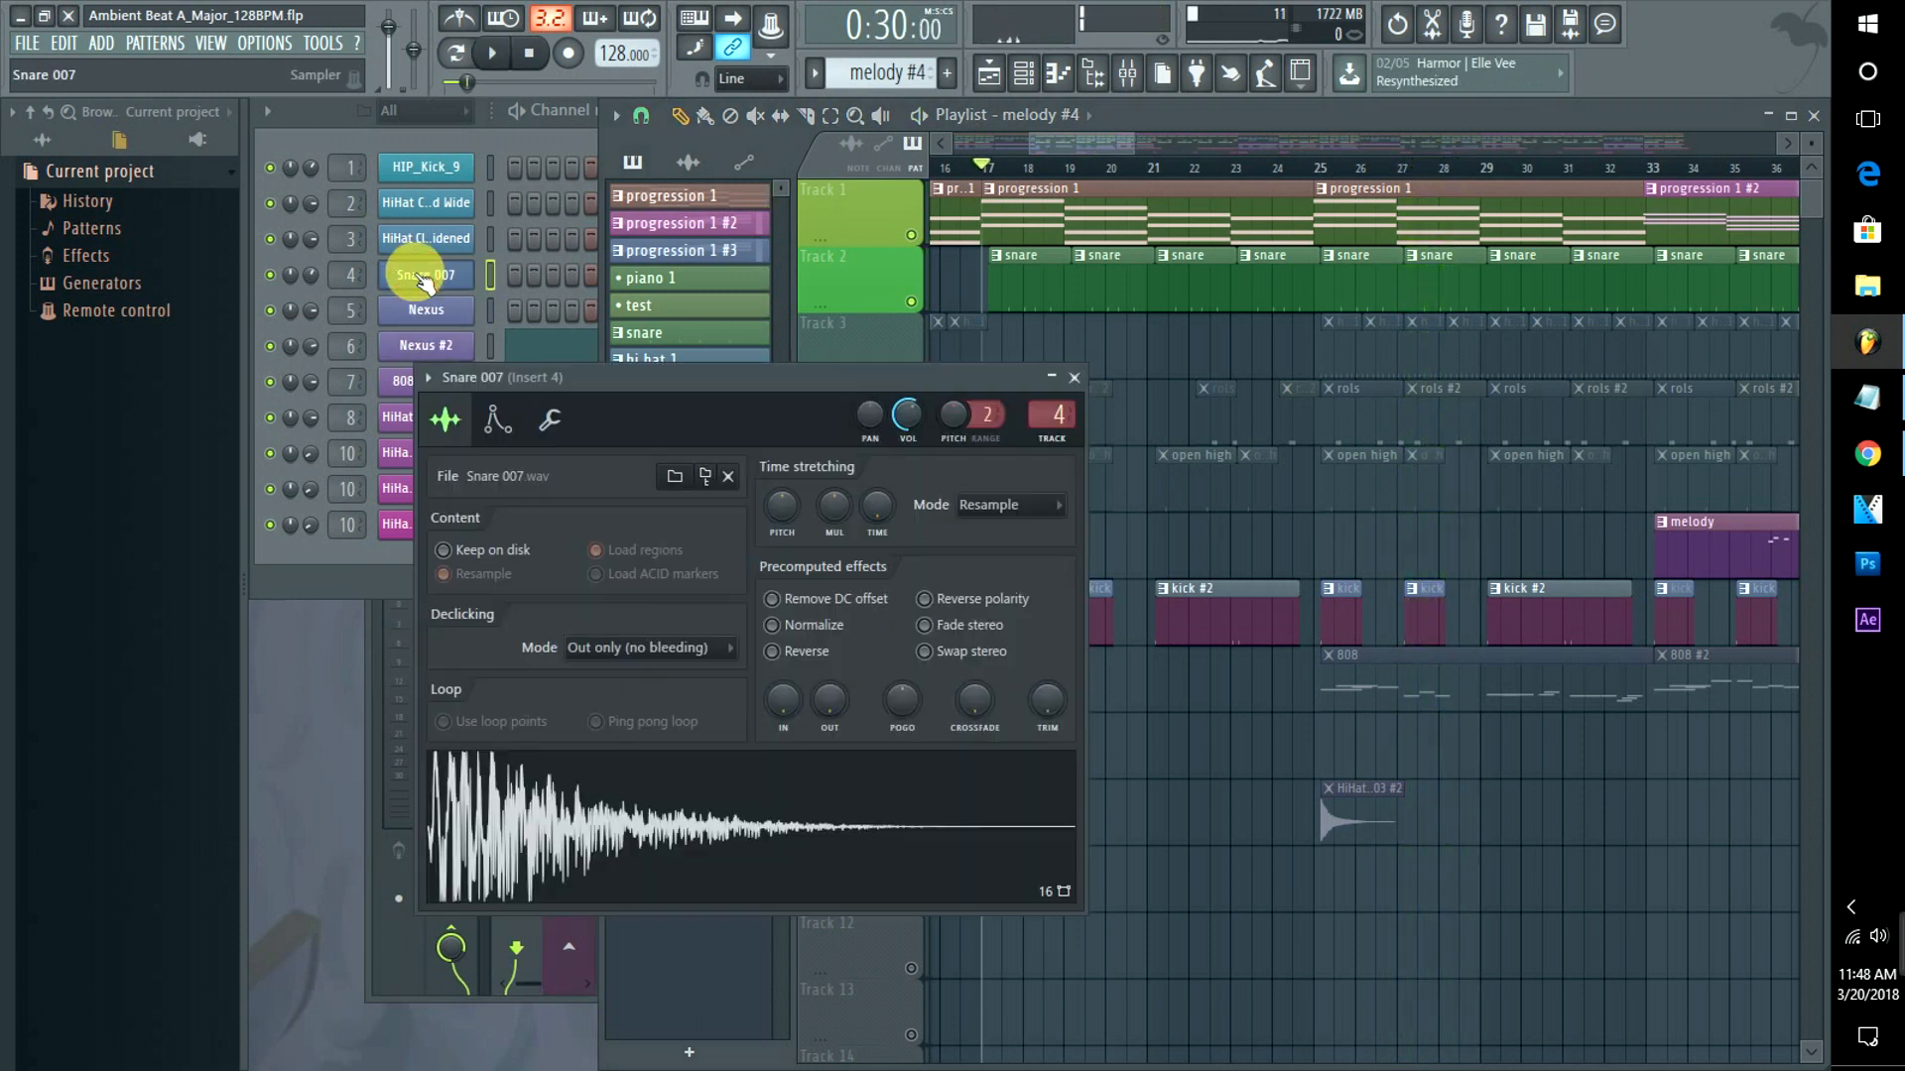
drag(664, 393, 869, 317)
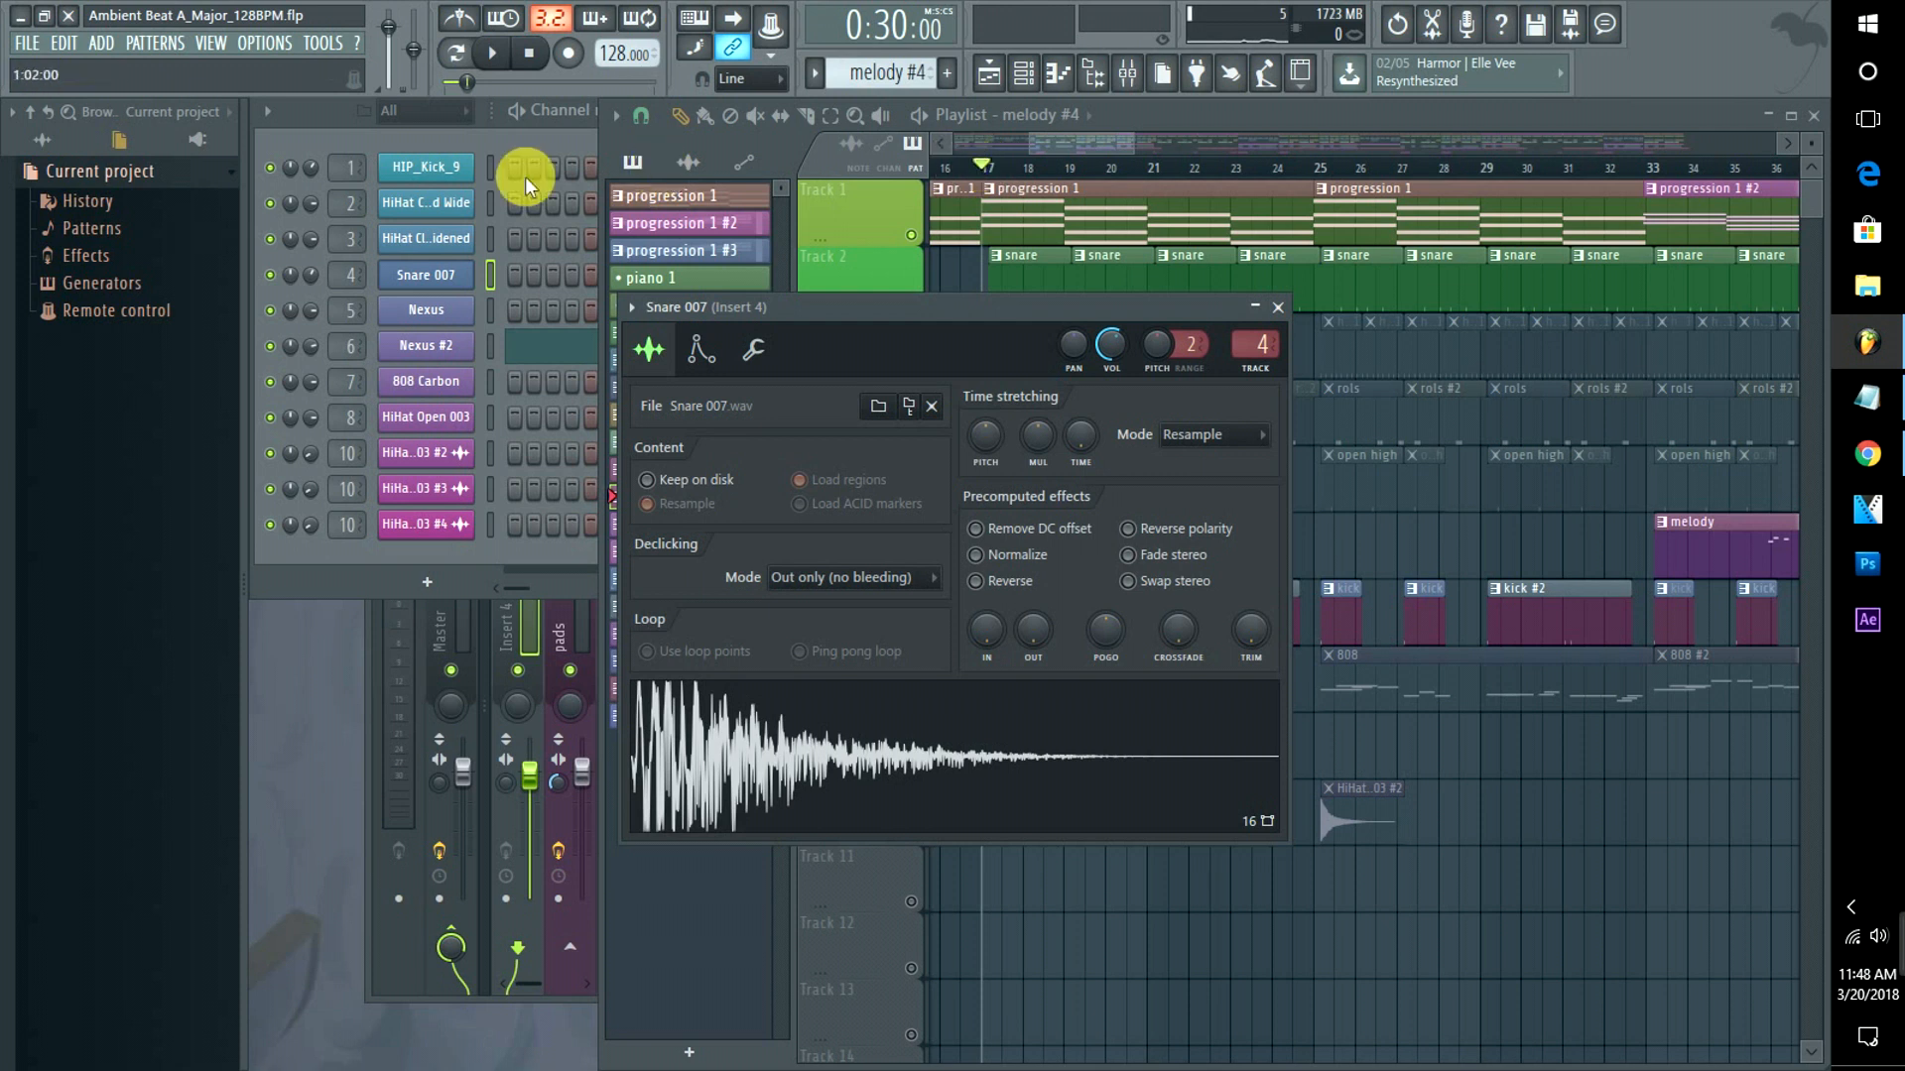
click(439, 137)
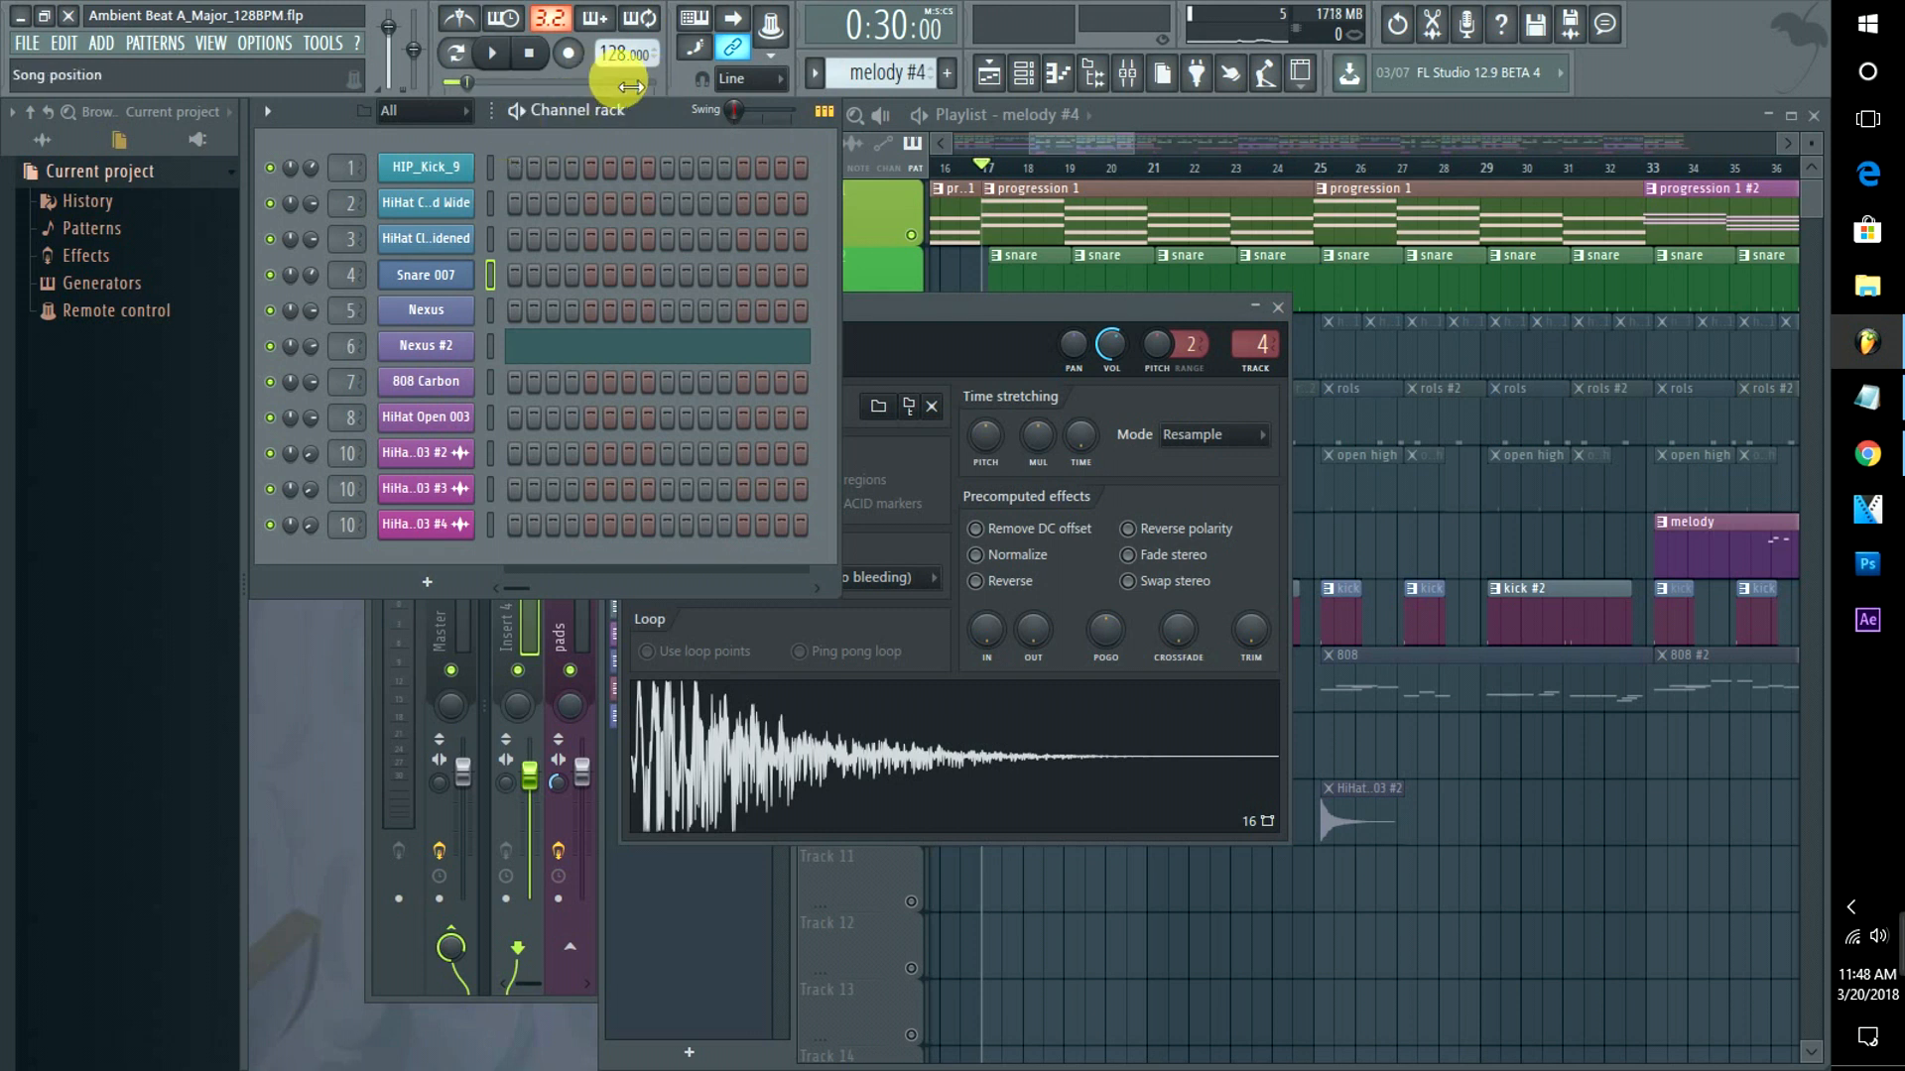
Create a new pattern named "SUBSCRIBE <3".
click(947, 72)
text(S)
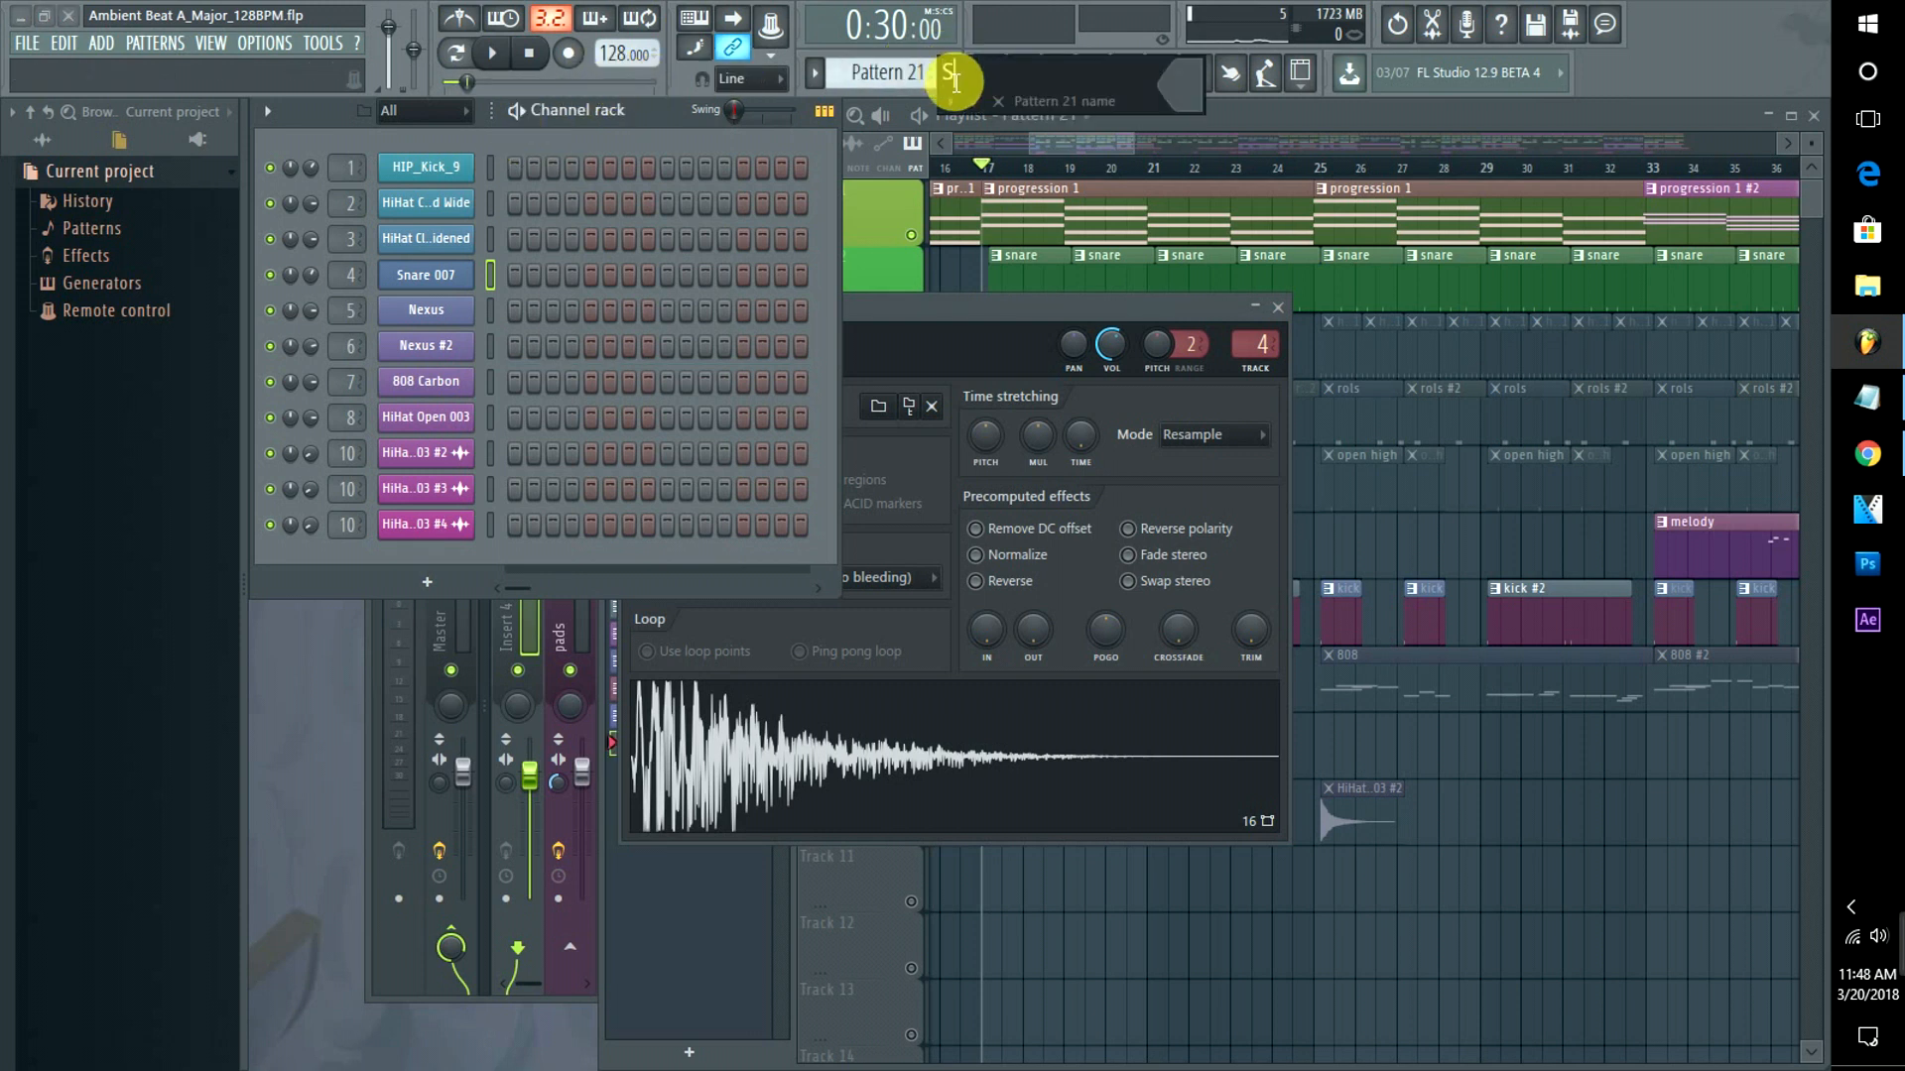
text(UBSCRIBE <3)
key(Return)
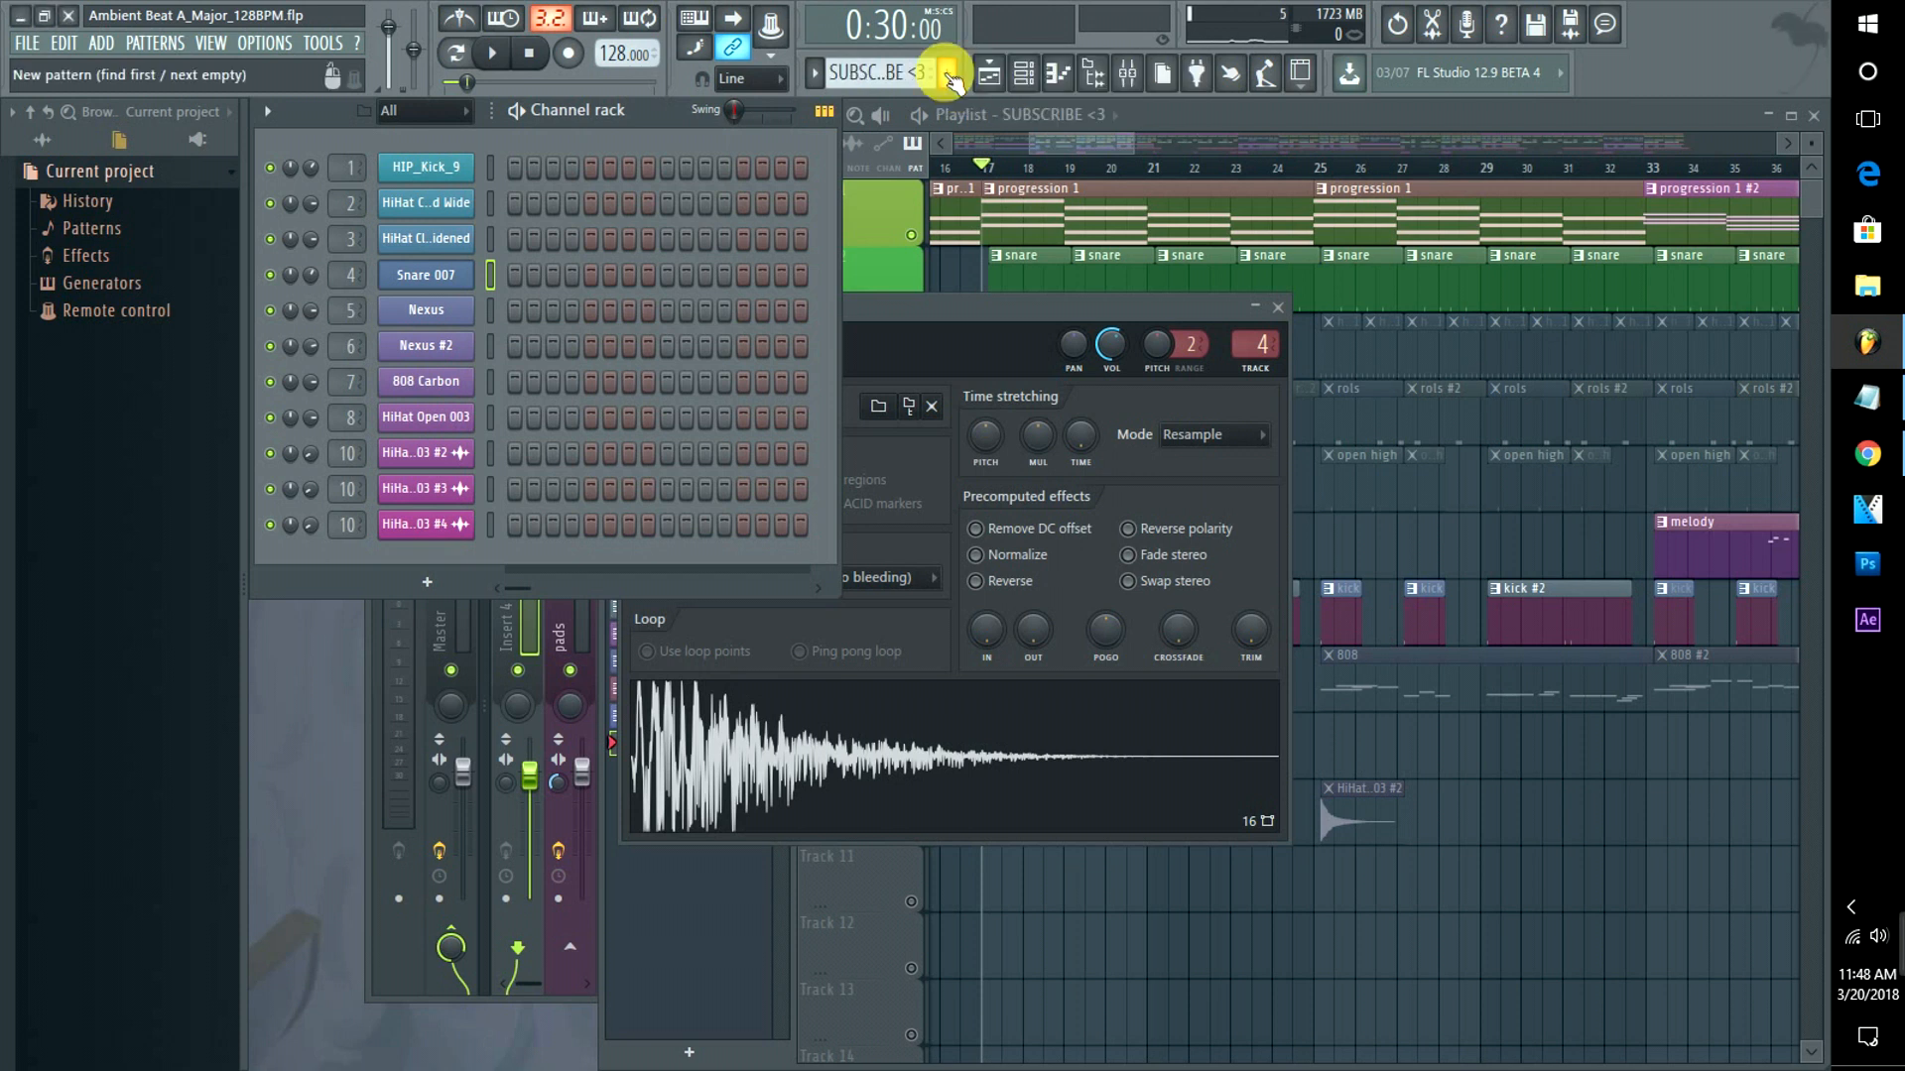
Place HIP_Kick_9 on steps 1 and 9 and Snare 007 on steps 5 and 13, and play the pattern alone.
click(515, 166)
click(590, 266)
click(667, 165)
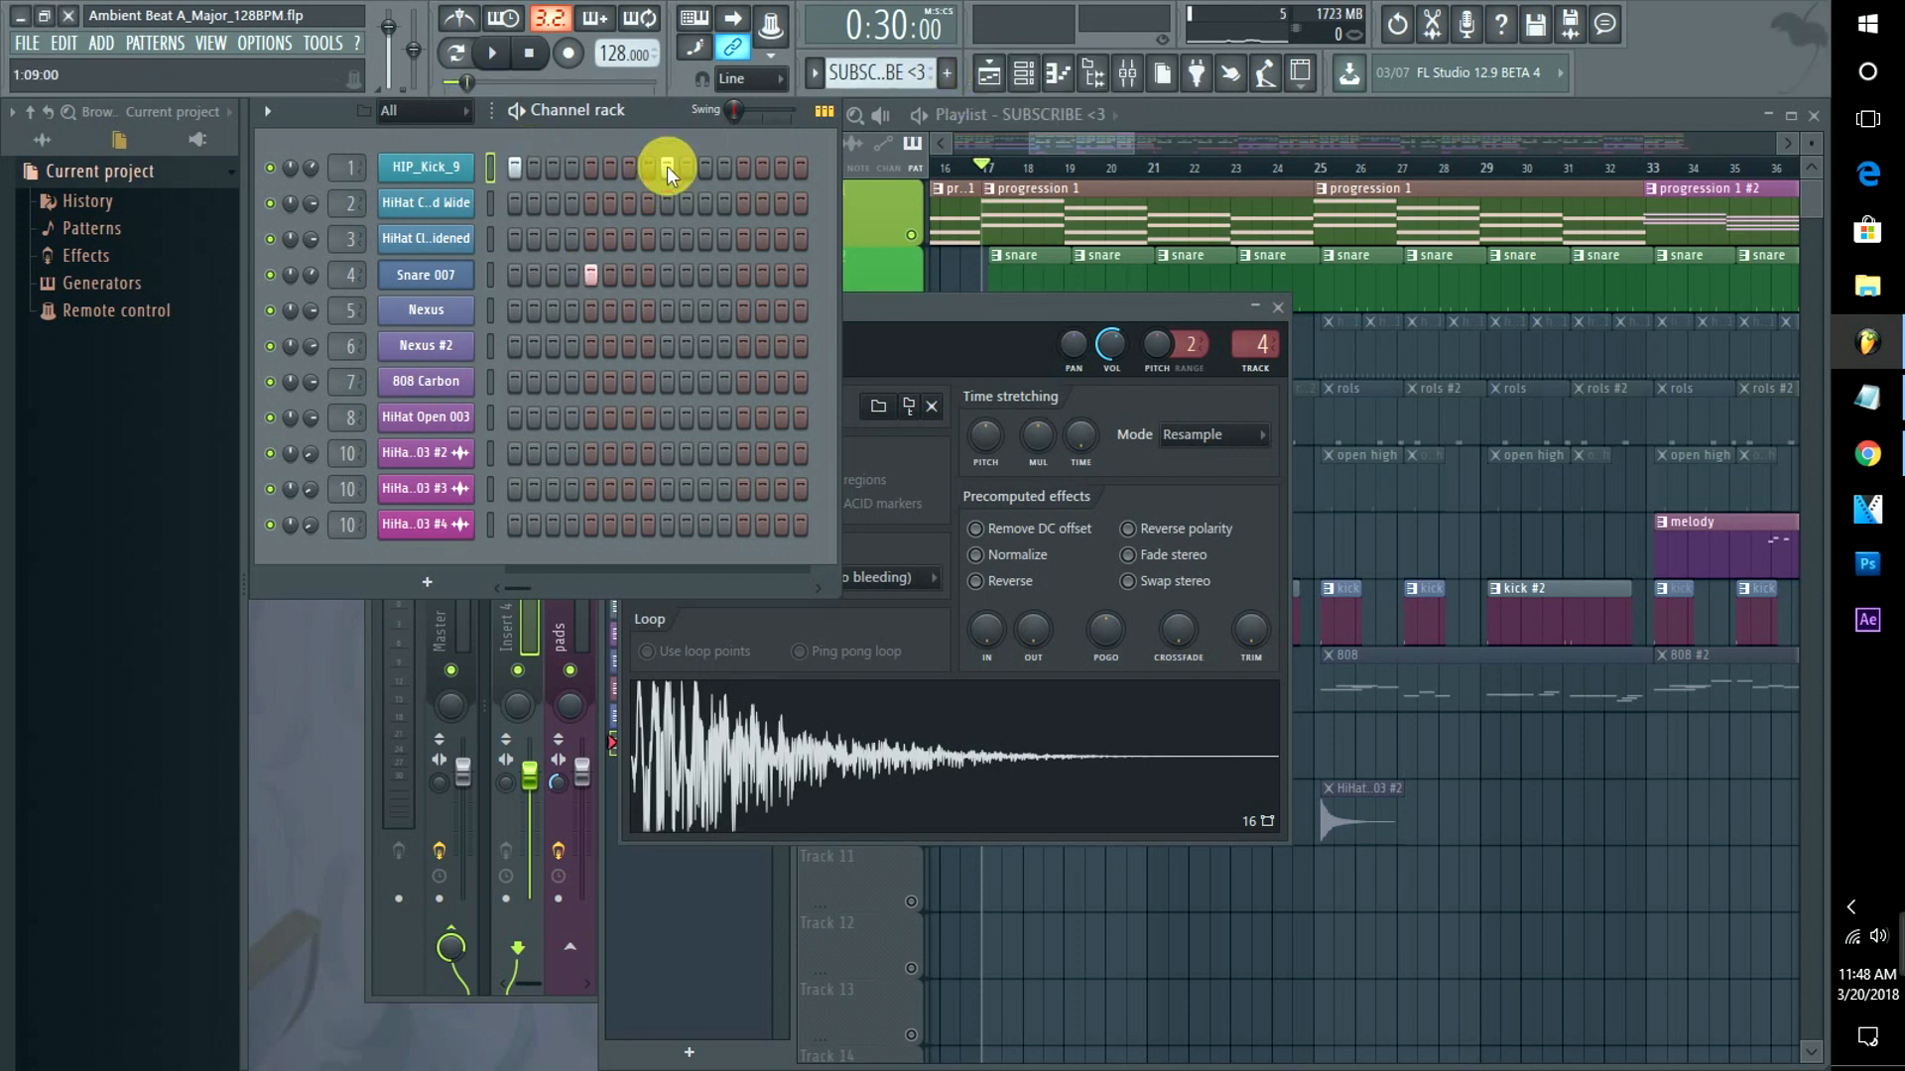
click(745, 276)
key(space)
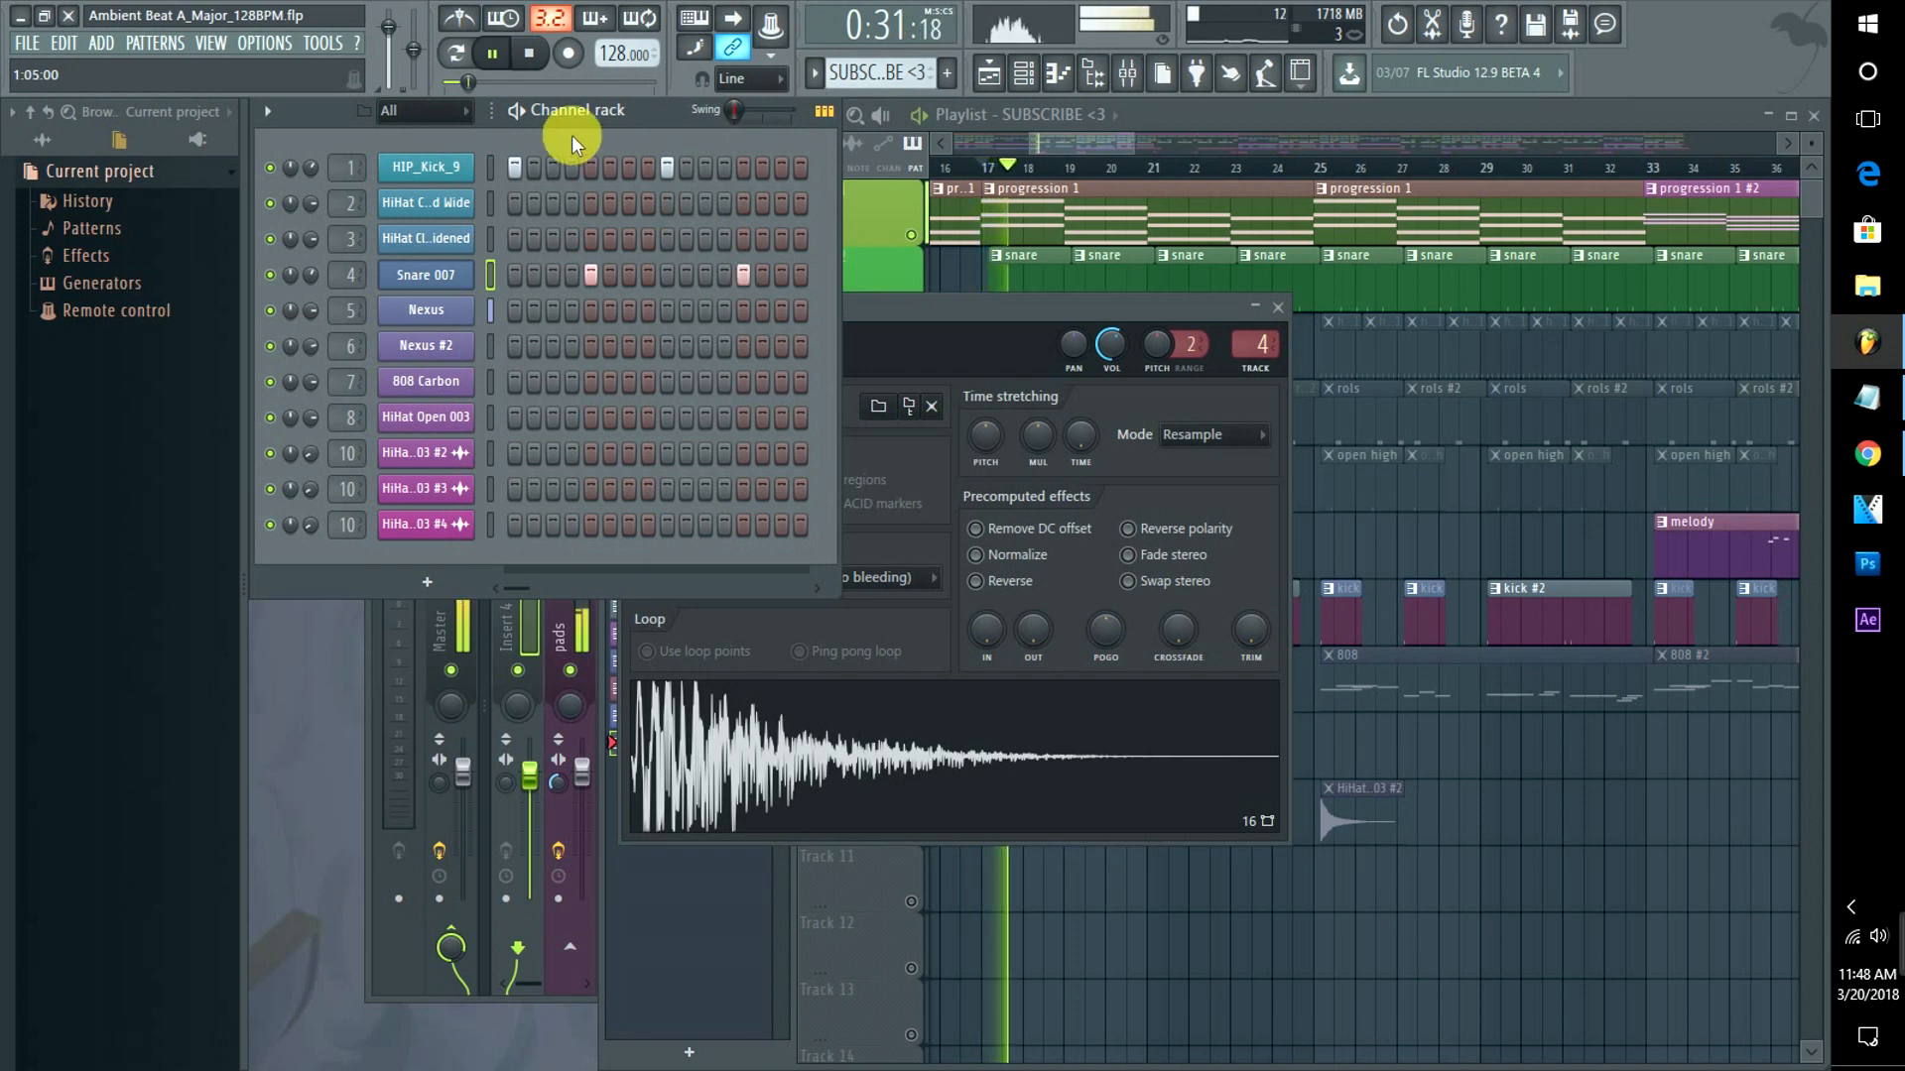
click(516, 110)
Try extra kicks on steps 5 and 13 during playback, remove them again, and stop the pattern.
click(589, 167)
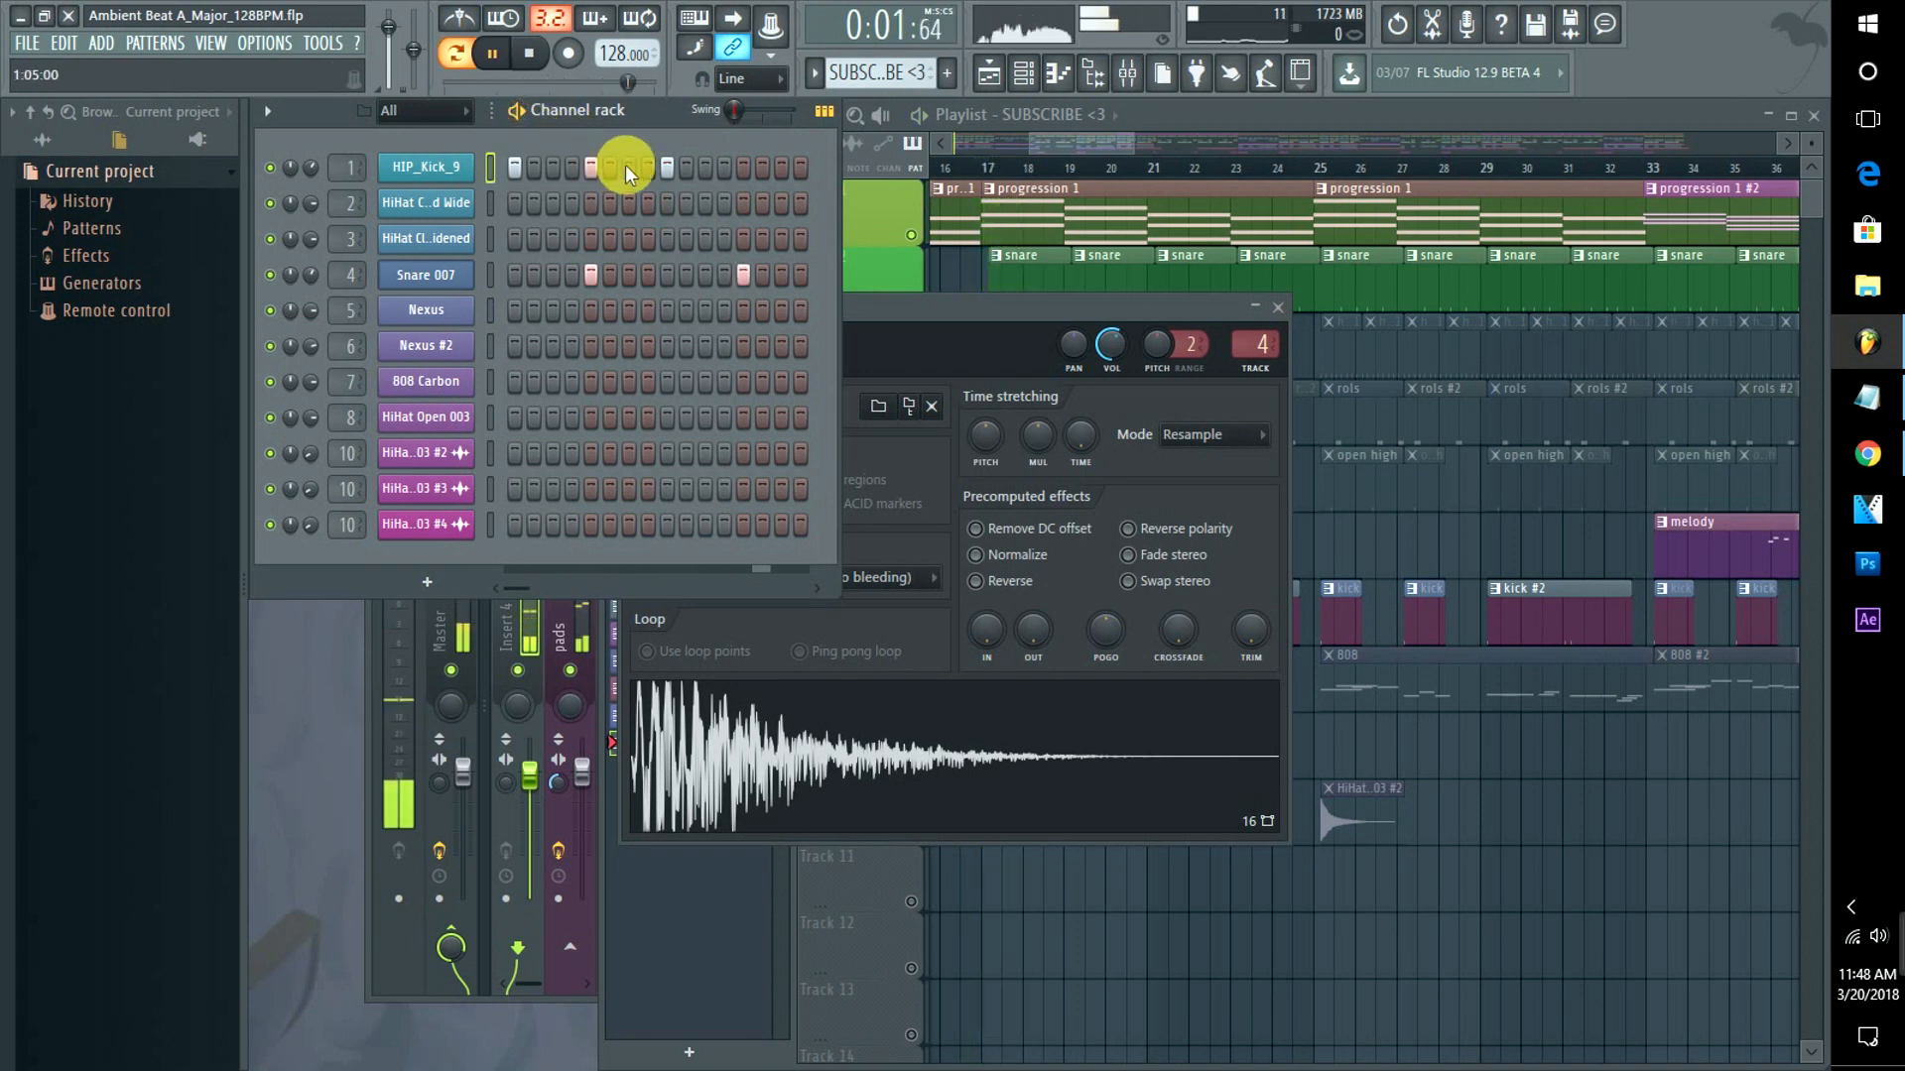
click(743, 167)
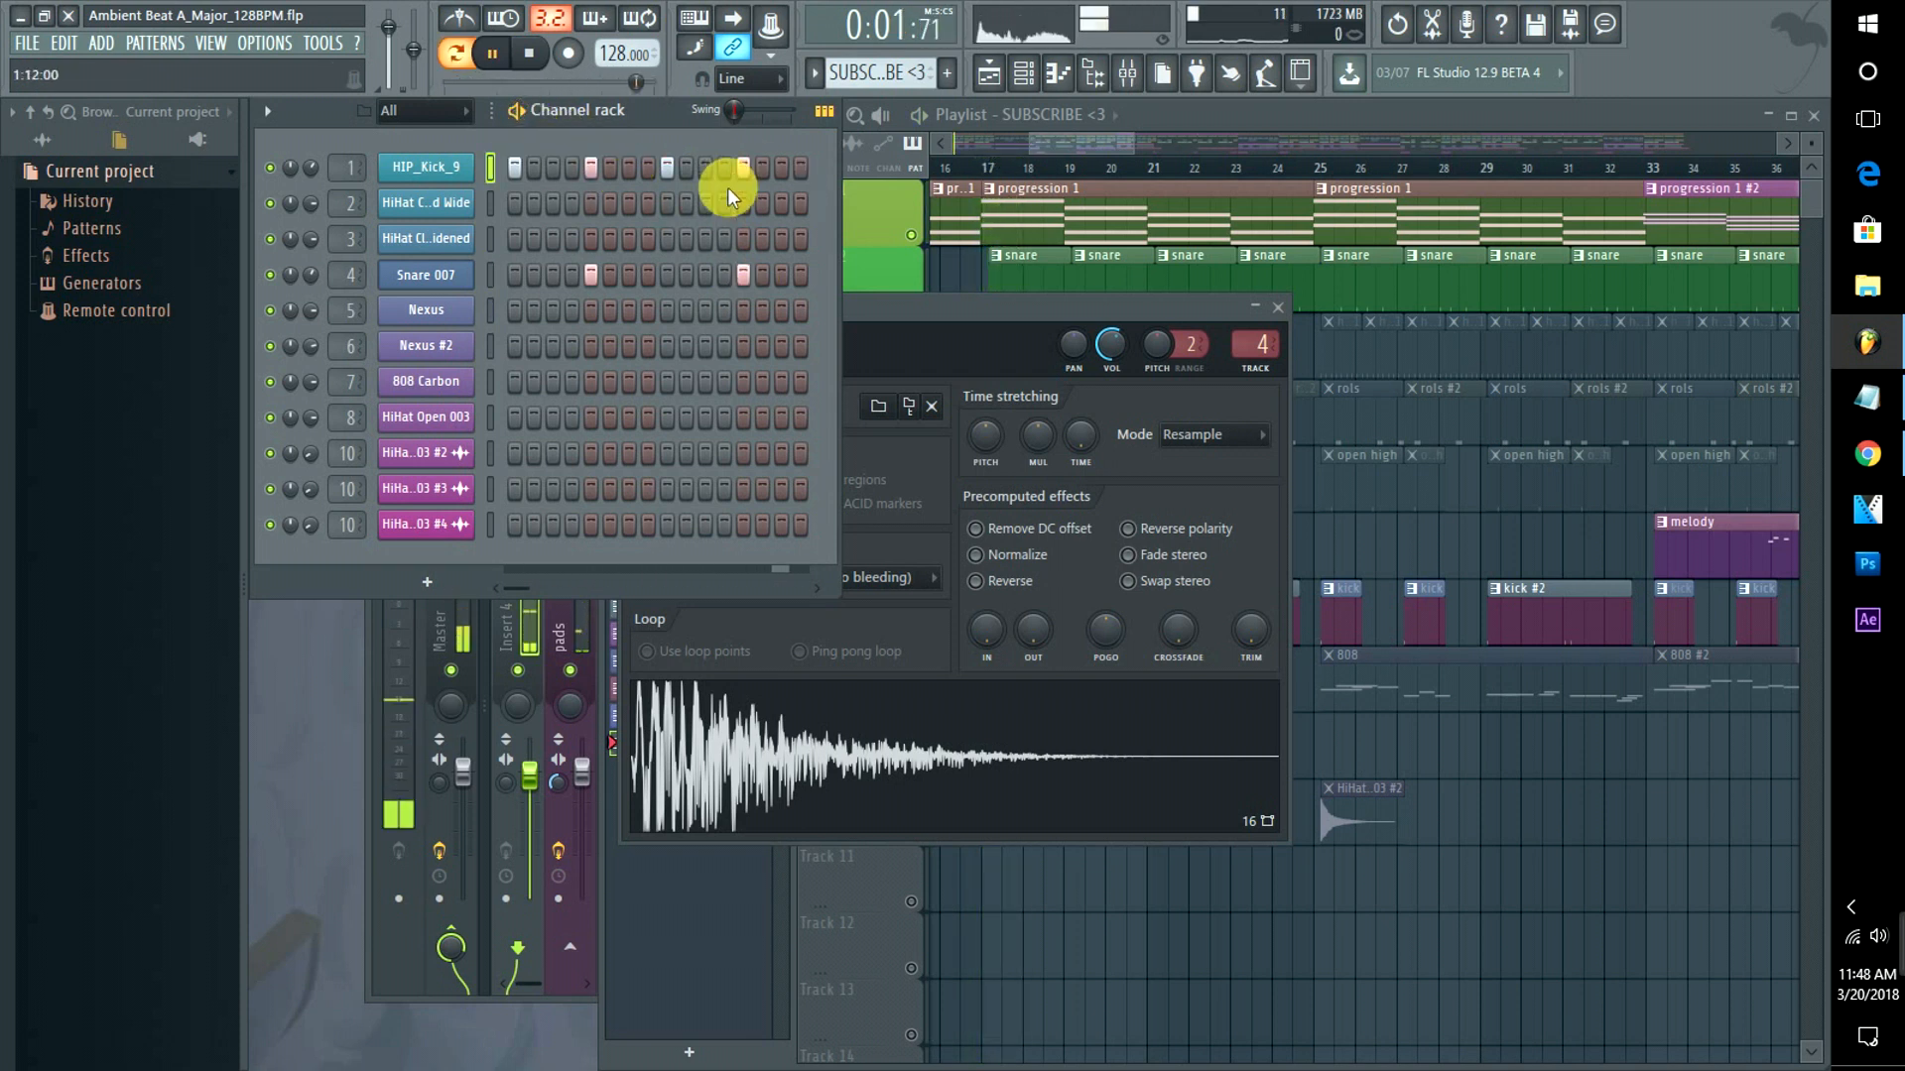
click(591, 166)
click(743, 166)
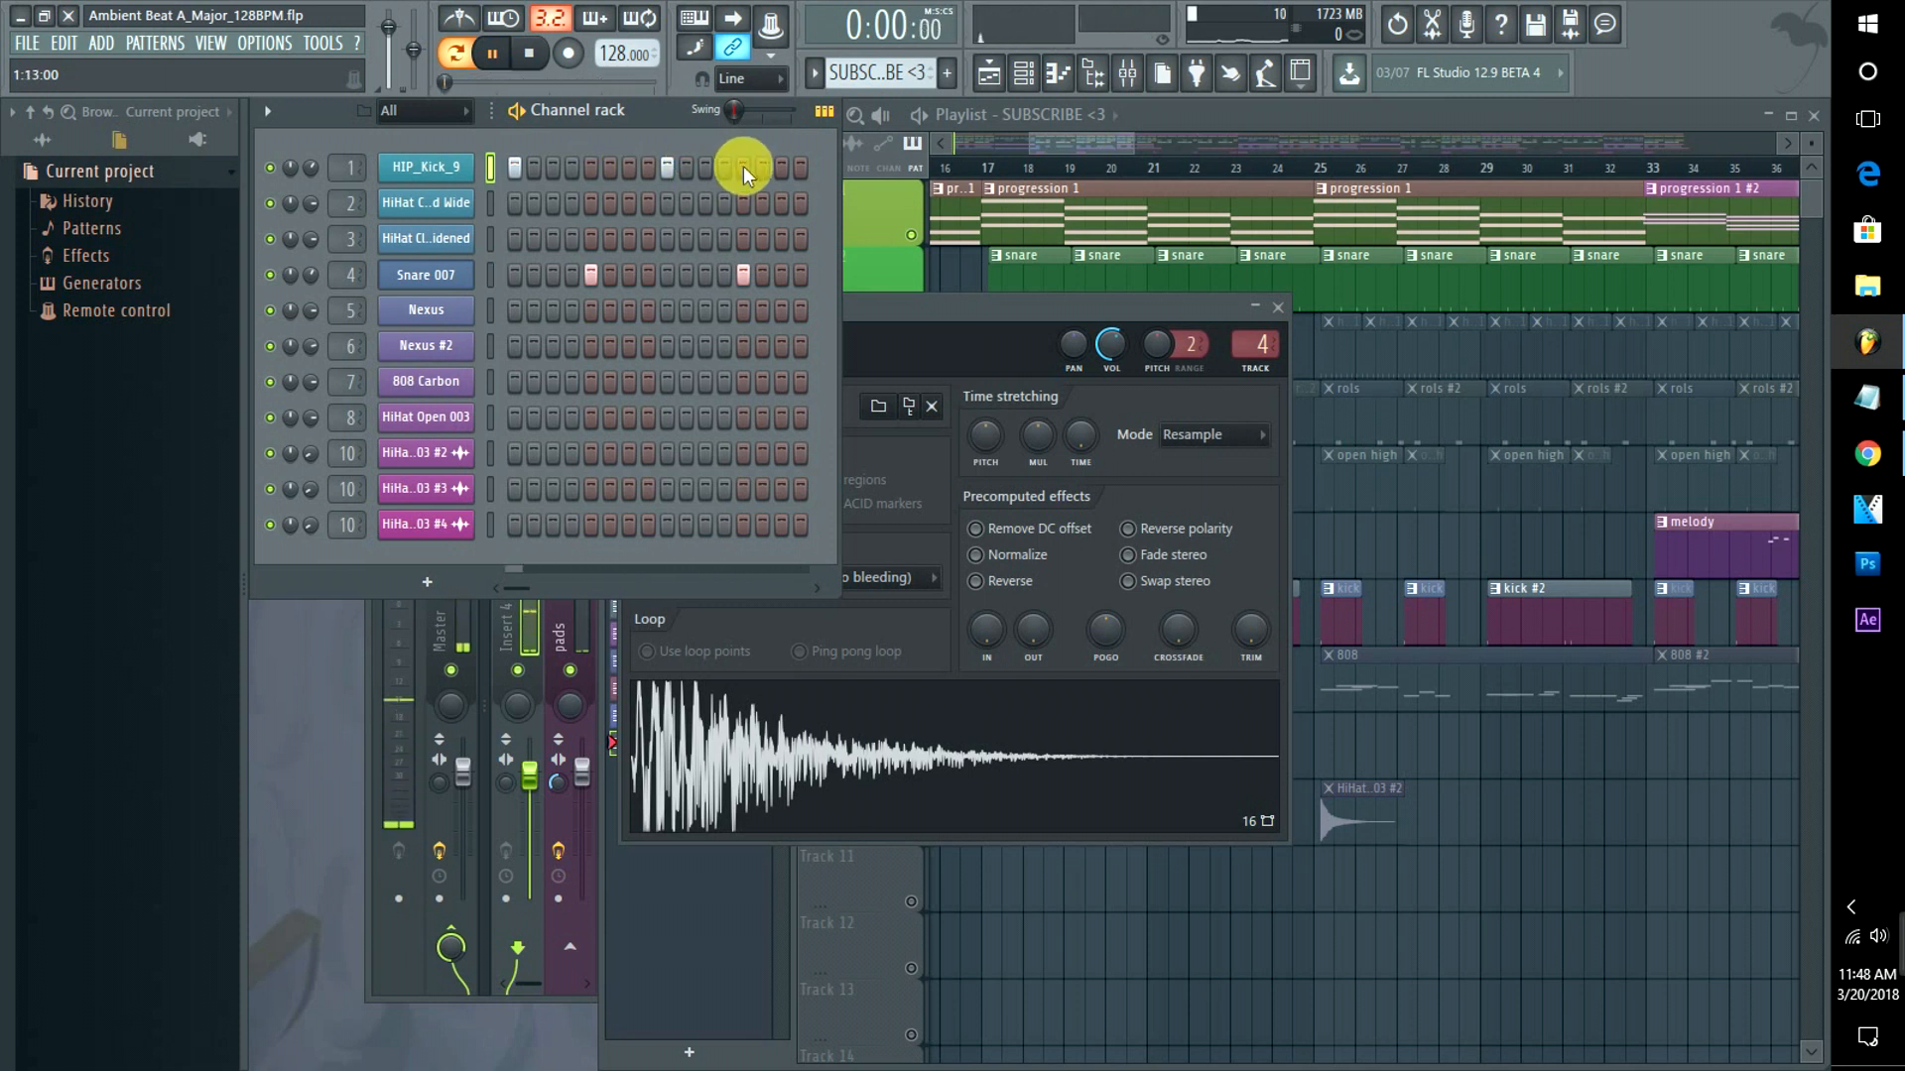
key(space)
Clear the remaining kick and snare steps from the "SUBSCRIBE <3" pattern.
right_click(584, 279)
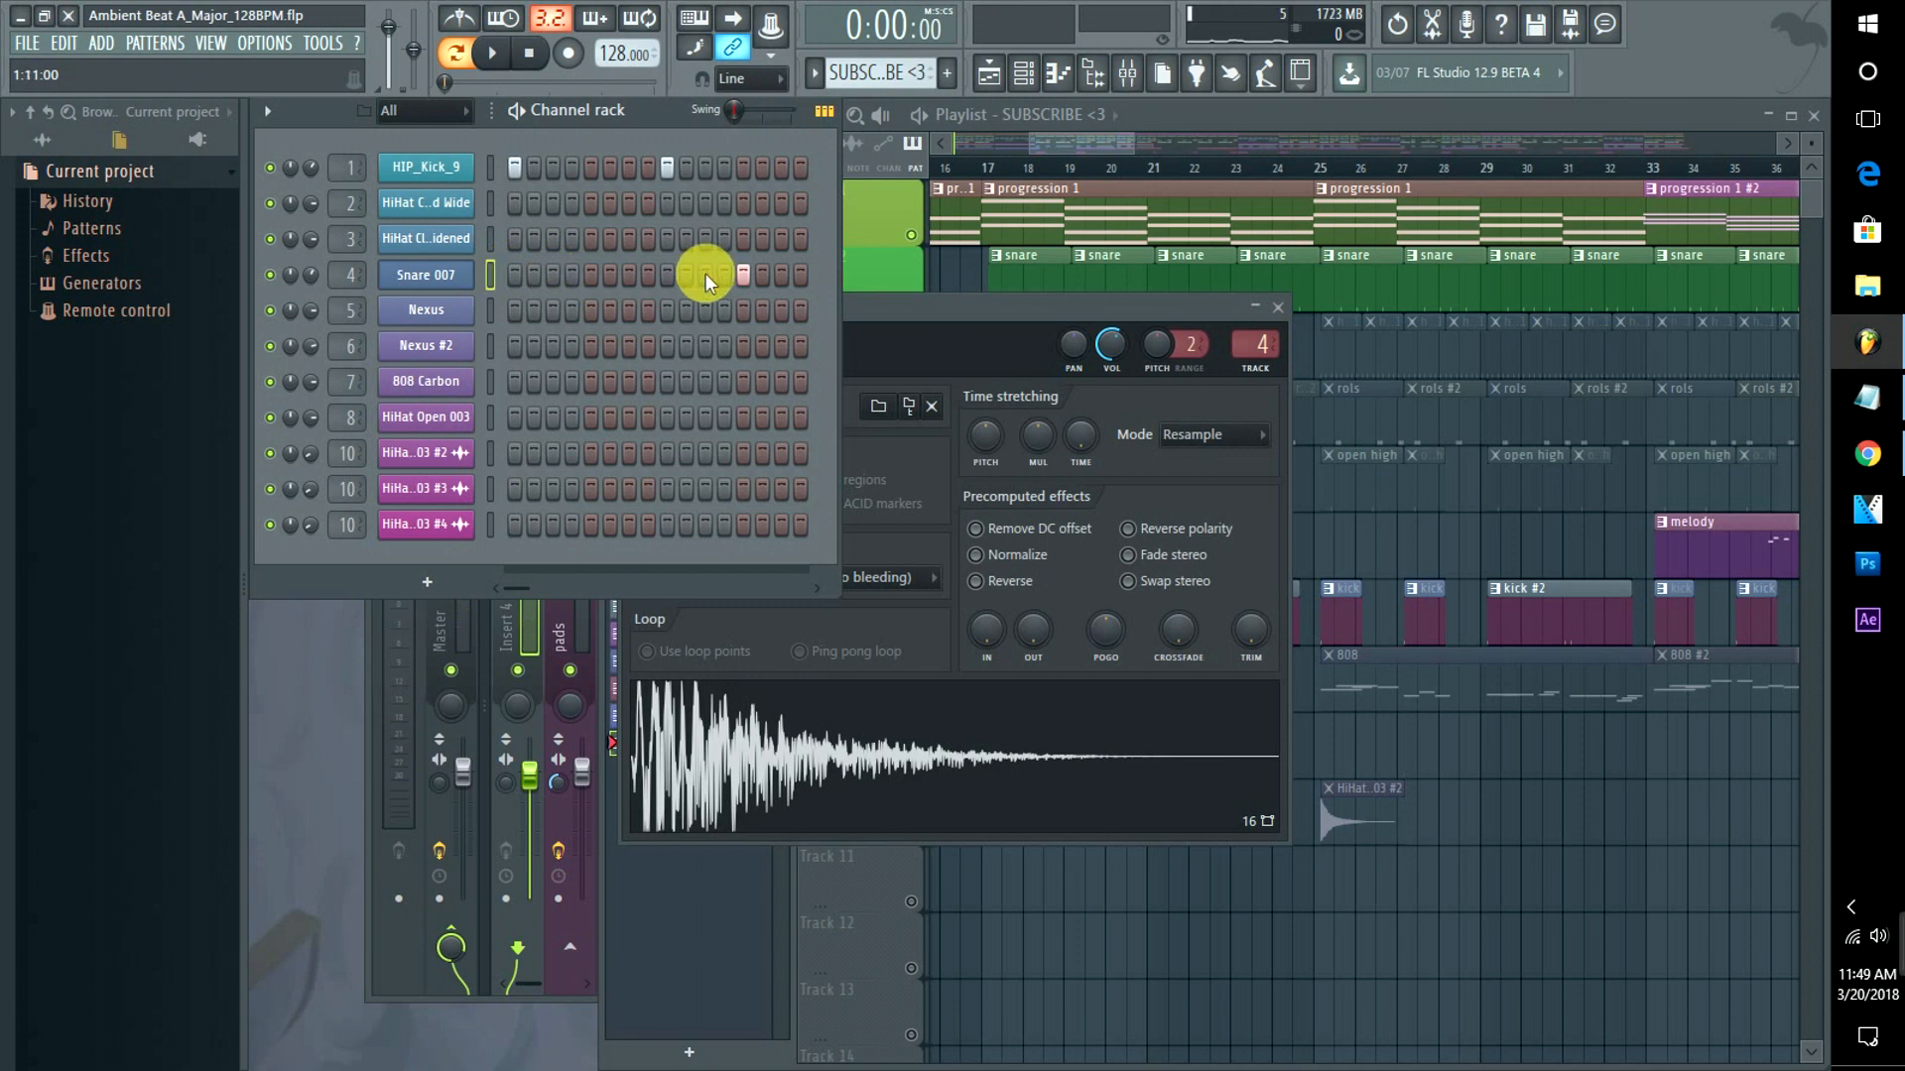
right_click(743, 274)
right_click(677, 182)
right_click(514, 167)
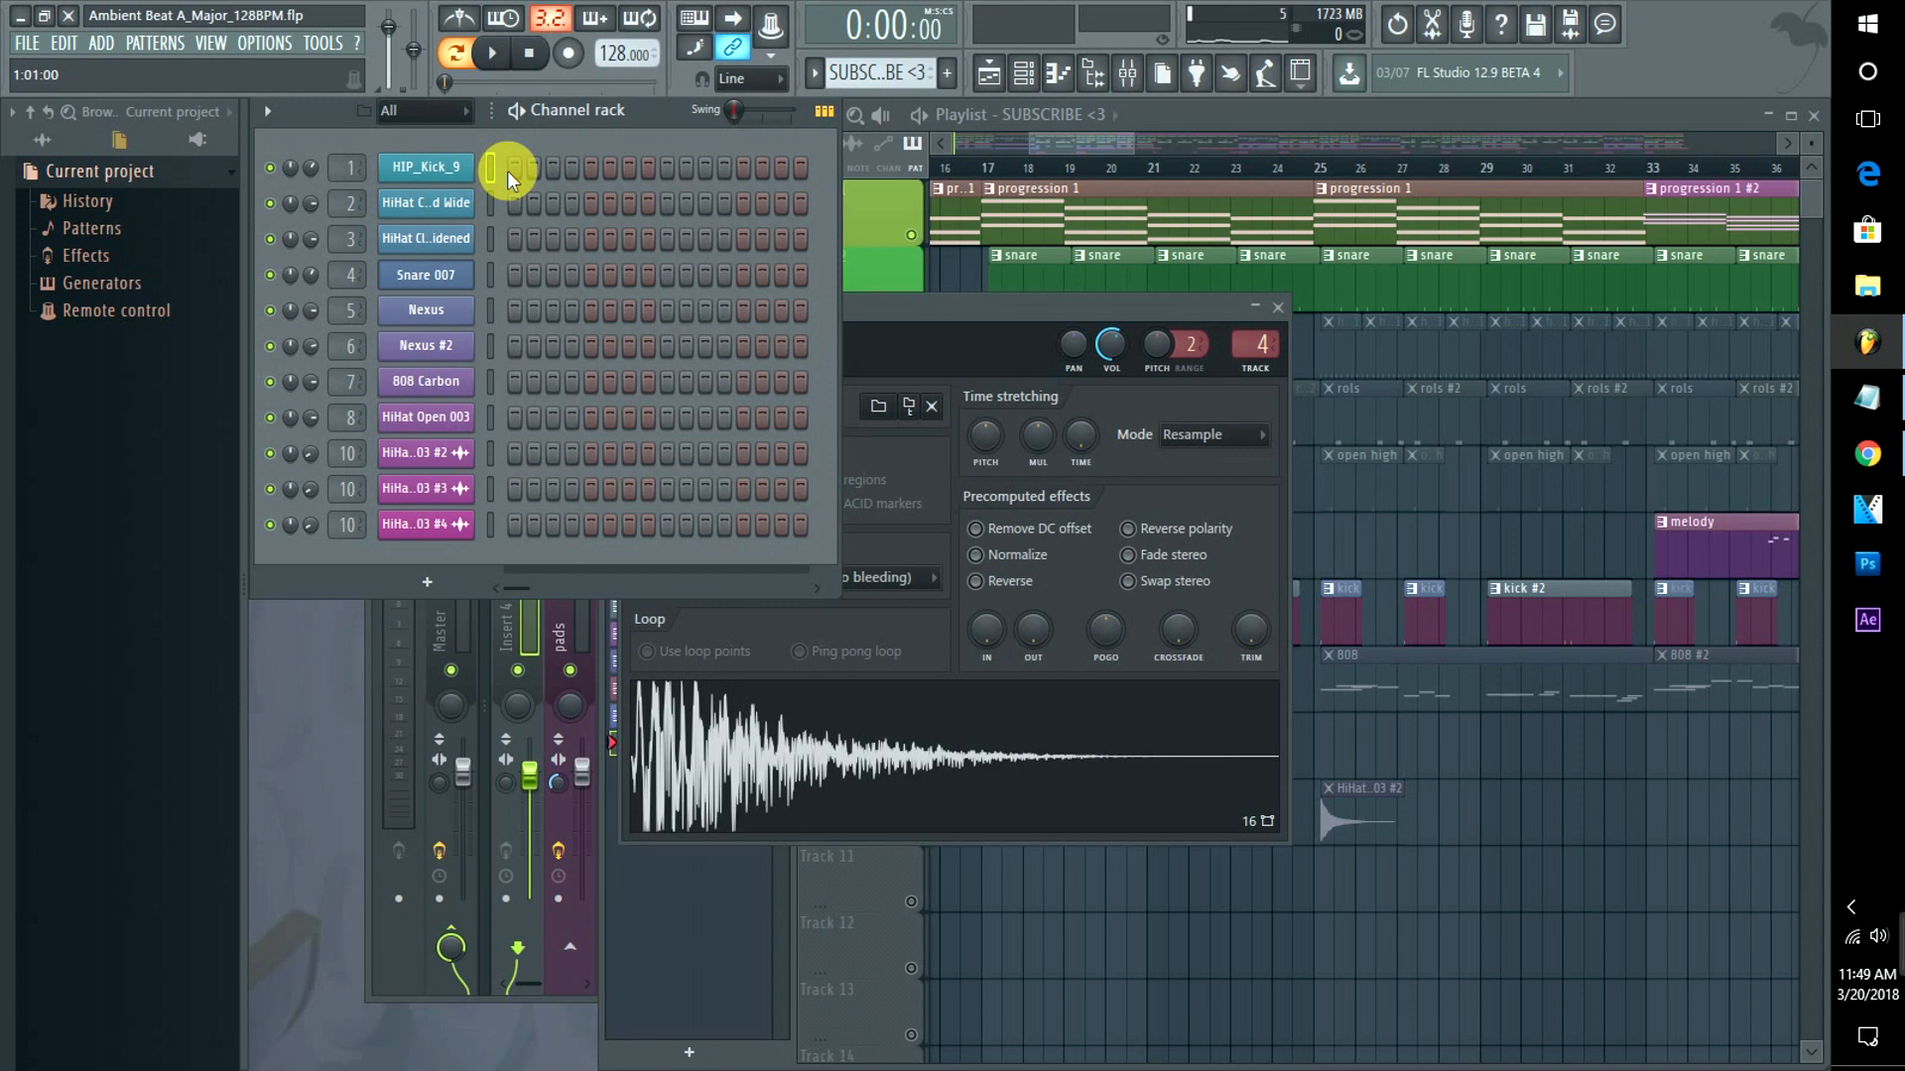
Audition the HIP_Kick_9 and Snare 007 samples alternately to compare how they sound together.
click(452, 167)
click(452, 283)
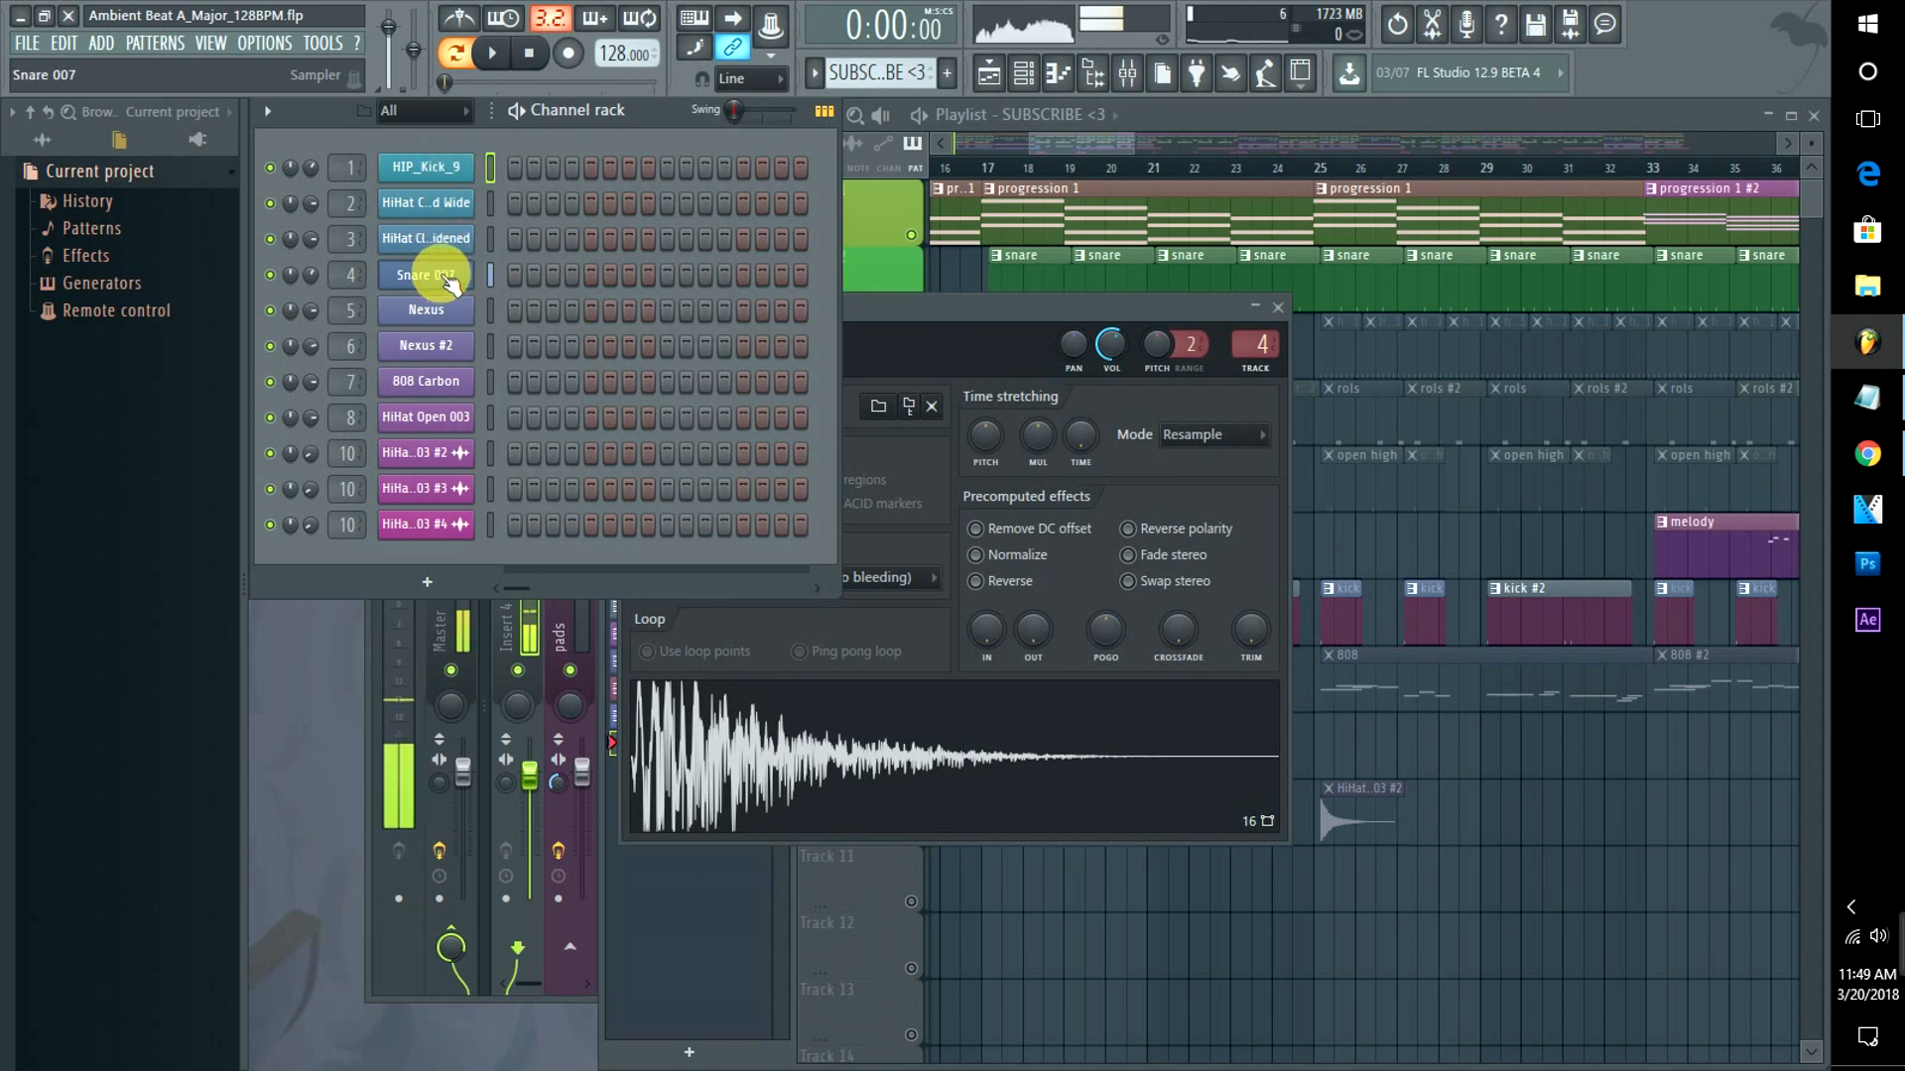
click(446, 172)
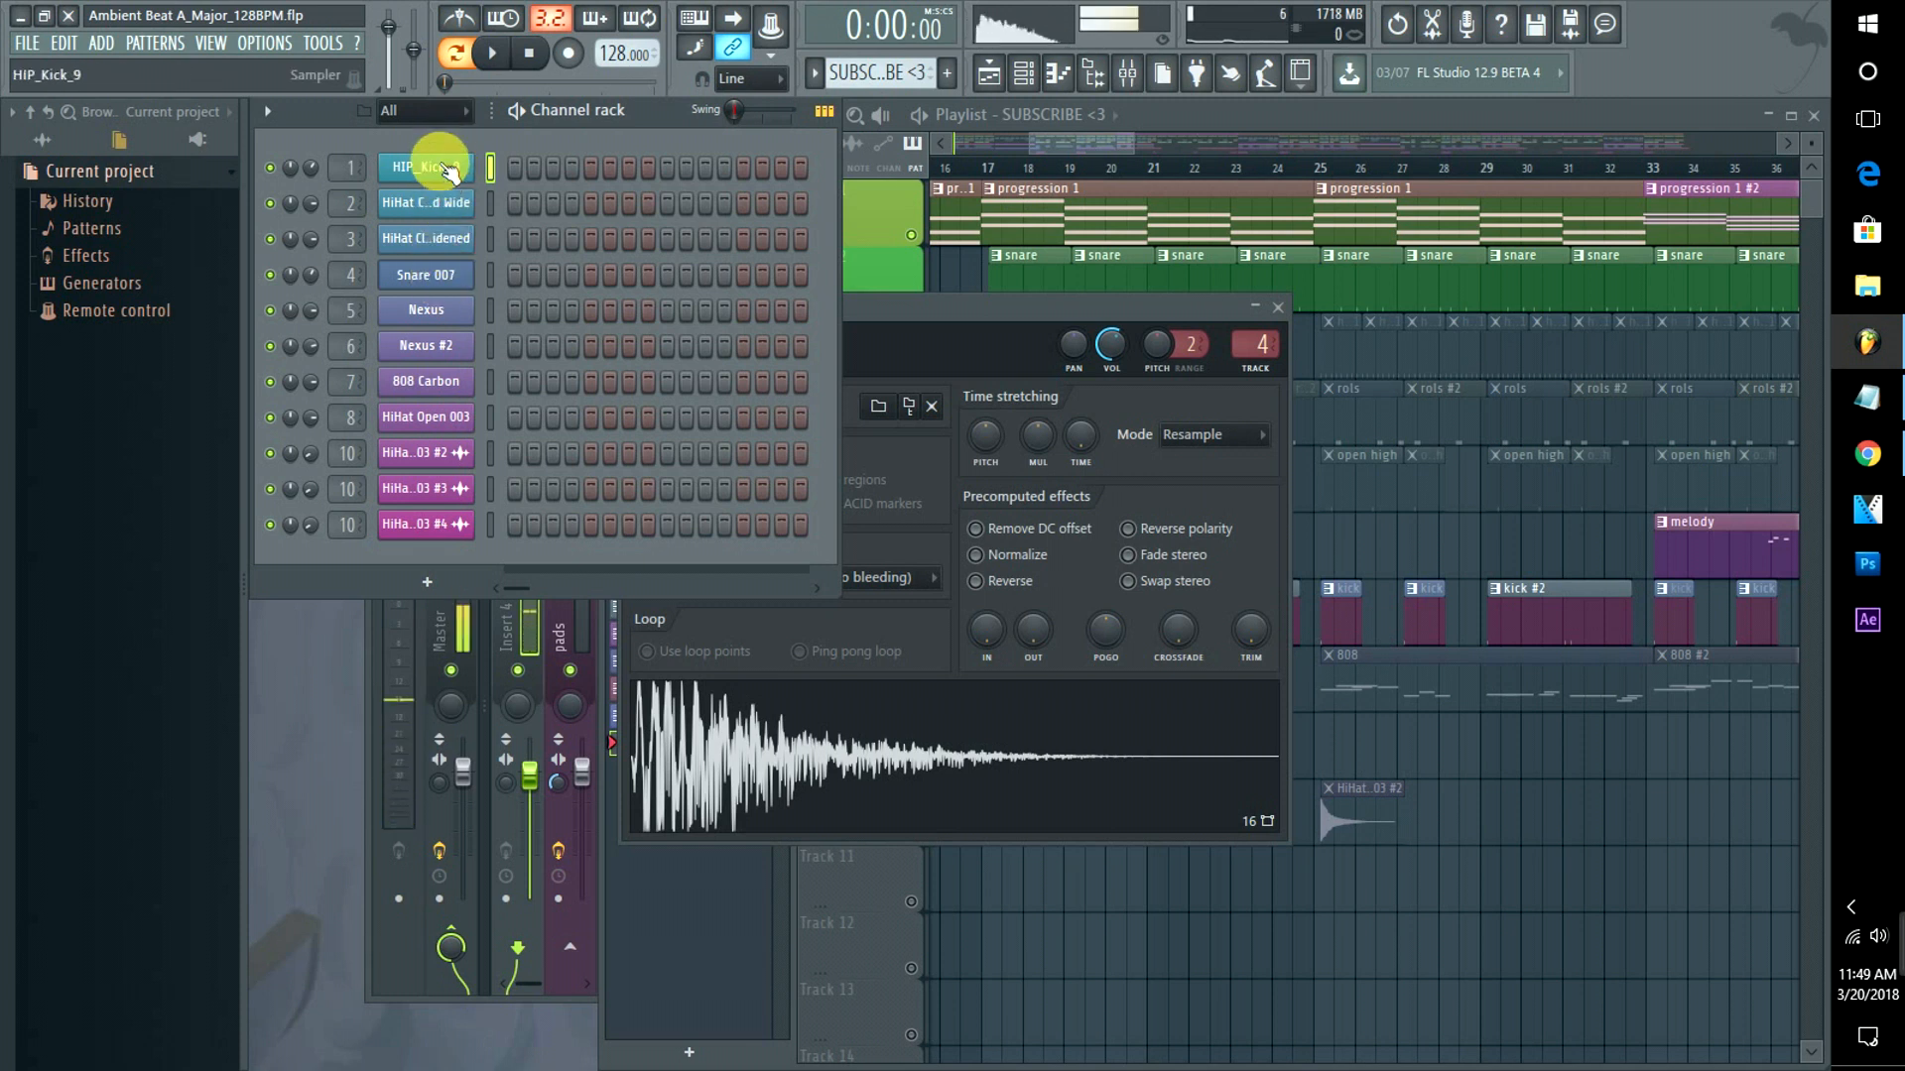
click(448, 275)
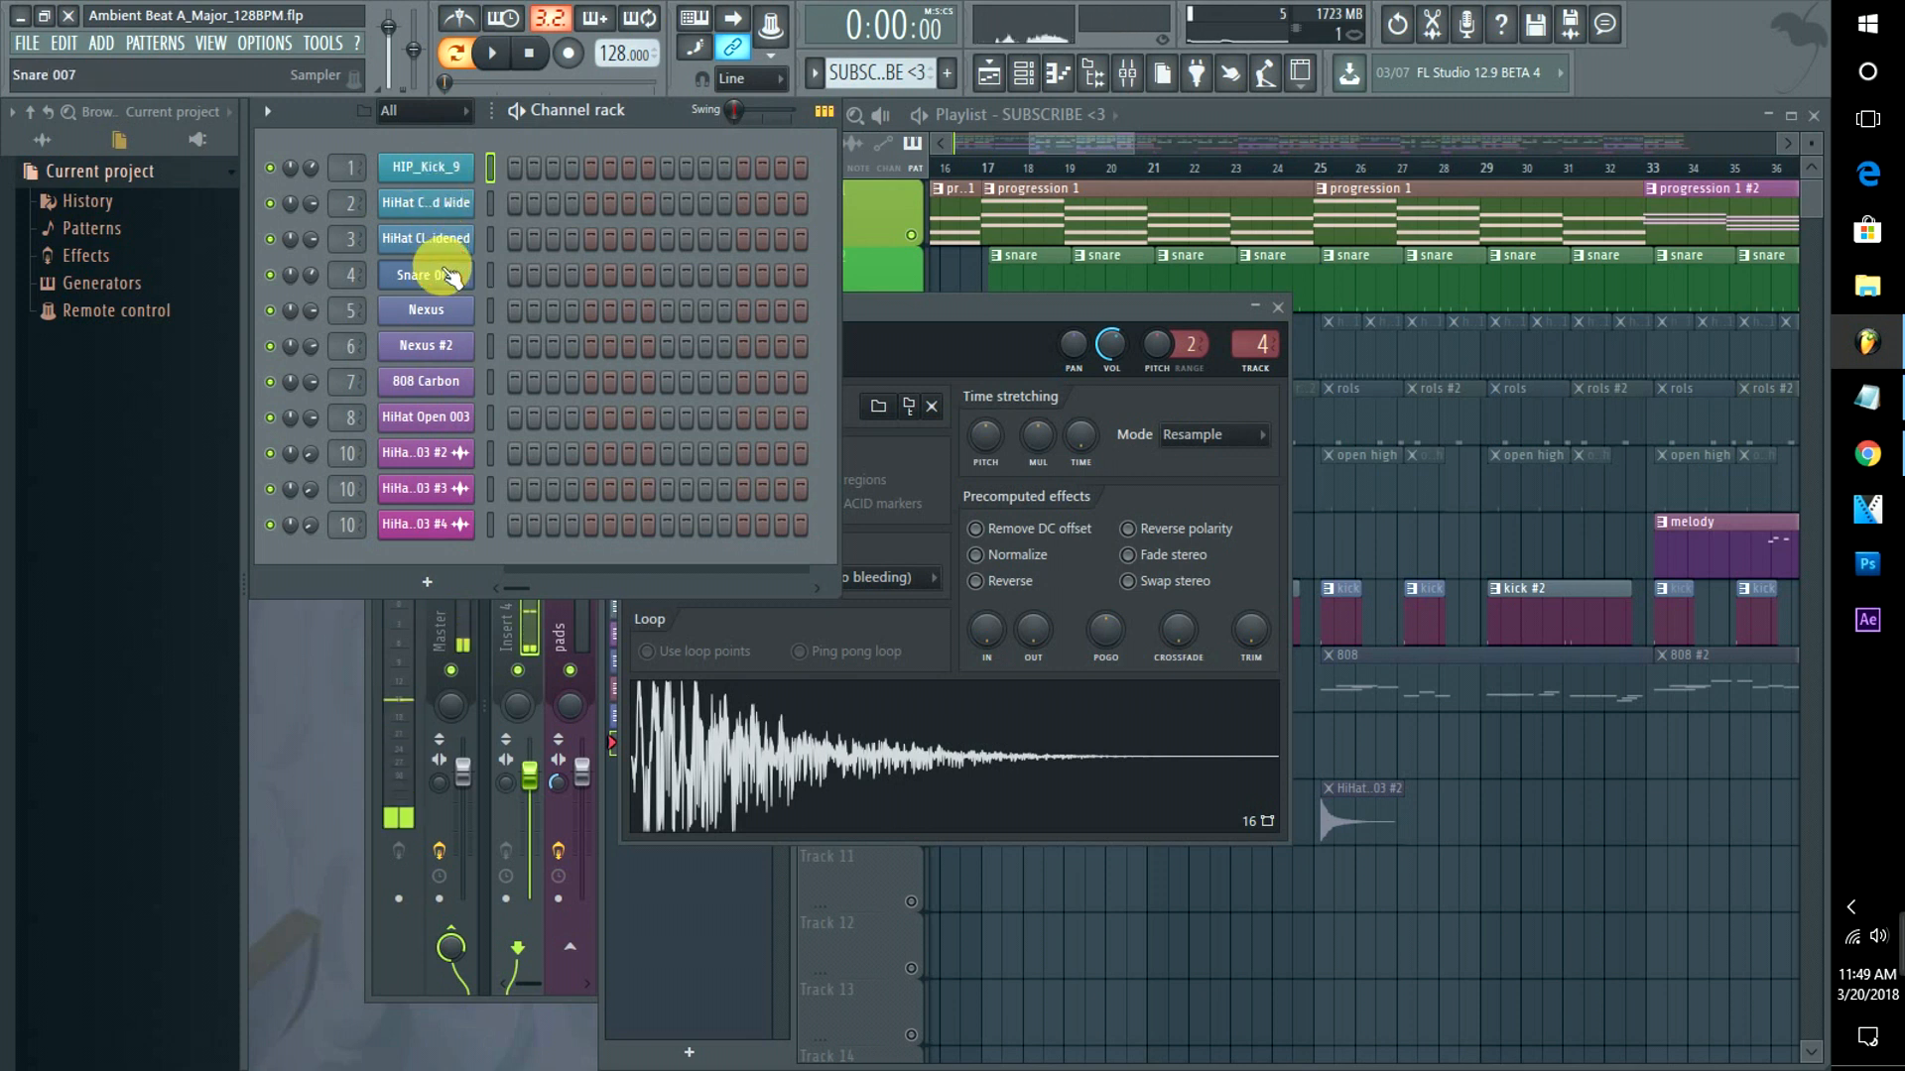
click(446, 172)
click(451, 310)
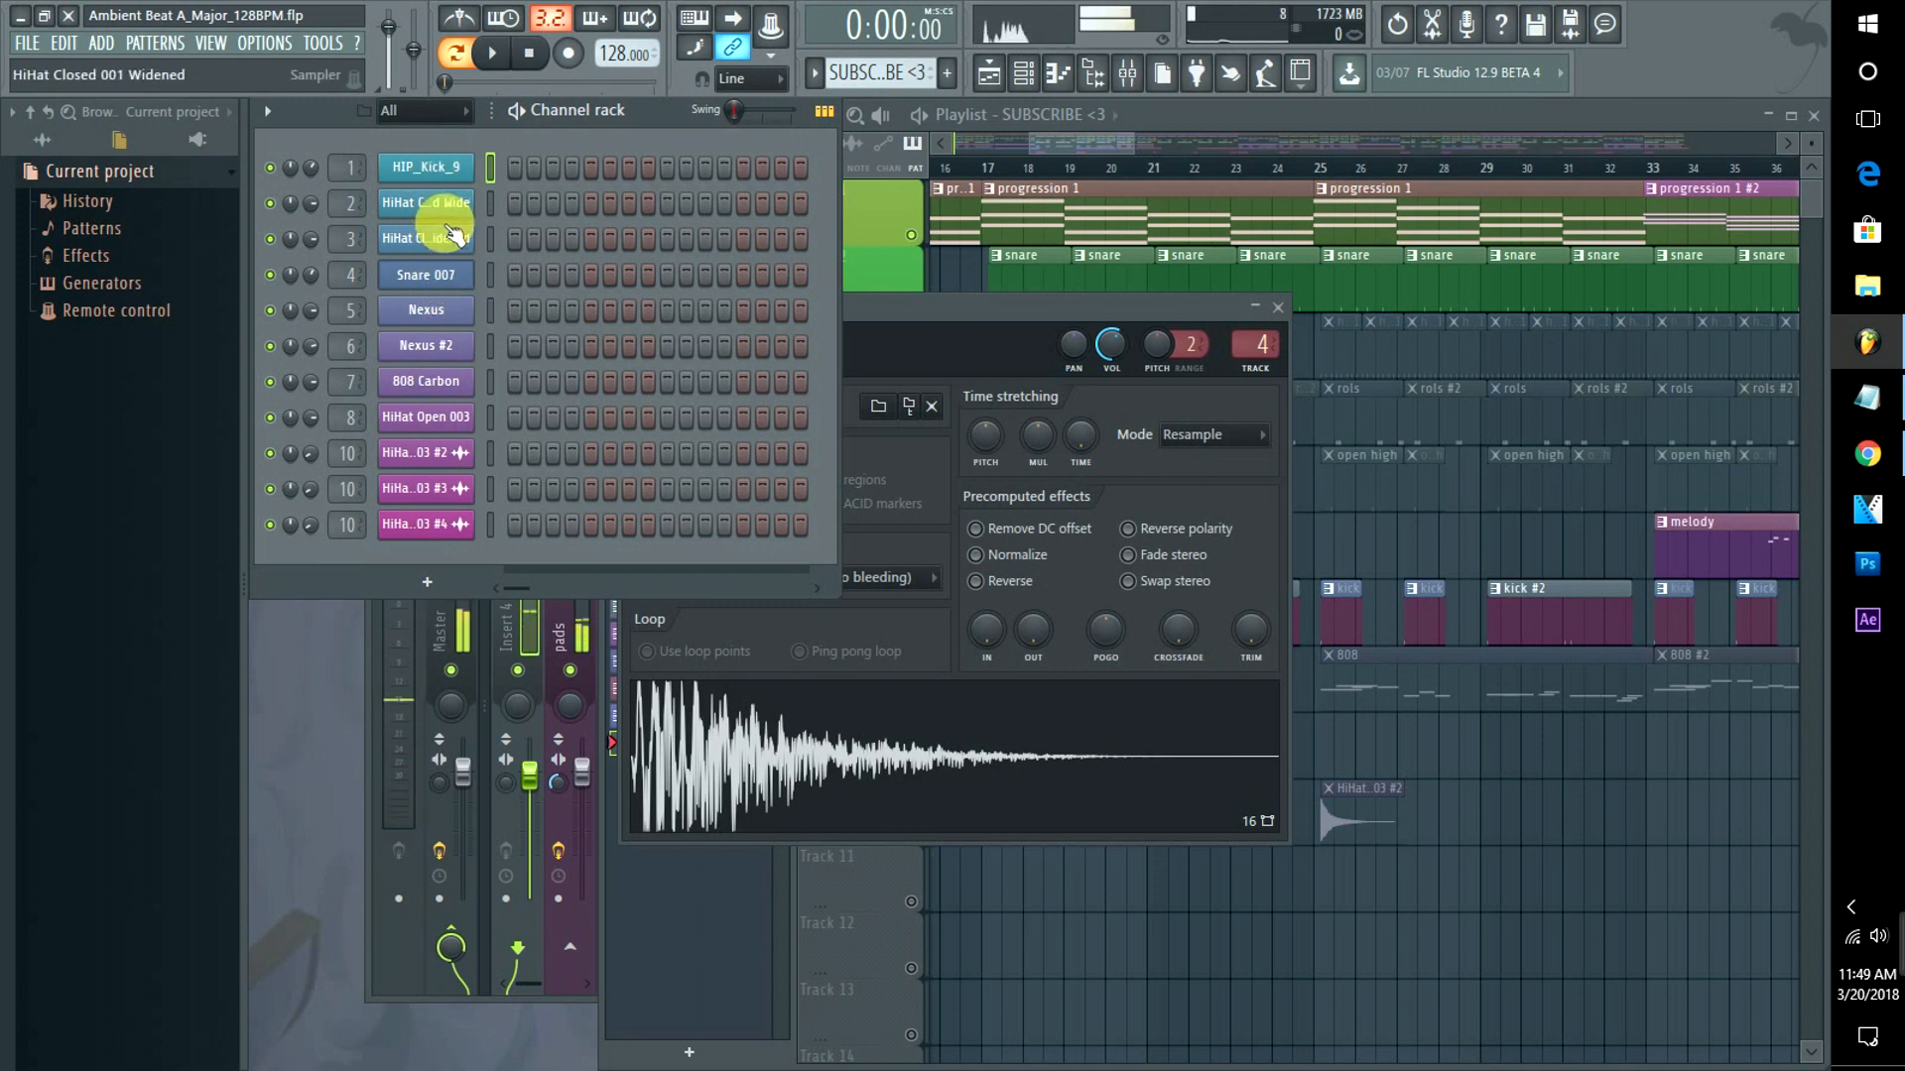
click(451, 270)
click(456, 178)
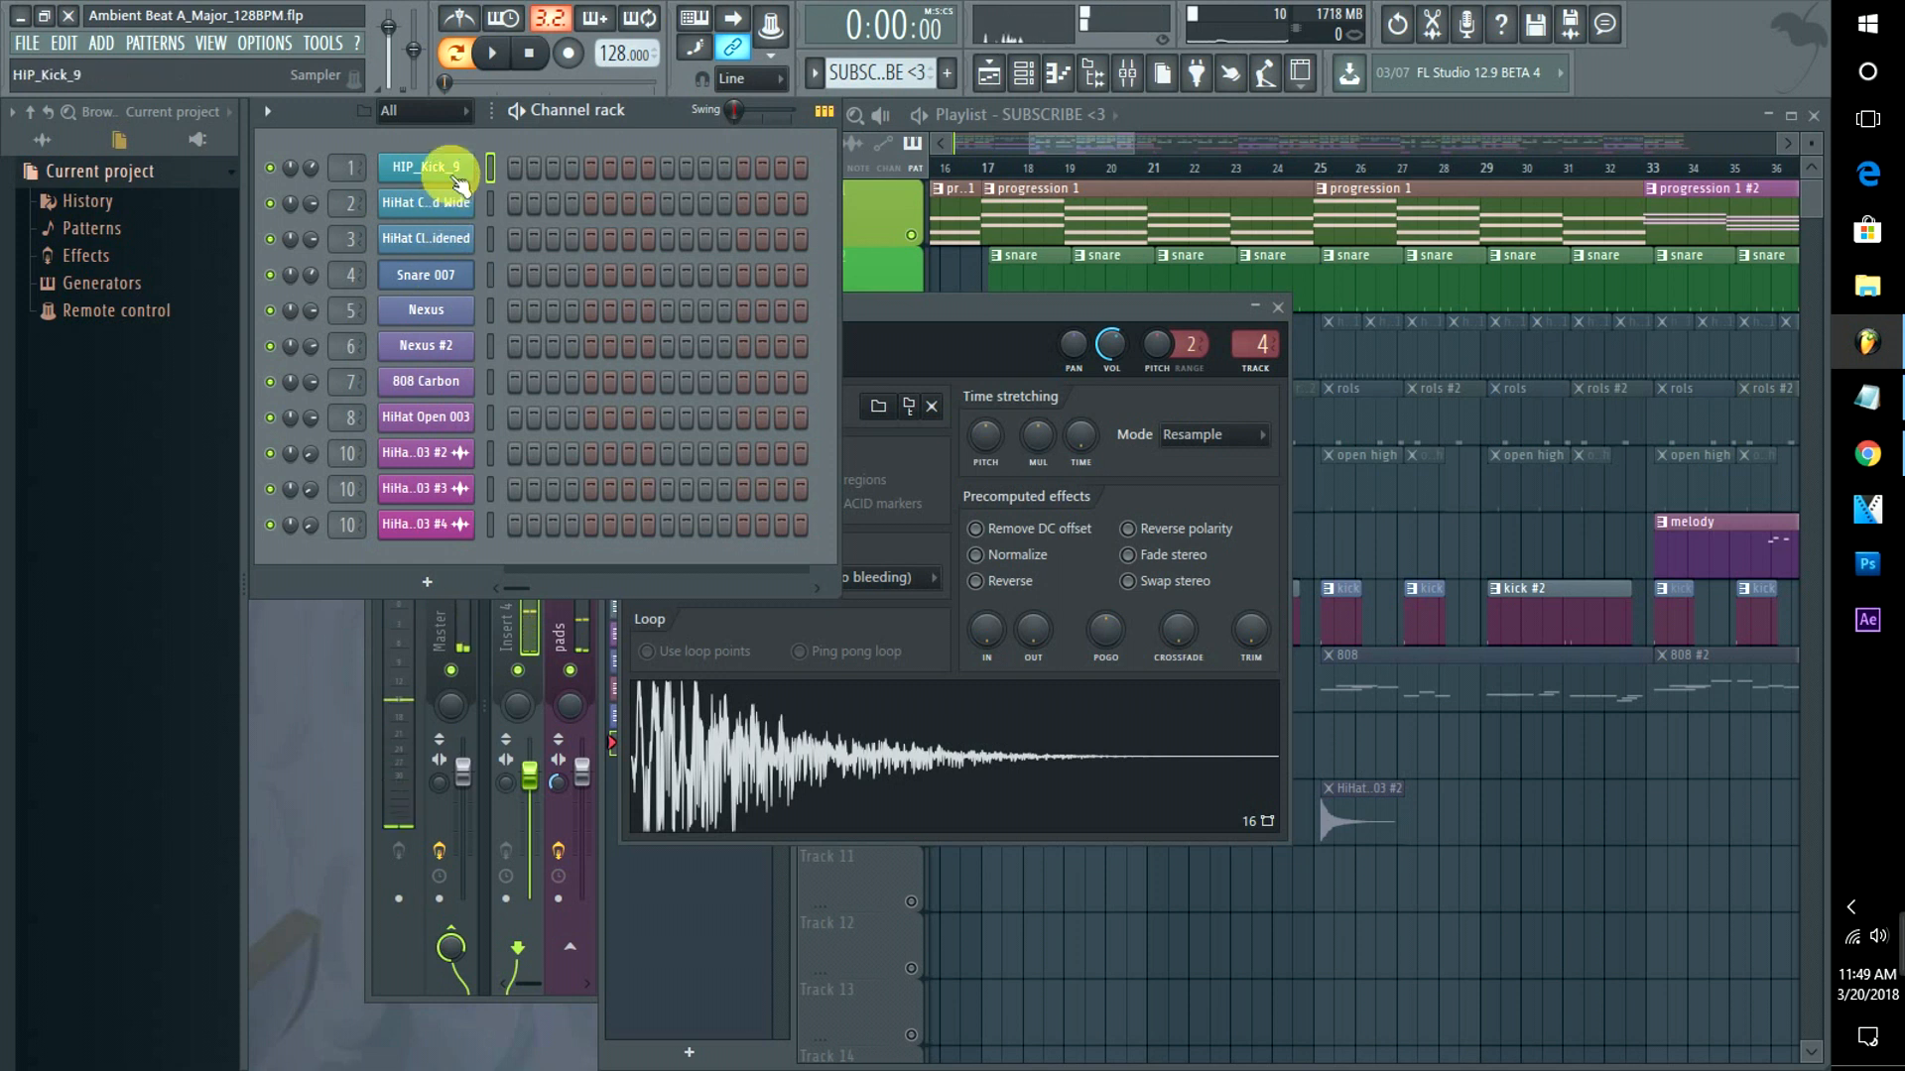
click(452, 265)
click(452, 172)
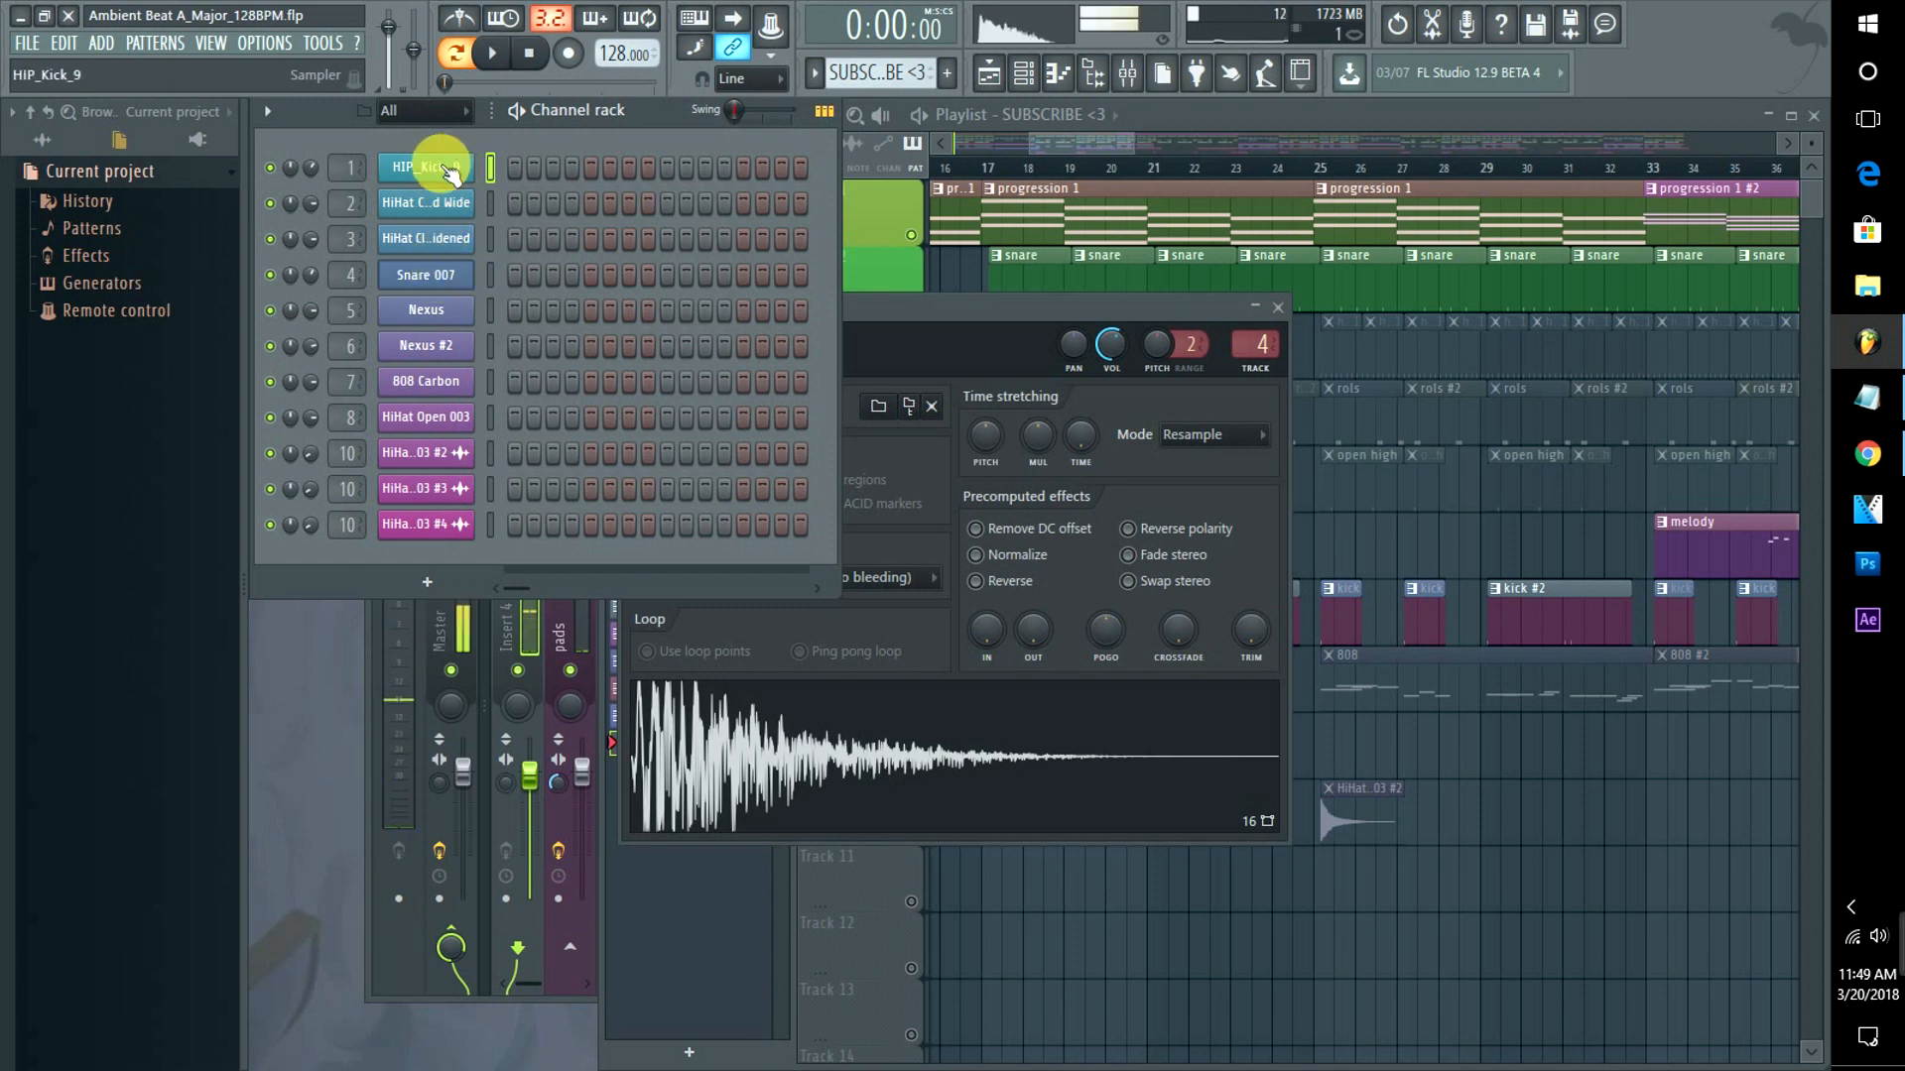
click(443, 277)
click(443, 173)
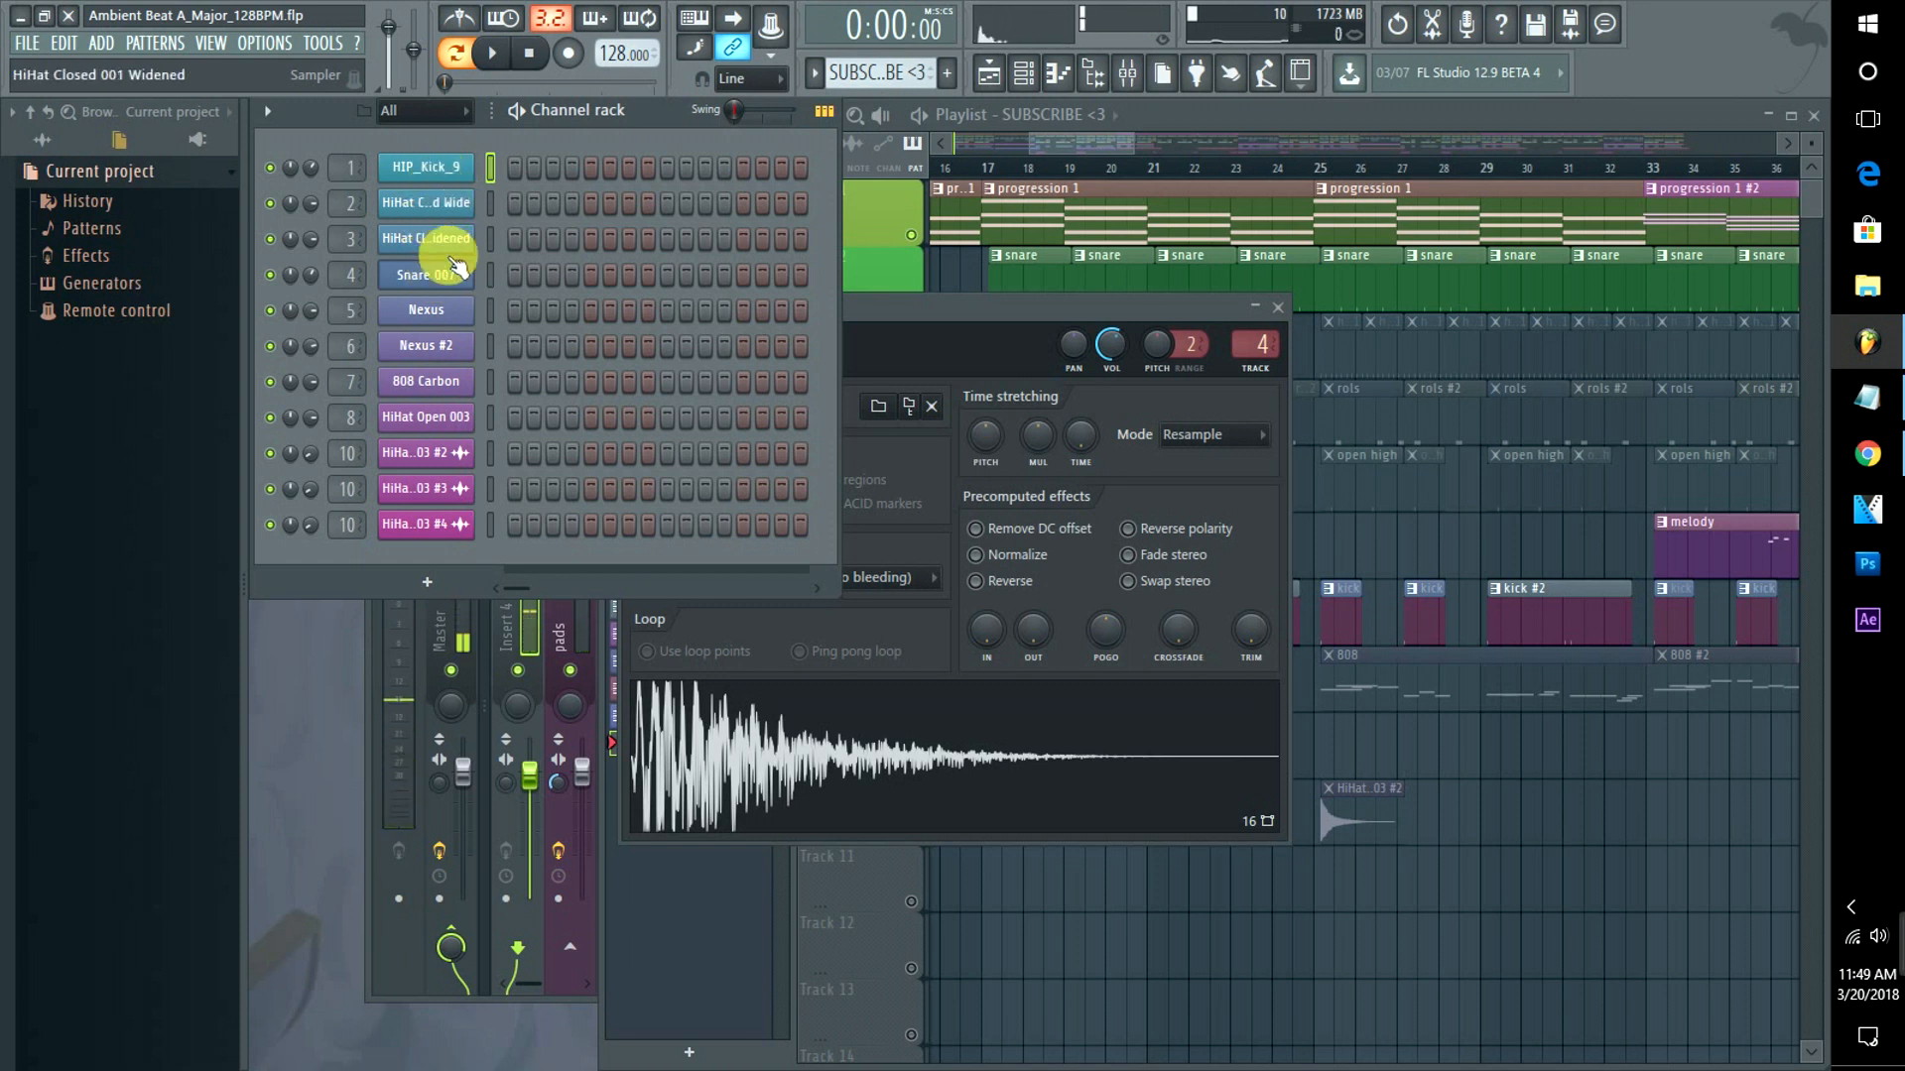
click(447, 170)
click(440, 283)
Audition the two closed hi-hat samples, HiHat Closed 005 Tight and Wide and HiHat Closed 001 Widened, against the kick.
click(454, 204)
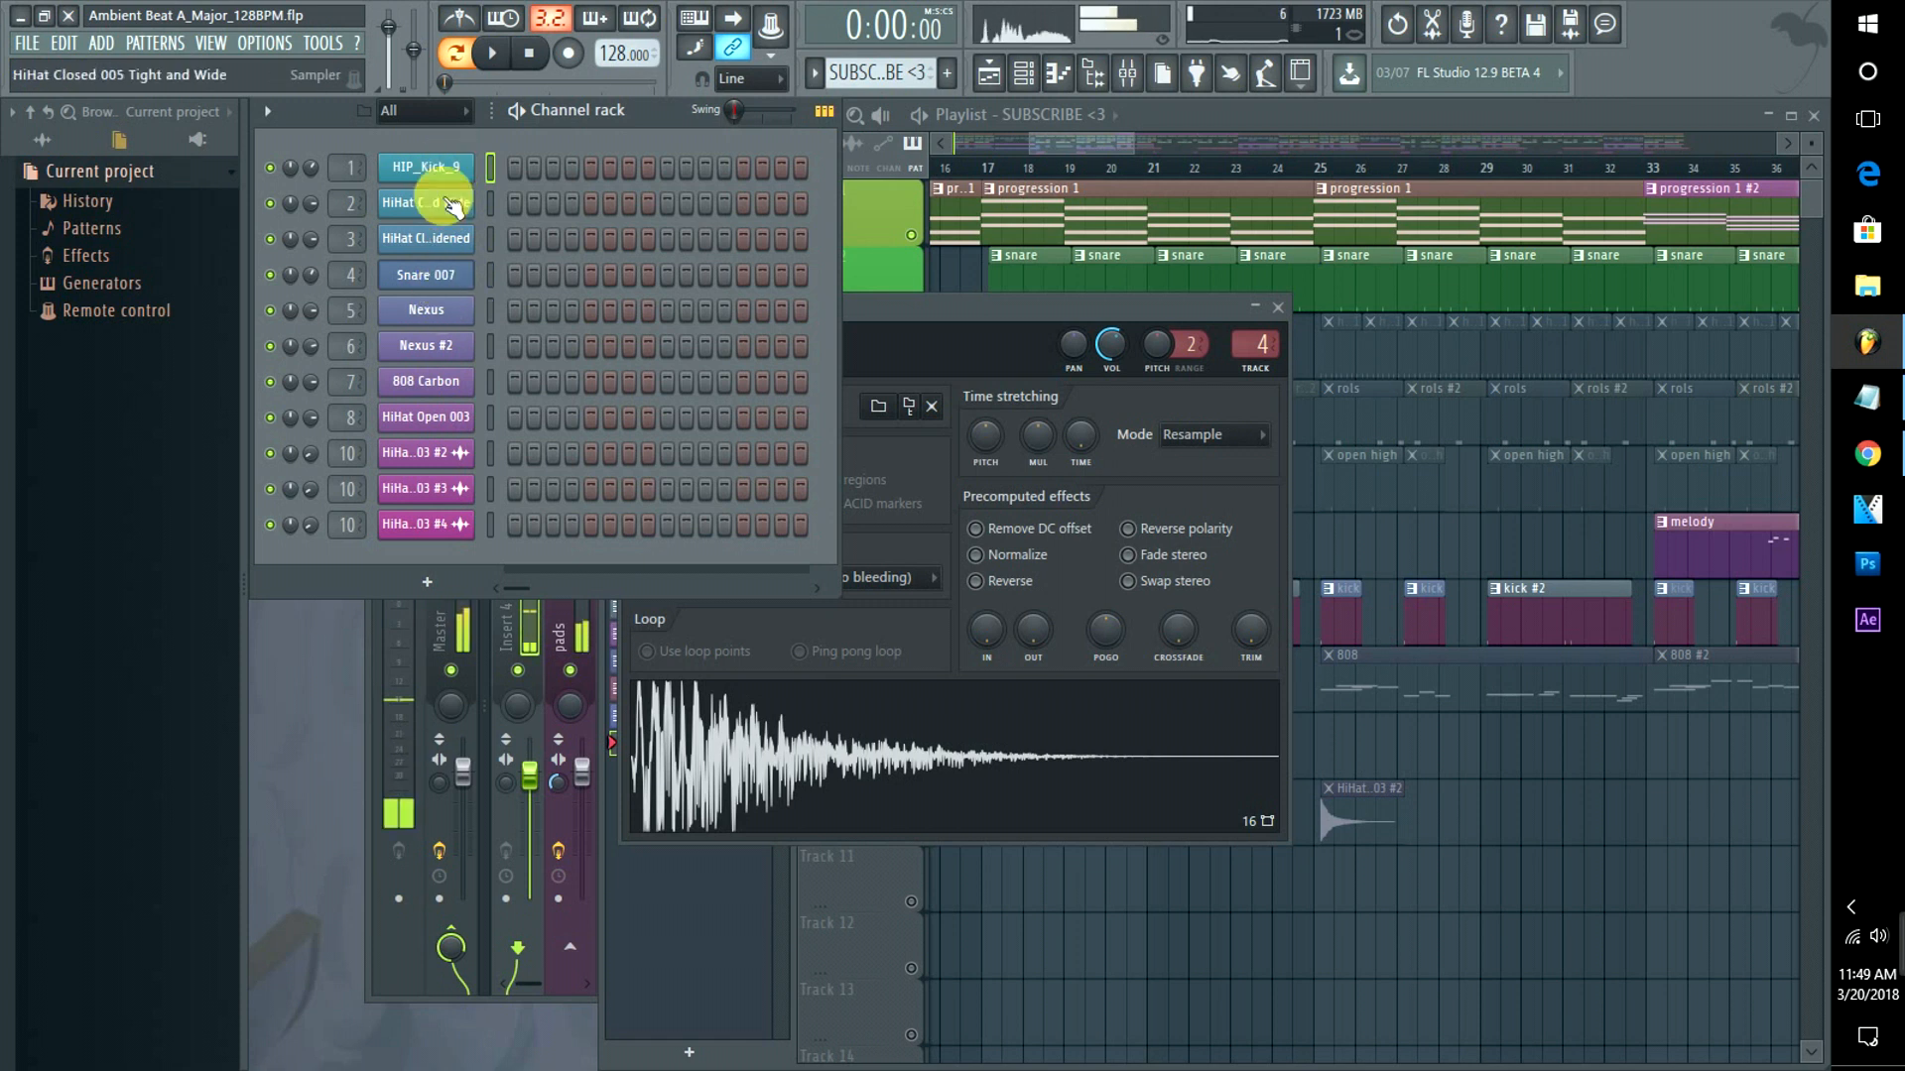
click(453, 169)
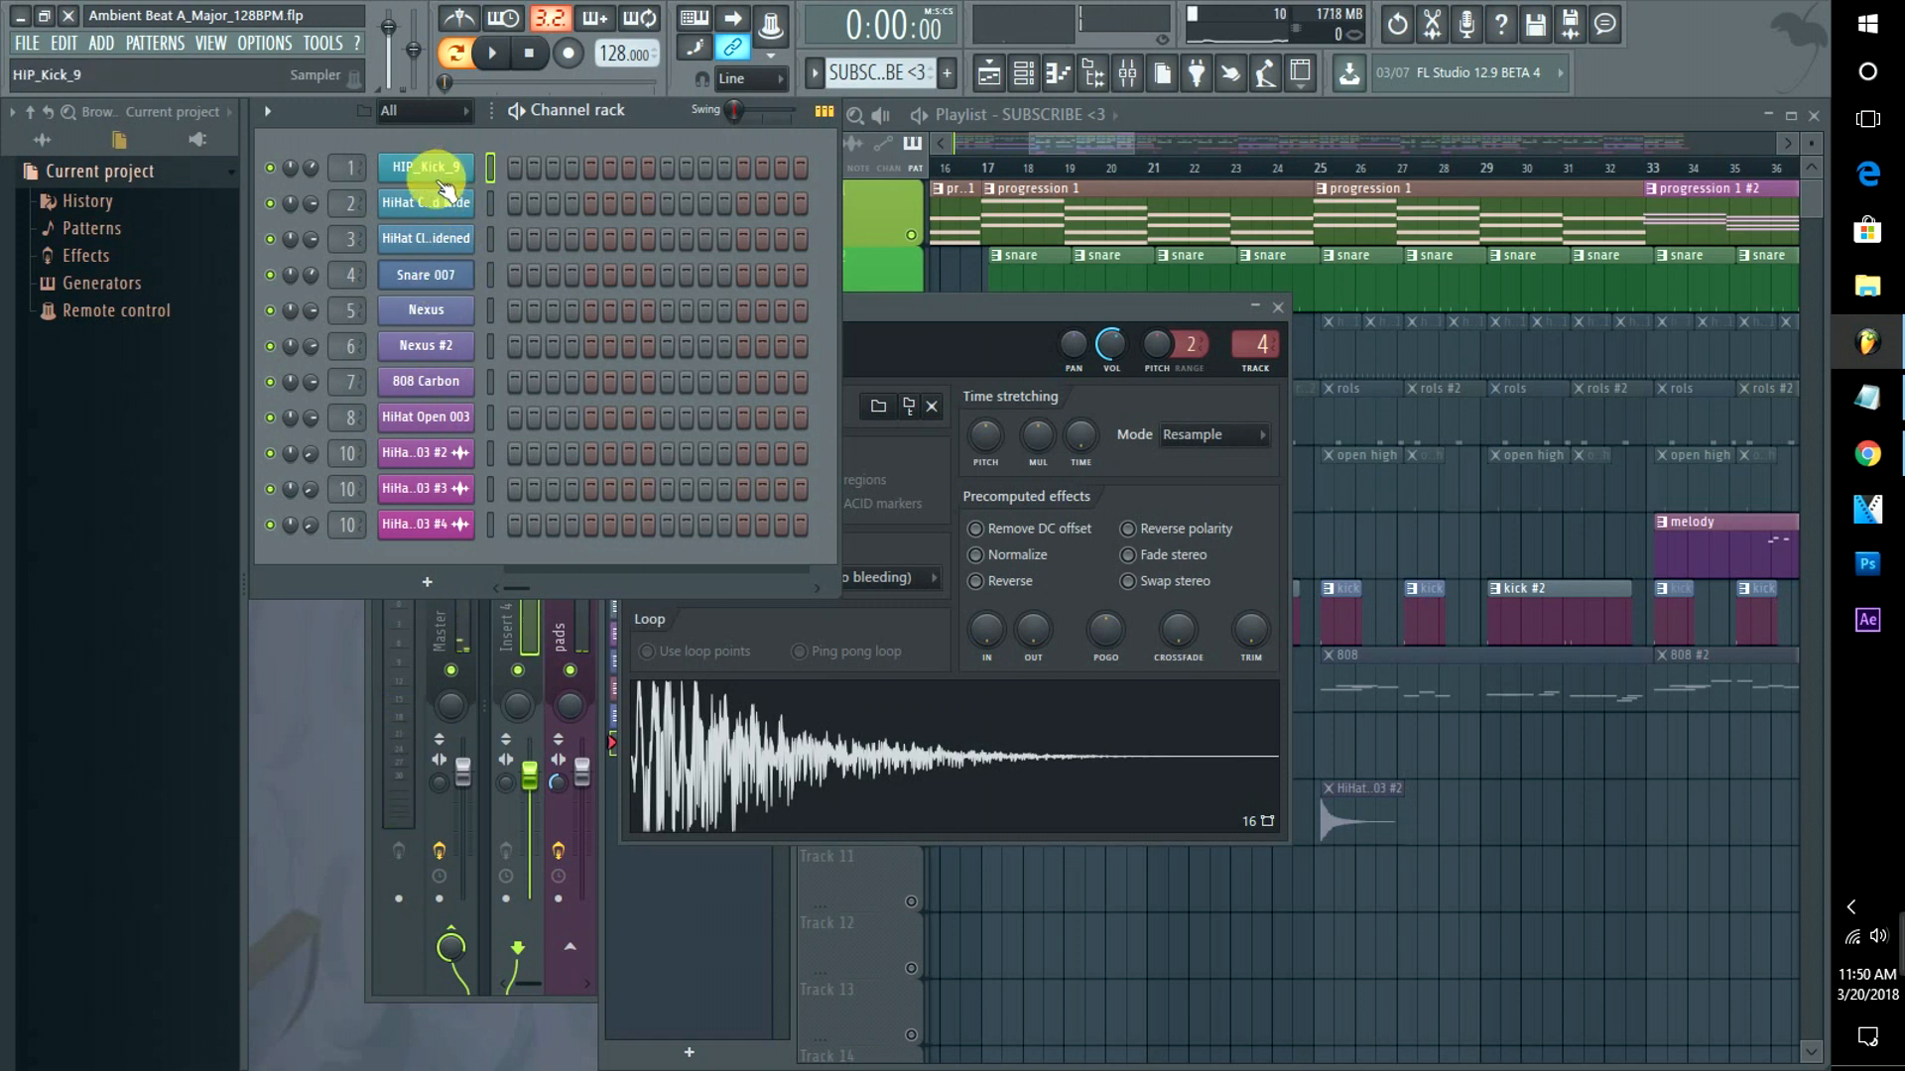
click(444, 205)
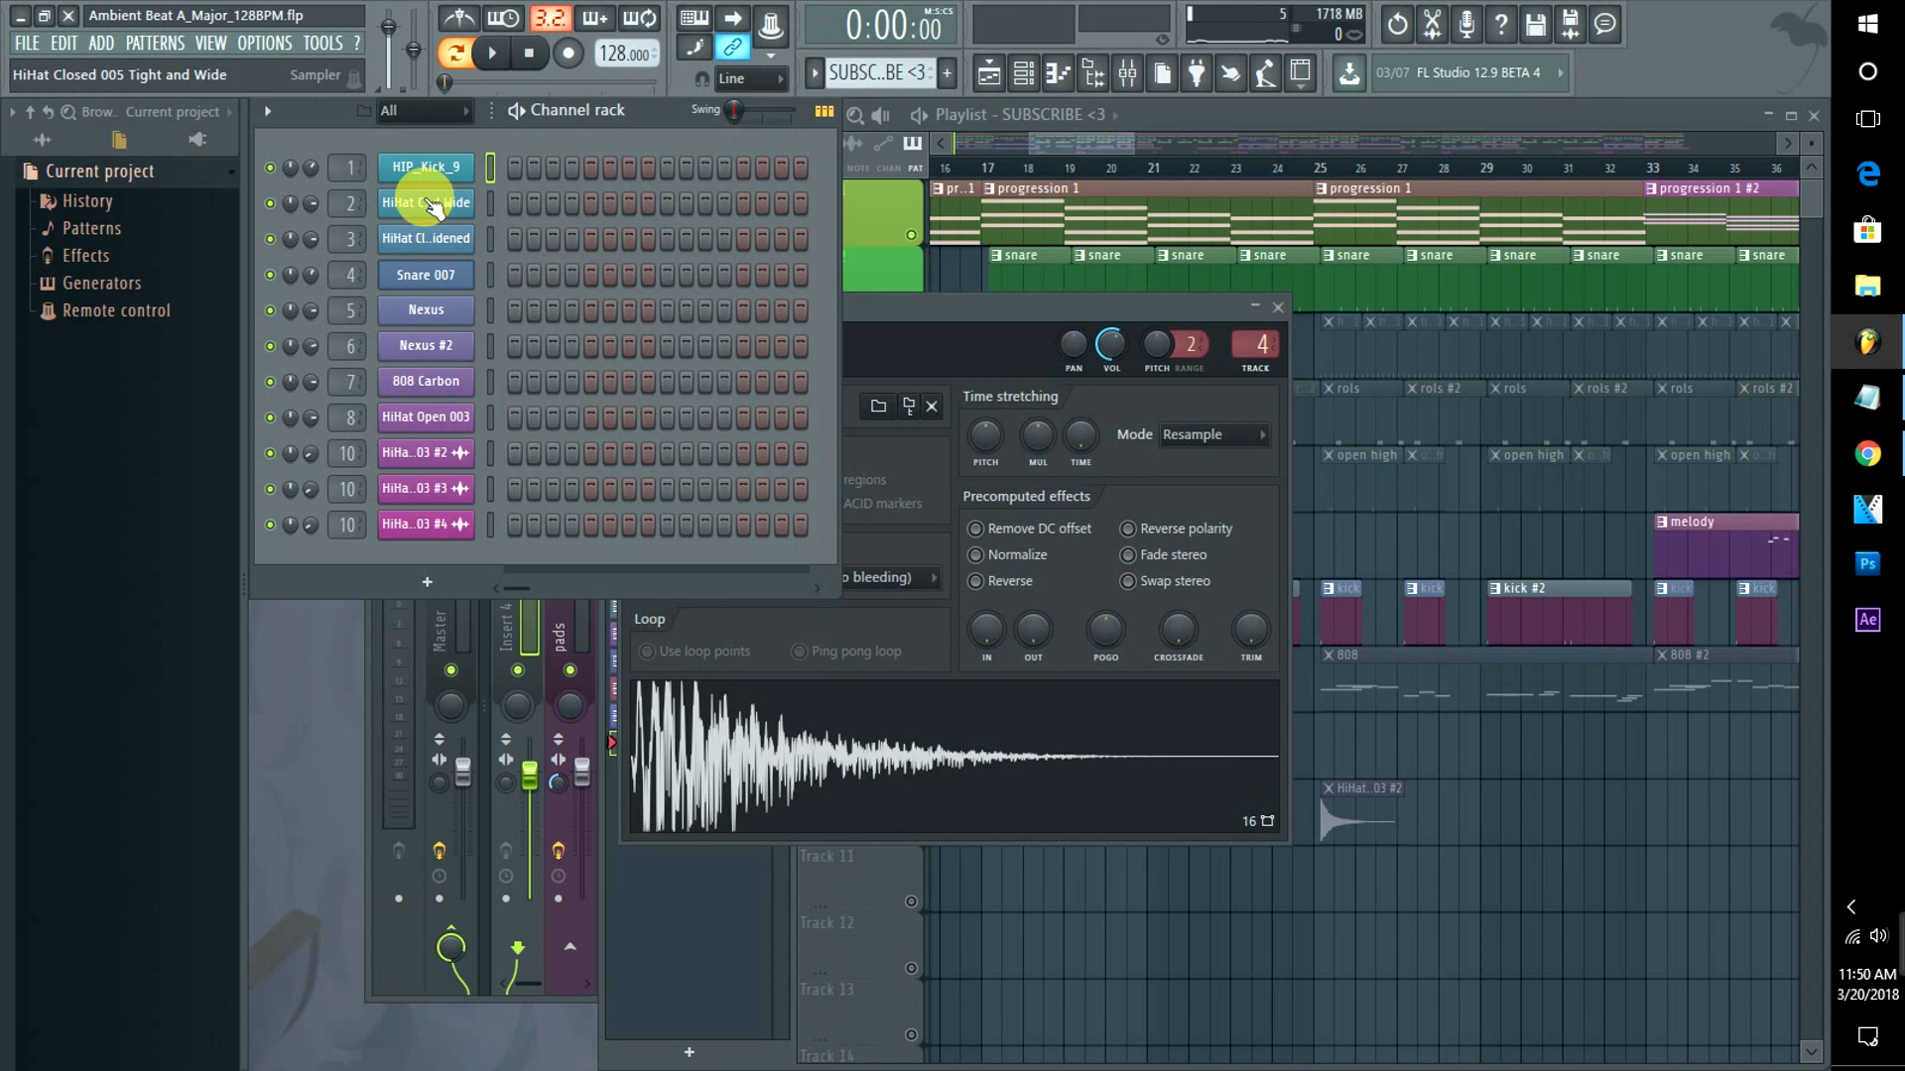
click(434, 207)
click(434, 244)
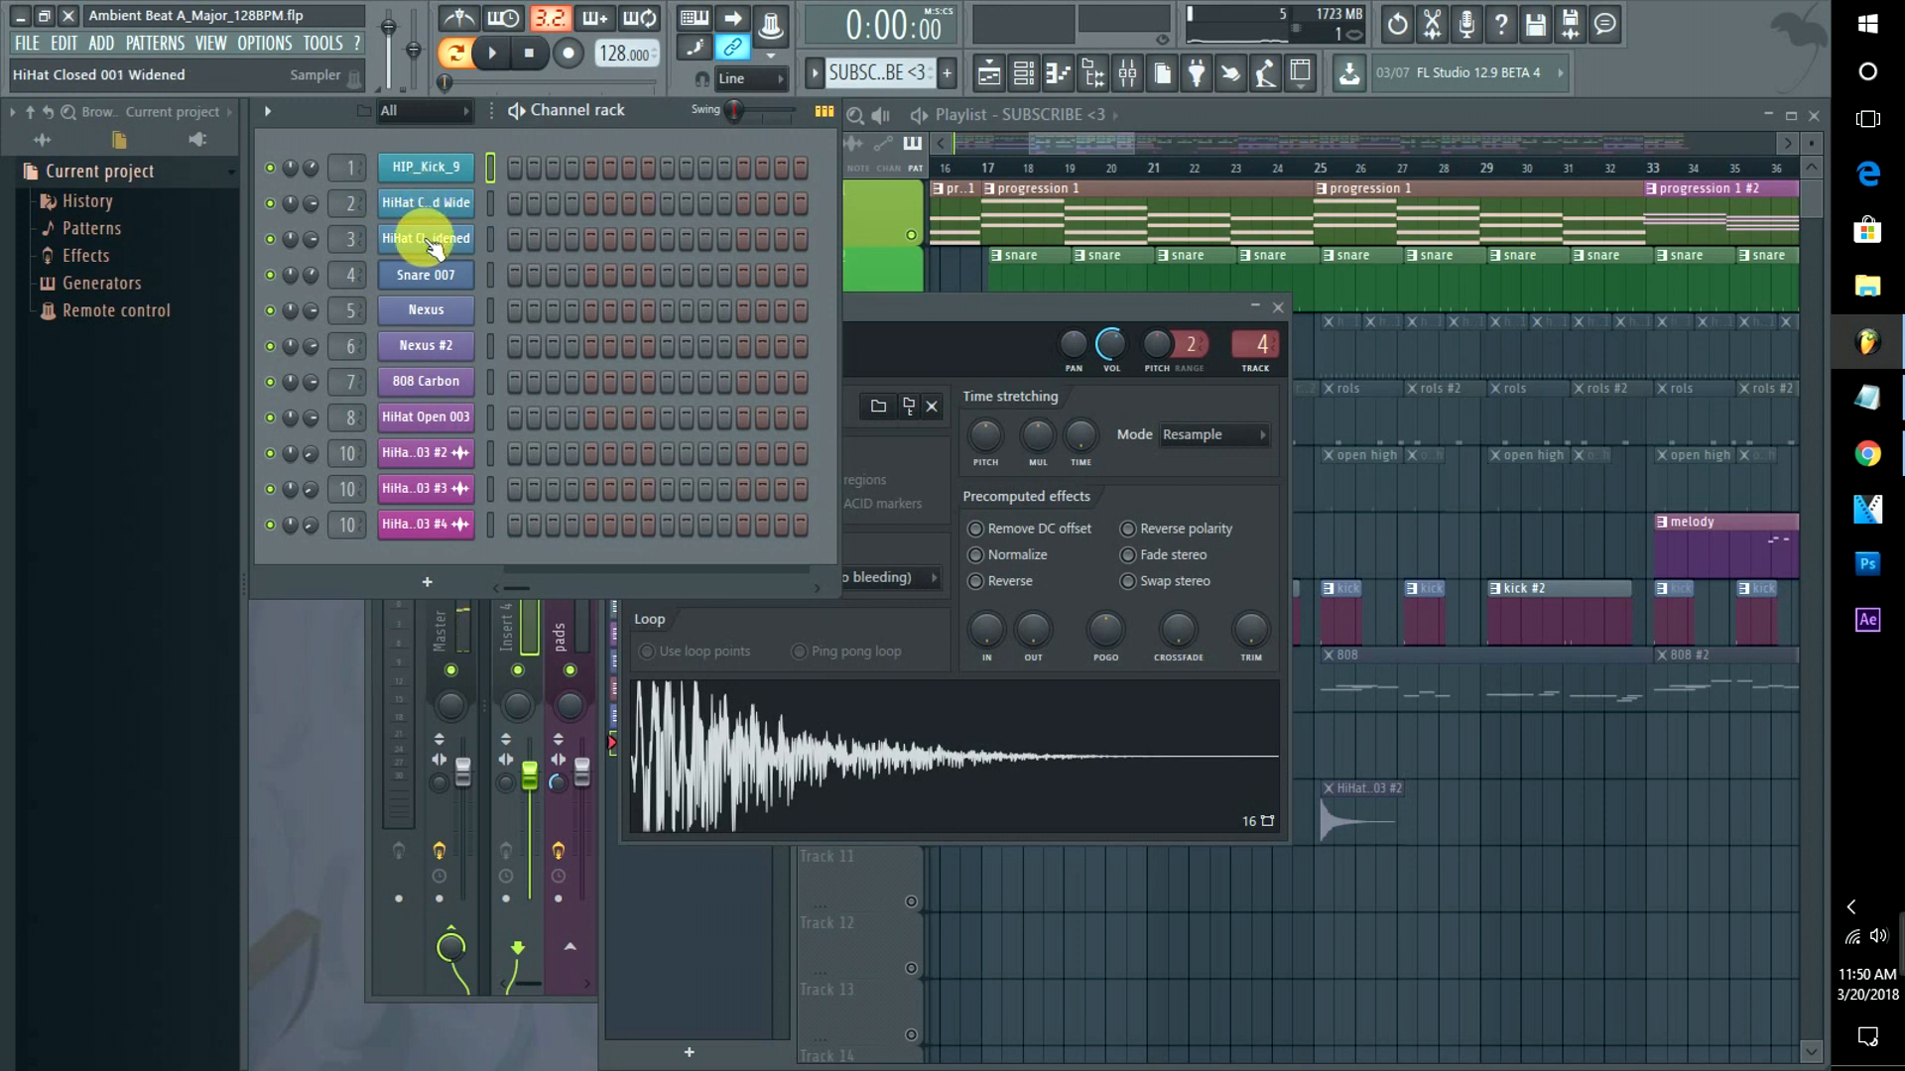
Return to the Playlist in song mode, unmute the Track 3 hi-hats, and set the song position near bar 25.
click(1092, 149)
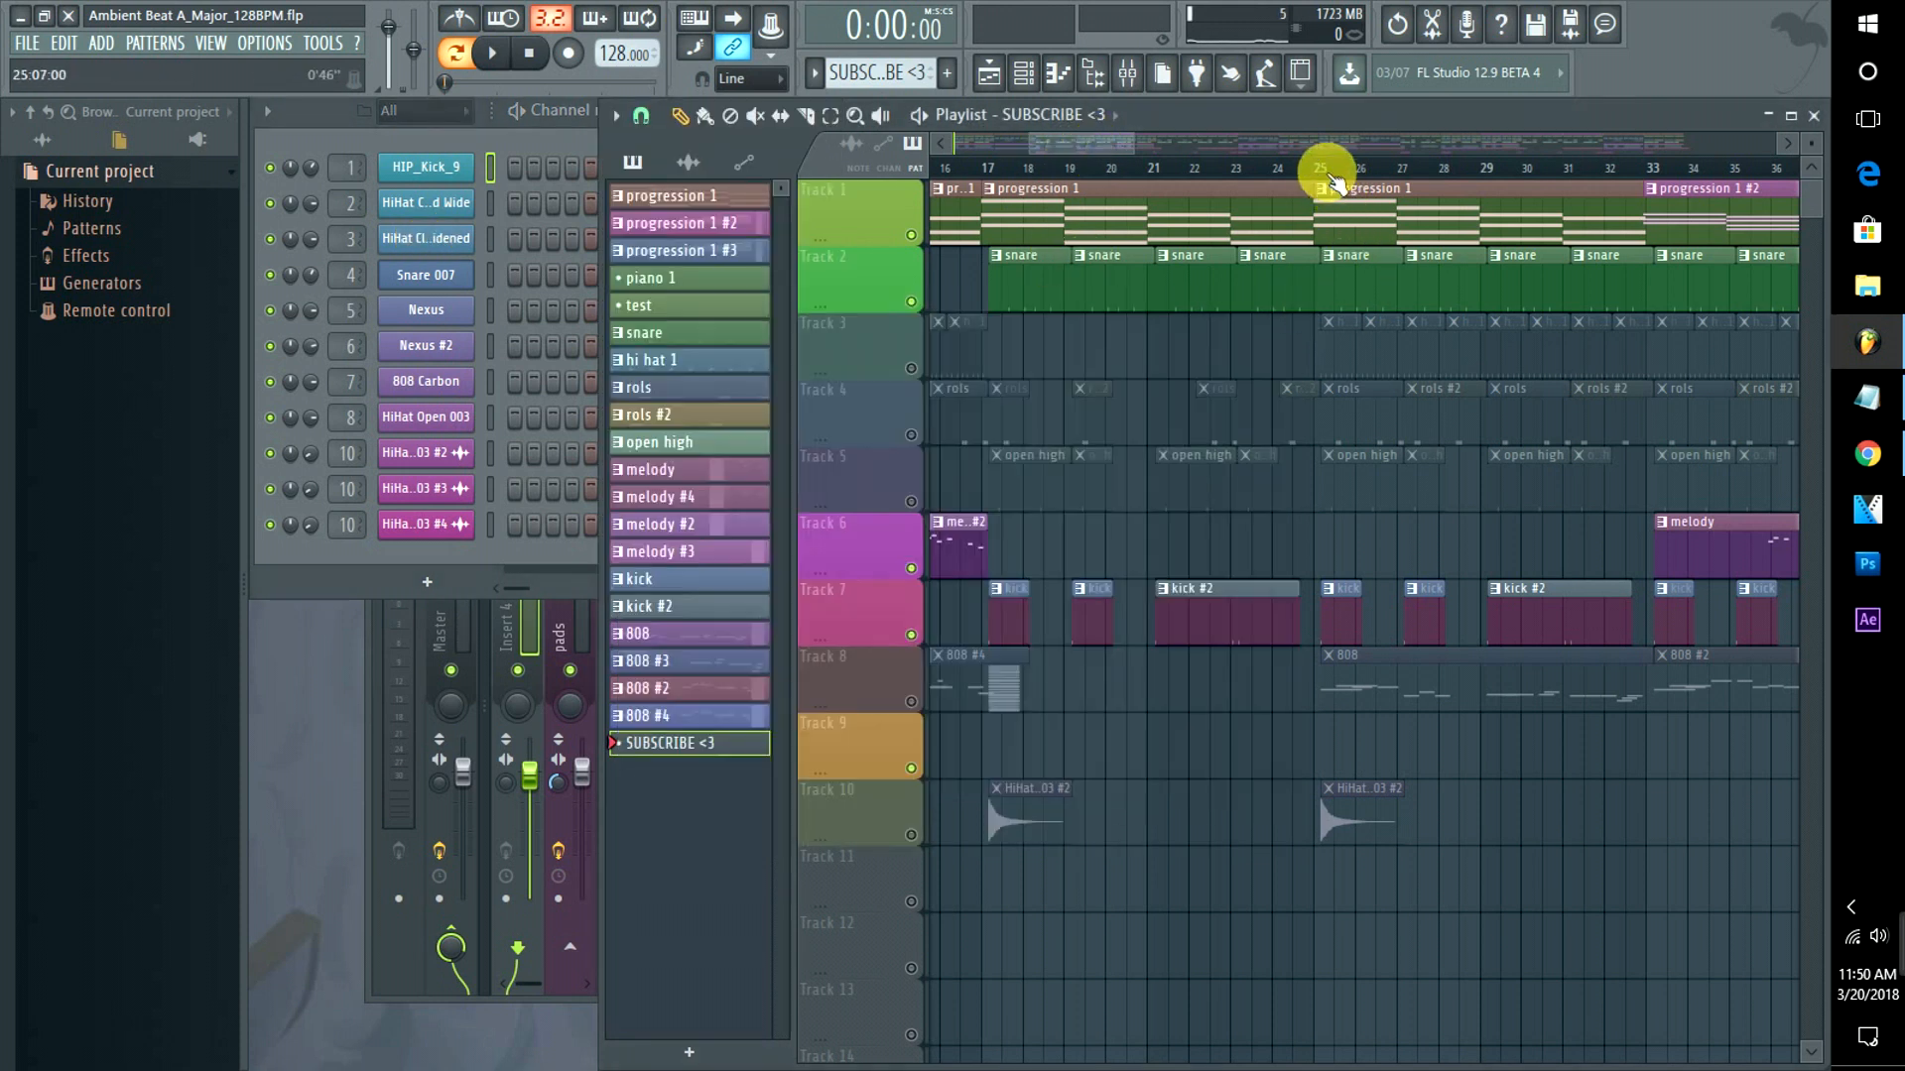
click(1316, 168)
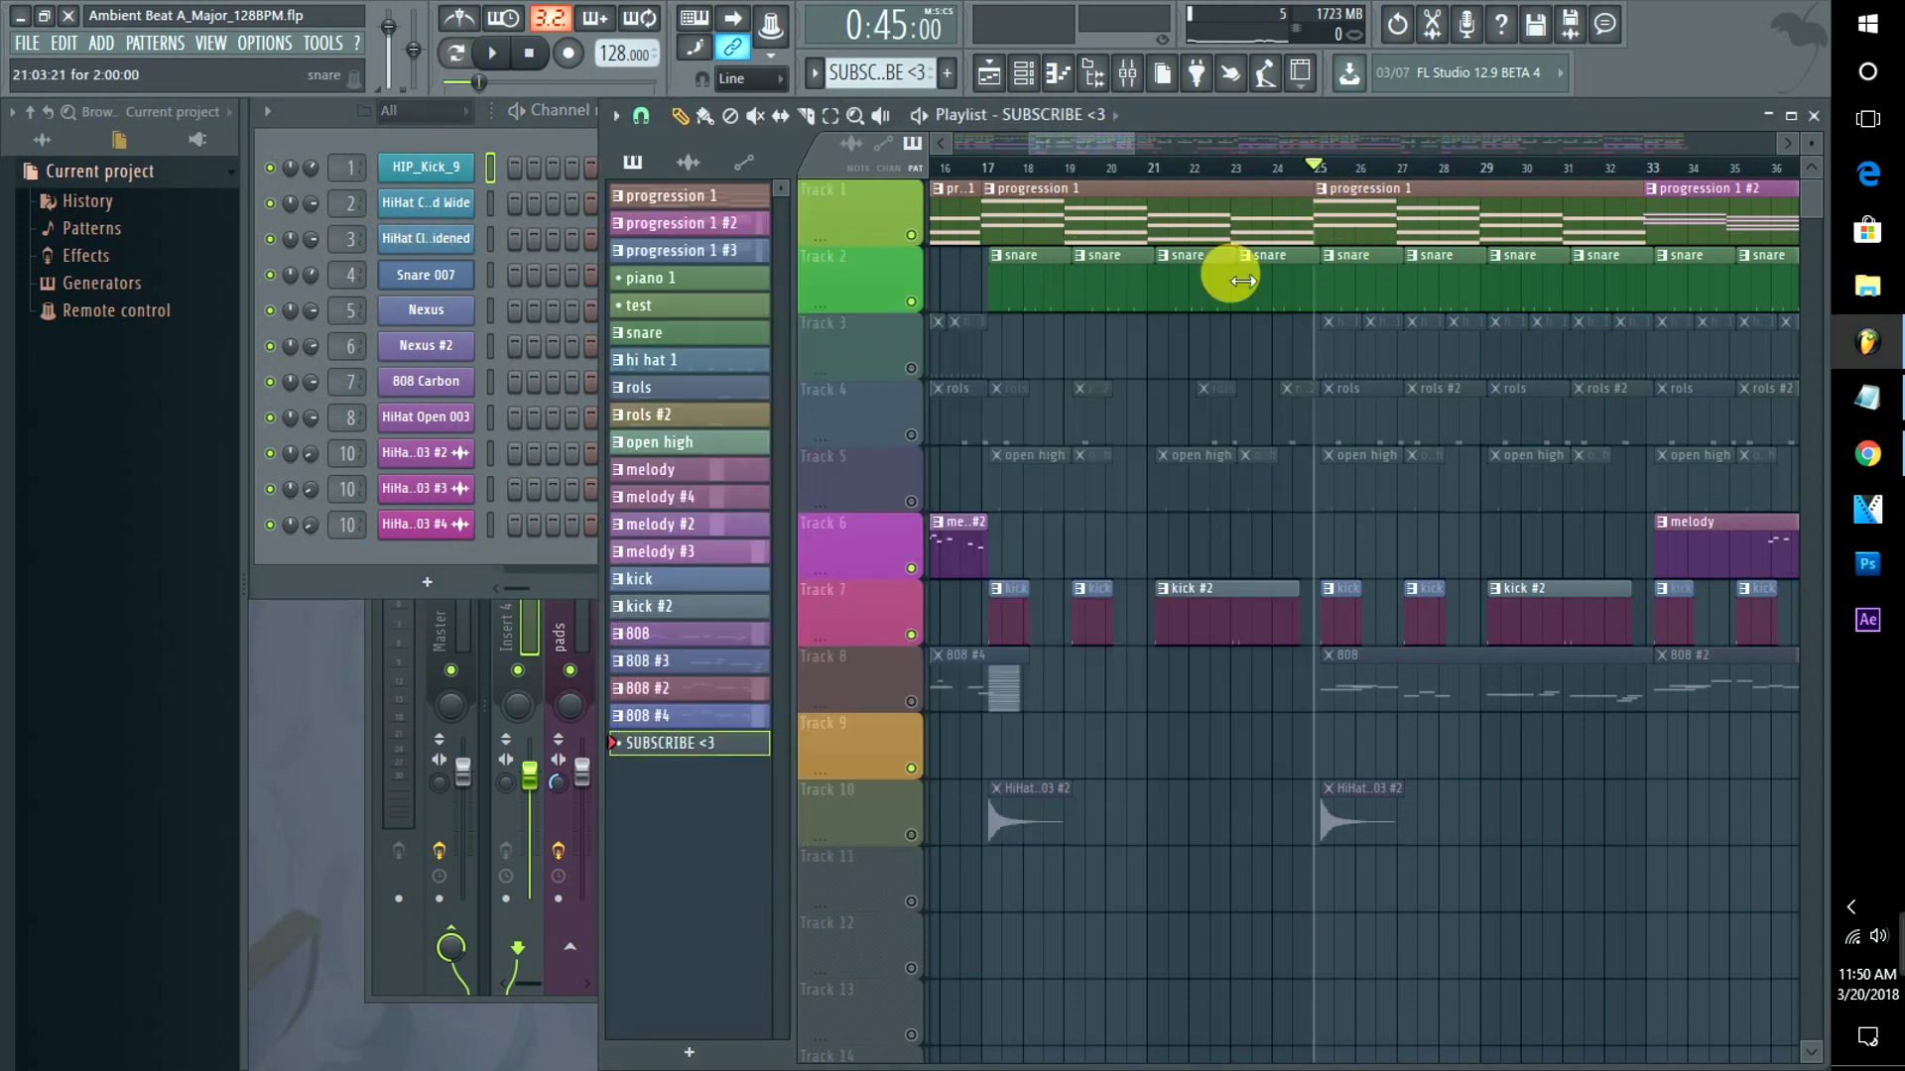
click(911, 368)
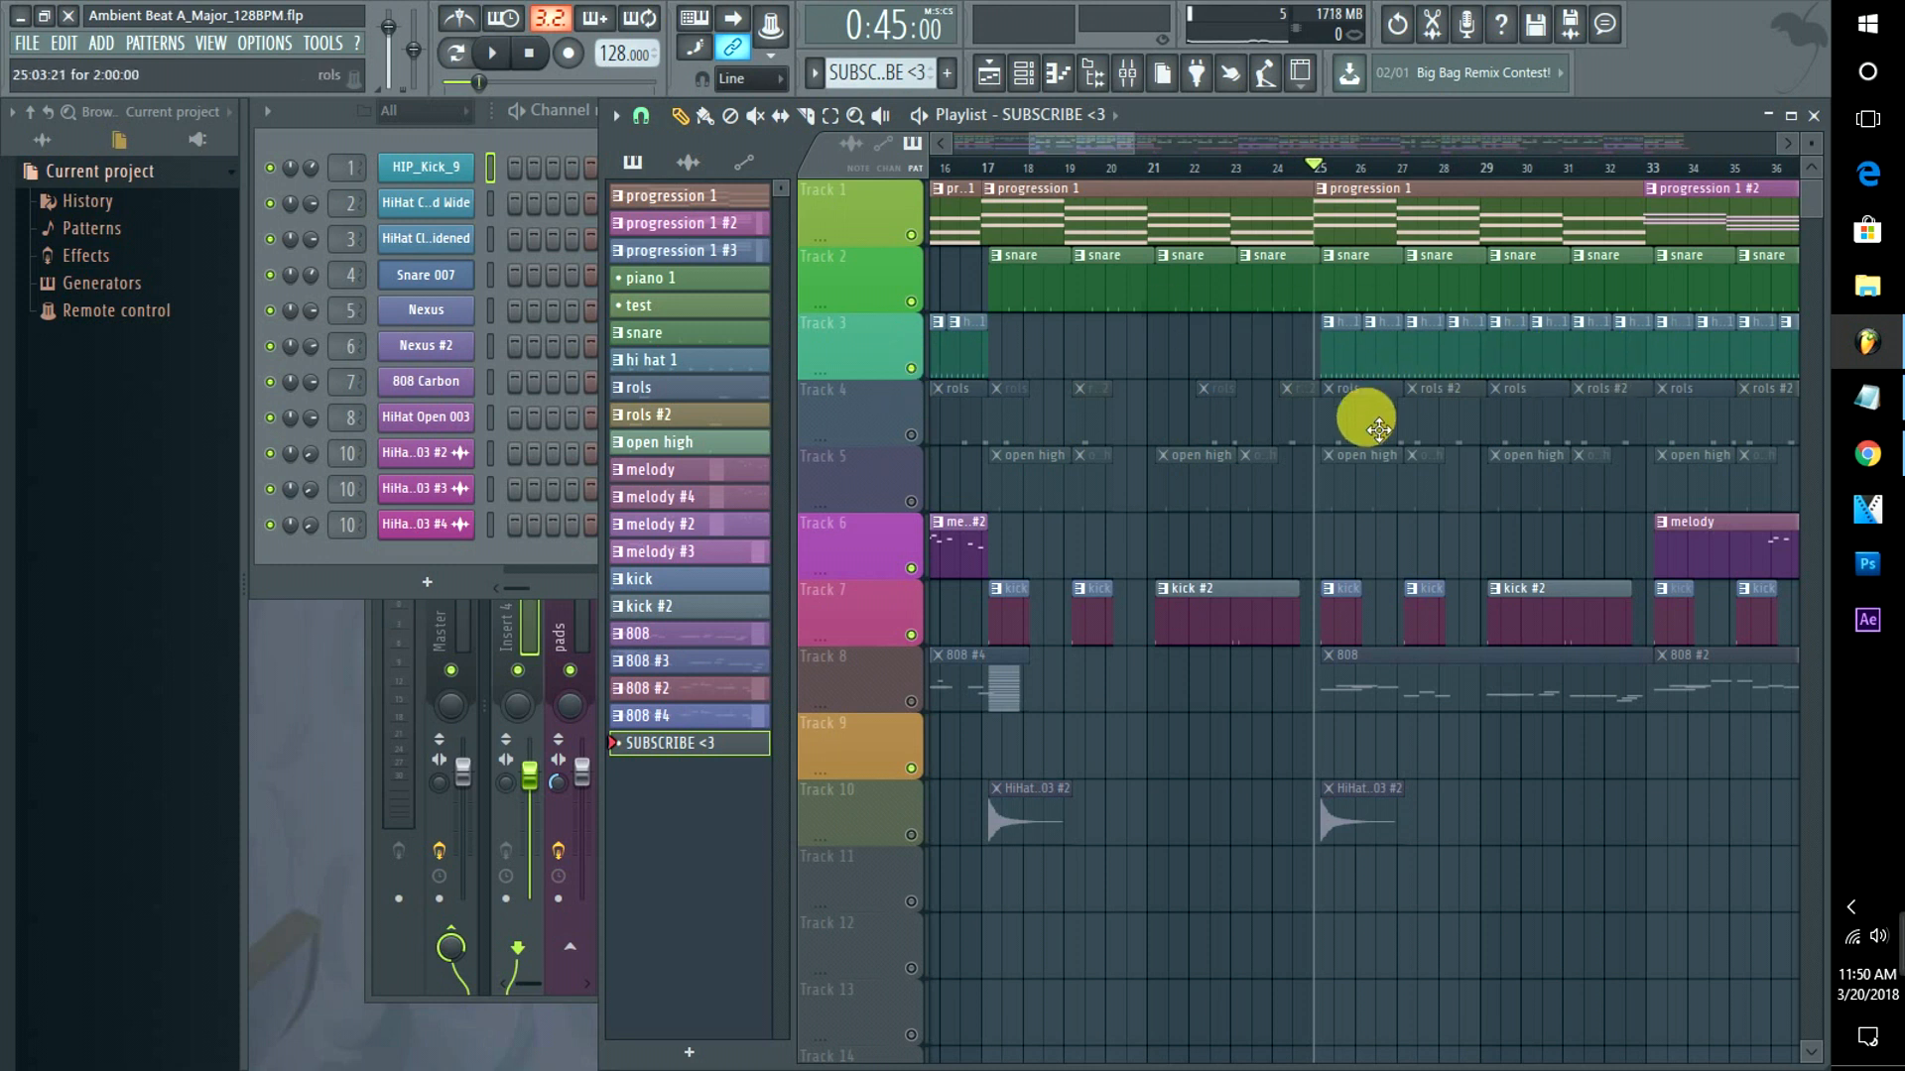
click(1332, 171)
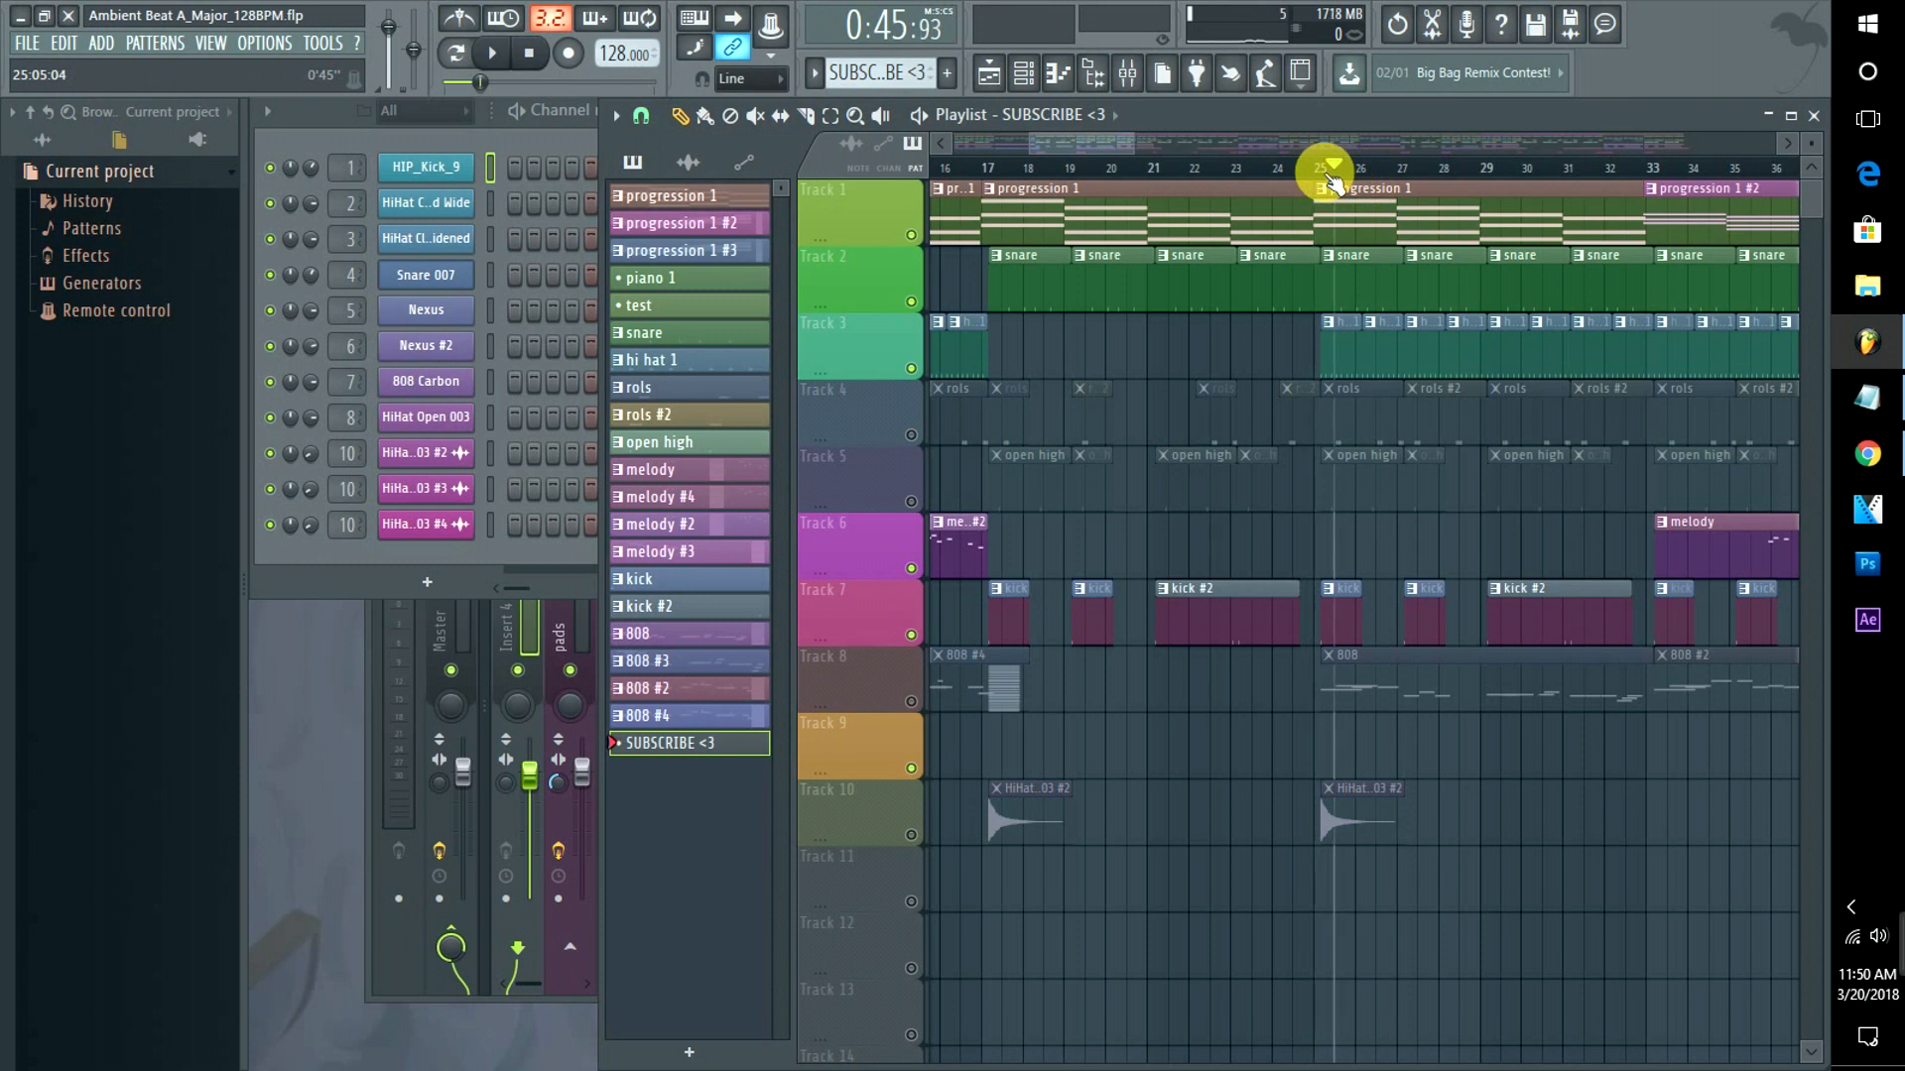
Select bars 25 to 33 in the Playlist, play them, and open the hi hat 1 clip to examine its steps.
drag(1318, 178, 1652, 191)
key(space)
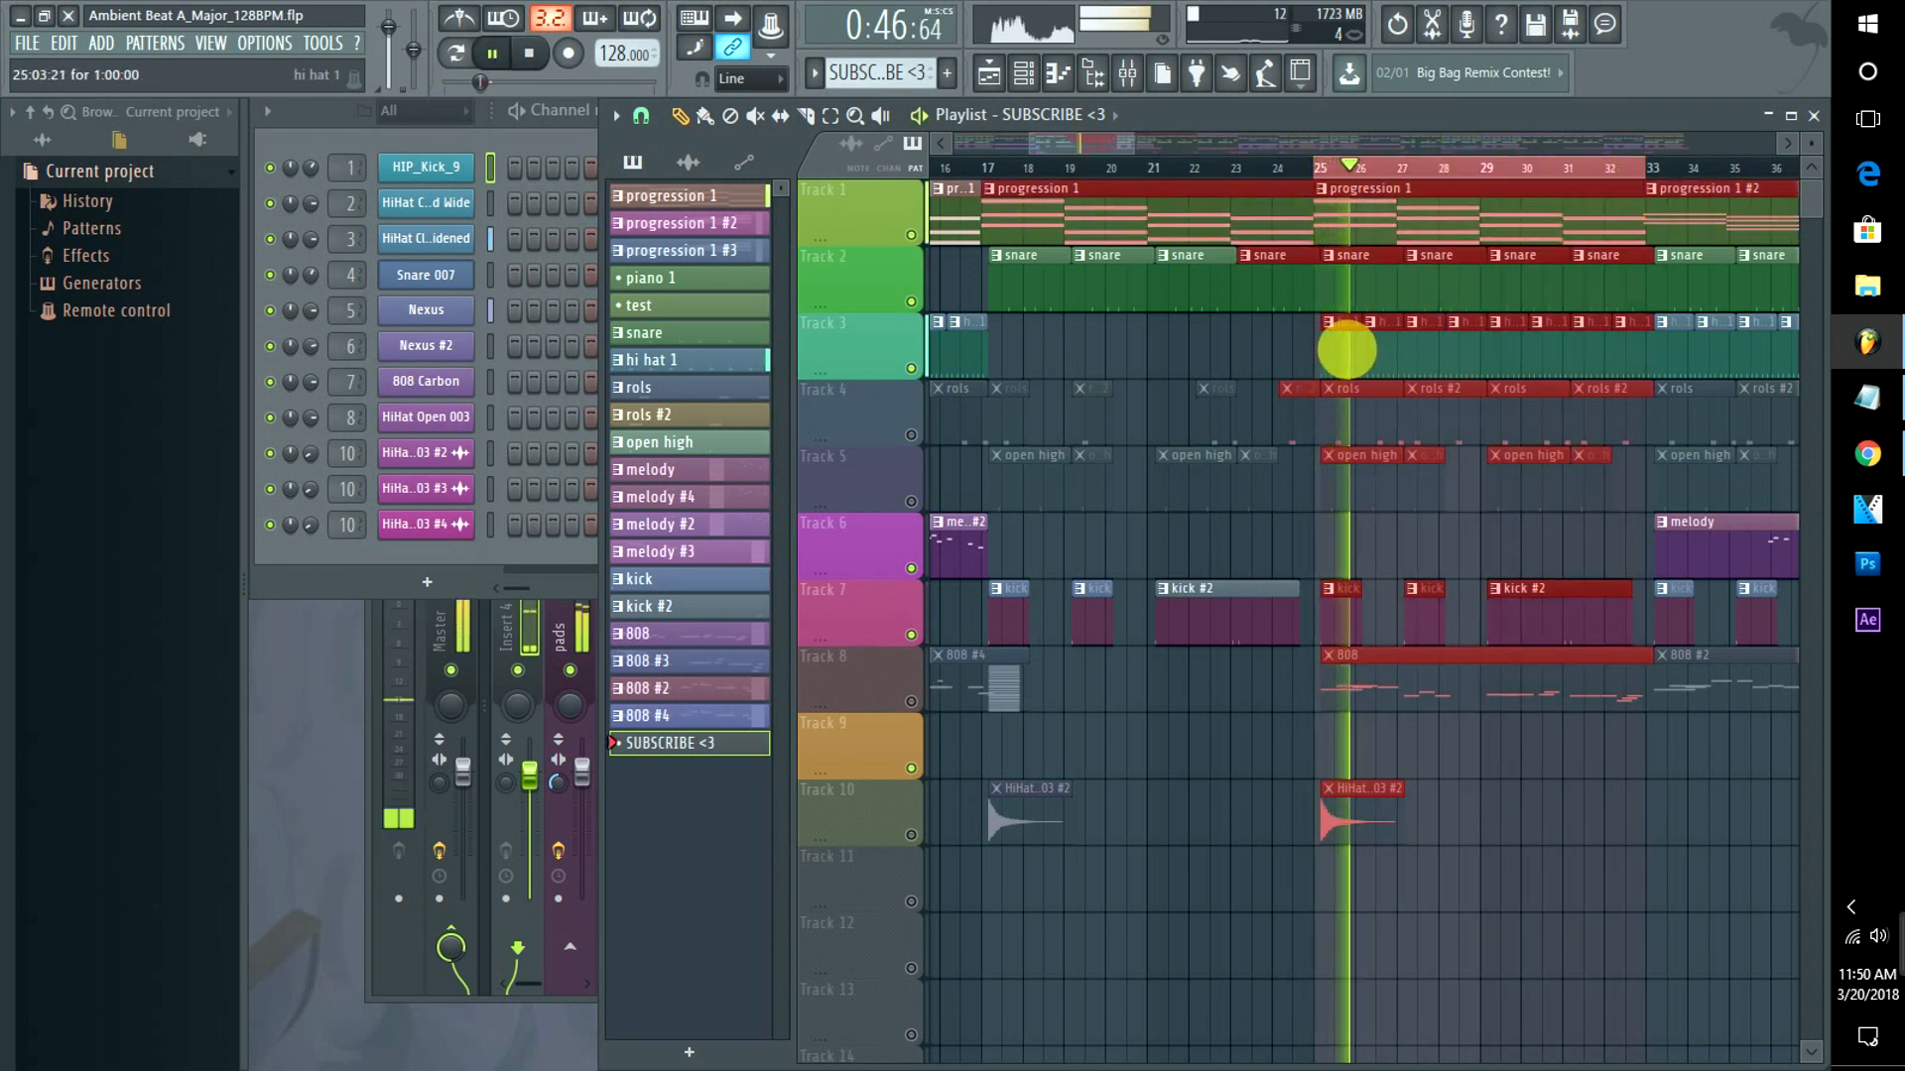
double_click(1349, 353)
click(724, 149)
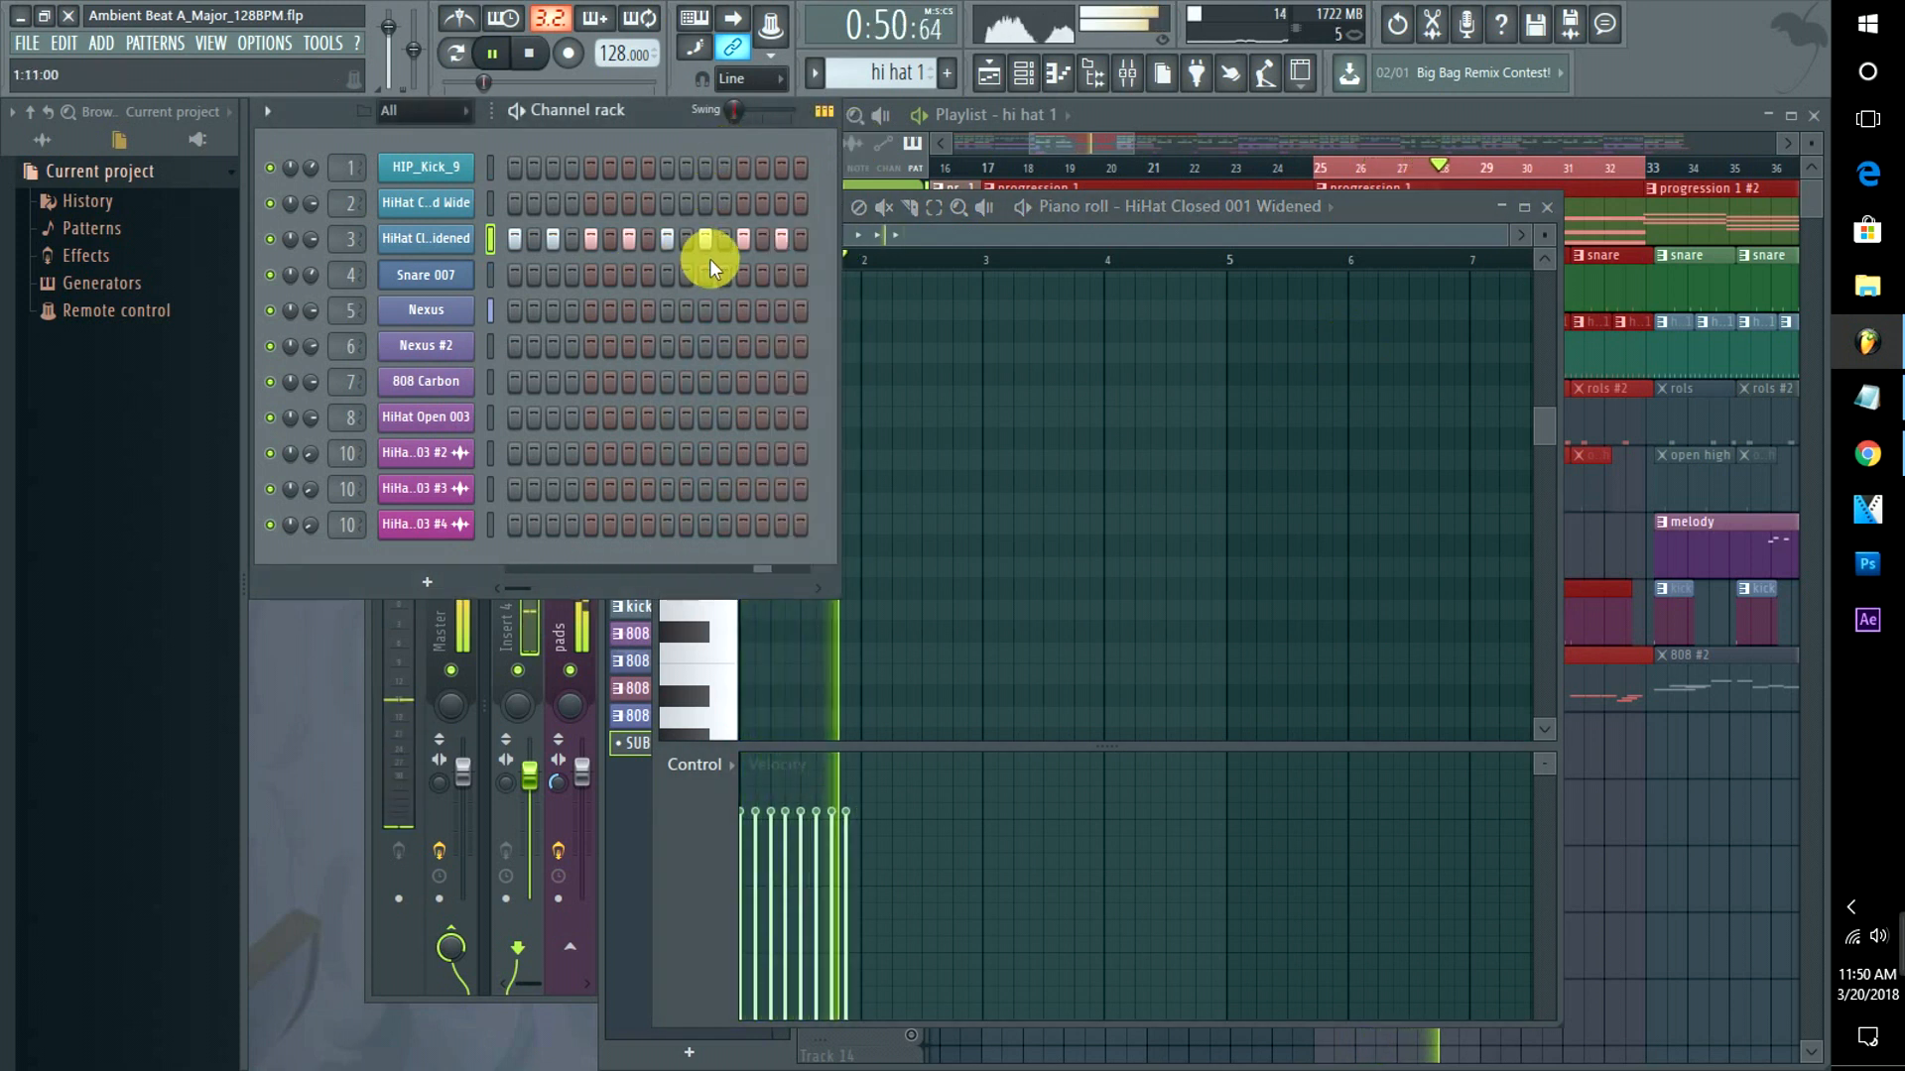
key(space)
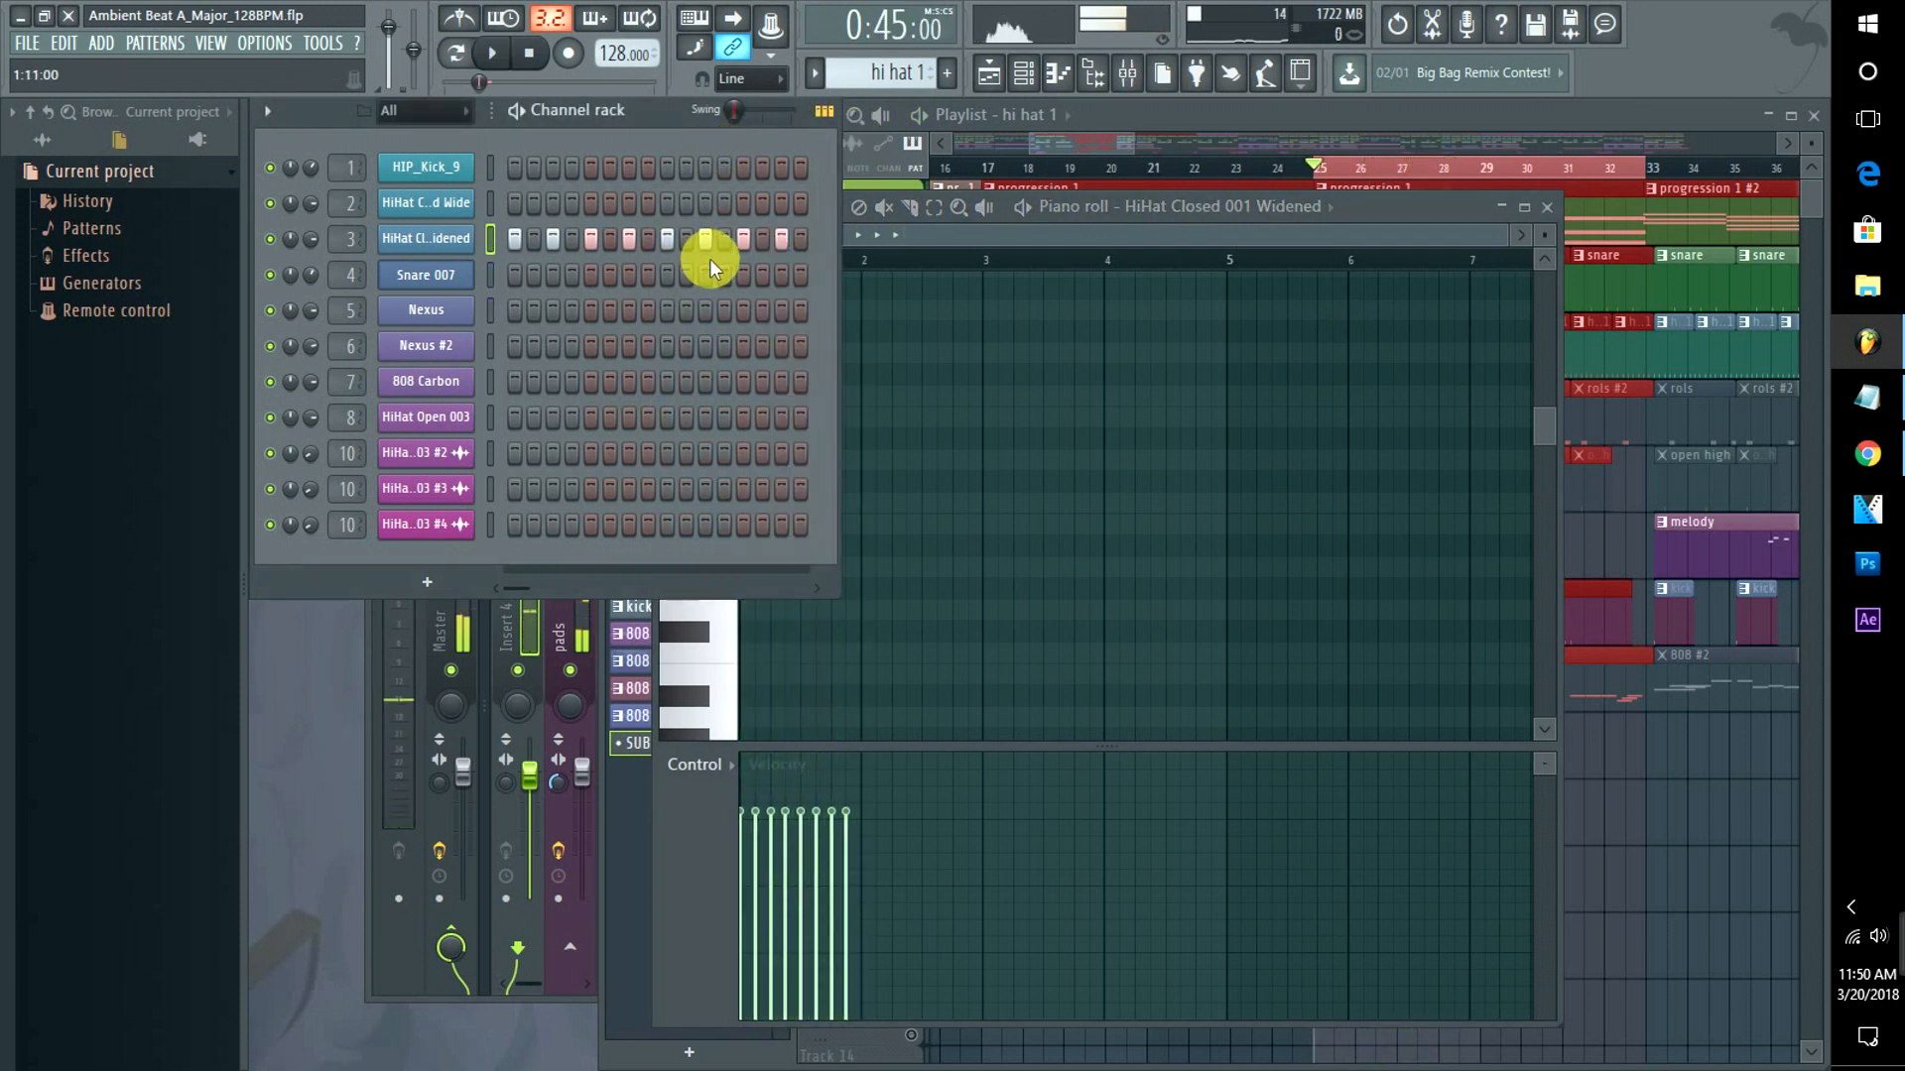
Unmute Track 4, open the rols clip to examine its notes, and play the song from bar 25.
click(1080, 140)
click(911, 433)
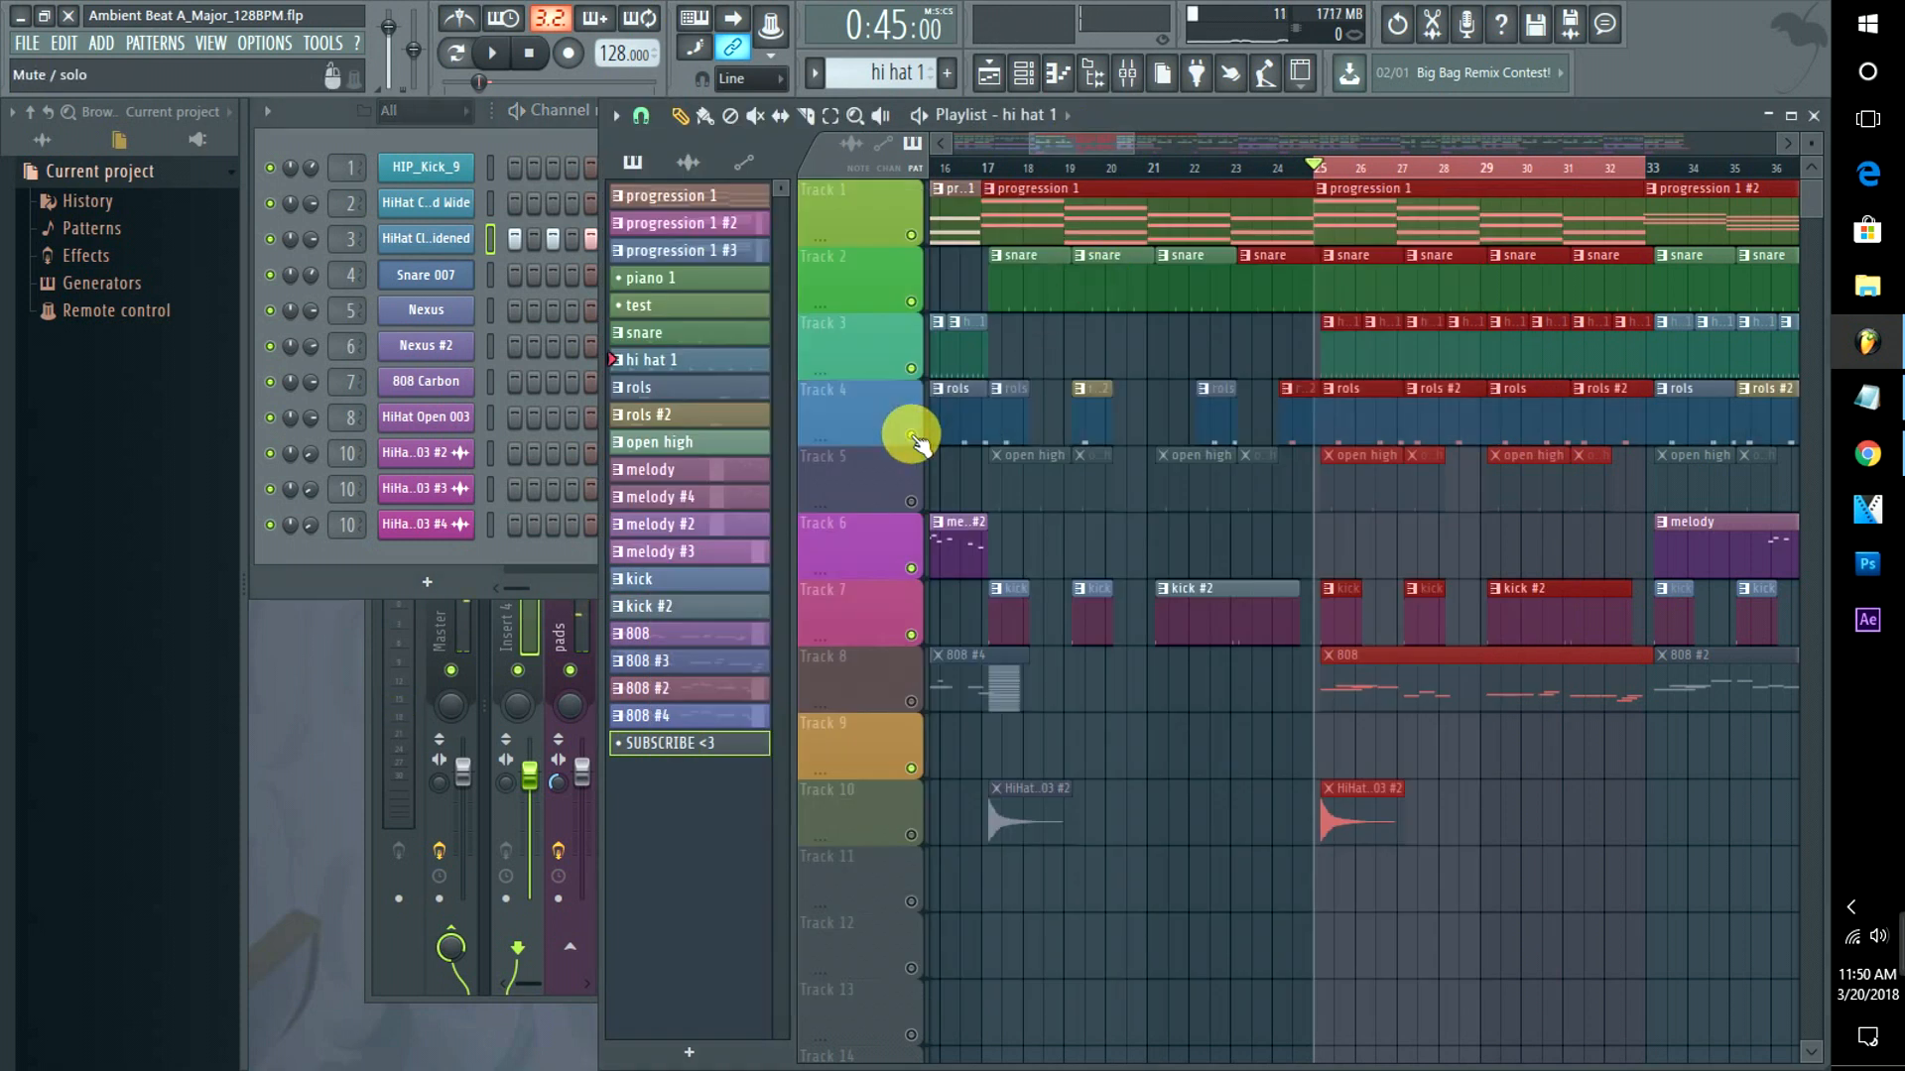
double_click(1356, 413)
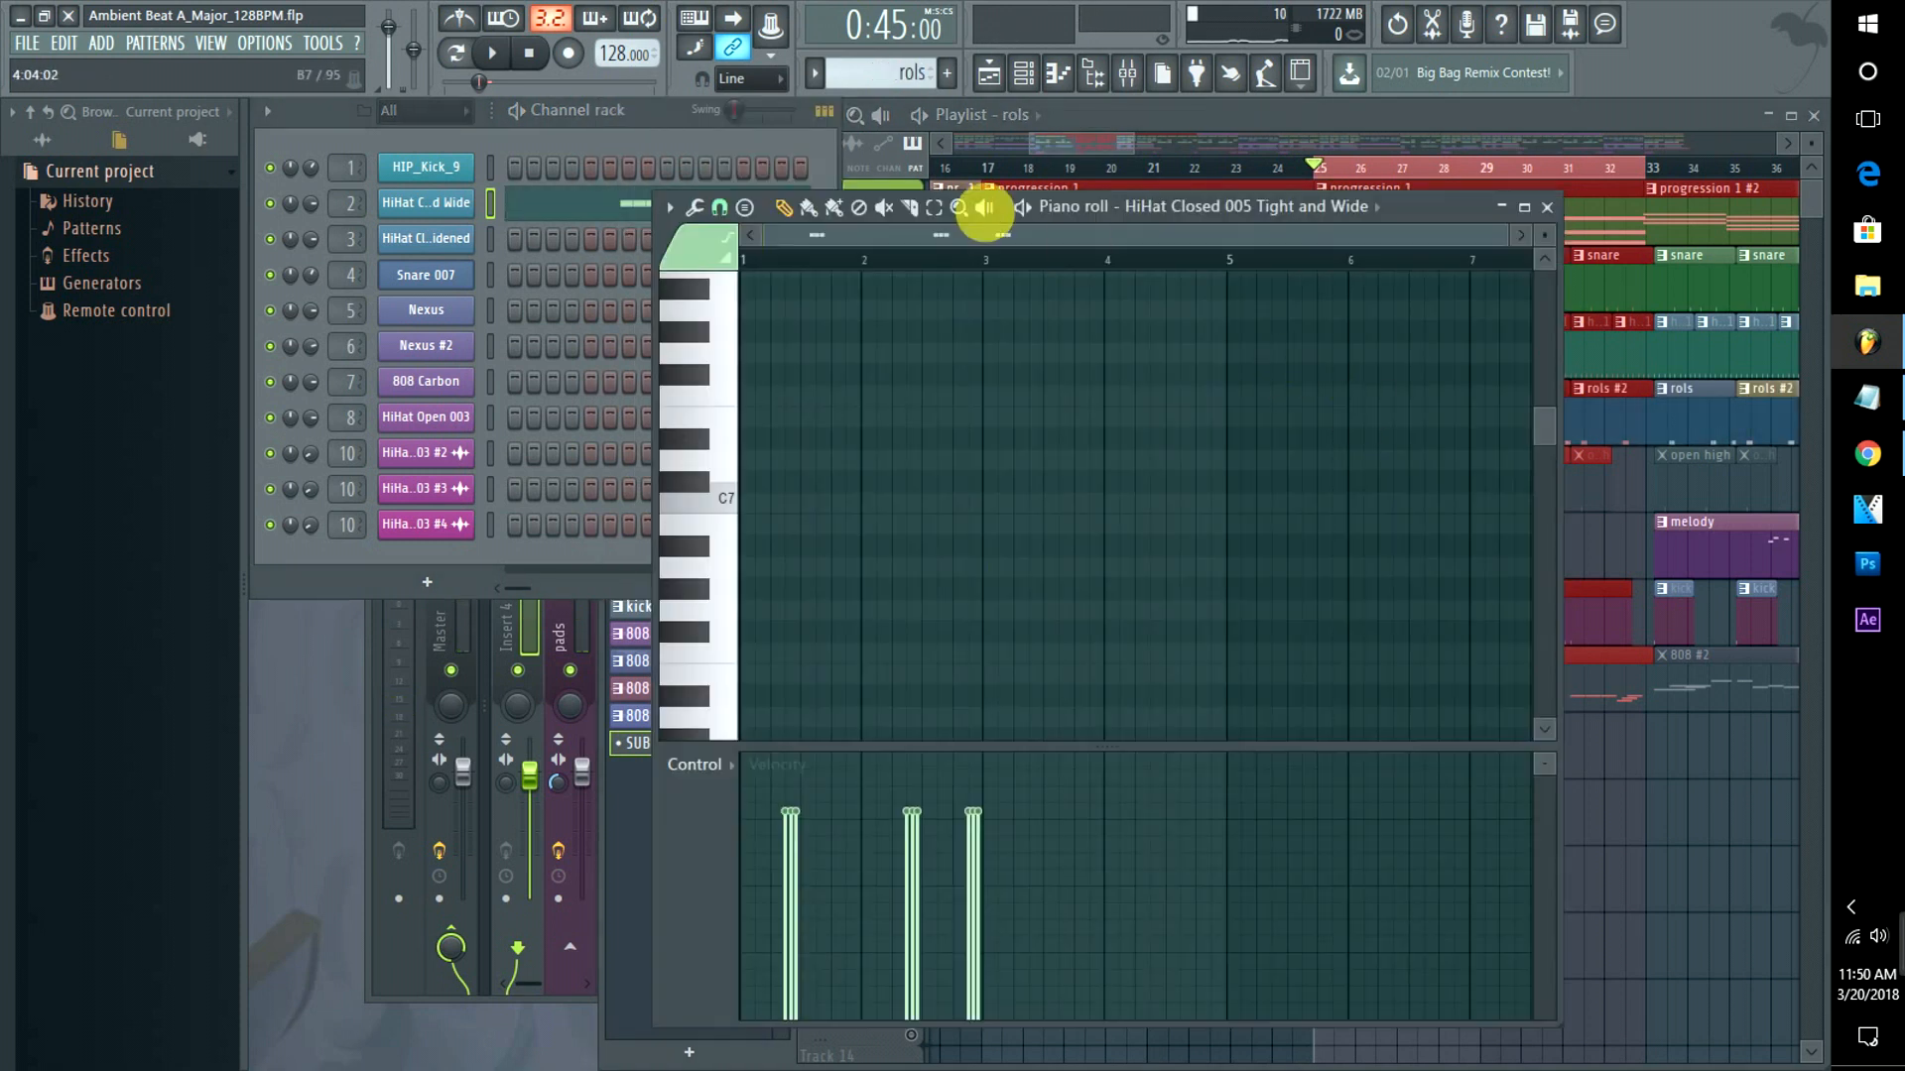
click(780, 148)
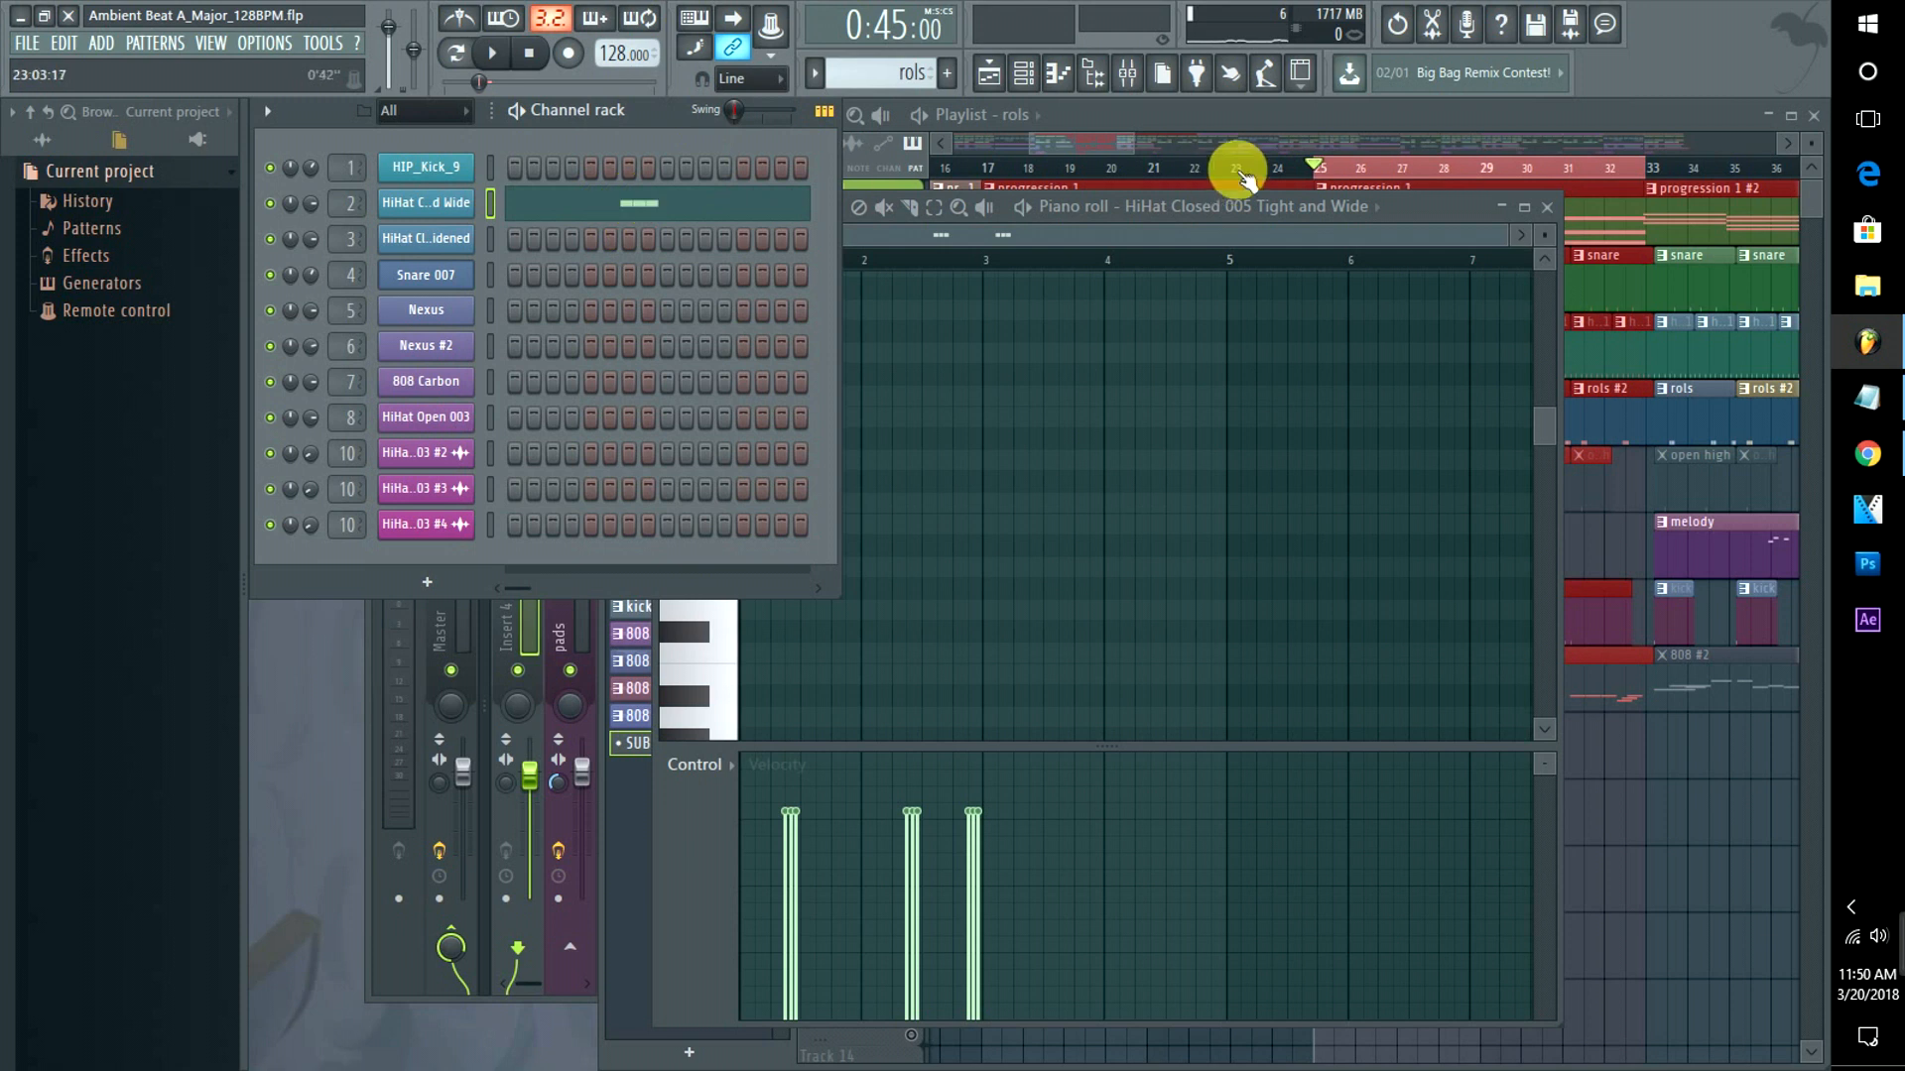
key(space)
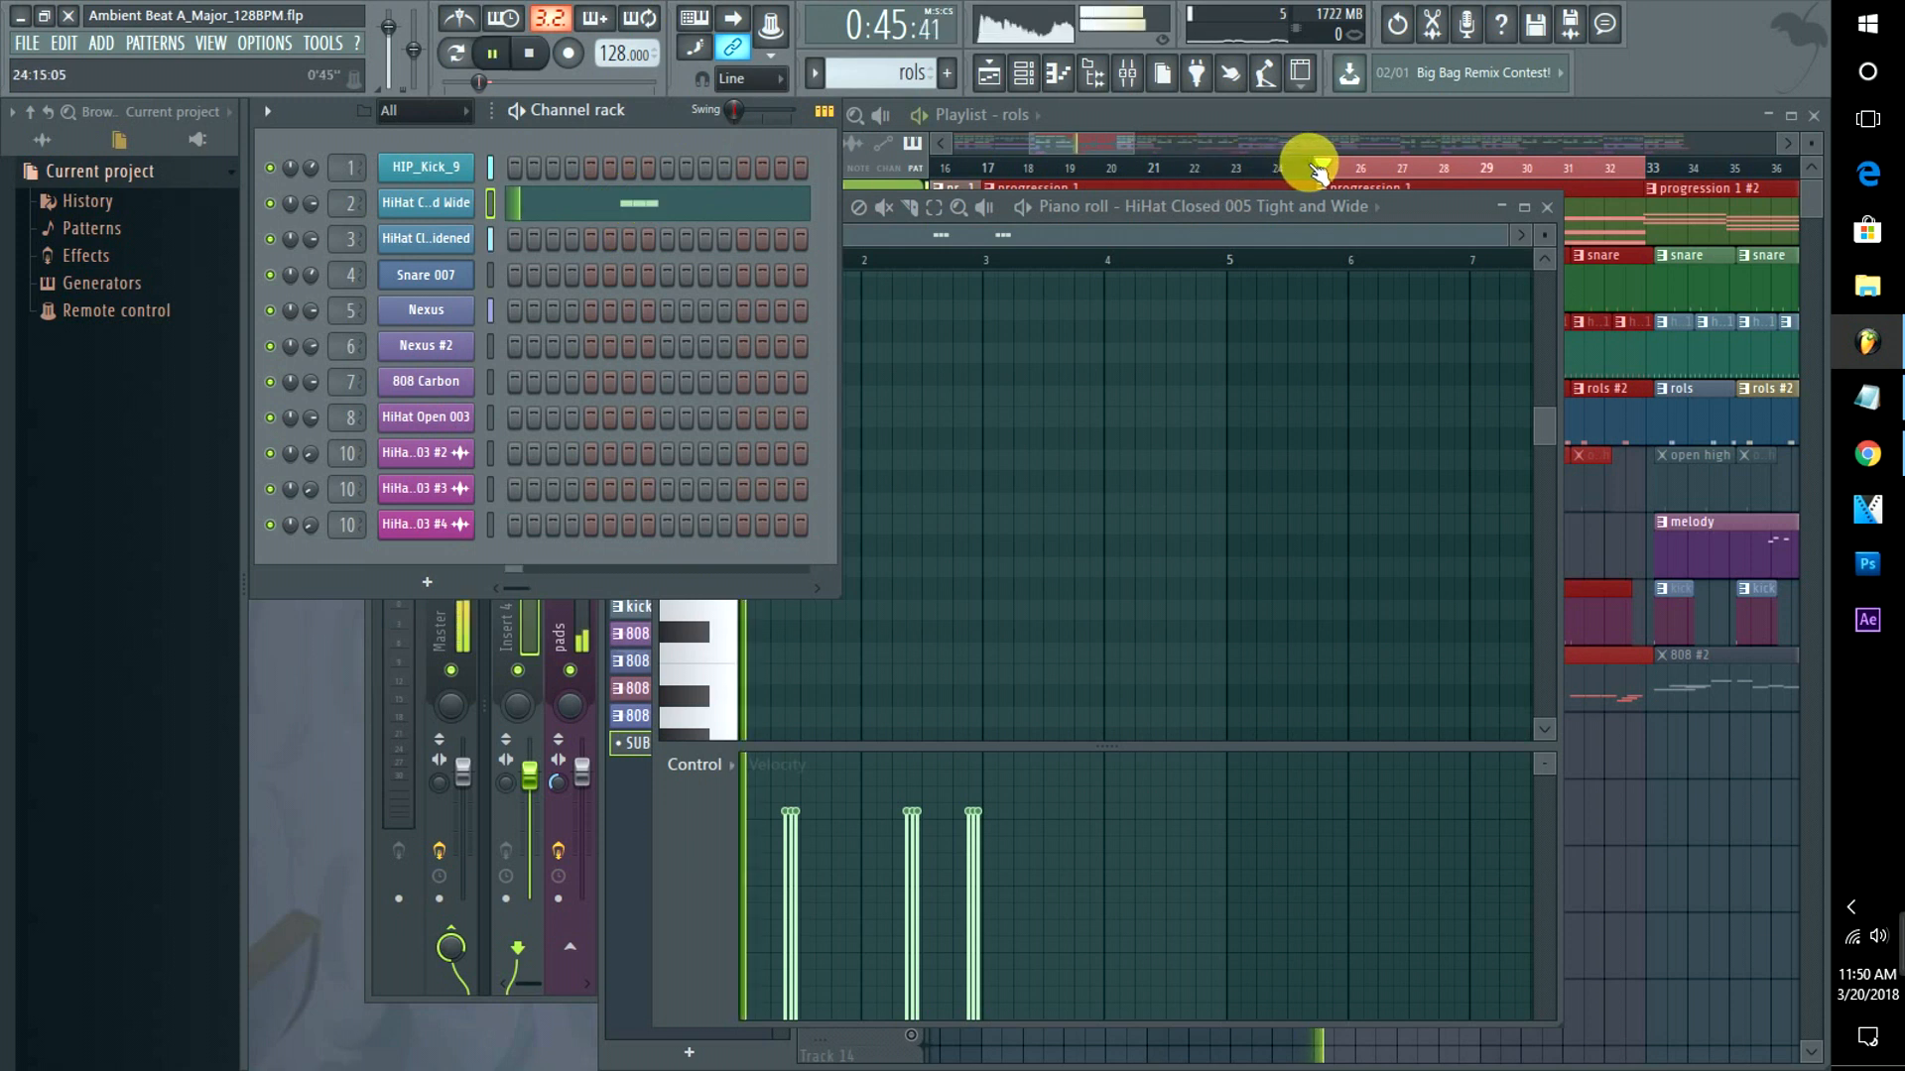
click(1117, 141)
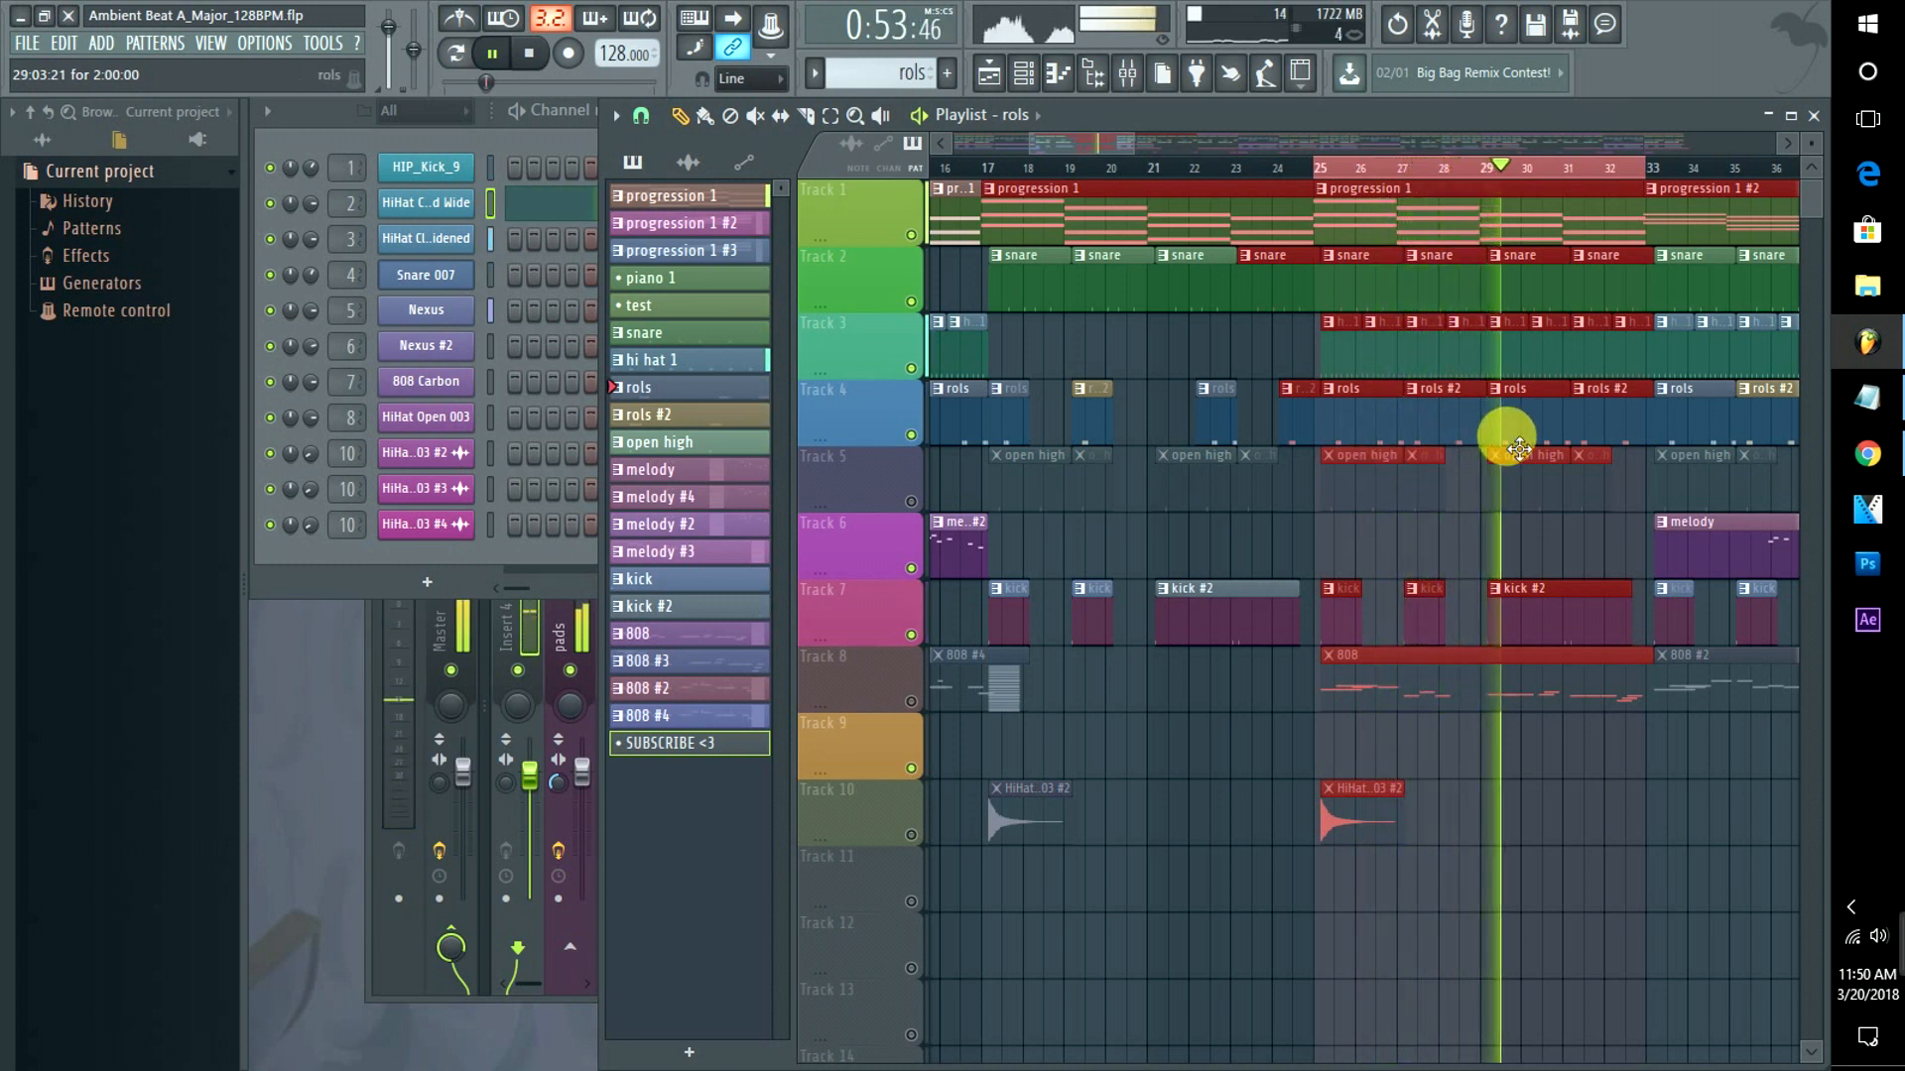
key(space)
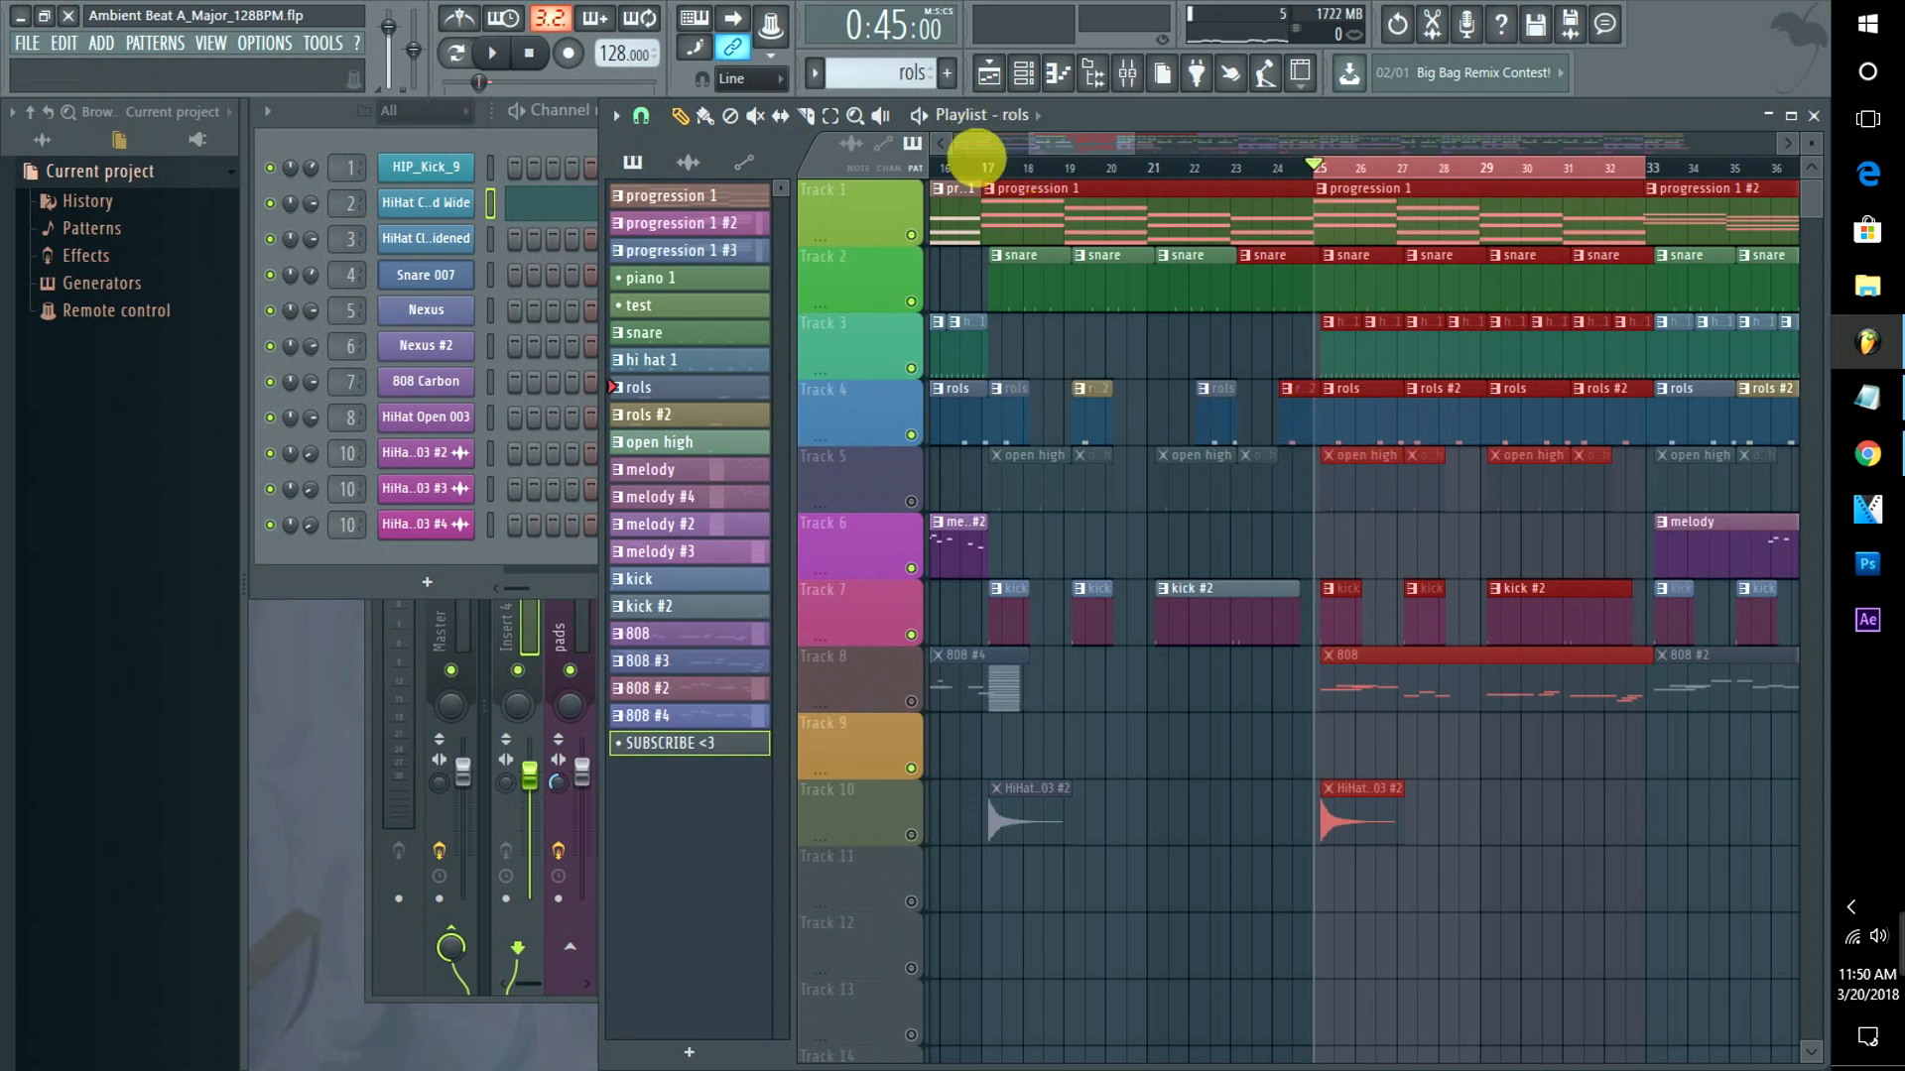
Play the song from bar 17, unmuting the Track 5 open high clips briefly before stopping and muting that track again.
click(984, 169)
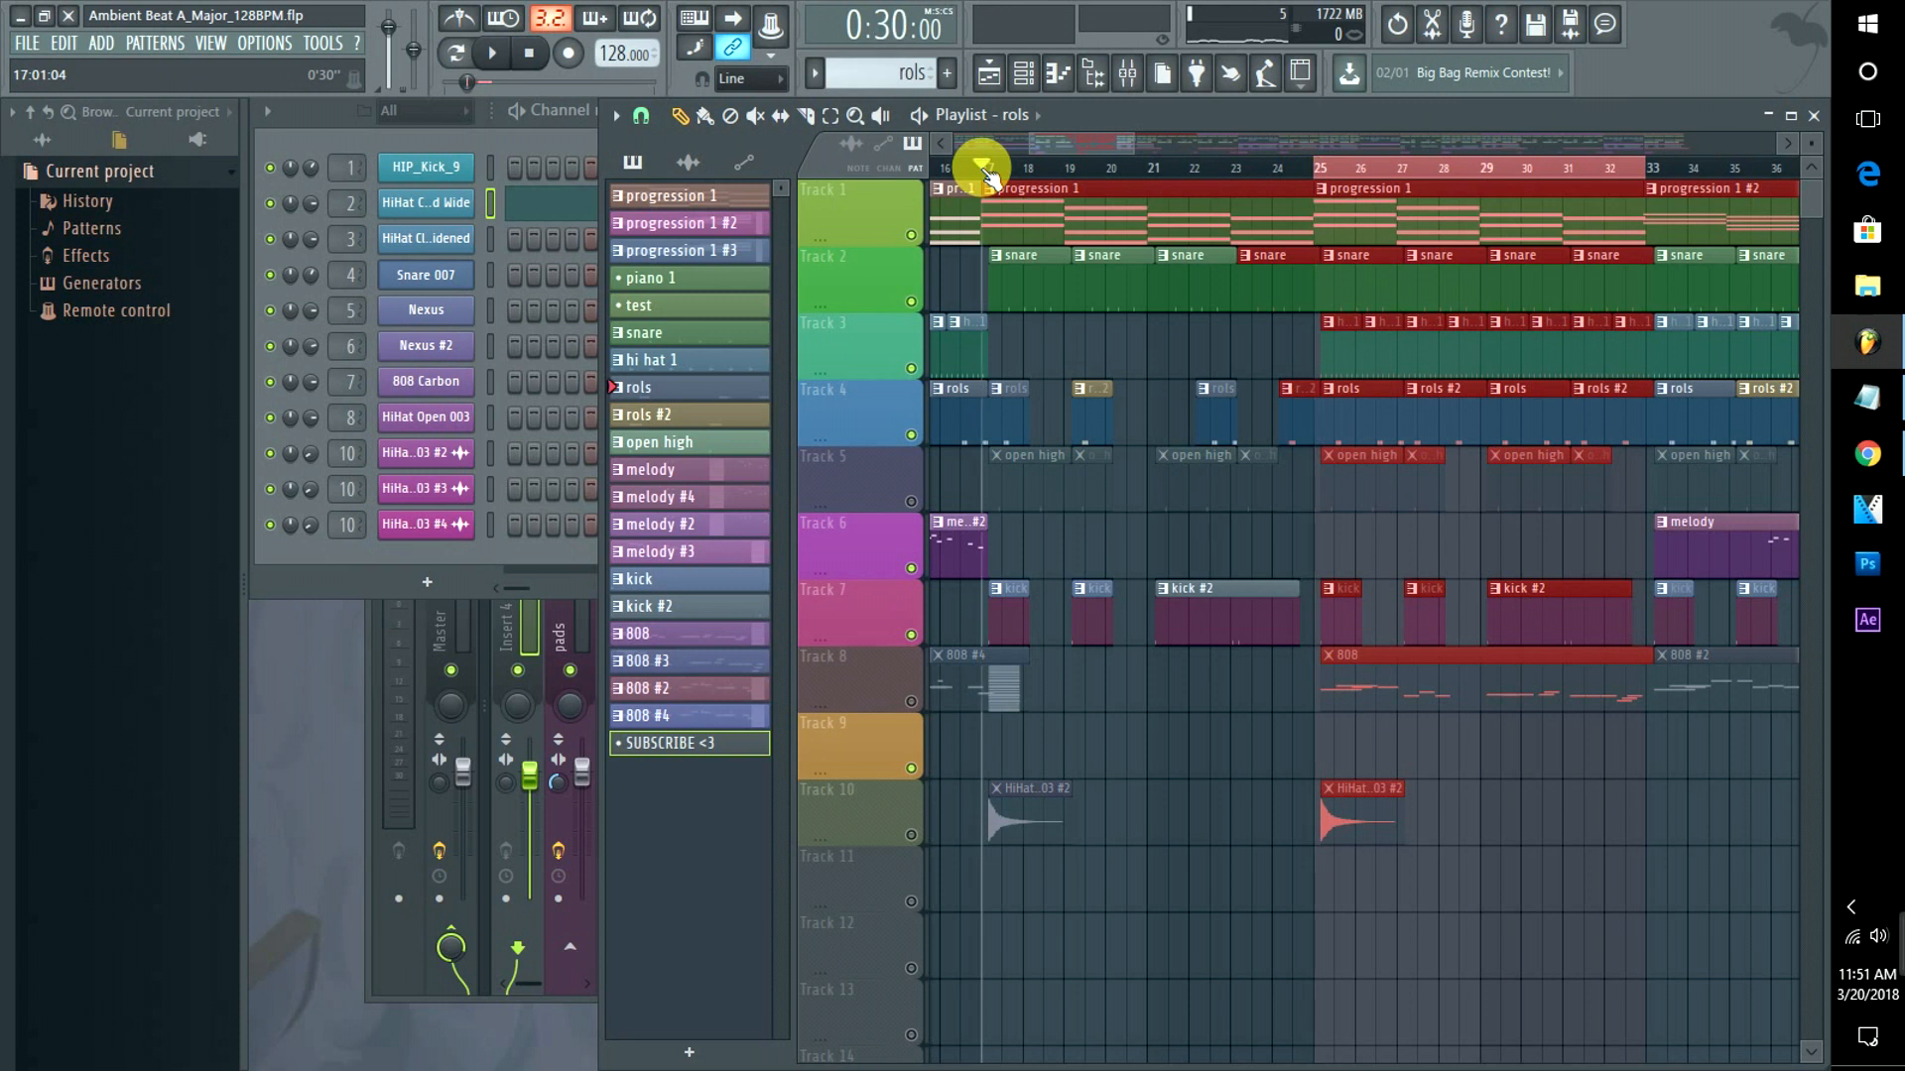
key(space)
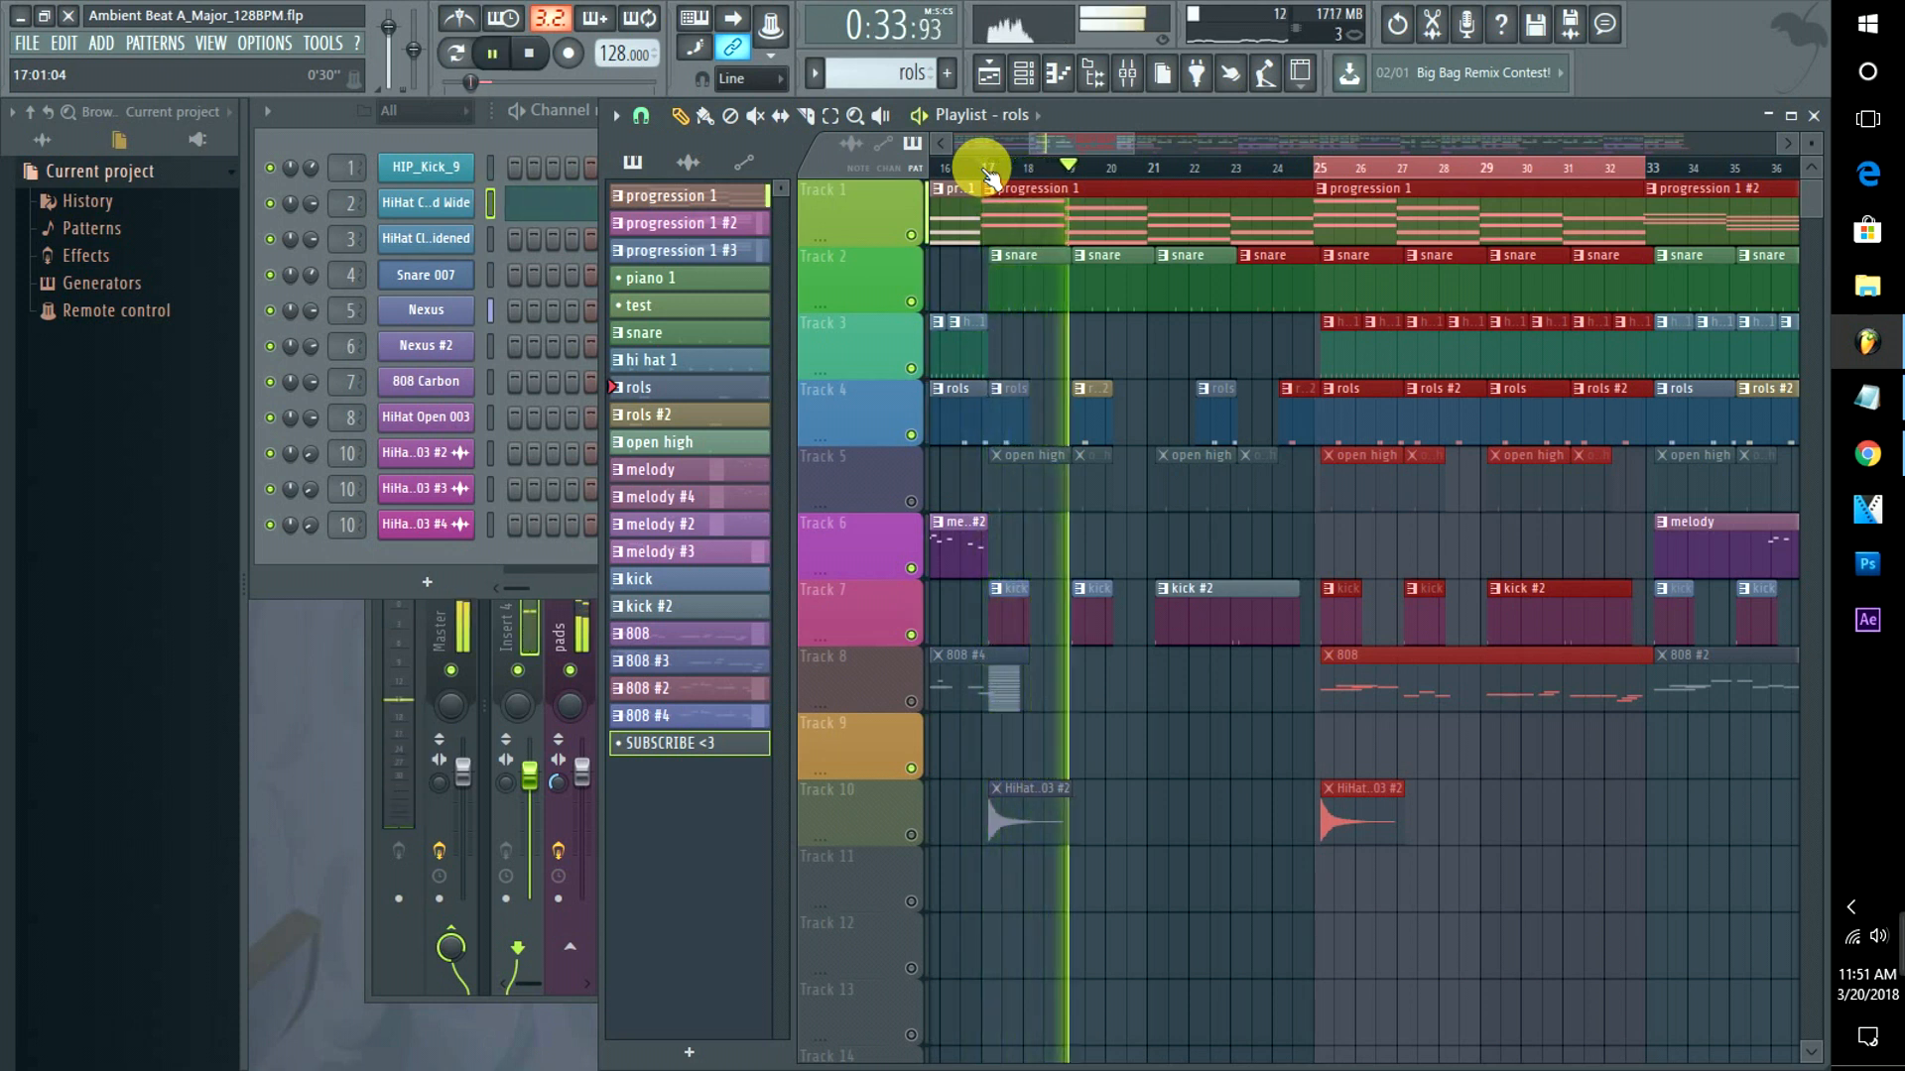
click(911, 501)
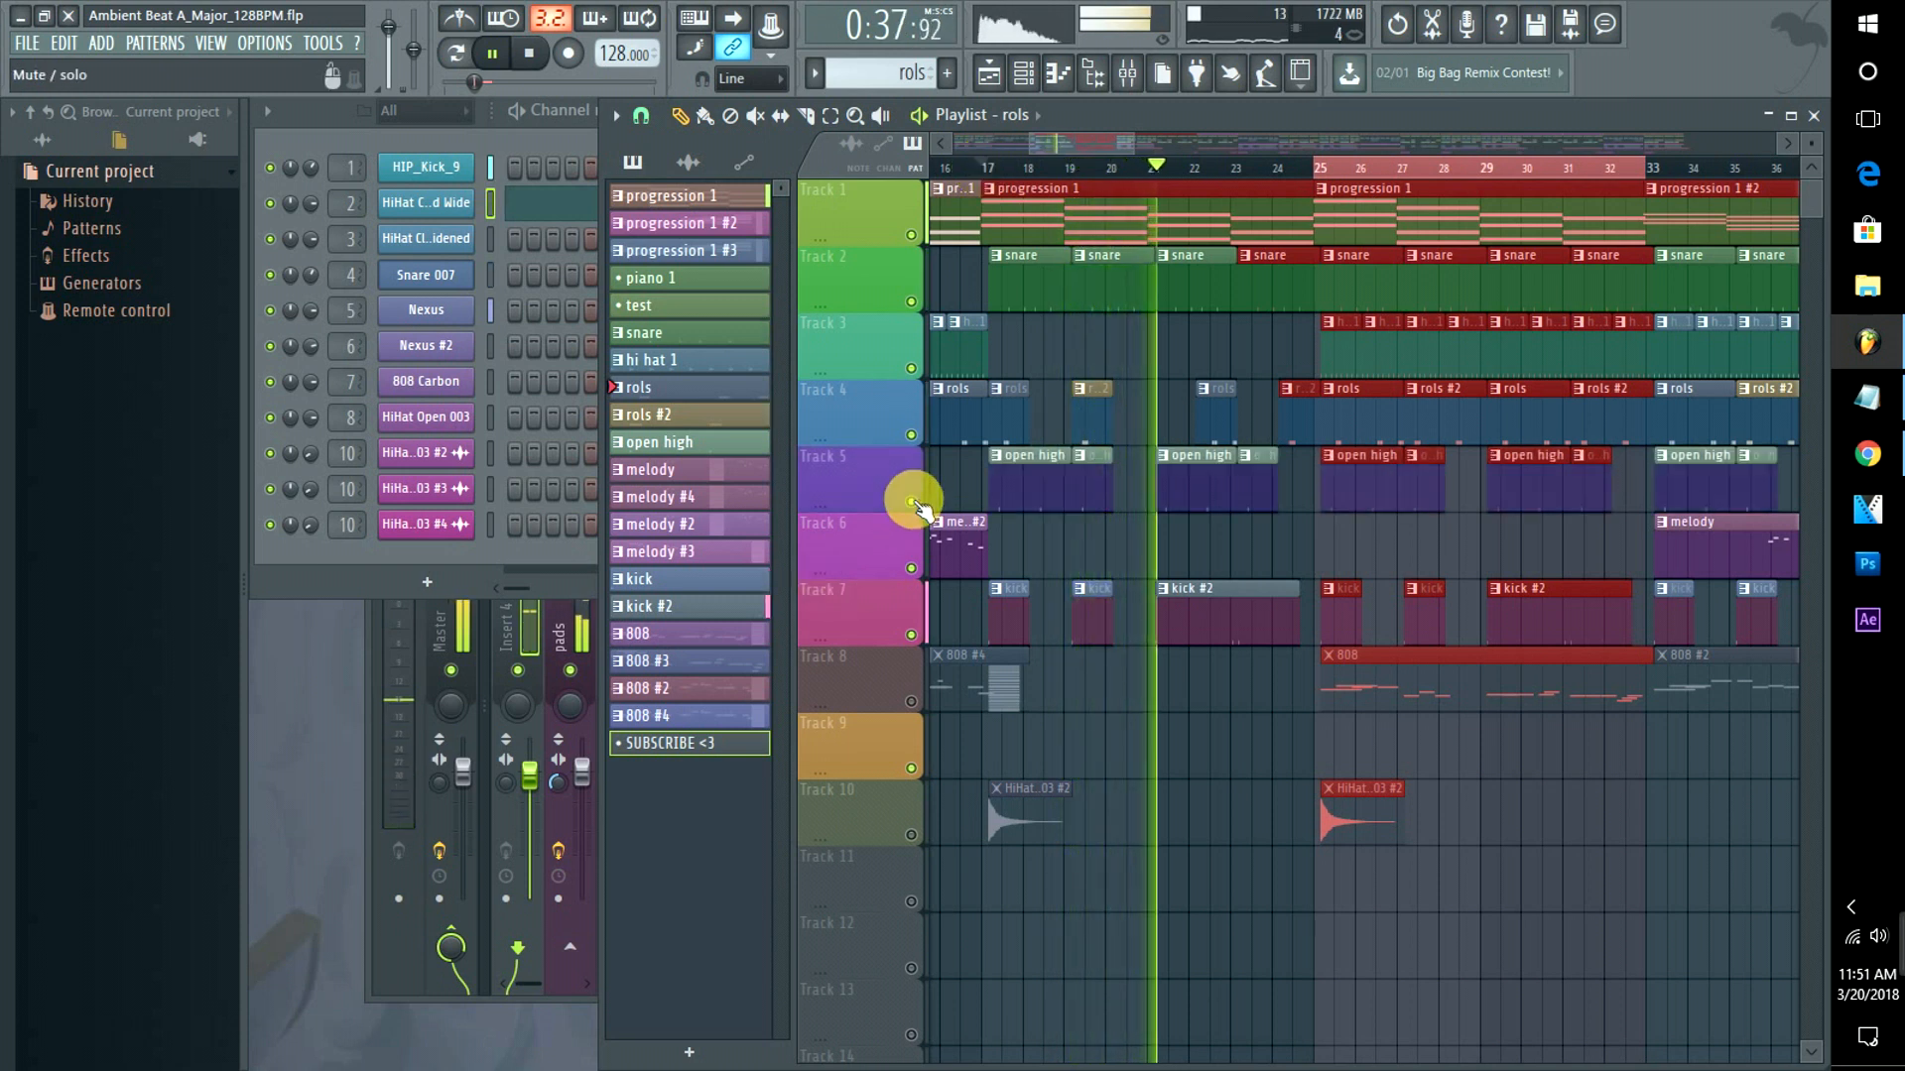
key(space)
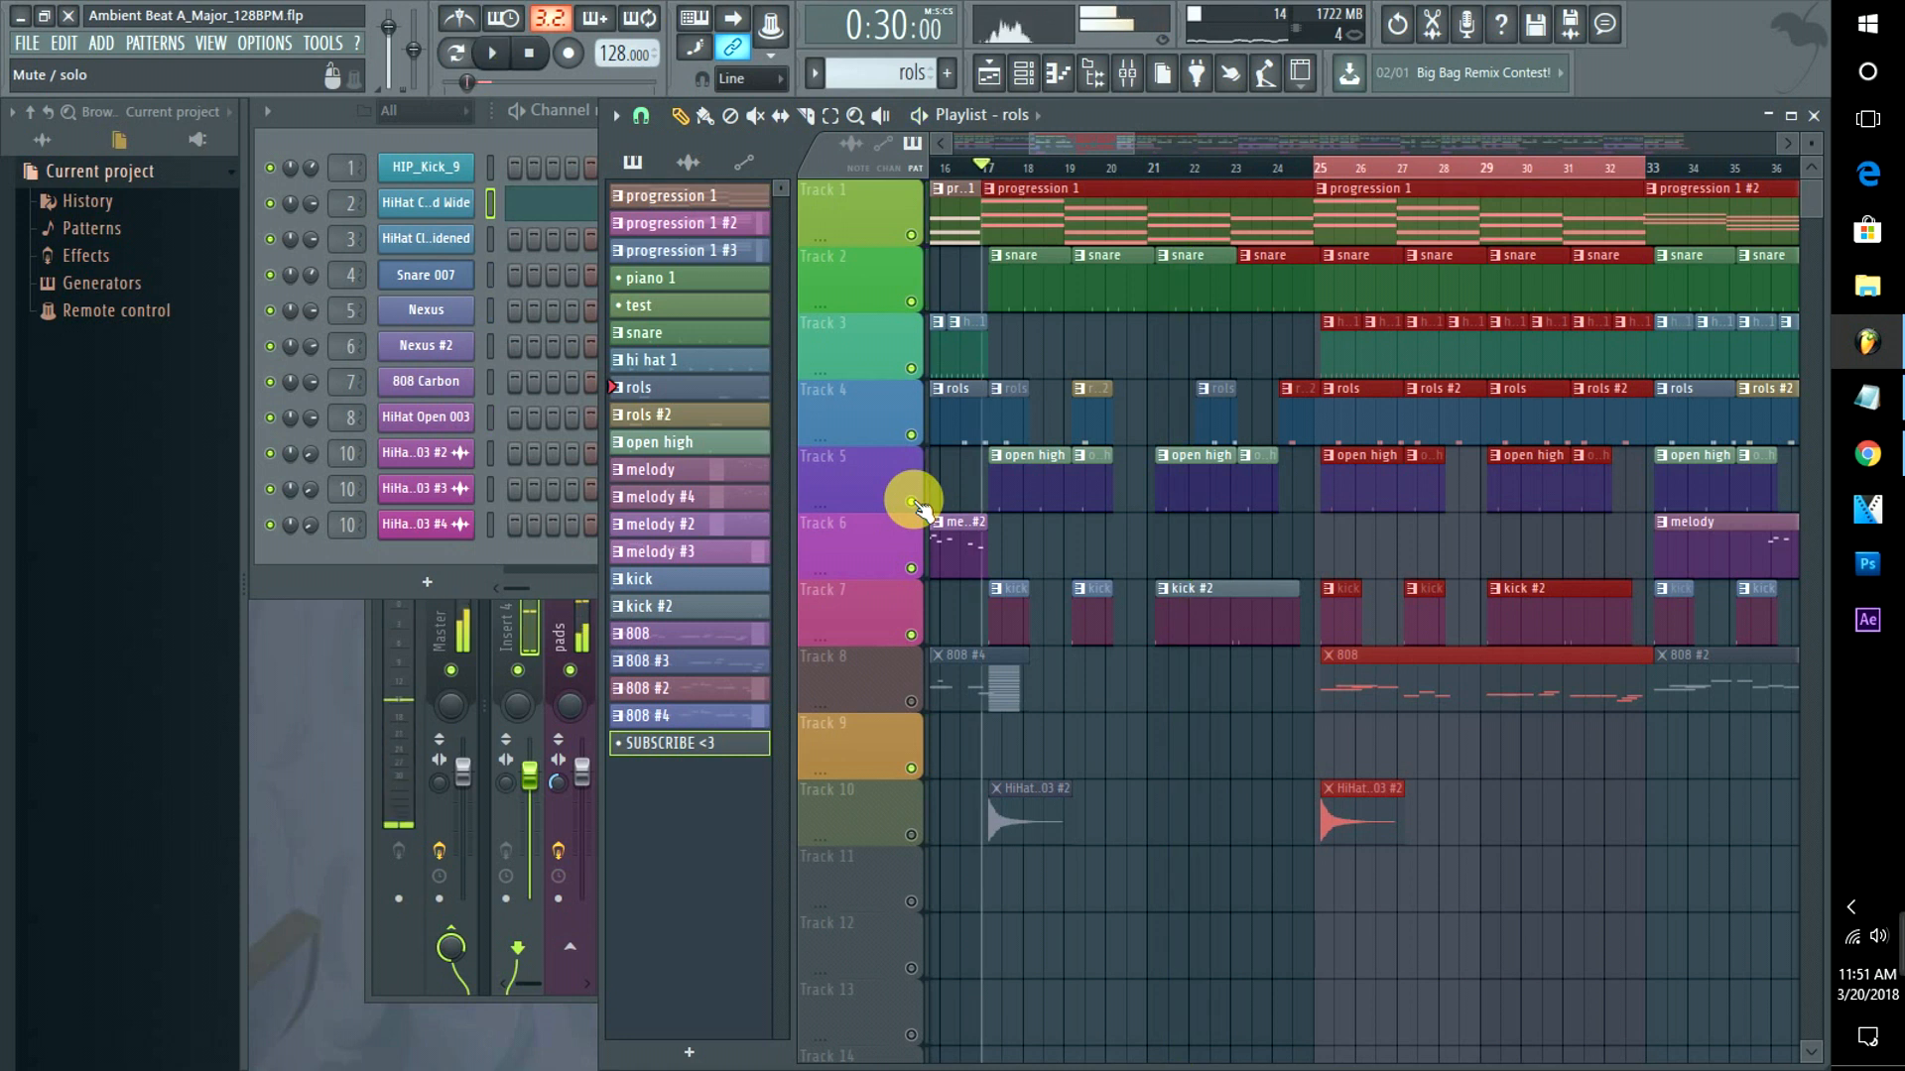
click(911, 501)
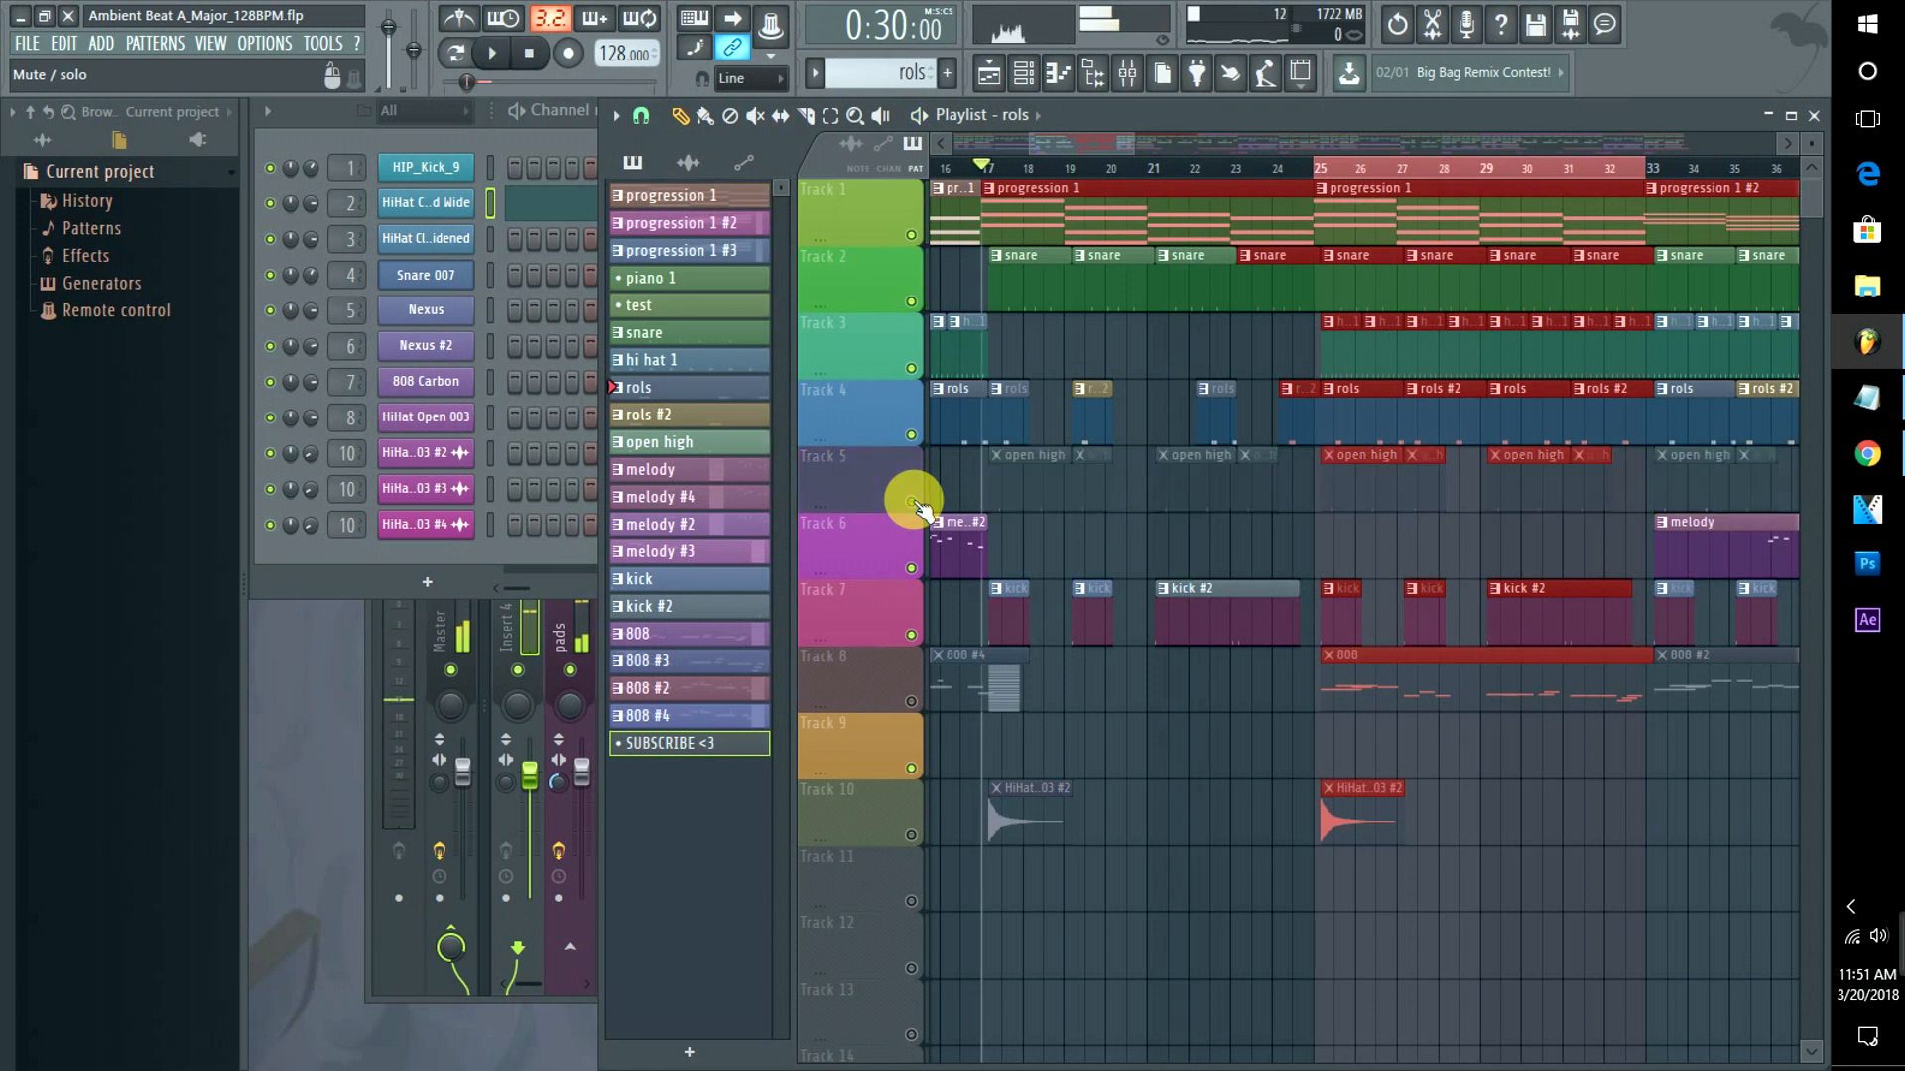
Examine the rols pattern's C5 notes for HiHat Closed 005 Tight and Wide, in both the piano roll and the Channel rack.
double_click(1363, 421)
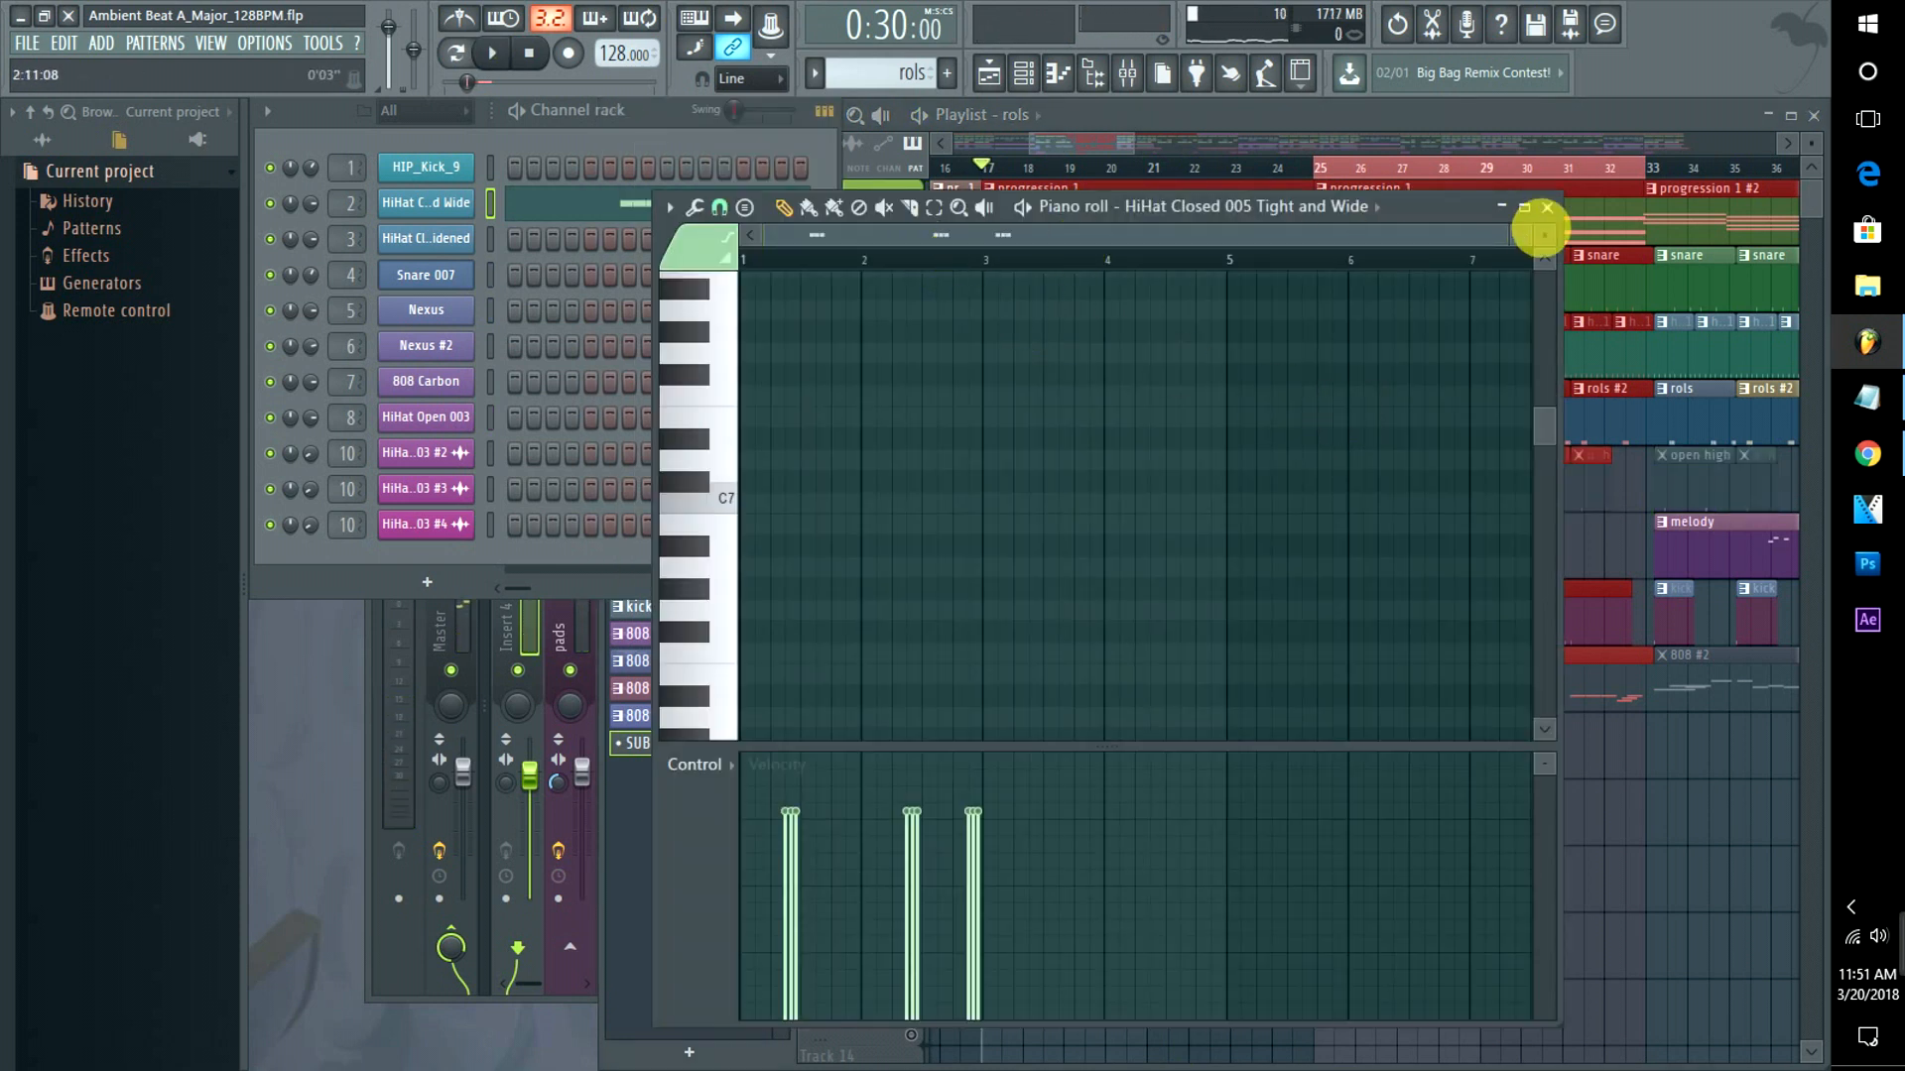
drag(1504, 241, 1114, 264)
drag(1546, 415, 1544, 518)
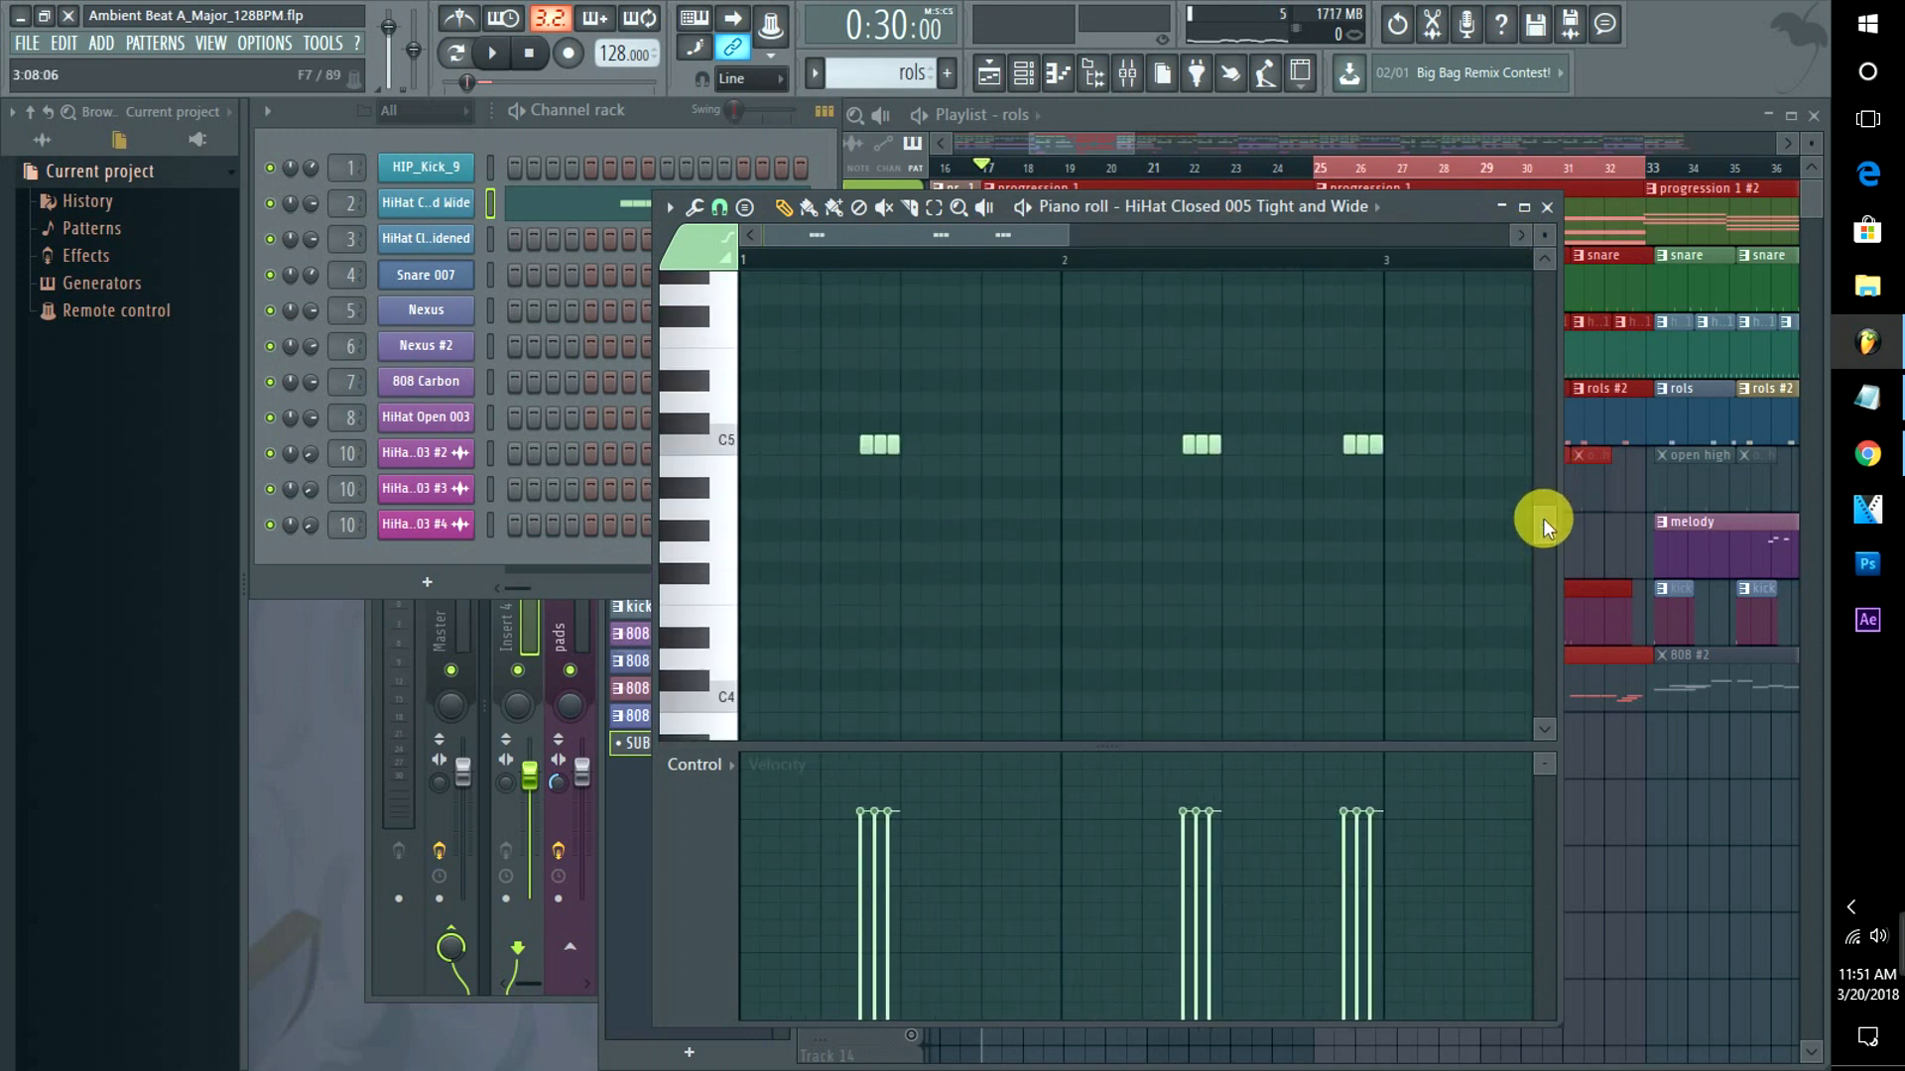
click(605, 139)
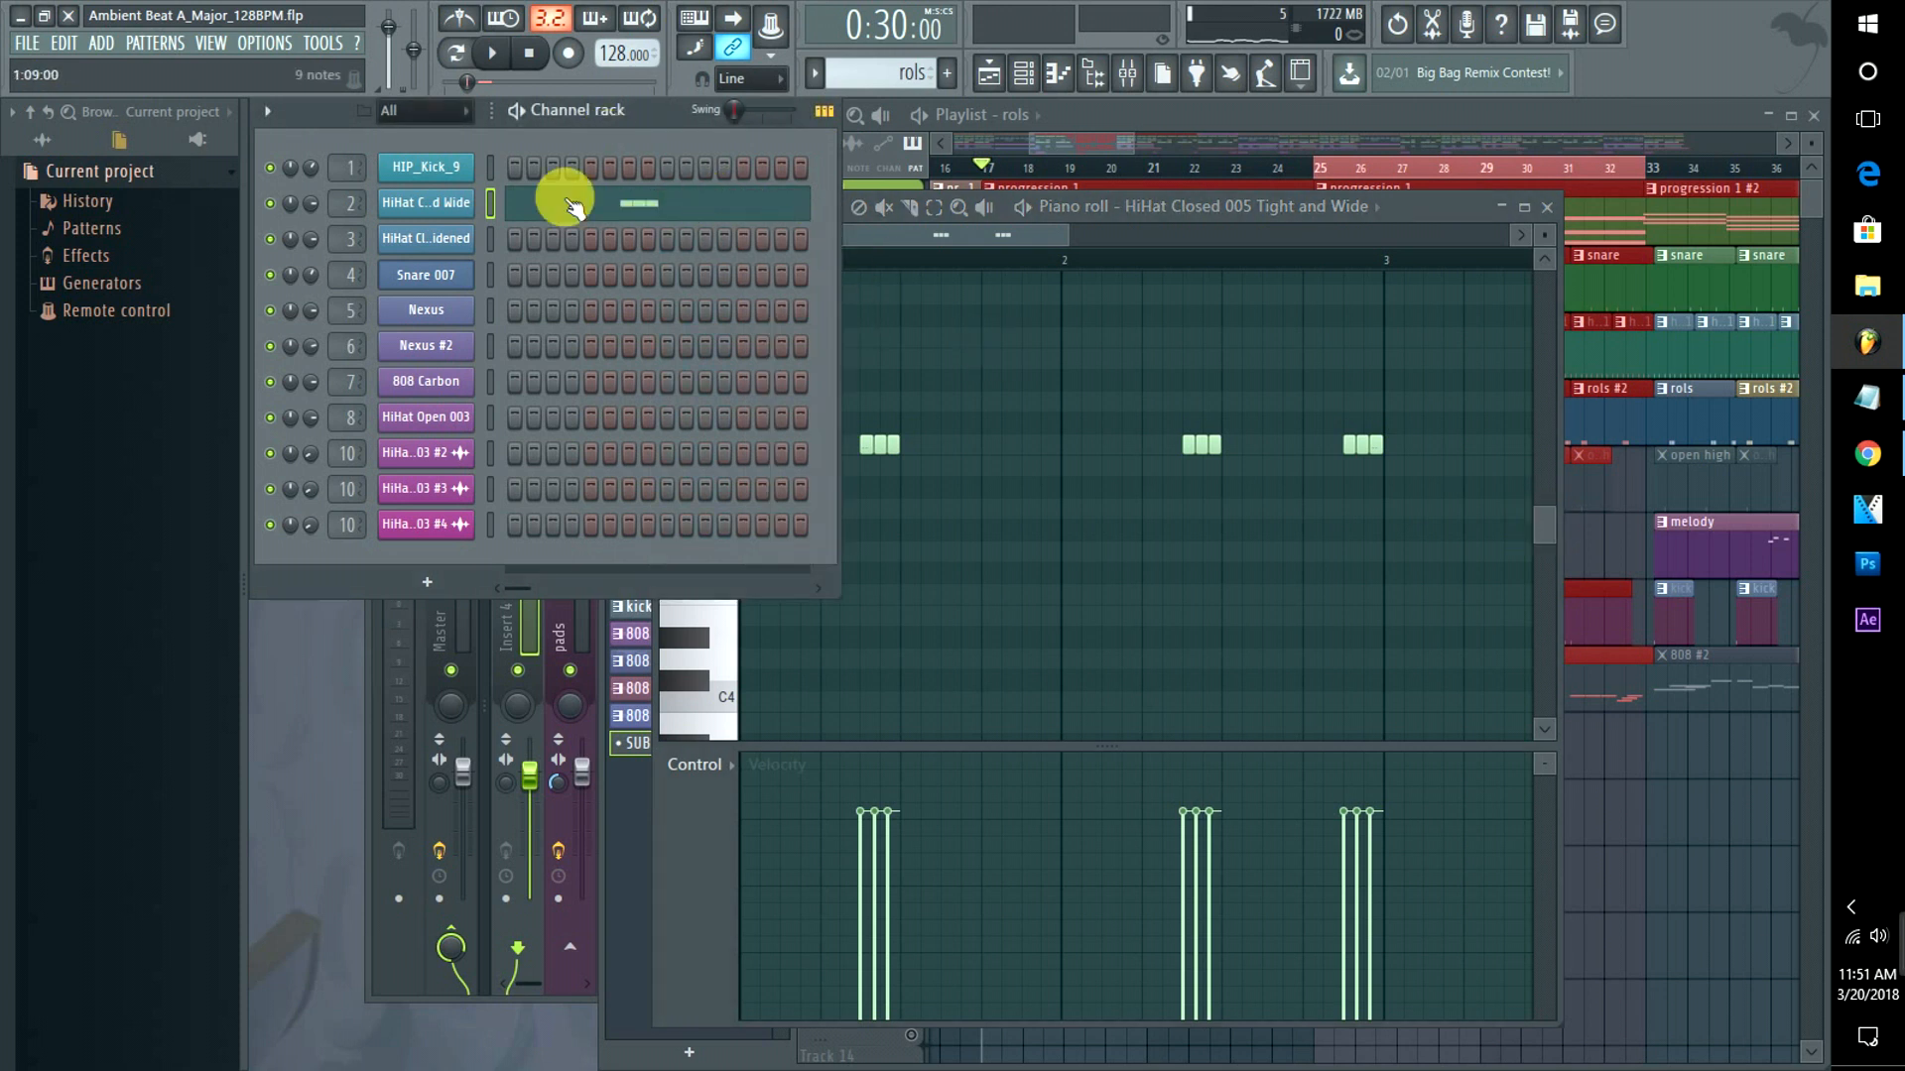
Create a new empty pattern named "roll".
click(947, 73)
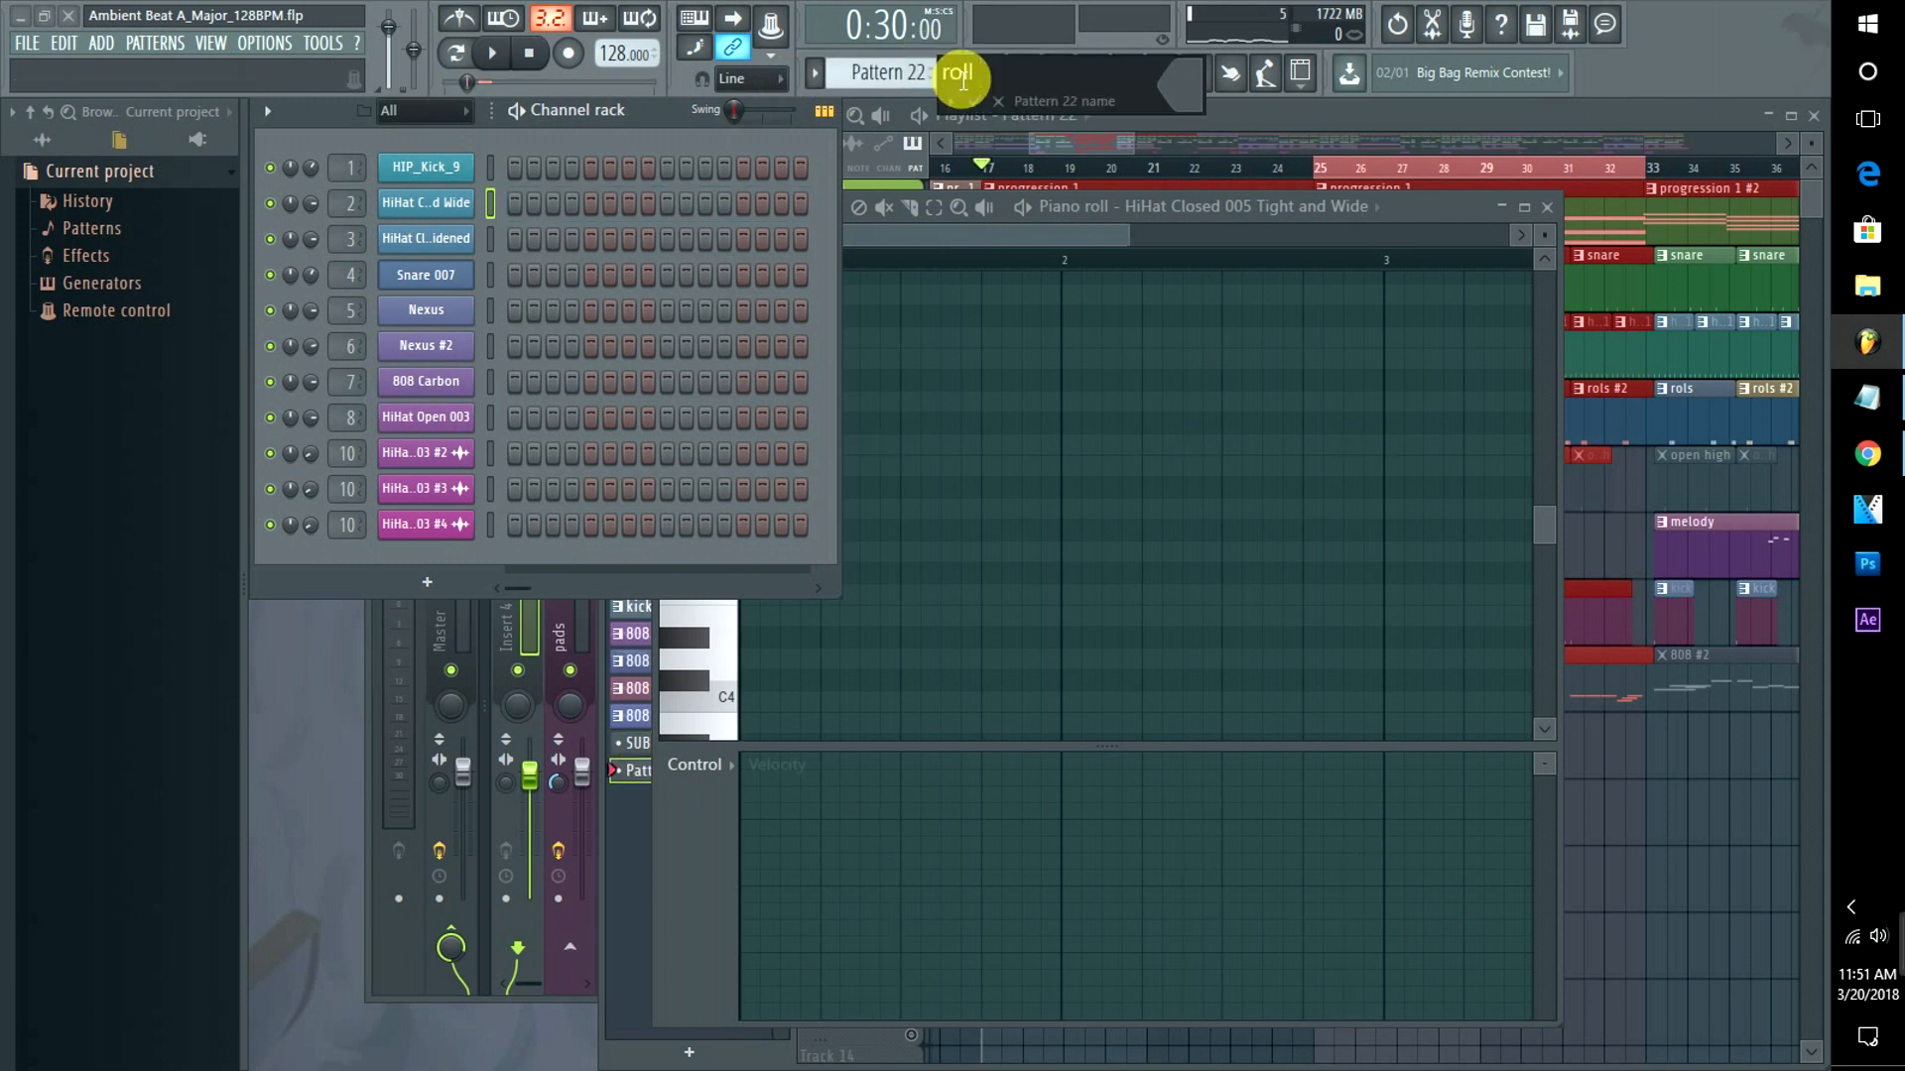
text(roll)
key(Return)
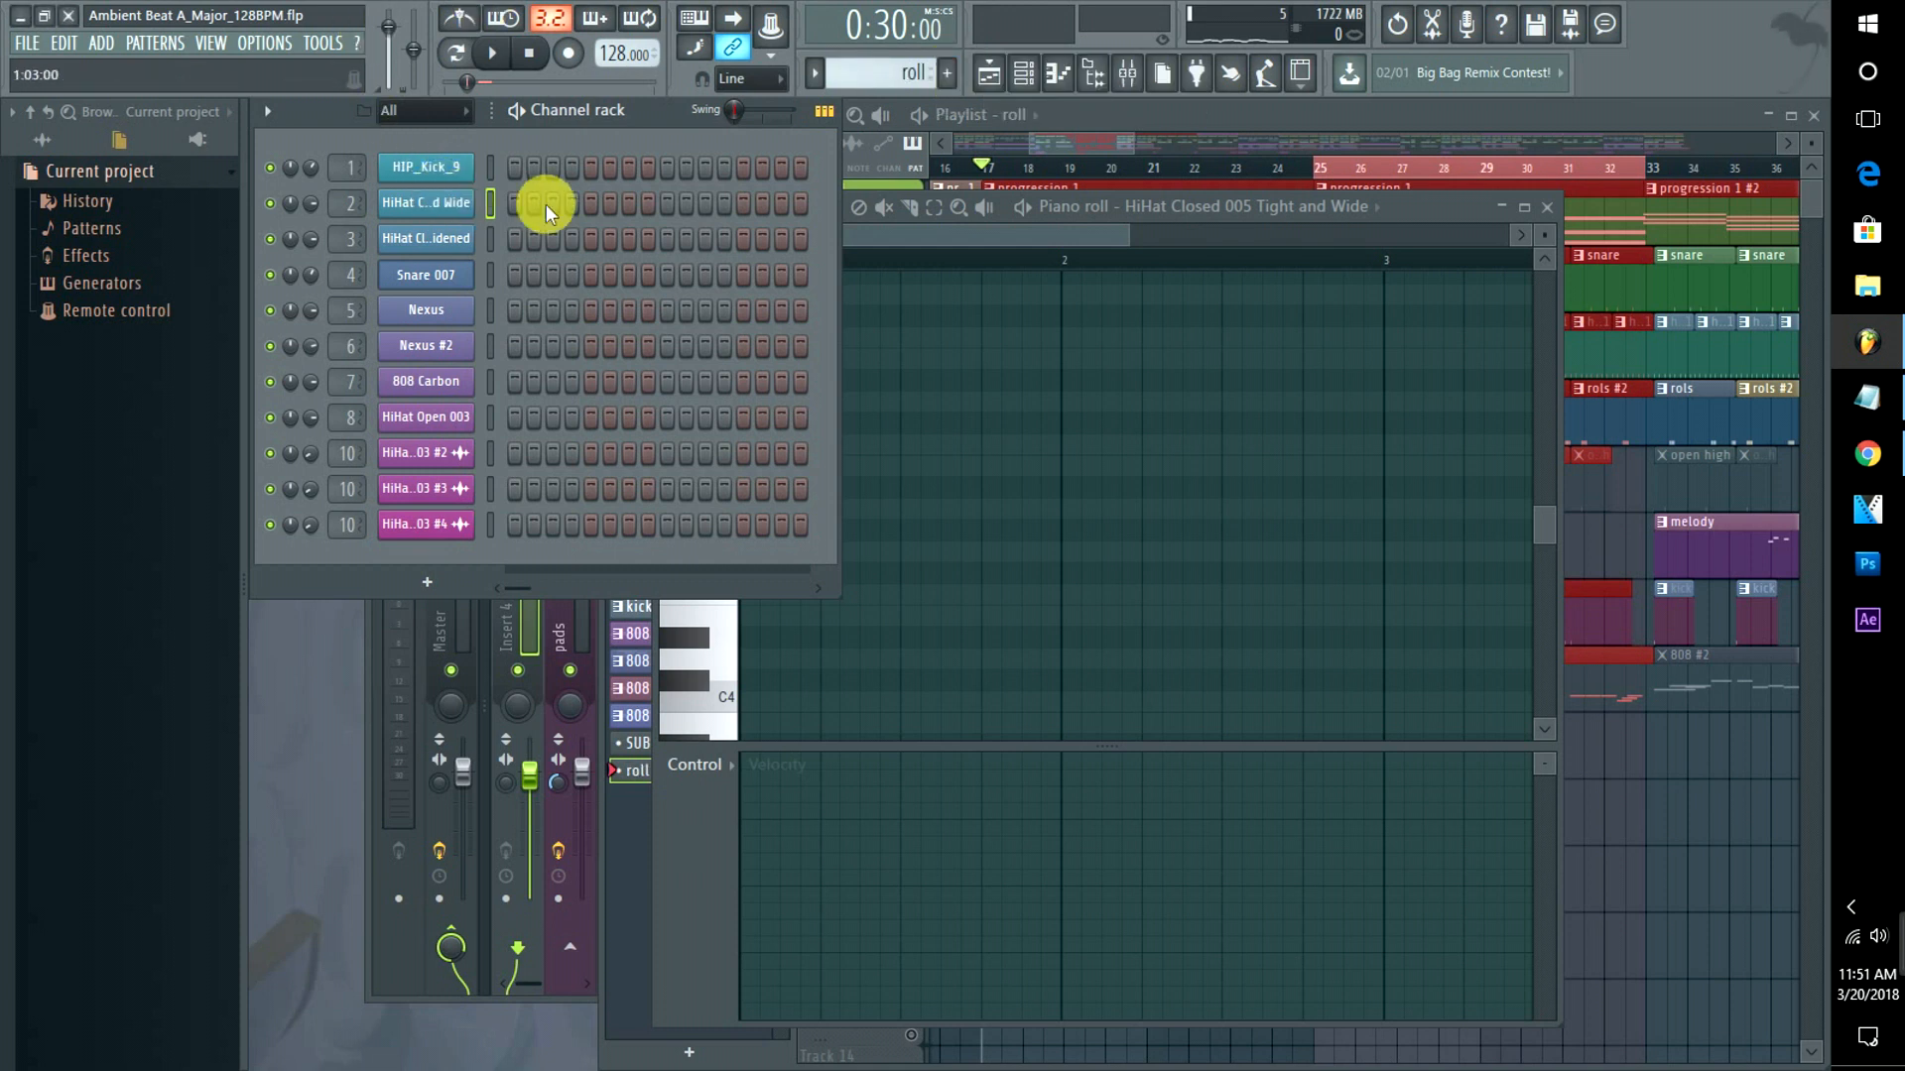
Try filling steps 3 to 10 of the HiHat Closed 005 Tight and Wide channel, play them, and clear them again.
drag(549, 204, 679, 212)
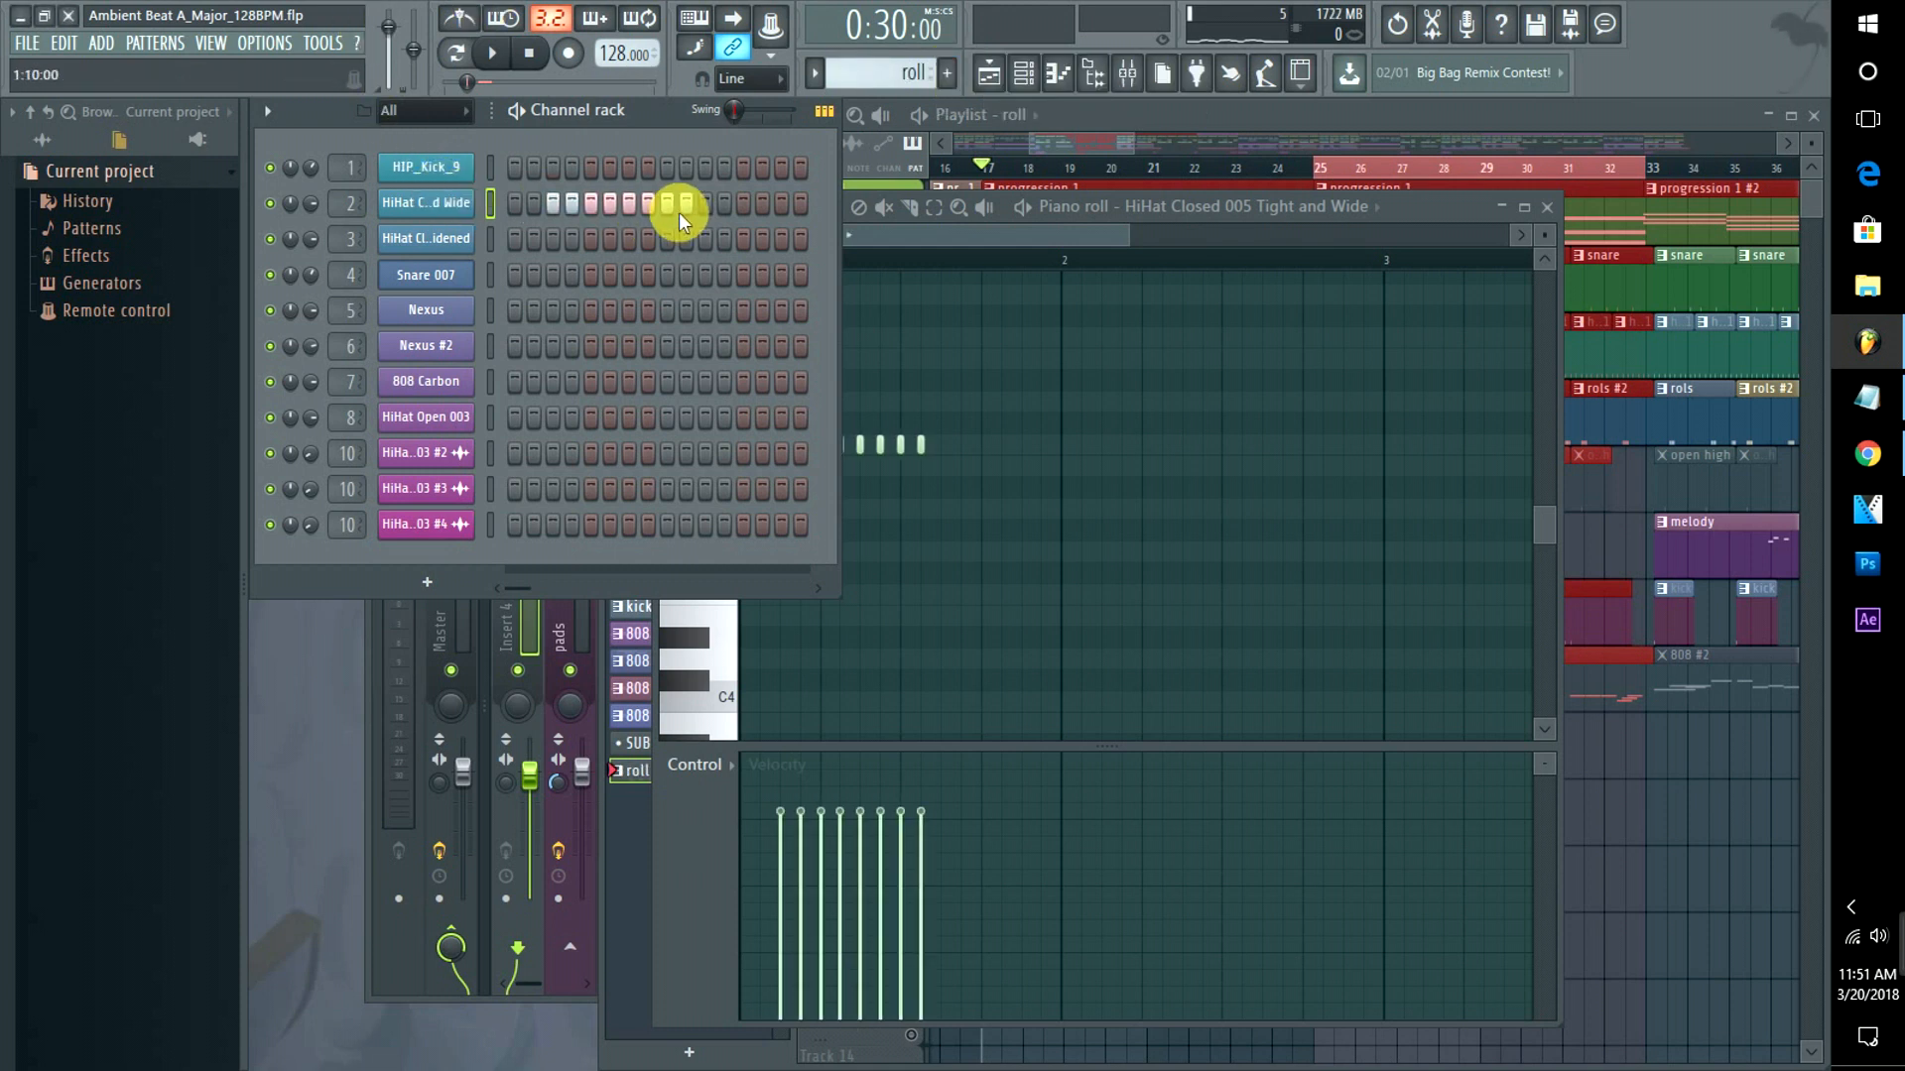
key(space)
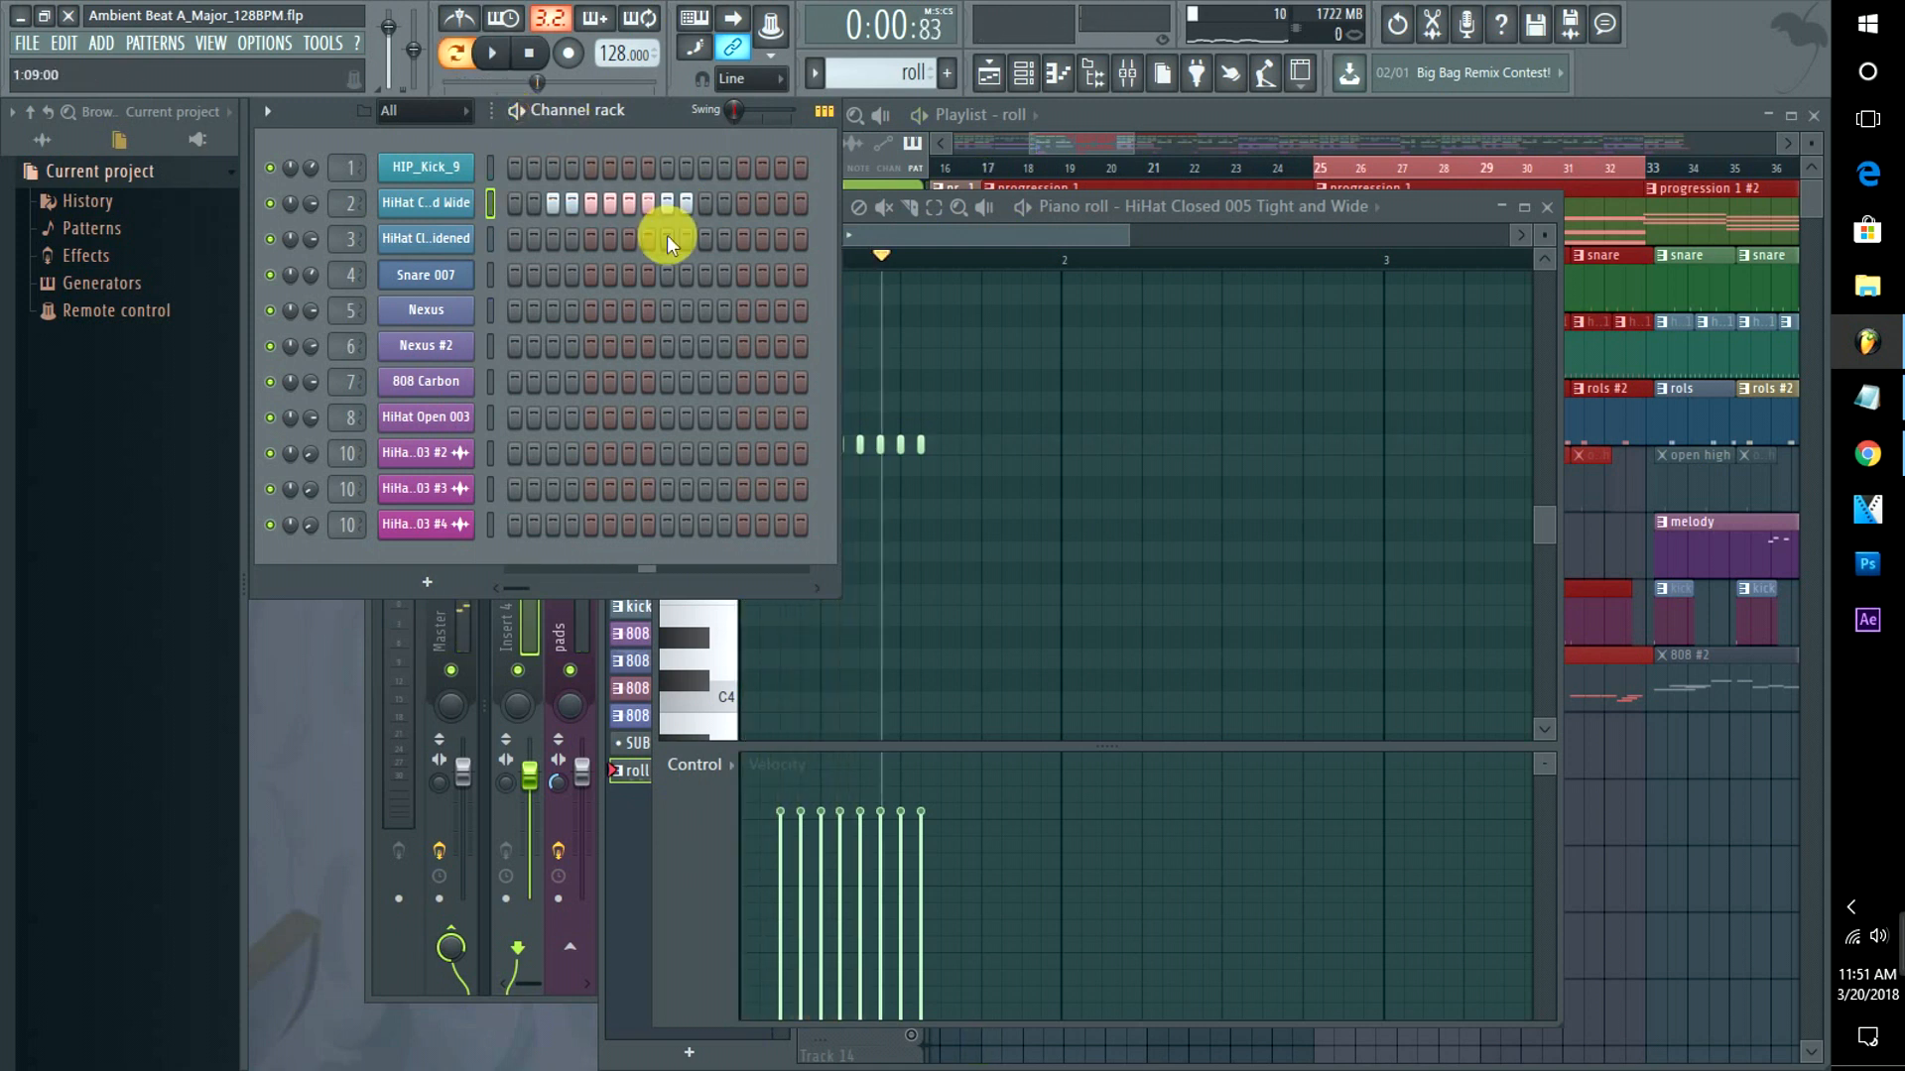
drag(662, 206, 557, 217)
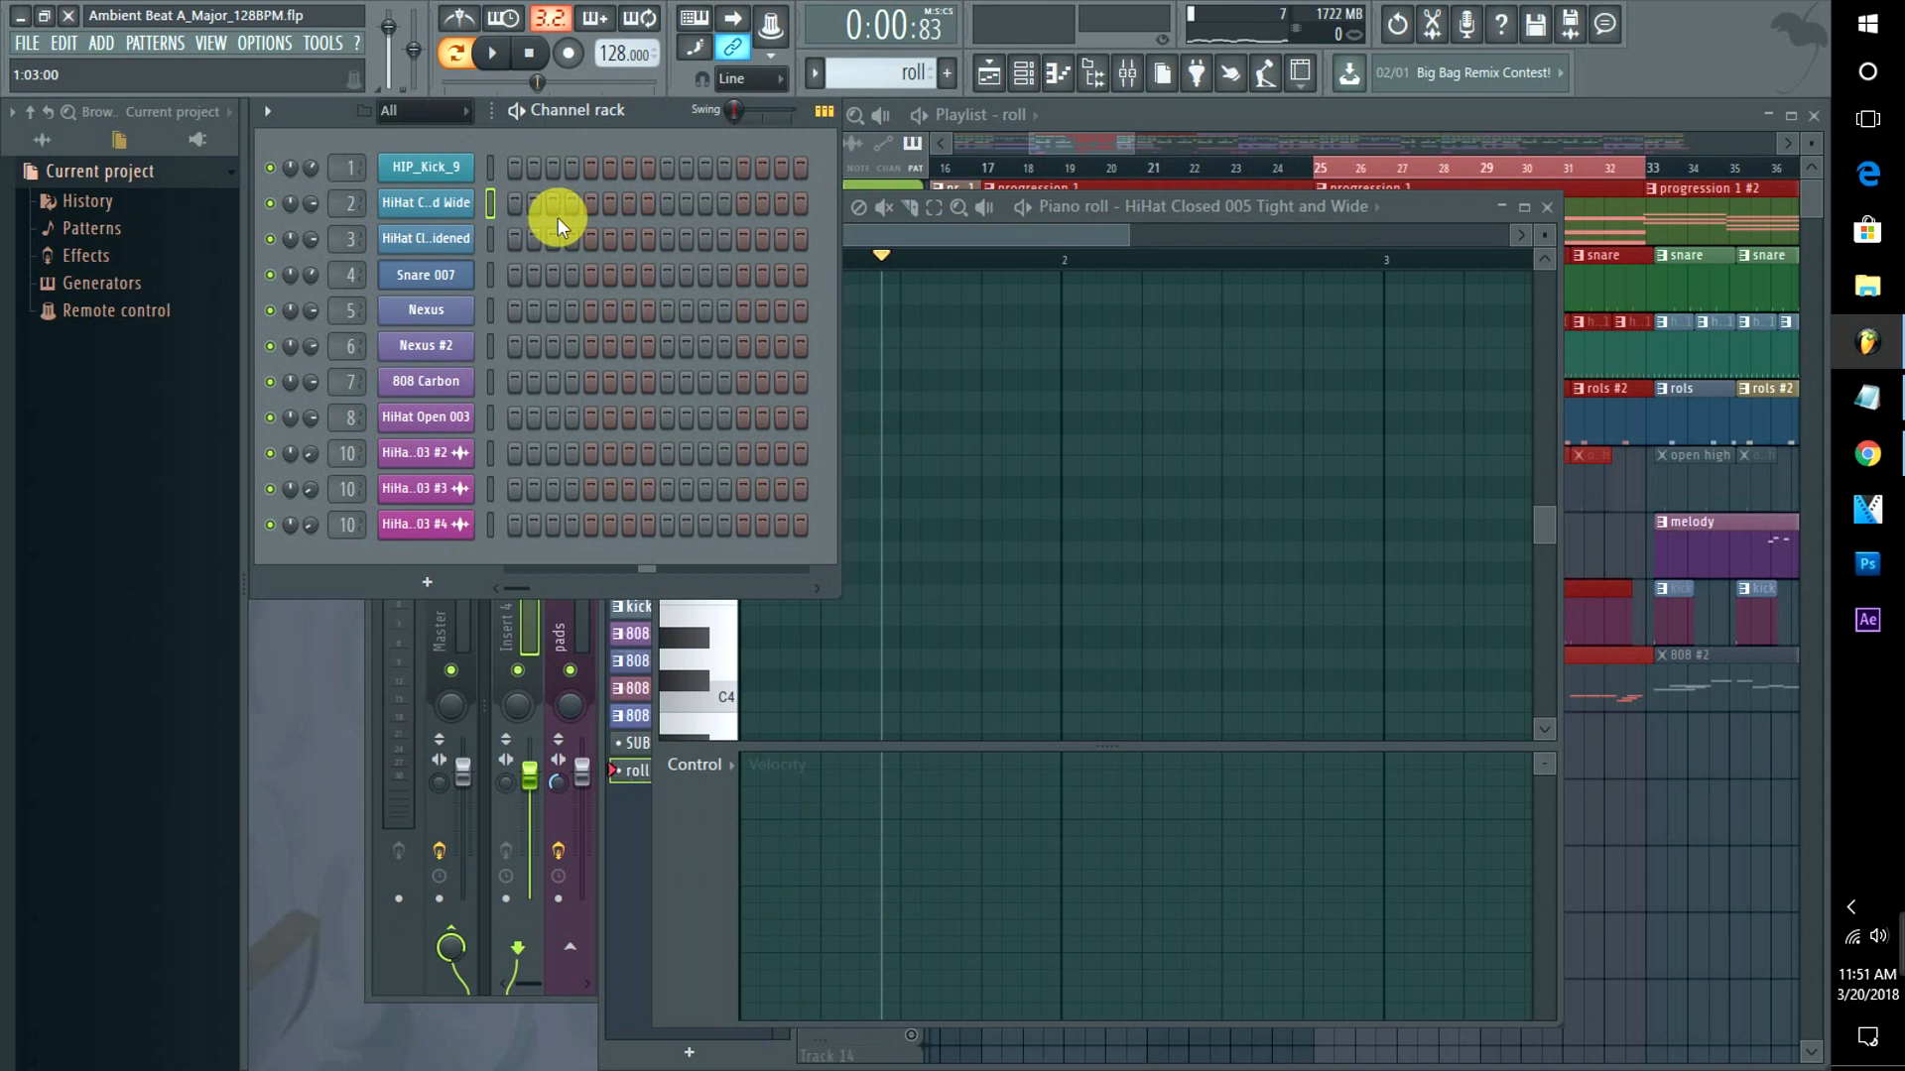
Try hi-hat notes at E5, D5, C5 and A4 in the HiHat Closed 005 Tight and Wide piano roll and play them.
right_click(437, 204)
click(502, 206)
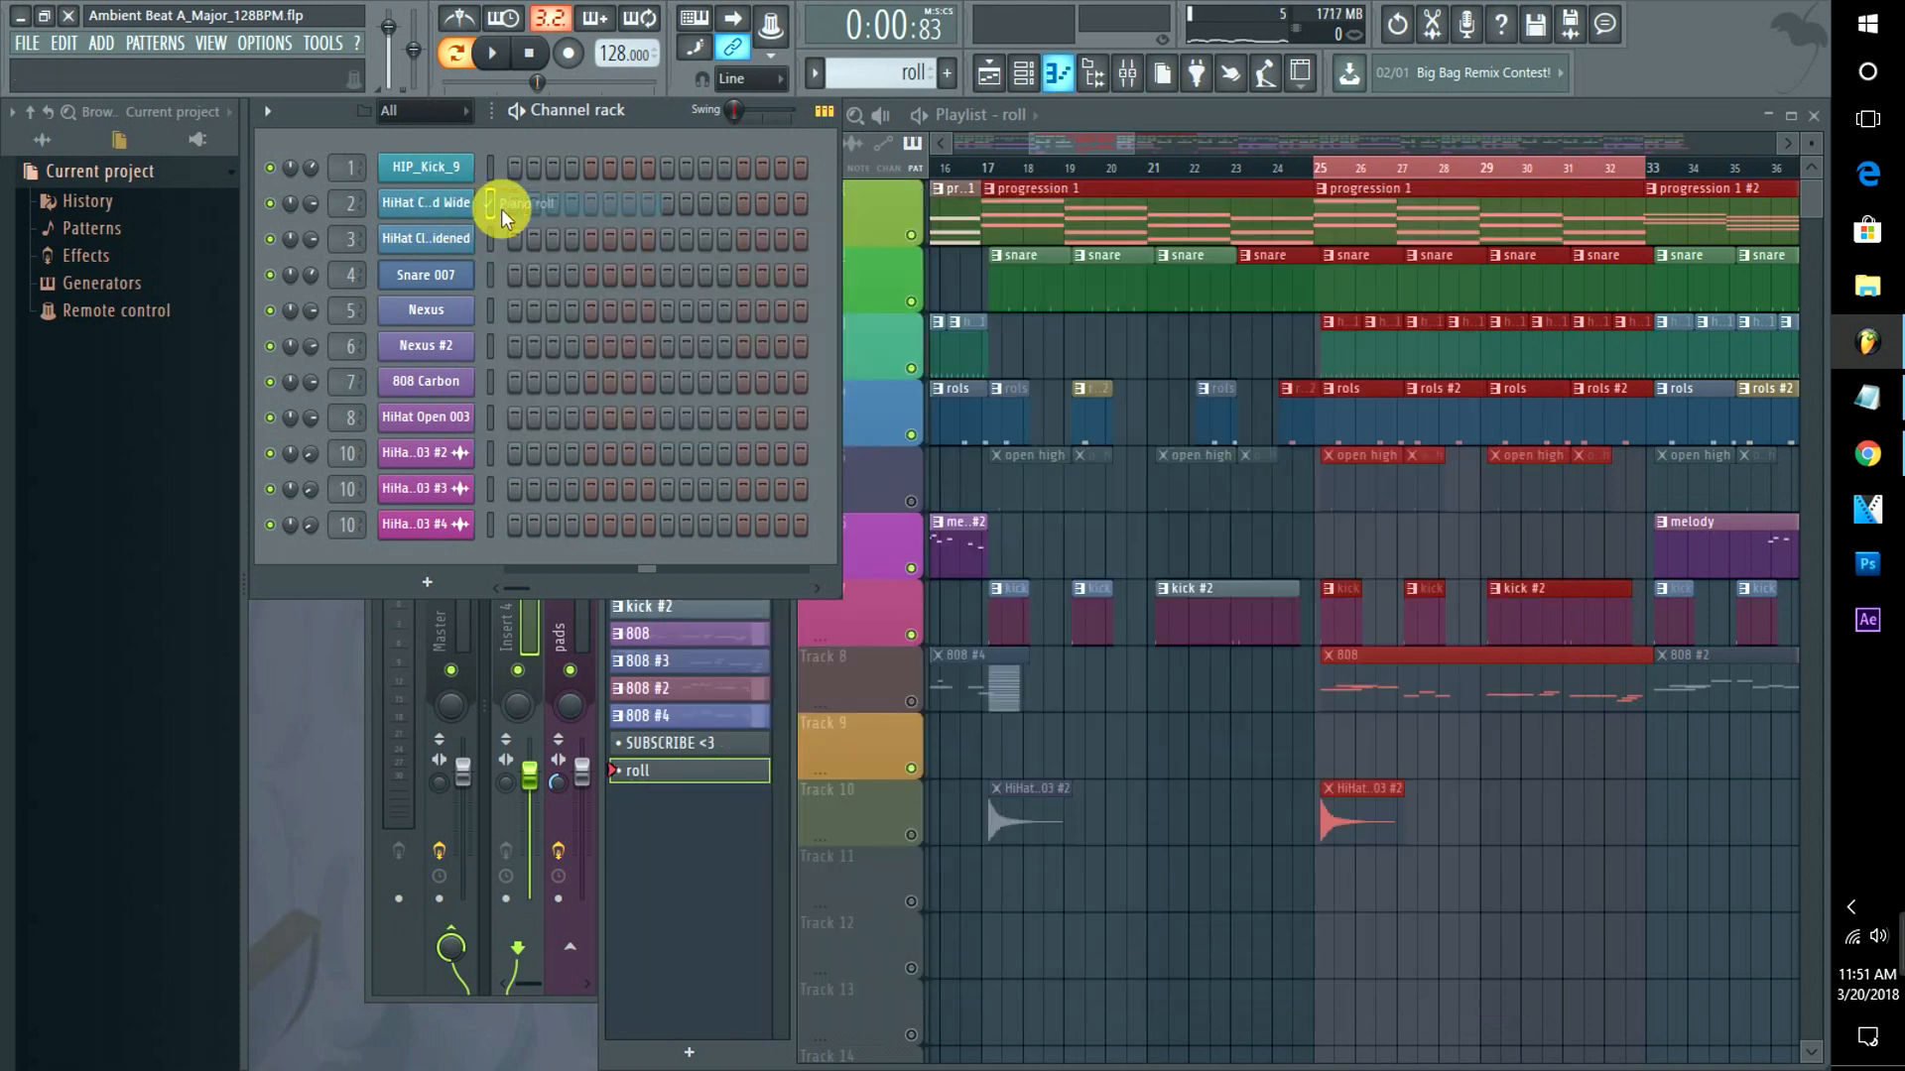
right_click(463, 196)
click(499, 204)
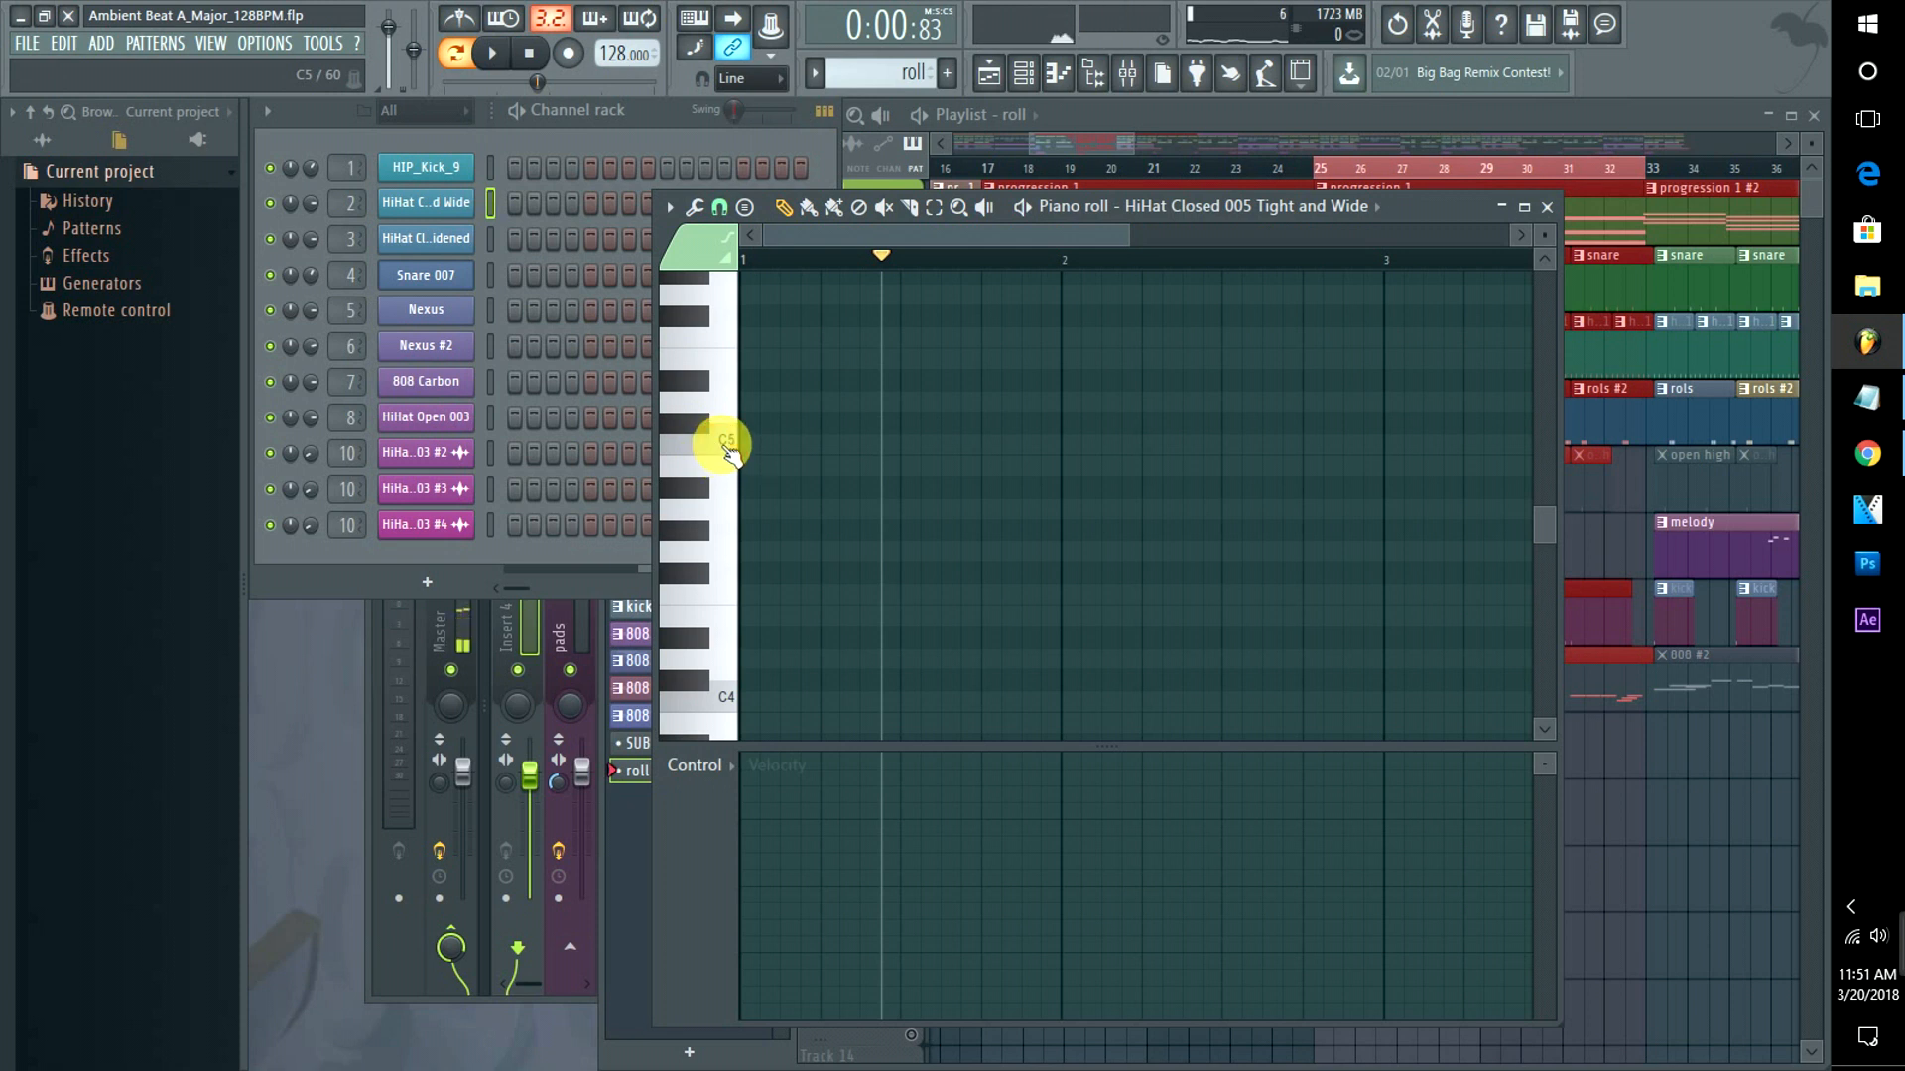
click(865, 358)
click(885, 401)
click(926, 444)
click(976, 509)
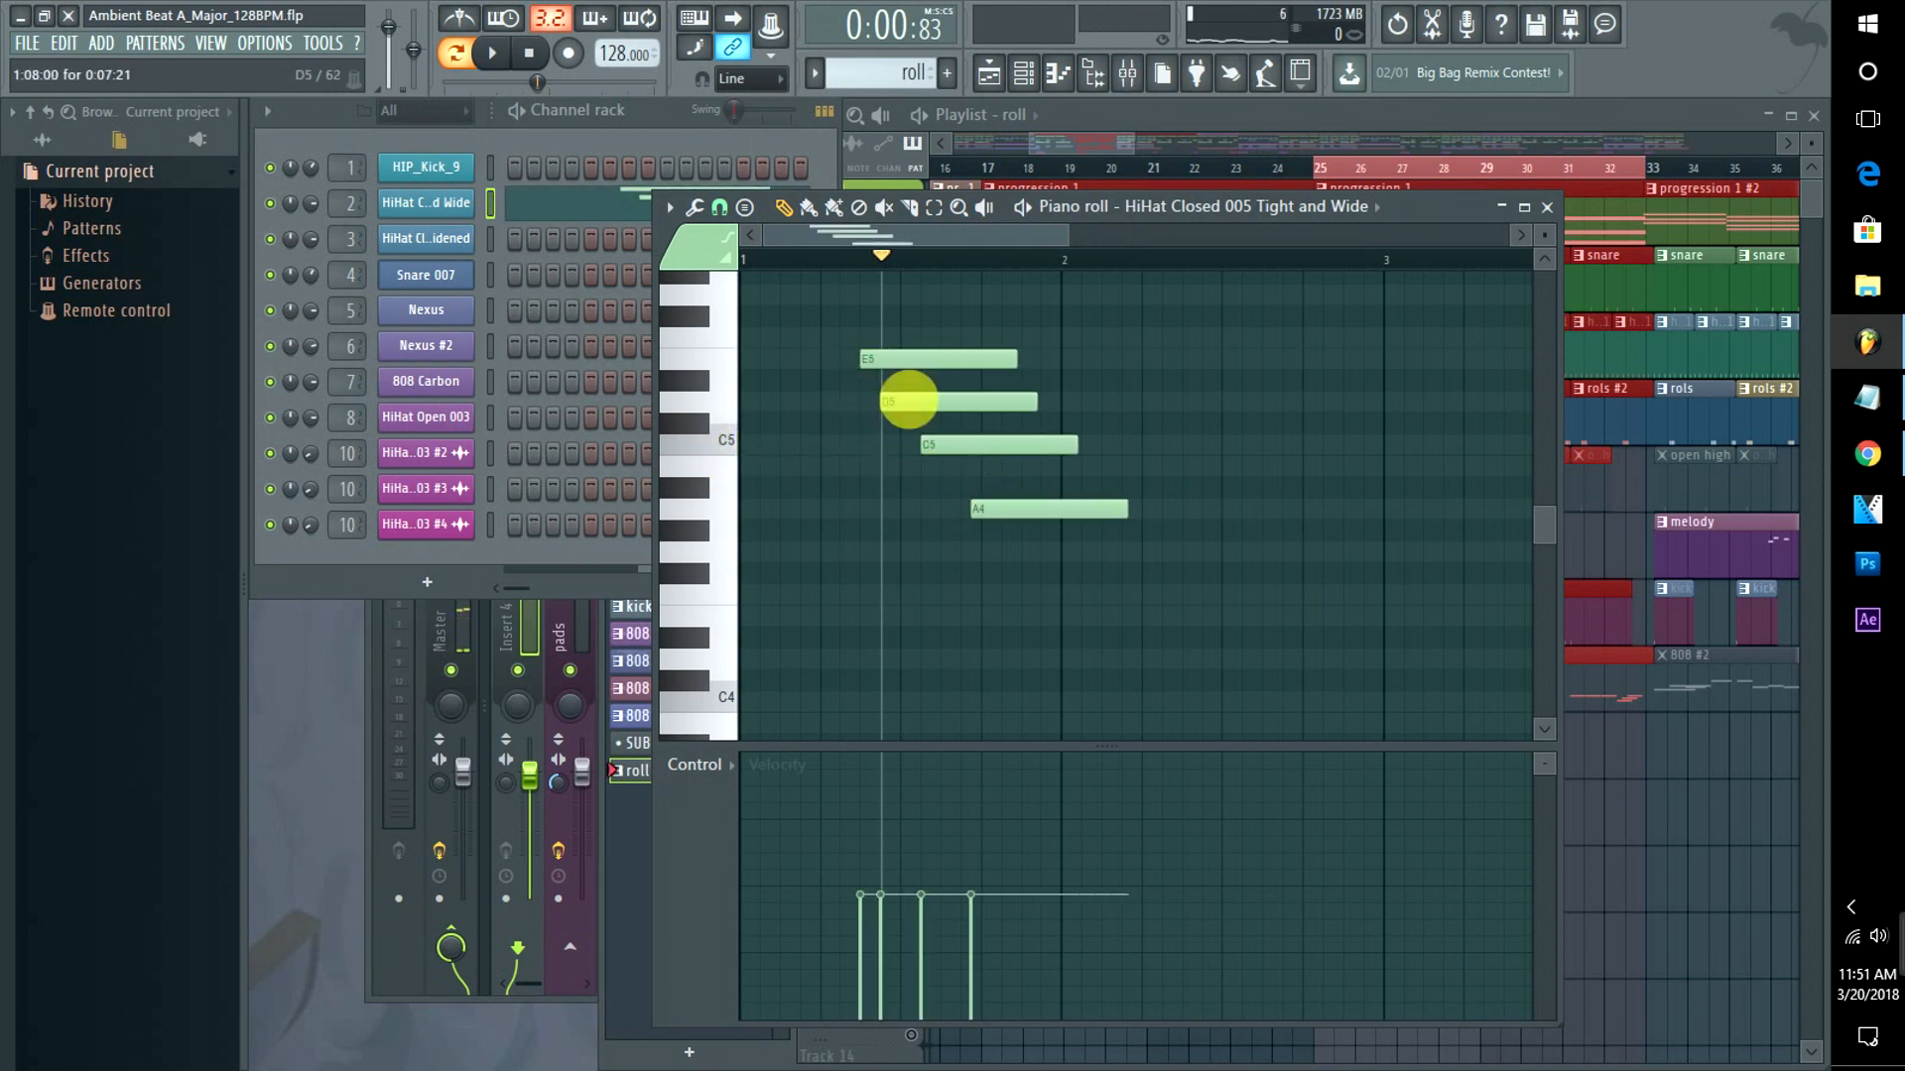
key(space)
key(space)
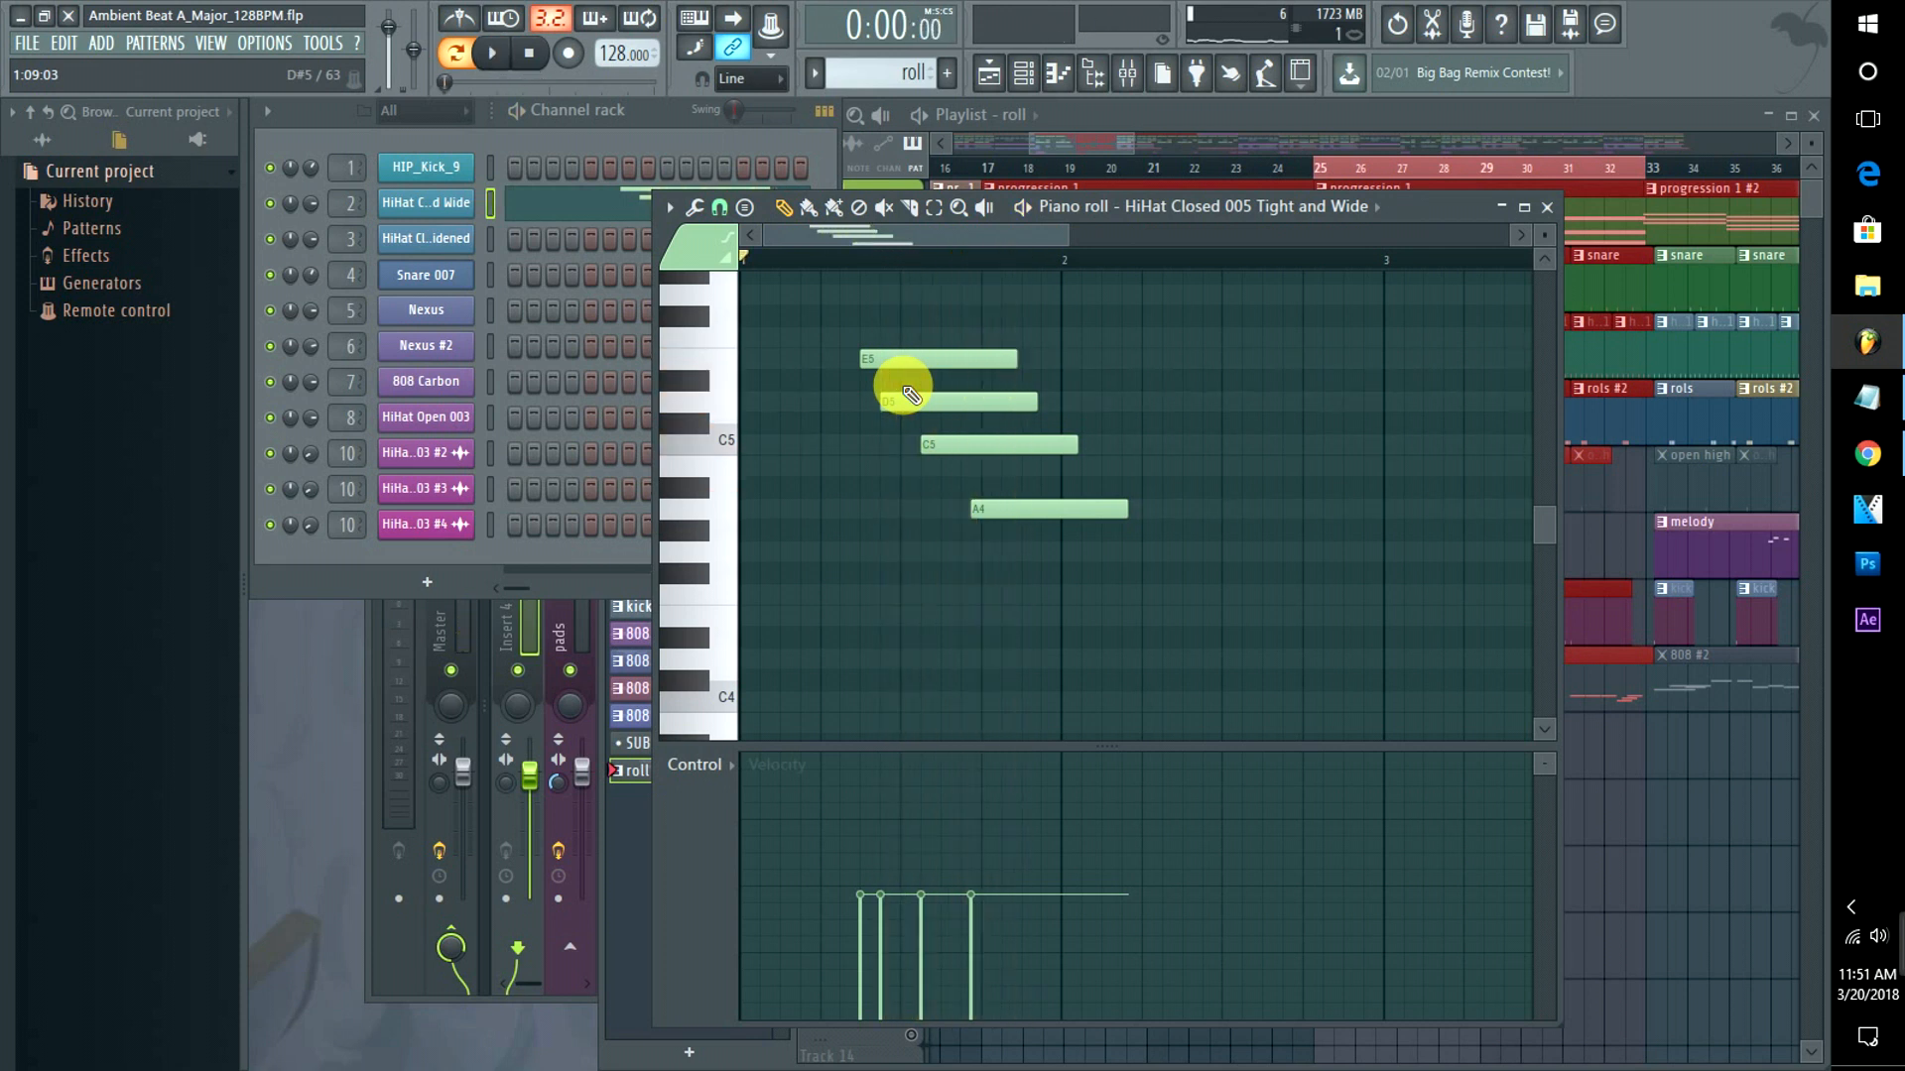
Delete the four trial notes at E5, D5, C5 and A4 from the roll pattern.
right_click(901, 360)
right_click(908, 402)
right_click(953, 444)
right_click(1017, 510)
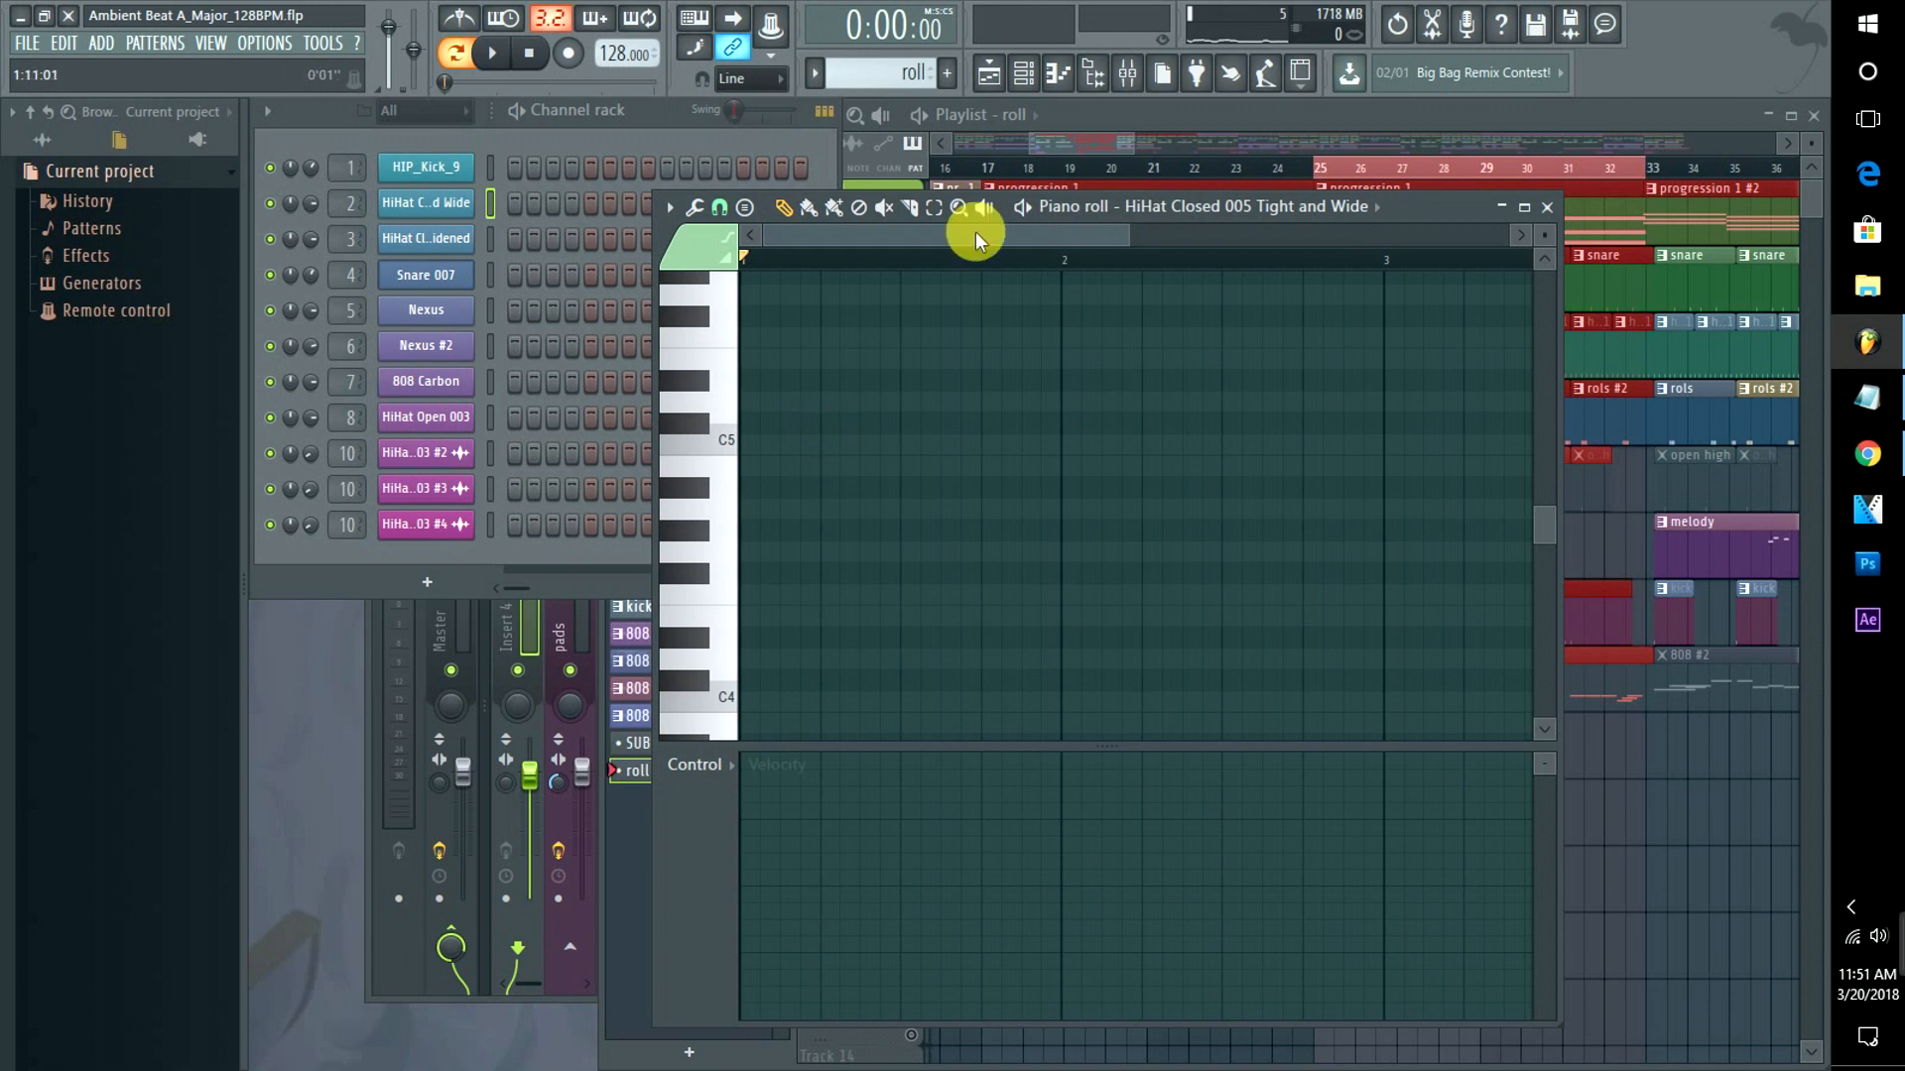
Set the song position to bar 25, mute Track 4, and place a roll clip on Track 6 spanning bars 25 to 33.
drag(1143, 245, 921, 246)
click(1320, 169)
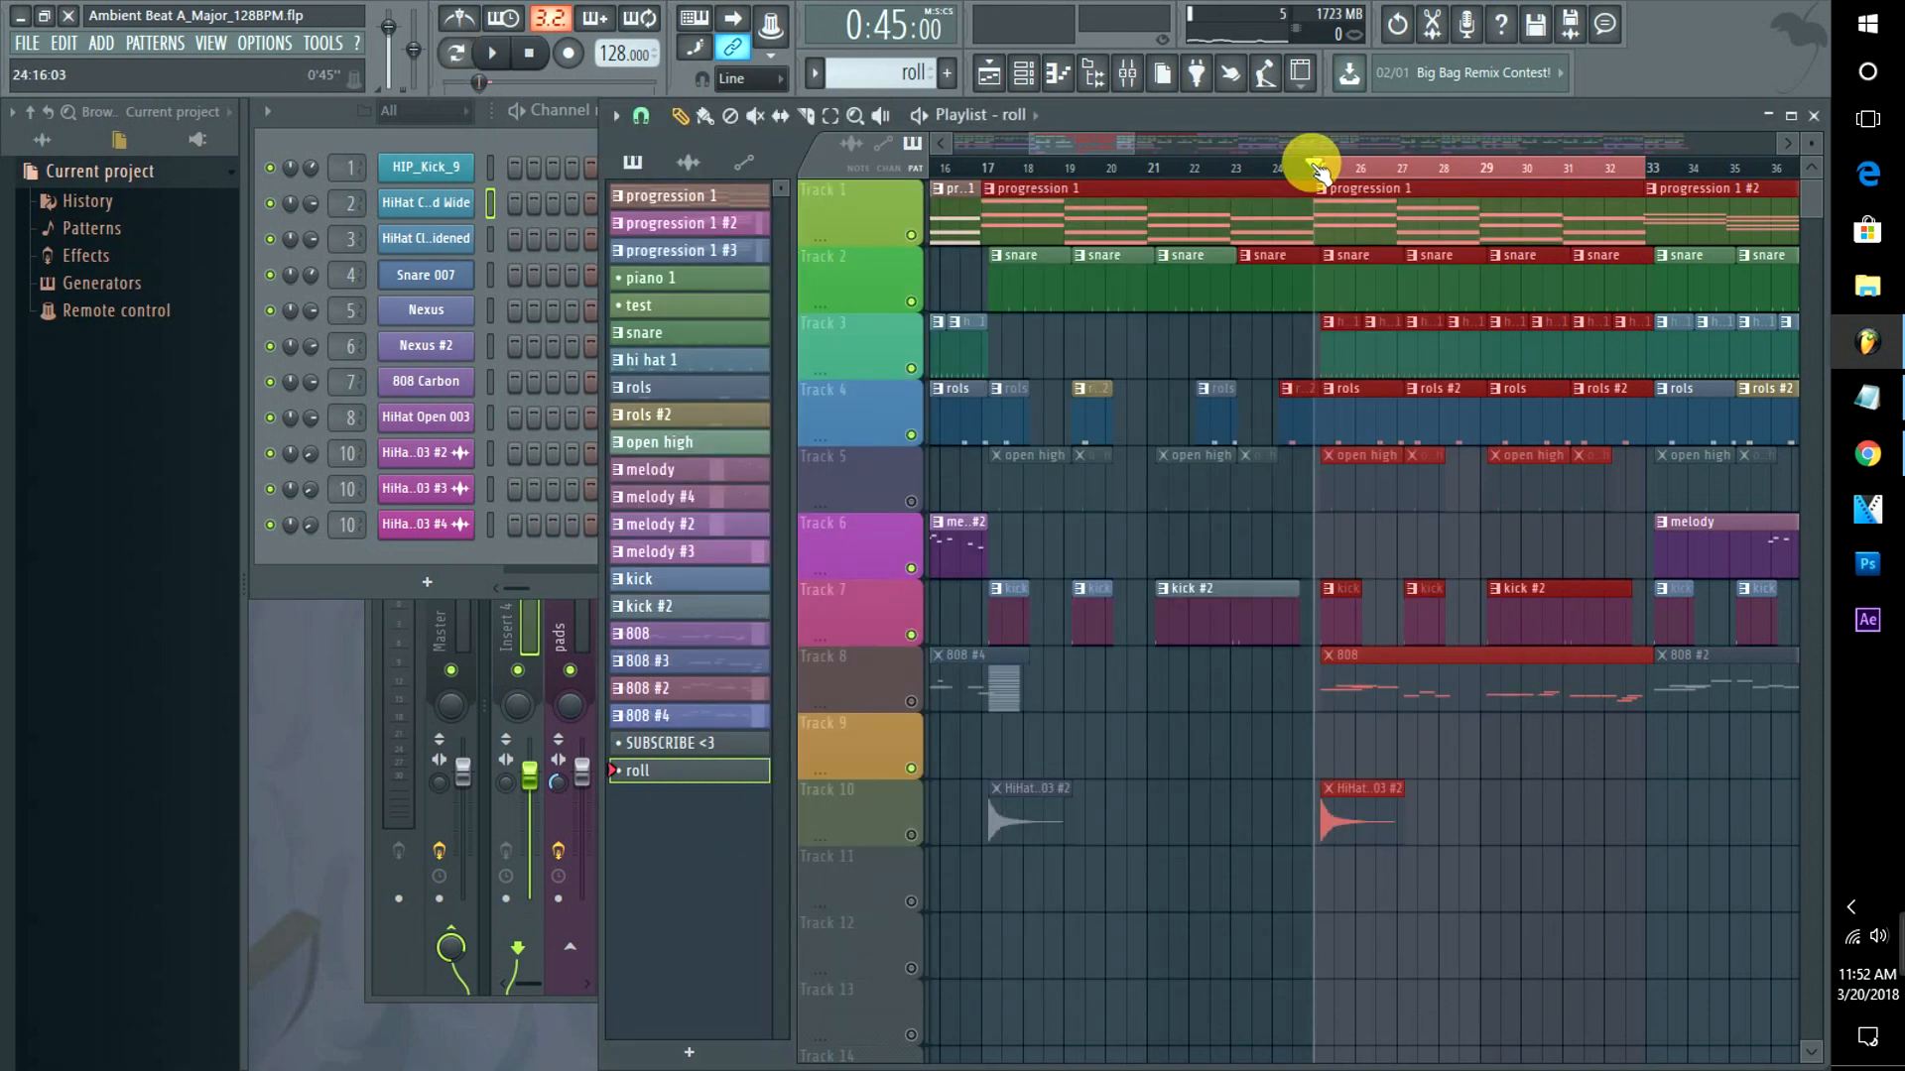
click(911, 435)
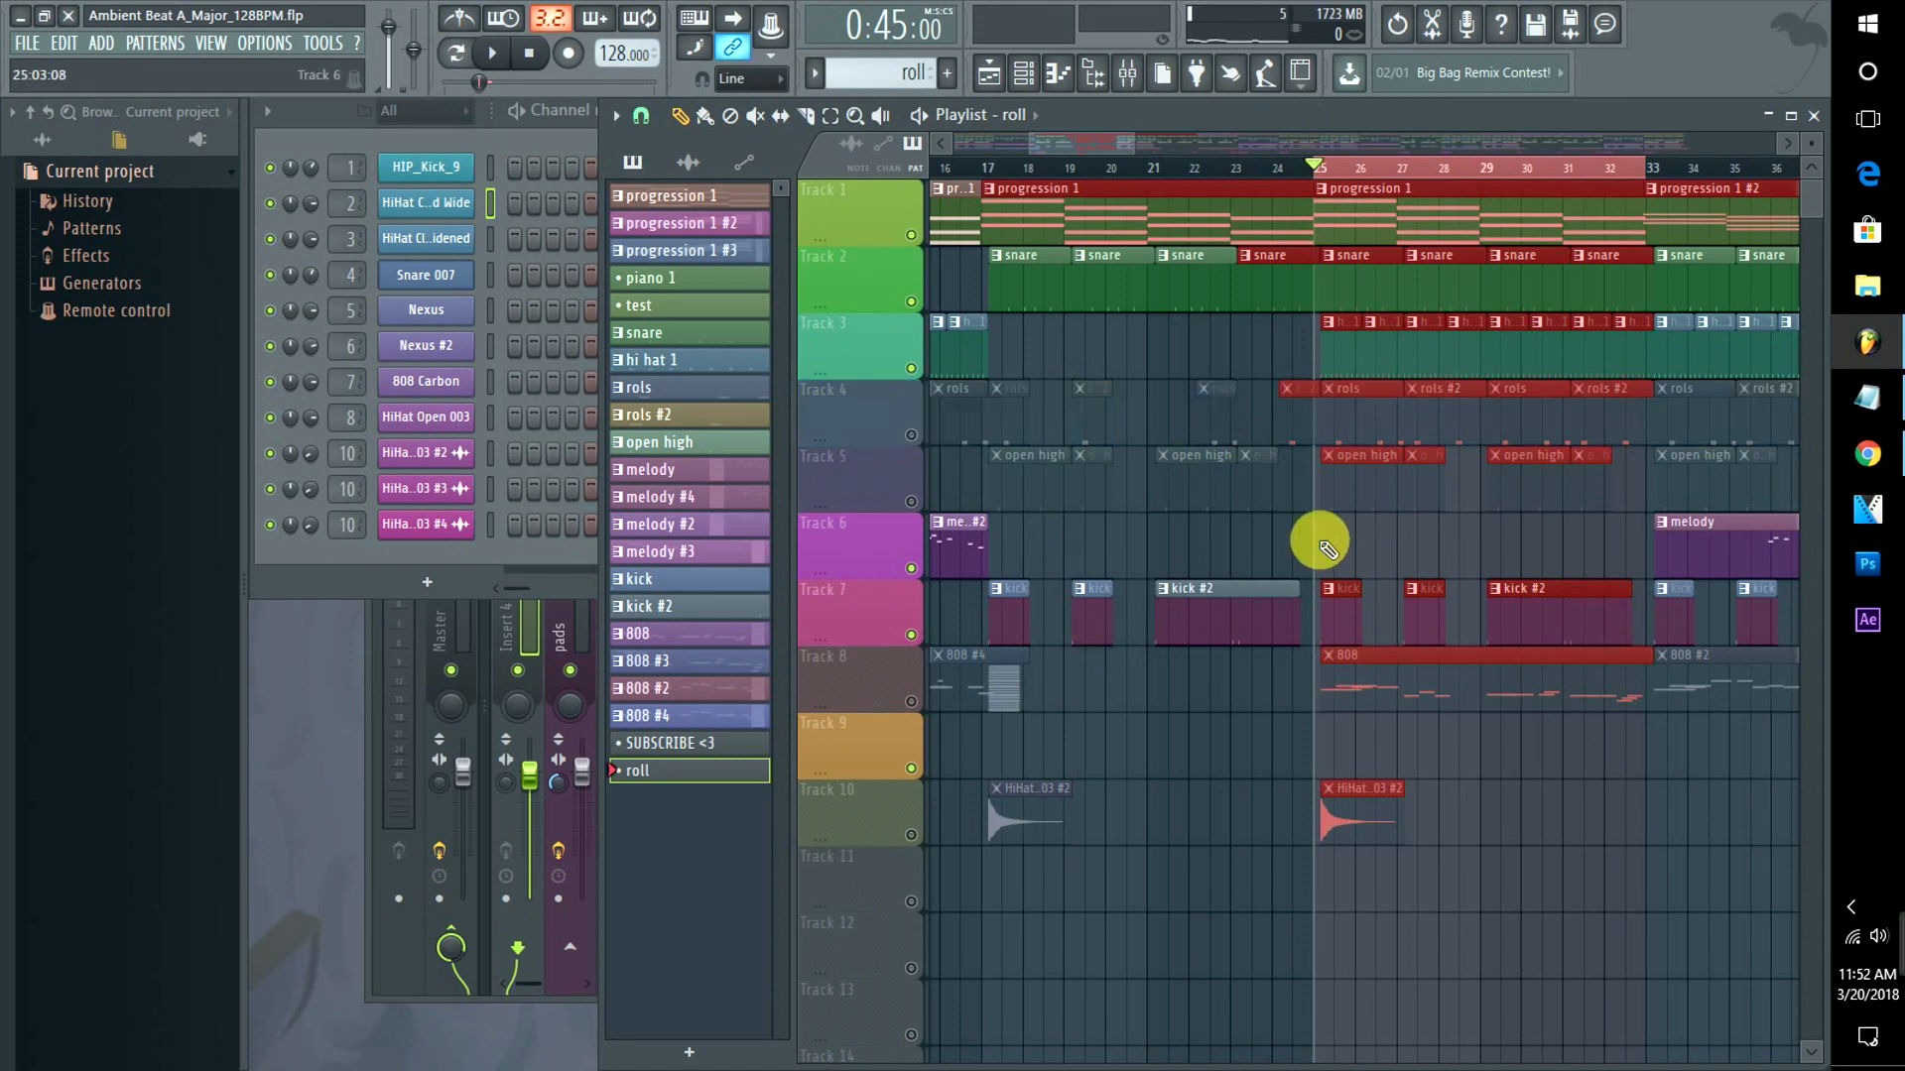
drag(1327, 549, 1635, 522)
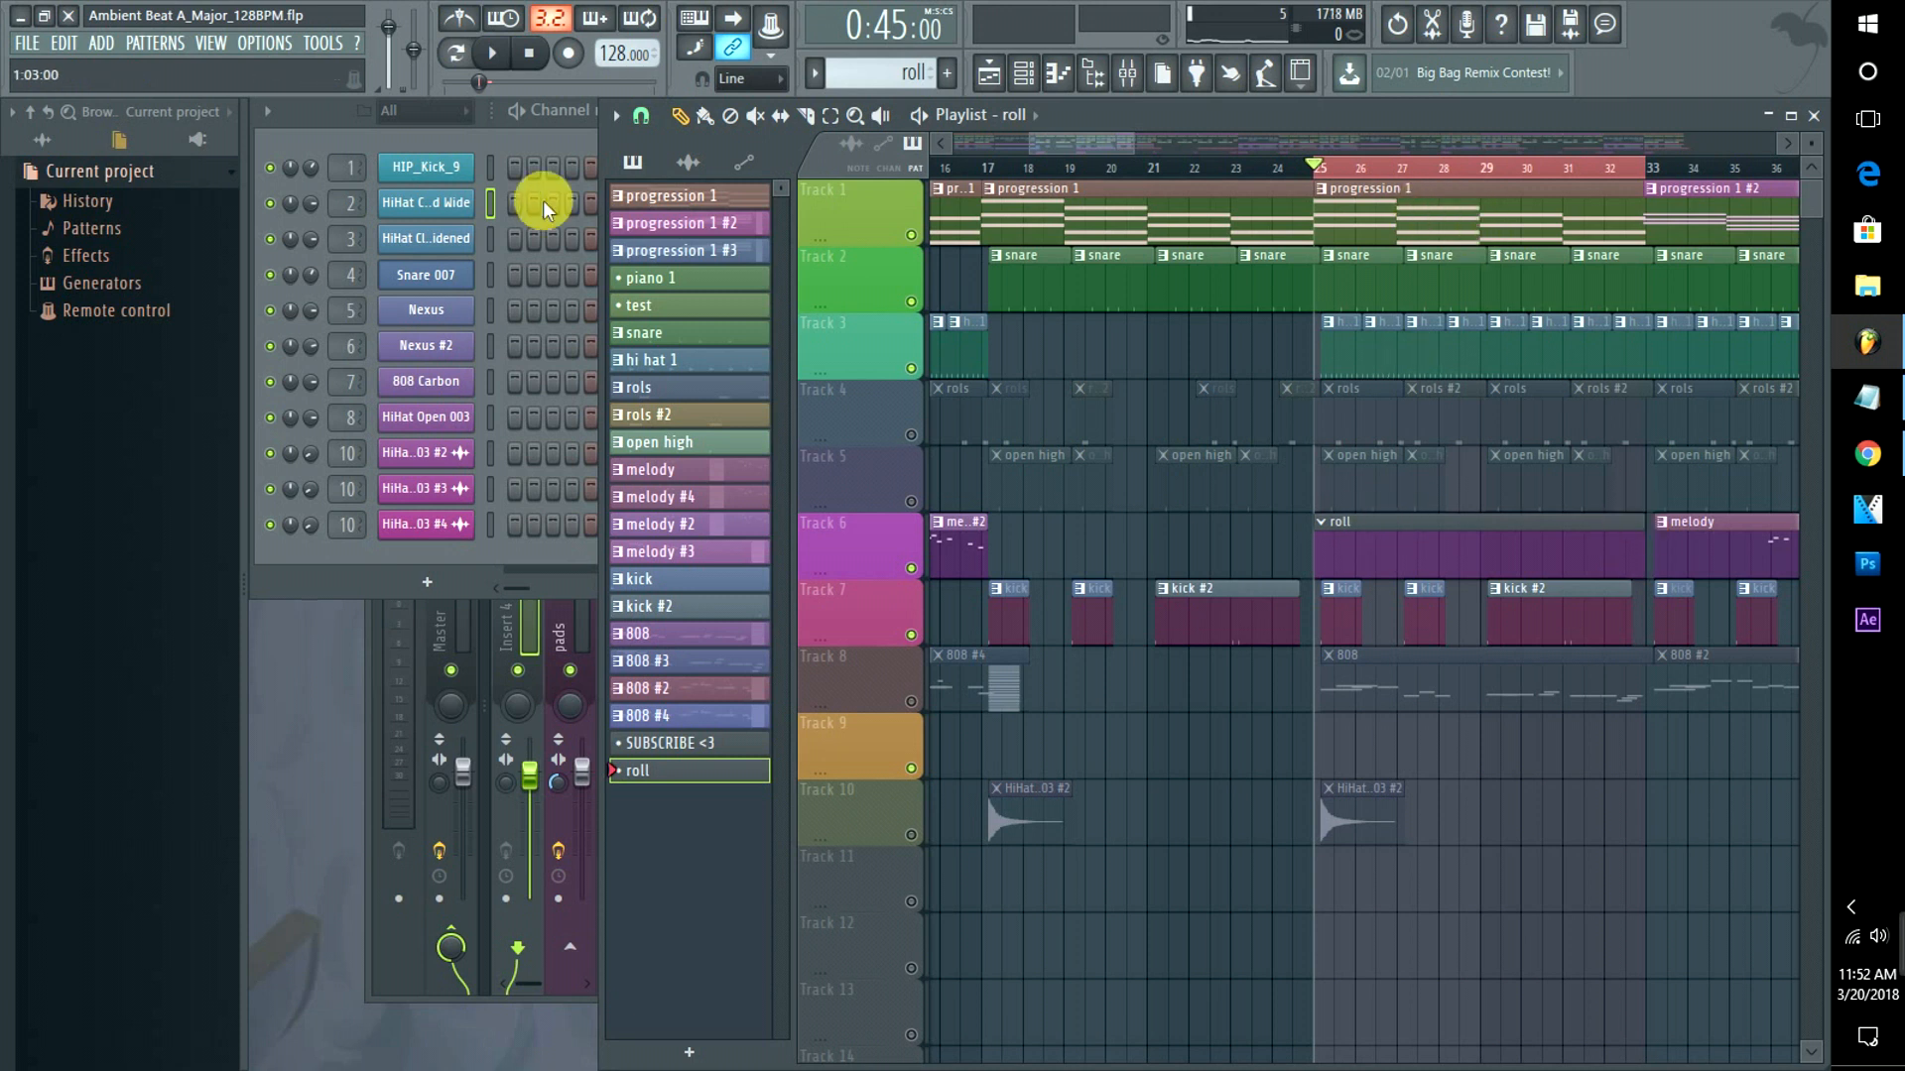
Open the roll pattern's piano roll for HiHat Closed 005 Tight and Wide and audition the song twice from bar 25.
right_click(464, 205)
click(491, 205)
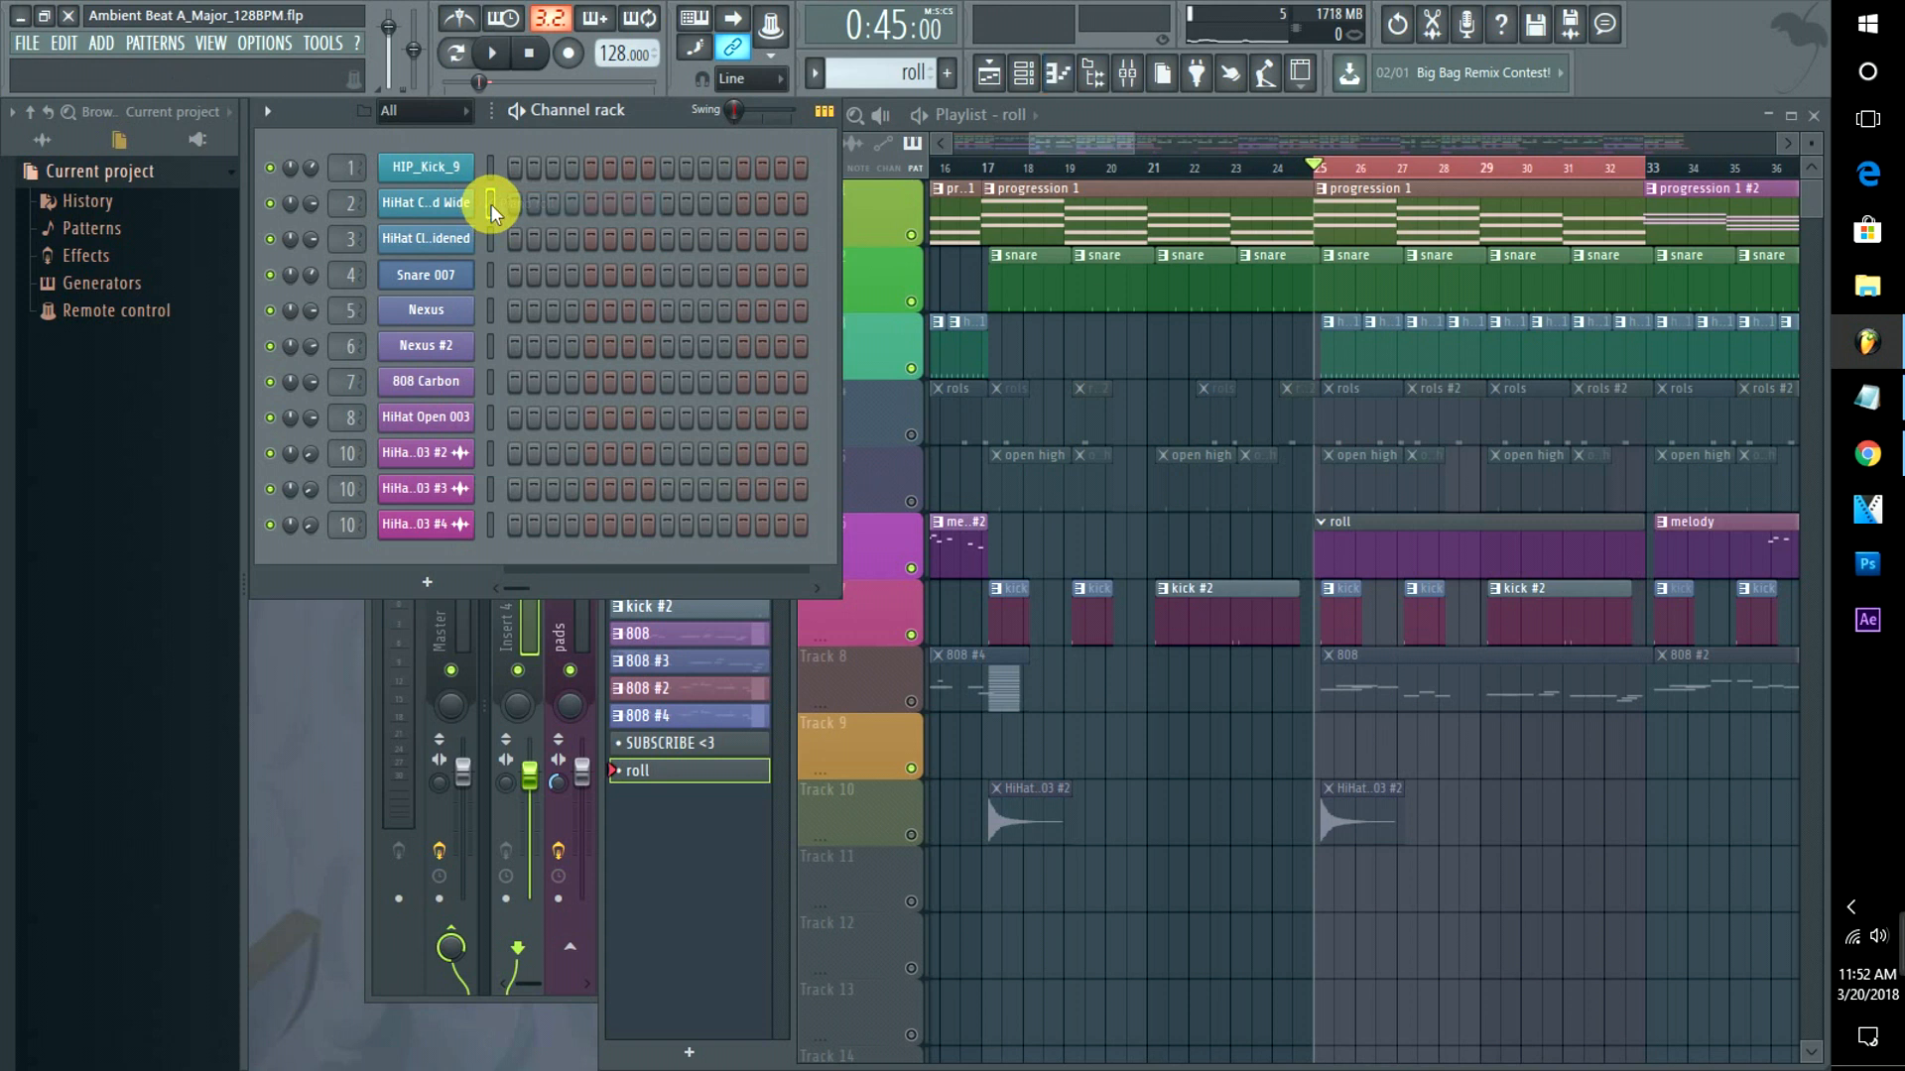
right_click(491, 206)
click(503, 200)
key(space)
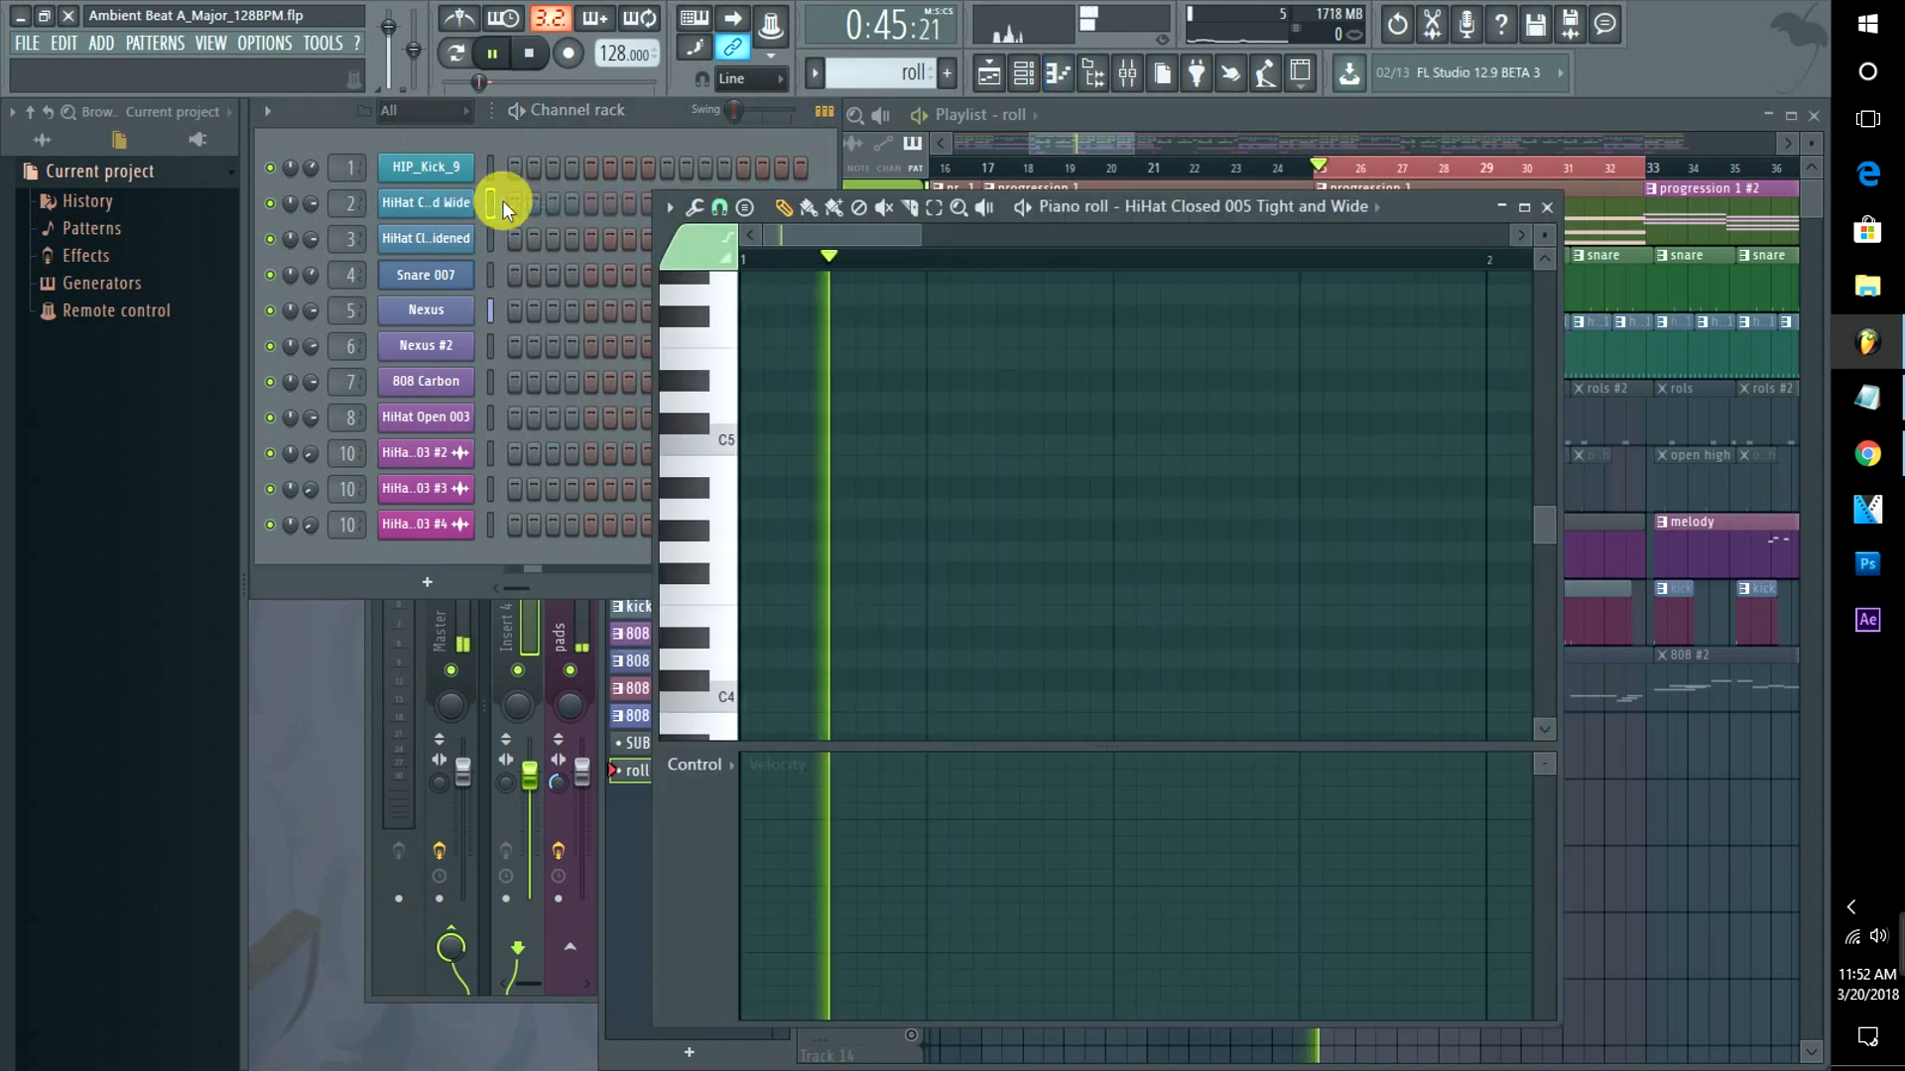
key(space)
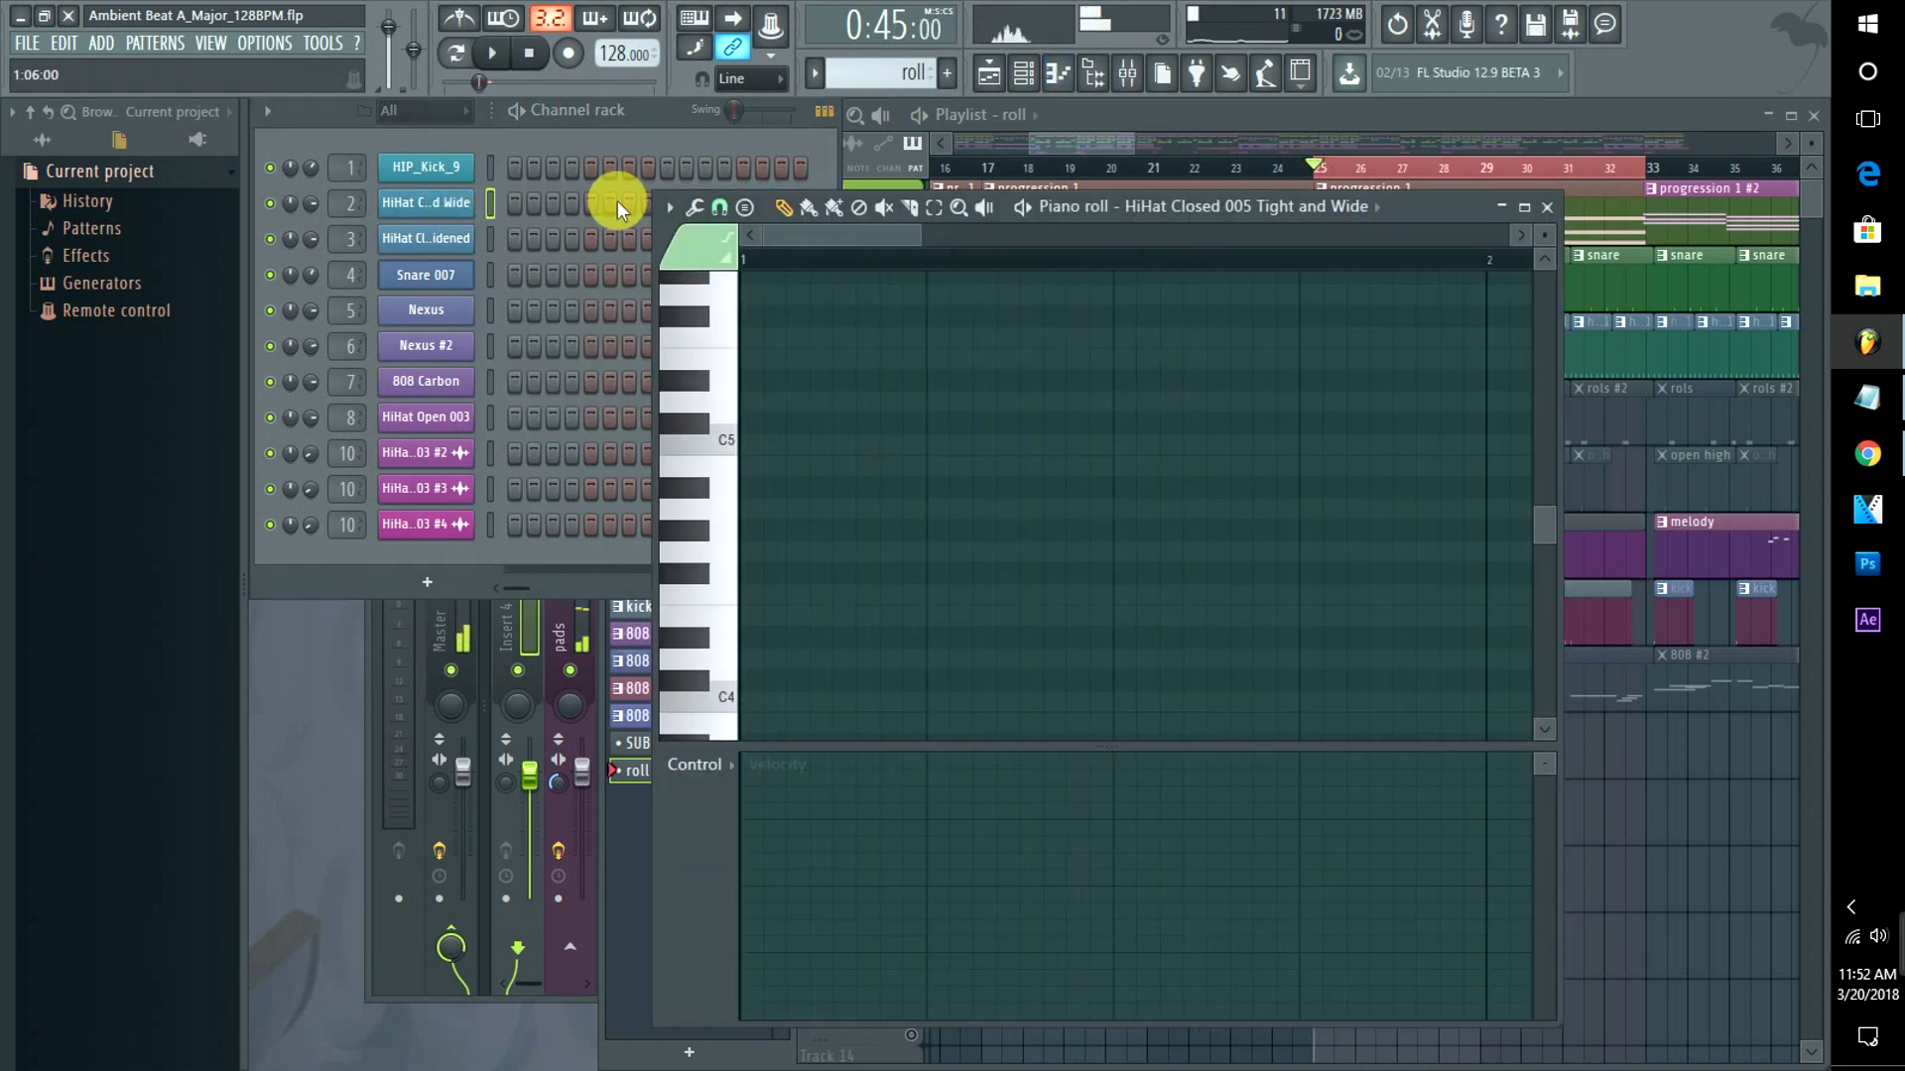
key(space)
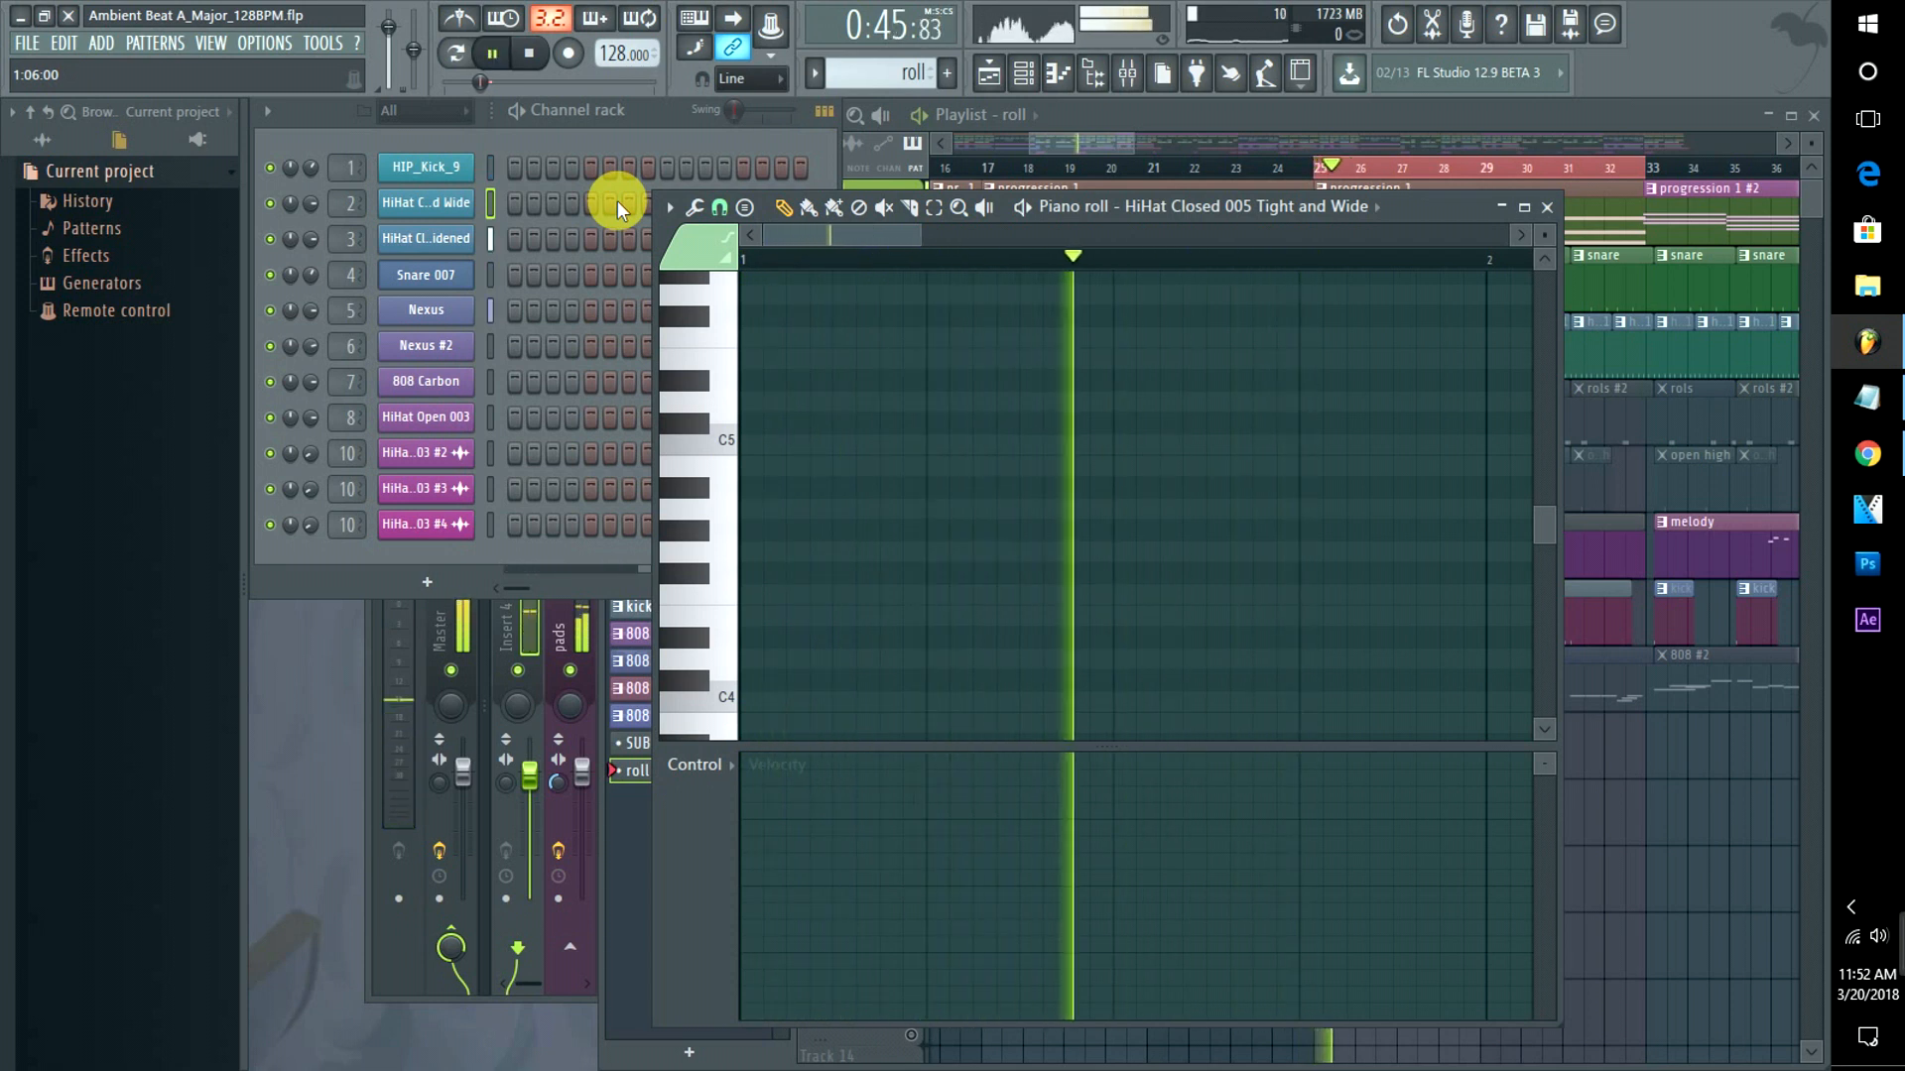
key(space)
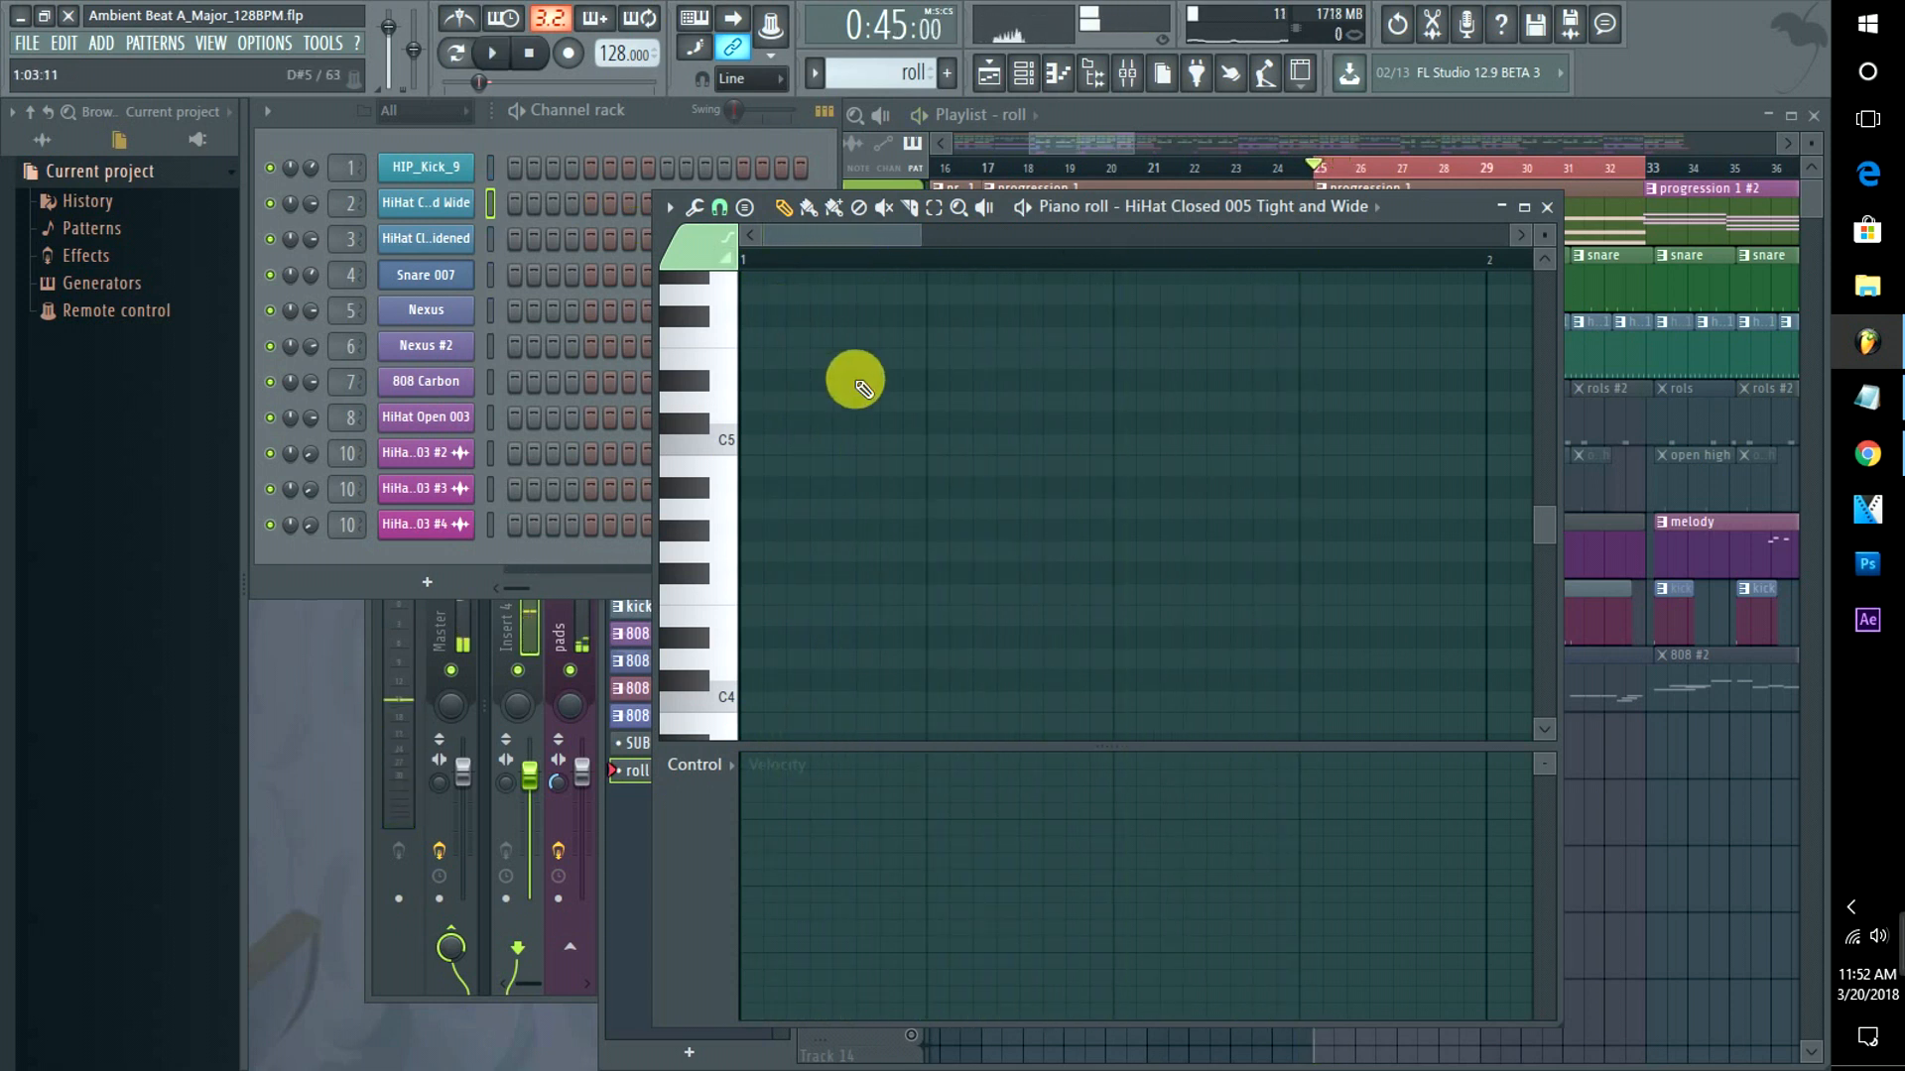
Play the song again from bar 25 over the empty roll pattern to locate where the hi-hat roll should fall.
key(space)
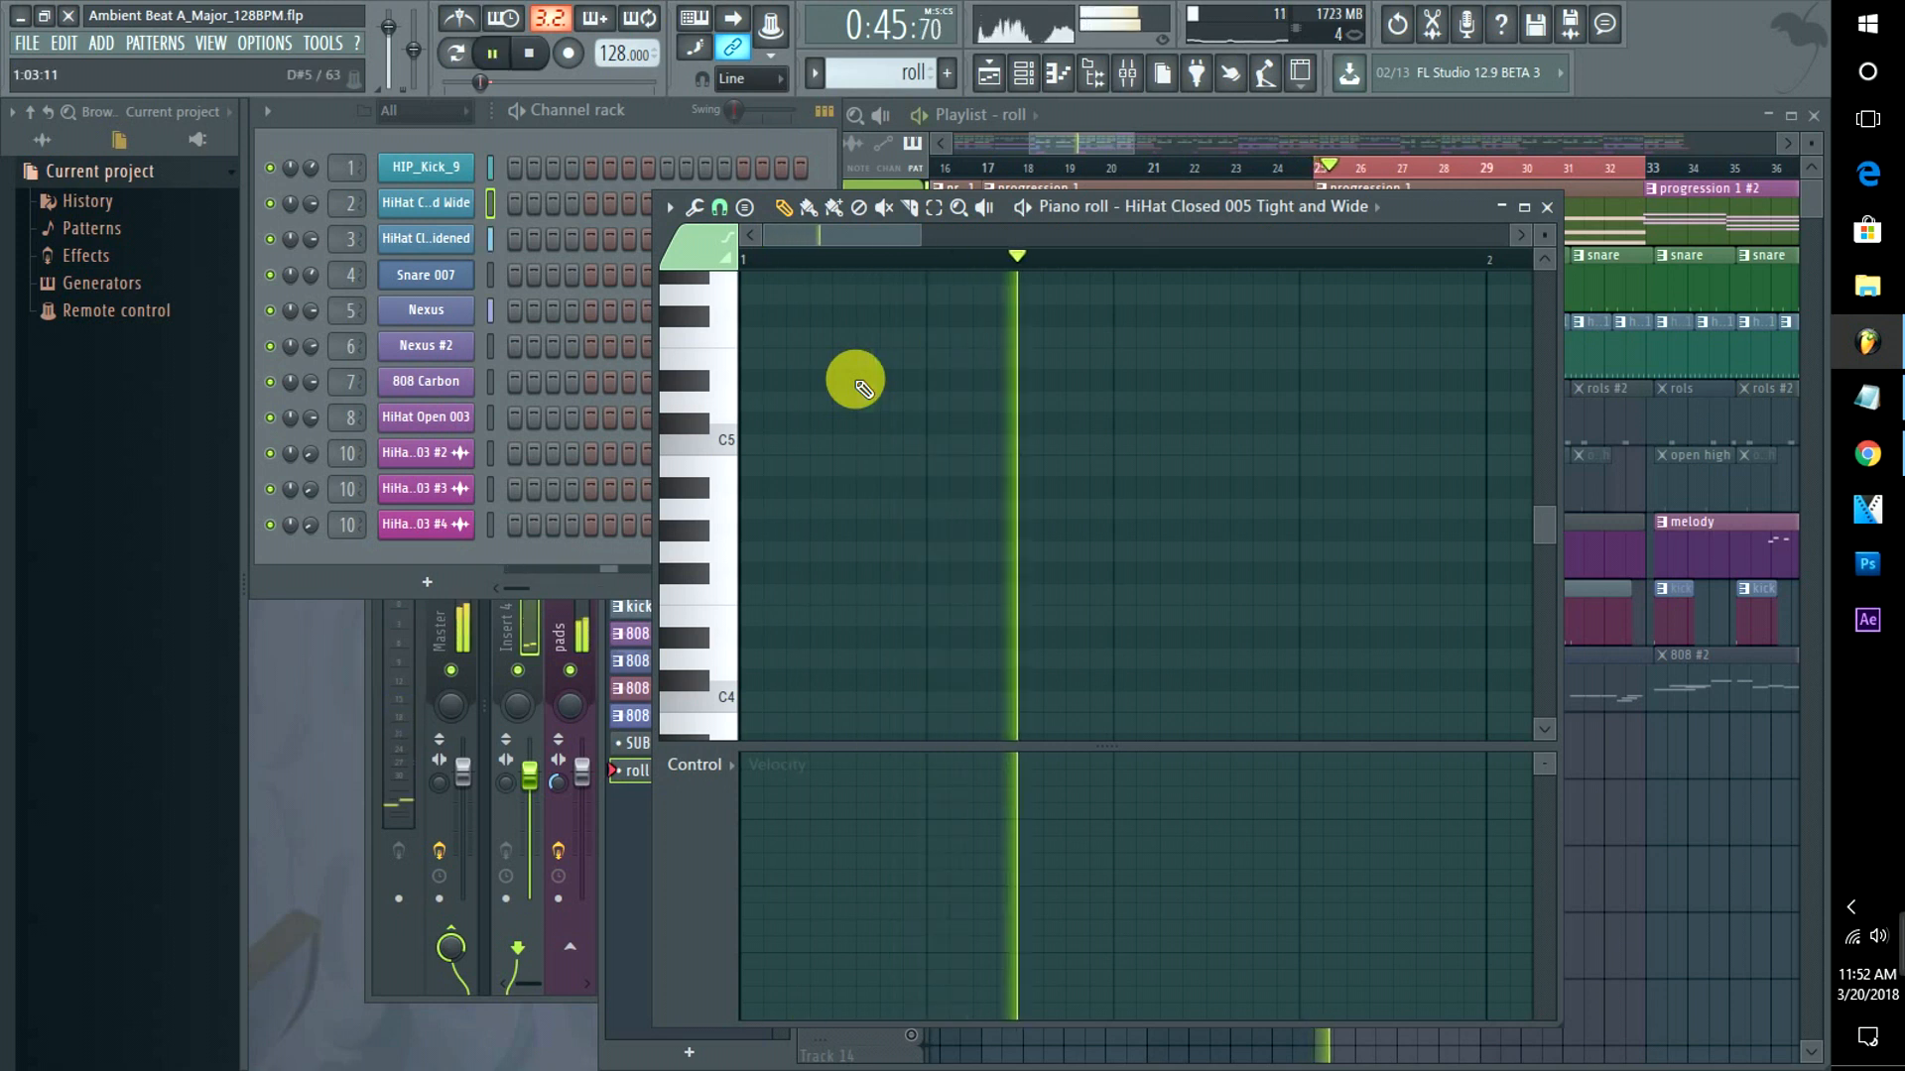
key(space)
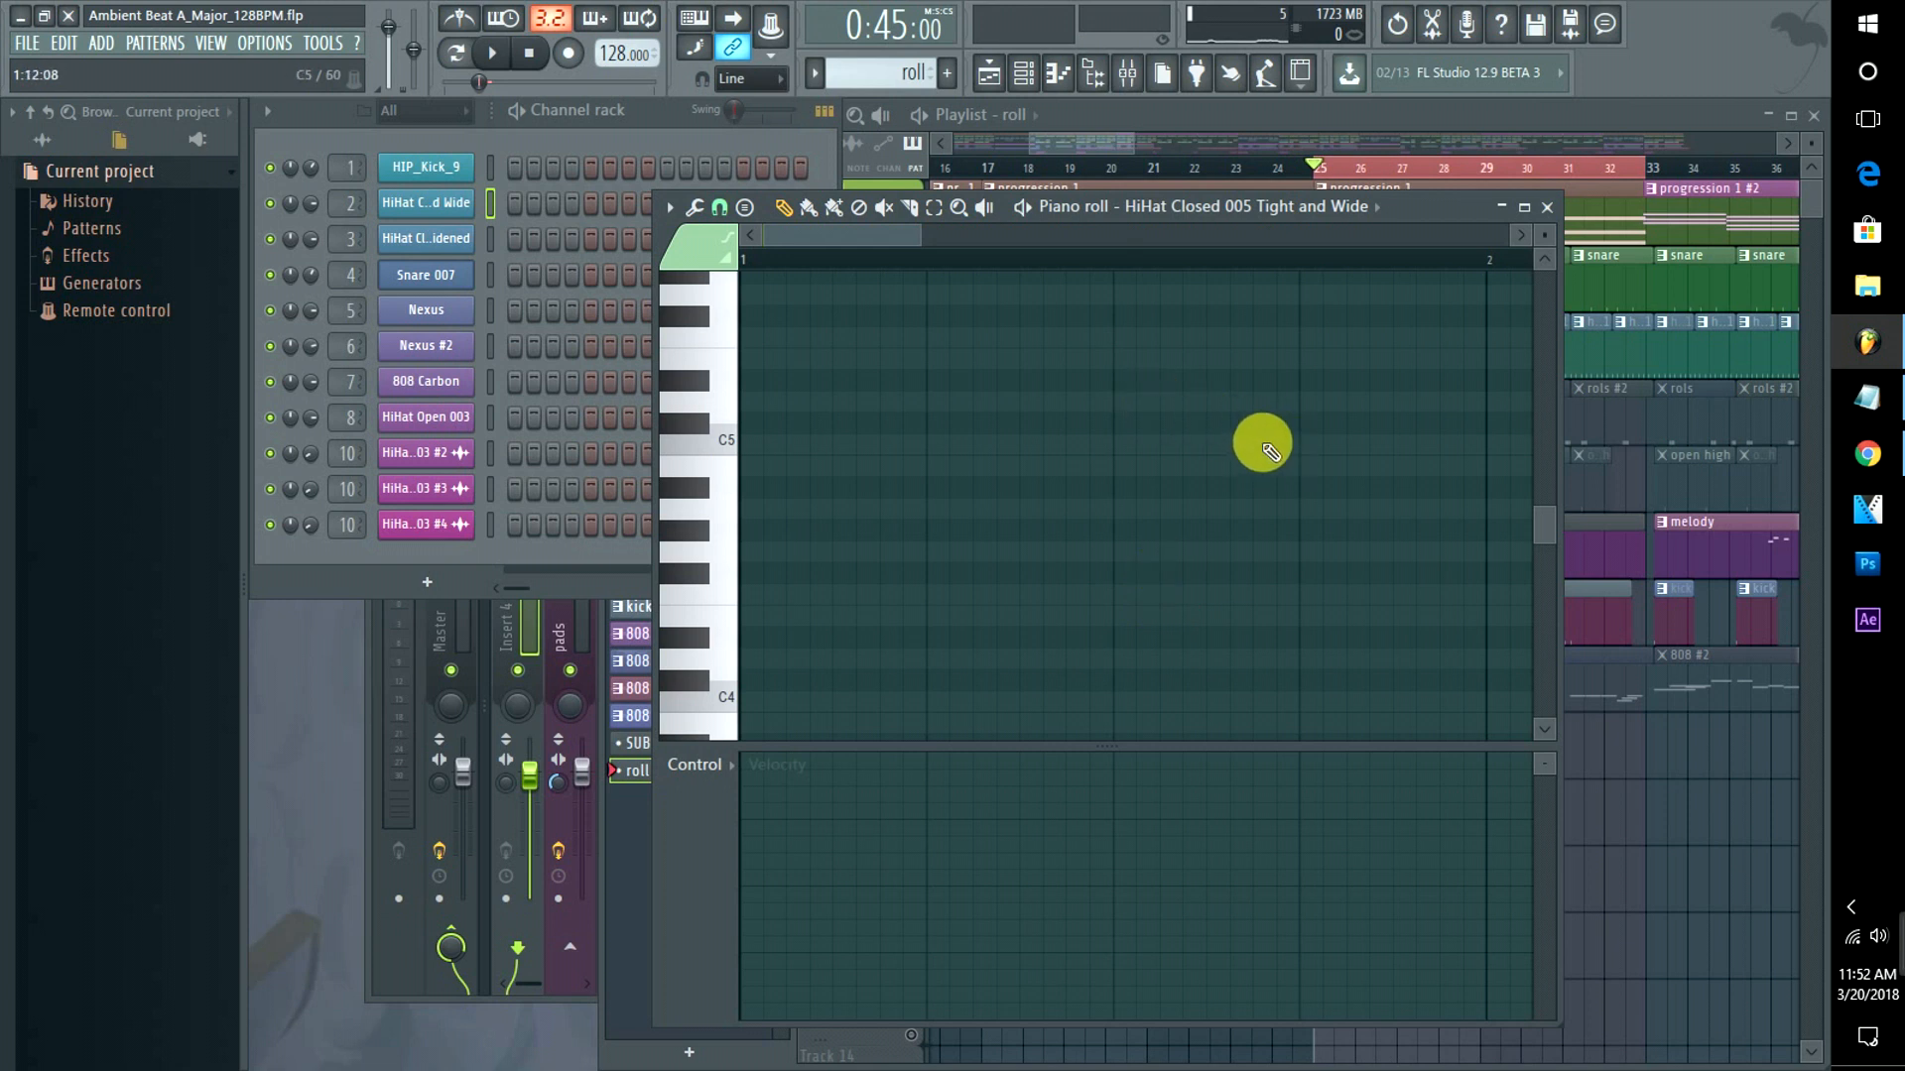
key(space)
key(space)
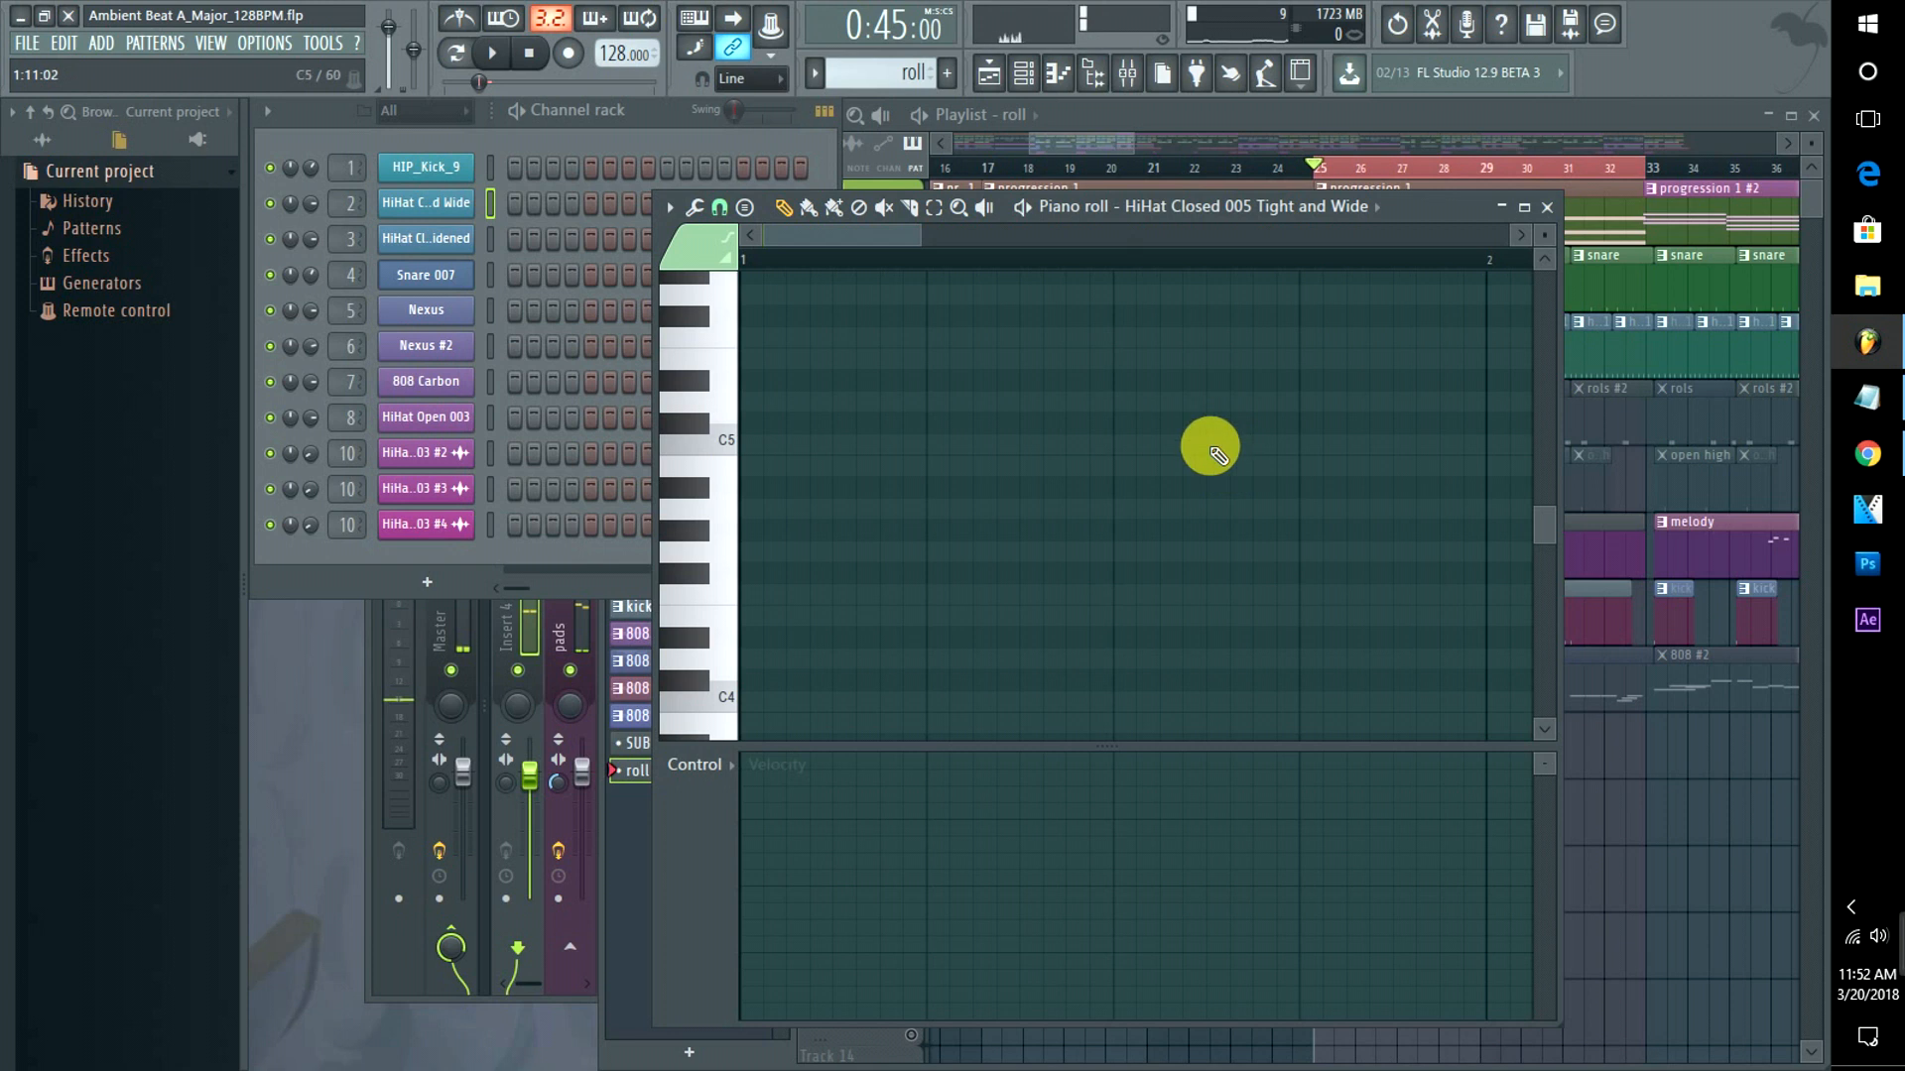
Set the piano roll's snap to 1/3 step and delete the trial C5 note placed on beat 3 of bar 1.
mouse_move(1118, 448)
mouse_down()
mouse_move(1478, 454)
mouse_move(1127, 459)
mouse_up()
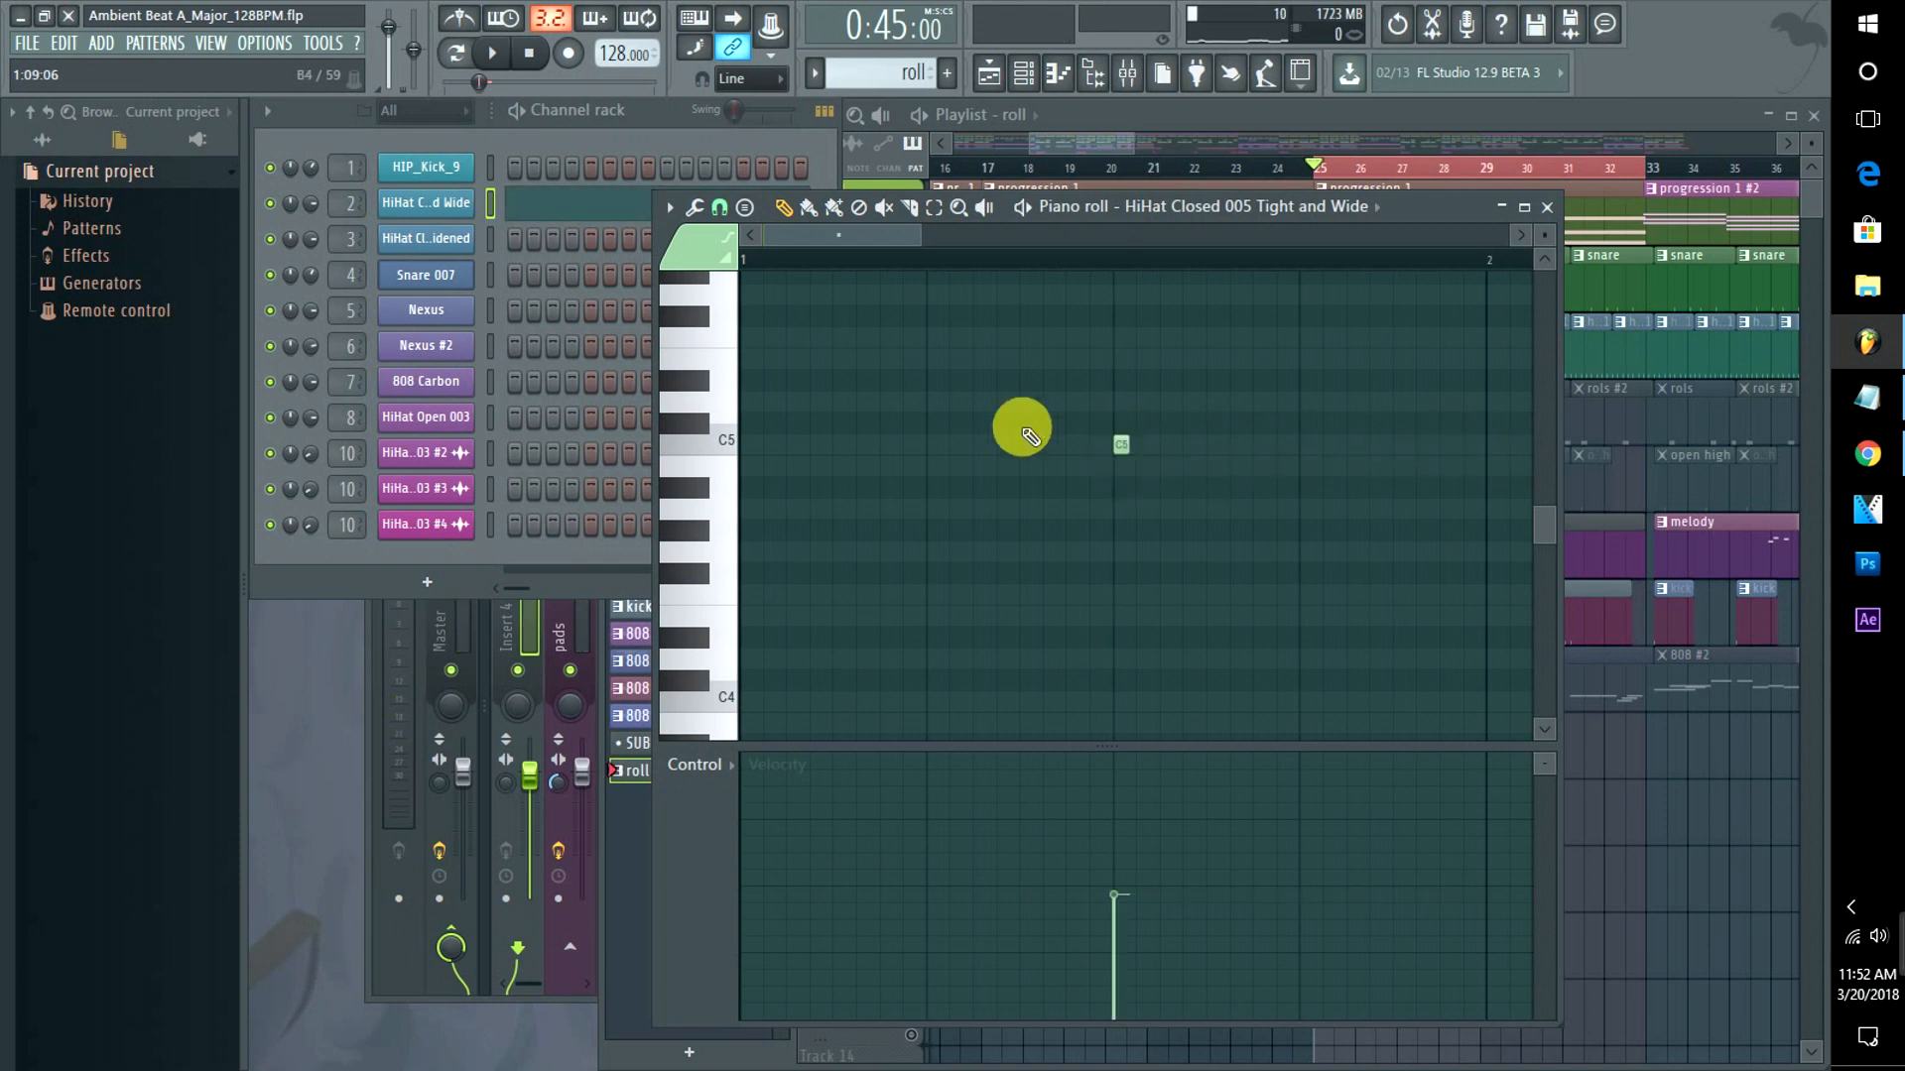
click(696, 206)
click(744, 208)
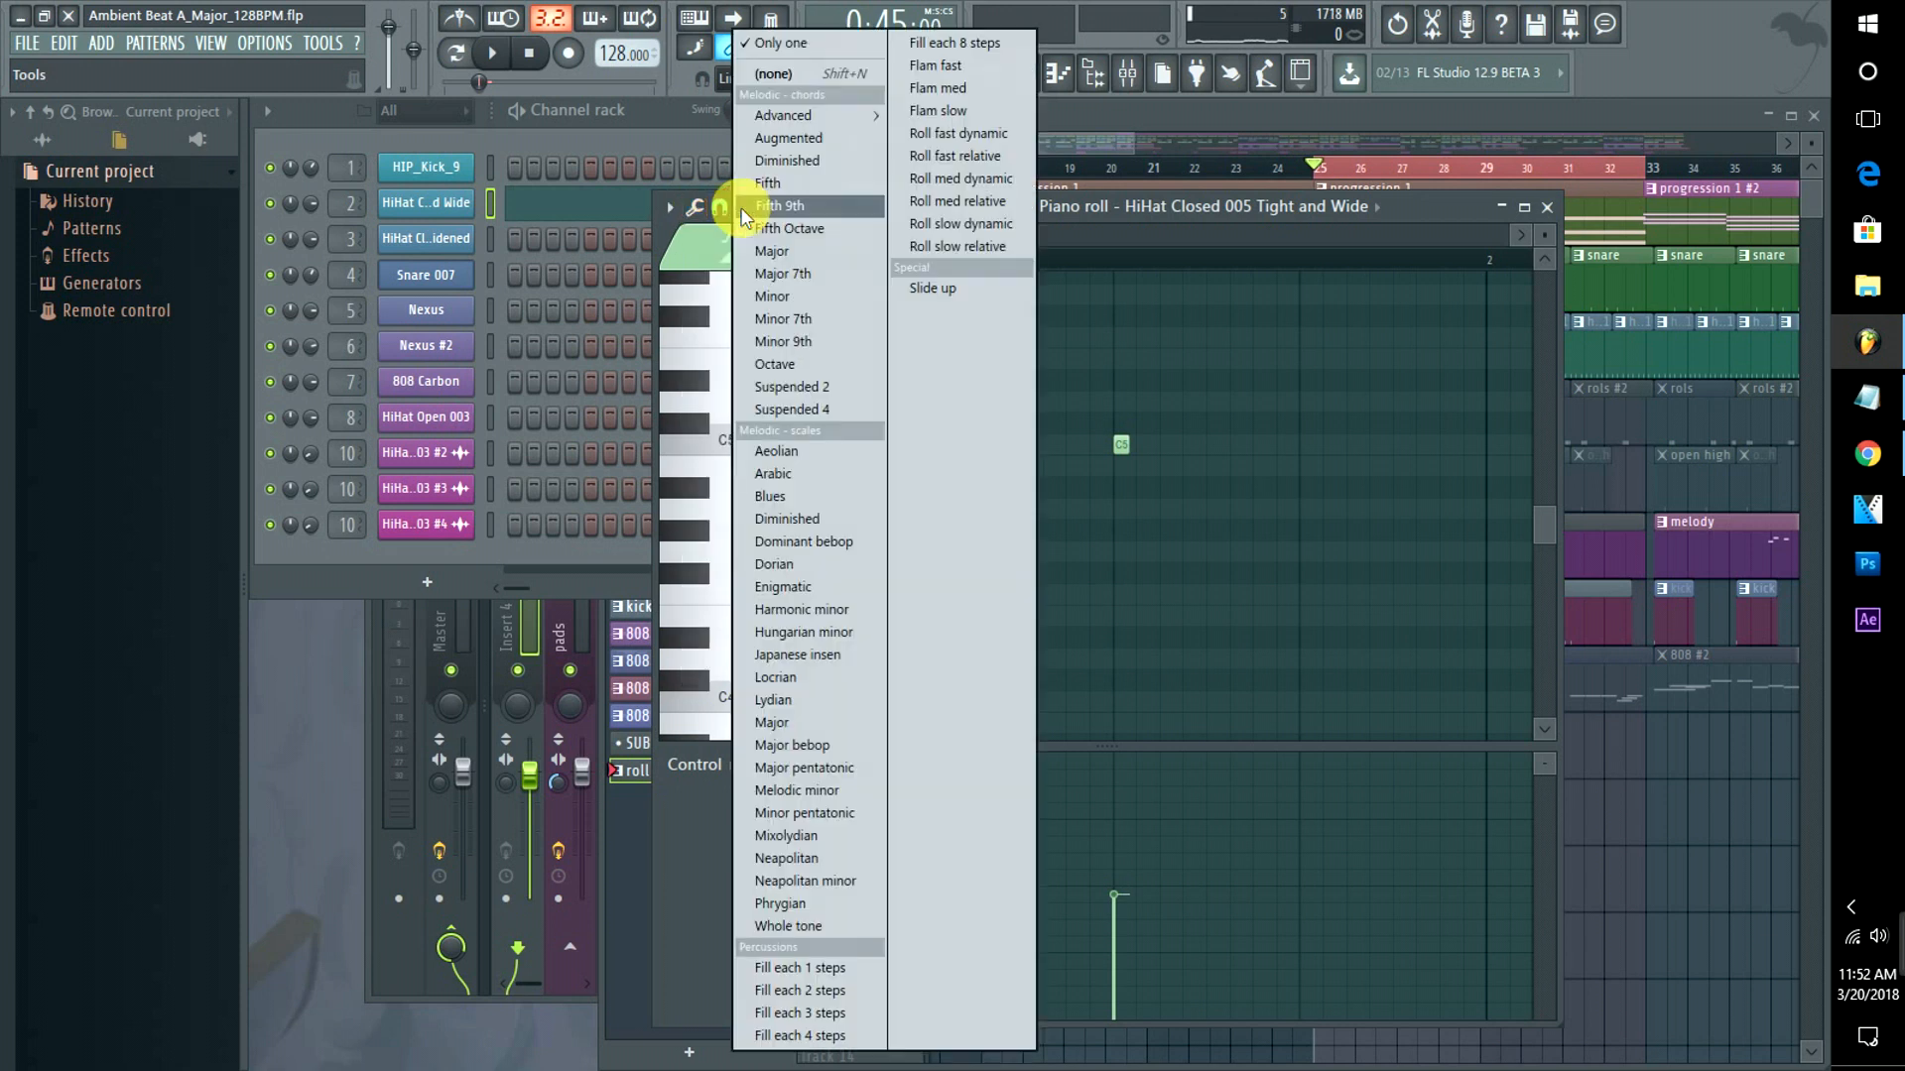
click(696, 208)
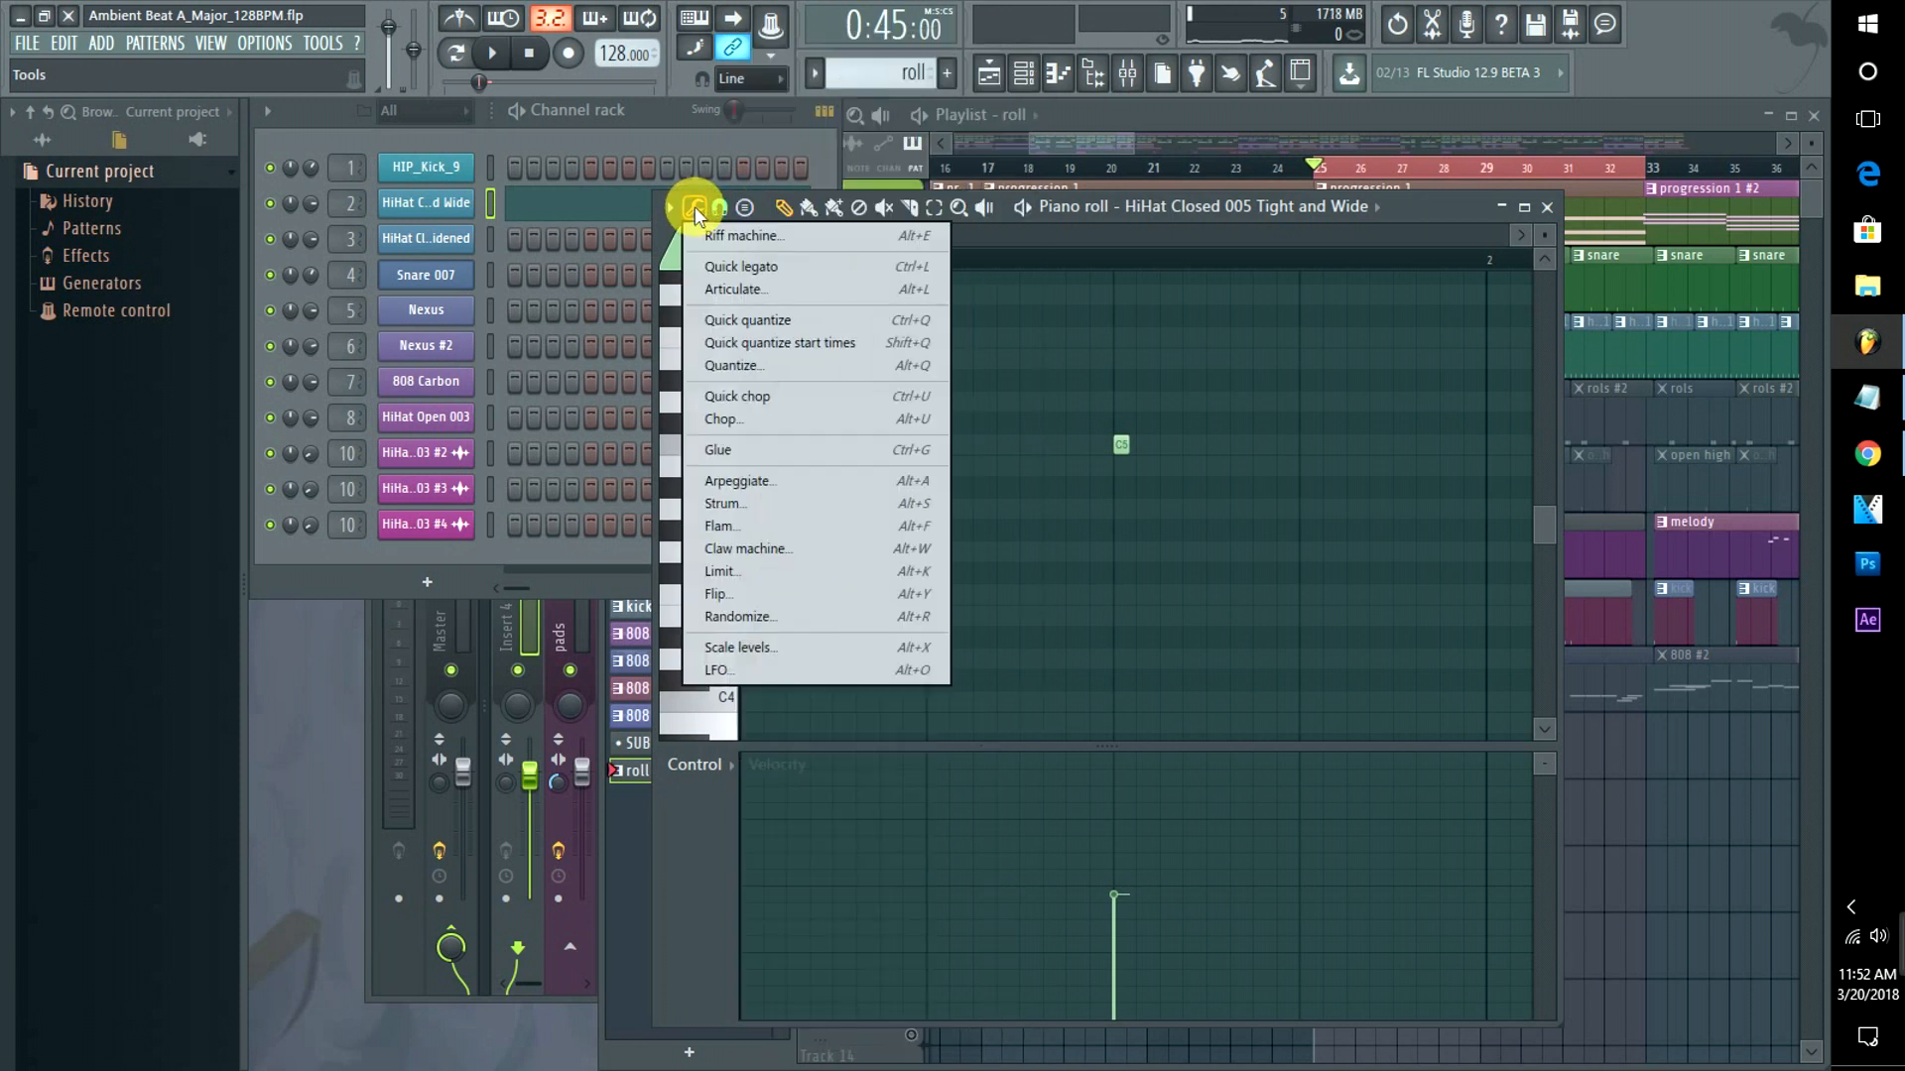
click(721, 207)
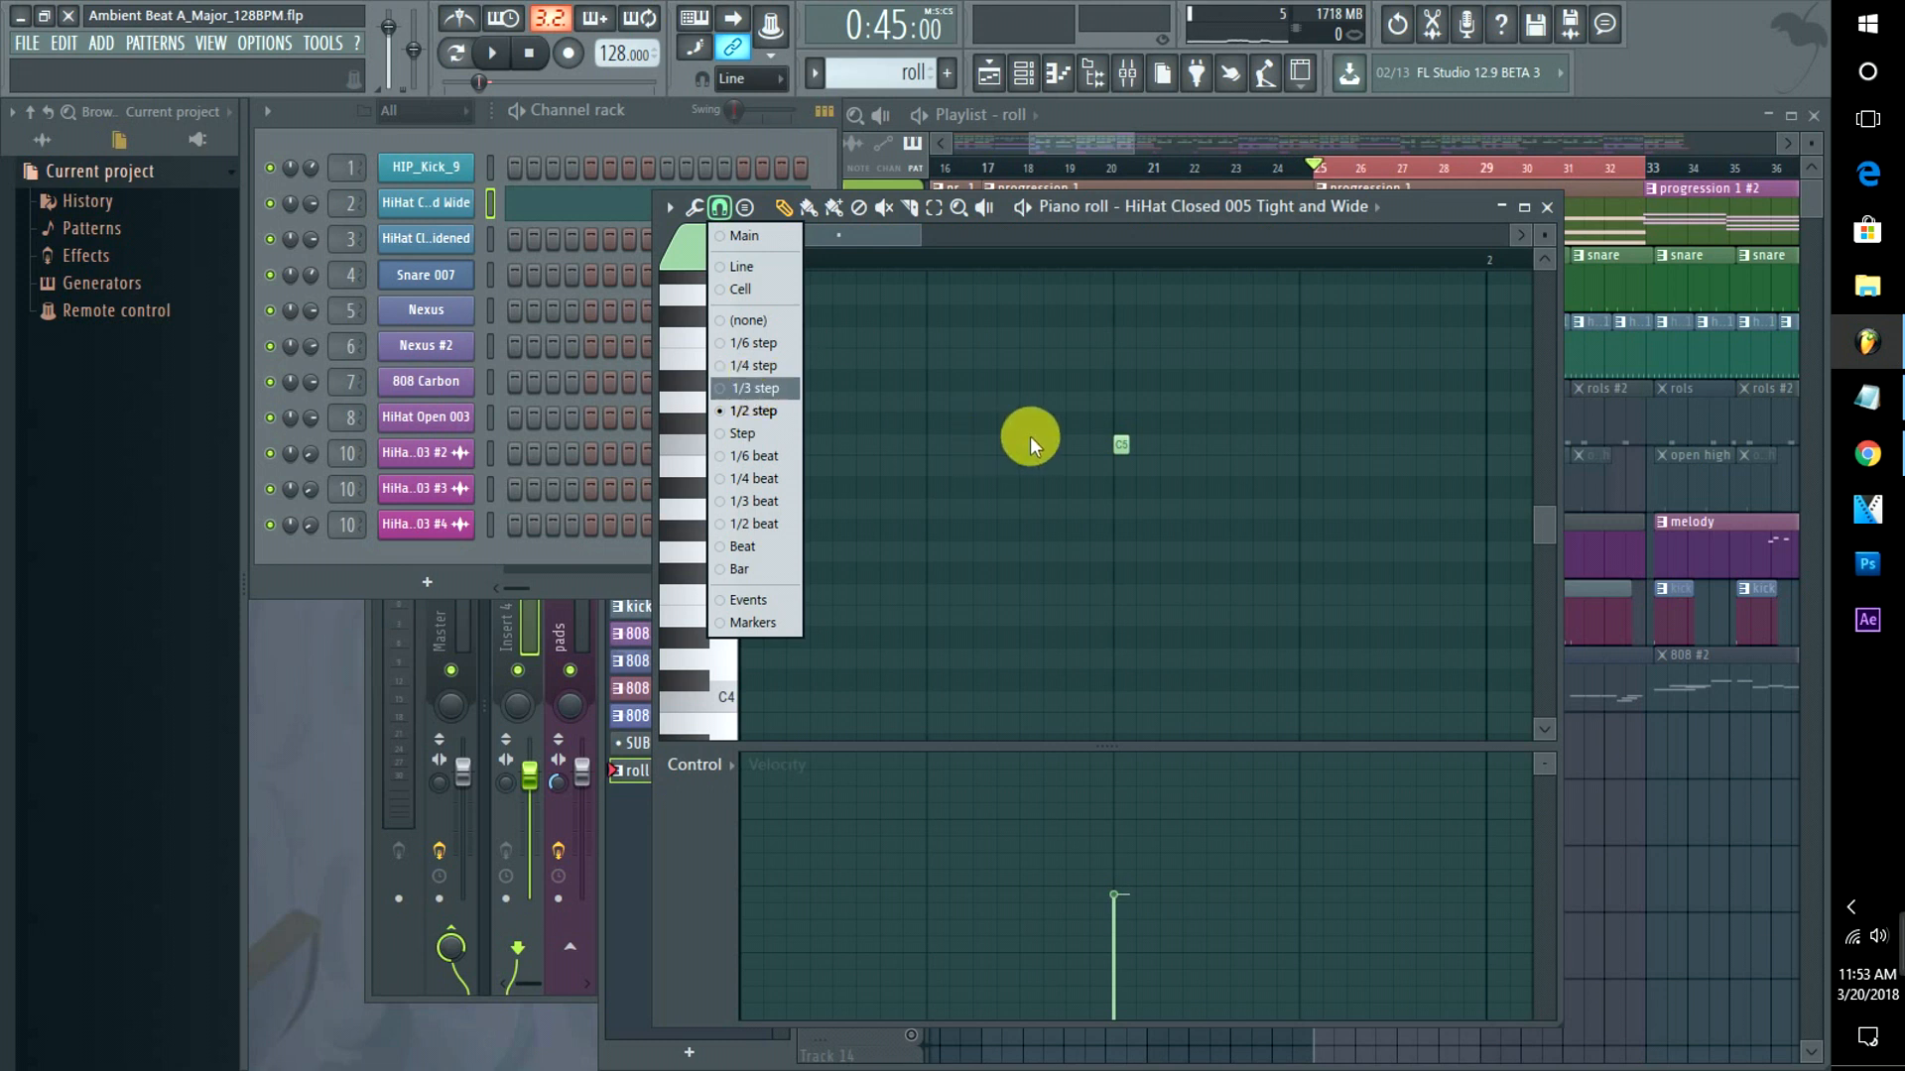
click(769, 388)
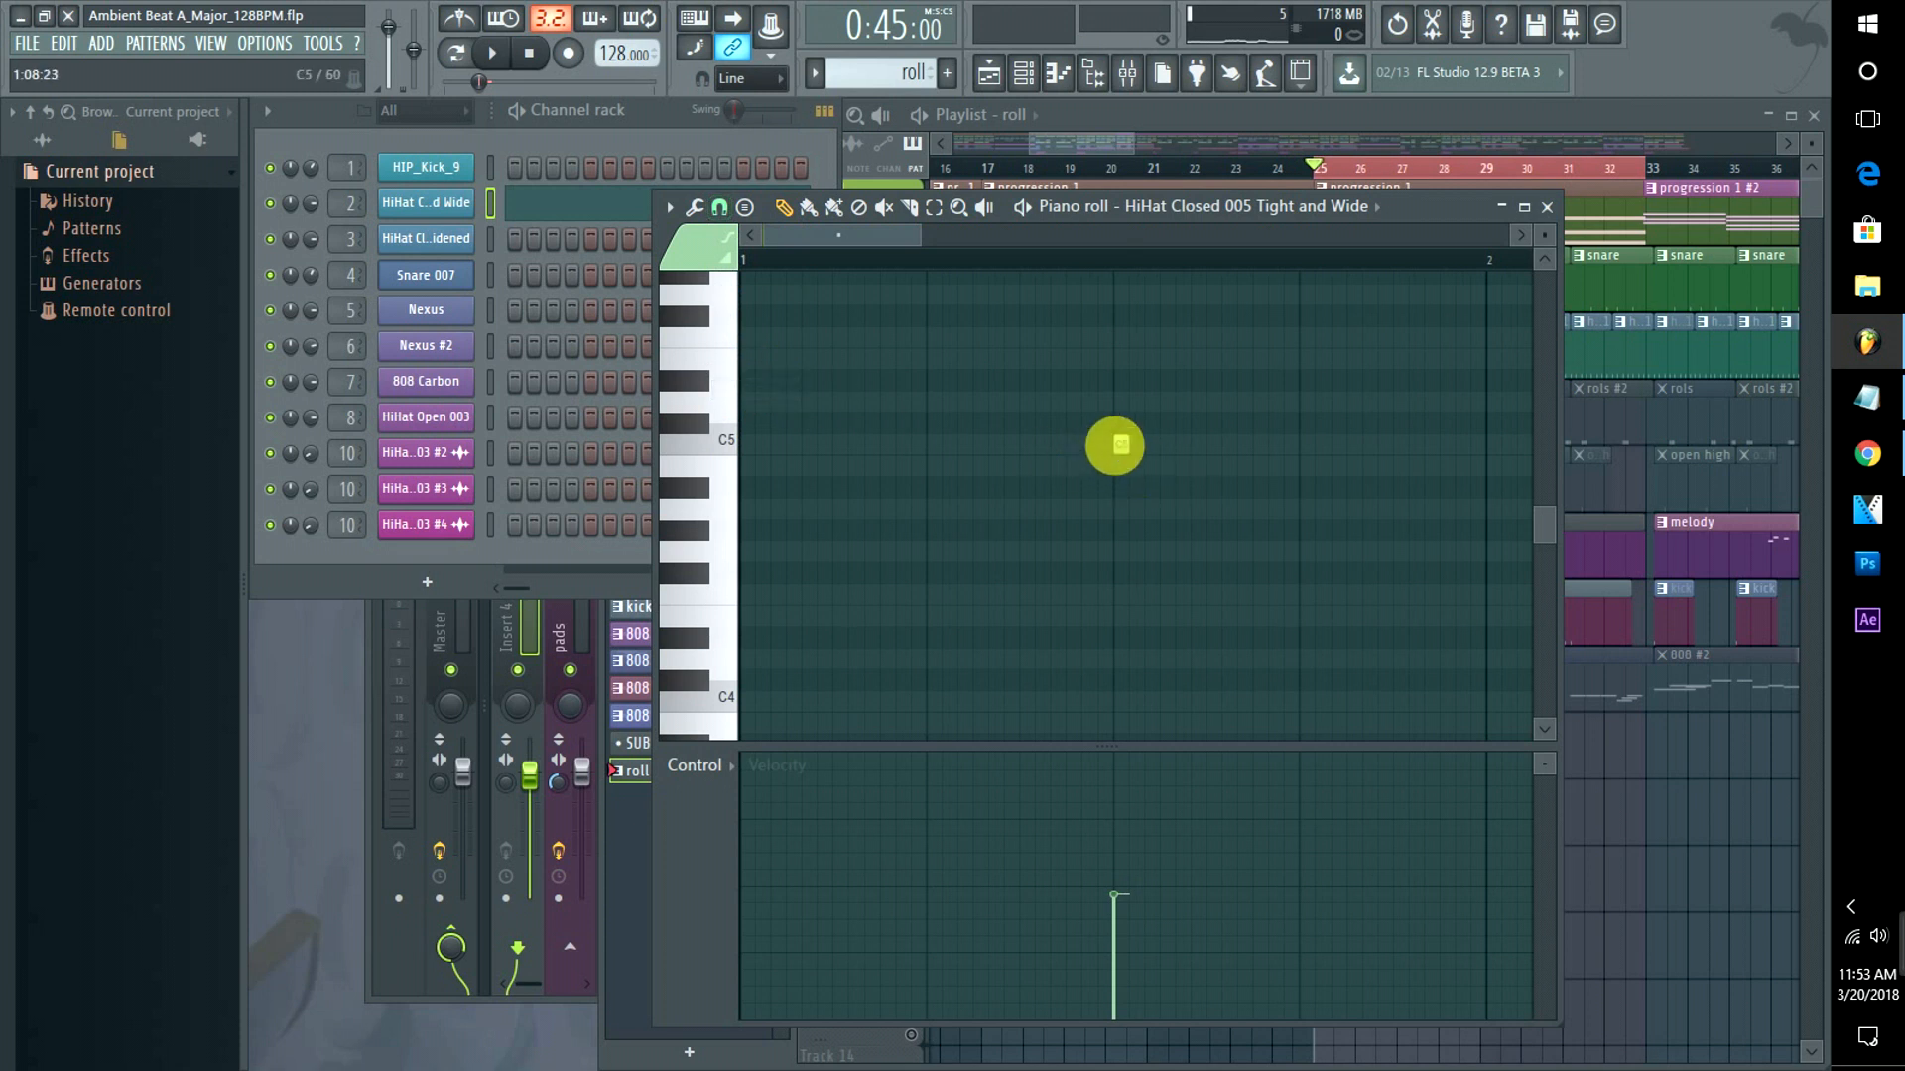
right_click(1115, 445)
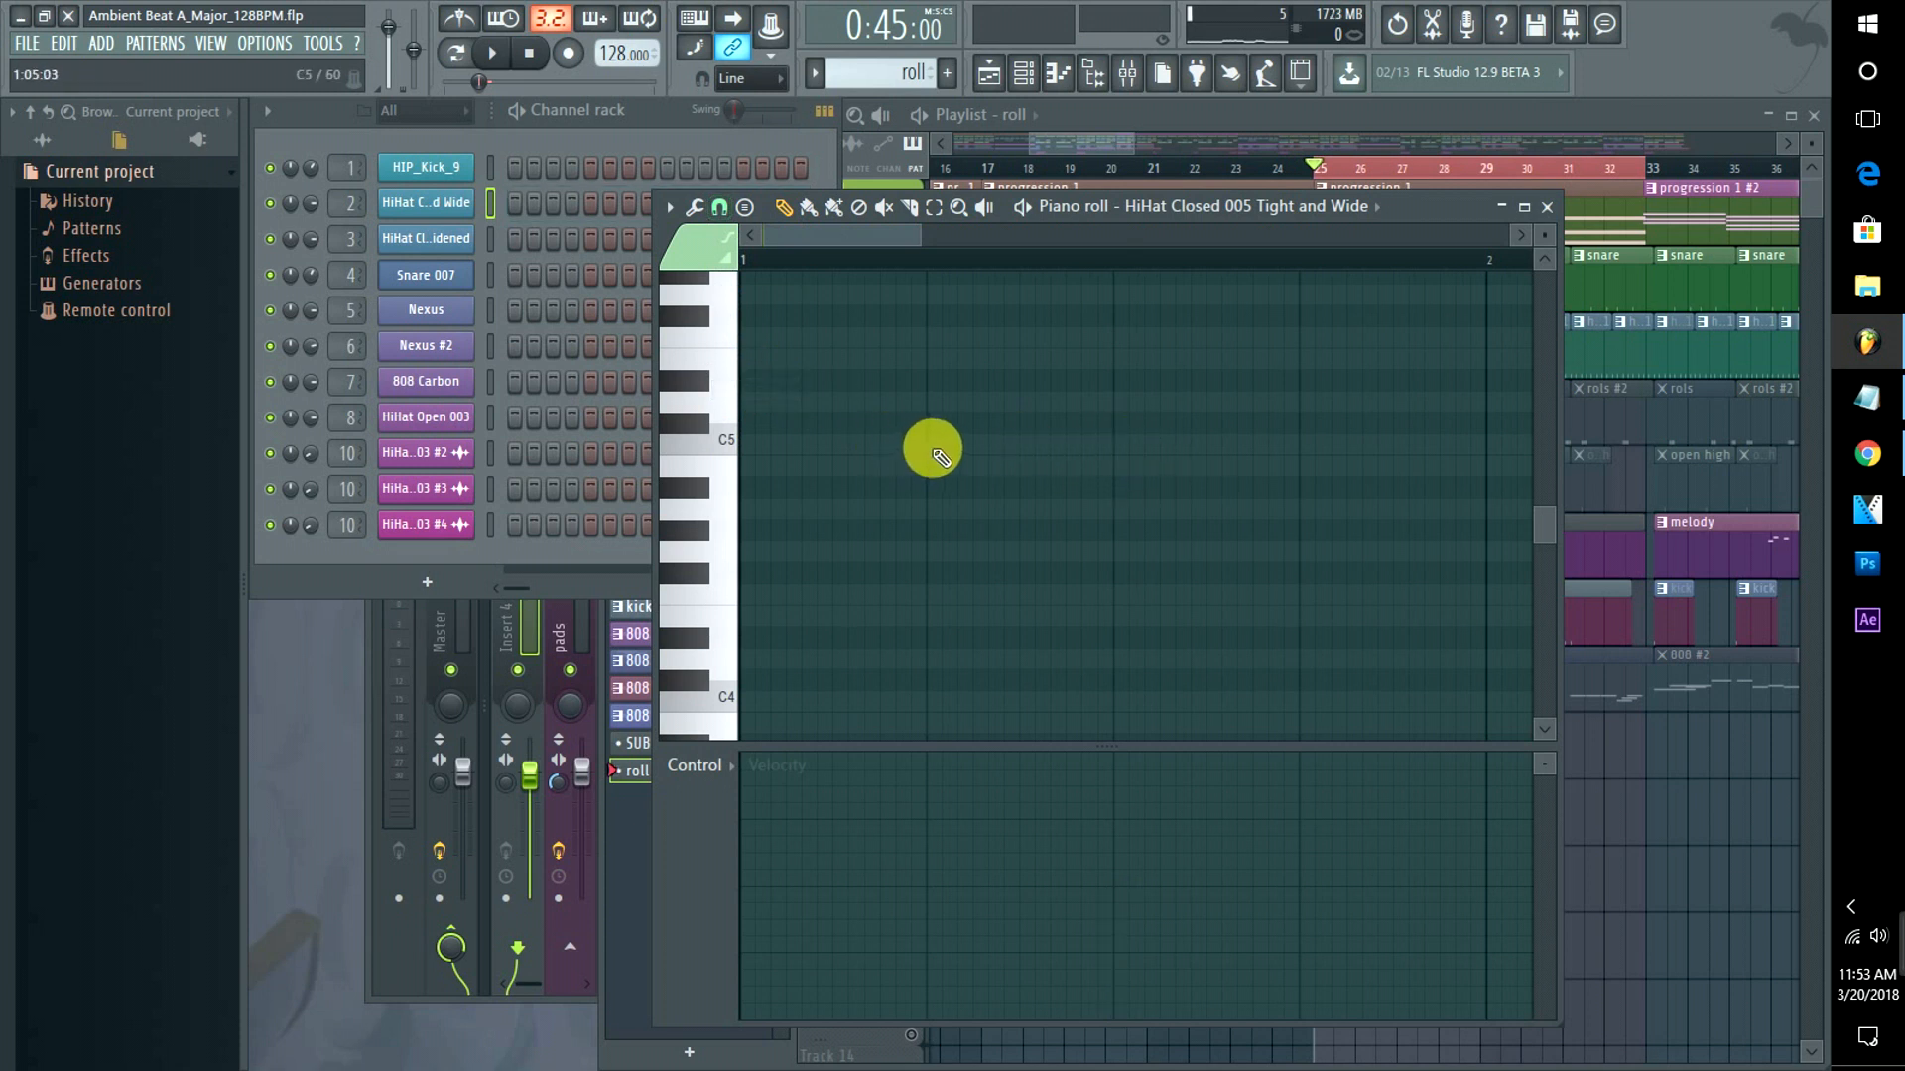
Build a C5 roll from beat 3 of bar 1: five adjacent 1/3-step notes, a gap and a sixth, with velocities rising to about 63%.
click(1117, 445)
click(1153, 445)
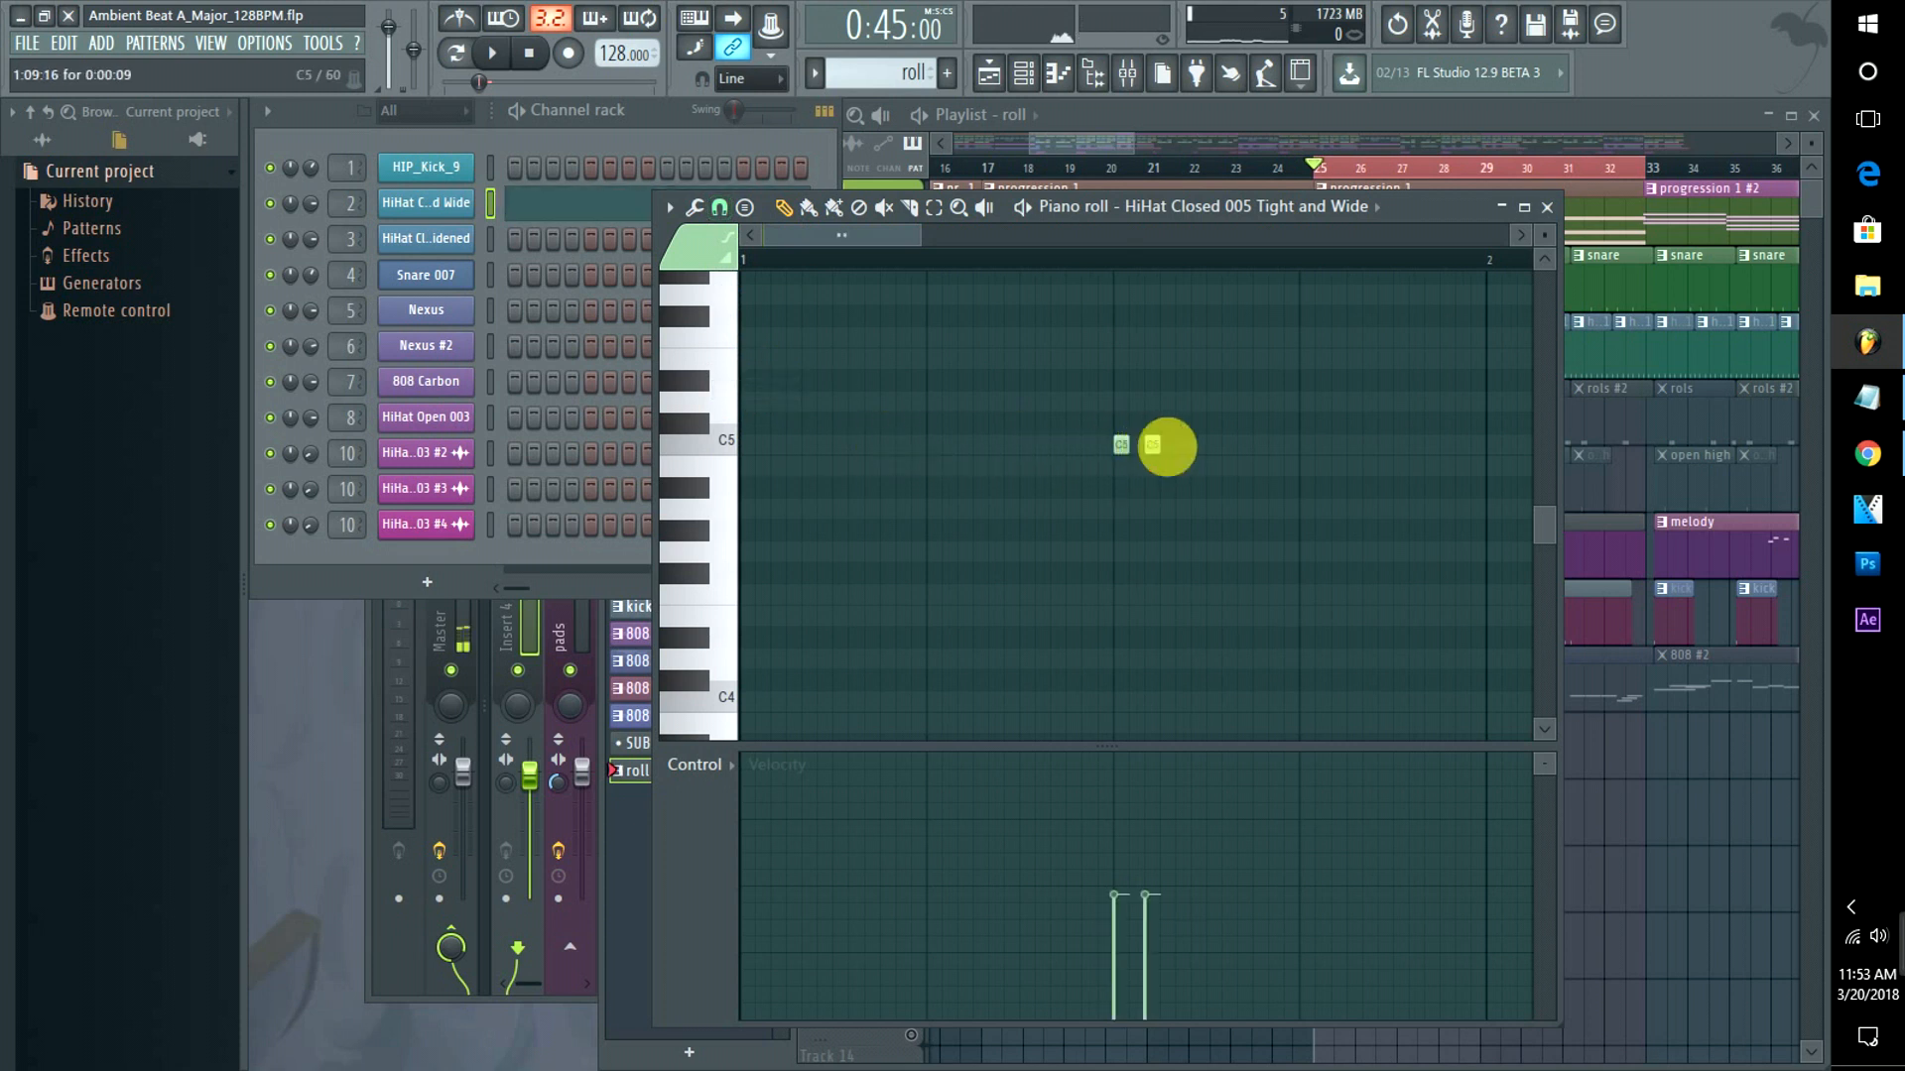
drag(1170, 453, 1151, 457)
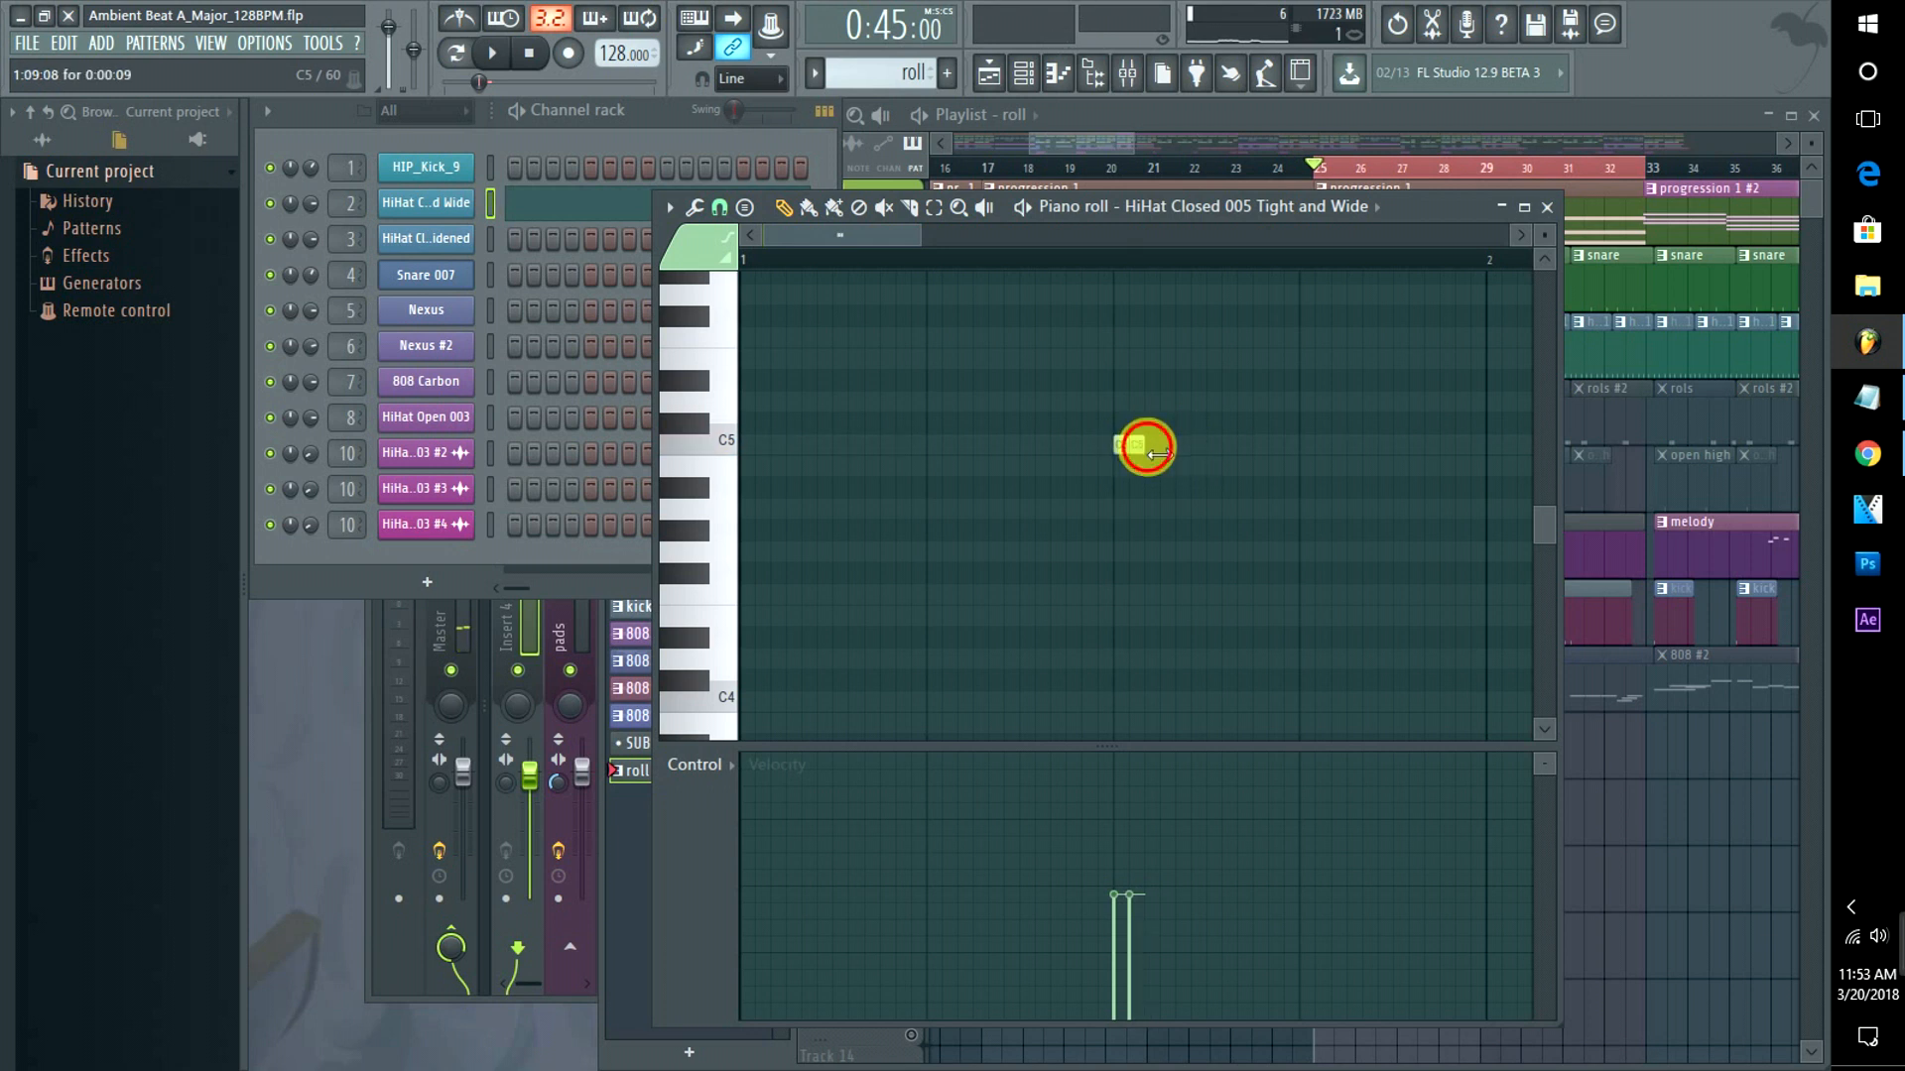
click(1150, 445)
click(1181, 445)
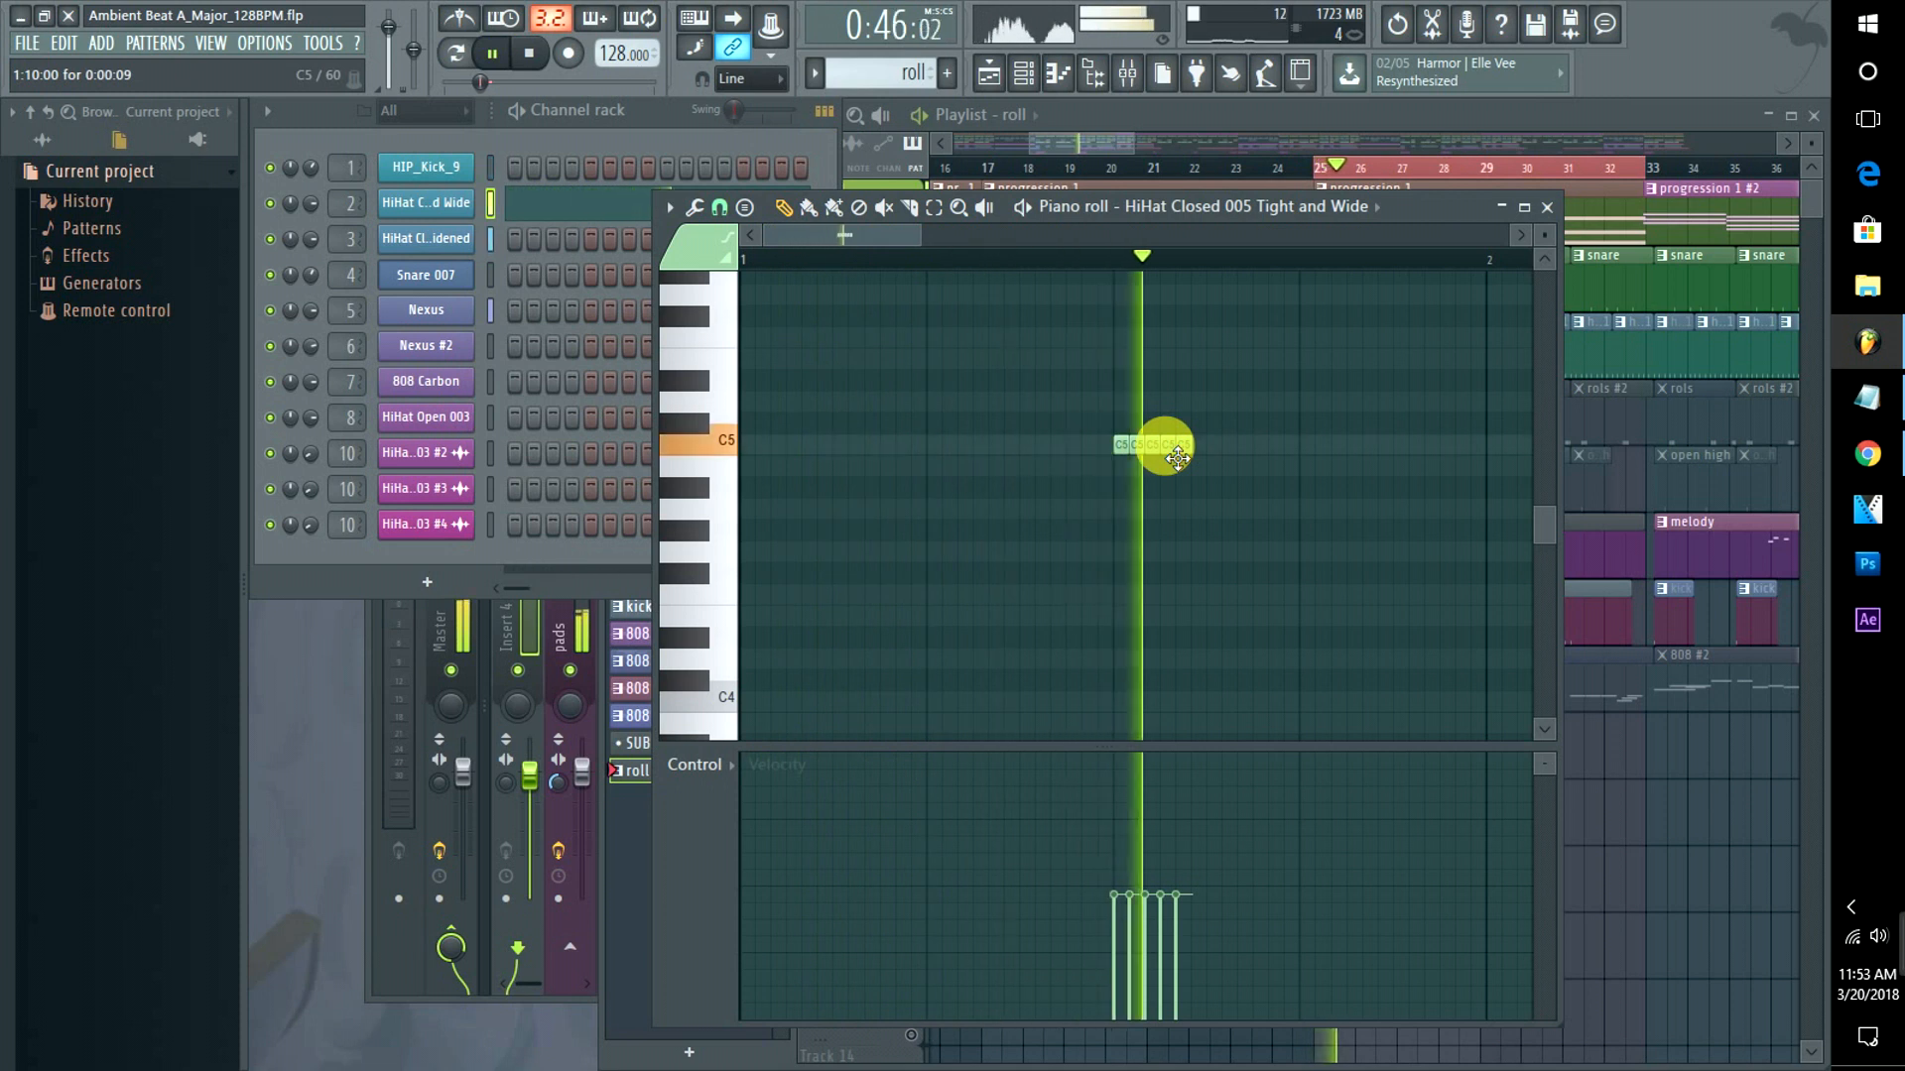
key(space)
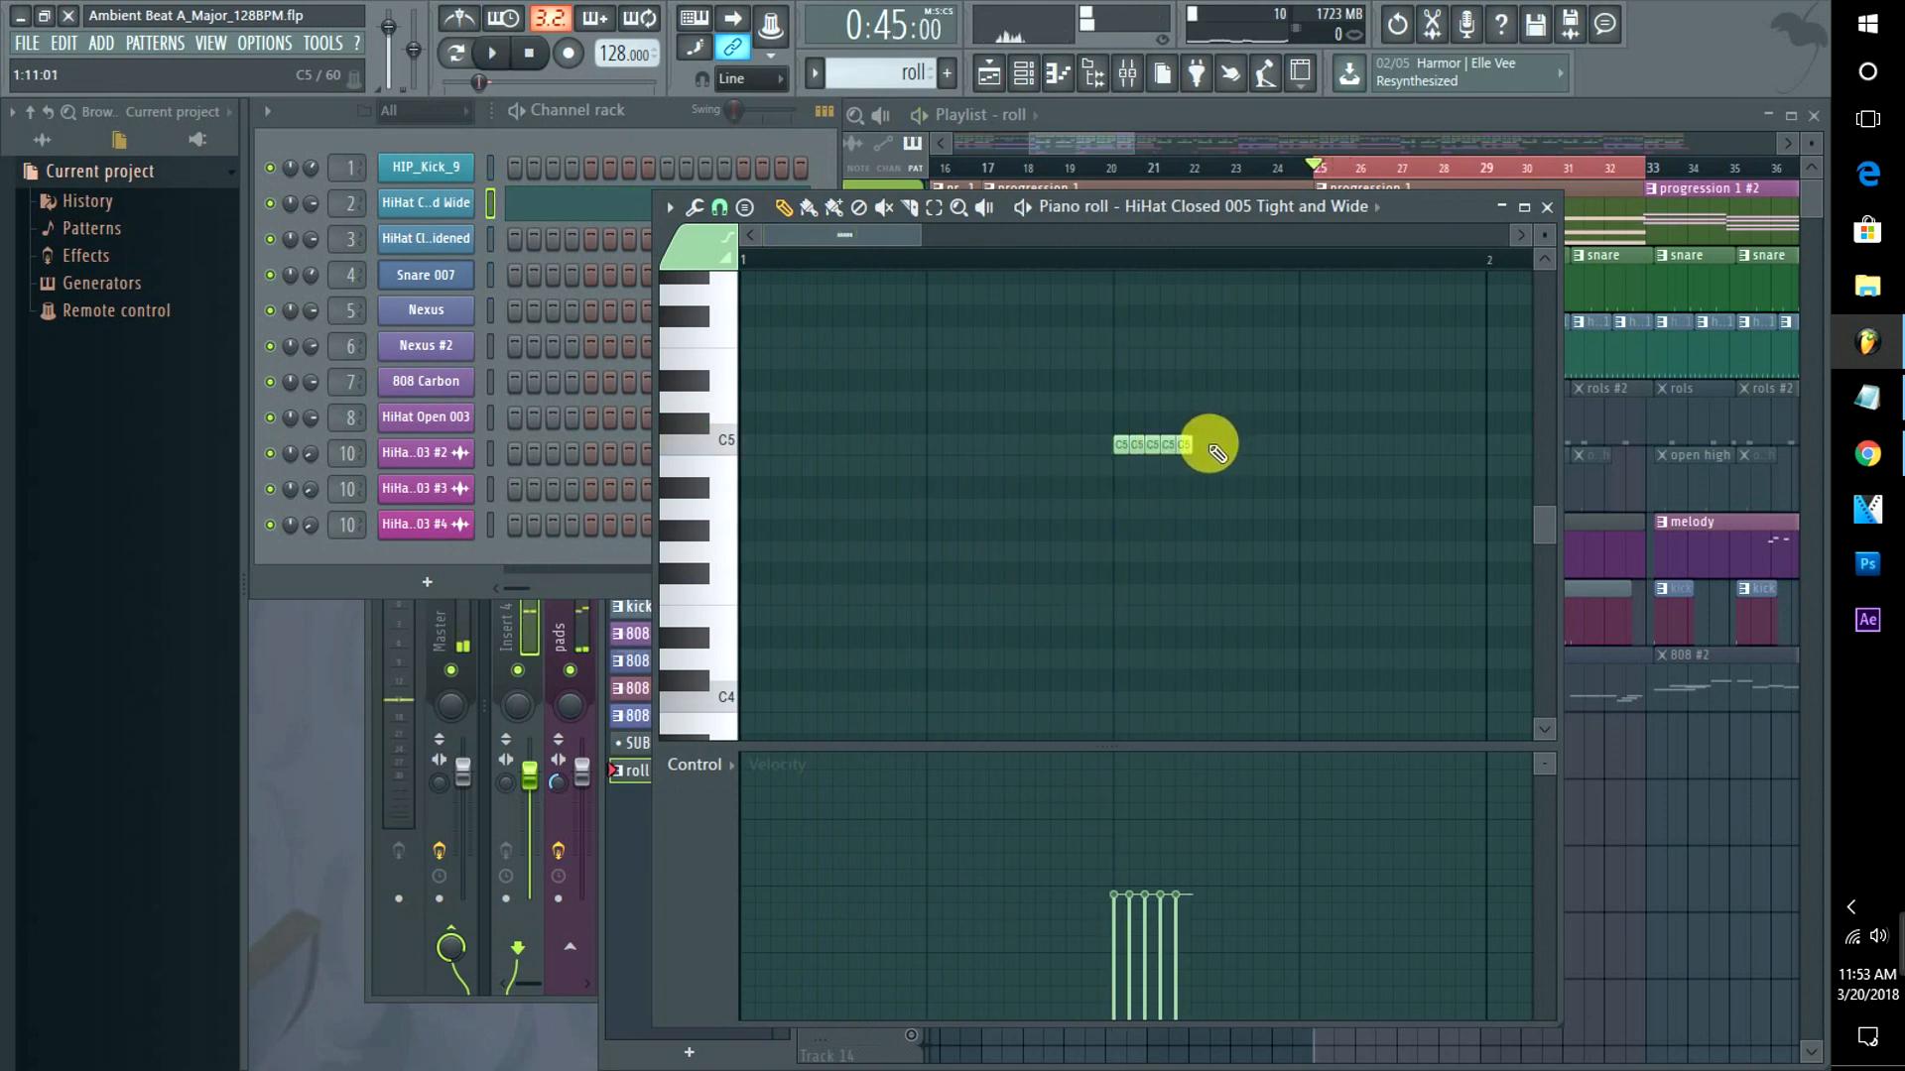
key(space)
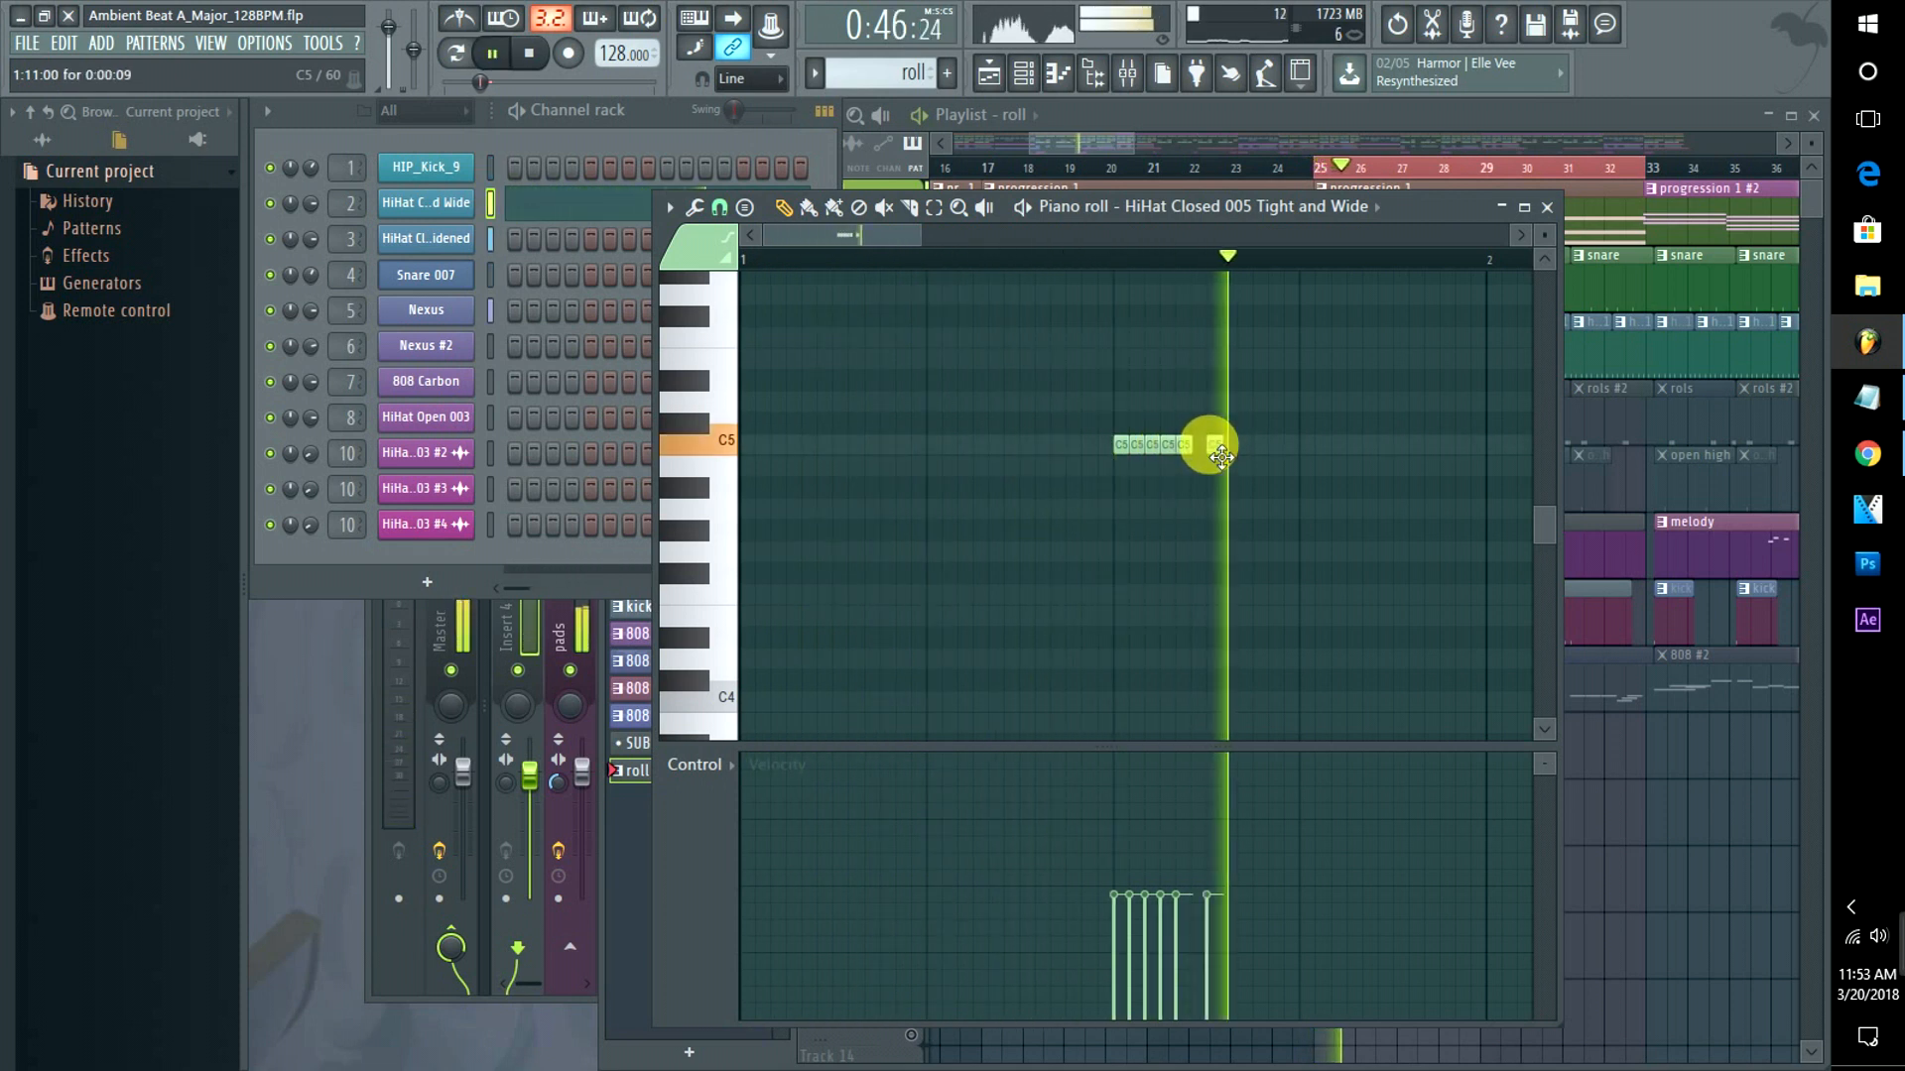
key(space)
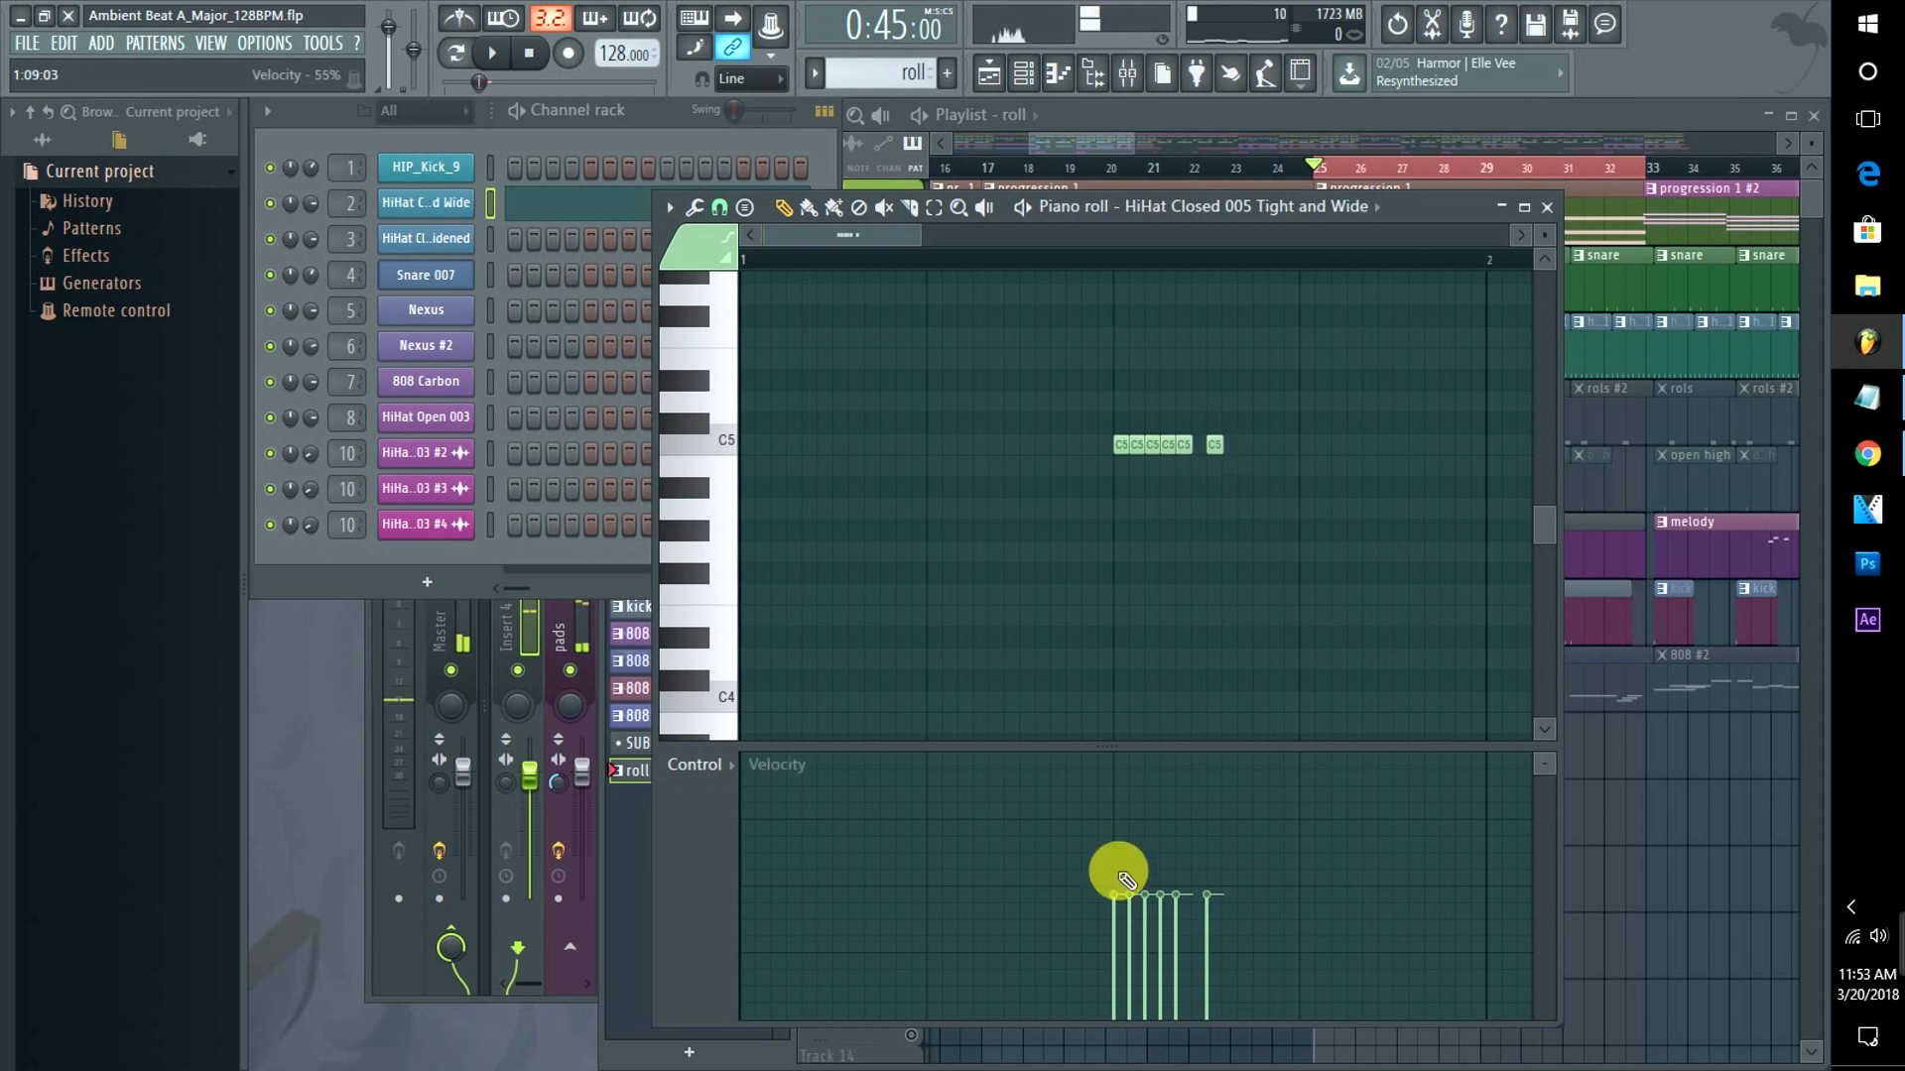
drag(1118, 882, 1212, 859)
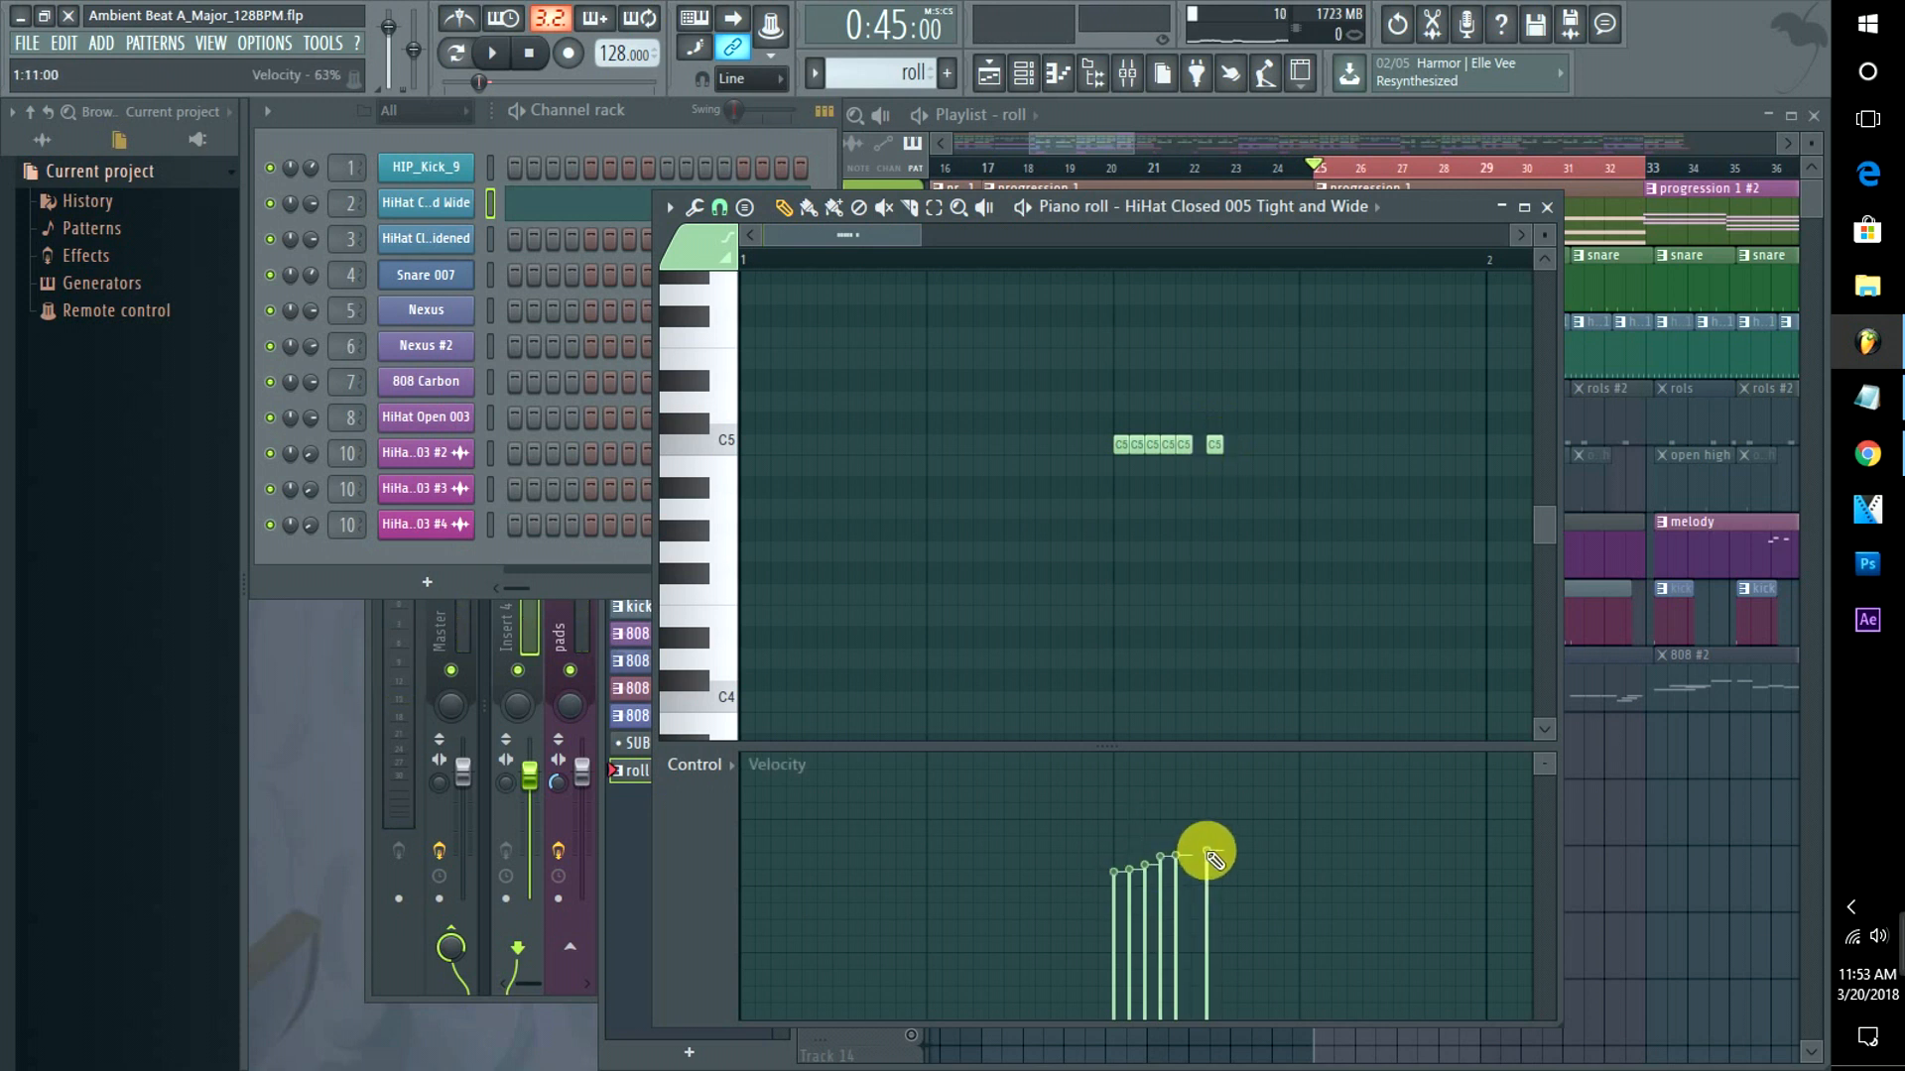
key(space)
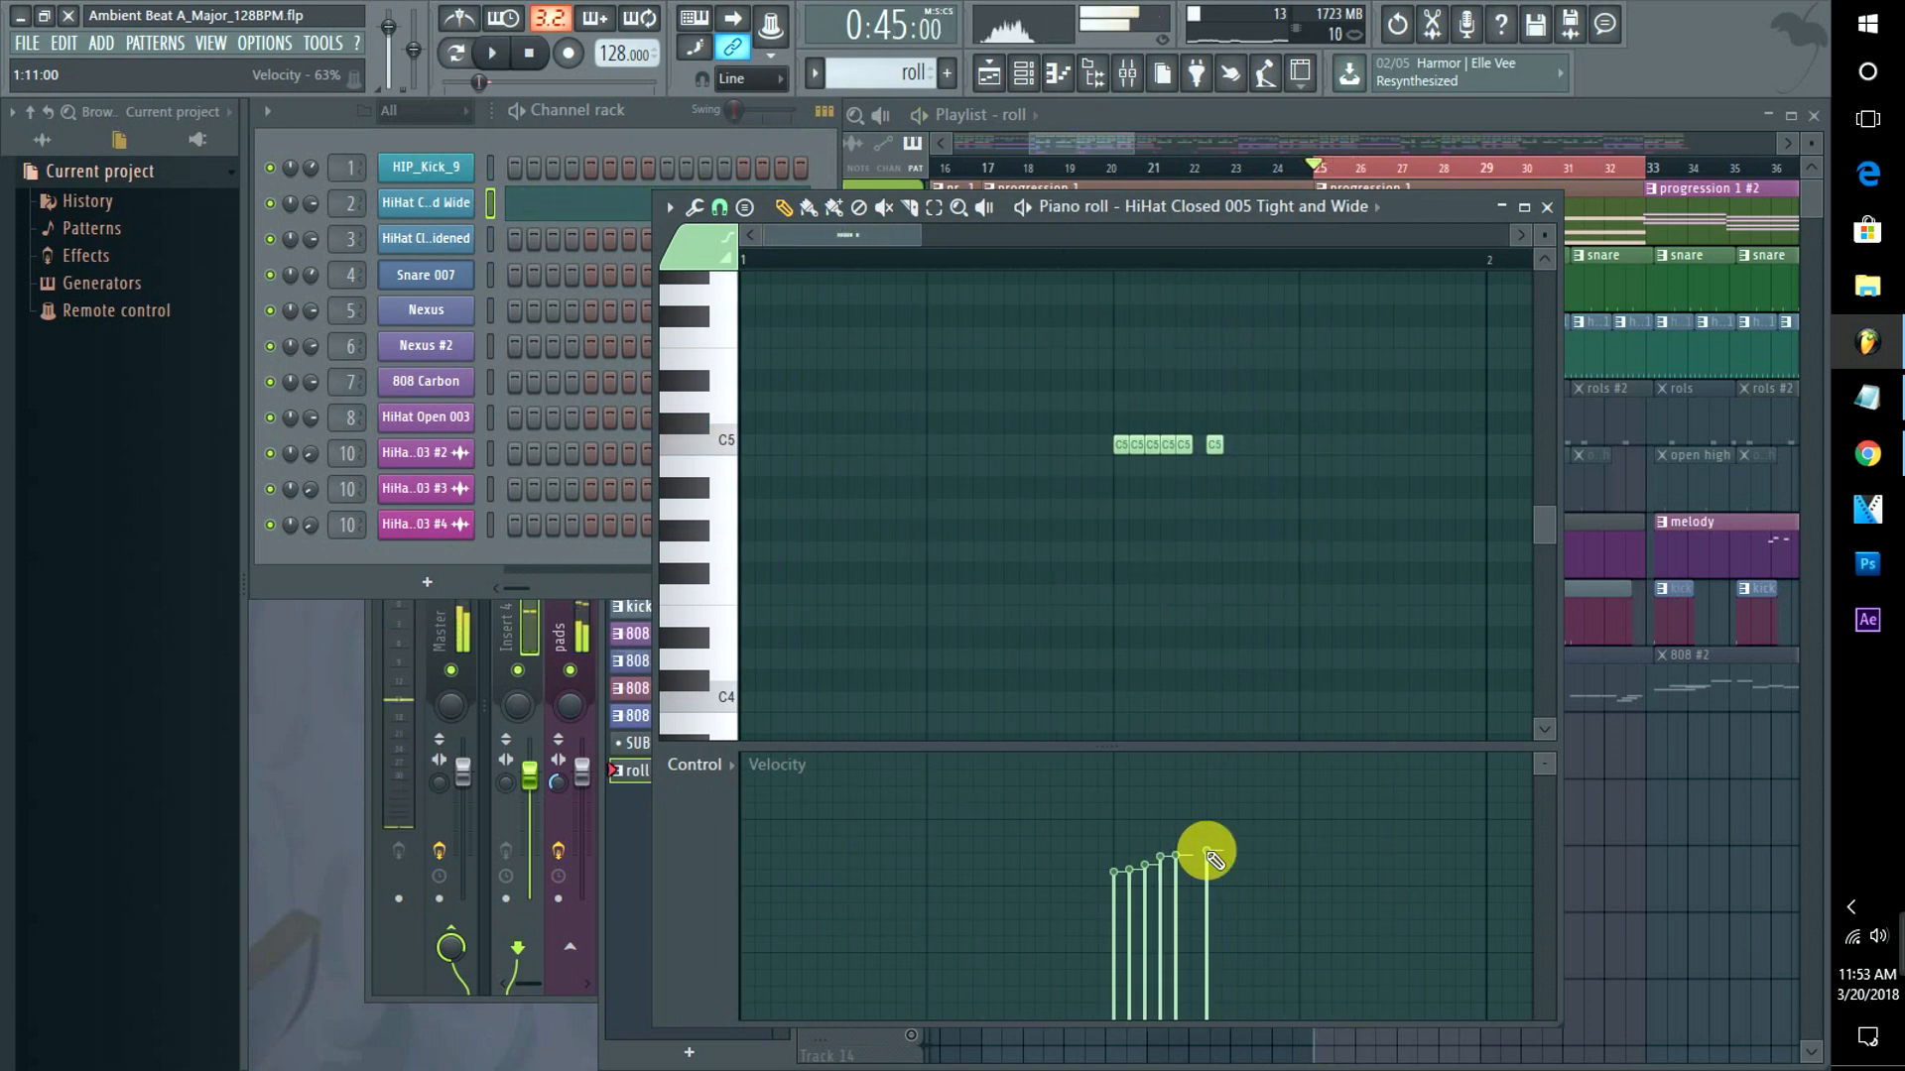
Set the piano roll's snap to 1/4 step and place a C5 hi-hat note on beat 3 of bar 2.
click(720, 210)
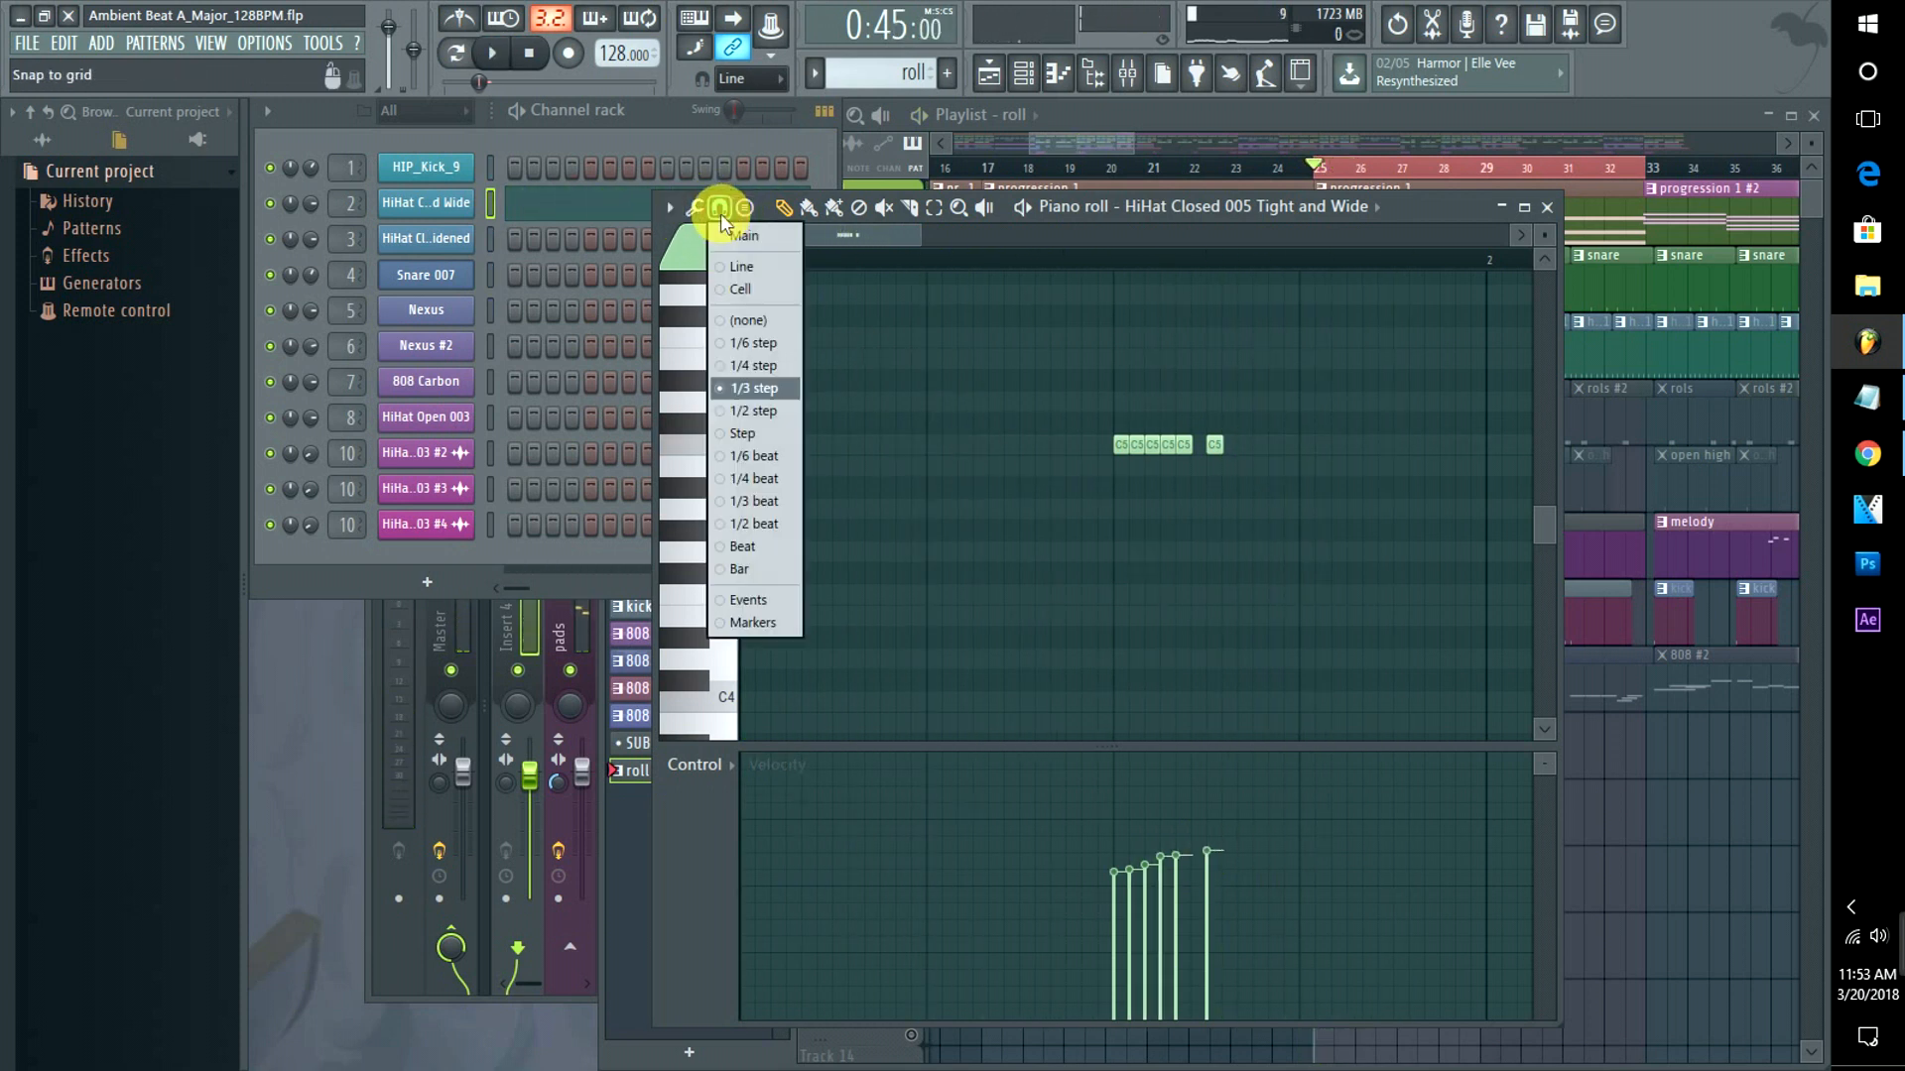
click(724, 375)
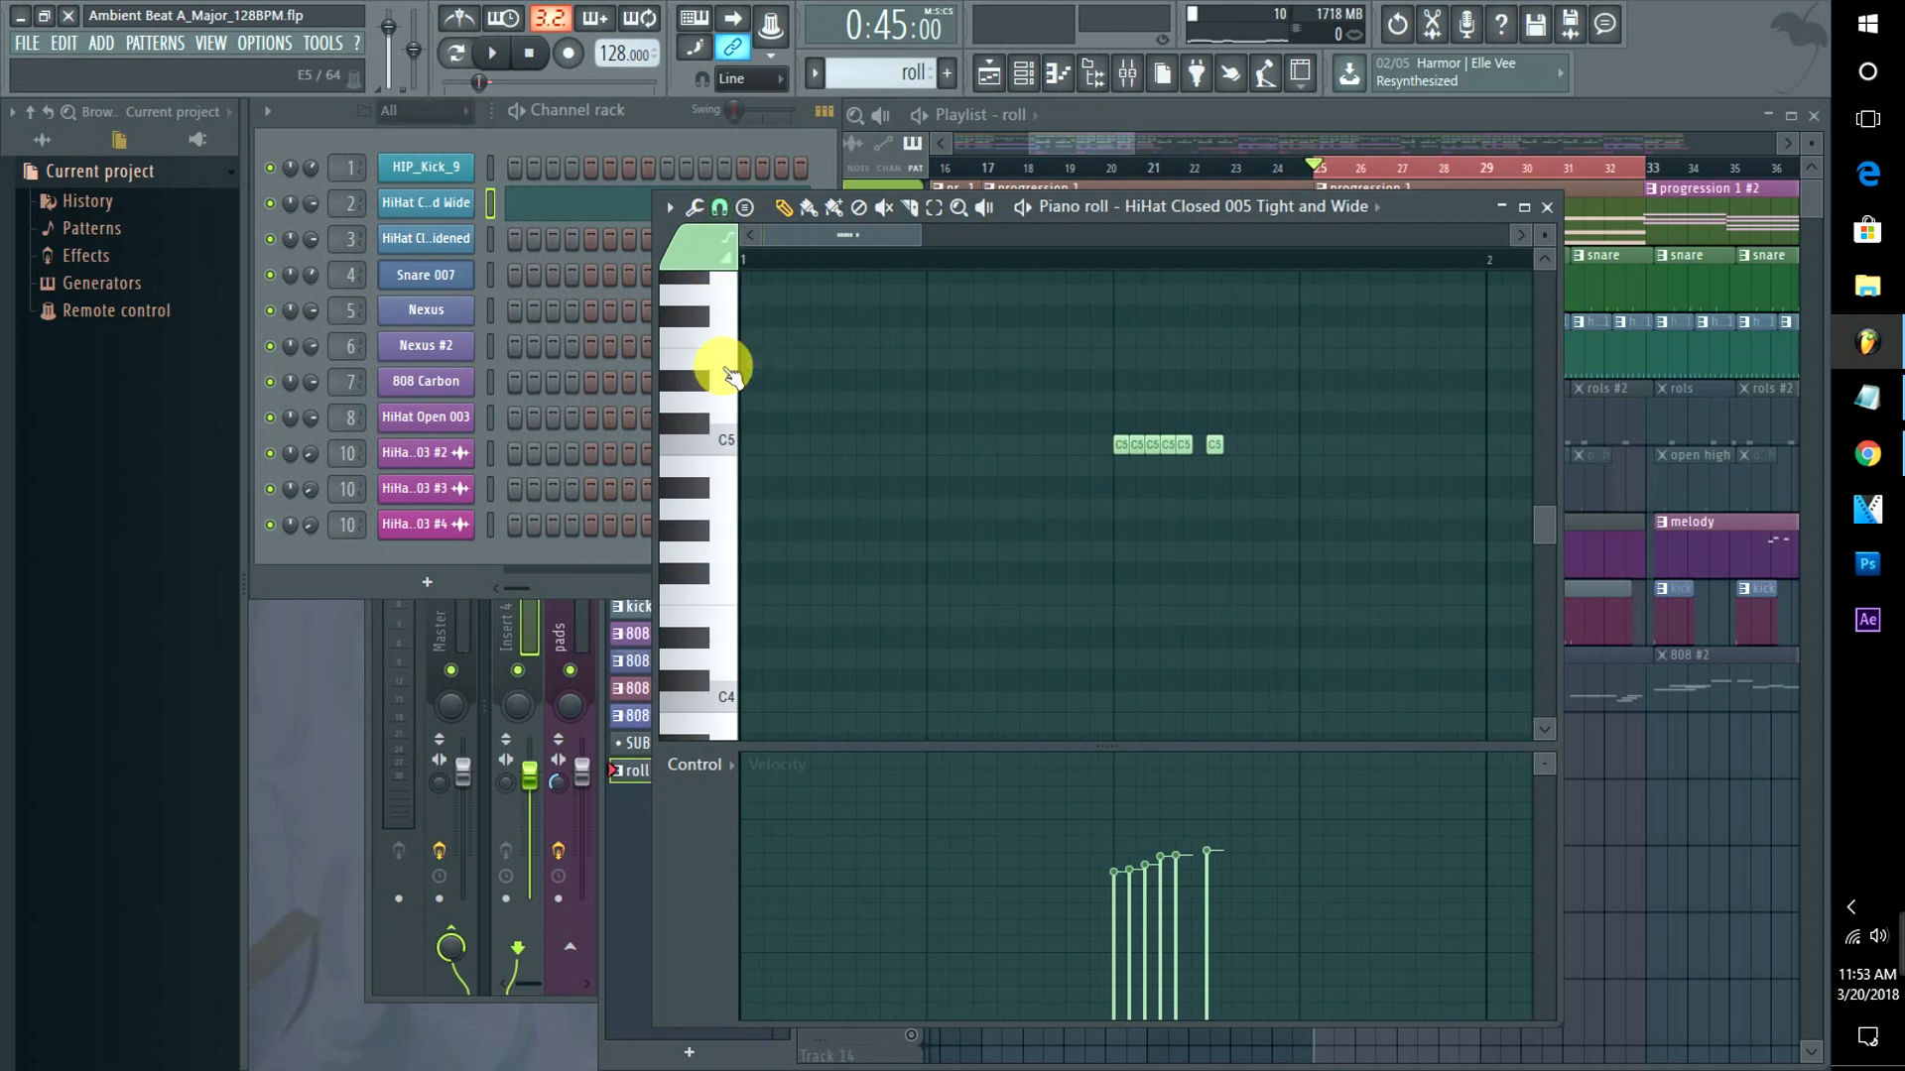
drag(813, 235, 935, 218)
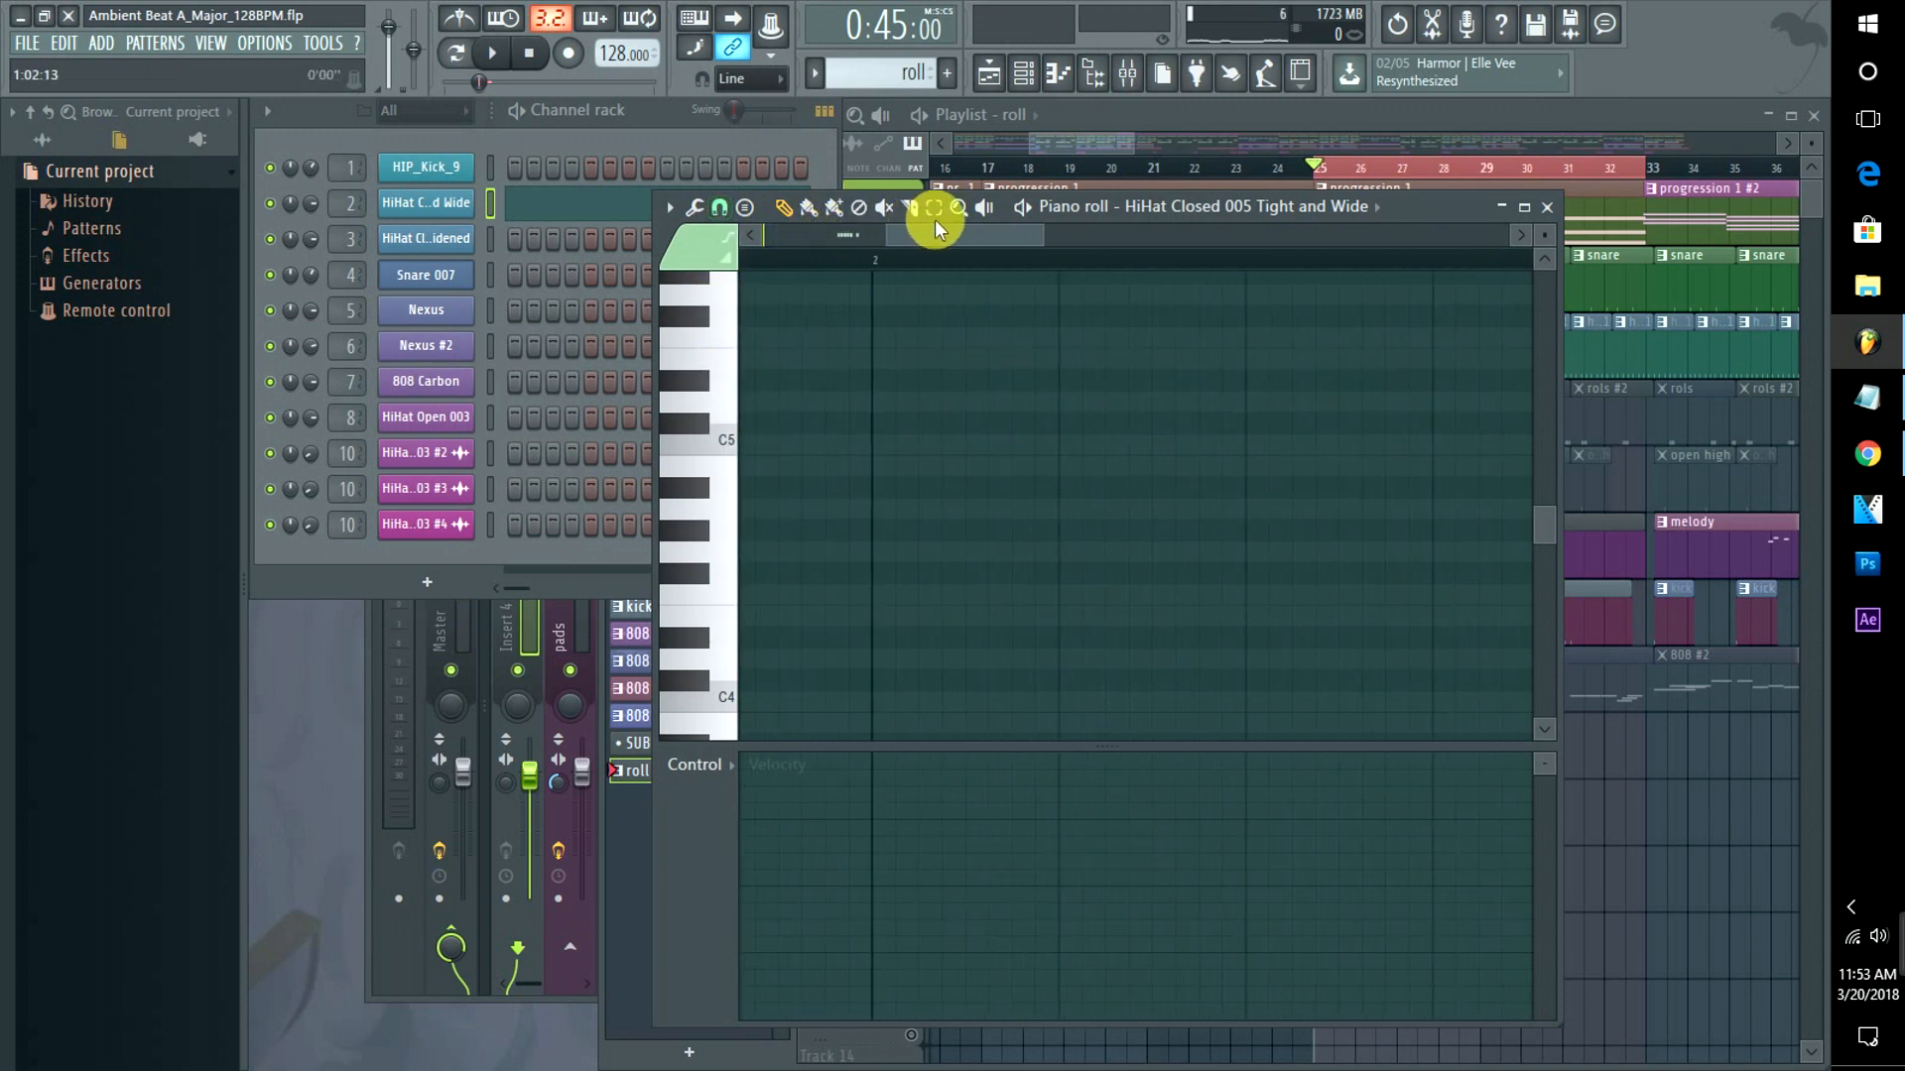
key(space)
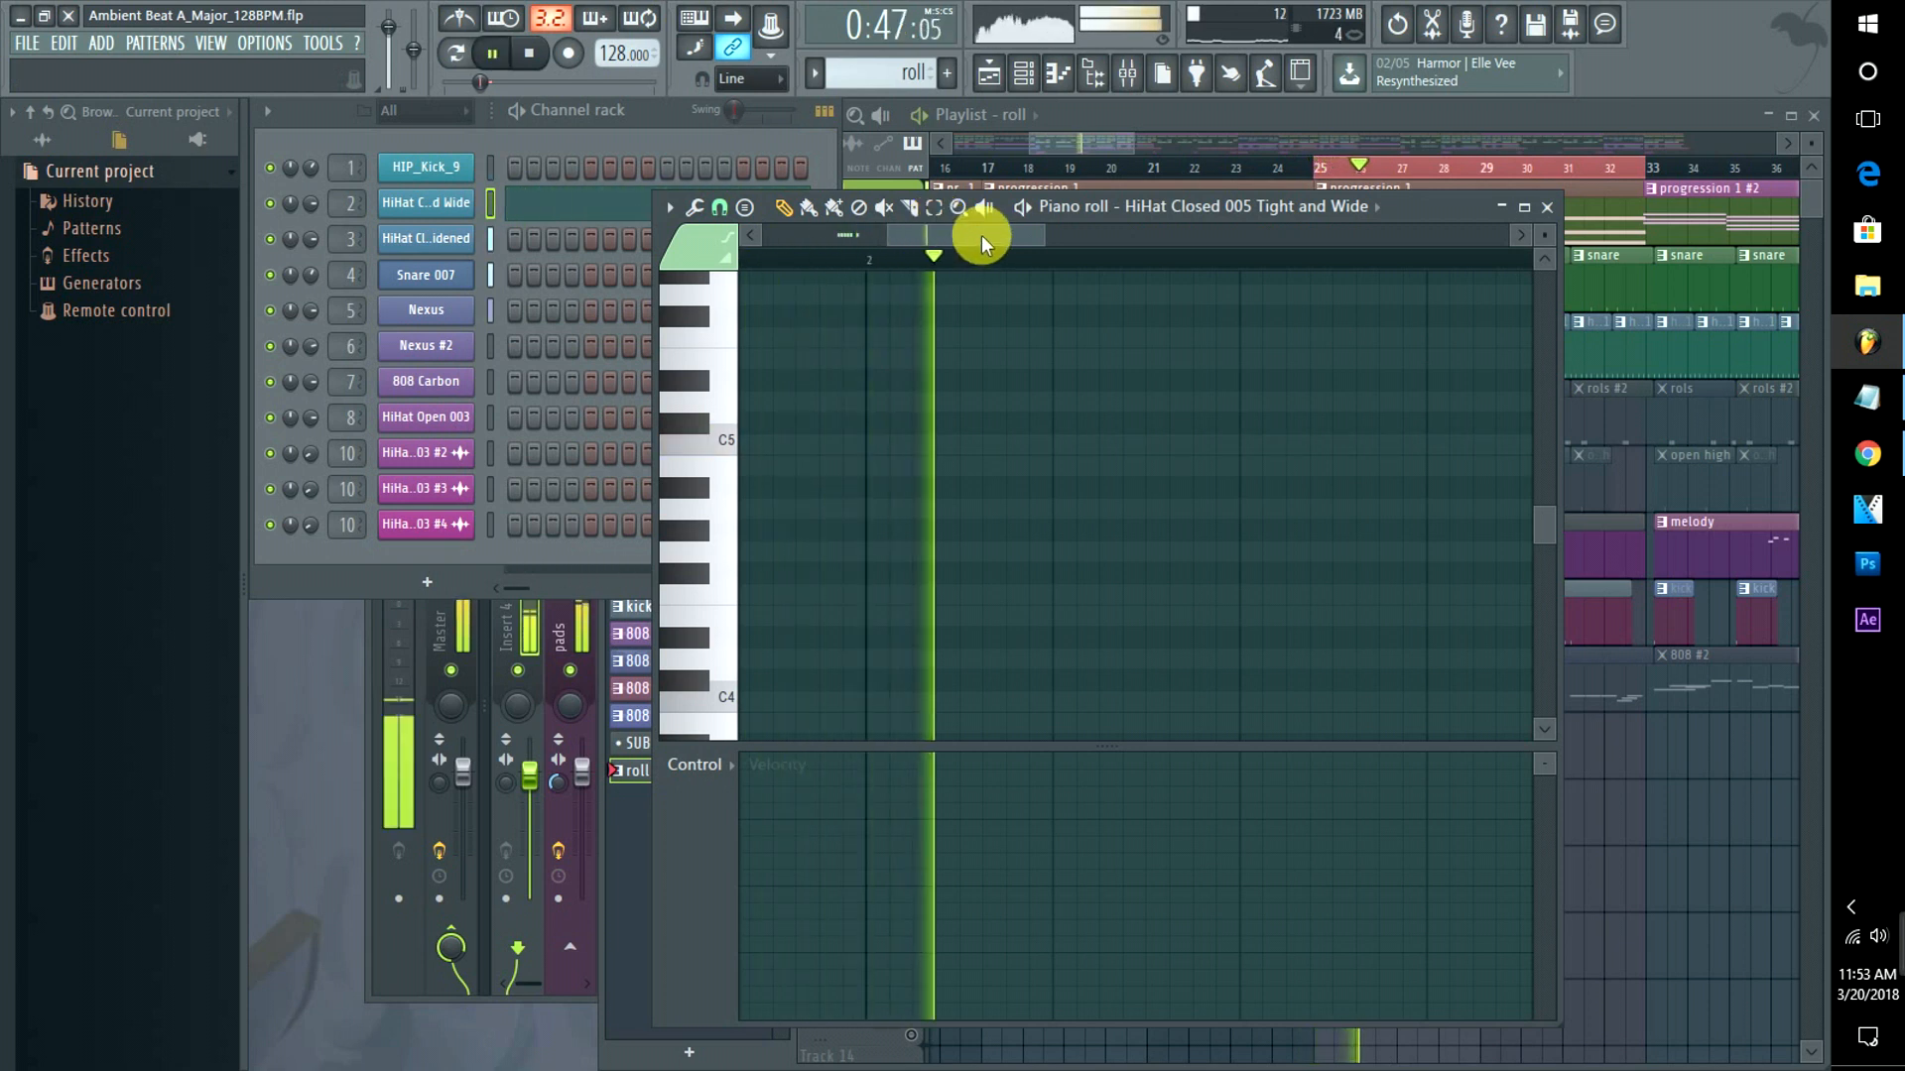
key(space)
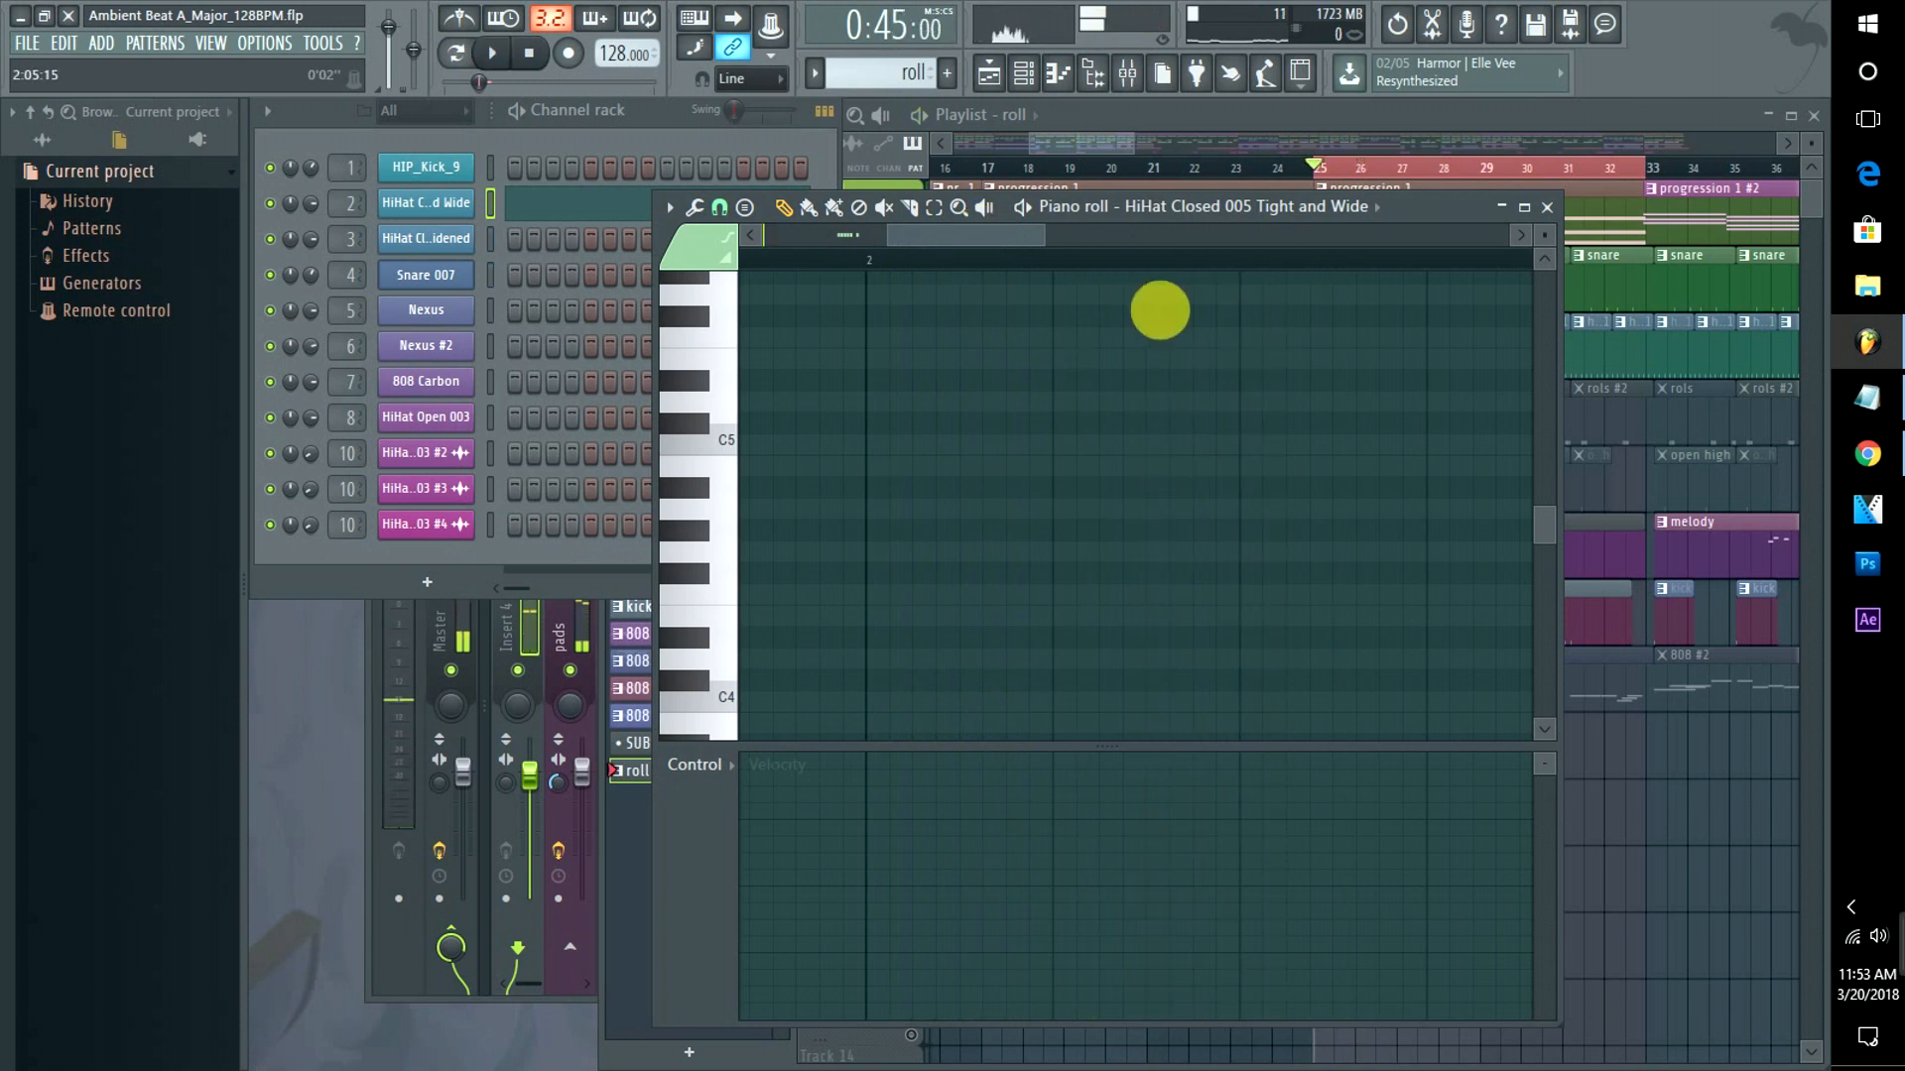
click(1241, 446)
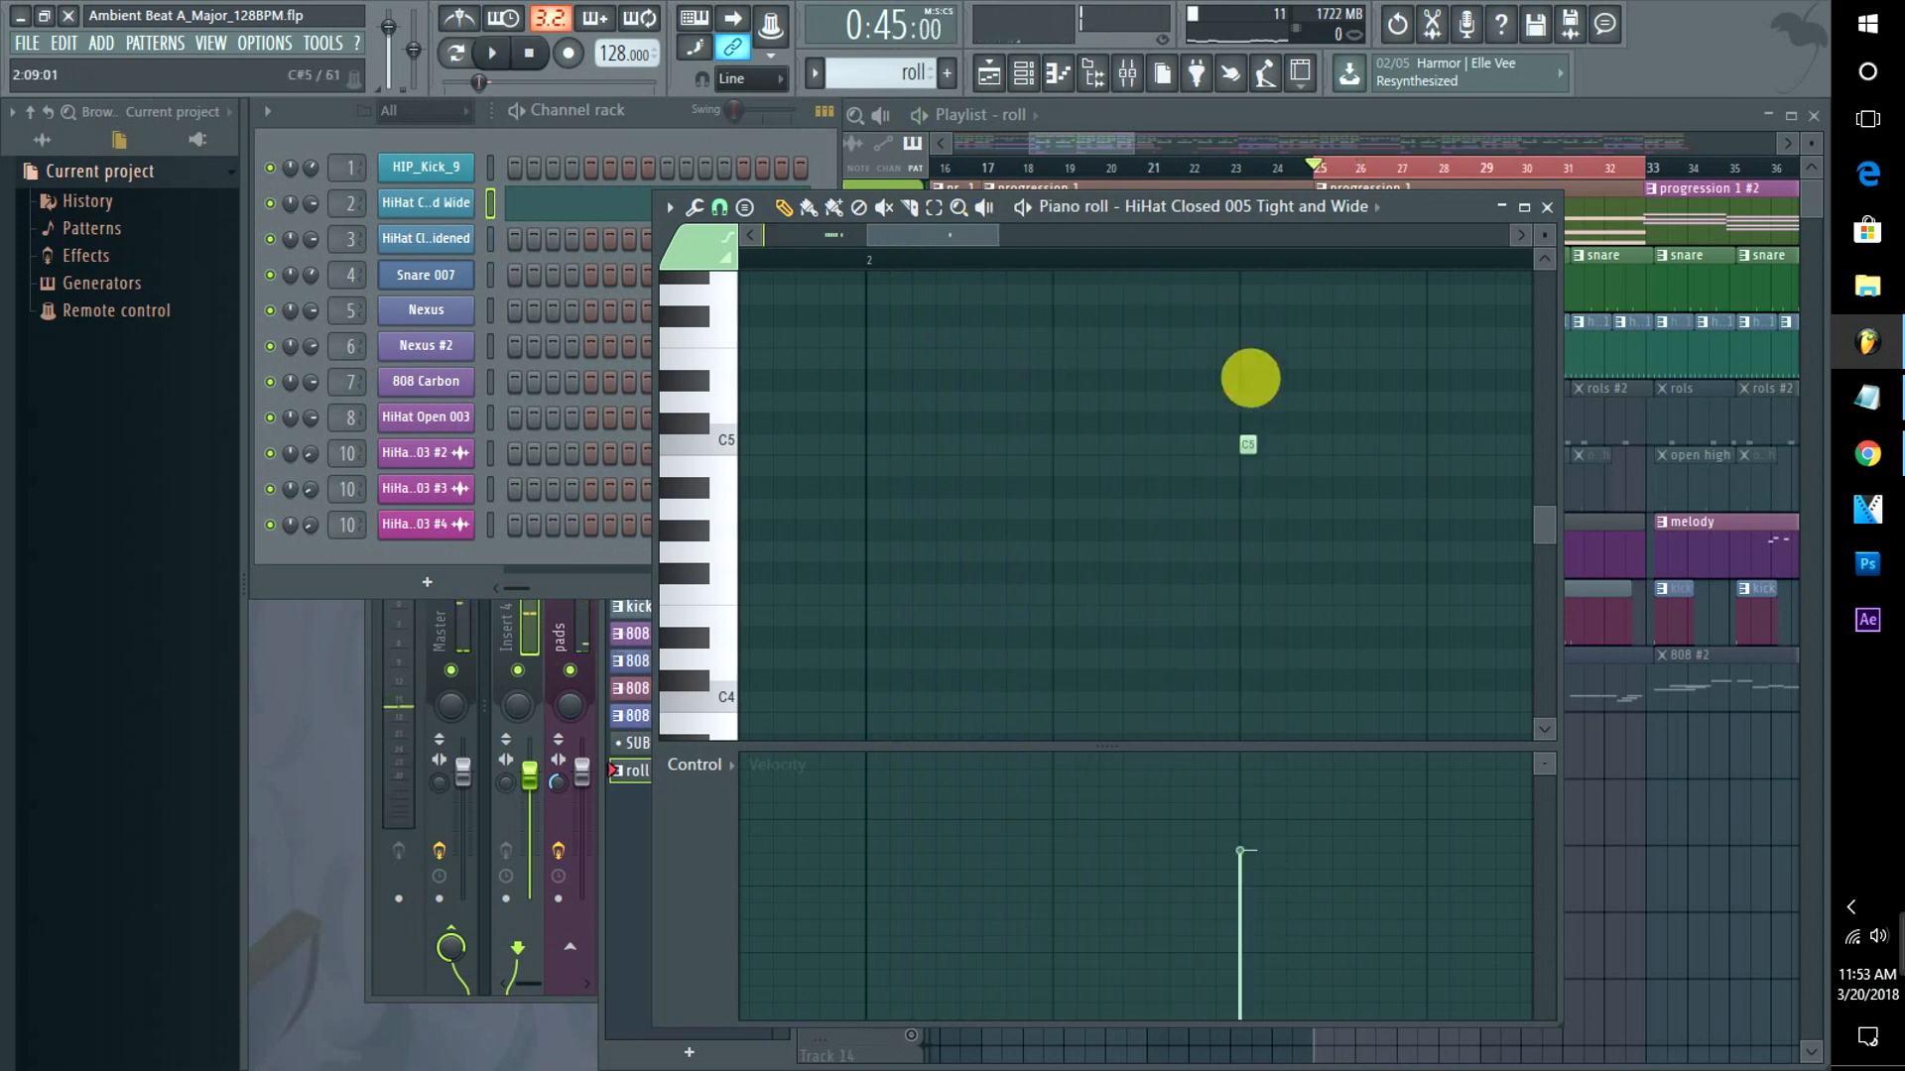
Shorten the bar 2 C5 note and add six equally short C5 notes after it at 1/4-step intervals, auditioning the roll.
drag(865, 235, 832, 256)
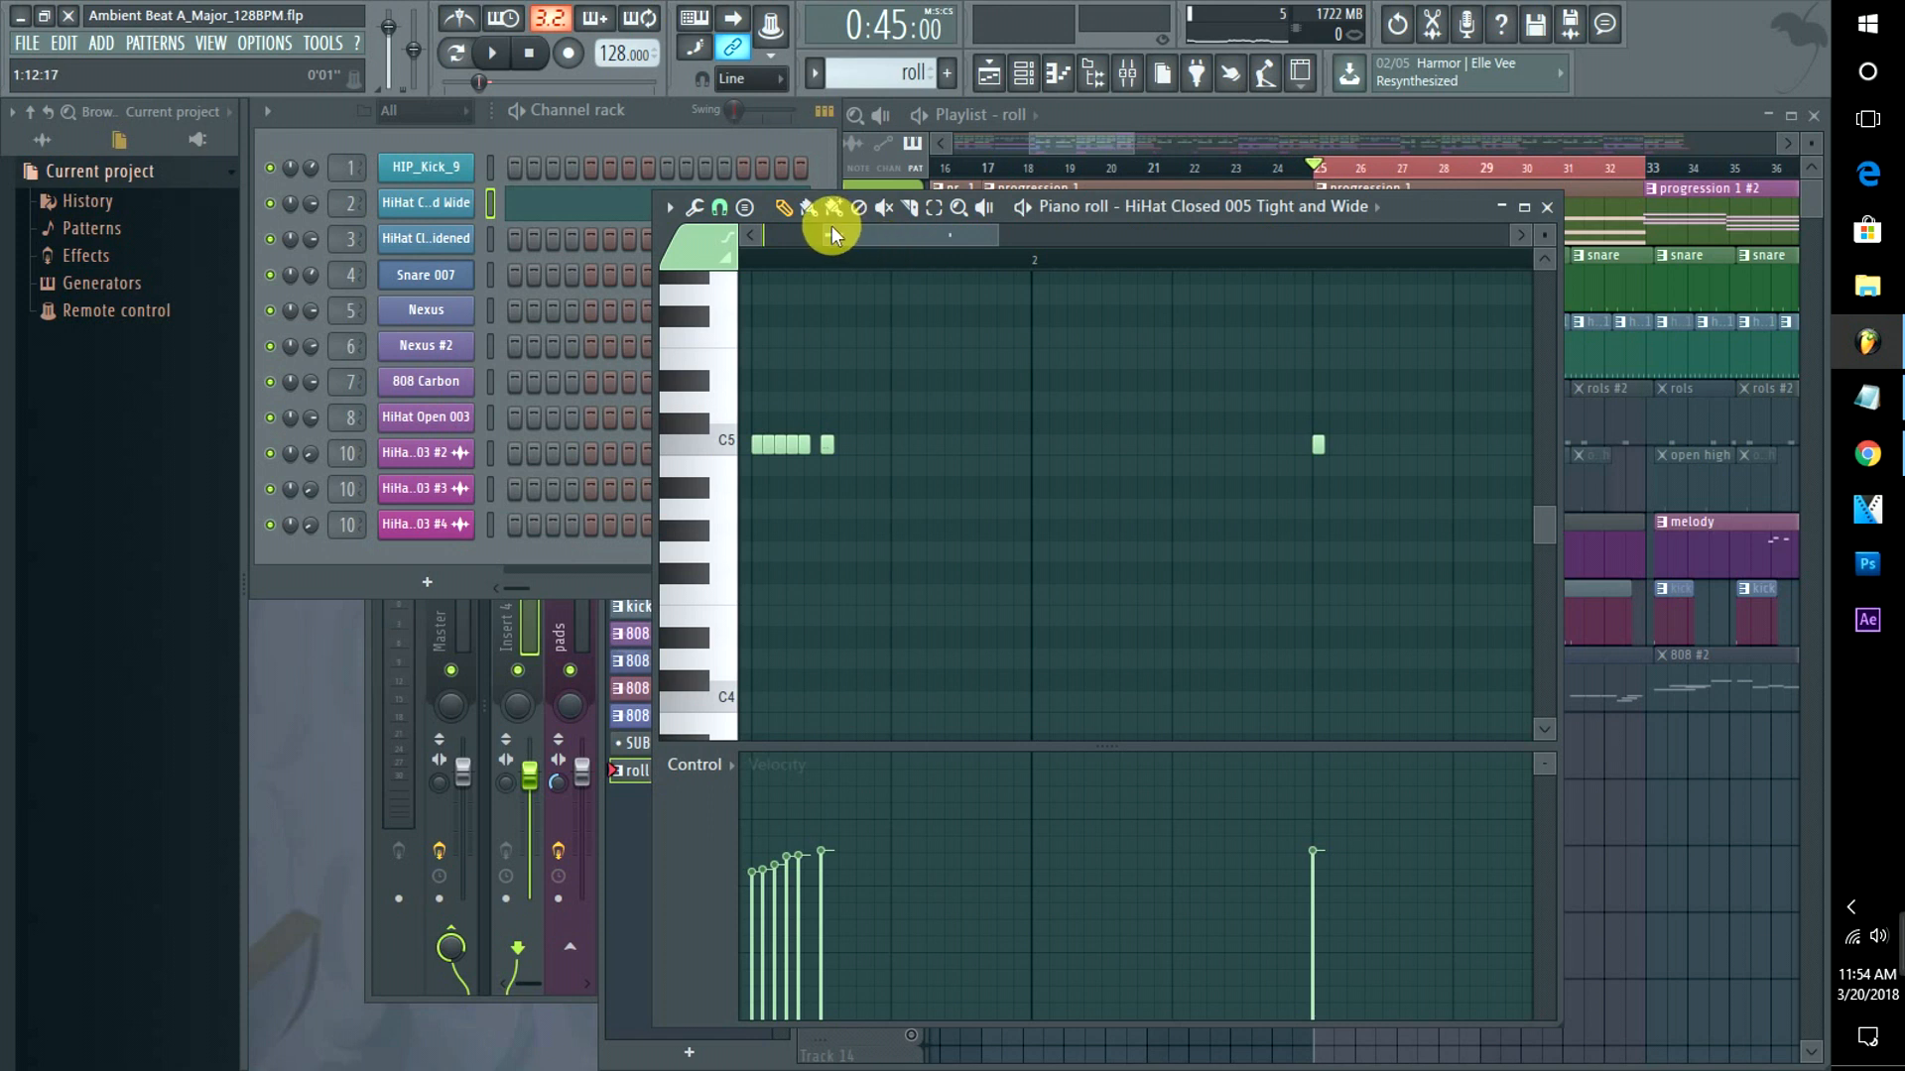
drag(841, 239, 946, 235)
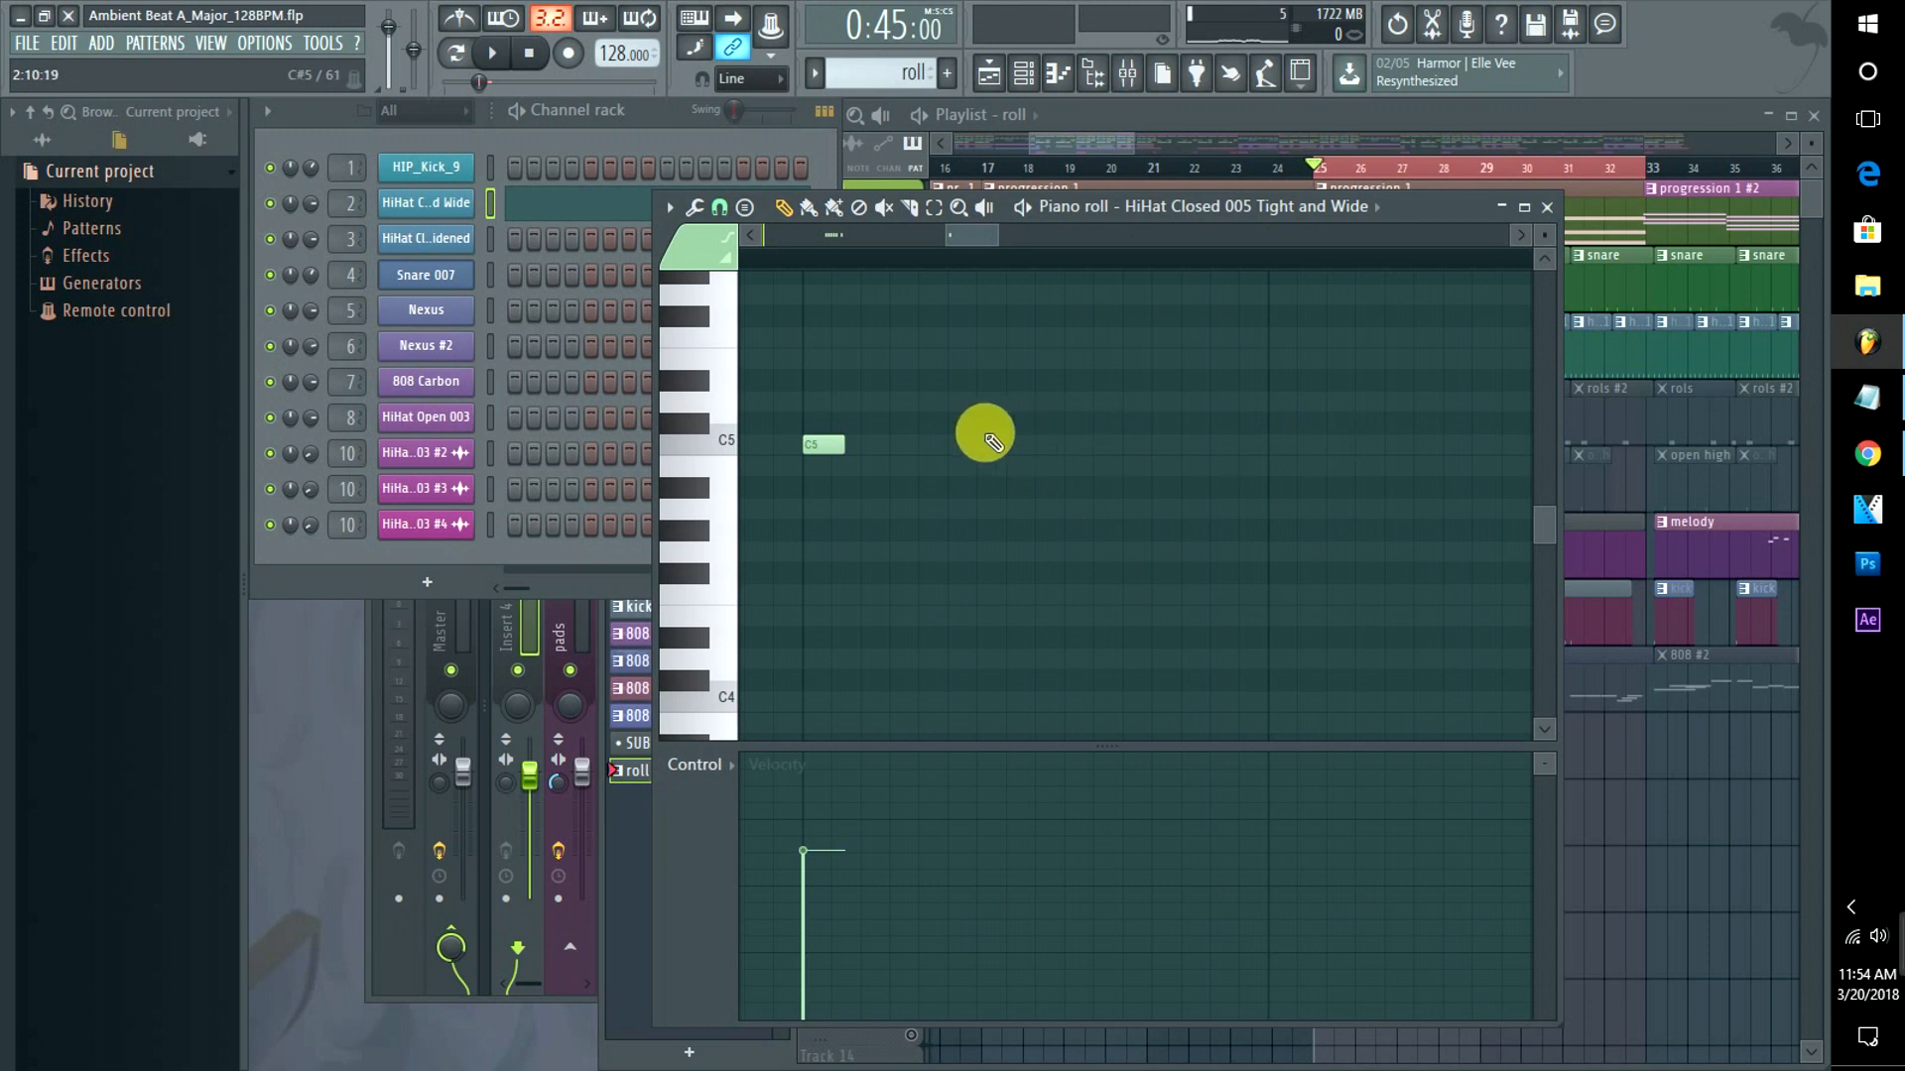
drag(857, 449, 799, 447)
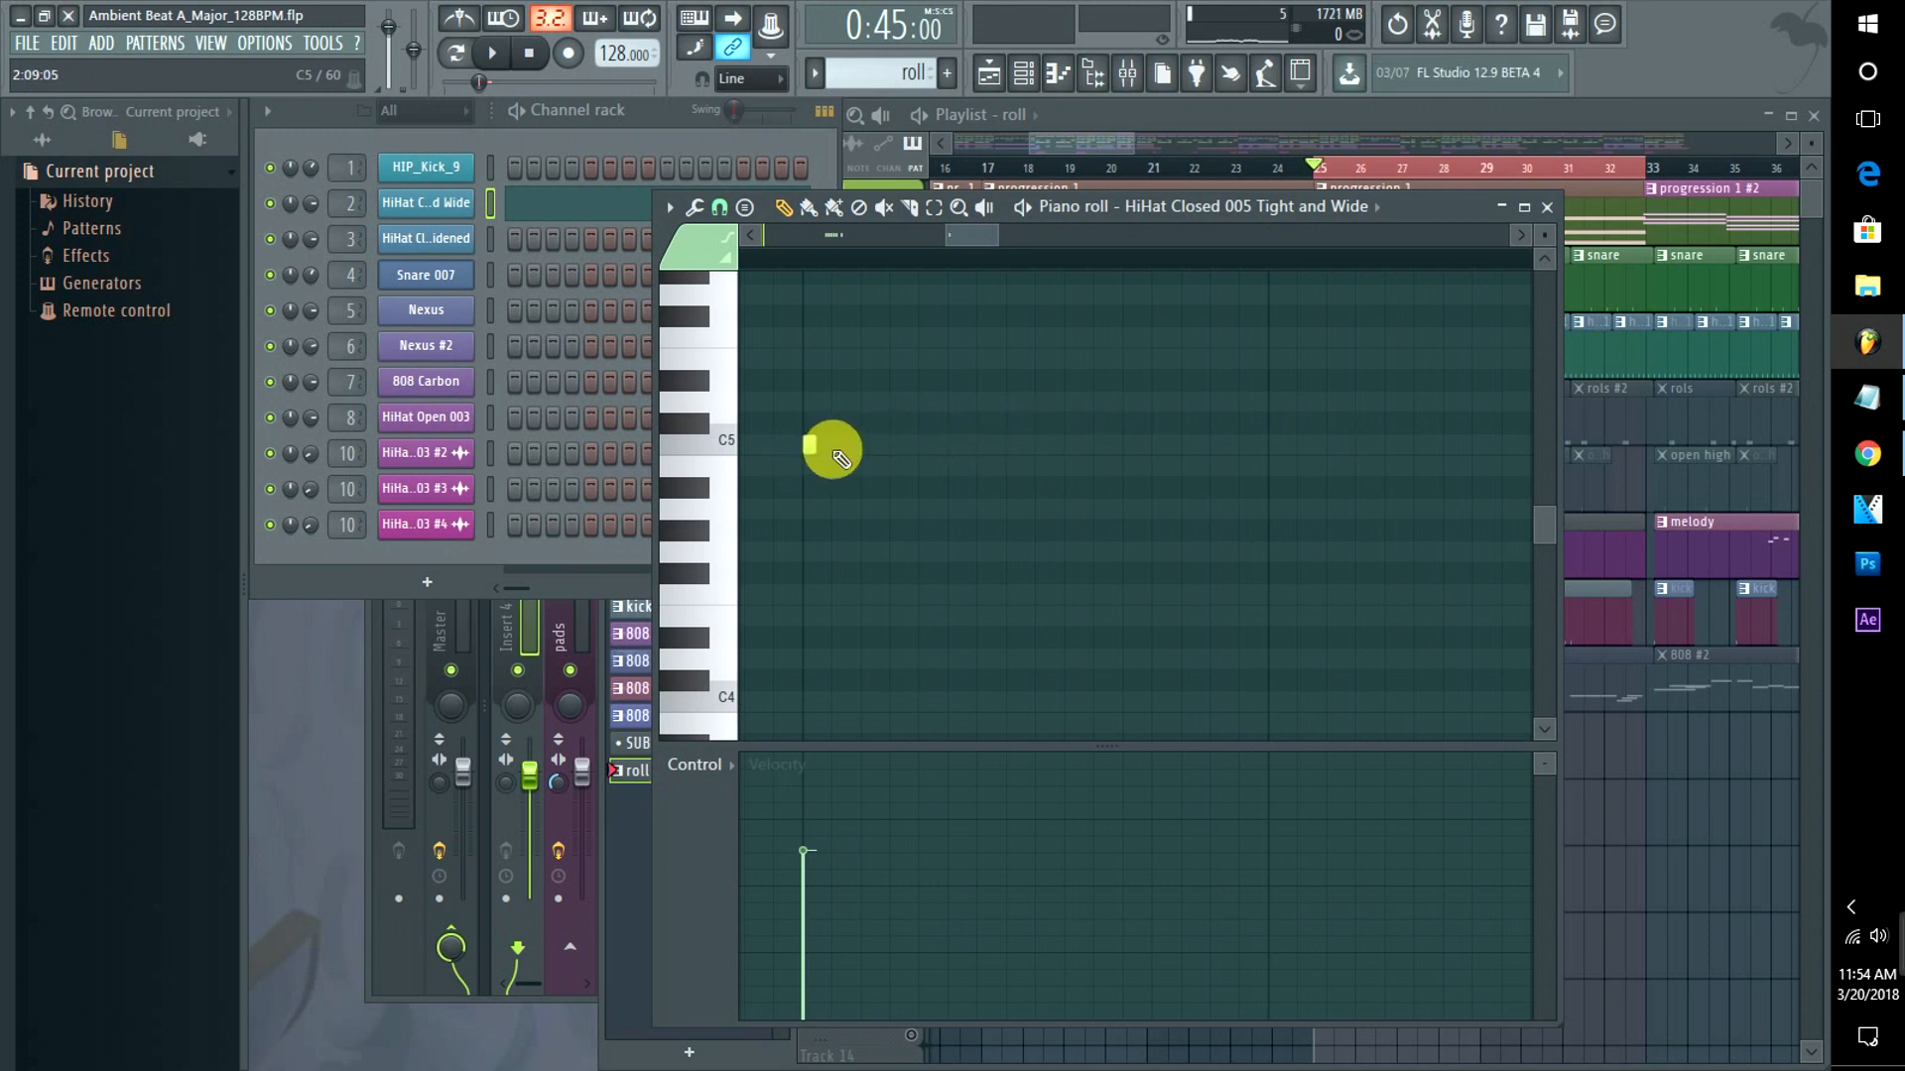
click(839, 446)
click(868, 446)
click(897, 446)
click(926, 445)
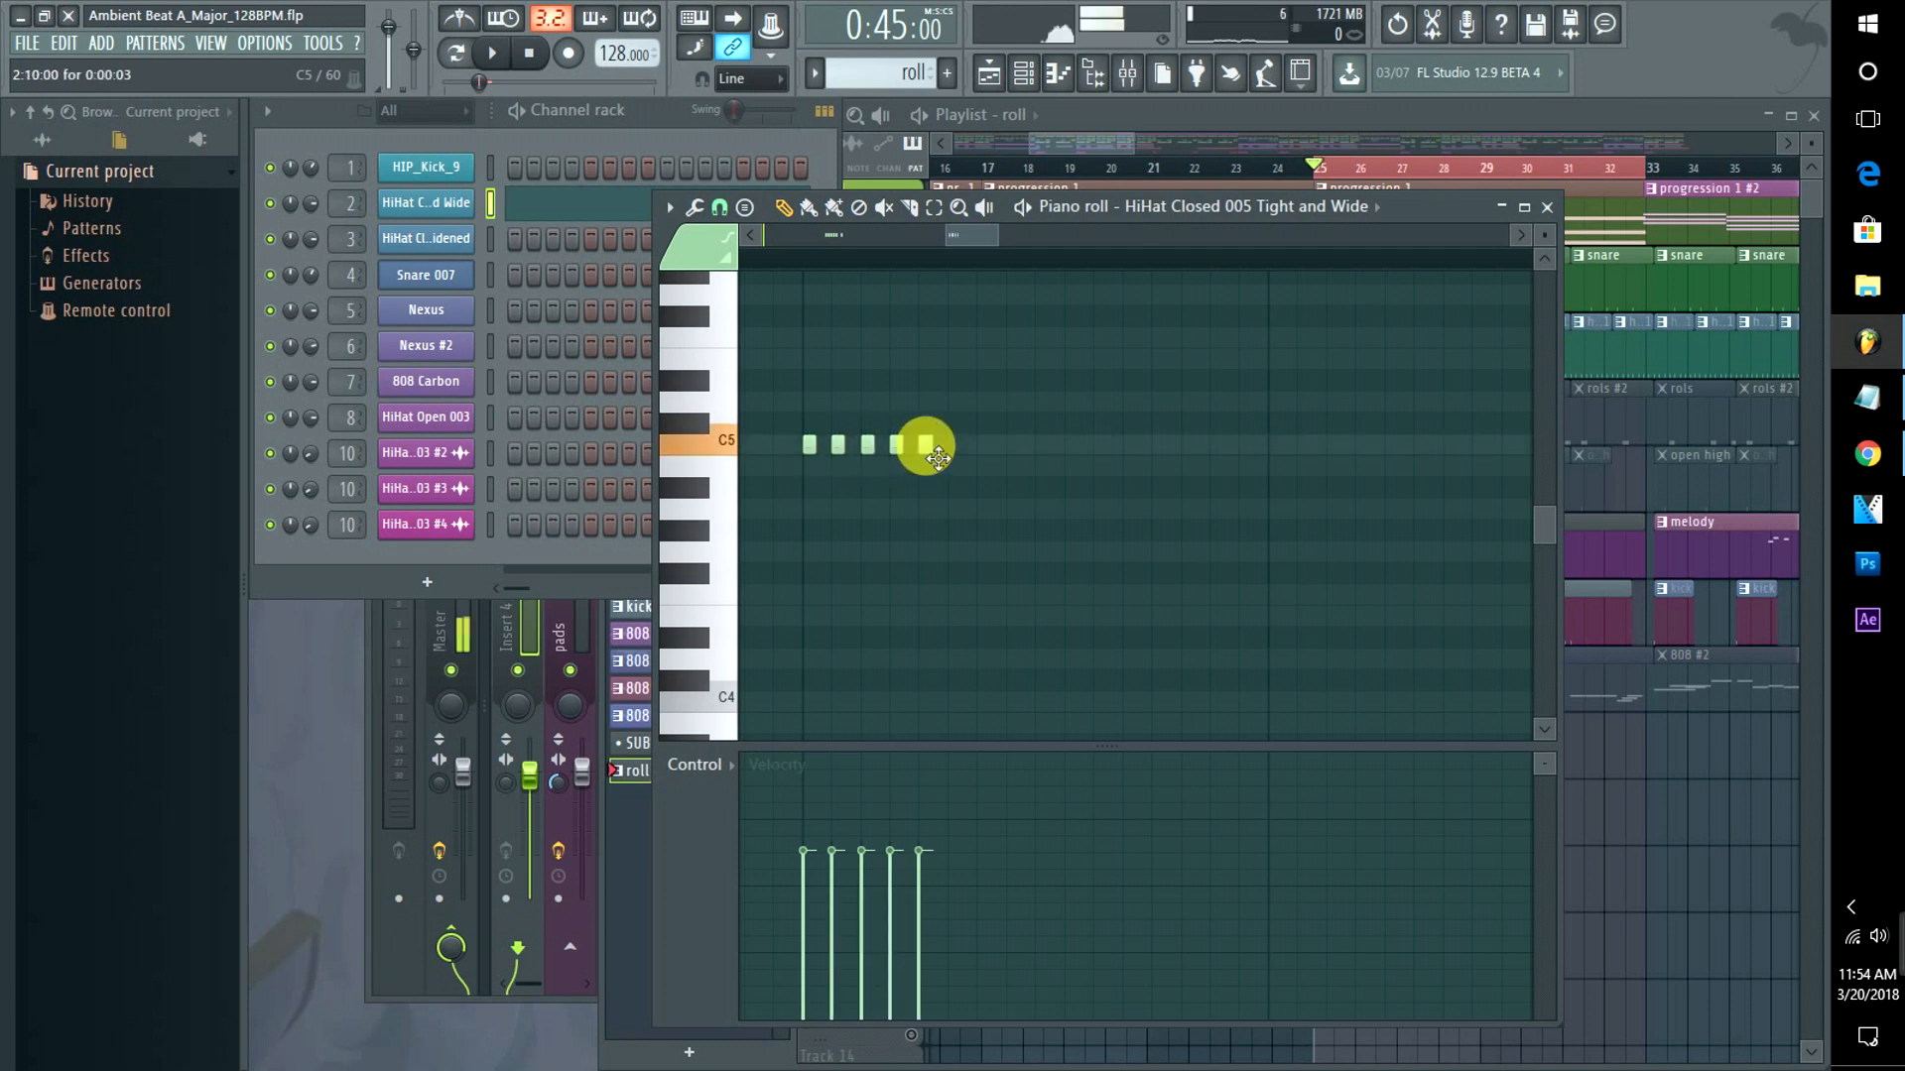
key(space)
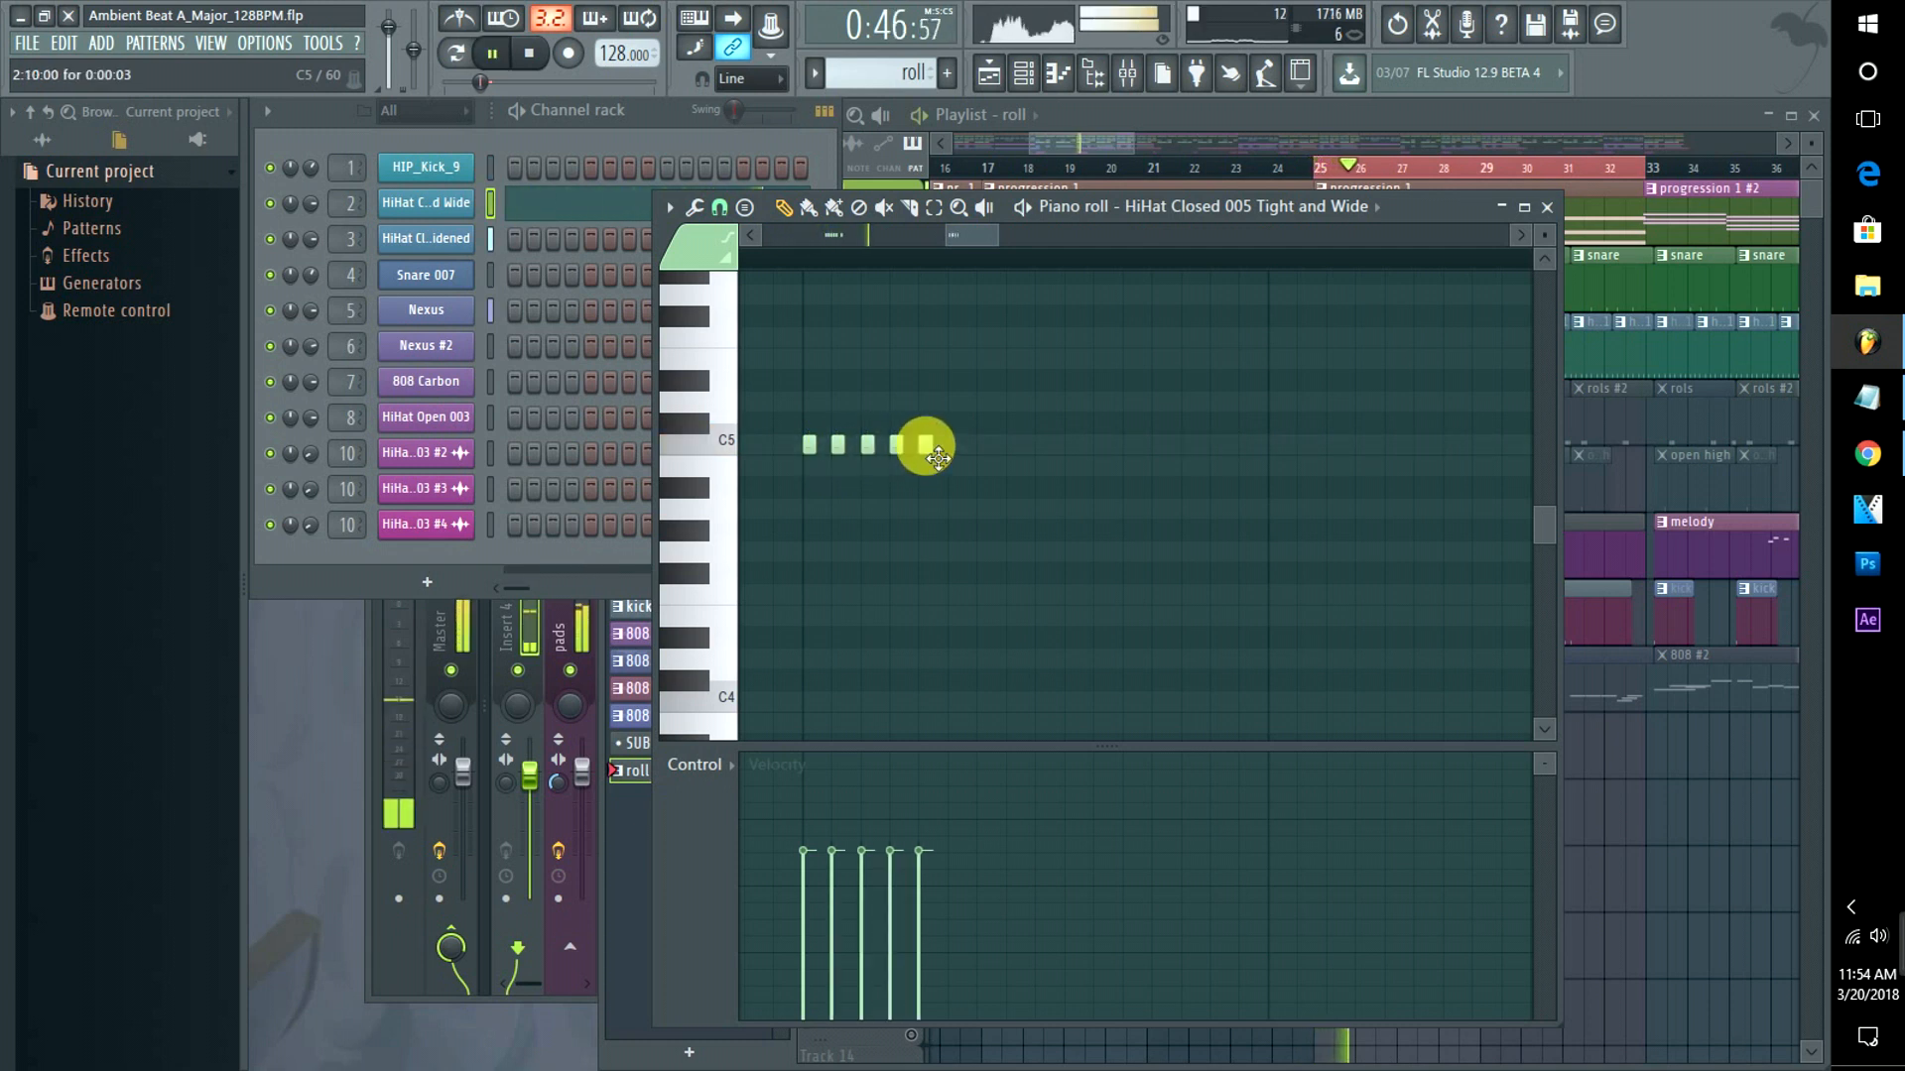
key(space)
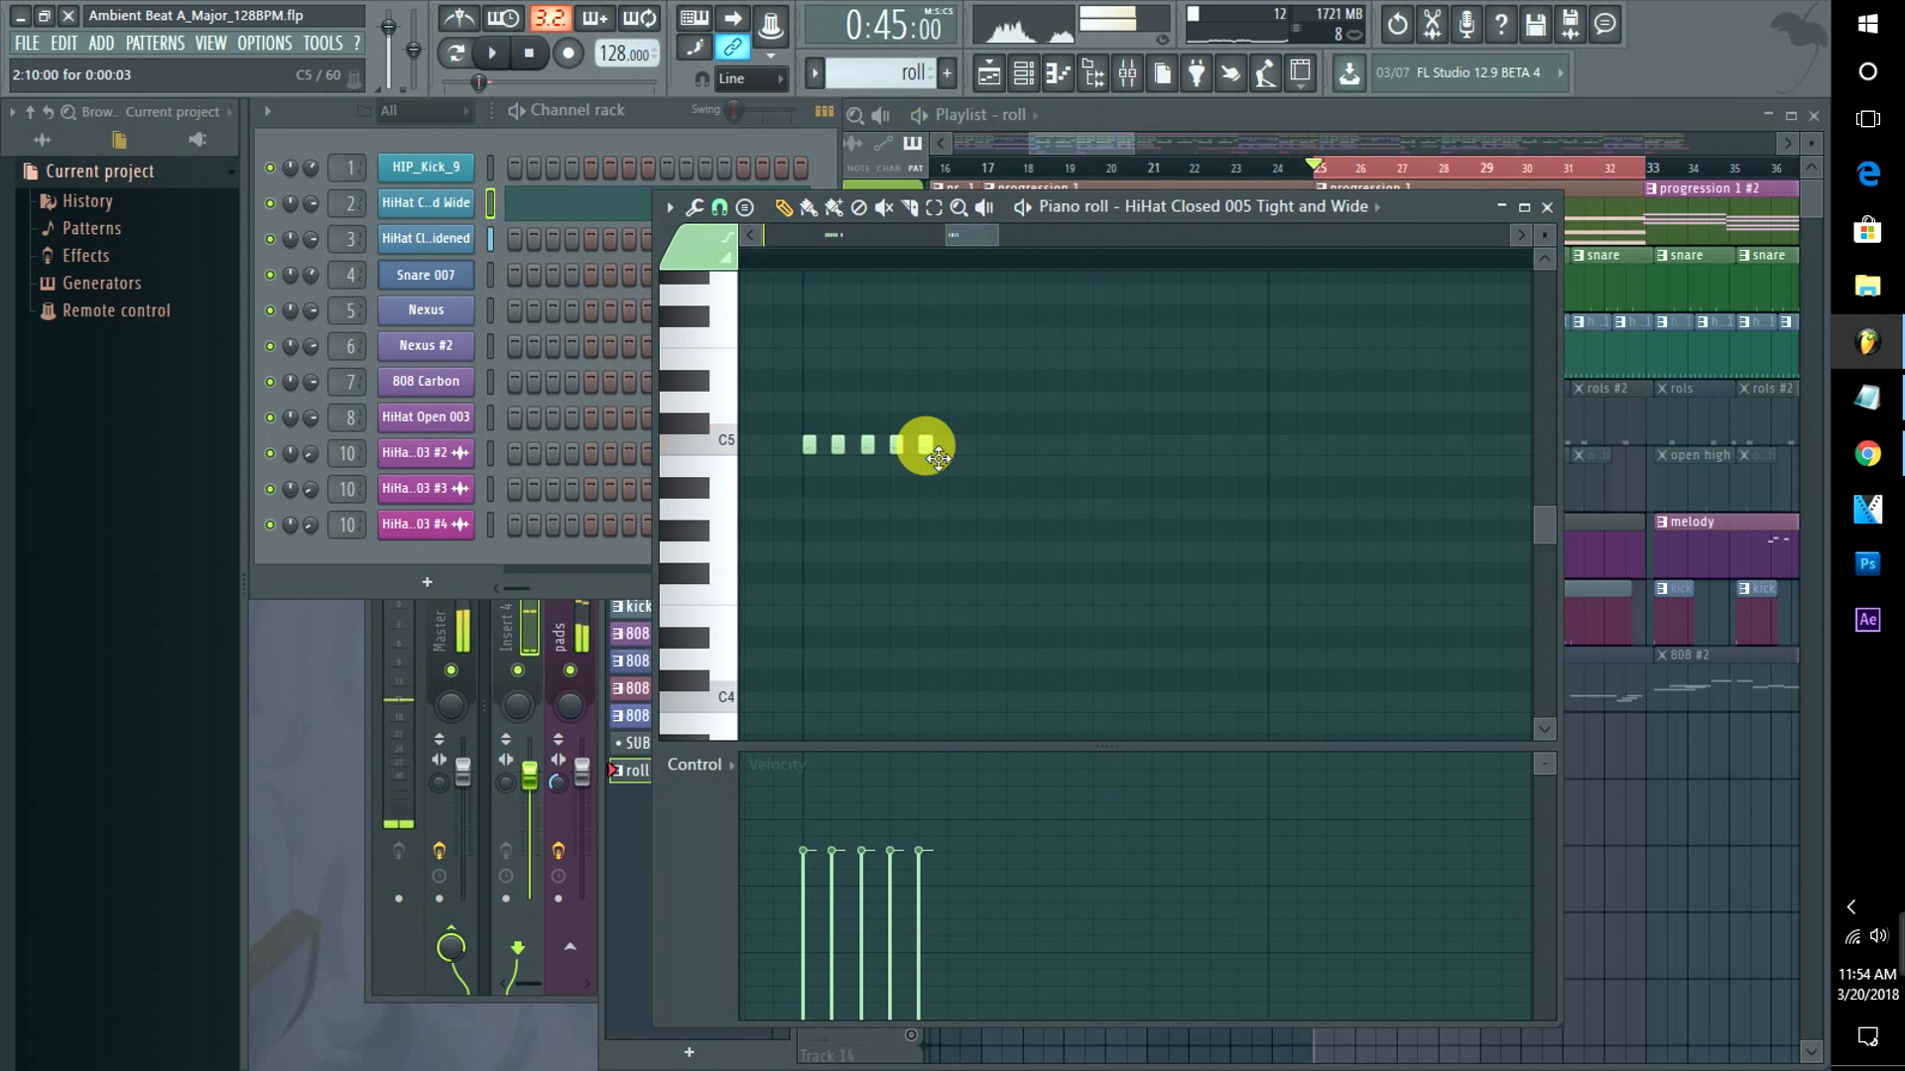
click(954, 445)
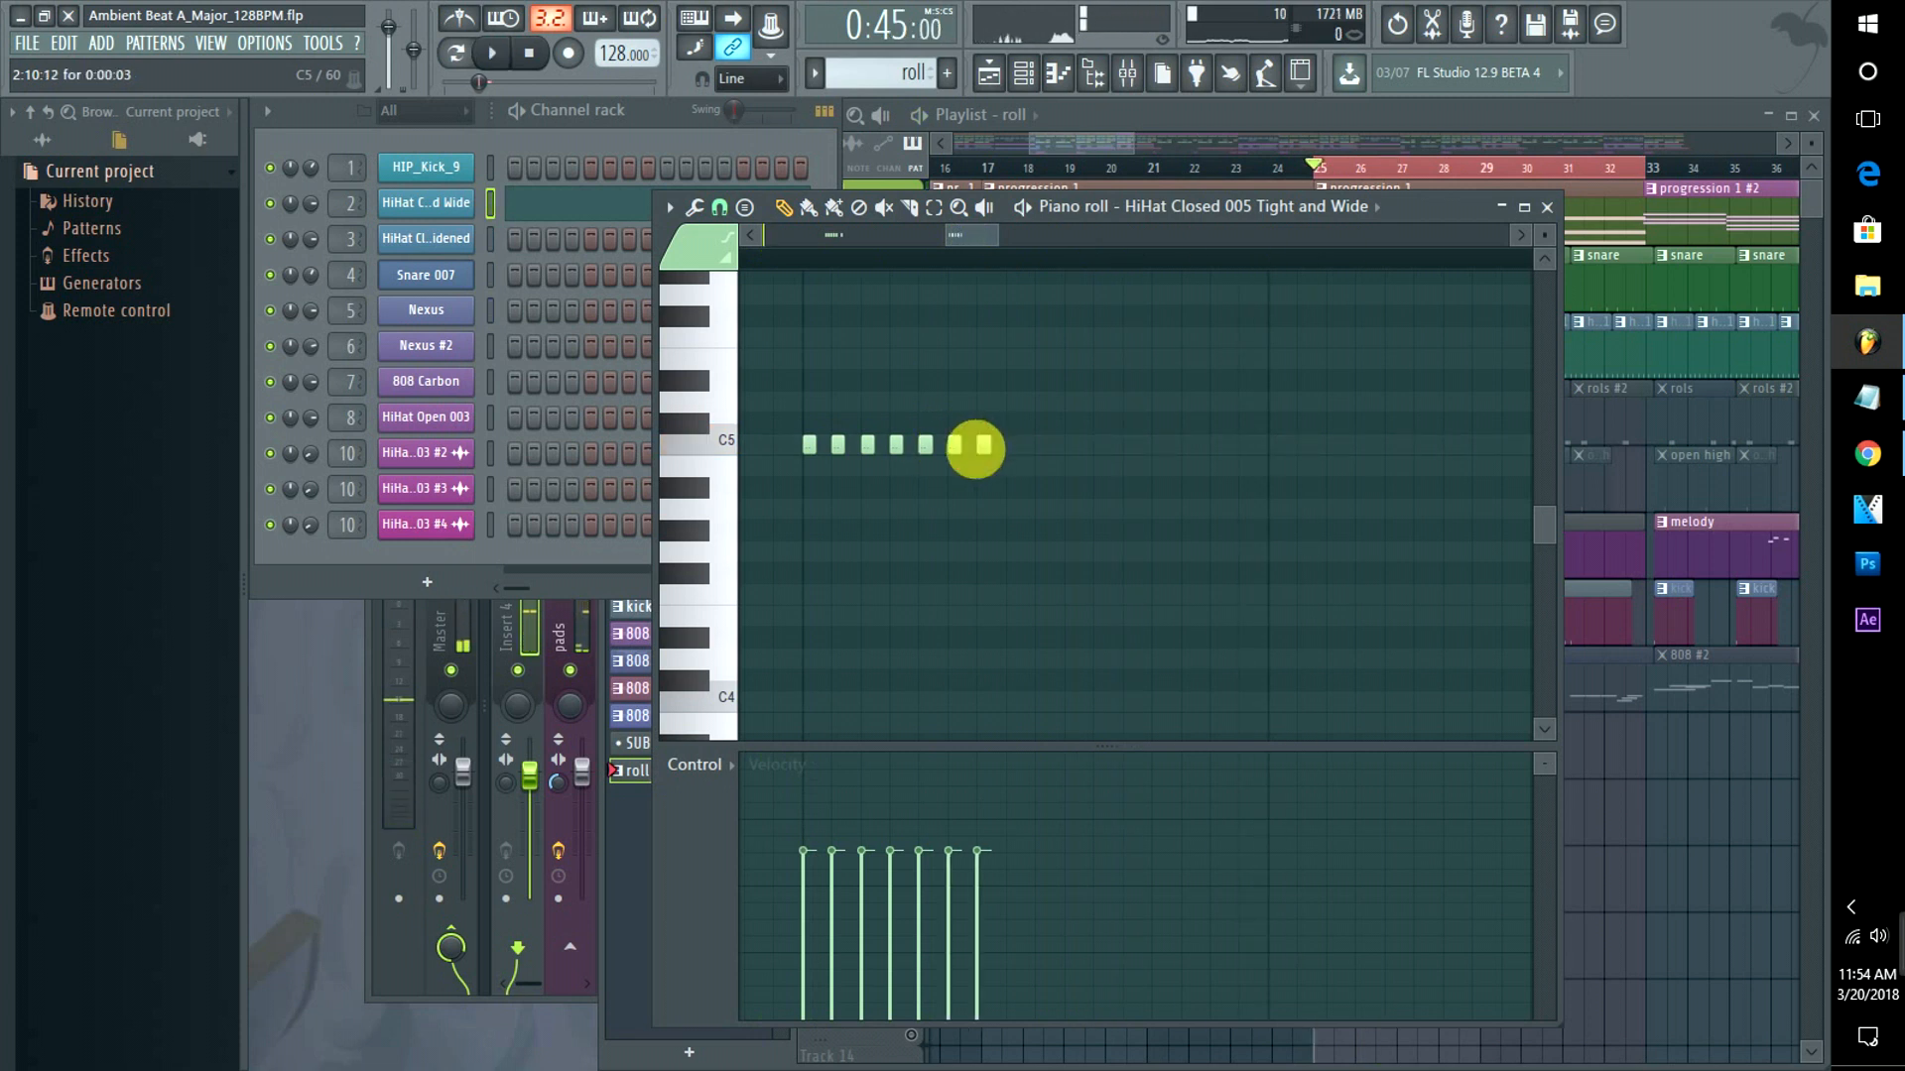
Raise the velocities of the seven bar 2 roll notes to about 67%, and delete the second, fourth and sixth notes.
drag(978, 831, 812, 842)
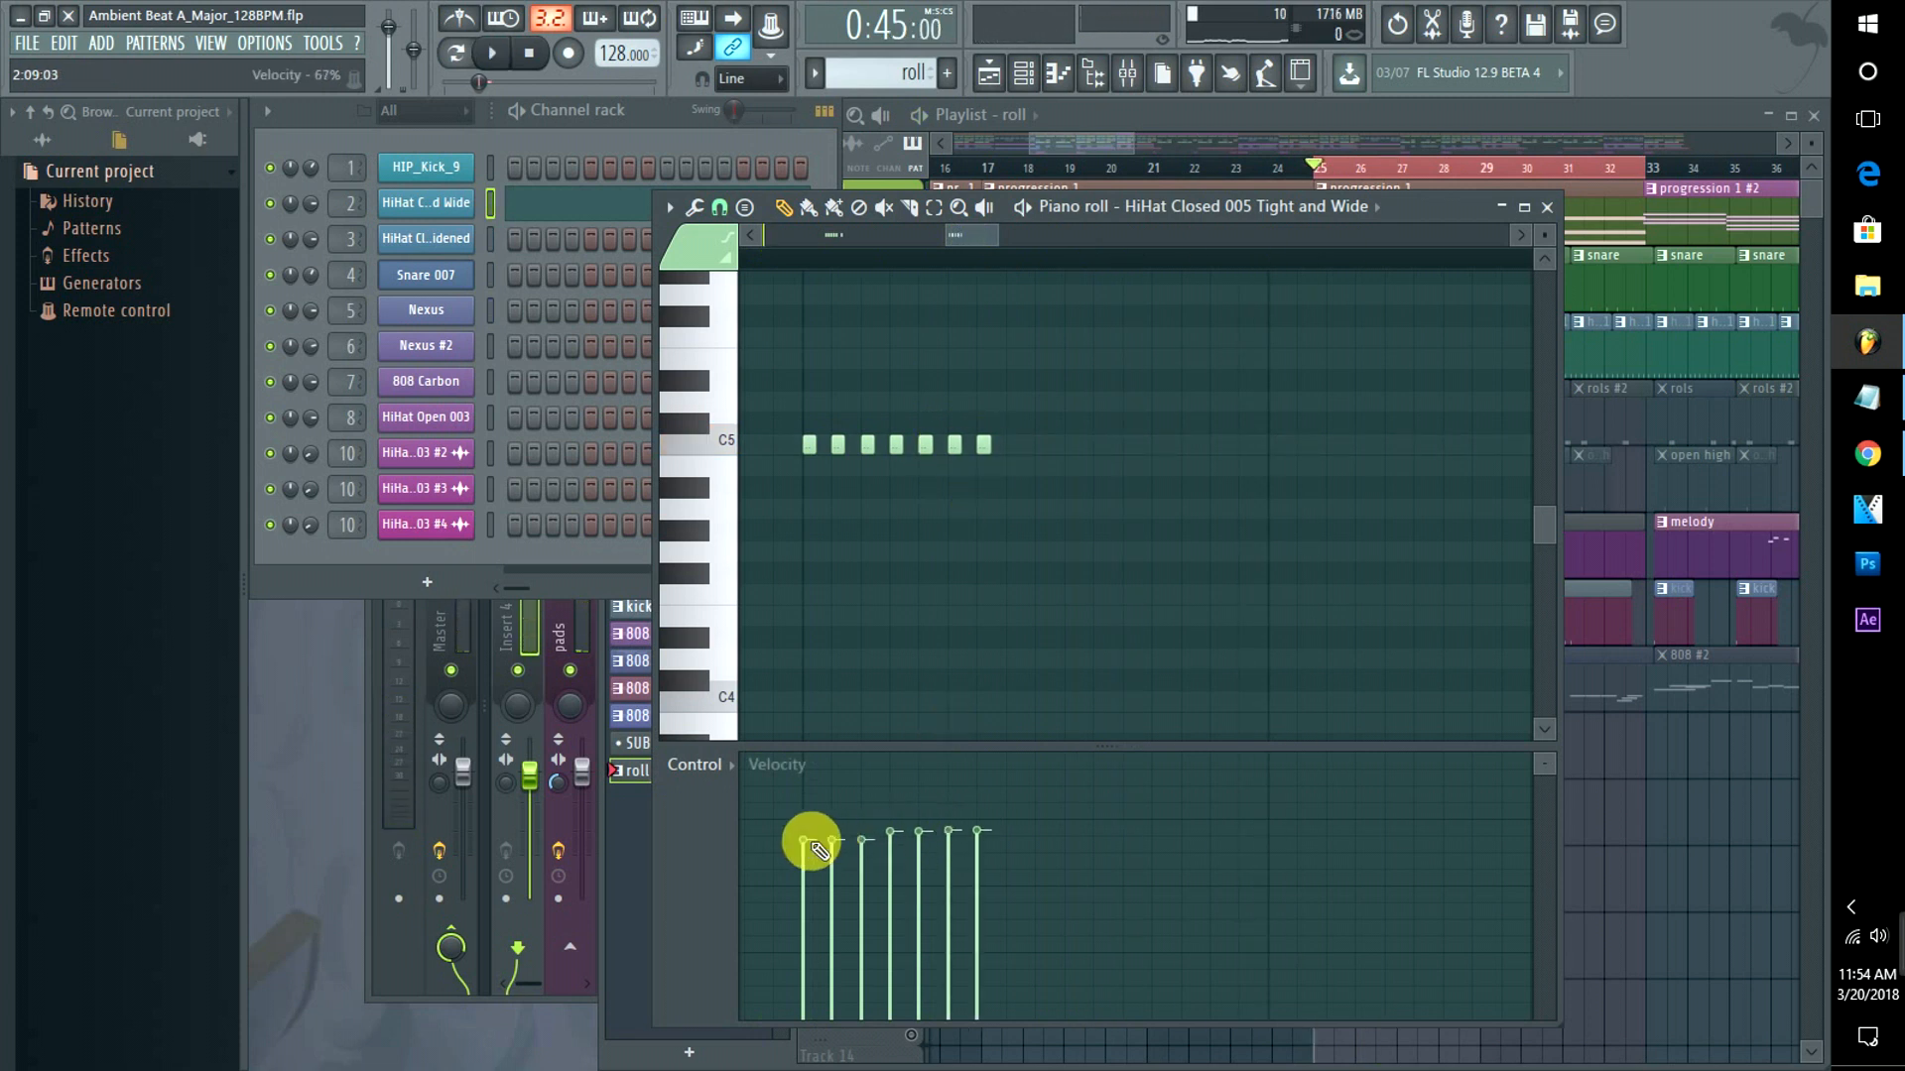
key(space)
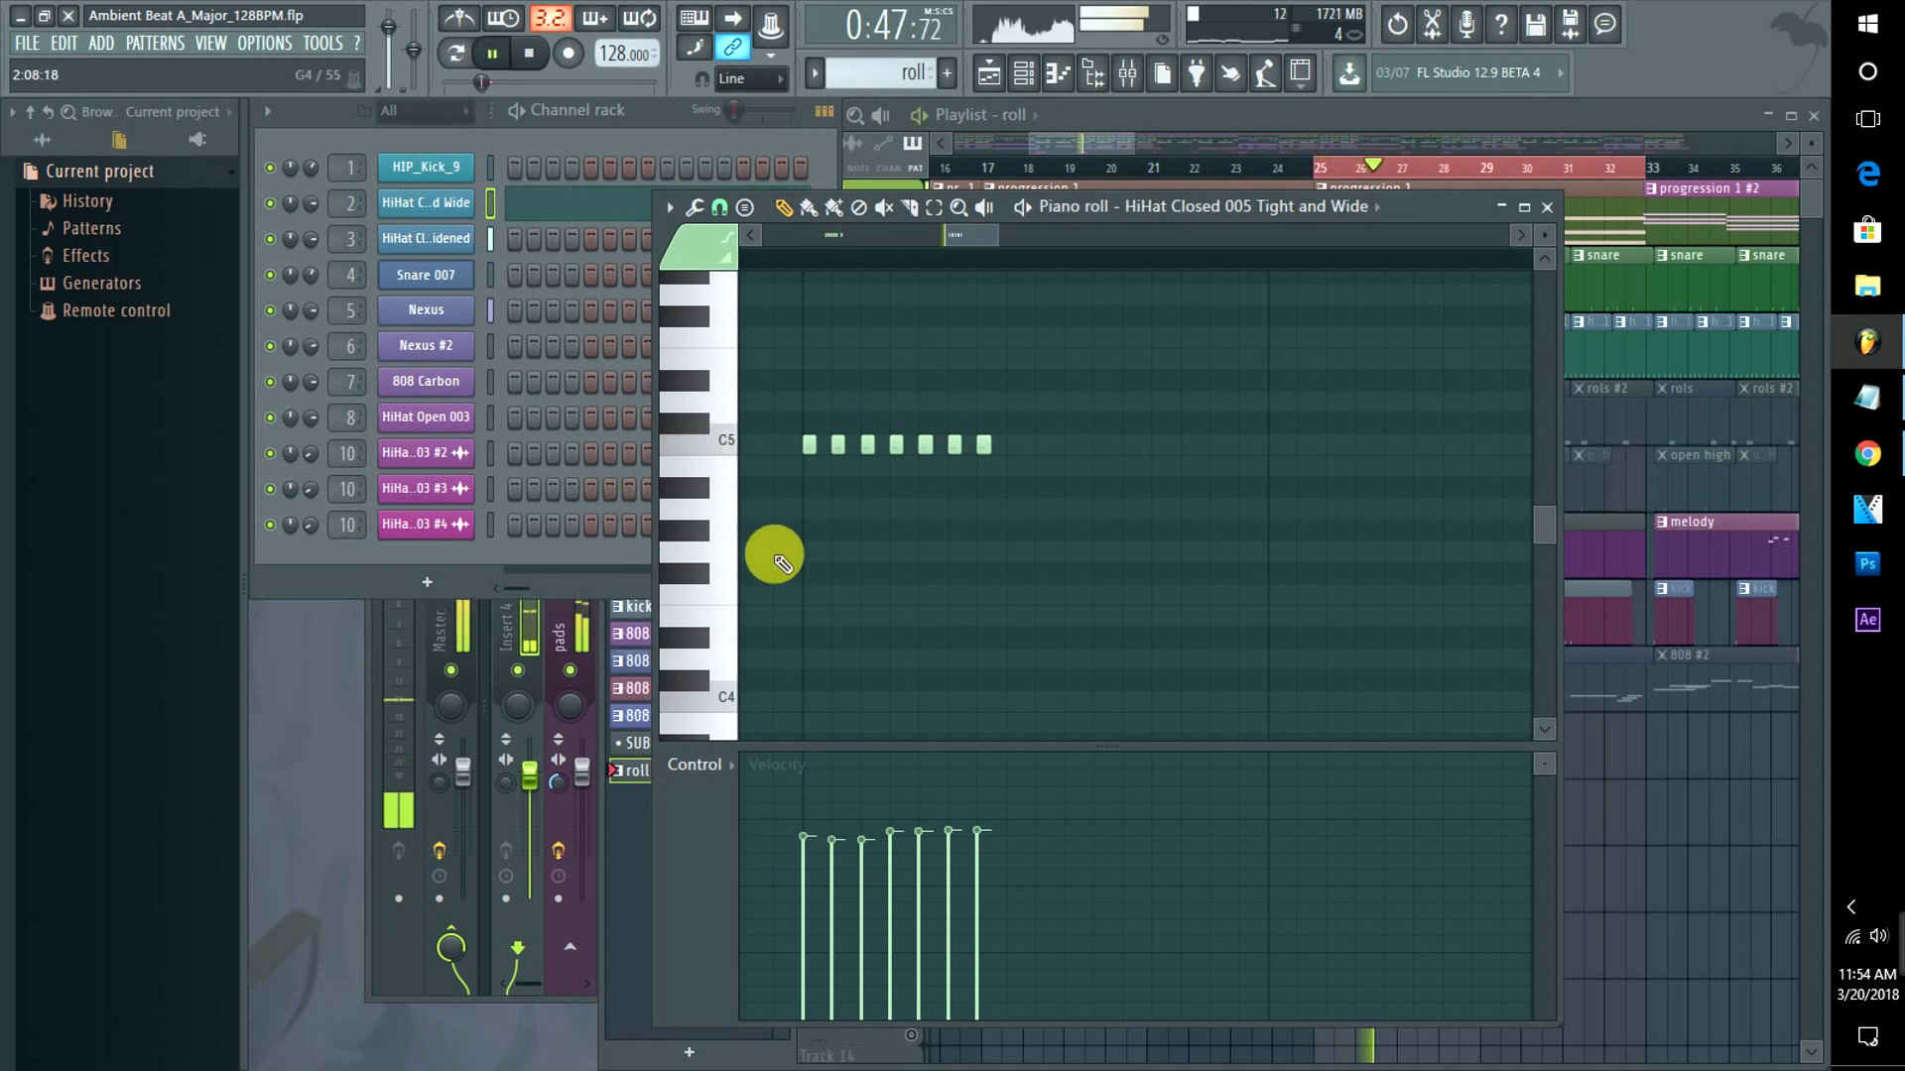
key(space)
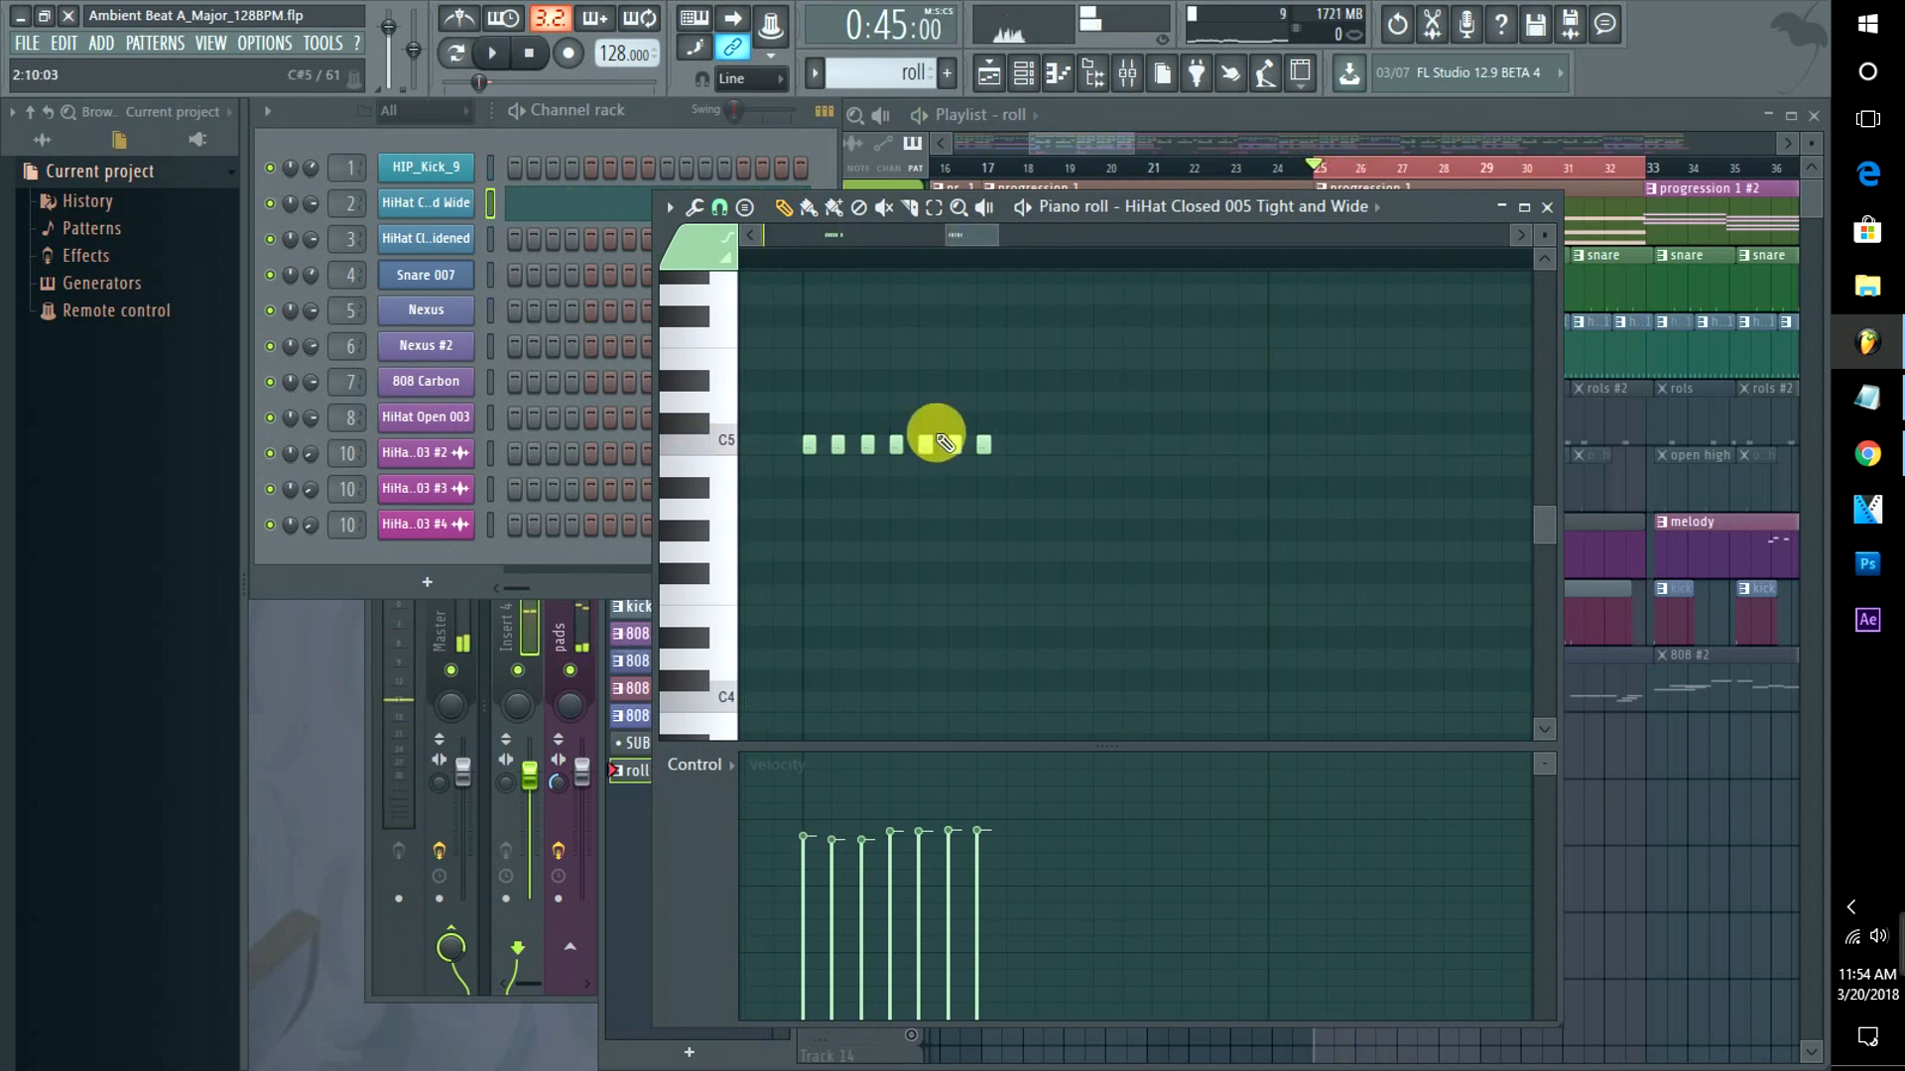
right_click(840, 445)
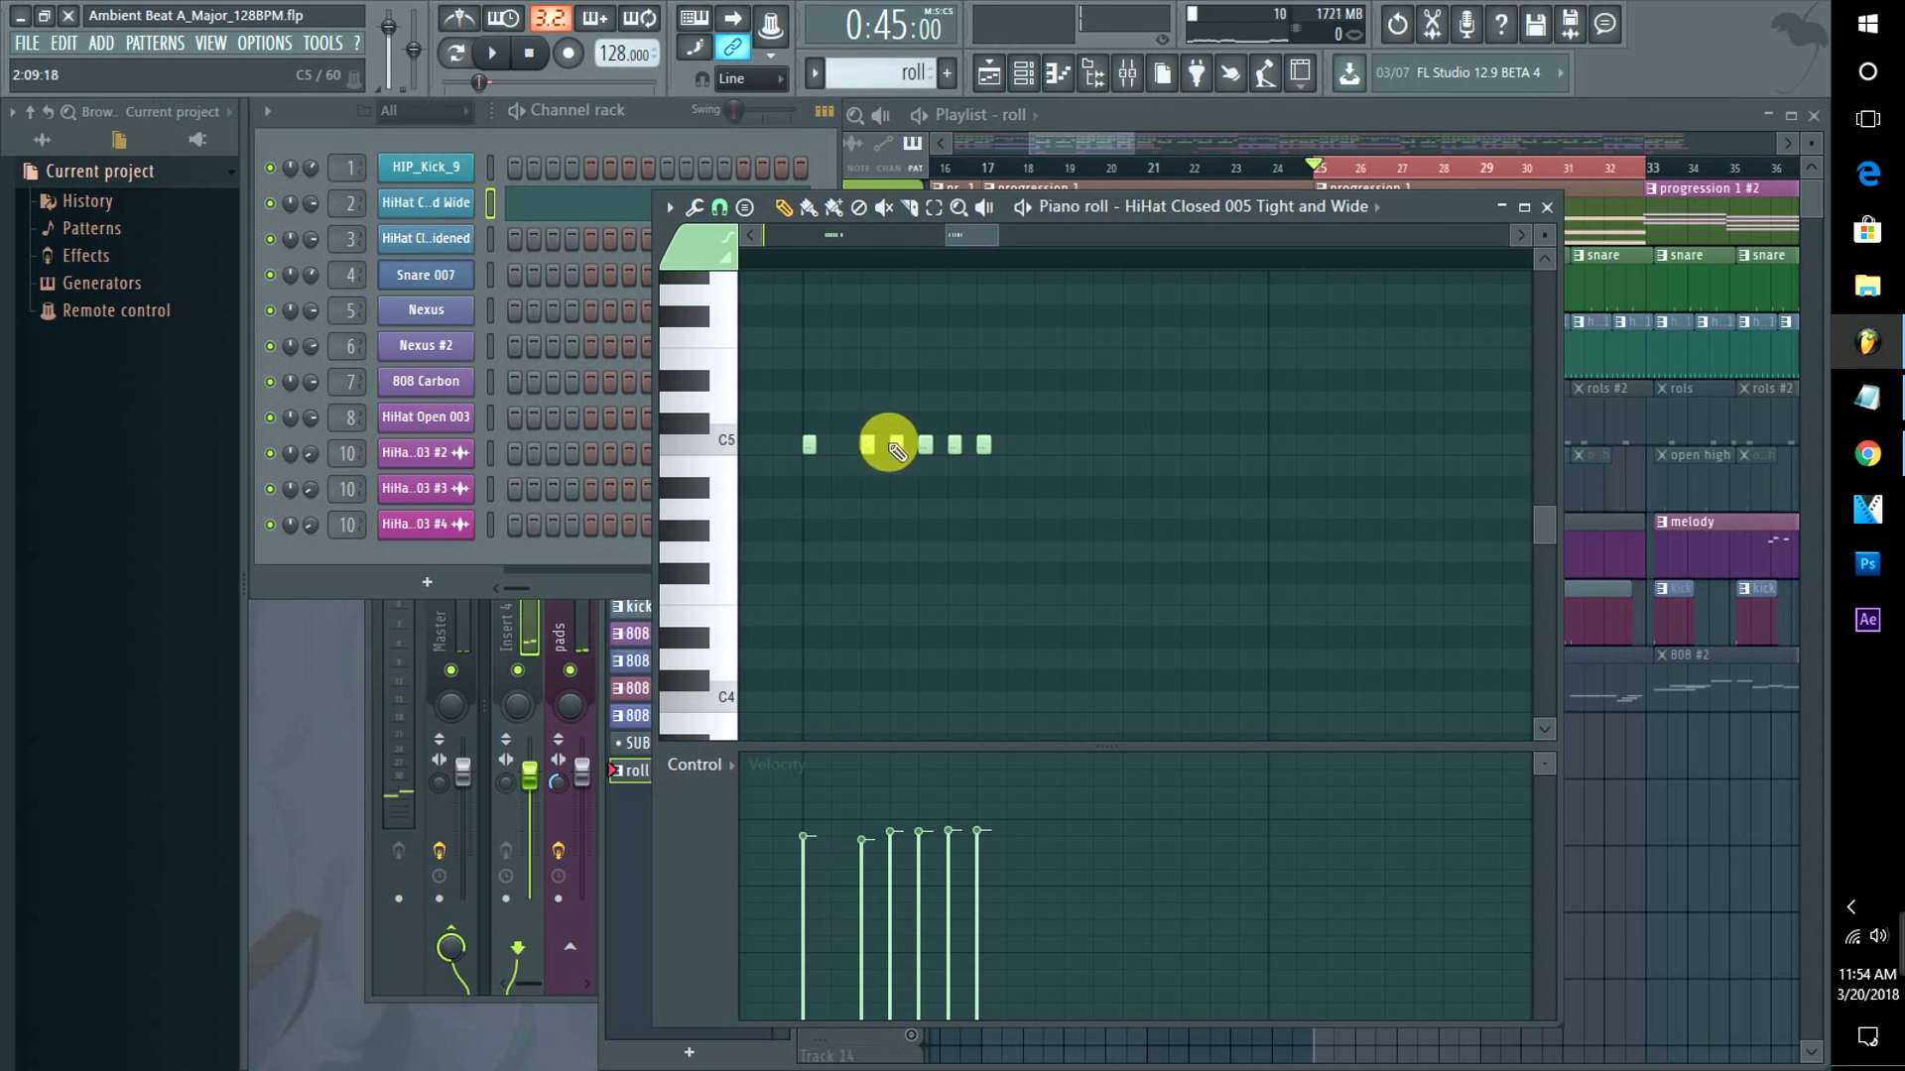
right_click(896, 445)
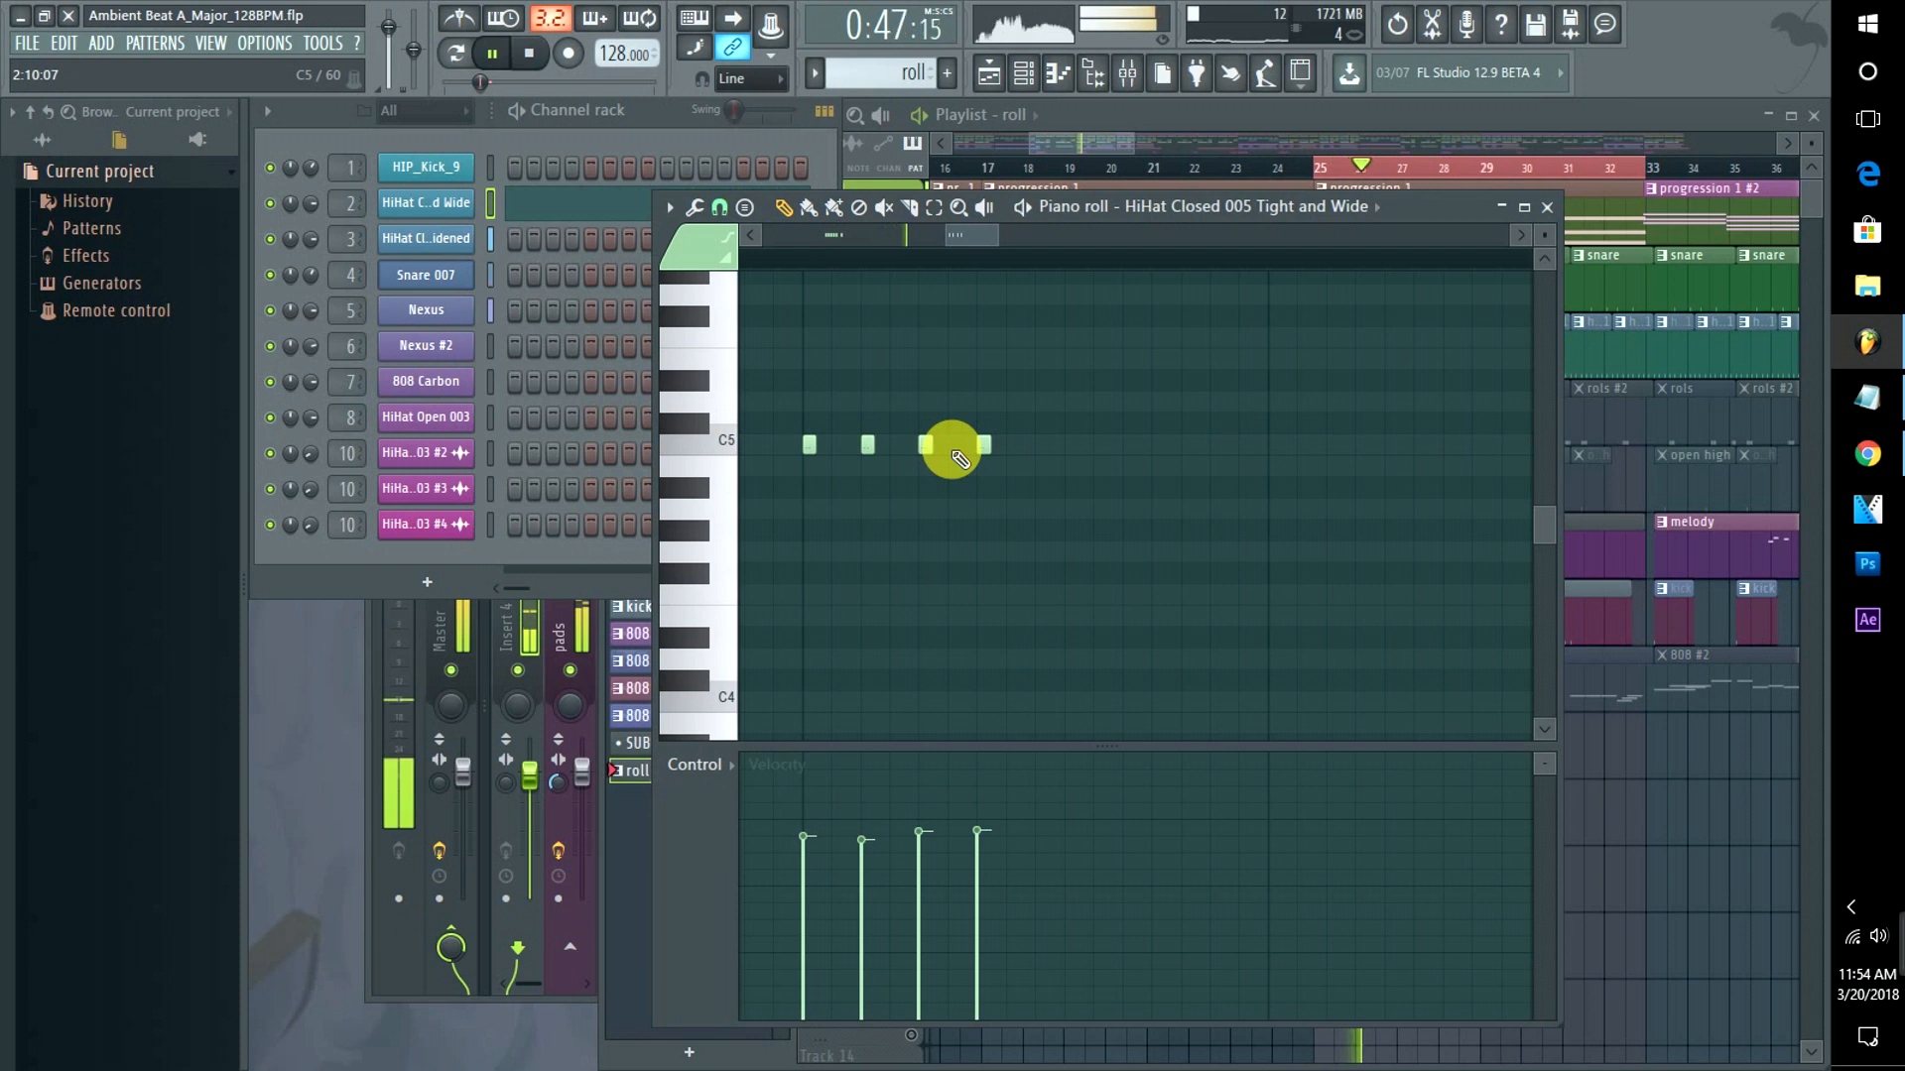
Stop playback and undo the three note deletions in the bar 2 hi-hat roll.
key(space)
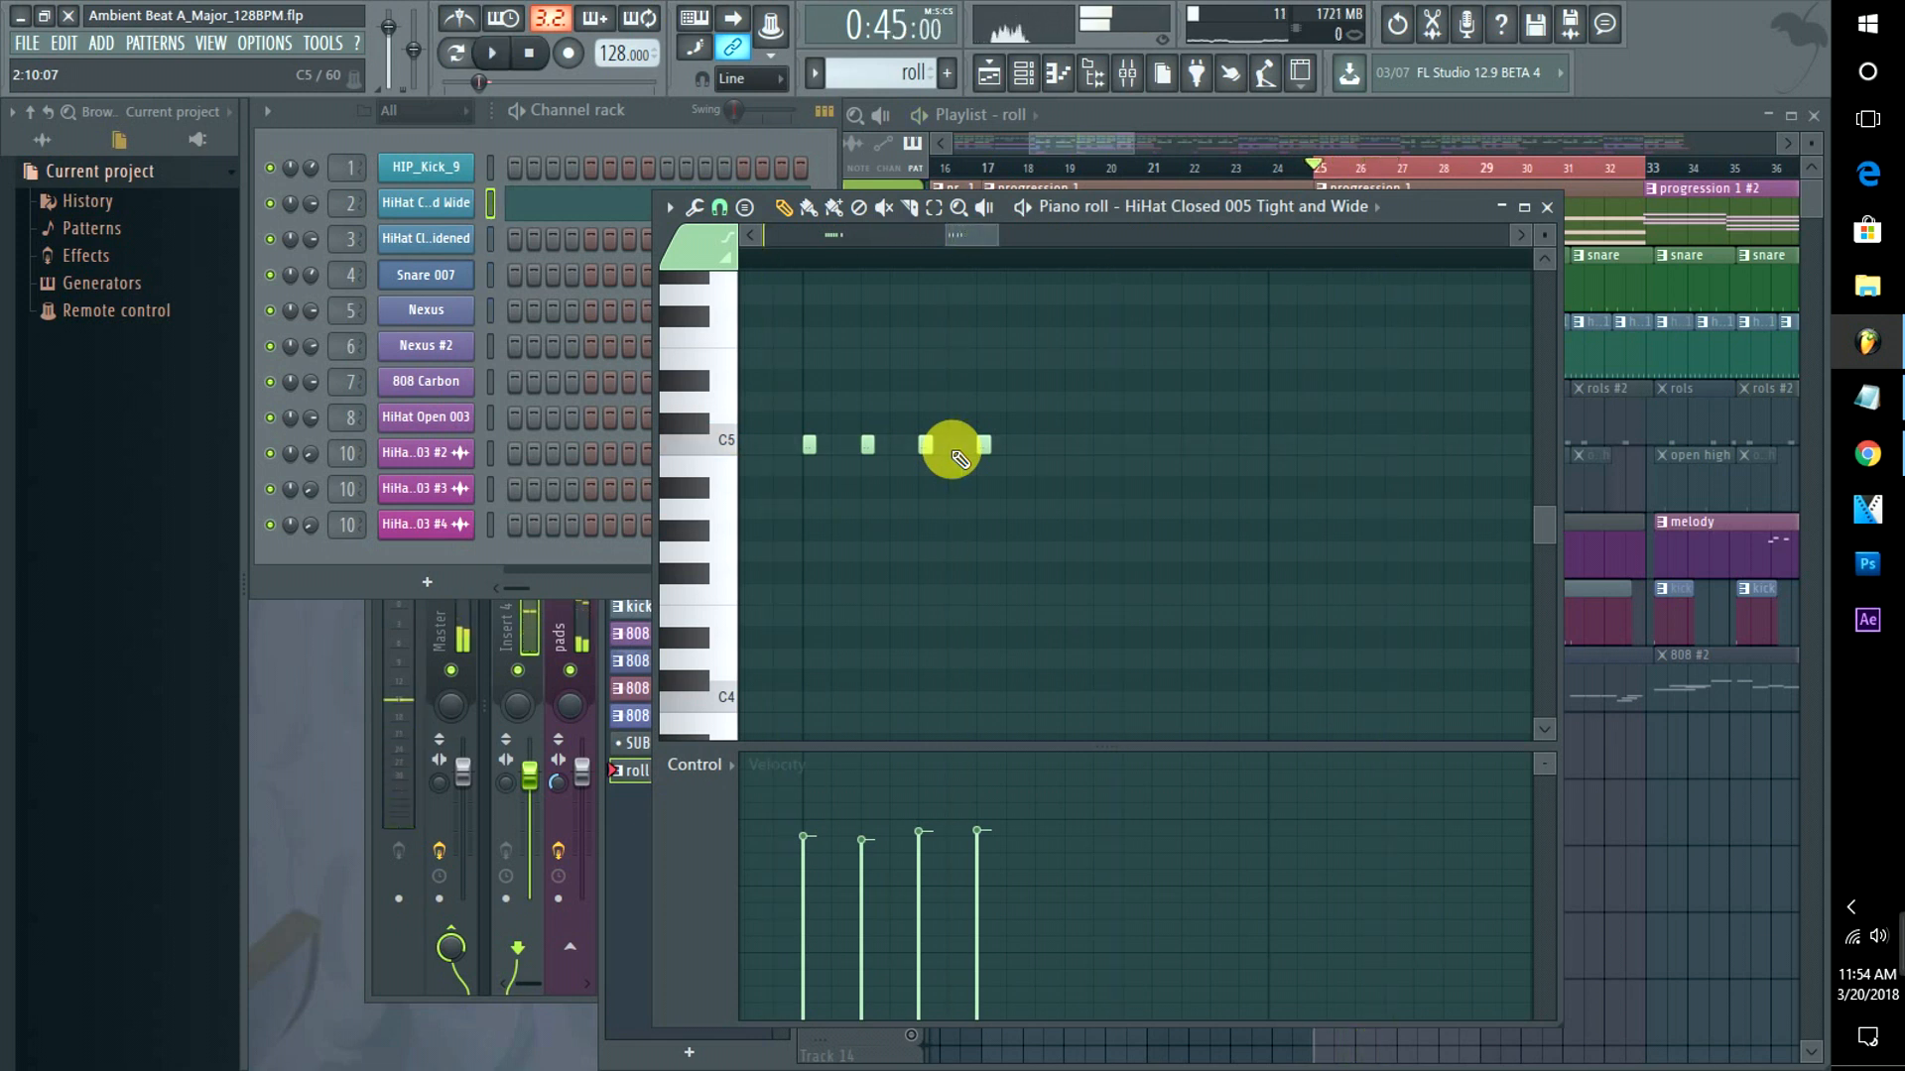
key(ctrl+alt+z)
key(ctrl+alt+z)
key(ctrl+alt+z)
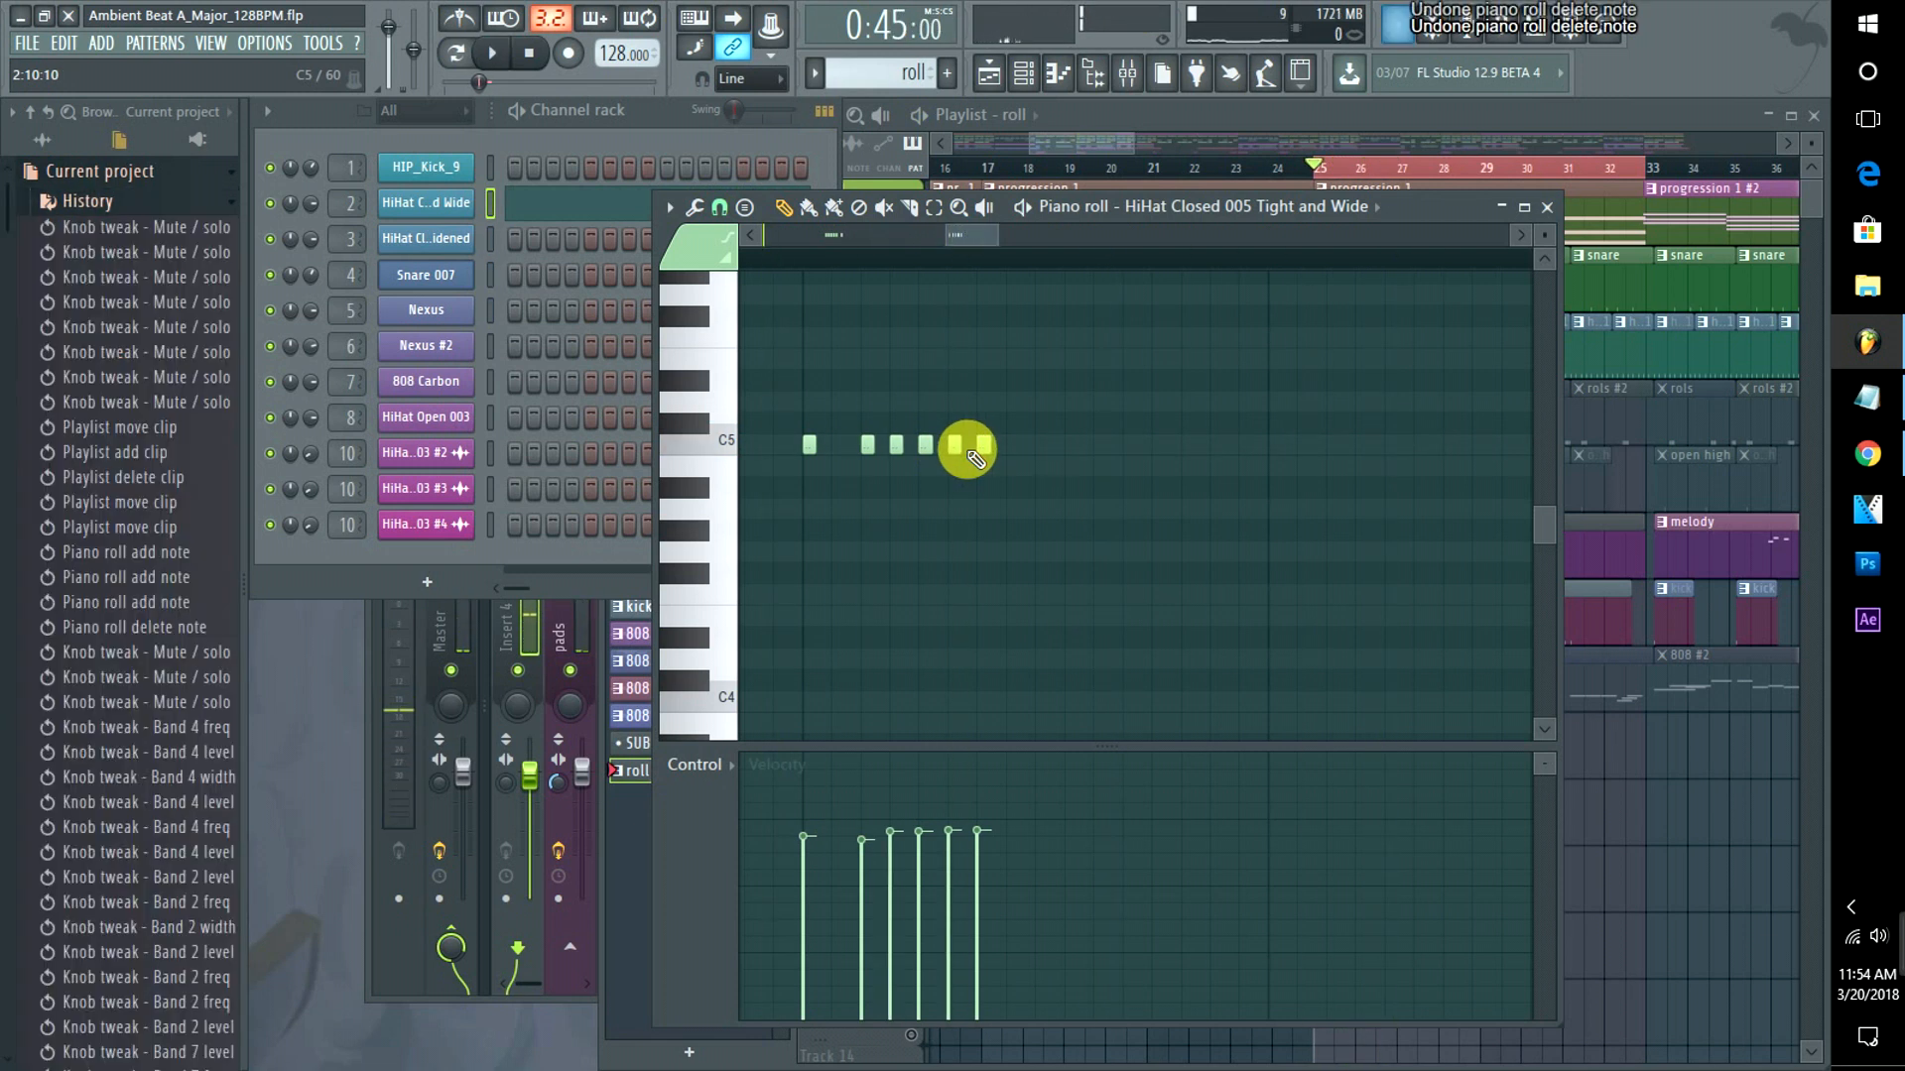
Add two more short C5 notes at 1/4-step intervals to the end of the bar 2 roll and audition it.
click(1013, 444)
click(1037, 444)
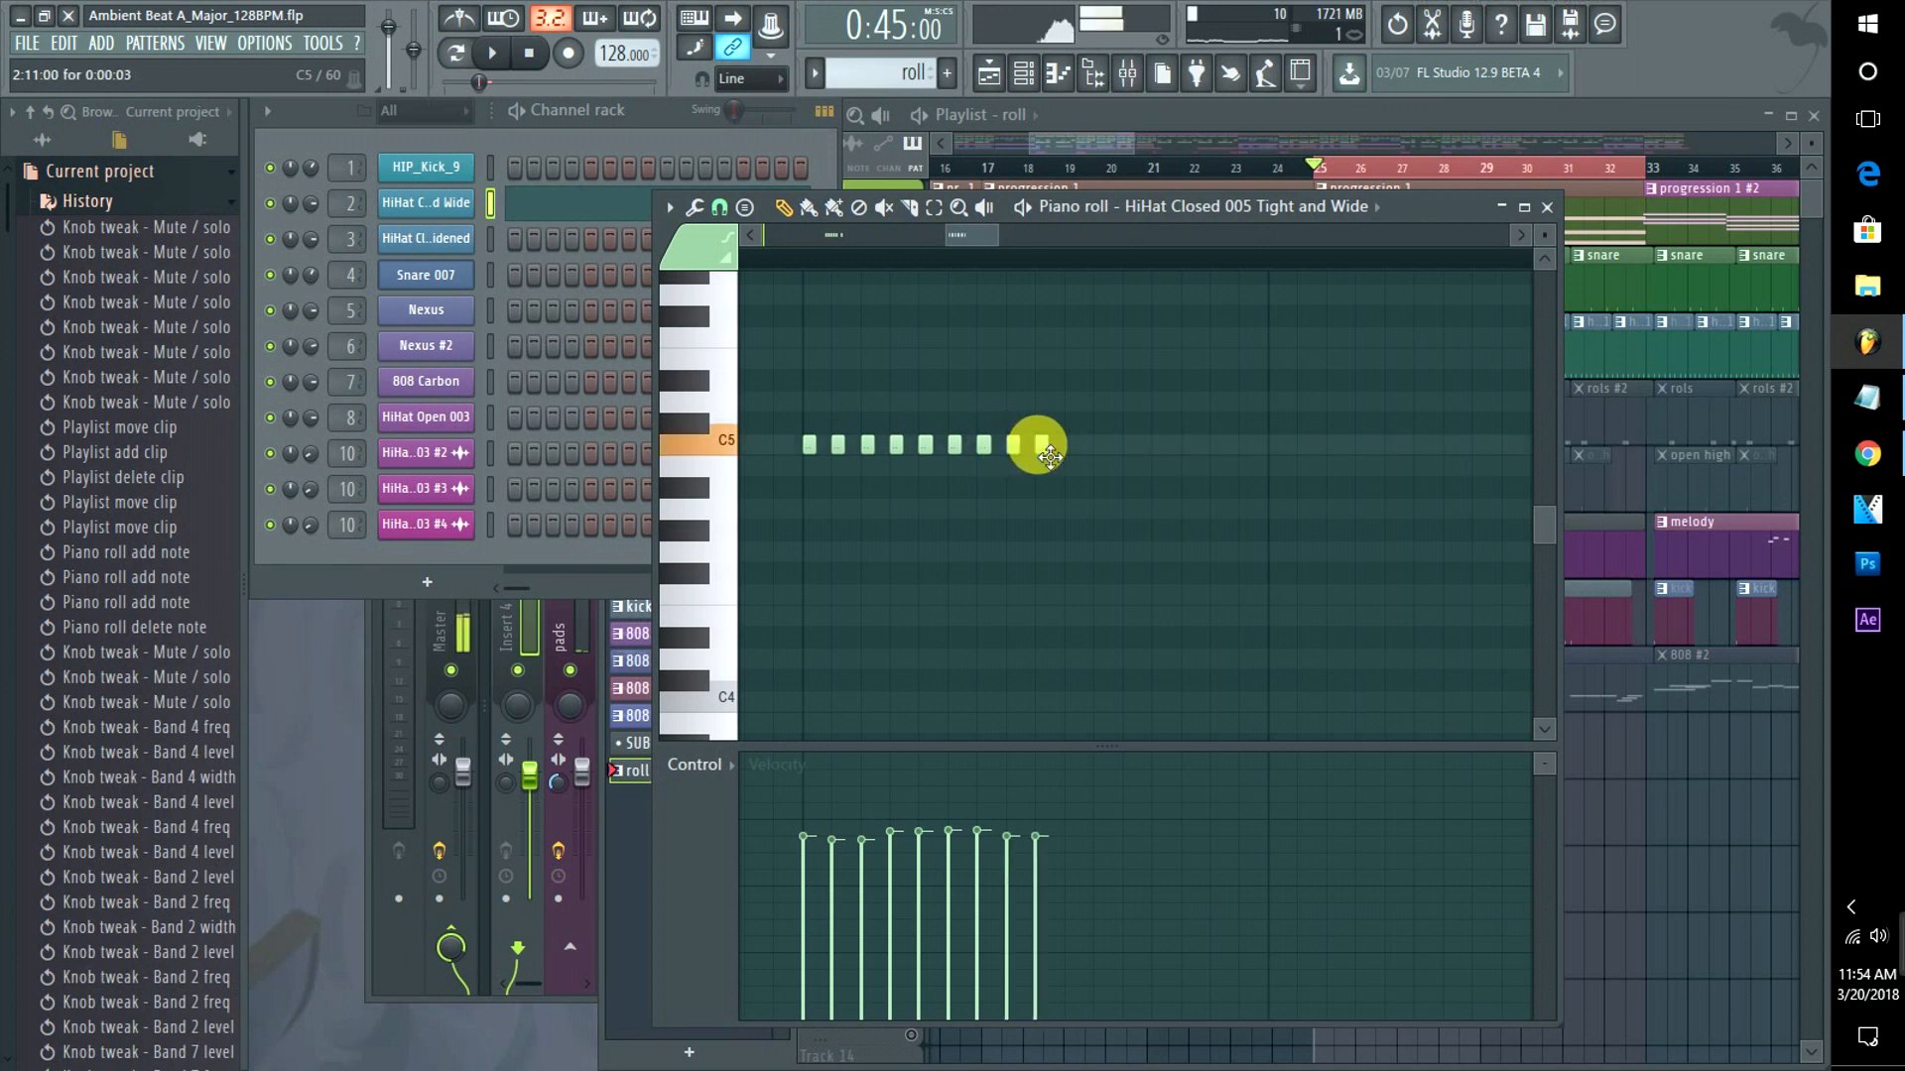
drag(957, 245, 1052, 234)
key(space)
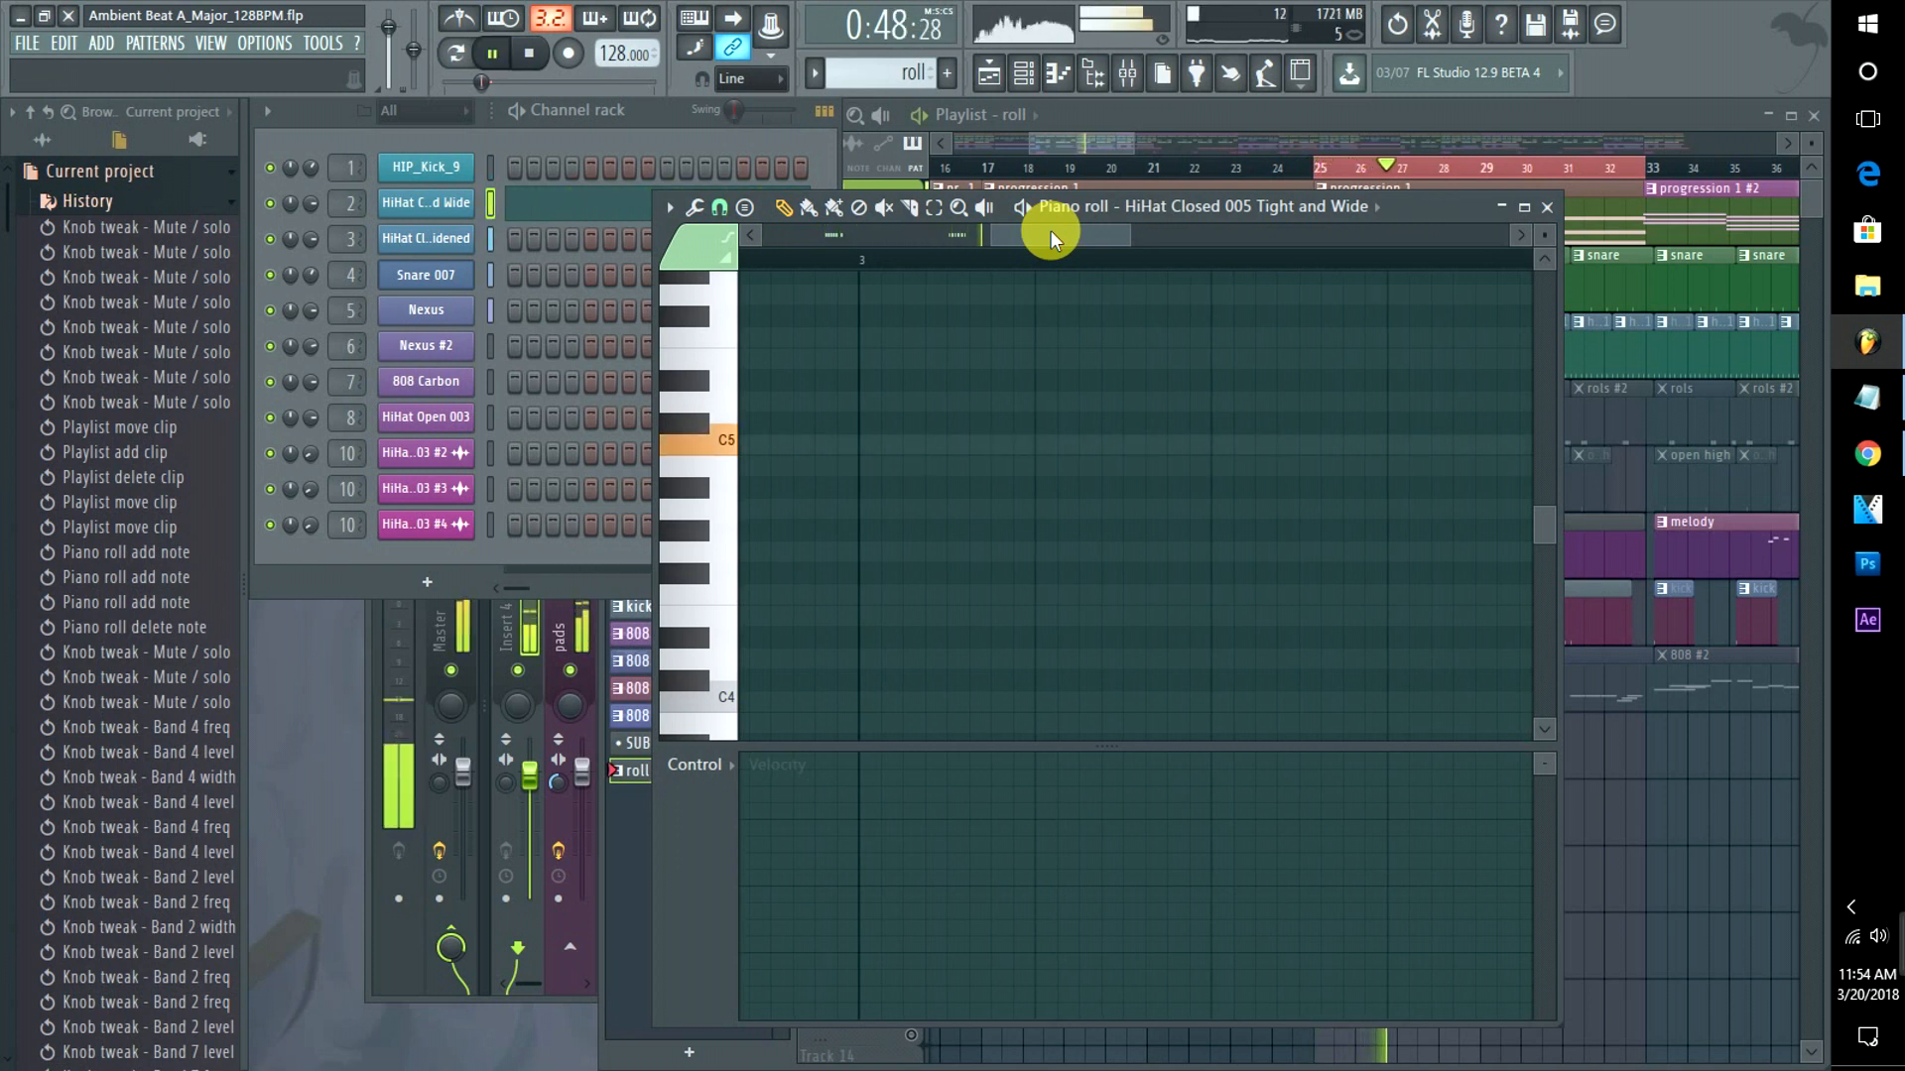
key(space)
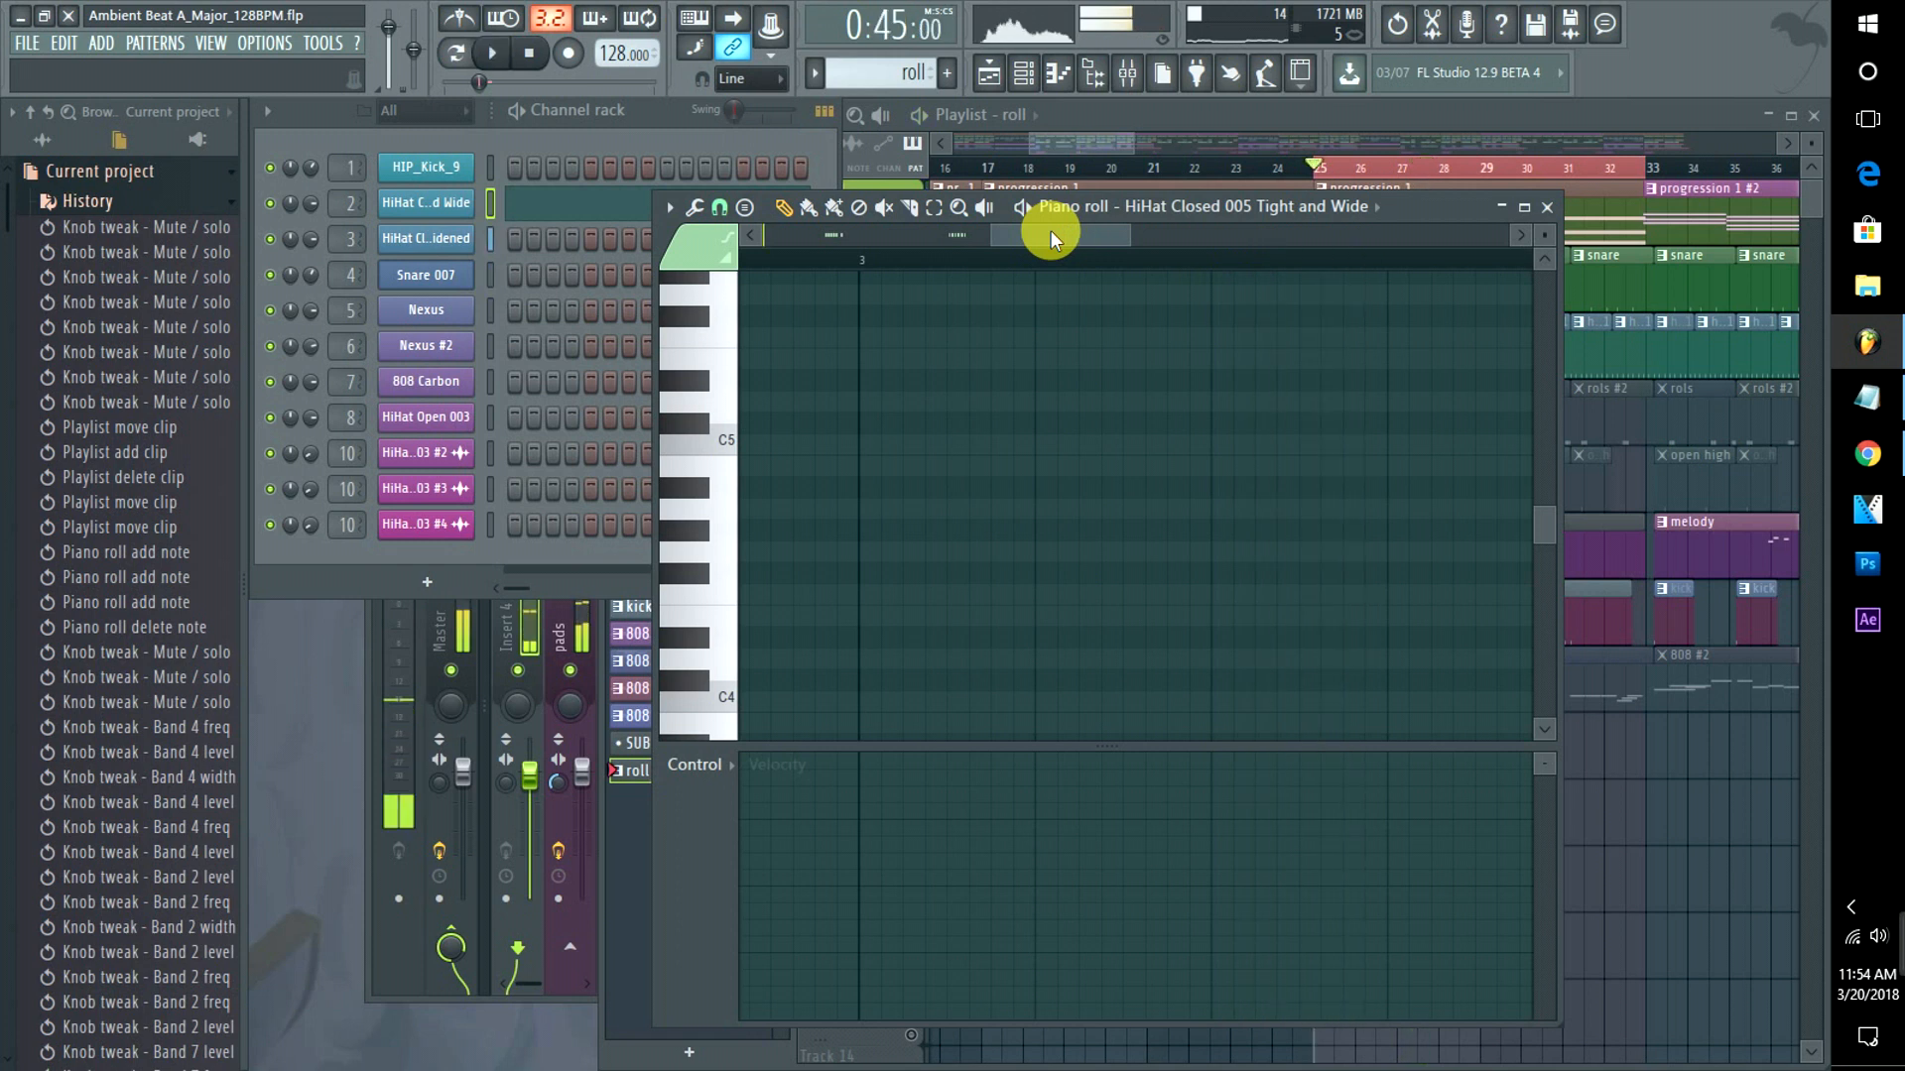
Place three short C5 notes at 1/4-step intervals from step 11 of bar 3, removing the misplaced note, and audition the roll.
click(1278, 445)
click(1300, 444)
click(1333, 444)
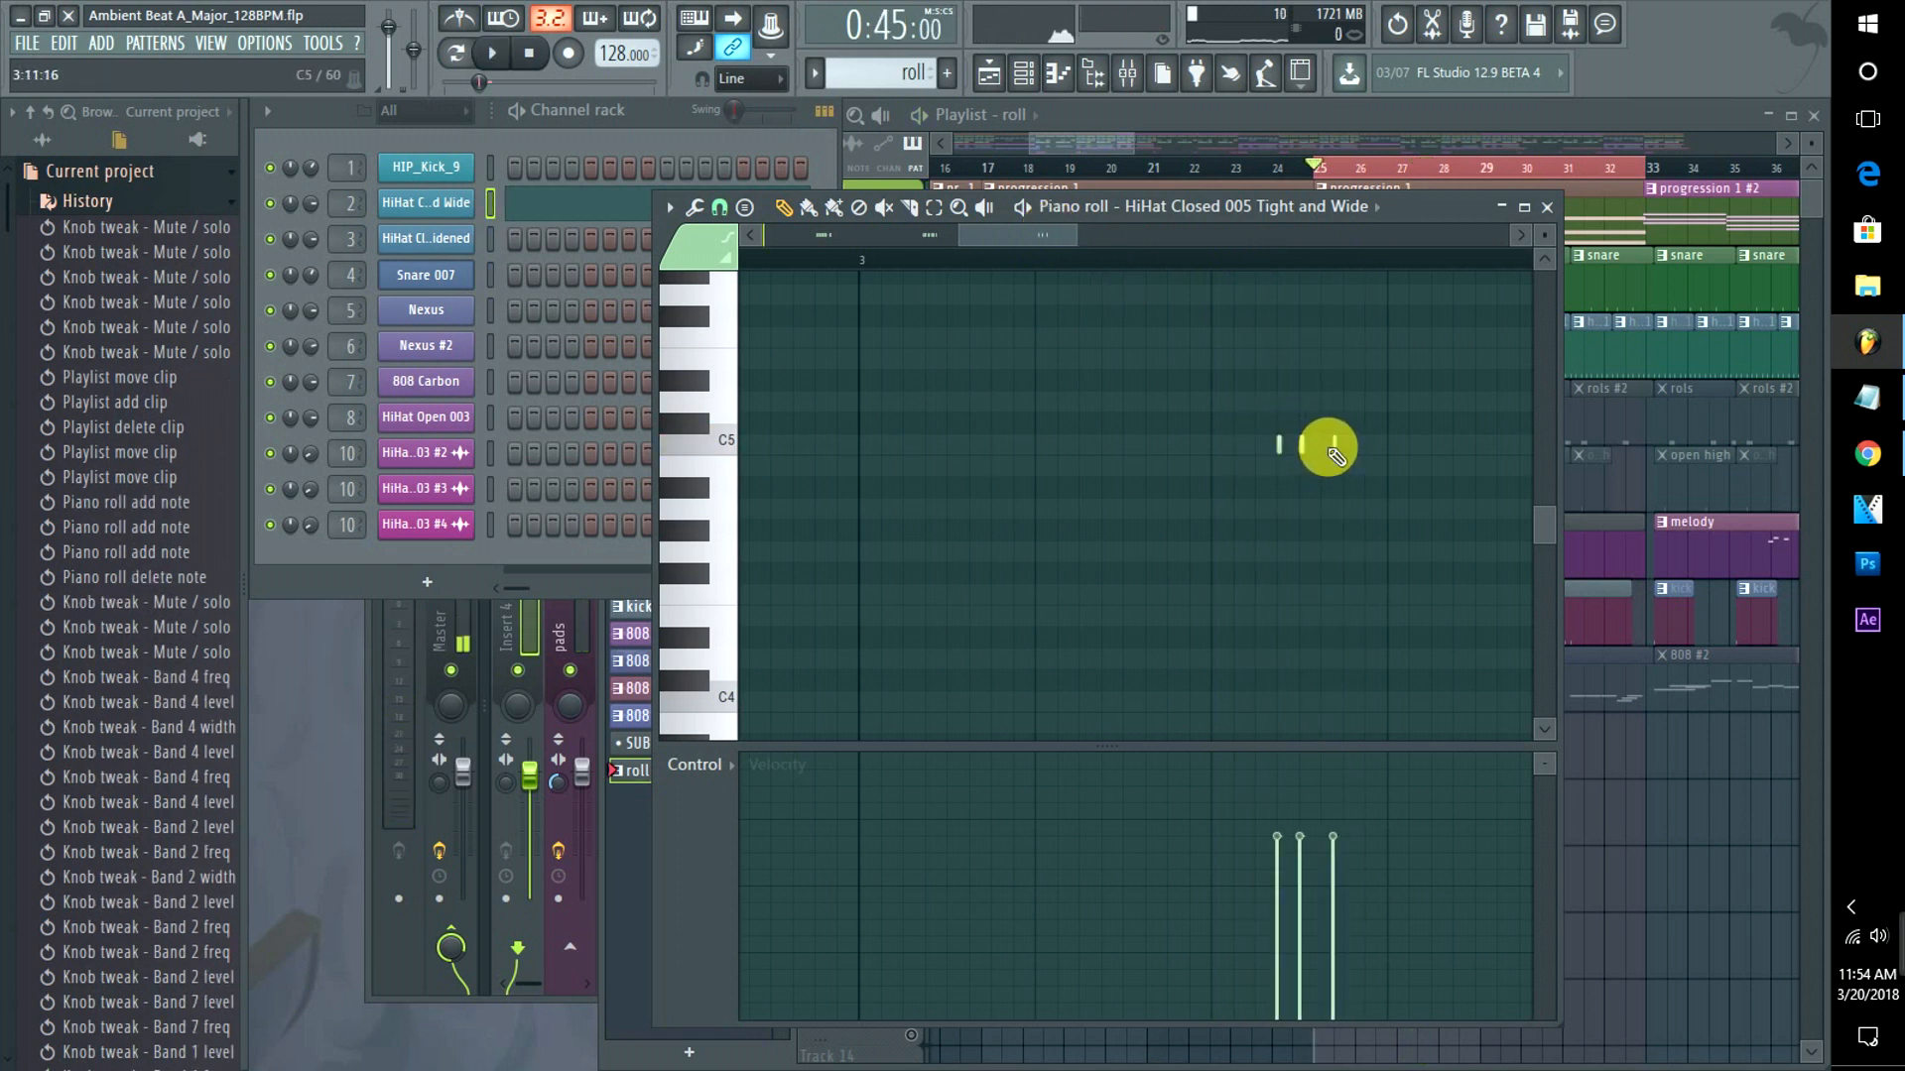
click(1337, 455)
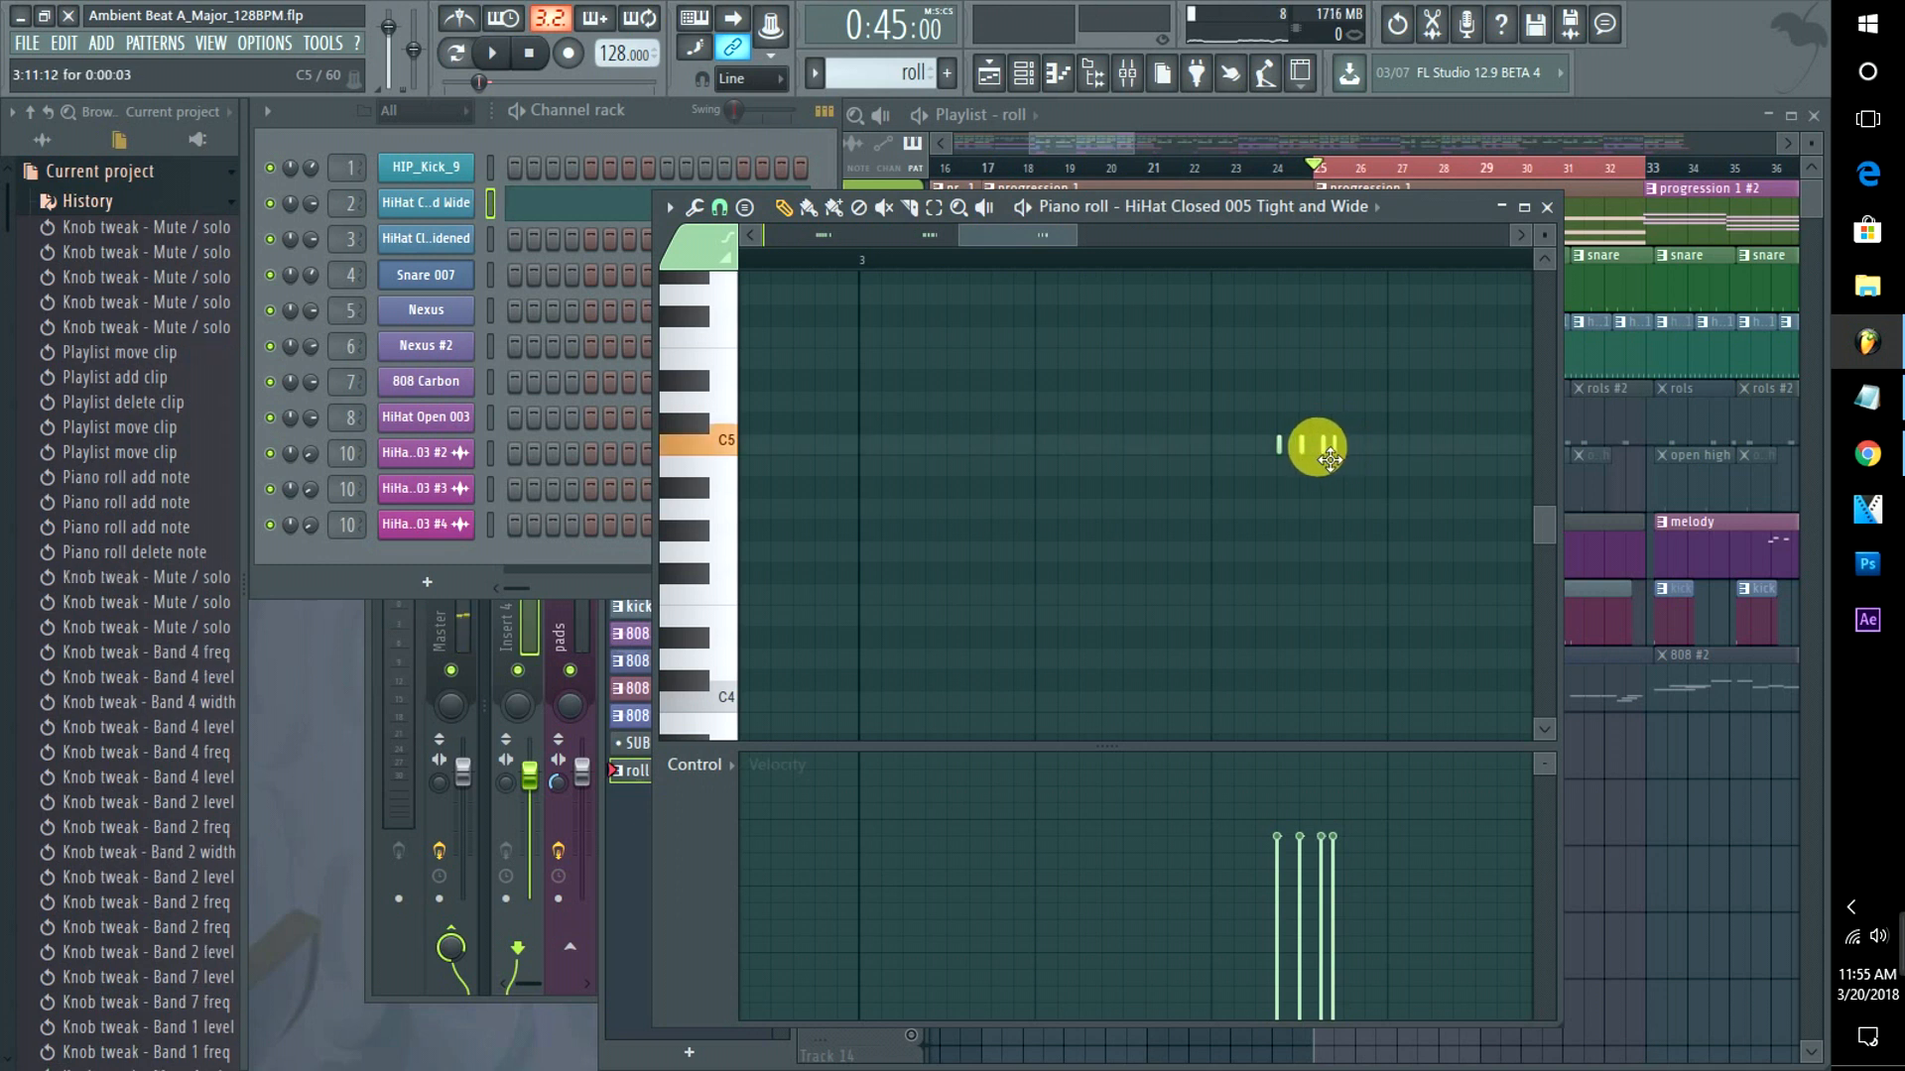
right_click(1335, 448)
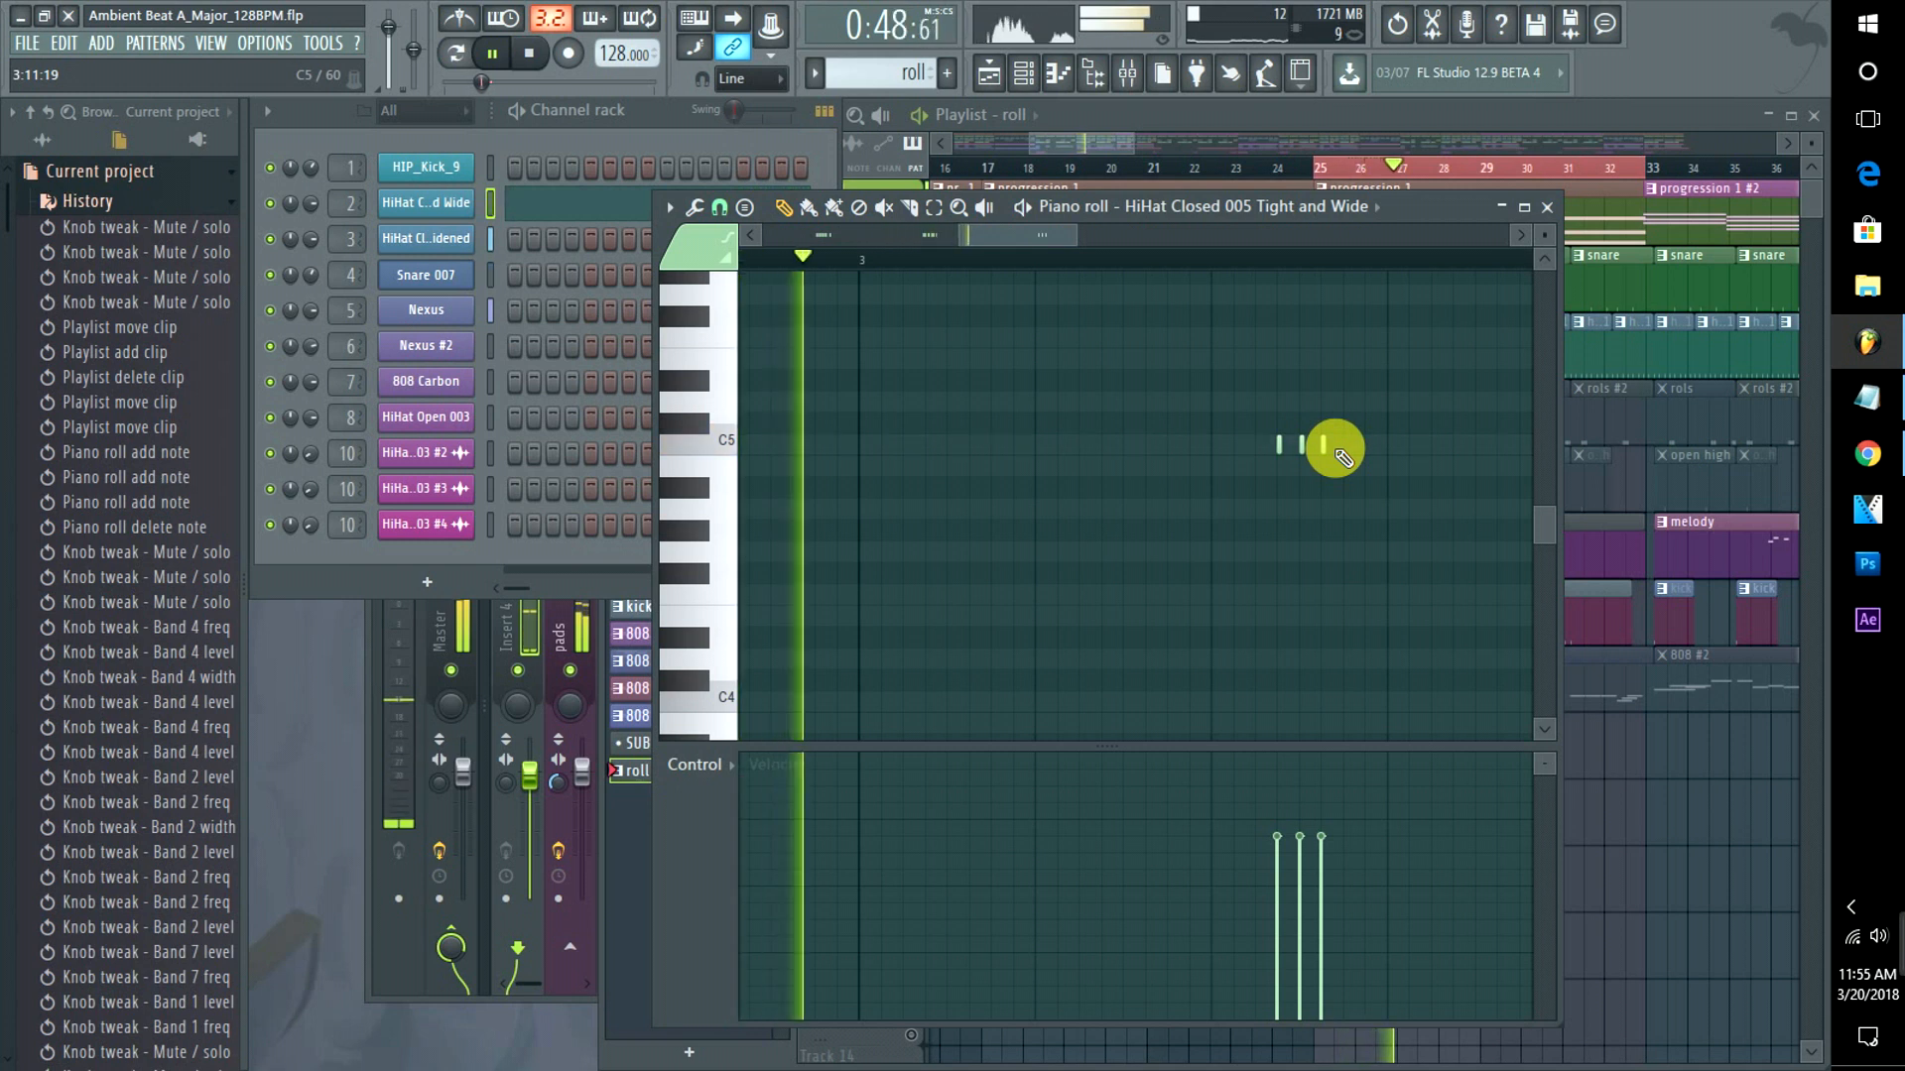
key(space)
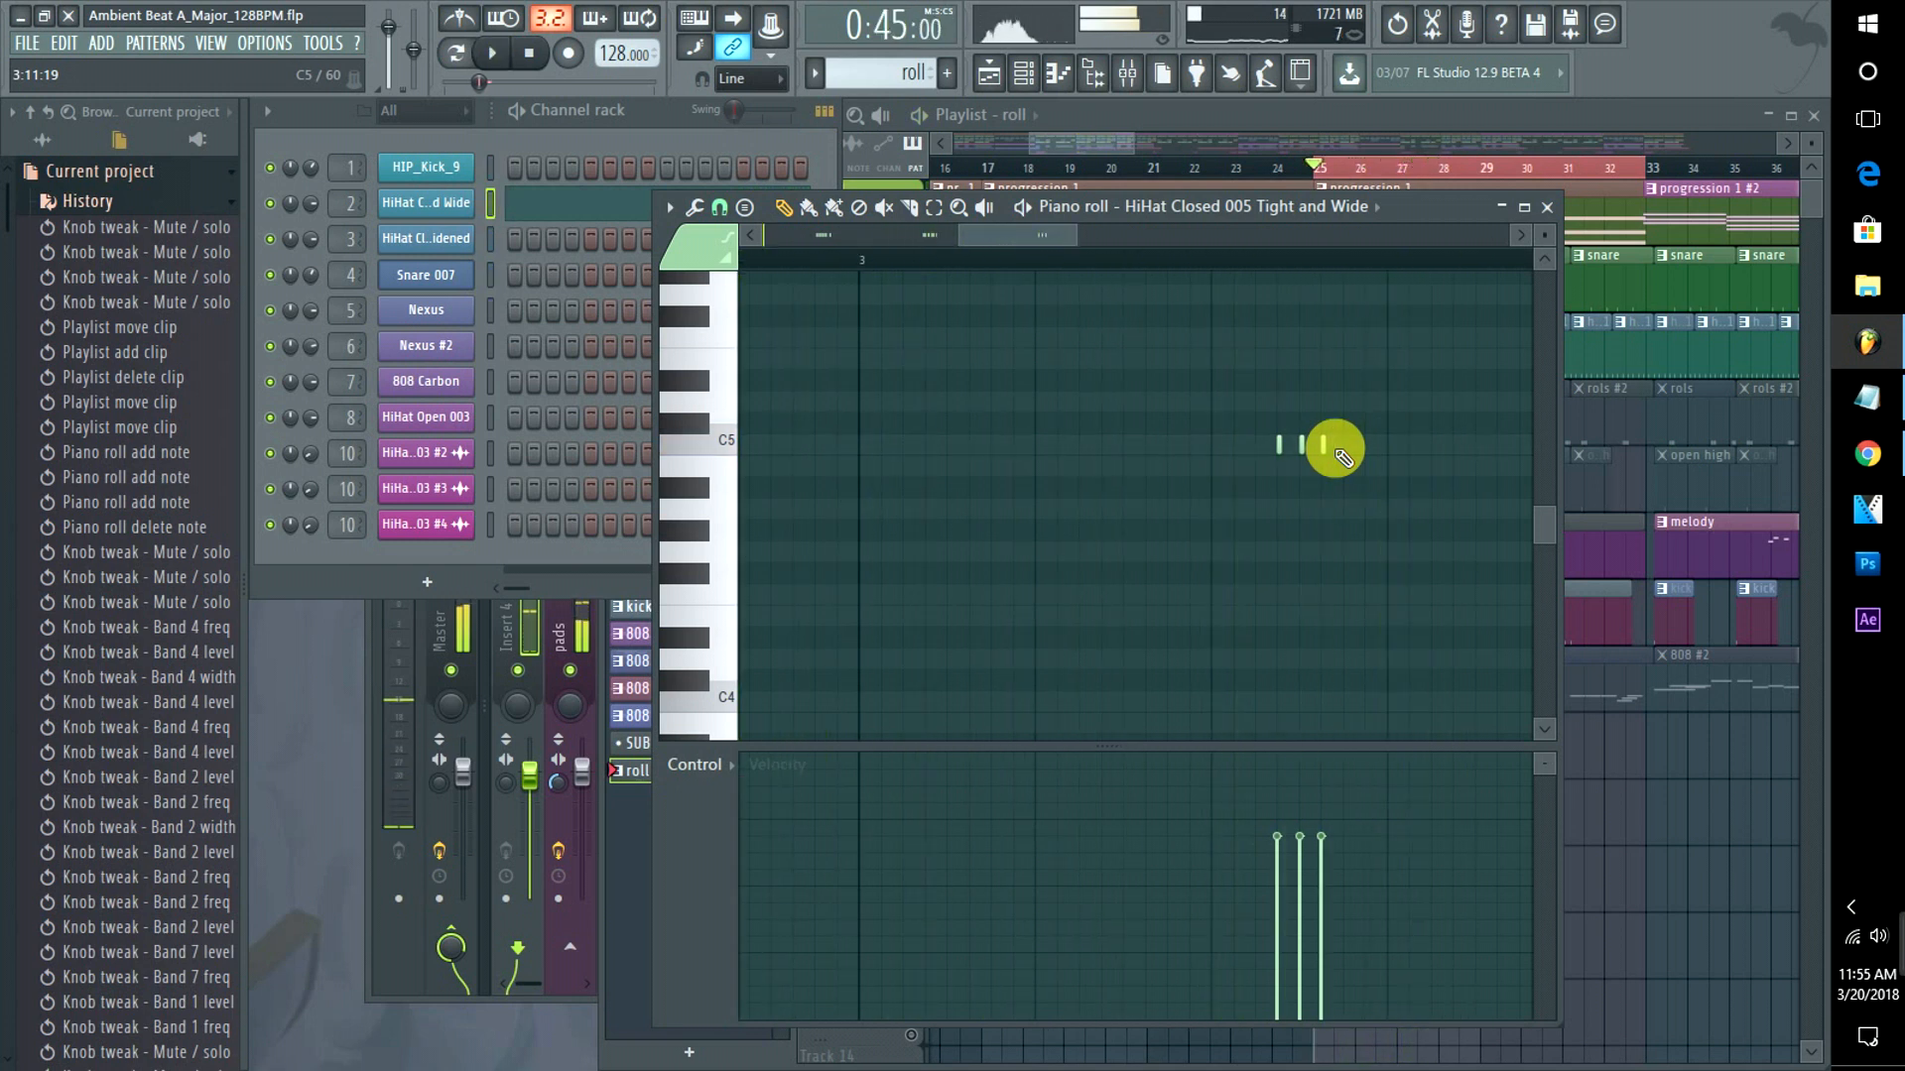
drag(1045, 239, 1122, 236)
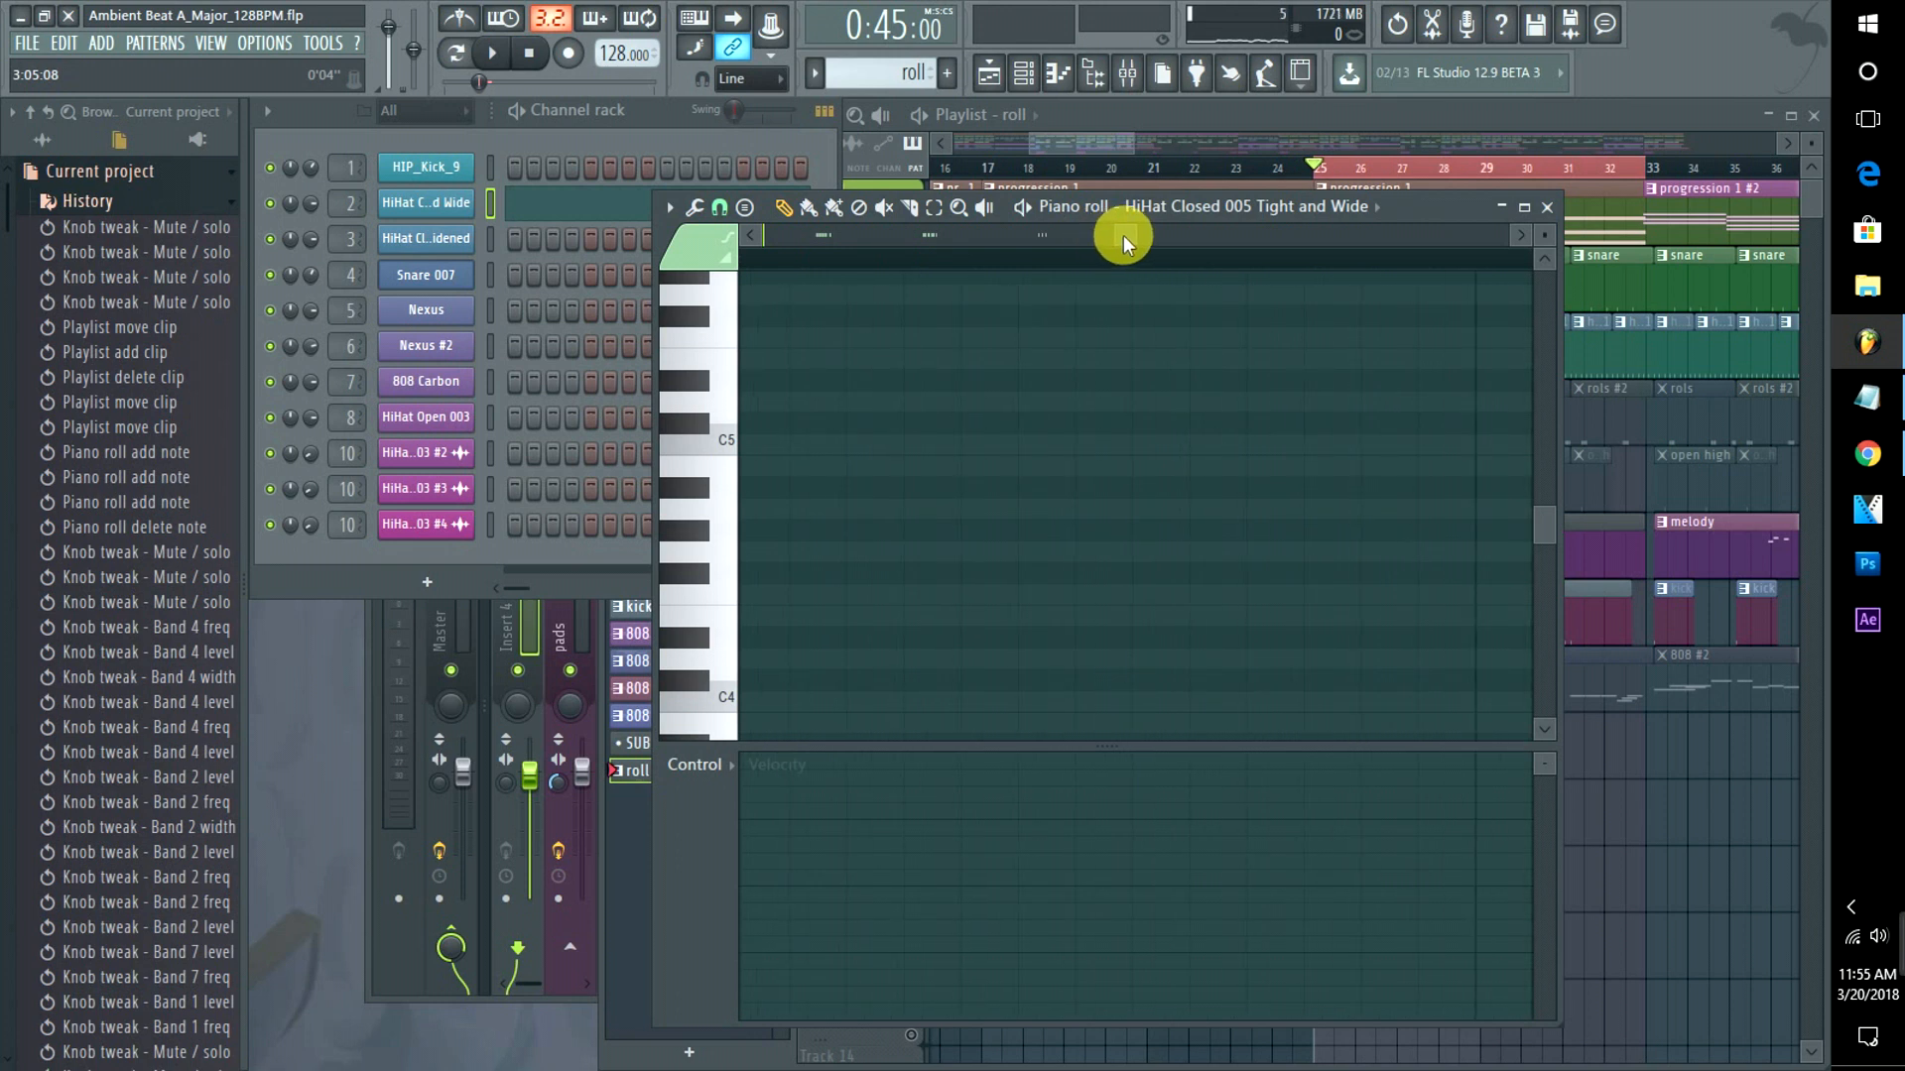
key(space)
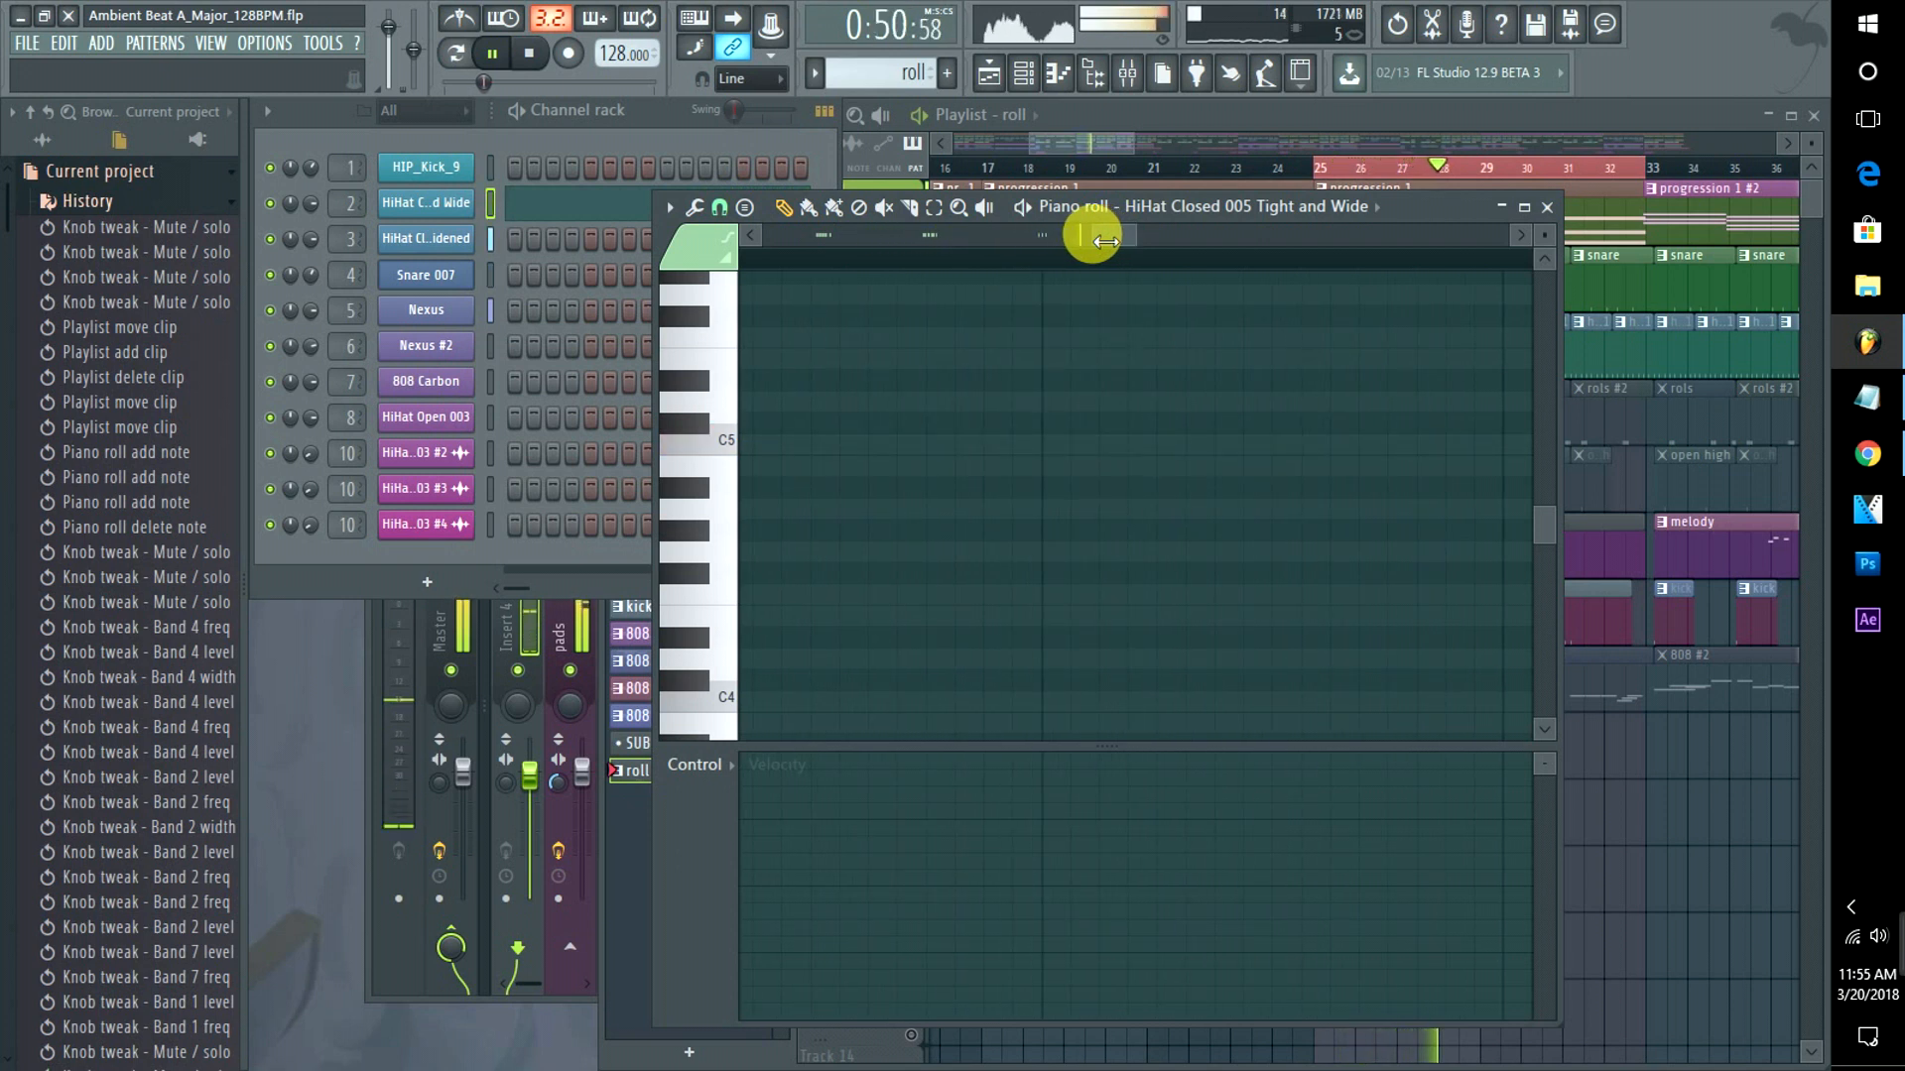
key(space)
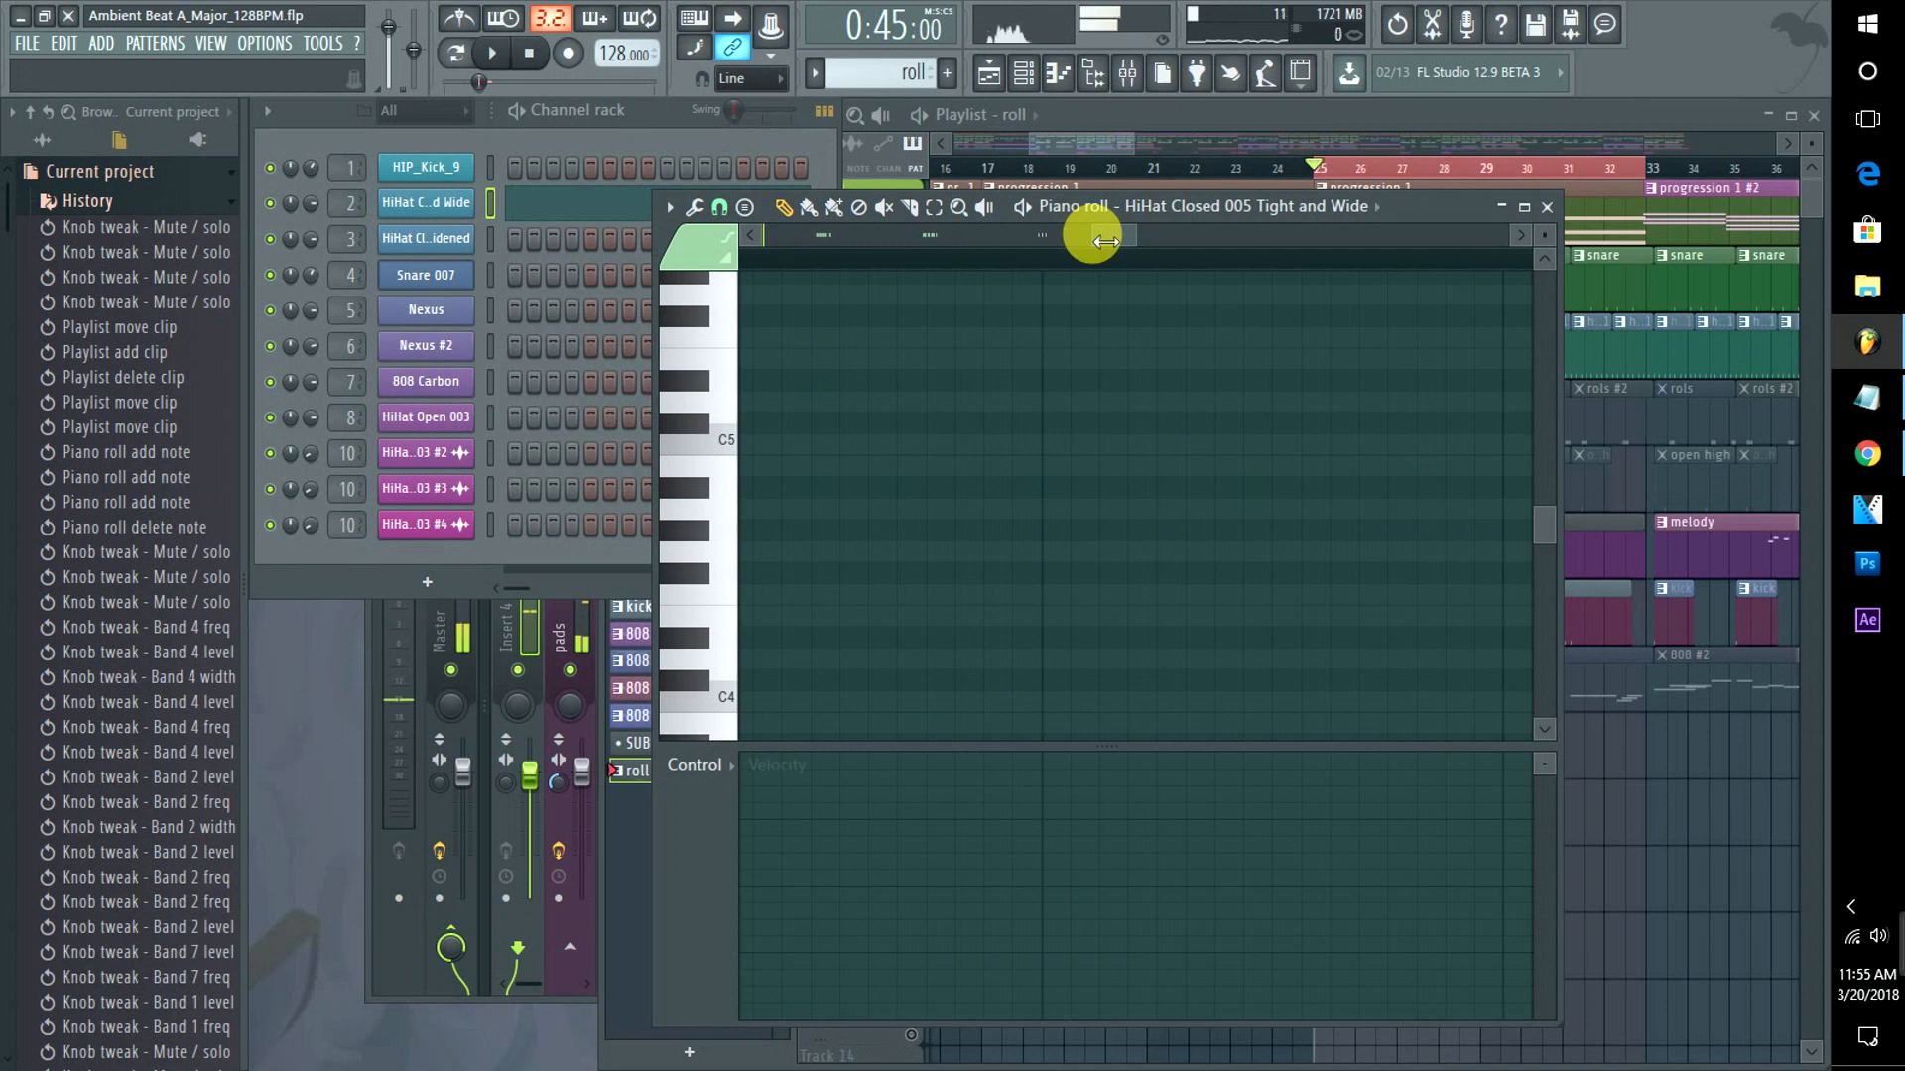
Build a descending roll from beat 2 of bar 4 with short F#5, F5, E5, D5 and C5 notes at 1/4-step intervals.
mouse_move(1117, 238)
mouse_down()
mouse_move(1097, 238)
mouse_move(1114, 264)
mouse_up()
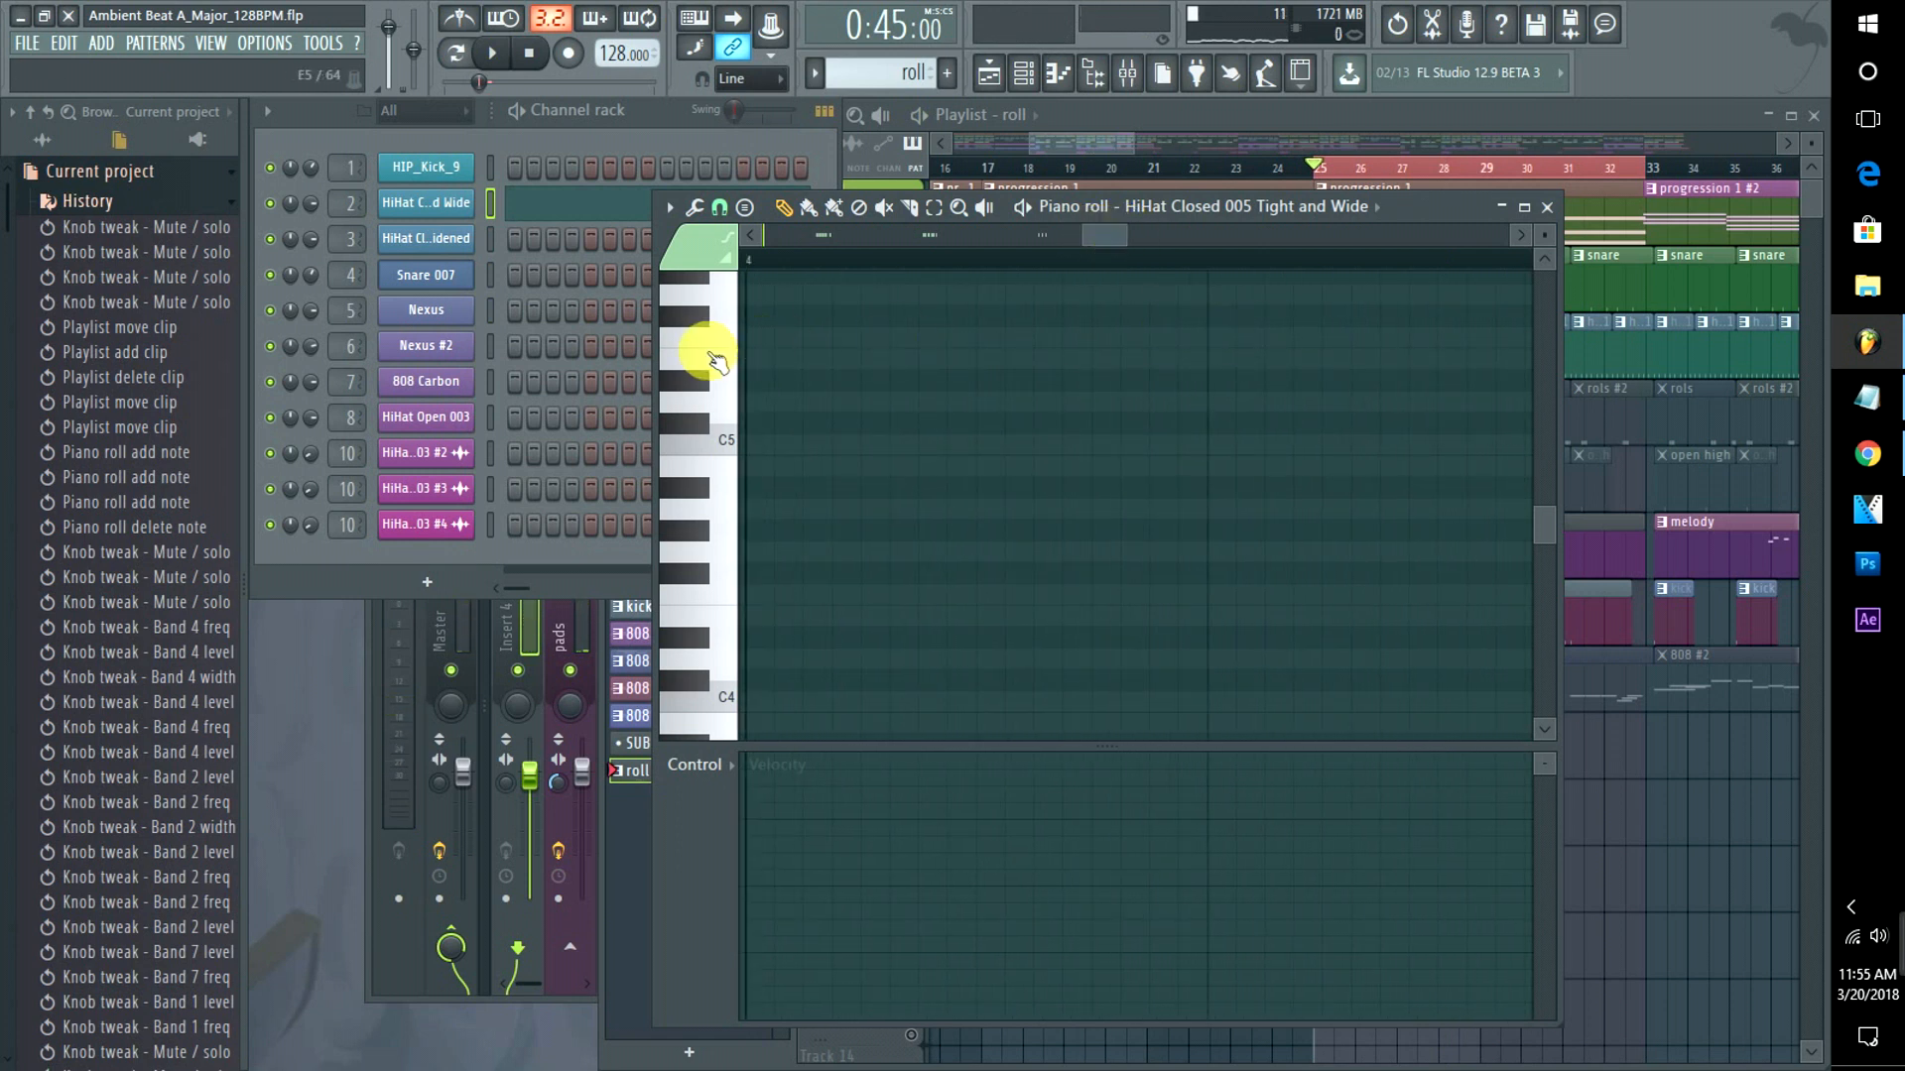
click(1271, 360)
click(1300, 402)
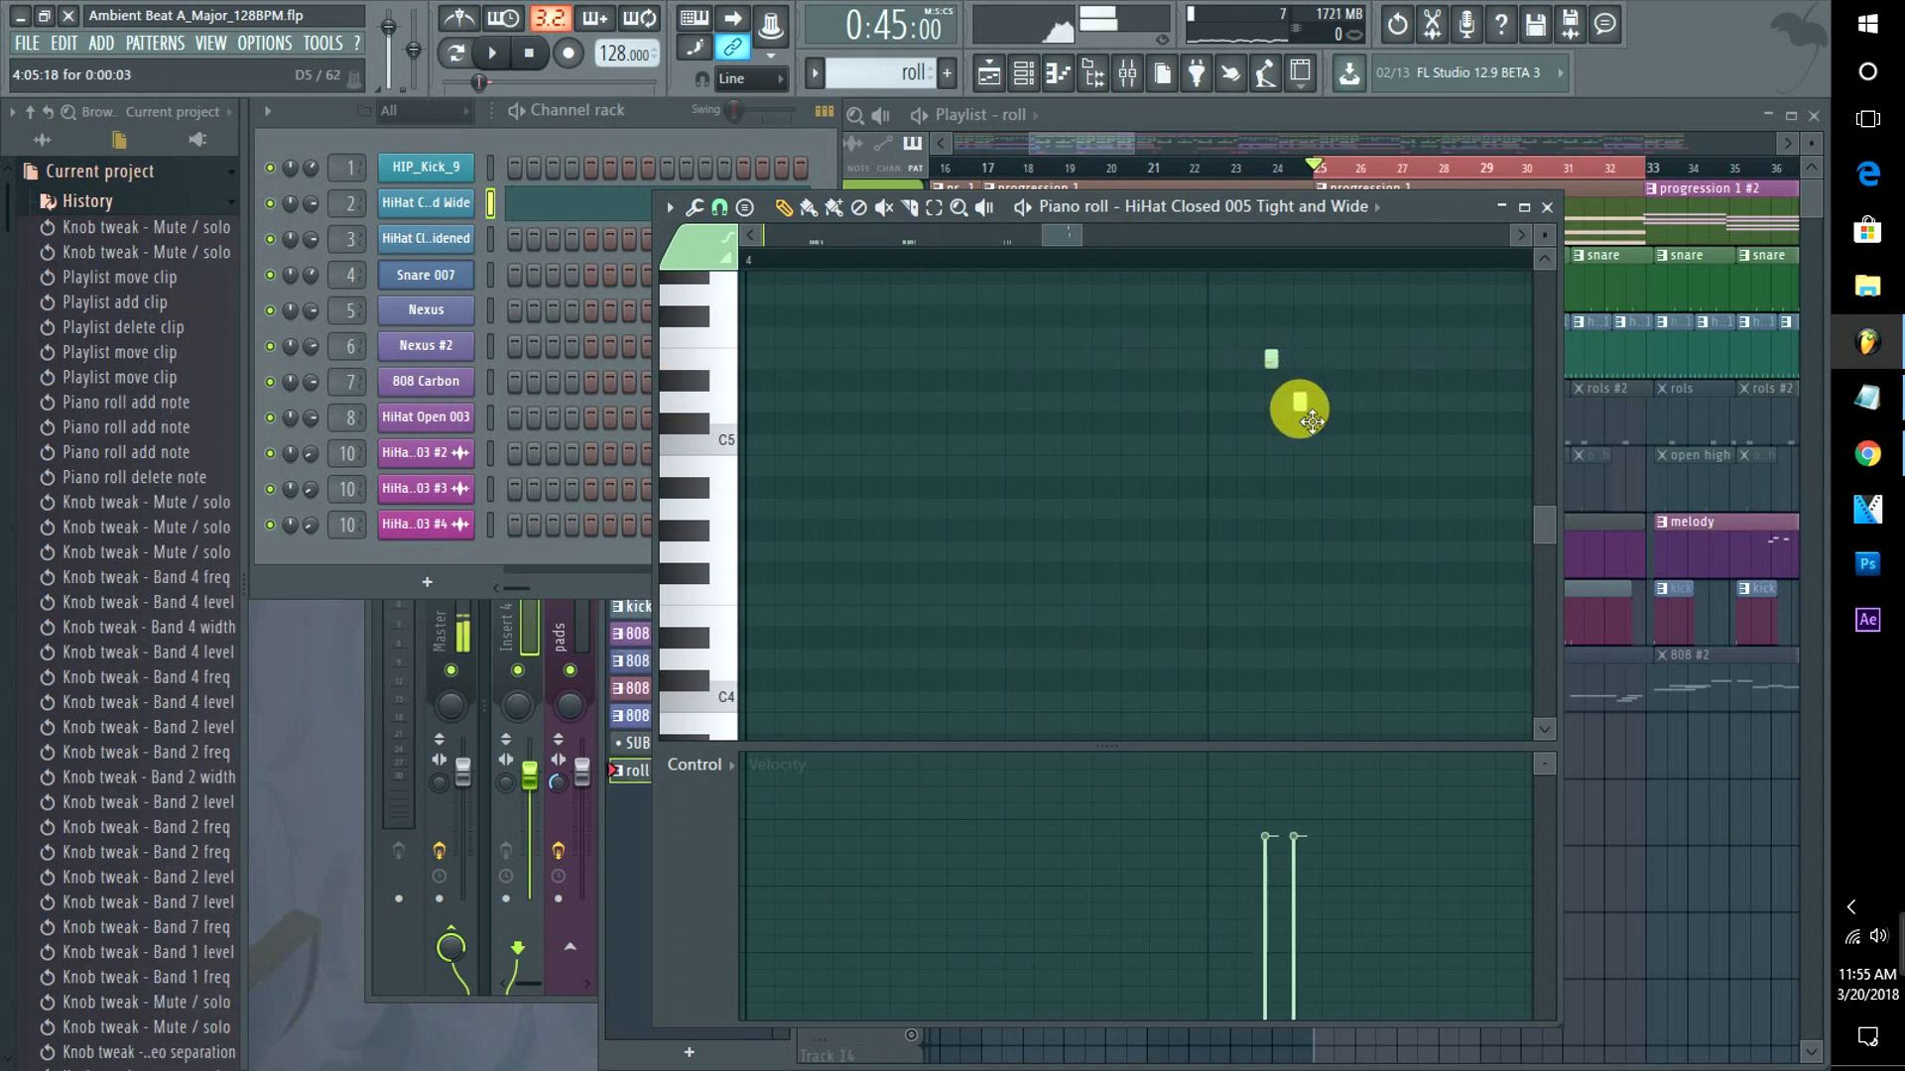
click(1329, 446)
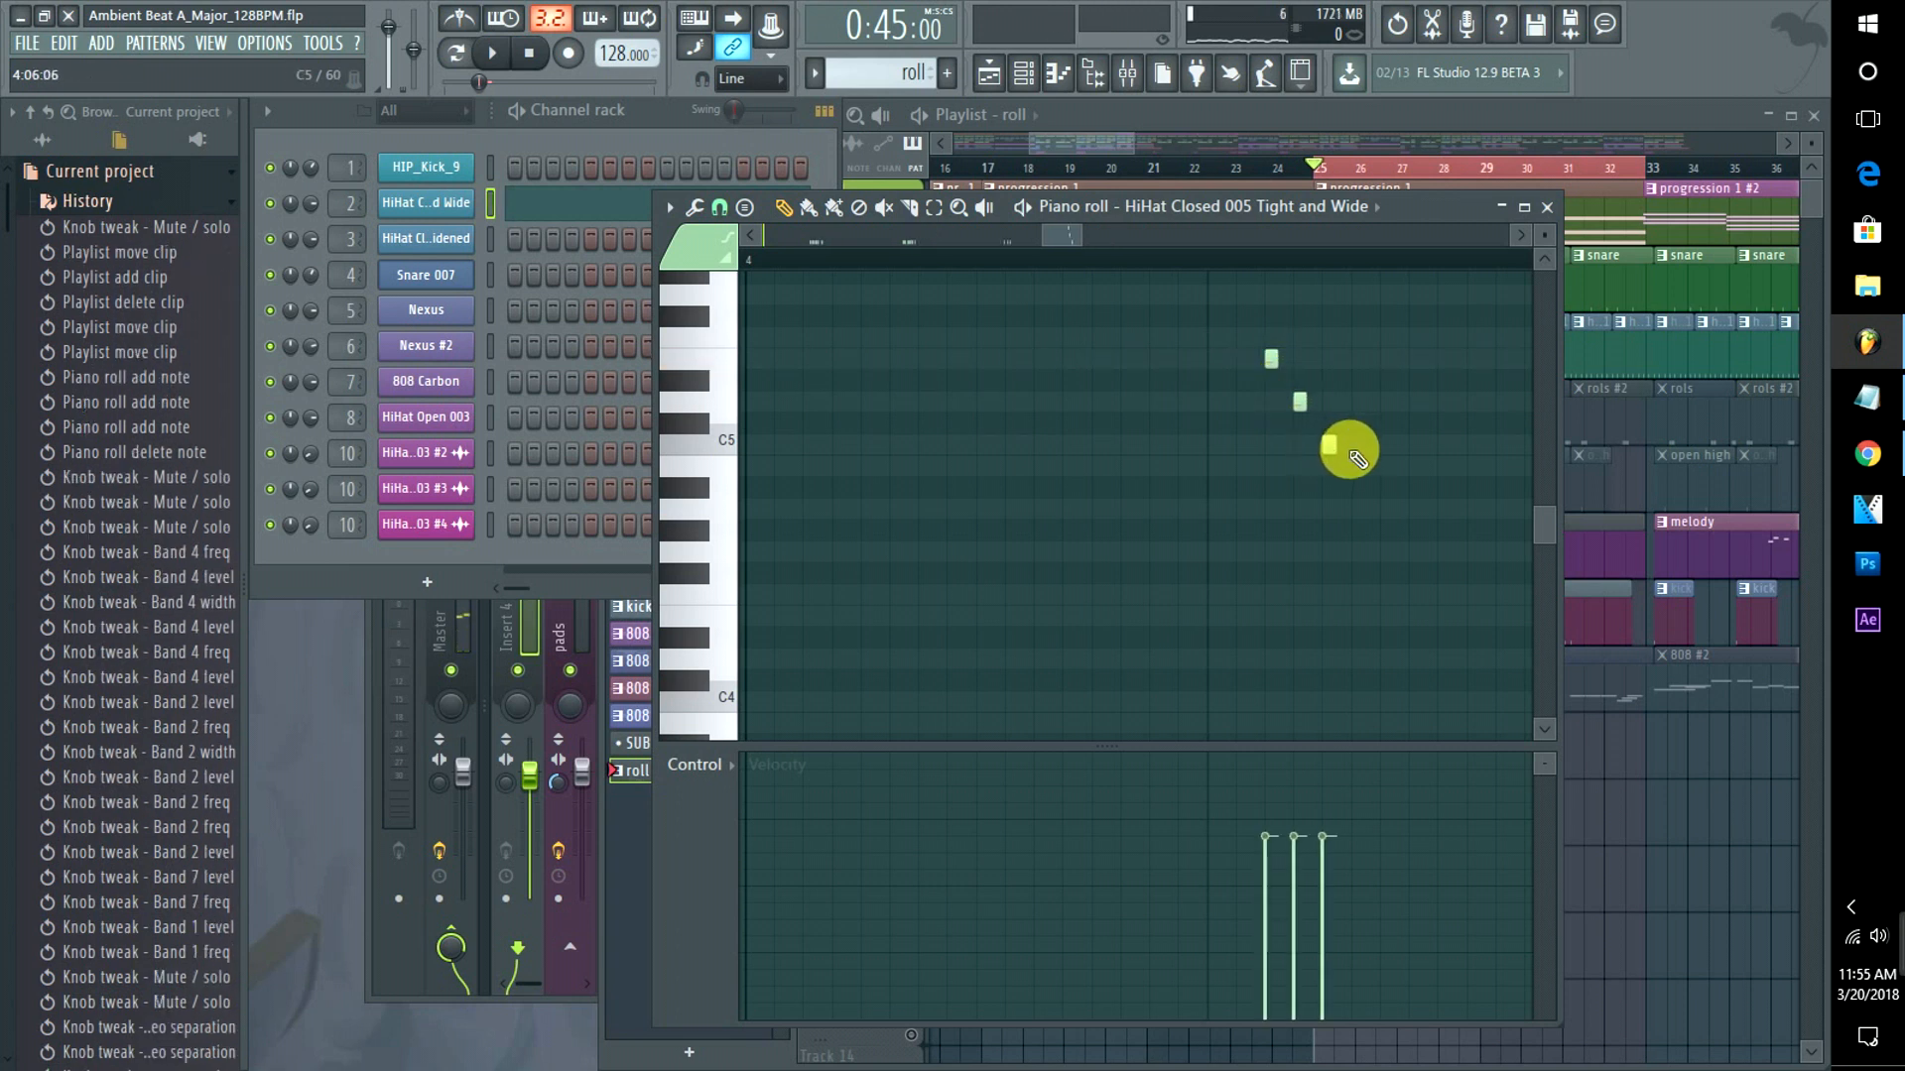
key(space)
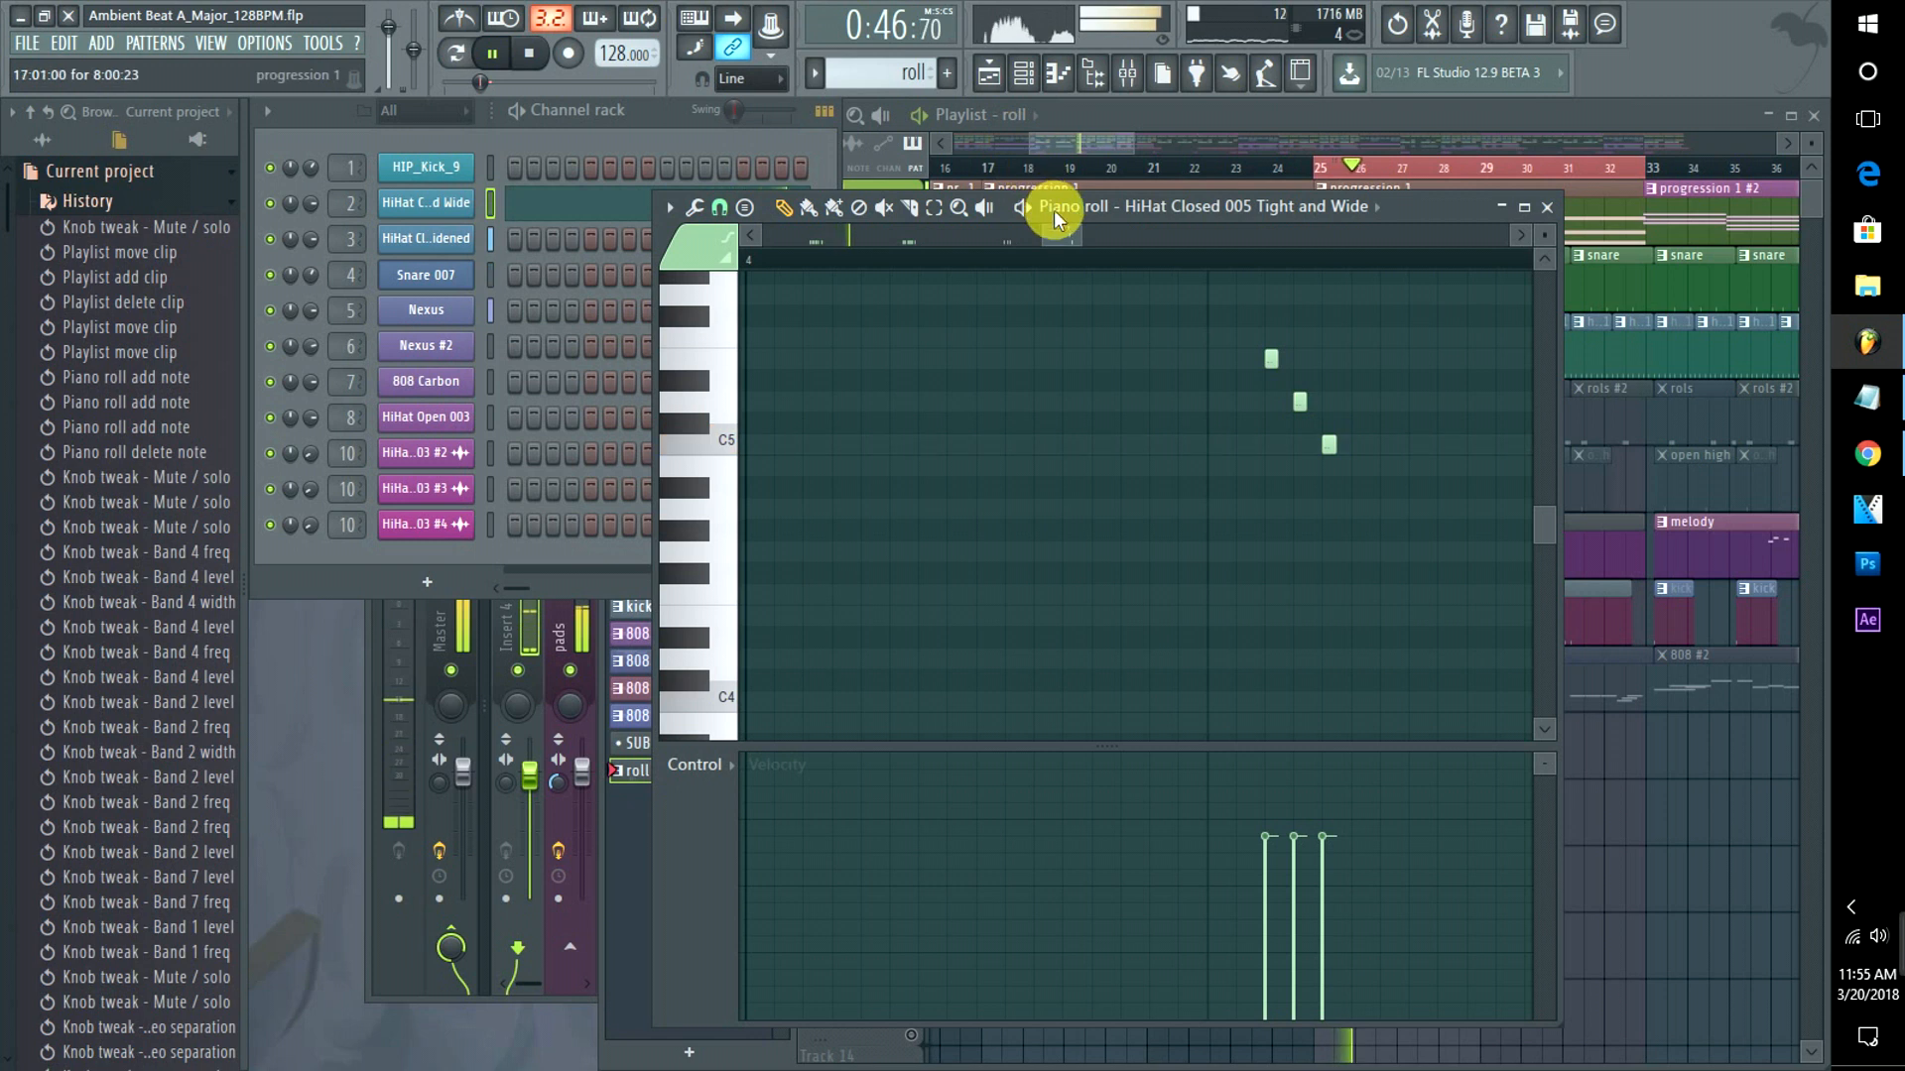
click(1219, 316)
click(1242, 337)
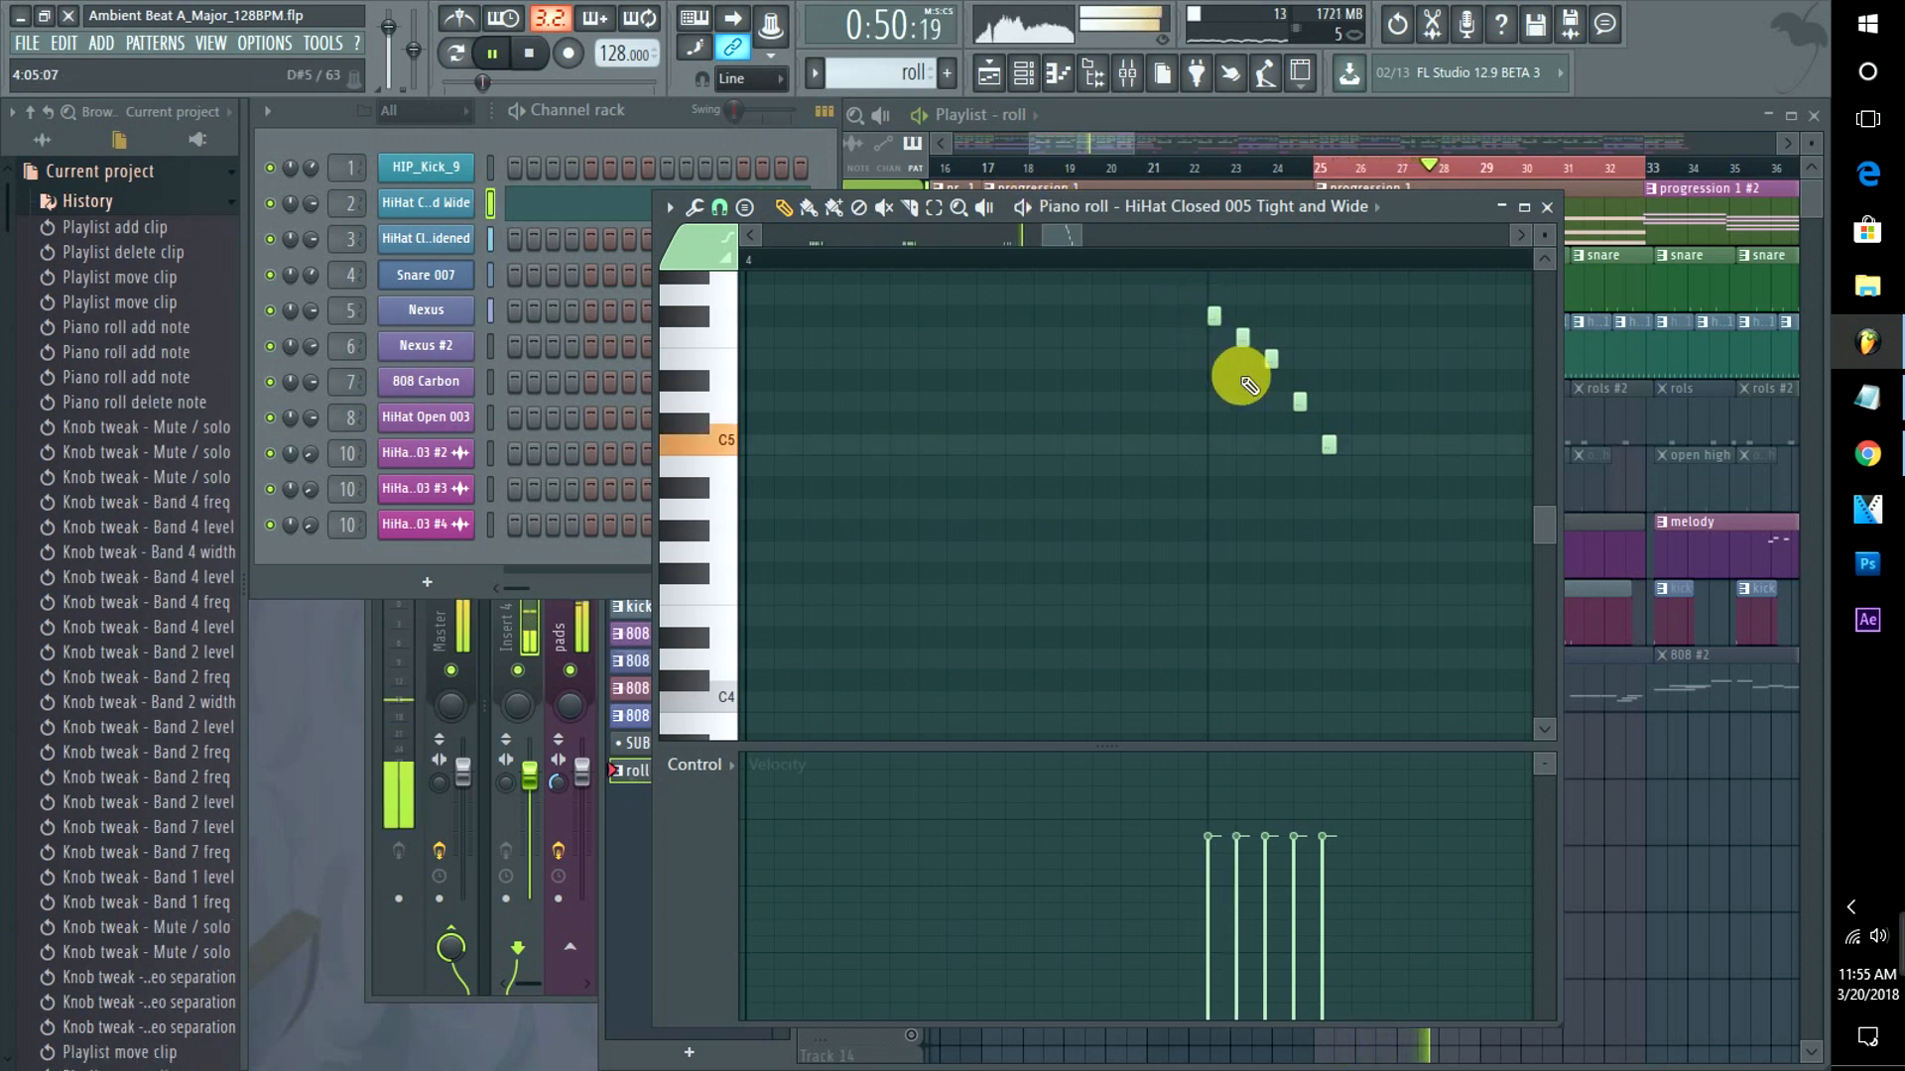
key(space)
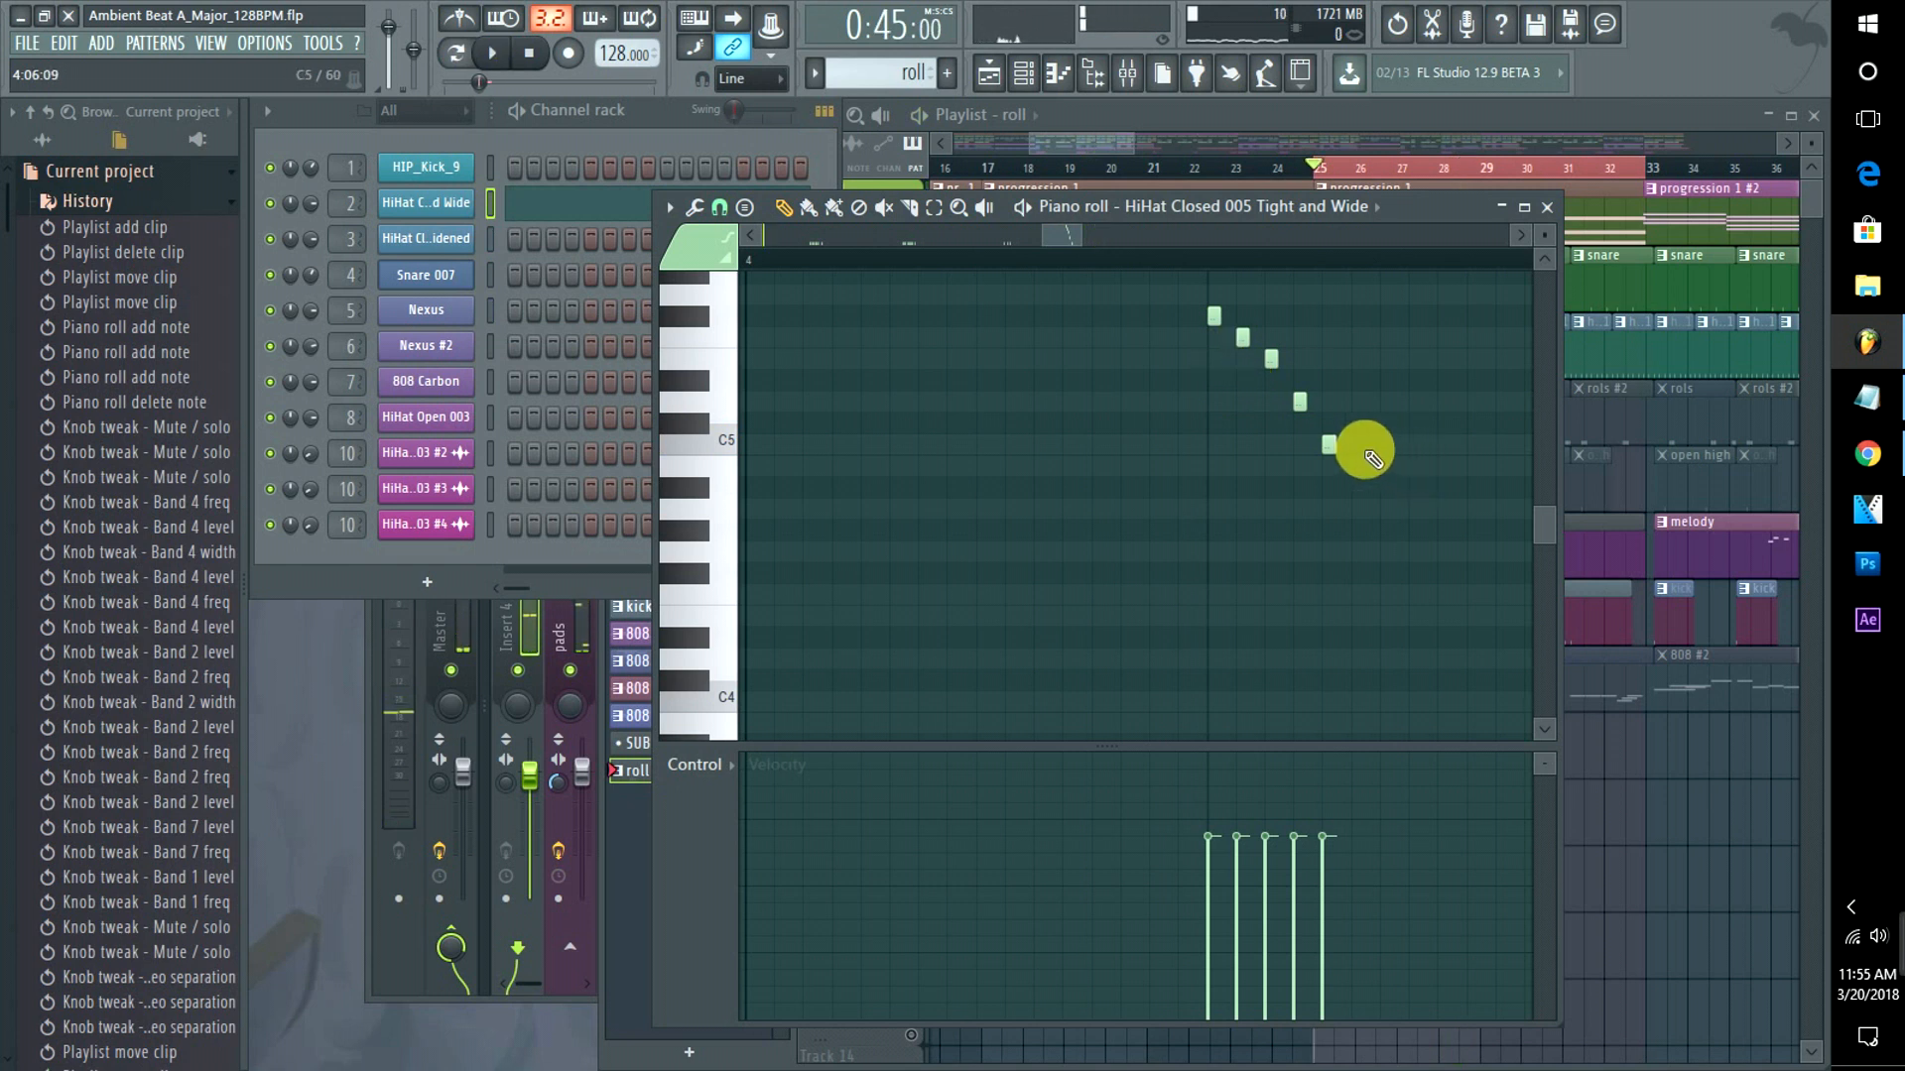
Extend the bar 4 roll with four more spaced C5 notes, the last on beat 3, and audition the pattern.
scroll(1073, 234, down, 3)
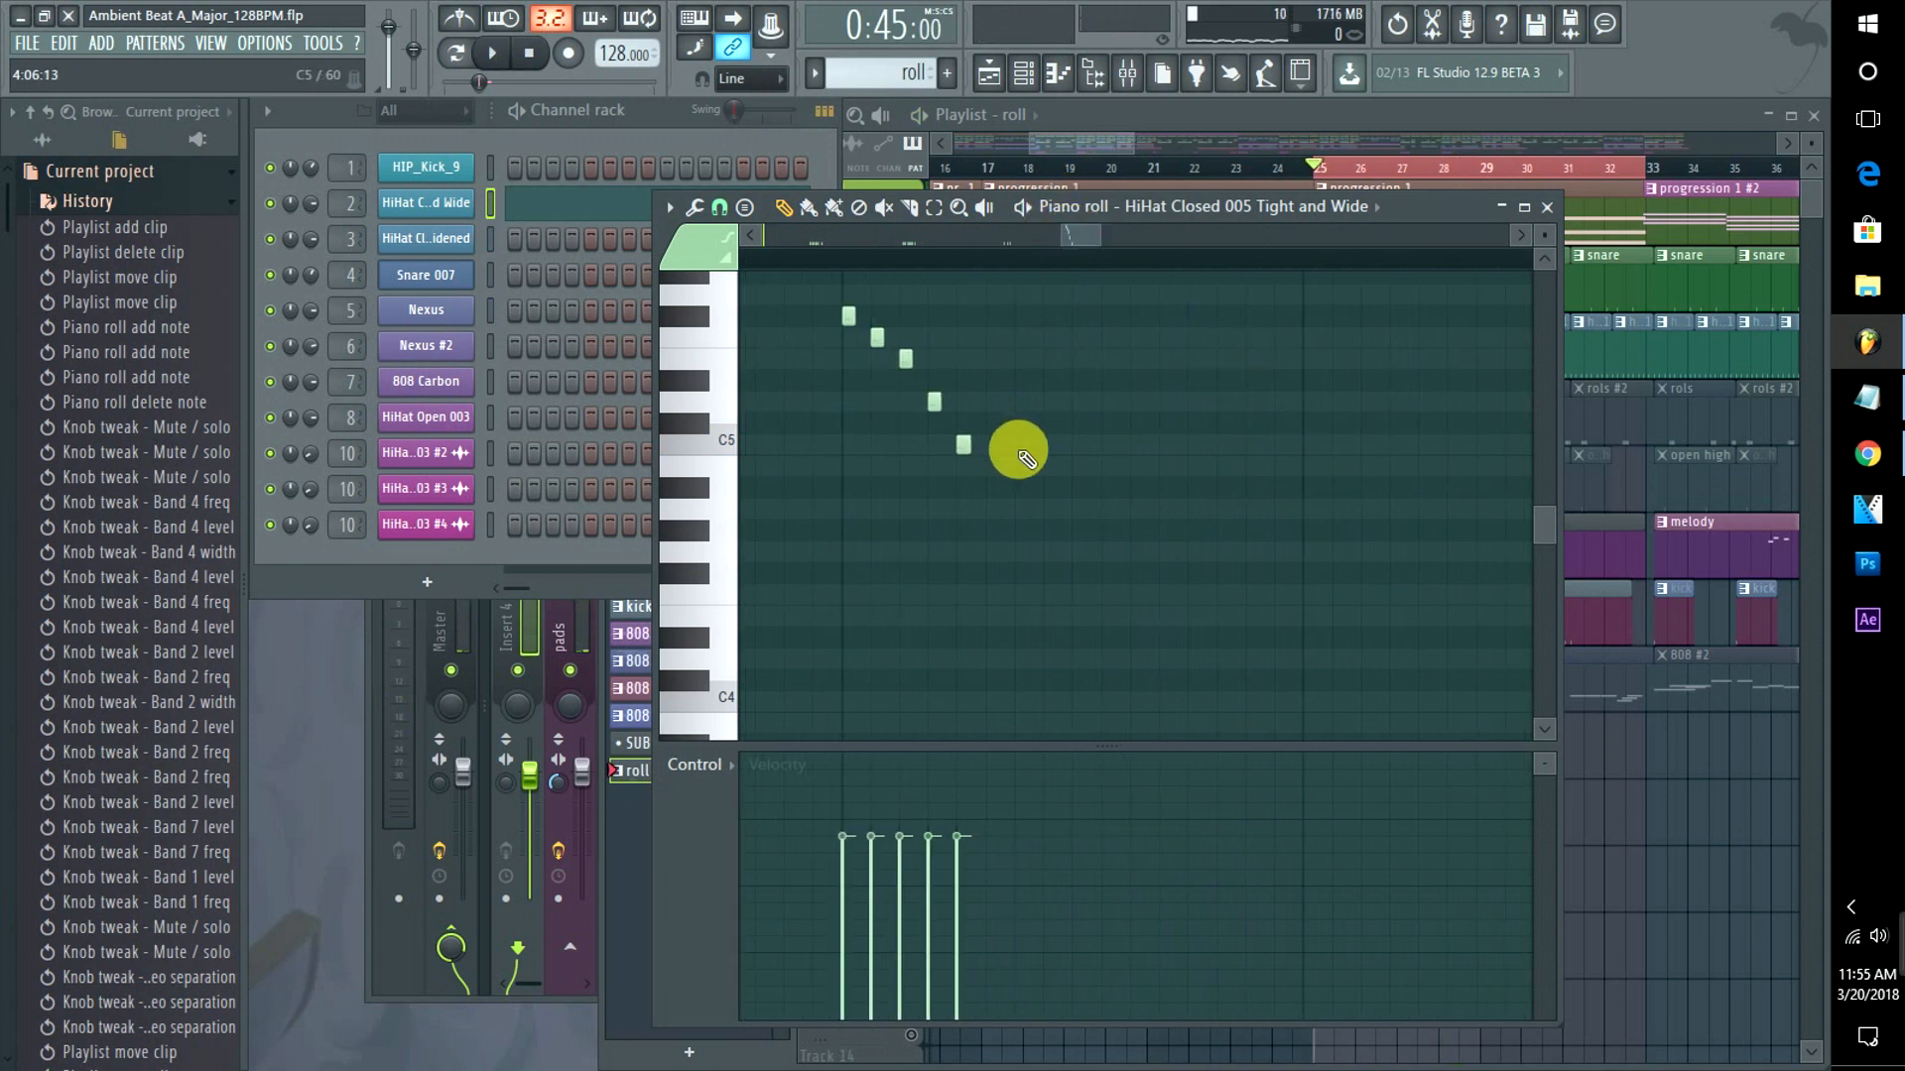
click(1021, 446)
click(1108, 446)
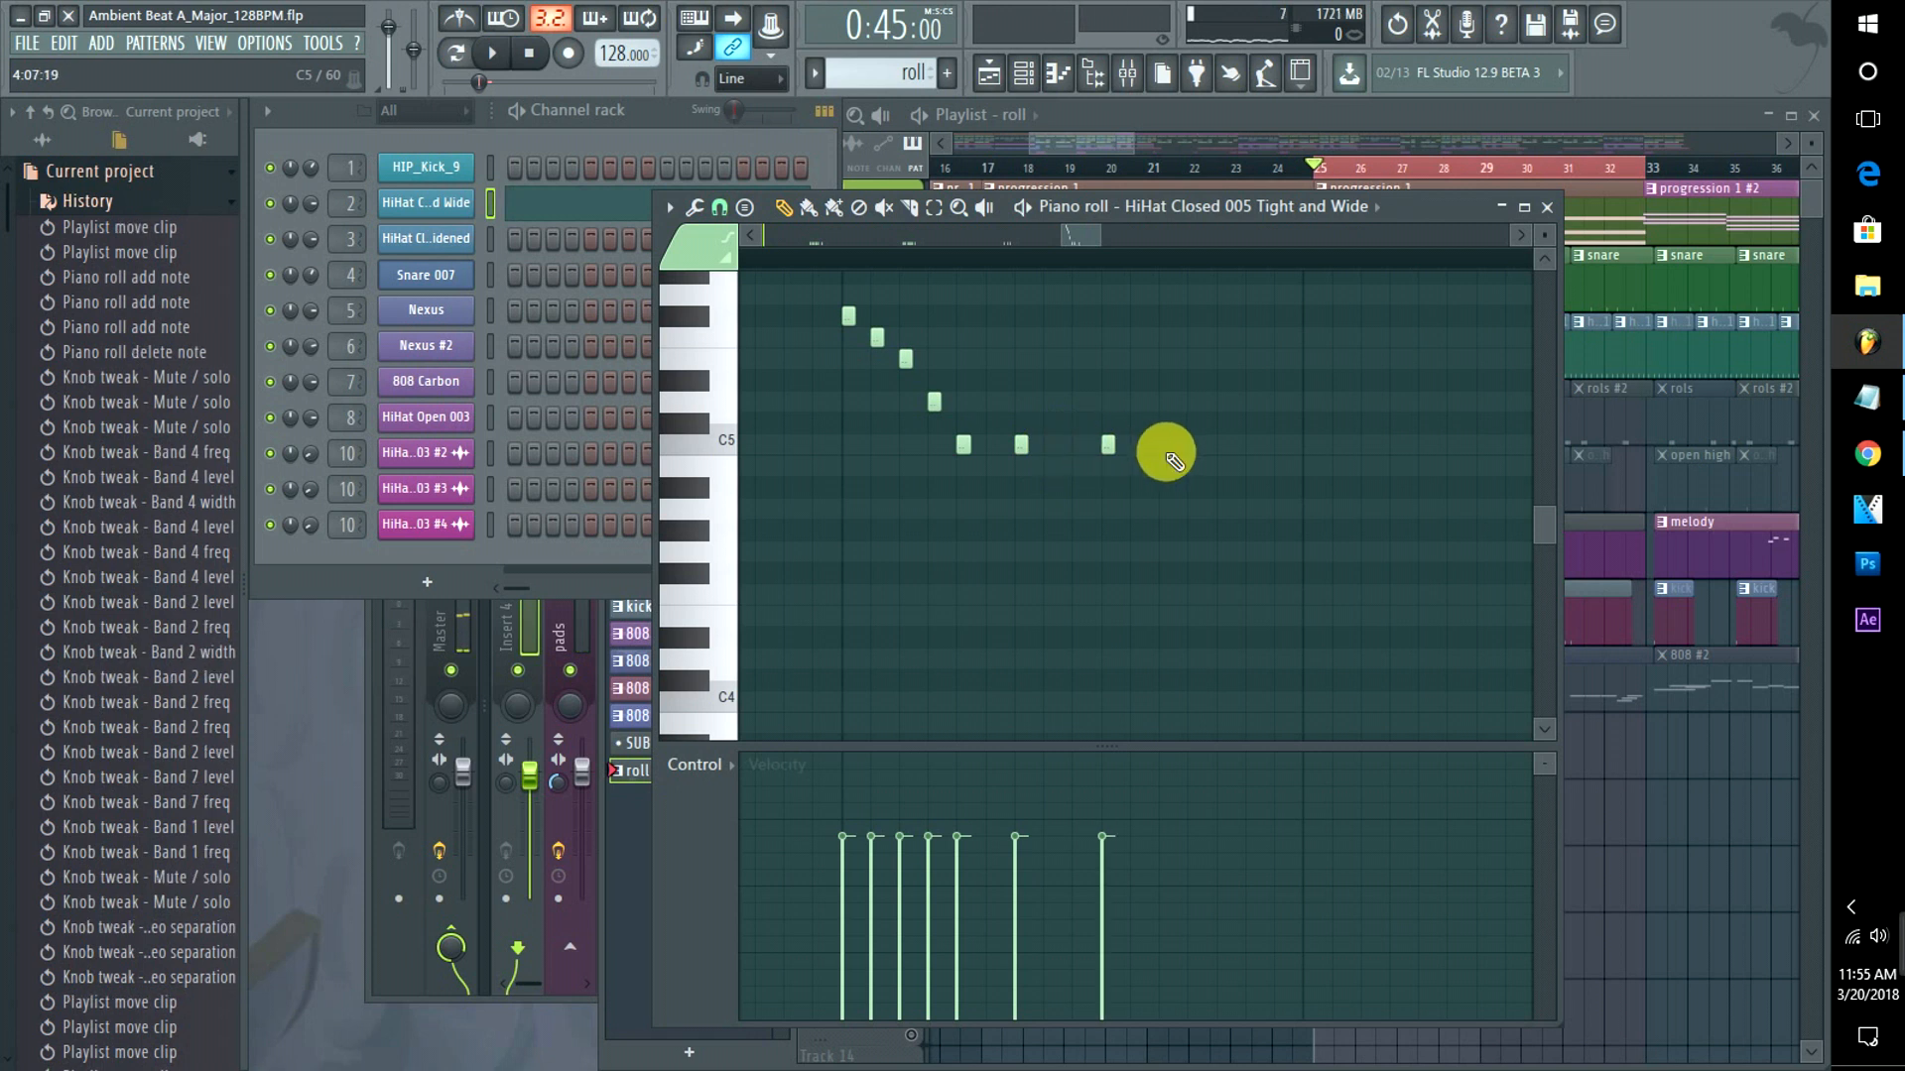
click(1196, 449)
key(space)
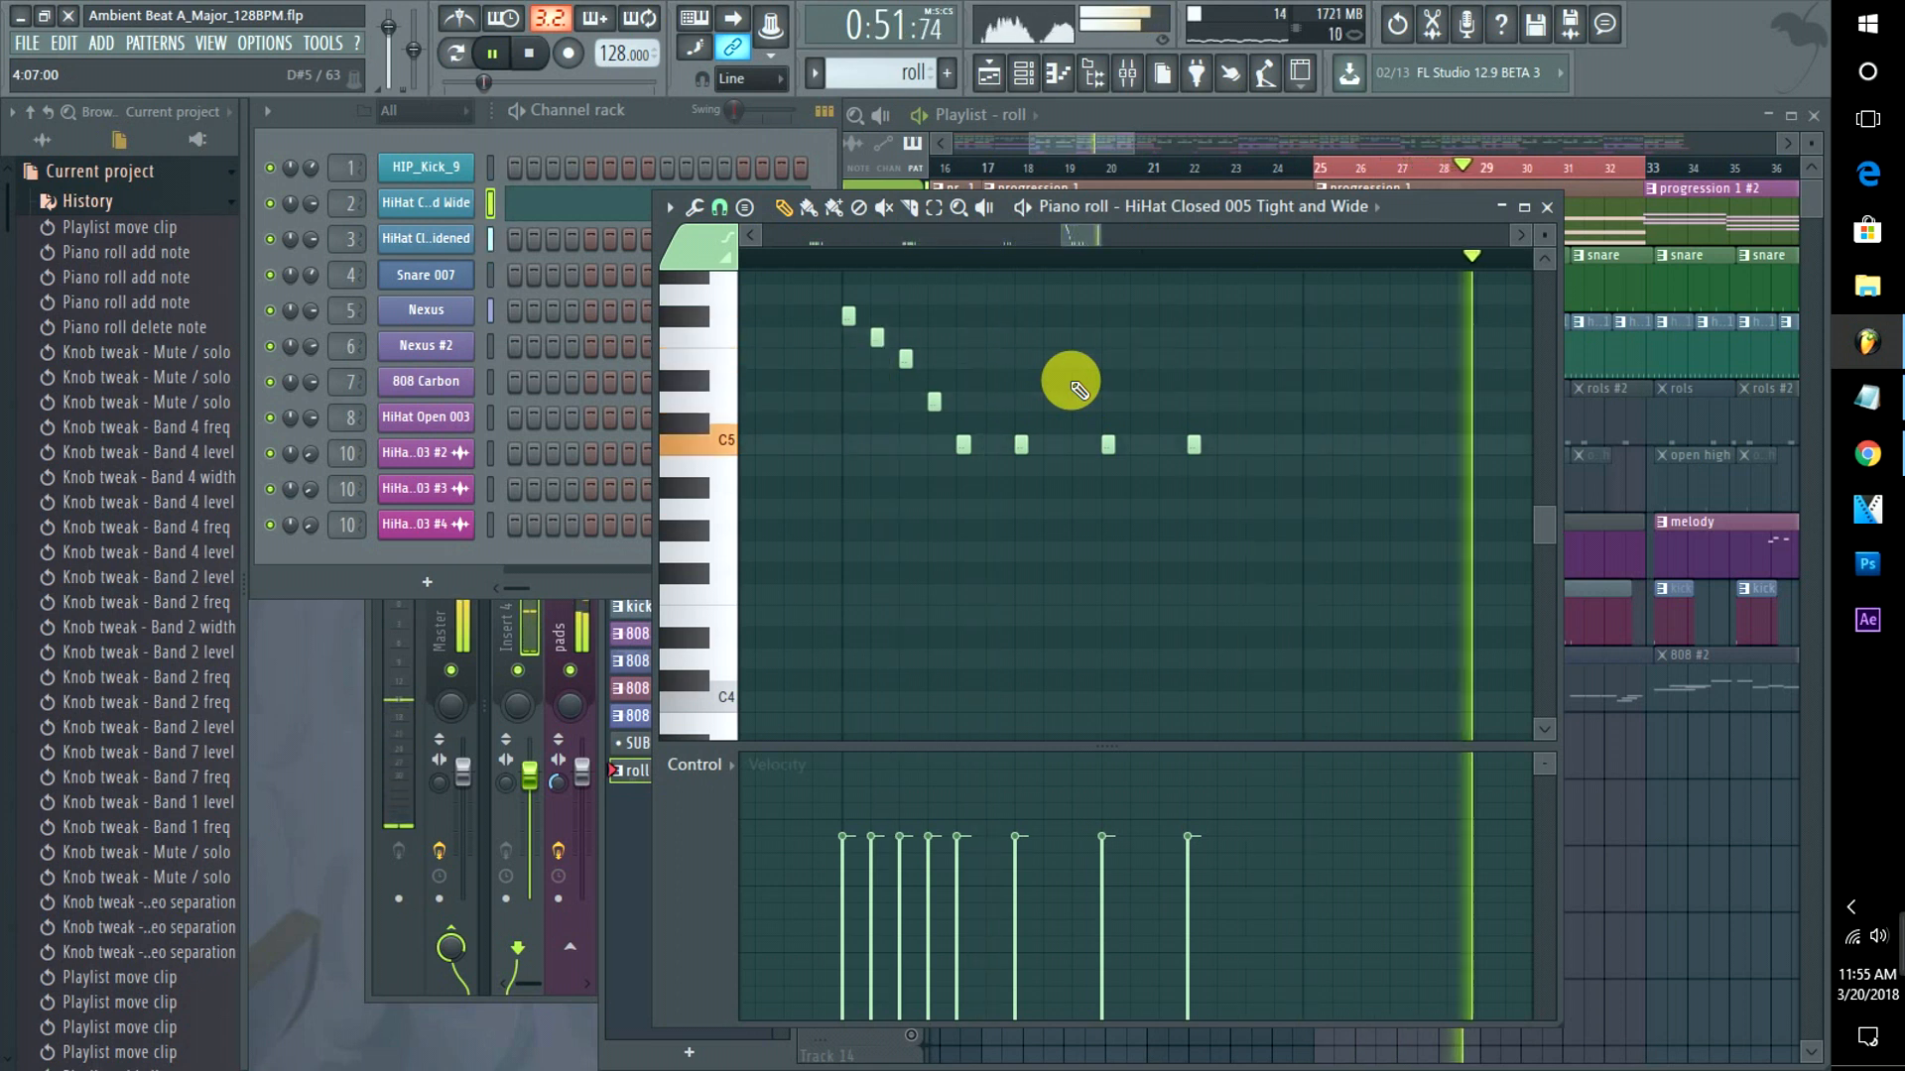
key(space)
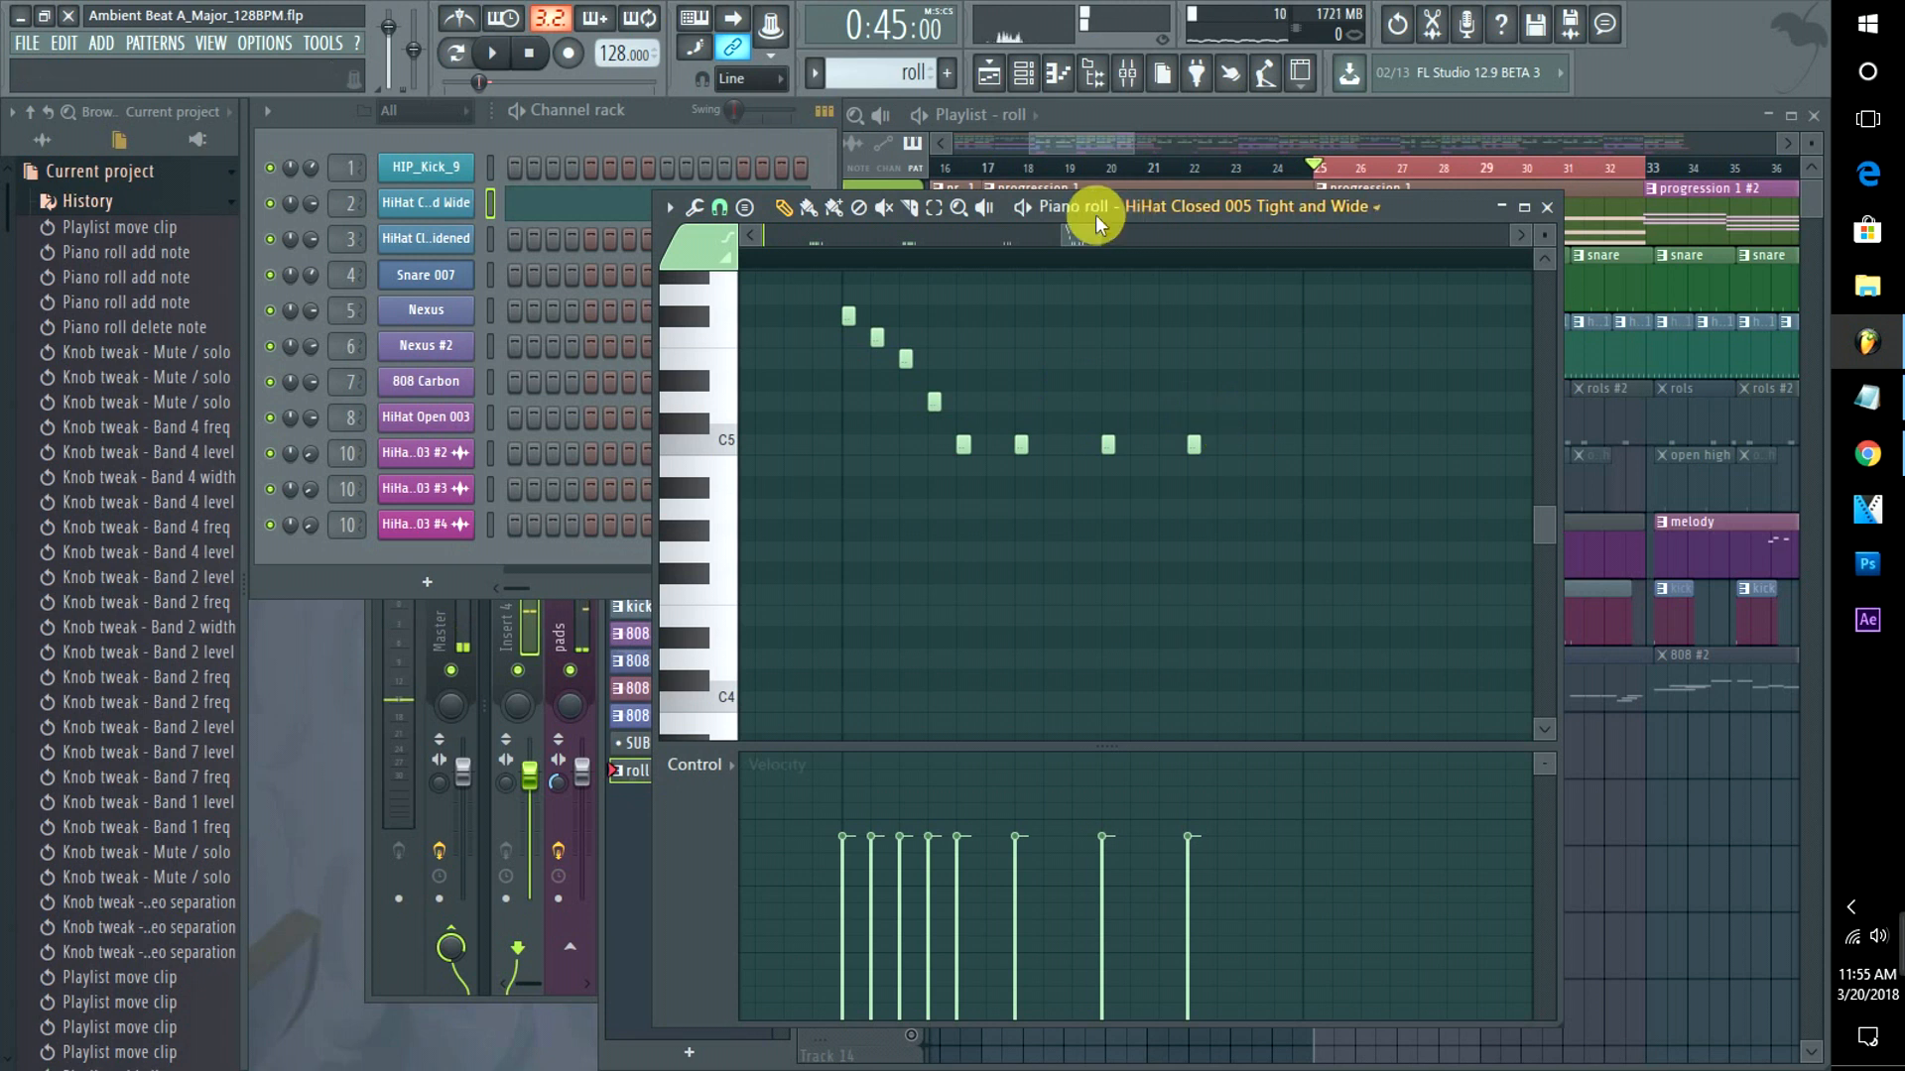
click(1083, 238)
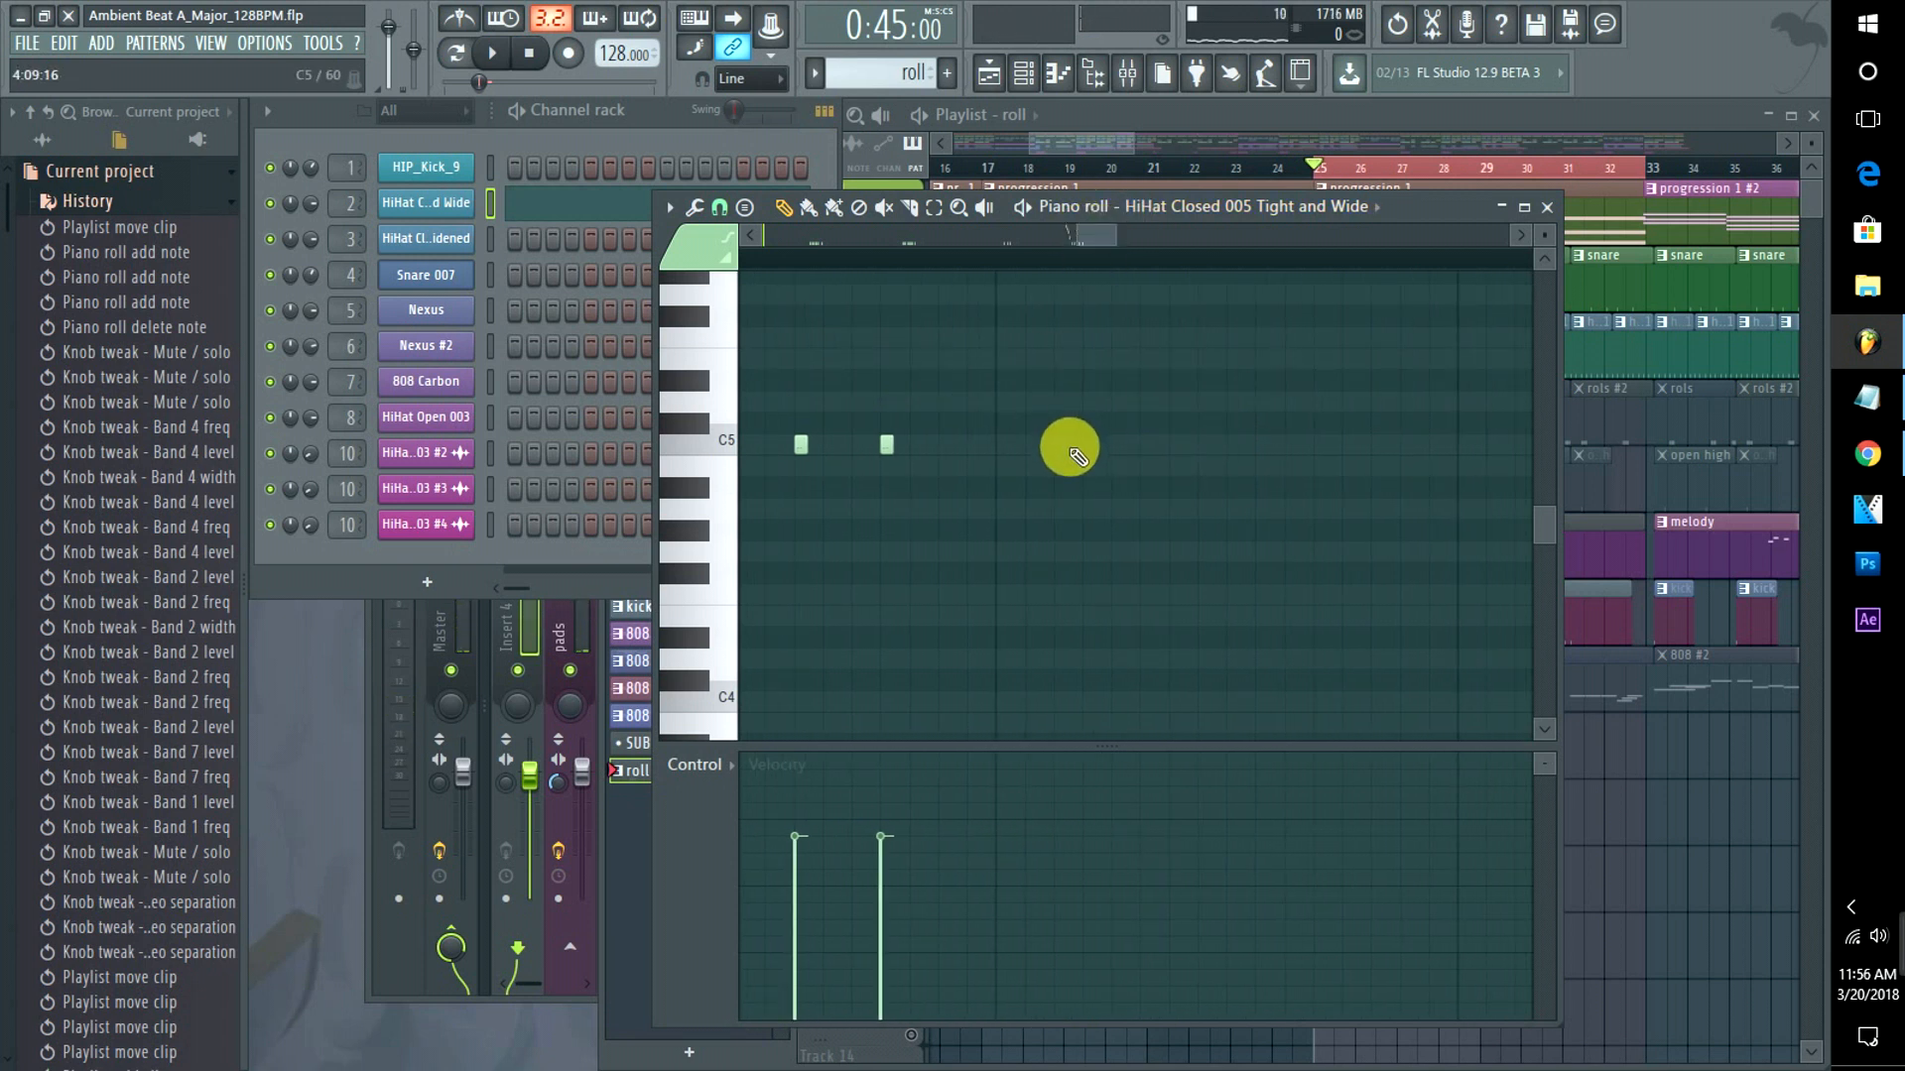
click(1004, 445)
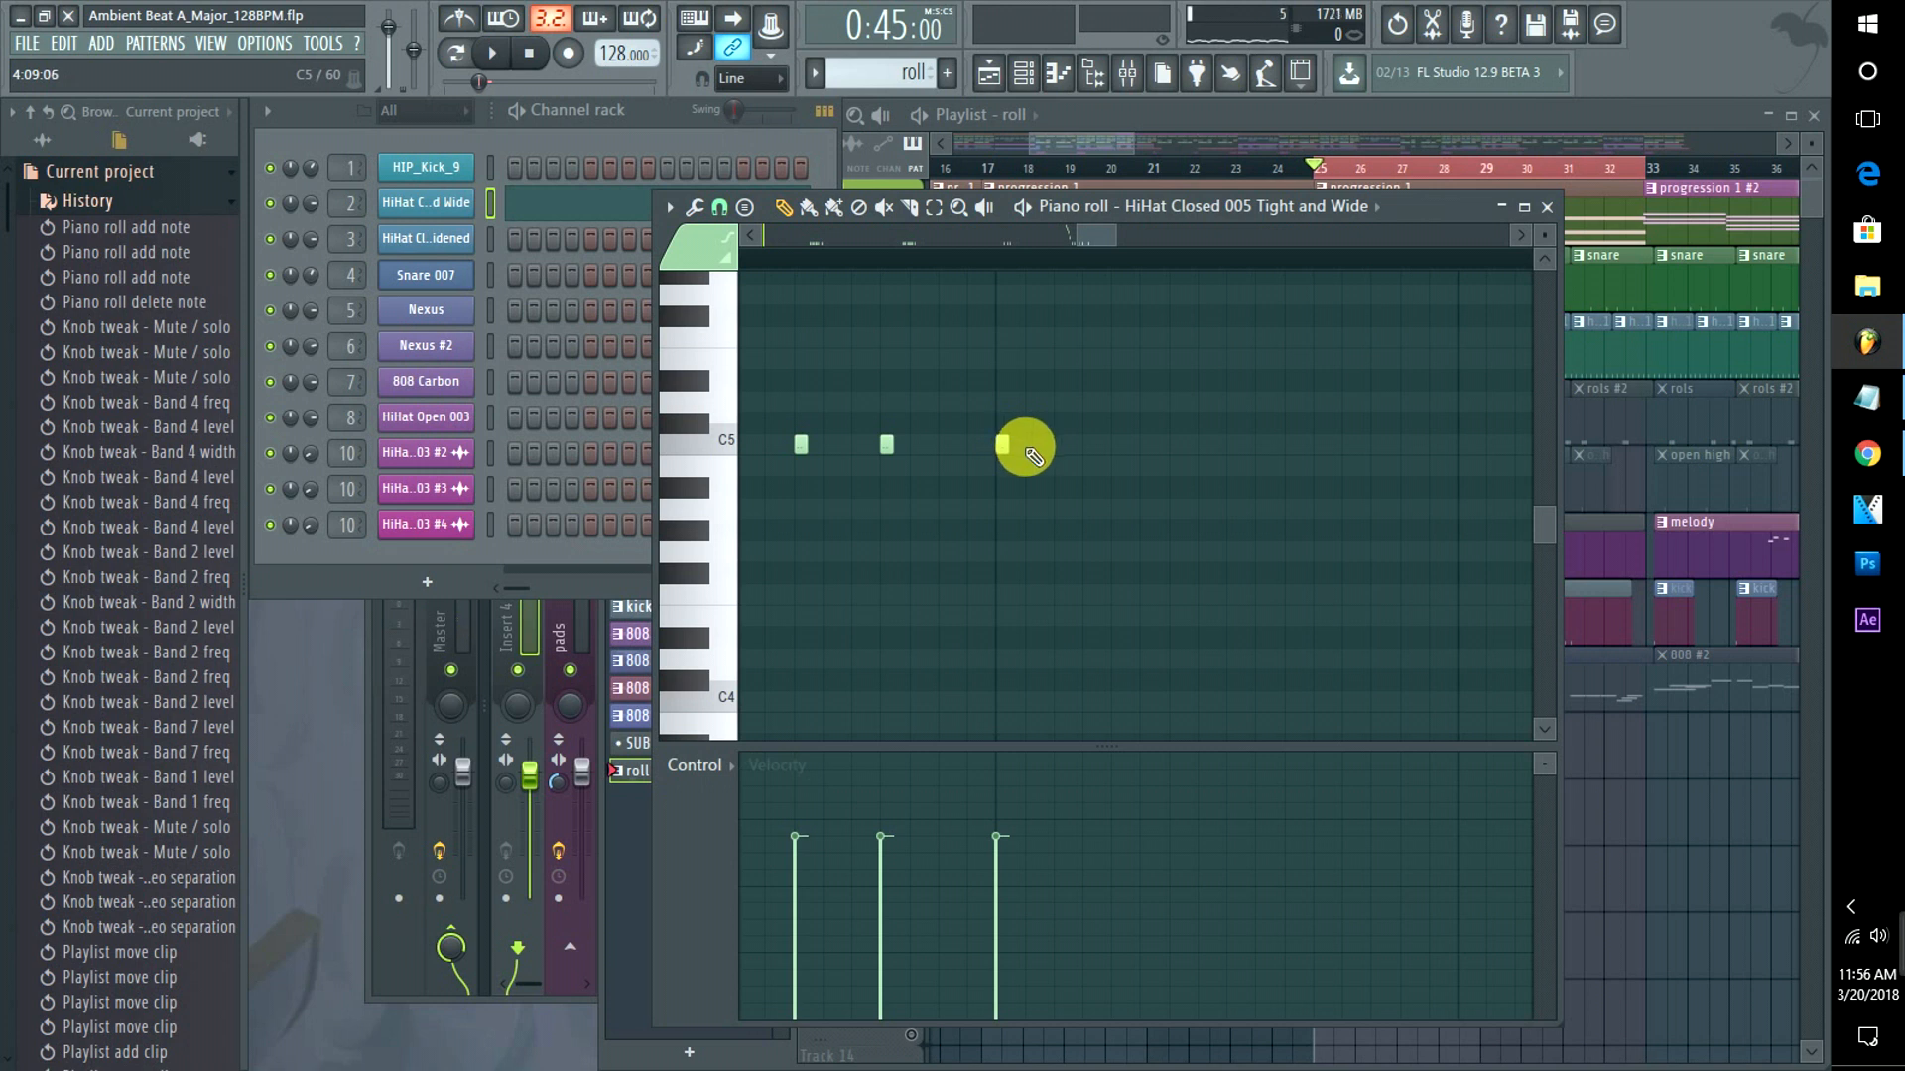
Show note pan and pan the last four C5 notes of the bar 4 roll alternately left and right, progressively wider, auditioning the result.
drag(1092, 239, 1063, 235)
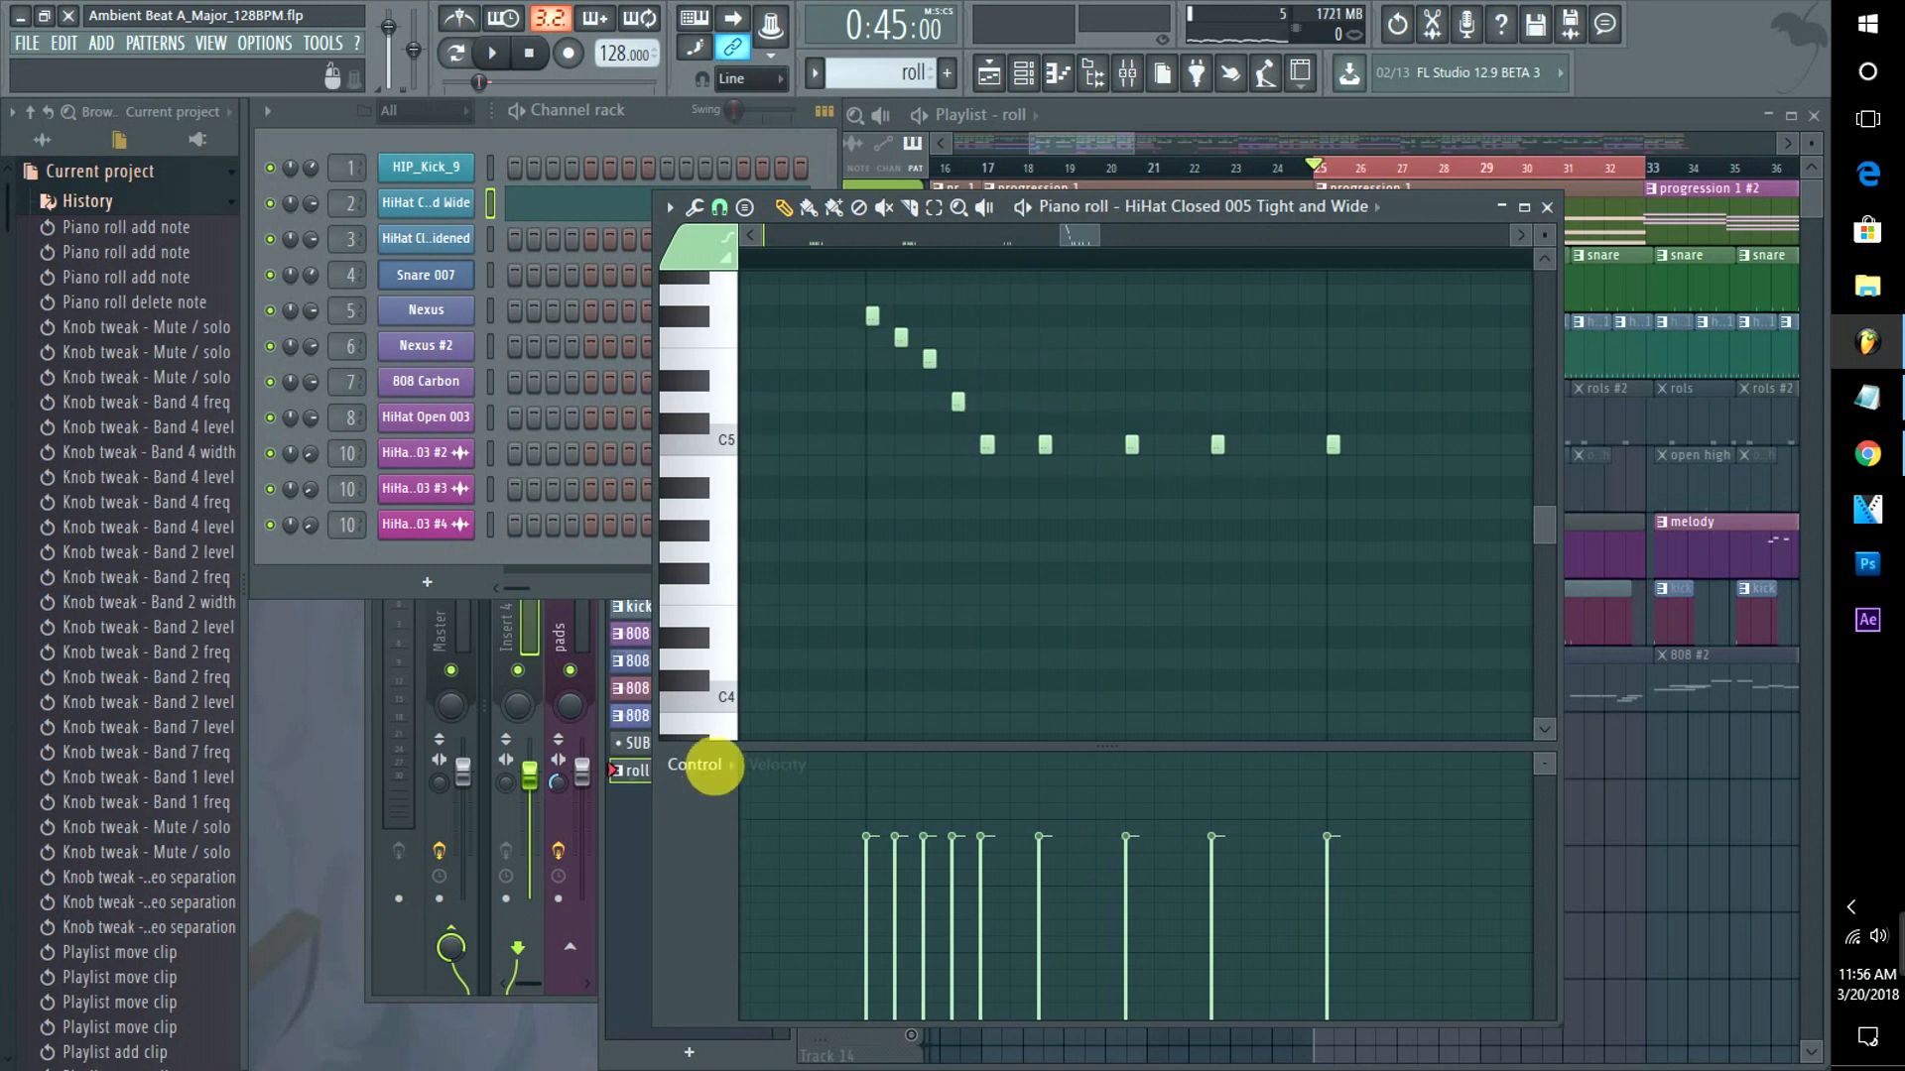
click(704, 765)
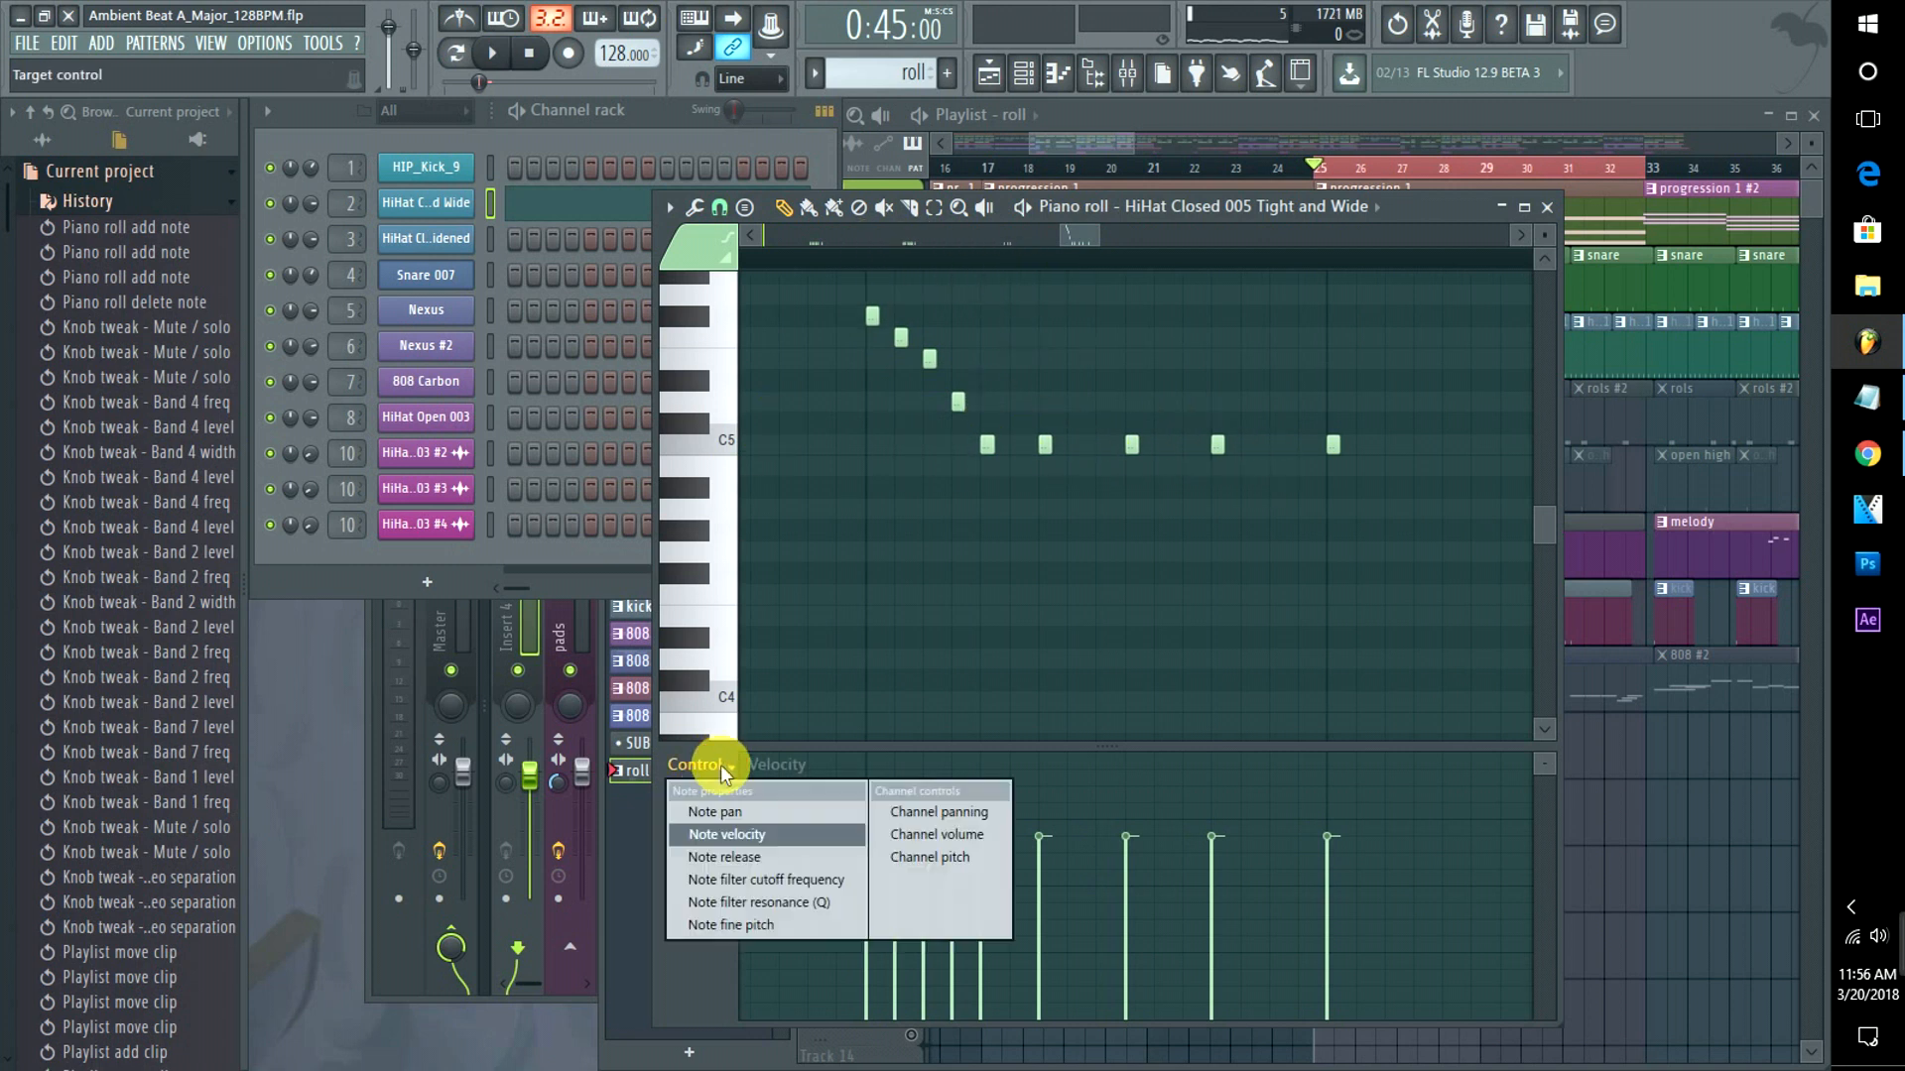
click(732, 816)
drag(992, 883, 1054, 898)
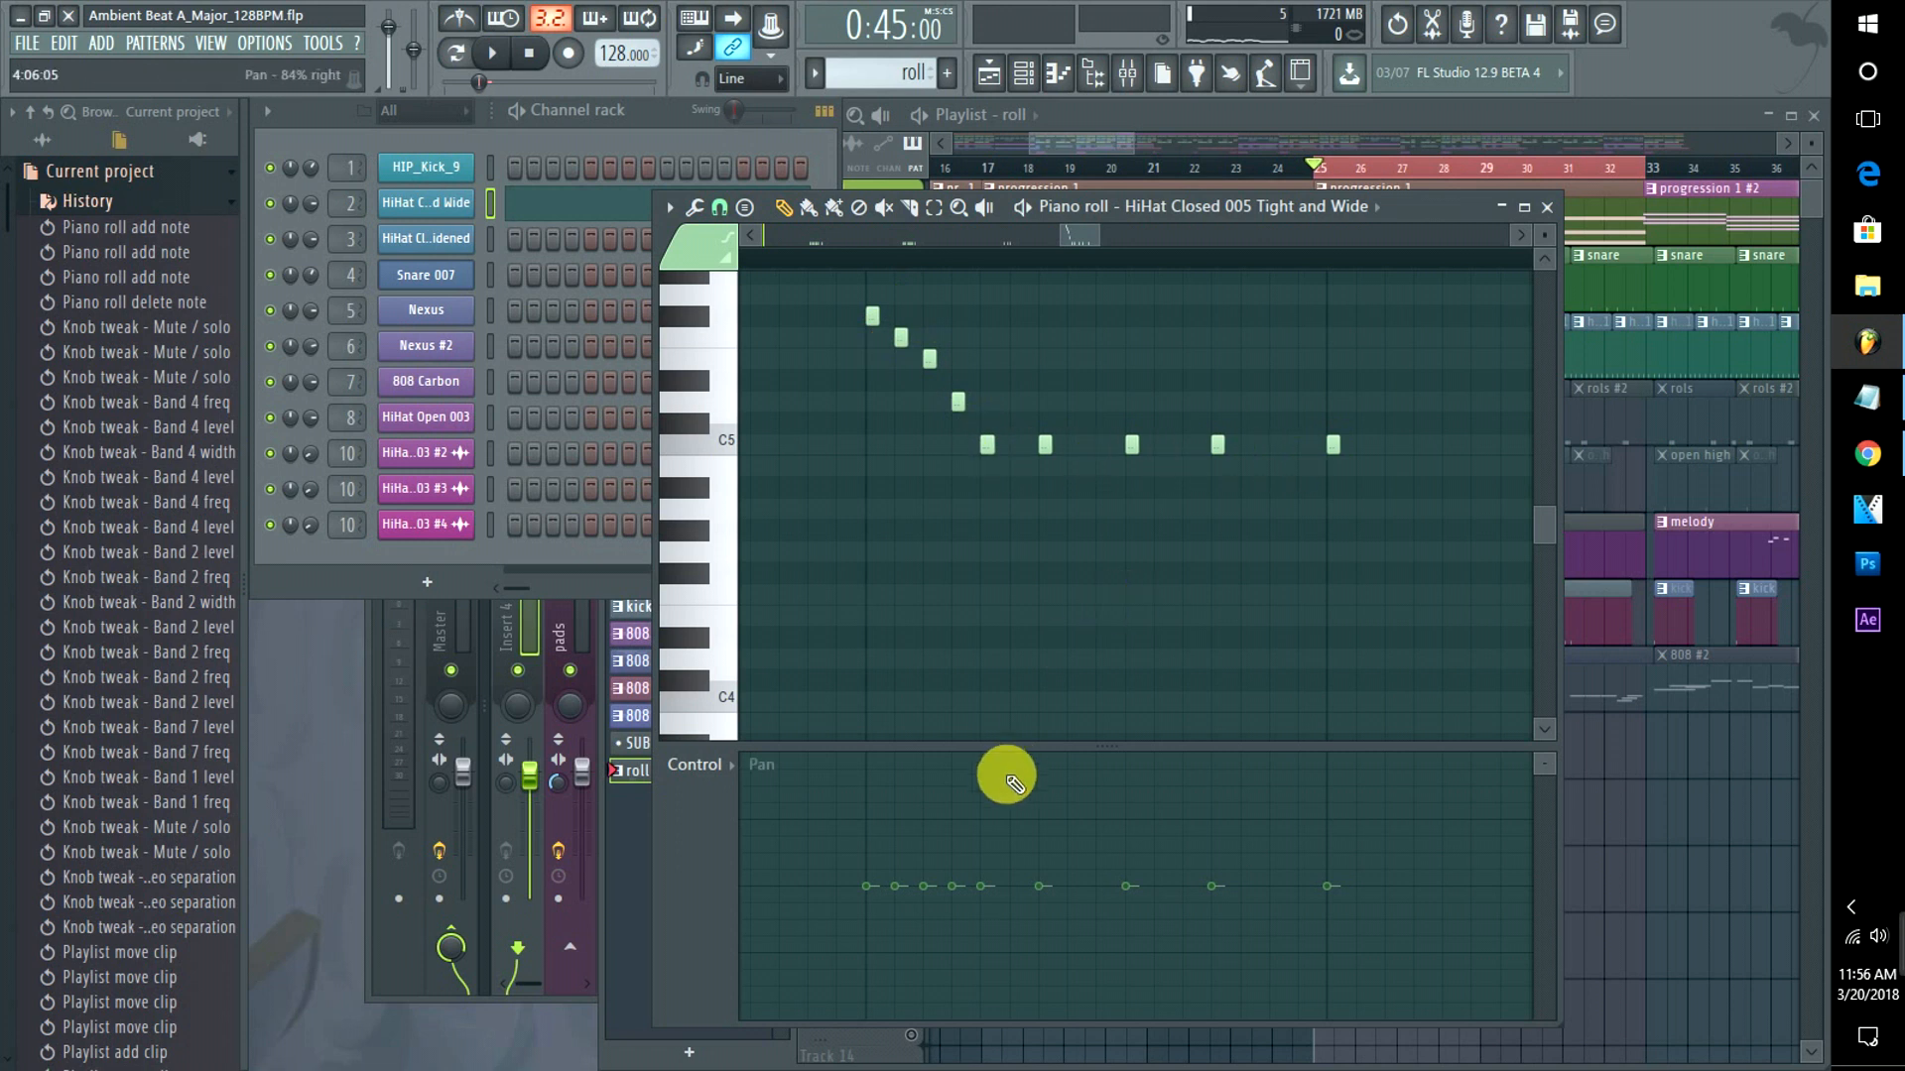
drag(1045, 897, 1048, 914)
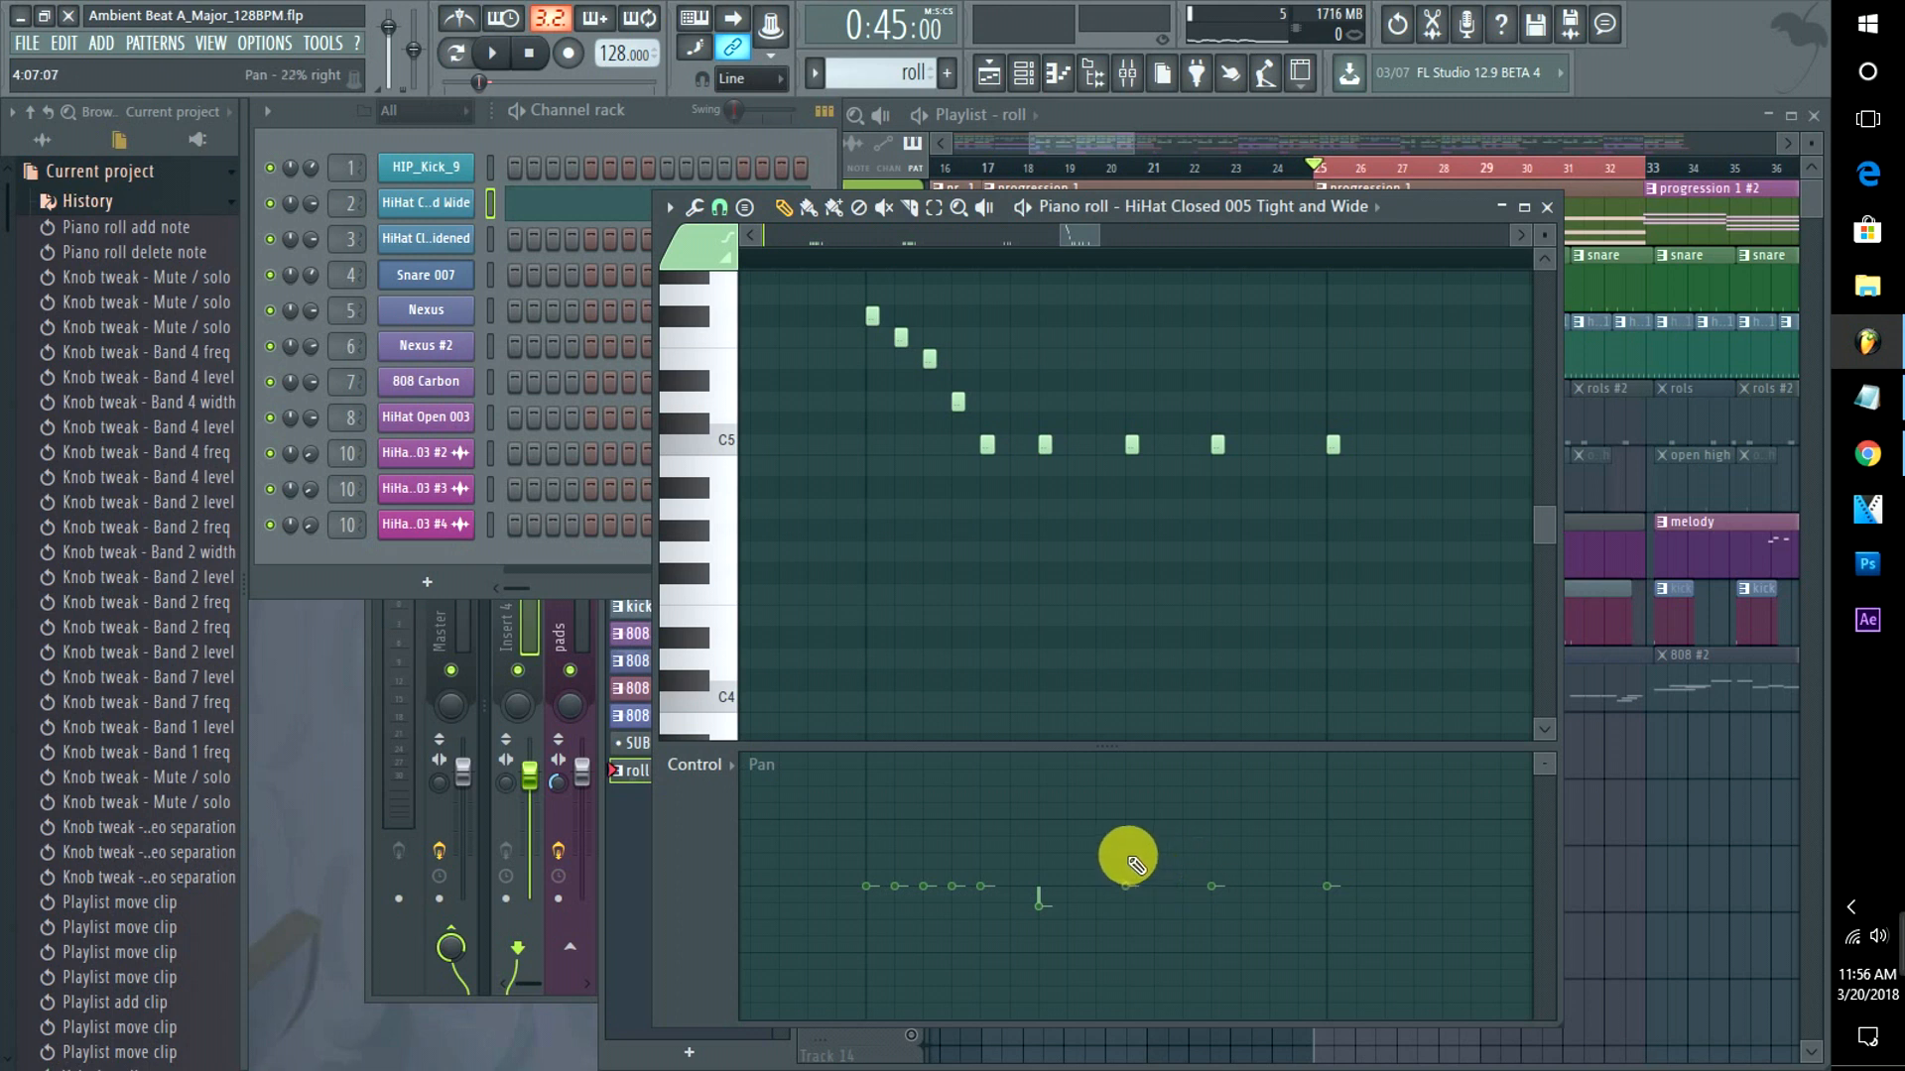
drag(1127, 859, 1216, 937)
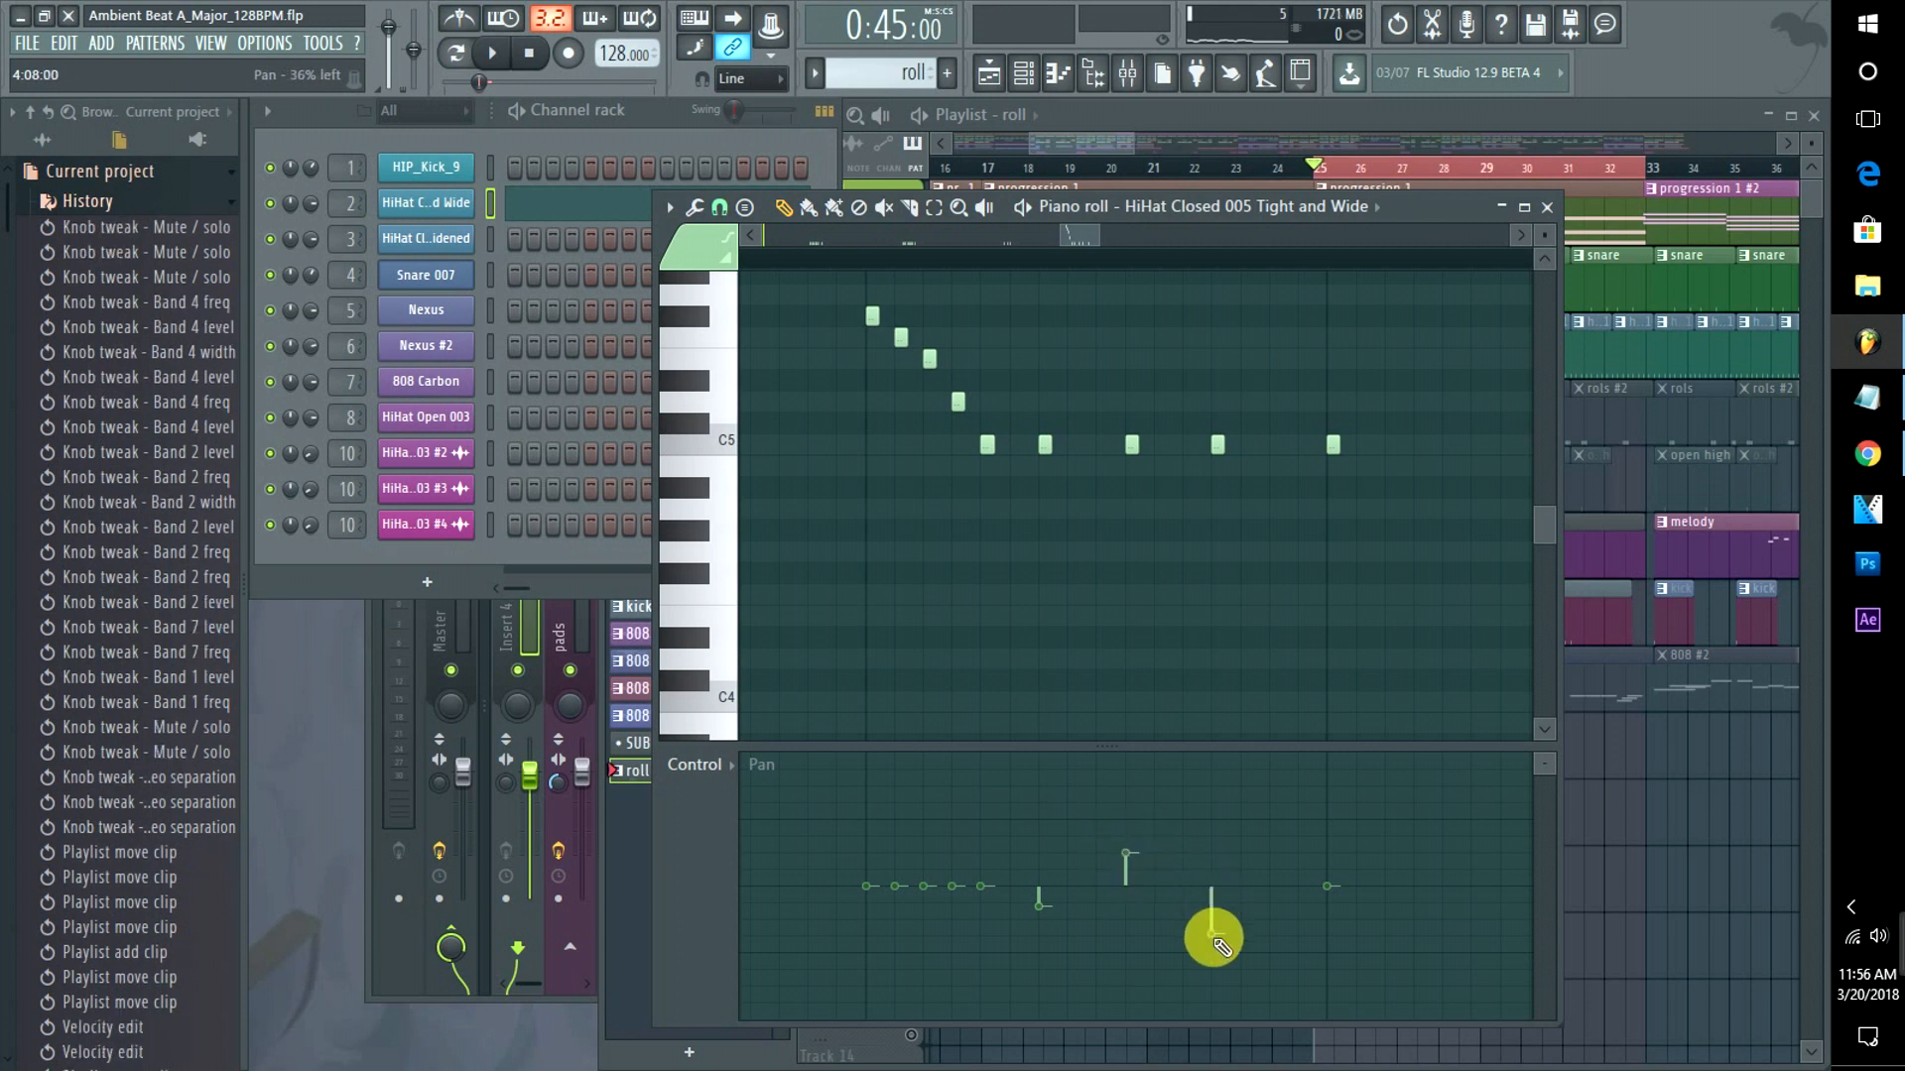
drag(1327, 885, 1330, 815)
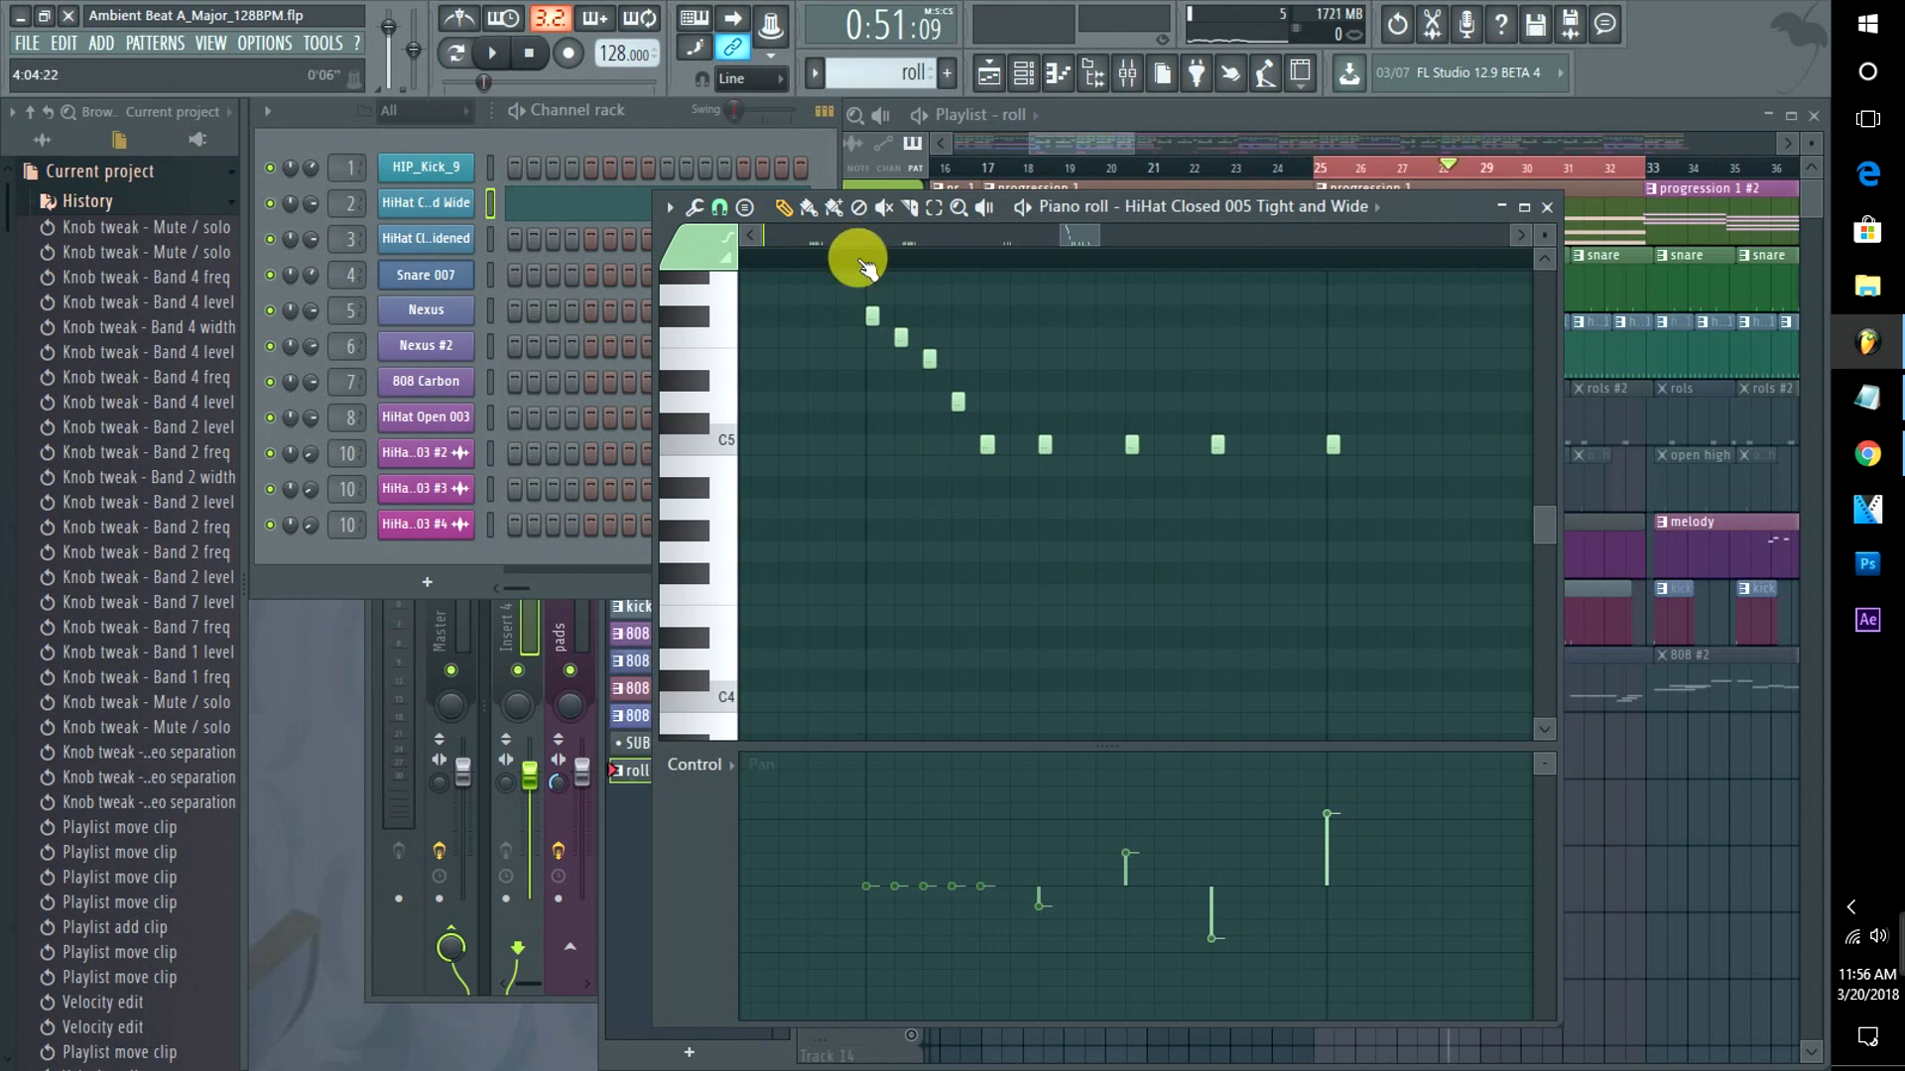
key(space)
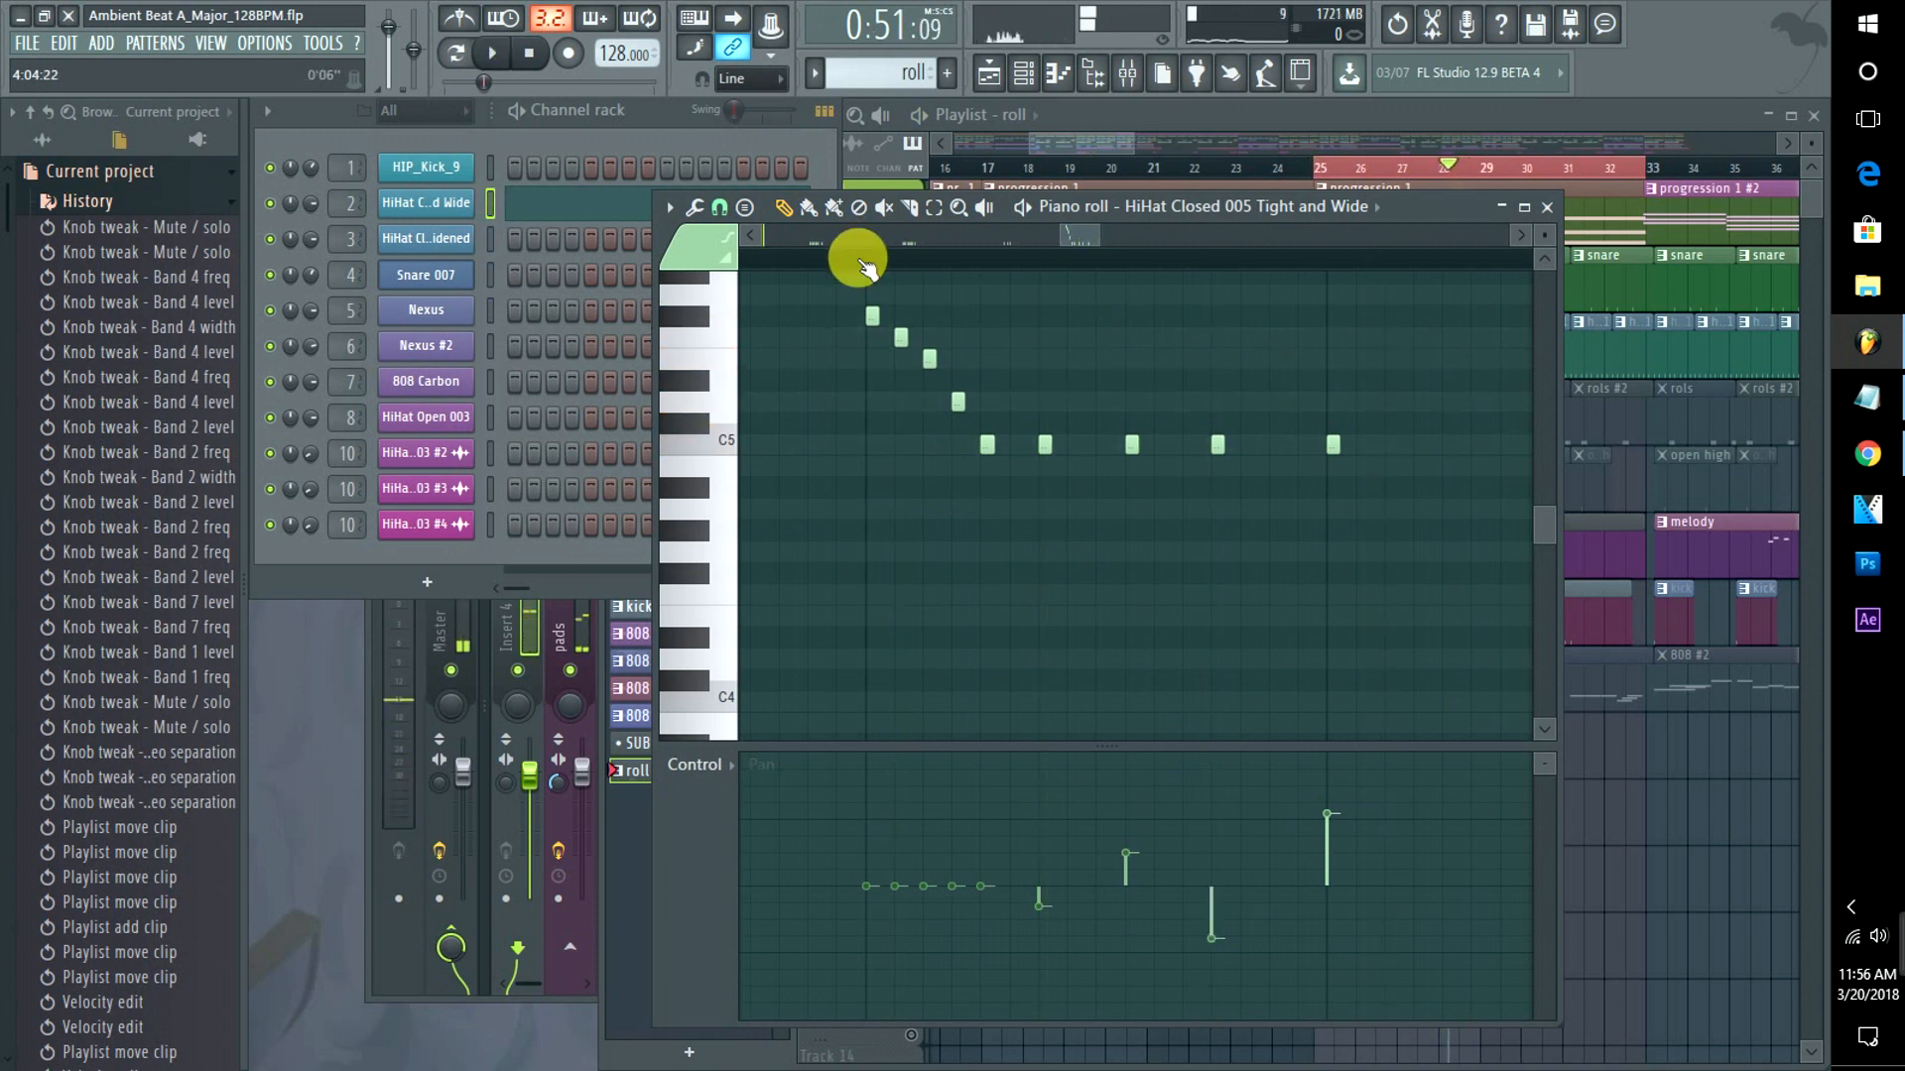
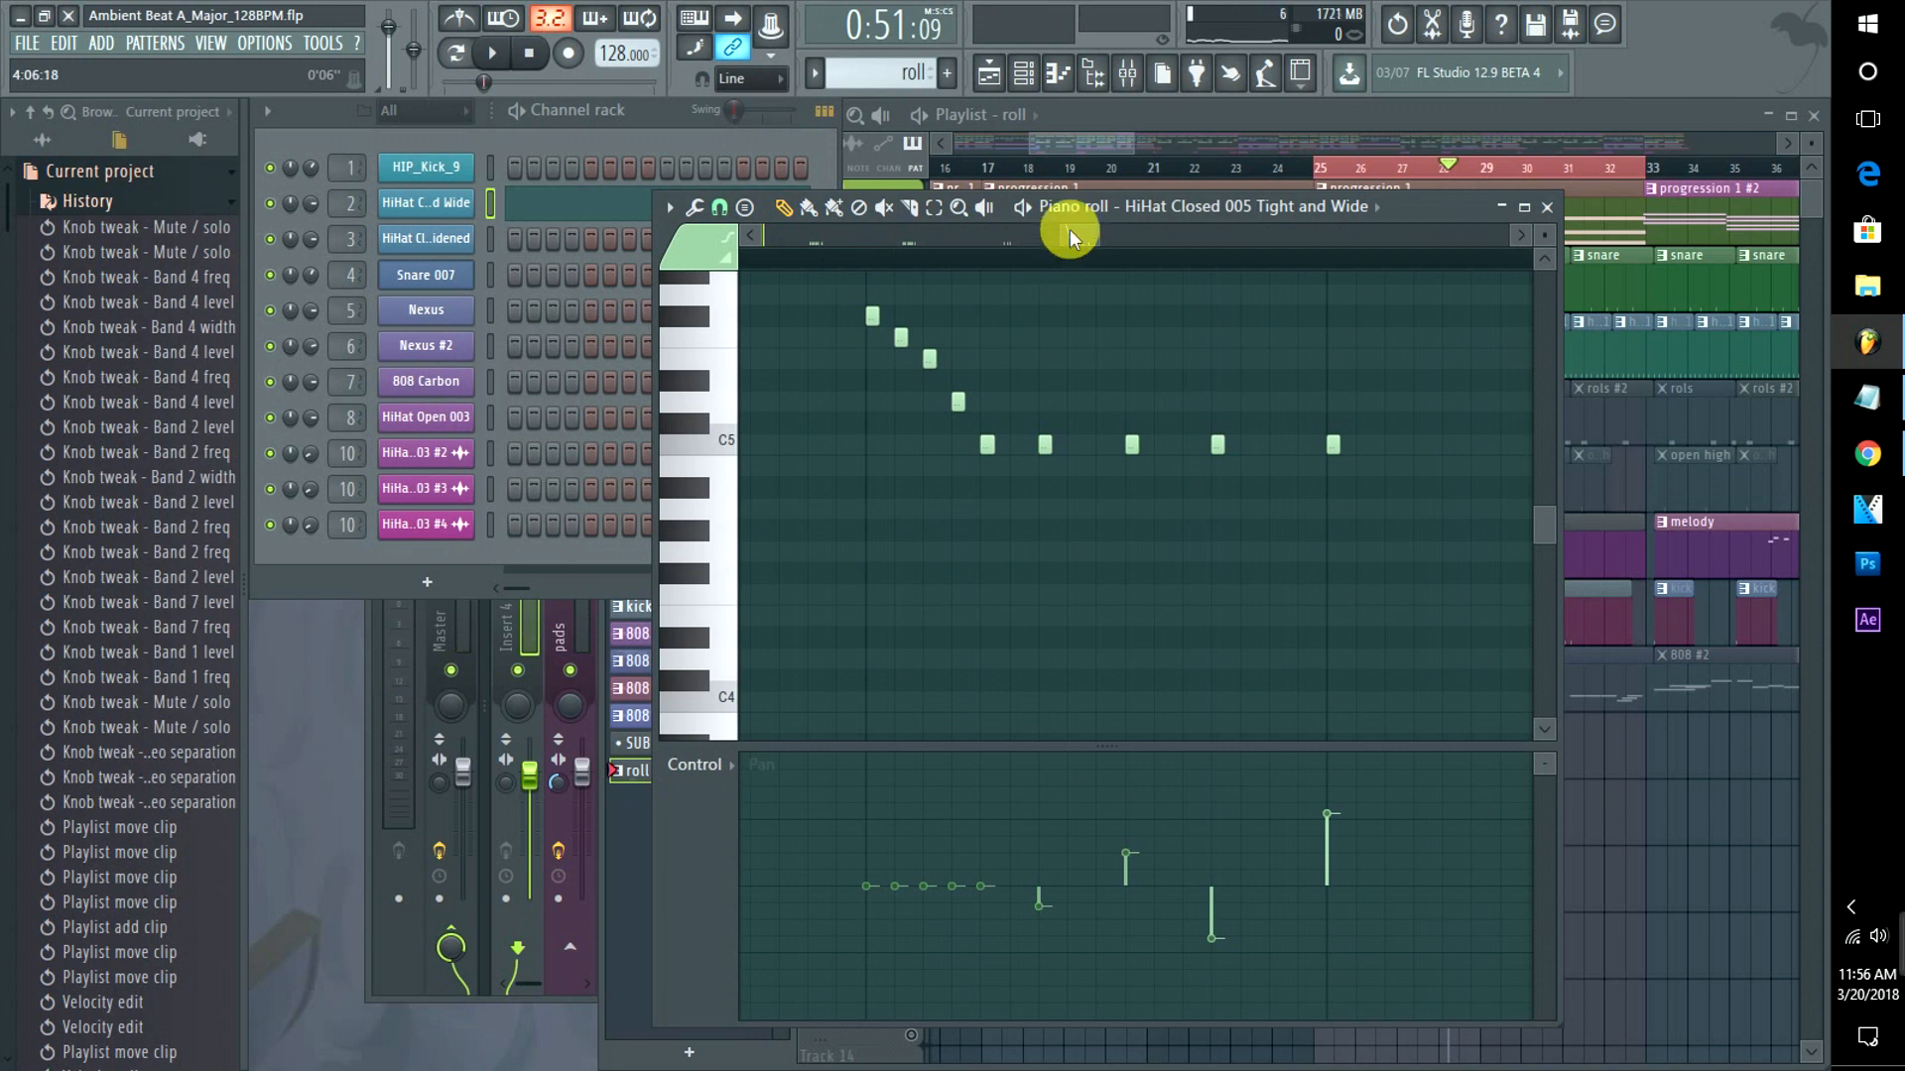
mouse_move(1070, 230)
mouse_down()
mouse_move(1092, 234)
mouse_move(1060, 238)
mouse_up()
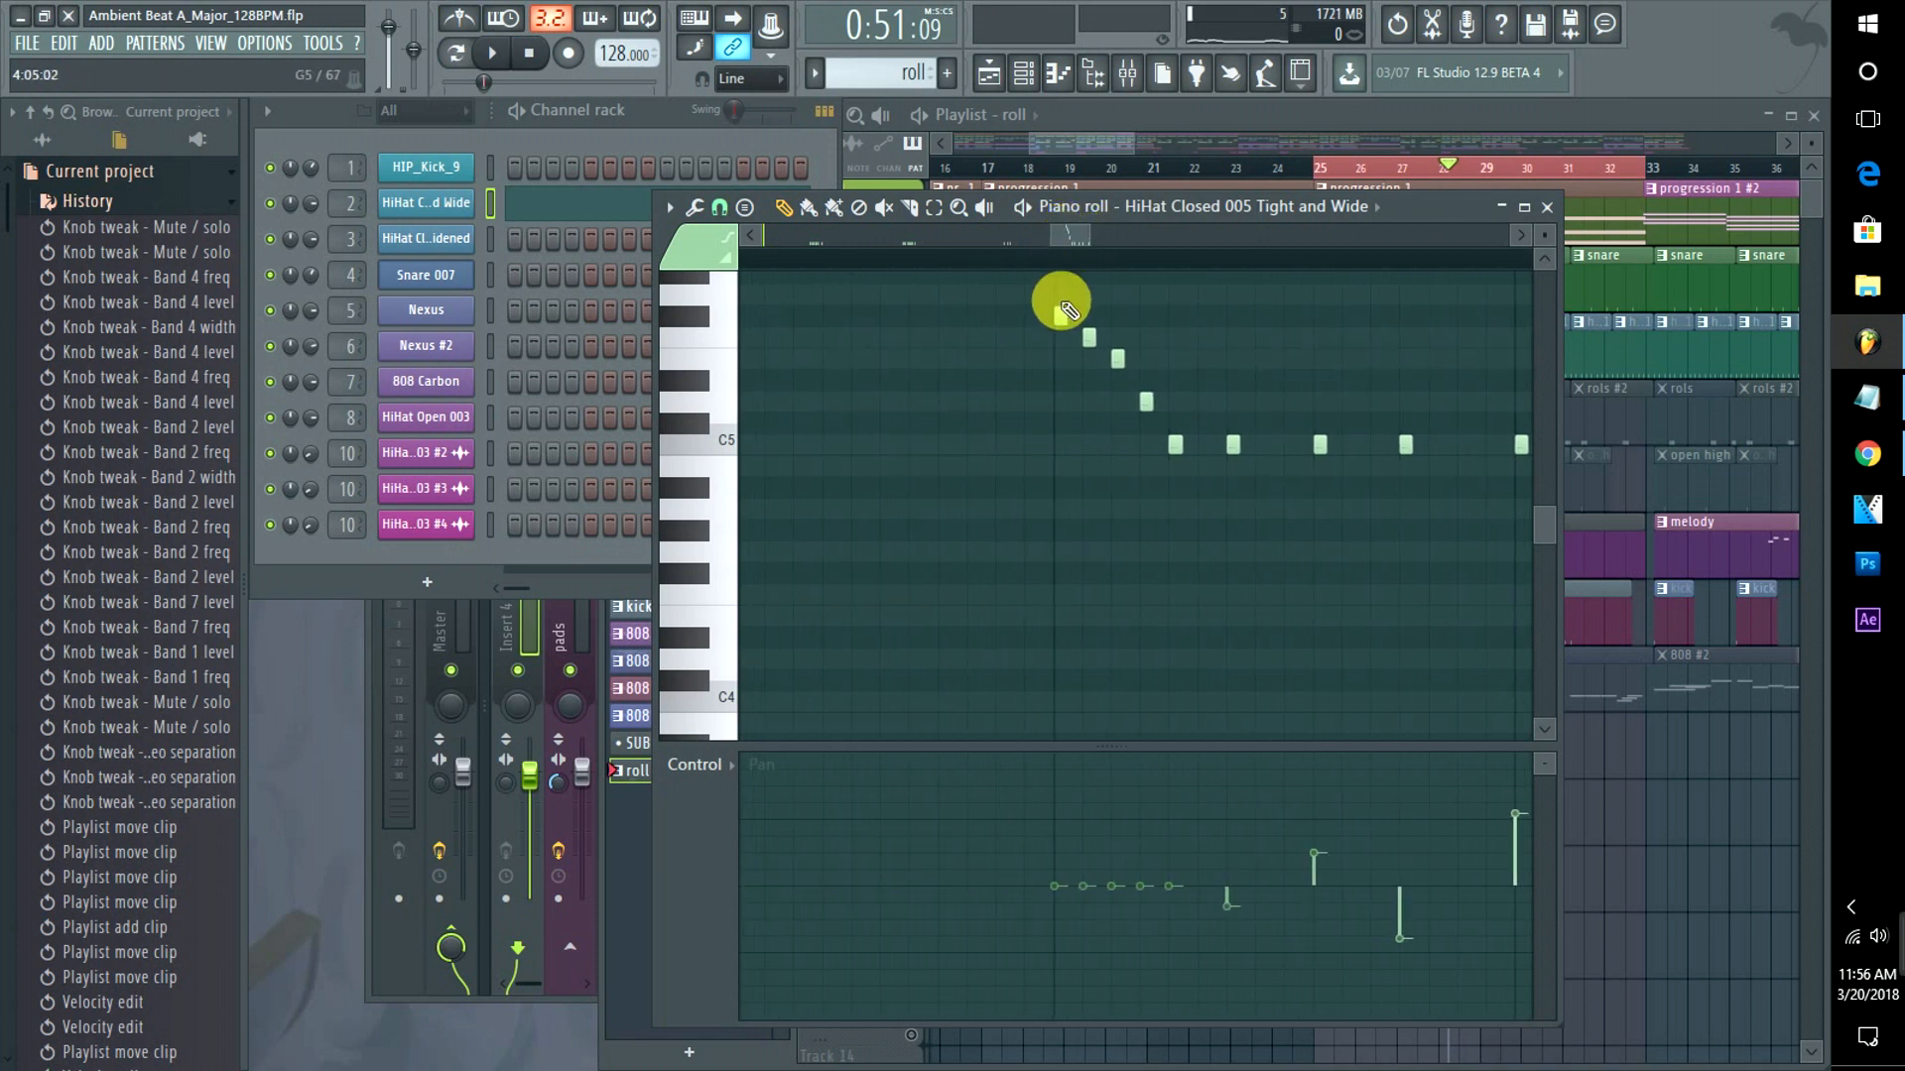
click(1171, 443)
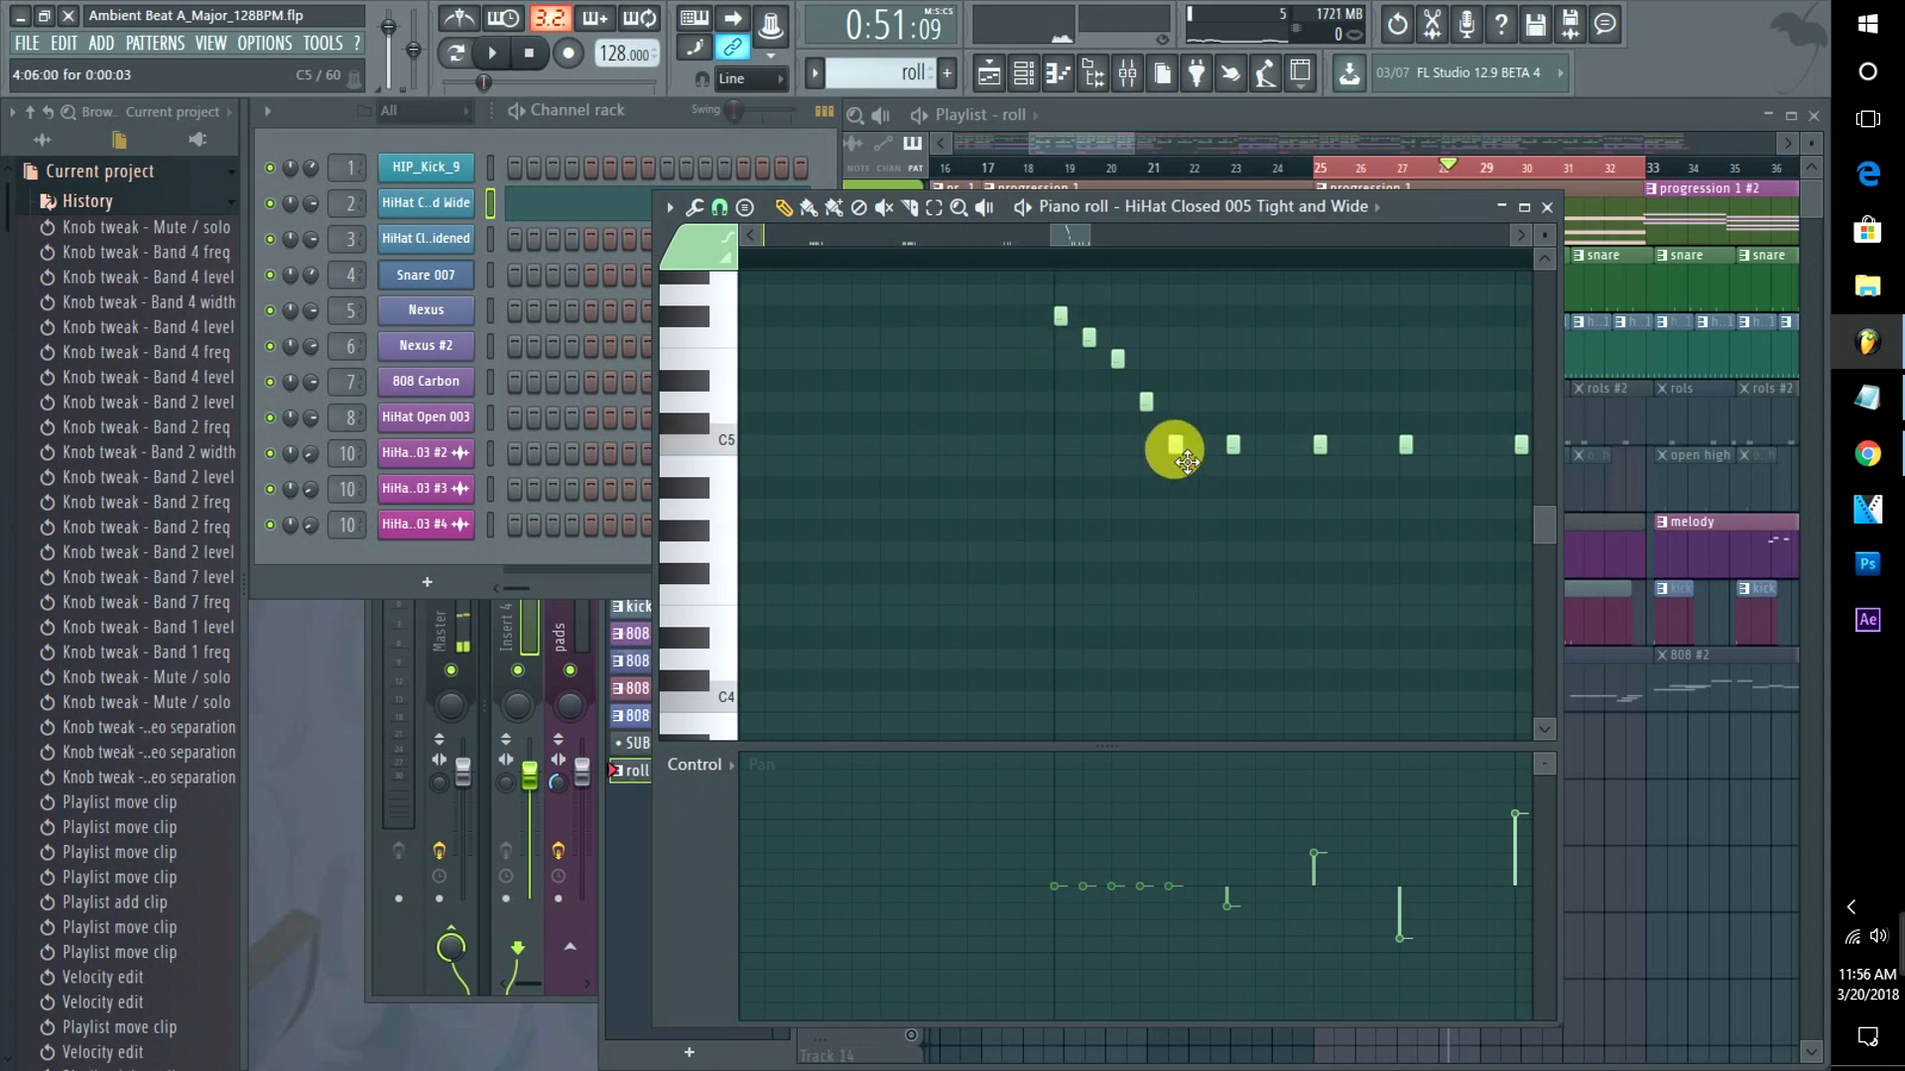
drag(1074, 244, 1122, 236)
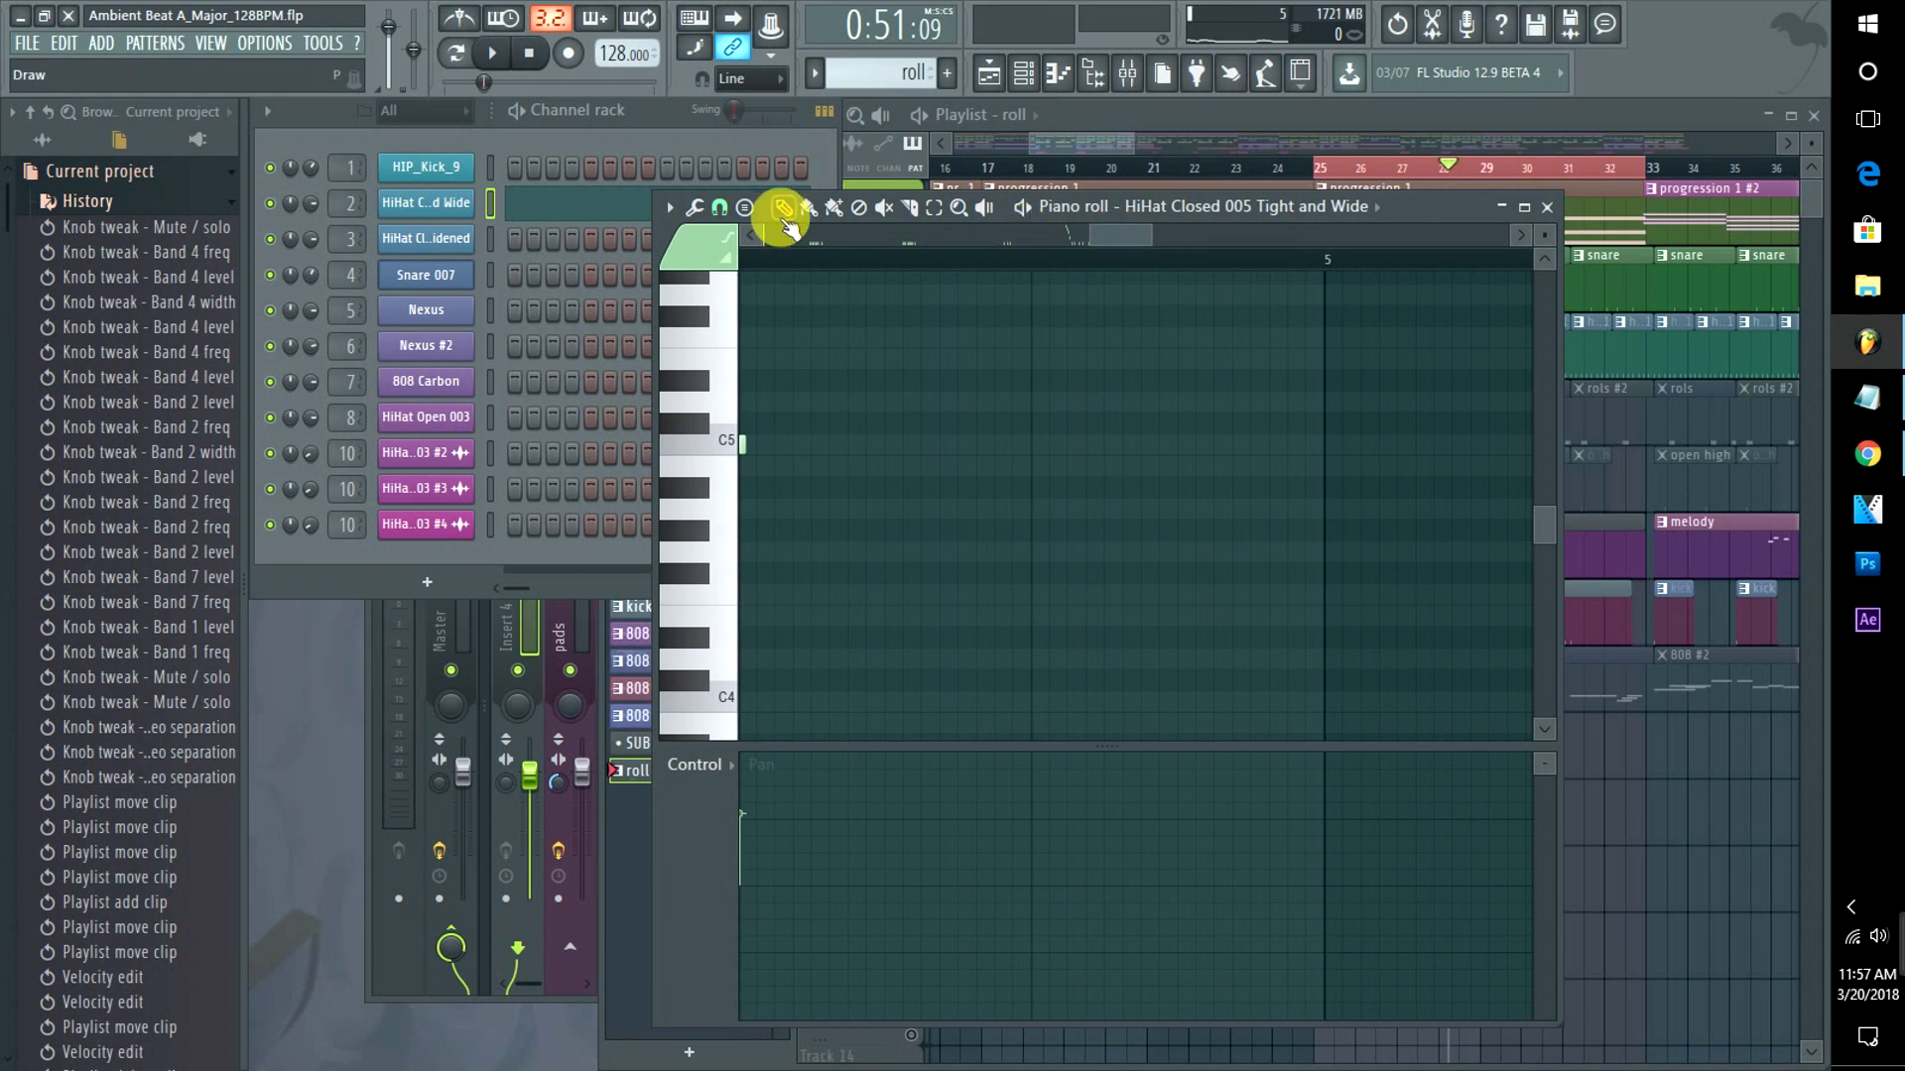
Set snapping to 1/2 step and place twelve C5 notes at 1/2-step intervals from step 13 of bar 4.
click(719, 207)
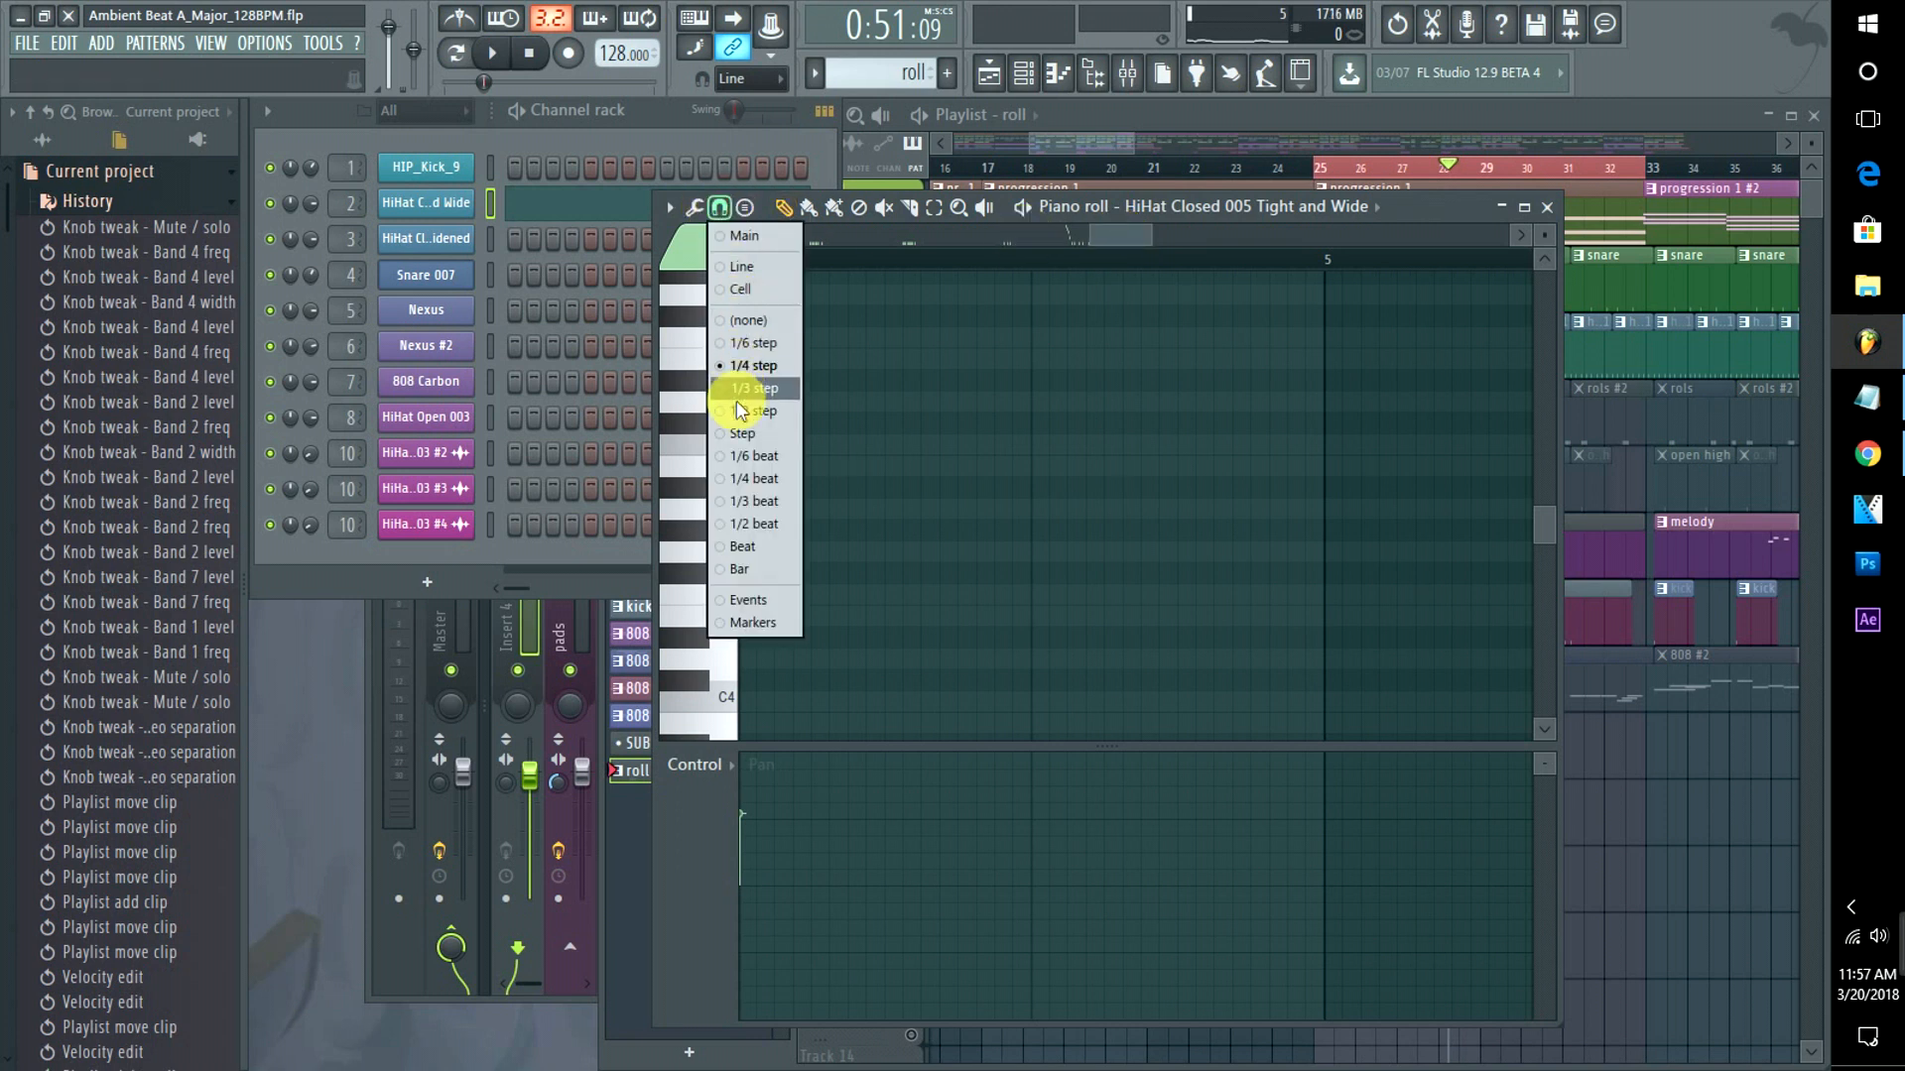
click(736, 409)
click(1035, 443)
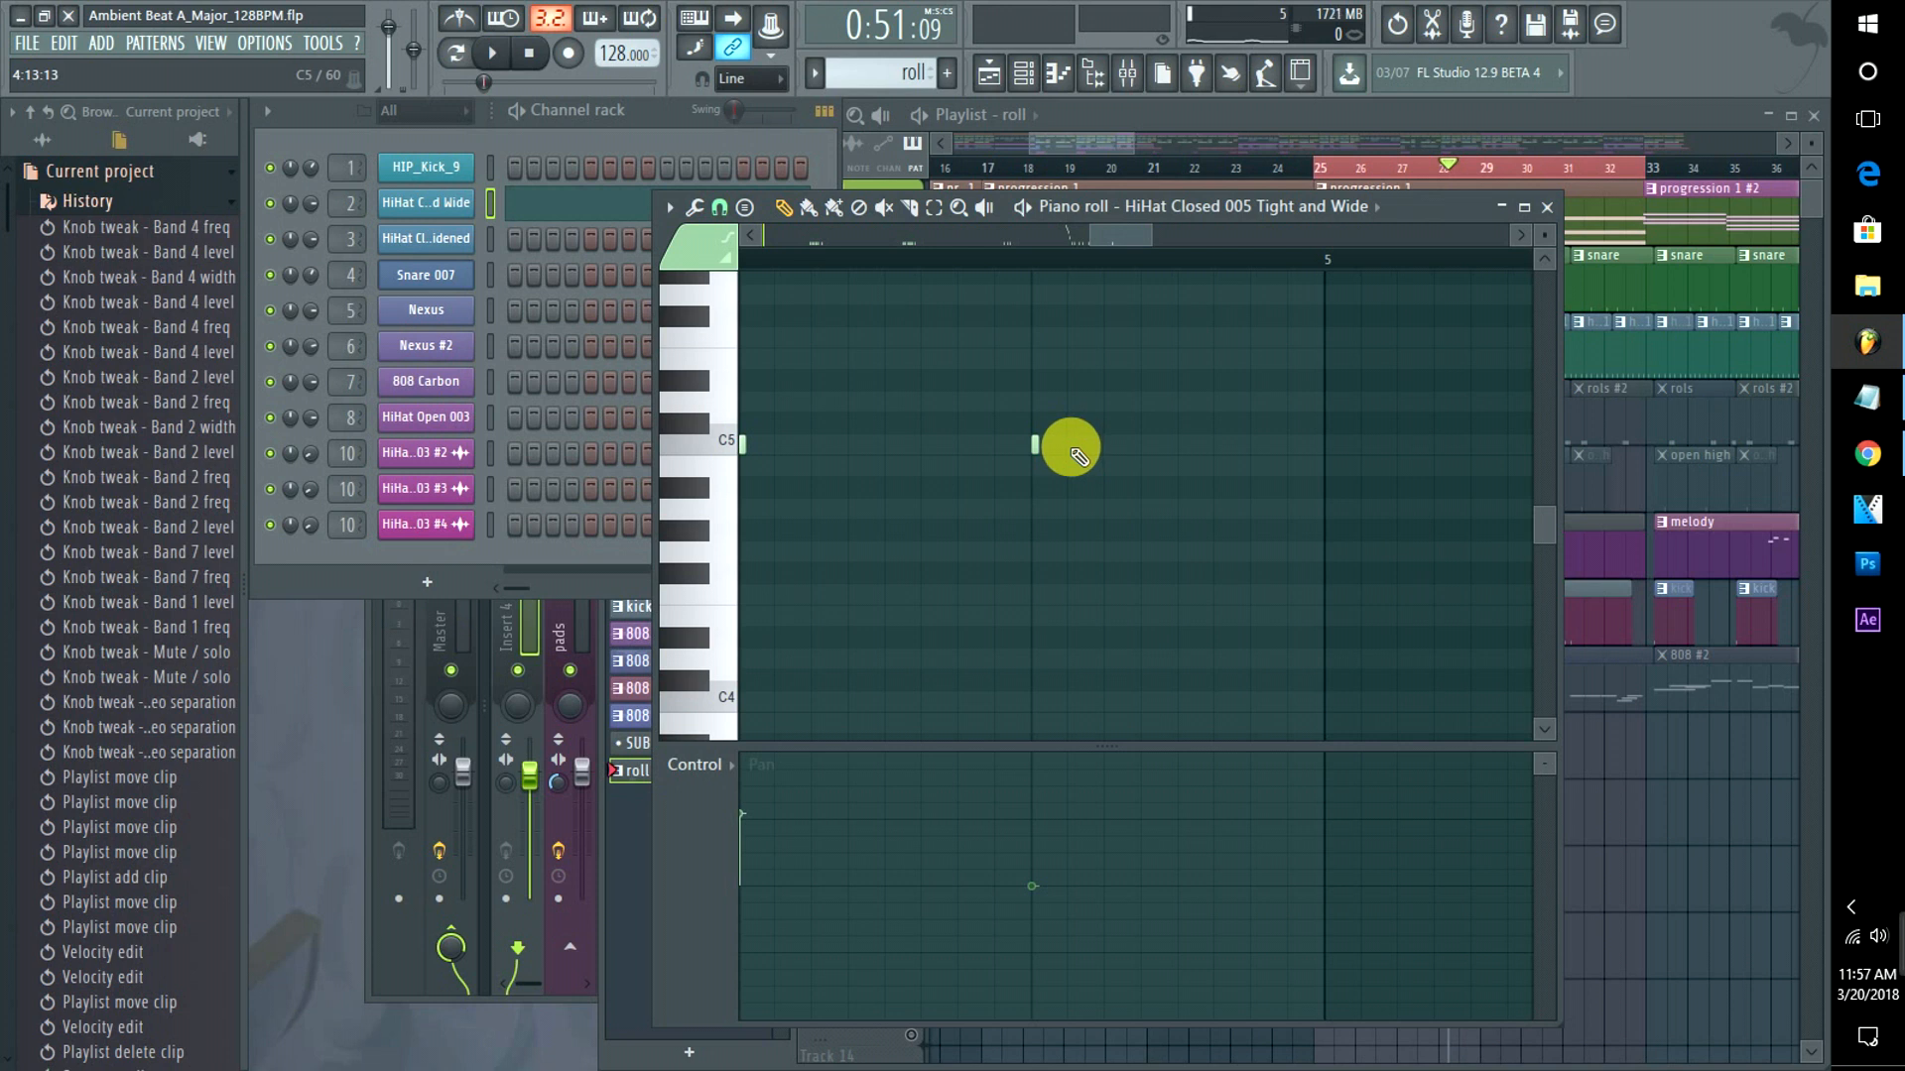
click(1071, 444)
click(1108, 444)
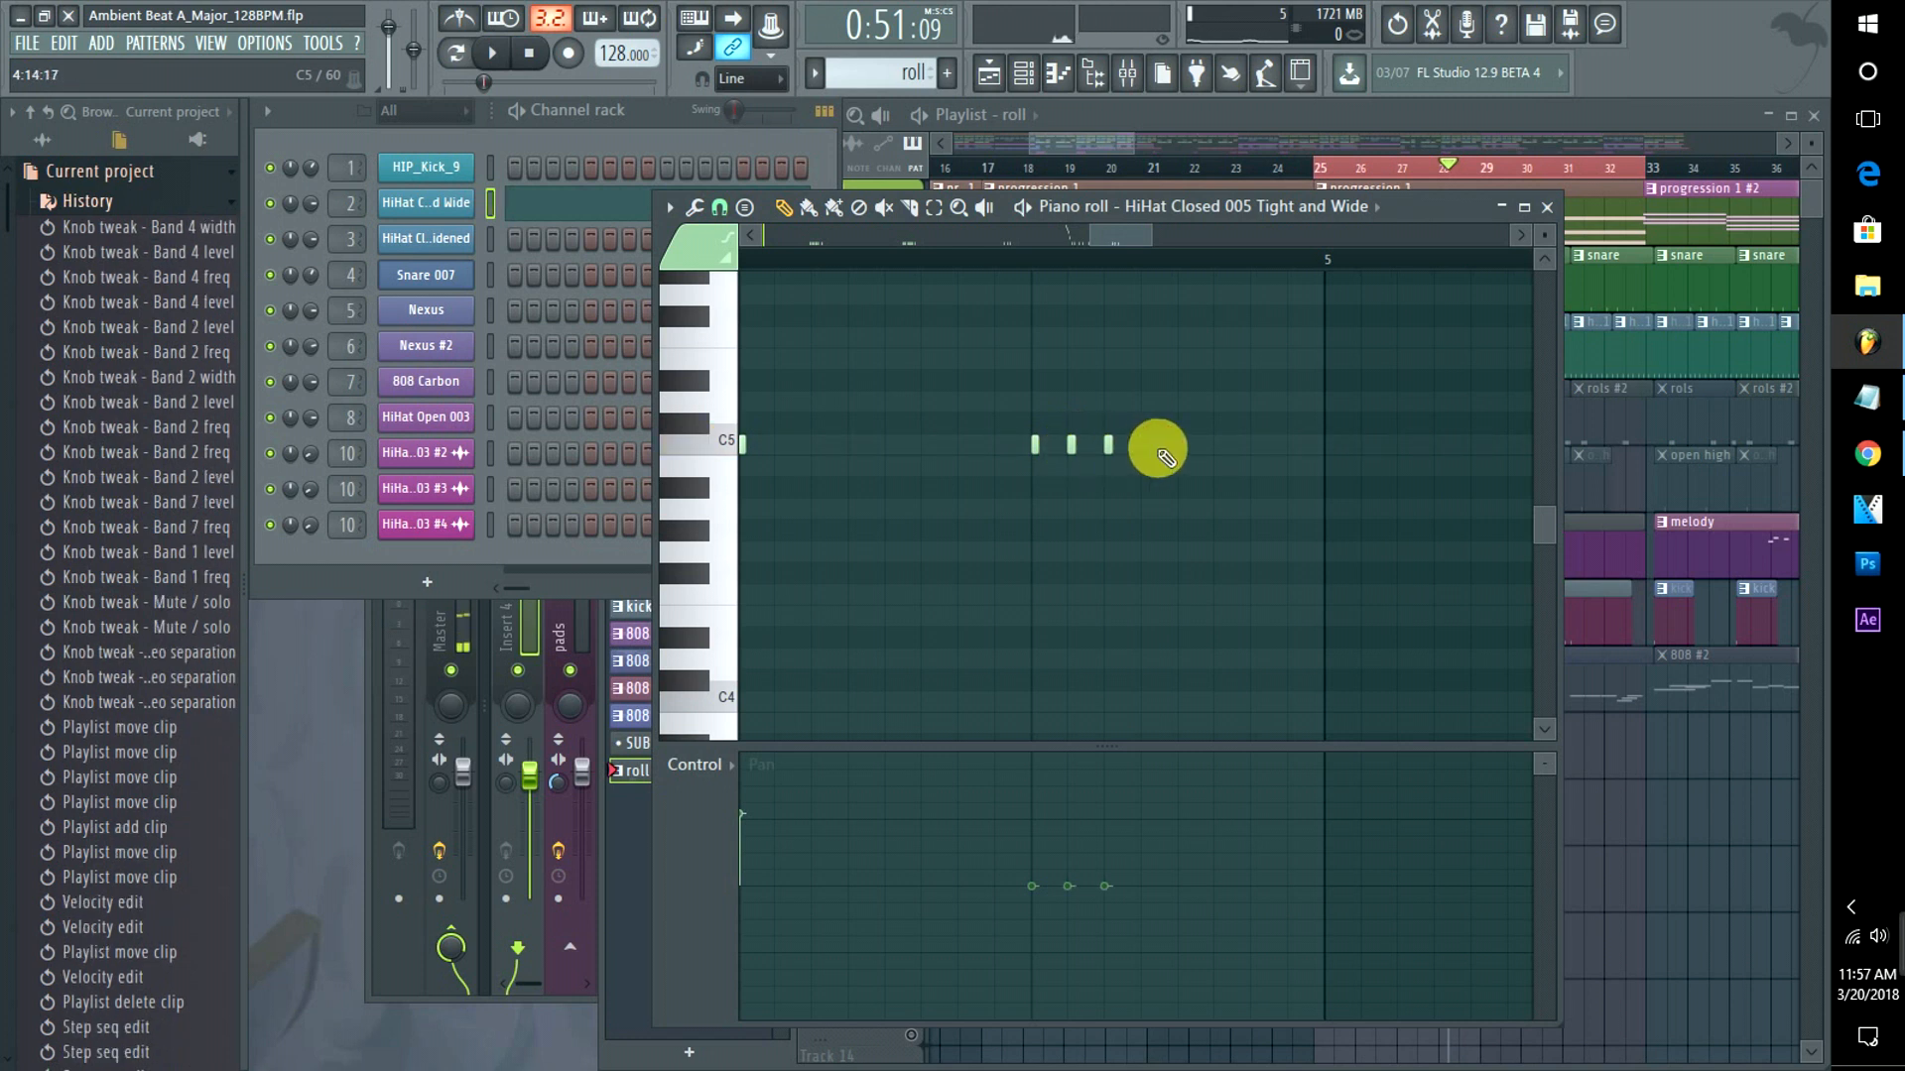
click(1144, 444)
click(1182, 444)
click(1218, 444)
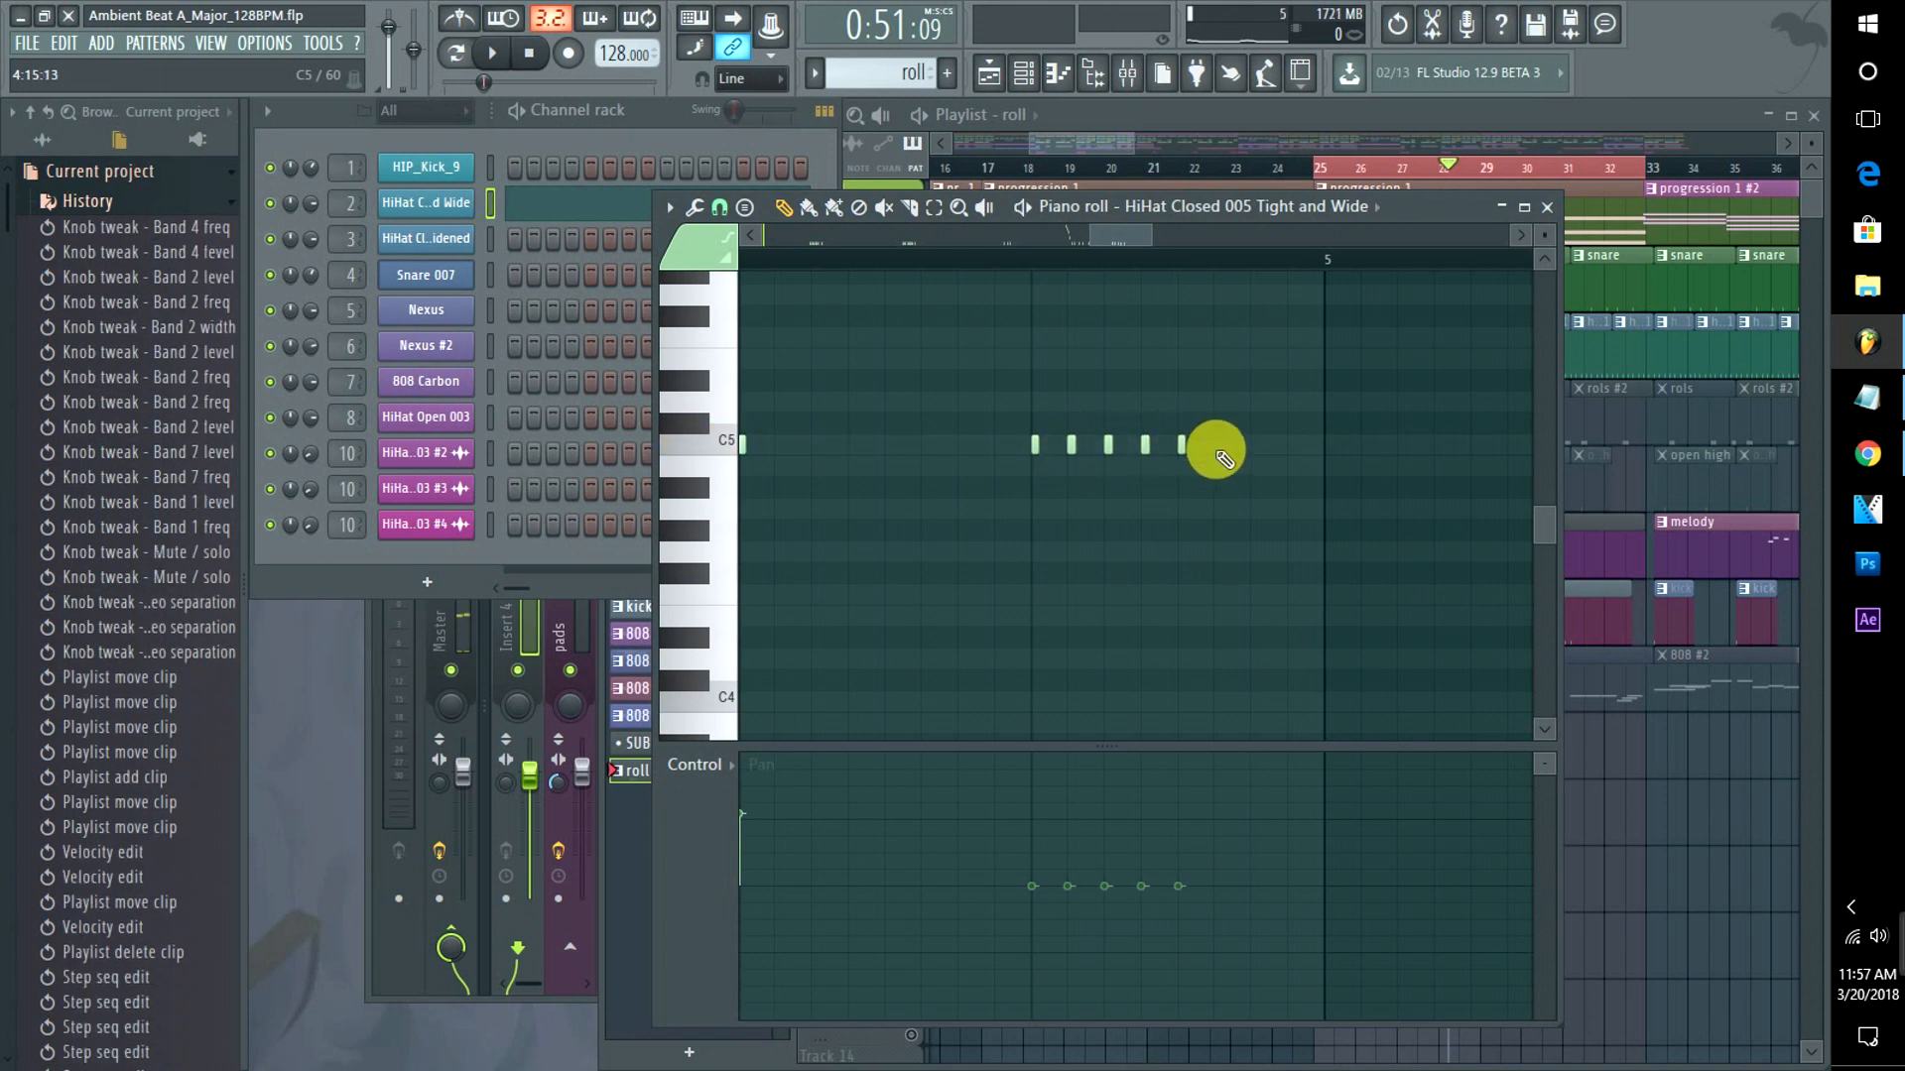
click(1255, 443)
click(1291, 443)
click(1328, 443)
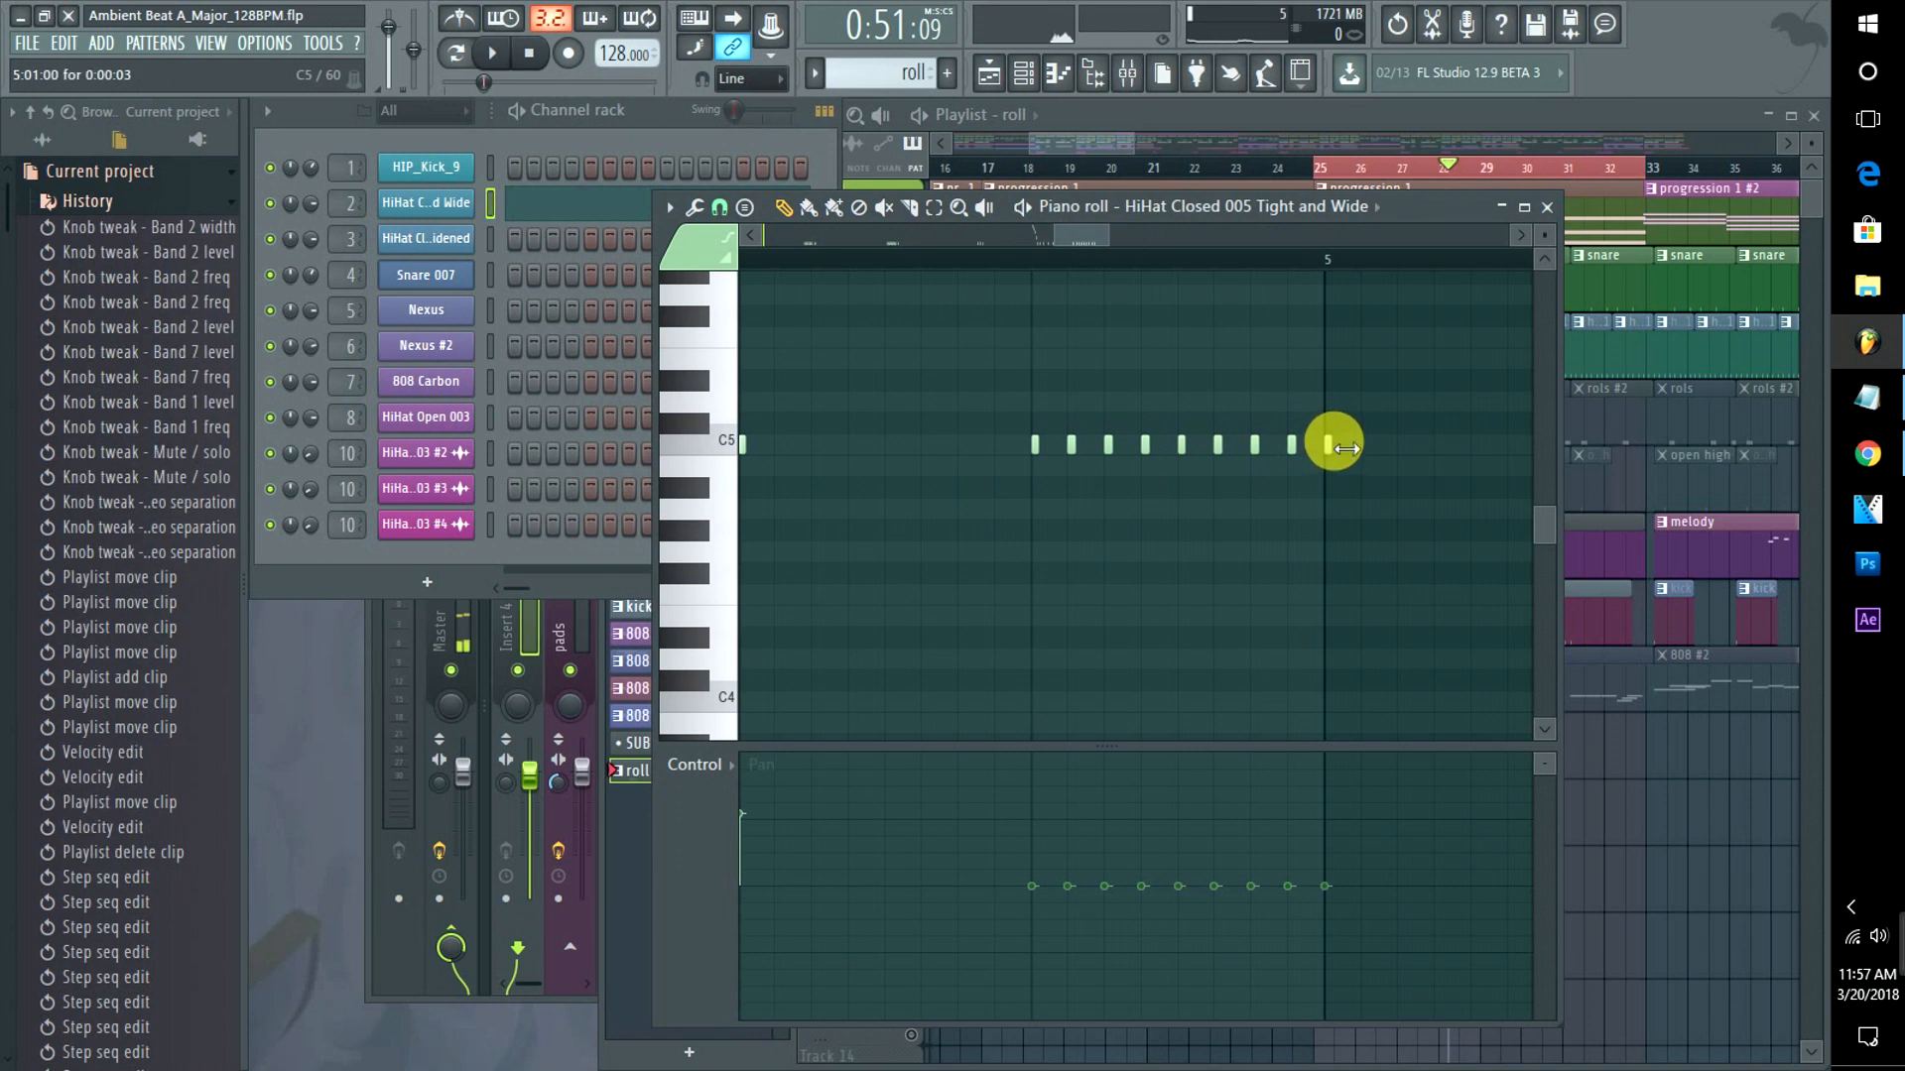
click(1365, 443)
click(1402, 444)
click(1438, 443)
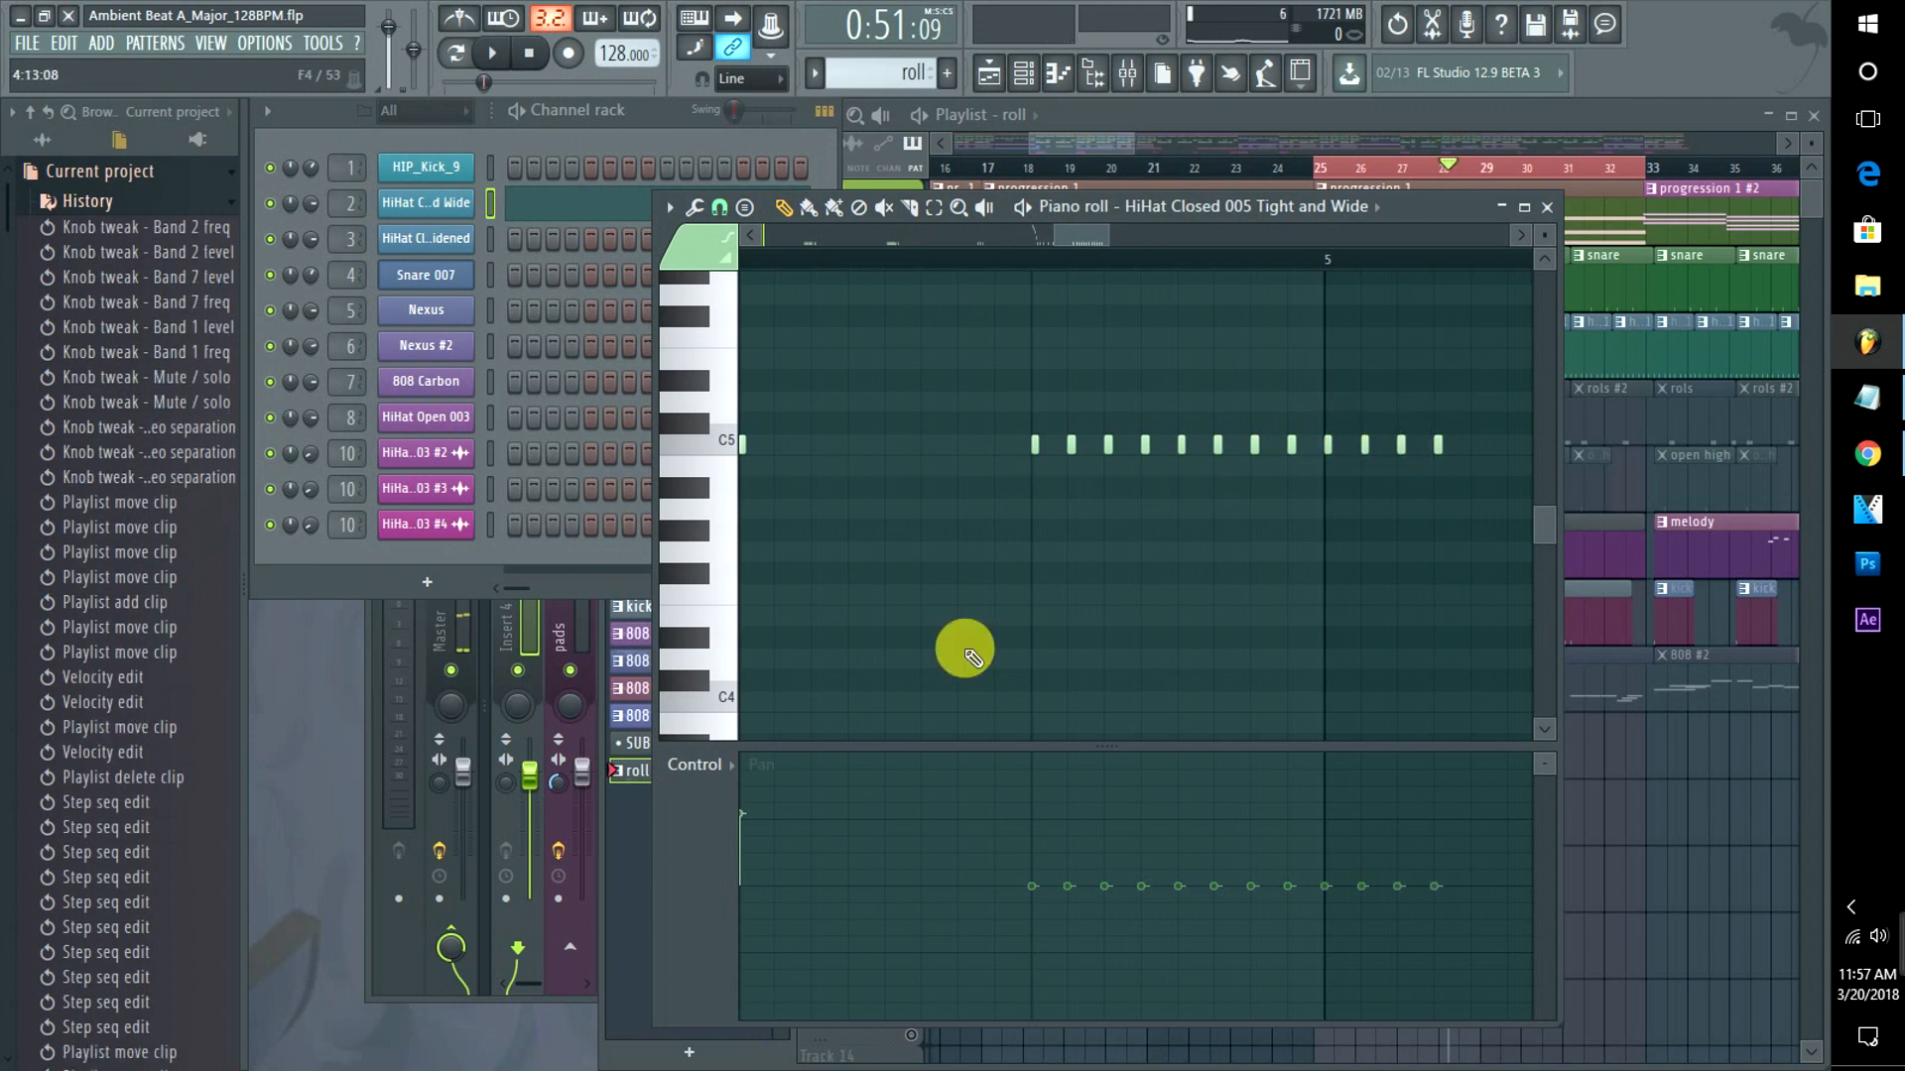
Show note velocity and audition the bar 4 pattern leading into the new roll.
click(715, 780)
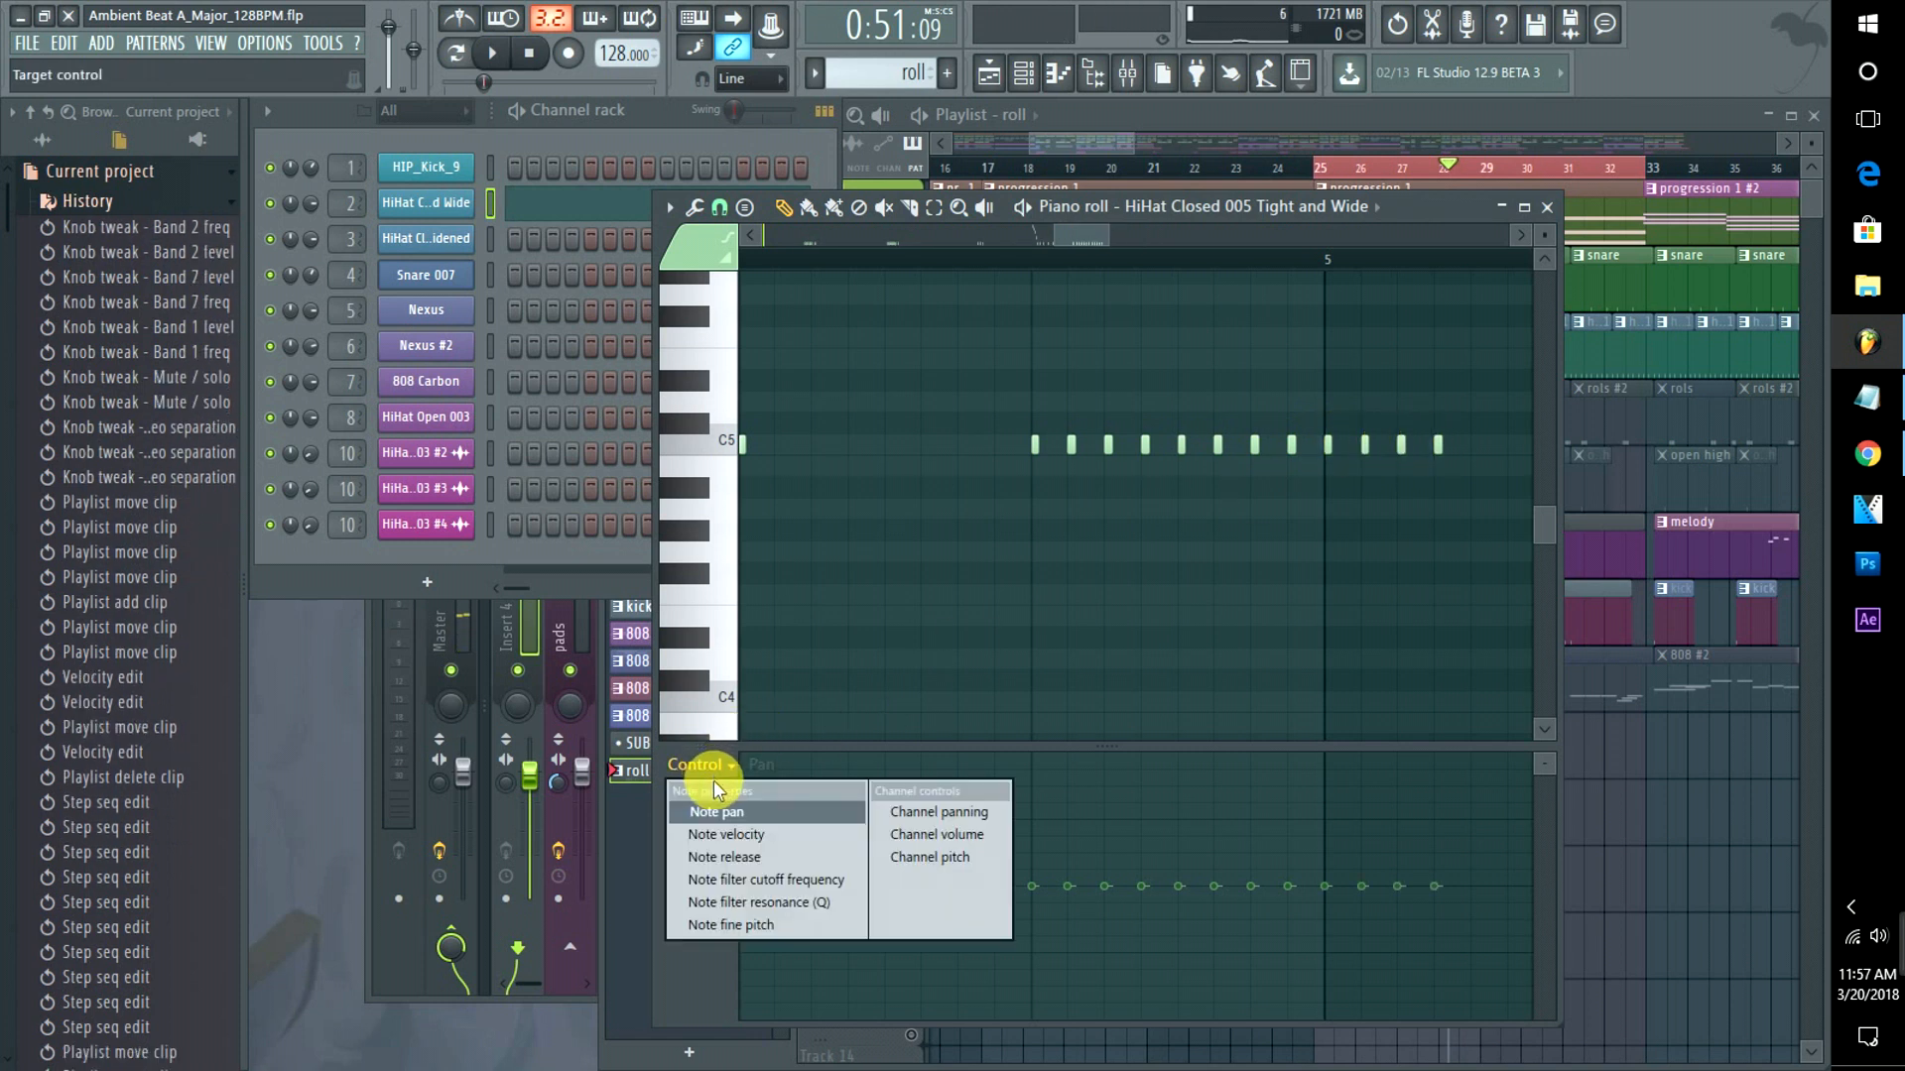
click(718, 834)
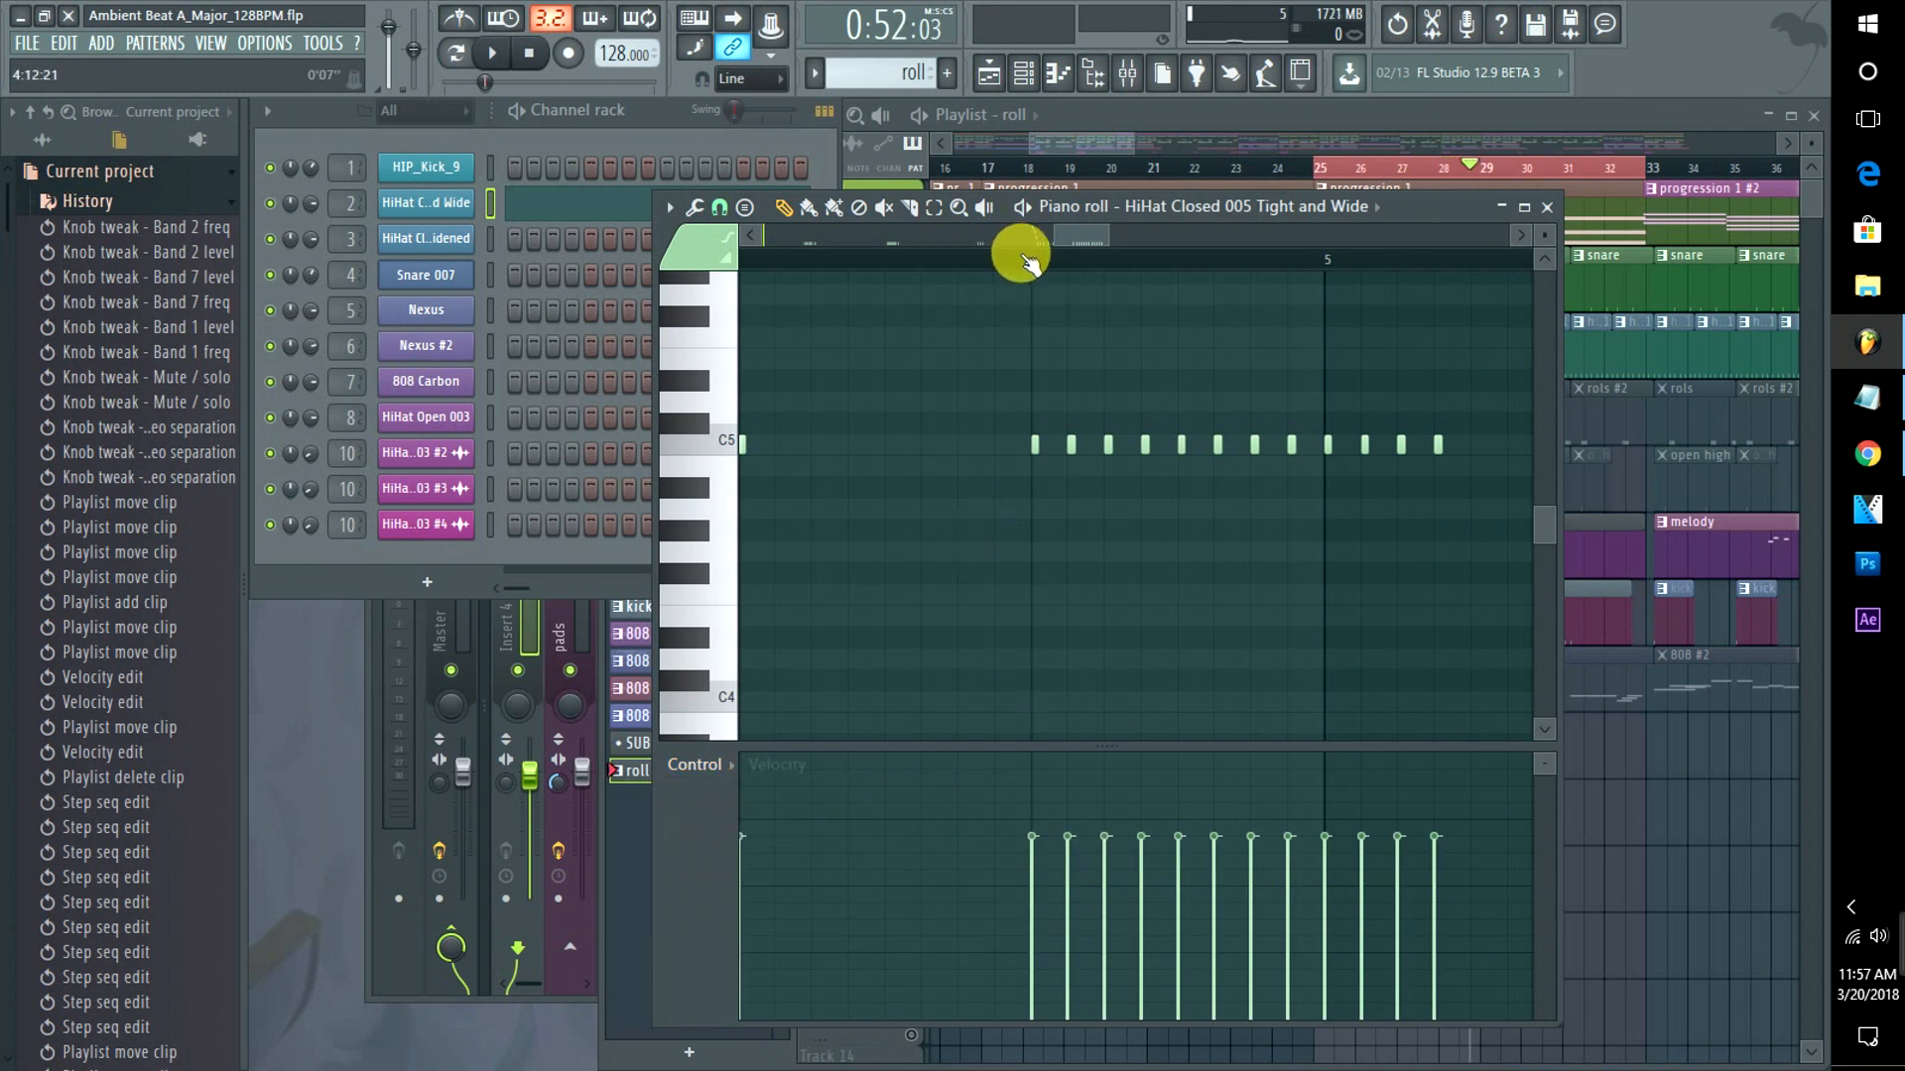
drag(1024, 256, 1089, 256)
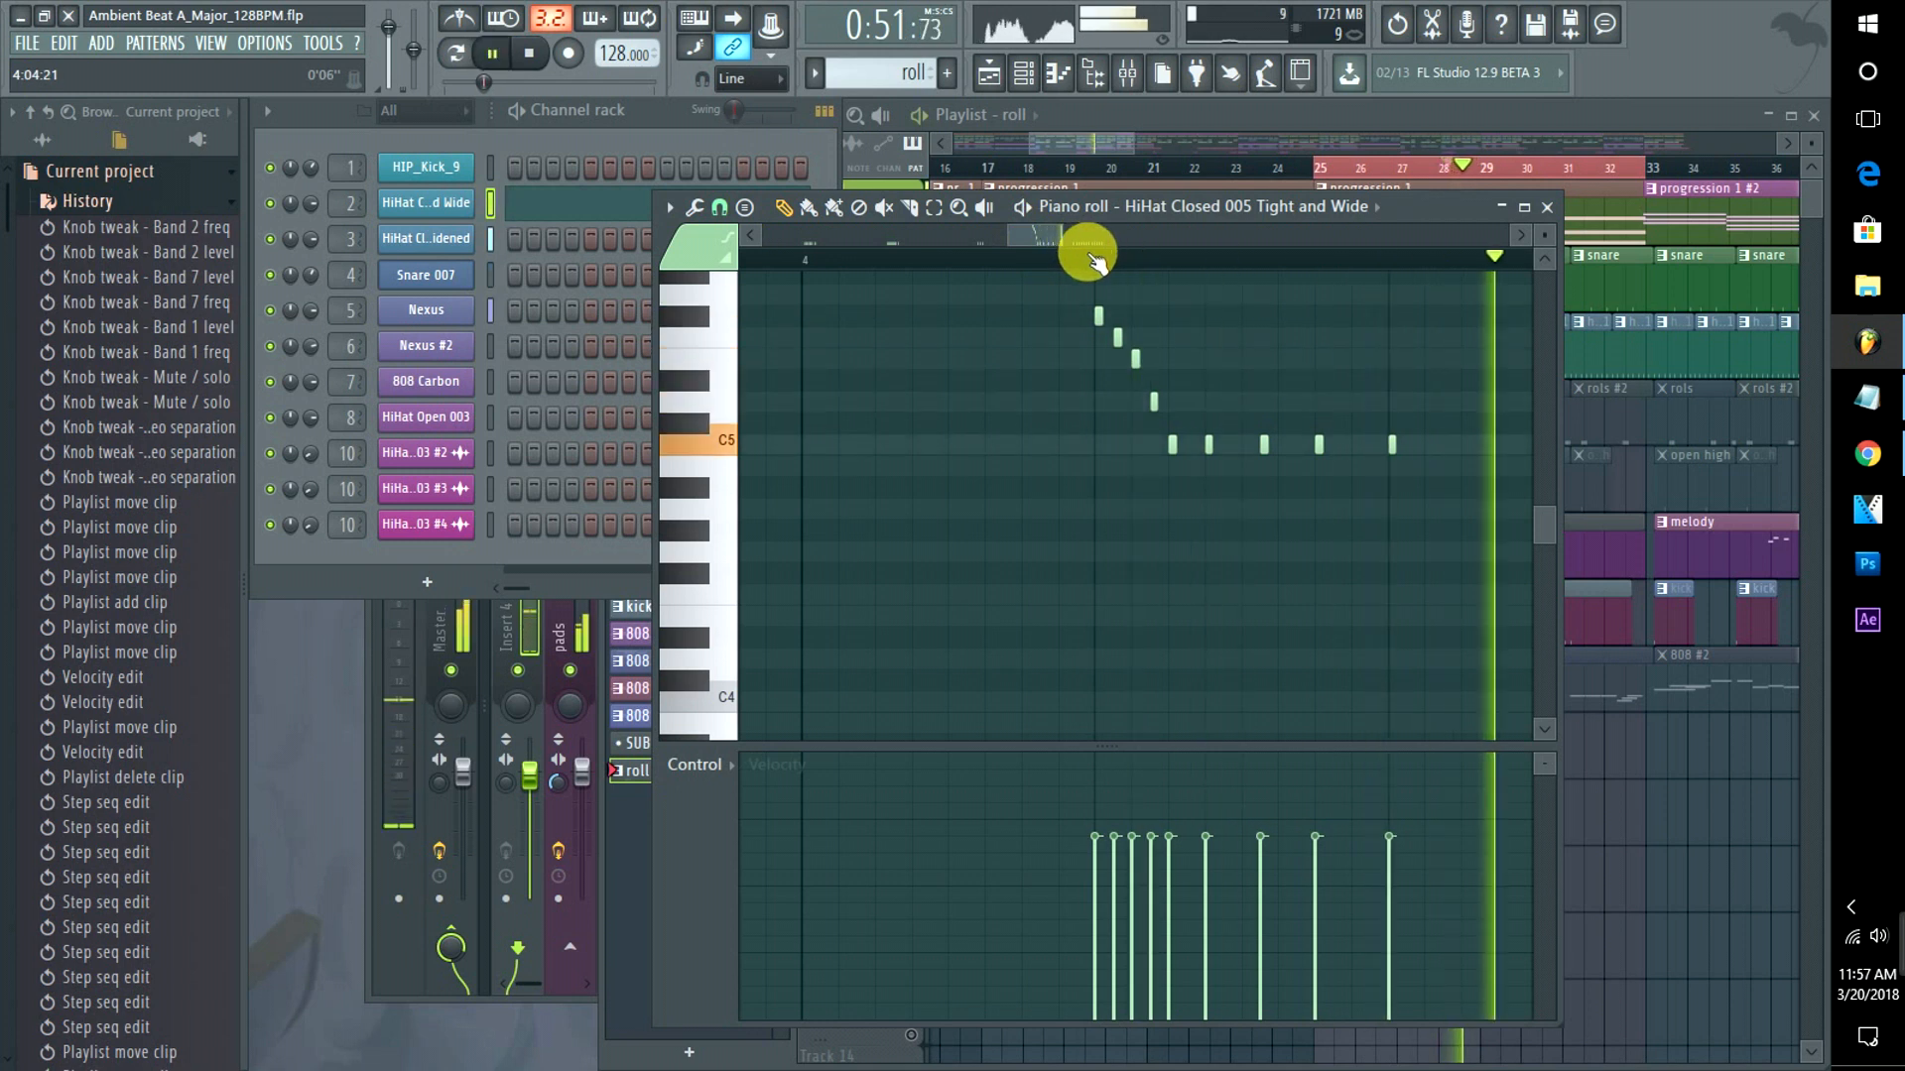
key(space)
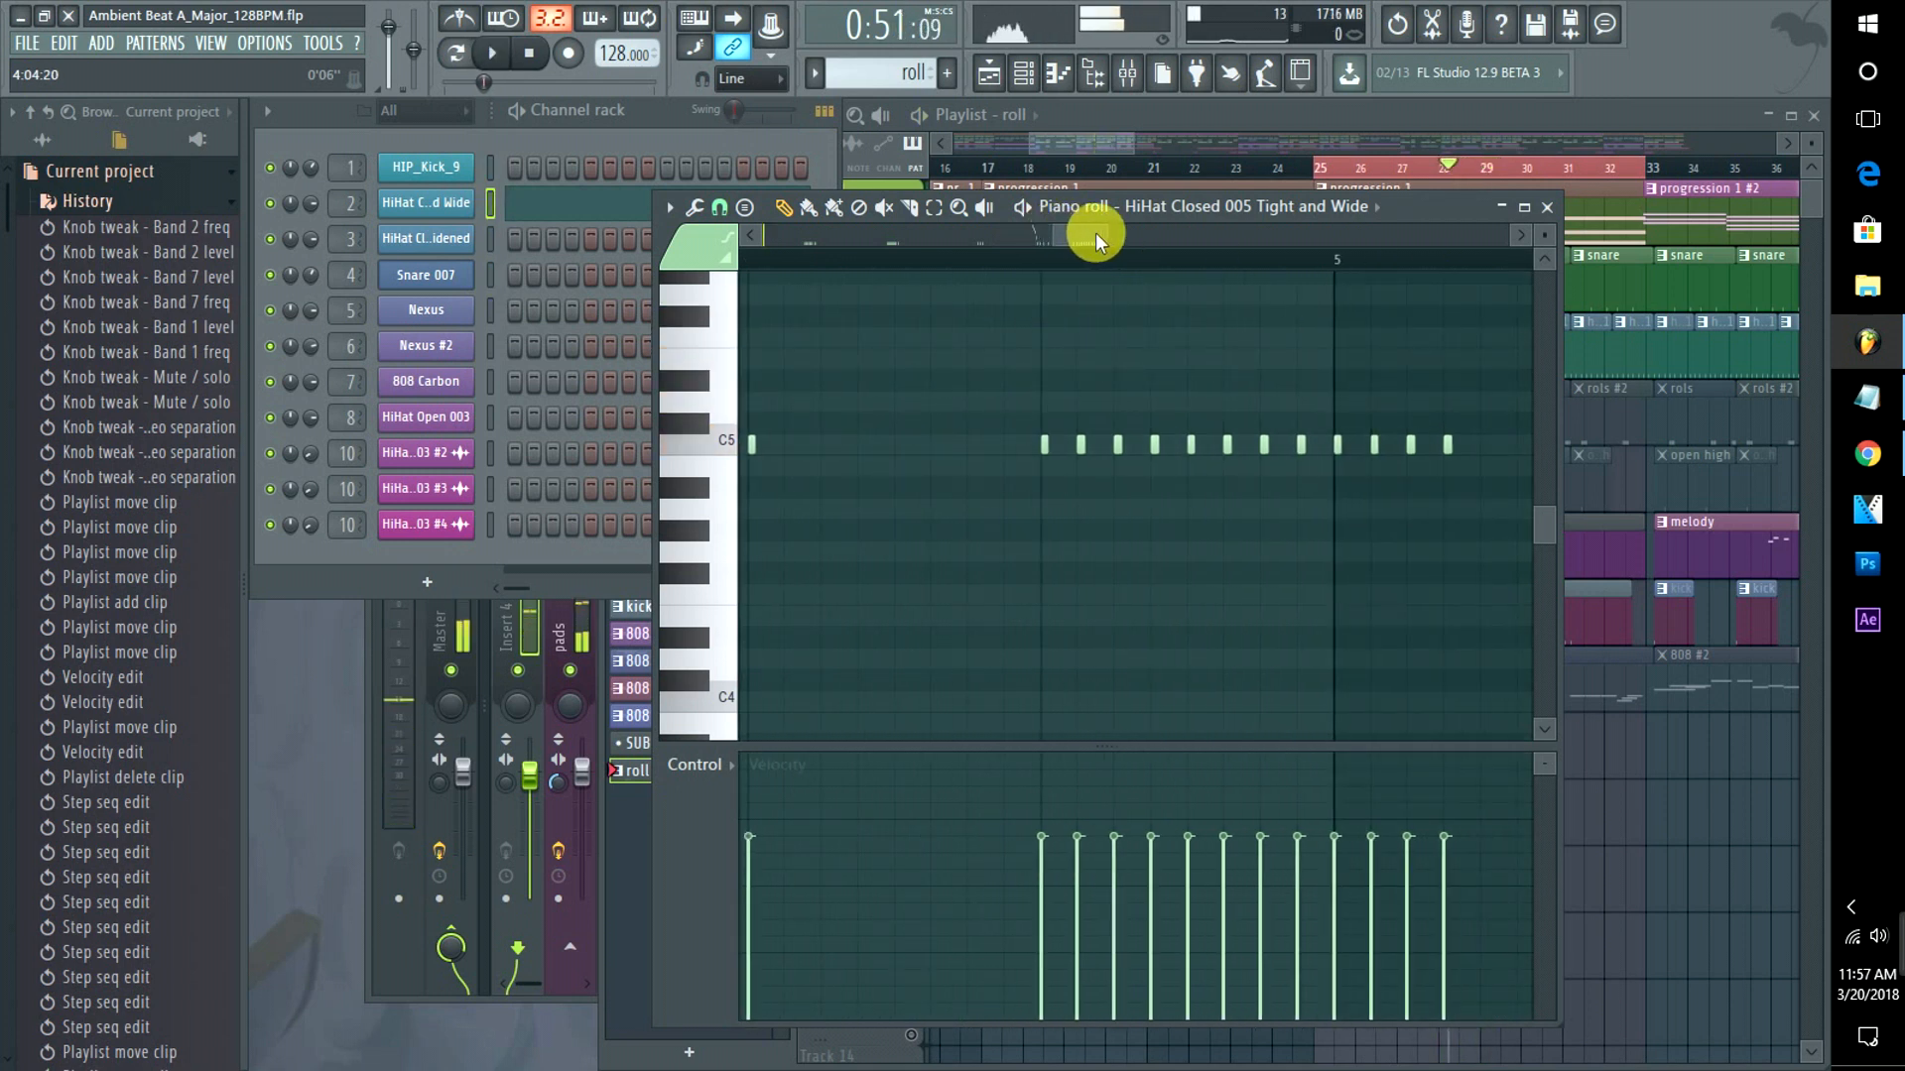
Select the twelve-note roll, squeeze it to about a third of its length from step 13, and audition it.
drag(1462, 495, 892, 385)
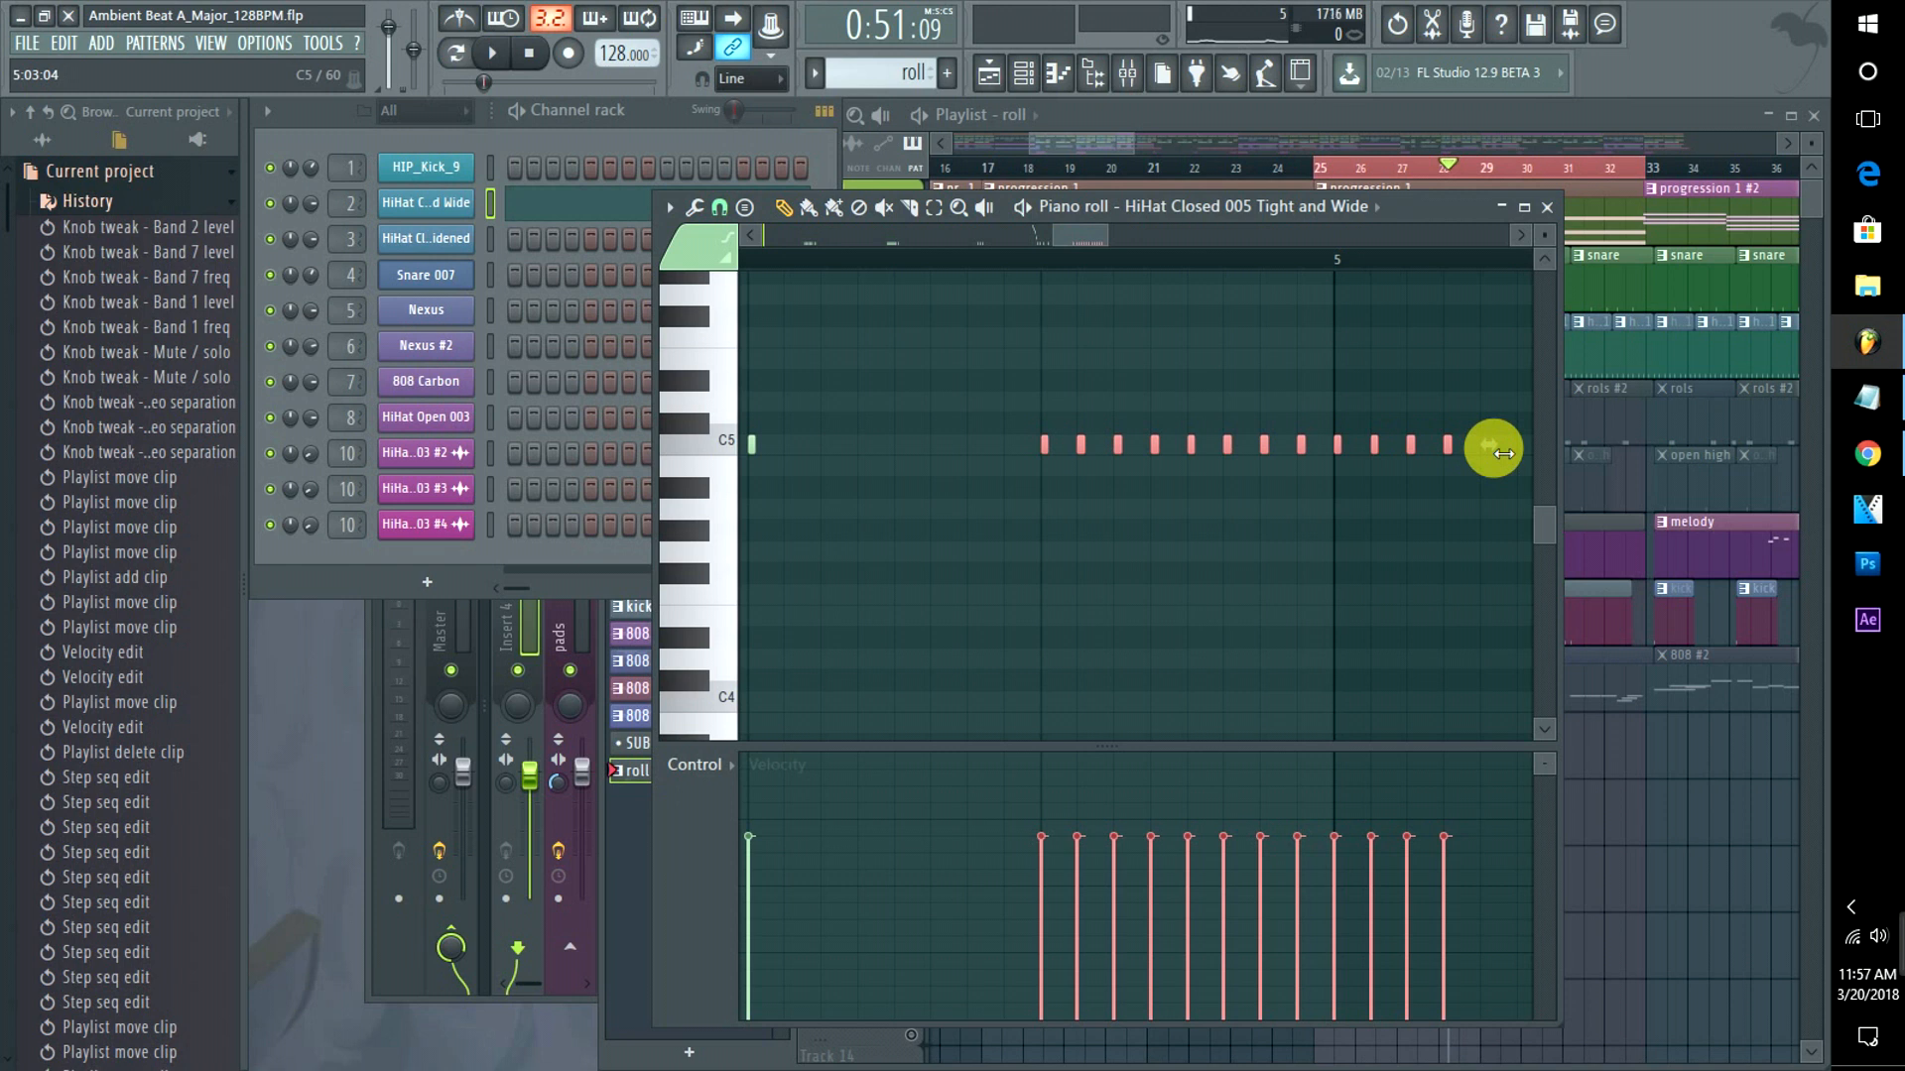
mouse_move(1503, 453)
mouse_down()
mouse_move(1173, 493)
mouse_move(1498, 483)
mouse_up()
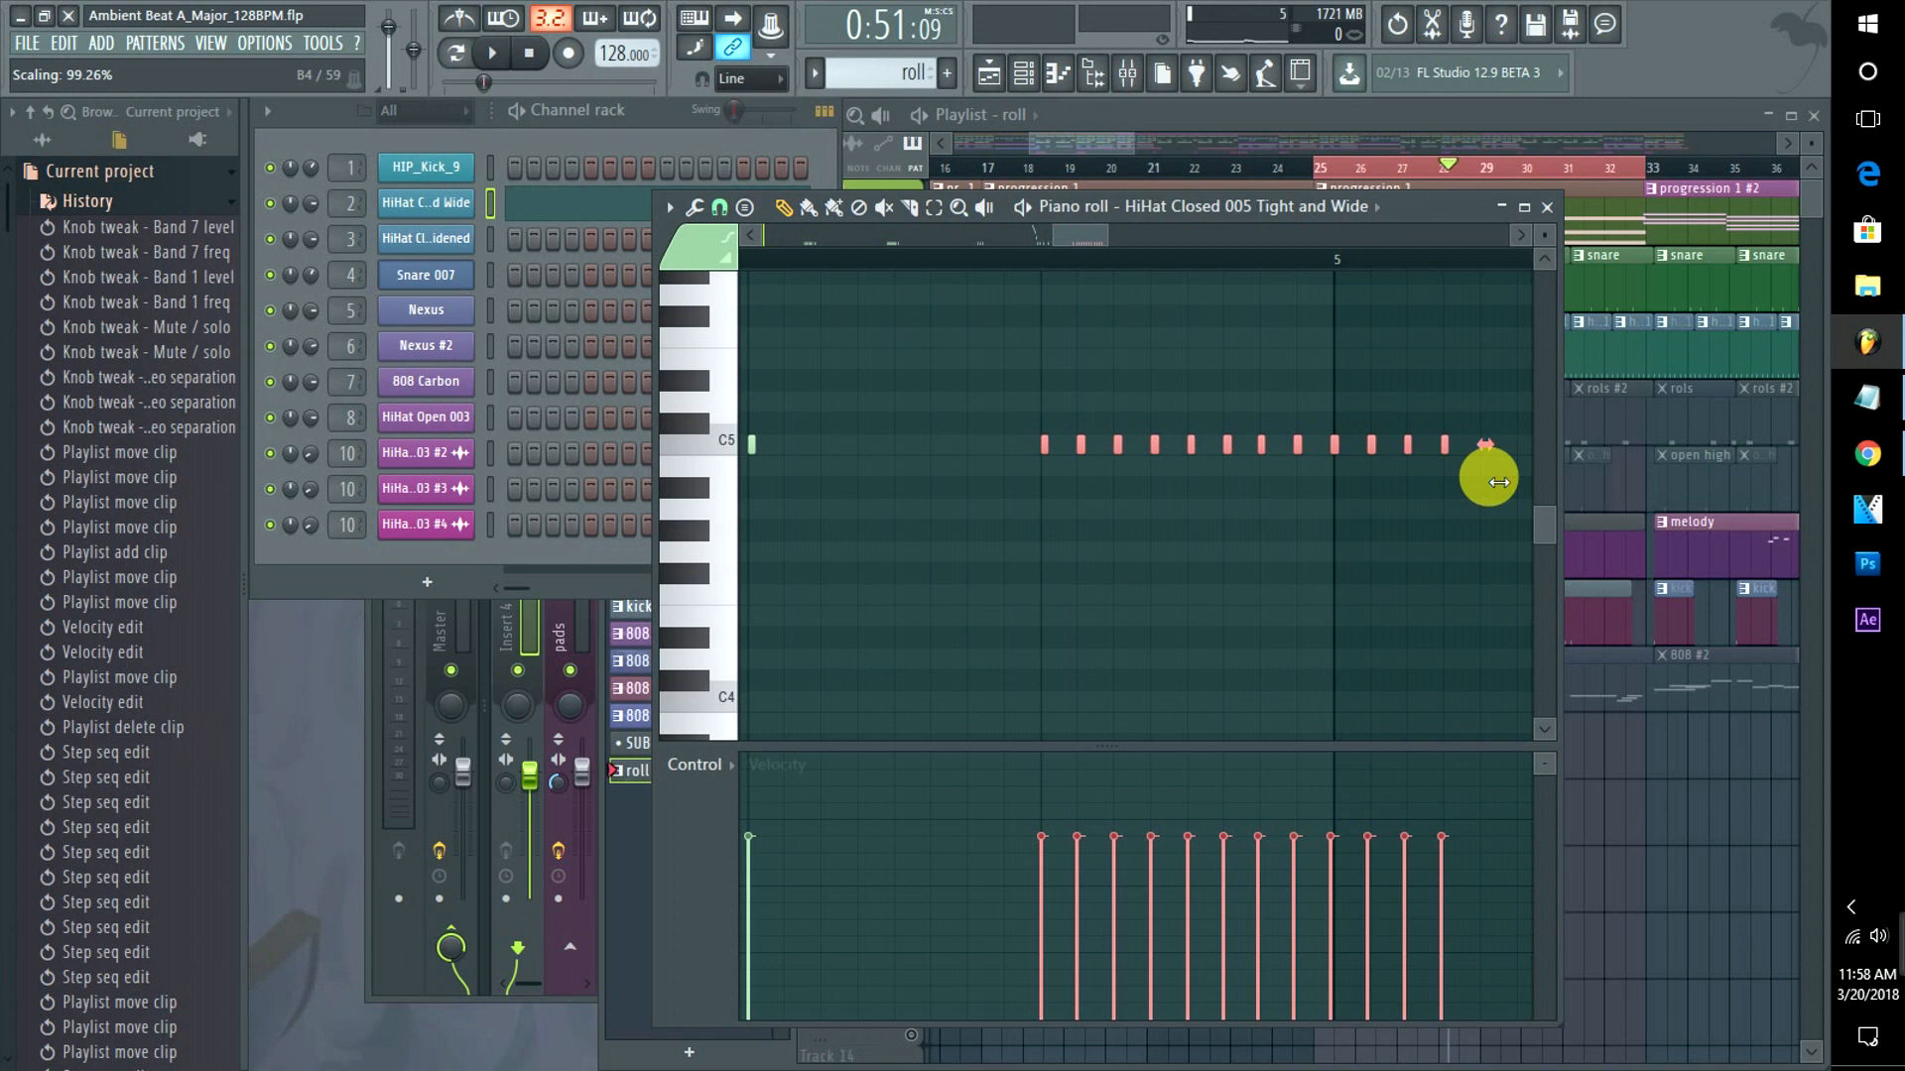
drag(1498, 481, 1227, 483)
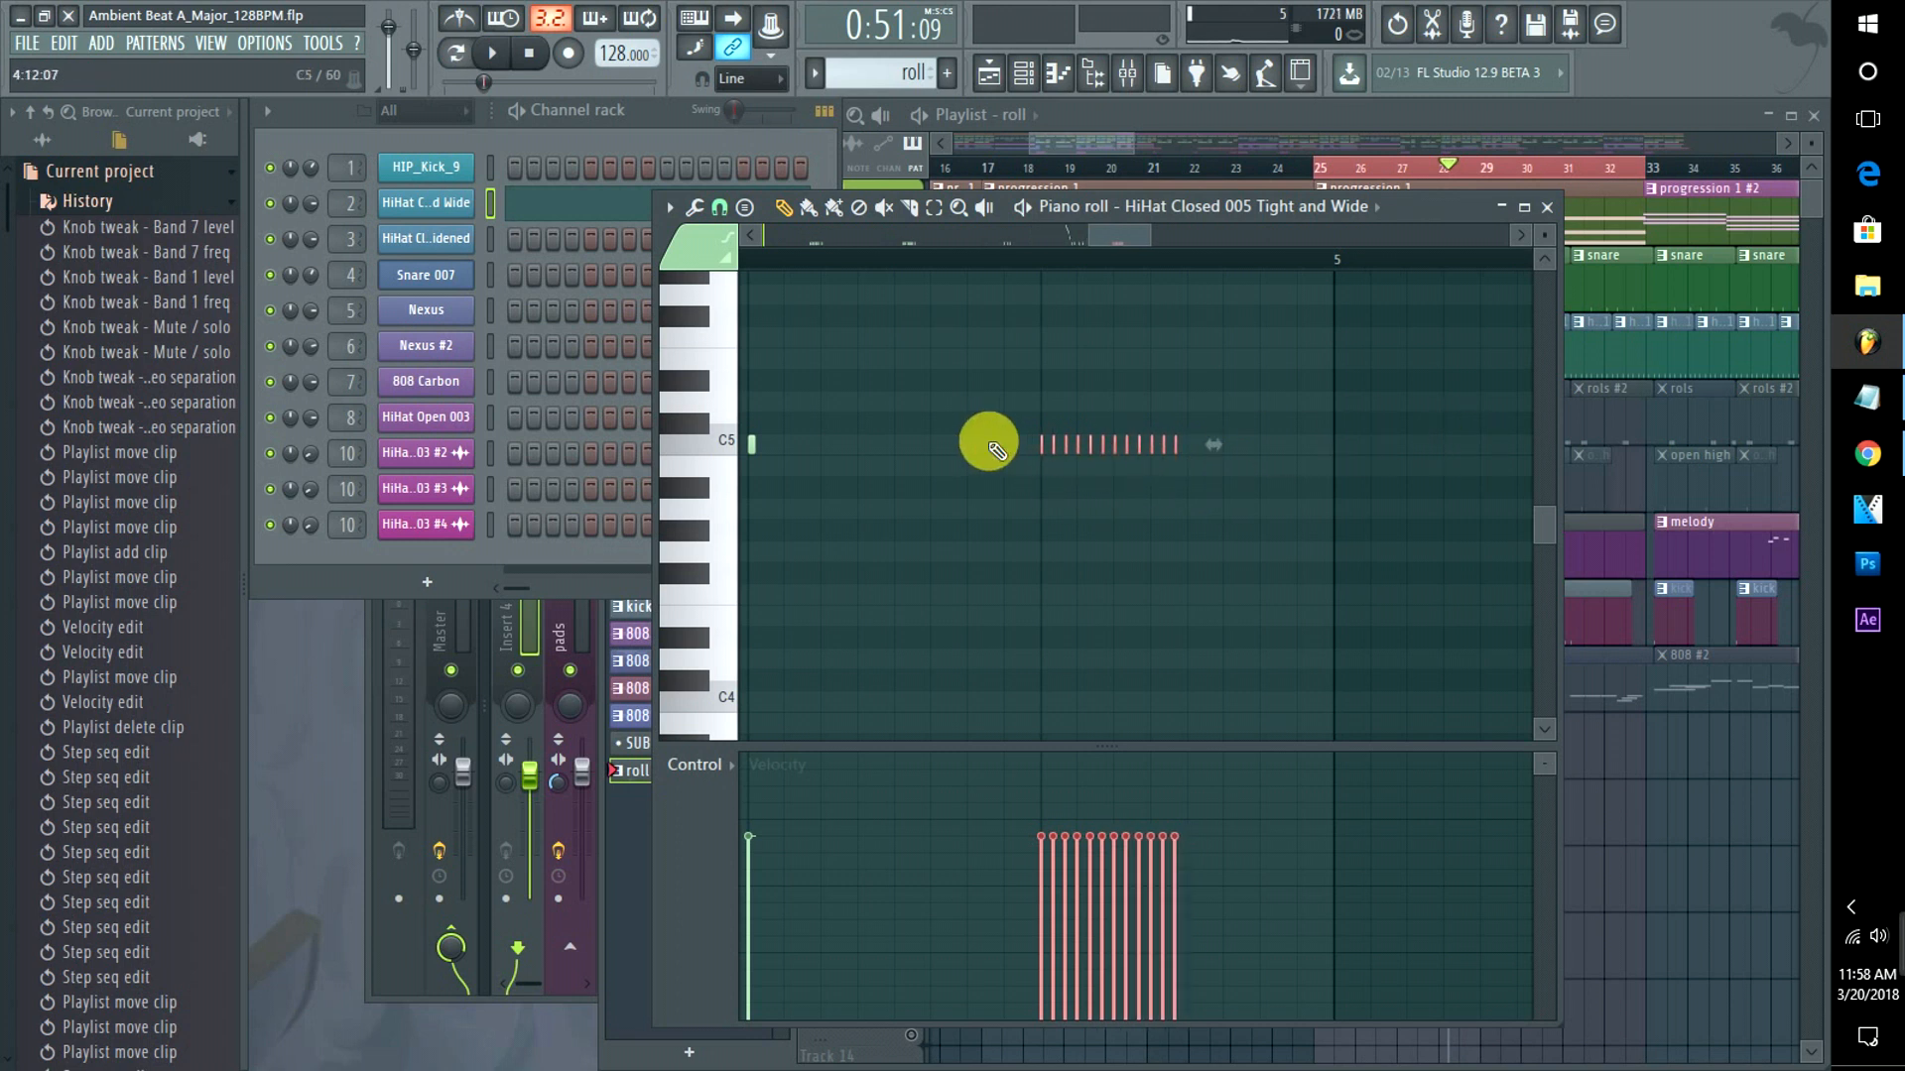
key(space)
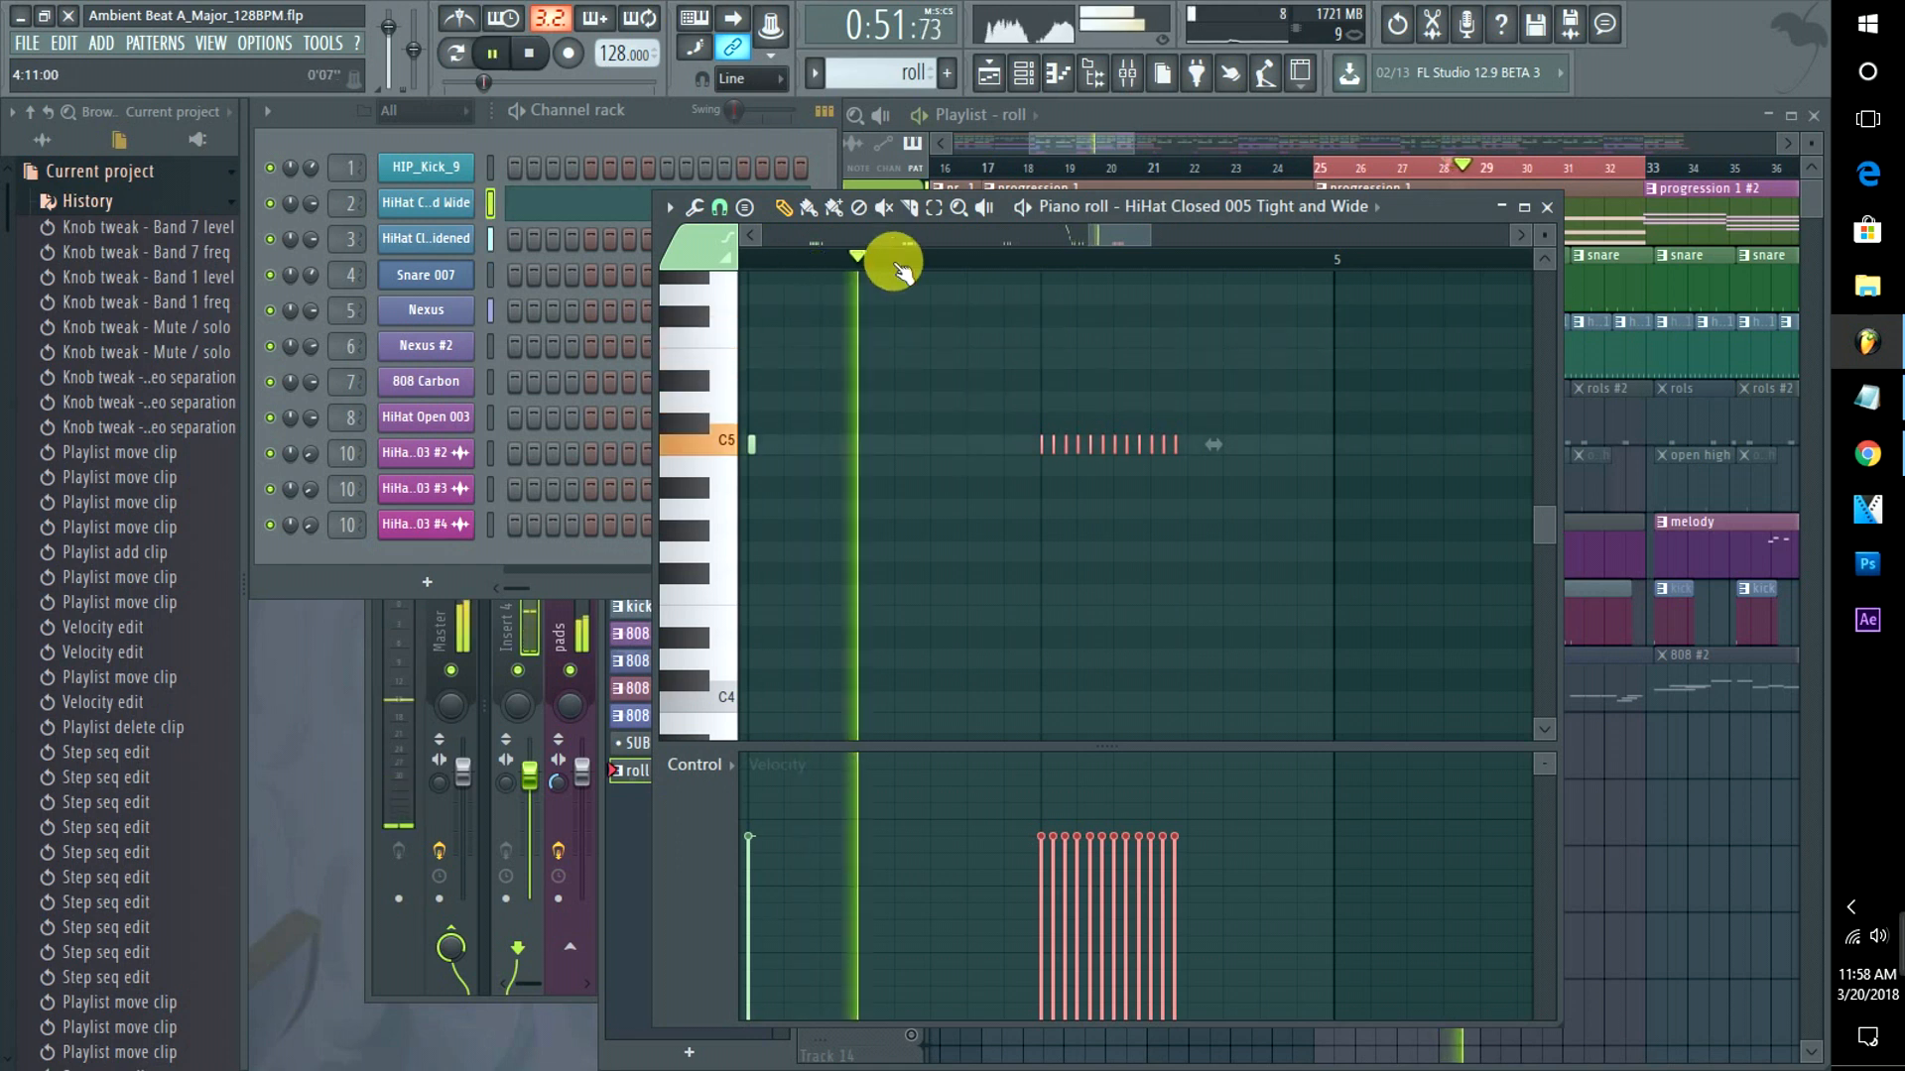
key(space)
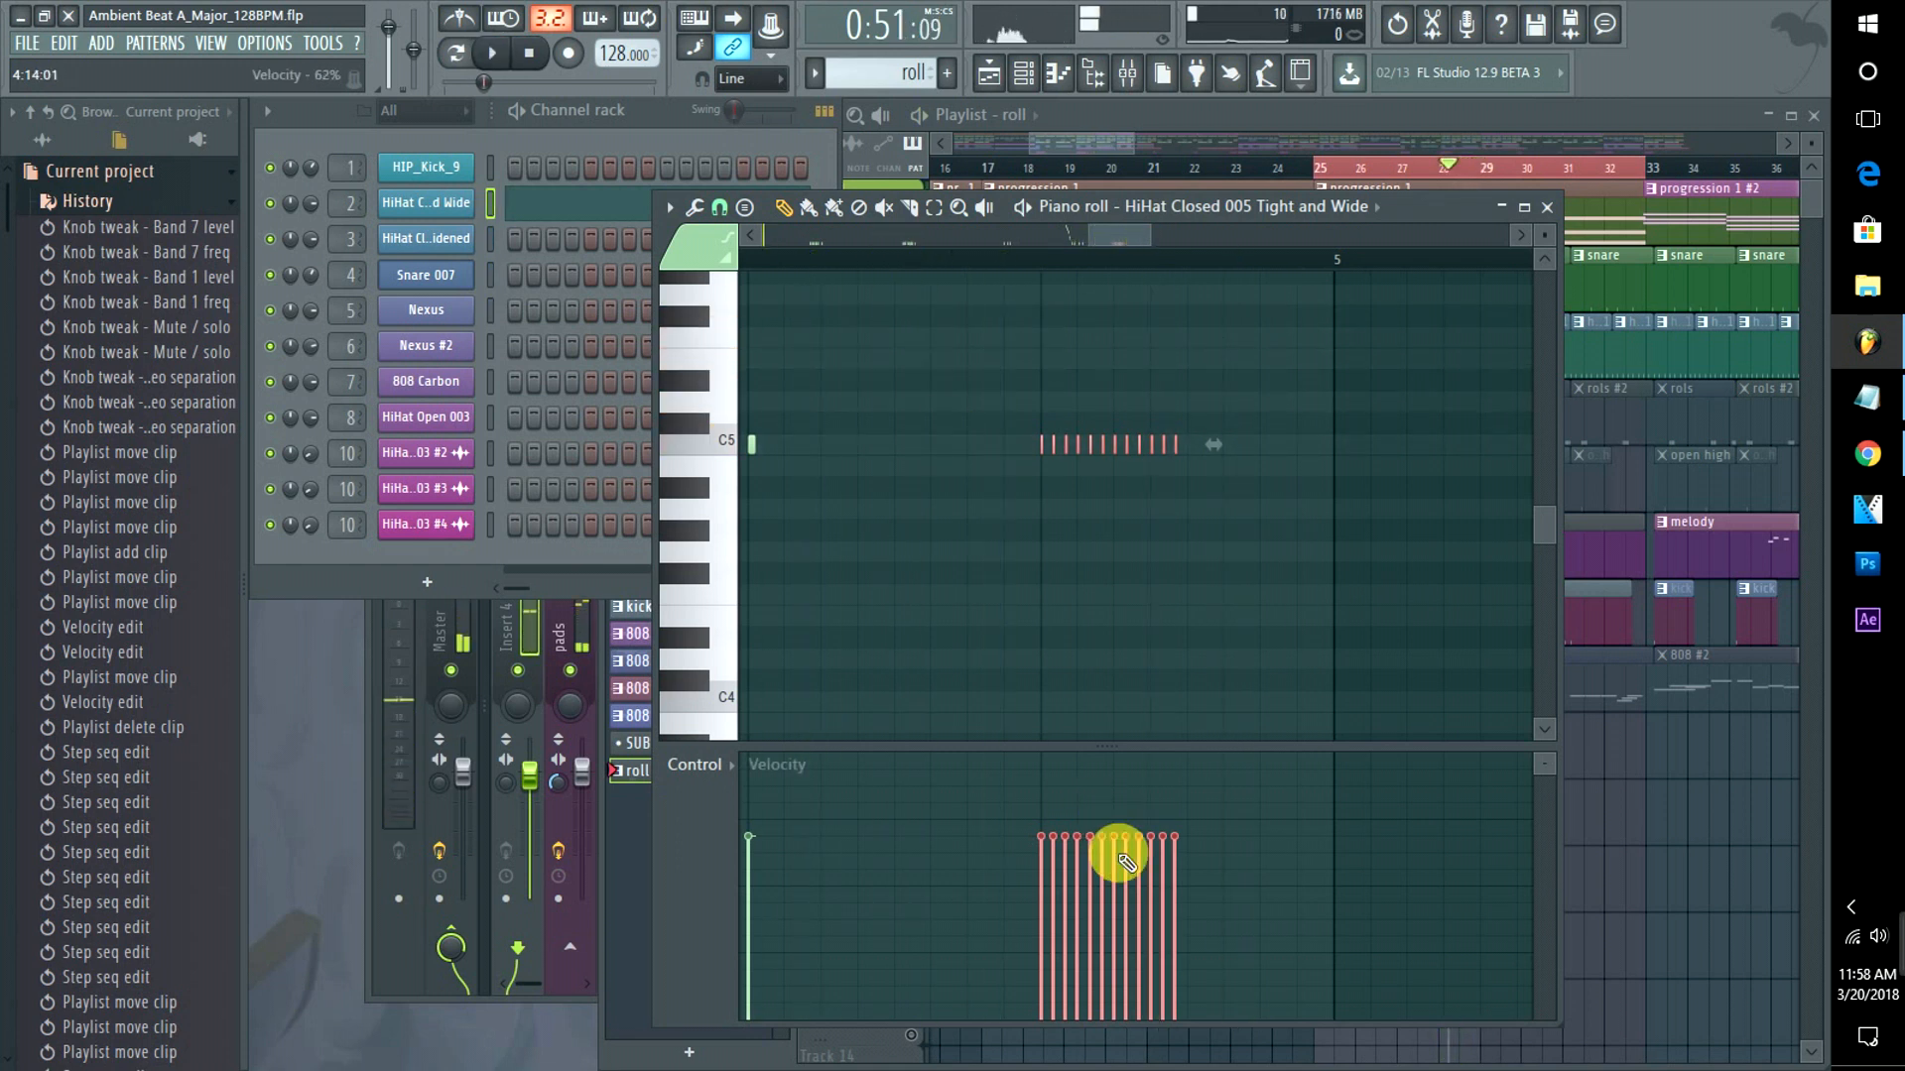
Lower the compressed roll's velocities to about 60%, with the first and last notes slightly louder.
mouse_move(1046, 863)
mouse_down()
mouse_move(1033, 872)
mouse_move(1172, 875)
mouse_move(1106, 873)
mouse_up()
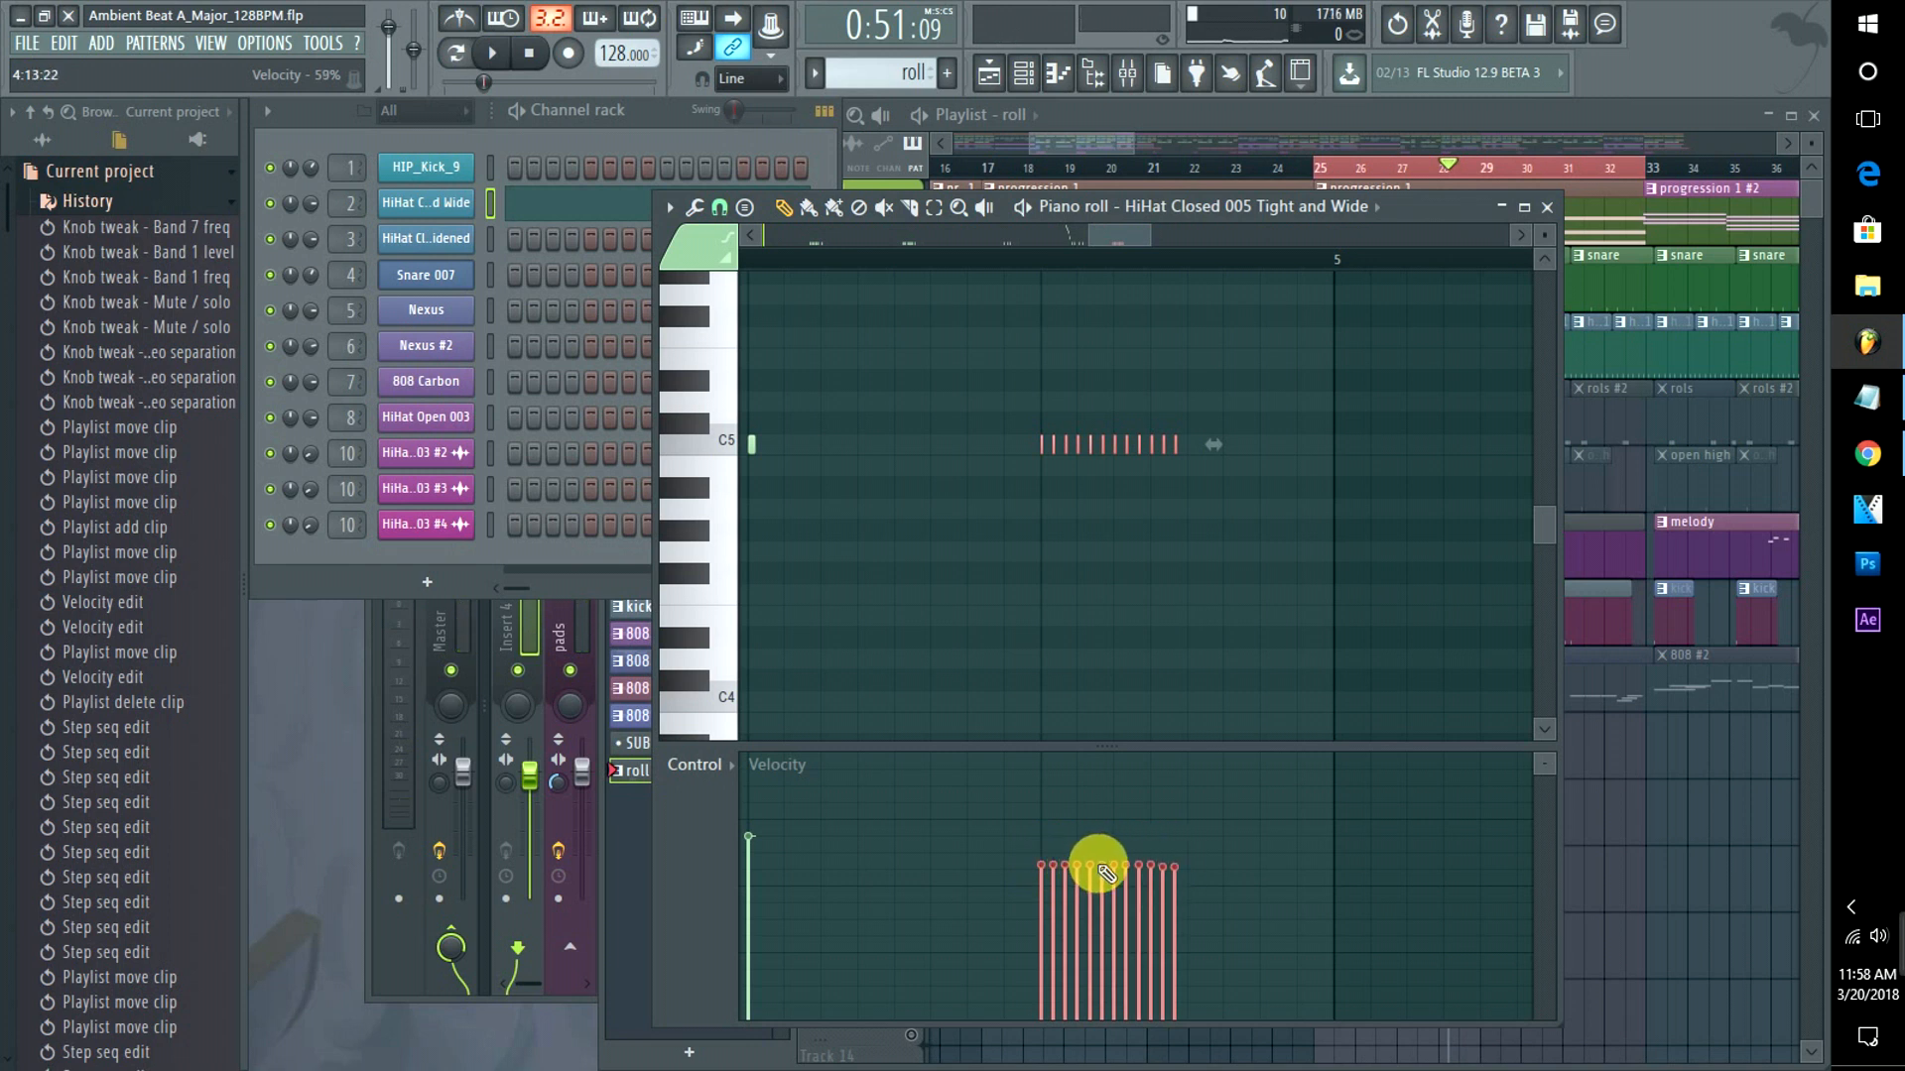
click(1042, 850)
click(1177, 857)
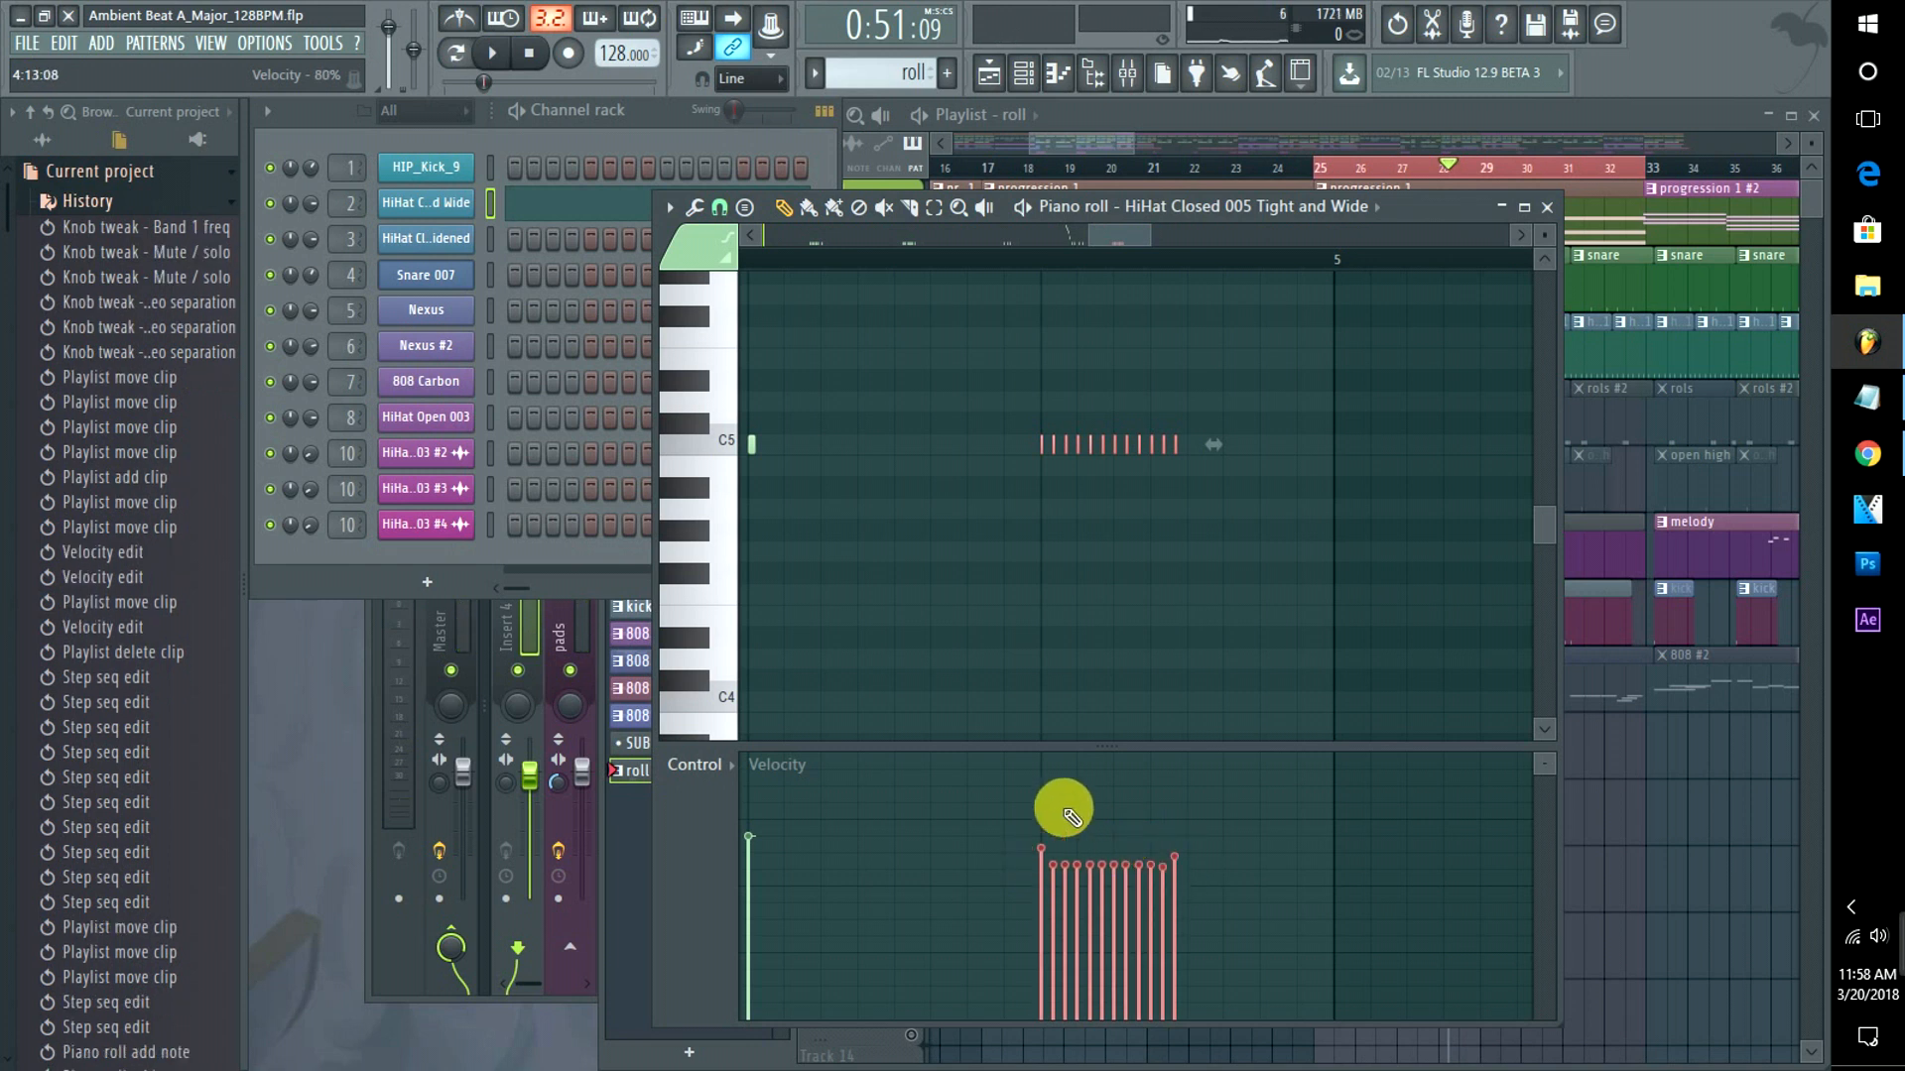
Add a C5 note right after the compressed roll, continue with C5 notes at 1/2-step intervals into bar 5, and select them.
click(1230, 447)
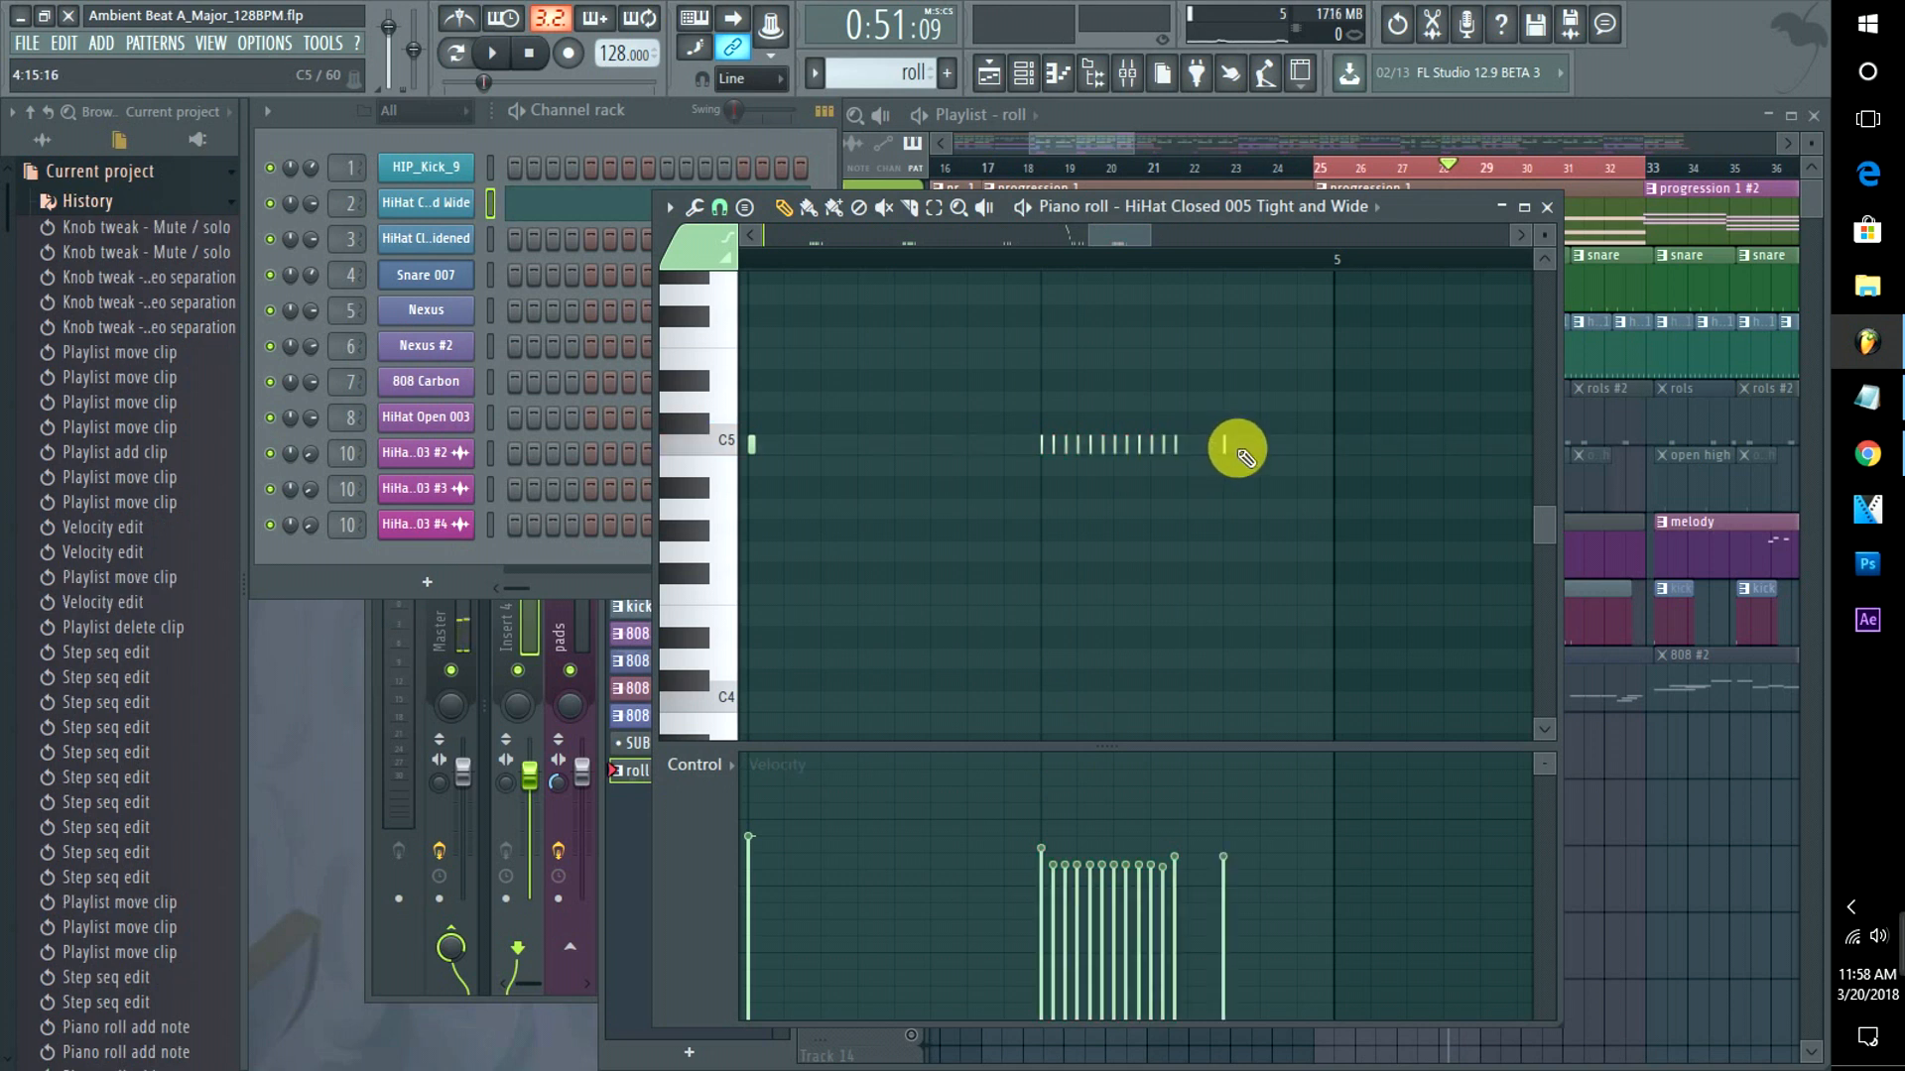
drag(1238, 458, 1195, 446)
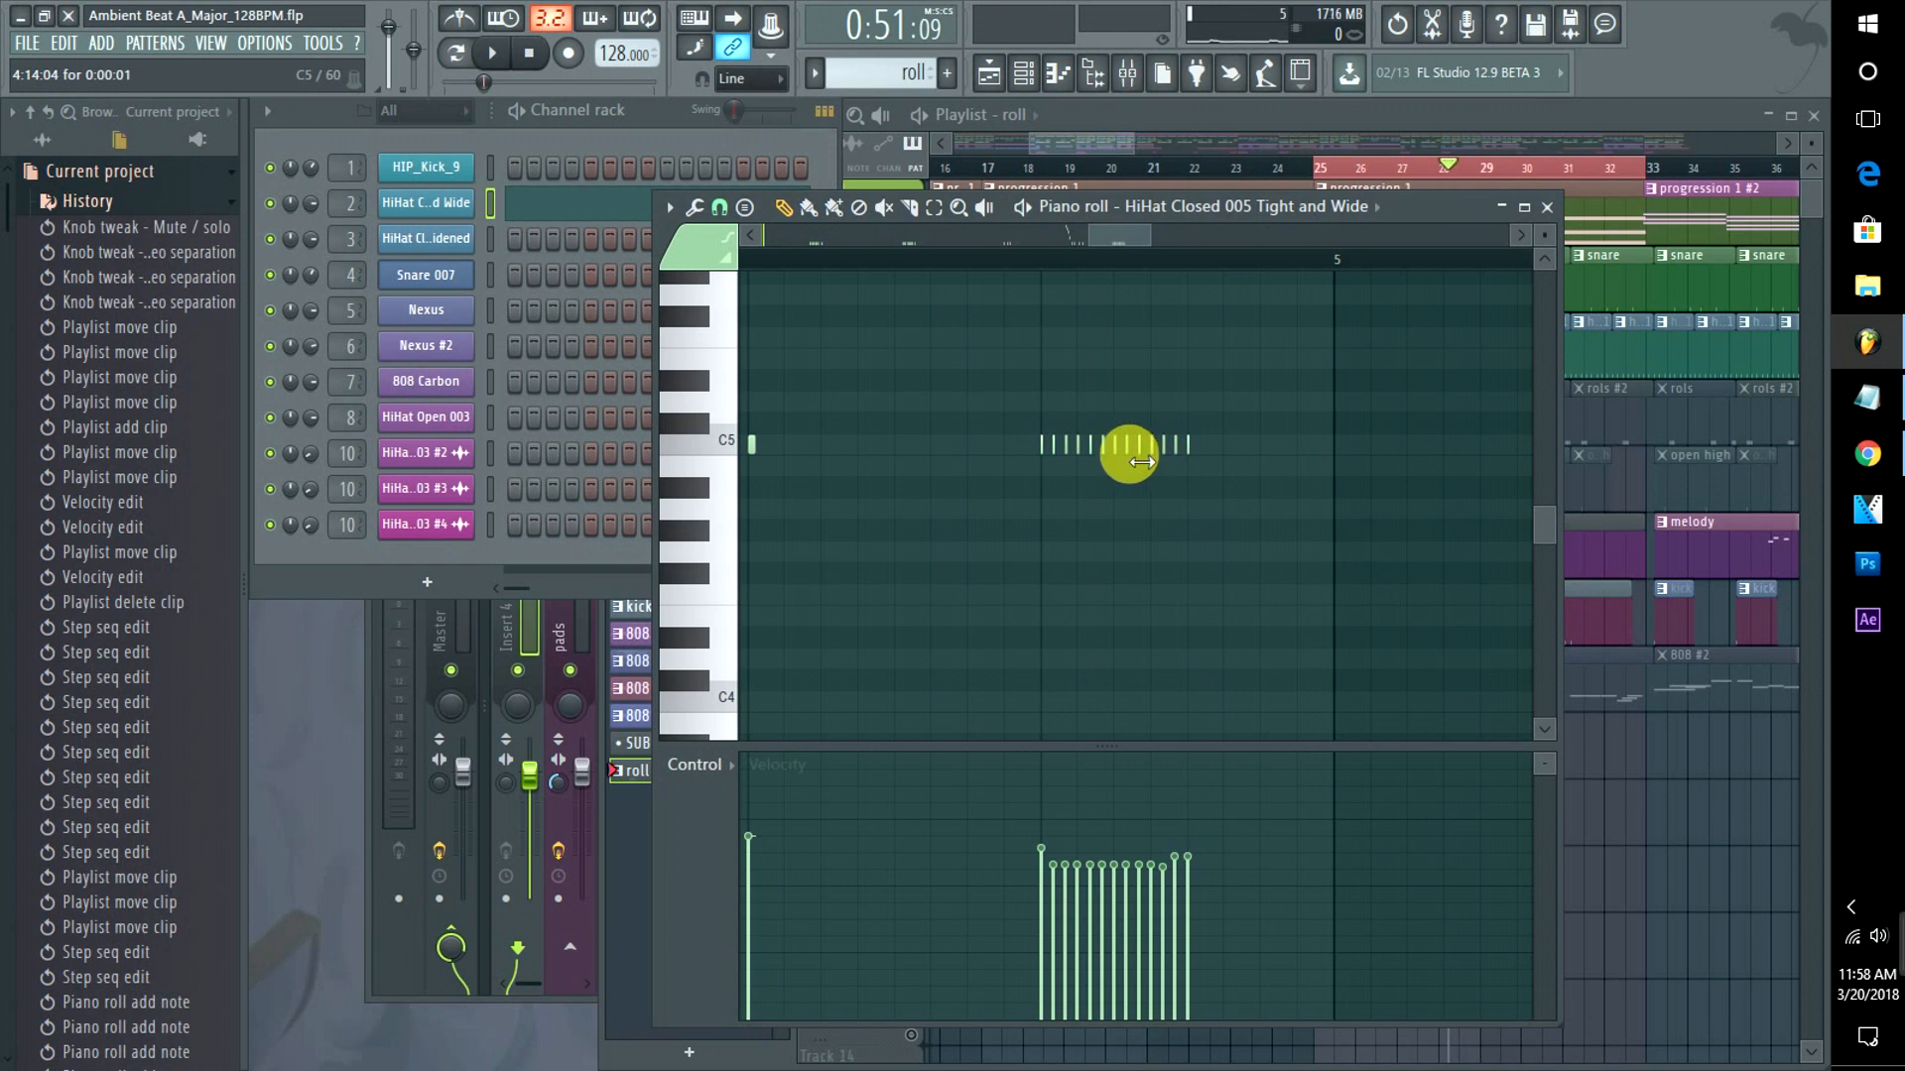
mouse_move(1141, 462)
mouse_down()
mouse_move(1242, 444)
mouse_move(1374, 457)
mouse_move(1186, 395)
mouse_up()
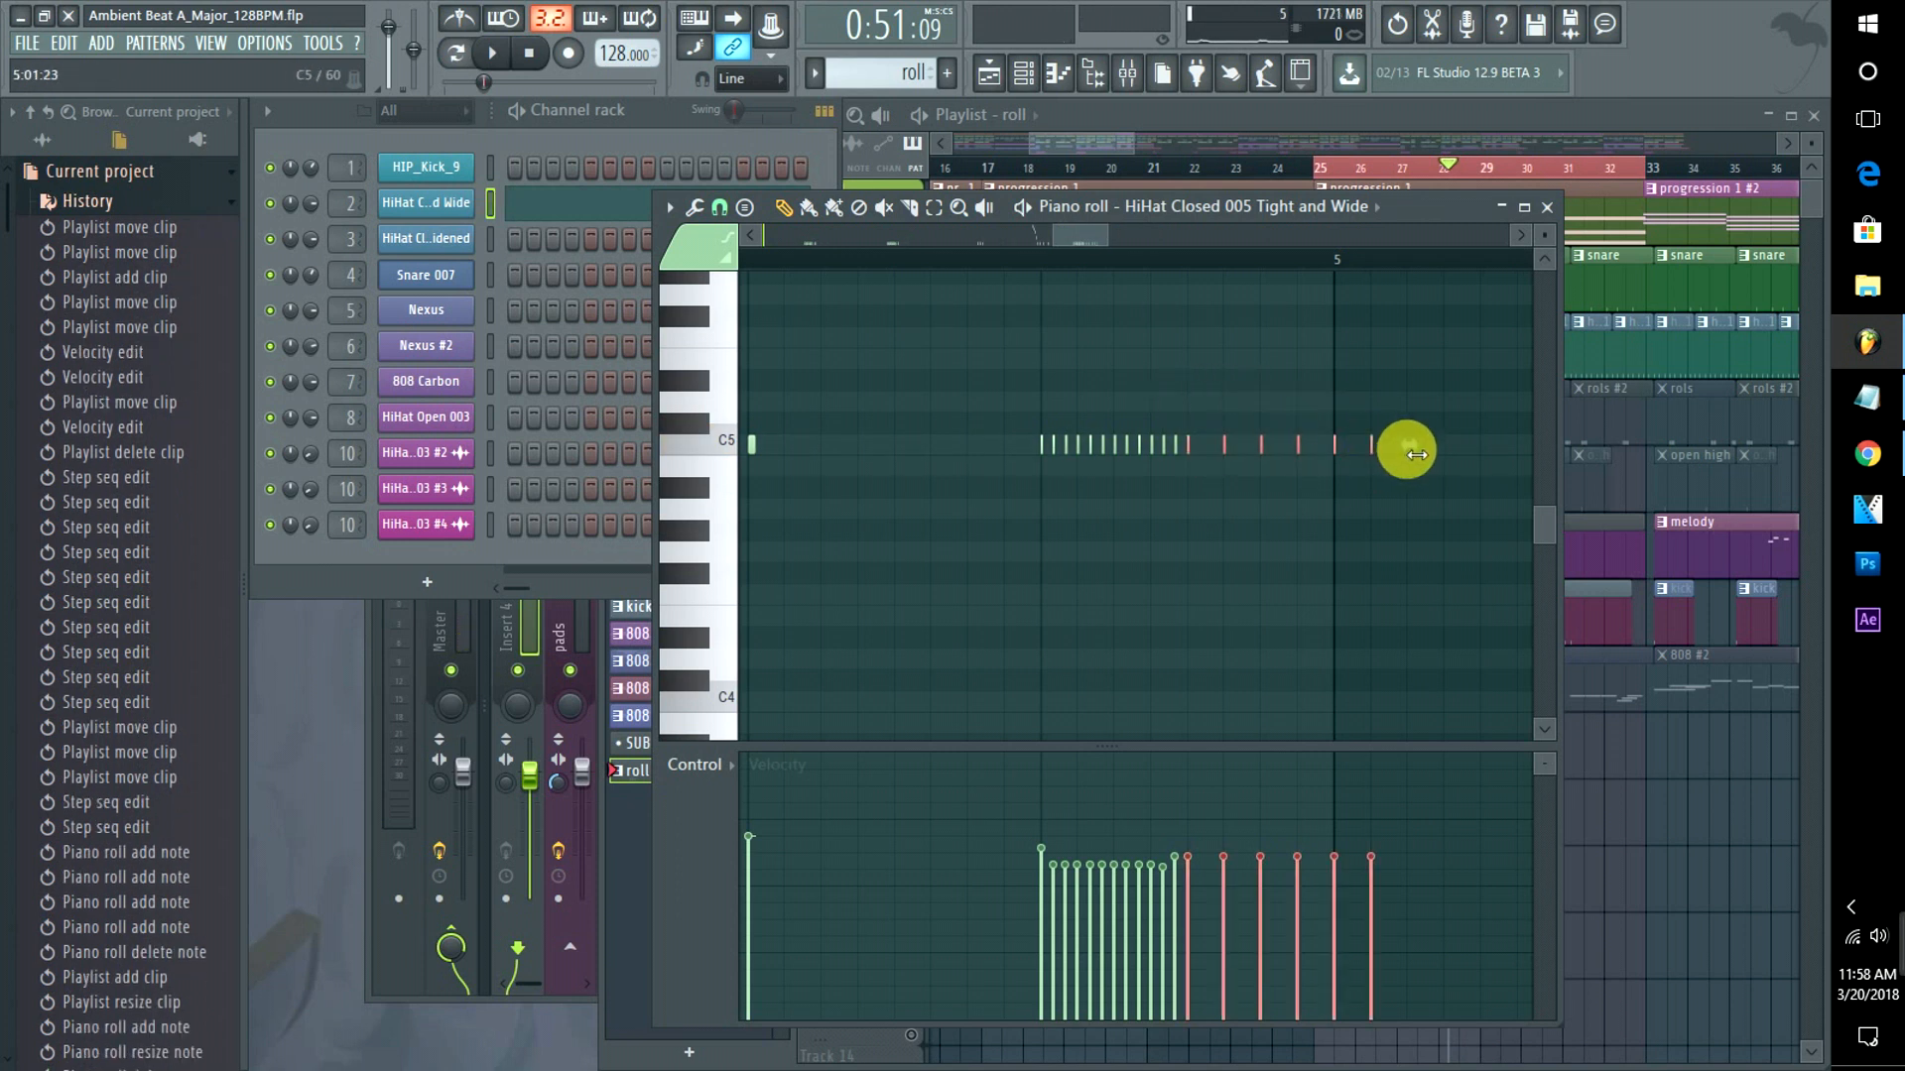
Extend the trailing C5 notes to nine at 1/2-step intervals, then squeeze the group to half length so it ends at bar 5.
click(1409, 430)
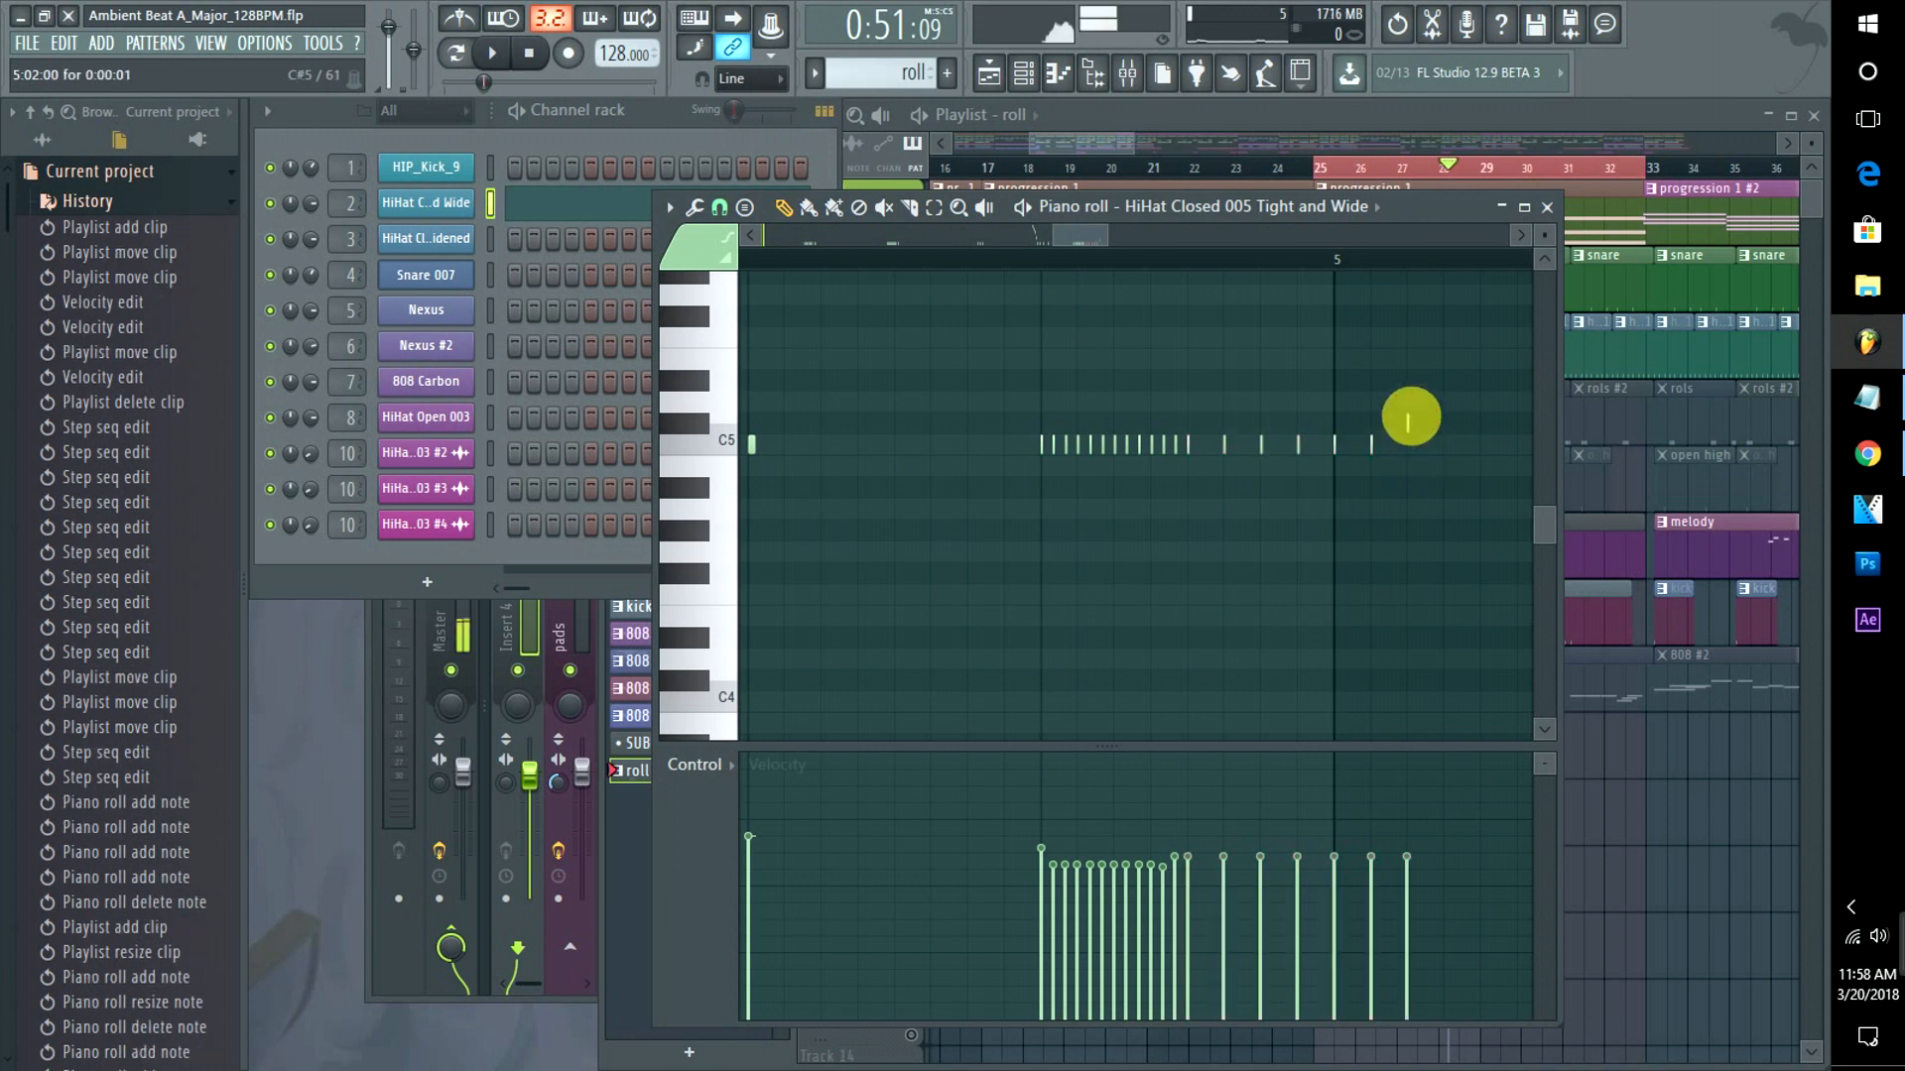
click(1410, 428)
drag(1407, 420, 1190, 401)
click(1445, 446)
click(1480, 449)
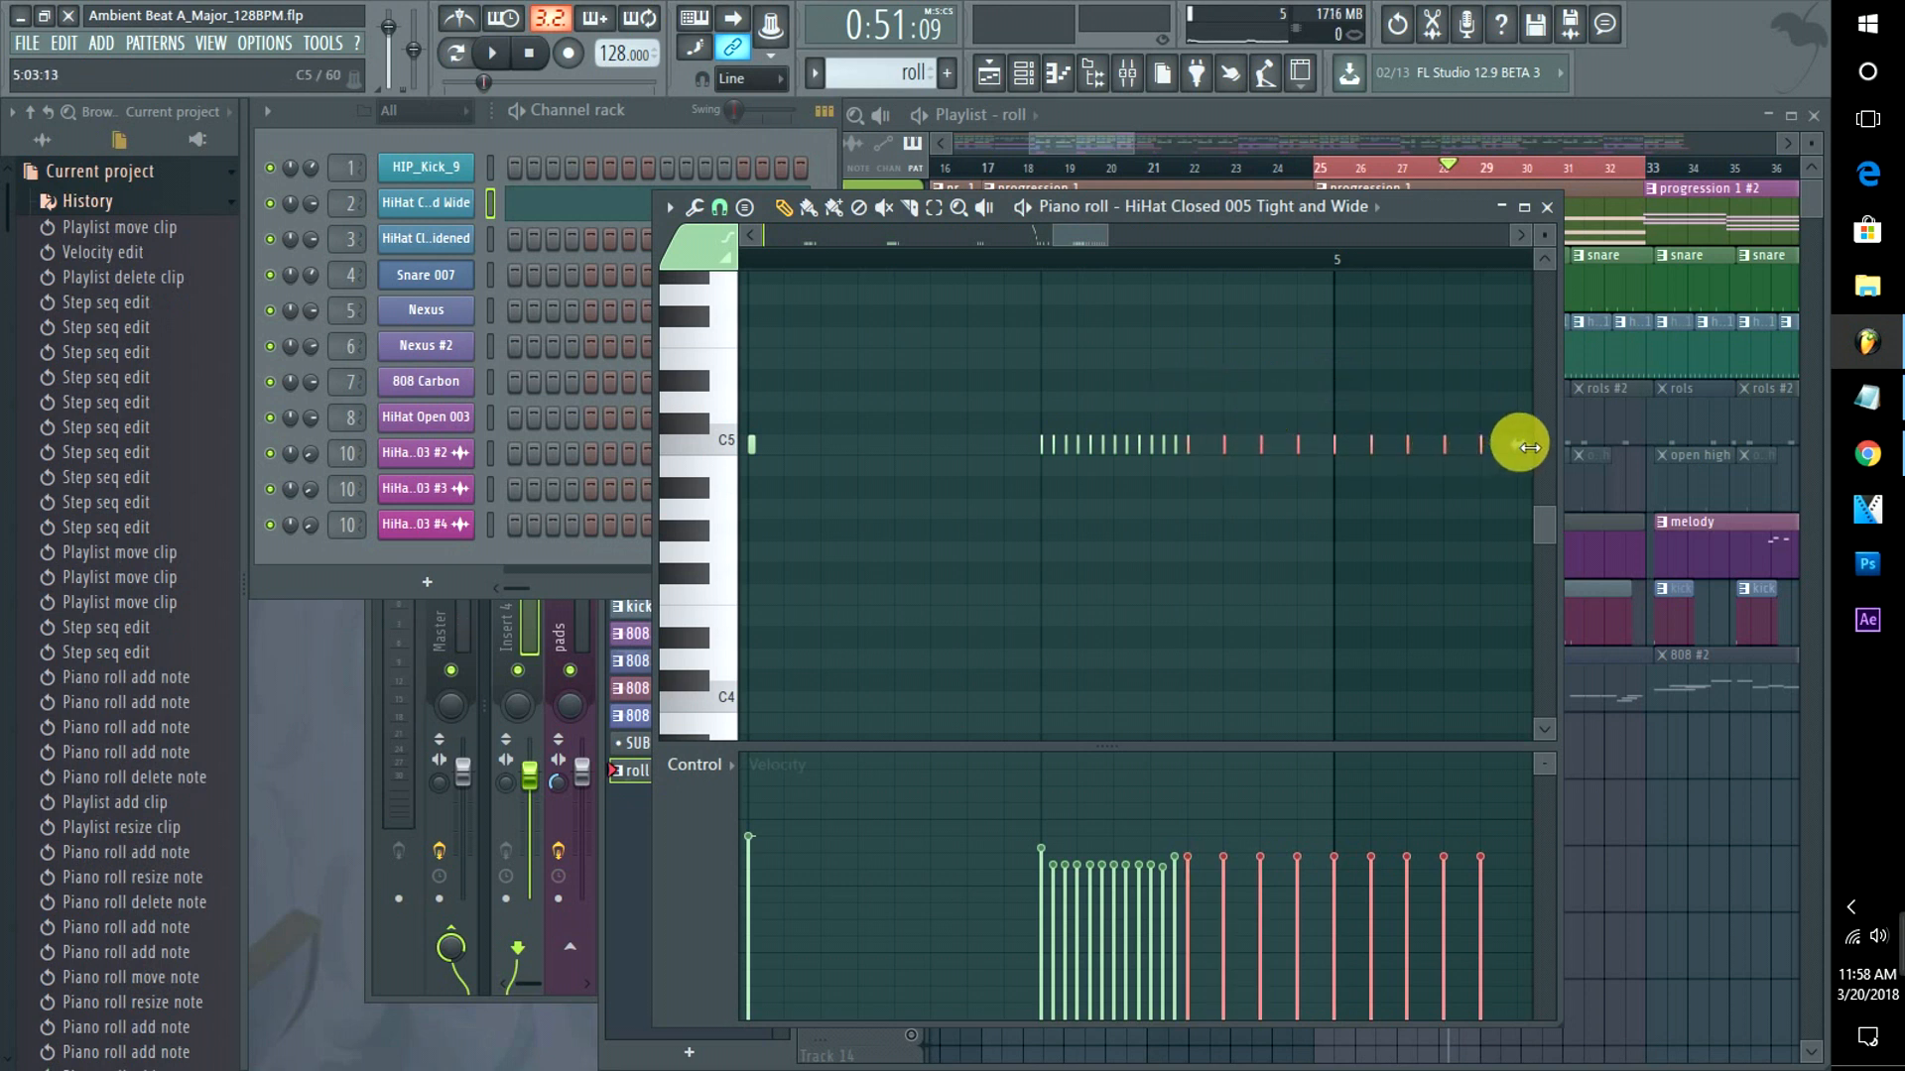
drag(1519, 447, 1383, 471)
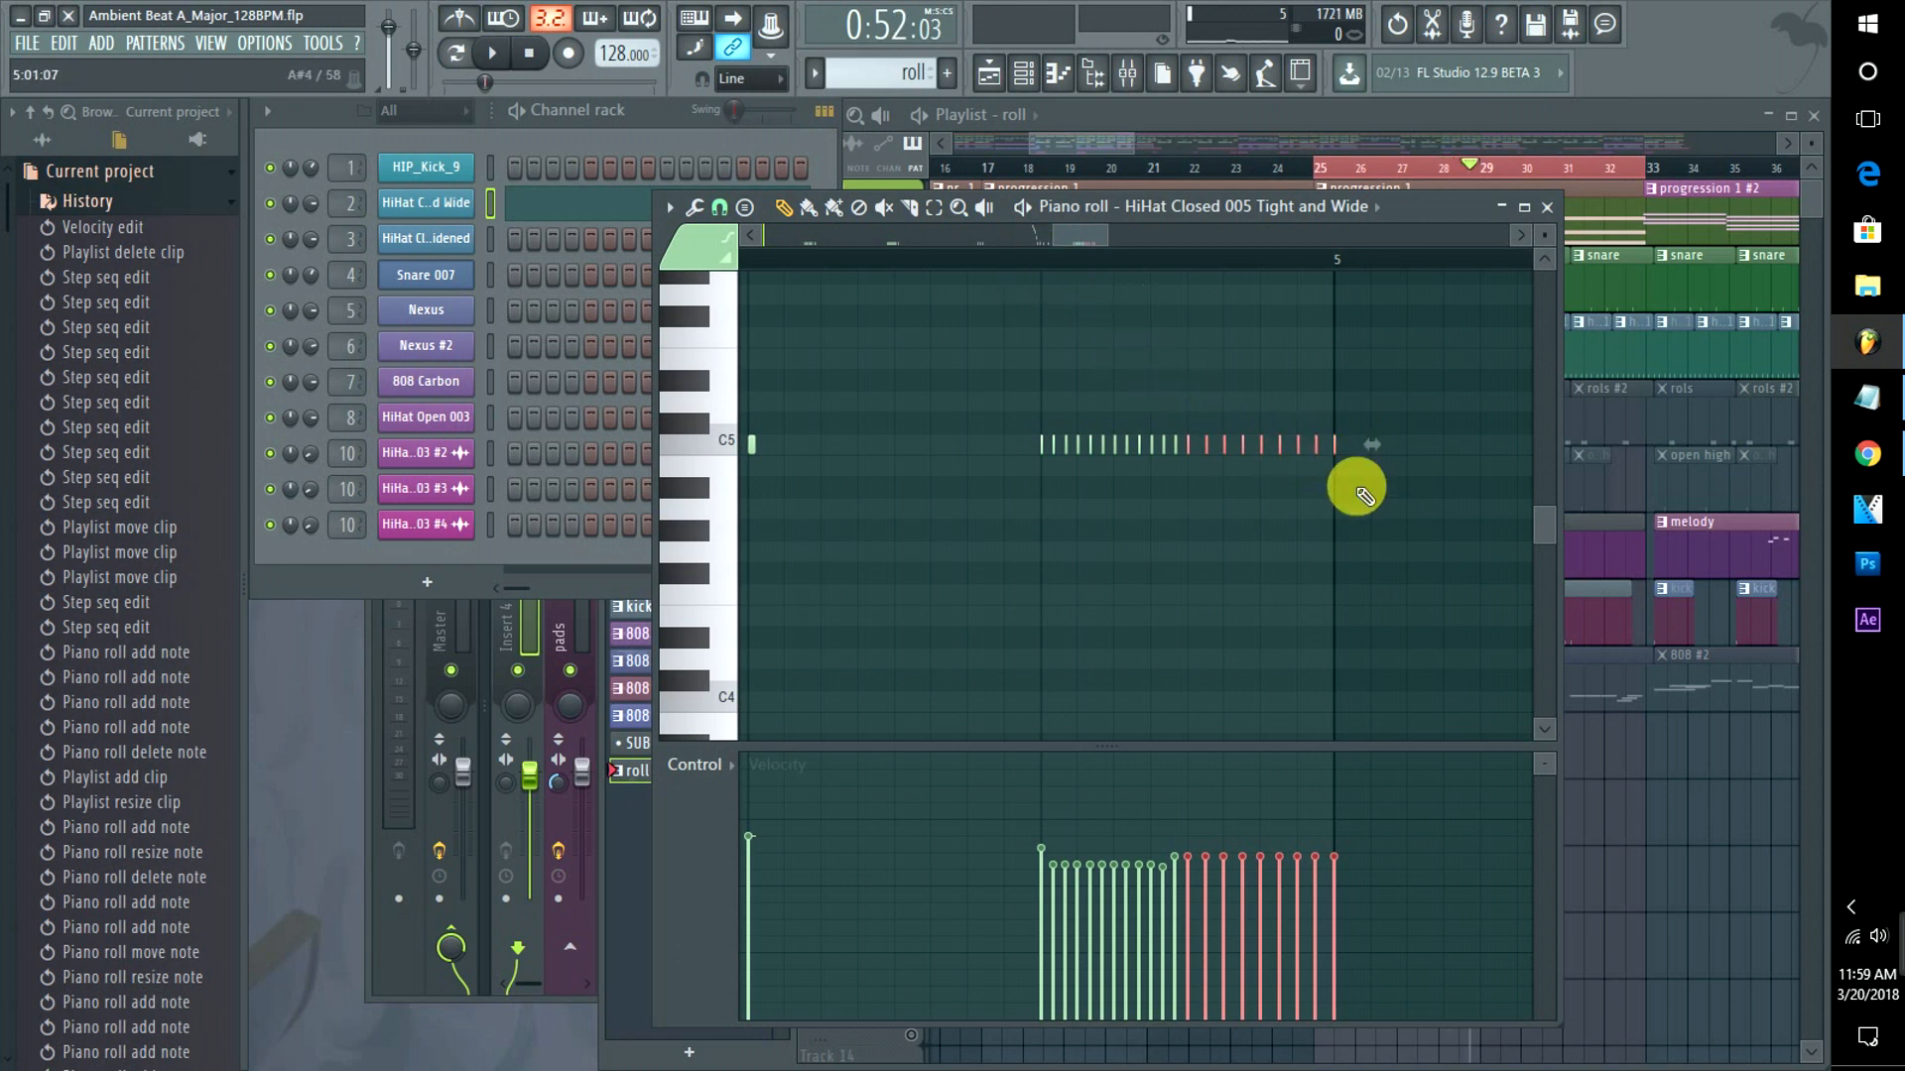
Replace the last four notes with two C5 notes 1/2 step apart, the second on the start of bar 5.
right_click(1334, 444)
right_click(1315, 444)
right_click(1298, 445)
right_click(1280, 444)
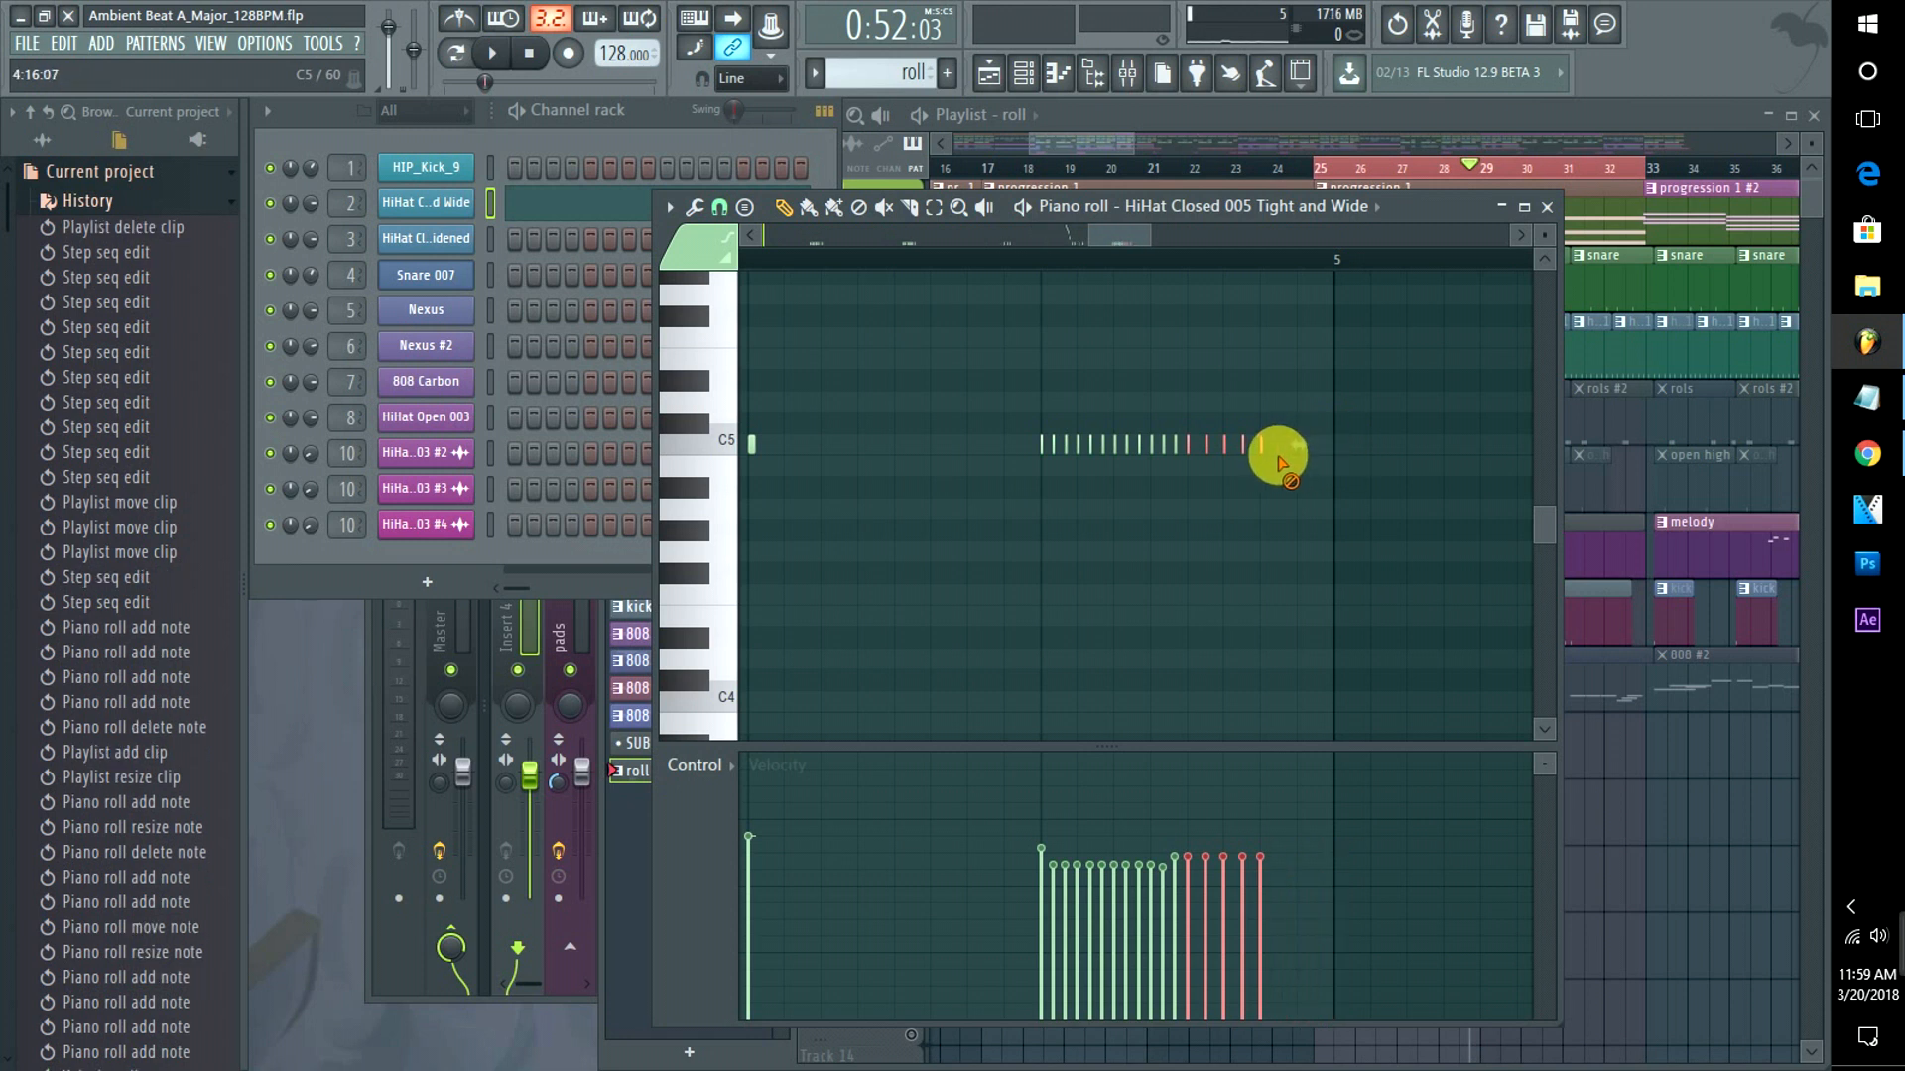
click(1297, 447)
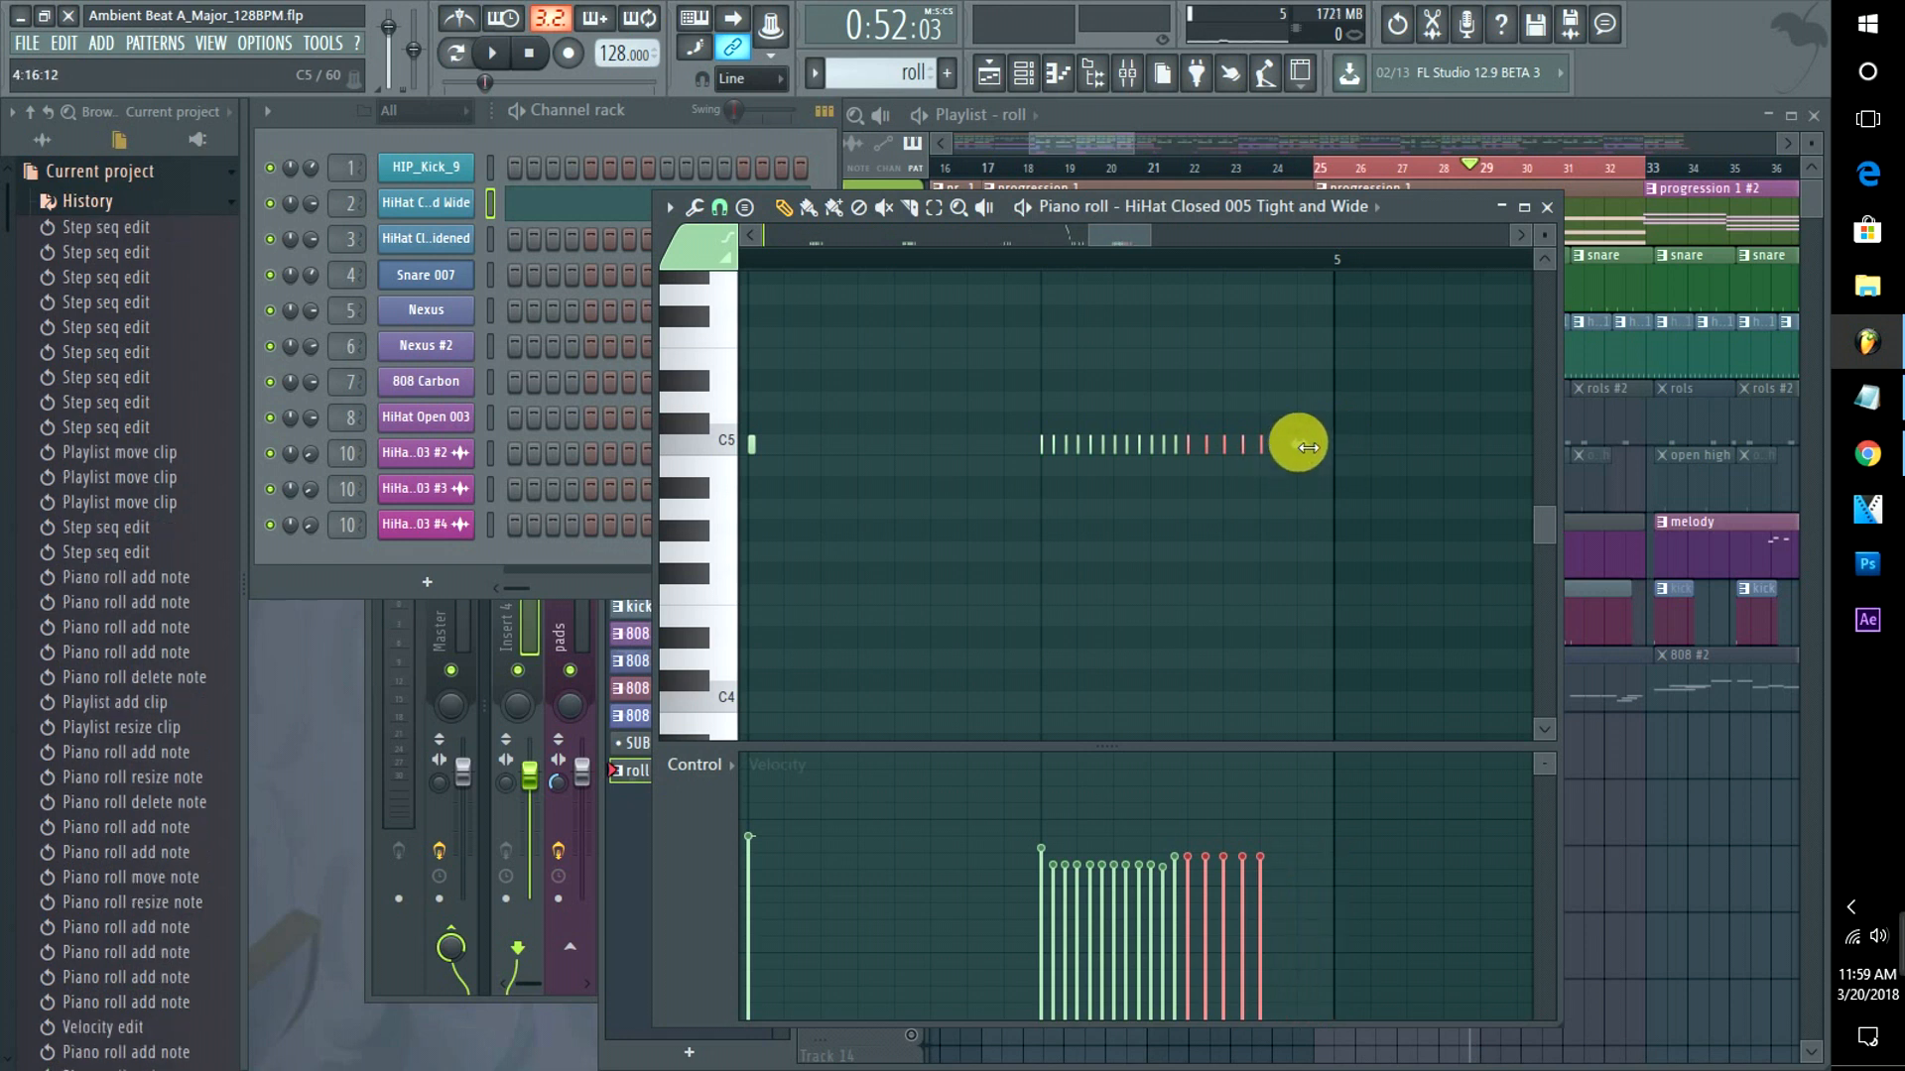
right_click(1299, 439)
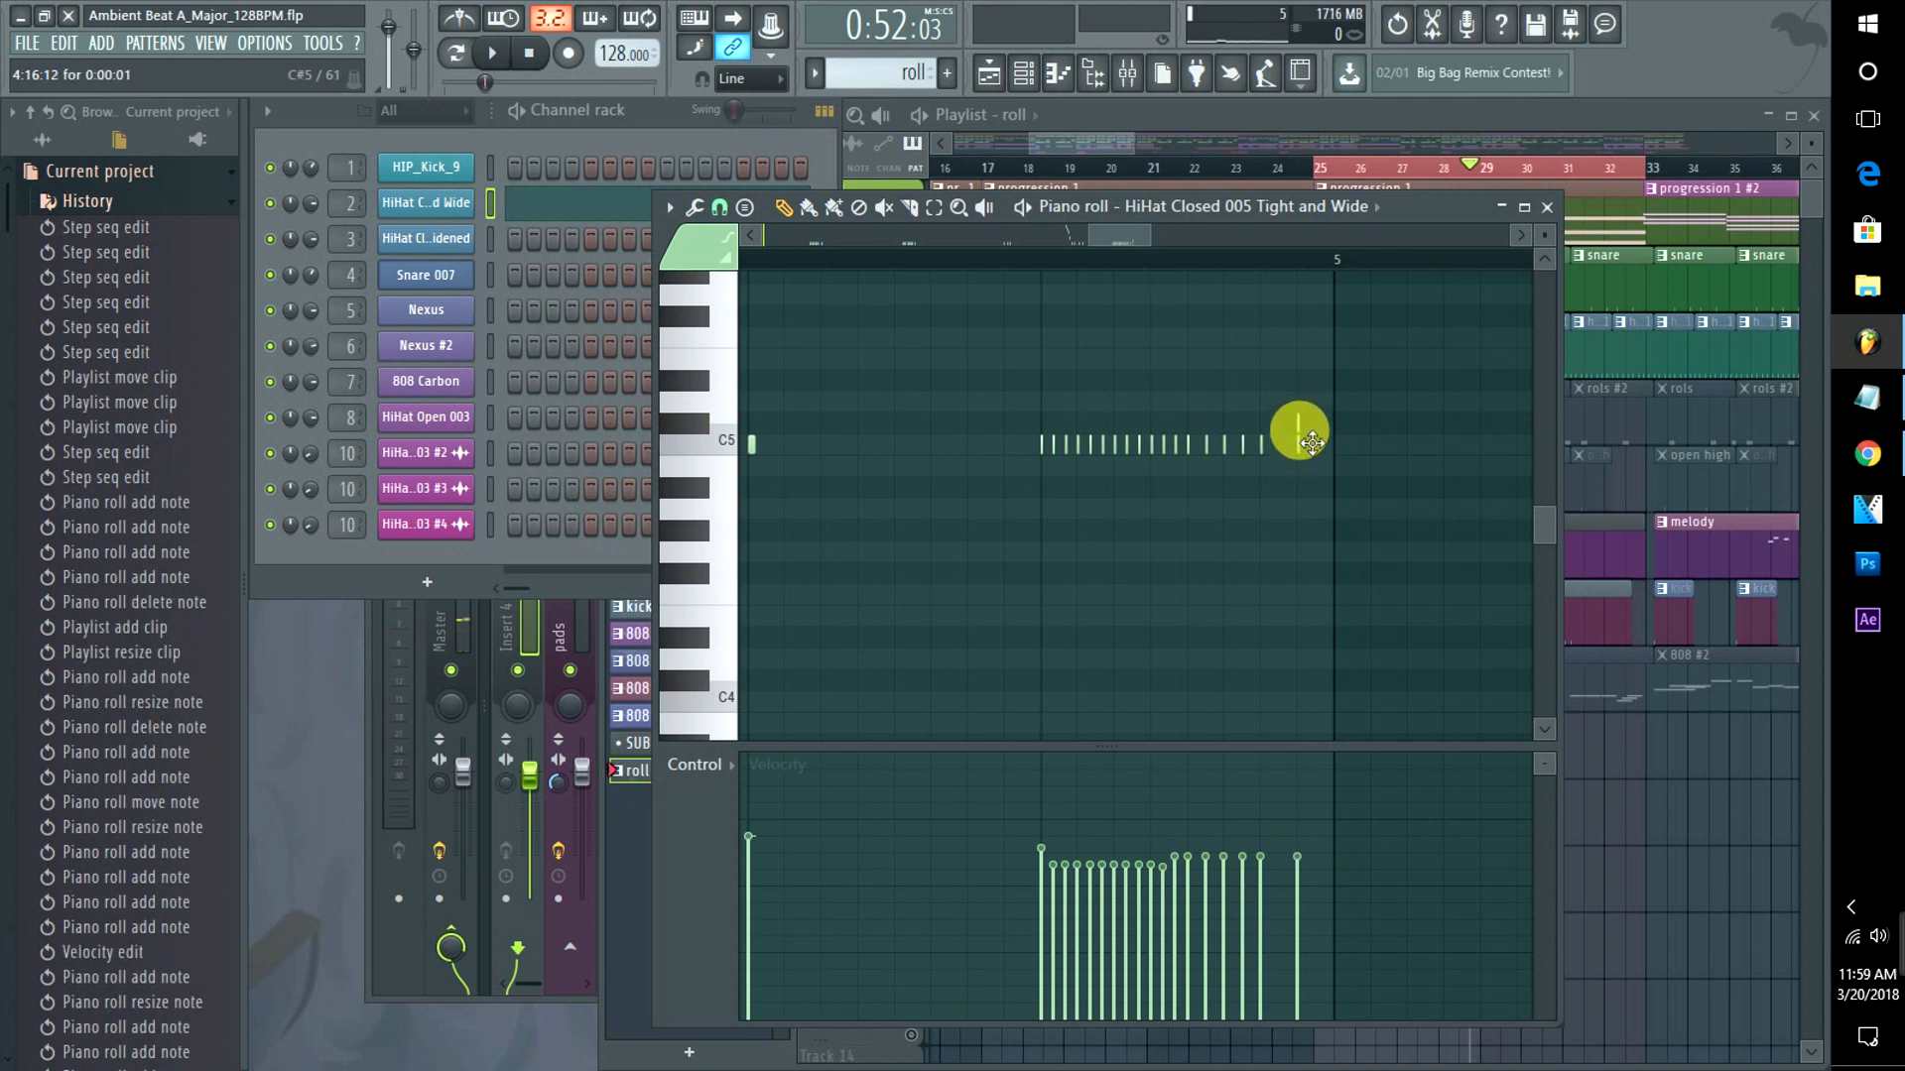
click(1298, 444)
click(1335, 444)
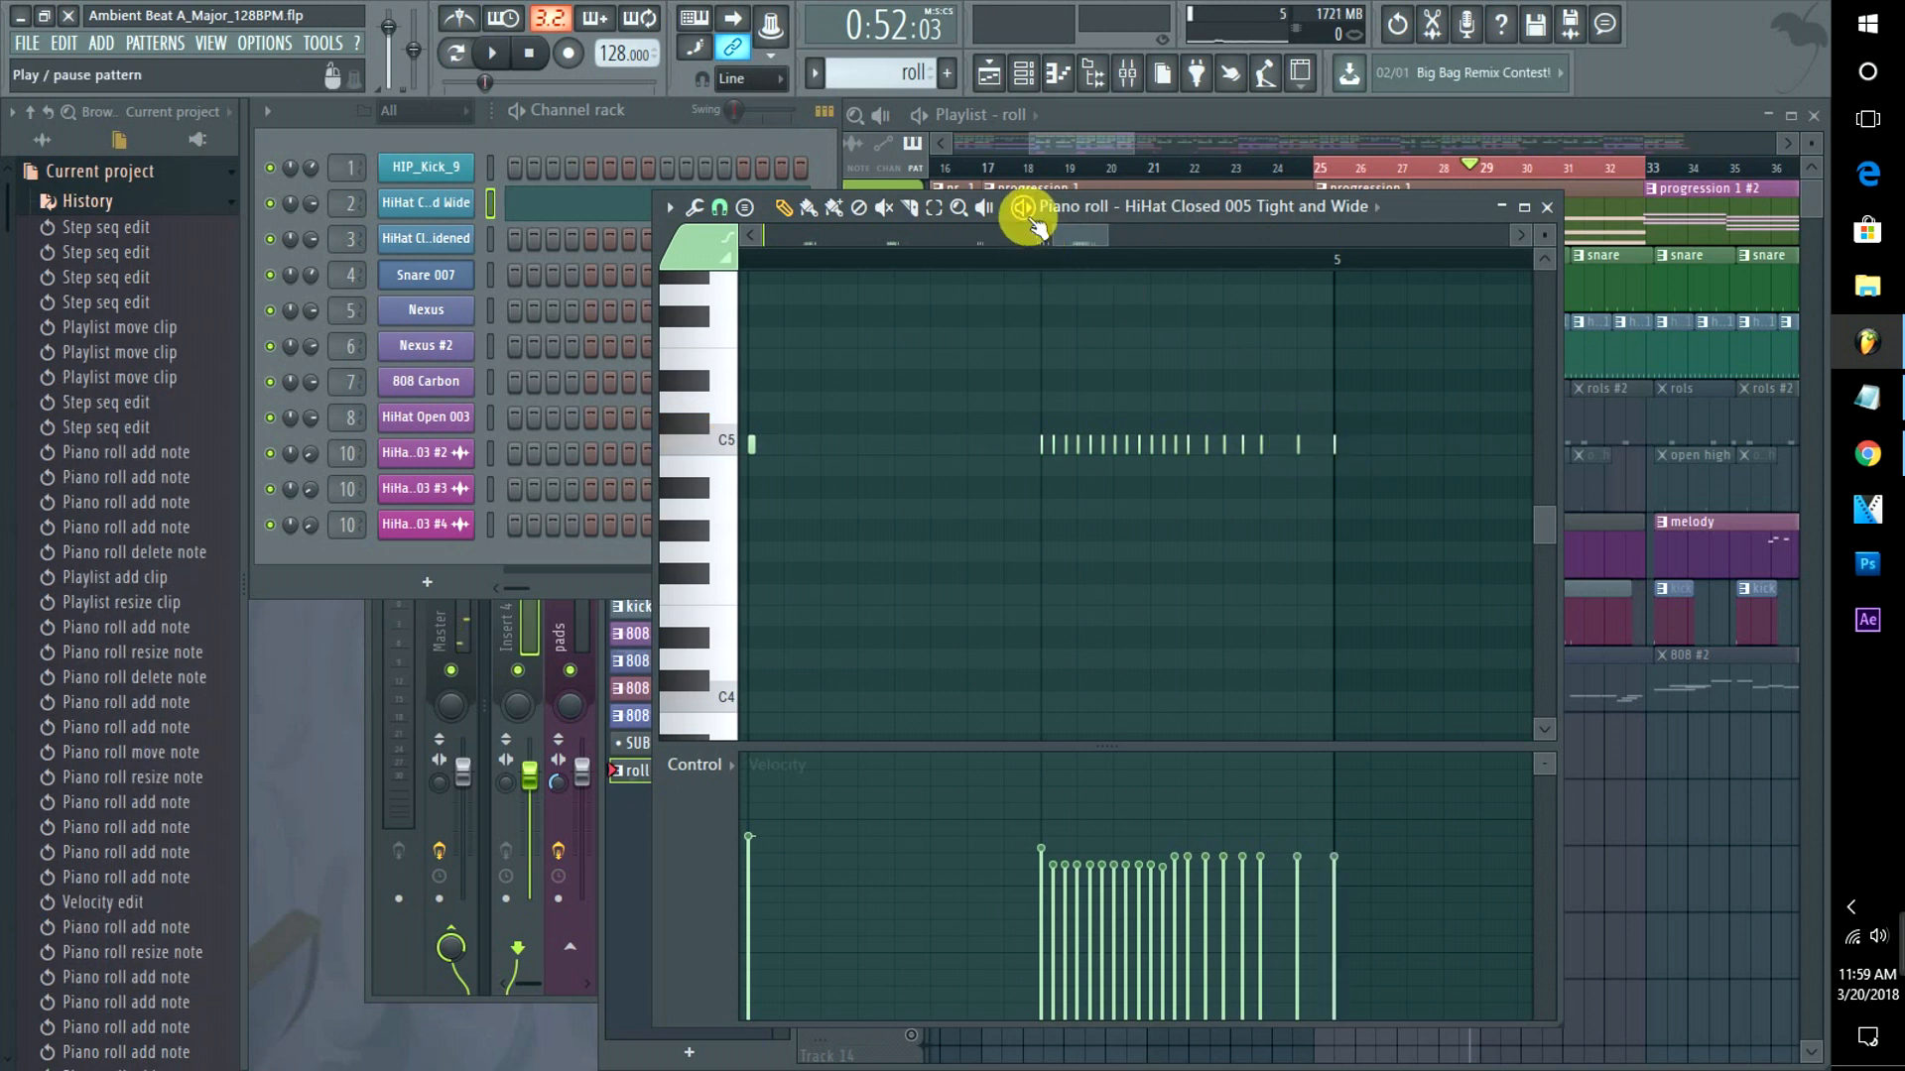
Audition the hi-hat roll on its own in pattern playback.
key(space)
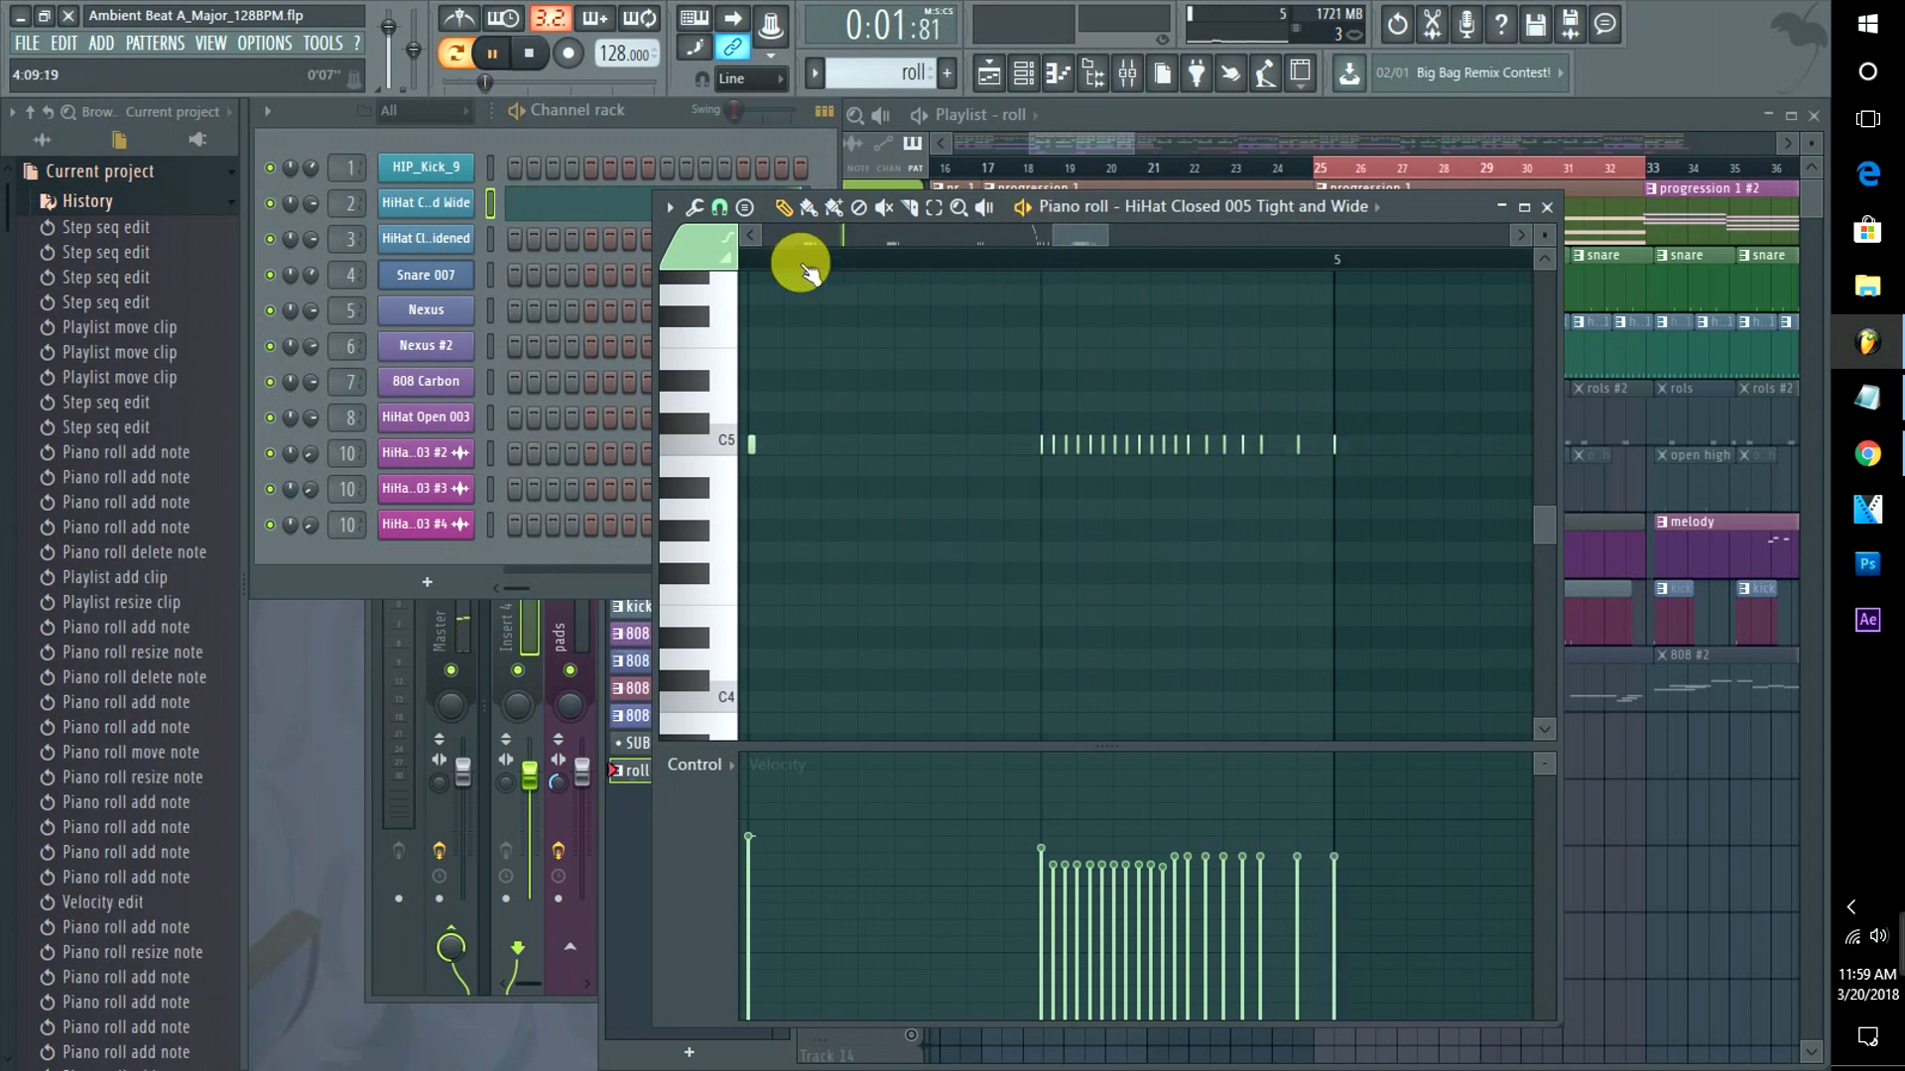
click(458, 18)
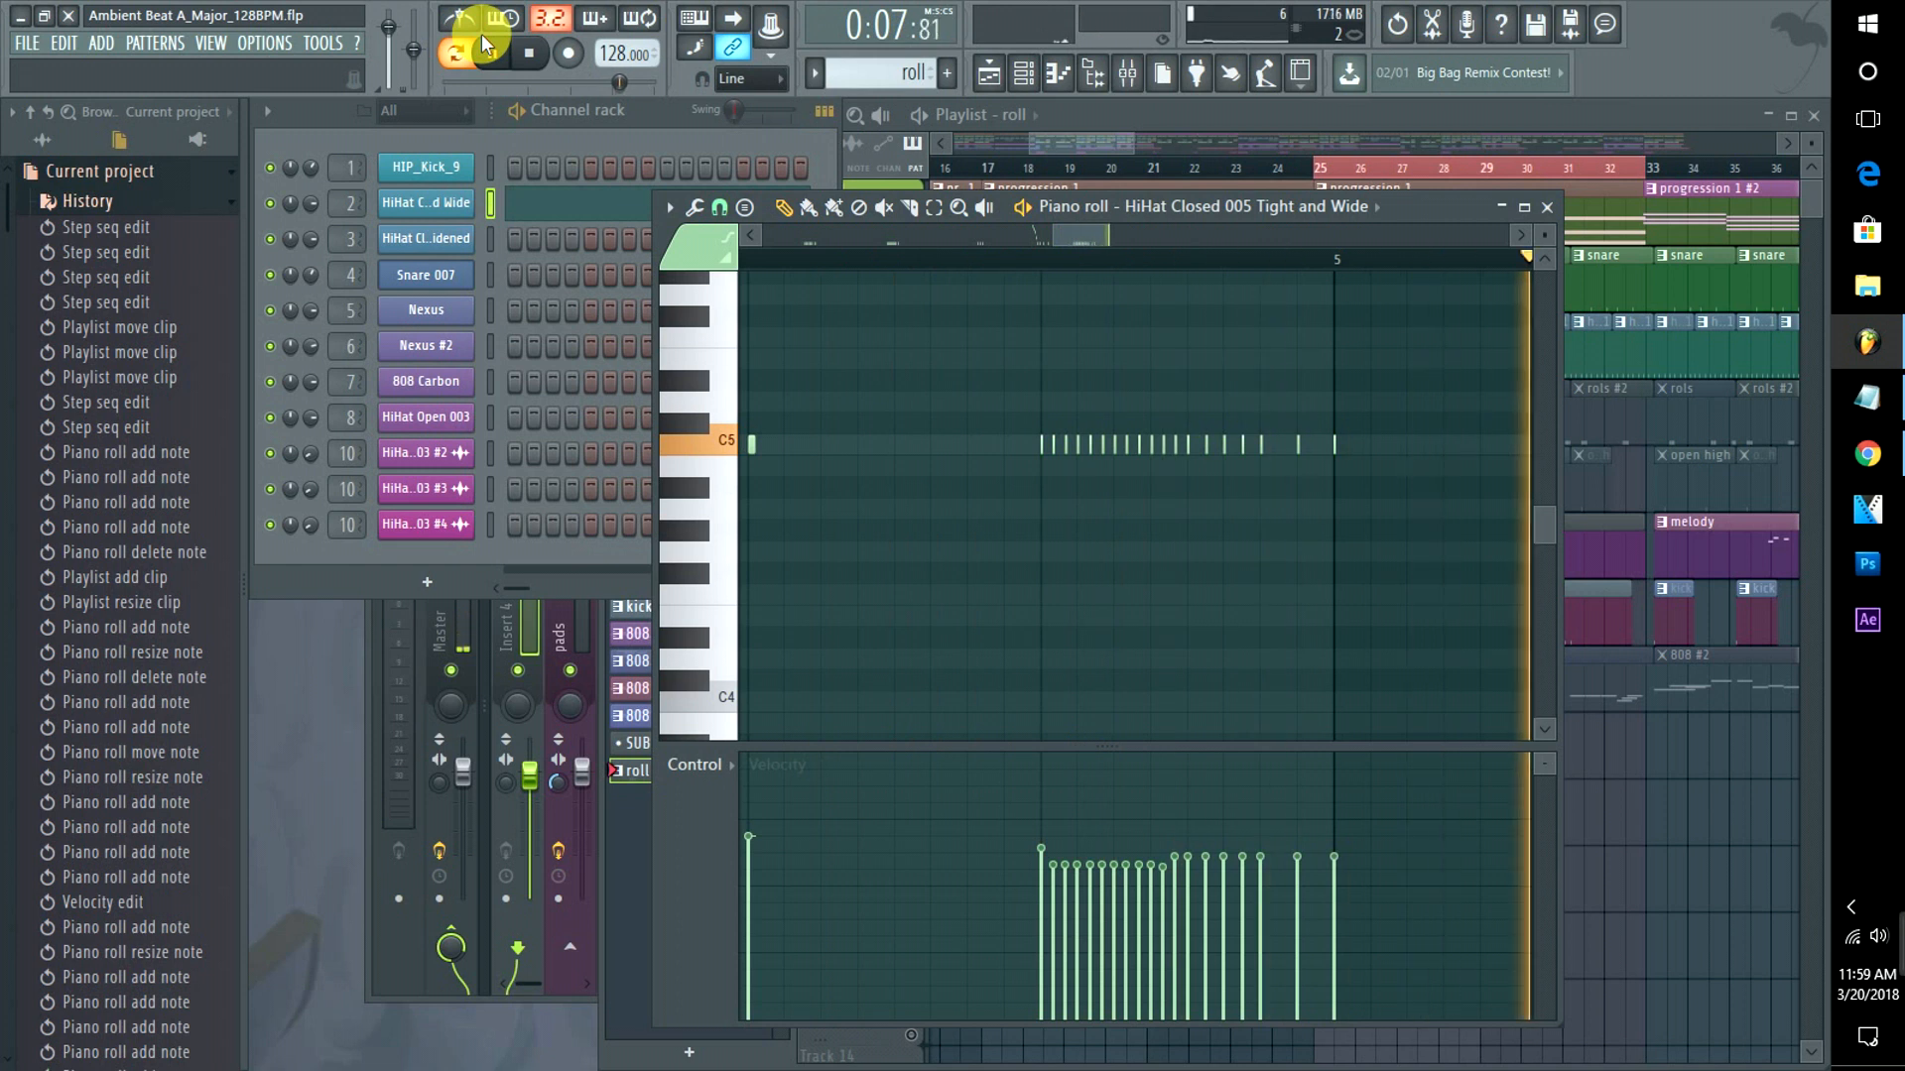
key(space)
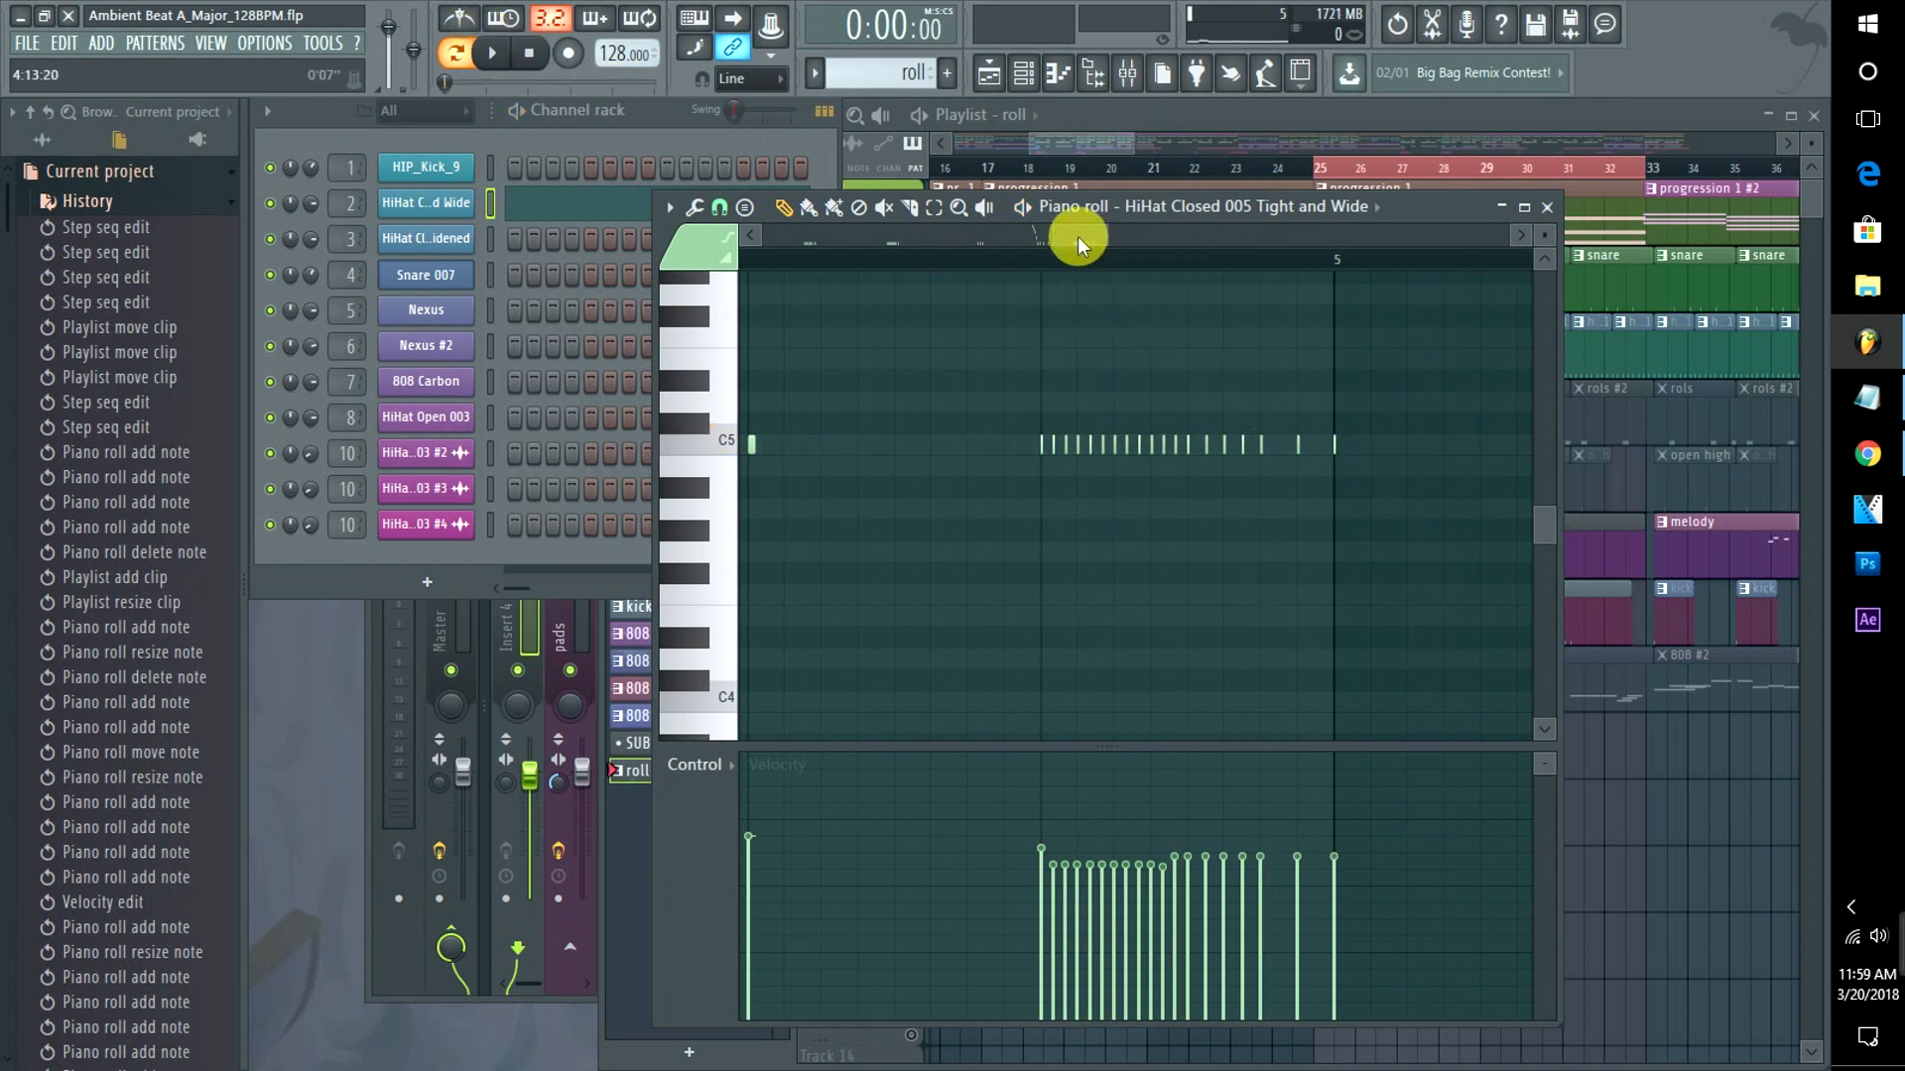
Add three C5 notes in bar 5 at 1.5-step intervals after the bar line and audition the slowing roll.
drag(1078, 236, 1098, 236)
click(1208, 444)
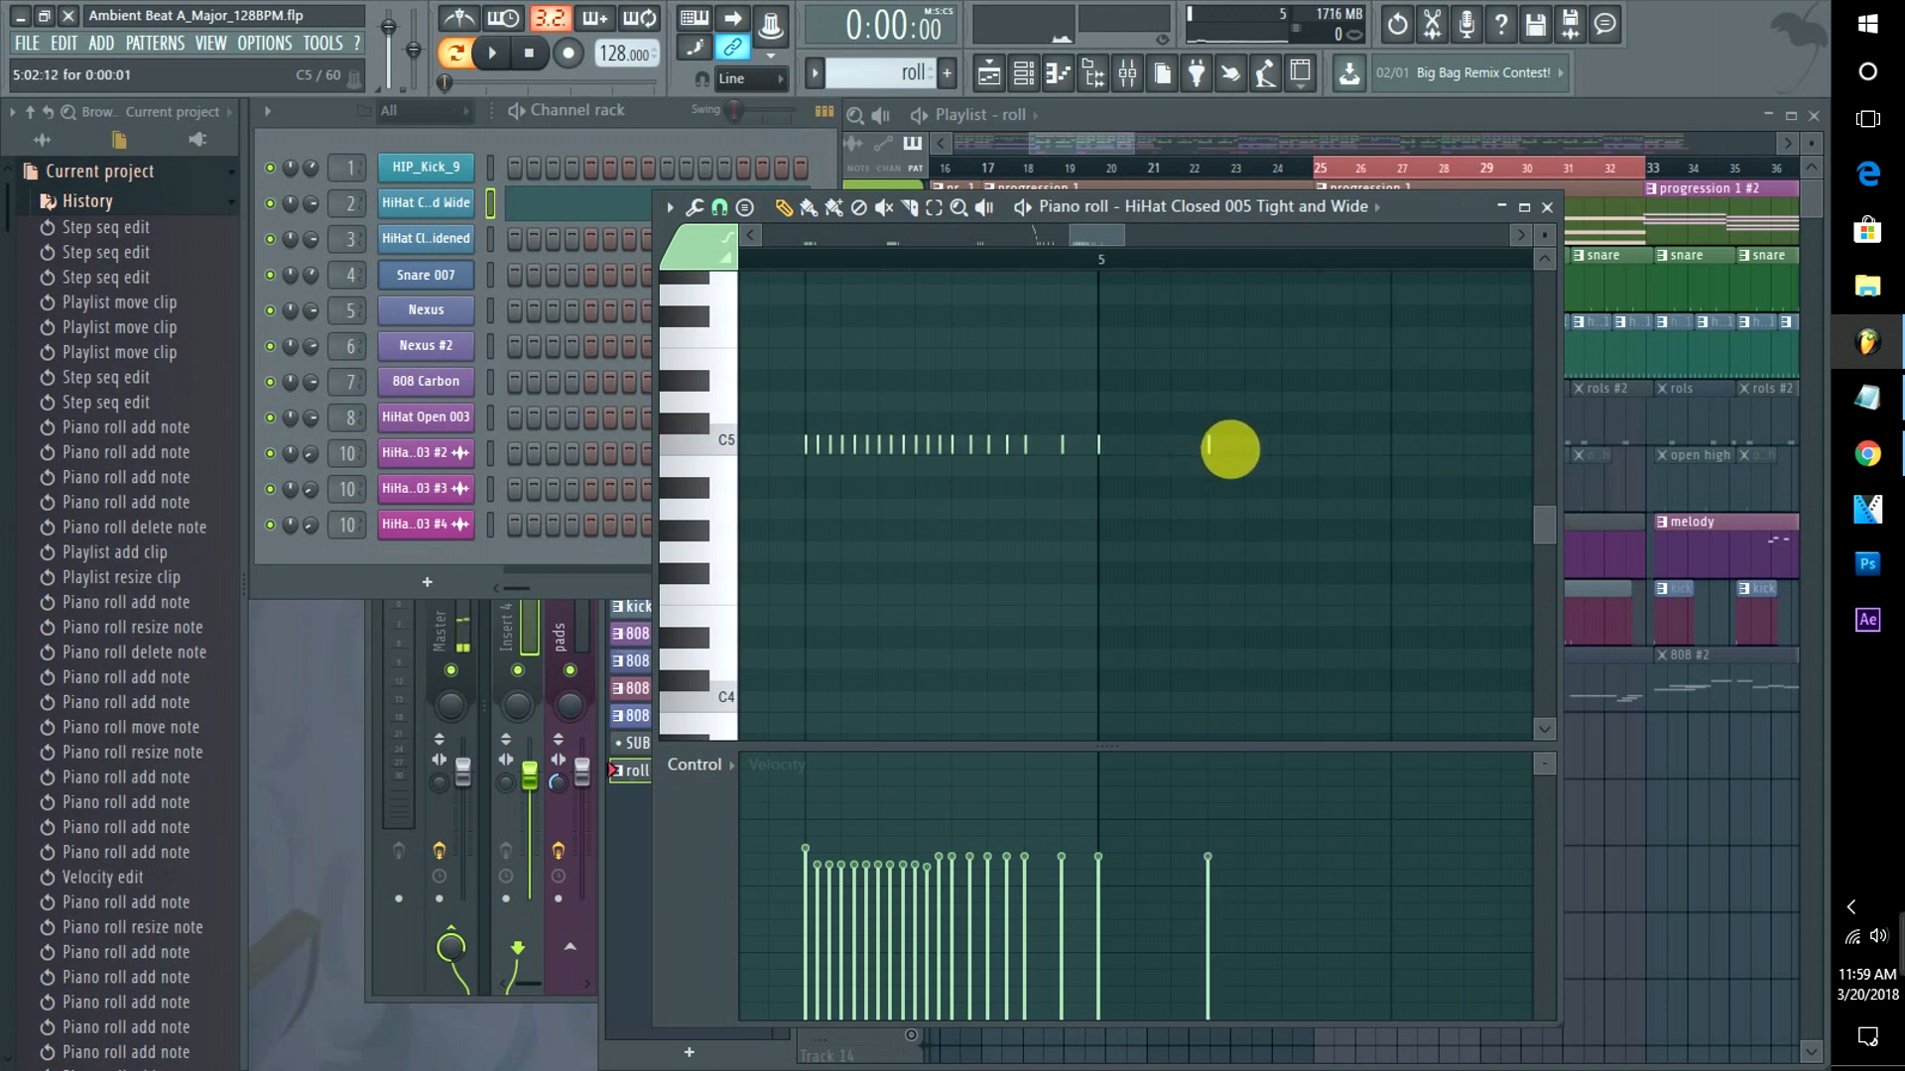
click(1318, 443)
click(1428, 444)
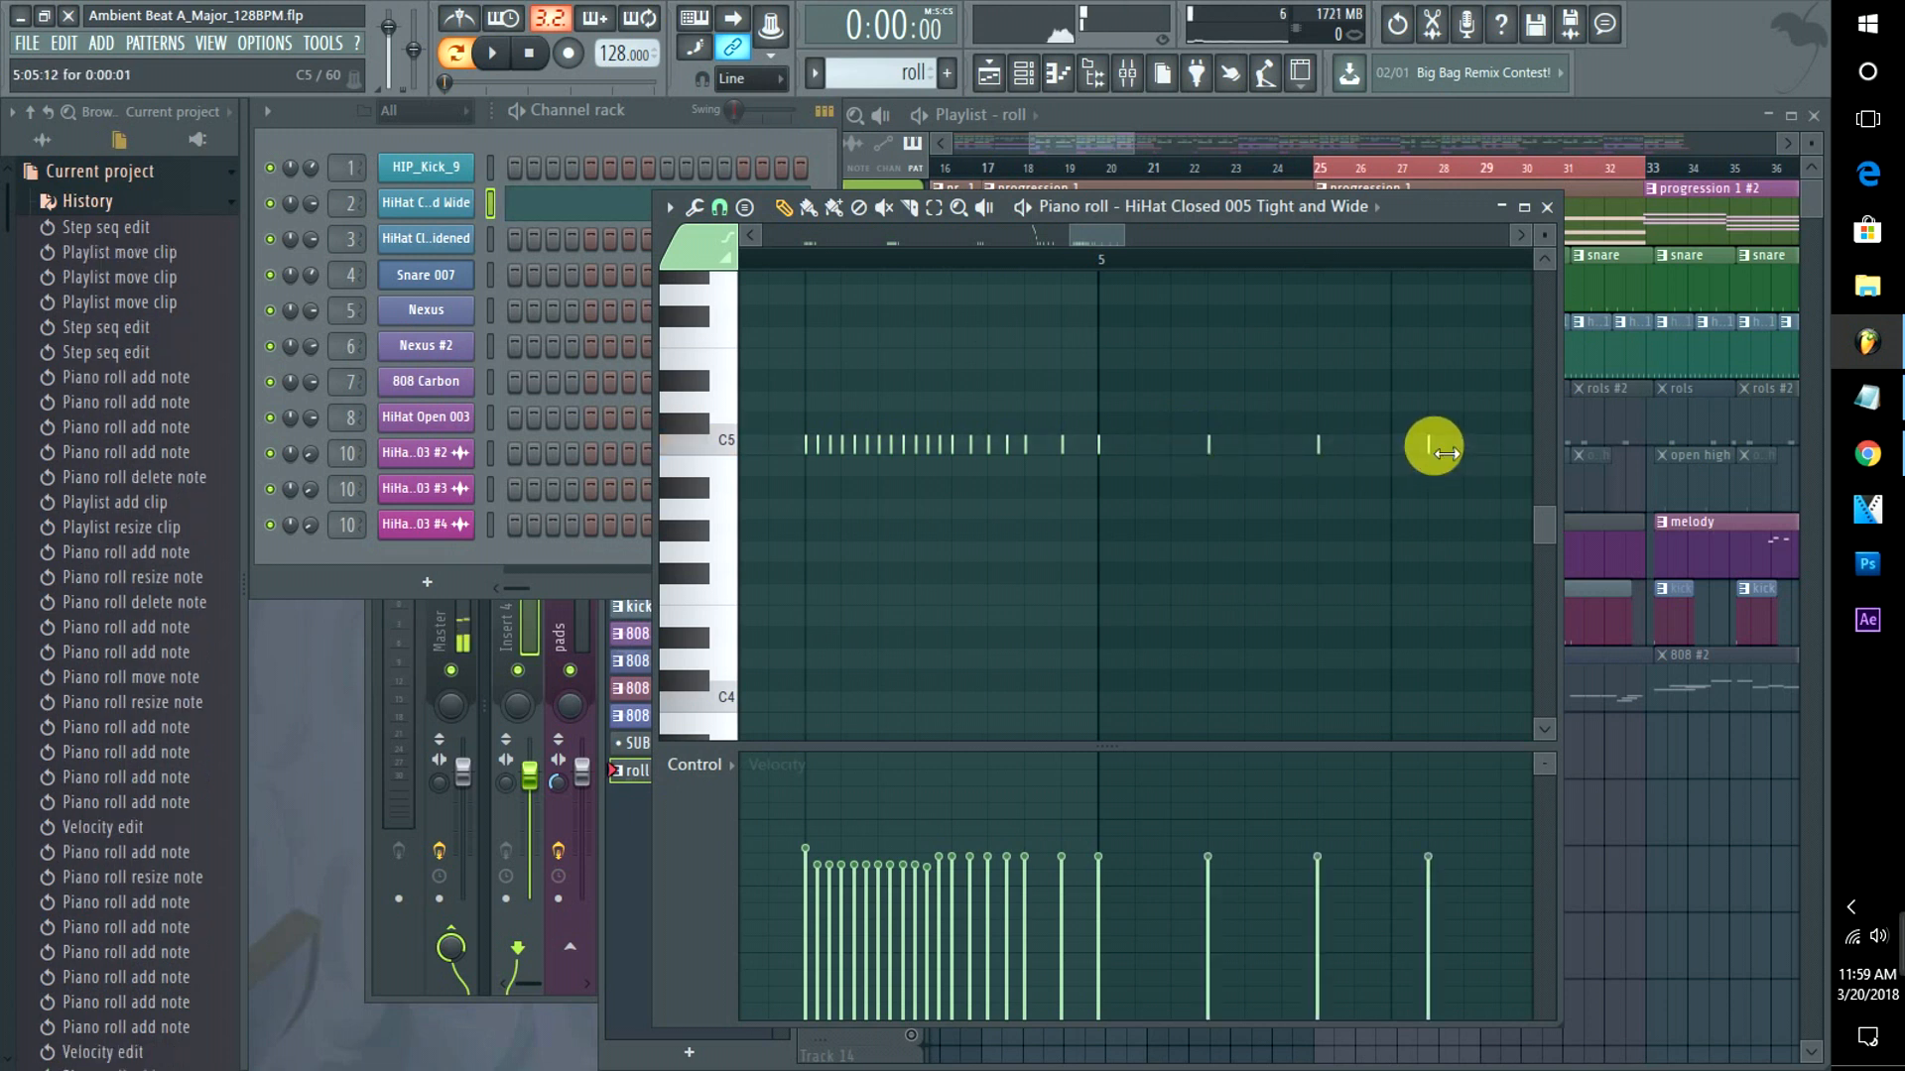
key(space)
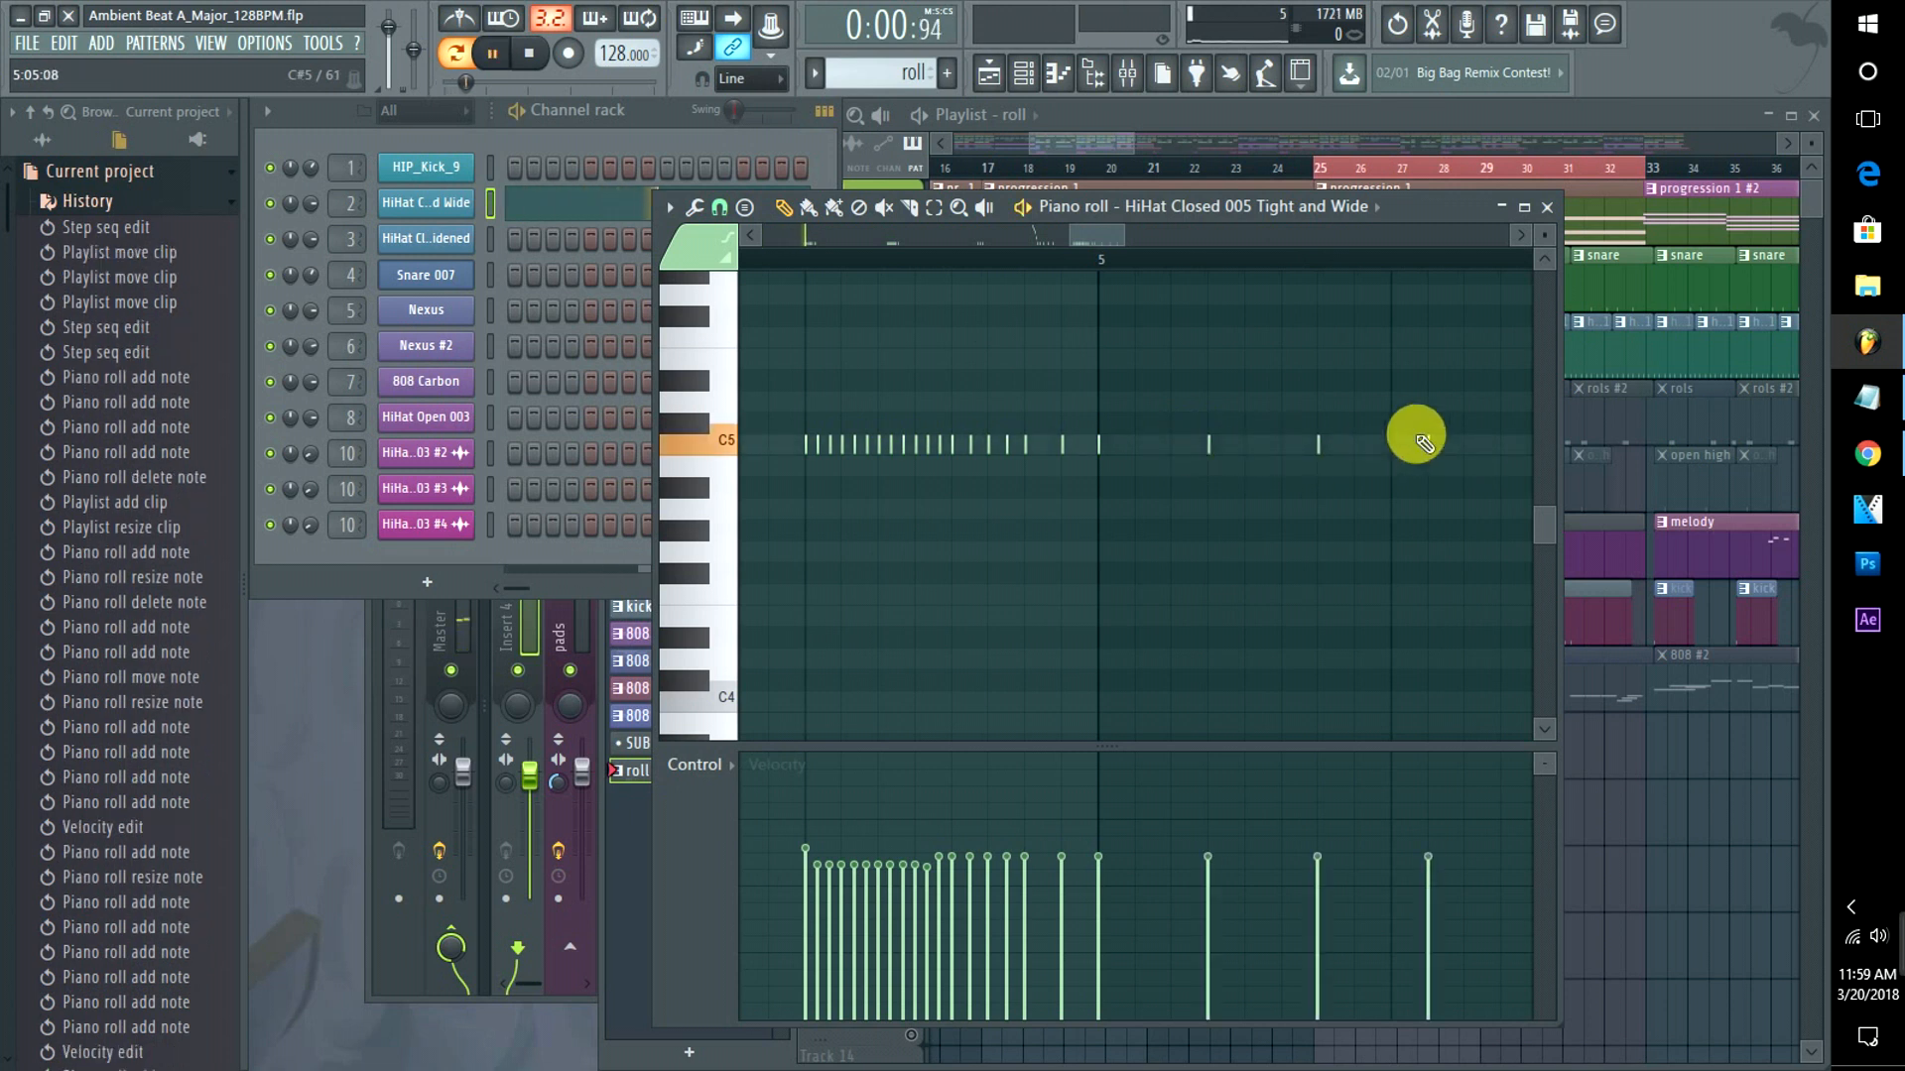
click(807, 260)
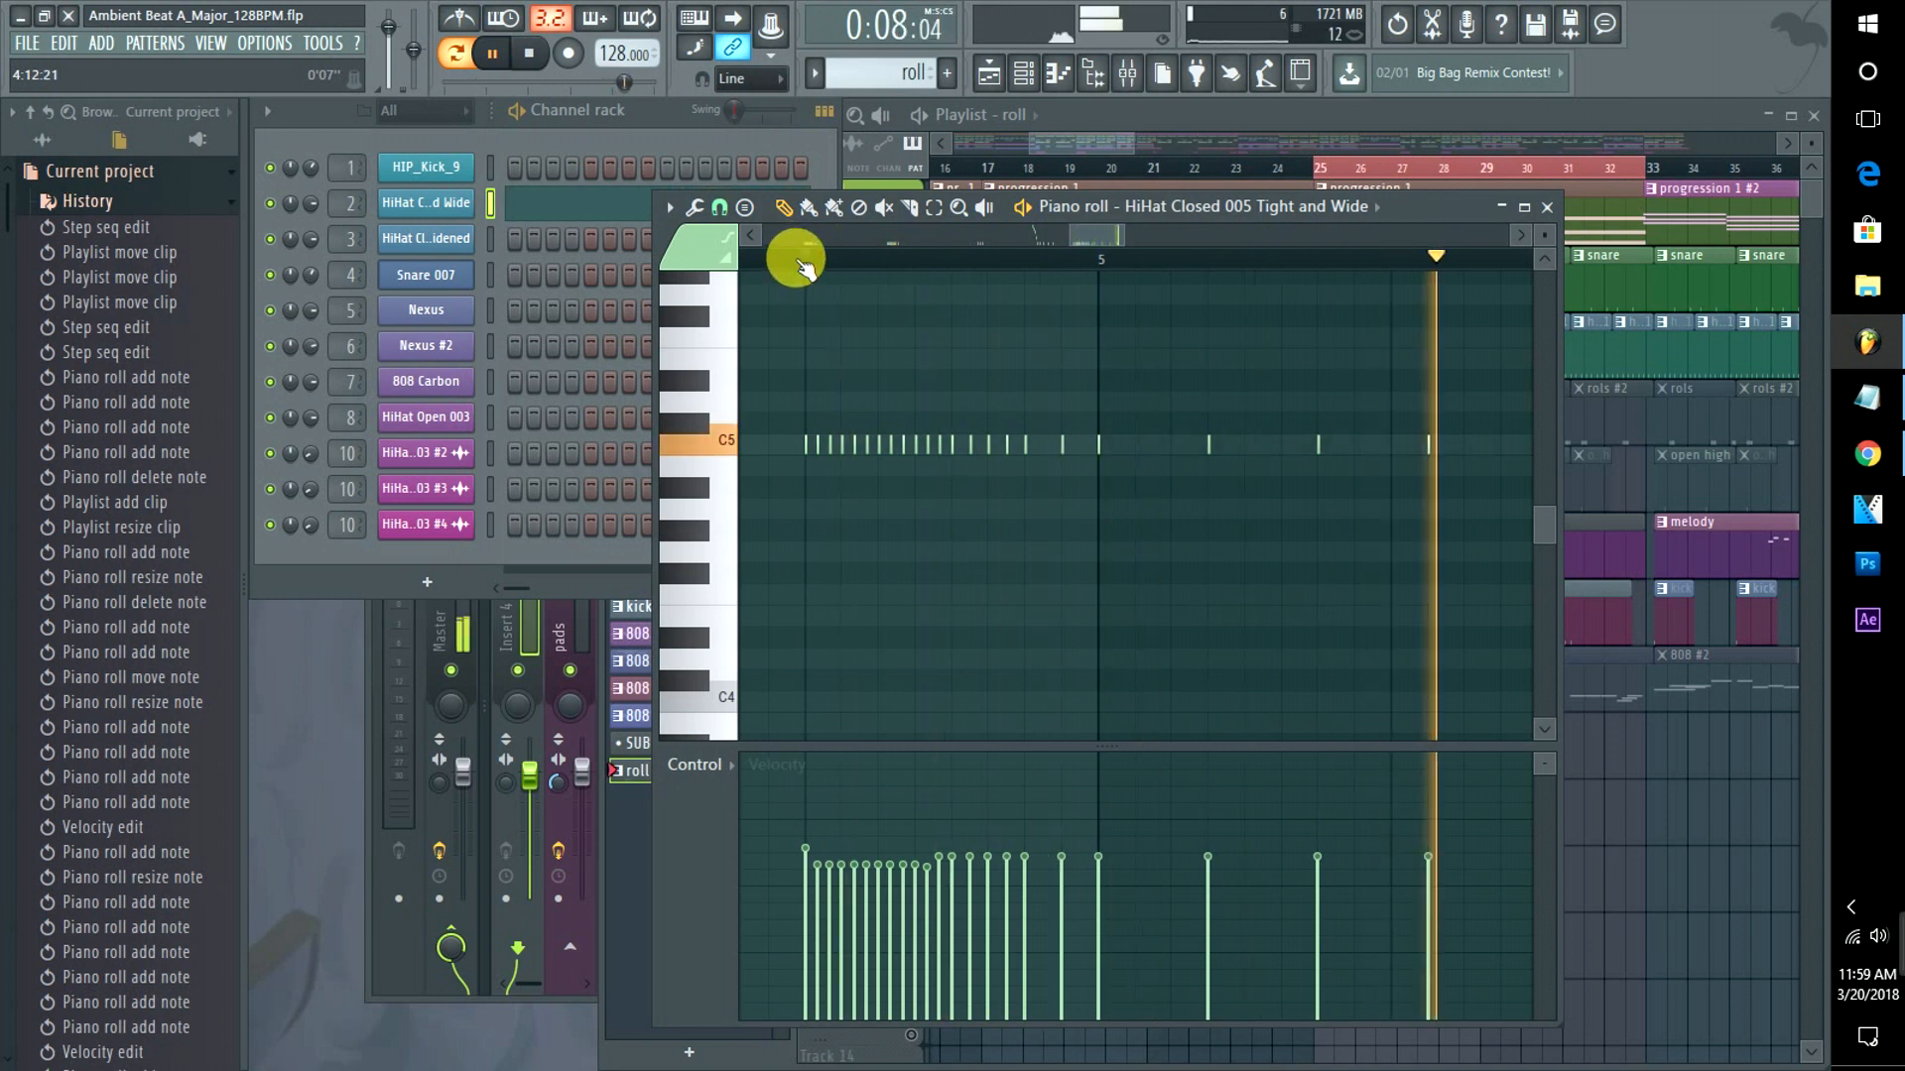
key(space)
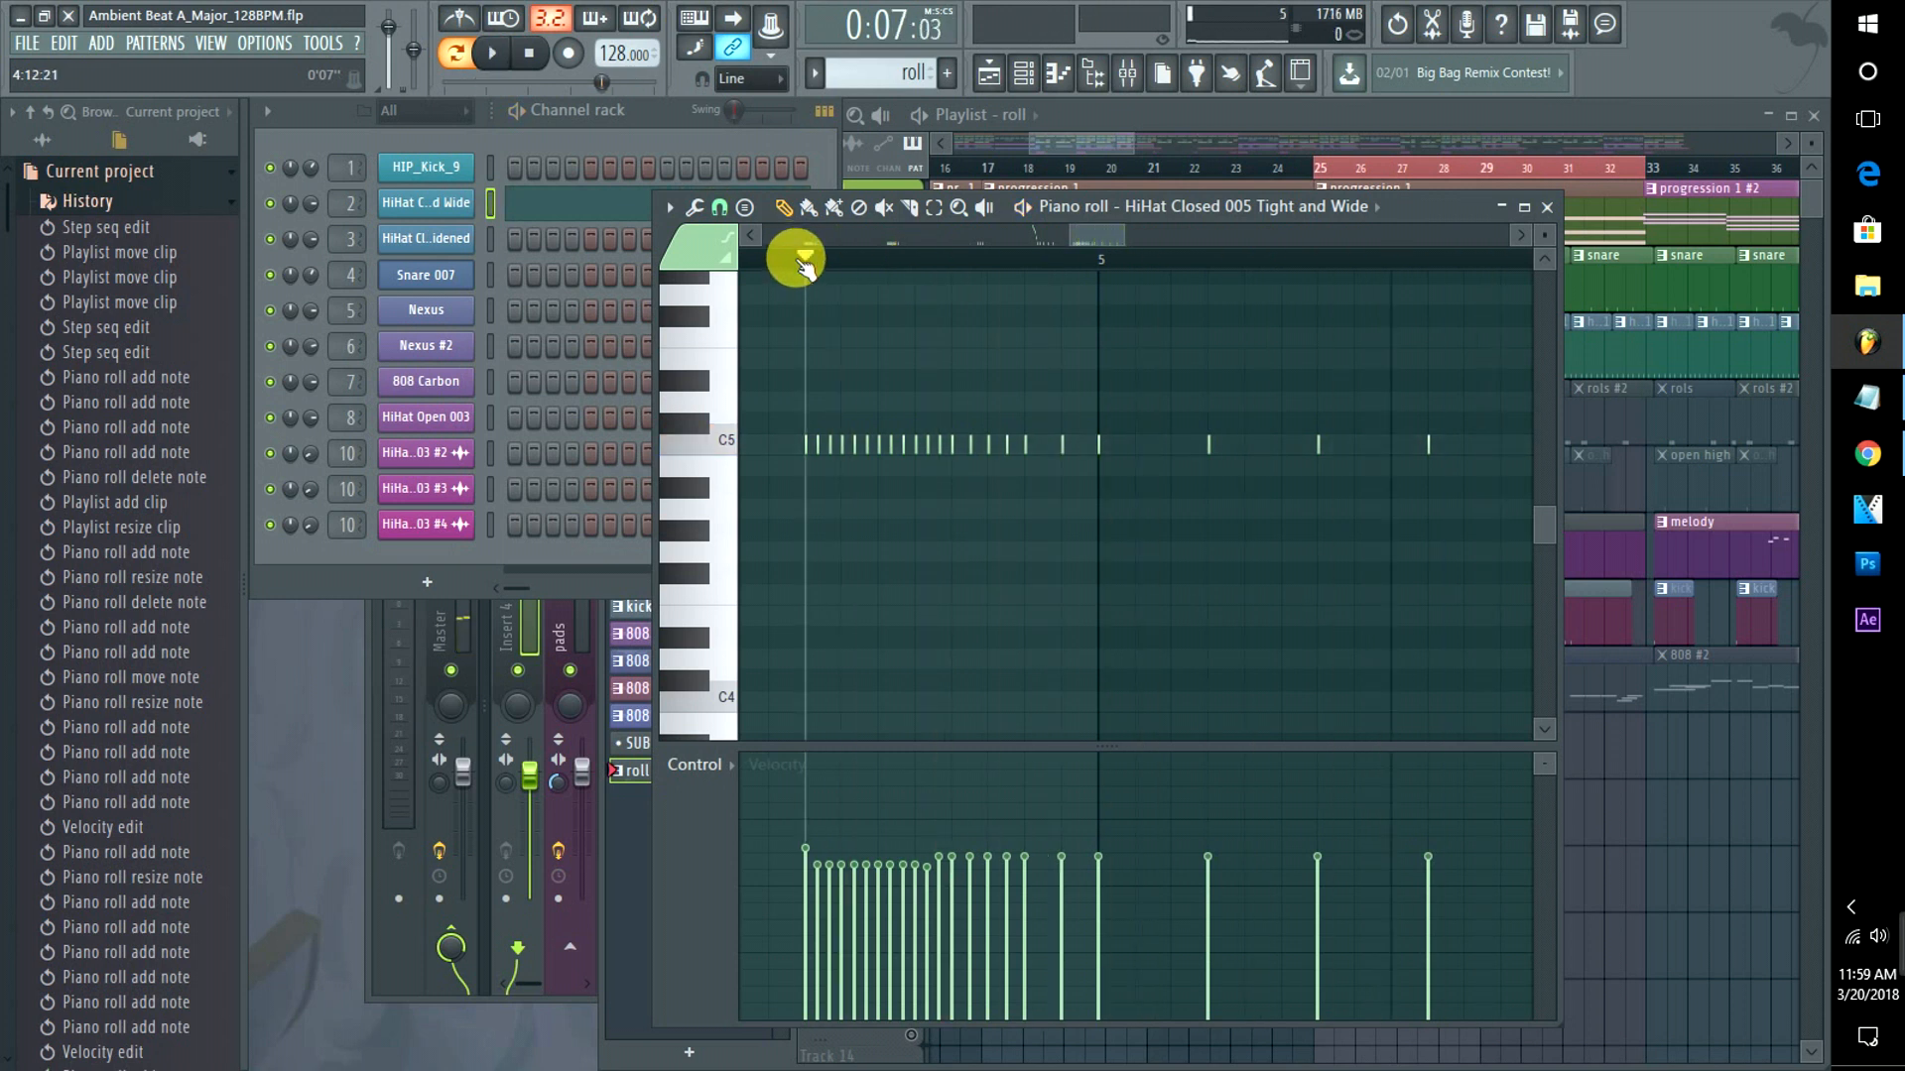
Audition the roll clip with the arrangement from bar 25 and check its C5 notes during playback.
click(1054, 137)
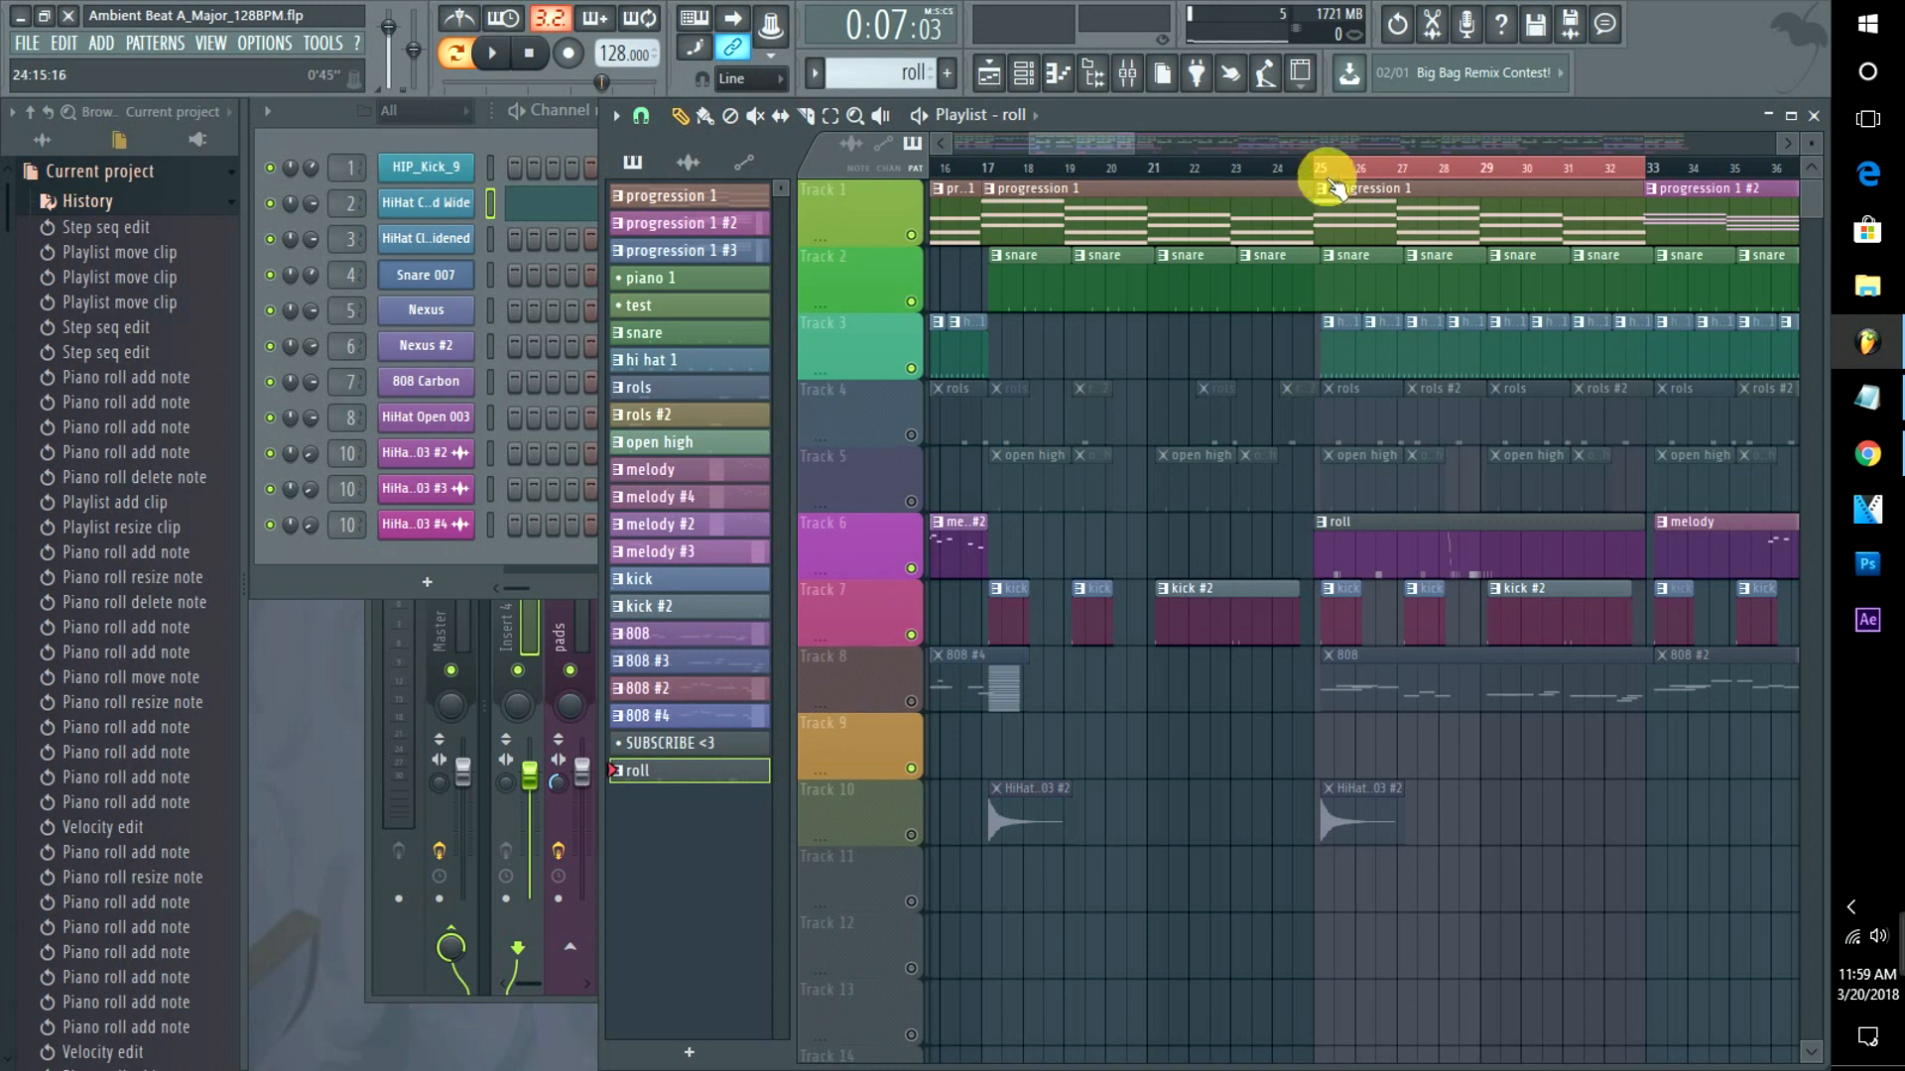
key(space)
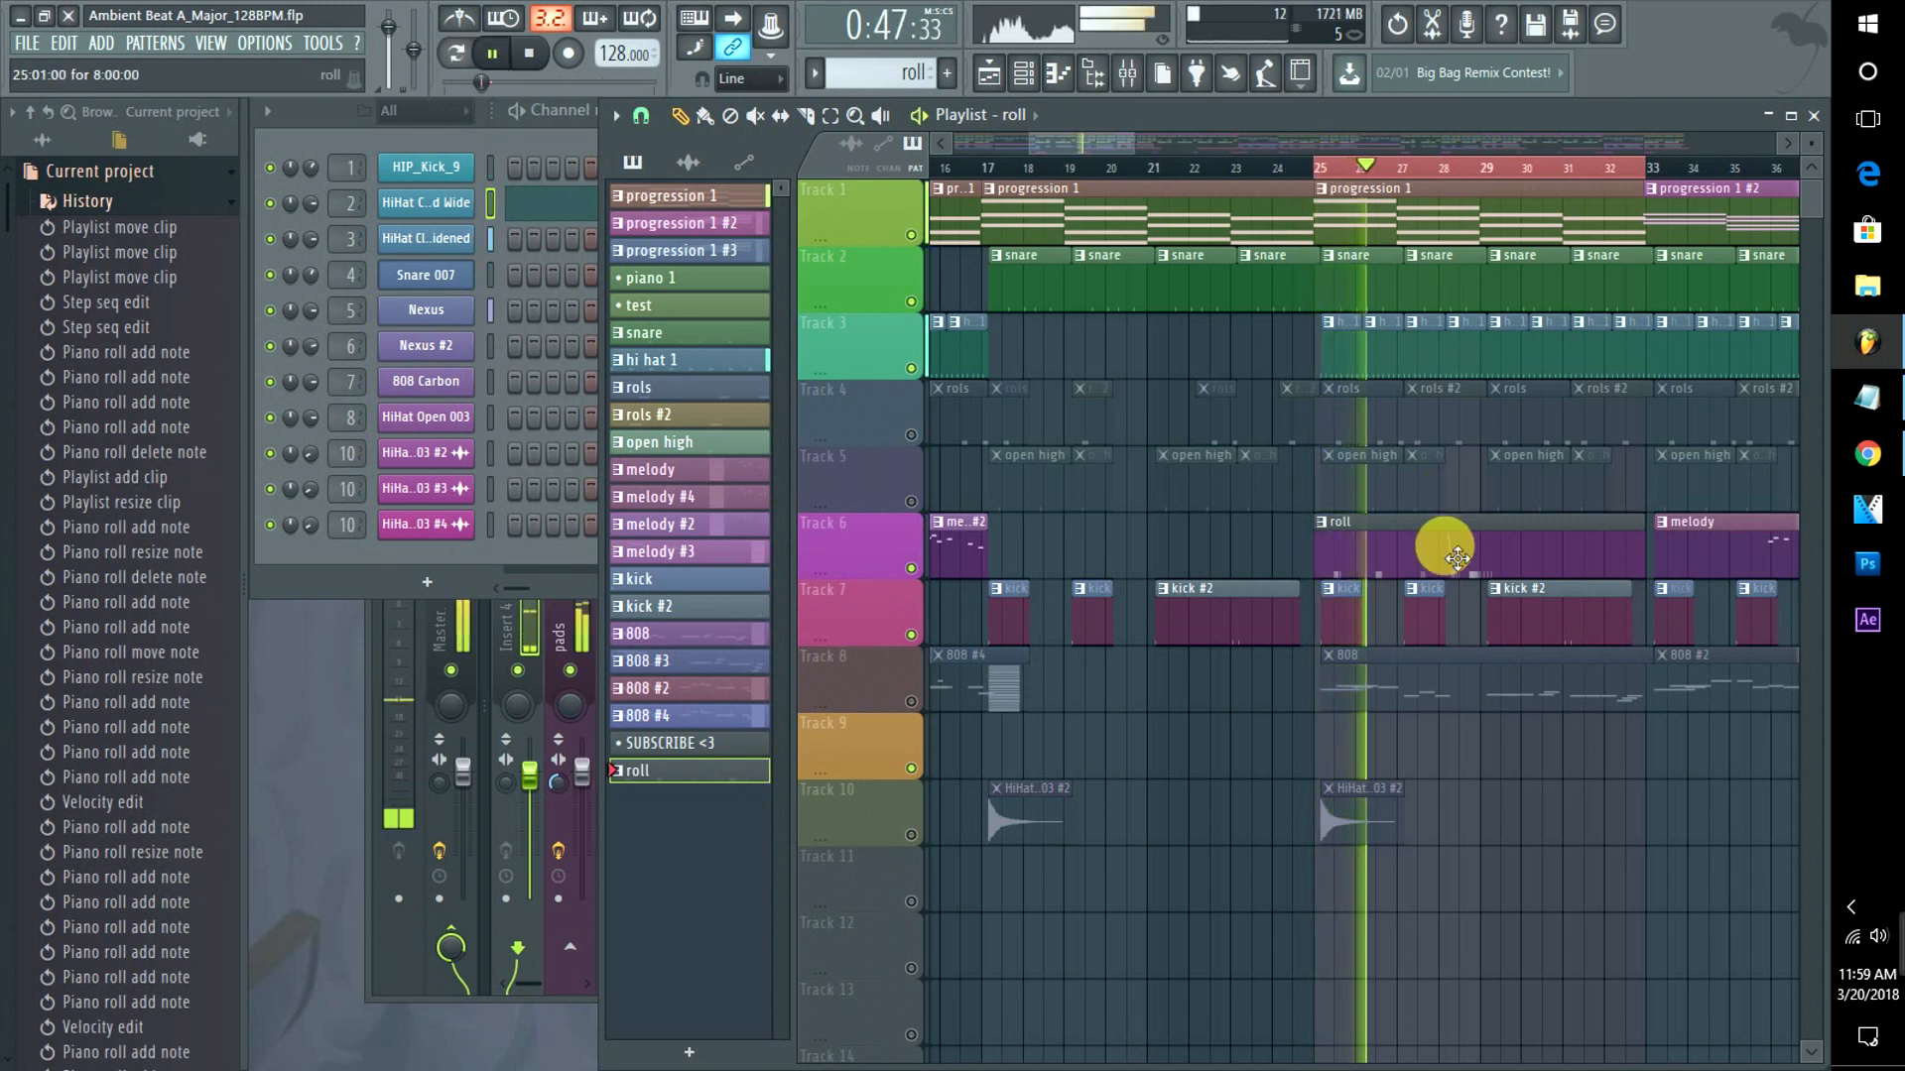
double_click(1445, 545)
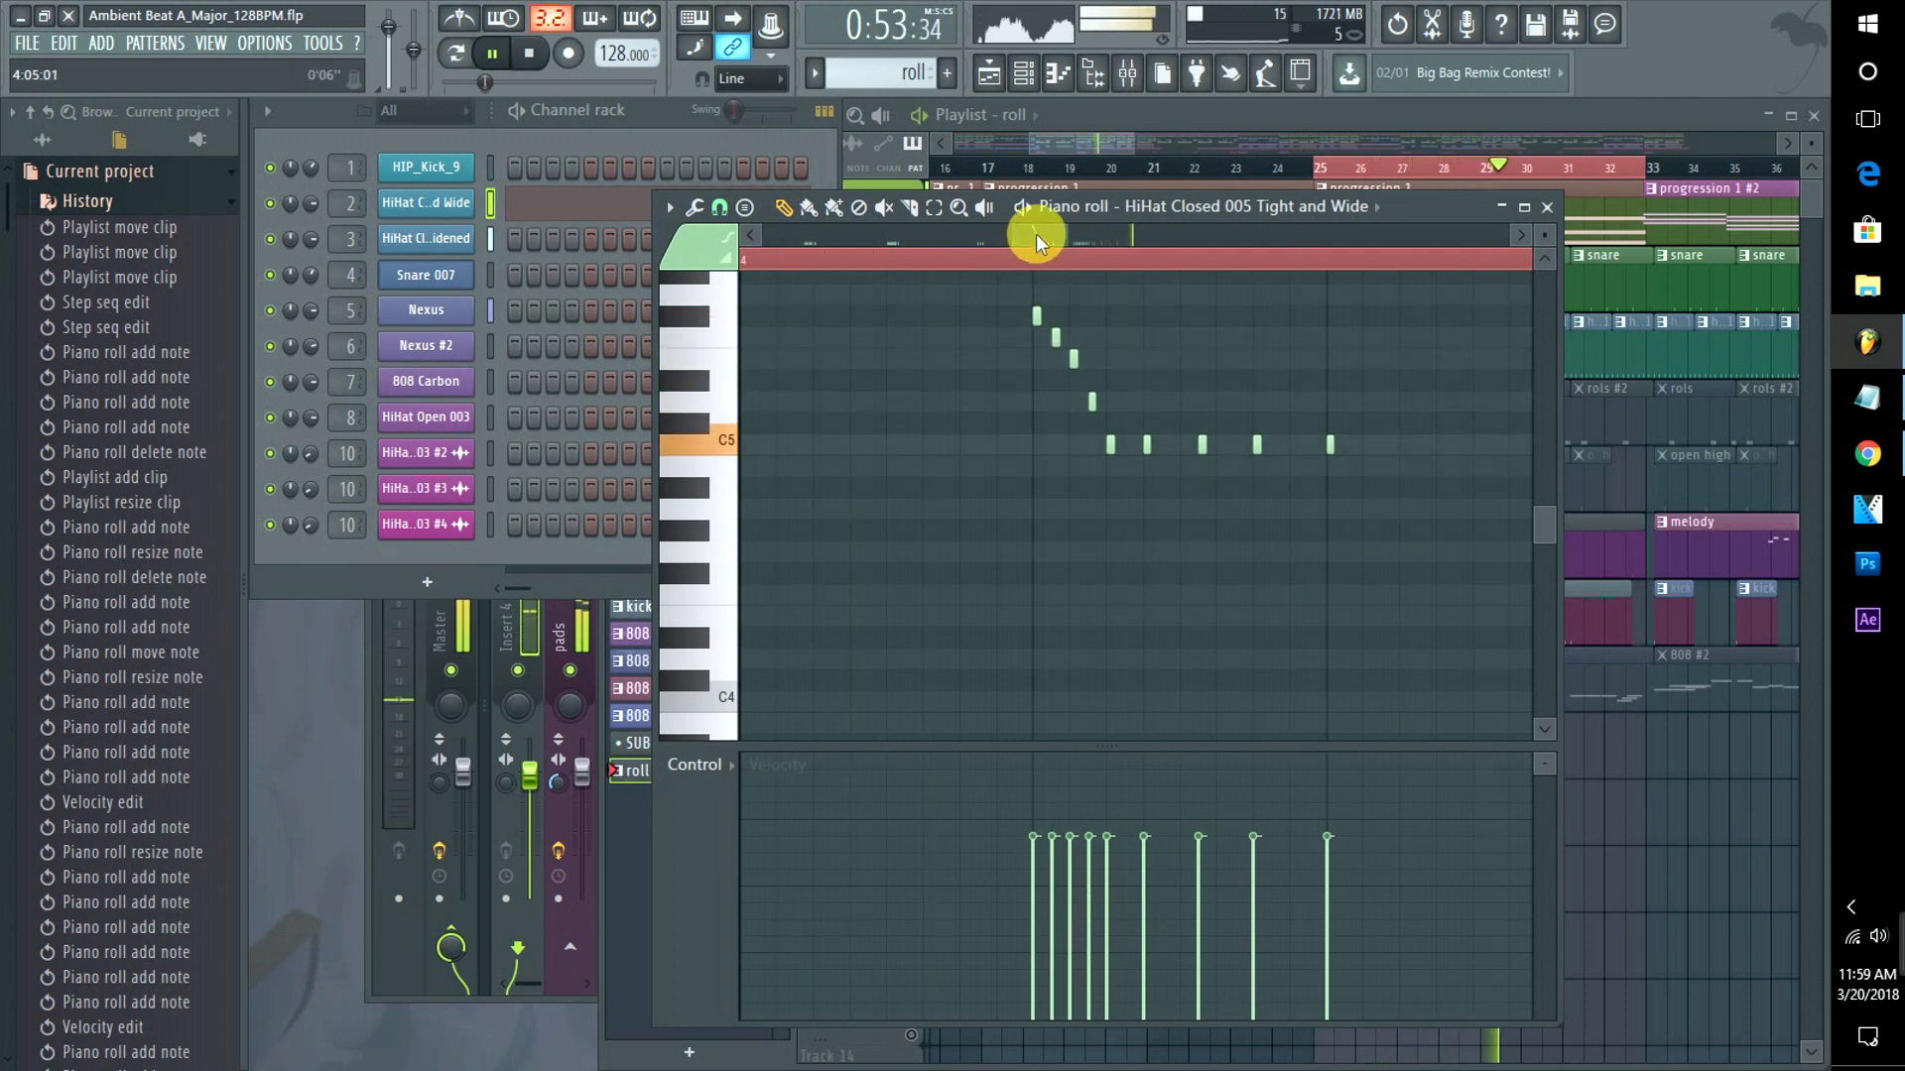
drag(1035, 234, 1057, 229)
key(space)
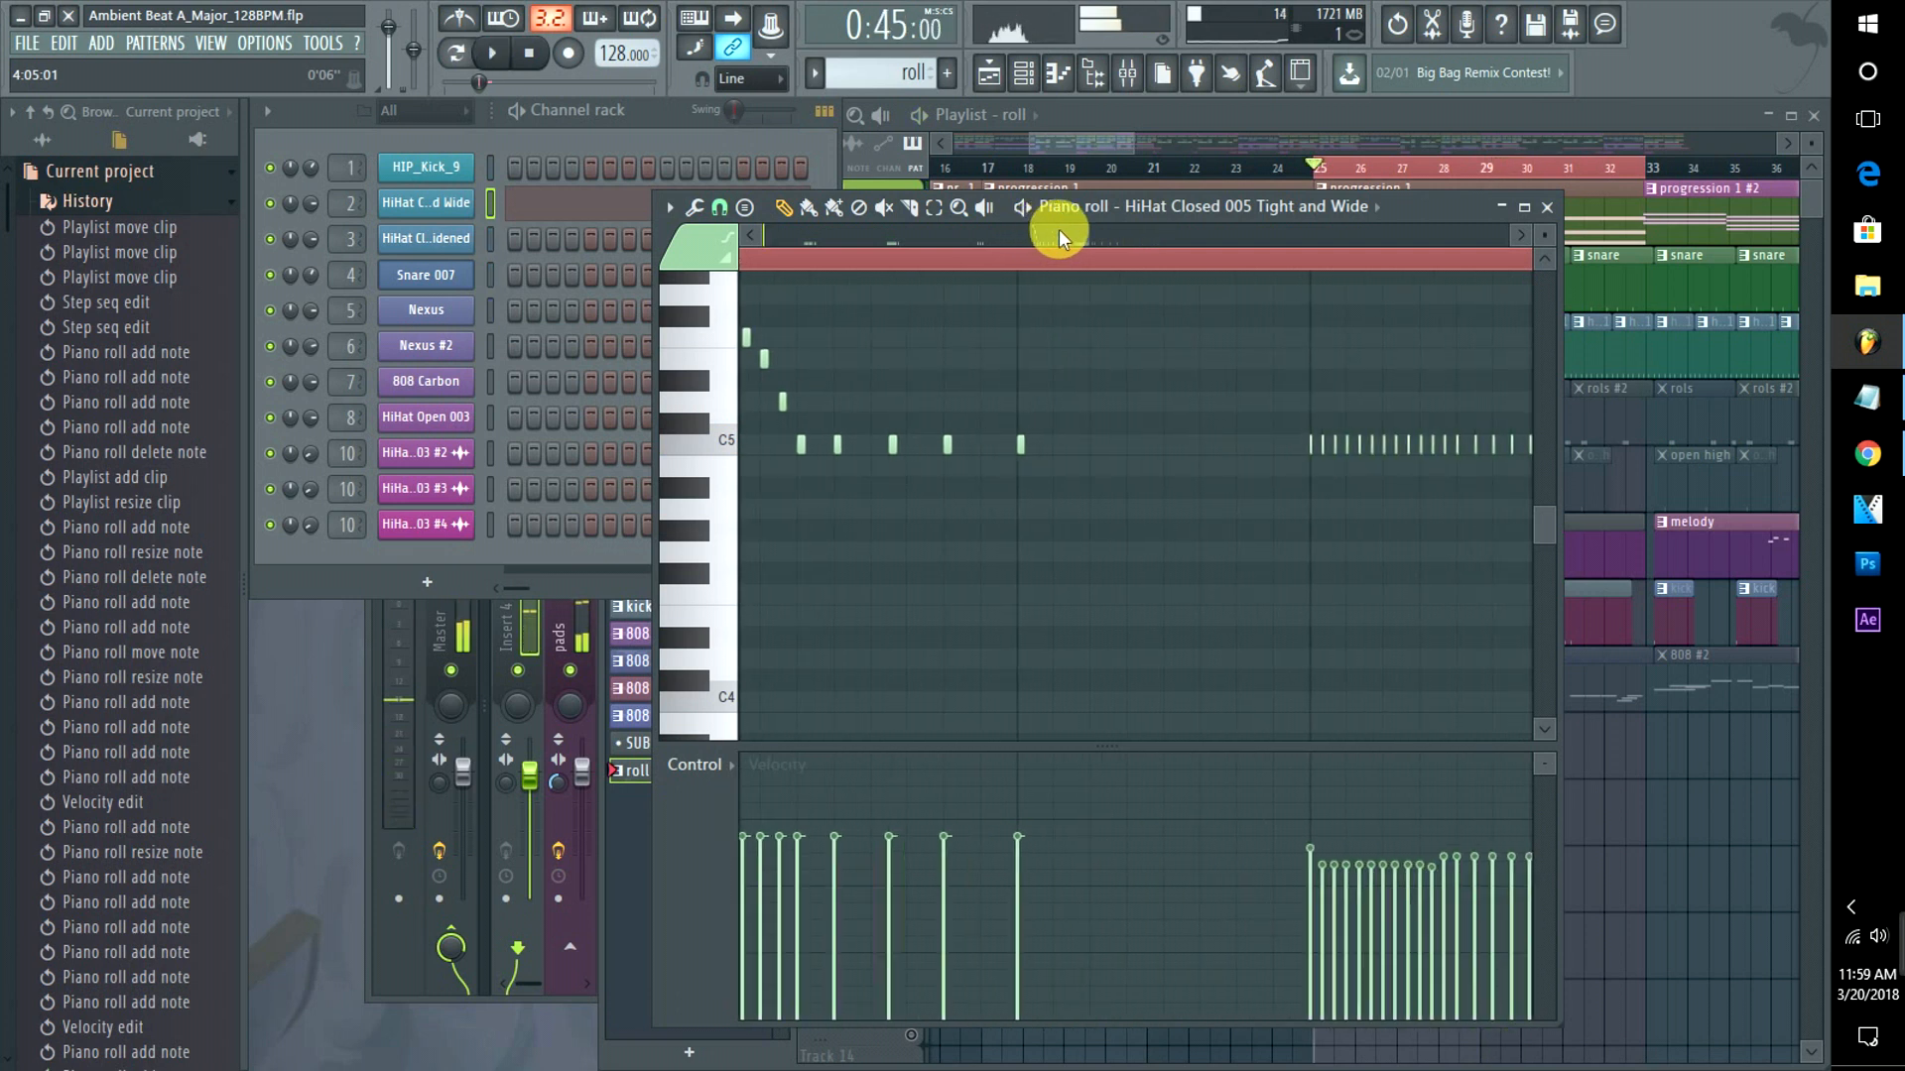
click(1081, 129)
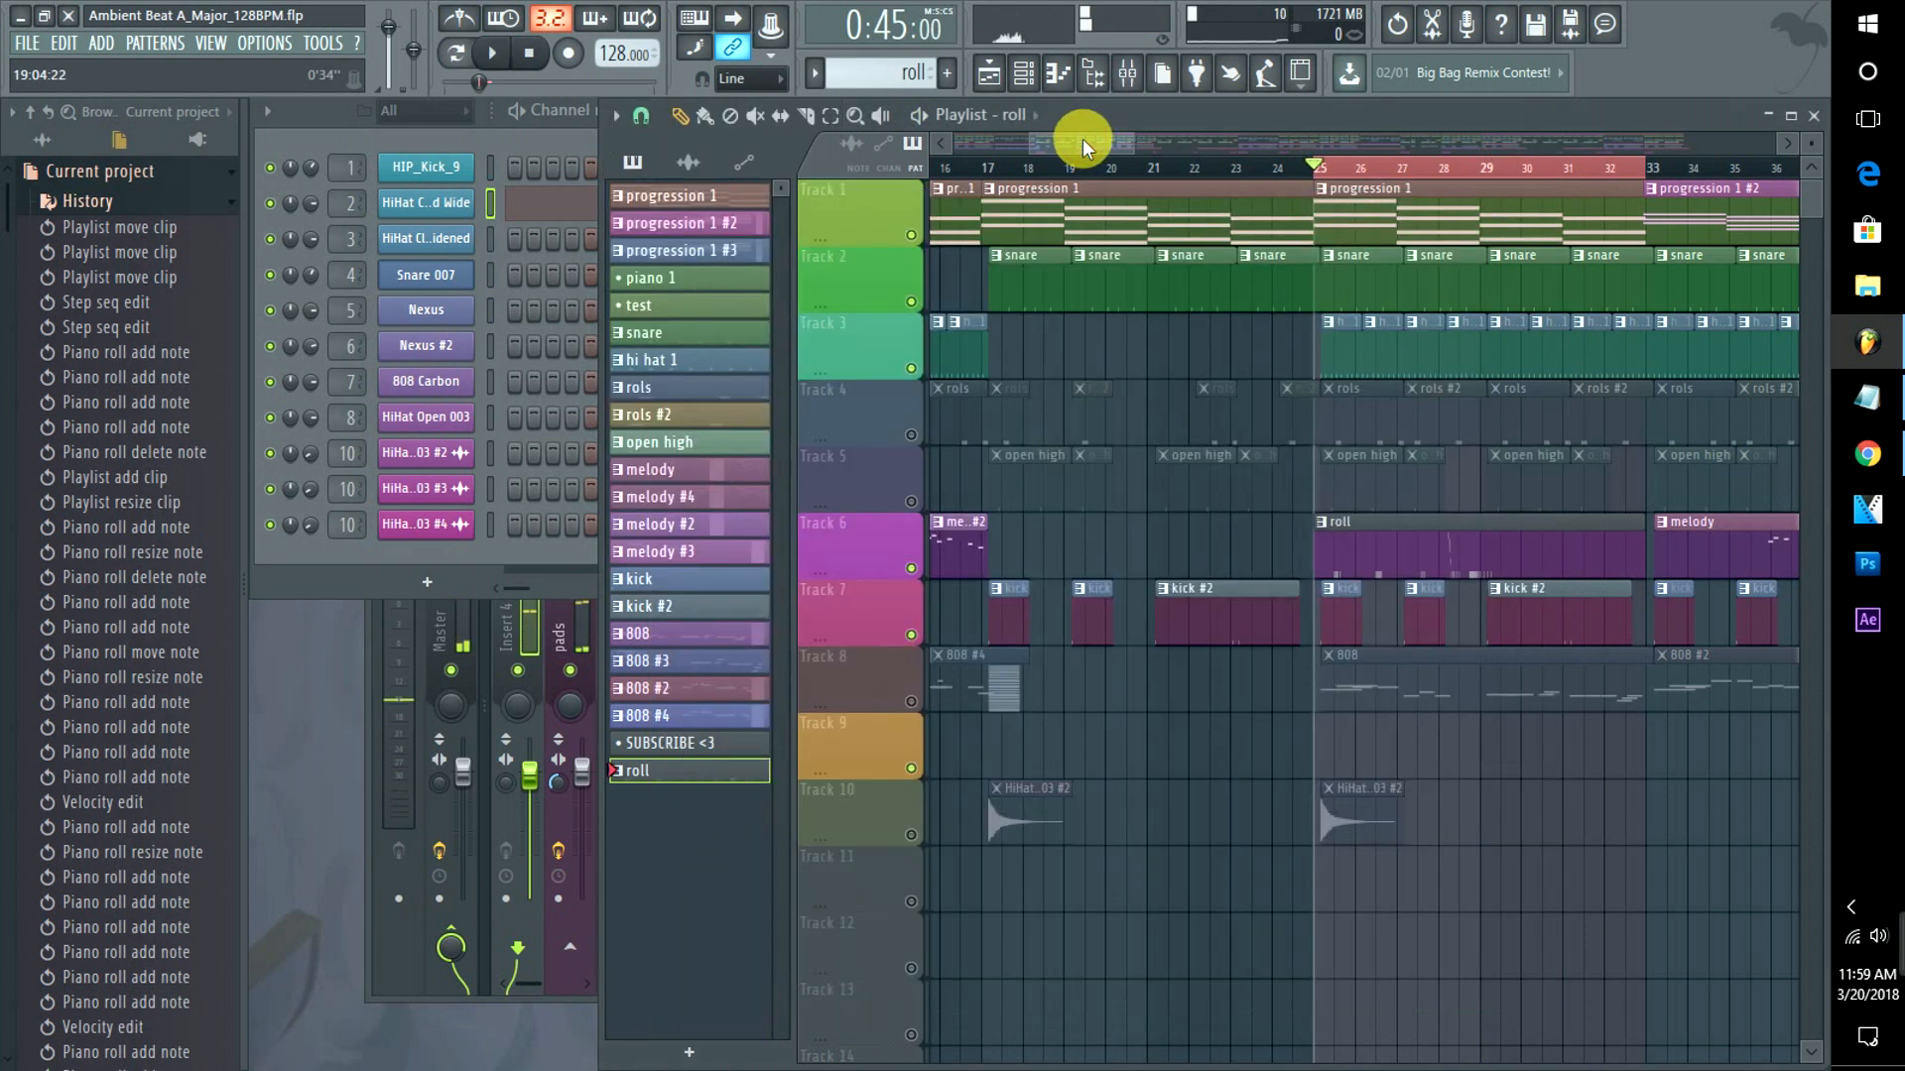
Delete the four hi hat 1 clips in bars 27 to 30 on Track 3.
click(905, 367)
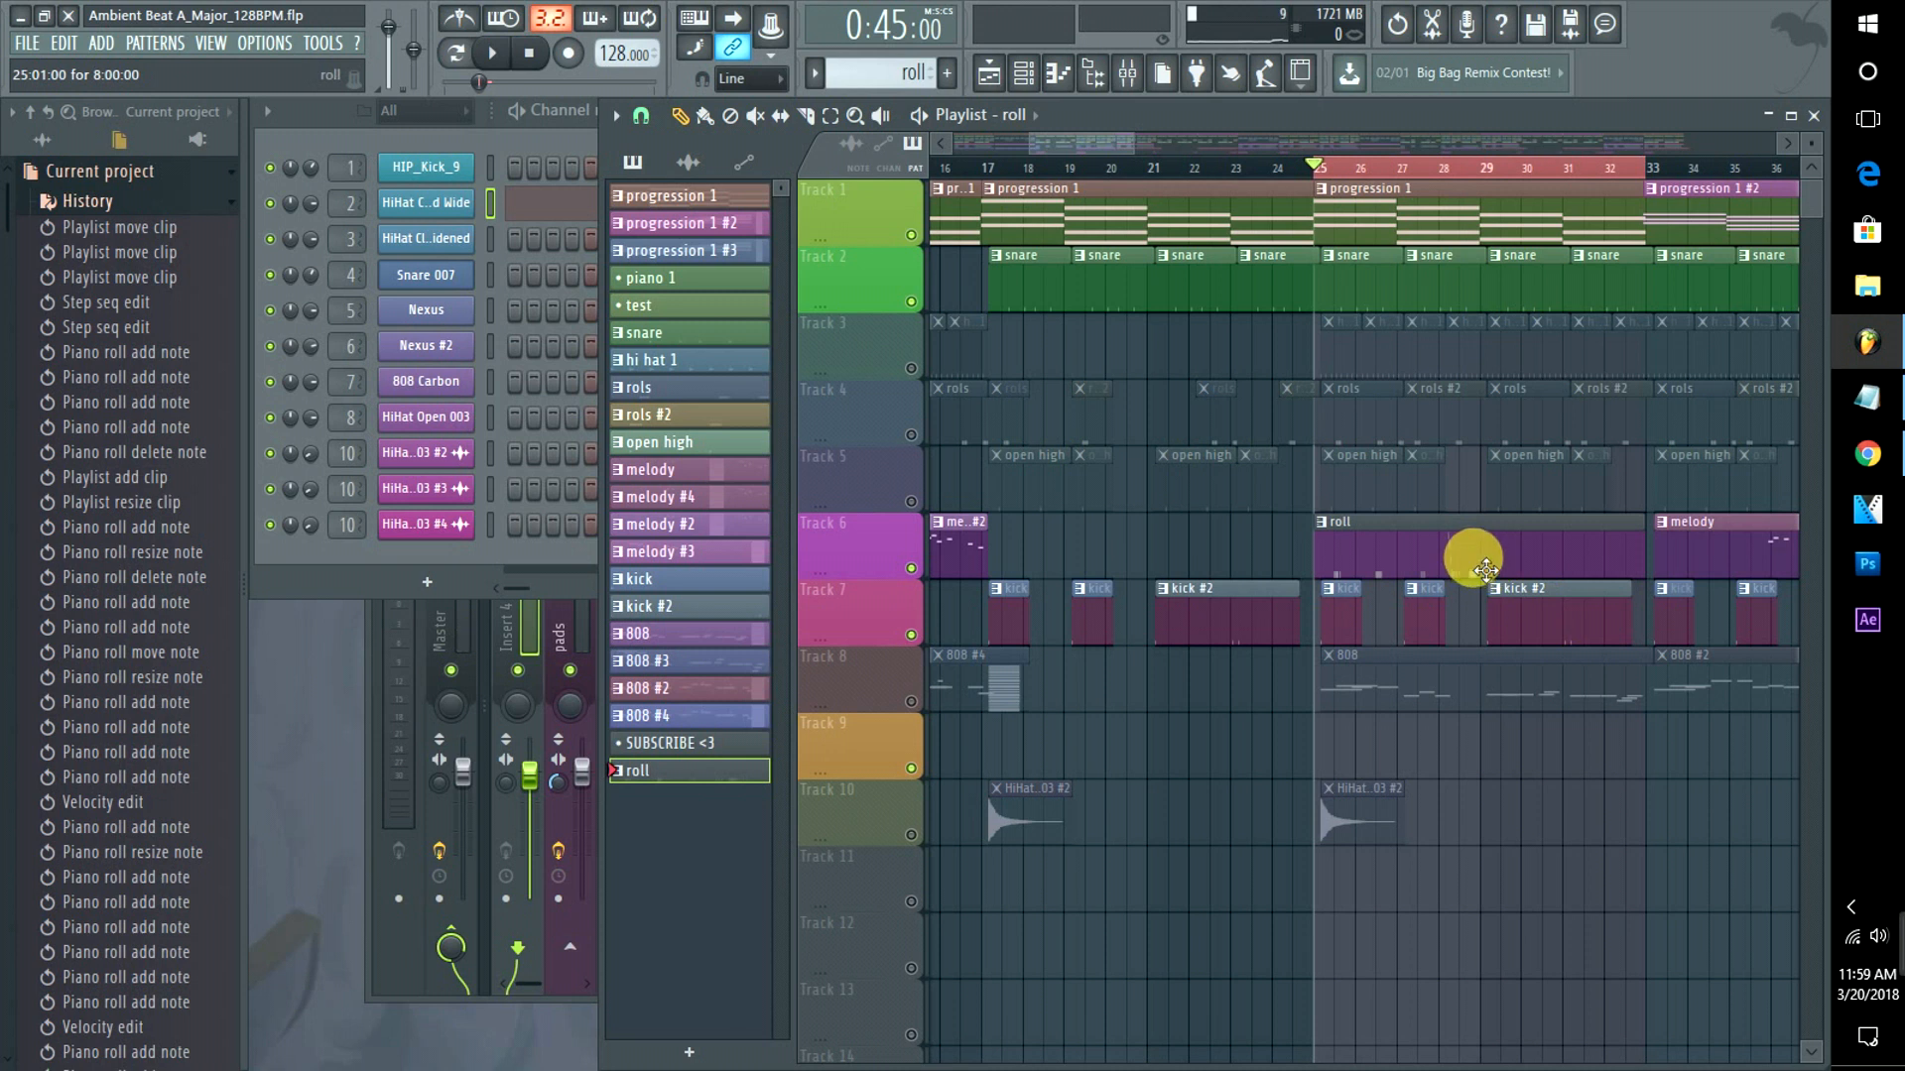
click(912, 367)
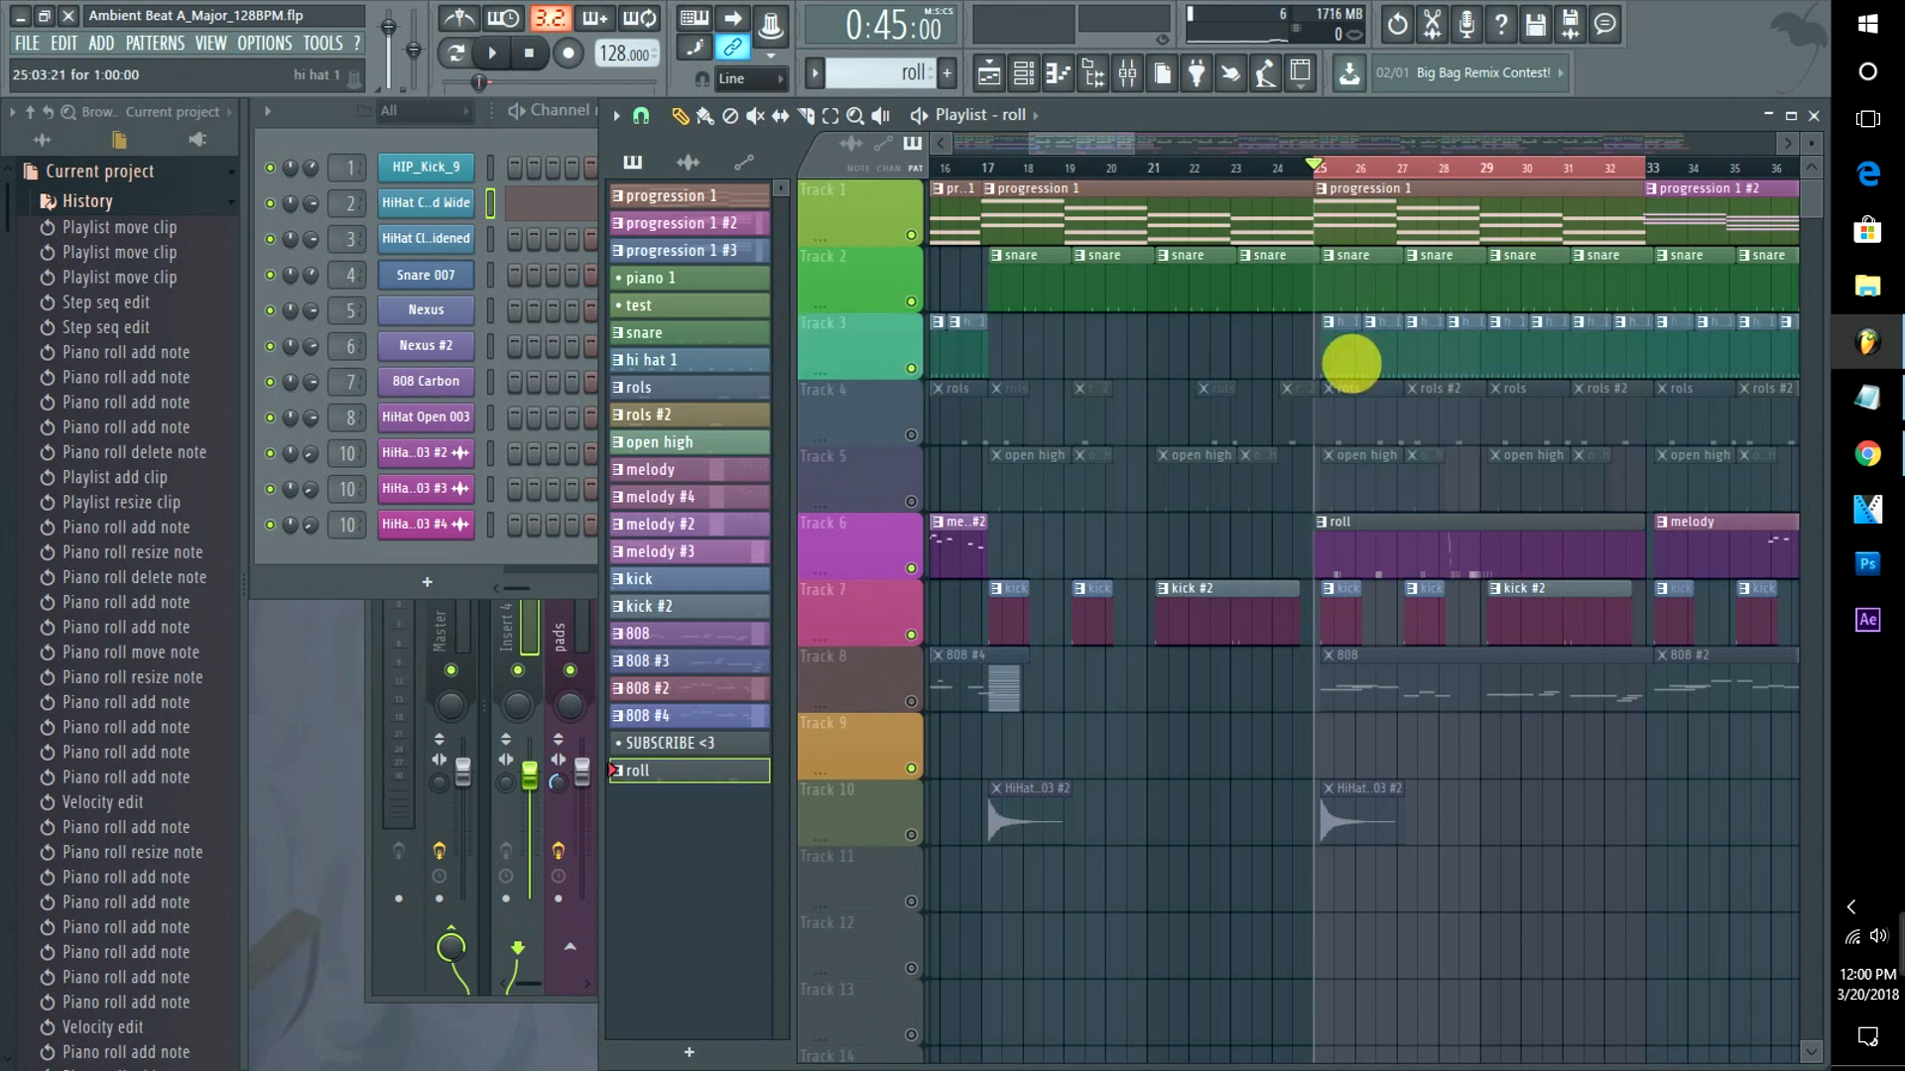
right_click(1459, 354)
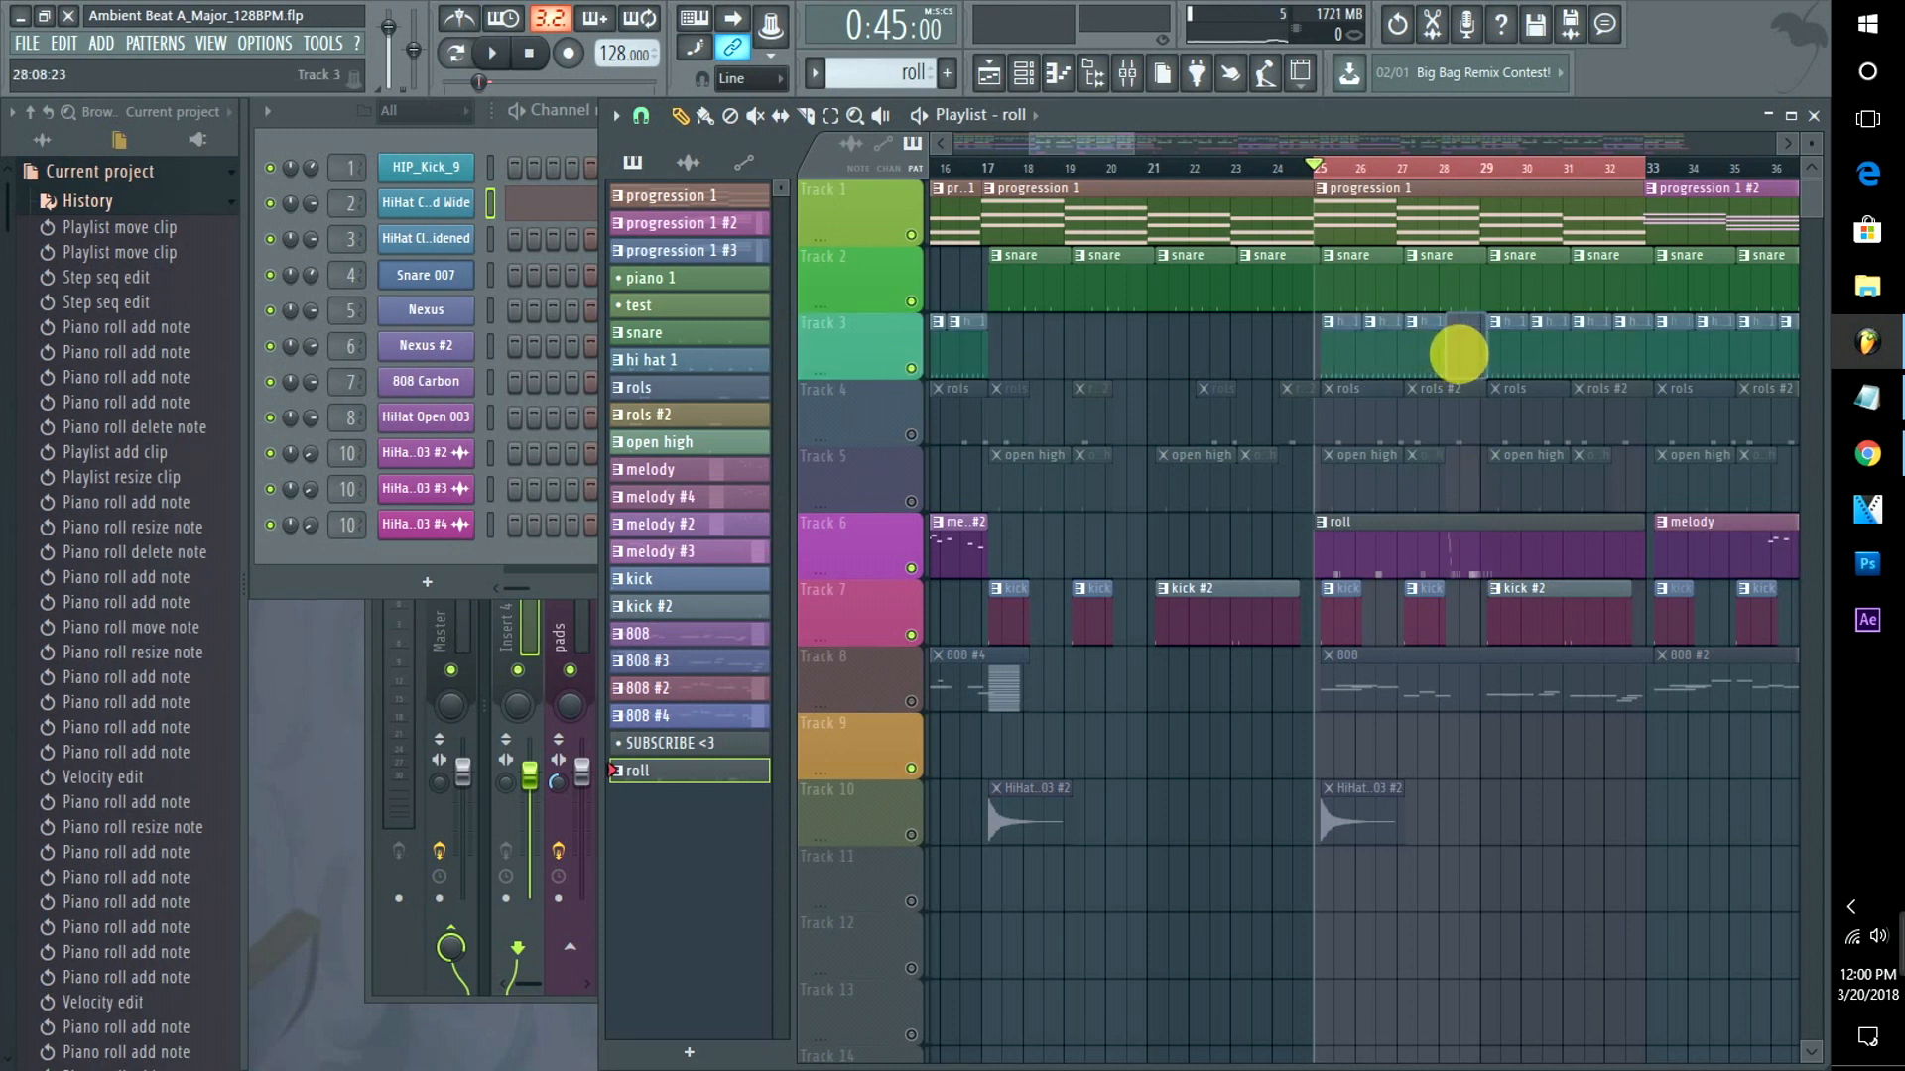
right_click(1512, 363)
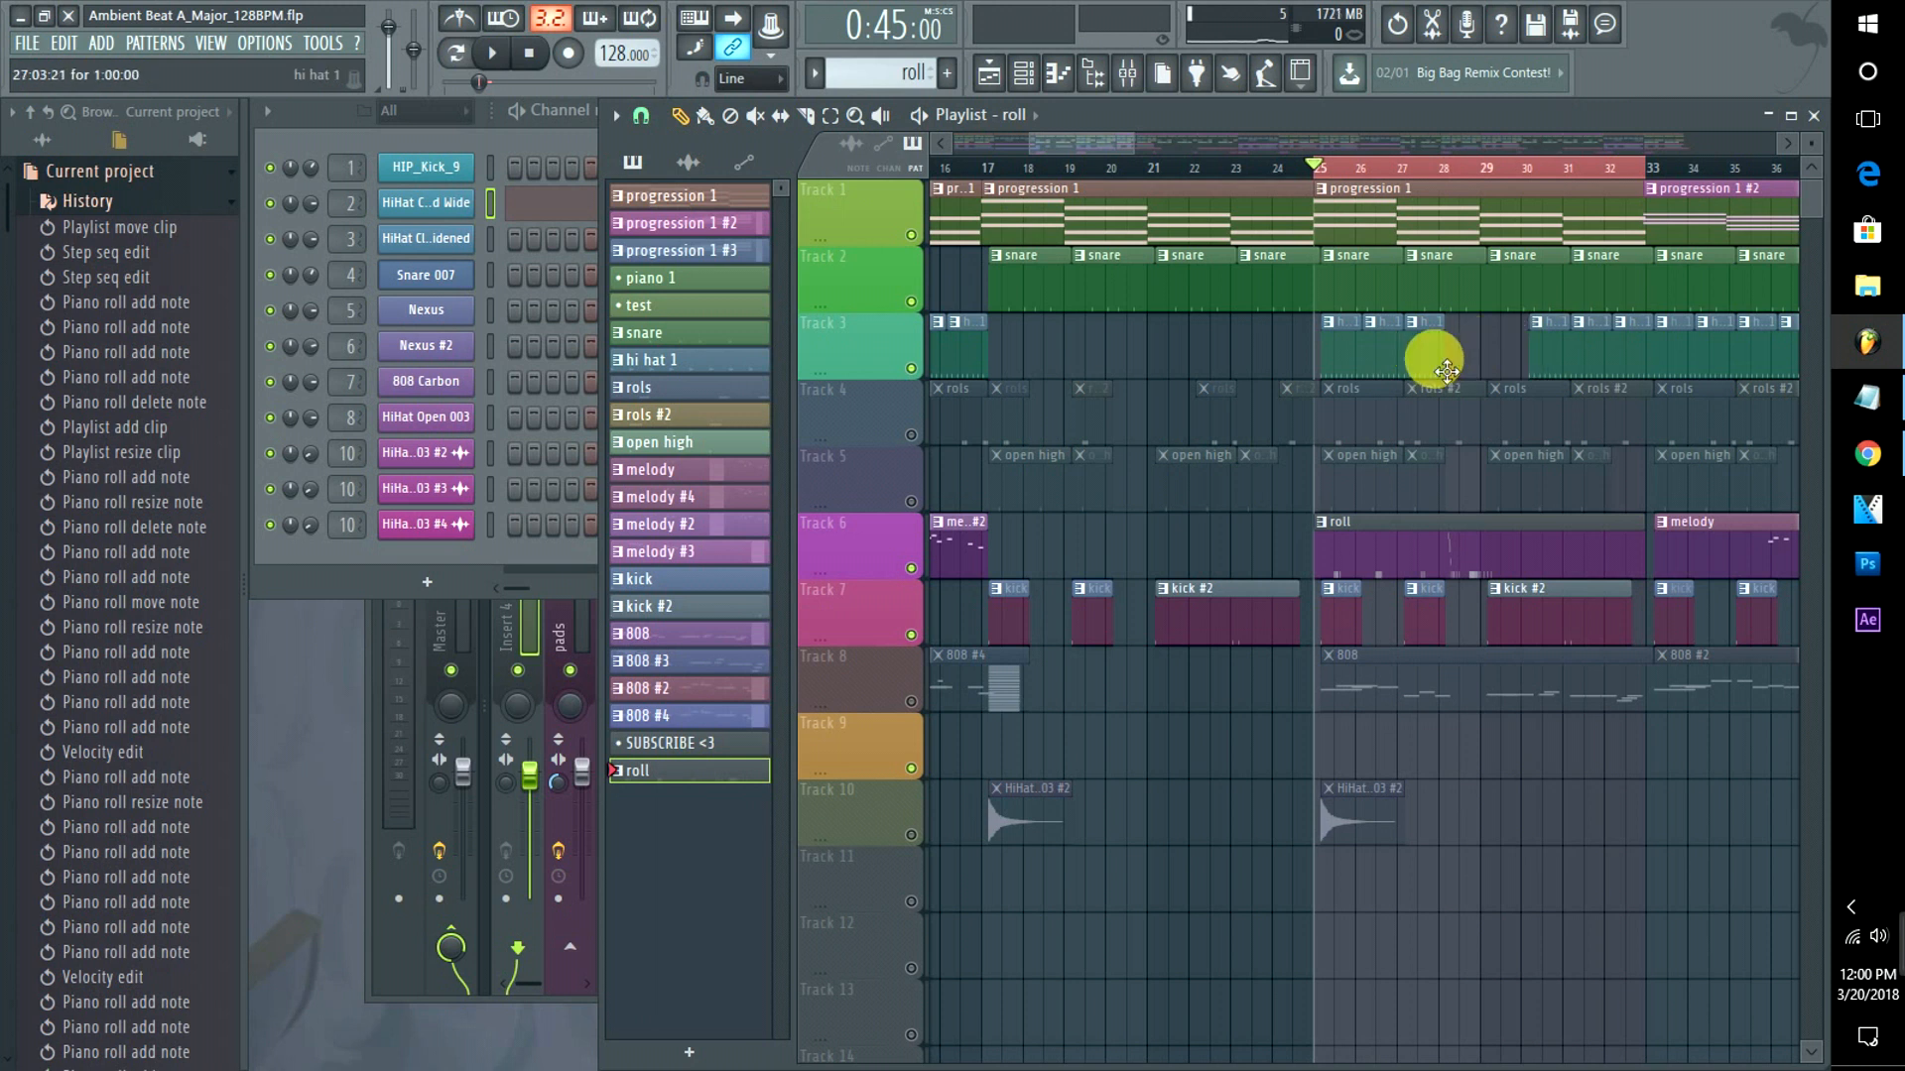
right_click(1446, 367)
right_click(1538, 365)
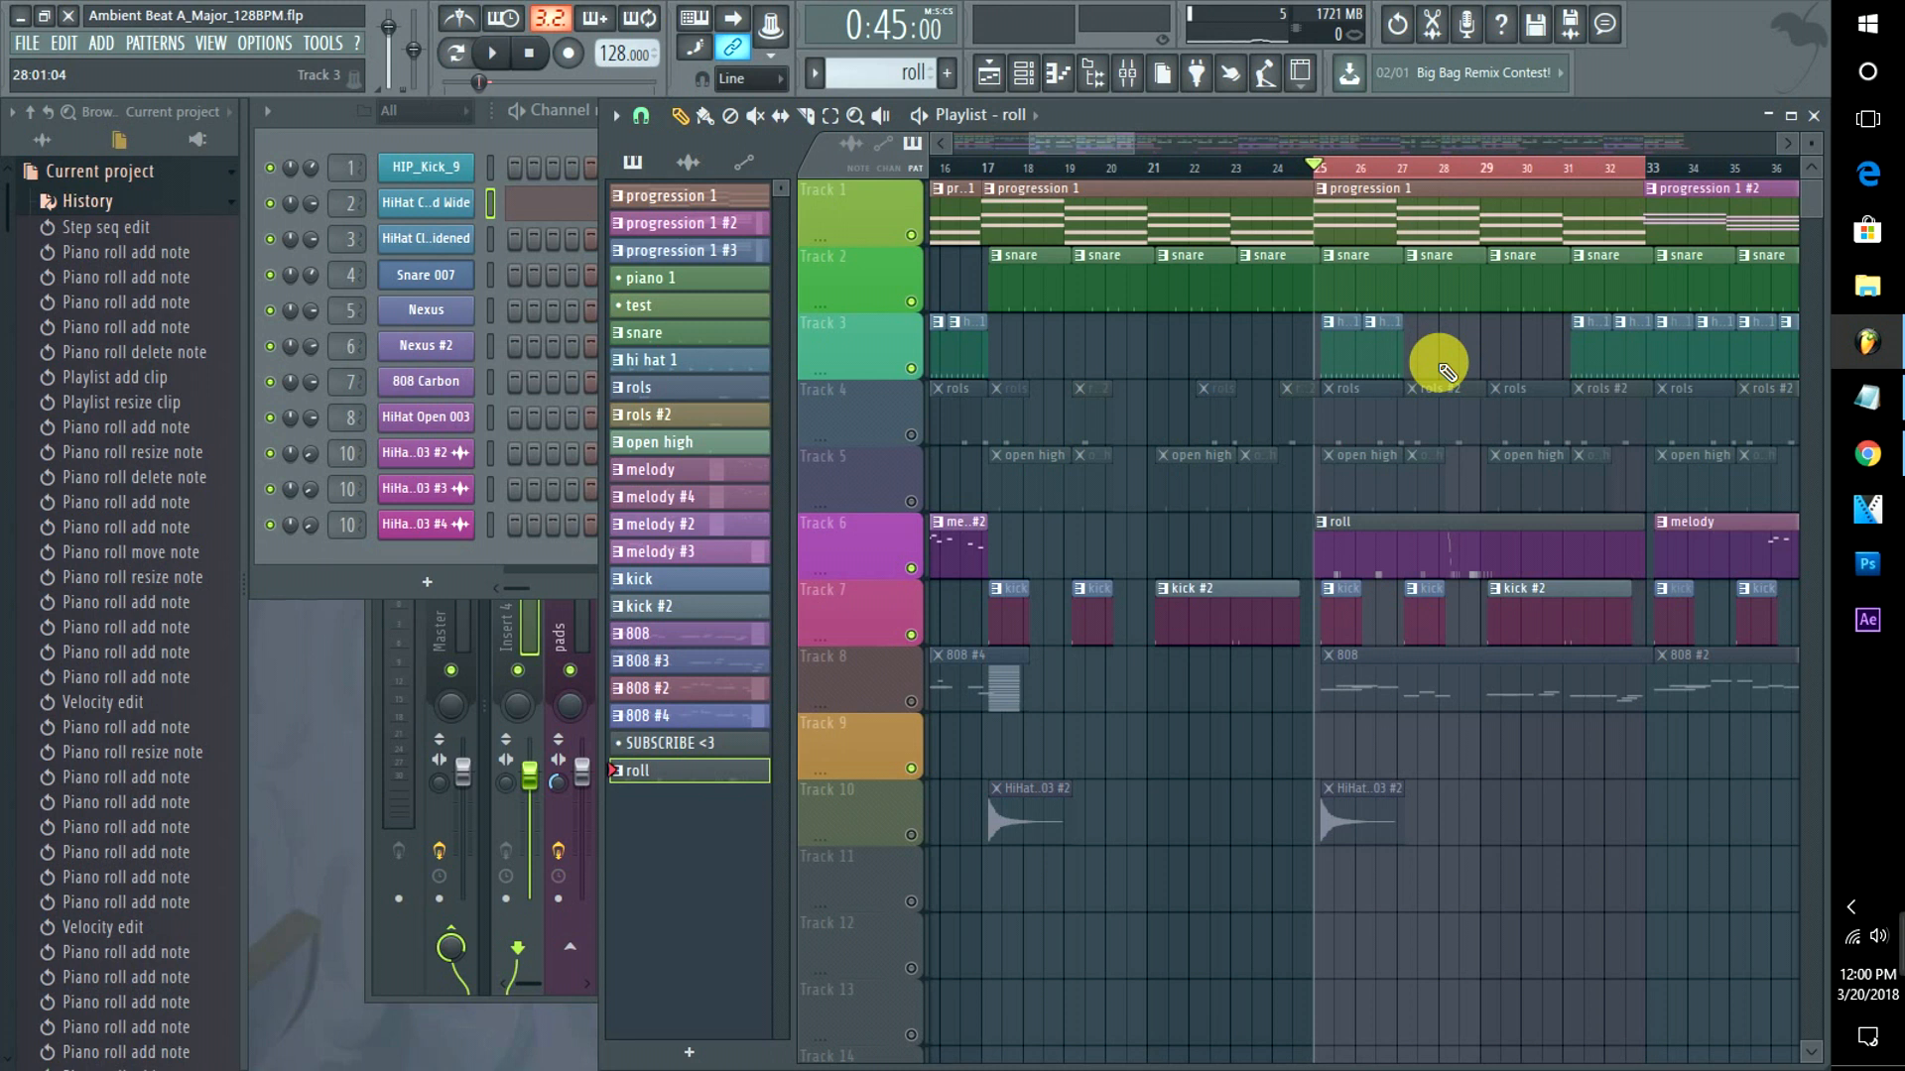
Shorten the roll clip on Track 6 to five bars, duplicate it at bar 30 and audition the section.
key(space)
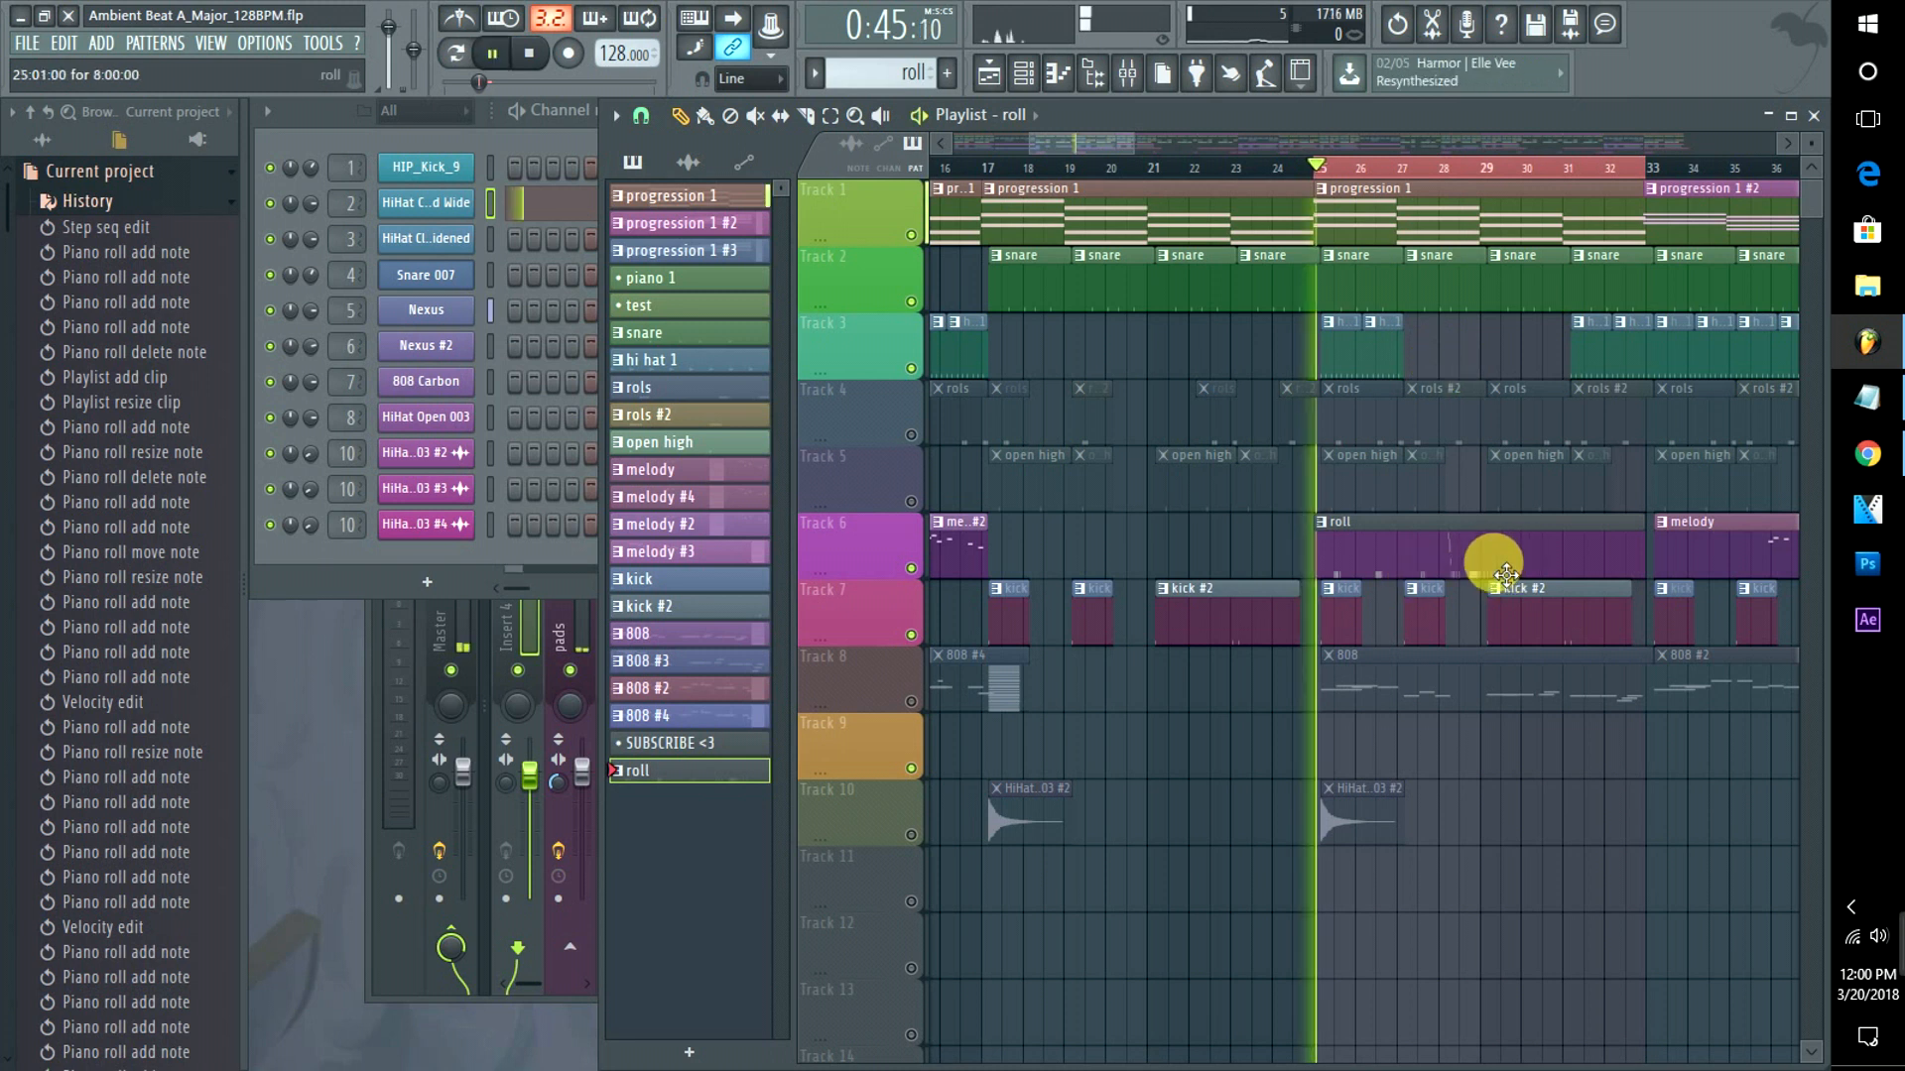
drag(1652, 552, 1518, 544)
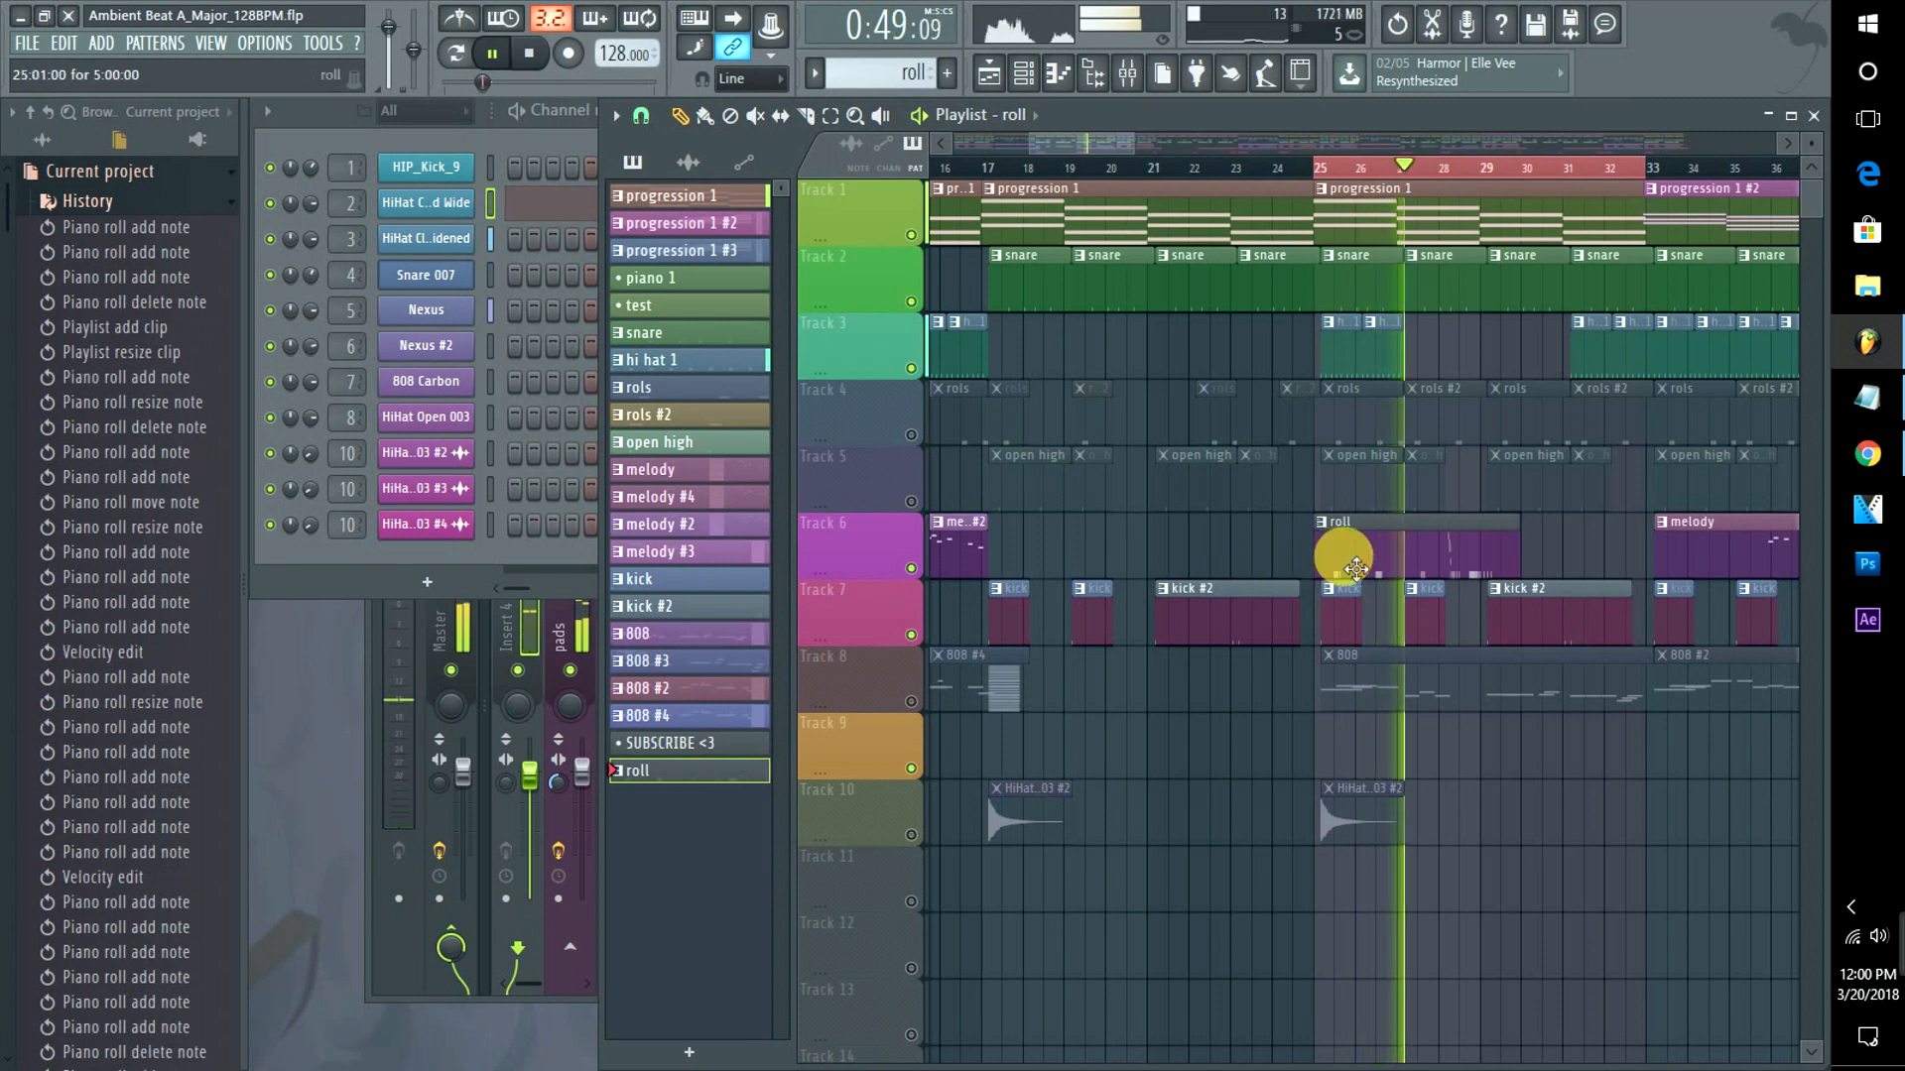
drag(1343, 557, 1546, 549)
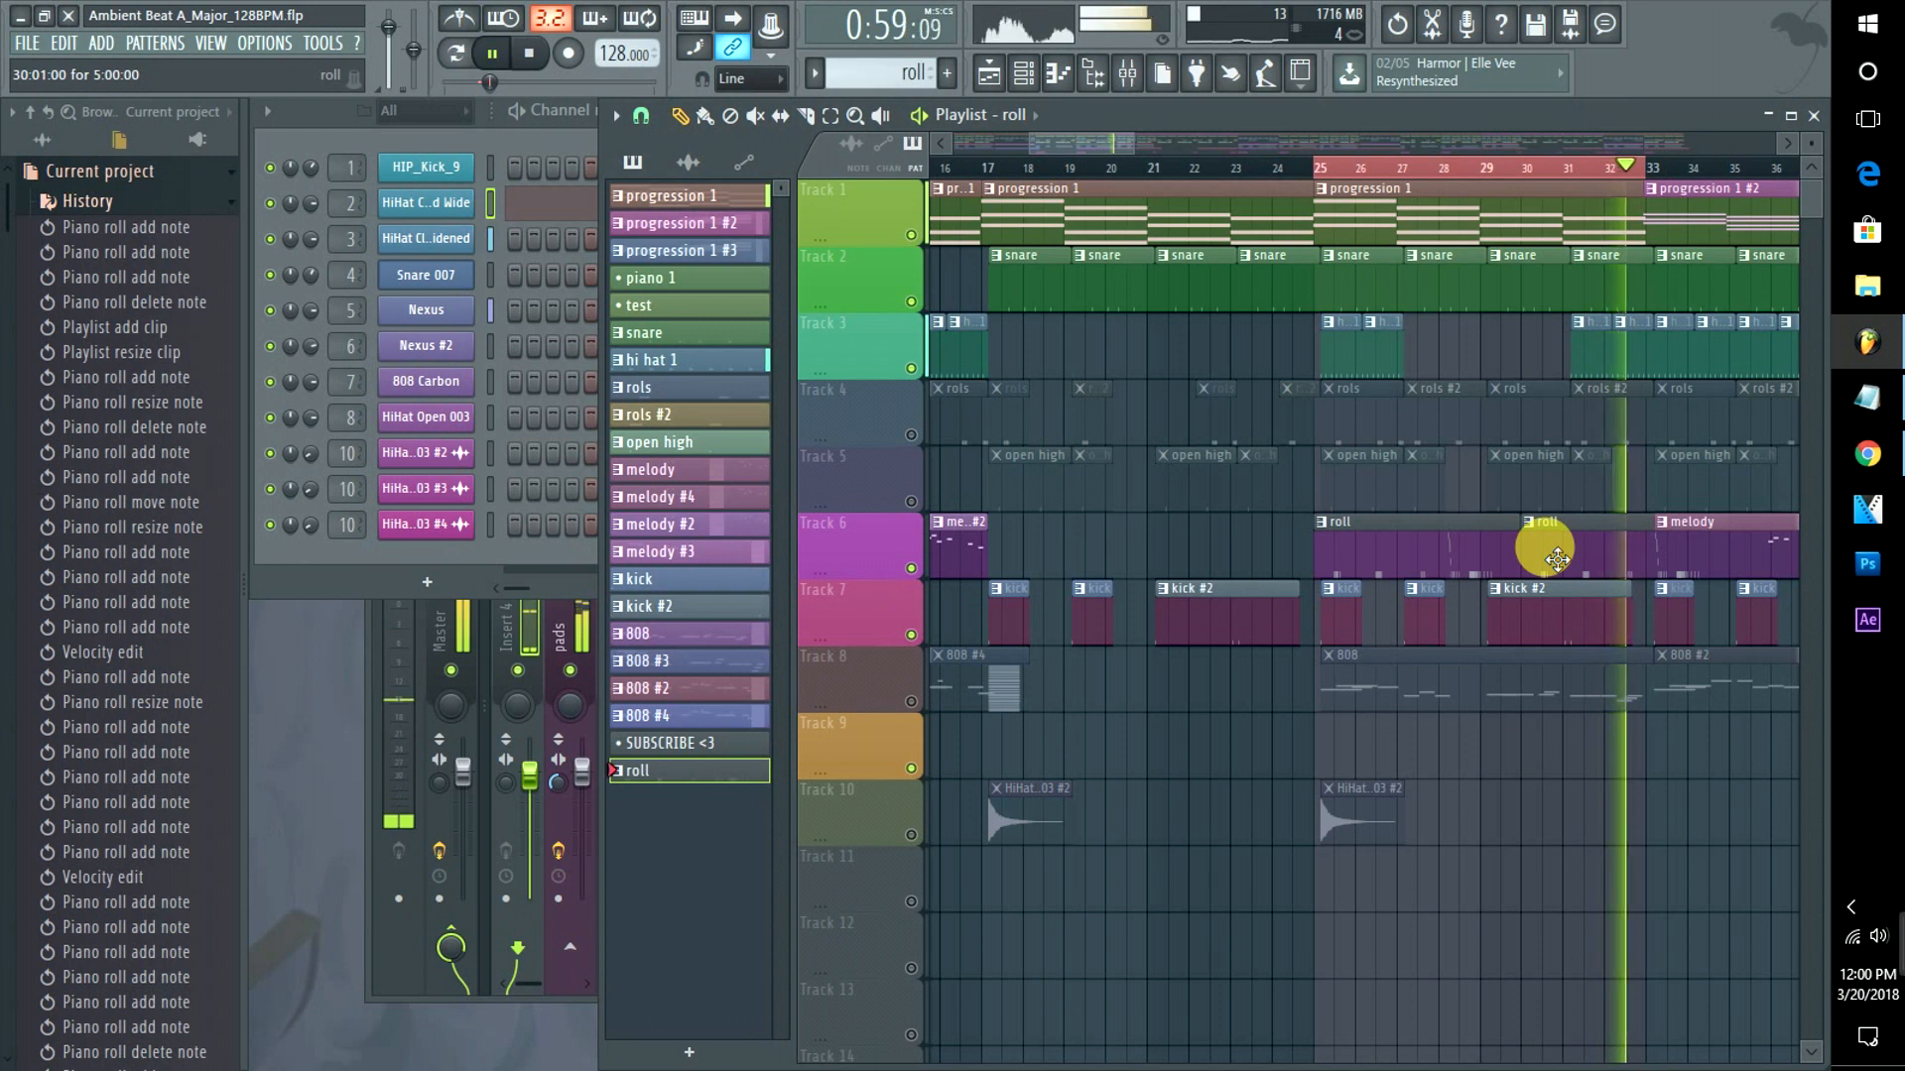
key(space)
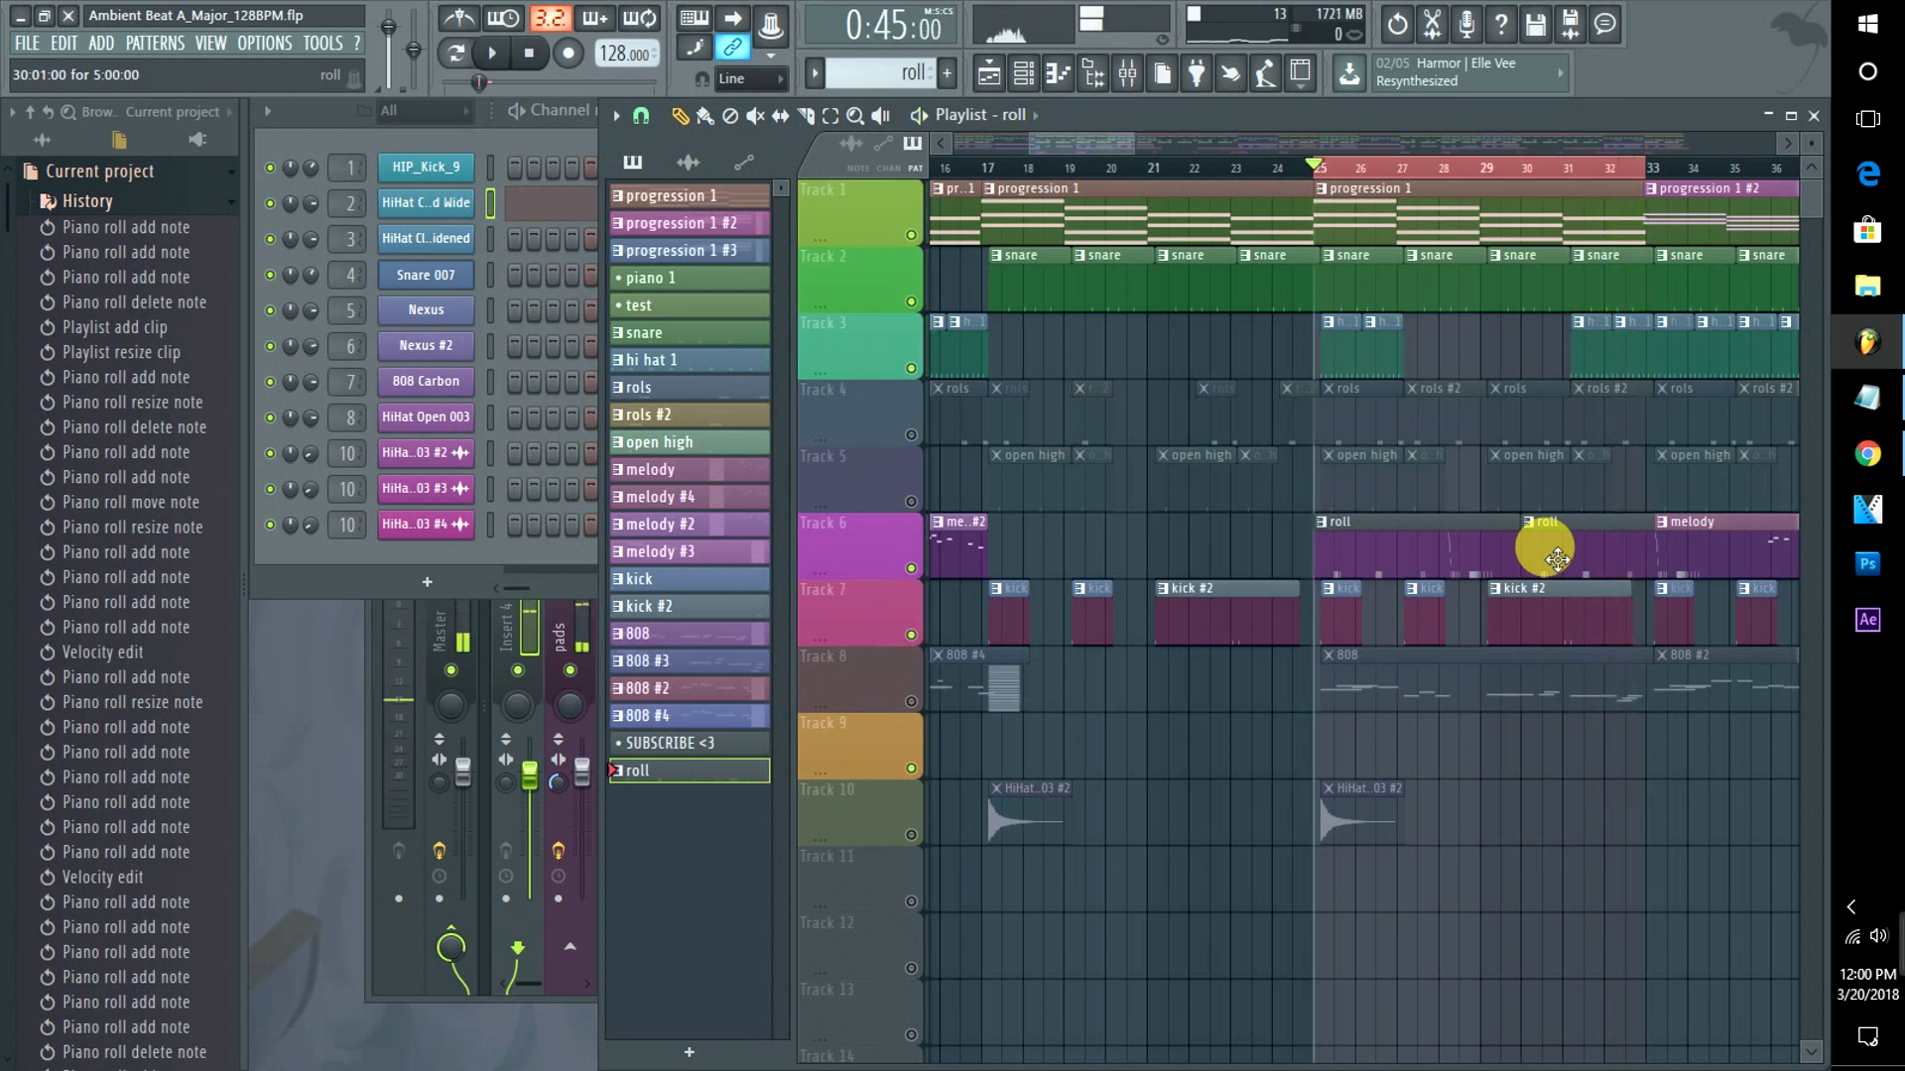
Move the three C5 notes of the roll after bar 5 to 5:02:00, 5:03:00 and 5:04:12, and add a fourth two steps further on.
double_click(1488, 552)
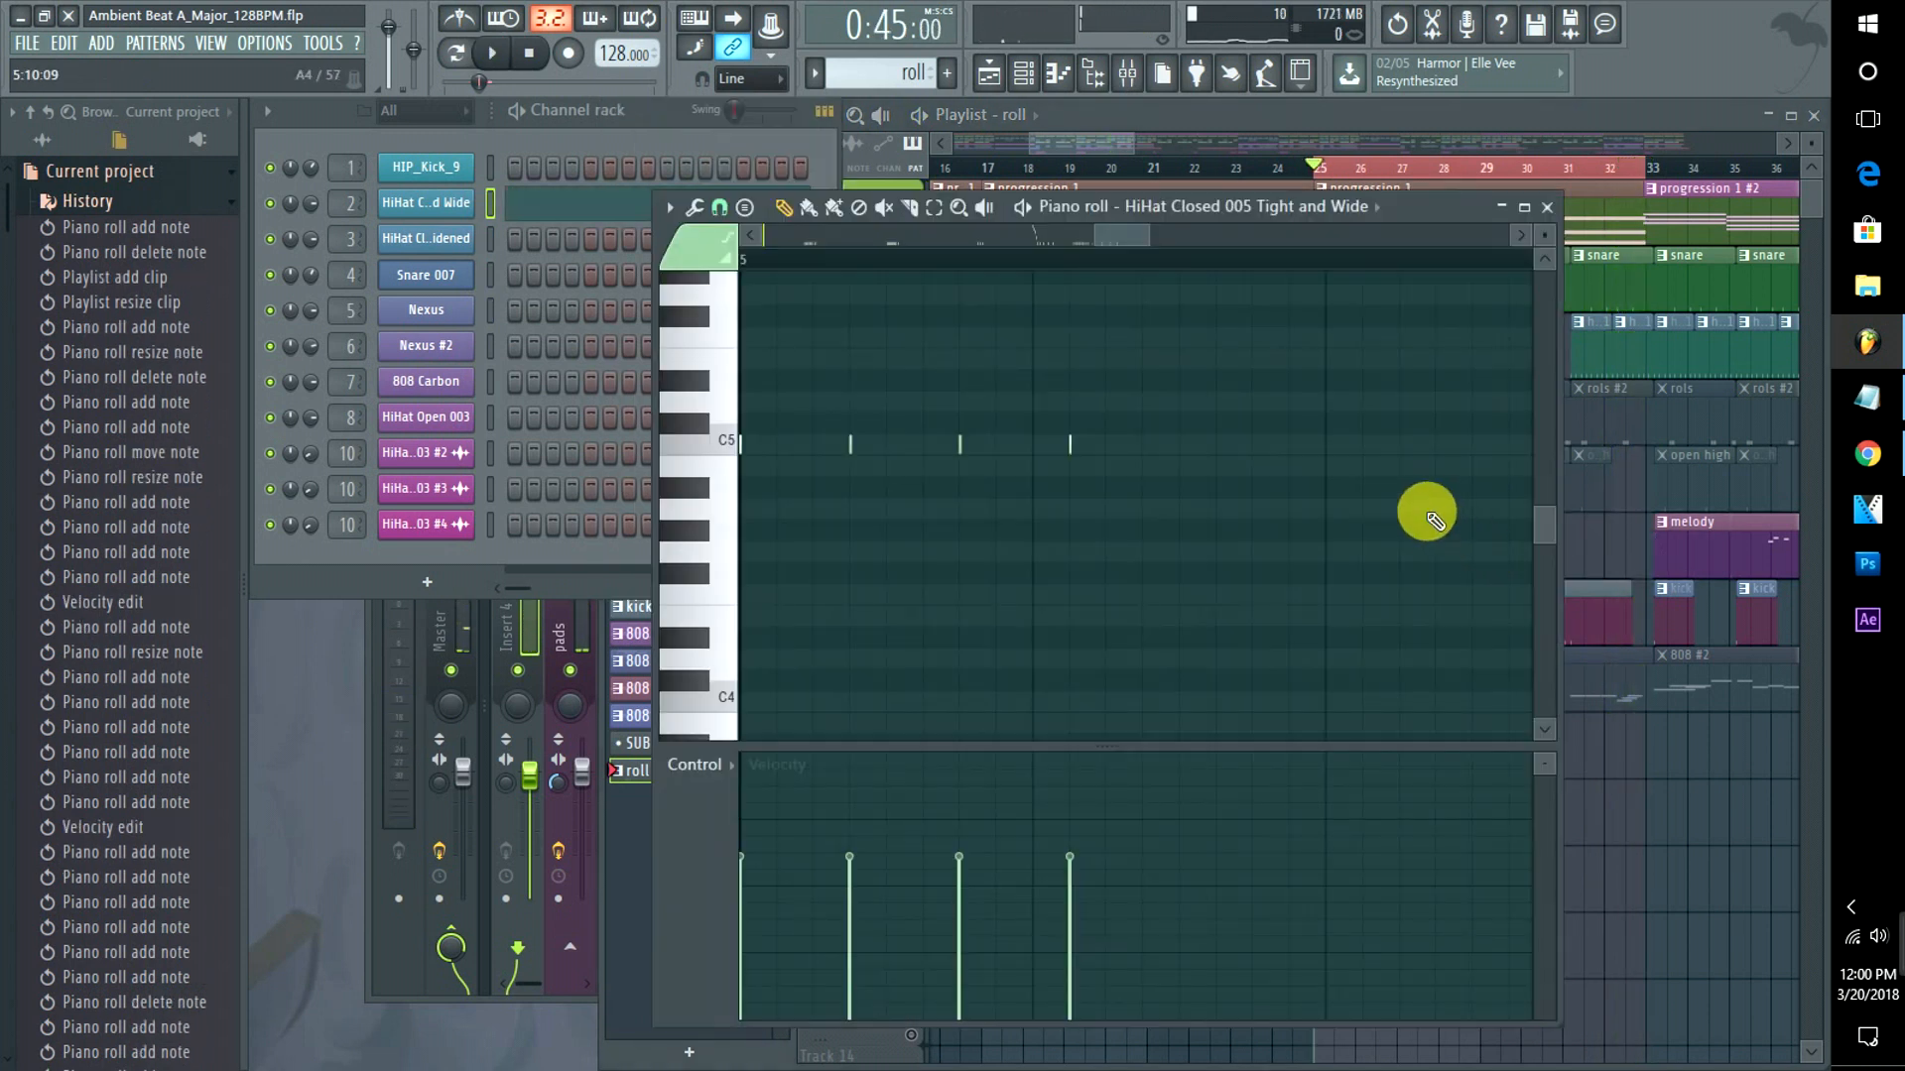
drag(1115, 242, 1098, 240)
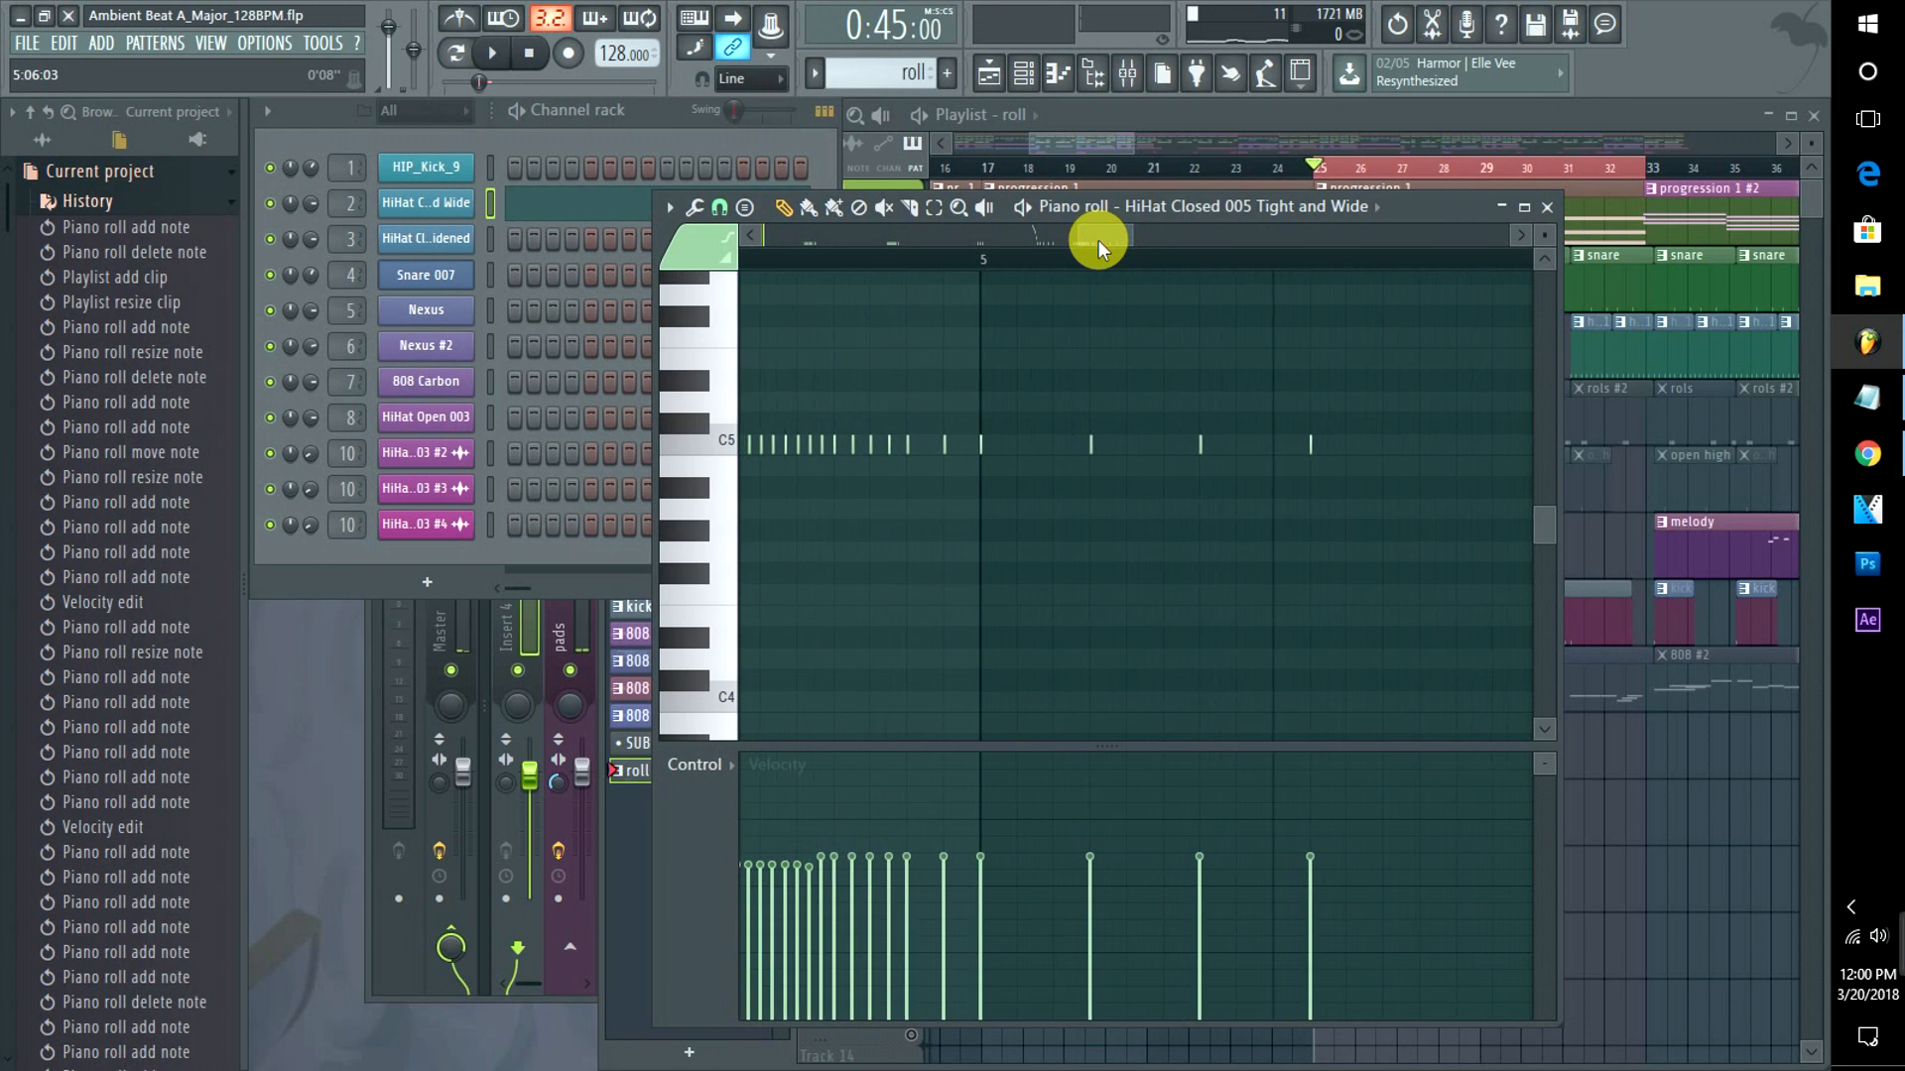
click(982, 258)
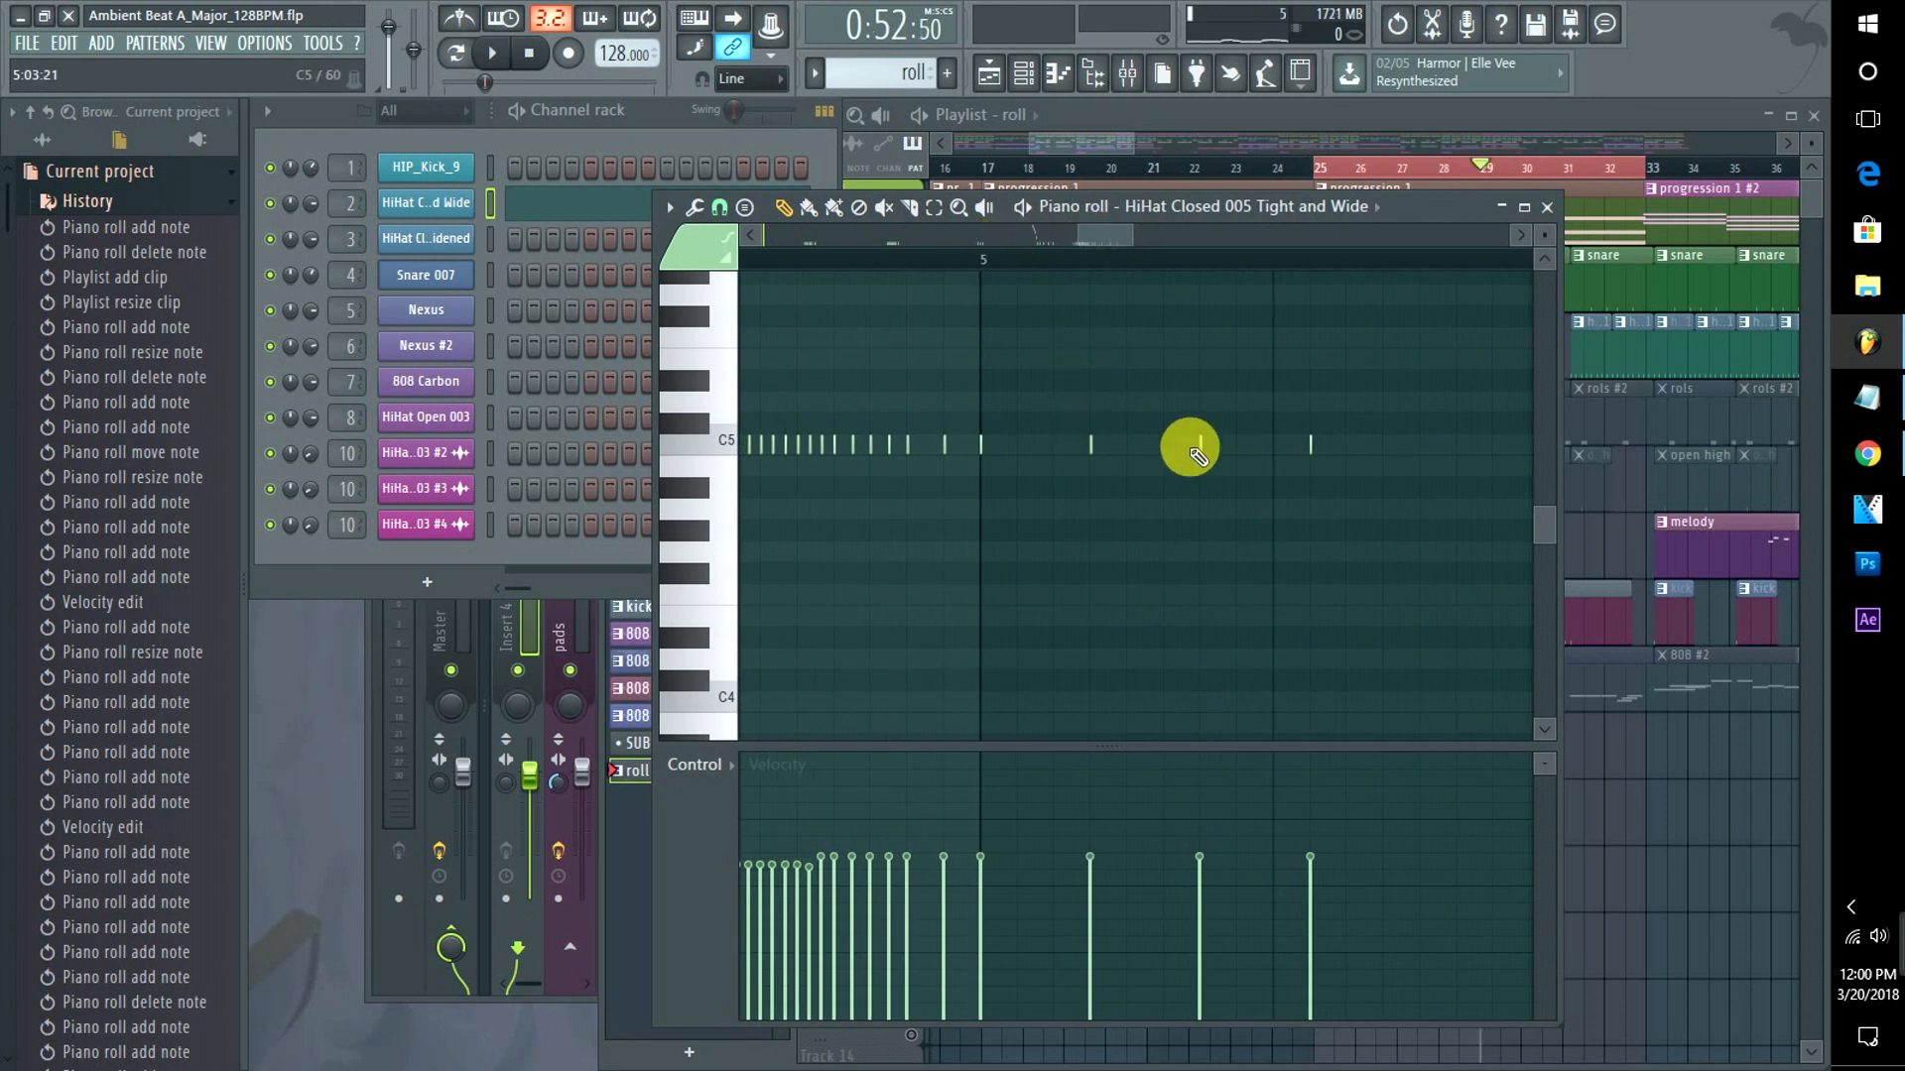
drag(1323, 459, 1288, 457)
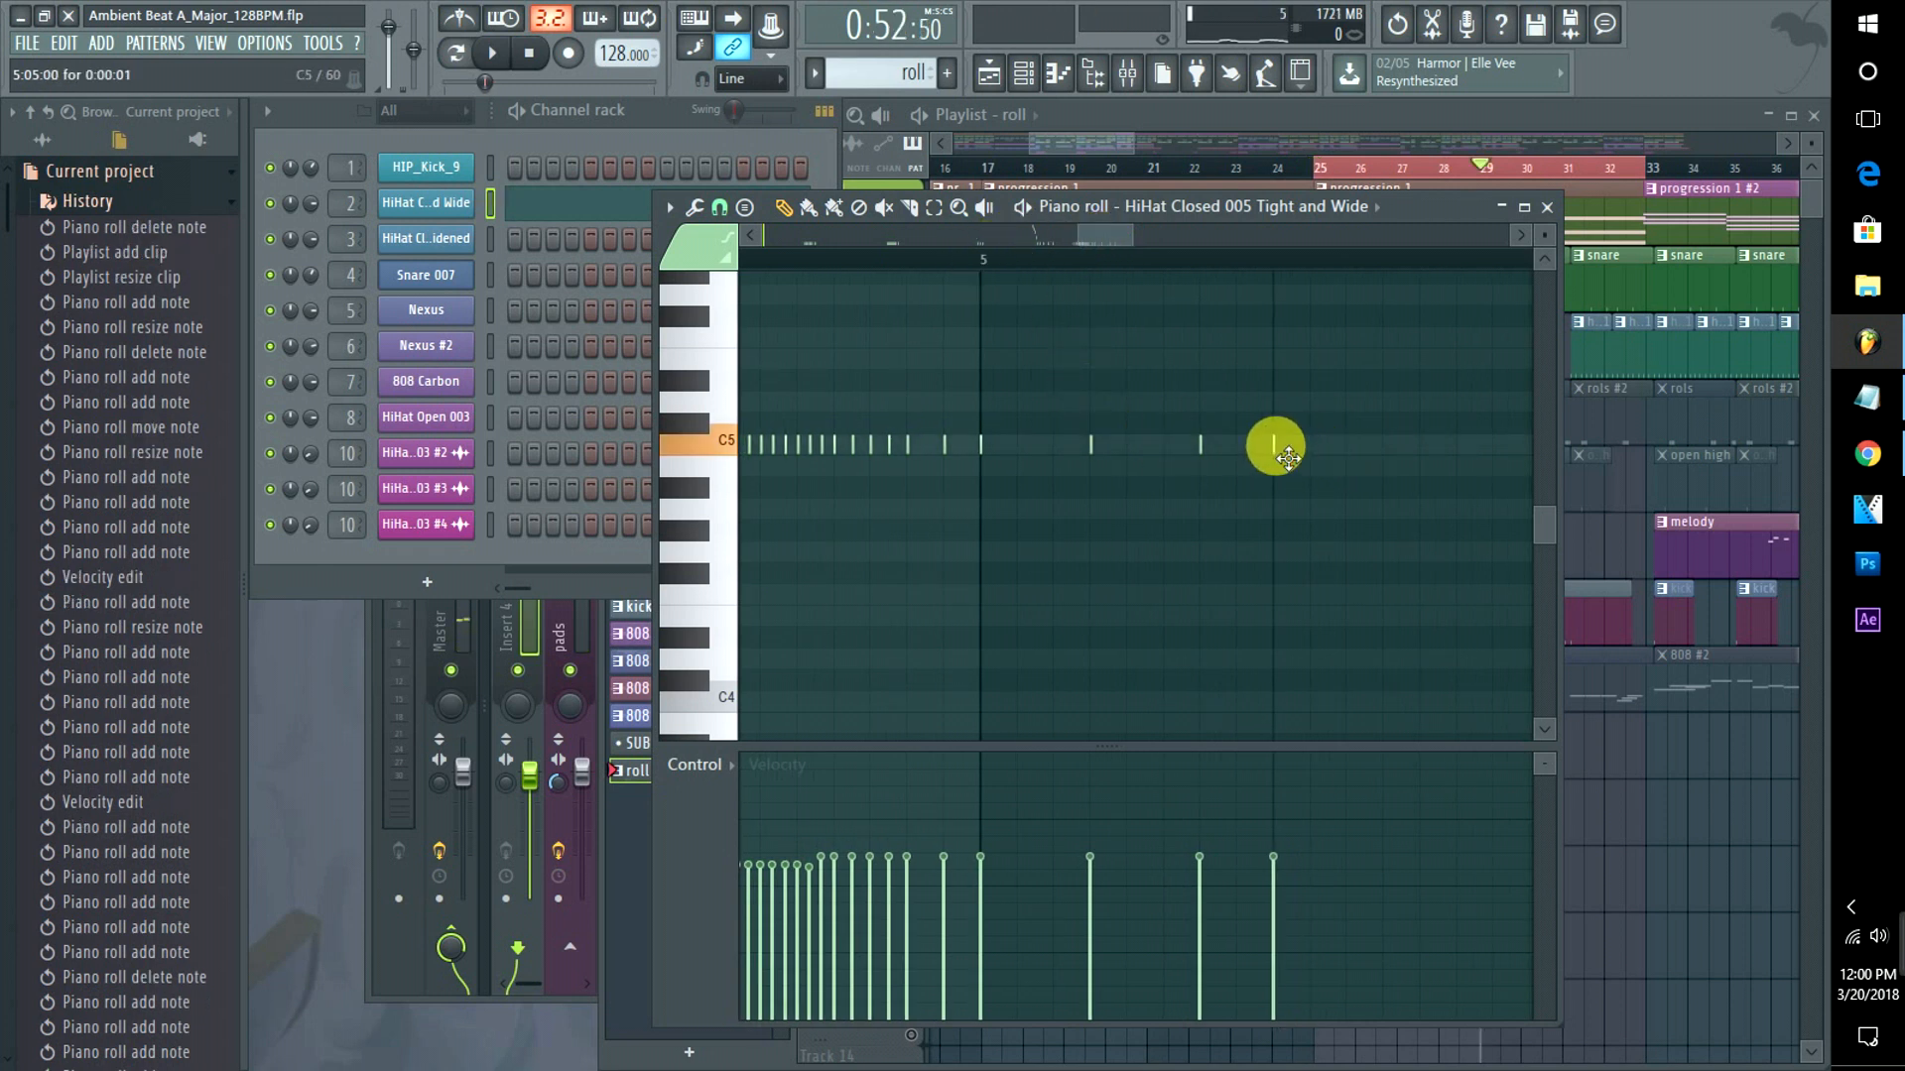
drag(1099, 458, 1063, 457)
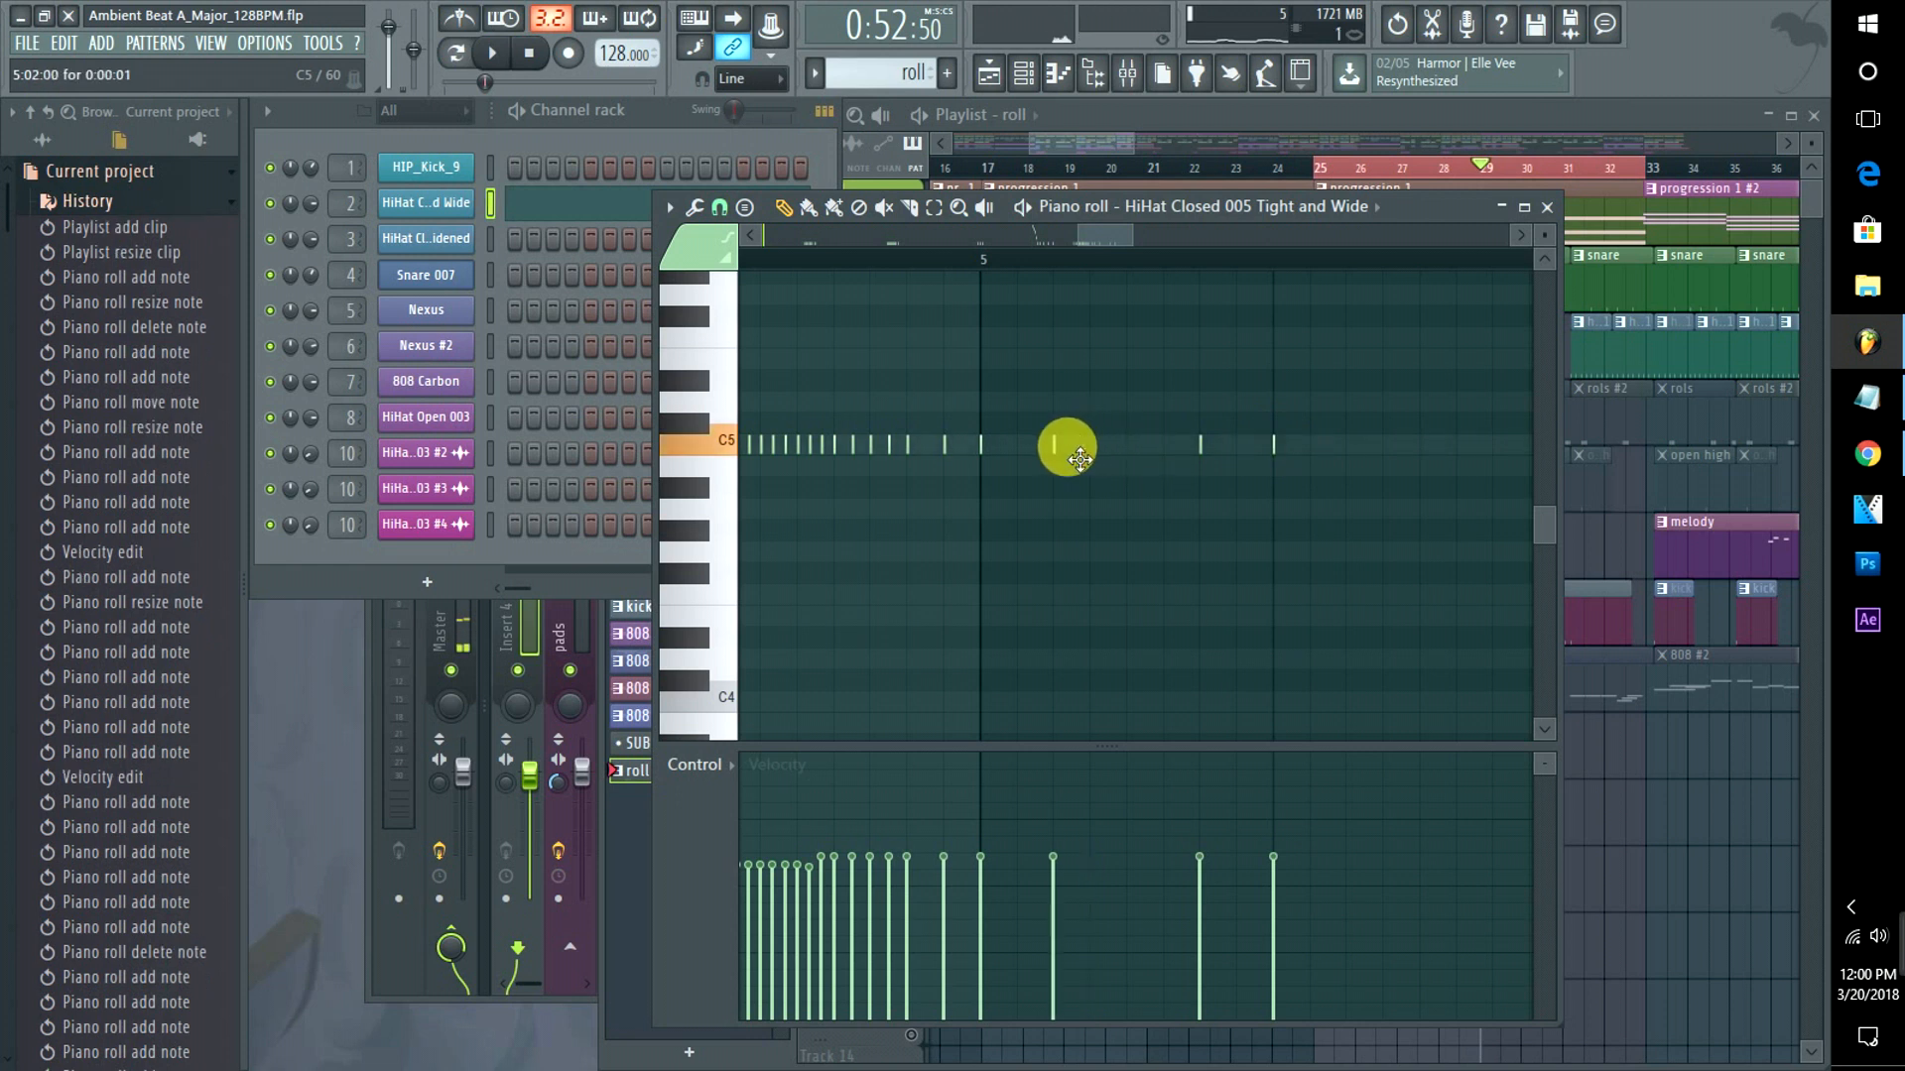
drag(1215, 451, 1142, 461)
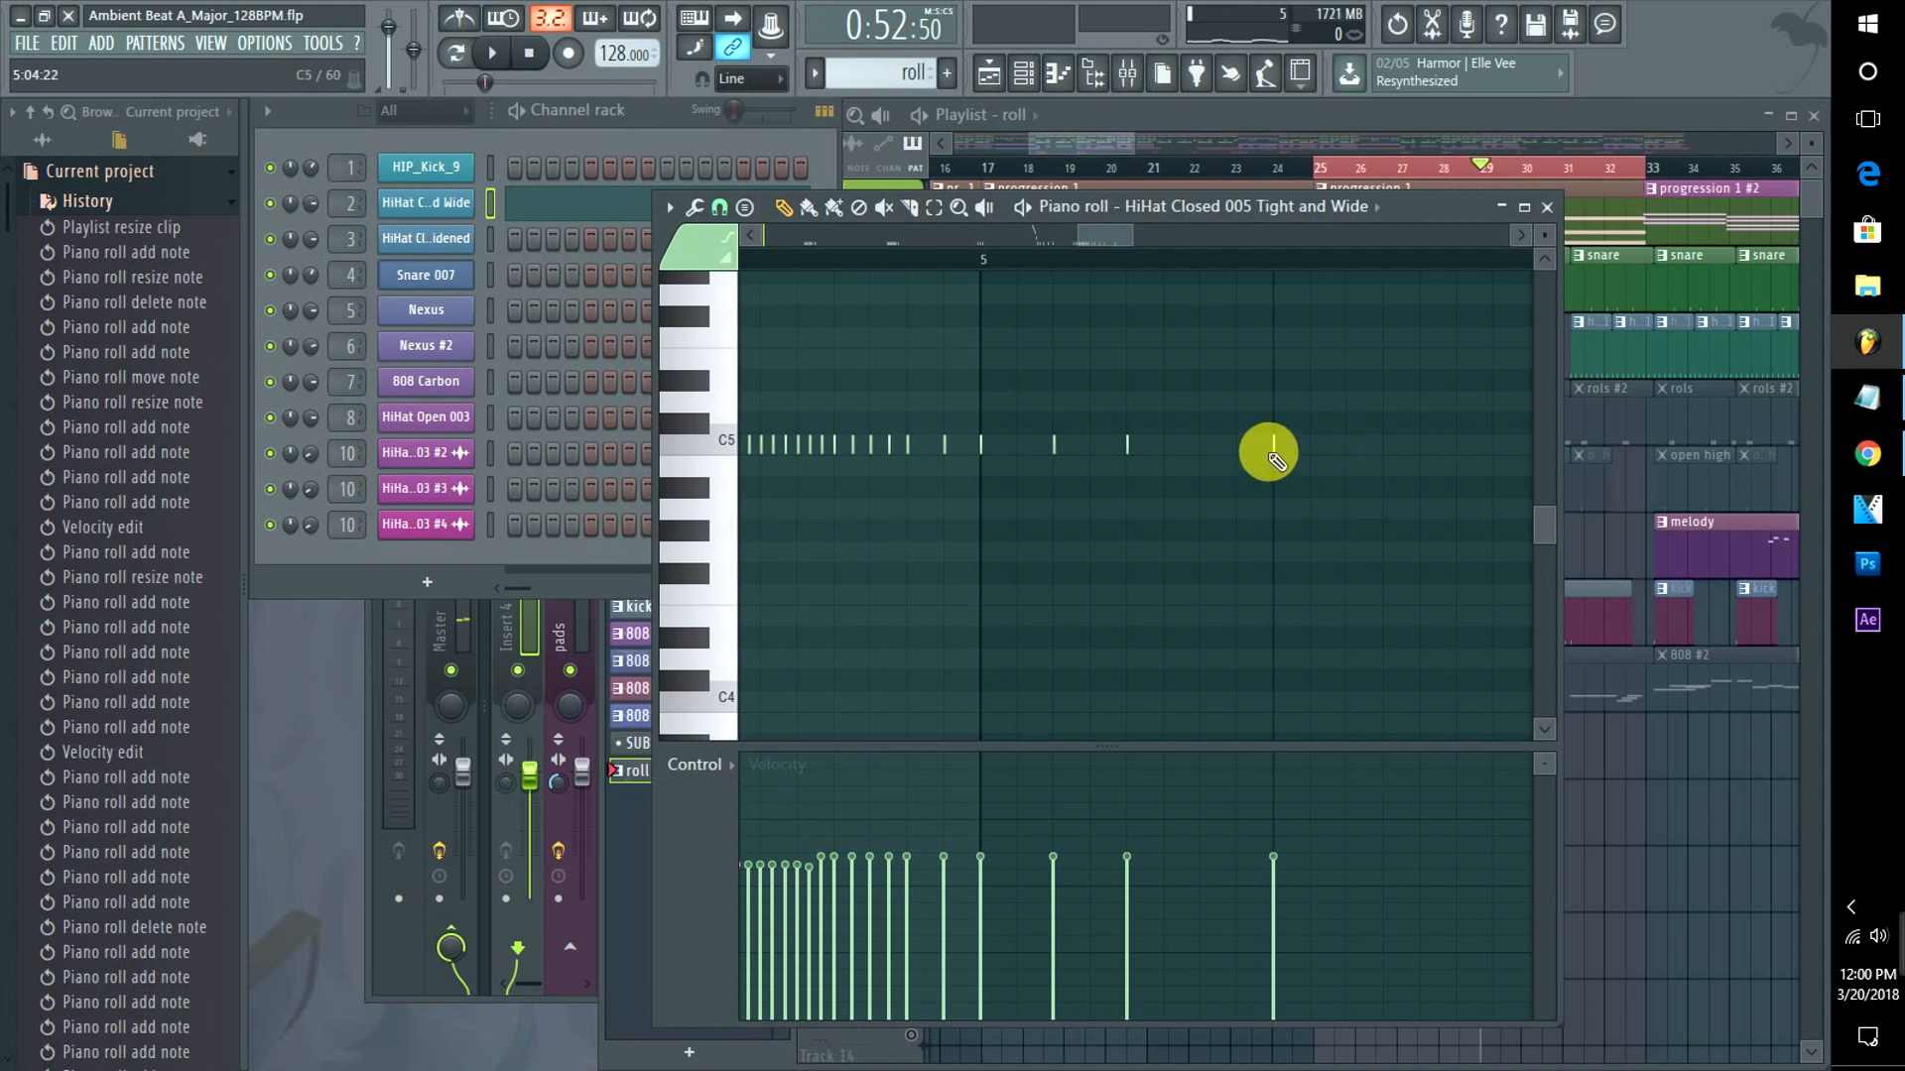
drag(1269, 448, 1243, 446)
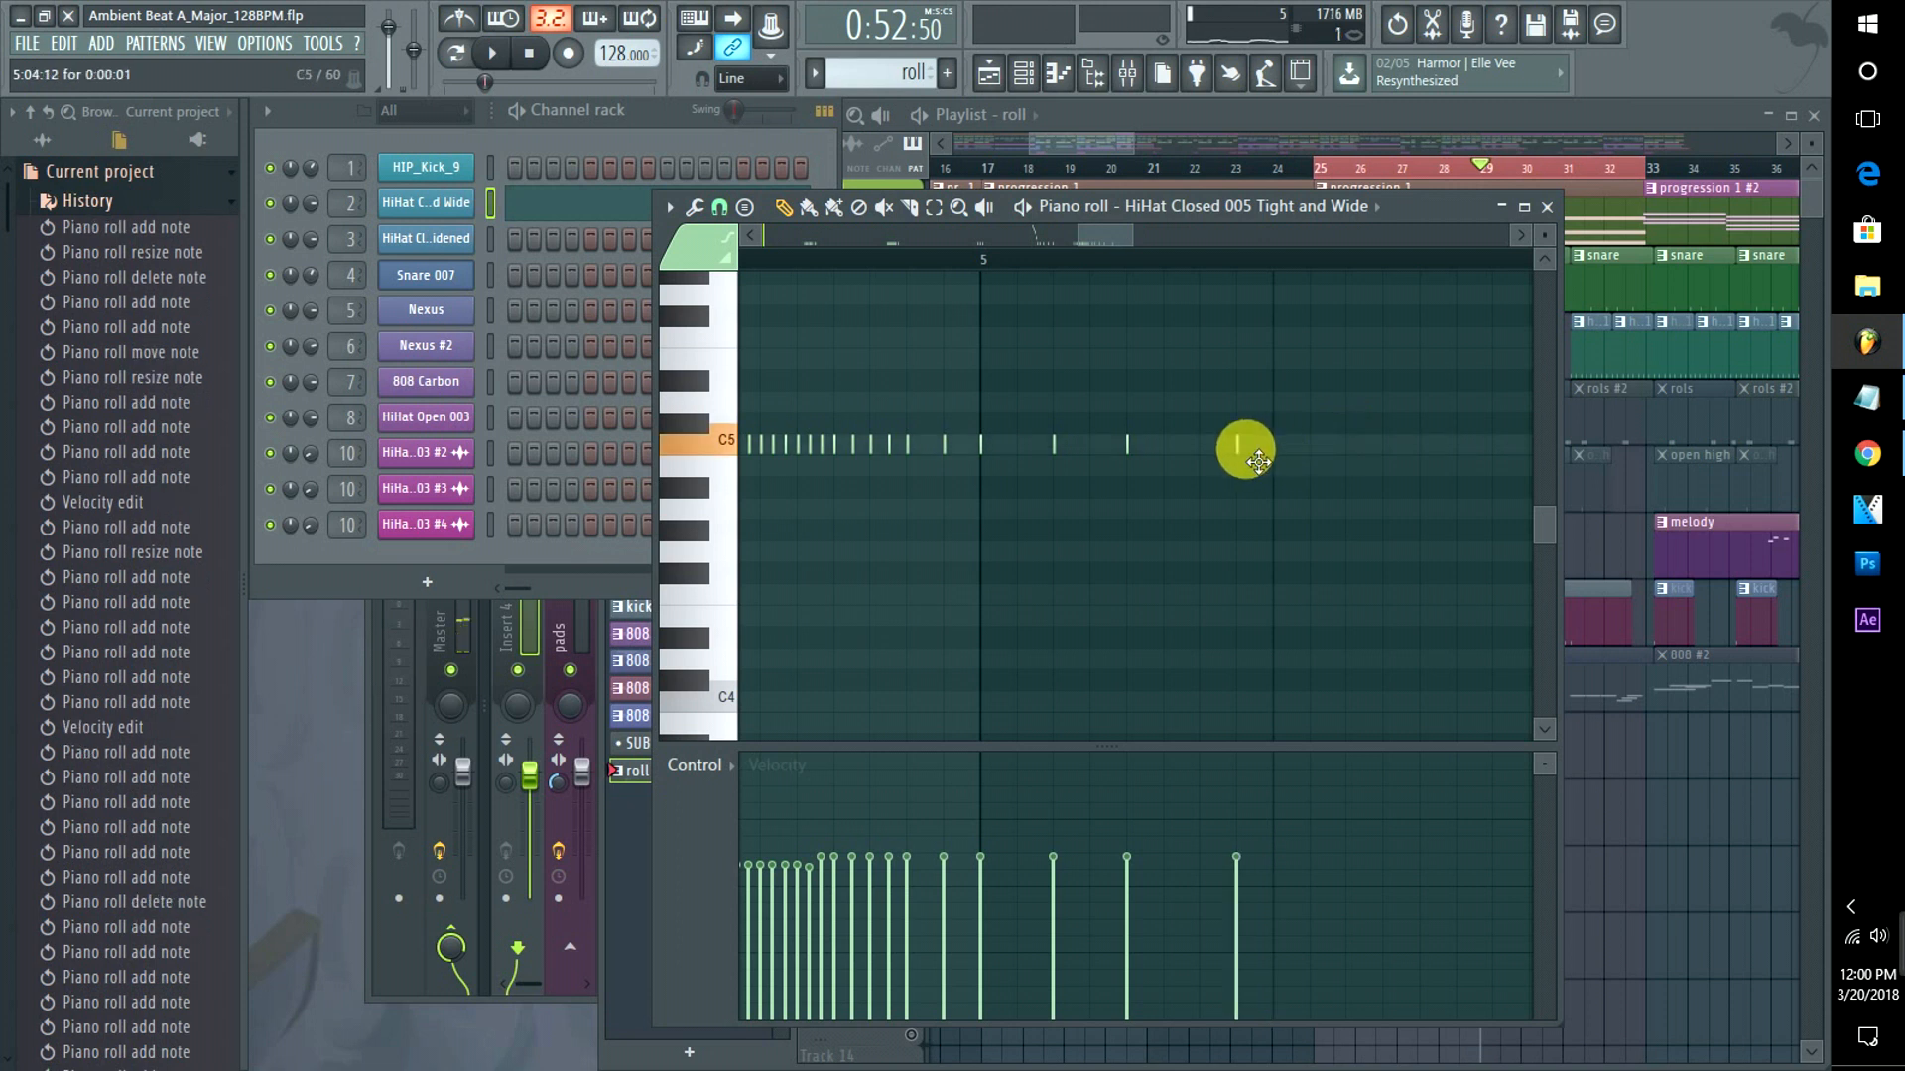
click(1377, 452)
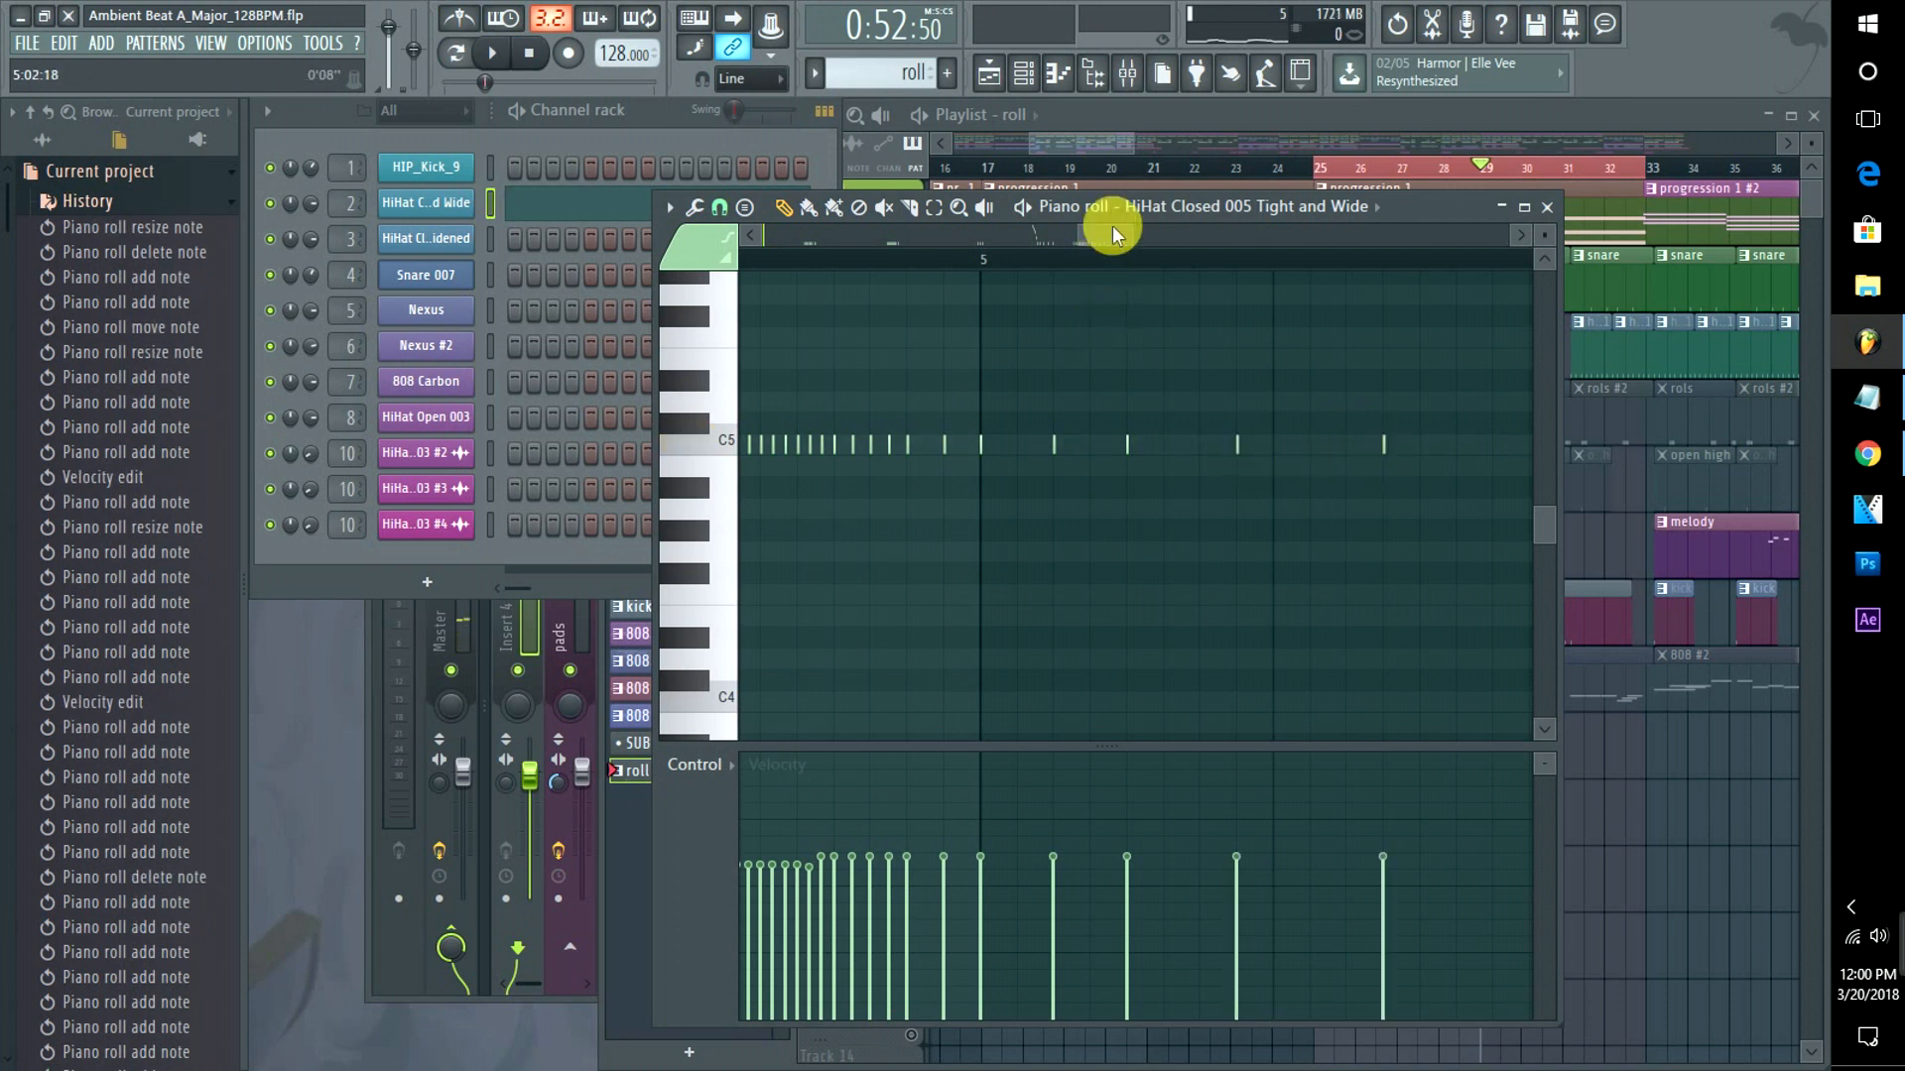
drag(1112, 228, 1143, 234)
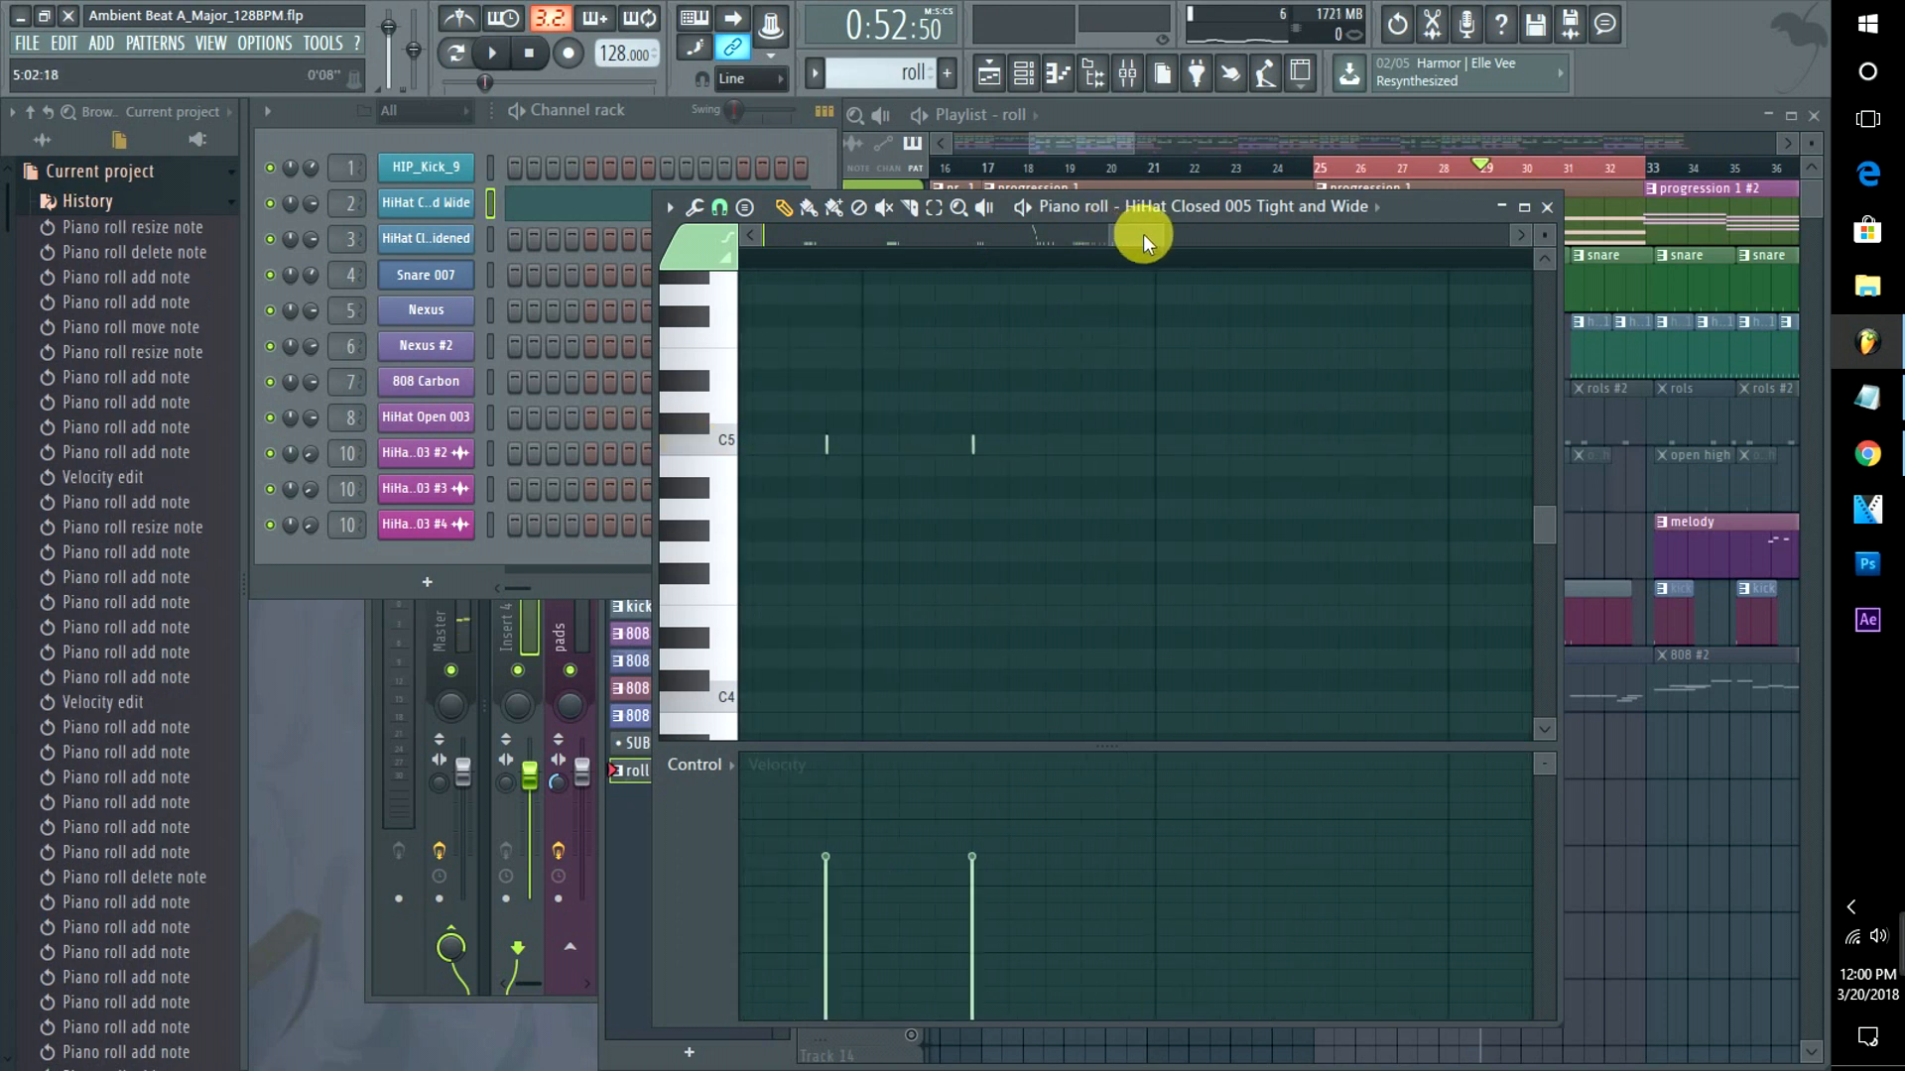
click(1038, 448)
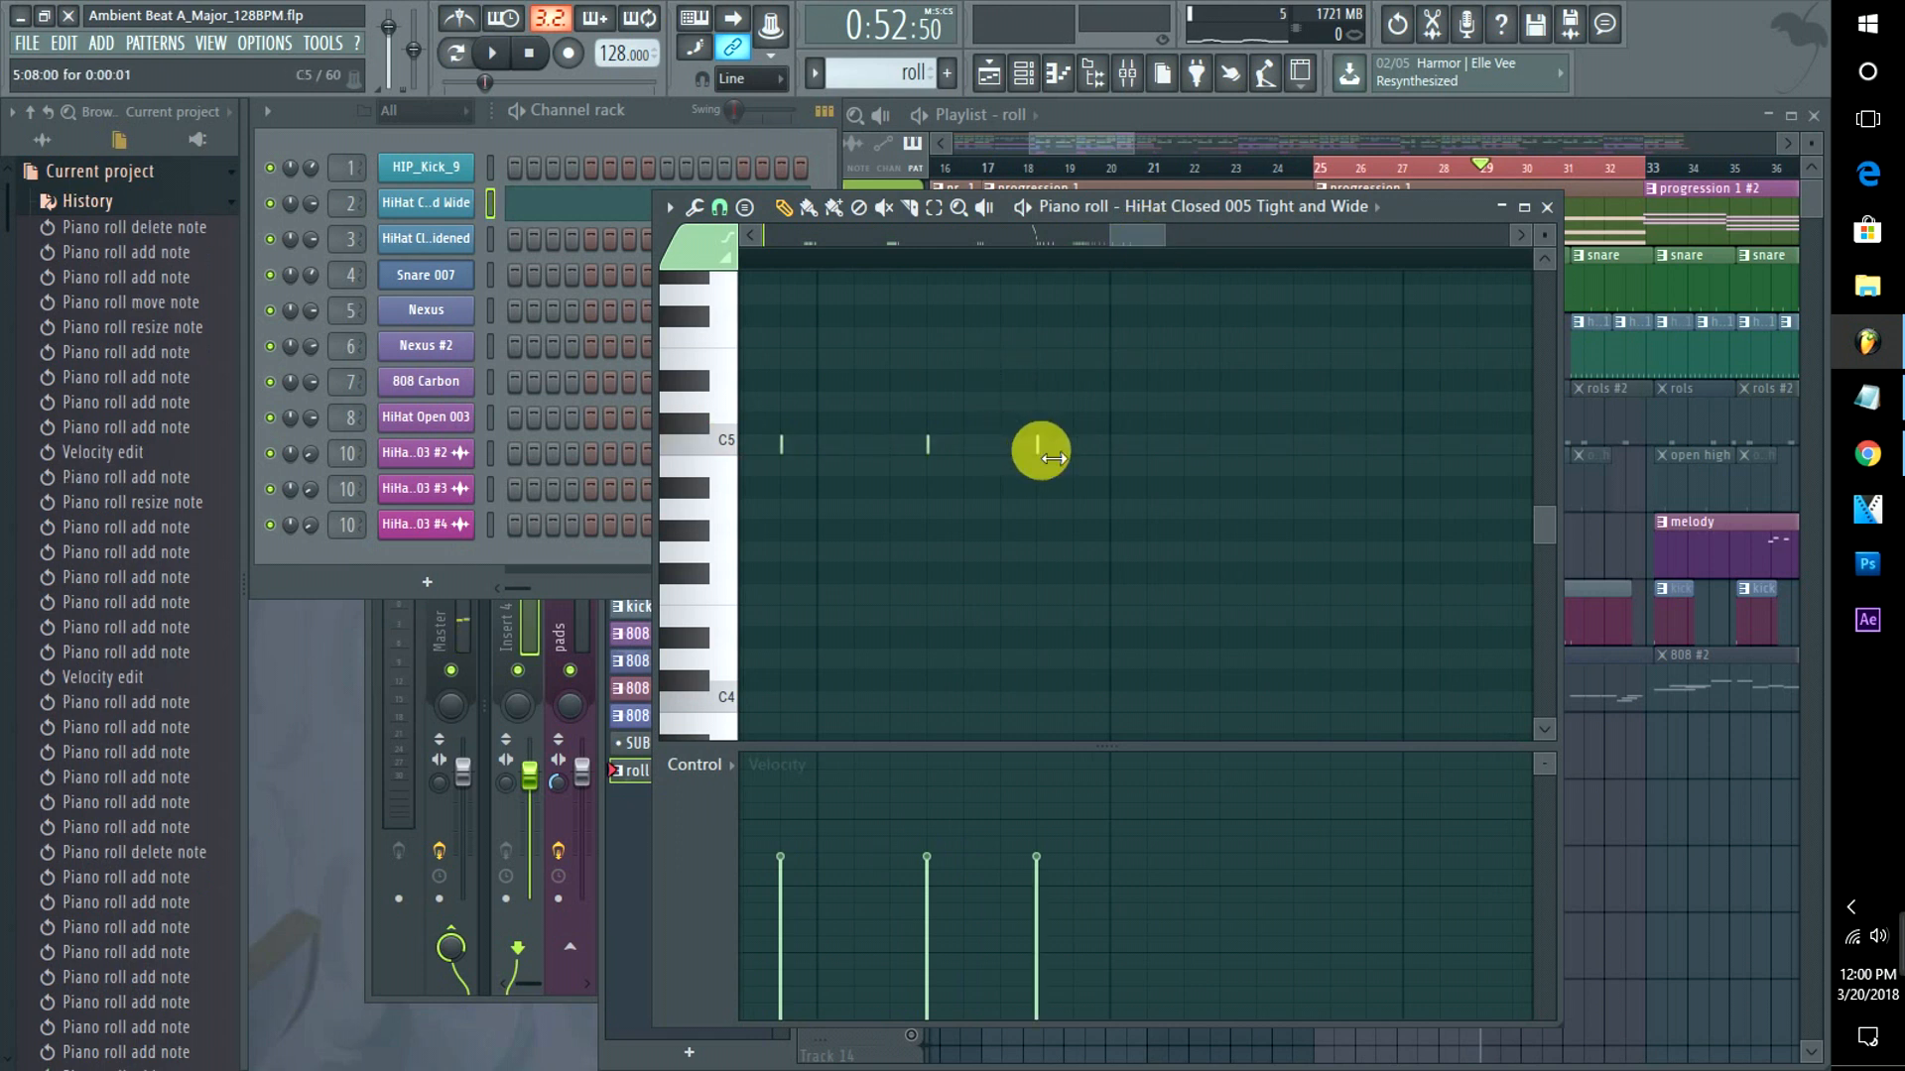
right_click(1042, 448)
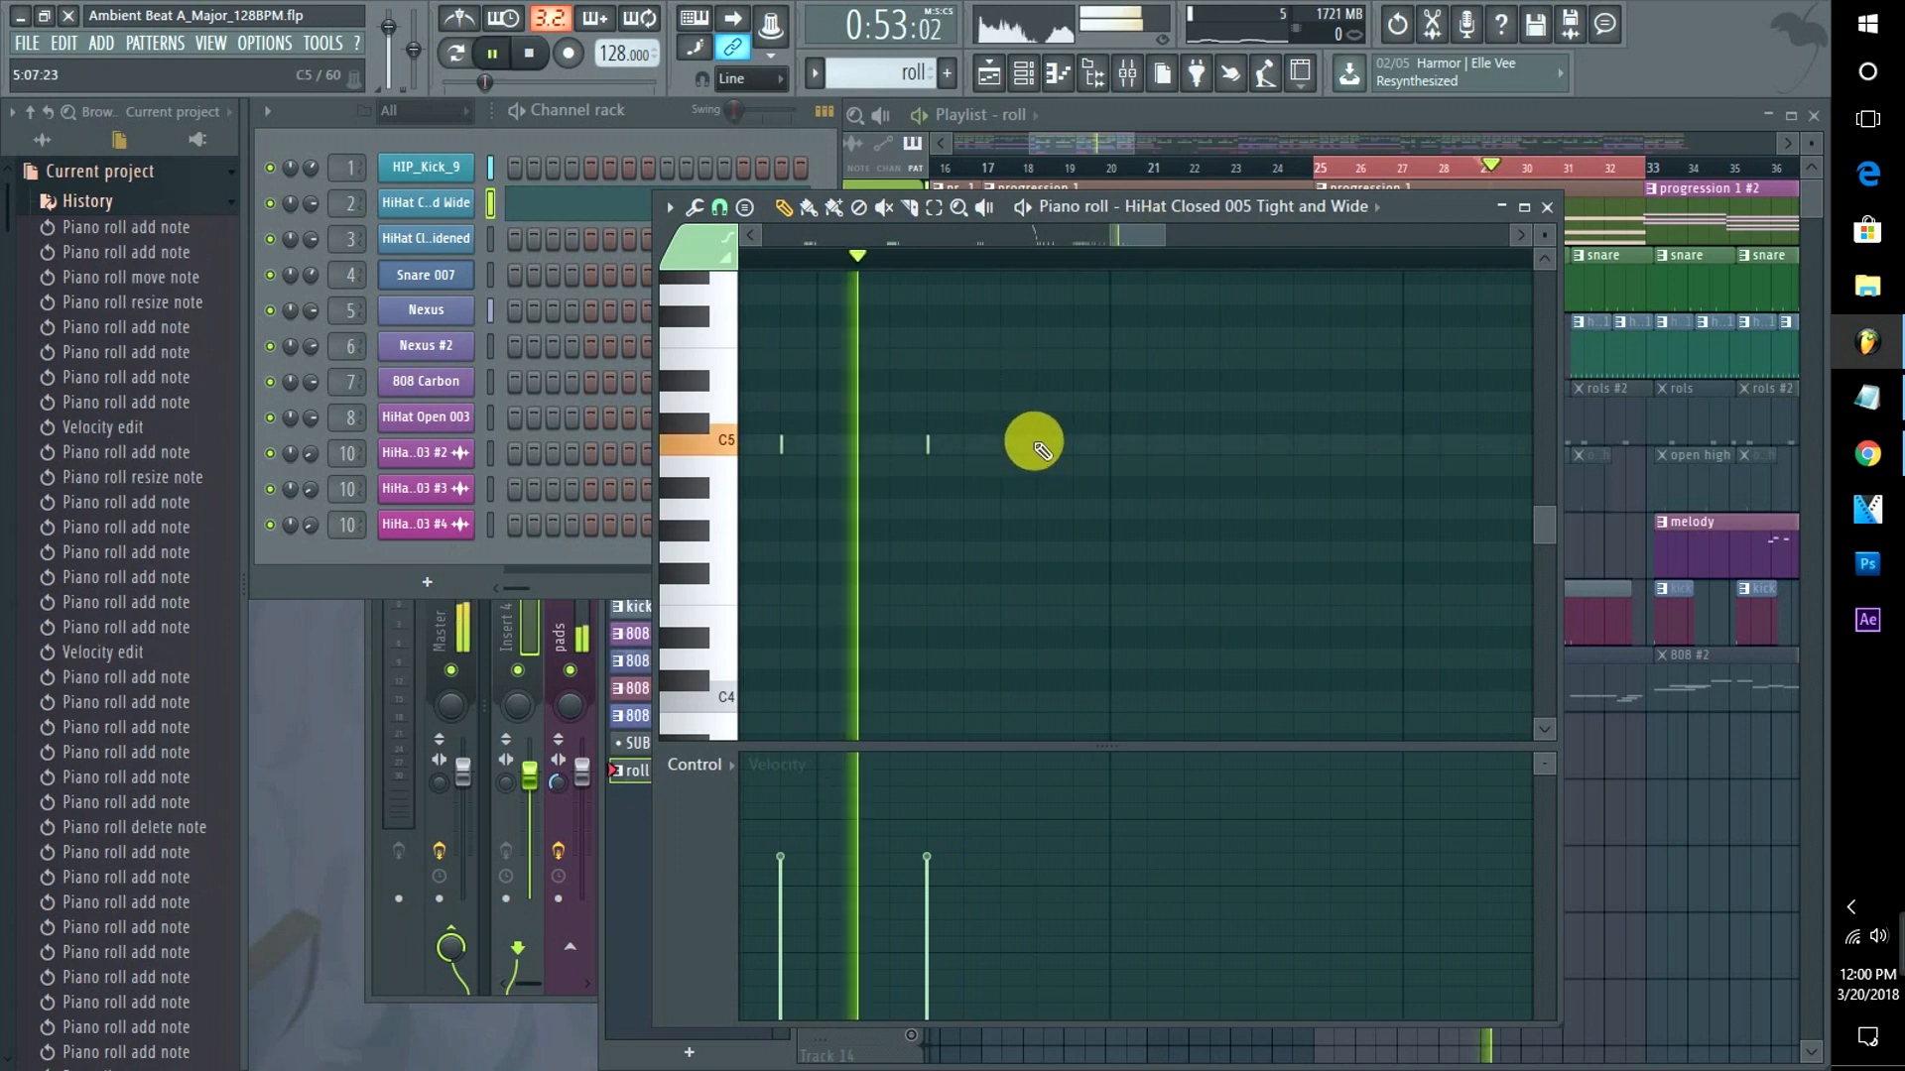
Audition the respaced roll in the playlist from about bar 27.
key(space)
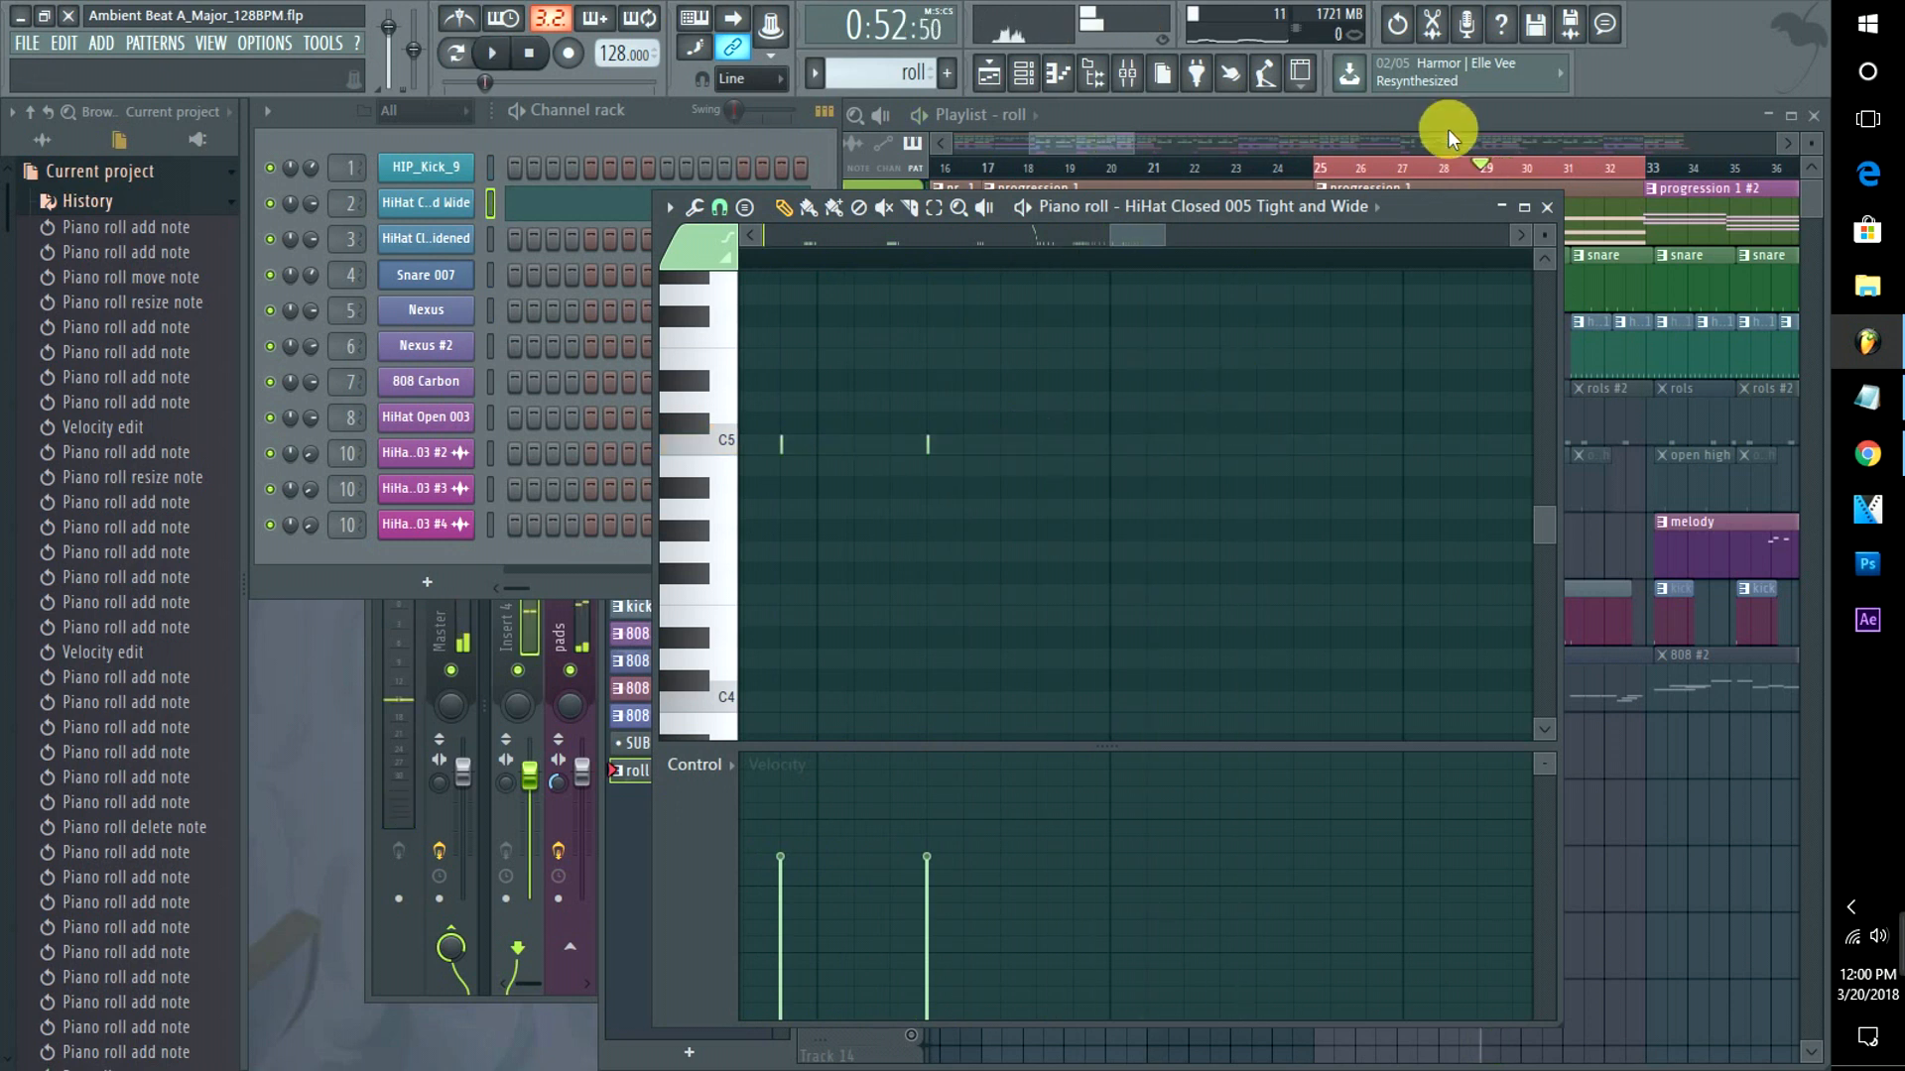
click(1429, 168)
key(space)
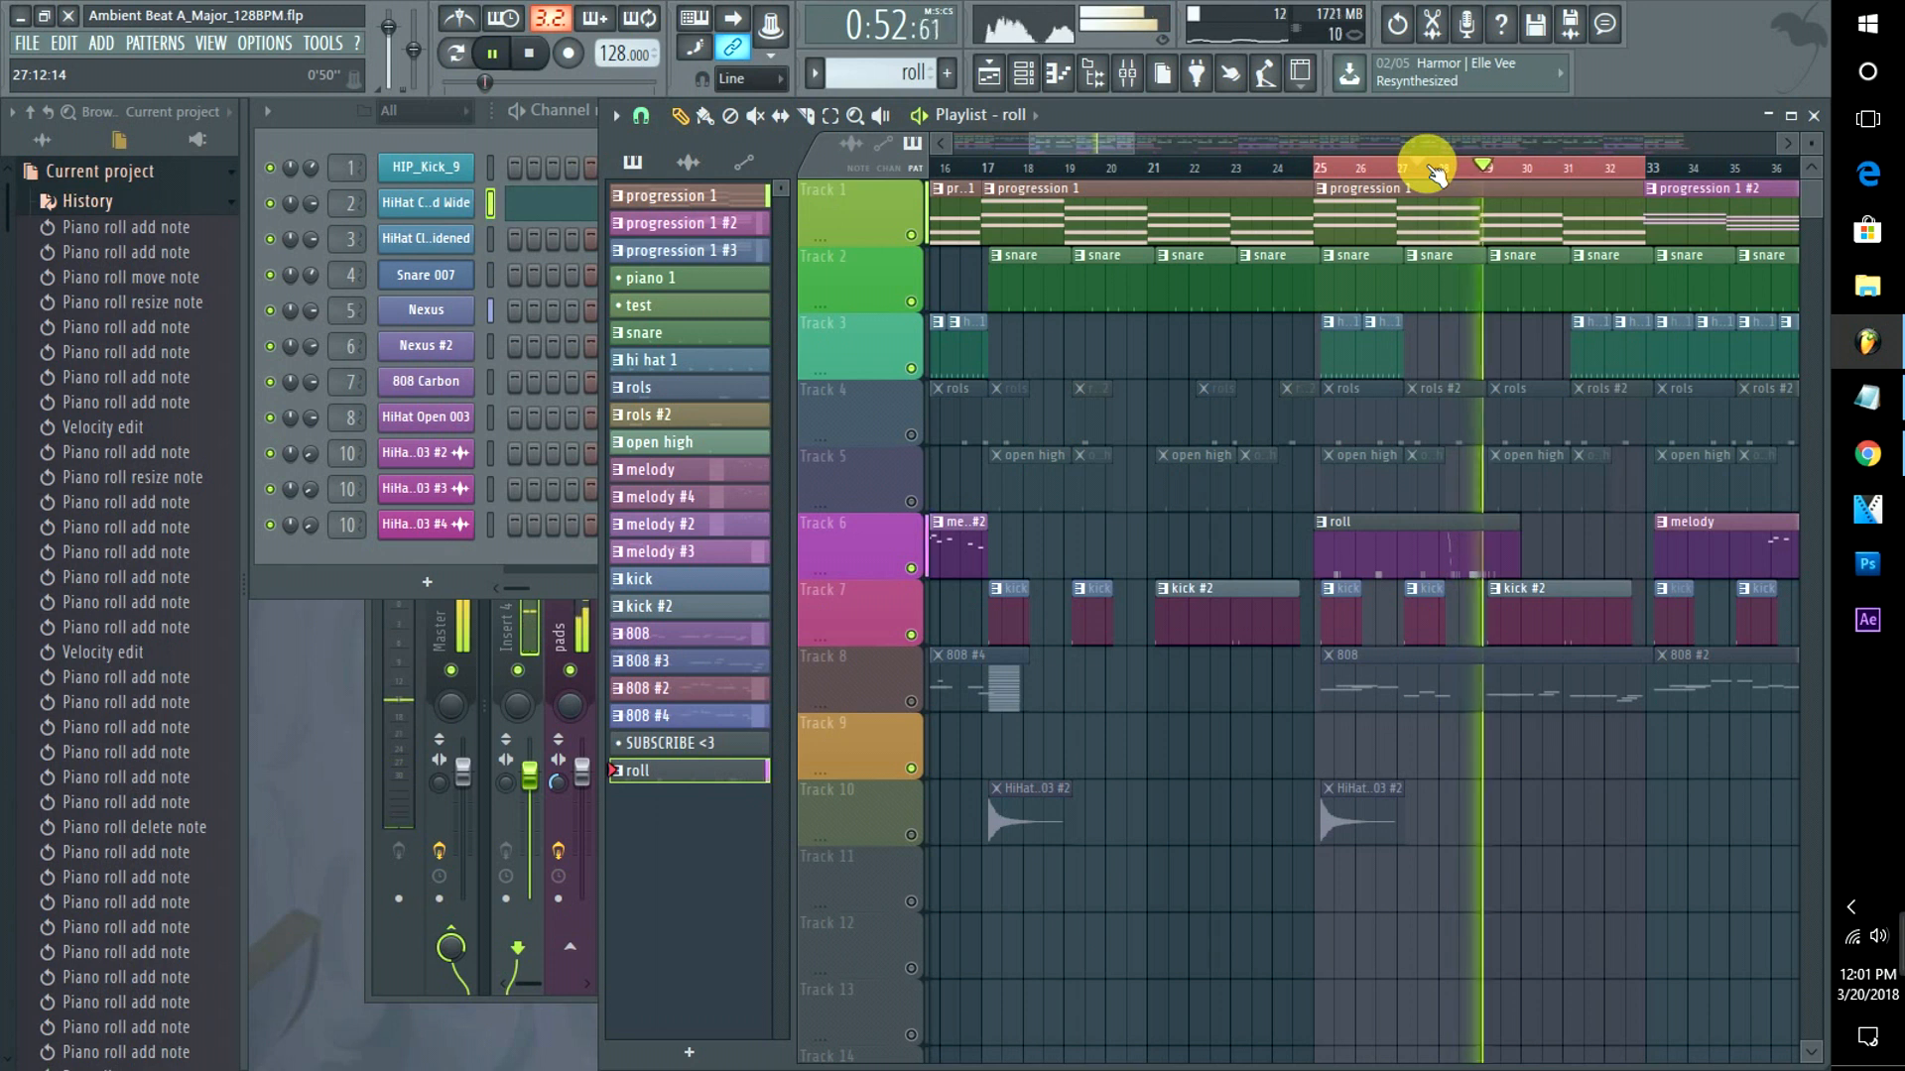
key(space)
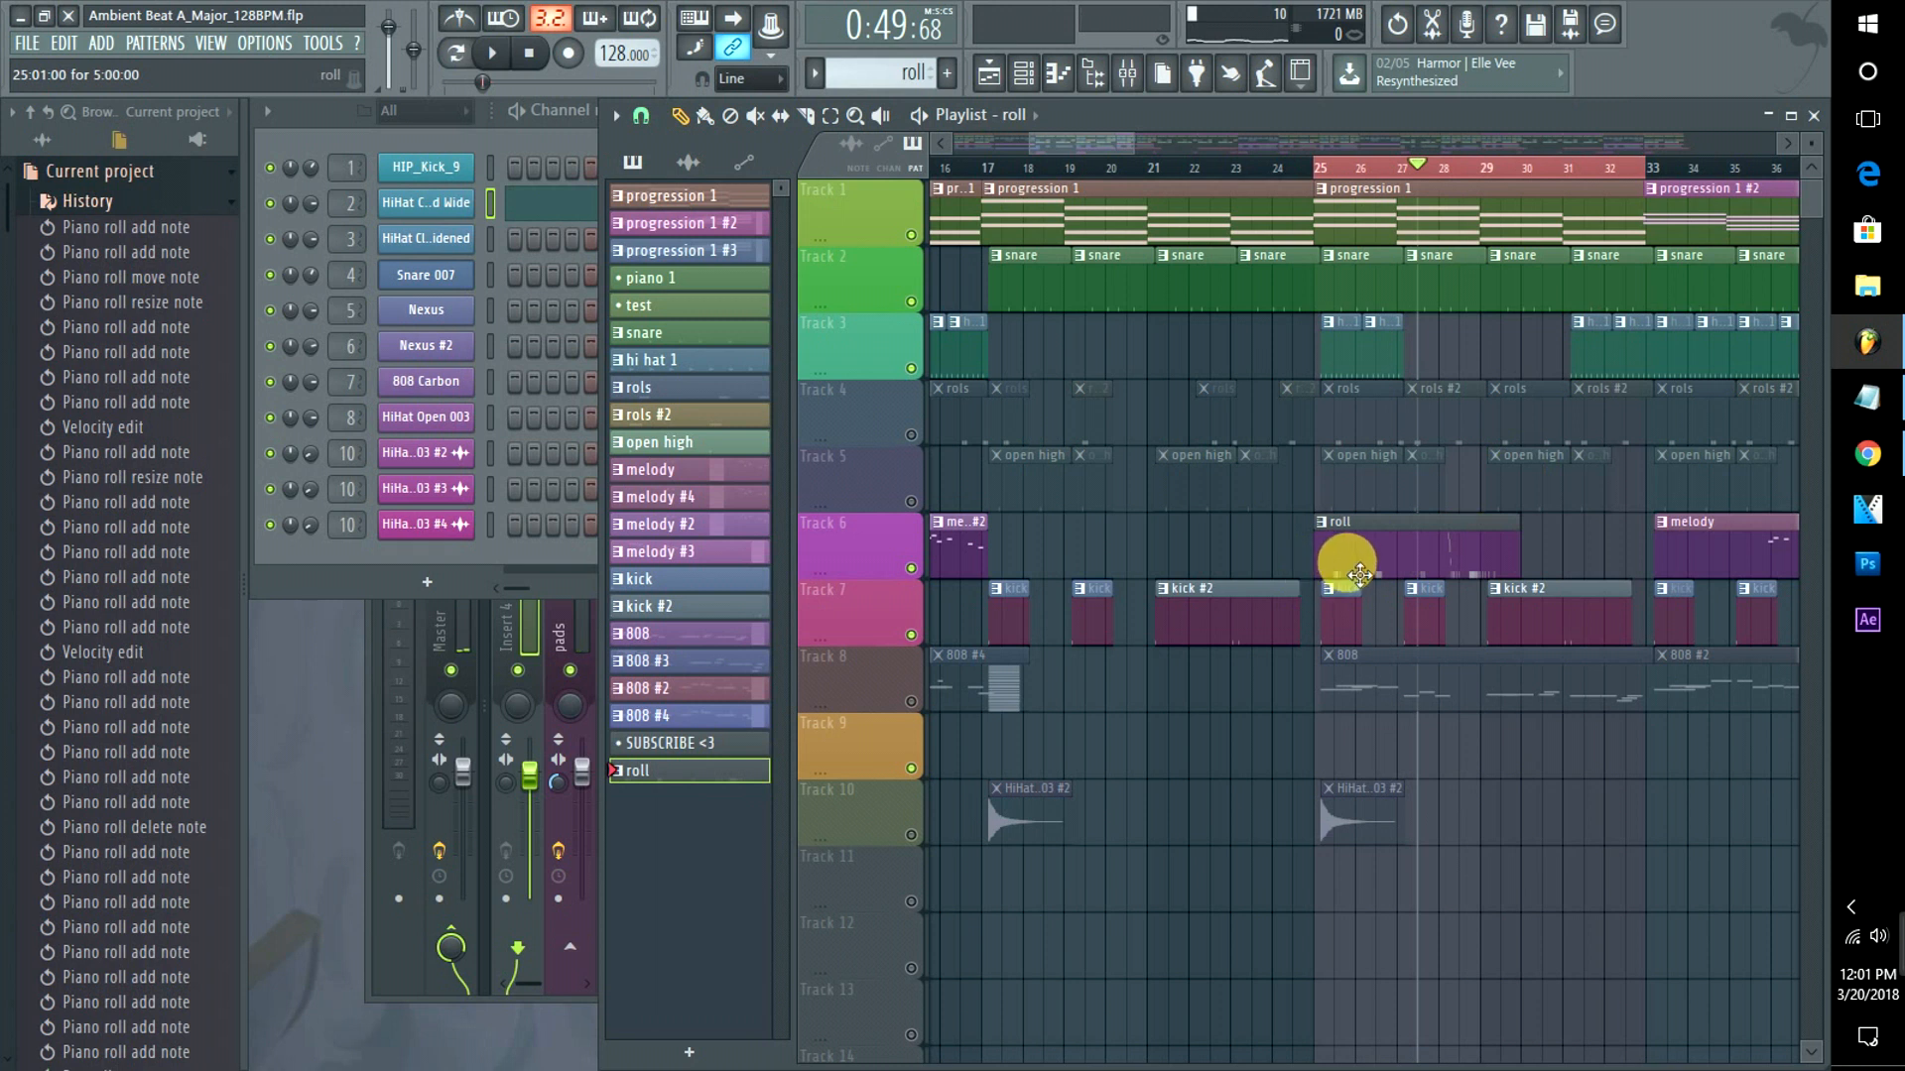
Move the roll clip from Track 6 to Track 11 at bar 25, and unmute Track 4.
drag(1359, 574, 1314, 914)
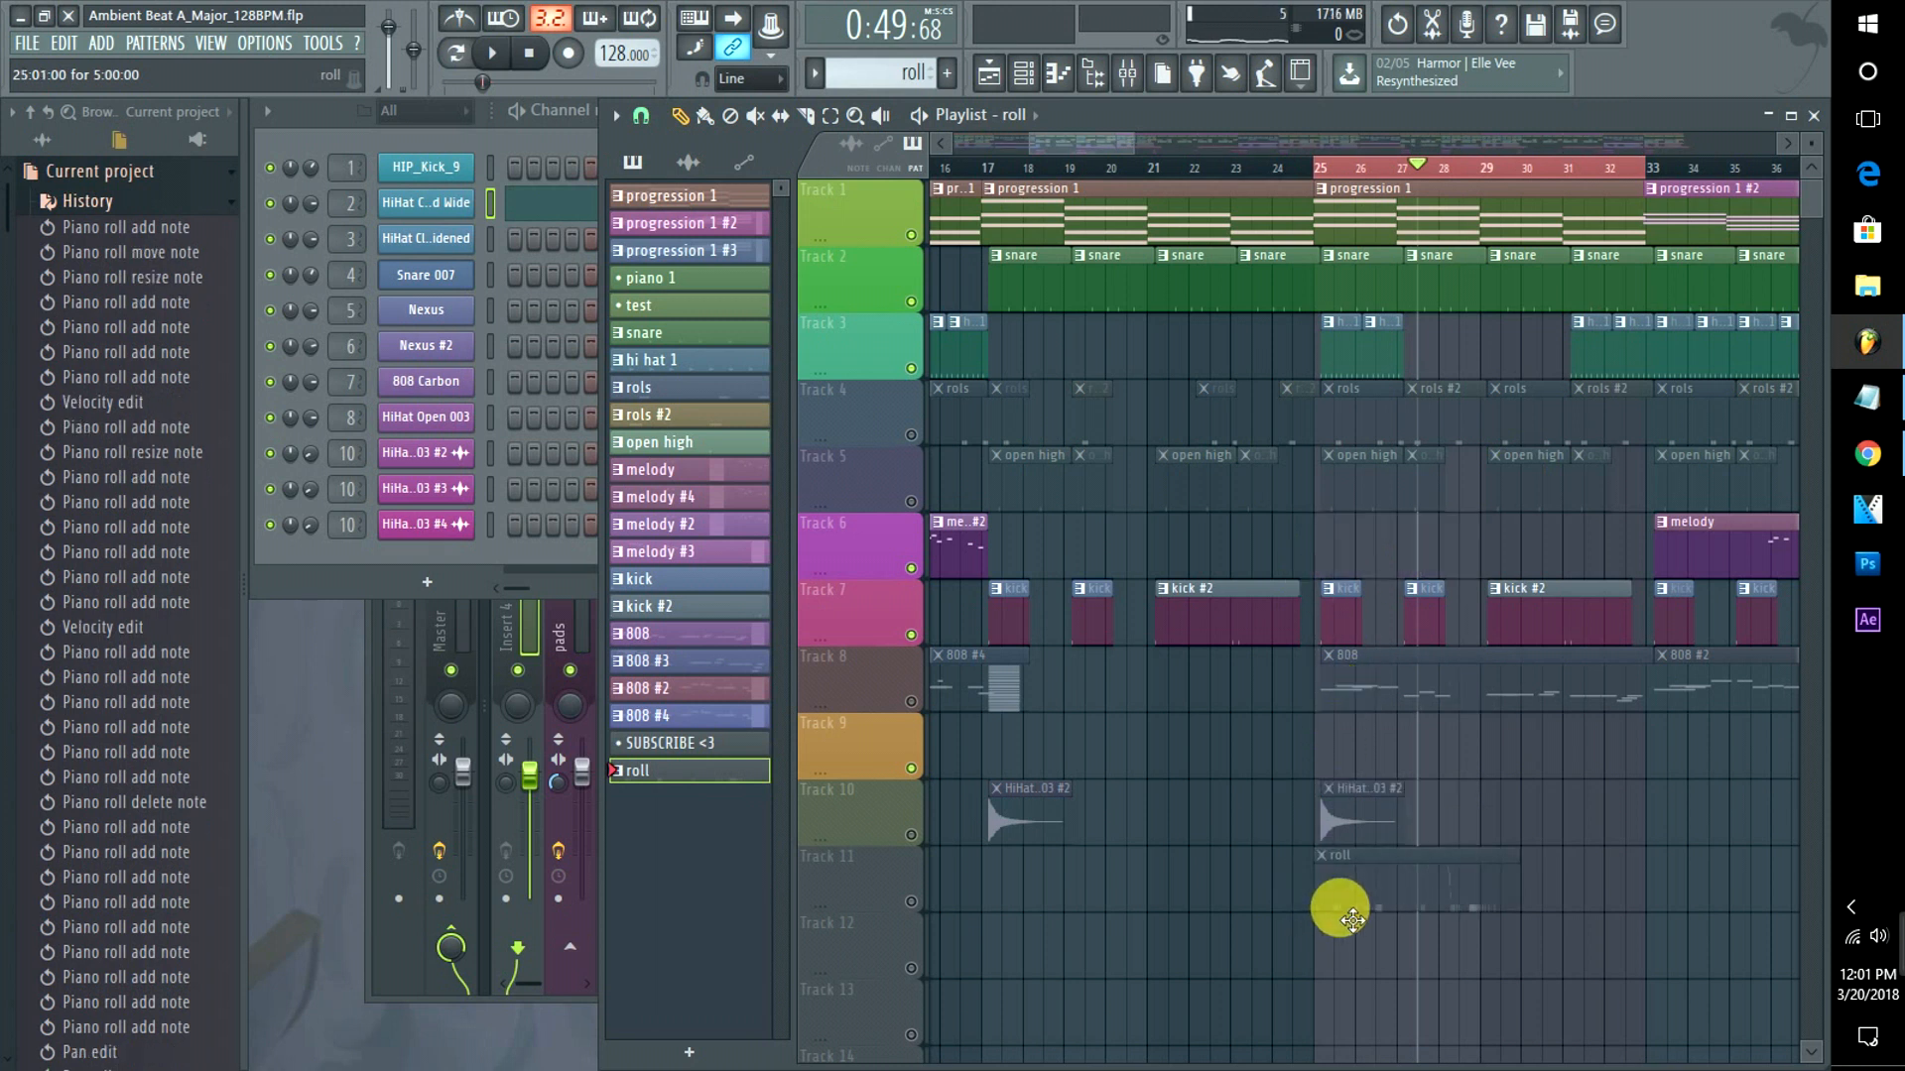
click(911, 435)
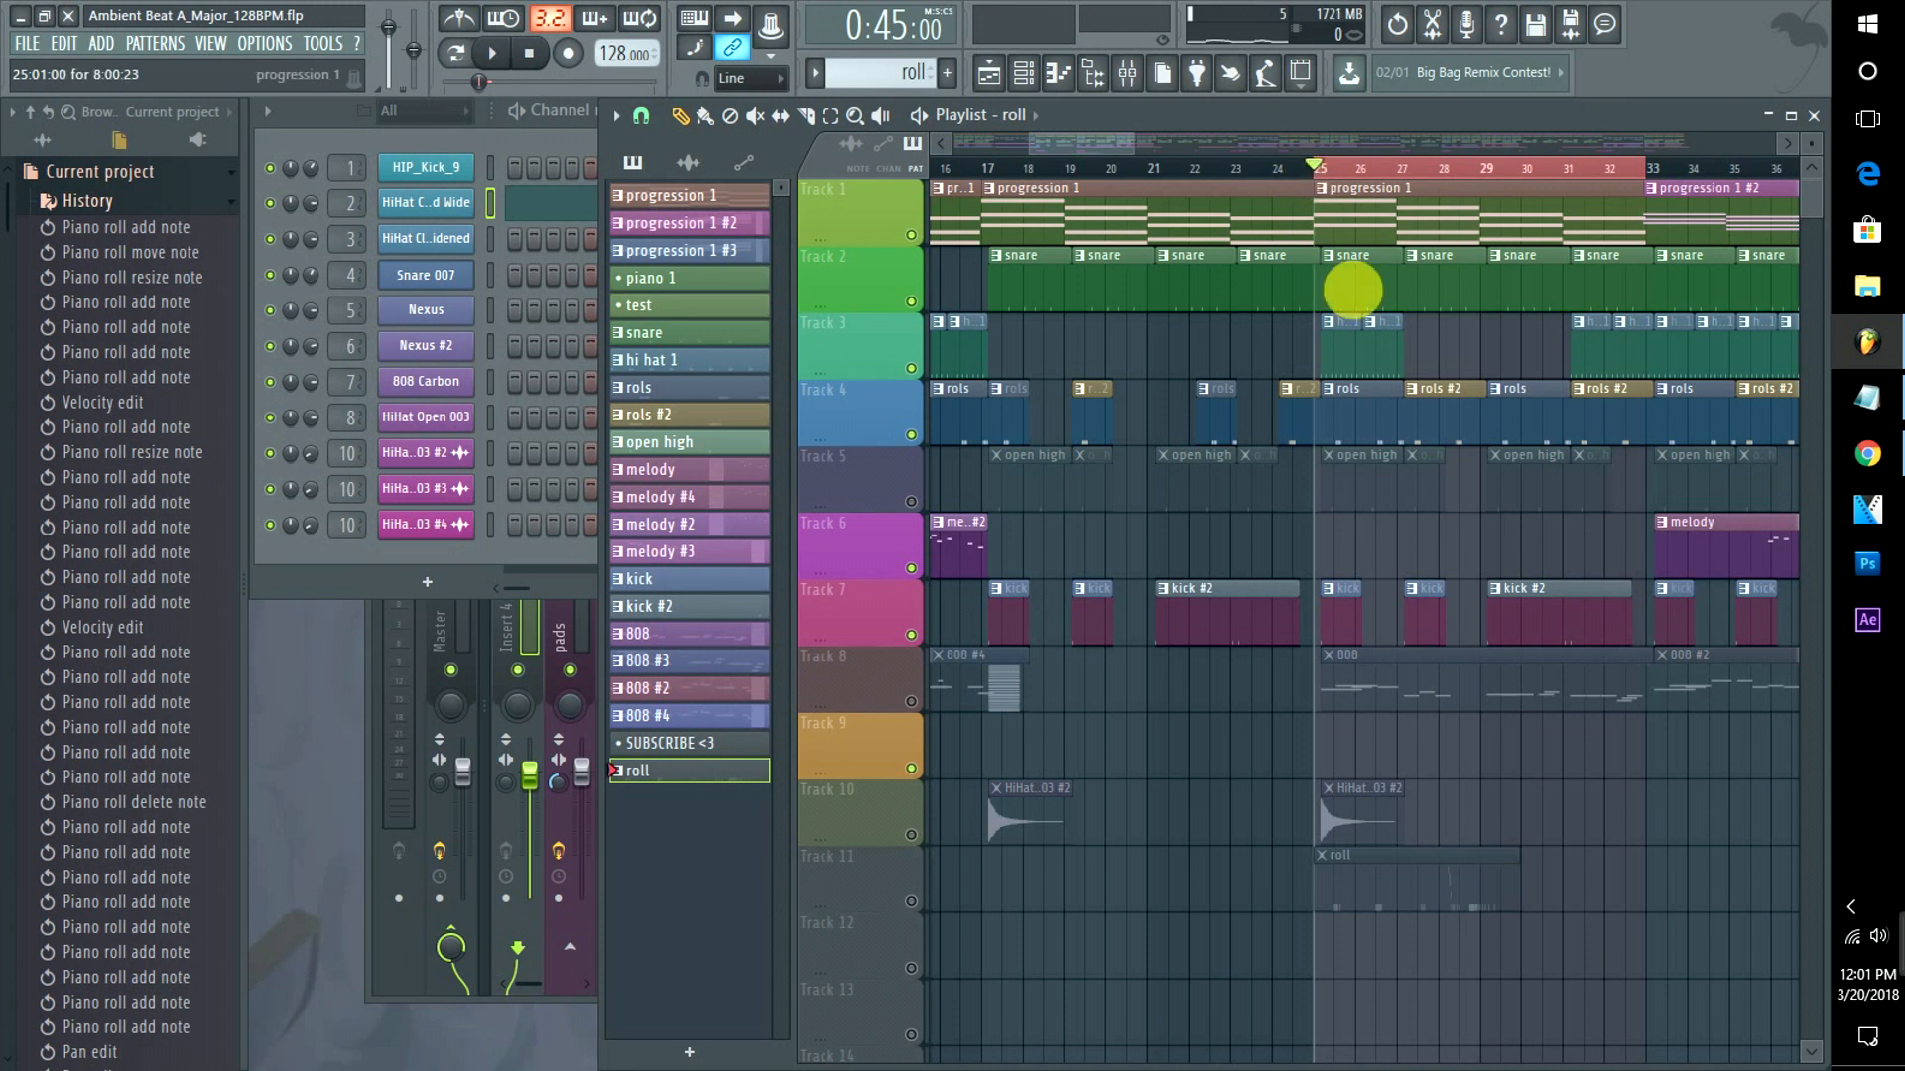
Fill bars 27 to 30 on Track 3 with four hi hat 1 clips and check the pattern's notes.
click(1398, 349)
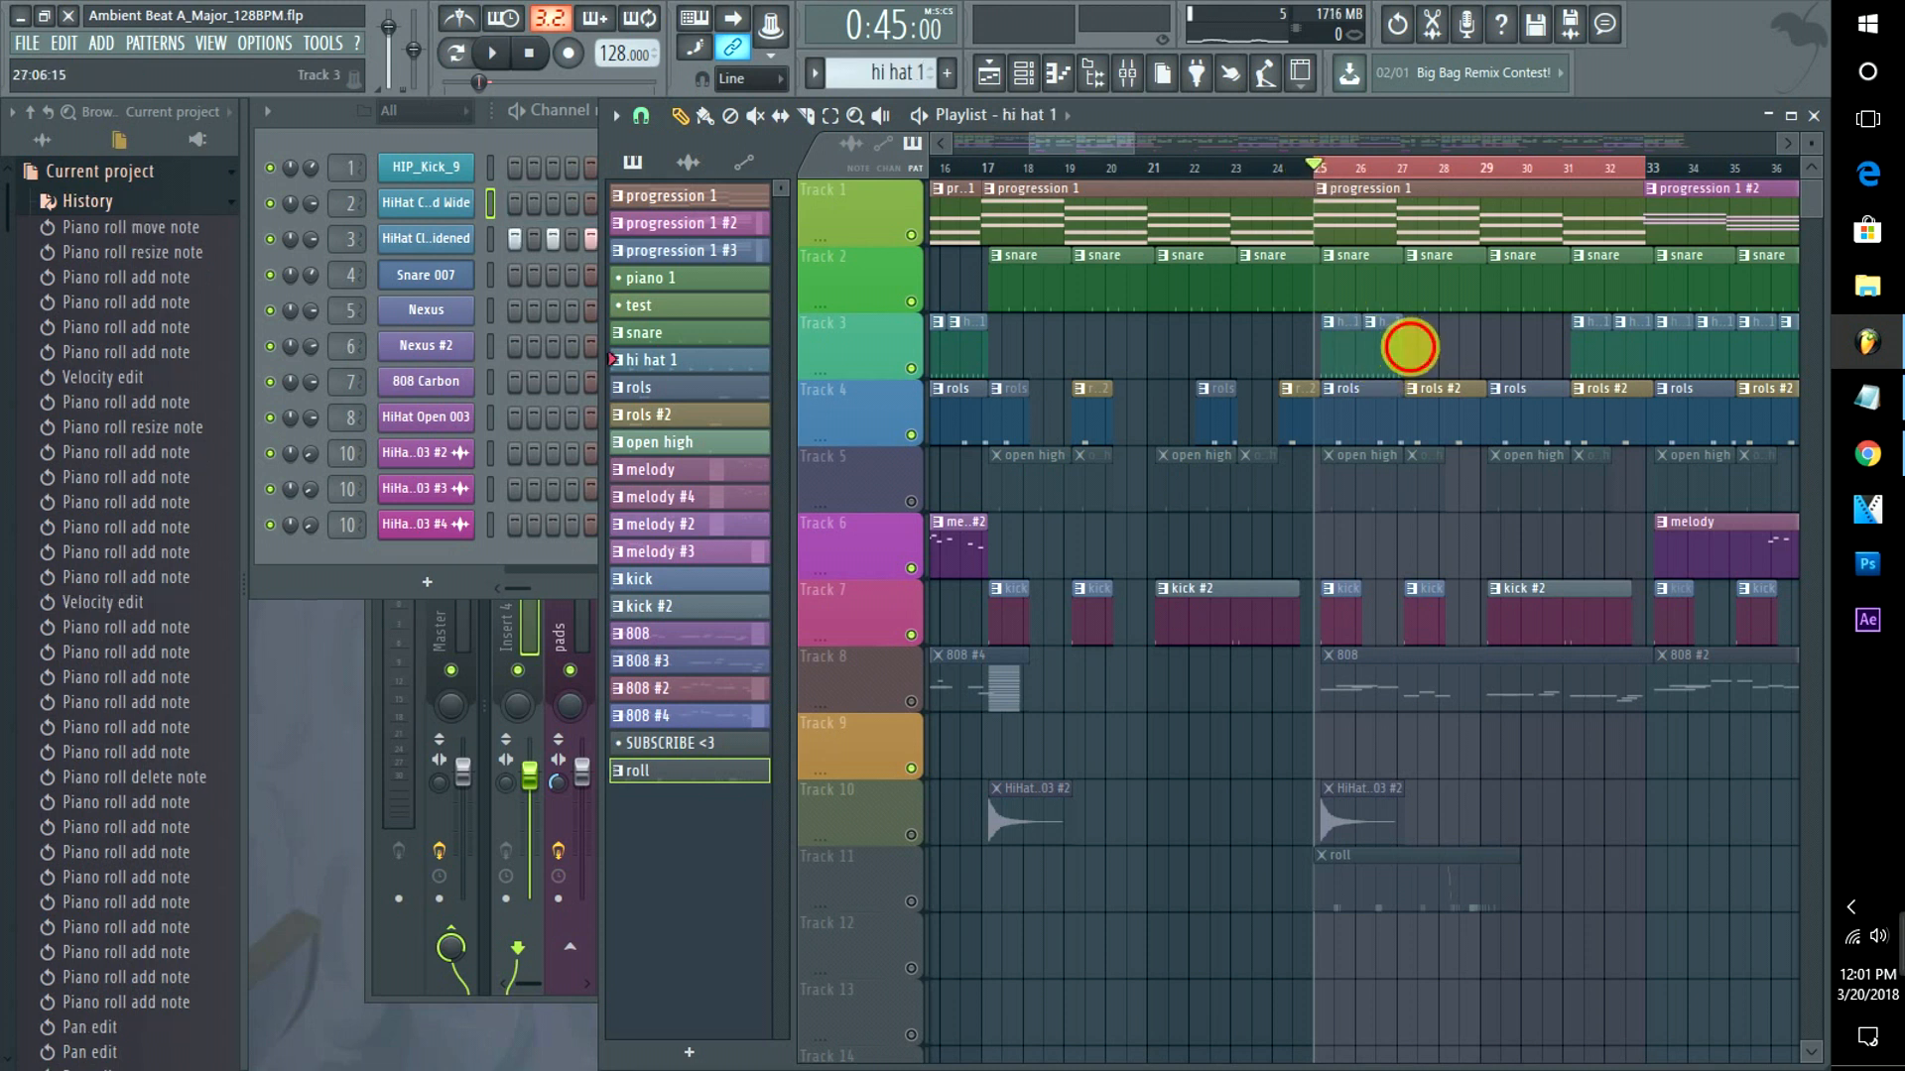
click(1409, 348)
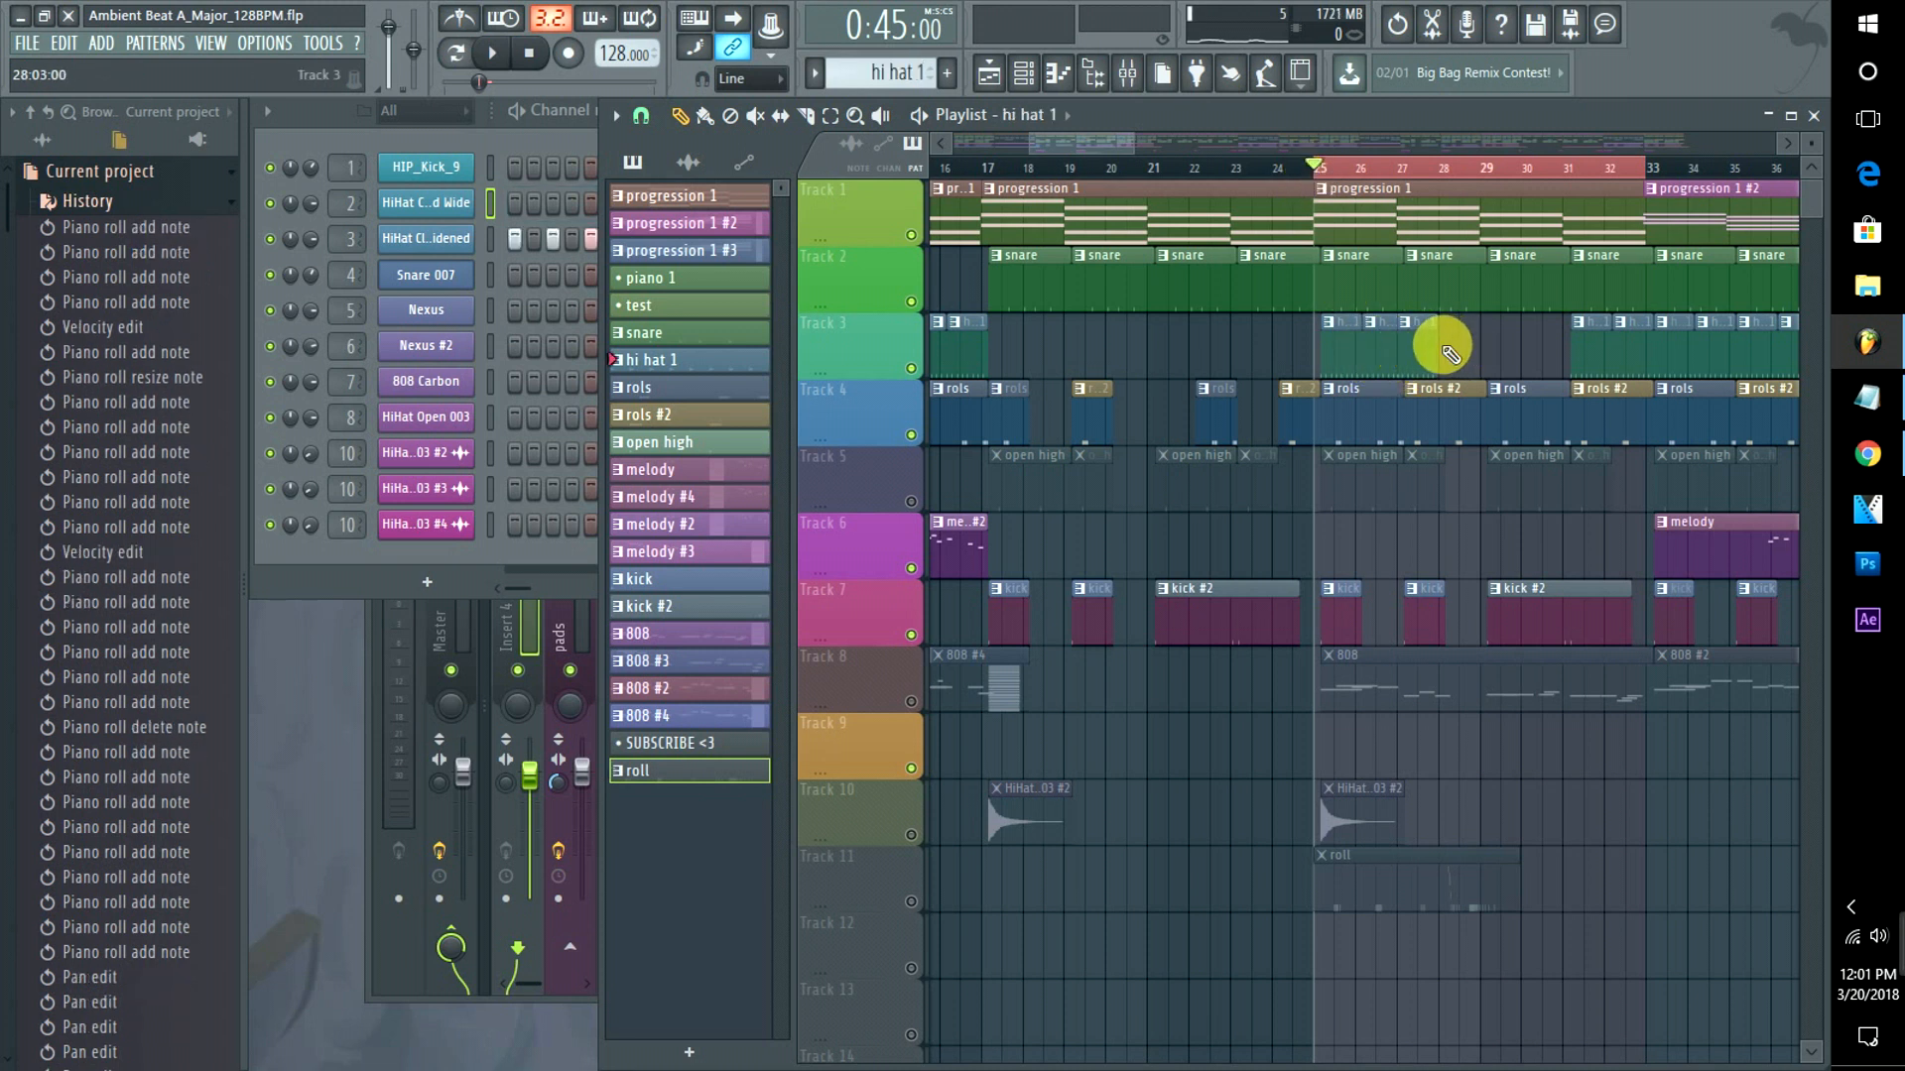
click(1451, 354)
click(1528, 344)
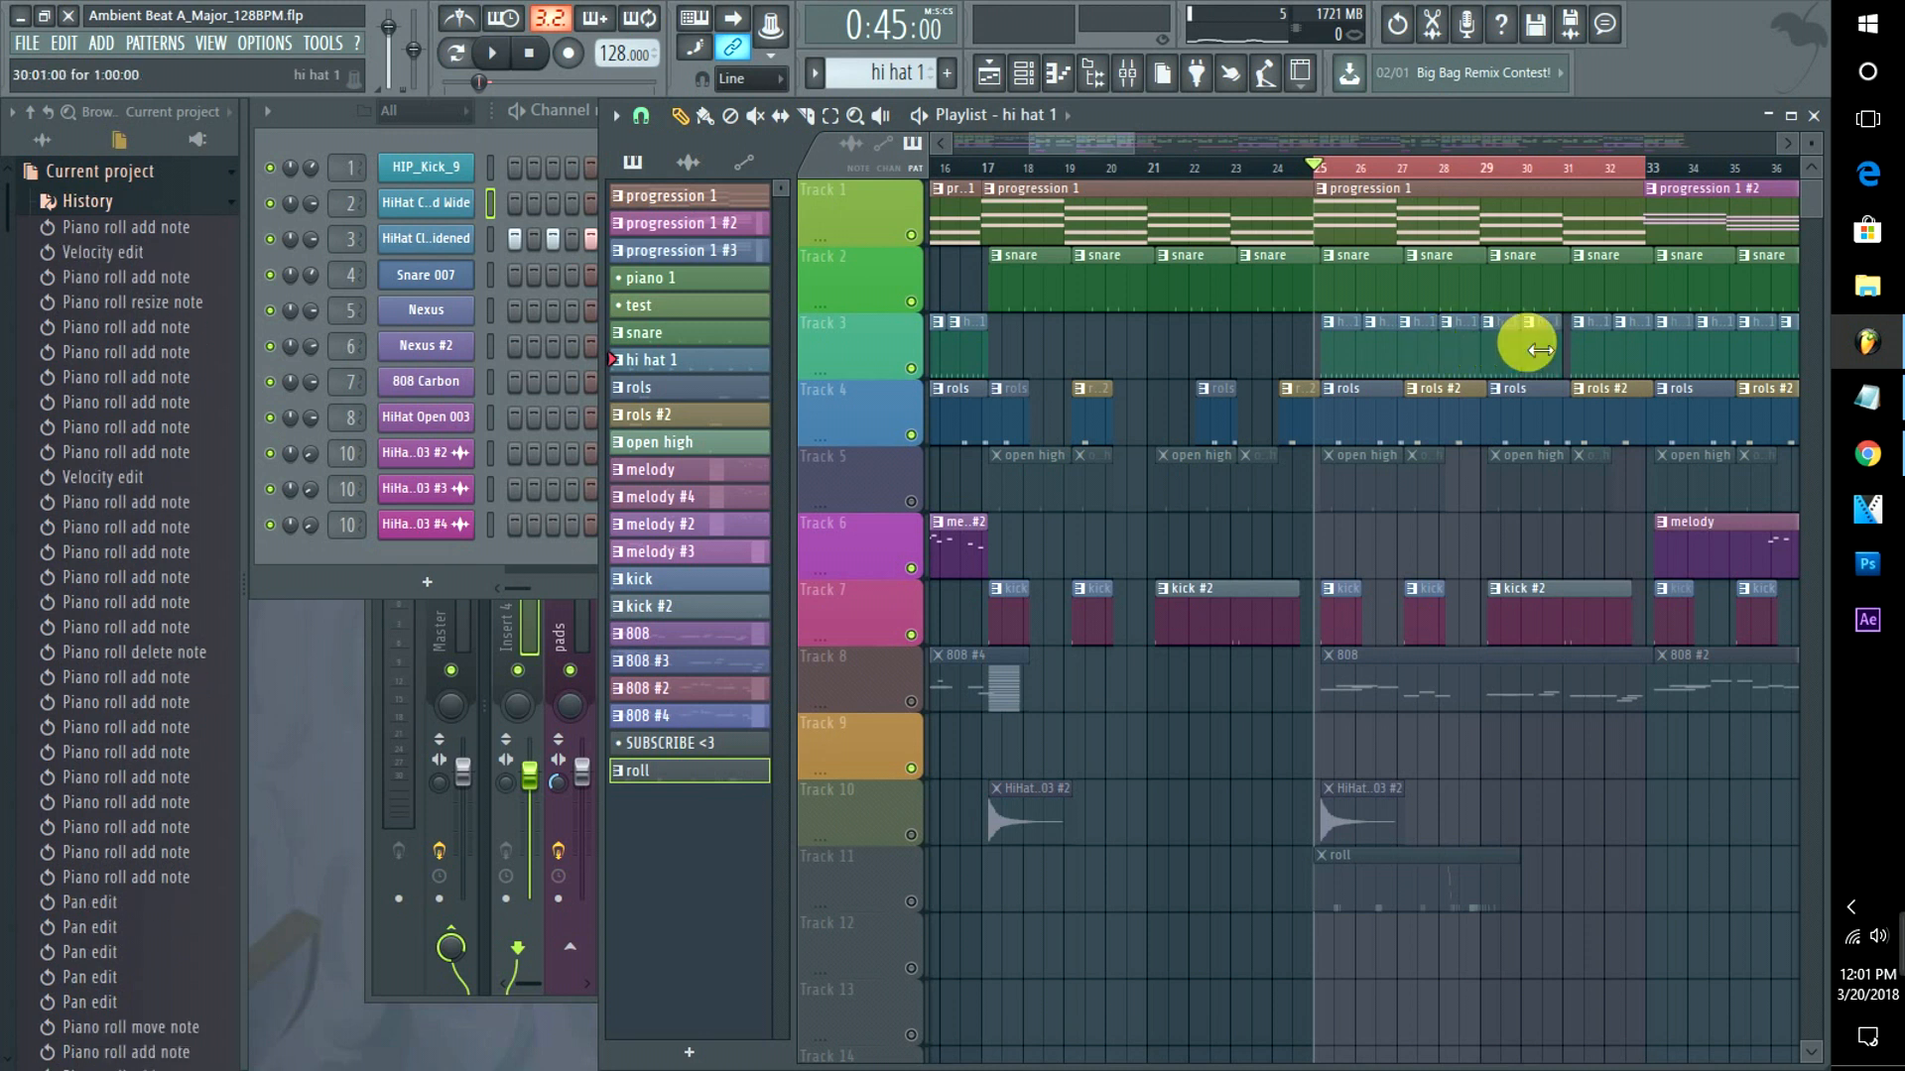
double_click(1519, 357)
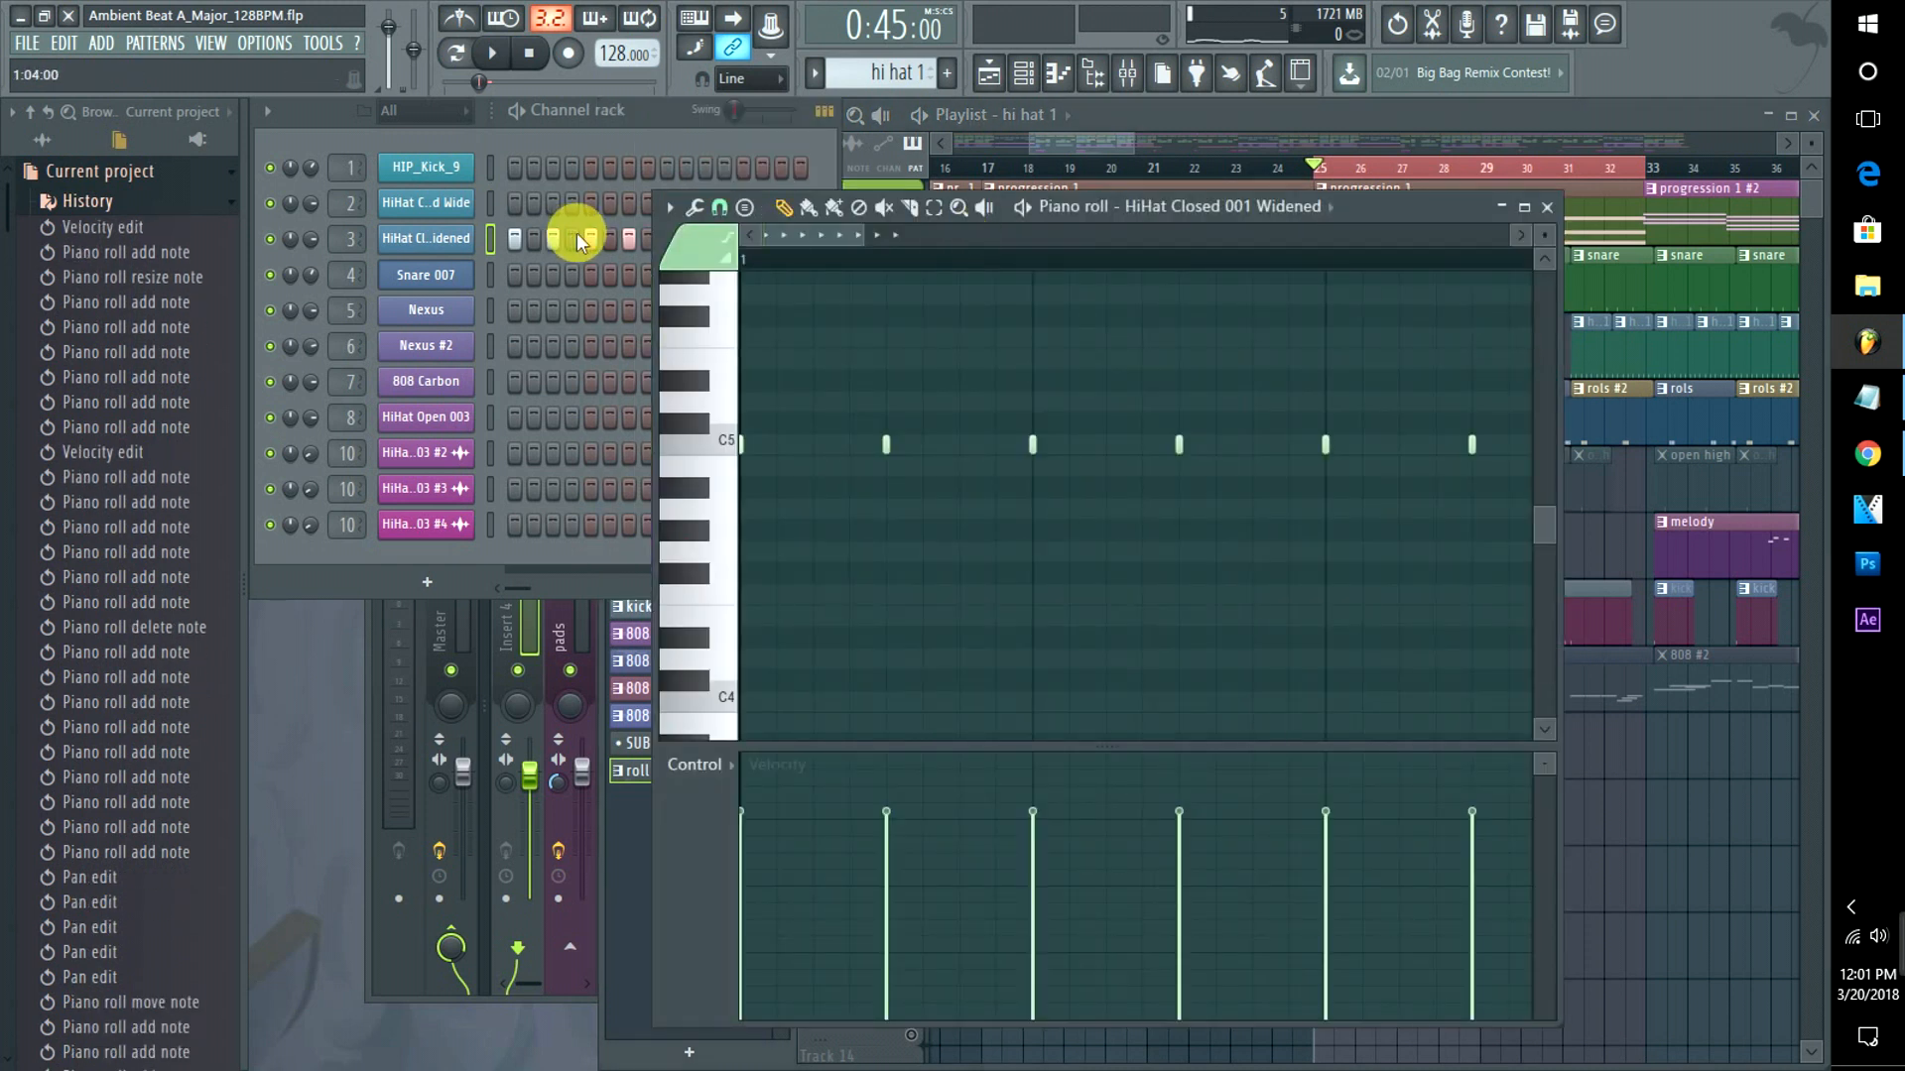
click(1113, 143)
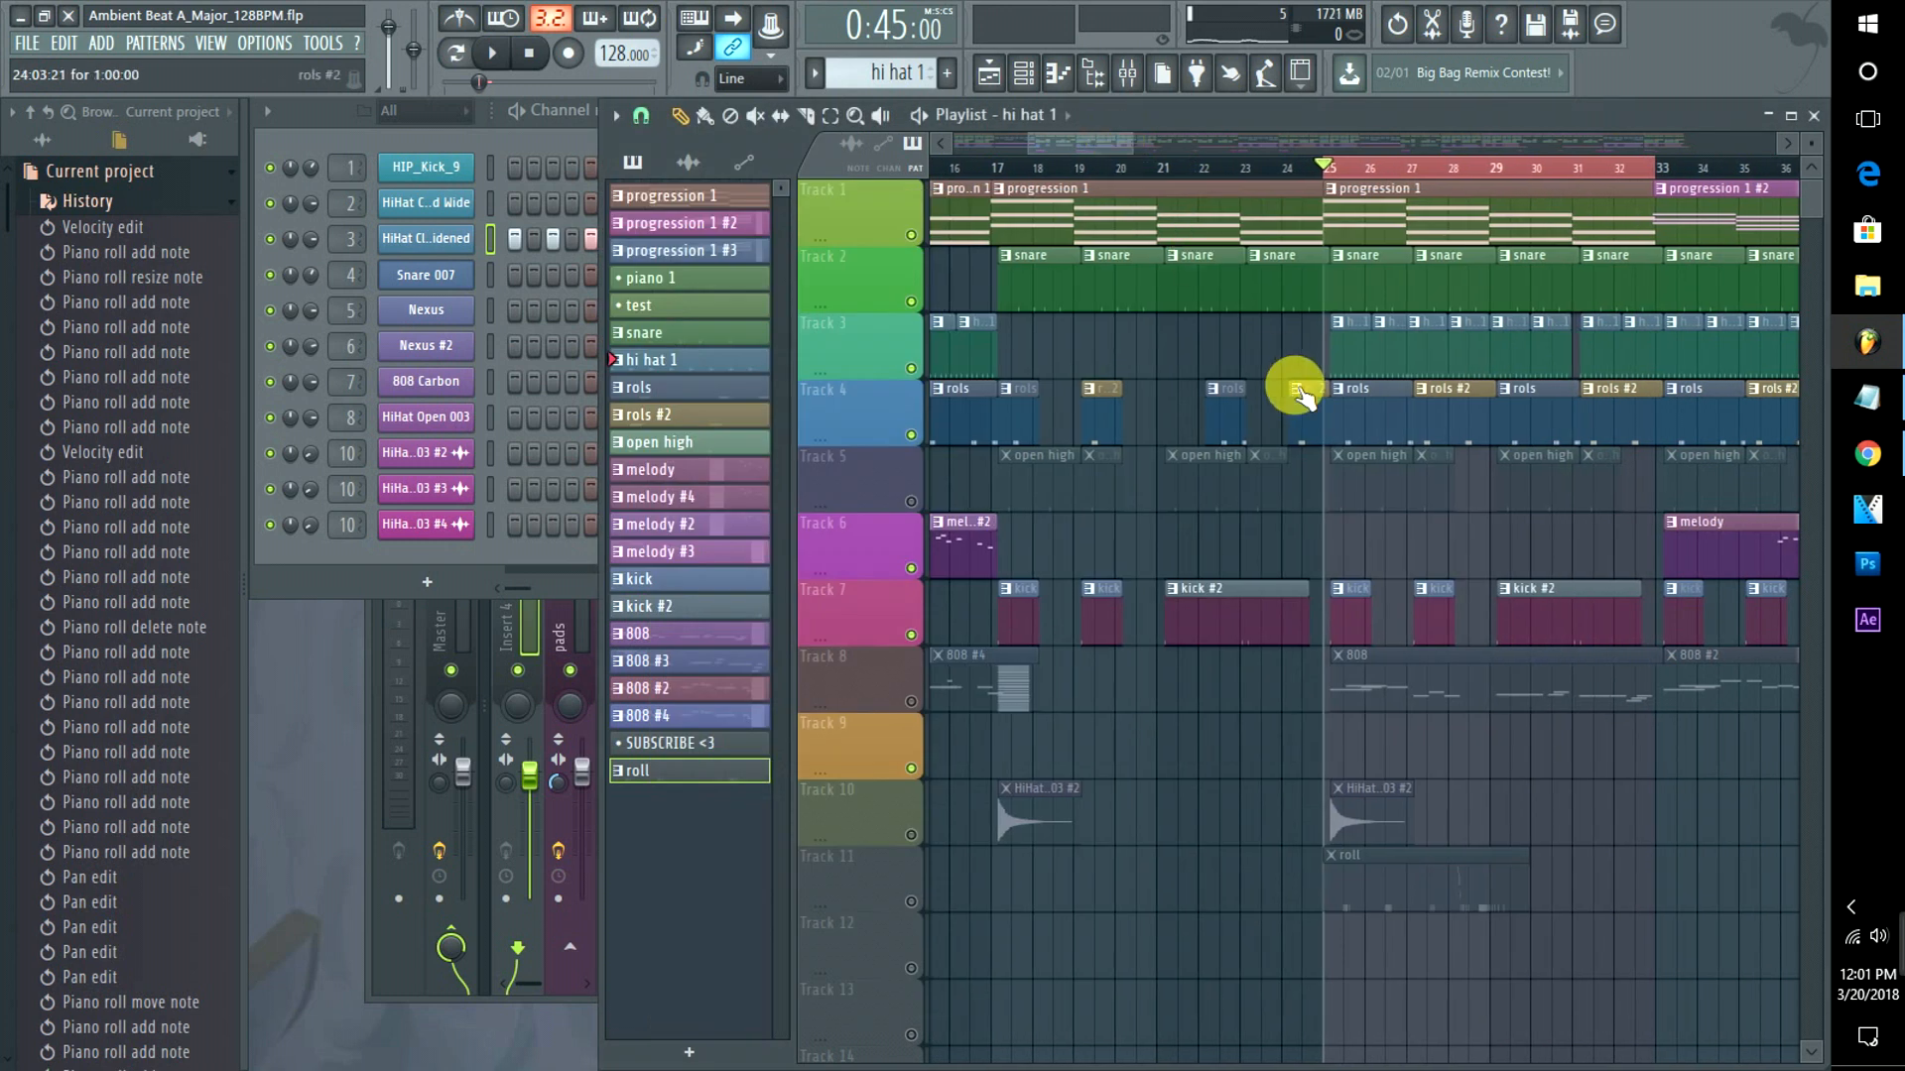
Check the notes of the rols pattern on Track 4 and audition the playlist from bar 25, muting Track 1.
double_click(1394, 421)
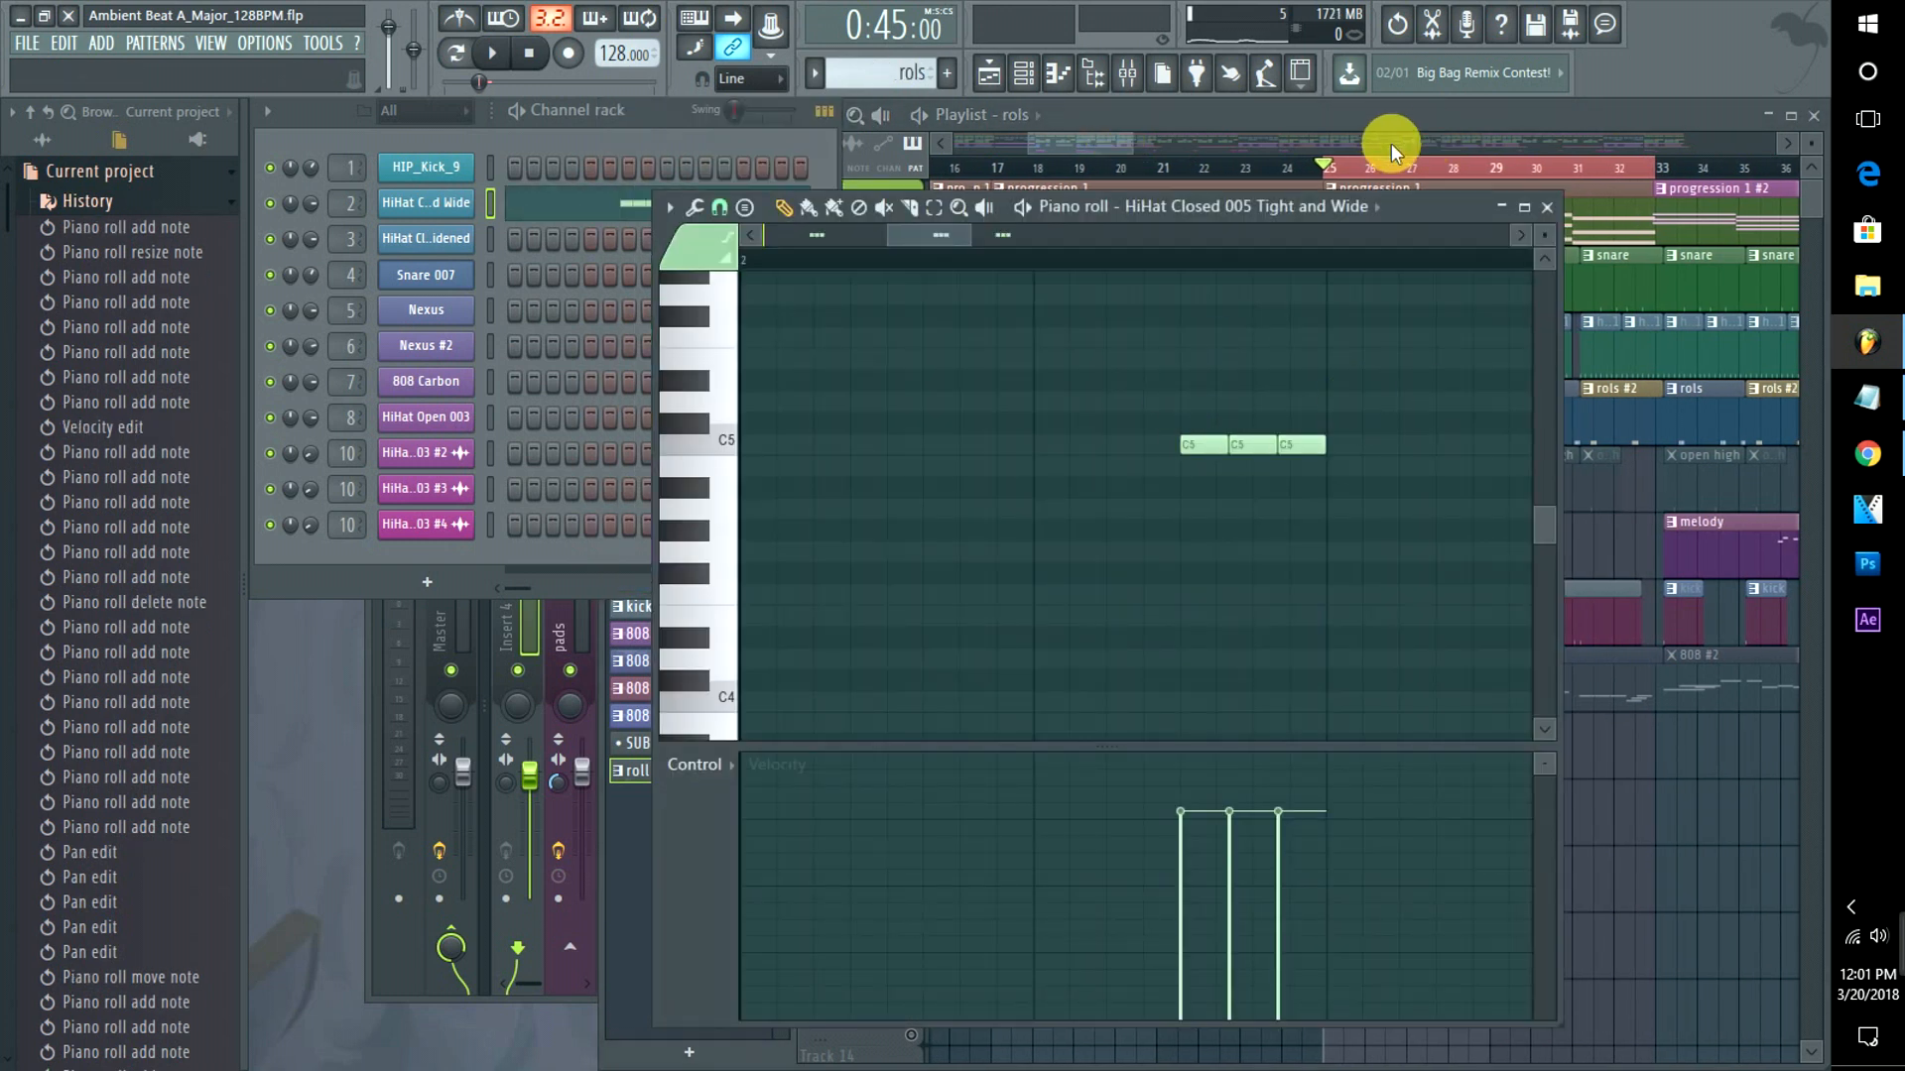
click(1099, 146)
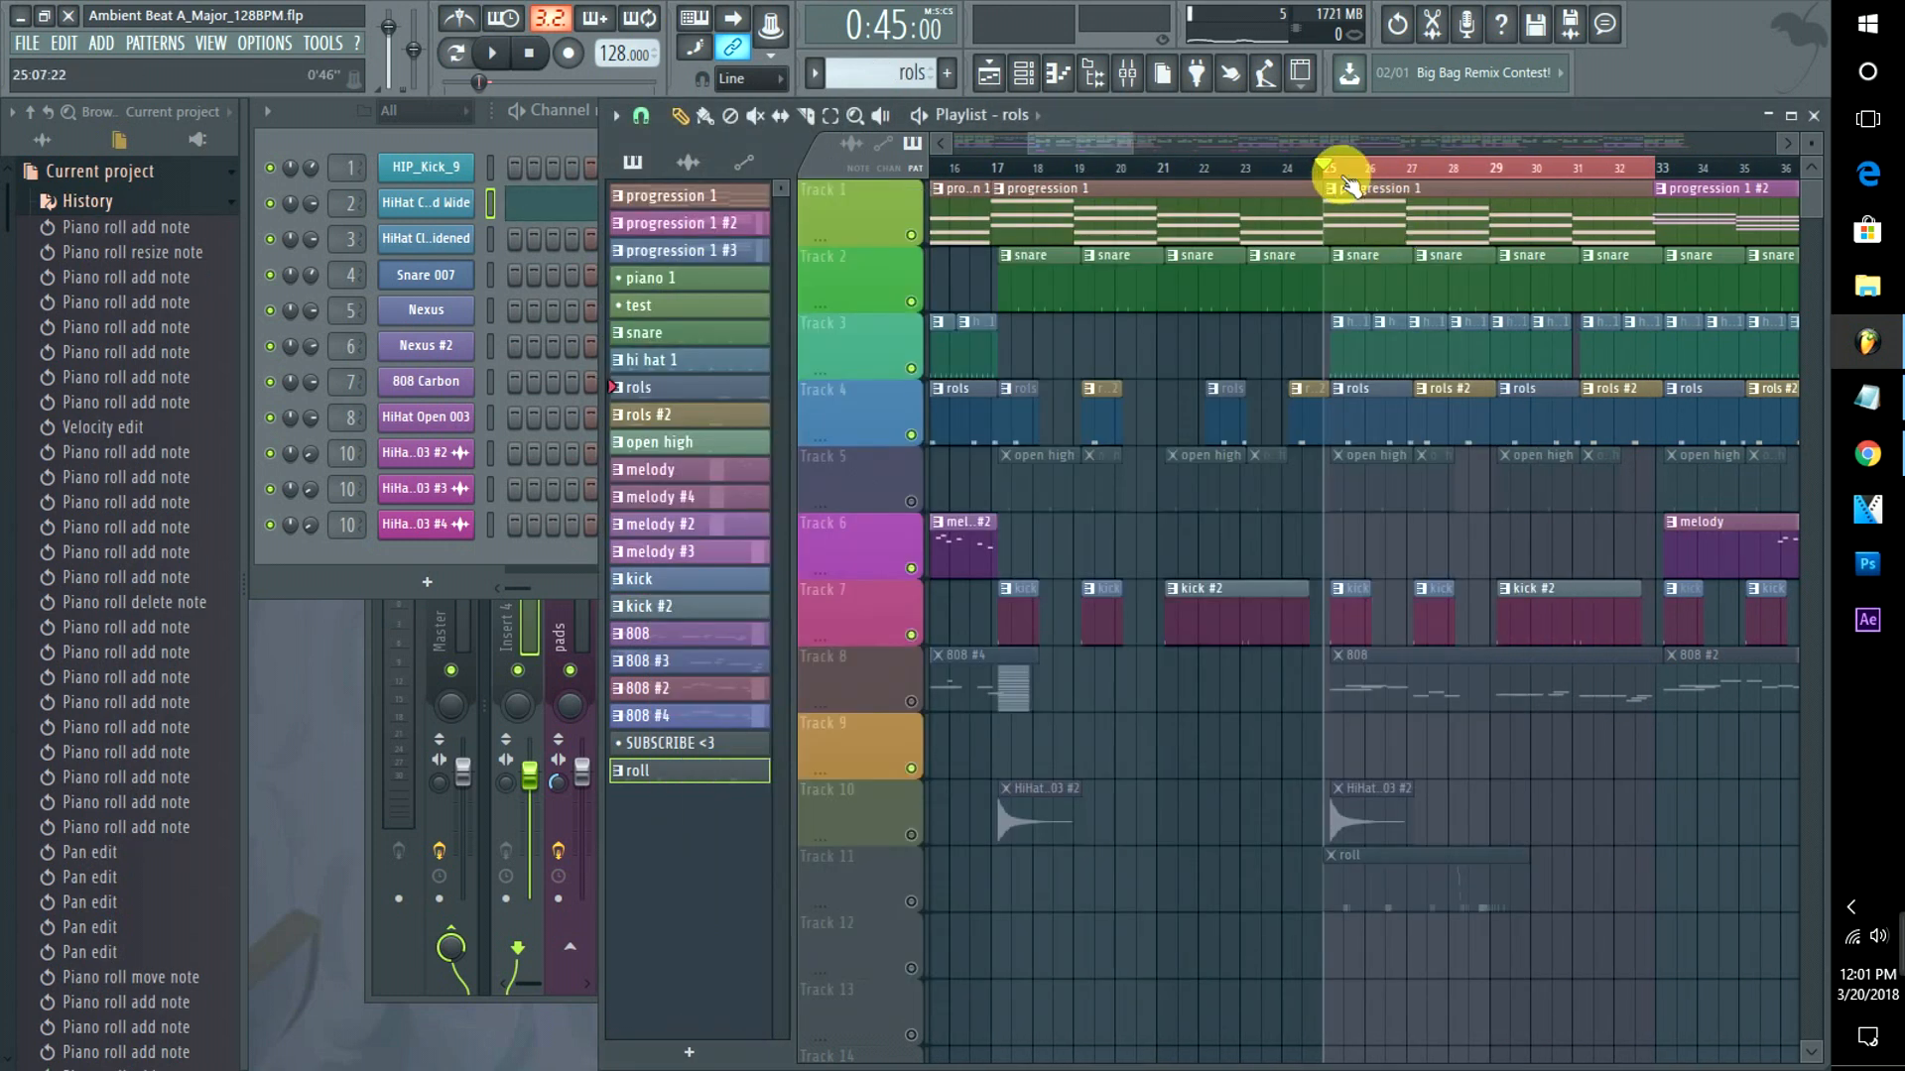
key(space)
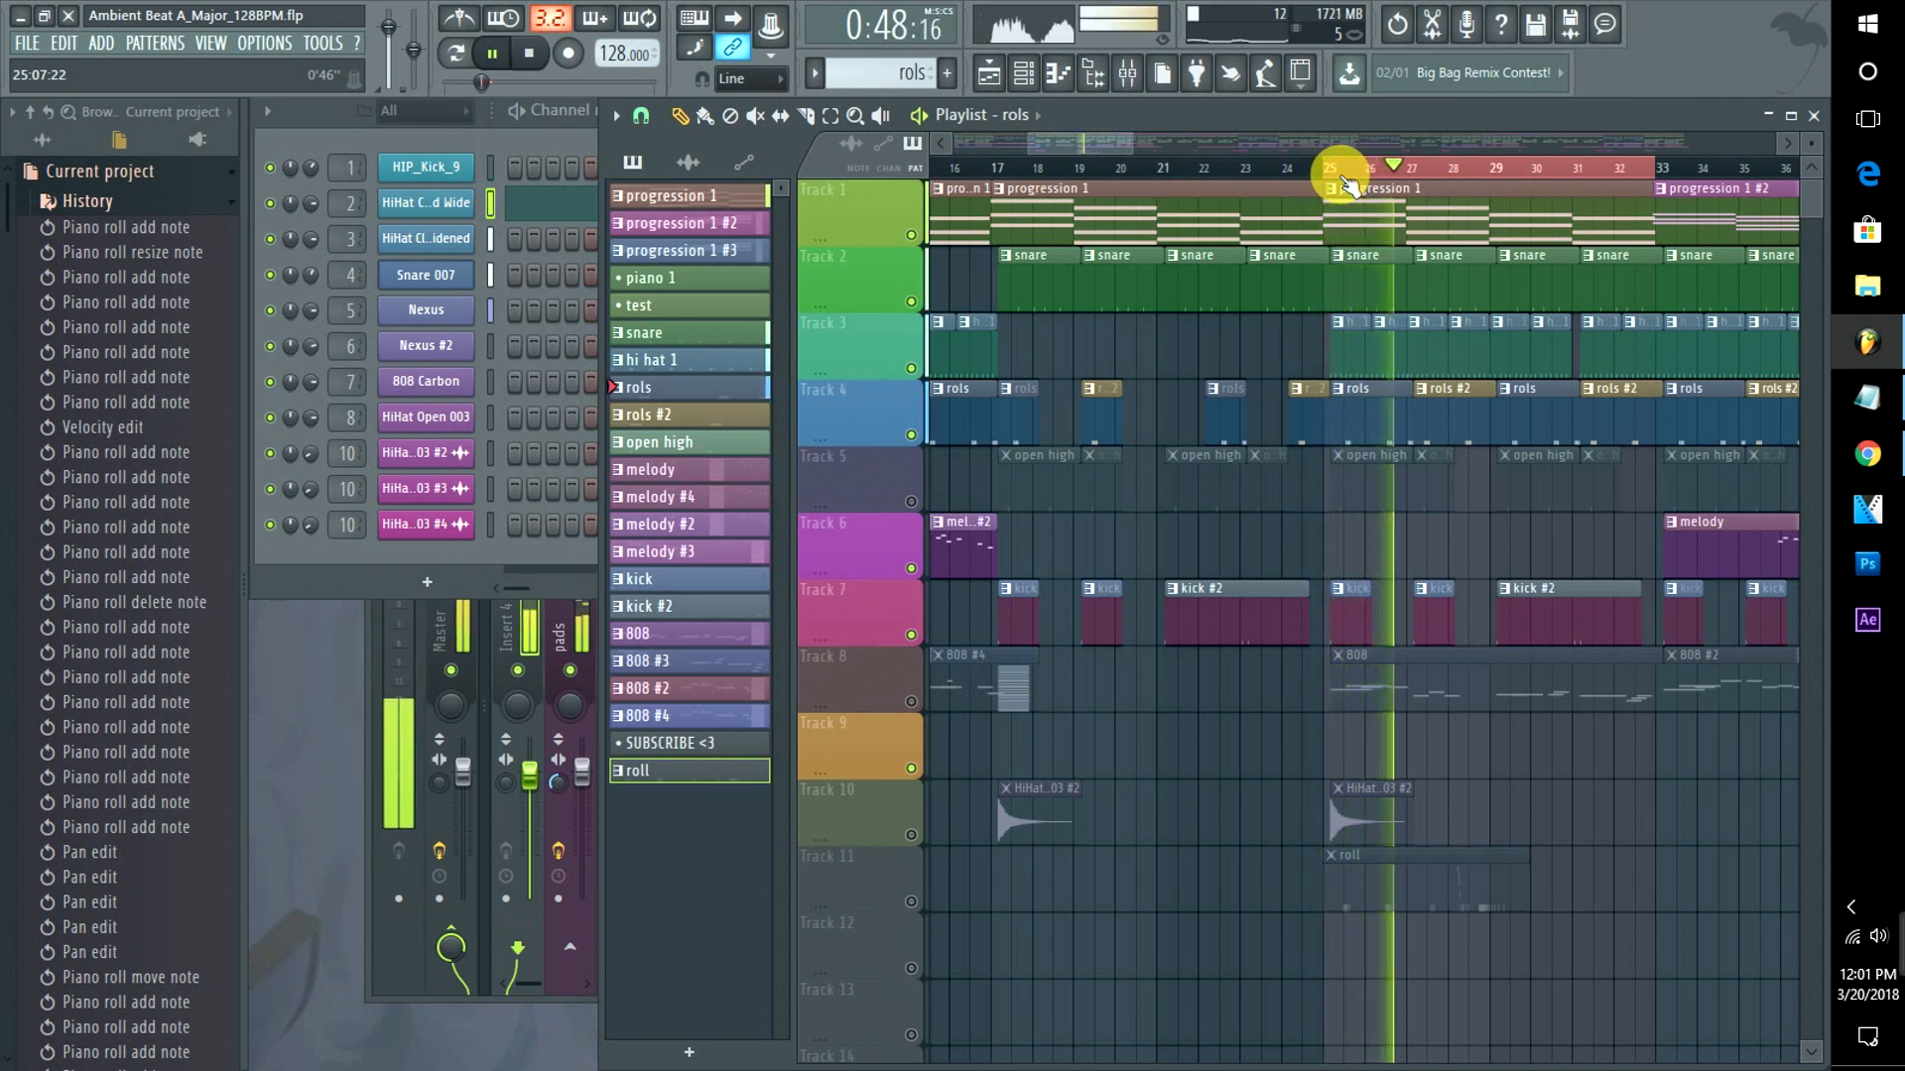
click(910, 235)
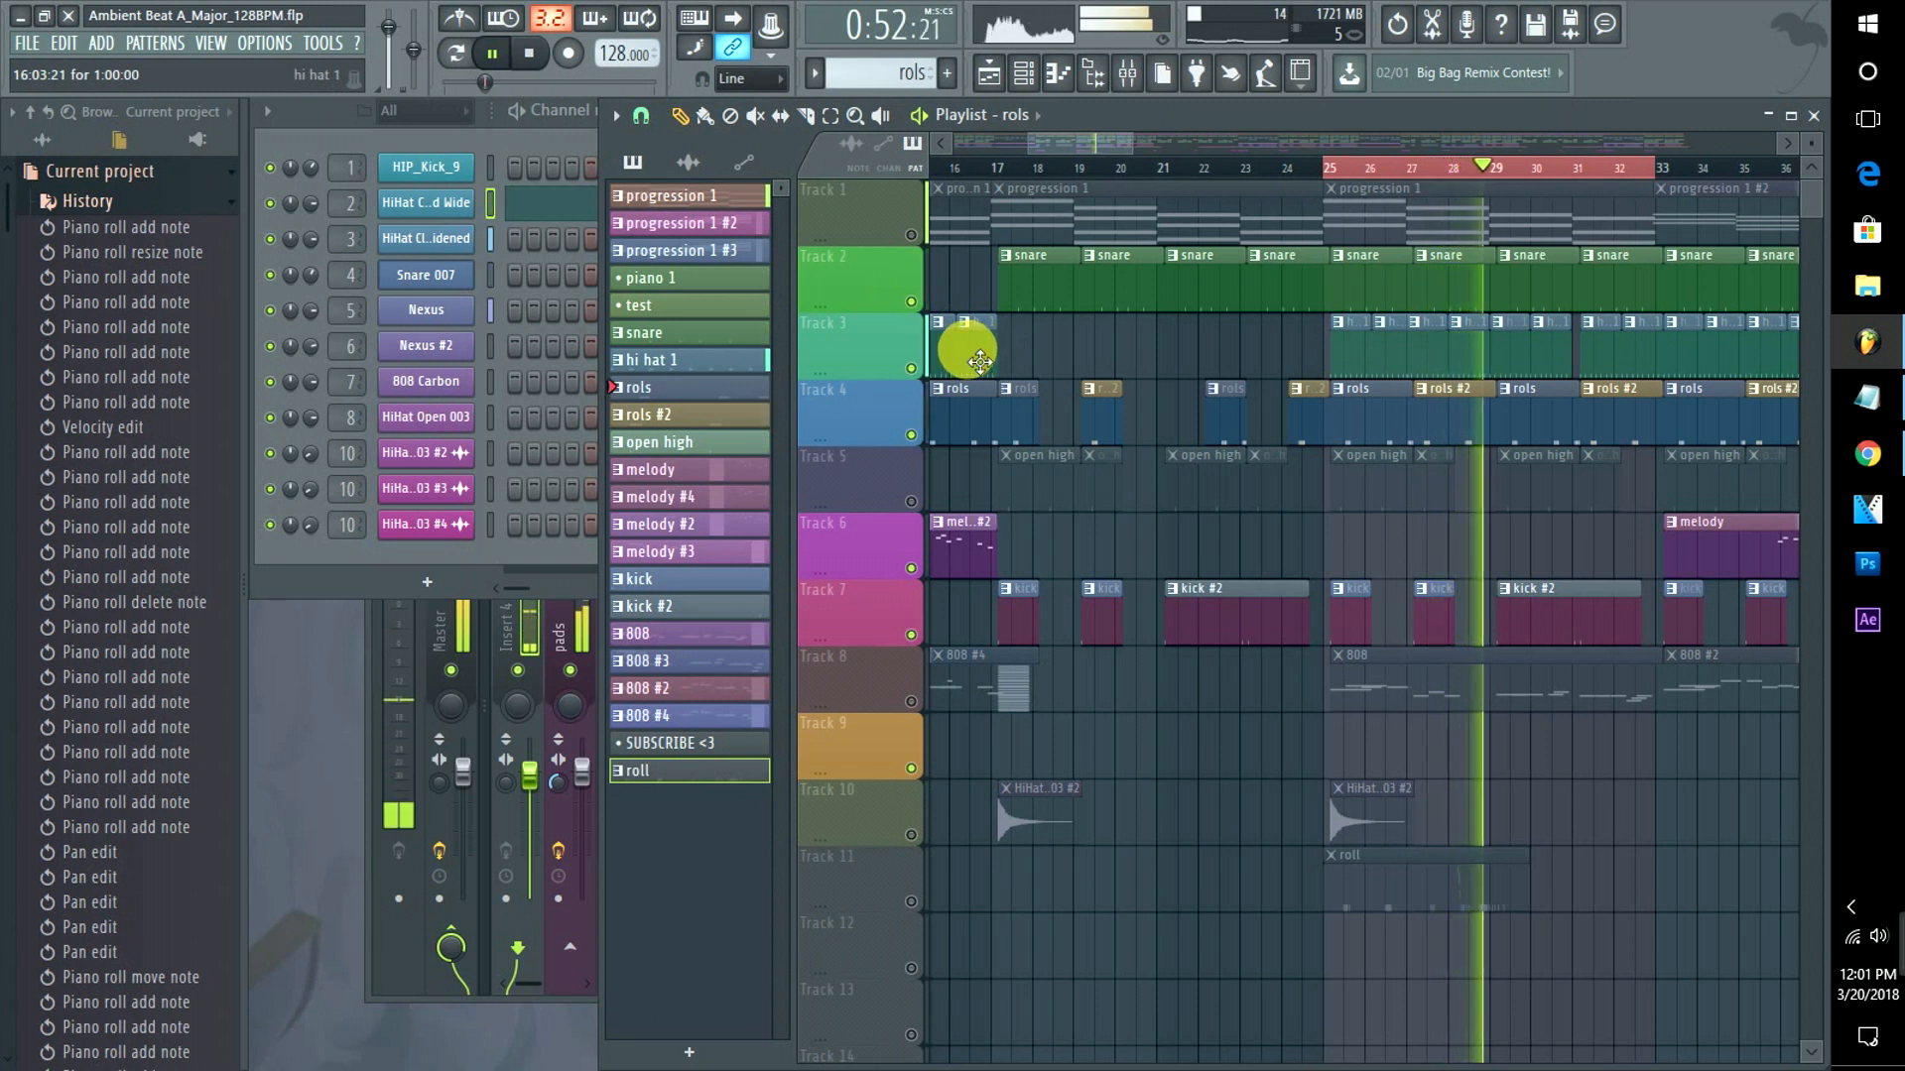
key(space)
Delete the rols #2 clips at bars 27 and 31 on Track 4, and audition the section from bar 25.
right_click(1444, 415)
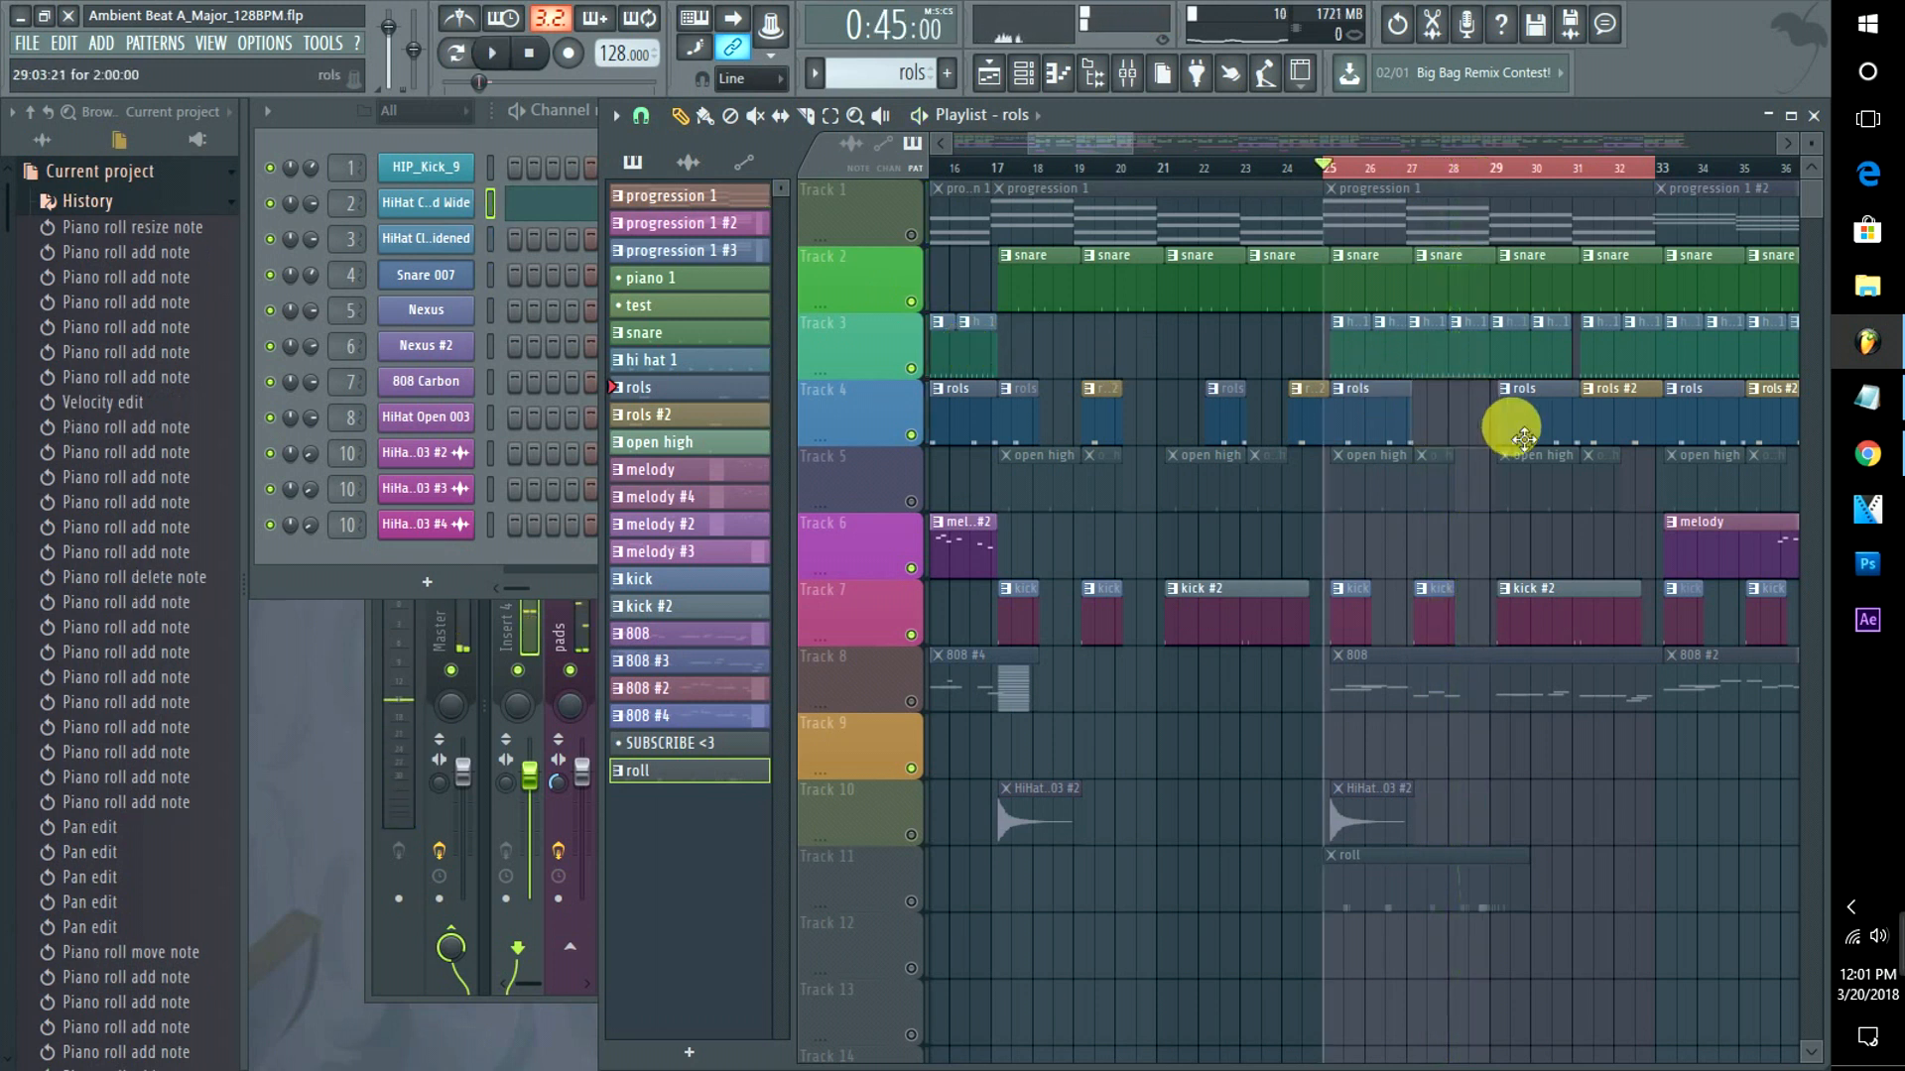
right_click(1623, 431)
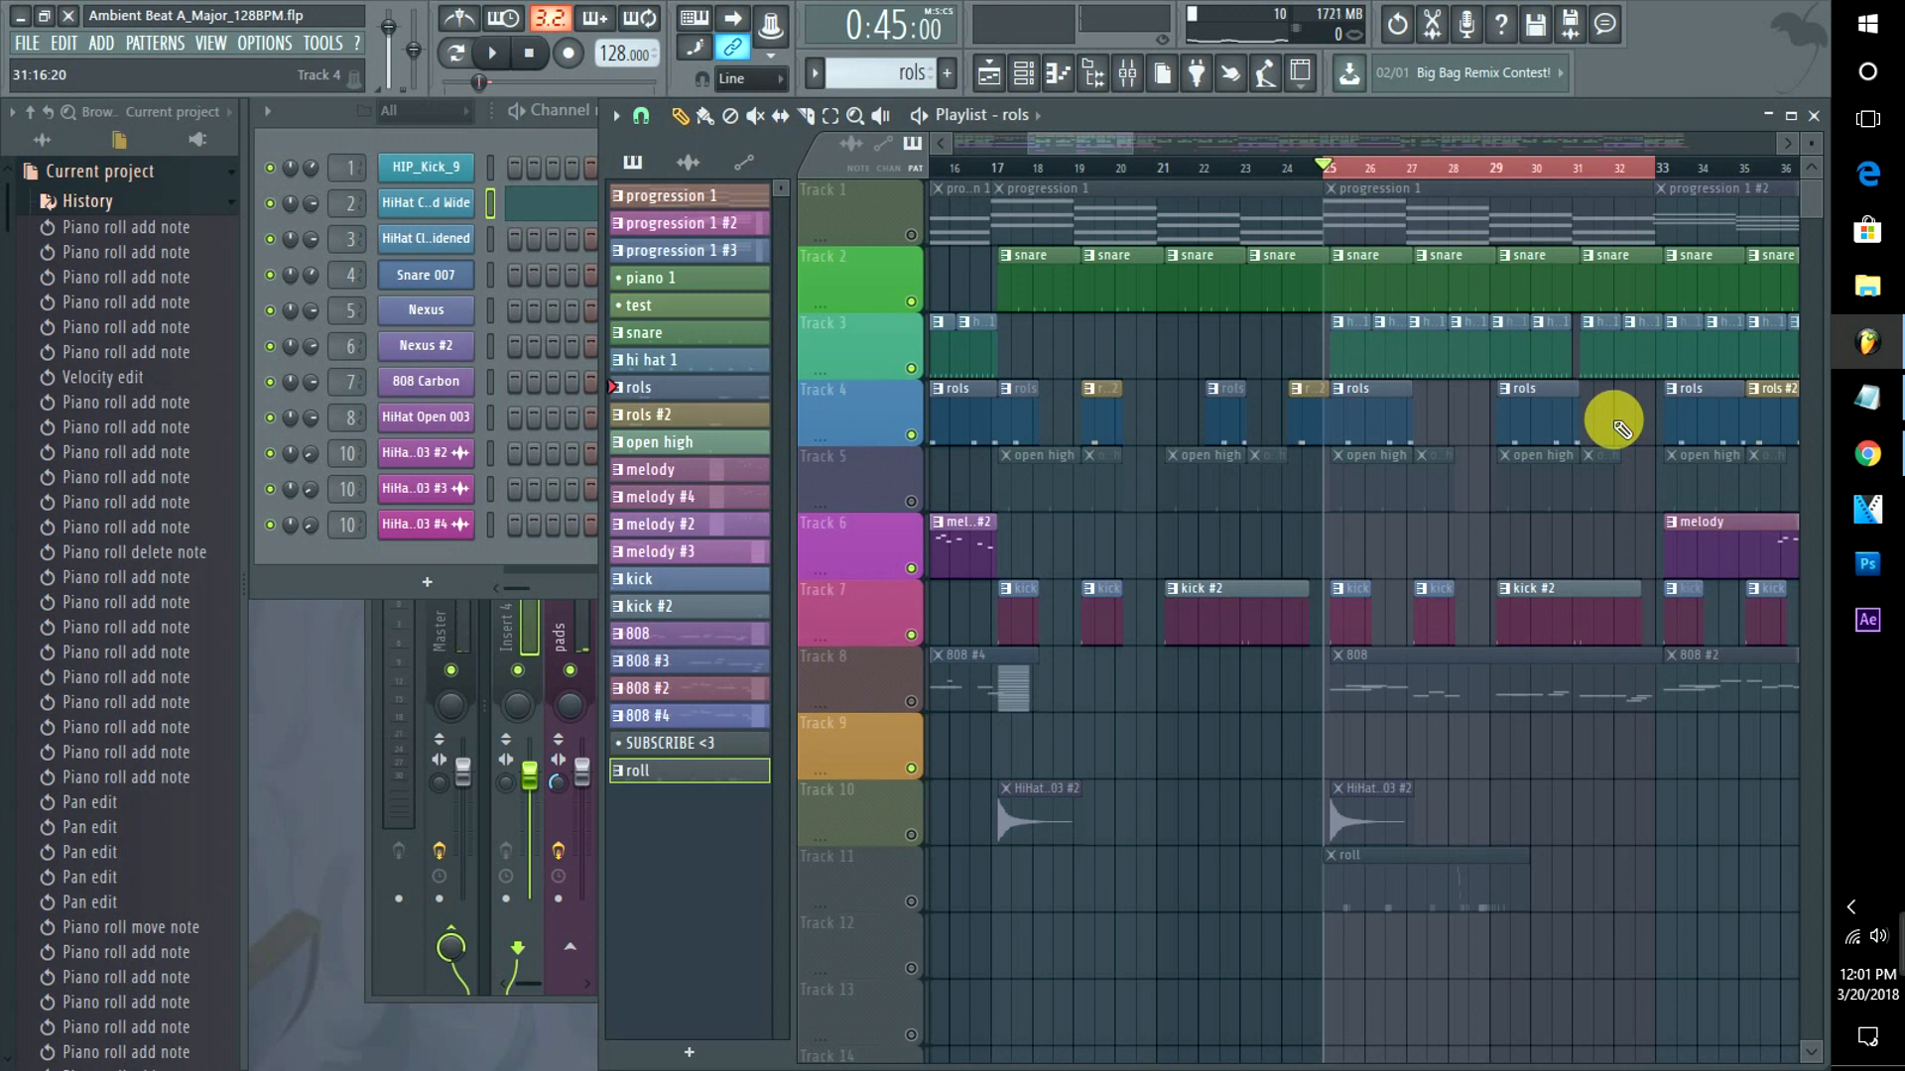
key(space)
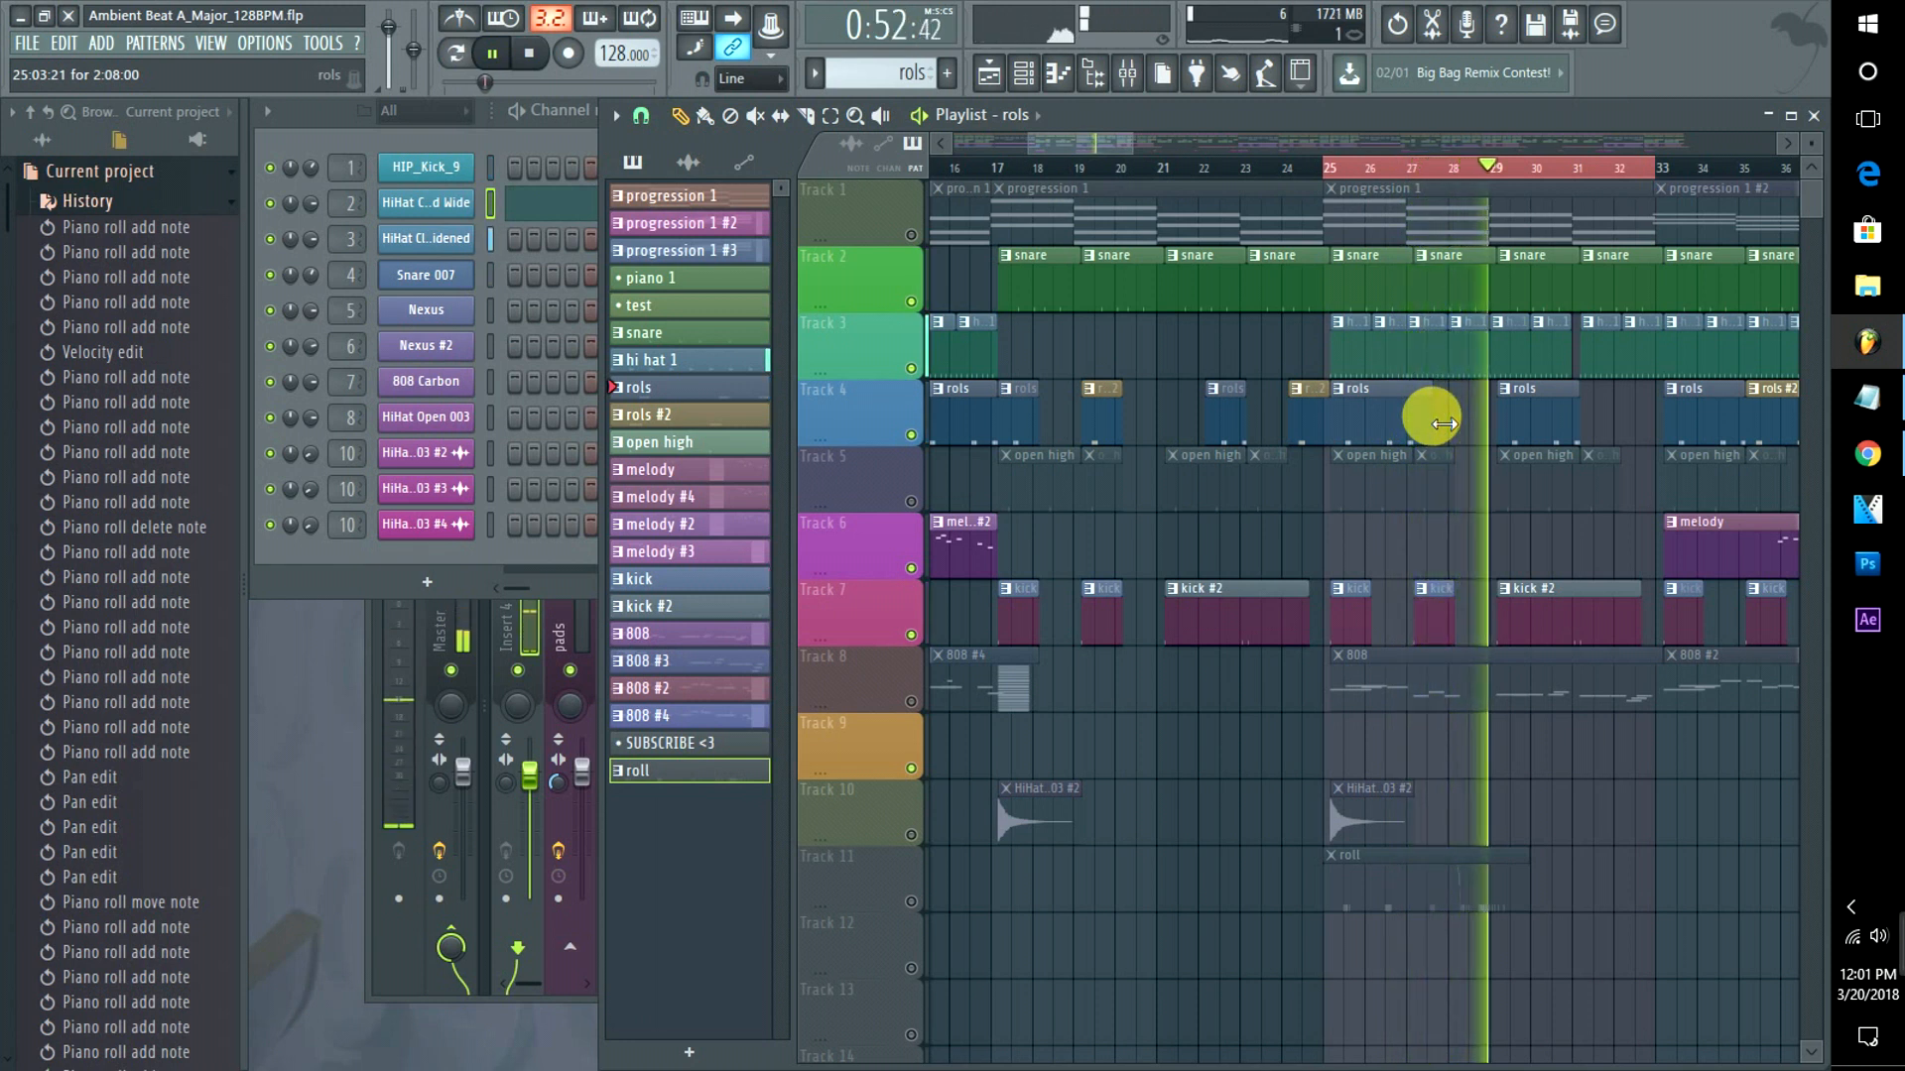
key(space)
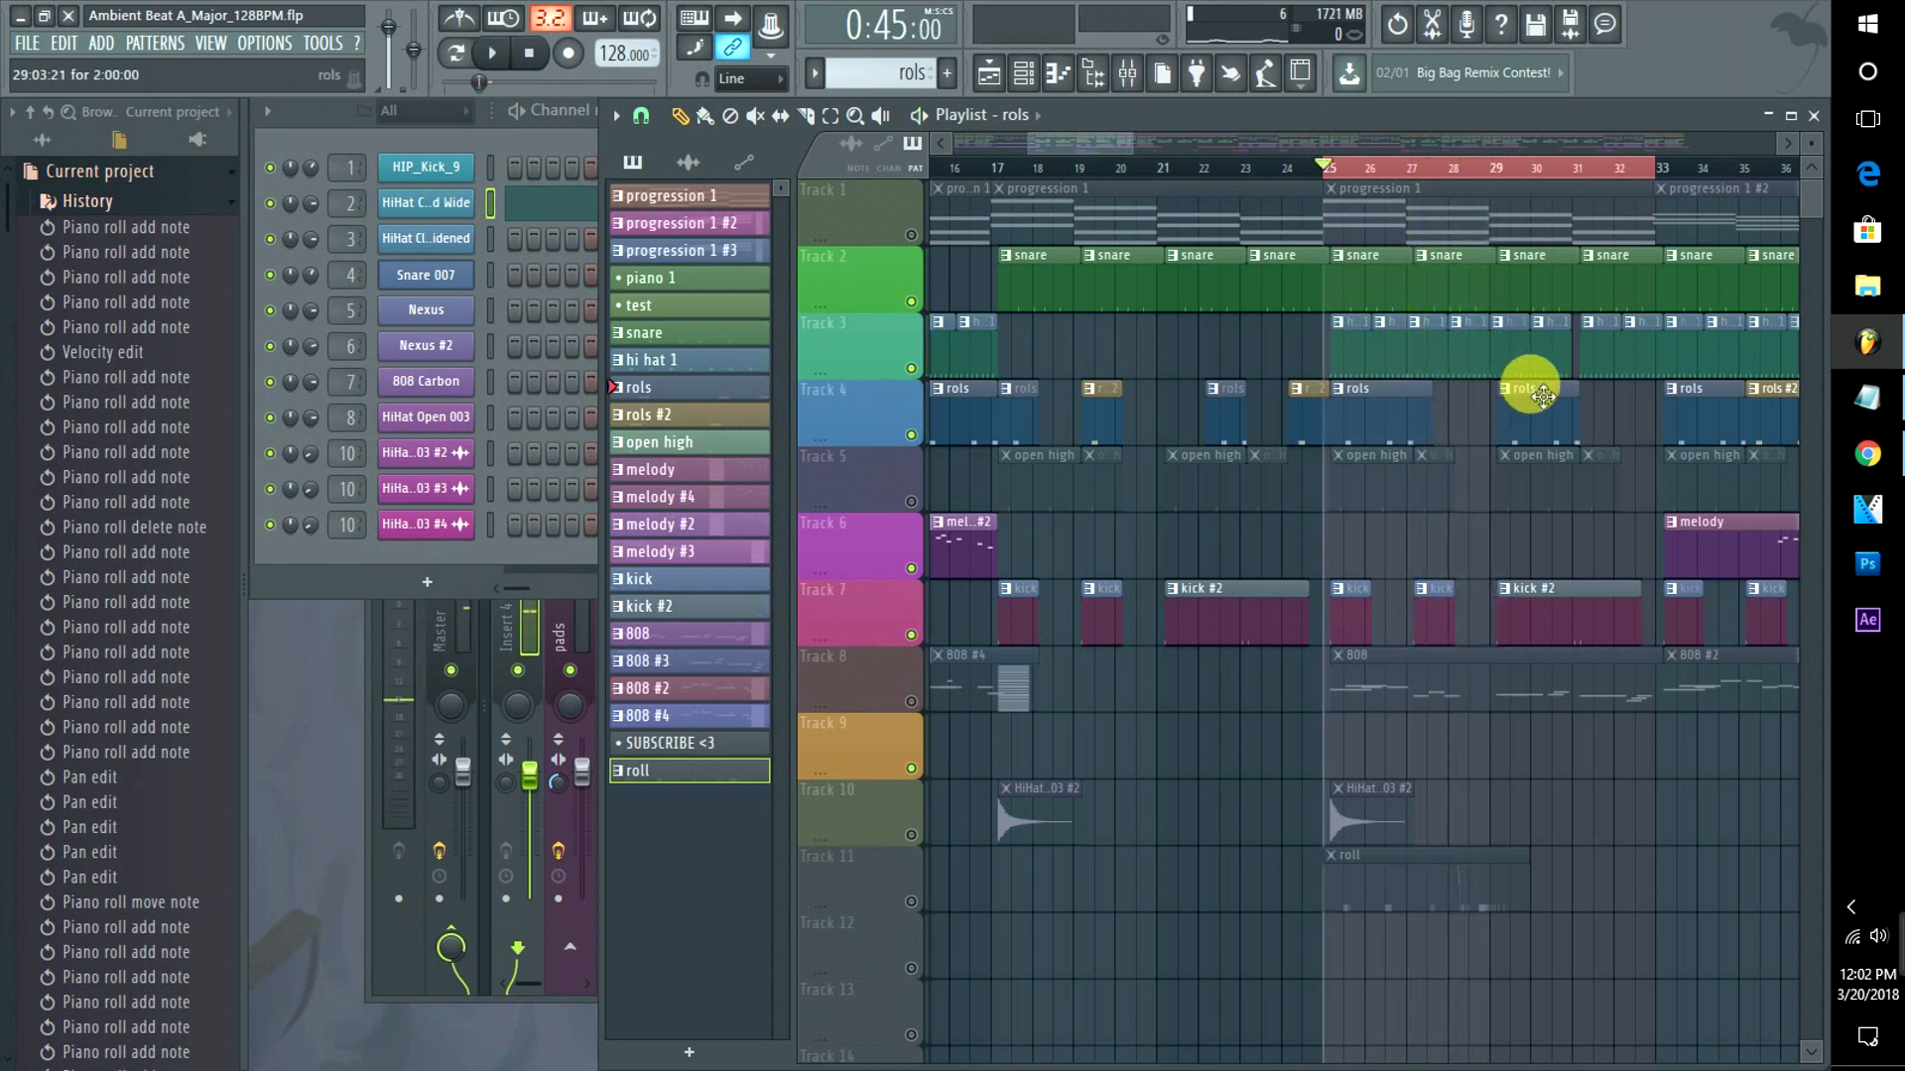
Replace the four hi hat 1 clips on bars 27 to 30 of Track 3 with evenly spaced ones, and audition them.
right_click(1544, 357)
right_click(1507, 355)
right_click(1475, 353)
right_click(1449, 358)
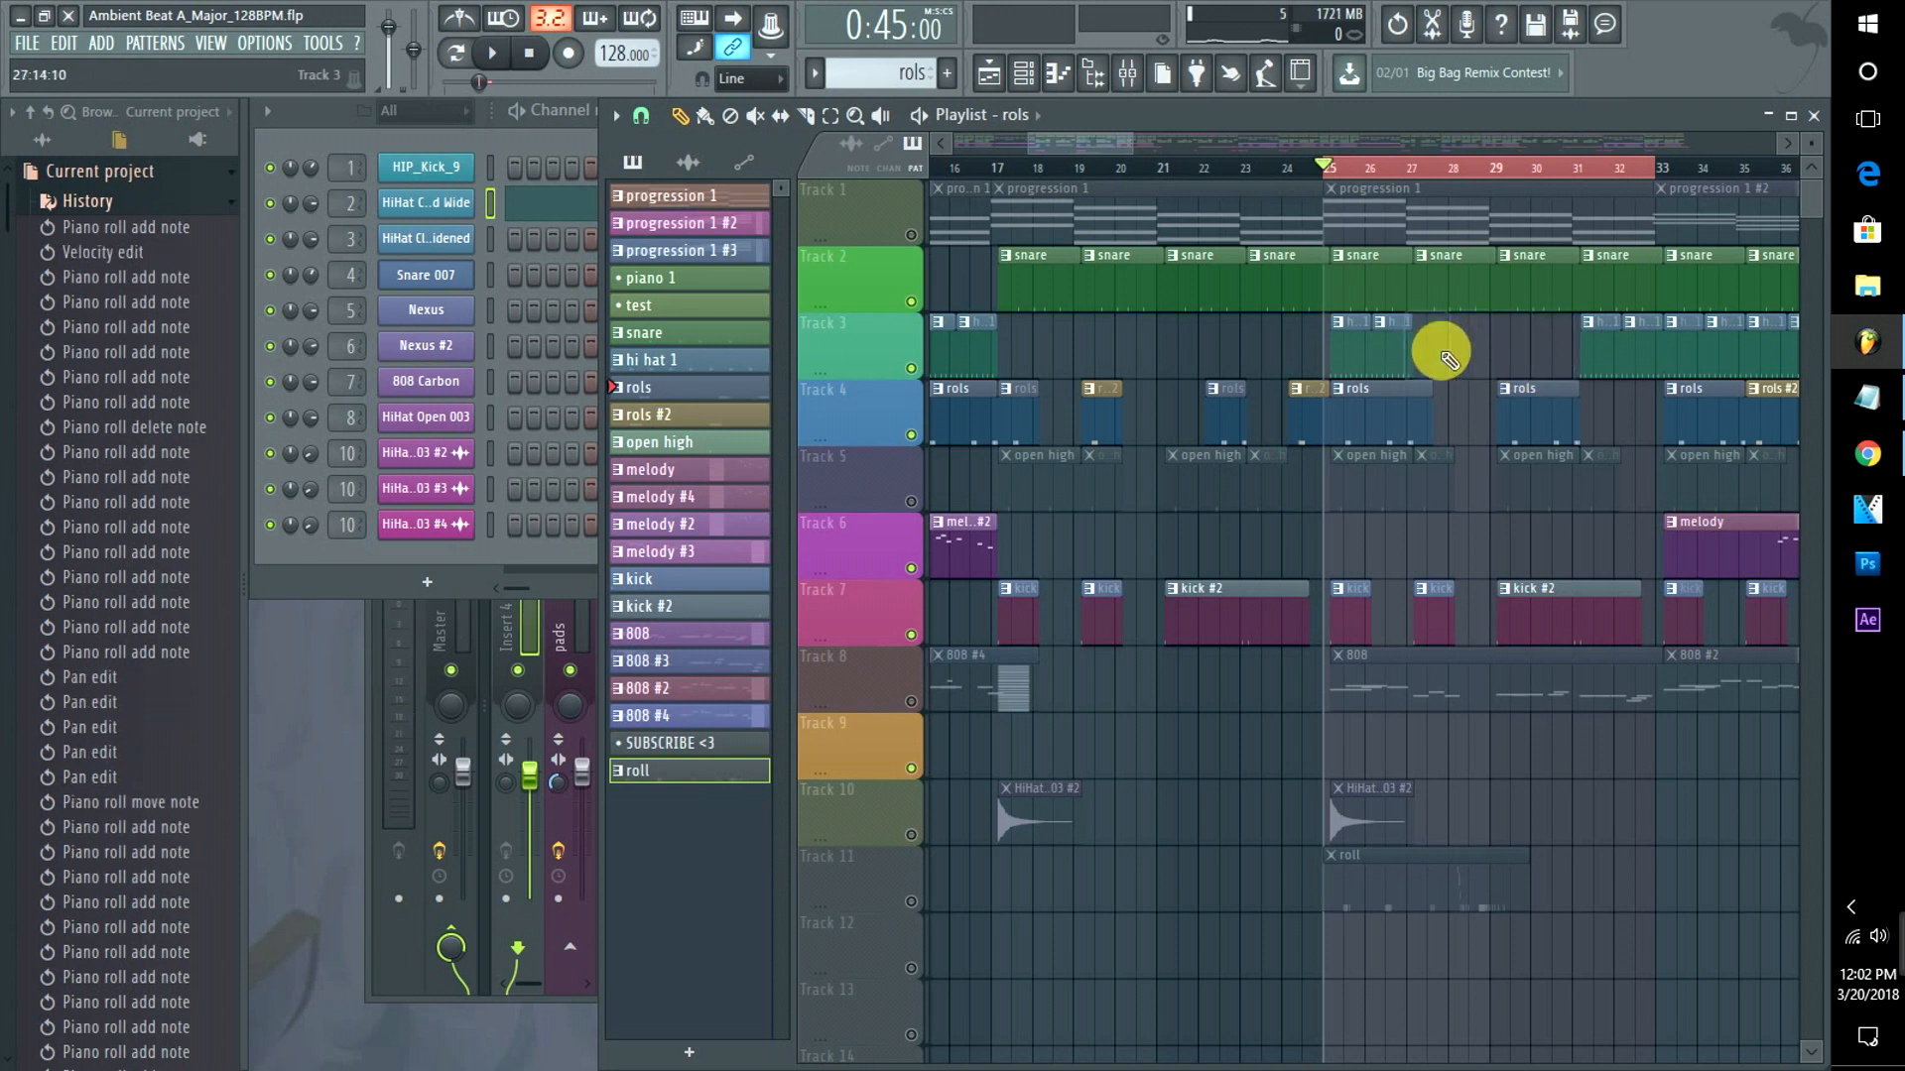
drag(1436, 351, 1504, 355)
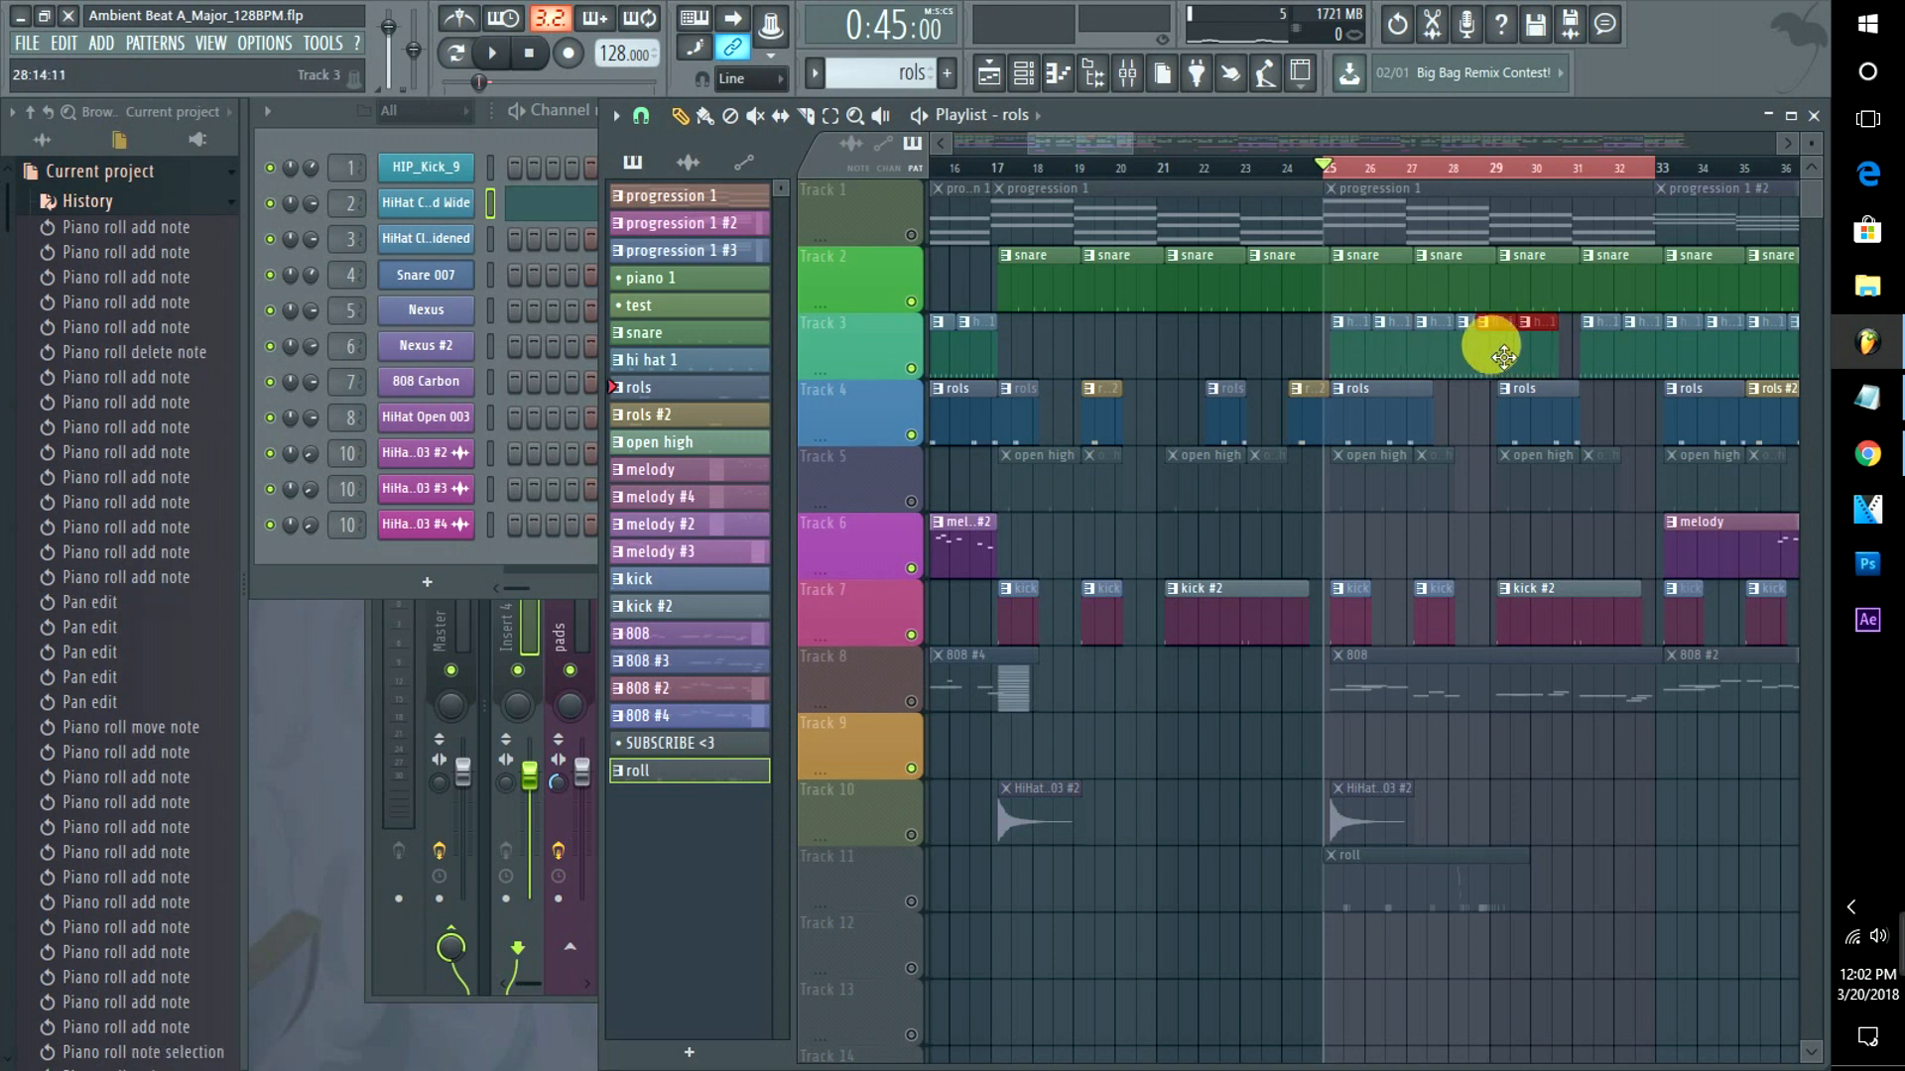
key(space)
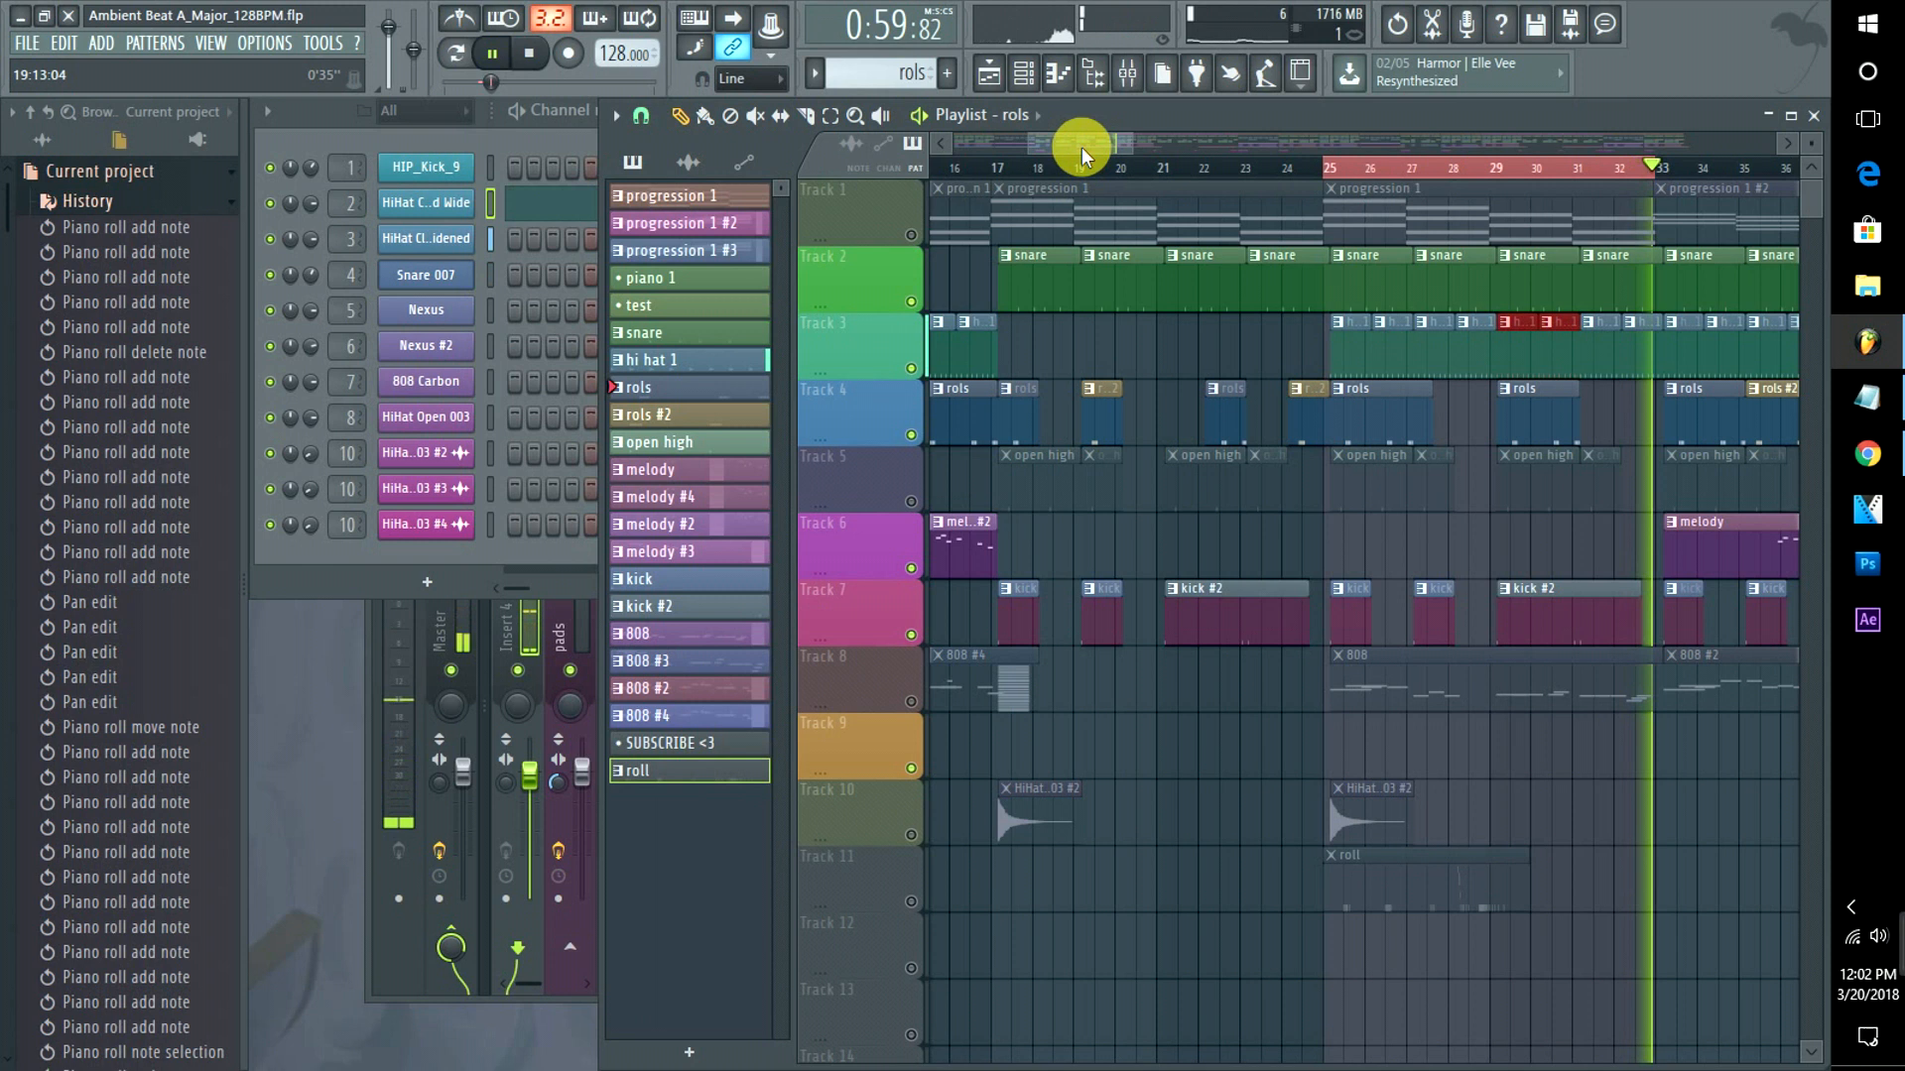
key(space)
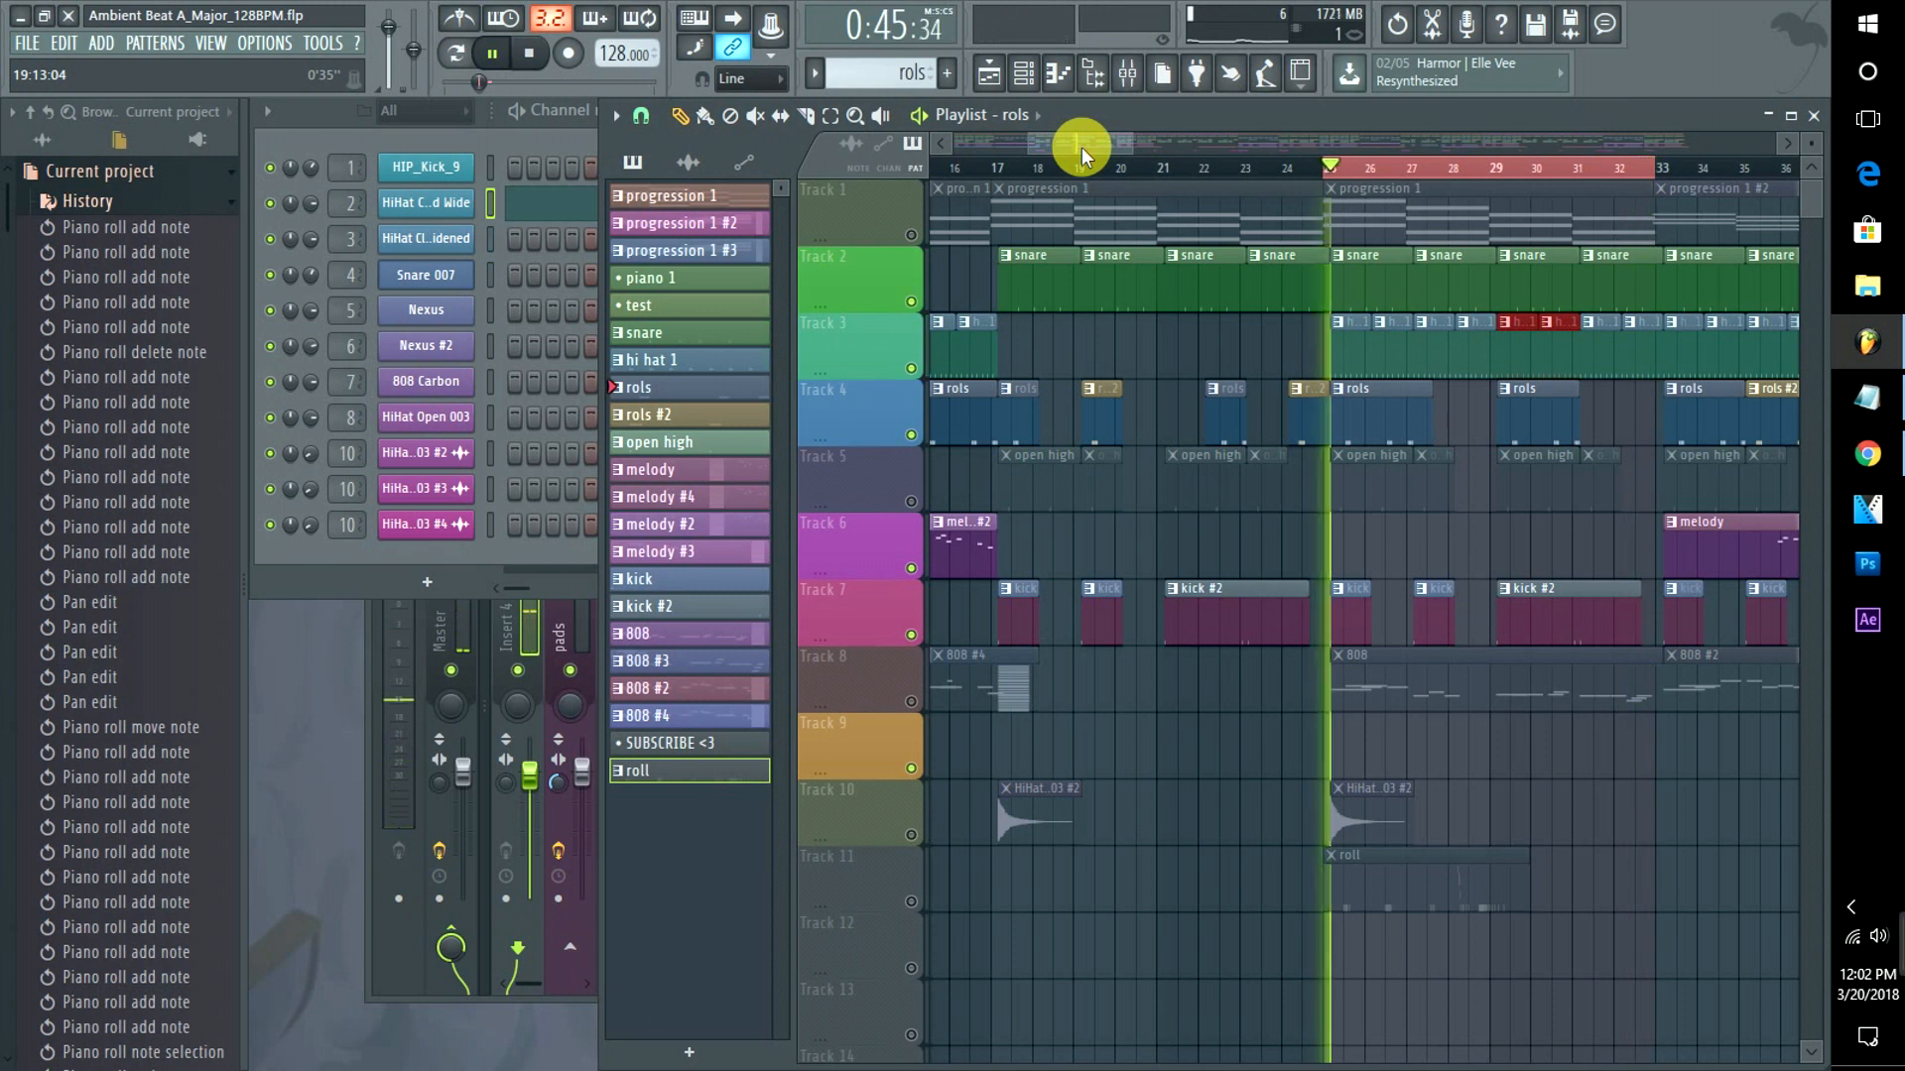
Unmute all playlist tracks and delete the roll clip at bar 25 on Track 11.
drag(1082, 147, 1040, 140)
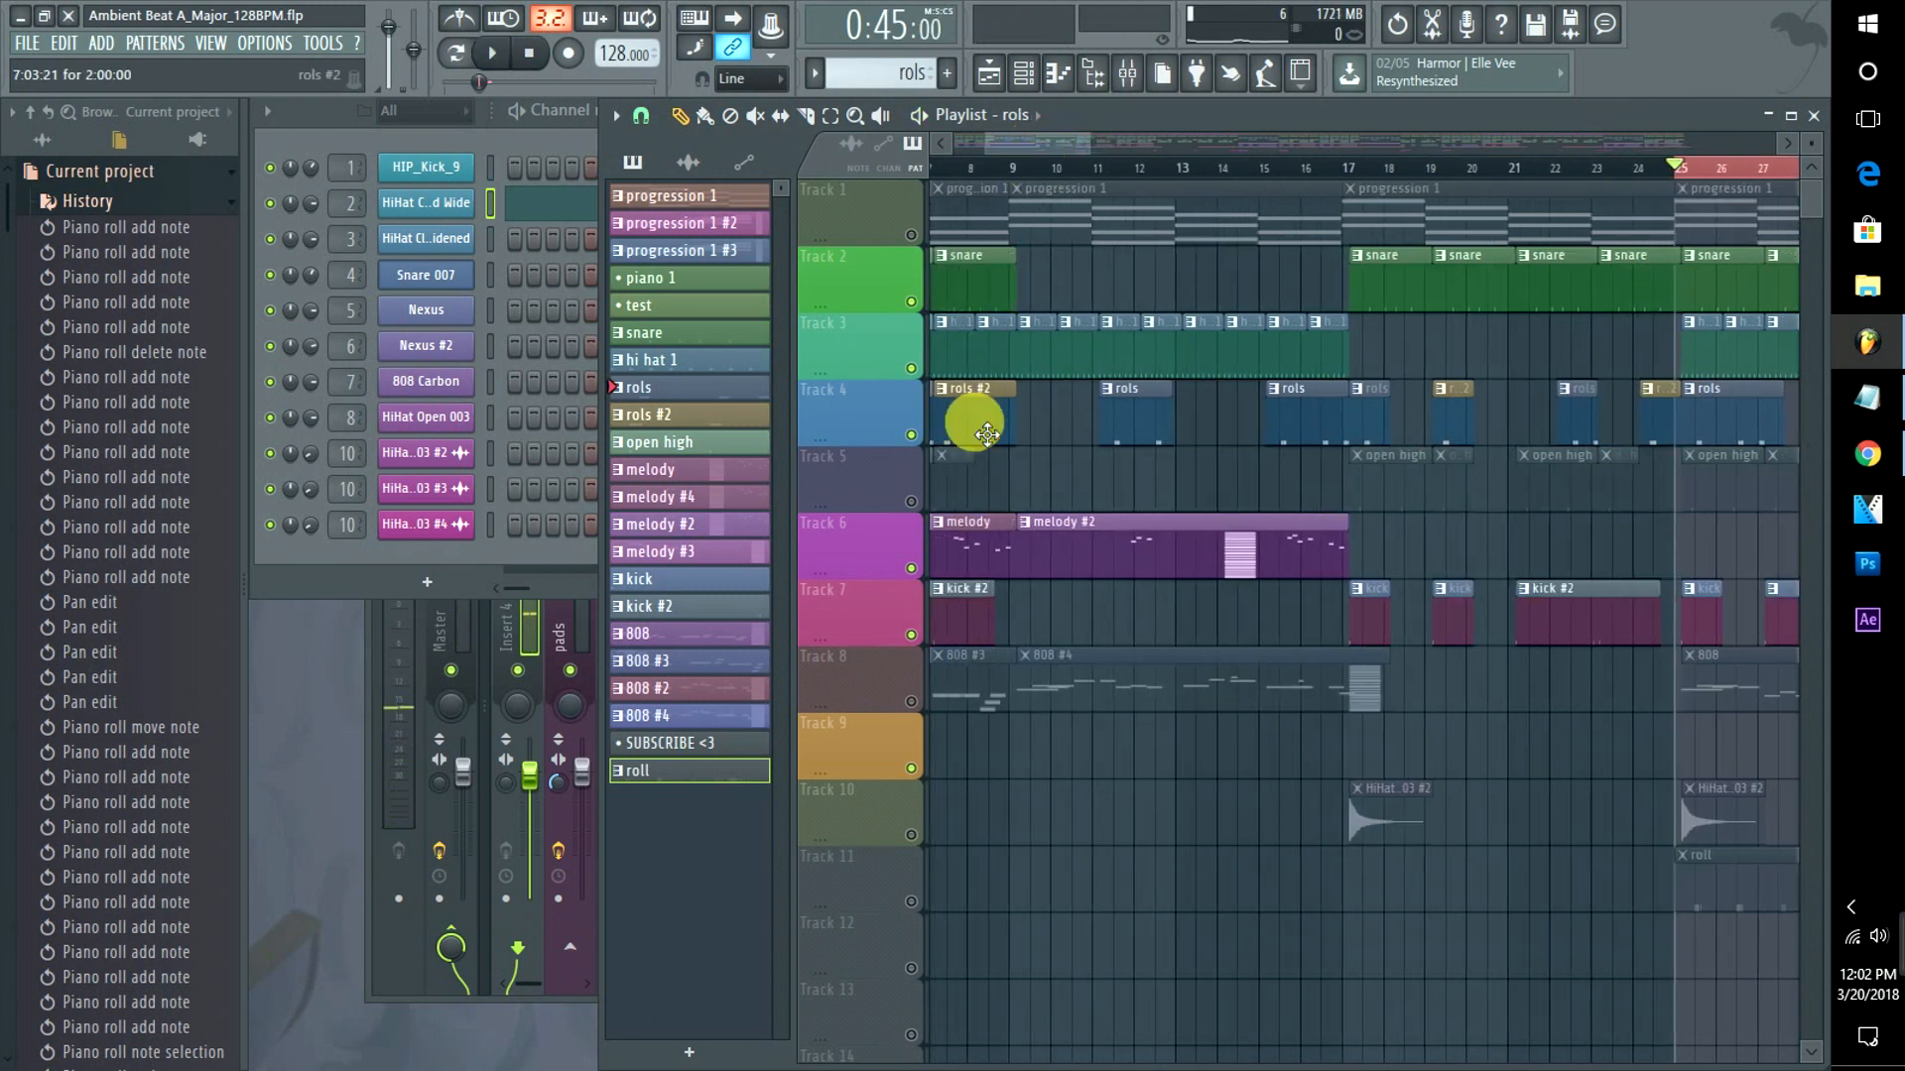
click(911, 835)
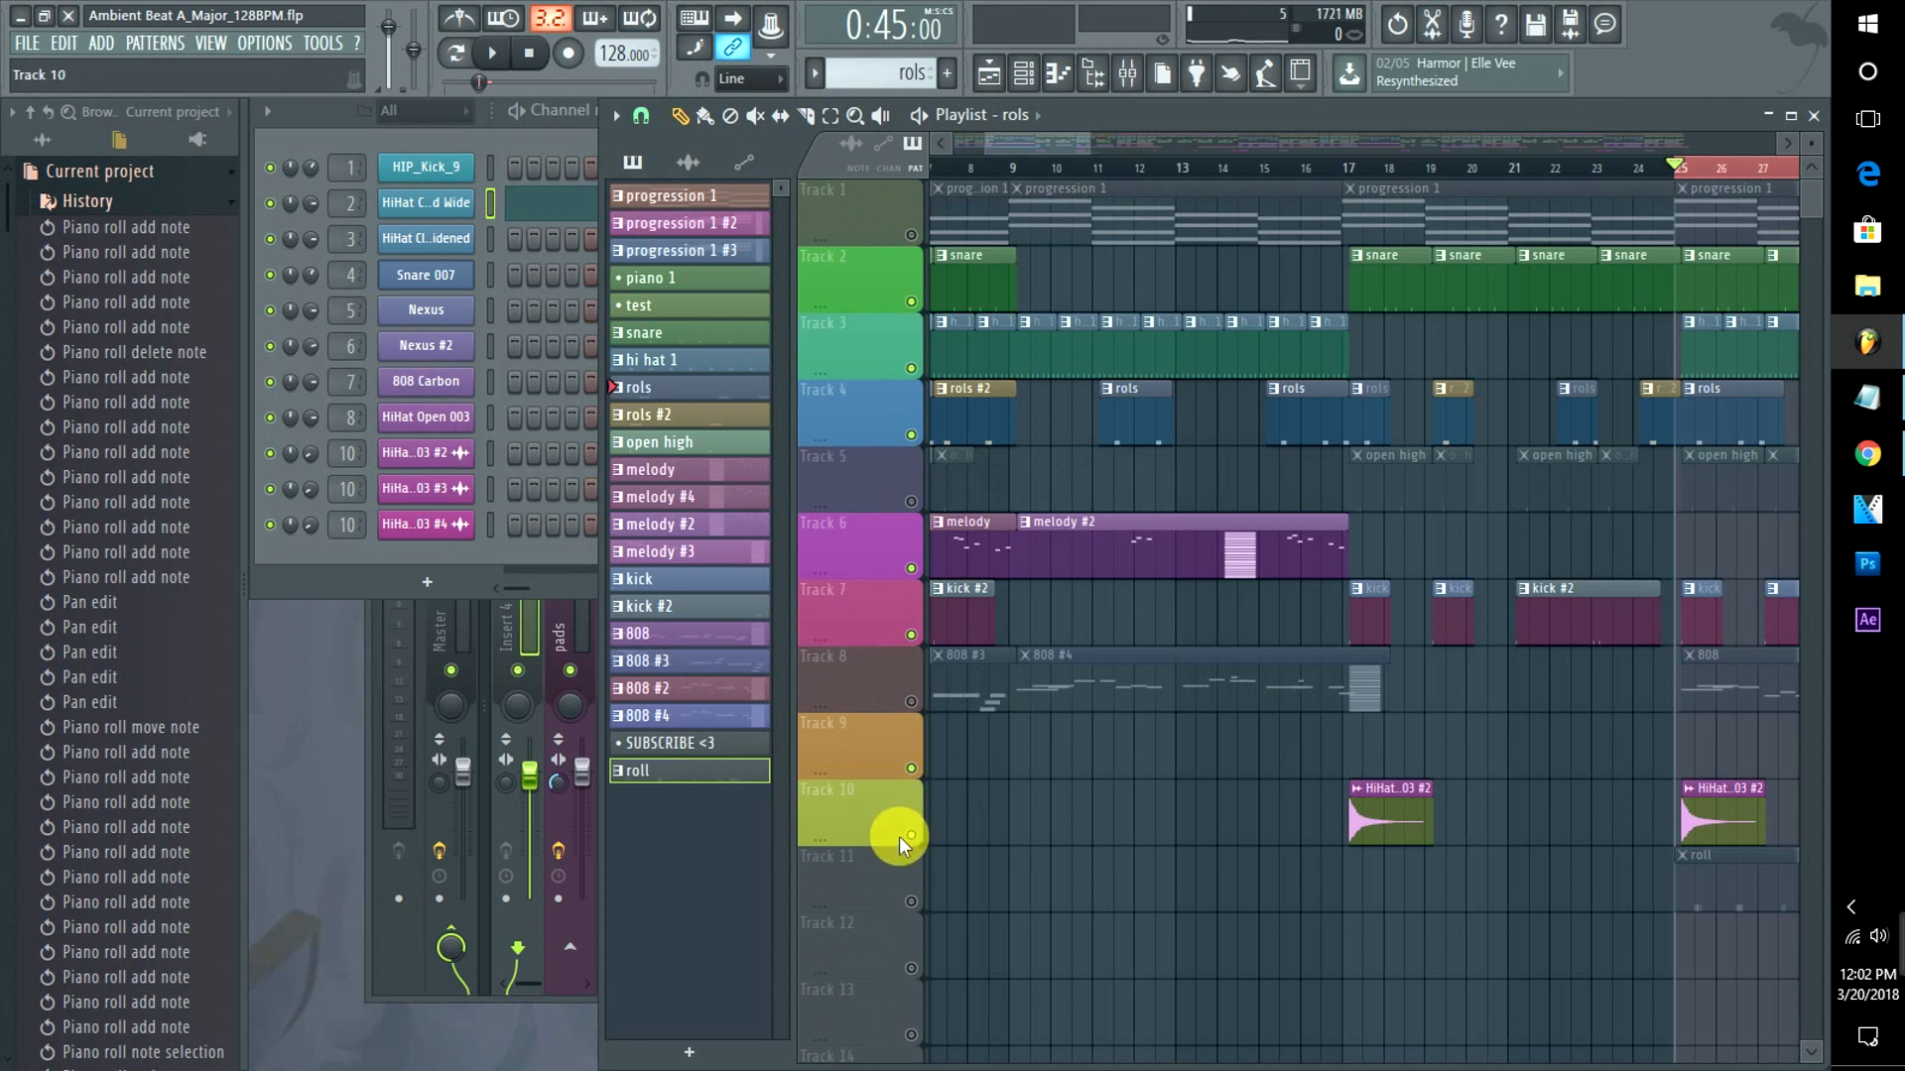
right_click(899, 837)
right_click(875, 827)
click(839, 808)
right_click(911, 835)
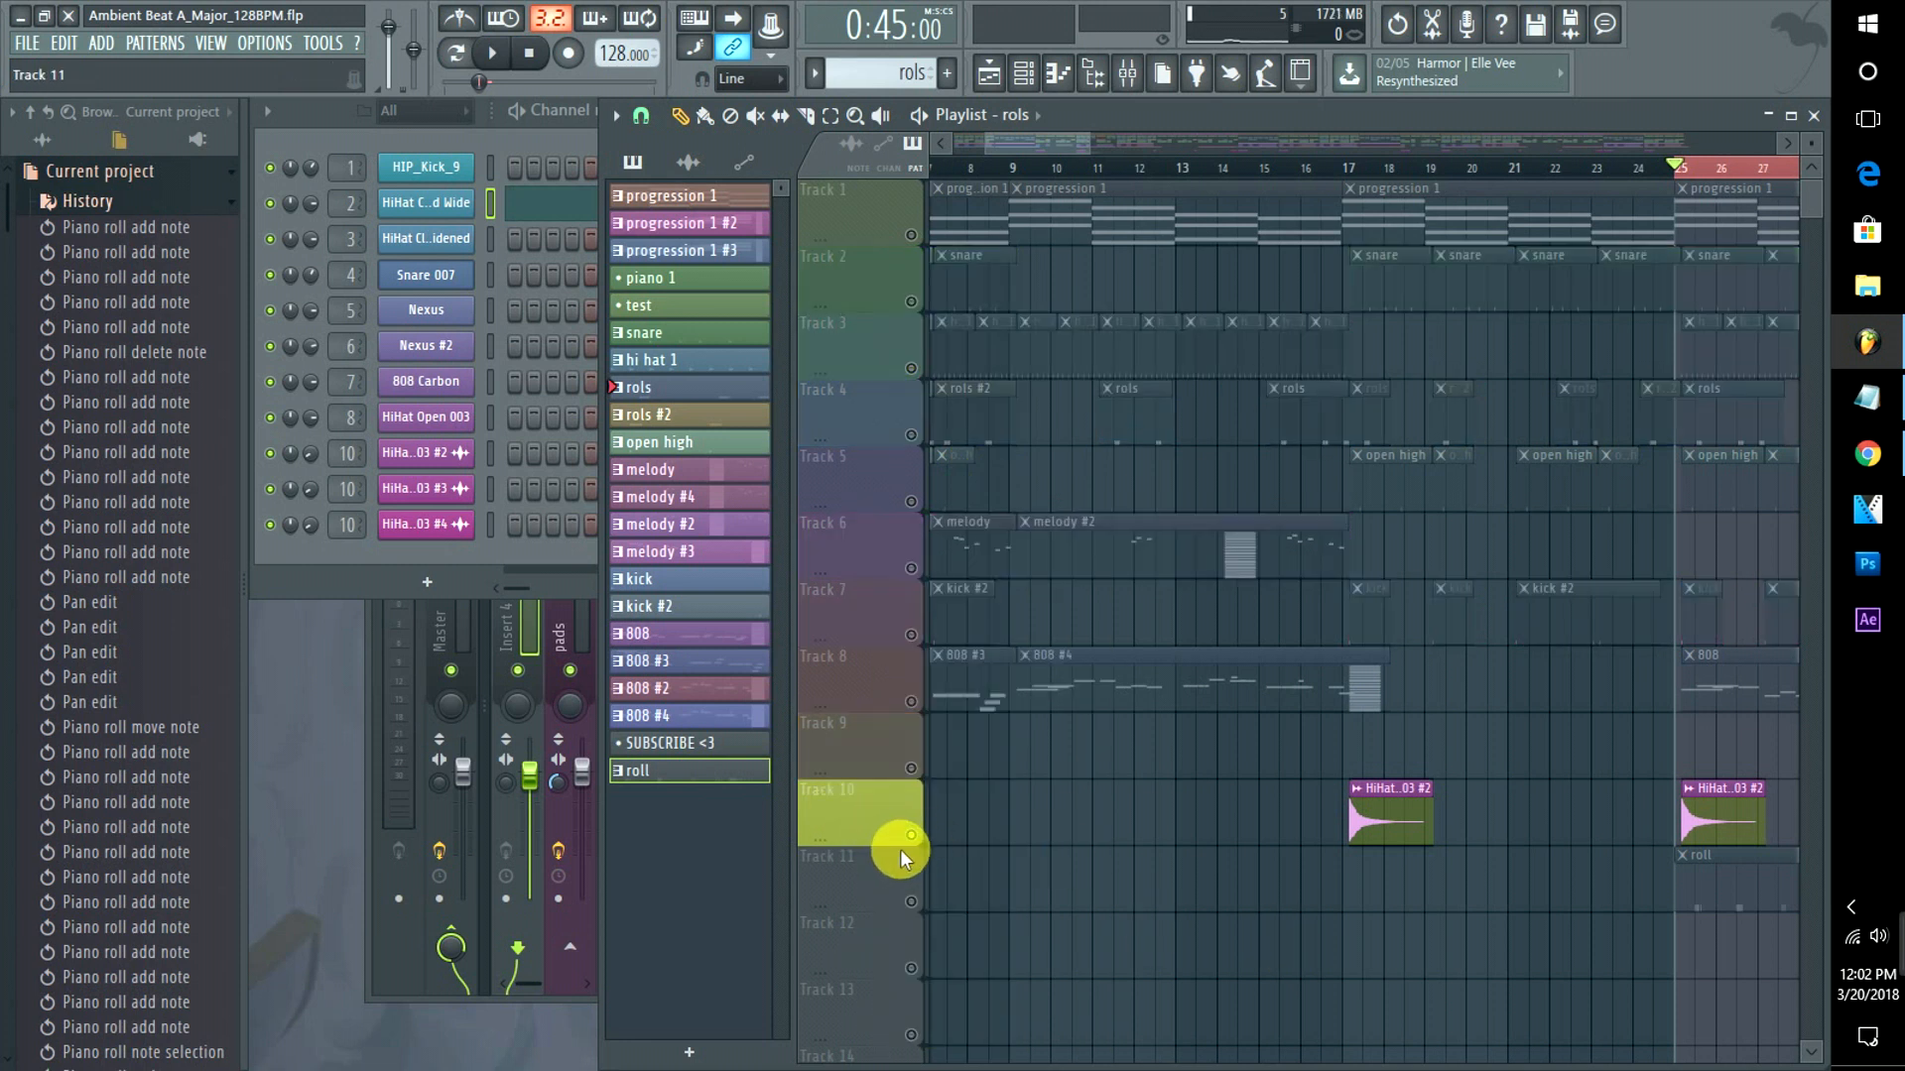
right_click(911, 835)
right_click(1708, 897)
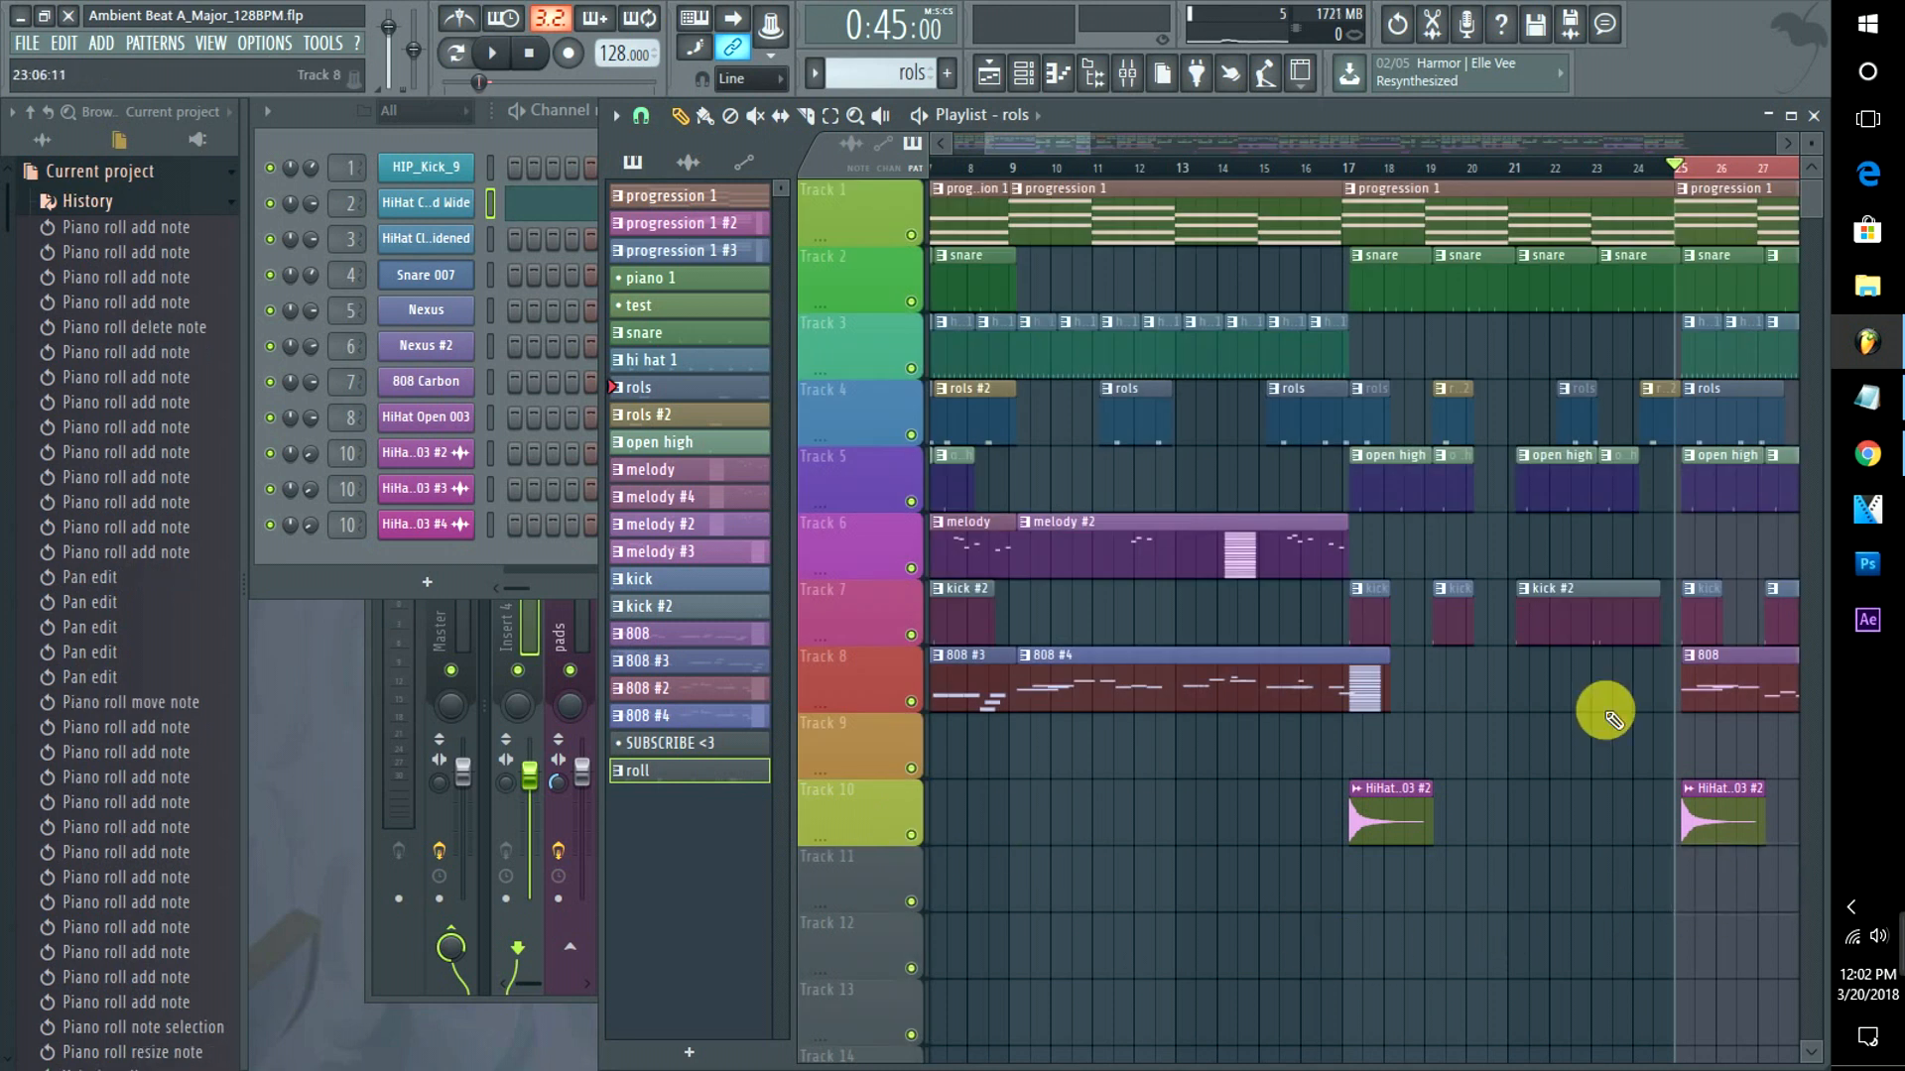
Play the full arrangement from bar 14 and open the sample settings of the HiHat Open 003 #2 clip at bar 17.
click(1233, 169)
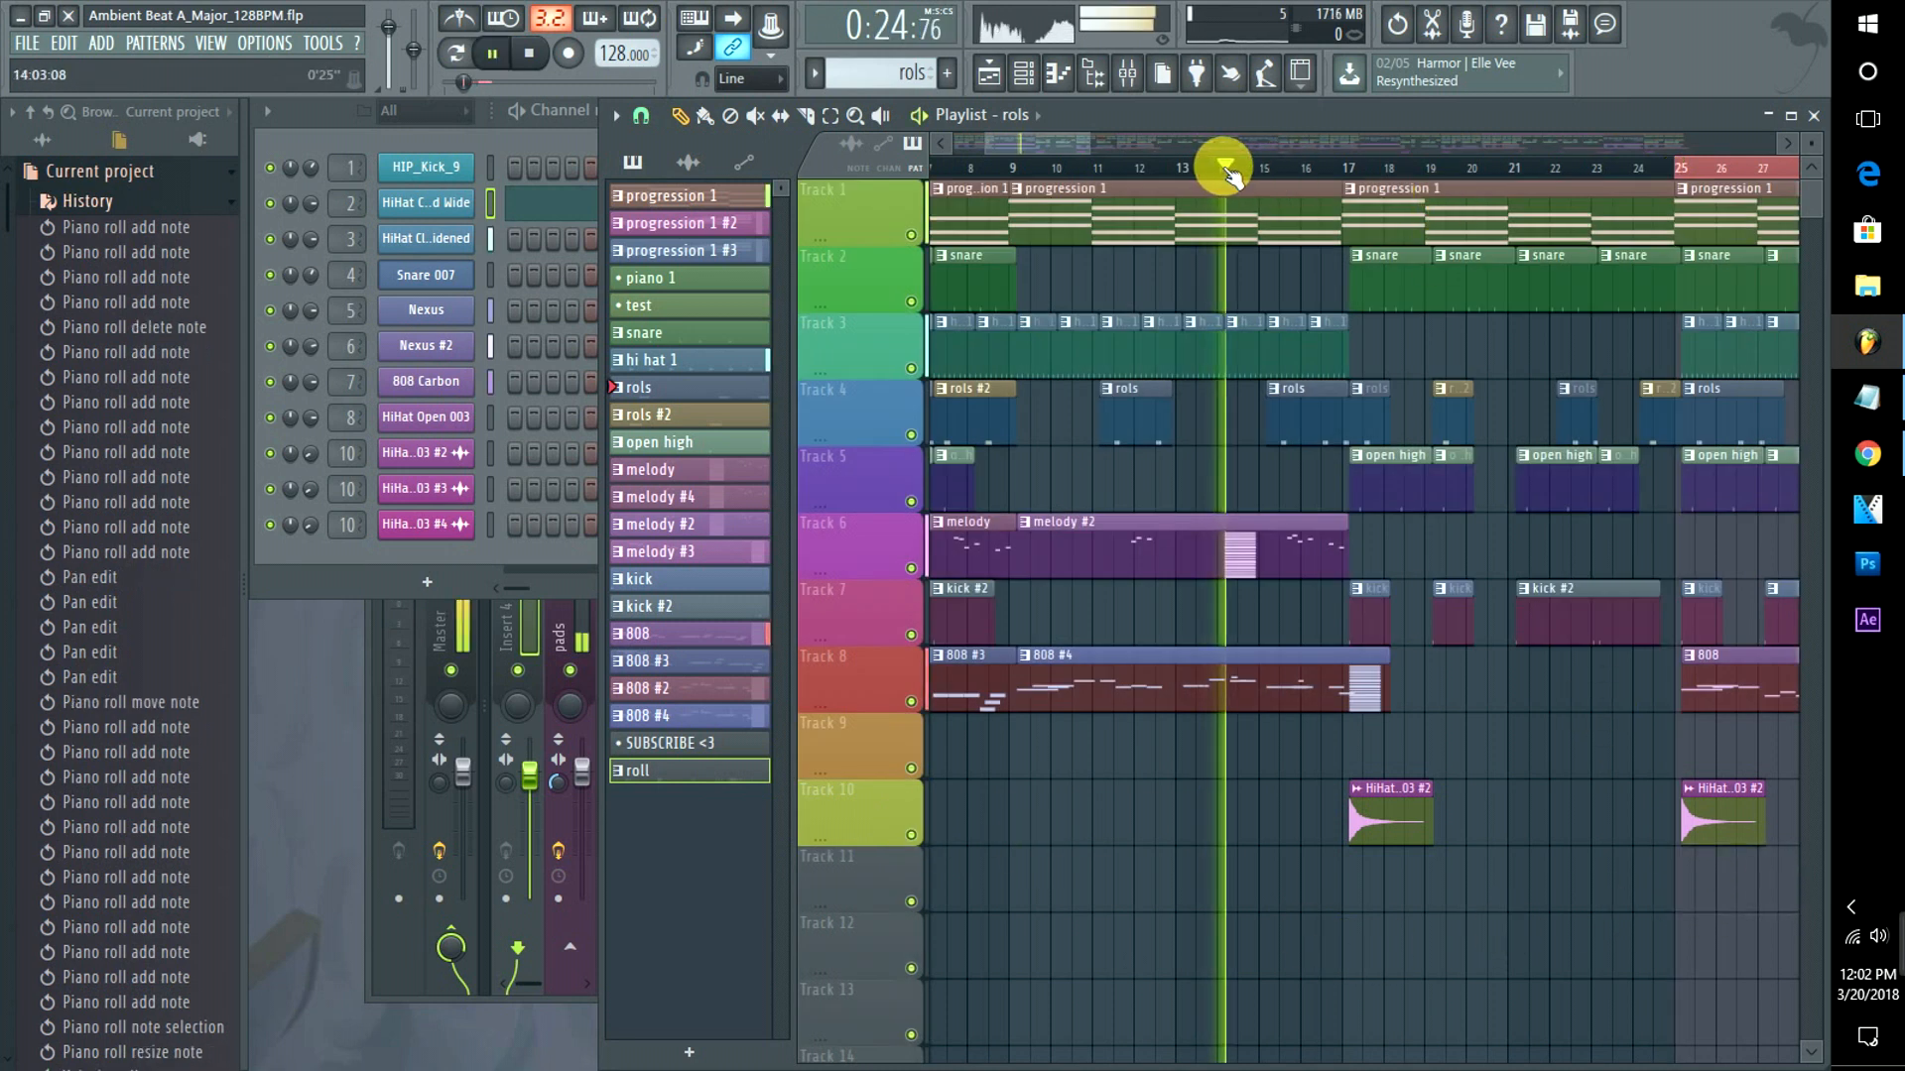
double_click(1394, 843)
key(space)
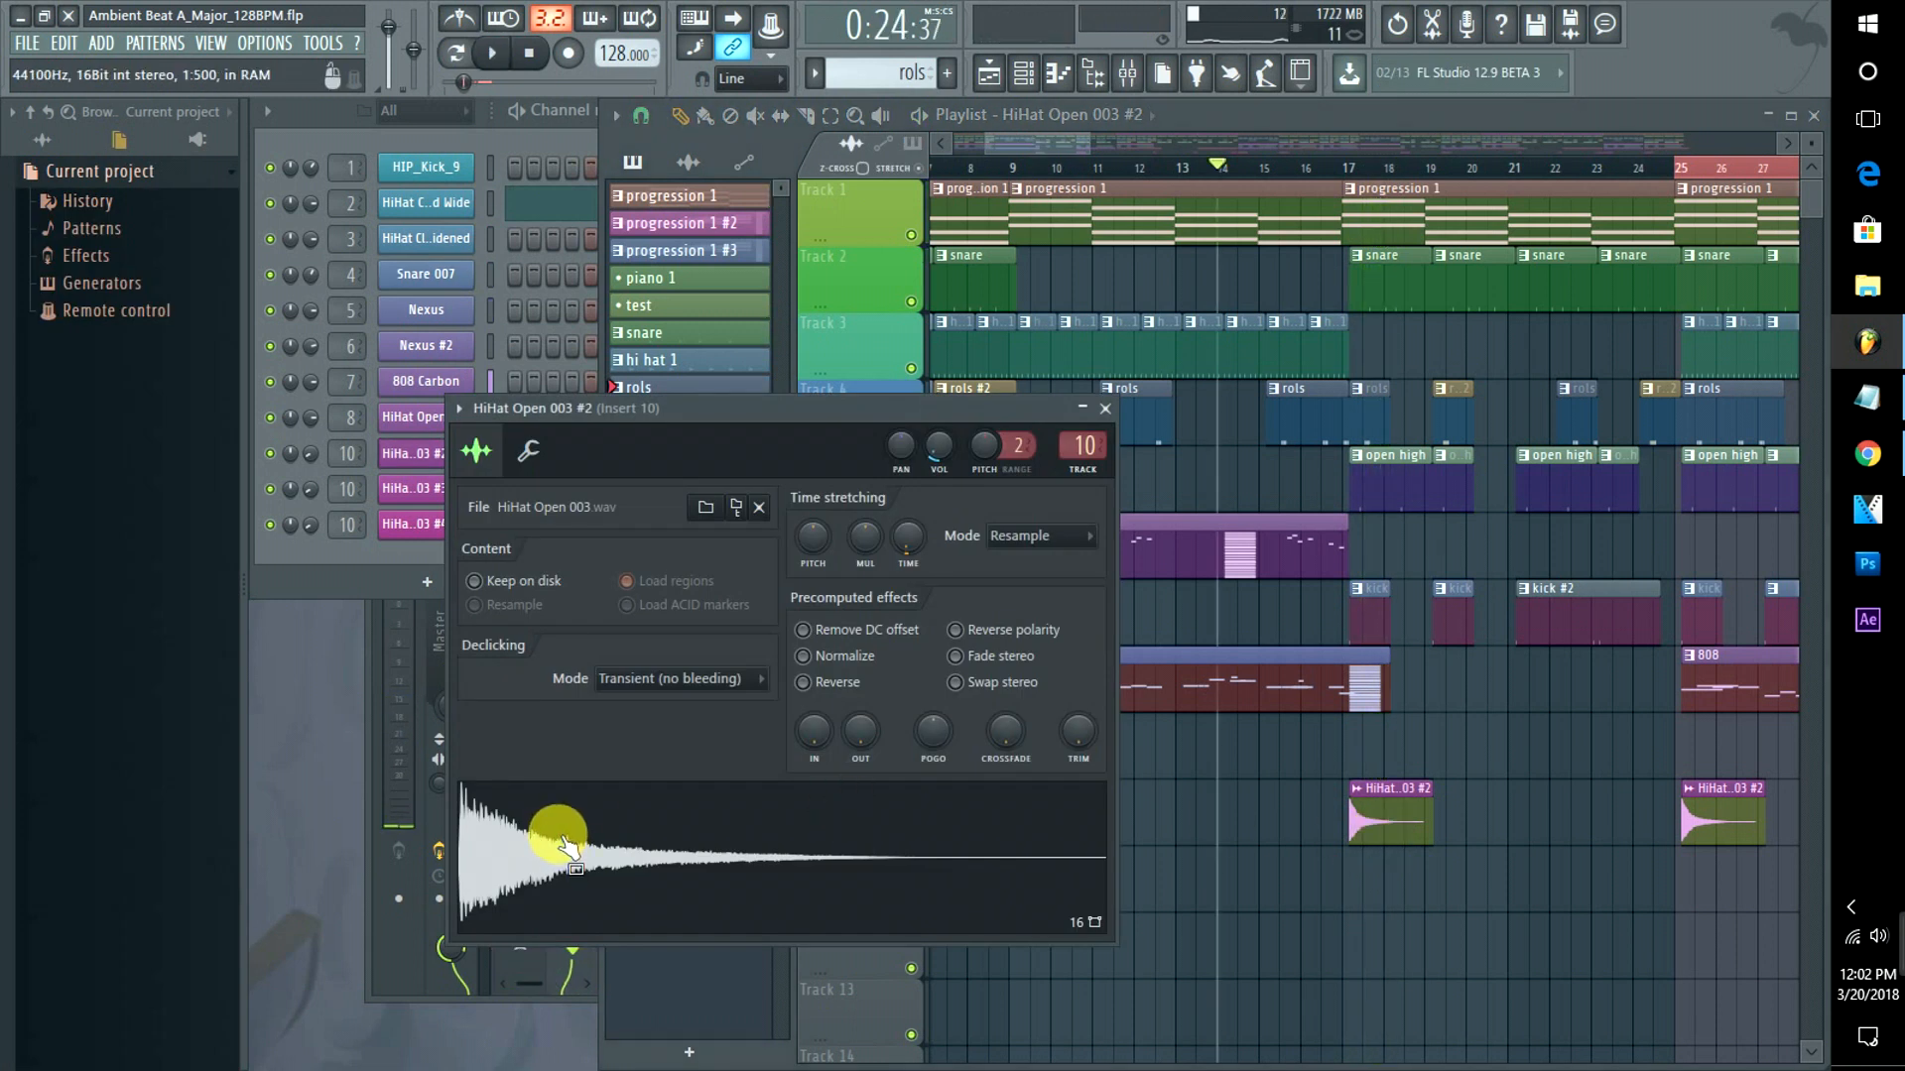
Try reducing the time stretch of the HiHat Open 003 #2 sample, audition the shortened clip, and undo the change.
drag(907, 536, 907, 526)
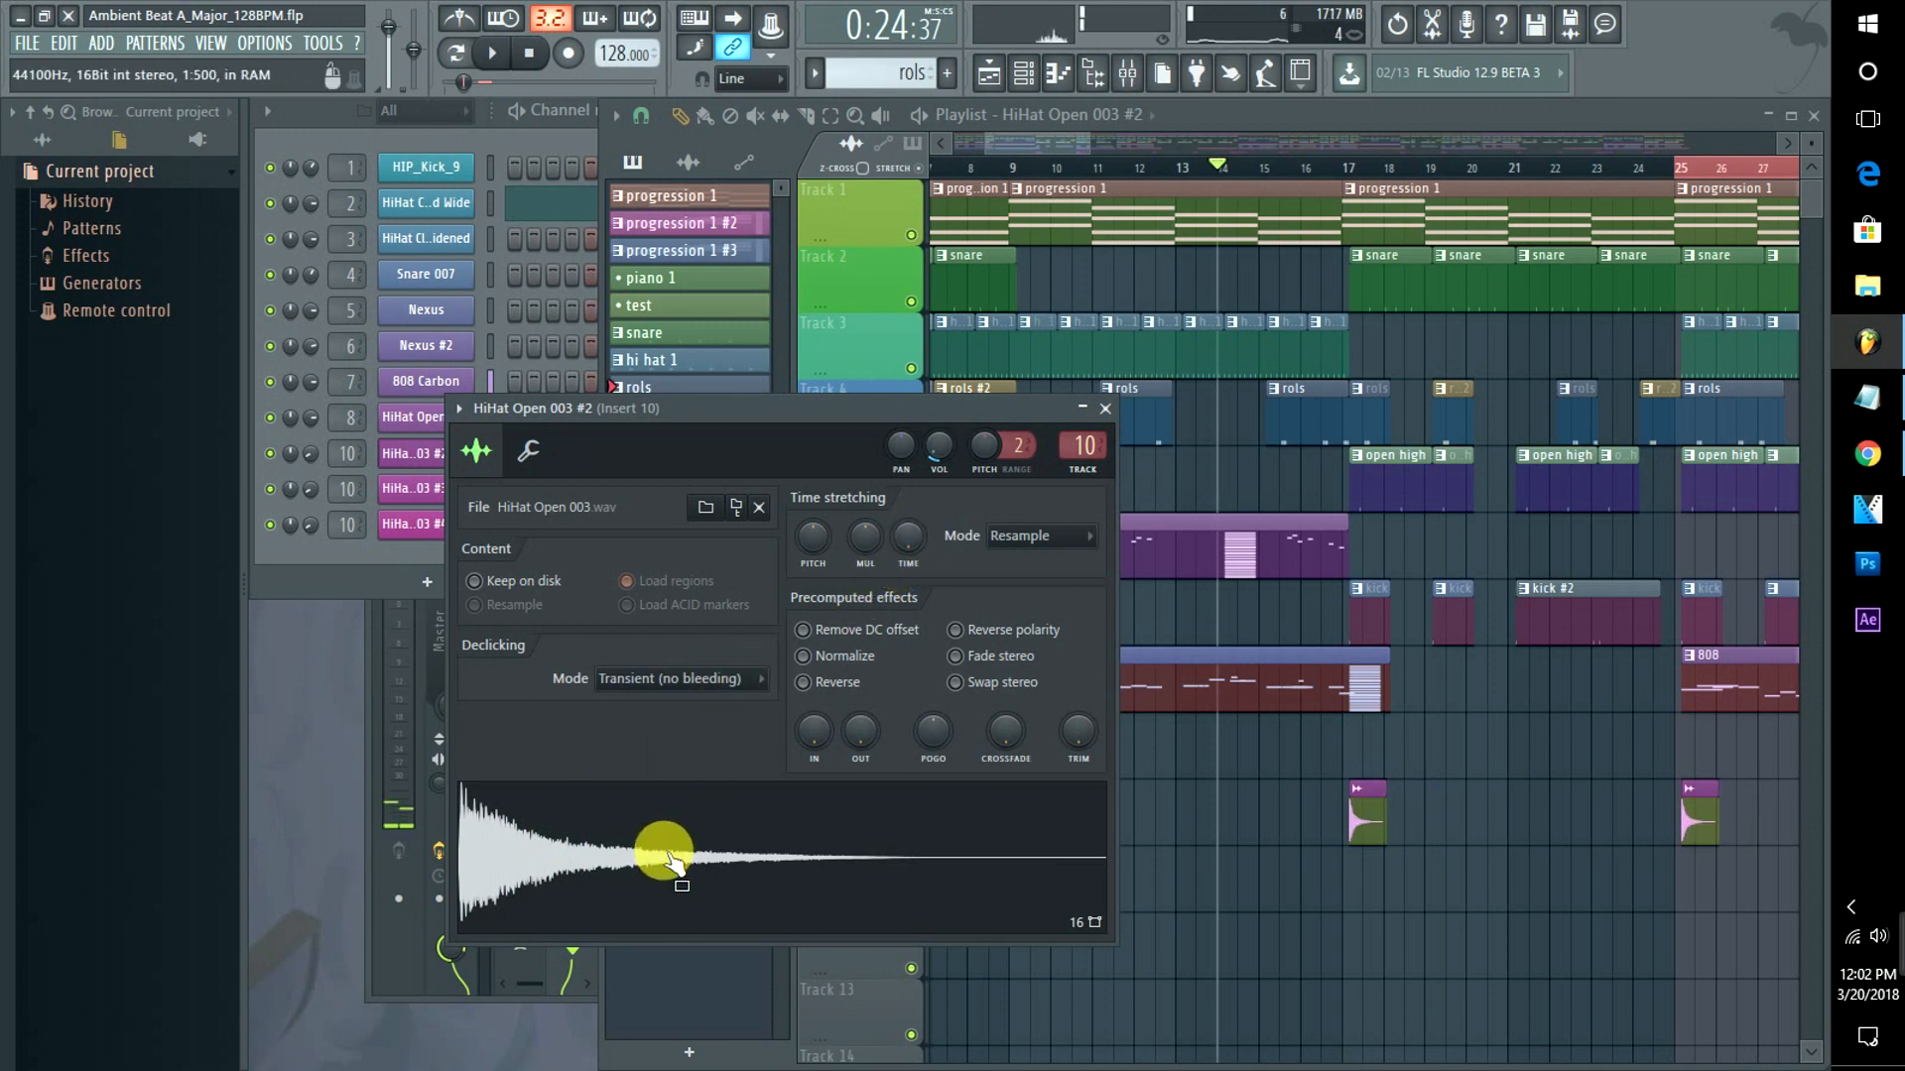
key(space)
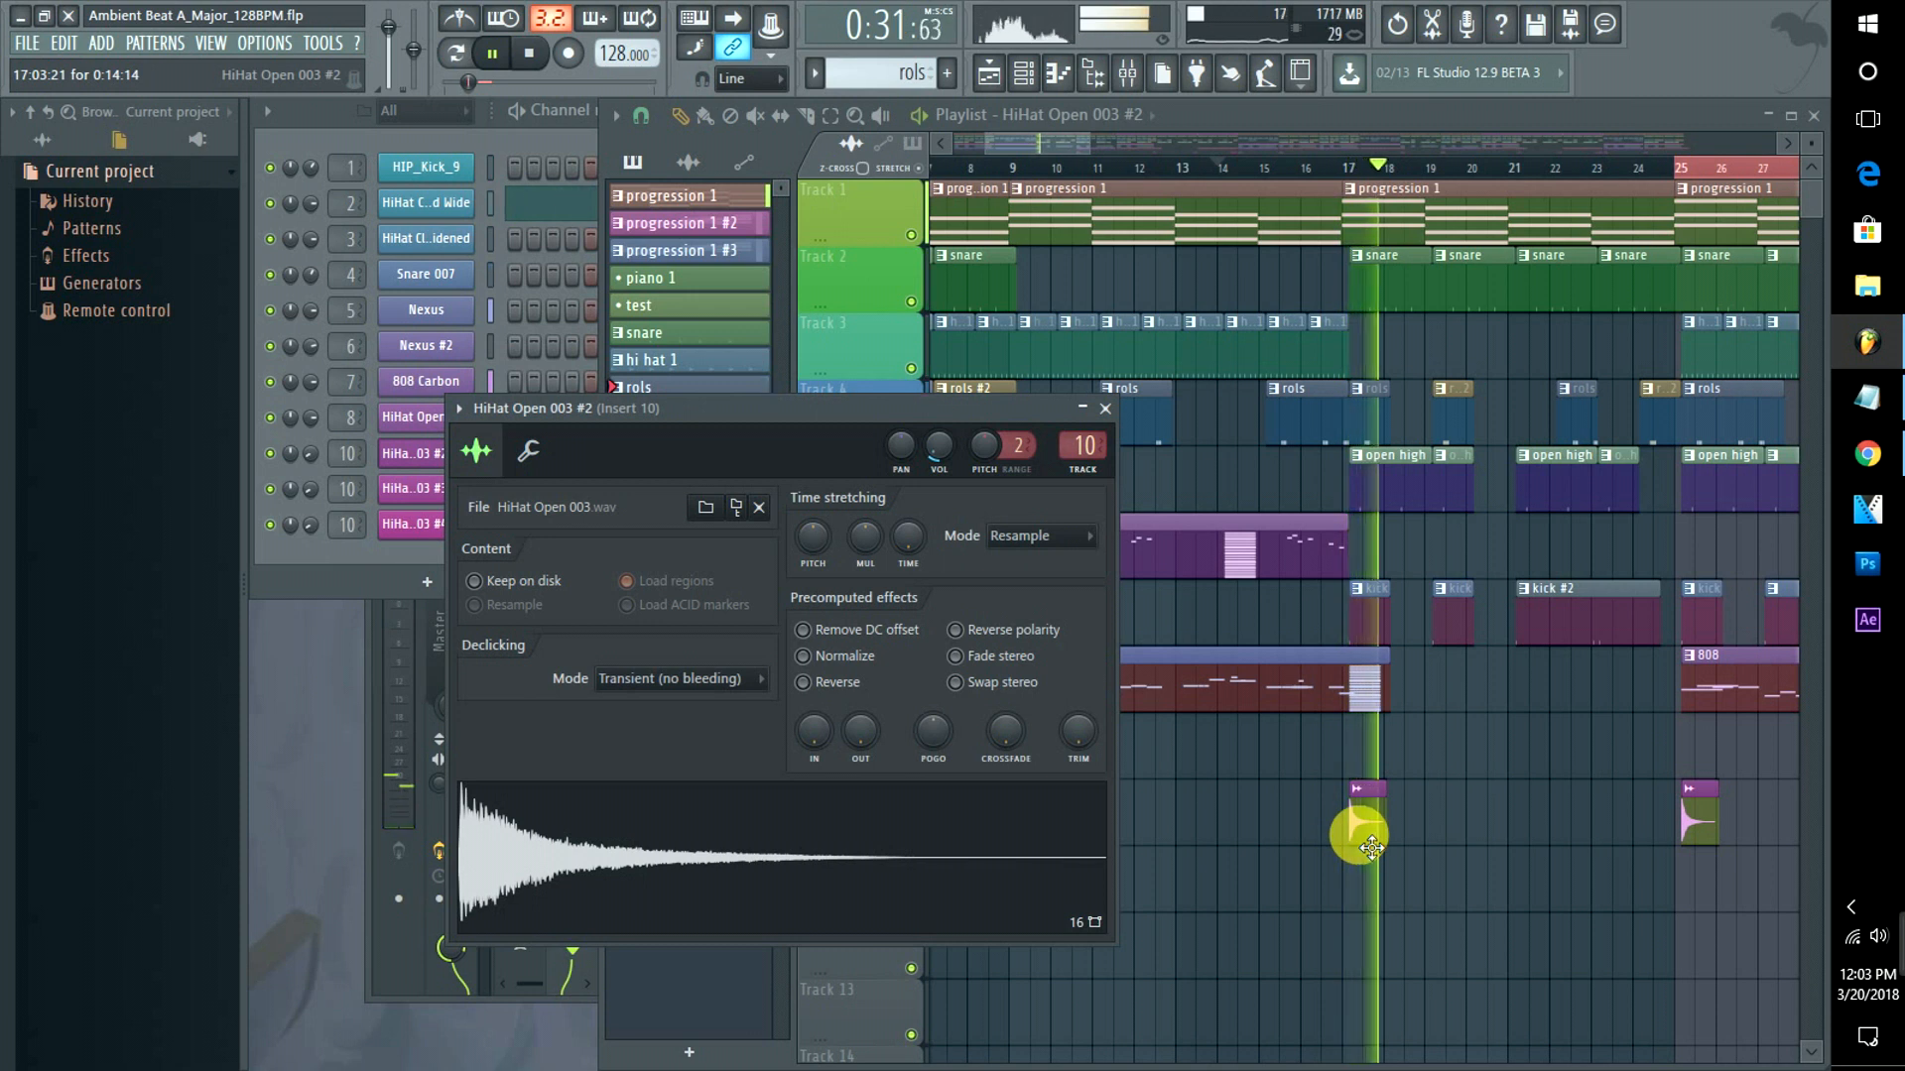
key(space)
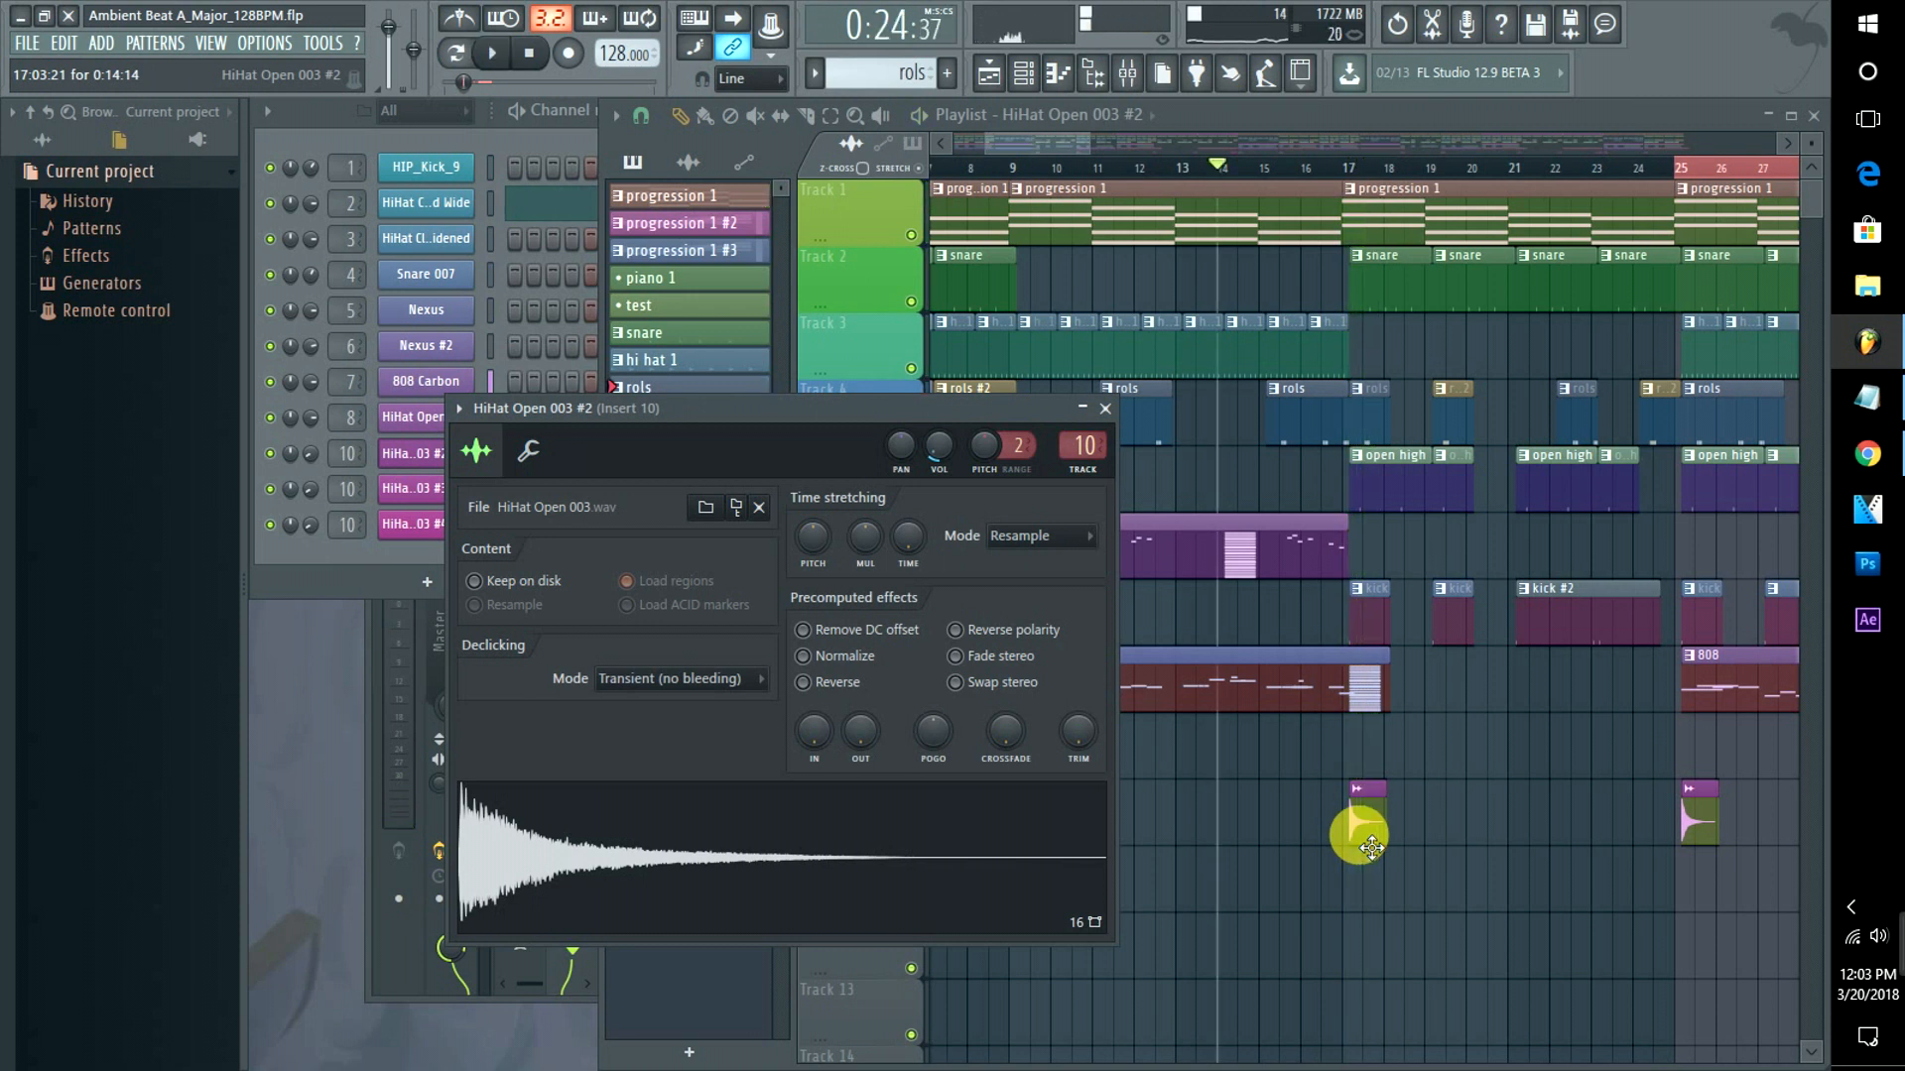
key(ctrl+z)
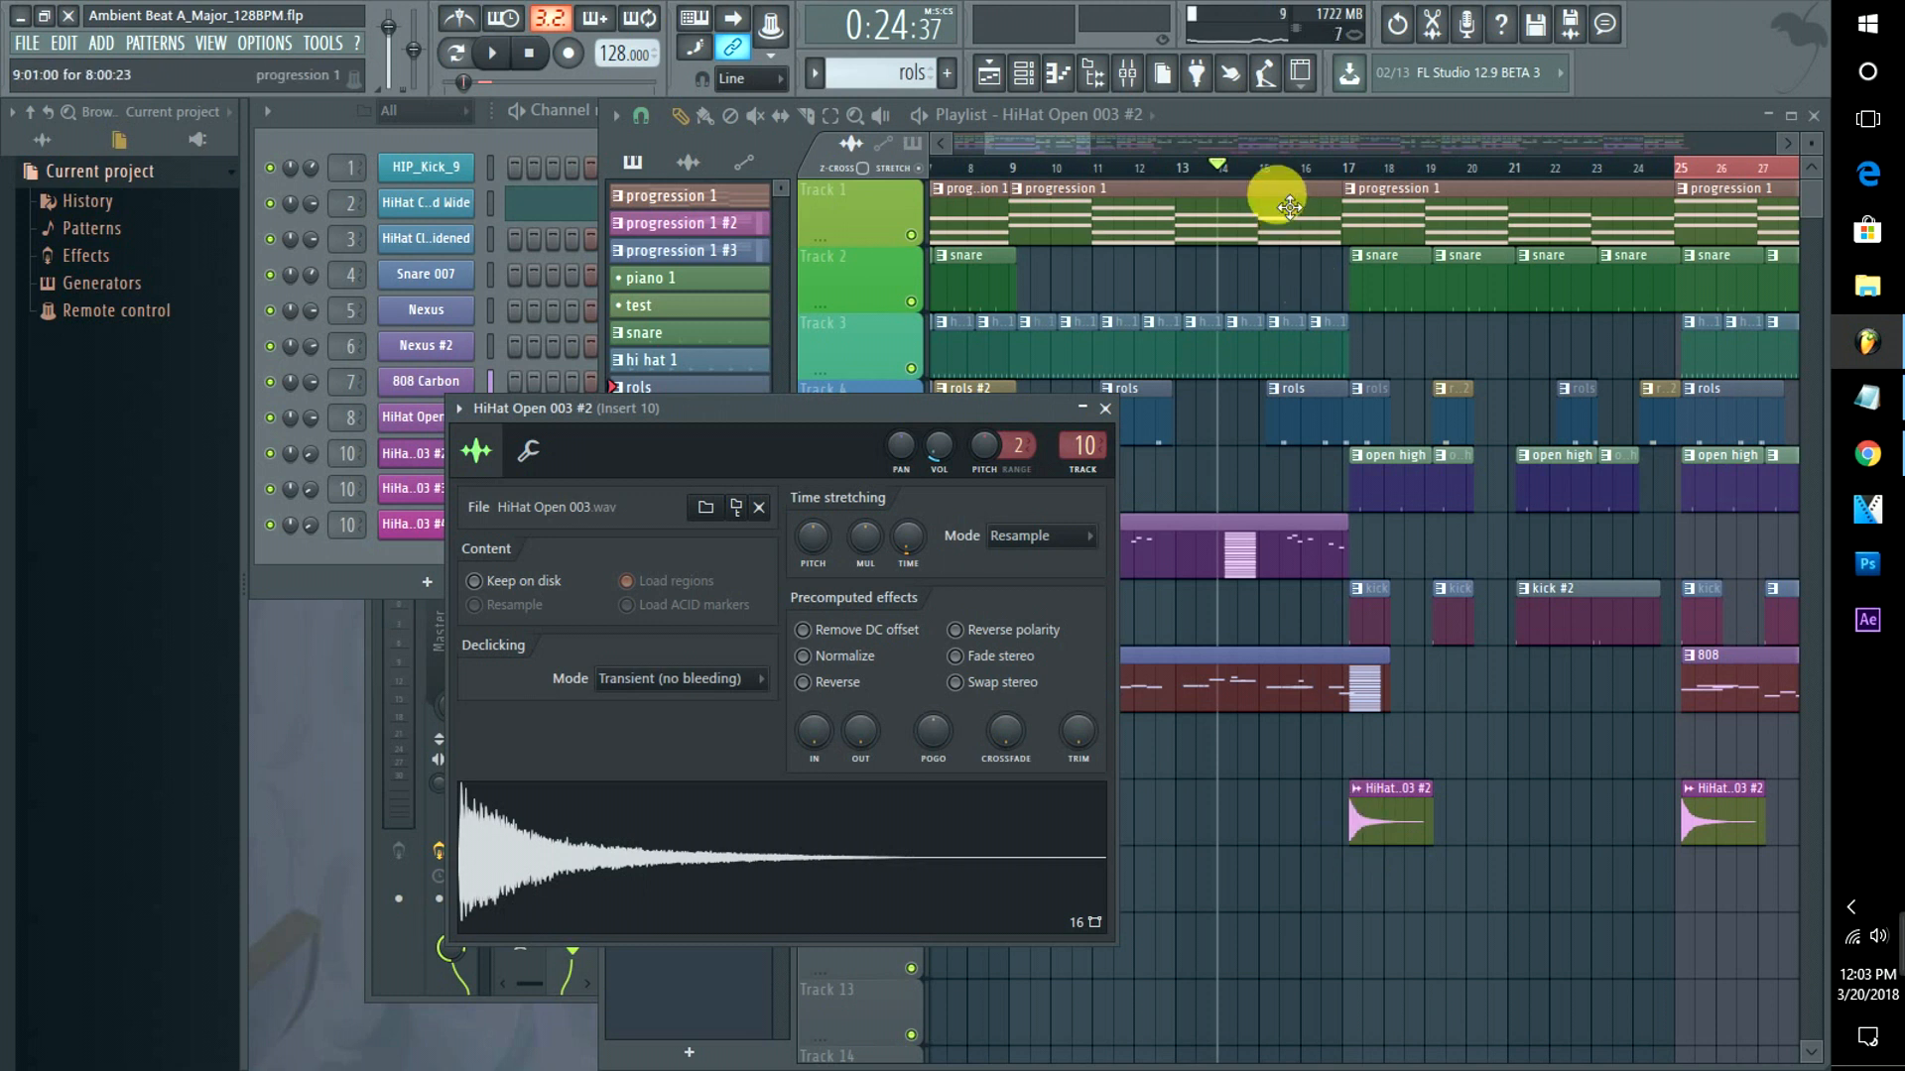
Audition the stretched open hi-hat from bar 15, and examine the short open hi-hat clip before bar 41 on Track 10.
click(1260, 167)
key(space)
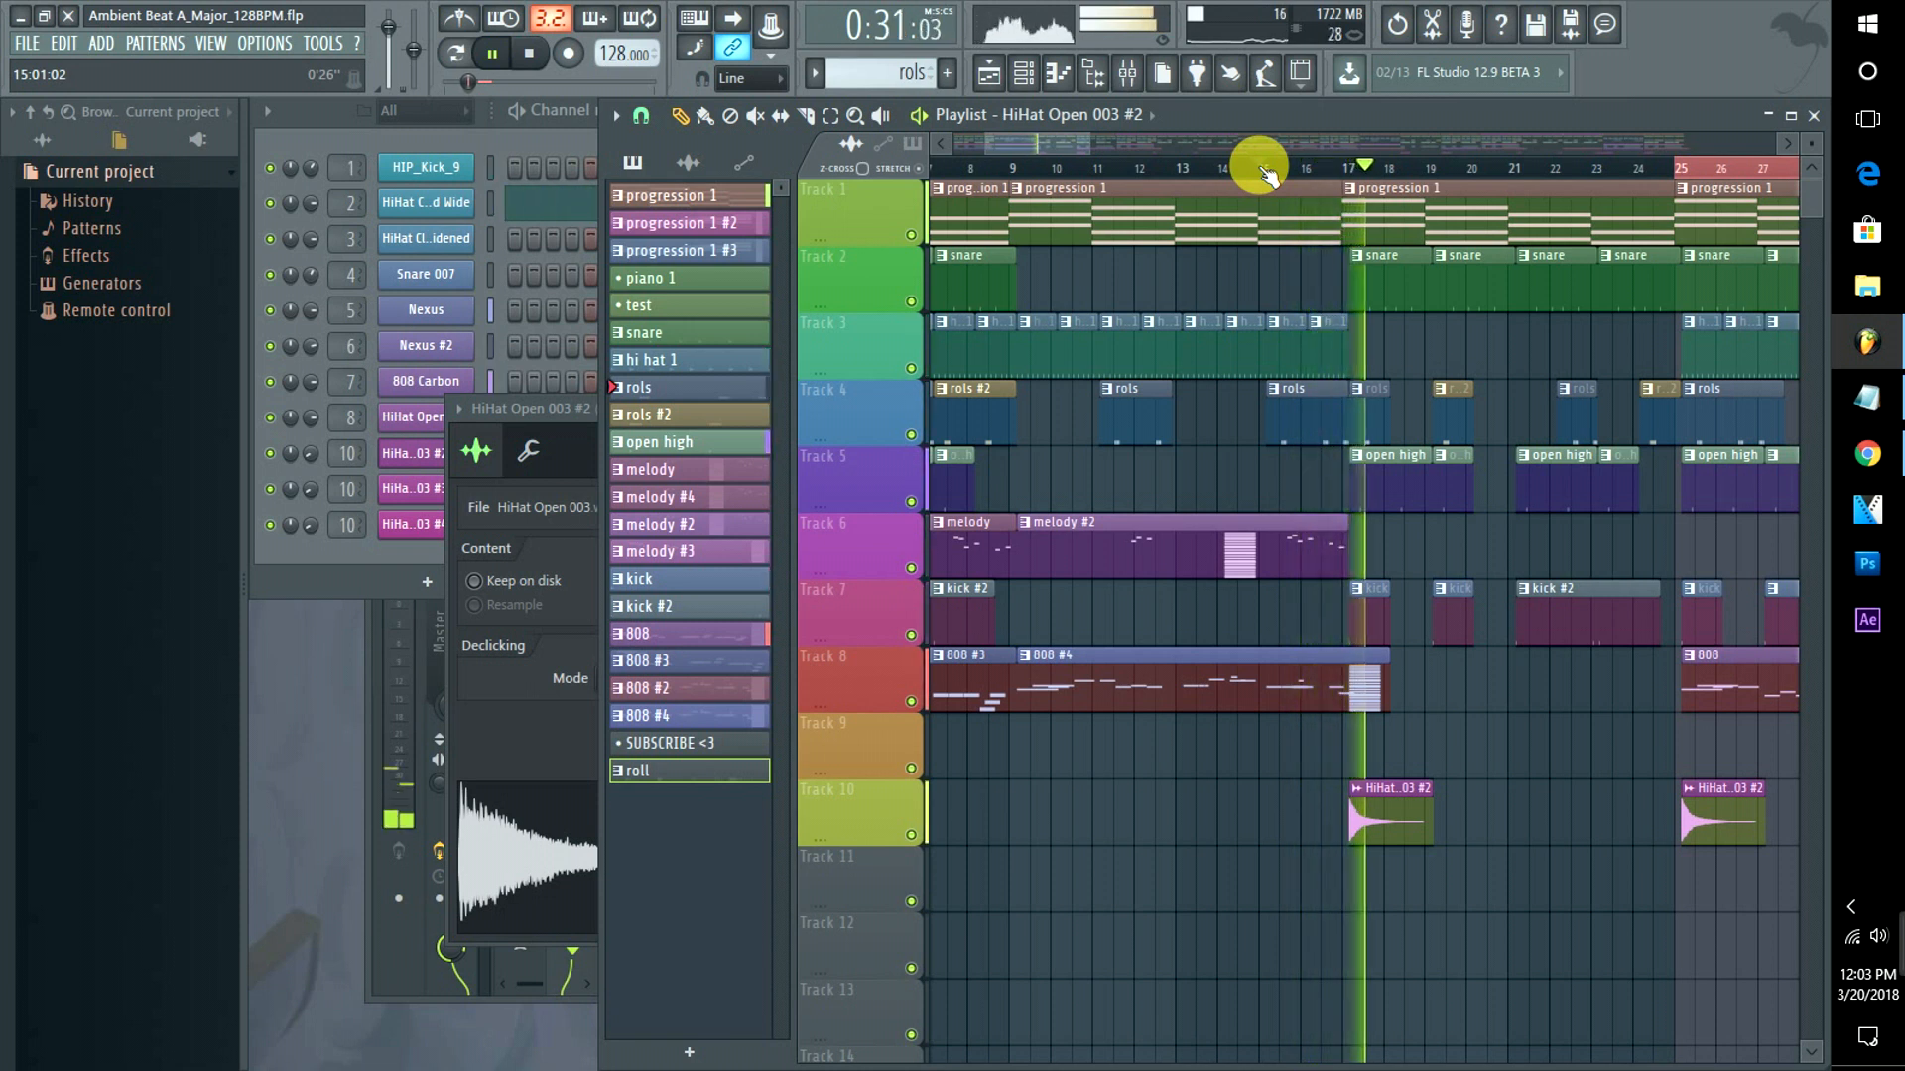
key(space)
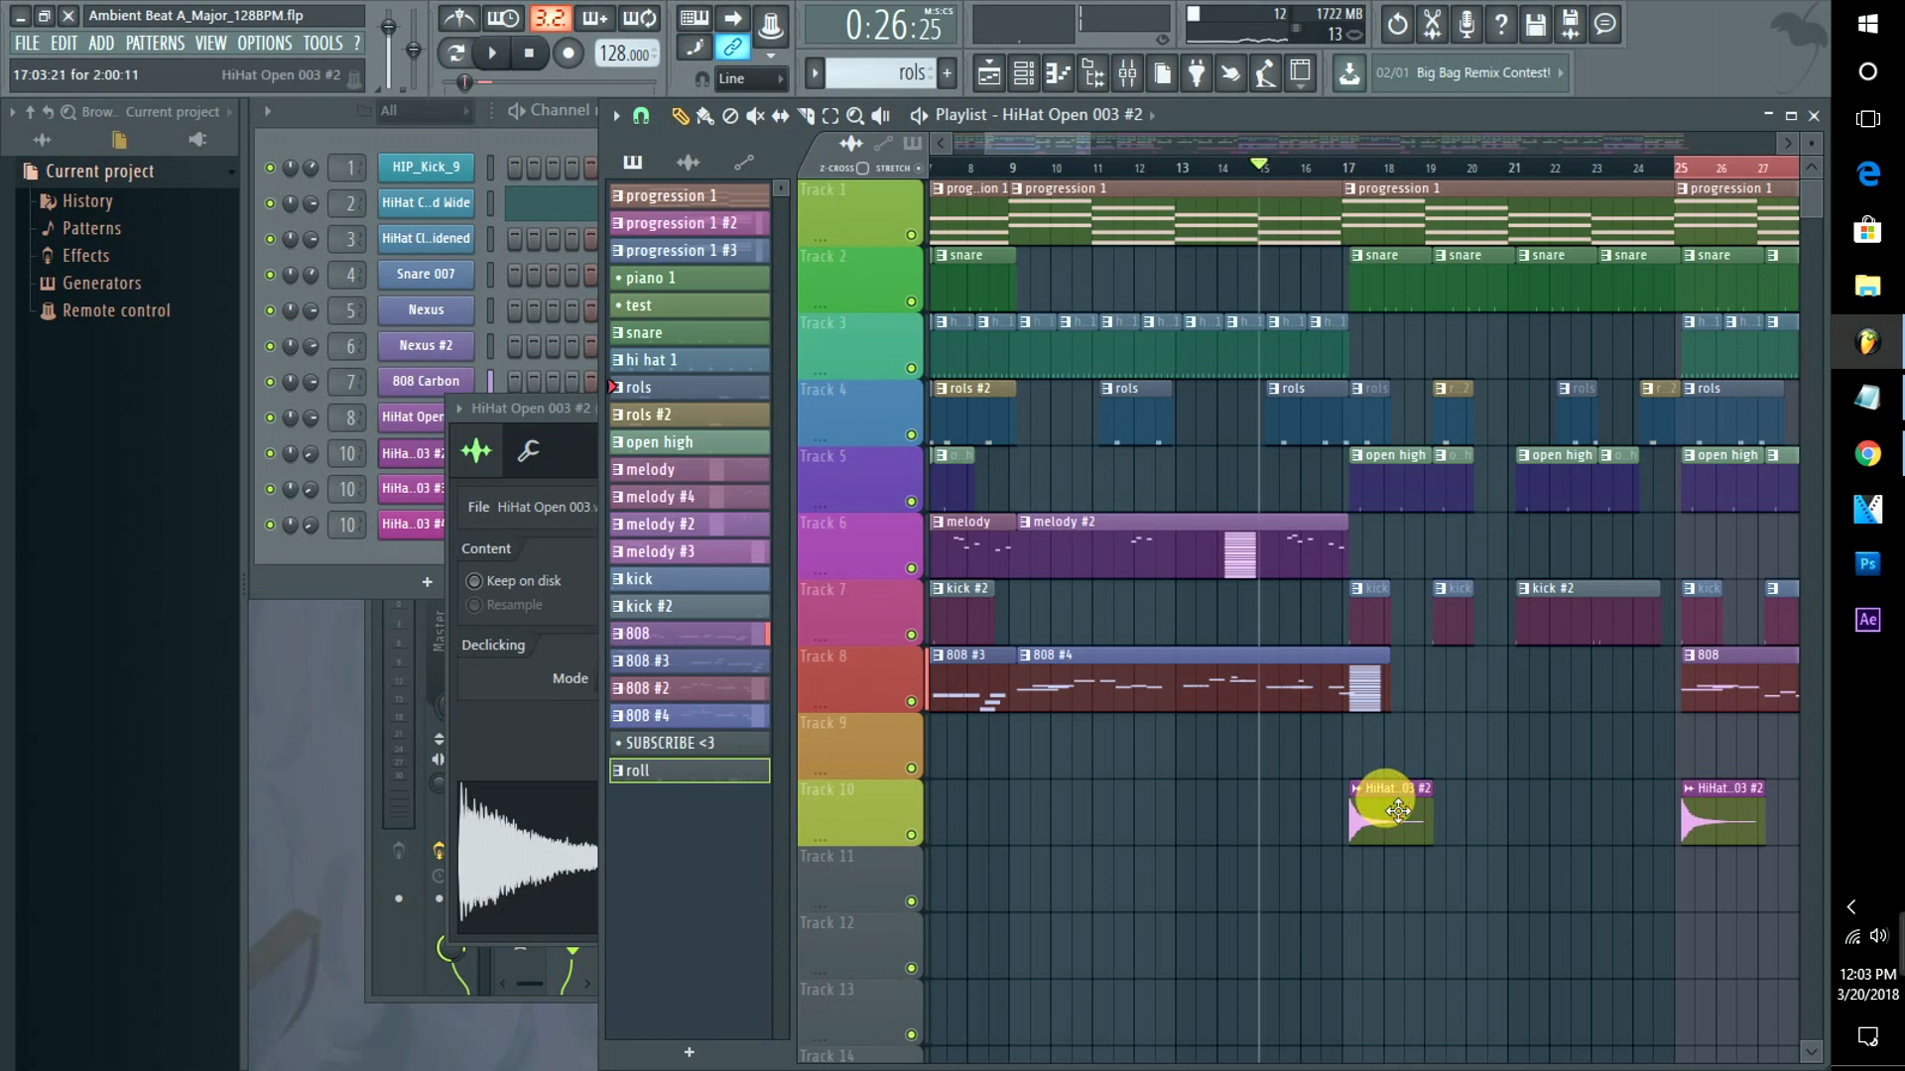
drag(1015, 137, 1113, 131)
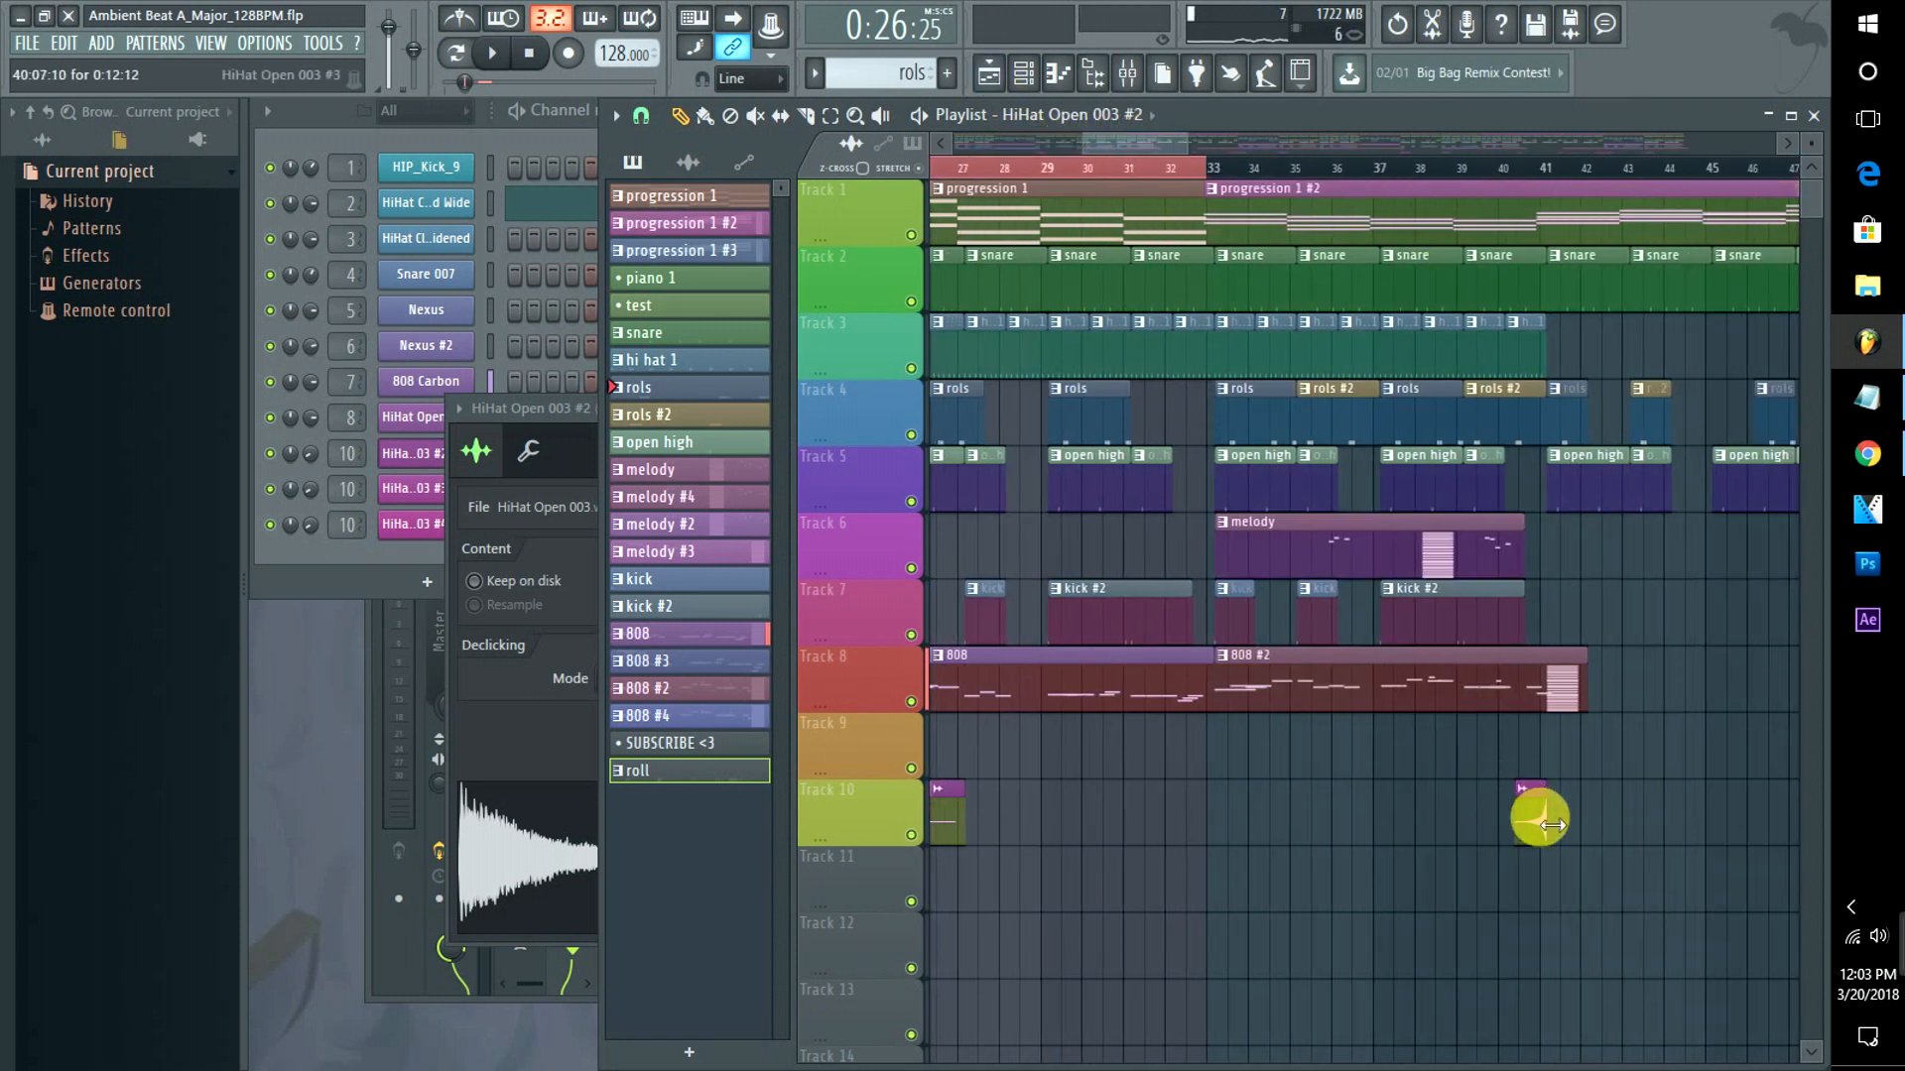
Solo Track 10, play its reversed hi-hat clip from about bar 40, and restore the other tracks.
click(1504, 170)
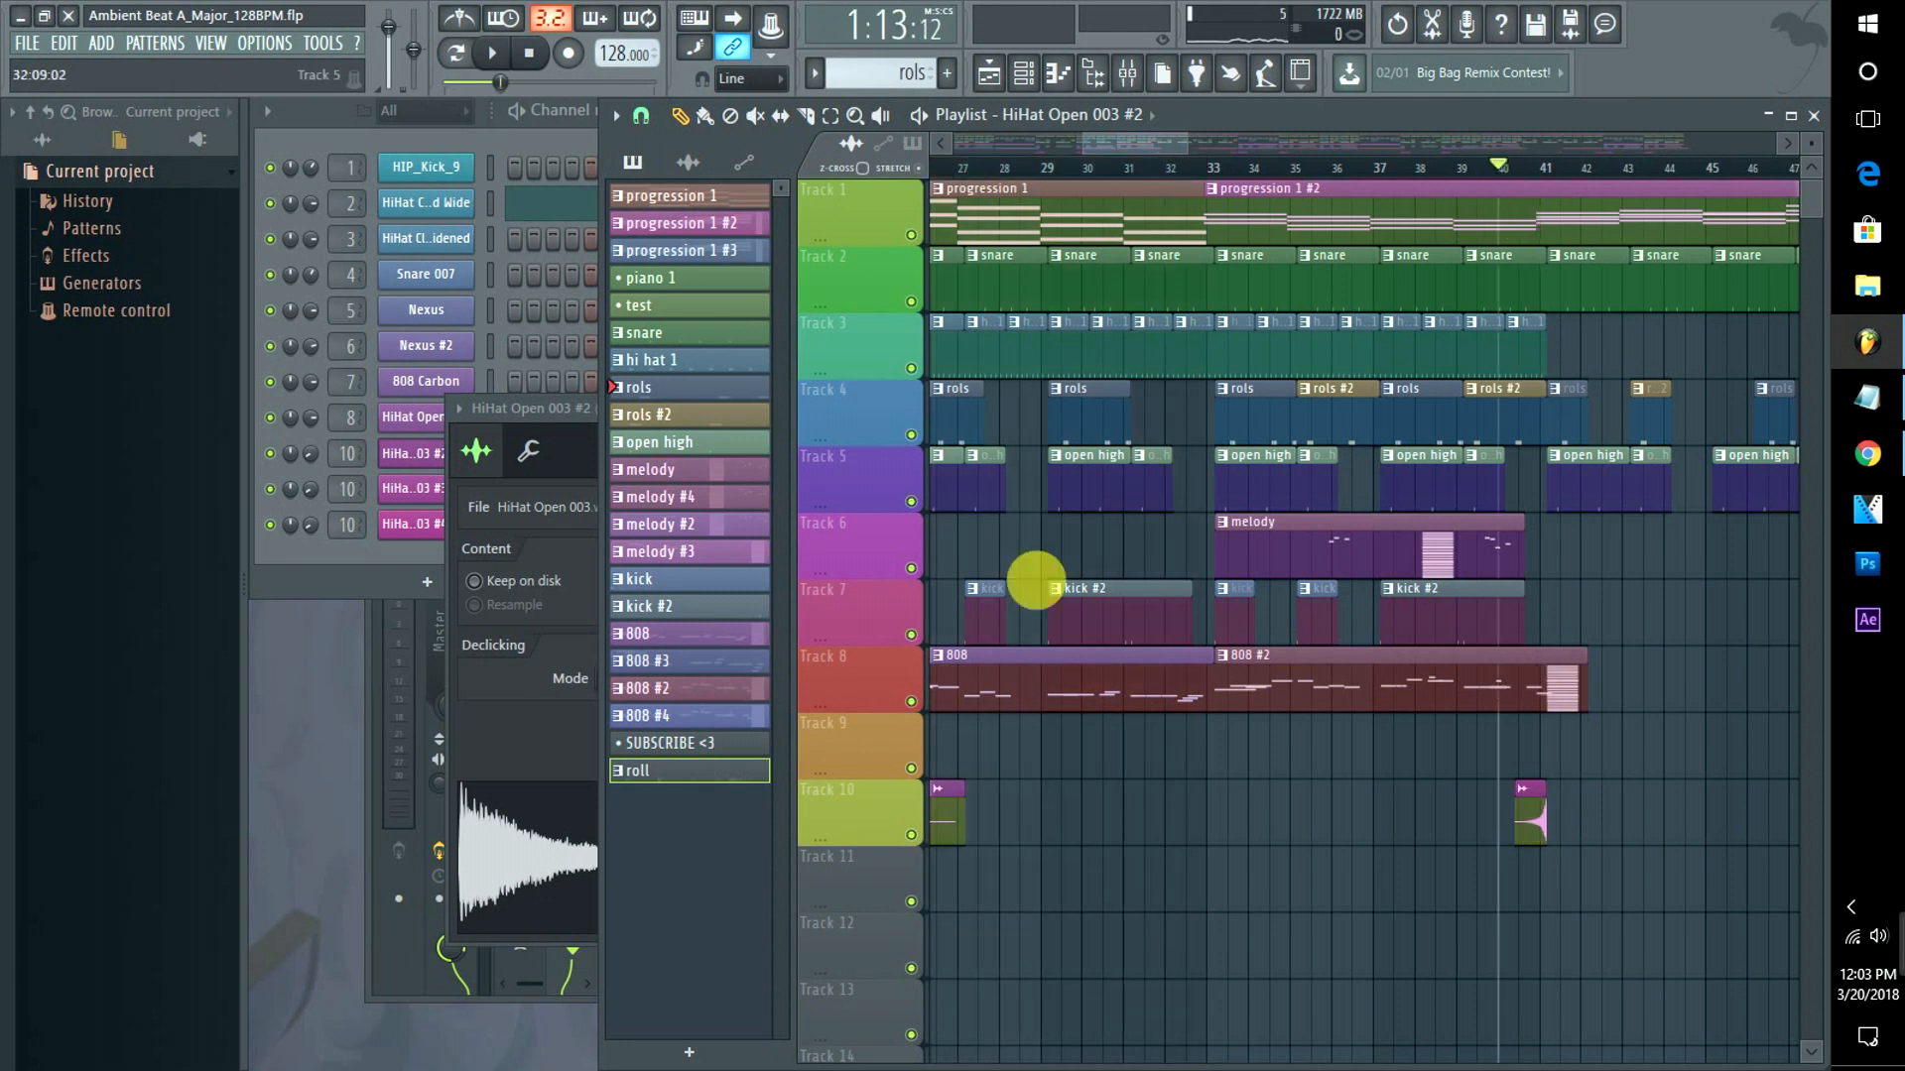
right_click(910, 835)
key(space)
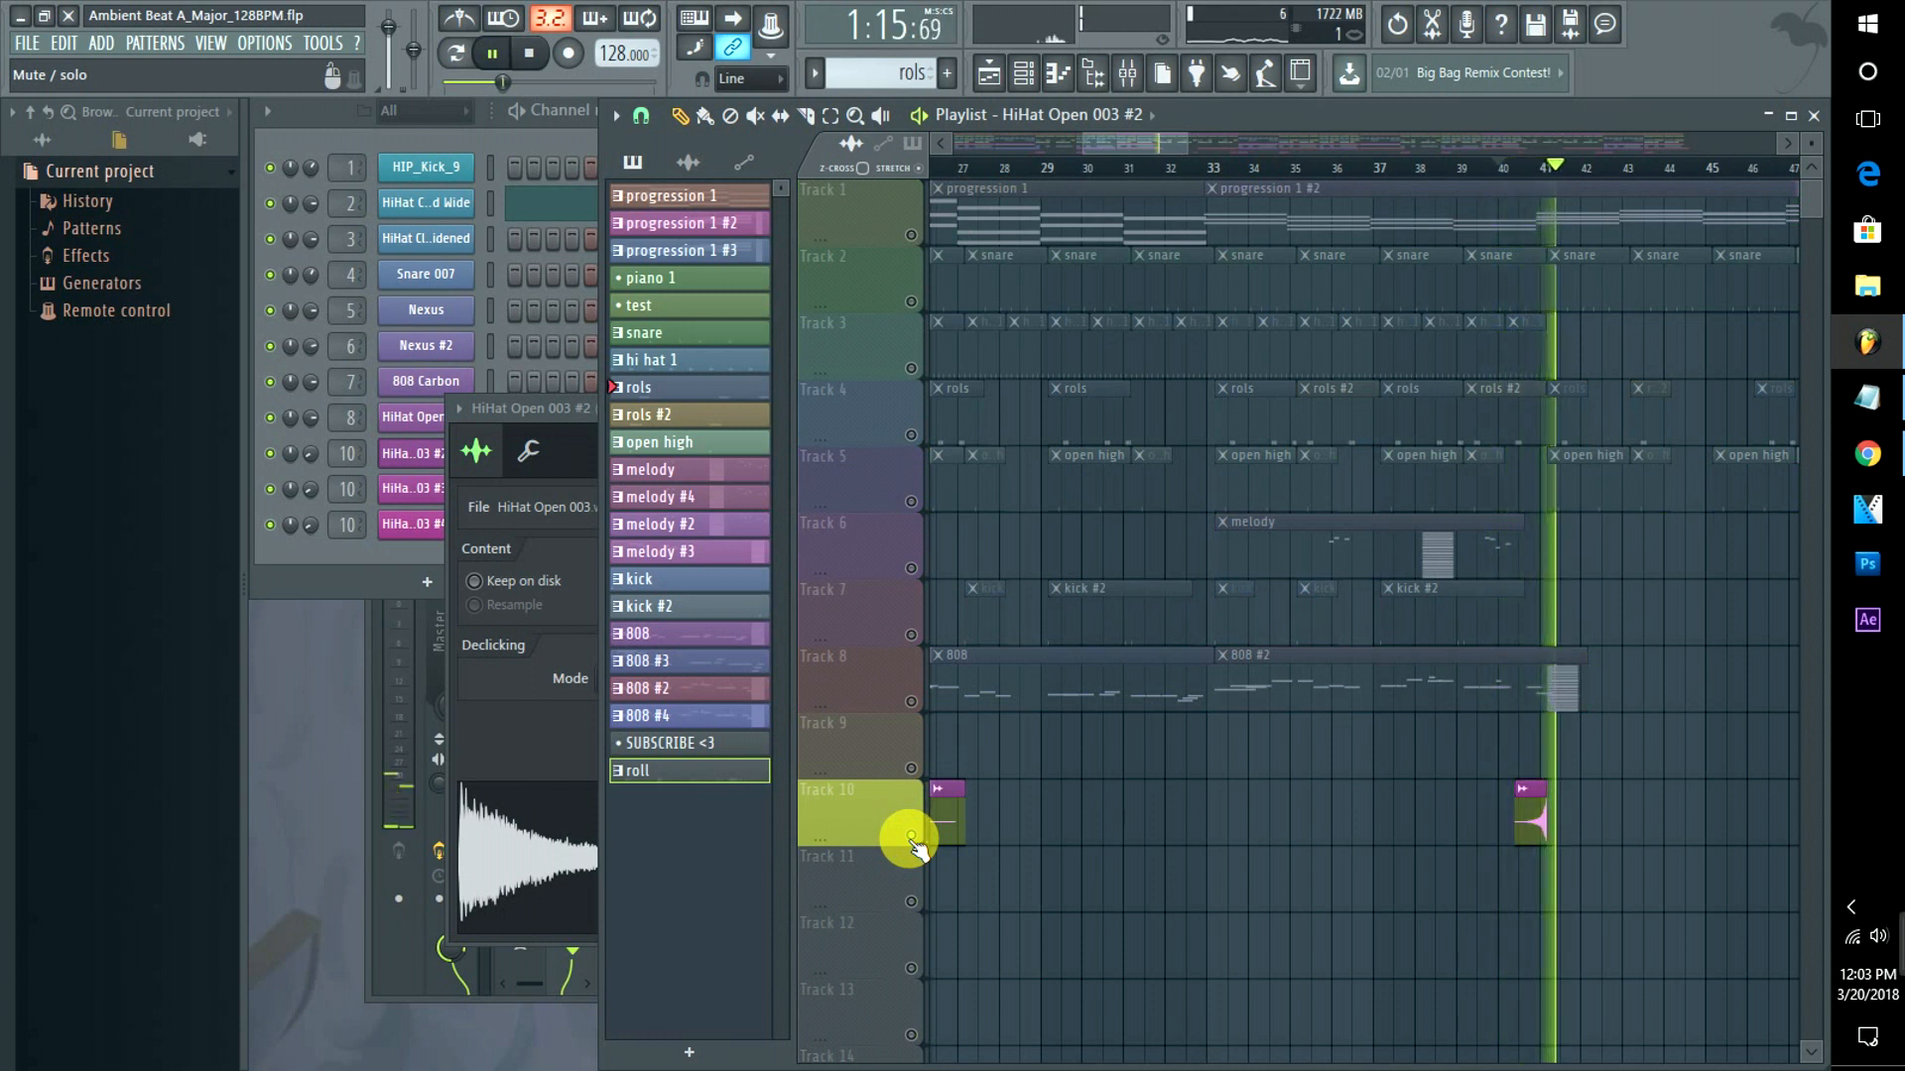
key(space)
right_click(911, 835)
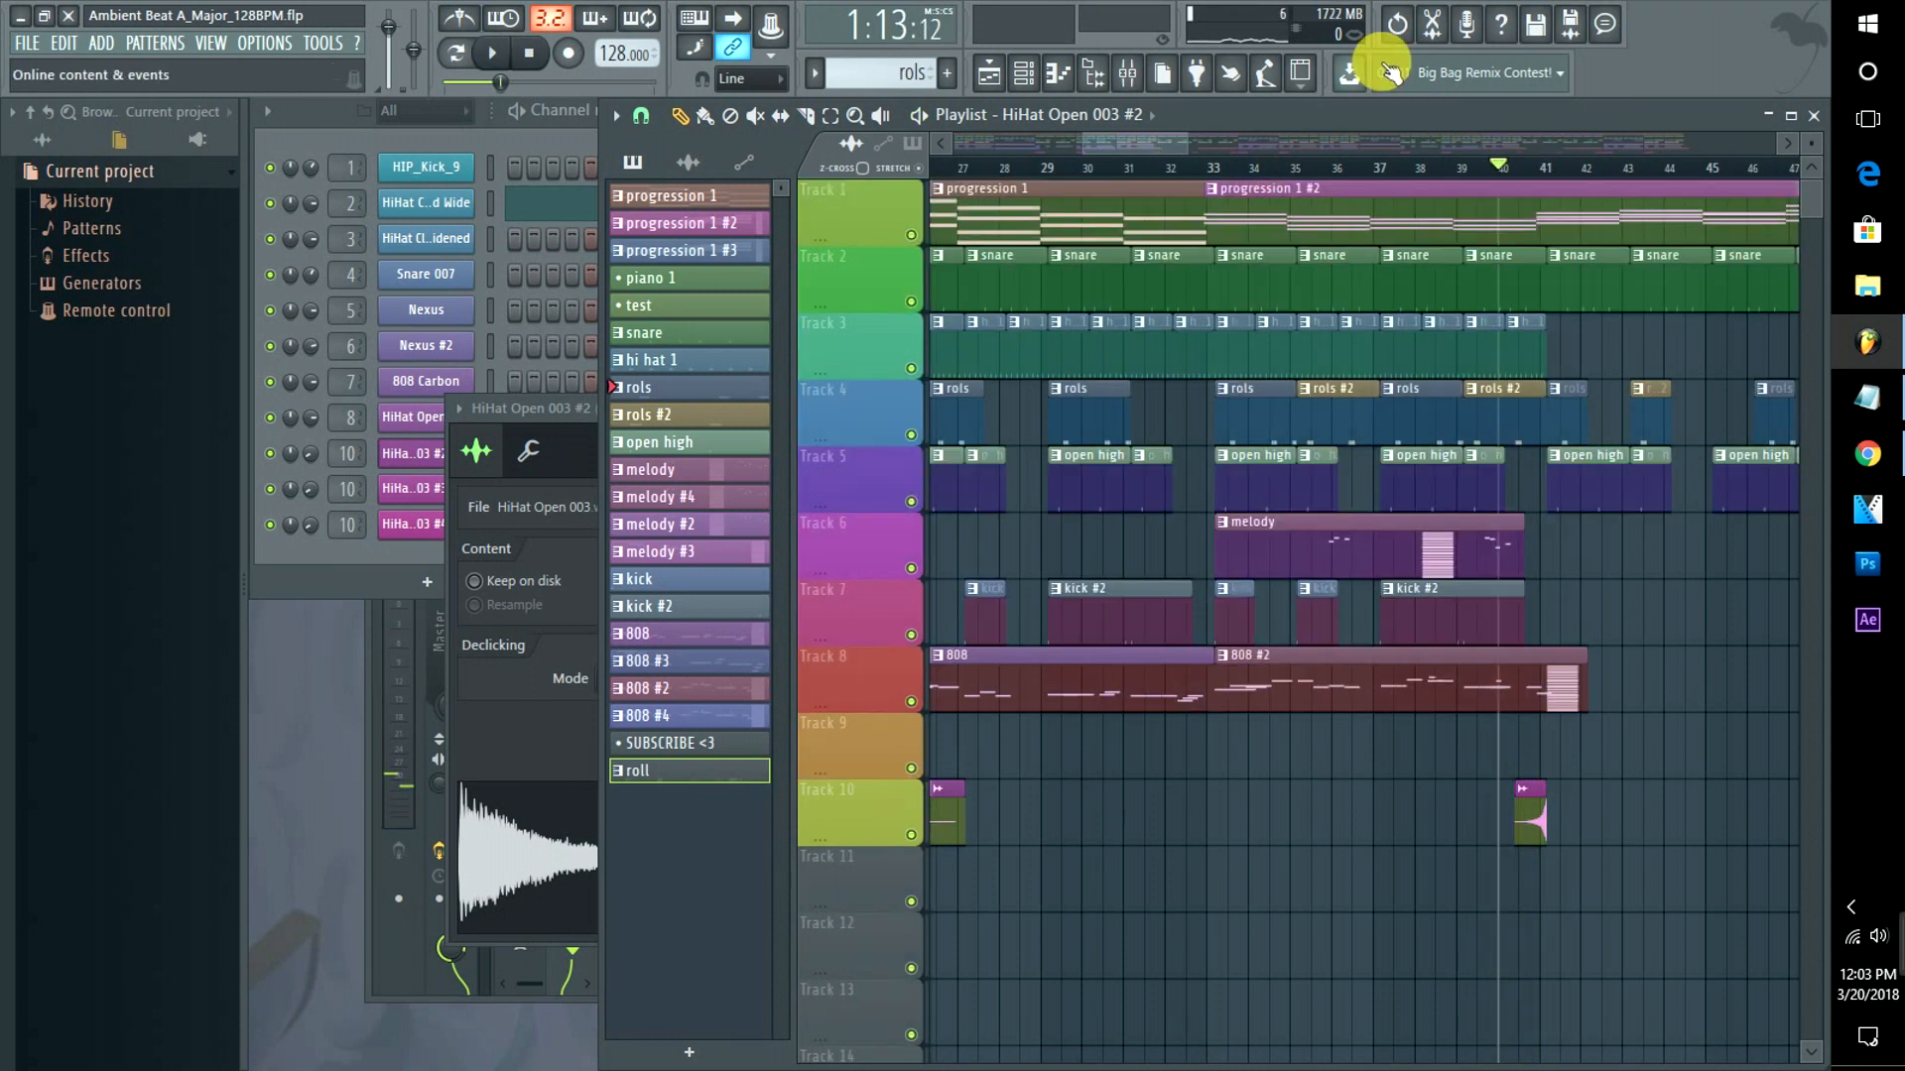
Play the song briefly from bar 33 and look over the hi-hat transition clips on Track 10 up to bar 57.
click(1508, 174)
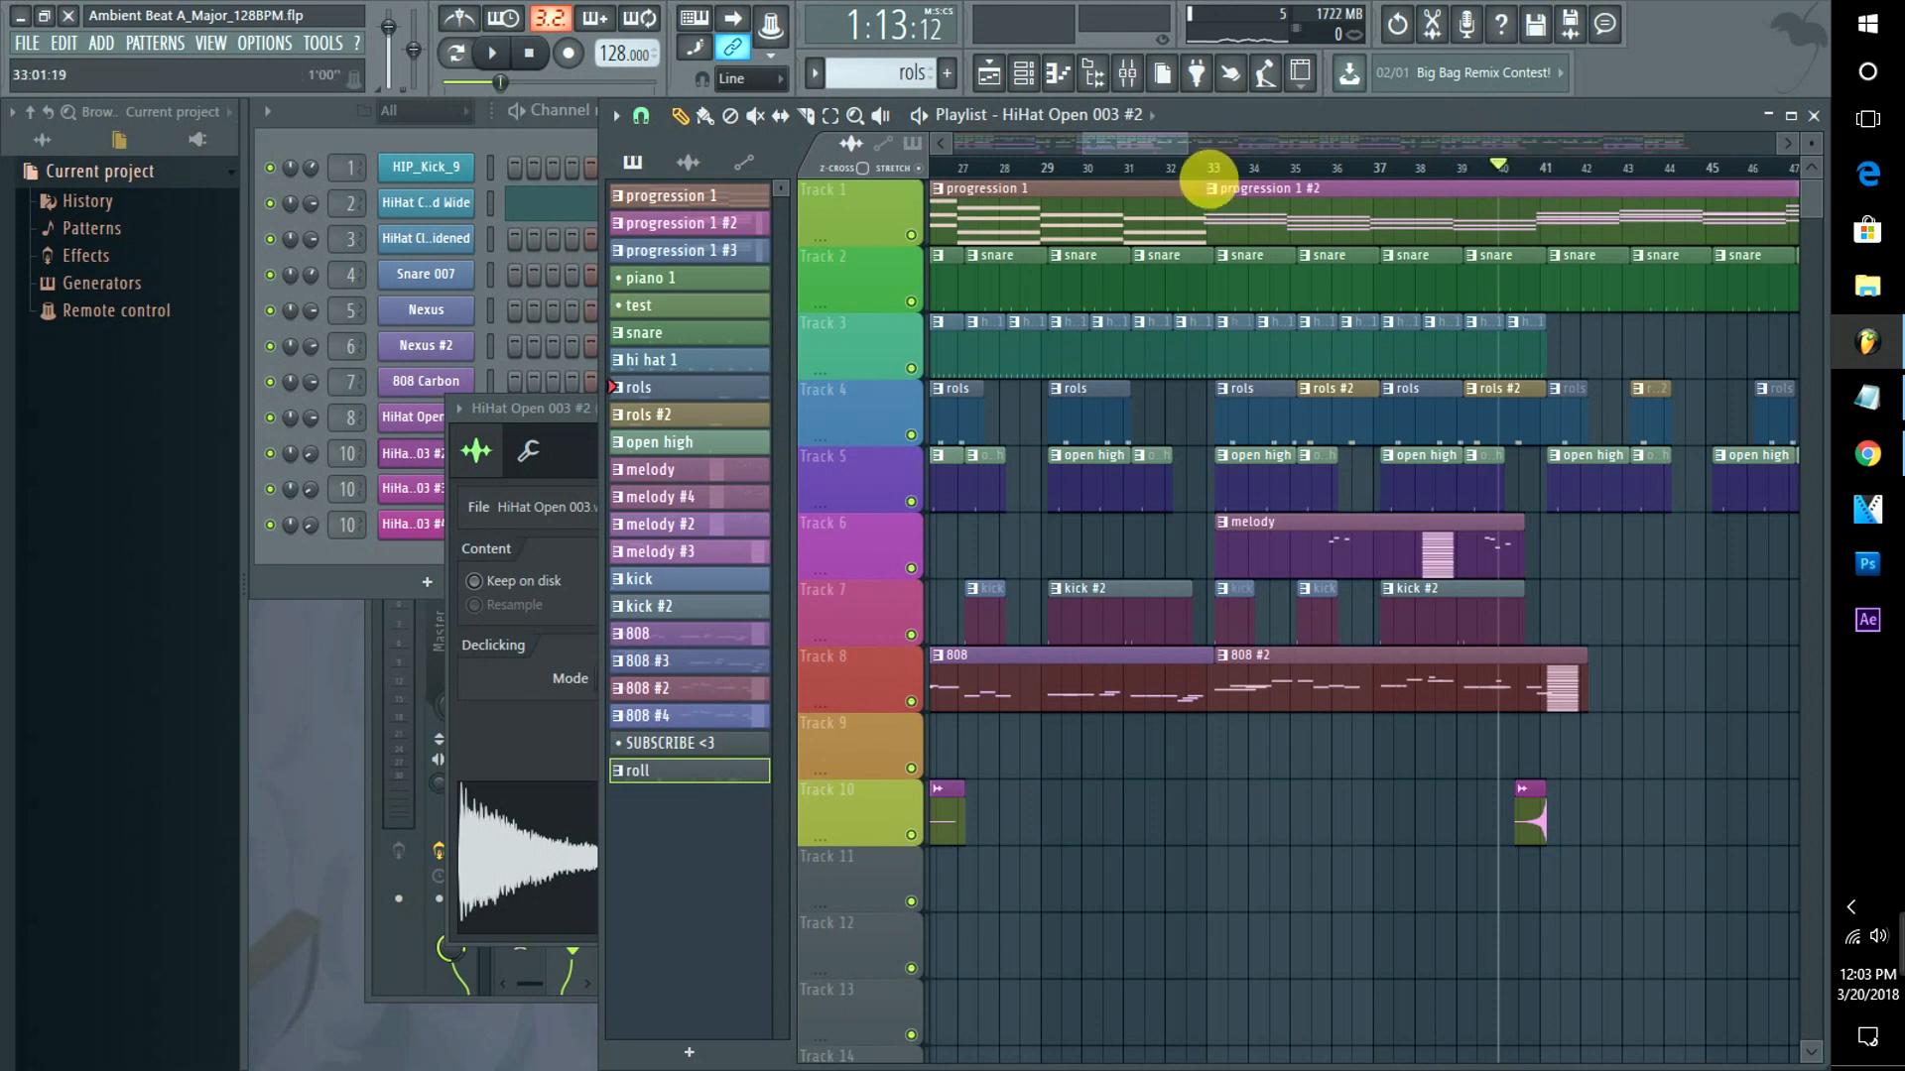
key(space)
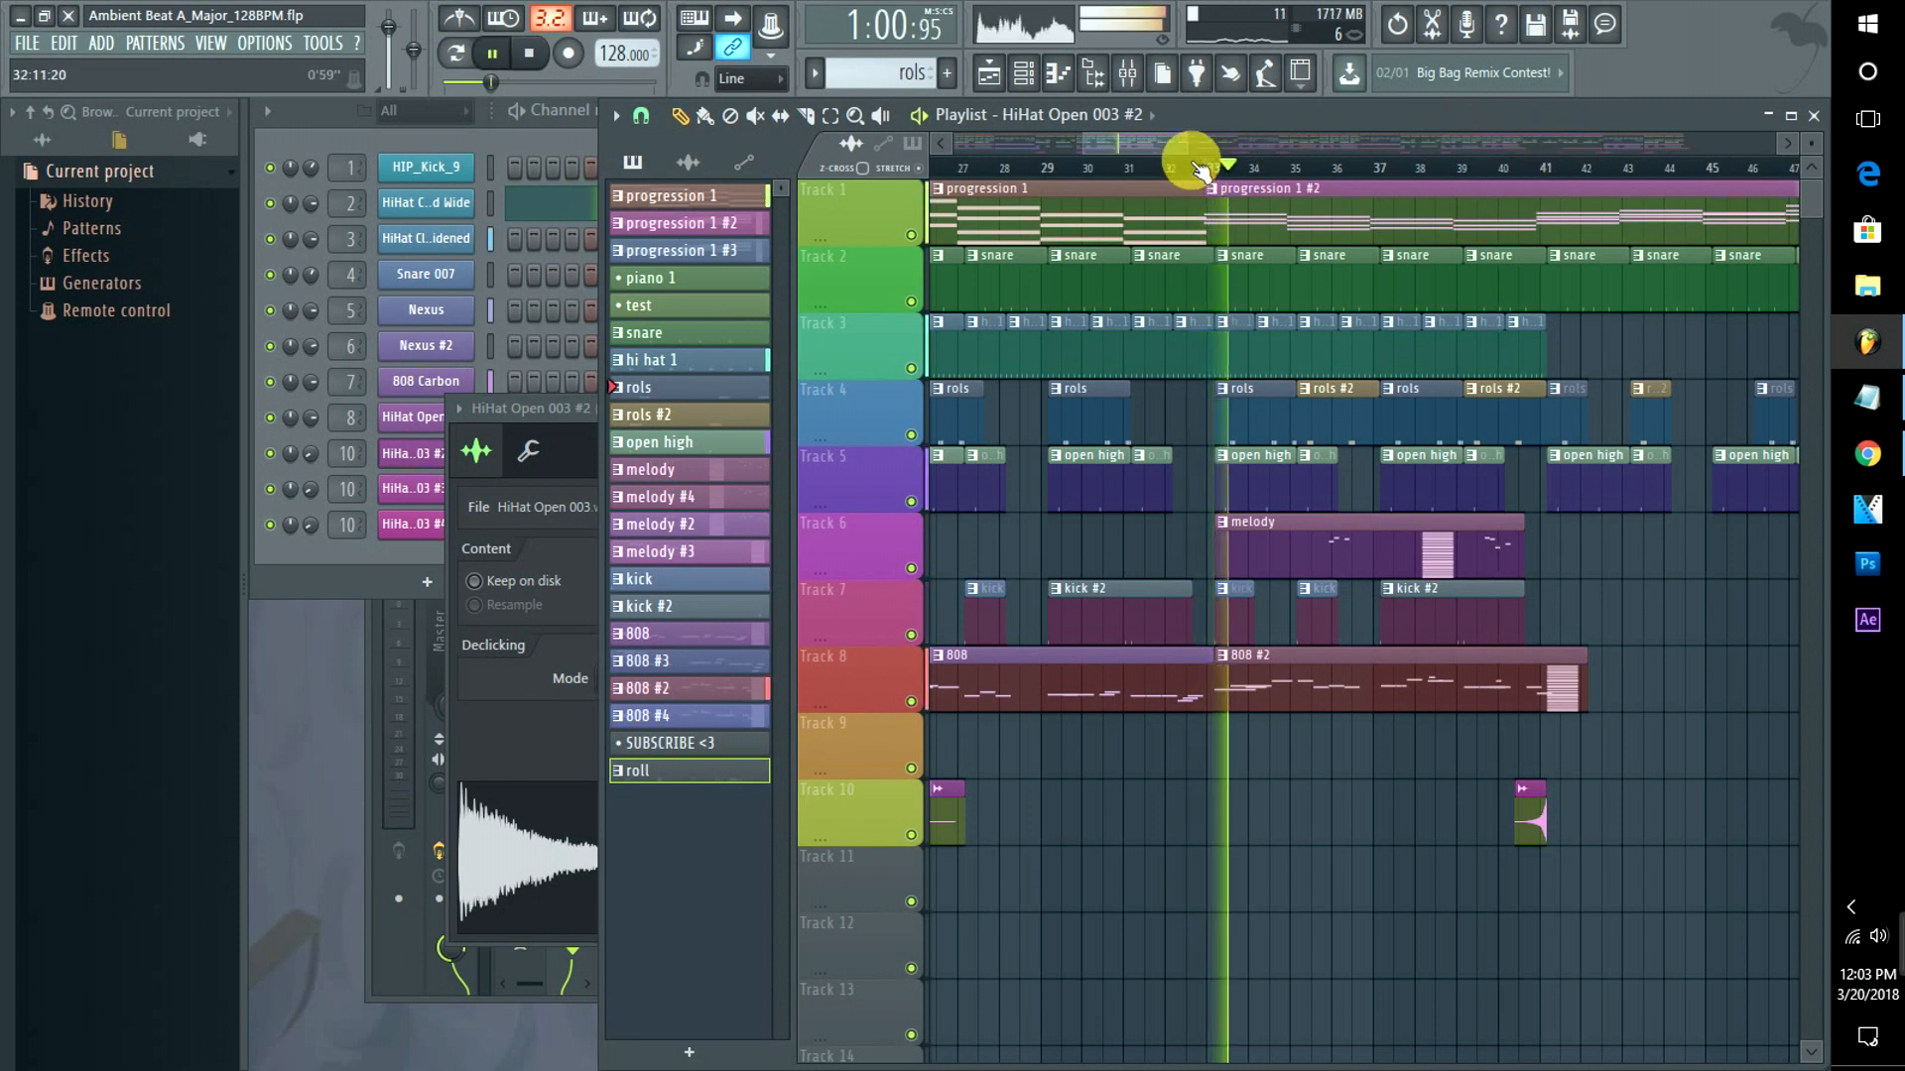
drag(1162, 140, 1193, 137)
key(space)
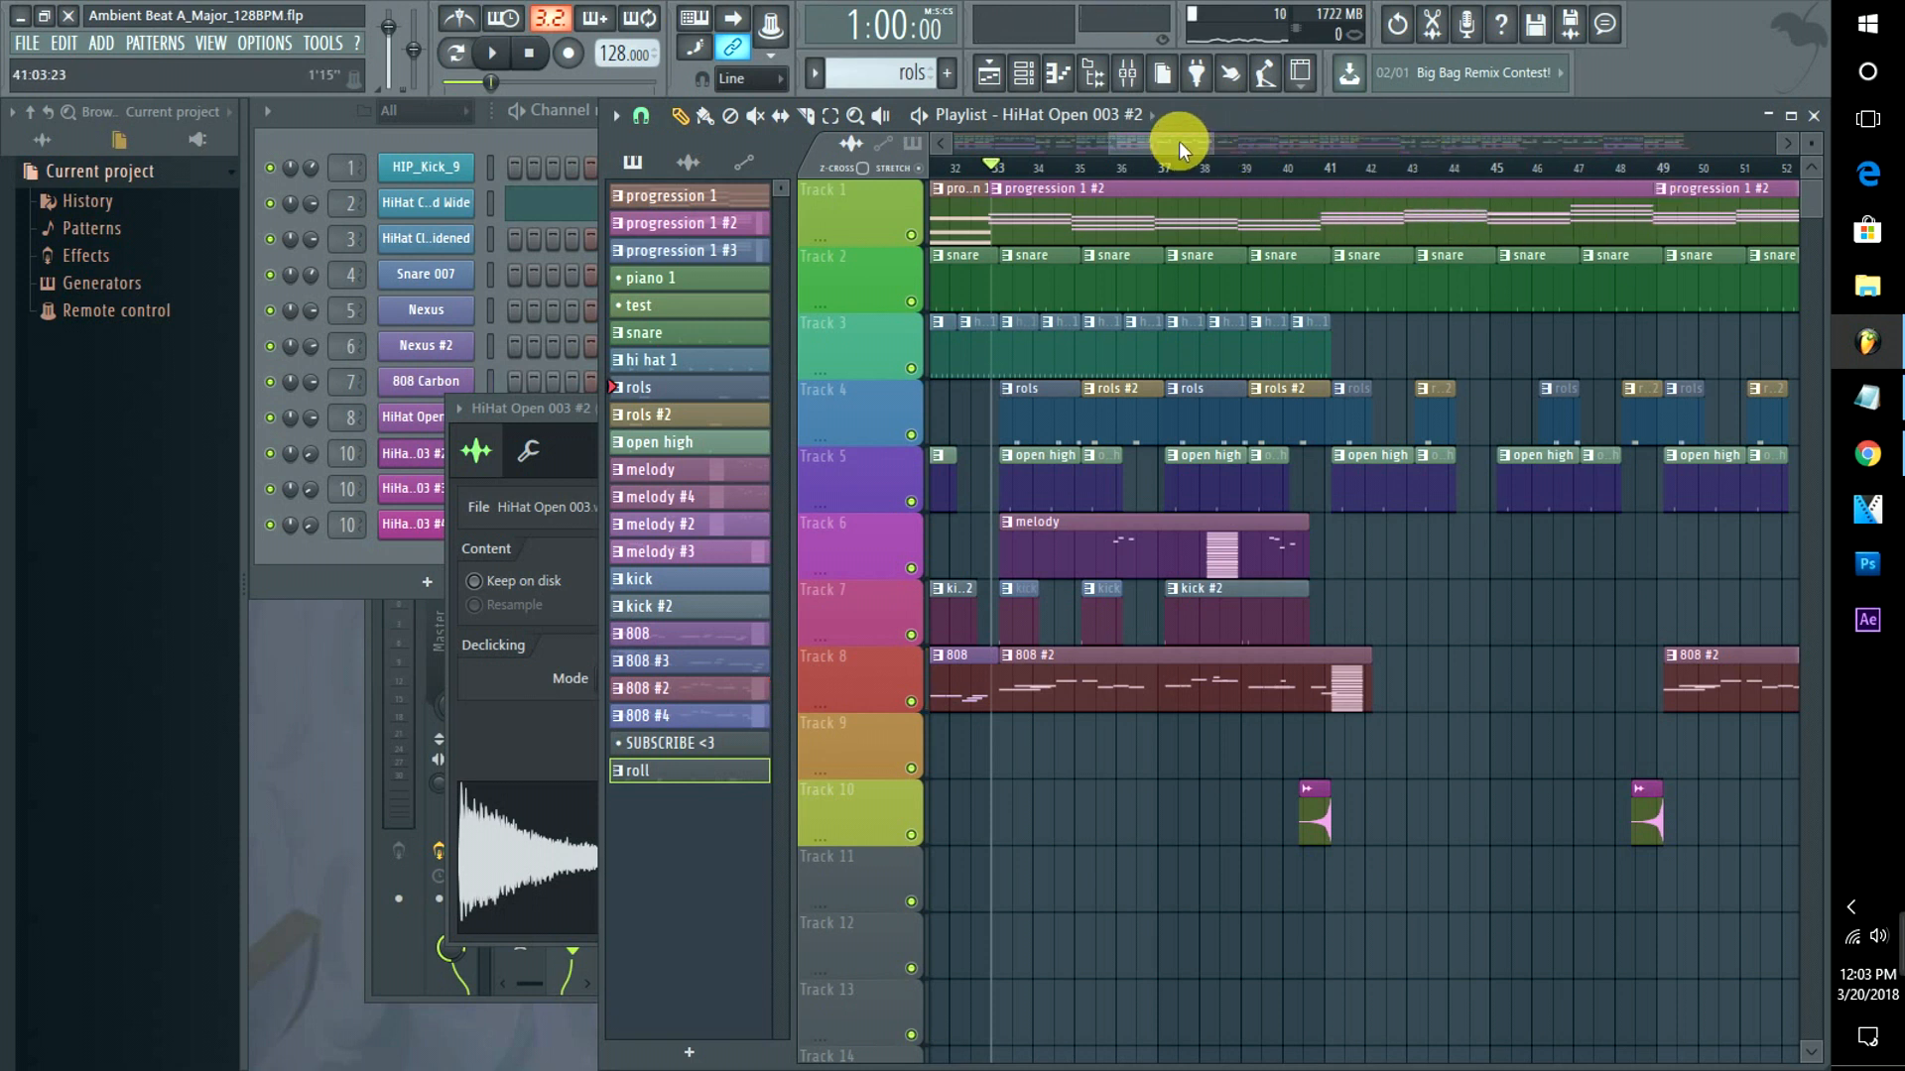
drag(1178, 141, 1224, 141)
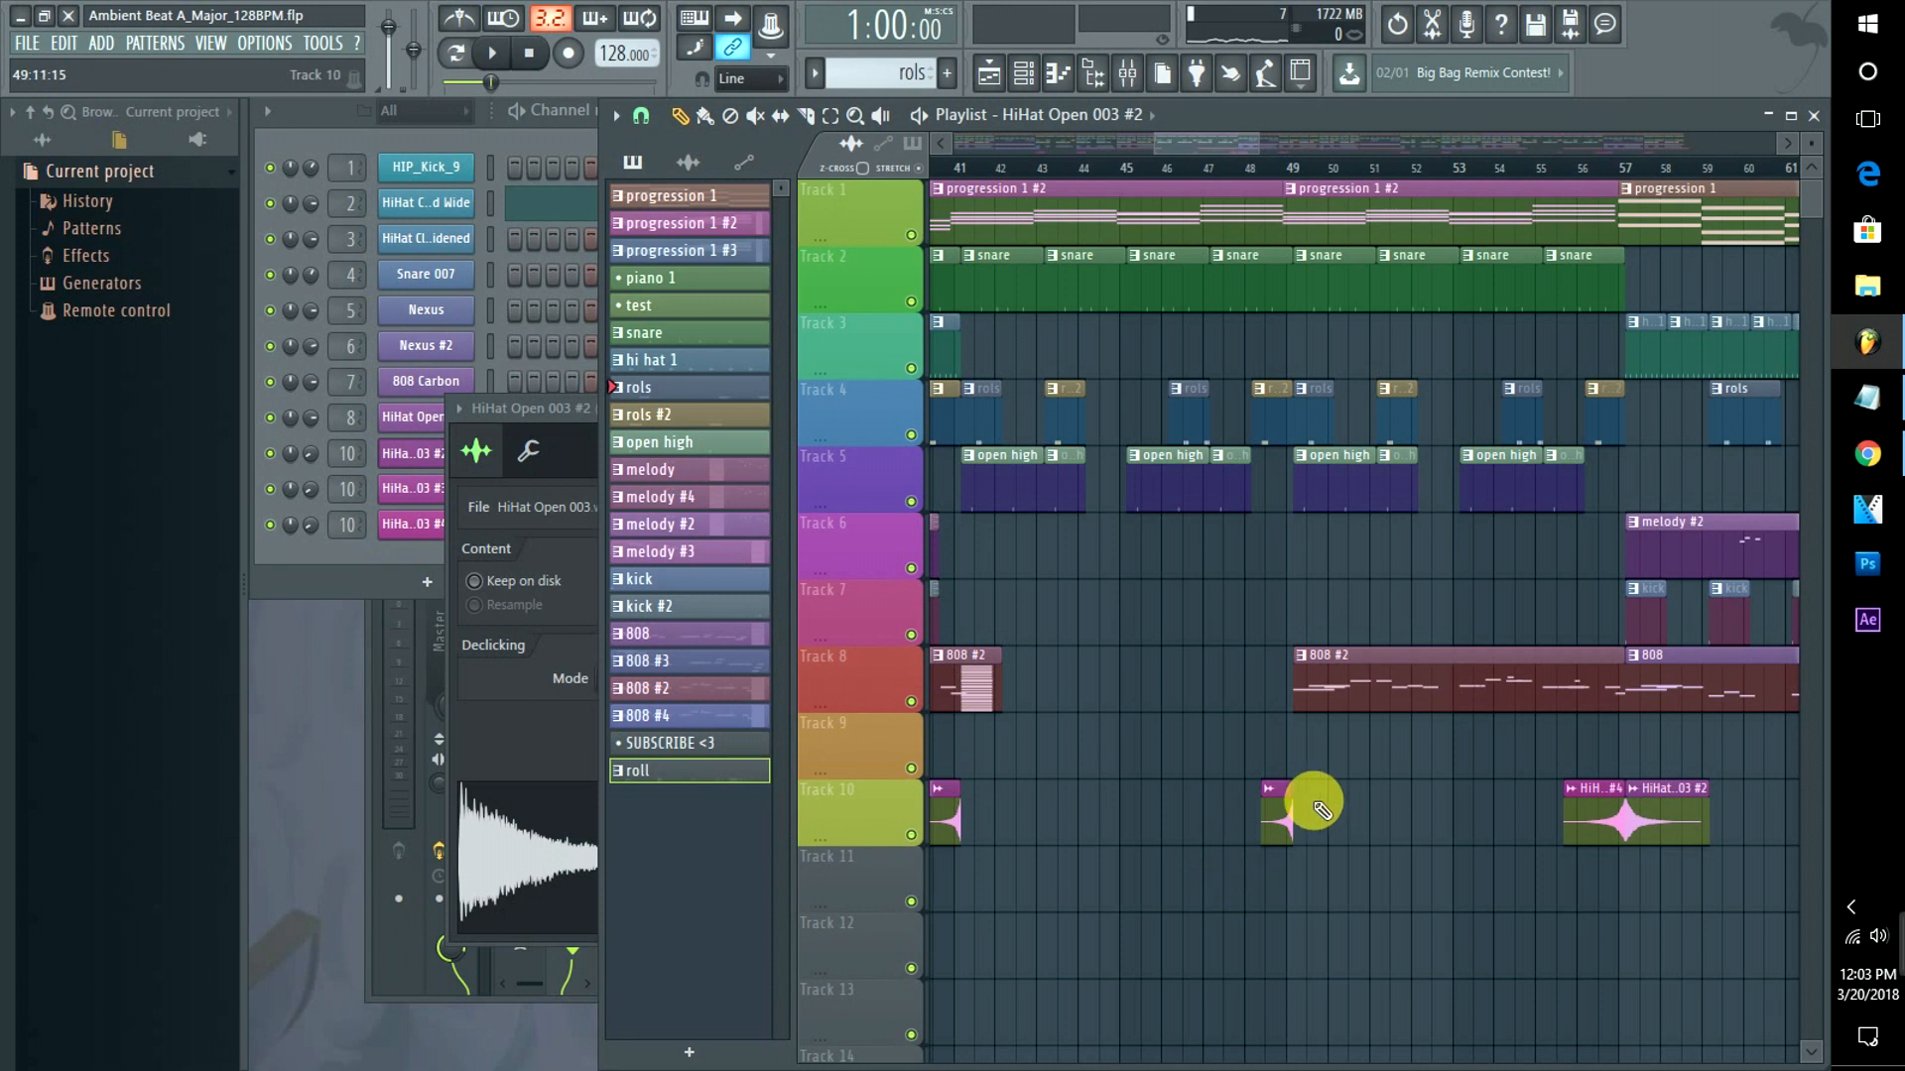
drag(1187, 159, 1134, 152)
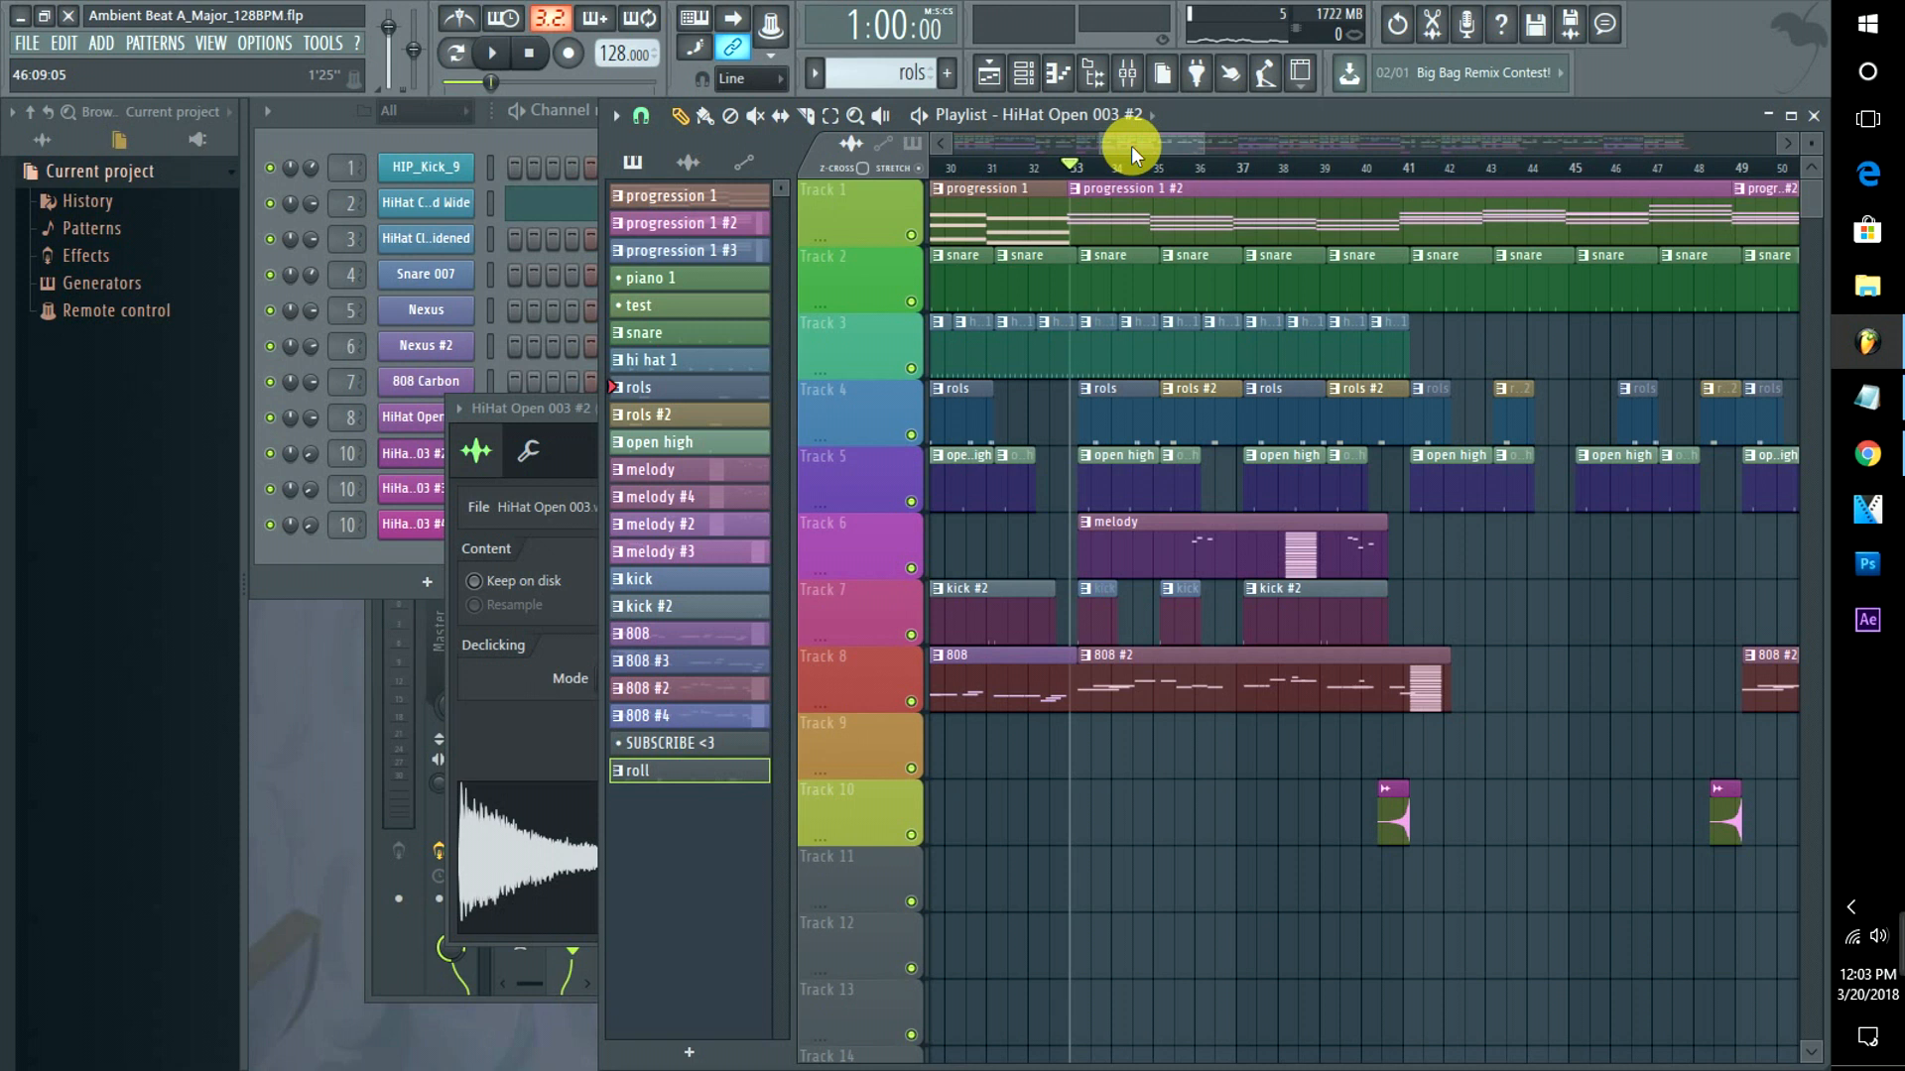
Play the arrangement from bar 33 through the transition at bar 41 and into the section without melody, then stop playback.
key(space)
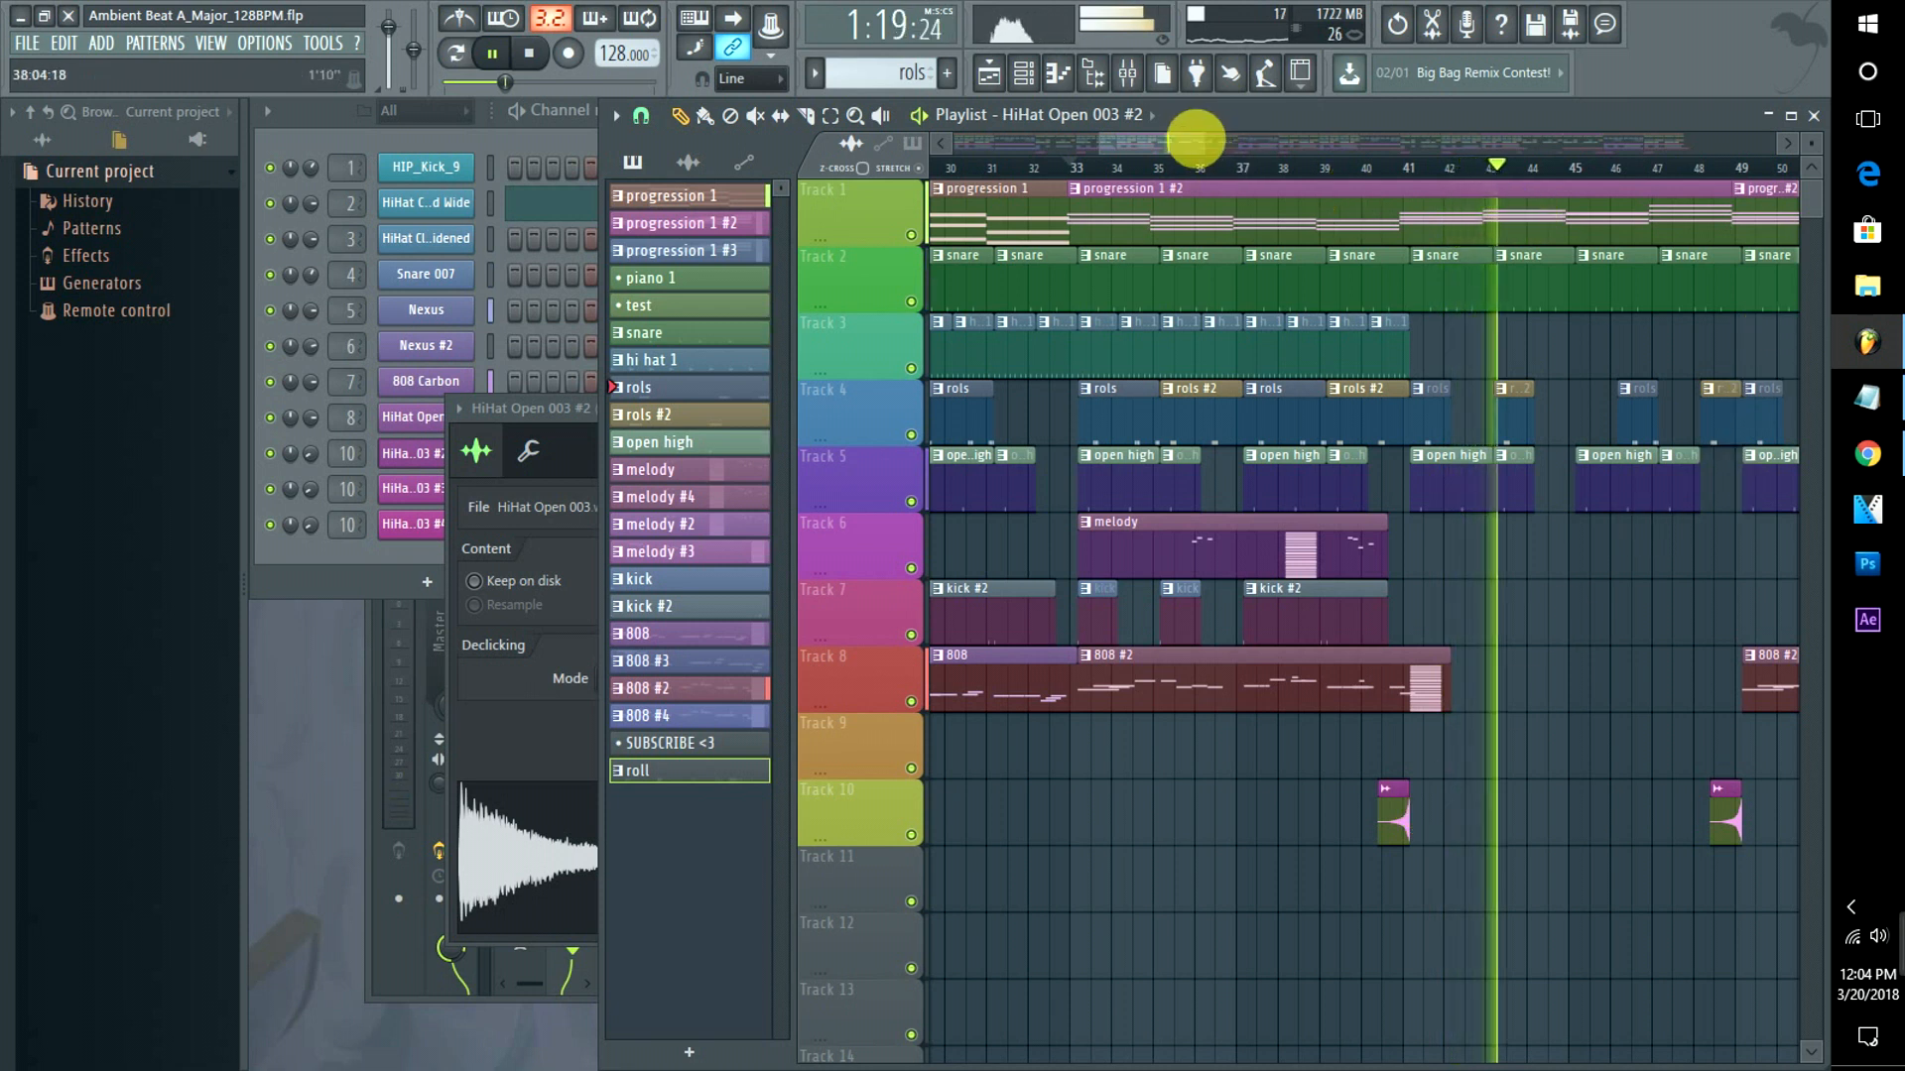
drag(1195, 139, 1241, 129)
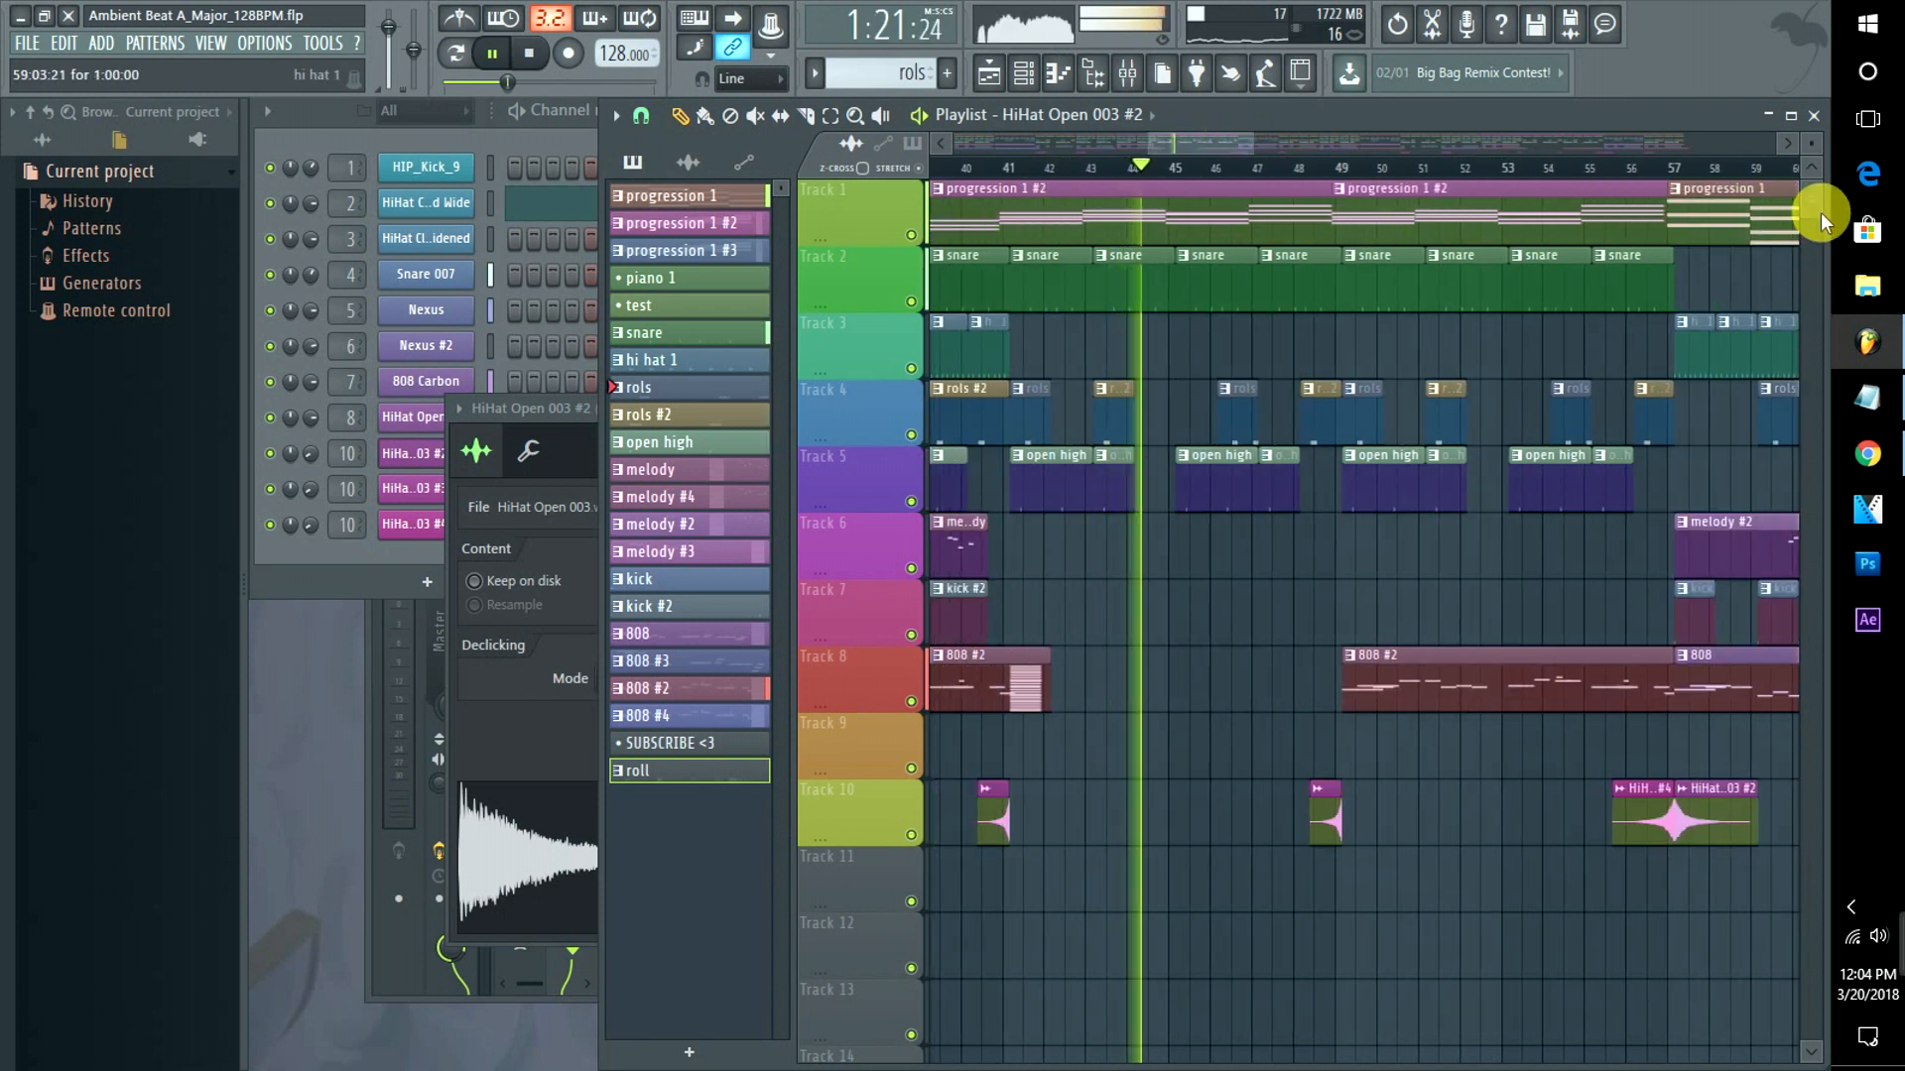
scroll(1819, 213, down, 5)
scroll(1813, 201, up, 5)
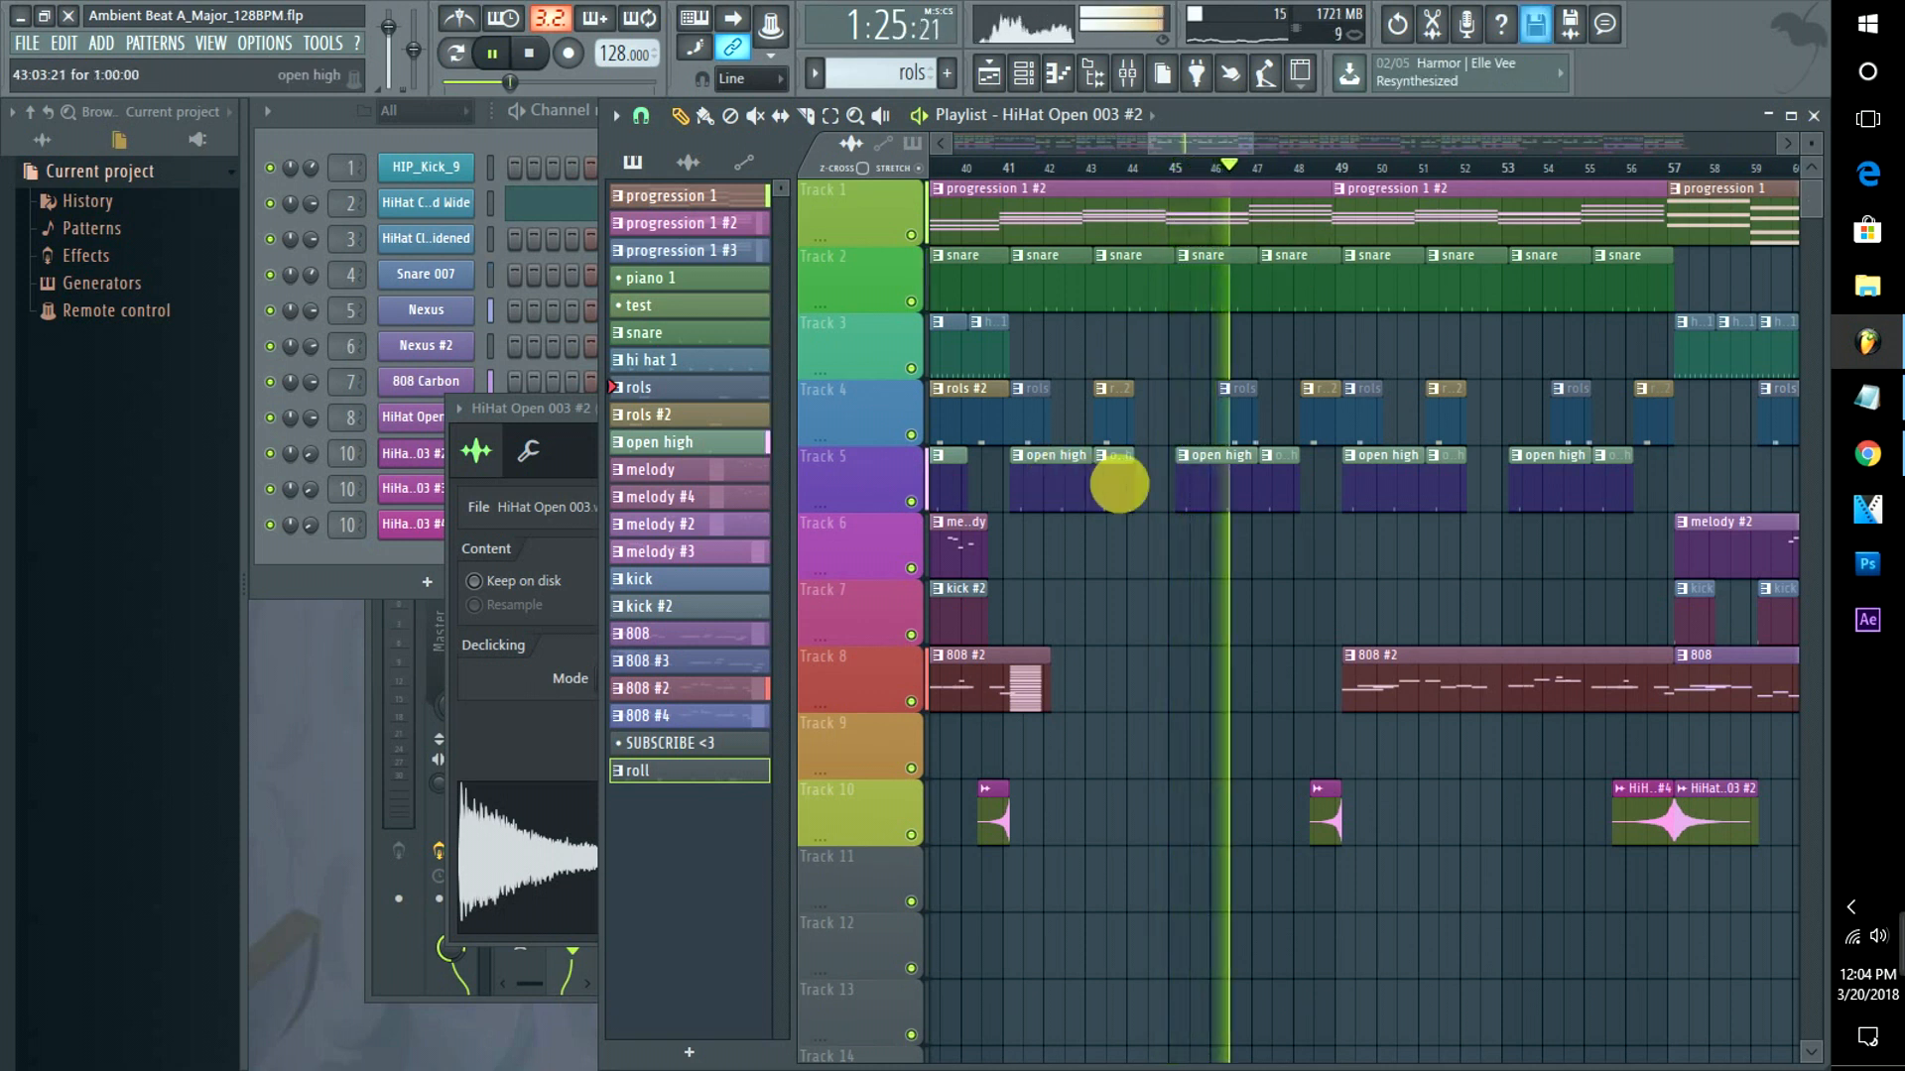
key(space)
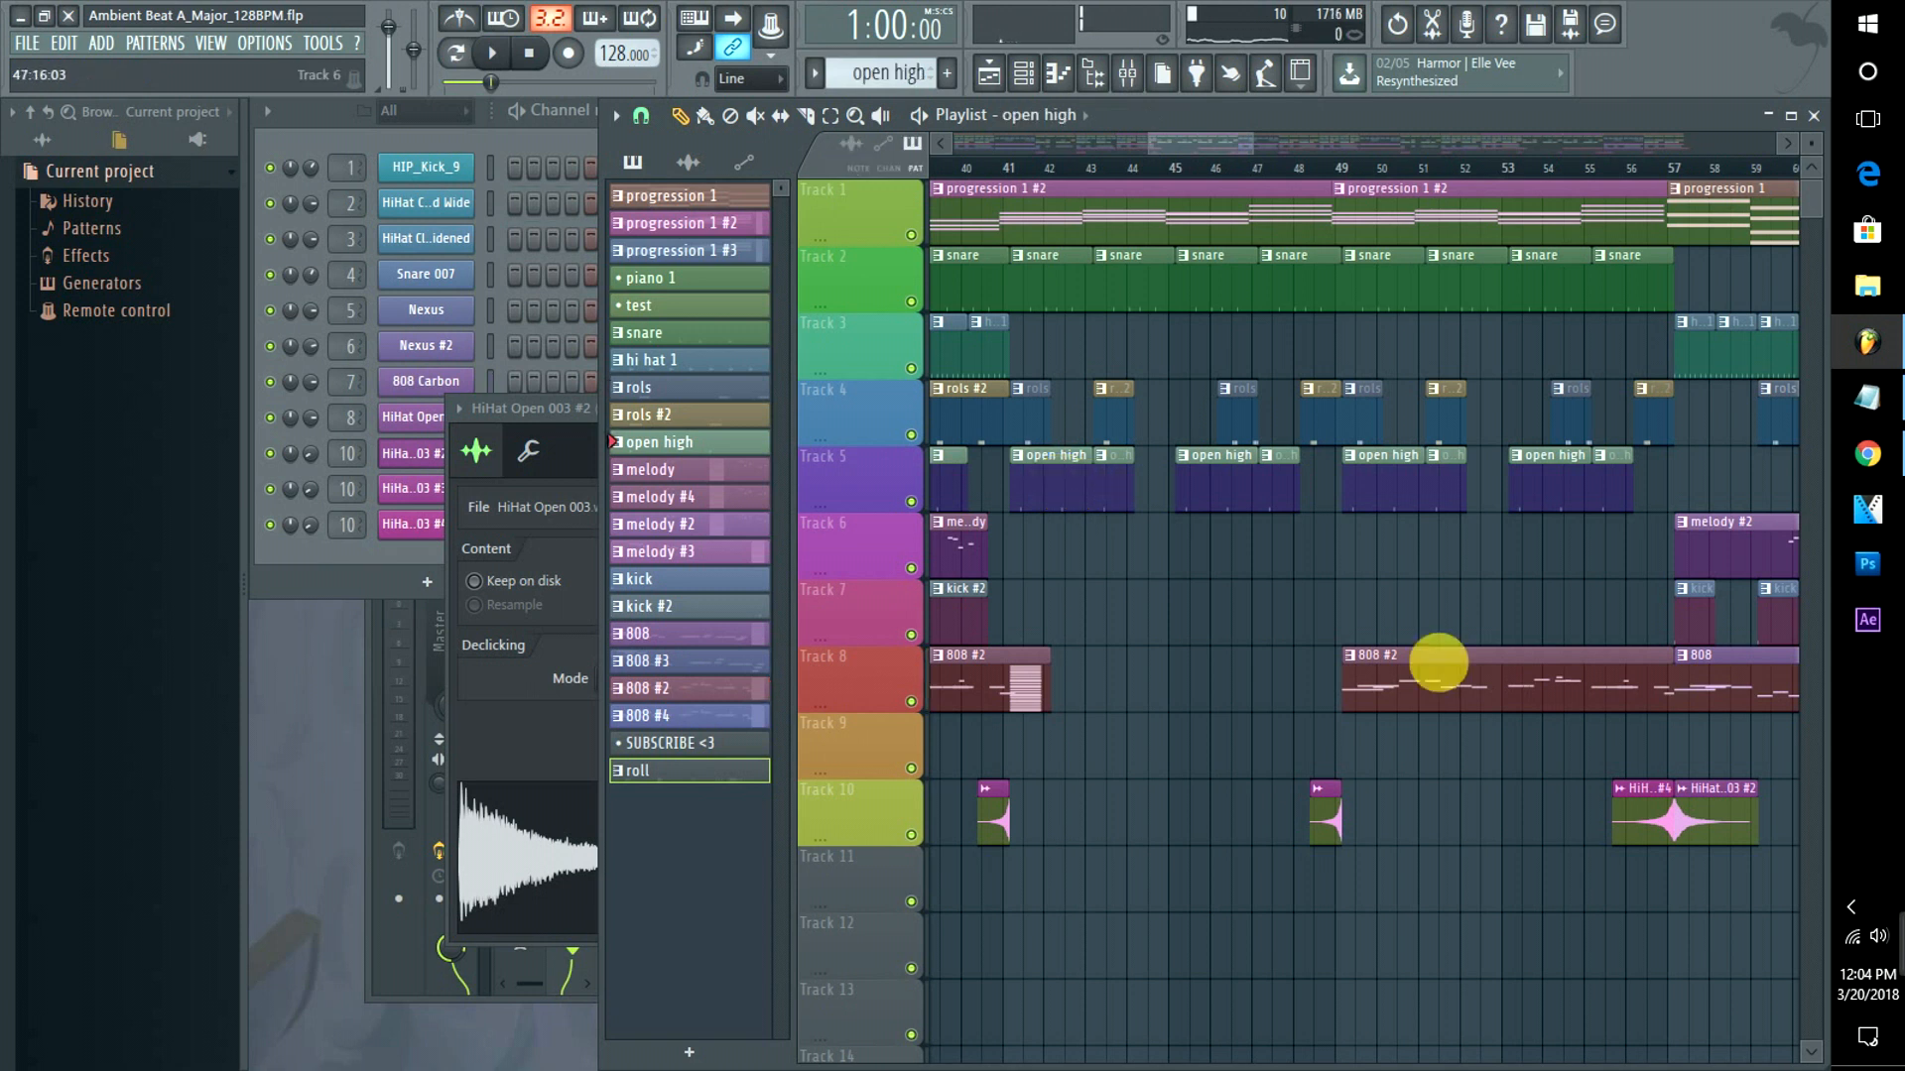
Inspect the HiHat Open 003 #2 clip's sample settings and the open high pattern's notes, then return to the Playlist.
double_click(1736, 840)
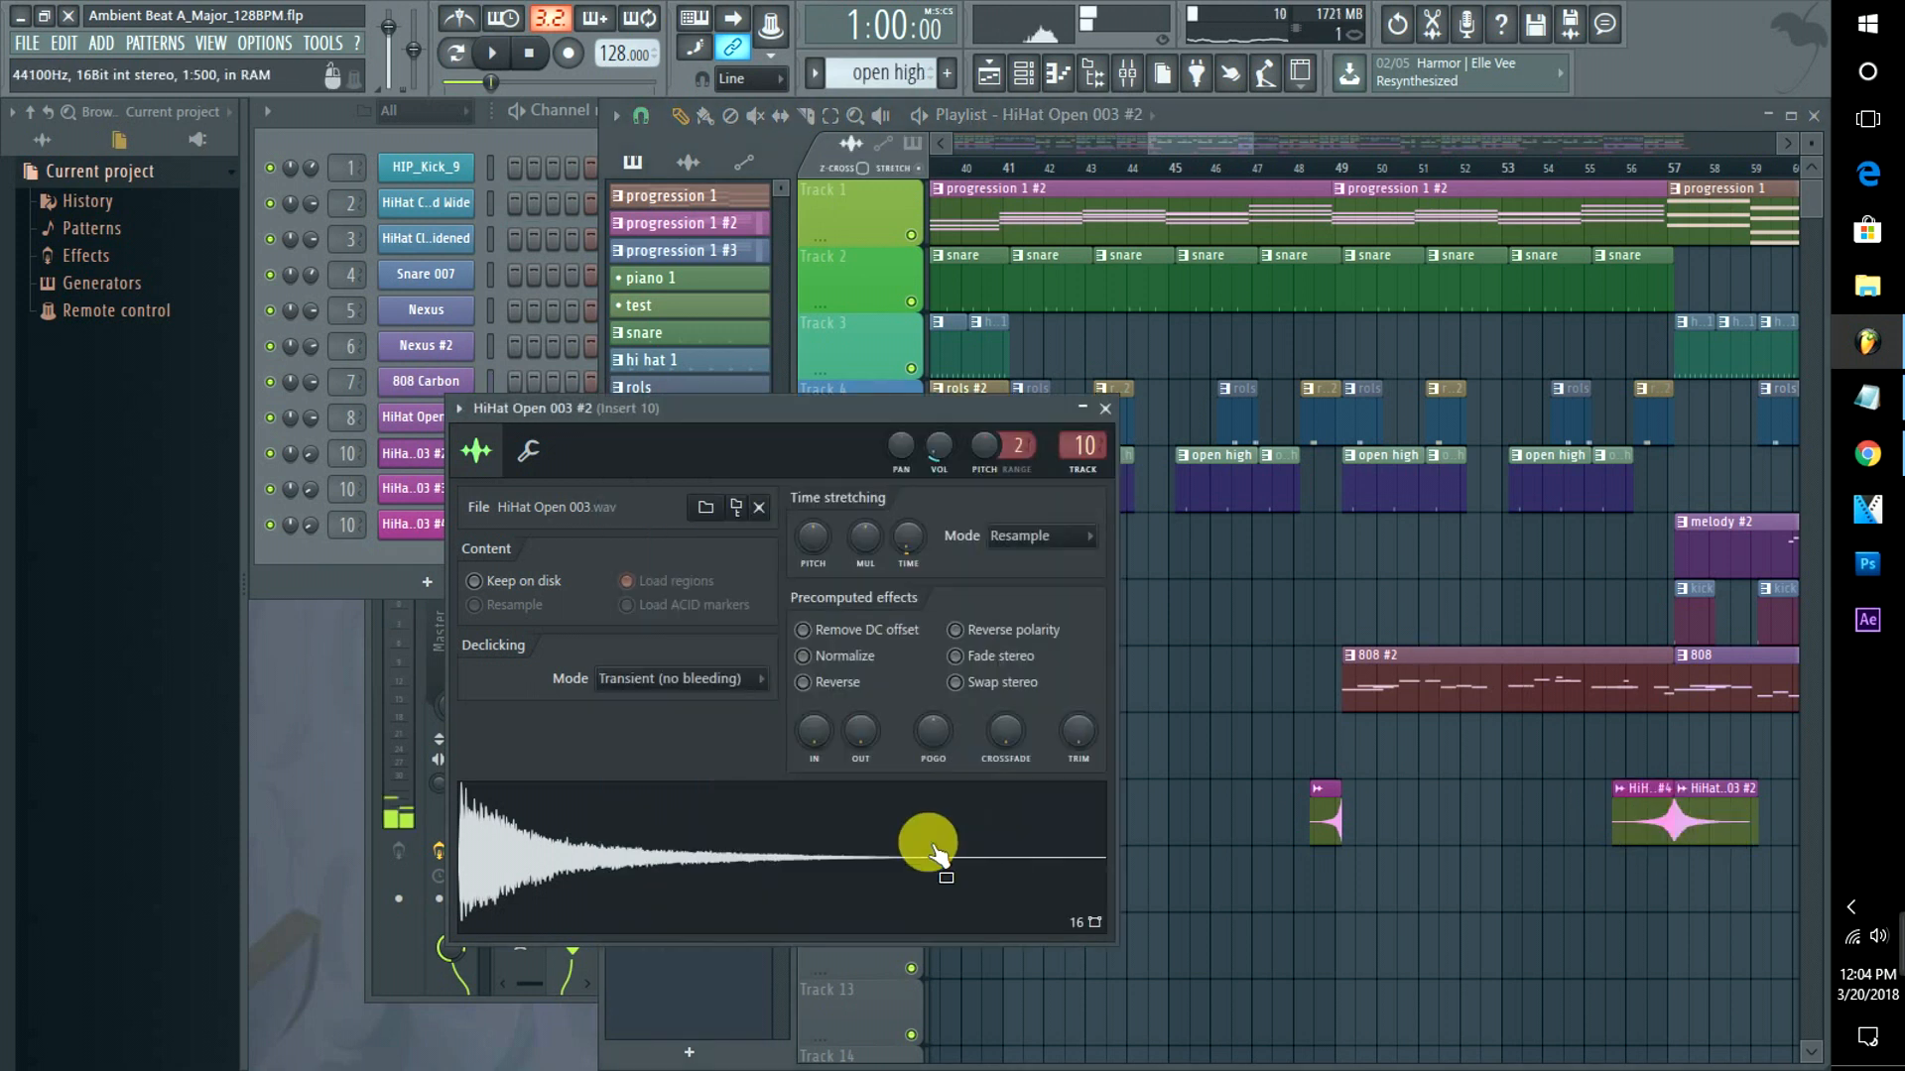
double_click(1231, 493)
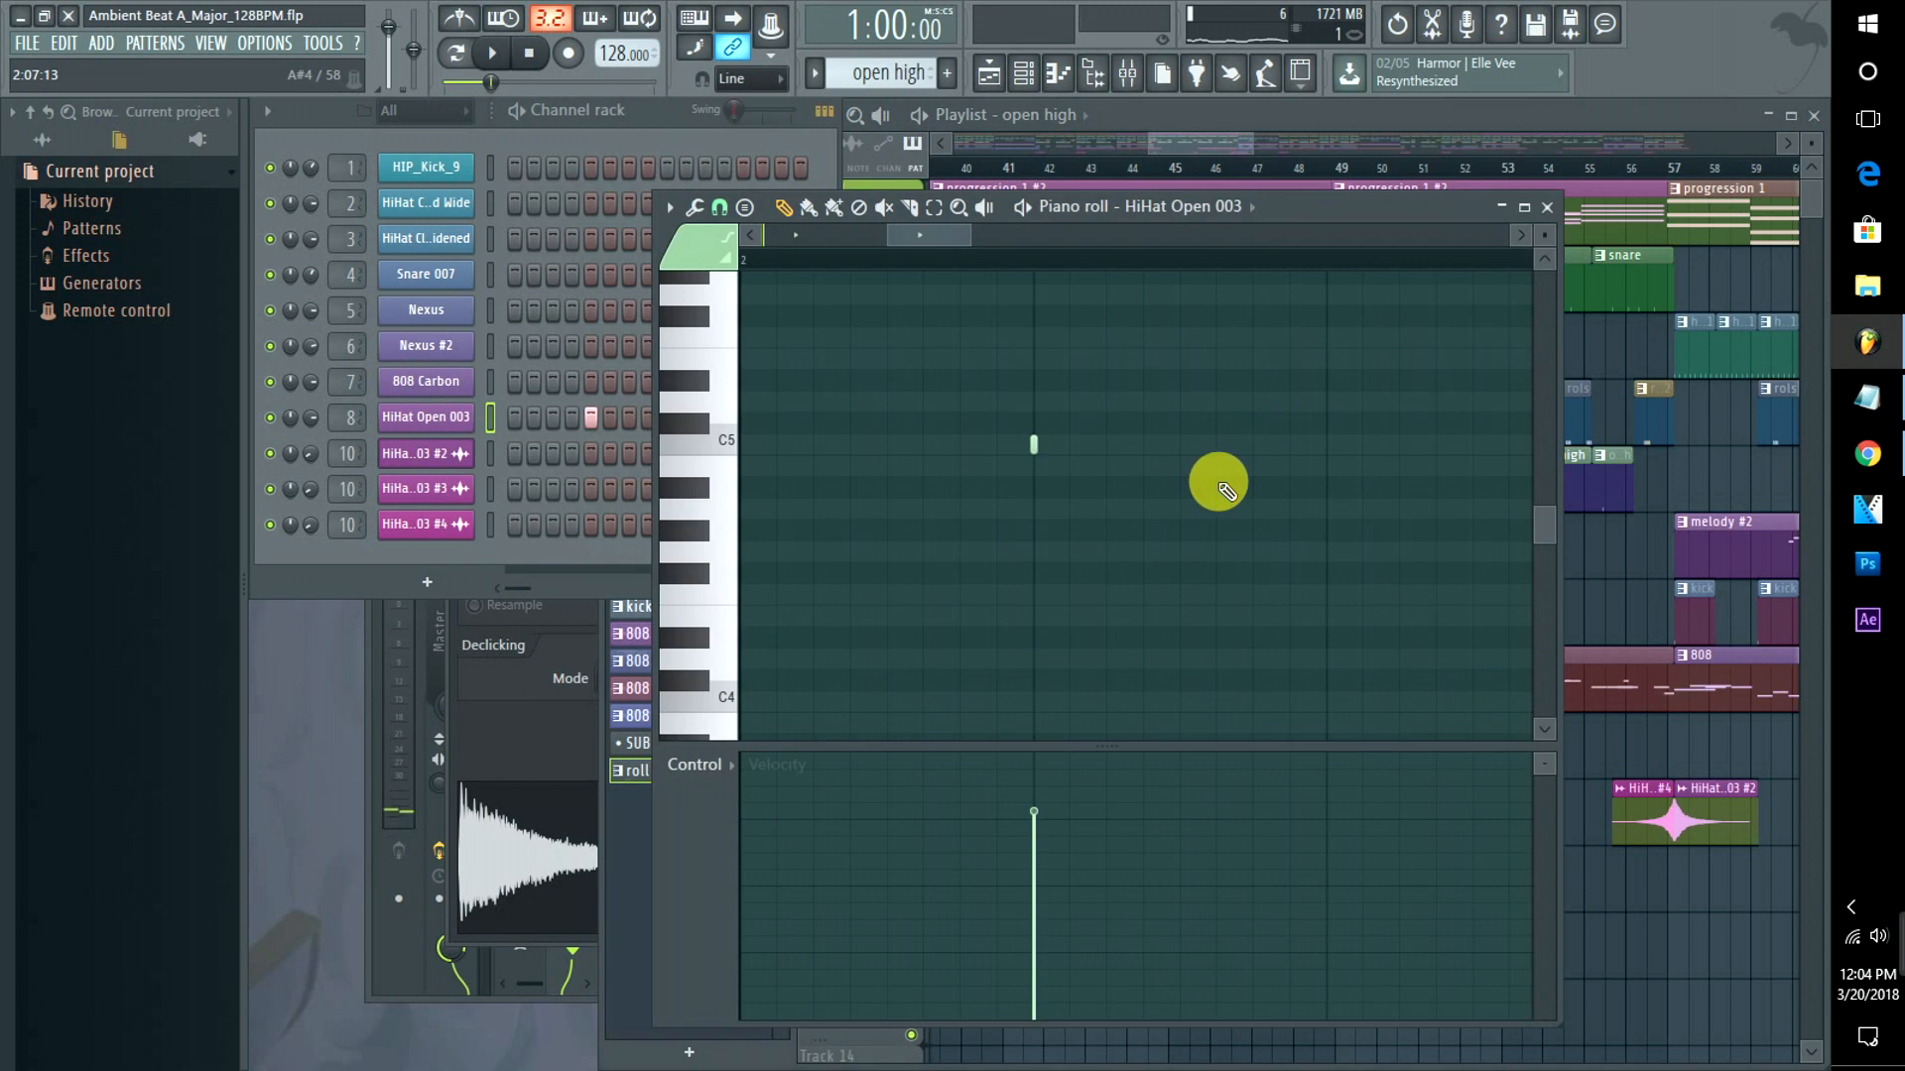
click(1165, 113)
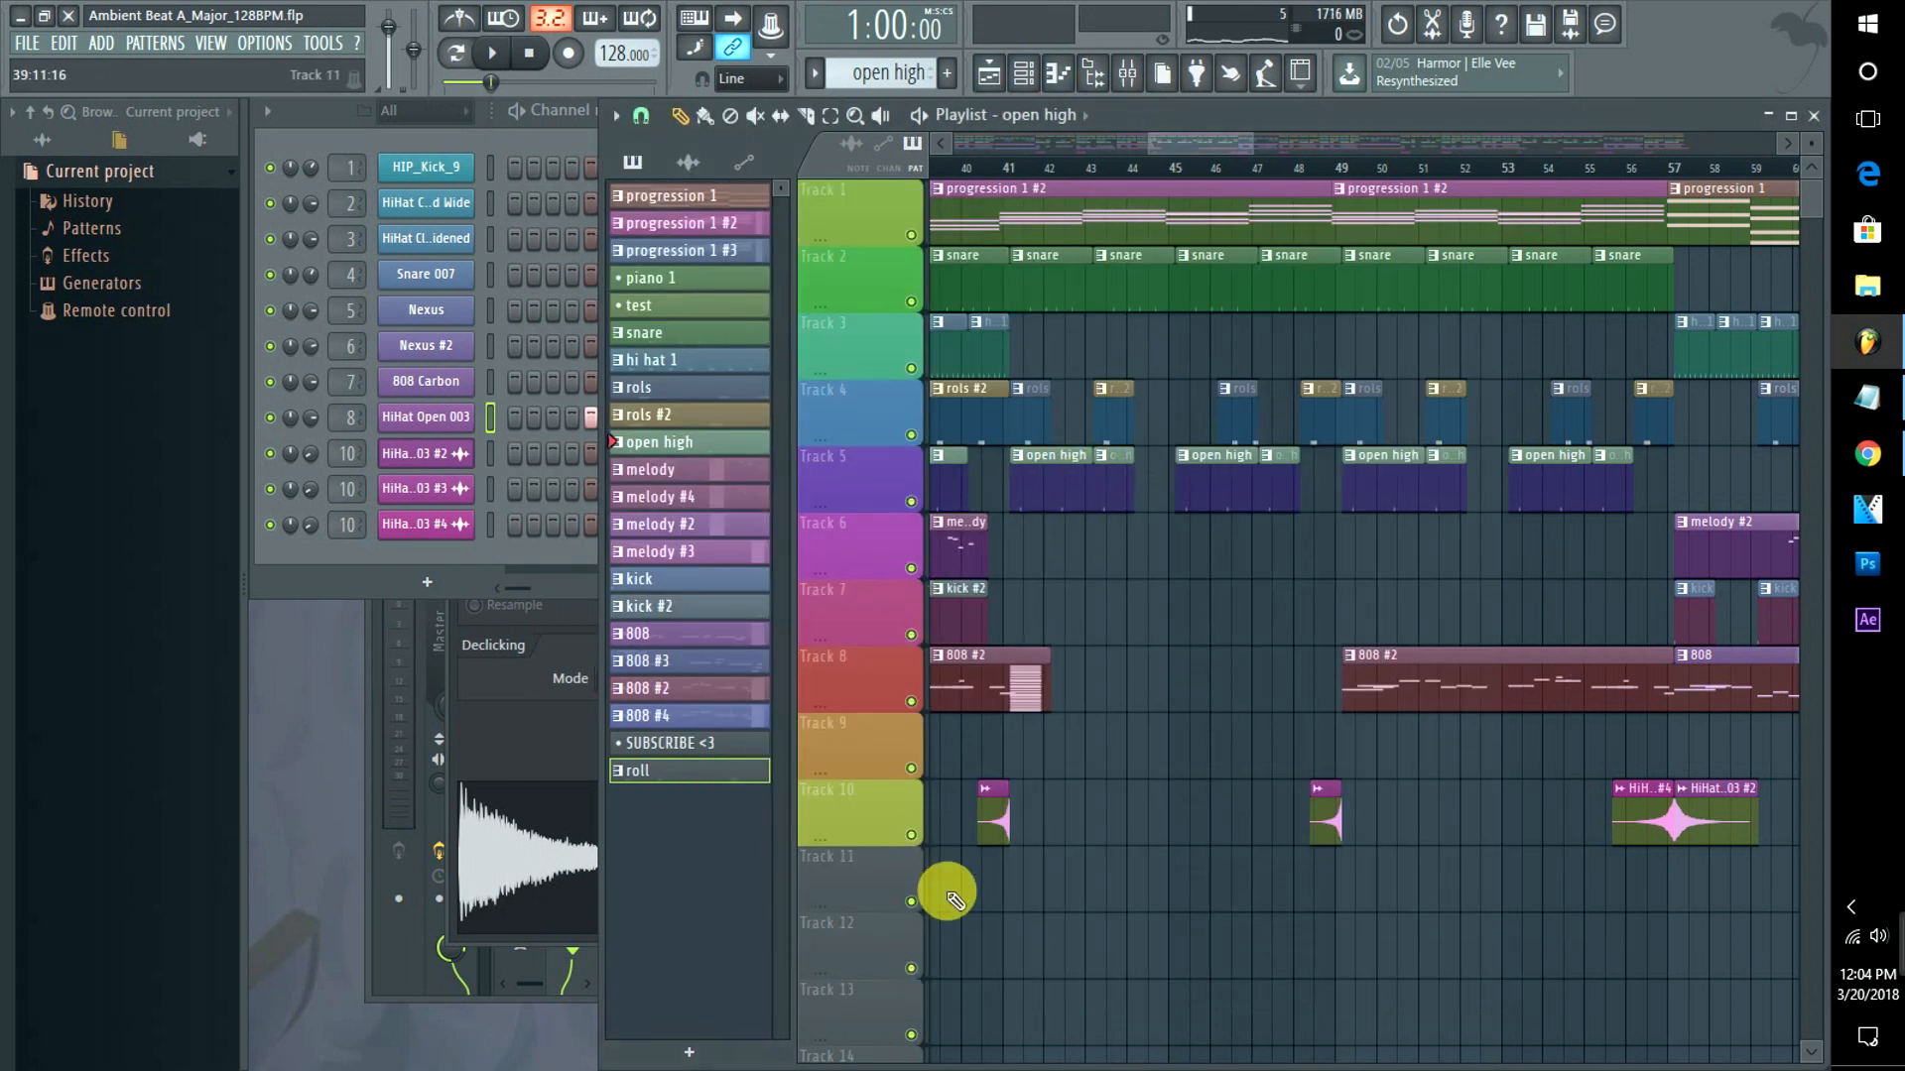
Play the song from about bar 40, mute and unmute Track 1 to compare, and listen through to the transition at bar 57.
click(997, 170)
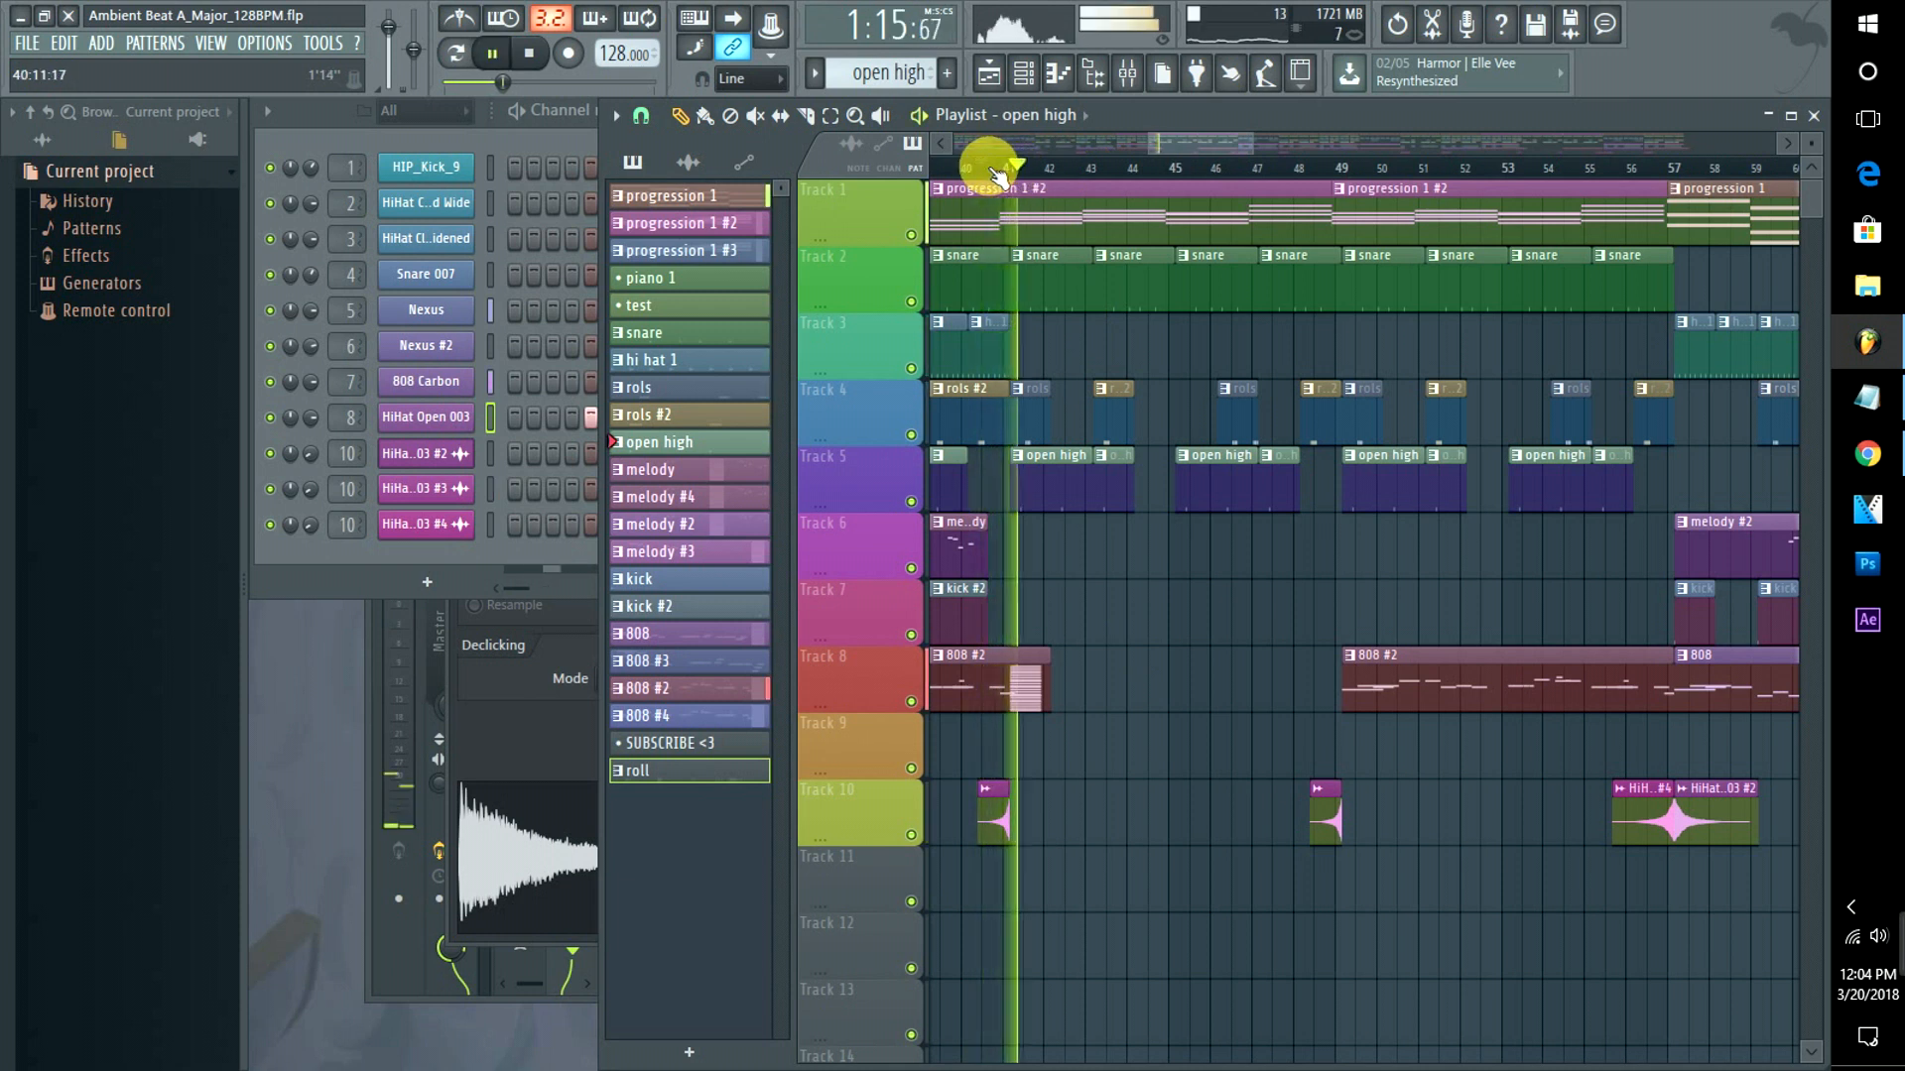
key(space)
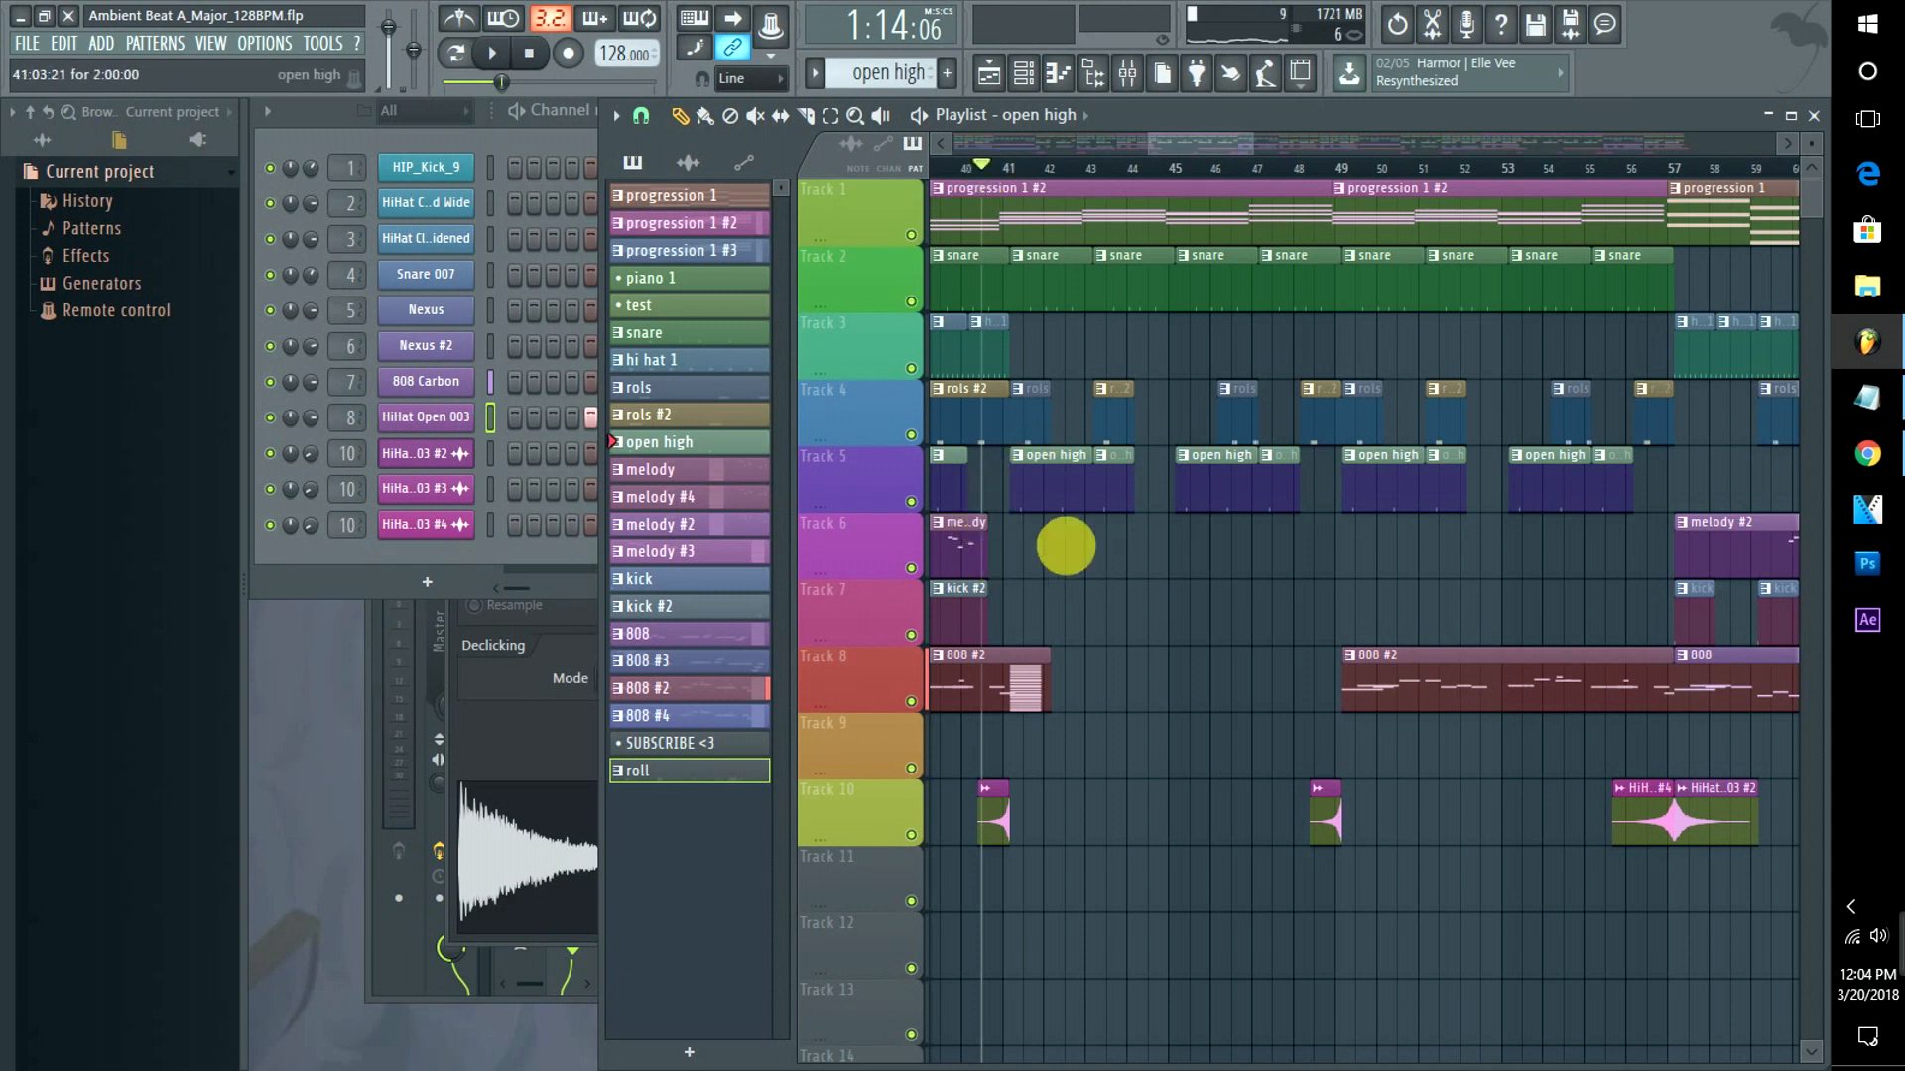
click(911, 238)
key(space)
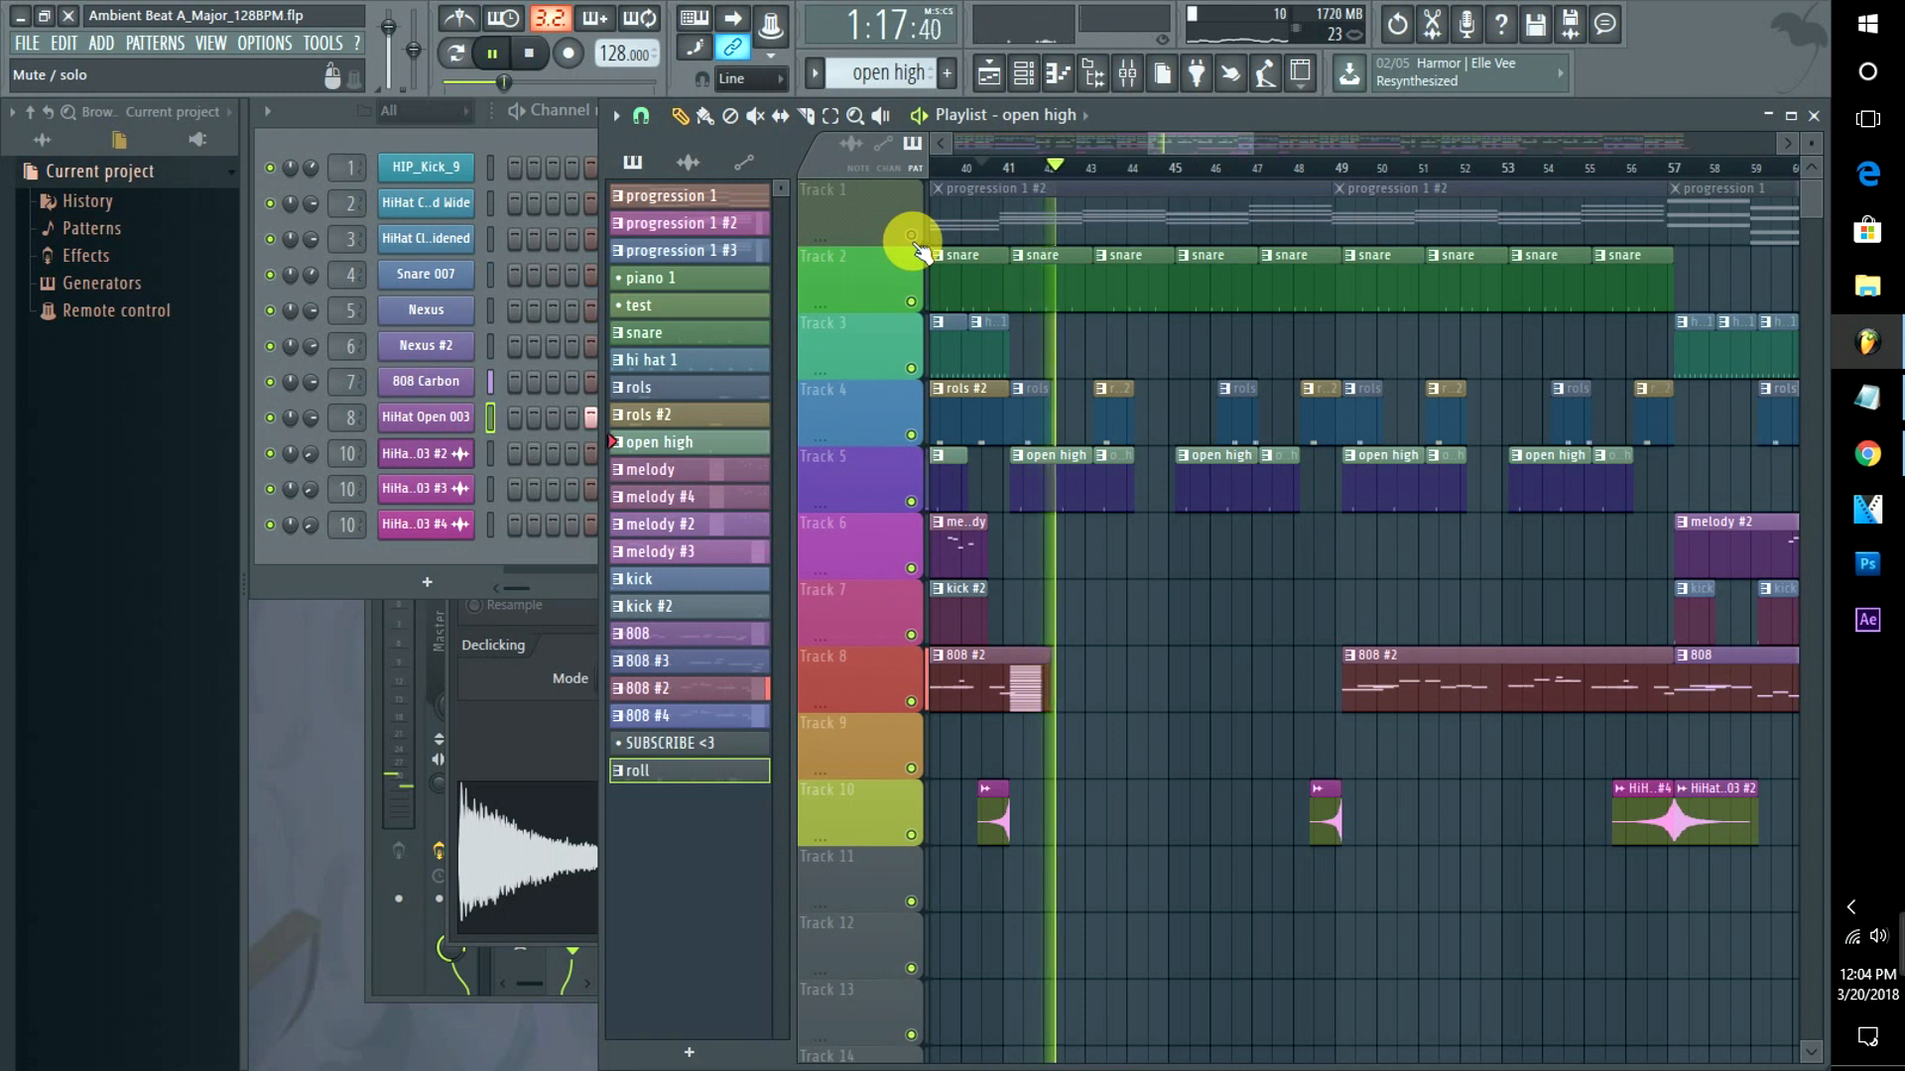
click(910, 236)
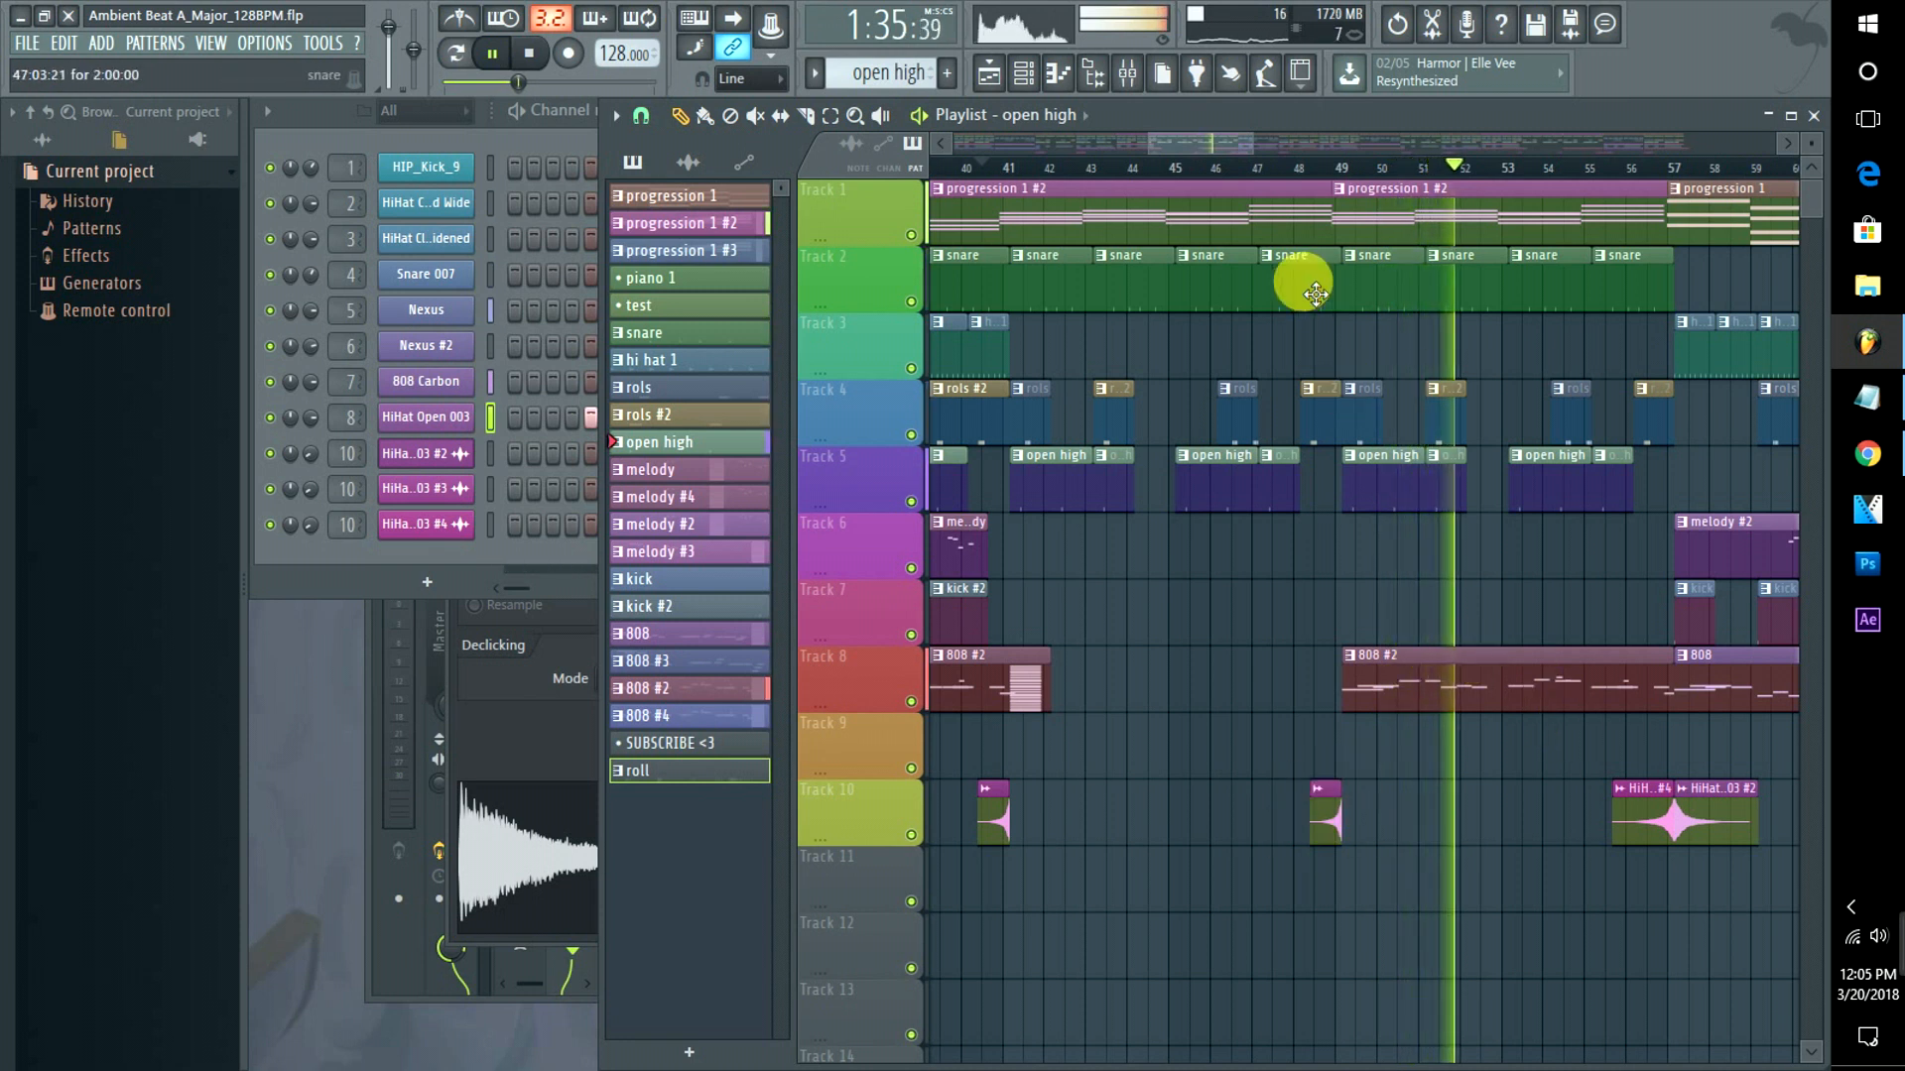
drag(1200, 149, 1237, 158)
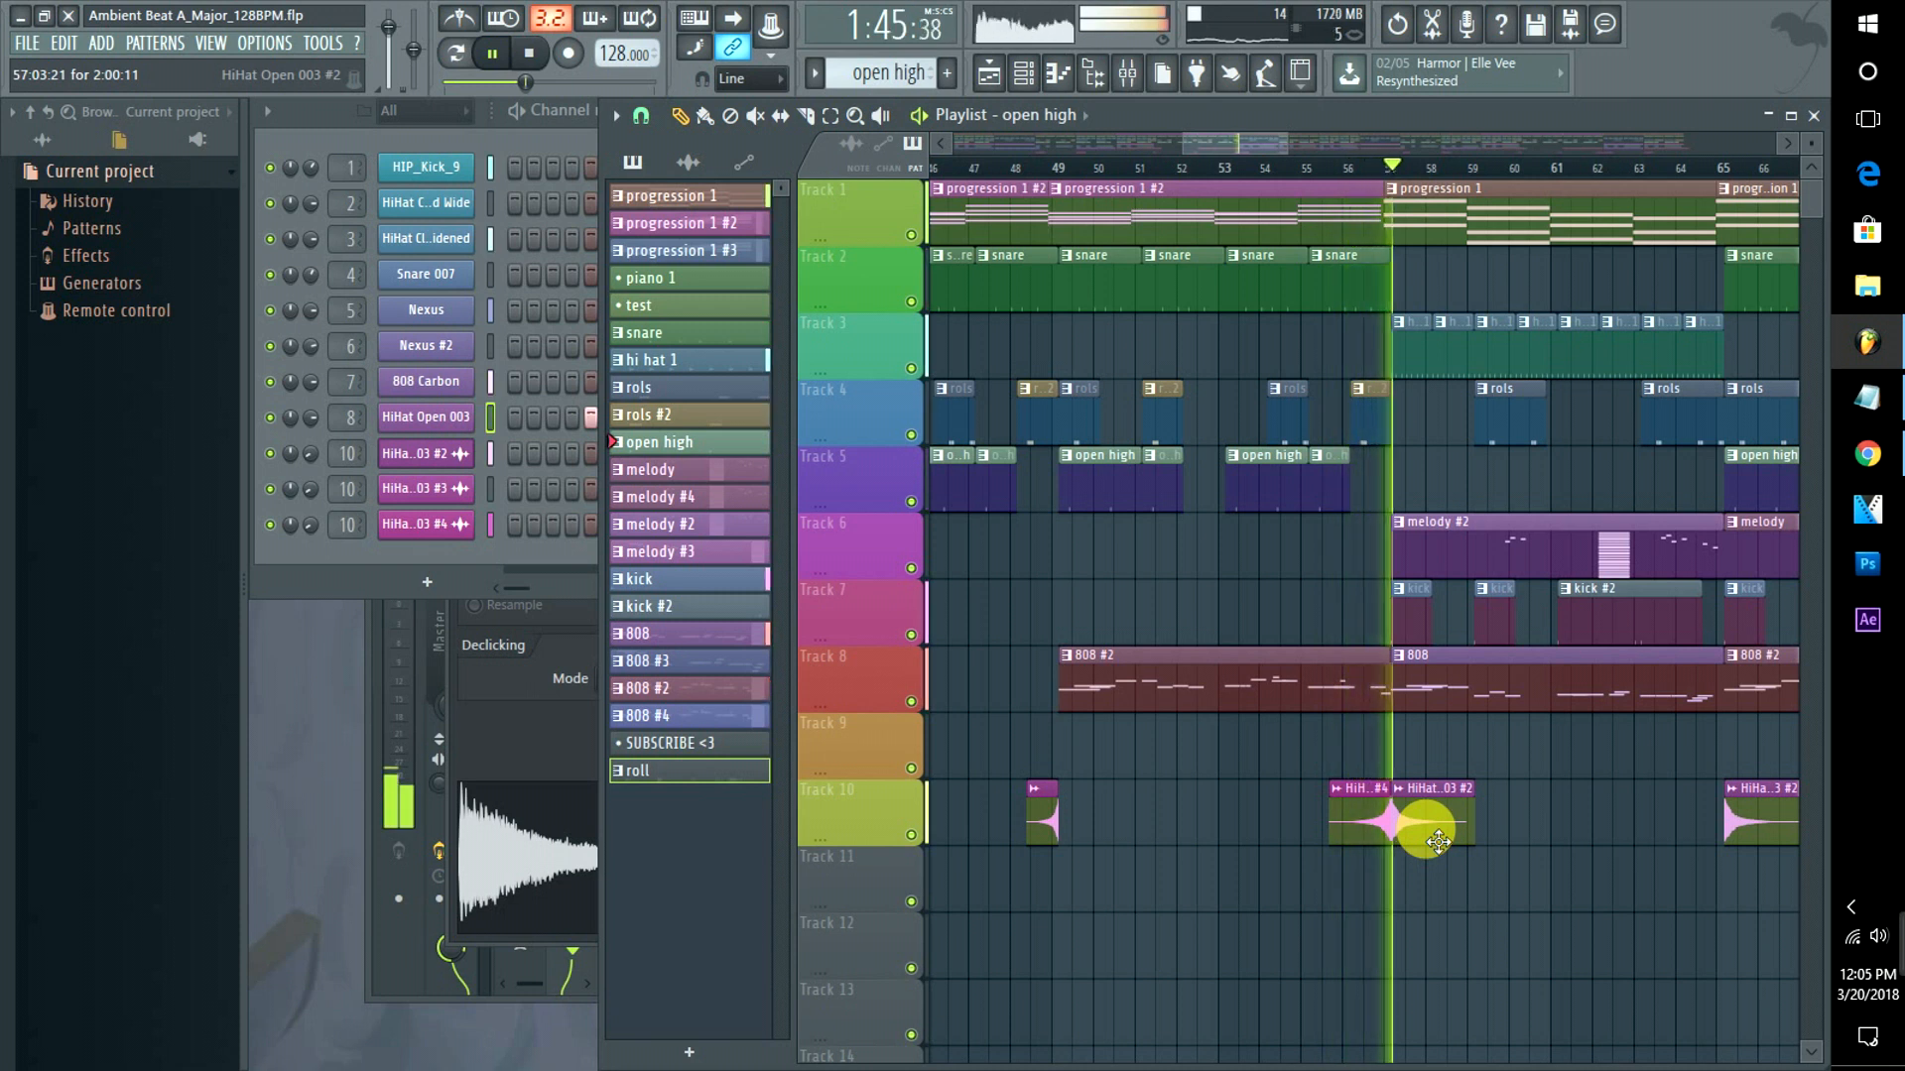
key(space)
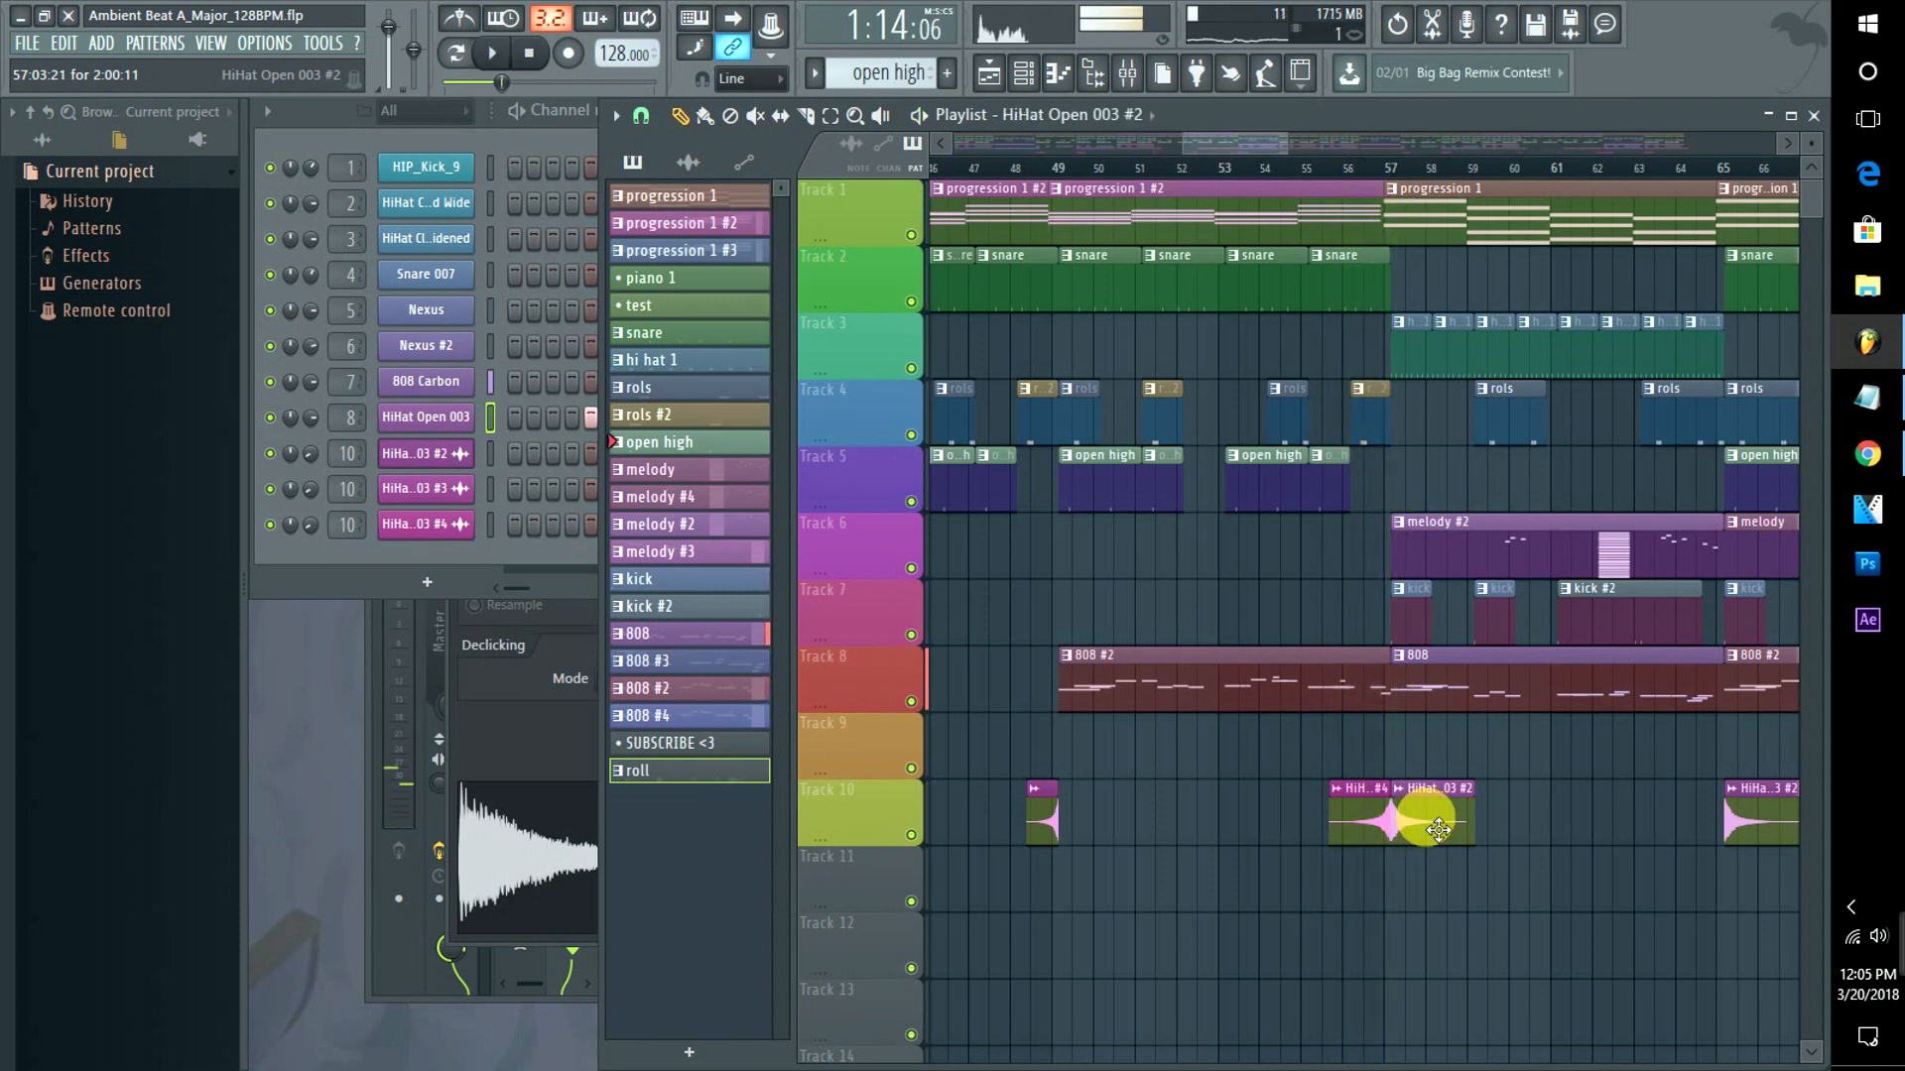
Open the sample settings of the HiHat Open 003 #2 clip at bar 57 and filter the Channel rack to Audio.
double_click(1439, 828)
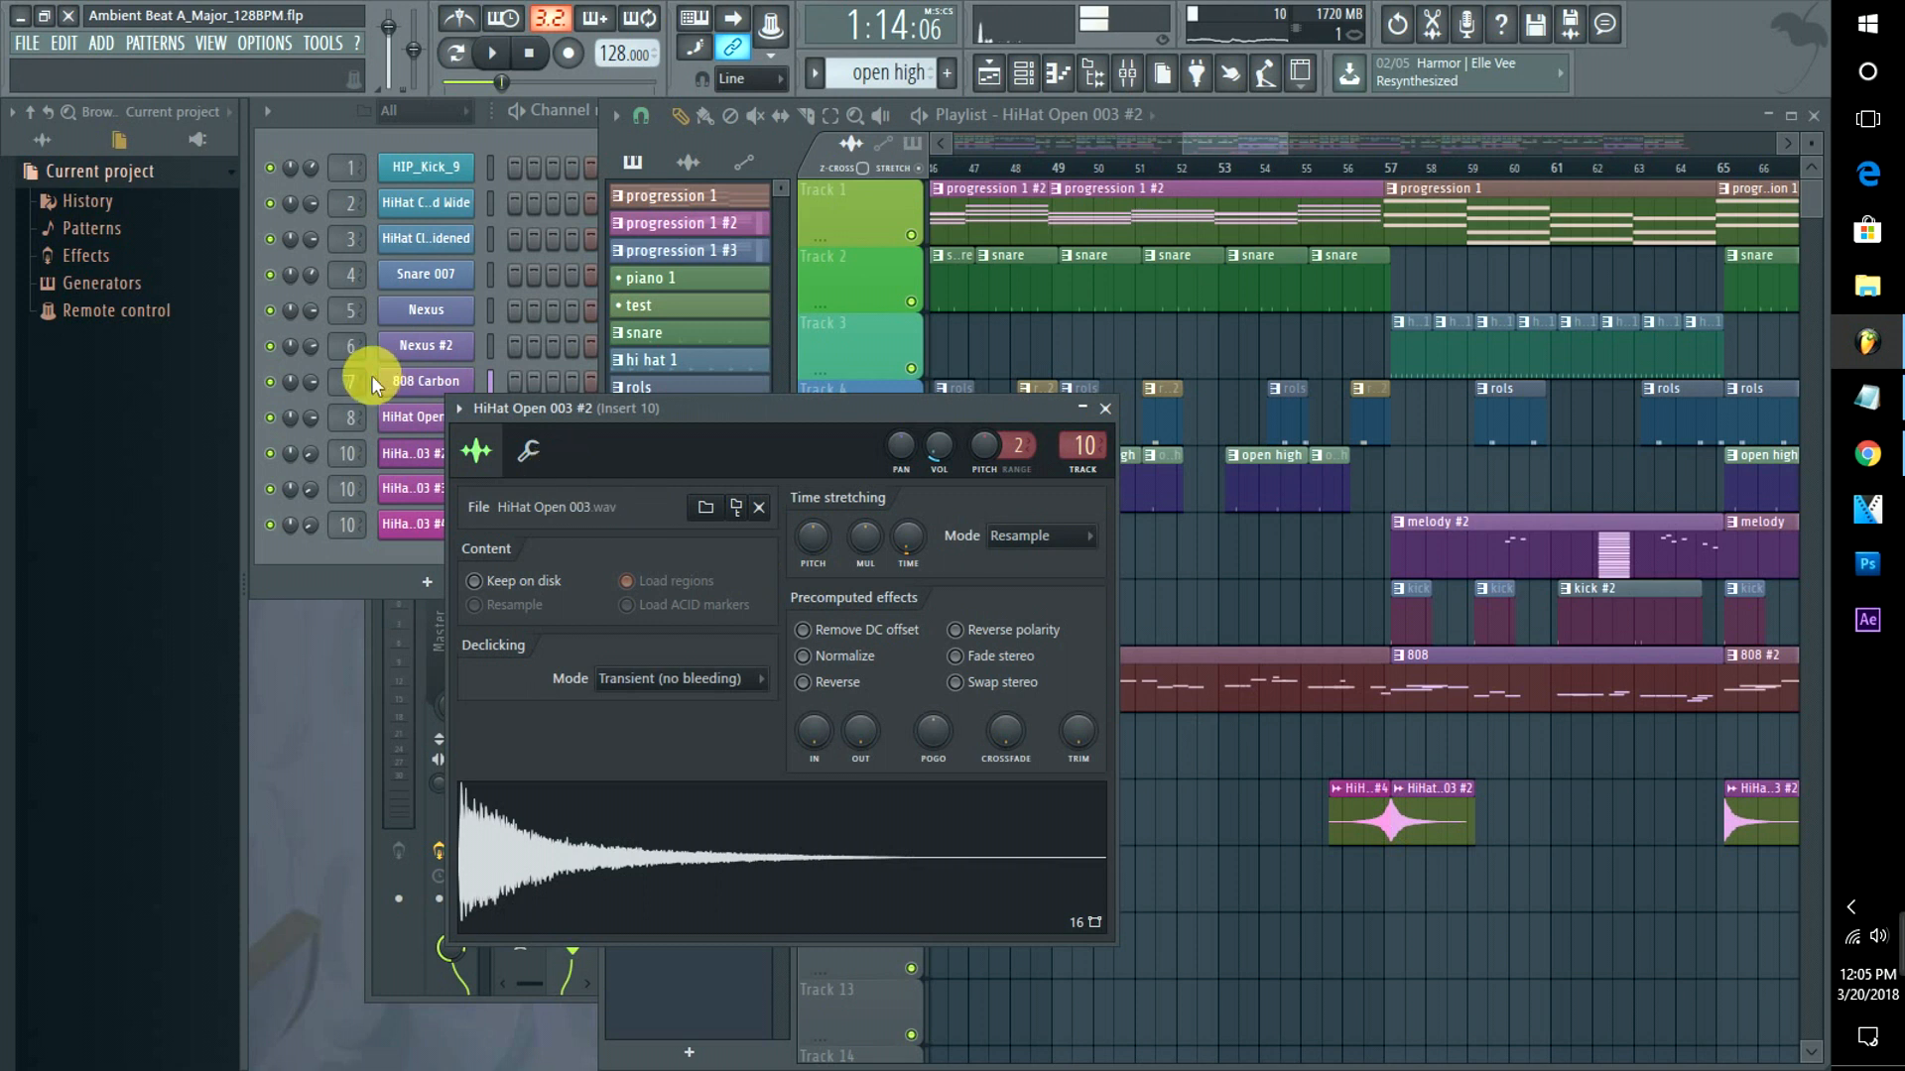
drag(760, 413, 873, 509)
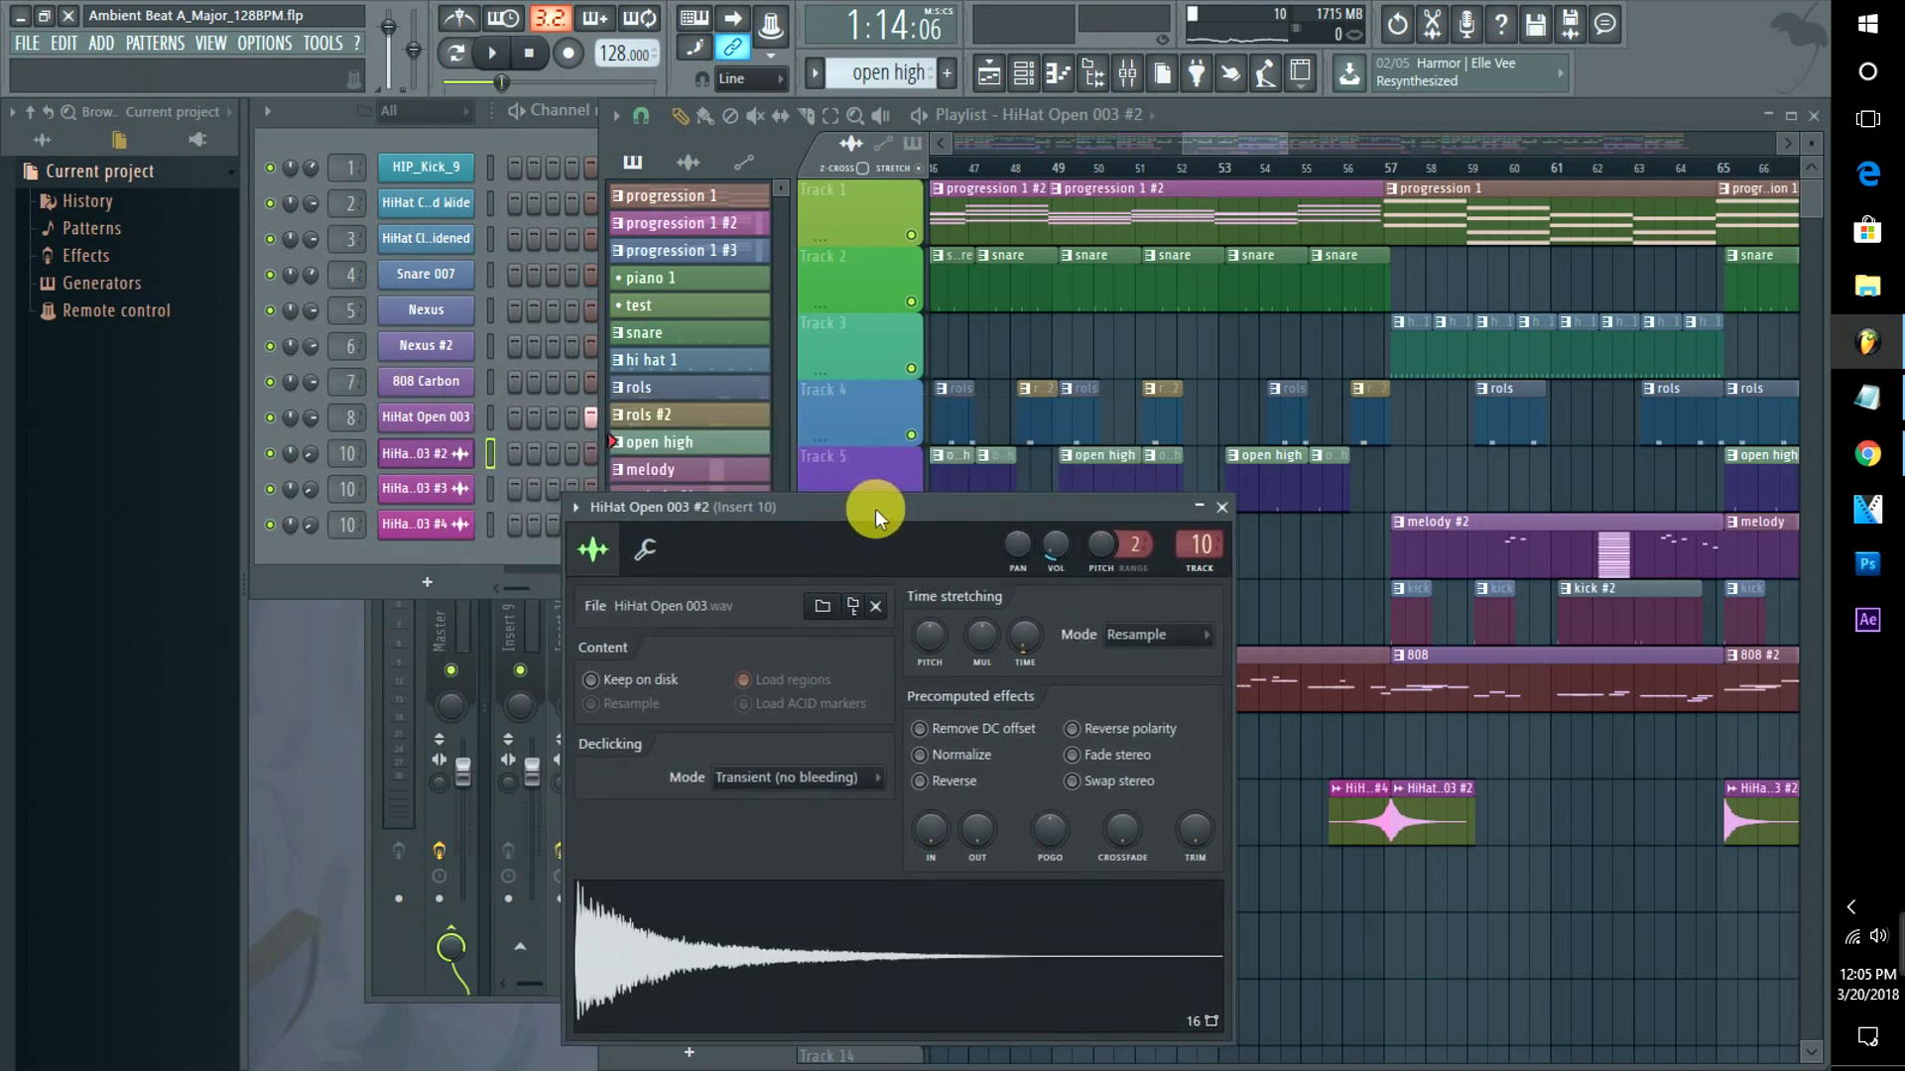
click(429, 109)
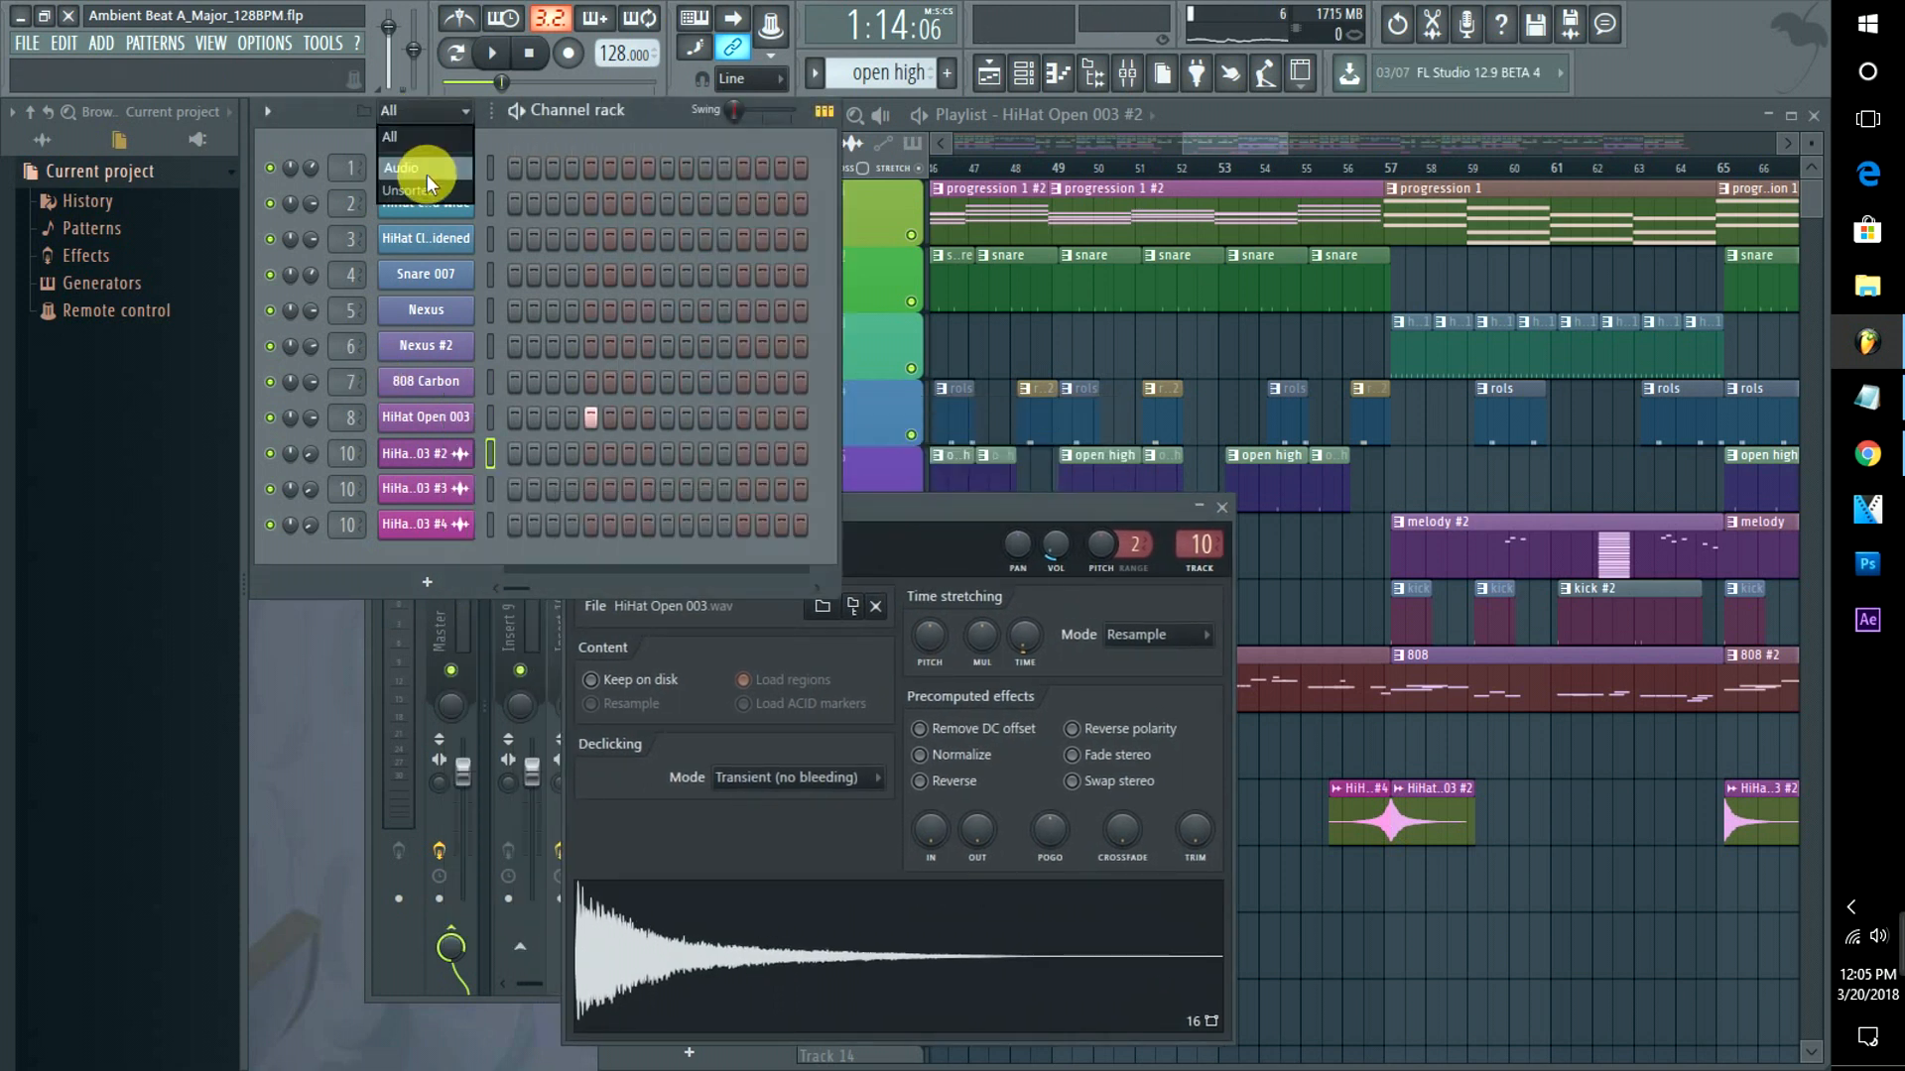
click(426, 173)
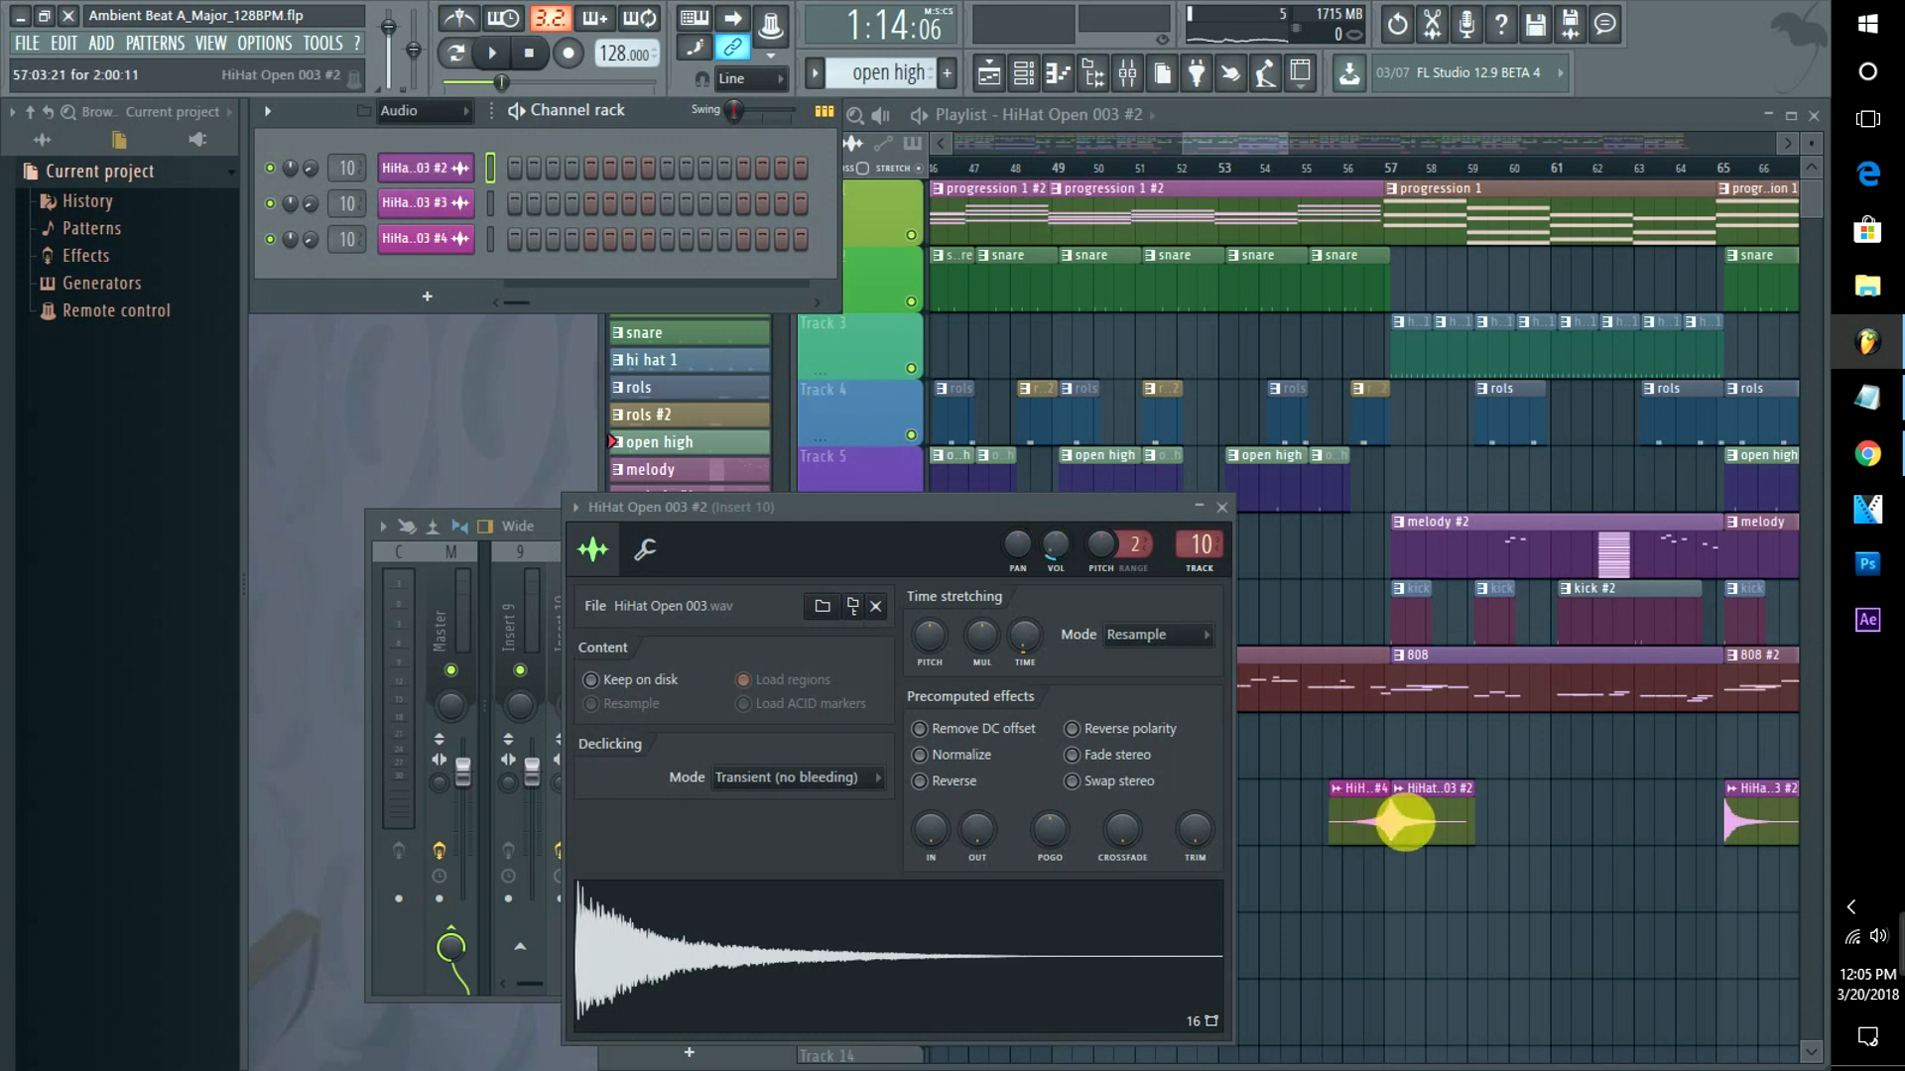
double_click(1443, 816)
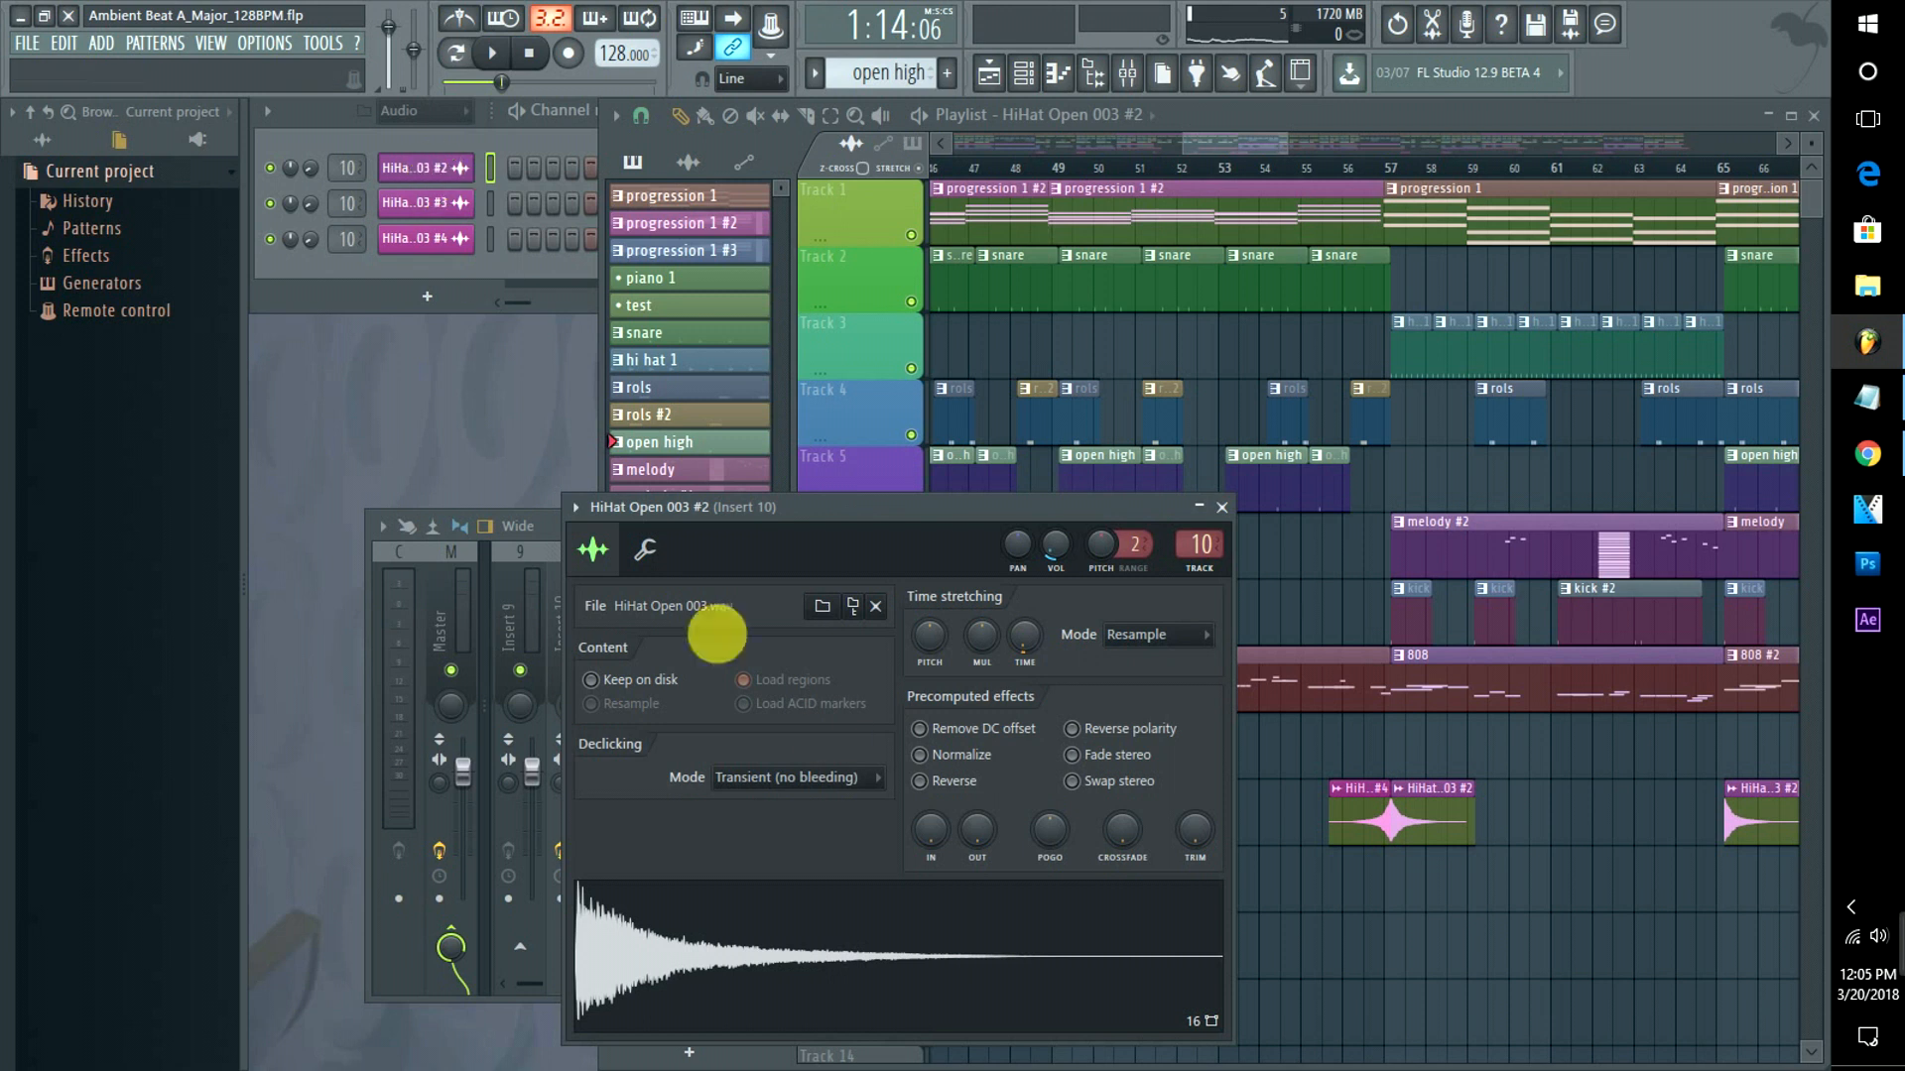
Clone the HiHat Open 003 #2 channel and reverse the clone's sample.
right_click(445, 176)
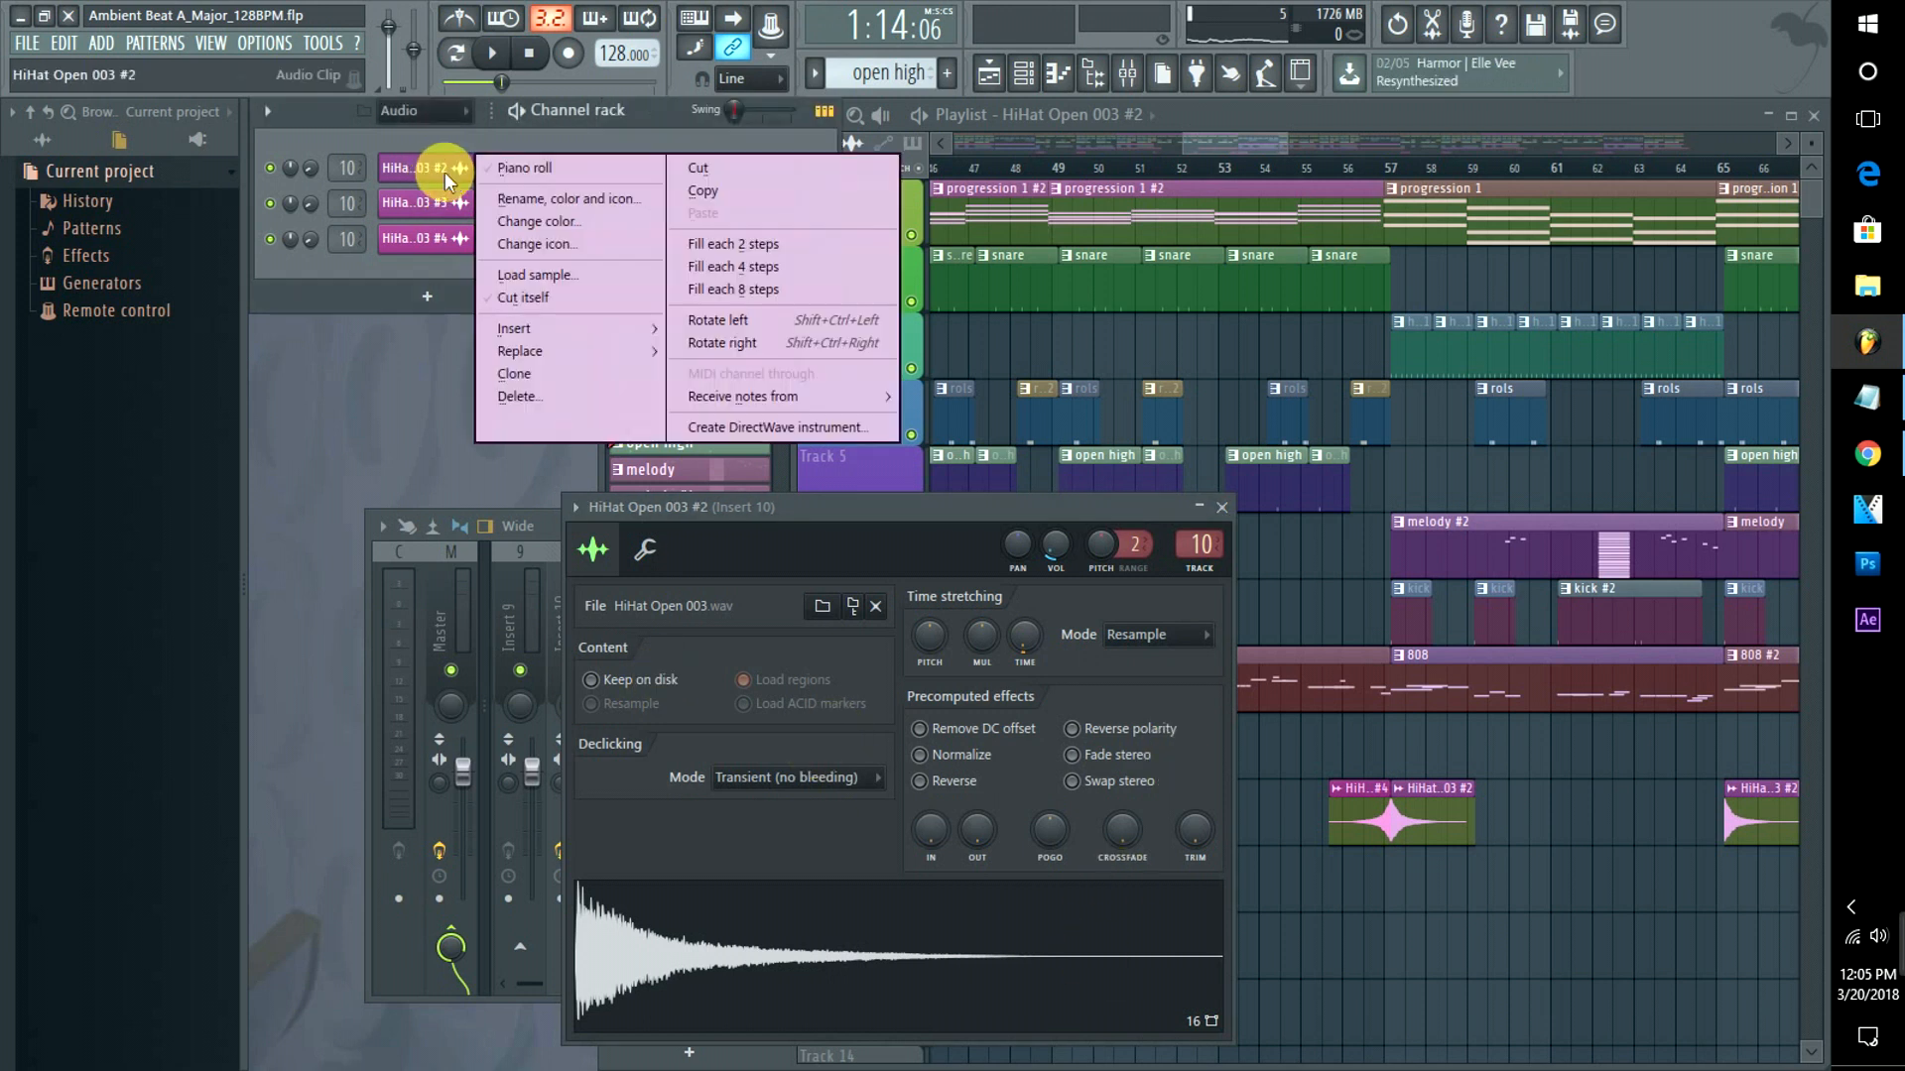
click(532, 369)
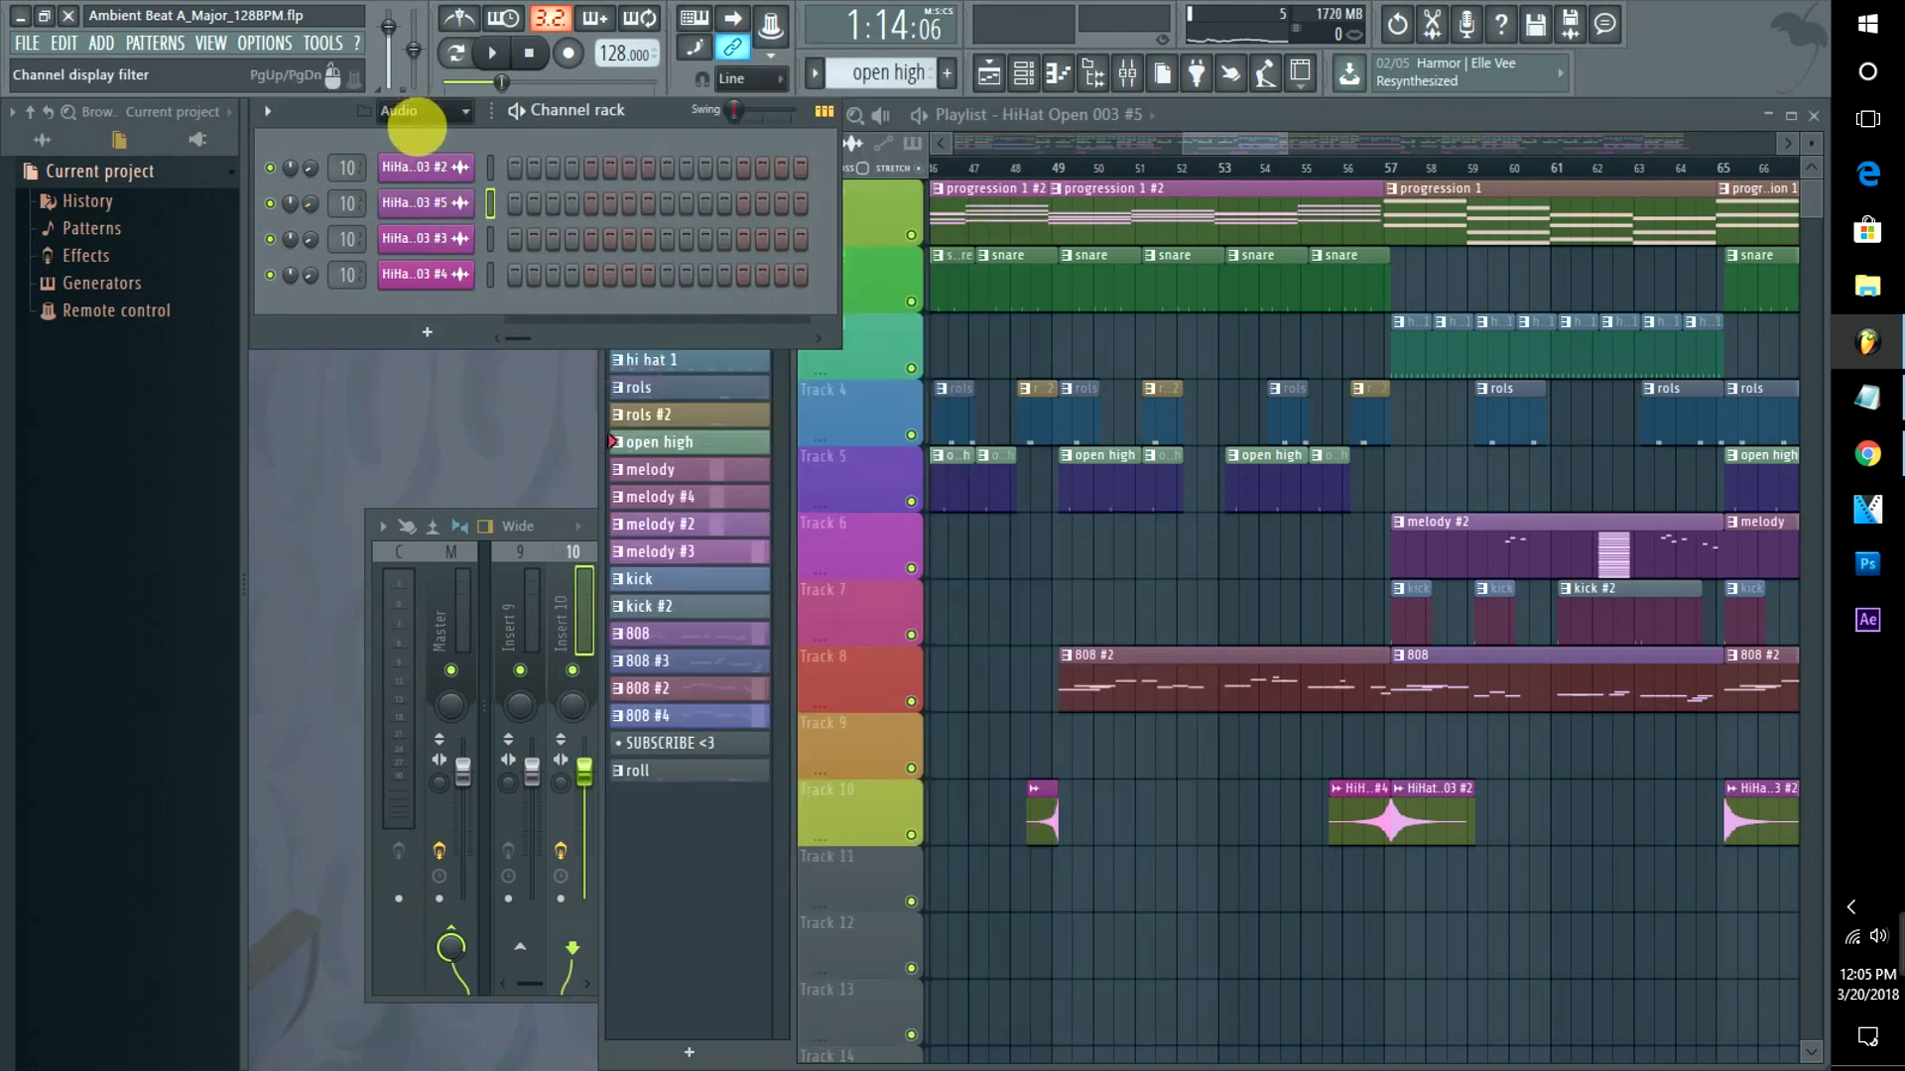
click(438, 205)
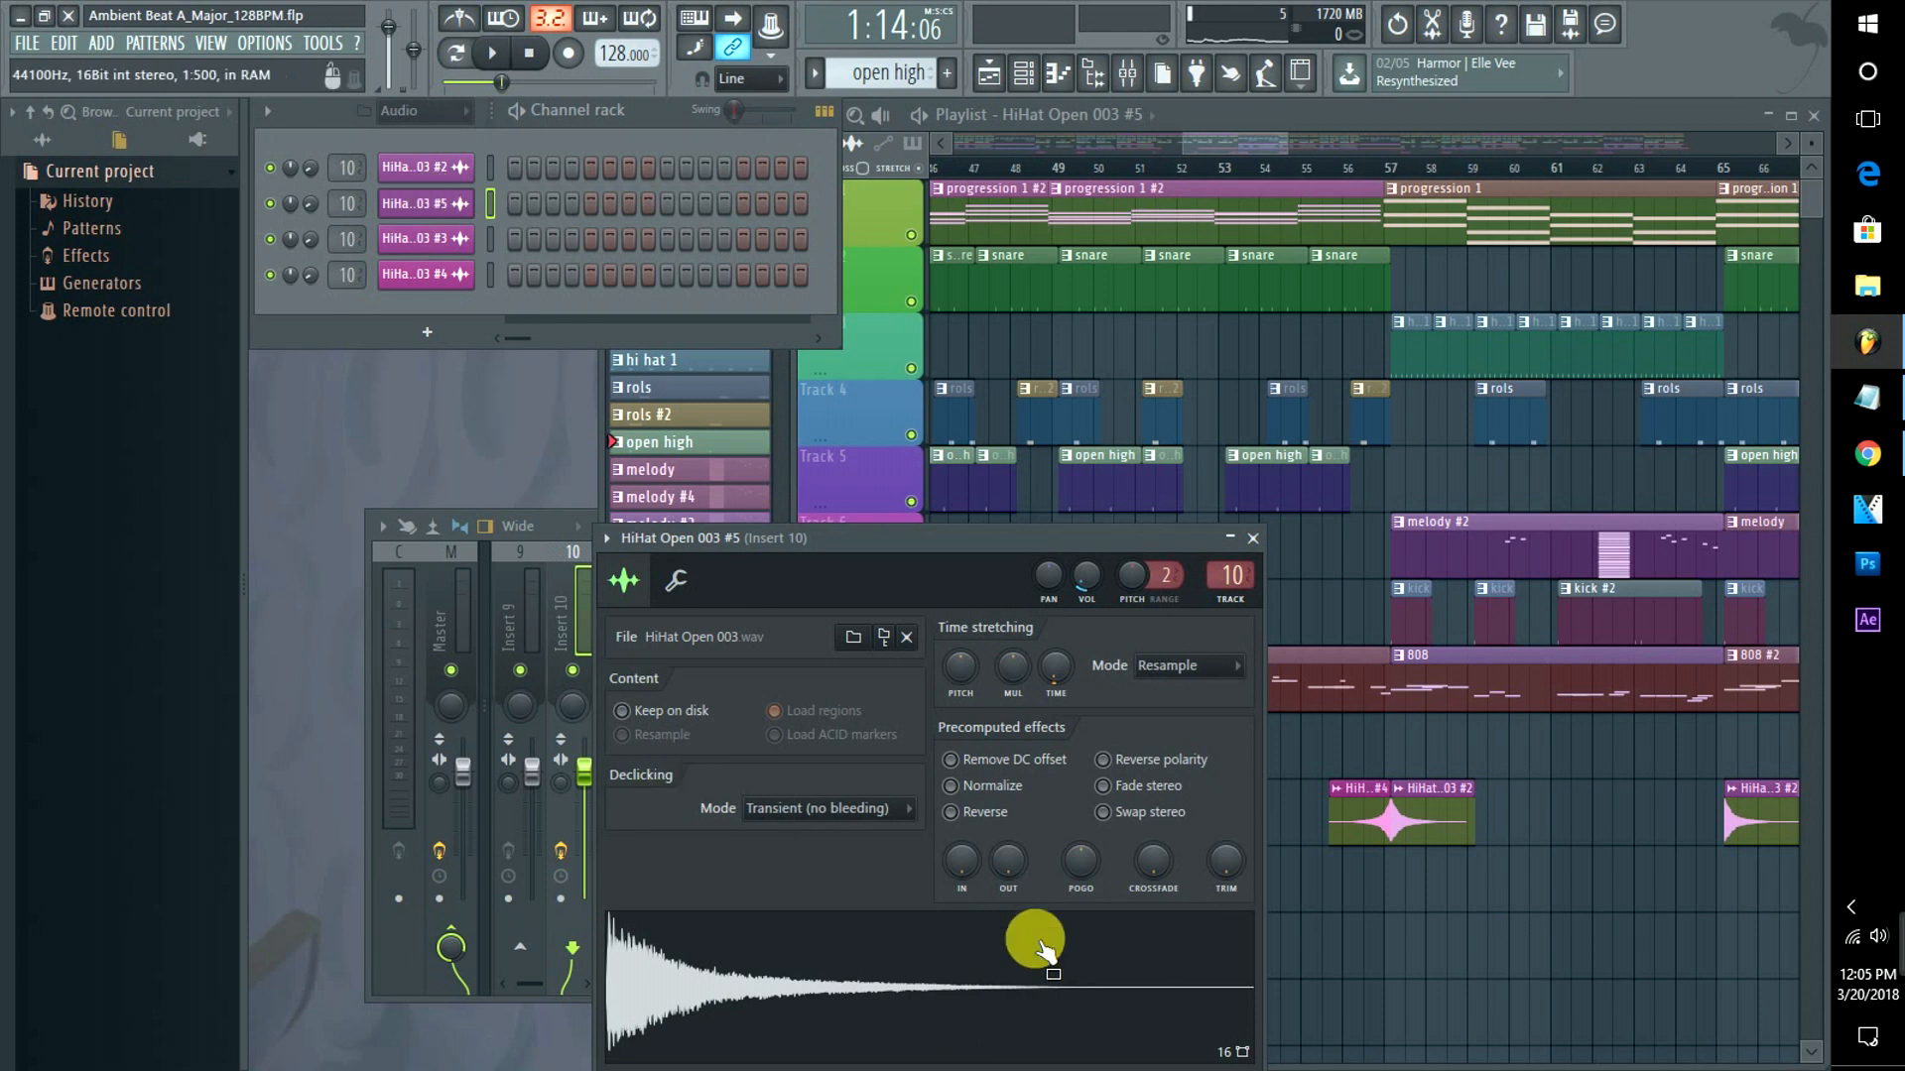
click(952, 813)
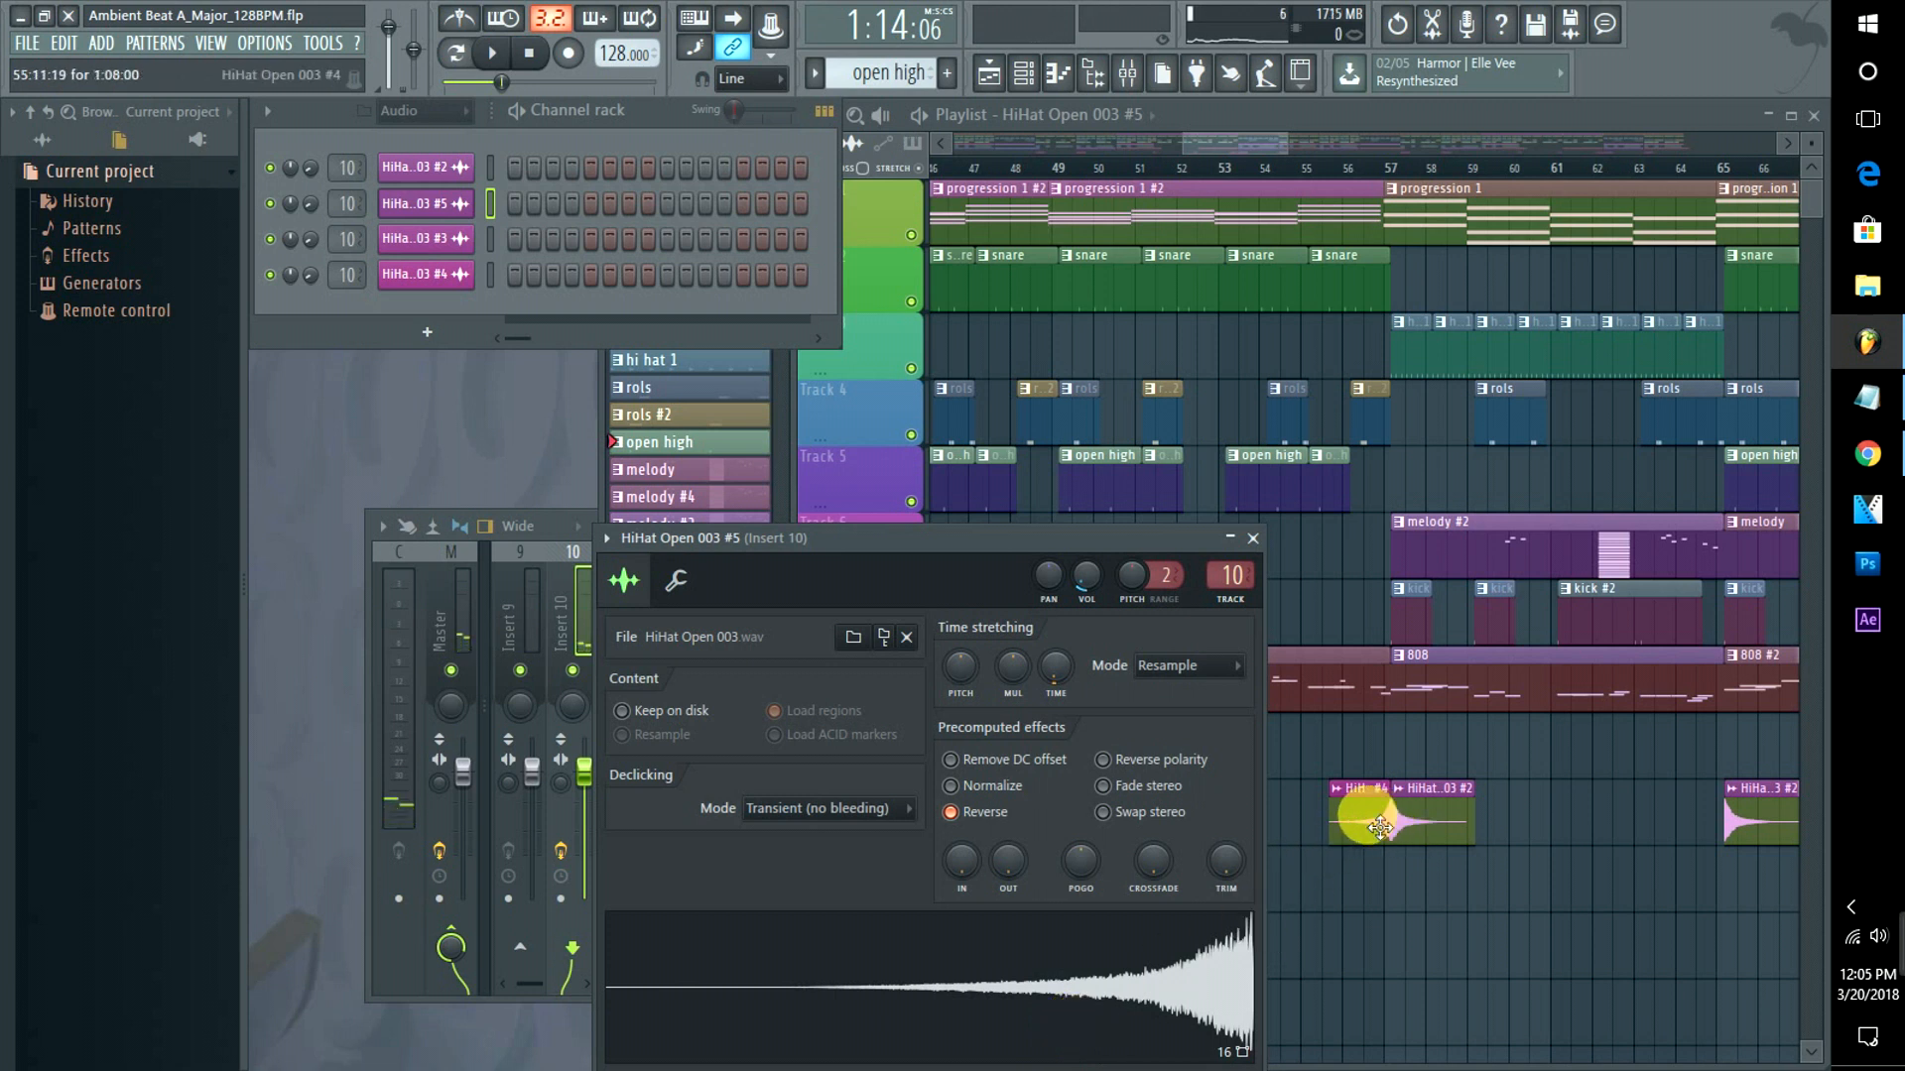
Solo Track 10 and play its reversed and normal hi-hat clips from about bar 55.
click(1245, 189)
right_click(911, 835)
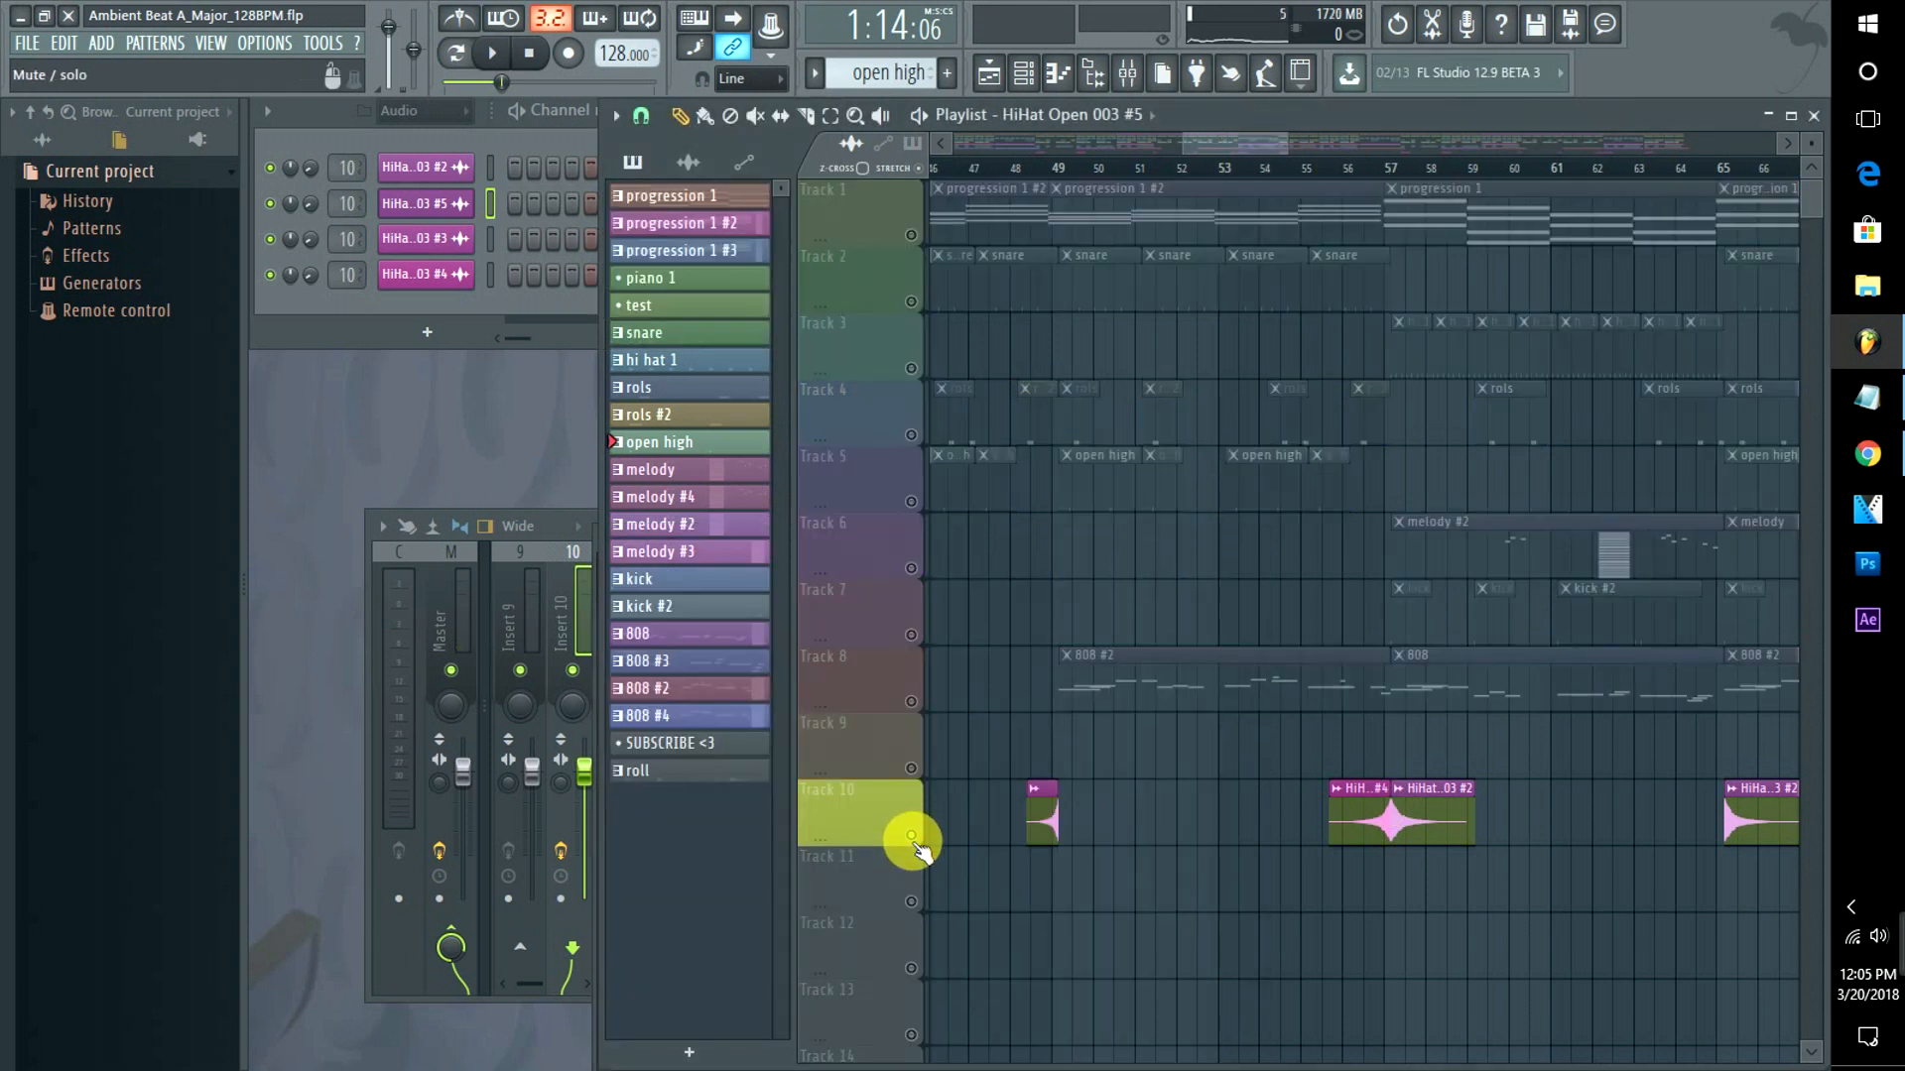
click(1347, 184)
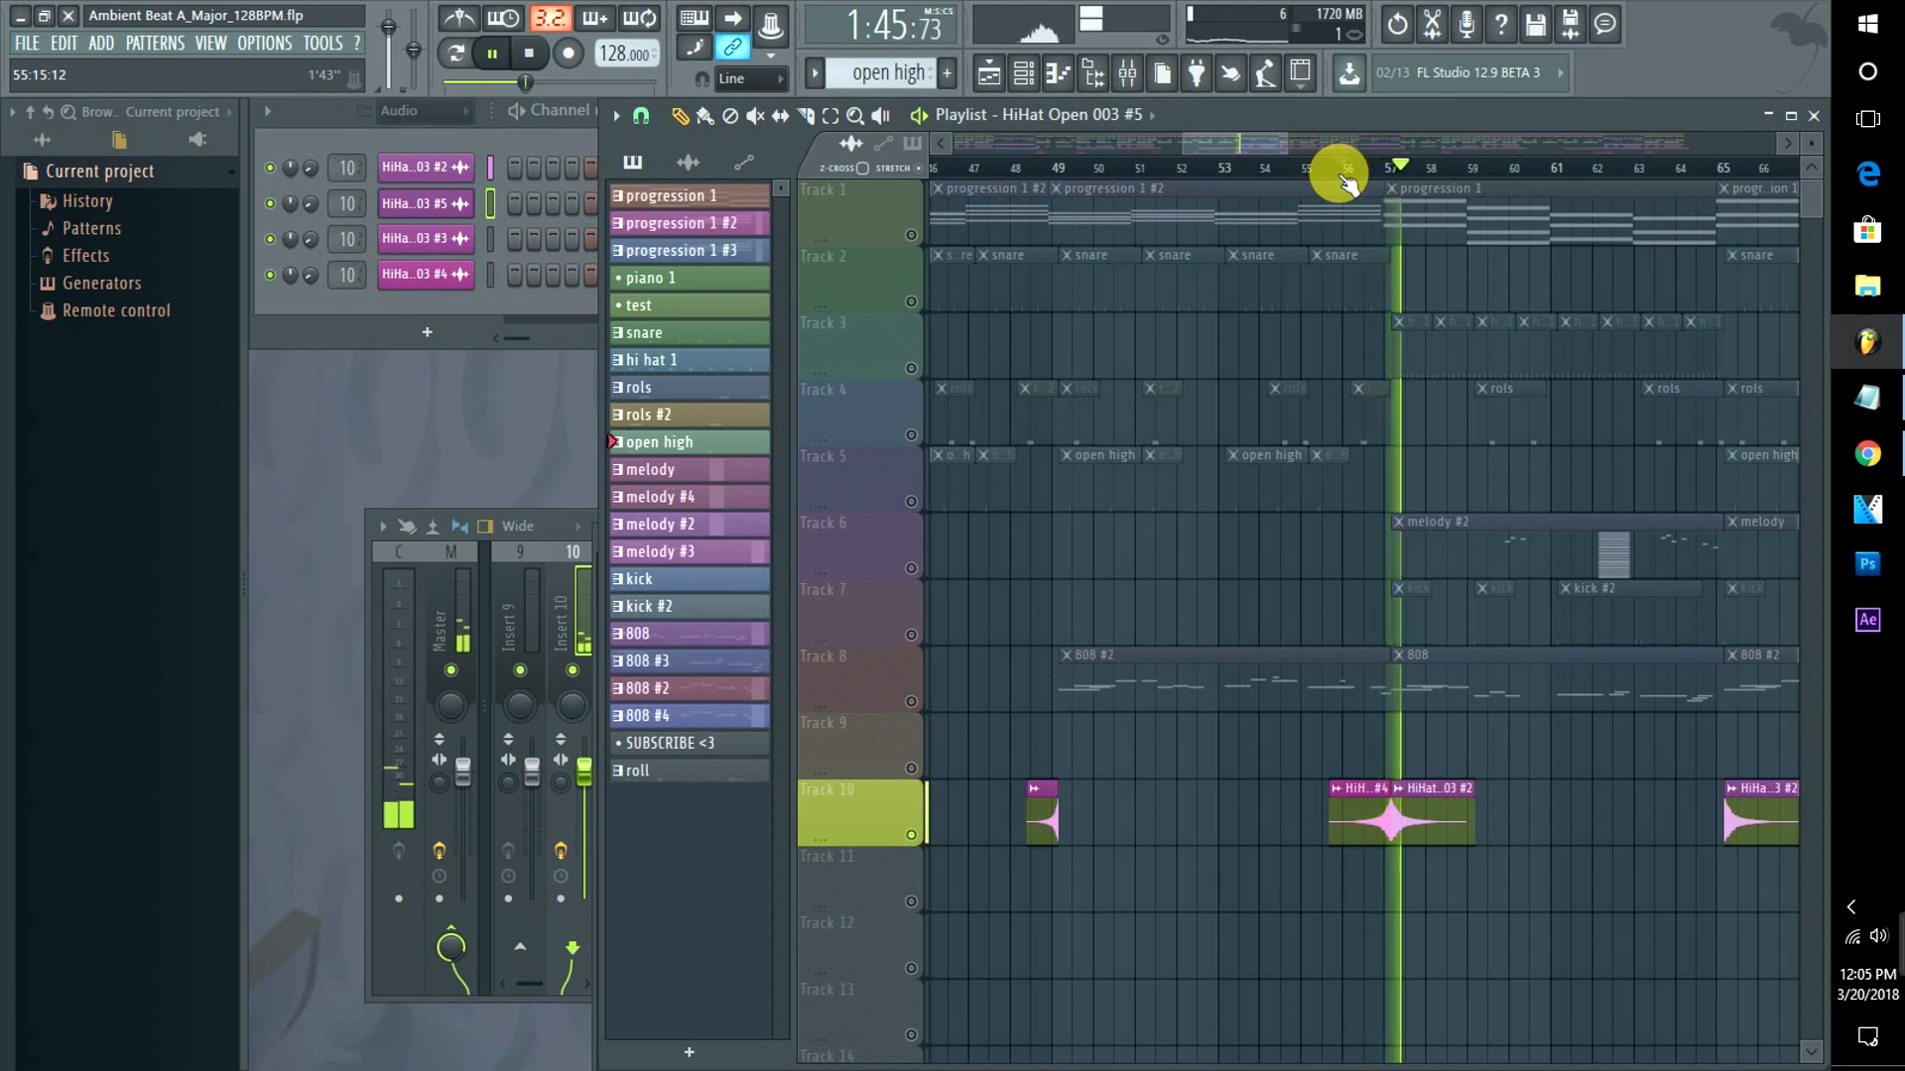
key(space)
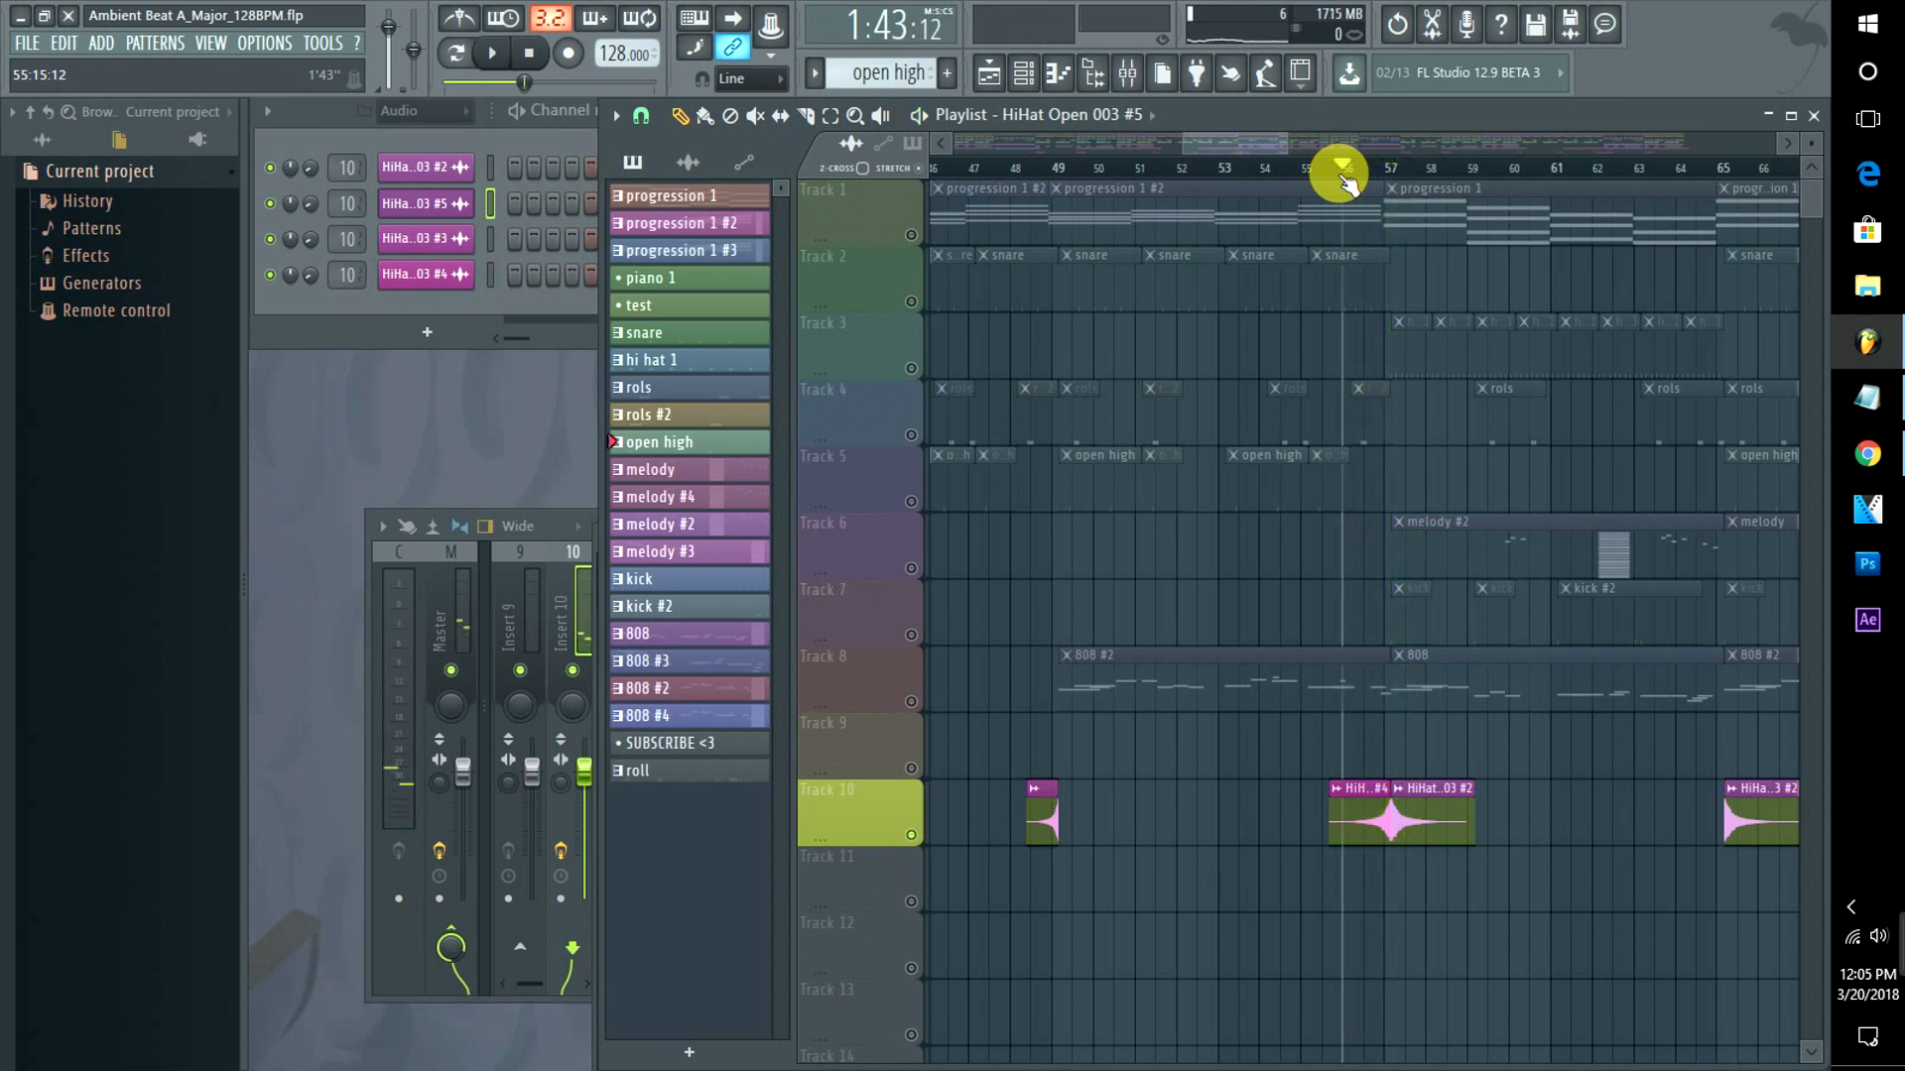
Unmute Tracks 1 to 6 in the Playlist alongside the hi-hat clips on Track 10.
click(911, 235)
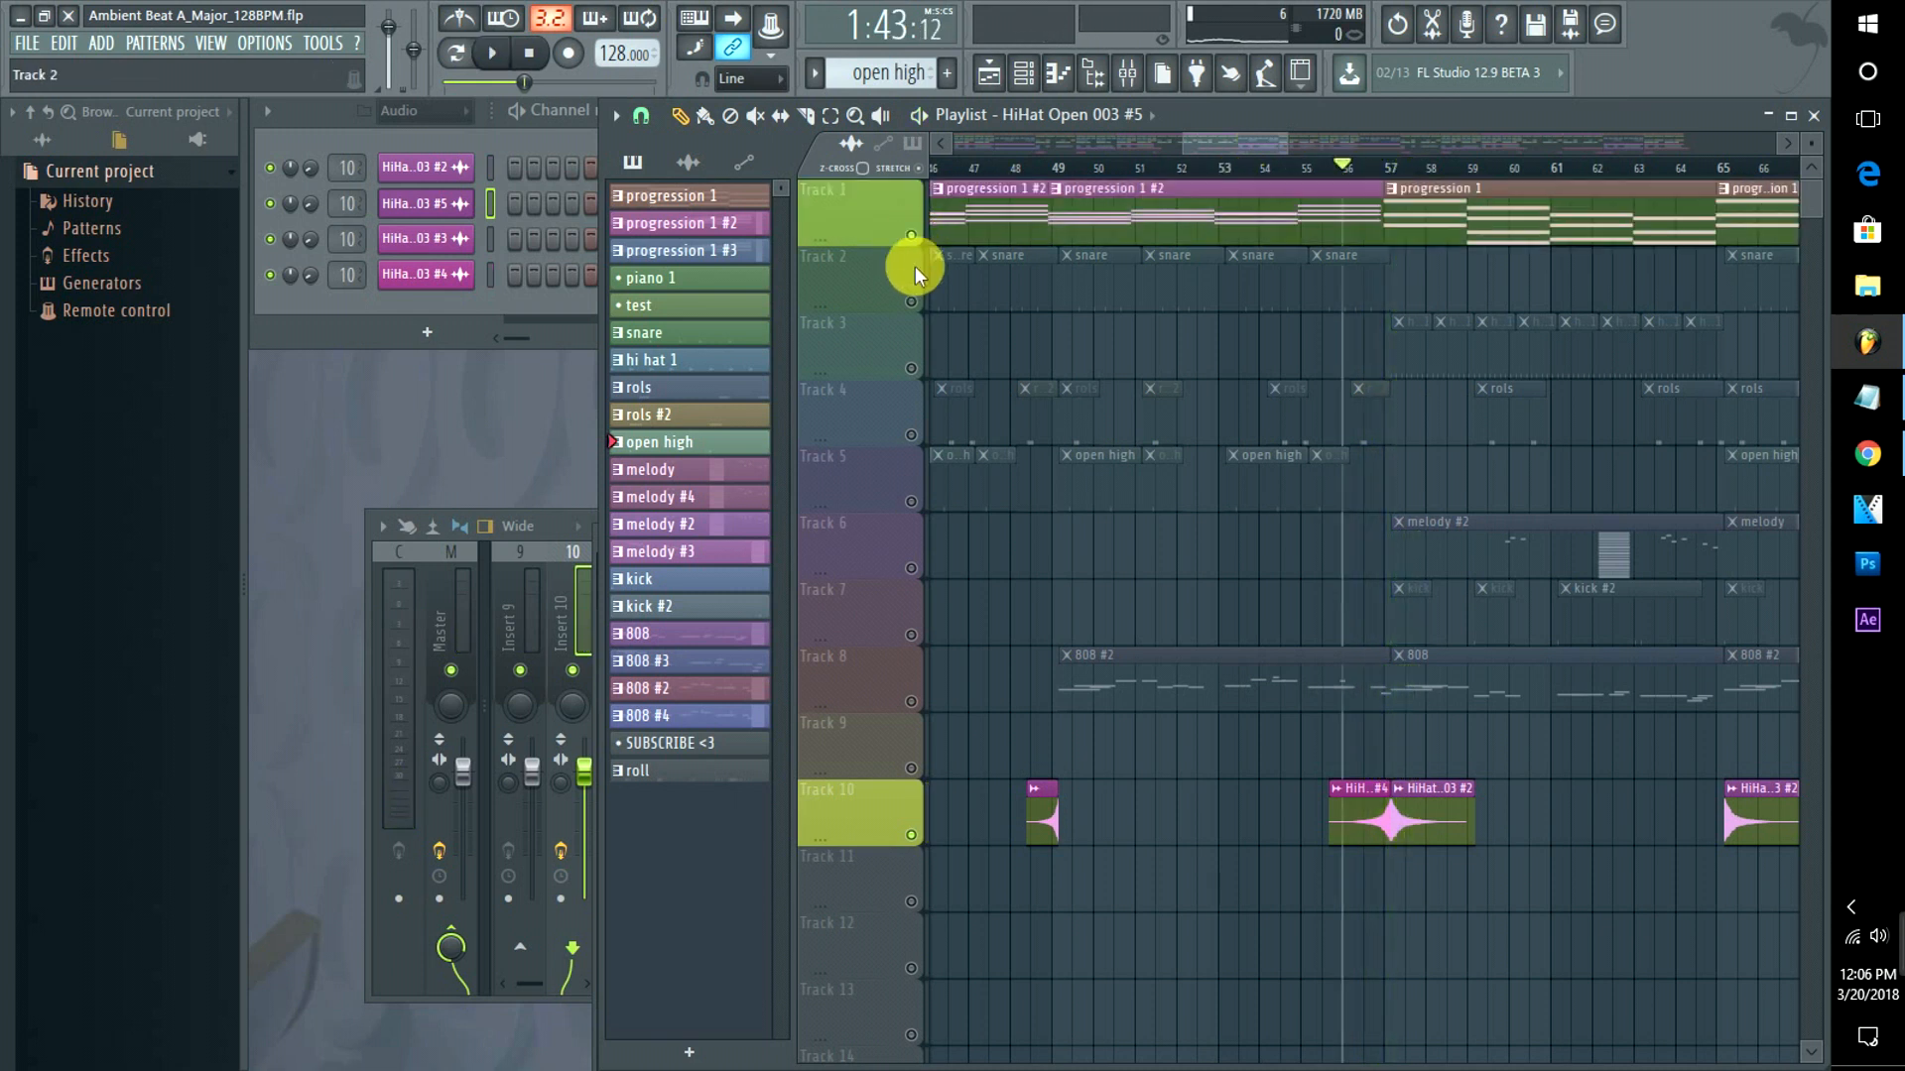
click(911, 301)
click(910, 432)
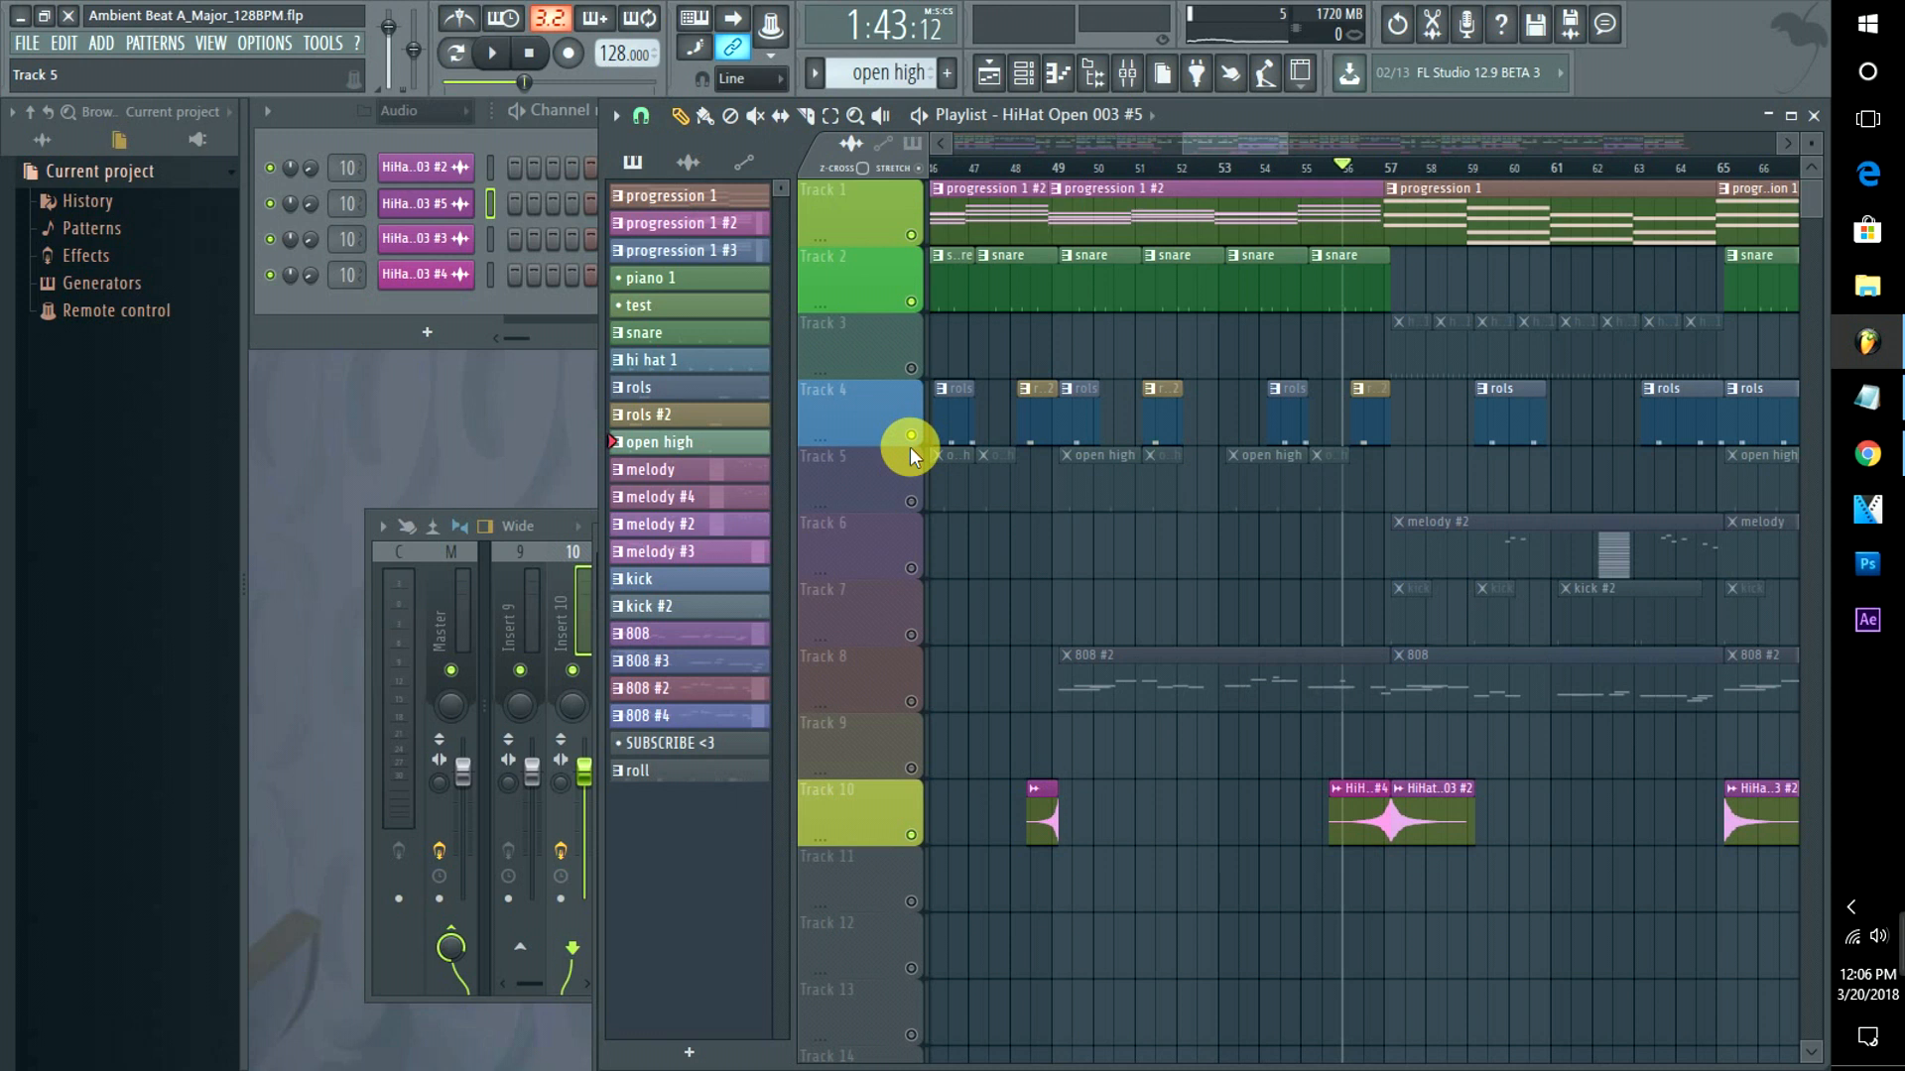
click(910, 501)
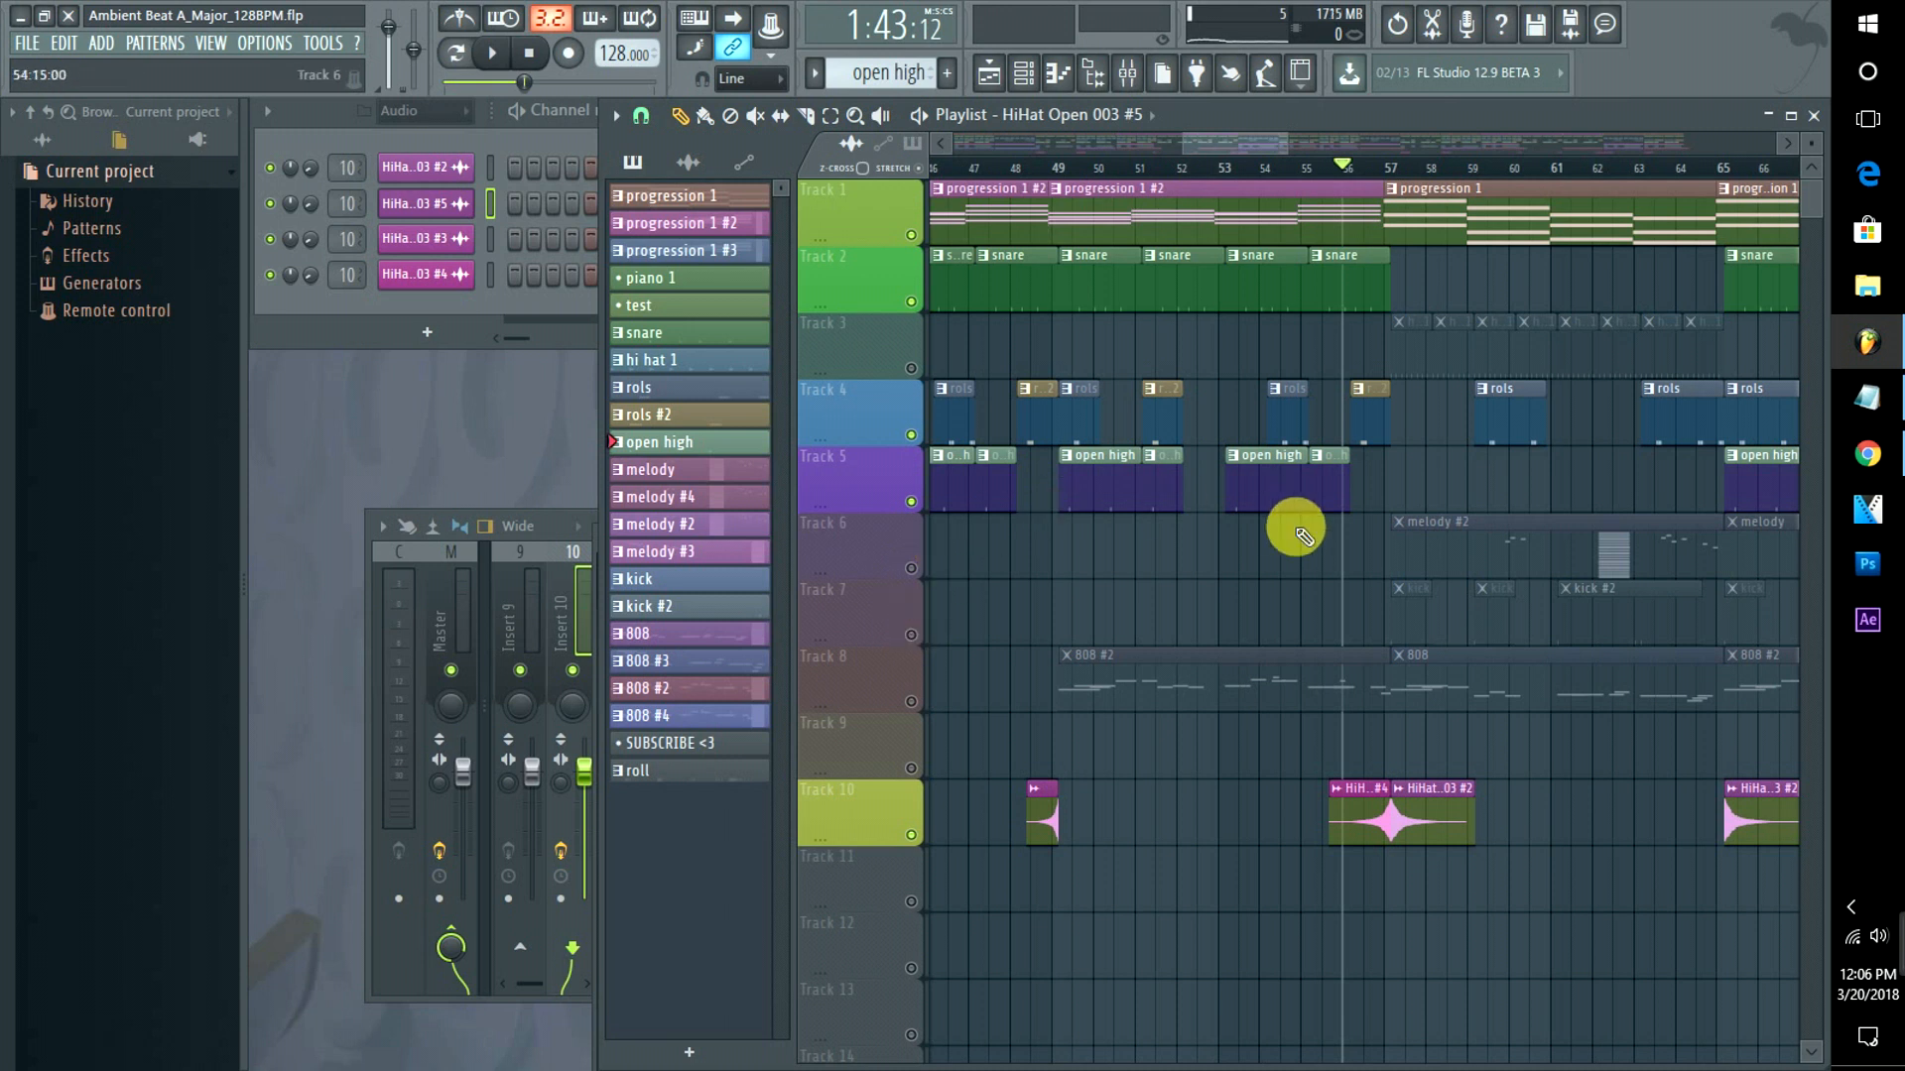
click(910, 569)
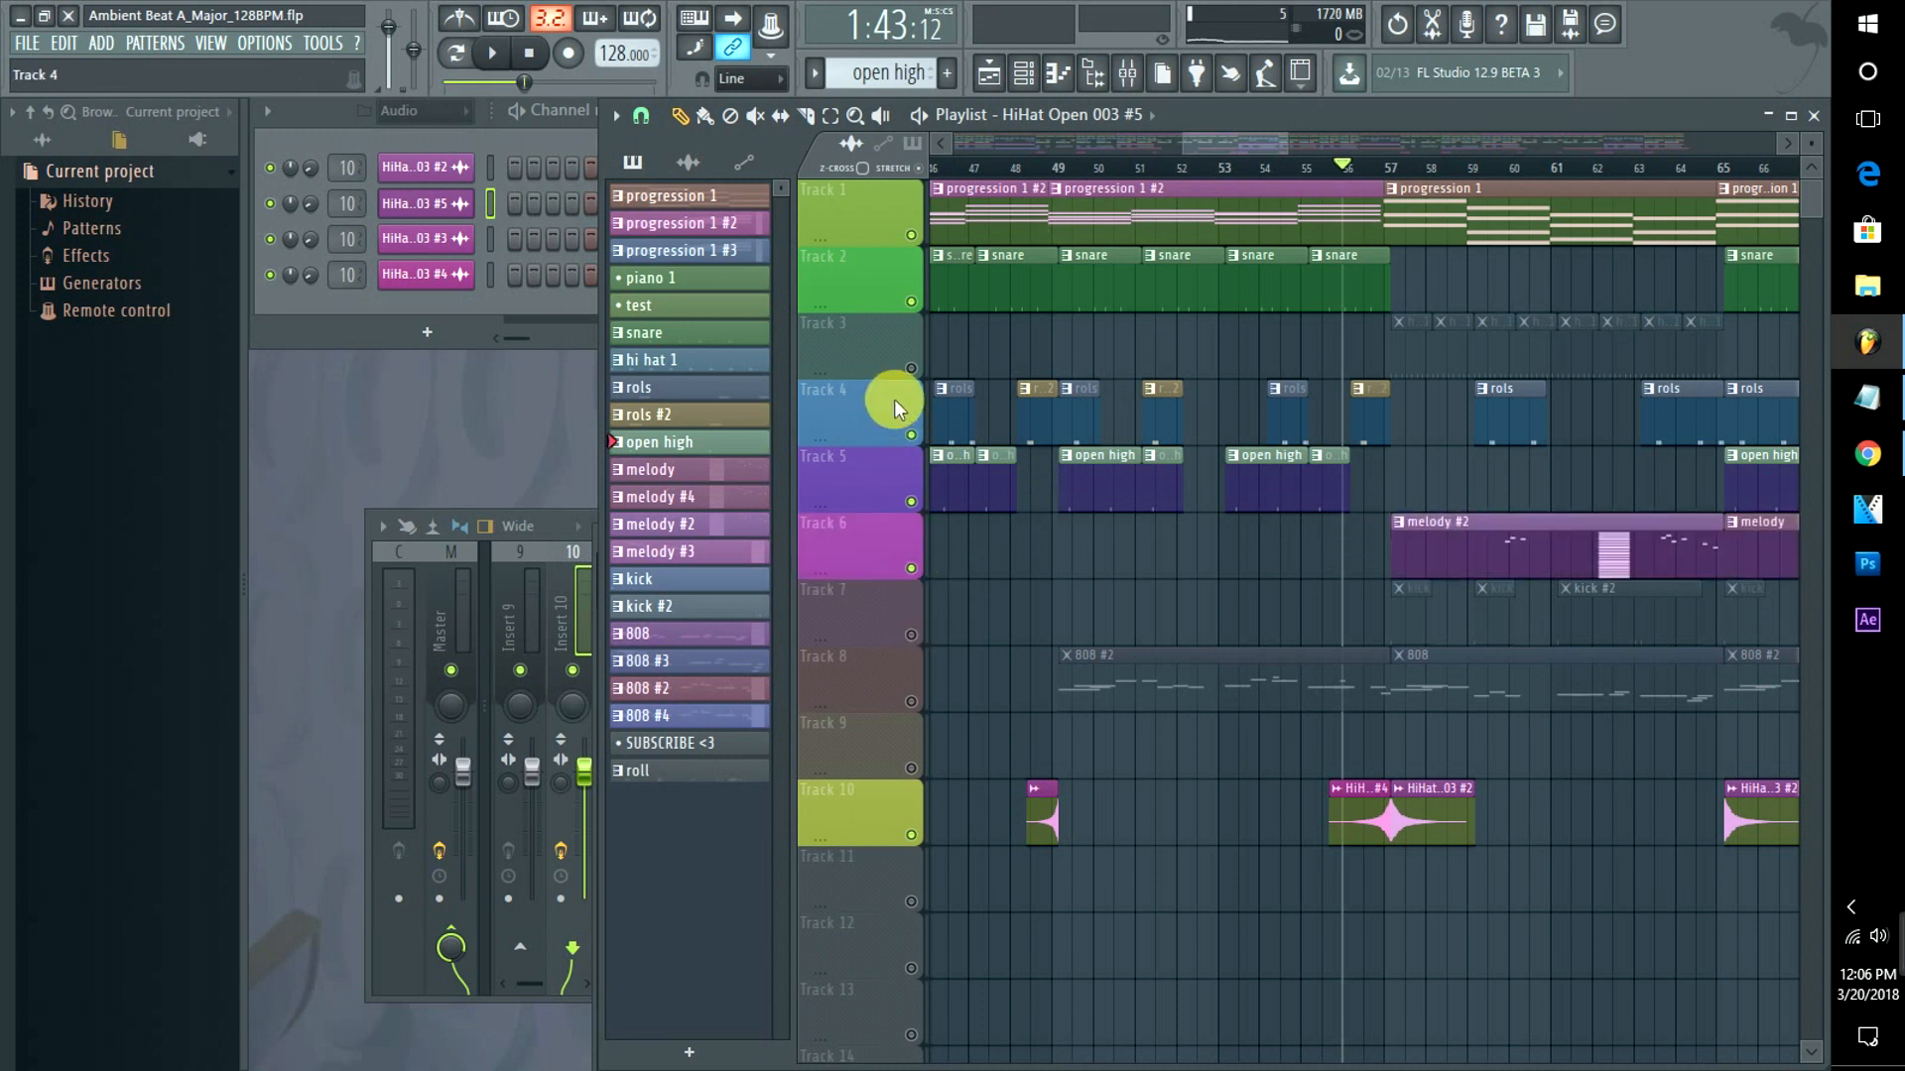
click(911, 368)
Unmute Tracks 7 and 8, and play the song from about bar 64 through the transition at bar 65.
drag(1260, 147, 1337, 139)
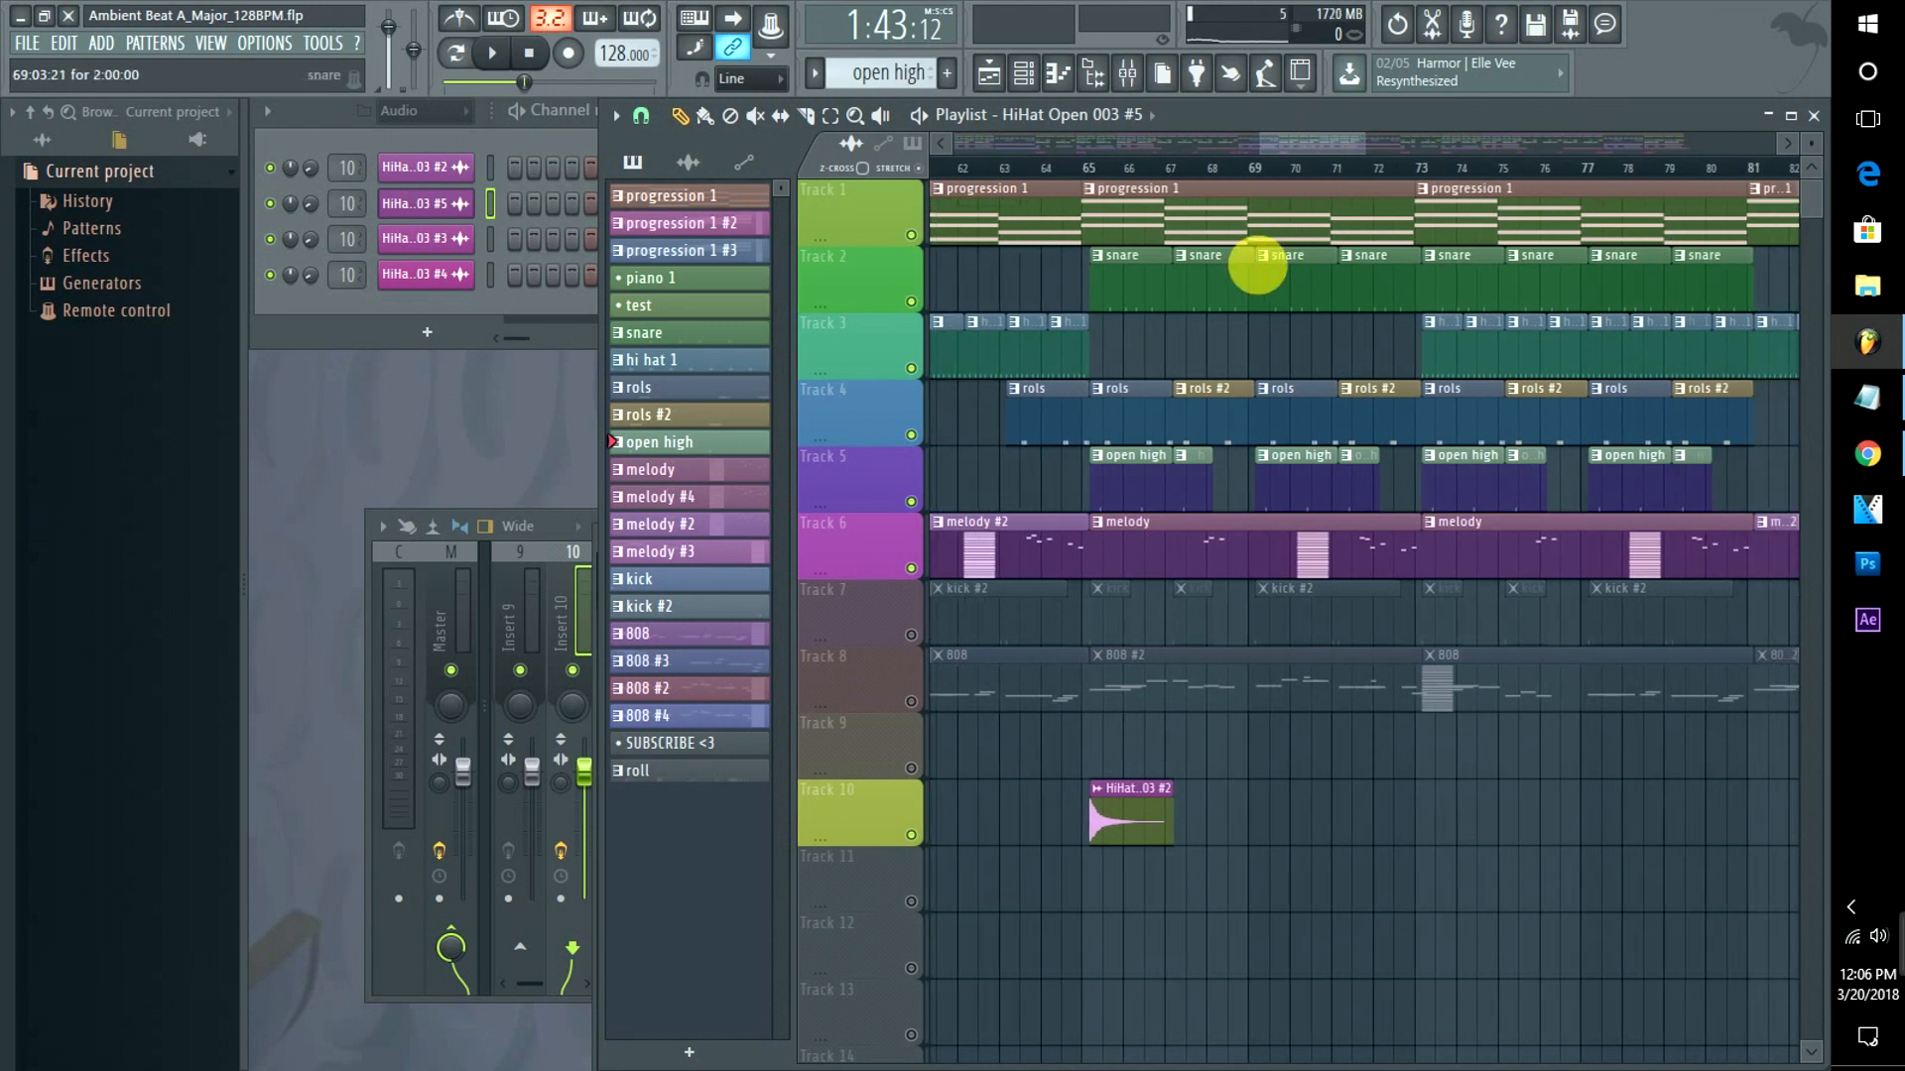
click(1103, 163)
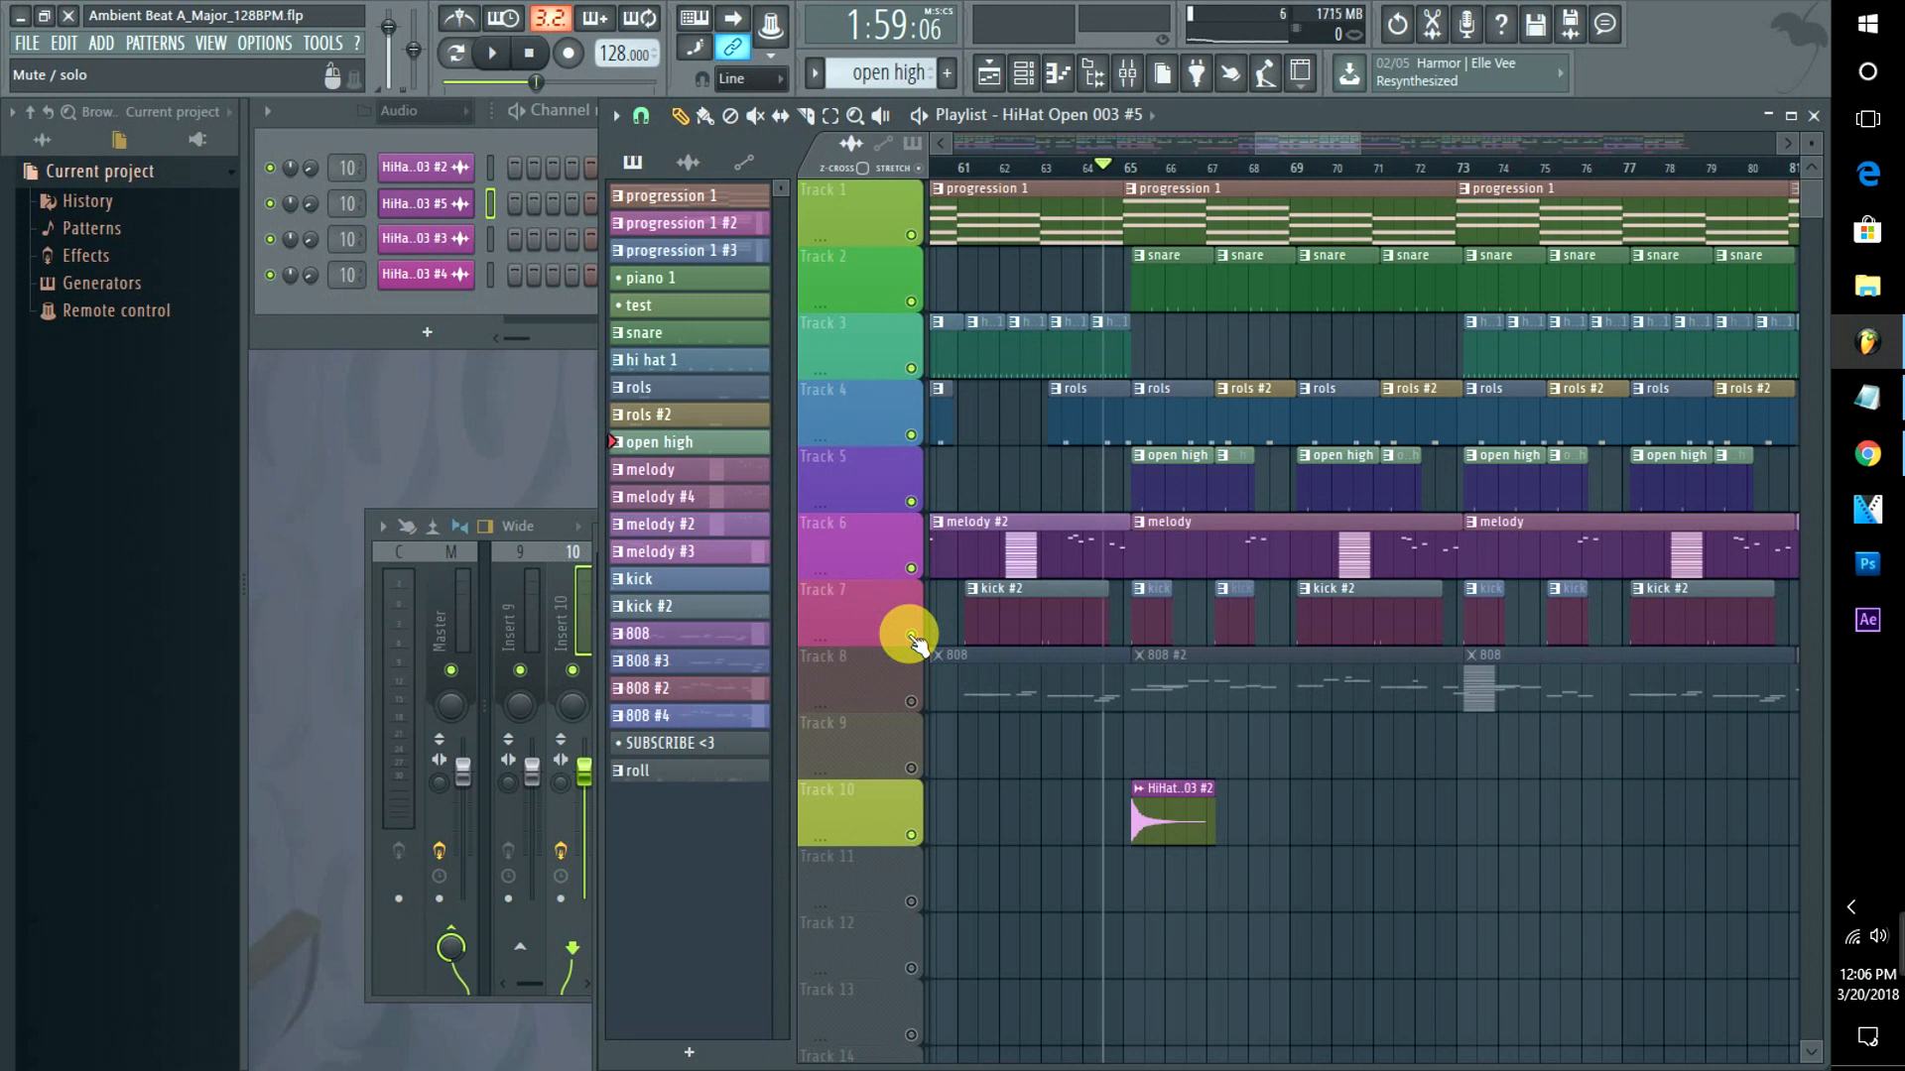
key(space)
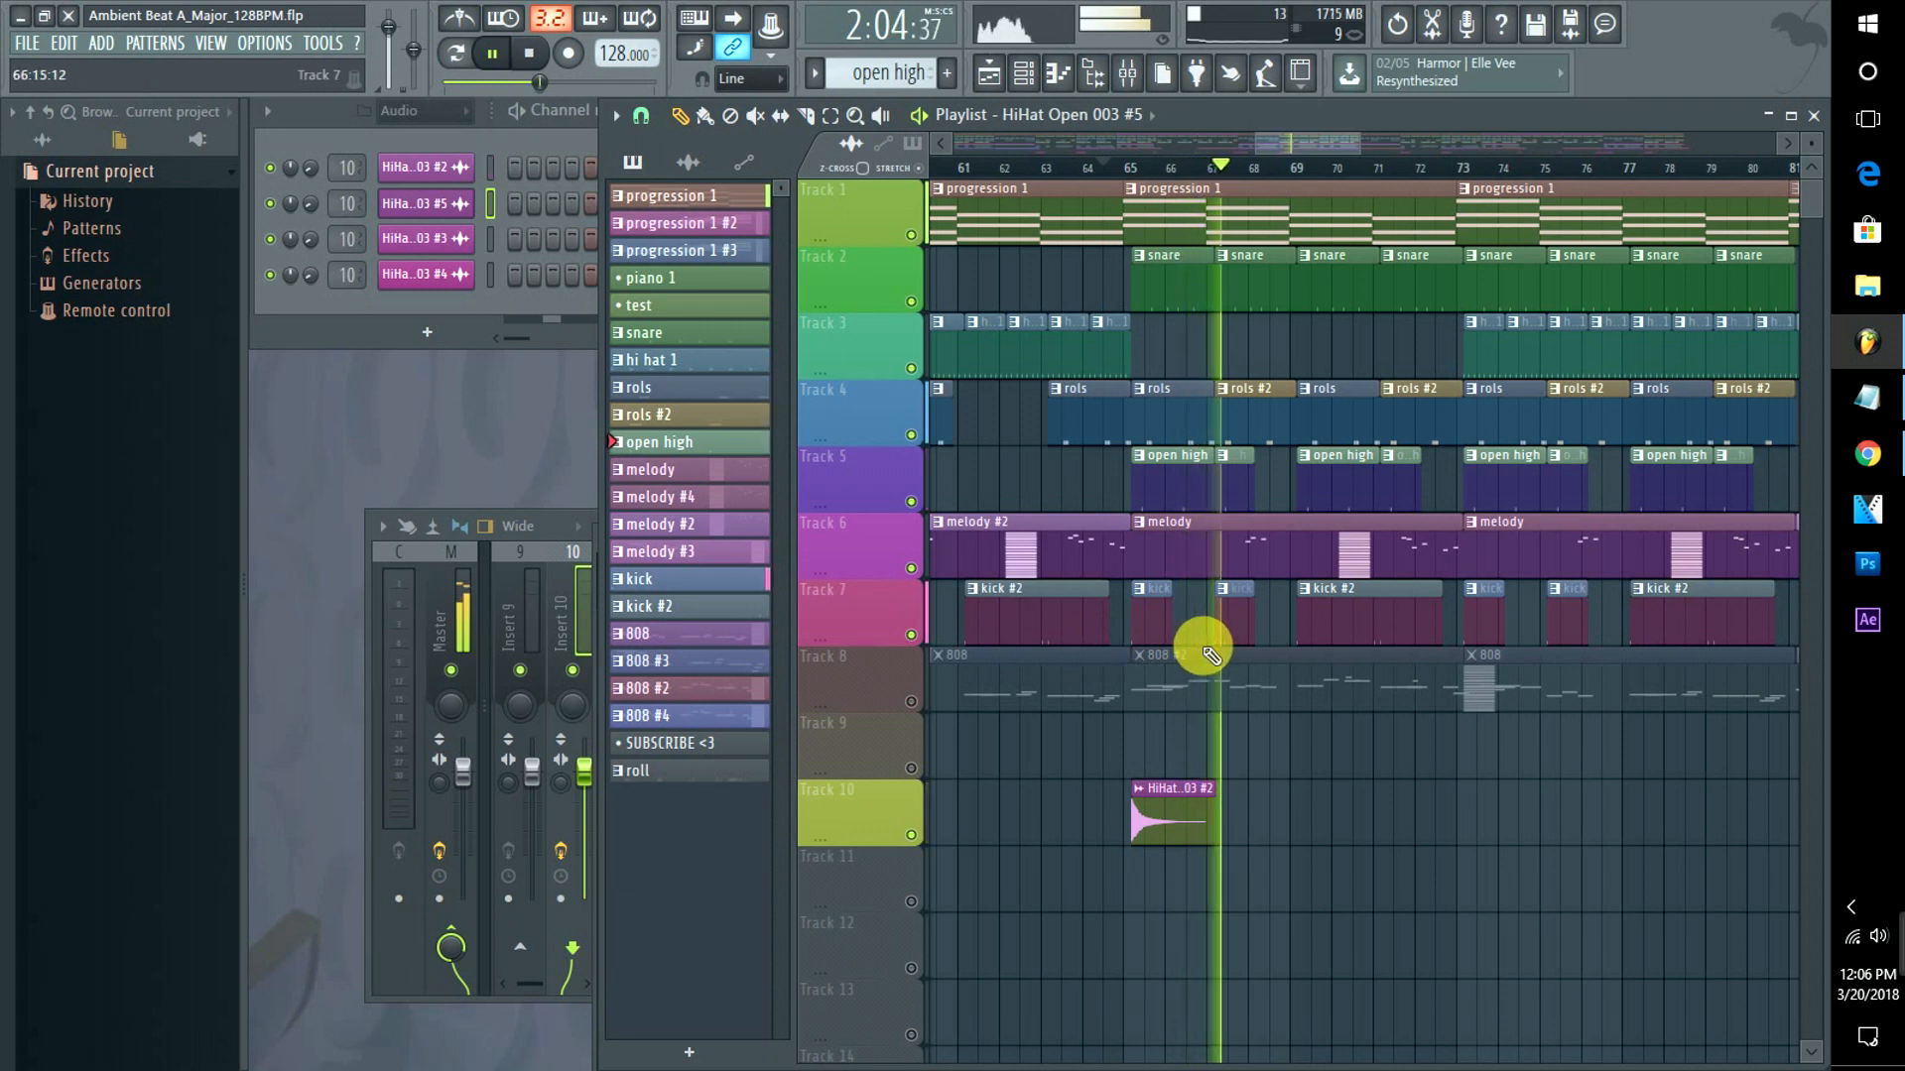
key(space)
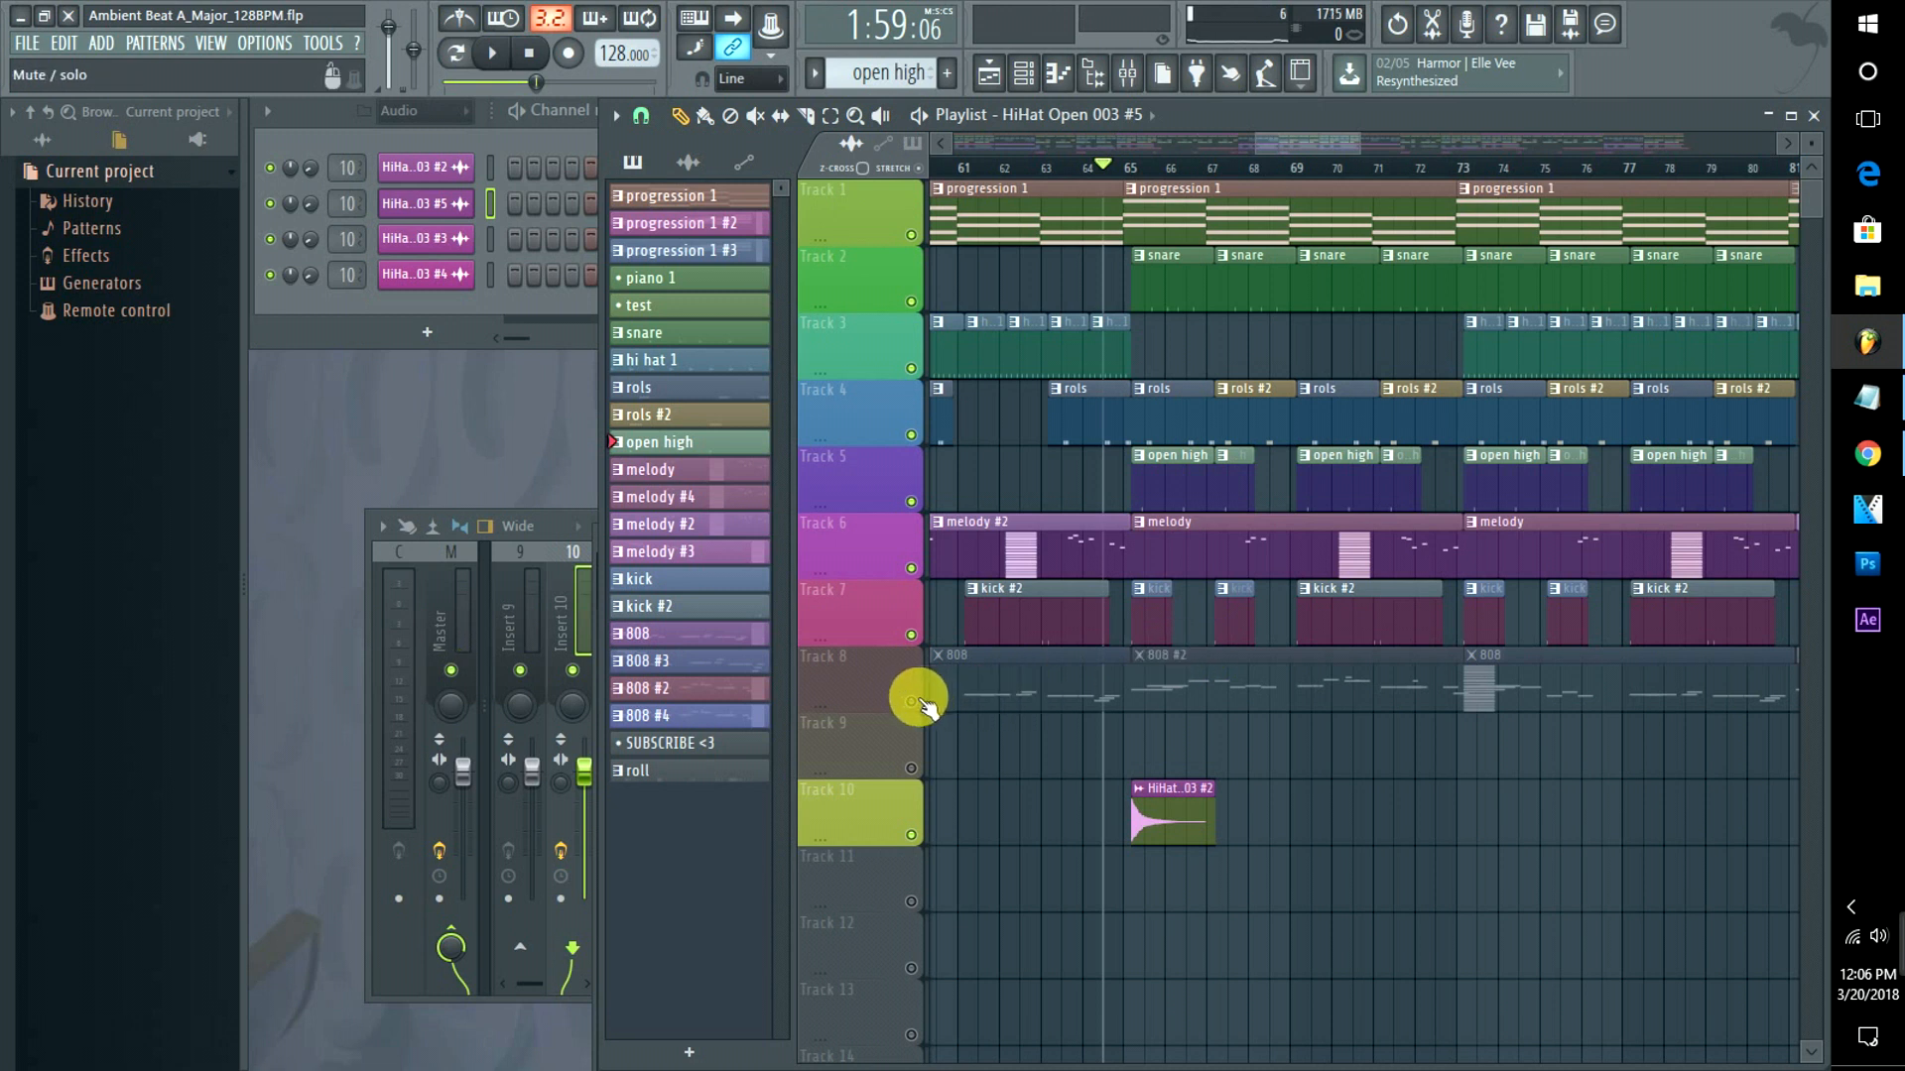
click(912, 699)
Filter the Channel rack to All and audition the 808 Carbon channel with its sample settings open.
click(458, 124)
click(444, 129)
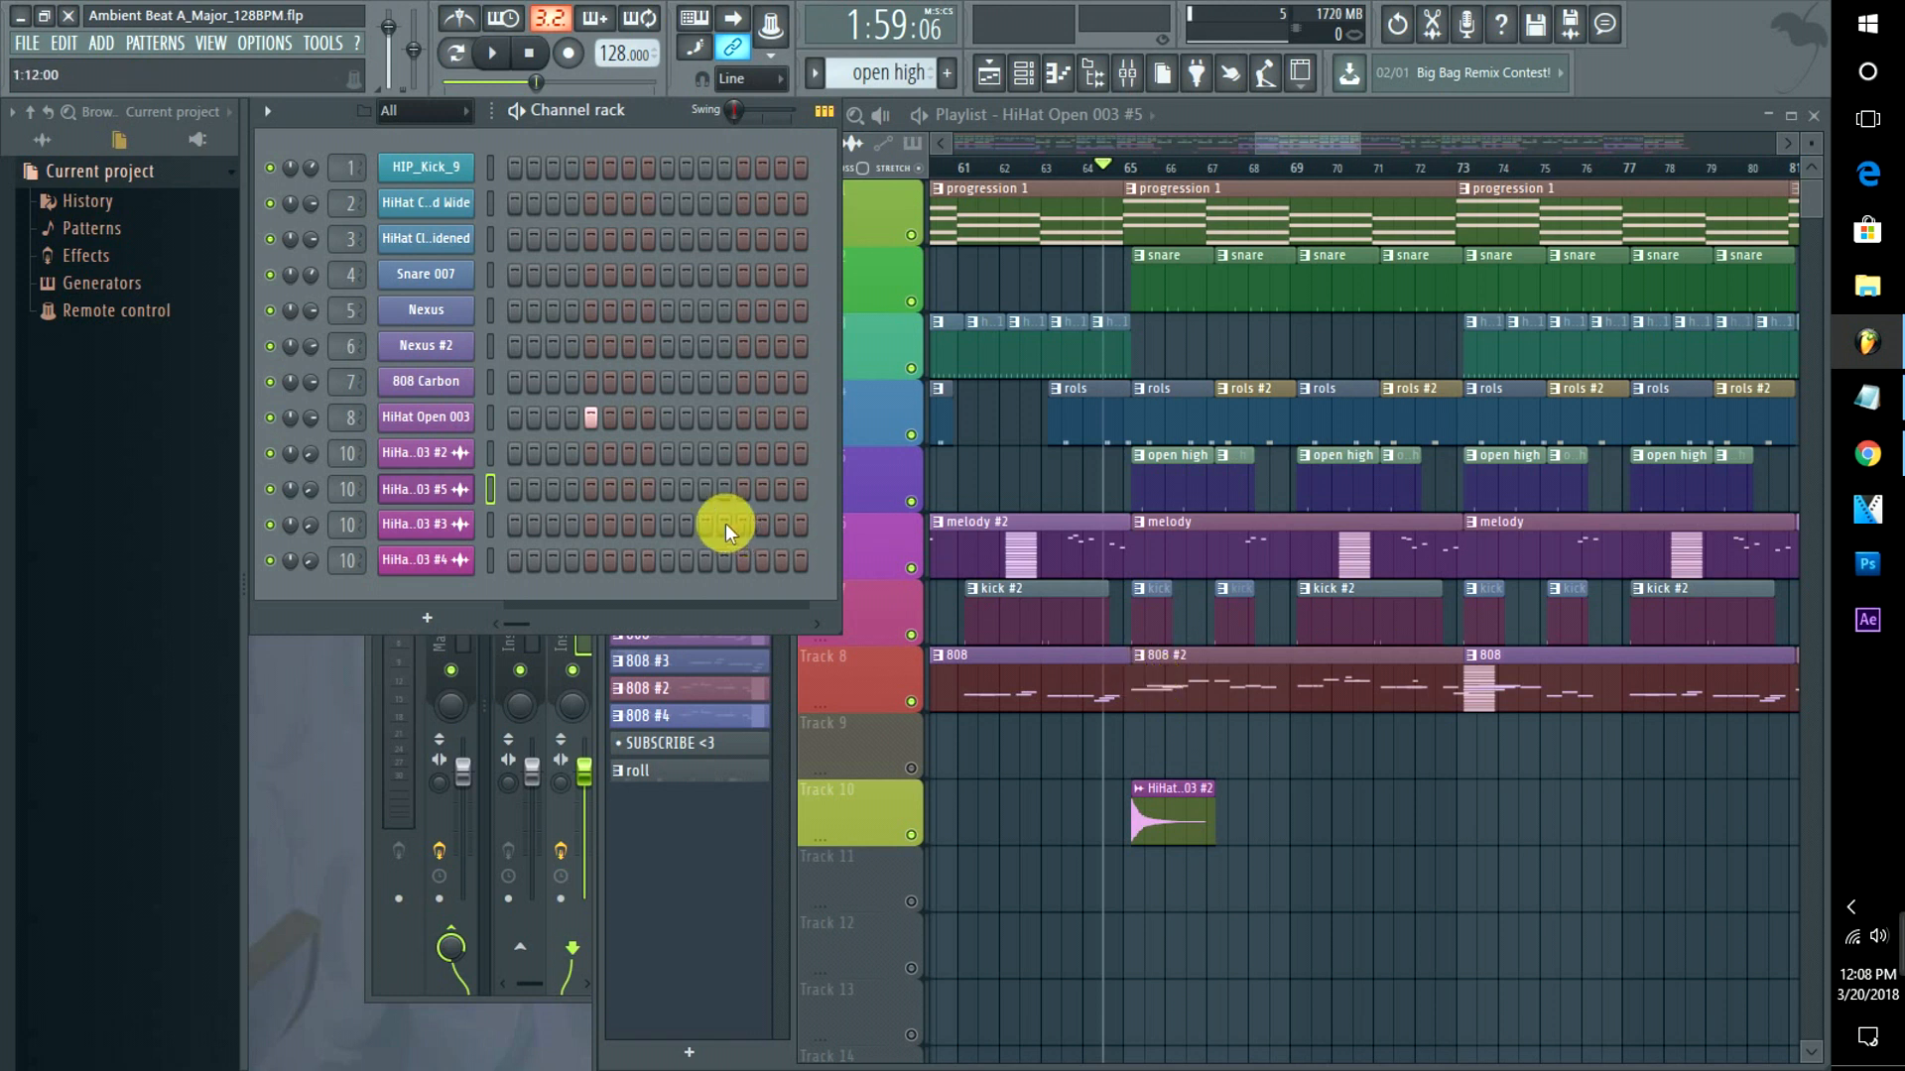
click(436, 389)
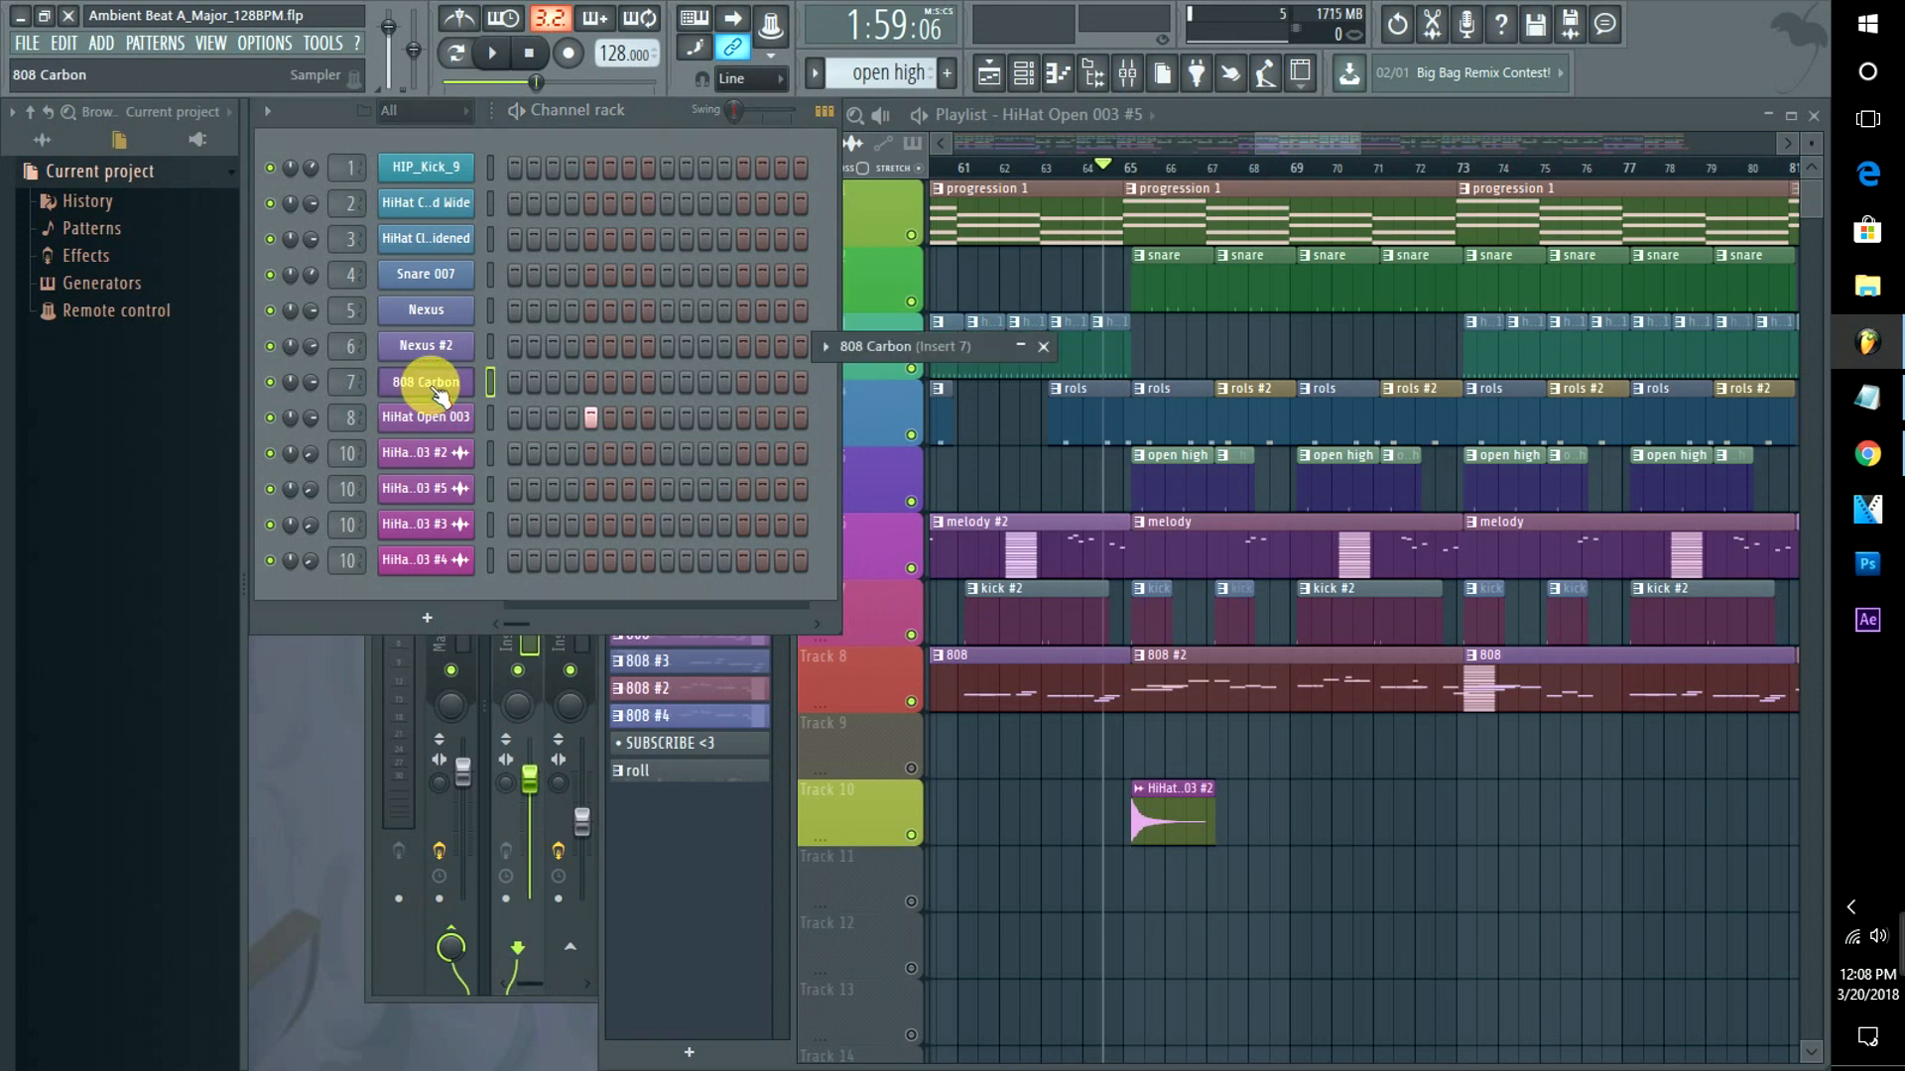
click(1019, 346)
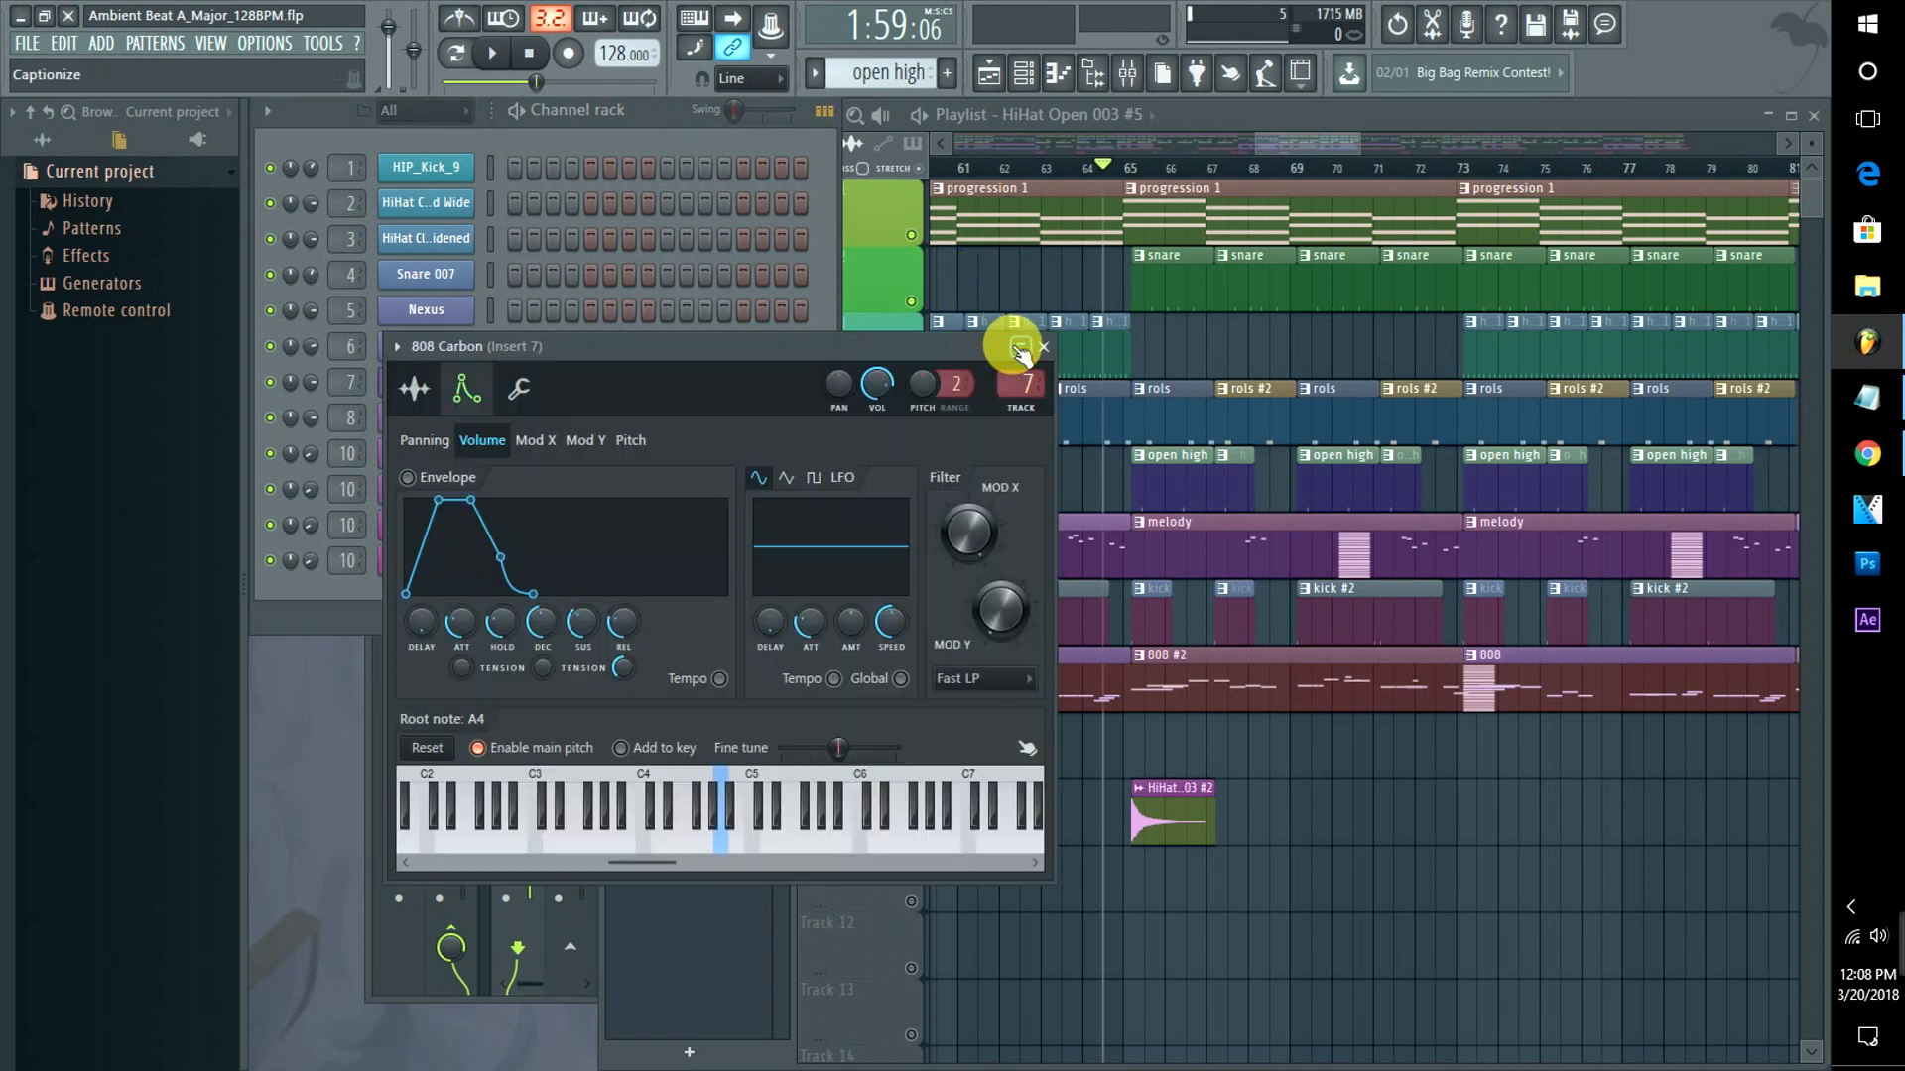
click(414, 387)
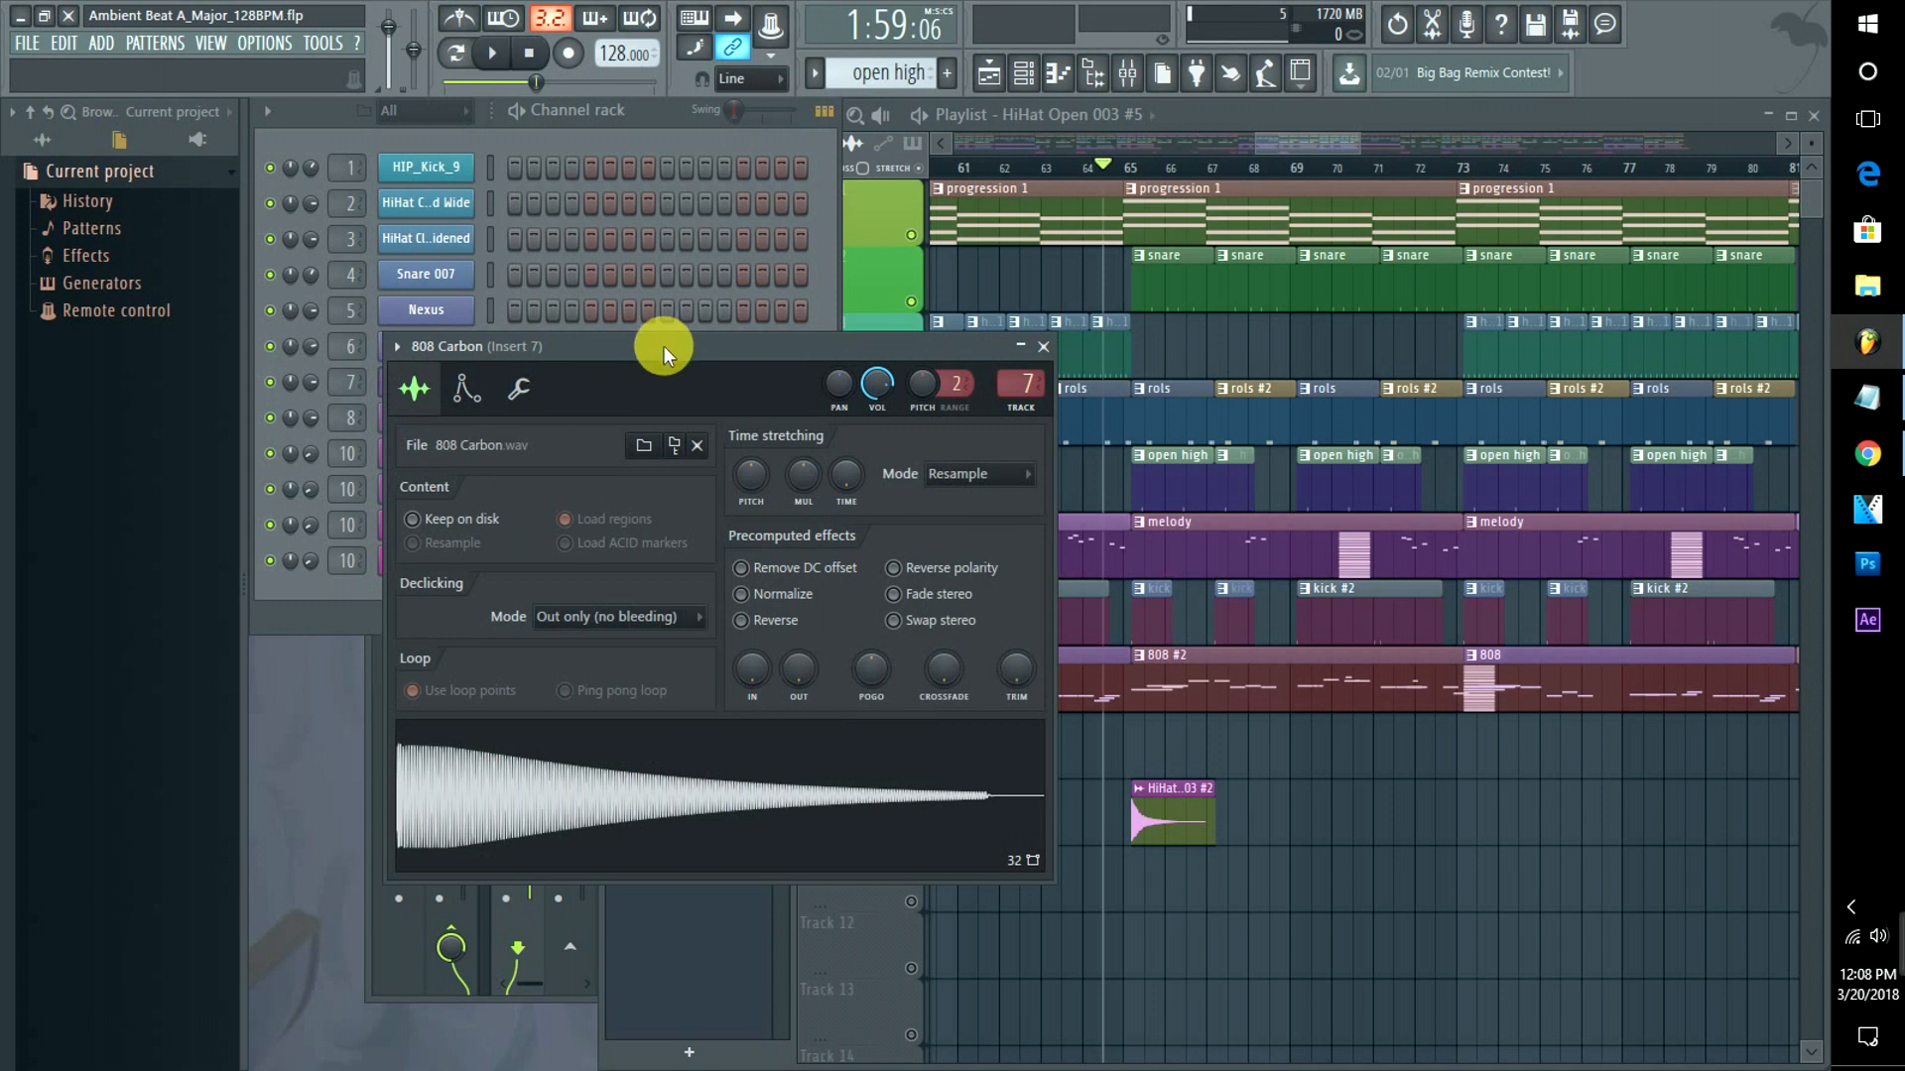
drag(663, 346, 969, 205)
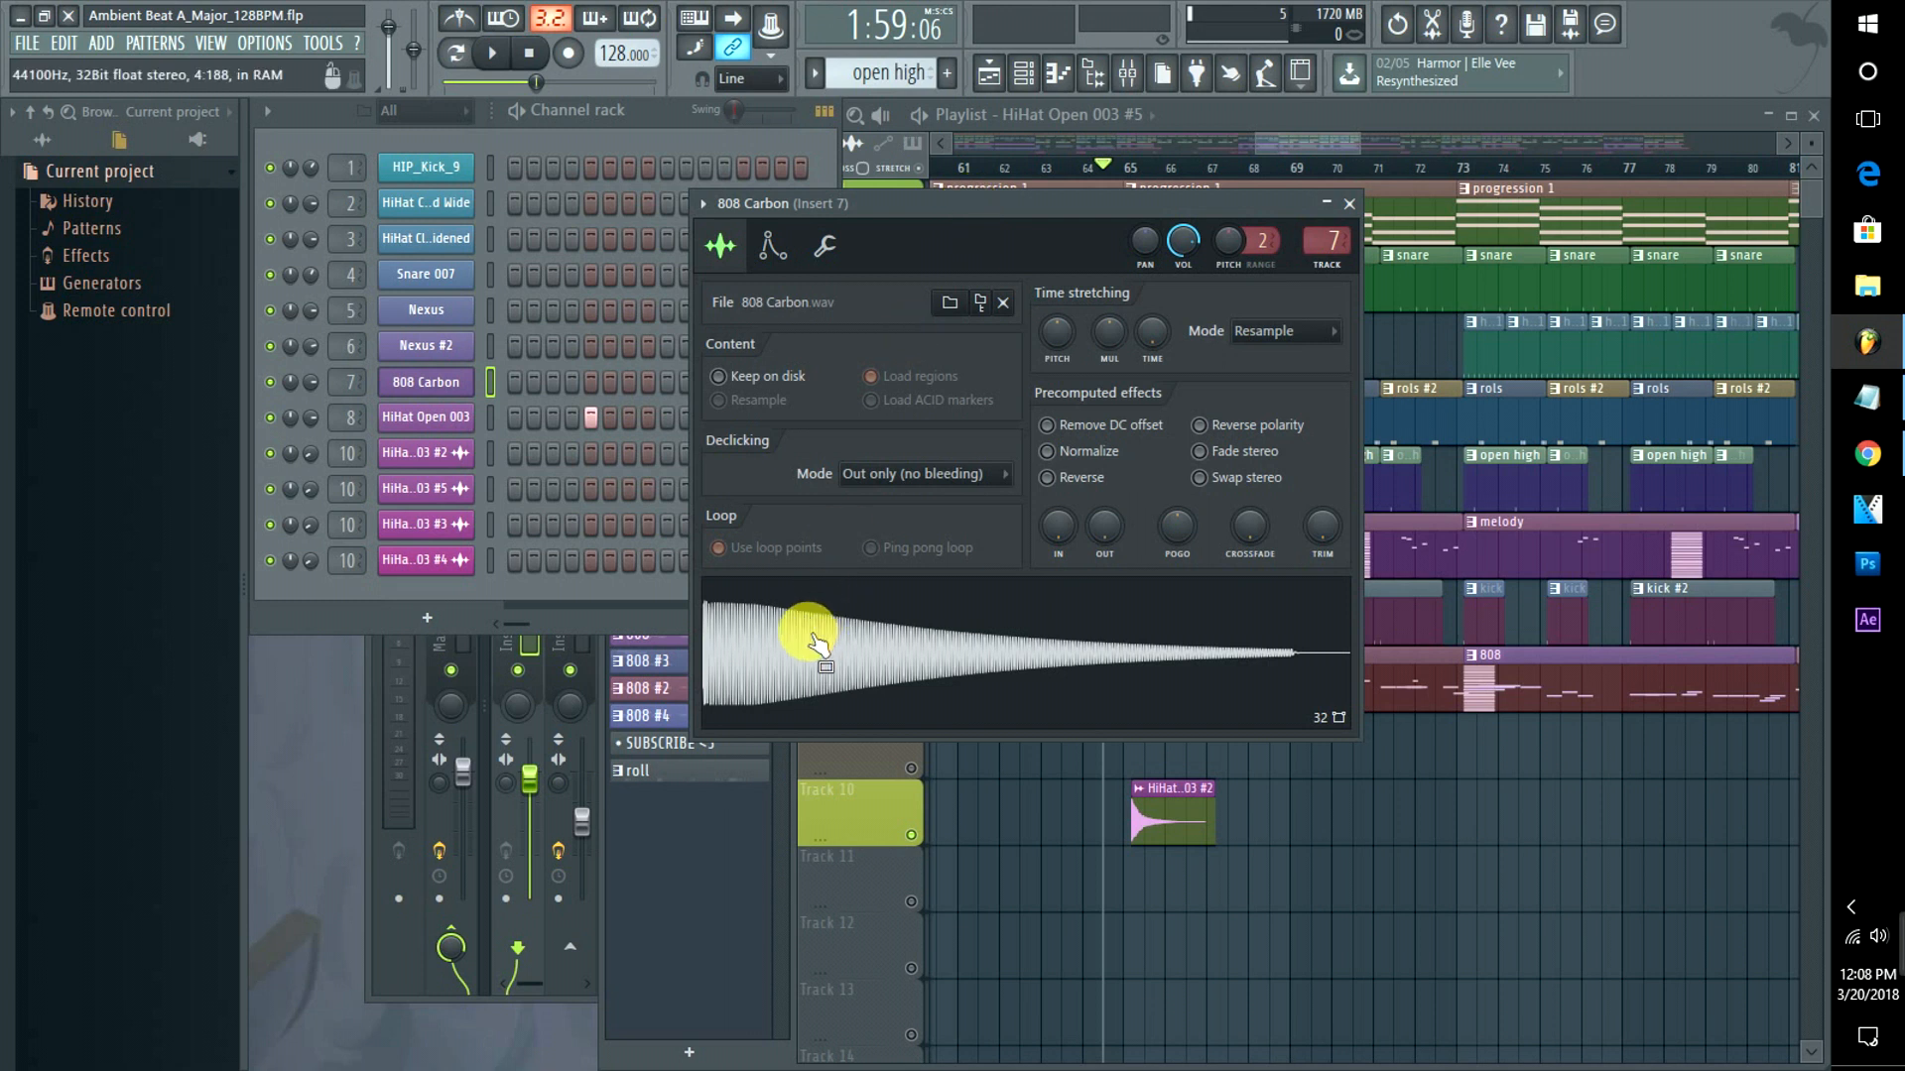
click(417, 392)
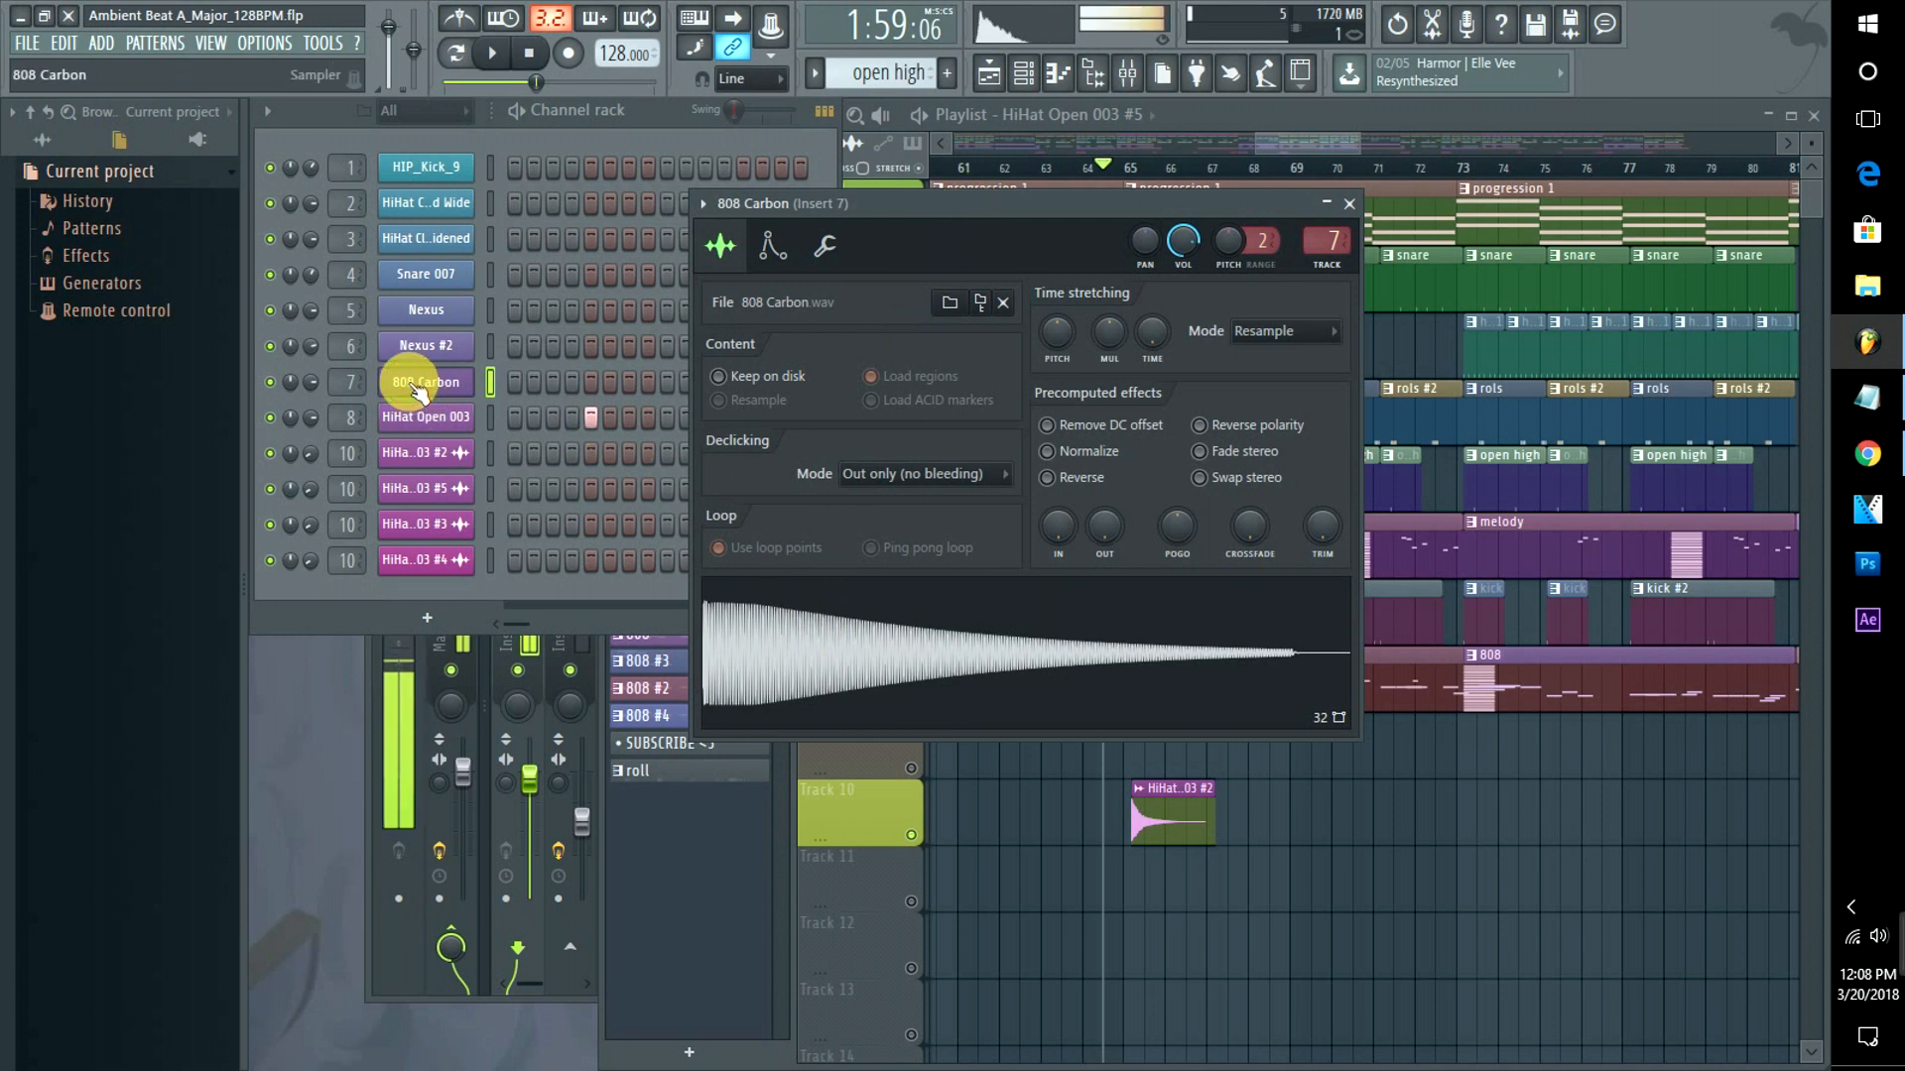
click(416, 392)
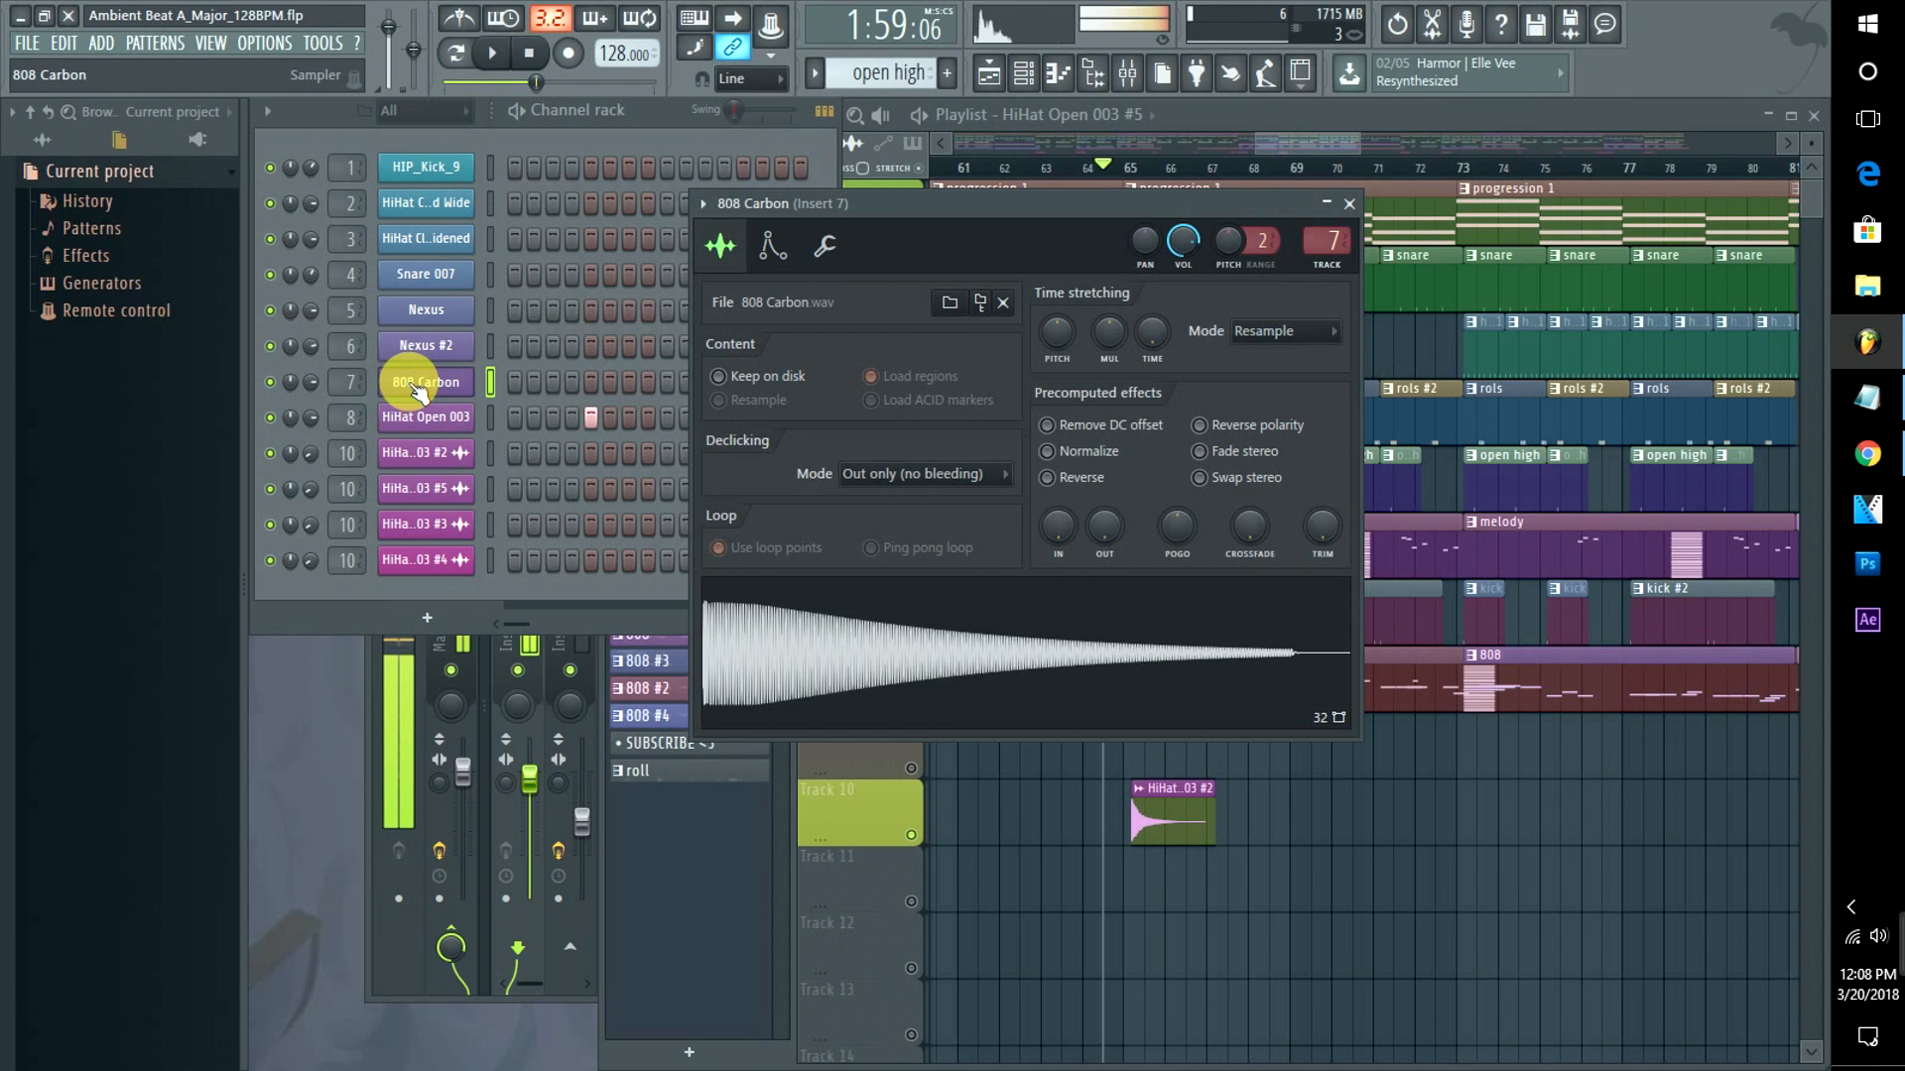
Switch to File Explorer and locate the 808 Carbon sample in Music > Samples > BWB > BWB 808 Science.
click(1863, 288)
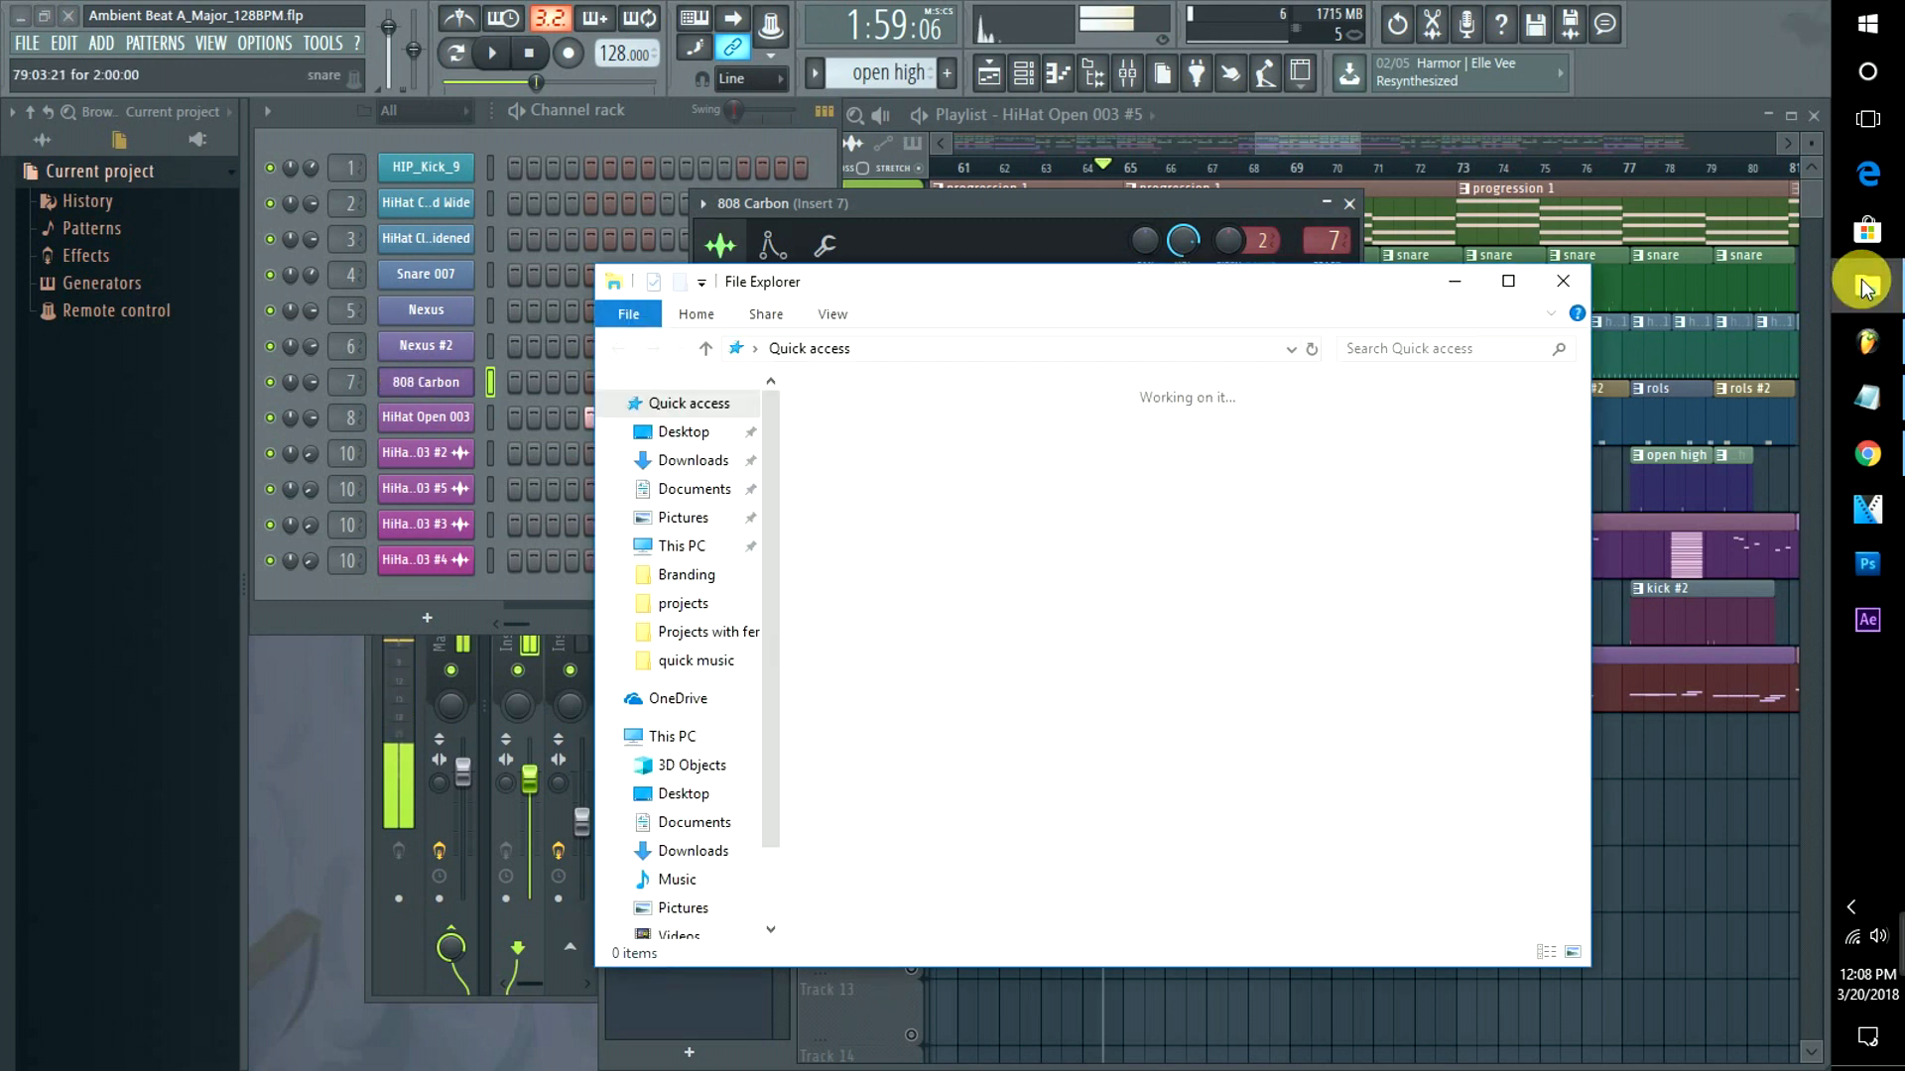
click(674, 880)
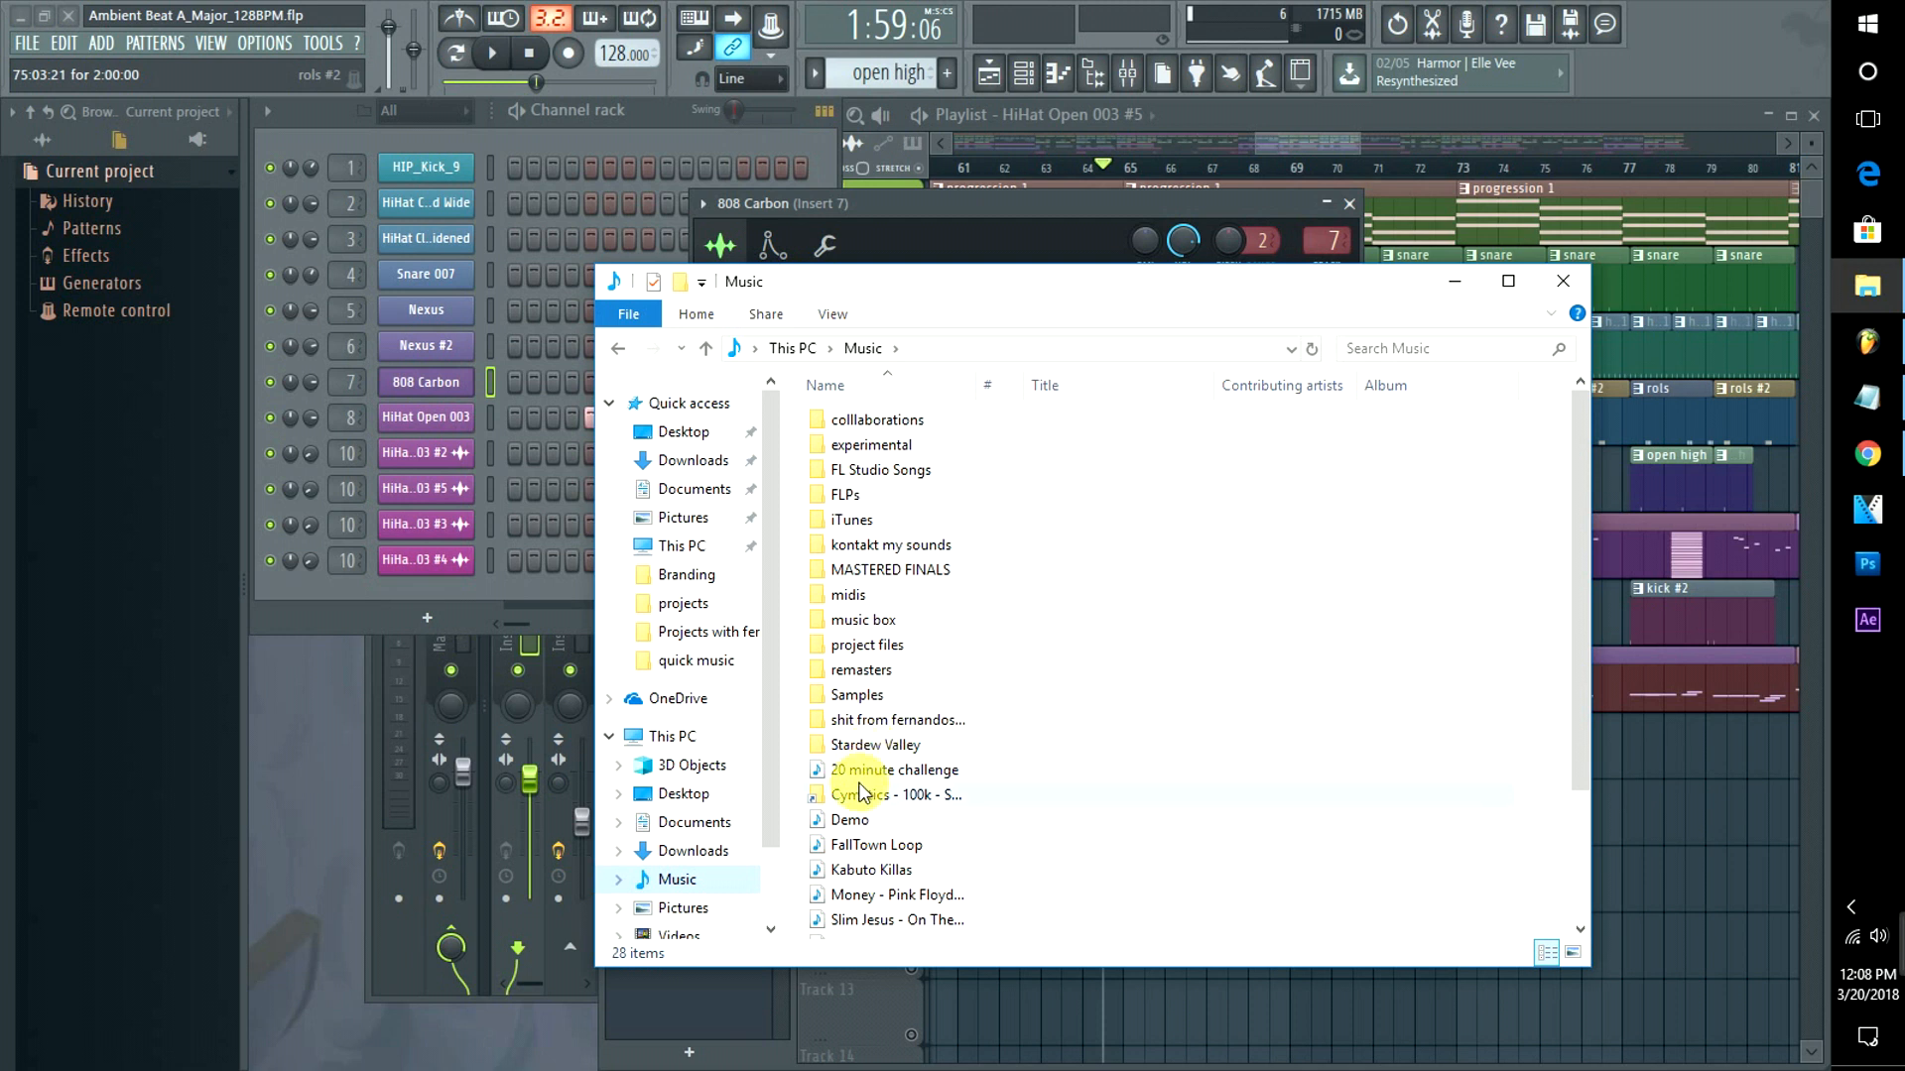
double_click(859, 697)
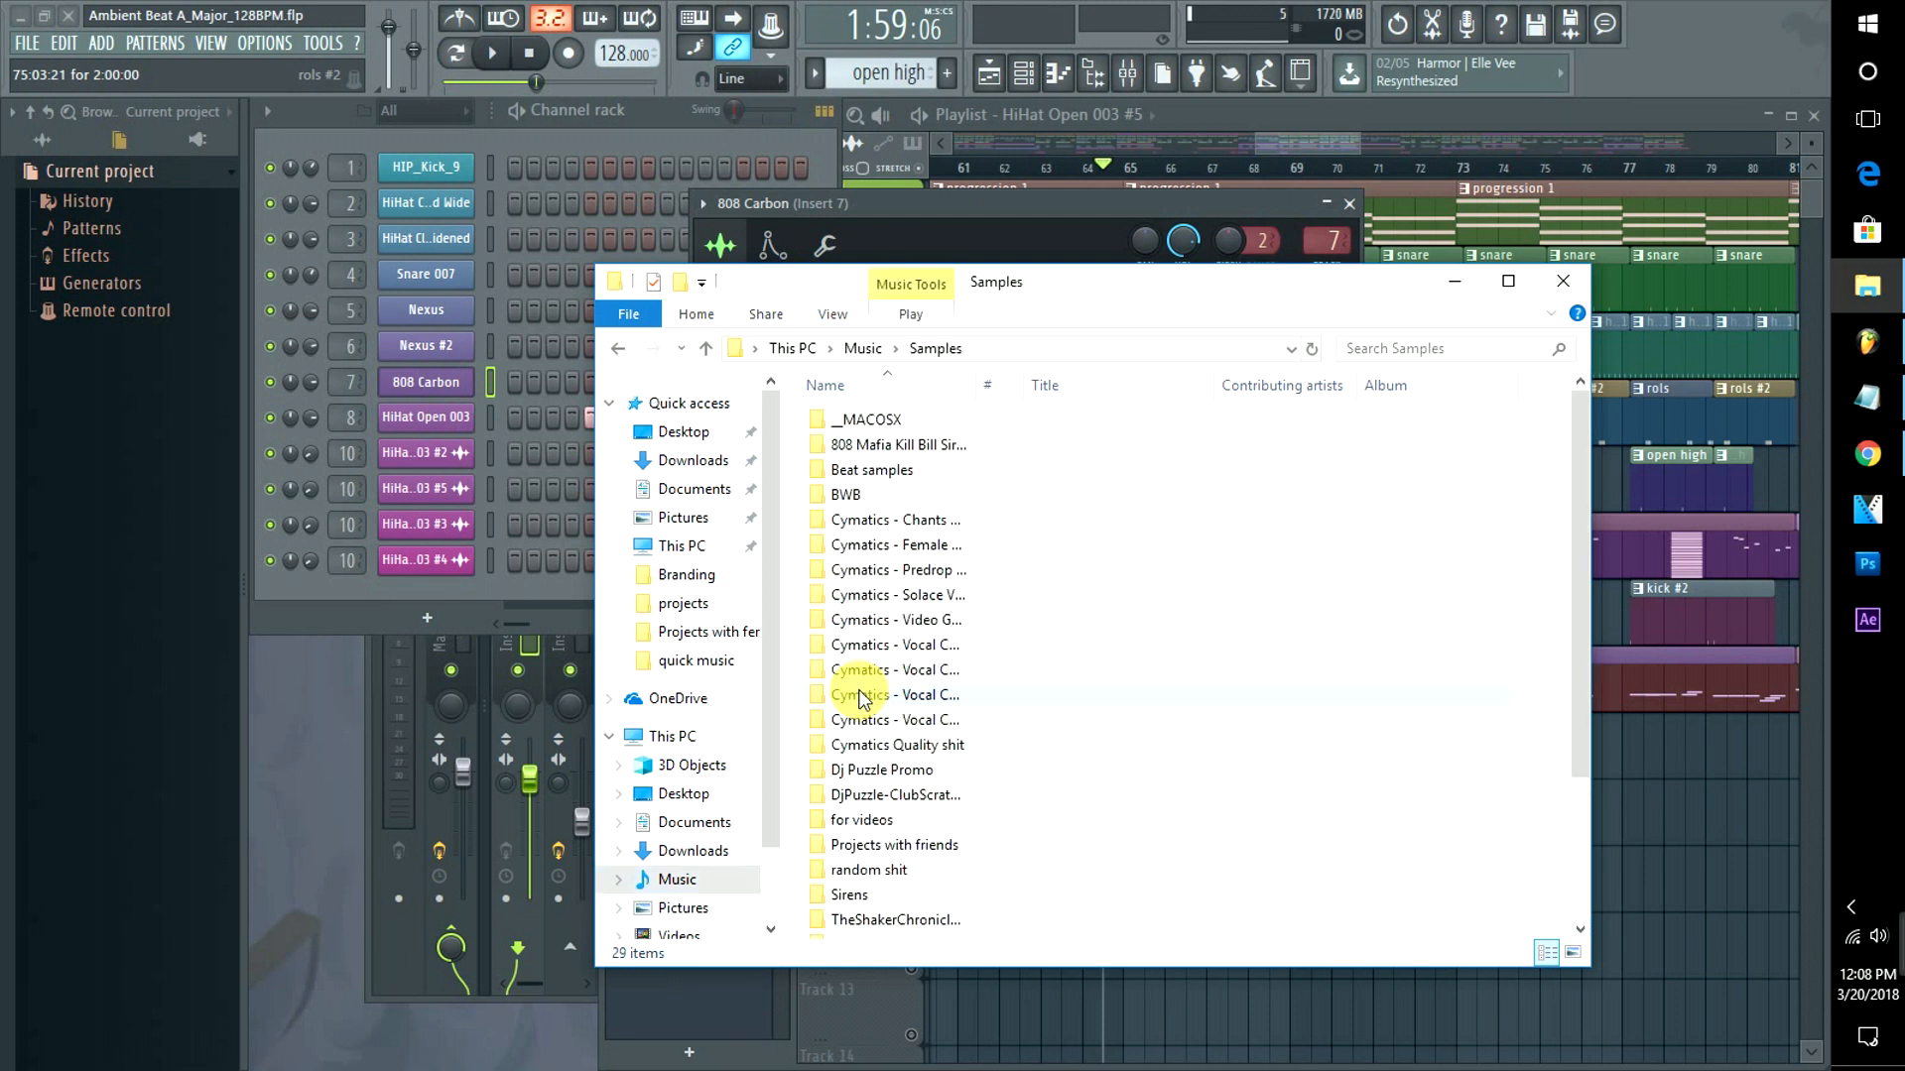
double_click(870, 501)
click(861, 419)
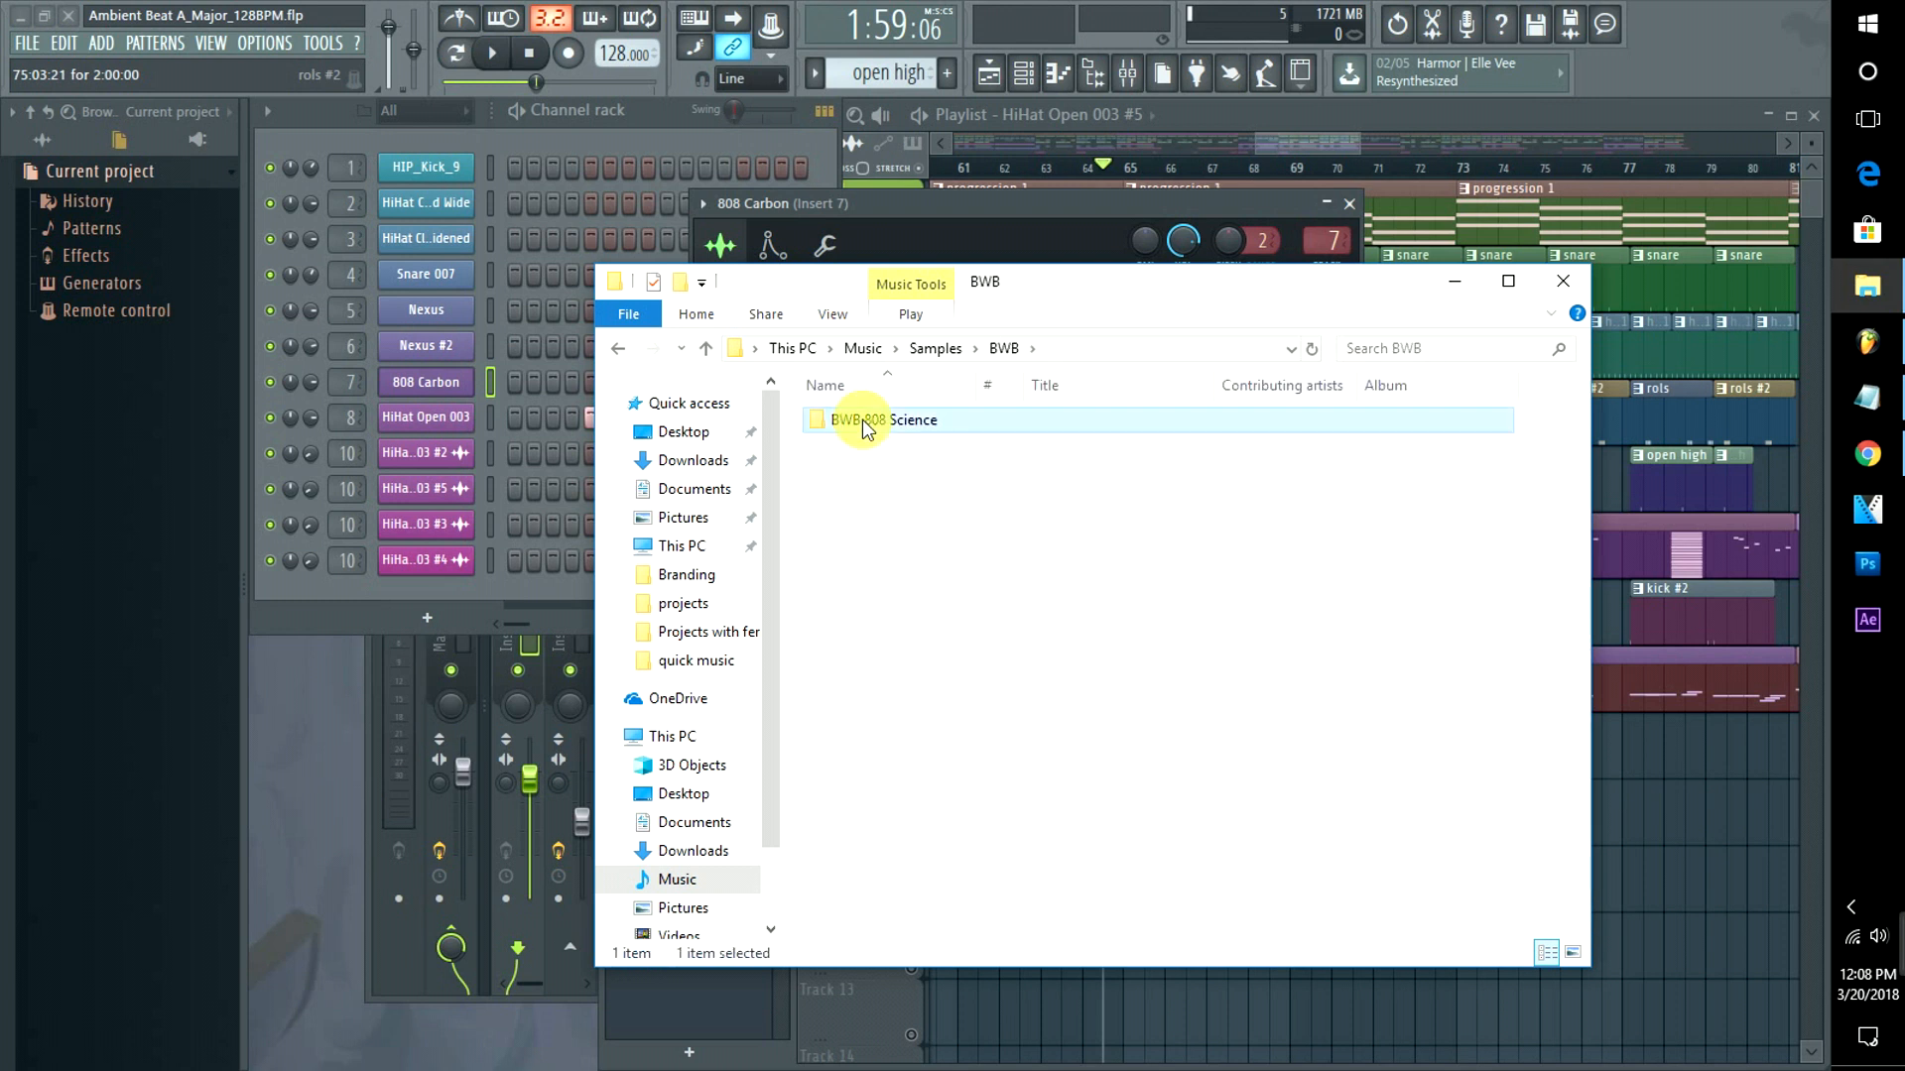
double_click(861, 420)
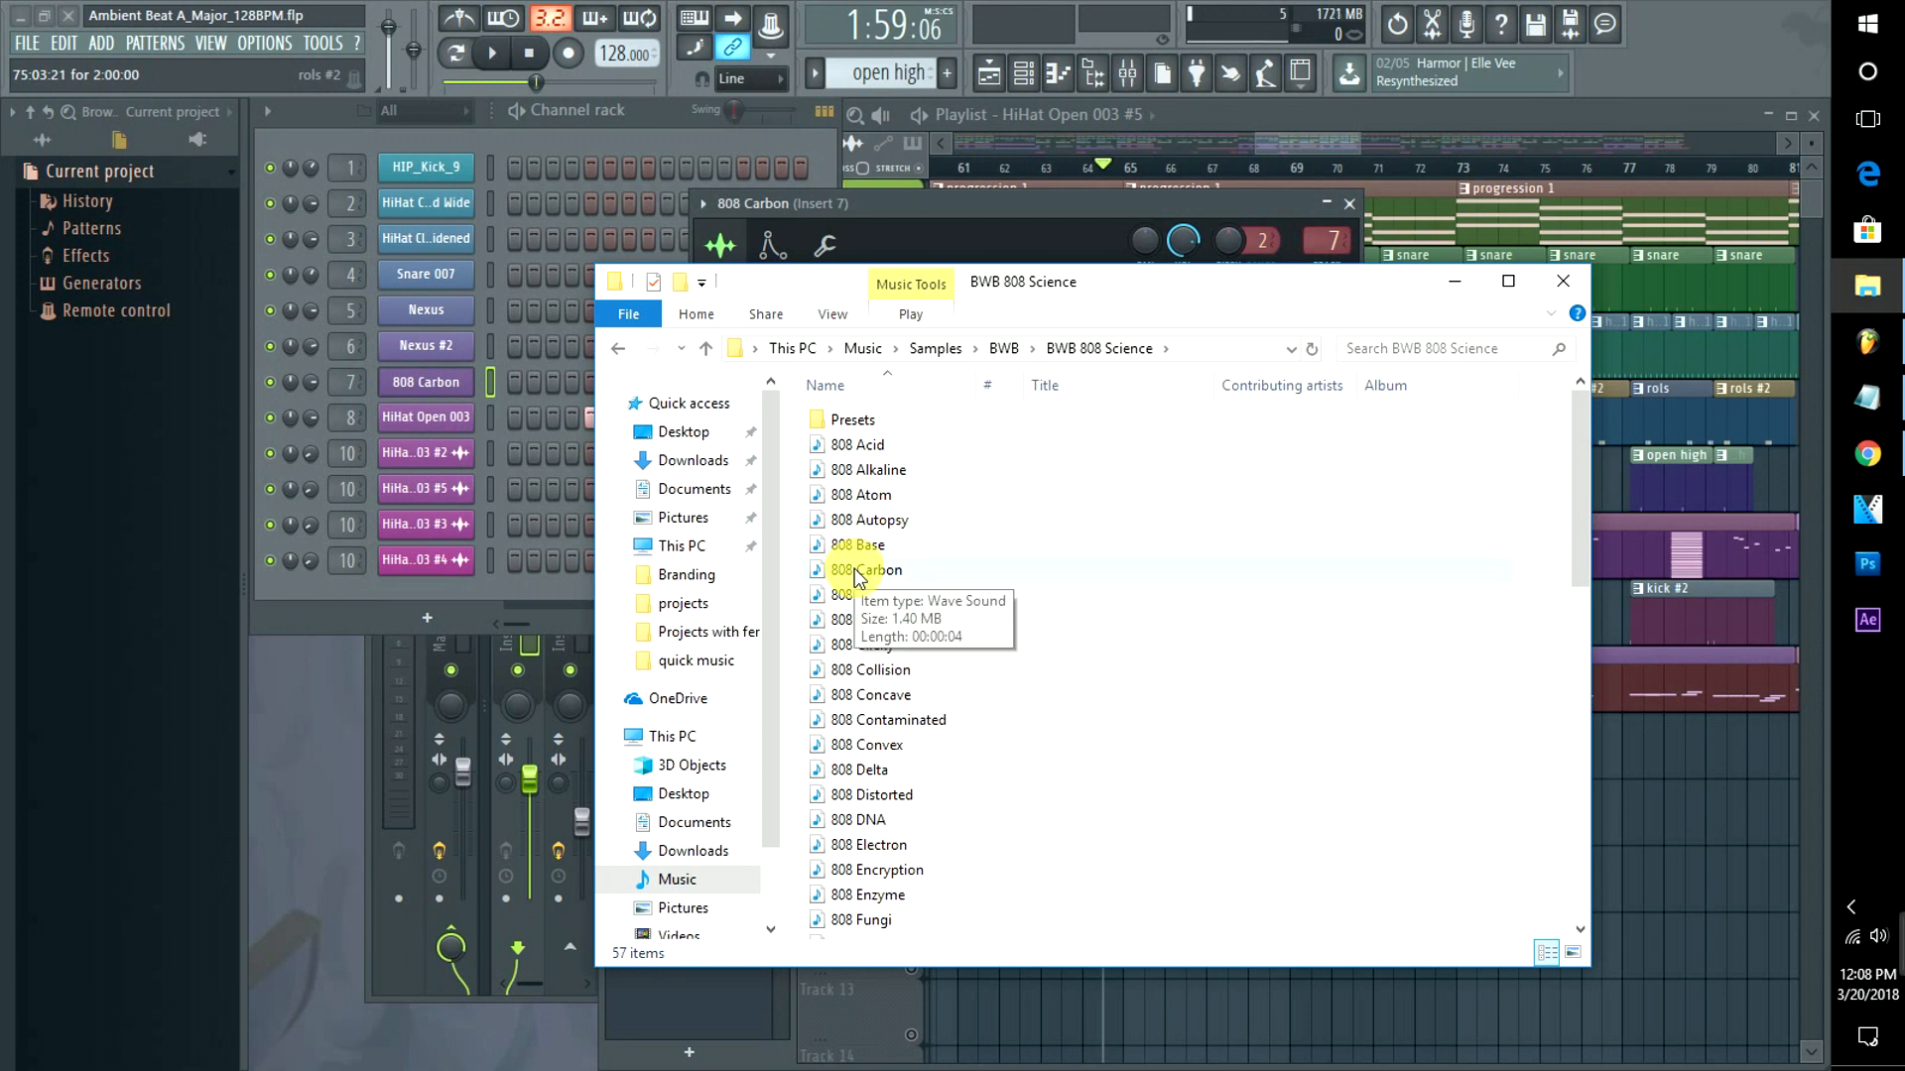
mouse_move(857, 573)
mouse_down()
mouse_move(454, 391)
mouse_move(865, 553)
mouse_up()
click(1455, 283)
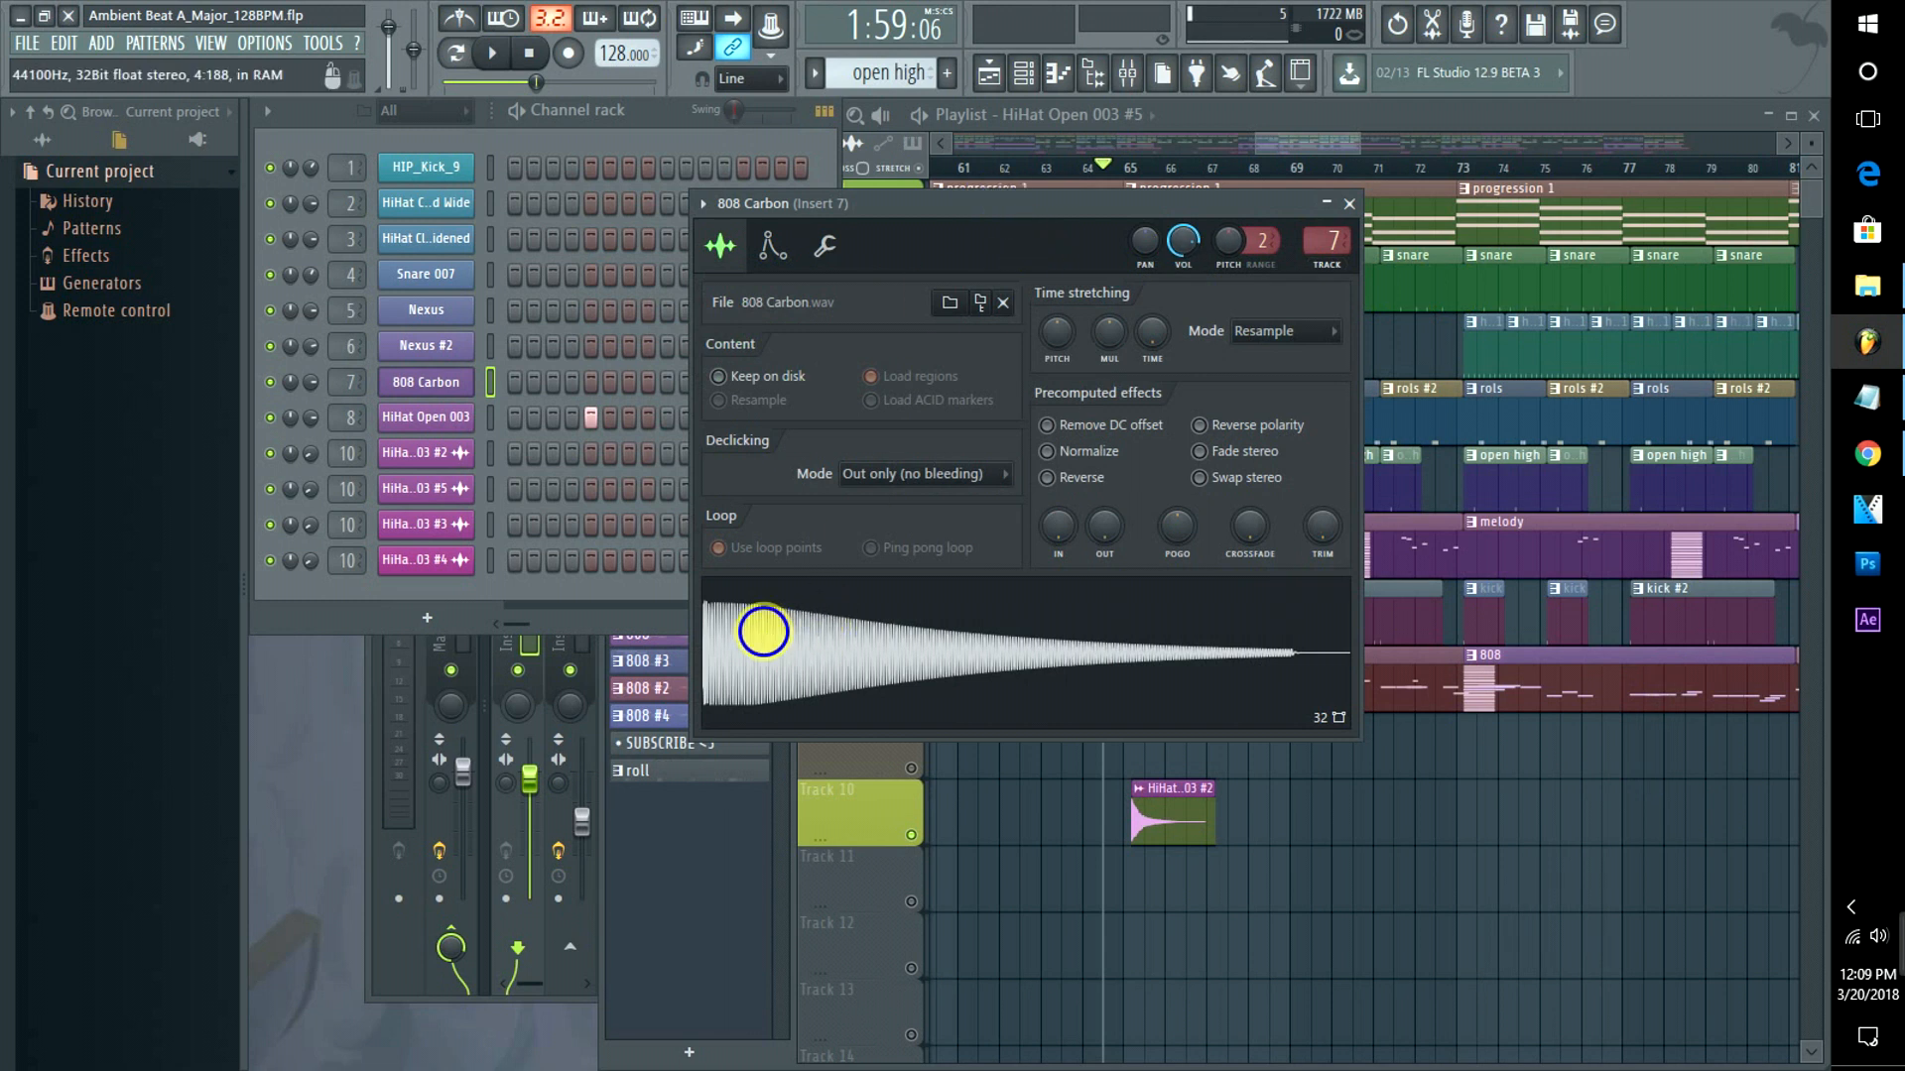
Open the 808 Carbon sample in Edison and detect its pitch regions, then minimize Edison.
right_click(763, 633)
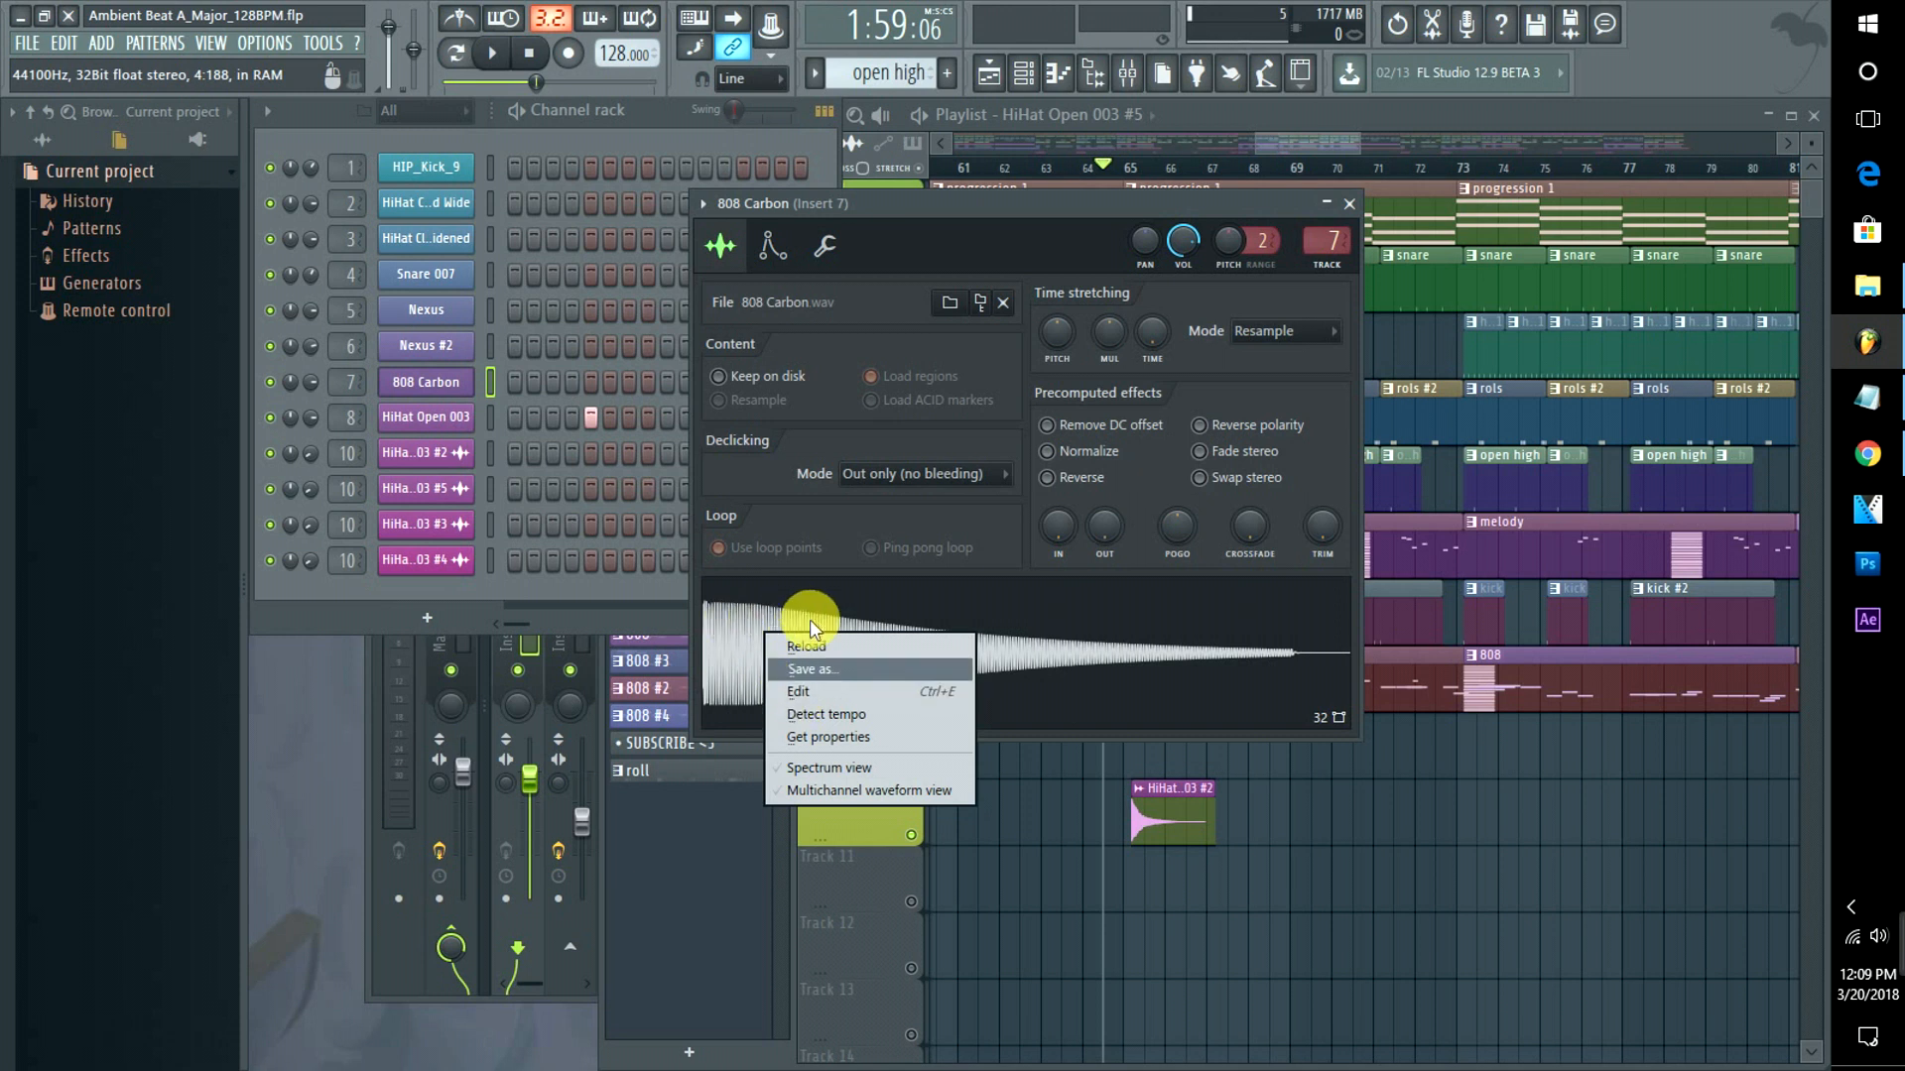
click(814, 695)
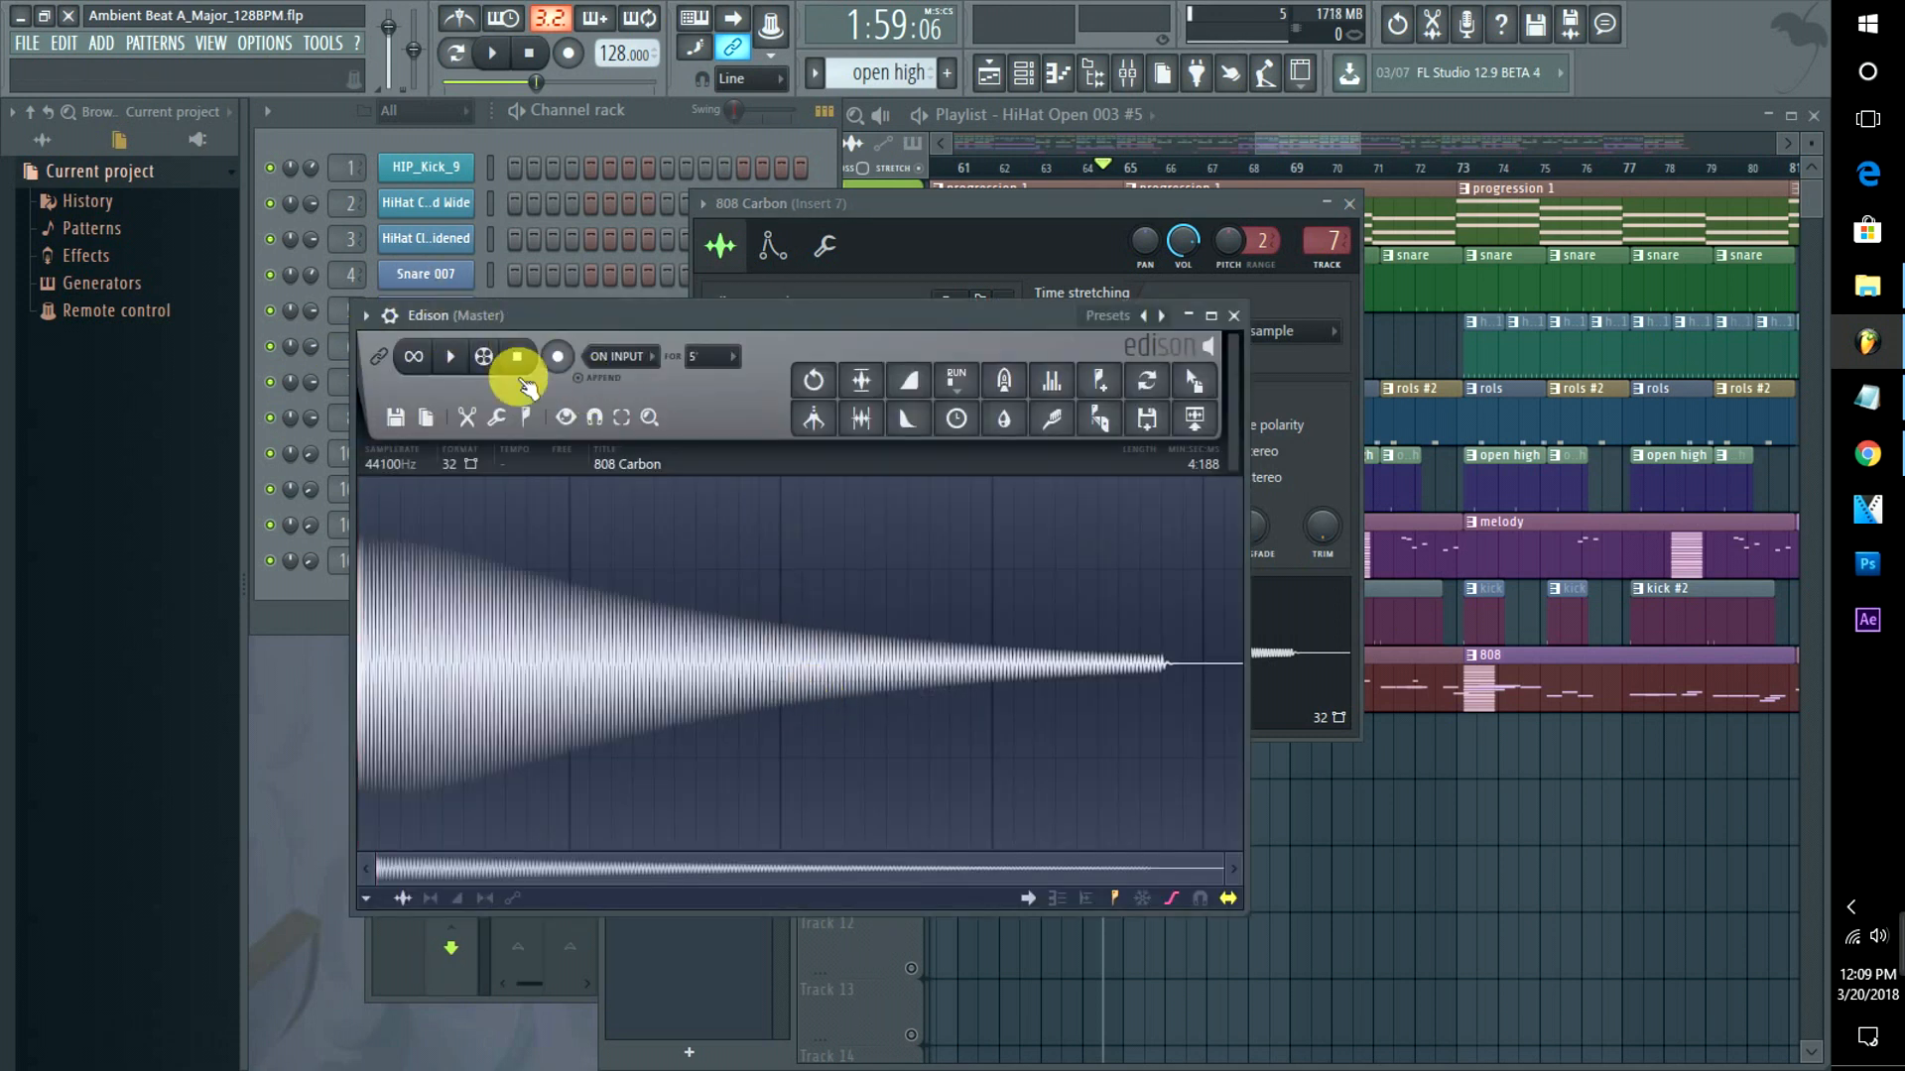
click(526, 417)
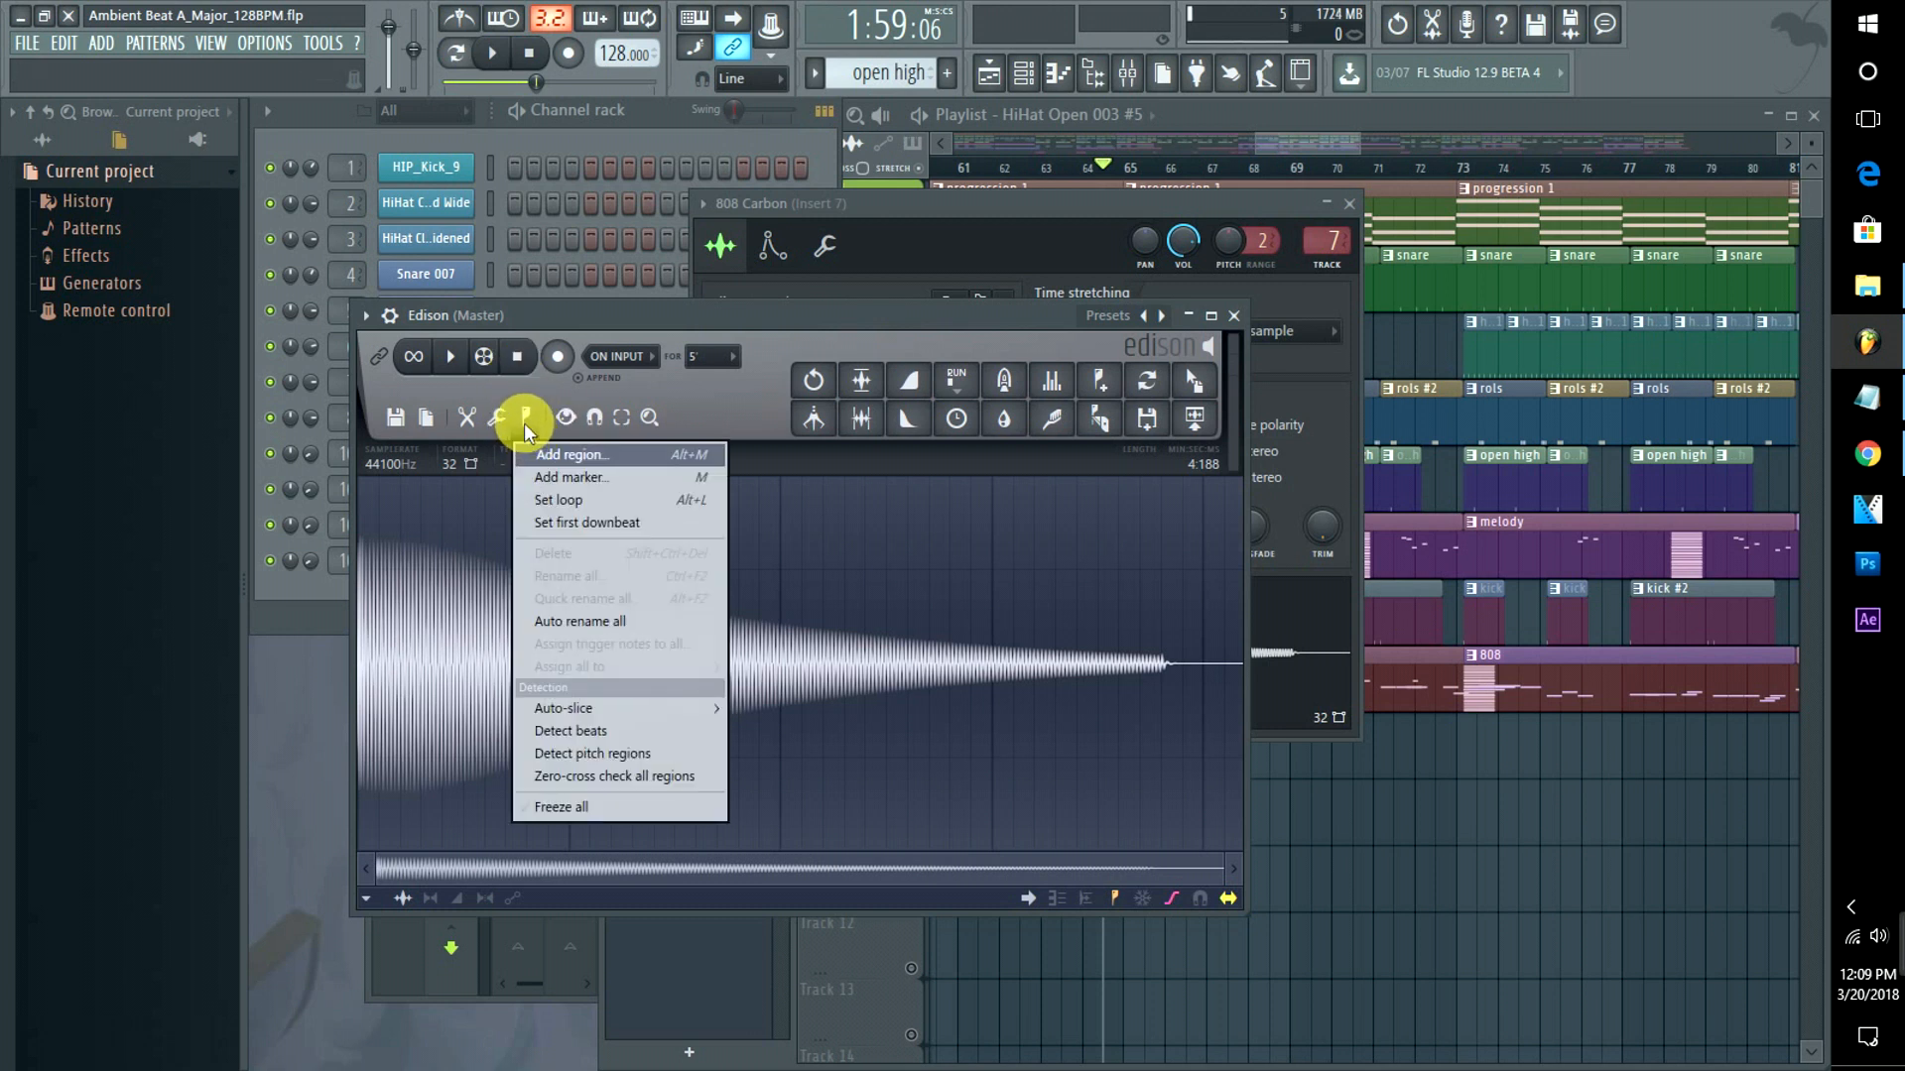
click(563, 756)
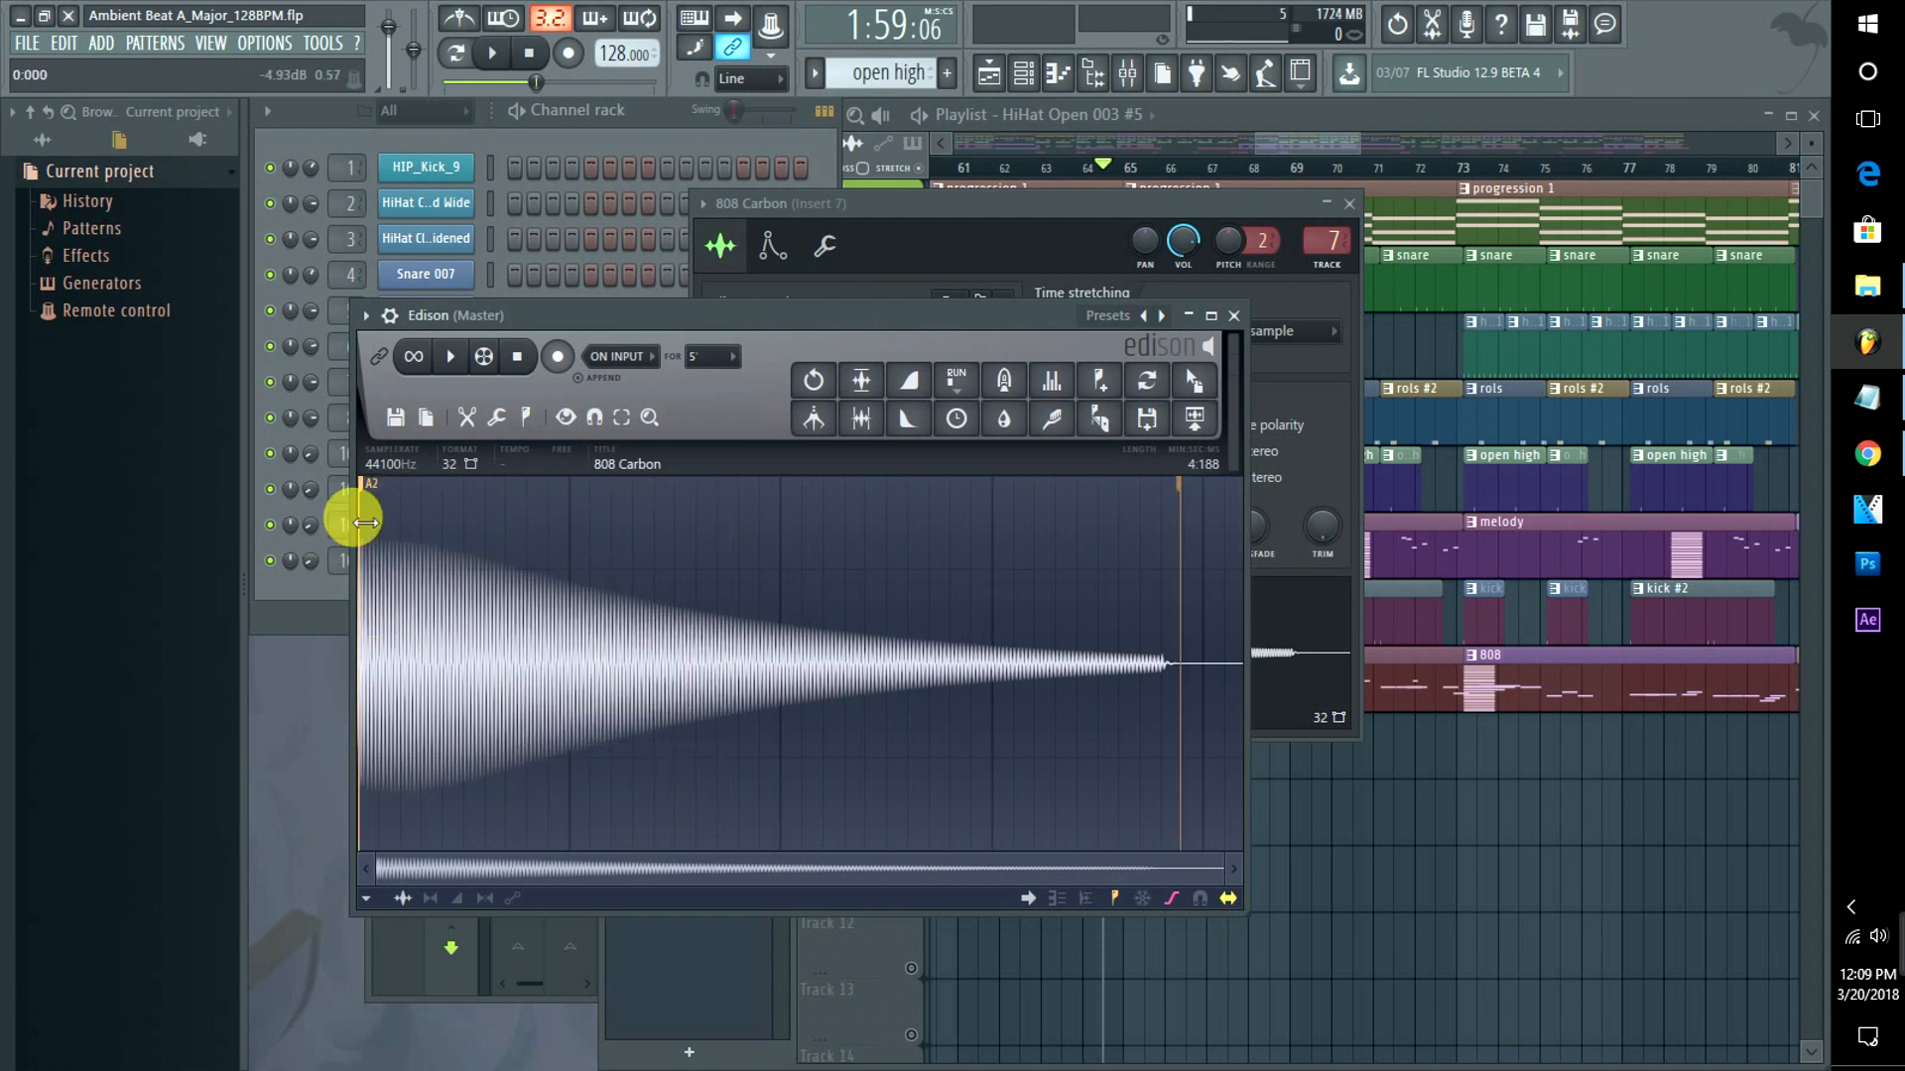
click(1187, 315)
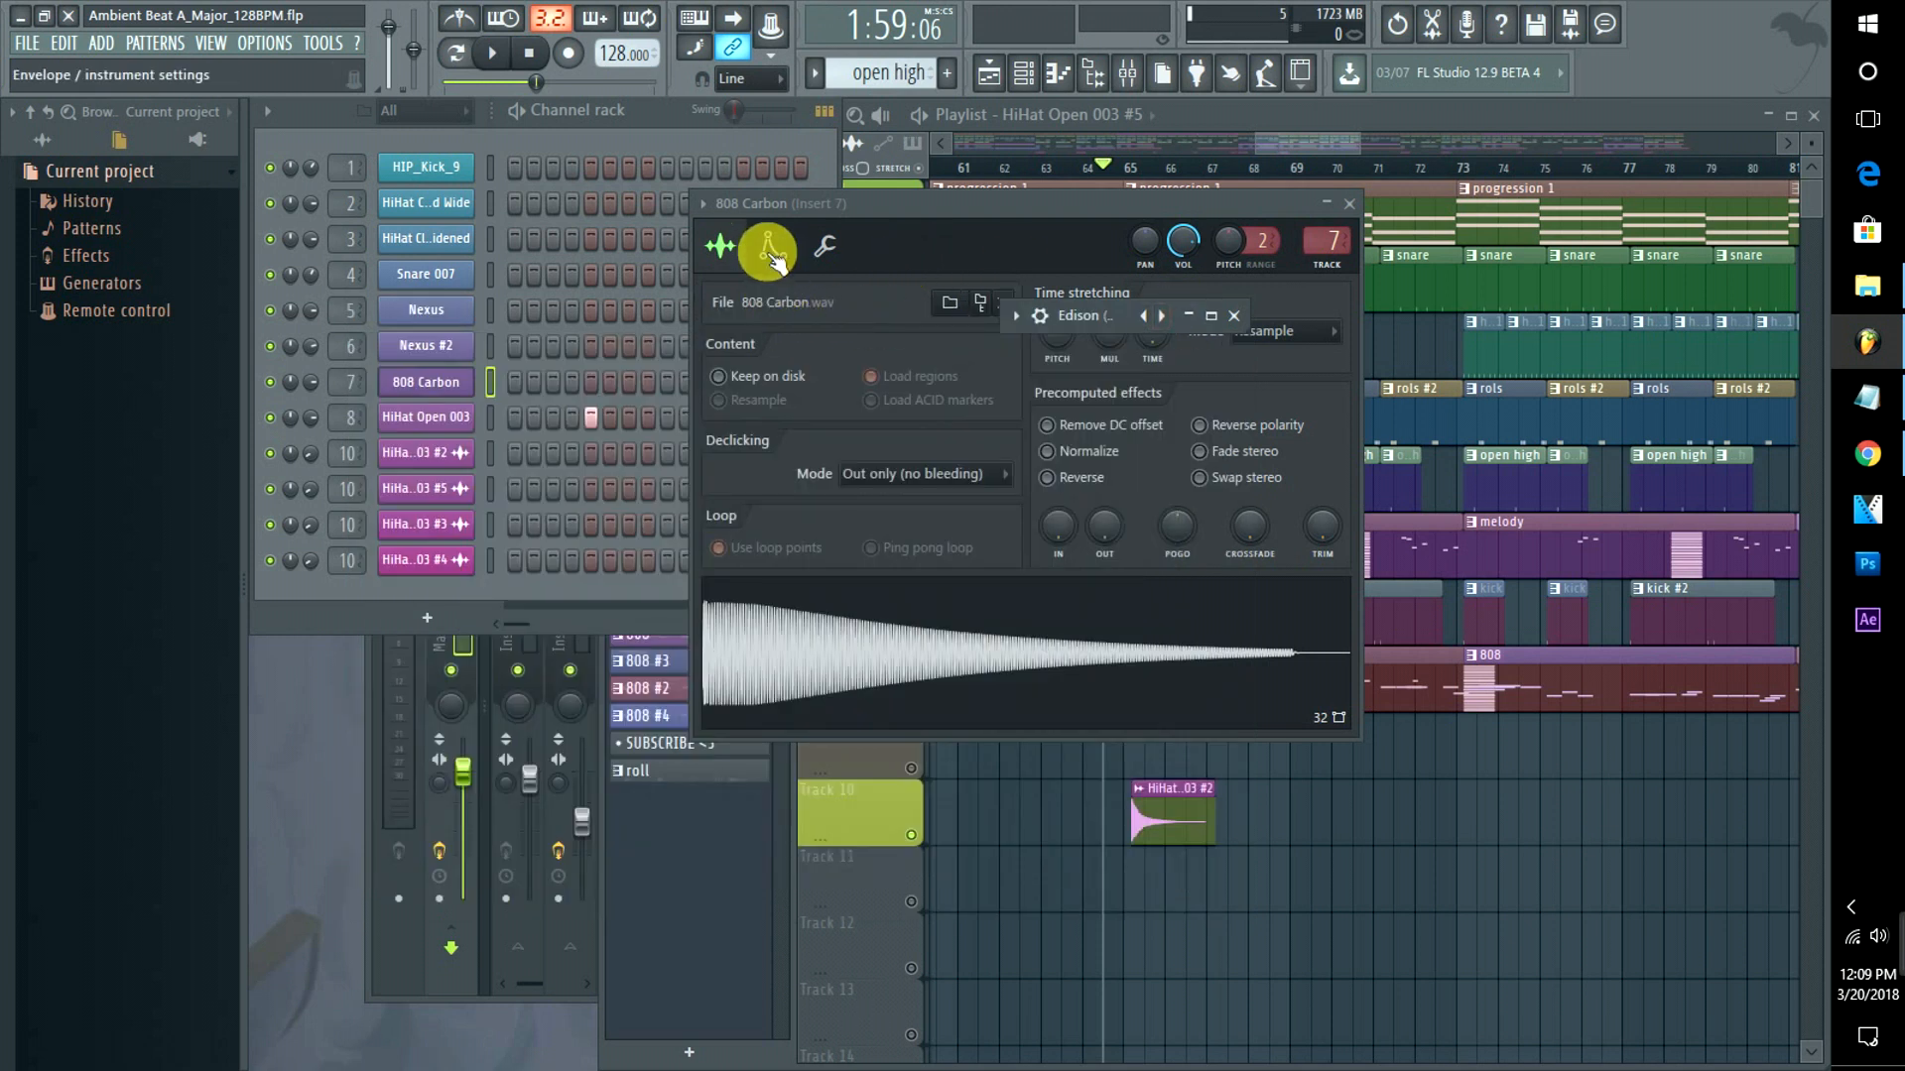
Review the root note setting in 808 Carbon's envelope and instrument settings, then return to its sample settings.
click(770, 248)
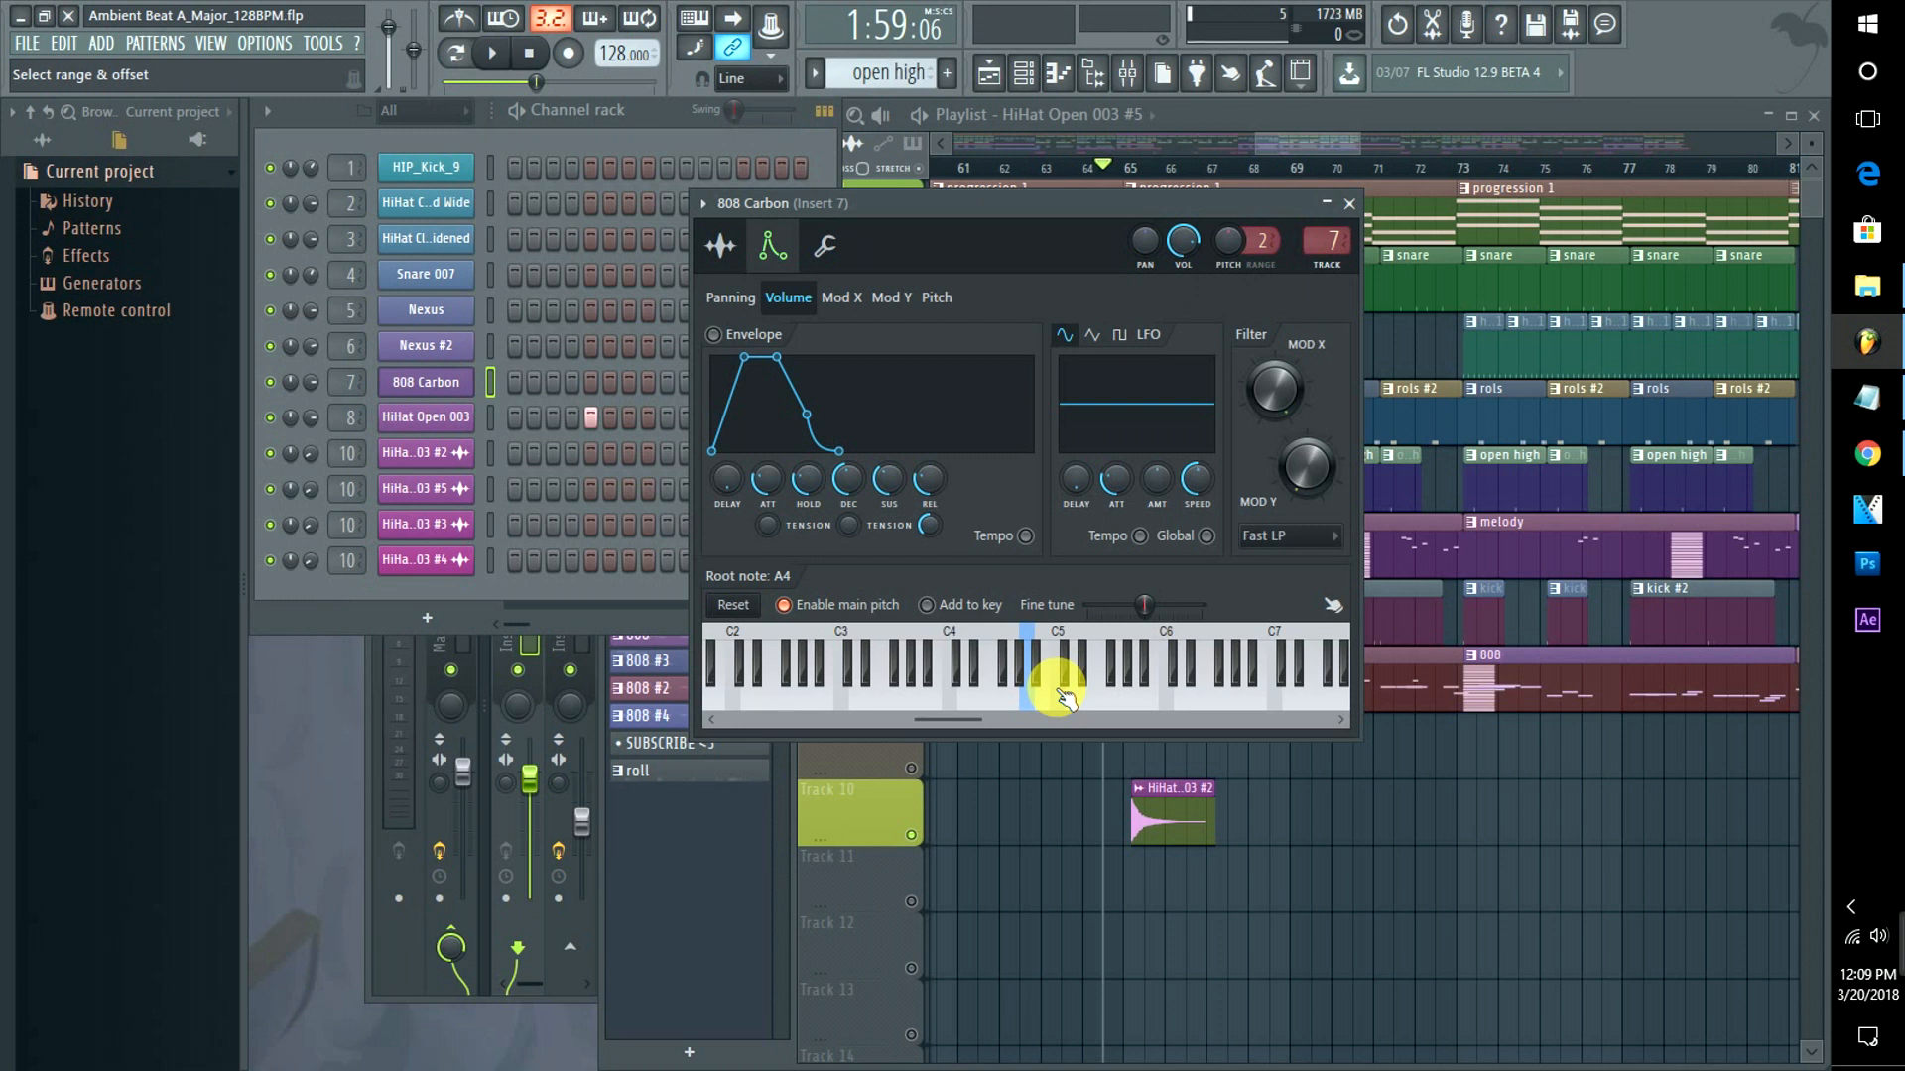
click(742, 606)
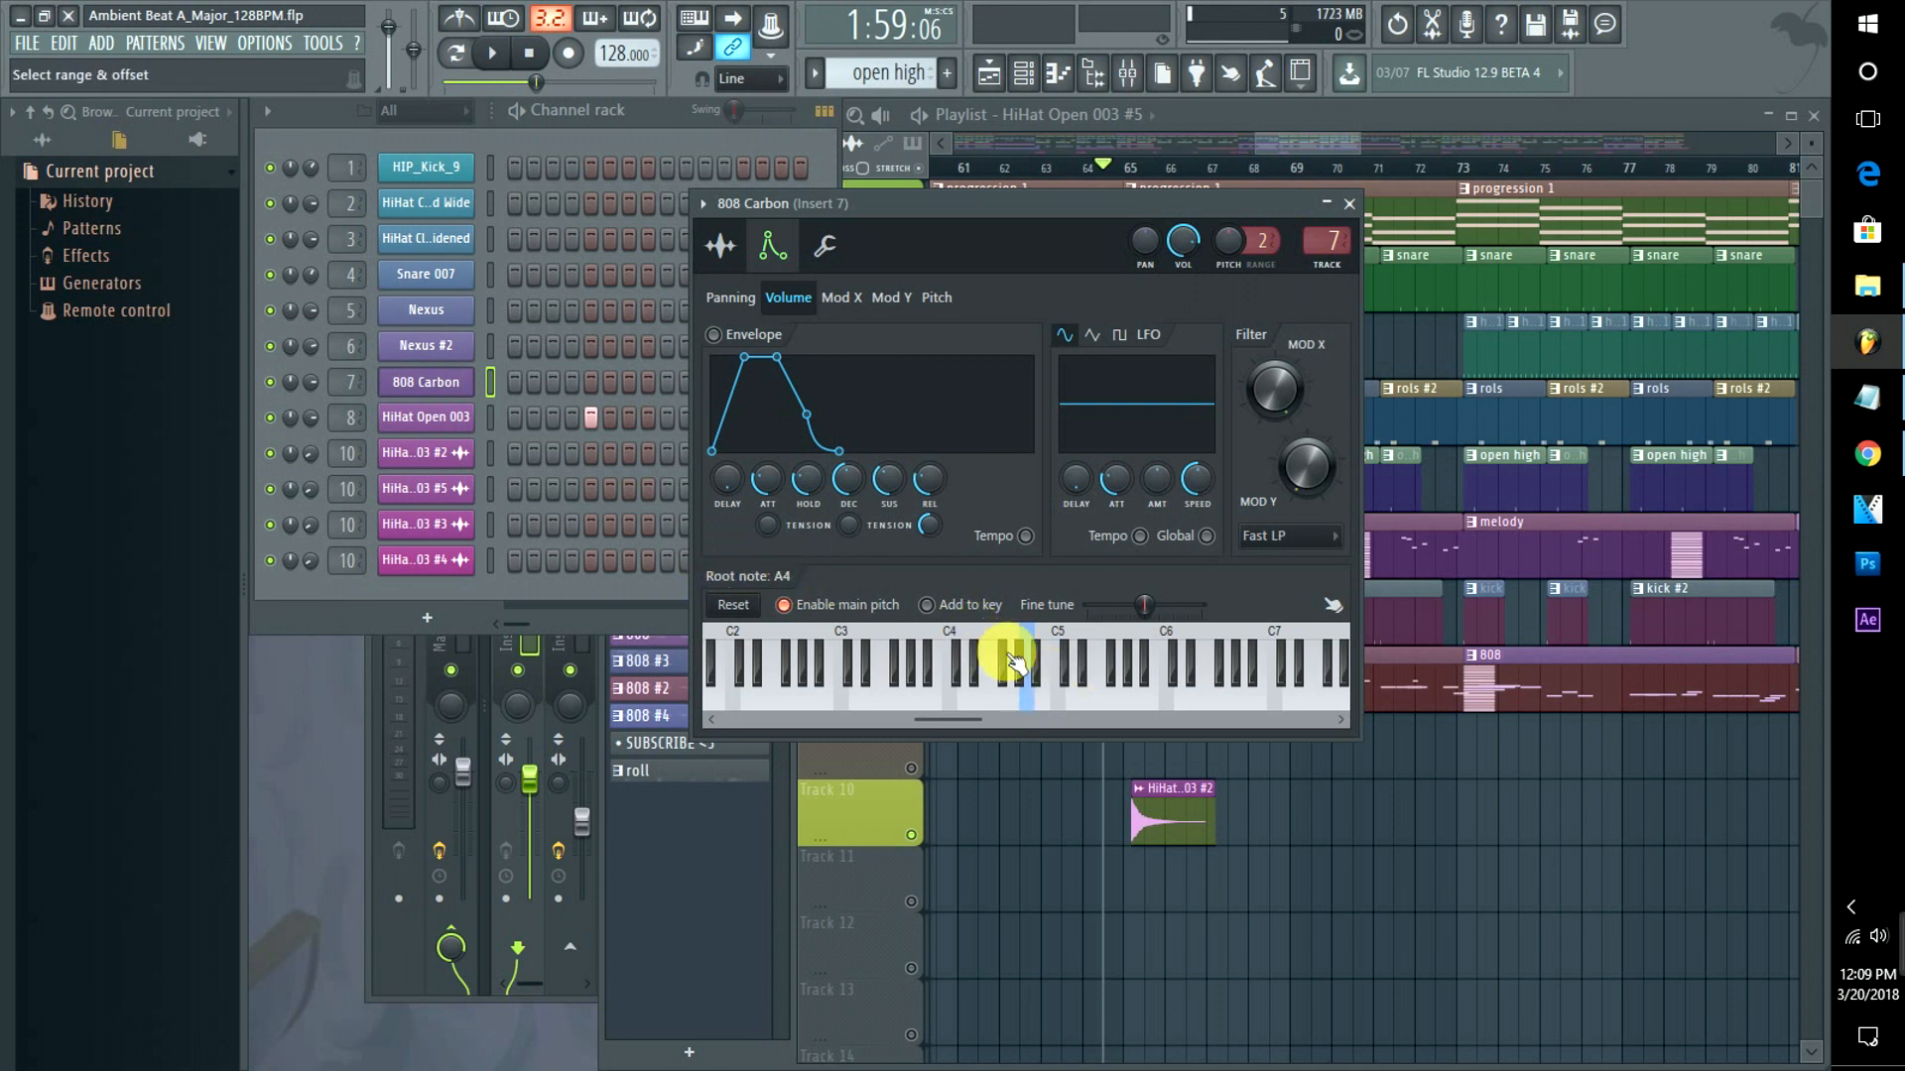
click(720, 245)
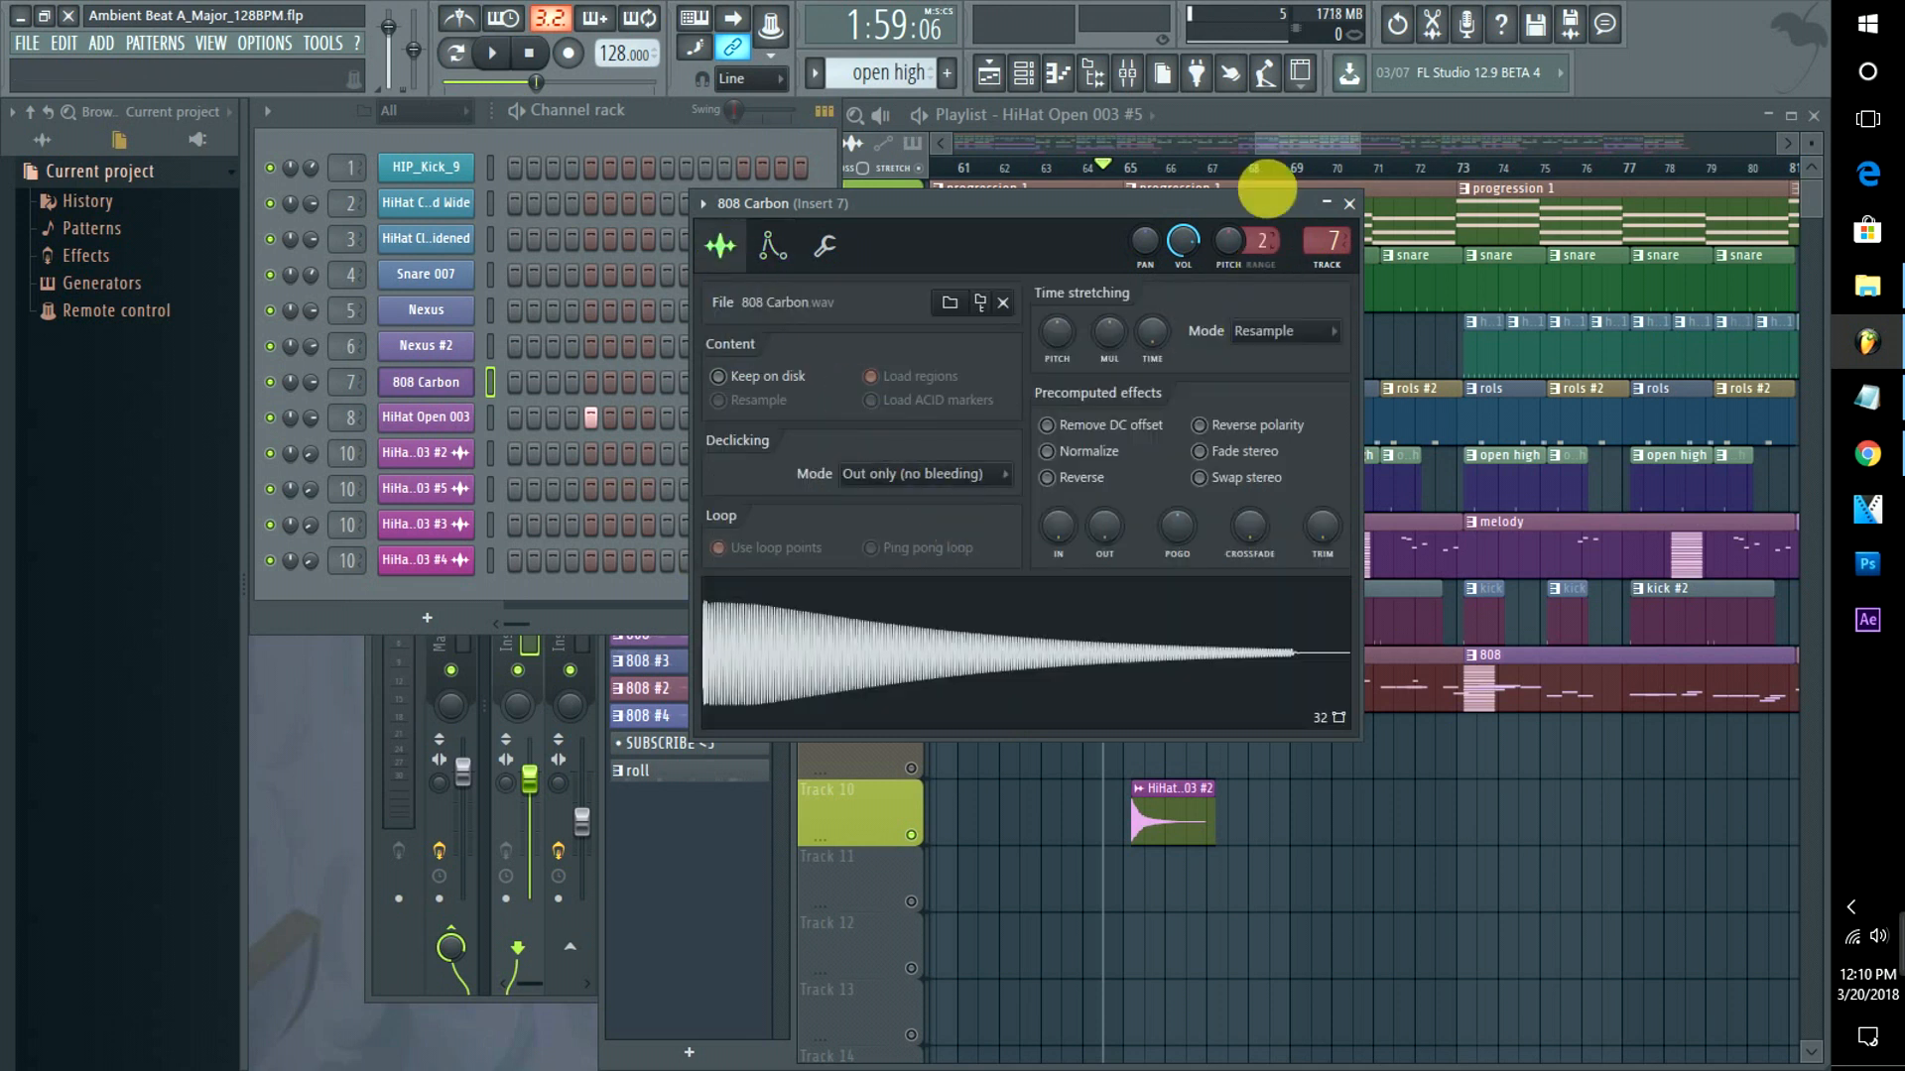
Open the progression 1 pattern in the Piano roll, select the lowest note of each chord, and return to the Playlist.
click(1272, 146)
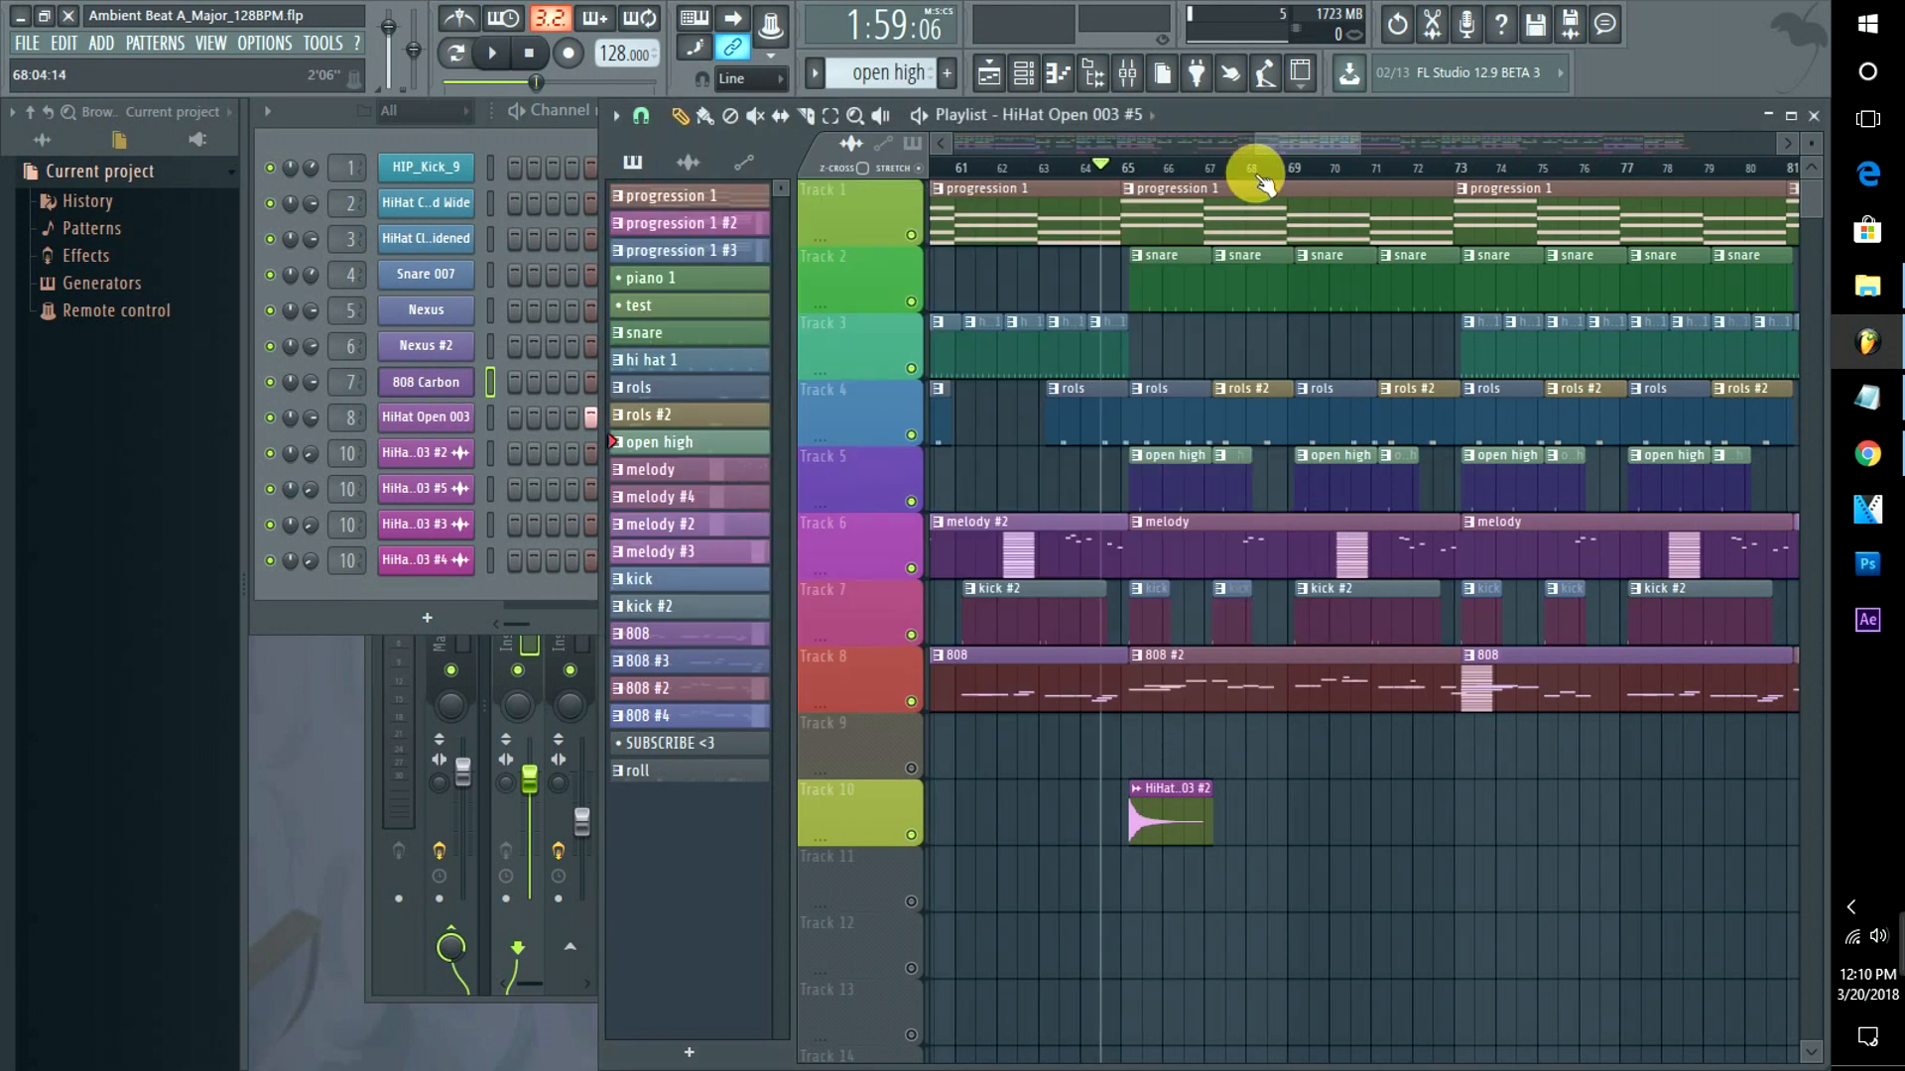
click(510, 381)
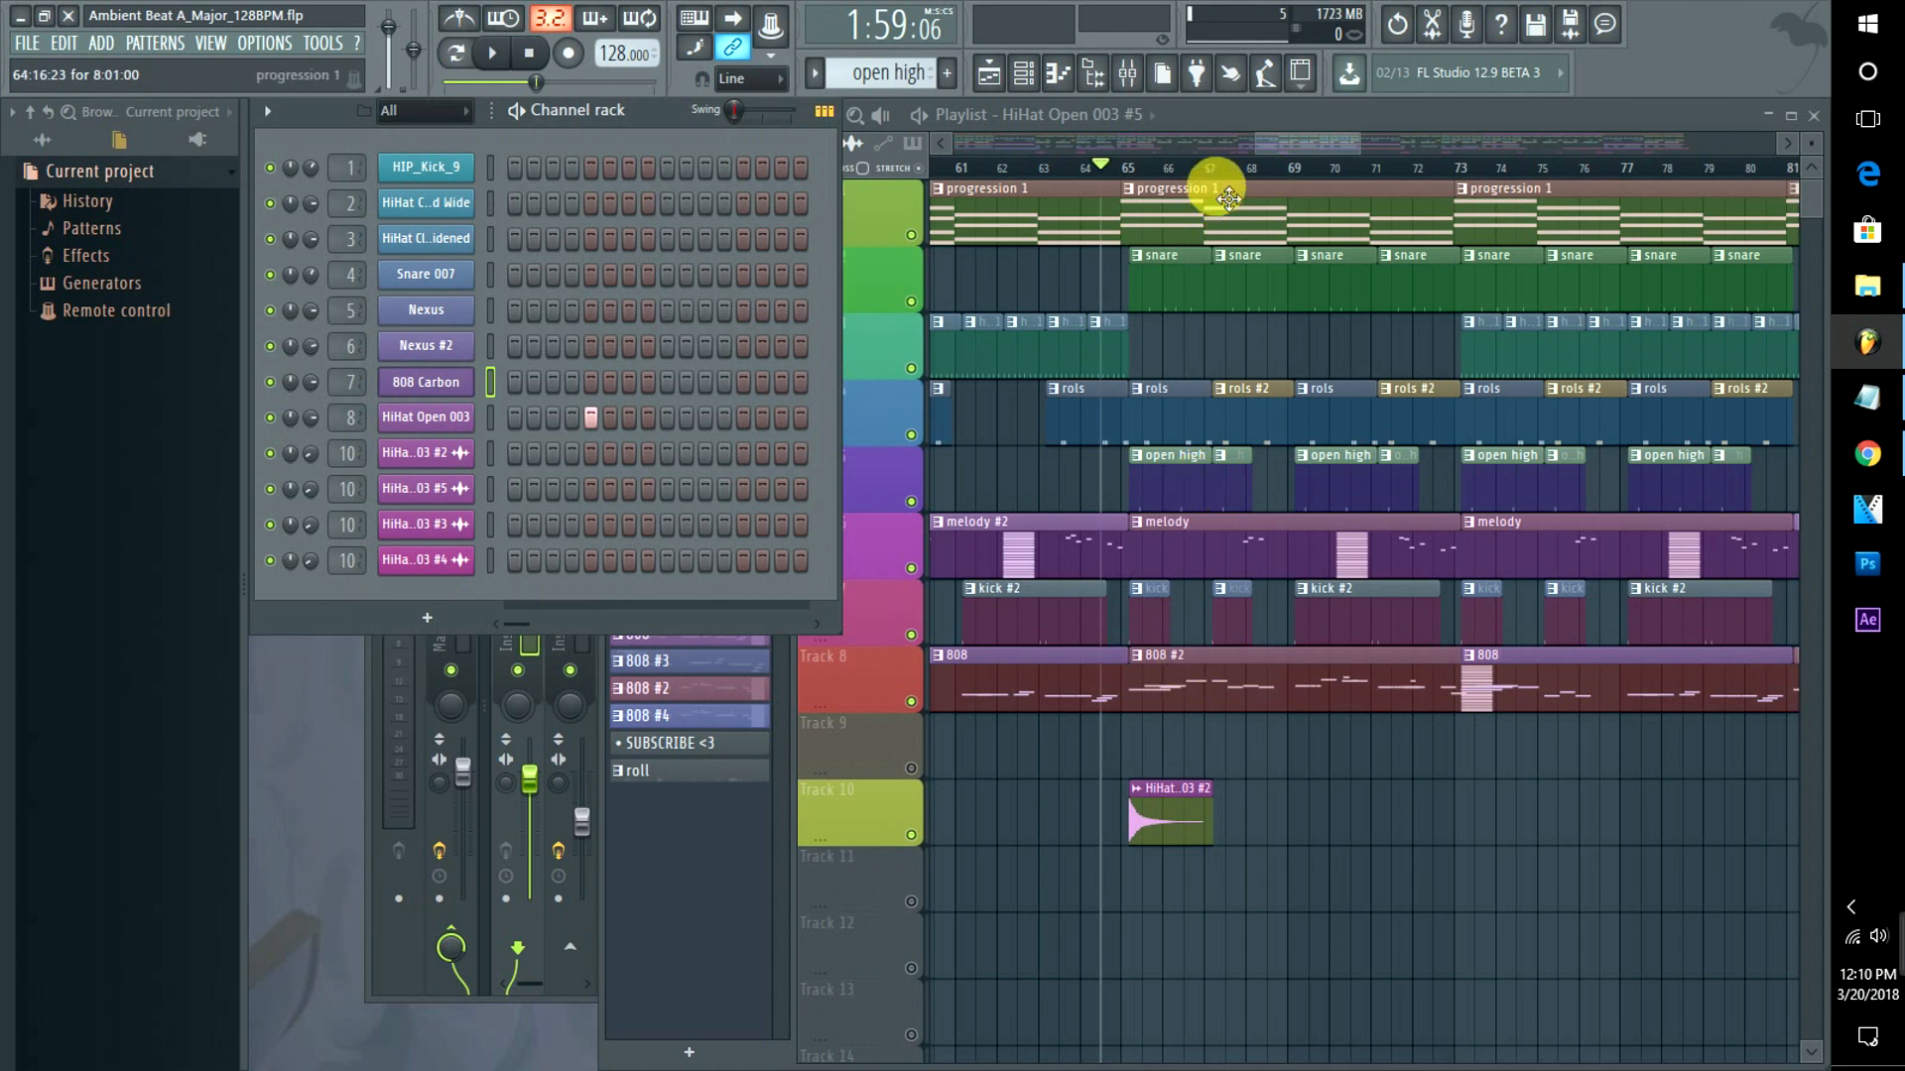
double_click(1208, 226)
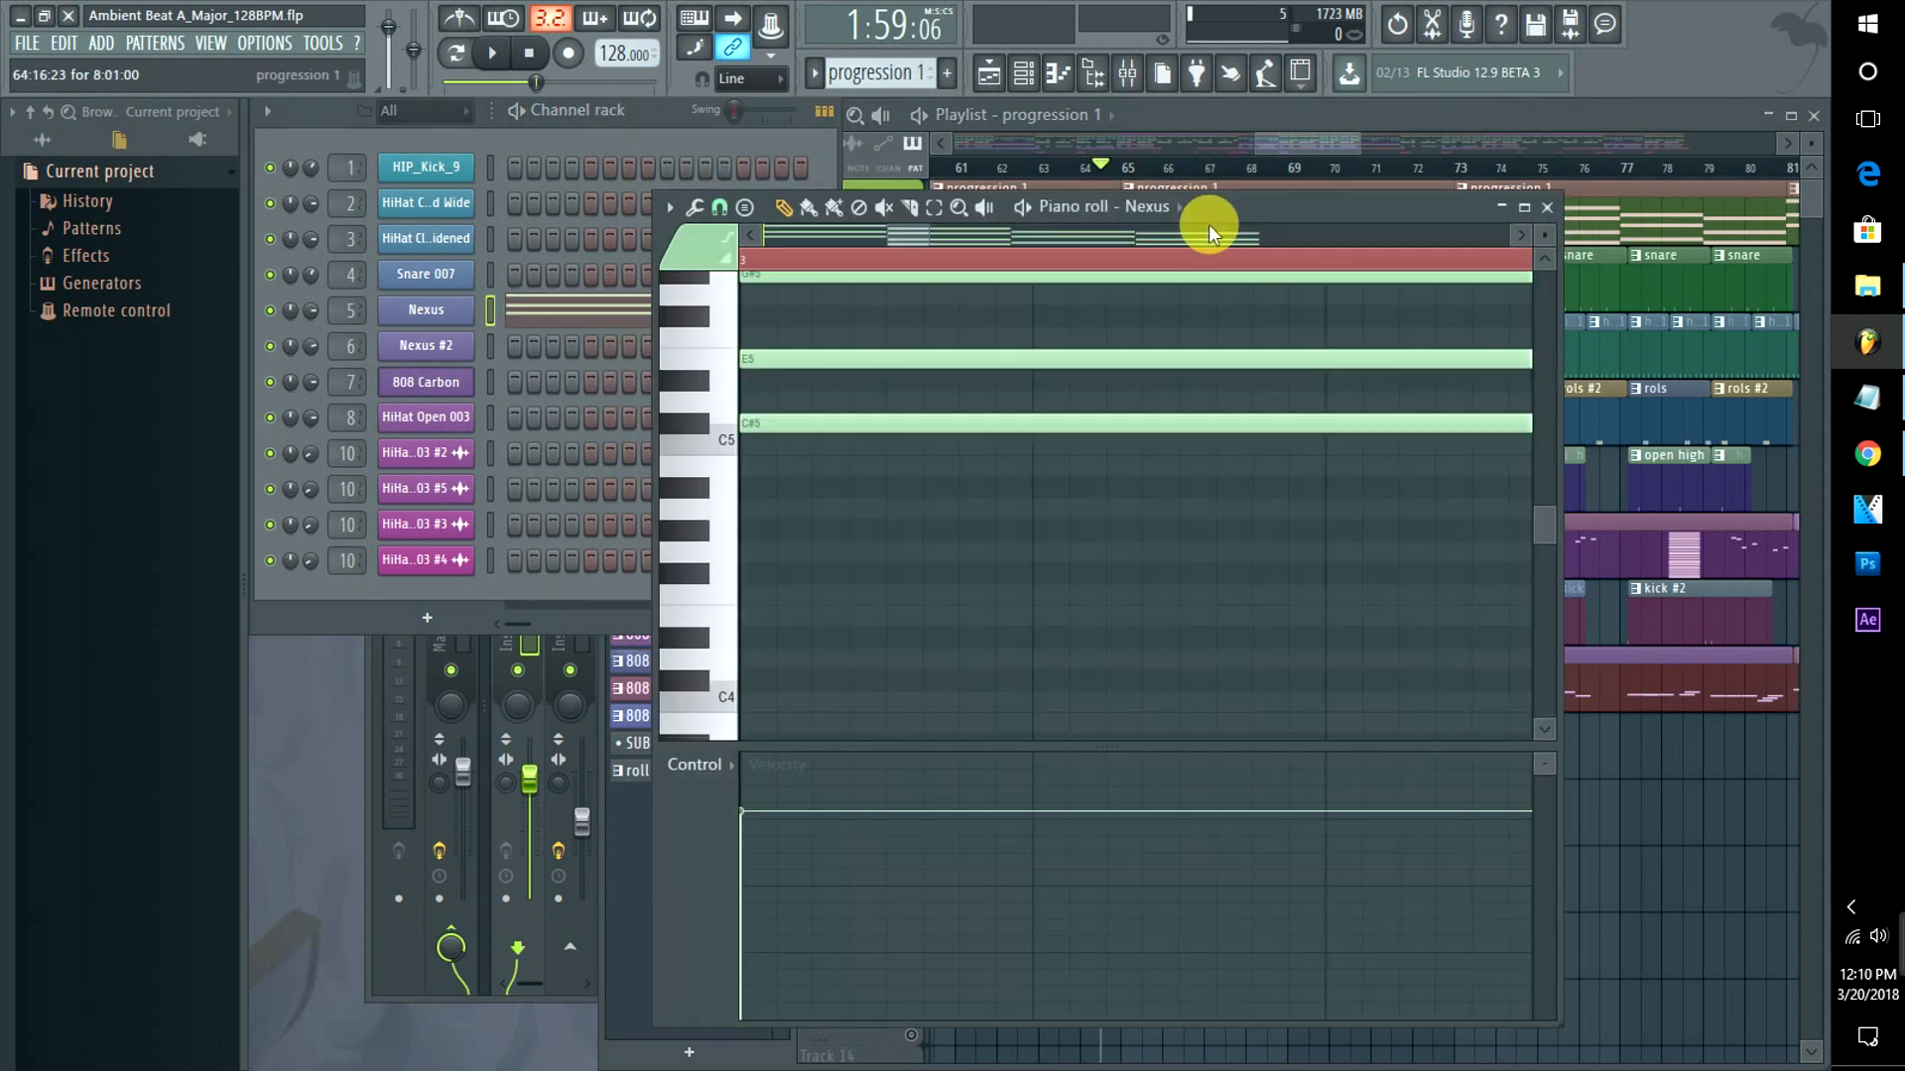
drag(937, 241, 1335, 289)
drag(1299, 472, 586, 391)
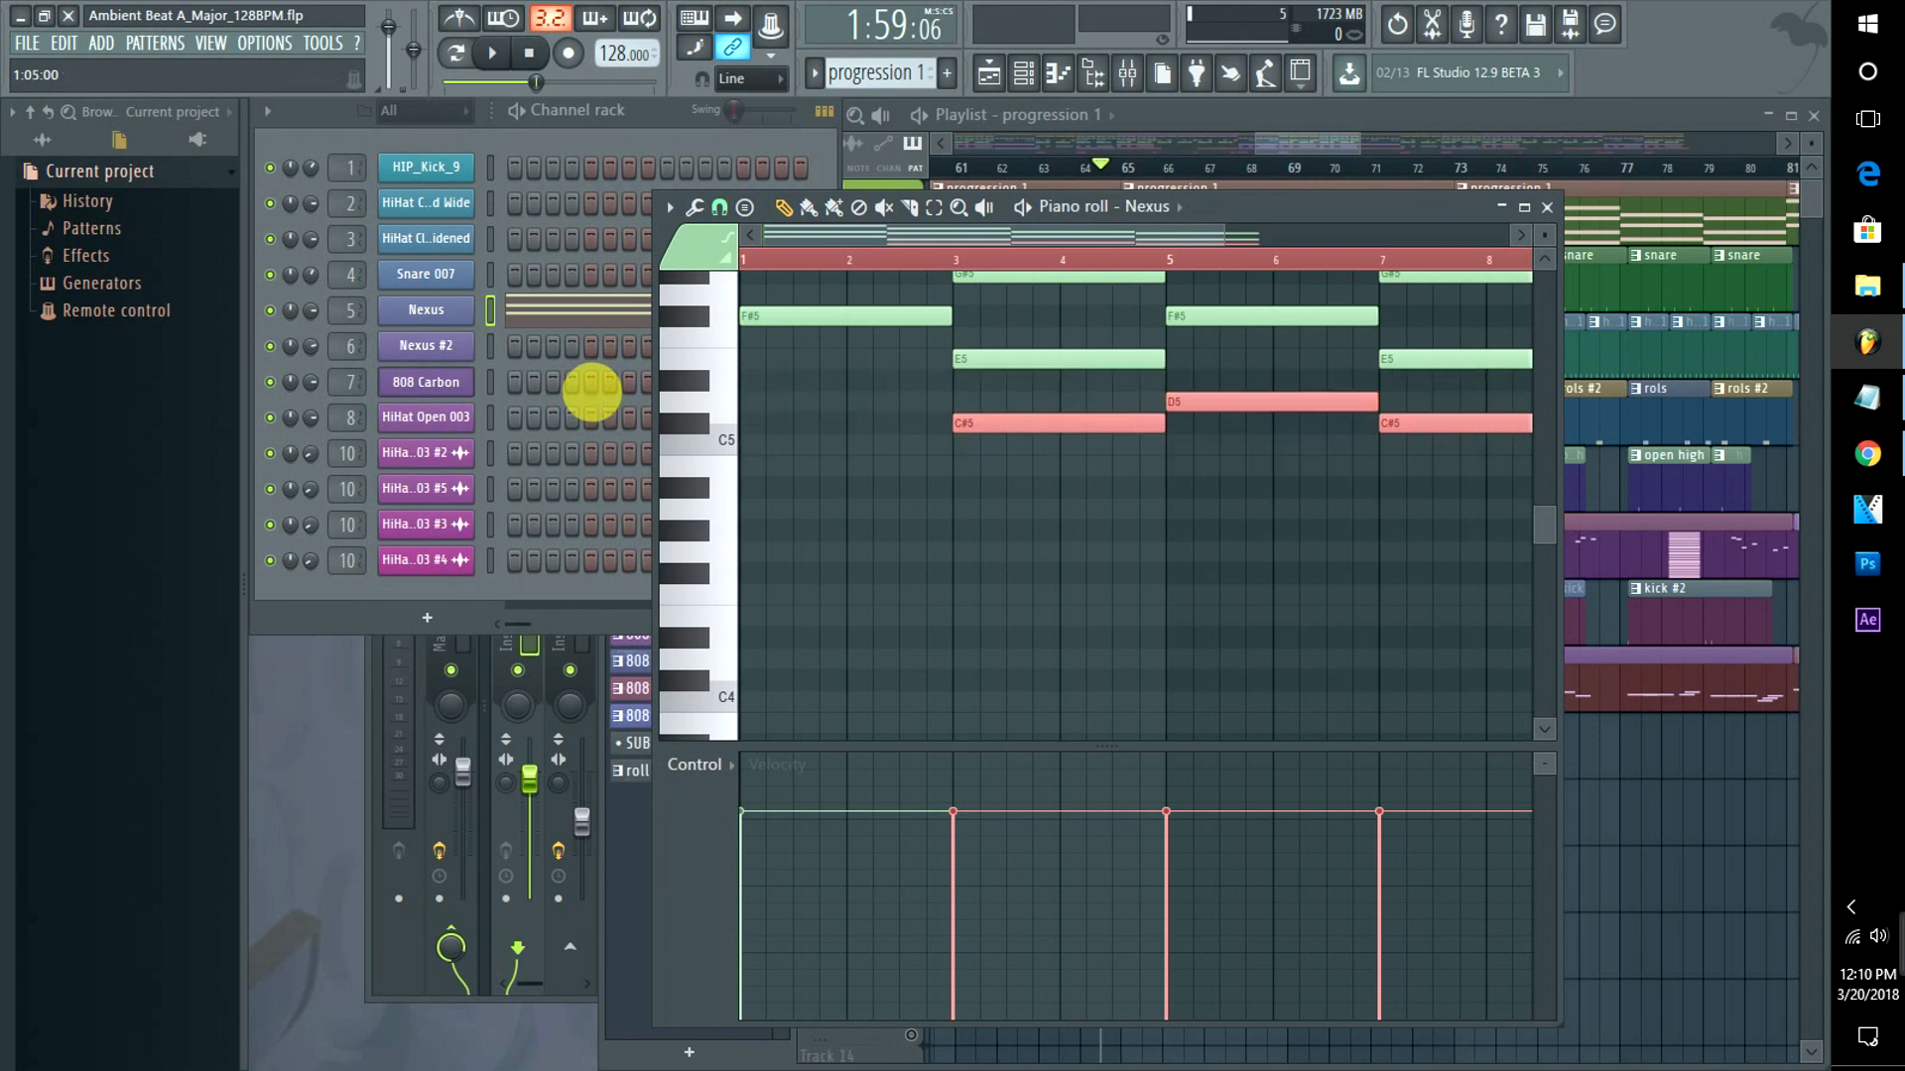
click(793, 316)
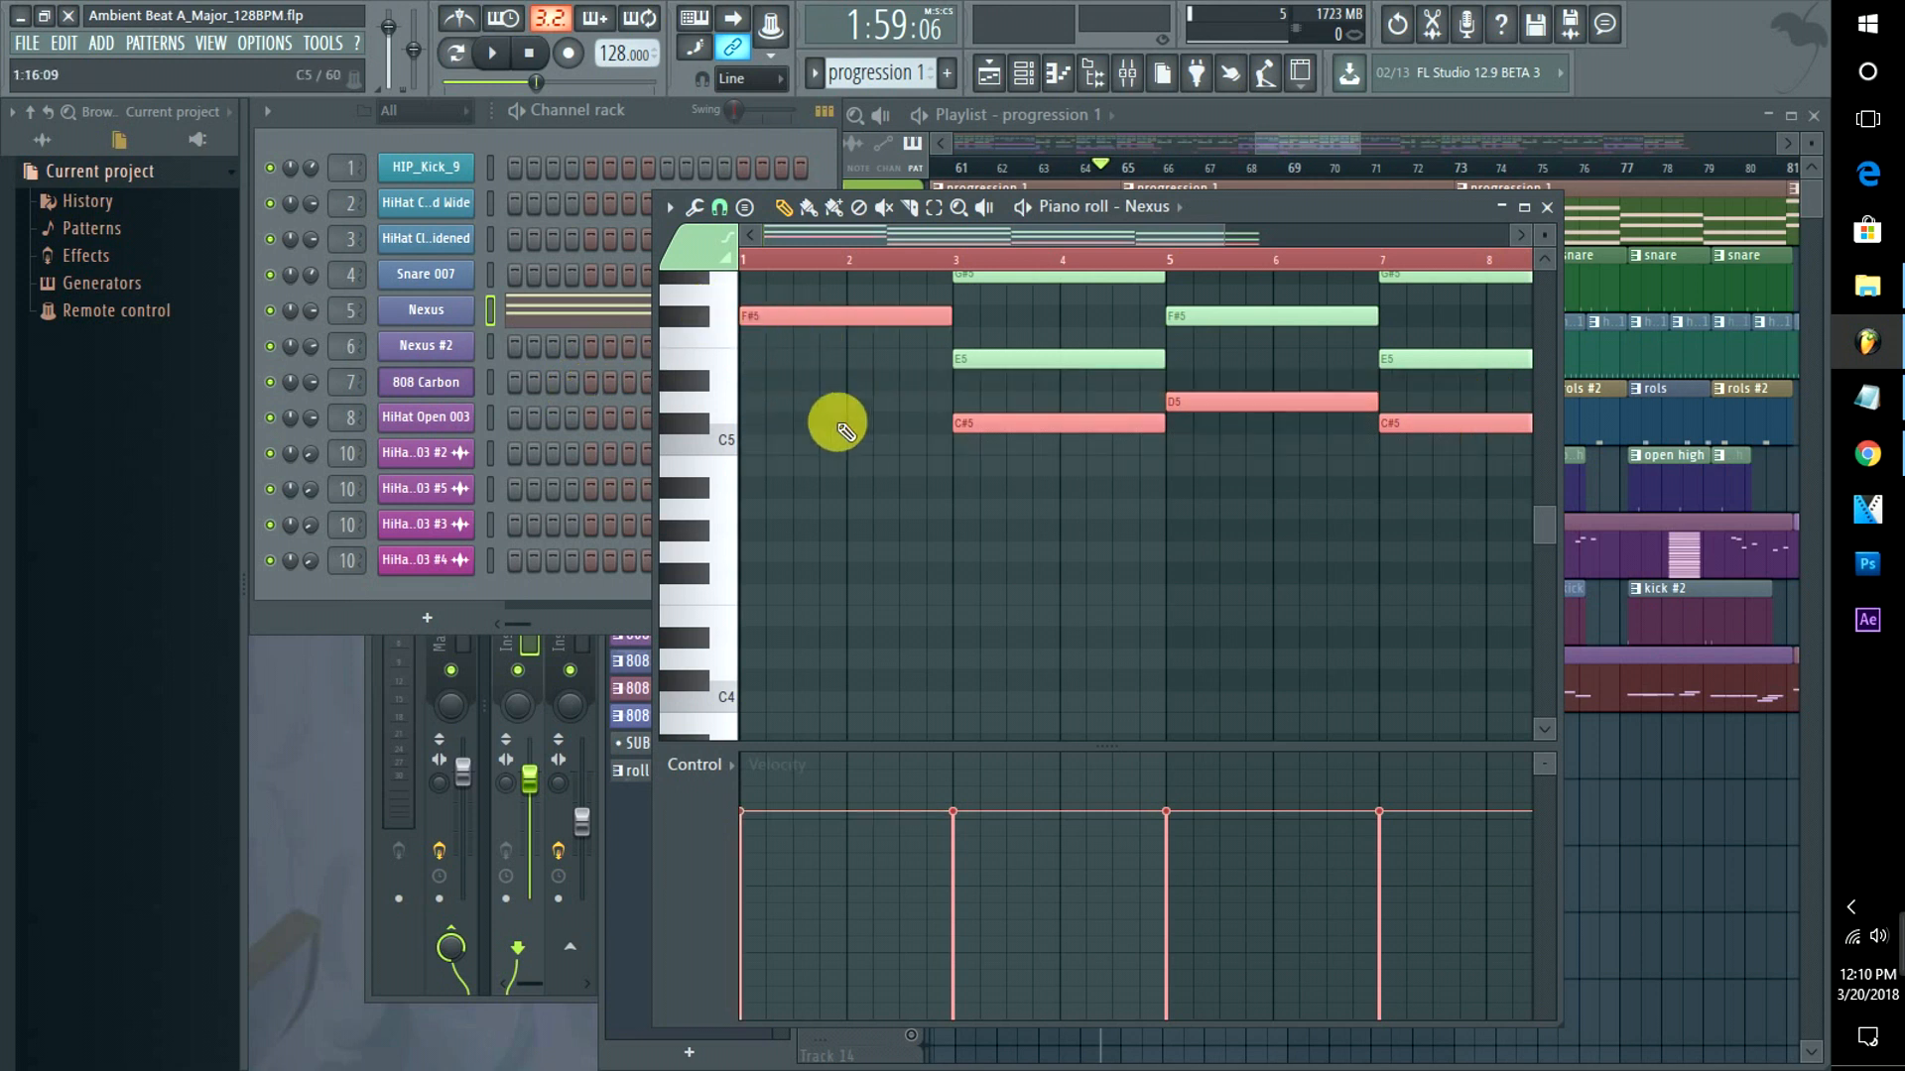
click(1290, 146)
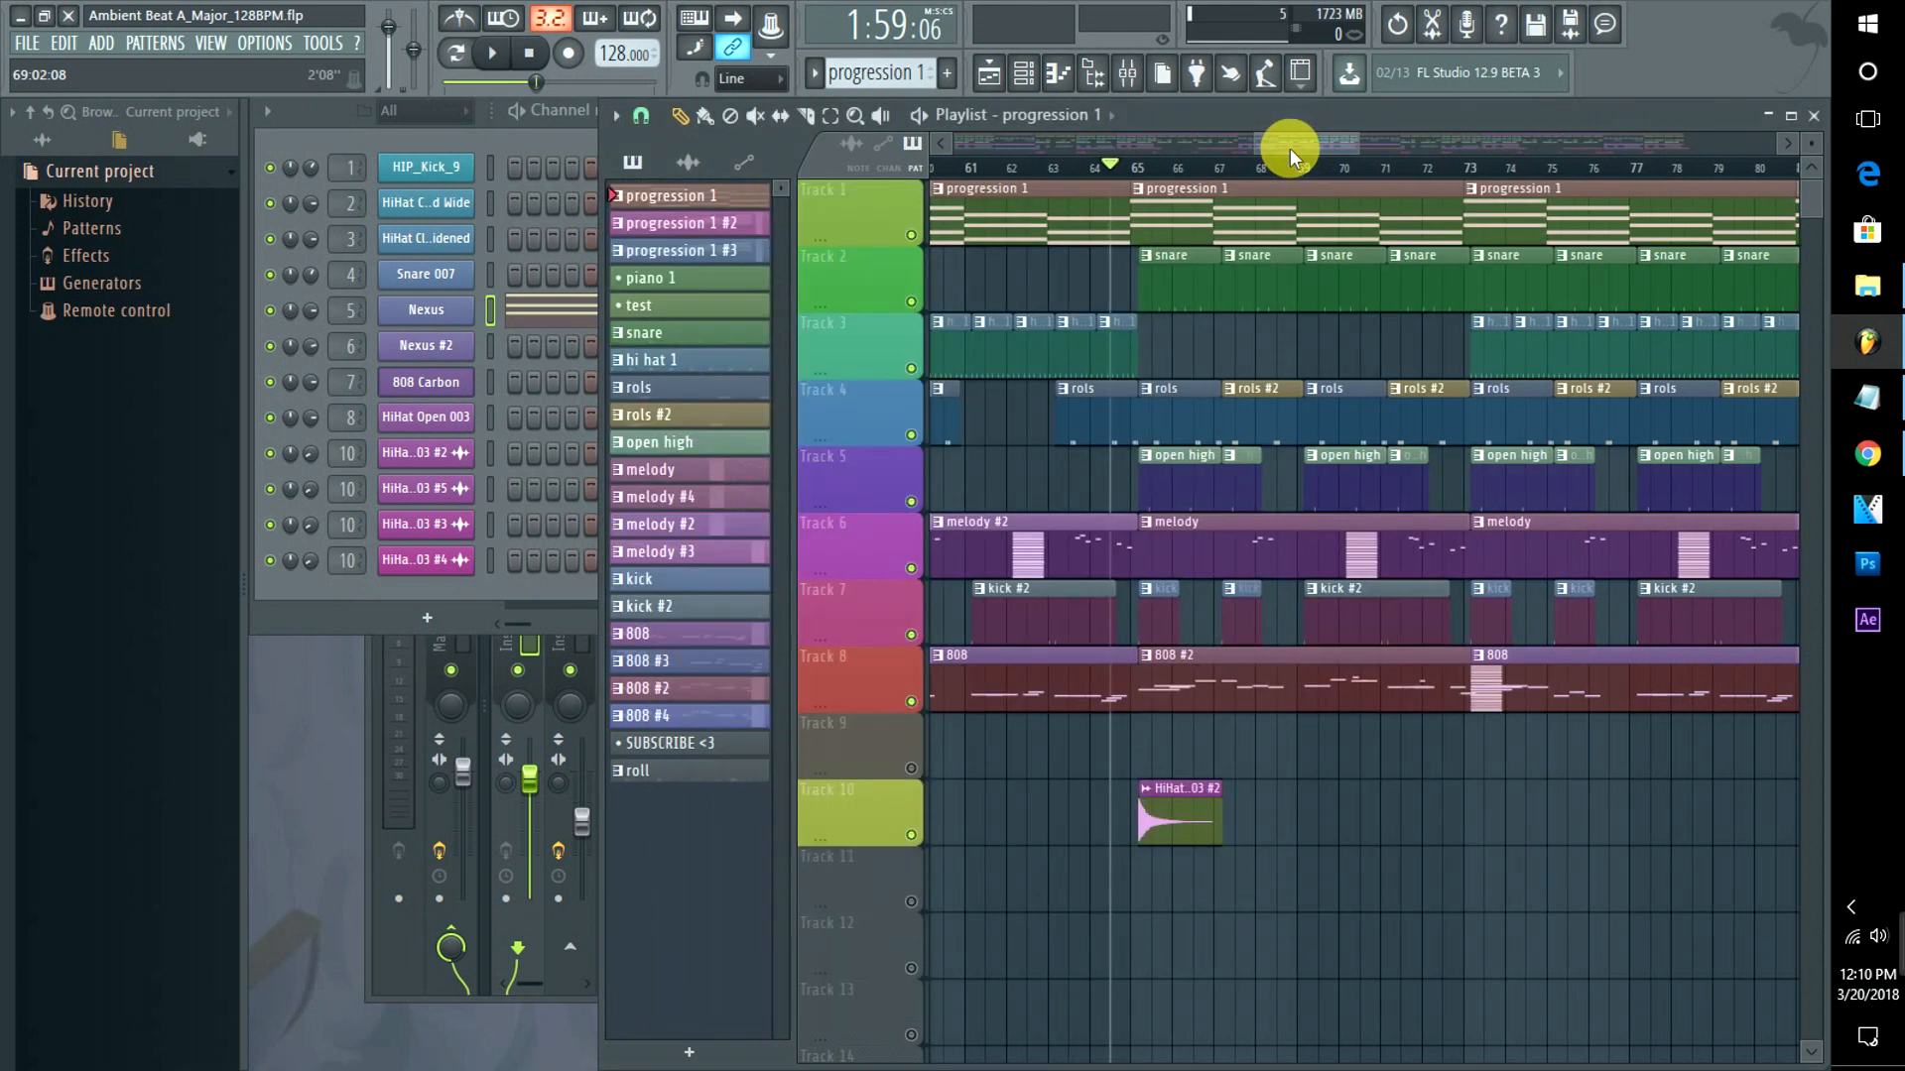
Create a new pattern named "sub bass simple".
click(946, 72)
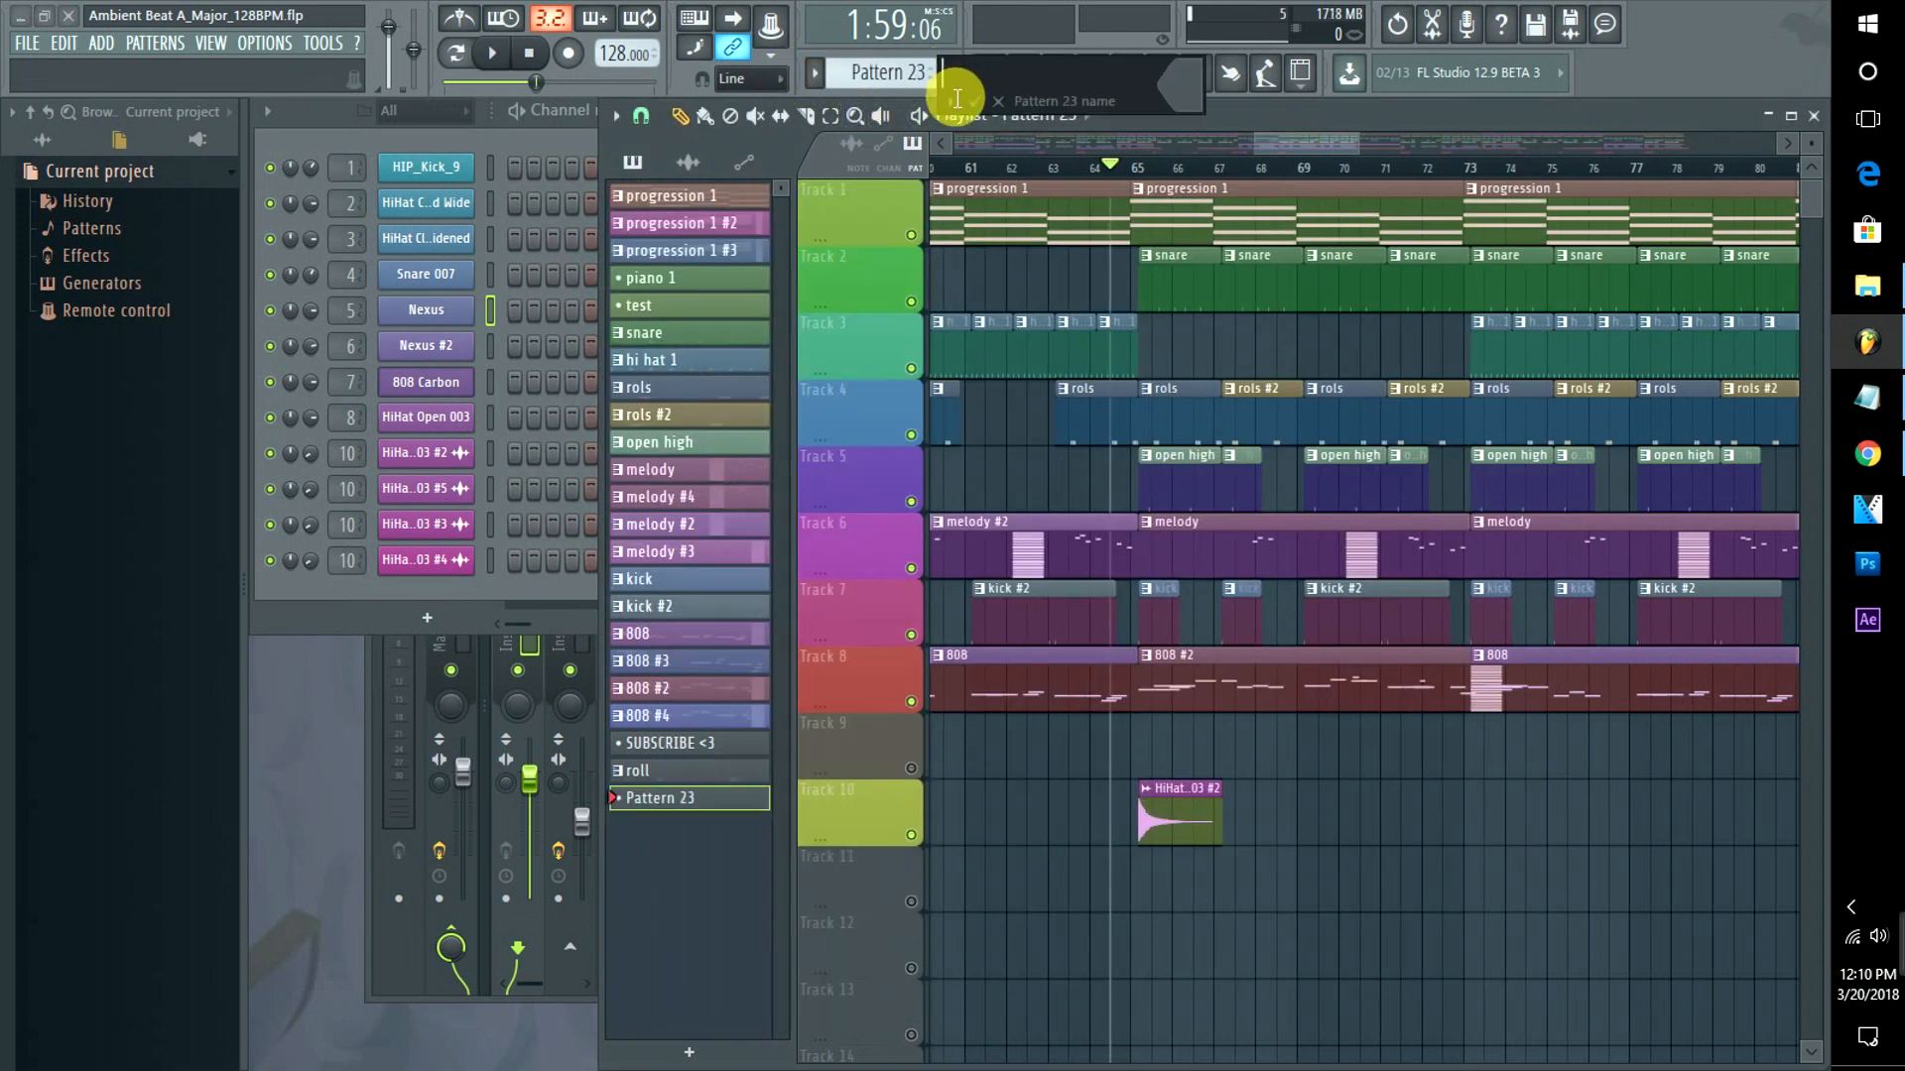
text(sub bass simple)
key(Return)
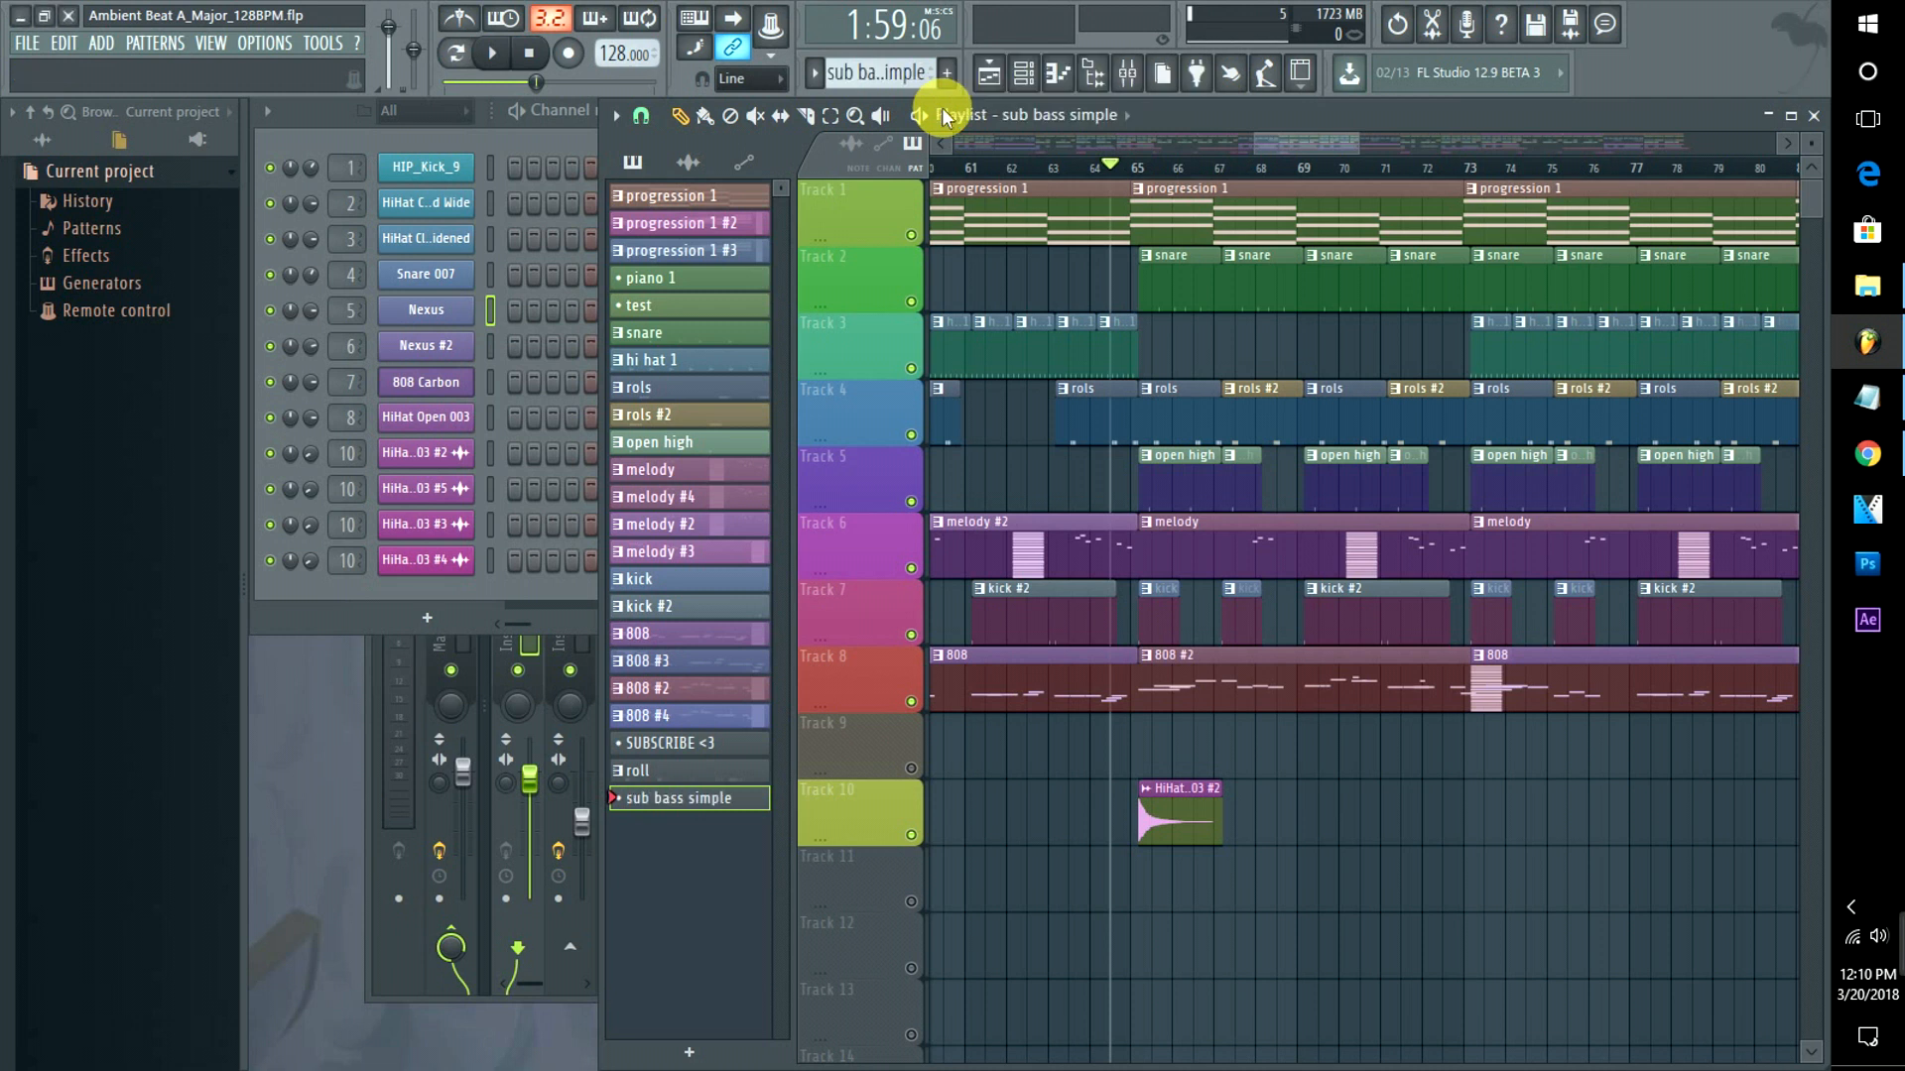
Paste the copied lowest chord notes into the 808 Carbon Piano roll of the sub bass simple pattern and audition them.
right_click(417, 382)
click(508, 389)
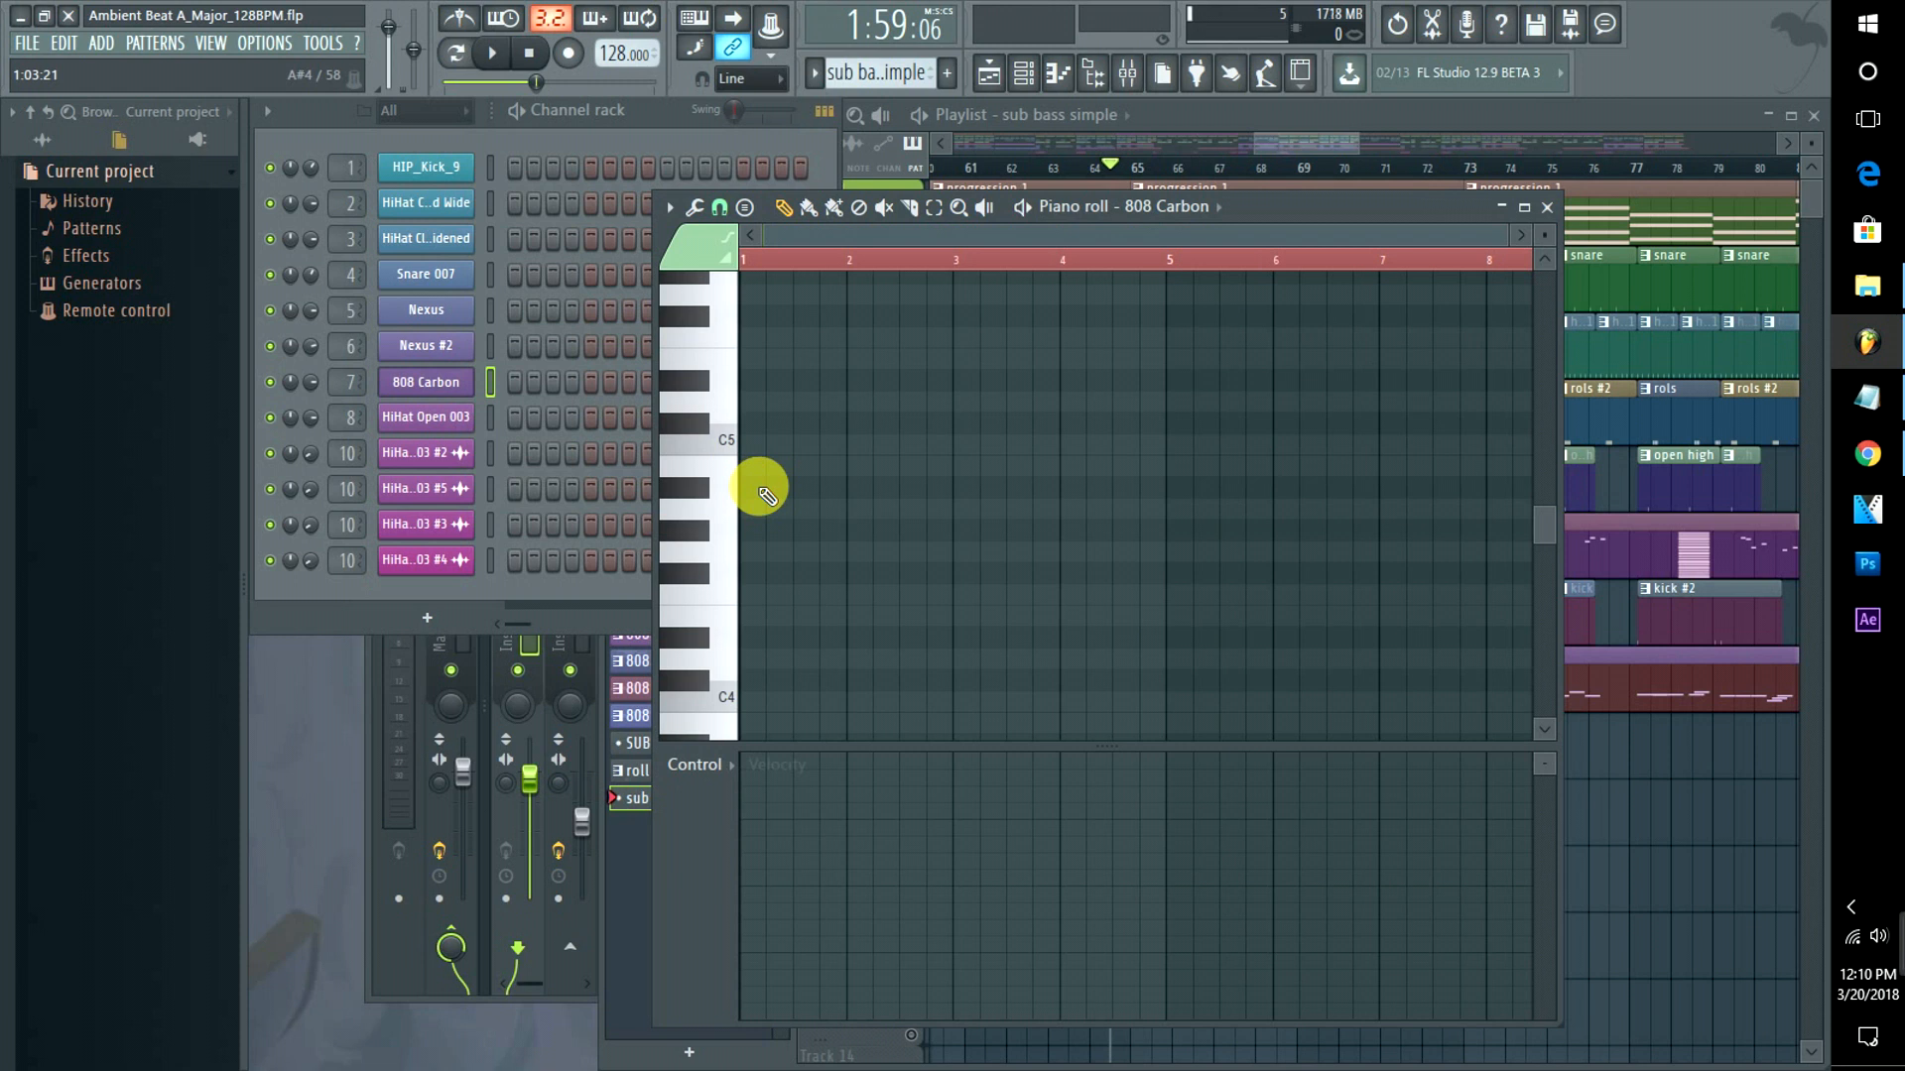
key(ctrl+v)
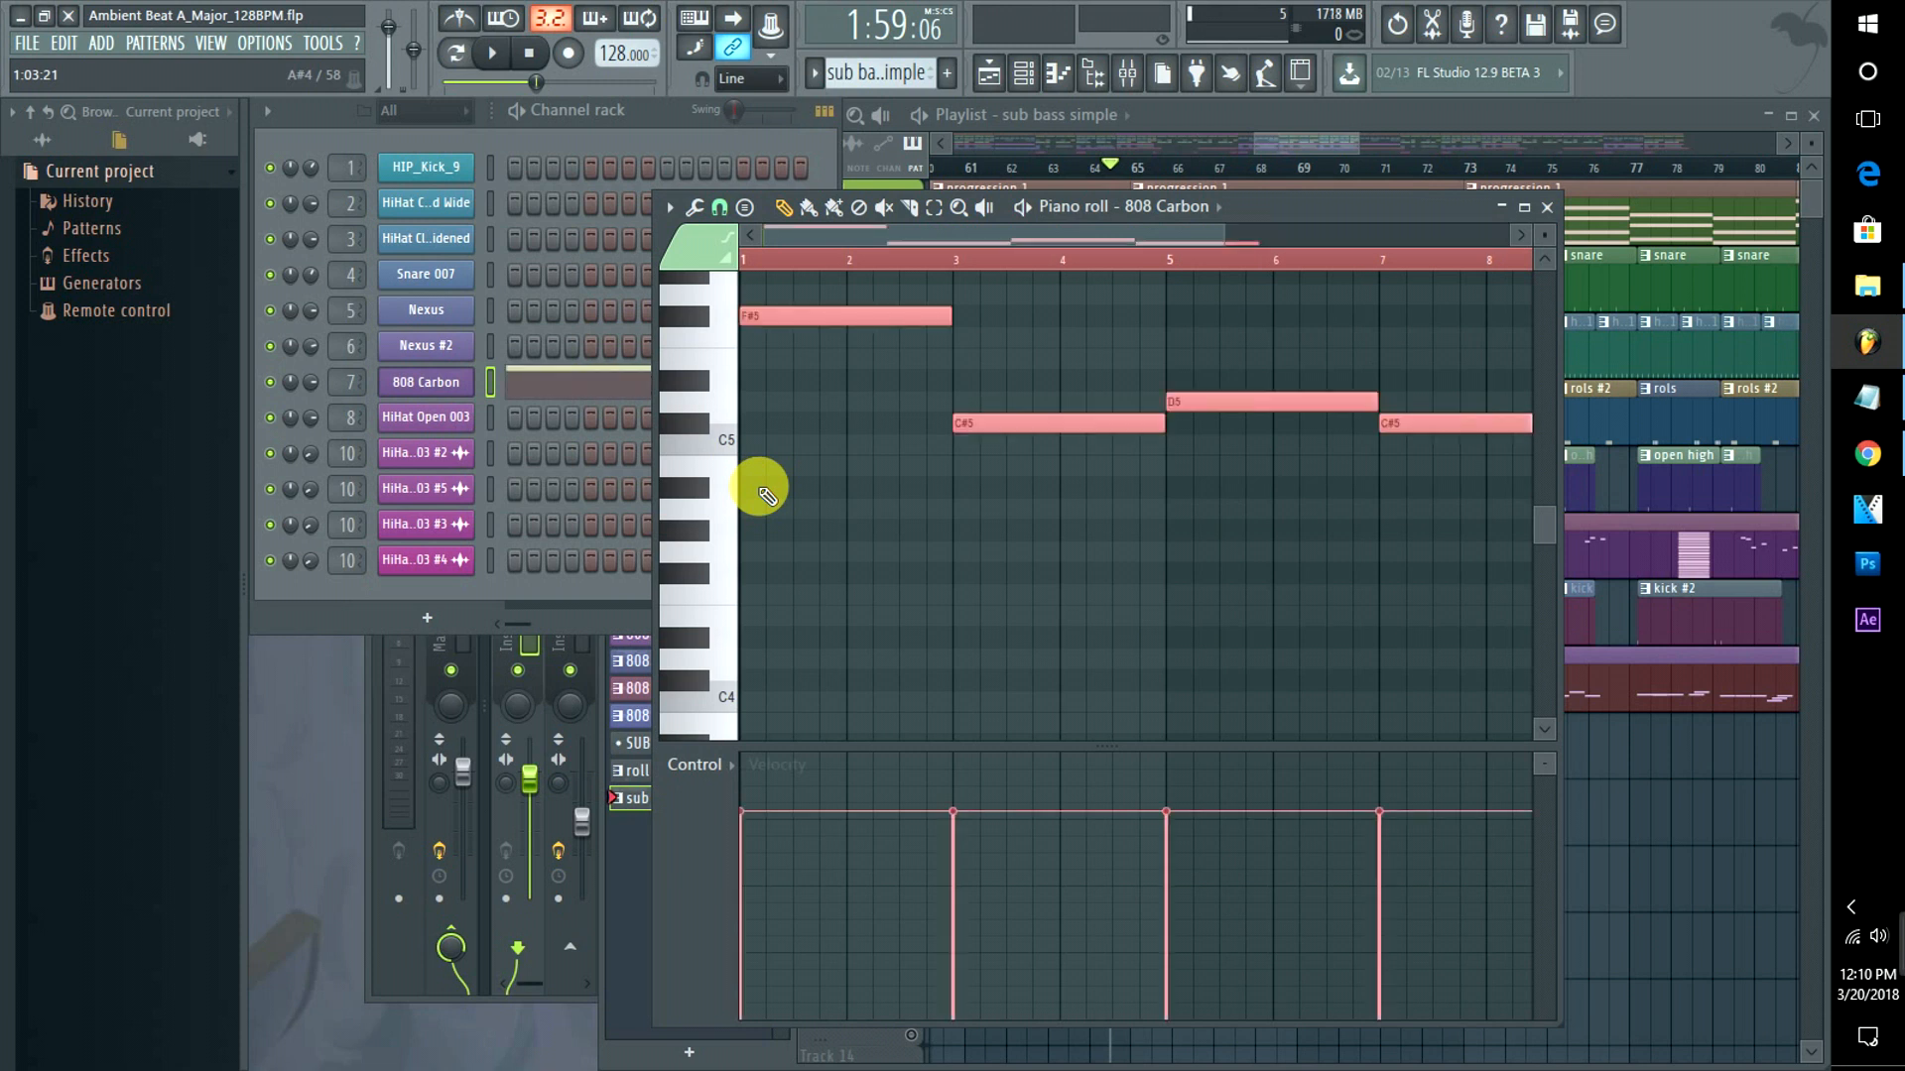
click(1018, 210)
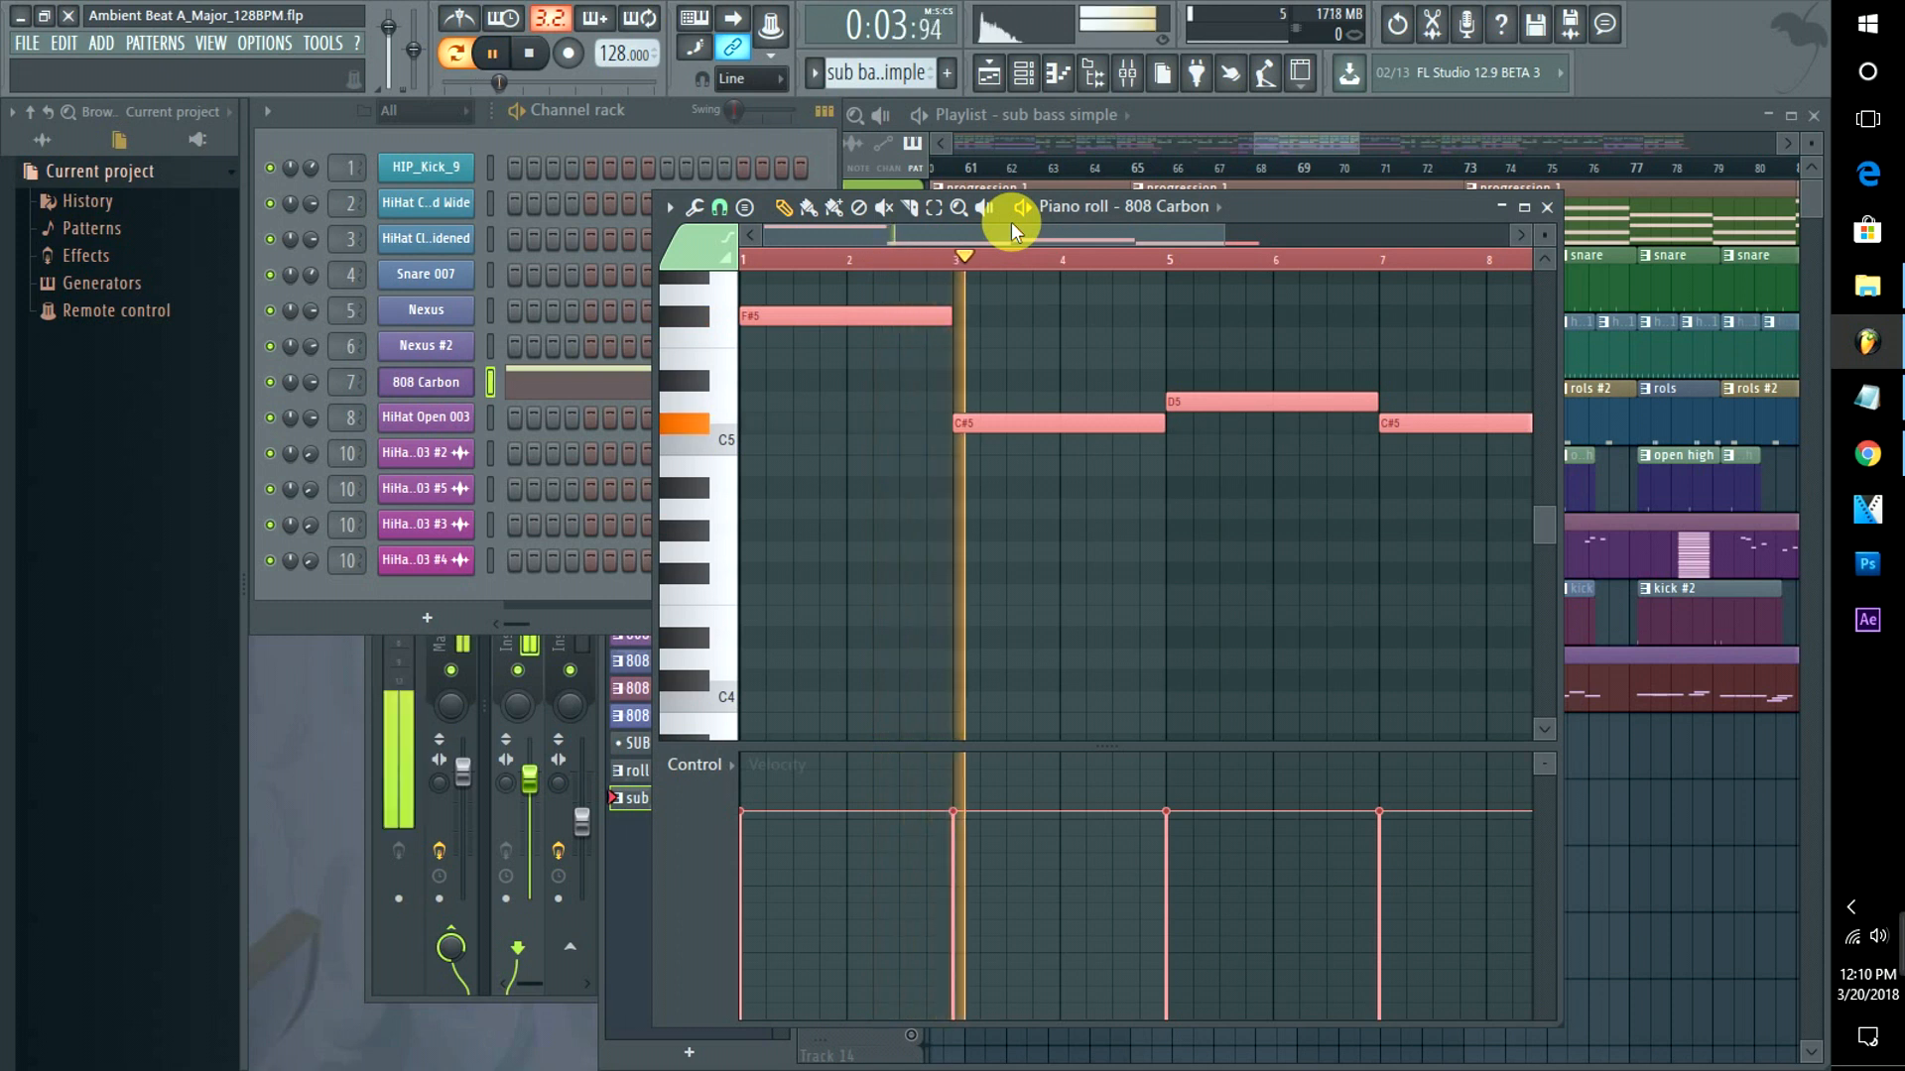
click(1010, 222)
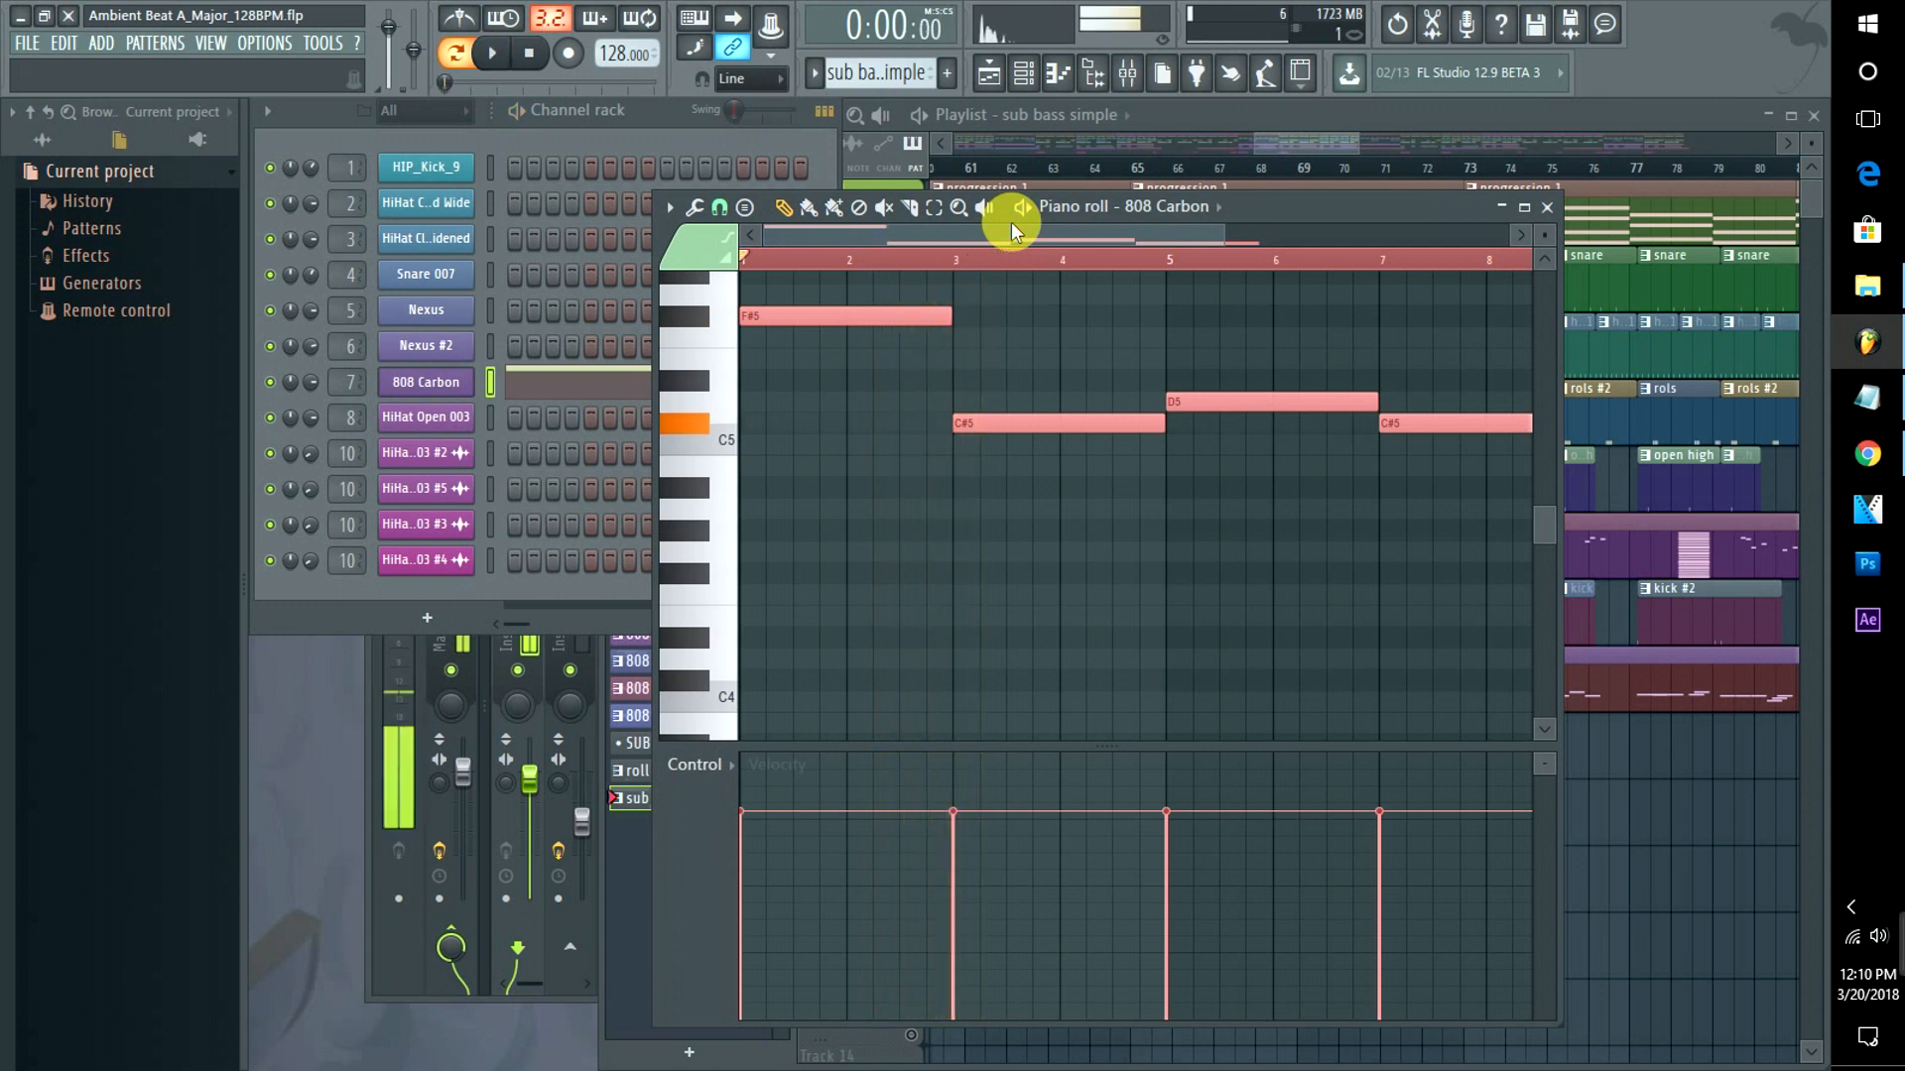
Place the sub bass simple pattern on Track 11 at about bar 65 in the Playlist and mute the 808 patterns on Track 8.
click(1260, 145)
click(1186, 900)
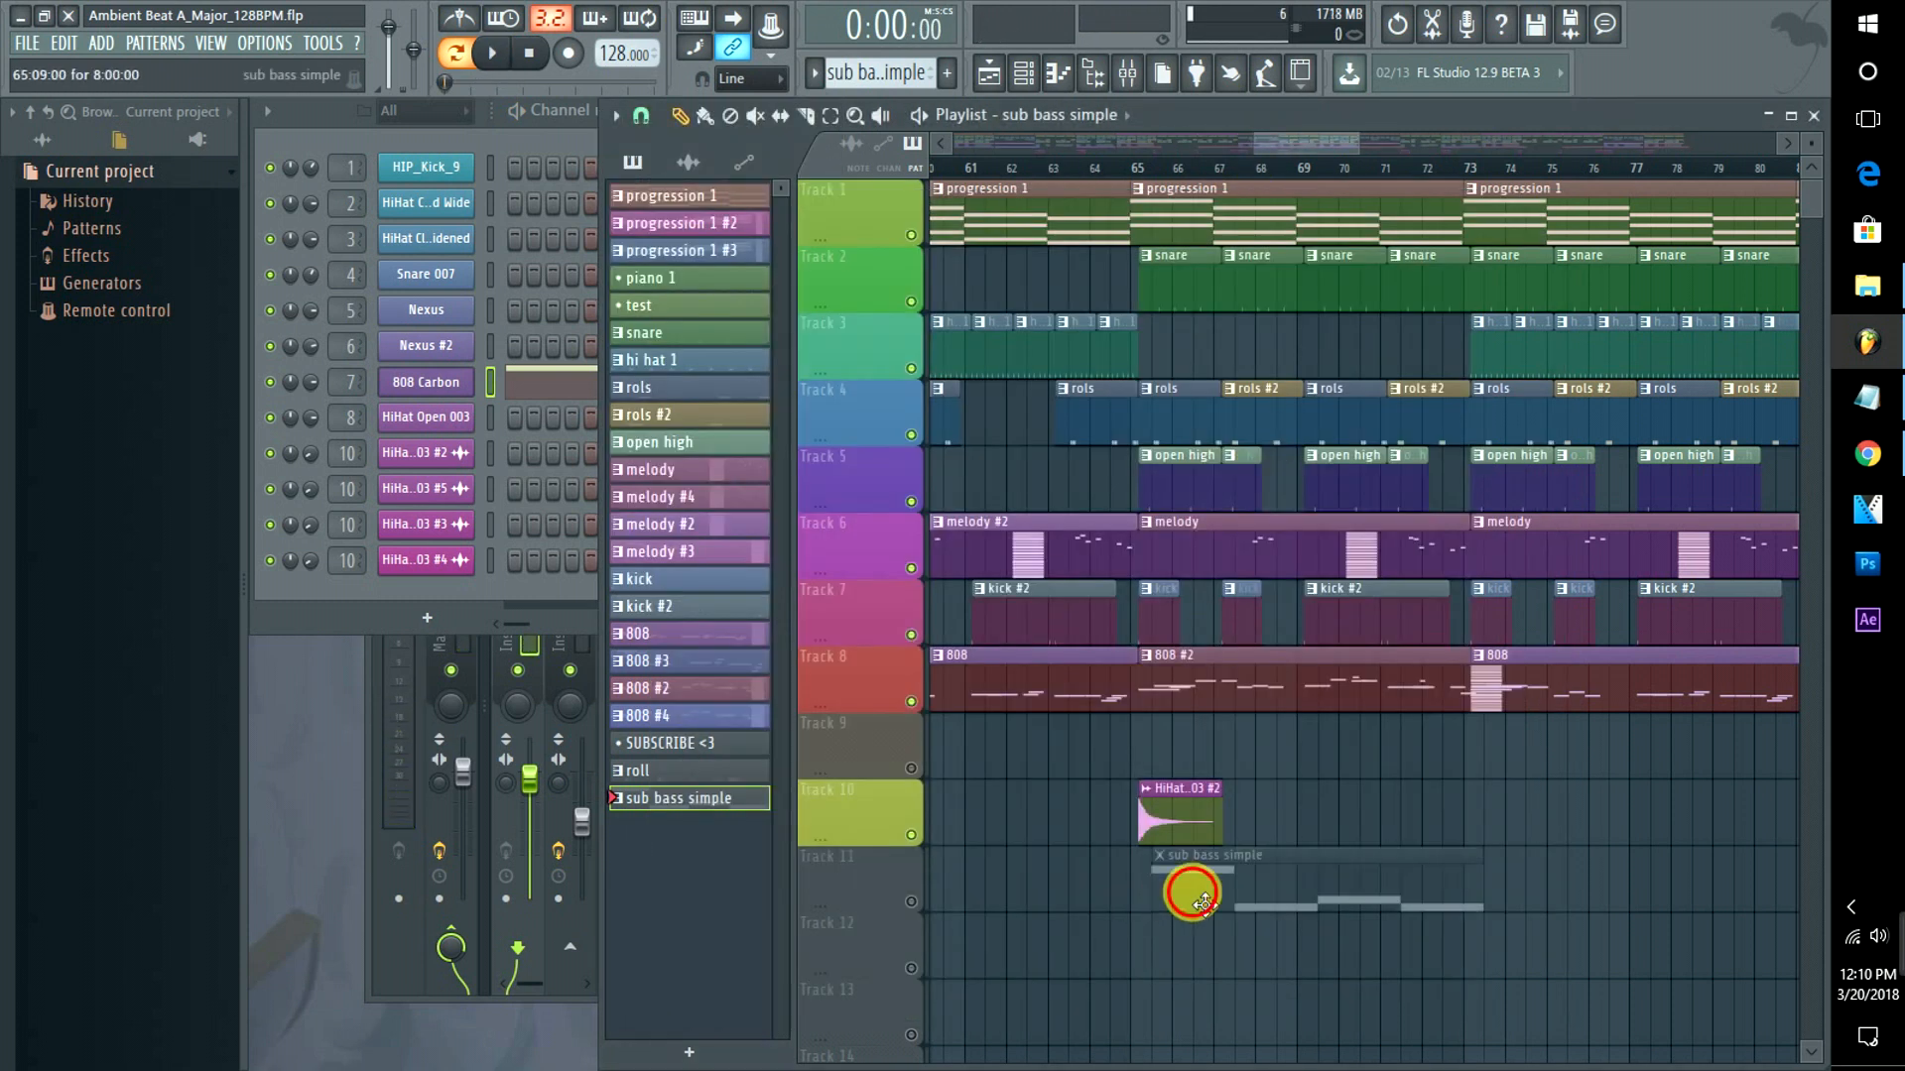
click(910, 901)
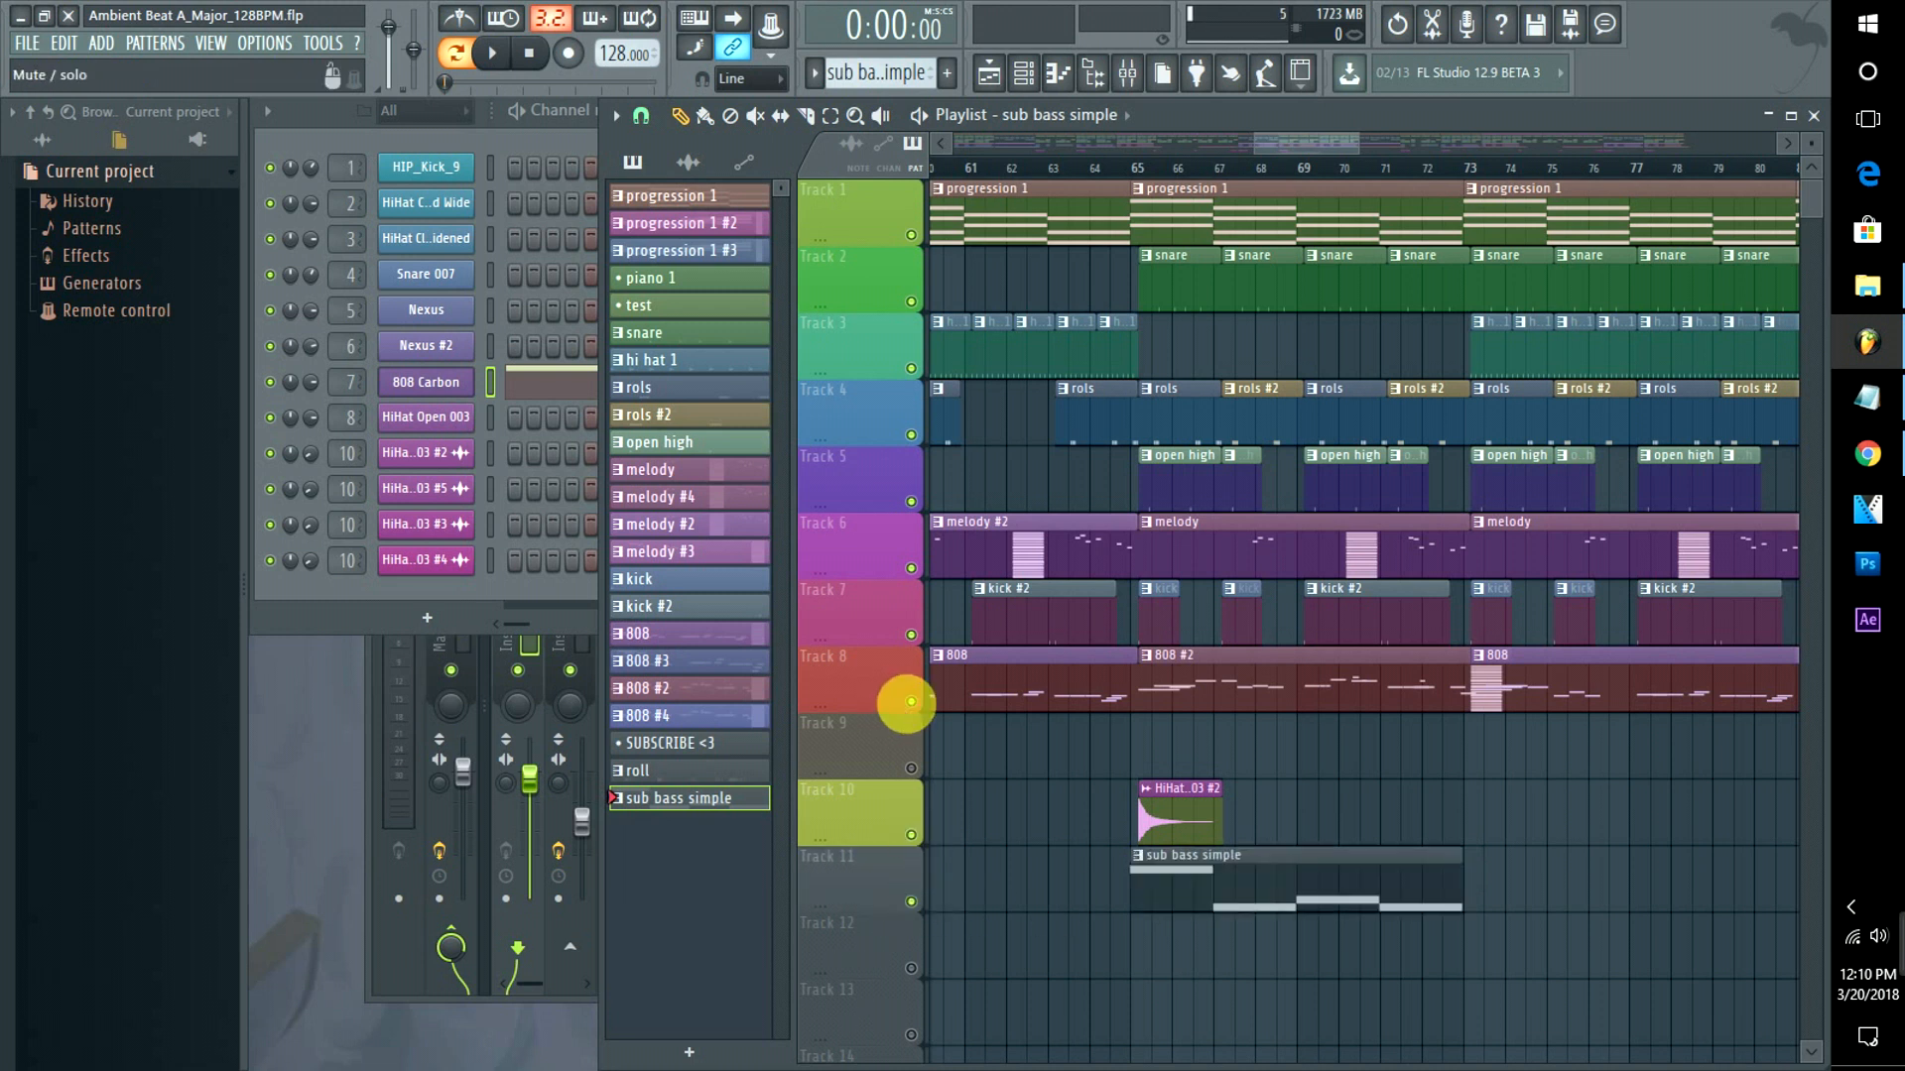
click(911, 701)
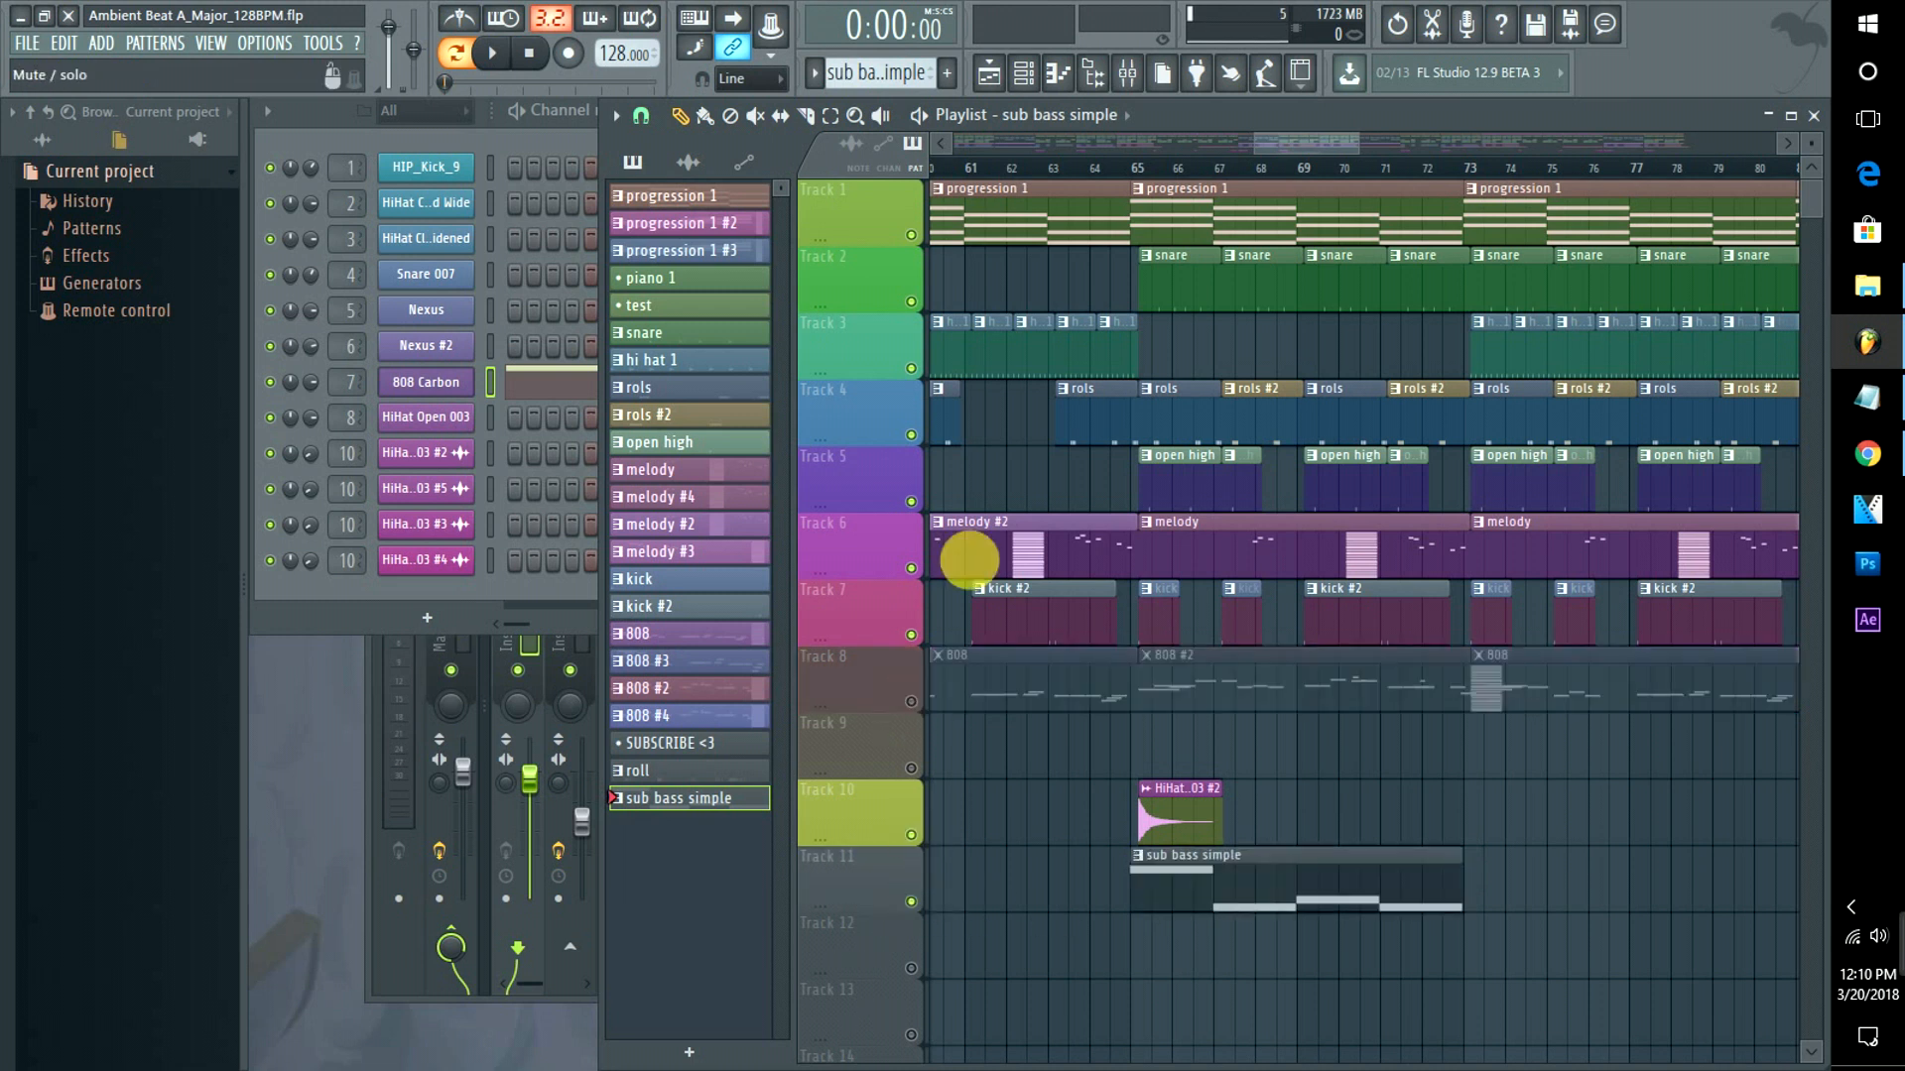
Play the arrangement from bar 65 to hear the sub bass simple clip with the beat, and stop playback.
click(1139, 174)
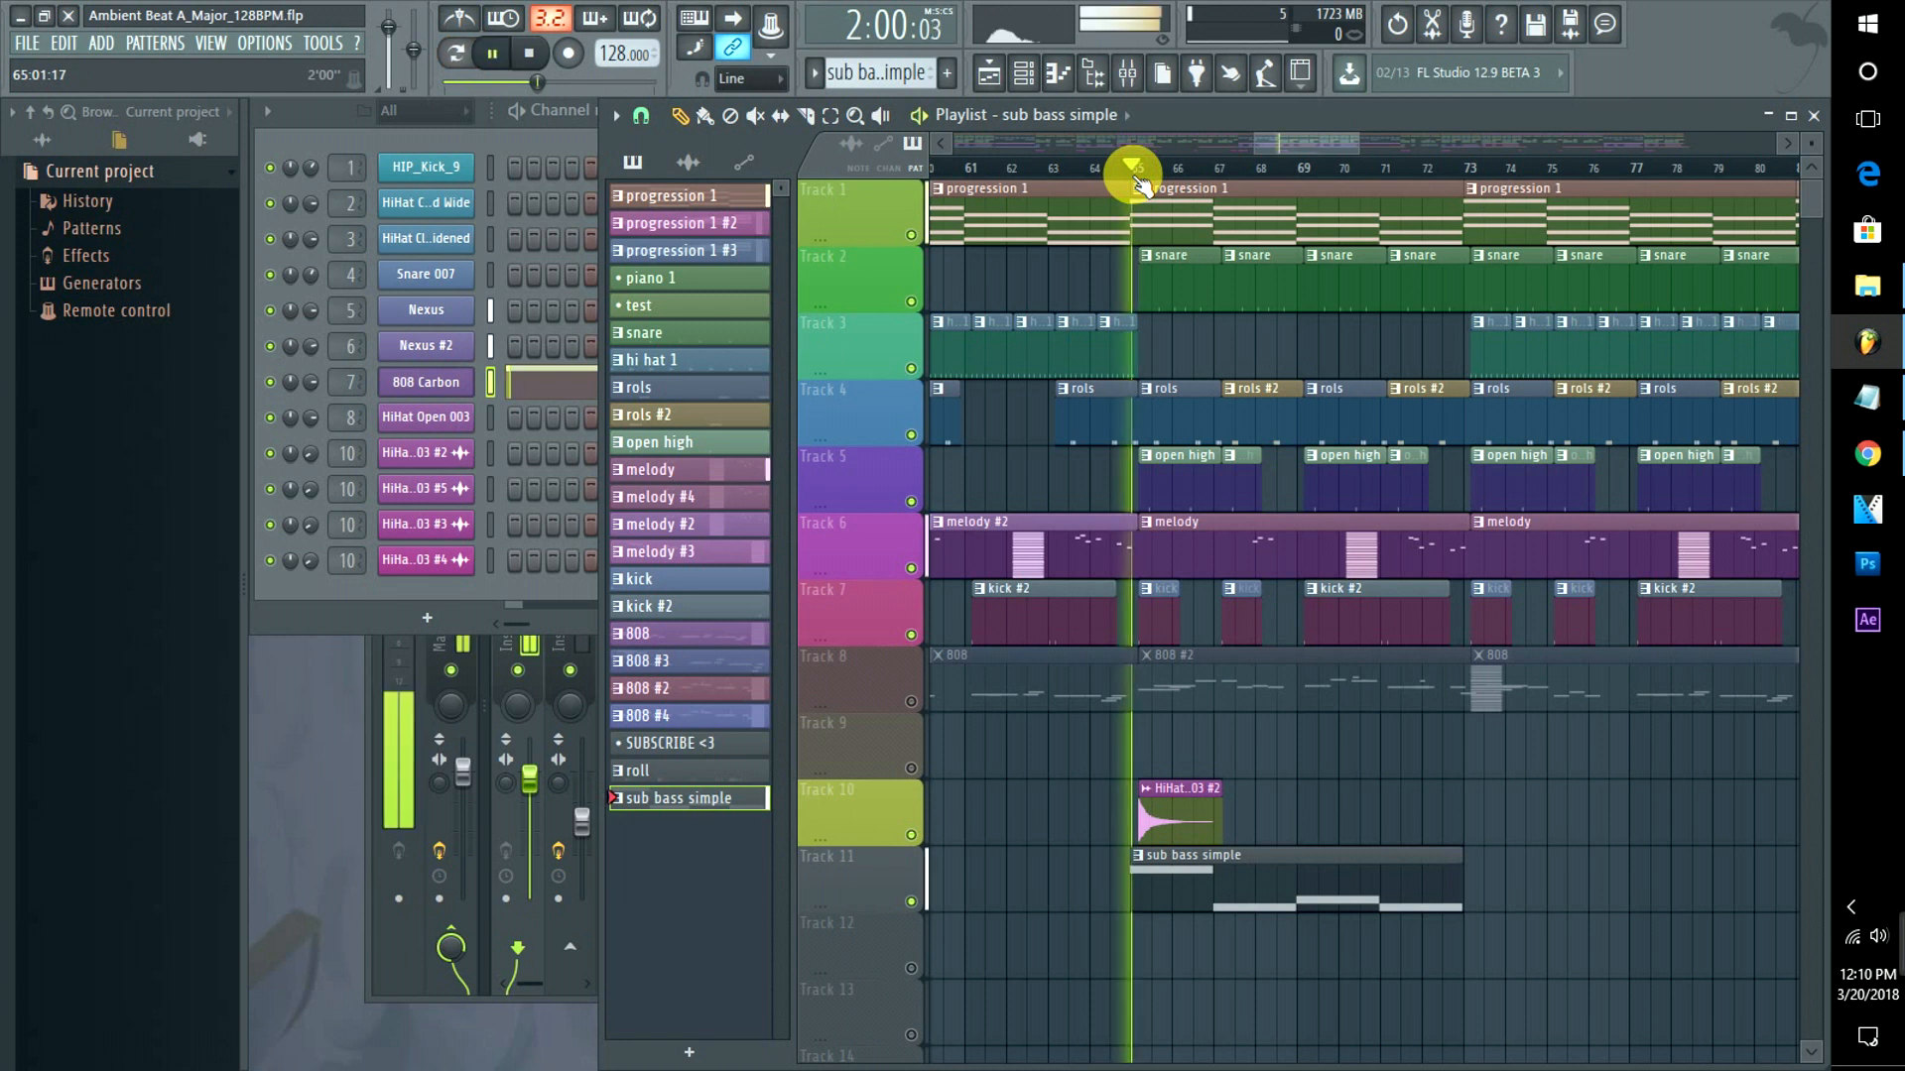
key(space)
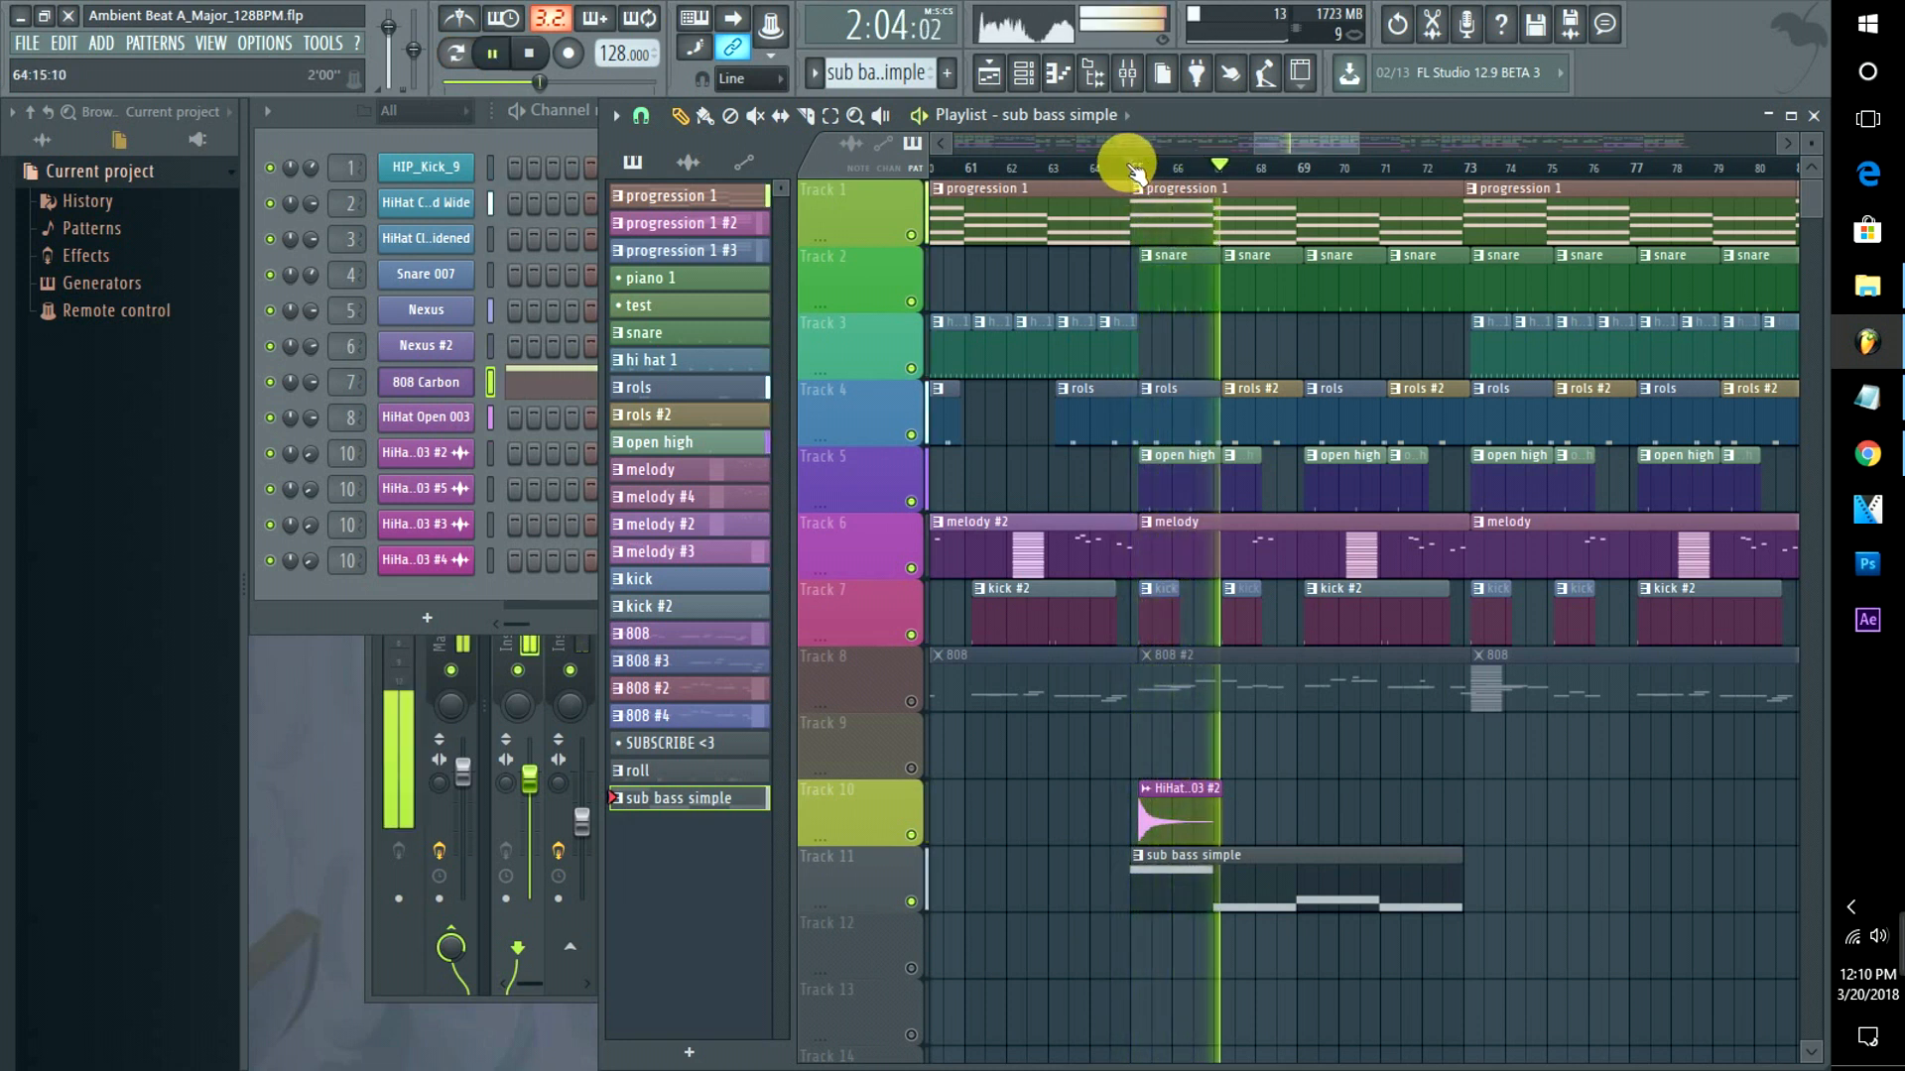
key(space)
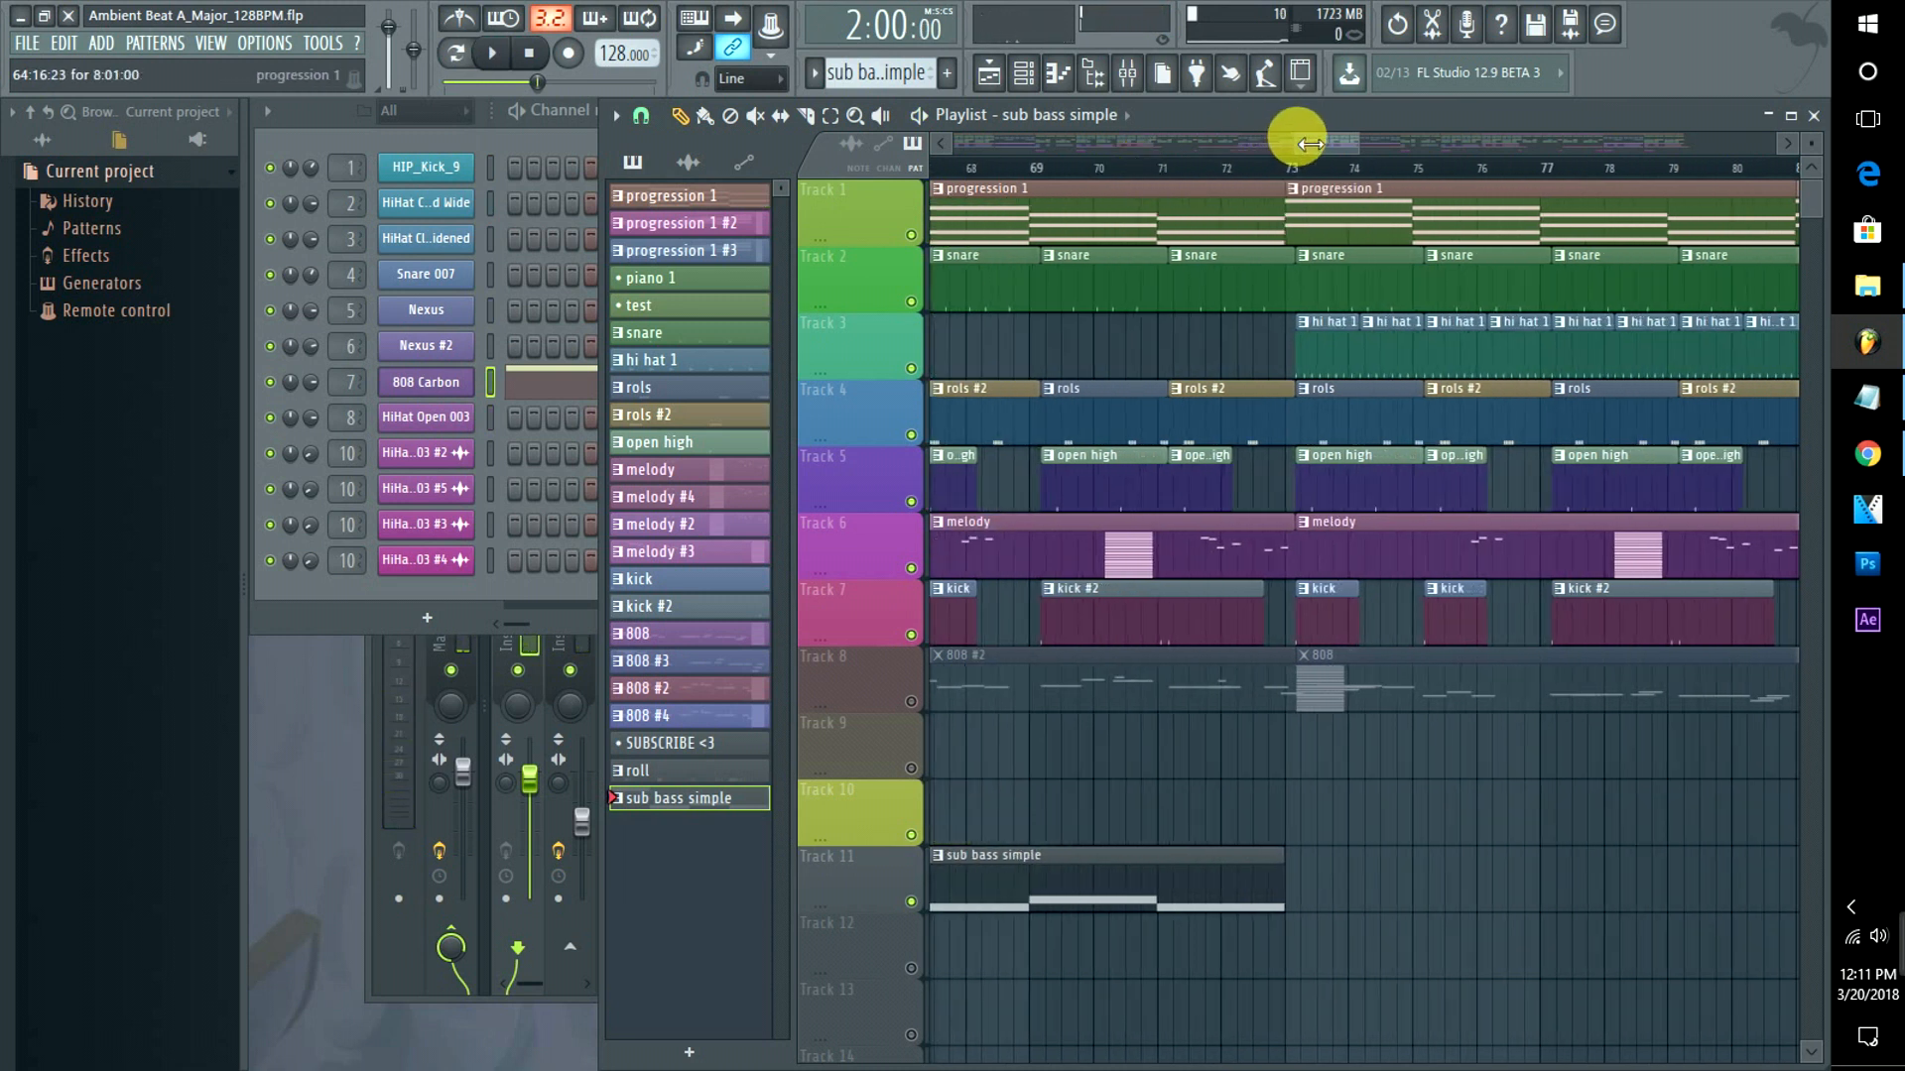
Align the start of the sub bass simple clip with the HiHat Open 003 #2 clip near bar 65 and play the result.
drag(1335, 141, 1290, 144)
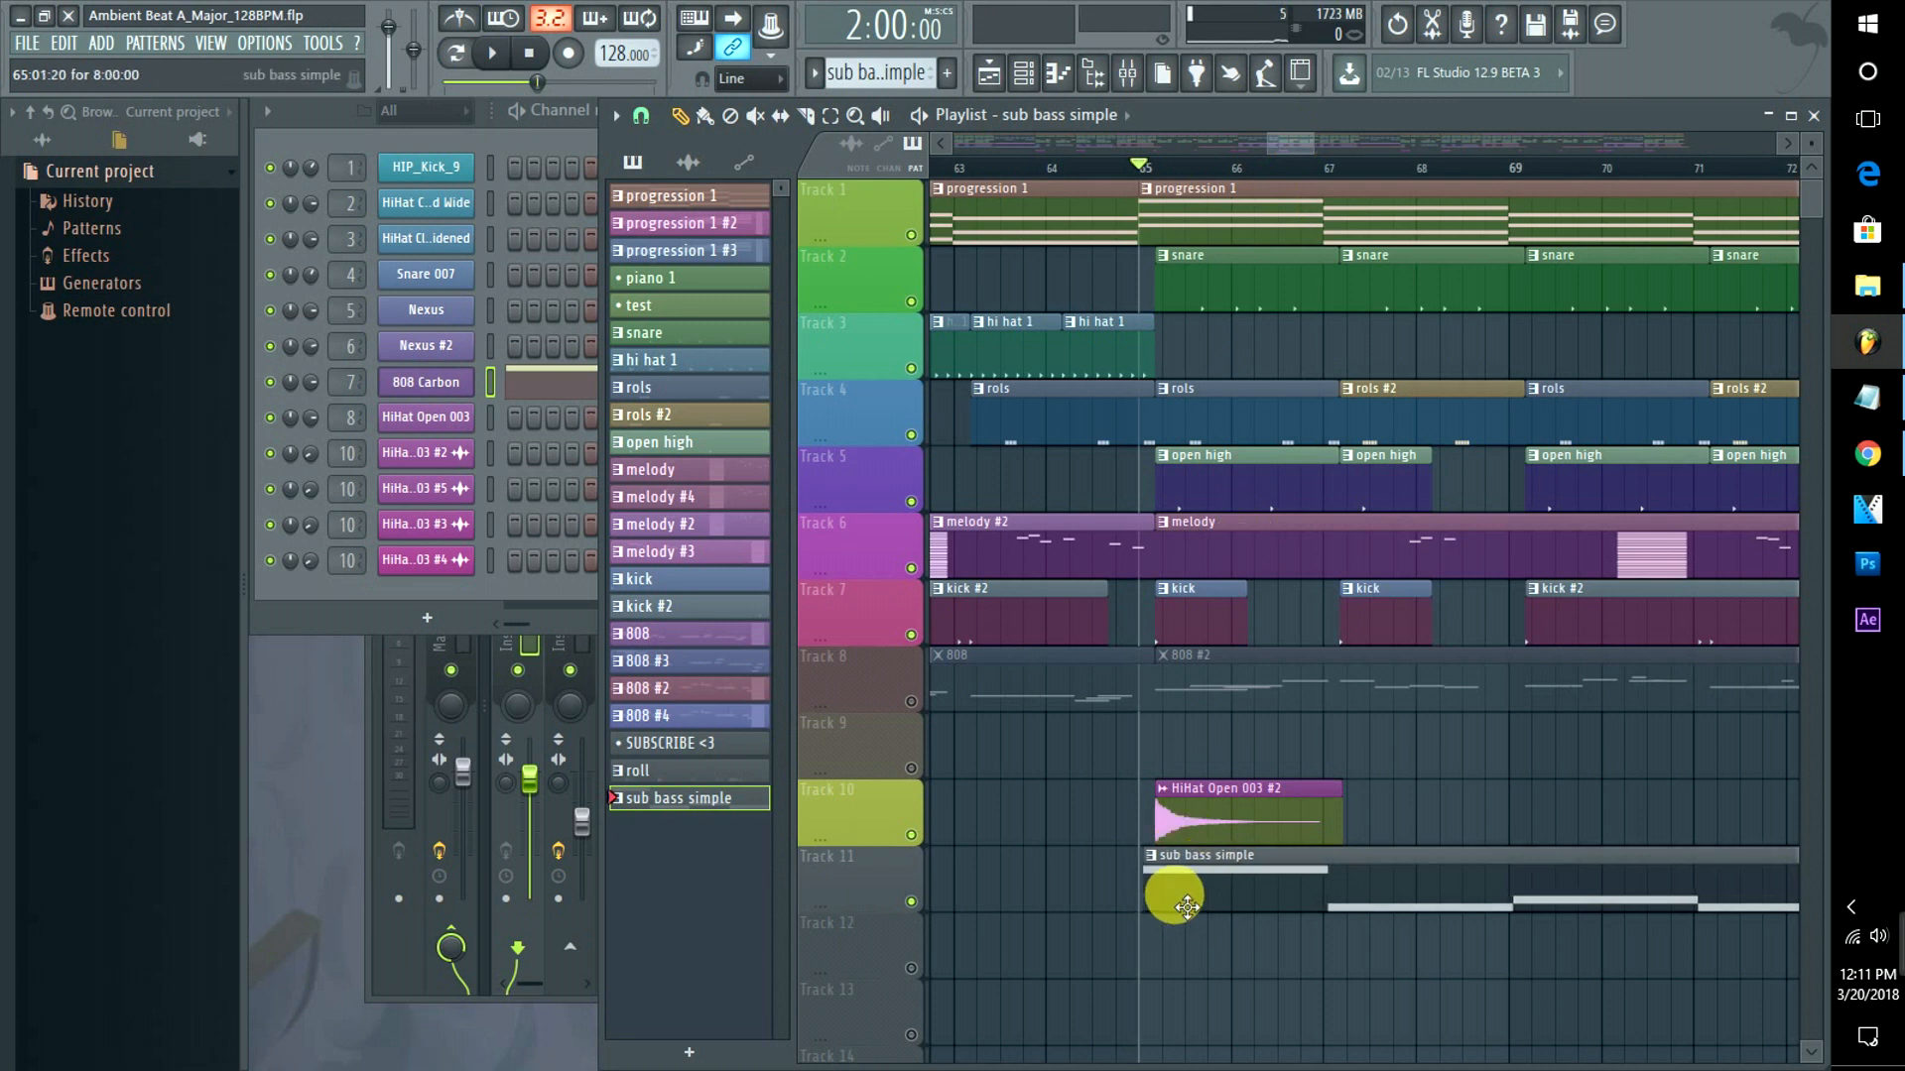
drag(1183, 908, 1182, 908)
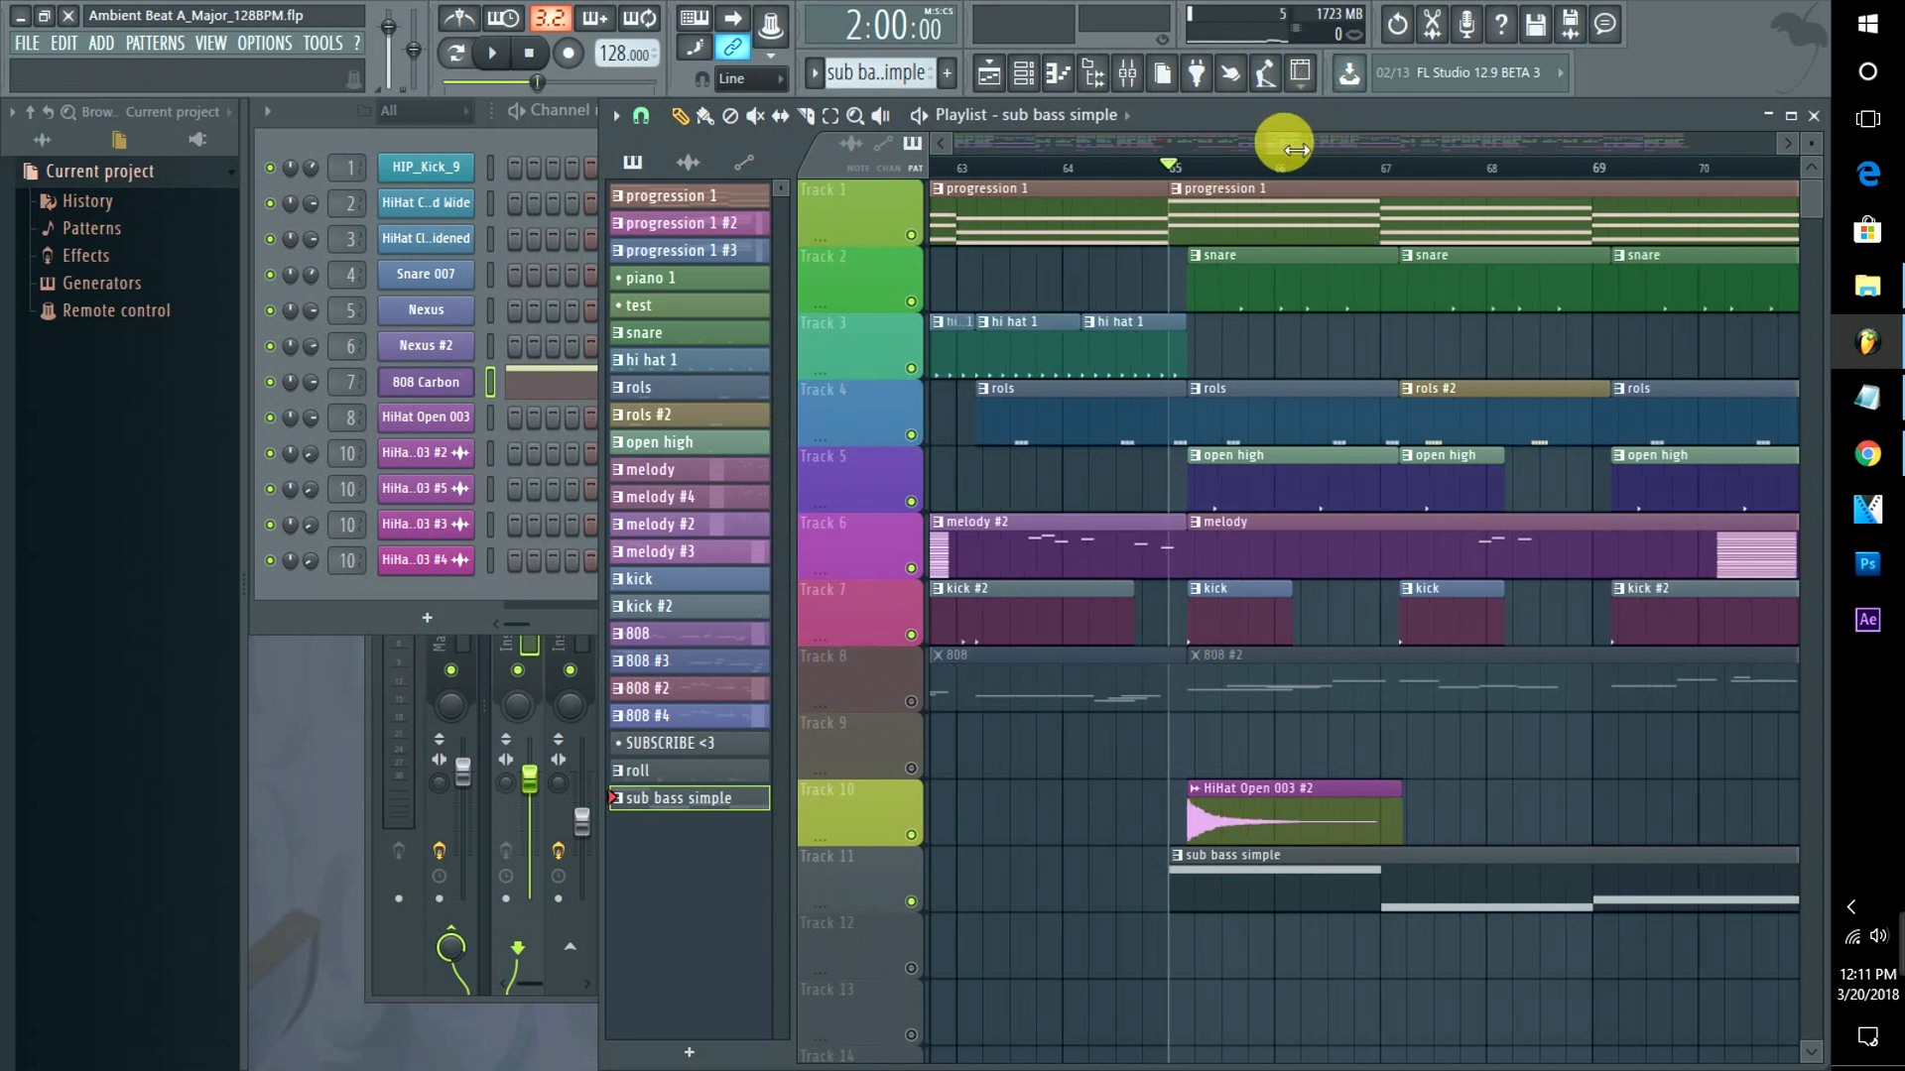
scroll(1274, 139, up, 5)
scroll(1286, 147, up, 3)
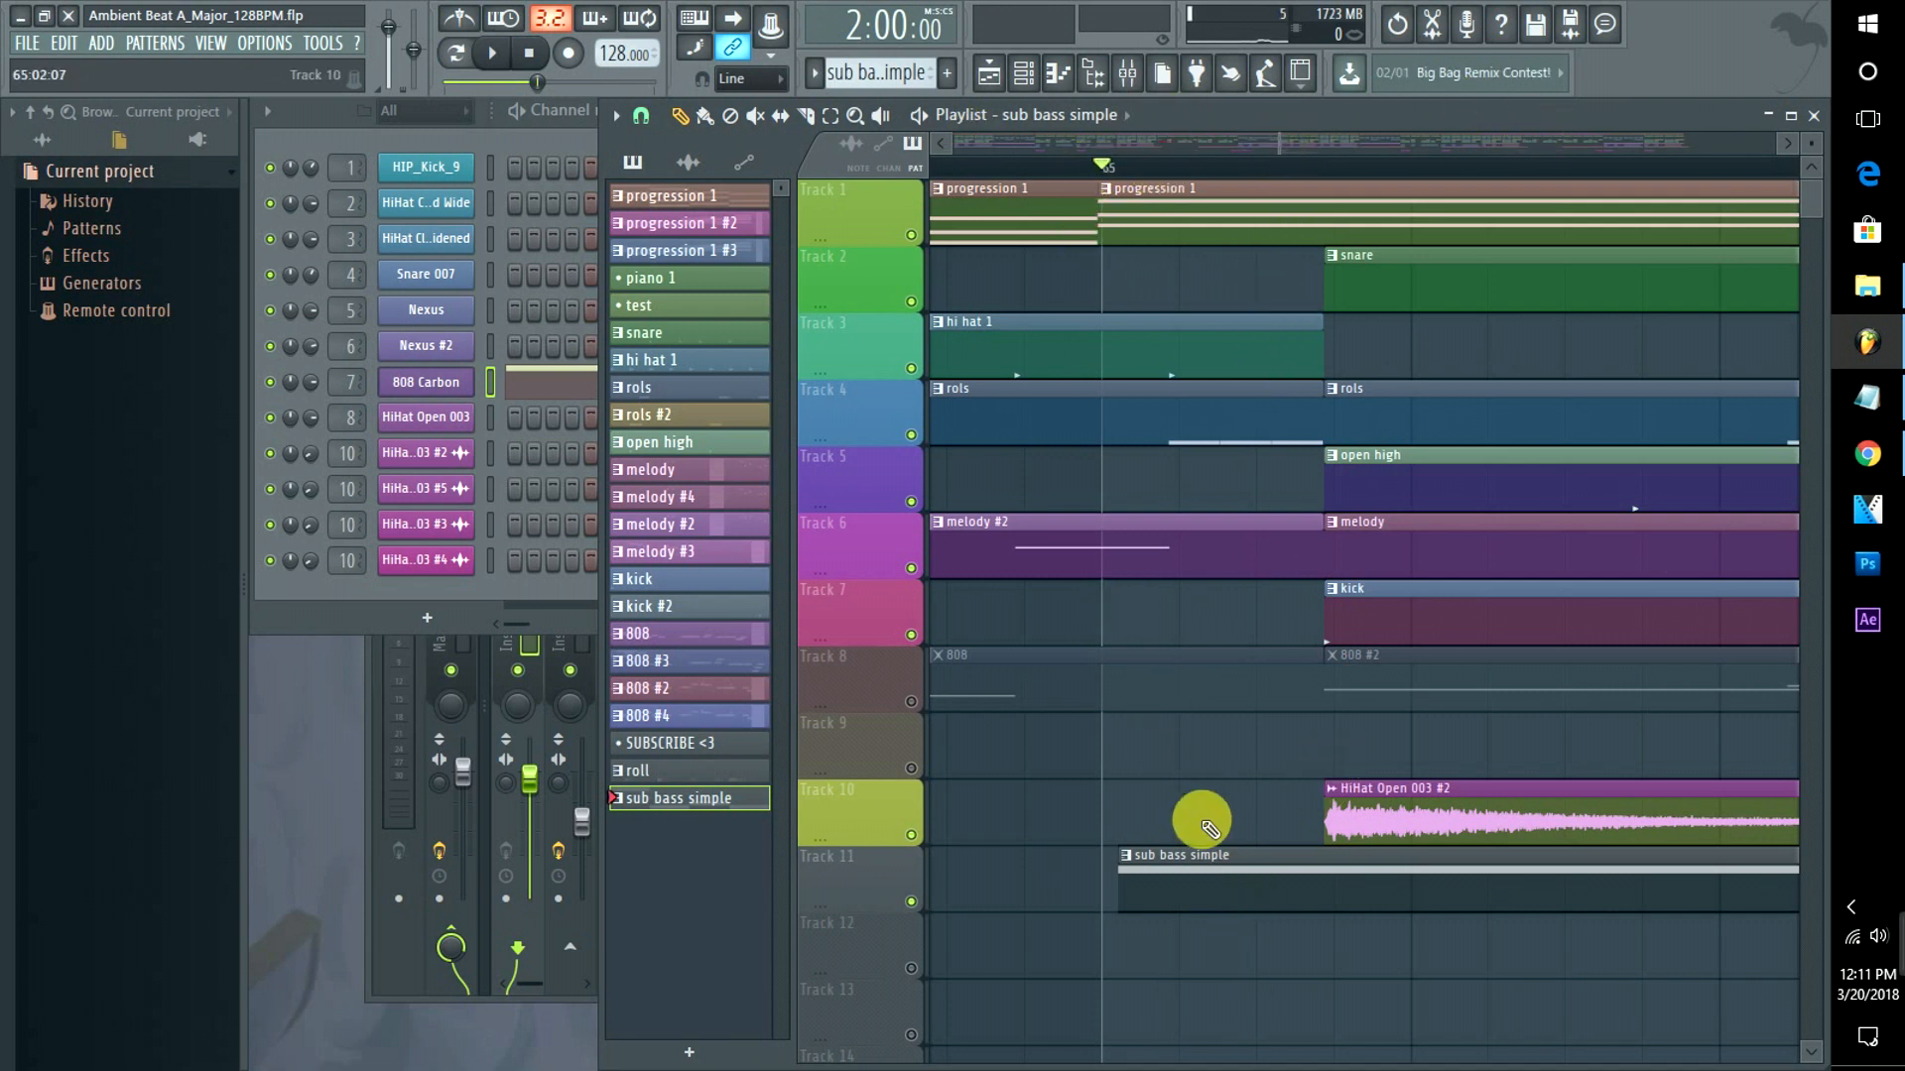
drag(1157, 908, 1360, 880)
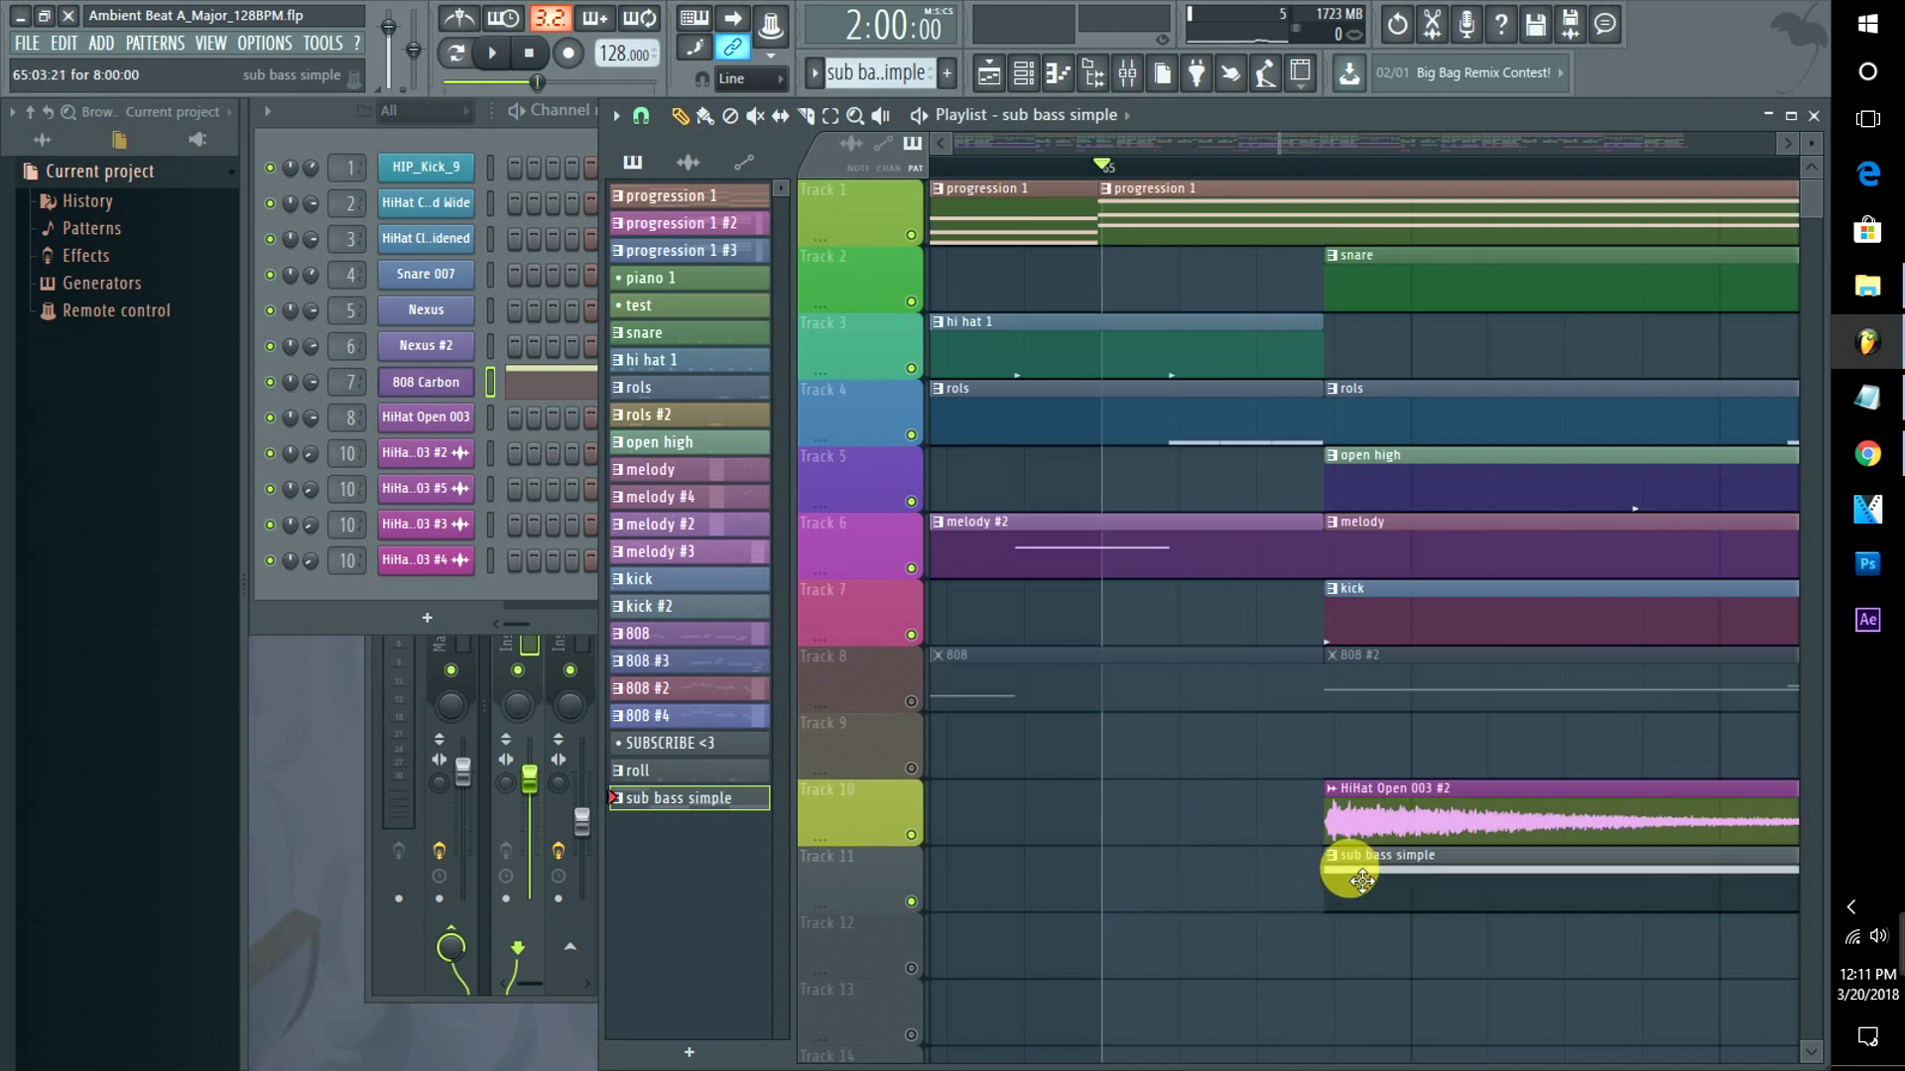
key(space)
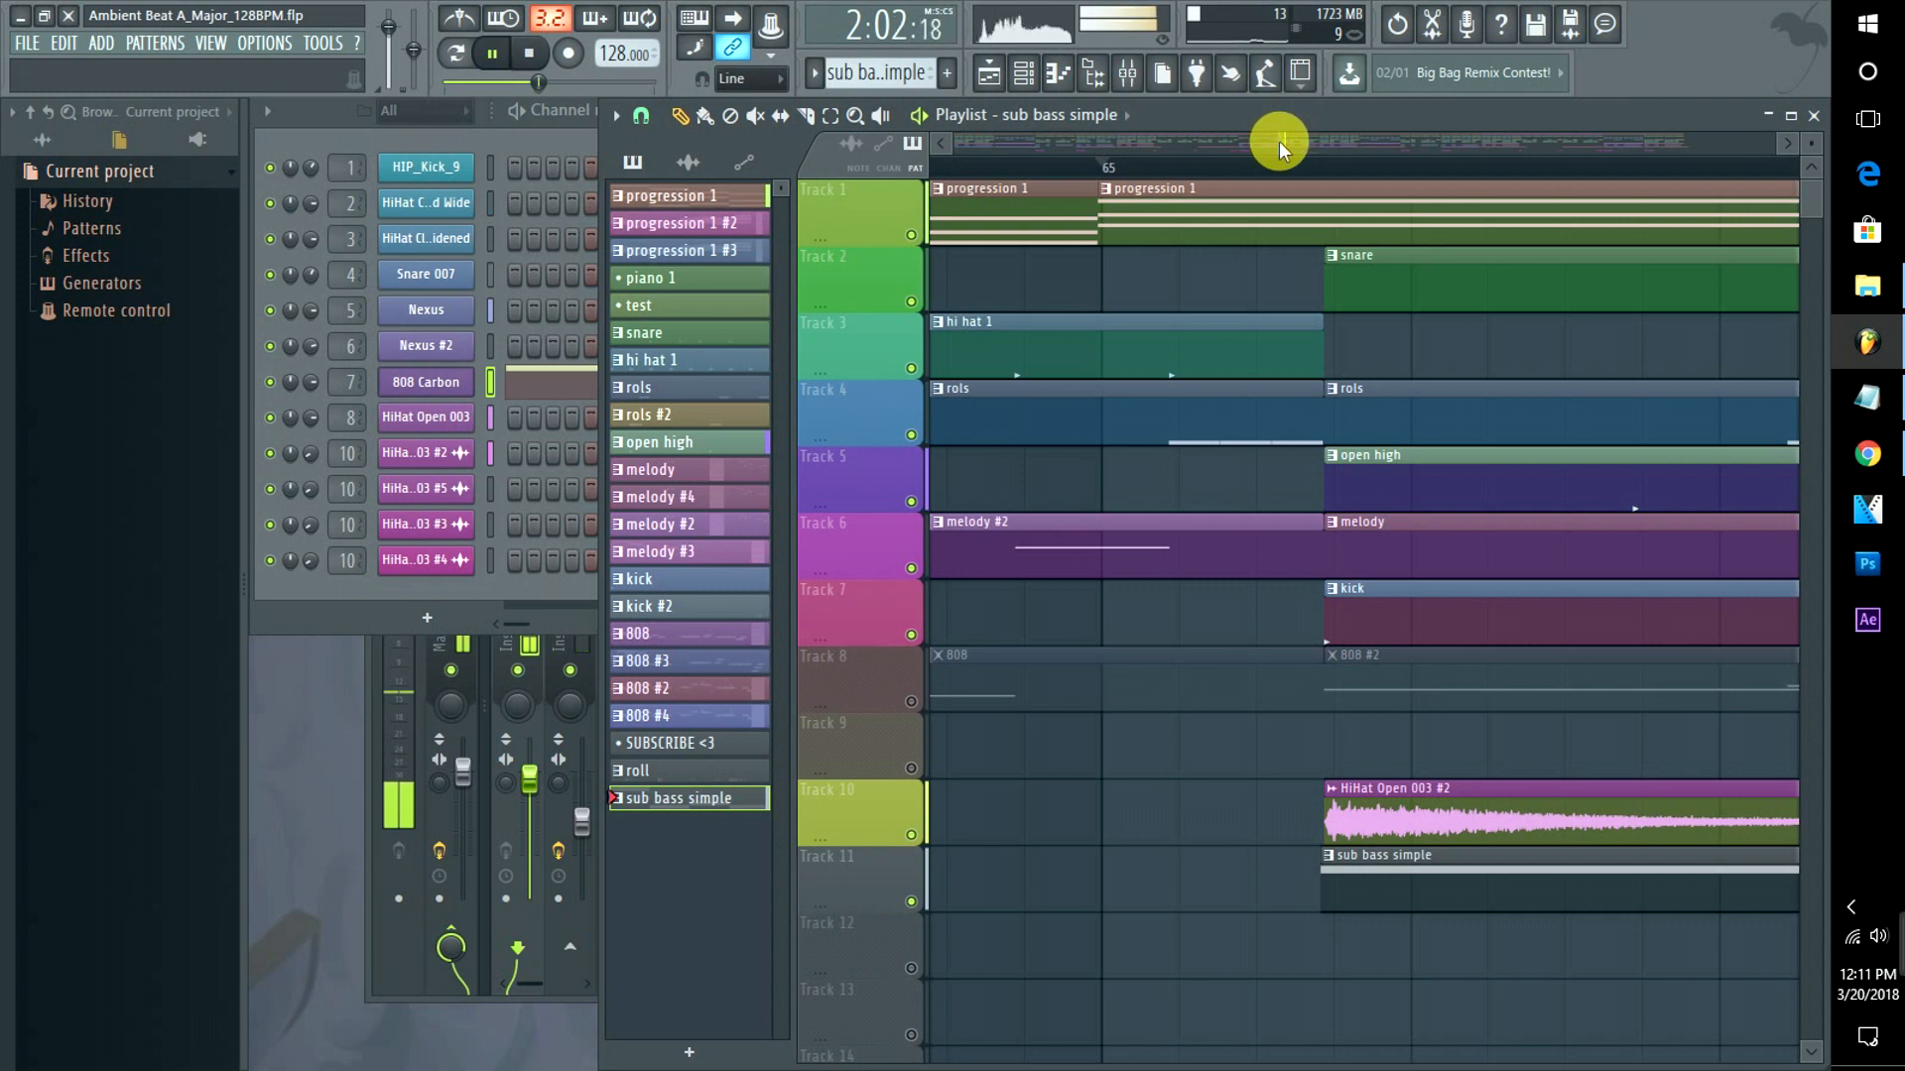
drag(1277, 142, 1421, 130)
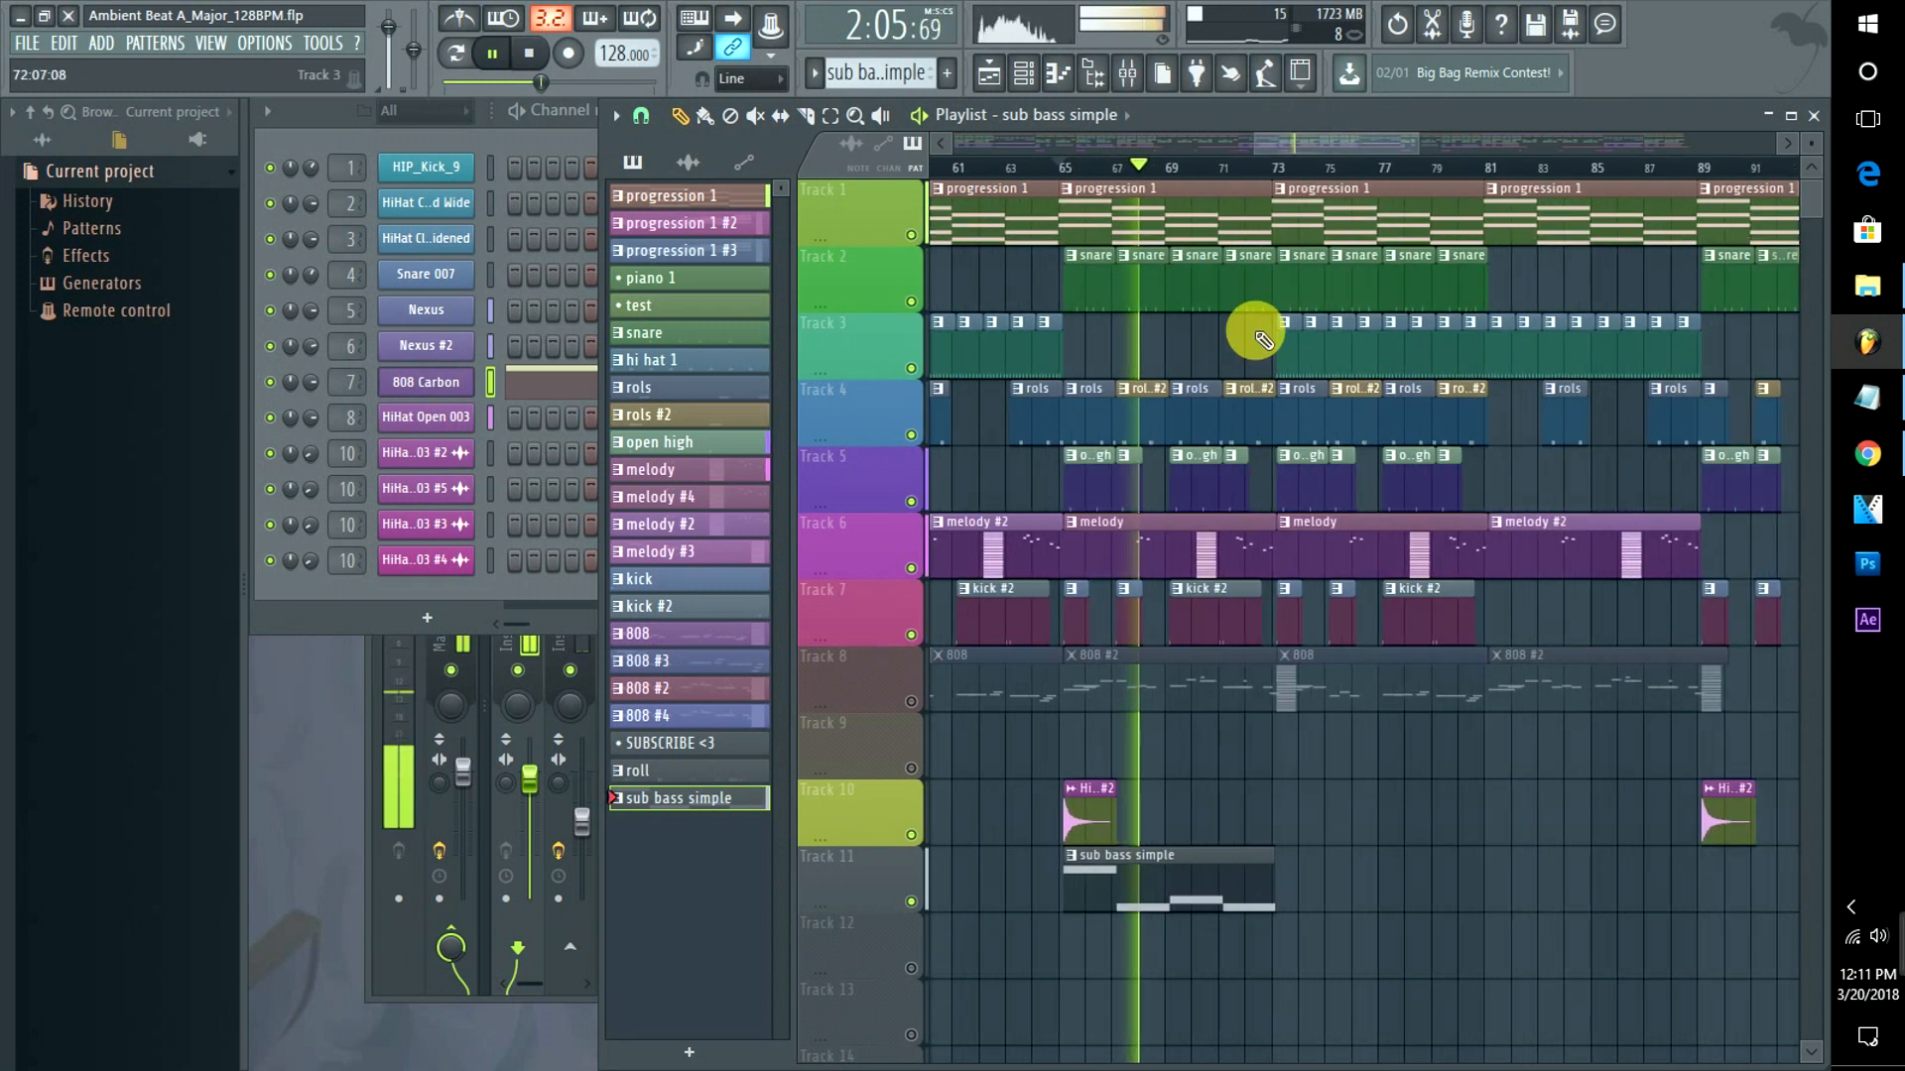
Transpose the sub bass simple notes down one octave to hear them in the beat, and raise them back to their original octave.
double_click(1105, 884)
key(ctrl+Down)
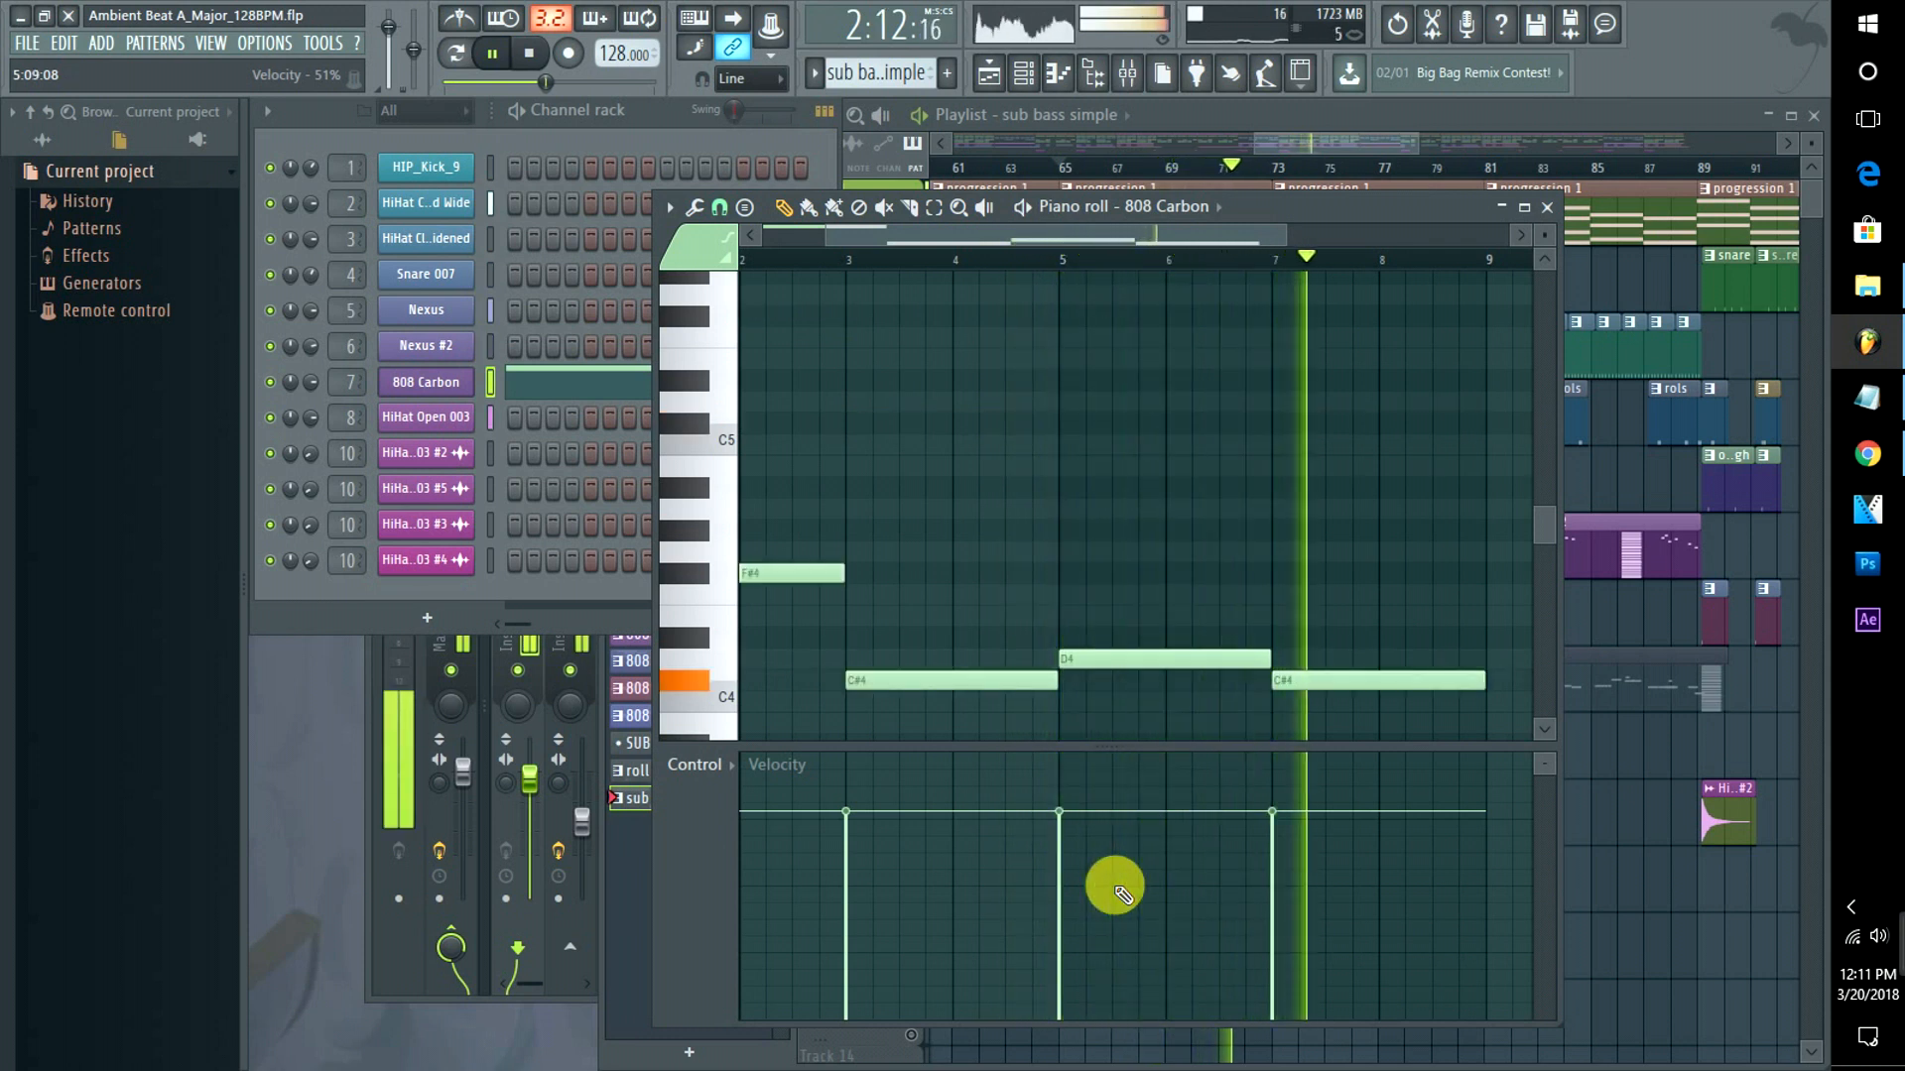
key(space)
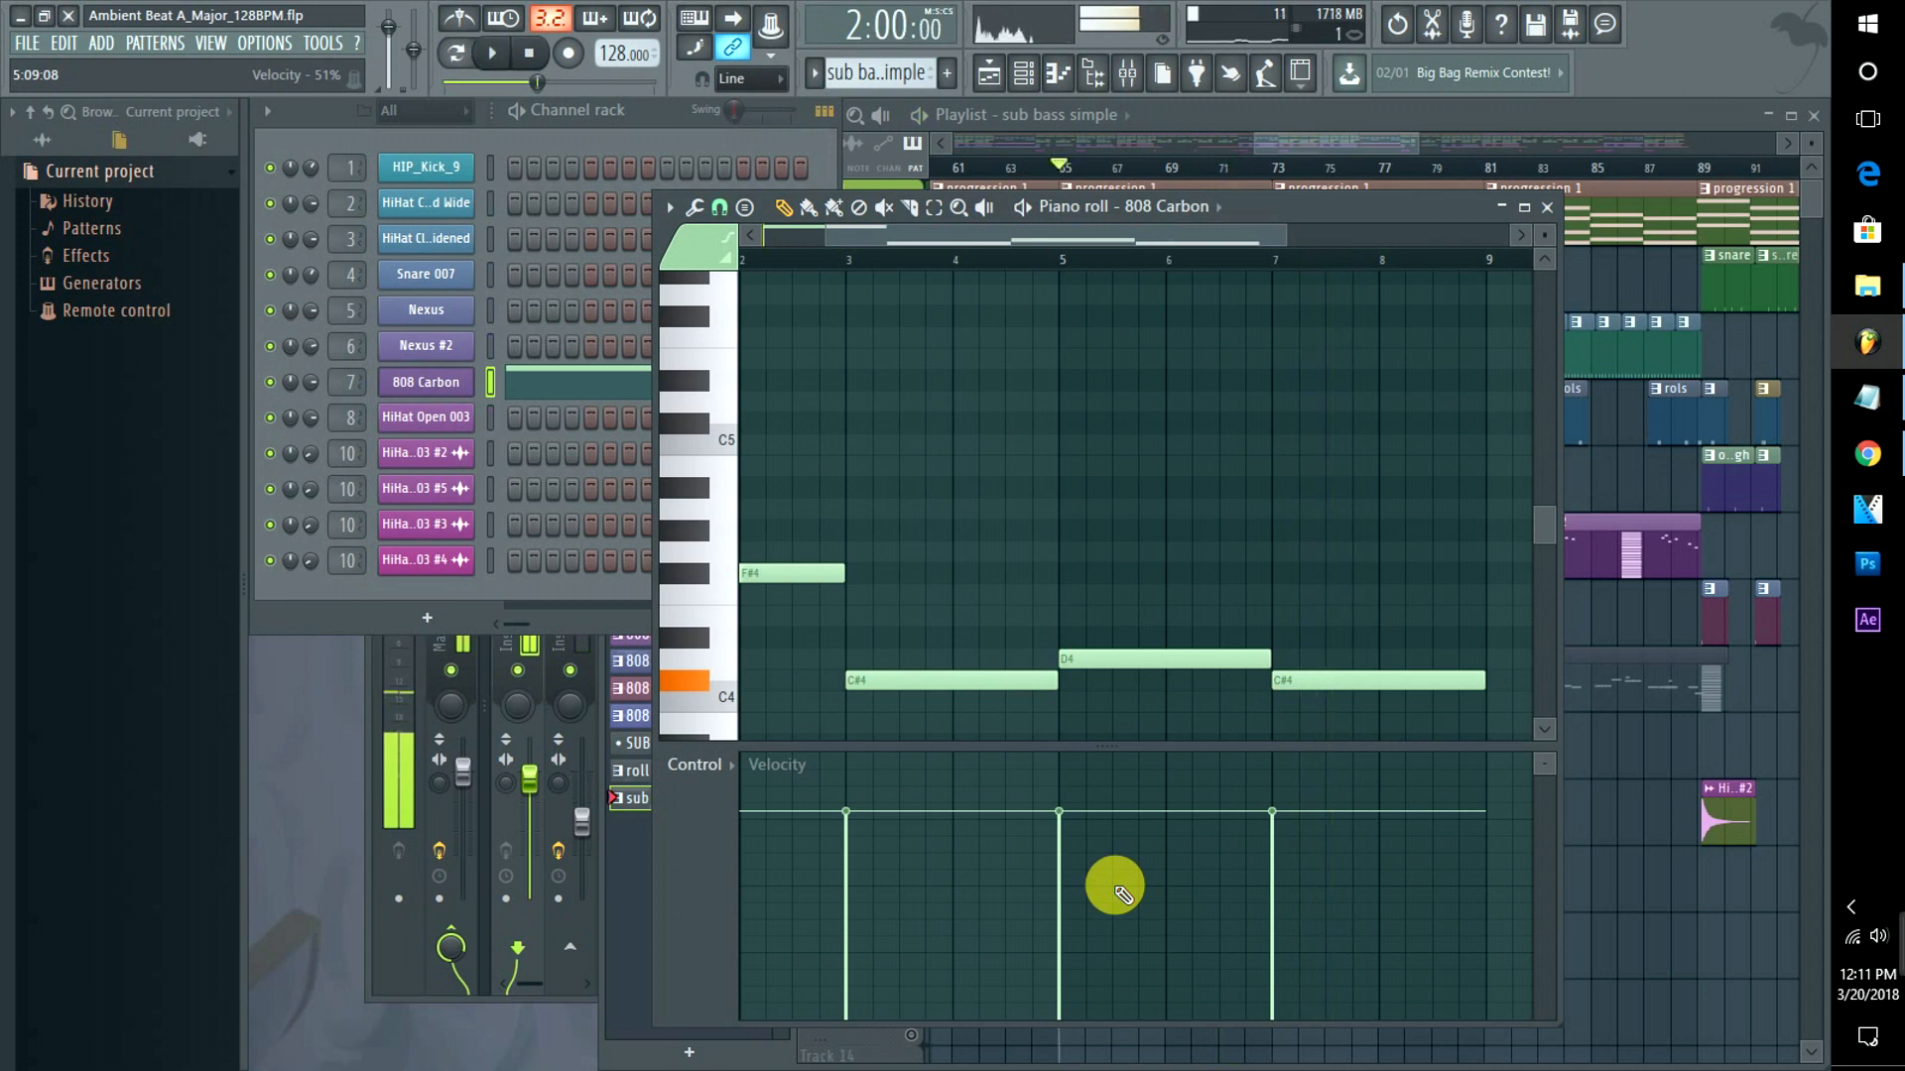
key(ctrl+Up)
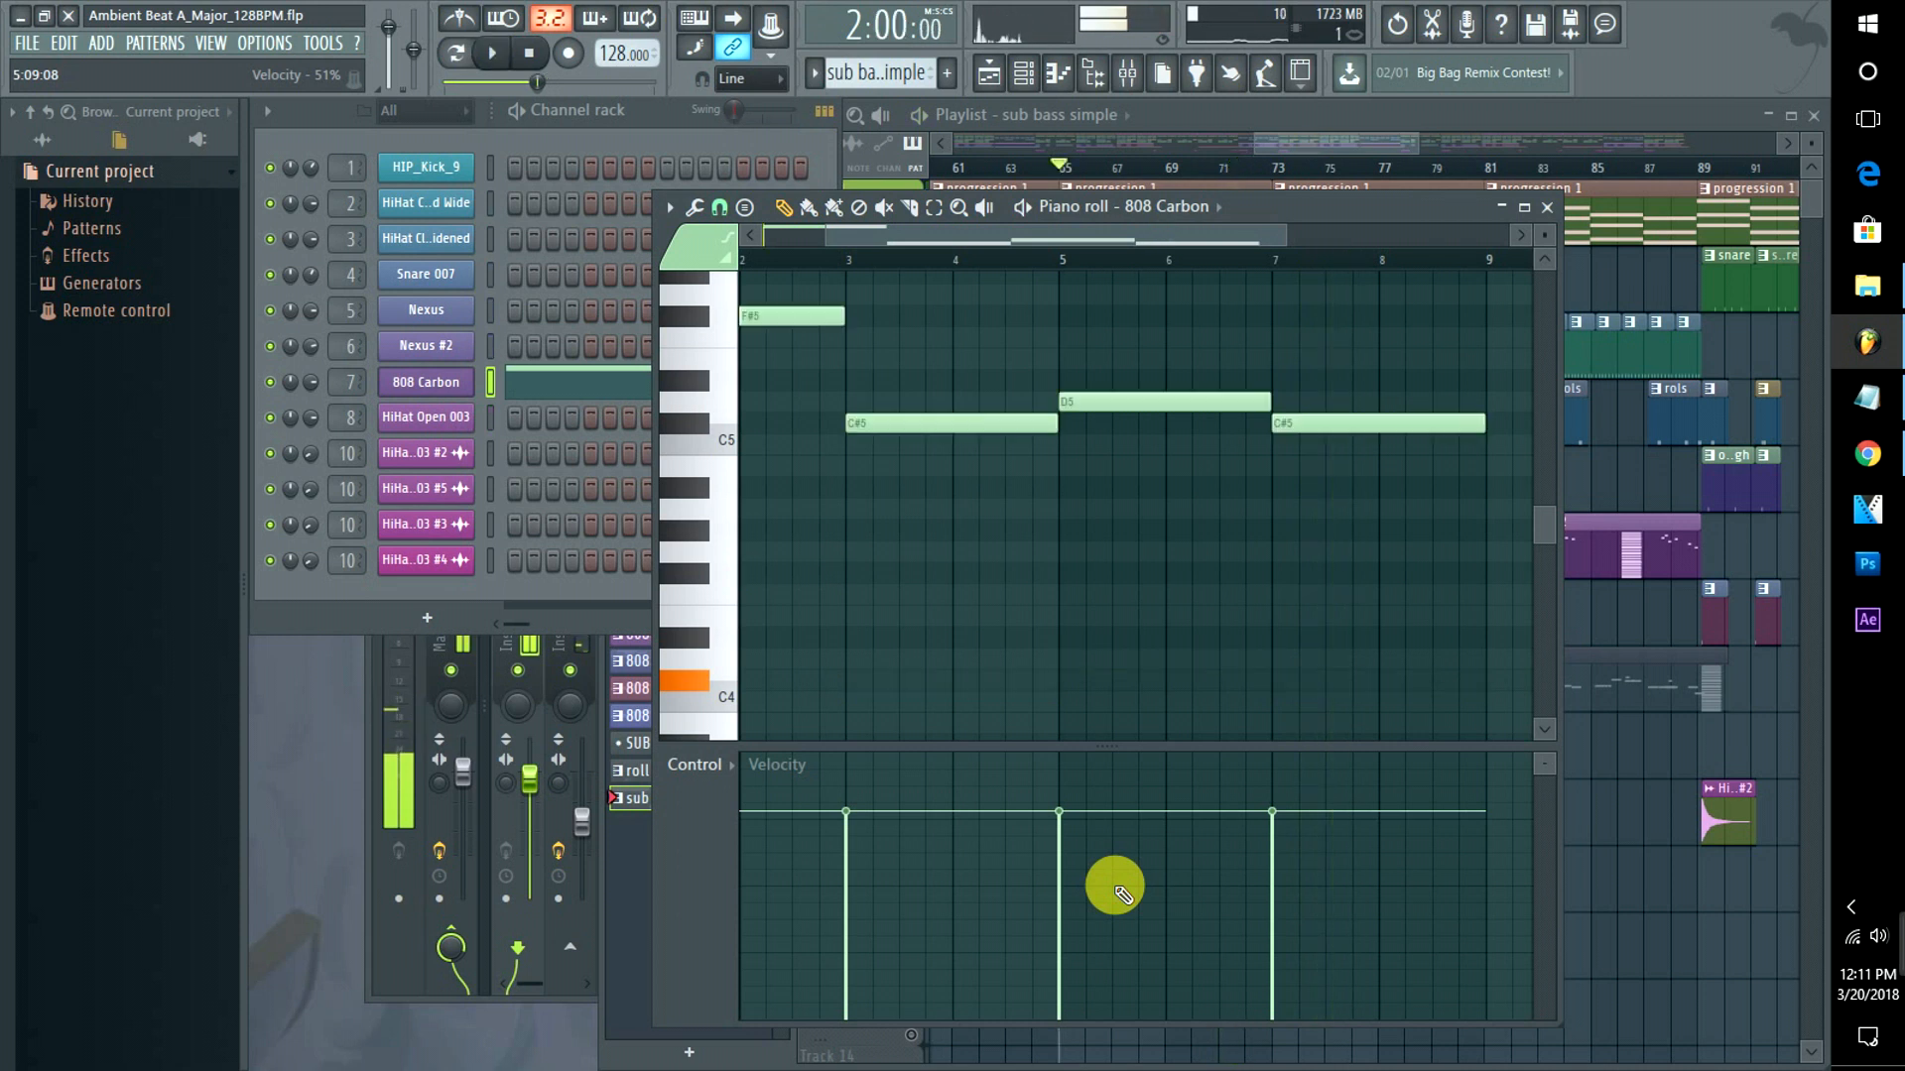
Delete the sub bass simple clip from Track 11 and unmute the 808 patterns on Track 8.
click(1361, 113)
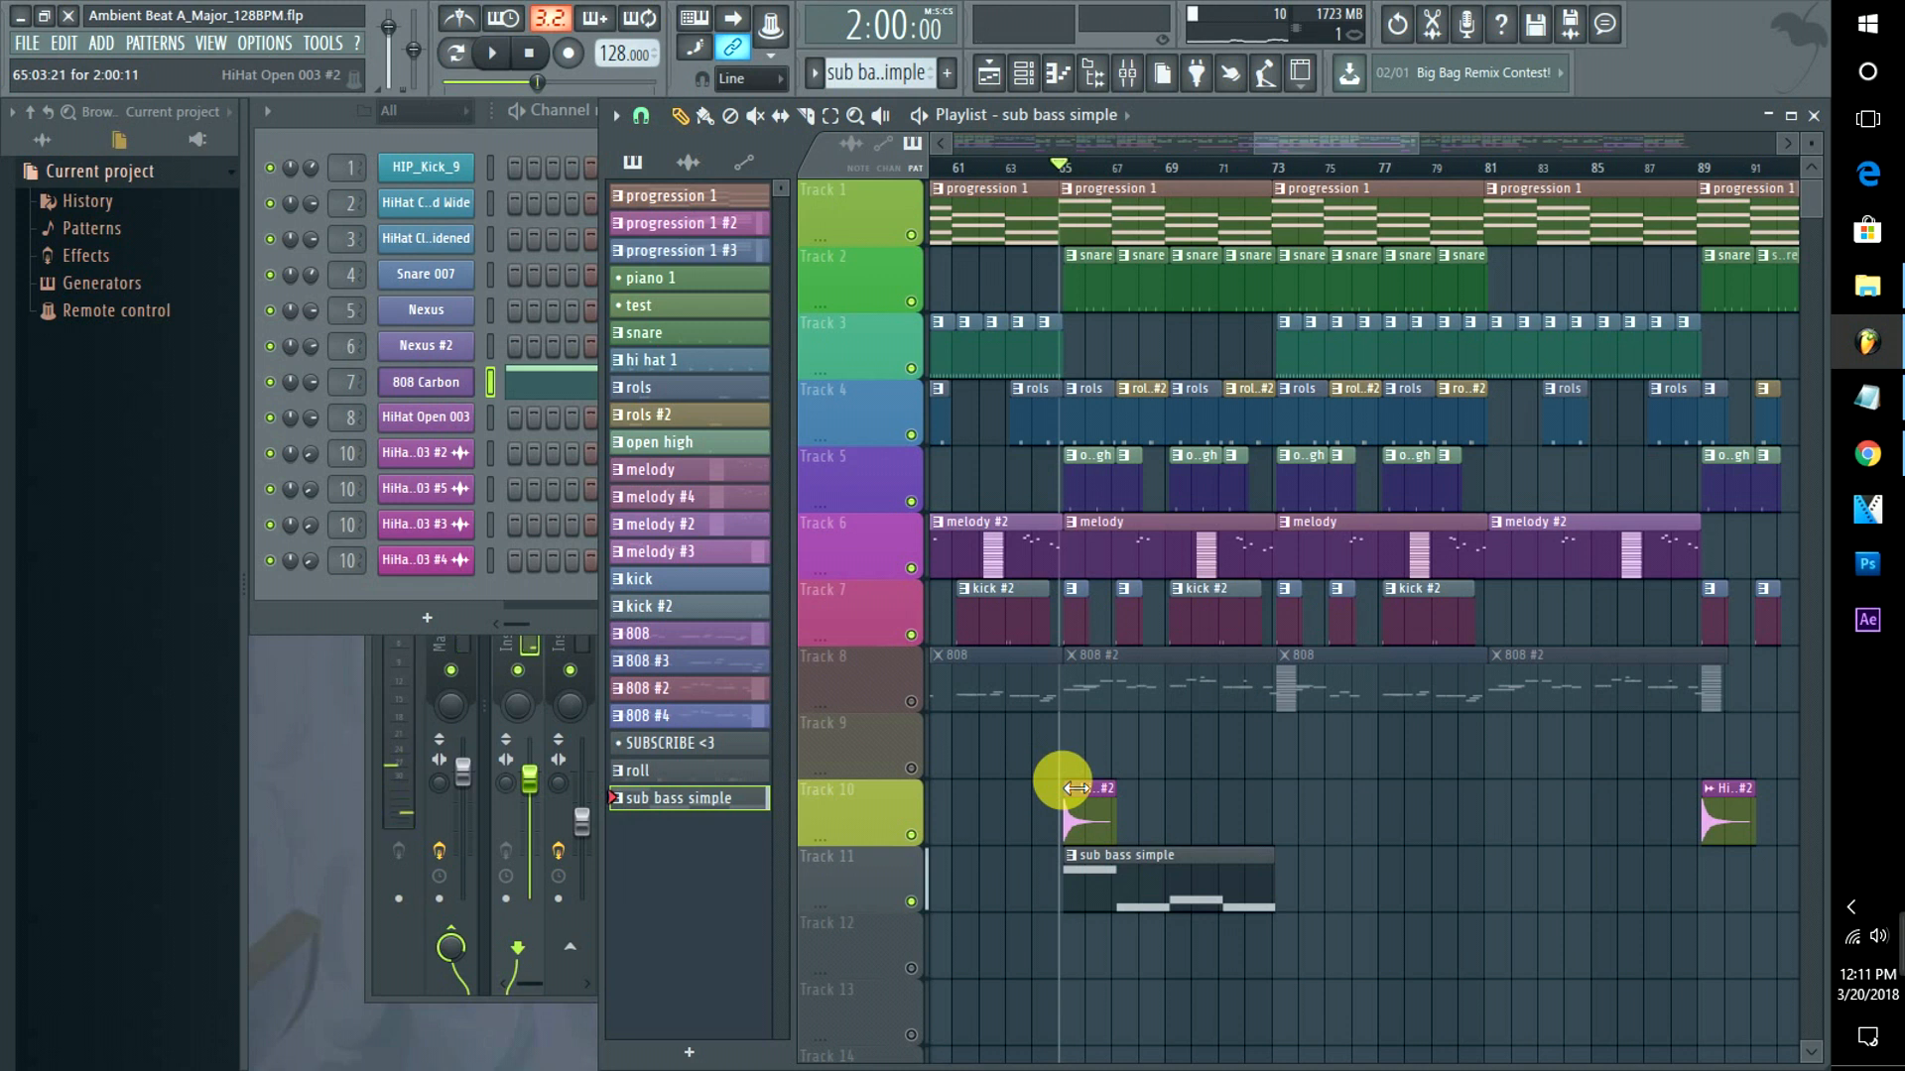
right_click(1131, 909)
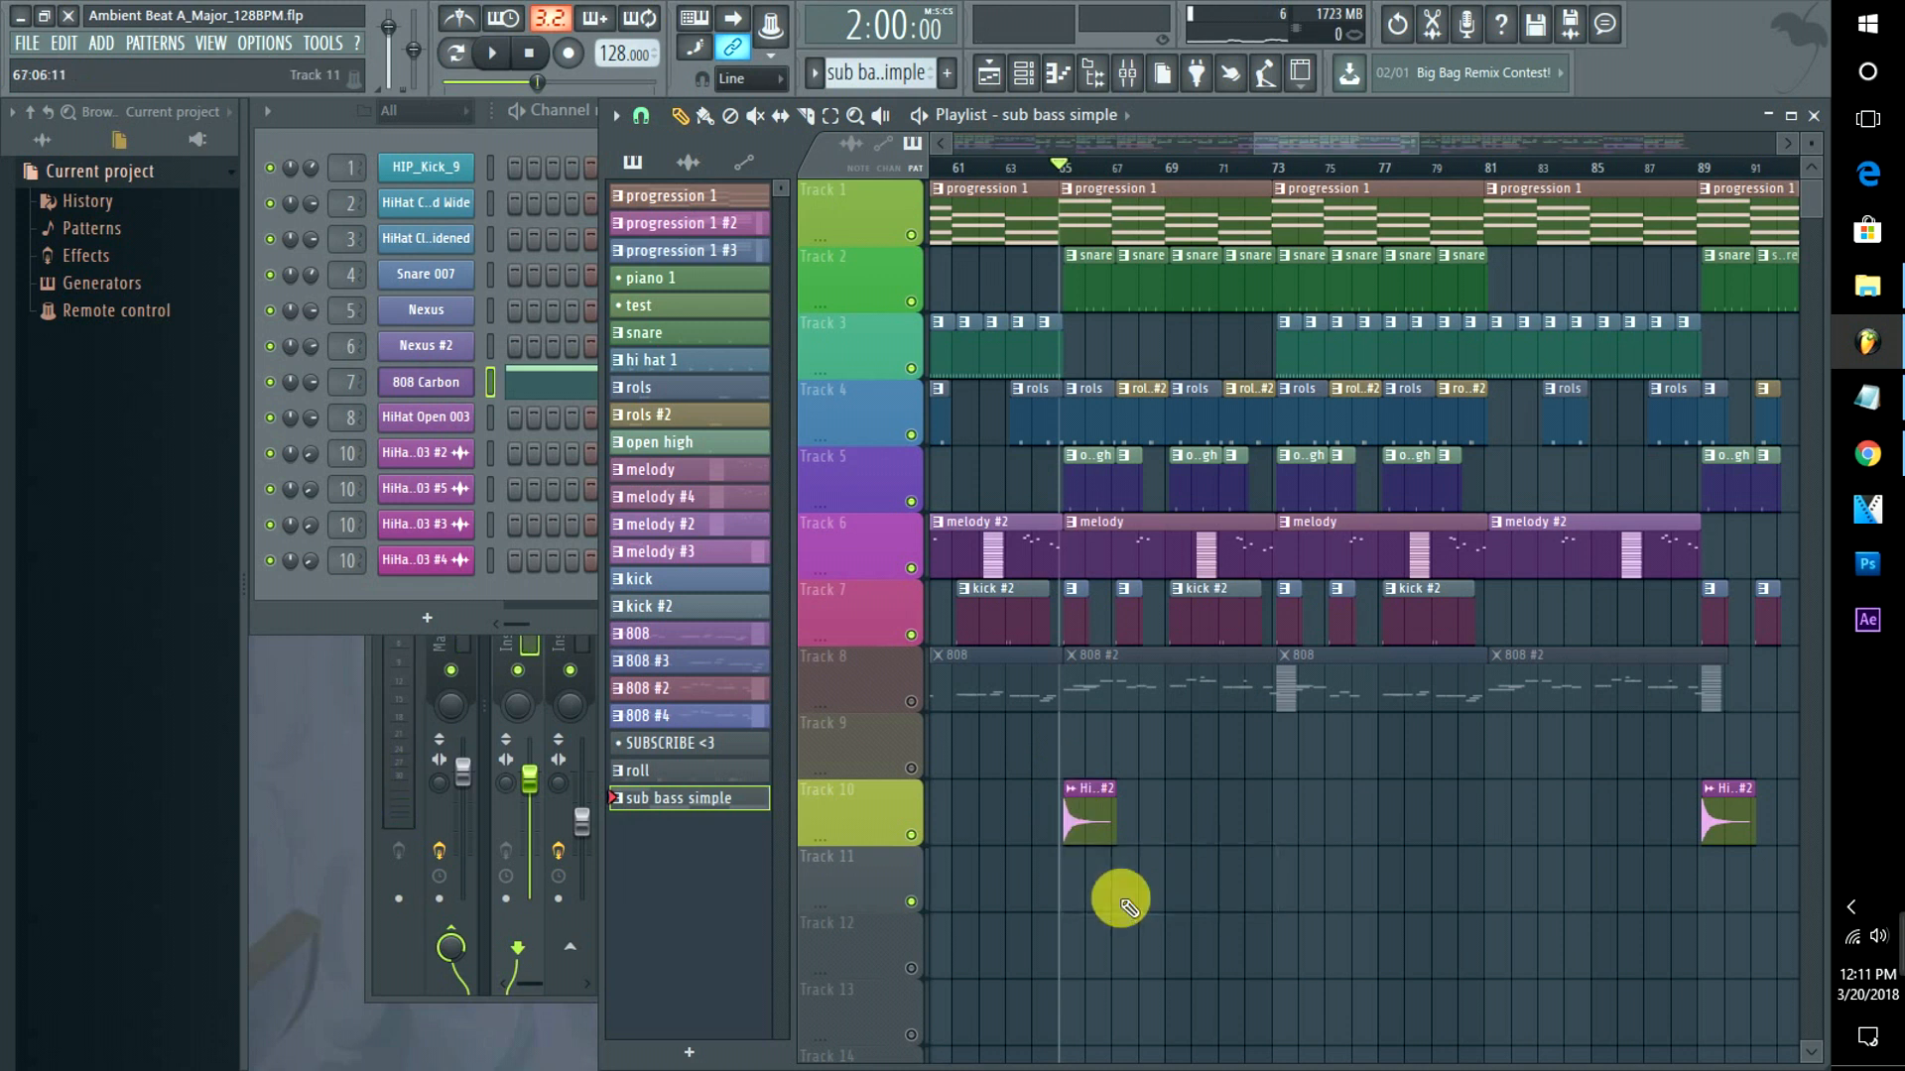
click(910, 701)
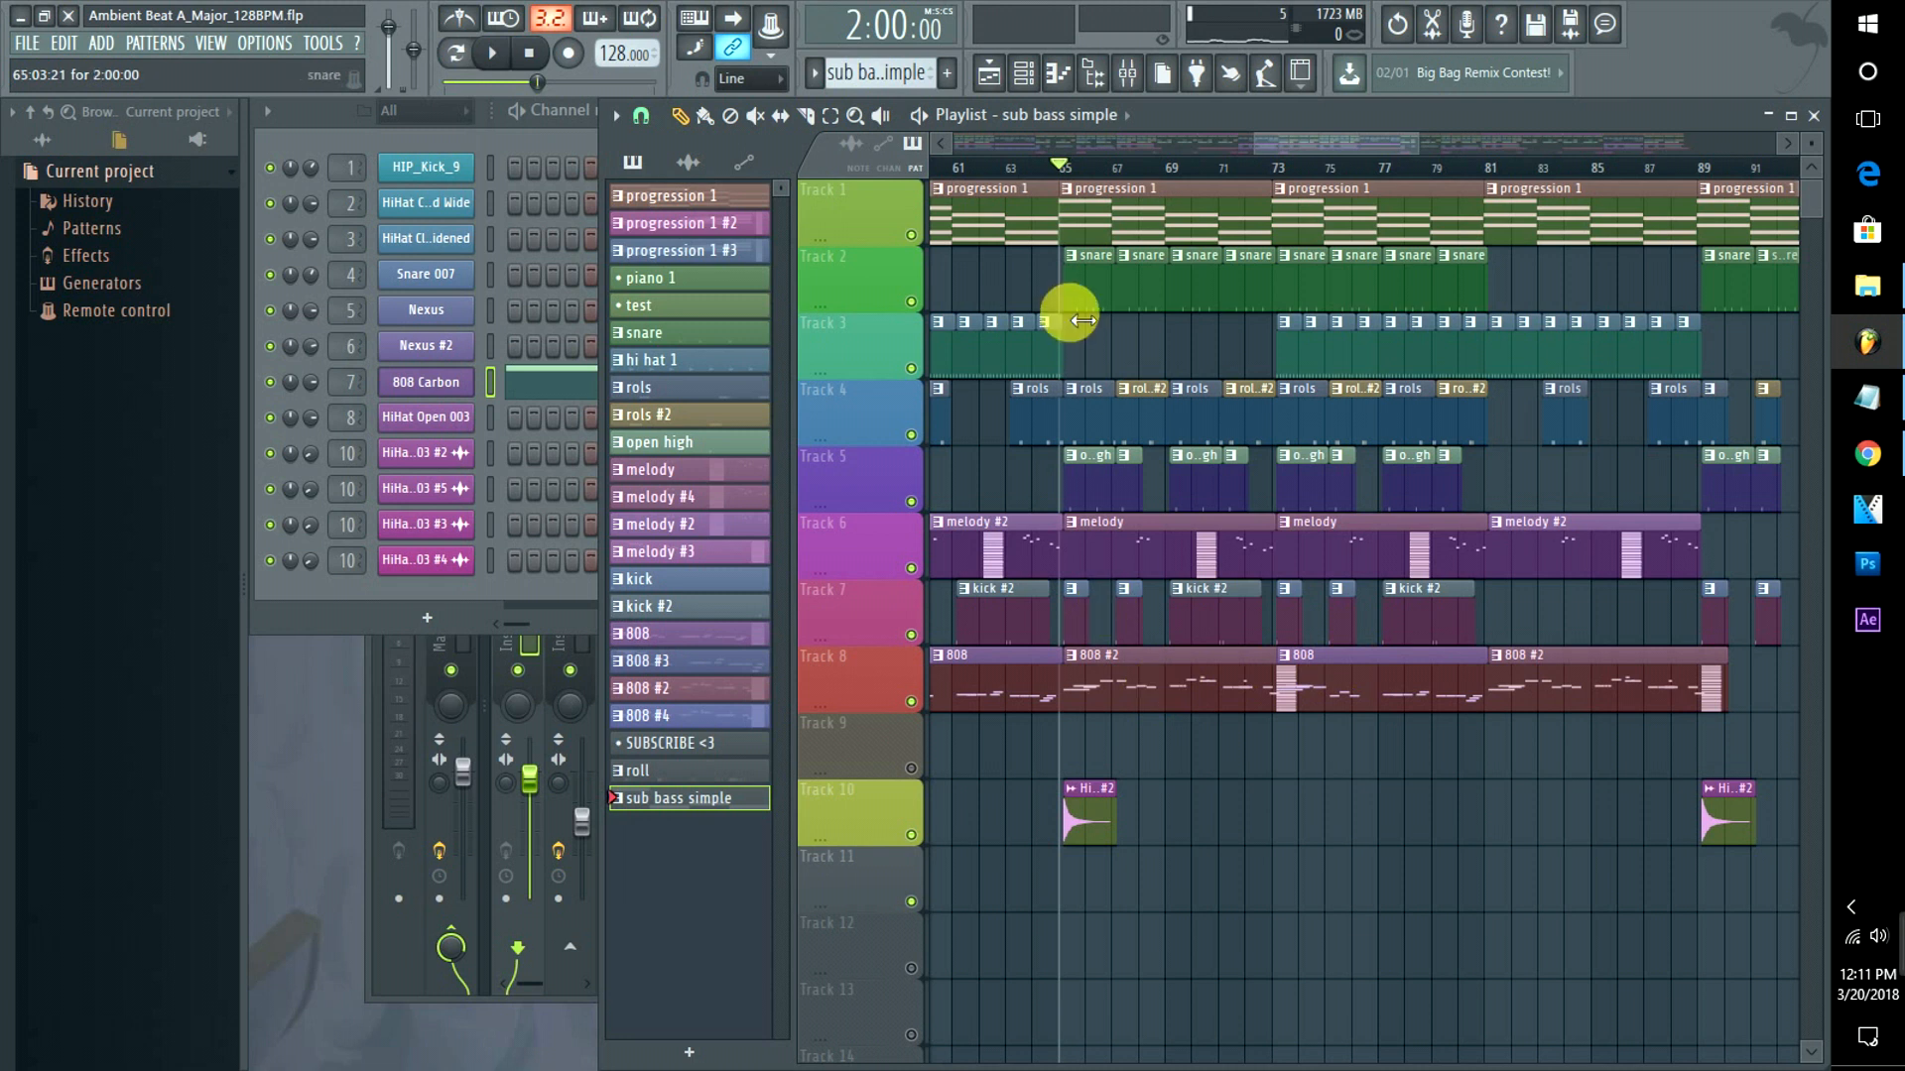
Play the arrangement from bar 65, mute the chord progression on Track 1, and review the 808 pattern's notes in the Piano roll.
key(space)
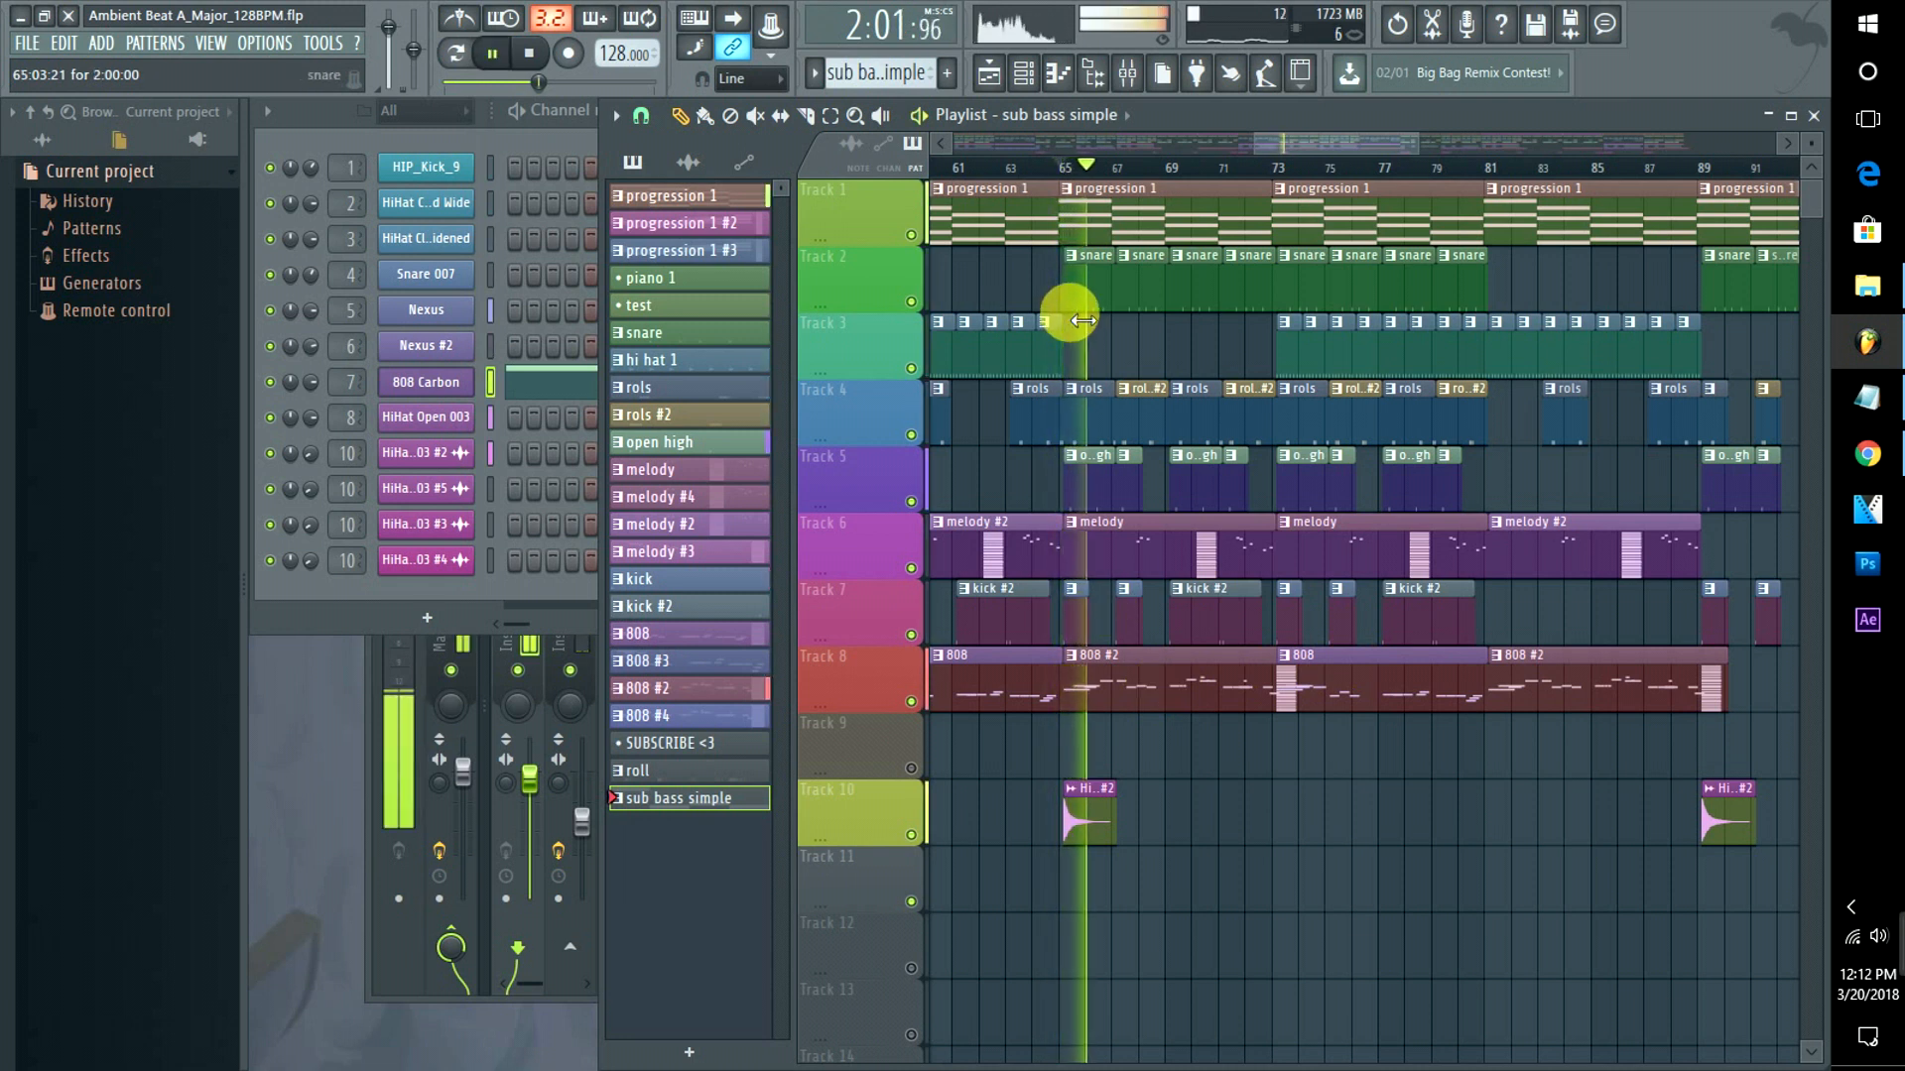
click(911, 235)
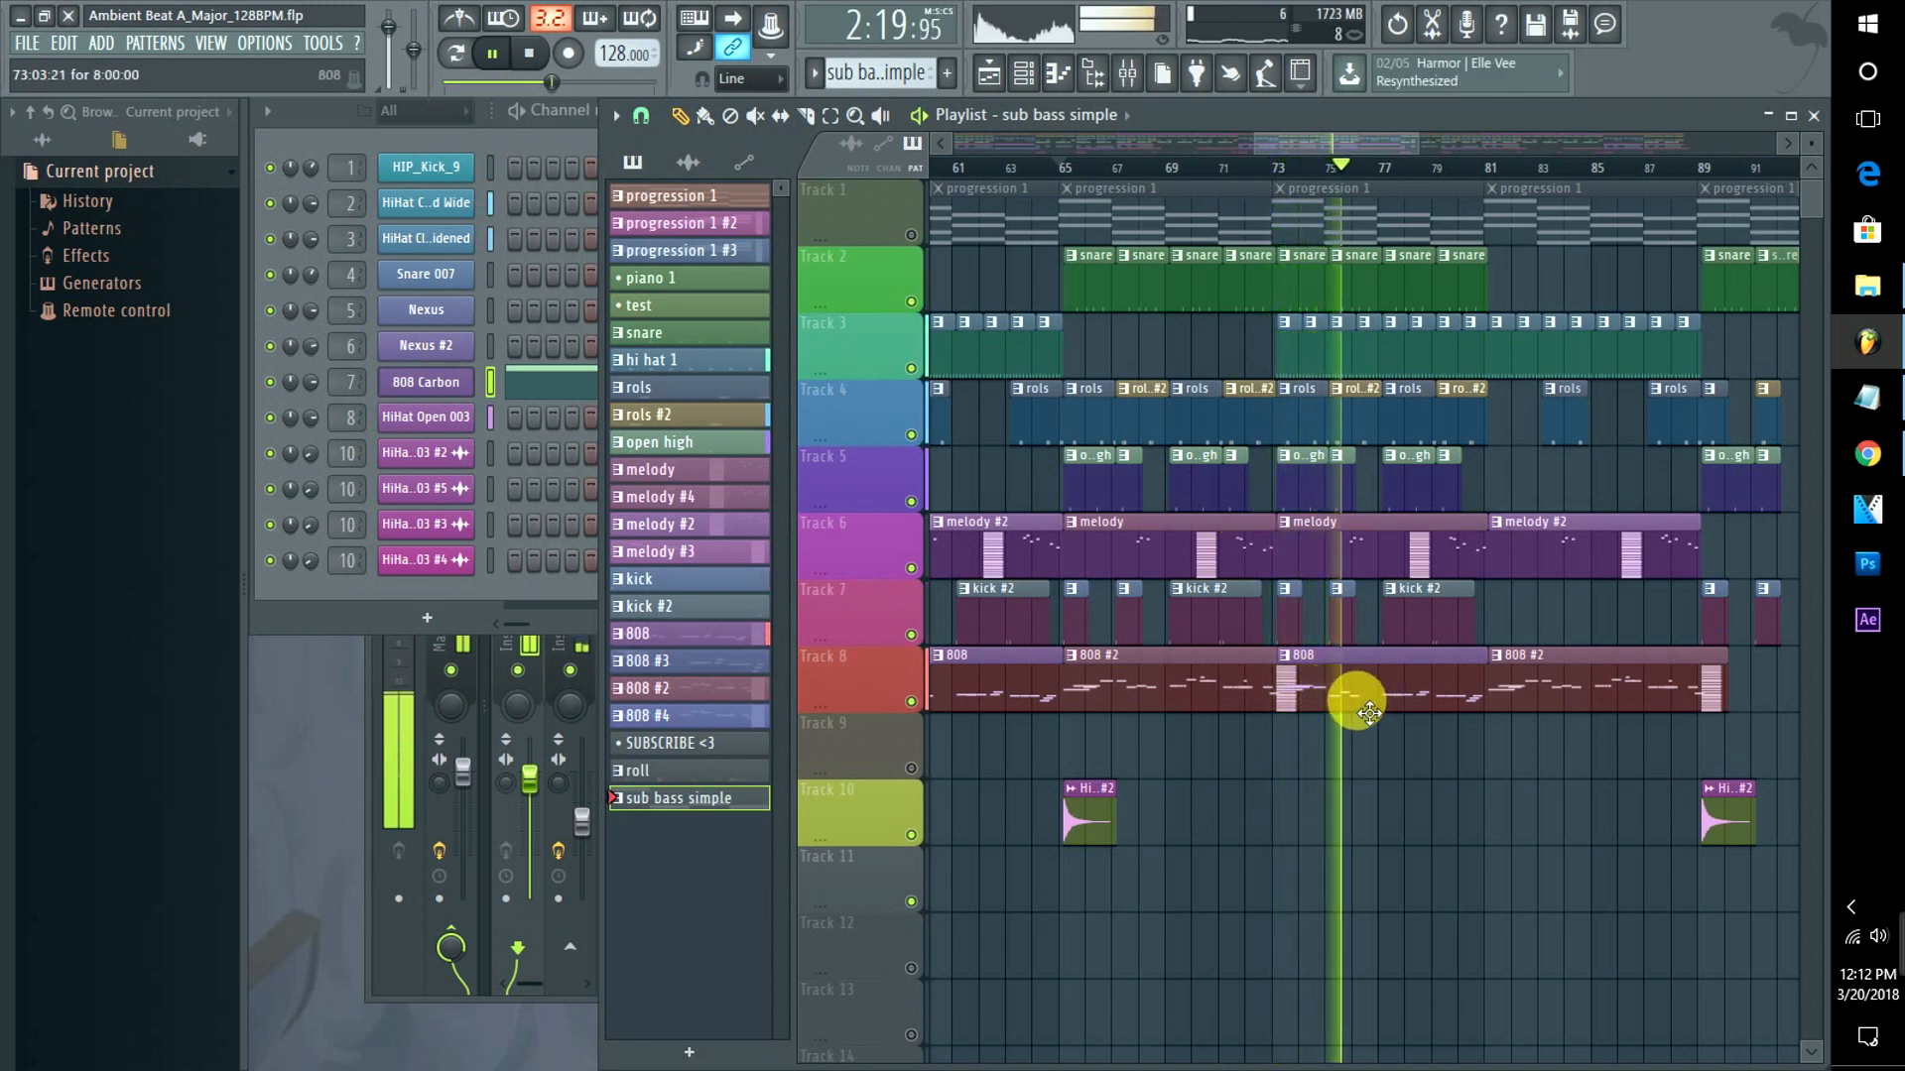
double_click(1300, 679)
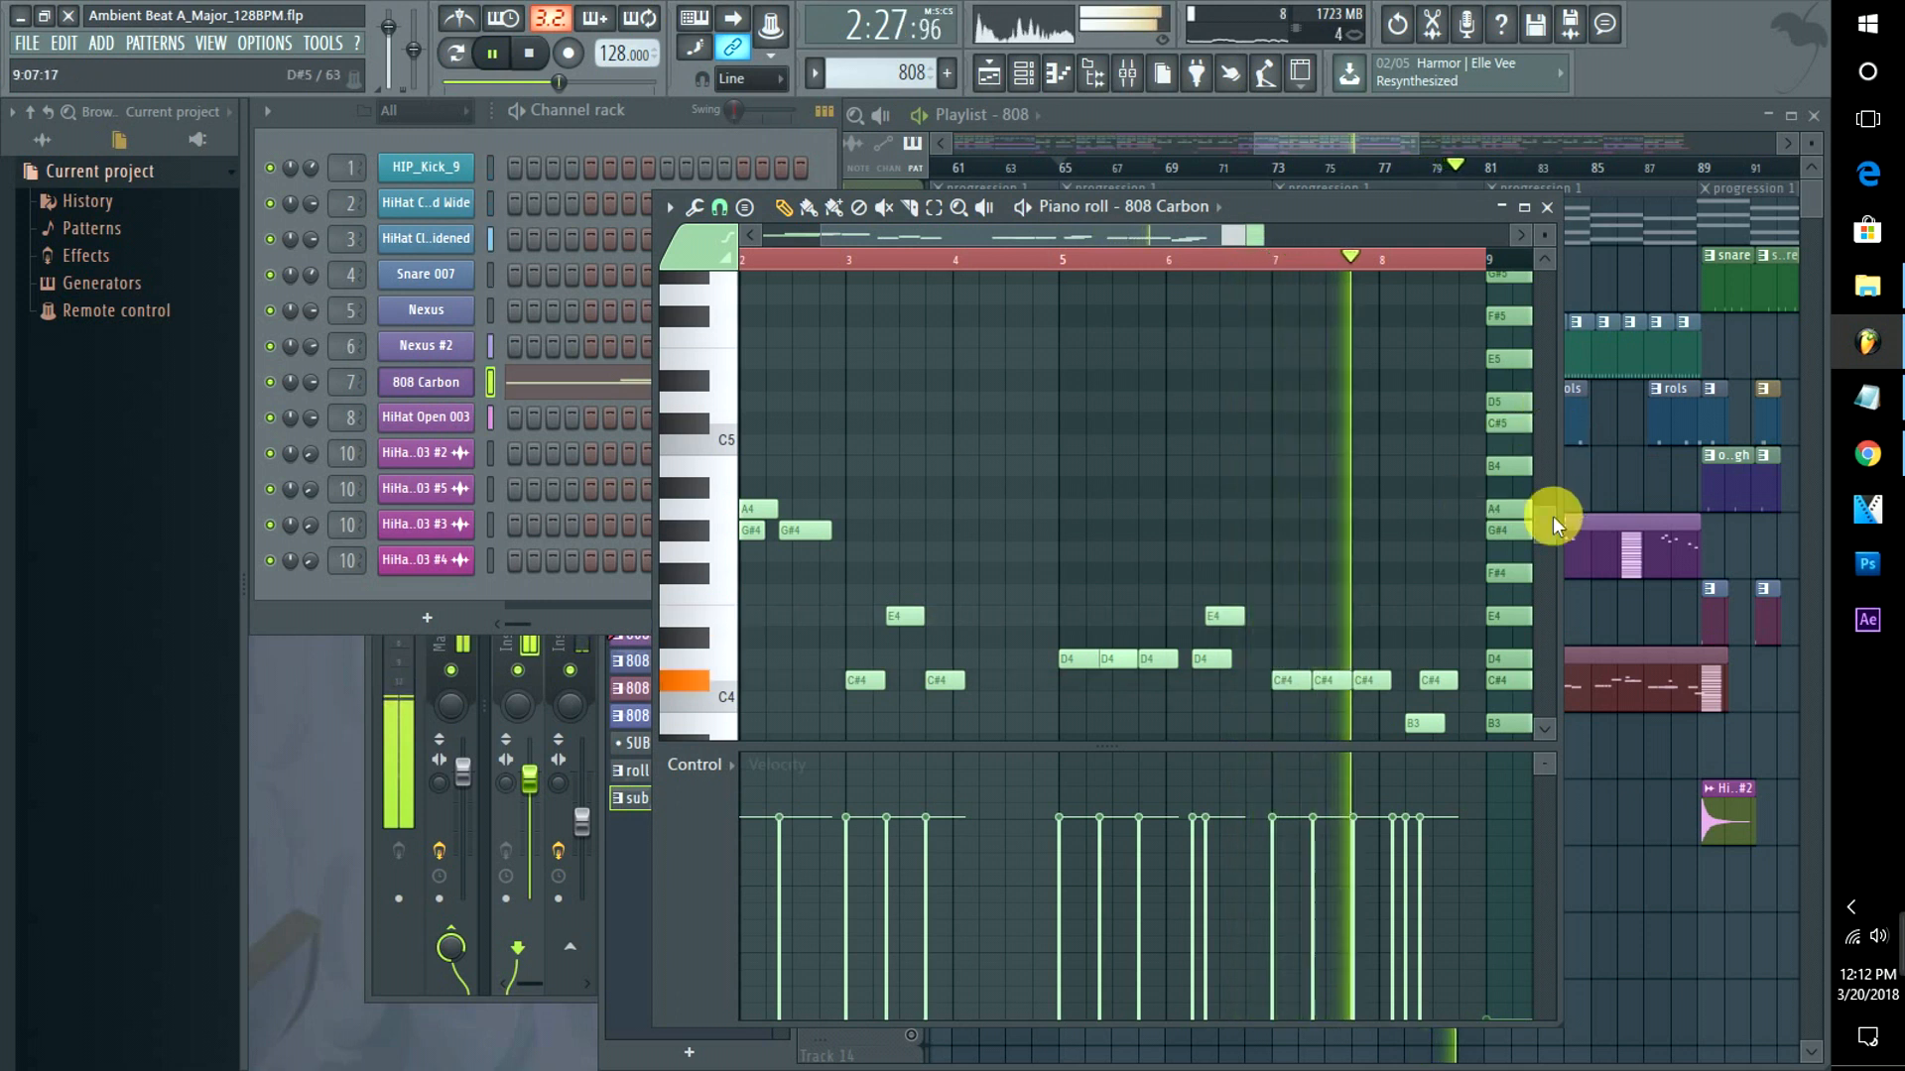
drag(1550, 525, 1551, 556)
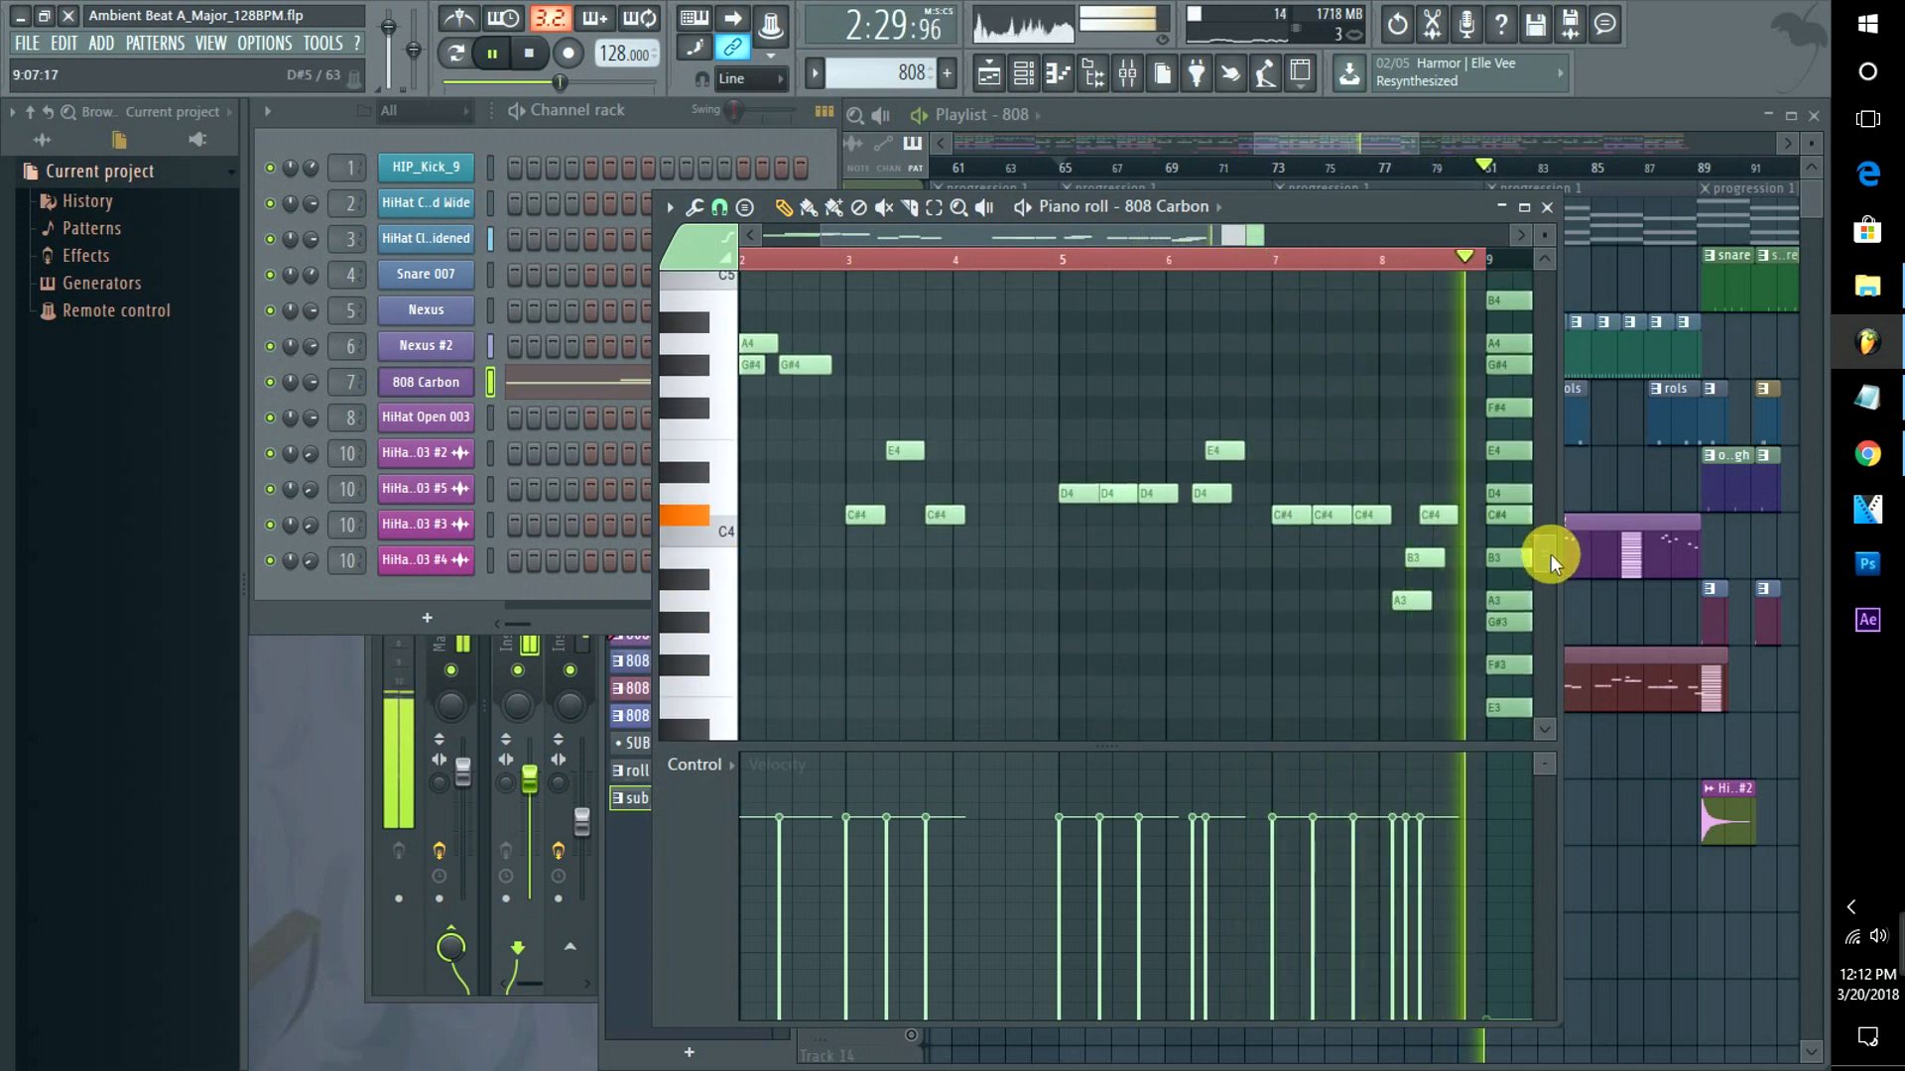
click(1363, 151)
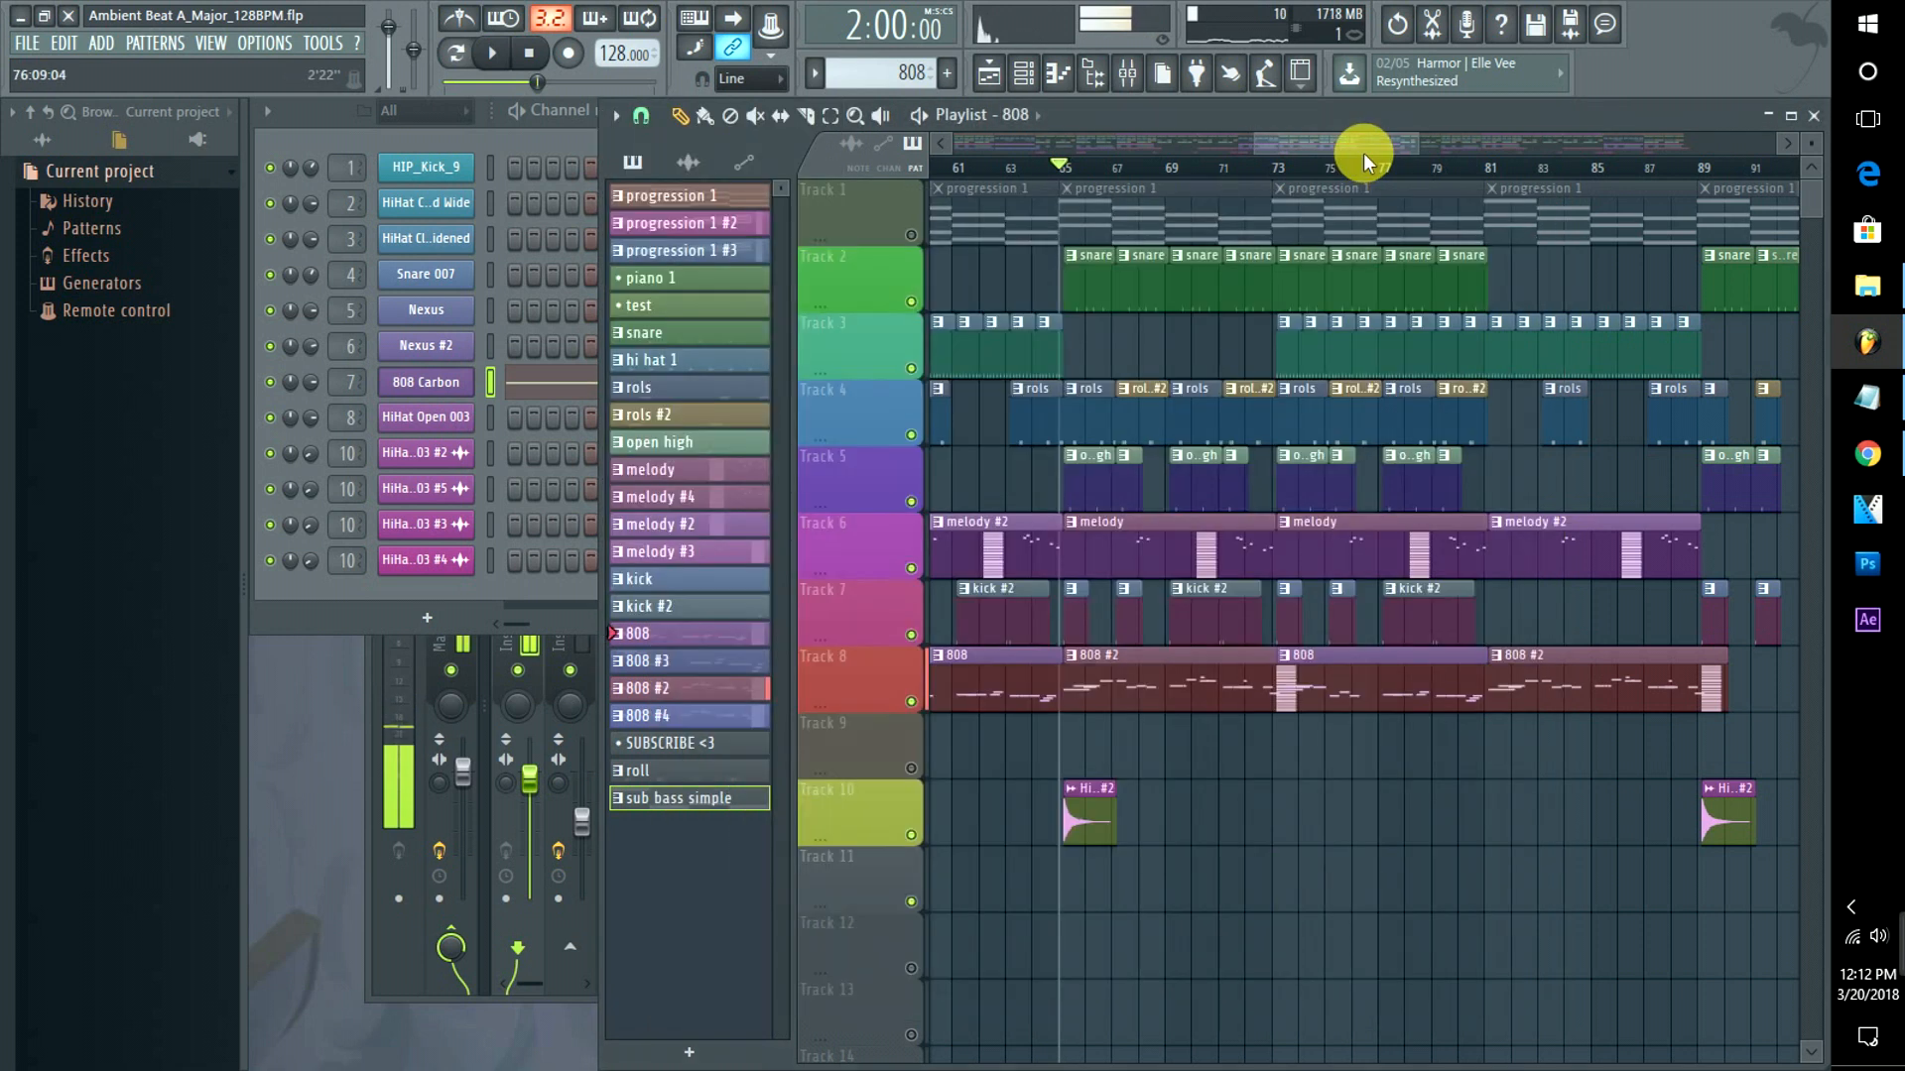
Turn off the Cut itself option for the 808 Carbon channel and play the beat to hear the difference.
right_click(411, 394)
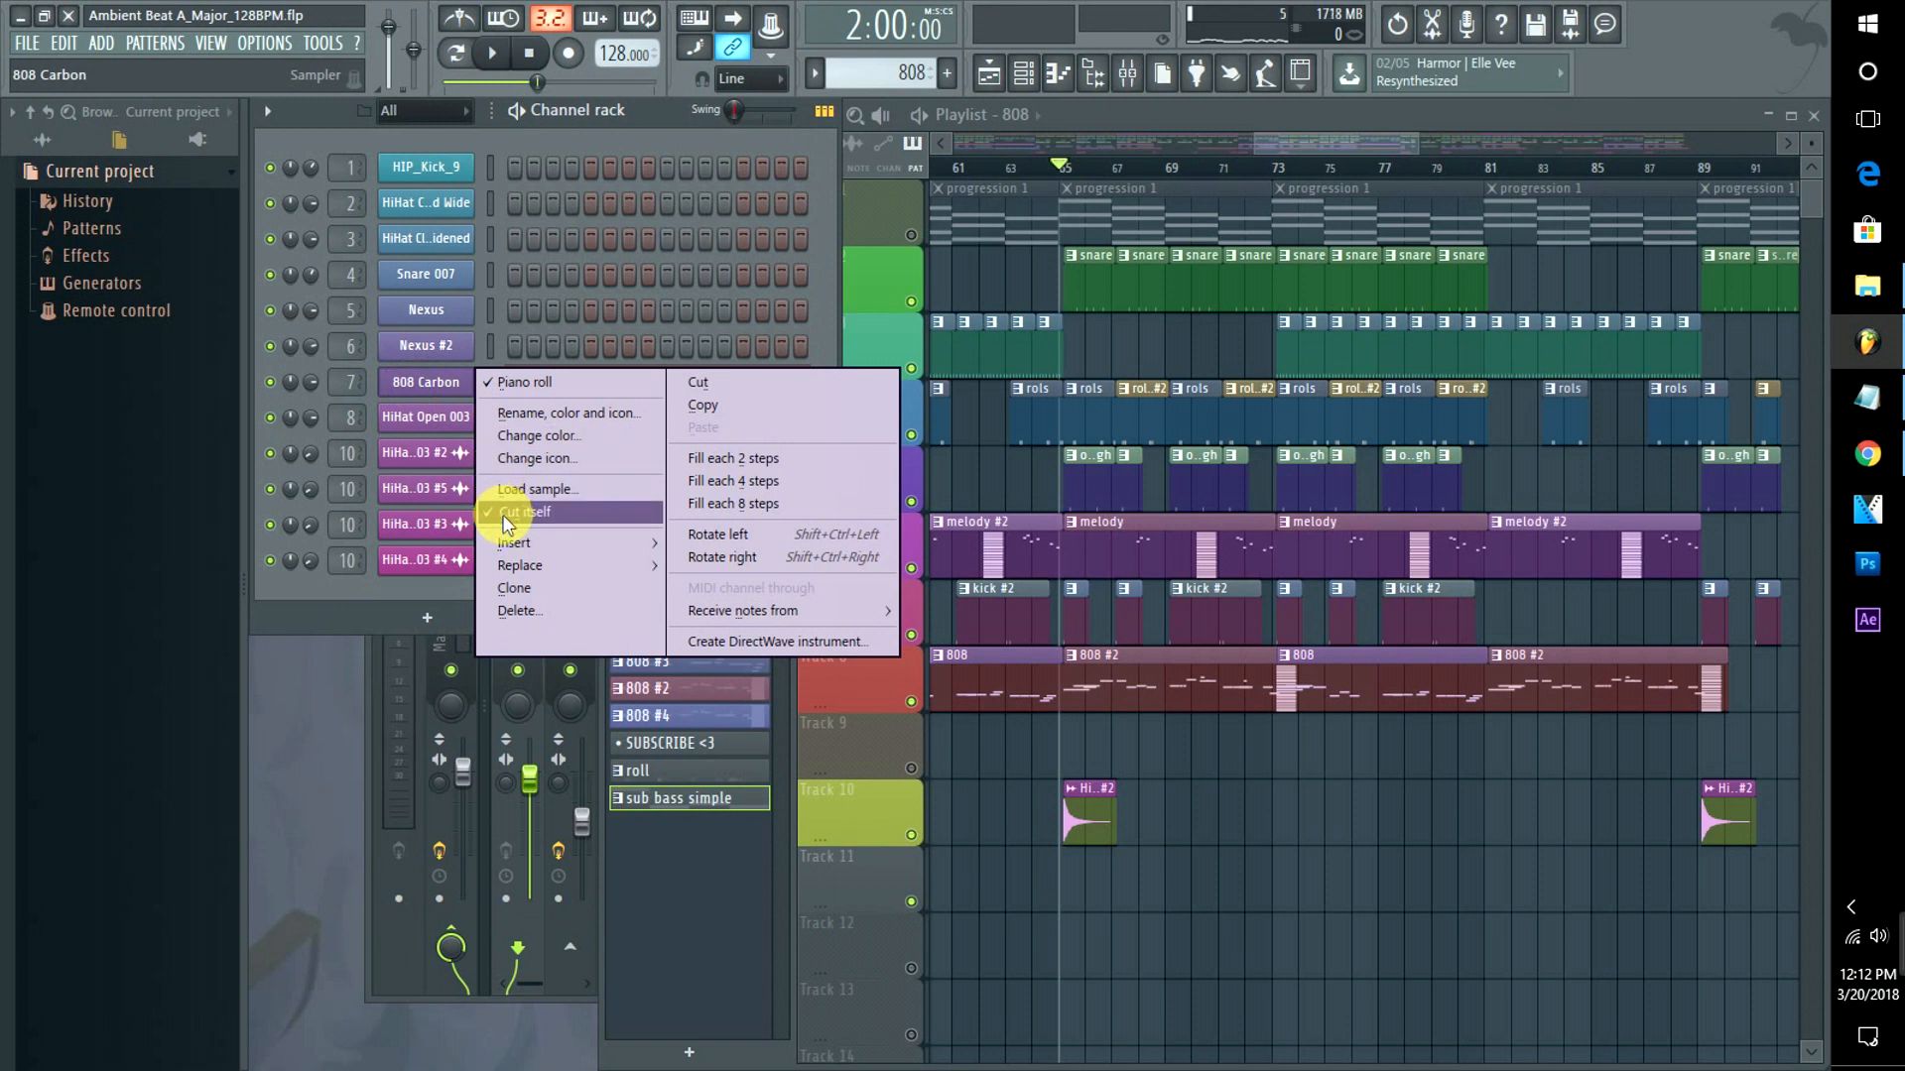
click(505, 514)
right_click(427, 381)
click(331, 602)
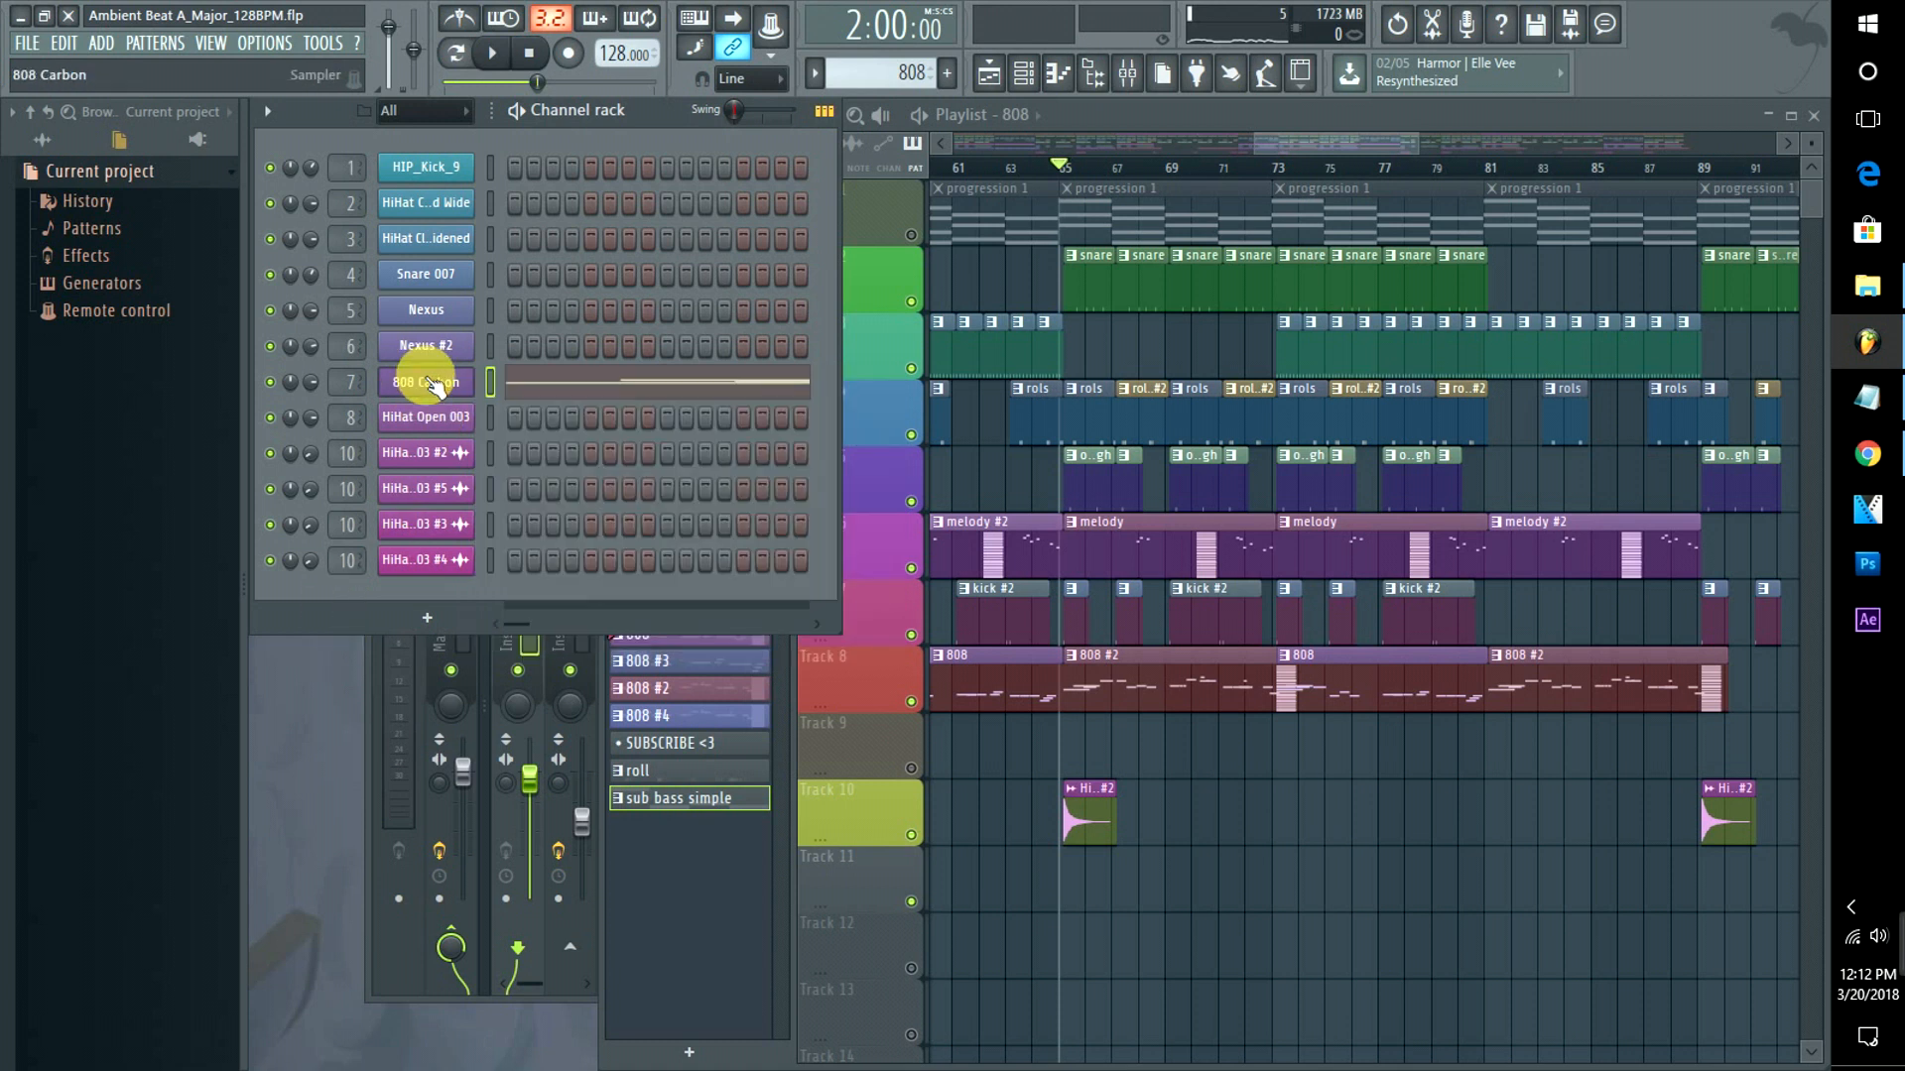
click(427, 382)
click(427, 383)
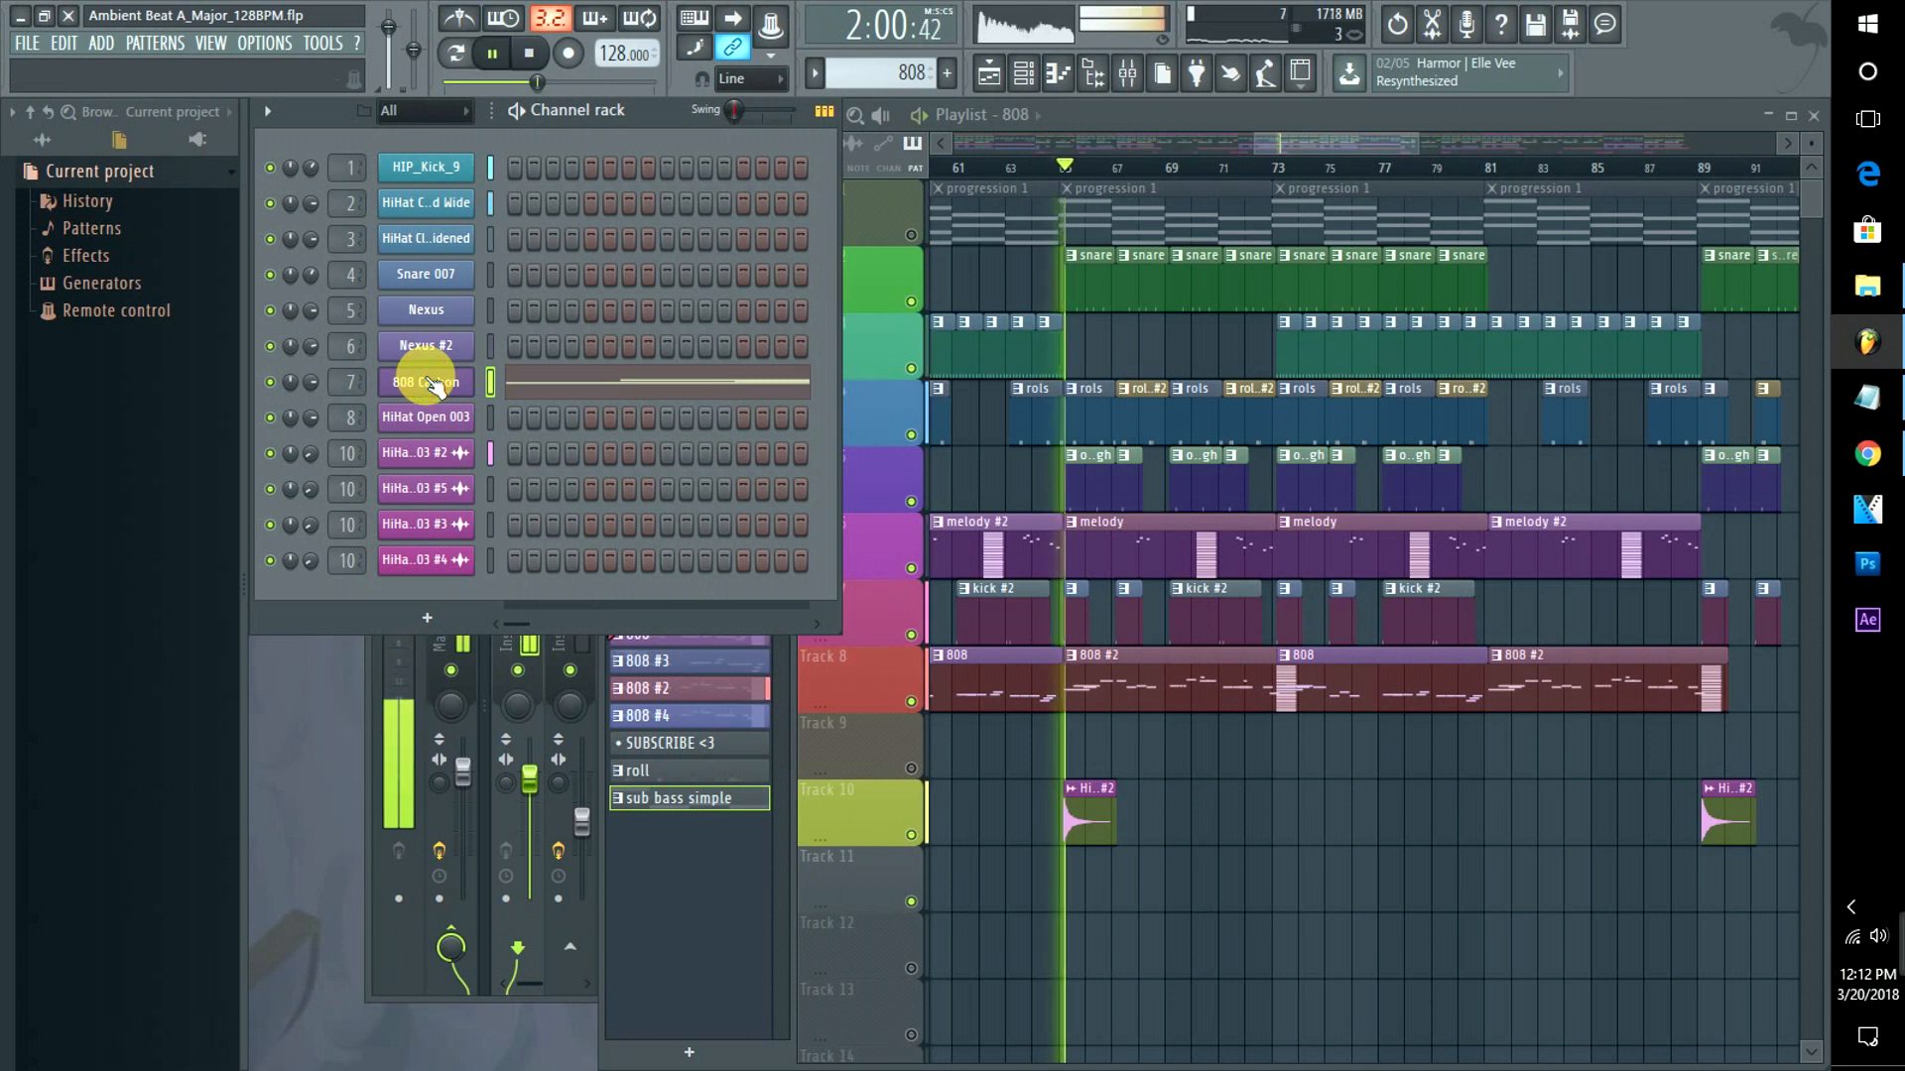
Turn the Cut itself option back on for the 808 Carbon channel and return to bar 65 in the Playlist.
right_click(428, 384)
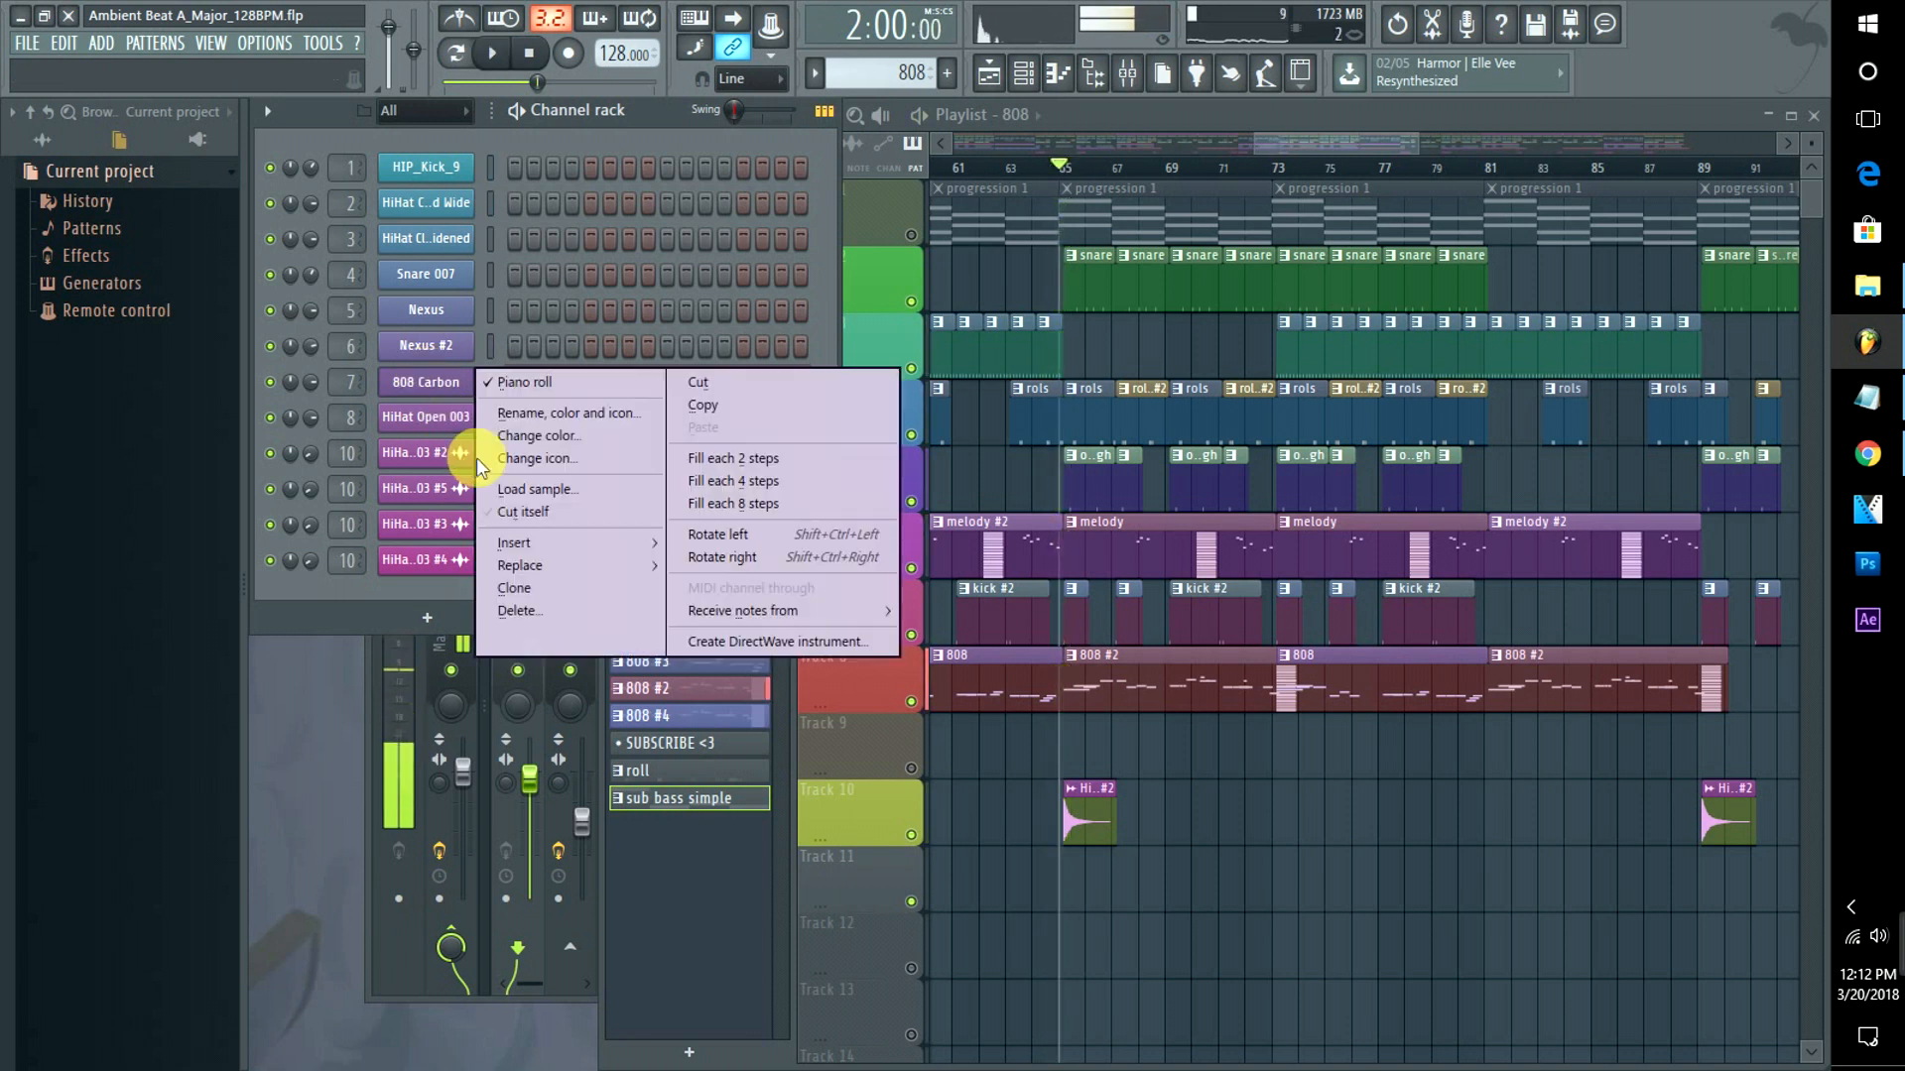
click(508, 513)
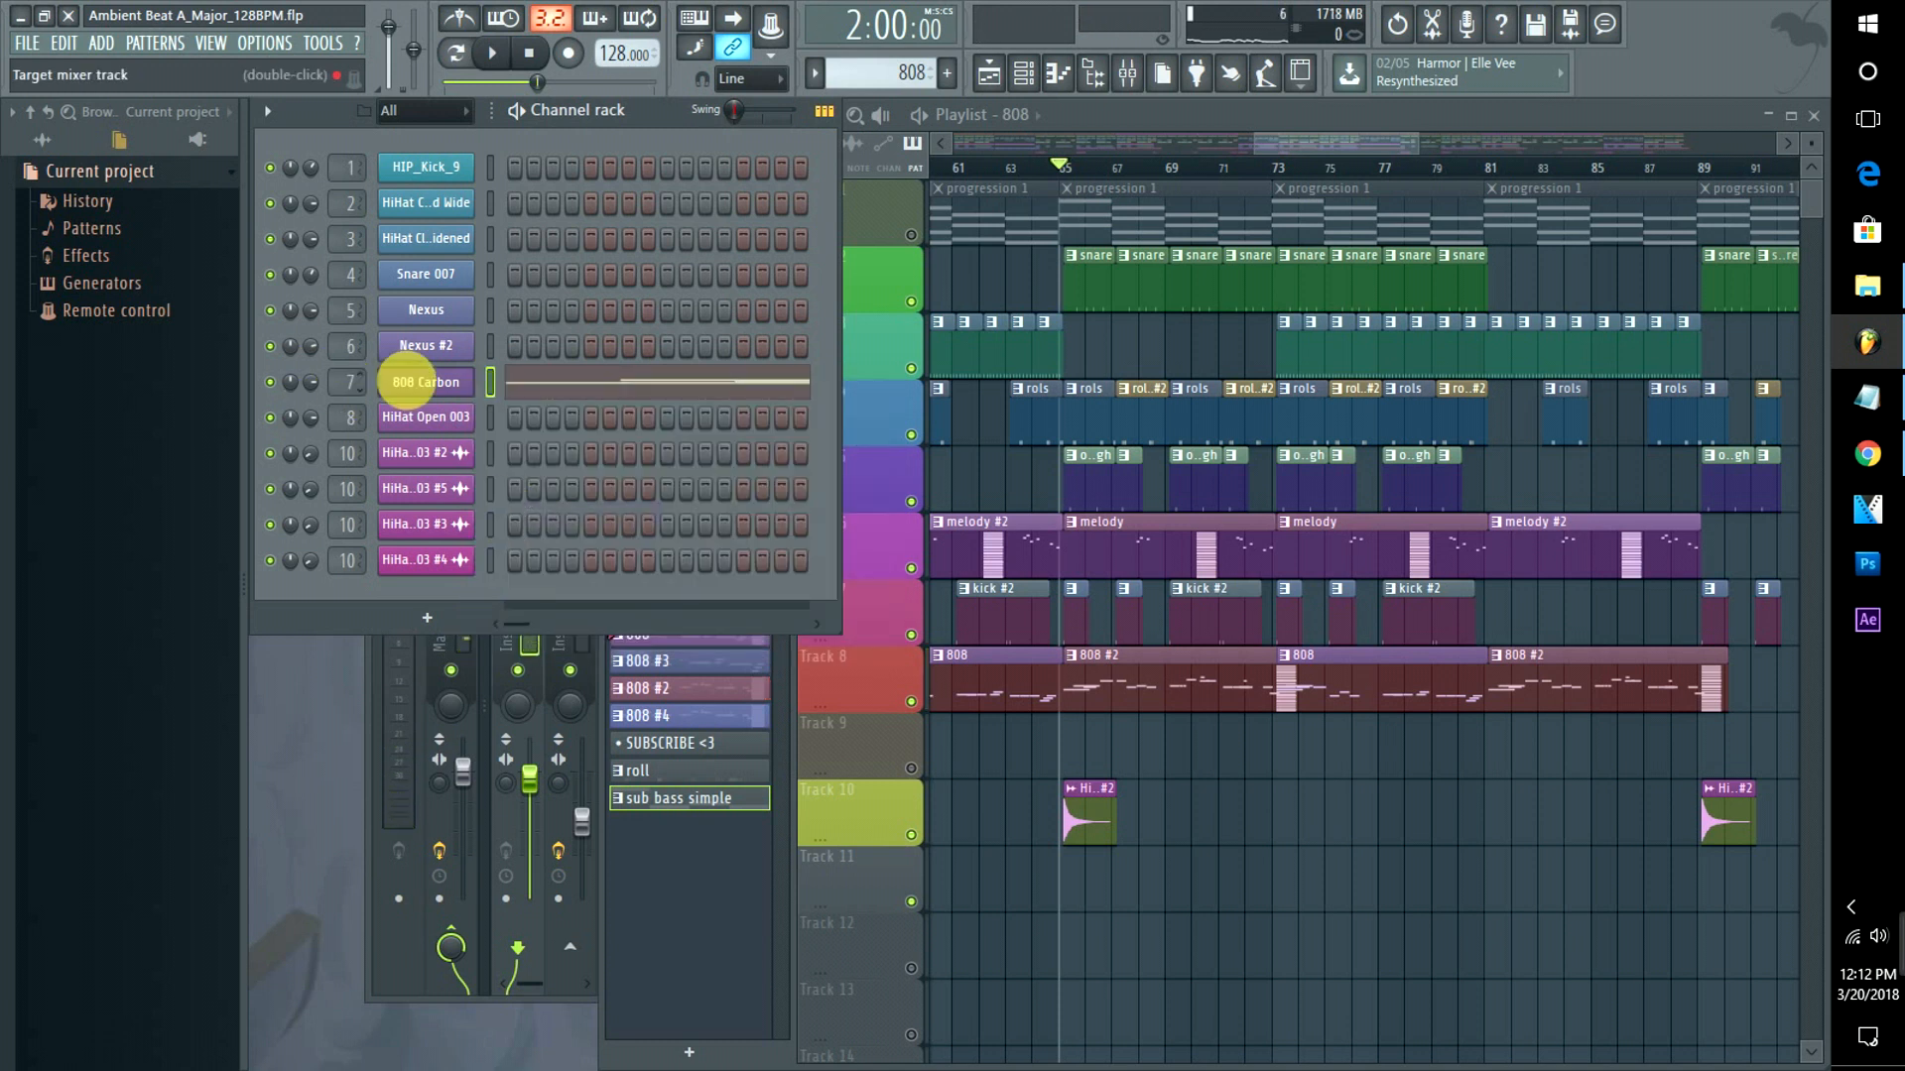
click(1060, 171)
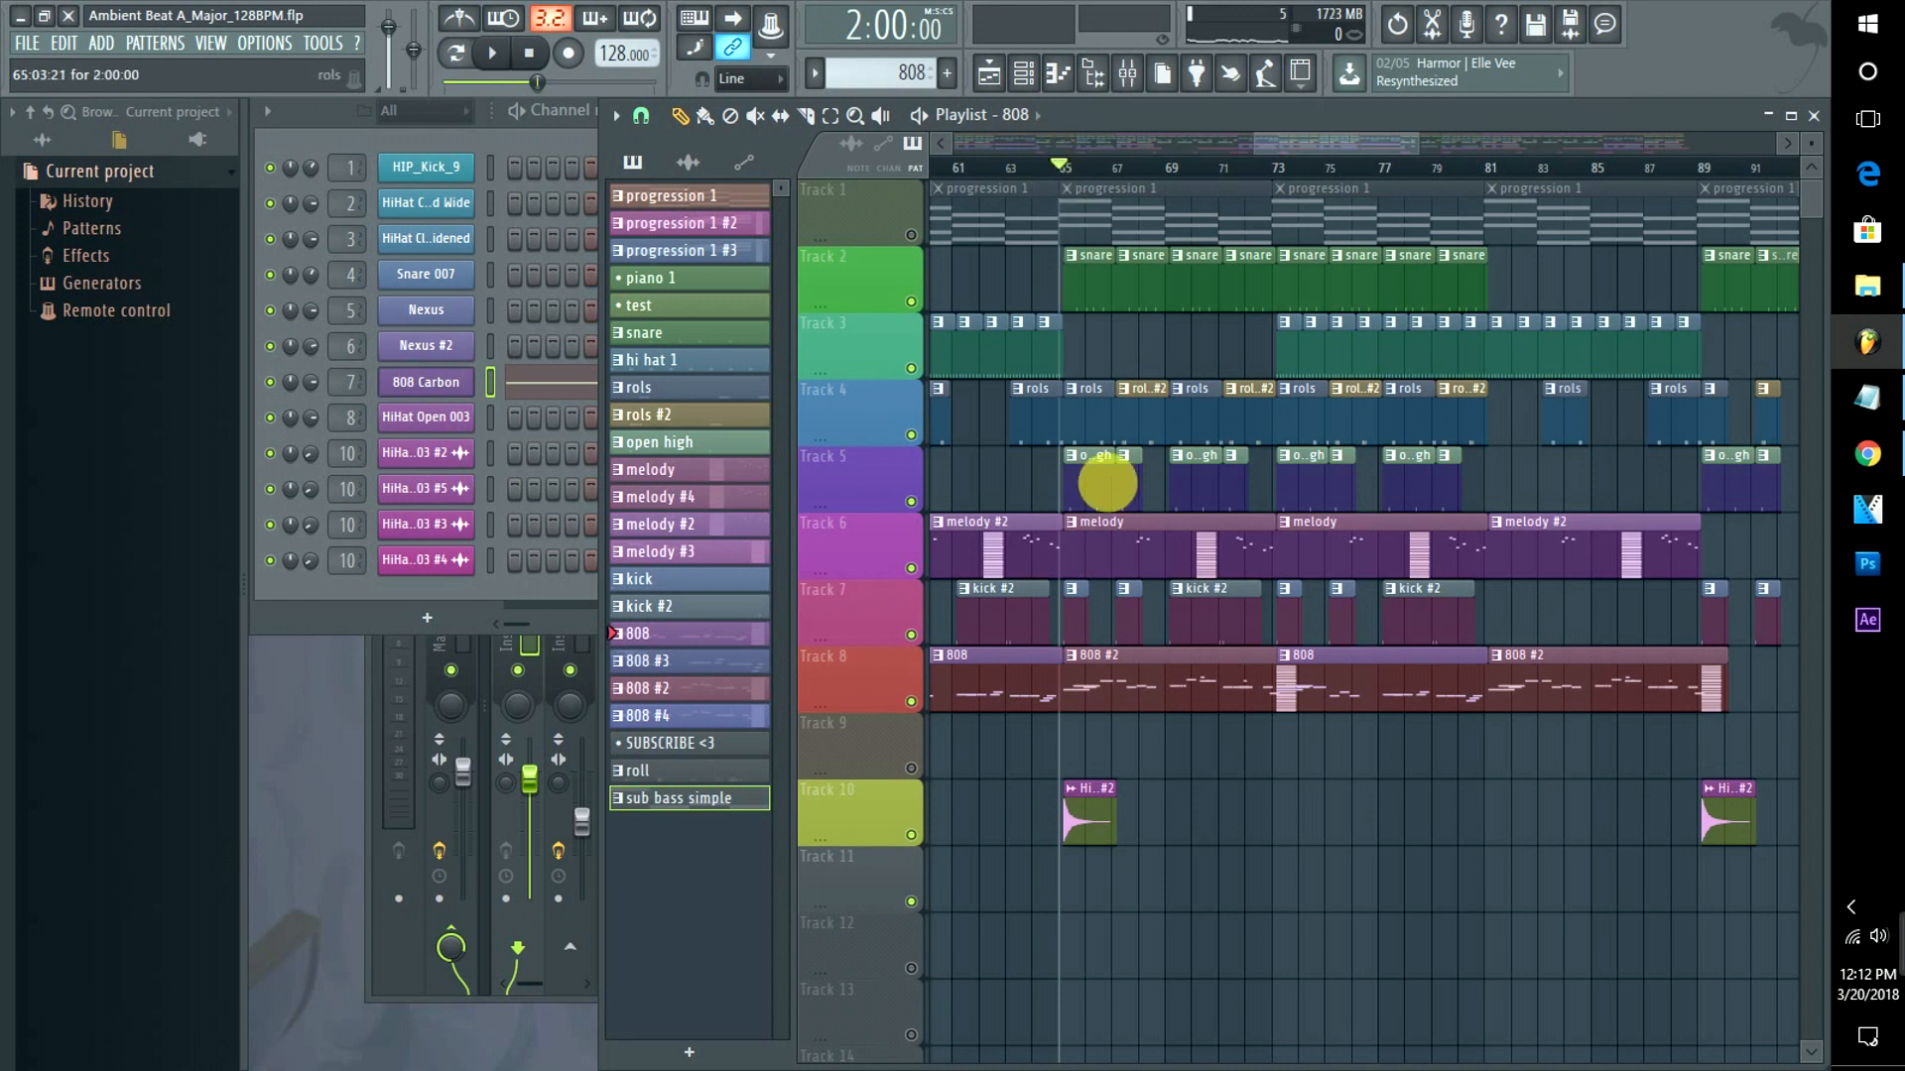
Save the project and clone the 808 pattern in the pattern list.
key(ctrl+s)
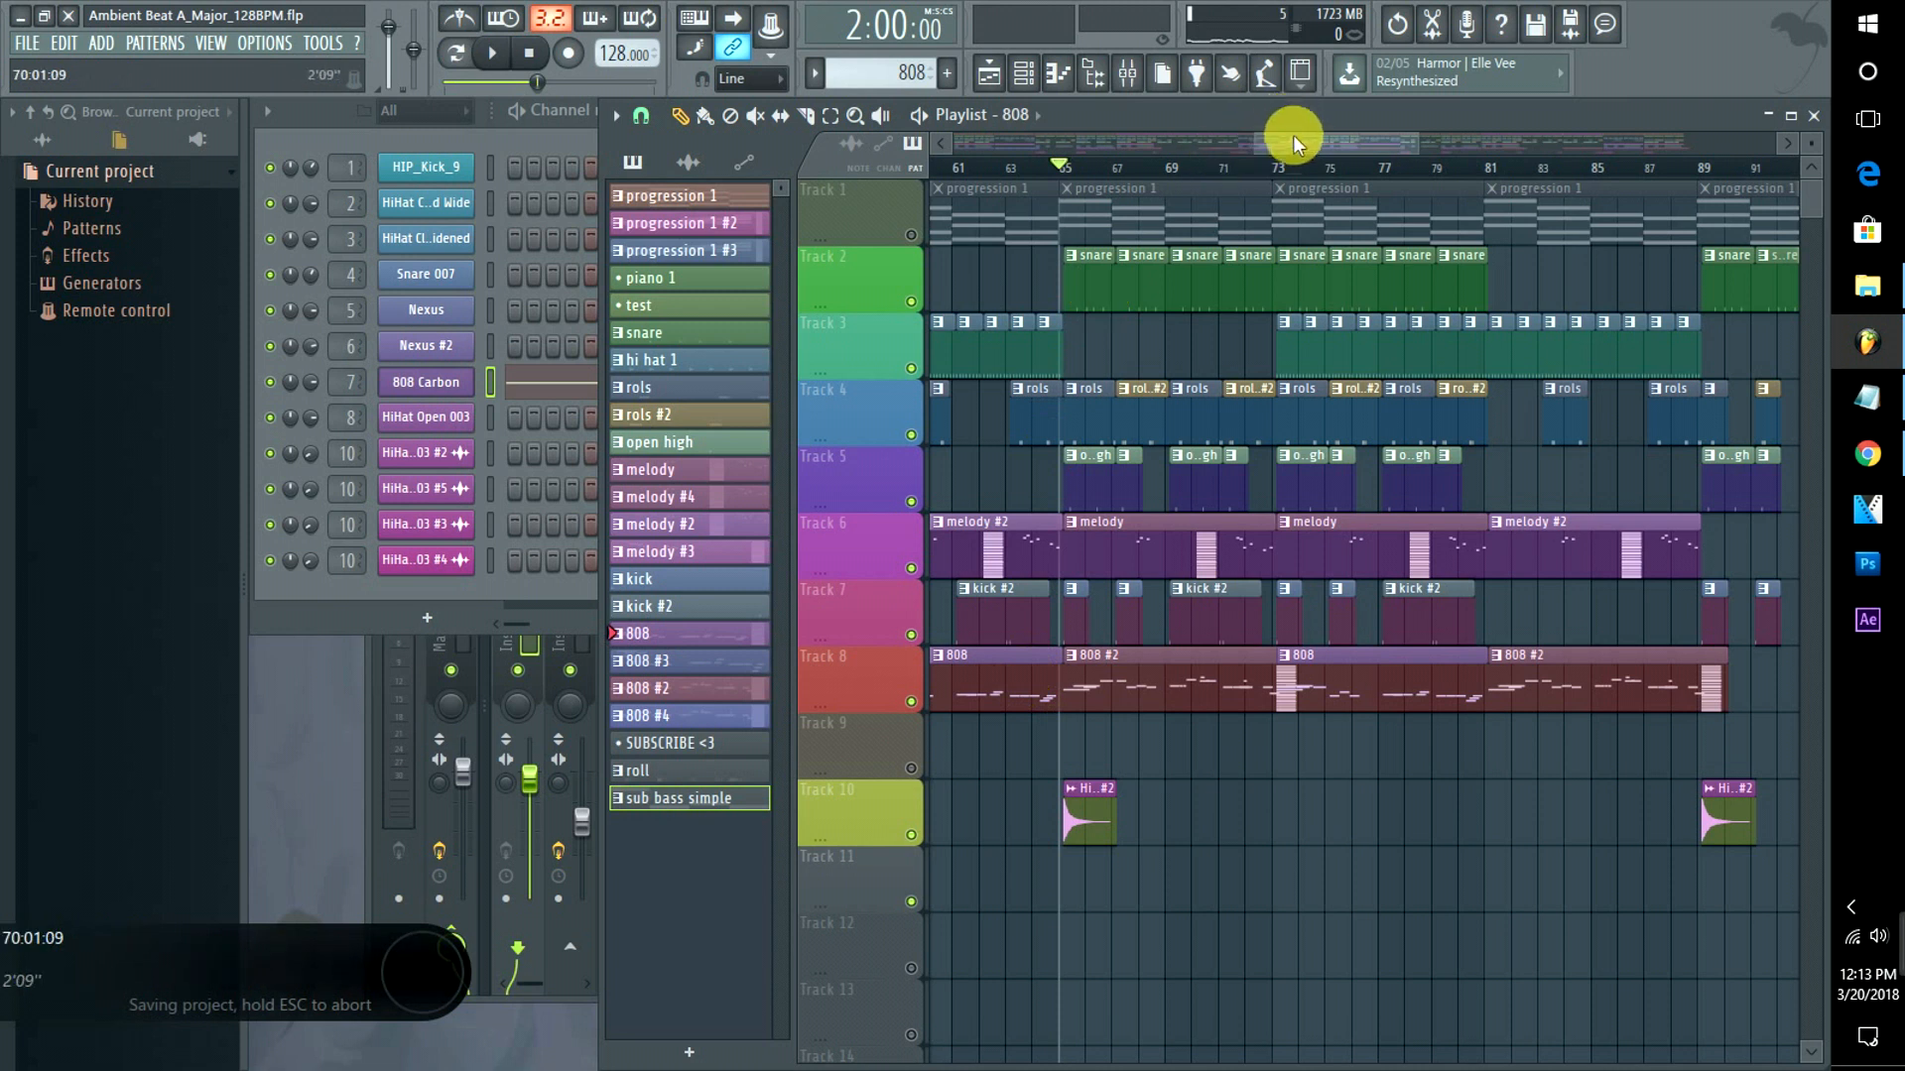
drag(1293, 135, 1248, 147)
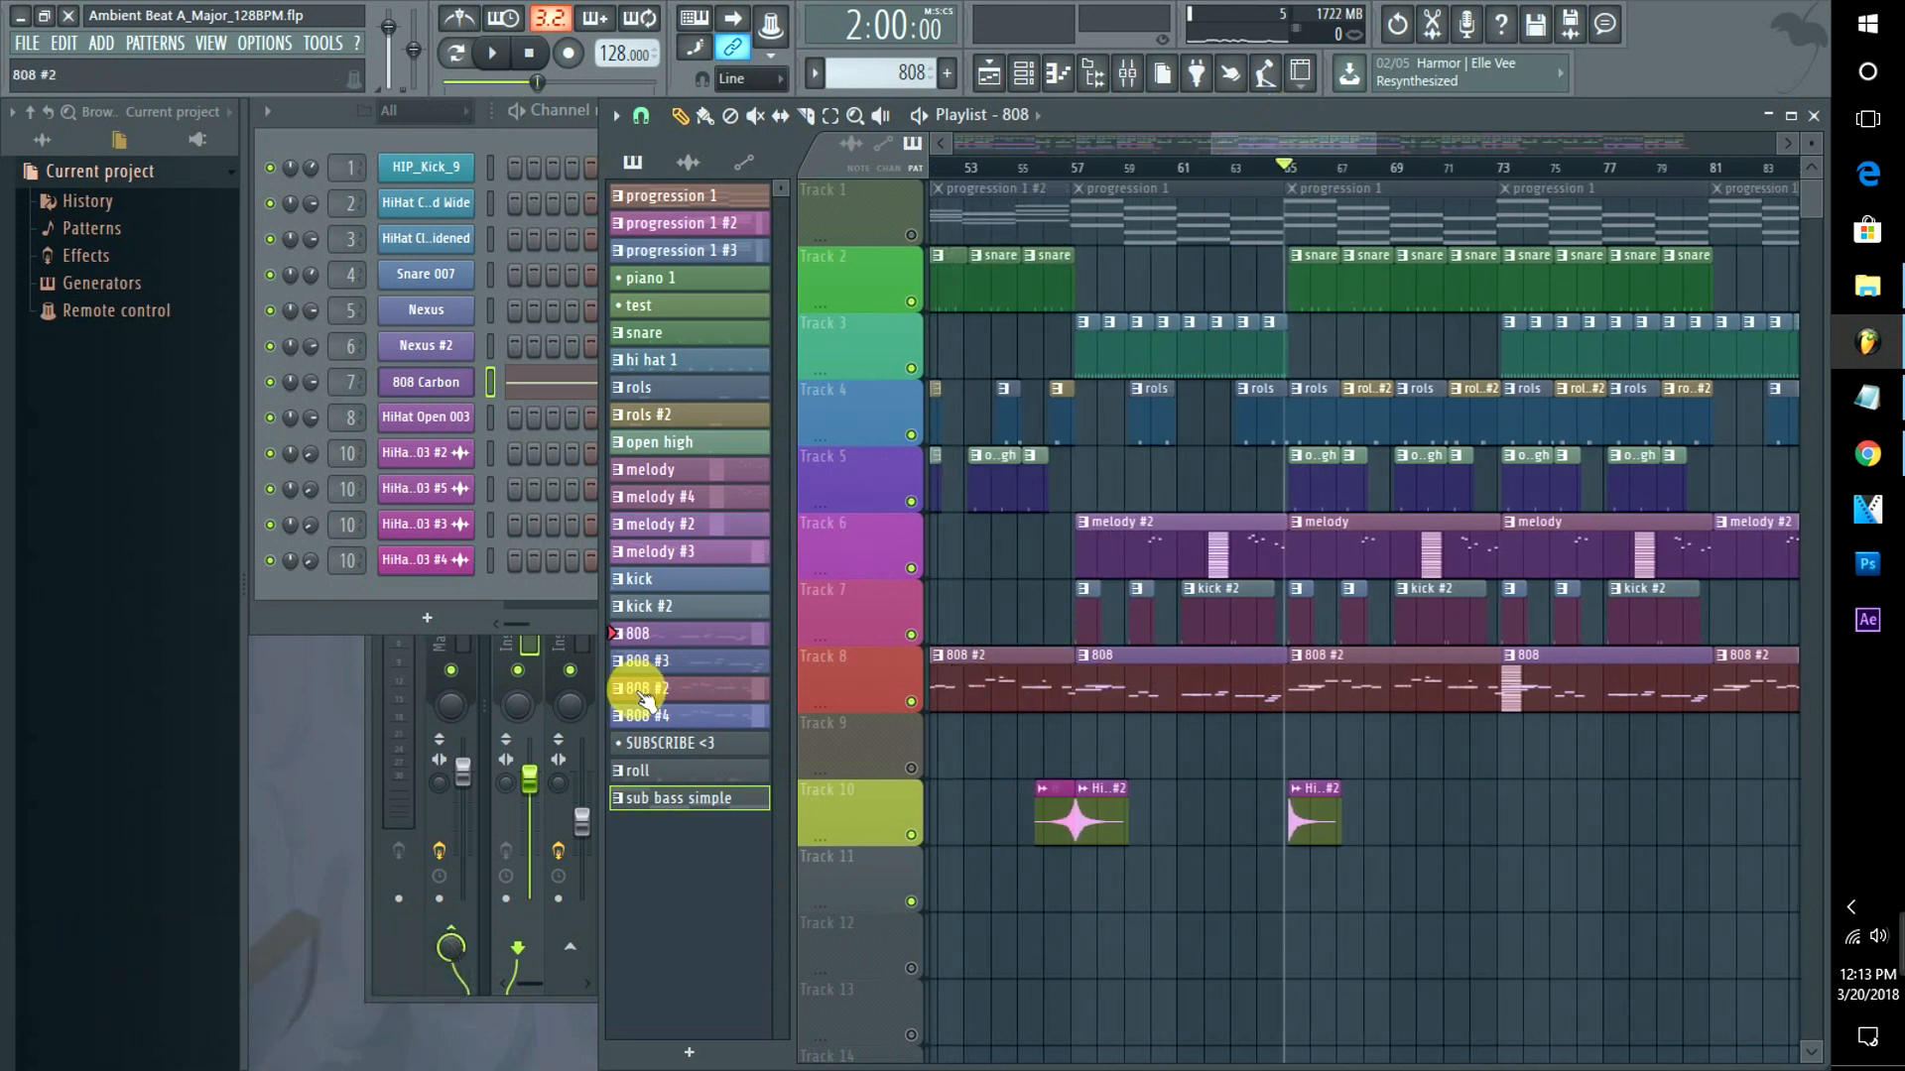
right_click(647, 636)
click(707, 855)
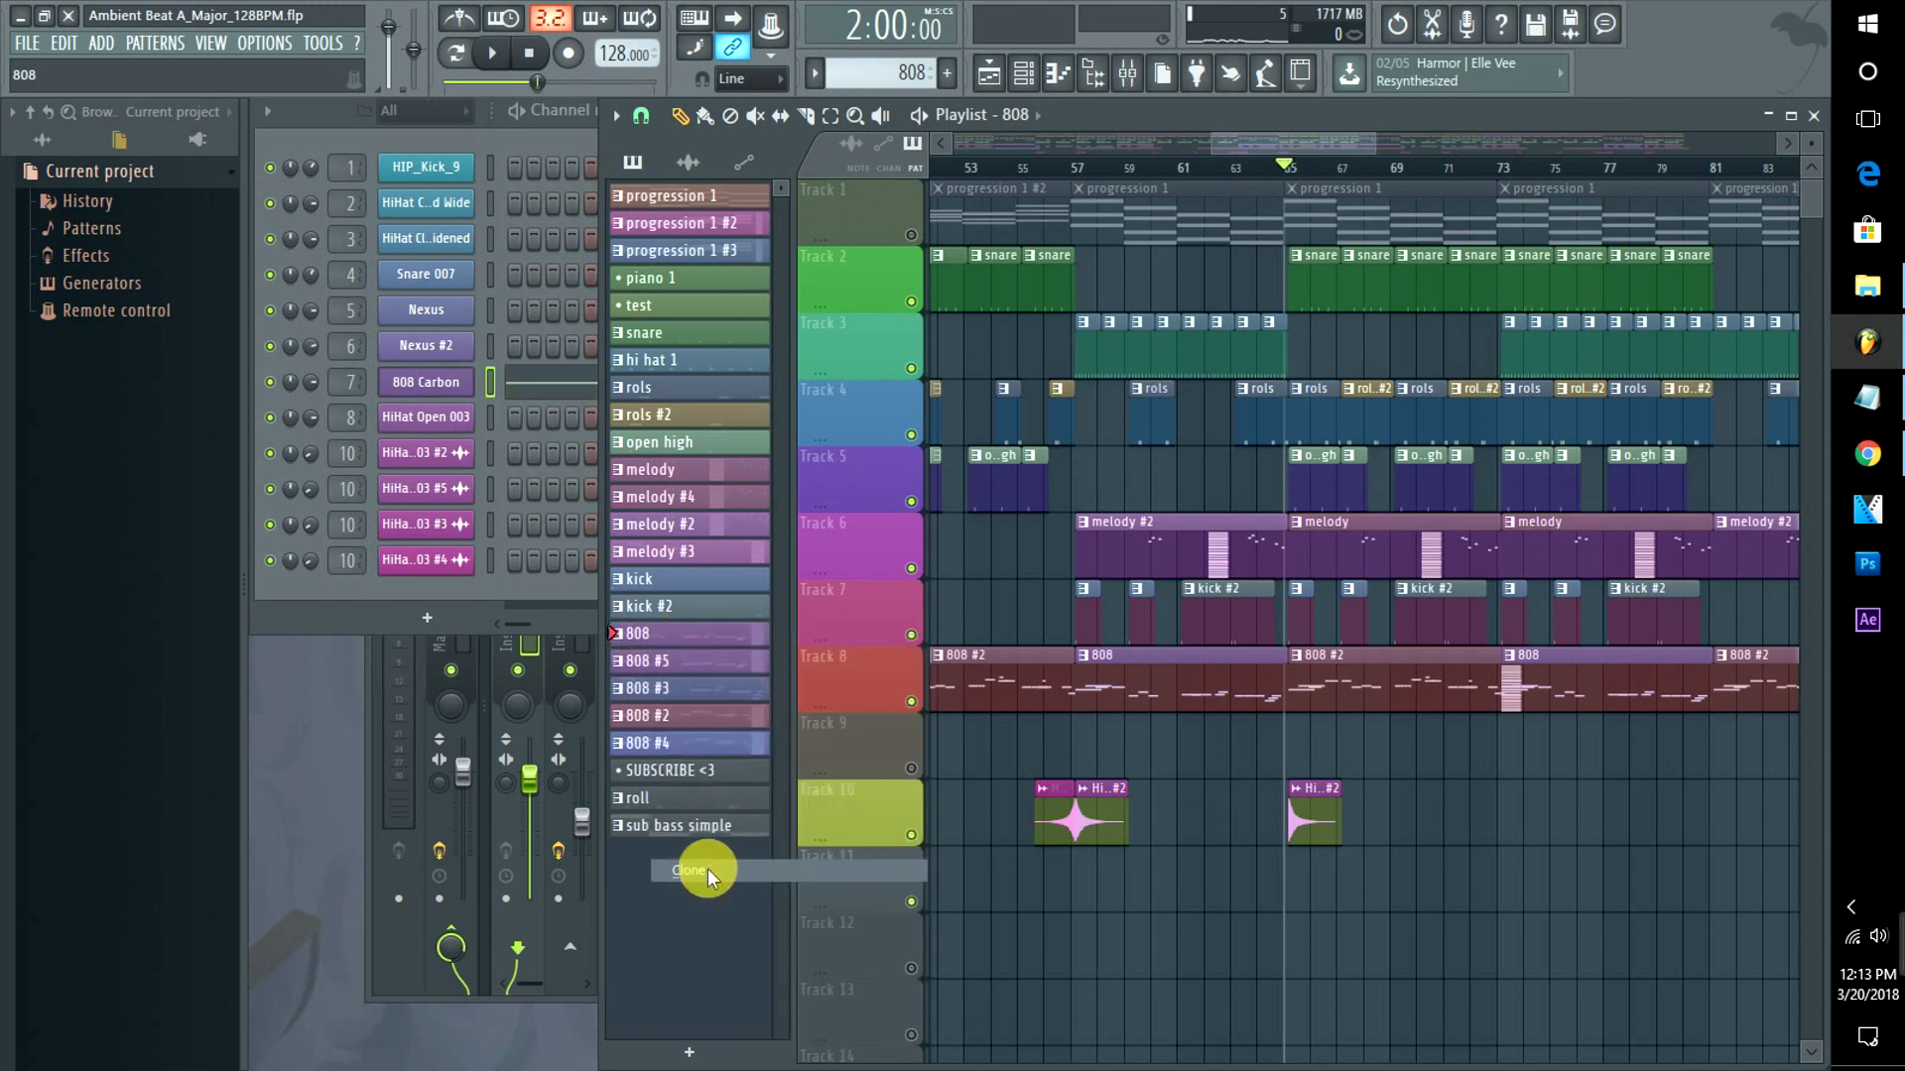
Enable Track 9 and place the cloned 808 #5 pattern on it at bar 57.
drag(1300, 756, 1154, 758)
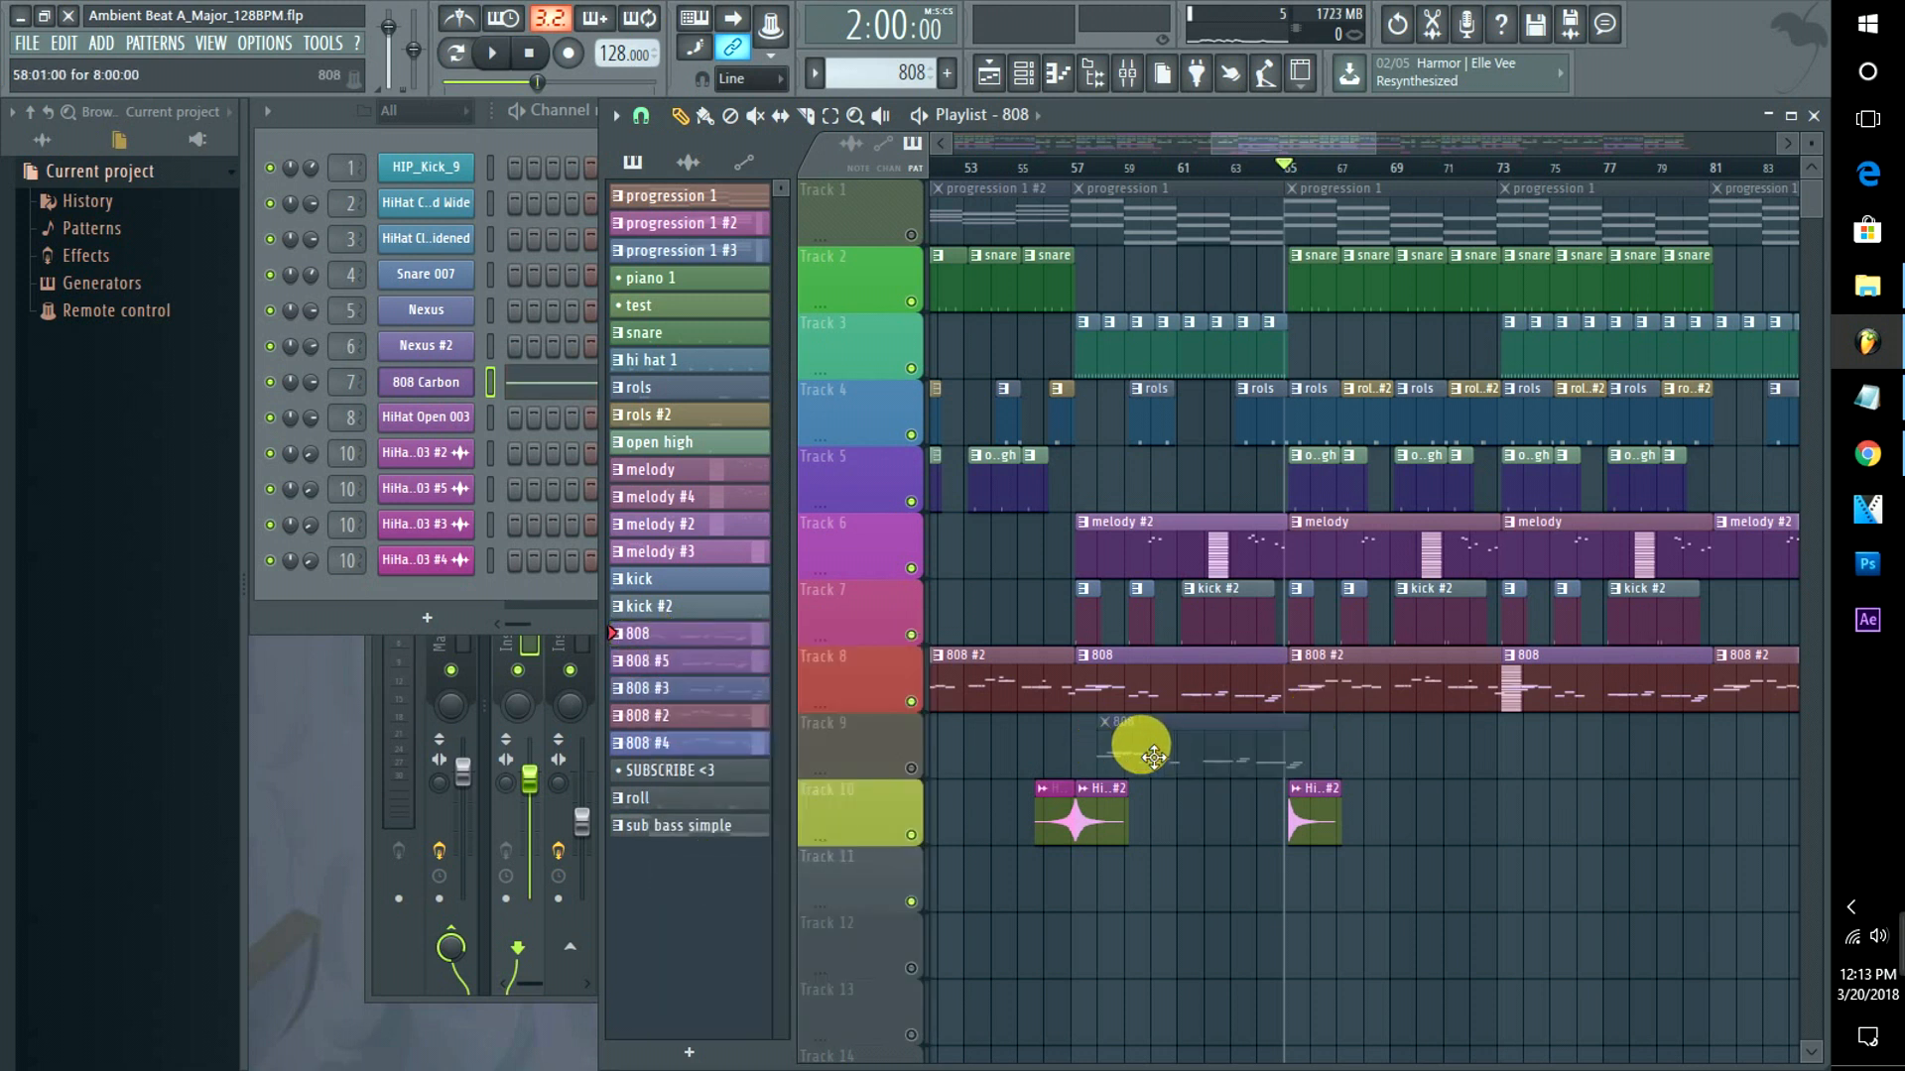
click(910, 769)
right_click(1139, 744)
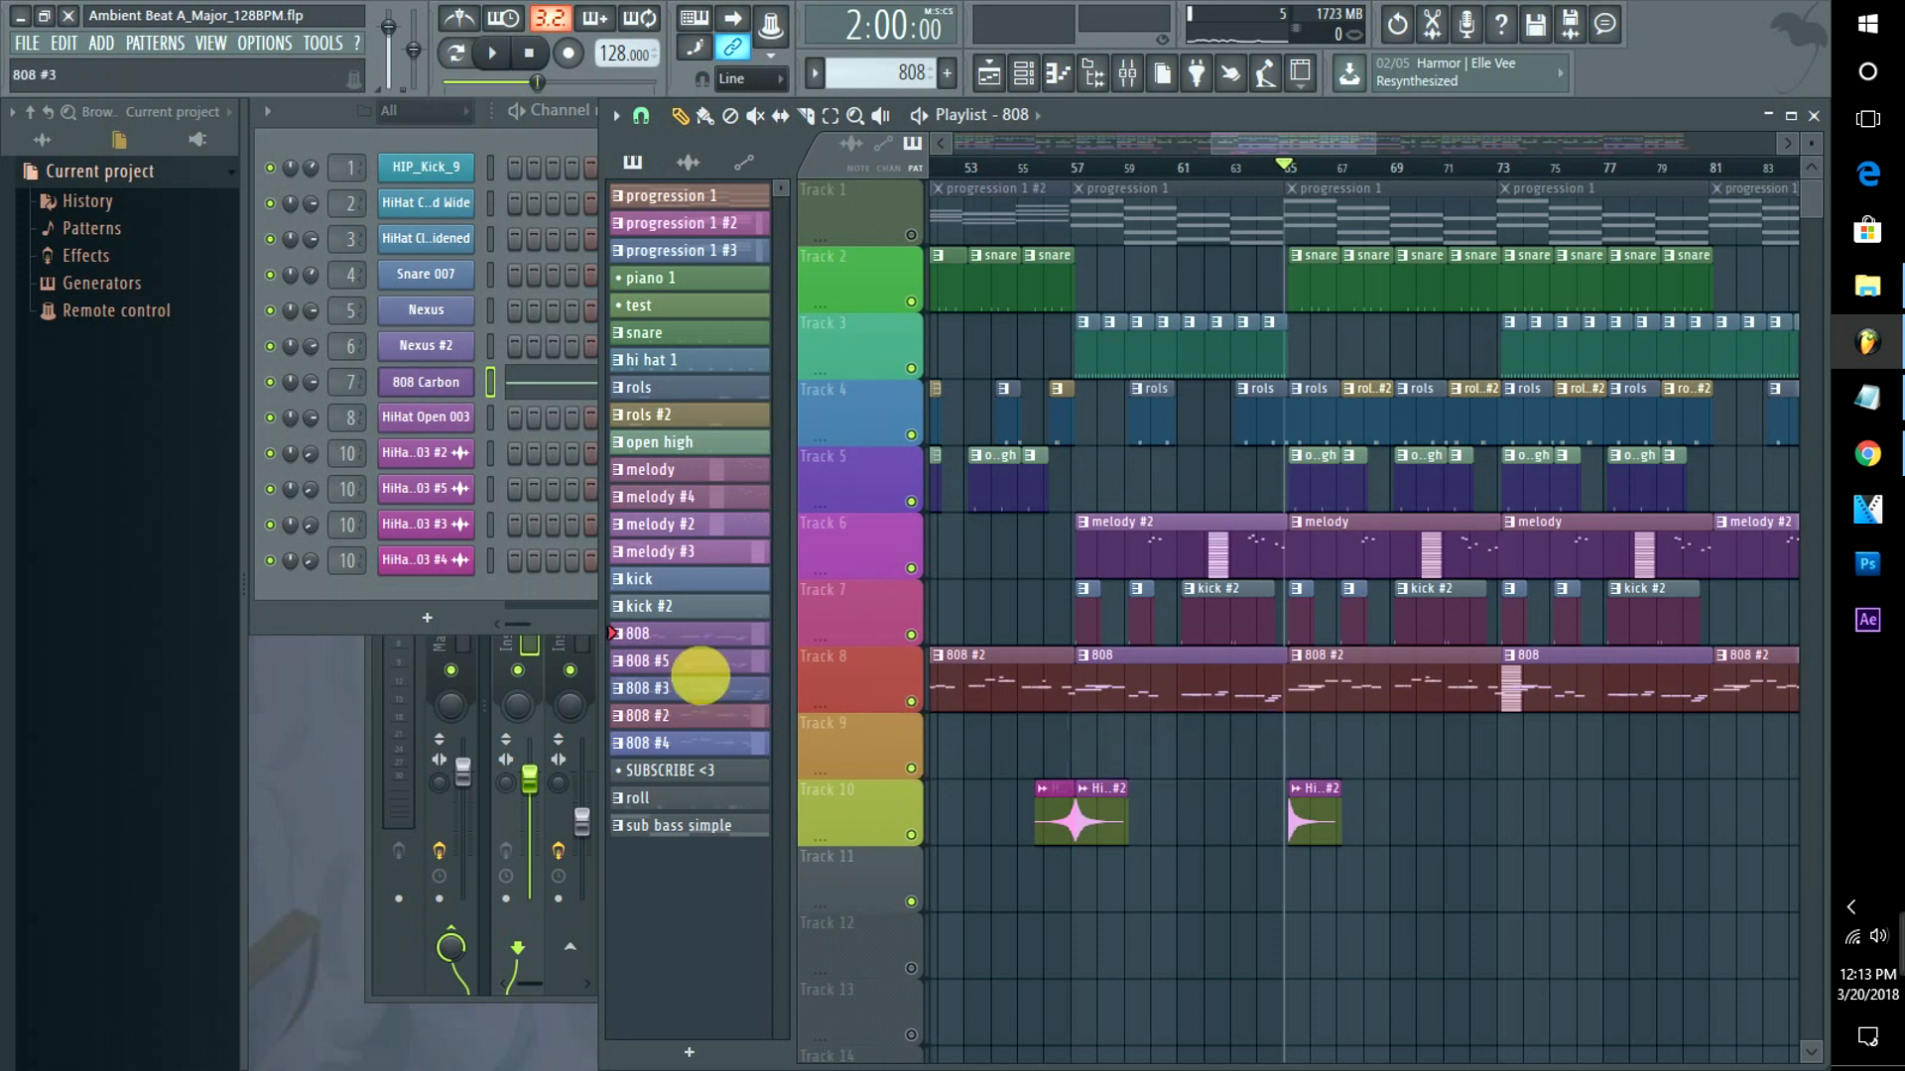
click(651, 661)
click(1072, 744)
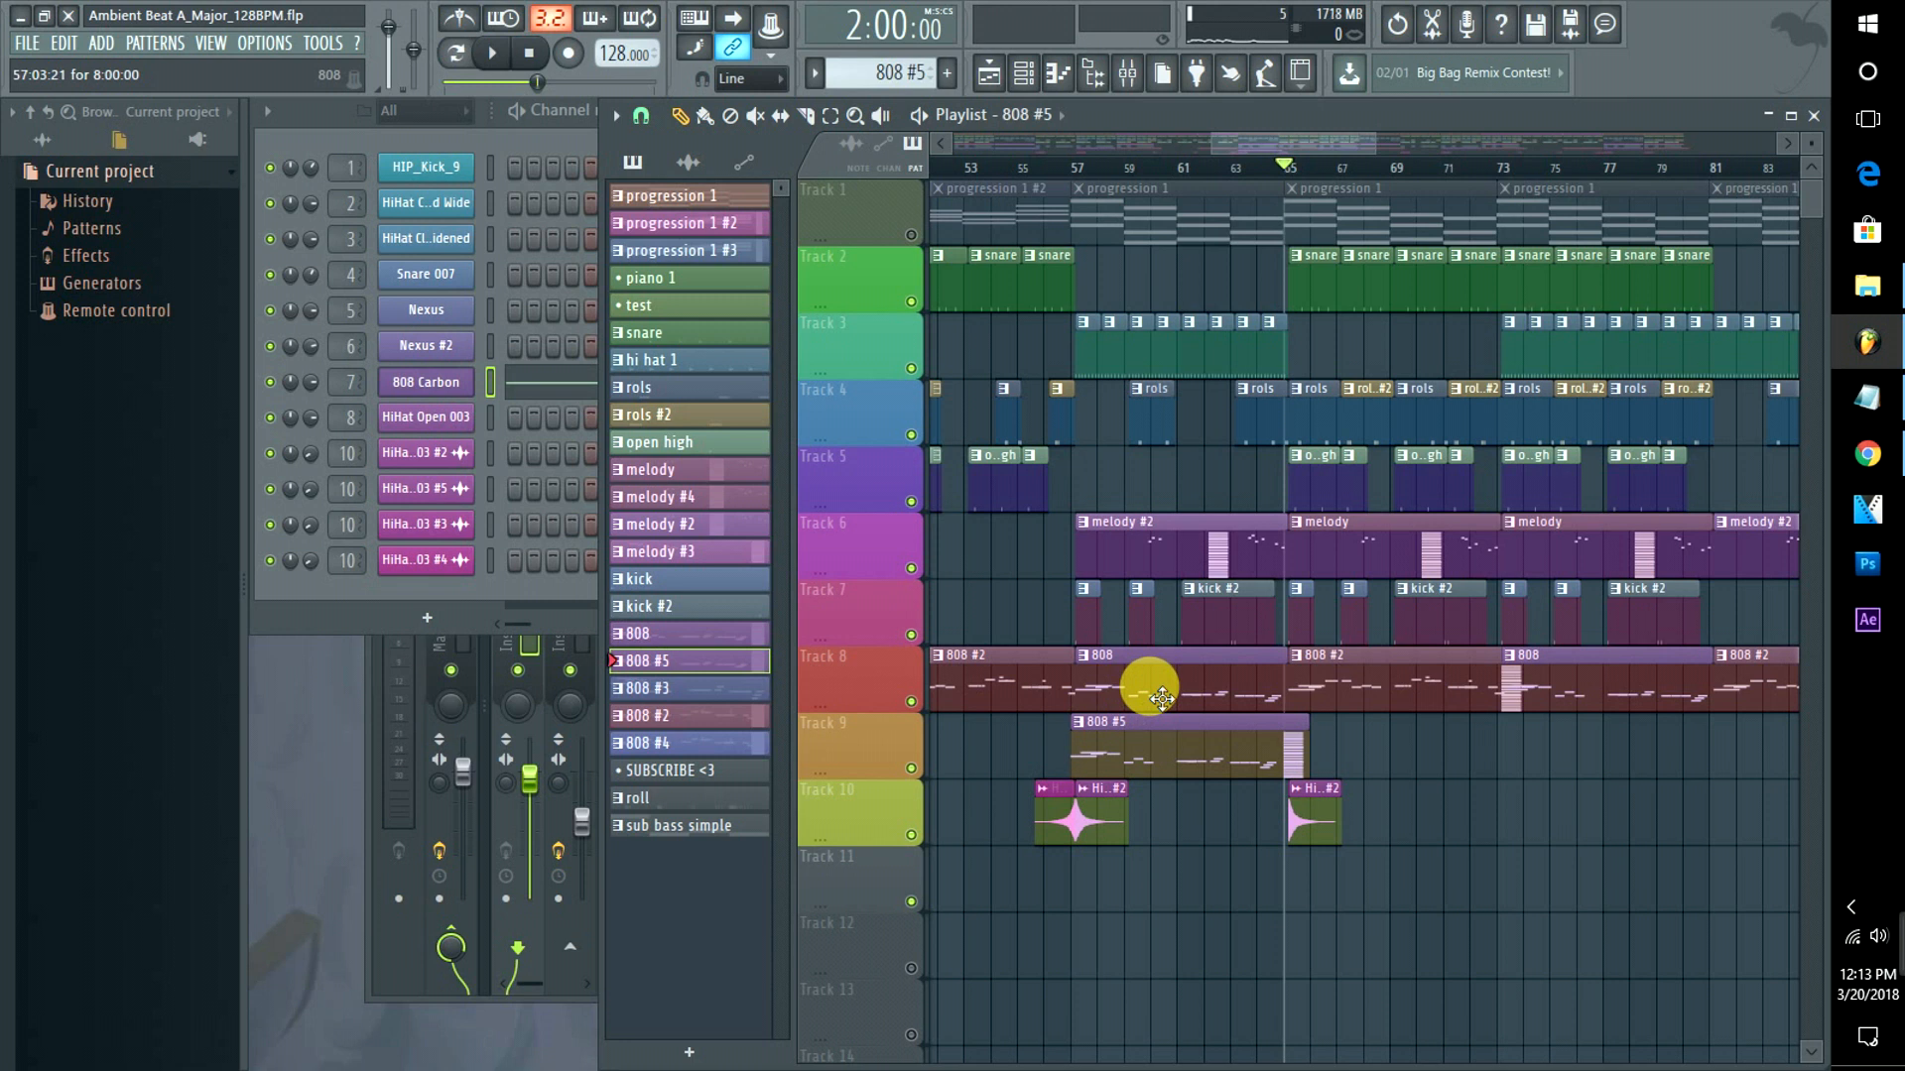
Set up playback of bars 57 to 65 with Track 8 muted and the Track 1 chord progression unmuted.
click(911, 702)
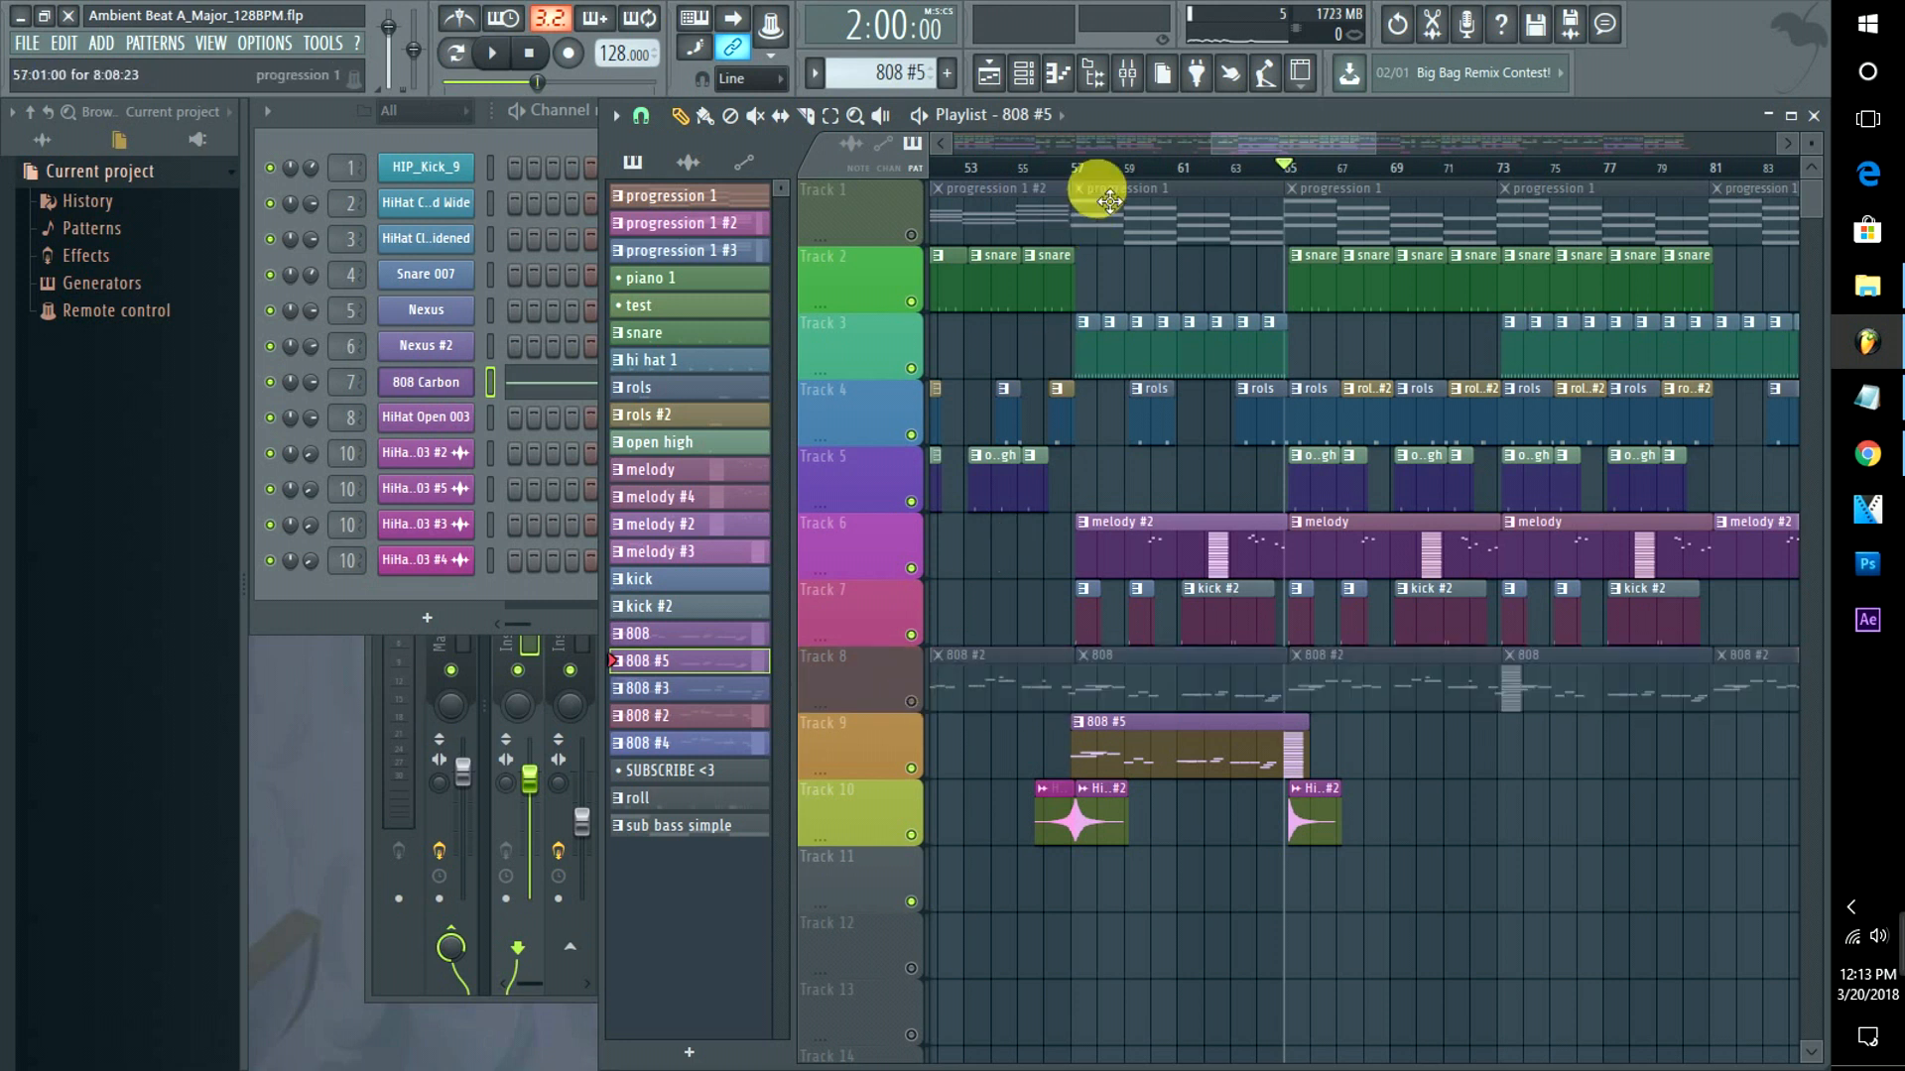
drag(1084, 178, 1275, 168)
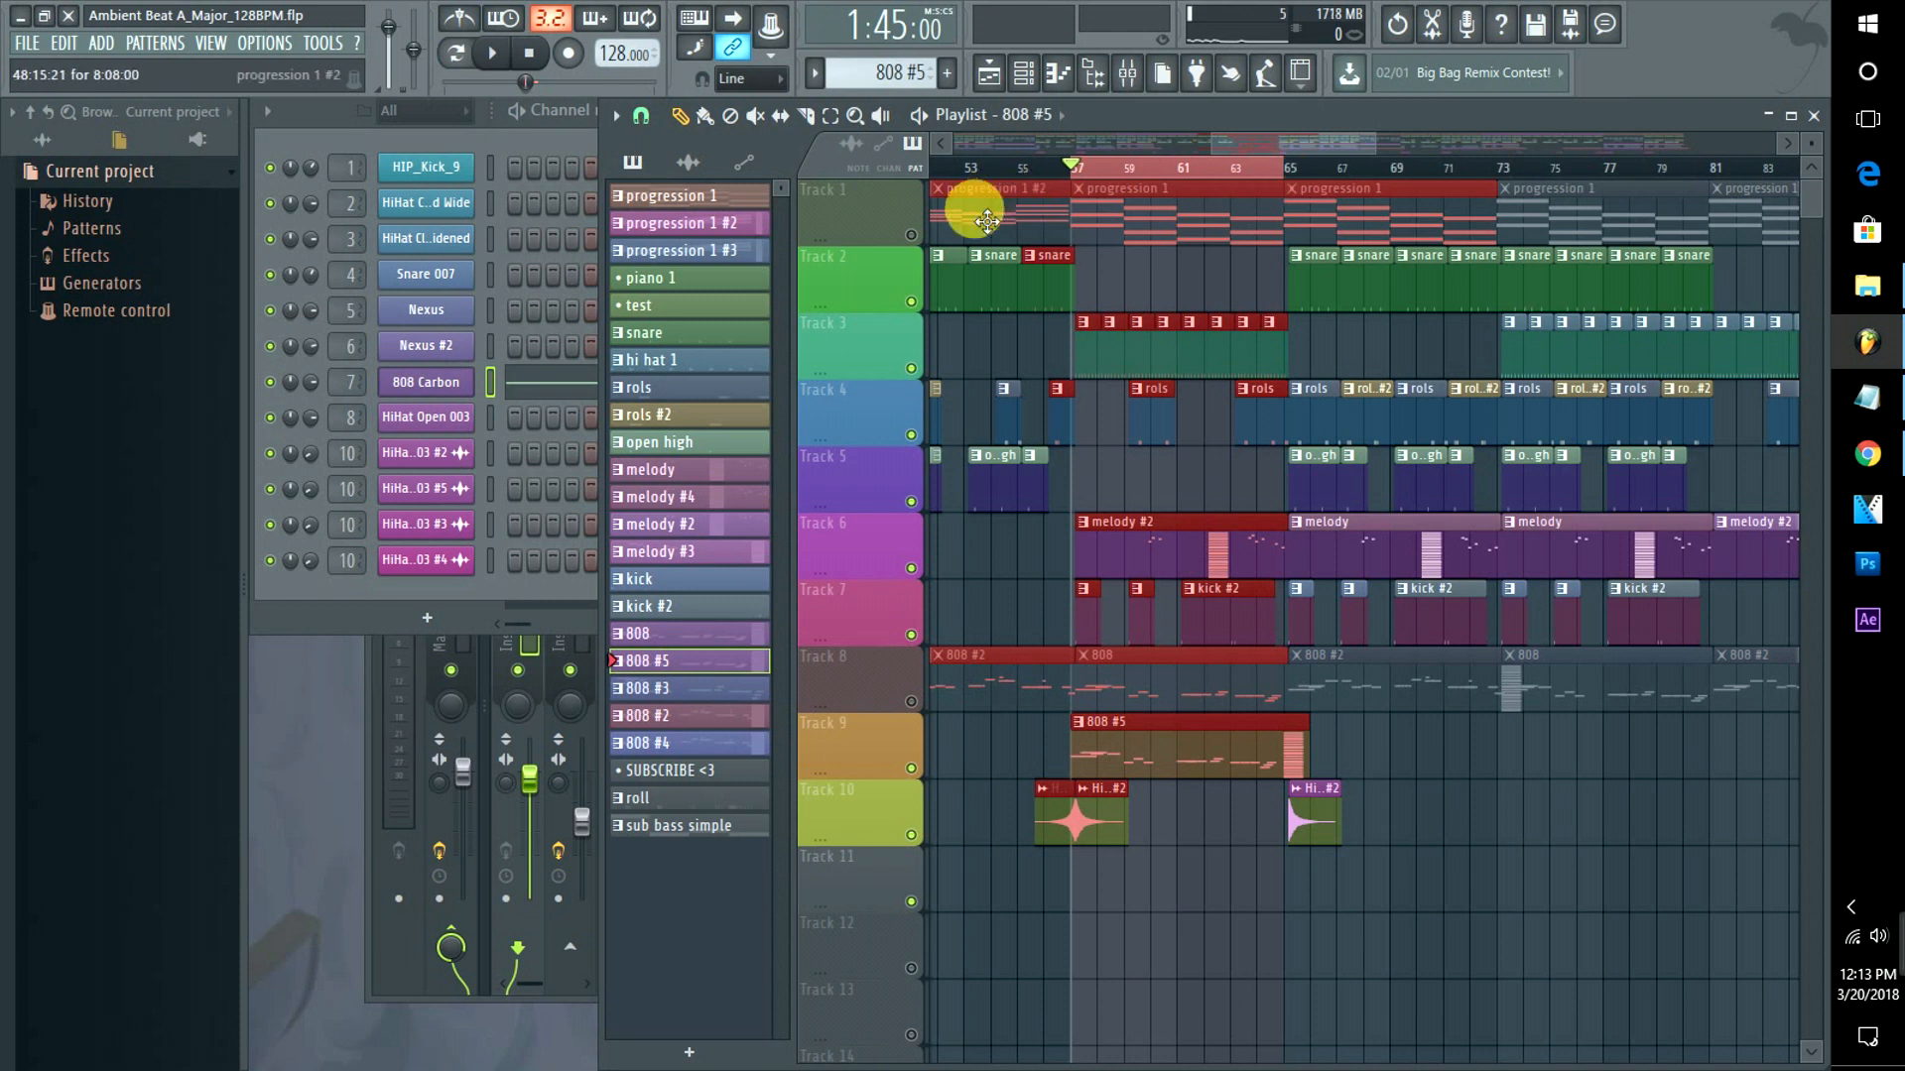
click(911, 235)
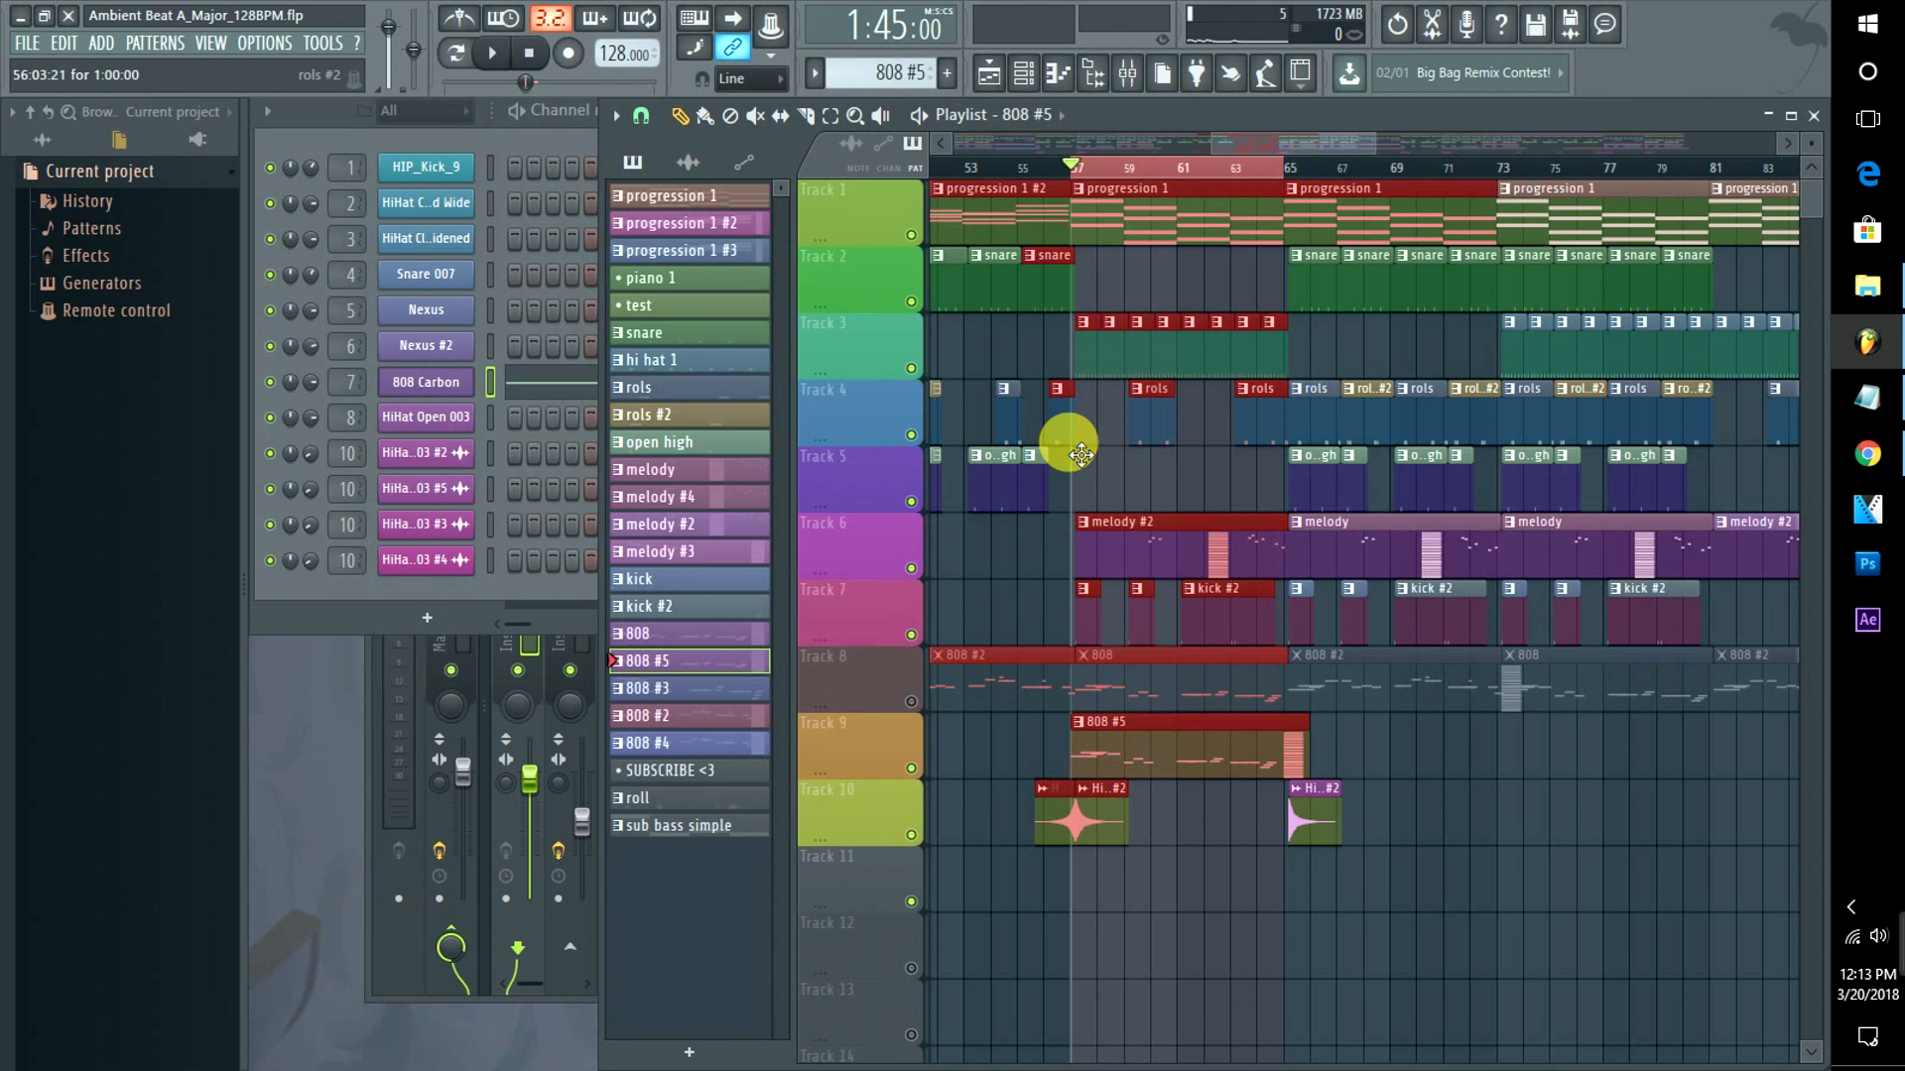
Open the 808 #5 pattern in the Piano roll and try its notes two octaves higher.
double_click(1153, 774)
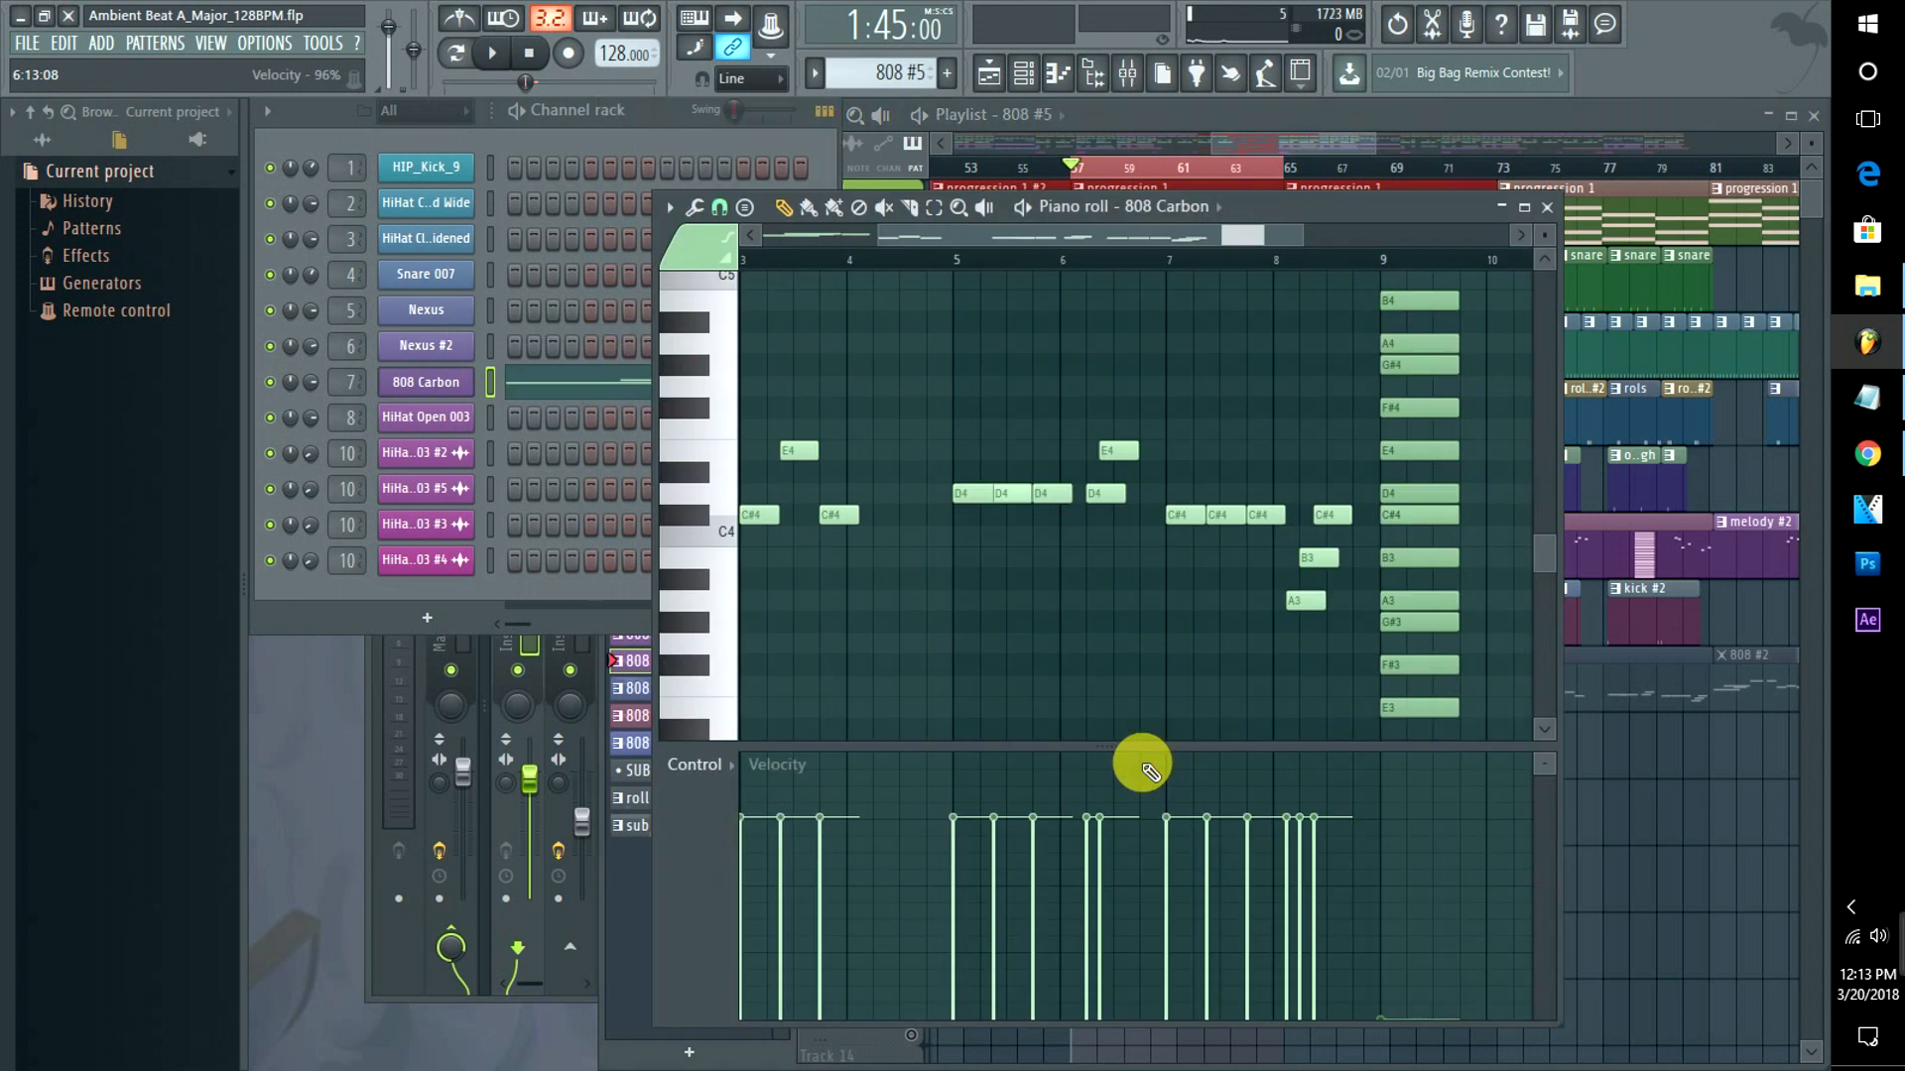
key(ctrl+Up)
key(ctrl+Up)
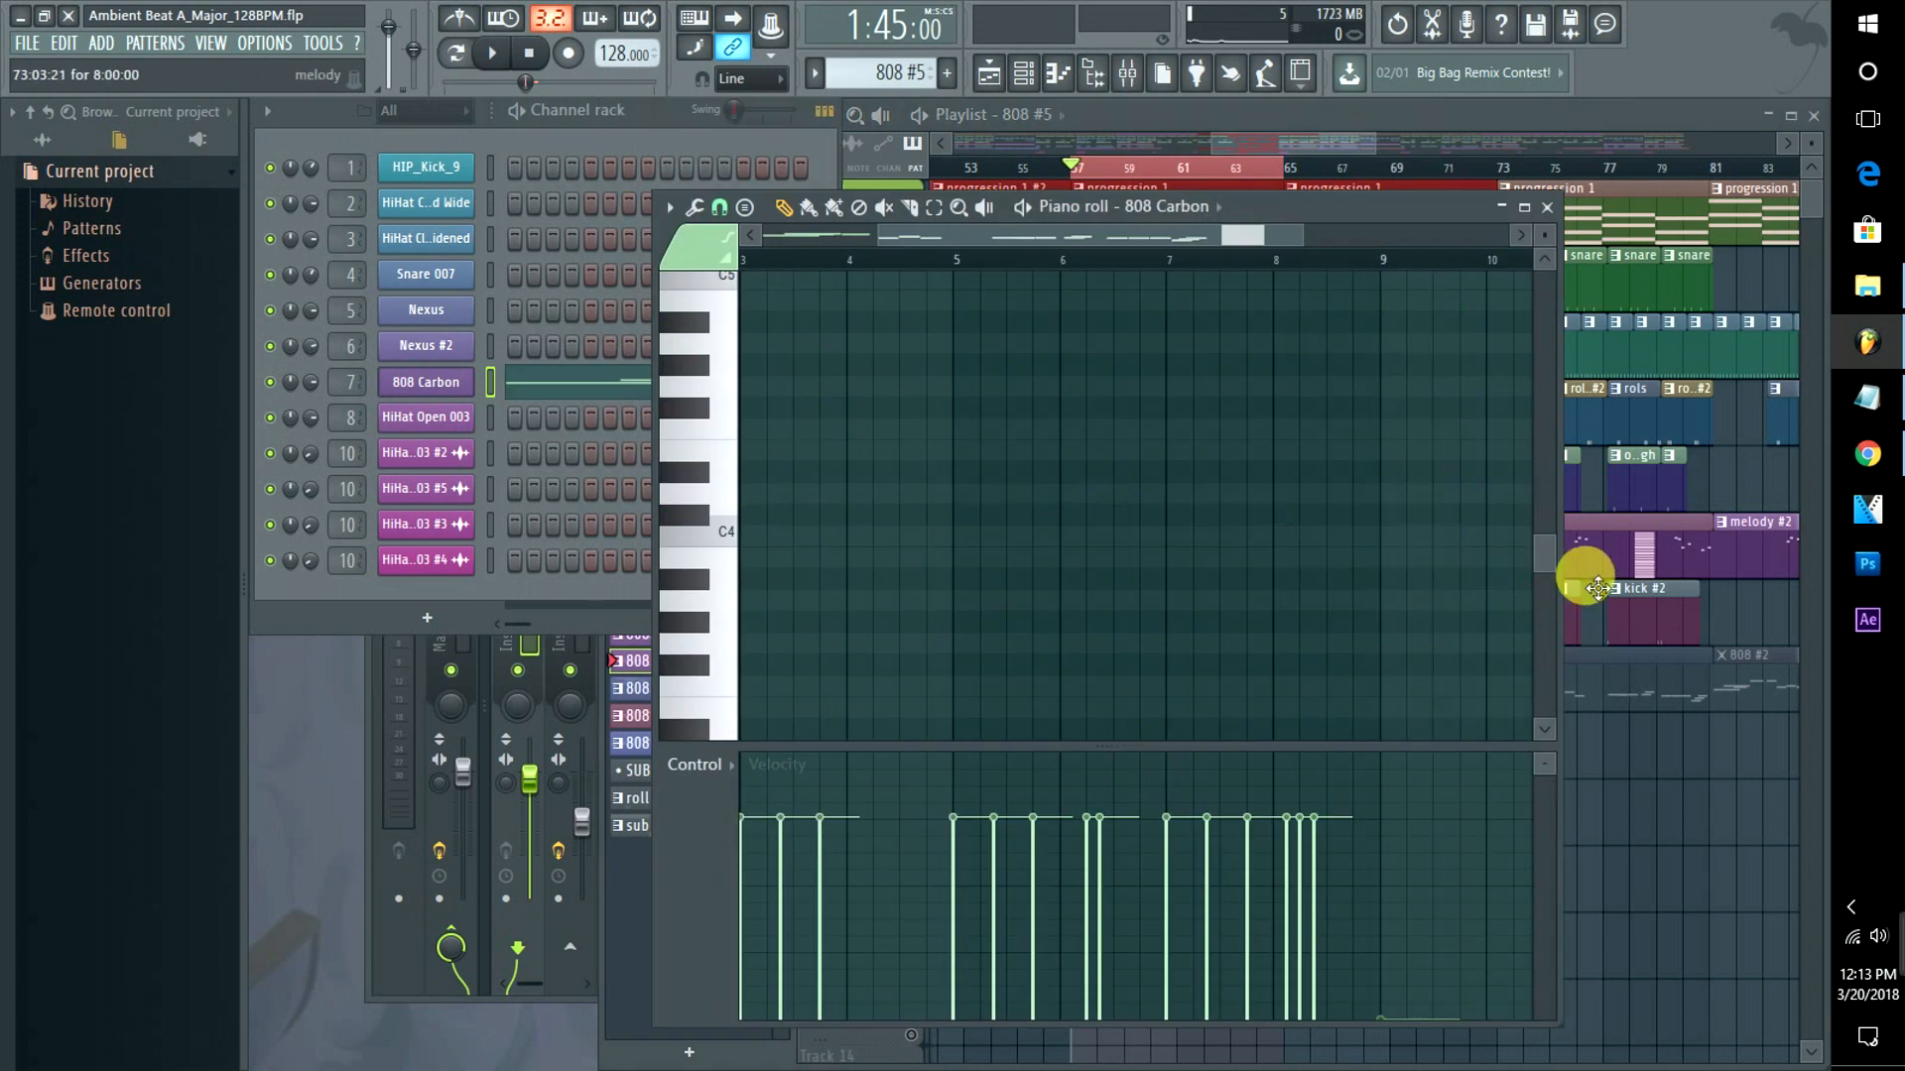
key(ctrl+Down)
key(ctrl+Down)
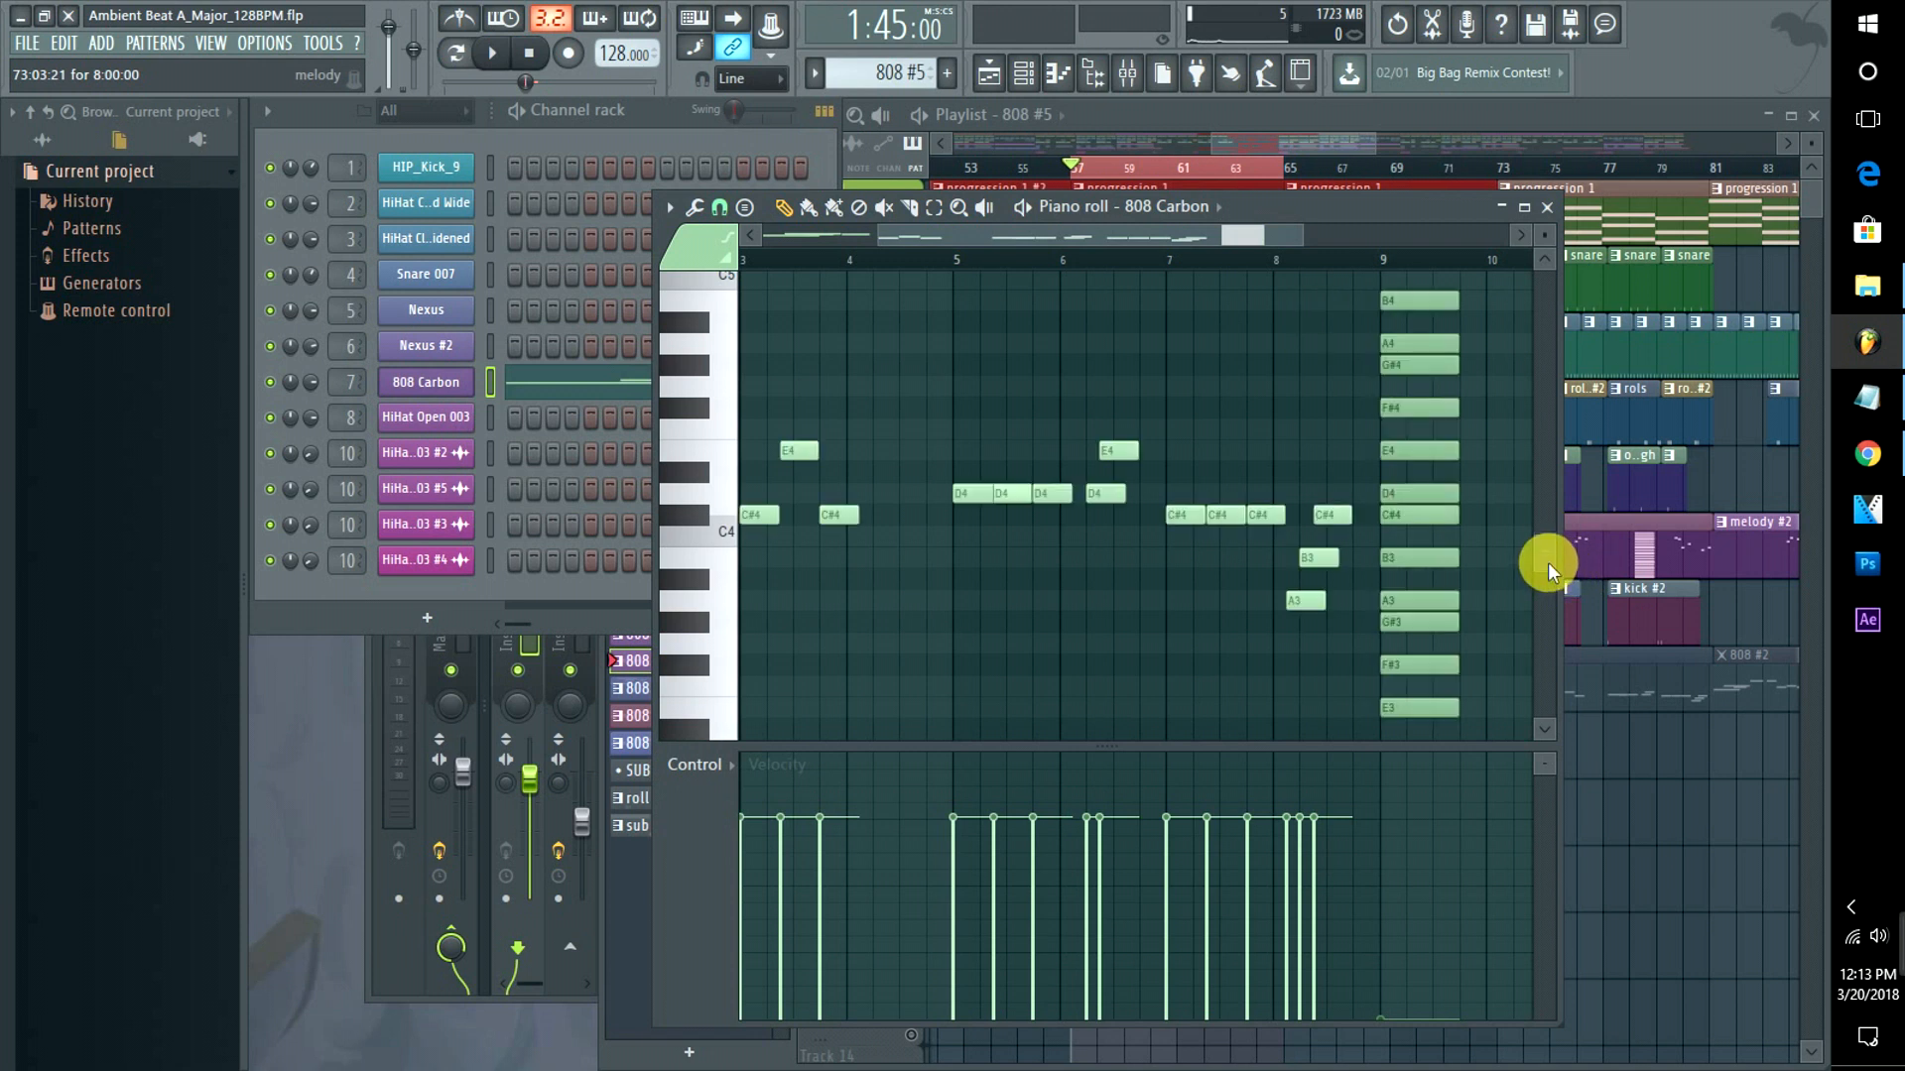
Audition the high keys and transpose the 808 #5 notes by whole octaves, settling around the sixth octave.
drag(1547, 562, 1555, 490)
drag(719, 296, 714, 482)
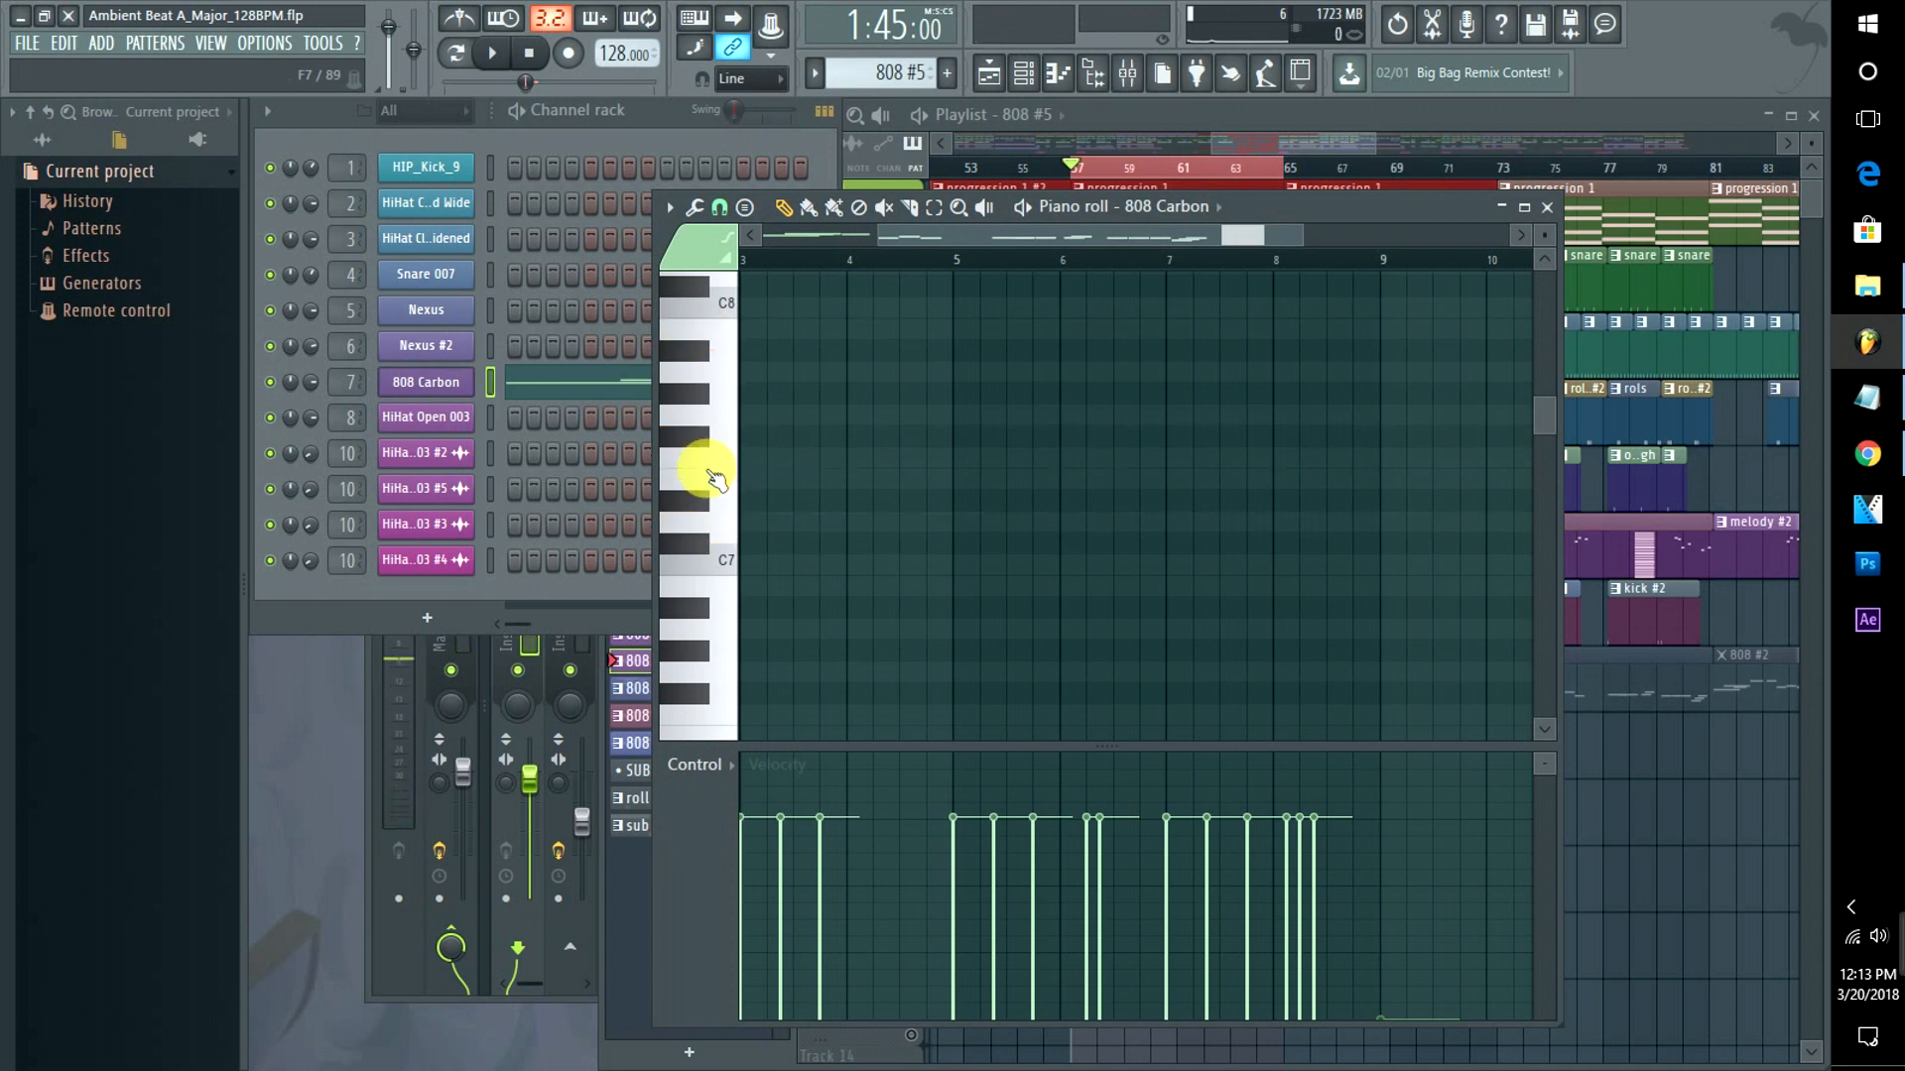
key(ctrl+Up)
key(ctrl+Up)
key(ctrl+Up)
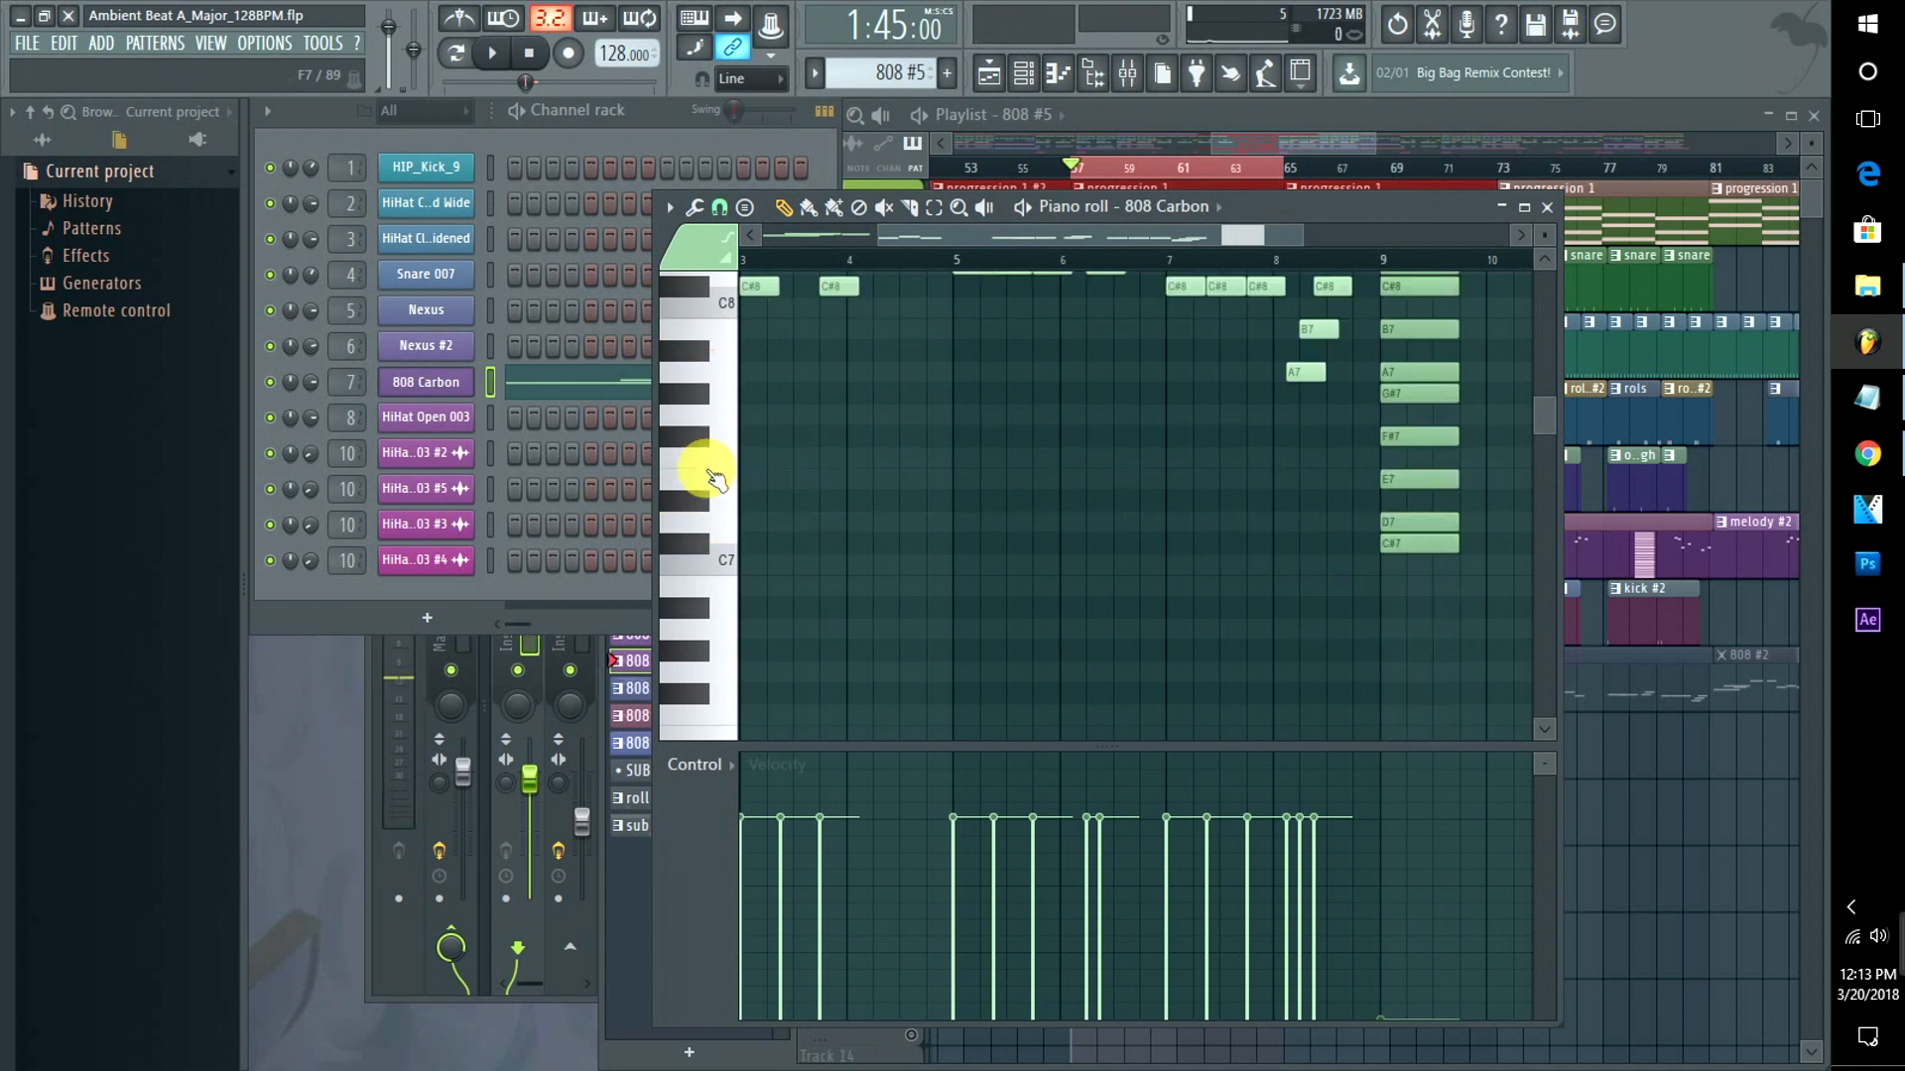
key(ctrl+Down)
key(ctrl+Down)
key(ctrl+Down)
key(ctrl+Down)
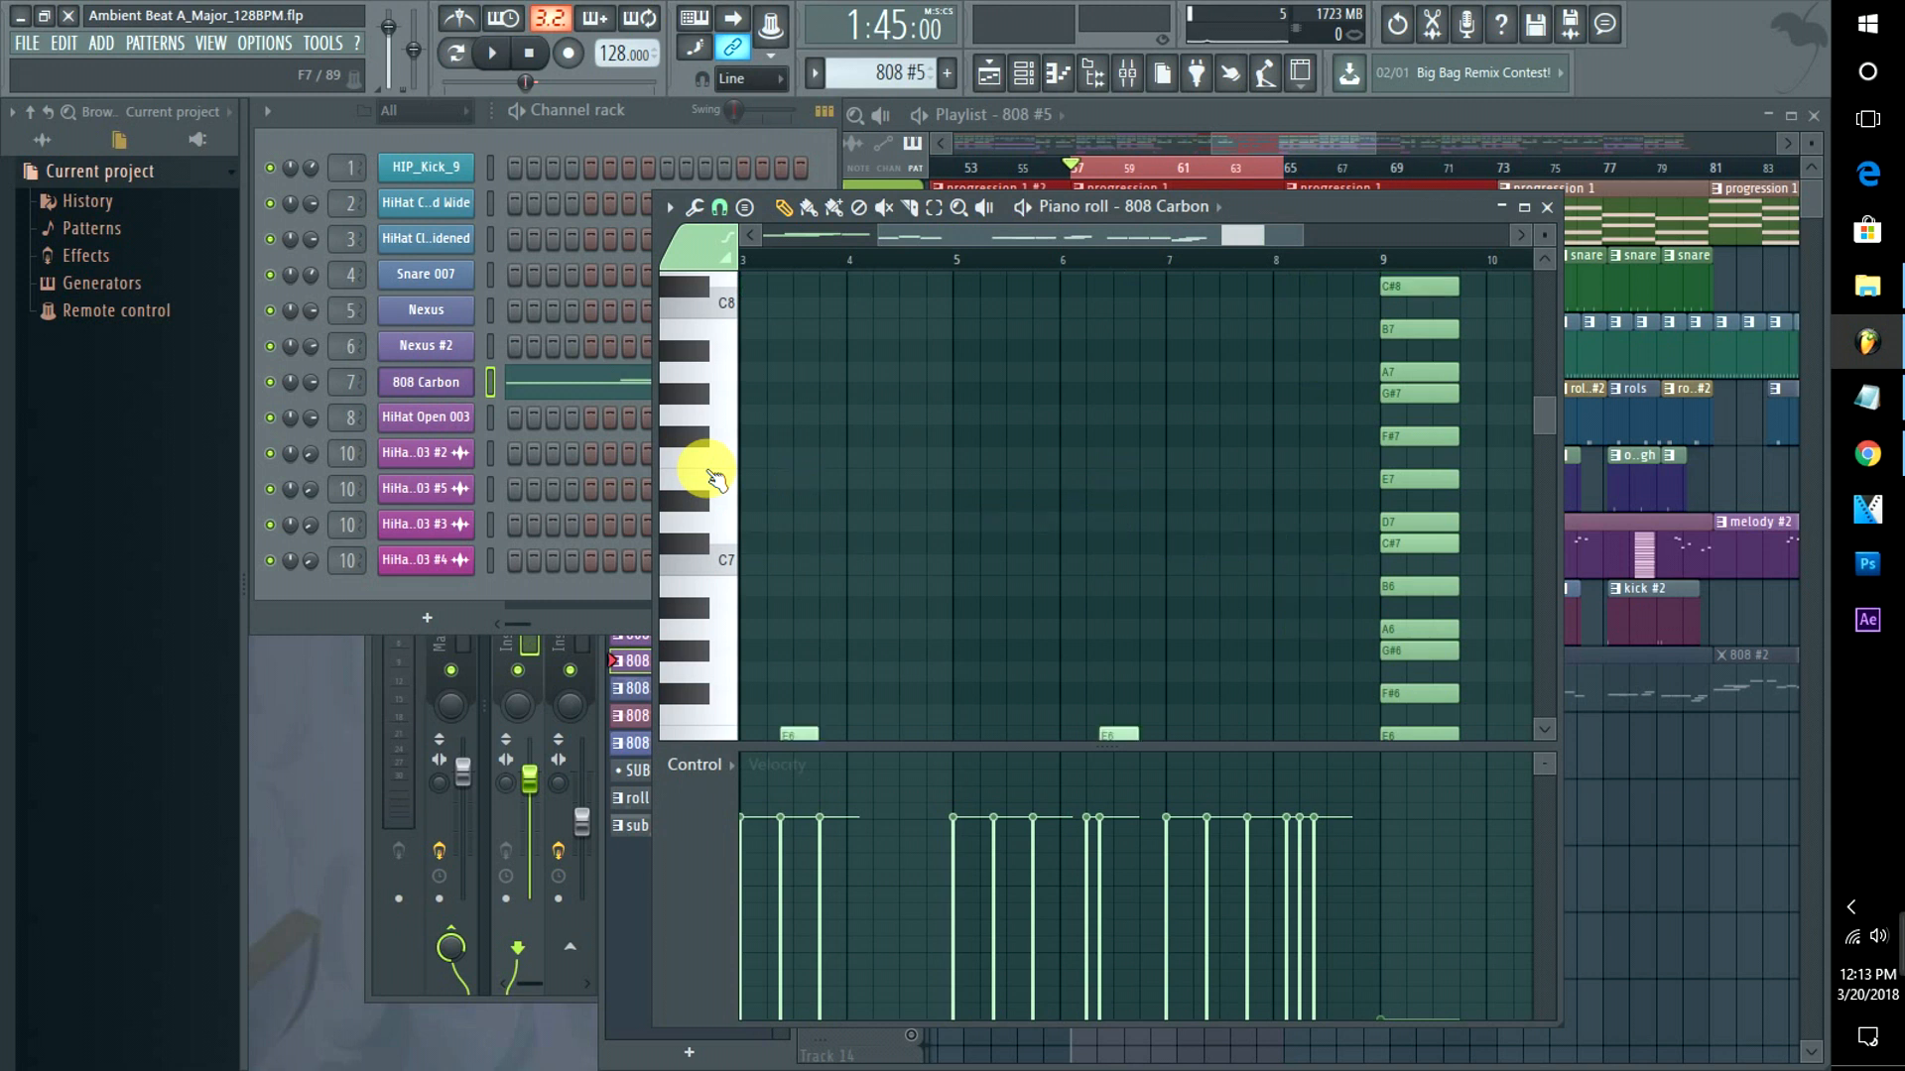
key(space)
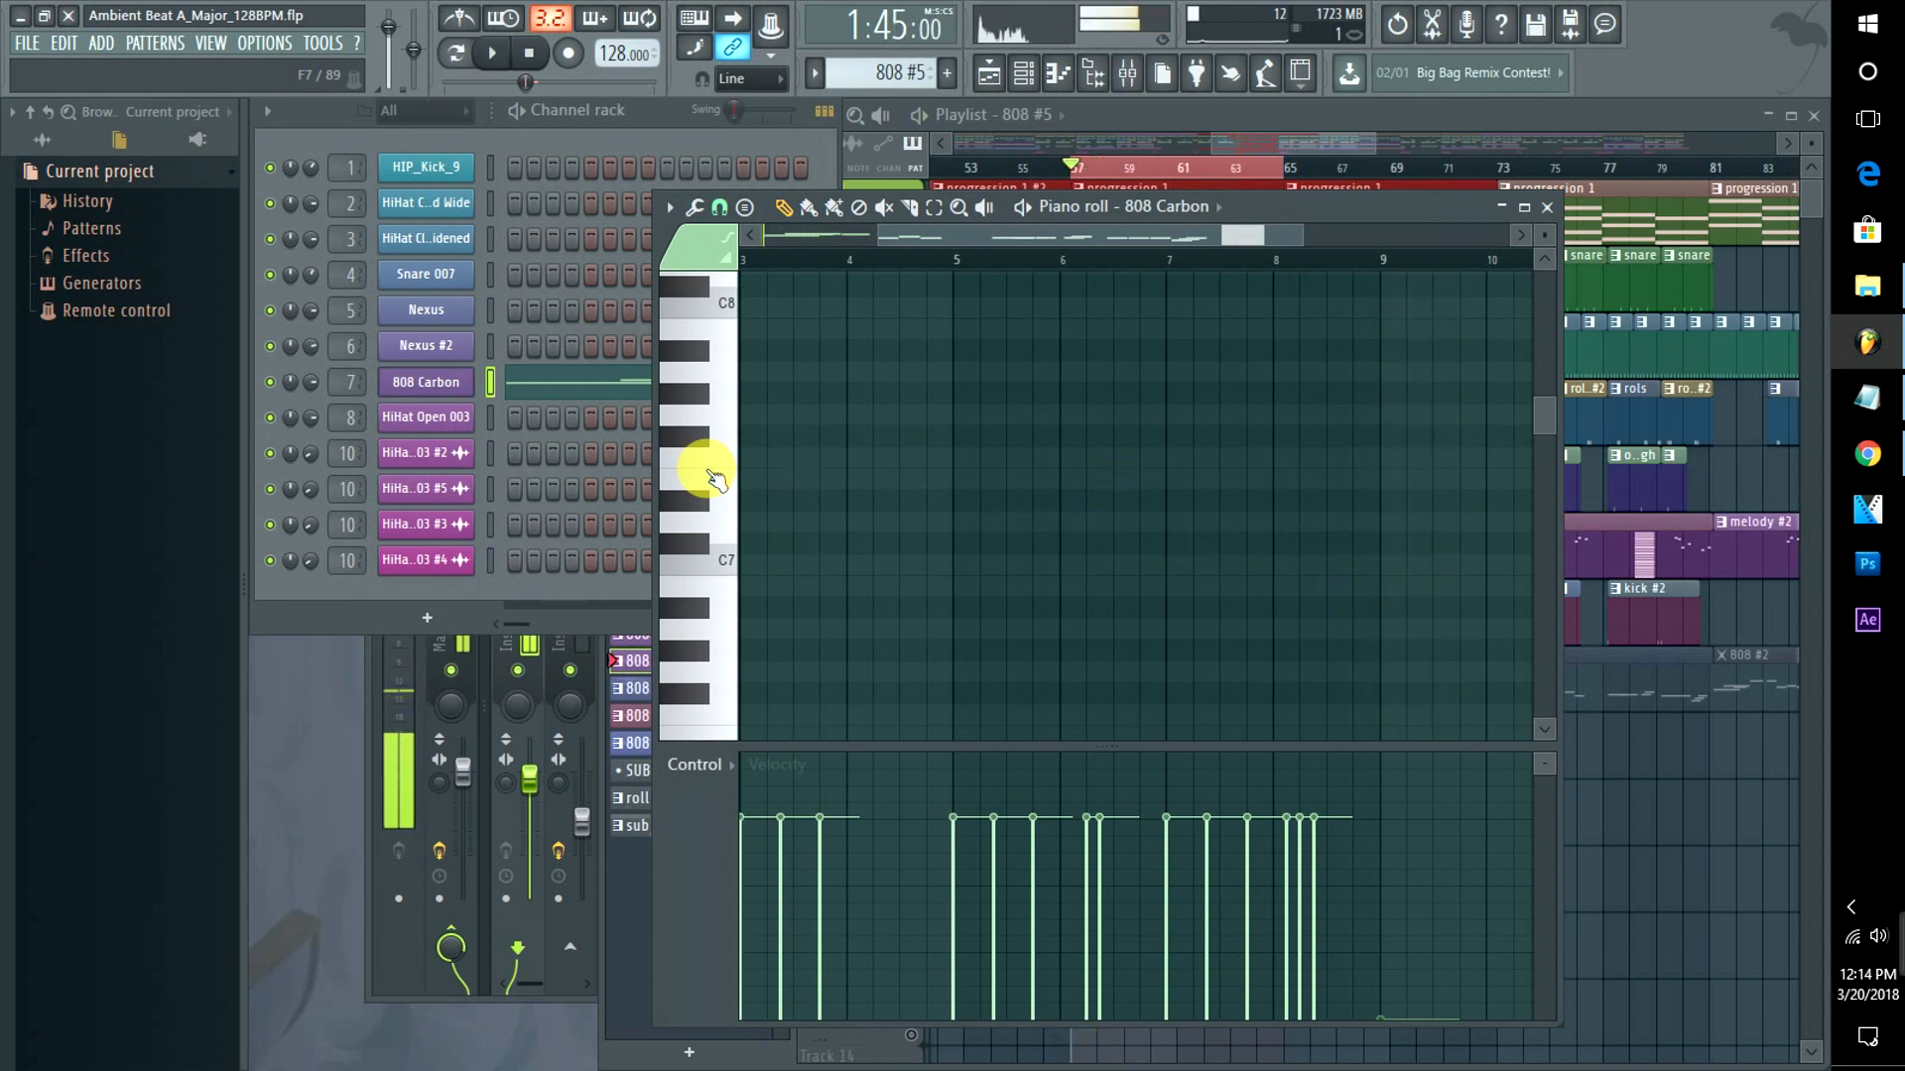
Remove the 808 #5 clip from Track 9 and unmute the 808 patterns on Track 8.
click(1289, 139)
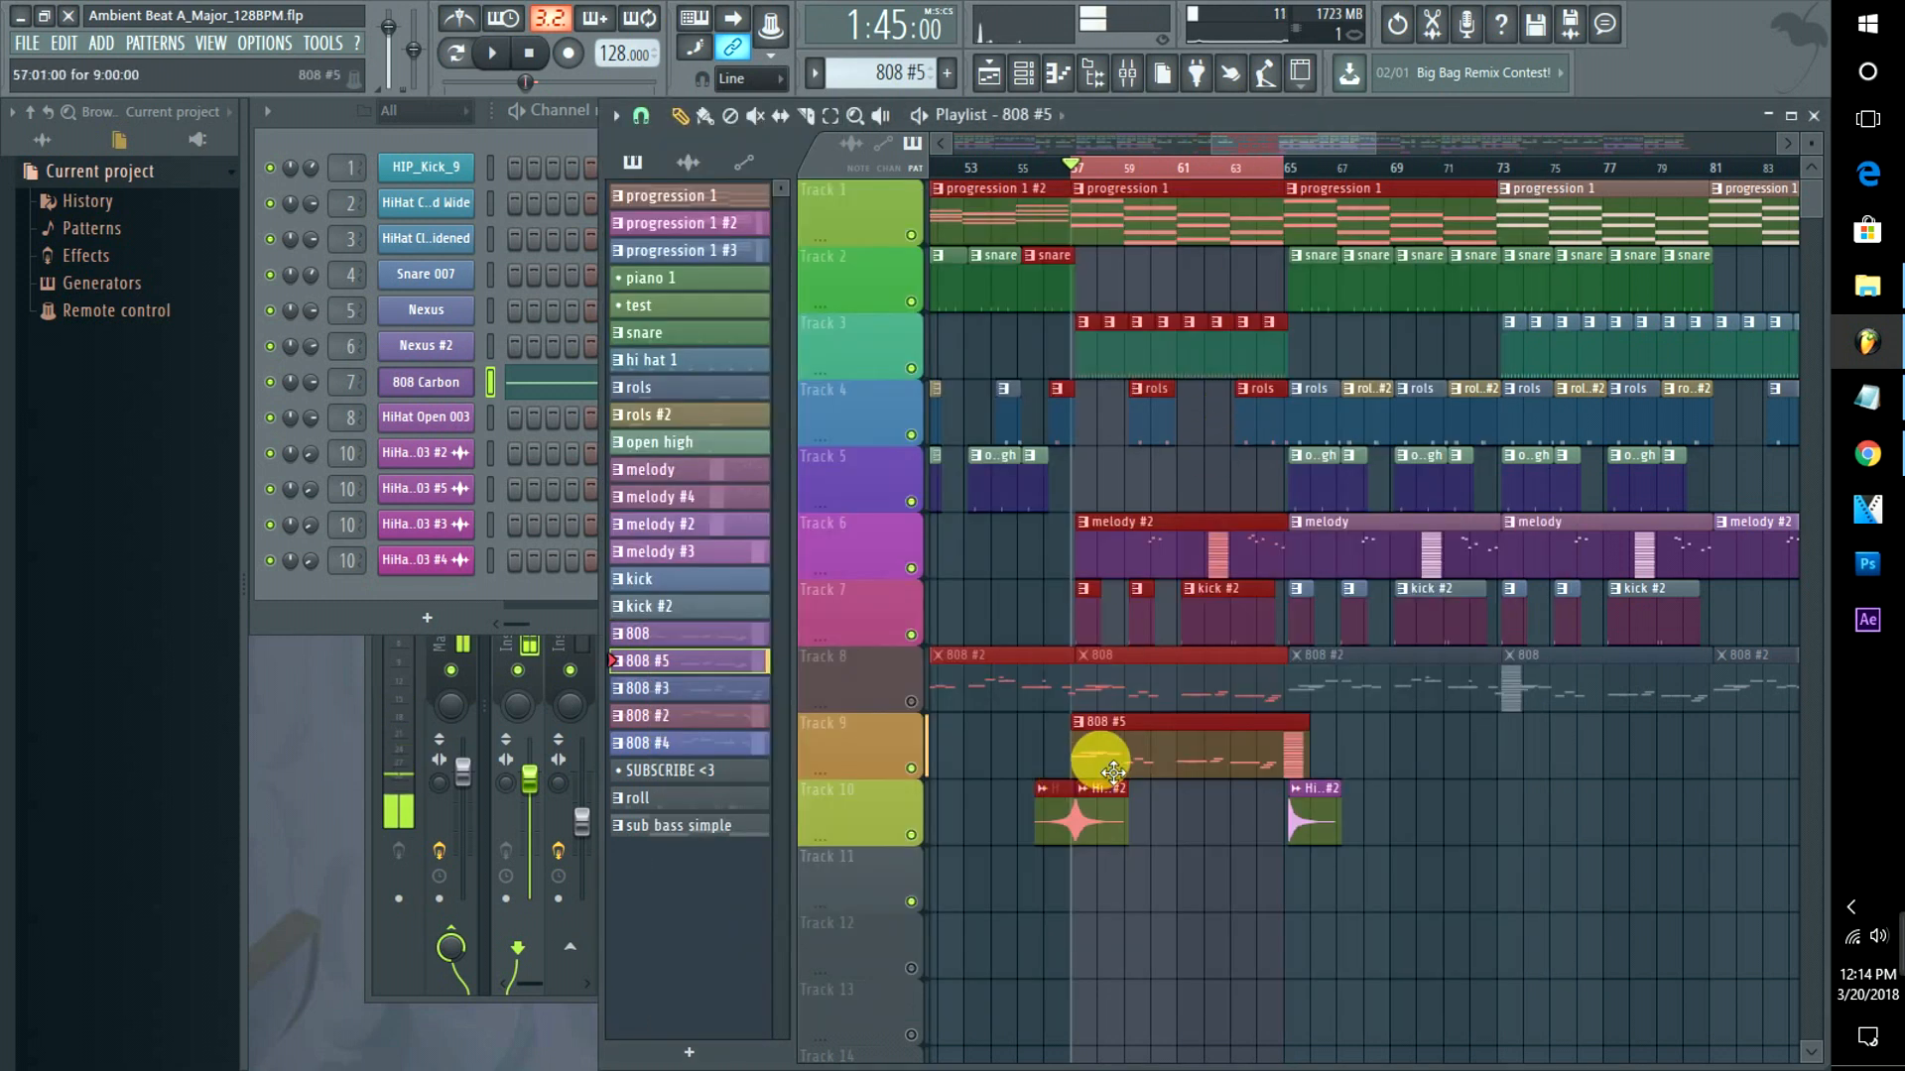
click(911, 701)
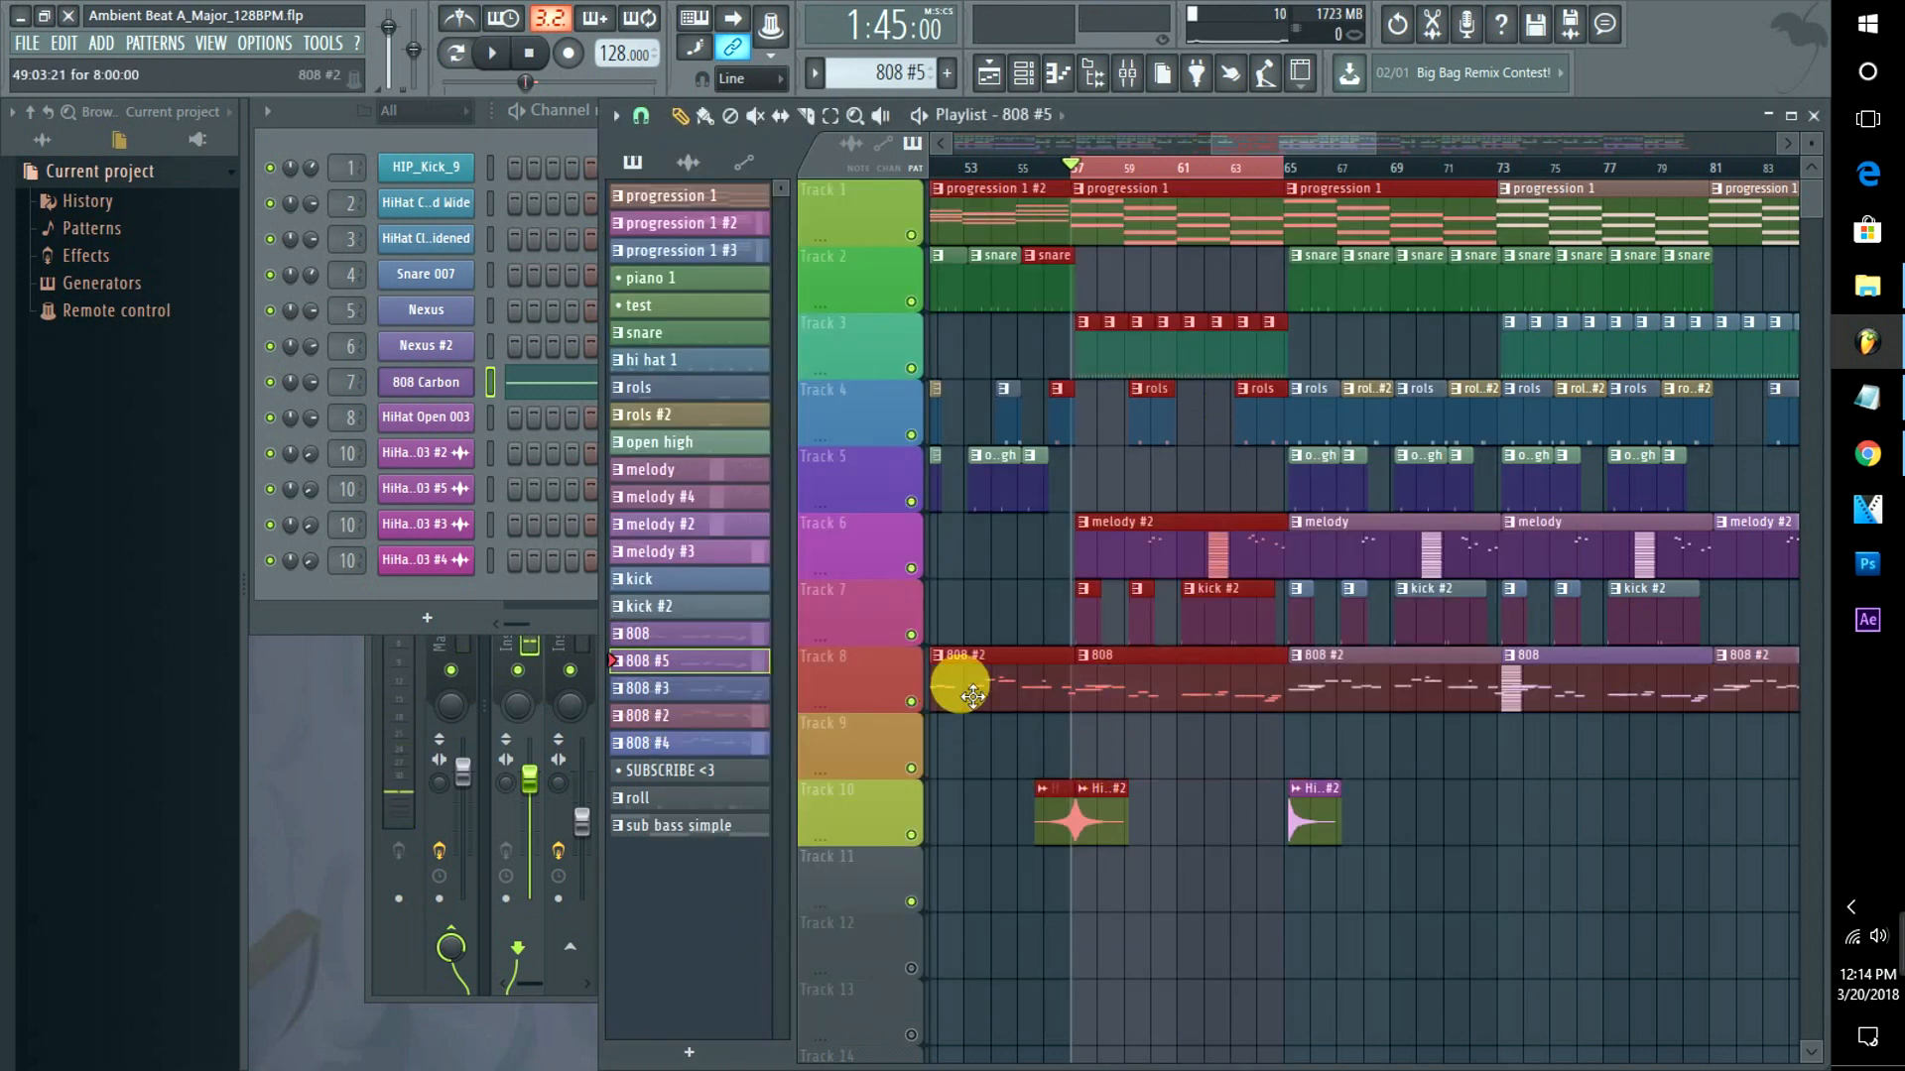
Open the 808 pattern from Track 8 in the Piano roll and transpose its notes up three octaves.
double_click(1165, 712)
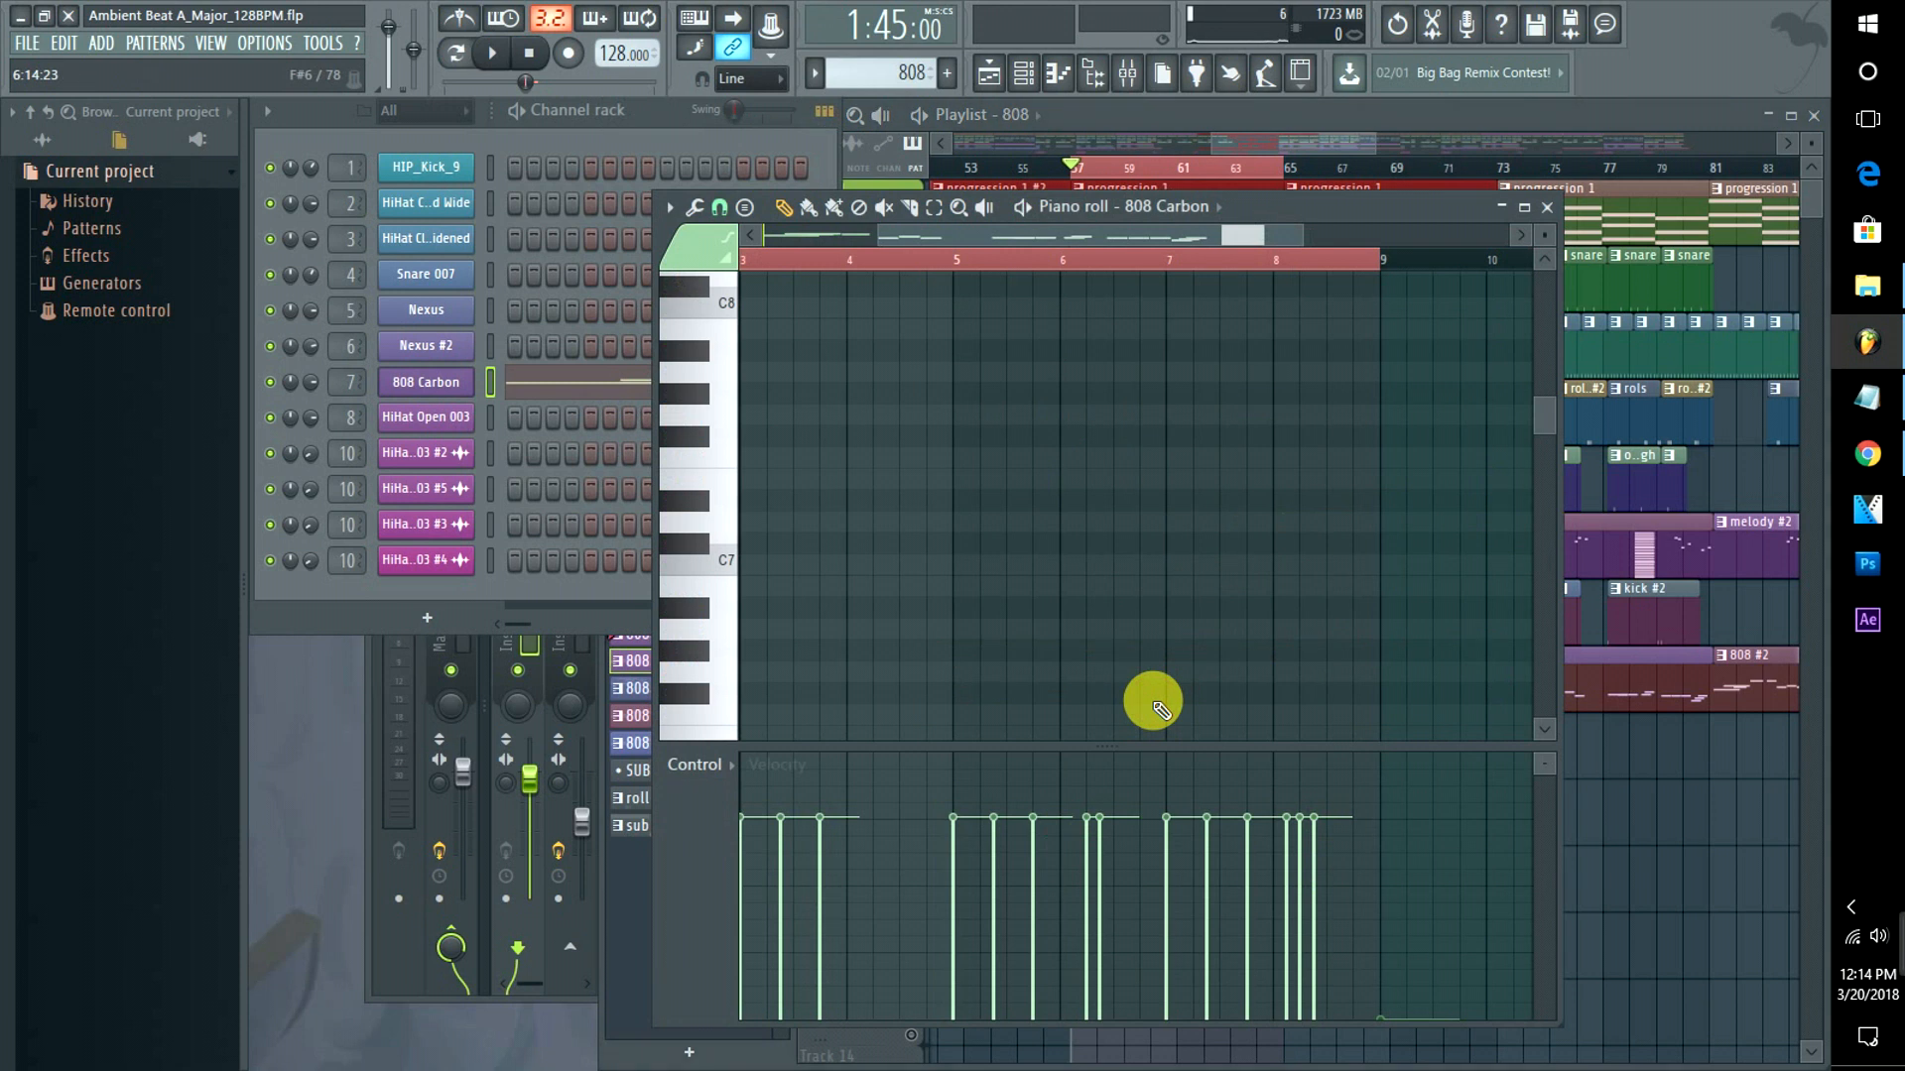
drag(1135, 240, 873, 227)
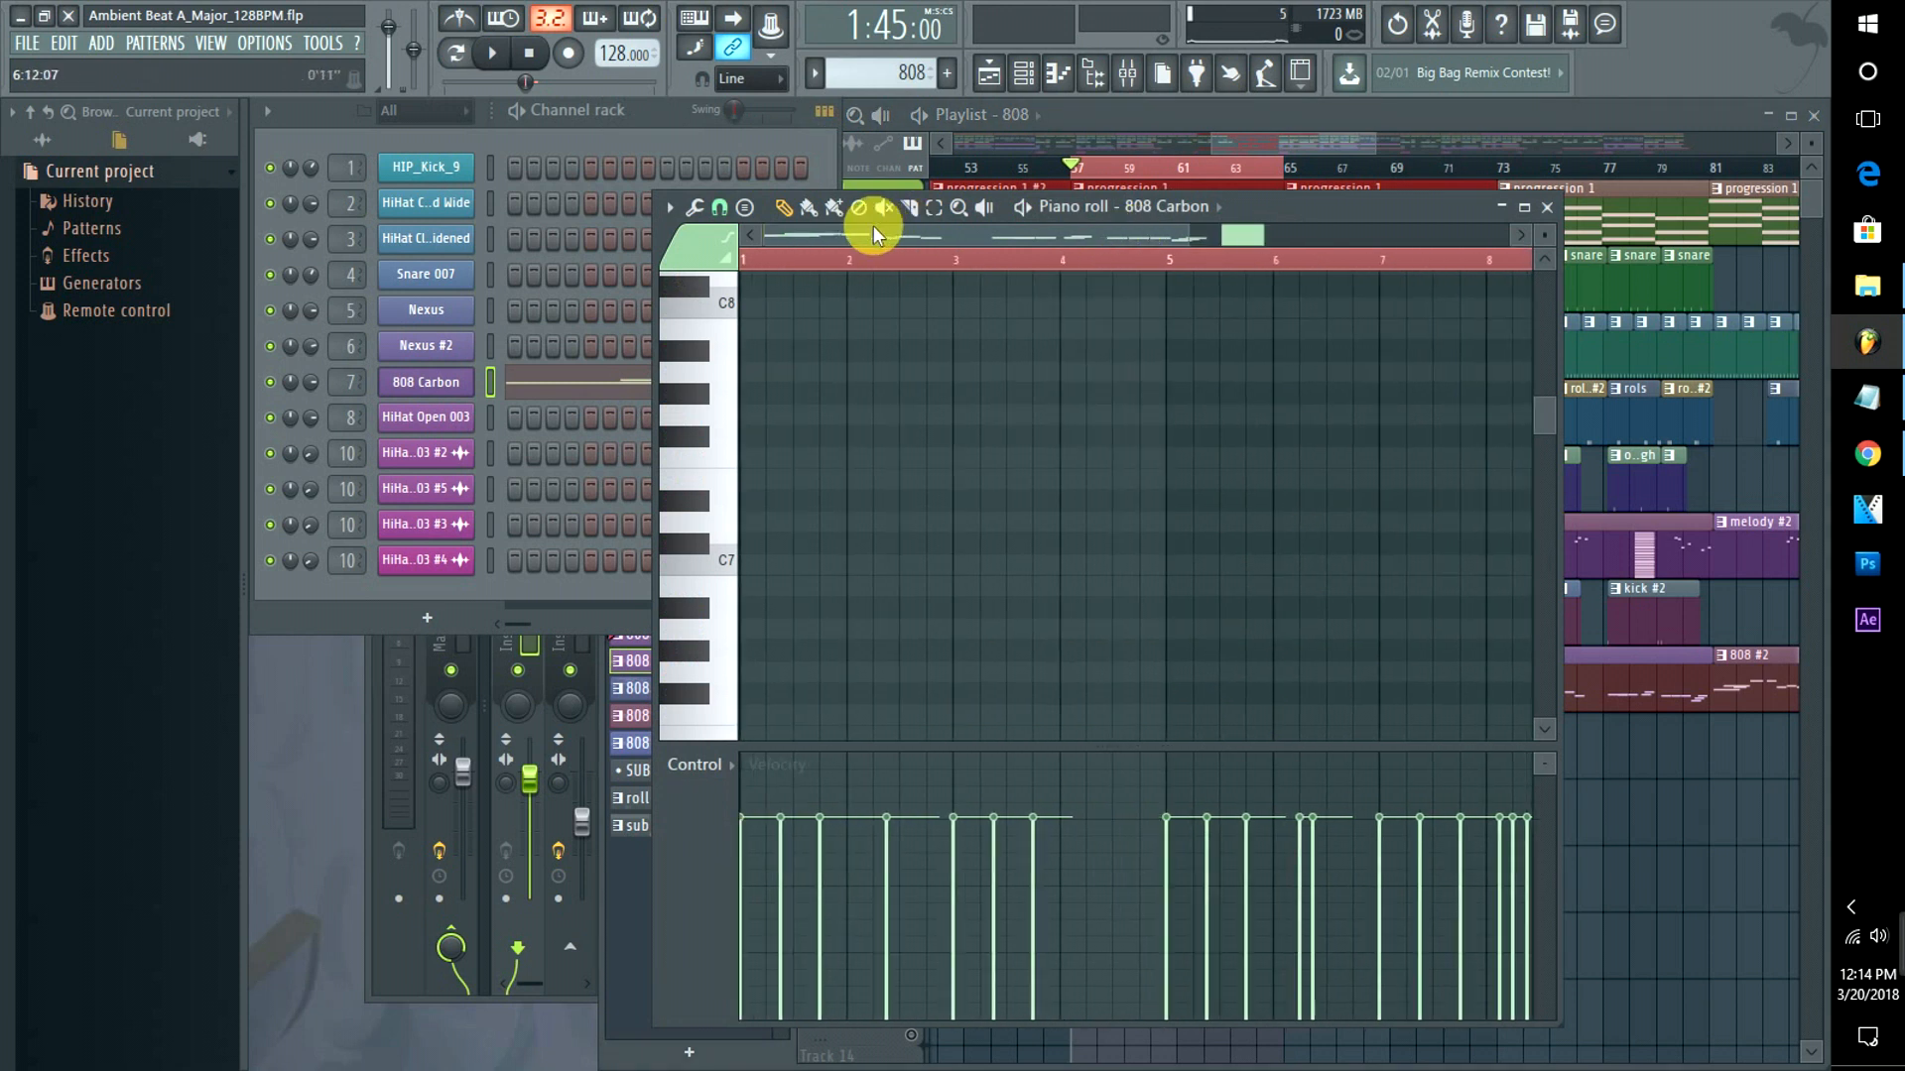
drag(1148, 244, 1210, 232)
drag(1546, 420, 1545, 556)
drag(971, 243, 920, 236)
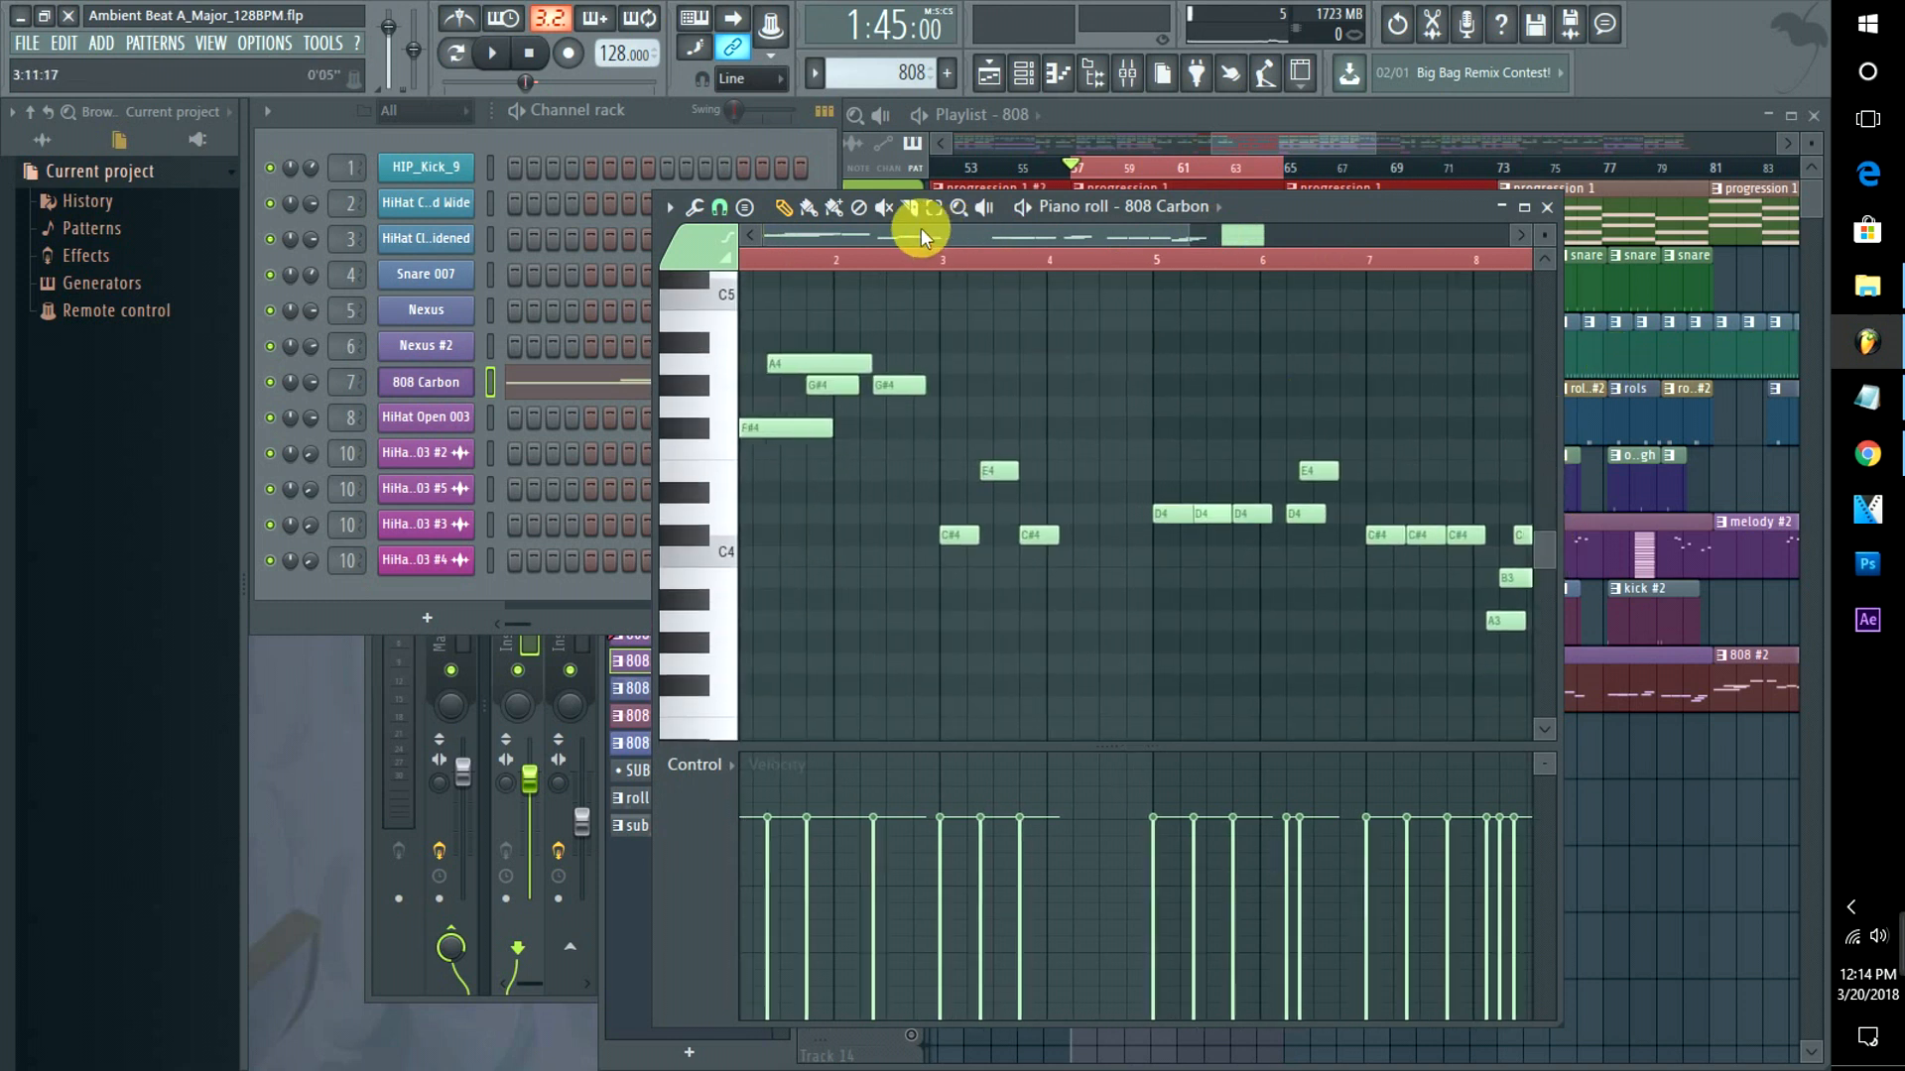
mouse_move(1199, 243)
mouse_down()
mouse_move(1156, 238)
mouse_move(1235, 236)
mouse_up()
key(ctrl+Up)
key(ctrl+Up)
key(ctrl+Up)
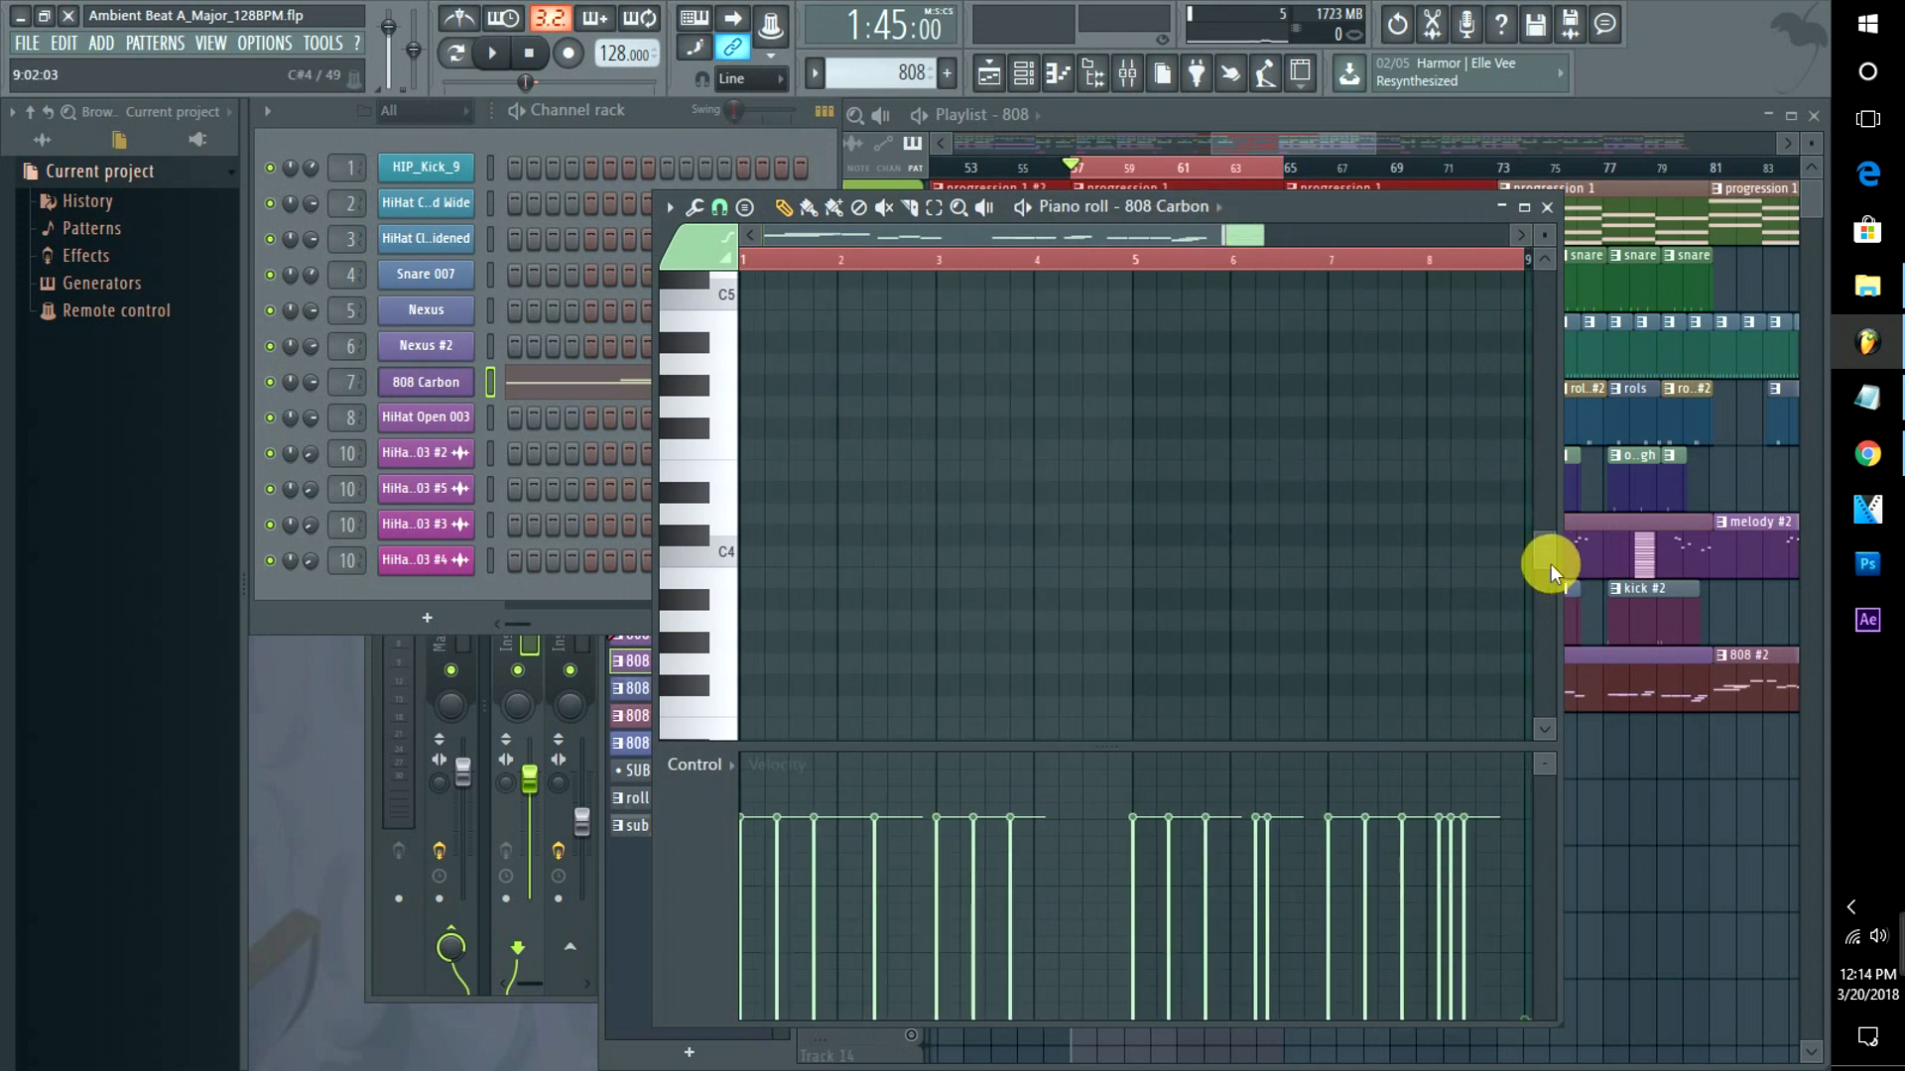
drag(1550, 564, 1545, 425)
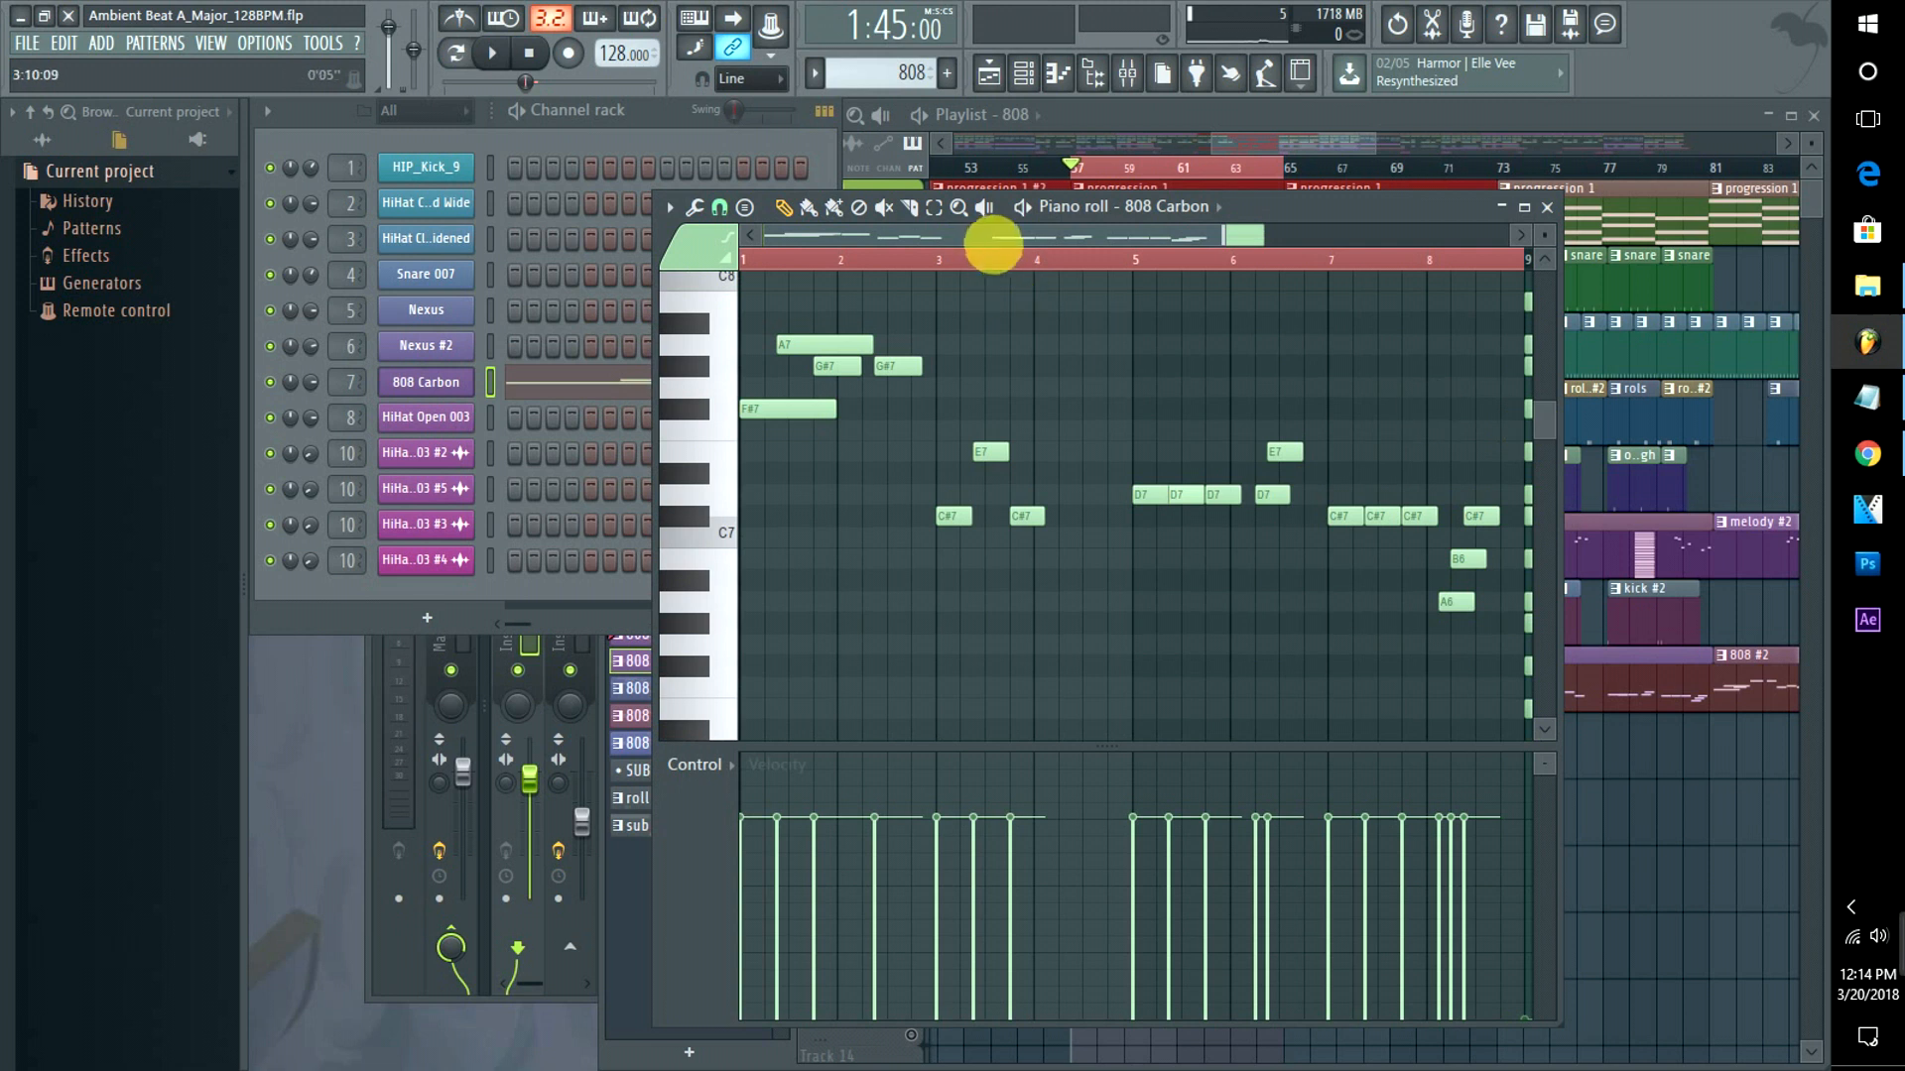
Play the transposed 808 pattern from its start and audition the A7, G#7 and C#7 keys.
drag(992, 243, 854, 236)
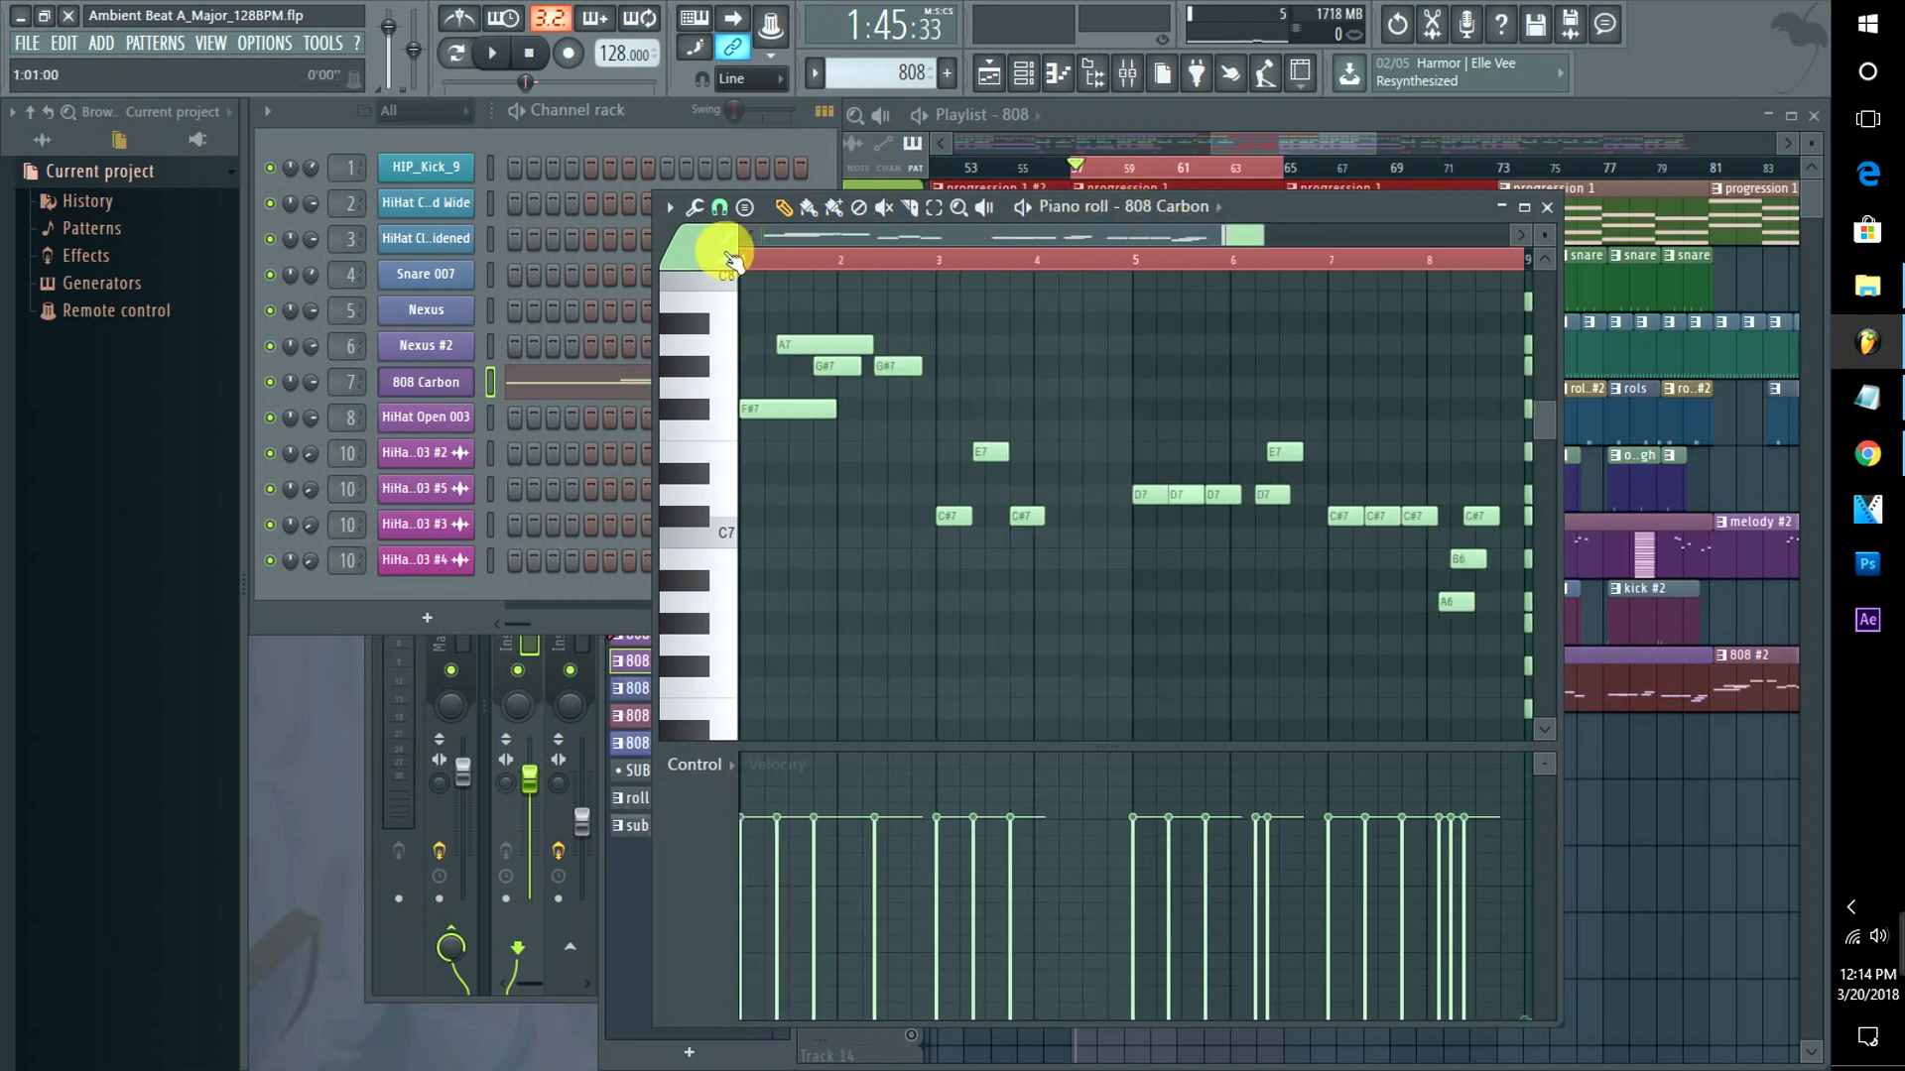
key(space)
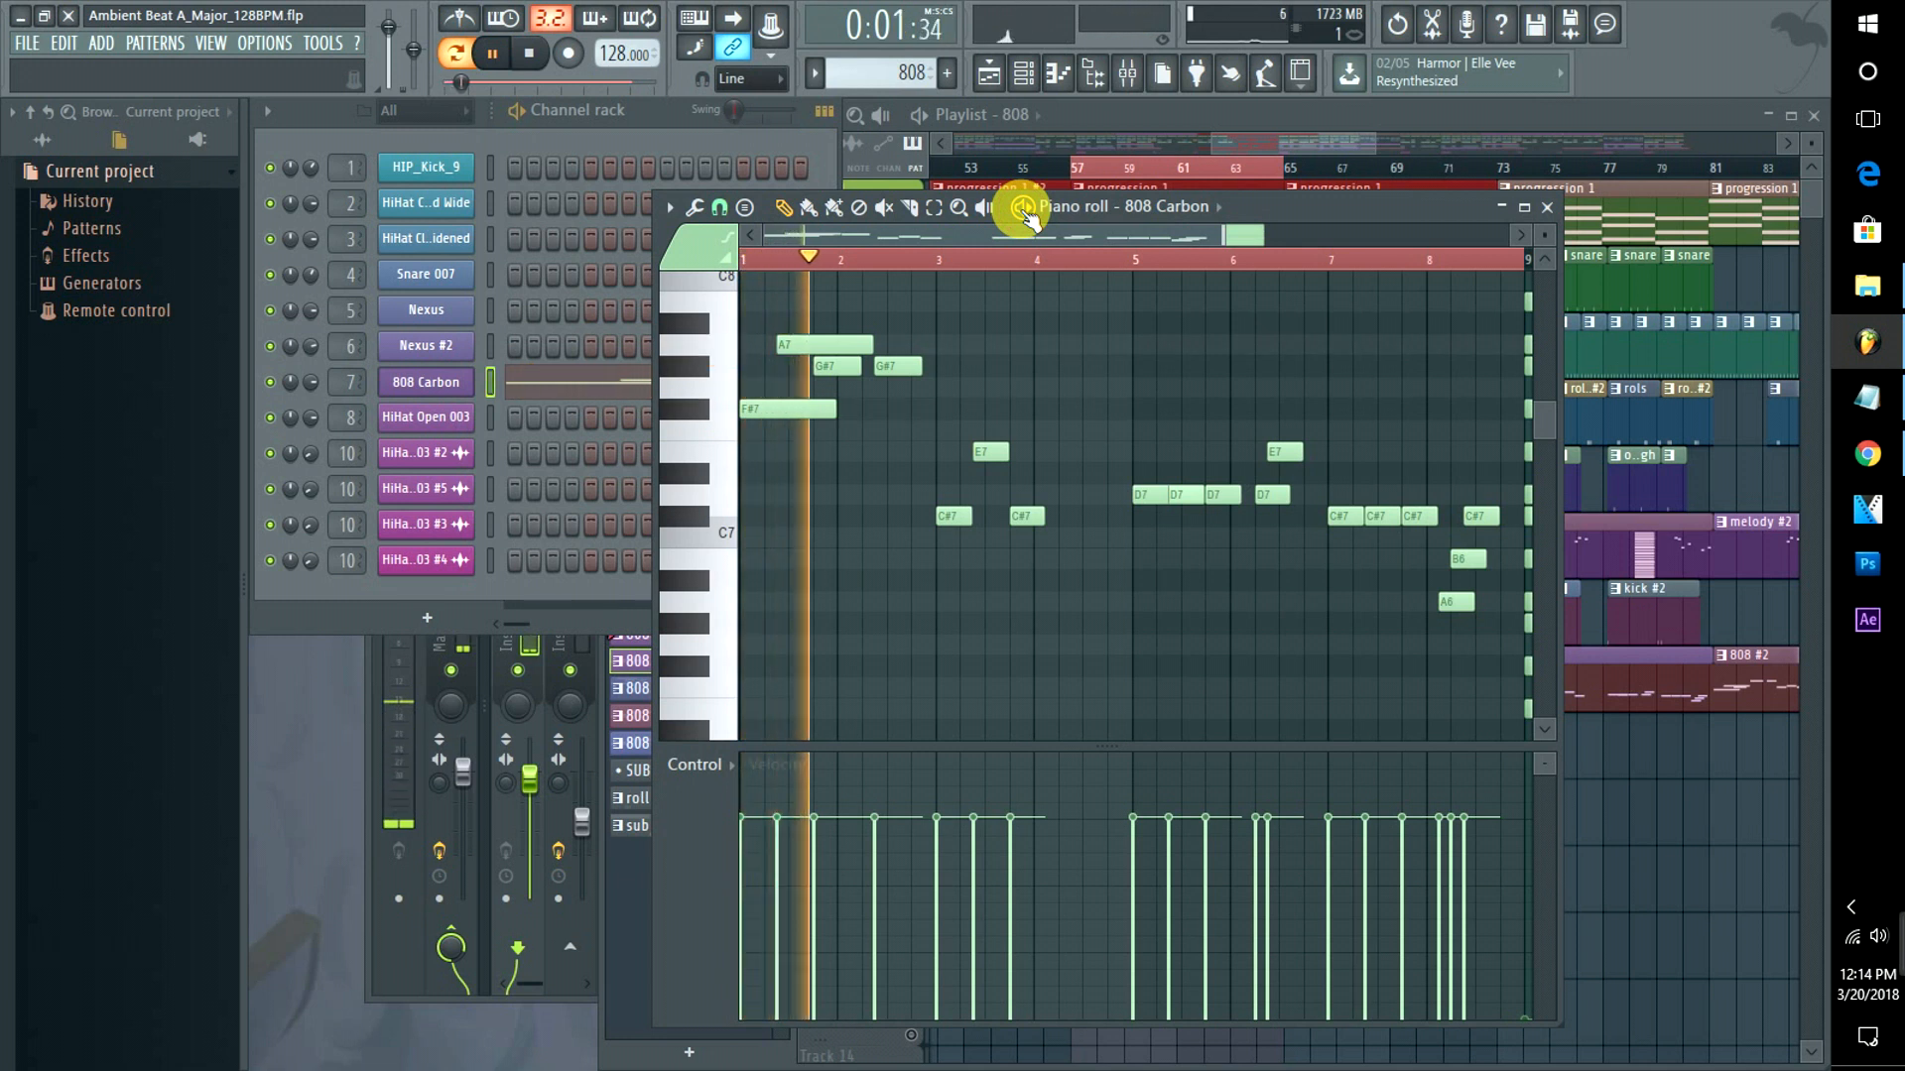
key(space)
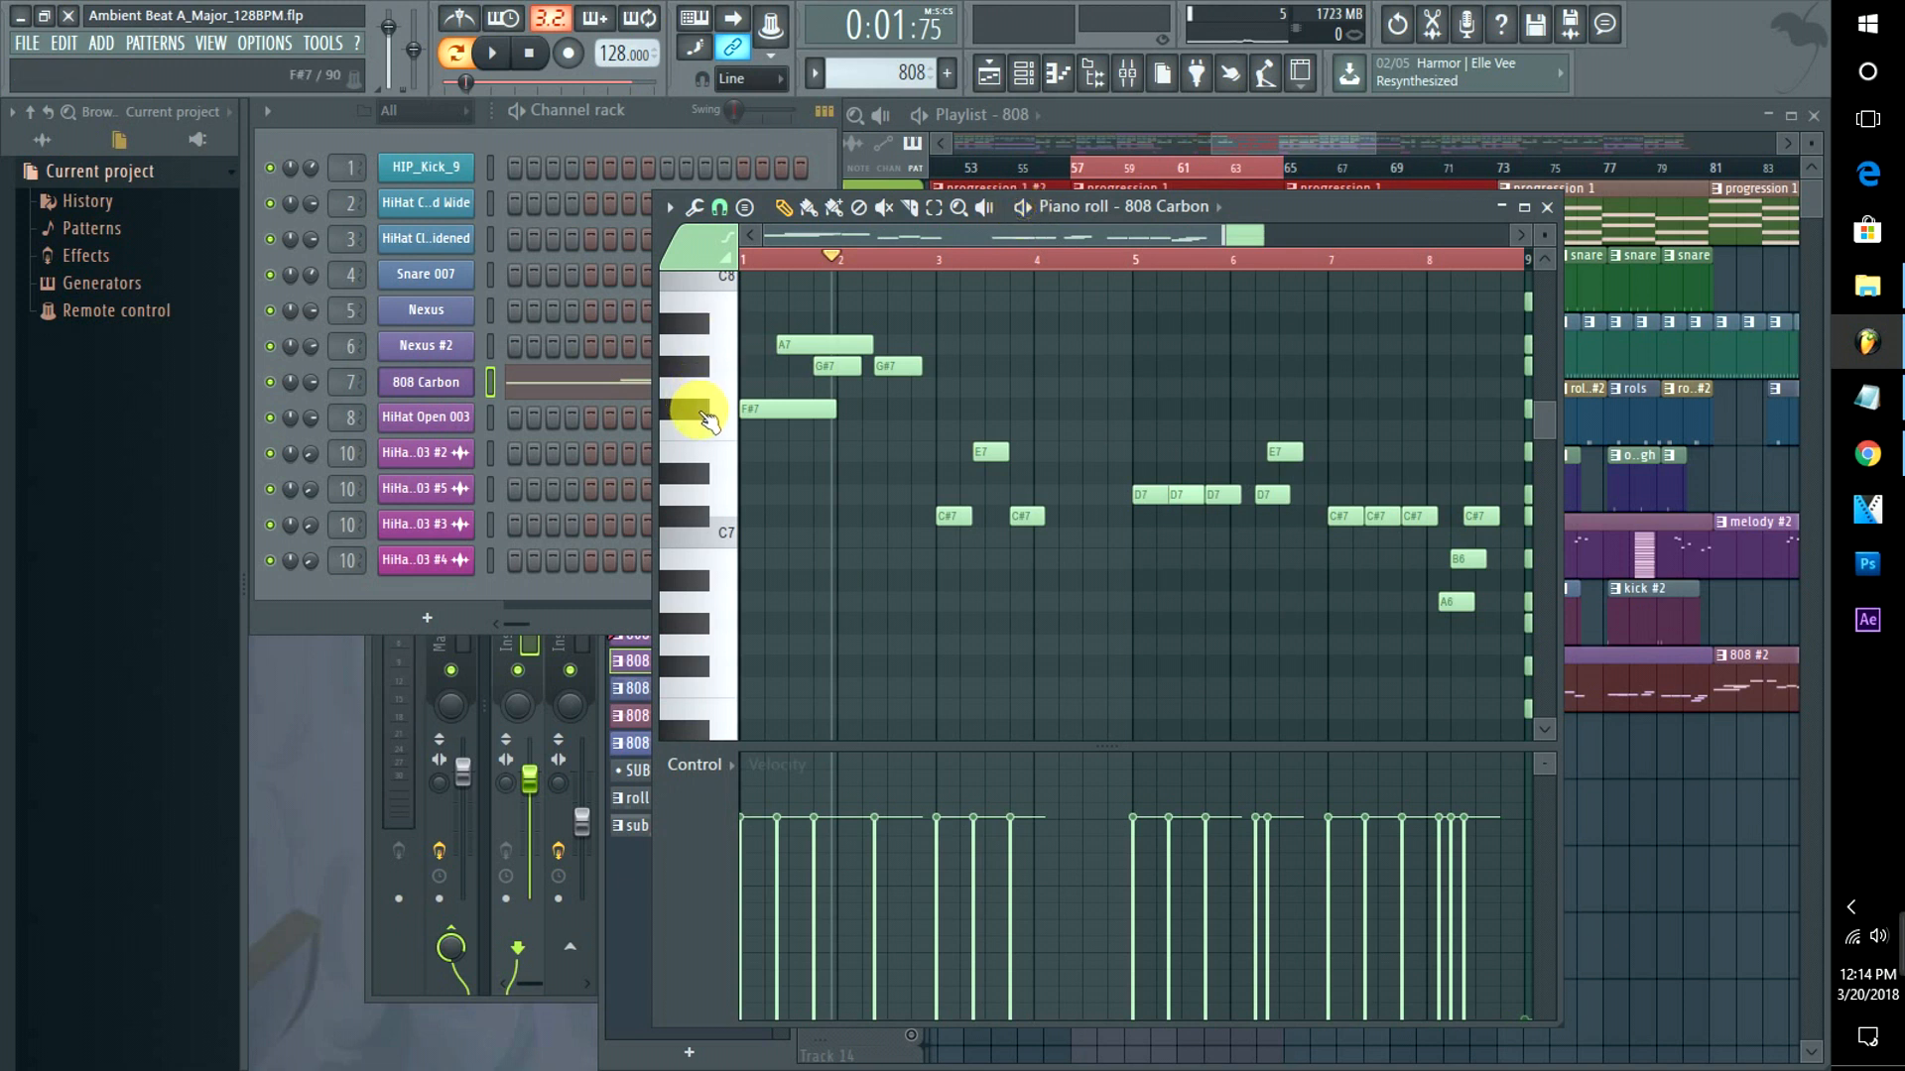
click(703, 345)
click(706, 369)
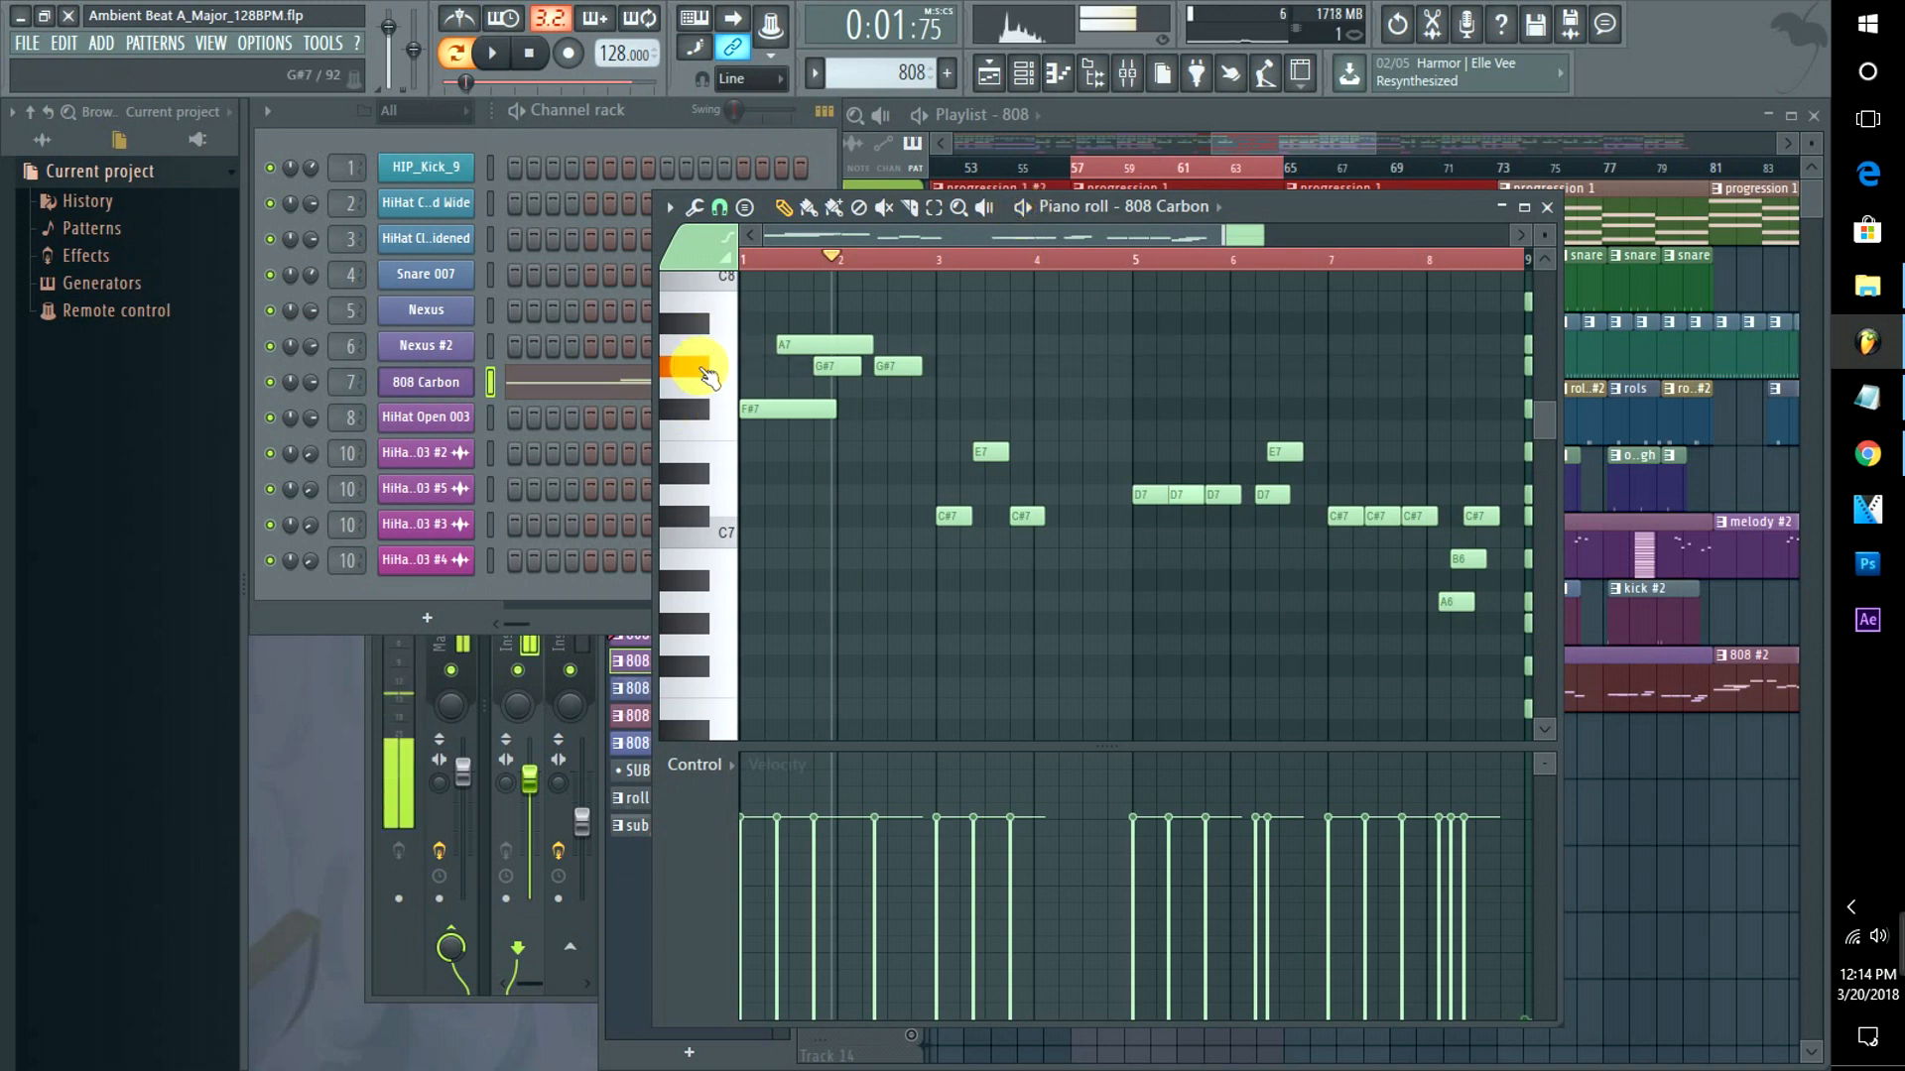
click(706, 369)
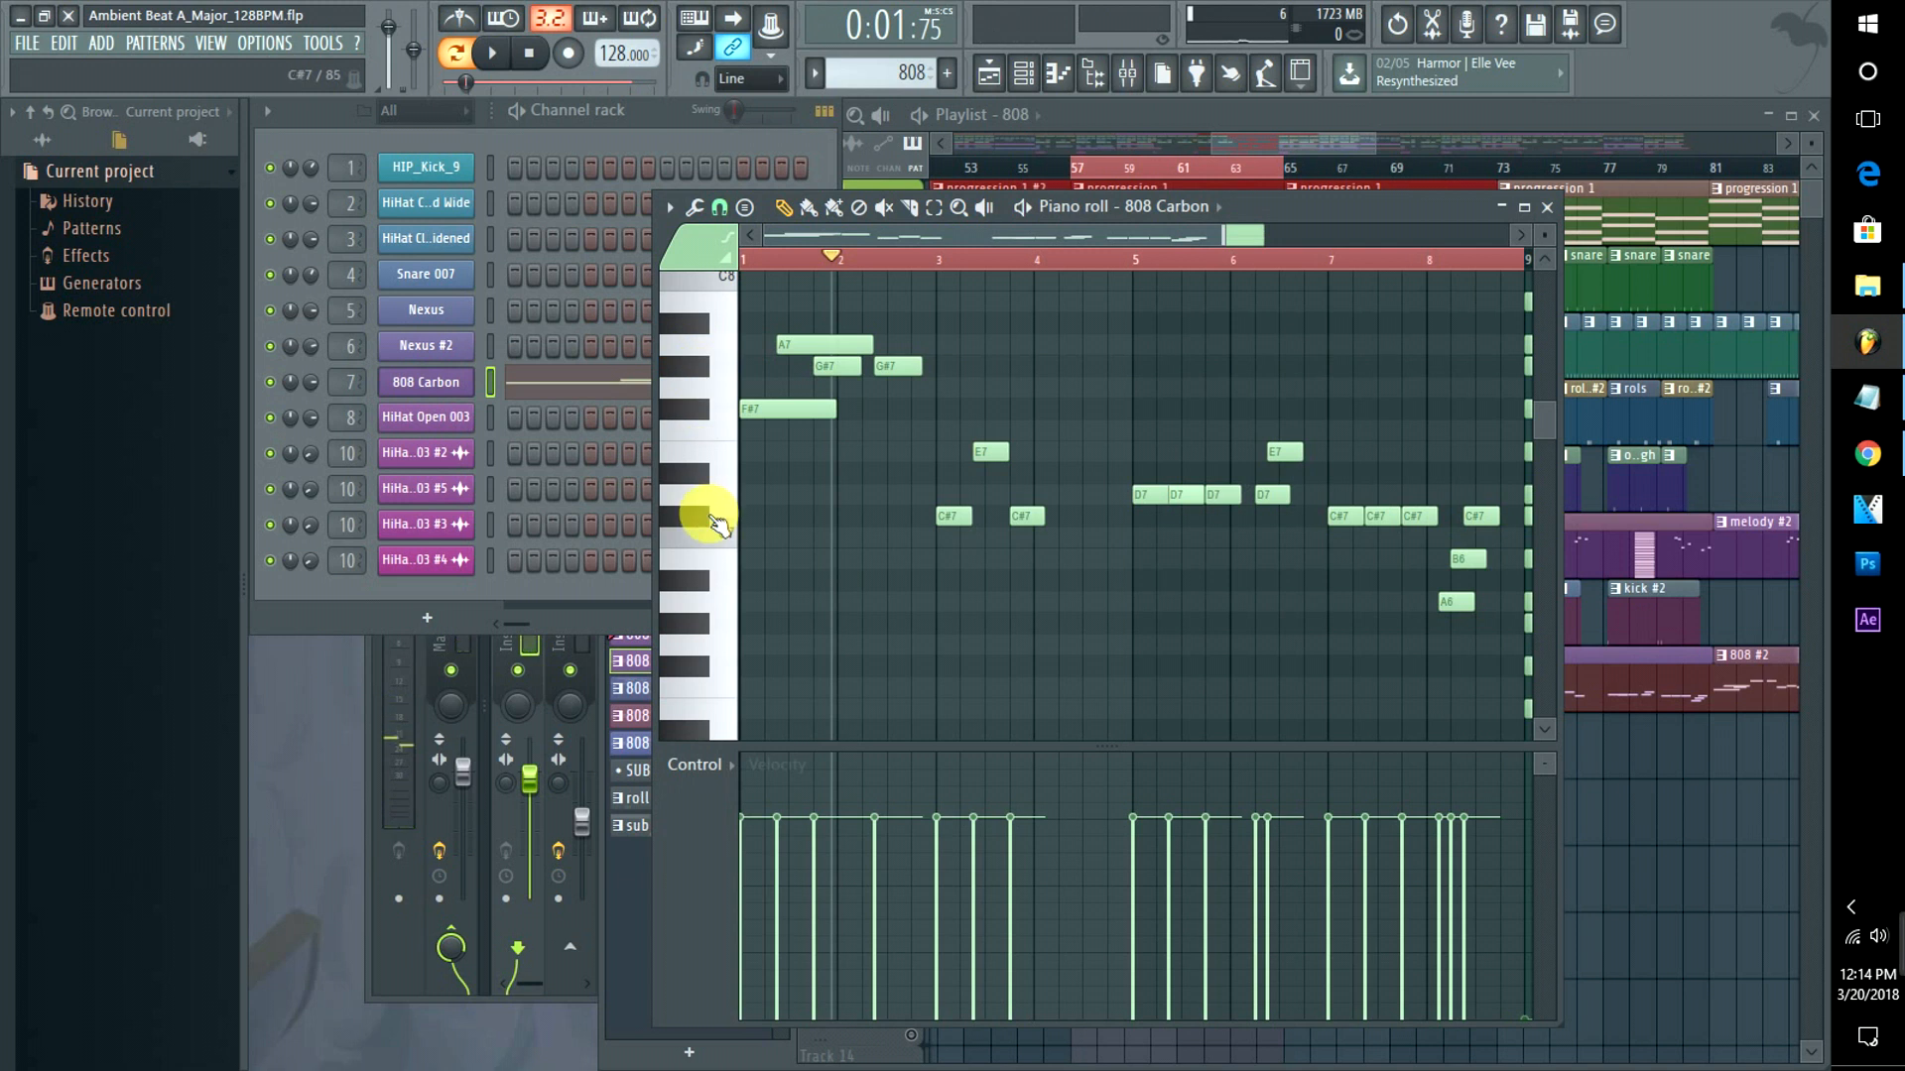
click(706, 514)
click(702, 518)
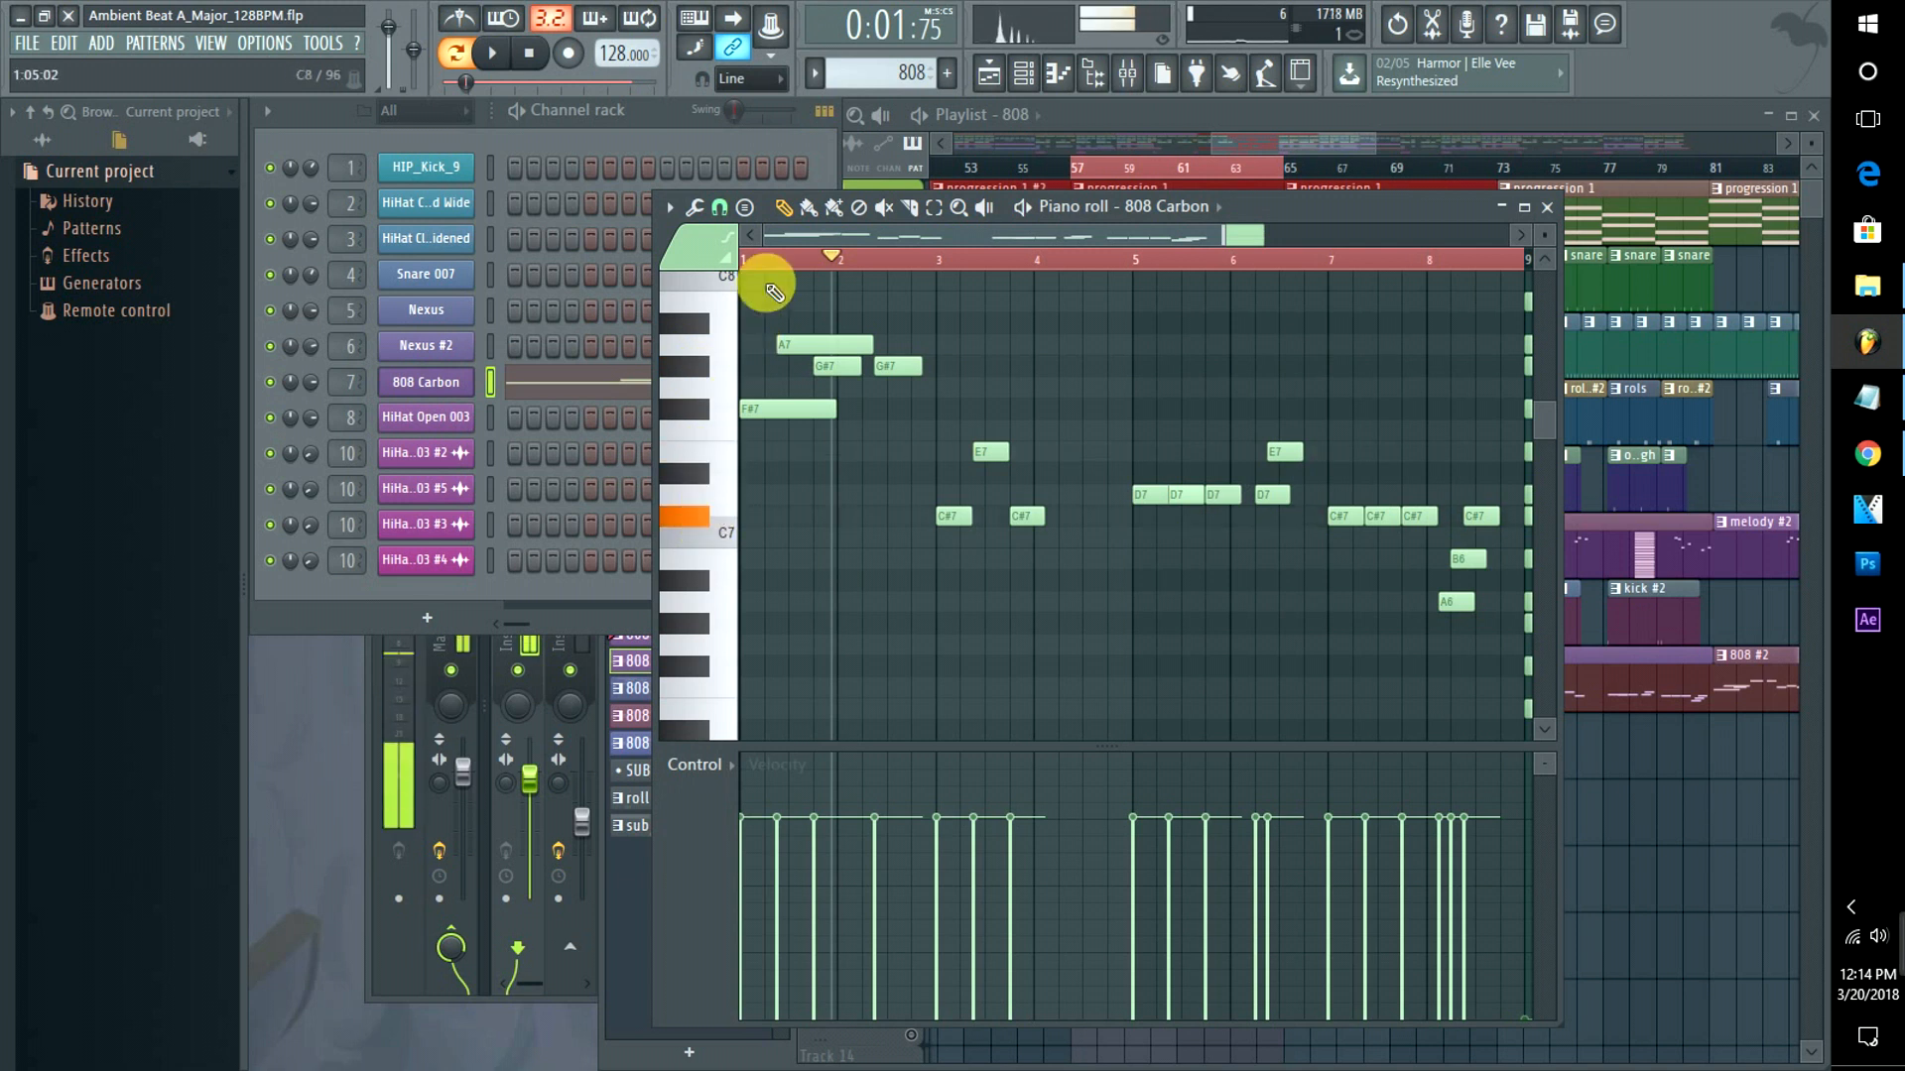
Play the arrangement from bar 57 in the Playlist and mute the chord progression on Track 1.
click(739, 260)
click(1160, 112)
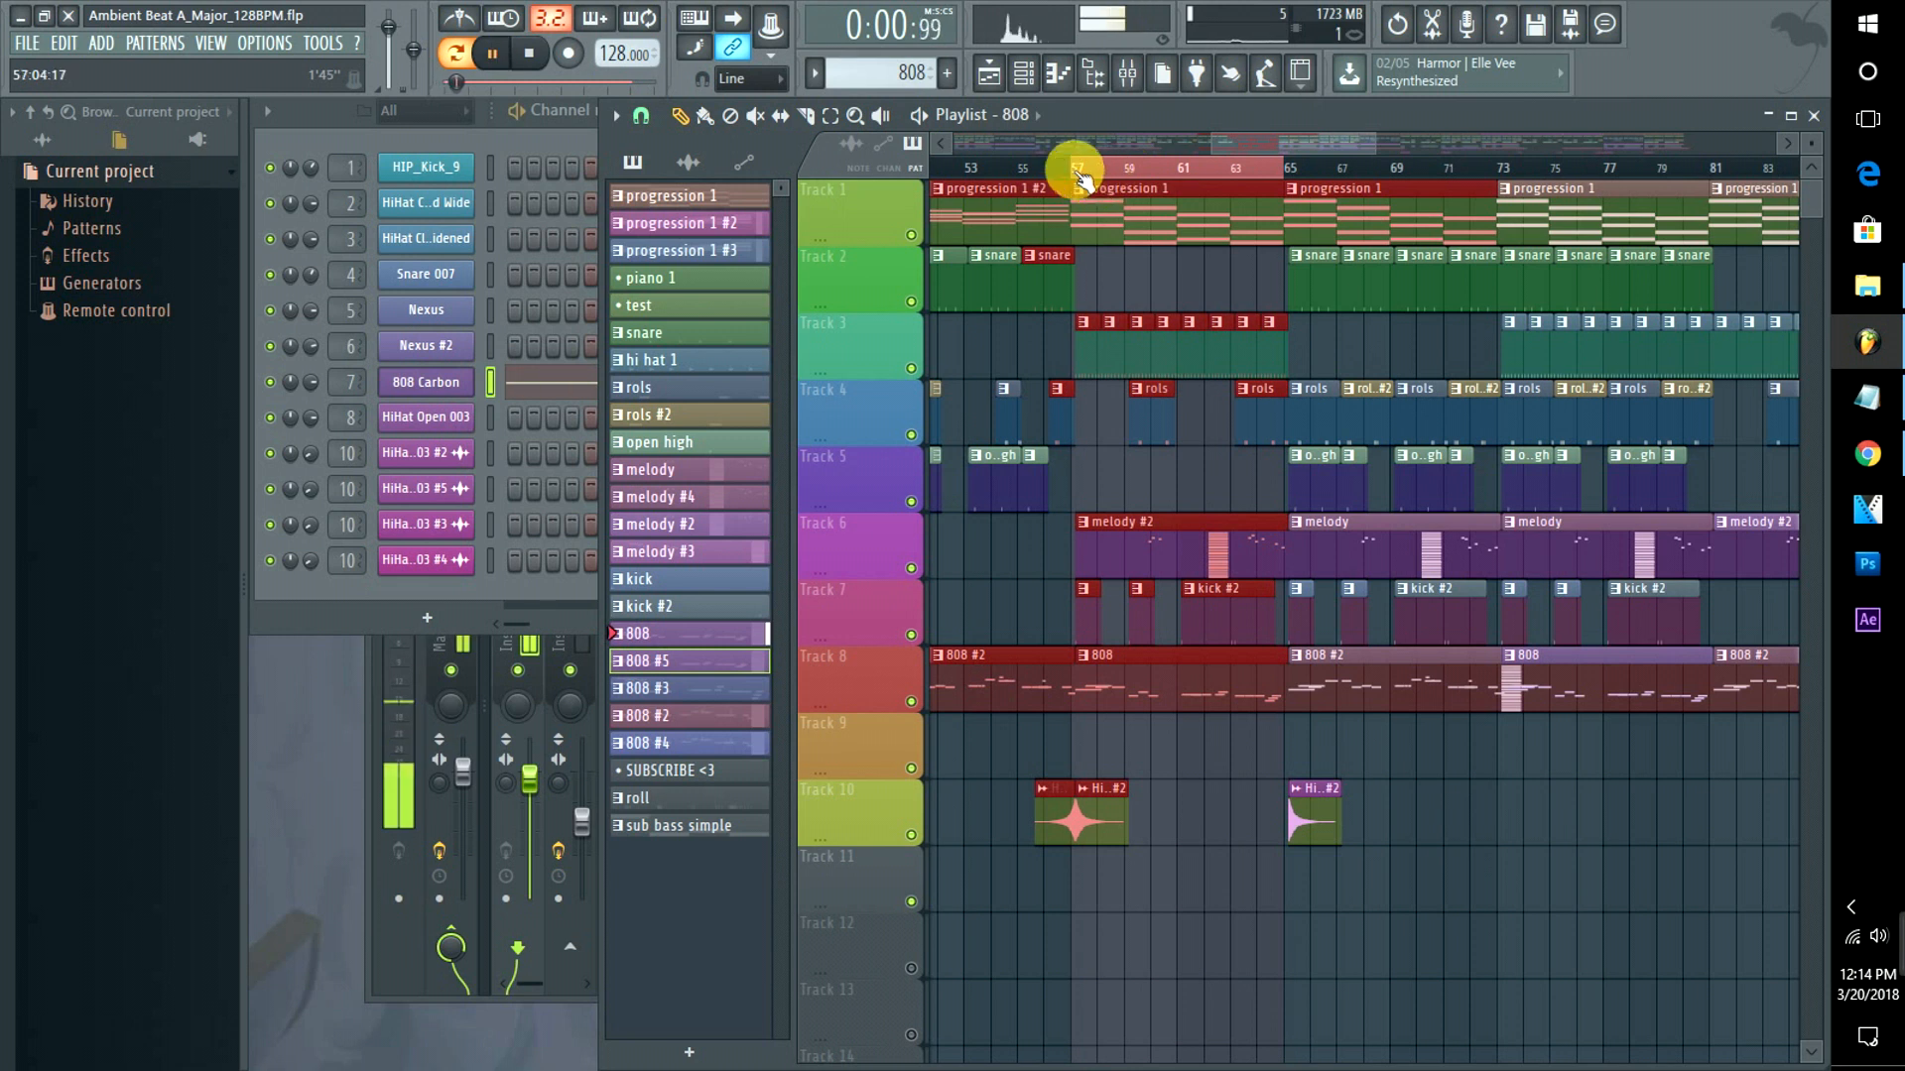
click(1072, 169)
click(569, 137)
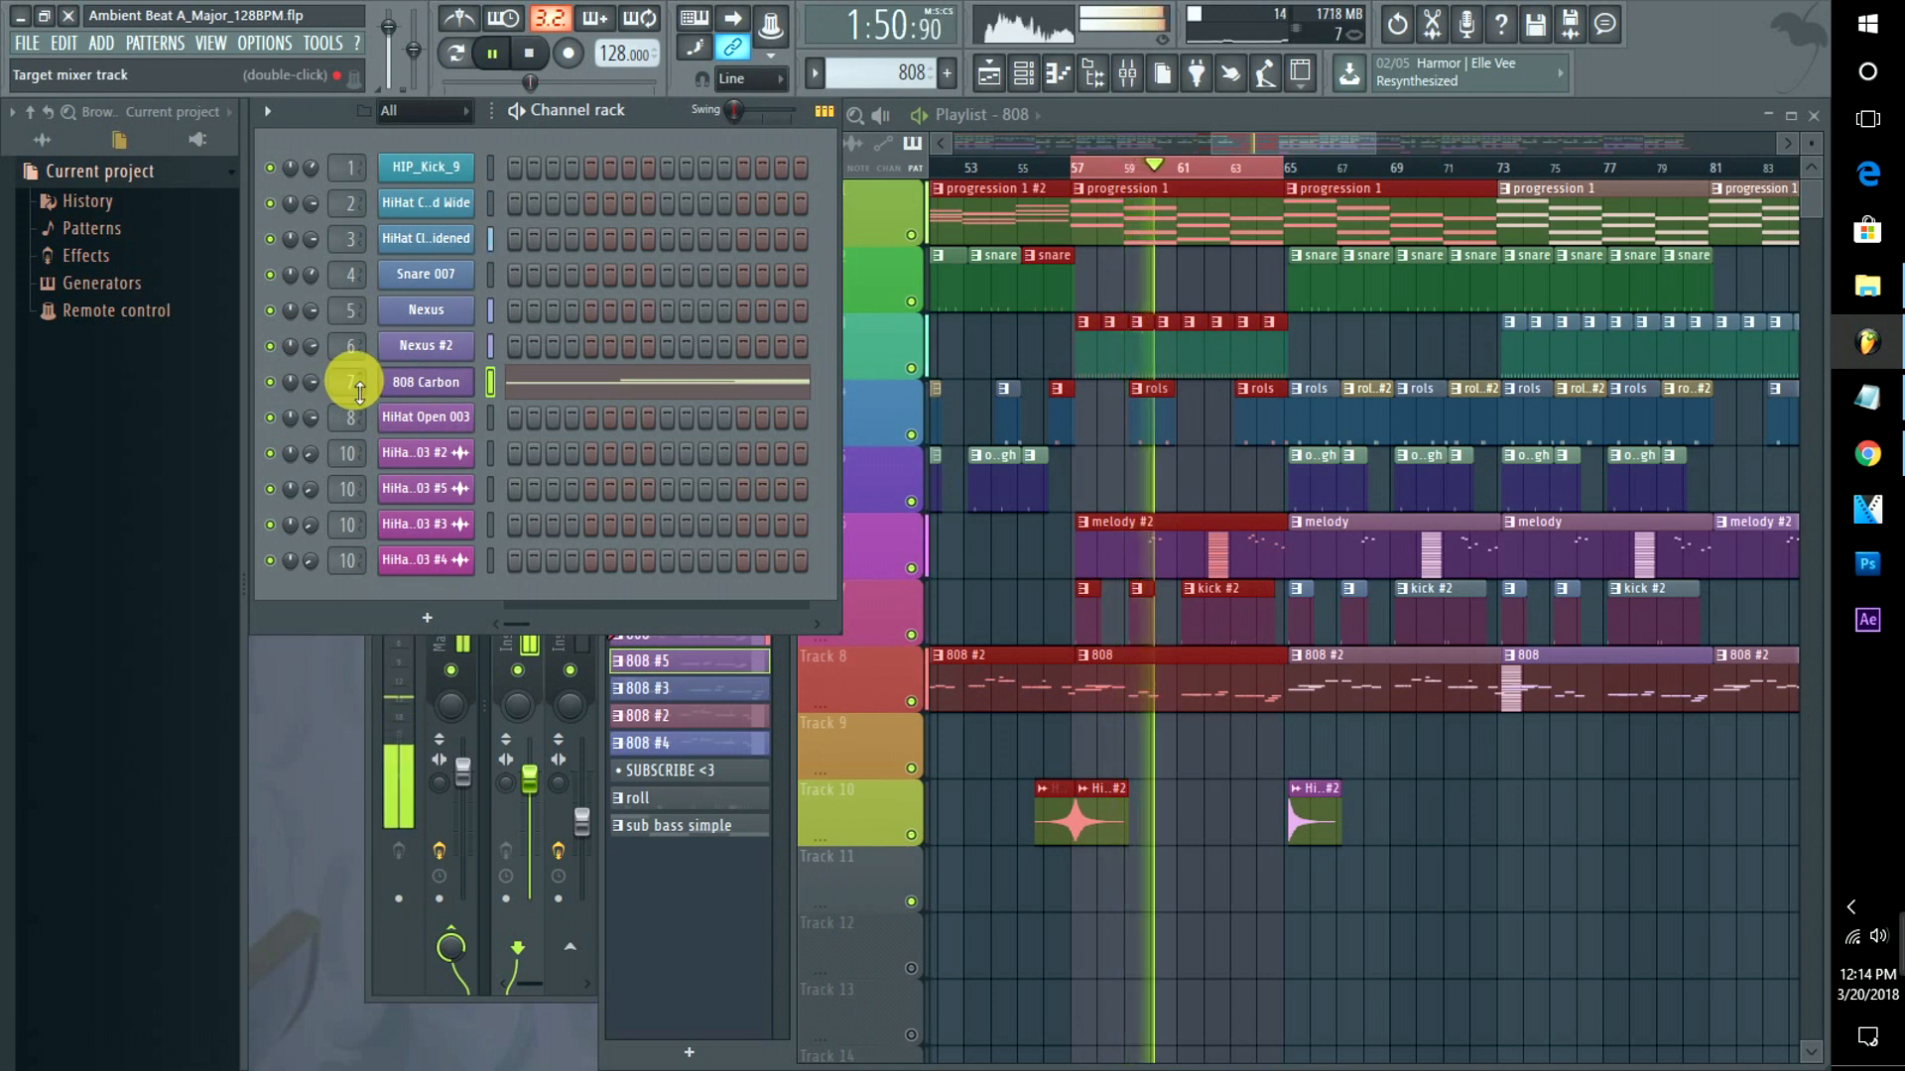
click(911, 235)
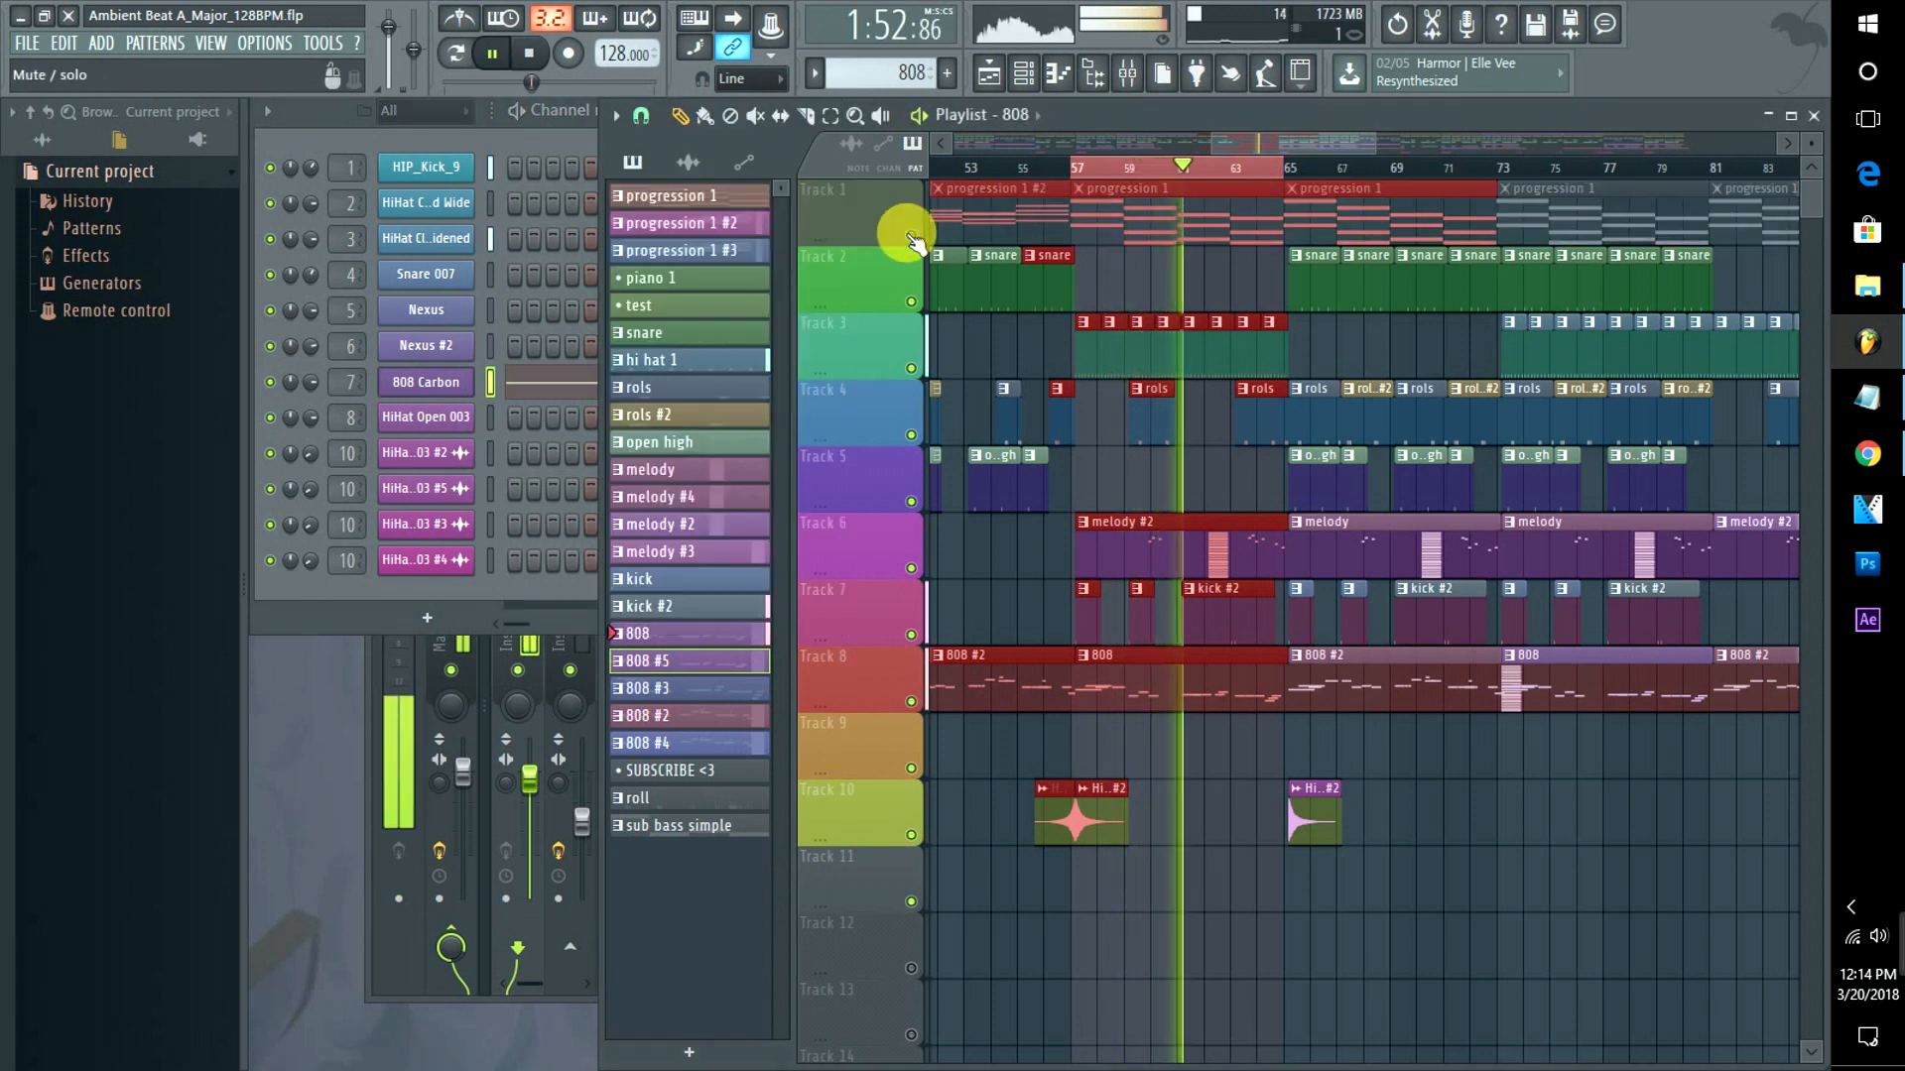
Follow the 808 pattern's notes in the Piano roll during playback, stop, and return to its first bar.
double_click(1222, 684)
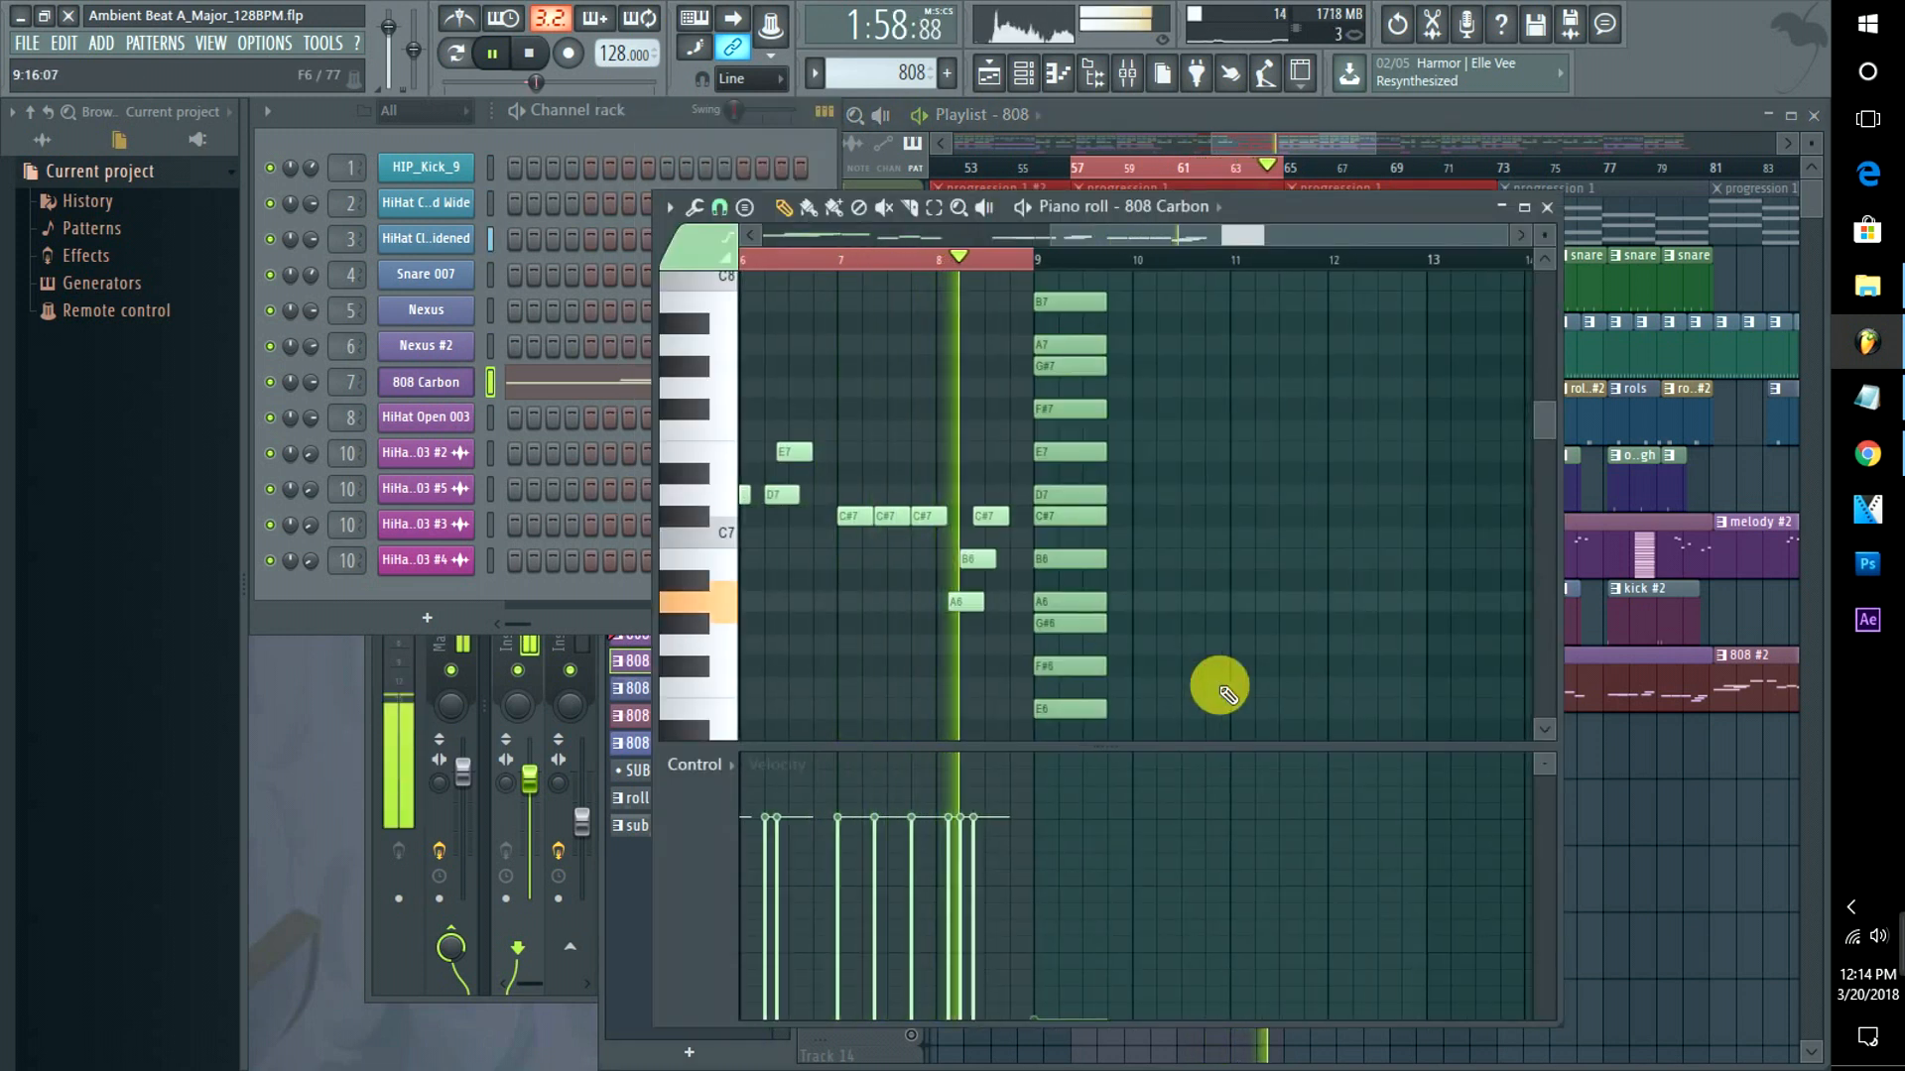
key(space)
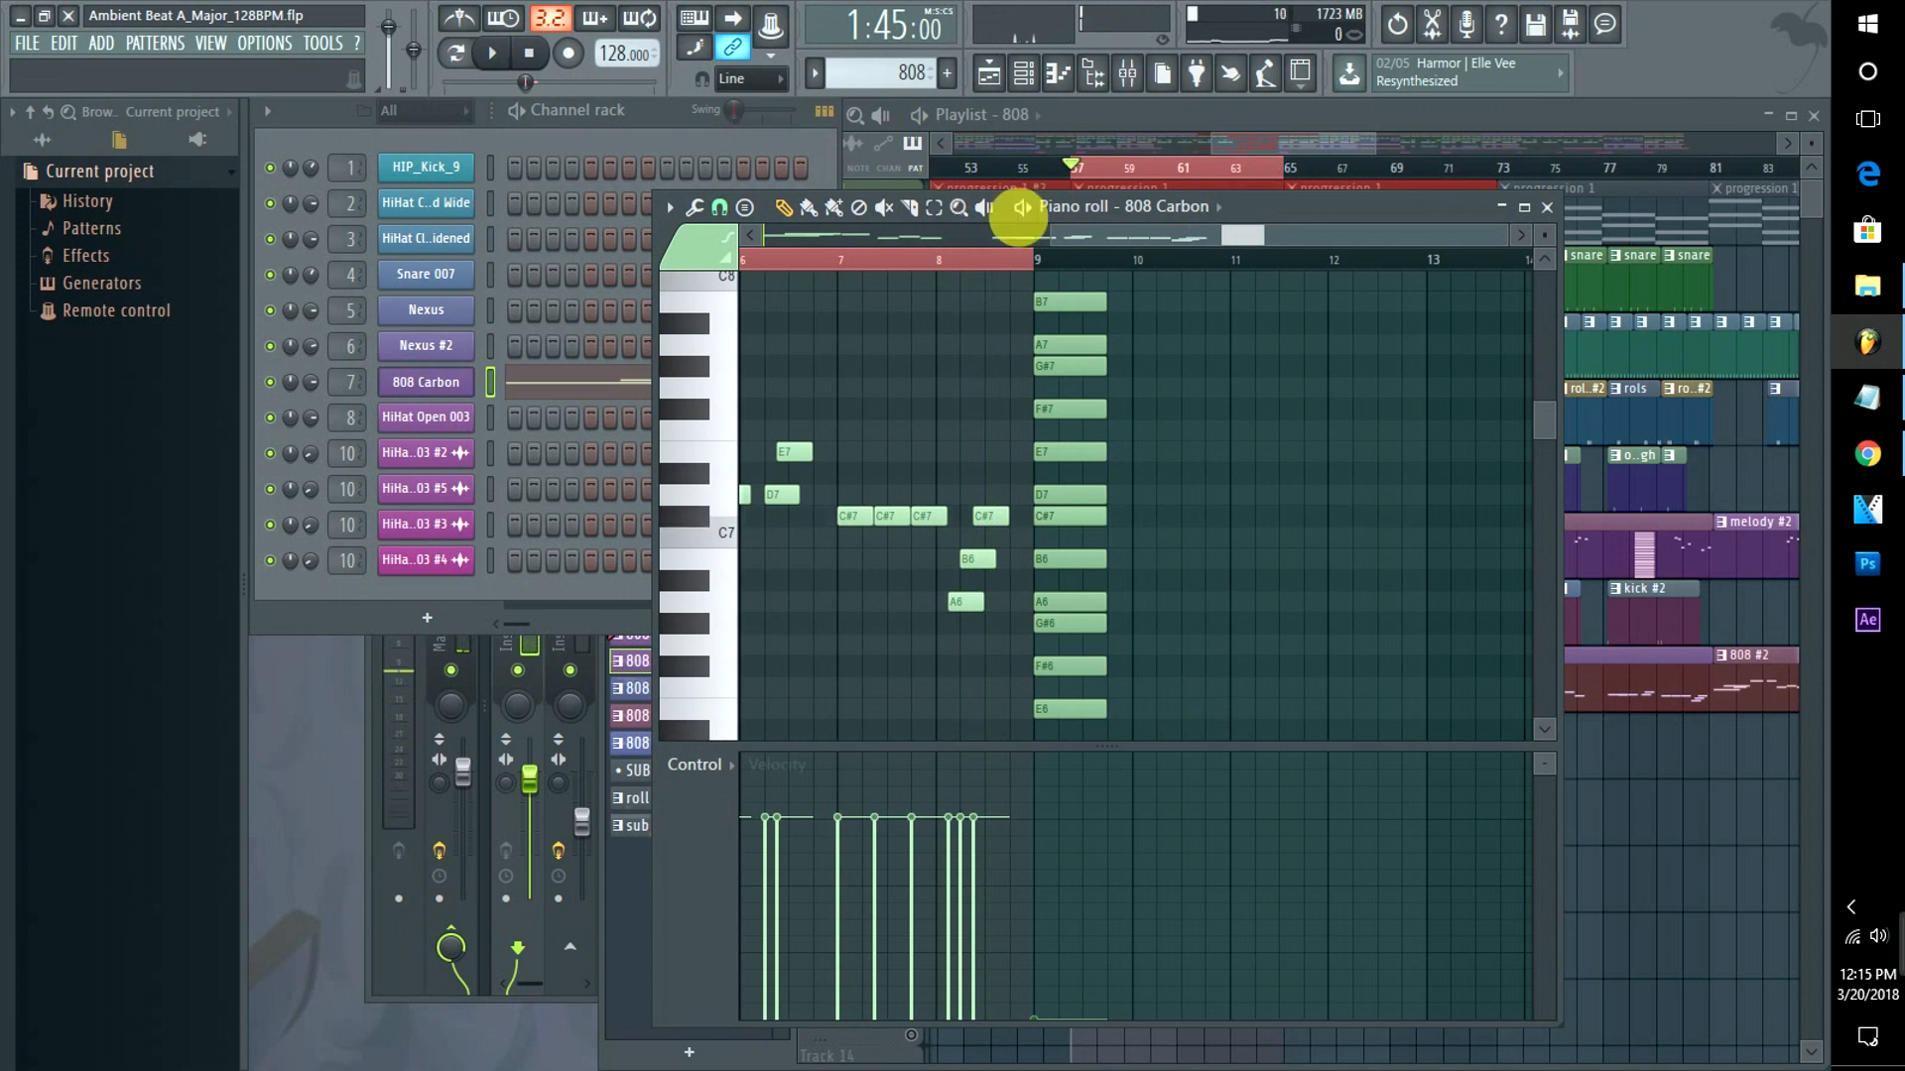
drag(1114, 227, 784, 242)
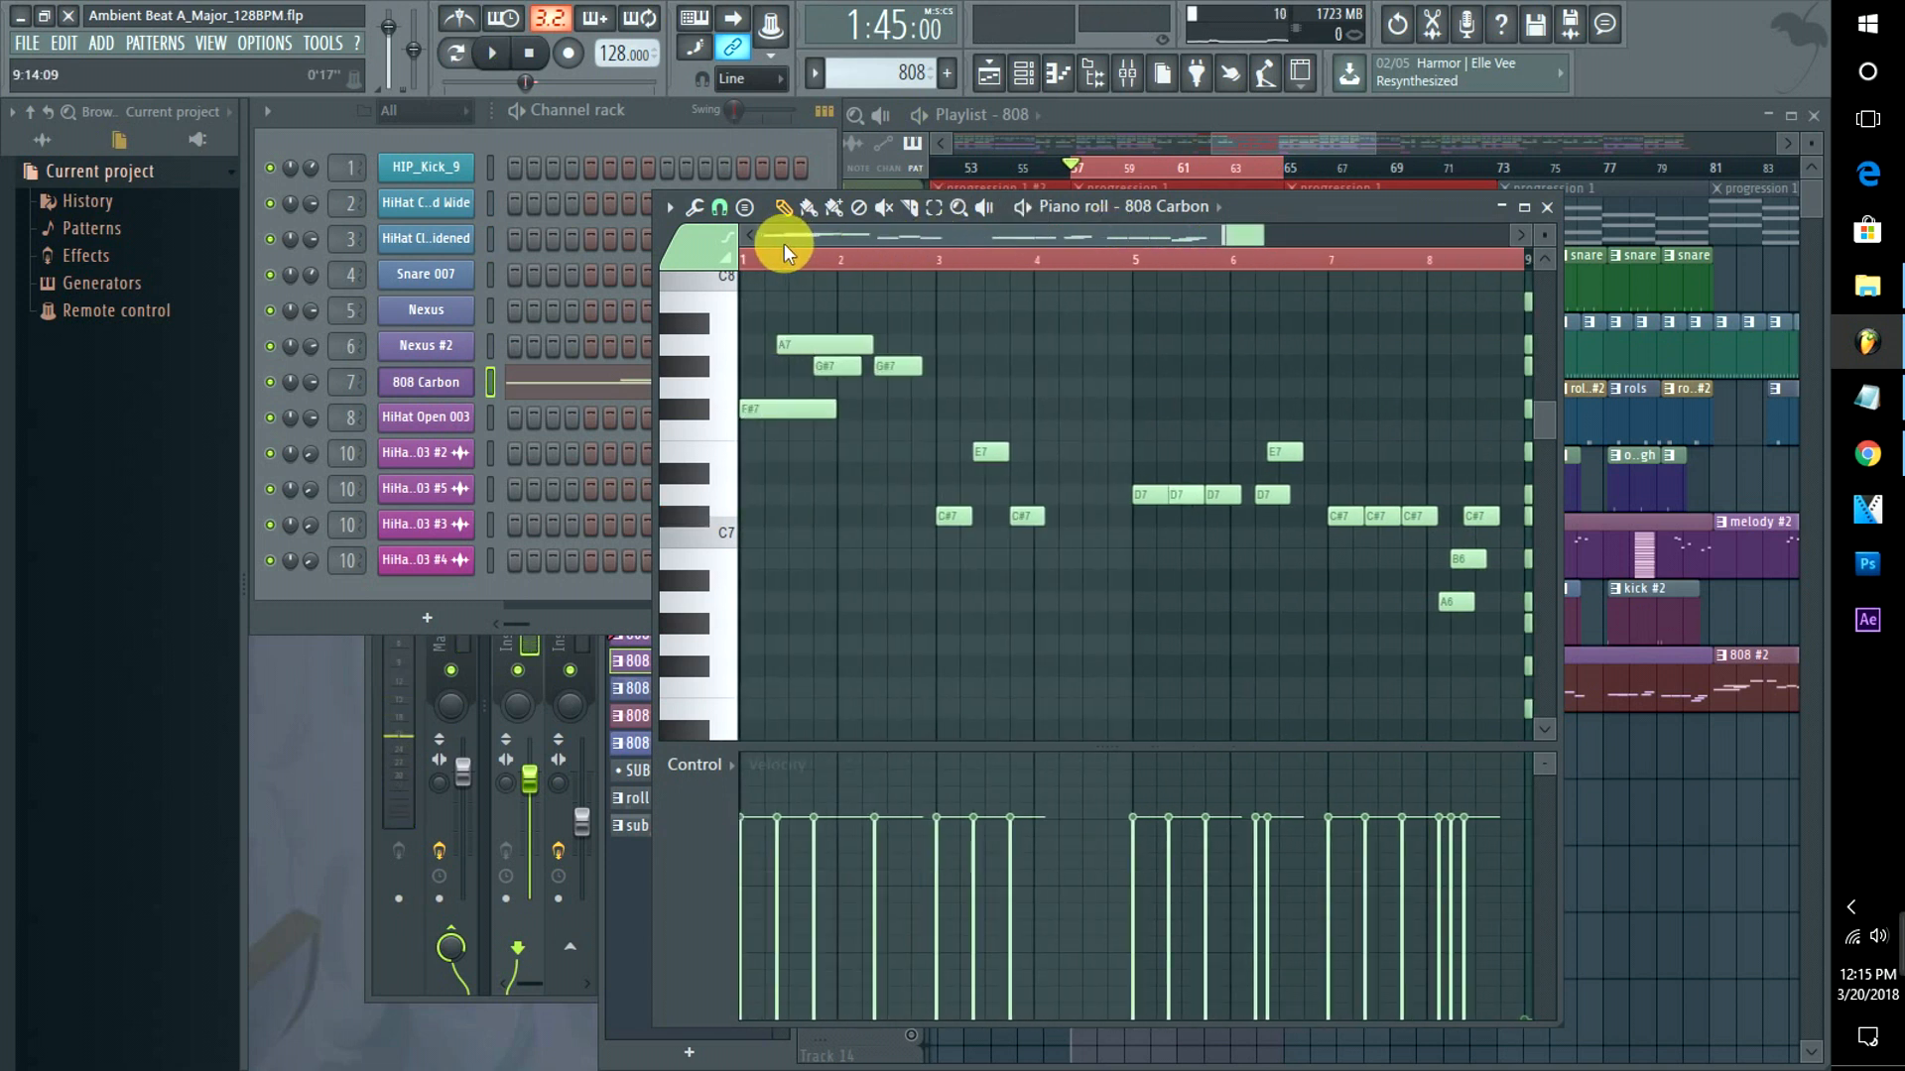
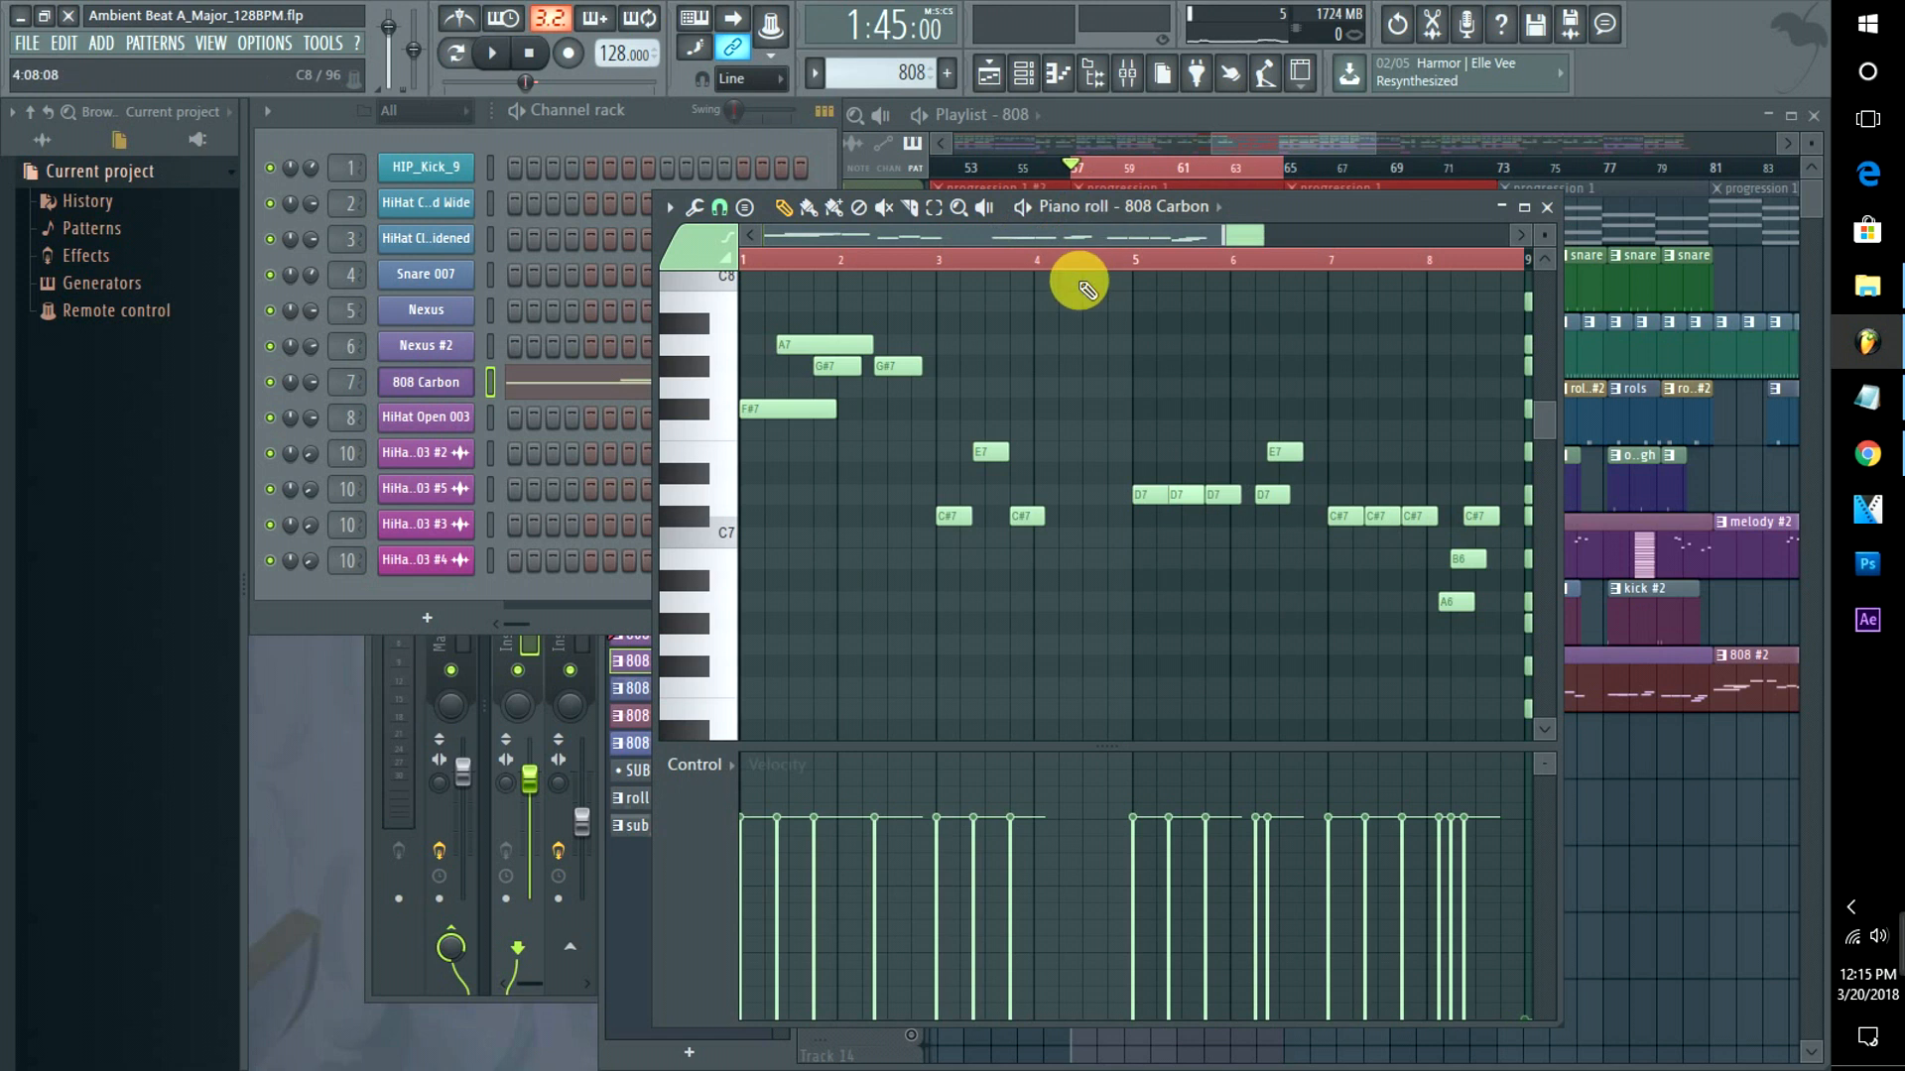
Paste the chord root notes F#5, C#5, D5 and C#5 into the 808 pattern and move them up to start at bar 17.
key(ctrl+v)
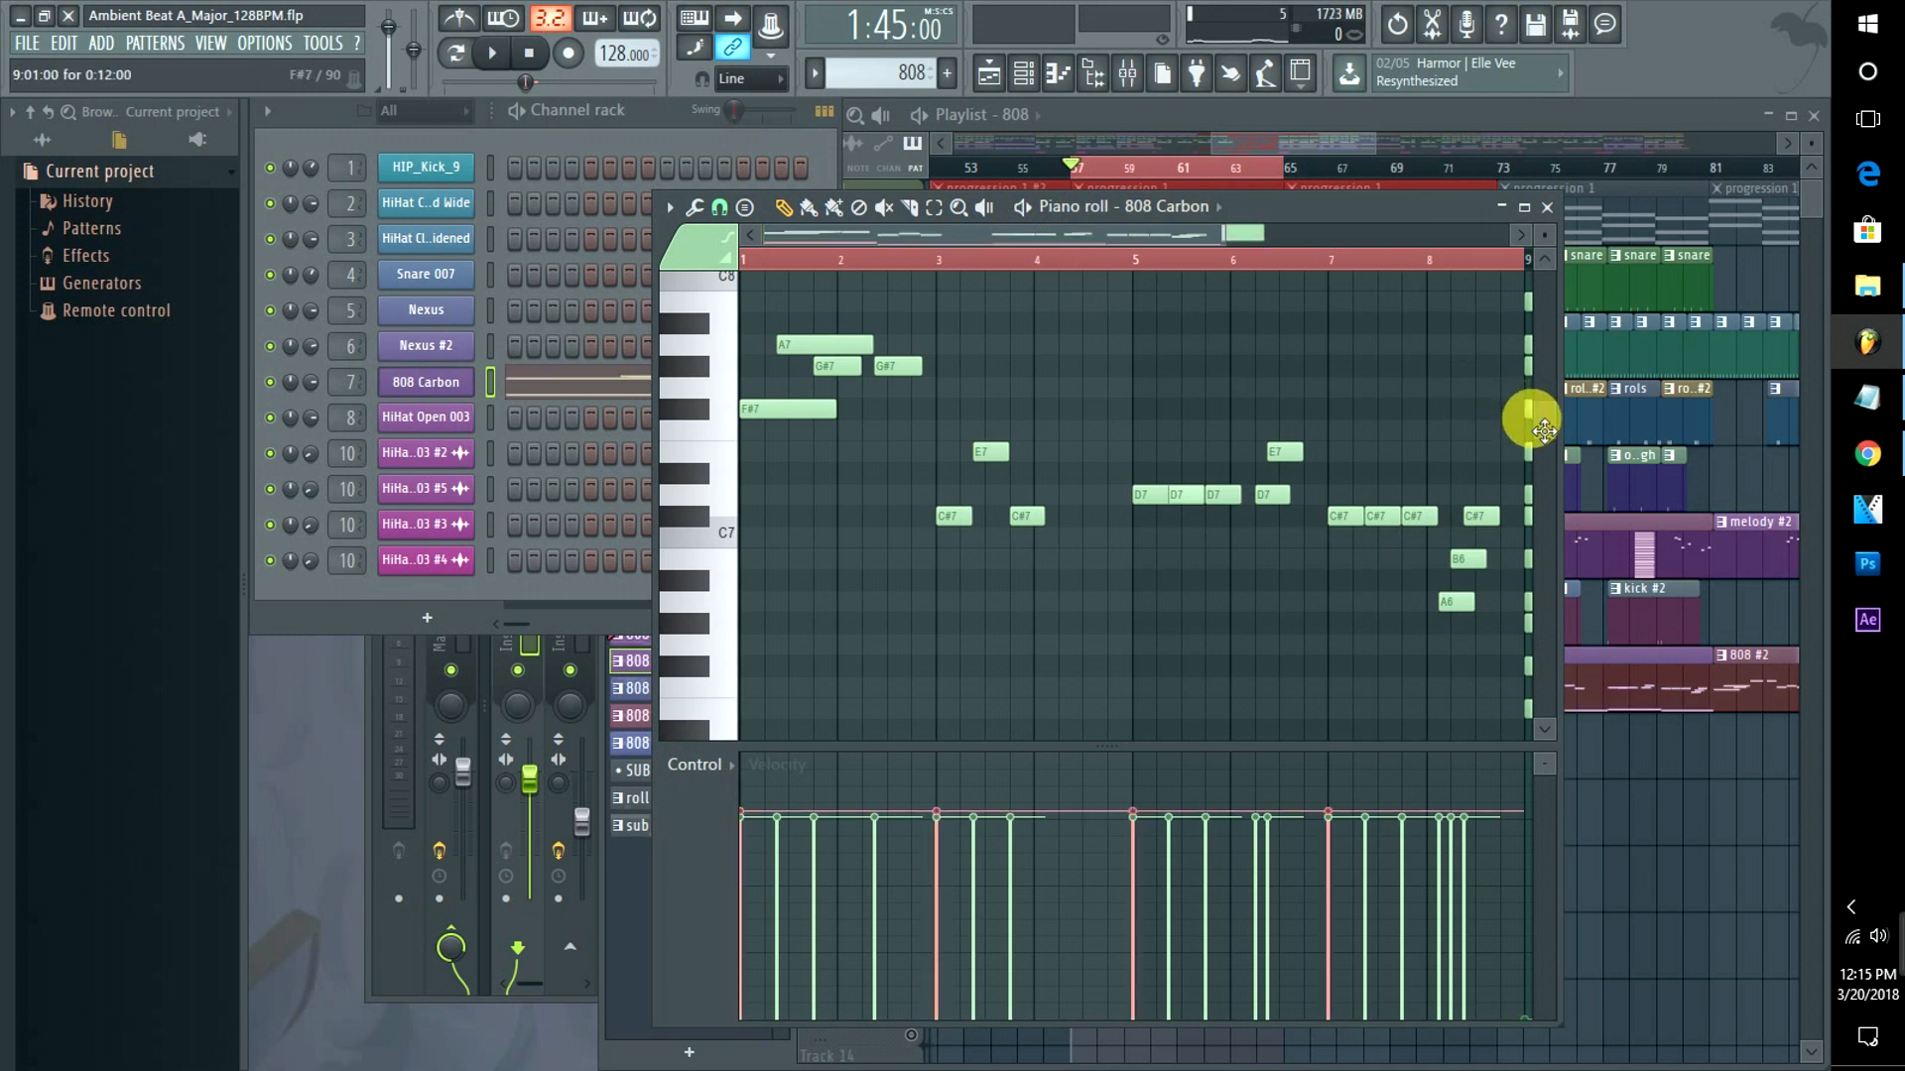
drag(1543, 430, 1539, 514)
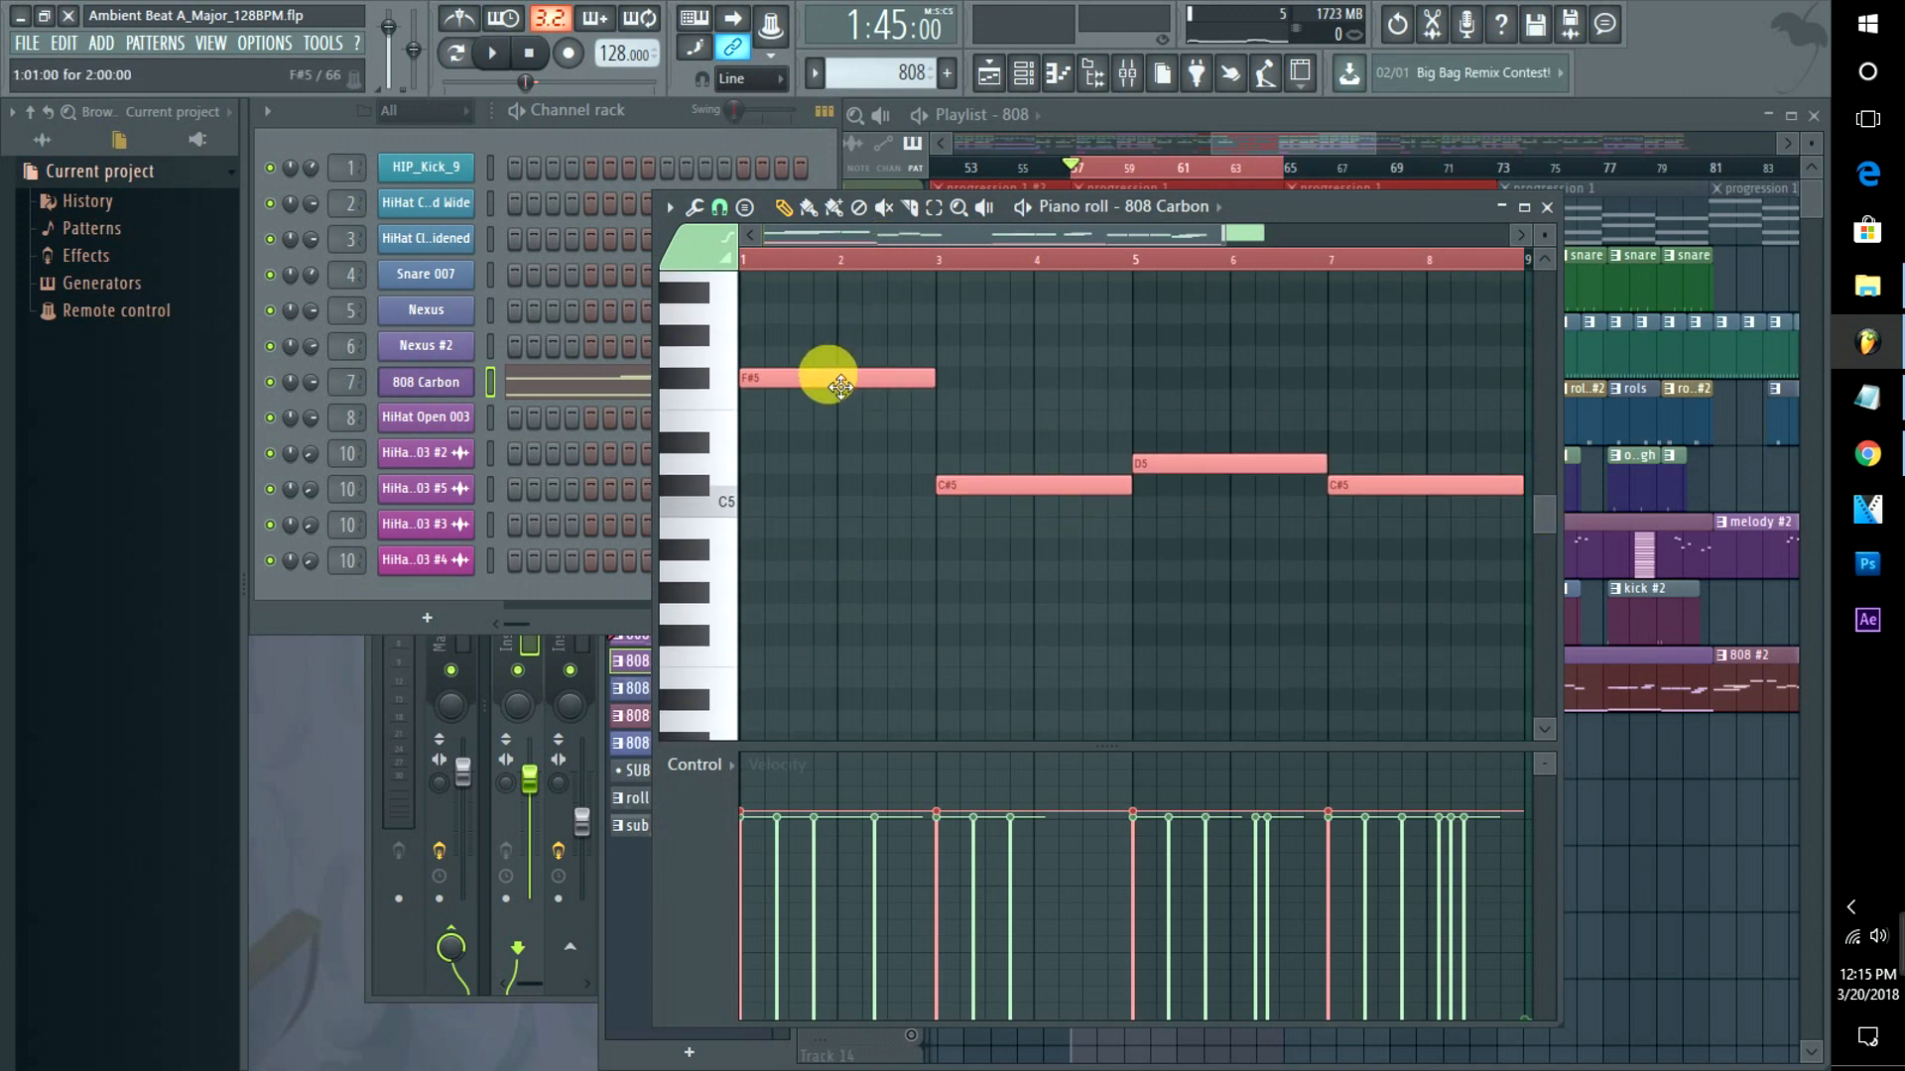
mouse_move(839, 390)
mouse_down()
mouse_move(936, 348)
mouse_move(1207, 357)
mouse_move(1705, 311)
mouse_move(1378, 337)
mouse_move(1276, 242)
mouse_move(1191, 289)
mouse_move(1157, 438)
mouse_move(1387, 610)
mouse_move(1616, 587)
mouse_move(1306, 523)
mouse_move(1360, 552)
mouse_move(1309, 553)
mouse_up()
Move the 808 clip at bar 57 from Track 8 to Track 9, lengthen it and shift its start to bar 41.
click(1230, 107)
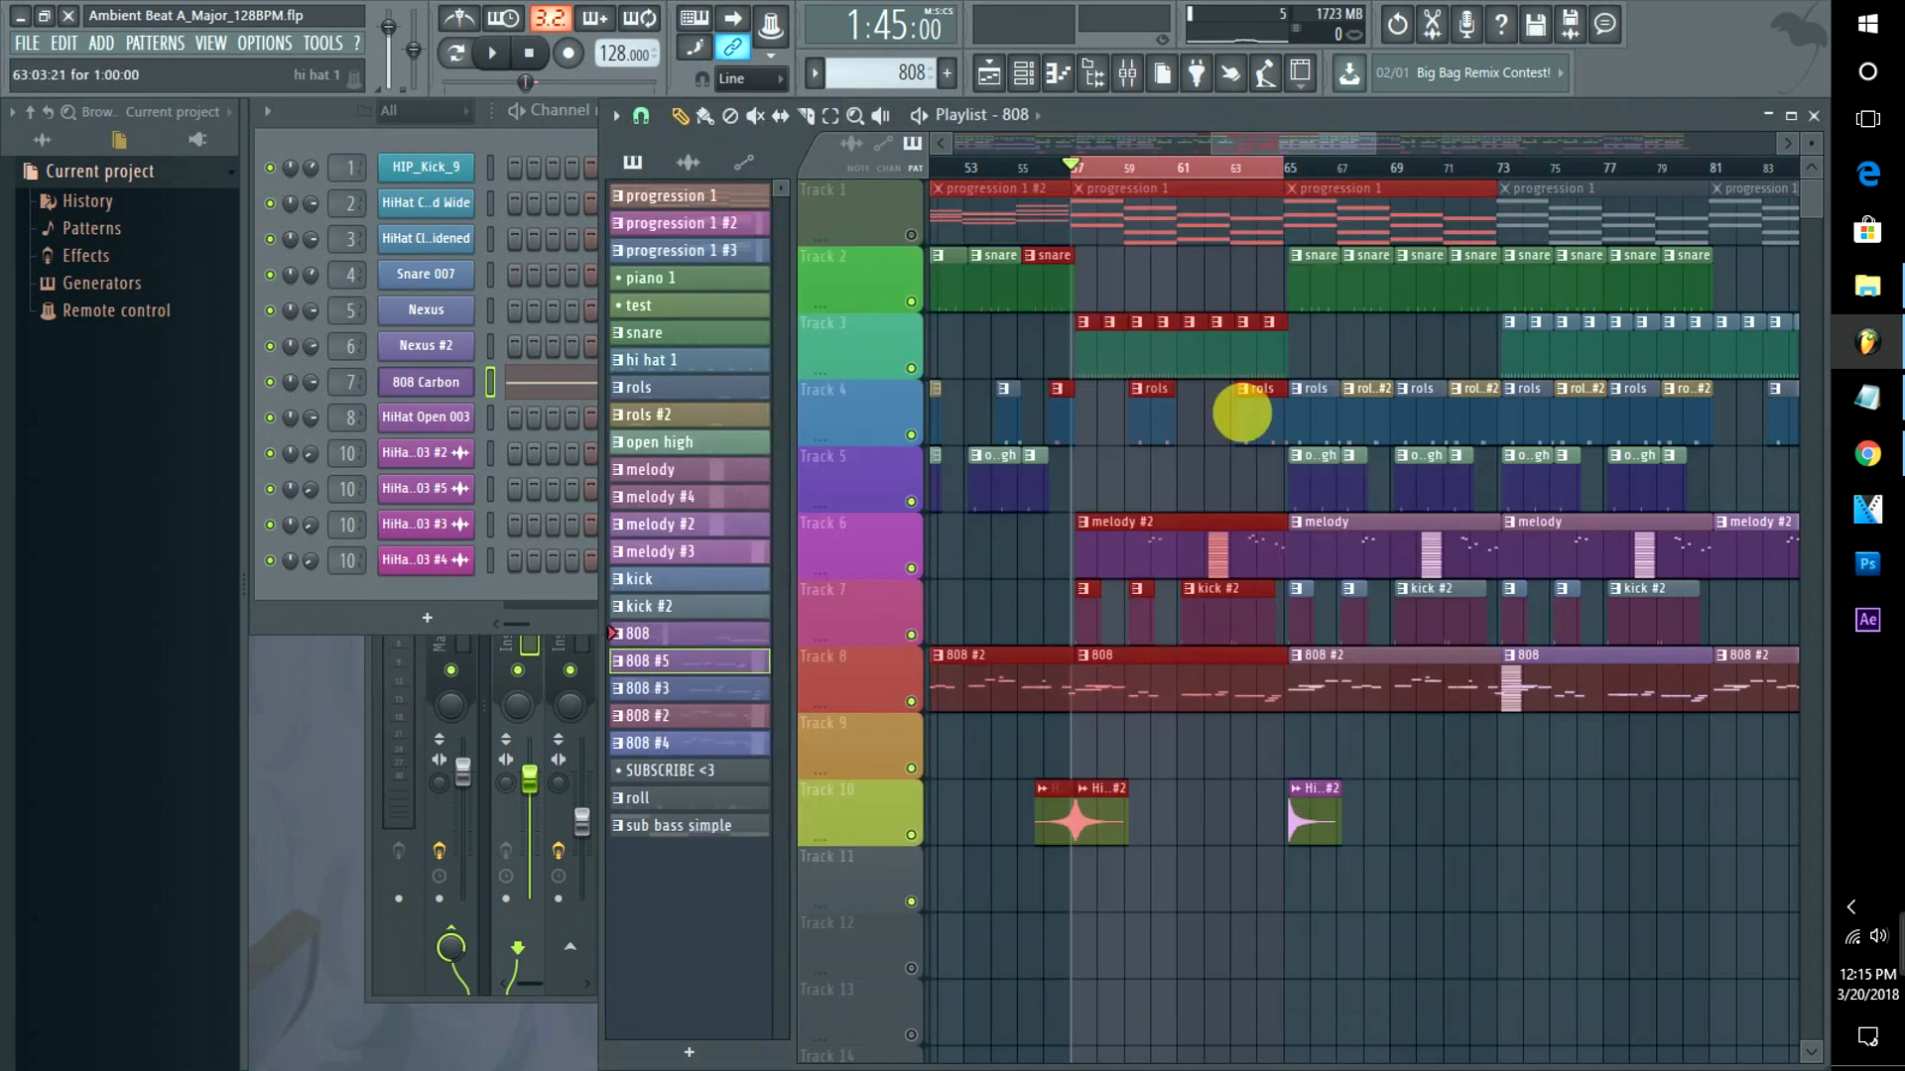
mouse_move(1224, 703)
mouse_down()
mouse_move(1229, 781)
mouse_move(1223, 683)
mouse_up()
click(1203, 781)
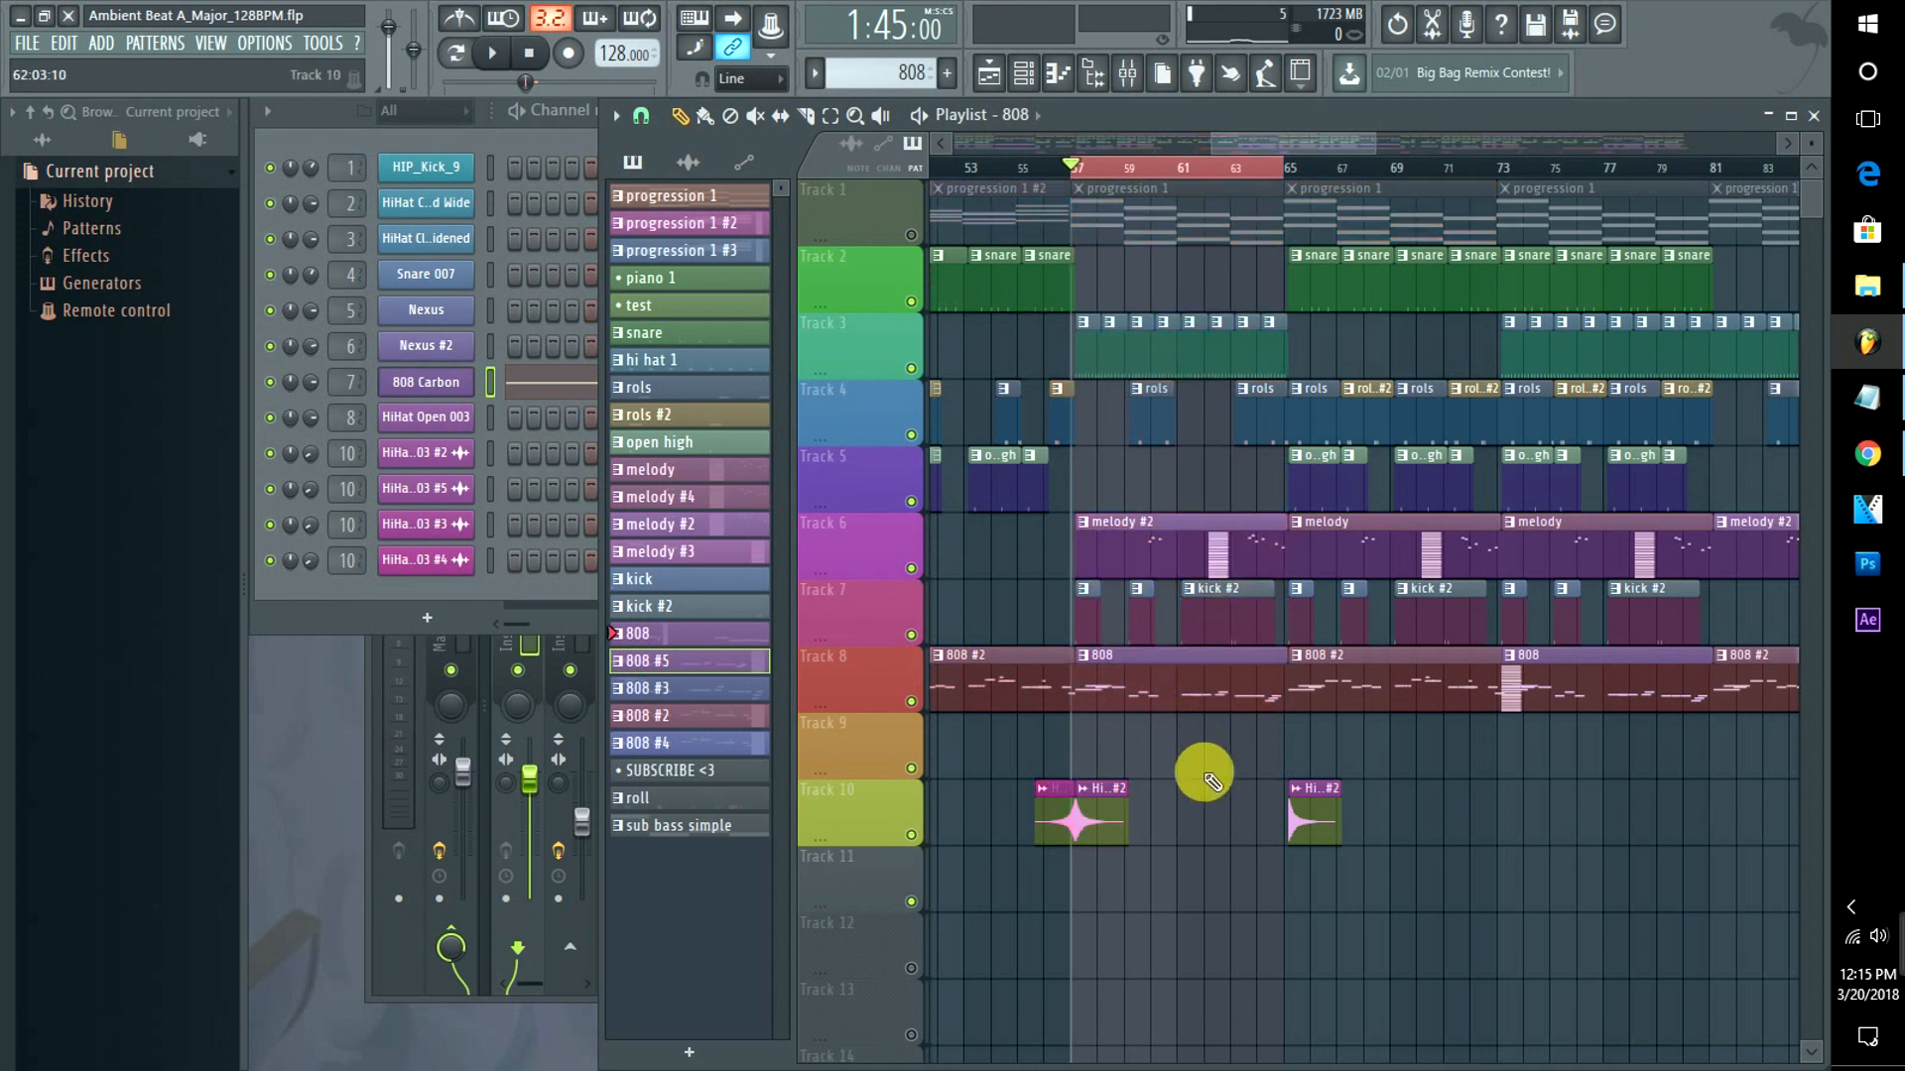
drag(1176, 779, 1173, 770)
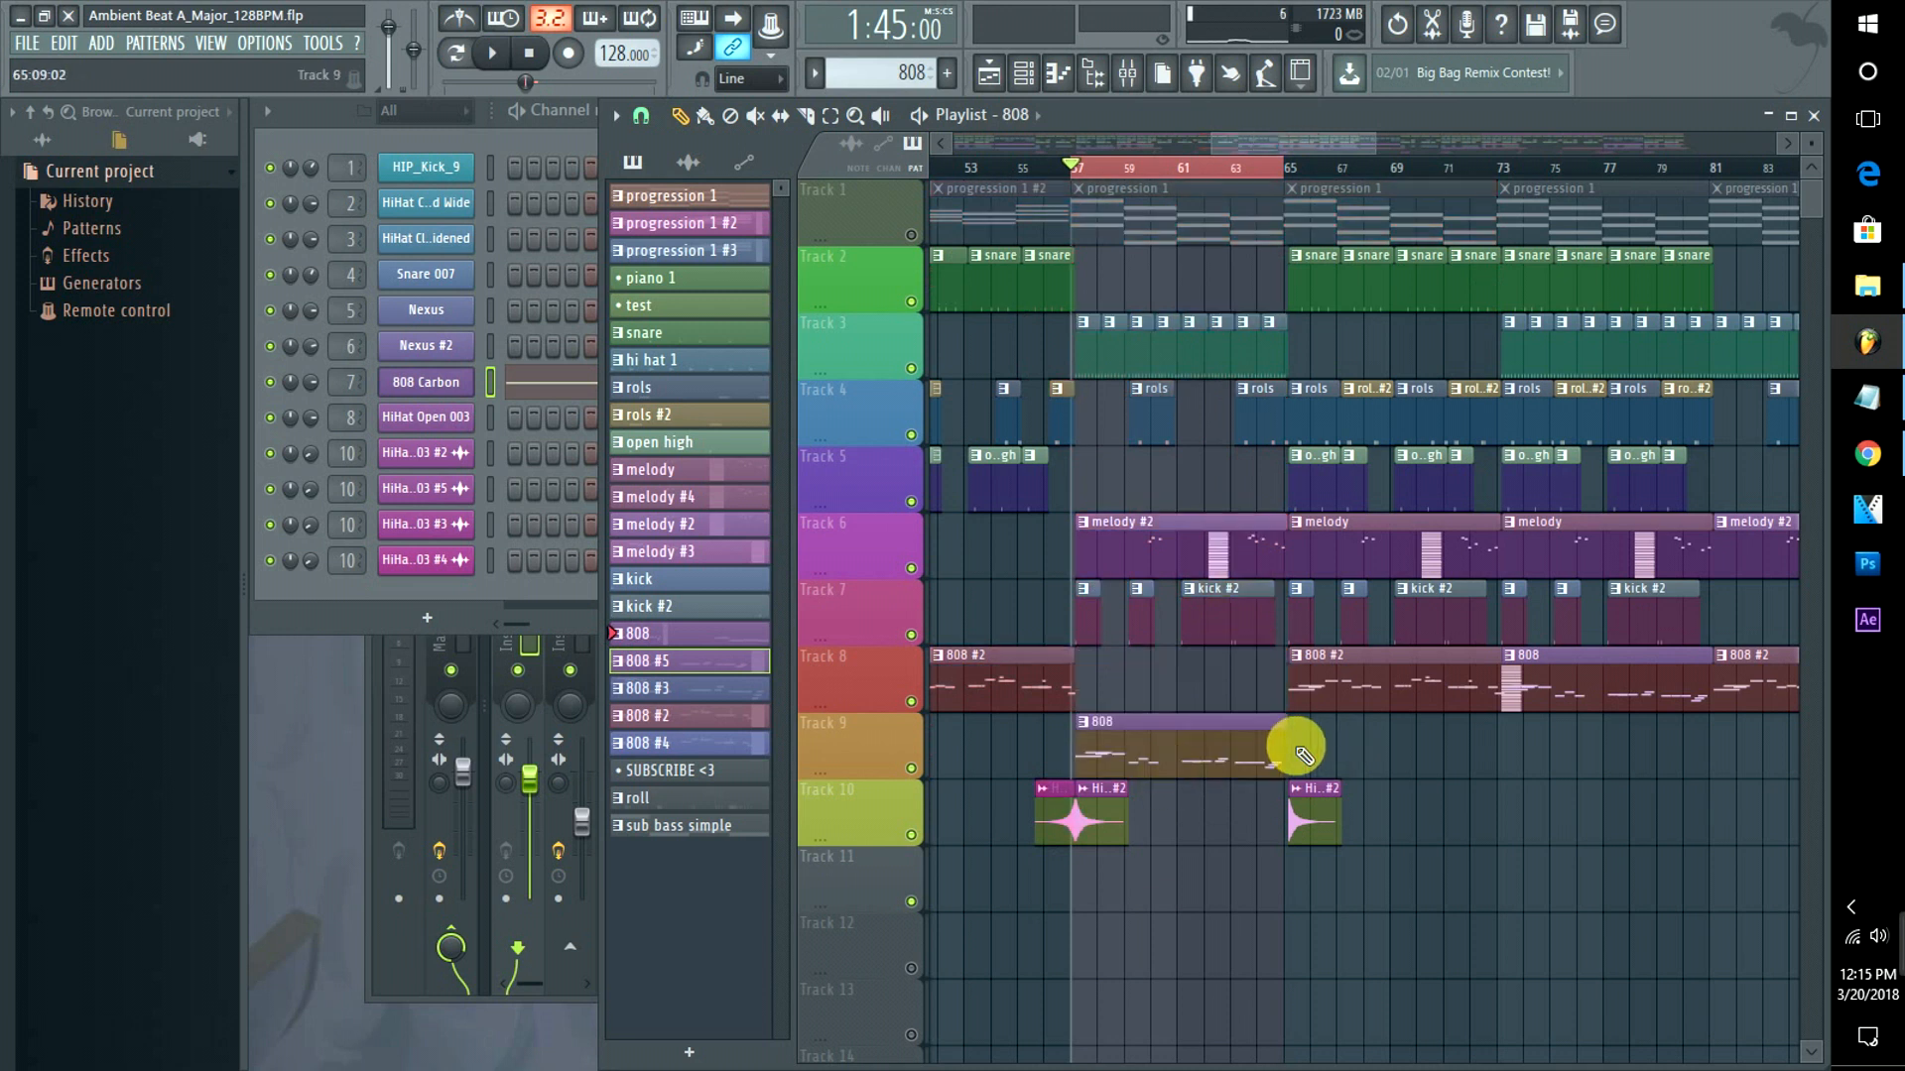
drag(1293, 751, 1735, 761)
drag(1150, 772, 1126, 732)
Play the arrangement from bar 57 with Track 1's chords unmuted briefly, stop, and mute the track again.
key(space)
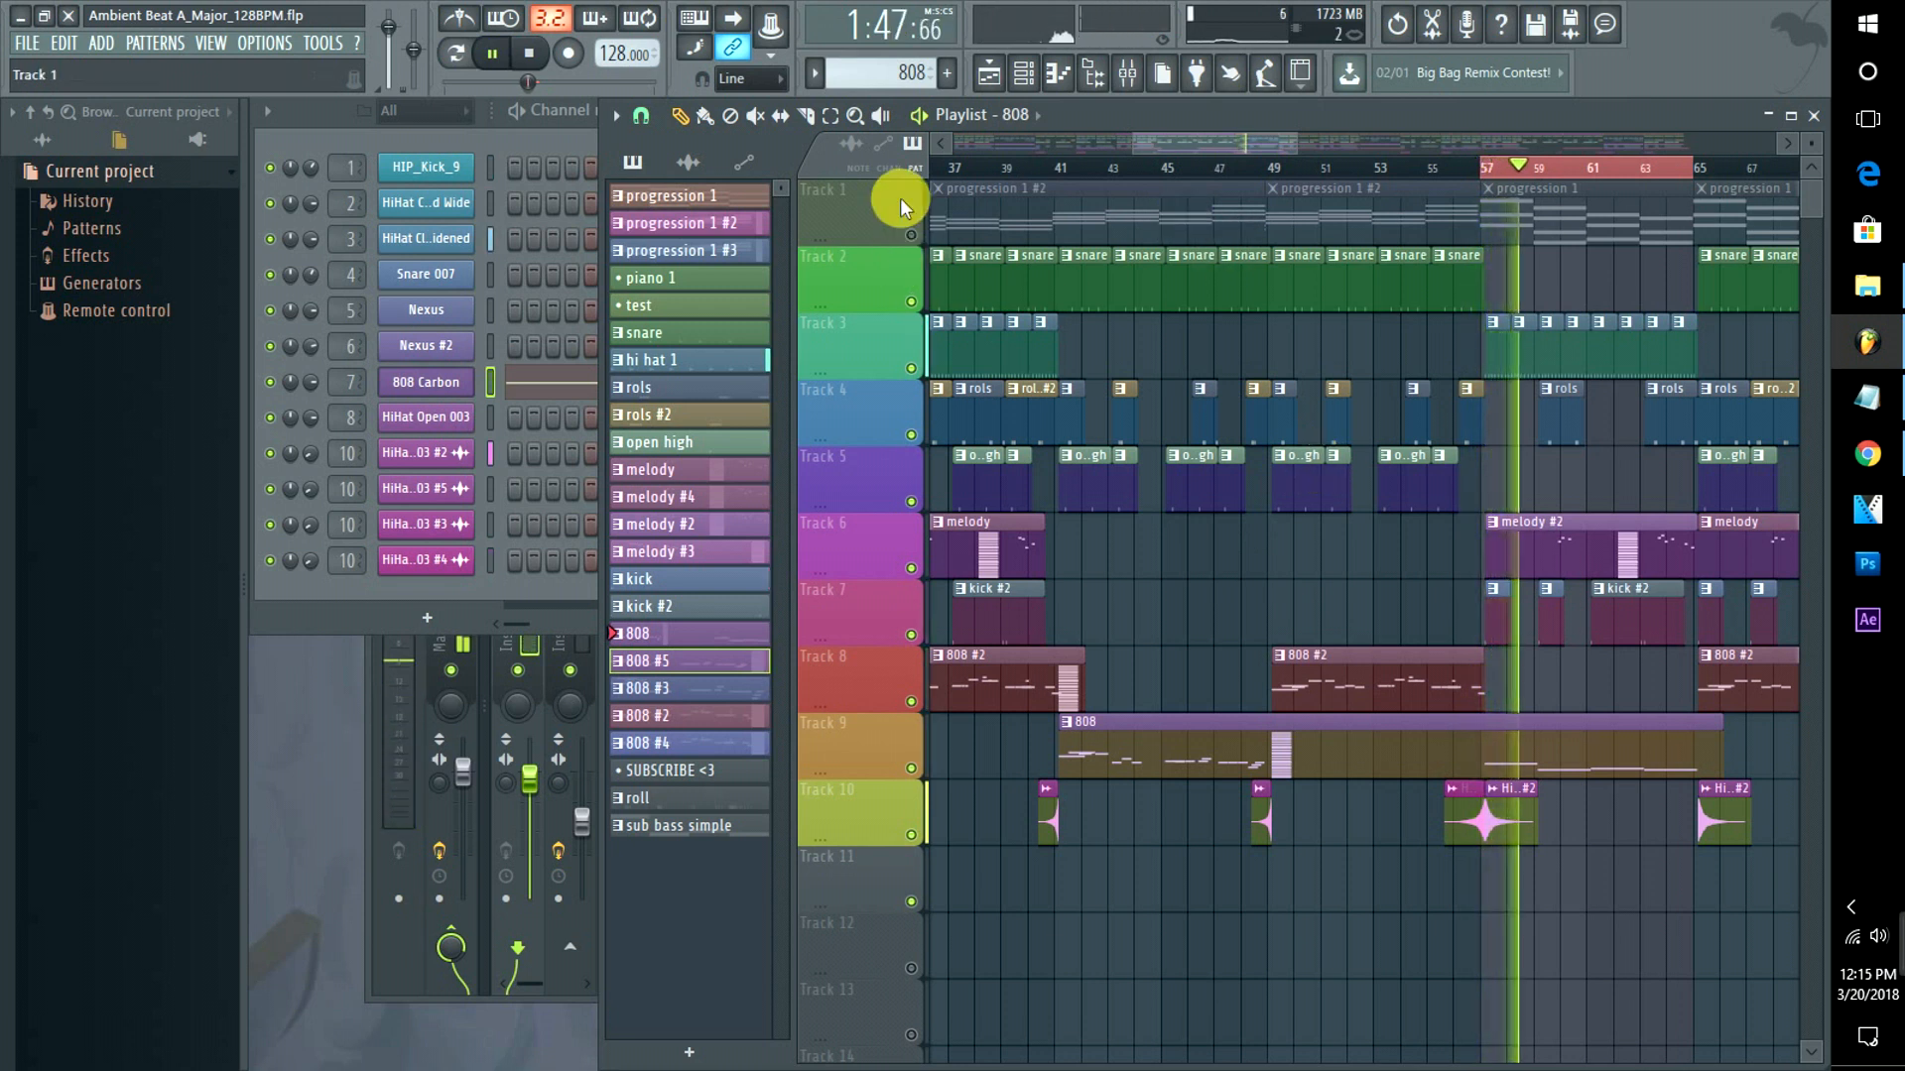
click(910, 235)
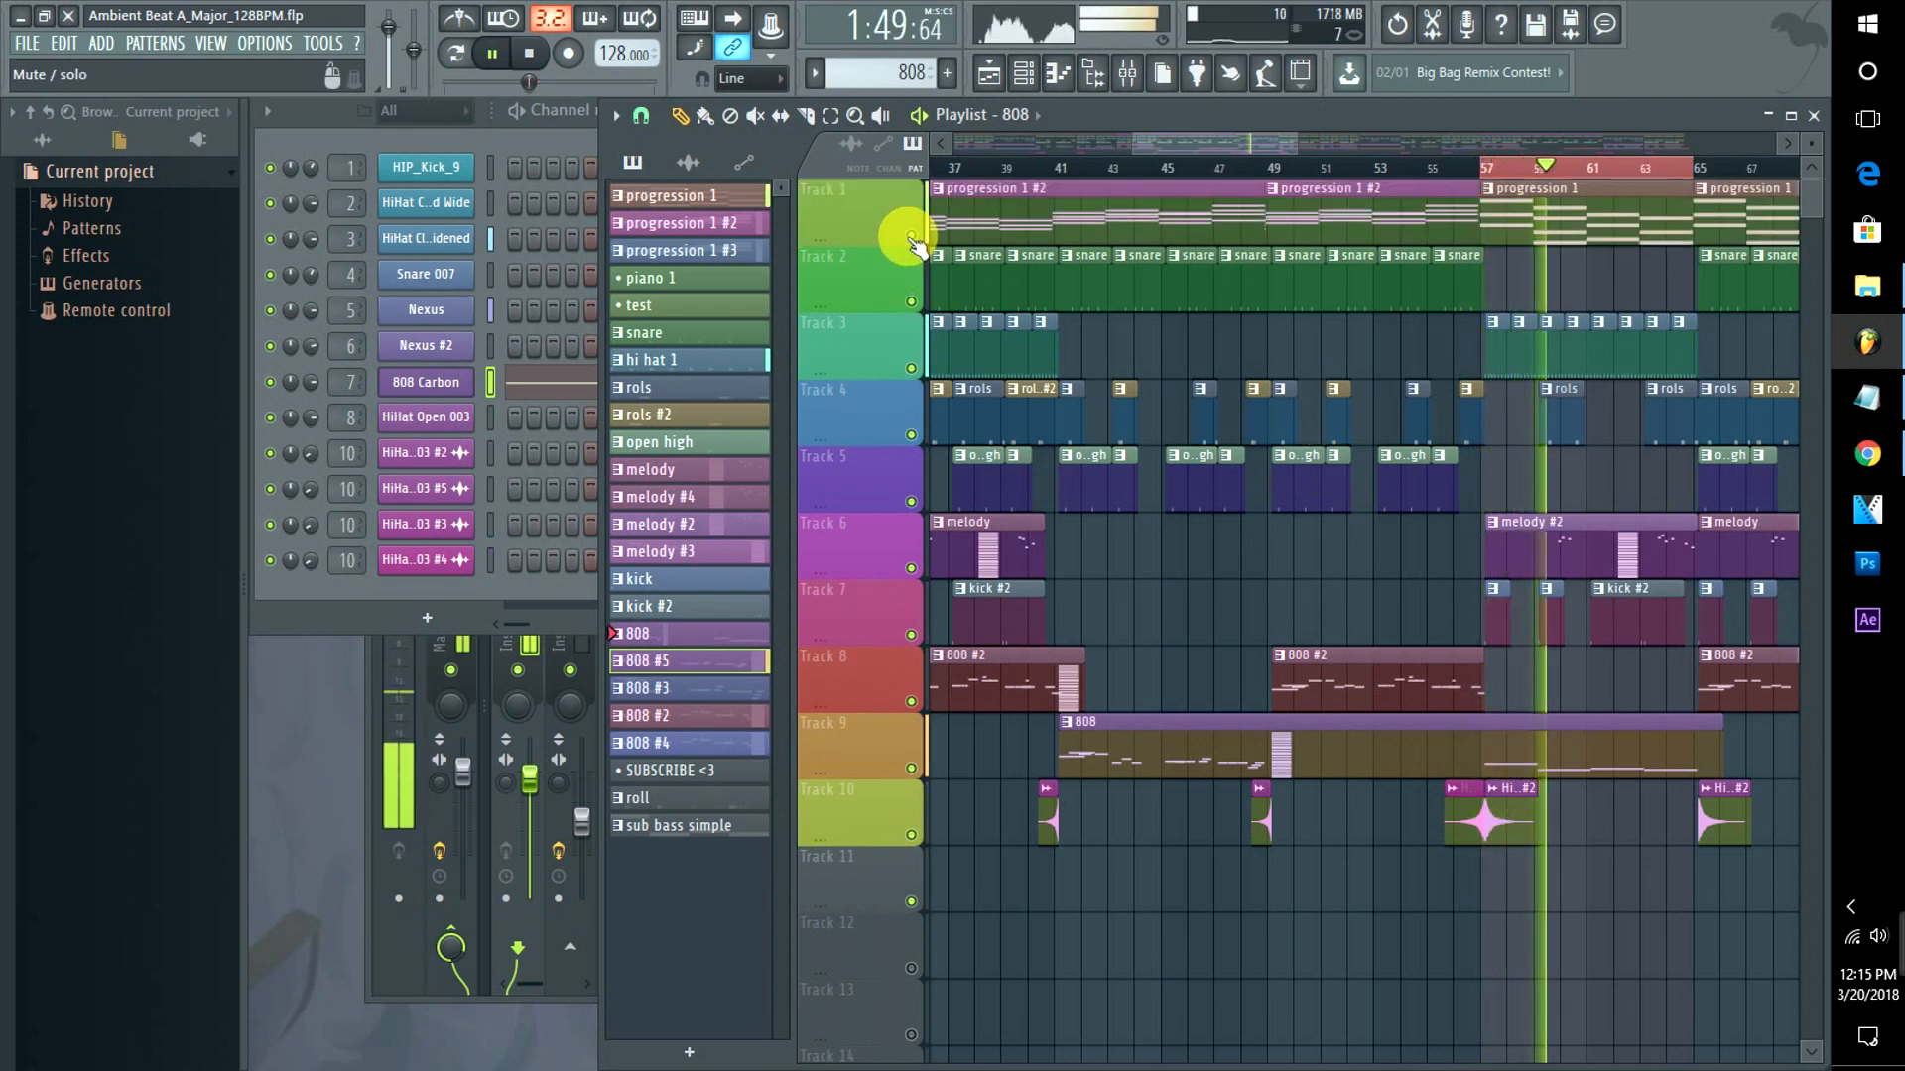
key(space)
click(910, 235)
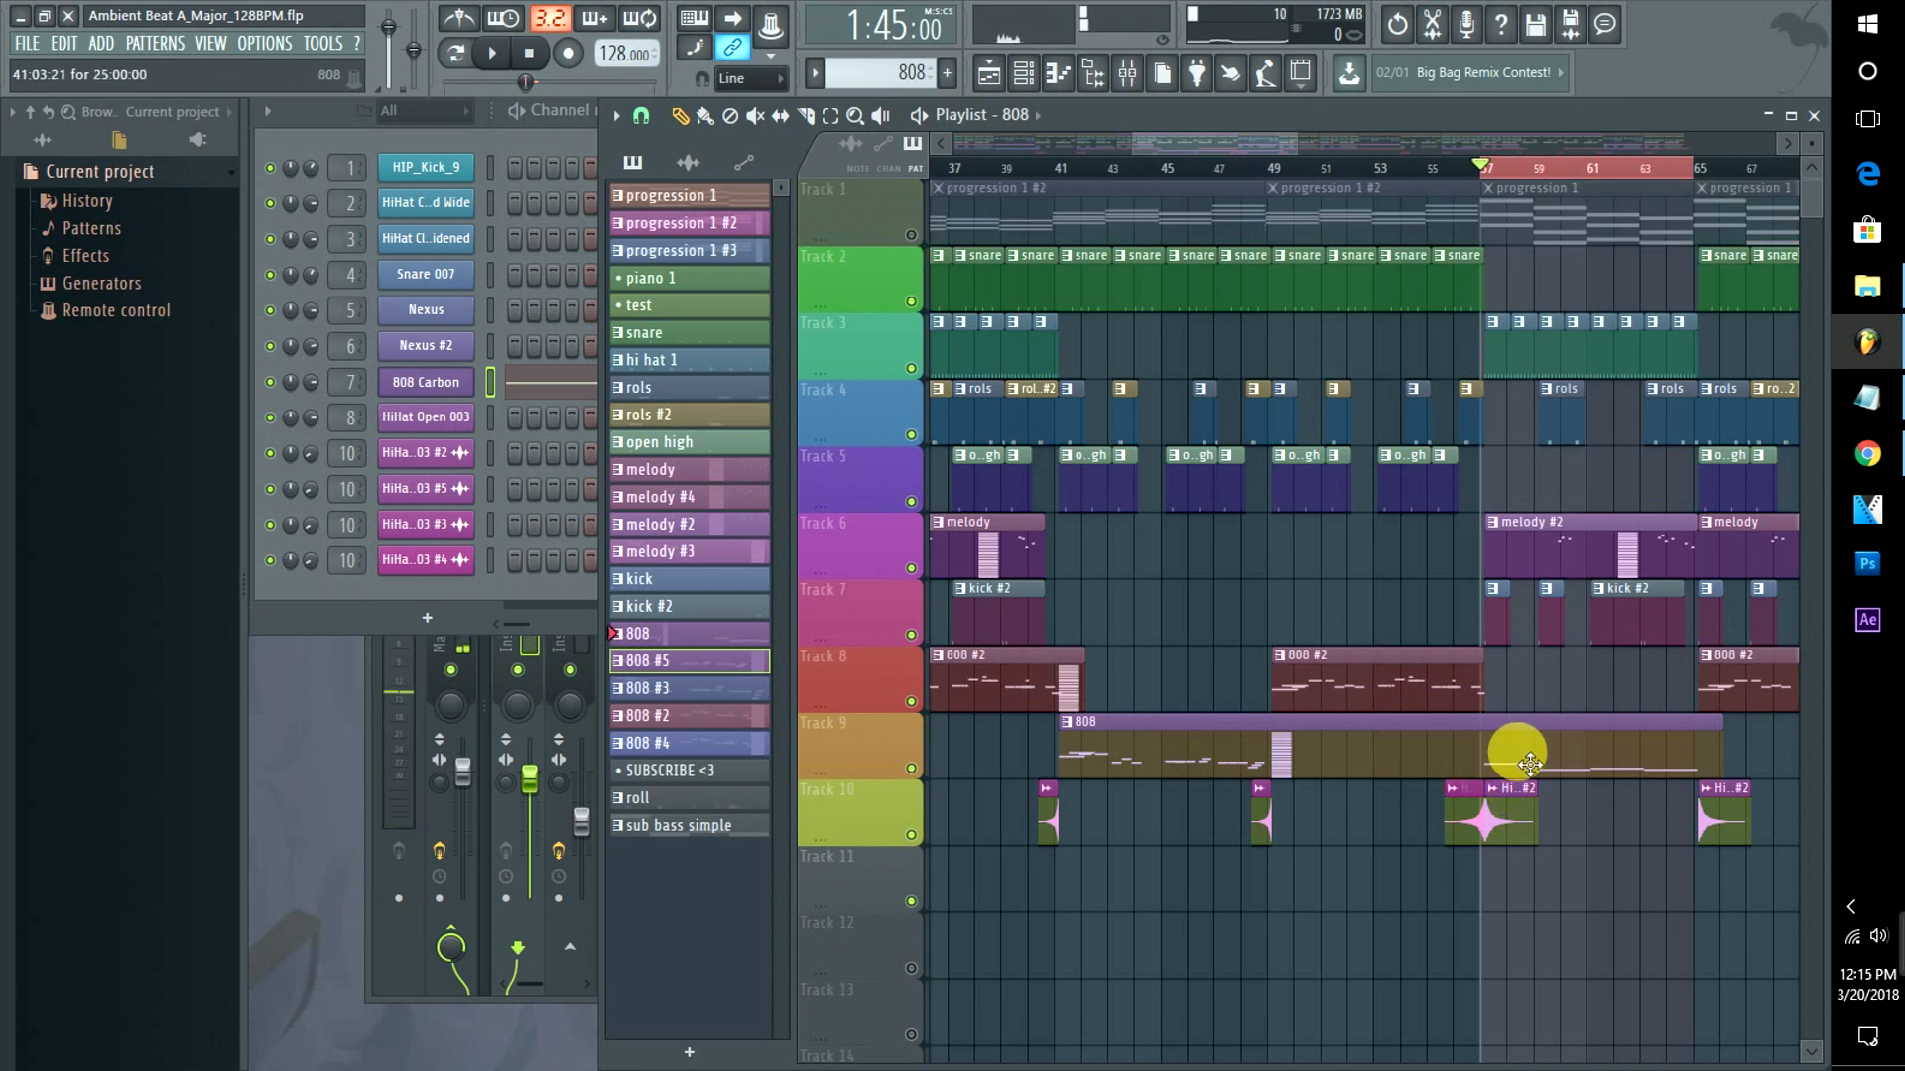
Open the 808 clip from Track 9 in the Piano roll and audition the C7, G6 and G#6 keys.
double_click(1529, 763)
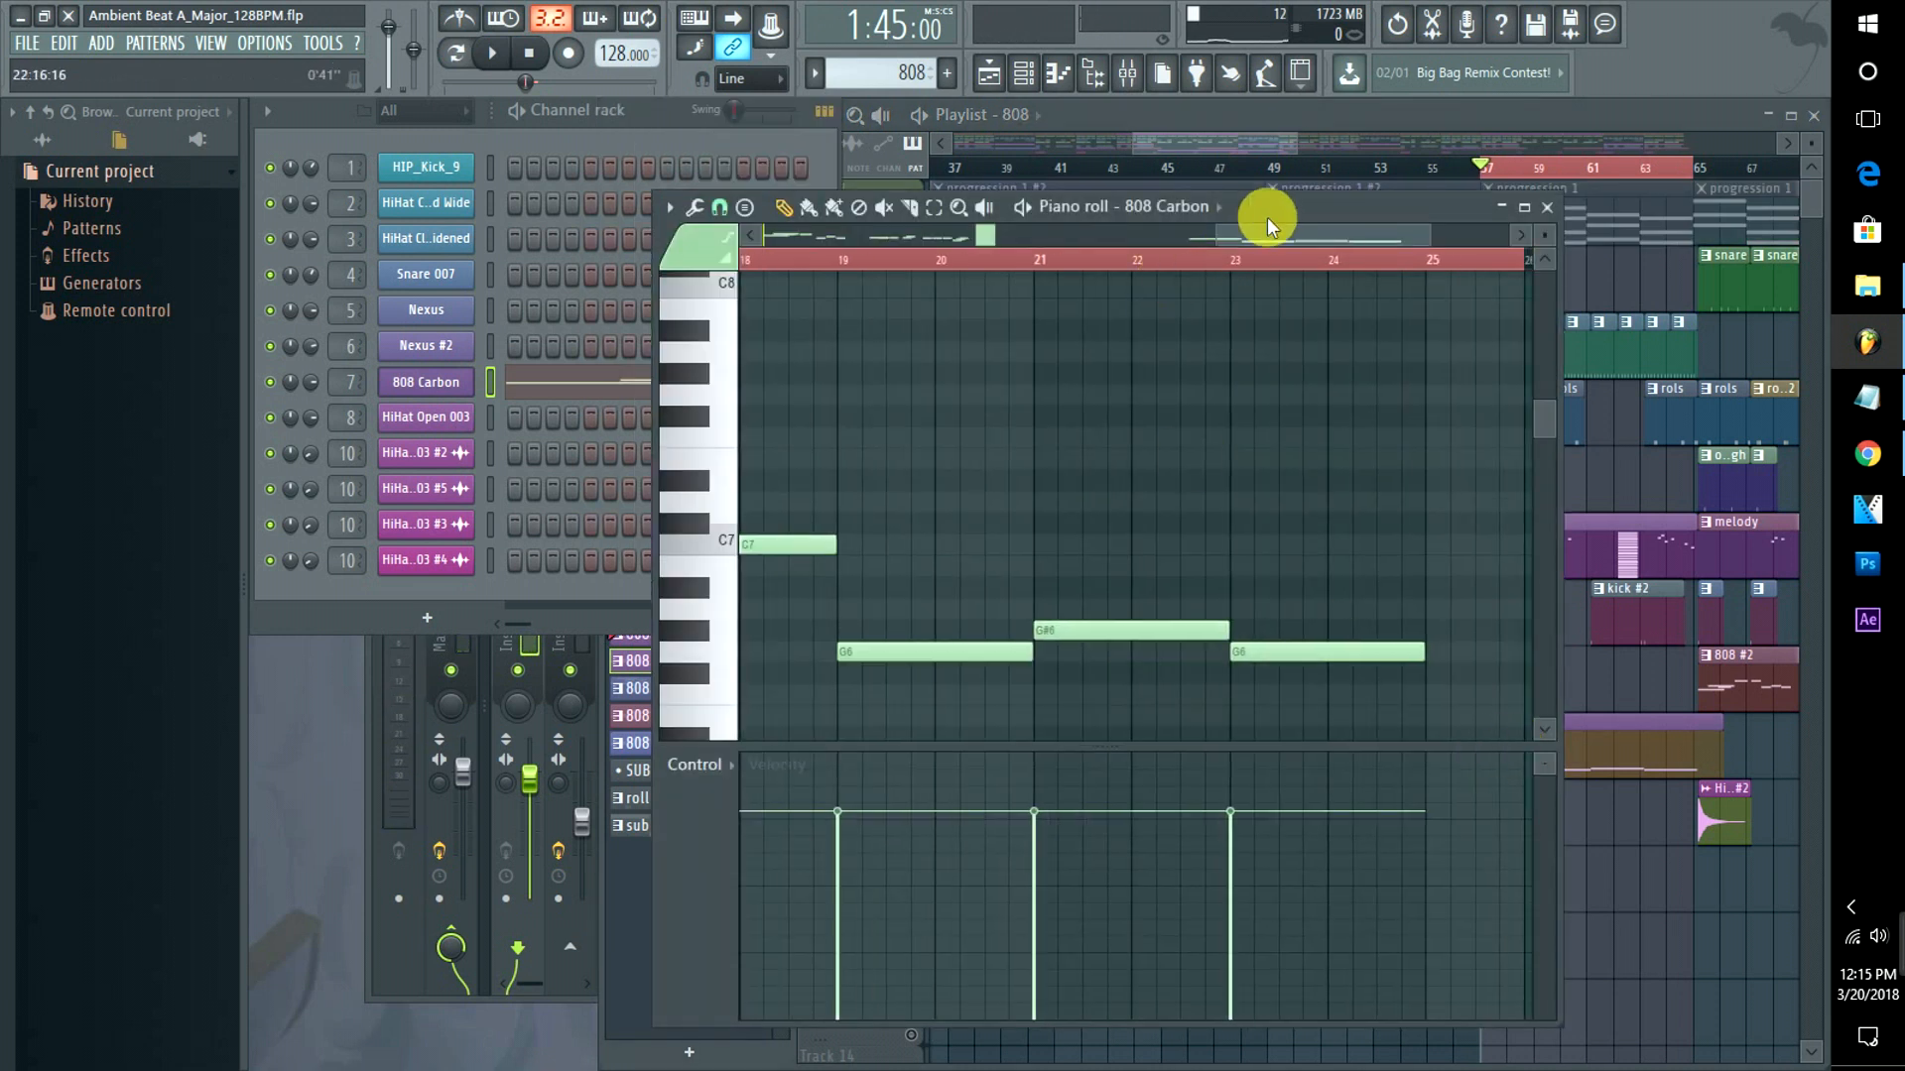
drag(1270, 238, 1225, 244)
click(725, 544)
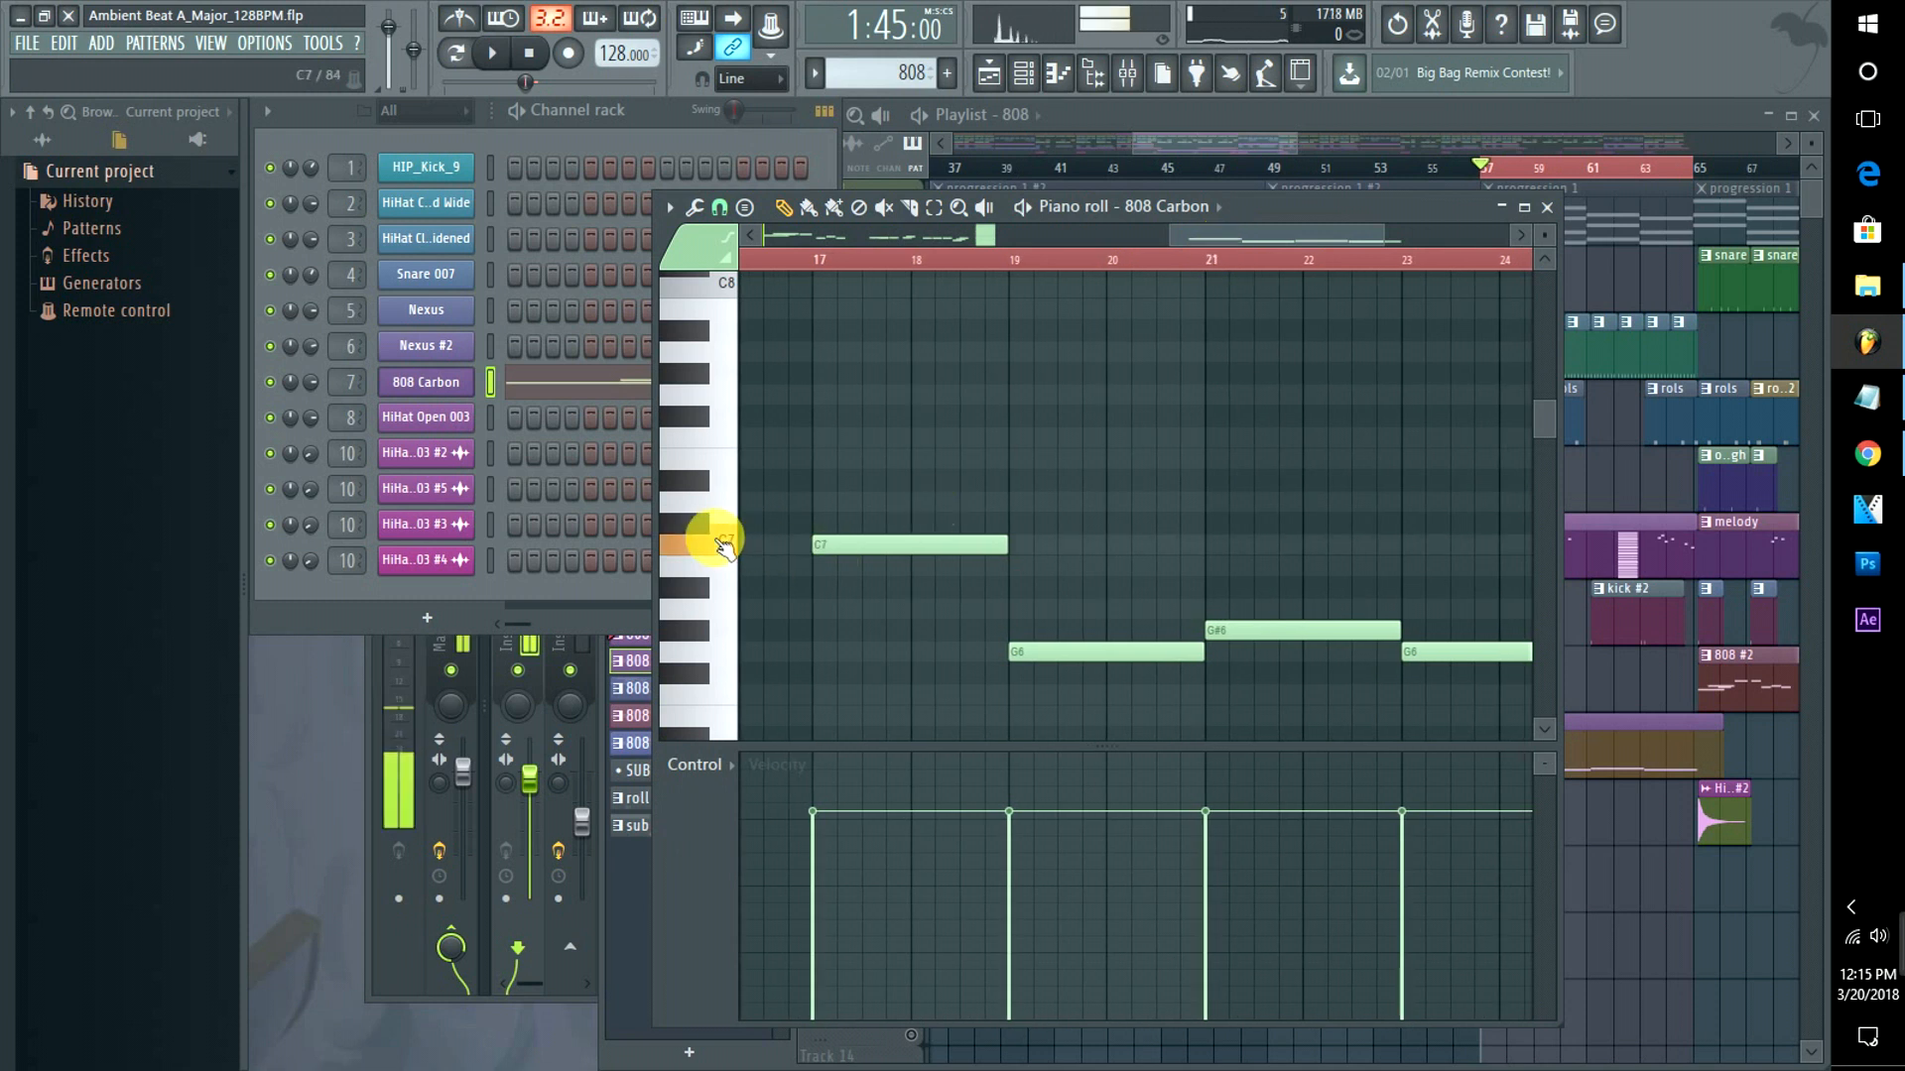
click(727, 655)
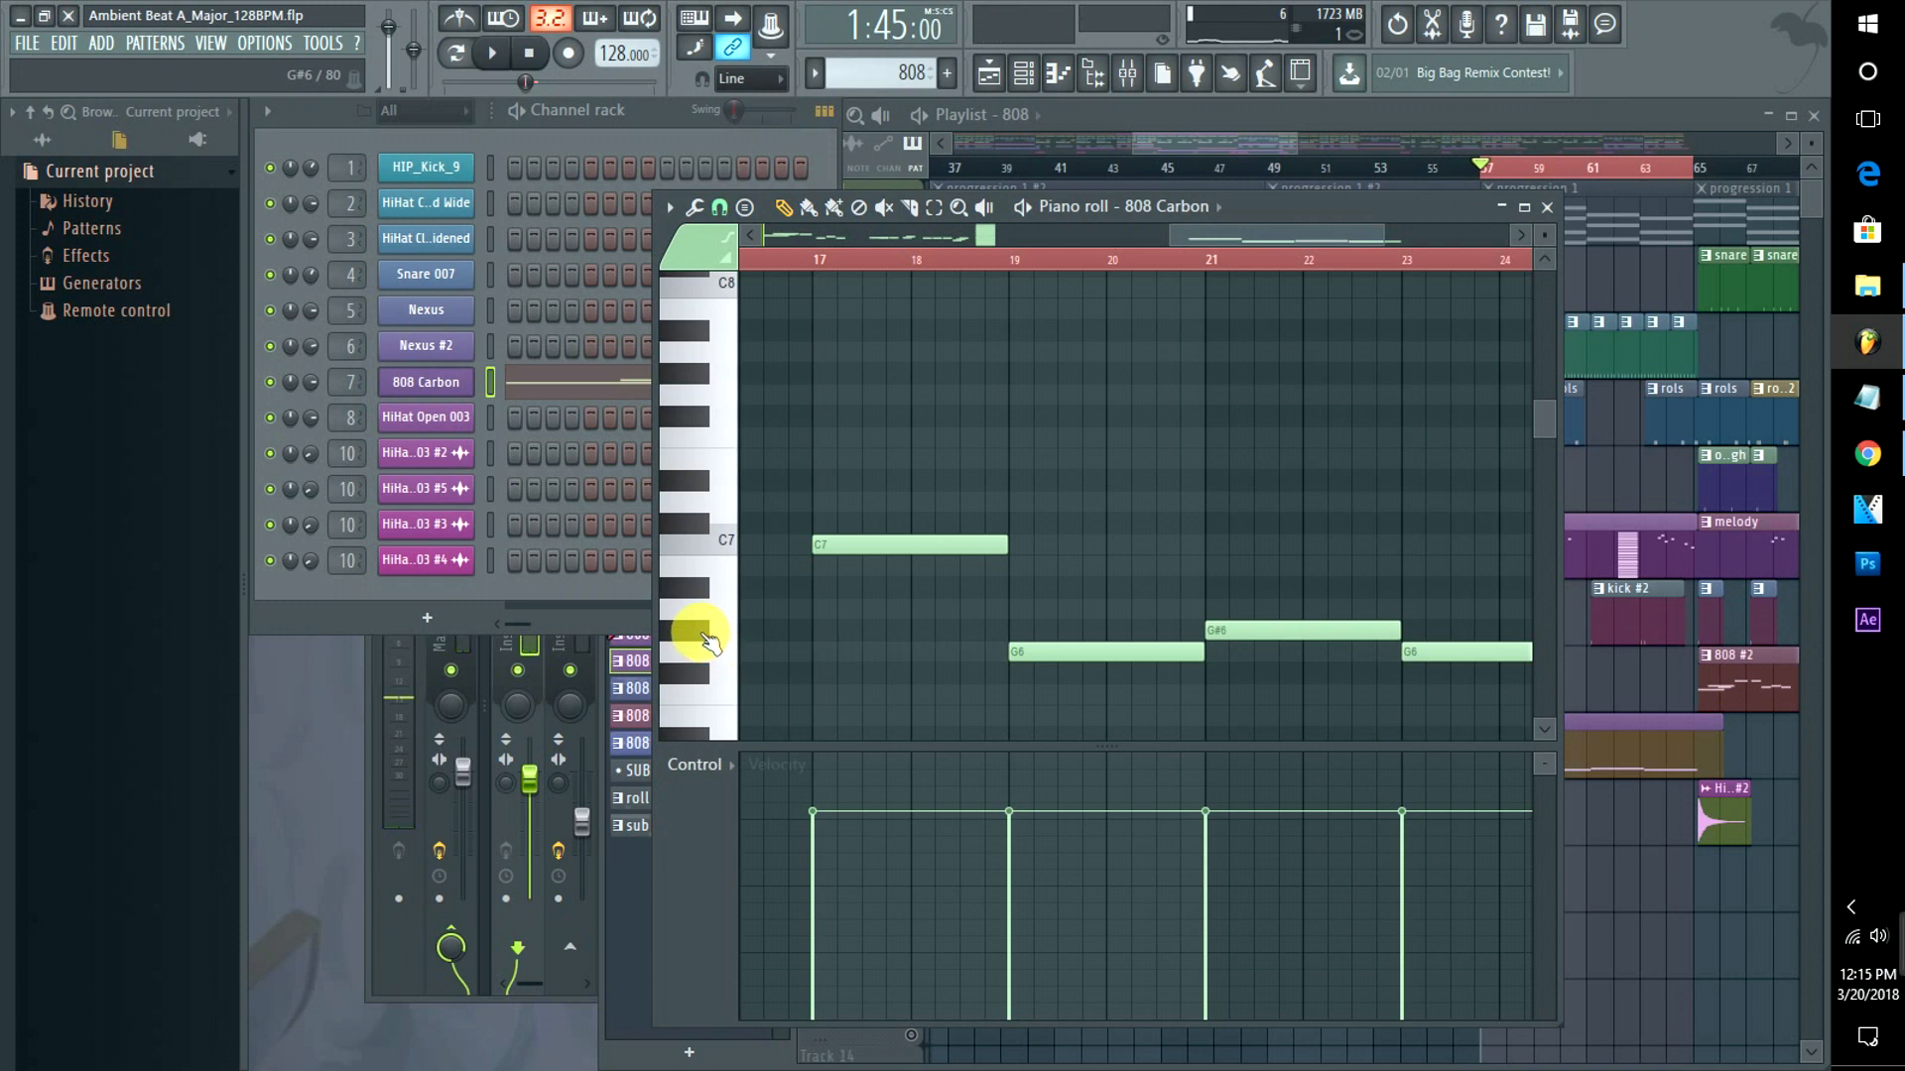
click(710, 635)
click(718, 659)
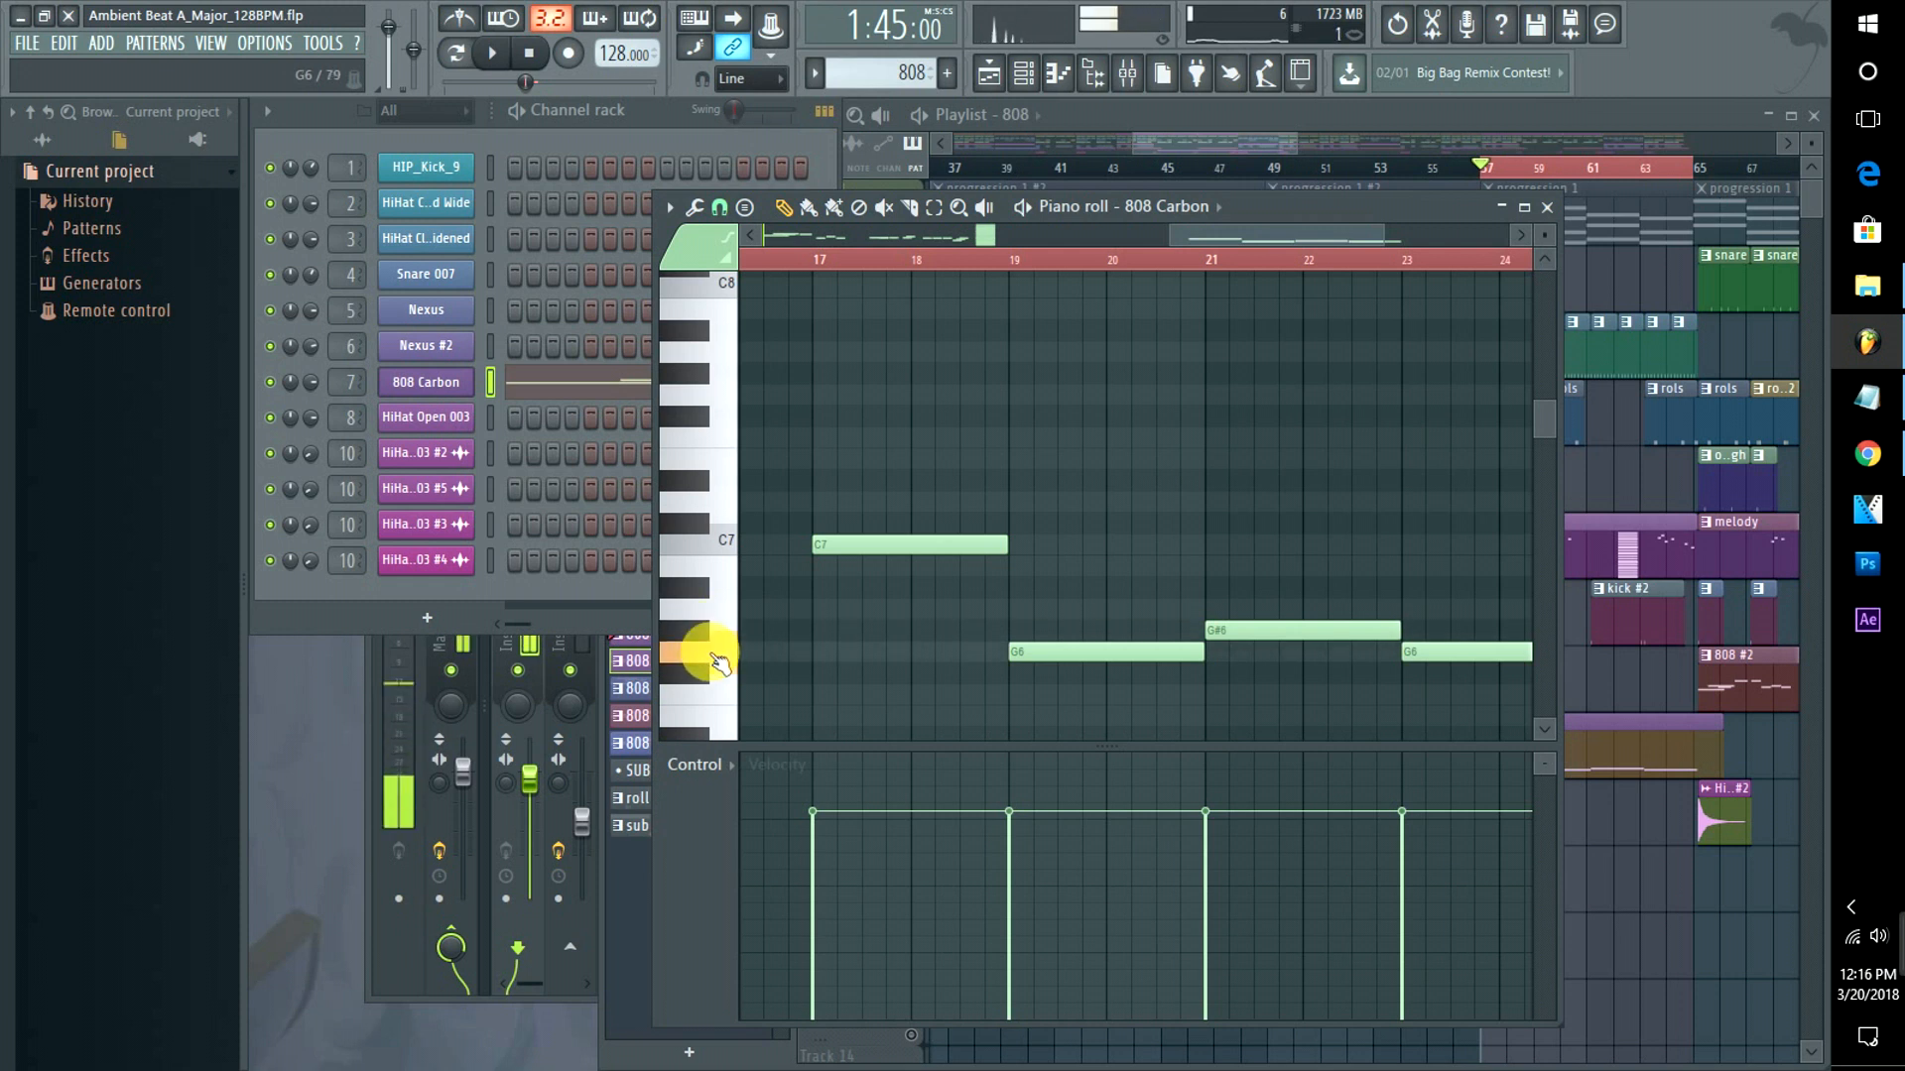
Transpose the long 808 notes up an octave, then play from bar 57 and unmute the chords on Track 1.
key(ctrl+Up)
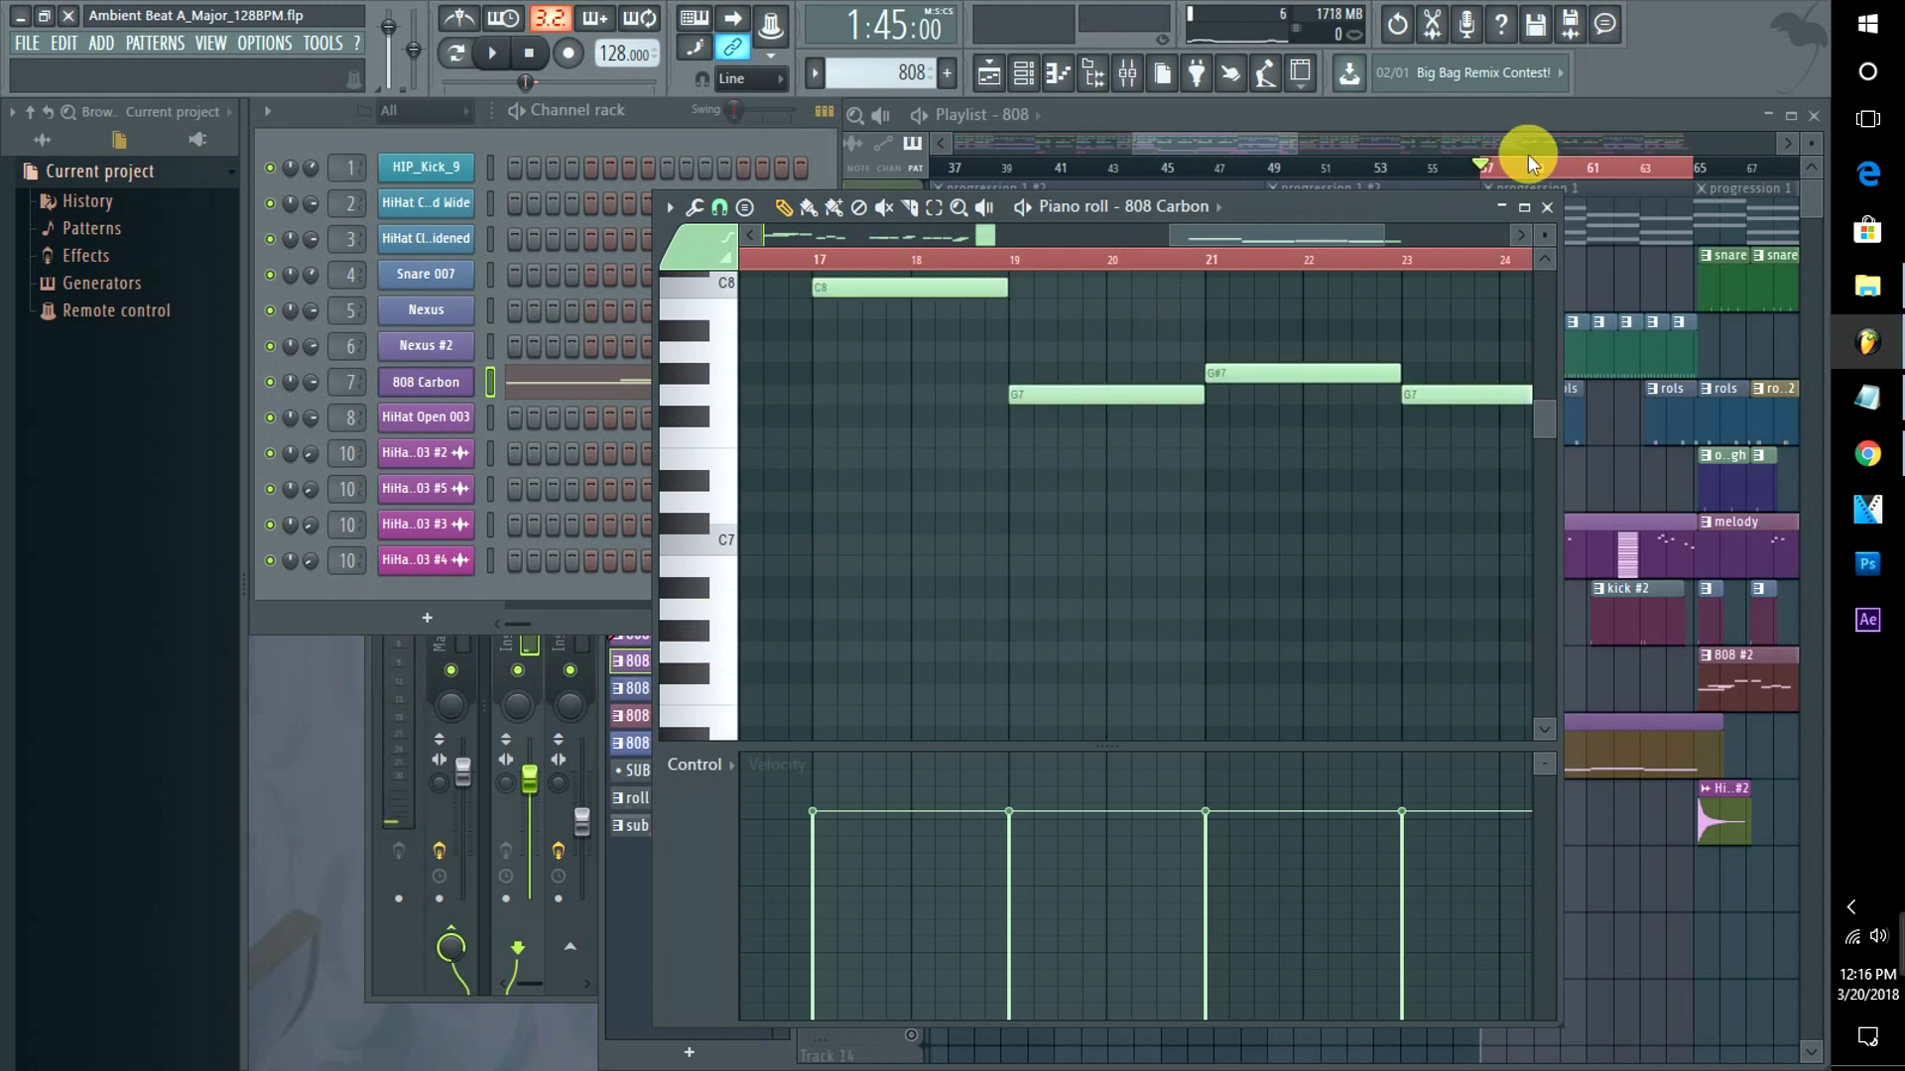
key(space)
click(1272, 143)
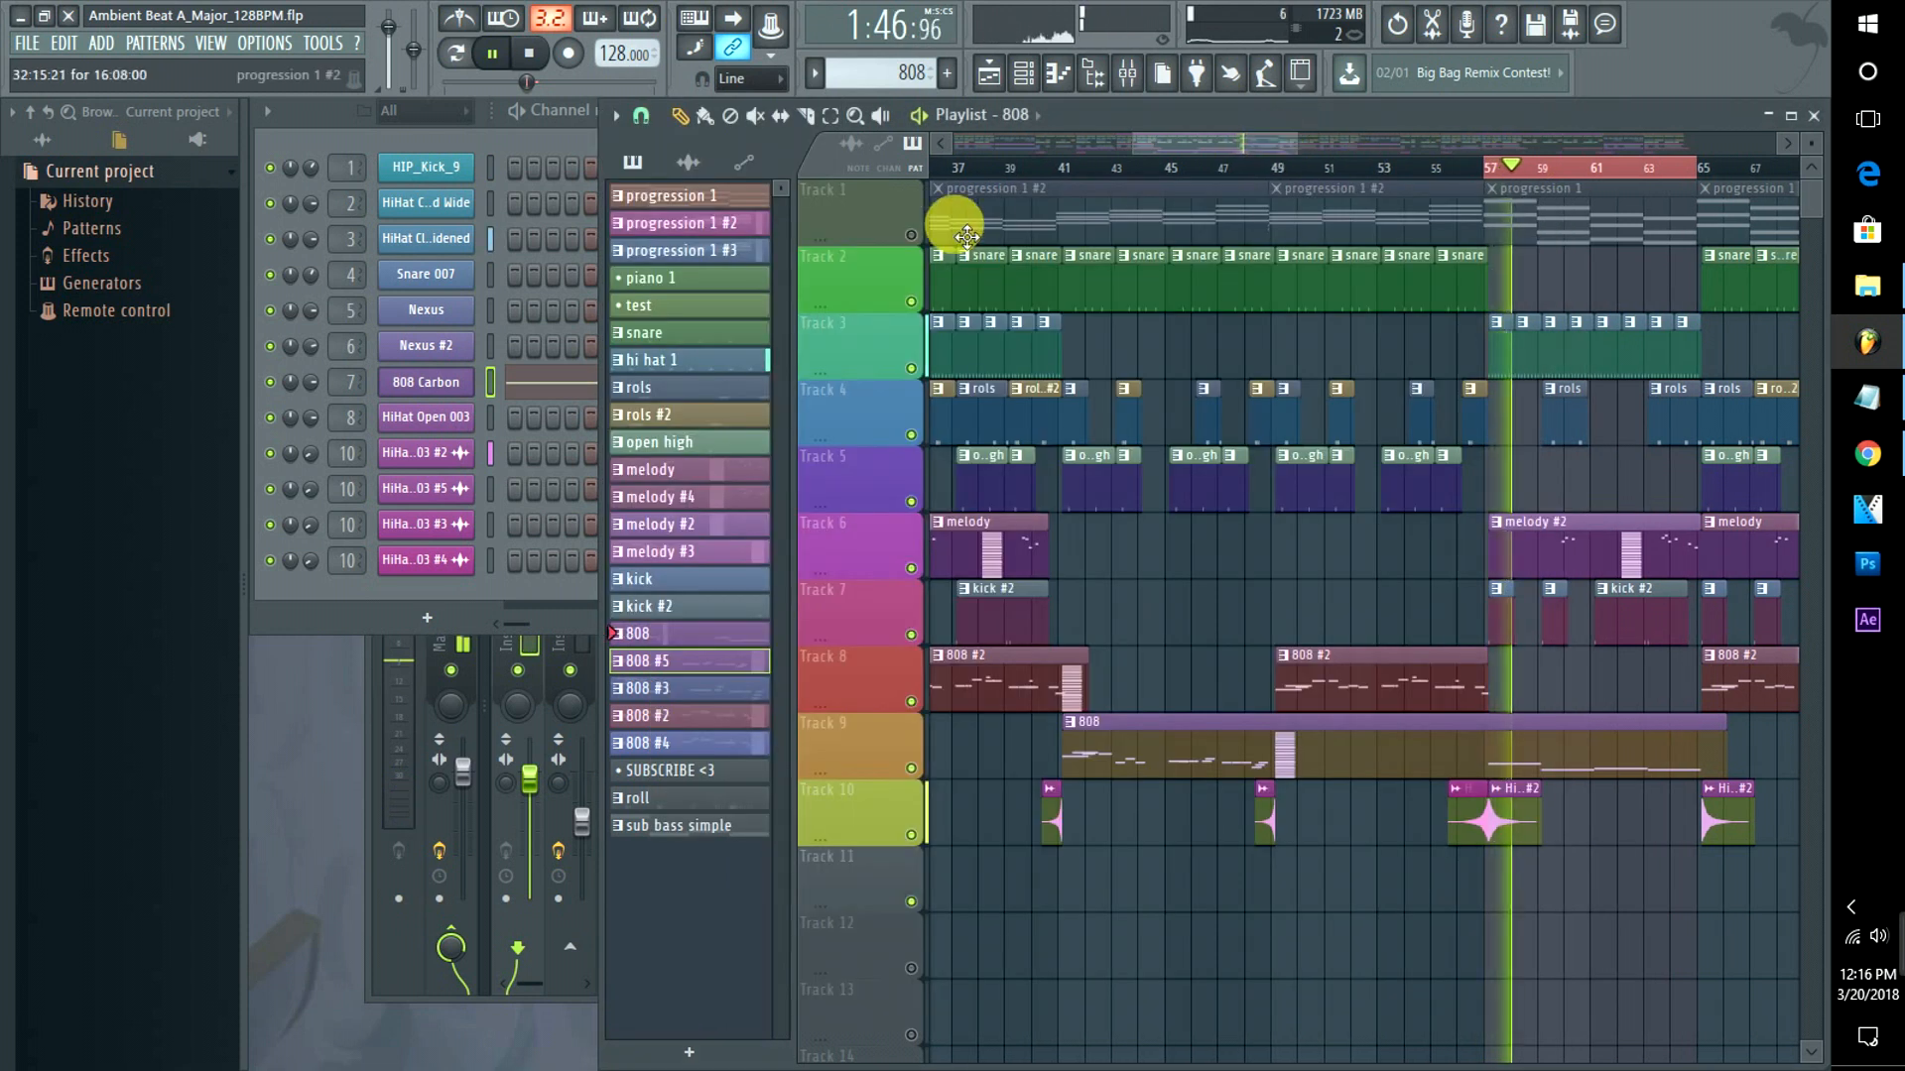
click(910, 235)
Open the progression 1 pattern in the Piano roll, stop playback and examine the lowest note of each chord from bar 1.
double_click(1525, 206)
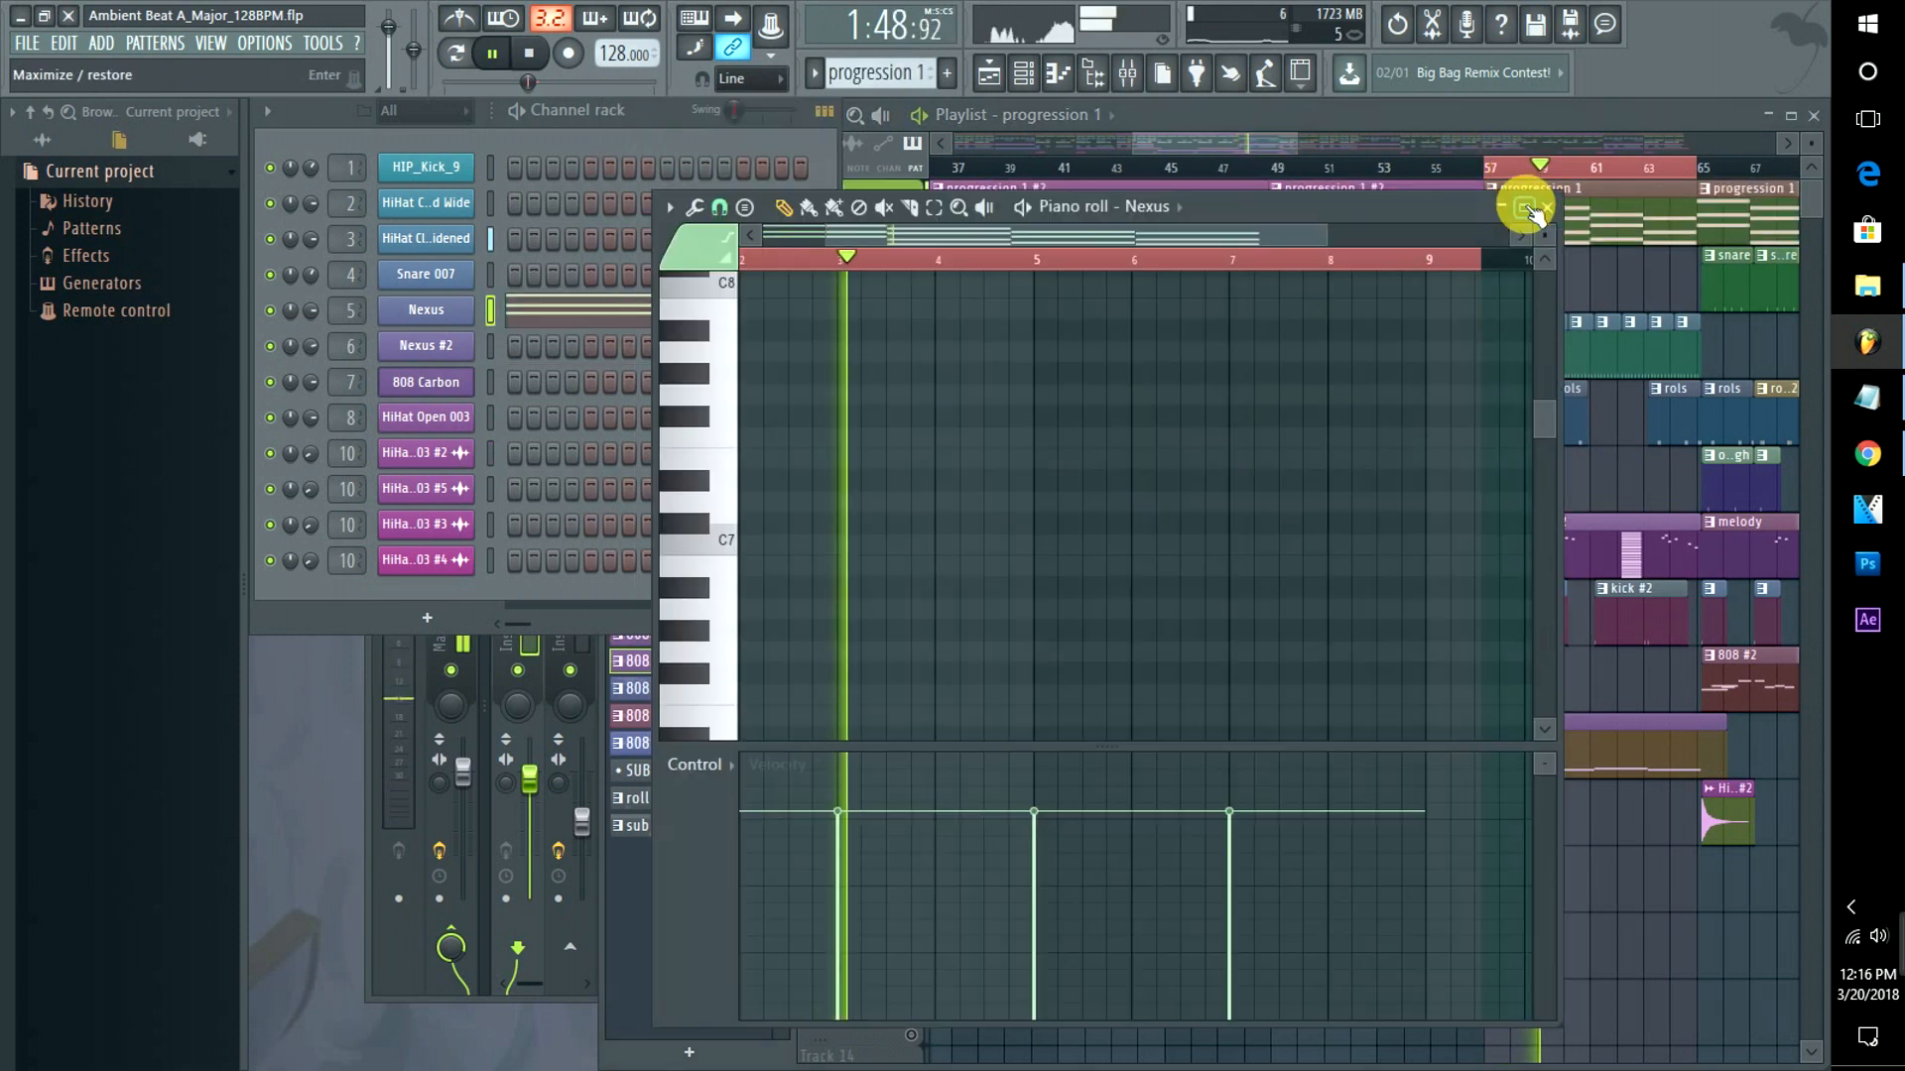
drag(1551, 429, 1575, 521)
key(space)
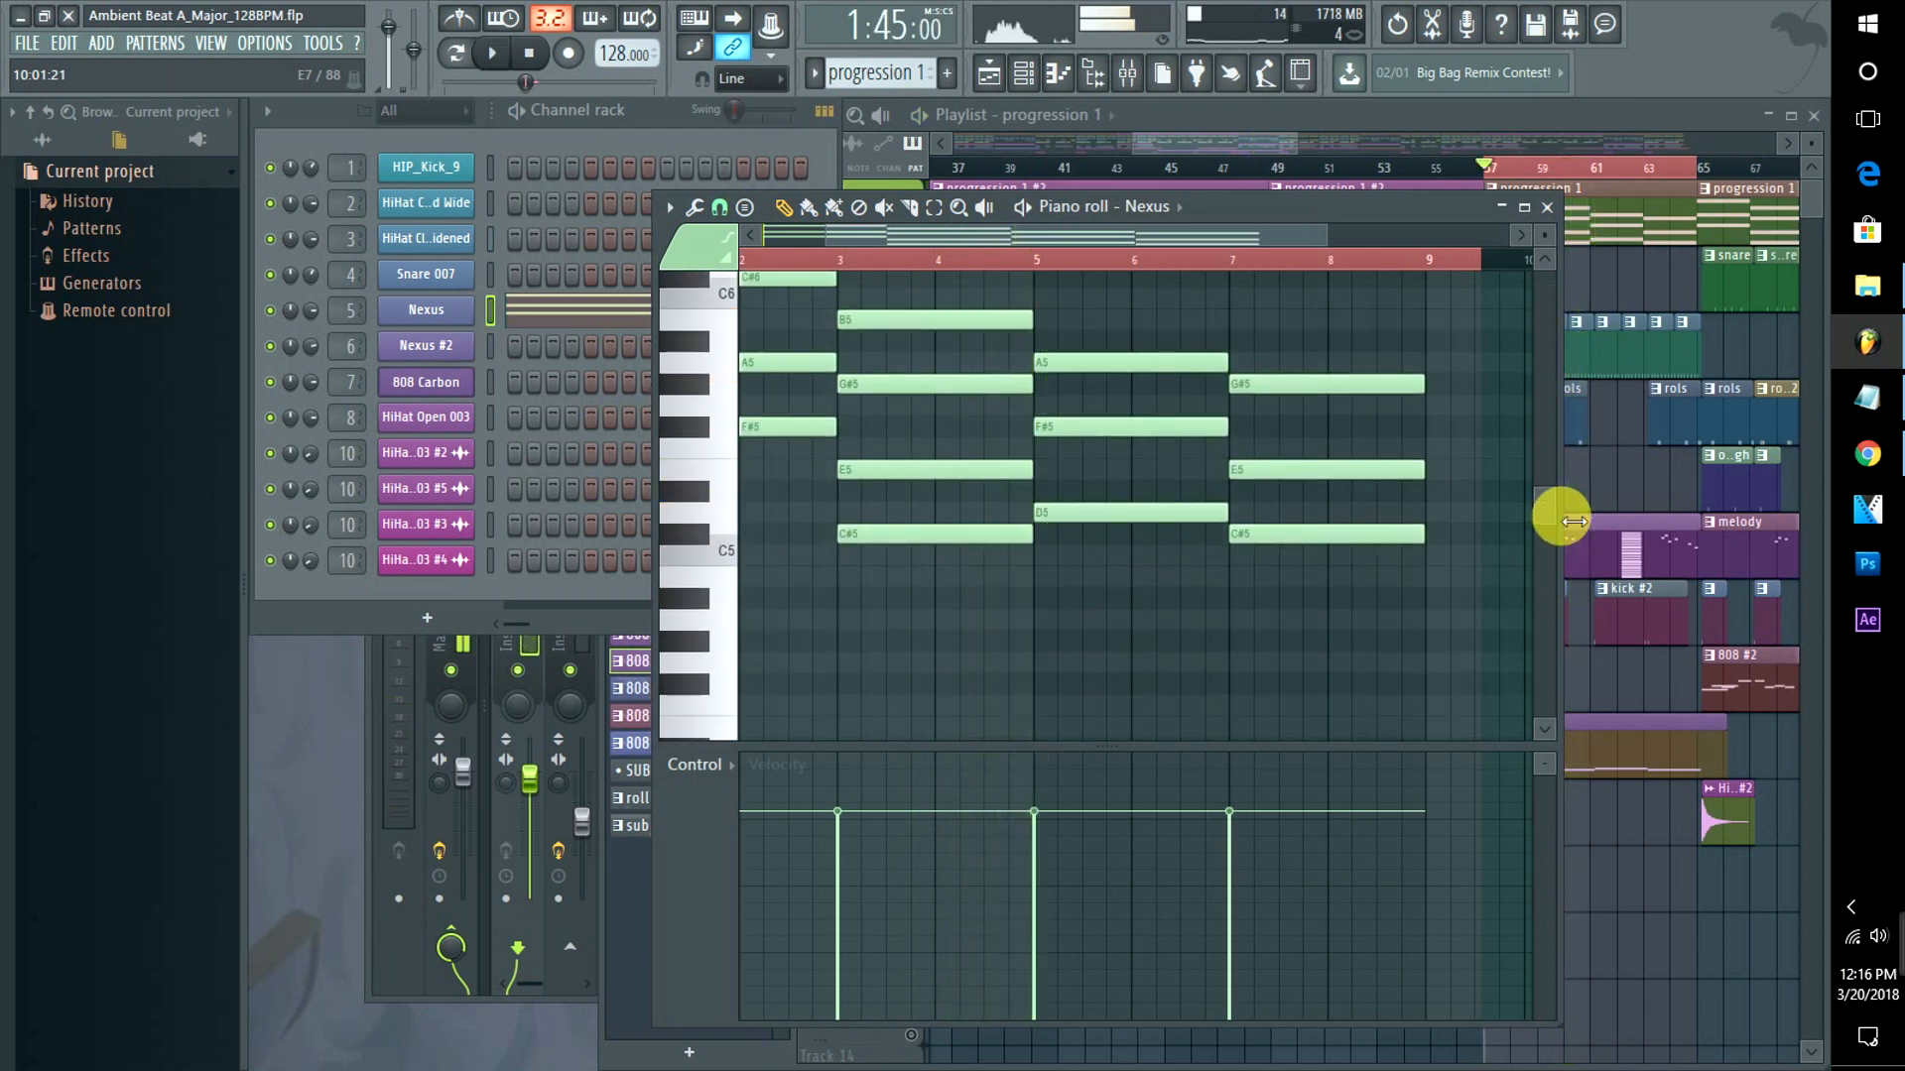
drag(1082, 241, 980, 250)
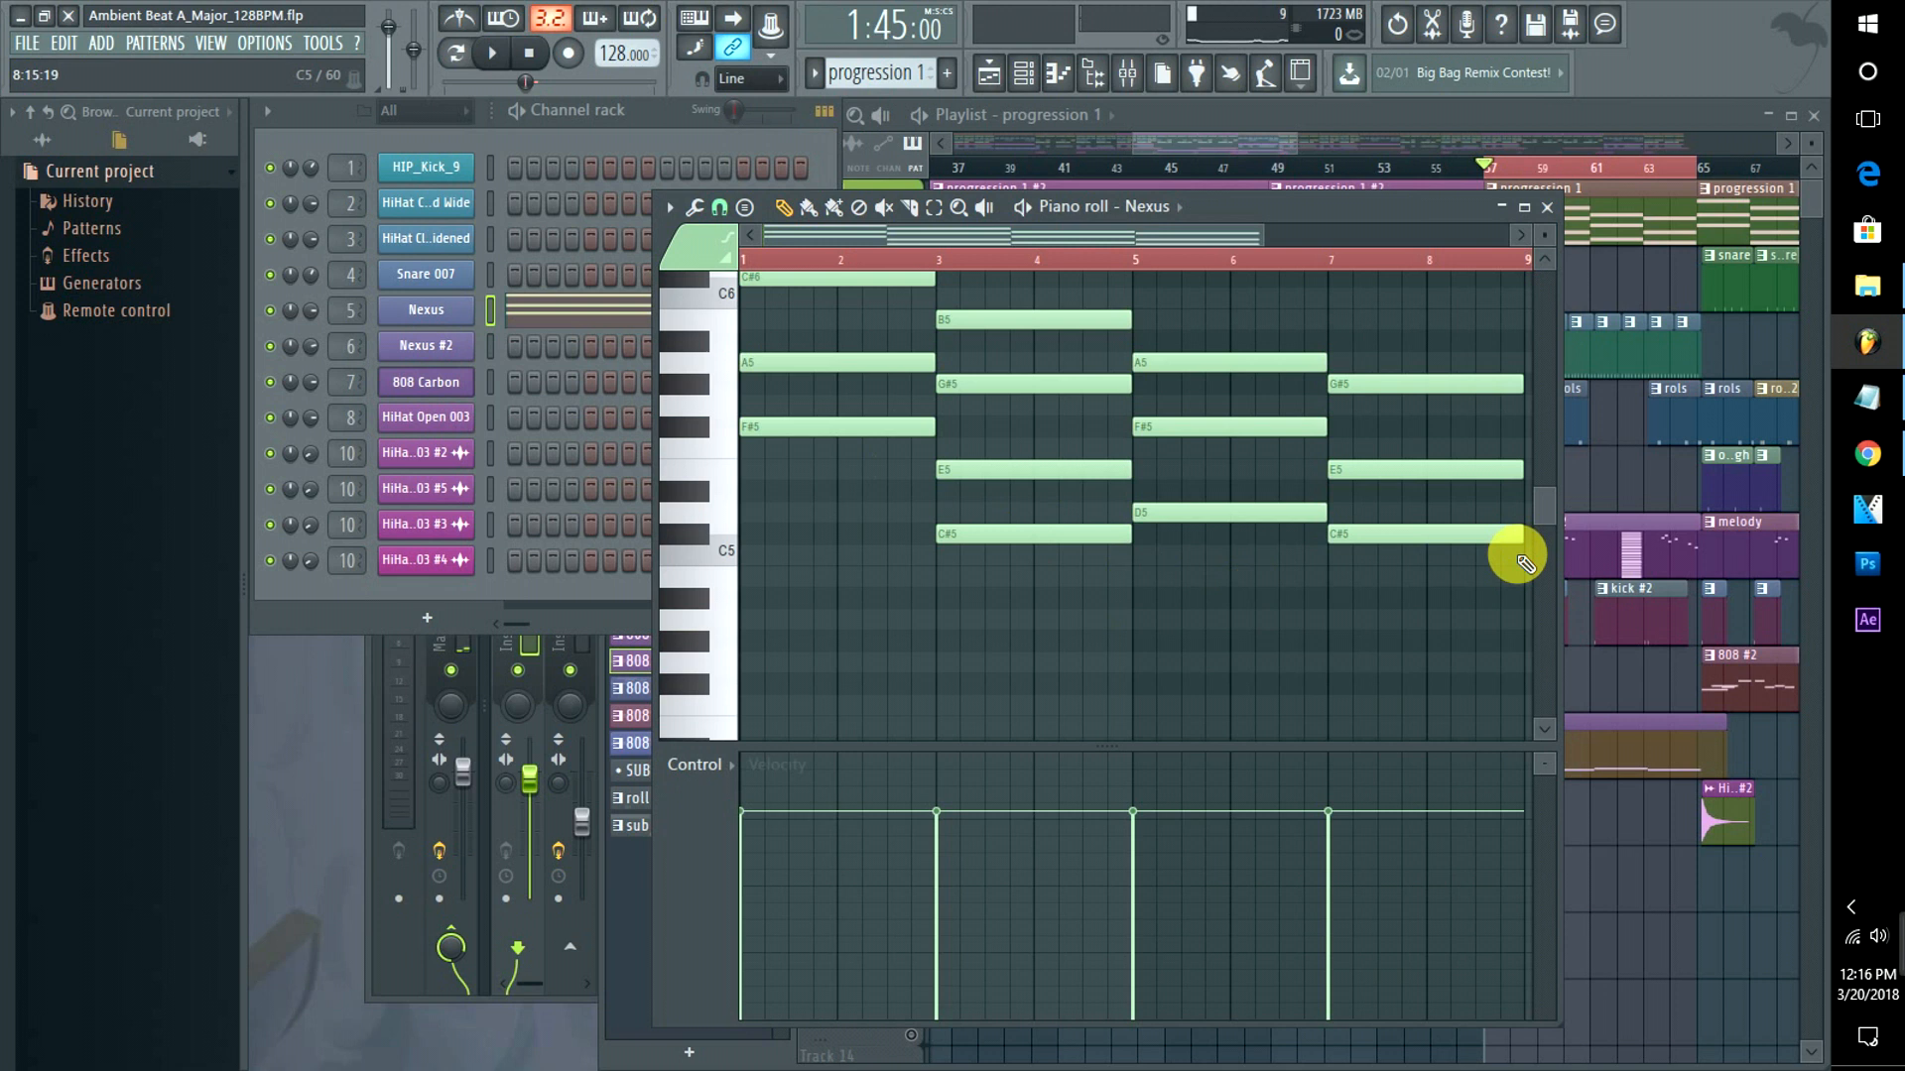
Reopen the Track 9 808 clip and move its long notes from bar 17 down to F#7, C#7, D7 and C#7.
click(1168, 135)
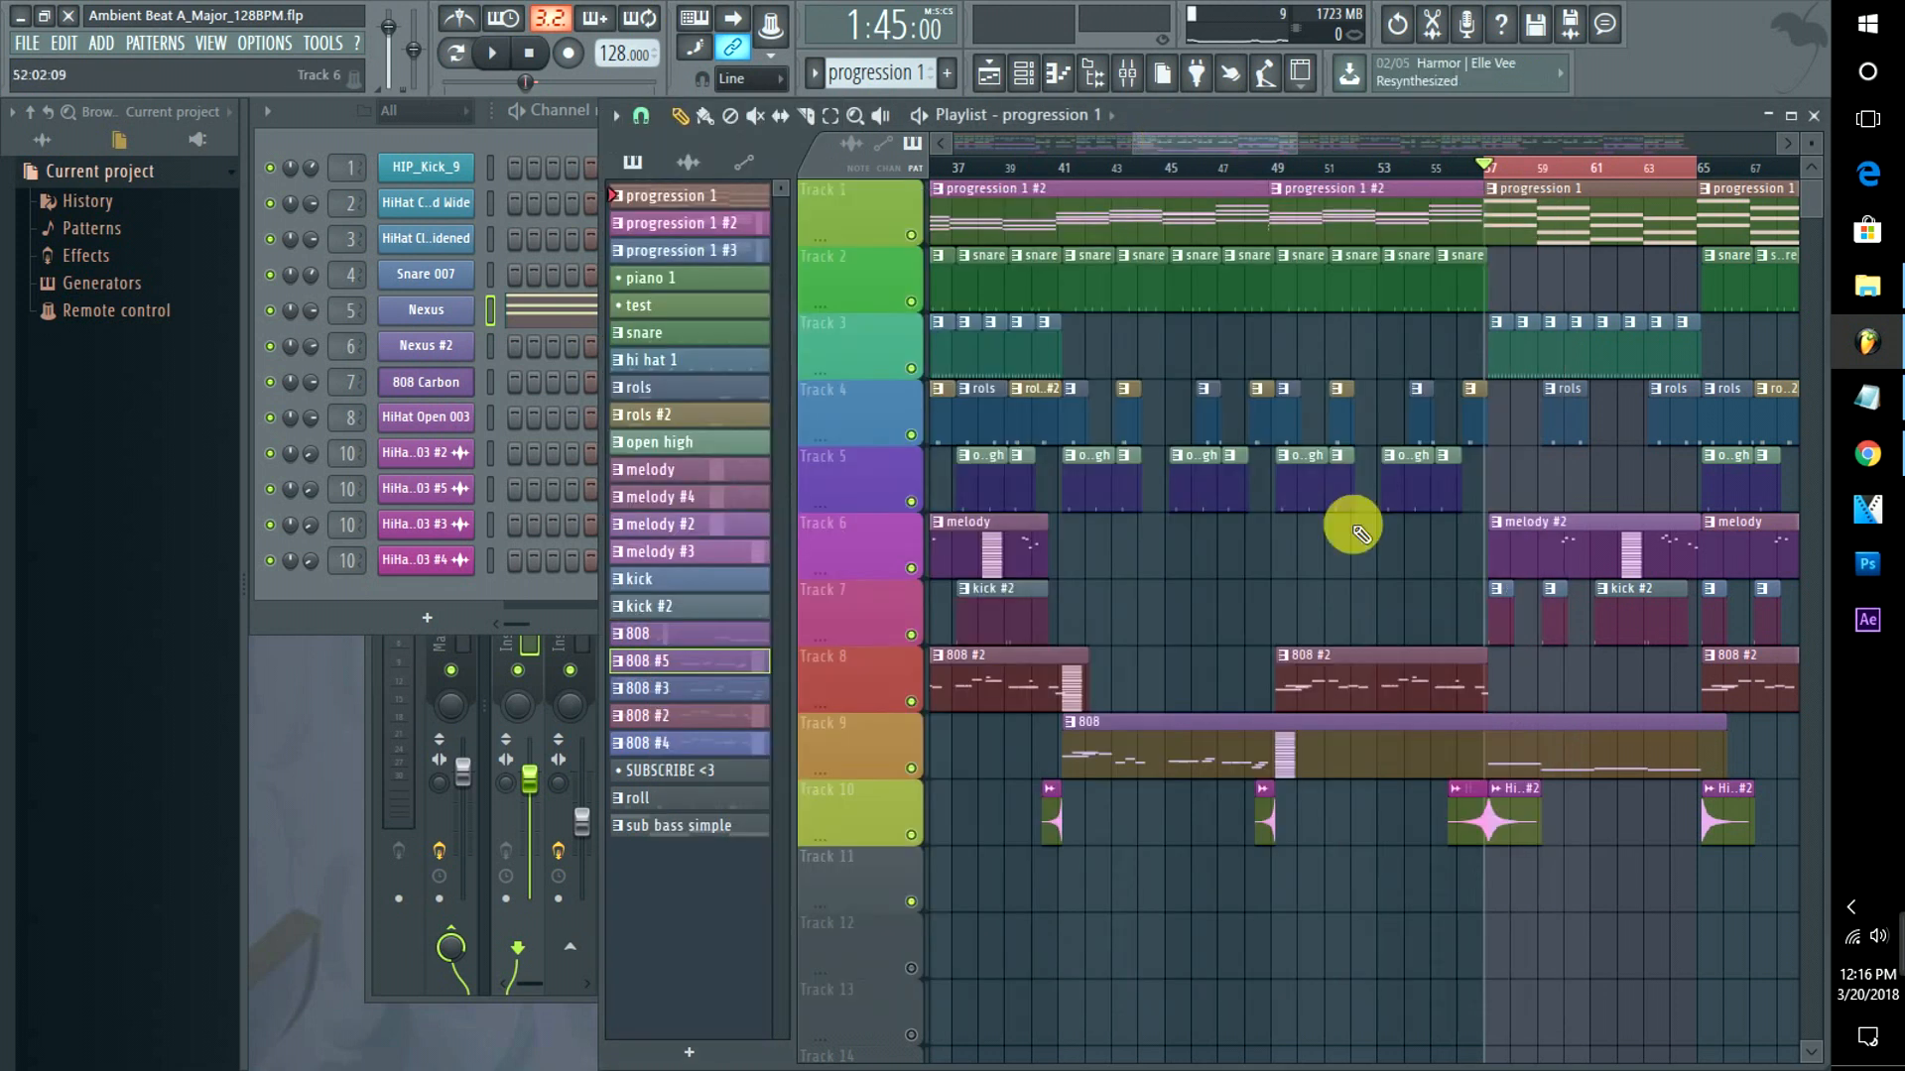
double_click(1539, 751)
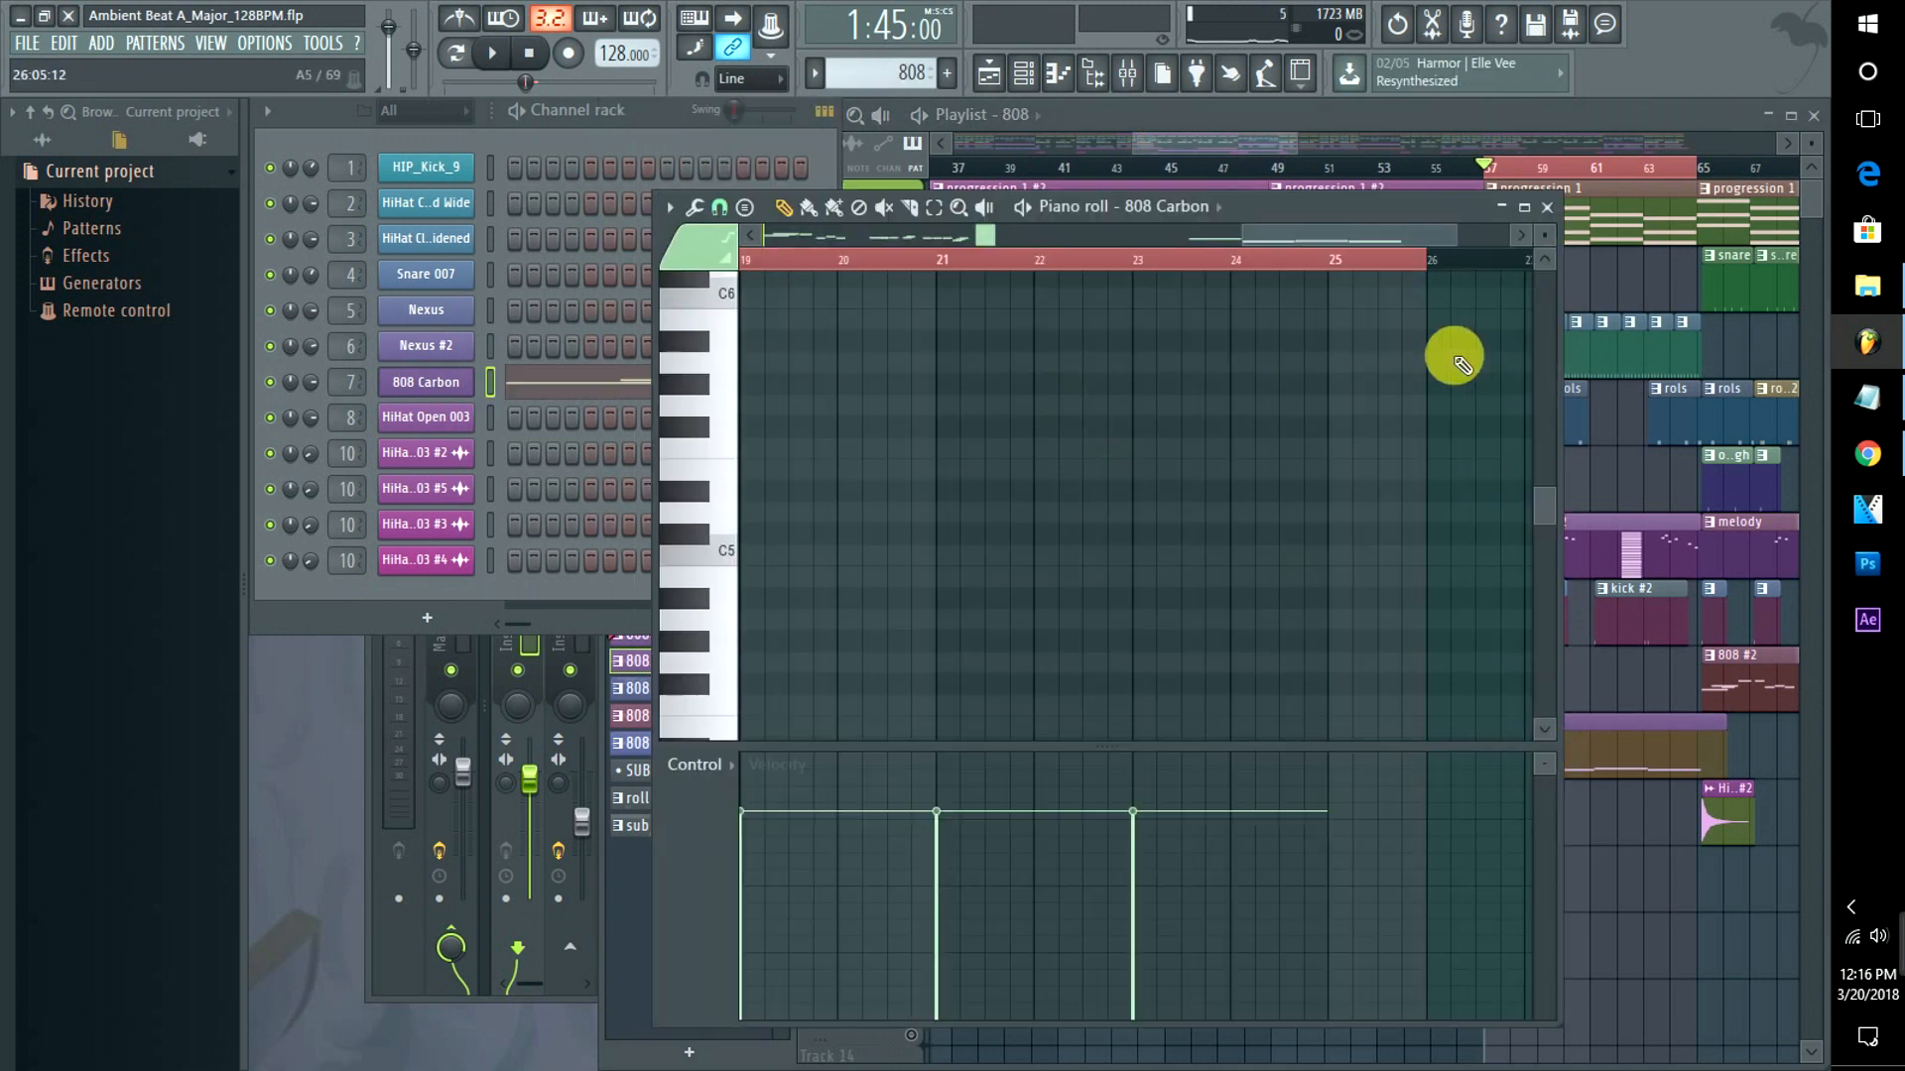
drag(1541, 504, 1544, 402)
drag(1279, 242, 1209, 230)
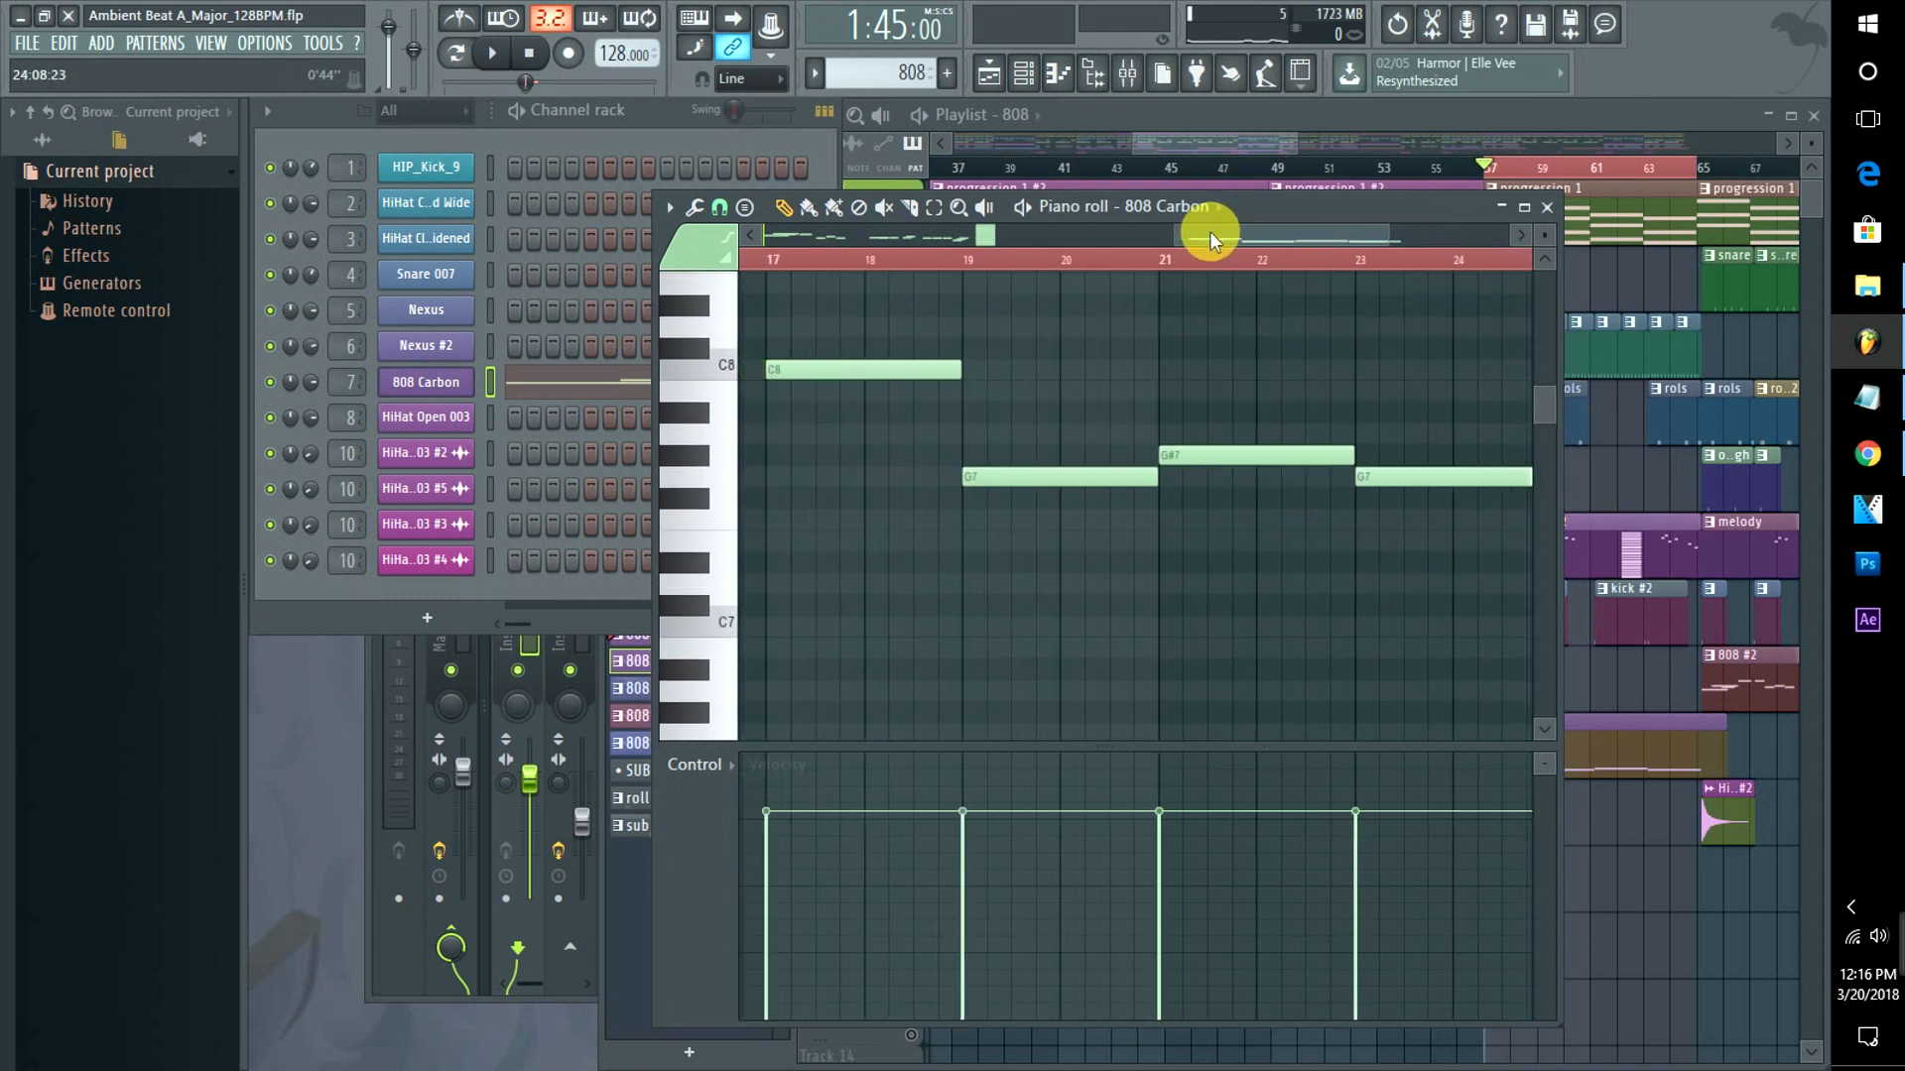
drag(1473, 526, 1067, 362)
key(ctrl+a)
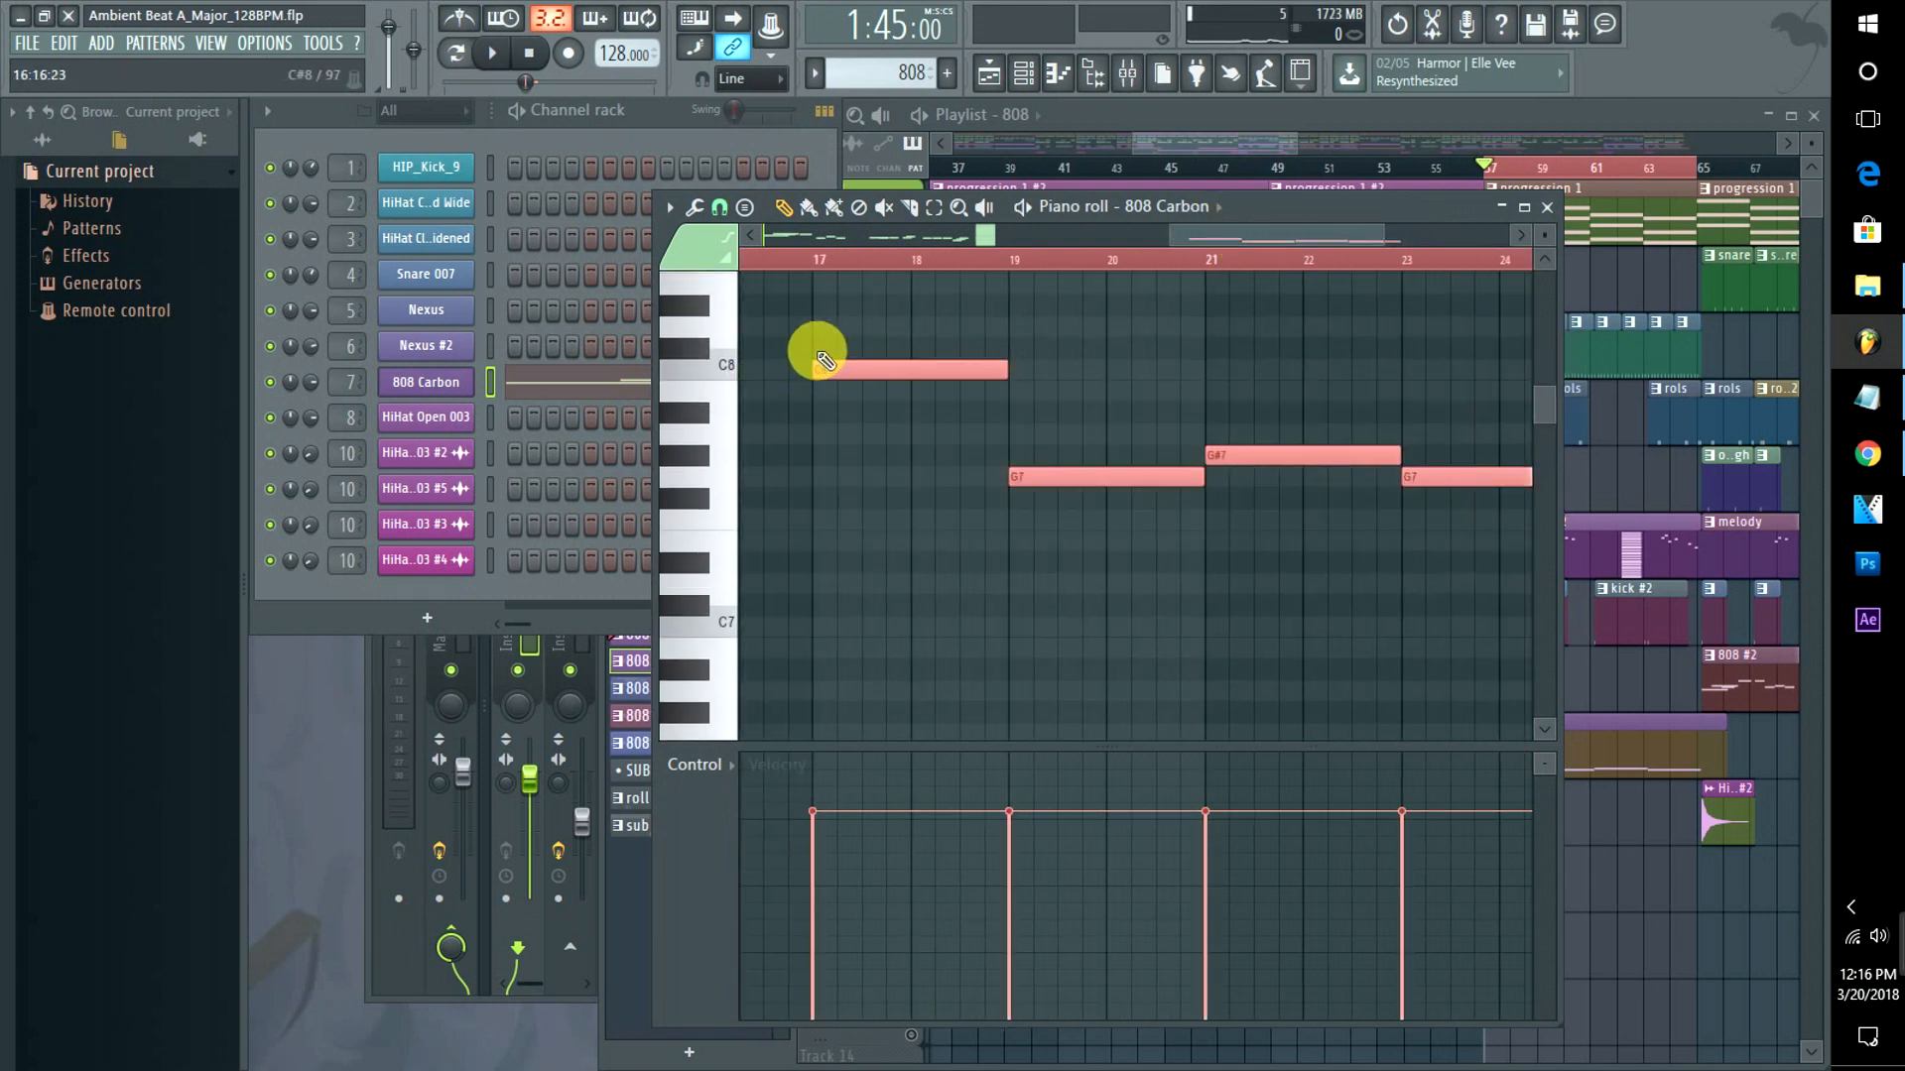
drag(851, 390, 851, 516)
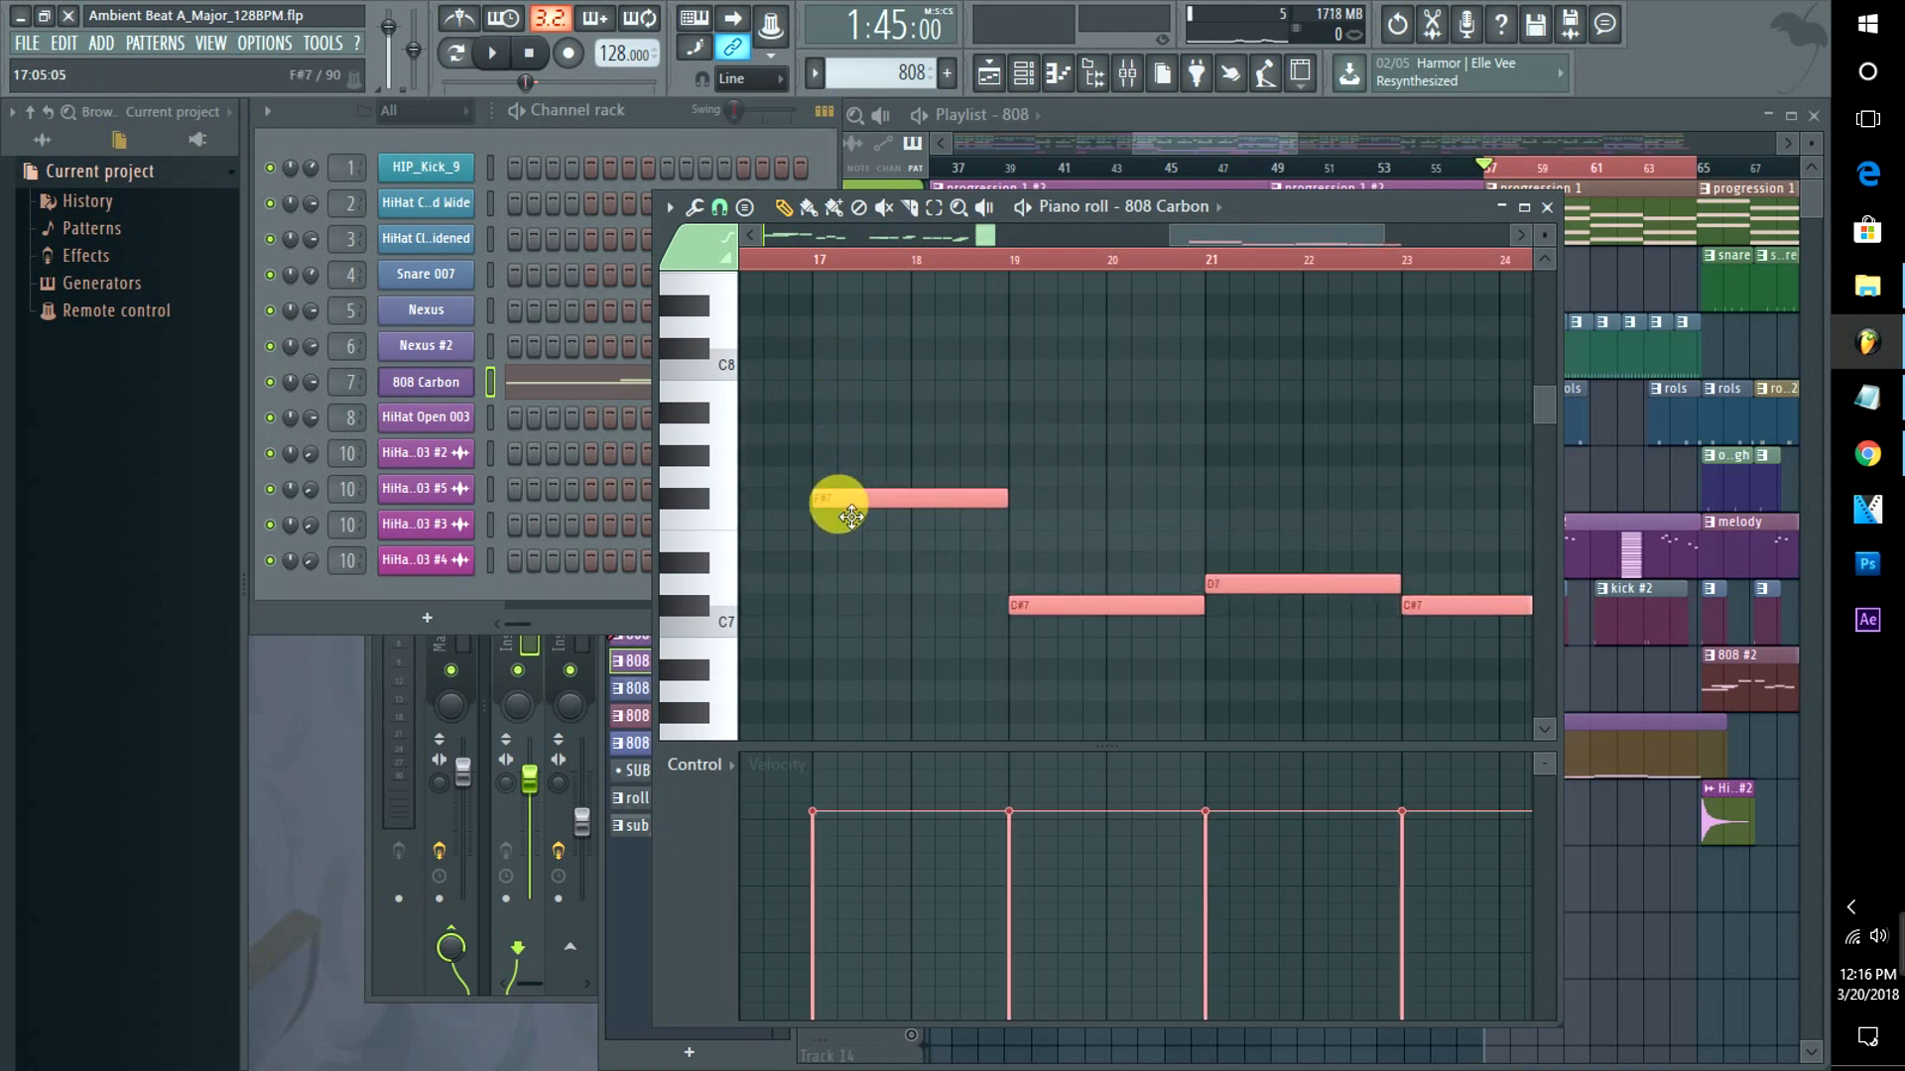
Play the retuned 808 notes from bar 17, stop, and place a copy of the scale note stack at bar 25.
key(space)
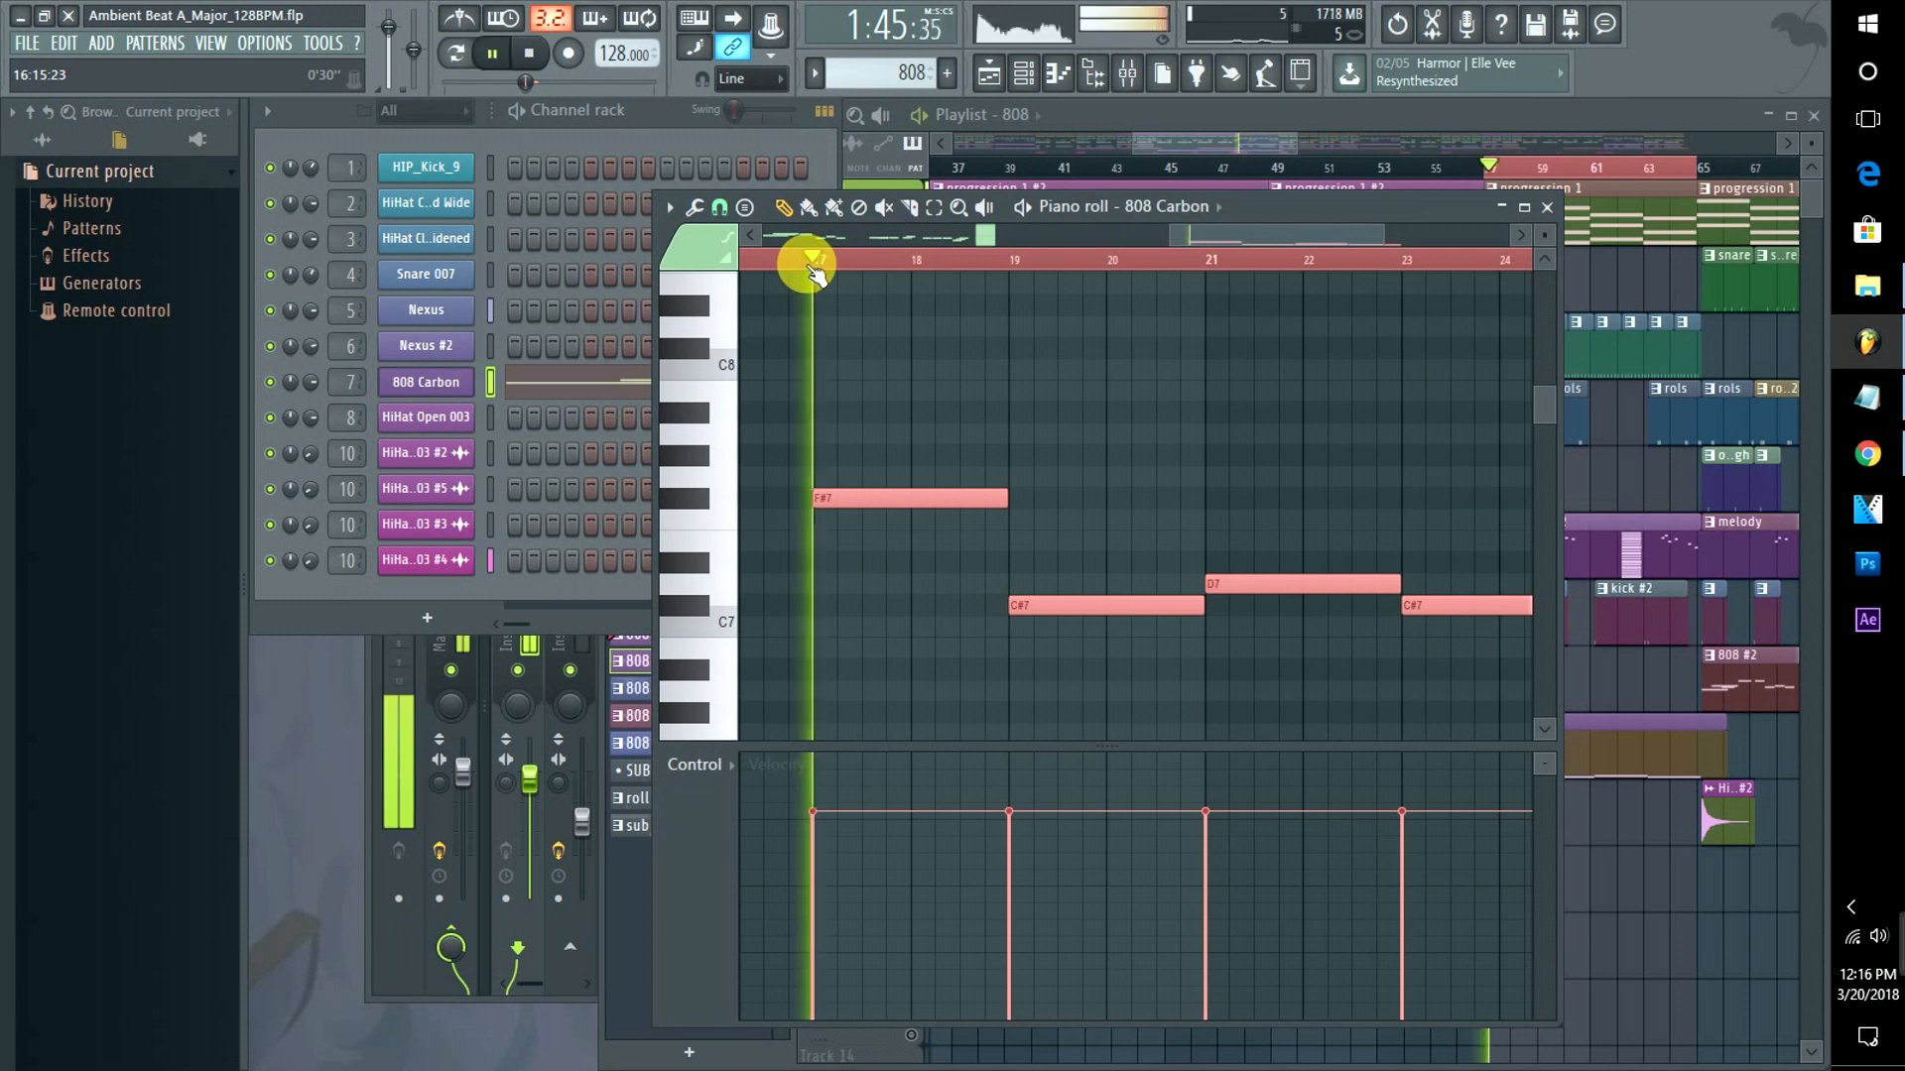
key(space)
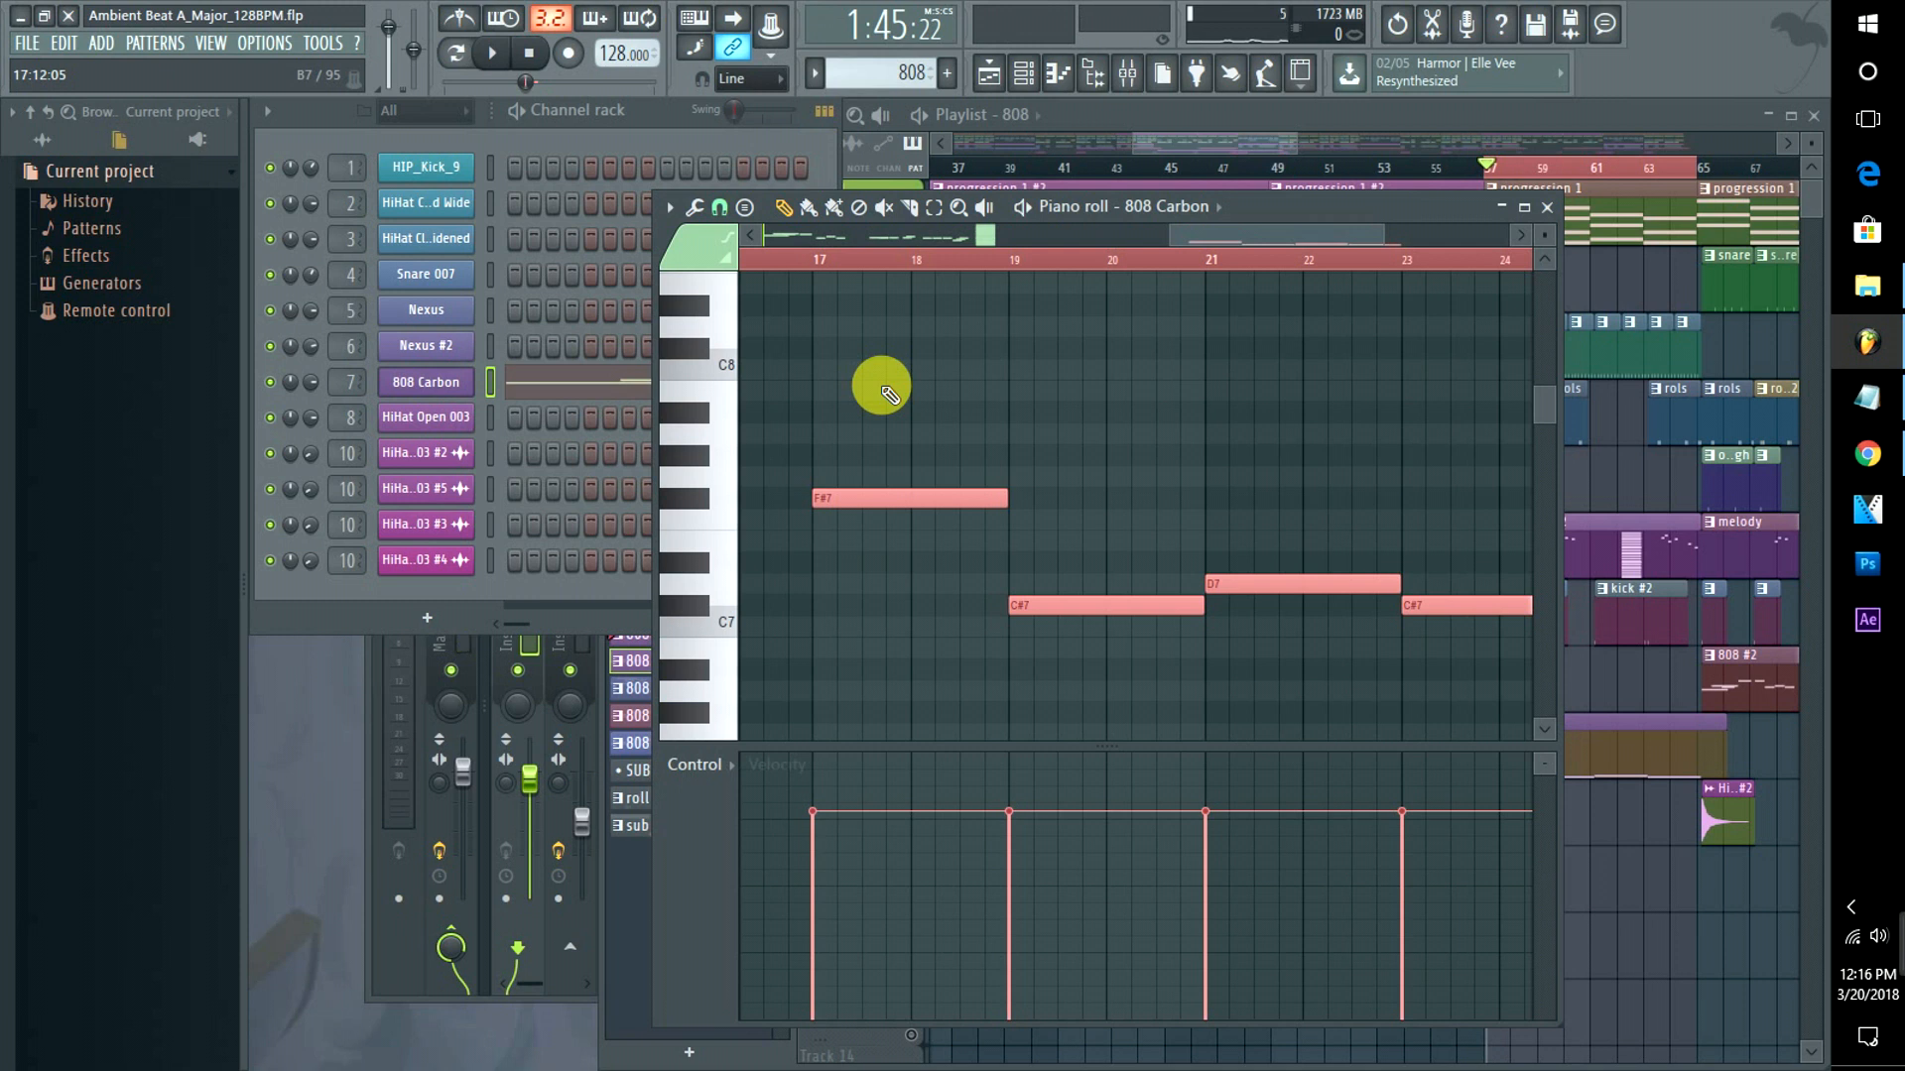
drag(1159, 247, 1327, 340)
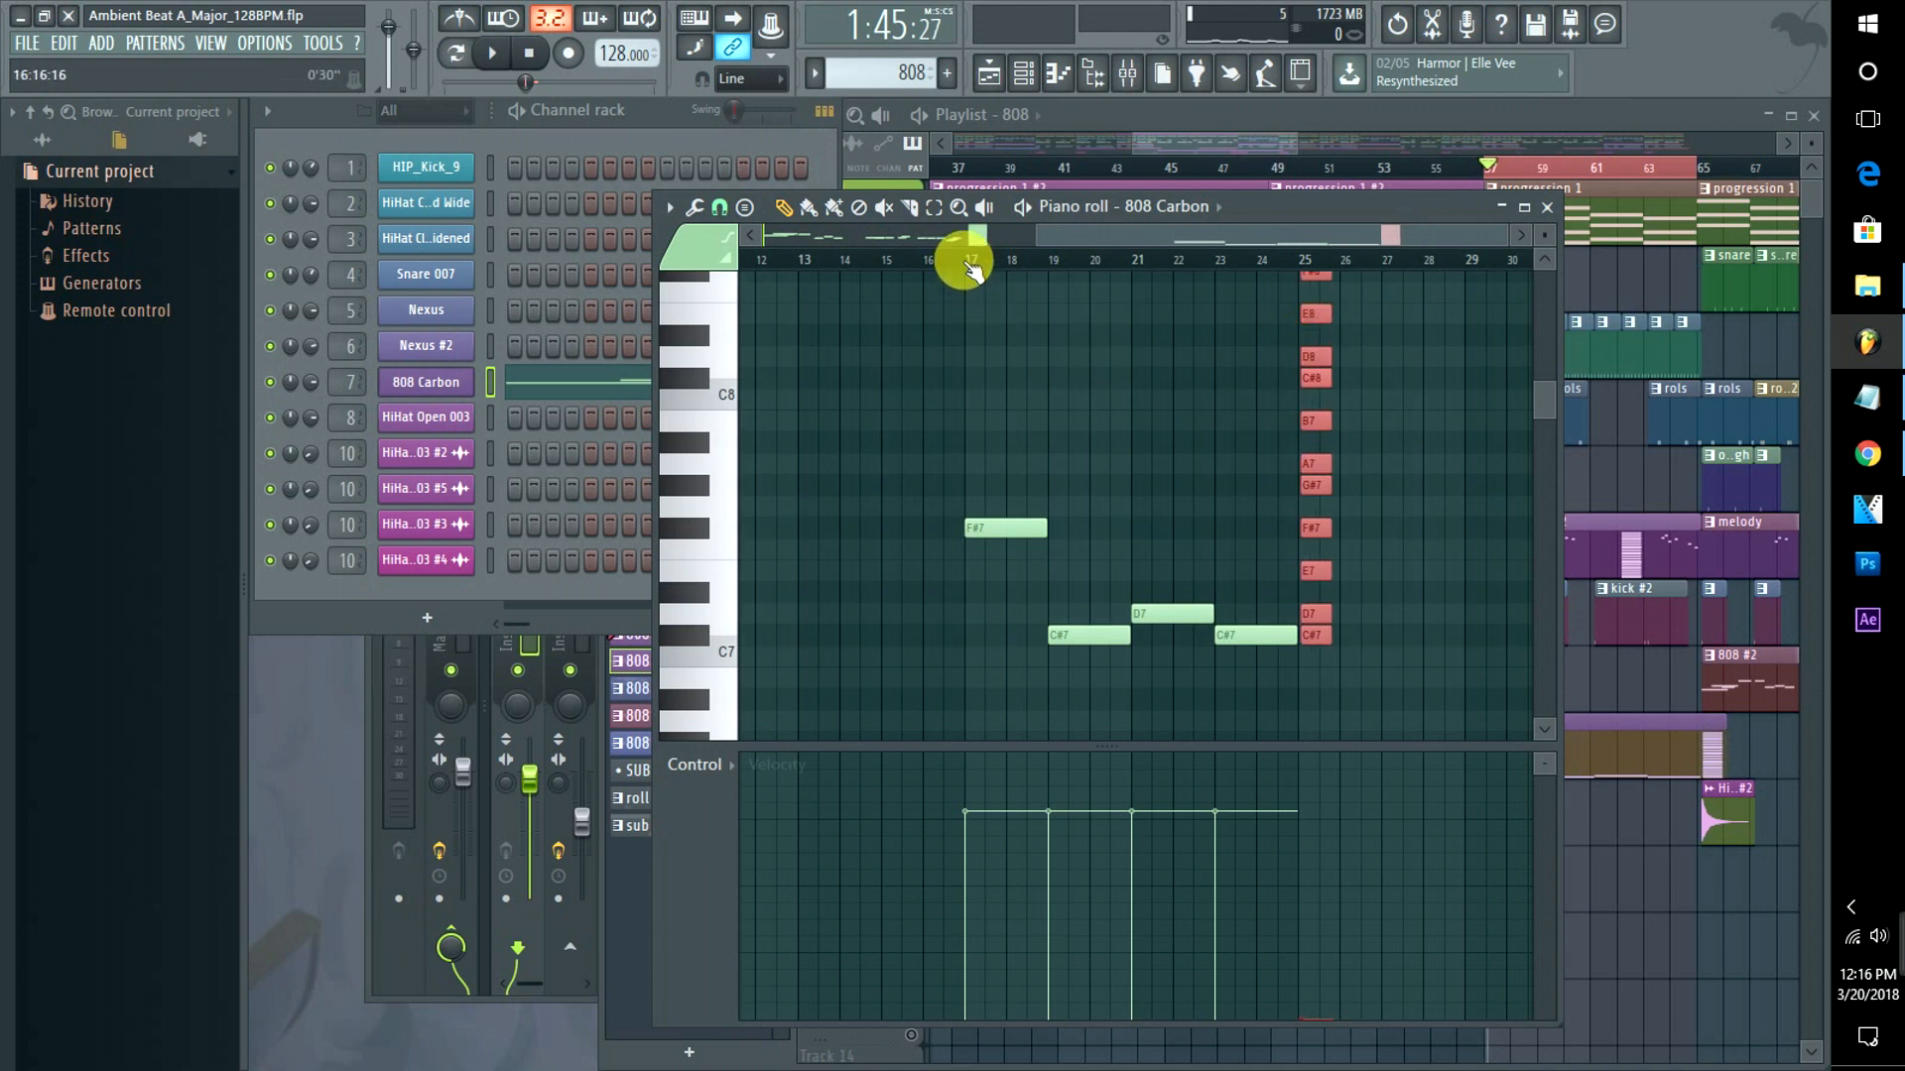
Play the 808's F#7 note at bar 17 repeatedly in short bursts and stop playback.
key(space)
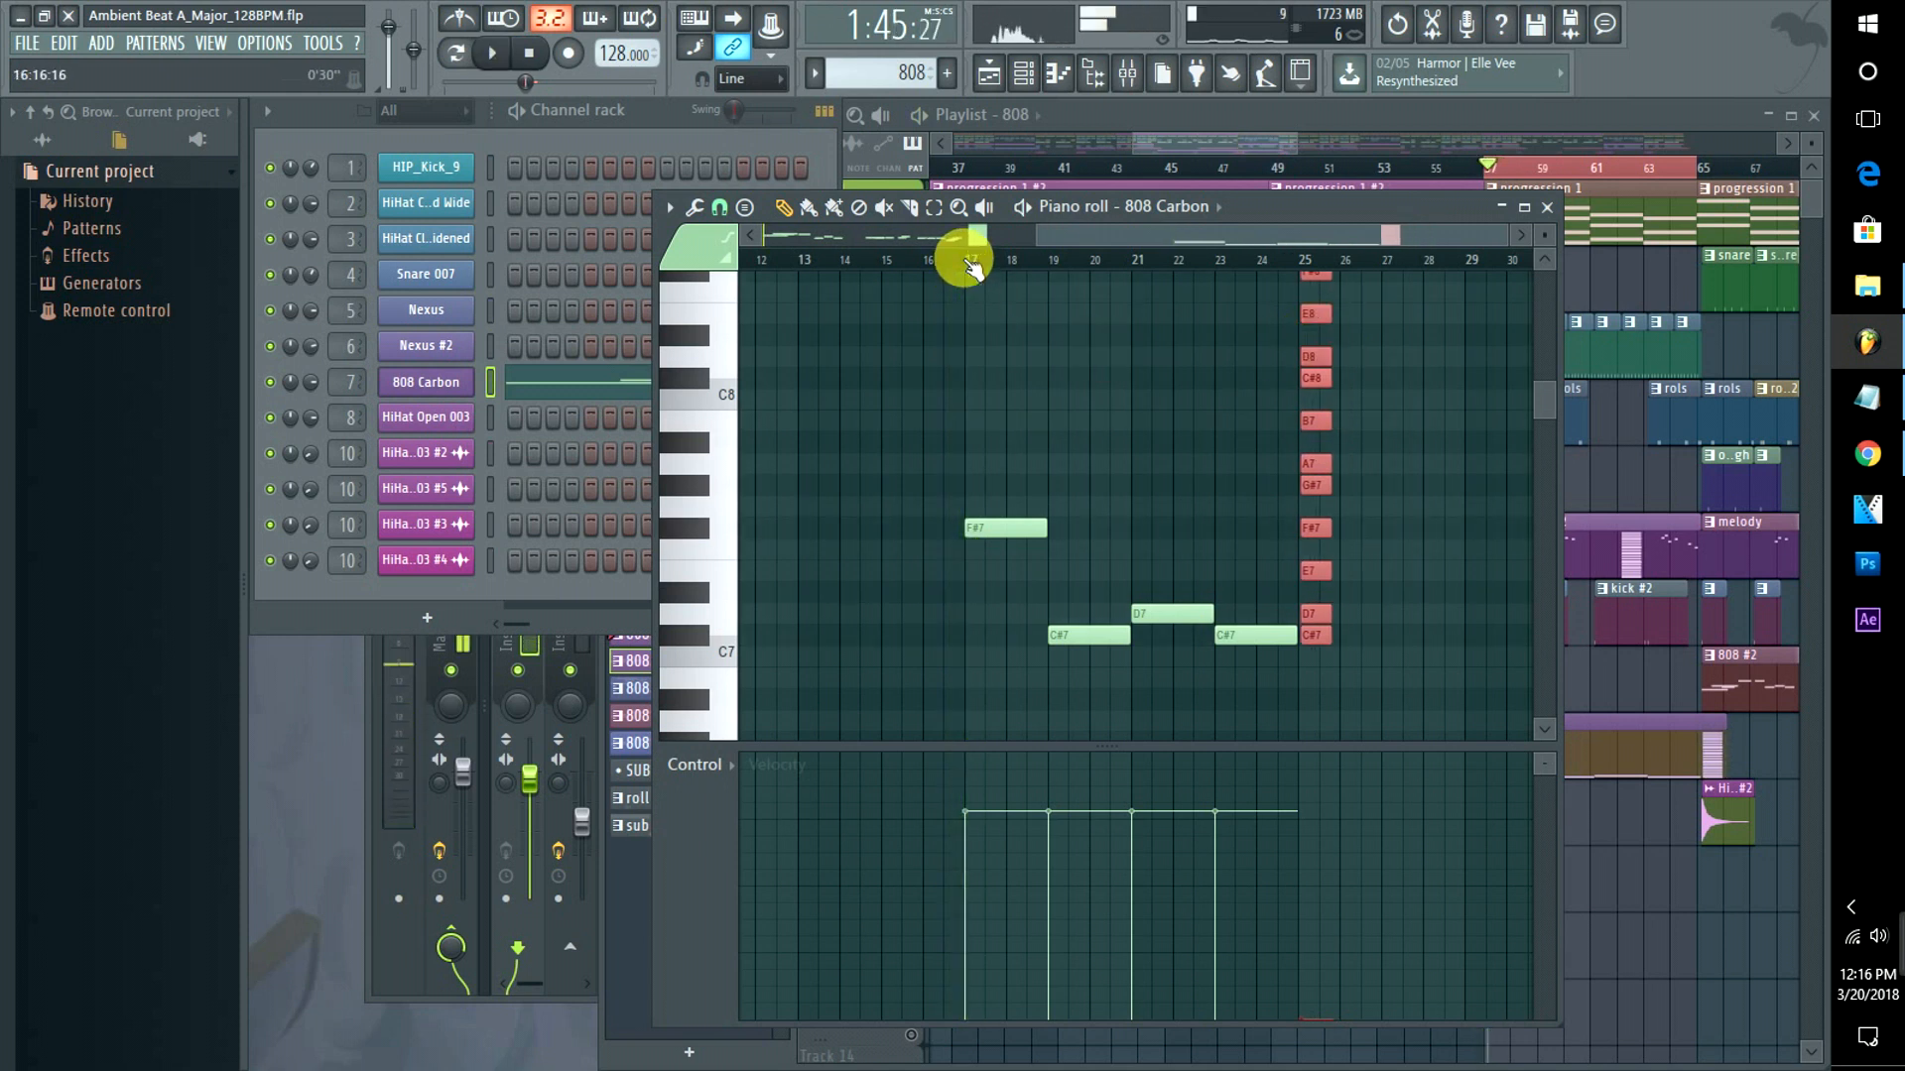
key(space)
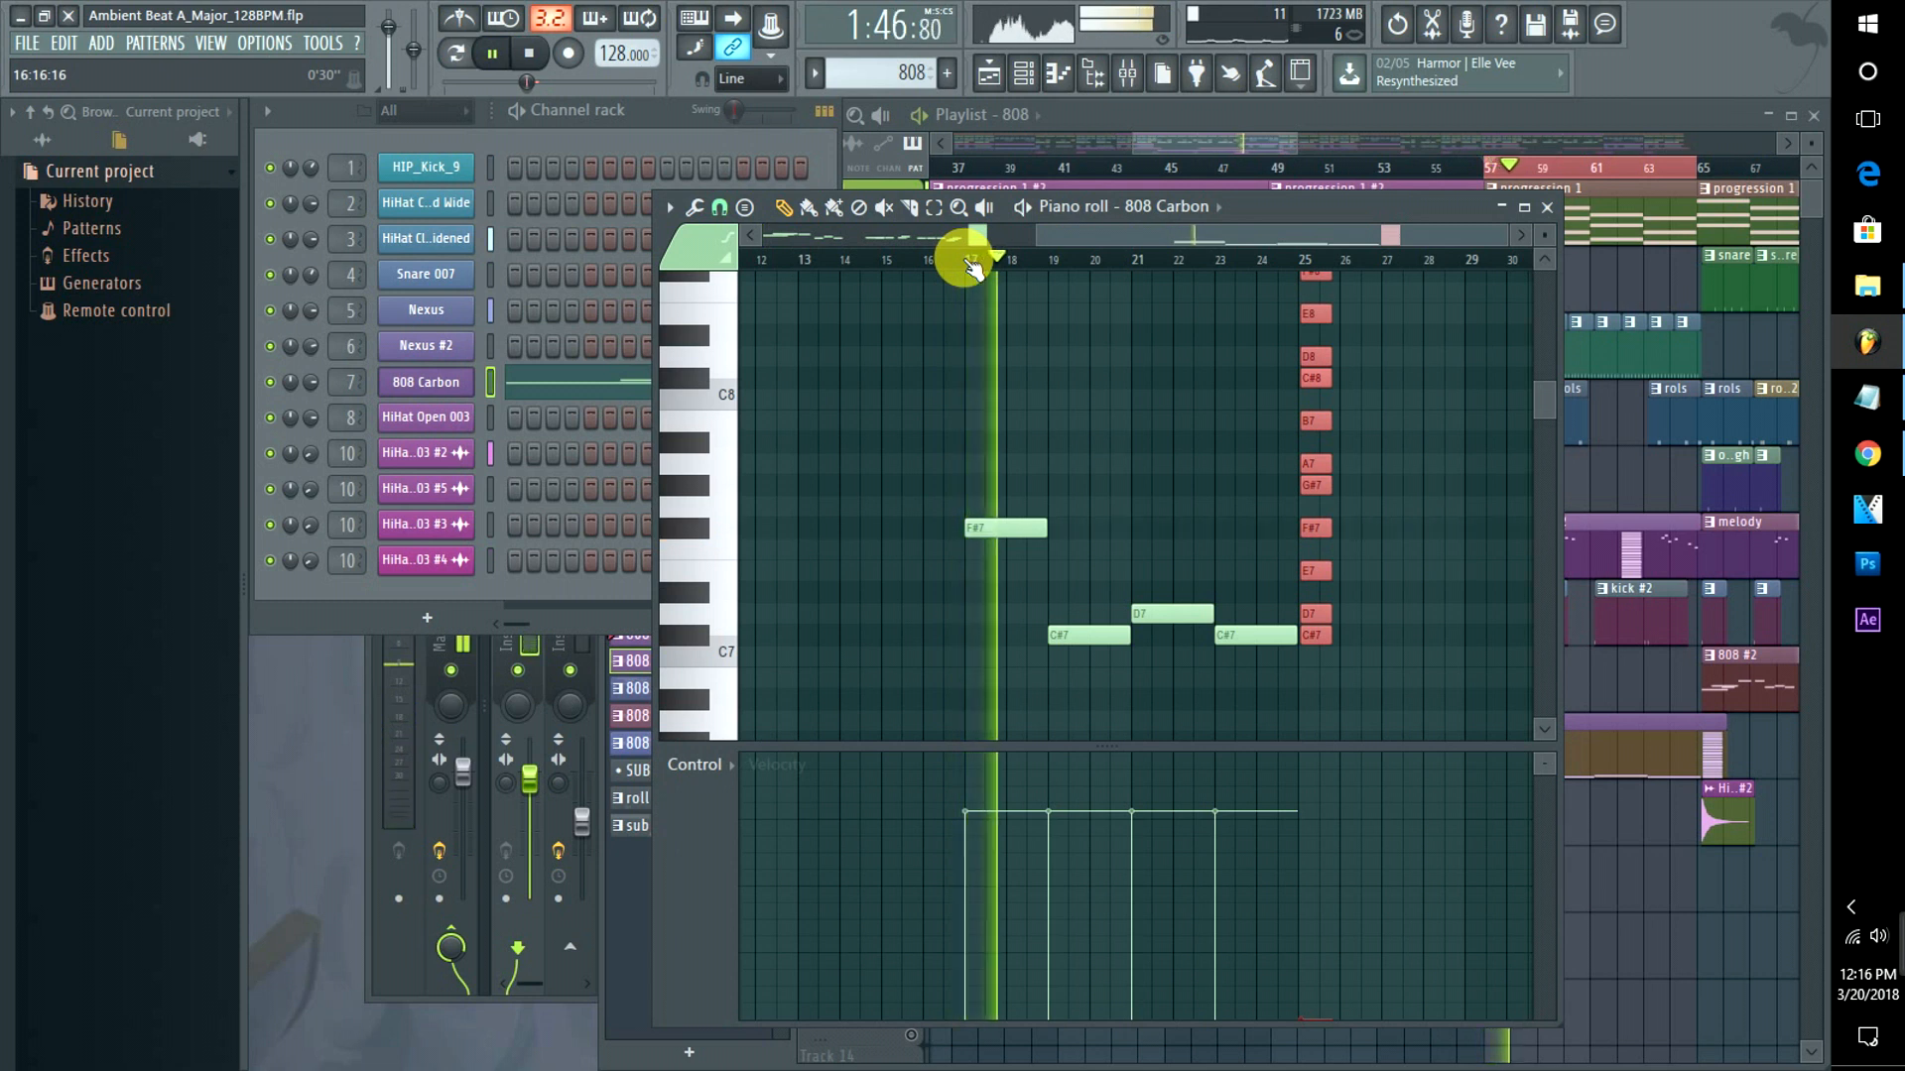
key(space)
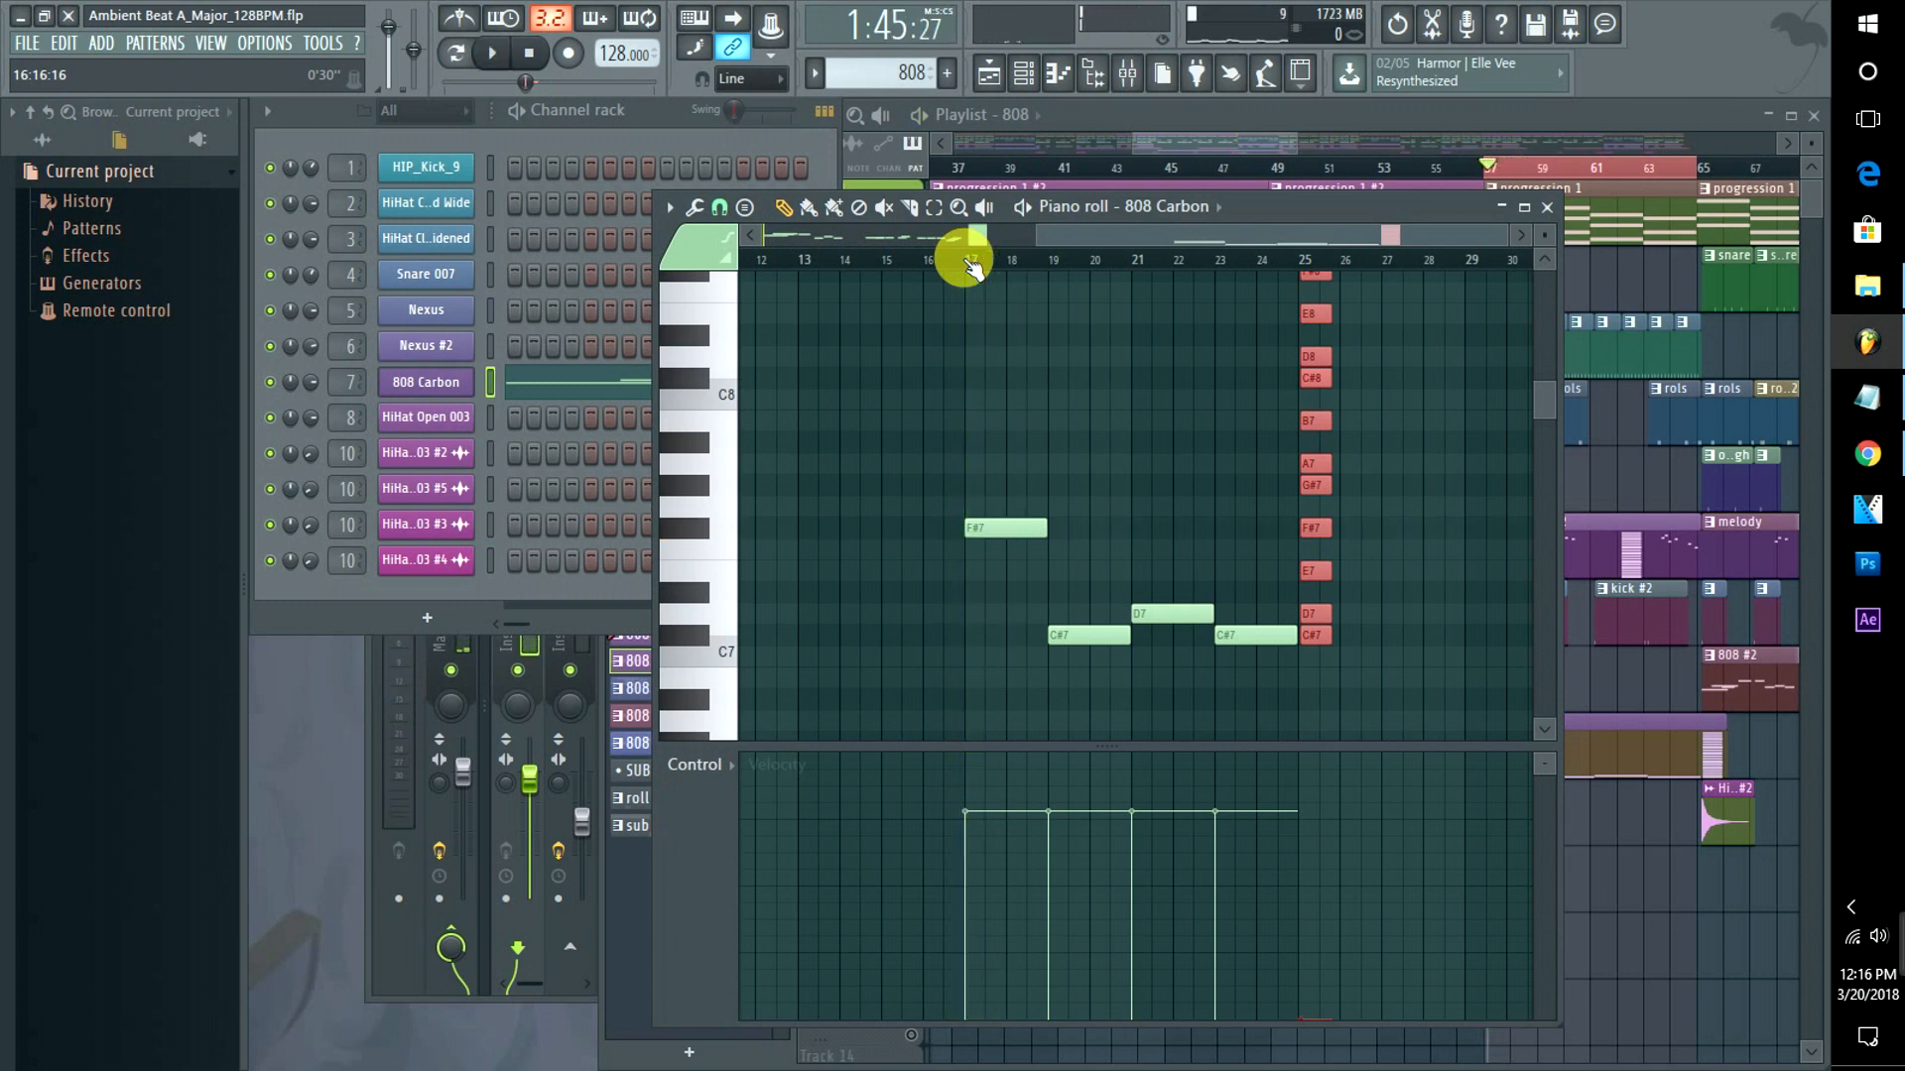
key(space)
key(space)
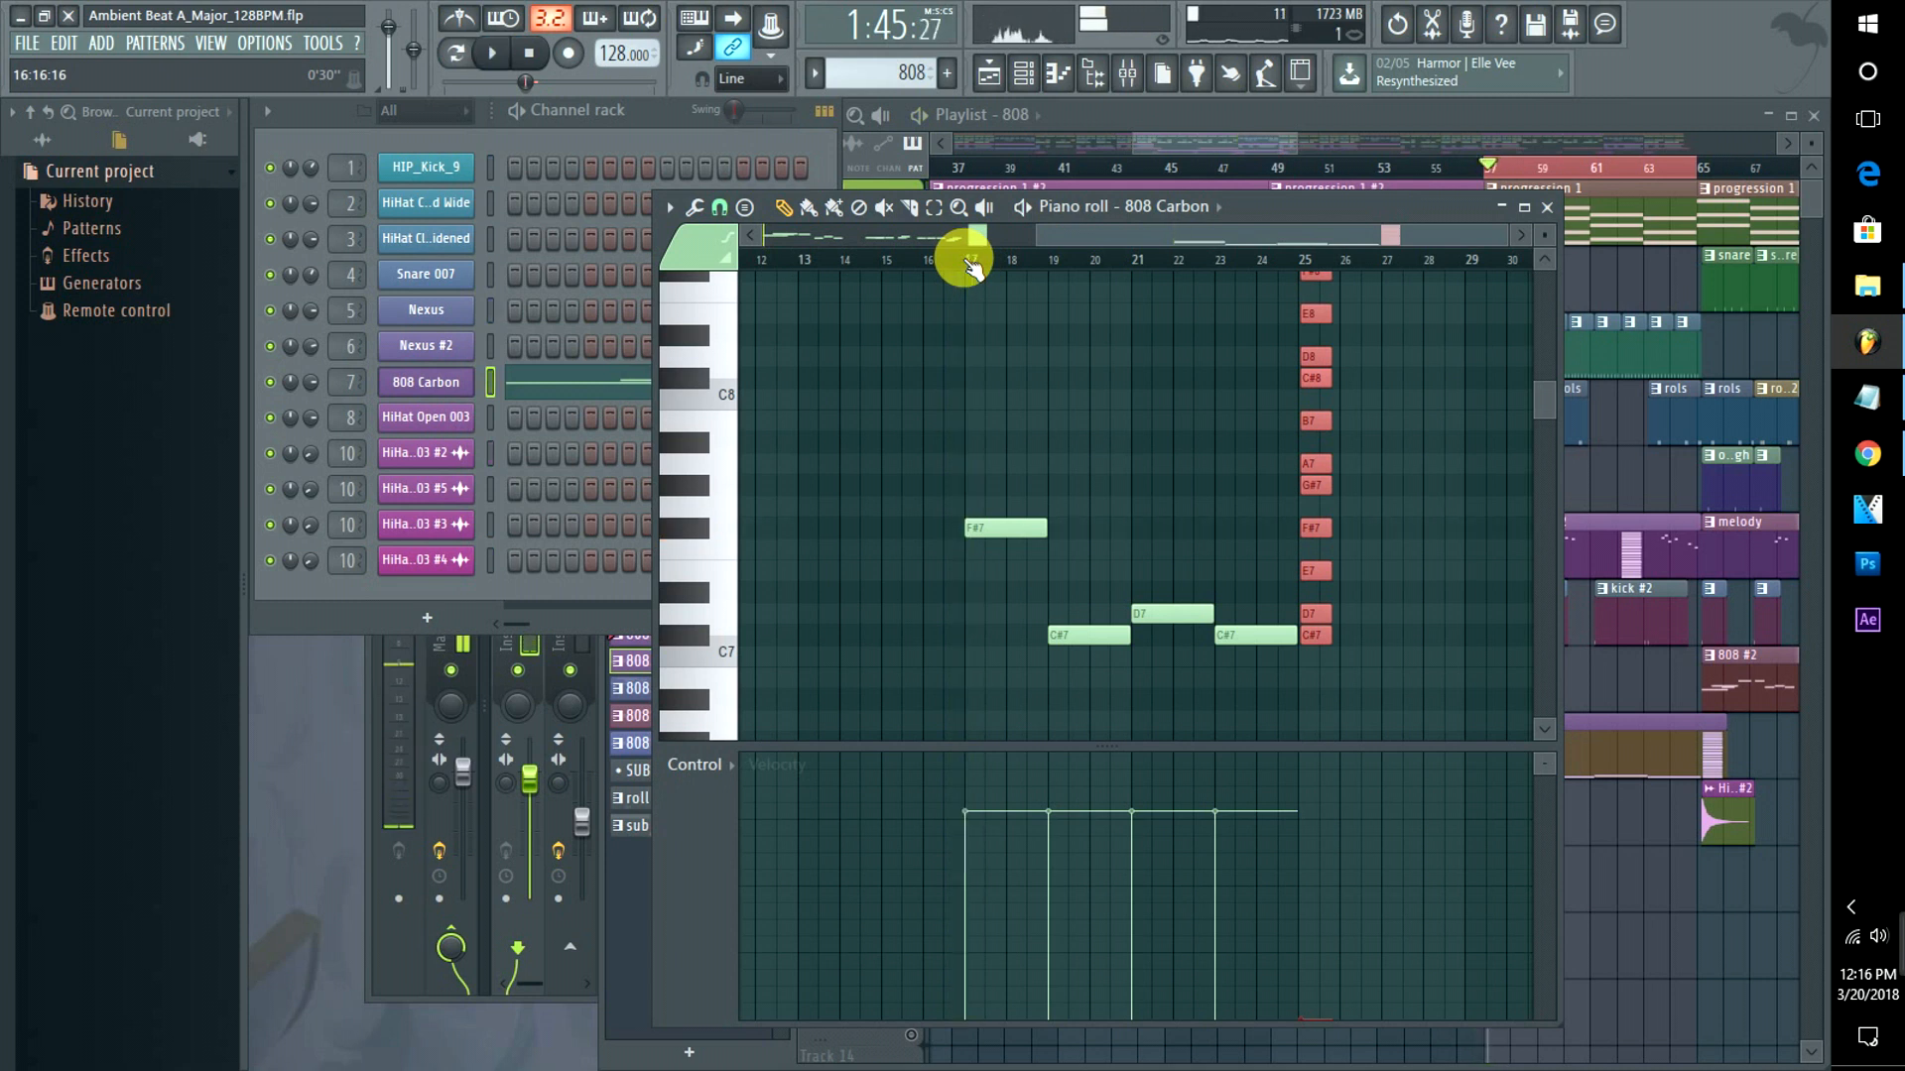
Audition the B7, A7 and G#7 keys with the 808 sound in the Piano roll.
click(702, 425)
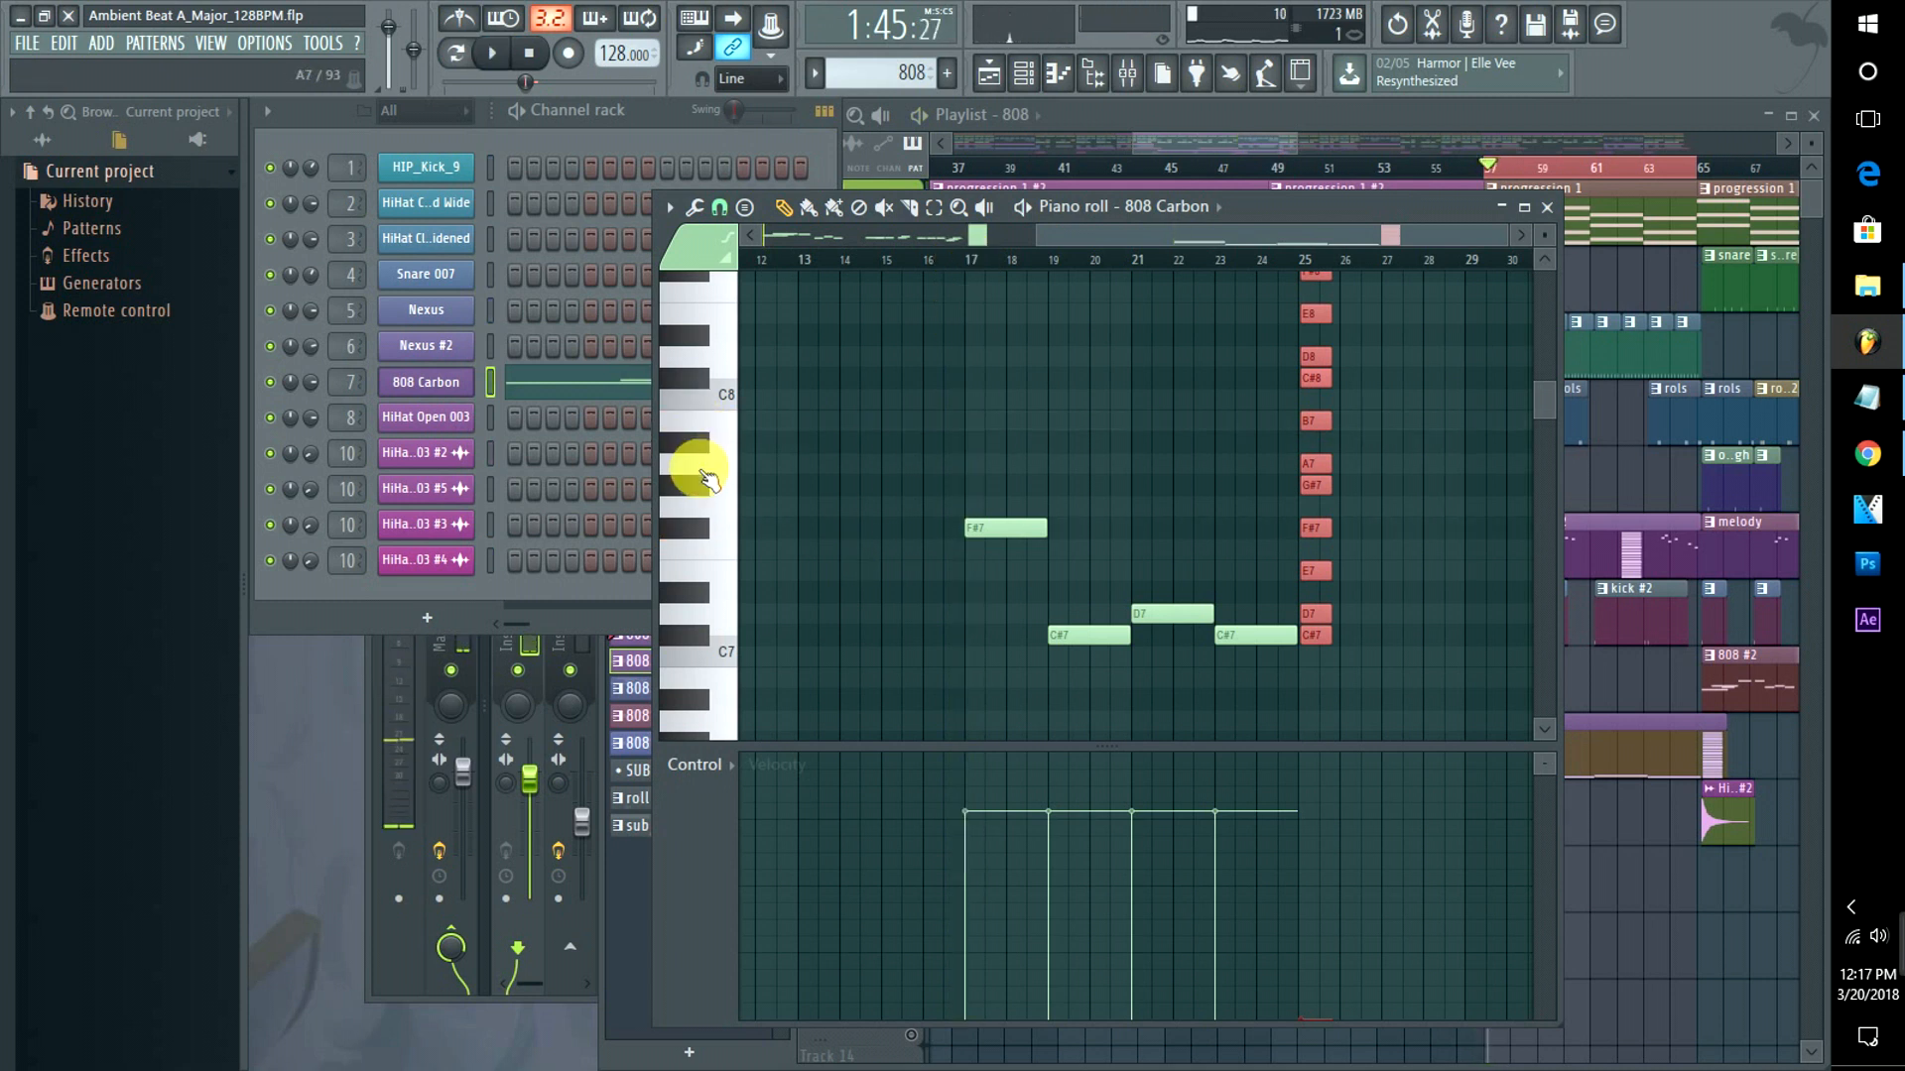
click(706, 472)
click(710, 502)
click(705, 467)
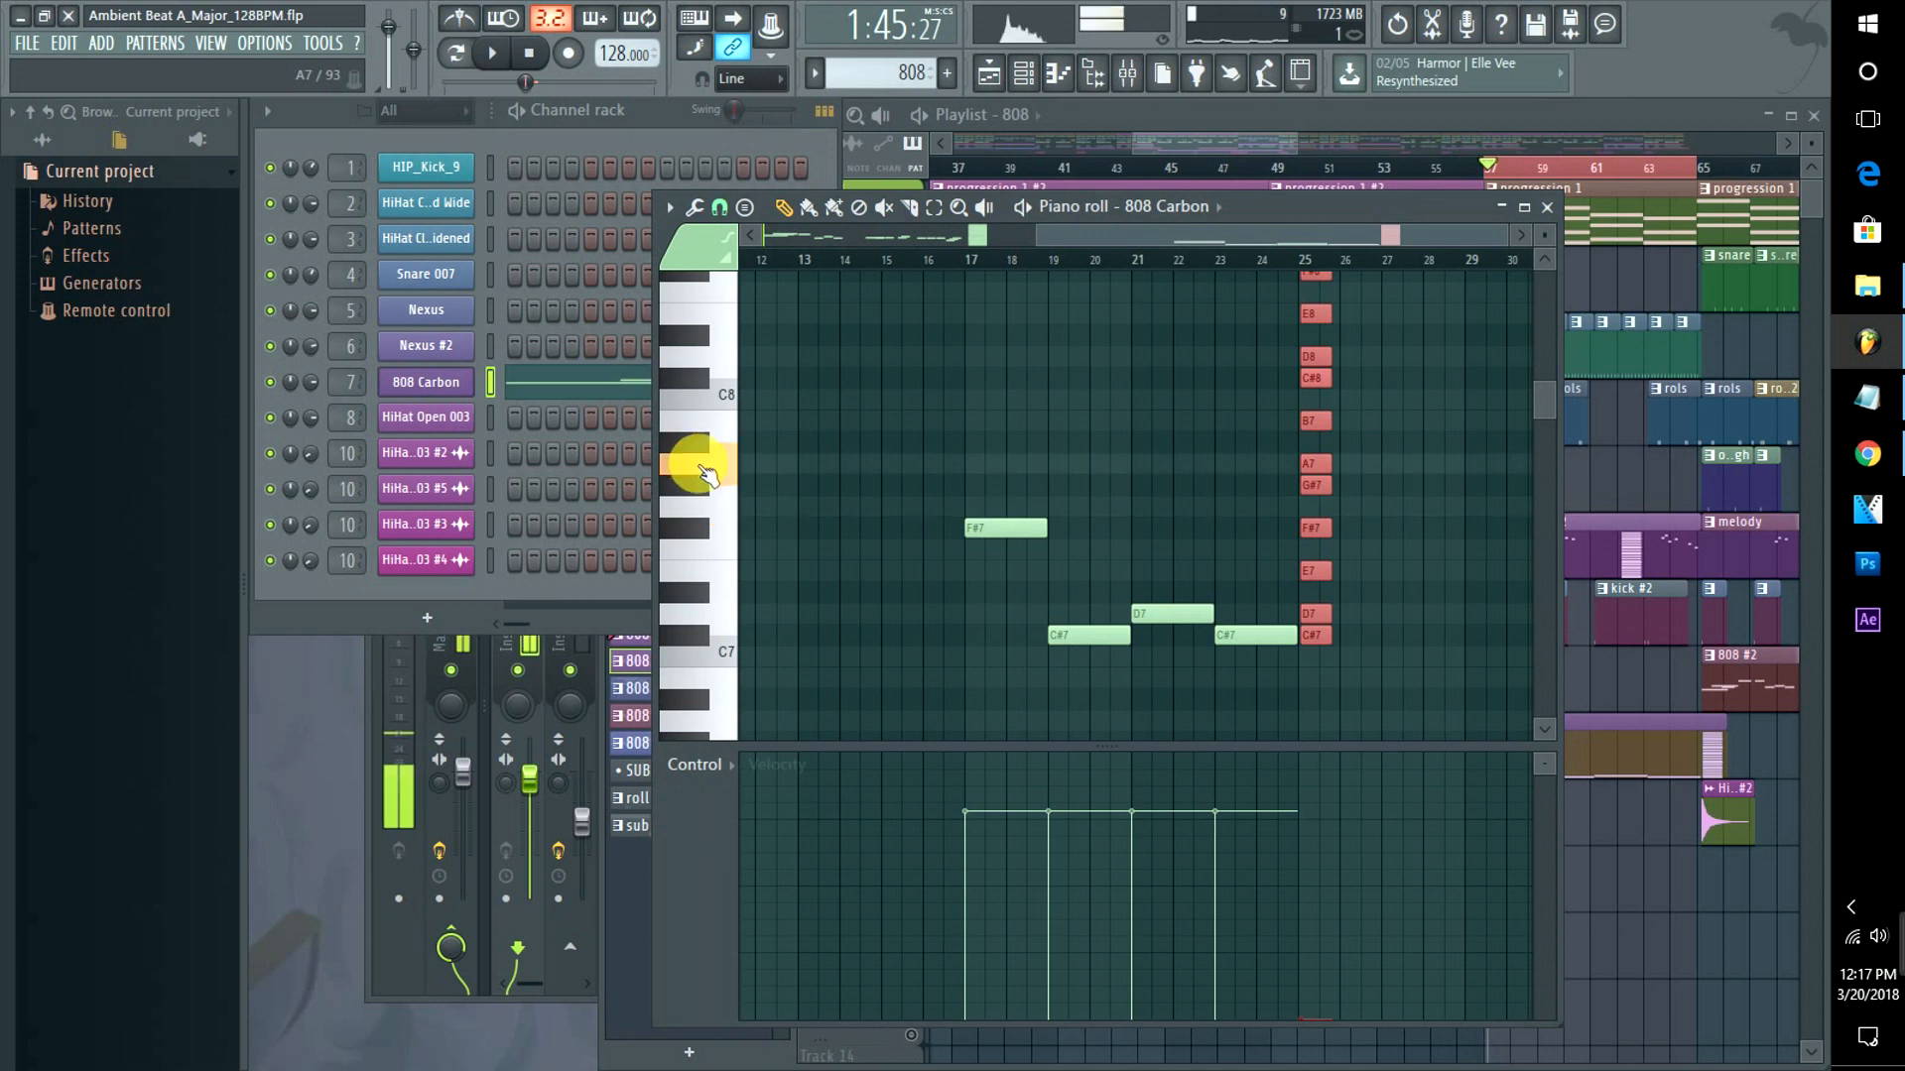
click(702, 486)
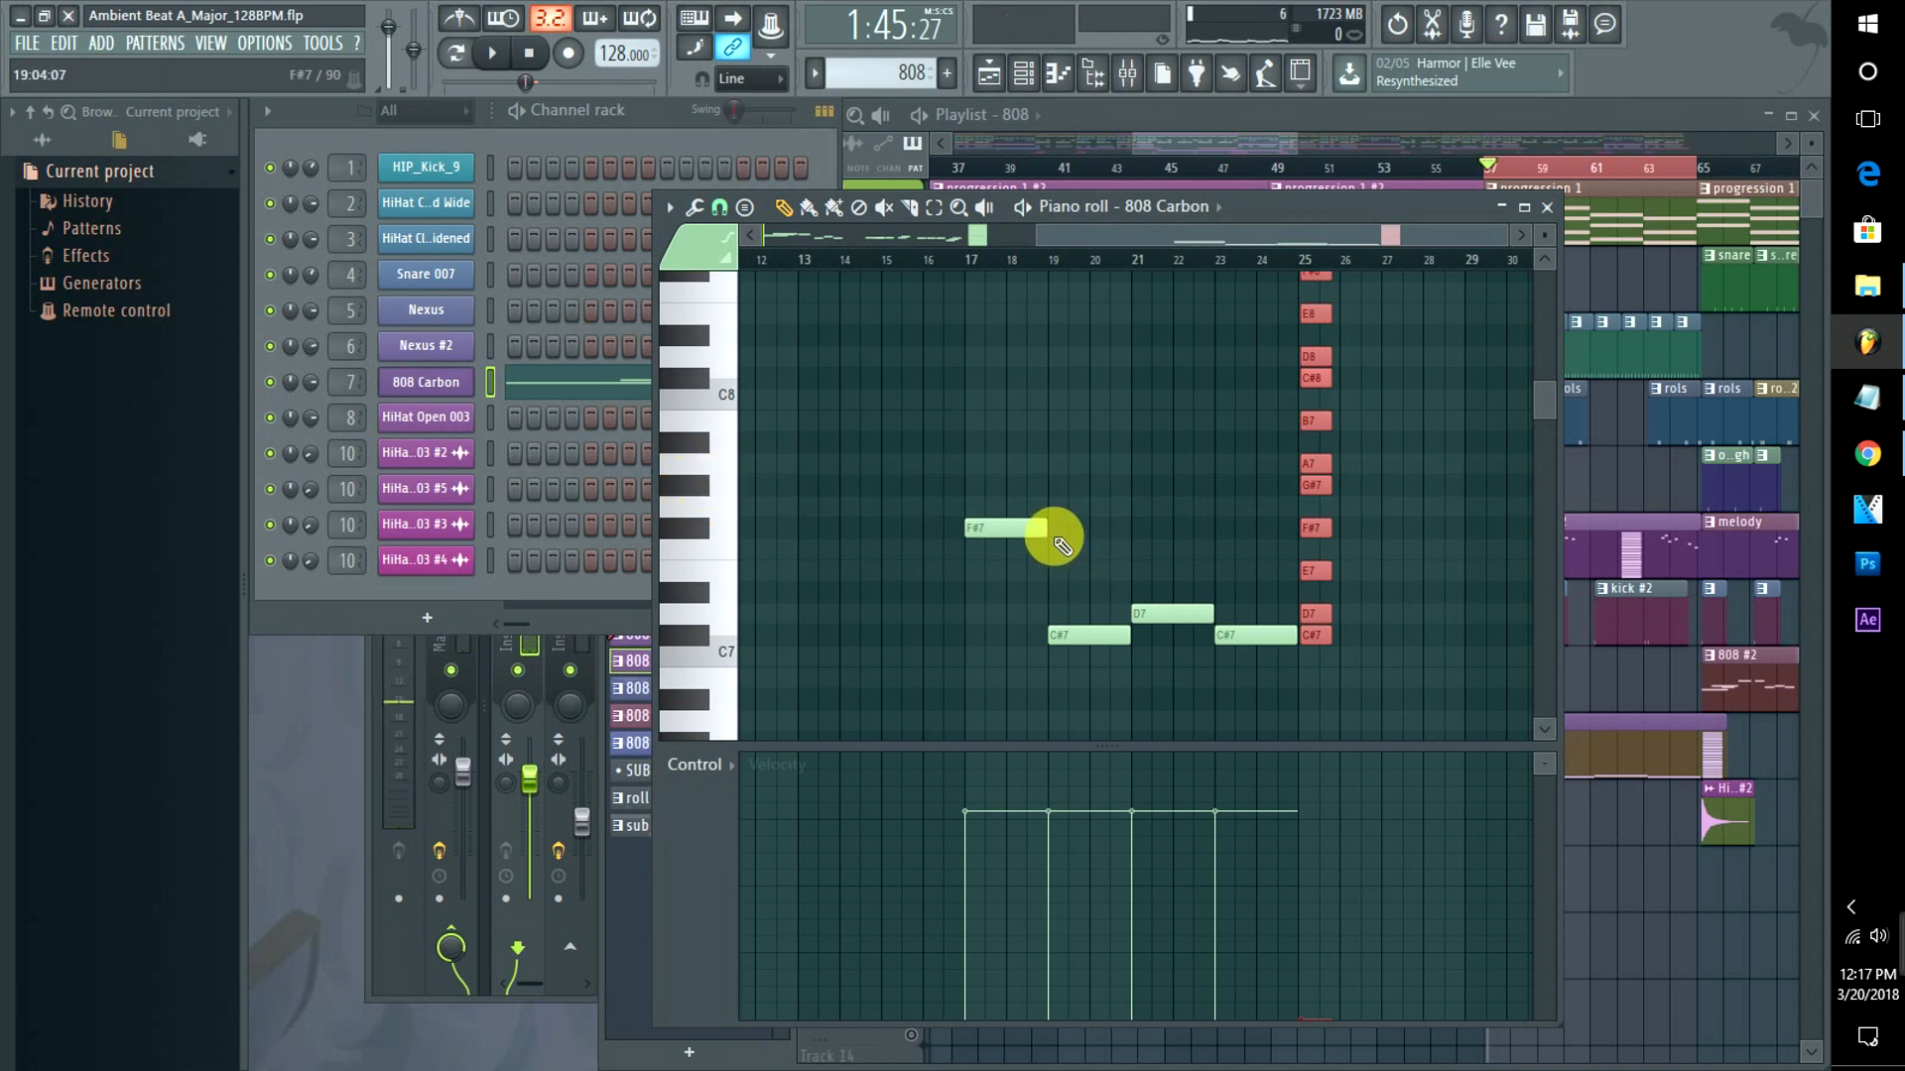
Play the F#7 note at bar 17 in close view while auditioning the A7 key over it, then stop.
drag(1507, 237, 1141, 238)
key(space)
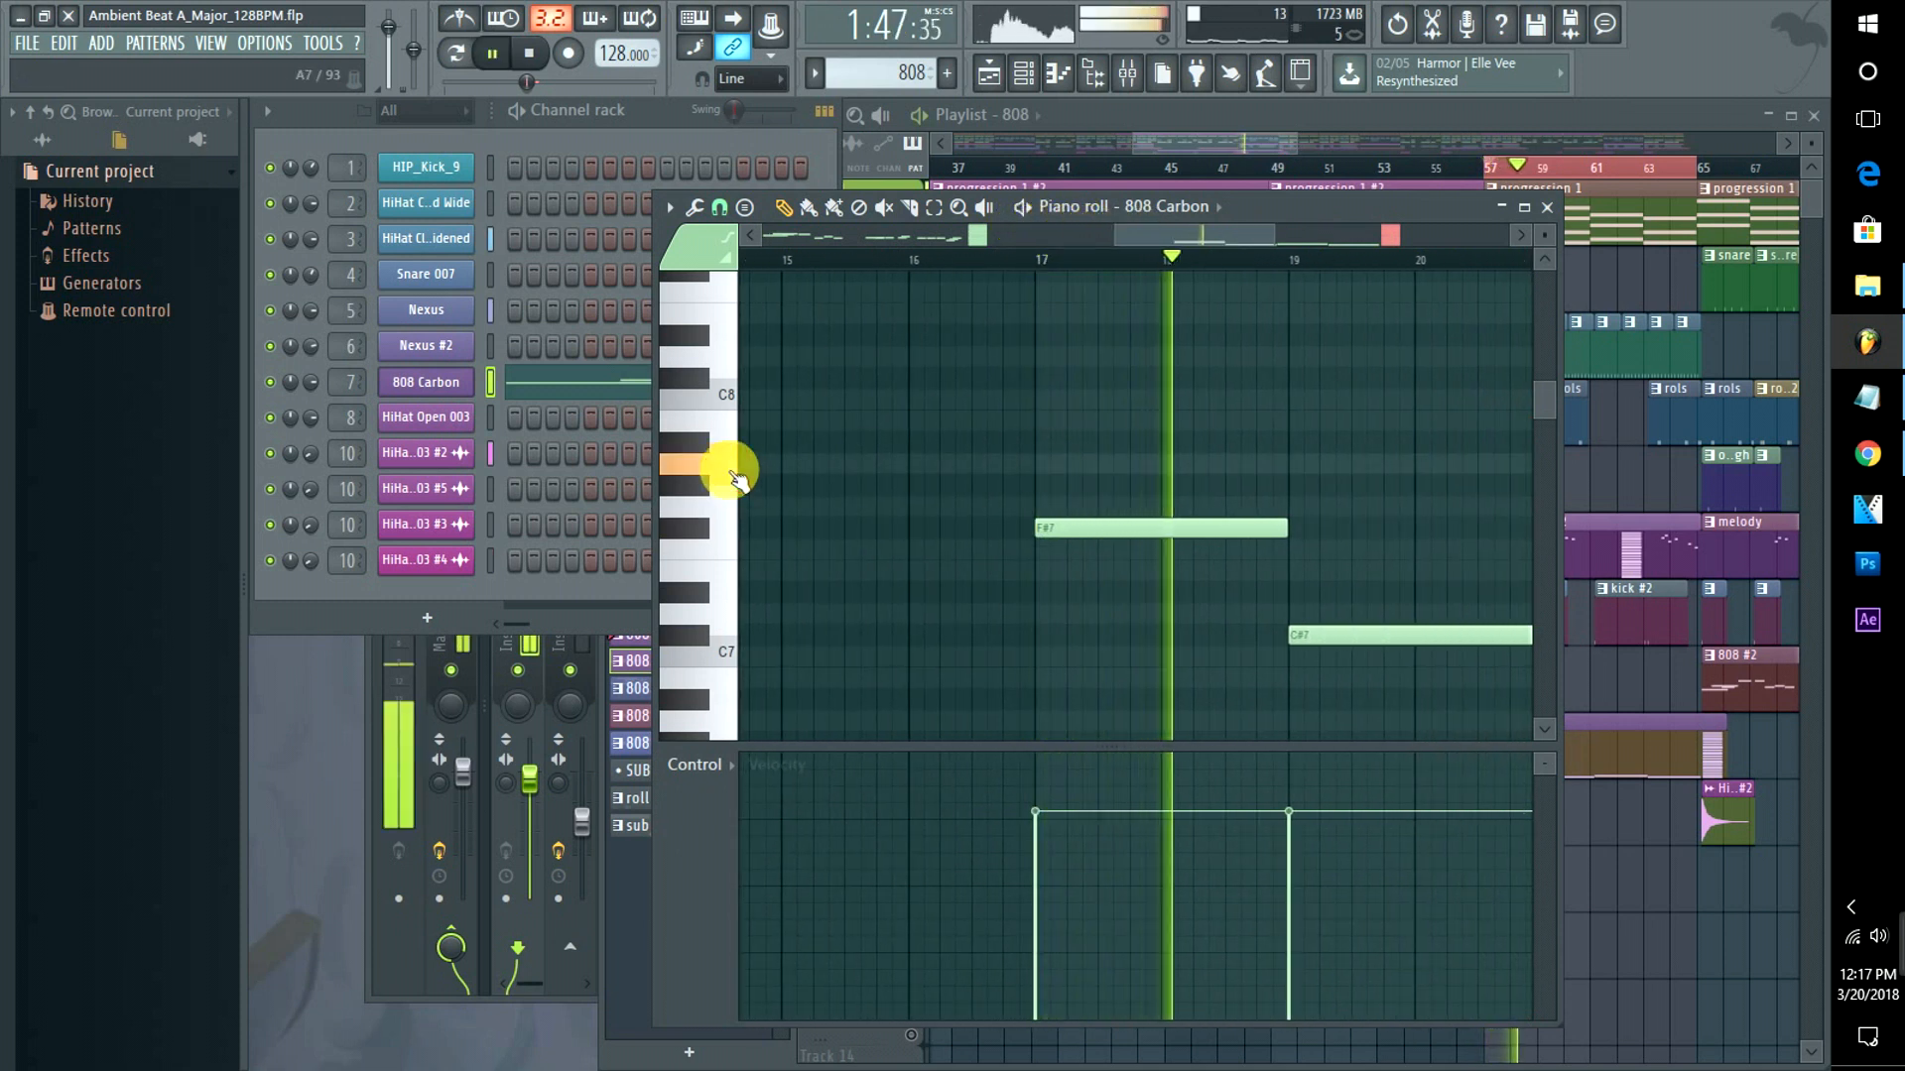
key(space)
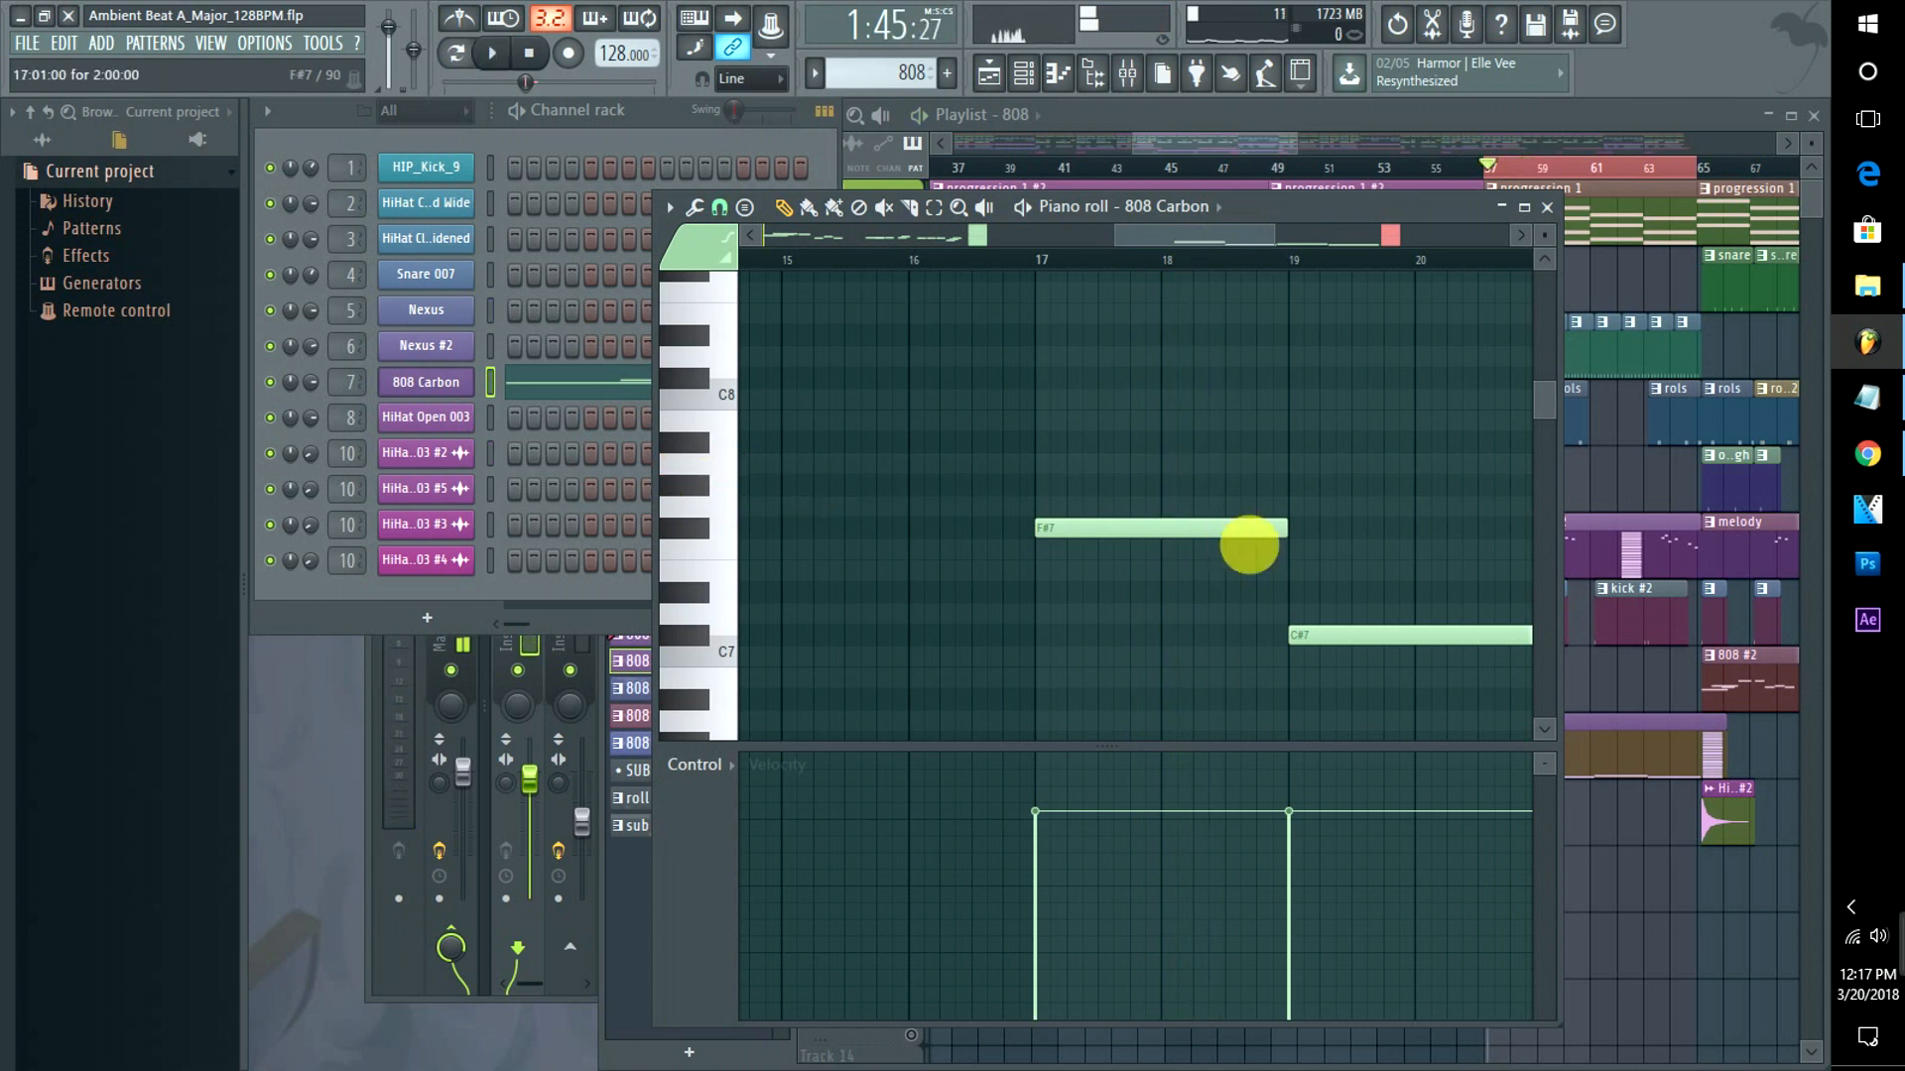
Shorten the F#7 note at bar 17 to one bar and add short A7 and G#7 notes from bar 18, checking them in playback.
drag(1290, 526, 1163, 554)
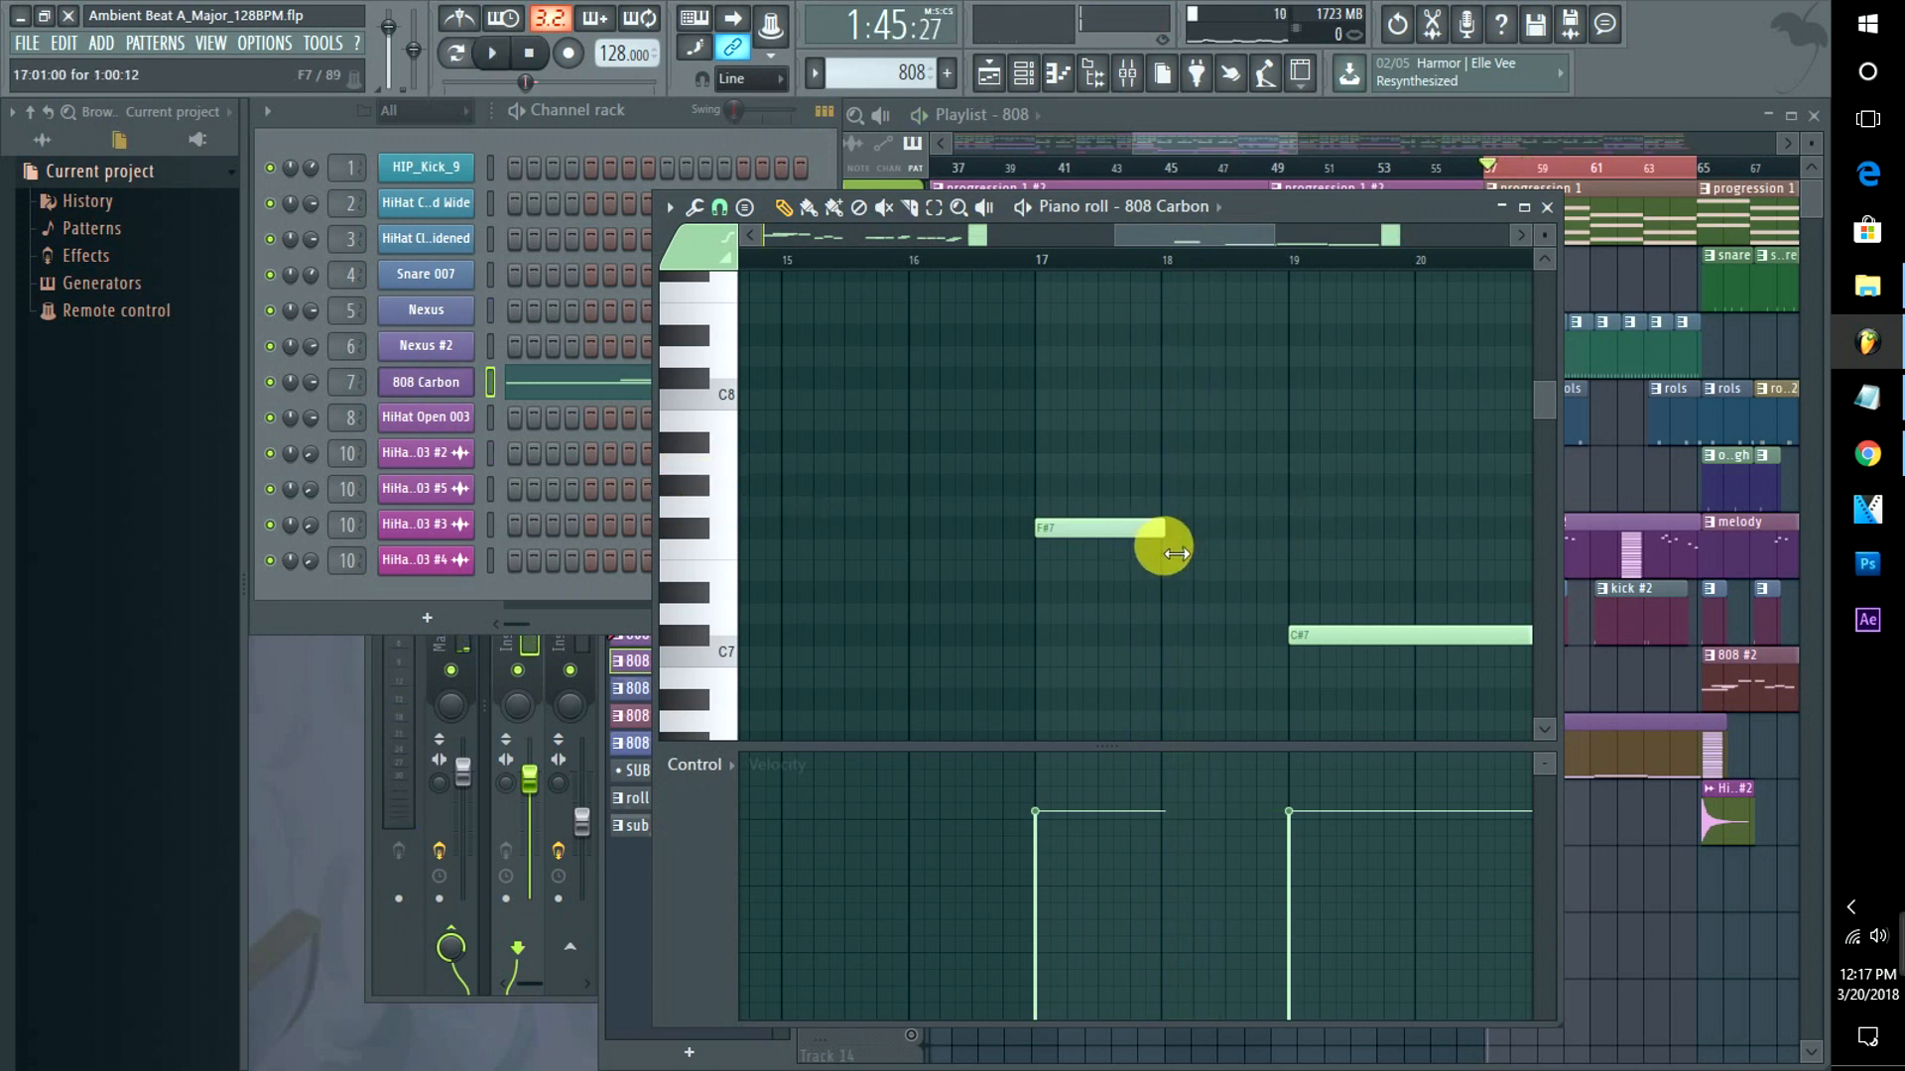
click(1162, 463)
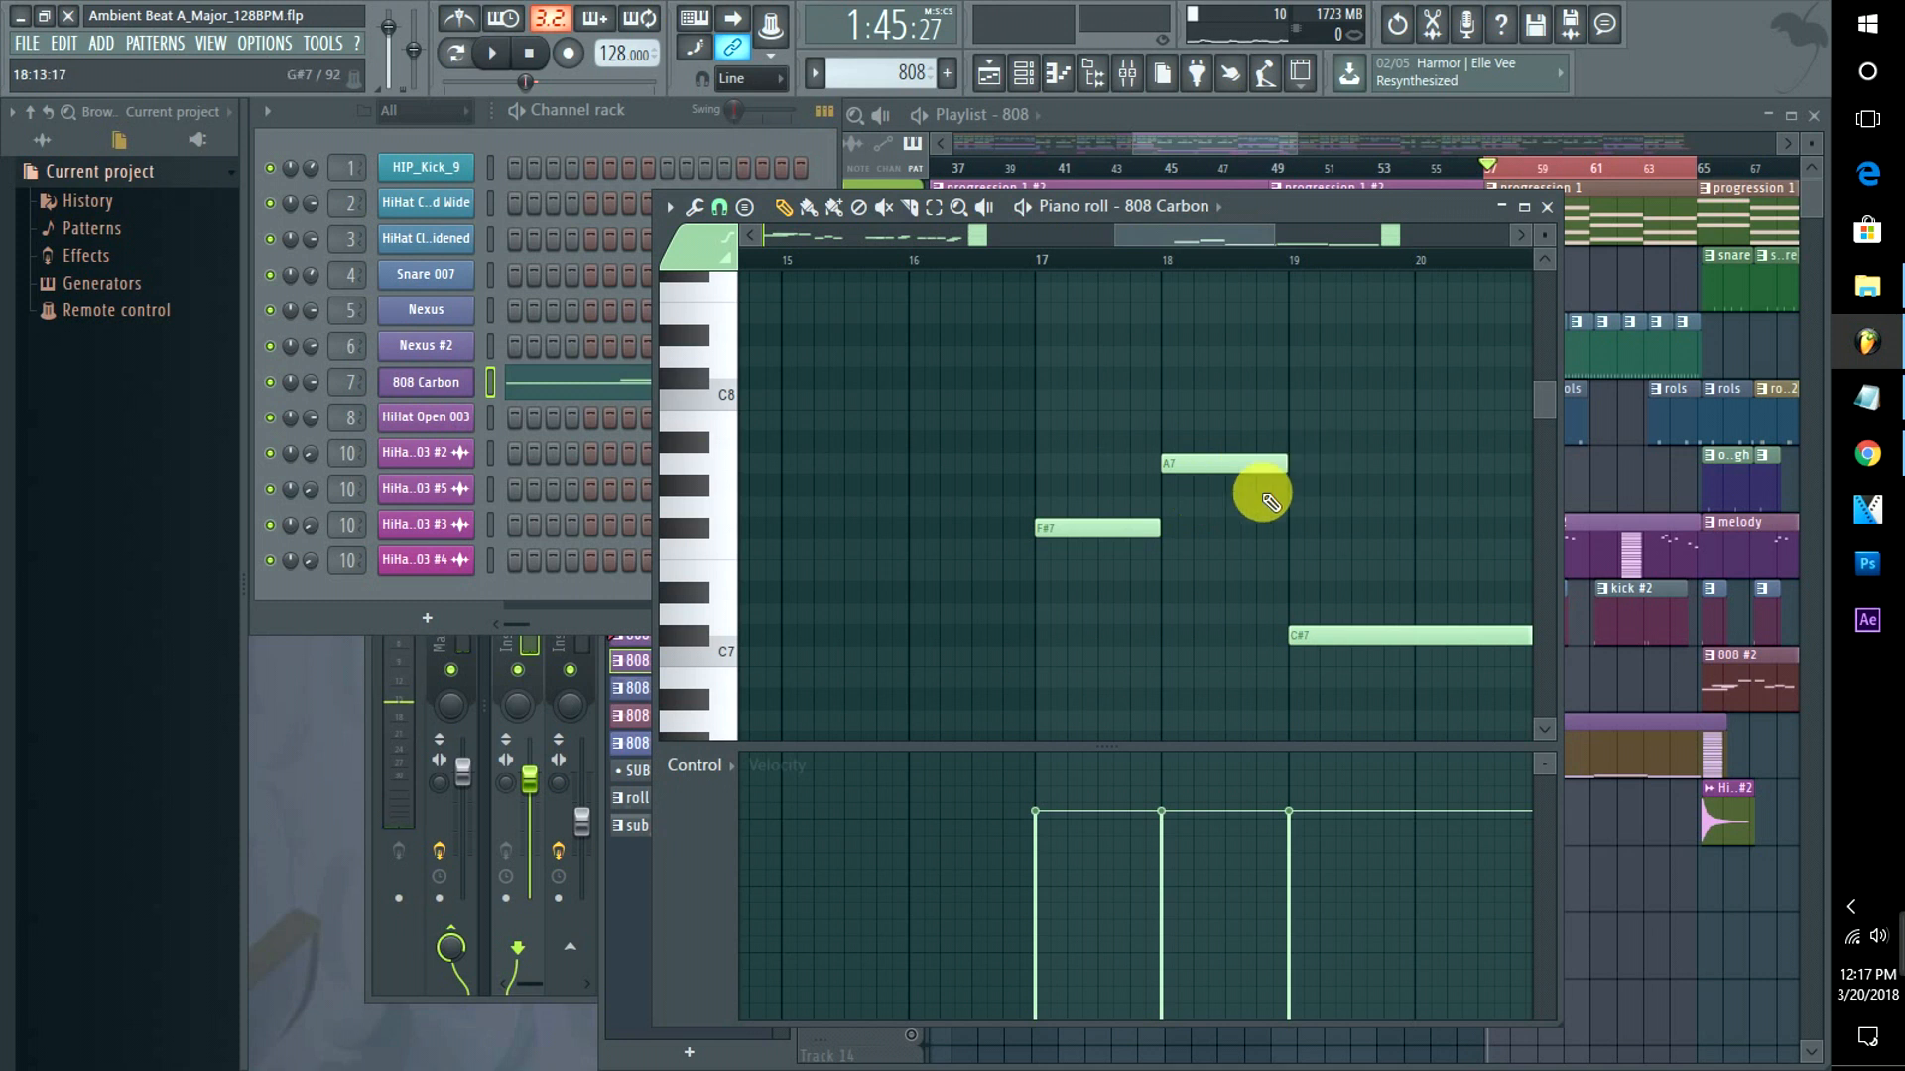
drag(1299, 477, 1219, 481)
click(1197, 488)
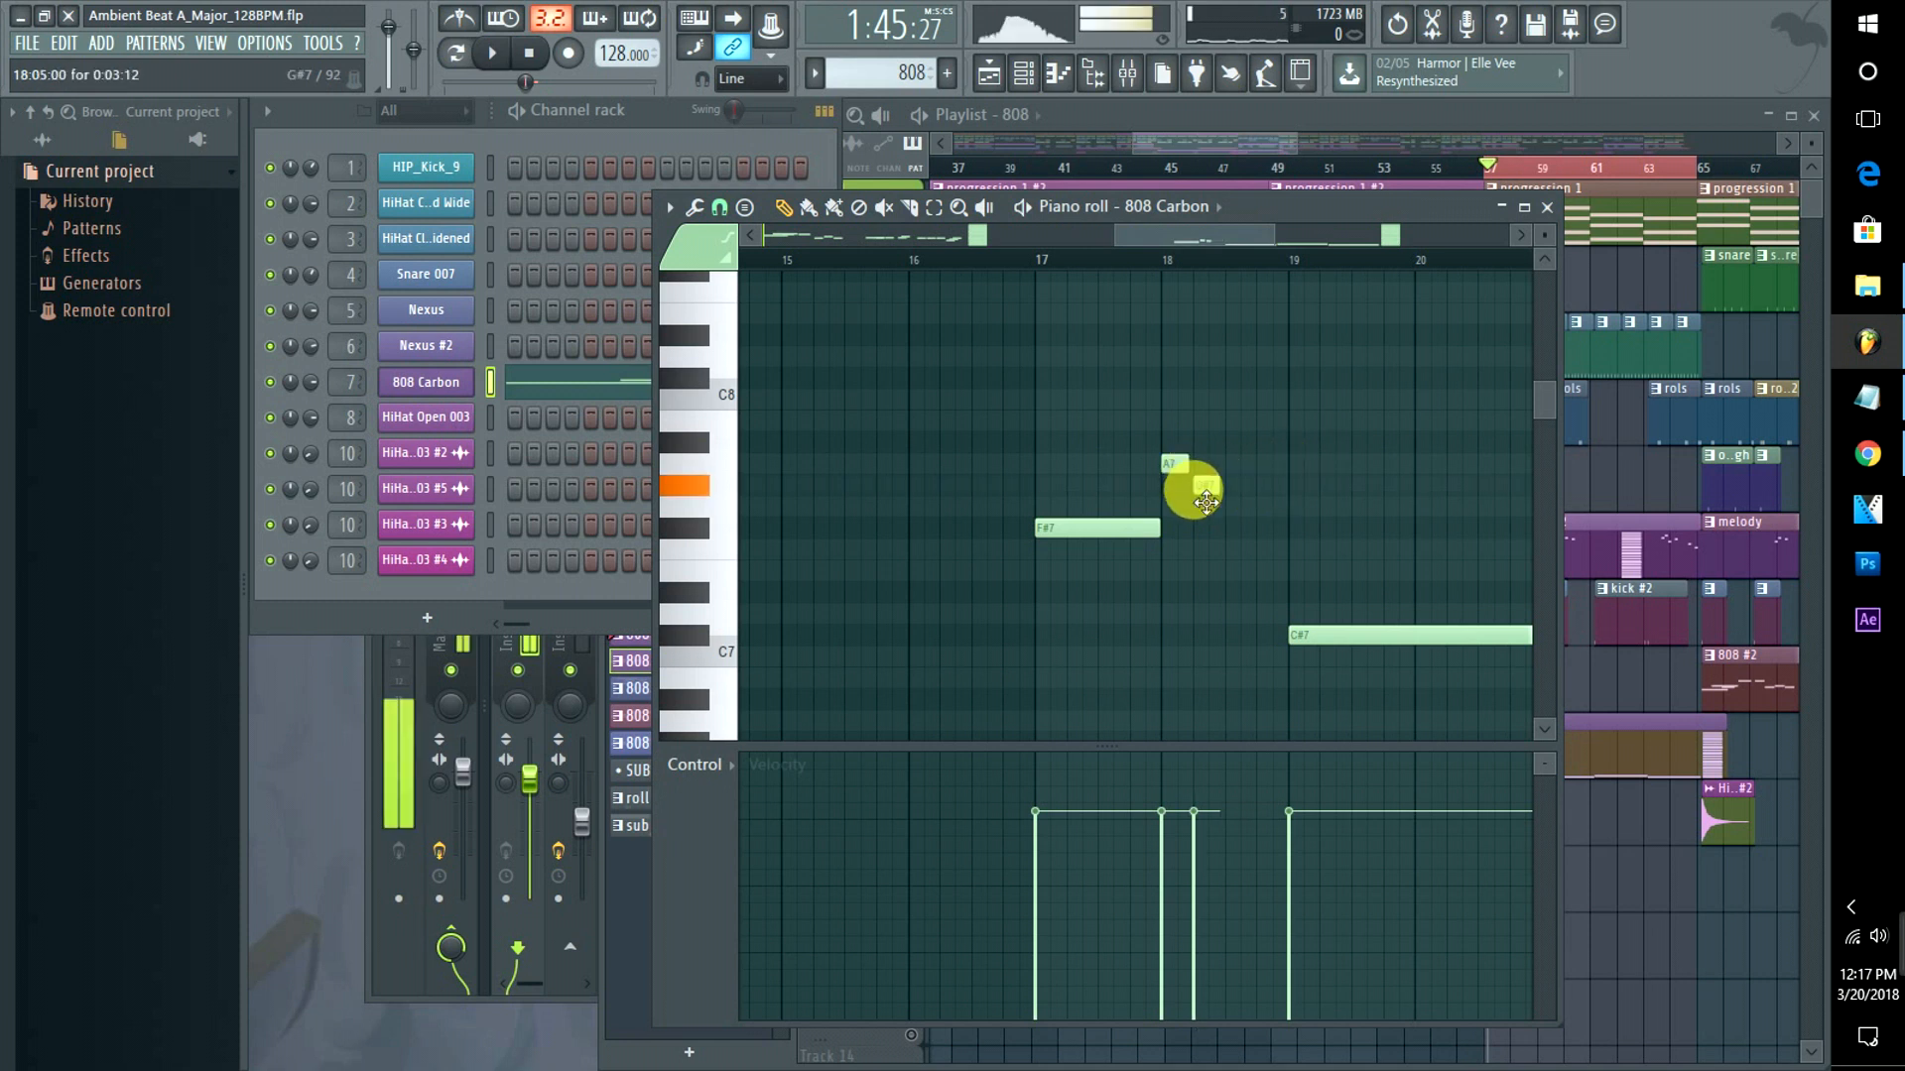
key(space)
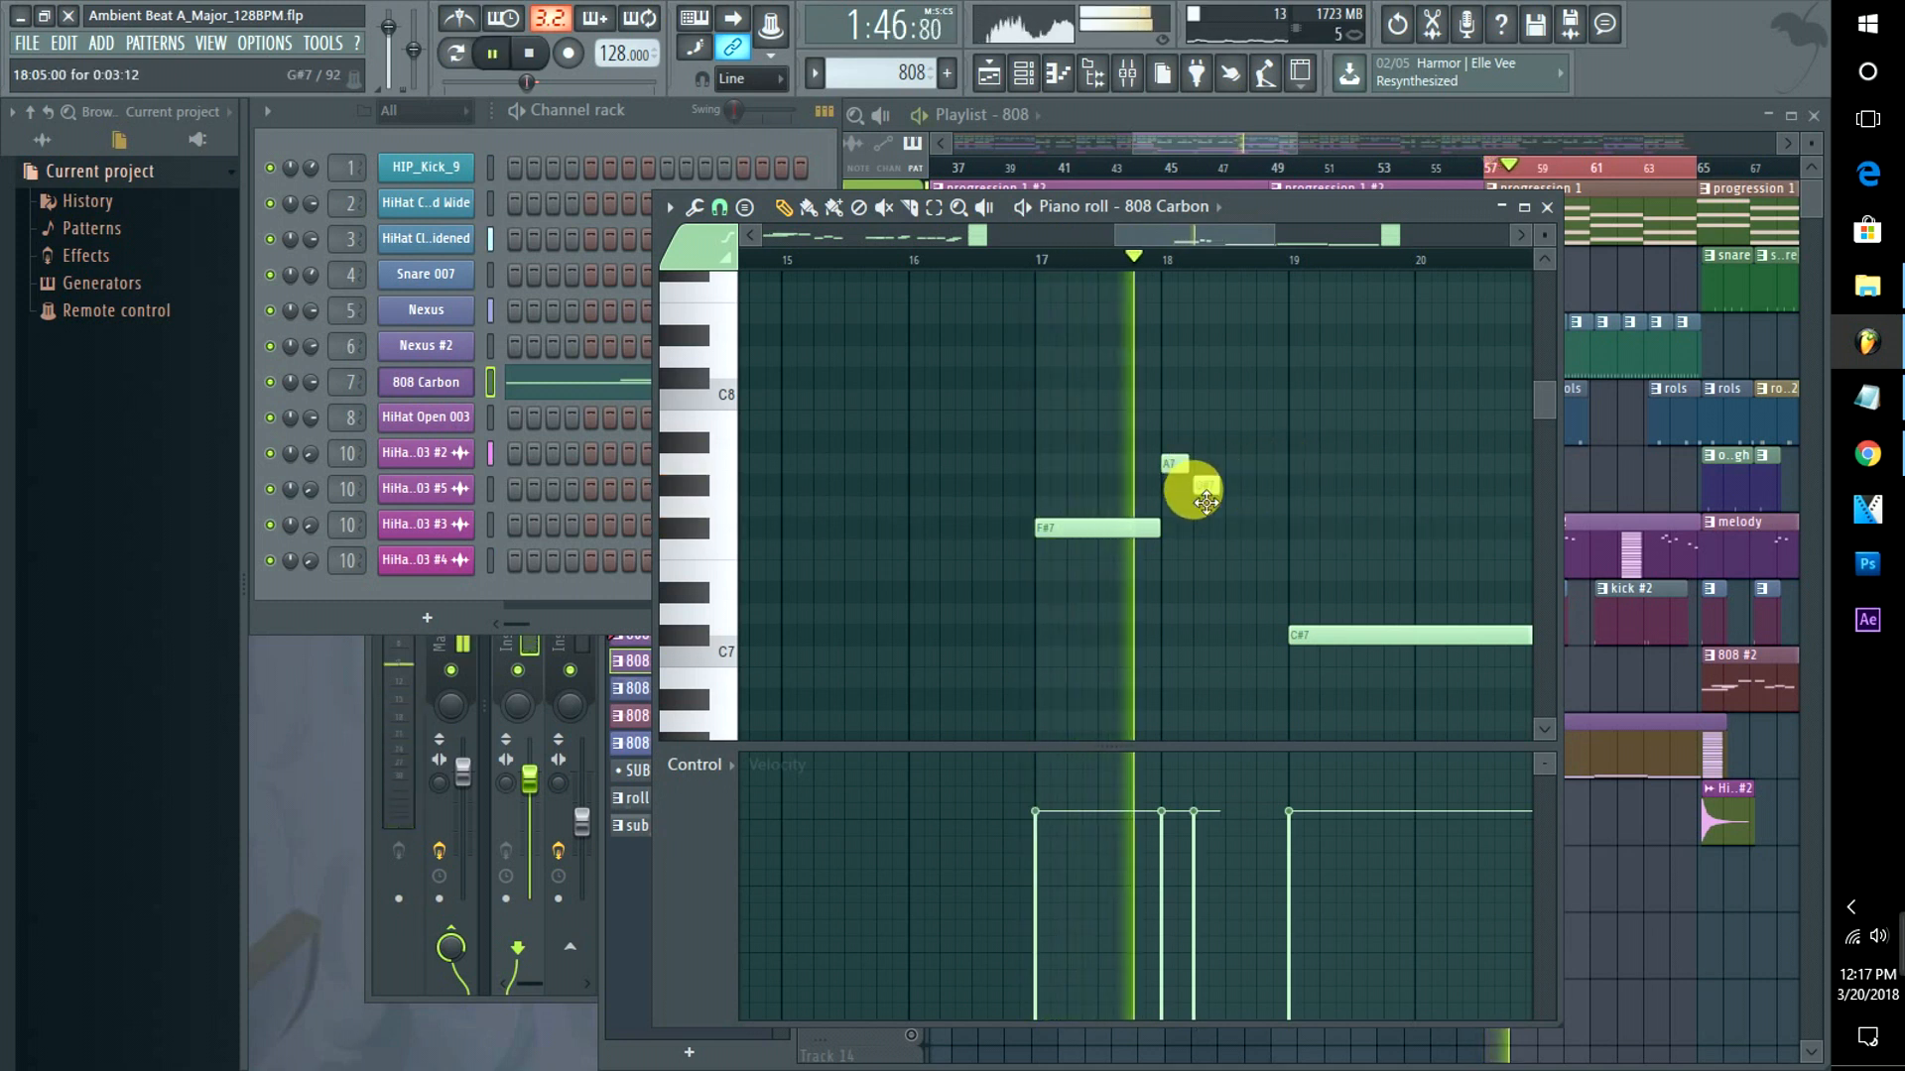
key(space)
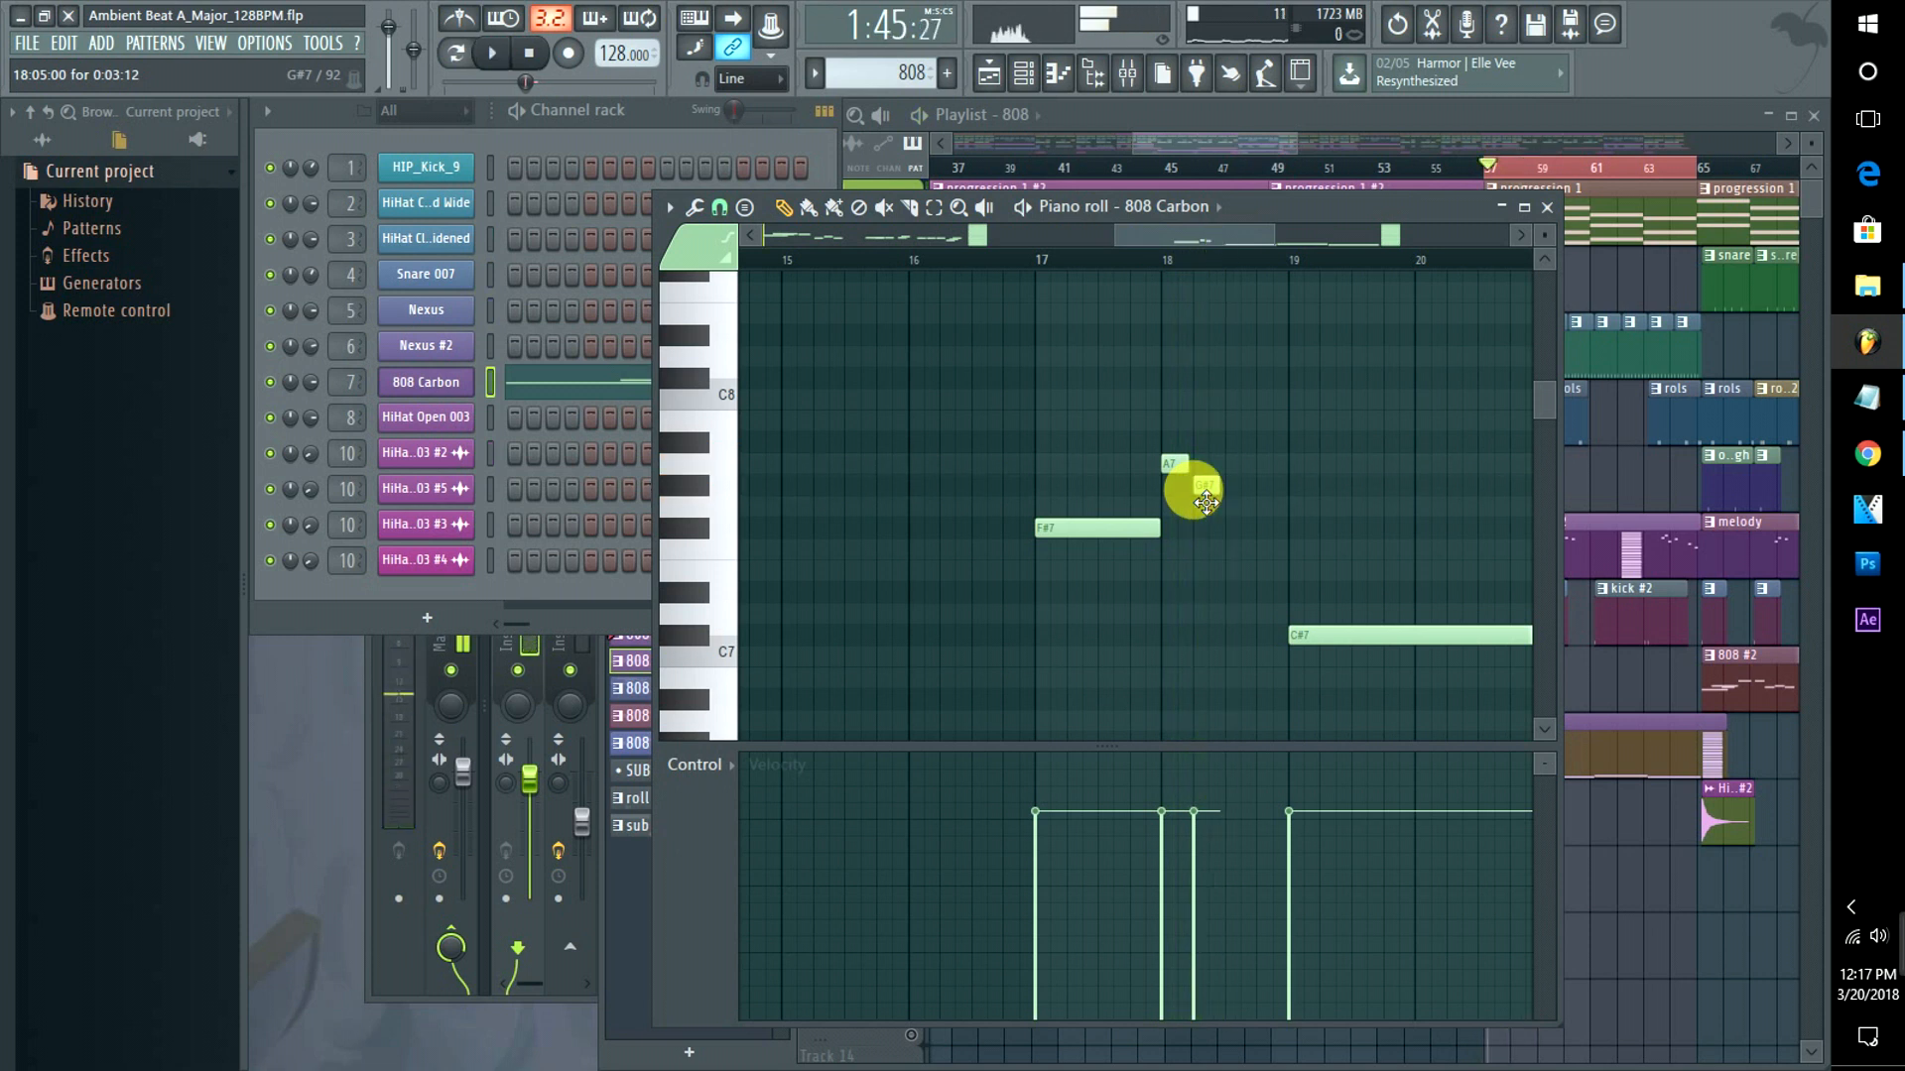
Add a short F#7 note just before bar 19 and play the 808 line from bar 17.
drag(1141, 238, 1185, 234)
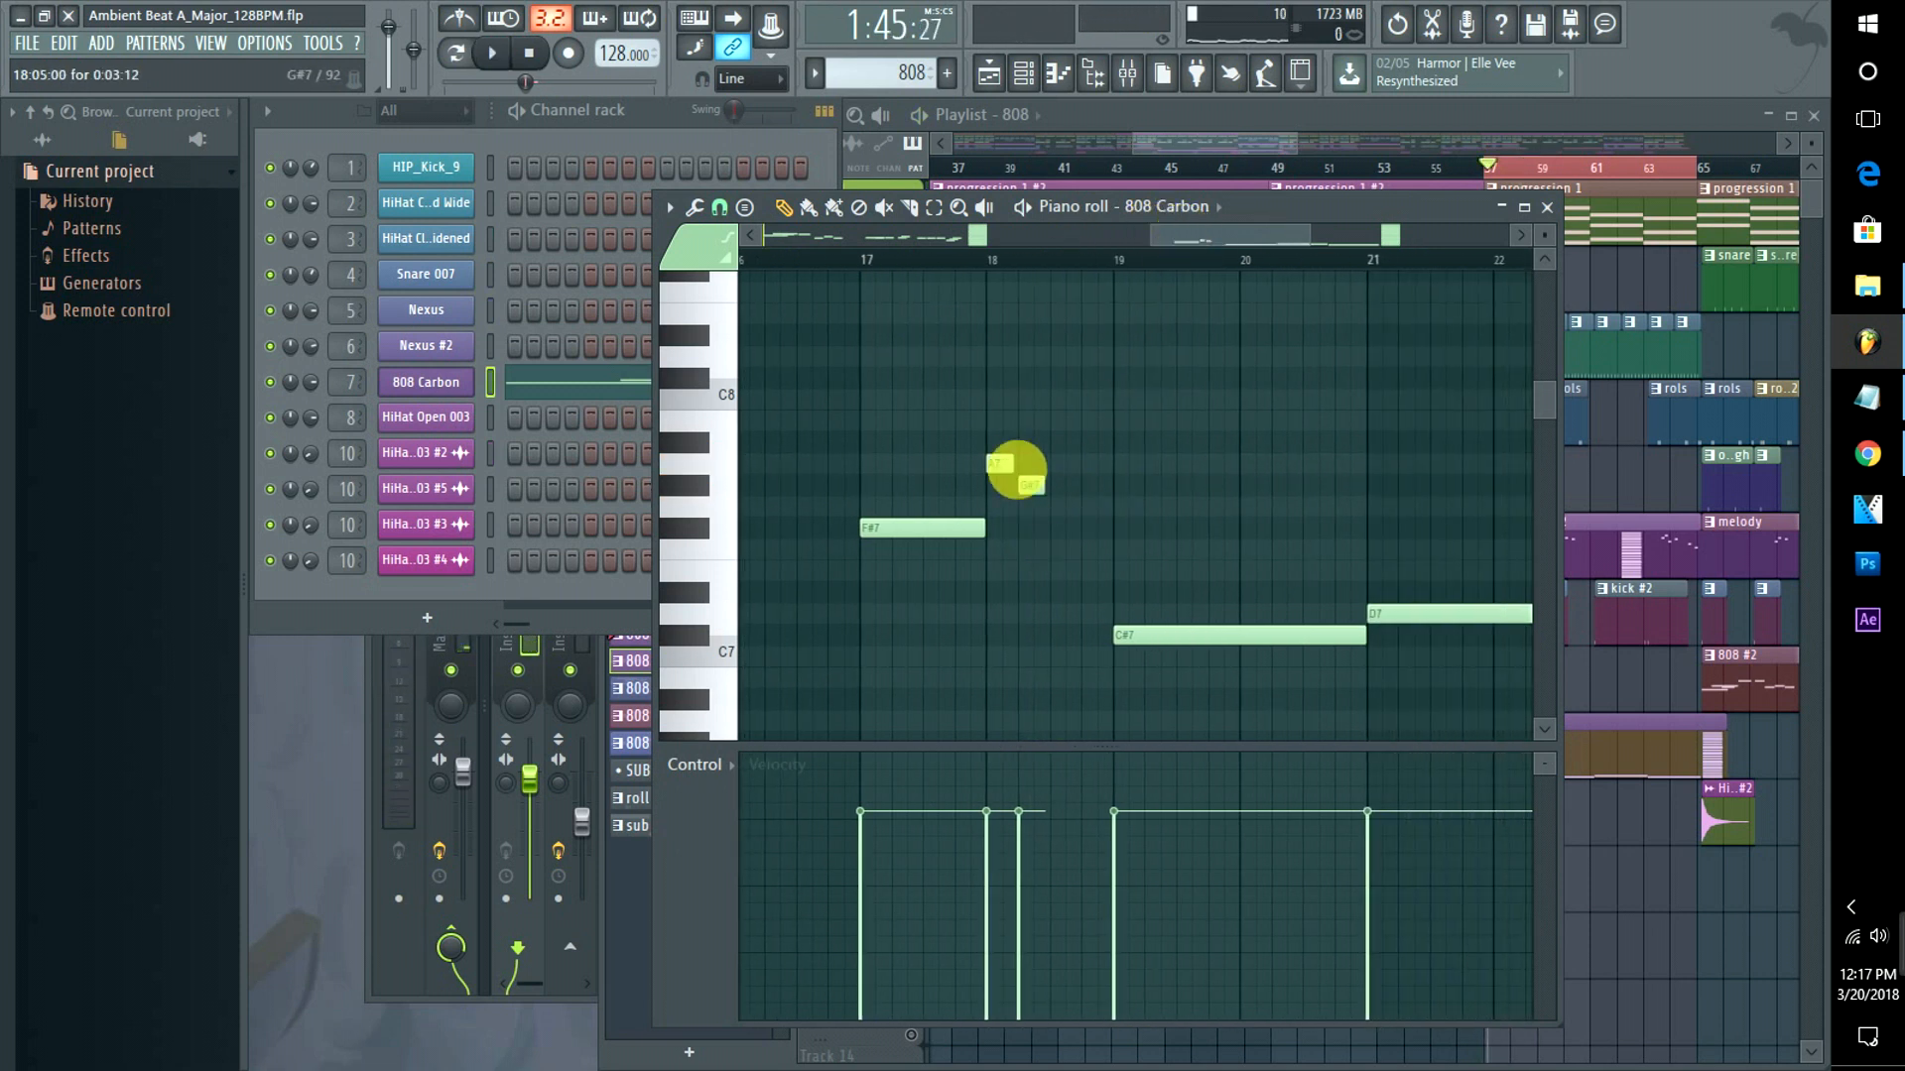
click(1091, 528)
key(space)
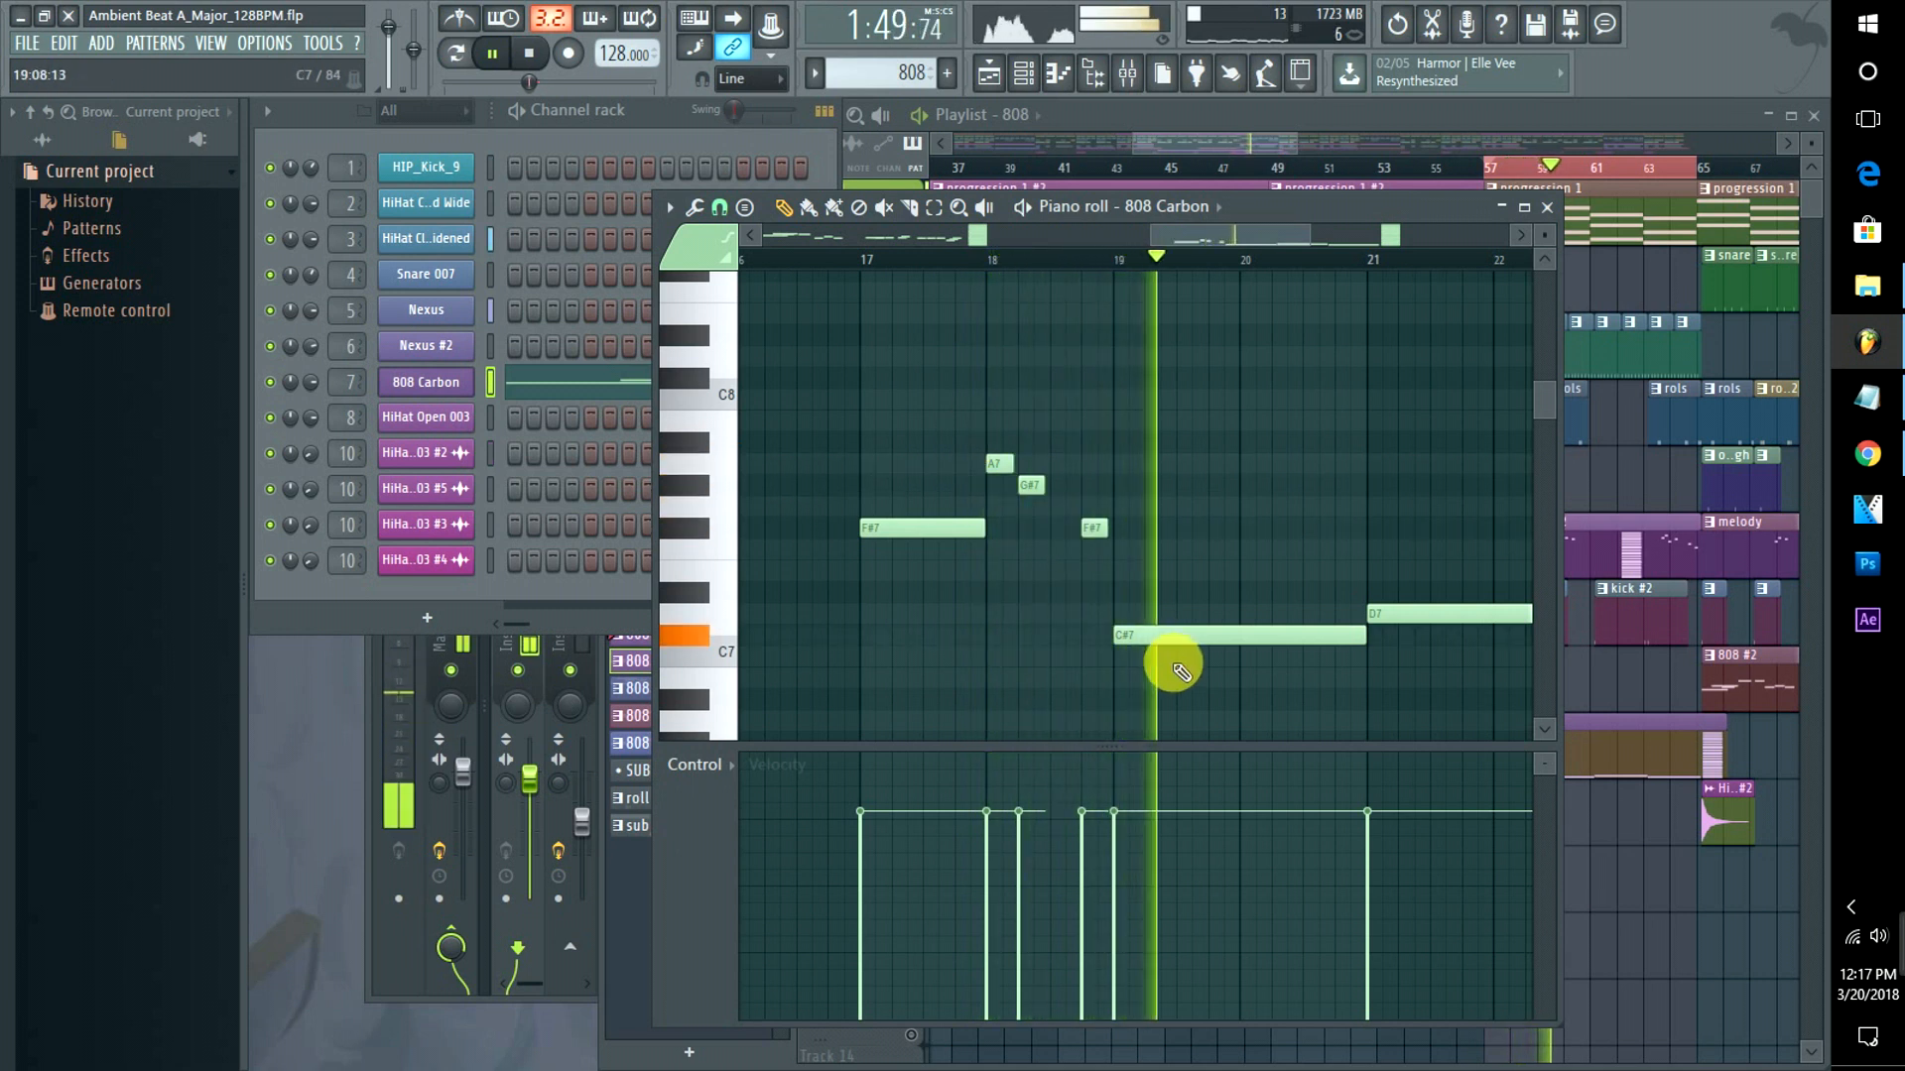
key(space)
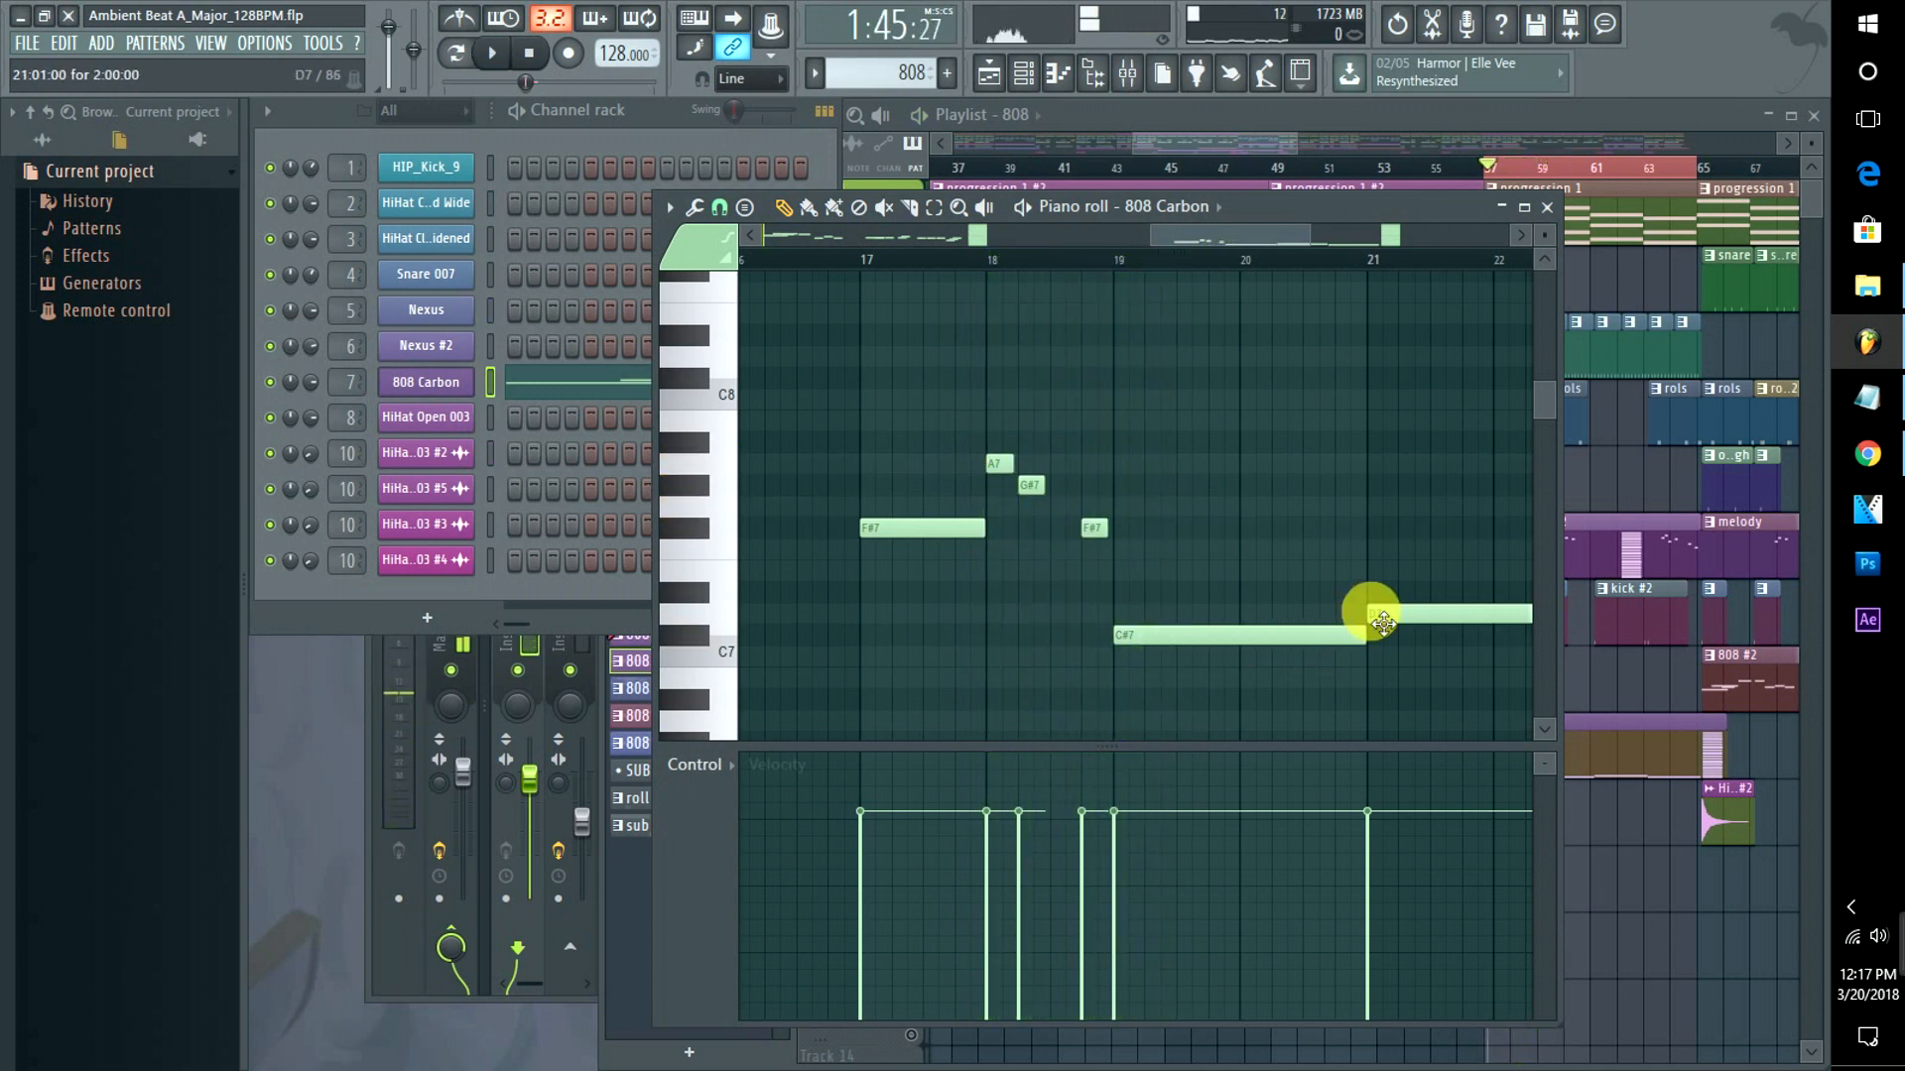
Shorten the C#7 note at bar 19 and add three shorter C#7 notes after it while the song plays.
drag(1379, 645, 1223, 668)
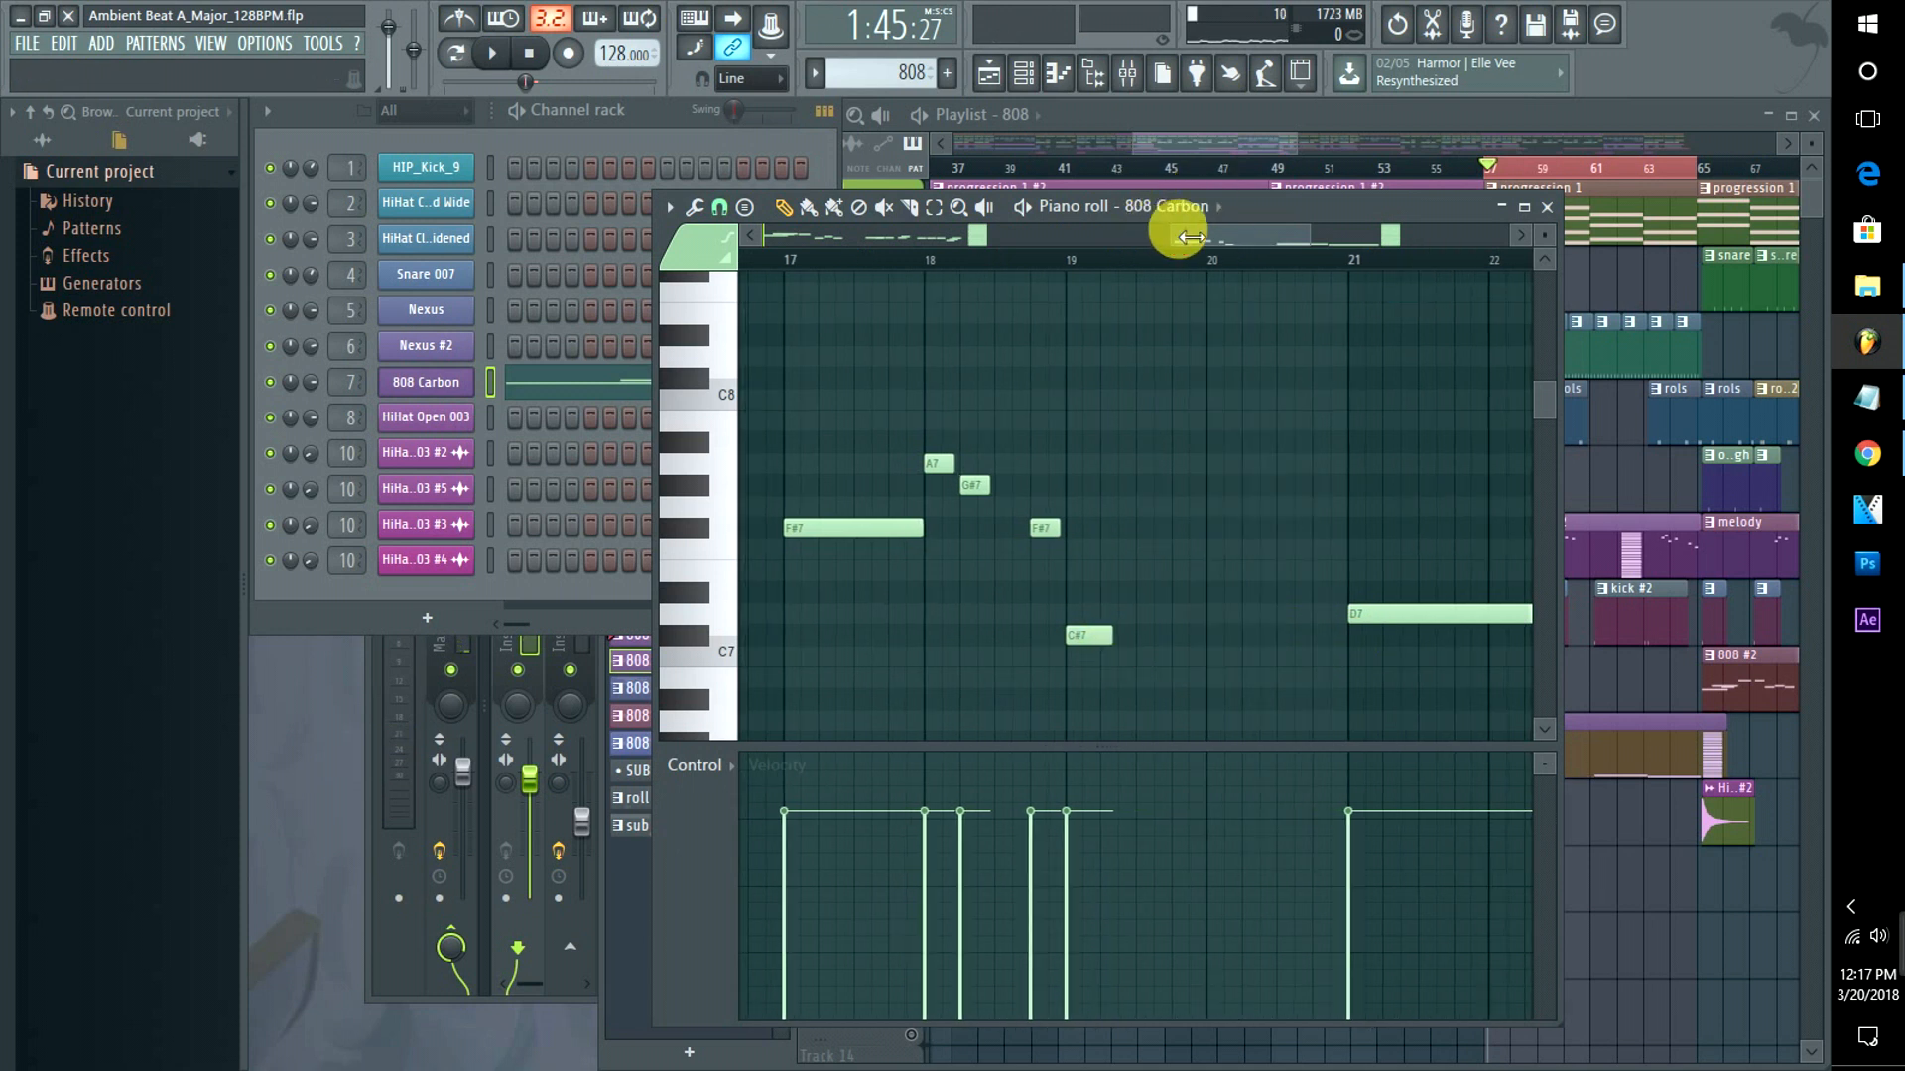
drag(1151, 234, 1220, 232)
key(space)
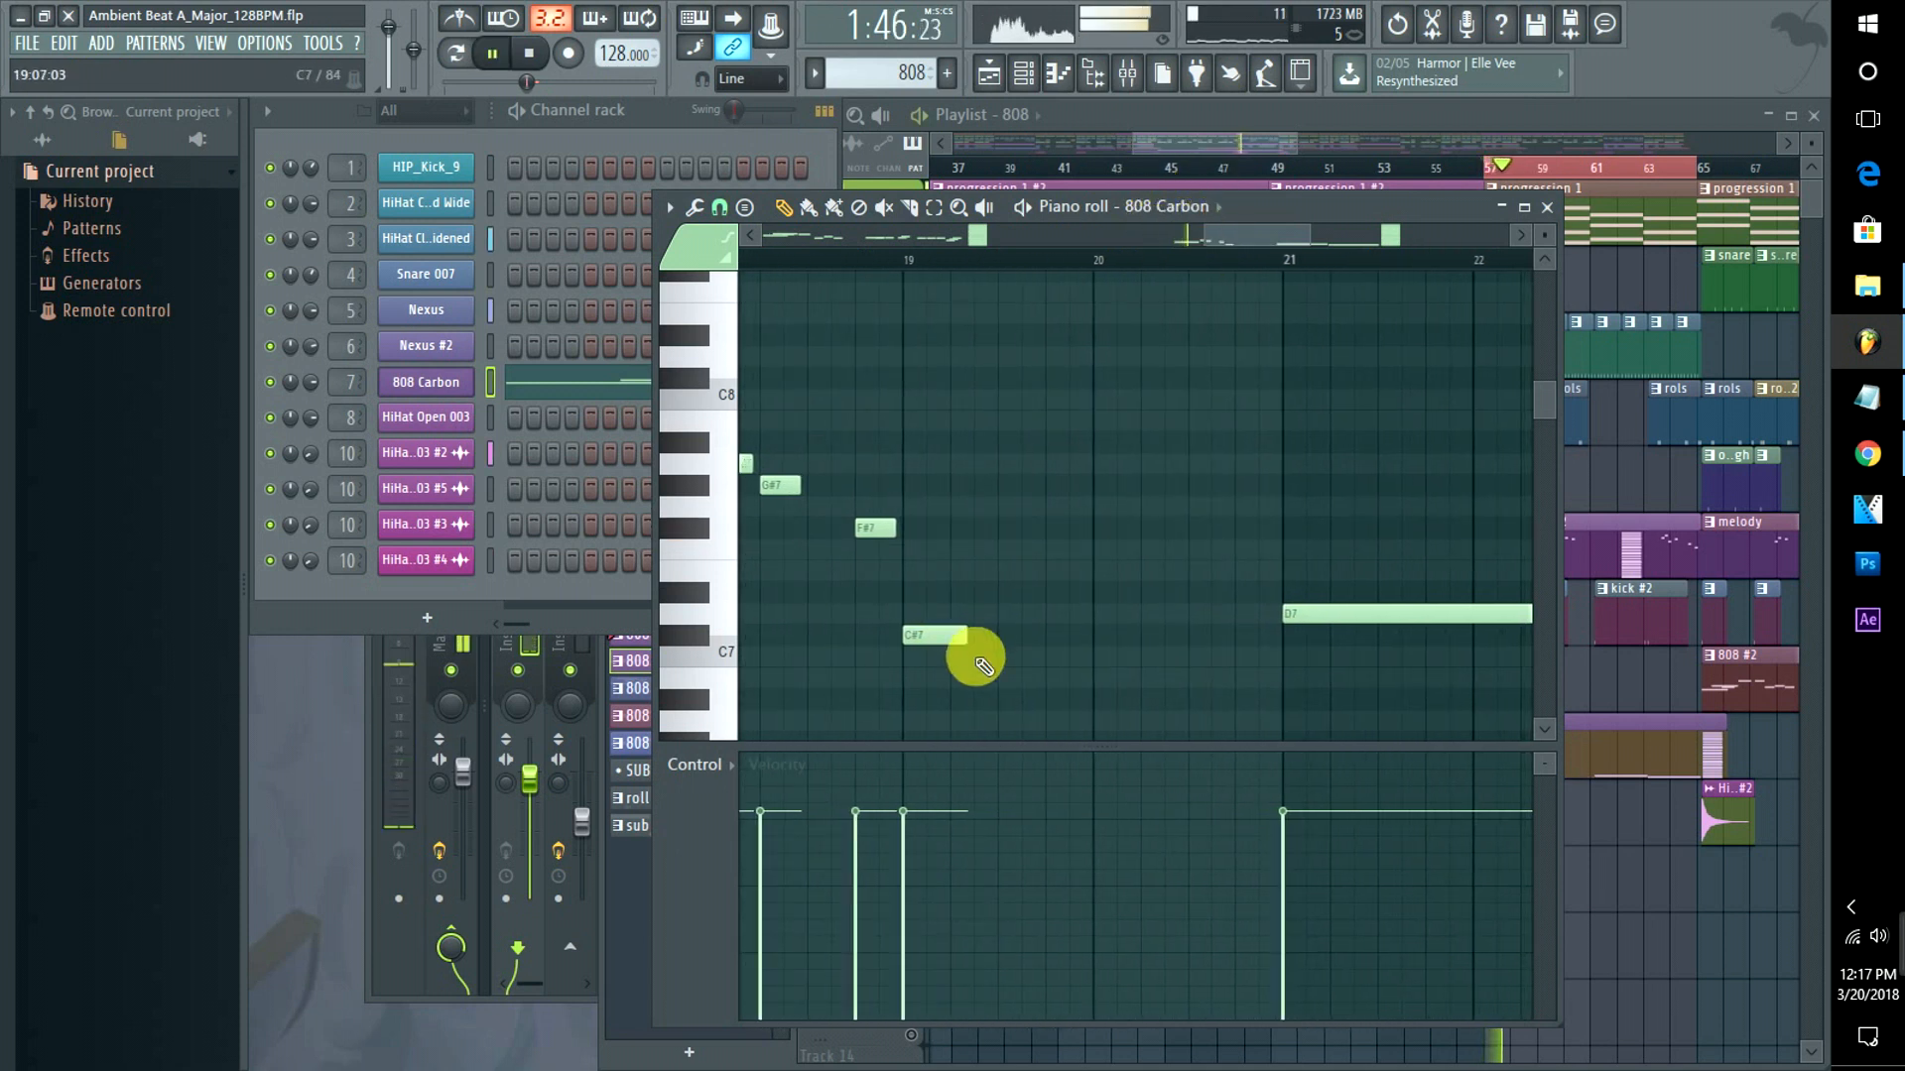
click(1033, 635)
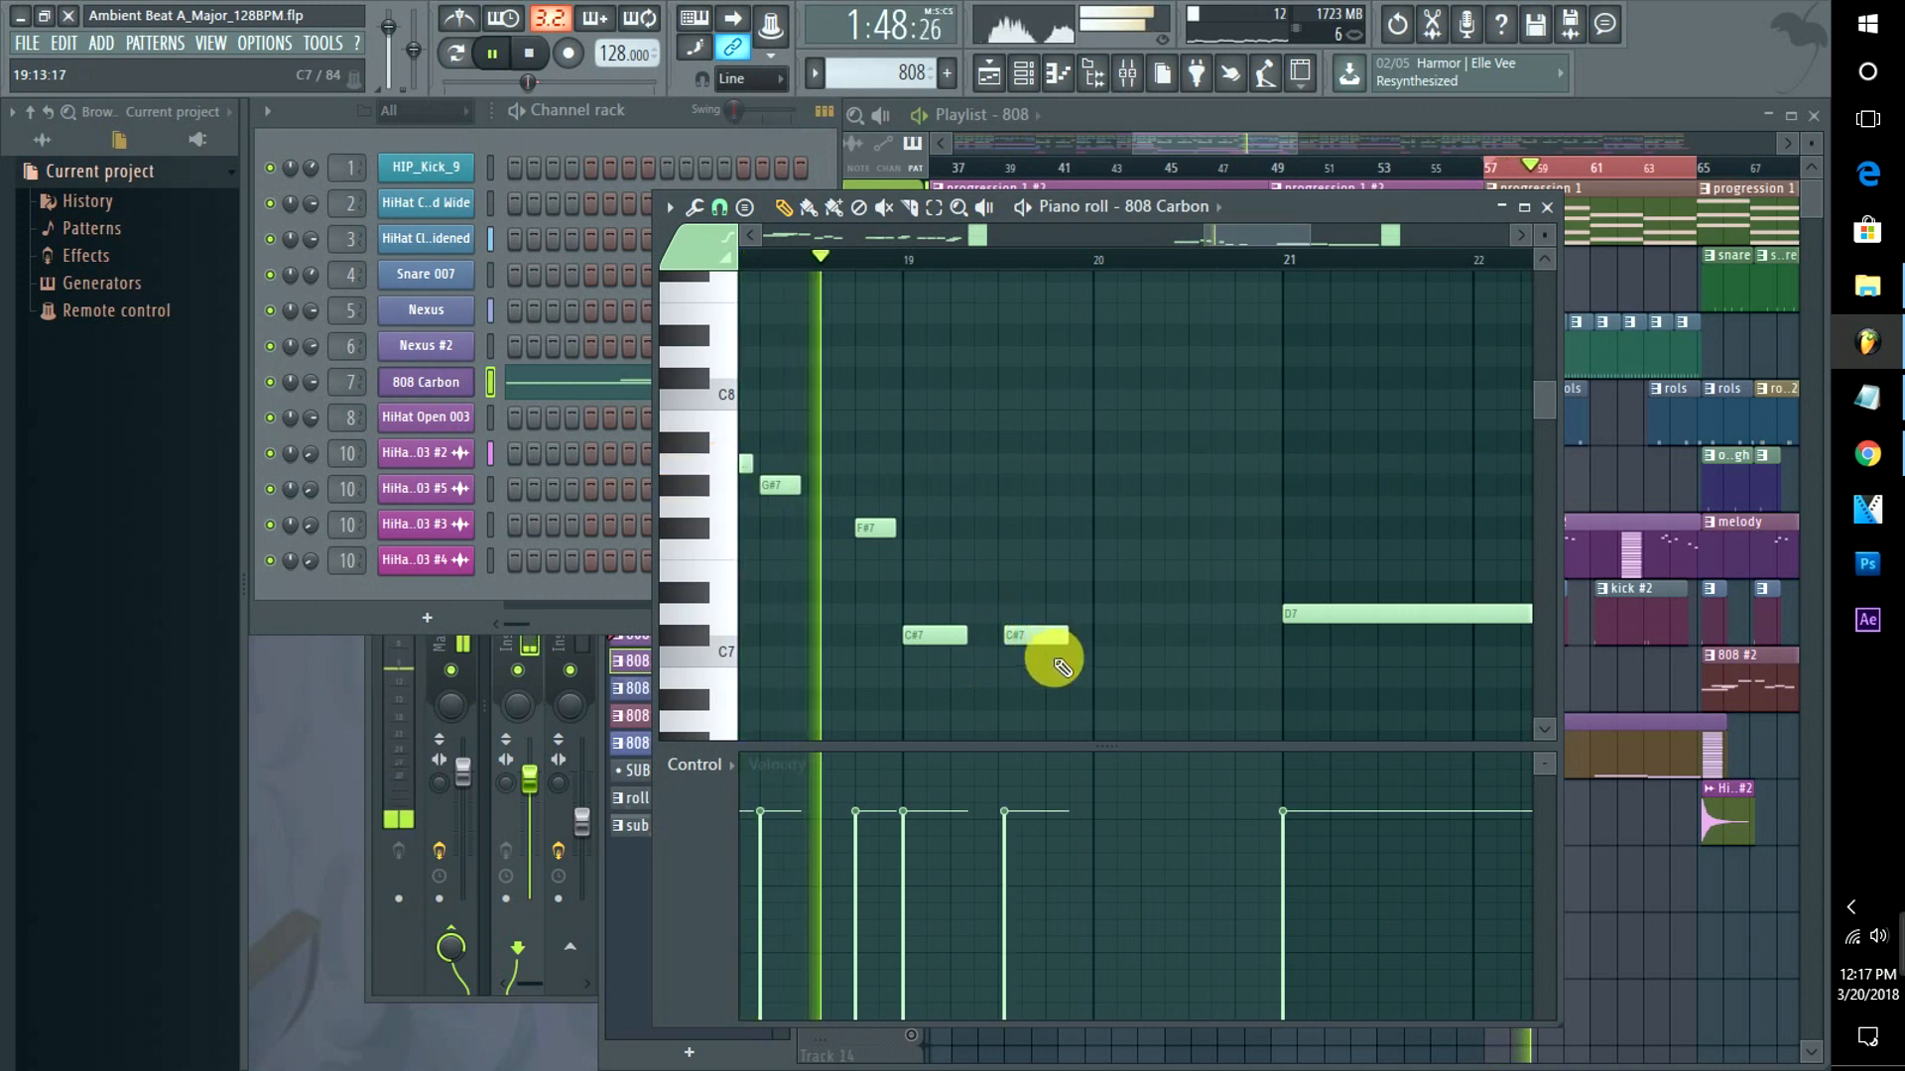
drag(1062, 635, 1020, 636)
click(1053, 638)
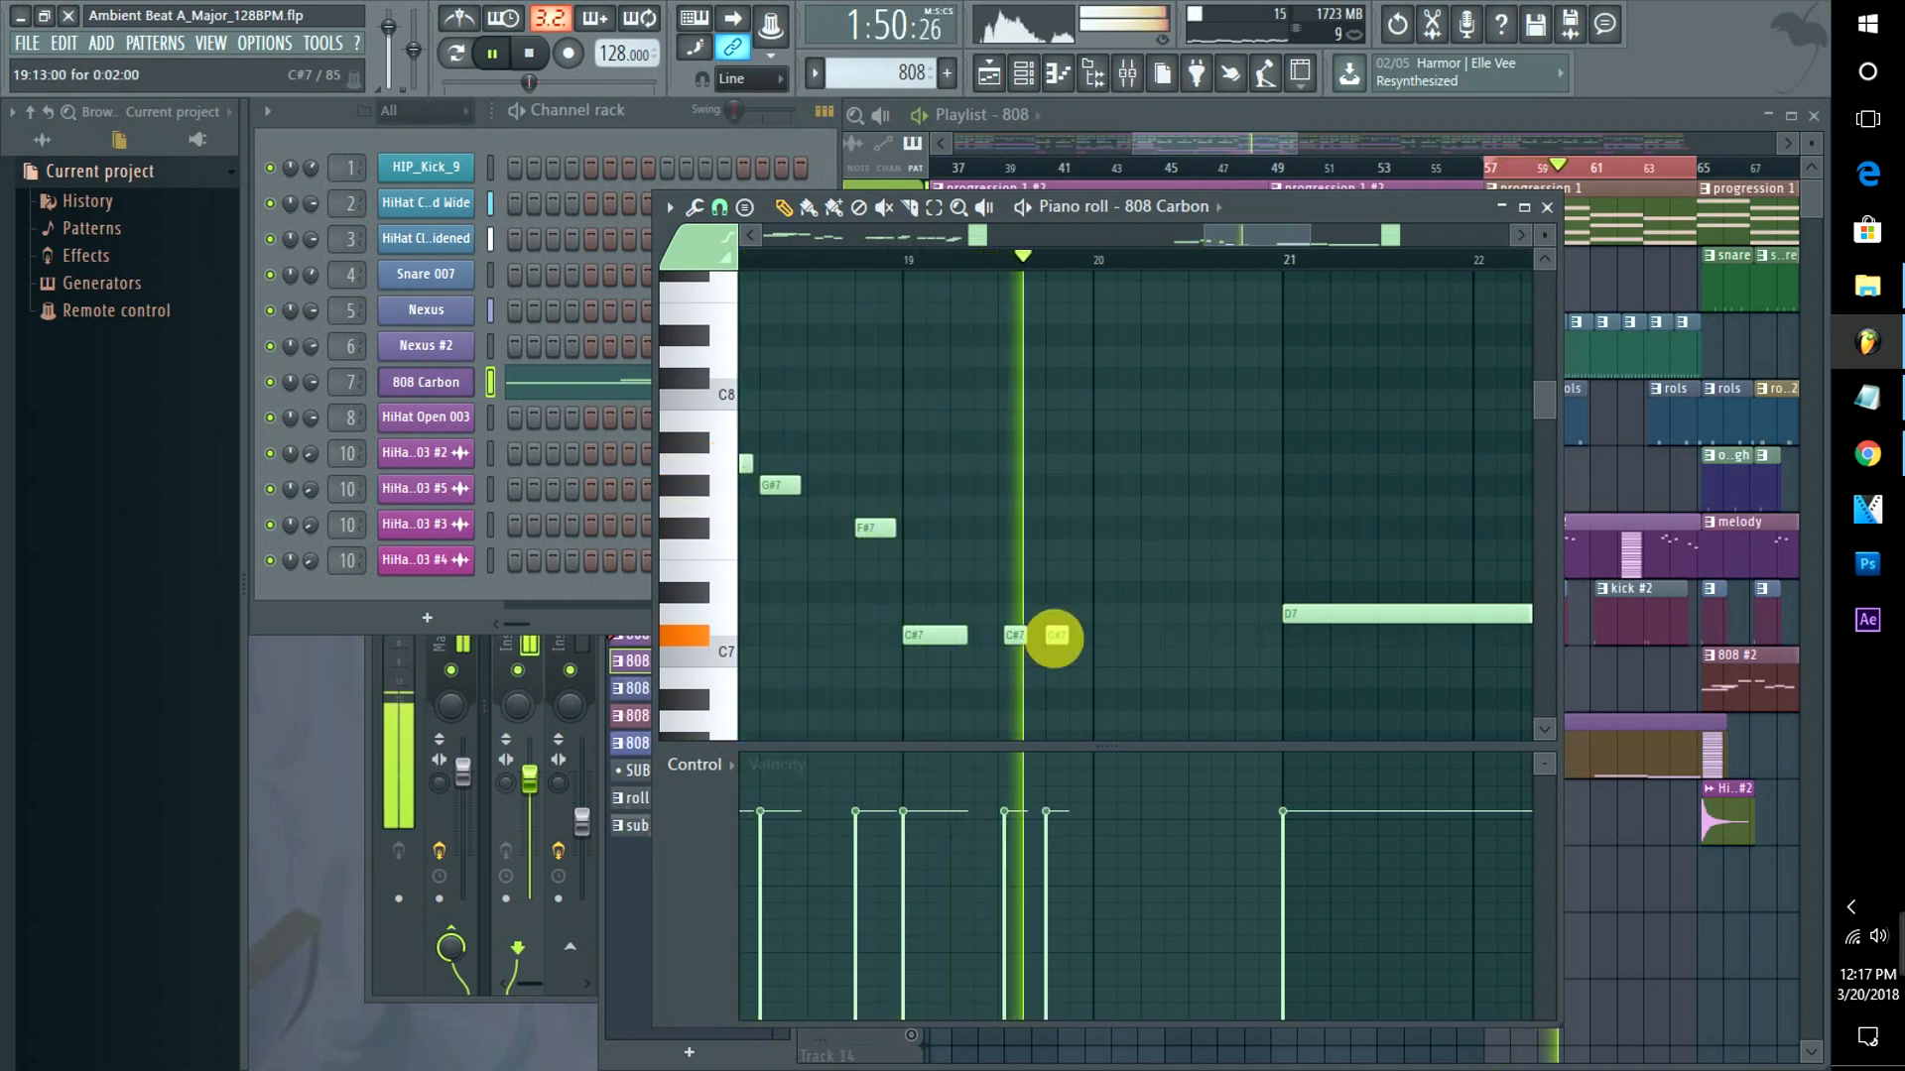
click(1097, 638)
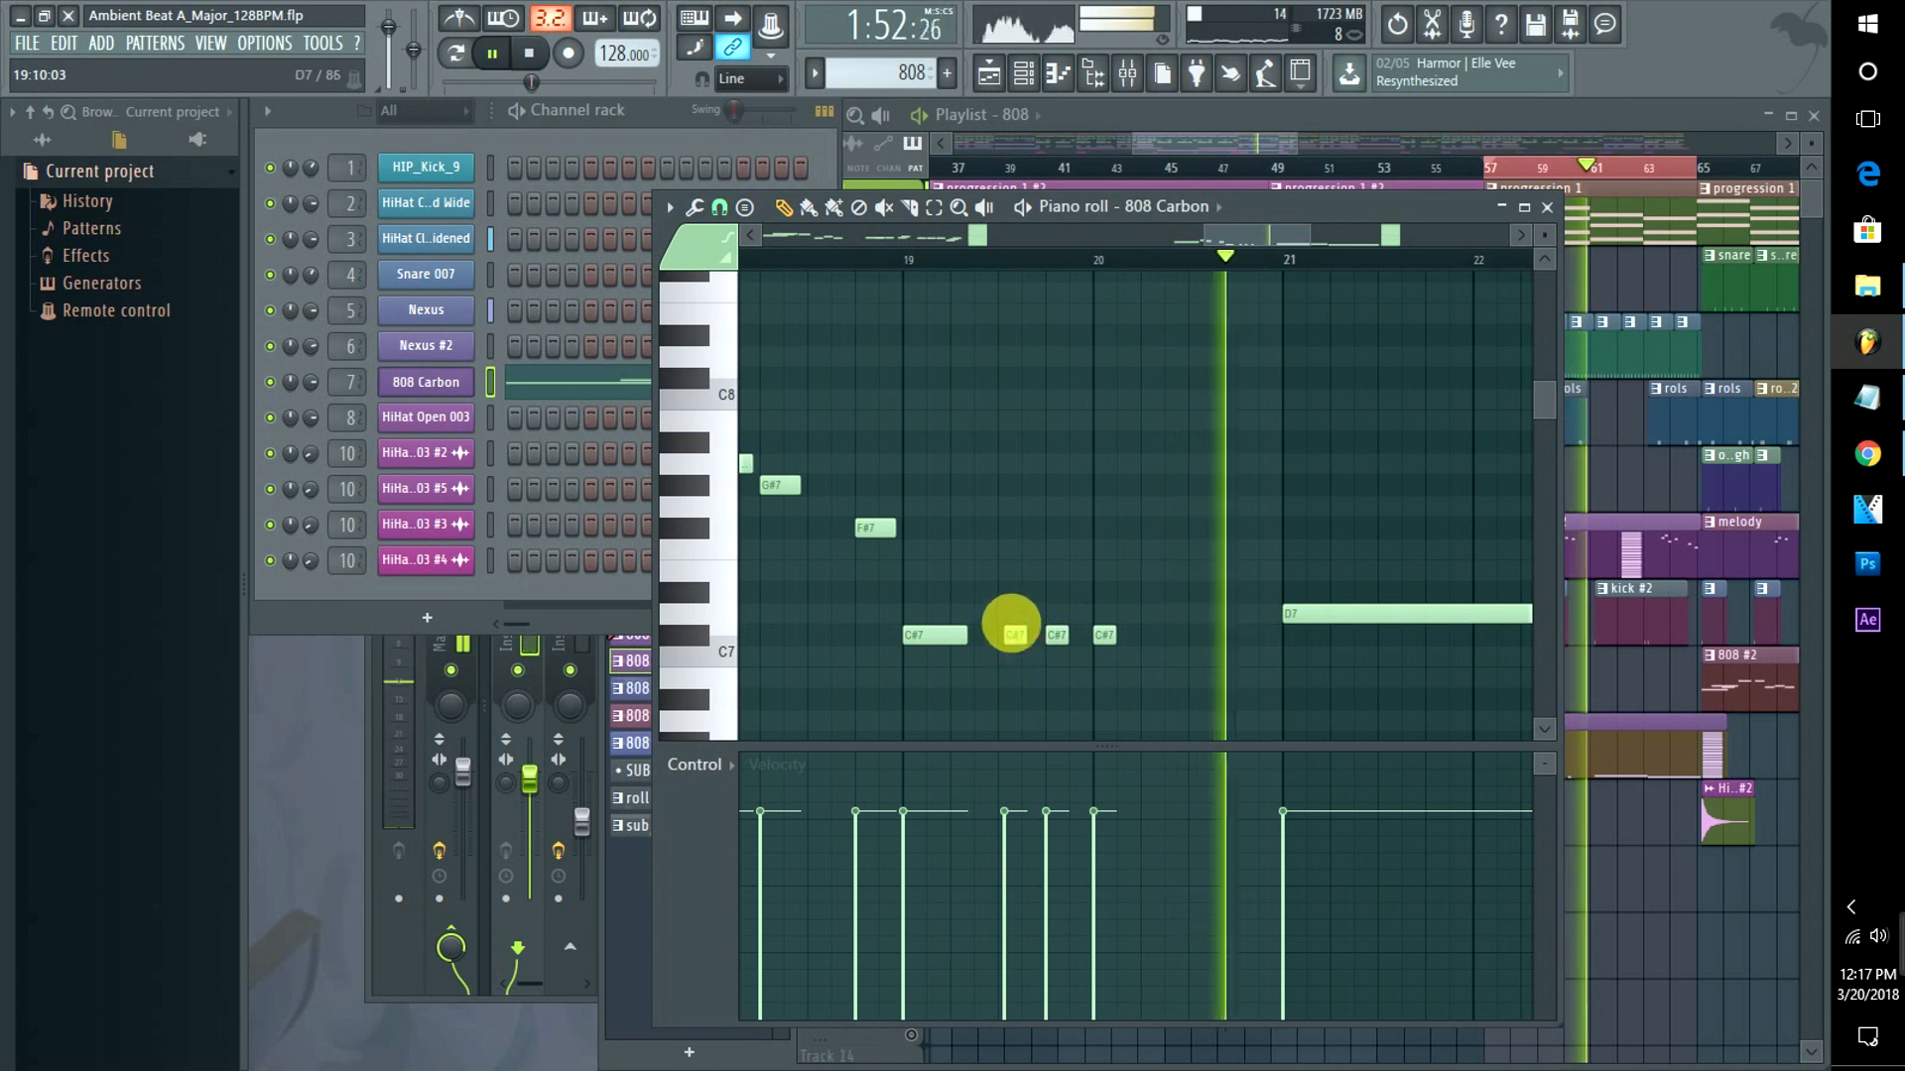
Shift the three short C#7 notes to around bar 20 and respace the second and third ones.
drag(1004, 621, 1100, 636)
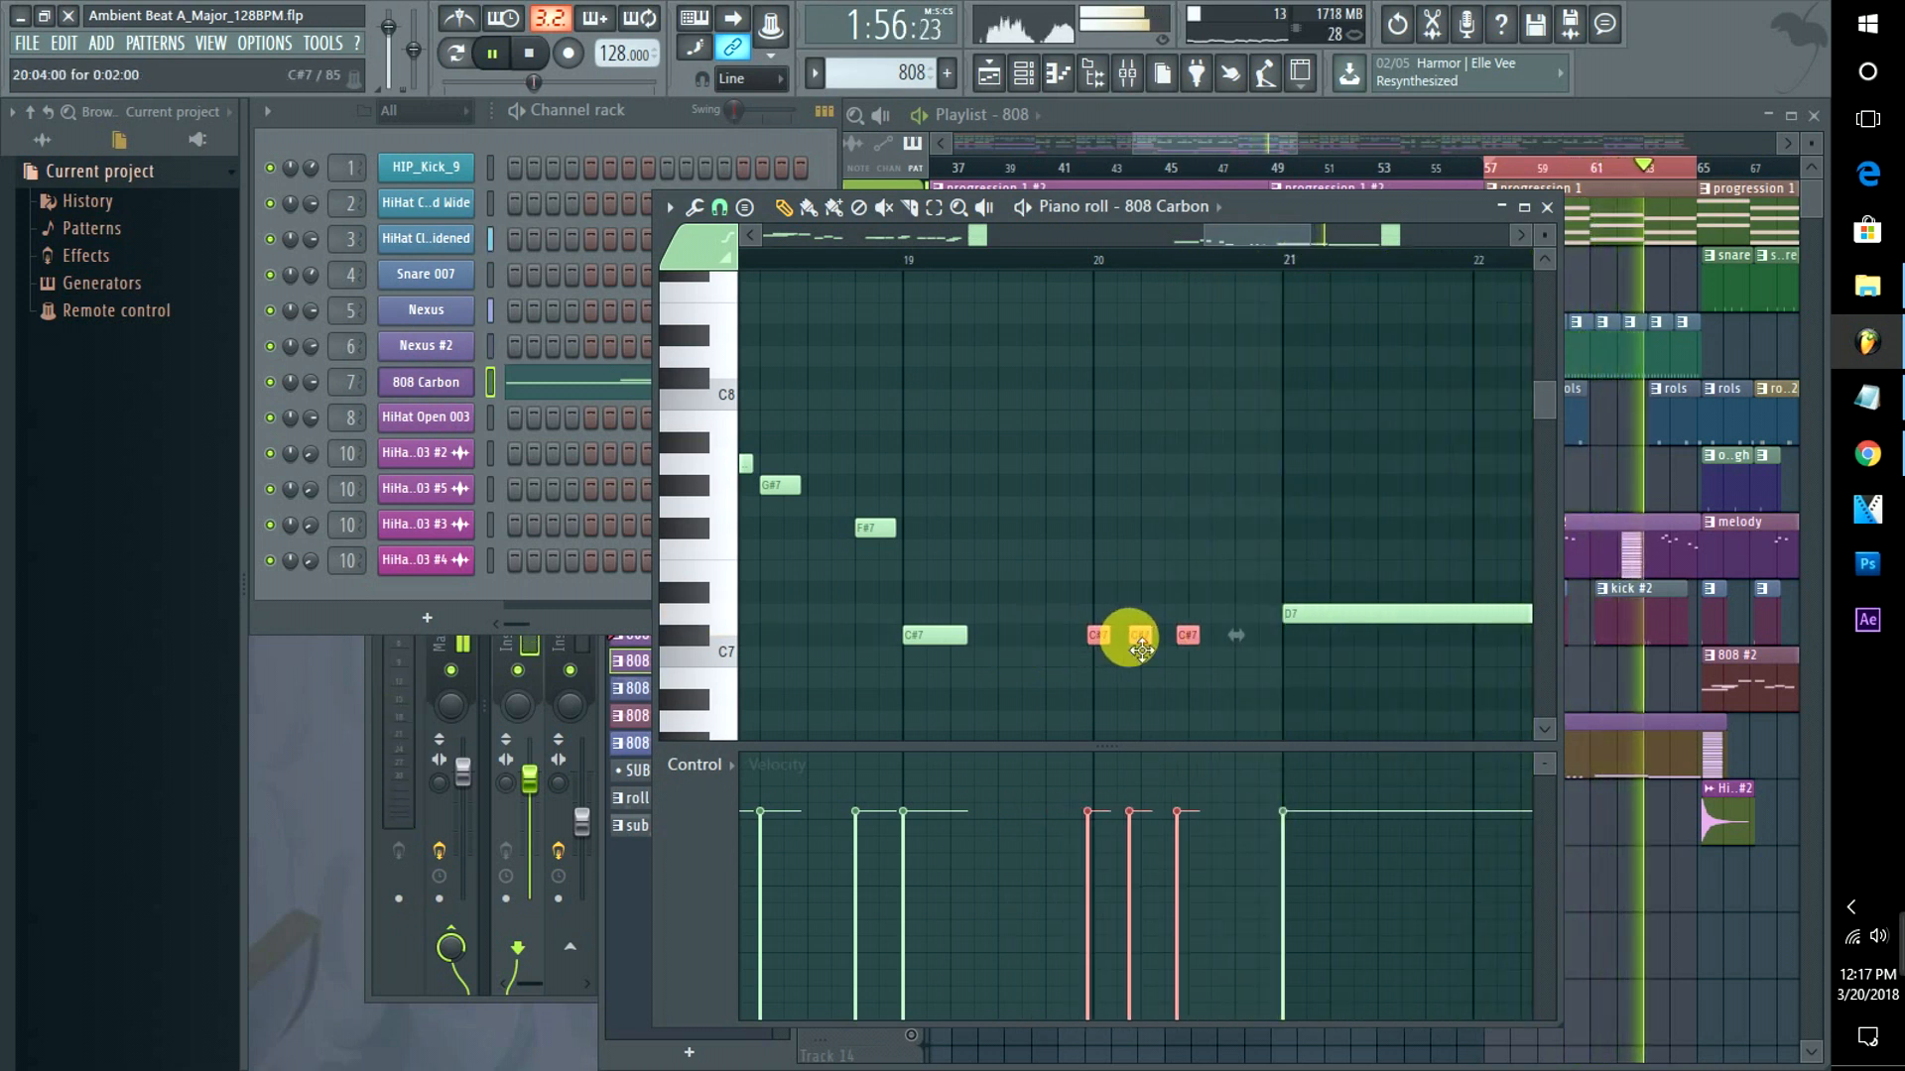
right_click(1130, 638)
click(1129, 638)
right_click(1185, 637)
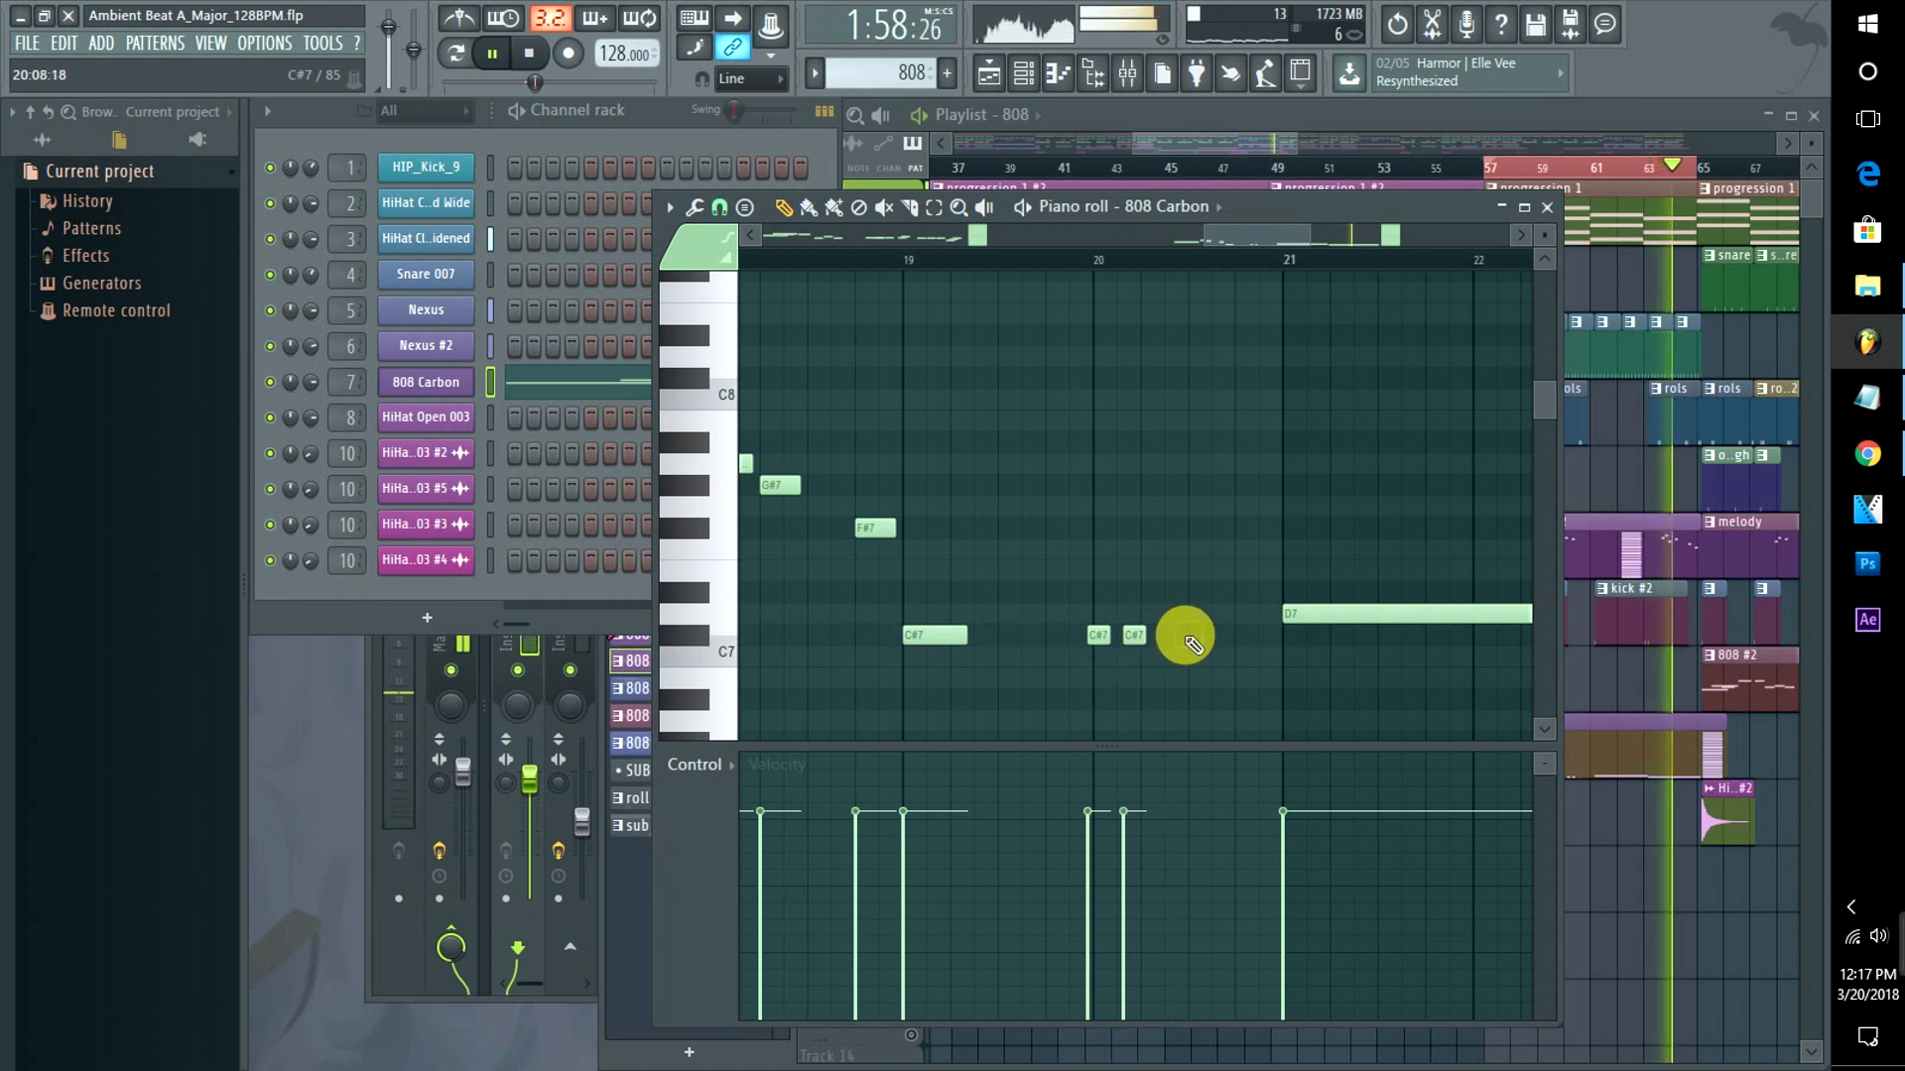
mouse_move(1185, 637)
mouse_down()
mouse_move(1169, 636)
mouse_move(1185, 648)
mouse_up()
key(space)
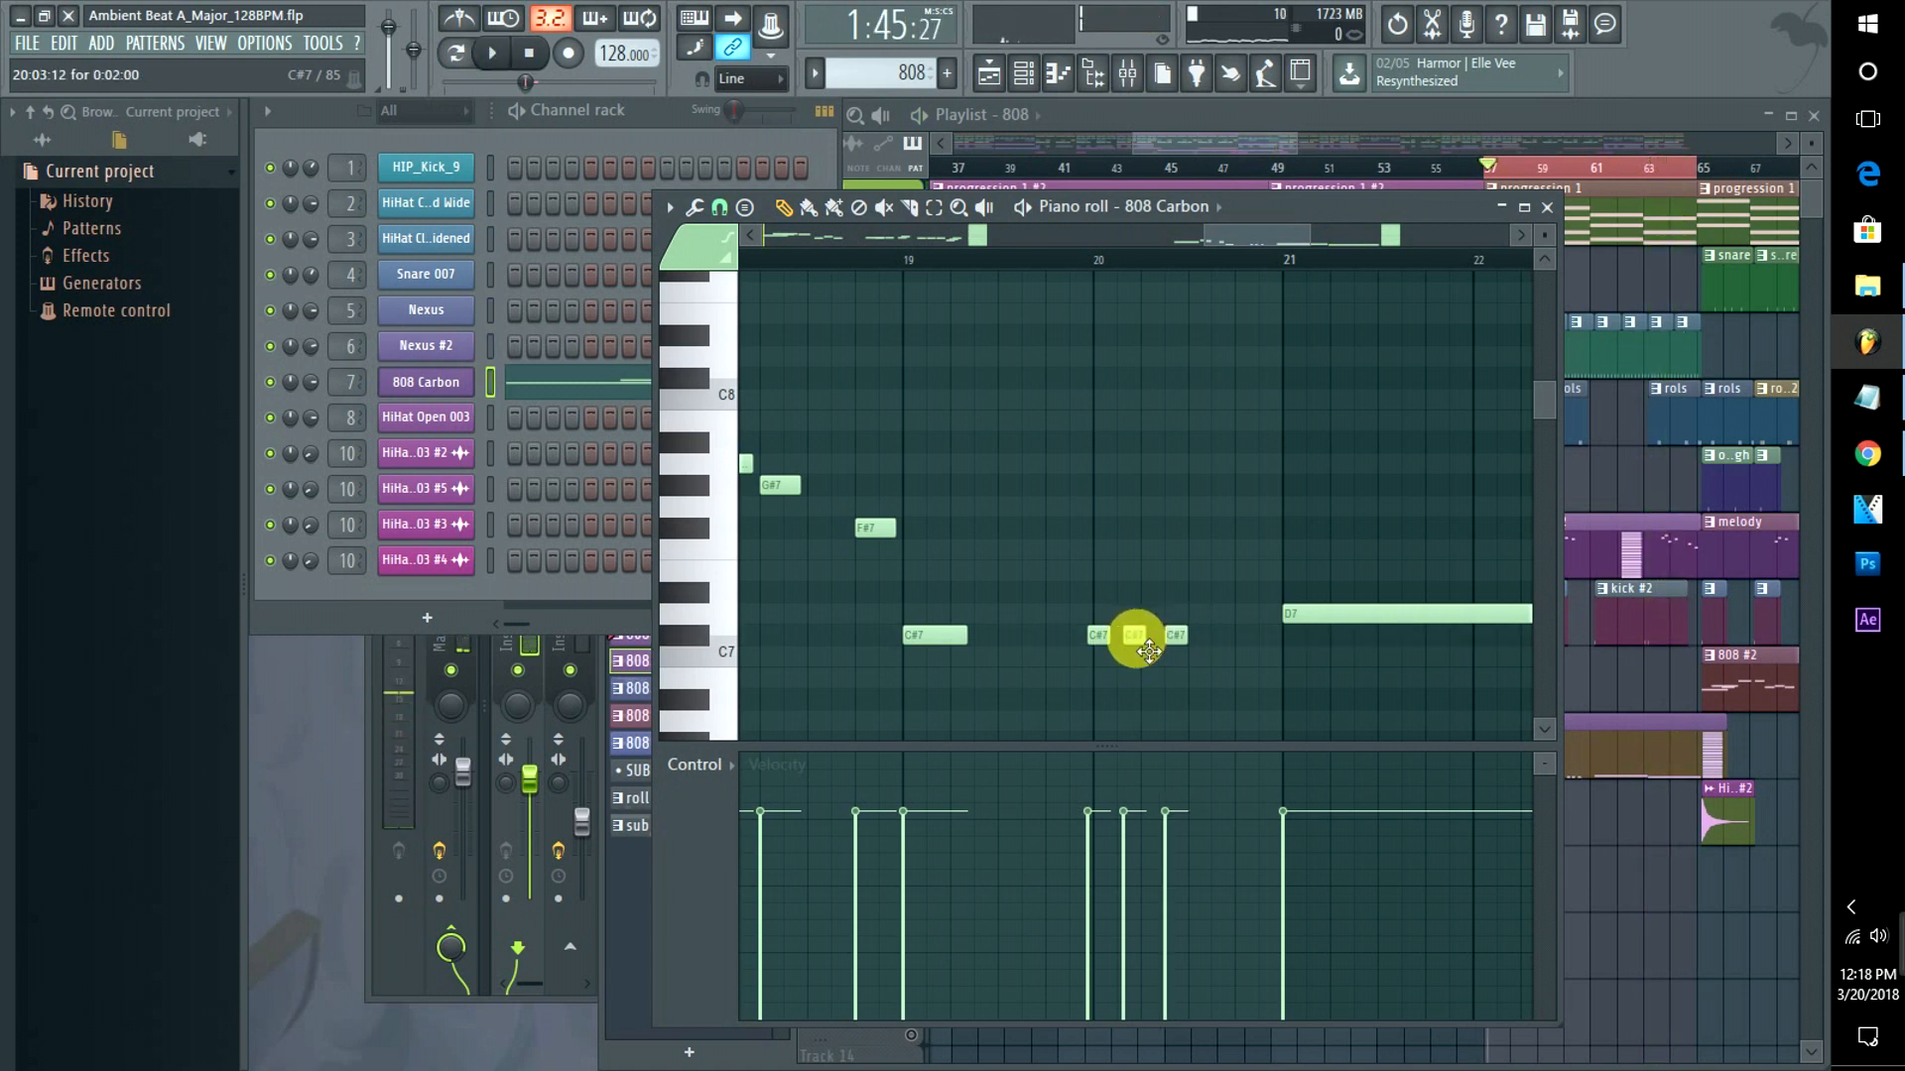
Try small timing shifts of the second and third short C#7 notes in bar 20, checking them in playback.
click(1148, 651)
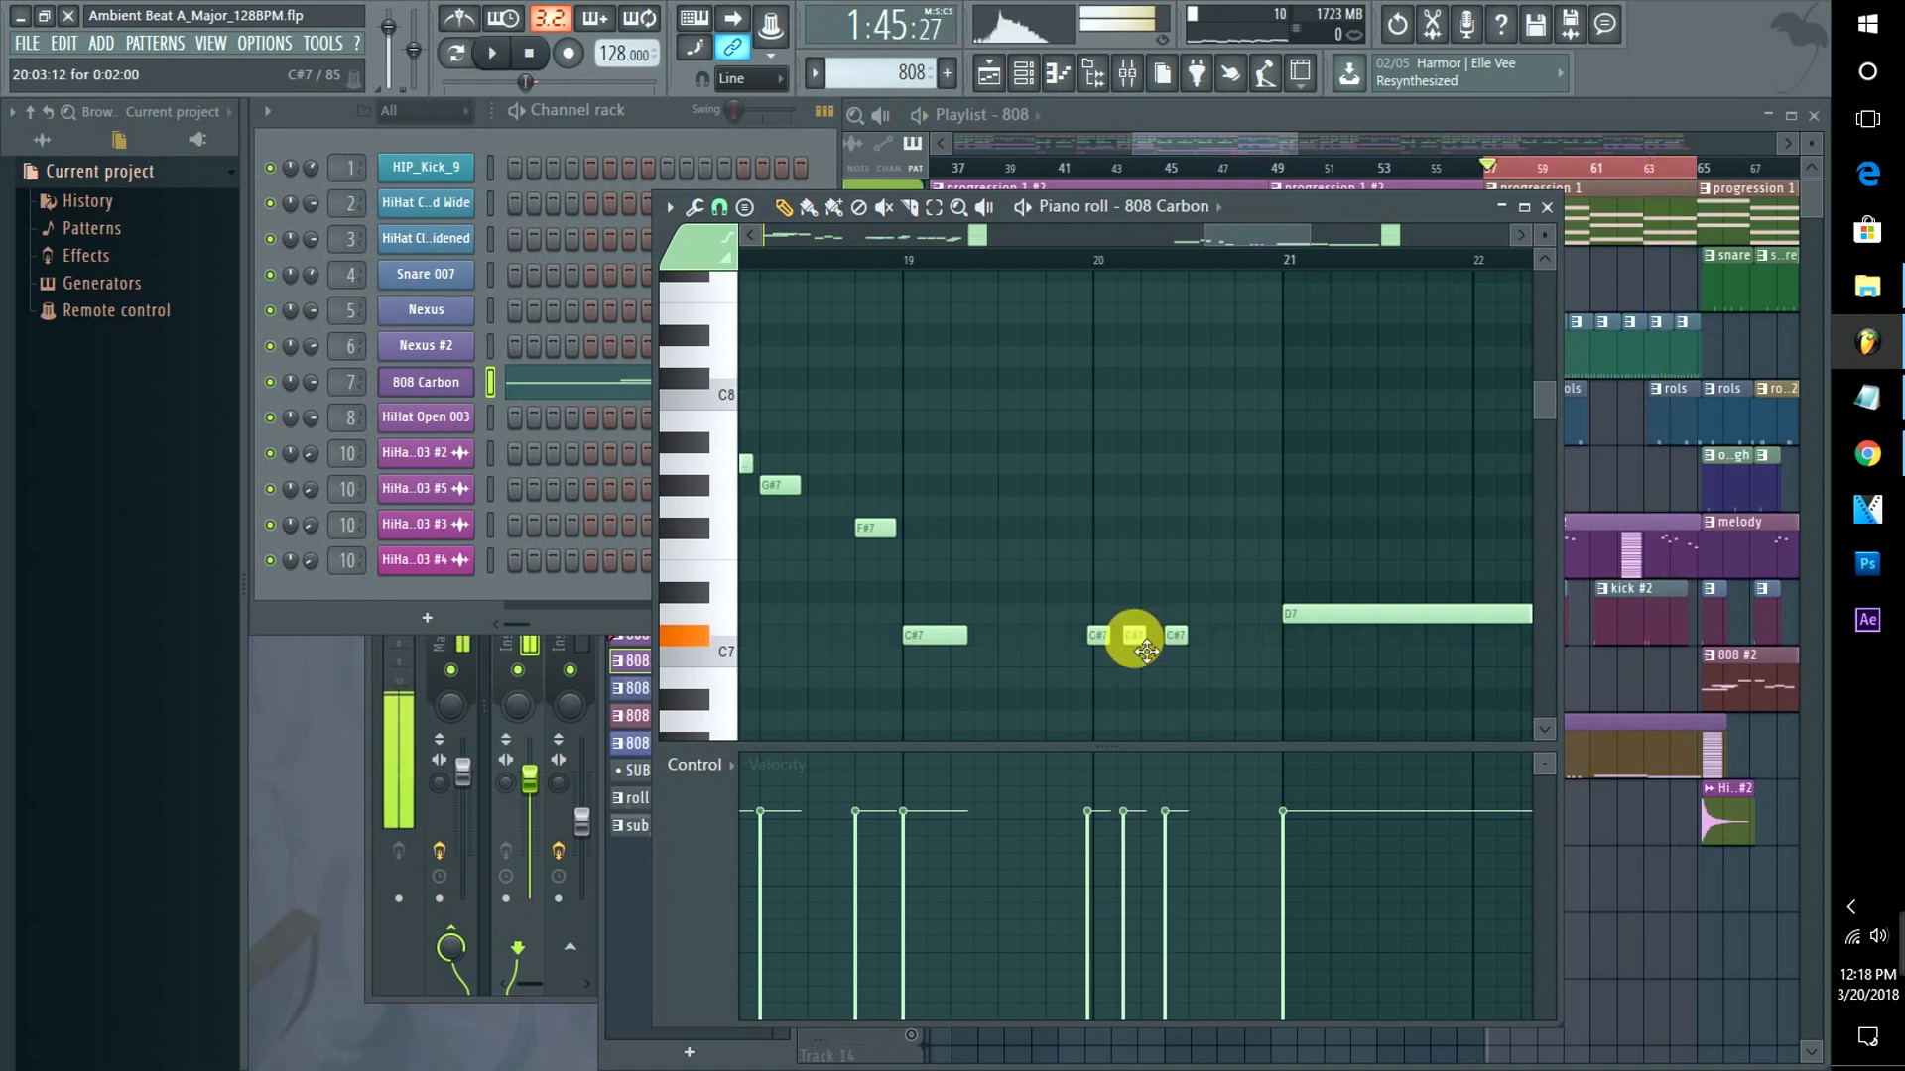
key(space)
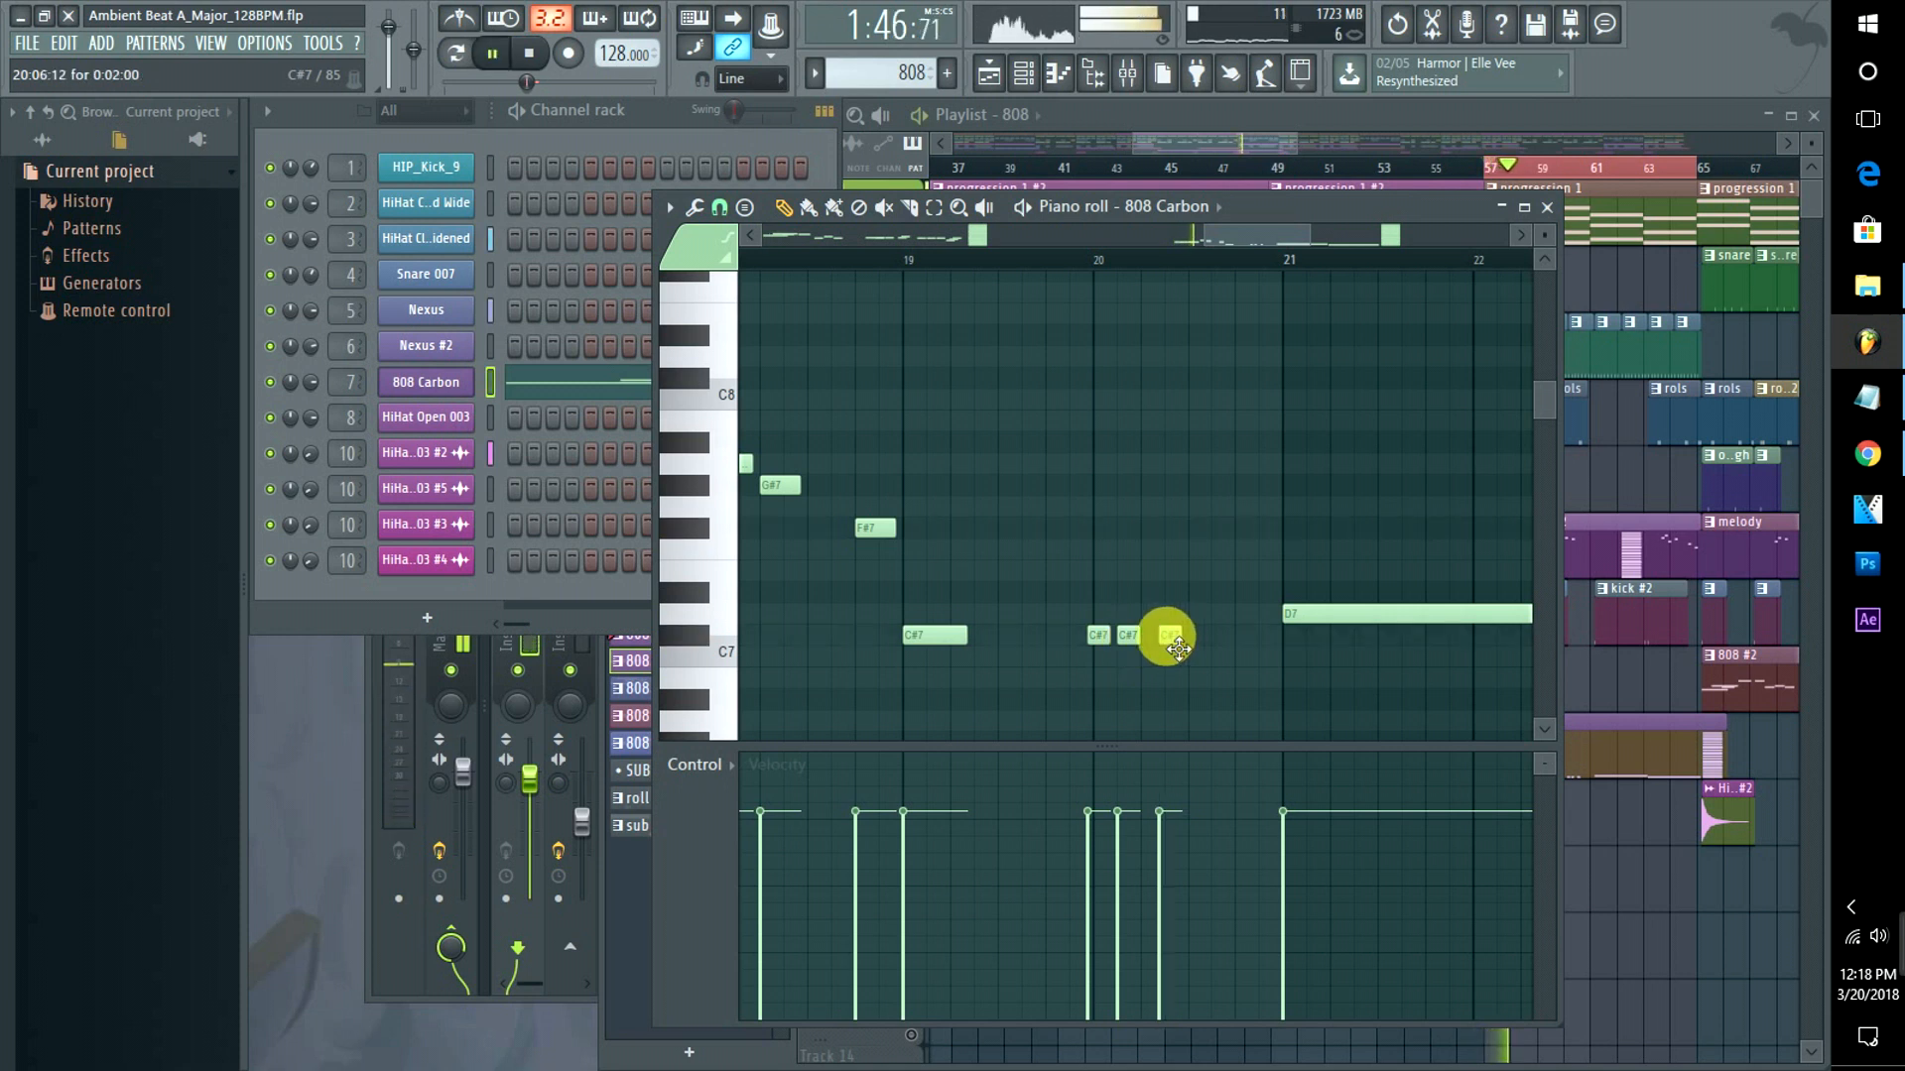
mouse_move(1165, 647)
mouse_down()
mouse_move(1191, 650)
mouse_move(1148, 652)
mouse_up()
key(space)
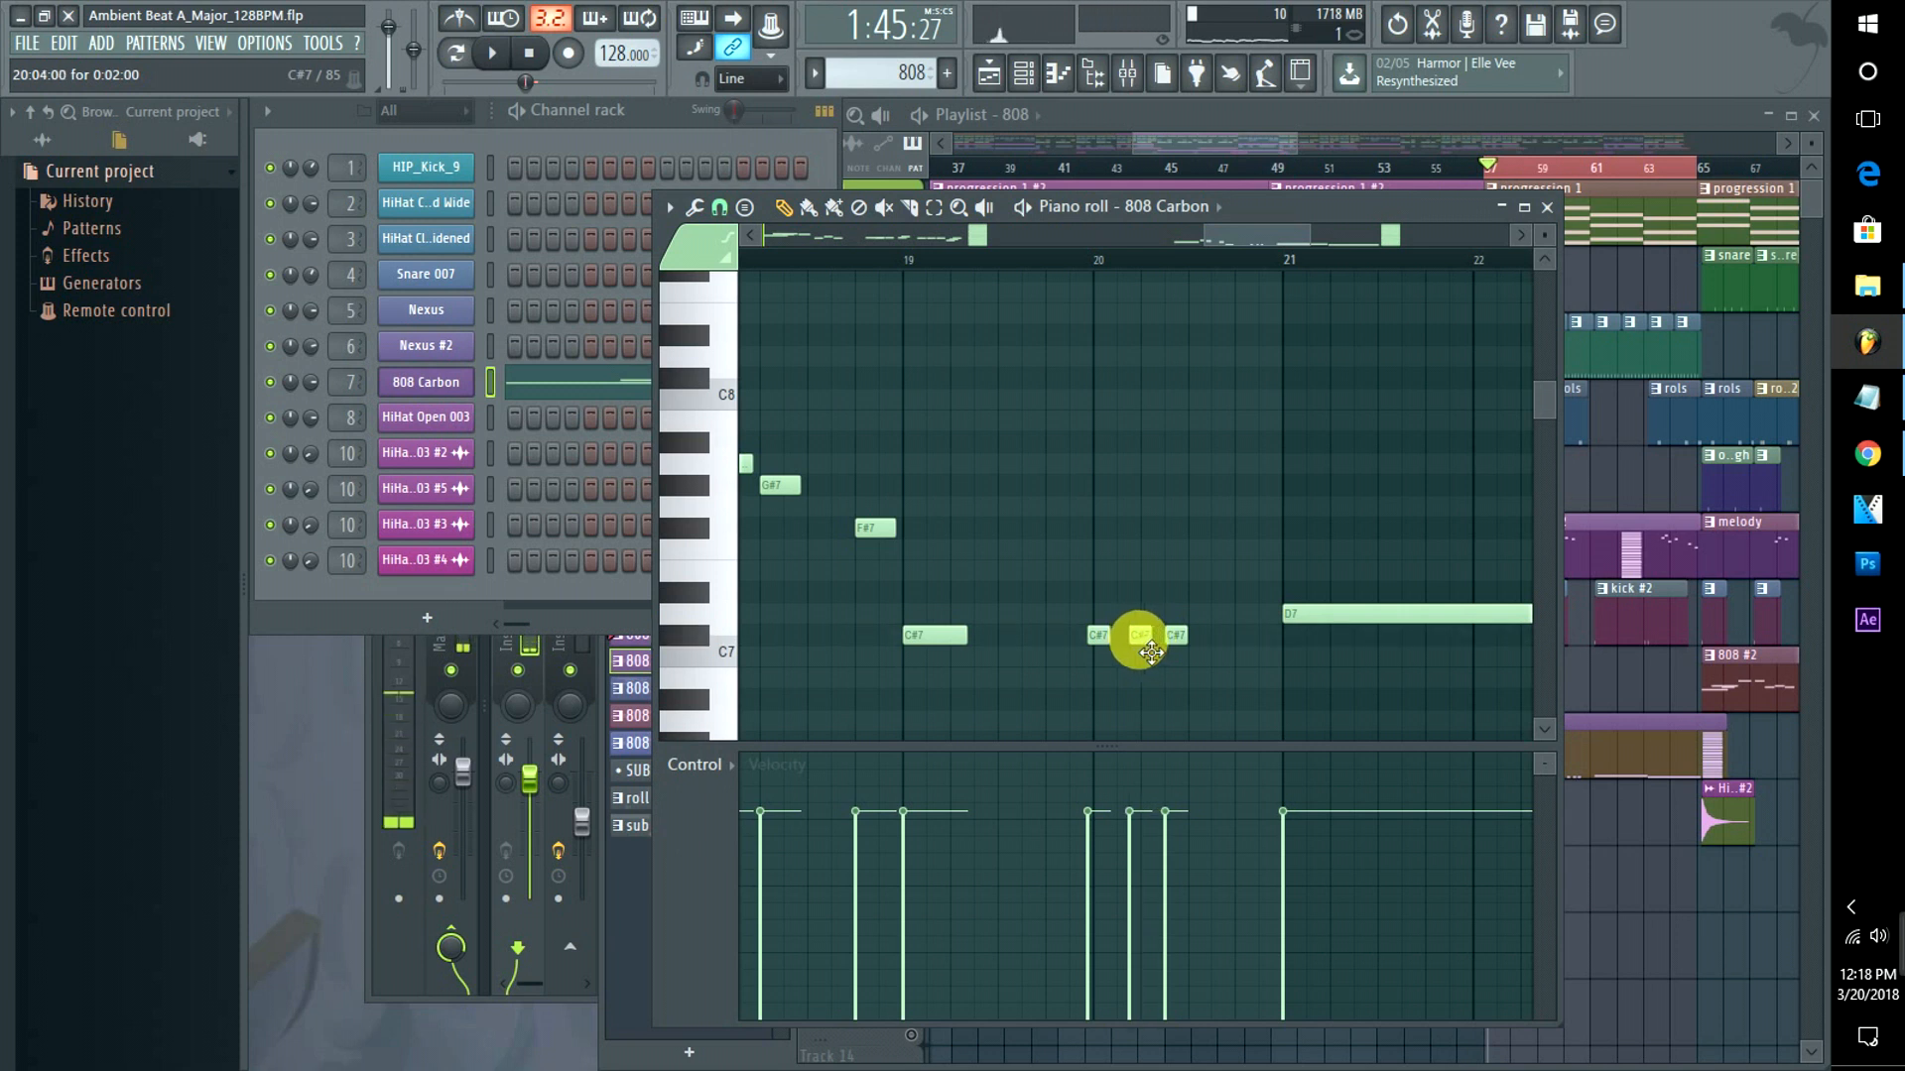
key(space)
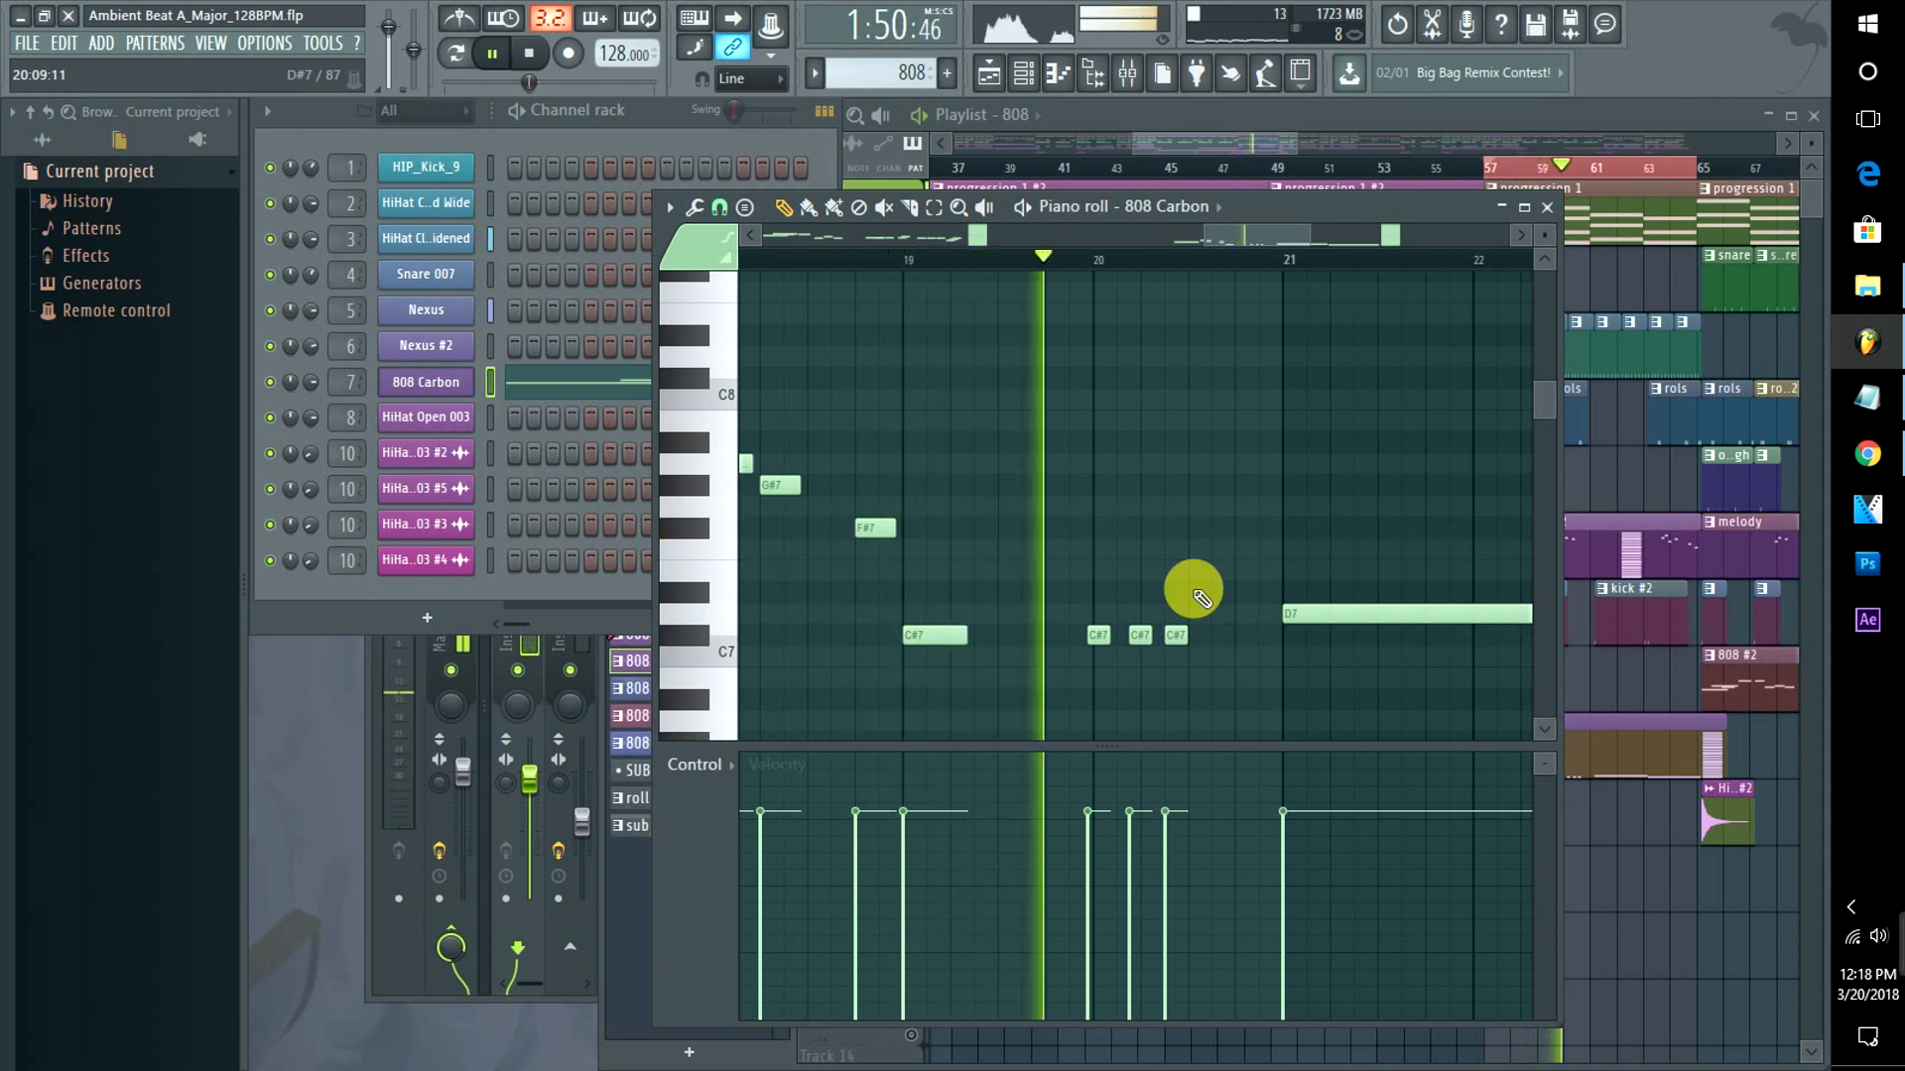
key(space)
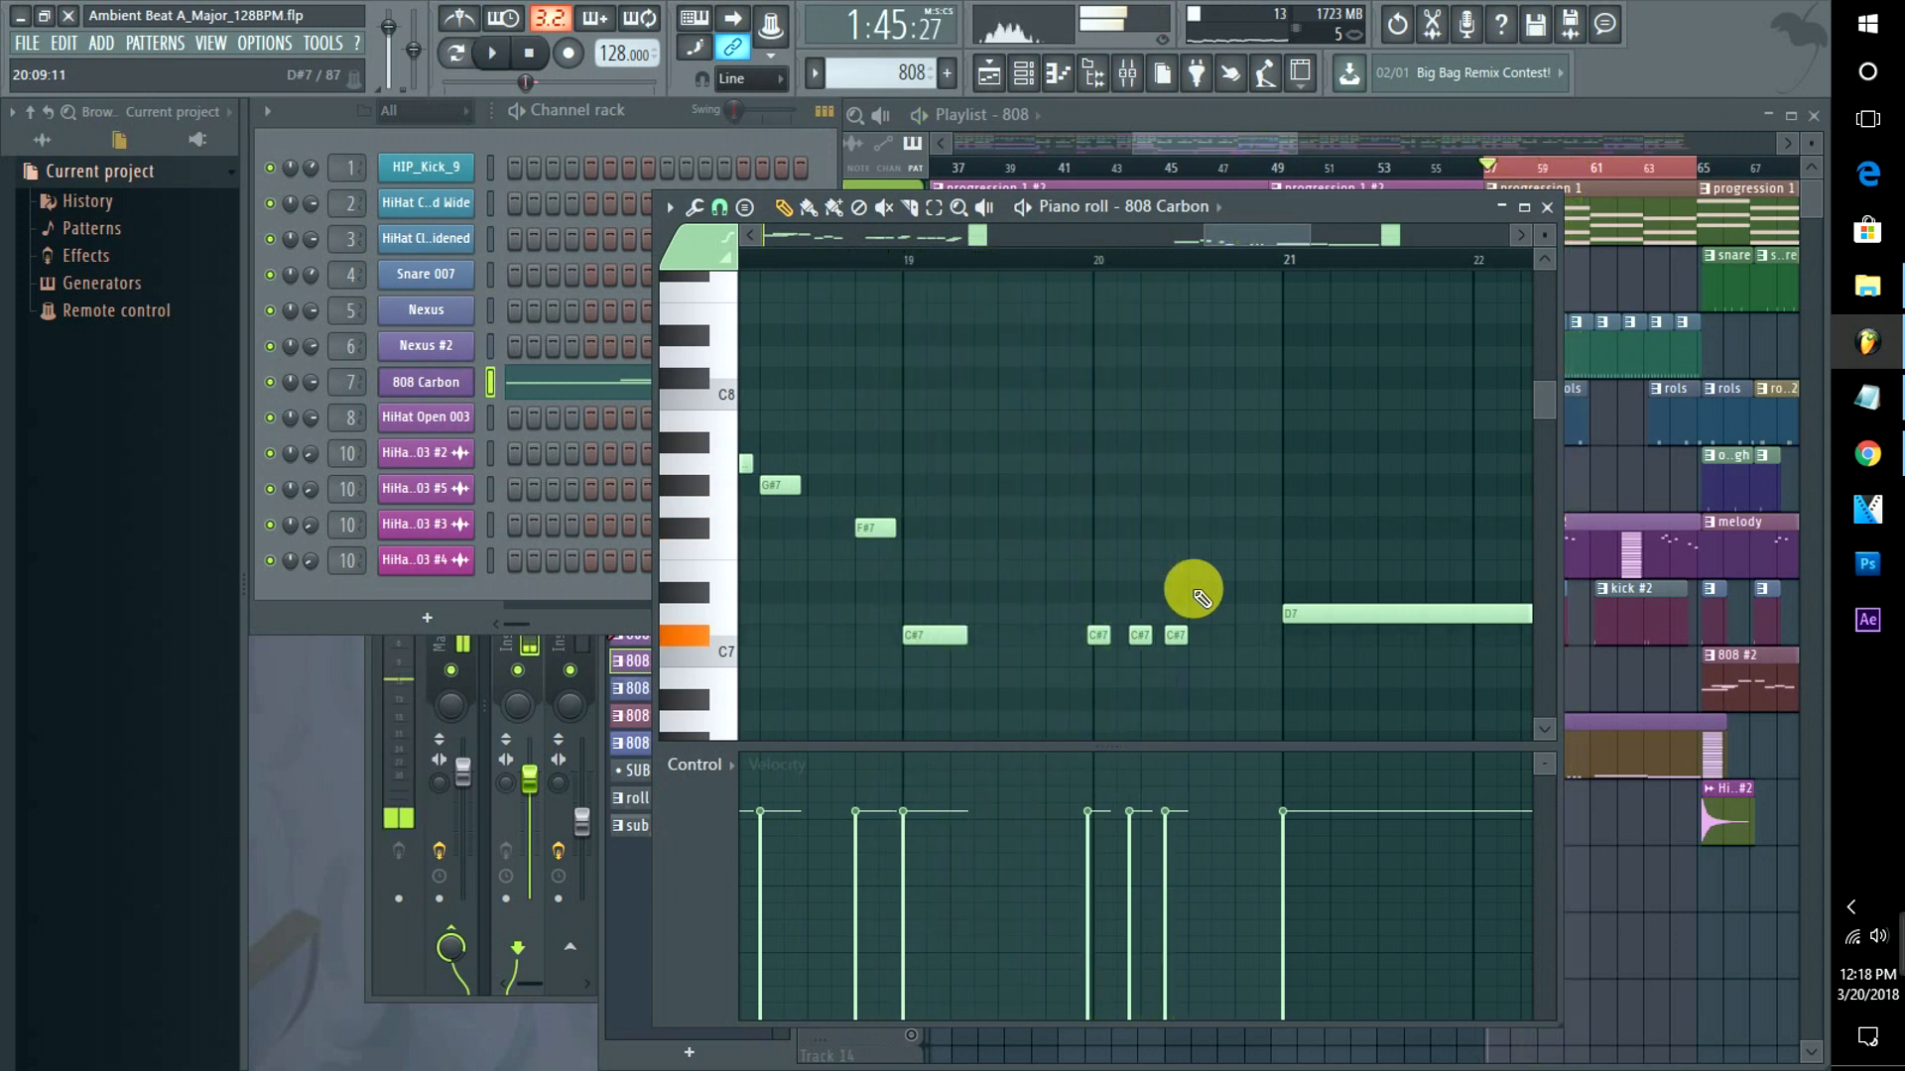
Rework the bar 20 run into back-to-back C#7, D7 and C#7 notes starting at 20:01:00, with the last at 20:05:00, and play it.
mouse_move(1156, 652)
mouse_down()
mouse_move(1139, 632)
mouse_move(1164, 647)
mouse_up()
key(space)
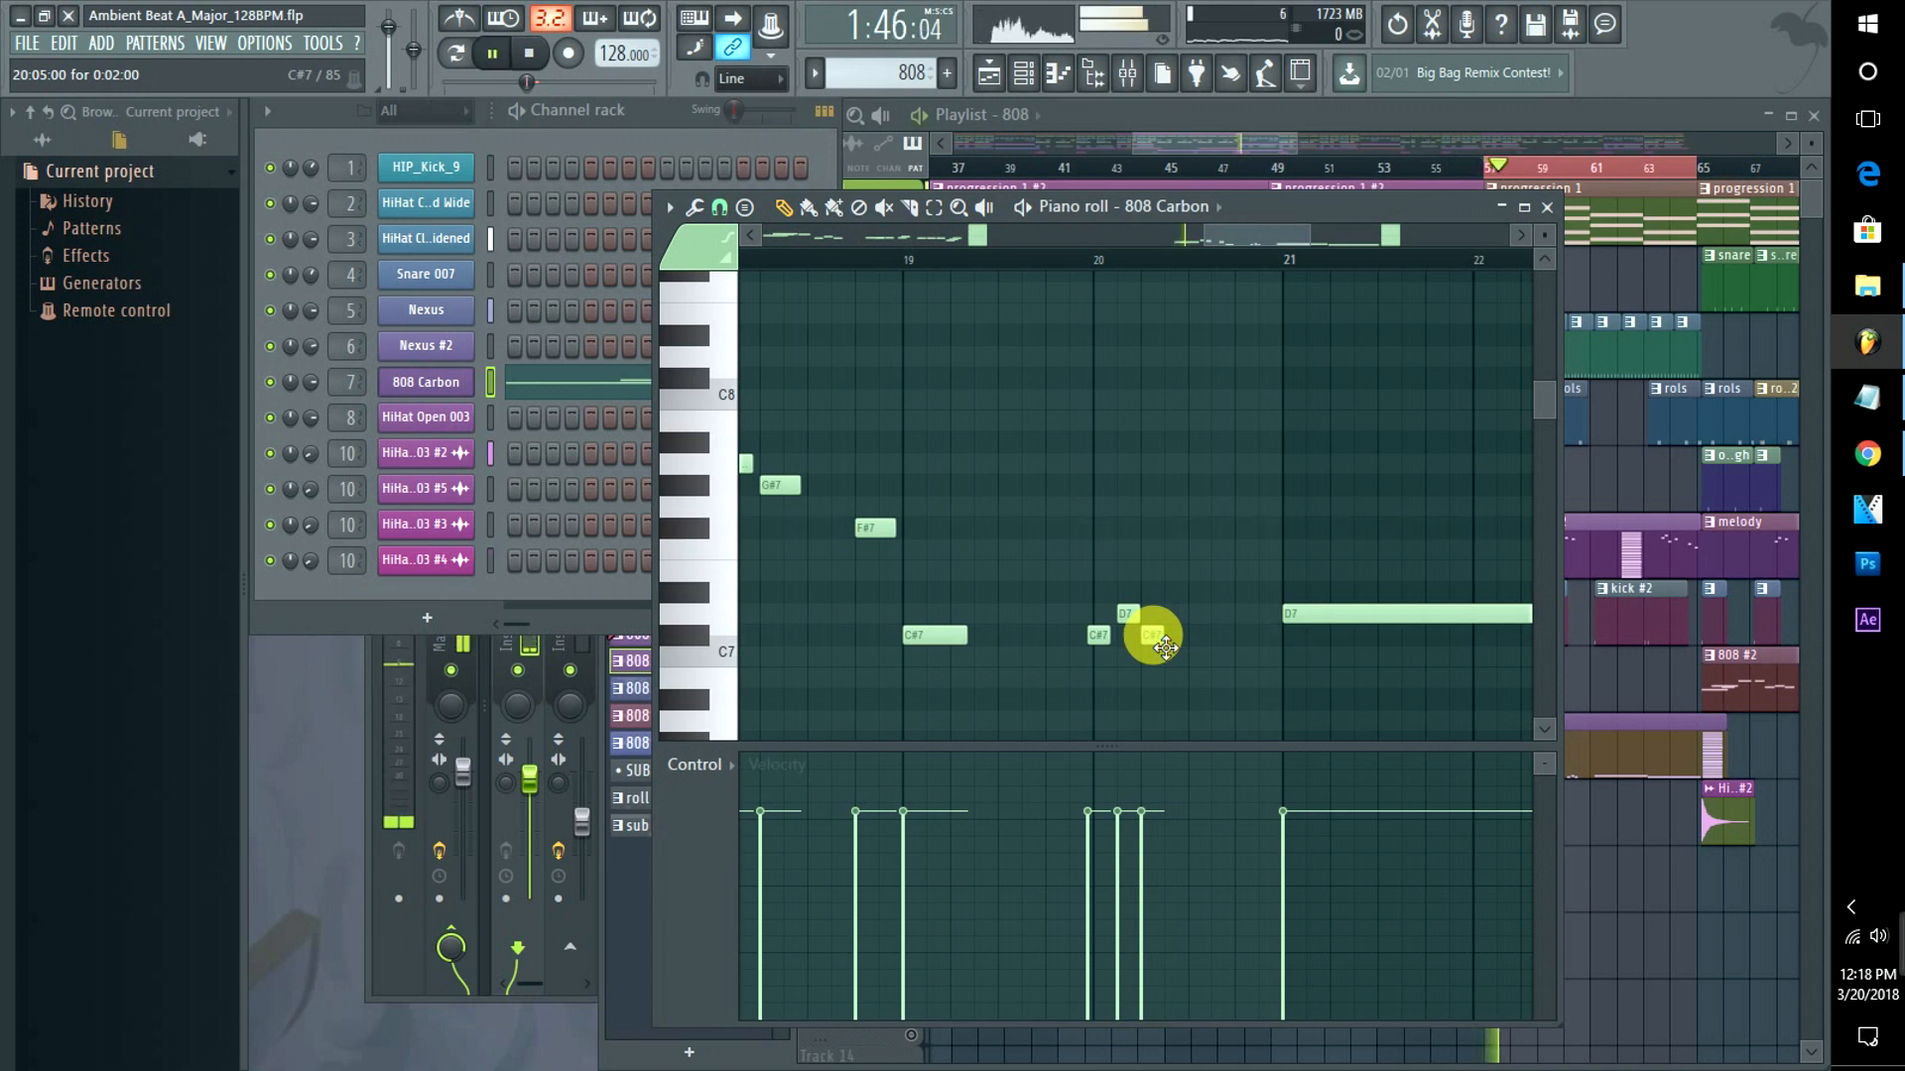
click(1123, 643)
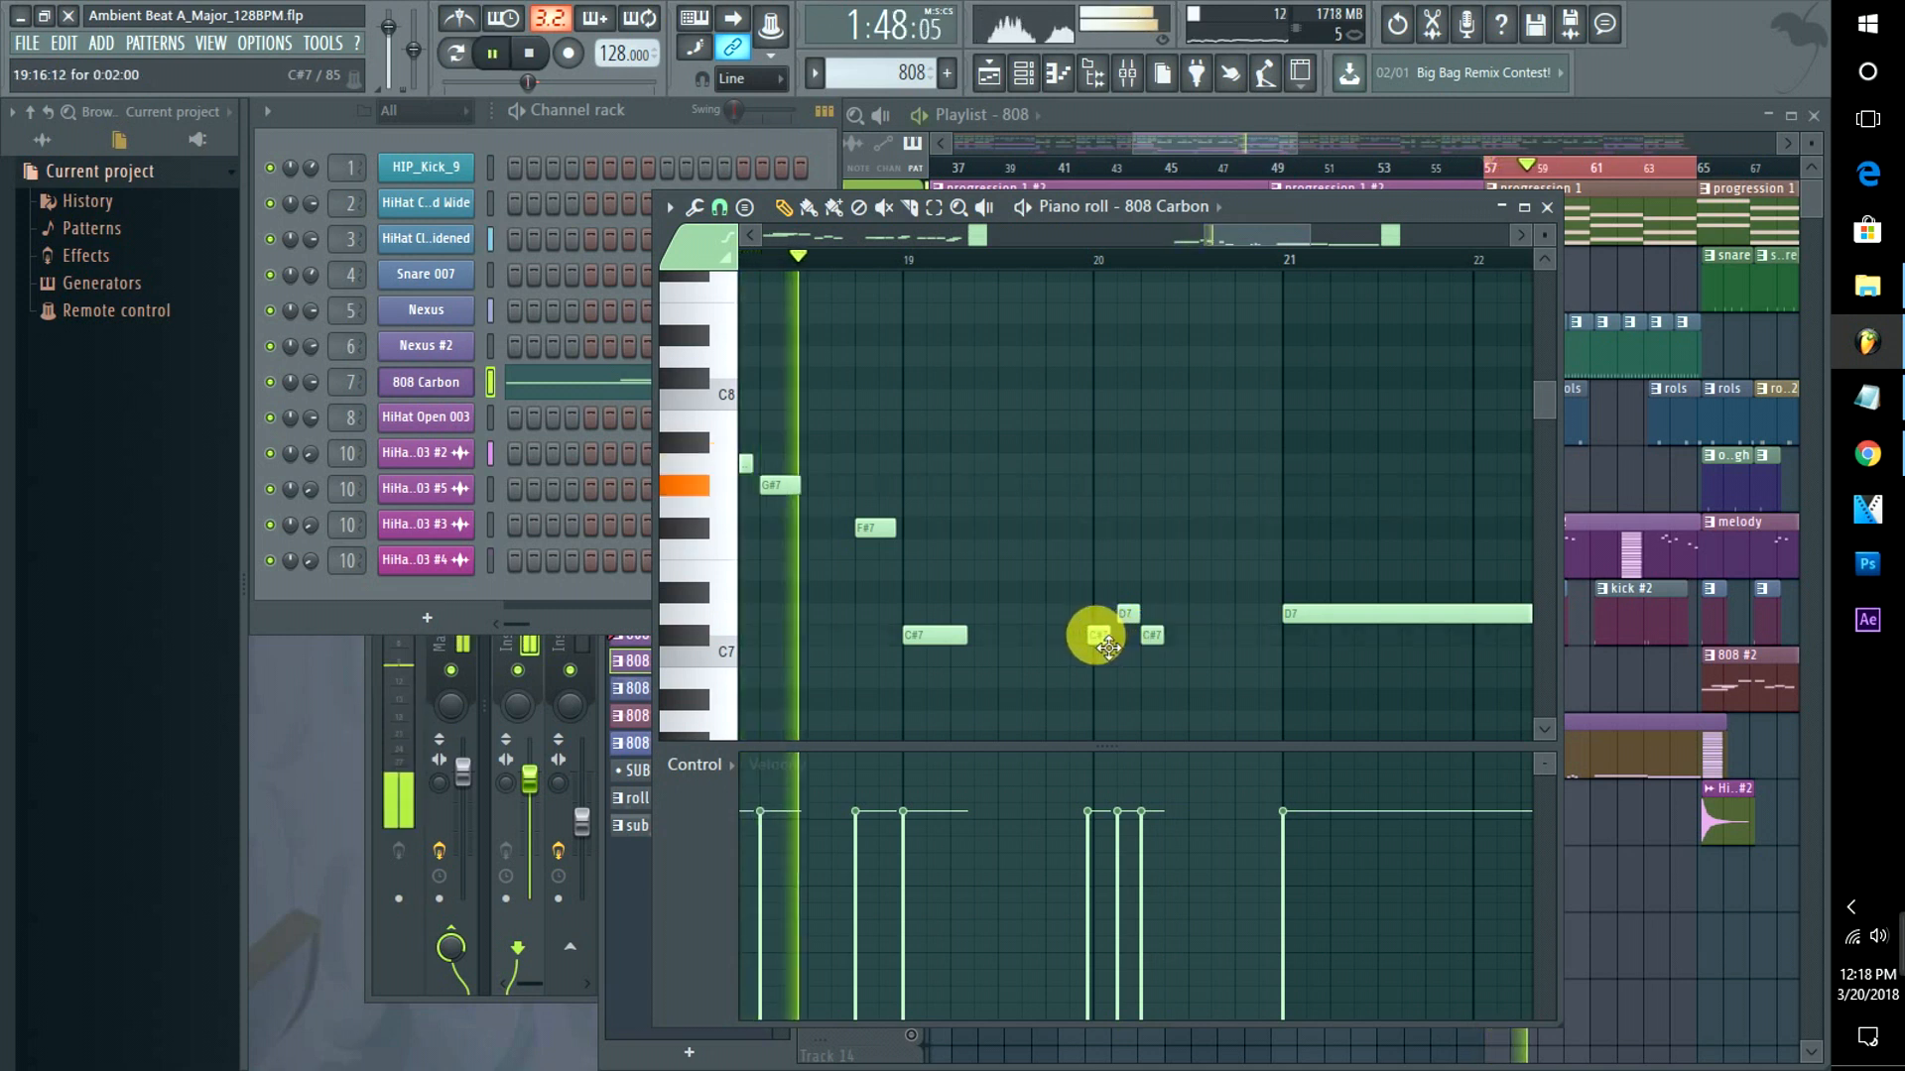
drag(1107, 646, 1114, 647)
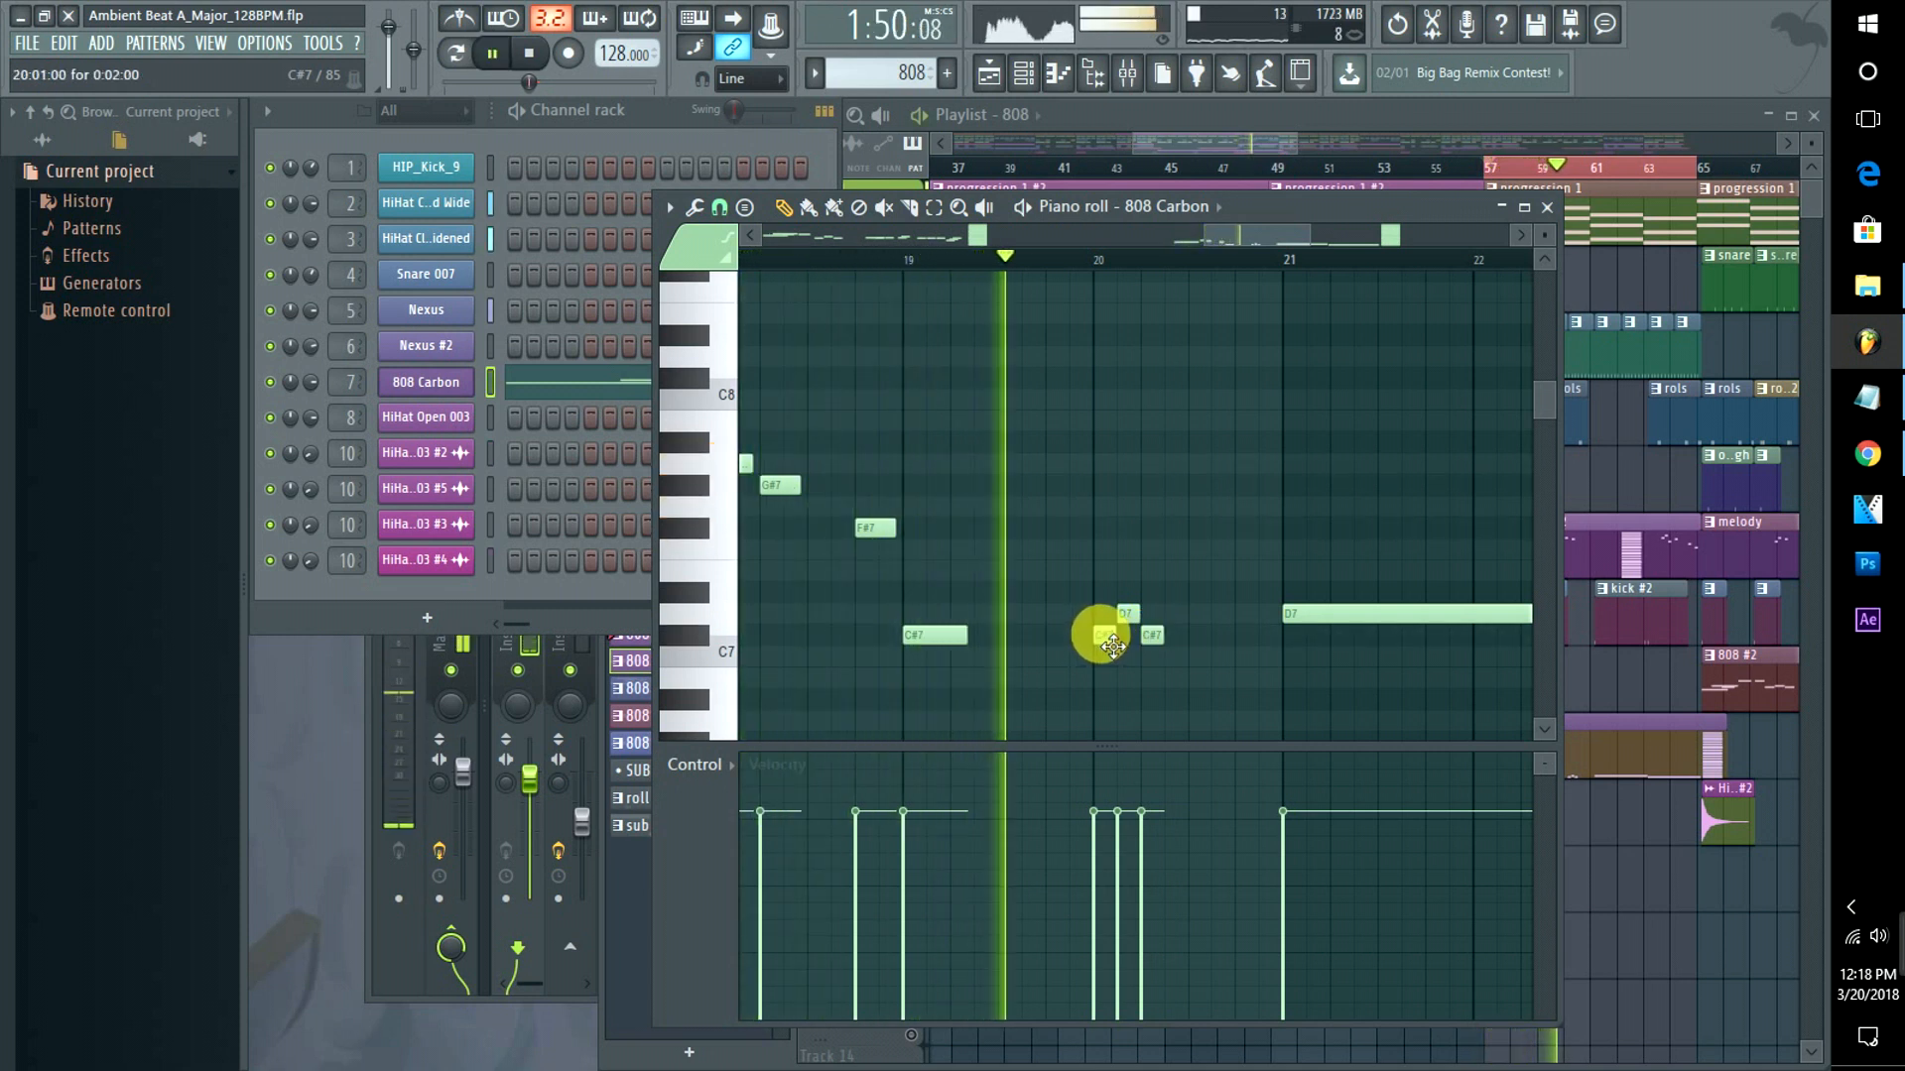
key(space)
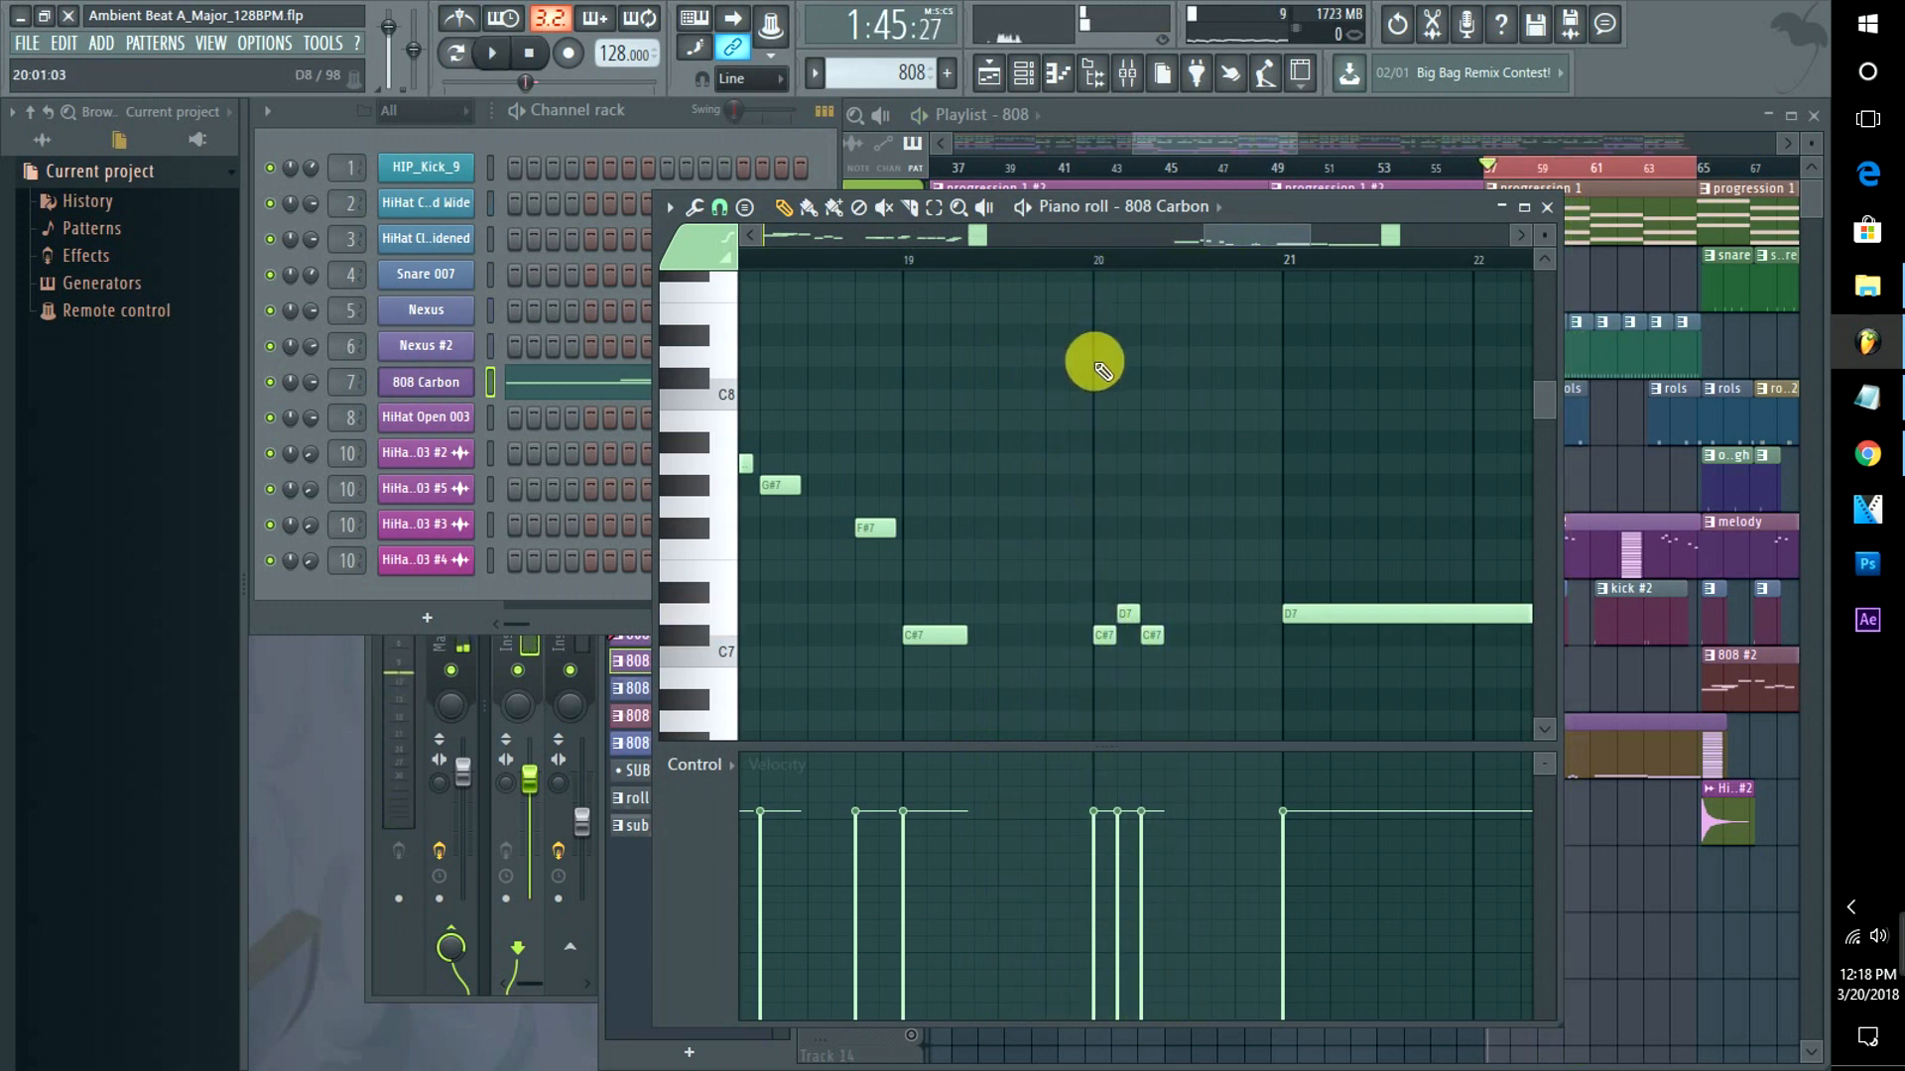
Transpose the 808 phrase from bar 17 down three octaves so it starts on F#4, and play it.
scroll(1101, 370, up, 4)
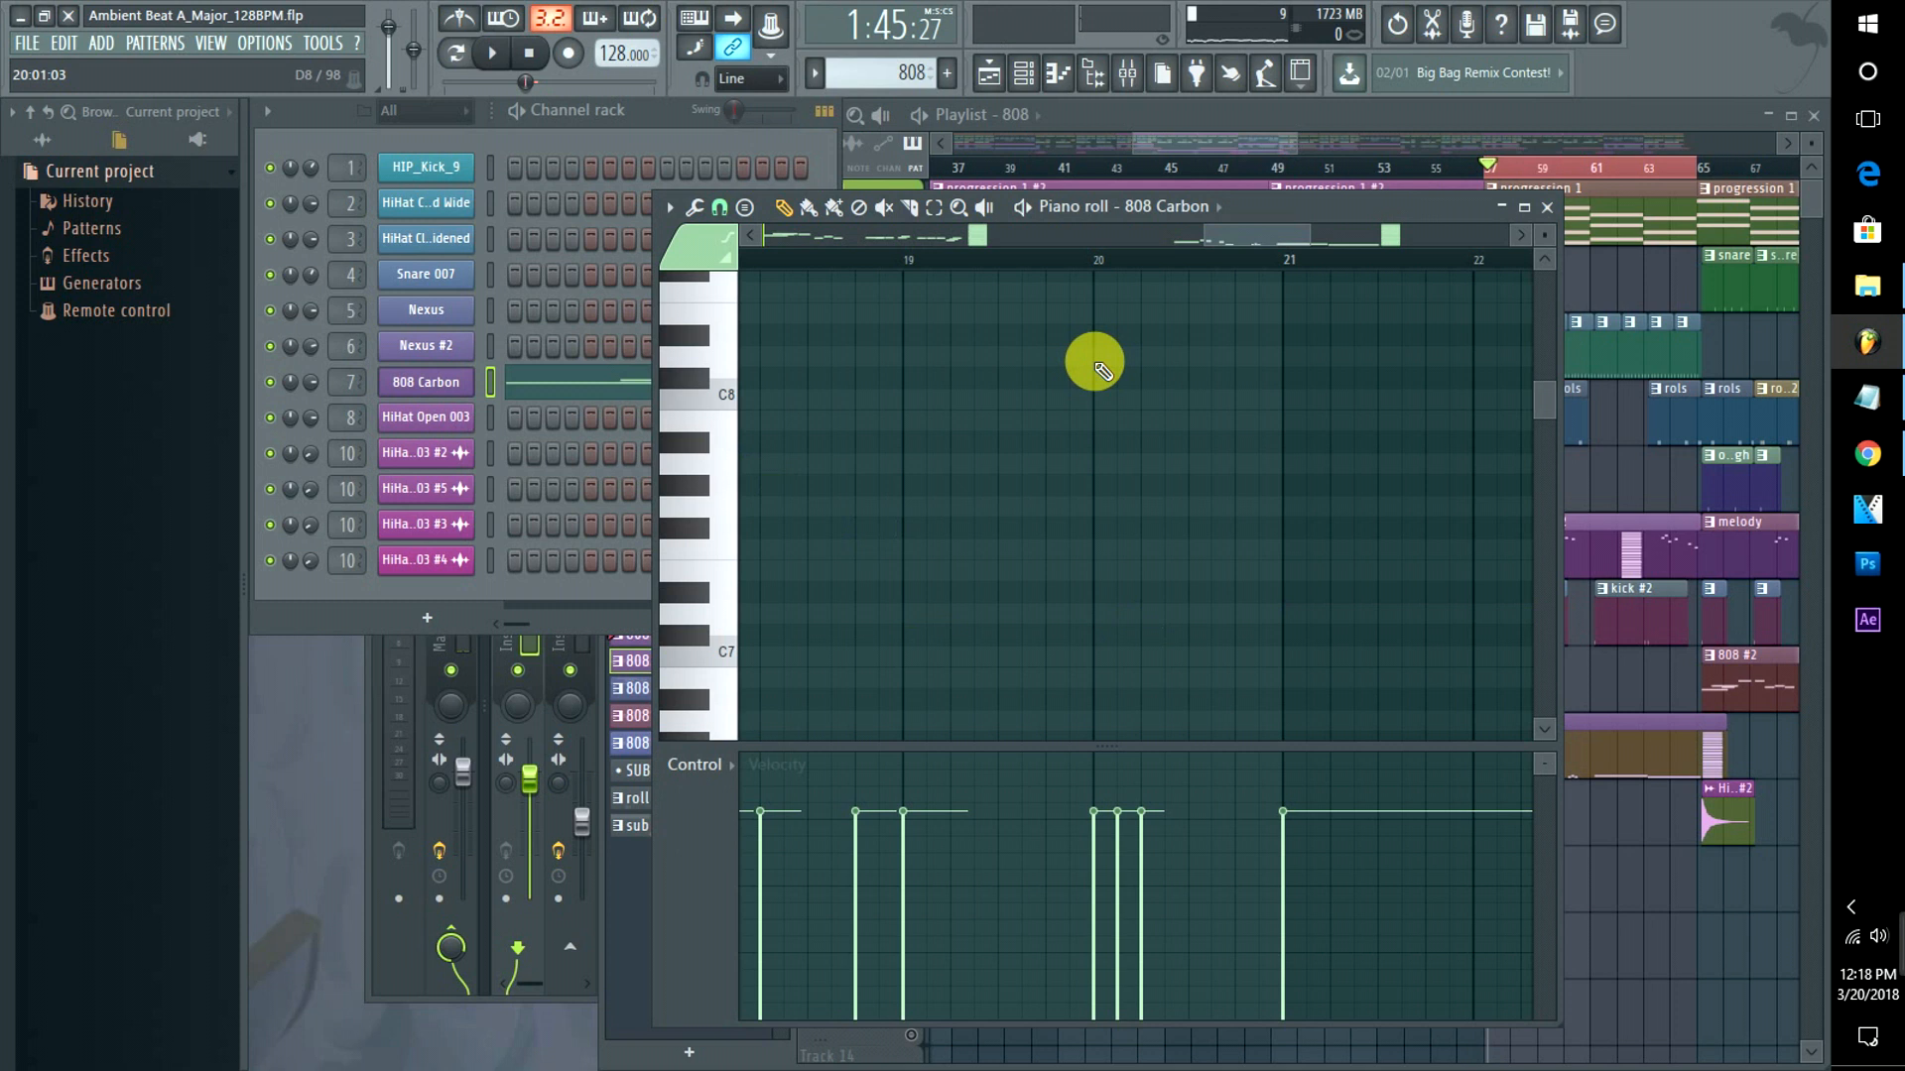
key(space)
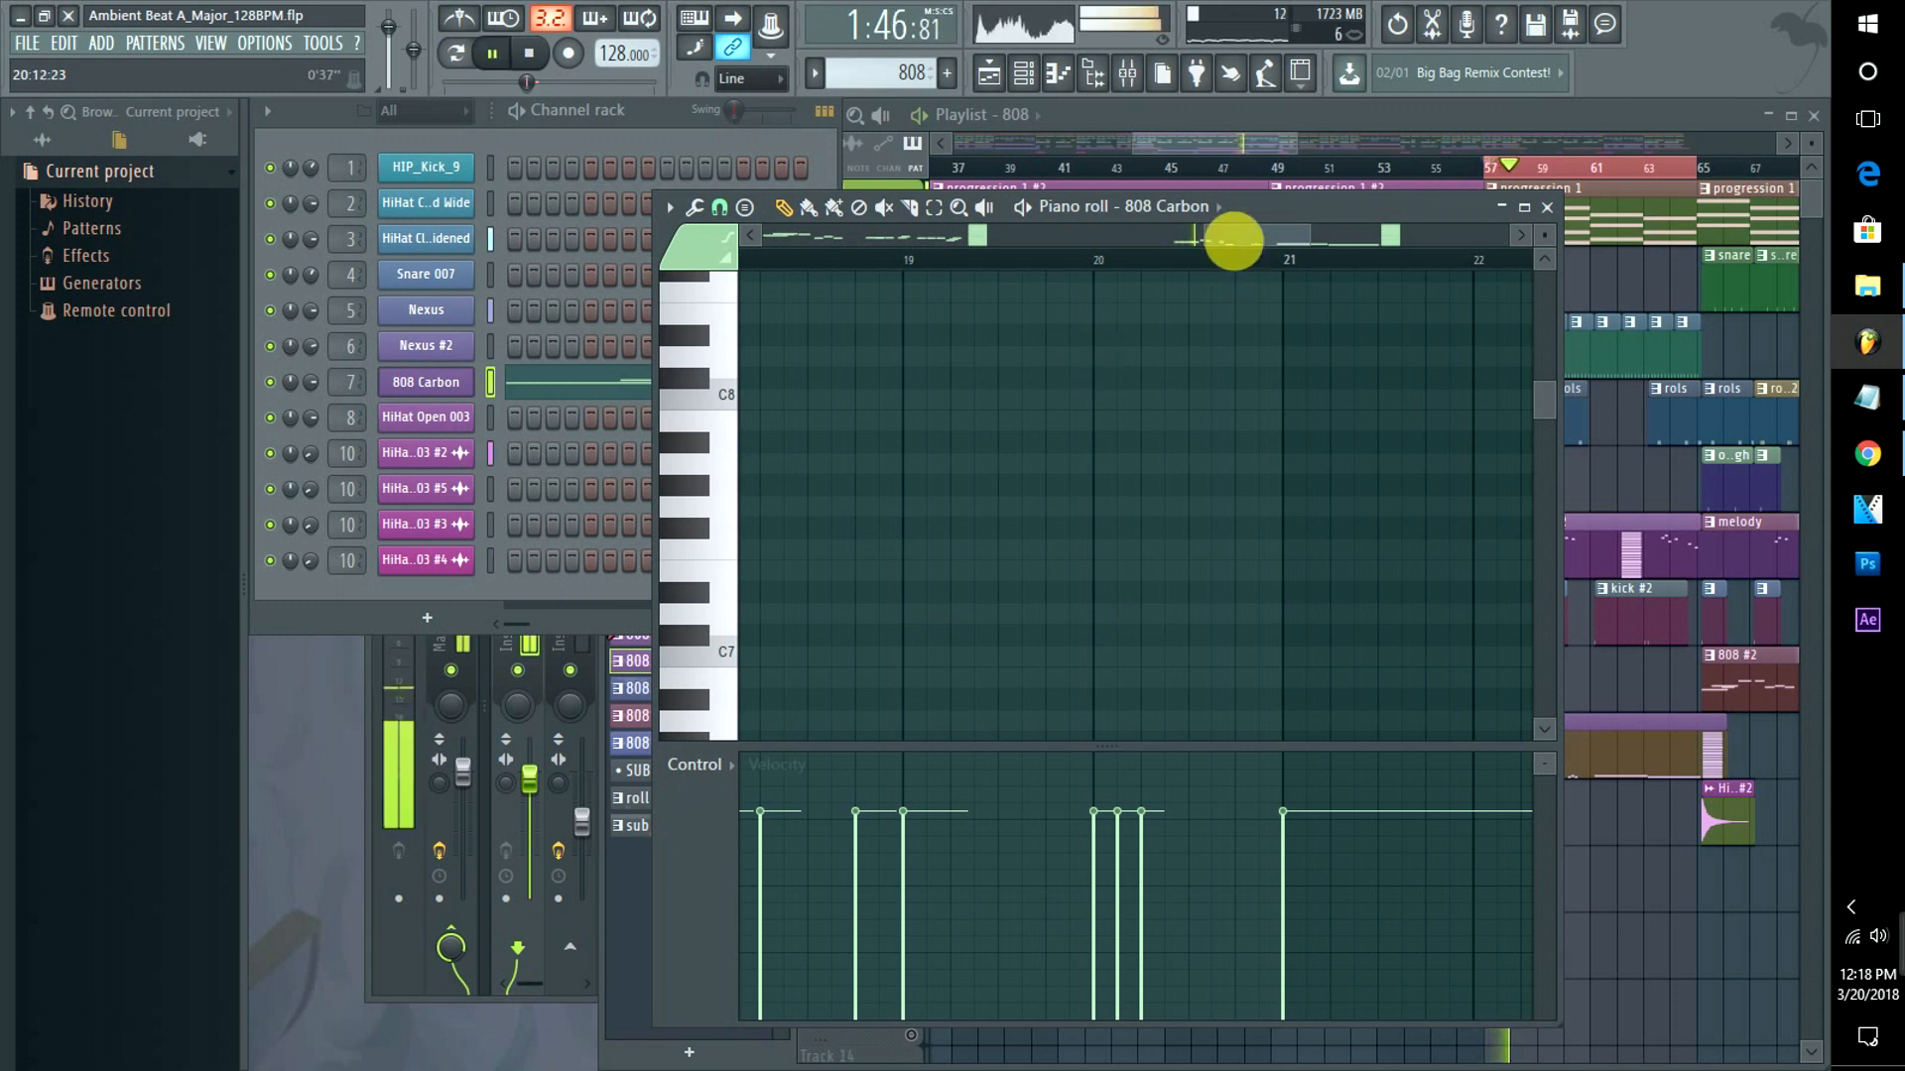
drag(1233, 235, 1200, 230)
drag(1544, 381, 1550, 567)
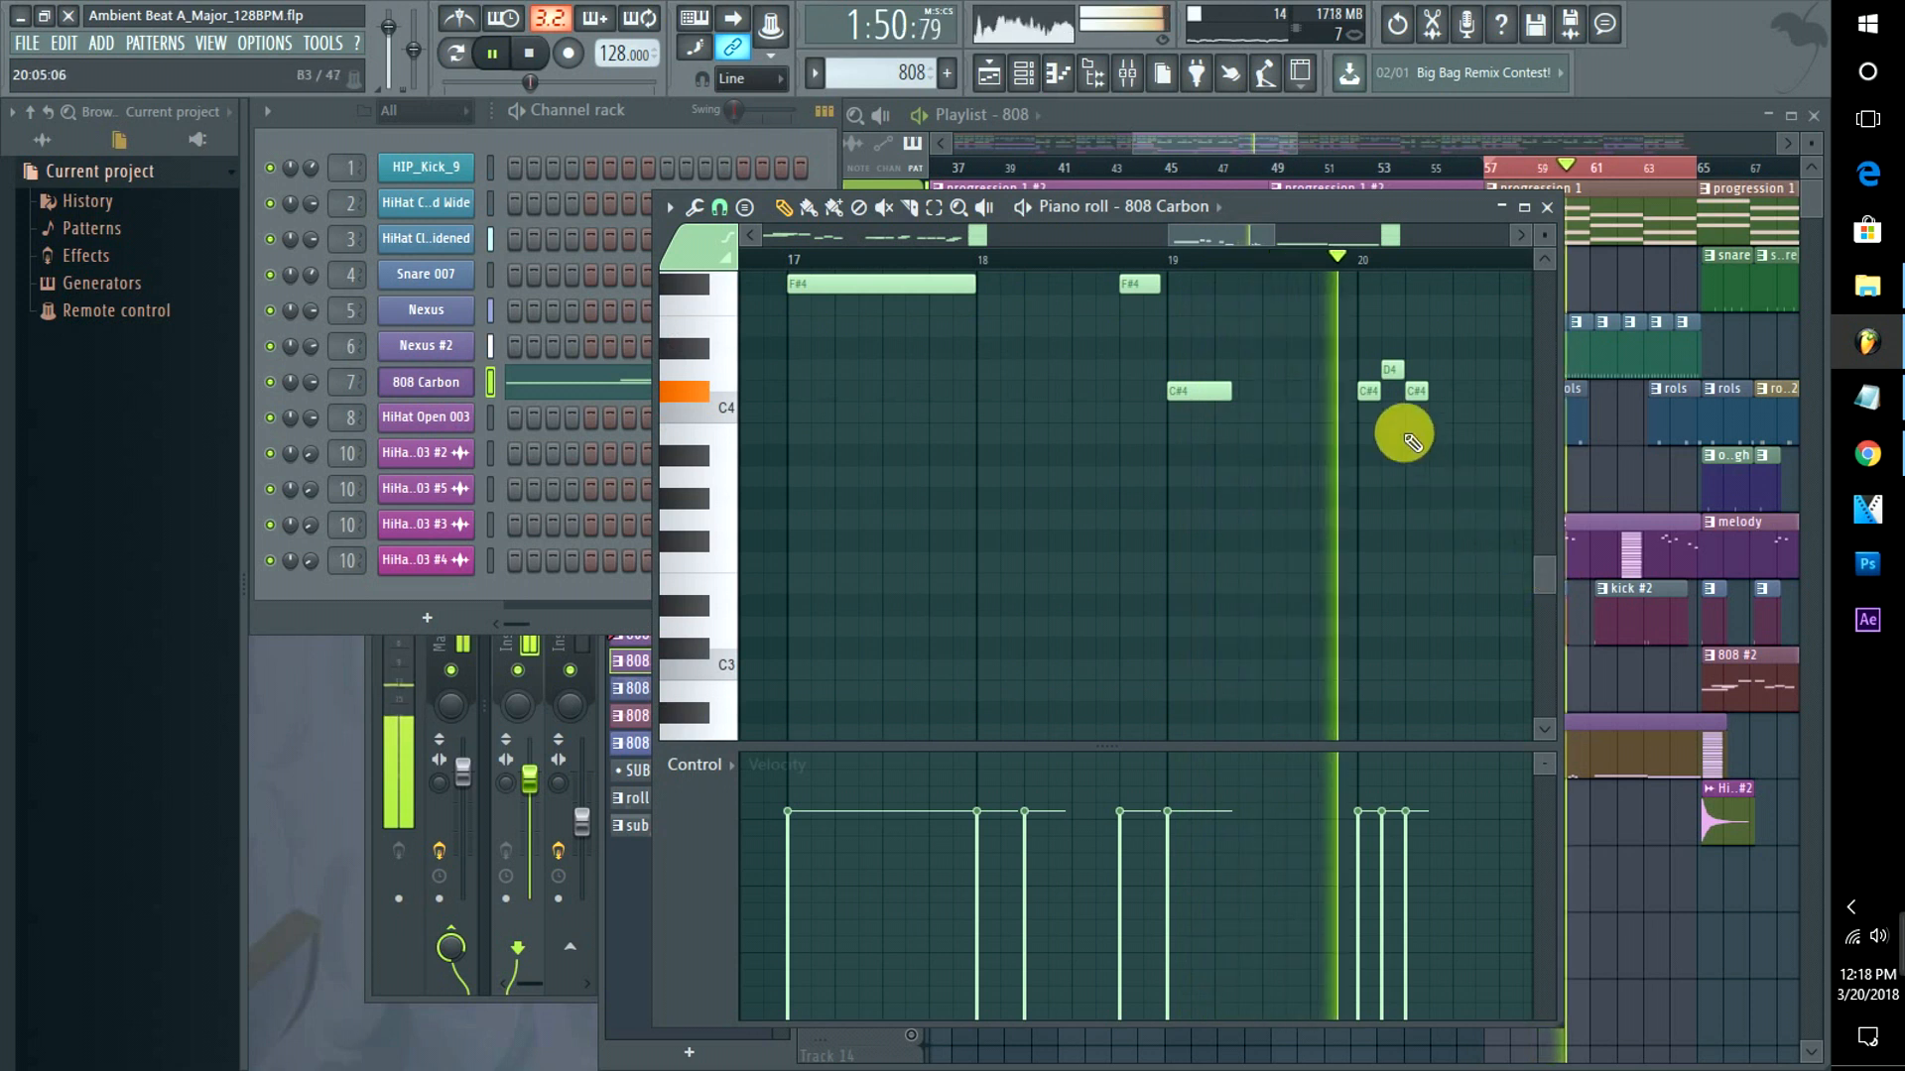
key(space)
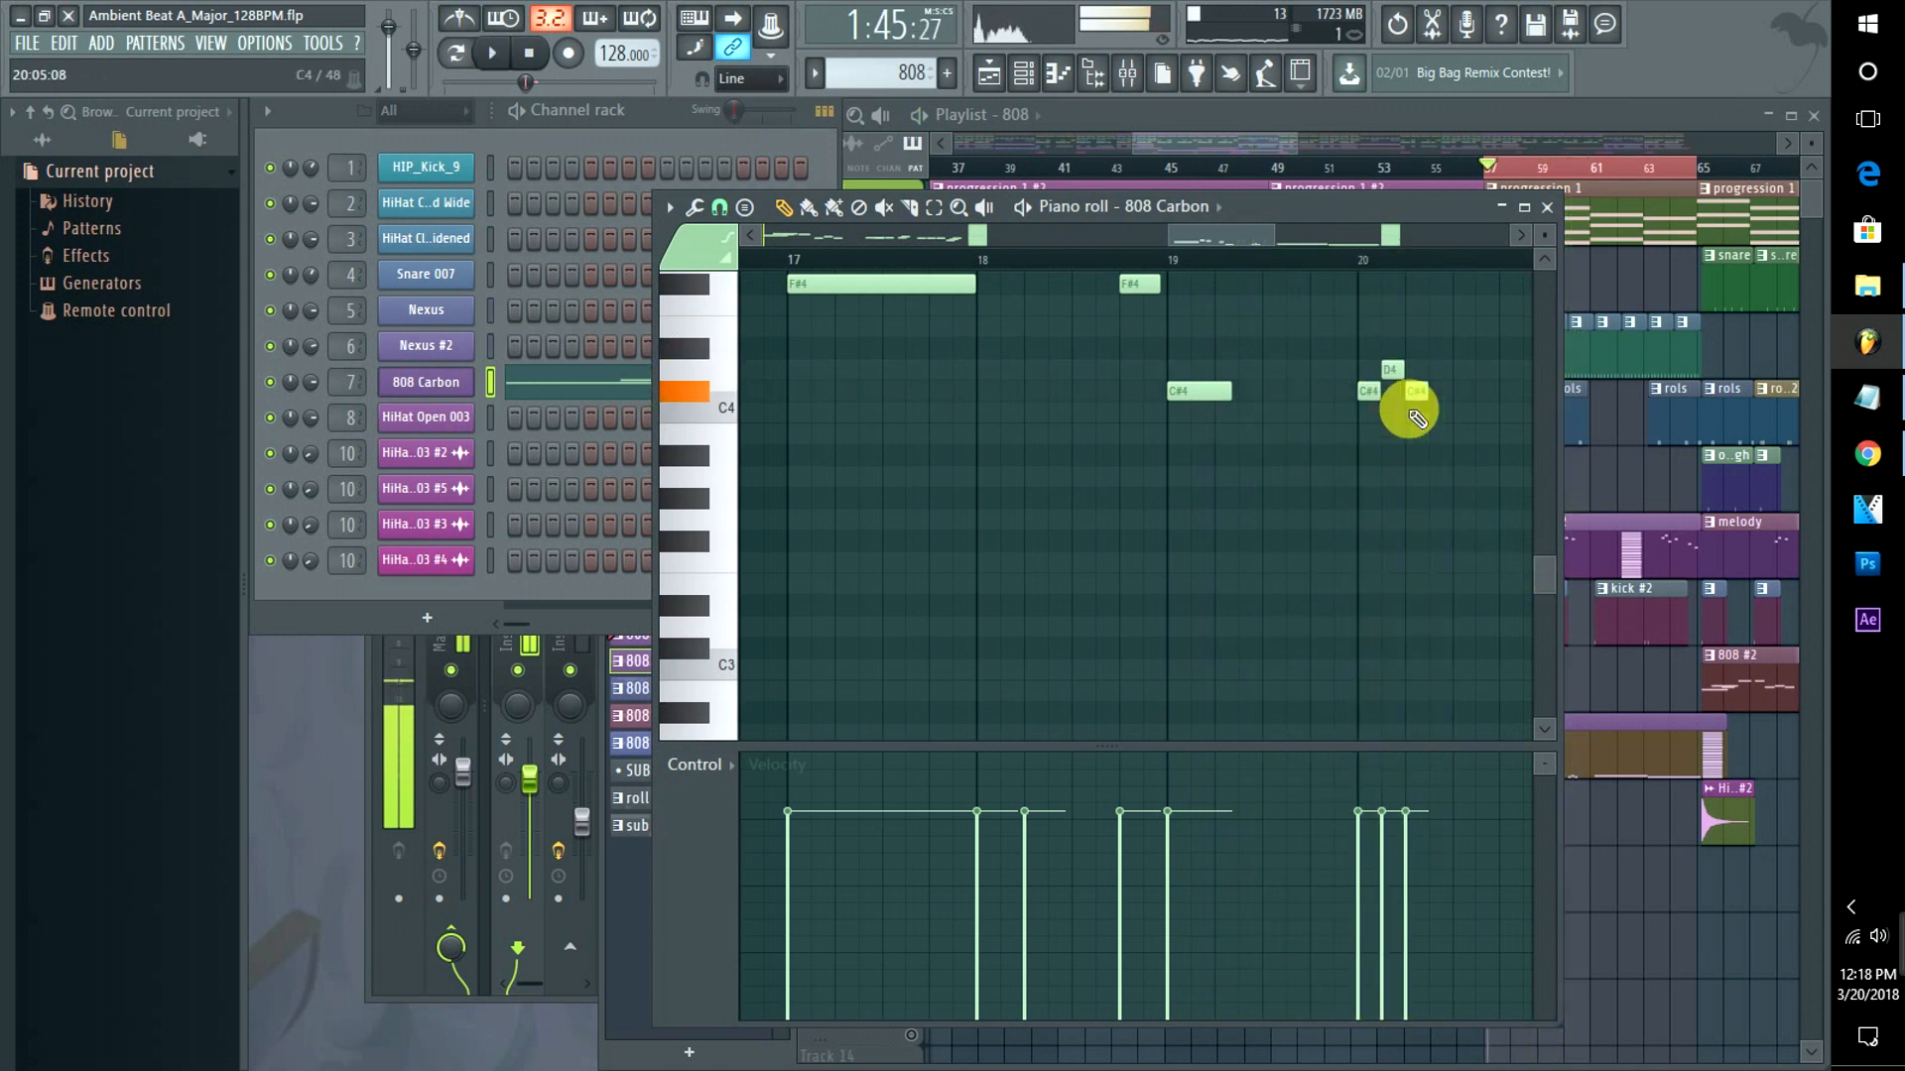
Check the Cut itself option of the 808 Carbon channel and reopen the 808 clip's notes from the Playlist.
click(1240, 140)
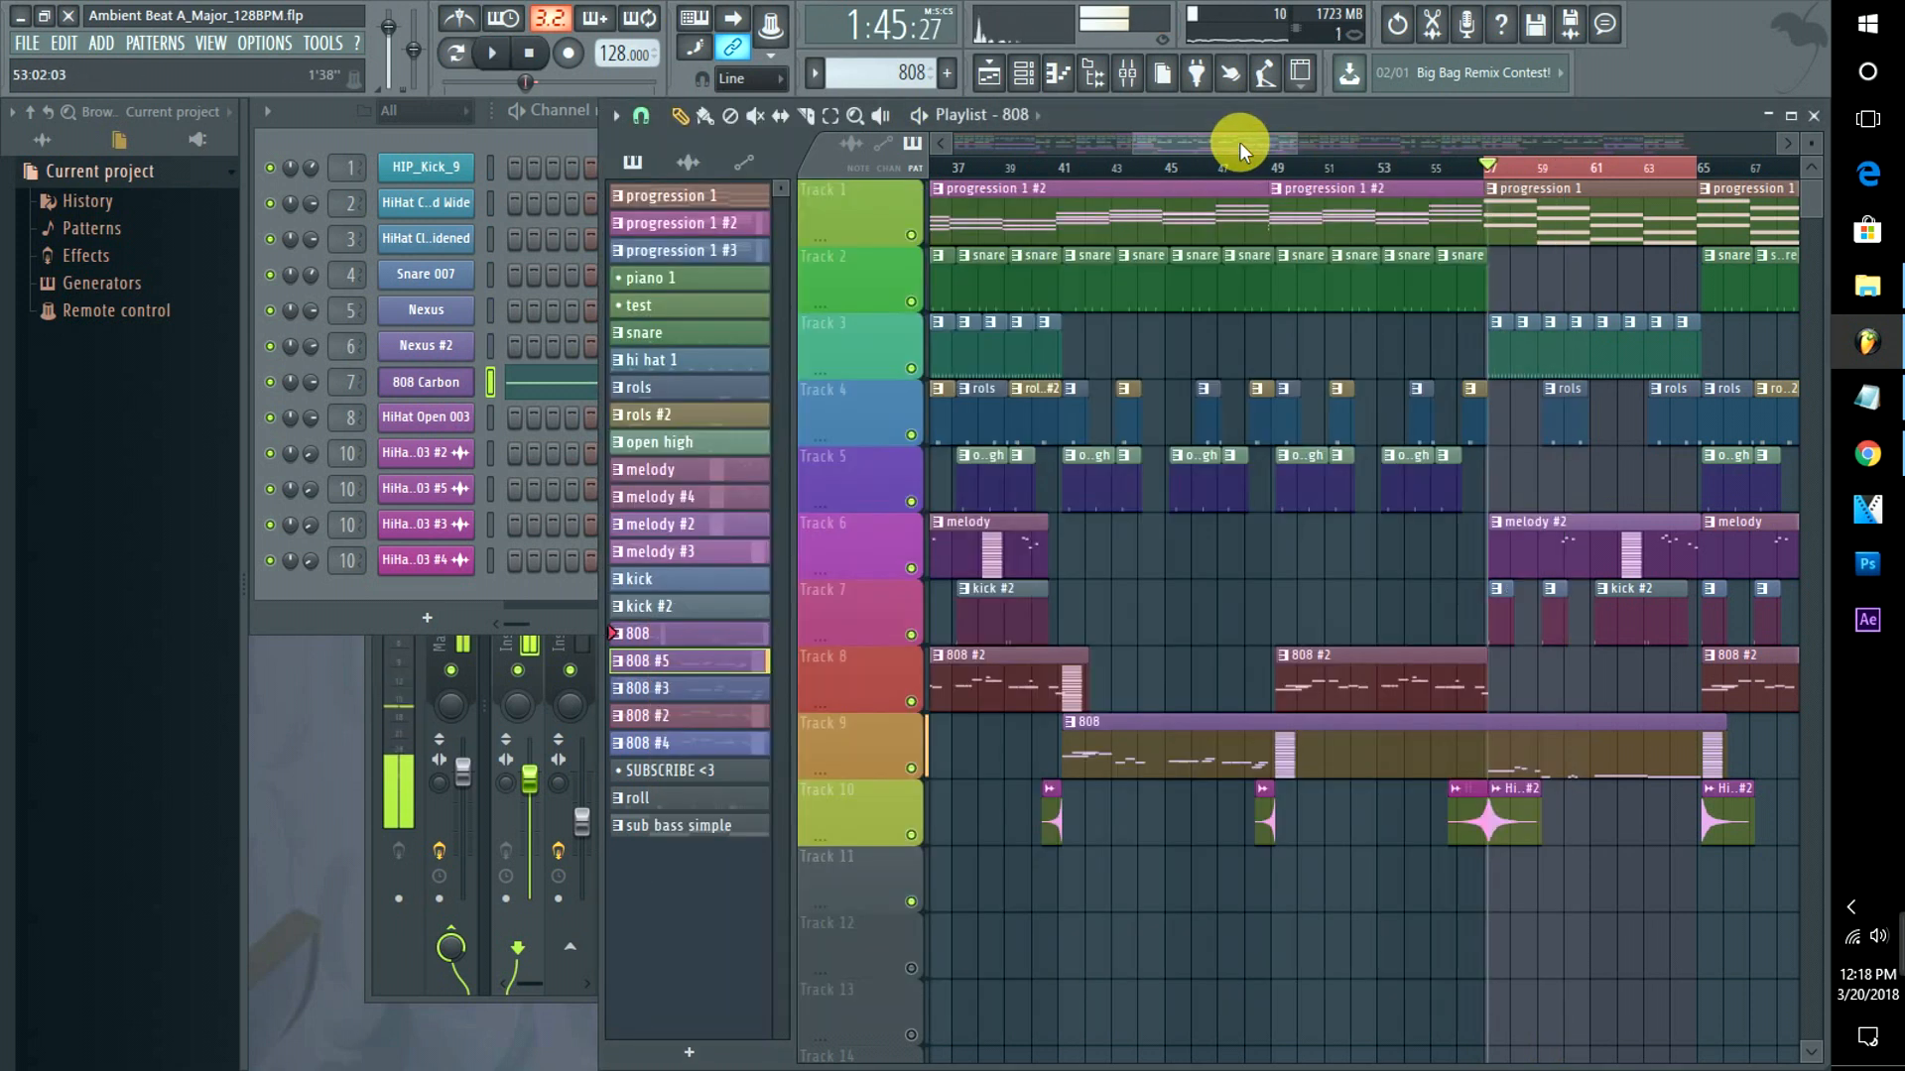
right_click(429, 382)
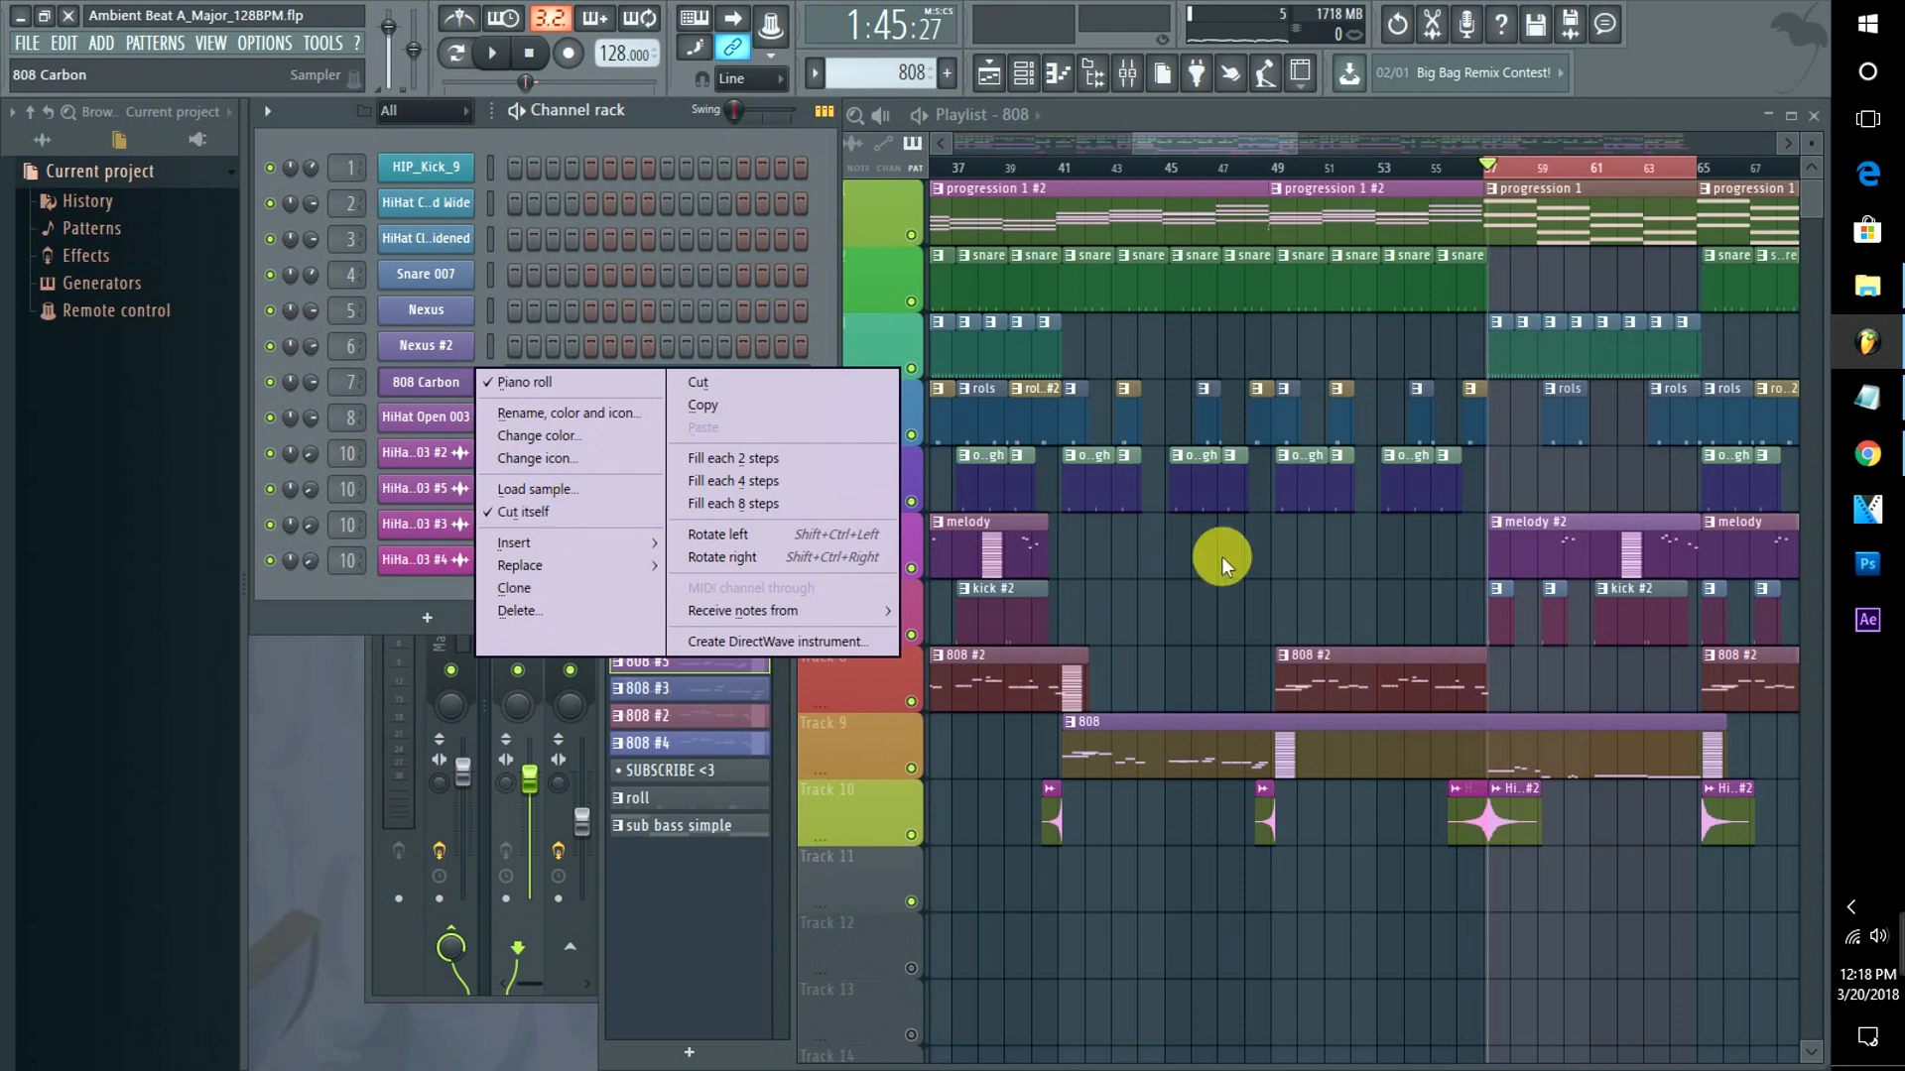
double_click(1534, 748)
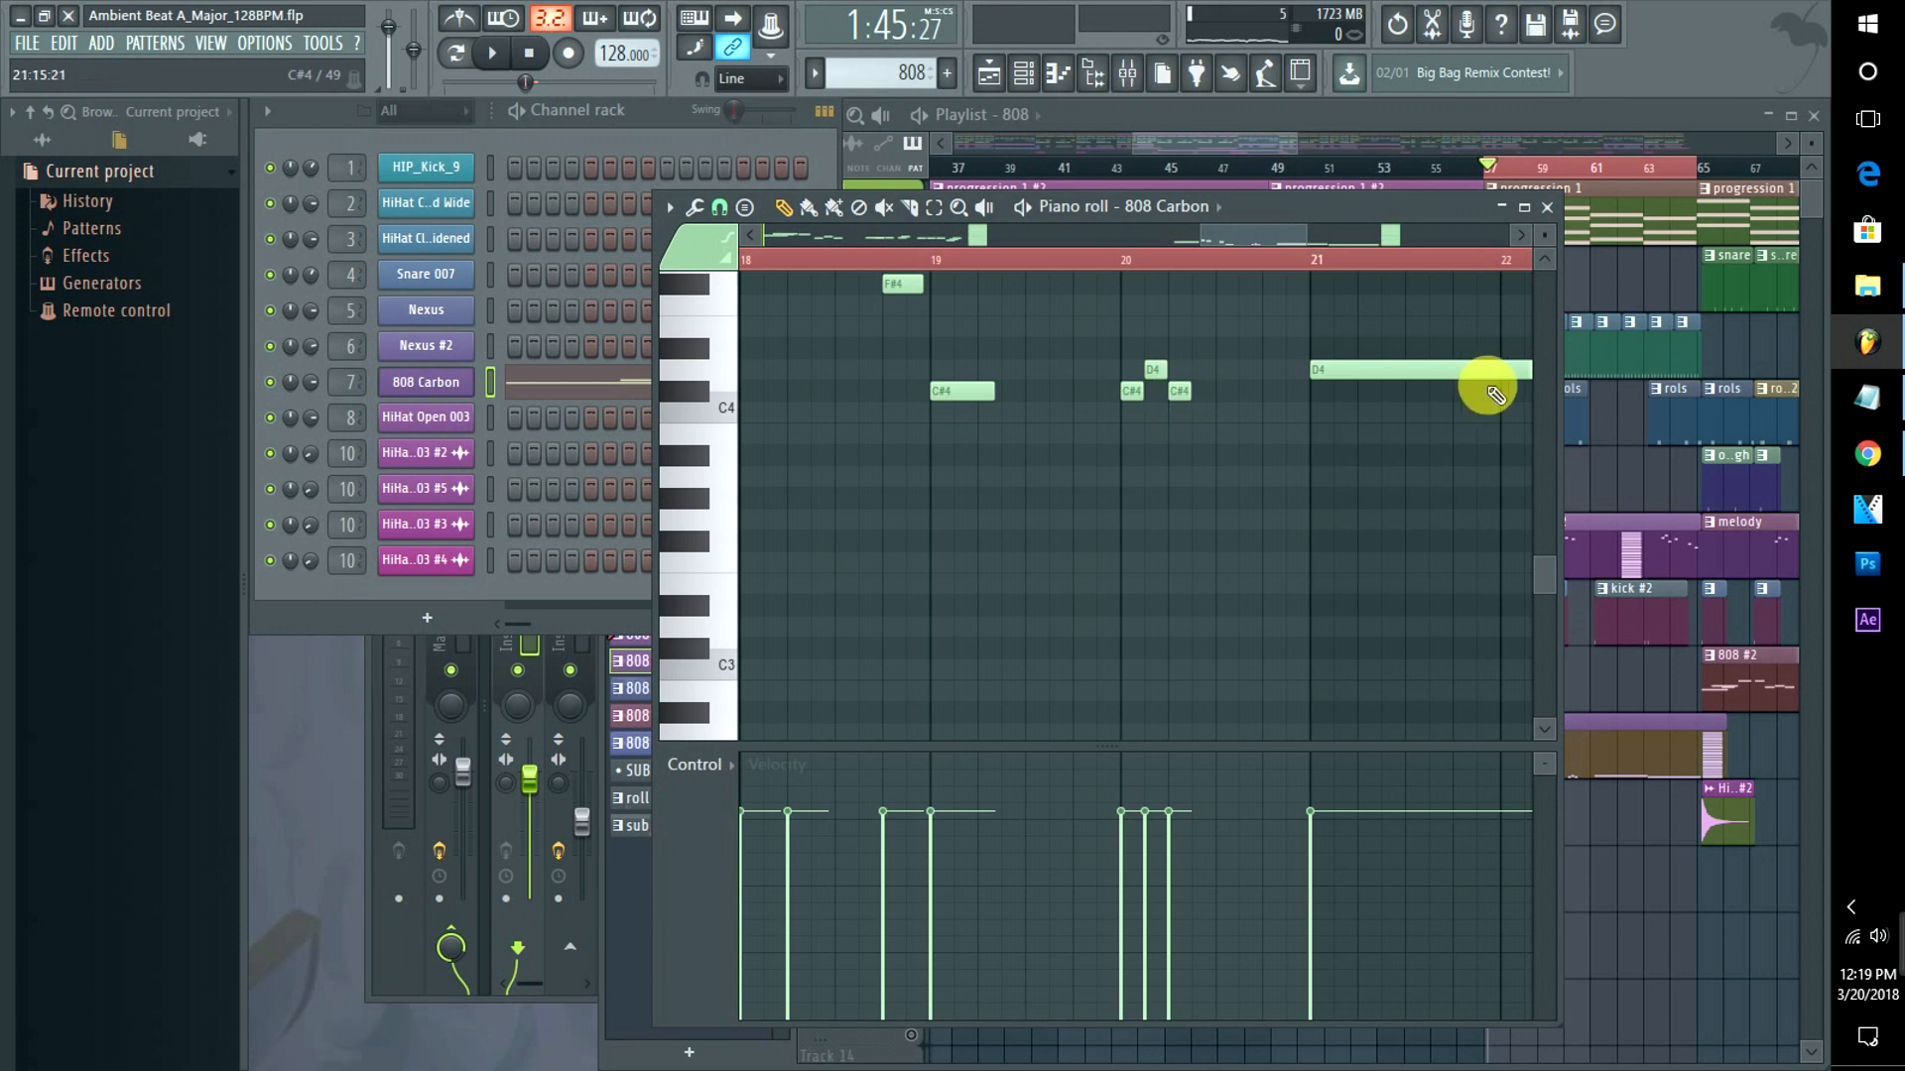
Remove the A4 note at bar 18 and extend the bar 17 F#4 note until it runs beneath the G#4 note.
drag(1544, 580, 1544, 538)
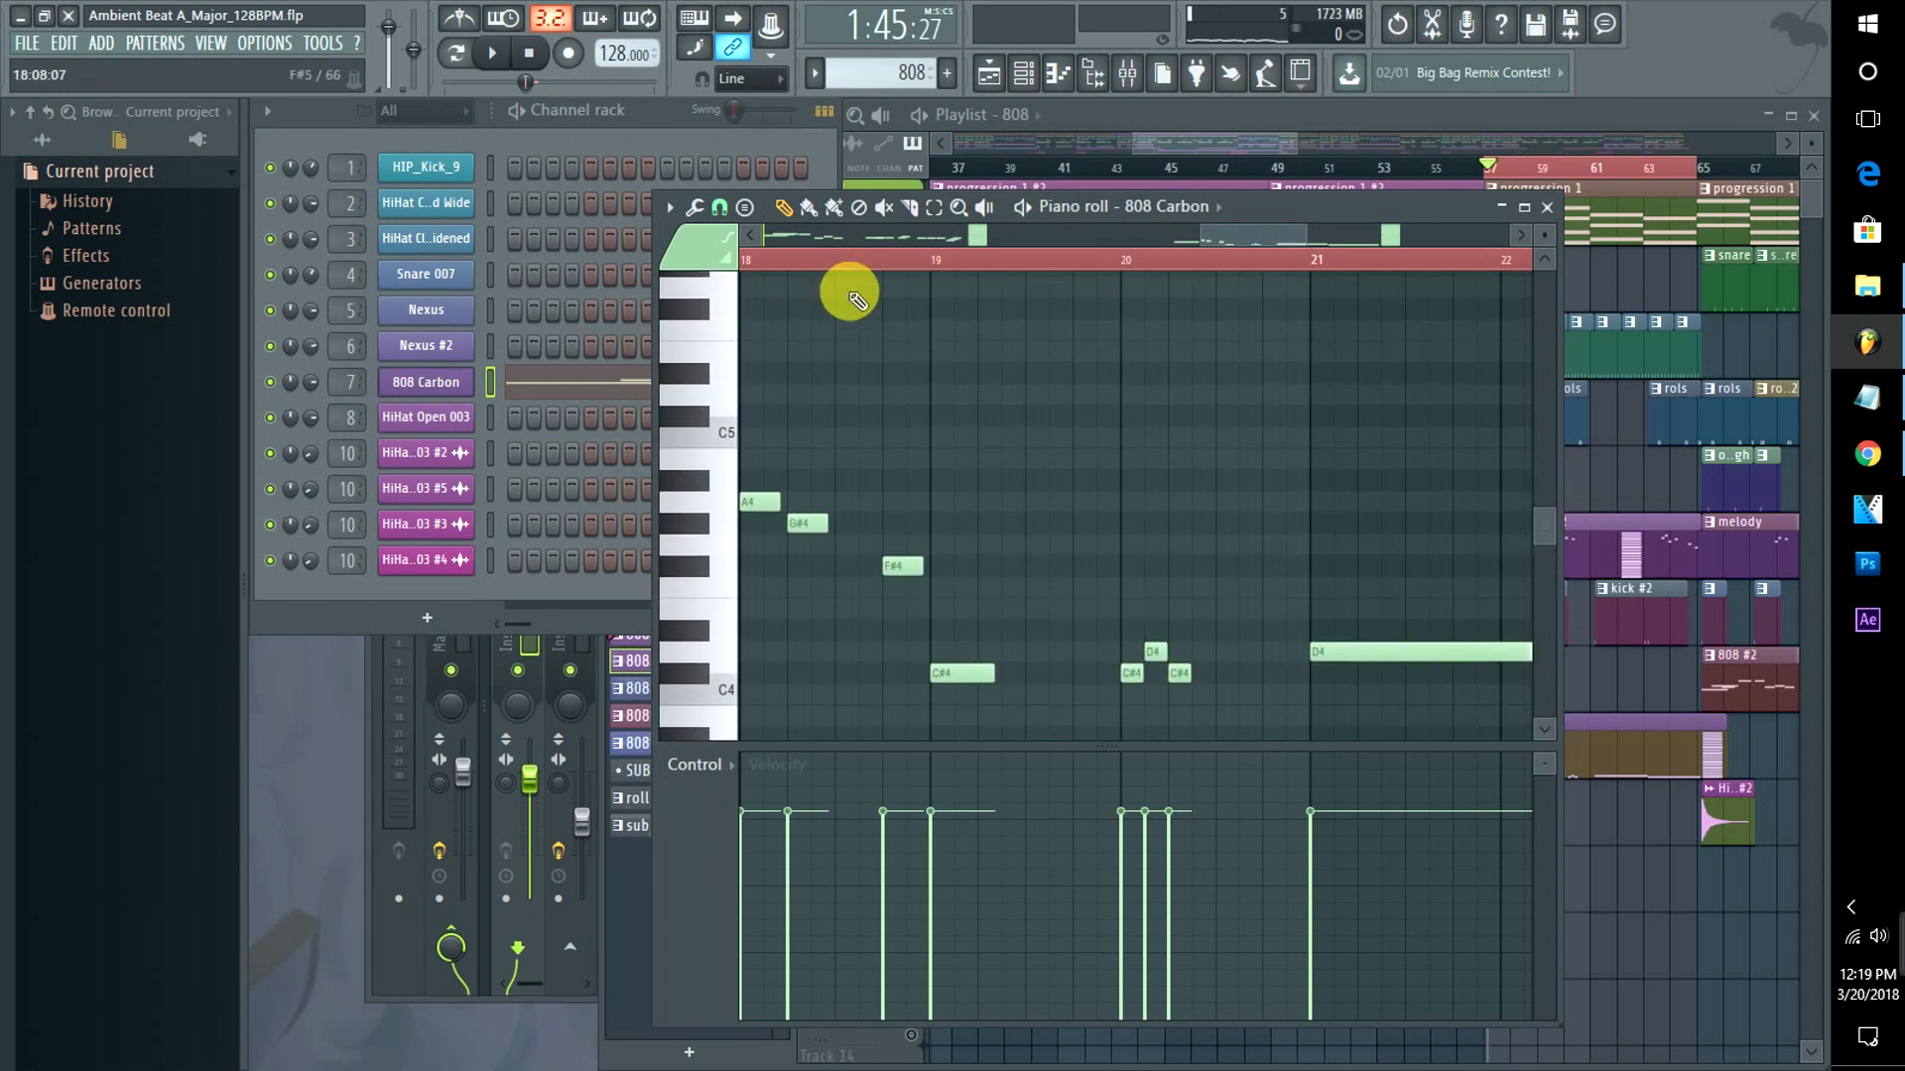
drag(1237, 234, 1185, 235)
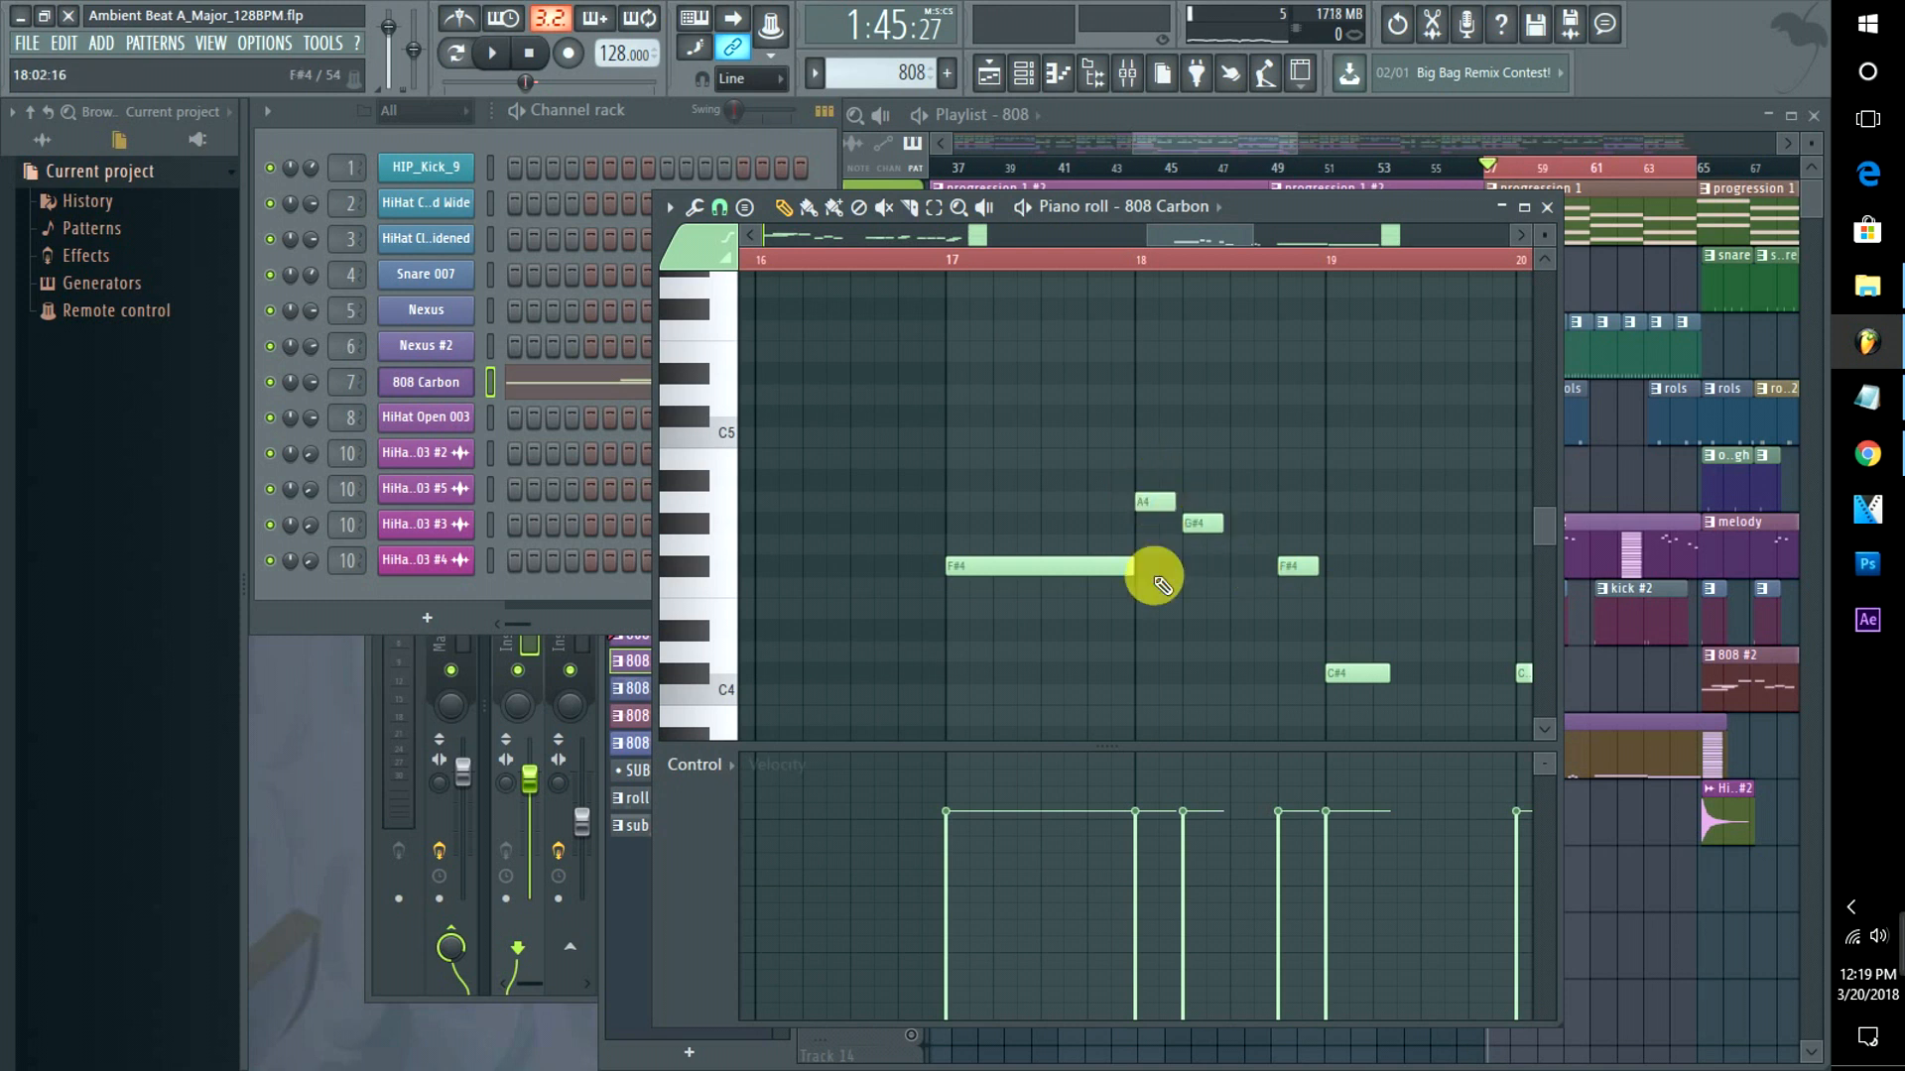
drag(1177, 570, 1218, 571)
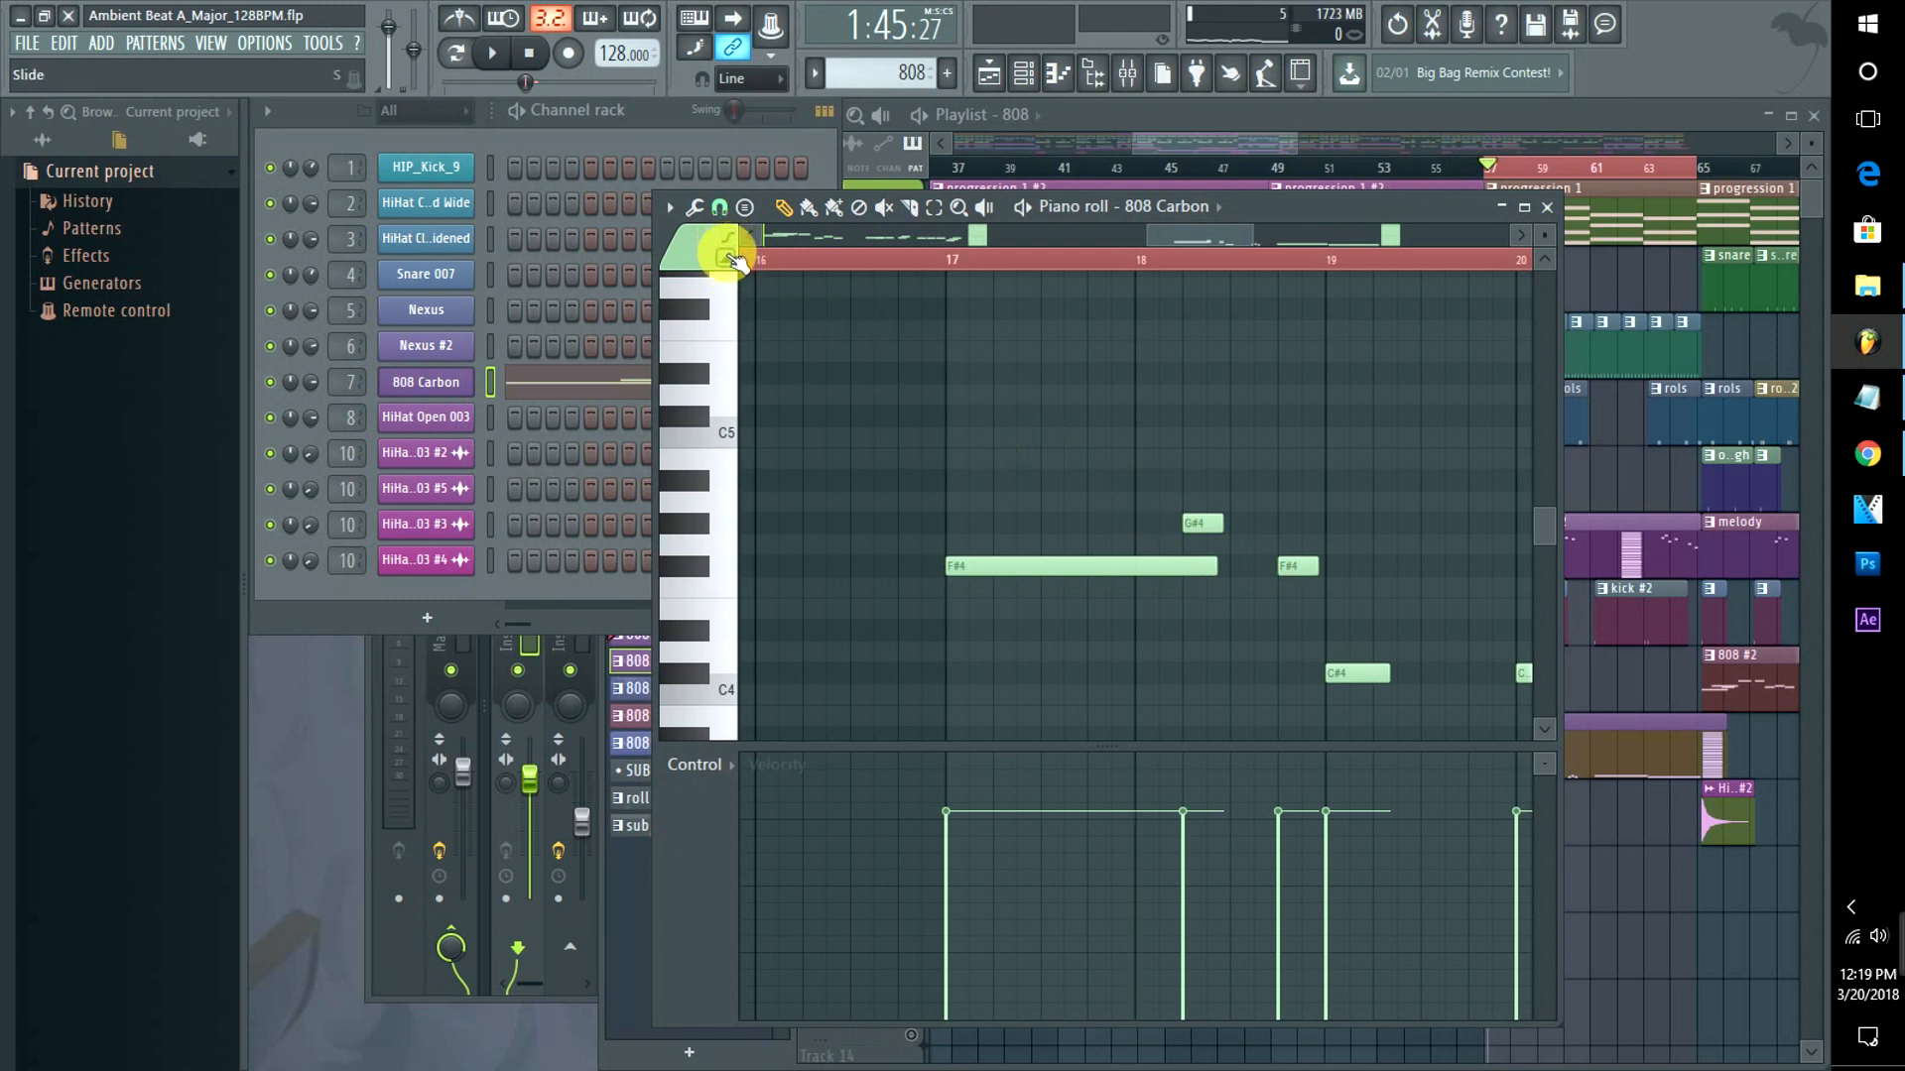
Add a one-beat A4 slide note at bar 18 above the long F#4 note and play the phrase from bar 17.
click(1138, 503)
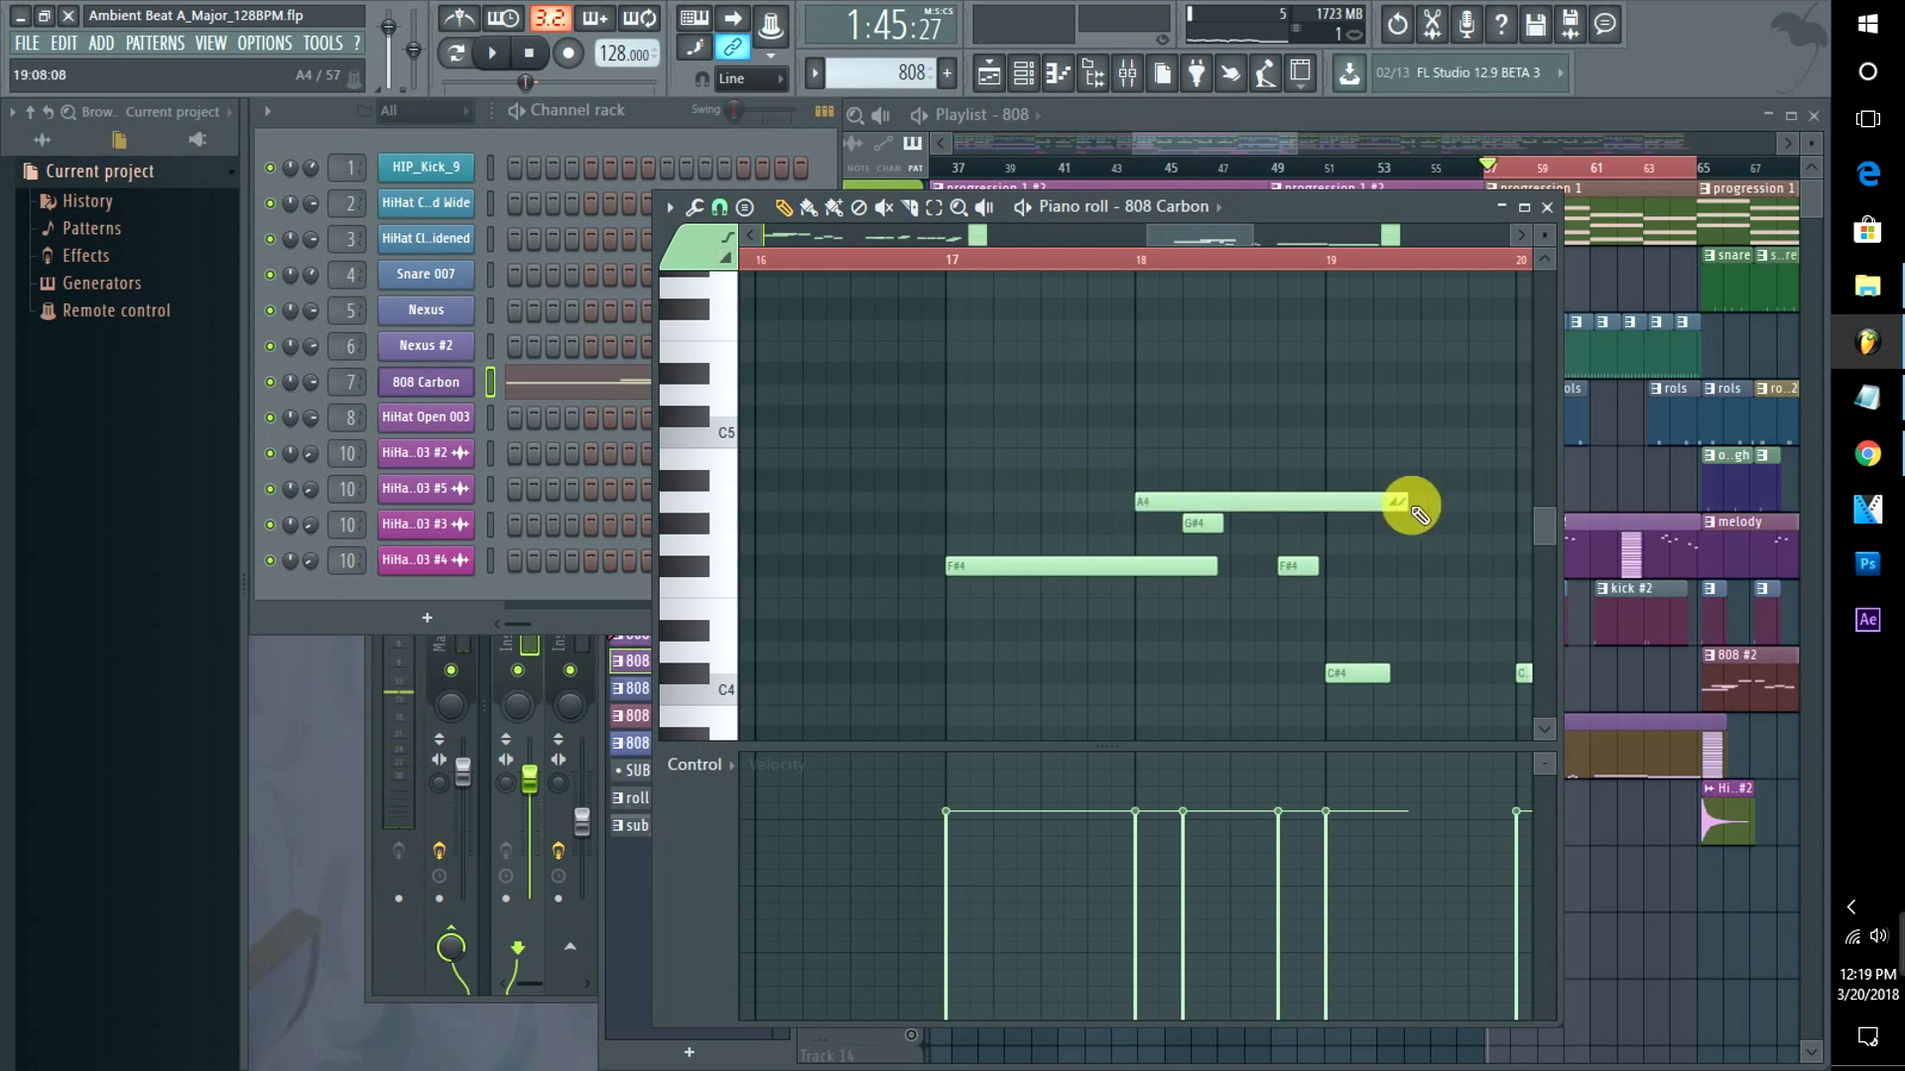
drag(1420, 513, 1179, 533)
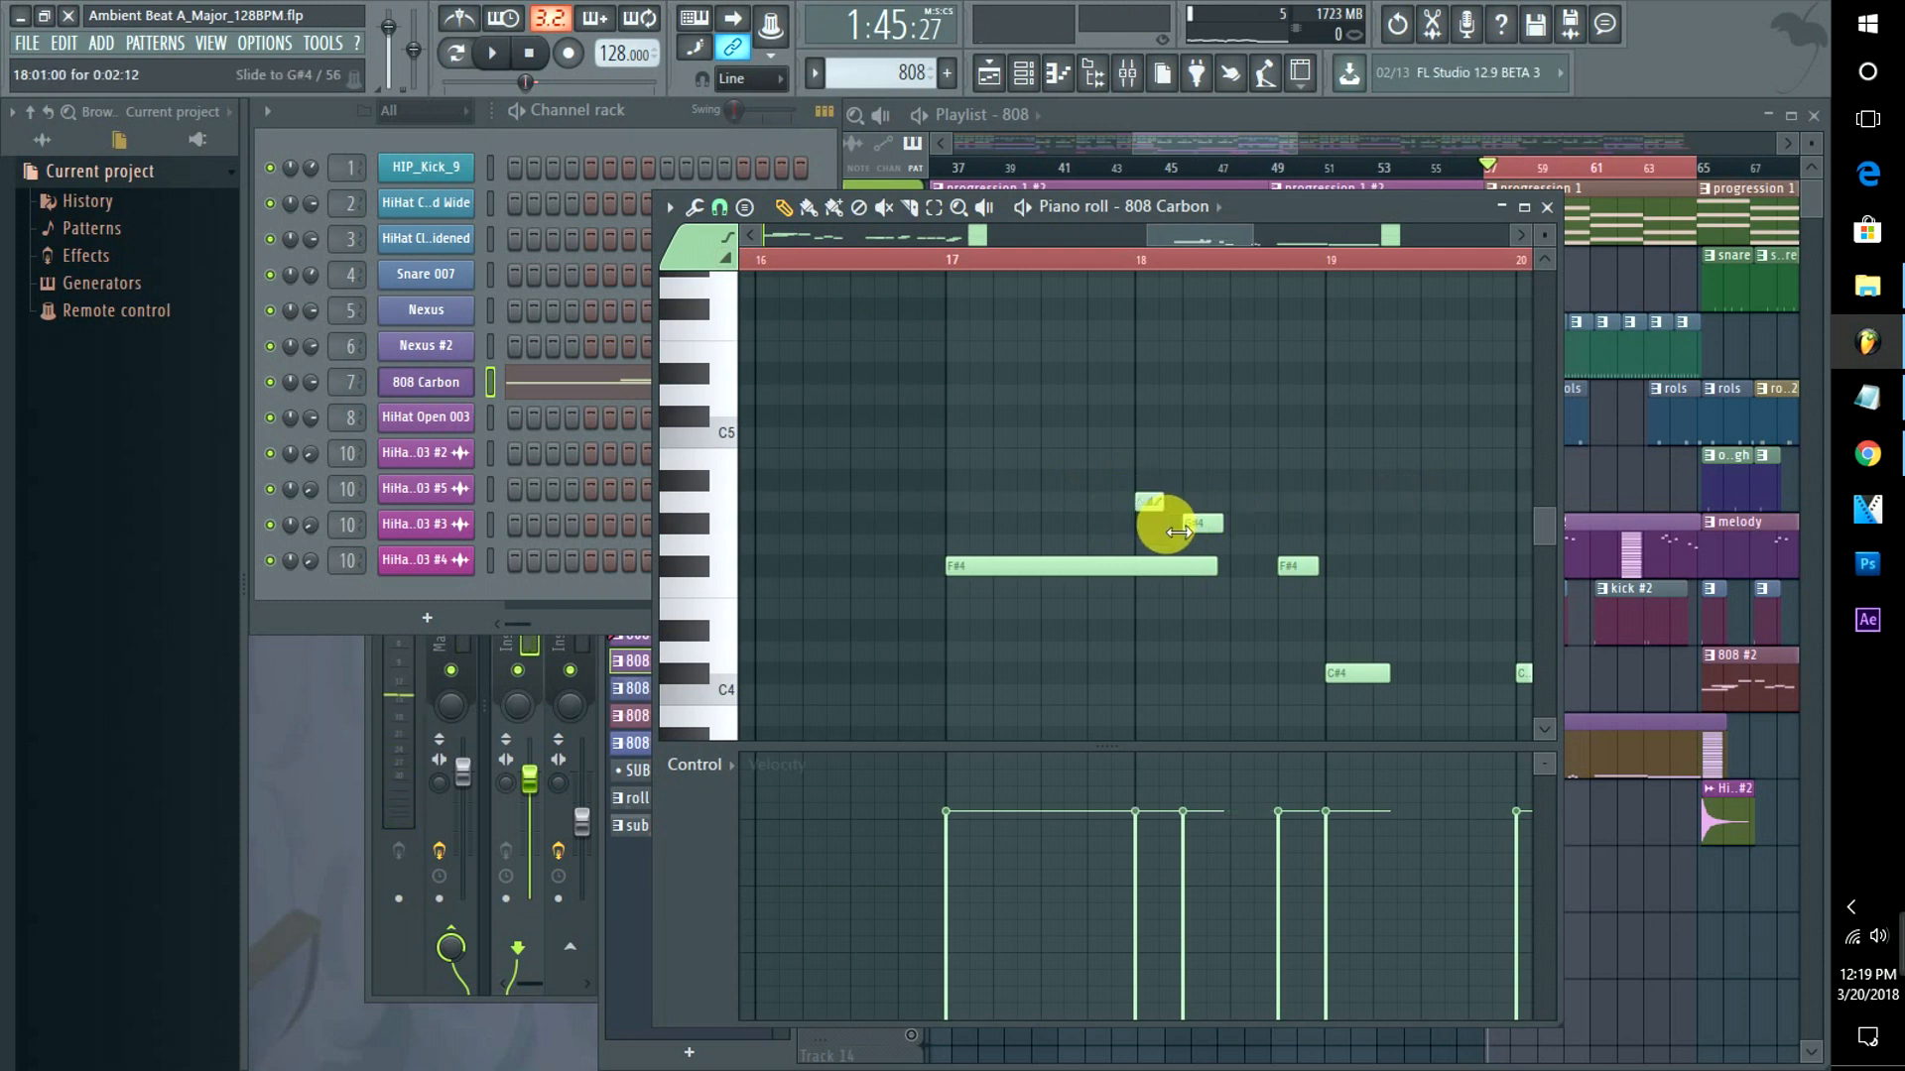
click(950, 261)
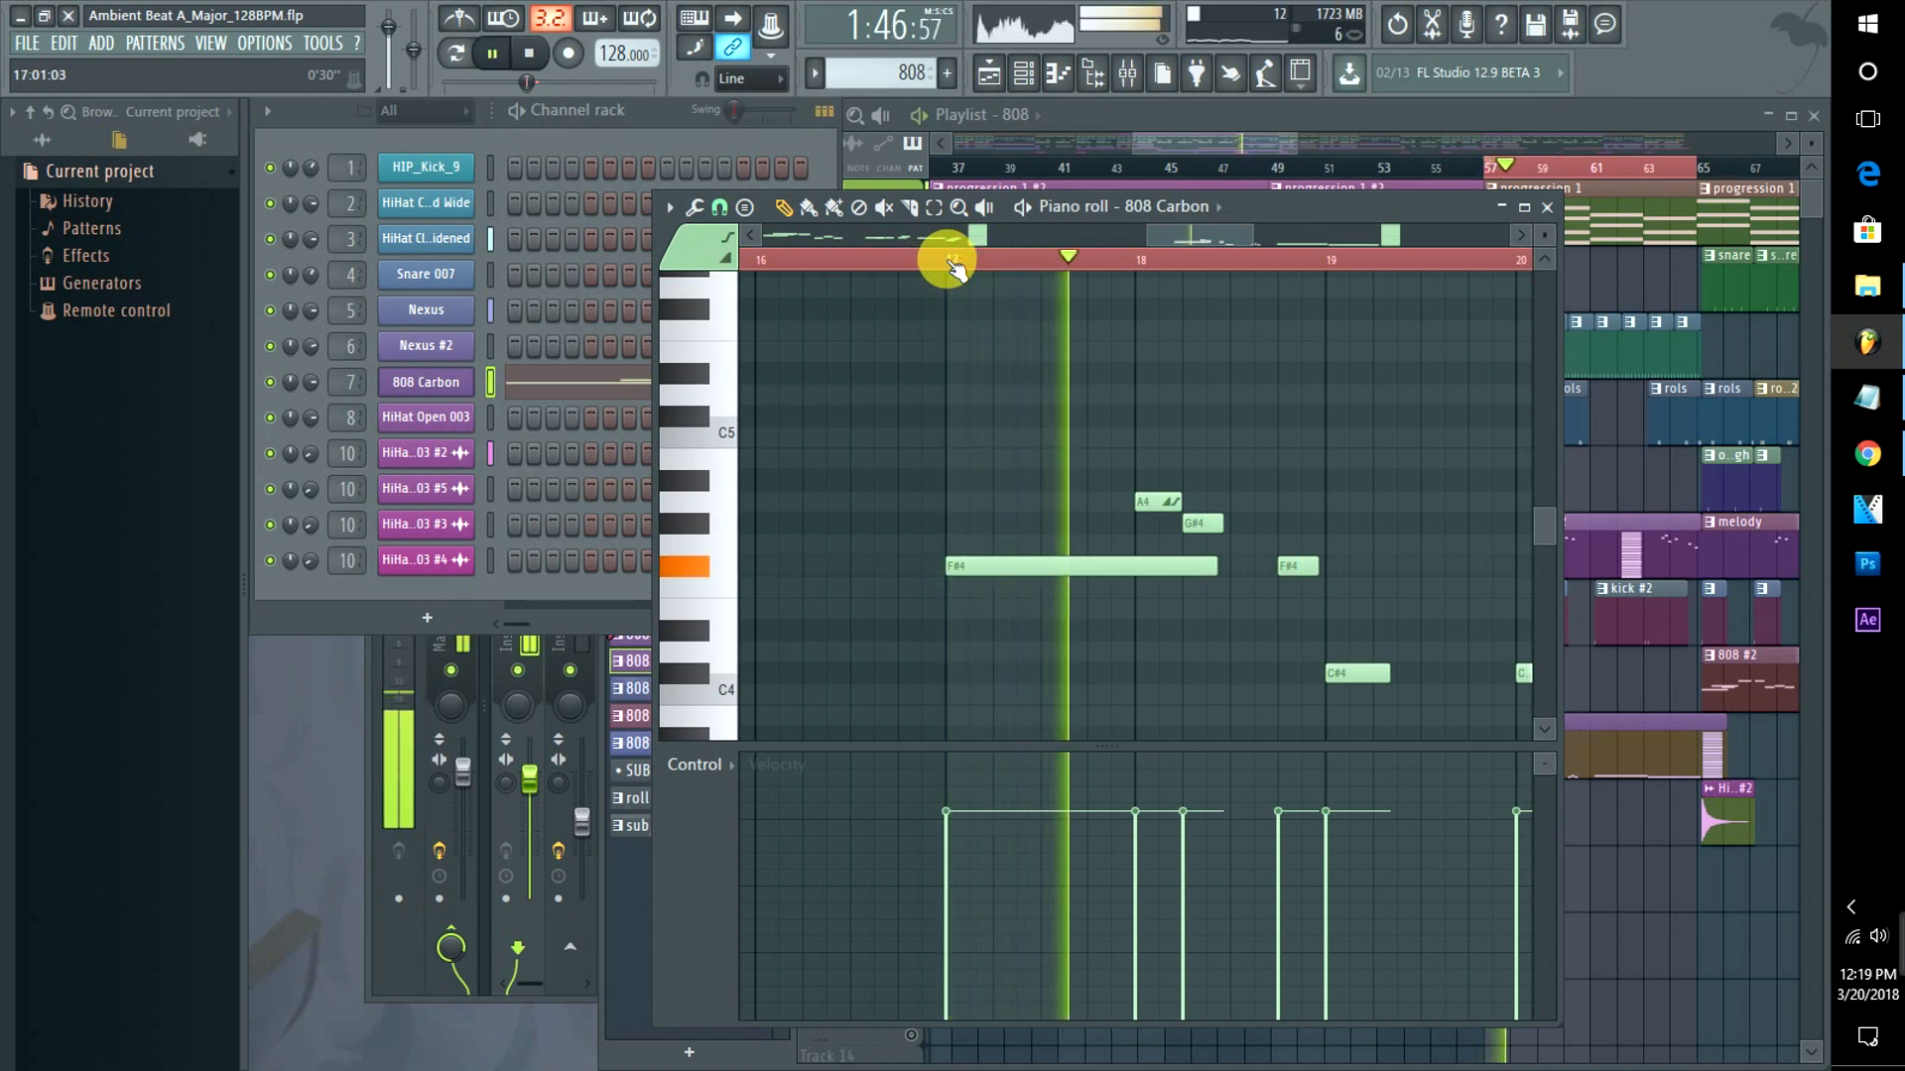
key(space)
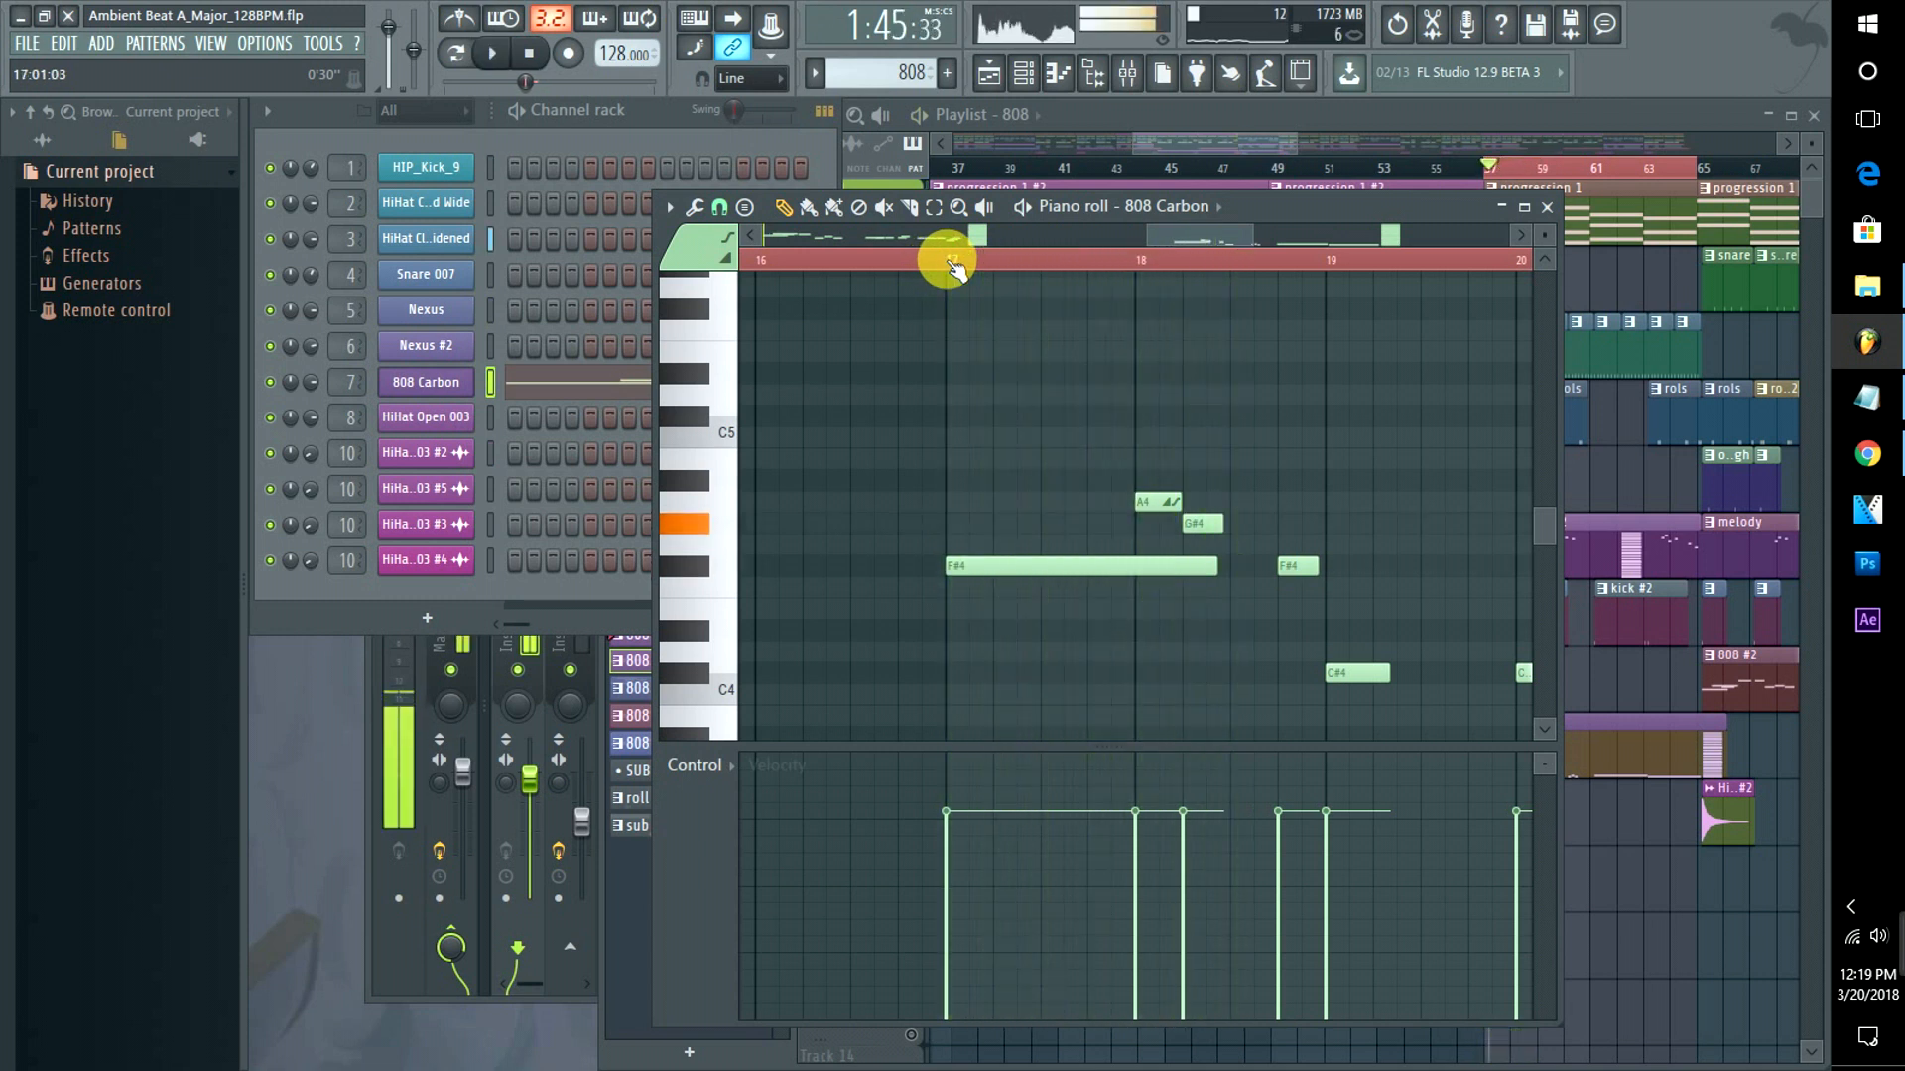
Move the A4 slide note to one beat after the start of bar 17 and play the phrase.
drag(1157, 502, 1028, 523)
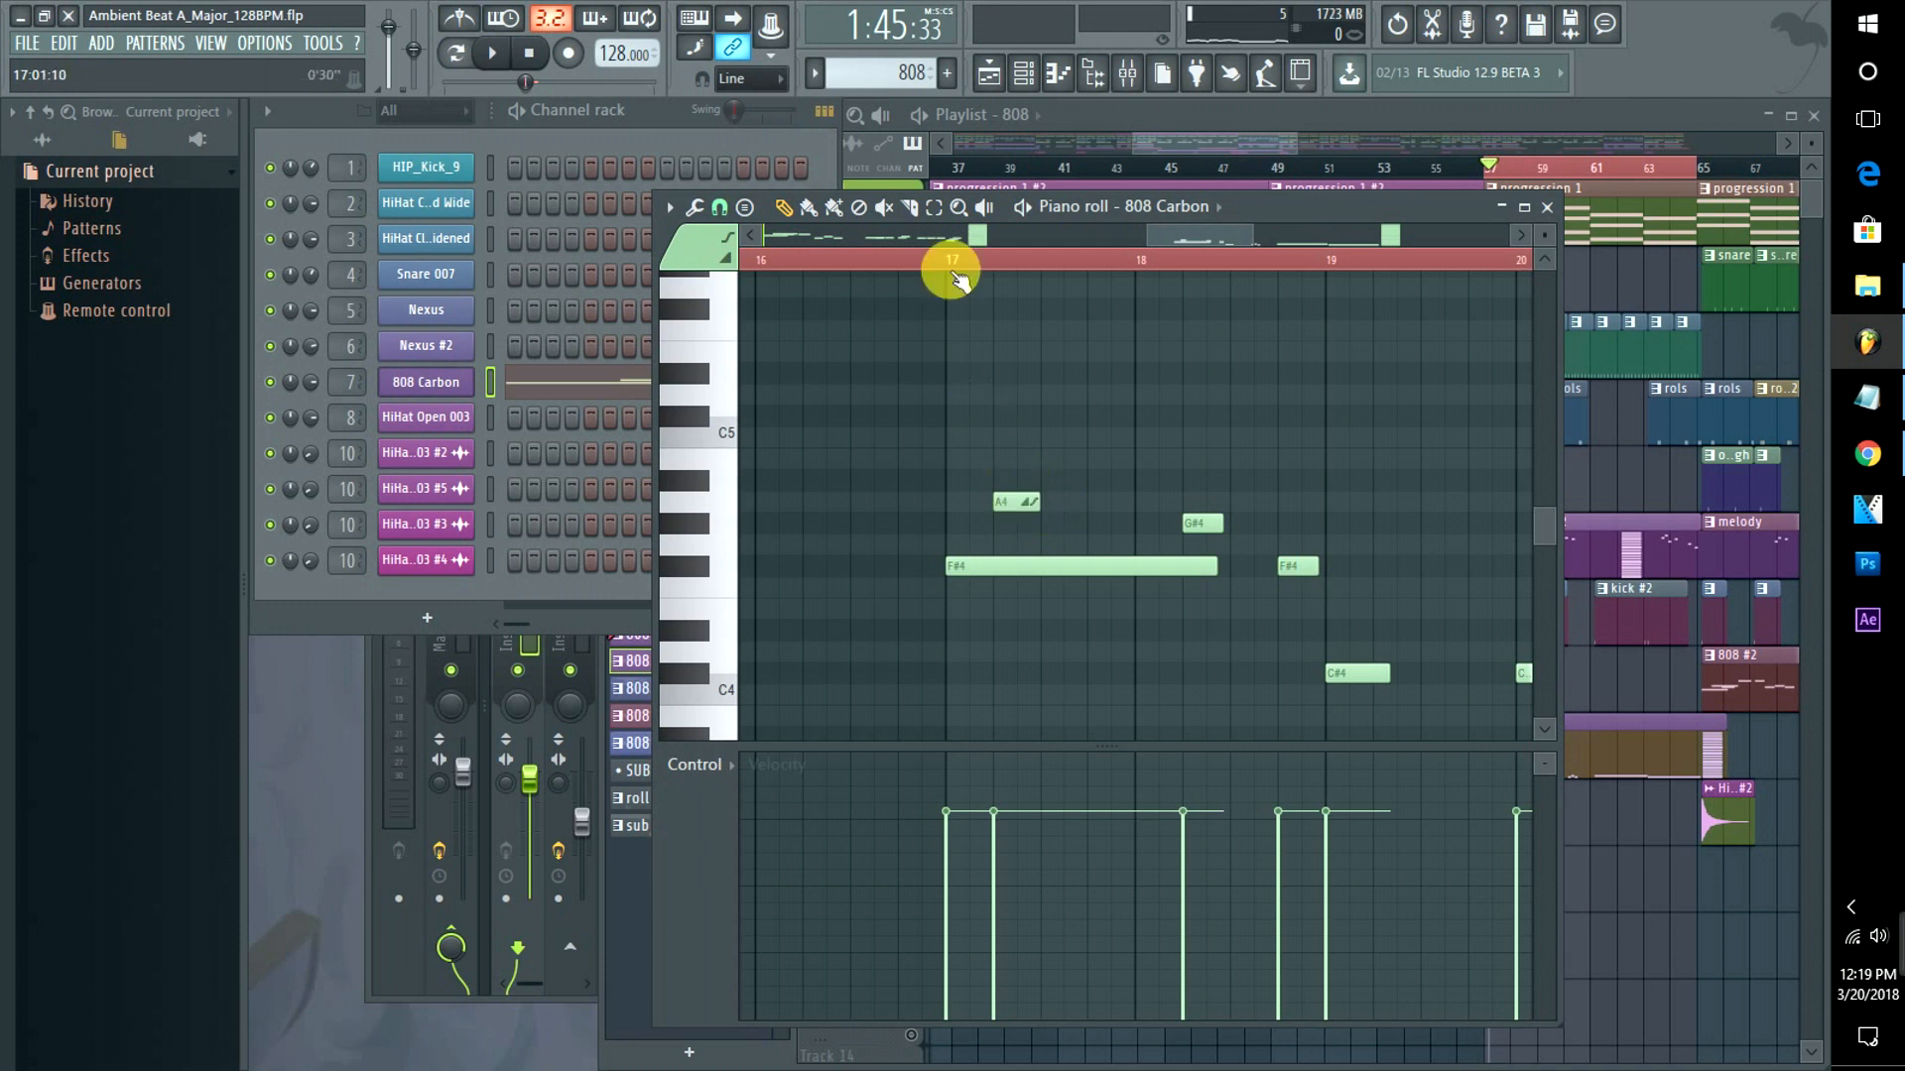
scroll(944, 254, left, 2)
key(space)
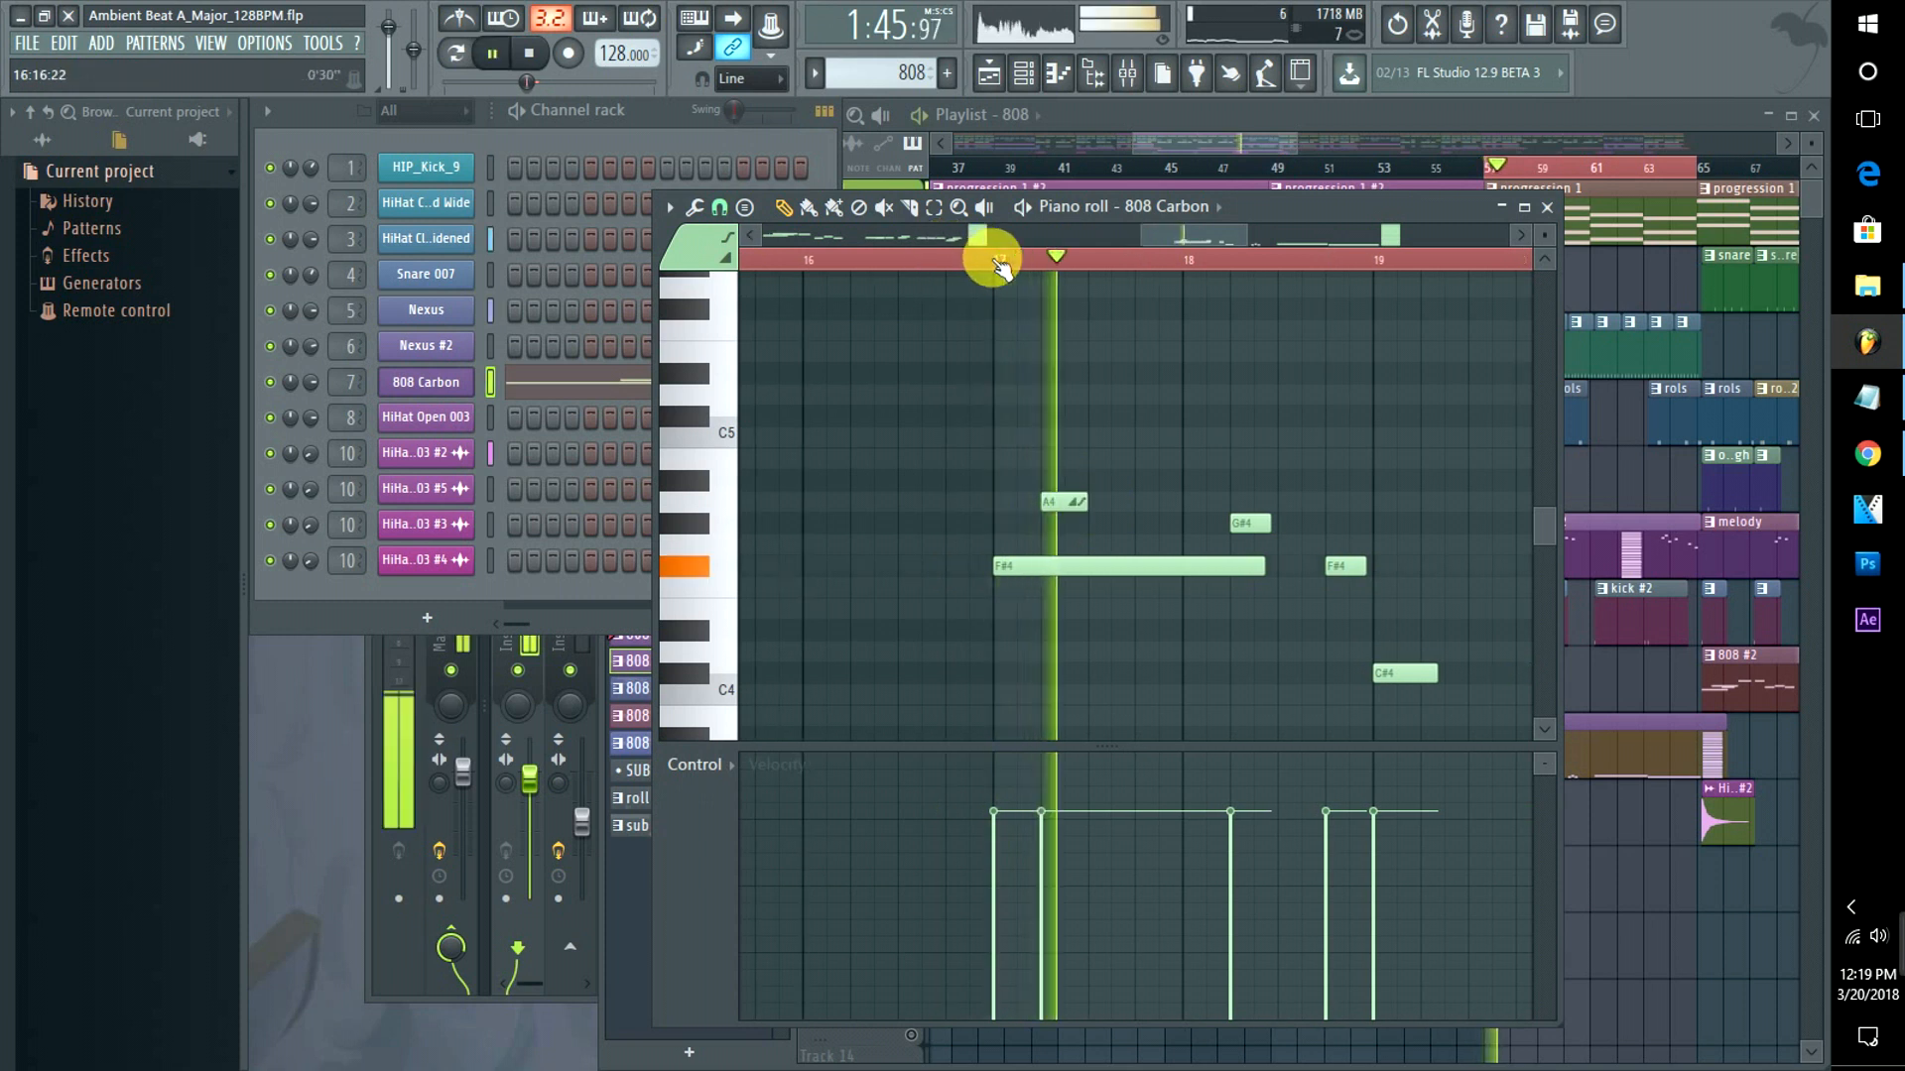
key(space)
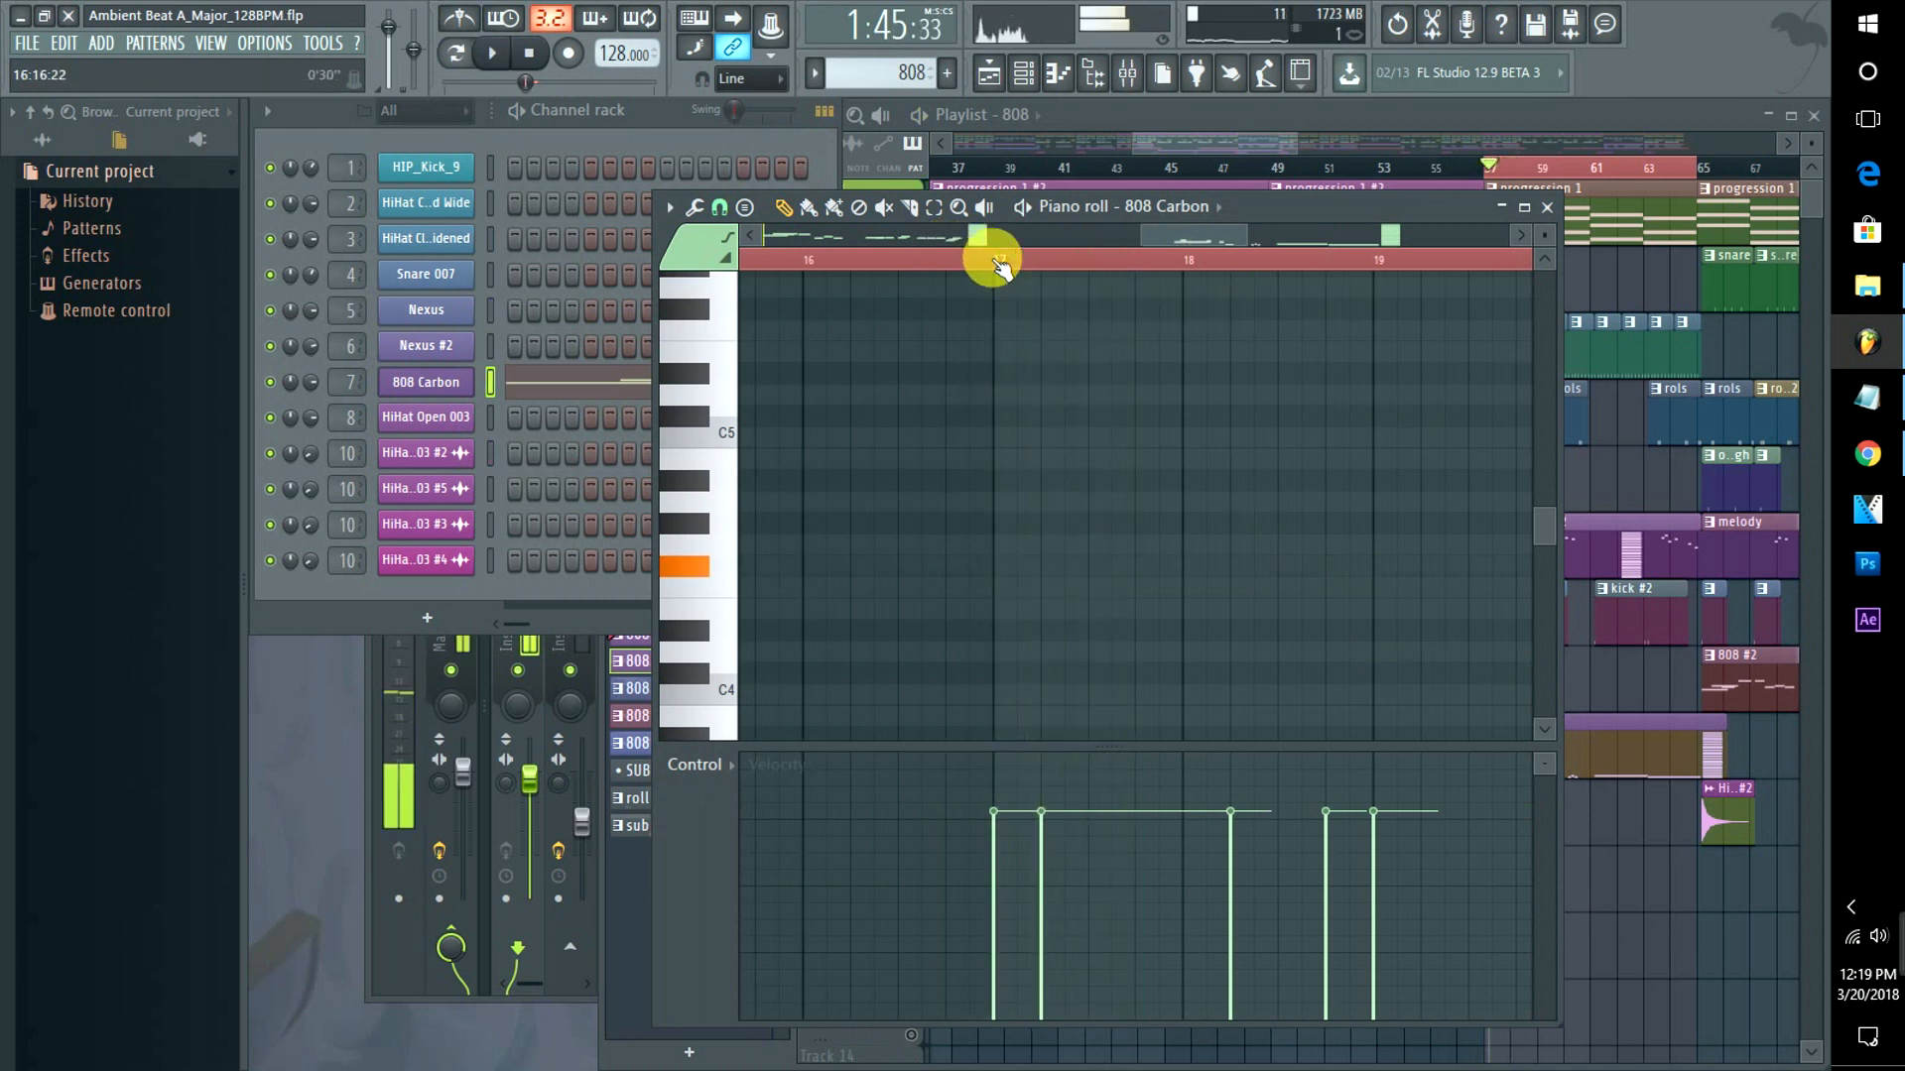
Replay the bar 17 phrase several times to hear how the 808 reacts to the A4 slide note.
key(space)
key(space)
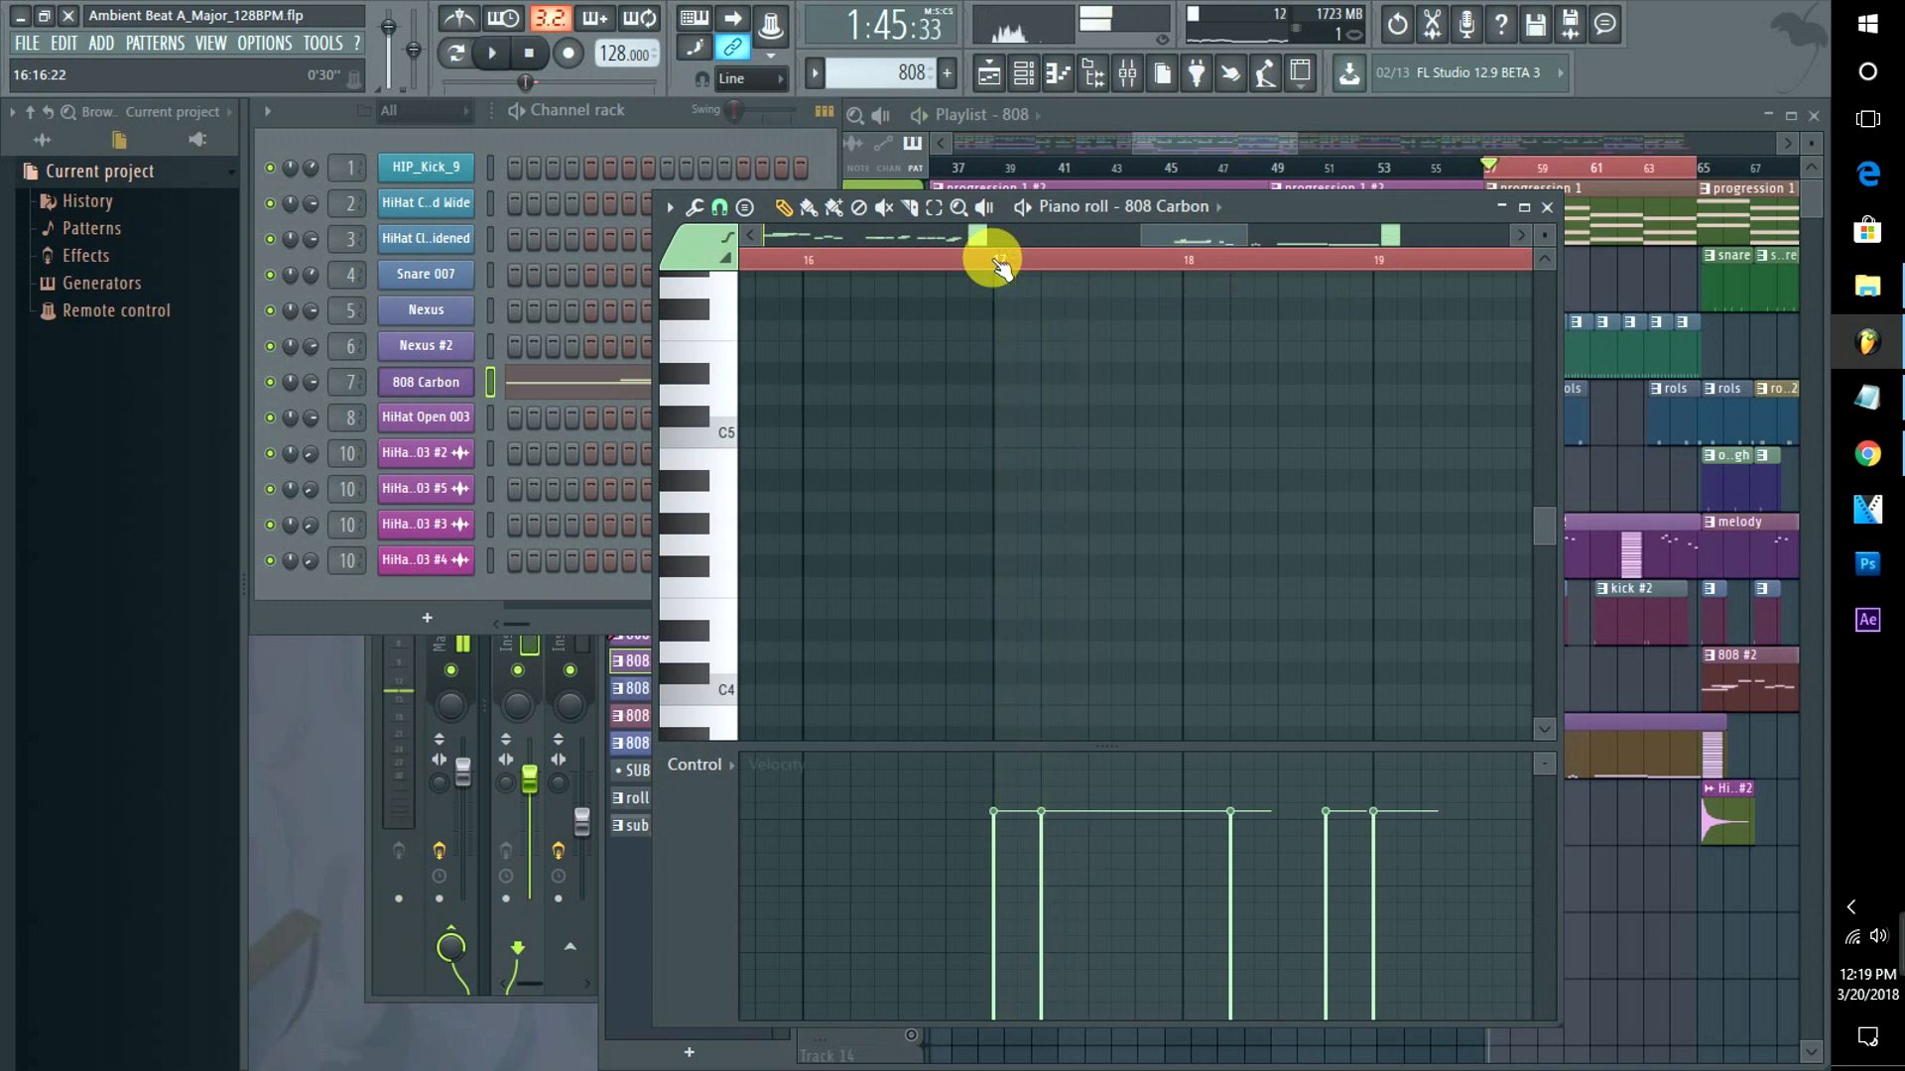
key(space)
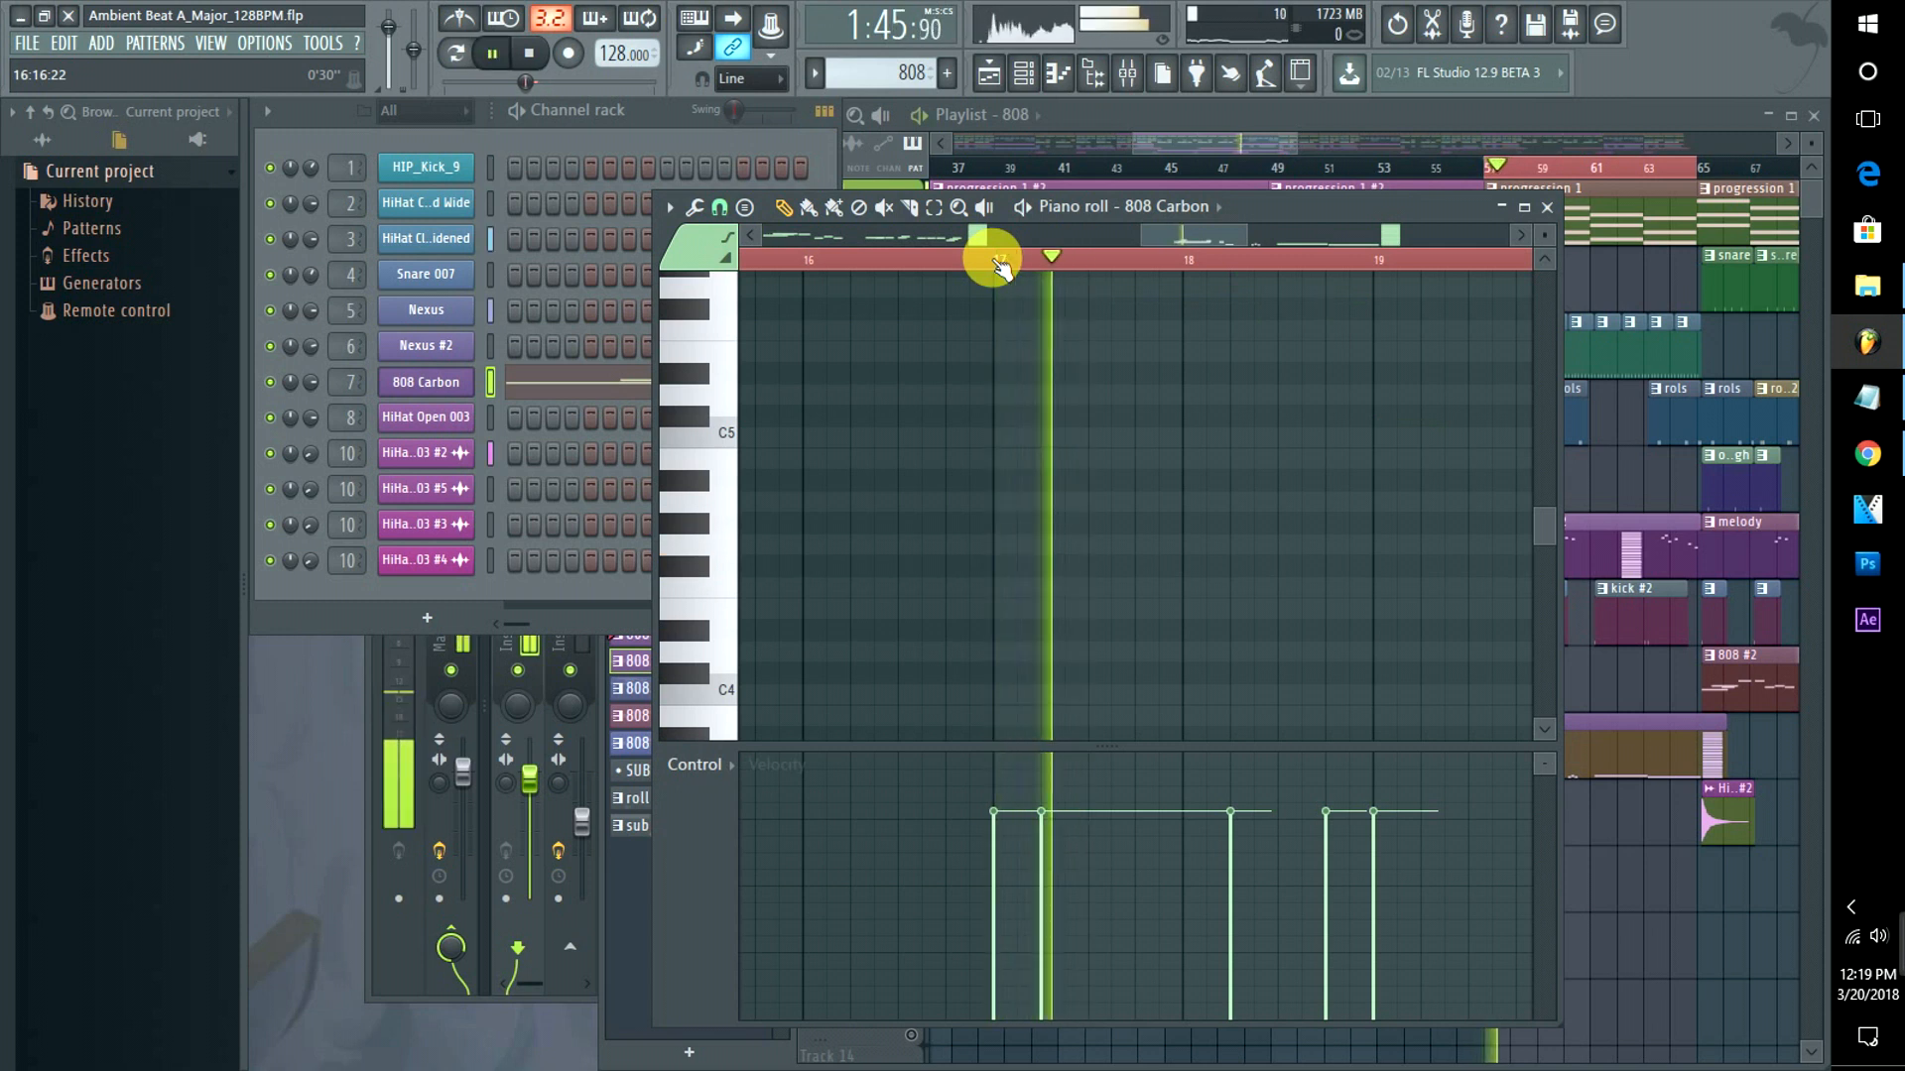
key(space)
key(ctrl+Down)
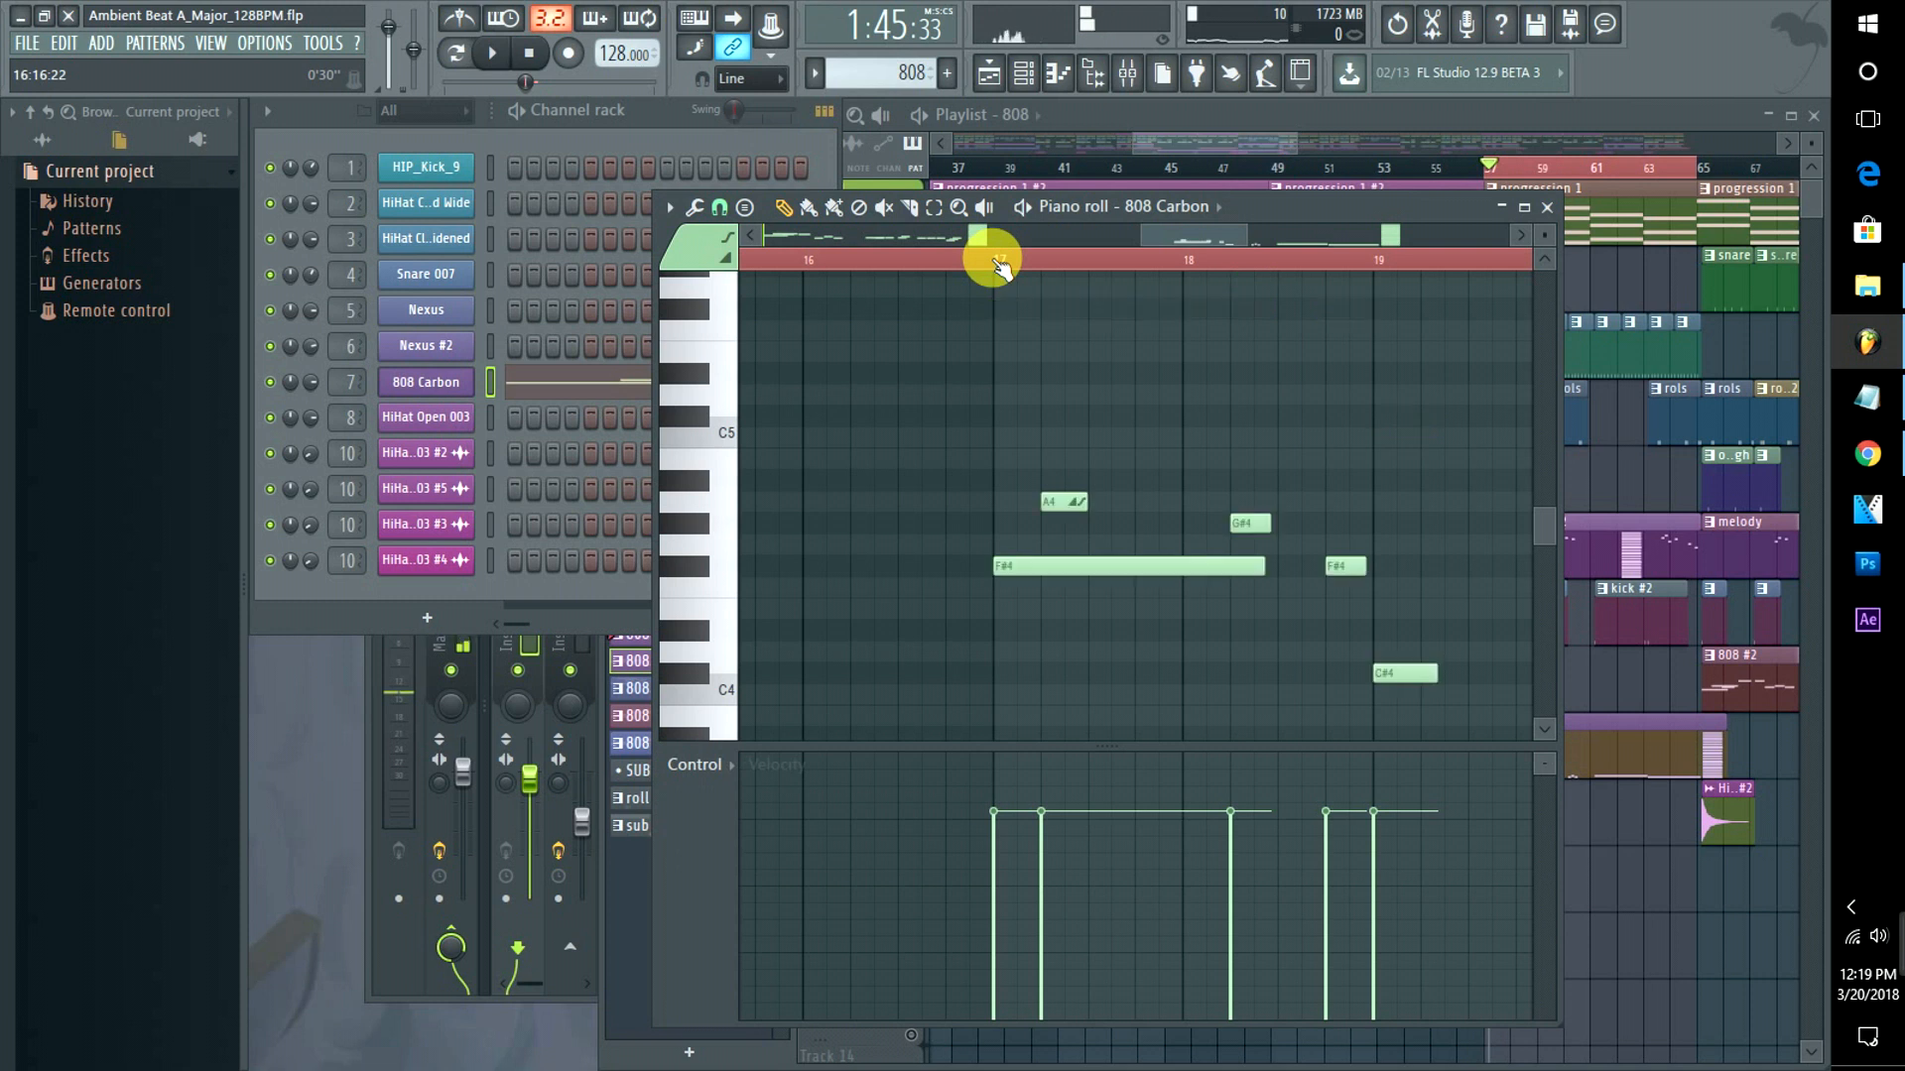
key(space)
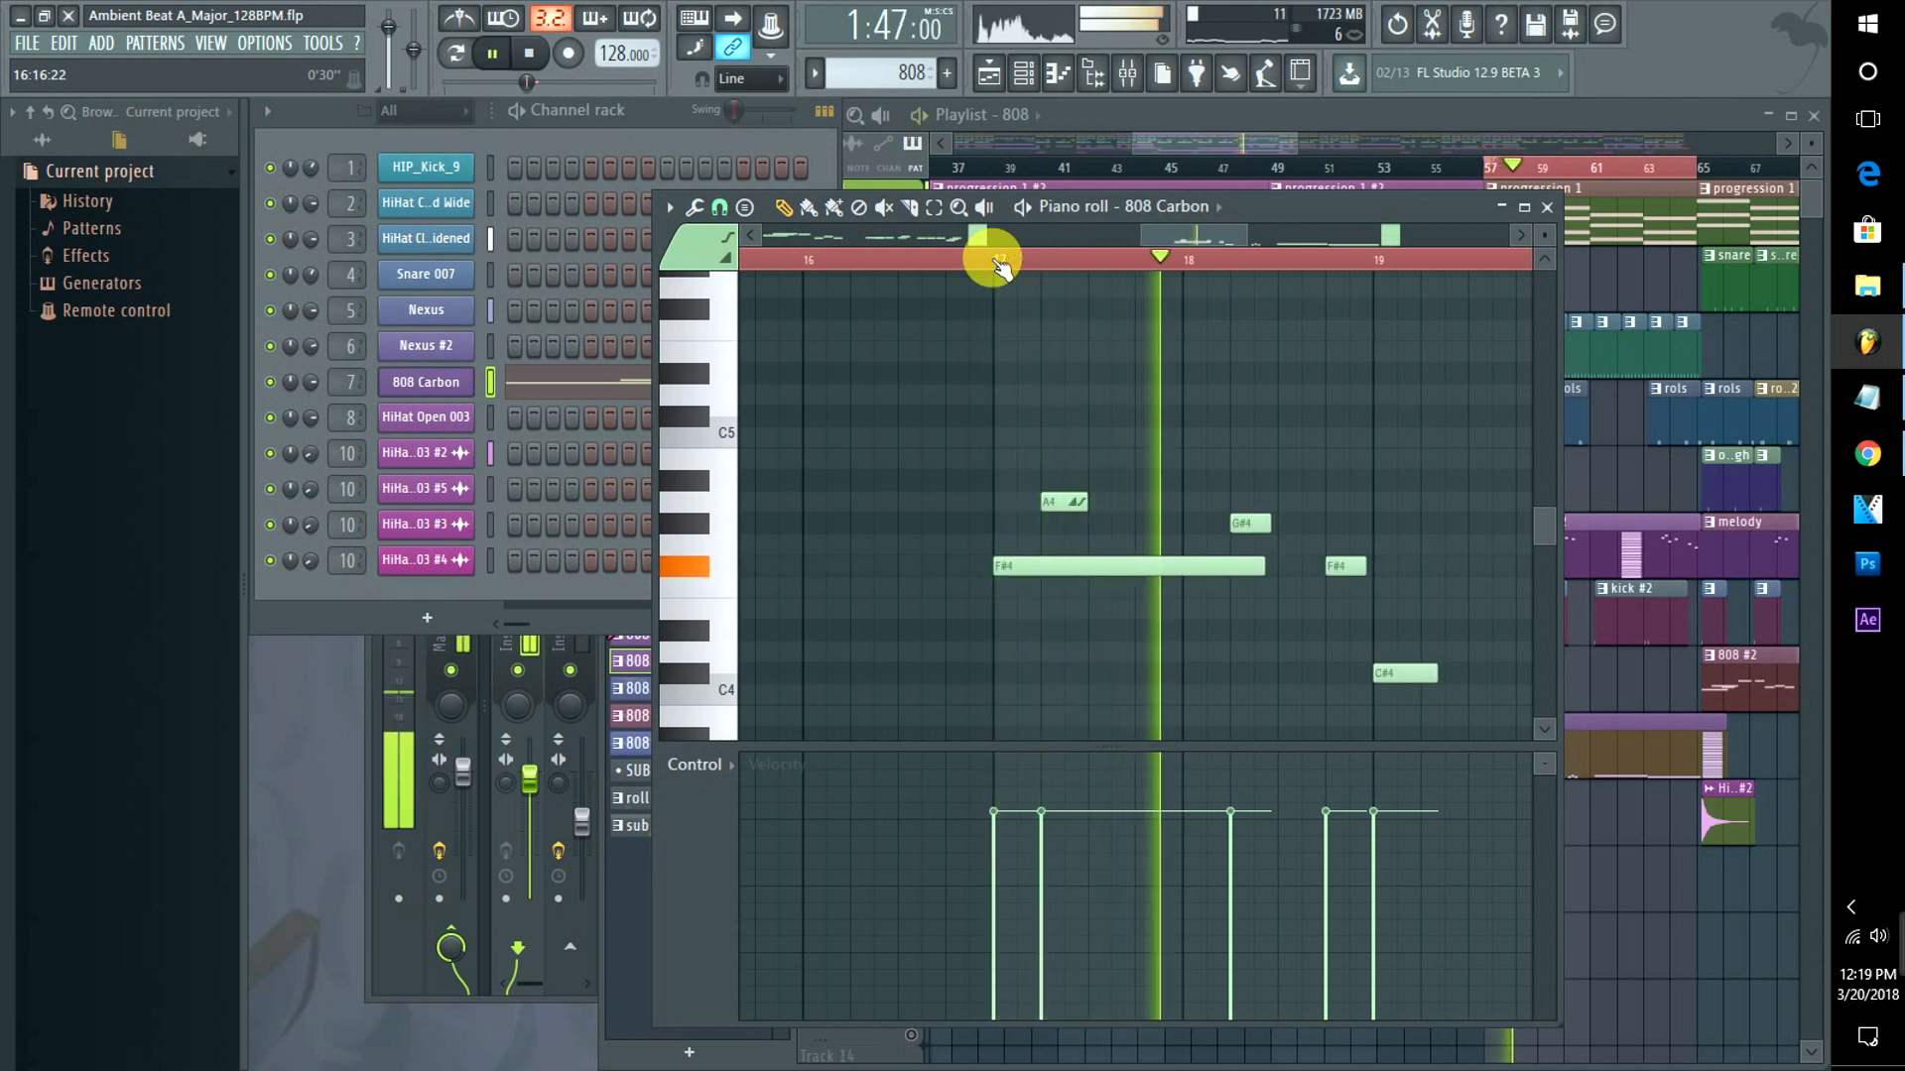
key(space)
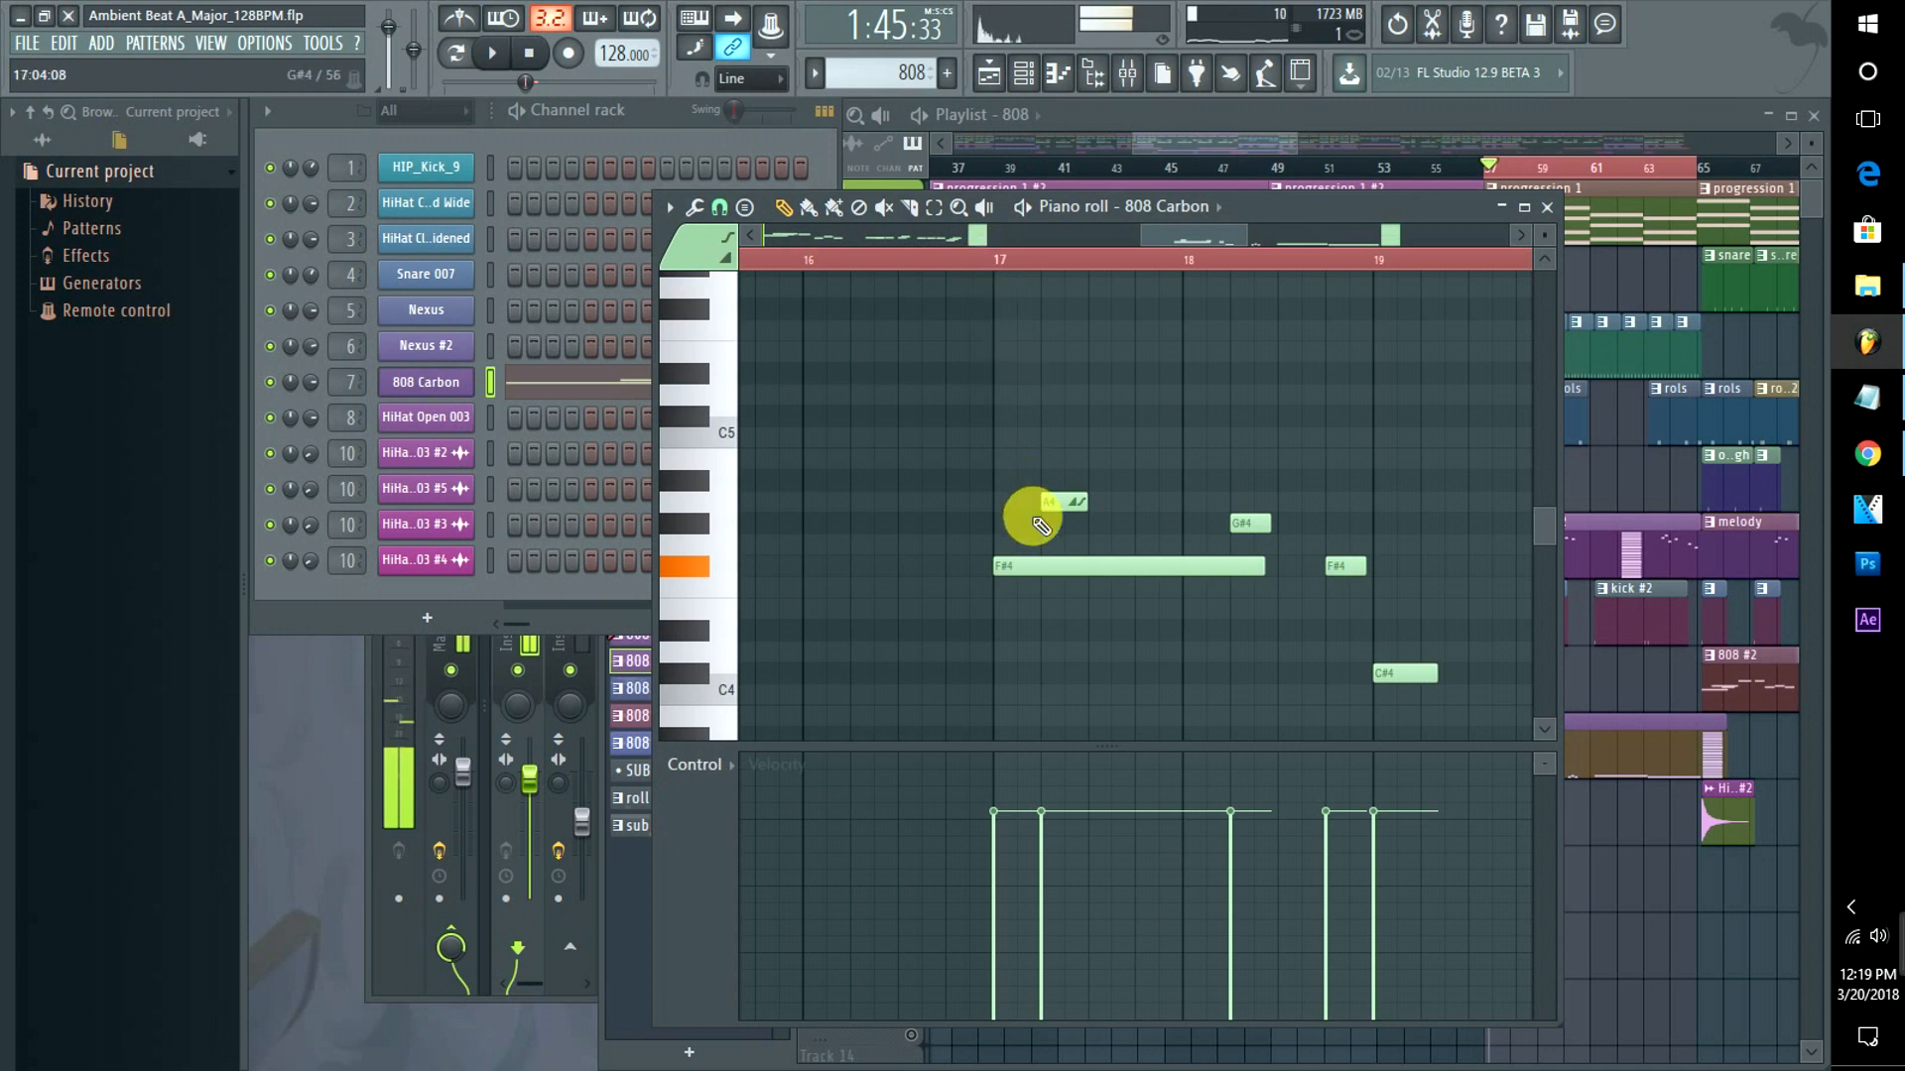
key(space)
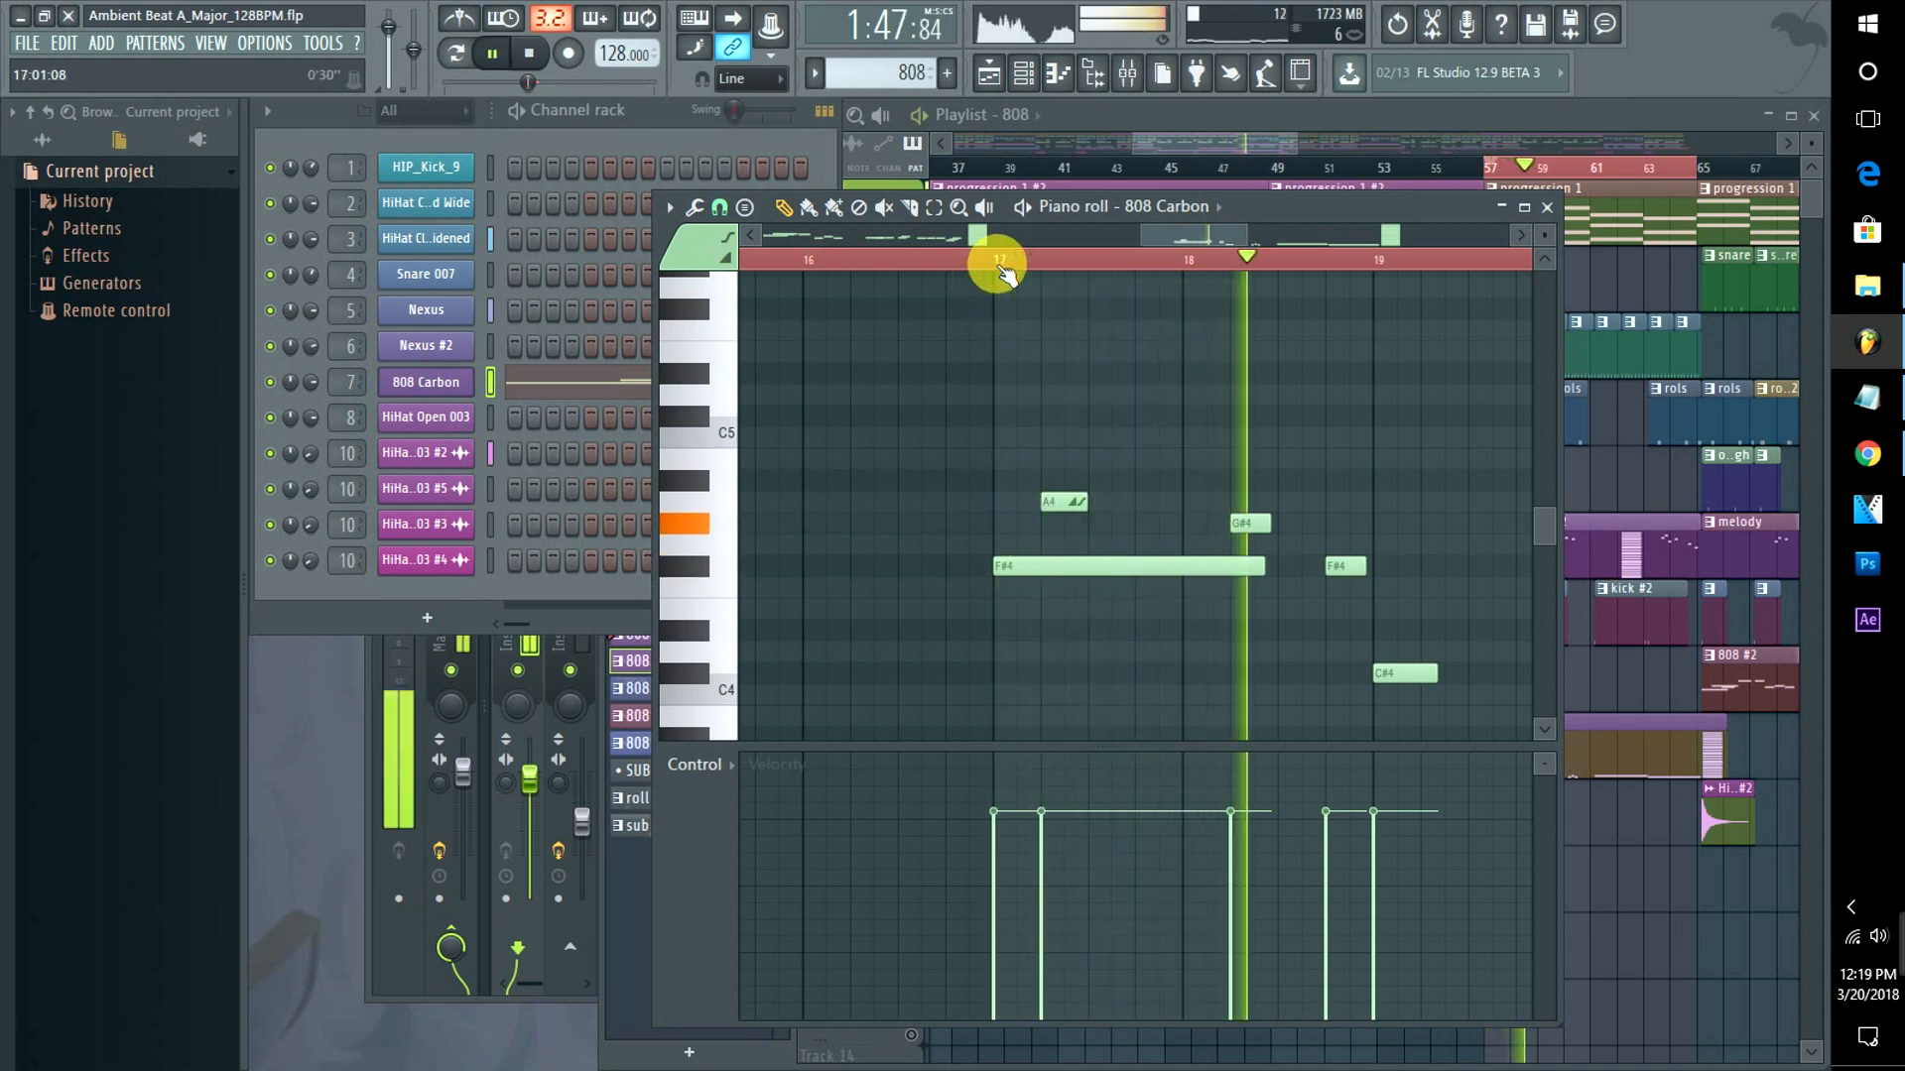
key(space)
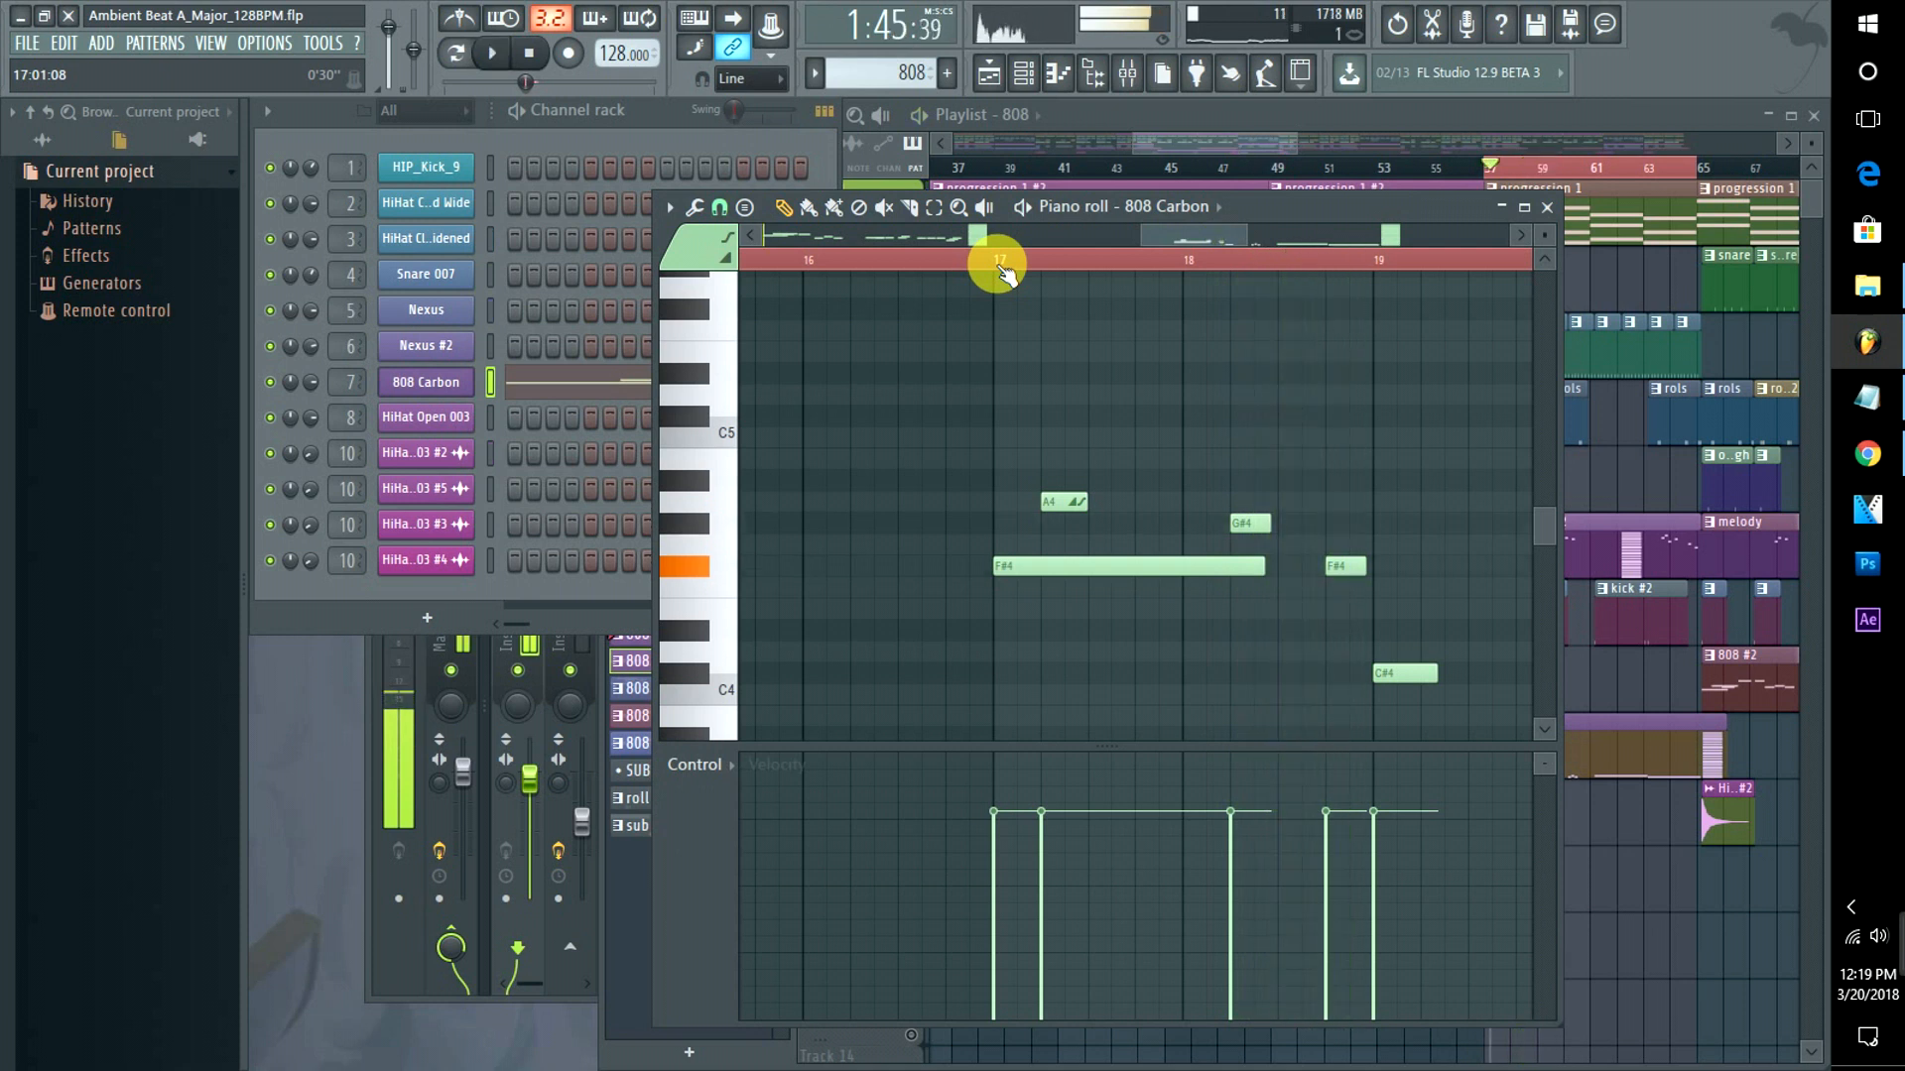
In the Playlist, shorten the 808 clip on Track 9 to eight bars and move it onto Track 8 at bar 41.
drag(1160, 238, 1092, 300)
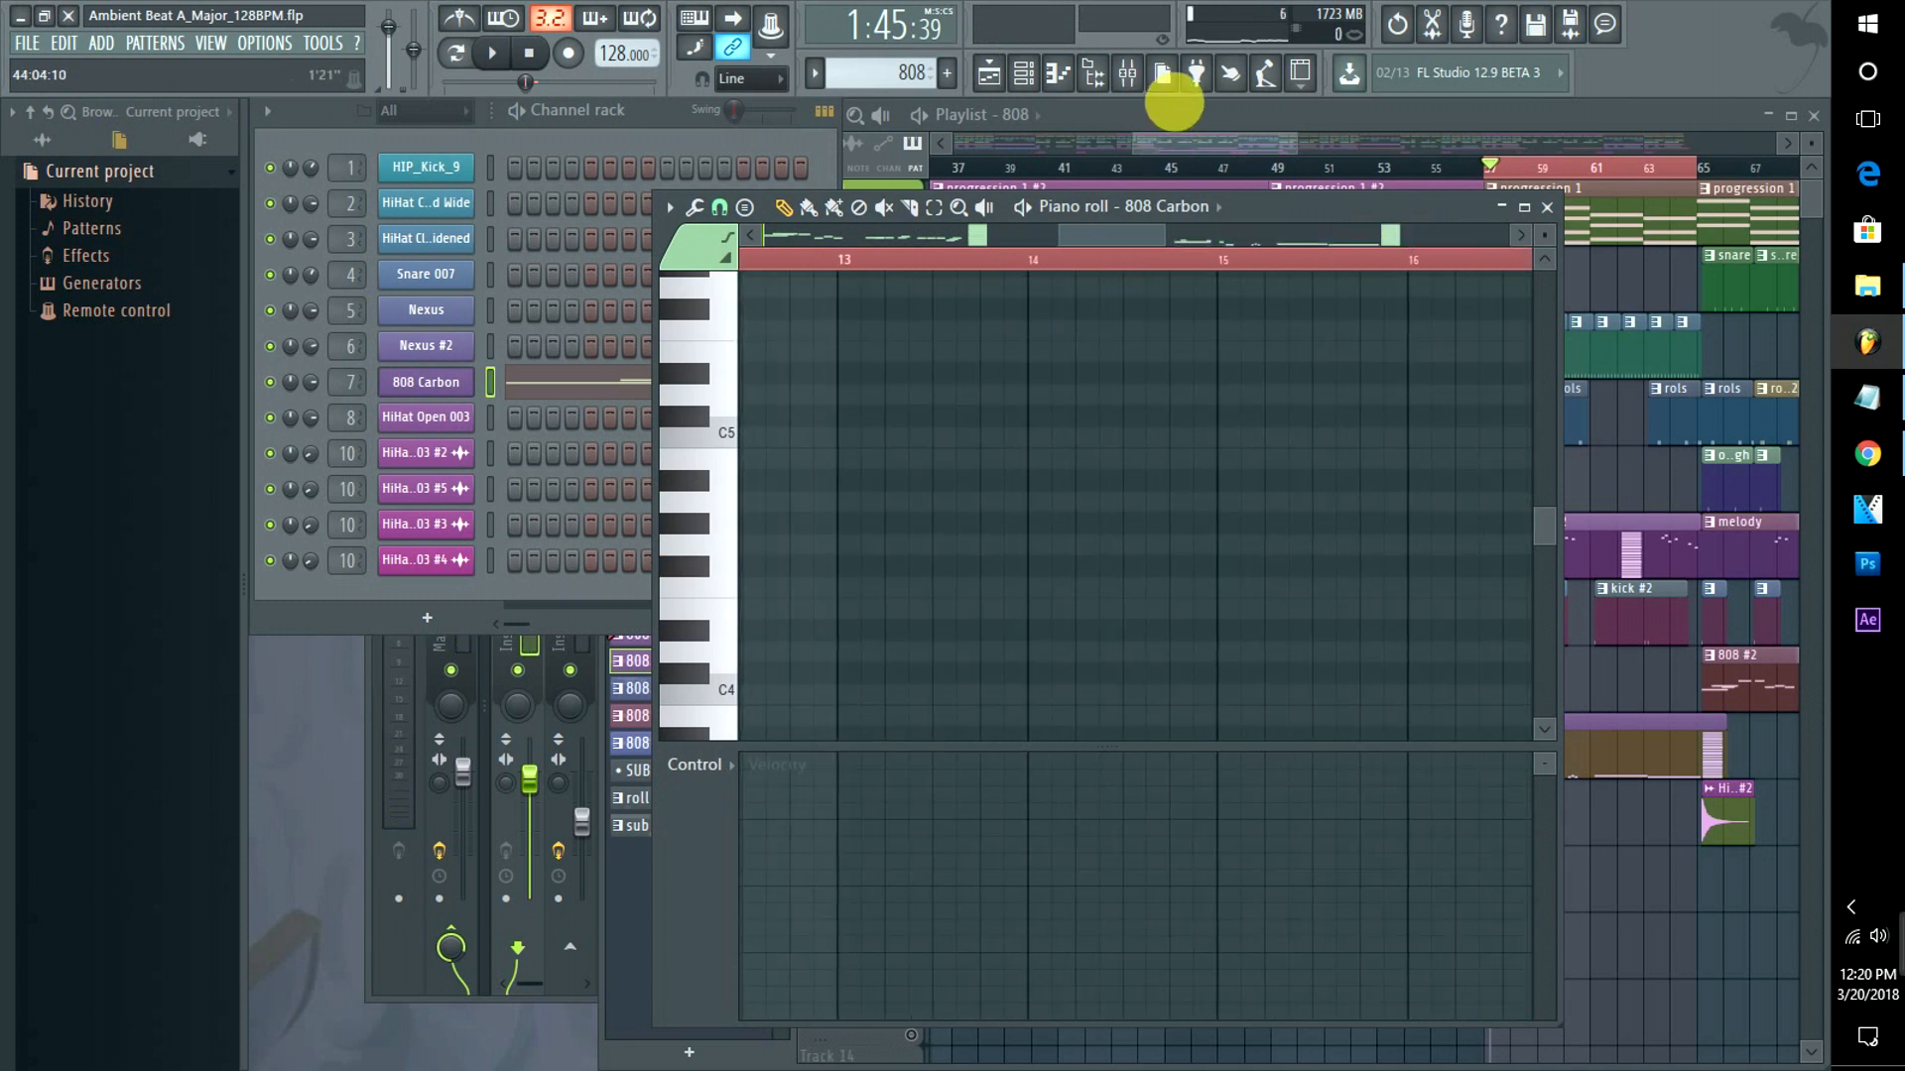
click(1179, 146)
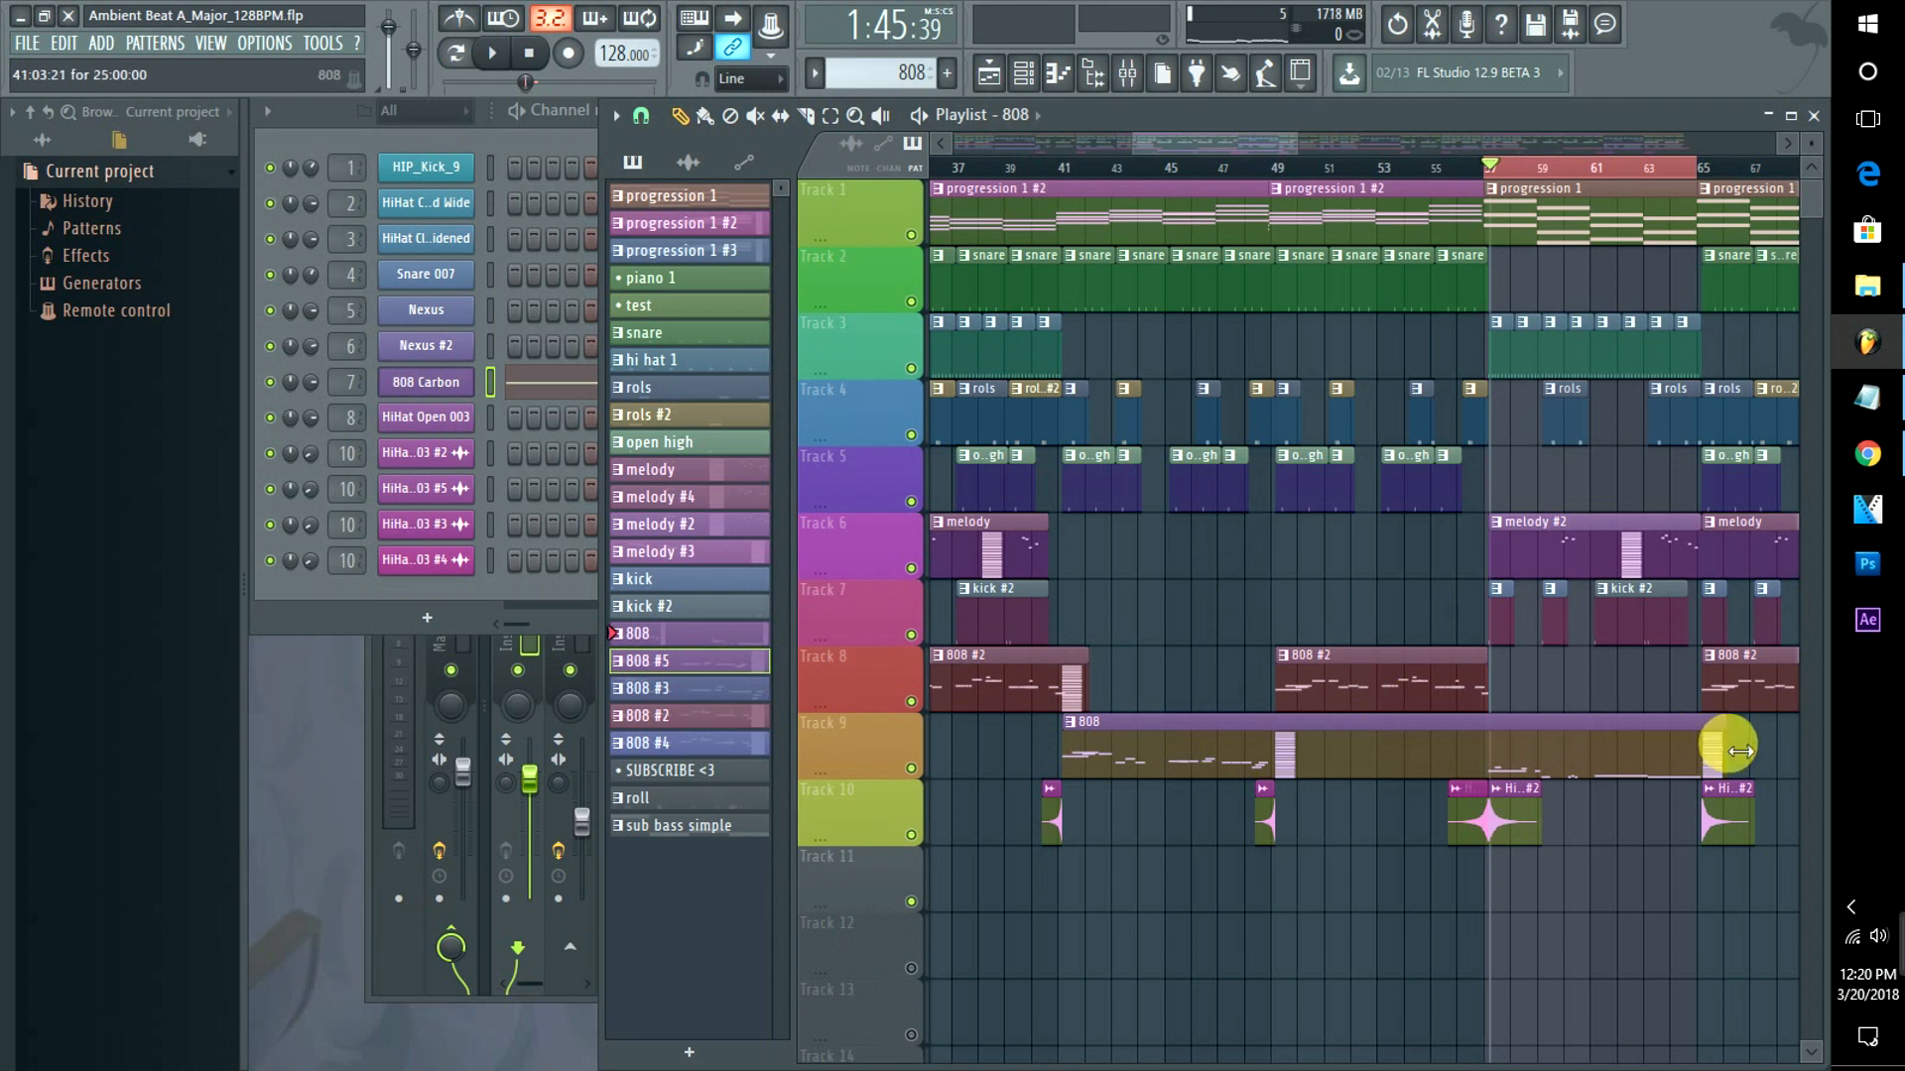
drag(1730, 750, 1276, 786)
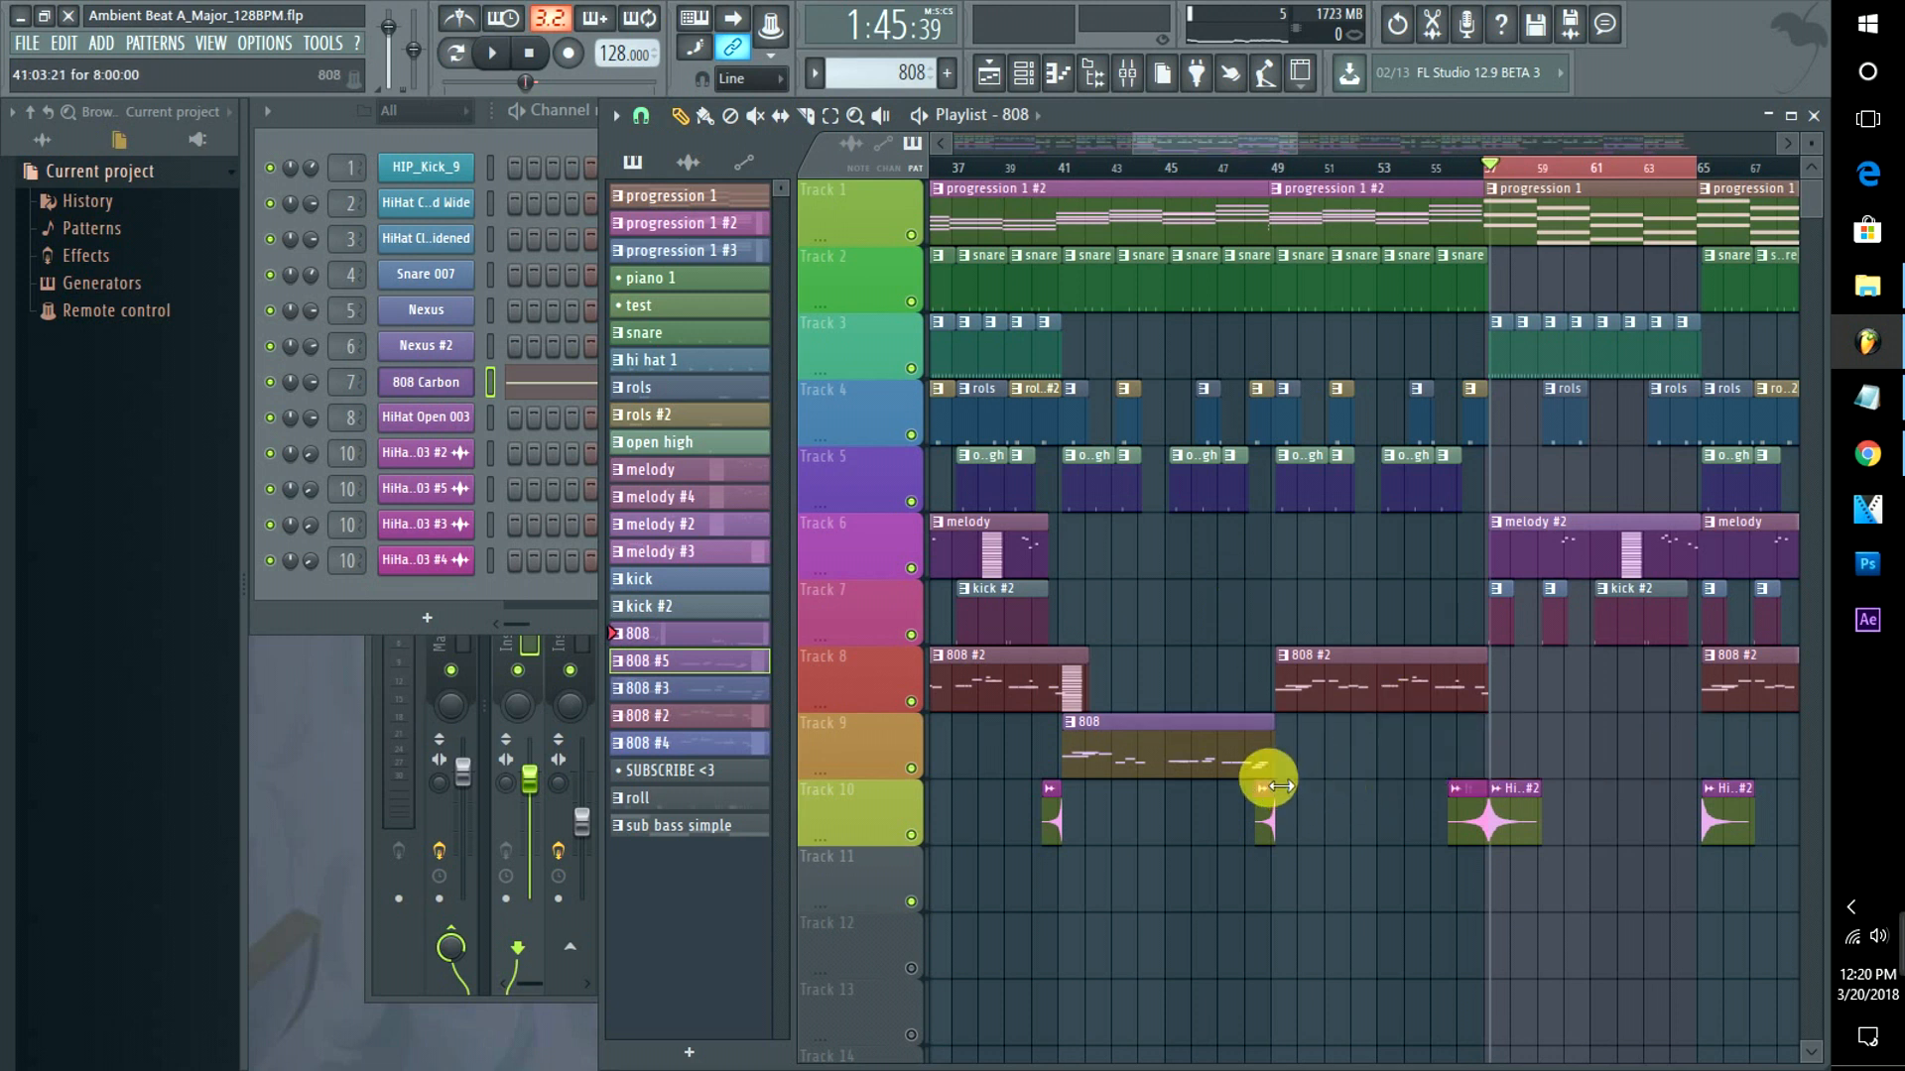
drag(1218, 708, 1216, 683)
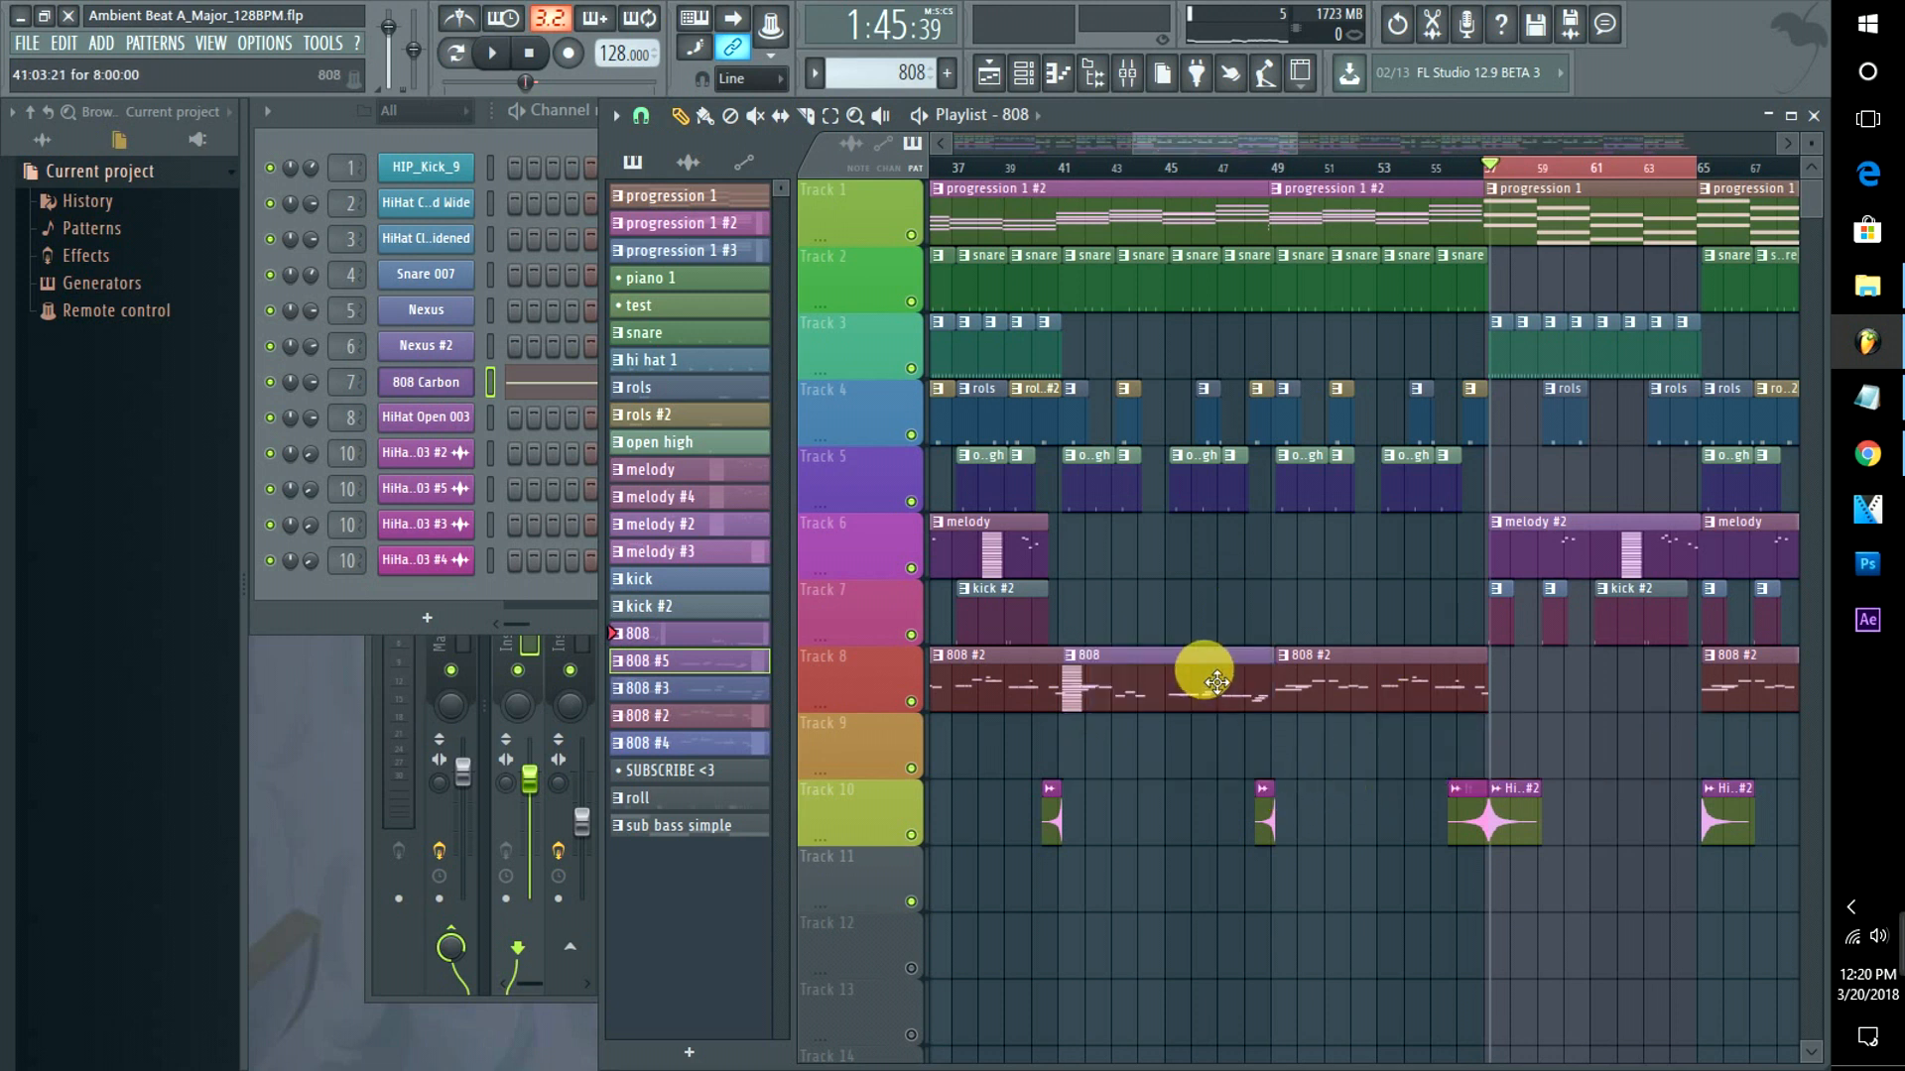
Return to the beginning of the arrangement and set the song position to bar 1.
click(1062, 167)
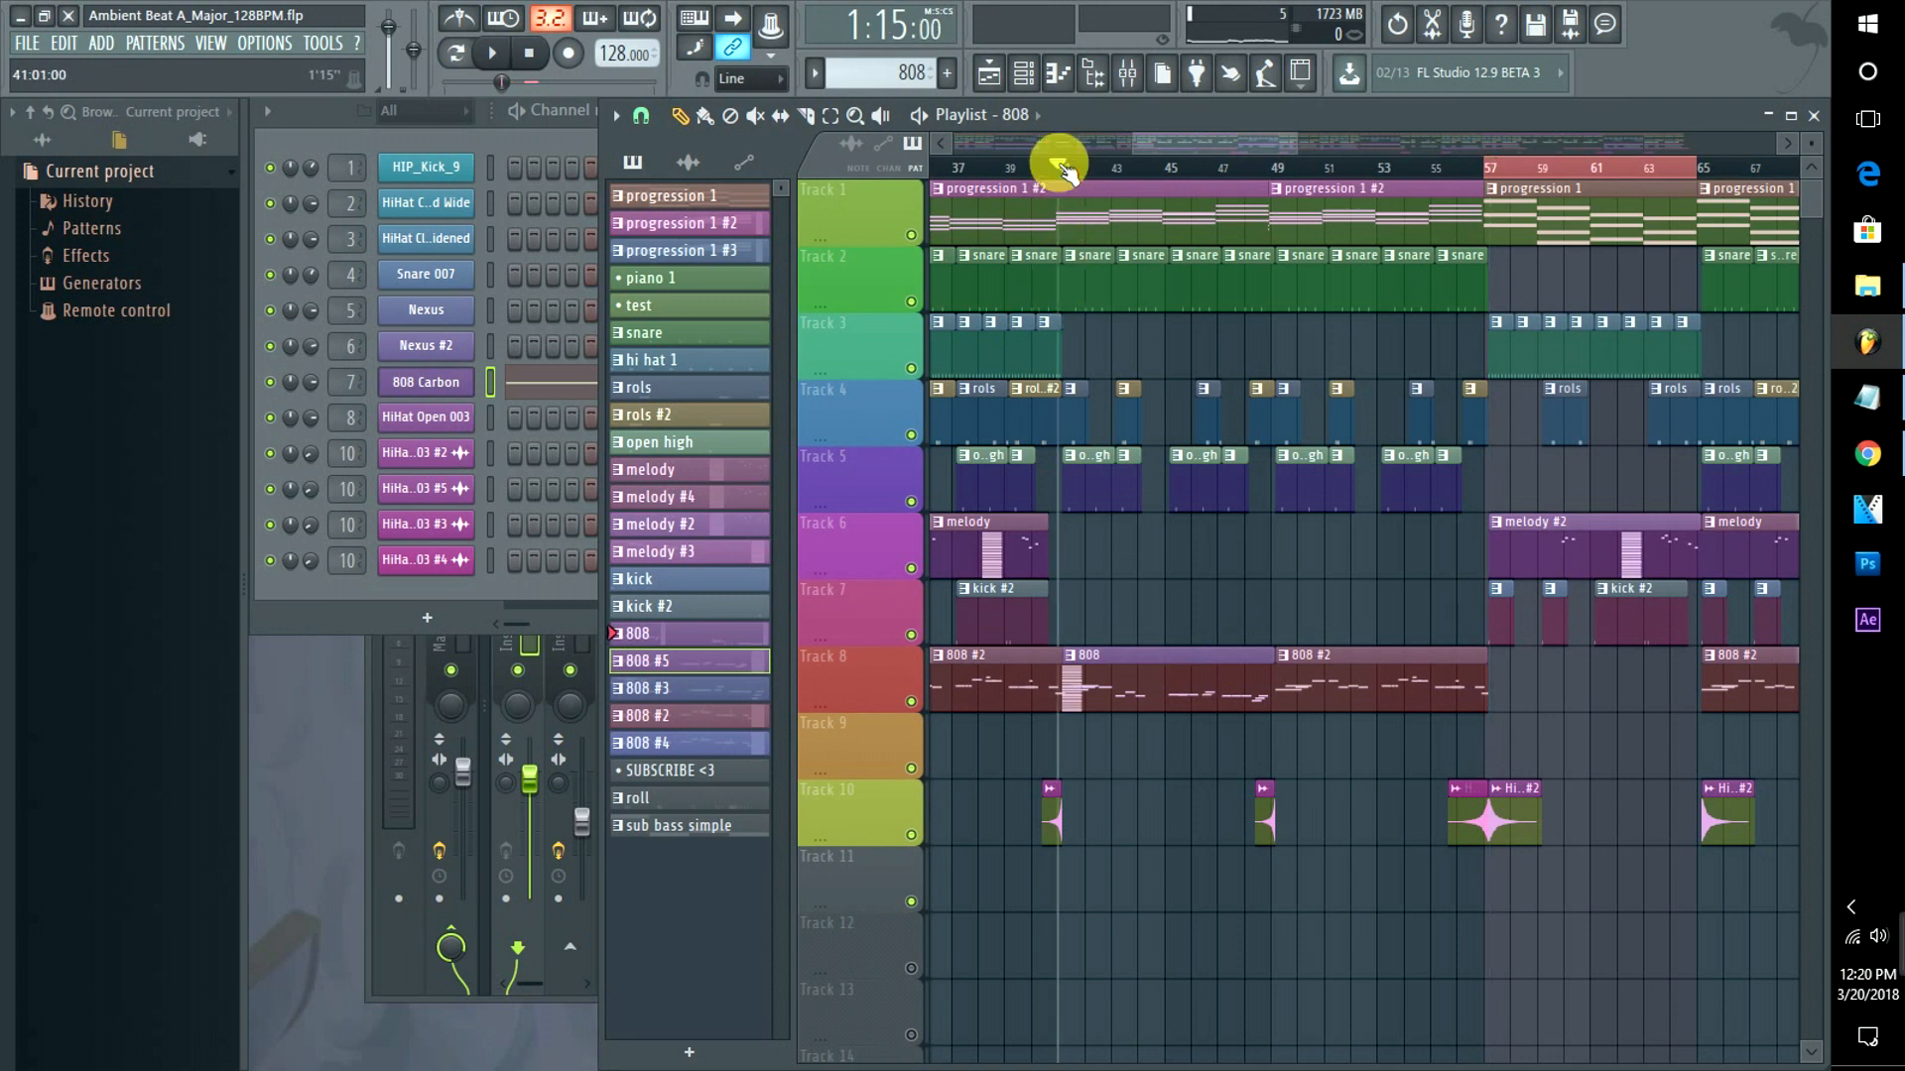
click(1297, 164)
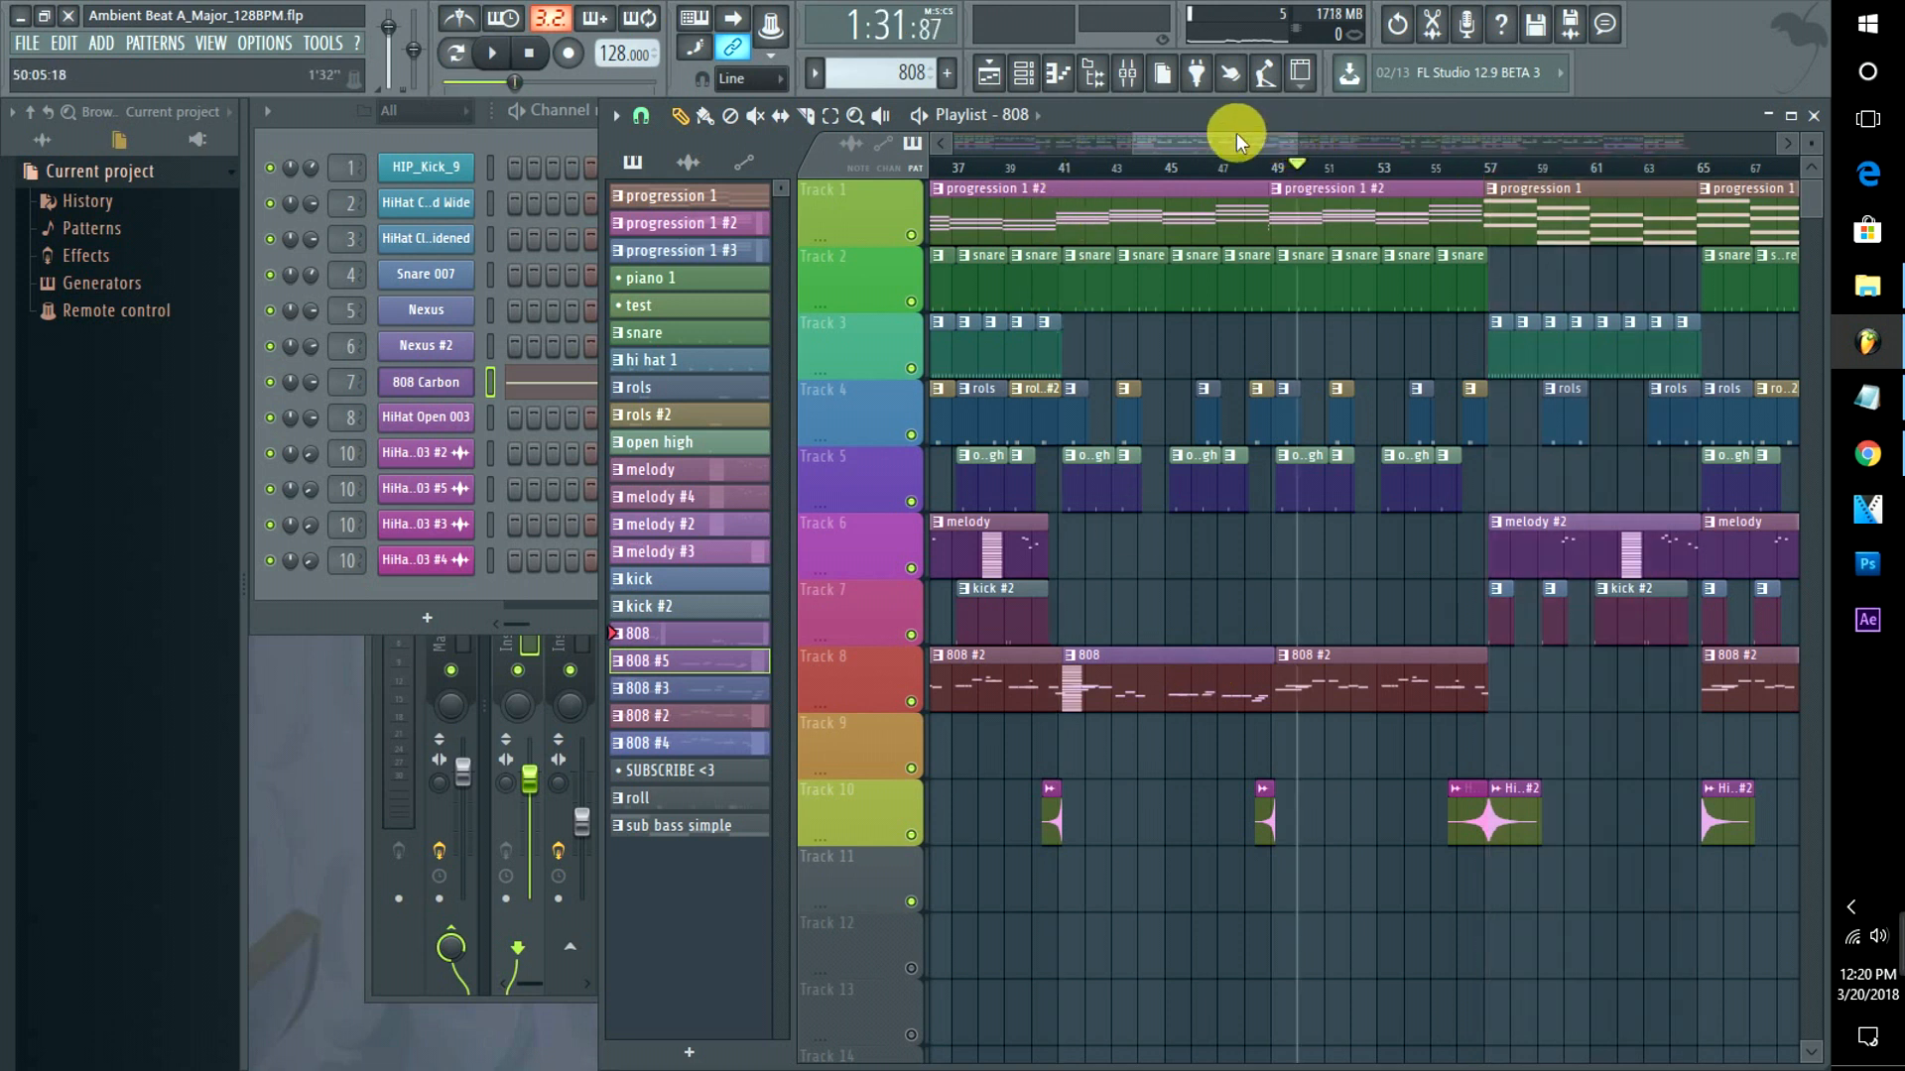
drag(1147, 147, 914, 169)
click(943, 166)
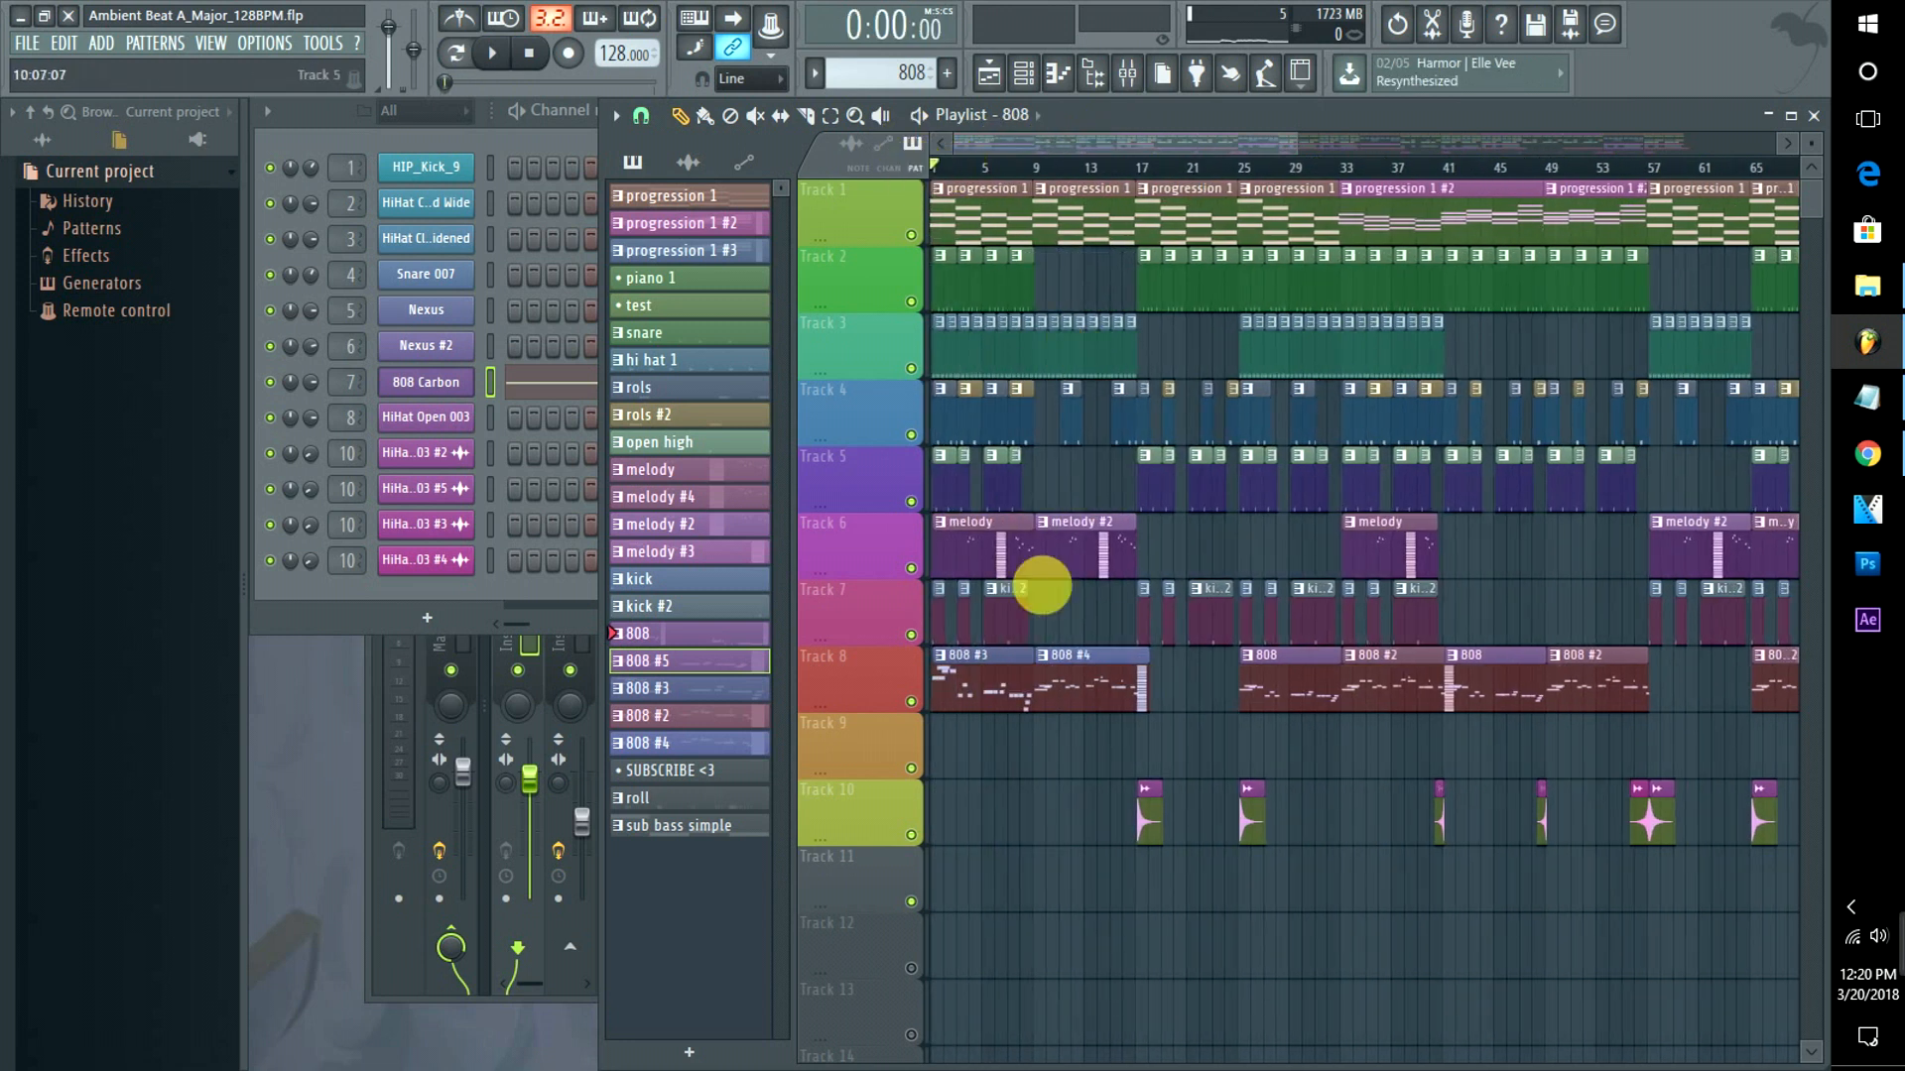
Inspect the mixer track Insert 7 assigned to the 808 Carbon channel and play the opening bars of the song.
click(1023, 626)
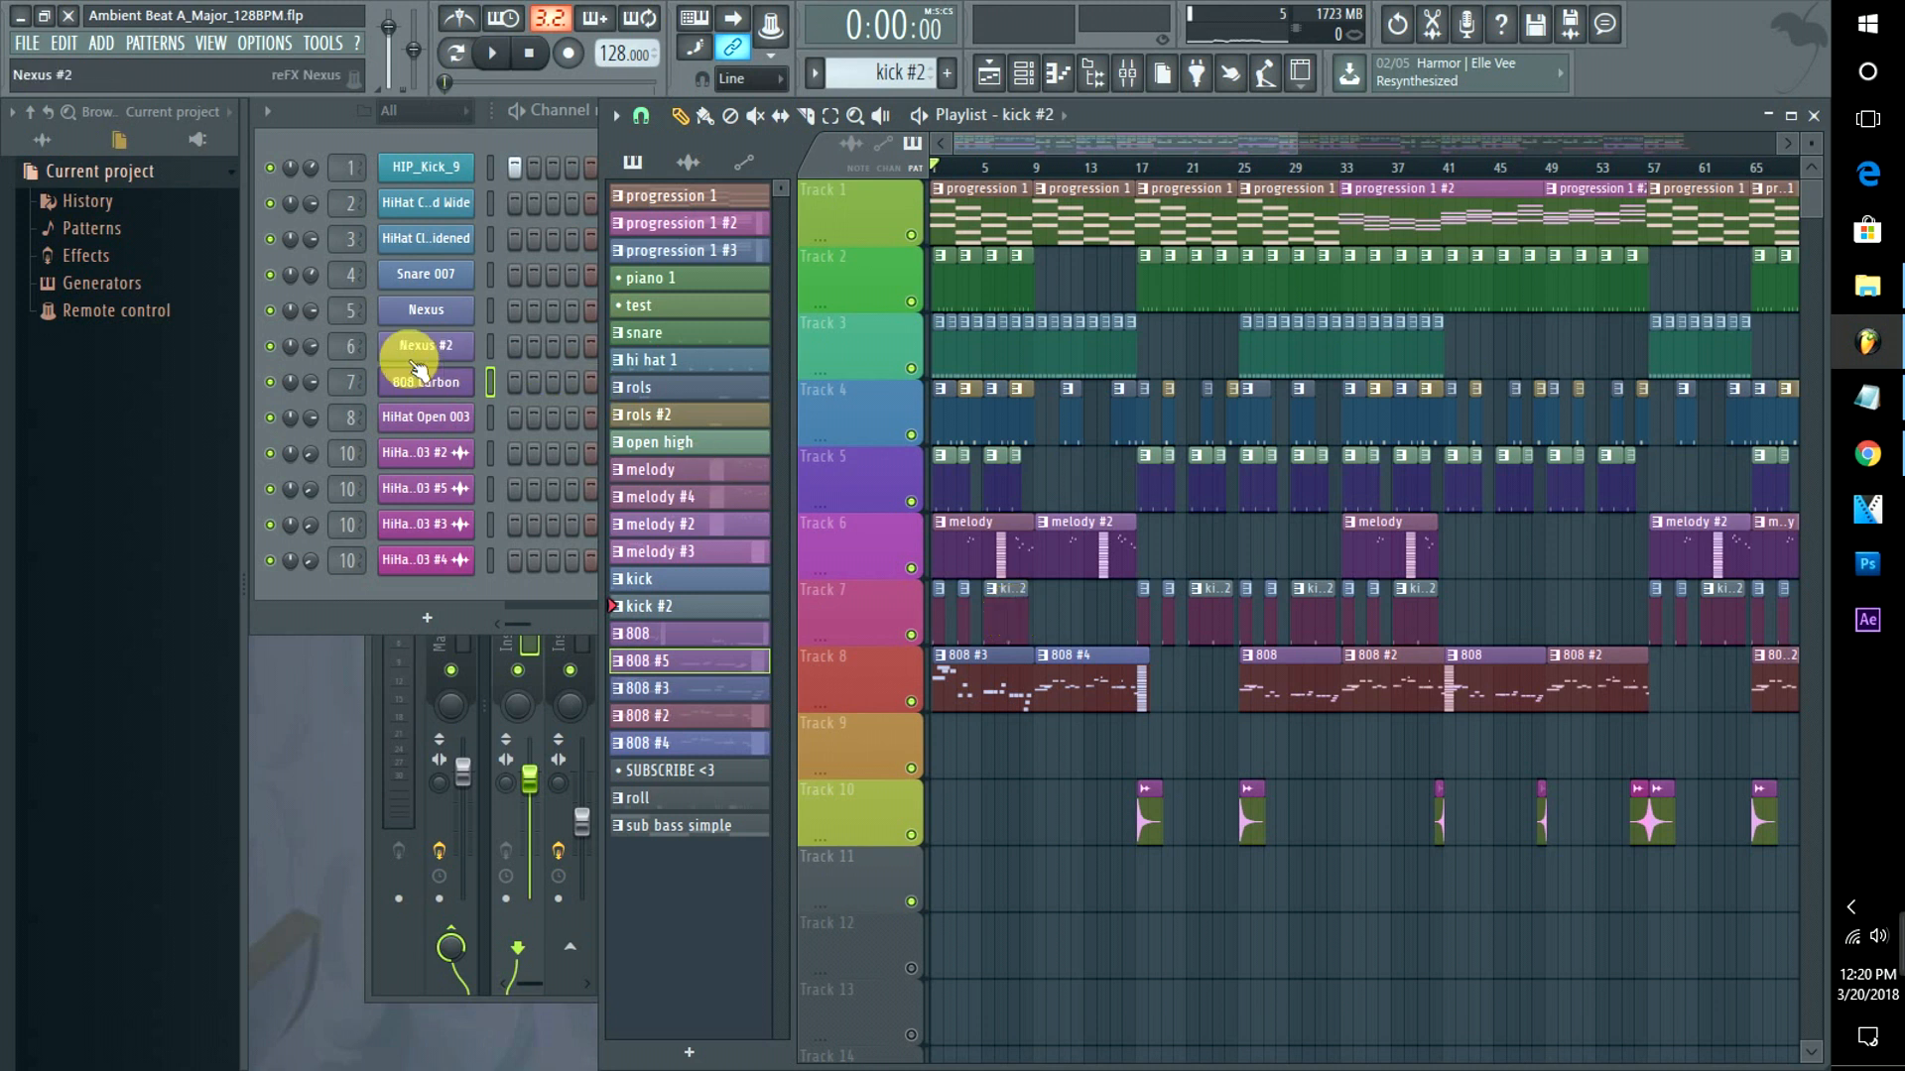
double_click(344, 383)
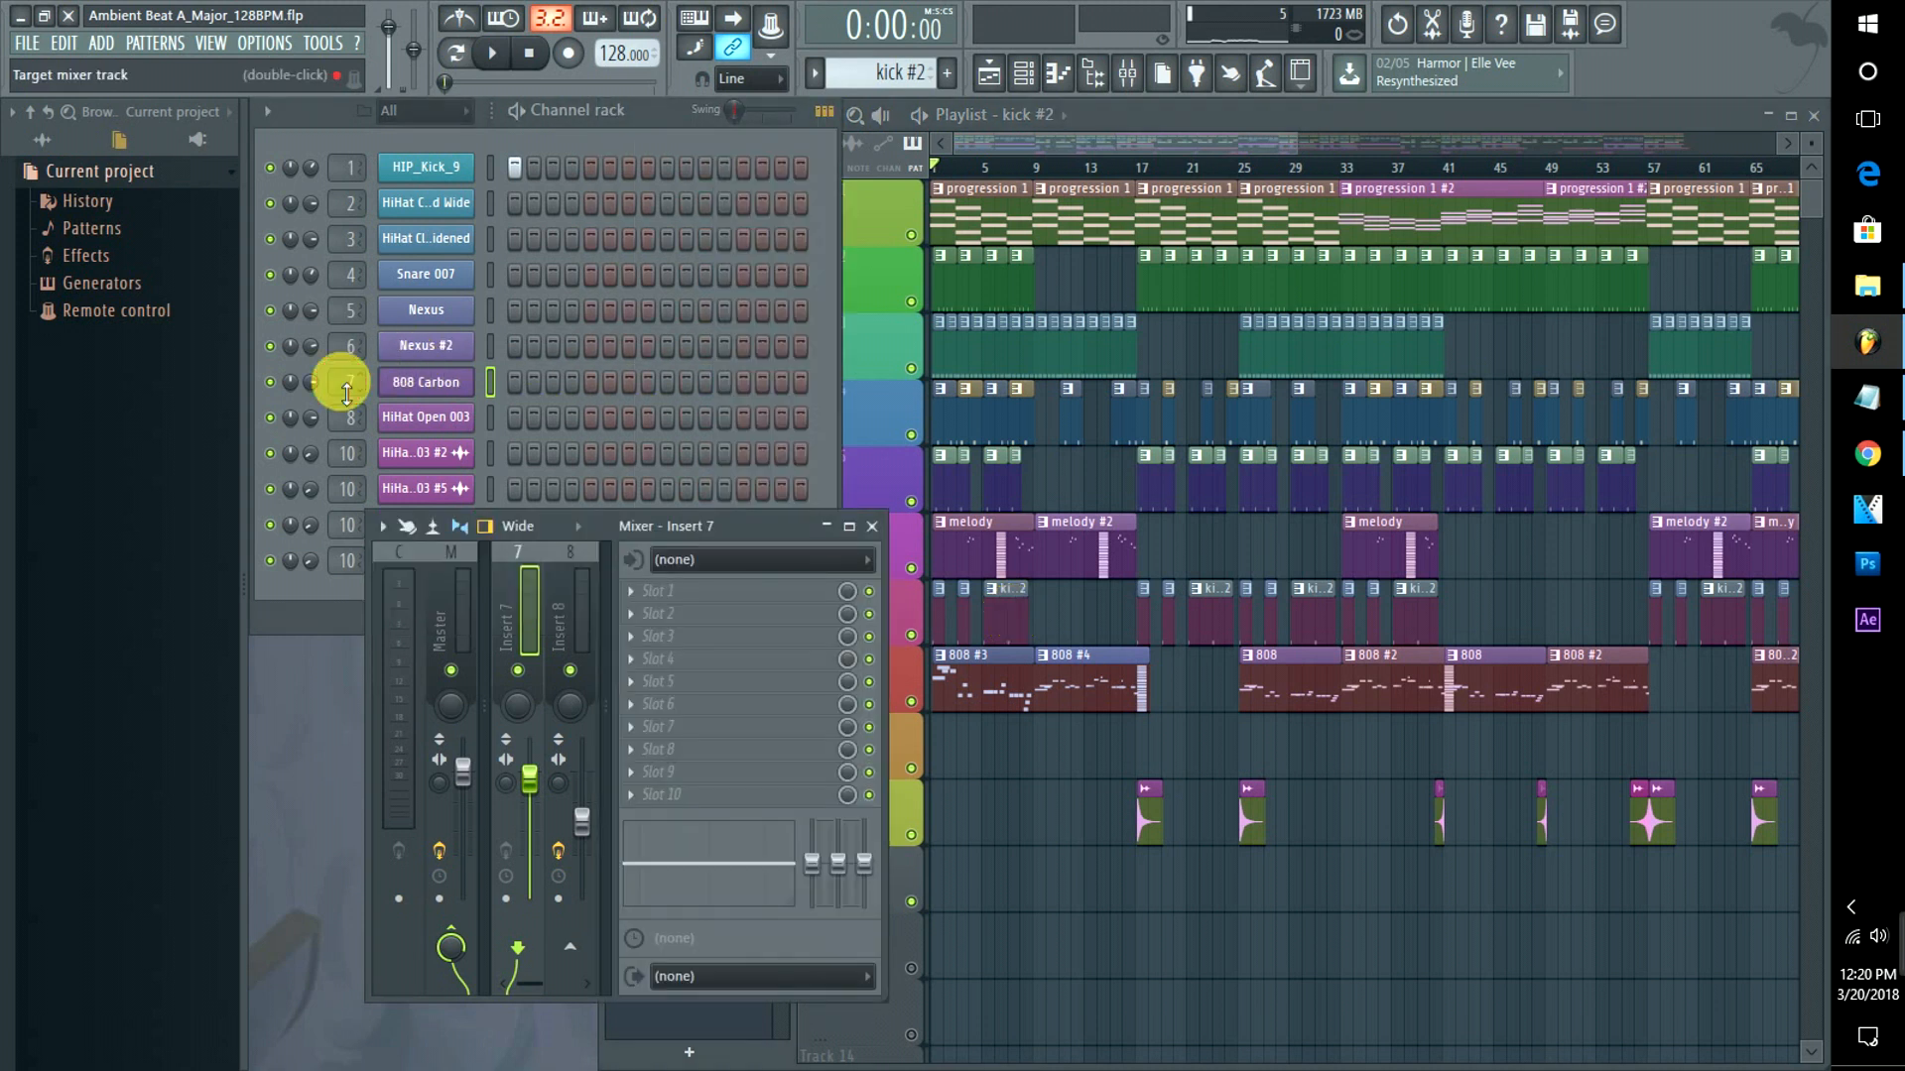
click(850, 526)
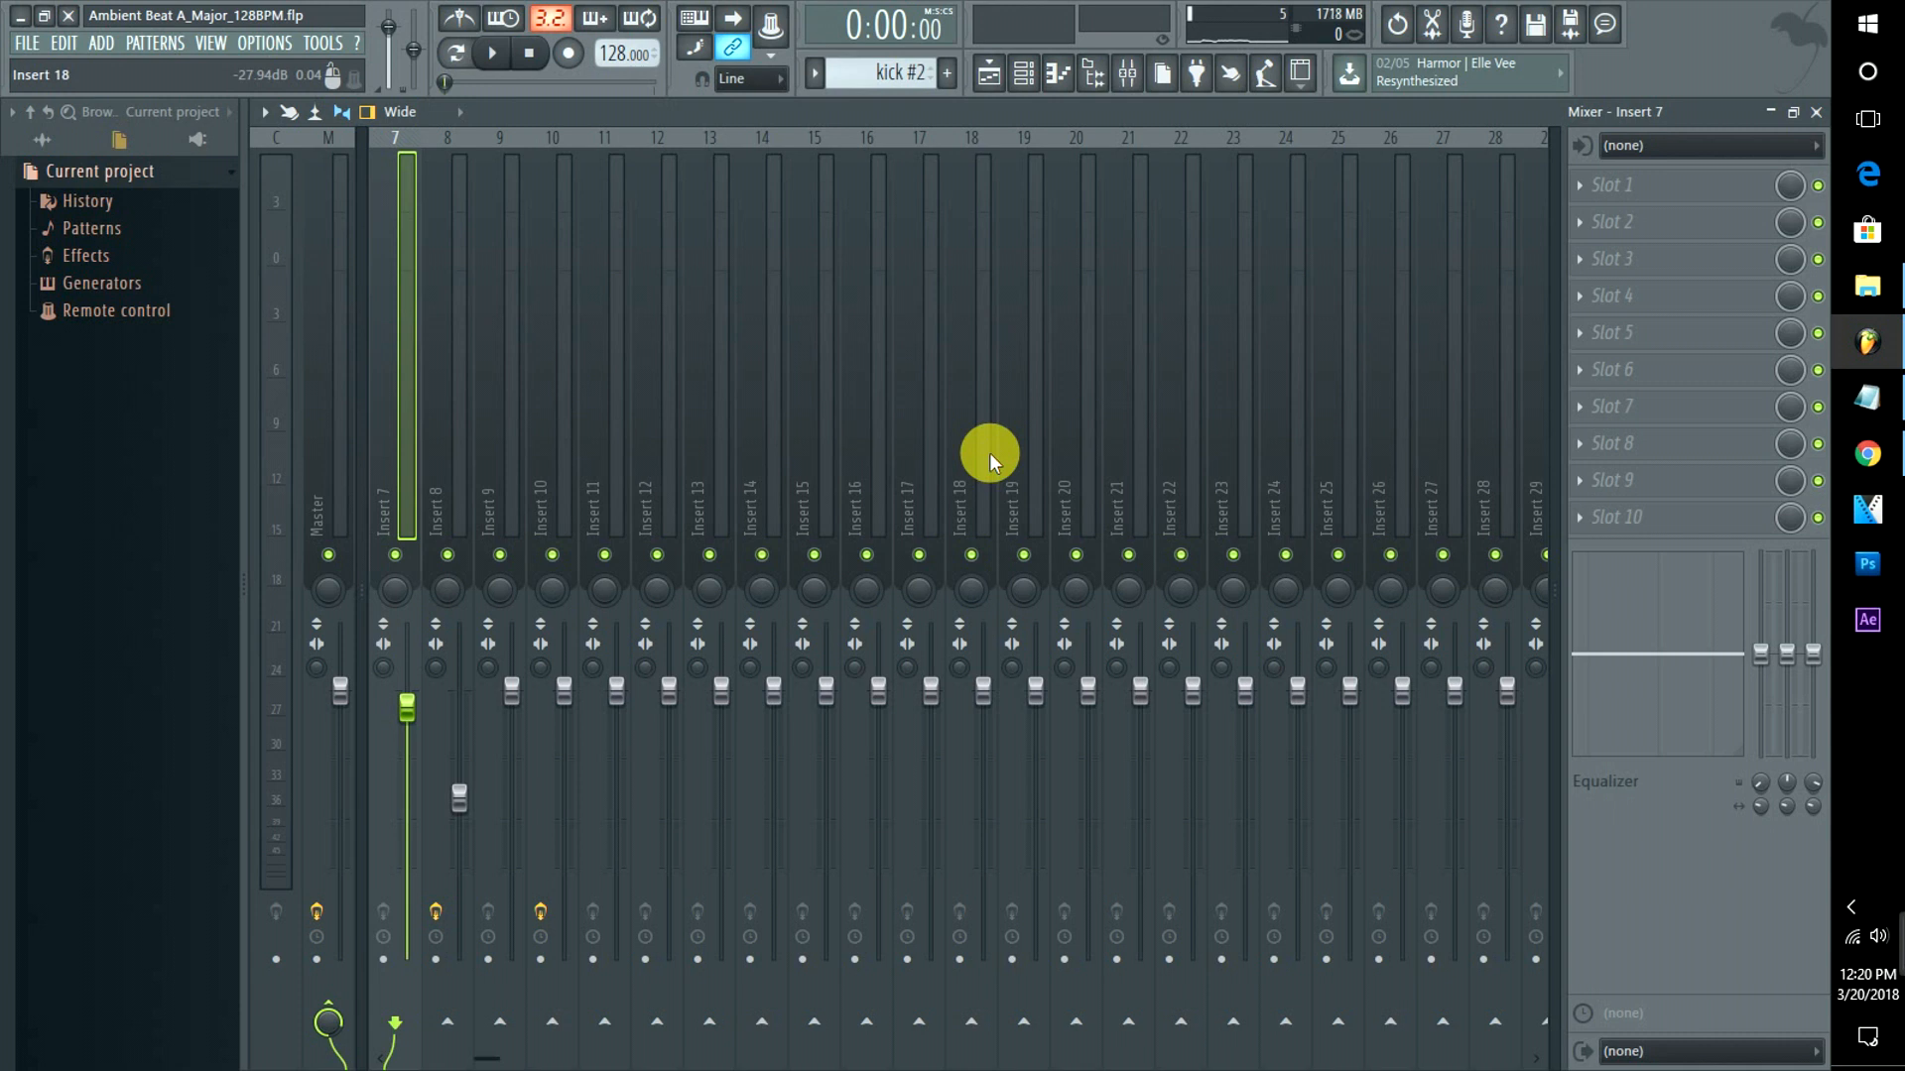
click(1791, 112)
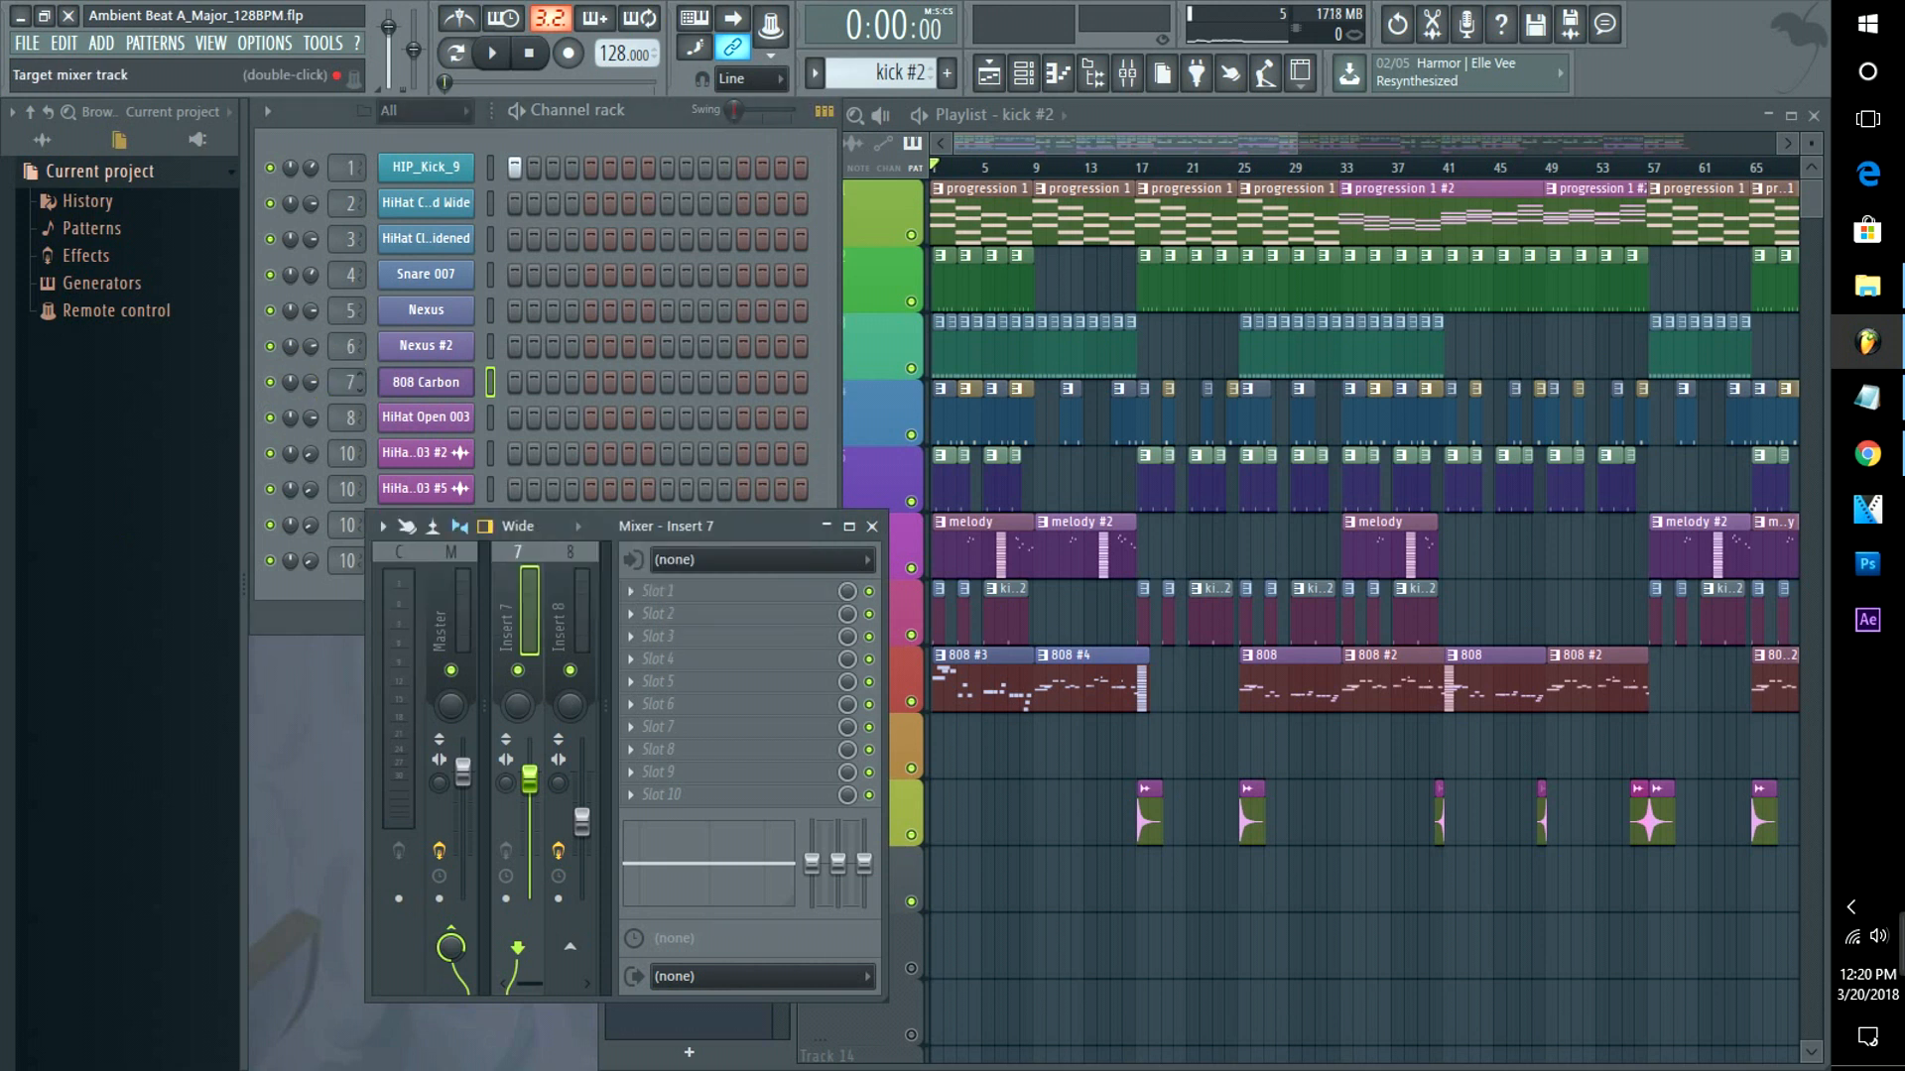
click(351, 397)
double_click(351, 395)
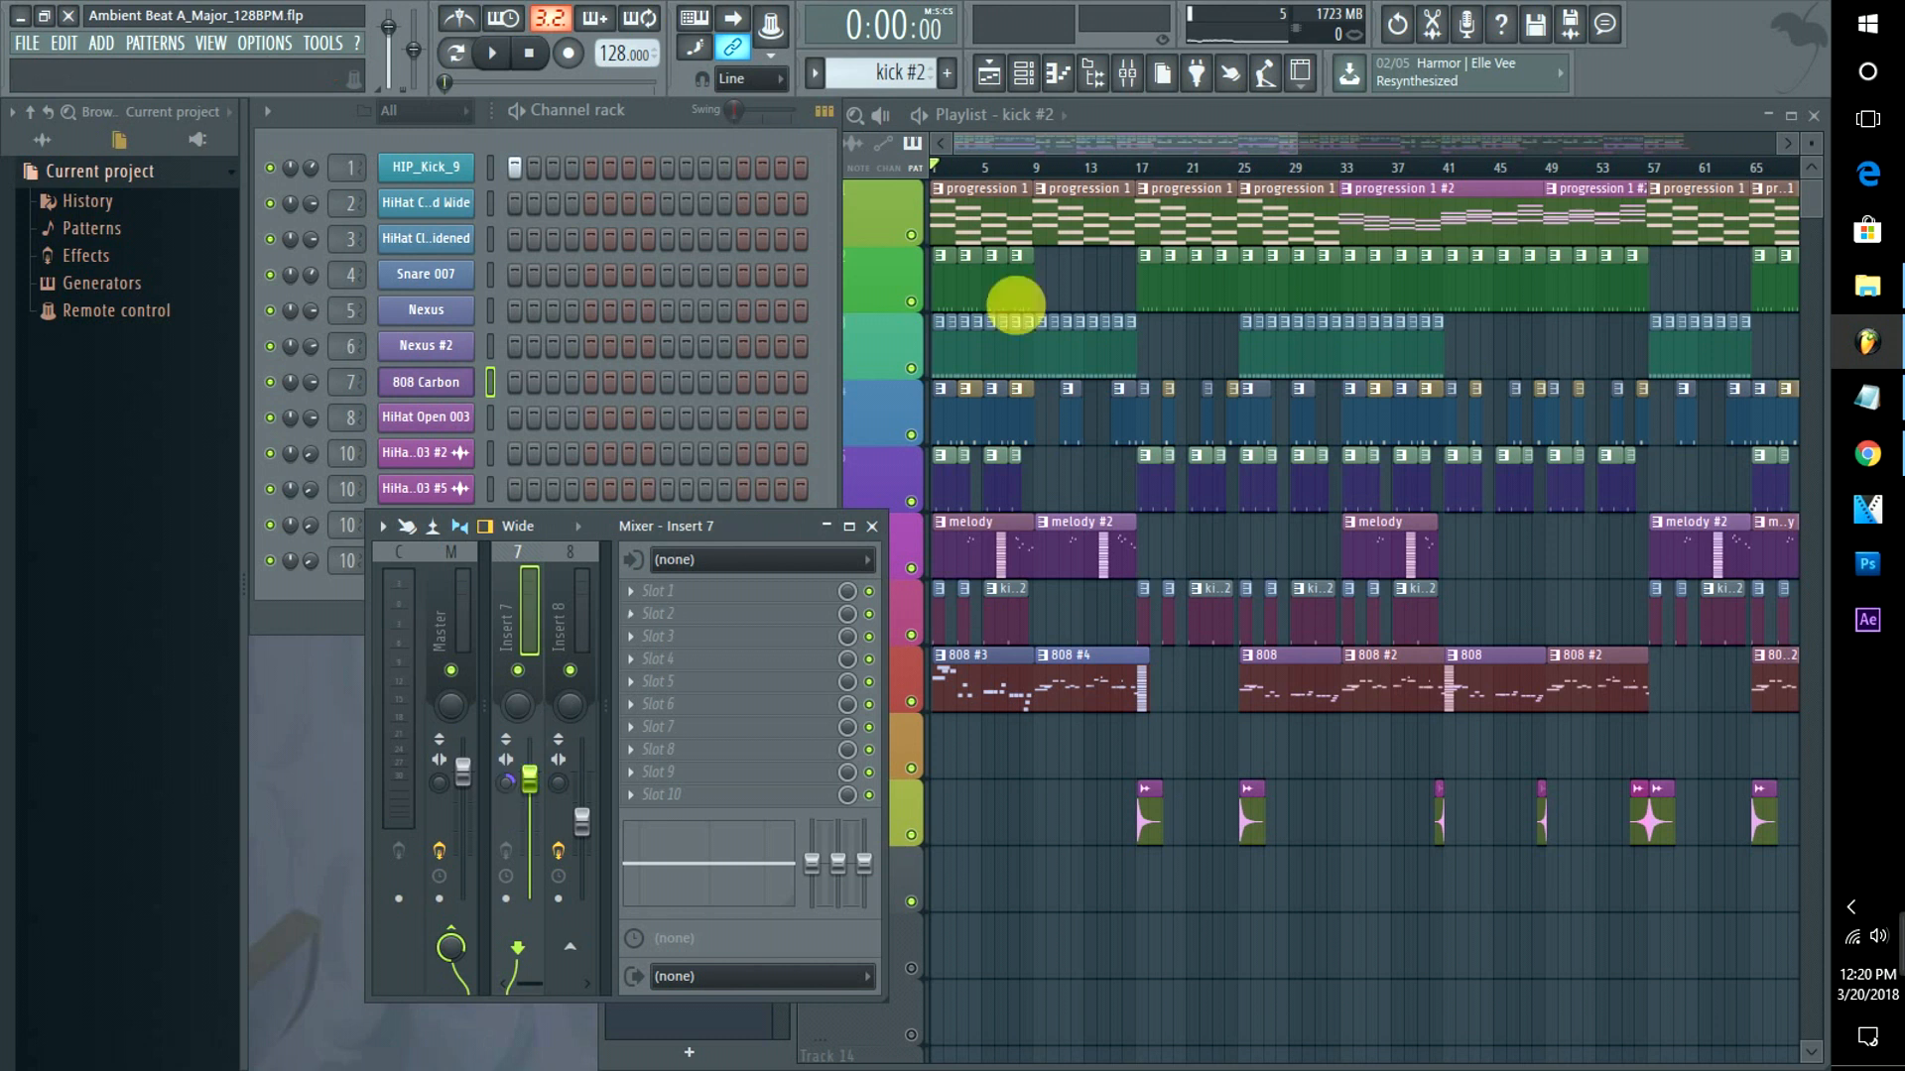
click(921, 117)
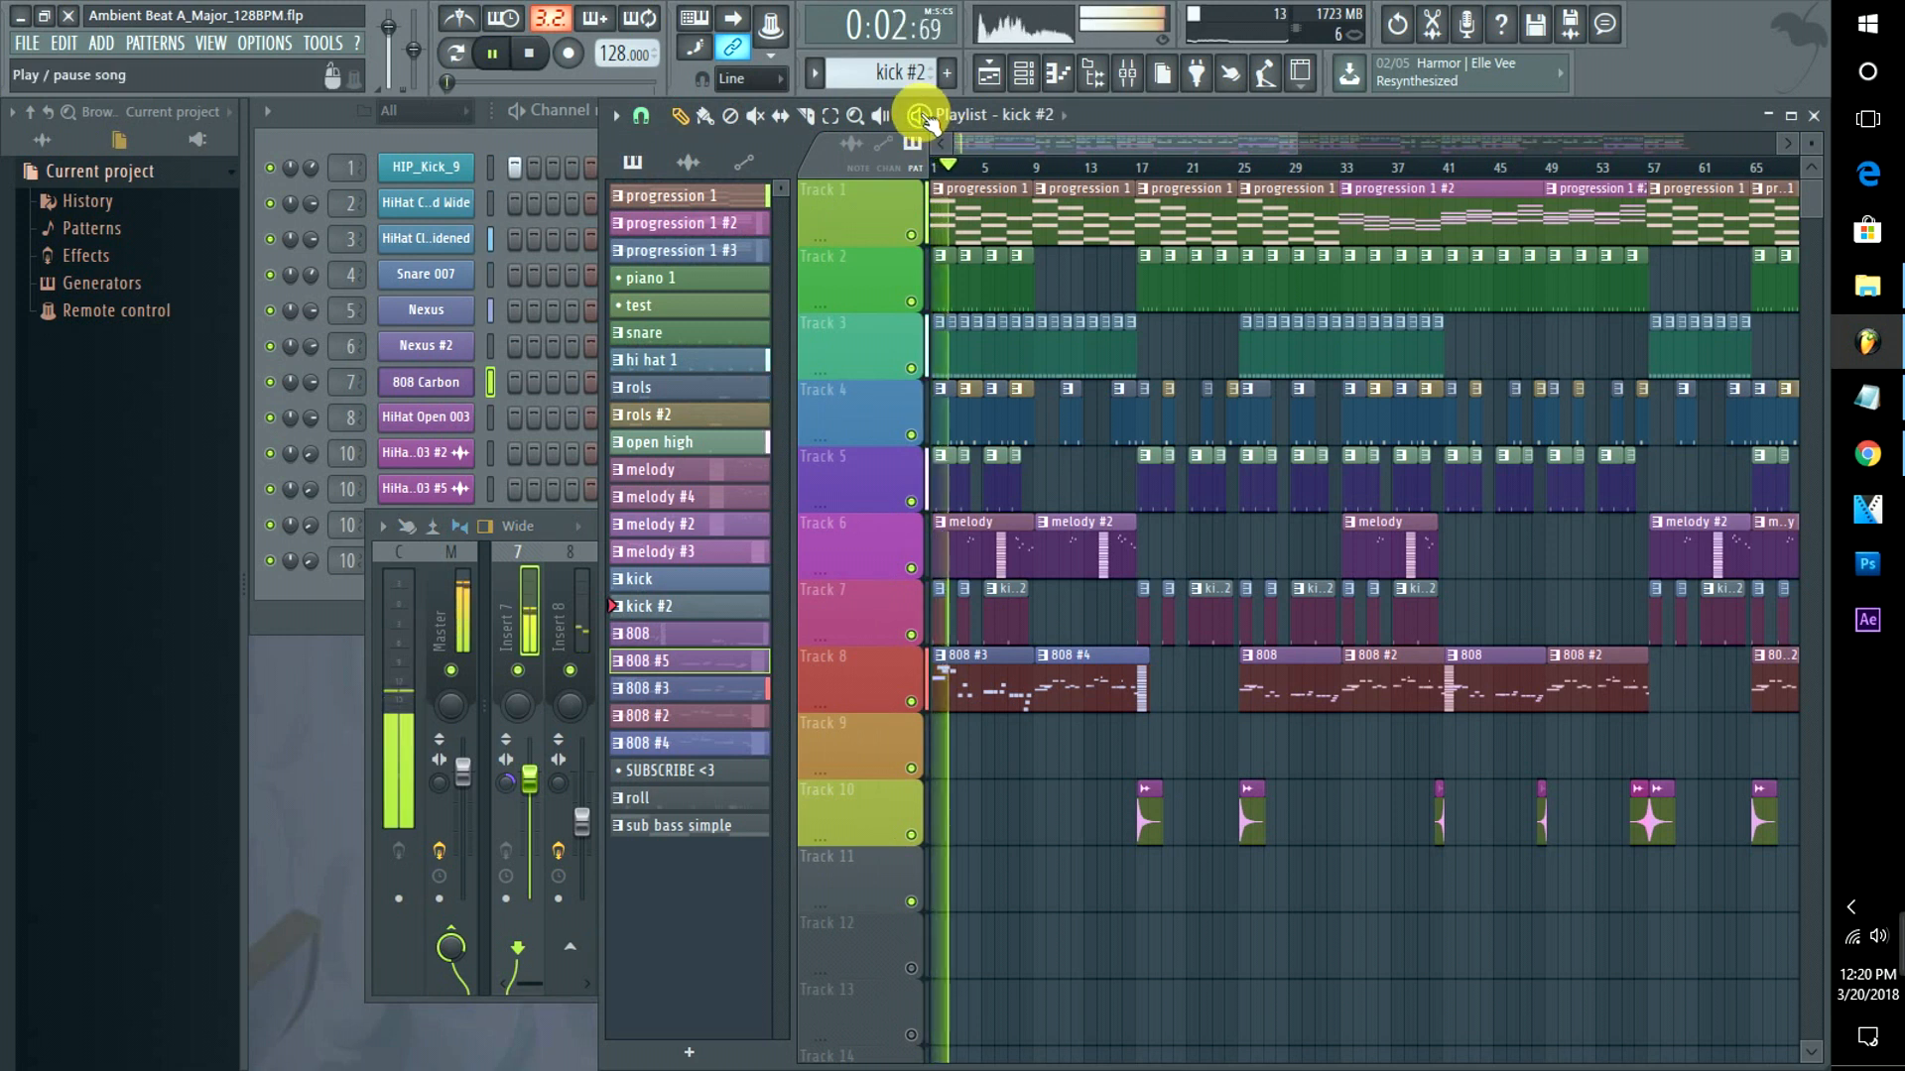
click(921, 117)
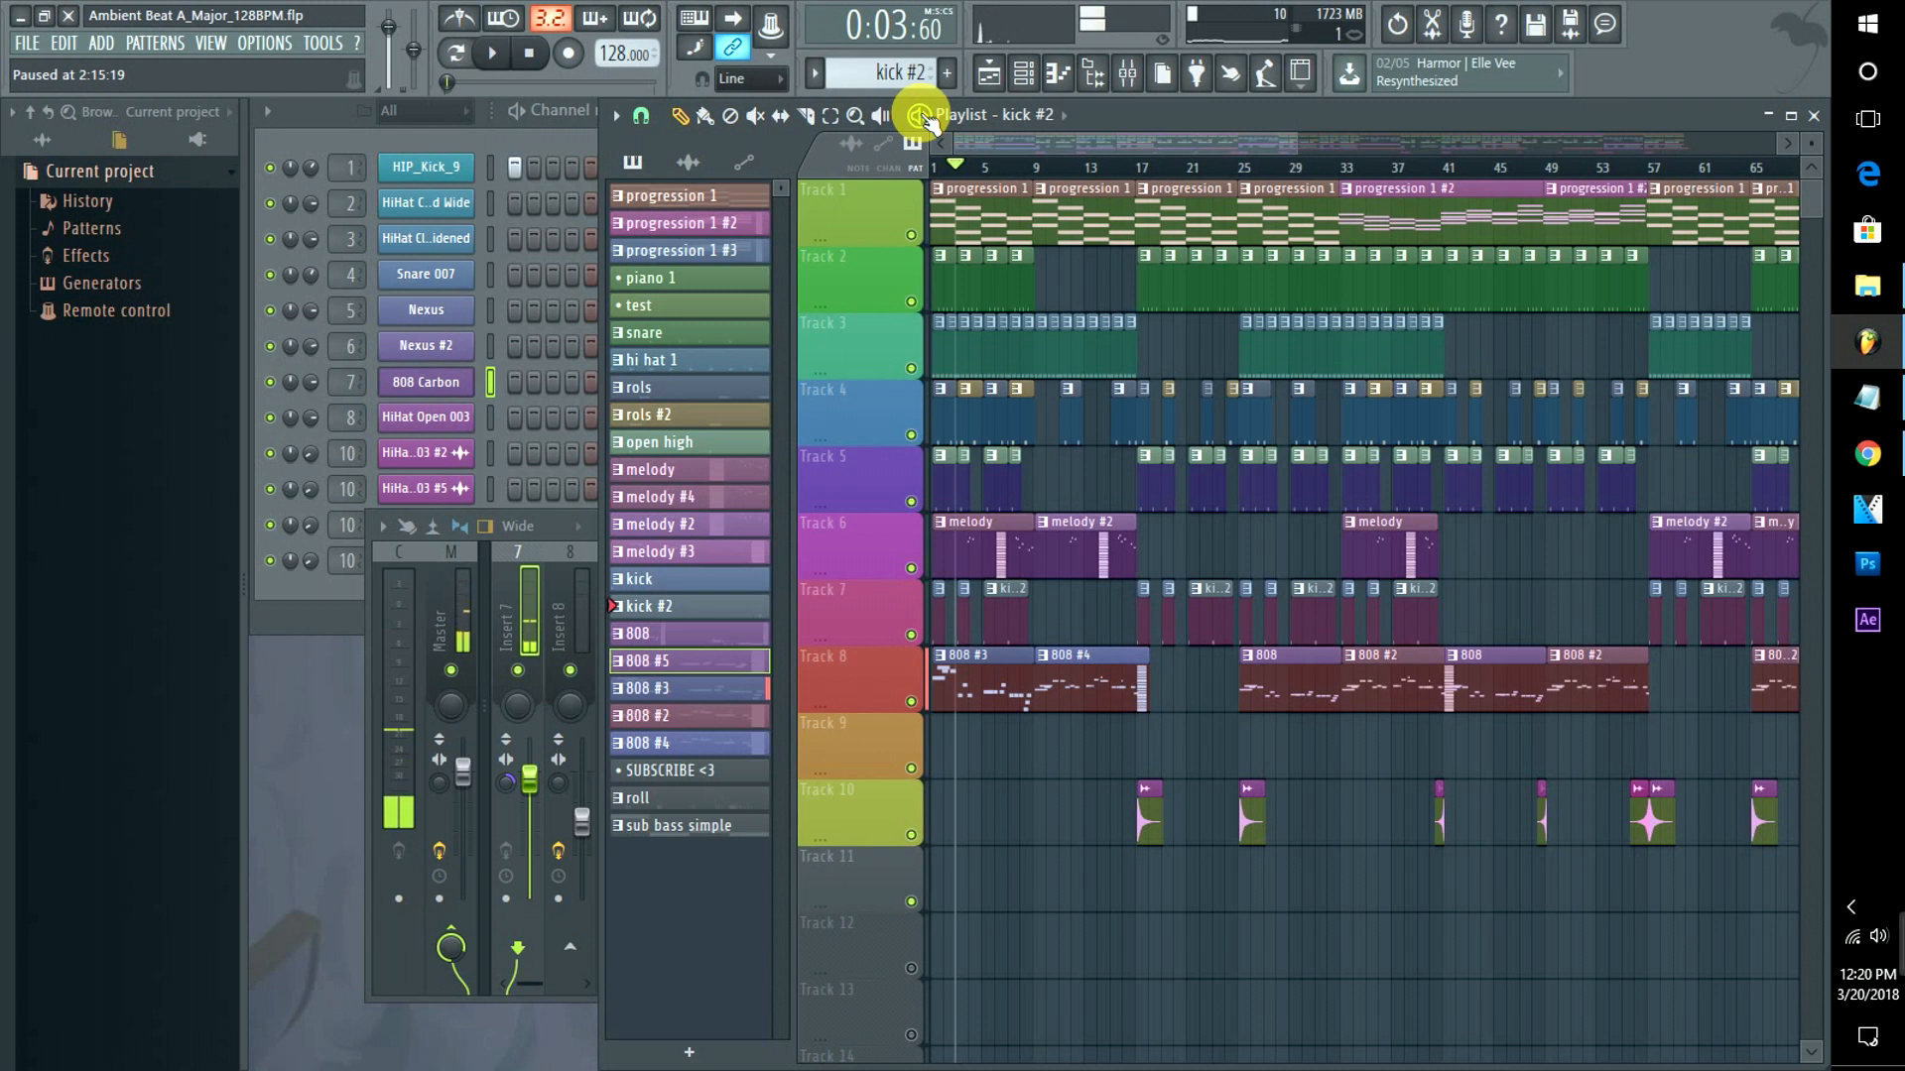
Place four back-to-back progression 1 clips on Track 1 starting at bar 153, and set the song position to bar 153.
drag(1074, 140, 1806, 84)
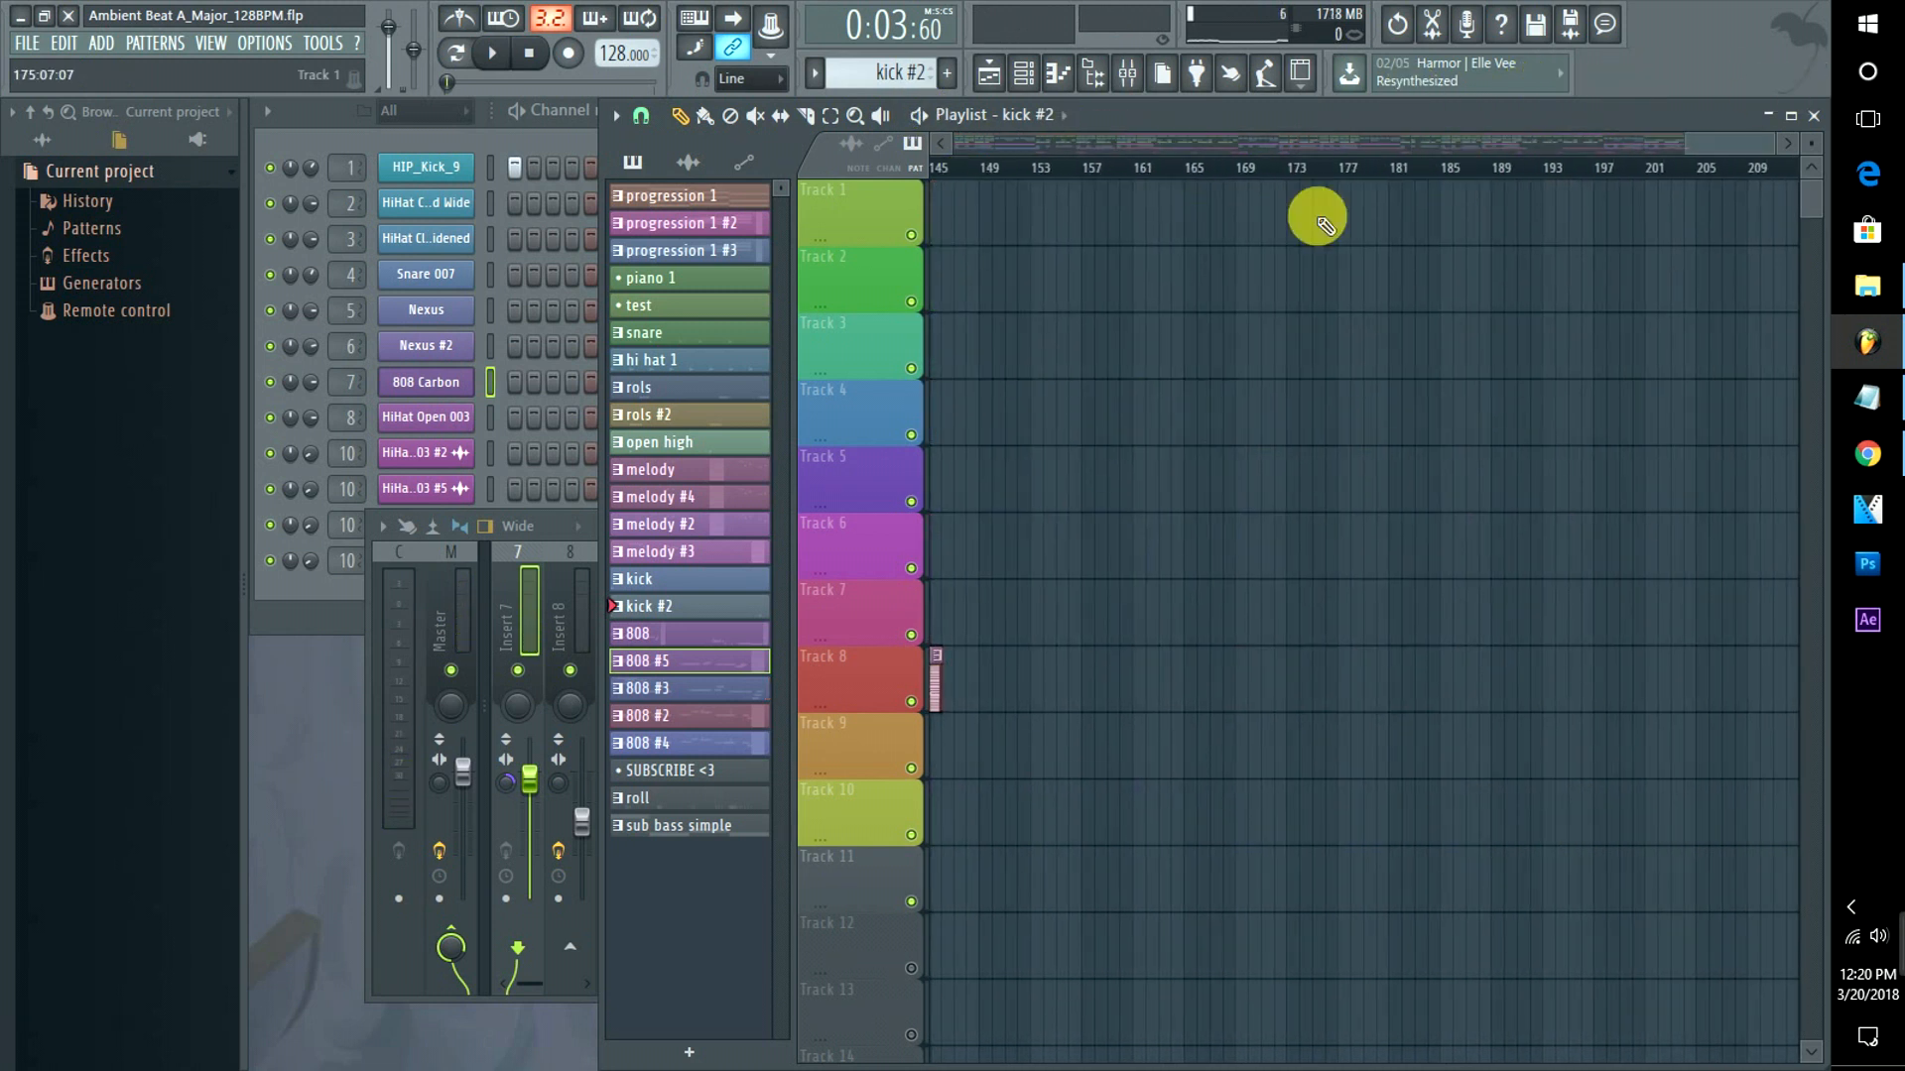
click(663, 197)
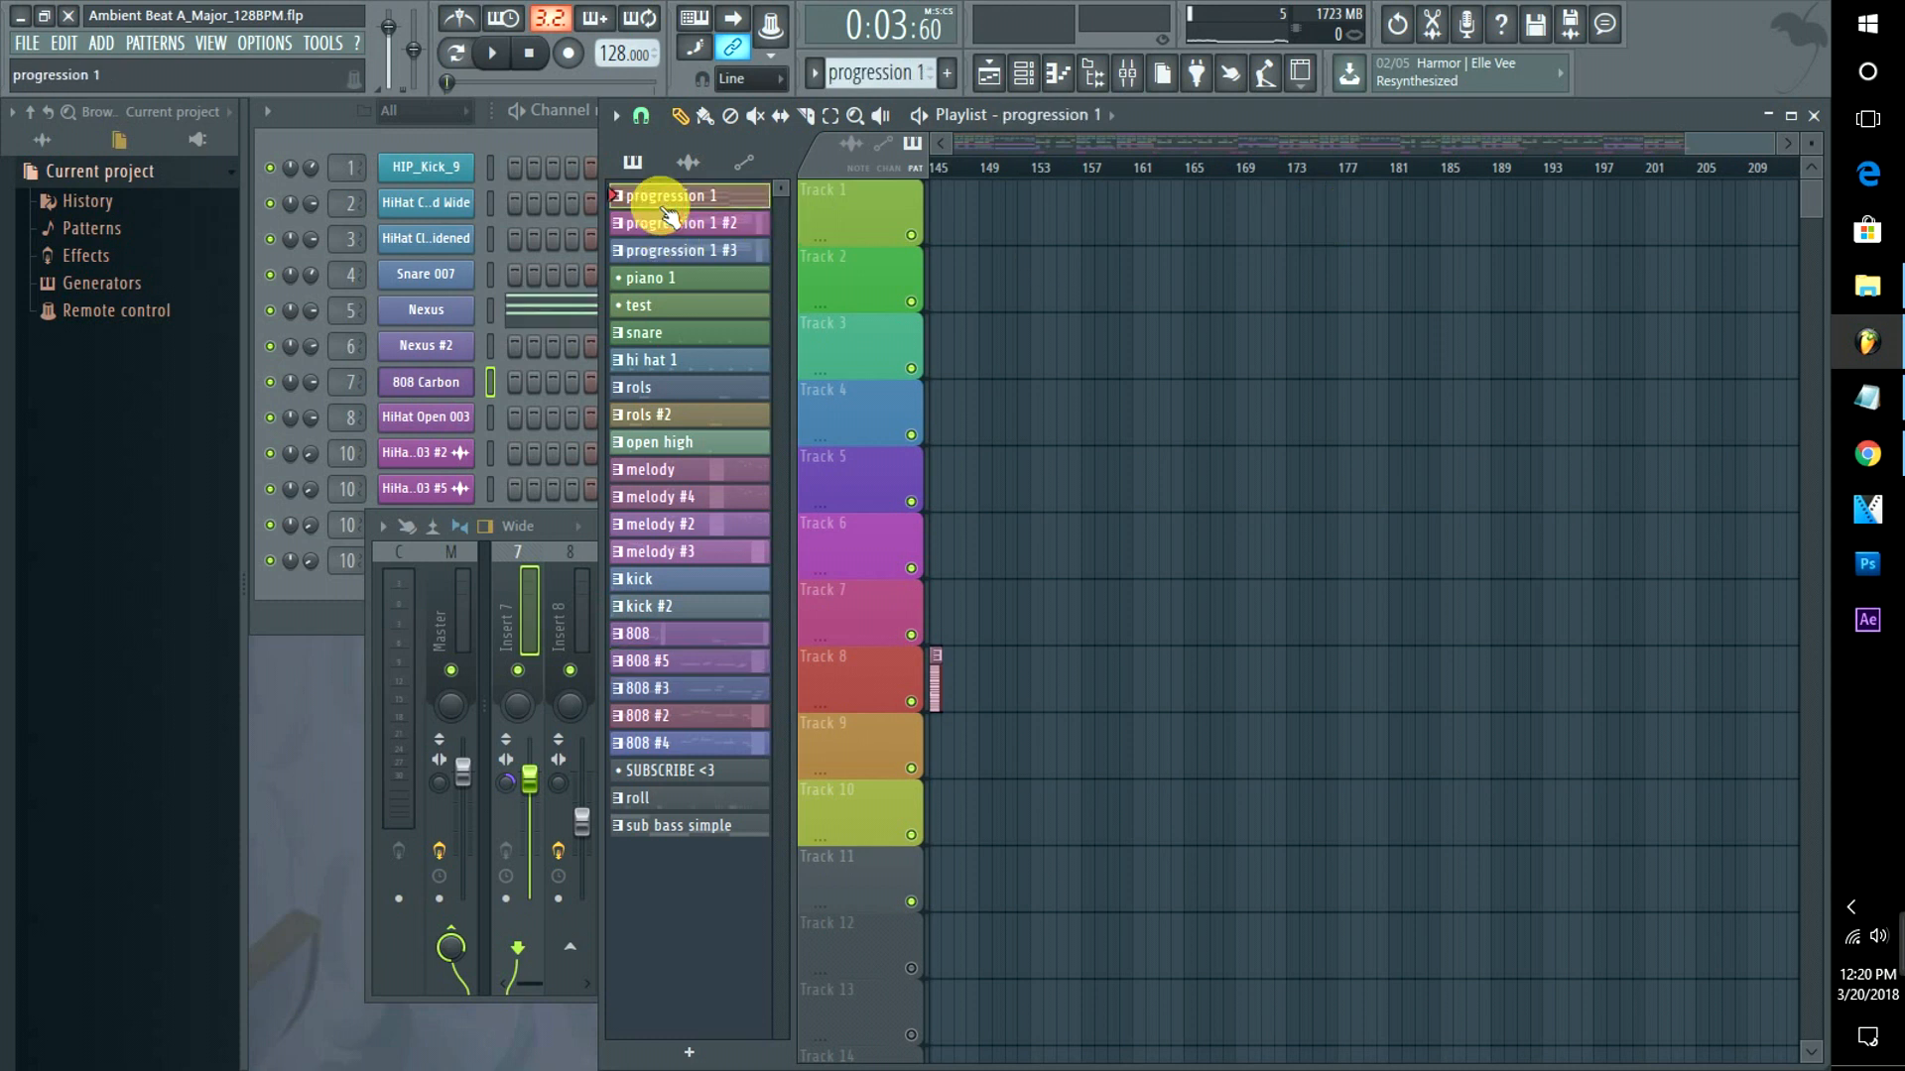
click(1056, 221)
drag(1081, 230, 1068, 230)
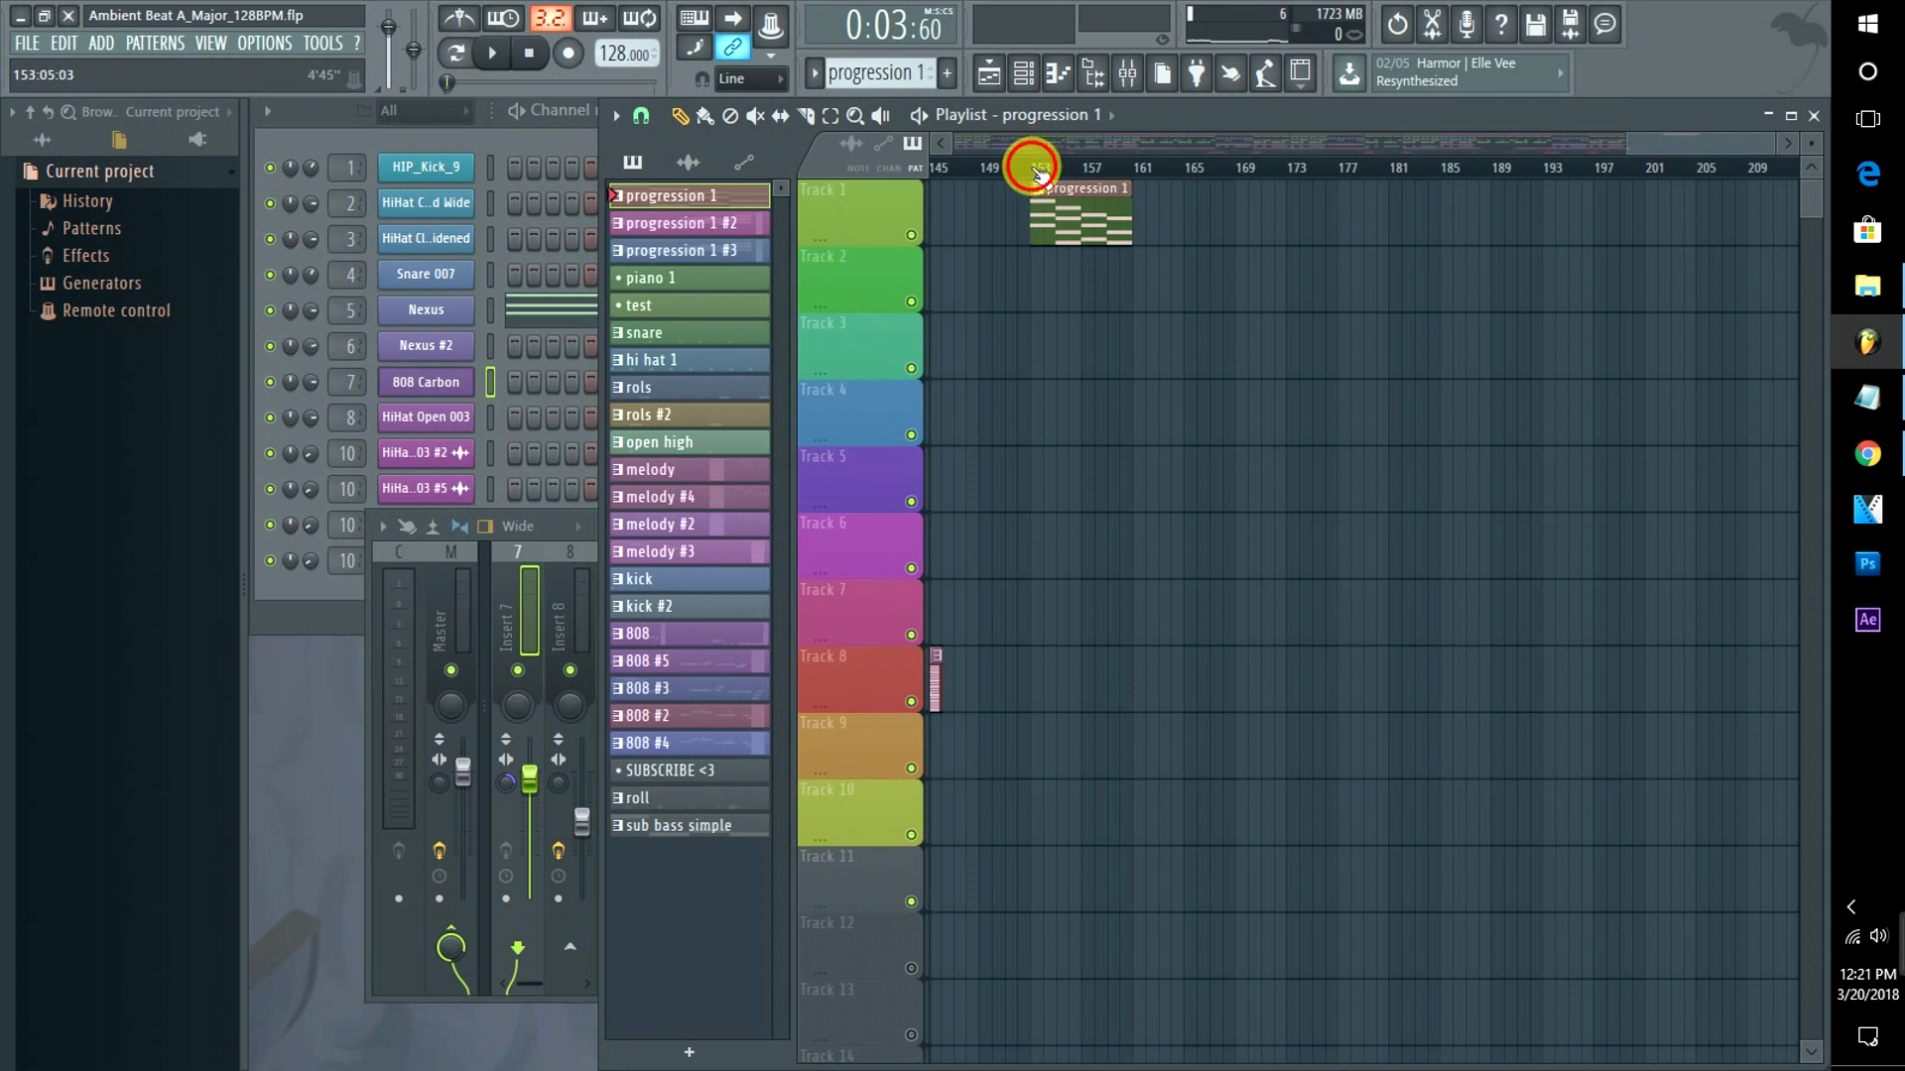
click(1037, 171)
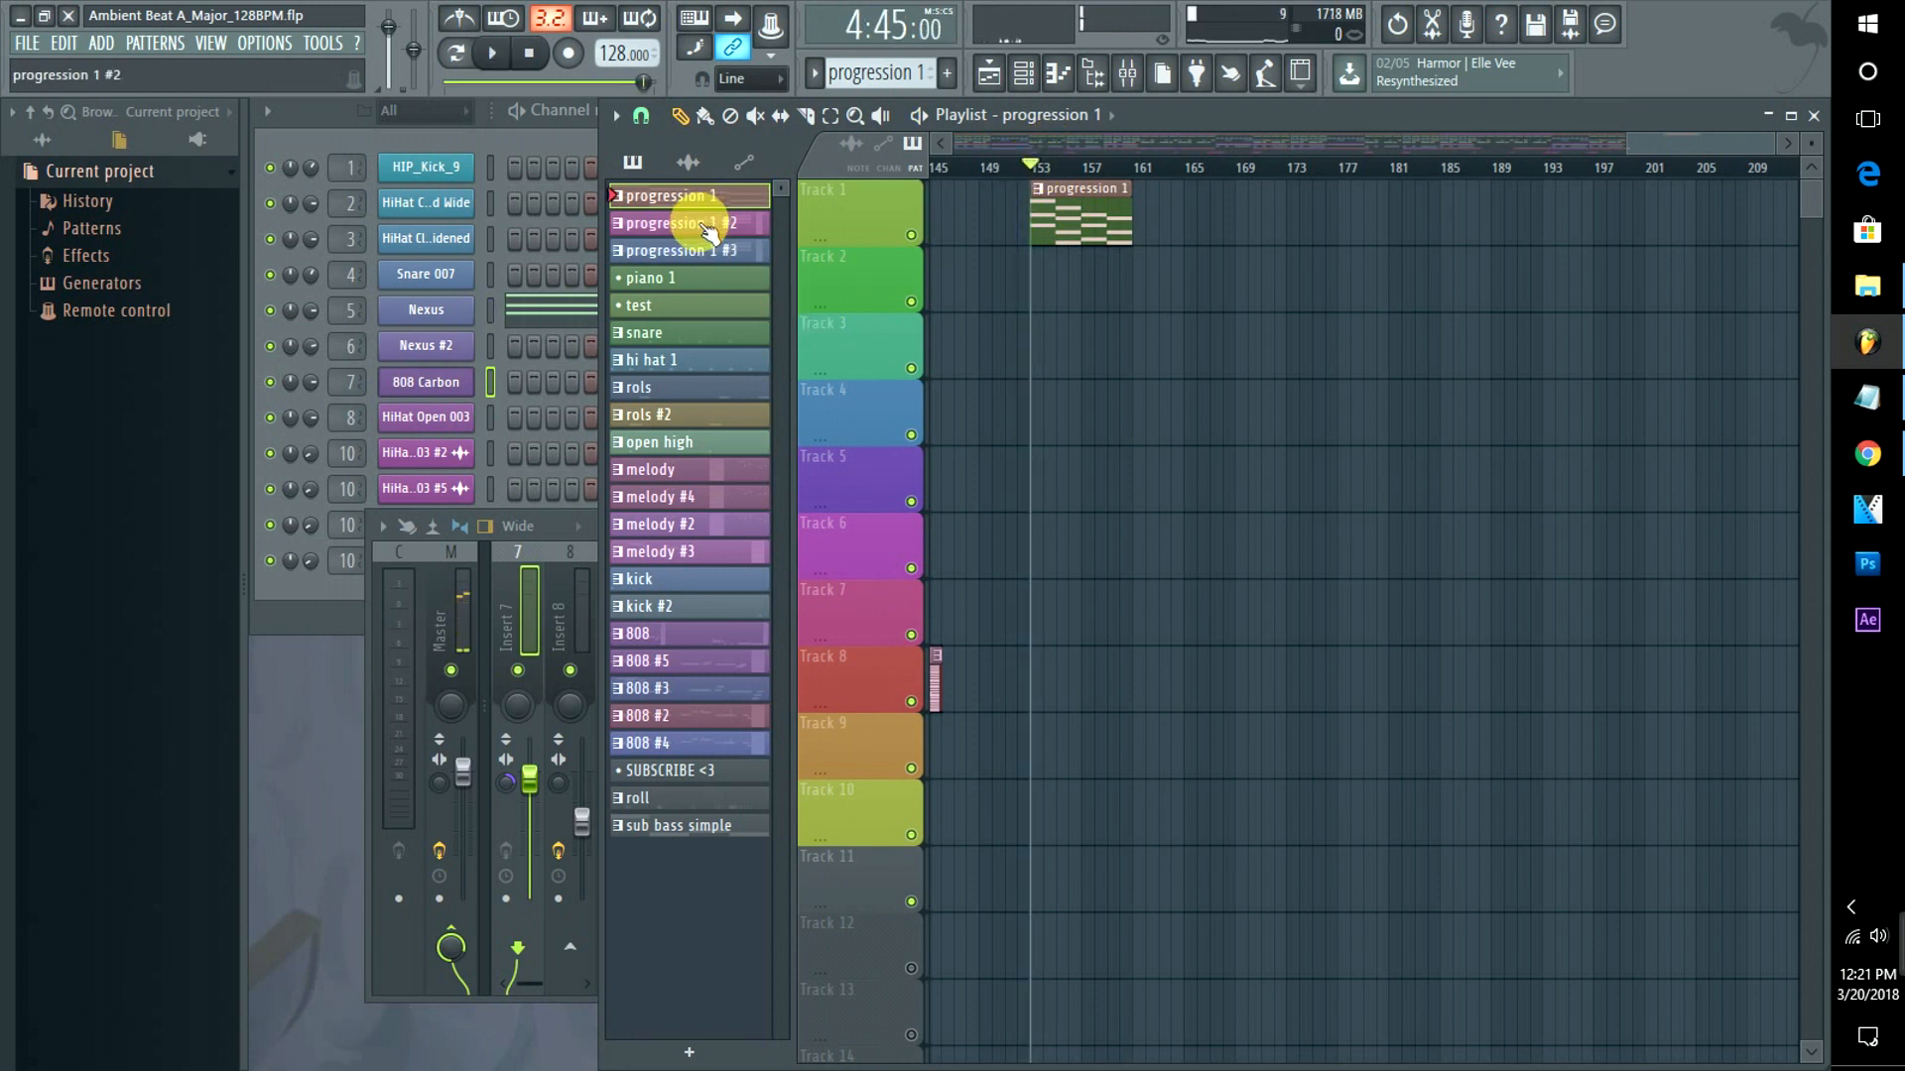
click(1138, 218)
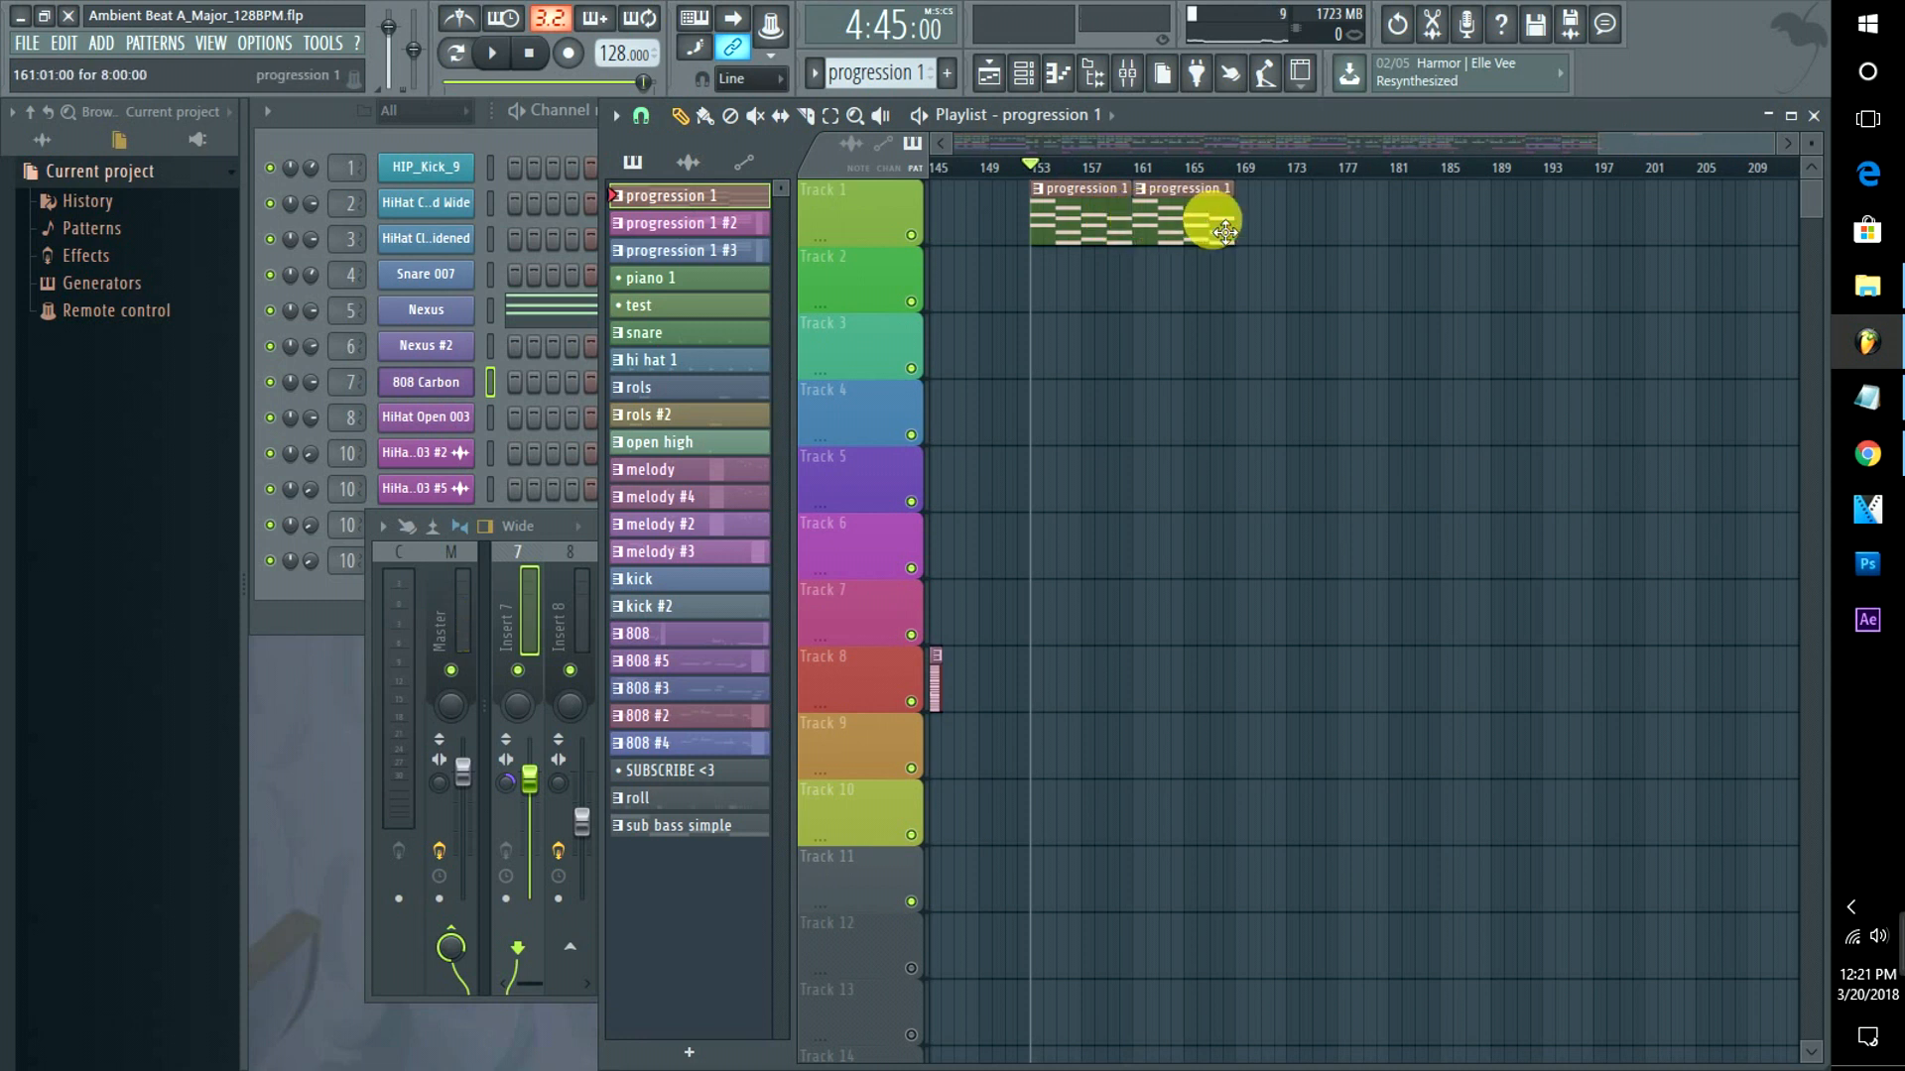
click(1246, 220)
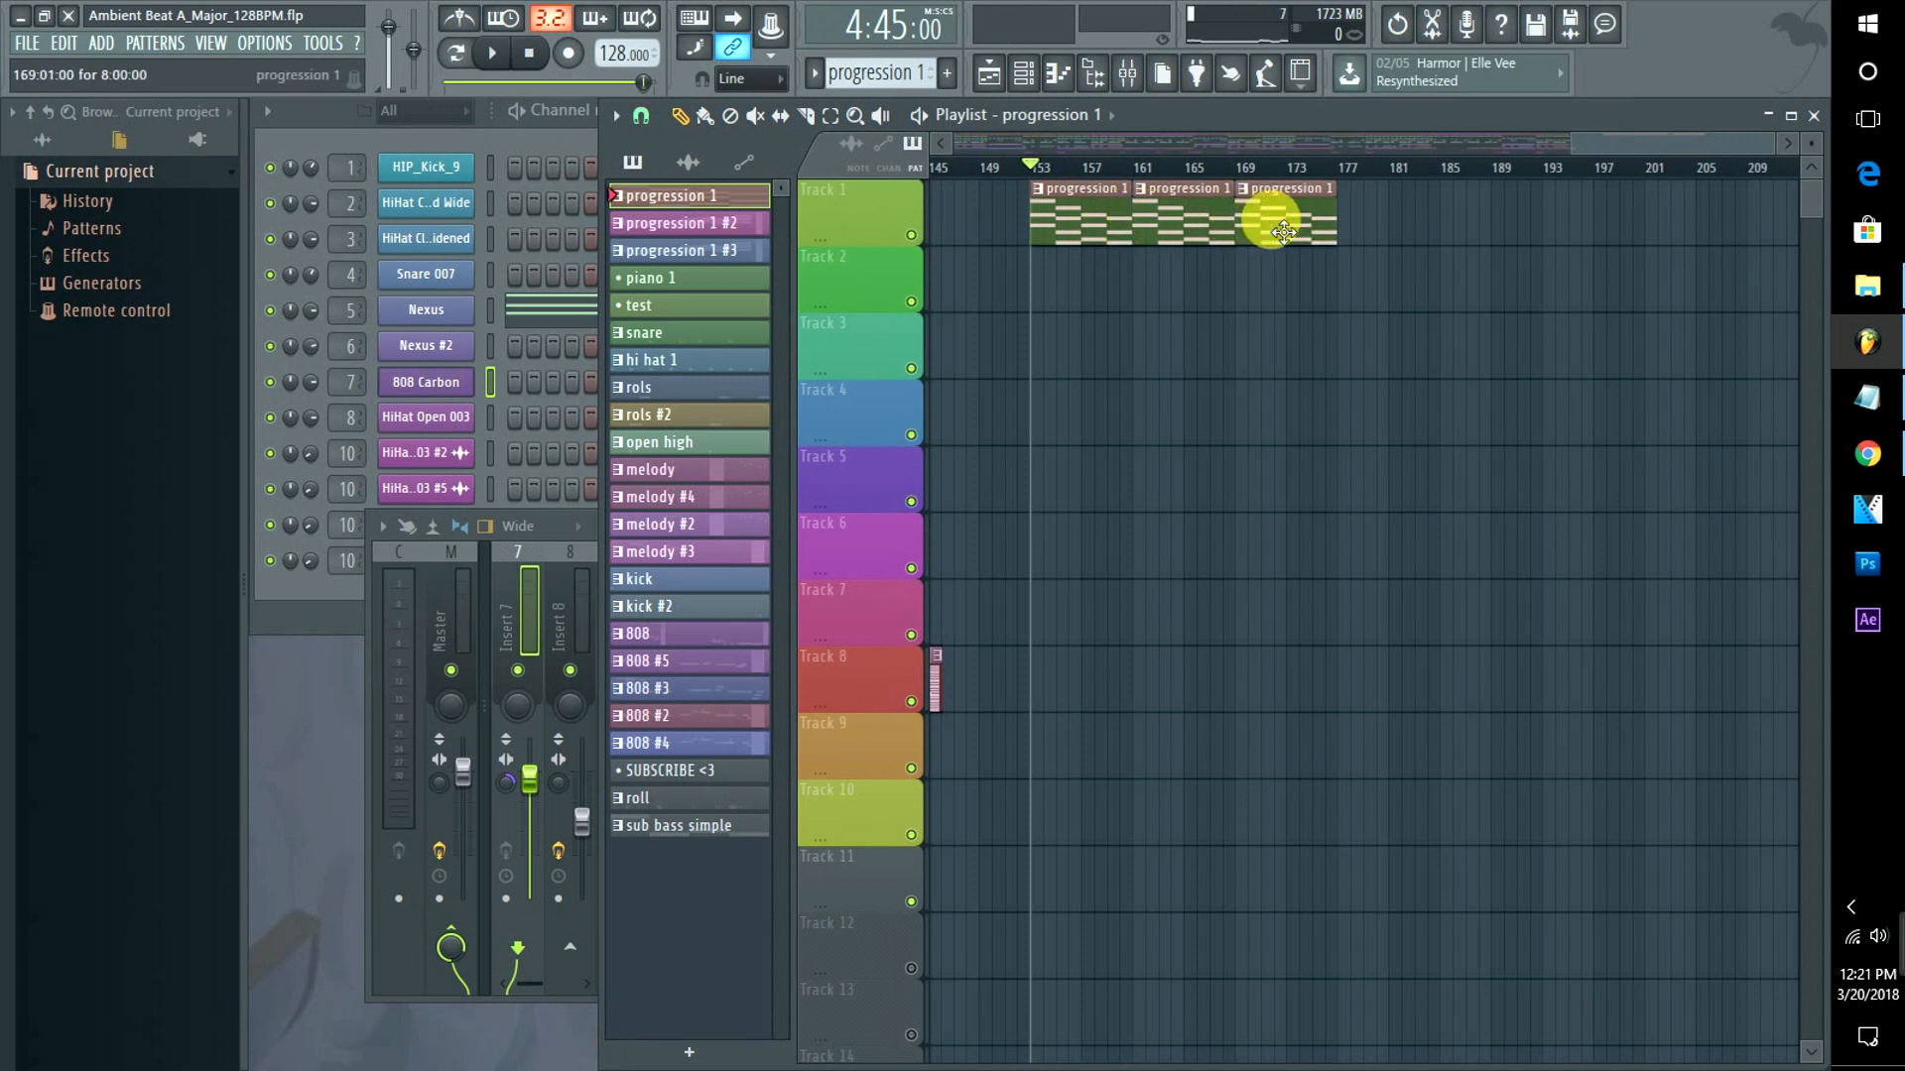
click(1343, 218)
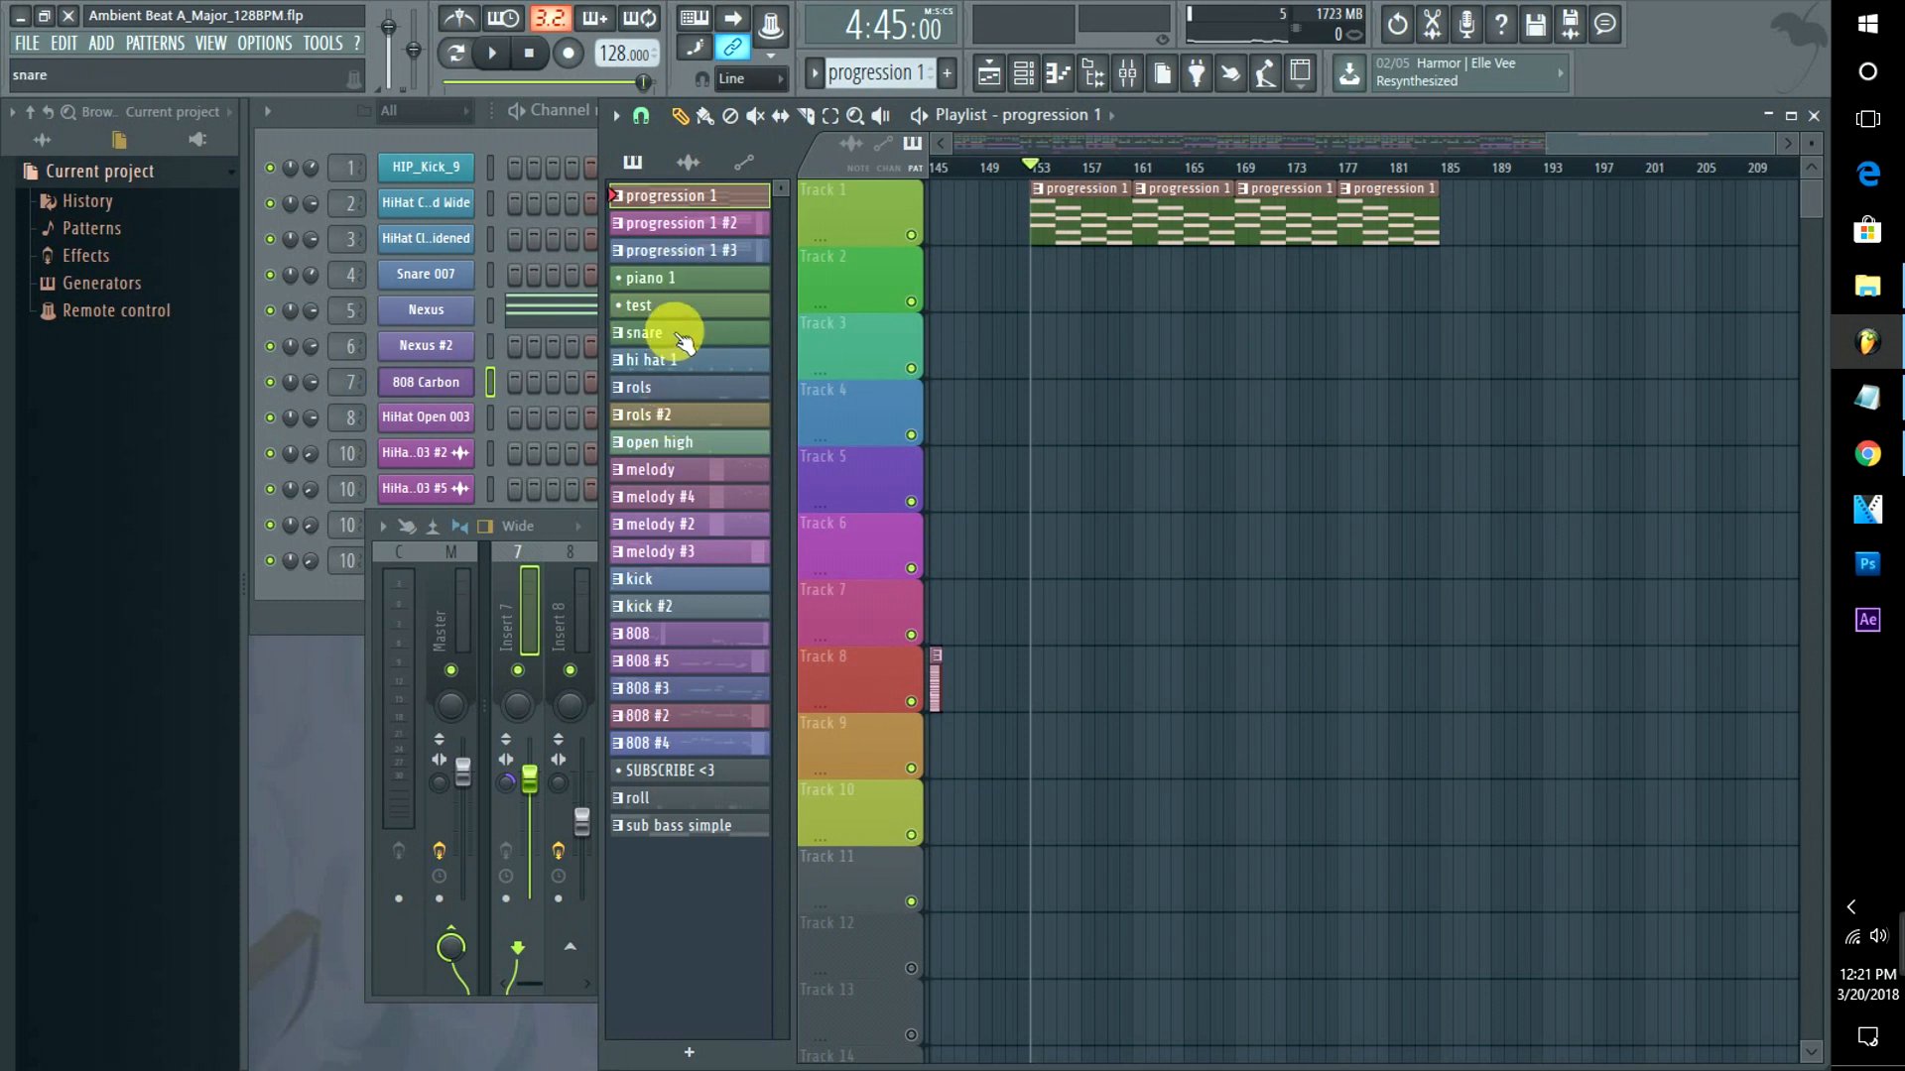
Place a kick clip on Track 2 at bar 153 and play it with the progression.
click(654, 579)
click(1032, 298)
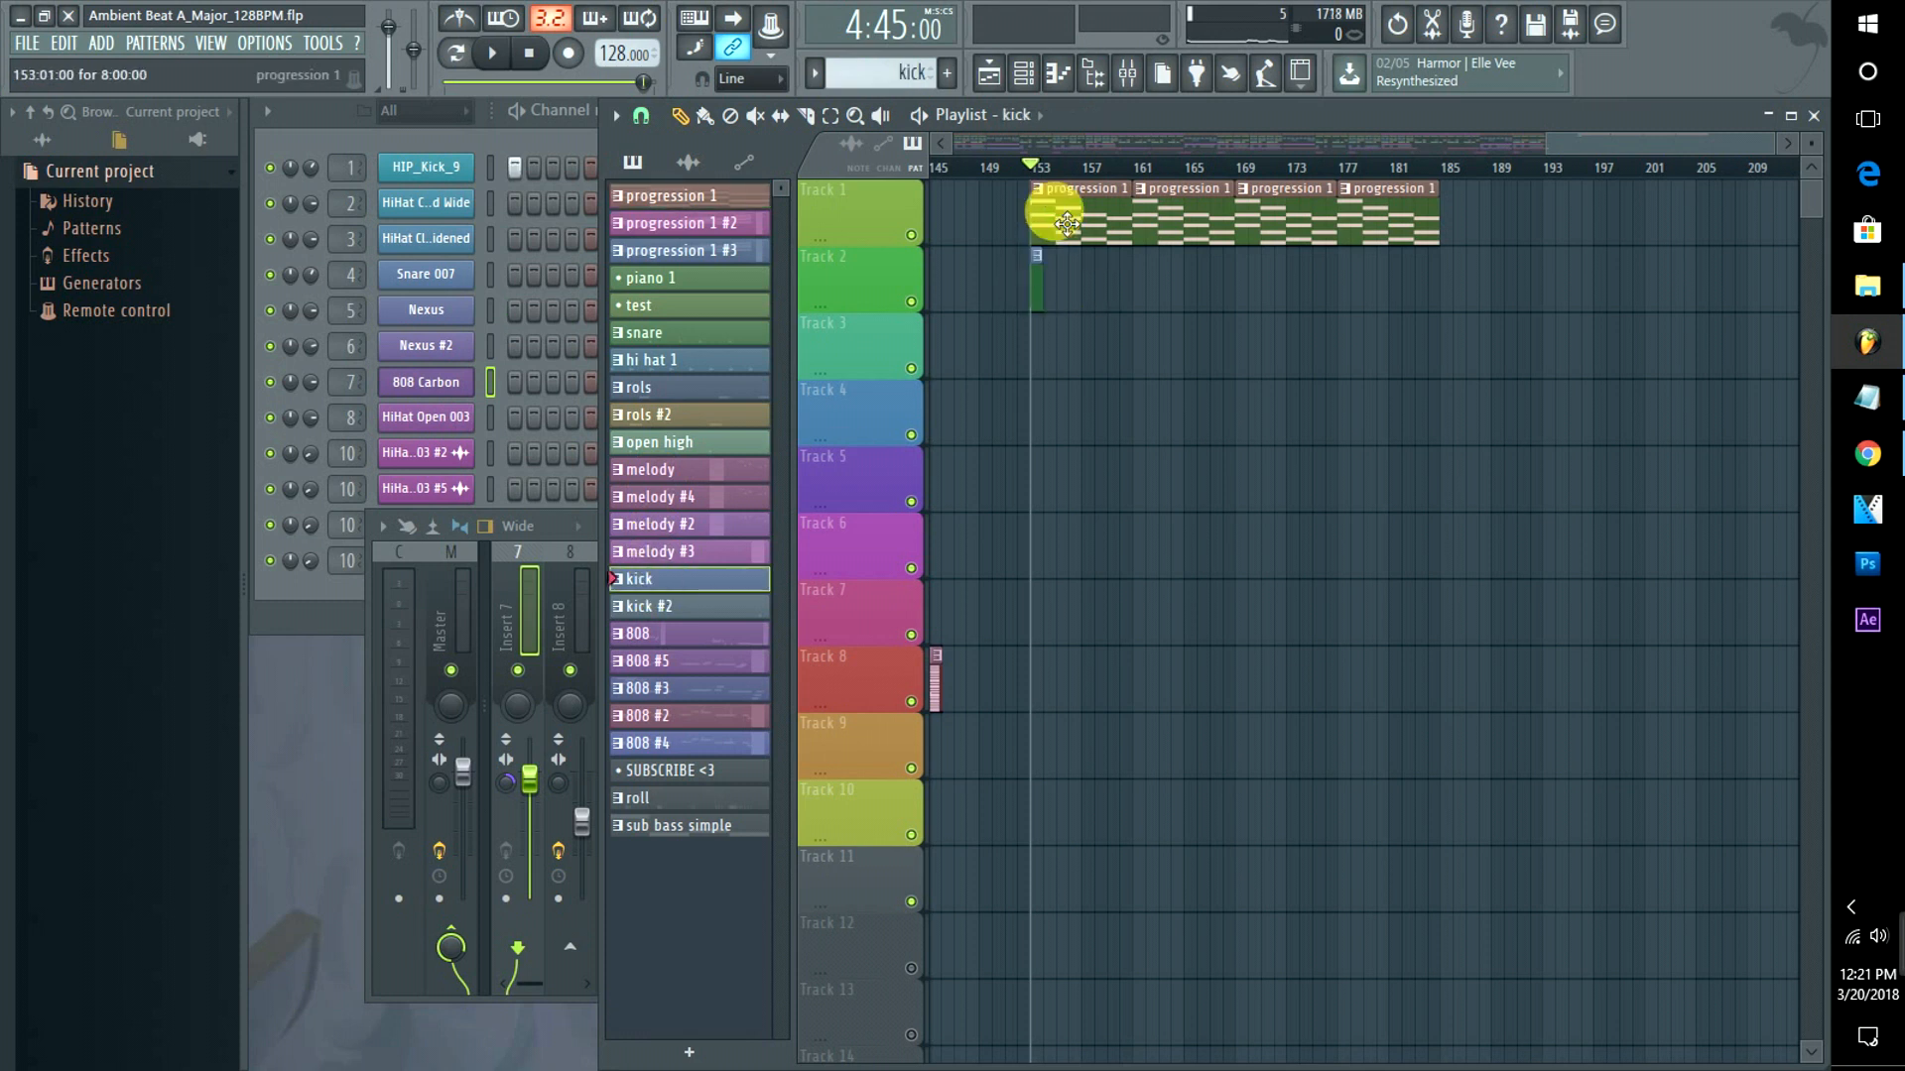
key(space)
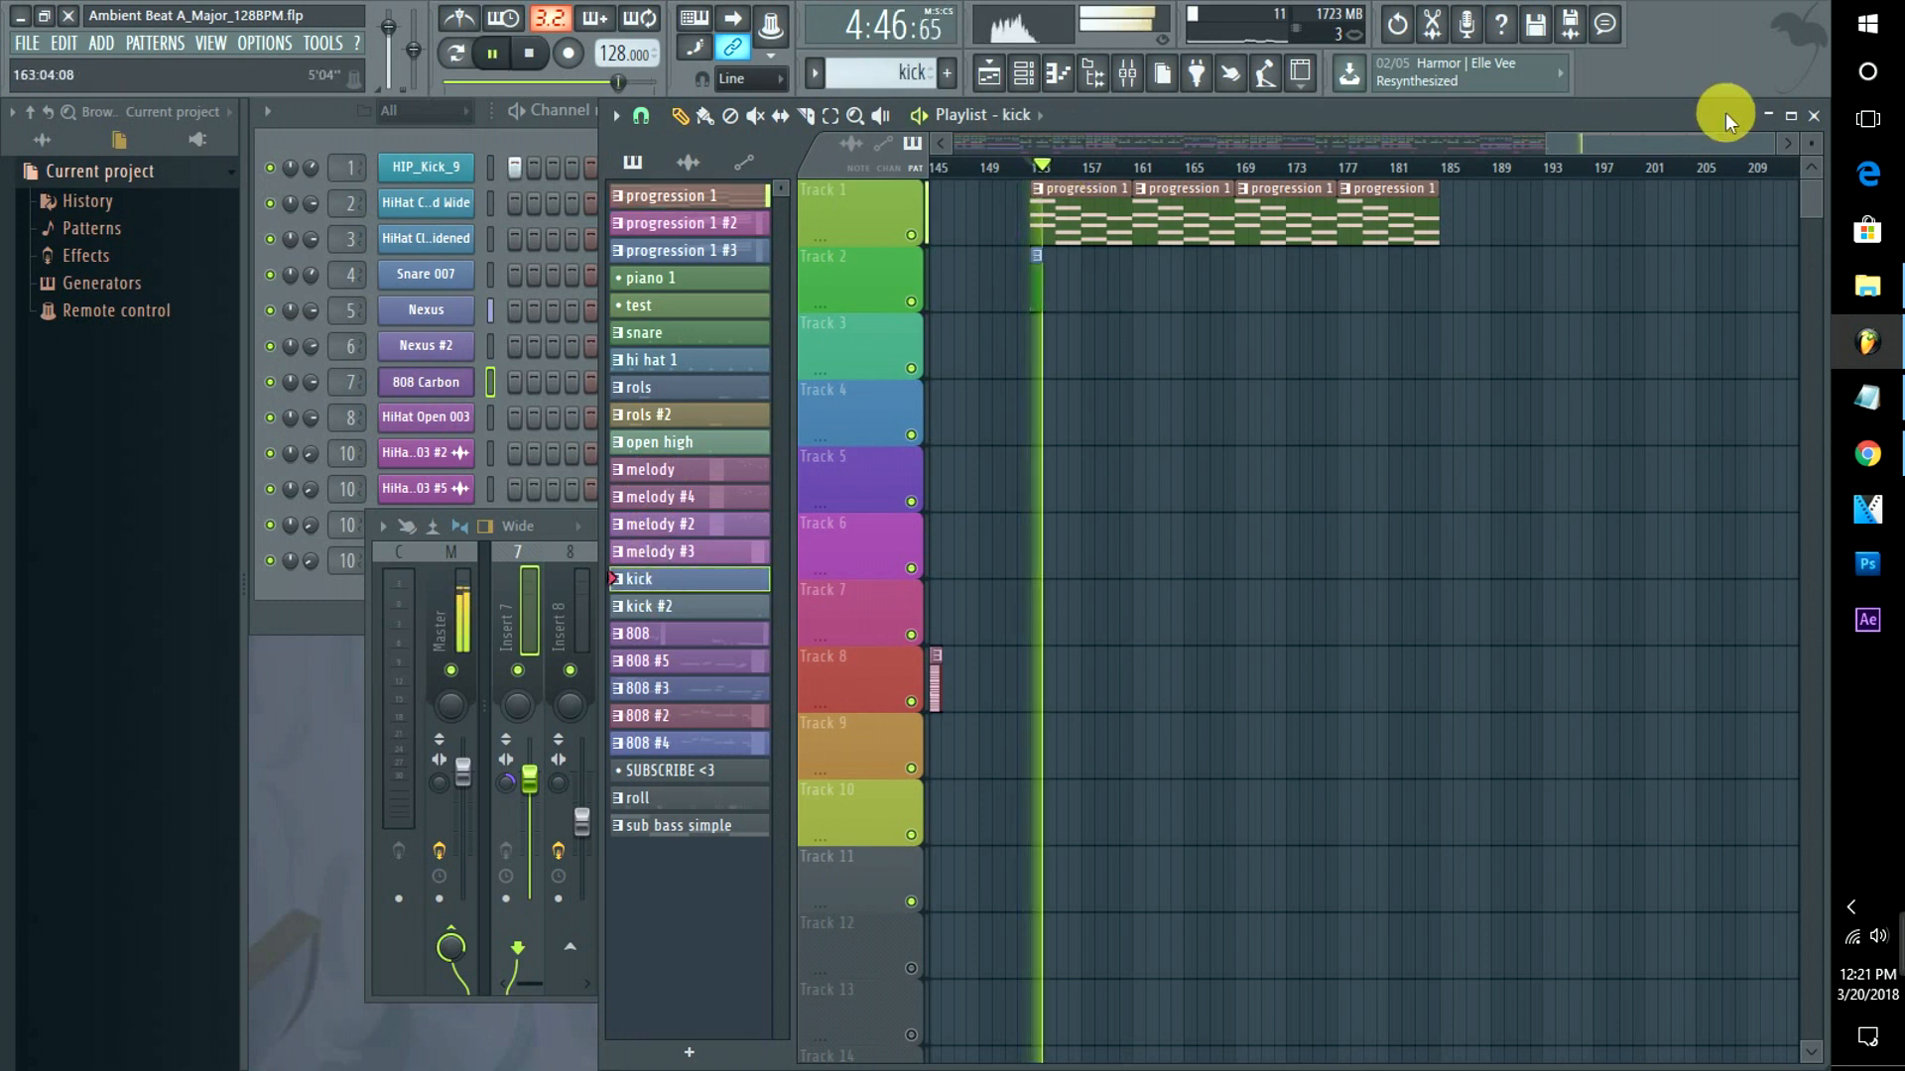
drag(1765, 141, 1584, 152)
key(space)
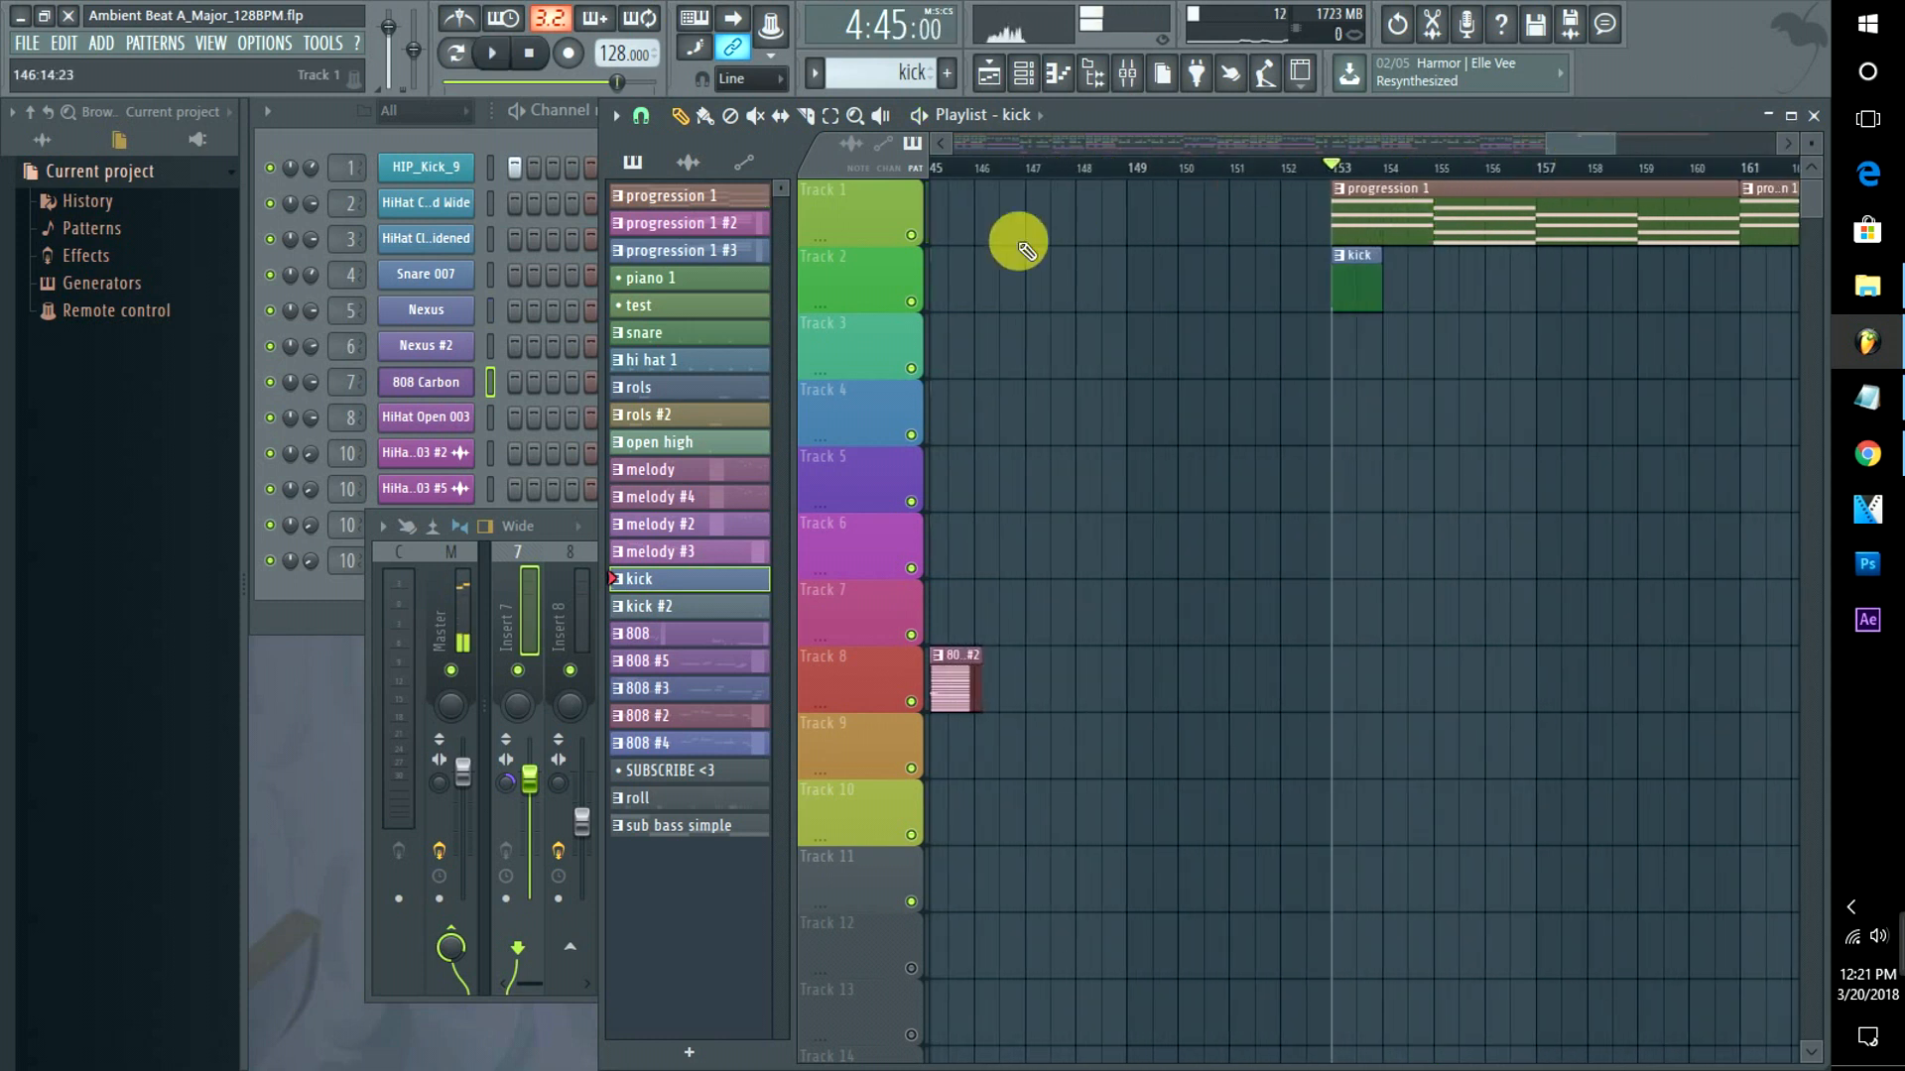
Place a snare clip on Track 3 at bar 153, beneath the kick clip, and play the section.
click(650, 334)
click(1464, 357)
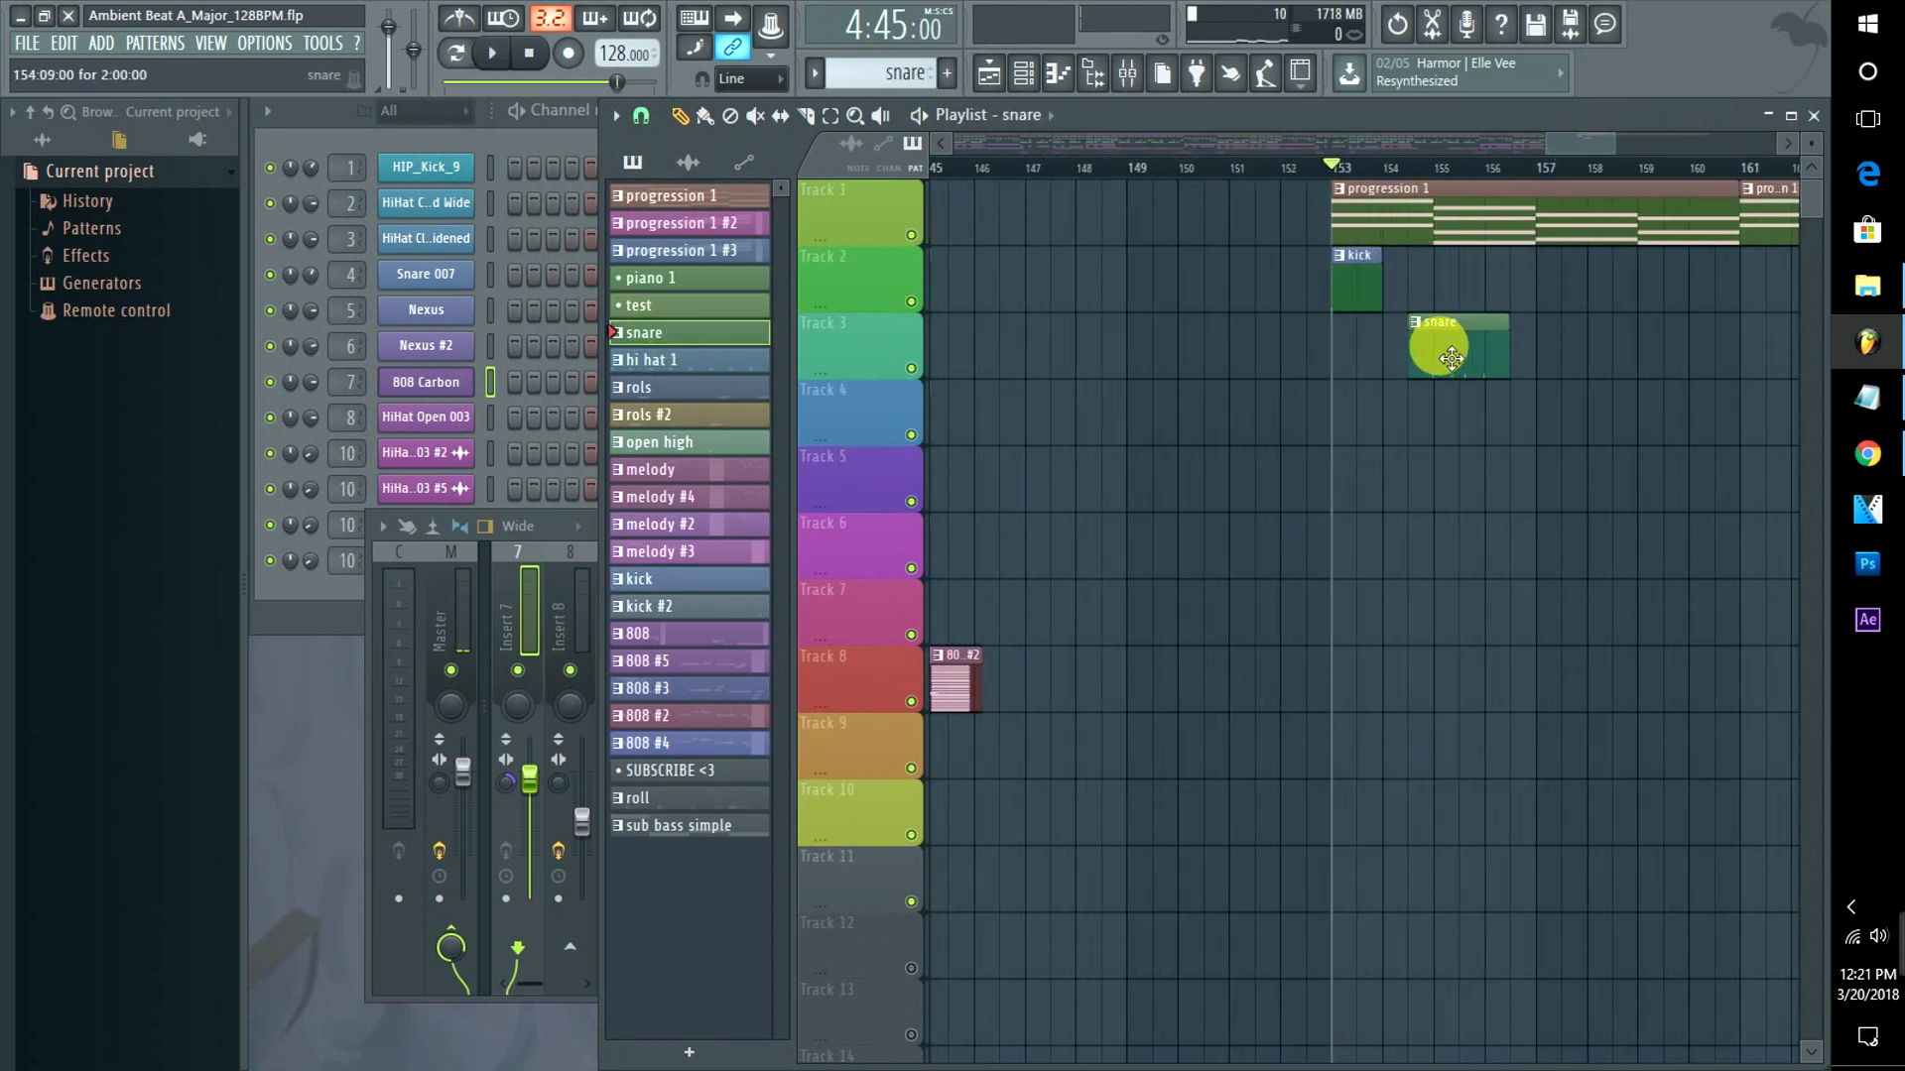
key(space)
drag(1452, 357, 1361, 359)
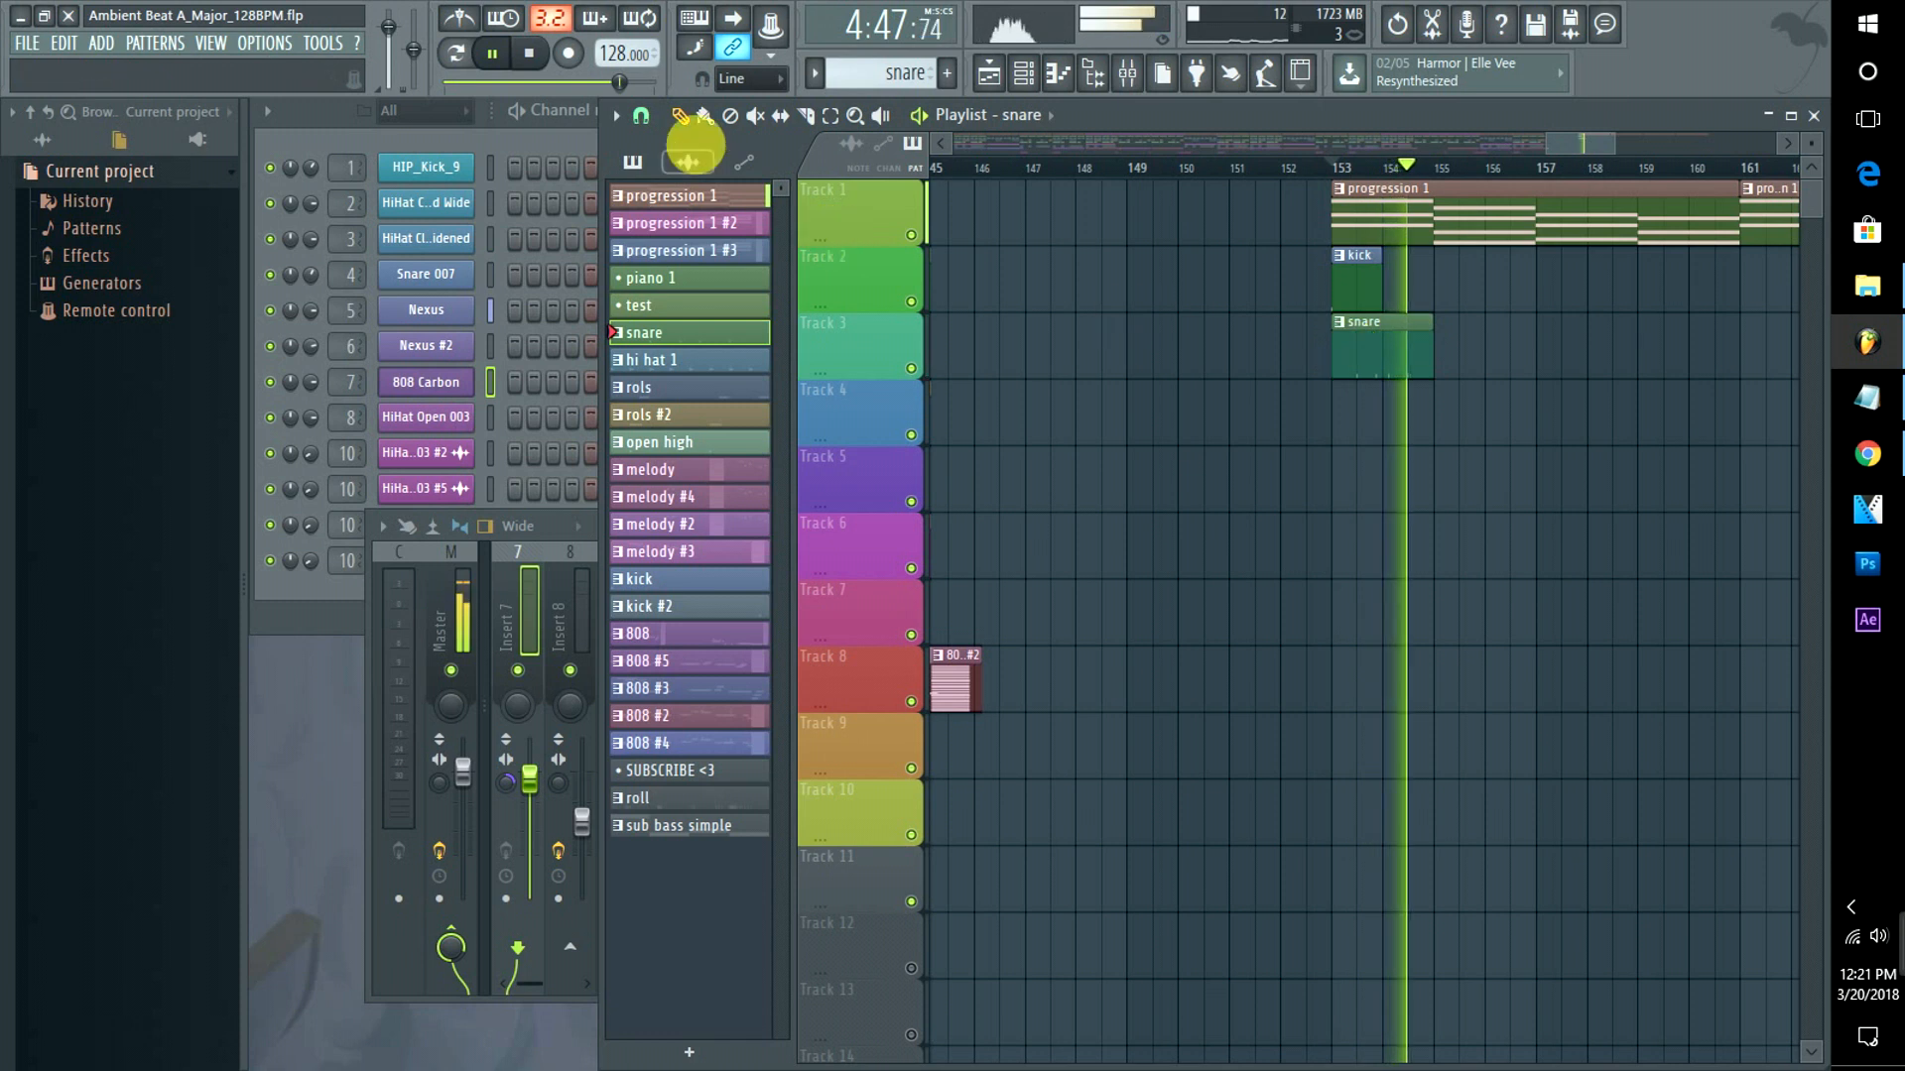
Bring the Channel rack forward and widen it to show all 32 steps of the snare pattern while playing the song.
click(584, 131)
key(space)
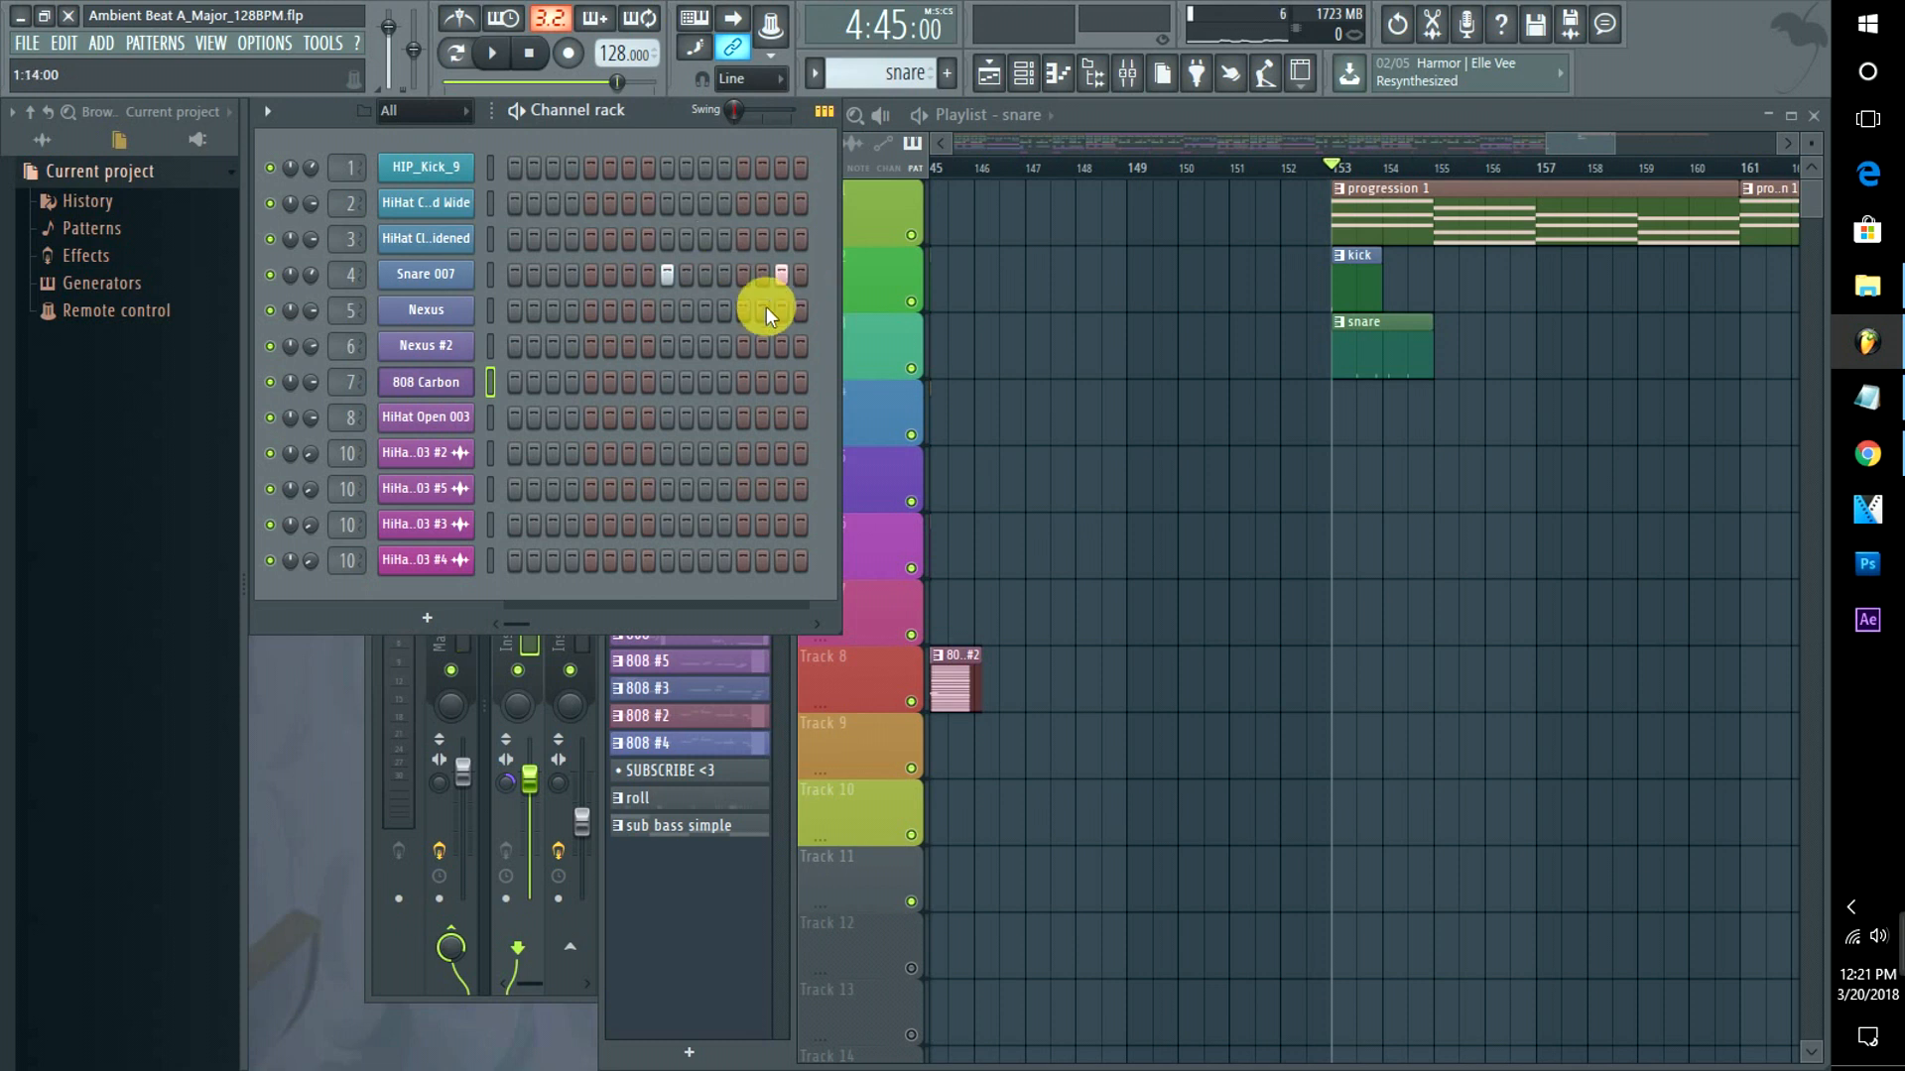
key(space)
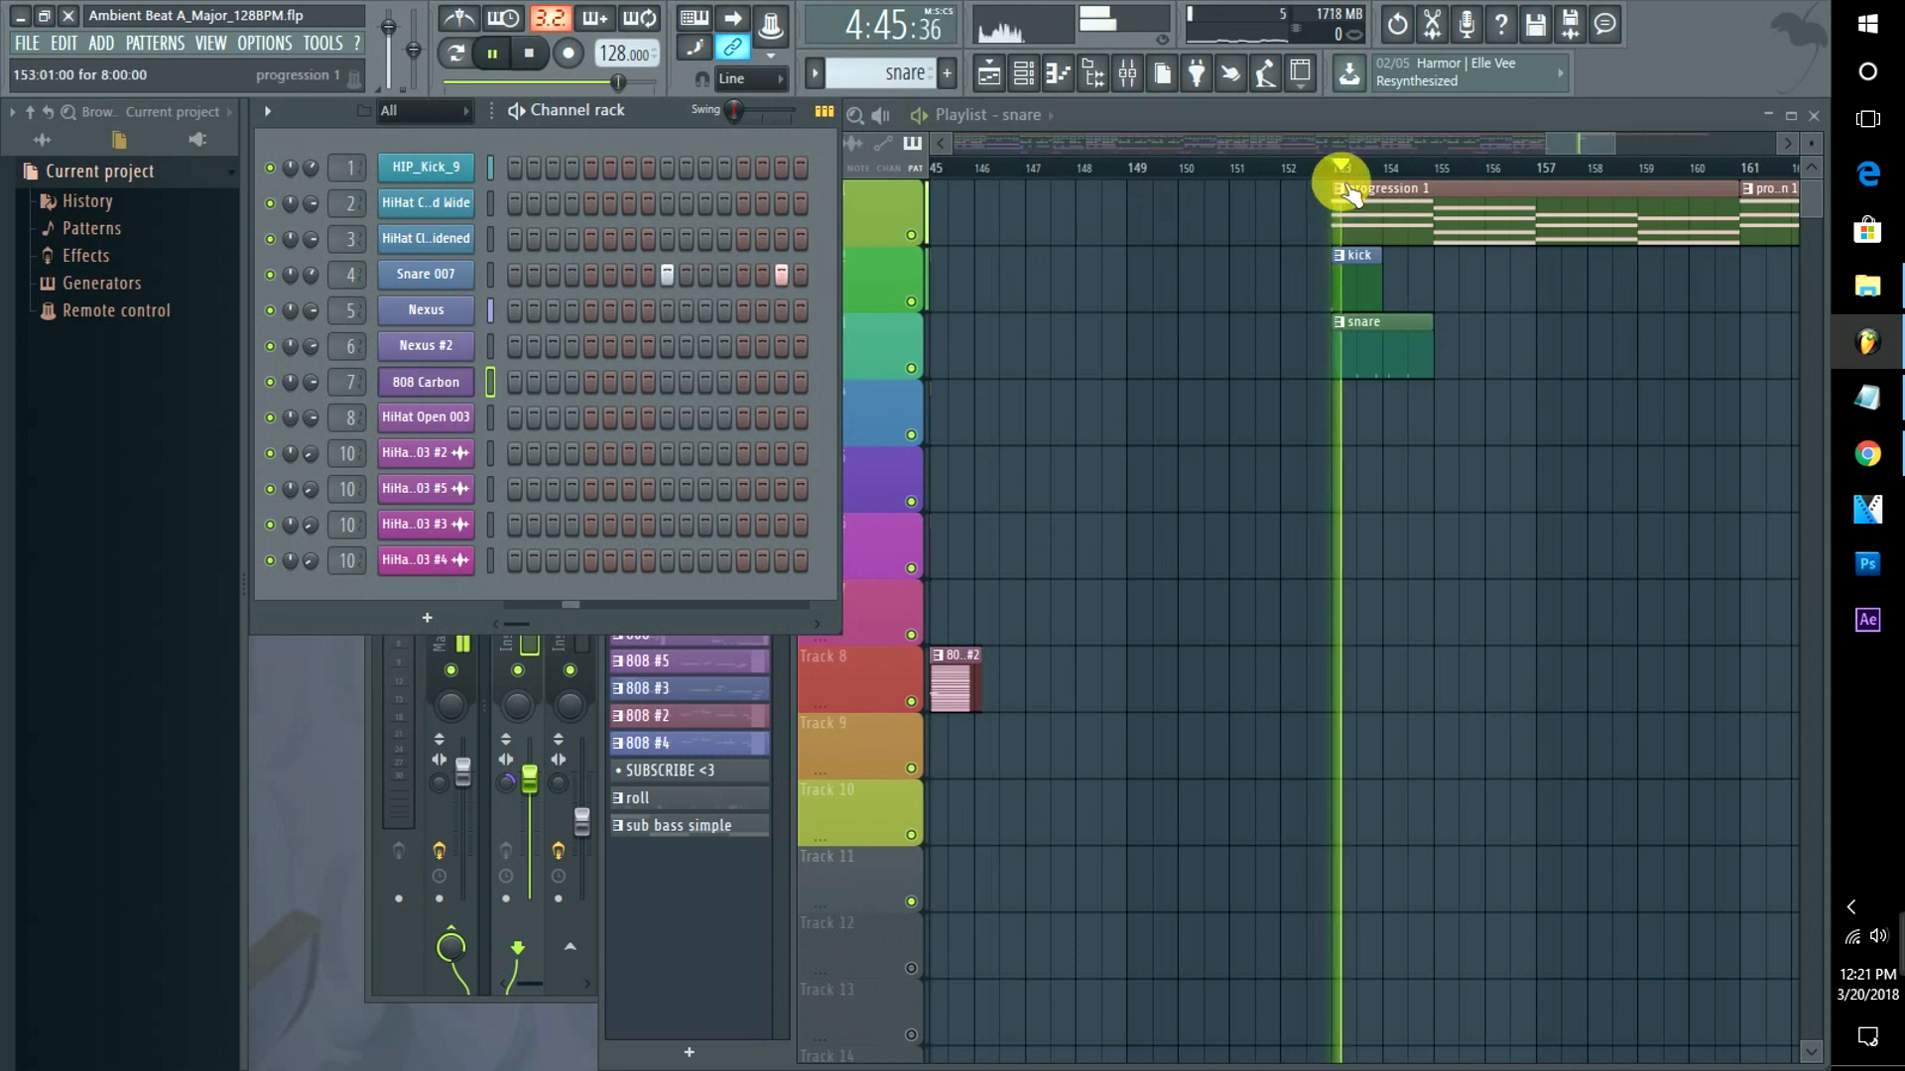
click(873, 339)
click(570, 128)
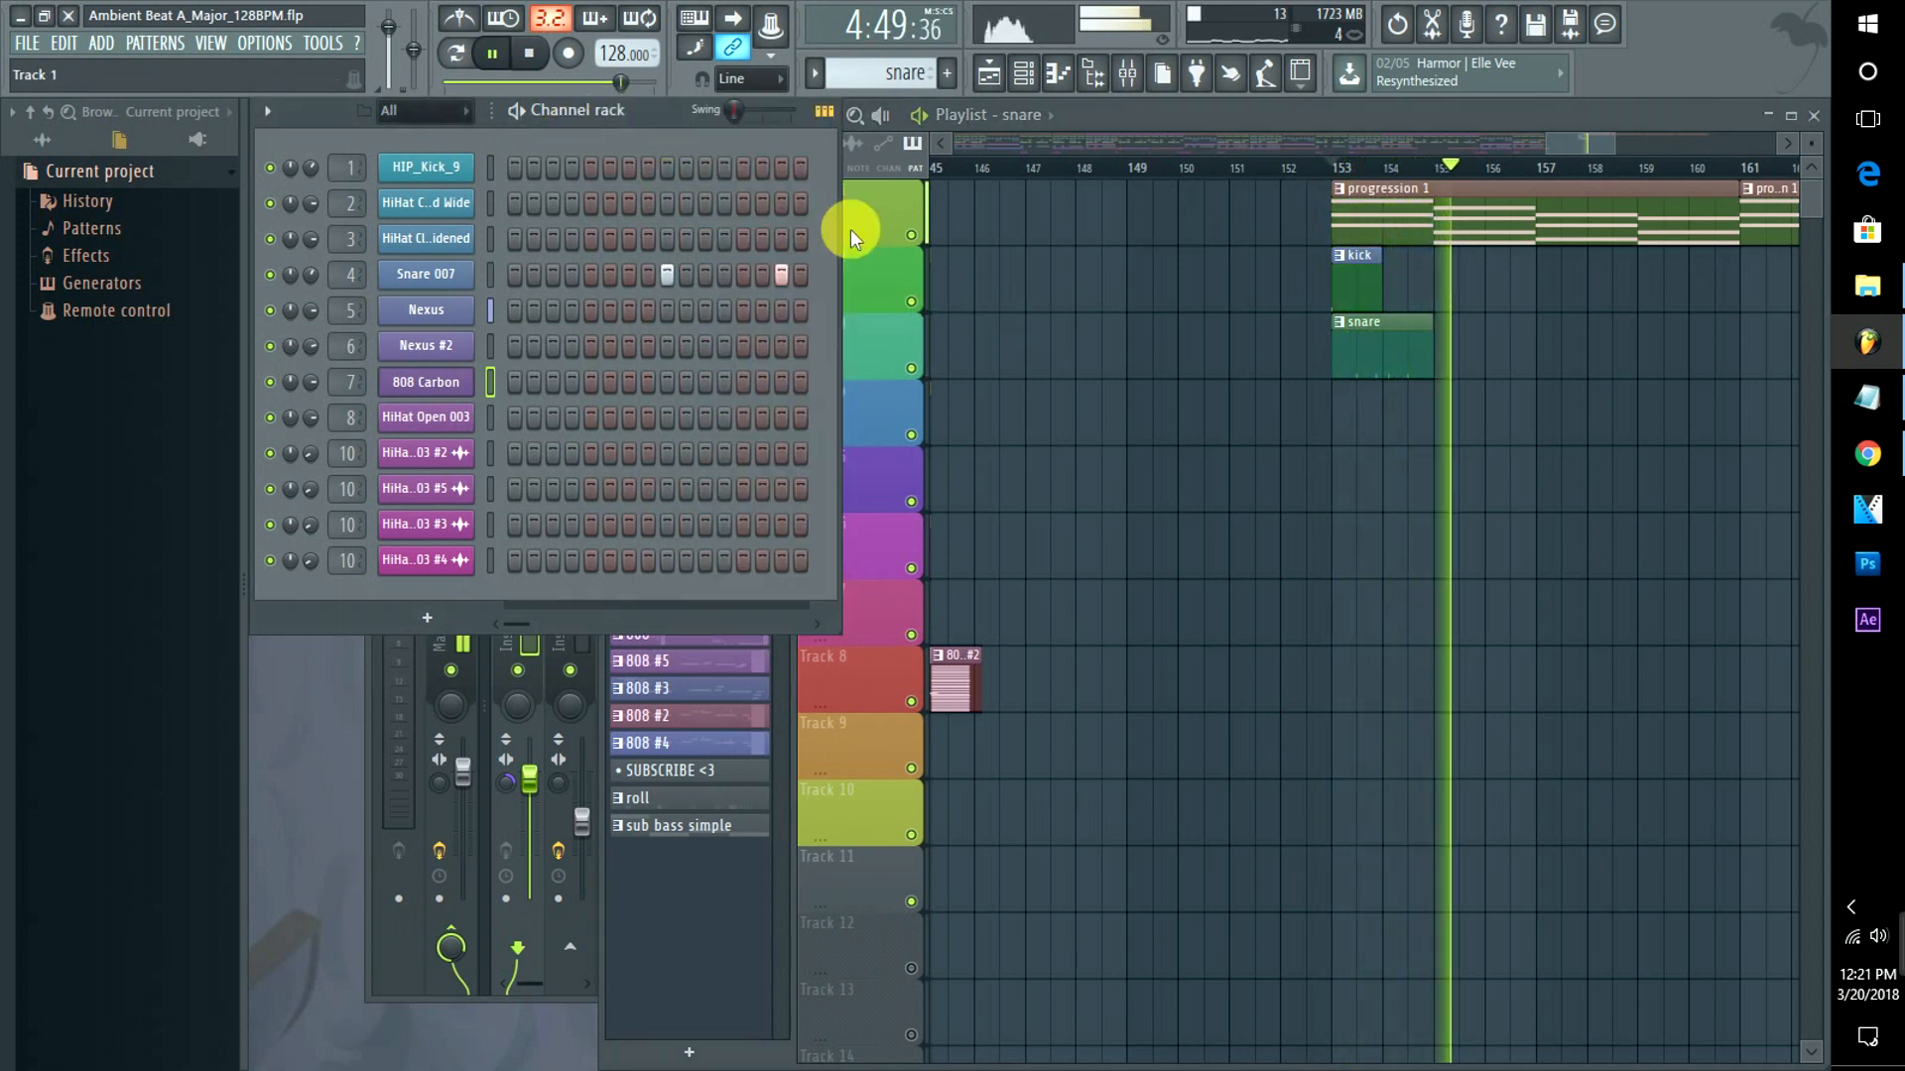
drag(841, 306, 1125, 319)
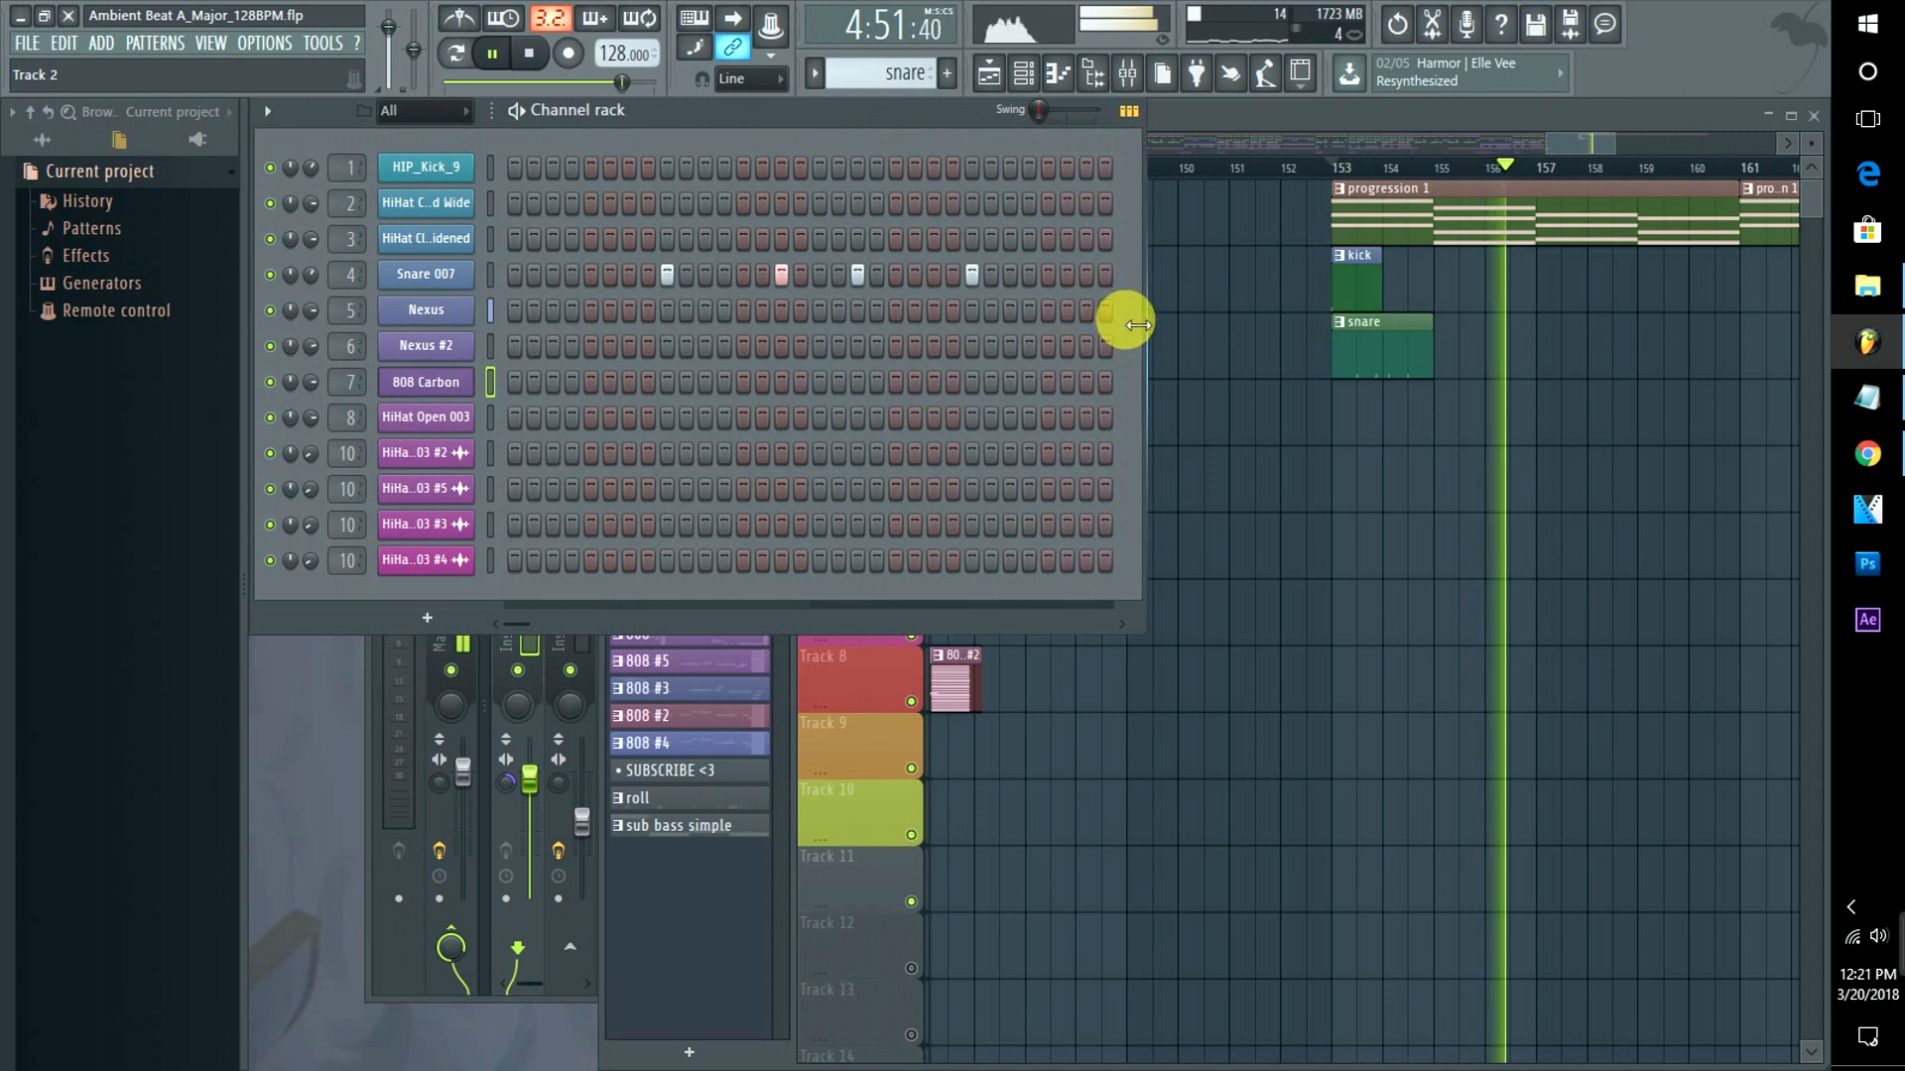
Play the snare pattern on its own and add Snare 007 hits on the last two steps of its second bar.
key(space)
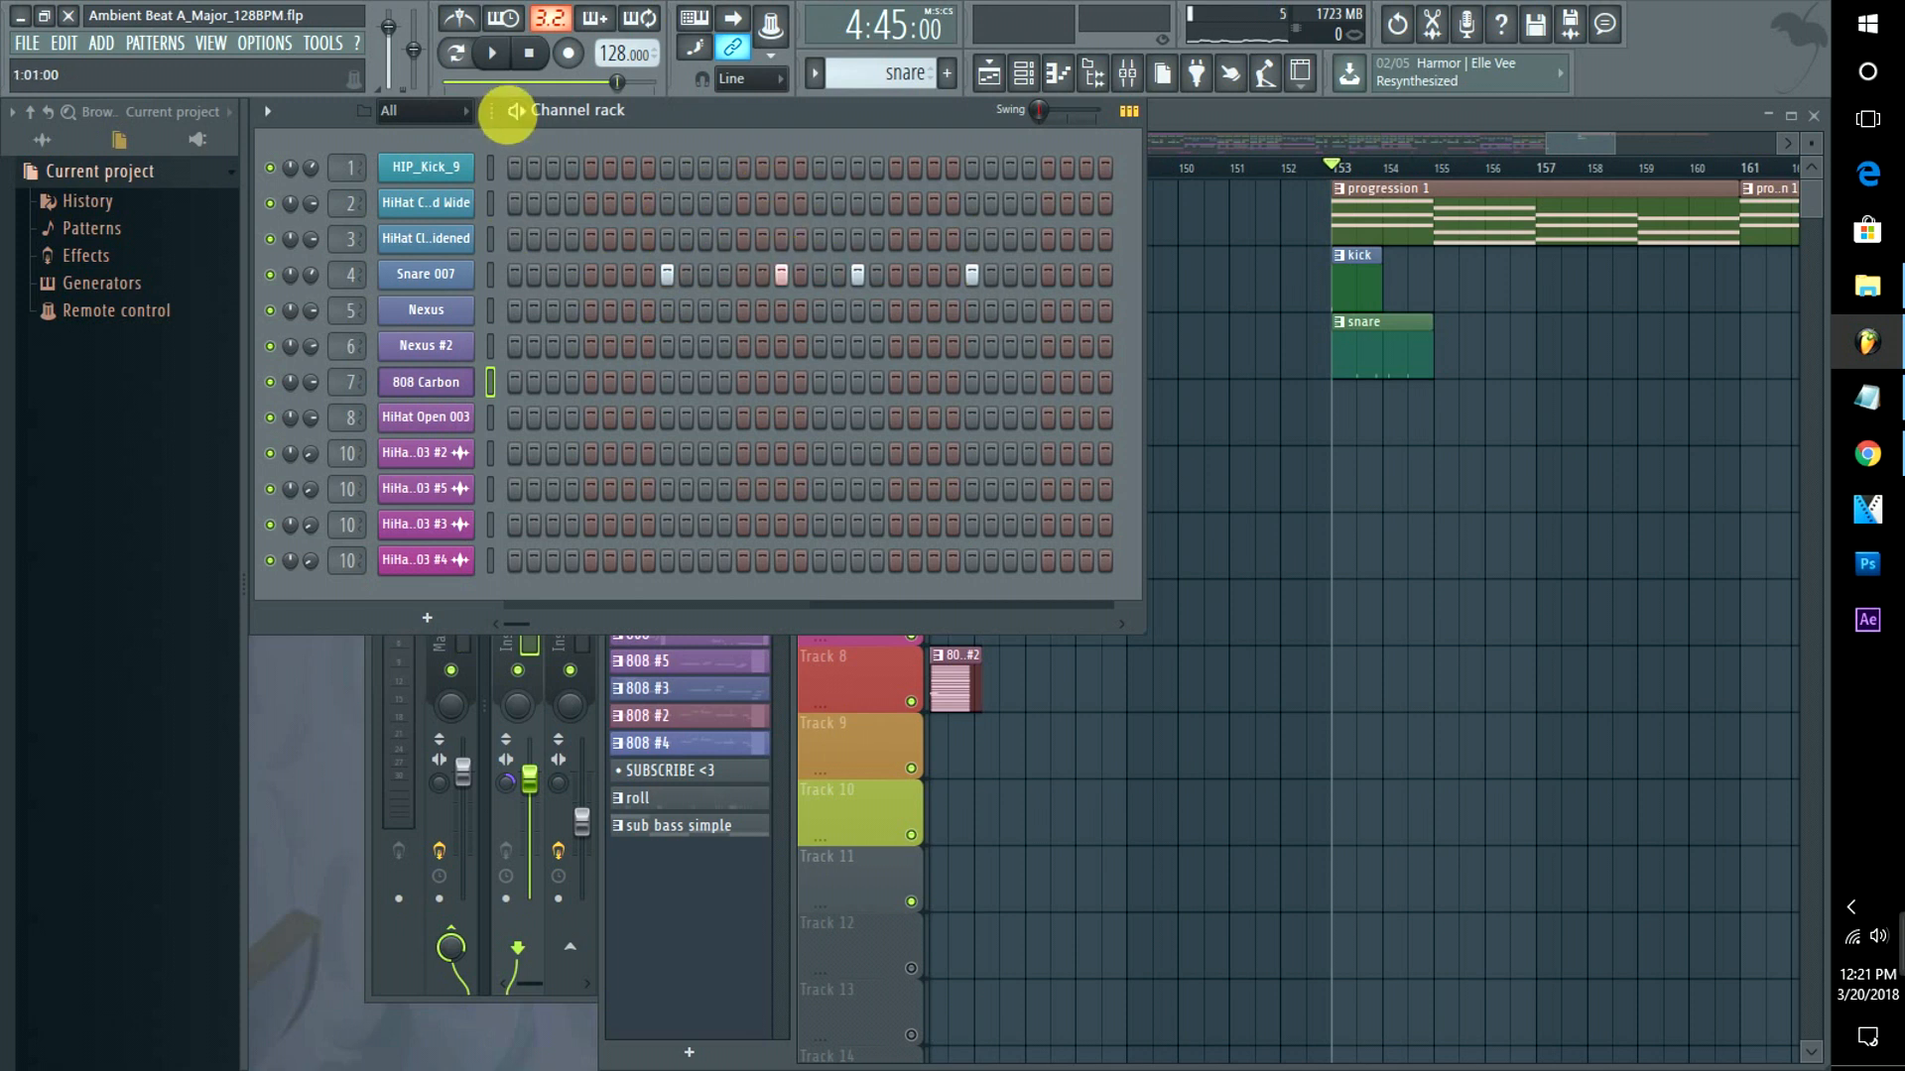
key(space)
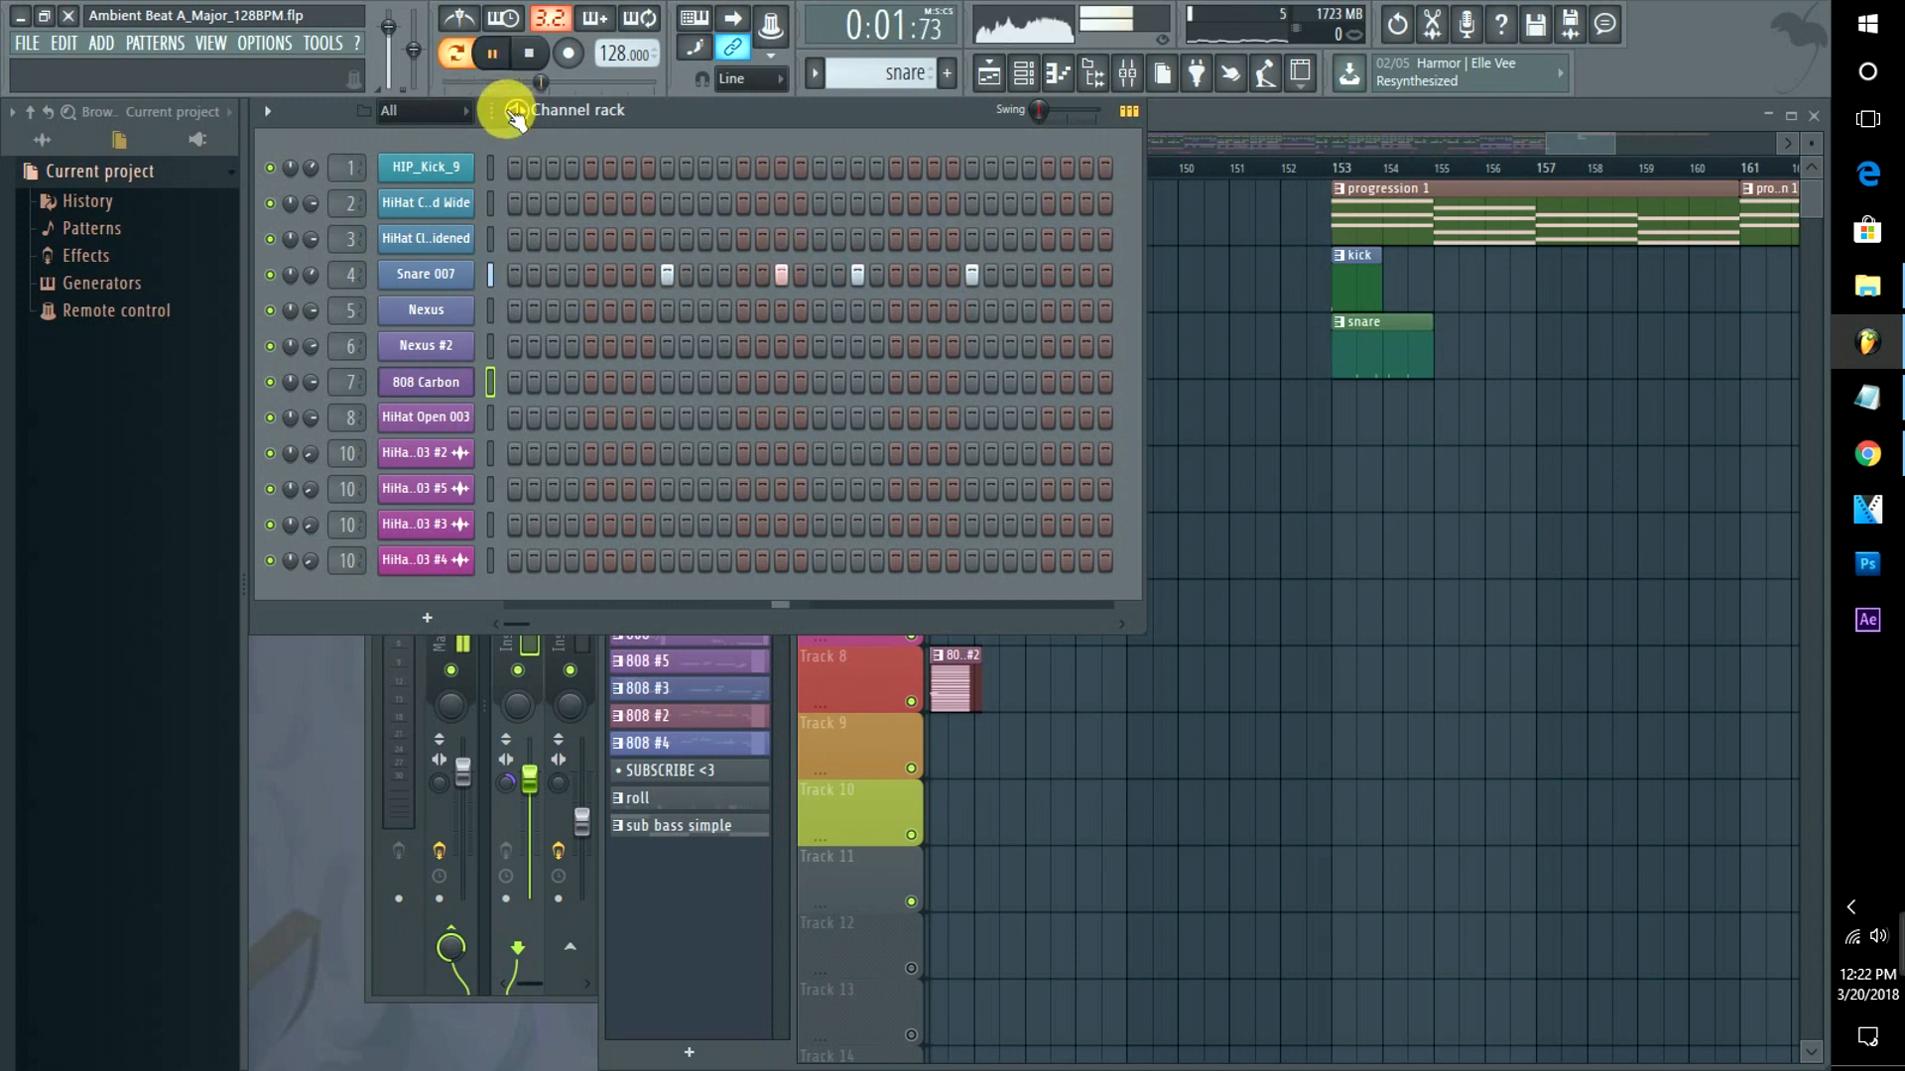
key(space)
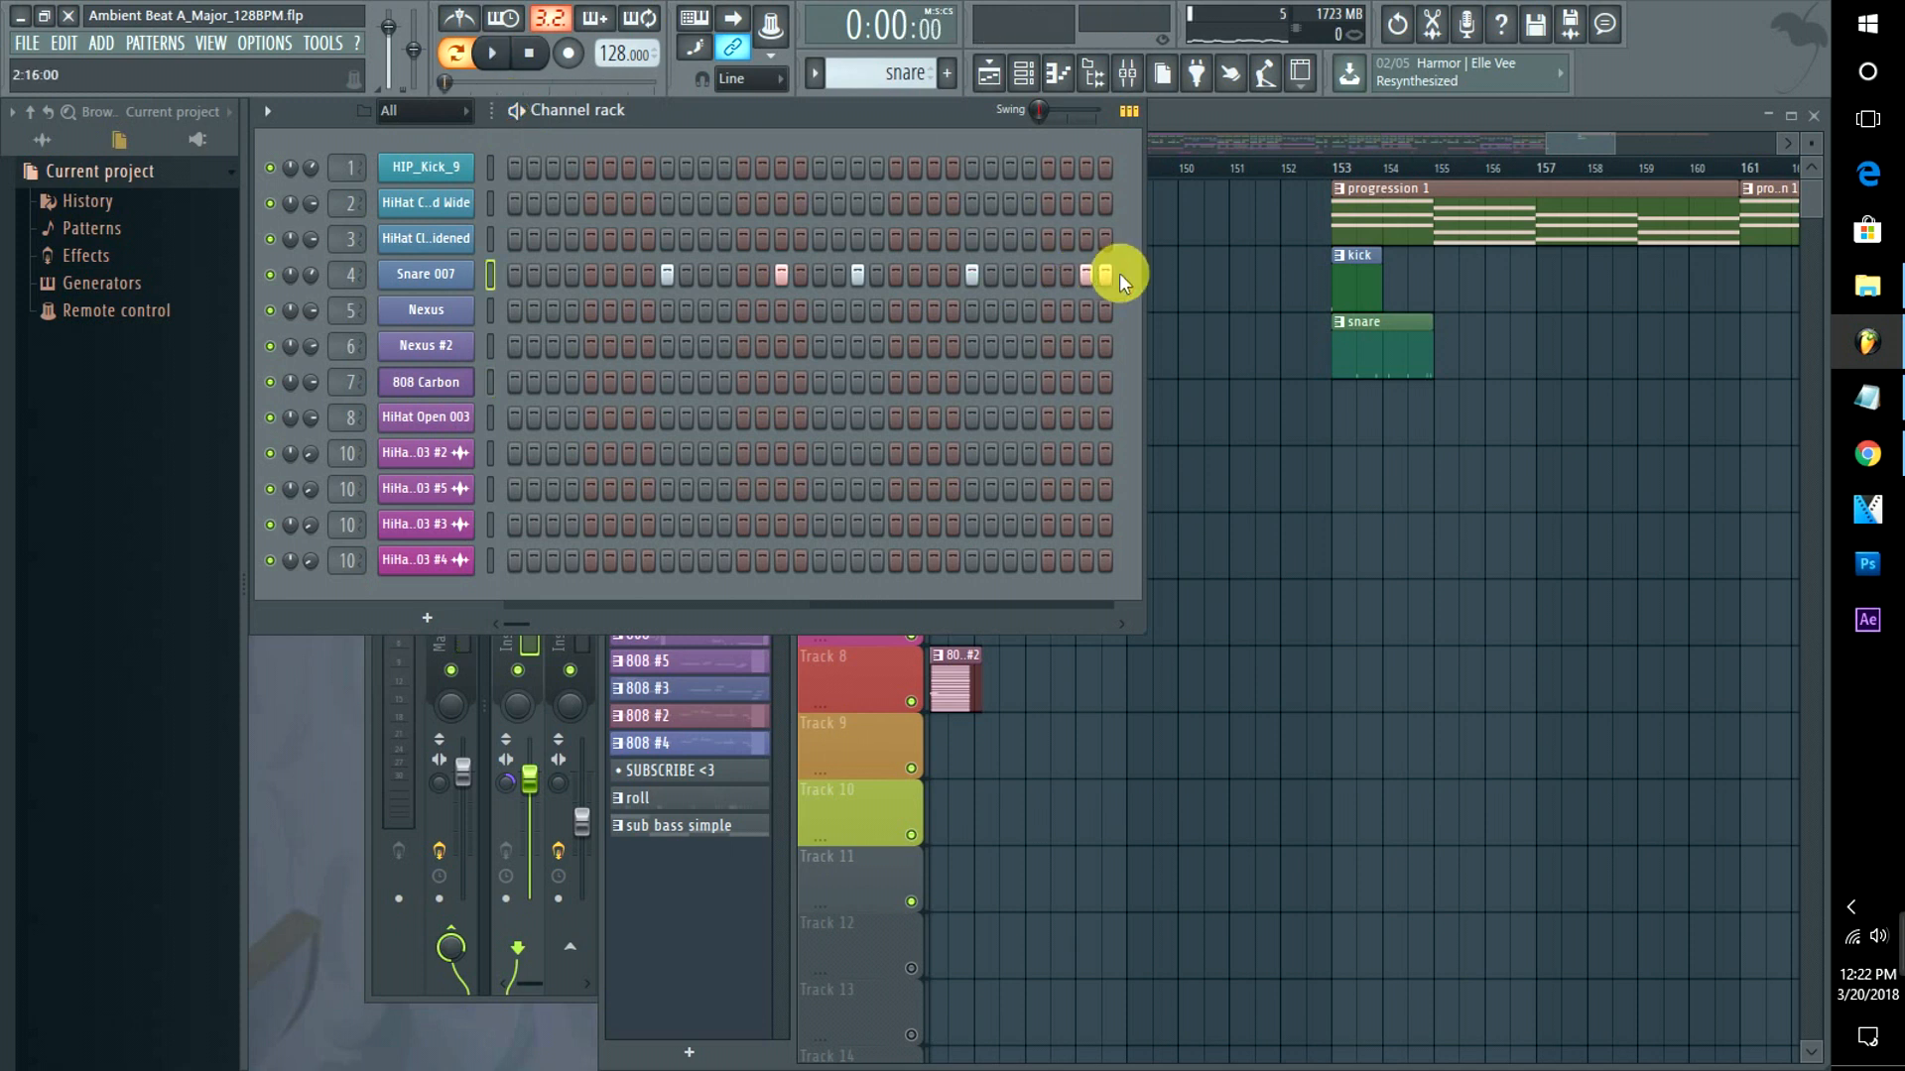
Copy the kick clip to bar 155 on Track 2 and play the song from bar 153.
drag(1364, 293, 1462, 290)
click(1334, 167)
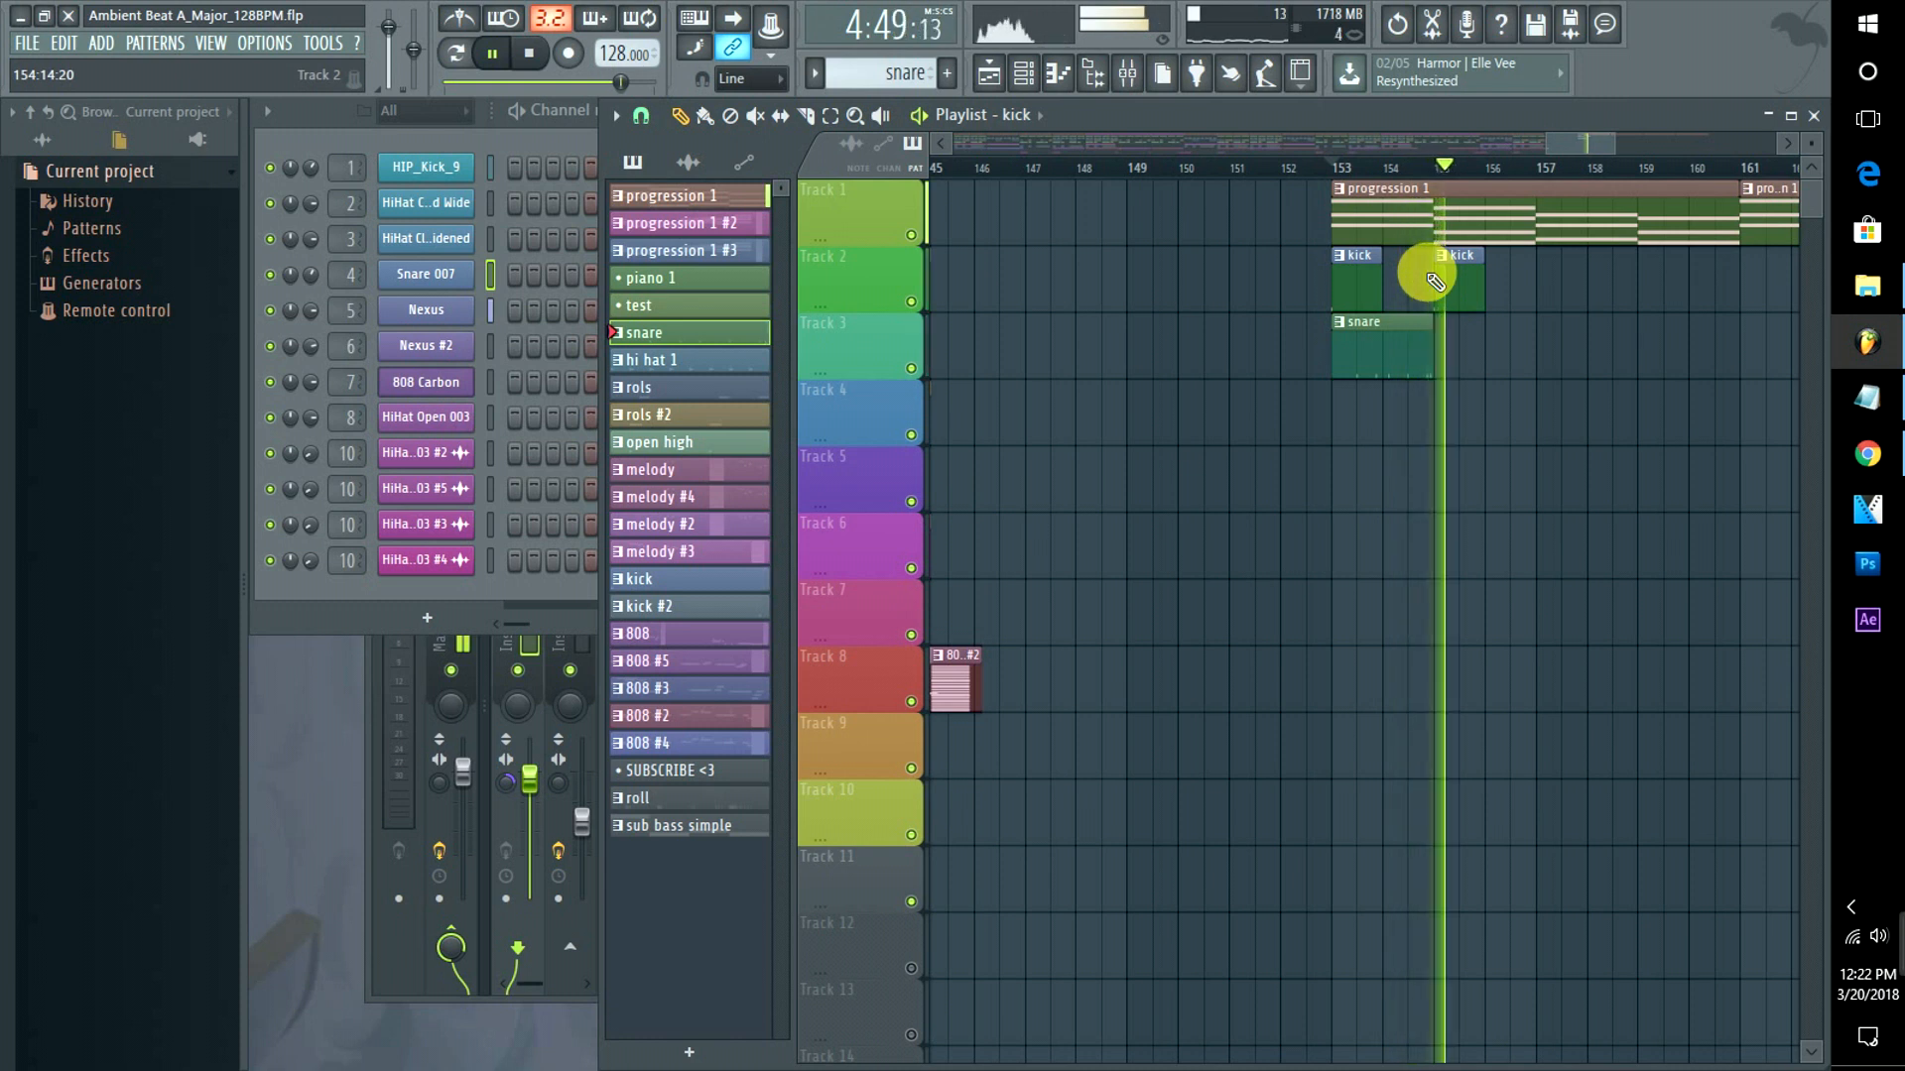
key(space)
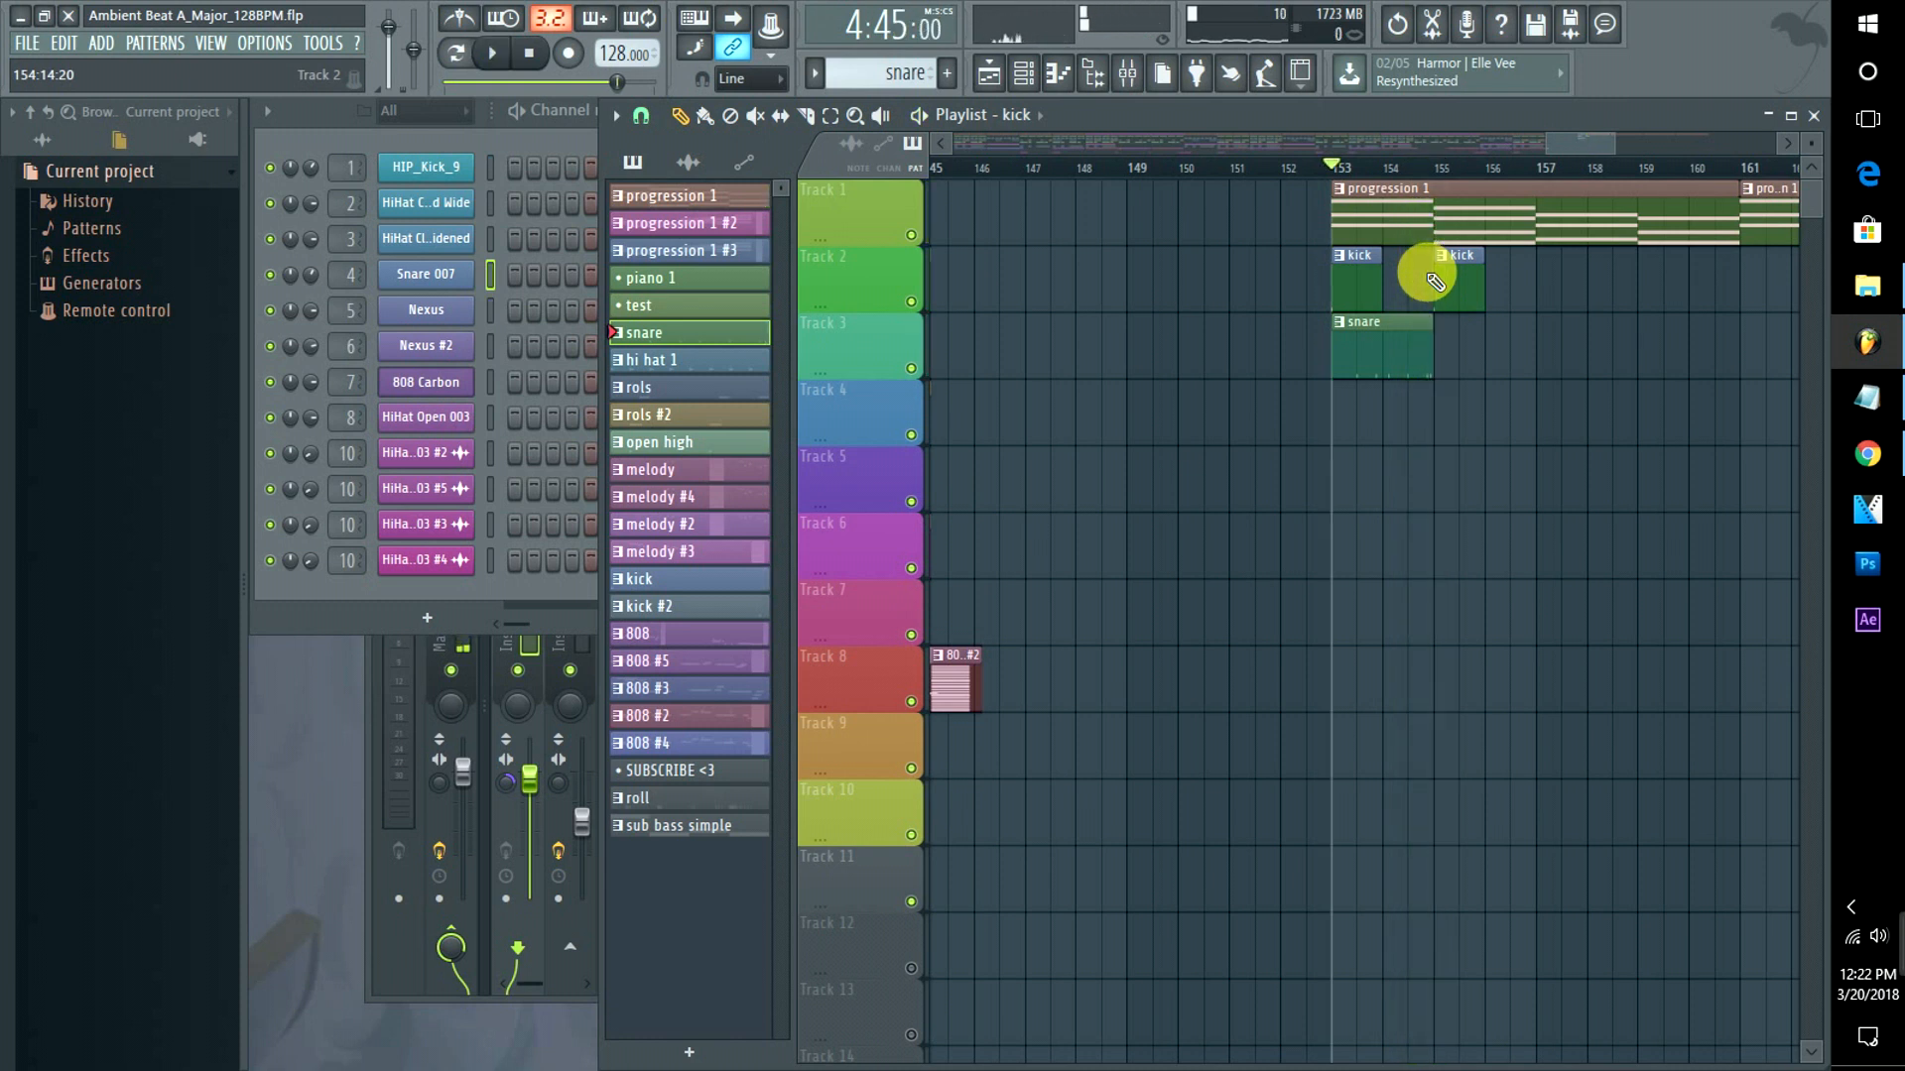
Duplicate the kick and snare clips on Tracks 2 and 3 so the copies start at bar 157.
drag(1612, 159, 1670, 149)
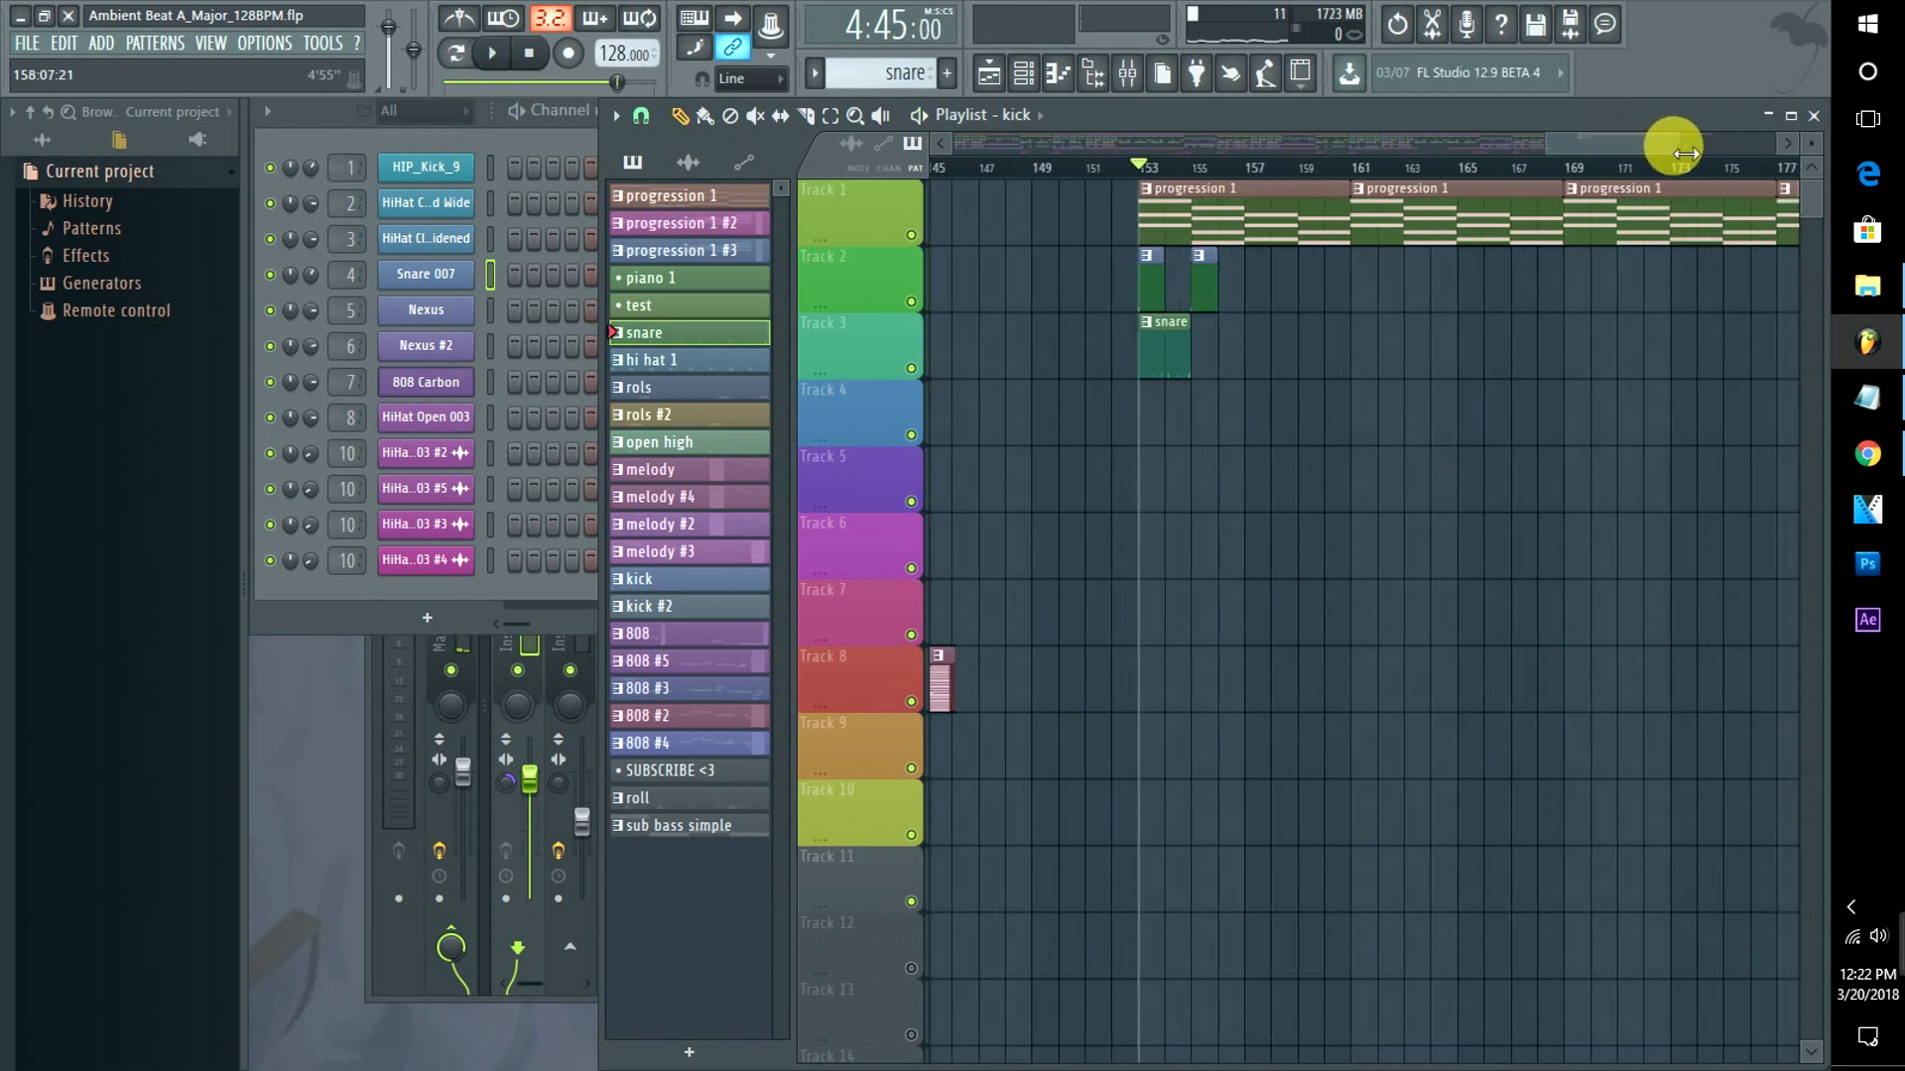
click(592, 140)
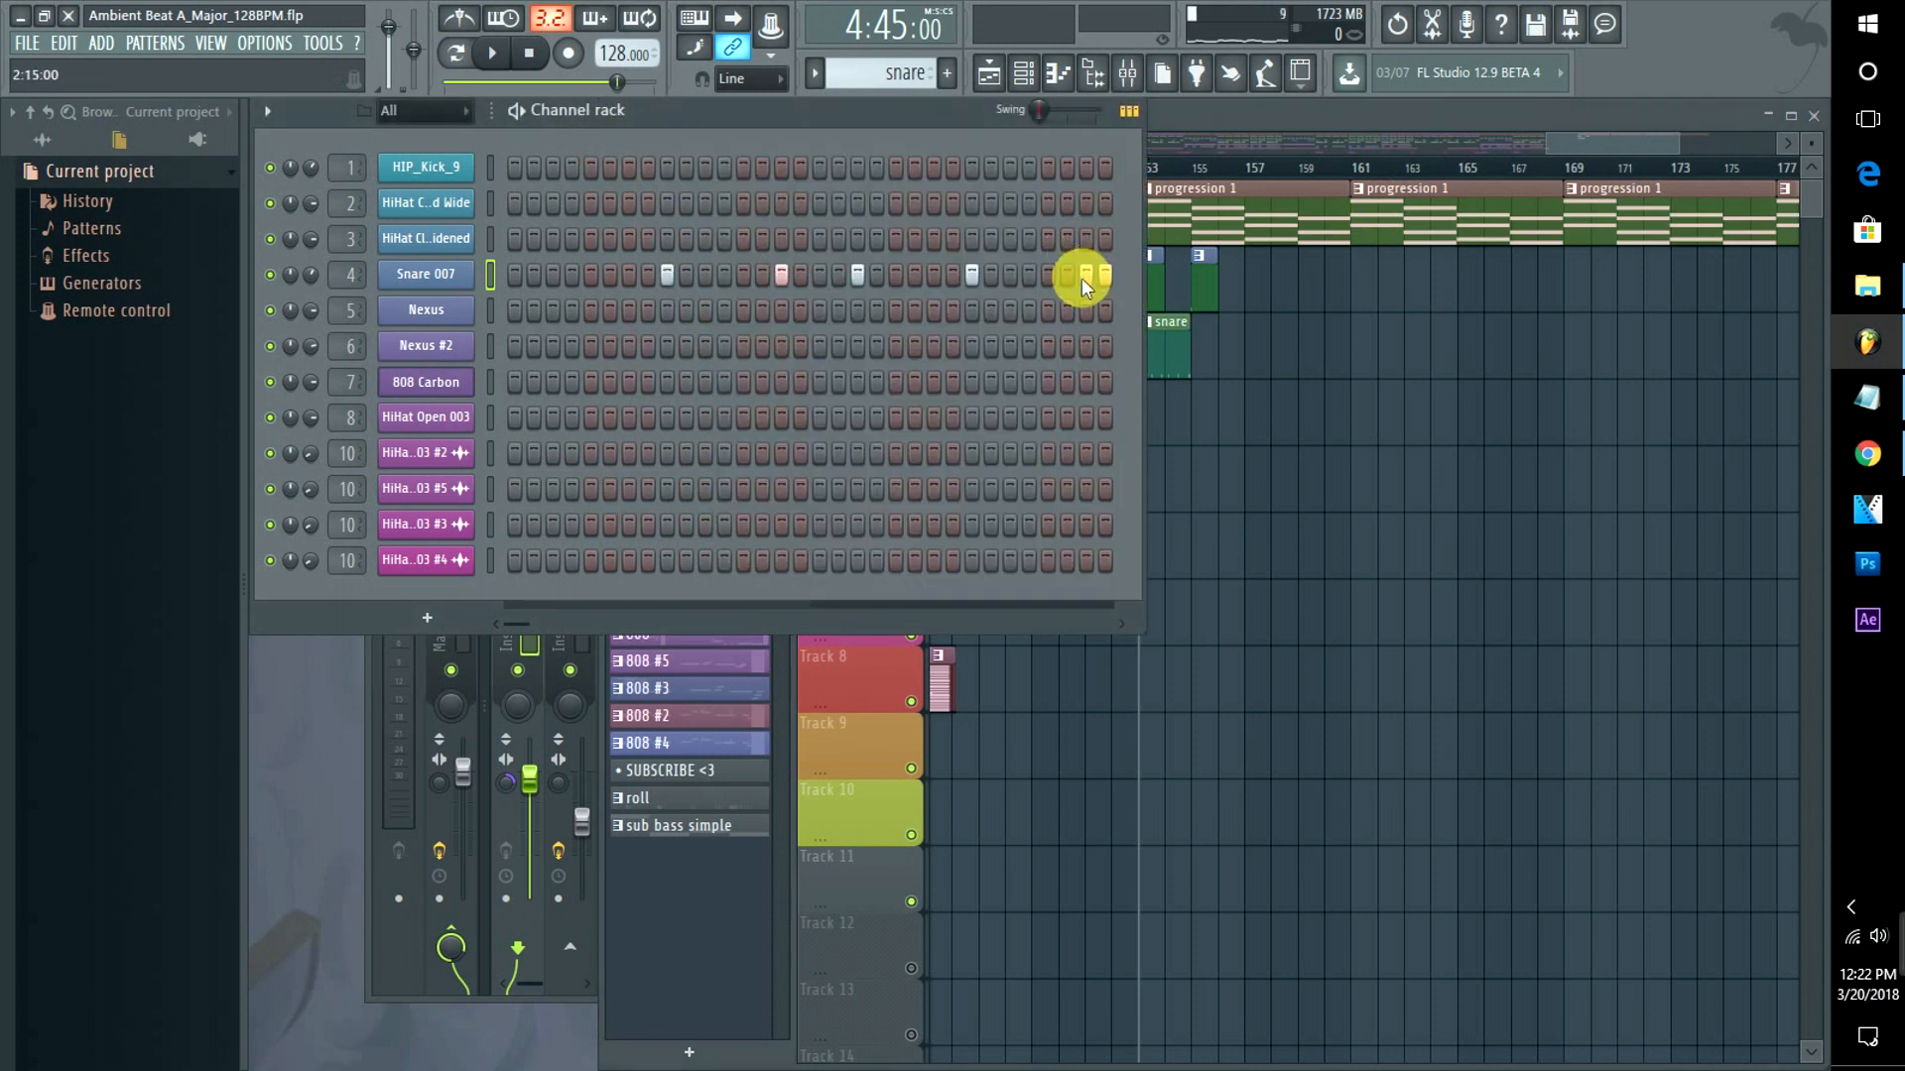
click(1251, 123)
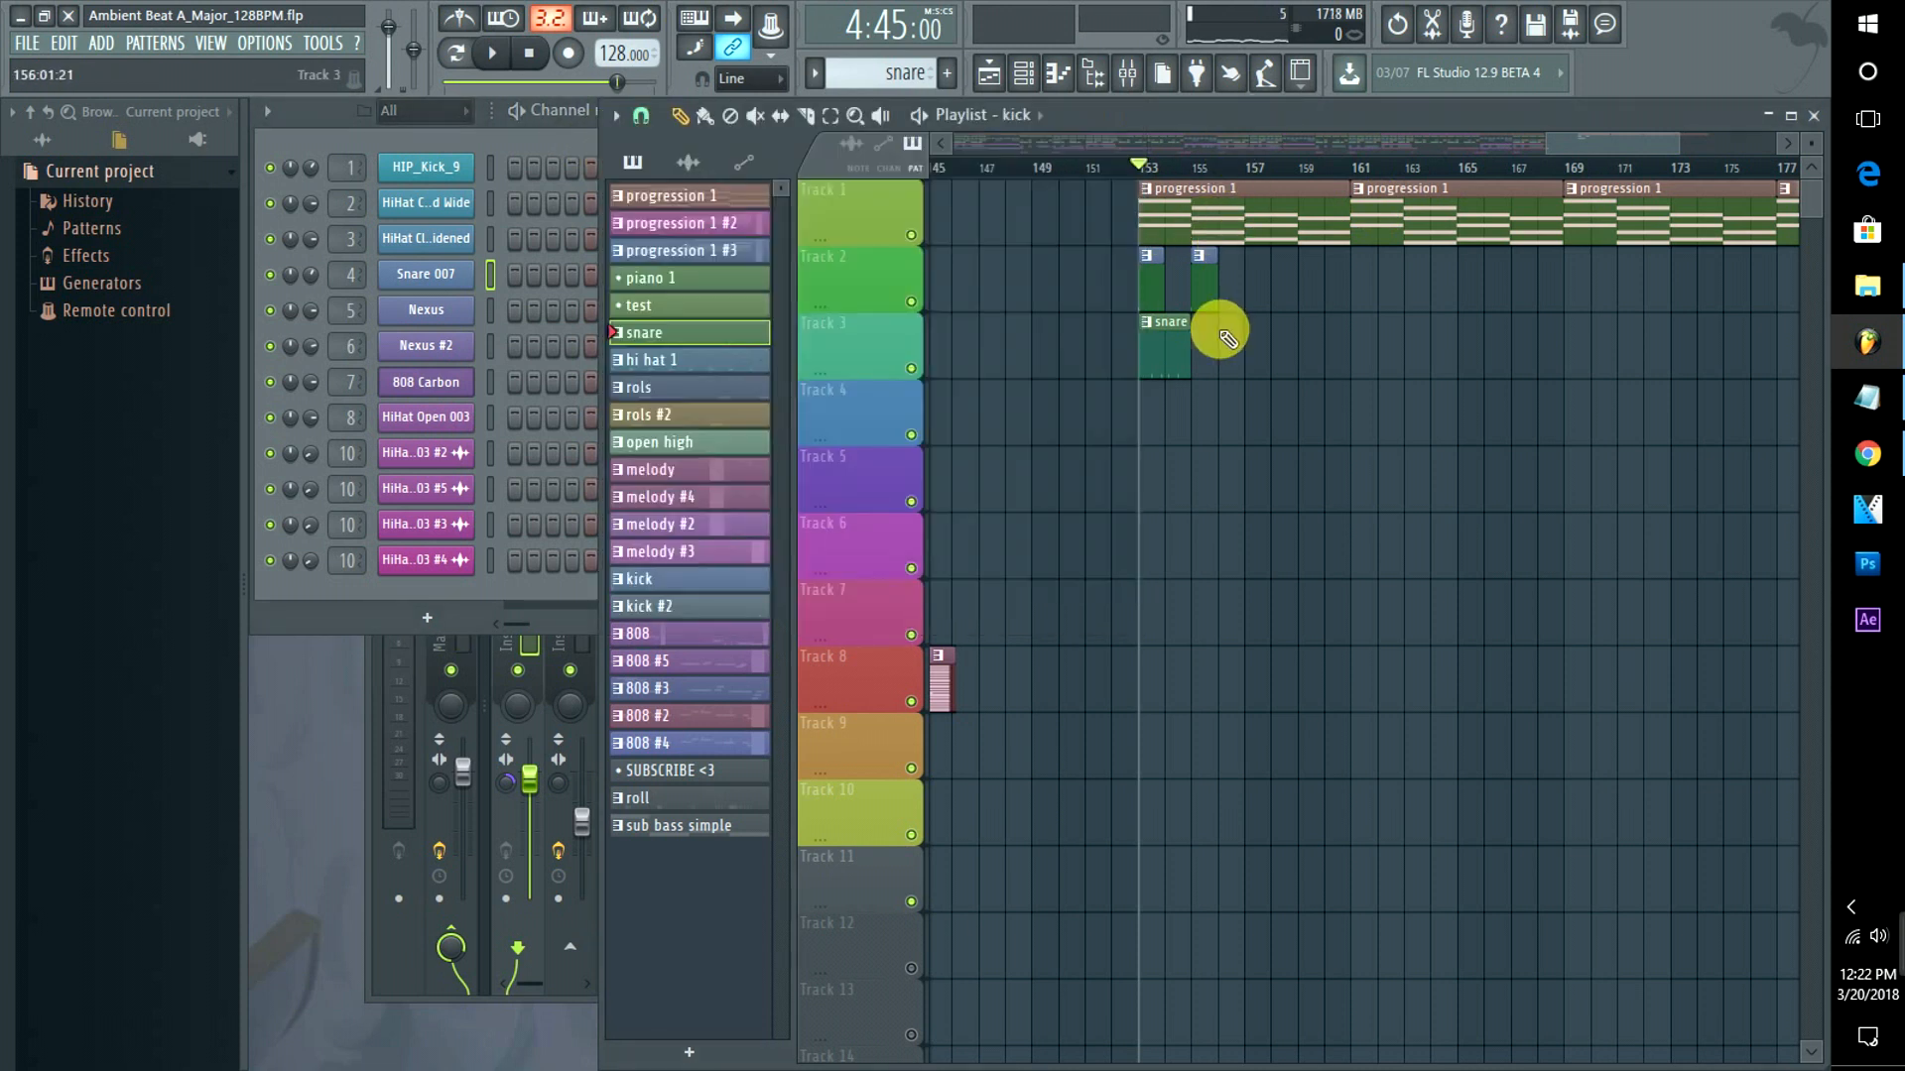
drag(1246, 369, 1144, 278)
key(ctrl+b)
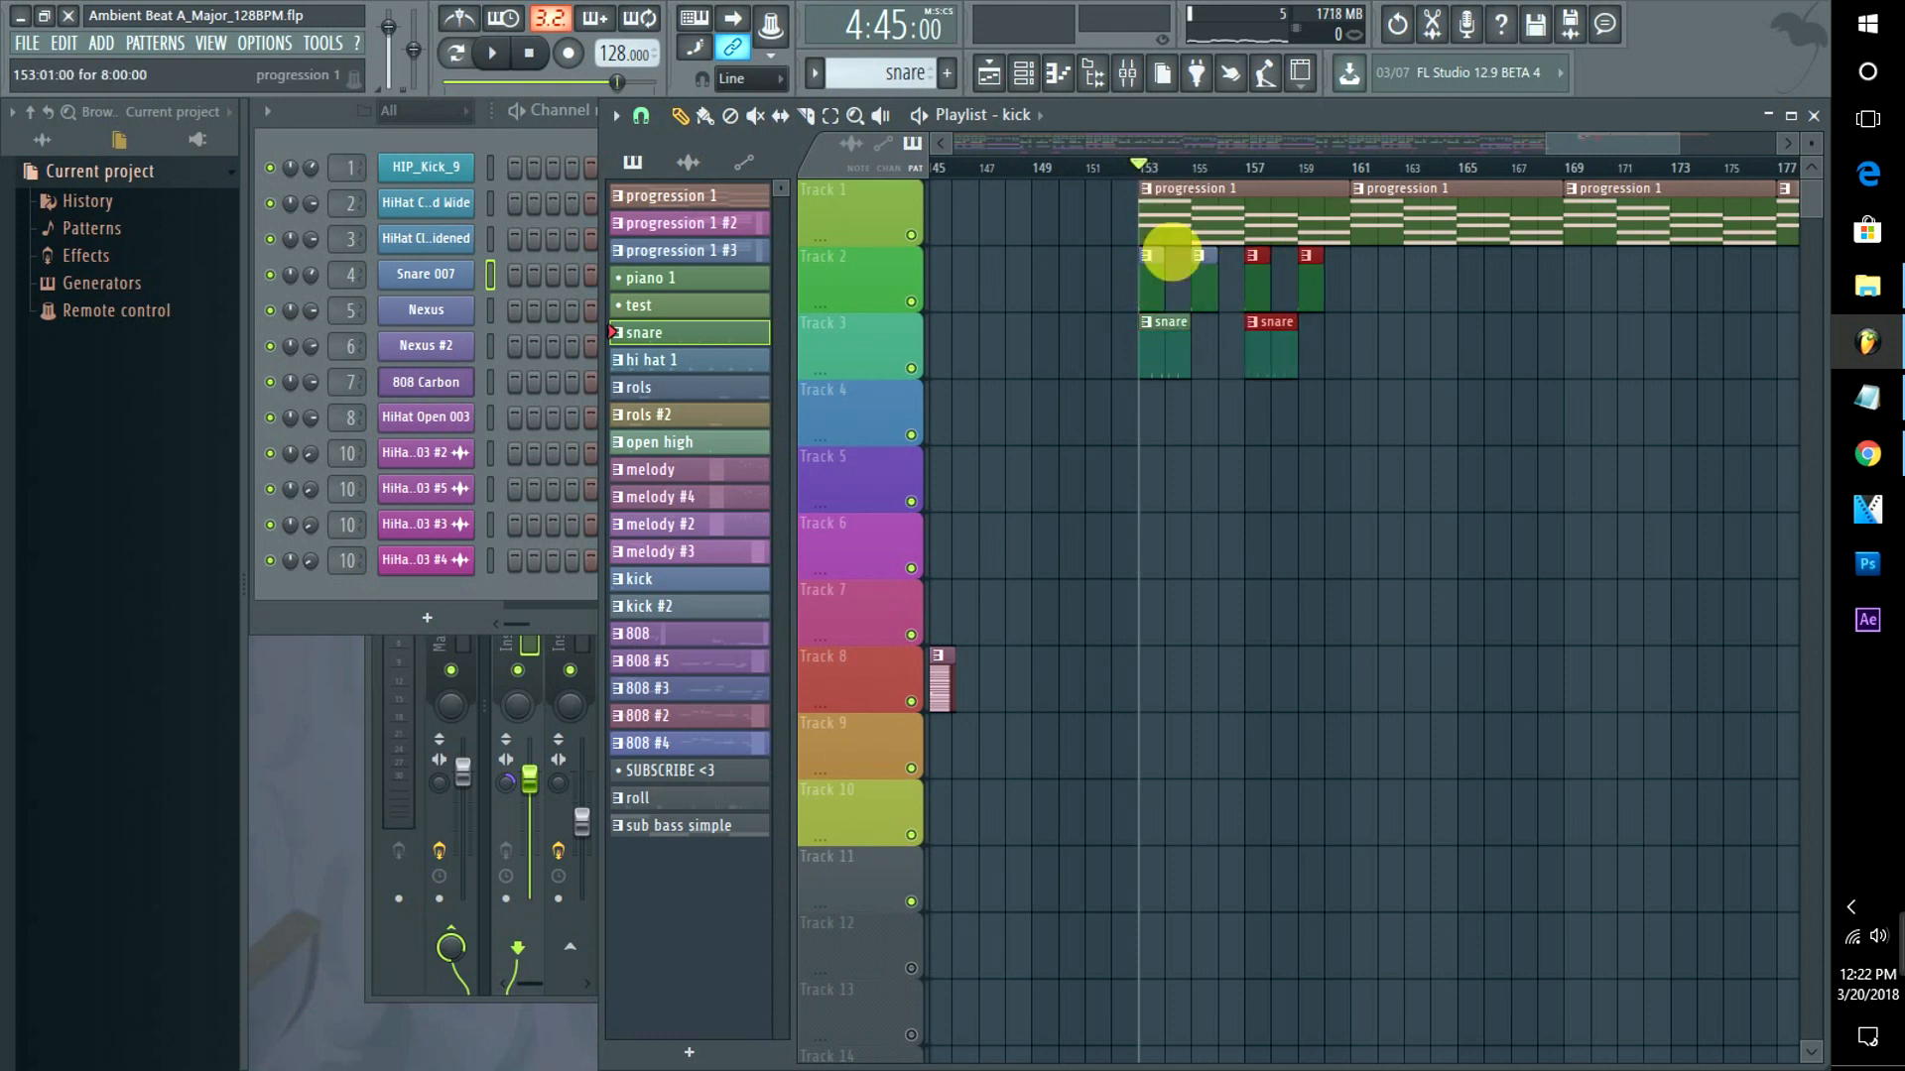
Fill the gaps on Track 3 with snare clips at bars 155 and 159.
click(1271, 435)
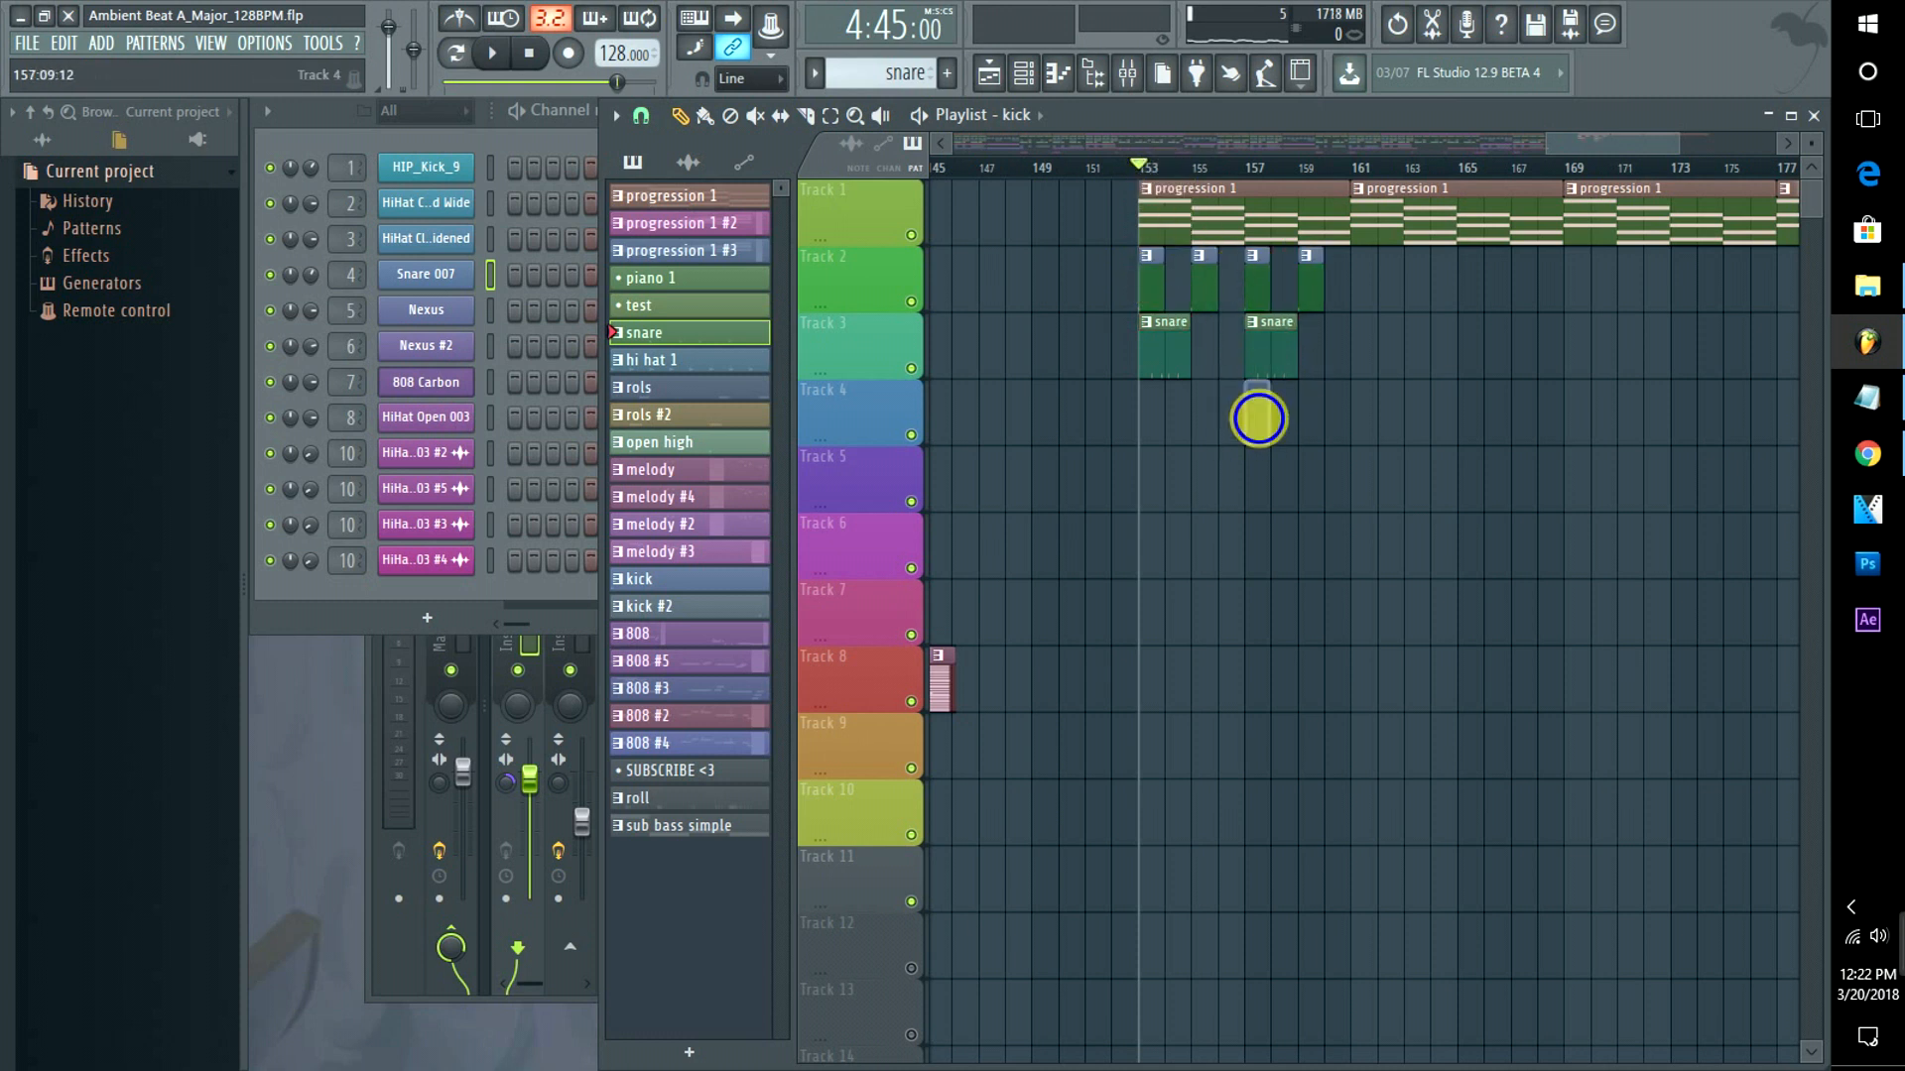
drag(1258, 419, 1338, 367)
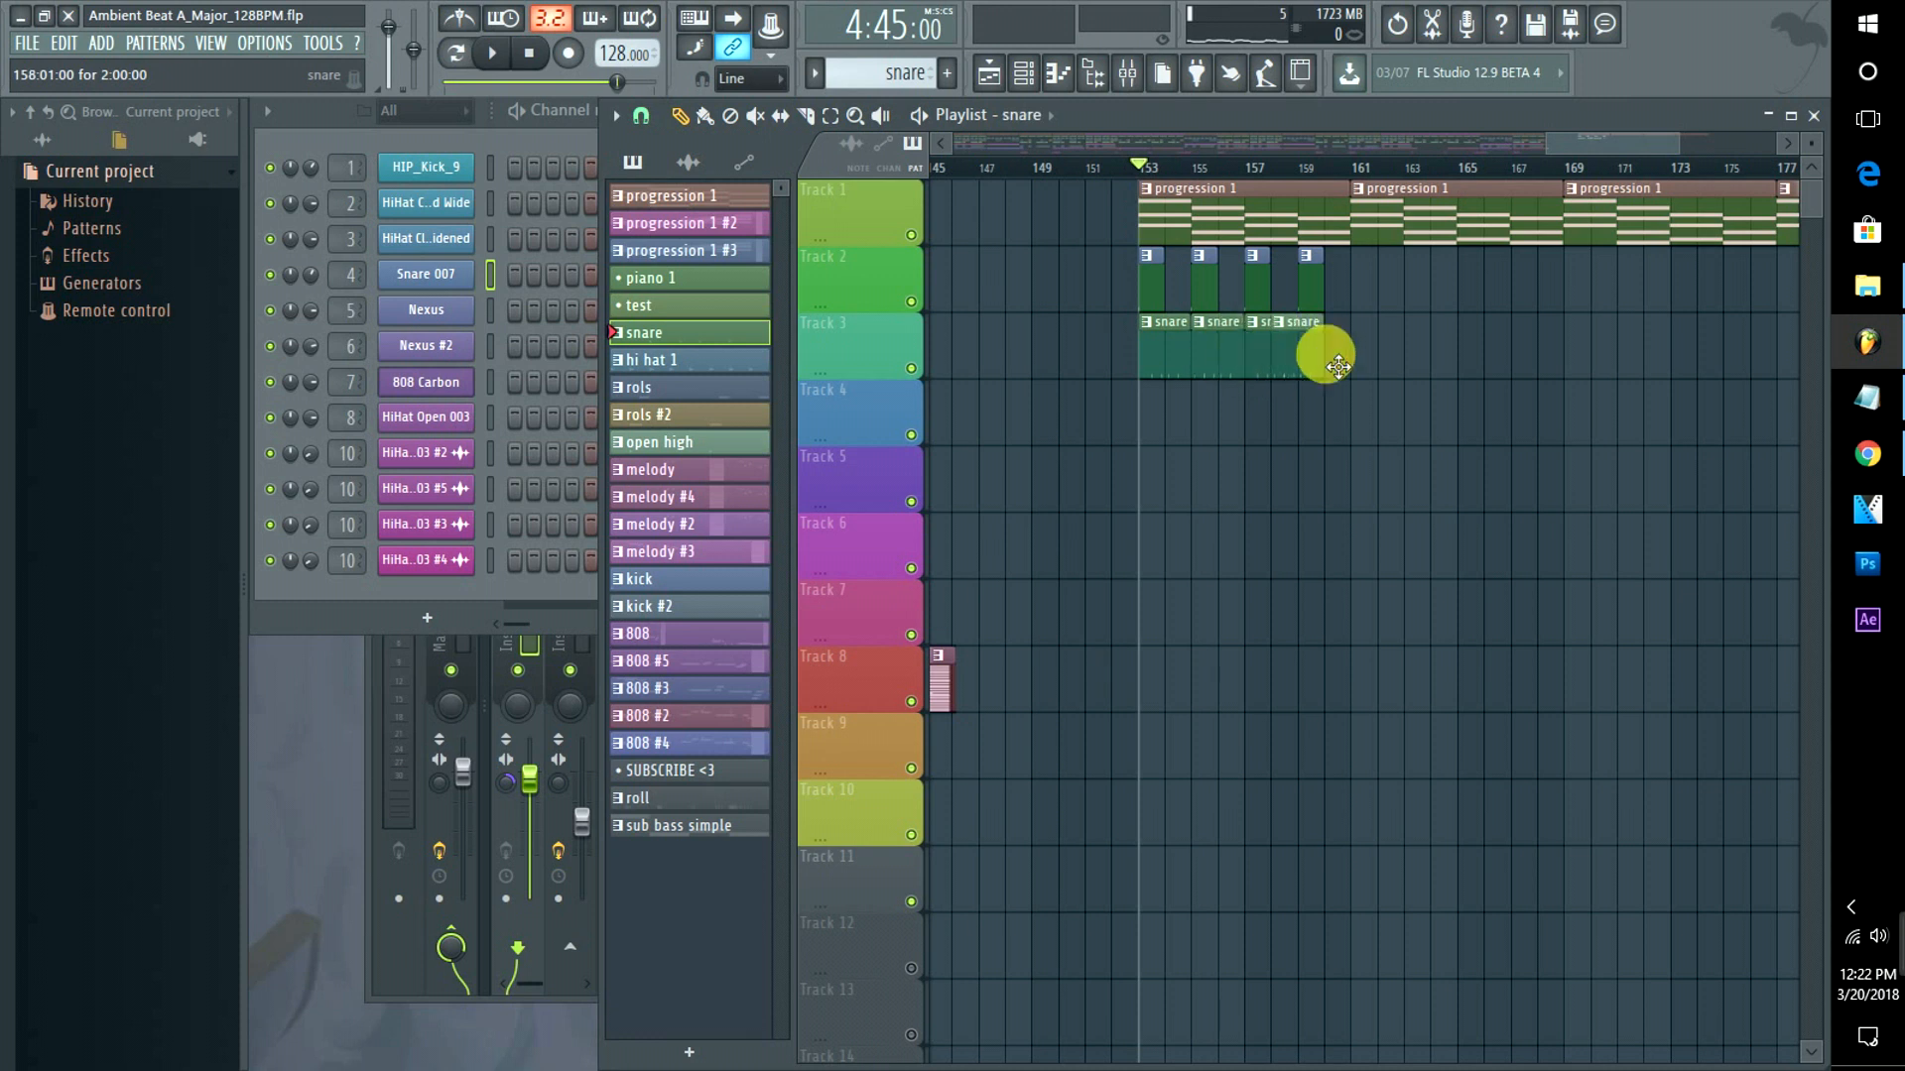
drag(1589, 139, 1588, 140)
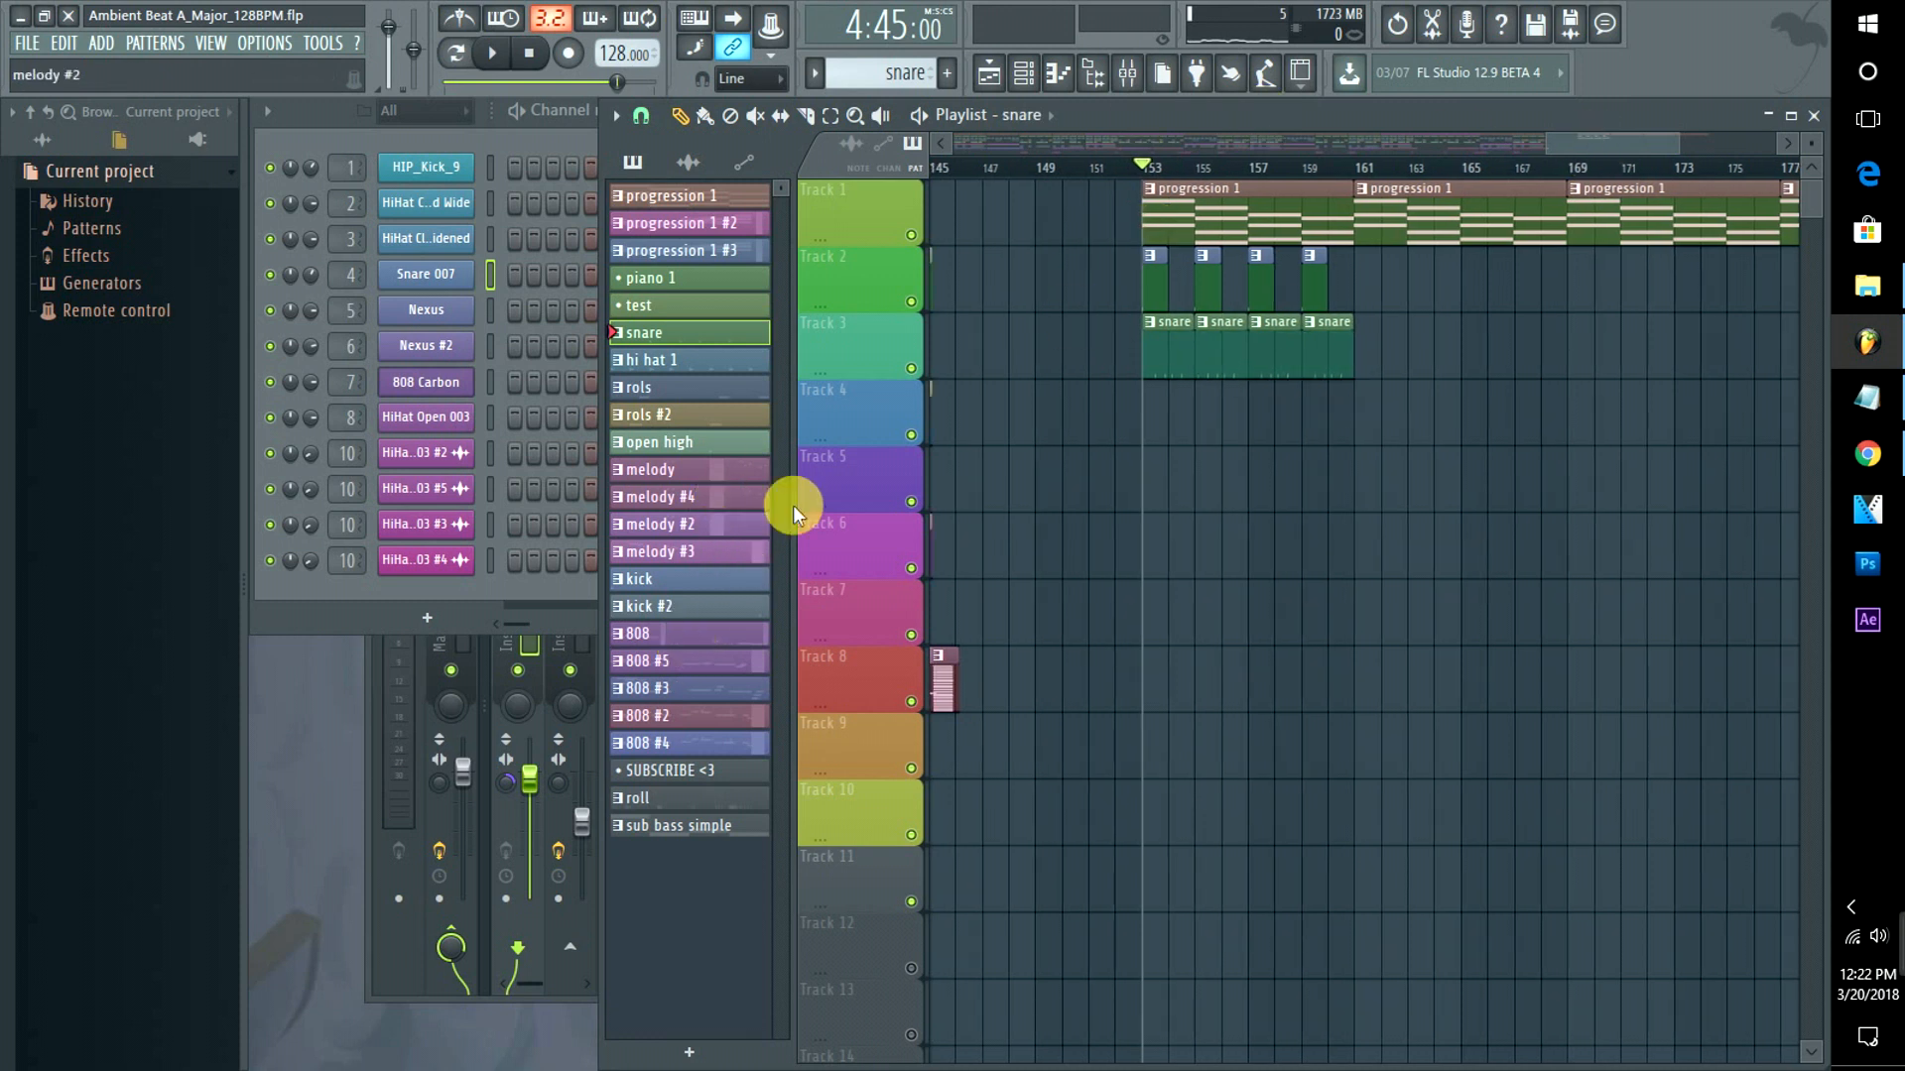
Place a melody clip on Track 4 and an 808 clip on Track 5 at bar 161, and start playback from bar 153.
click(707, 470)
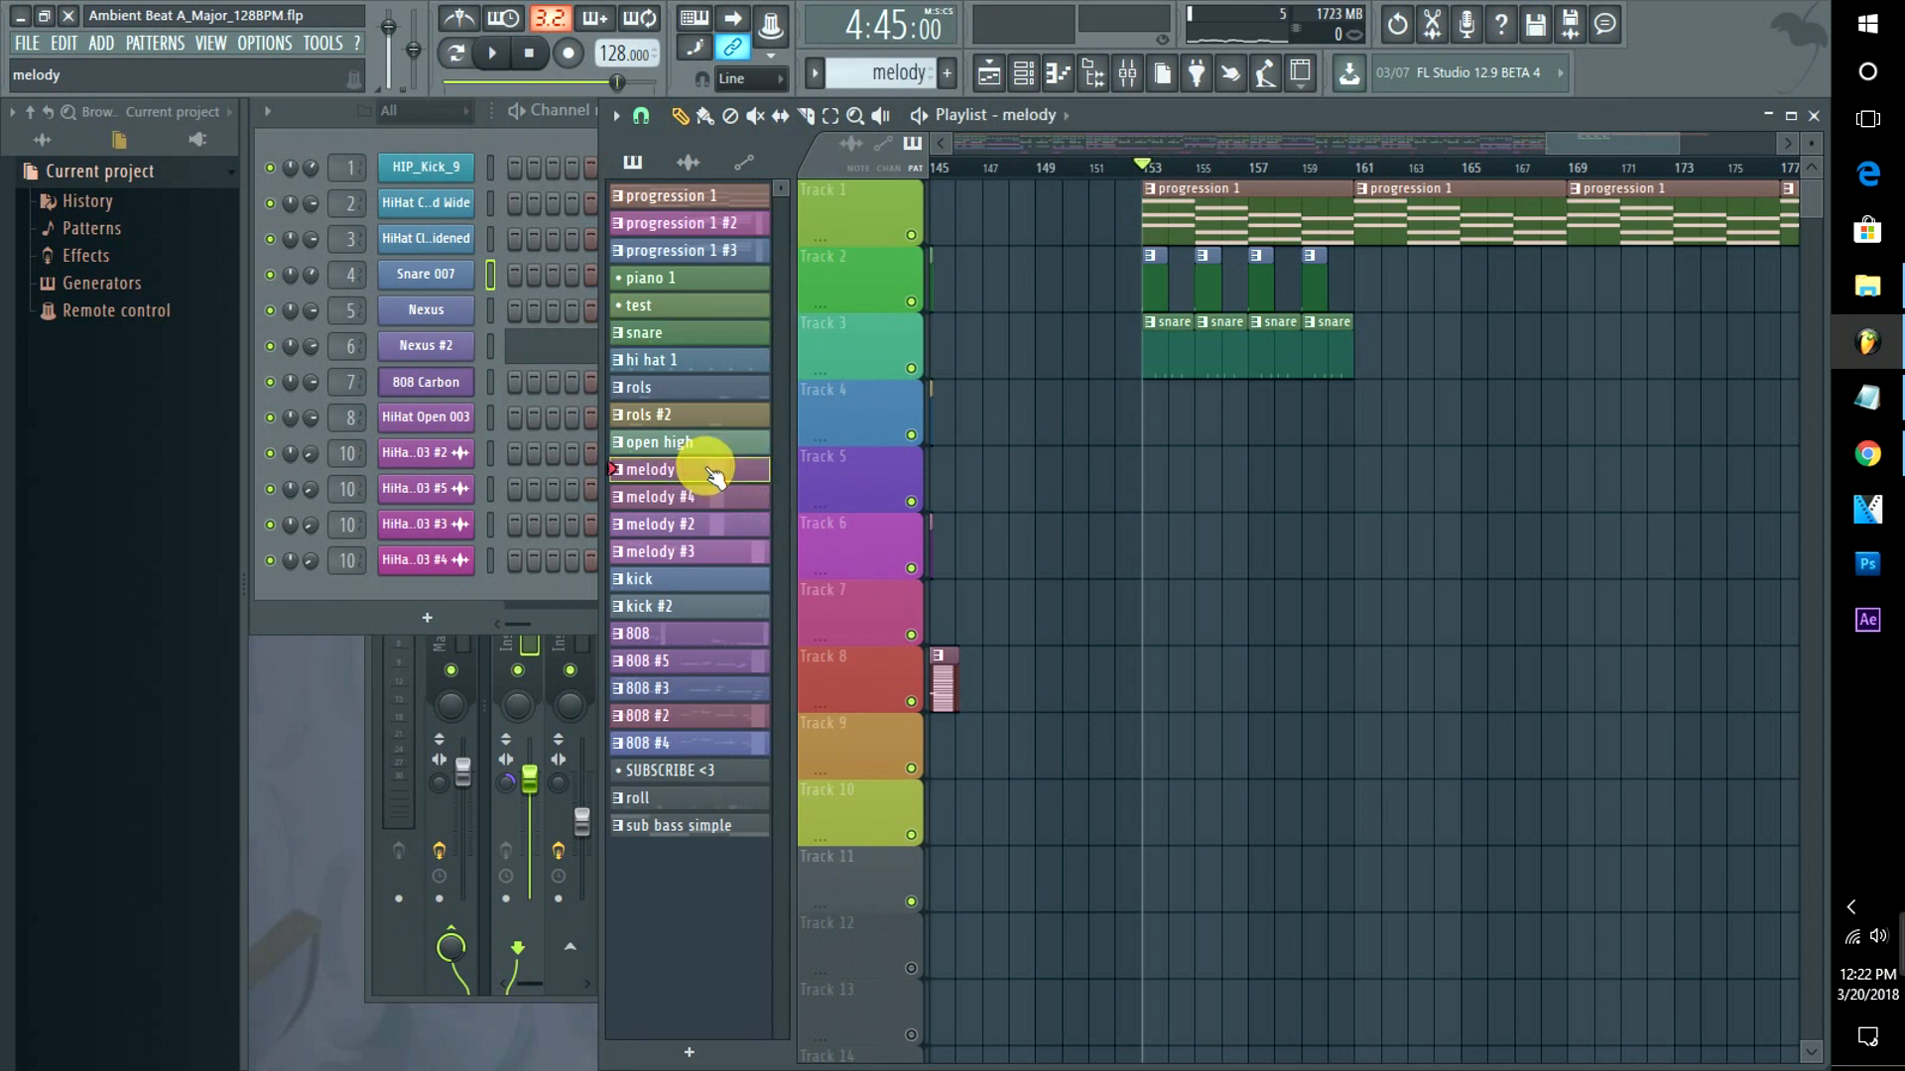
mouse_move(1399, 413)
mouse_down()
mouse_move(1442, 417)
mouse_move(1403, 429)
mouse_up()
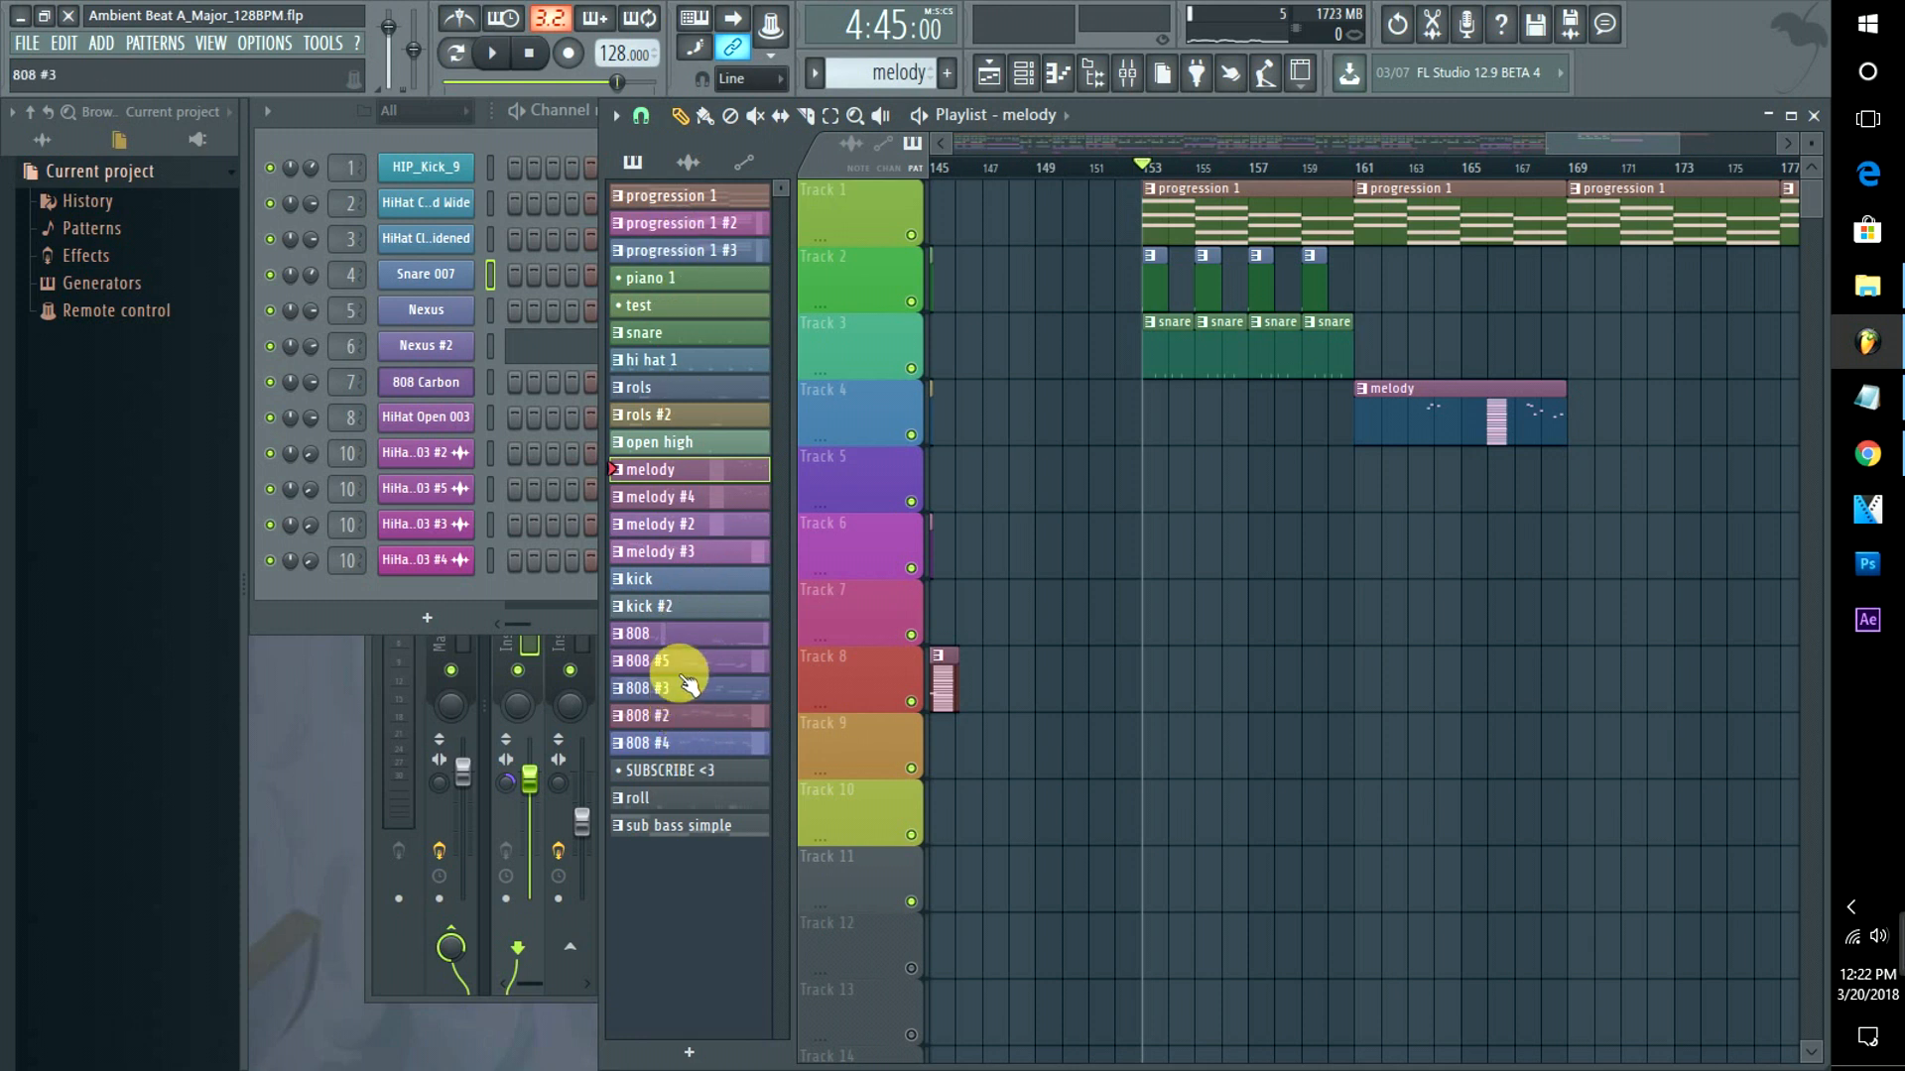
drag(685, 637, 1453, 503)
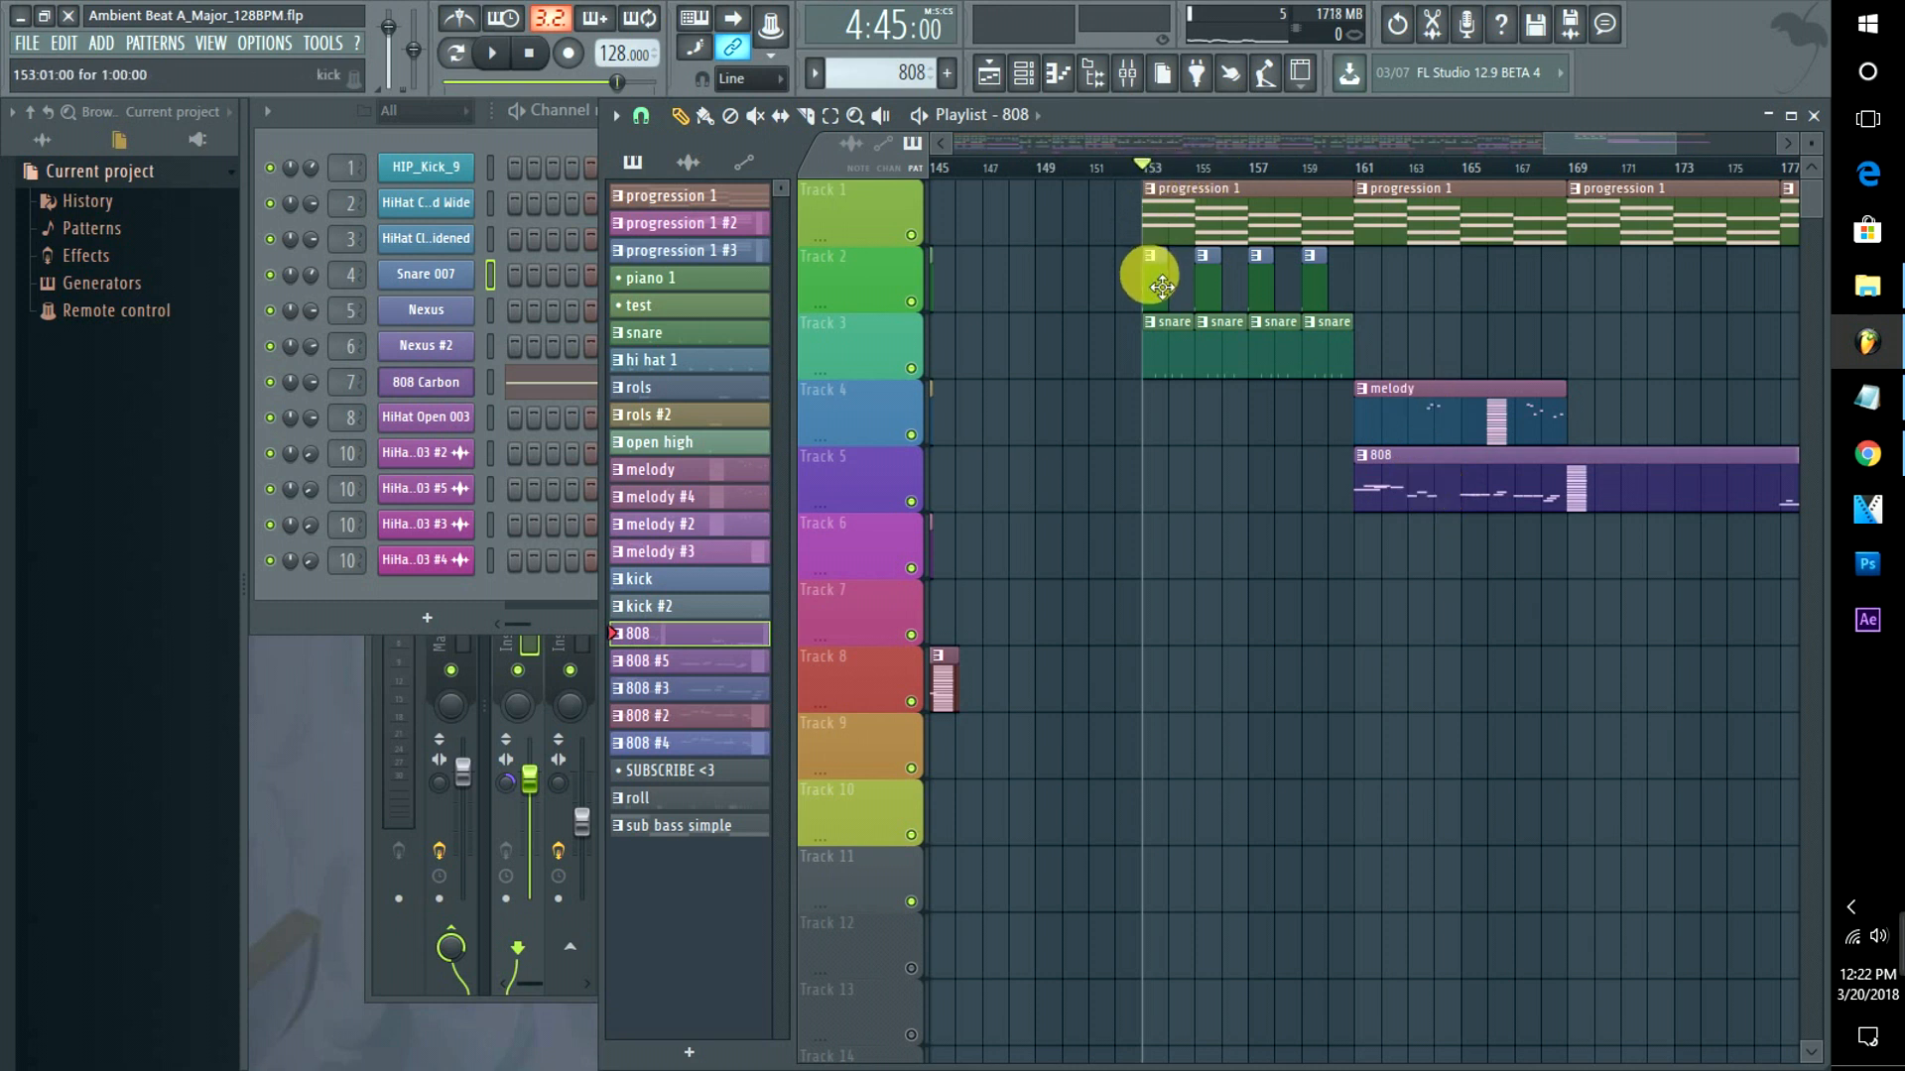
key(space)
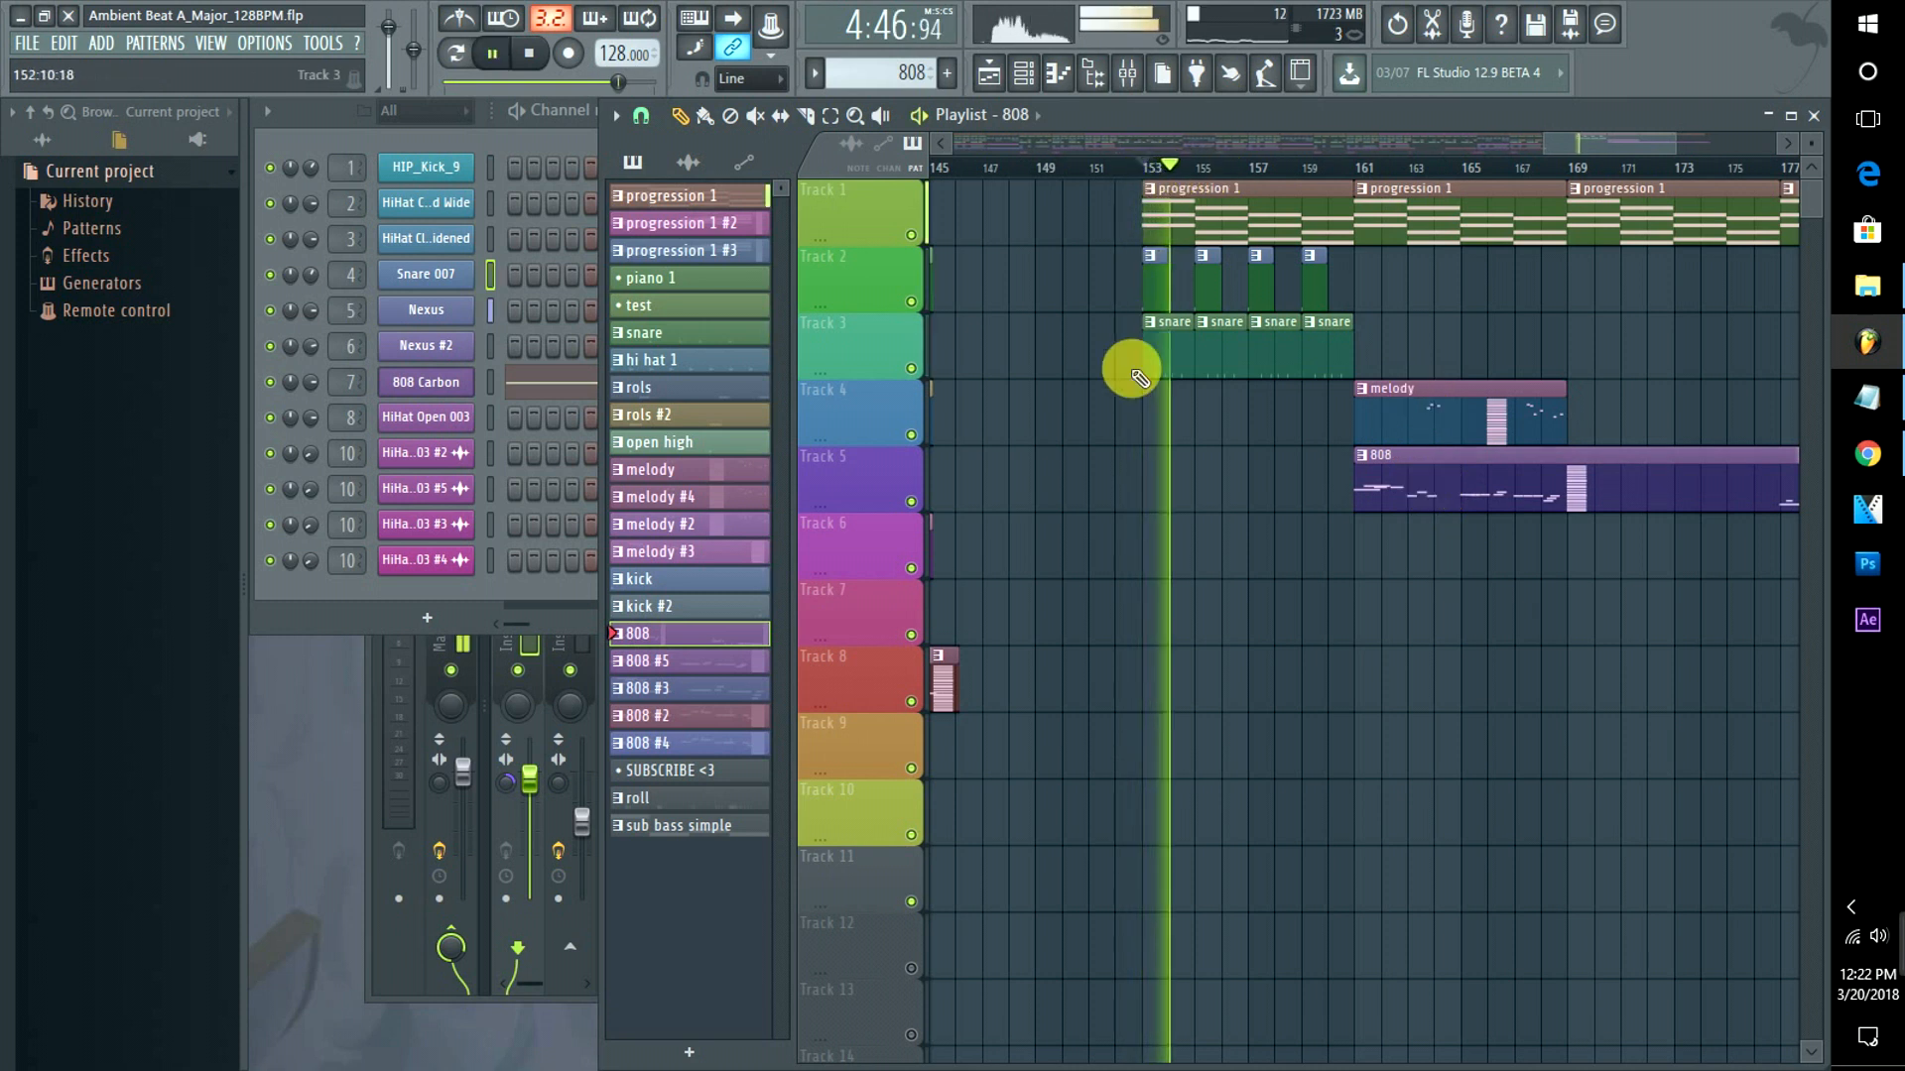
Place a rols clip on Track 3 at bar 162 and copy the four snare clips onto Track 2 at bar 161.
click(714, 387)
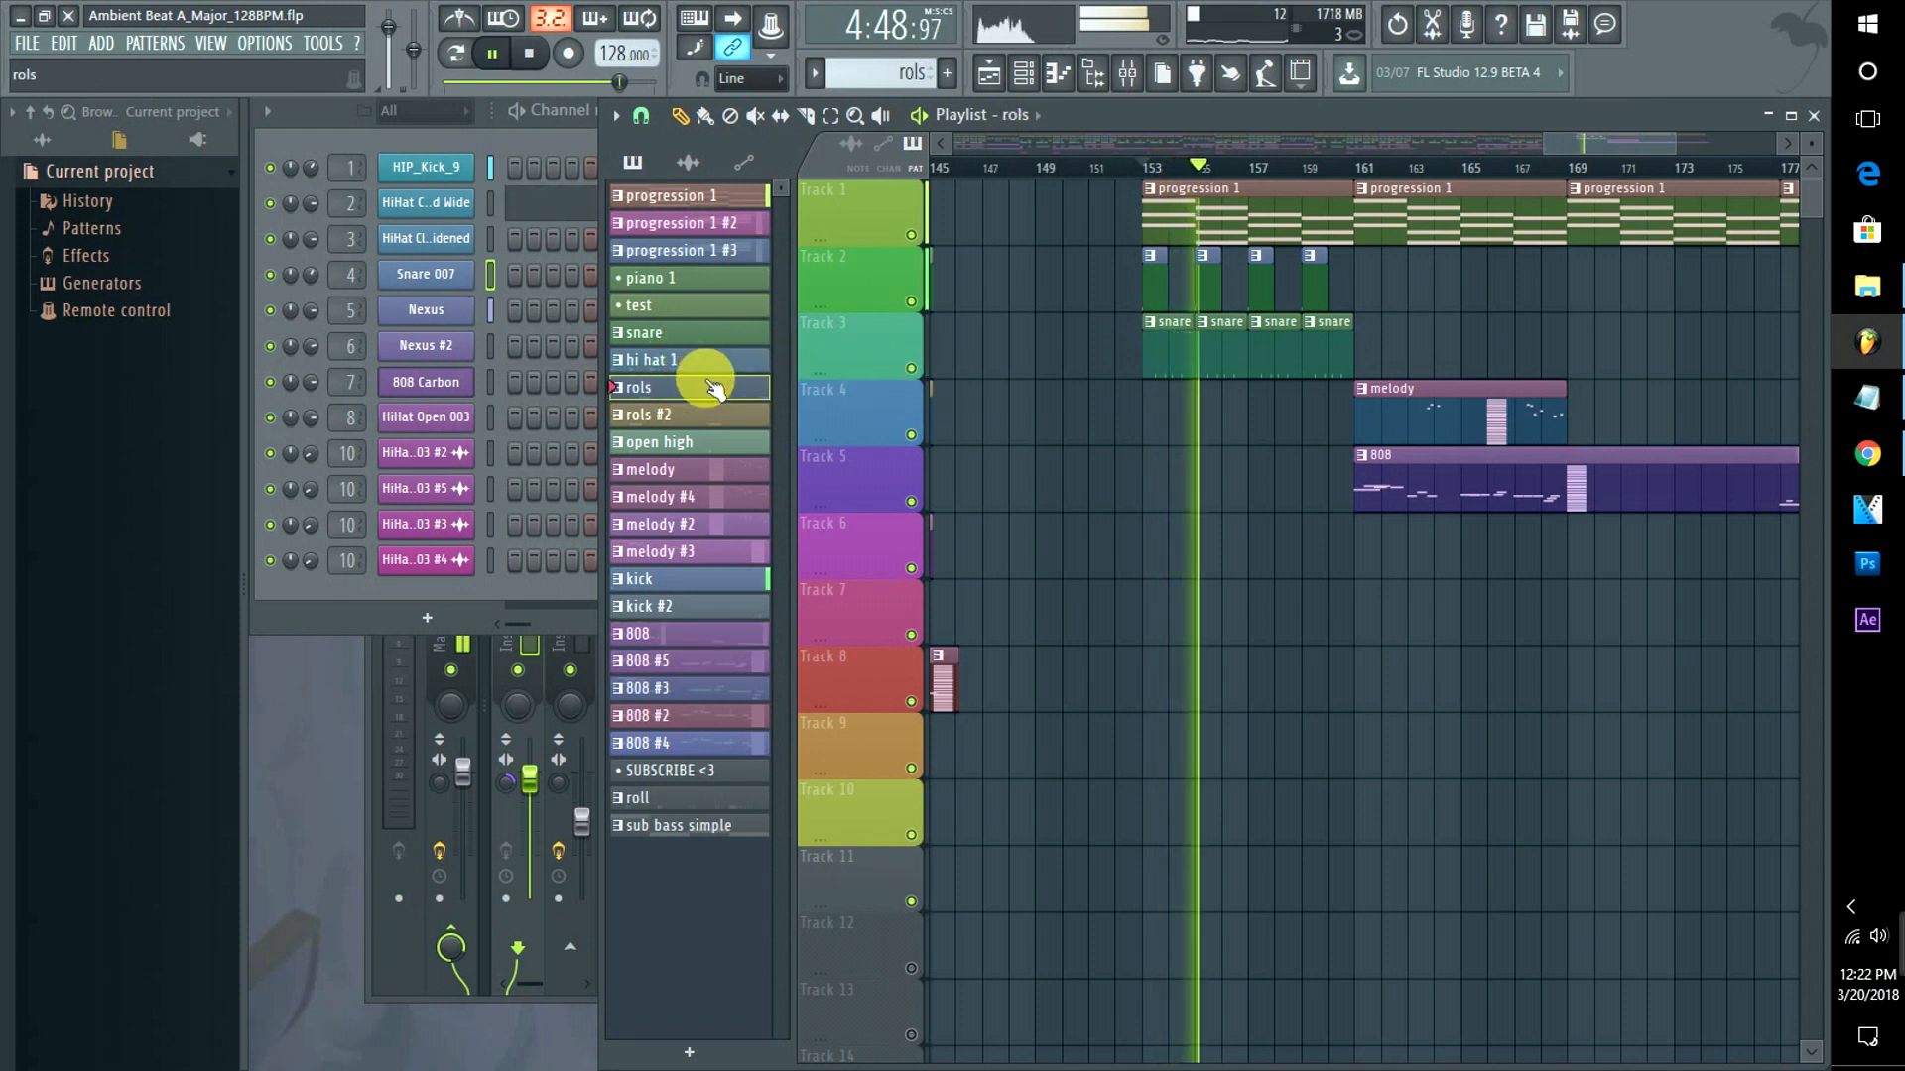
click(1402, 347)
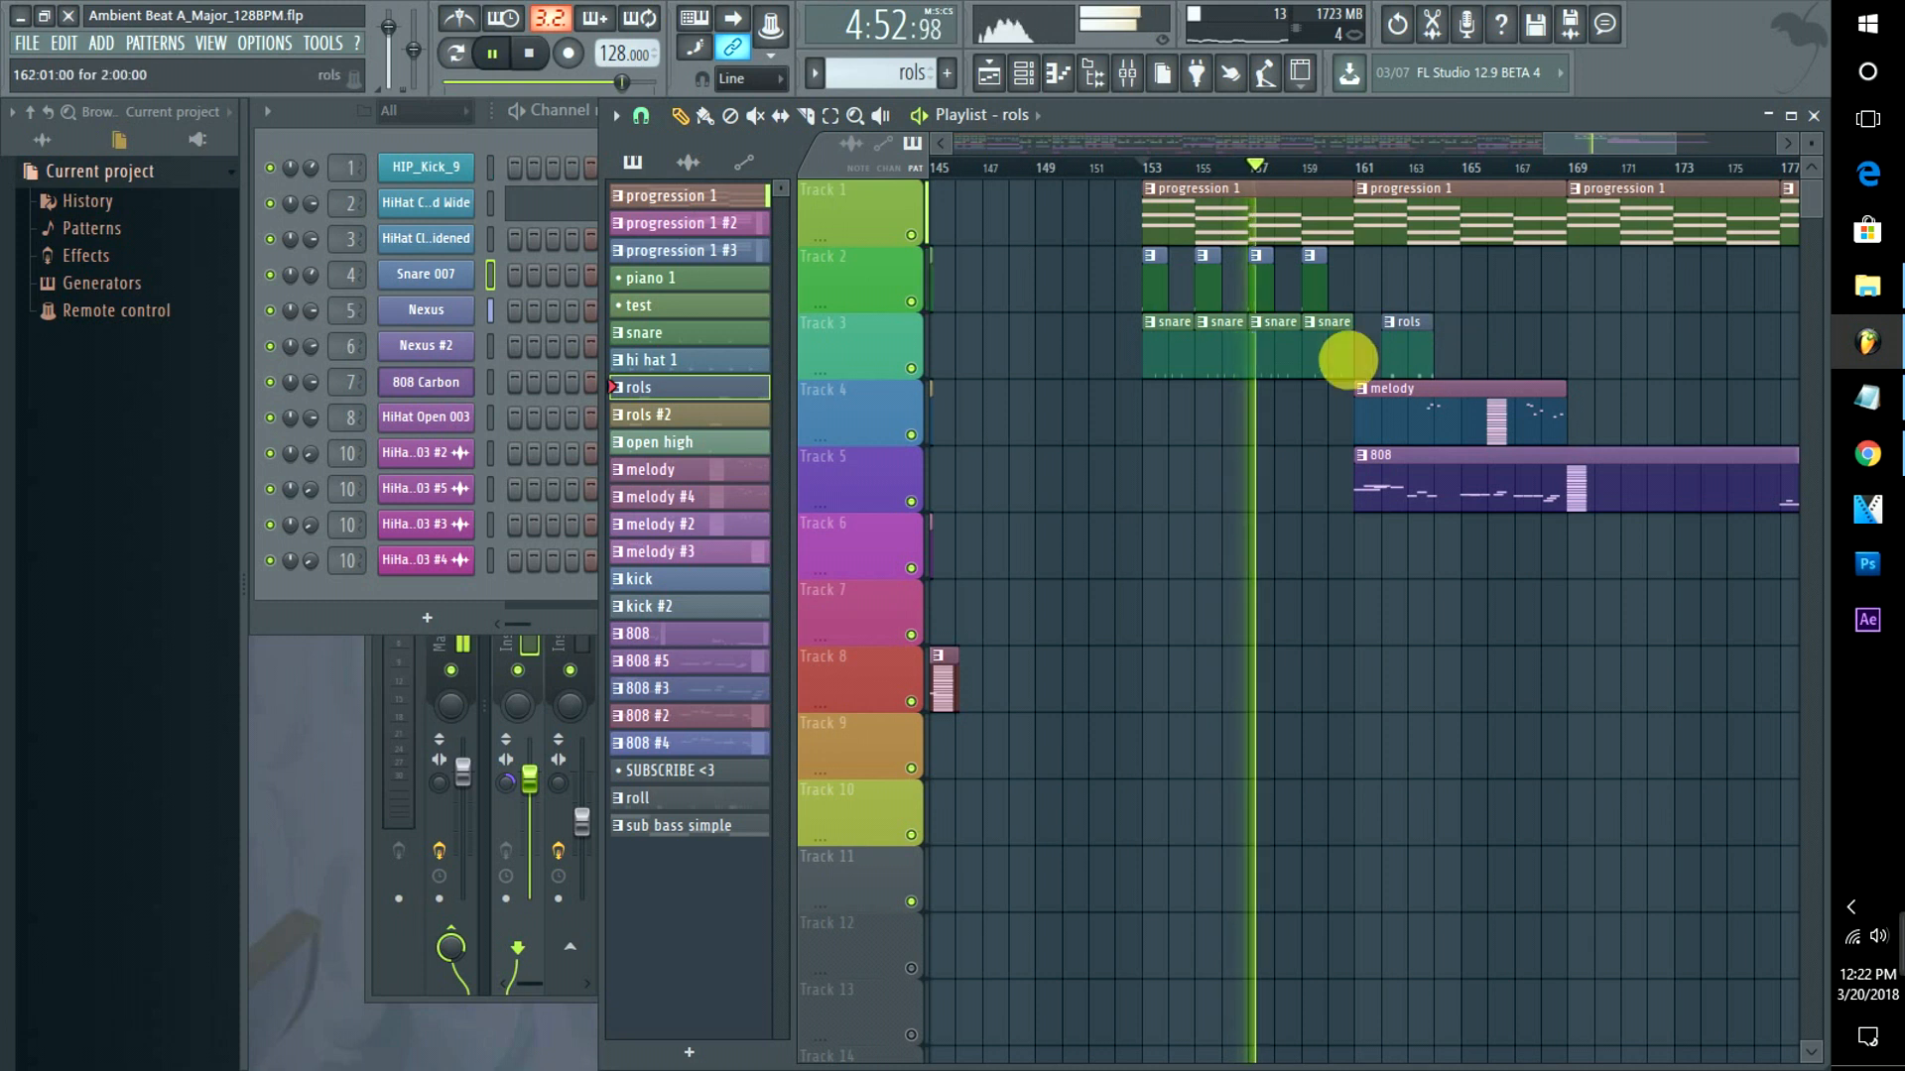
drag(1360, 353, 1394, 262)
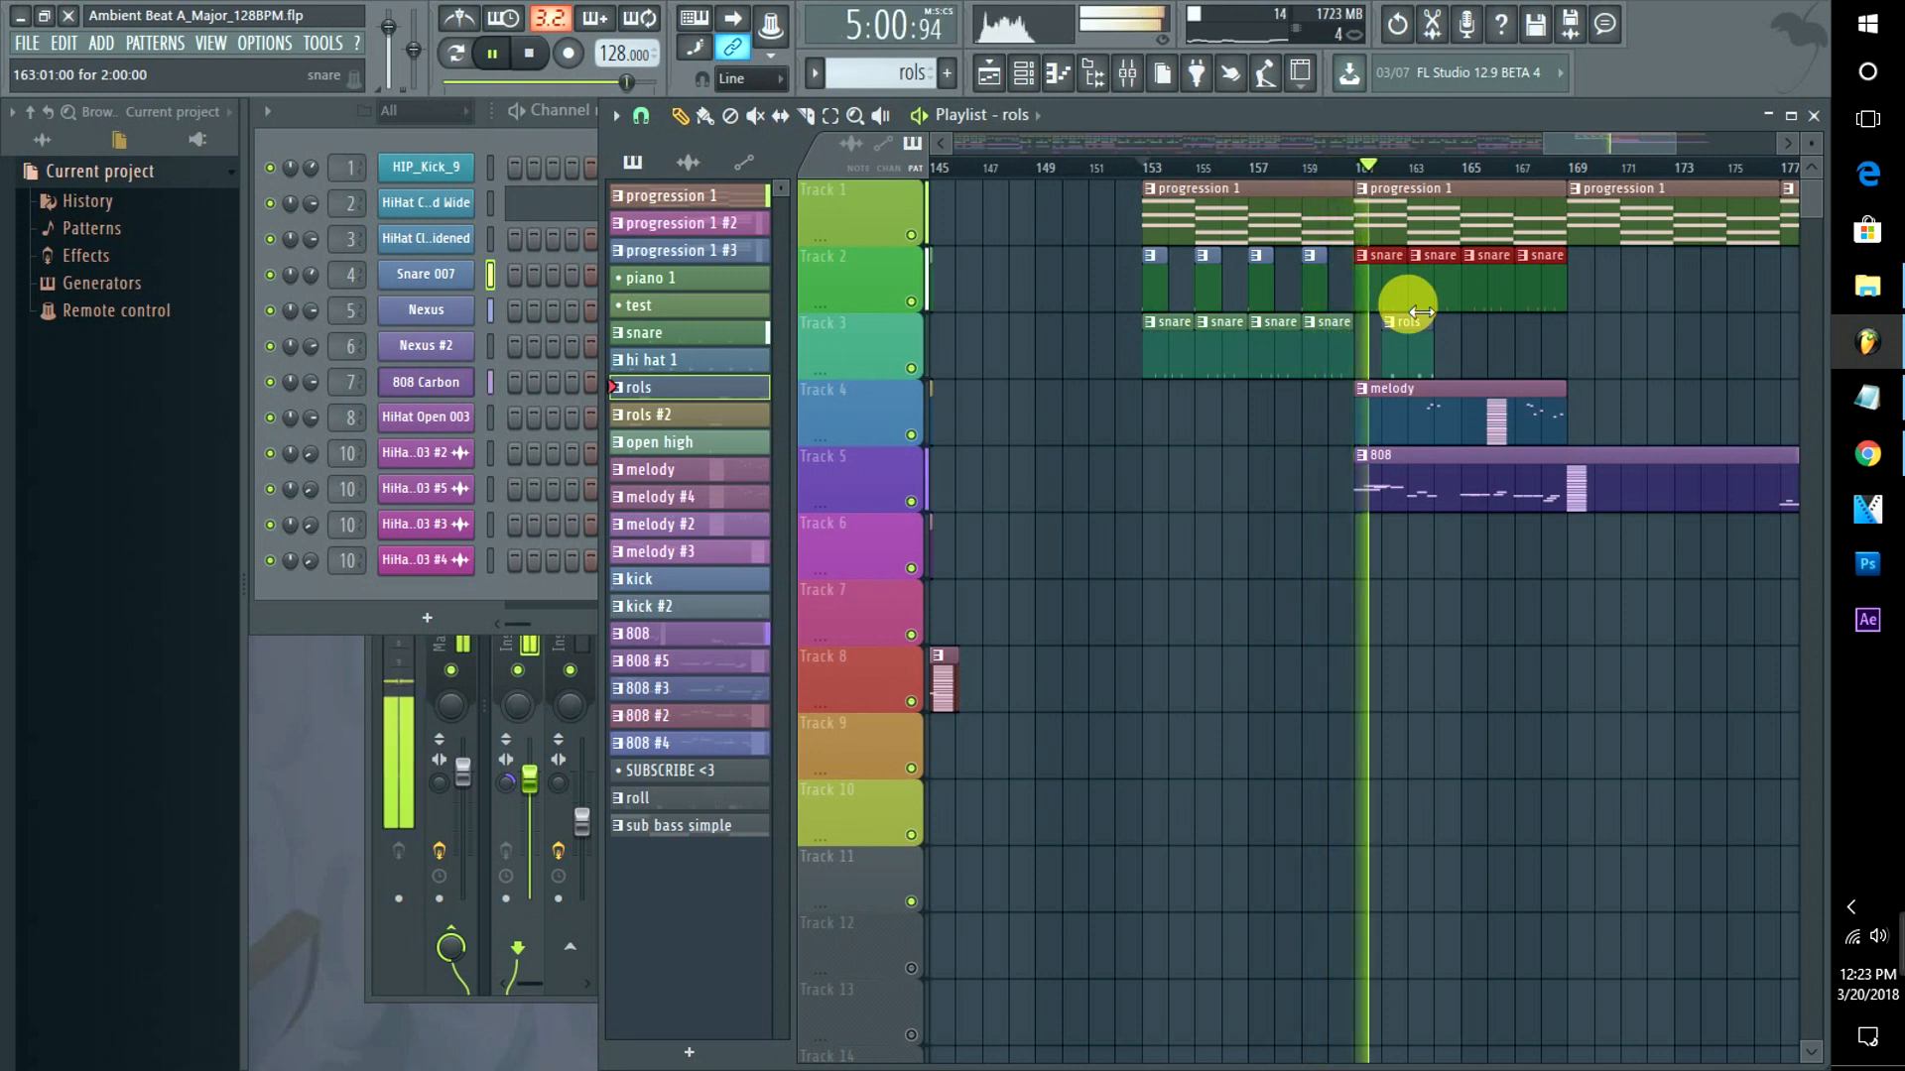
Check the 808 notes in the piano roll, and copy the rols clip to bar 165 on Track 3.
double_click(1428, 493)
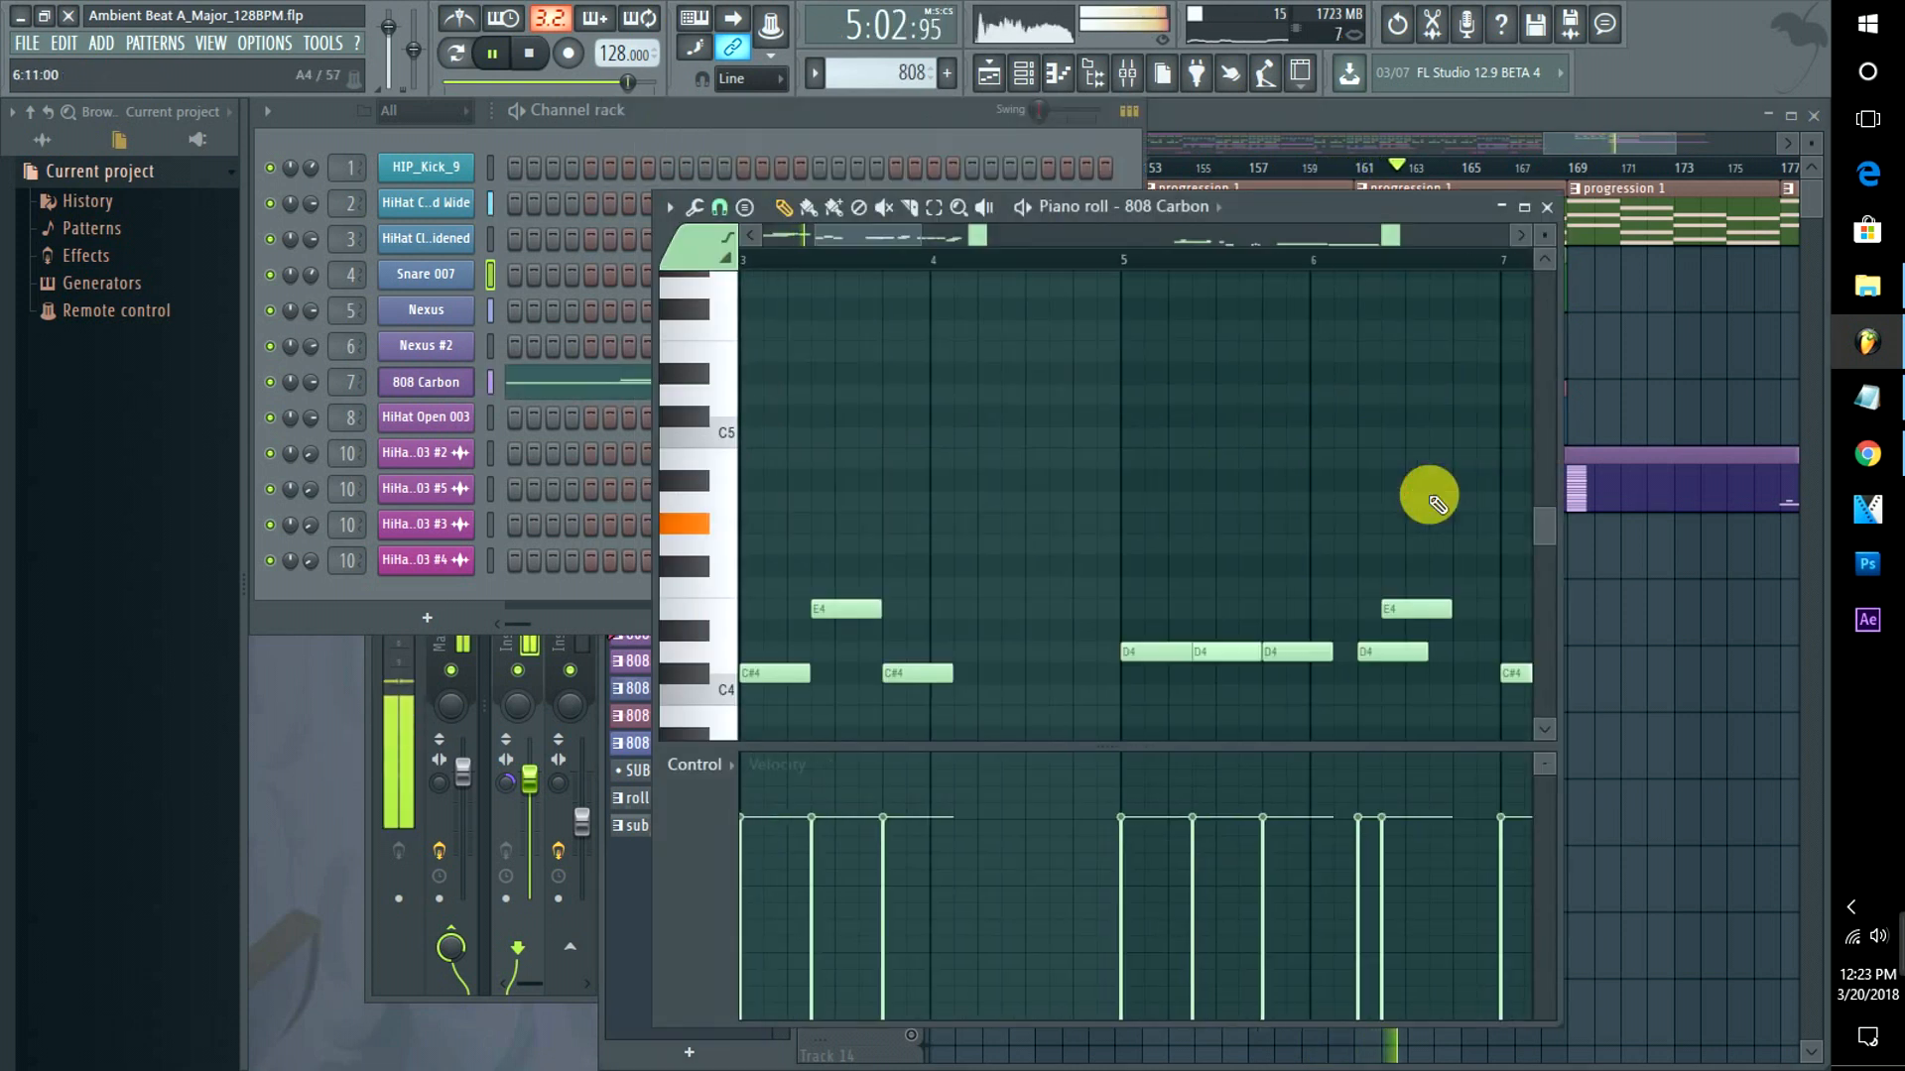
click(1572, 141)
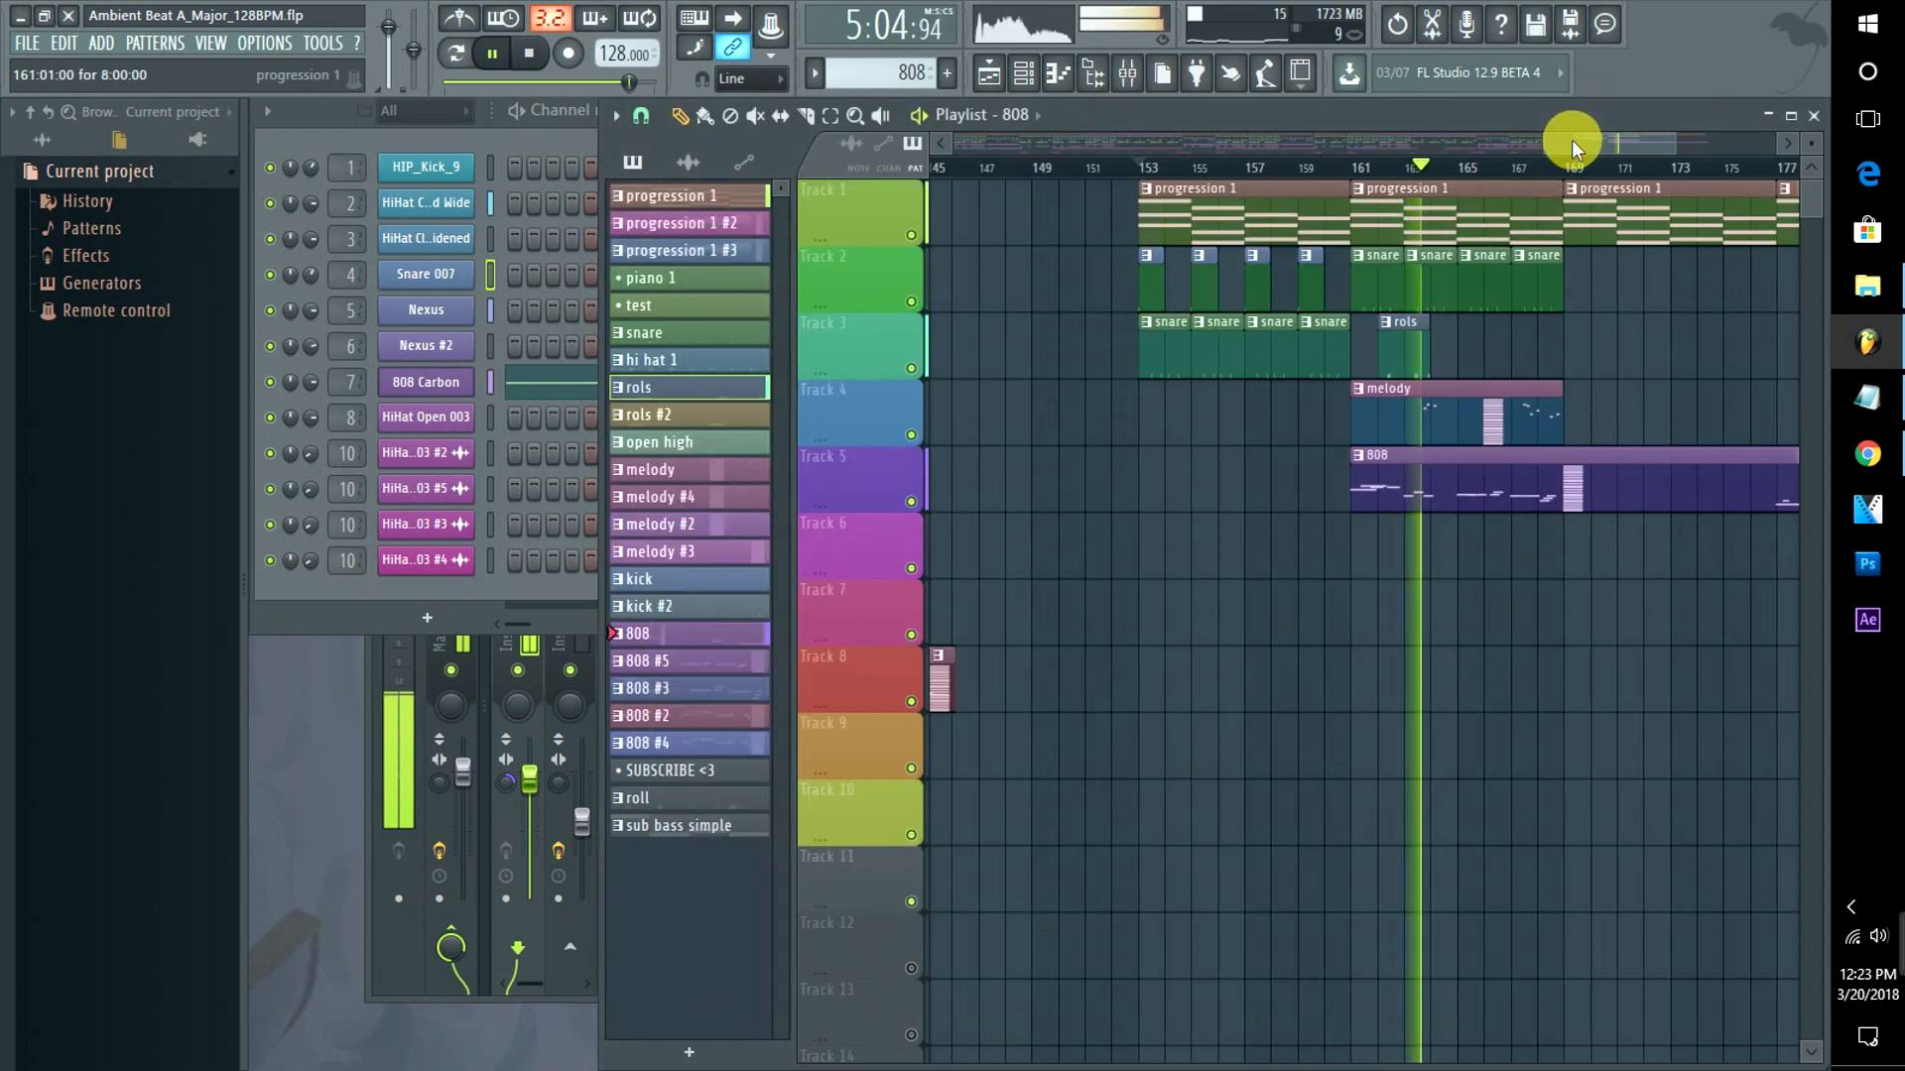
mouse_move(1441, 359)
mouse_down()
mouse_move(1408, 357)
mouse_move(1472, 347)
mouse_up()
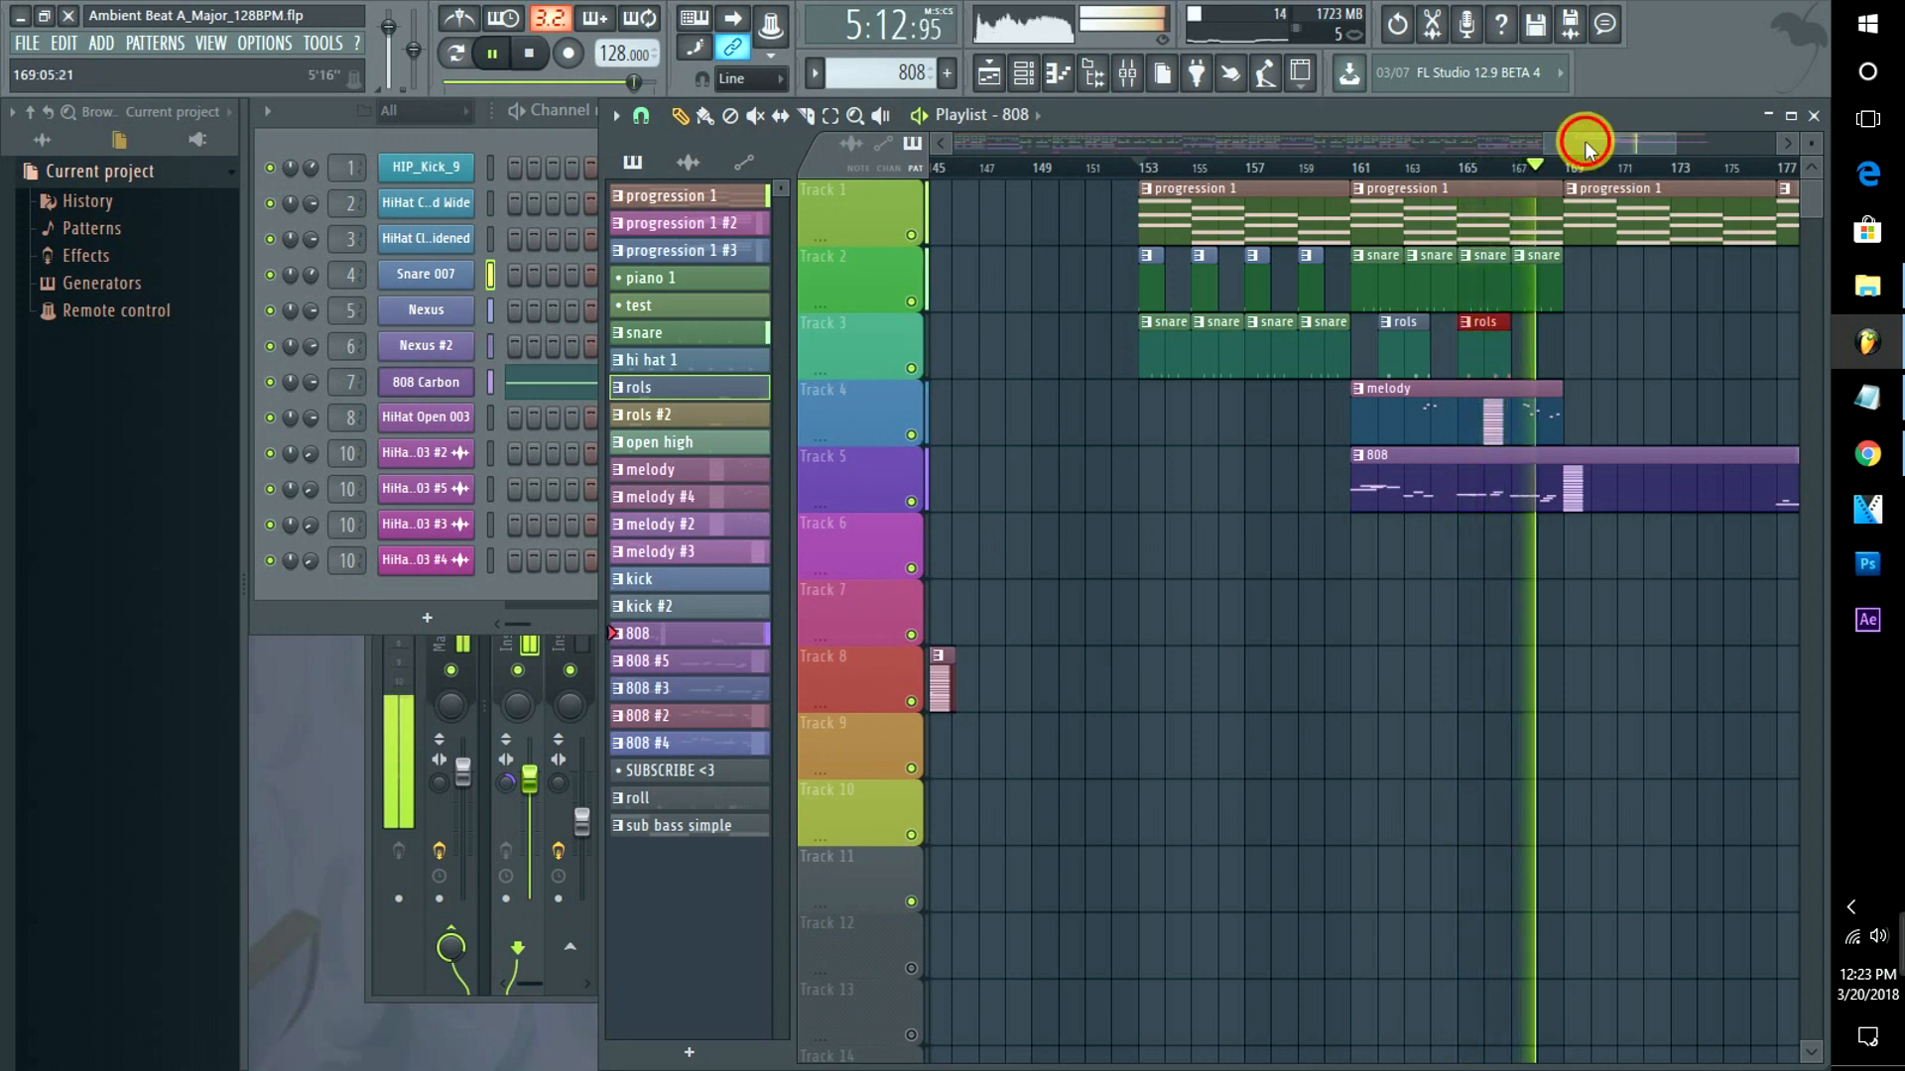
Trim the 808 clip on Track 5 to end at bar 169 and stop playback.
drag(1581, 140, 1632, 148)
drag(1698, 466, 1256, 501)
key(space)
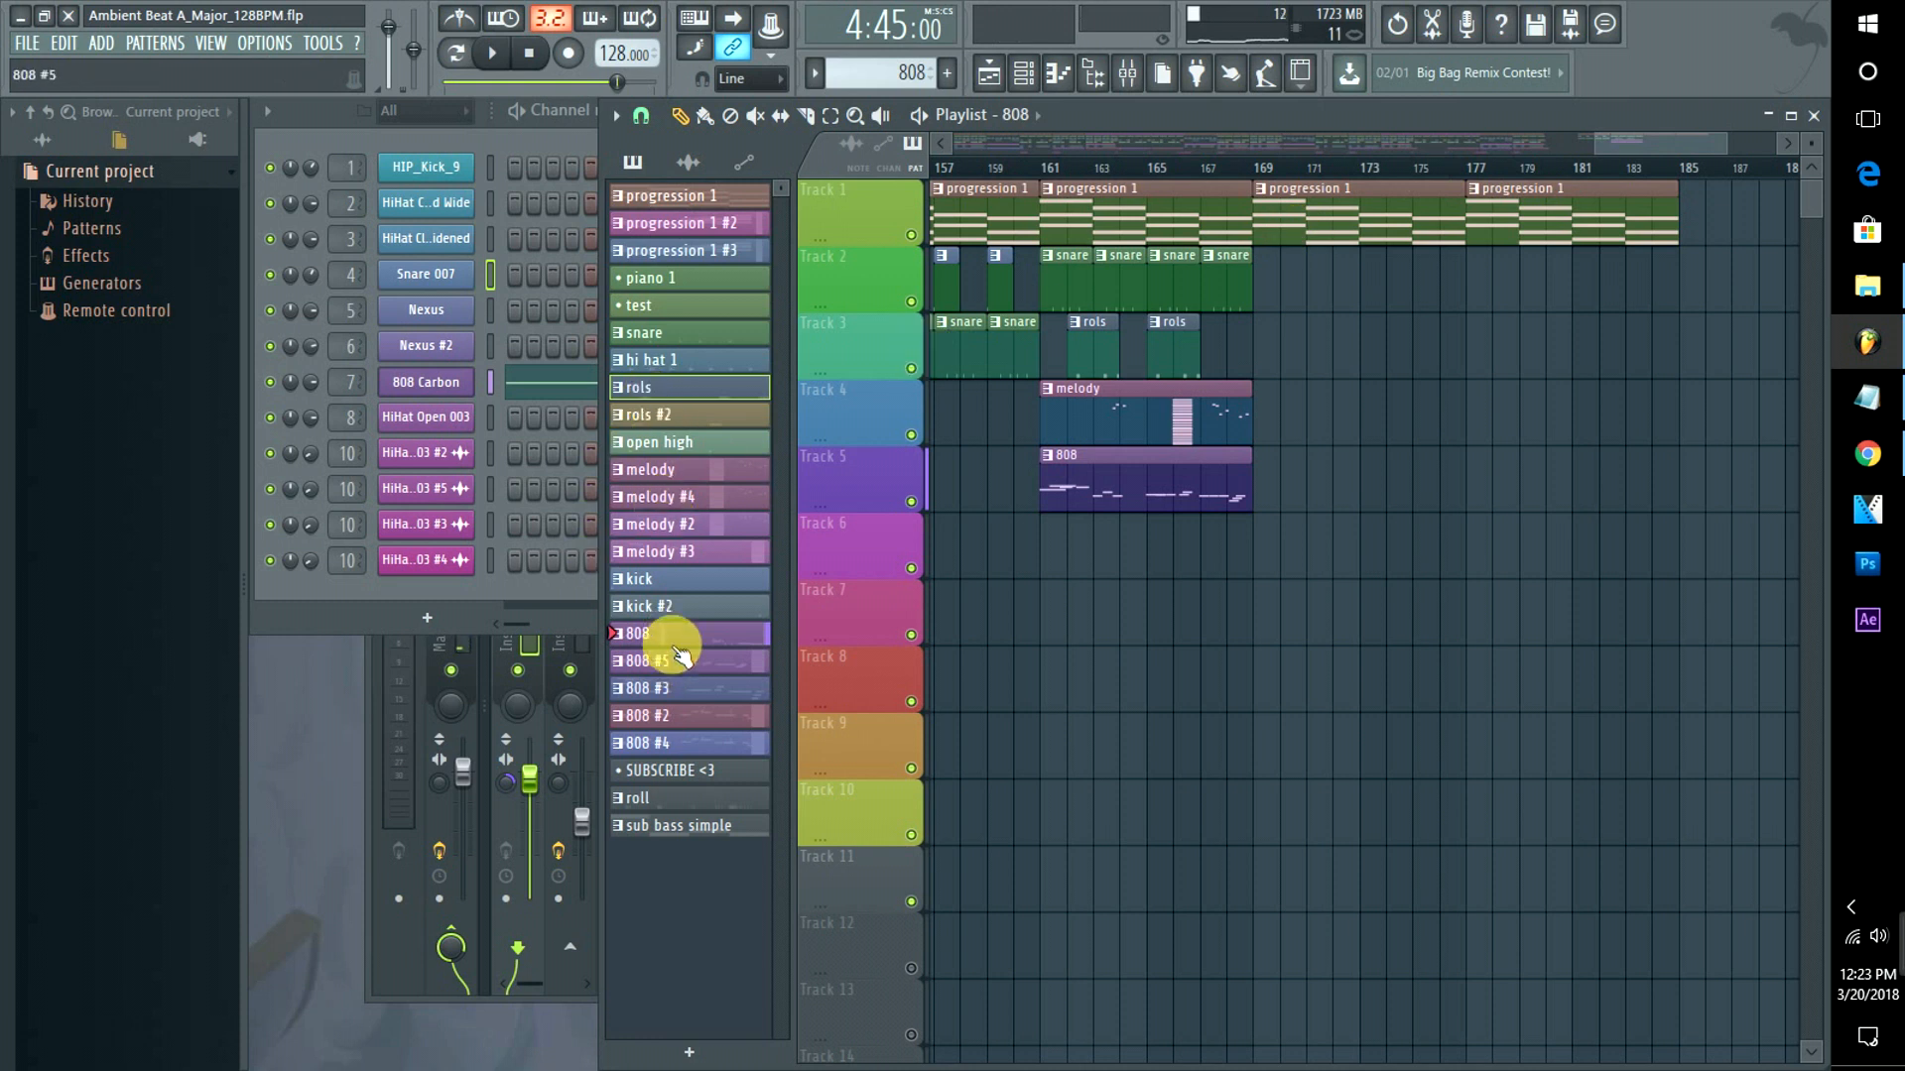
On Track 2, place kick #2 at bar 169 and kick at bar 171, audition them, and repeat the pair from bar 173.
click(671, 607)
drag(1364, 361, 1298, 280)
click(1262, 173)
key(space)
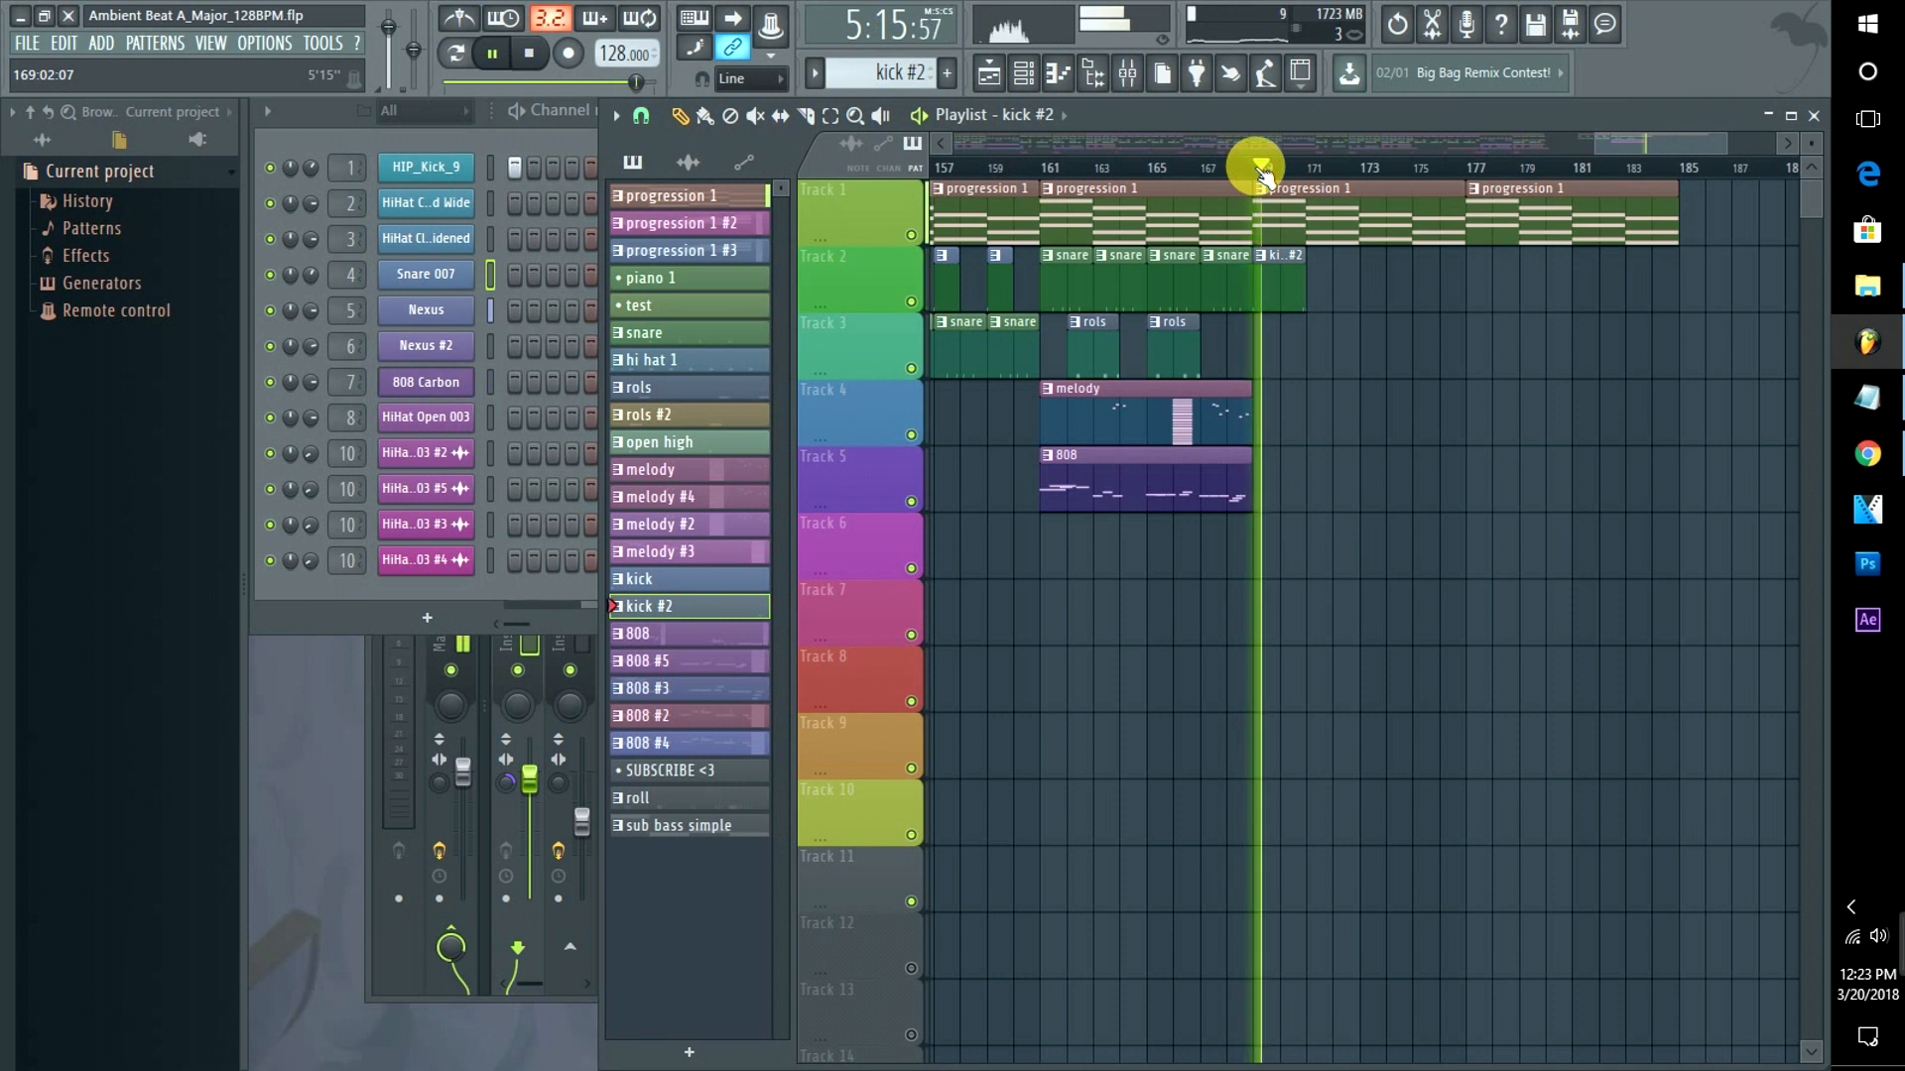
click(1299, 173)
key(space)
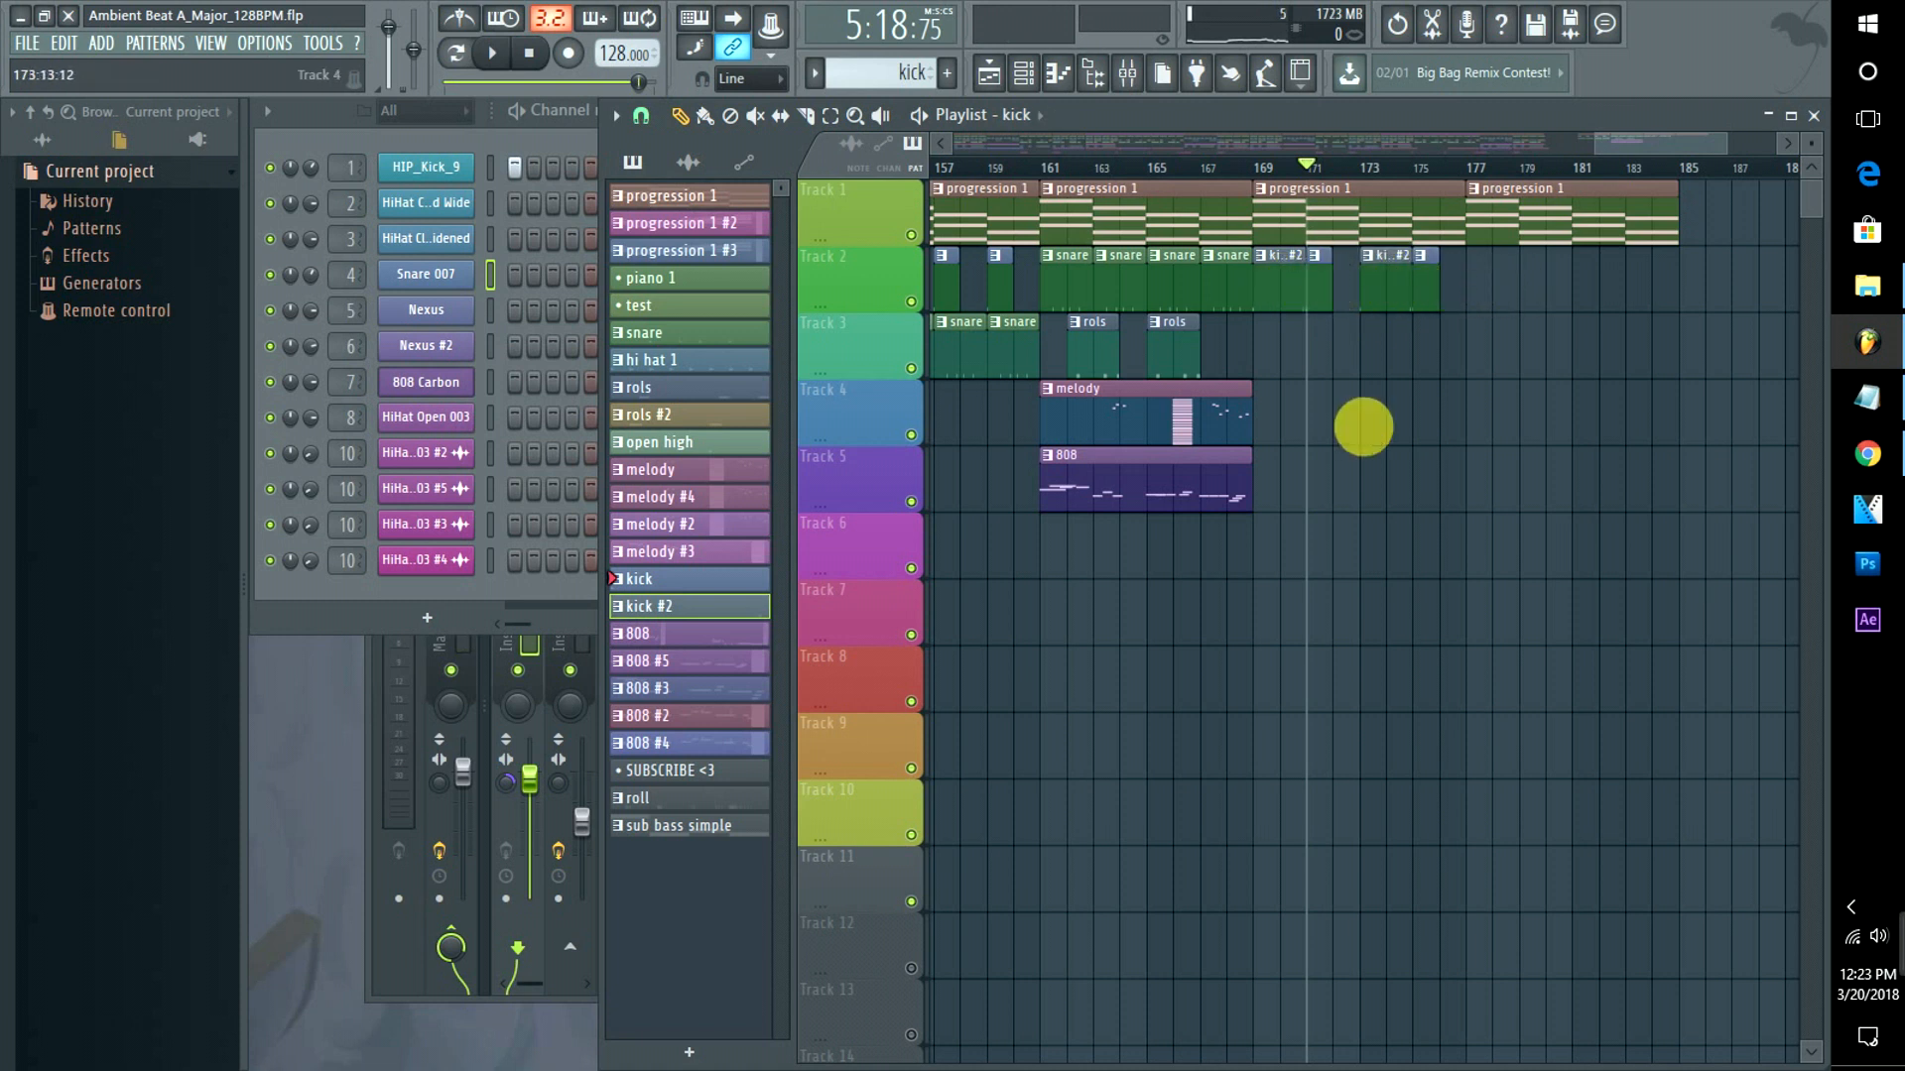
Copy the four snare clips to Track 3 and the melody and 808 clips to Tracks 4 and 5, all at bar 169.
drag(1043, 354, 1660, 387)
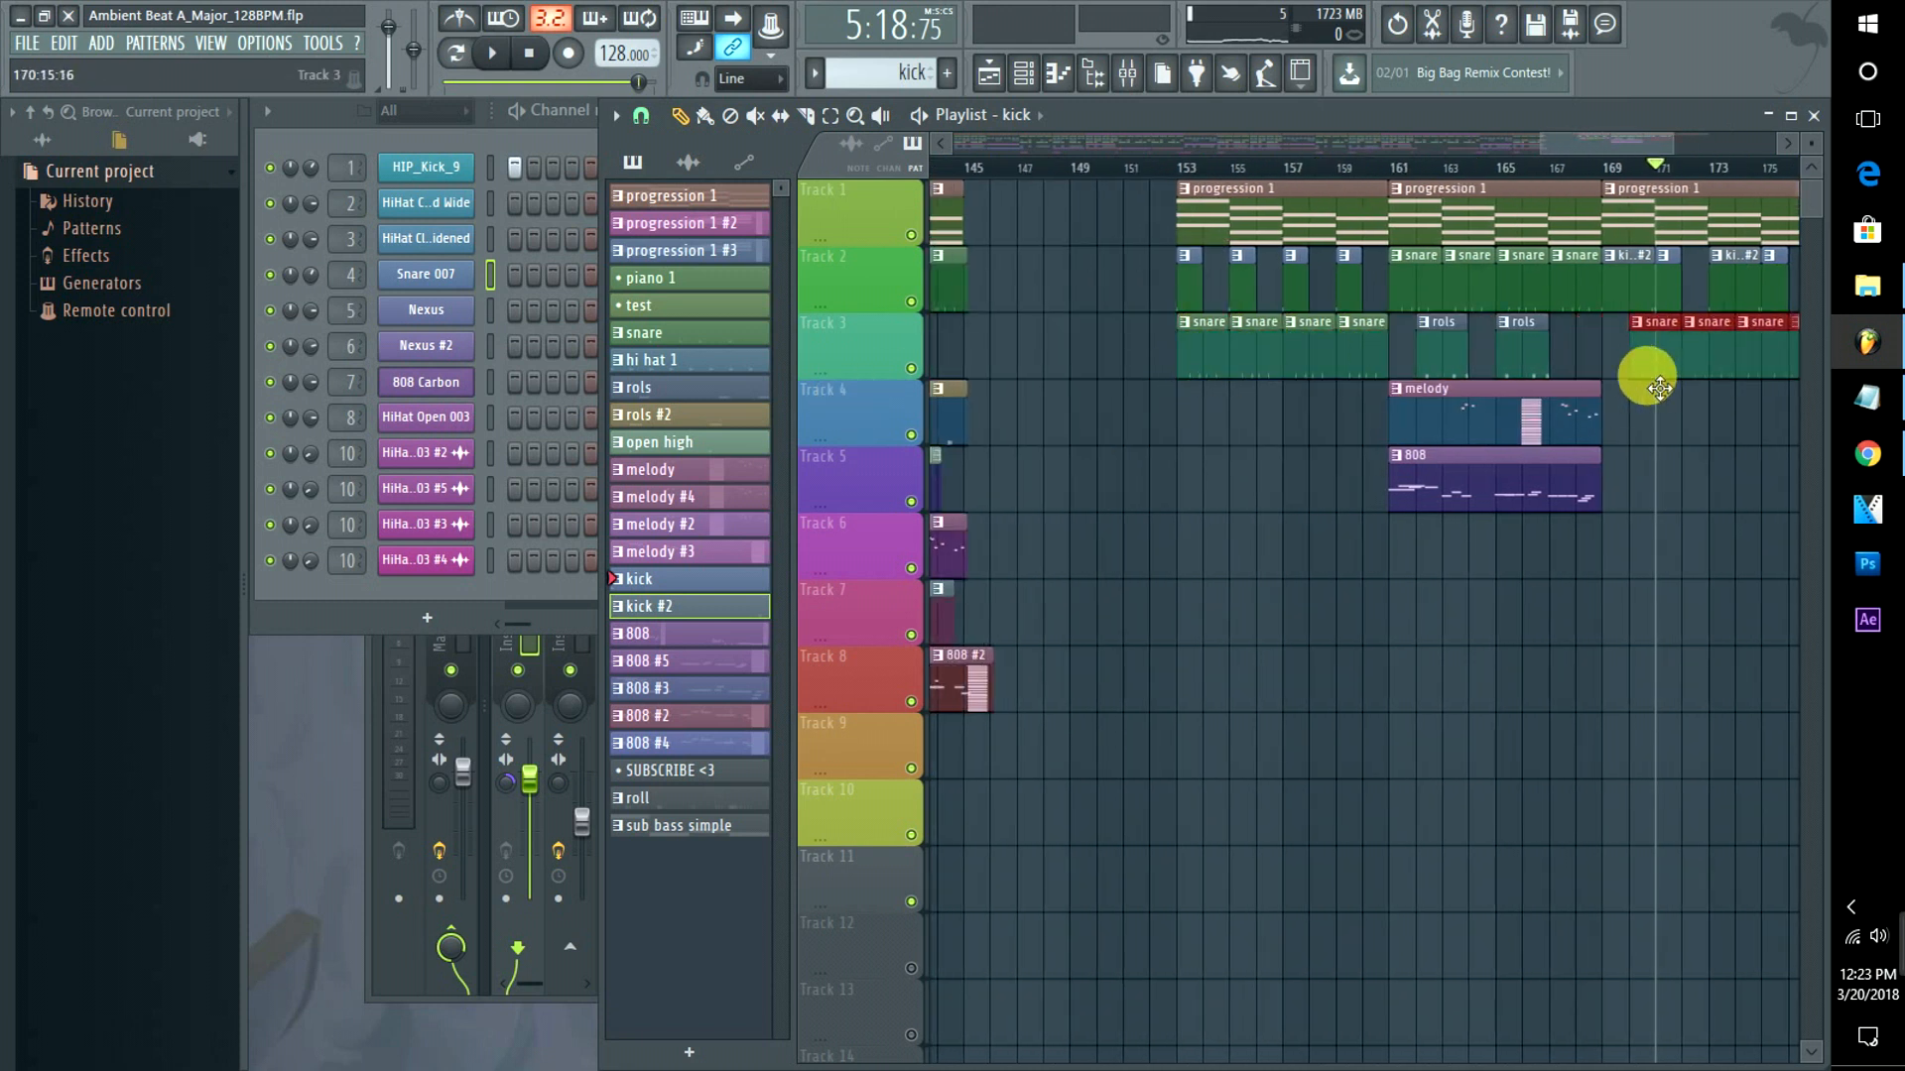
drag(1587, 556, 1676, 423)
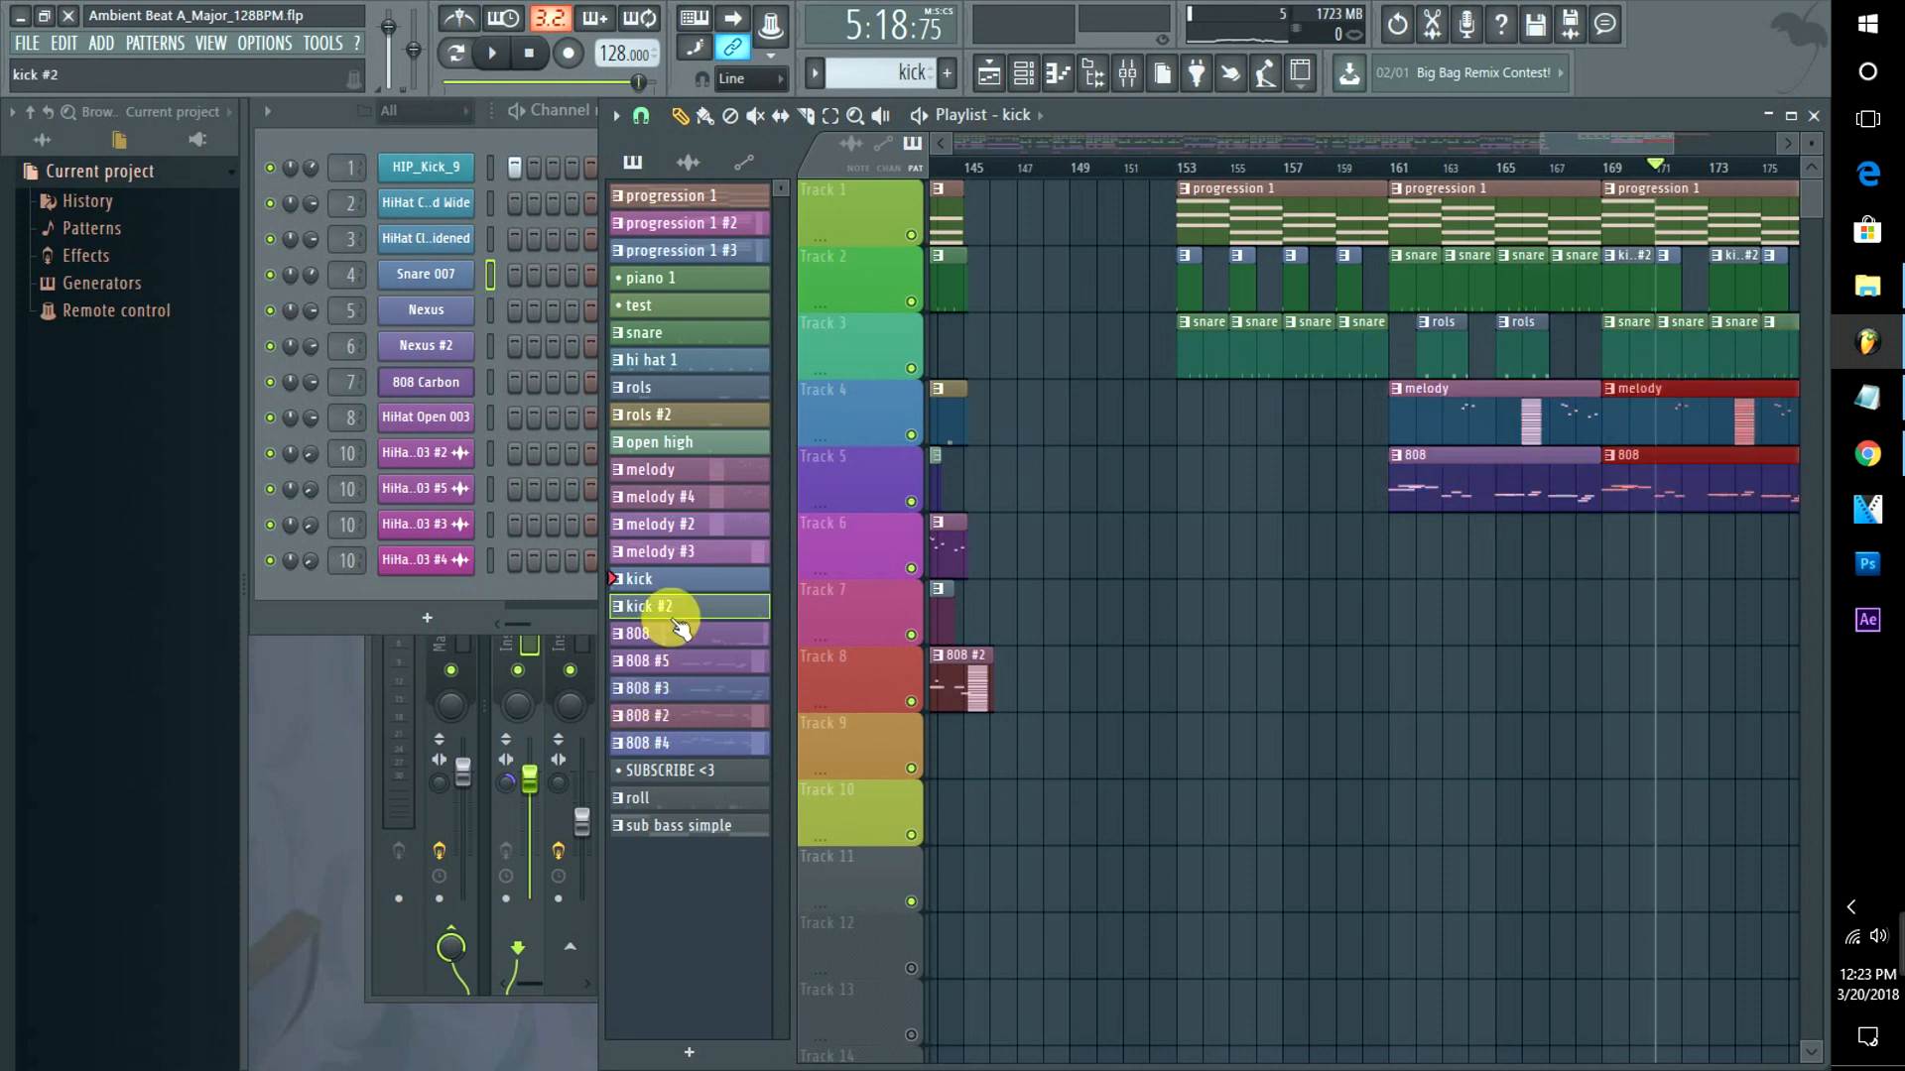
Show only the audio channels and place the reversed HiHat Open 003 #4 clip on Track 6, ending at bar 169.
drag(1609, 181, 1587, 149)
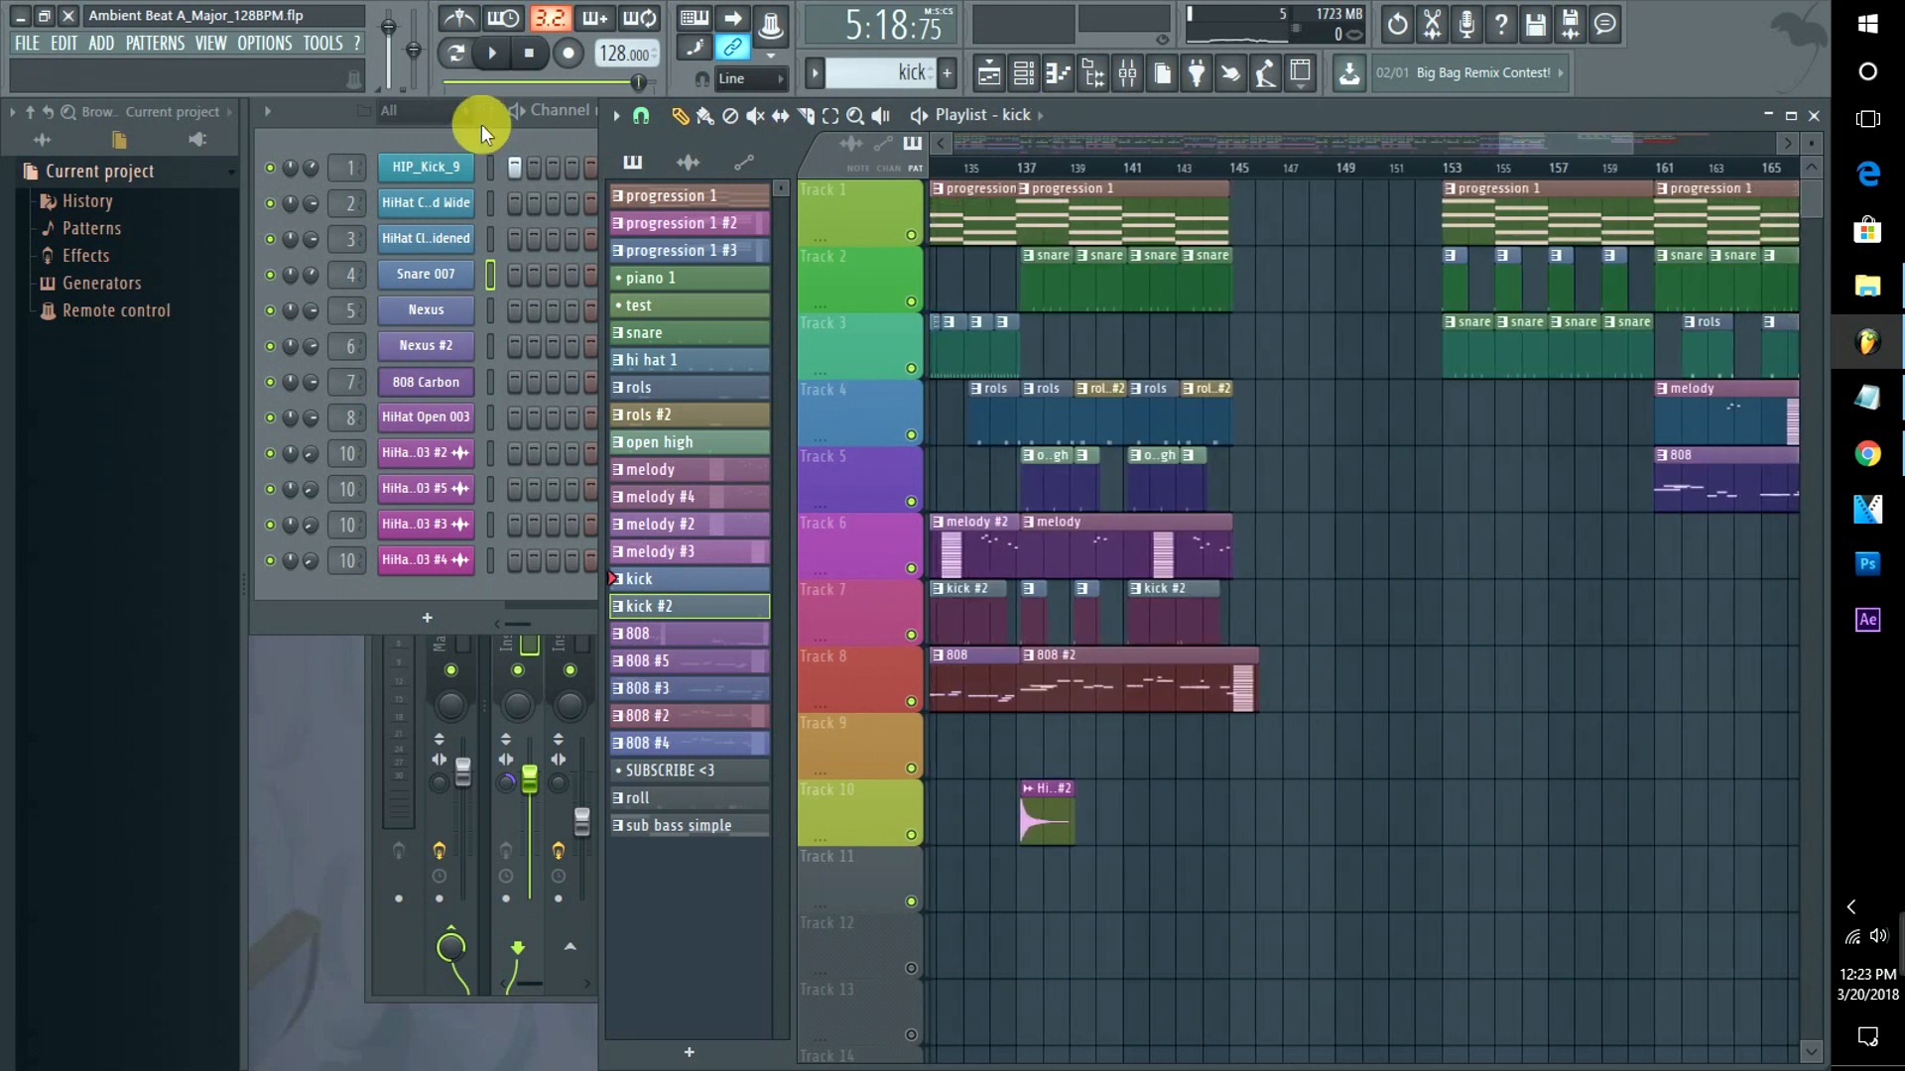
click(464, 112)
click(443, 176)
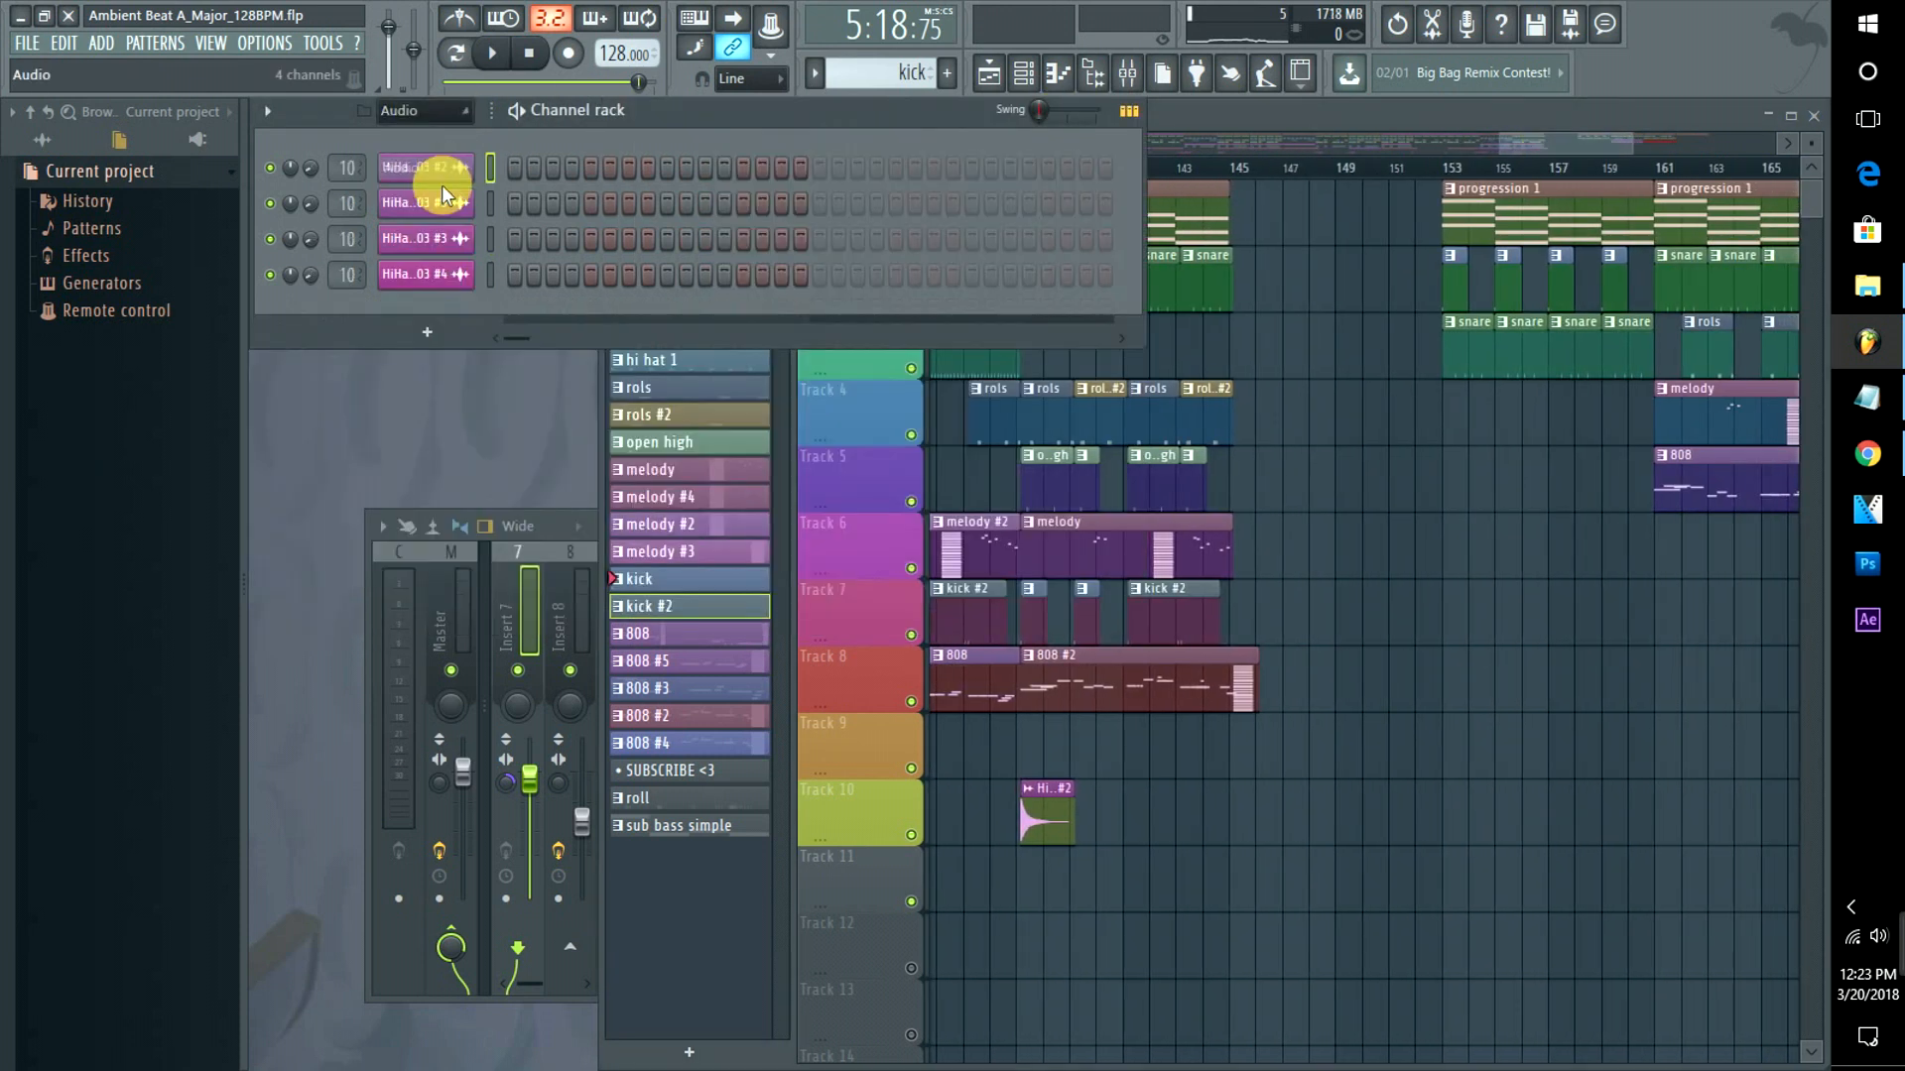
click(417, 241)
drag(833, 898, 1608, 536)
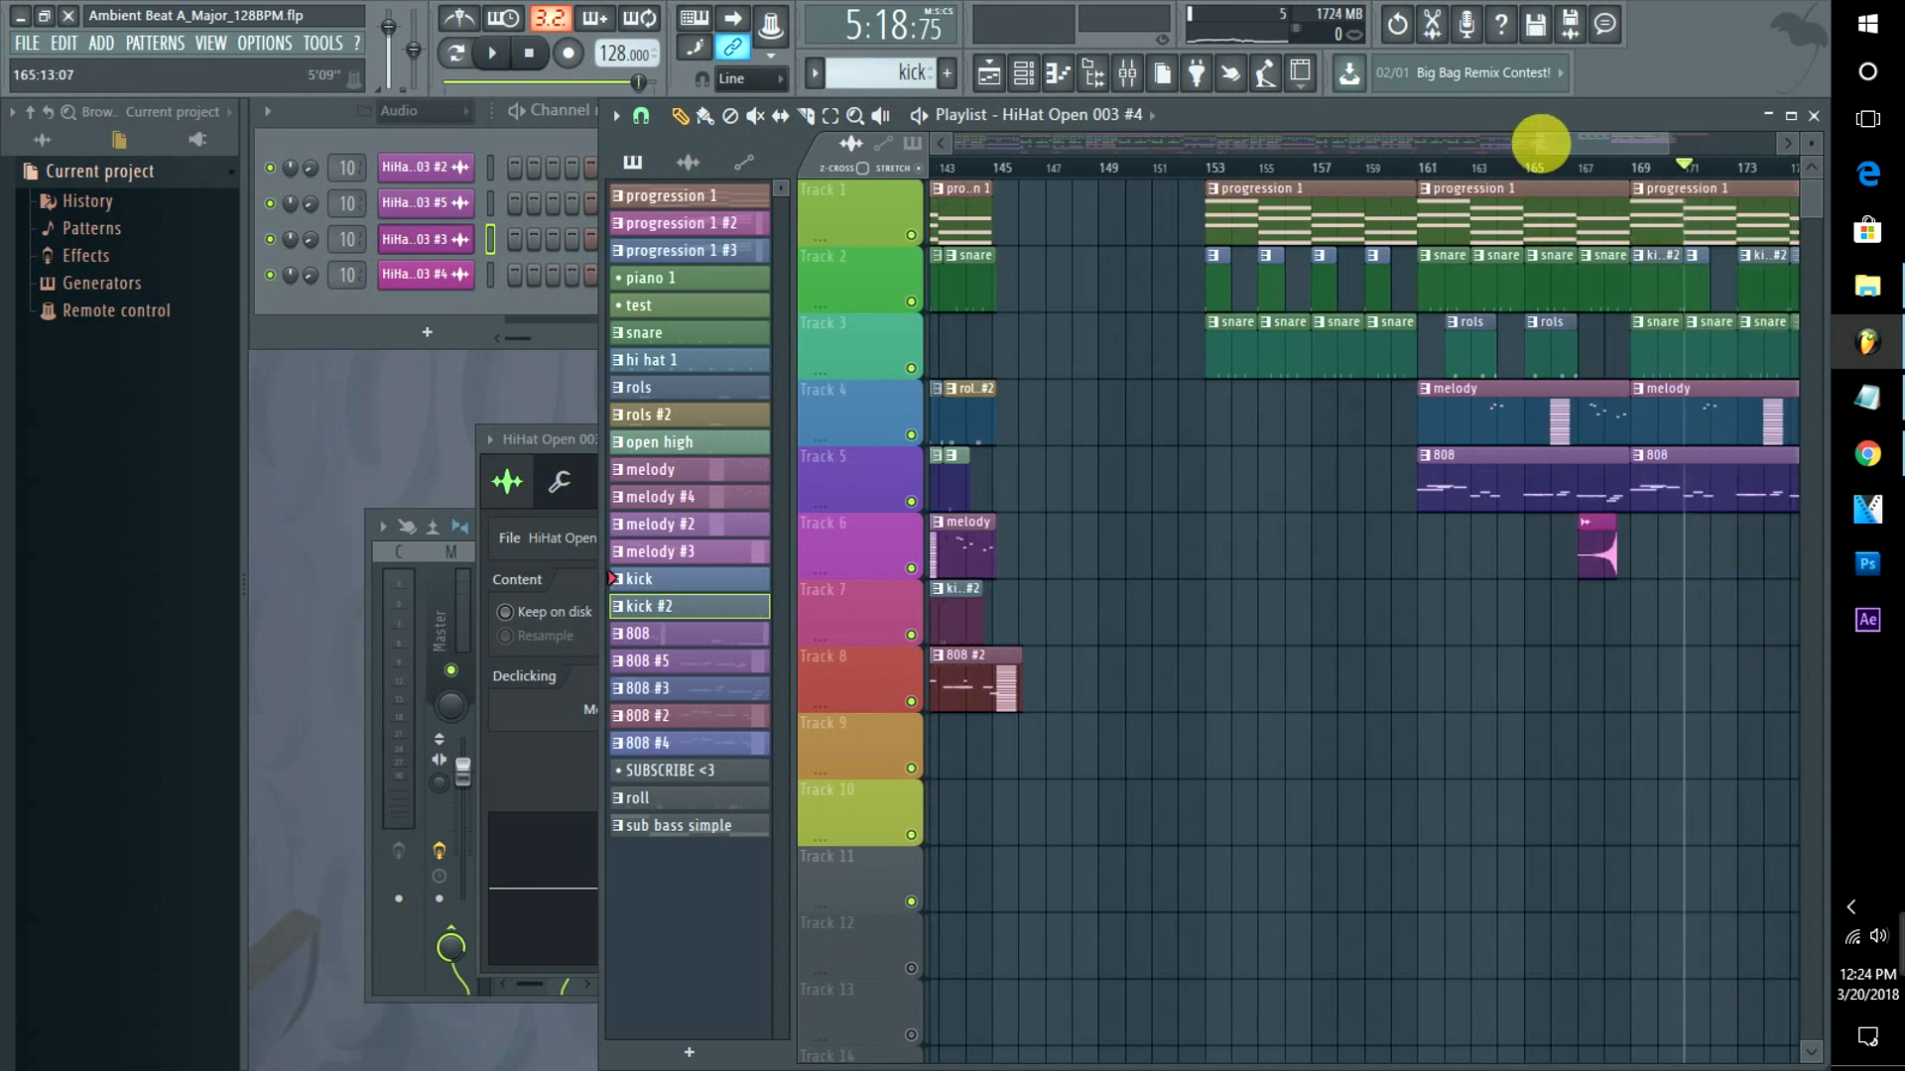
drag(1580, 144, 1640, 146)
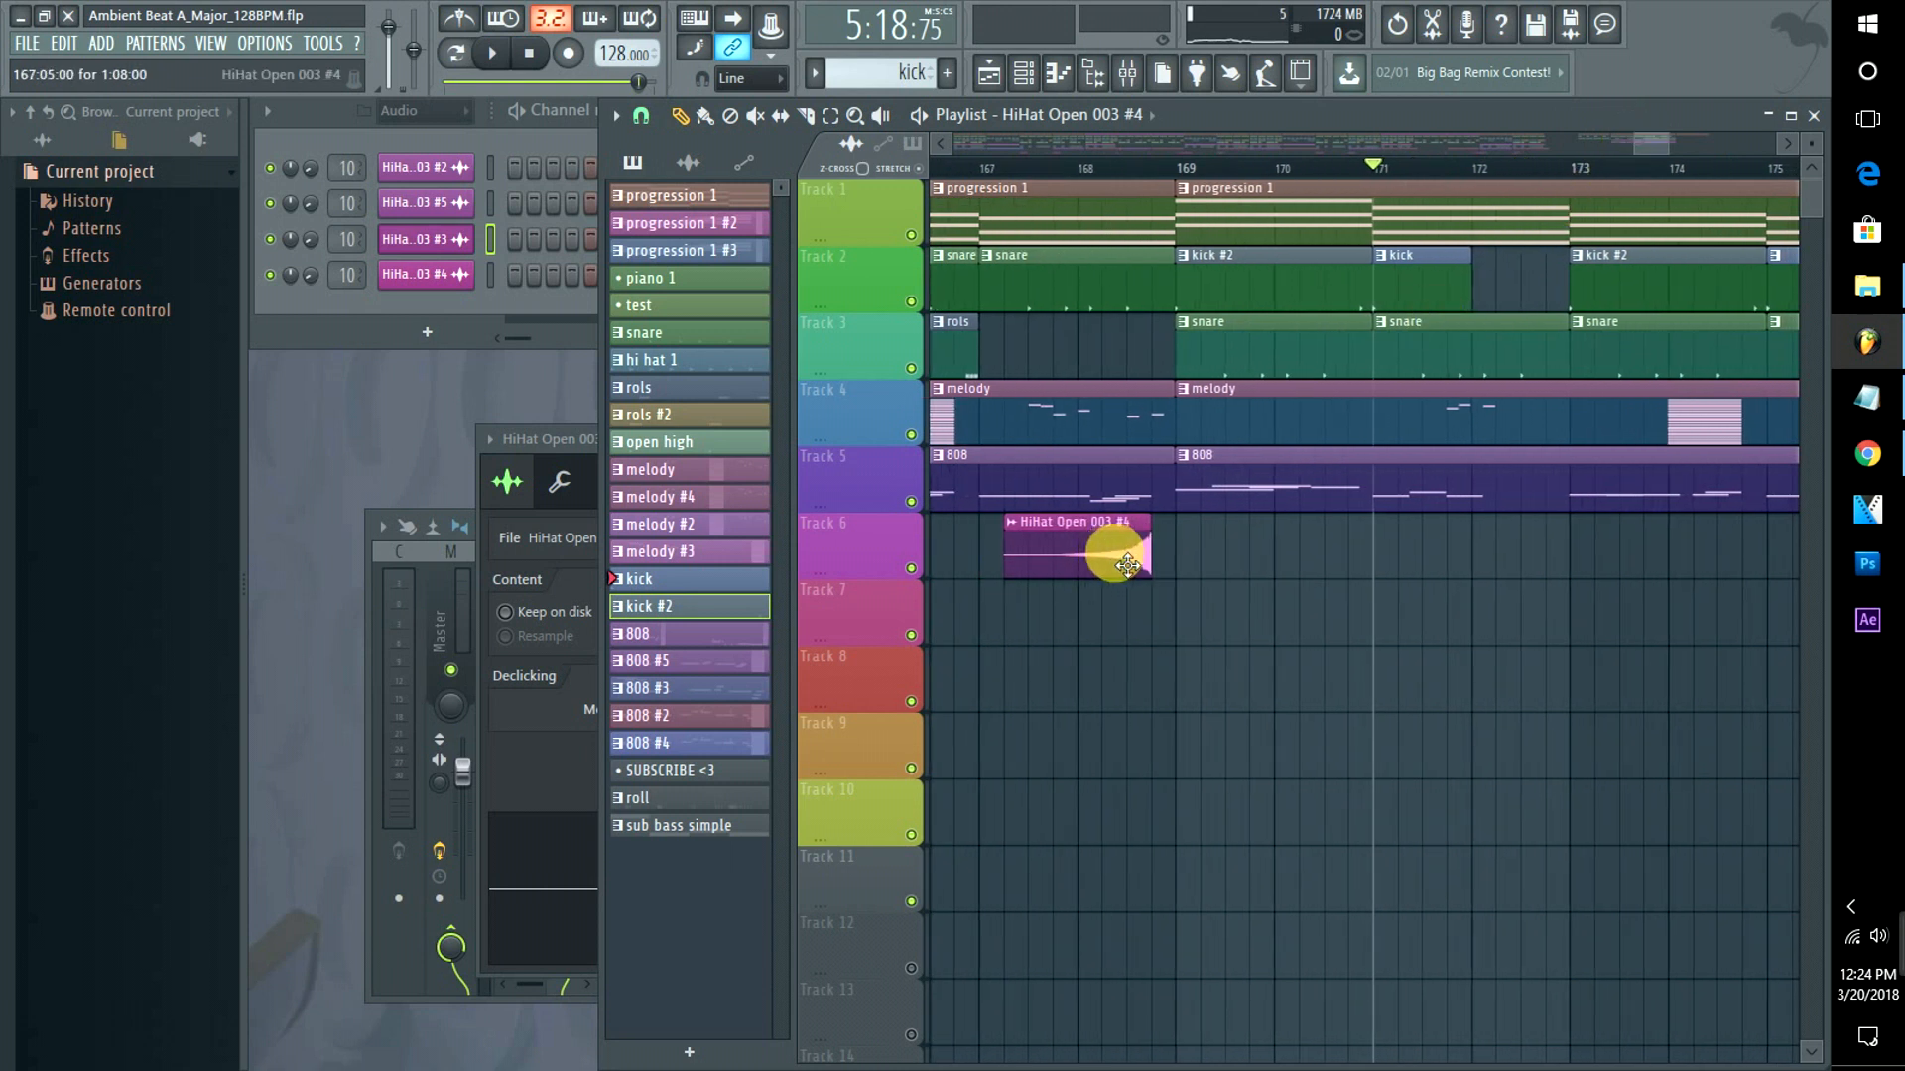
Try to place the unreversed HiHat Open 003 #2 sample in the playlist around bar 169, and delete the wrong clip.
click(412, 268)
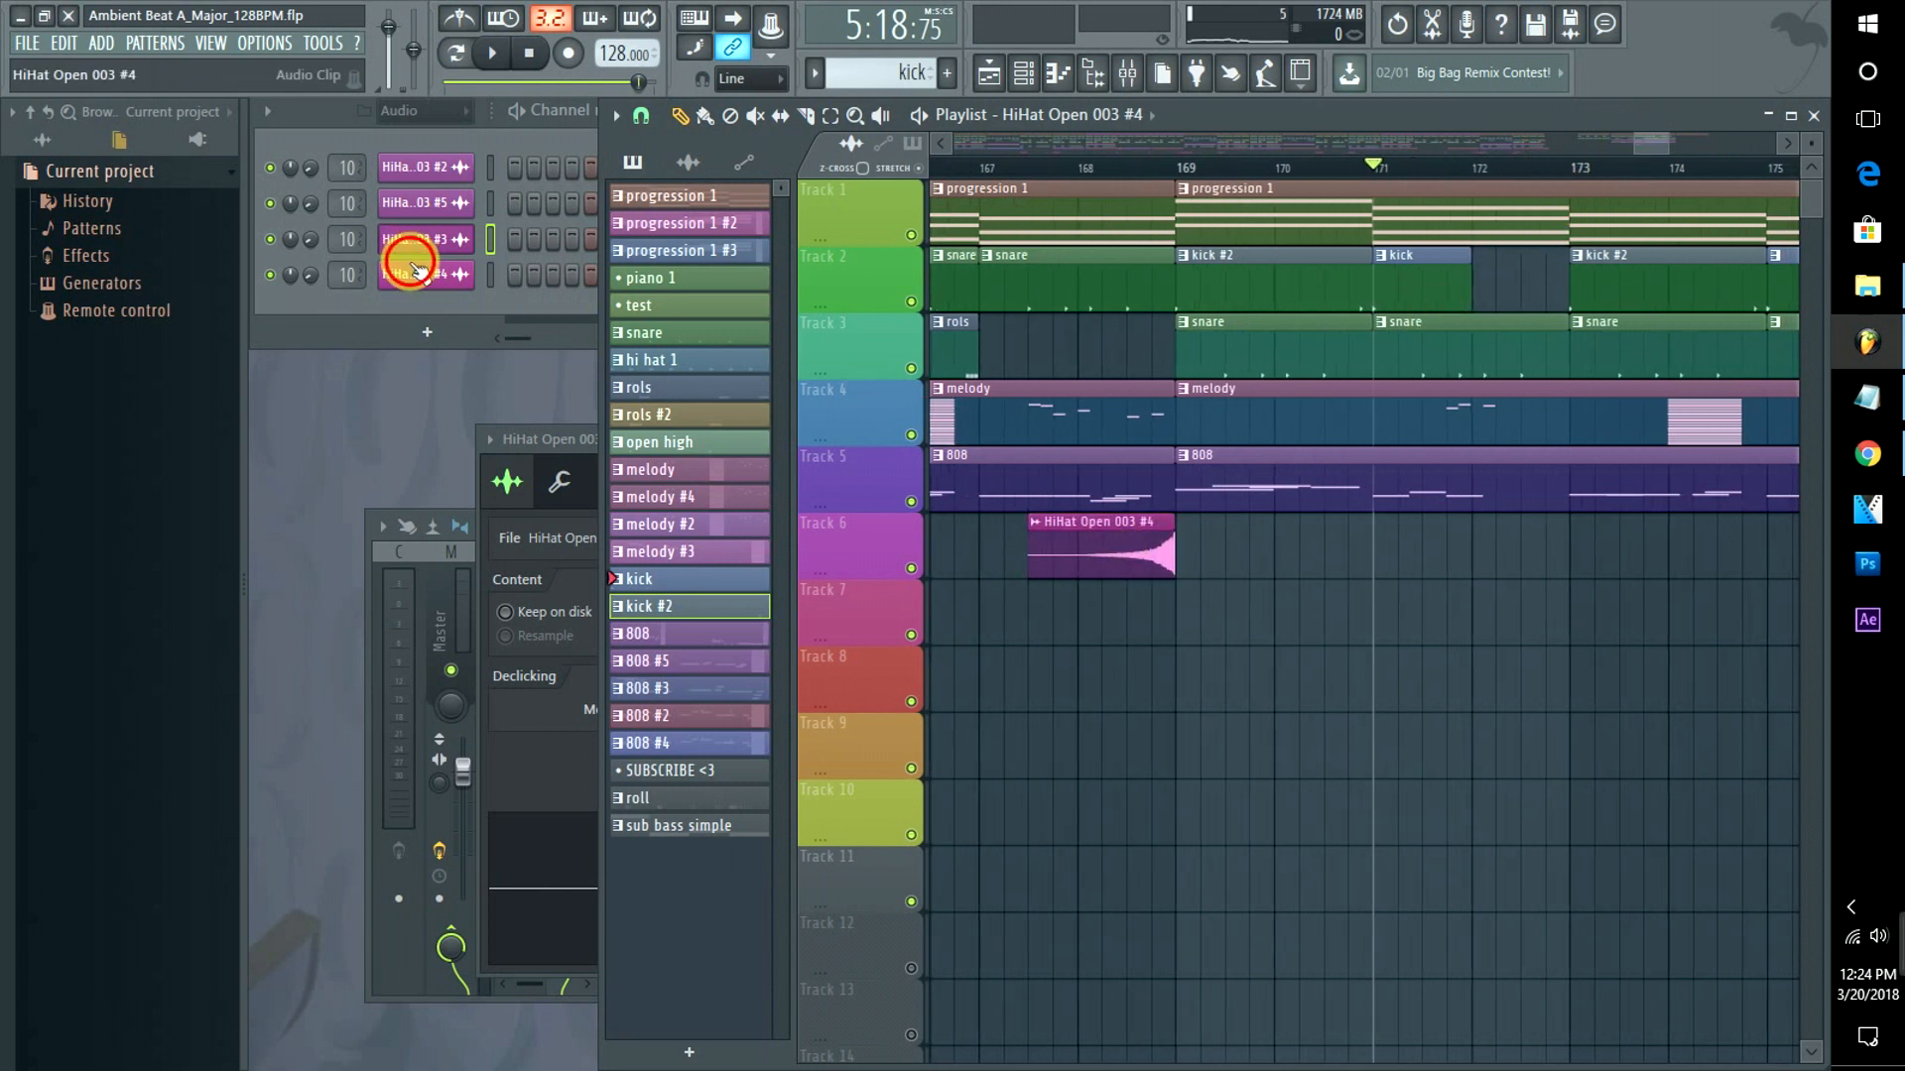
click(427, 177)
drag(664, 872, 1221, 547)
right_click(1231, 545)
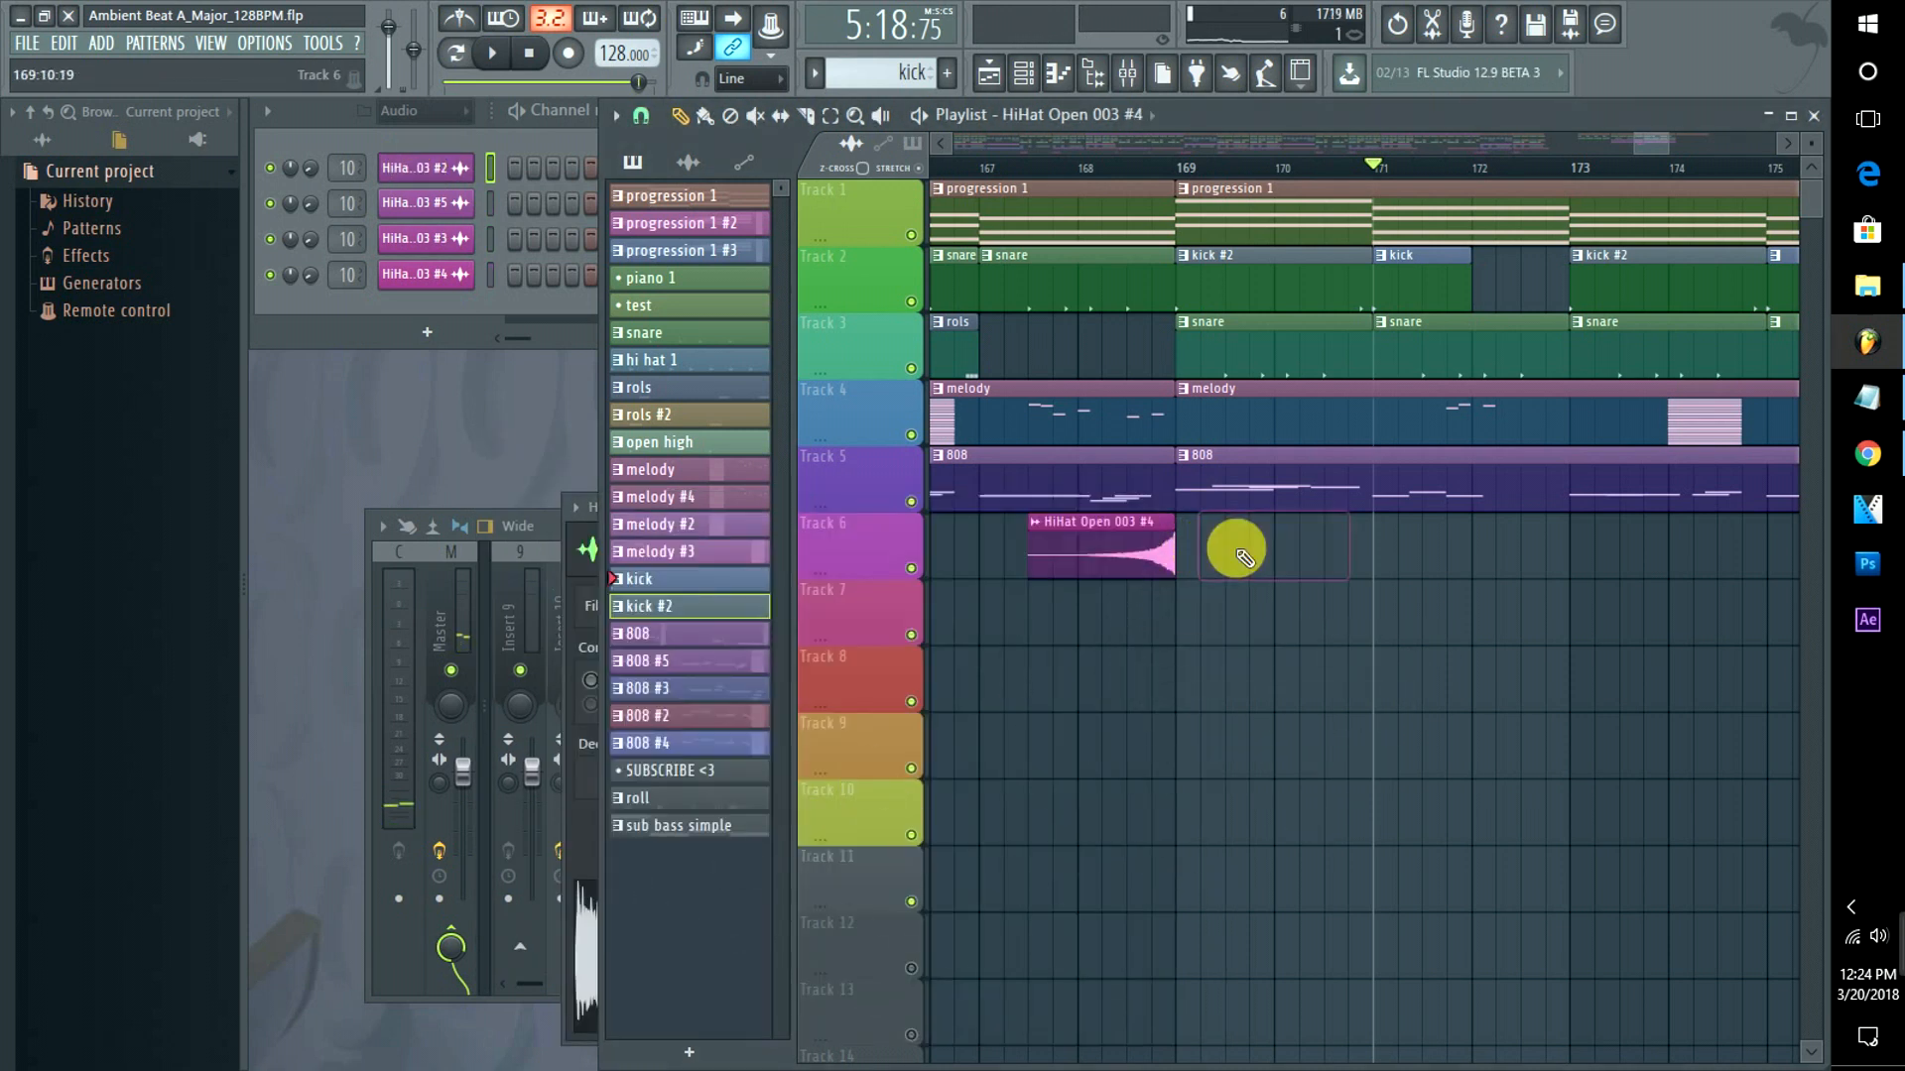
click(439, 174)
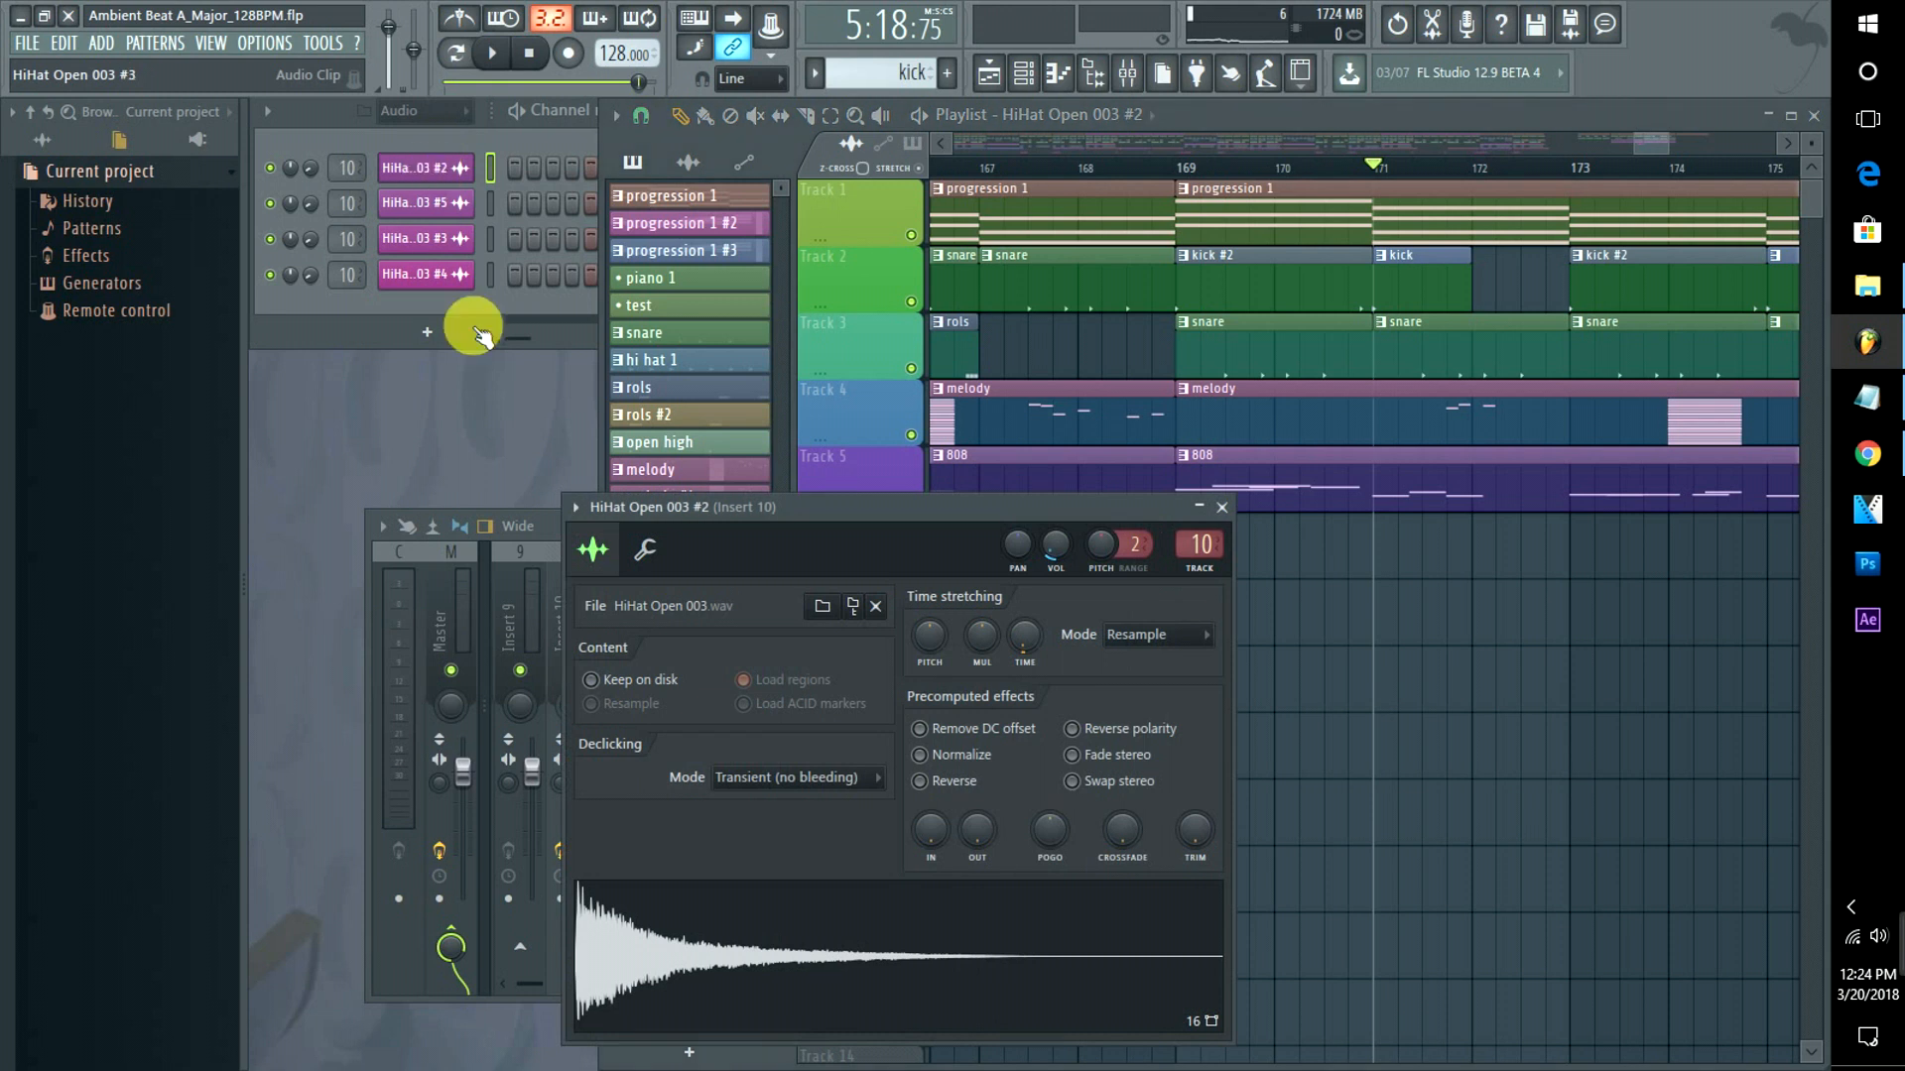
drag(688, 952, 1229, 646)
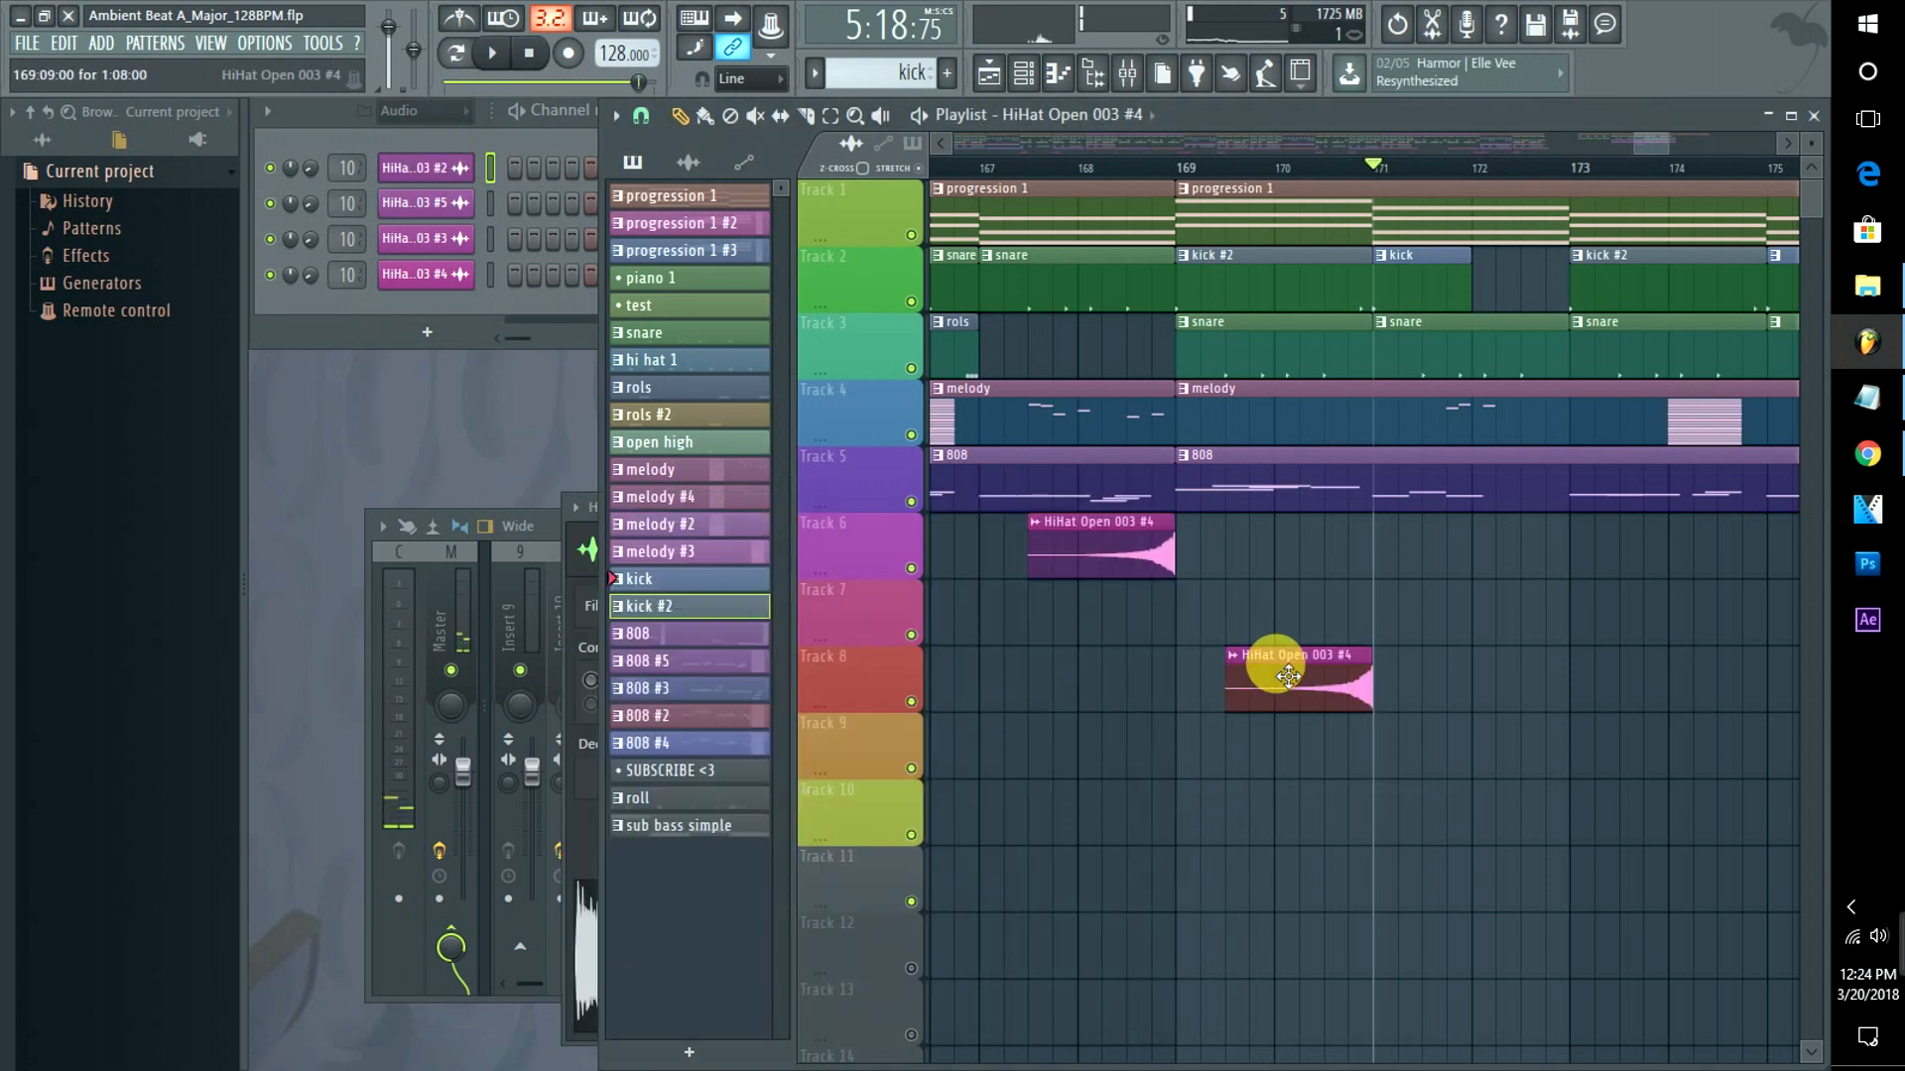
right_click(1272, 661)
Compare the sample settings of the HiHat Open 003 #2, #5 and #3 audio channels with the clip on Track 6.
right_click(406, 169)
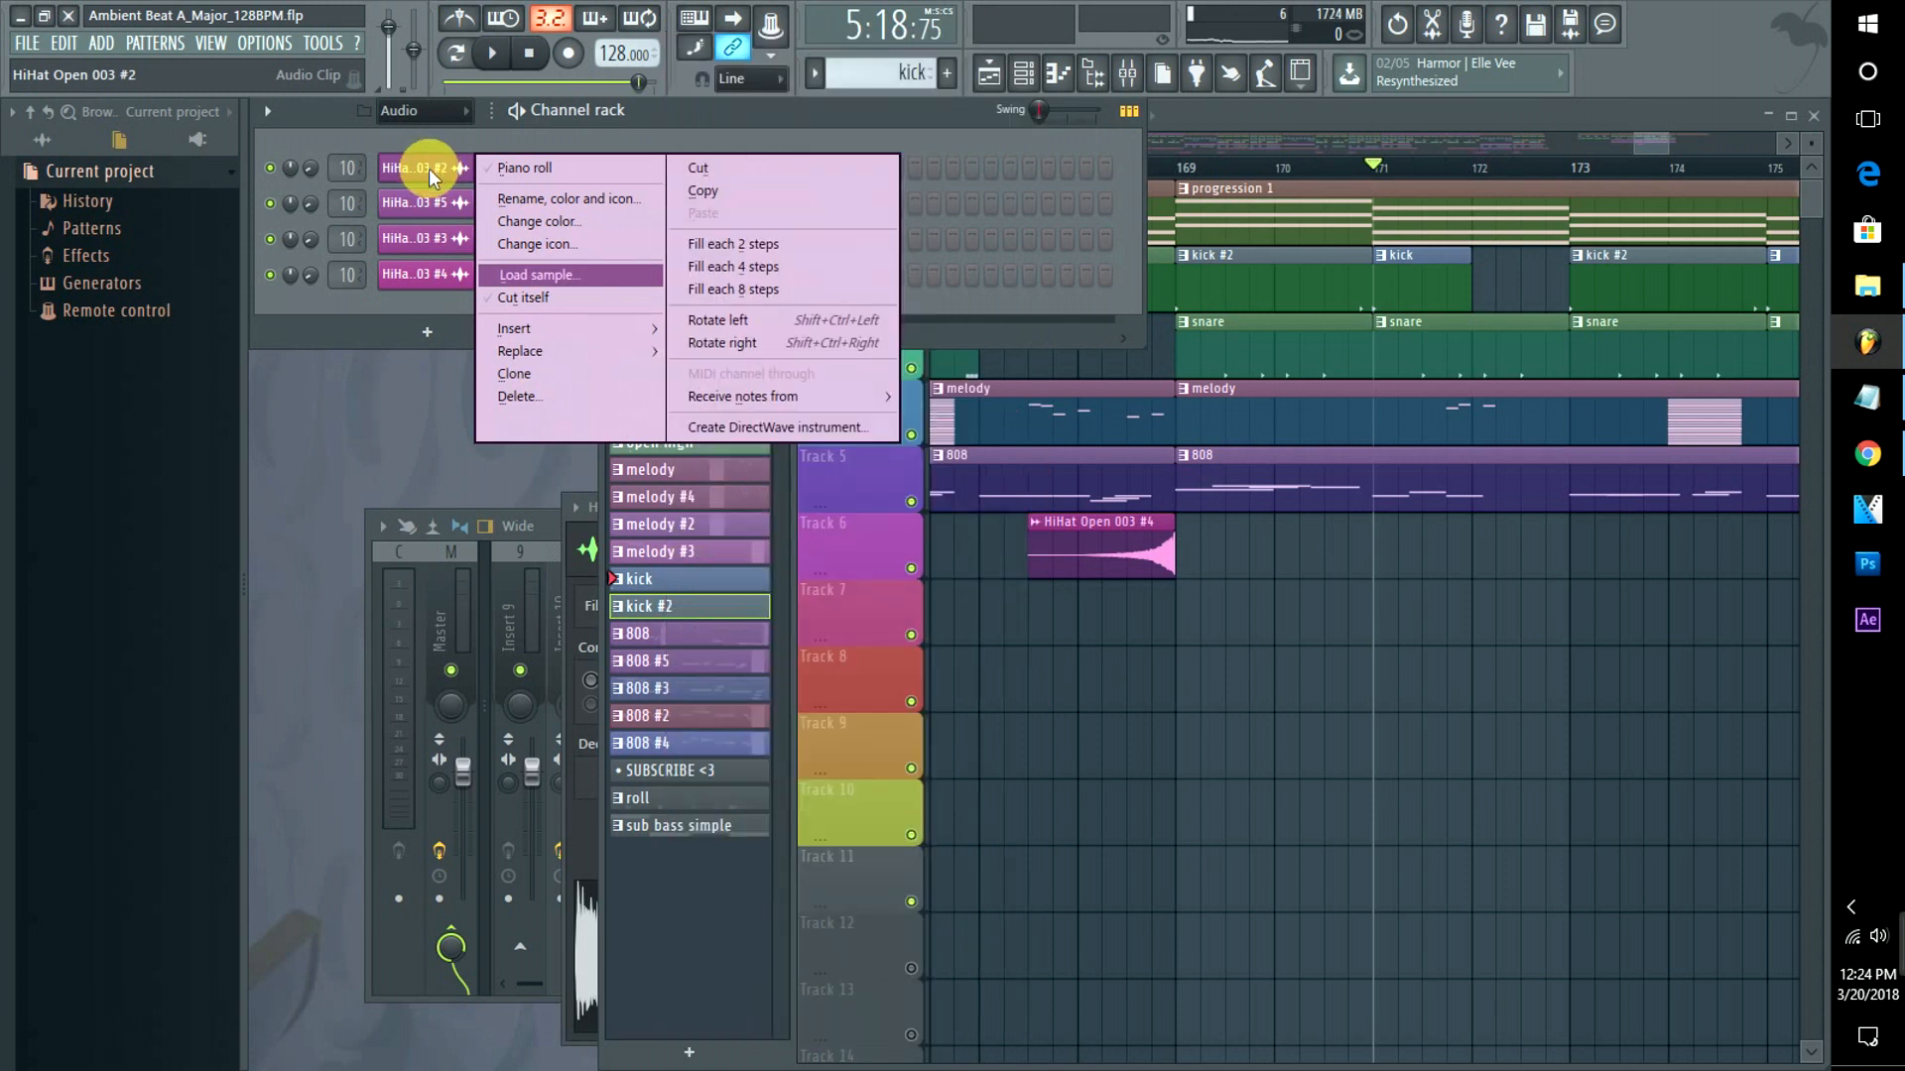
click(407, 174)
click(430, 203)
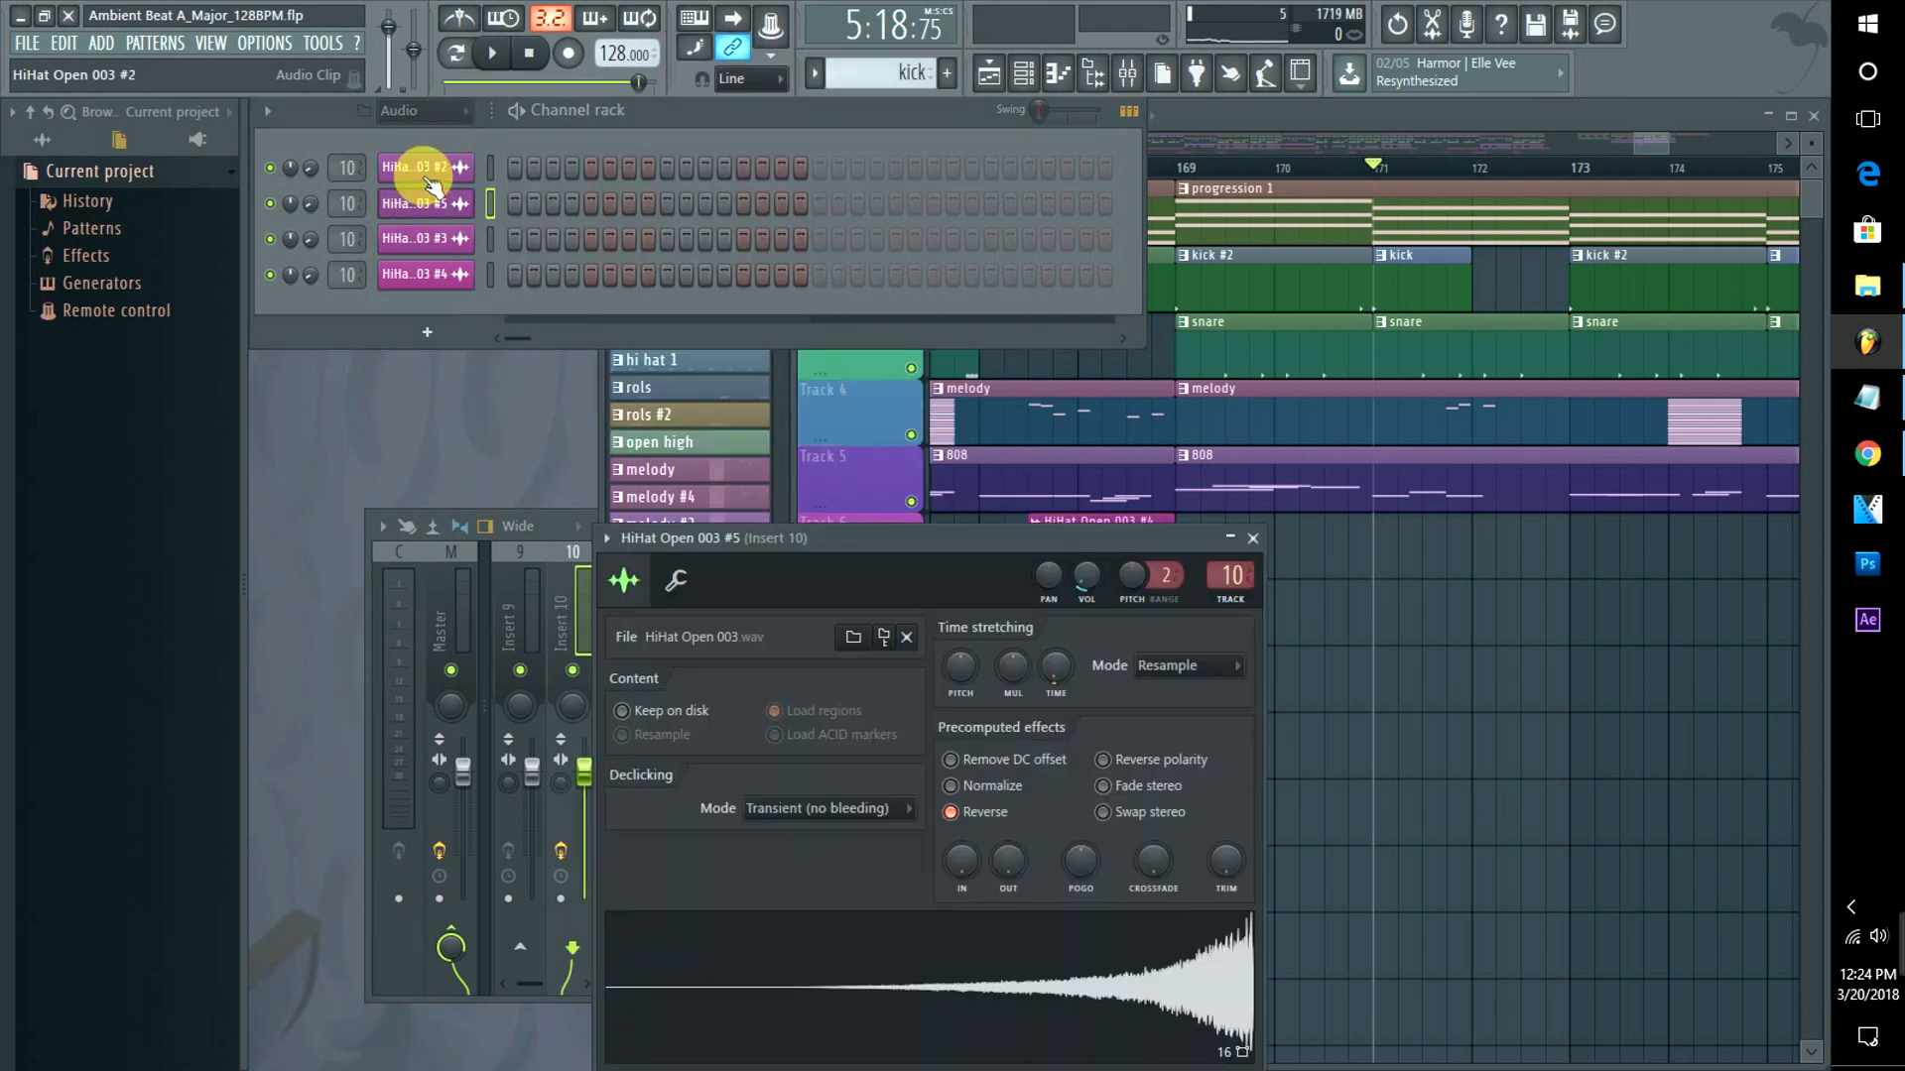
click(430, 175)
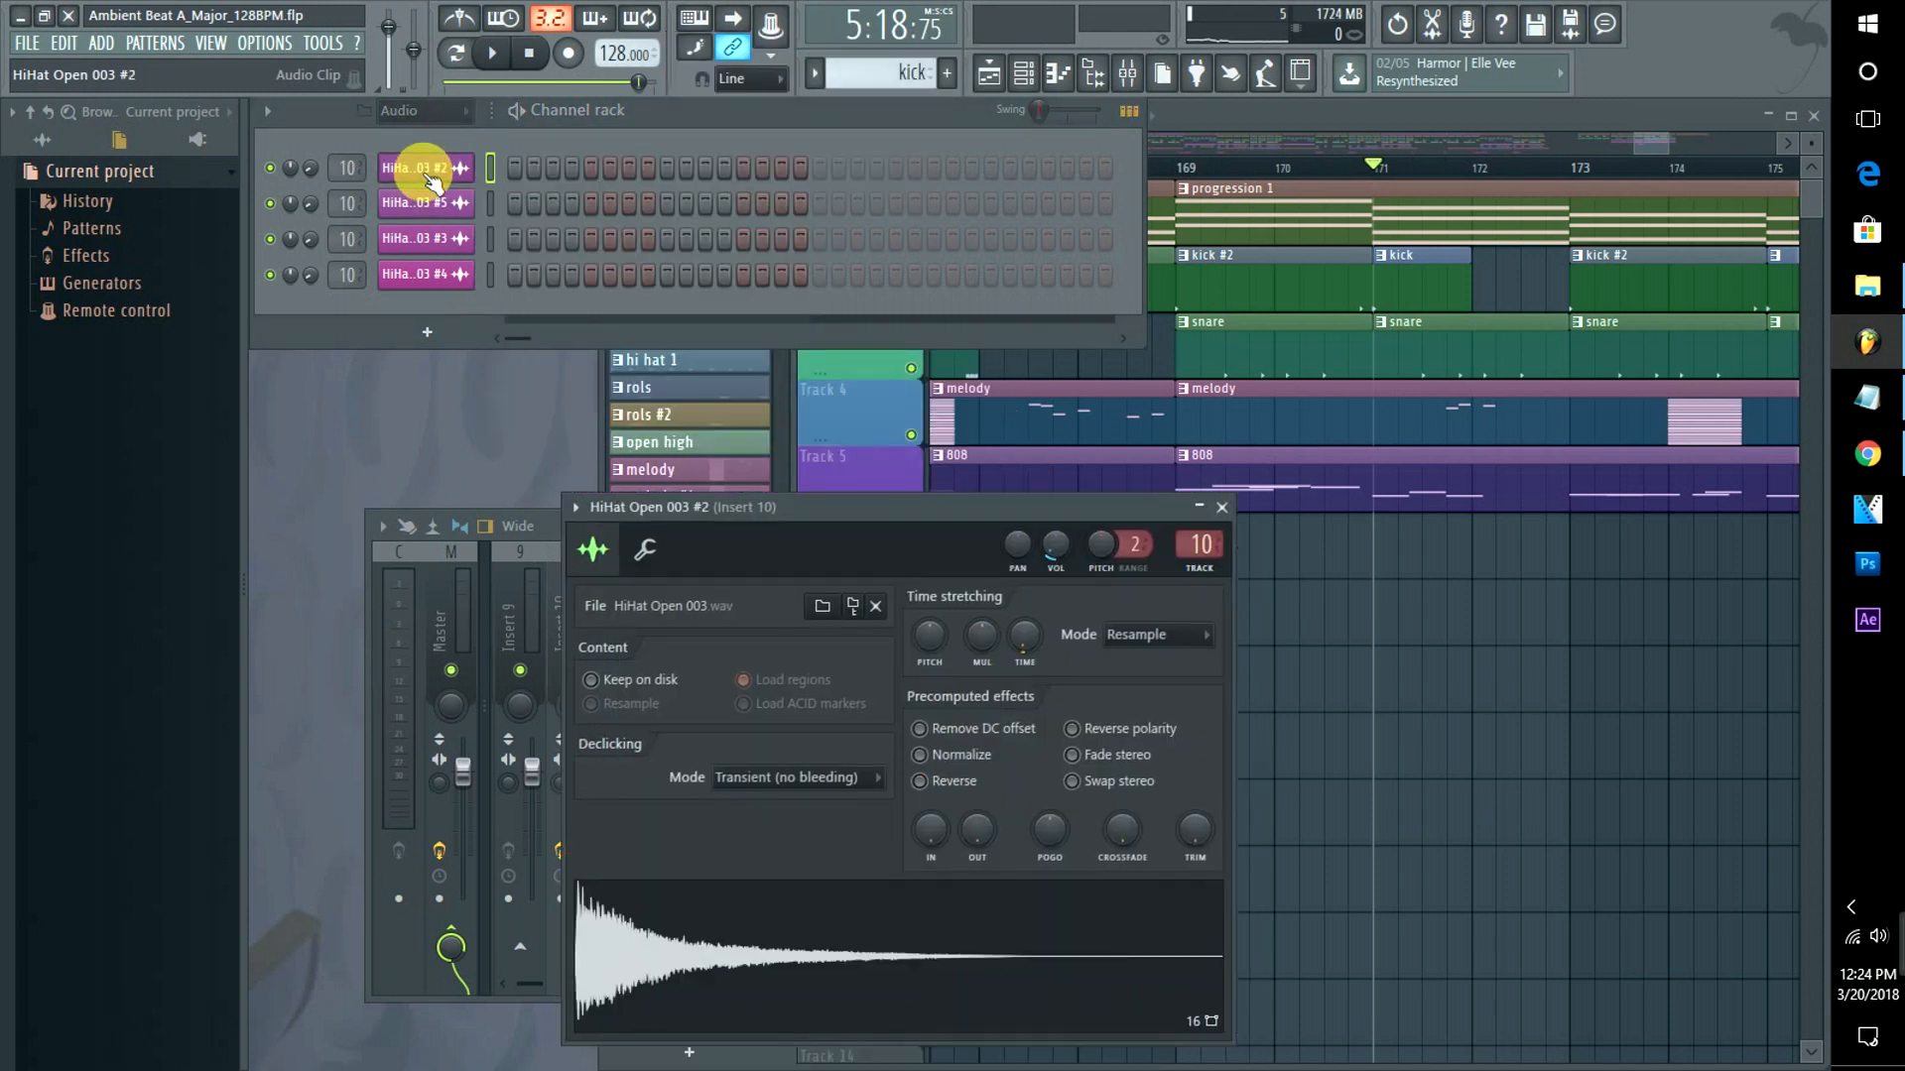
click(1652, 165)
click(1088, 540)
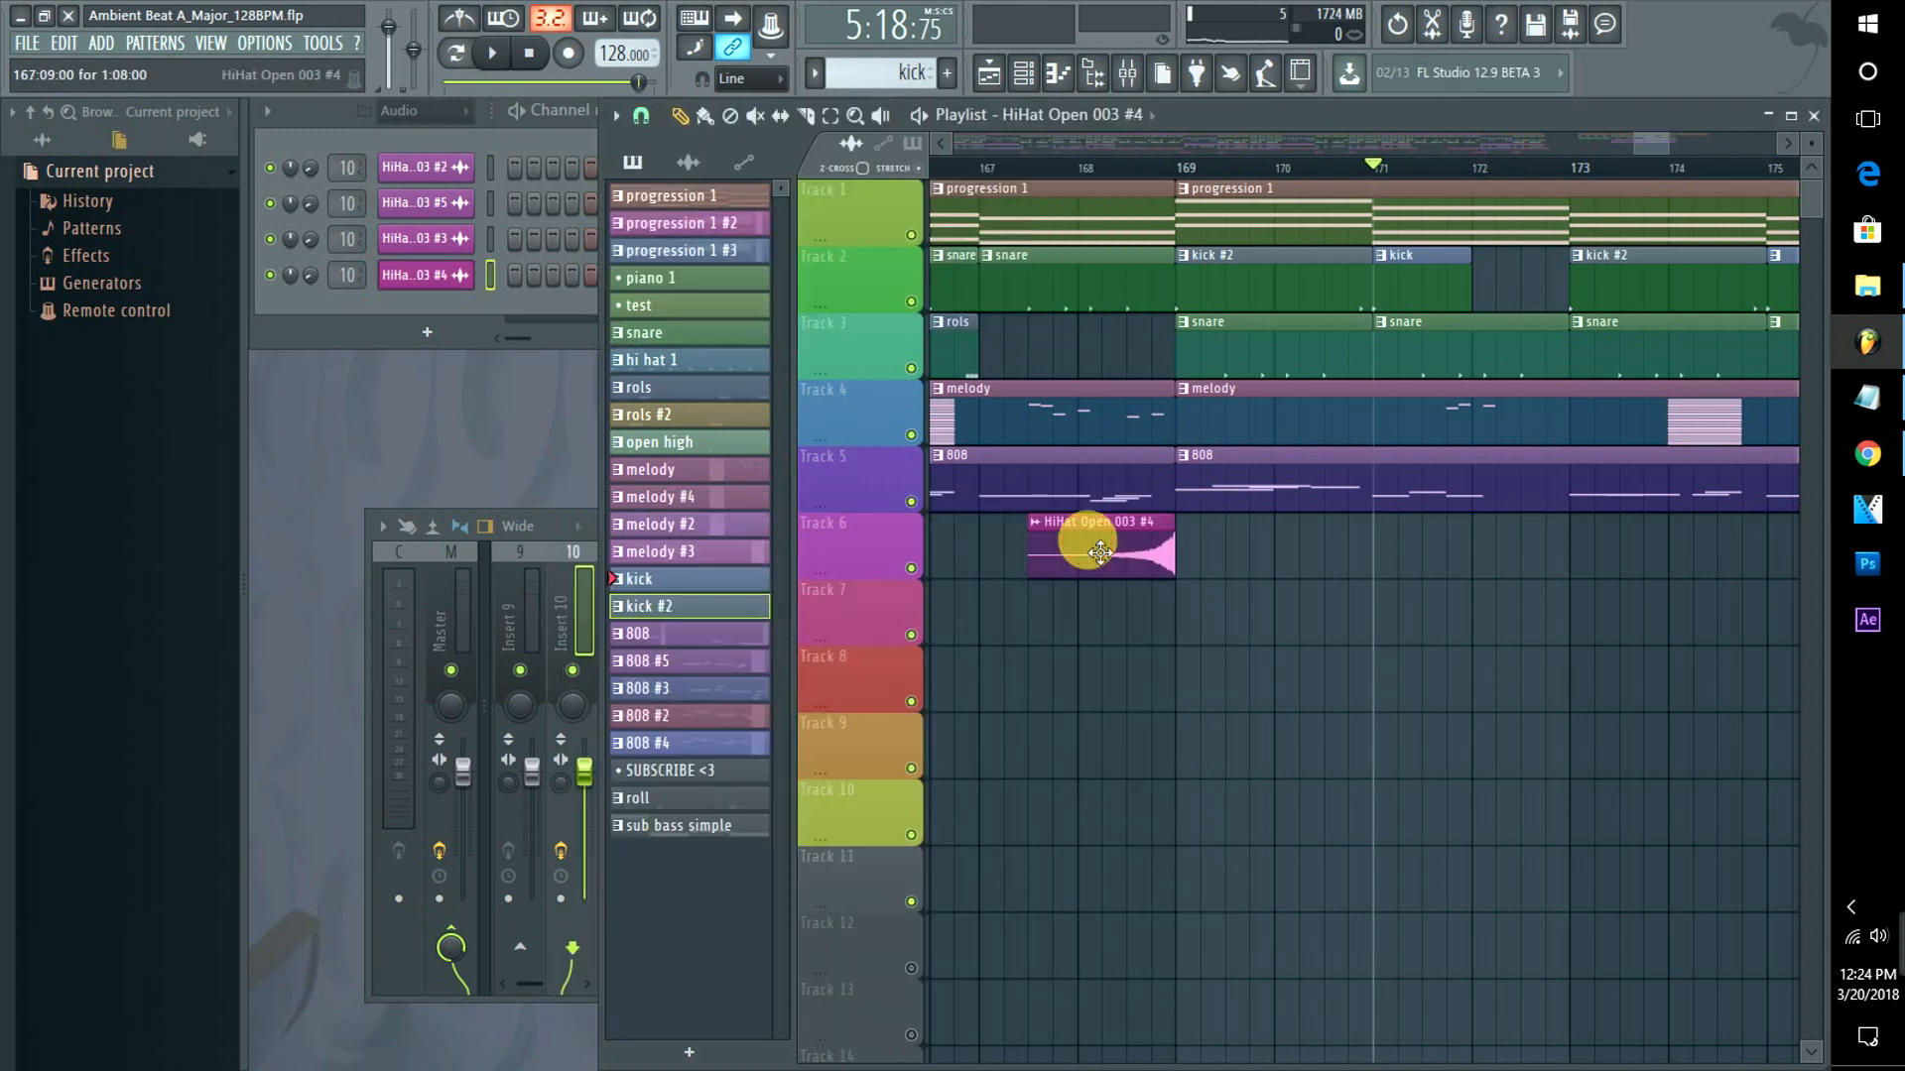
click(463, 243)
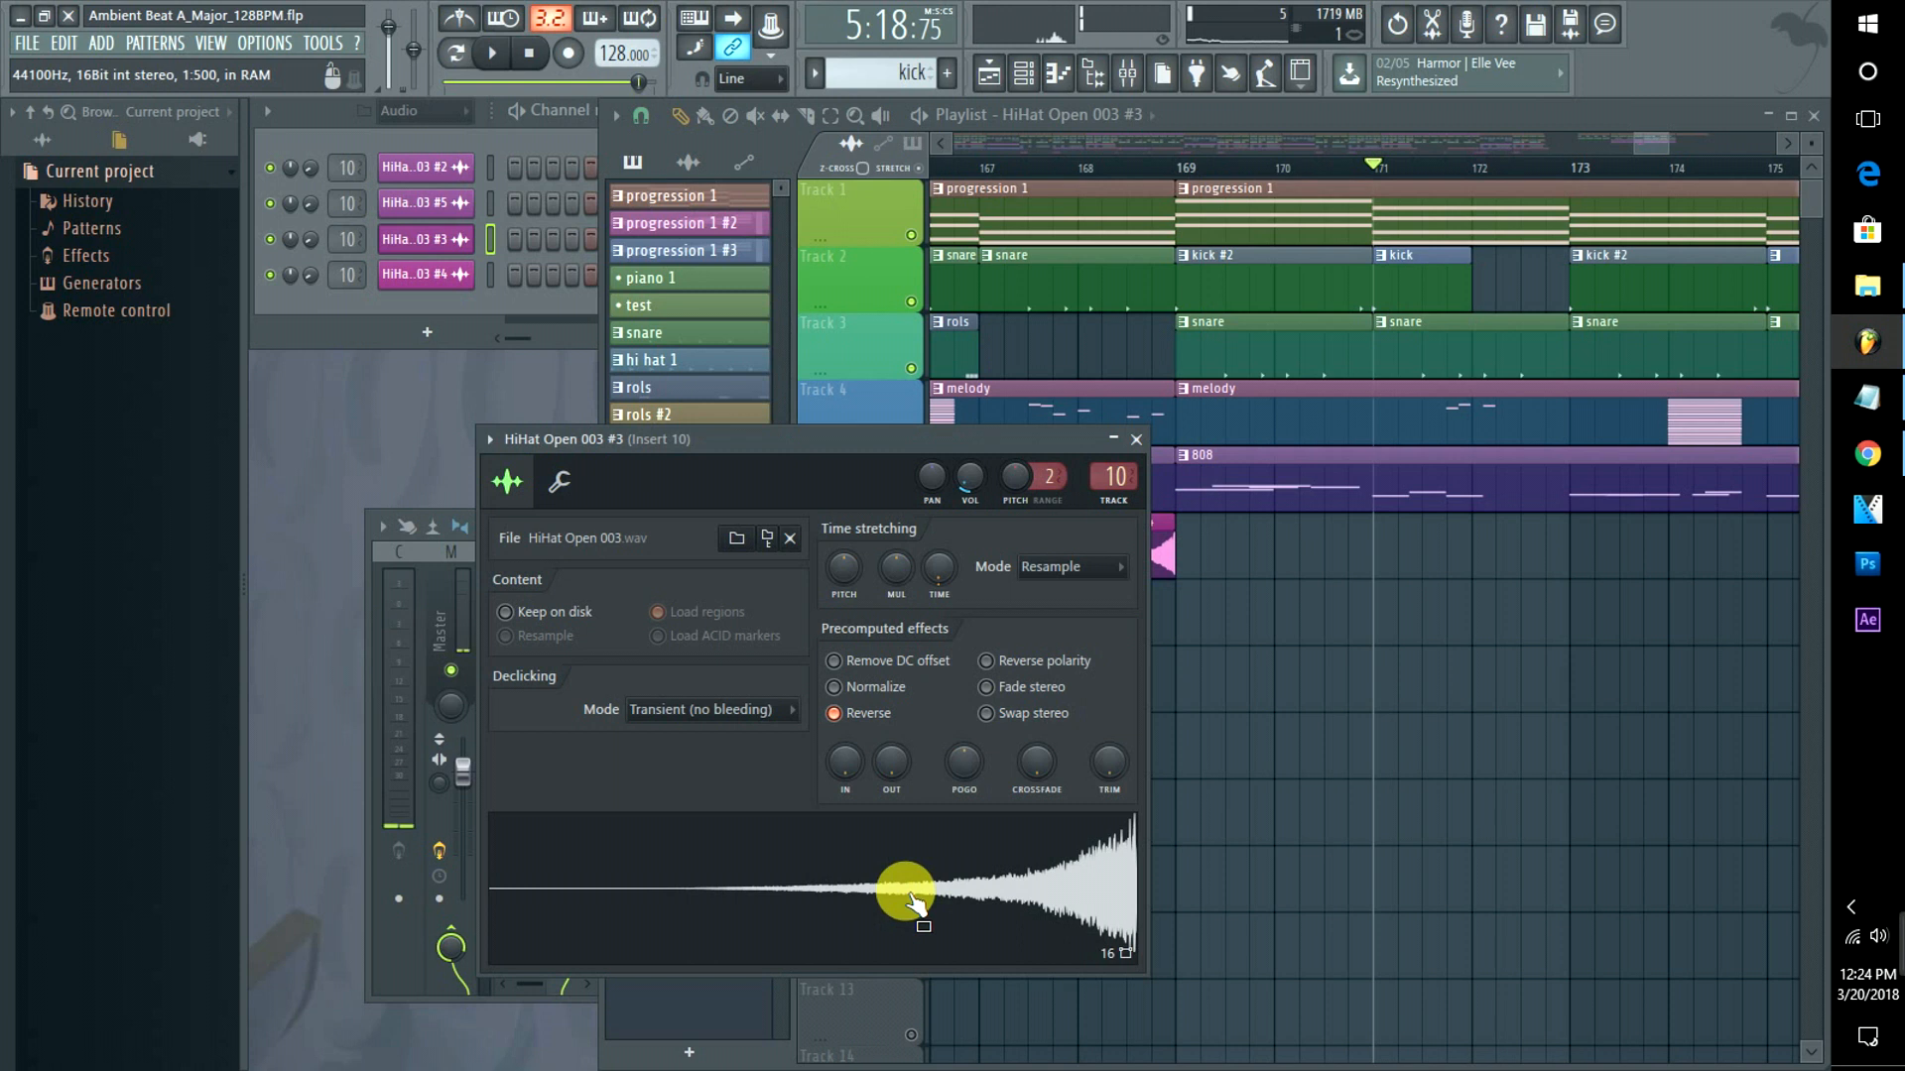
click(442, 167)
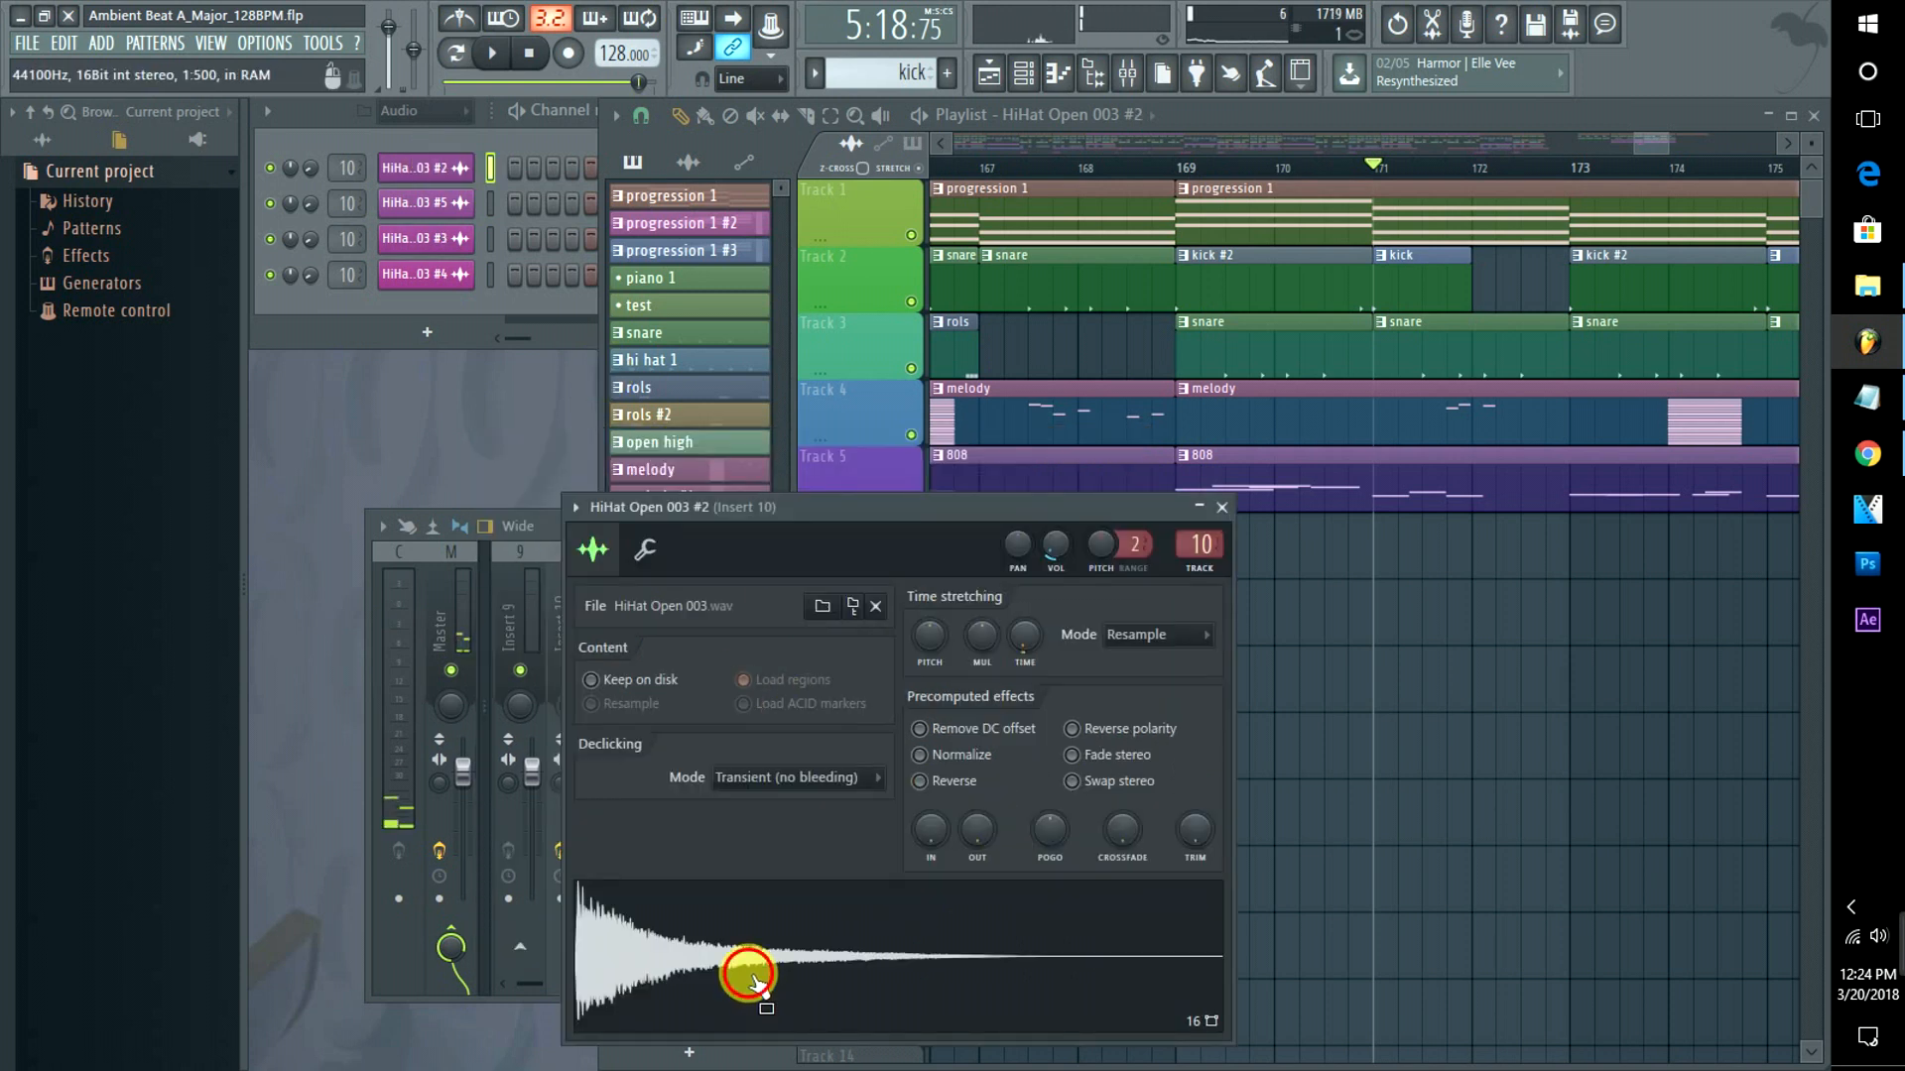
Try placing HiHat Open 003 #2 on Track 8 after toggling its Reverse option, delete the clip and undo the recent playlist changes.
drag(753, 977, 598, 319)
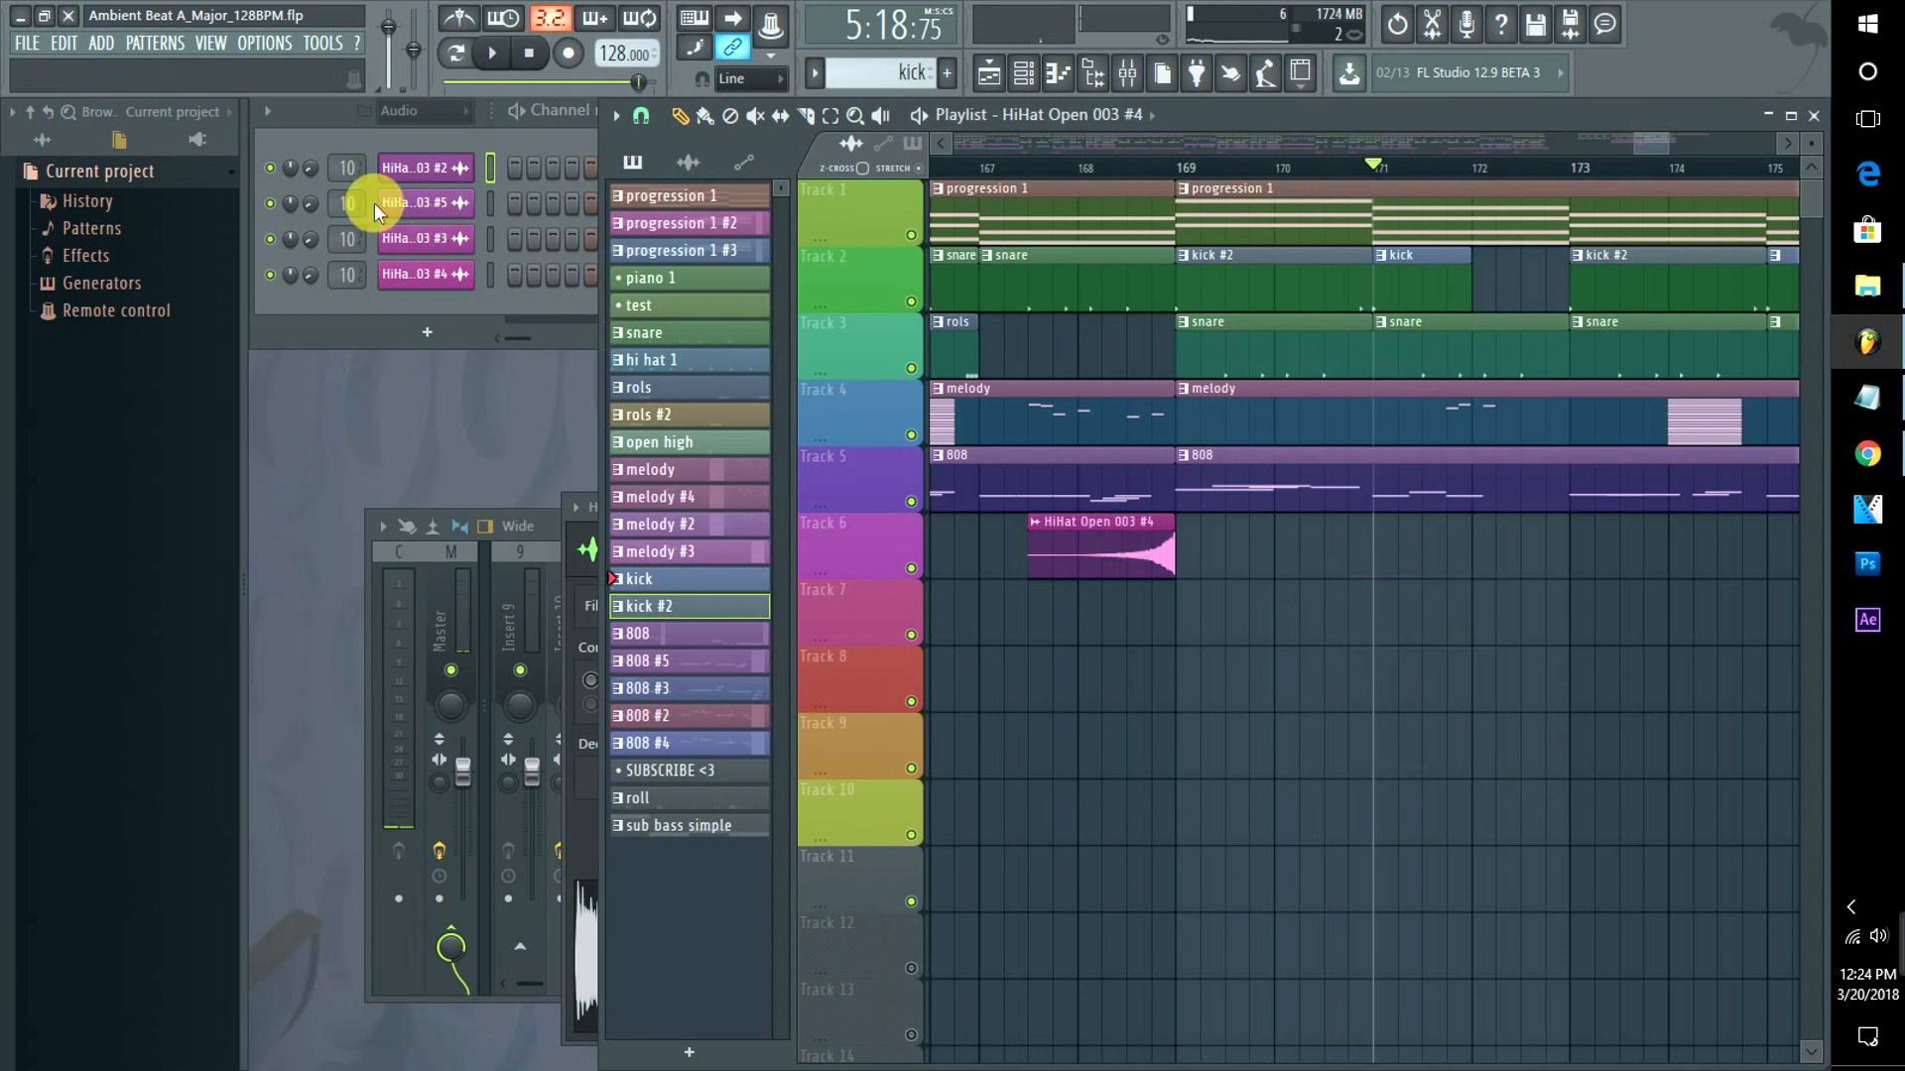
click(414, 171)
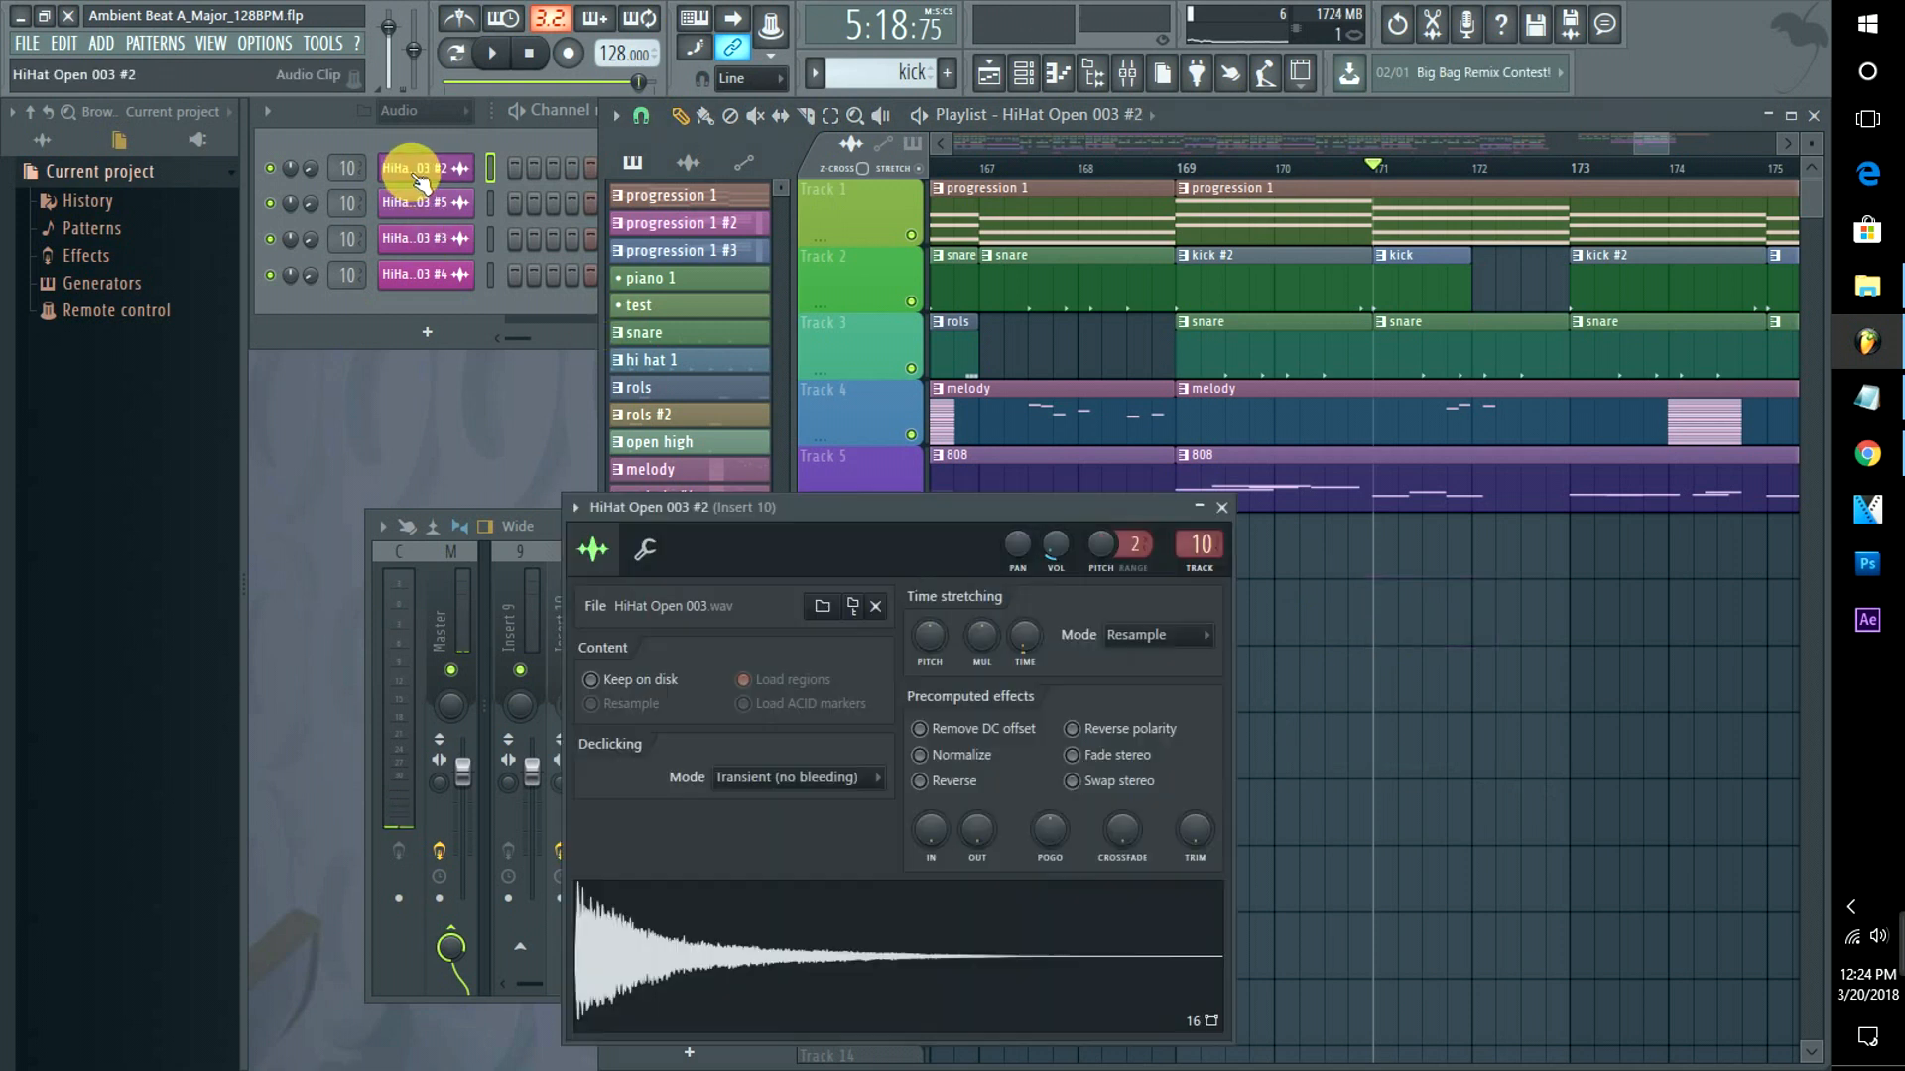
click(926, 783)
drag(864, 996, 1353, 702)
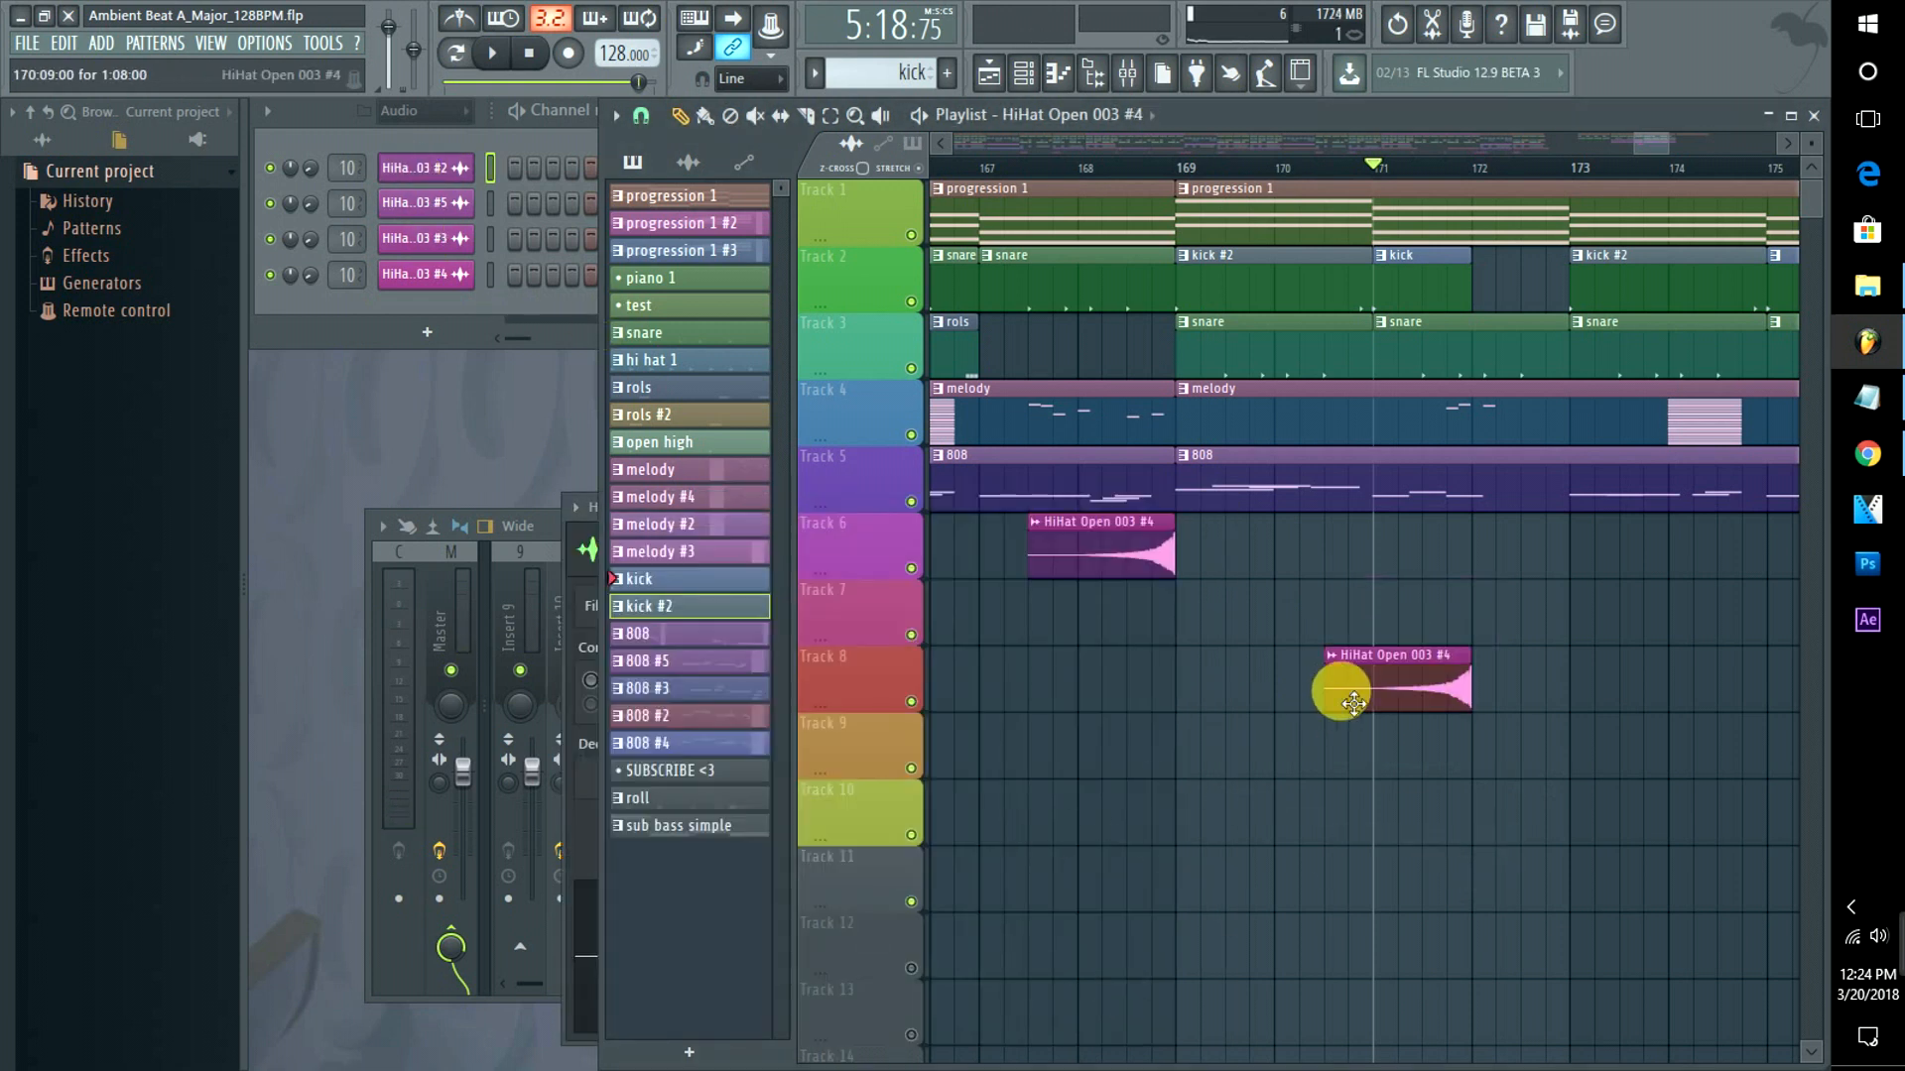
right_click(1357, 698)
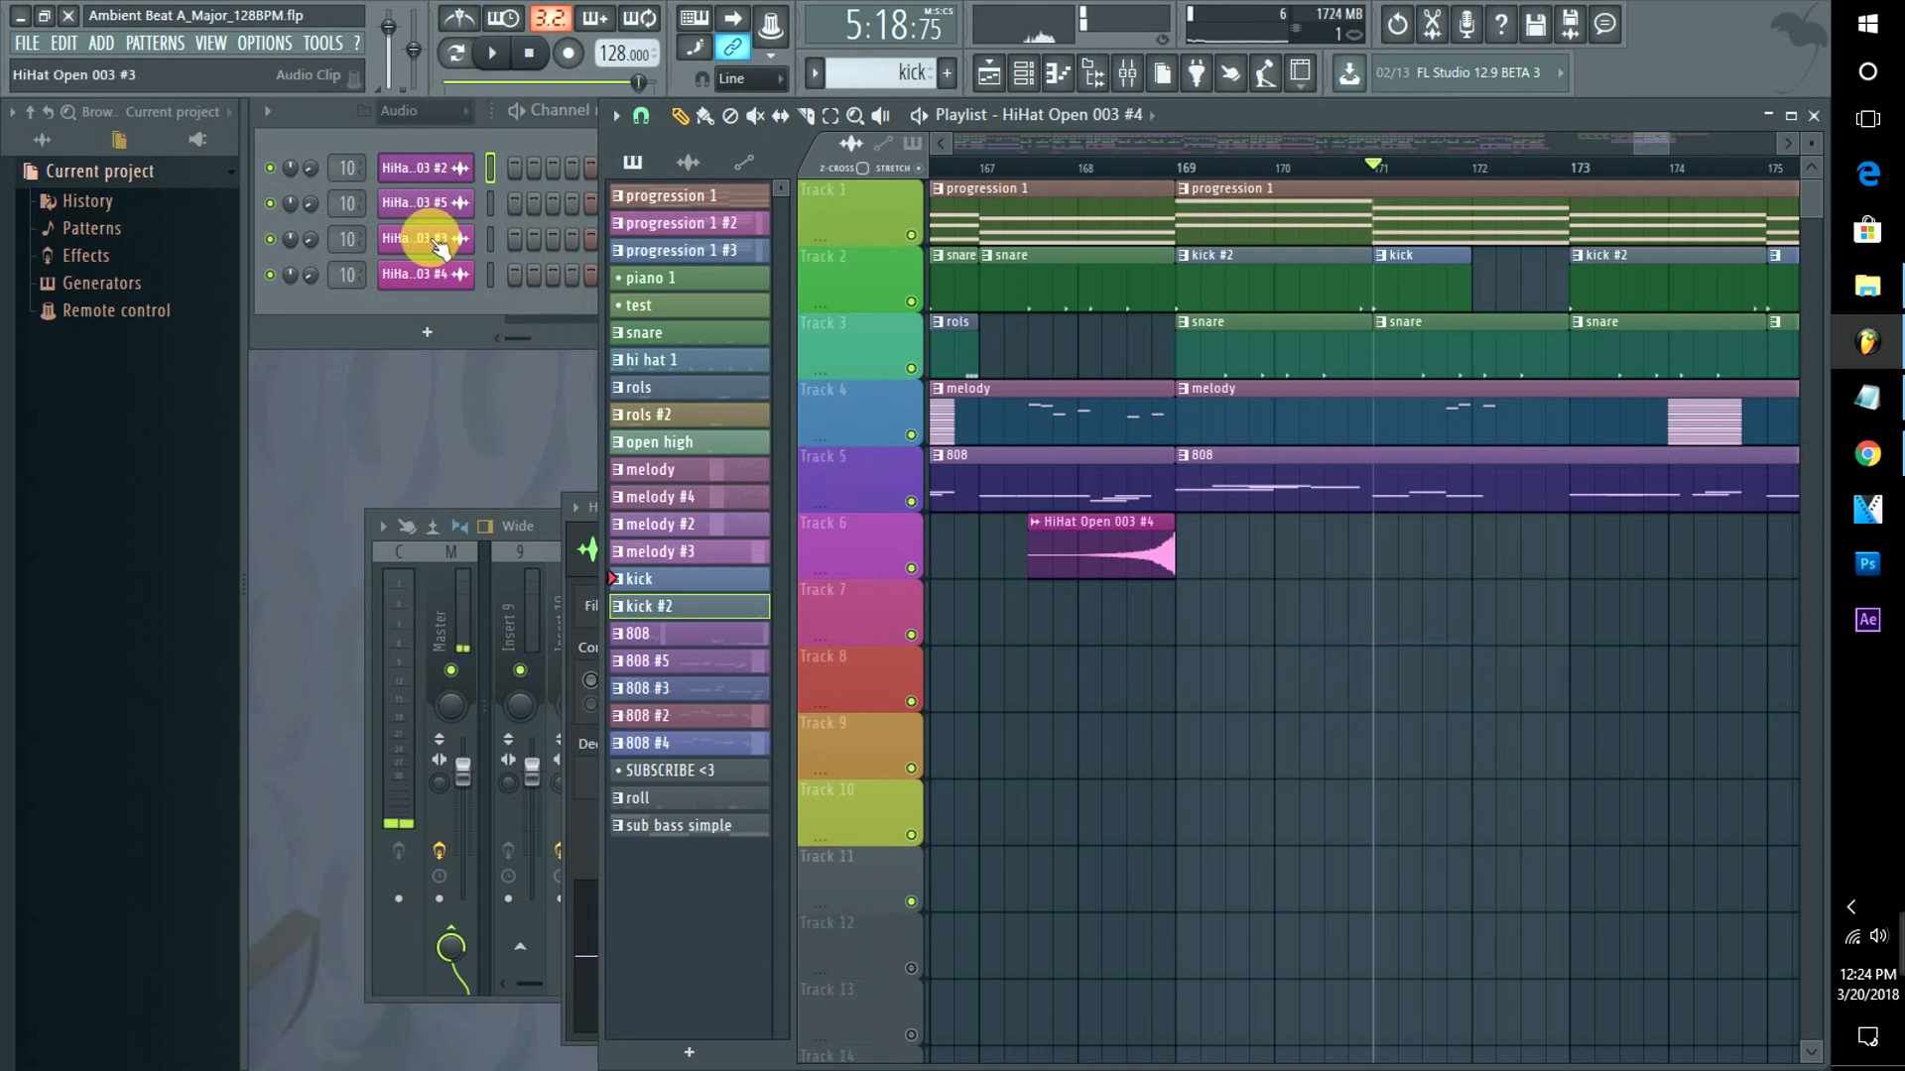
key(ctrl+alt+z)
key(ctrl+alt+z)
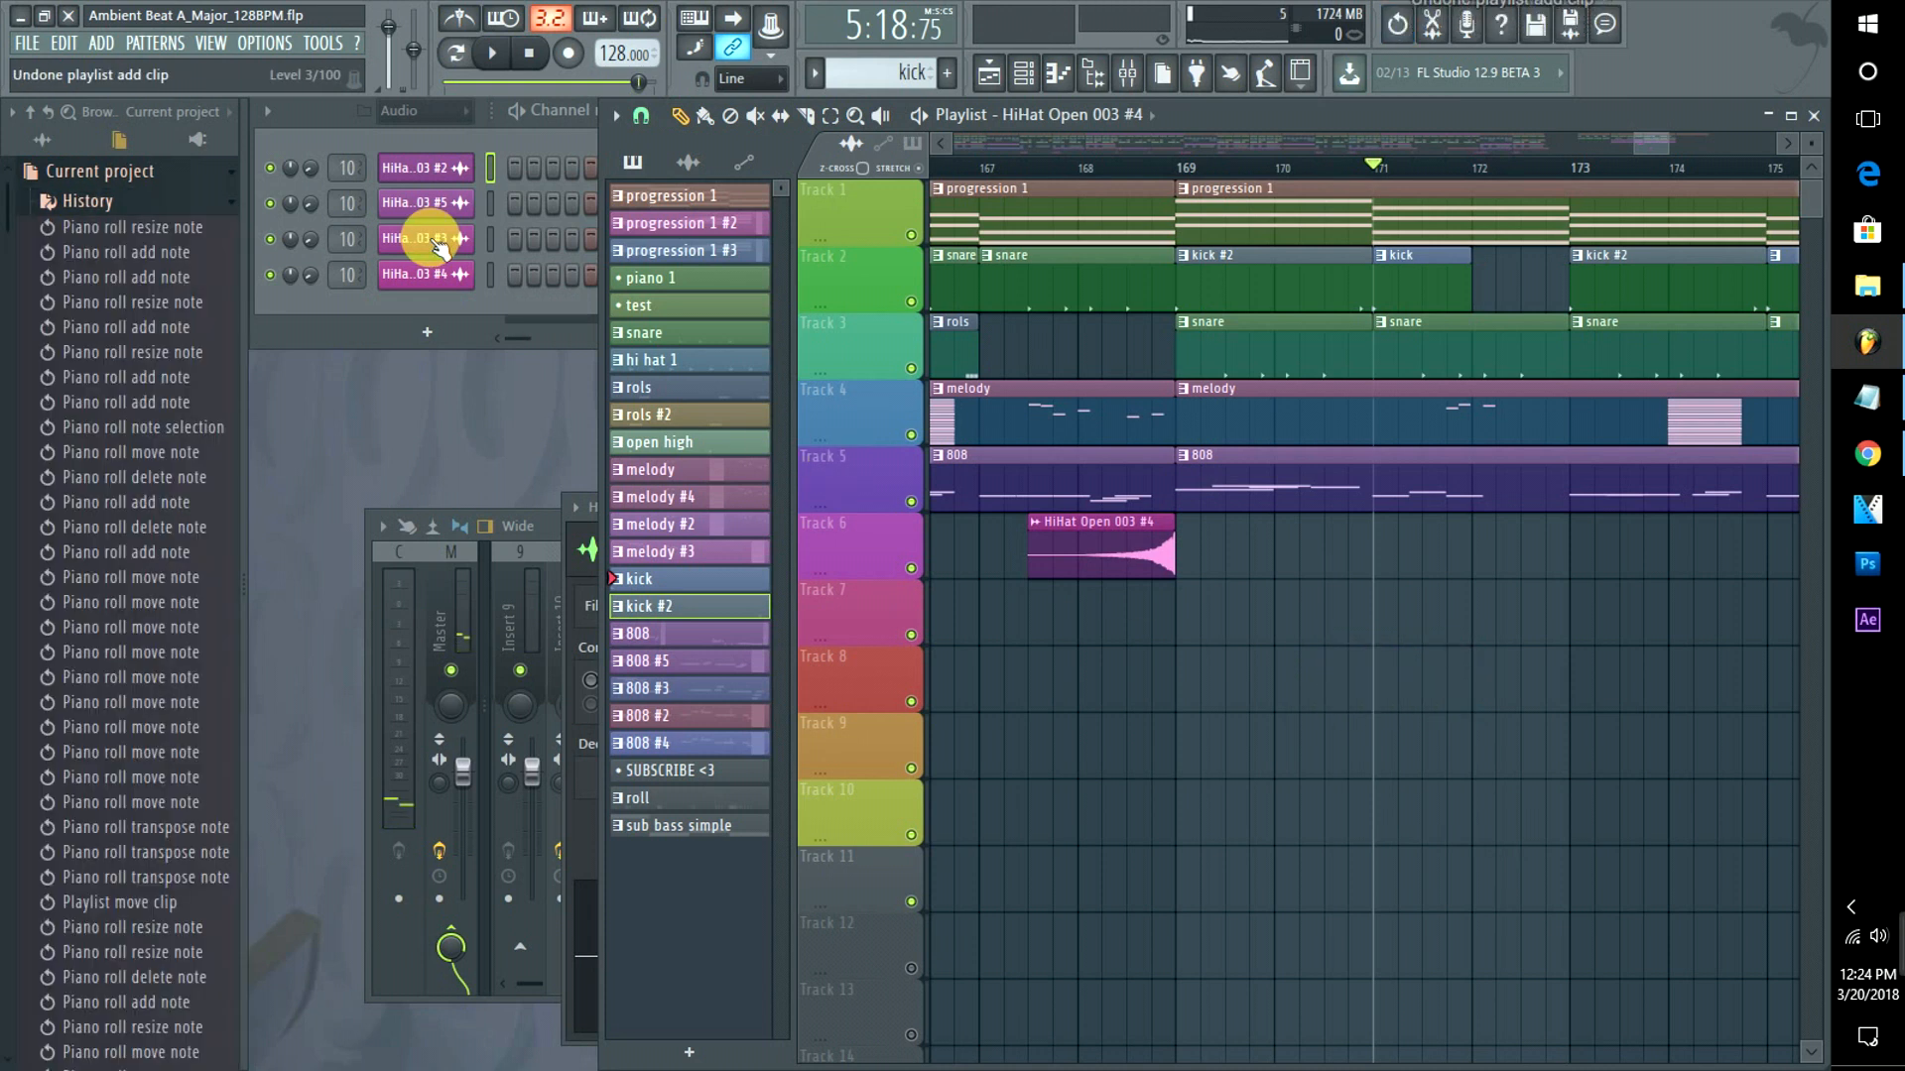
Clone the HiHat Open 003 #4 channel and turn off Reverse on the clone.
click(1146, 553)
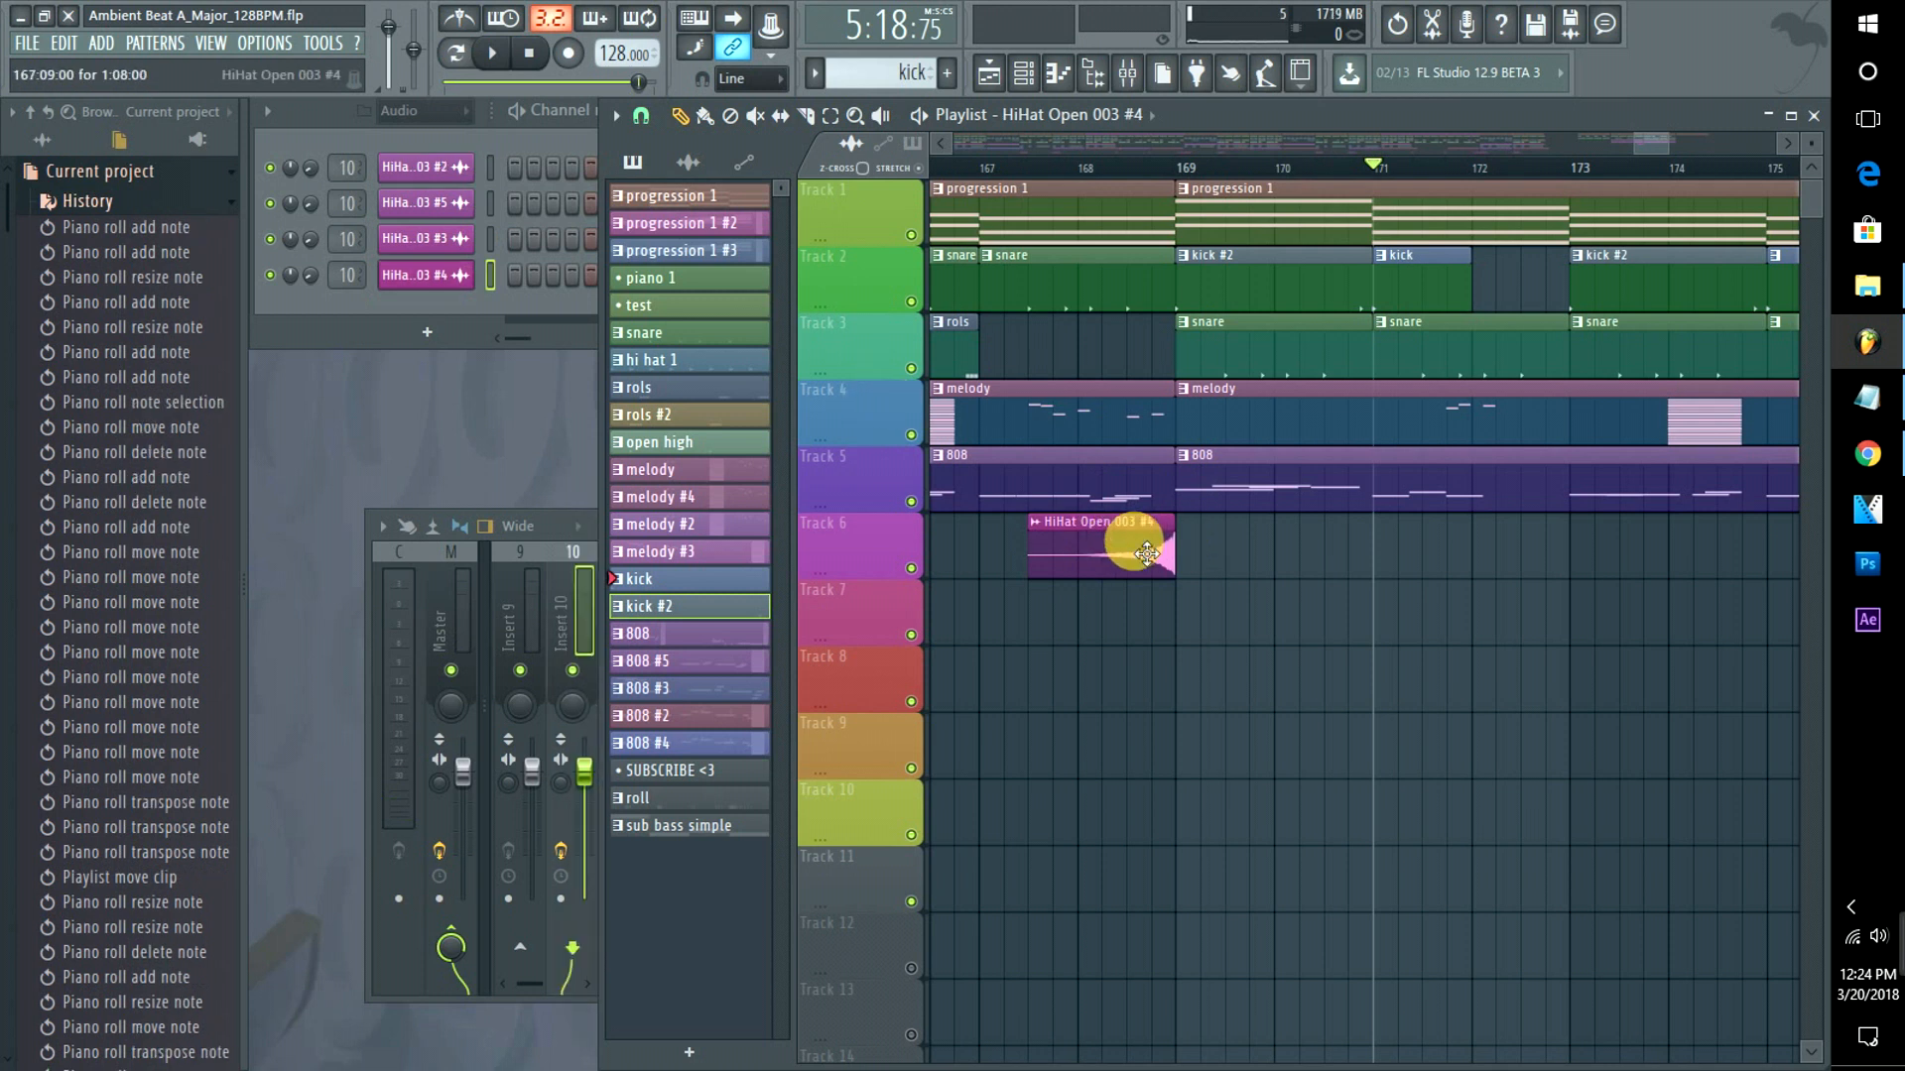
click(435, 285)
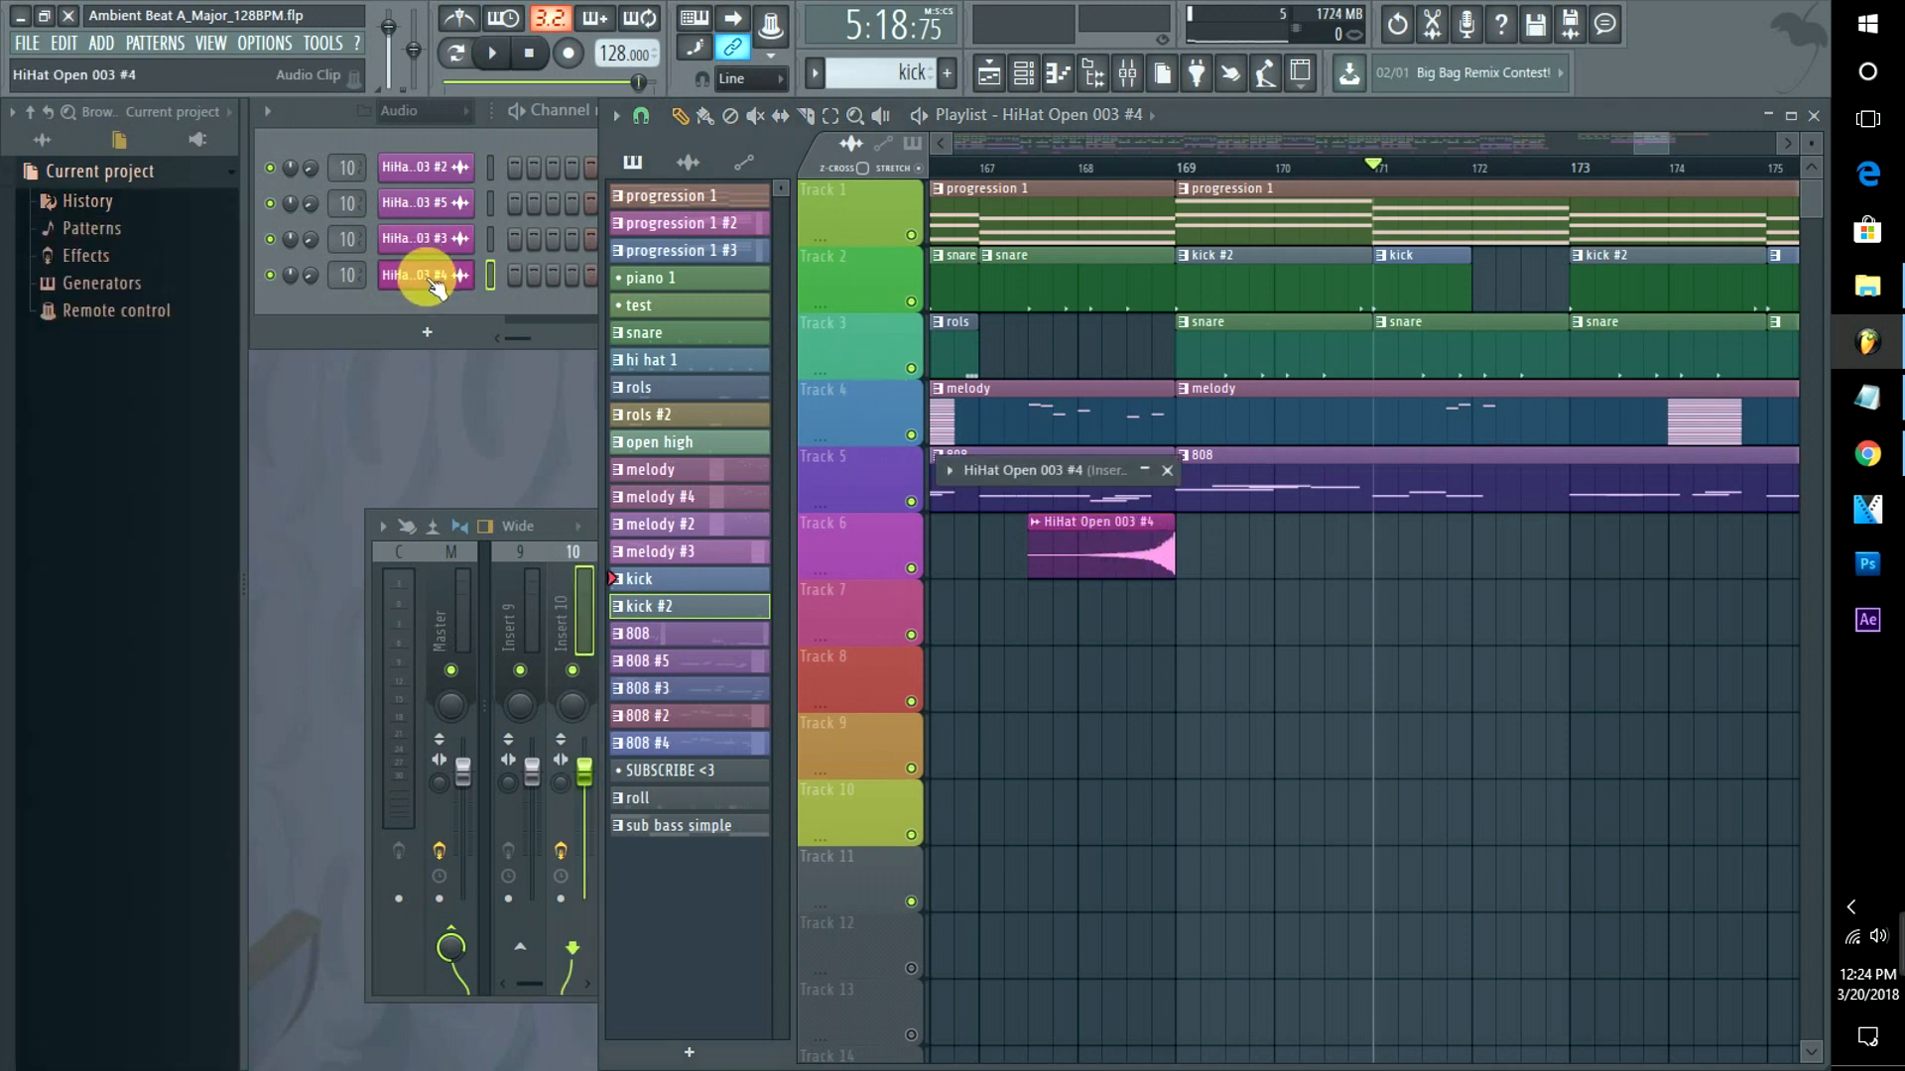
right_click(417, 275)
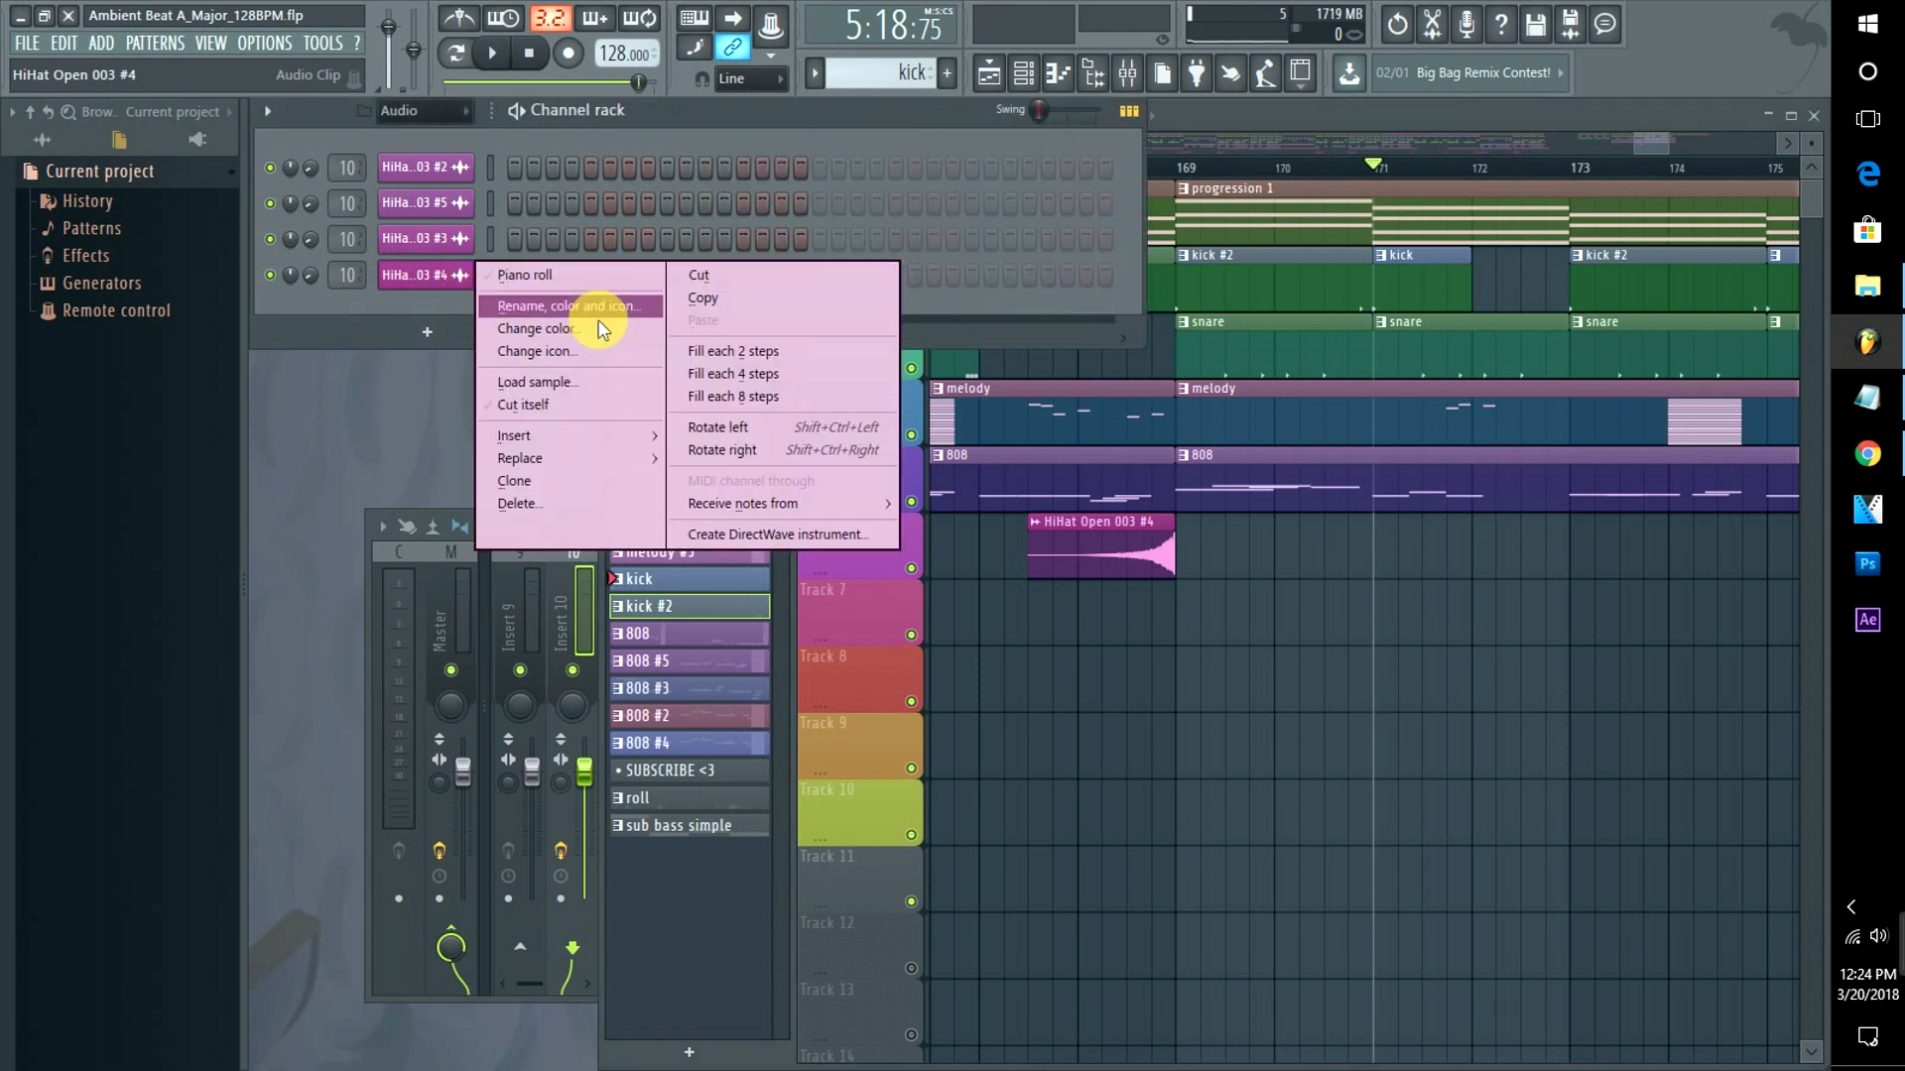
click(544, 480)
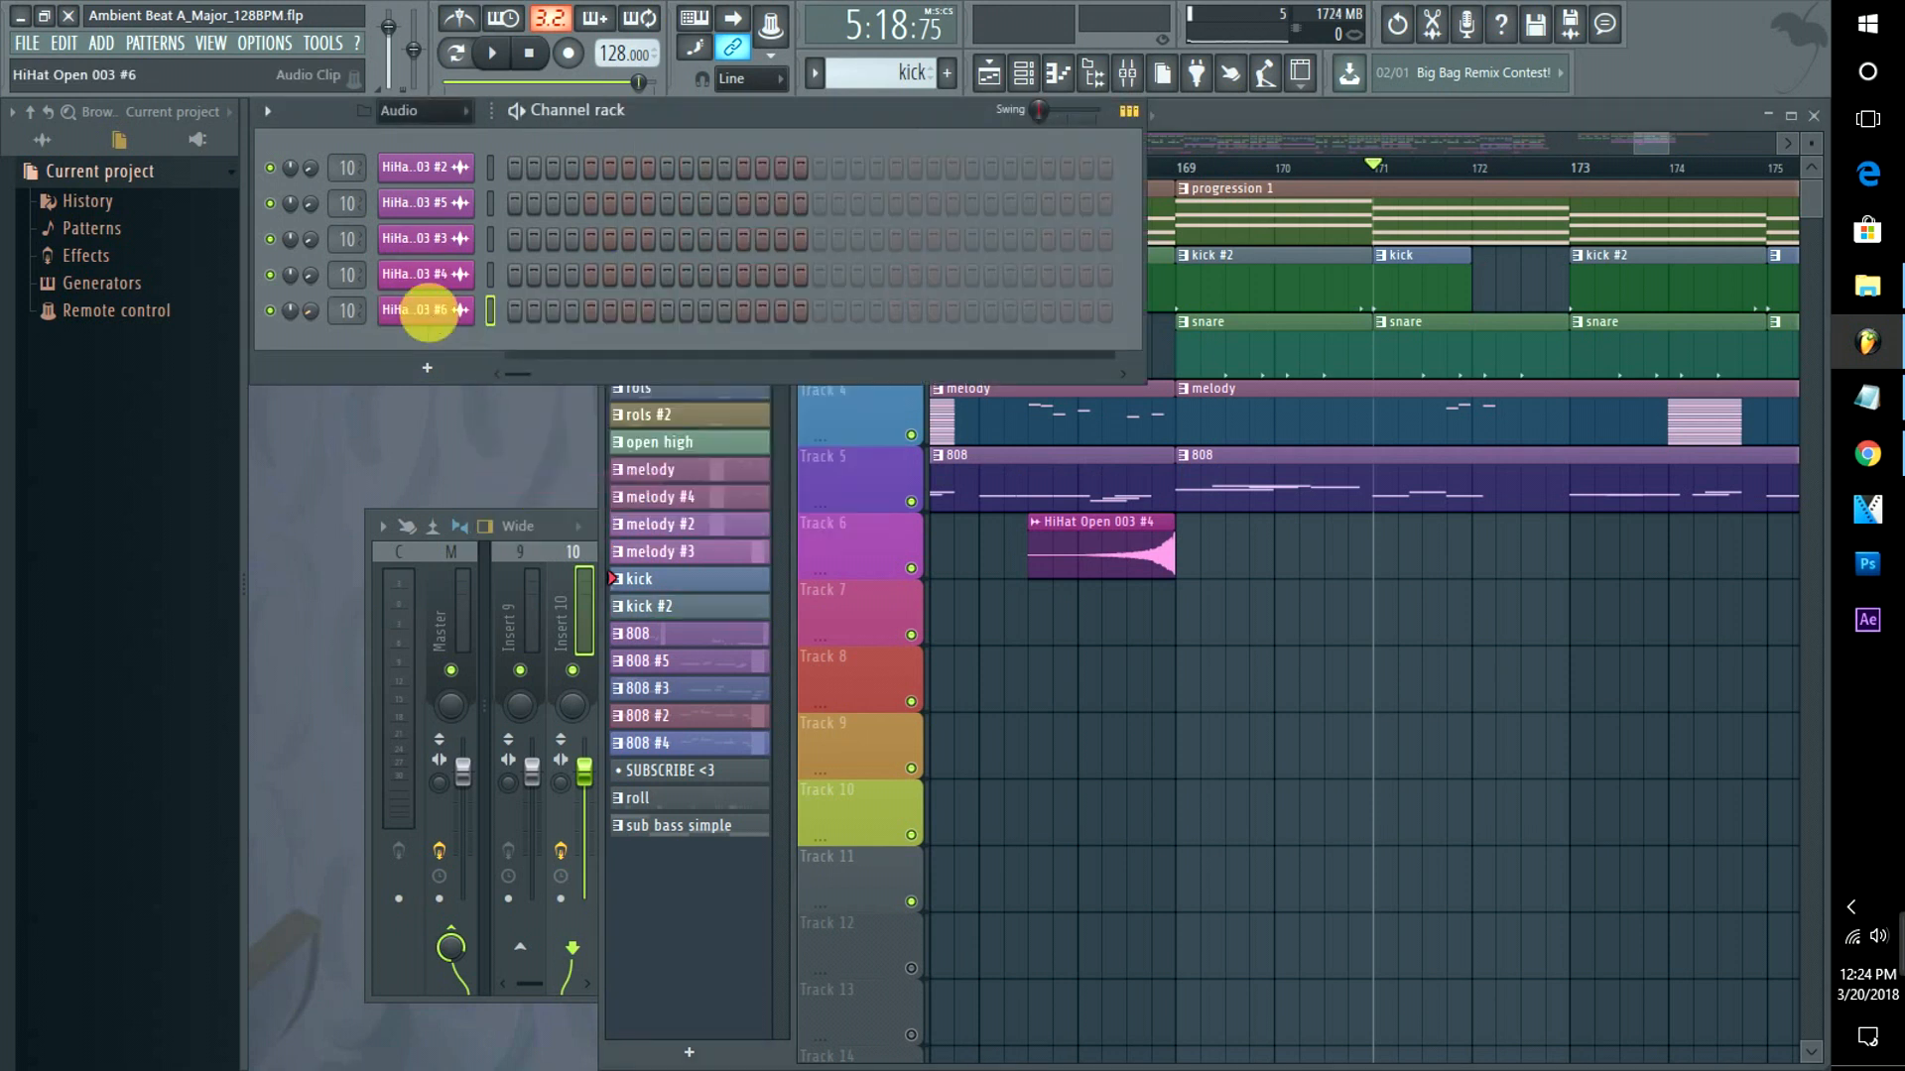
click(427, 309)
click(1323, 777)
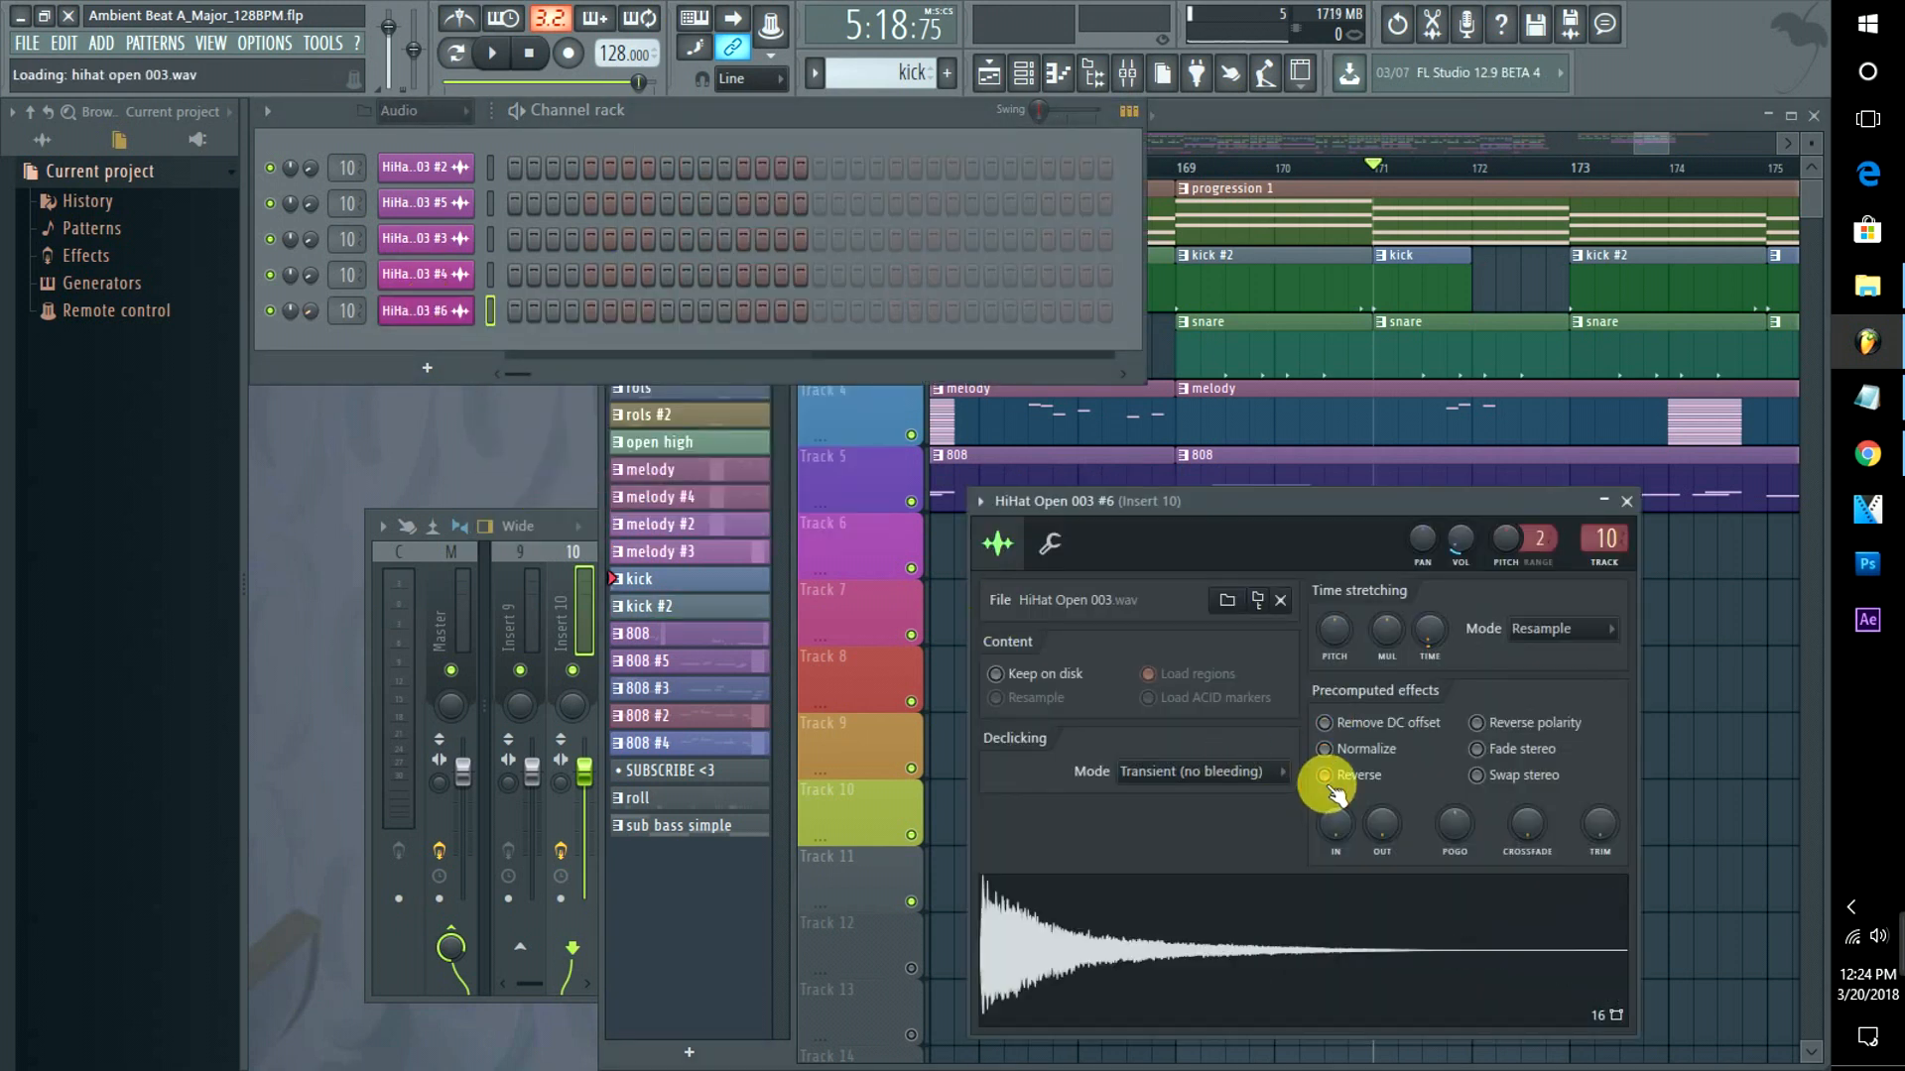
Place the cloned HiHat Open 003 #6 sample on Track 6 at bar 169 and audition the transition.
drag(1241, 956, 1219, 525)
double_click(1220, 544)
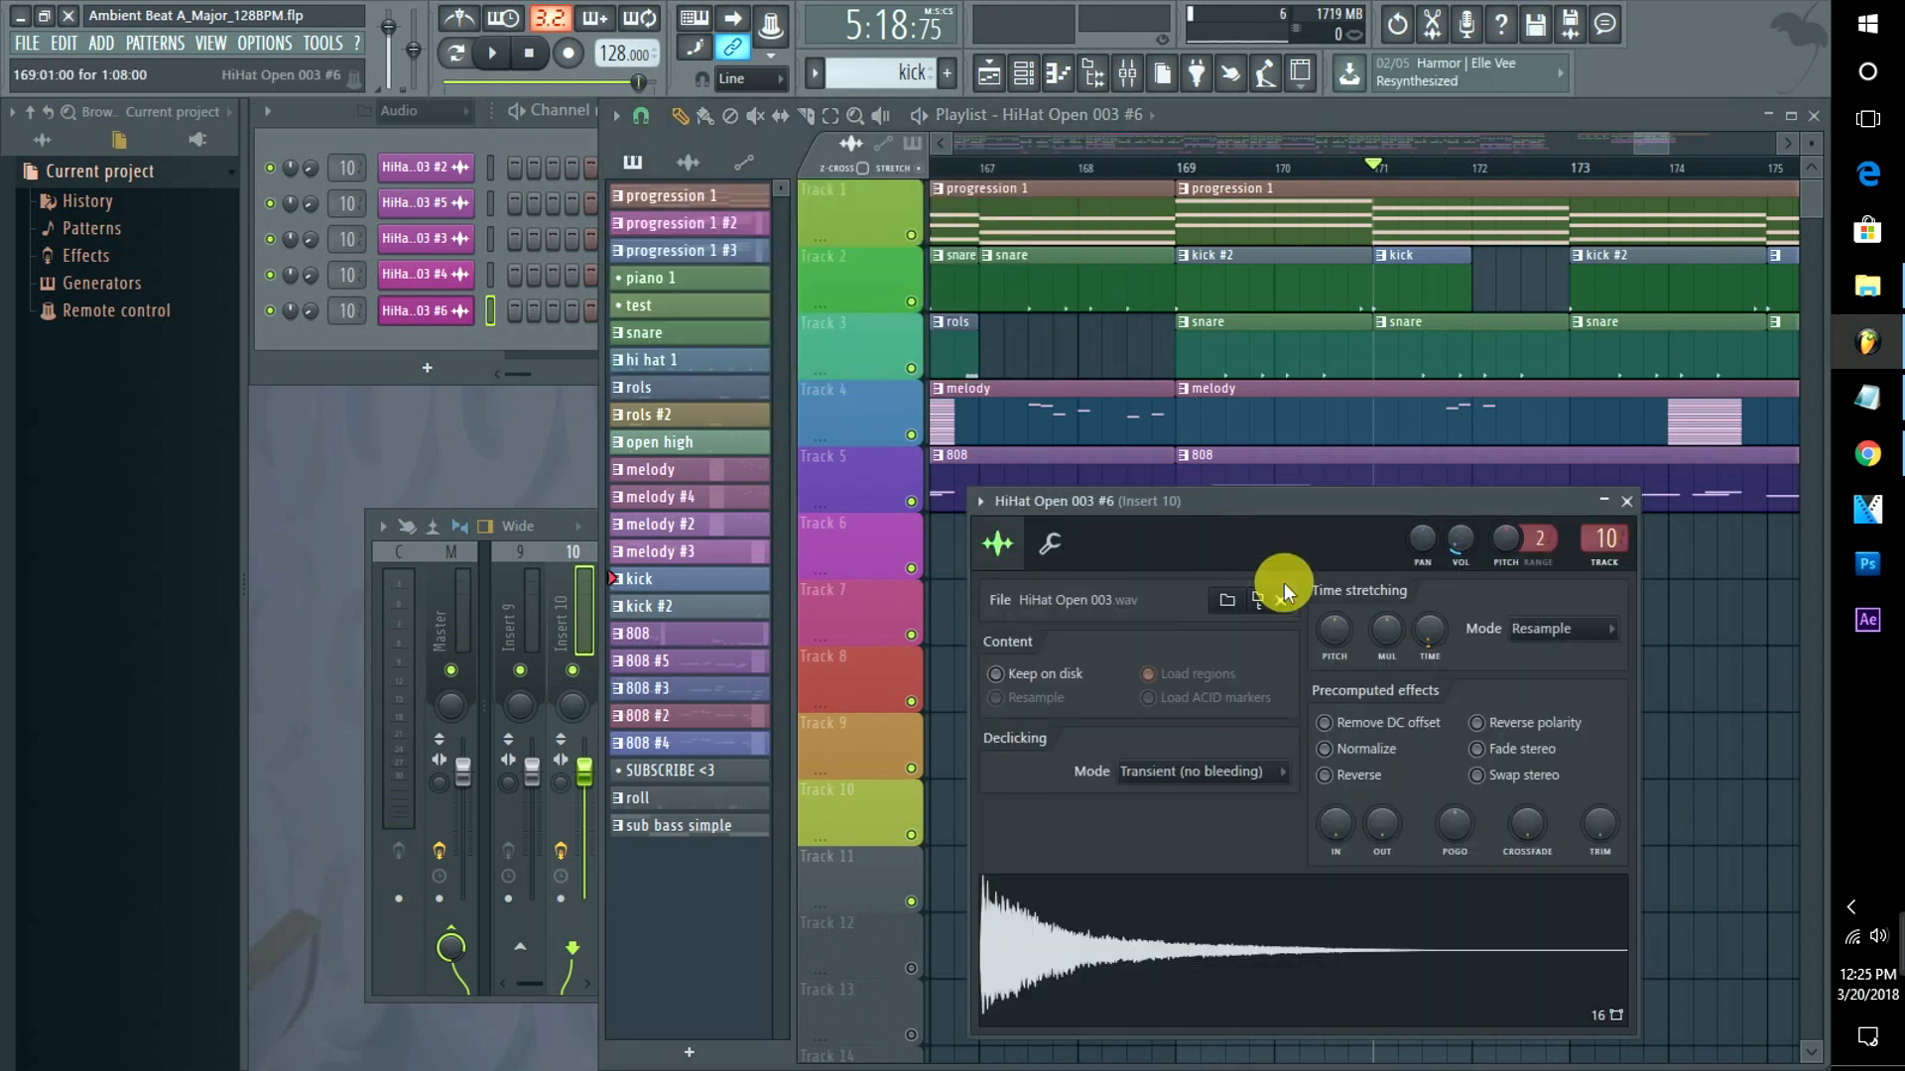
click(1123, 171)
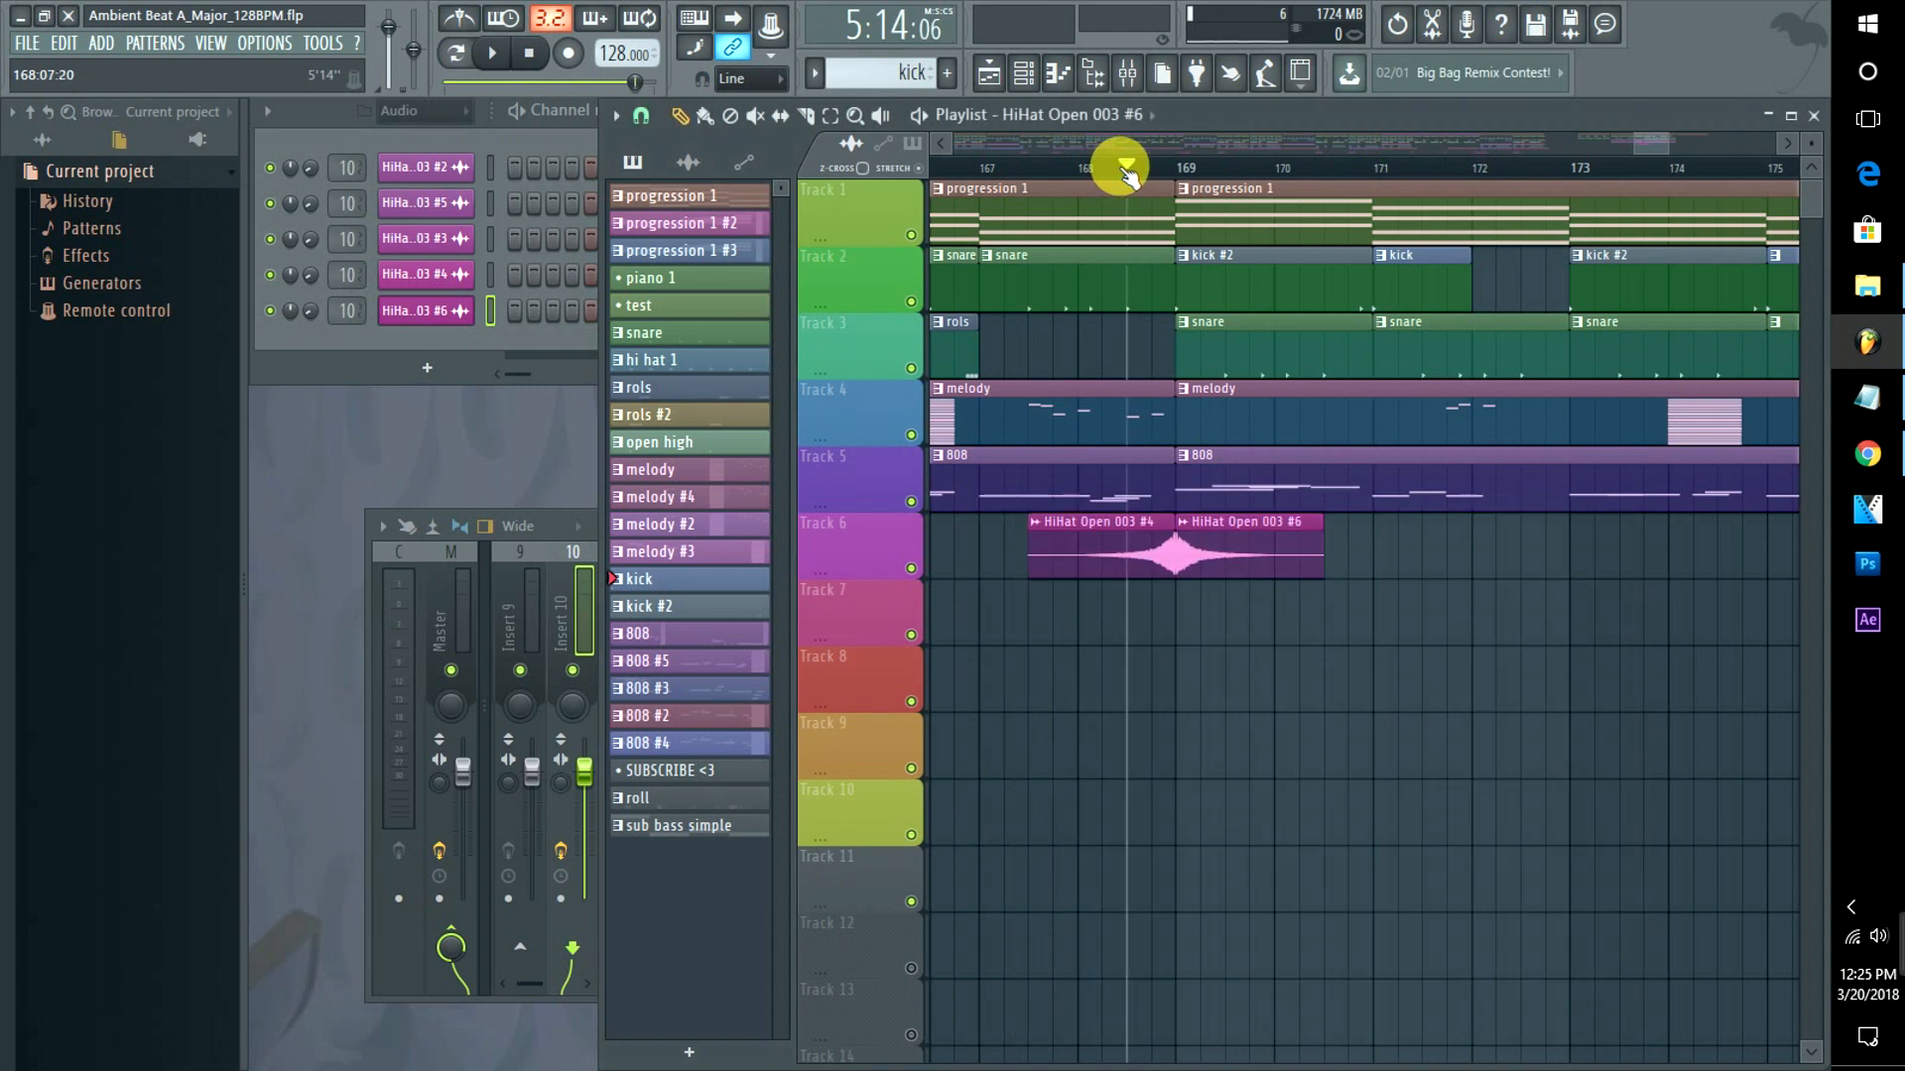
key(space)
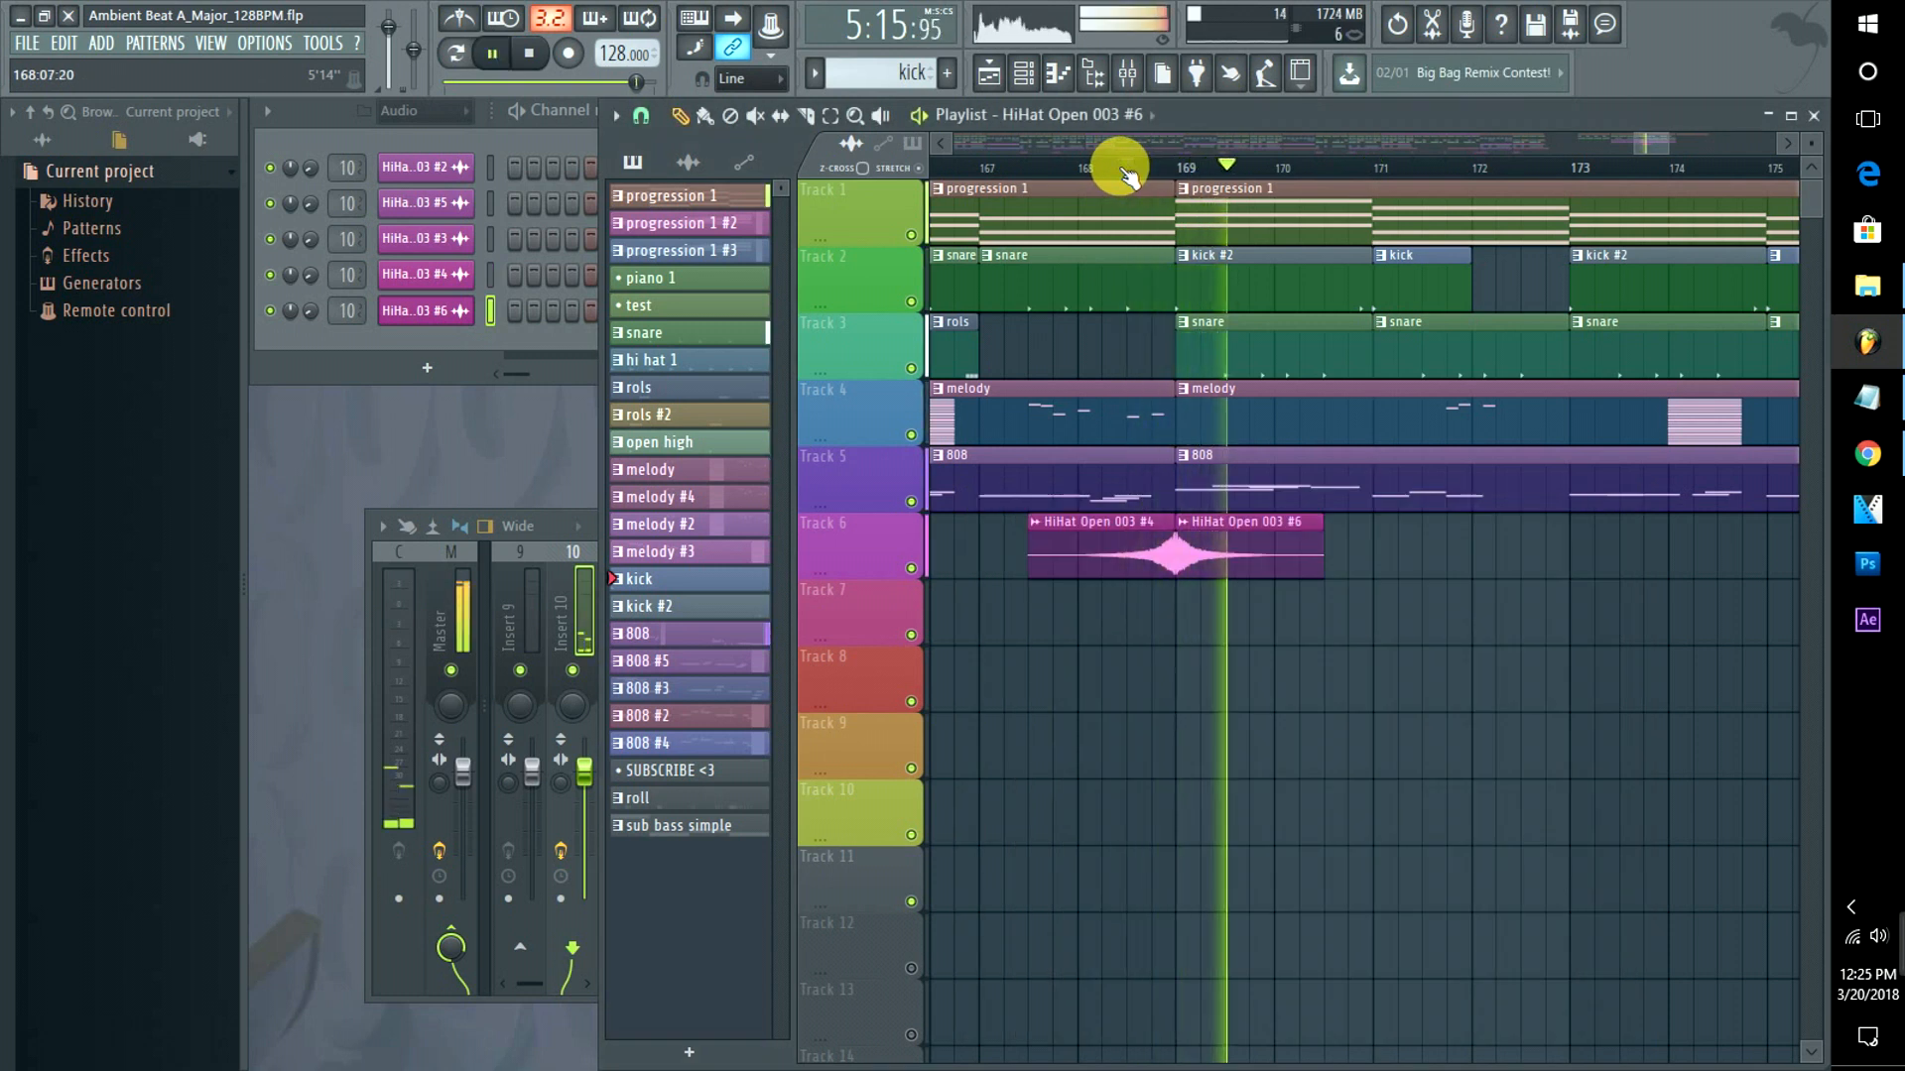
key(space)
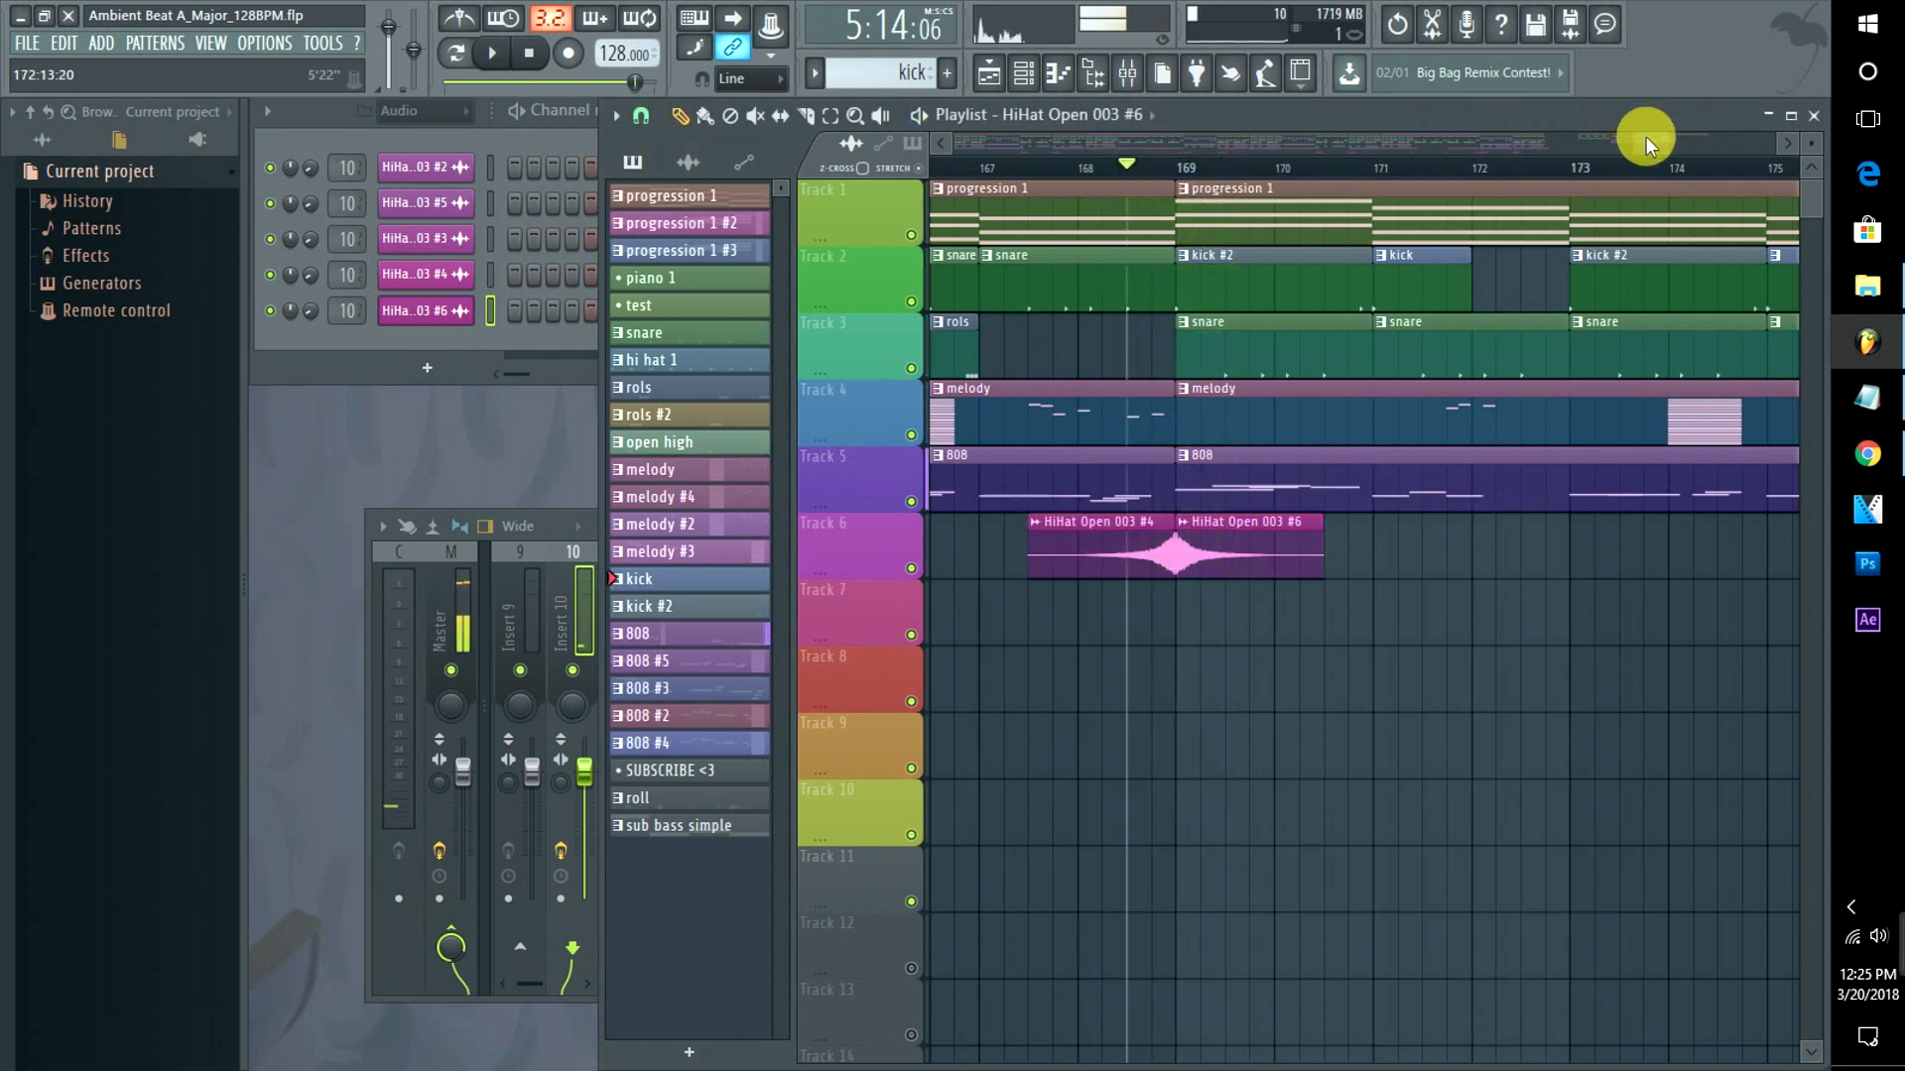
Set the HiHat Open 003 #6 stretch time to 2:00:00 and play the arrangement from bar 165.
drag(1646, 135, 1521, 139)
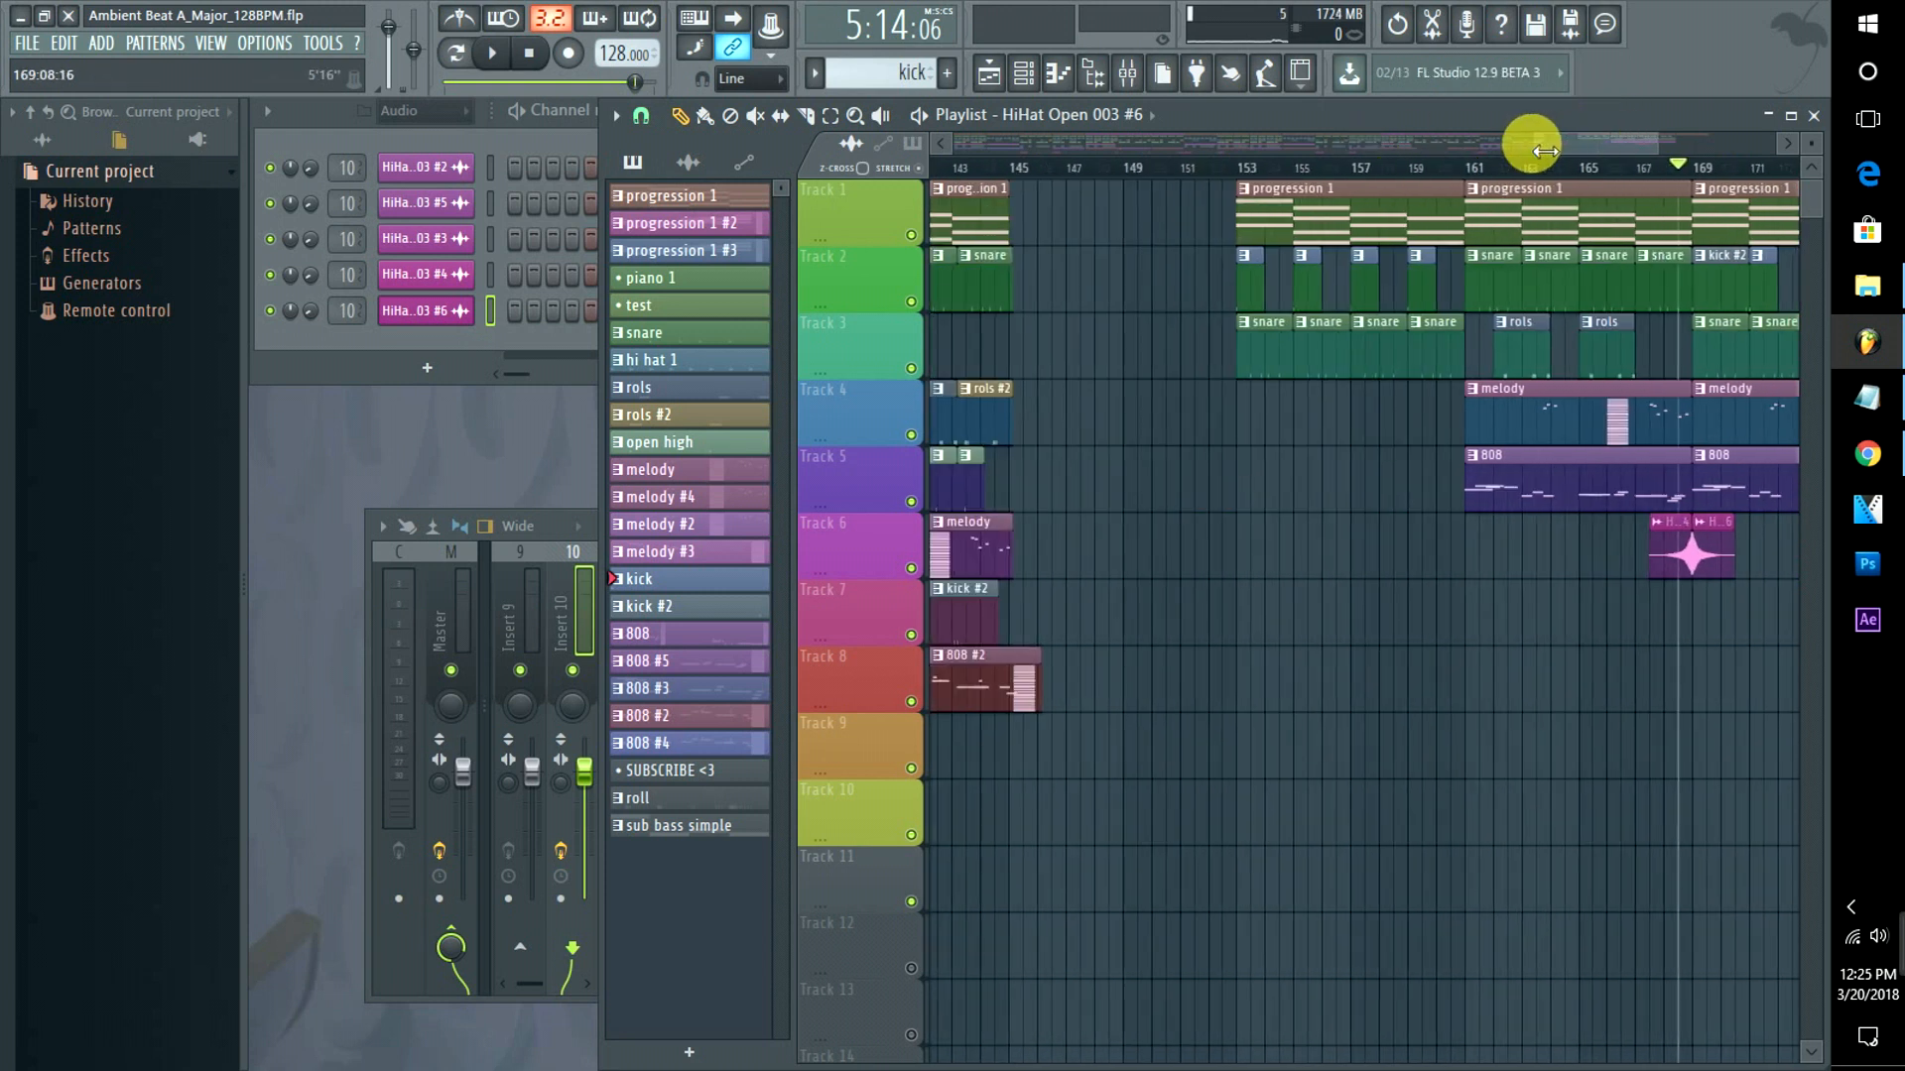
double_click(1724, 568)
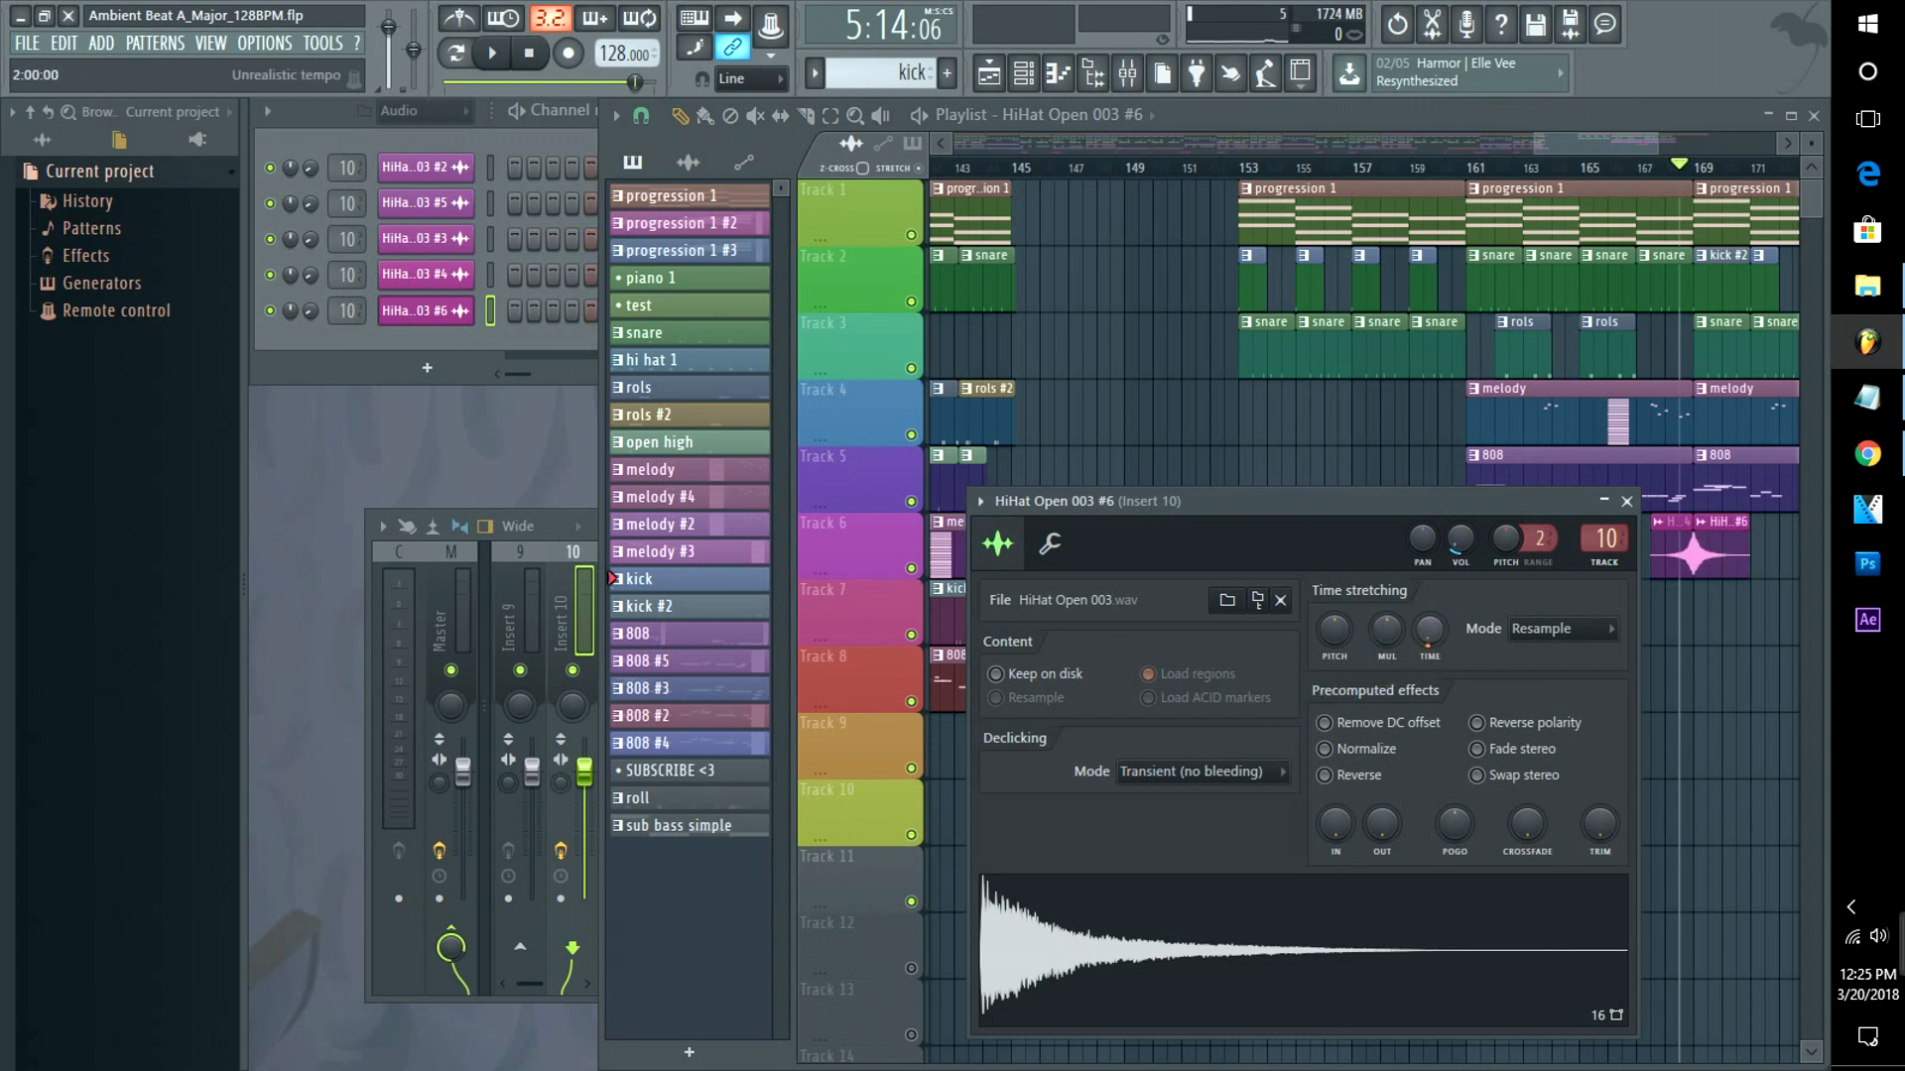
click(1581, 169)
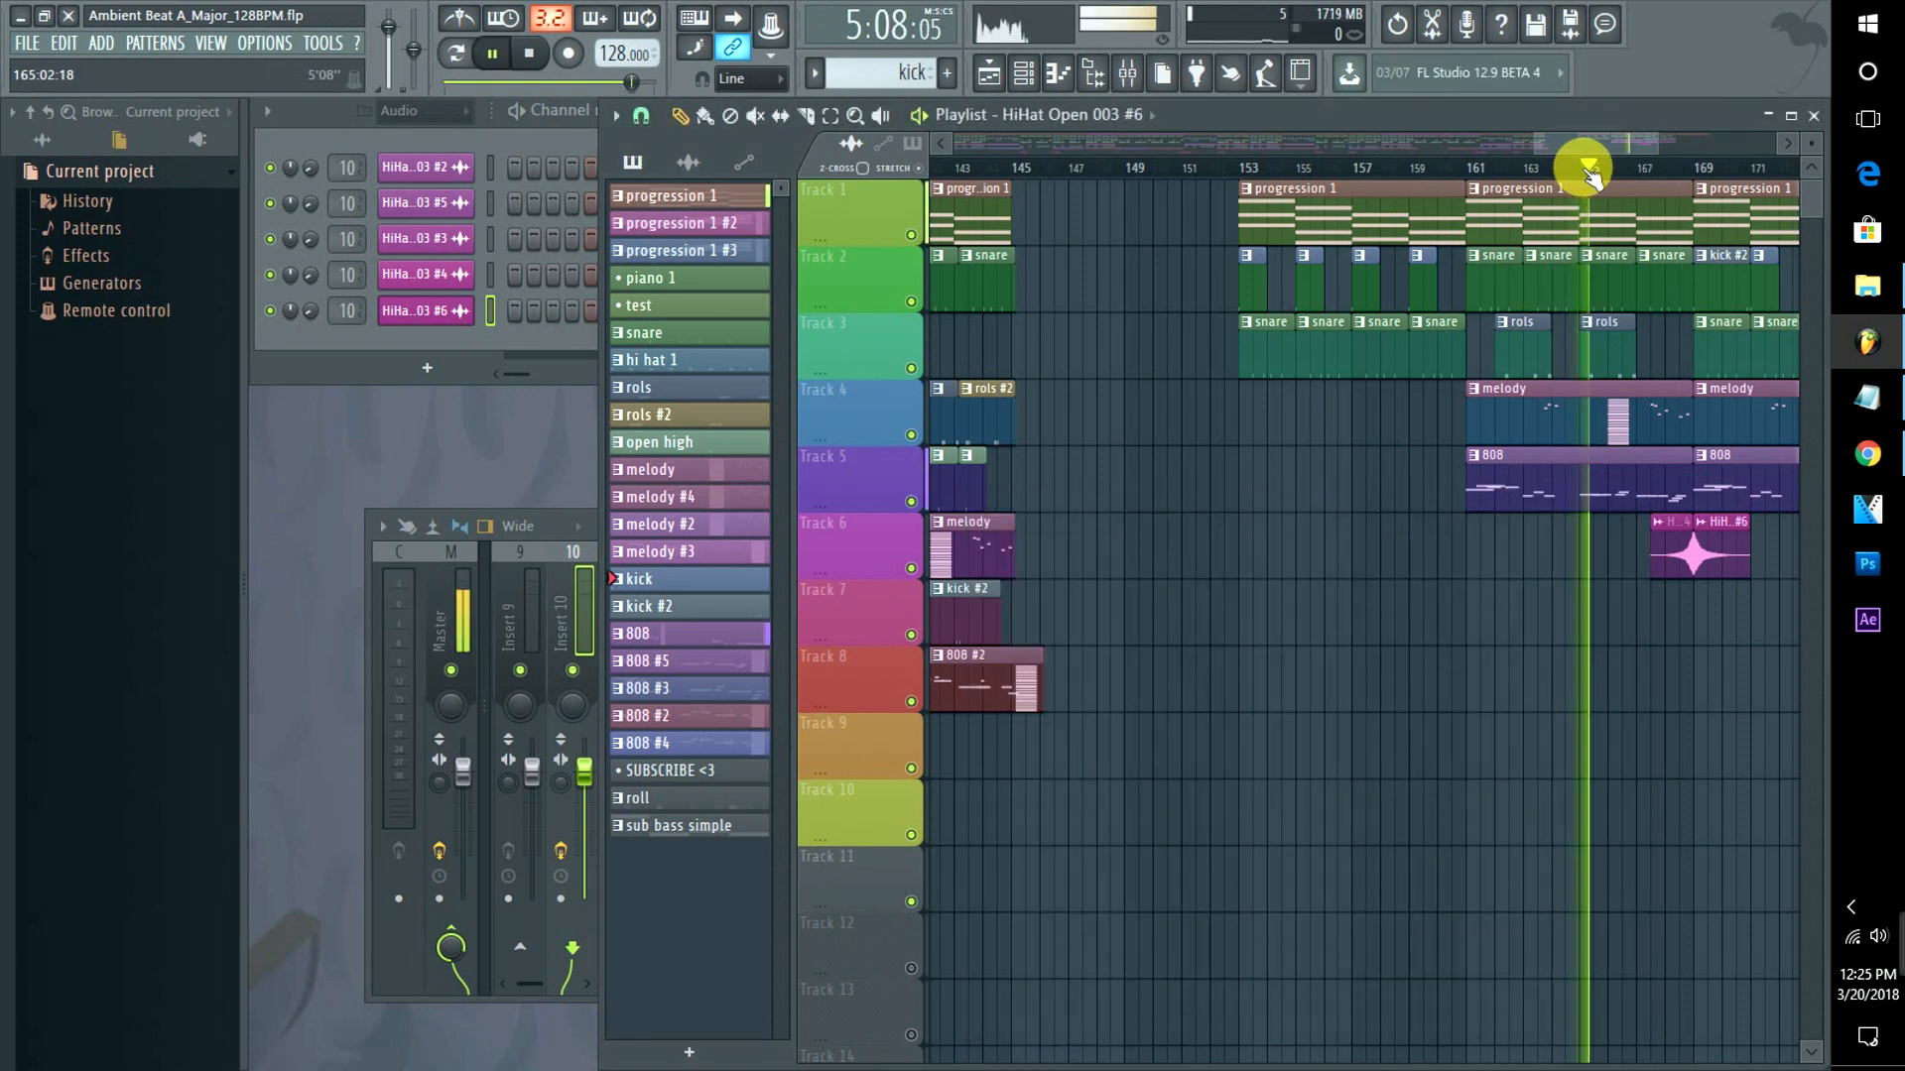
Copy the kick, snare, melody and 808 clips of bars 169 to 177 on Tracks 2 to 5 to bar 177.
drag(1553, 147, 1628, 133)
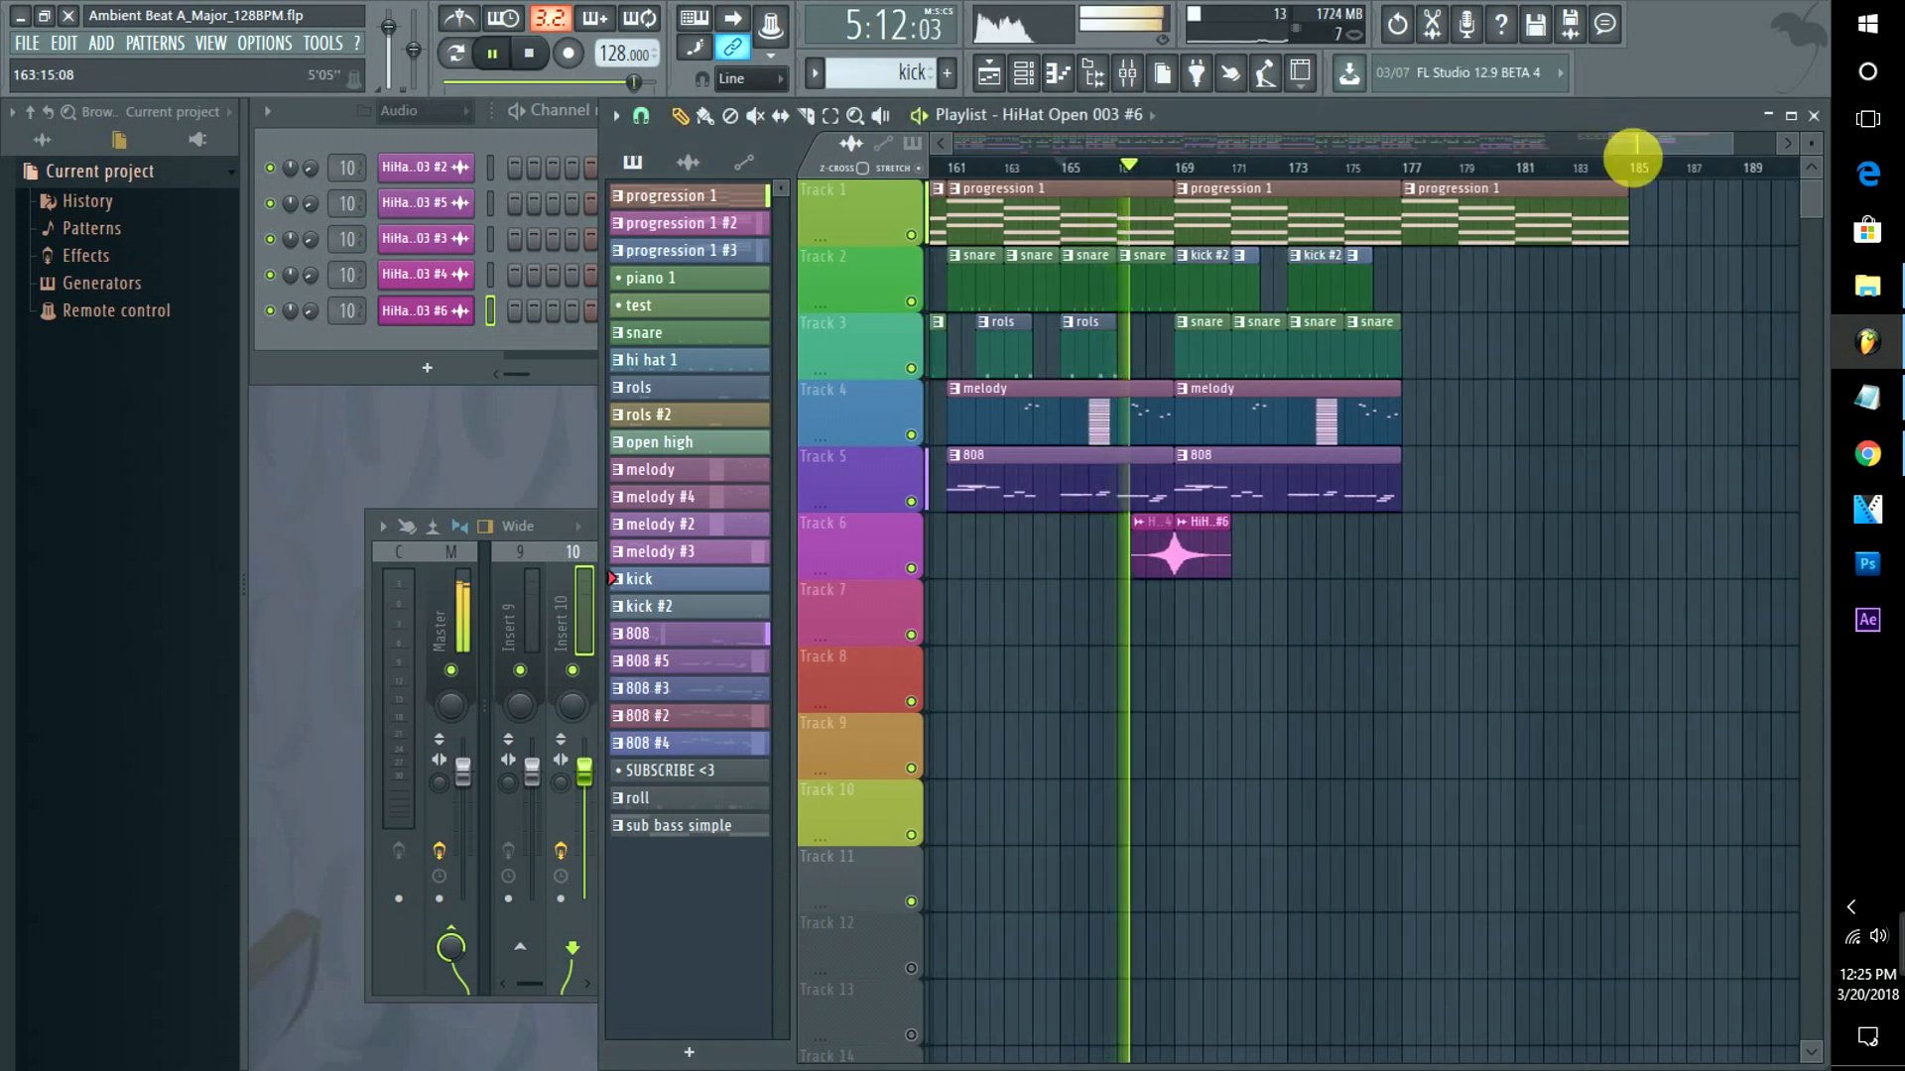
drag(1435, 508, 1200, 292)
drag(1438, 508, 1426, 290)
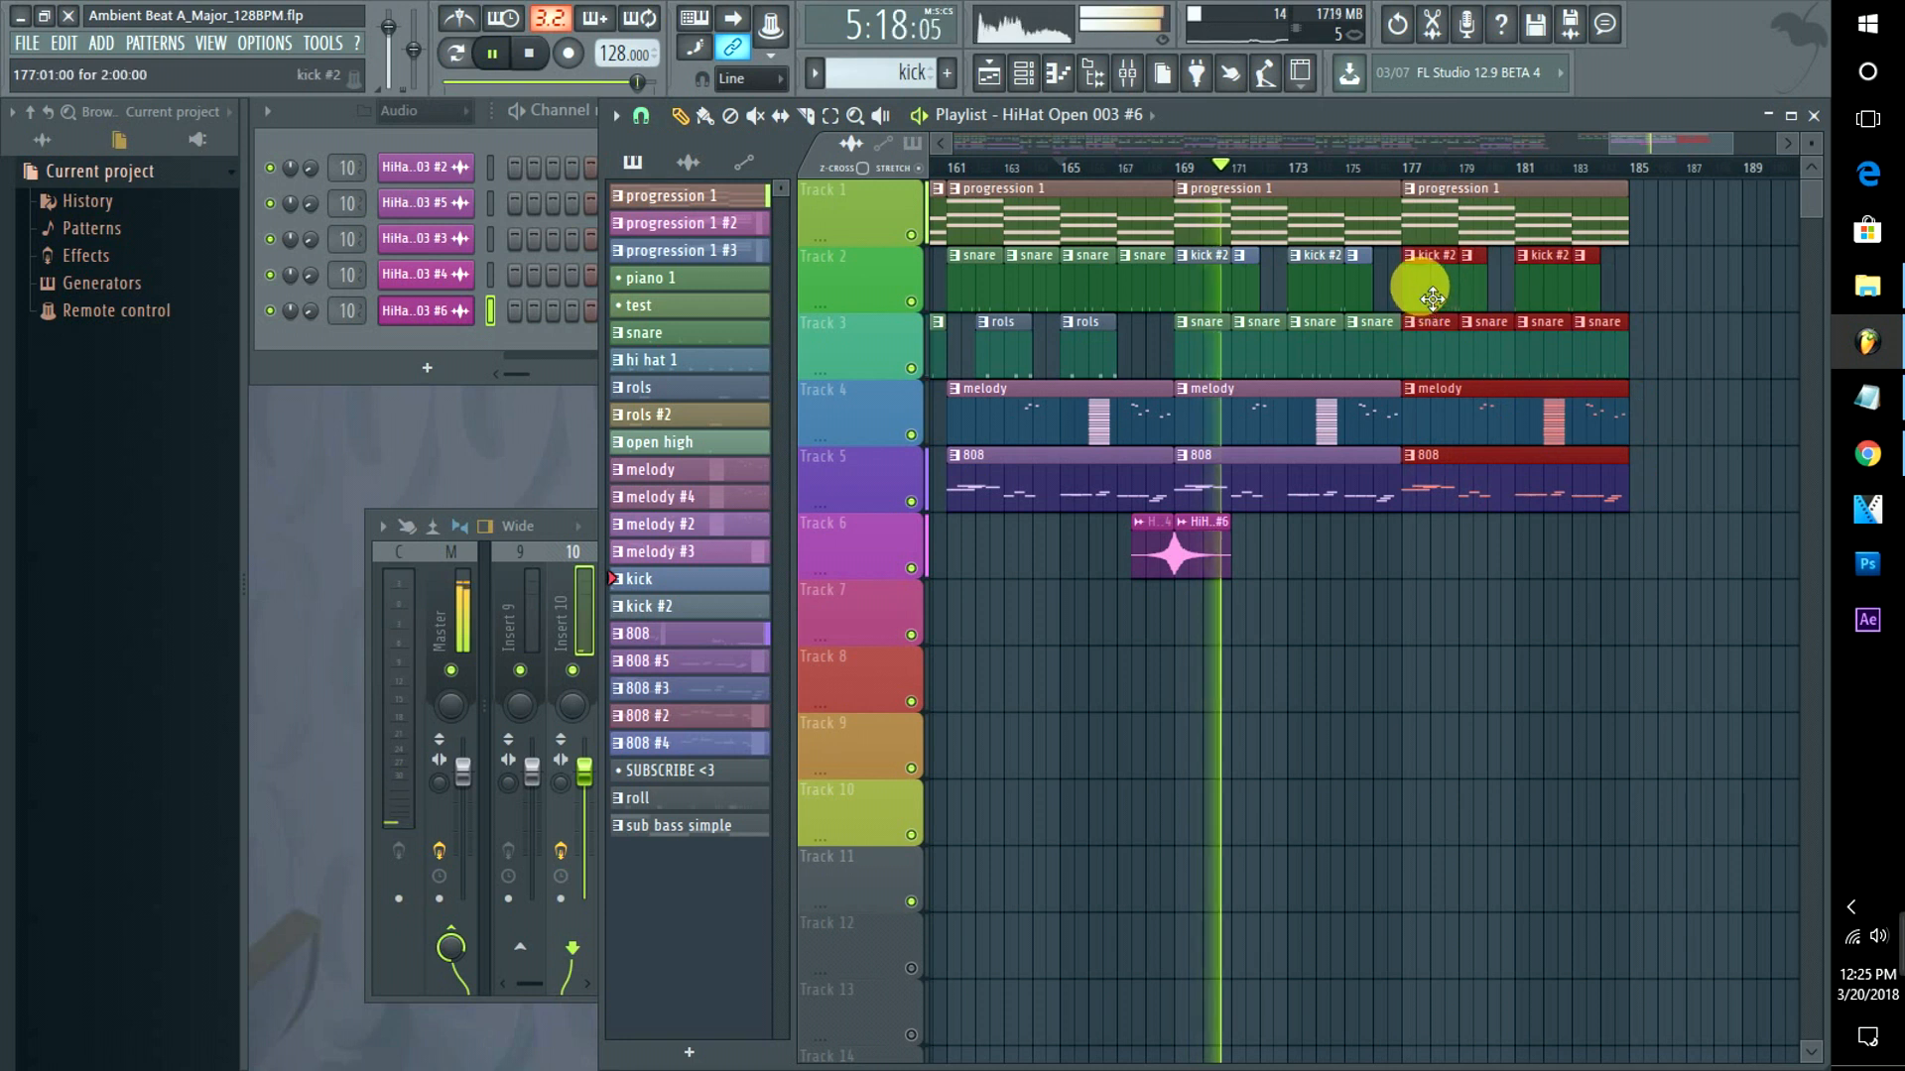
Play the arrangement from bar 177 and again from around bar 183, and stop playback.
click(1409, 169)
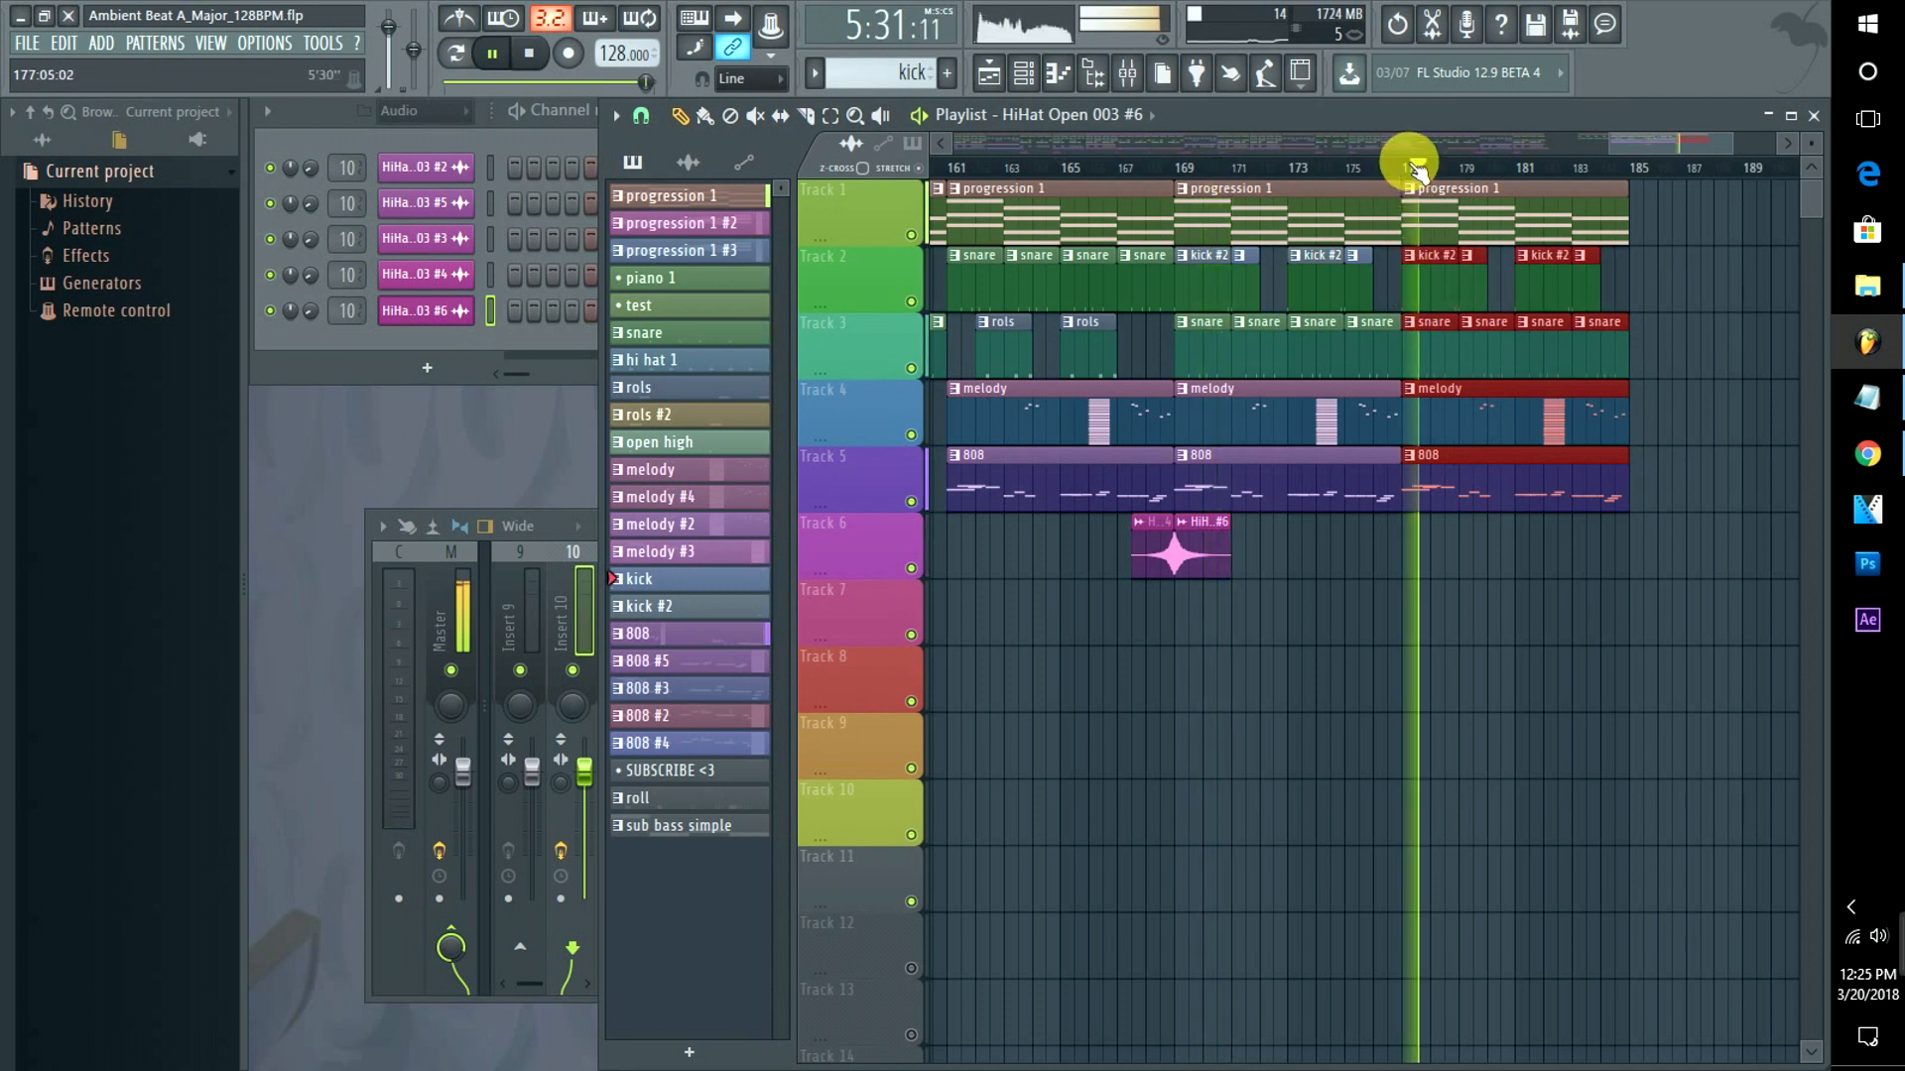
click(1574, 168)
key(space)
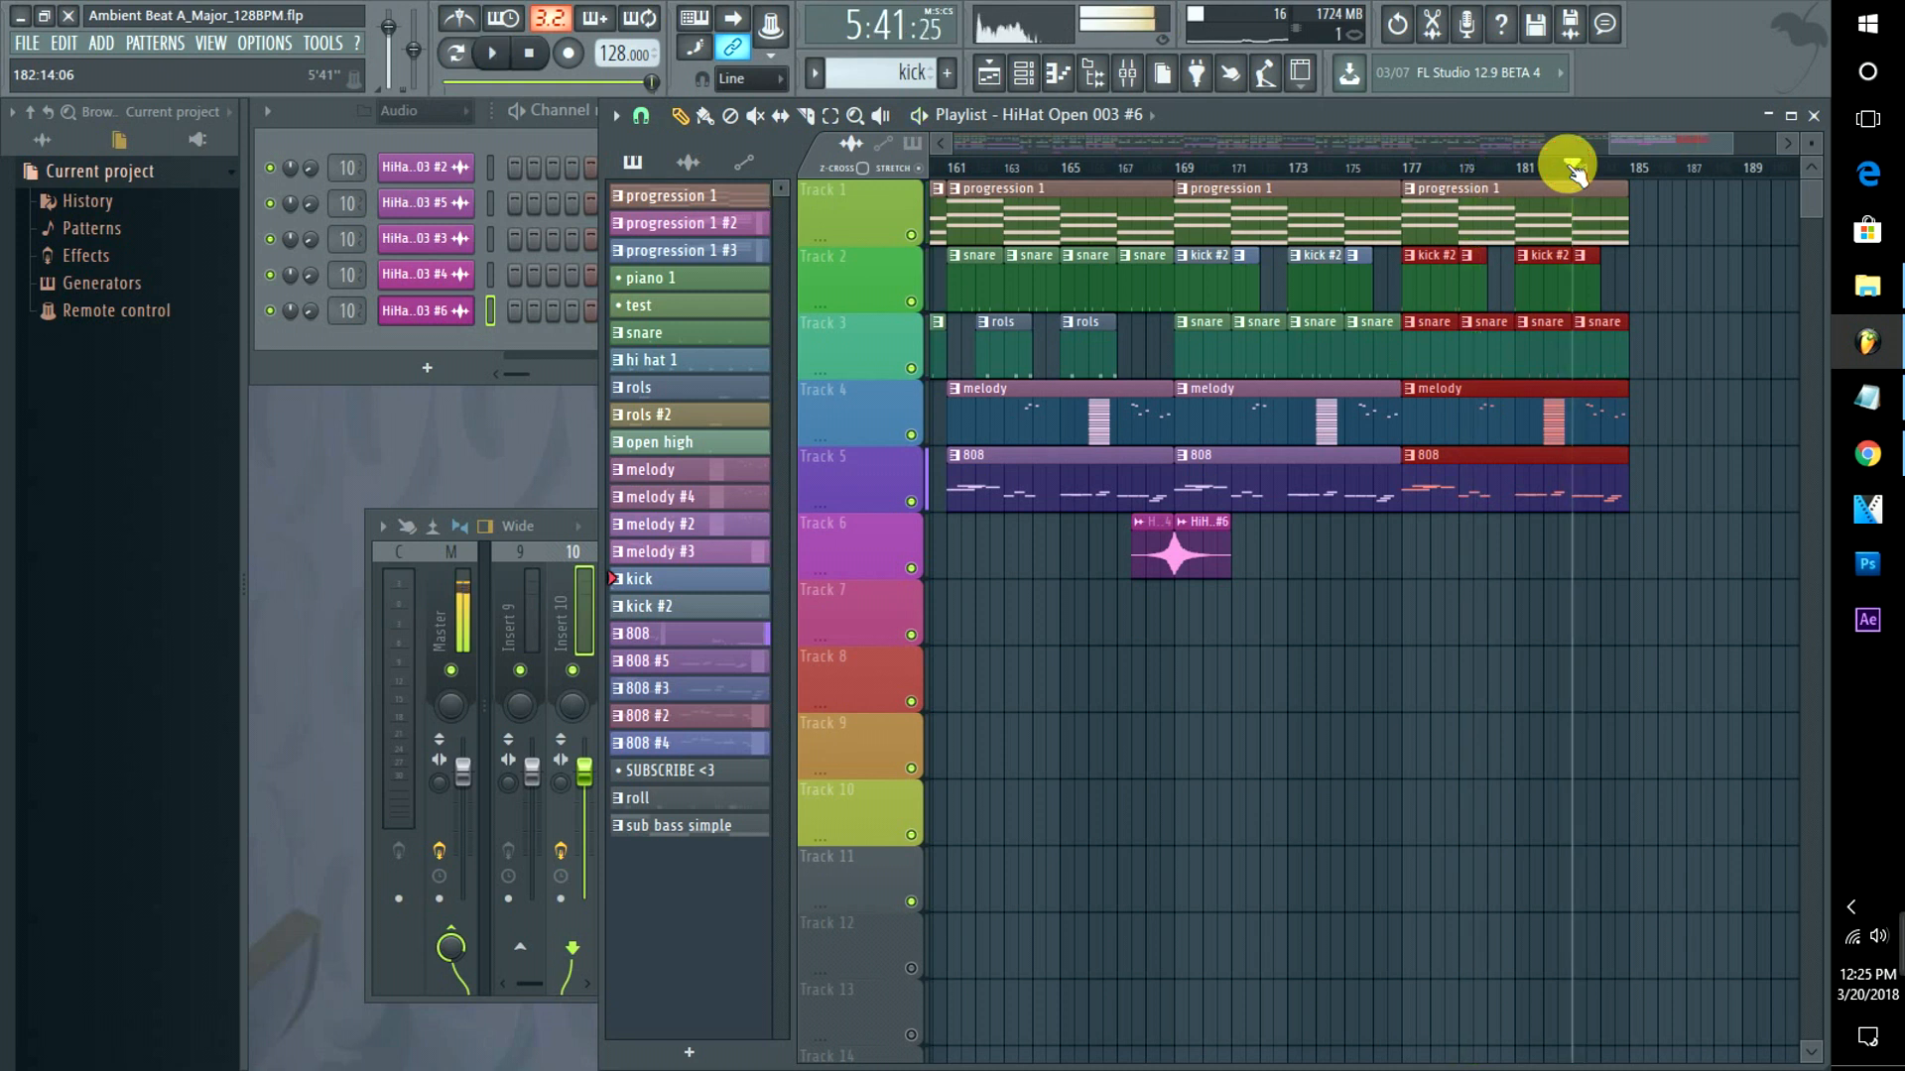
Add Fruity parametric EQ 2 to slot 1 of the 808 Carbon channel's mixer Insert 7.
click(1246, 474)
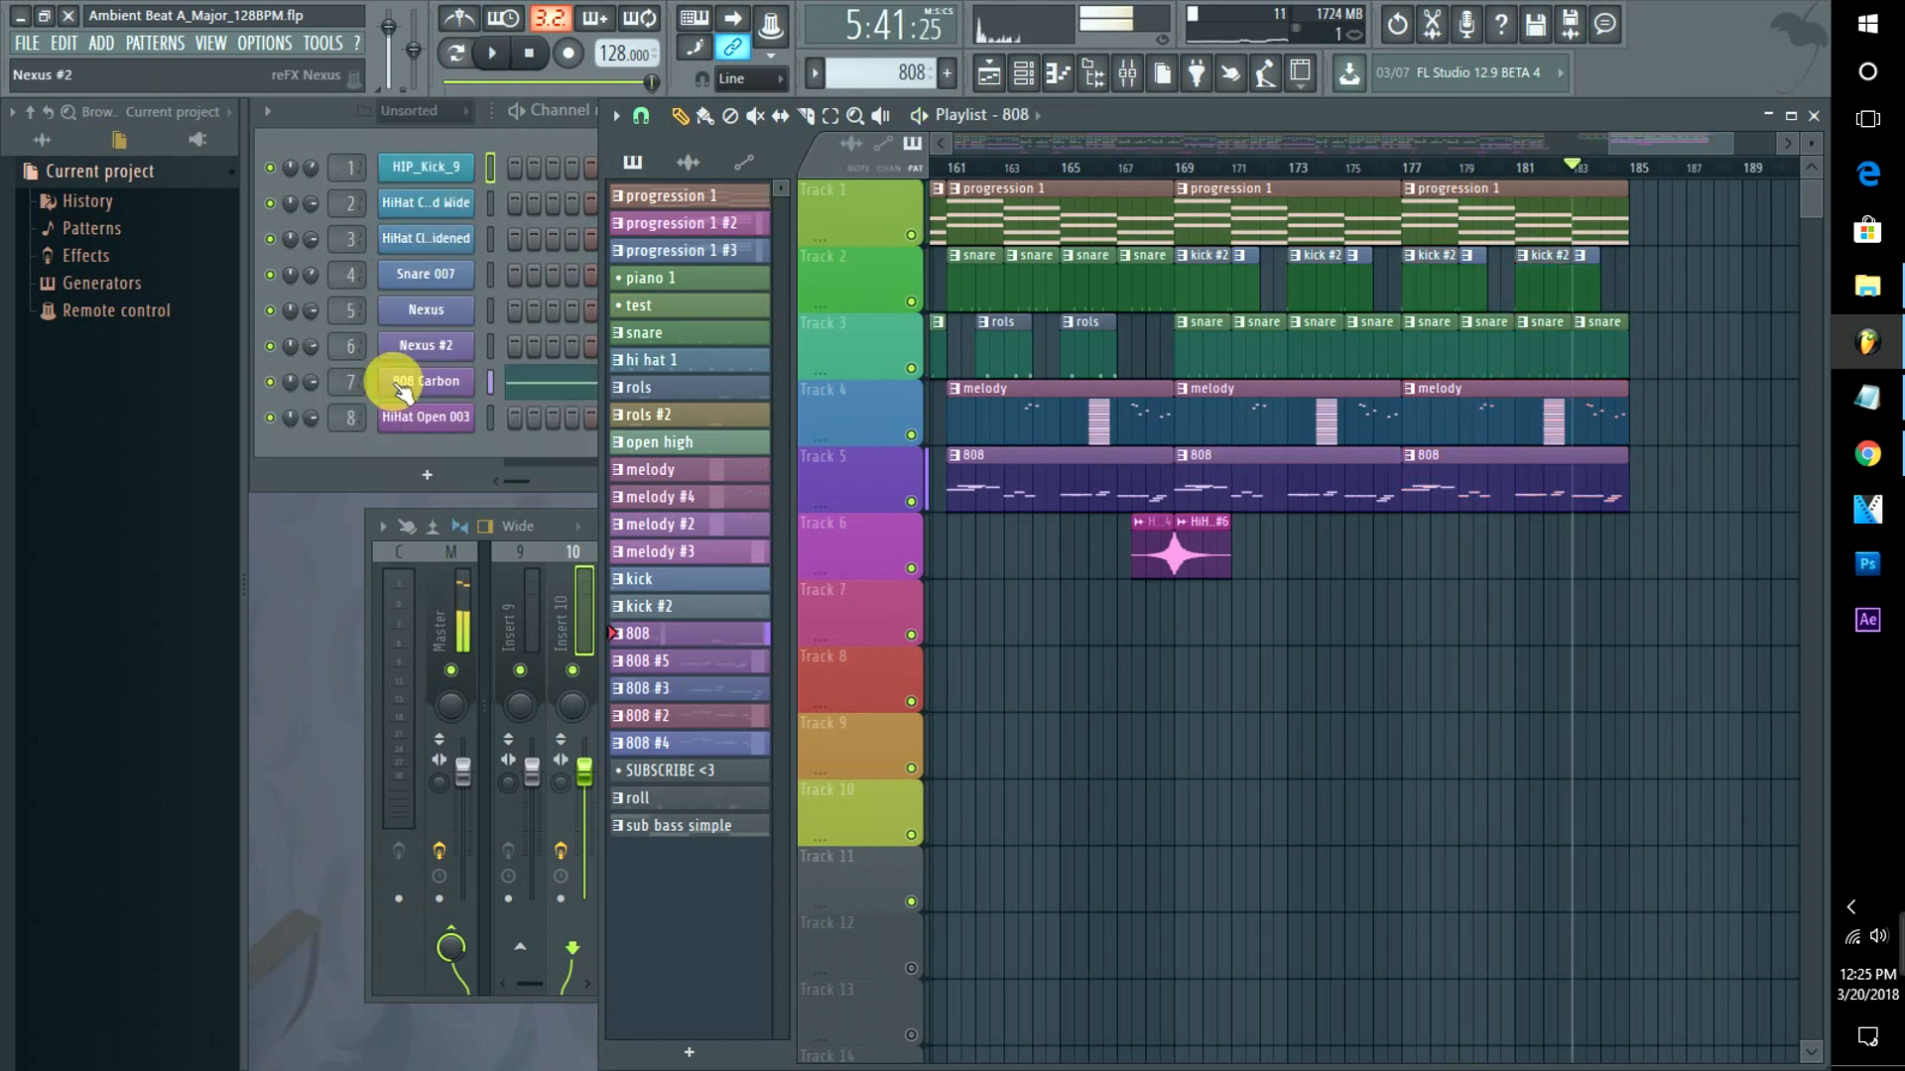
double_click(352, 394)
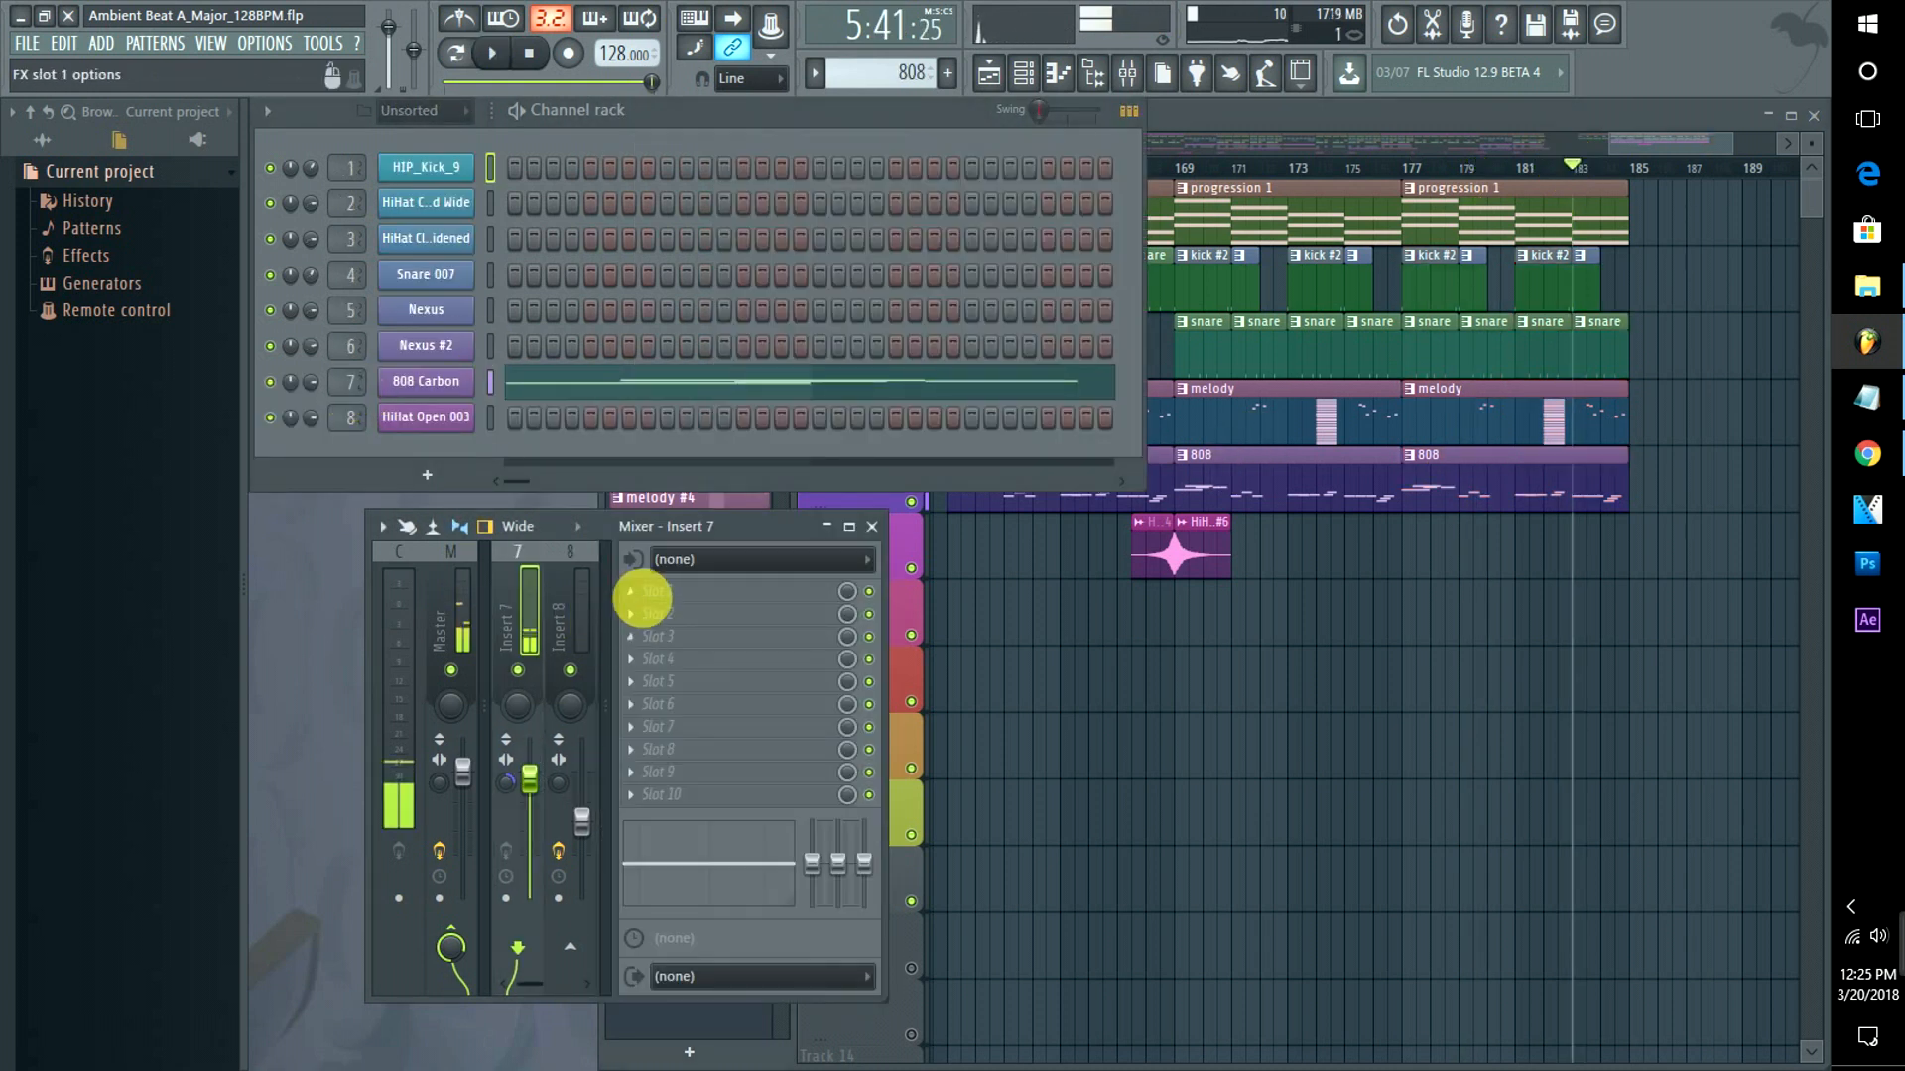
click(642, 595)
click(1375, 207)
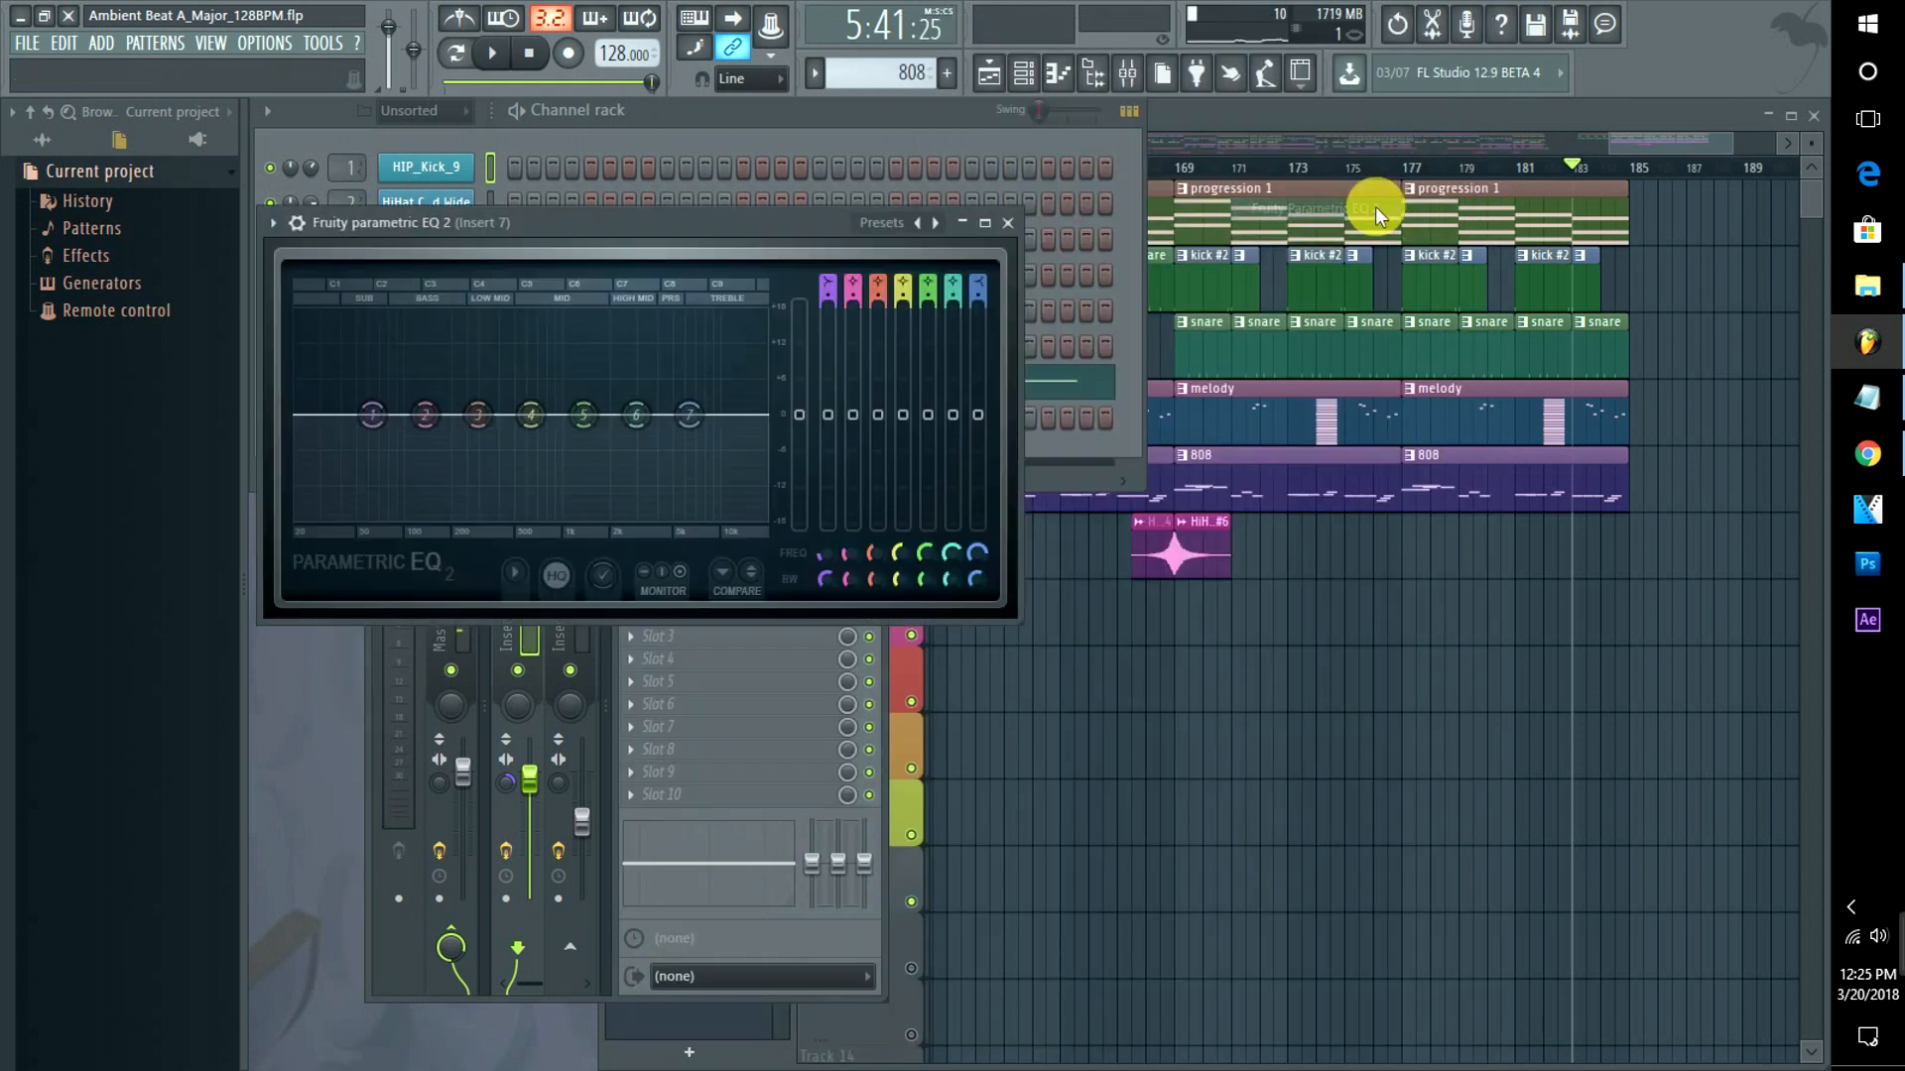
Play the 808 pattern, open the 808 Carbon Piano roll and bring the Insert 7 equalizer to the front.
click(506, 113)
key(space)
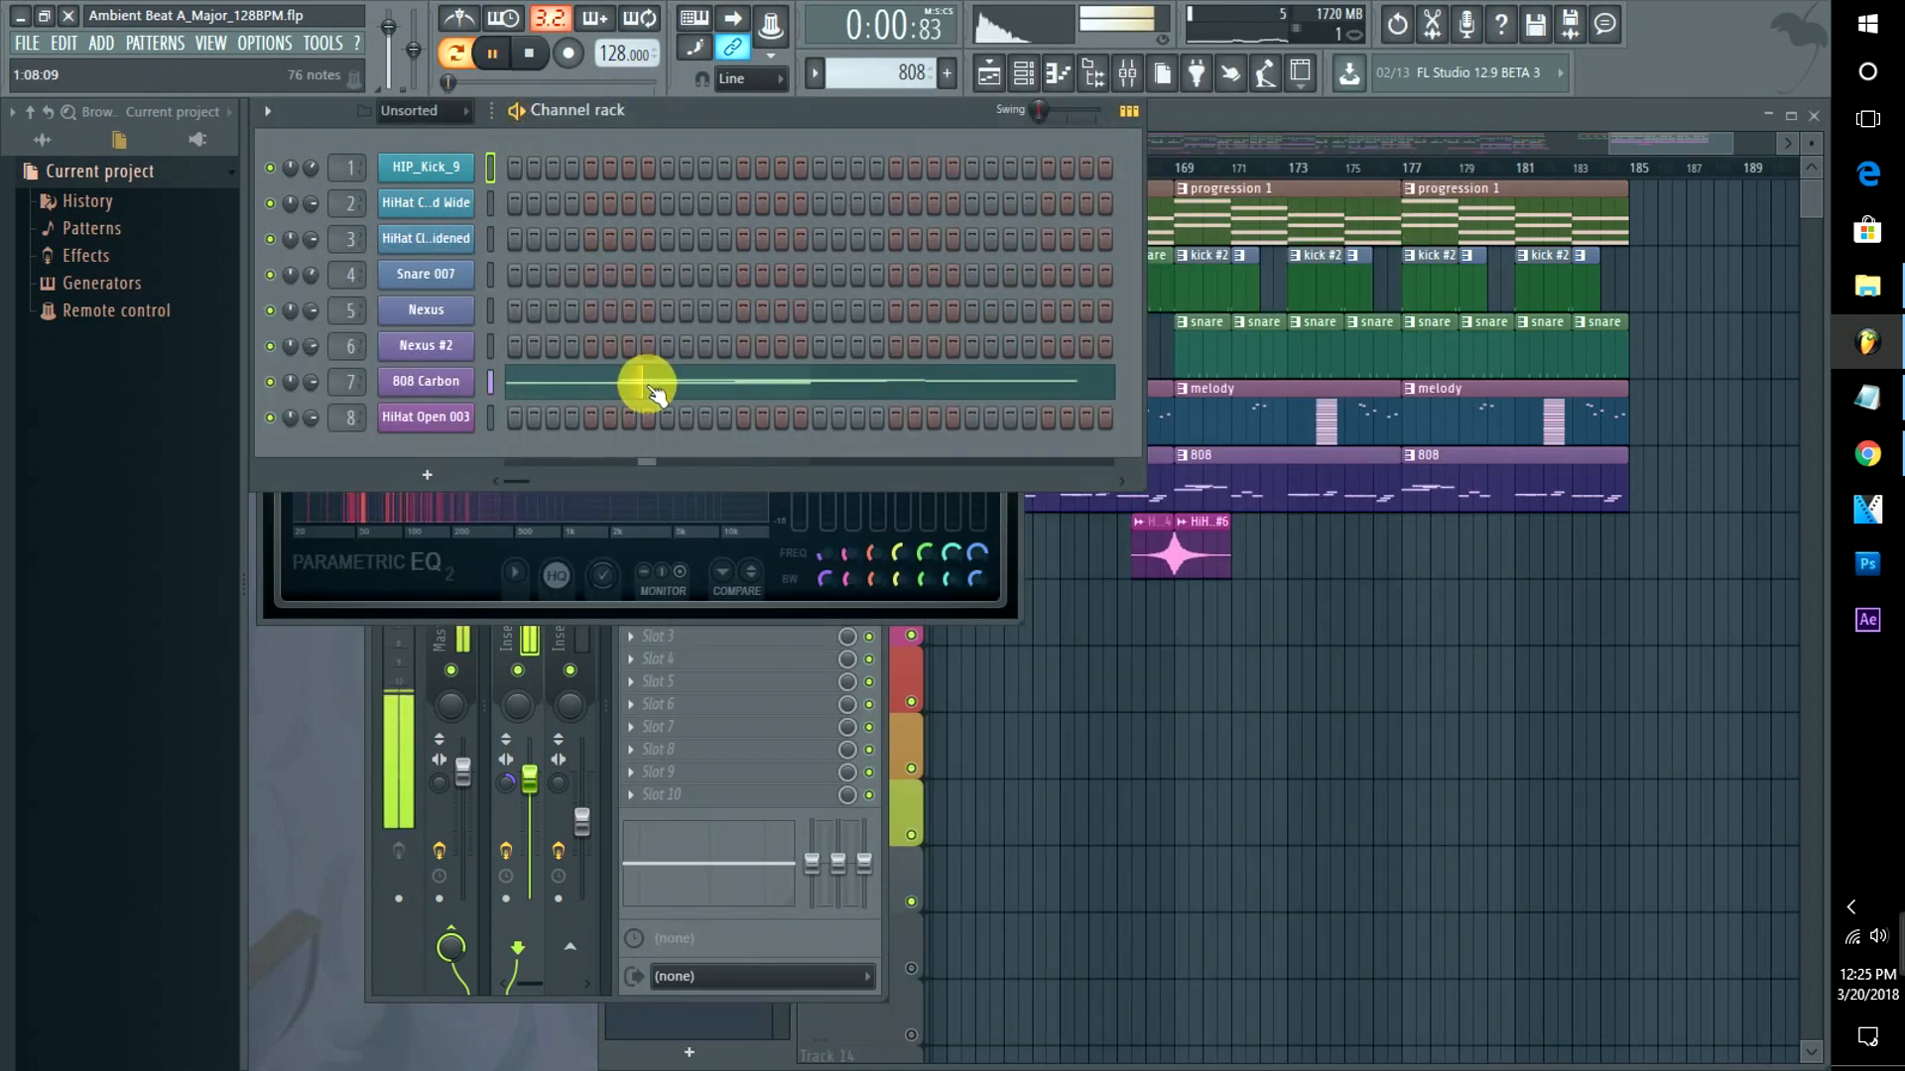
click(650, 390)
click(377, 575)
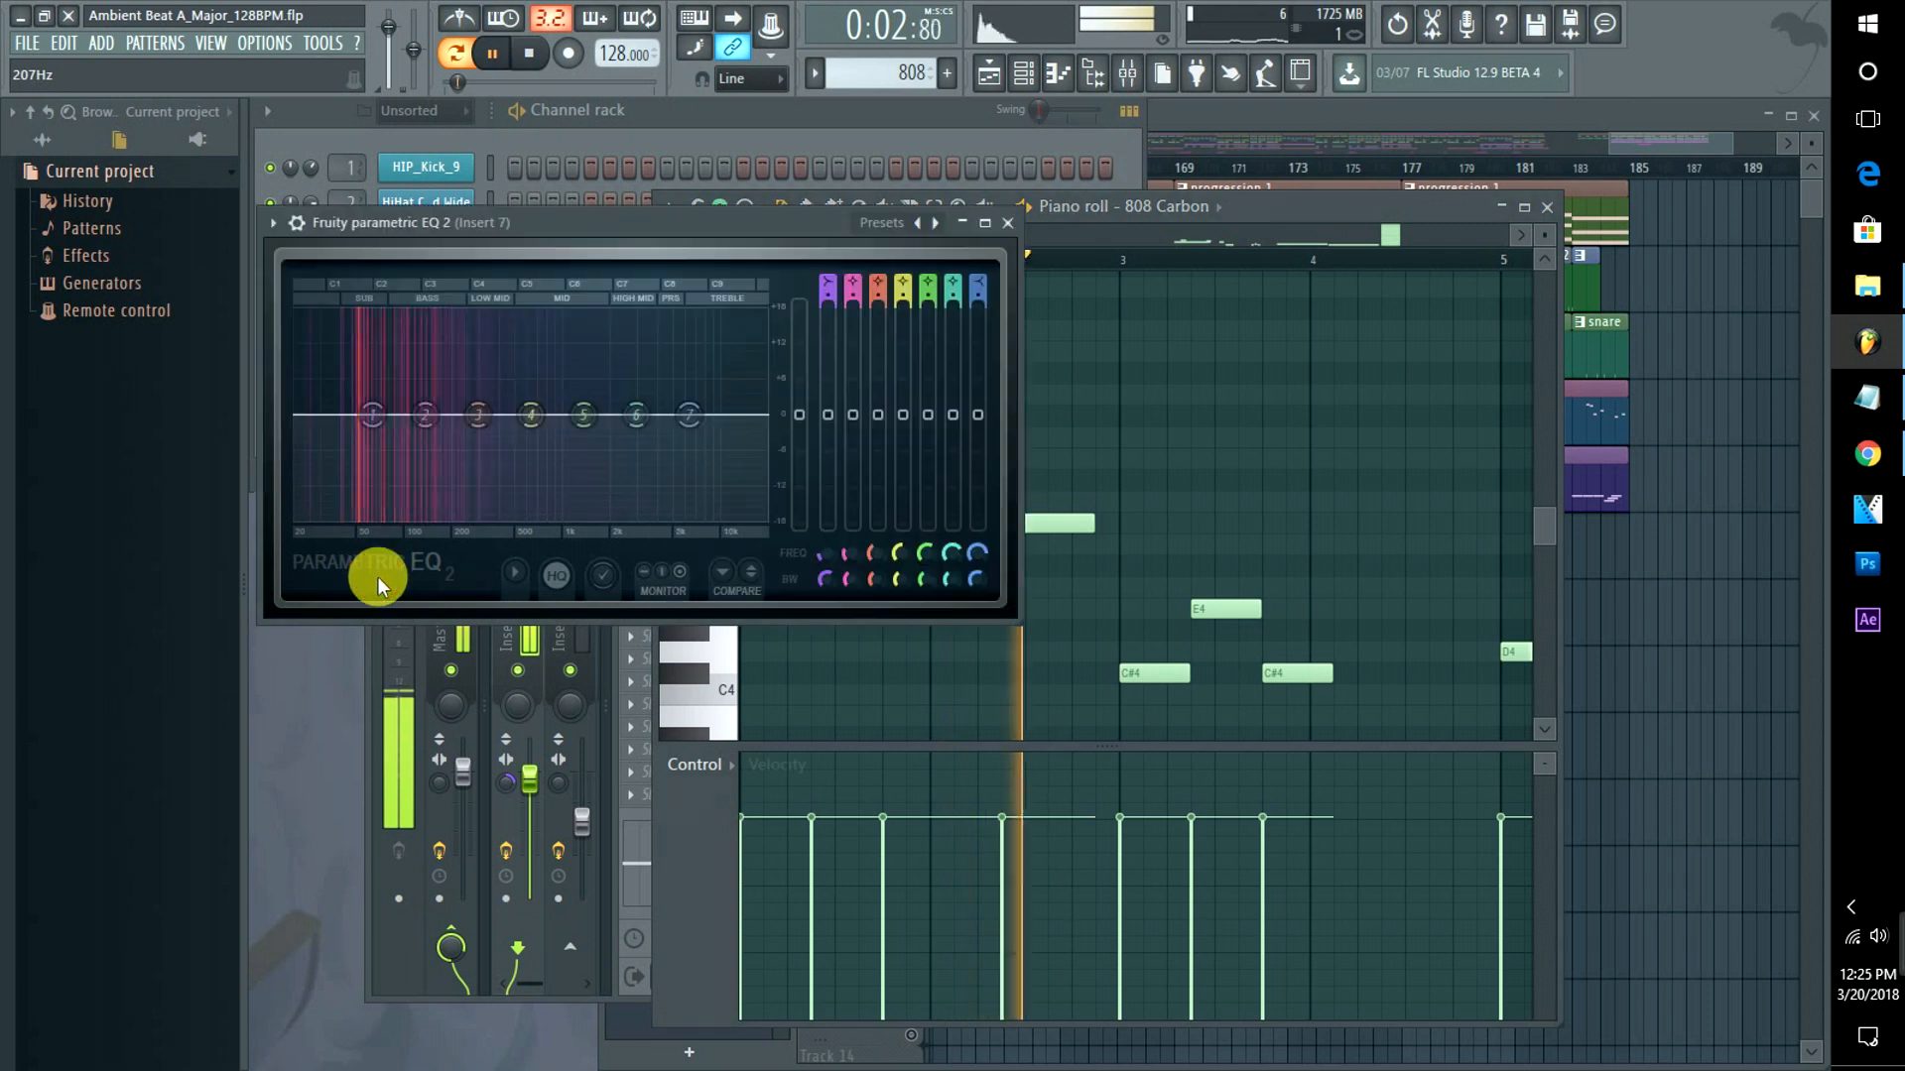
Move the 808 equalizer's band 7 to just below 500 Hz and make it a Low pass filter with Steep 8 order.
drag(688, 415, 512, 521)
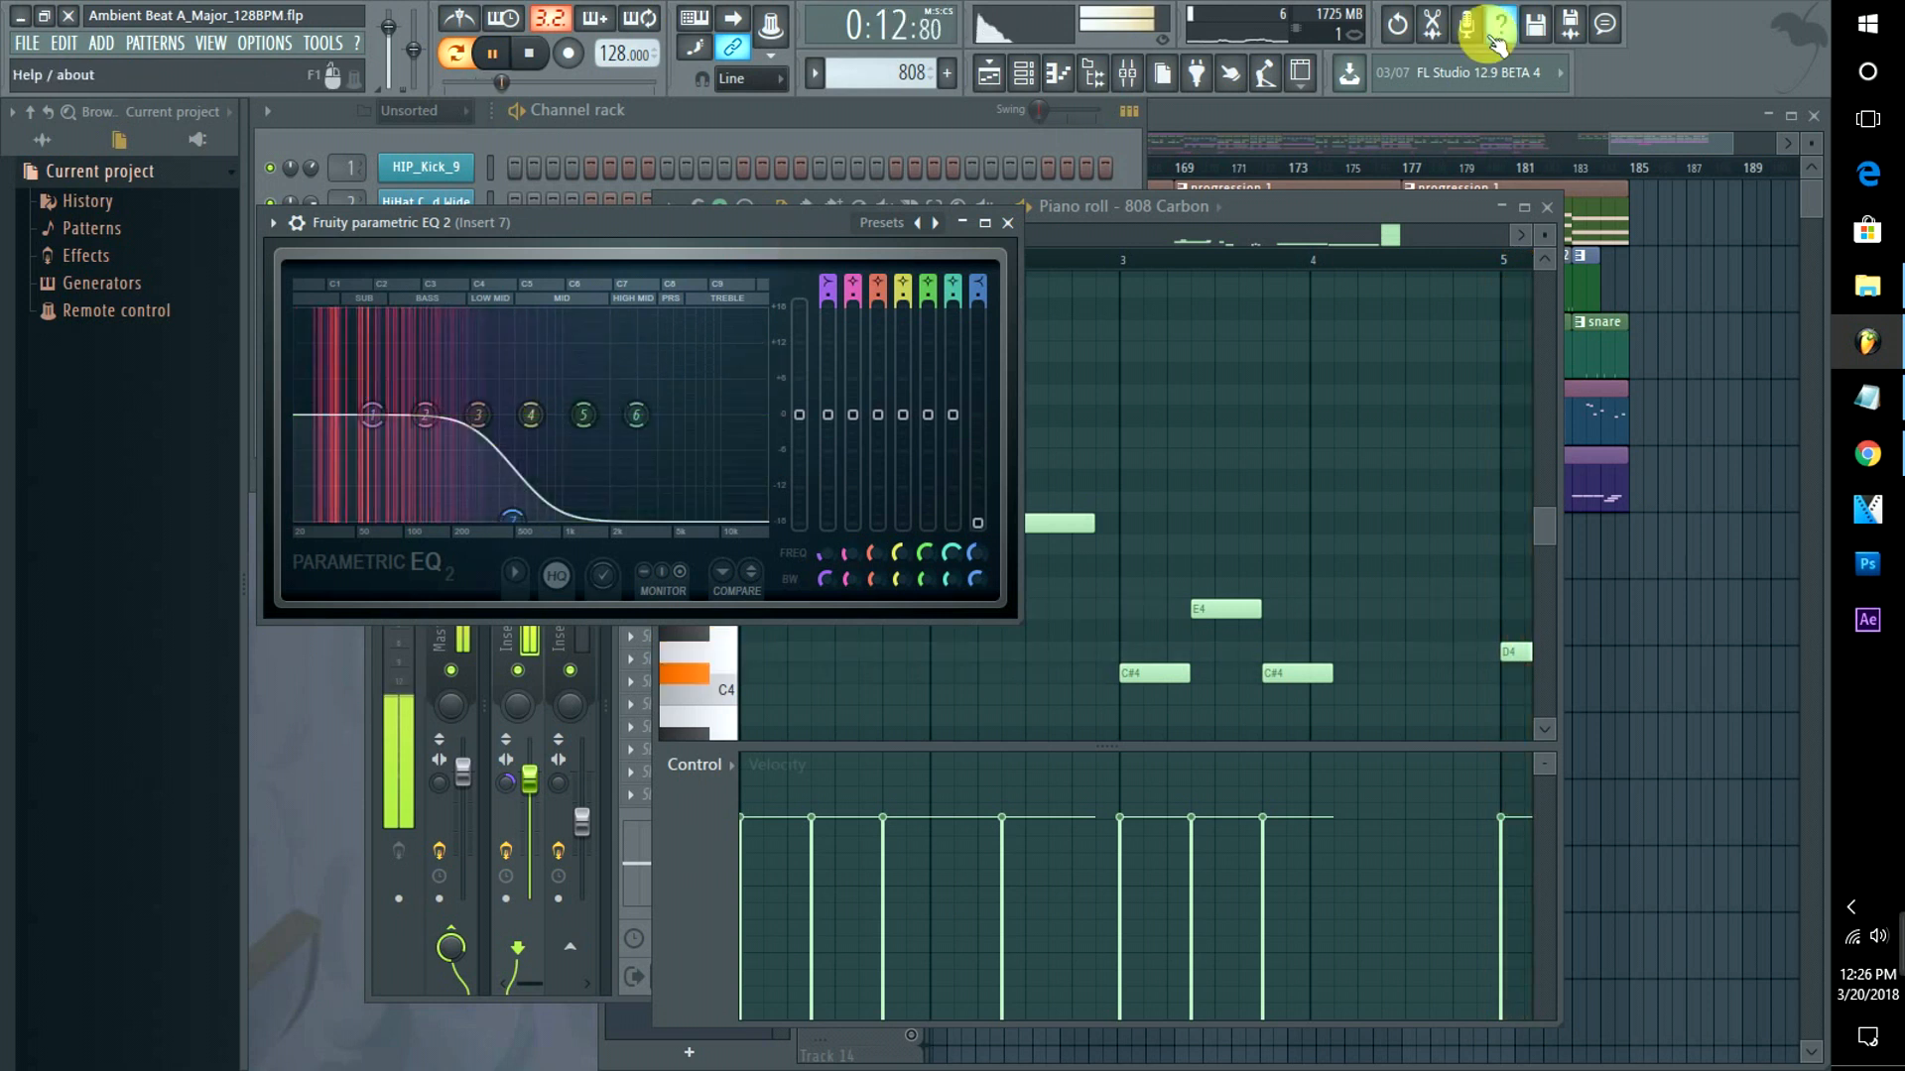
right_click(508, 516)
mouse_move(545, 580)
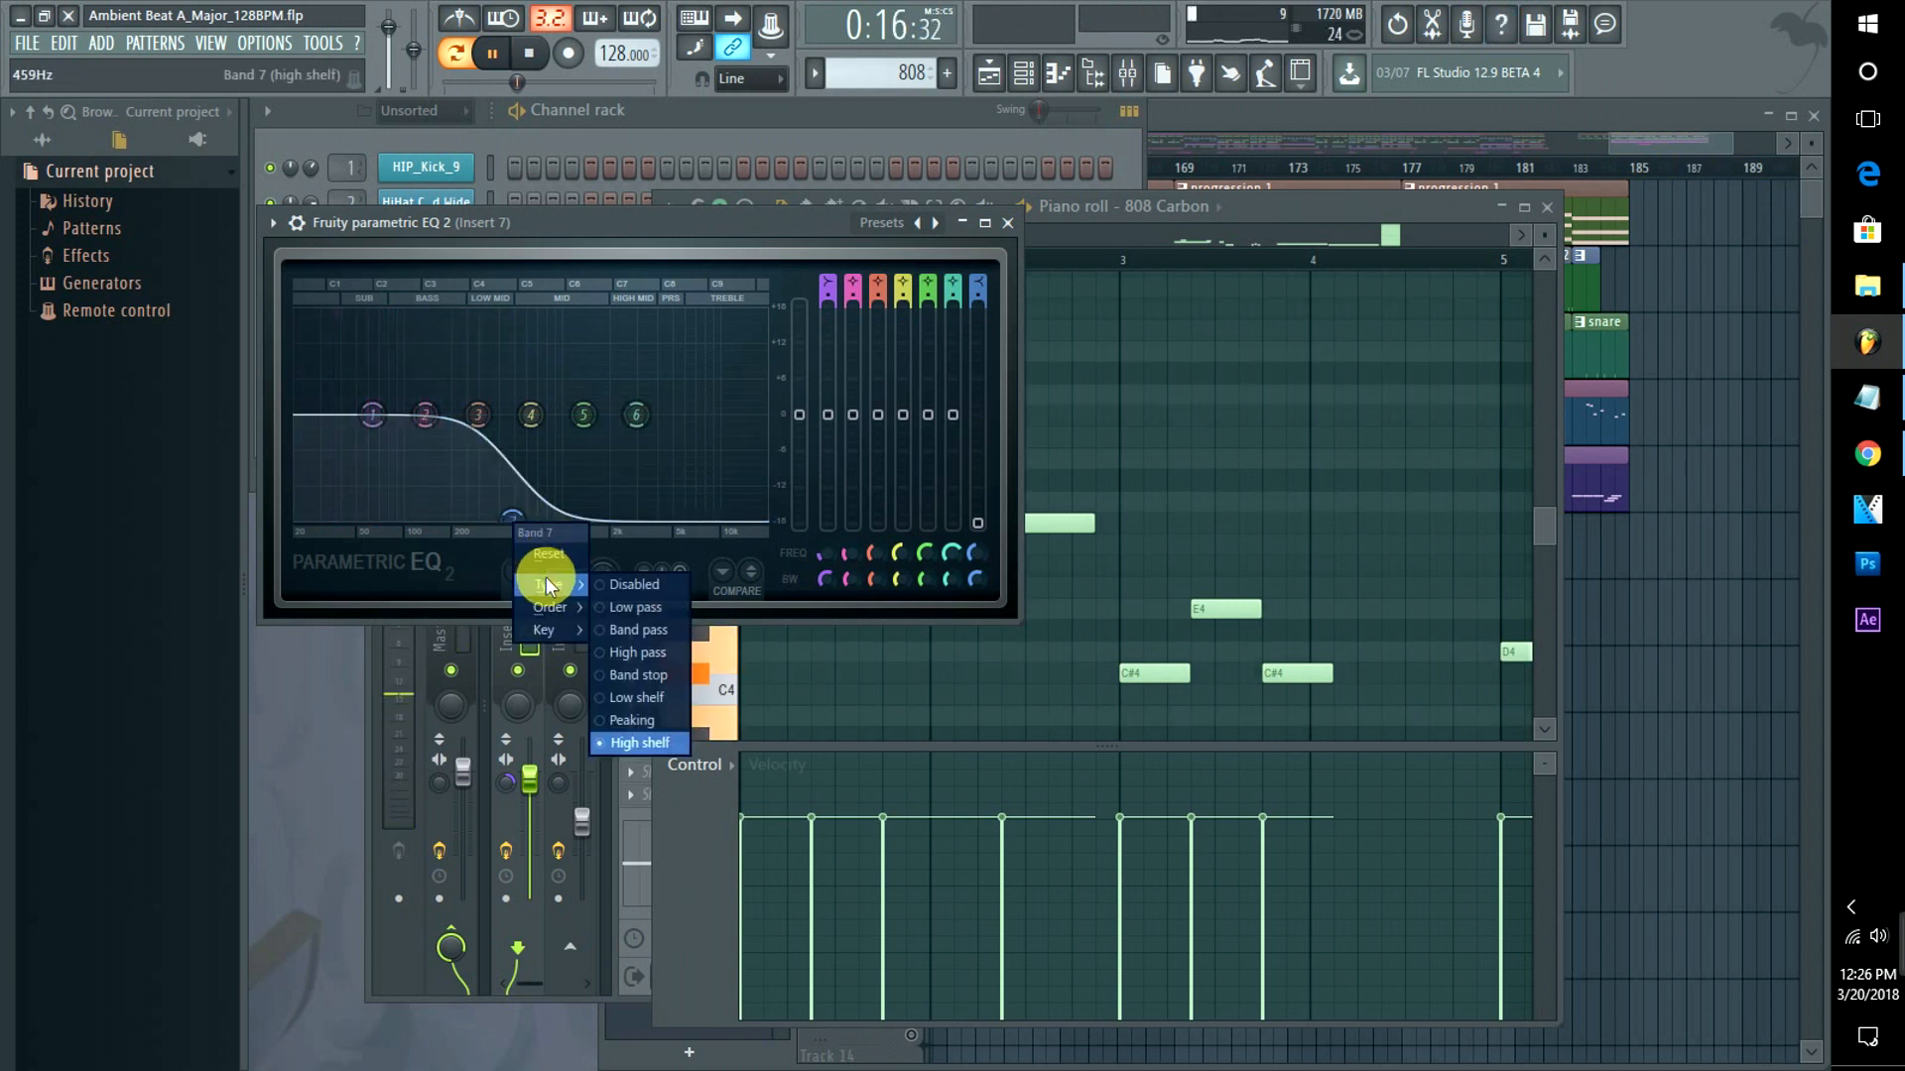
click(623, 608)
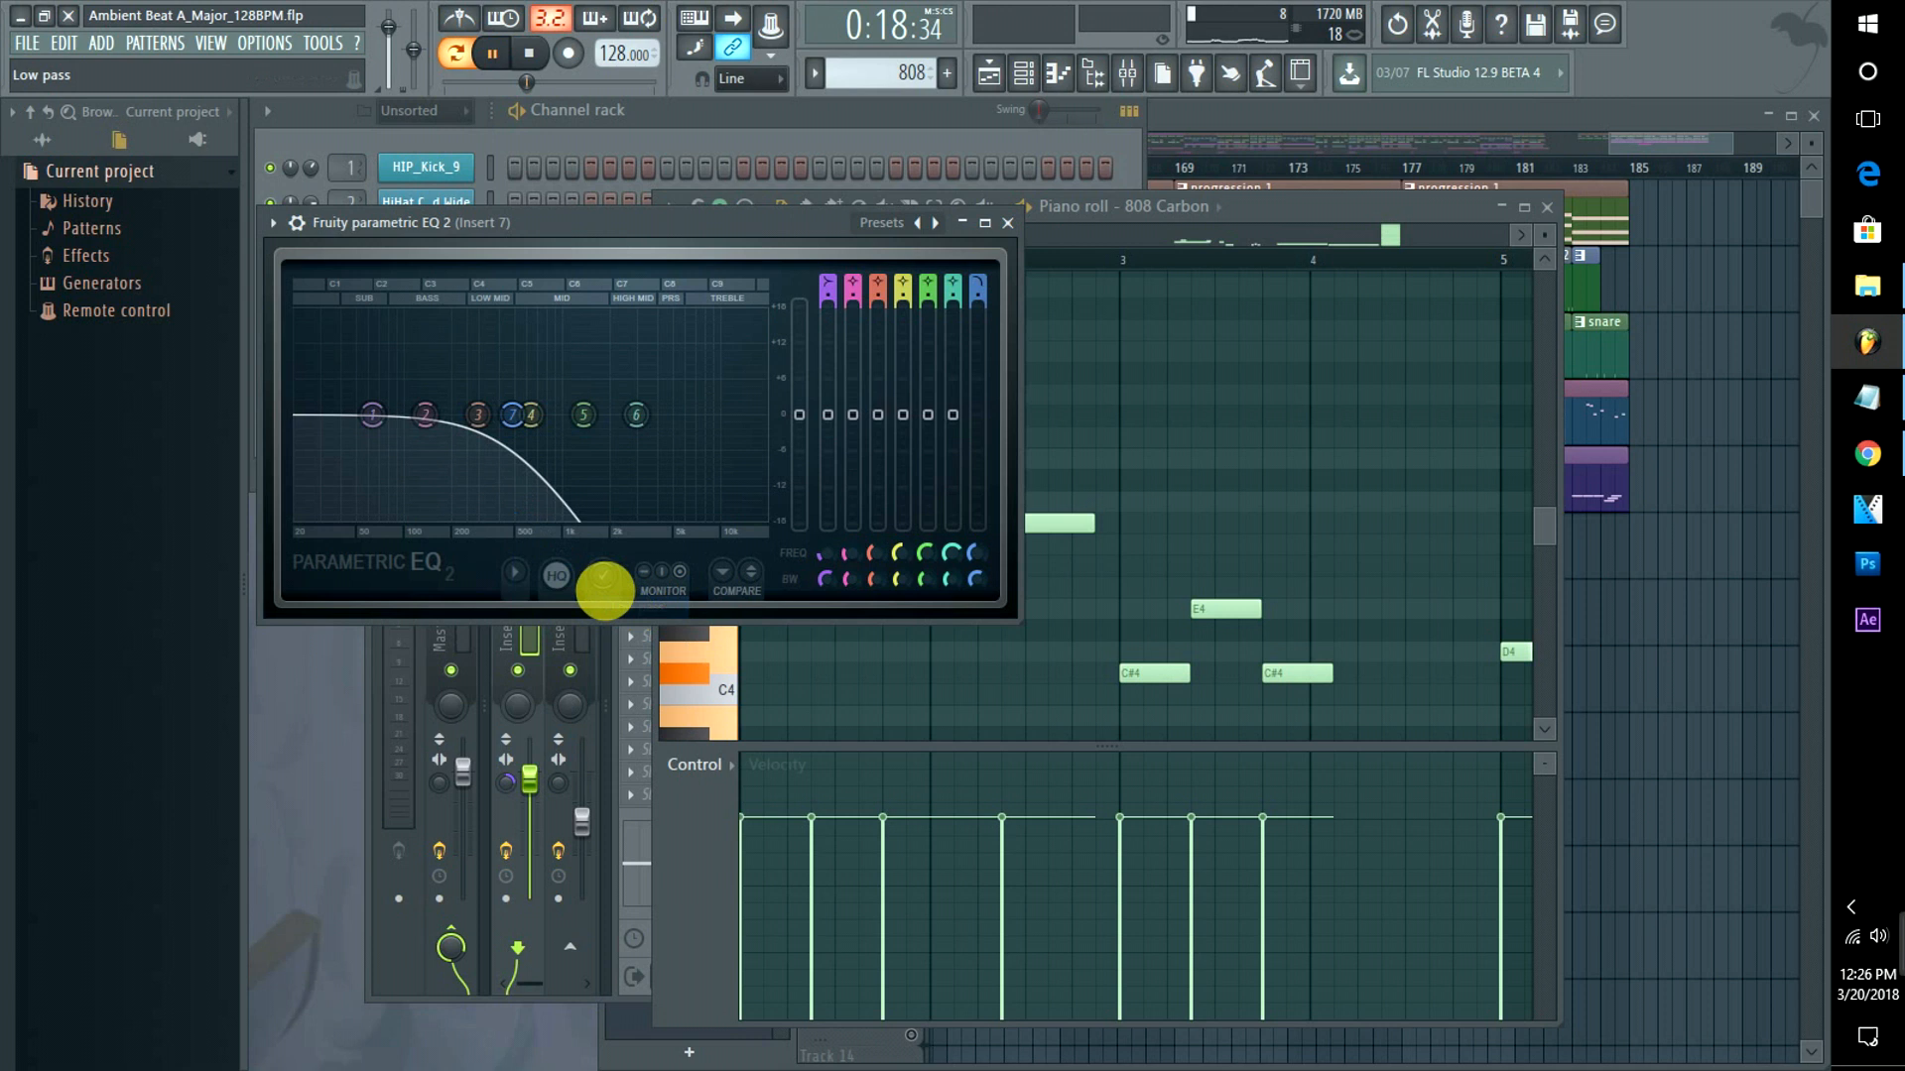
right_click(512, 415)
mouse_move(543, 498)
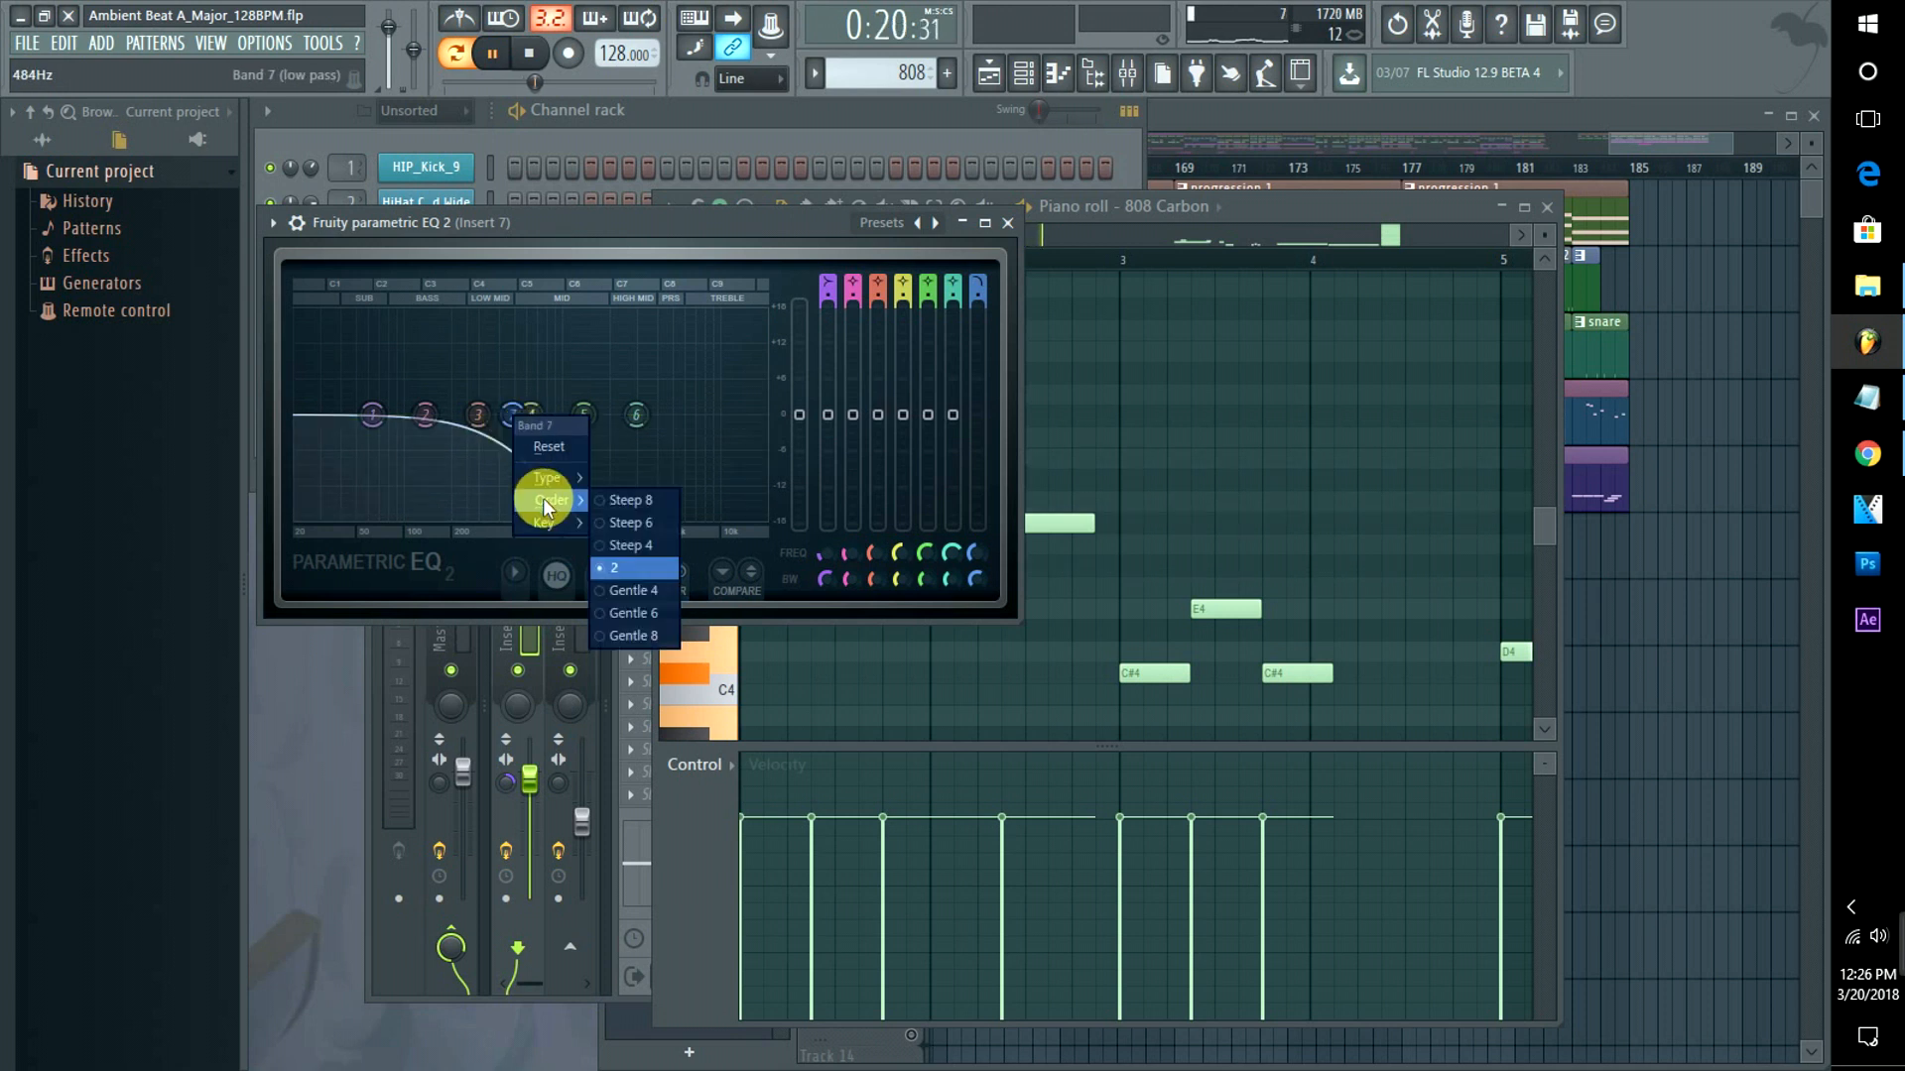
click(627, 504)
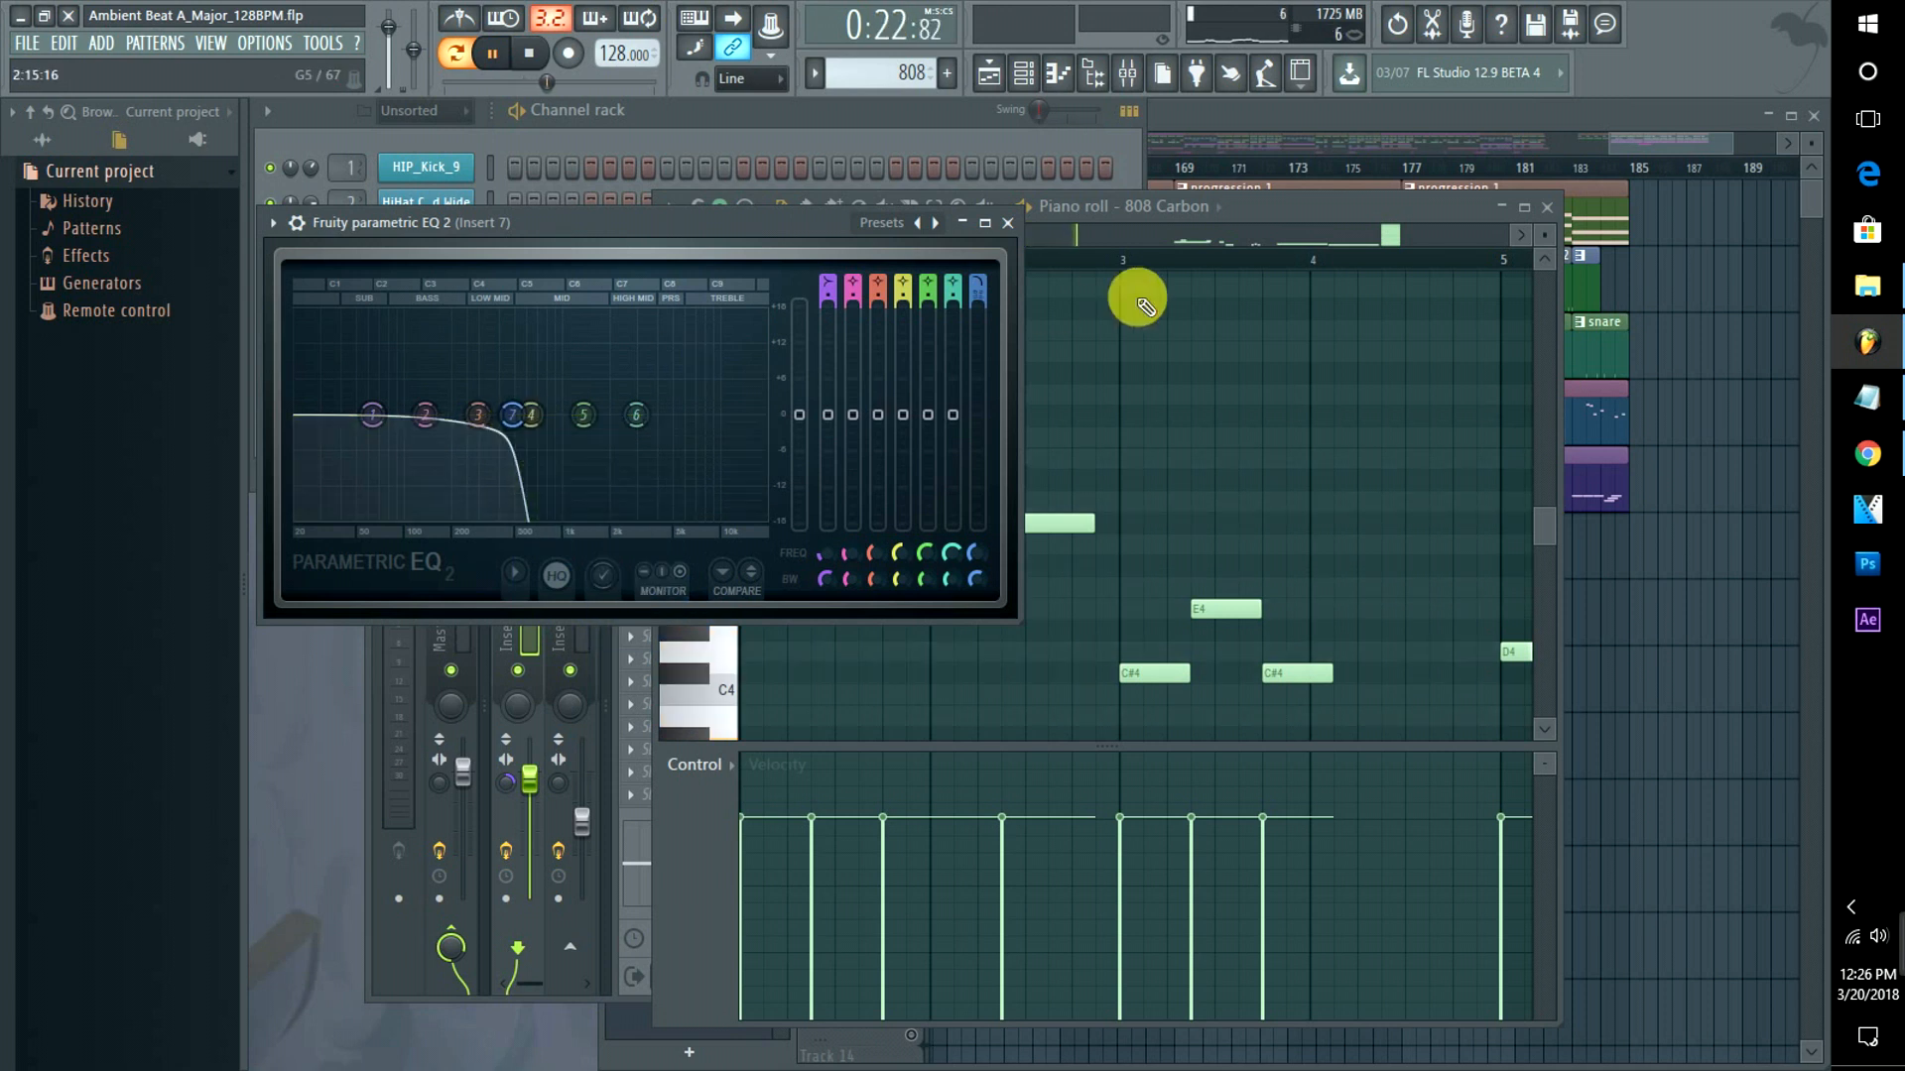
Replay the filtered 808 pattern from its start, and return the stopped song position to bar 169.
click(1047, 216)
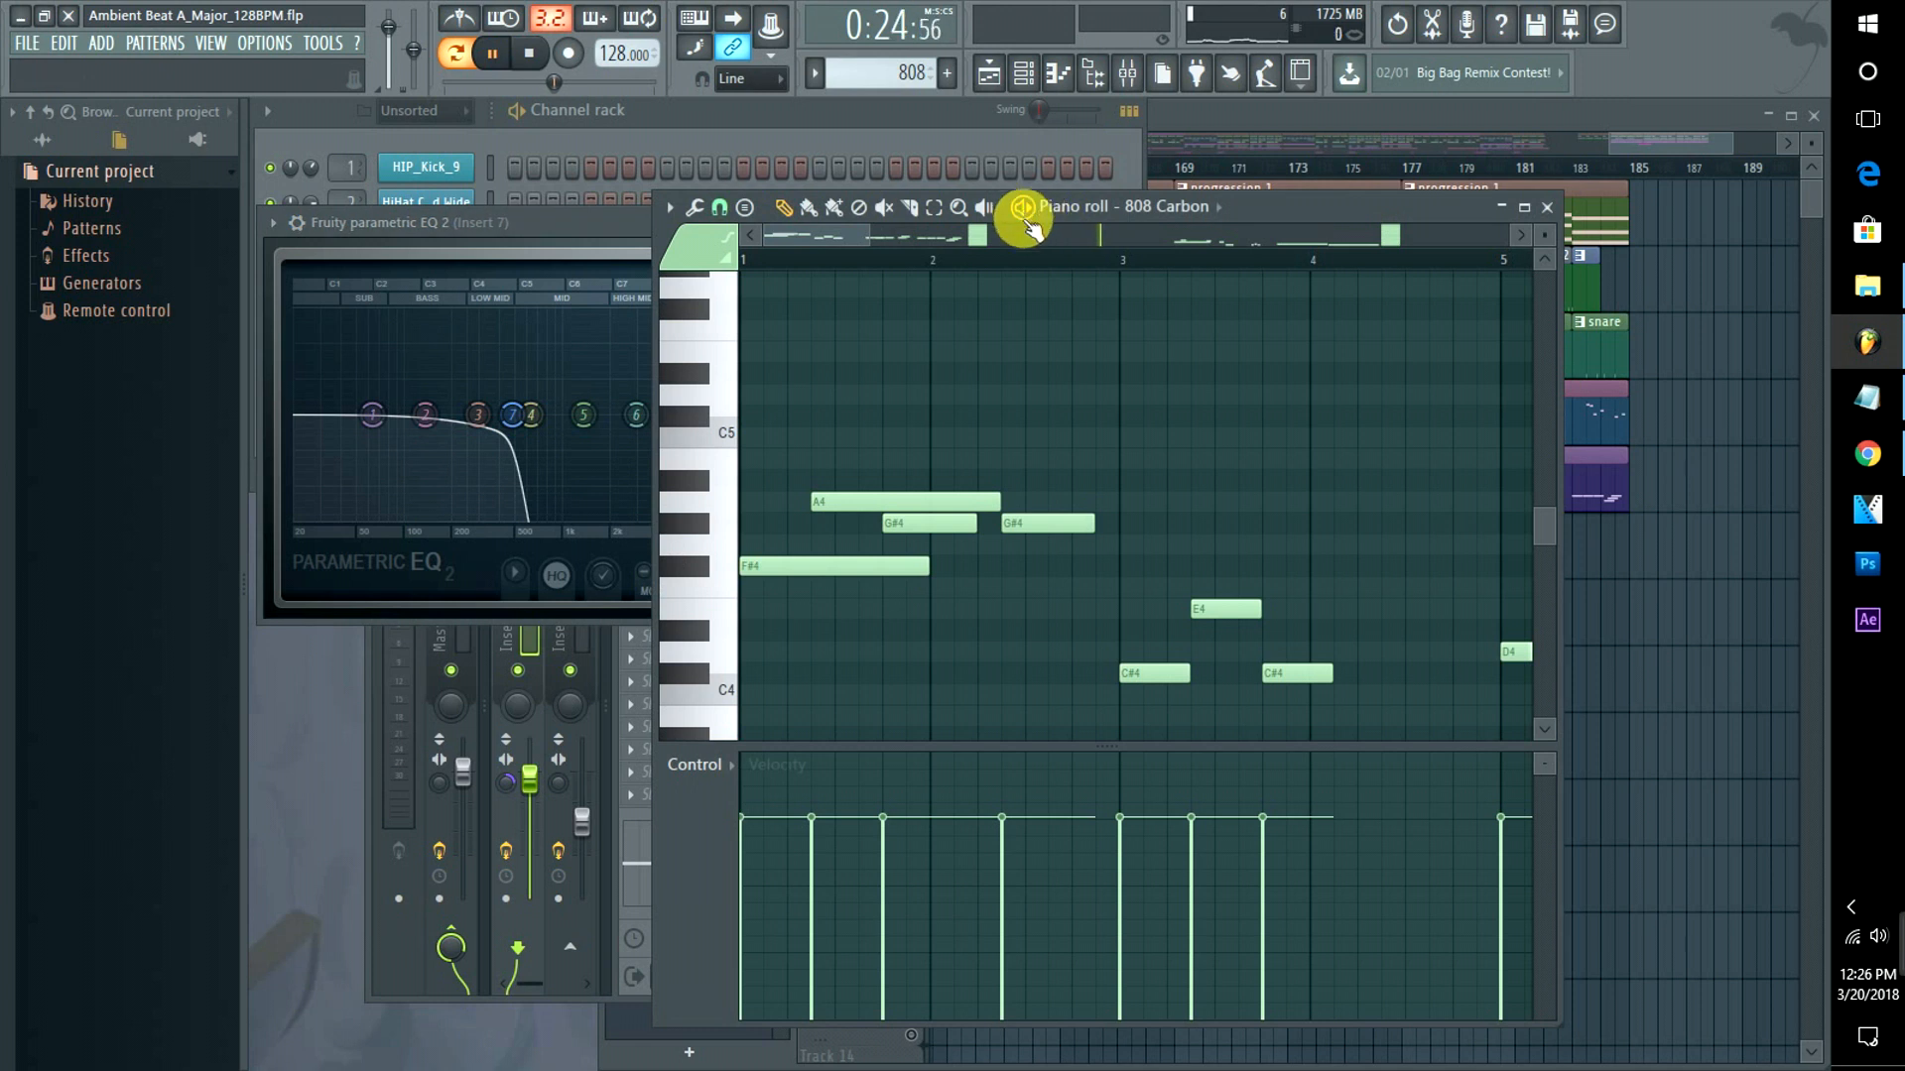
drag(801, 260, 710, 262)
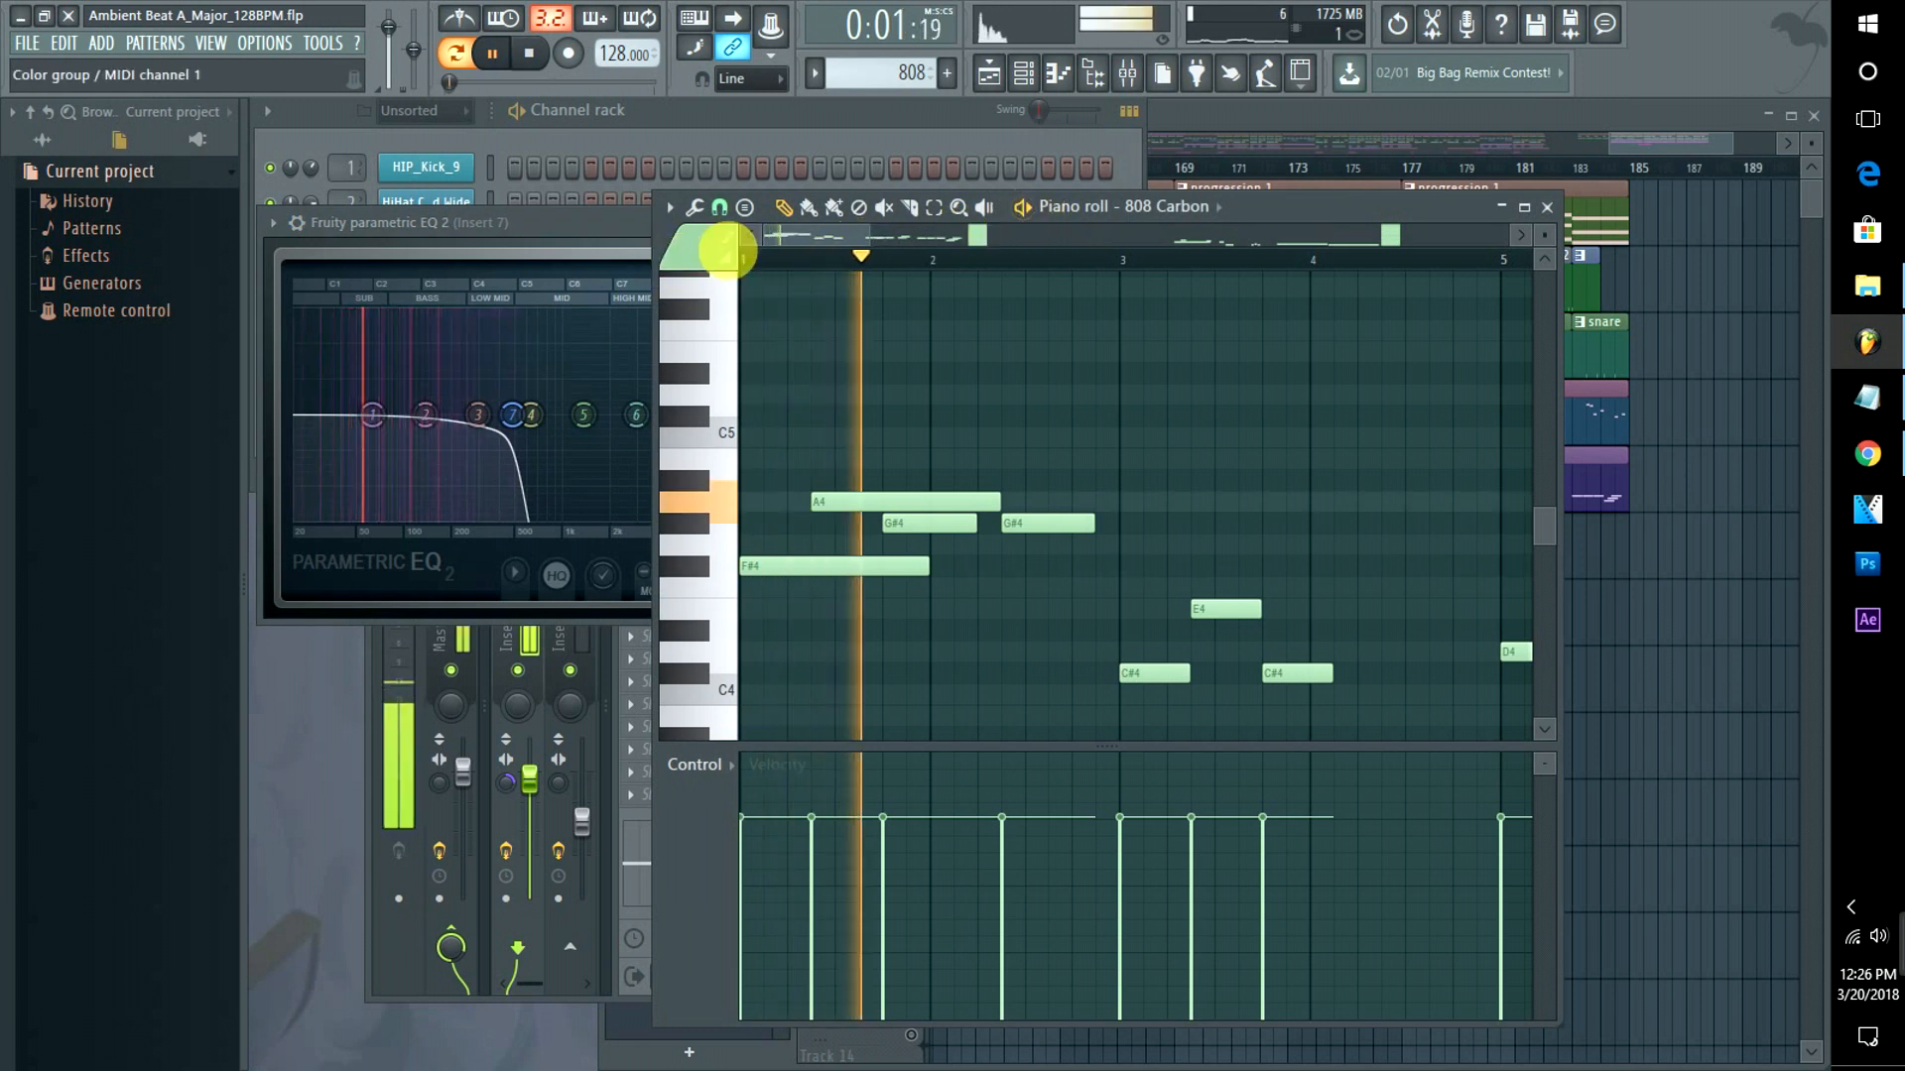
click(1639, 137)
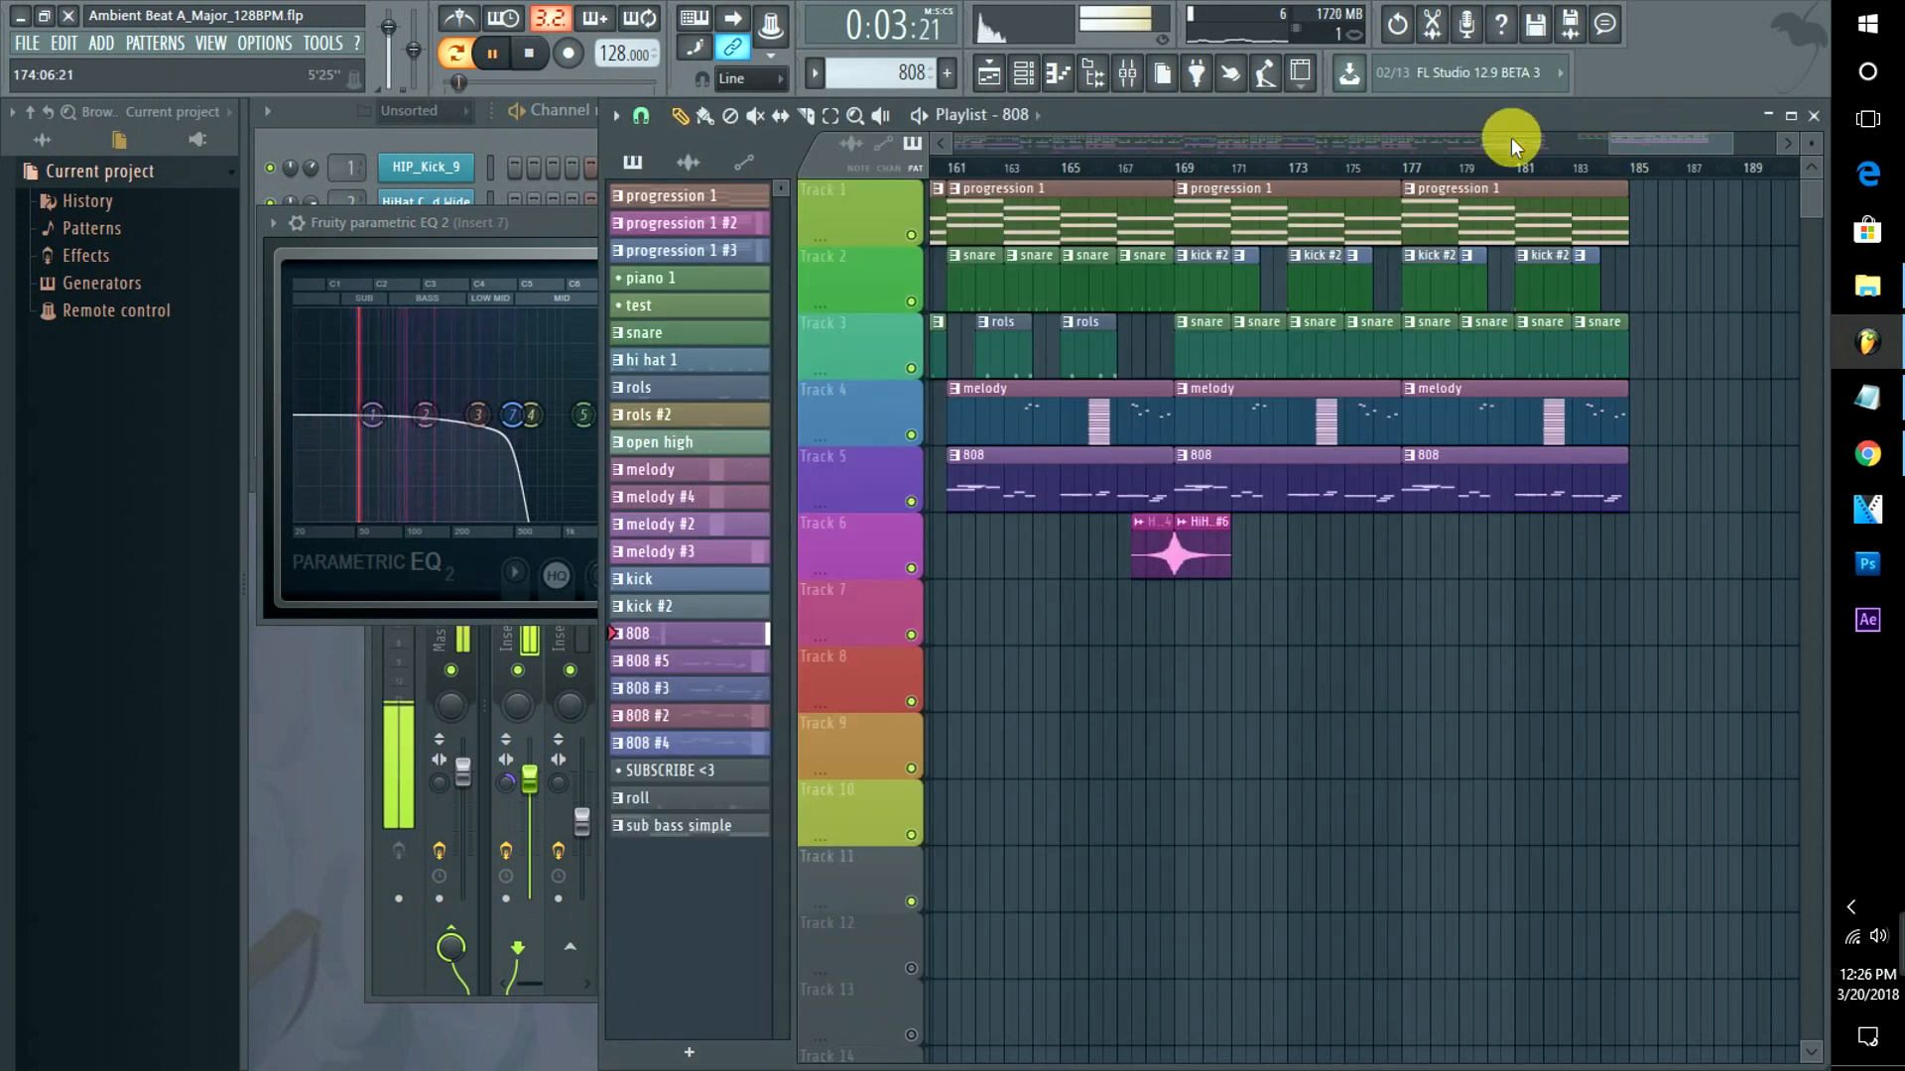
click(1197, 161)
key(space)
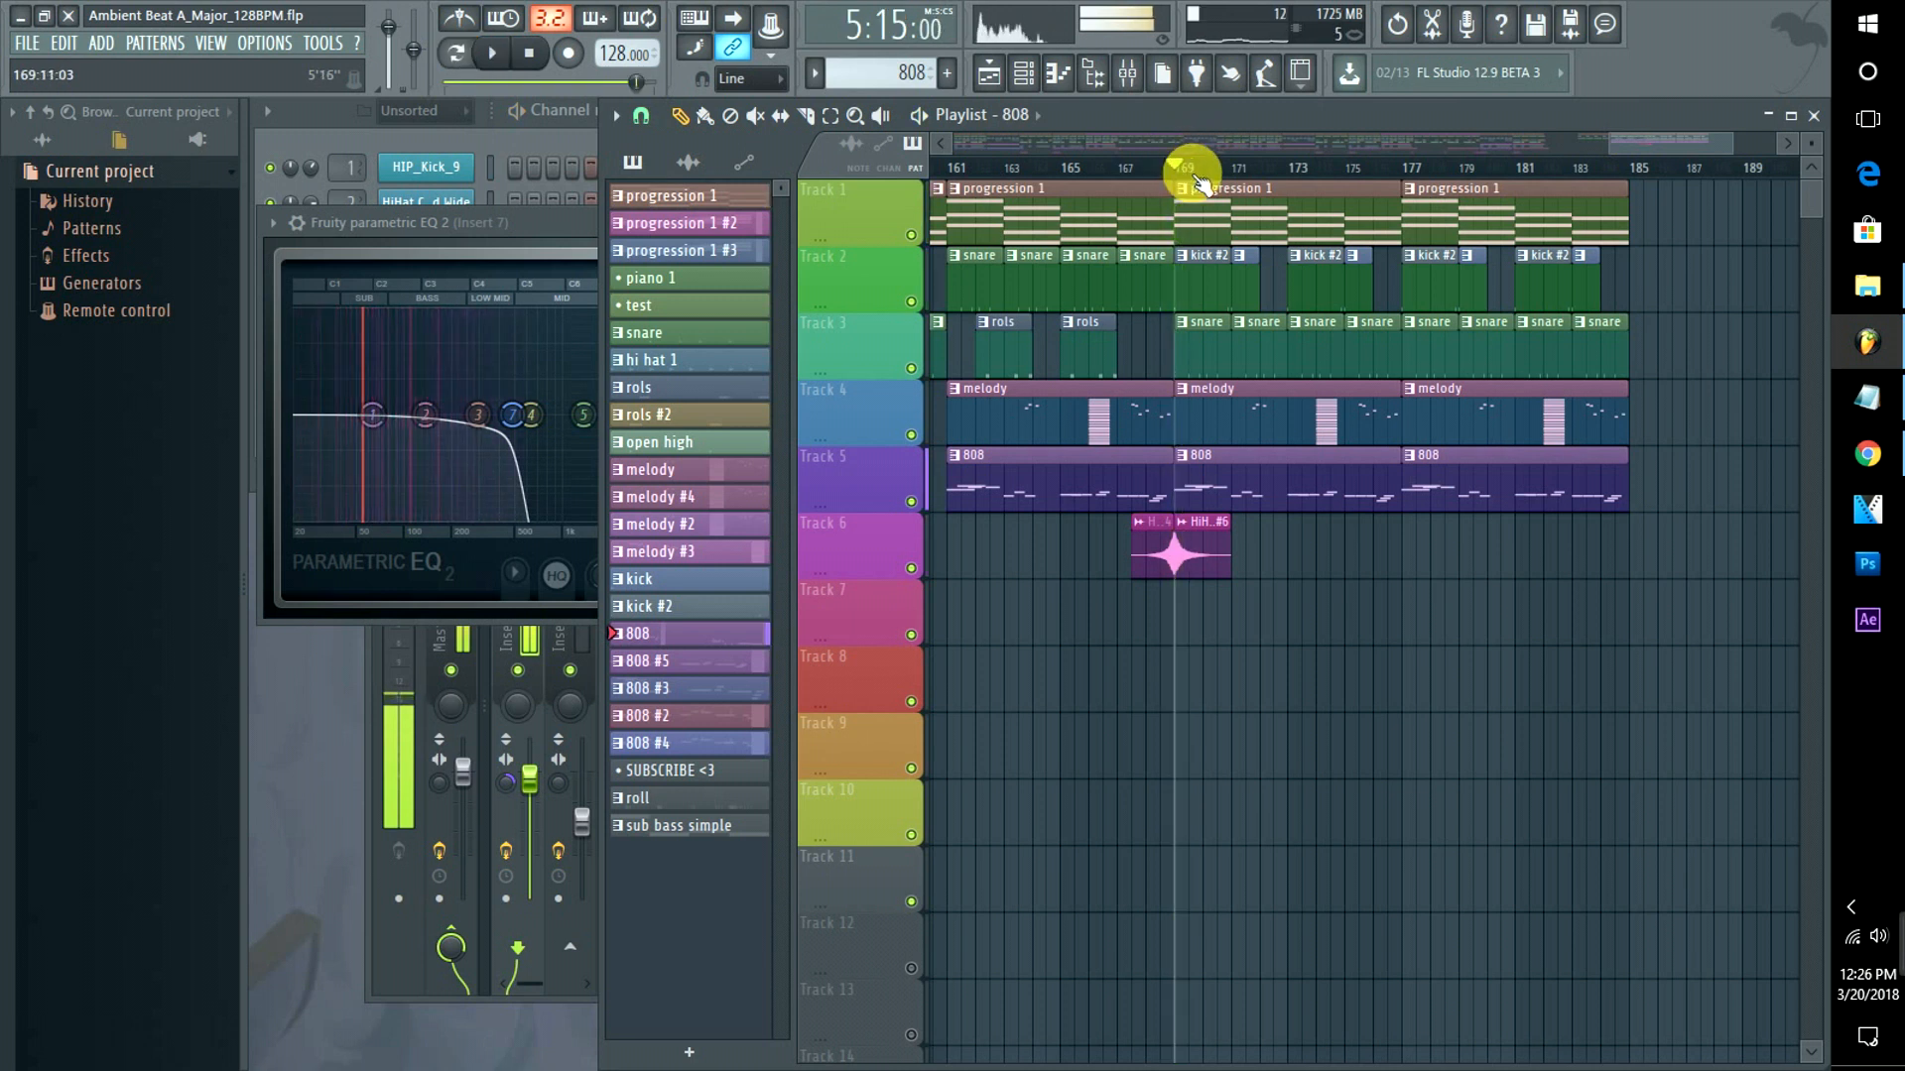
Check the notes of the earlier progression 1 #2 pattern in the Piano roll and place that pattern on Track 1 at bar 185.
drag(1627, 140, 1512, 144)
drag(1510, 135, 1326, 159)
double_click(1268, 213)
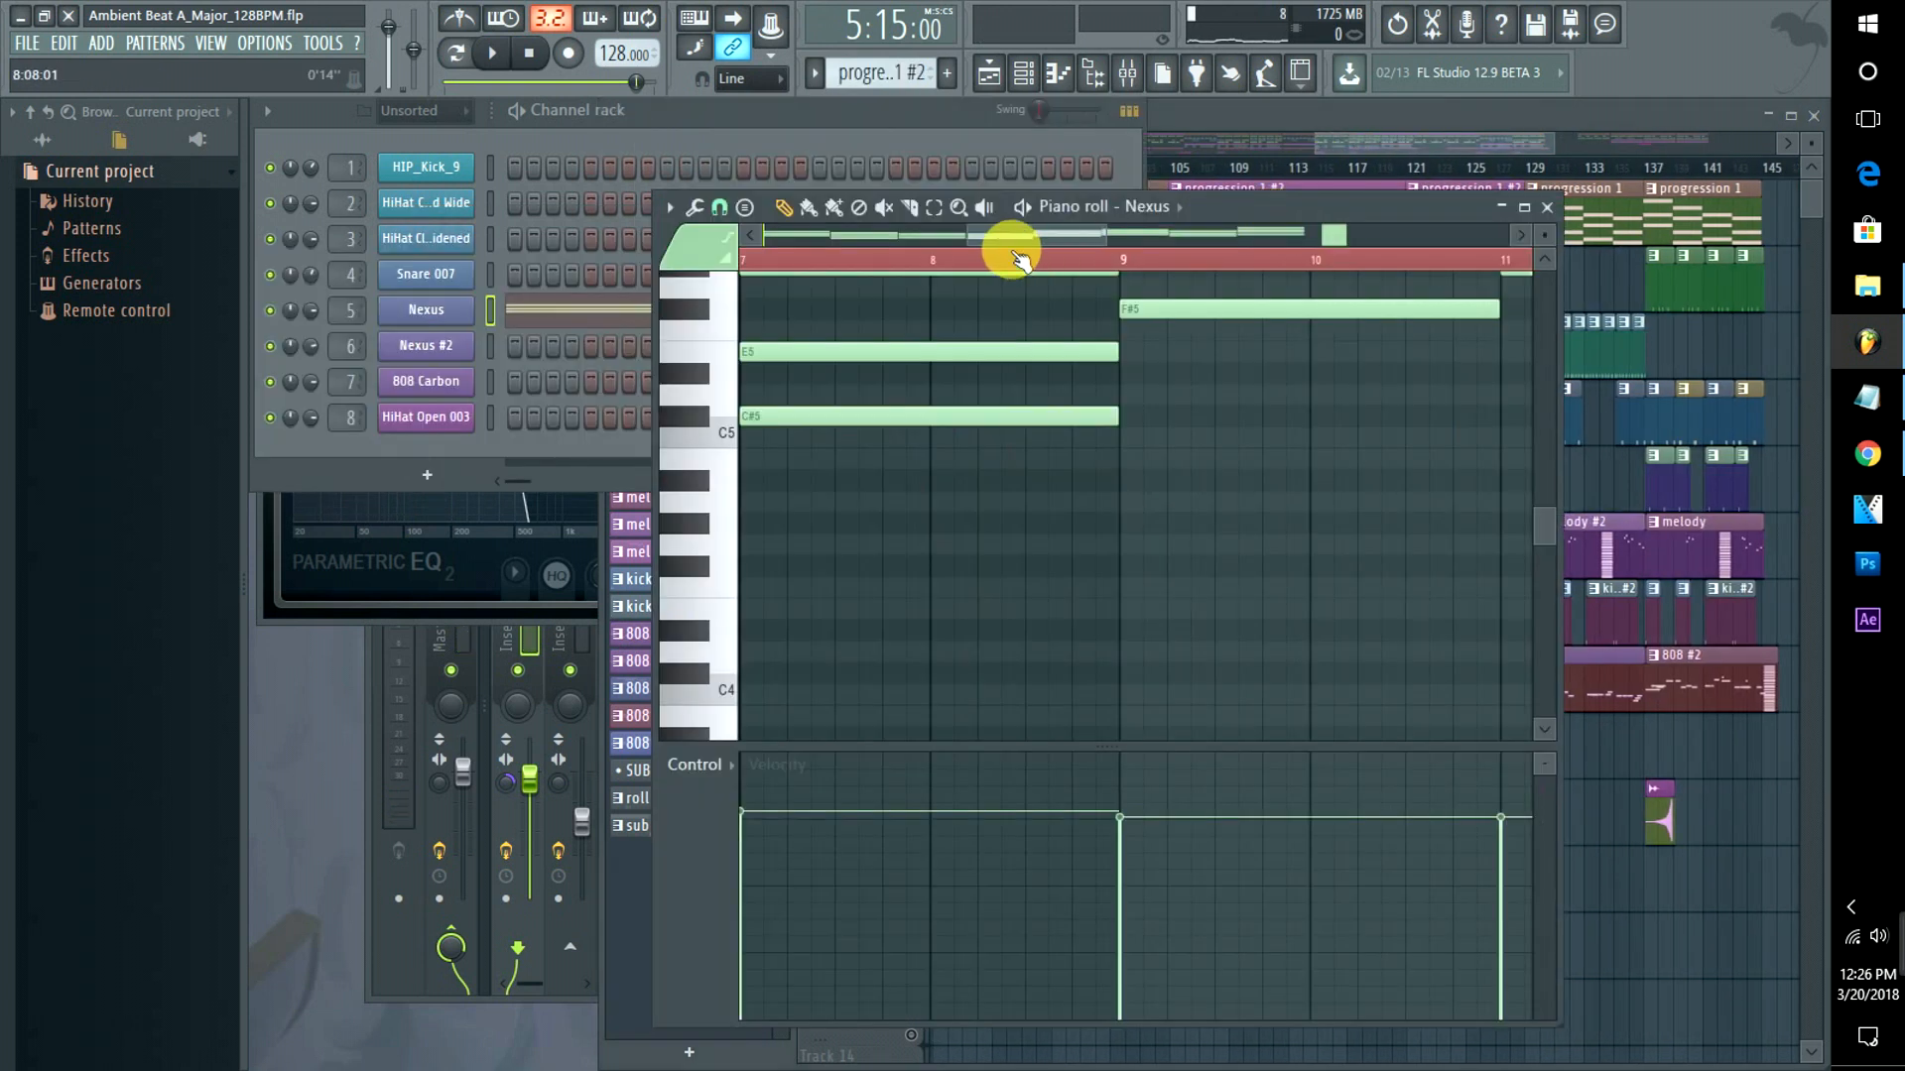
scroll(1111, 232, down, 3)
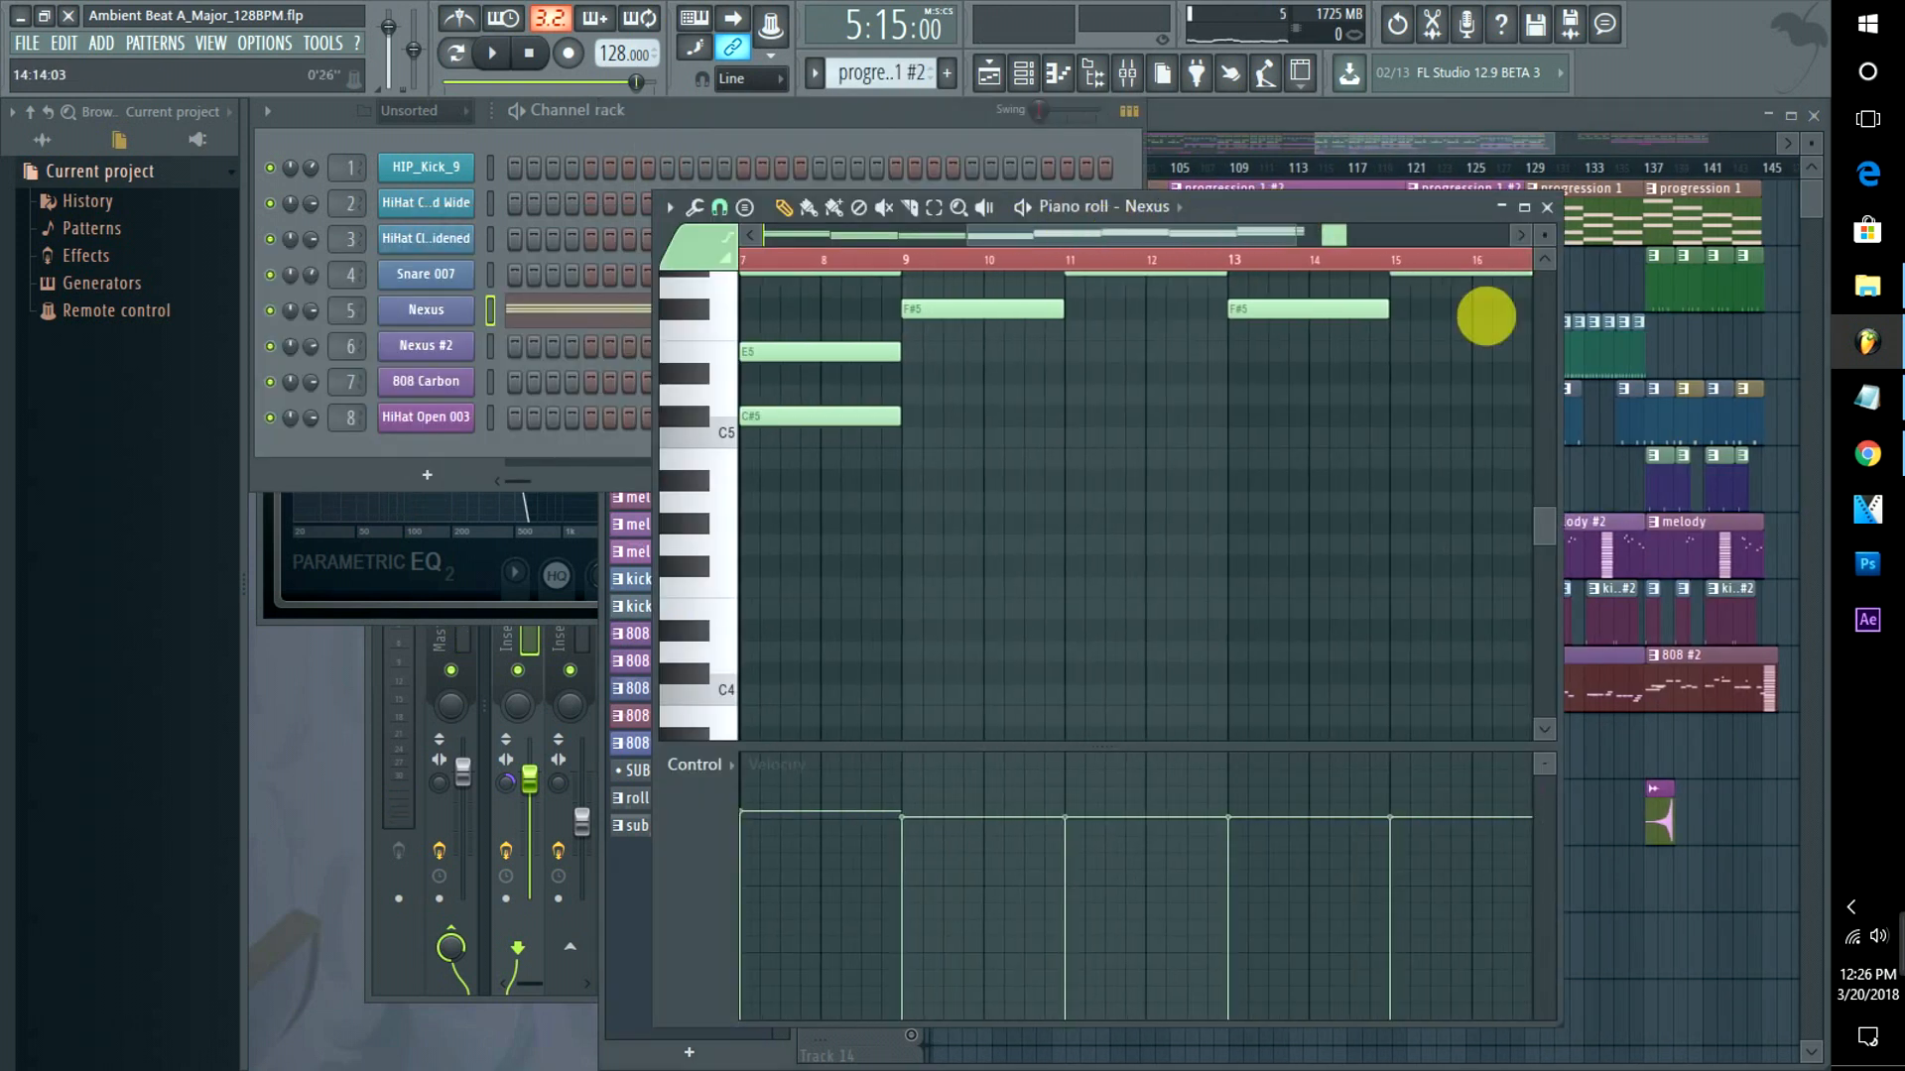
drag(1552, 550, 1552, 481)
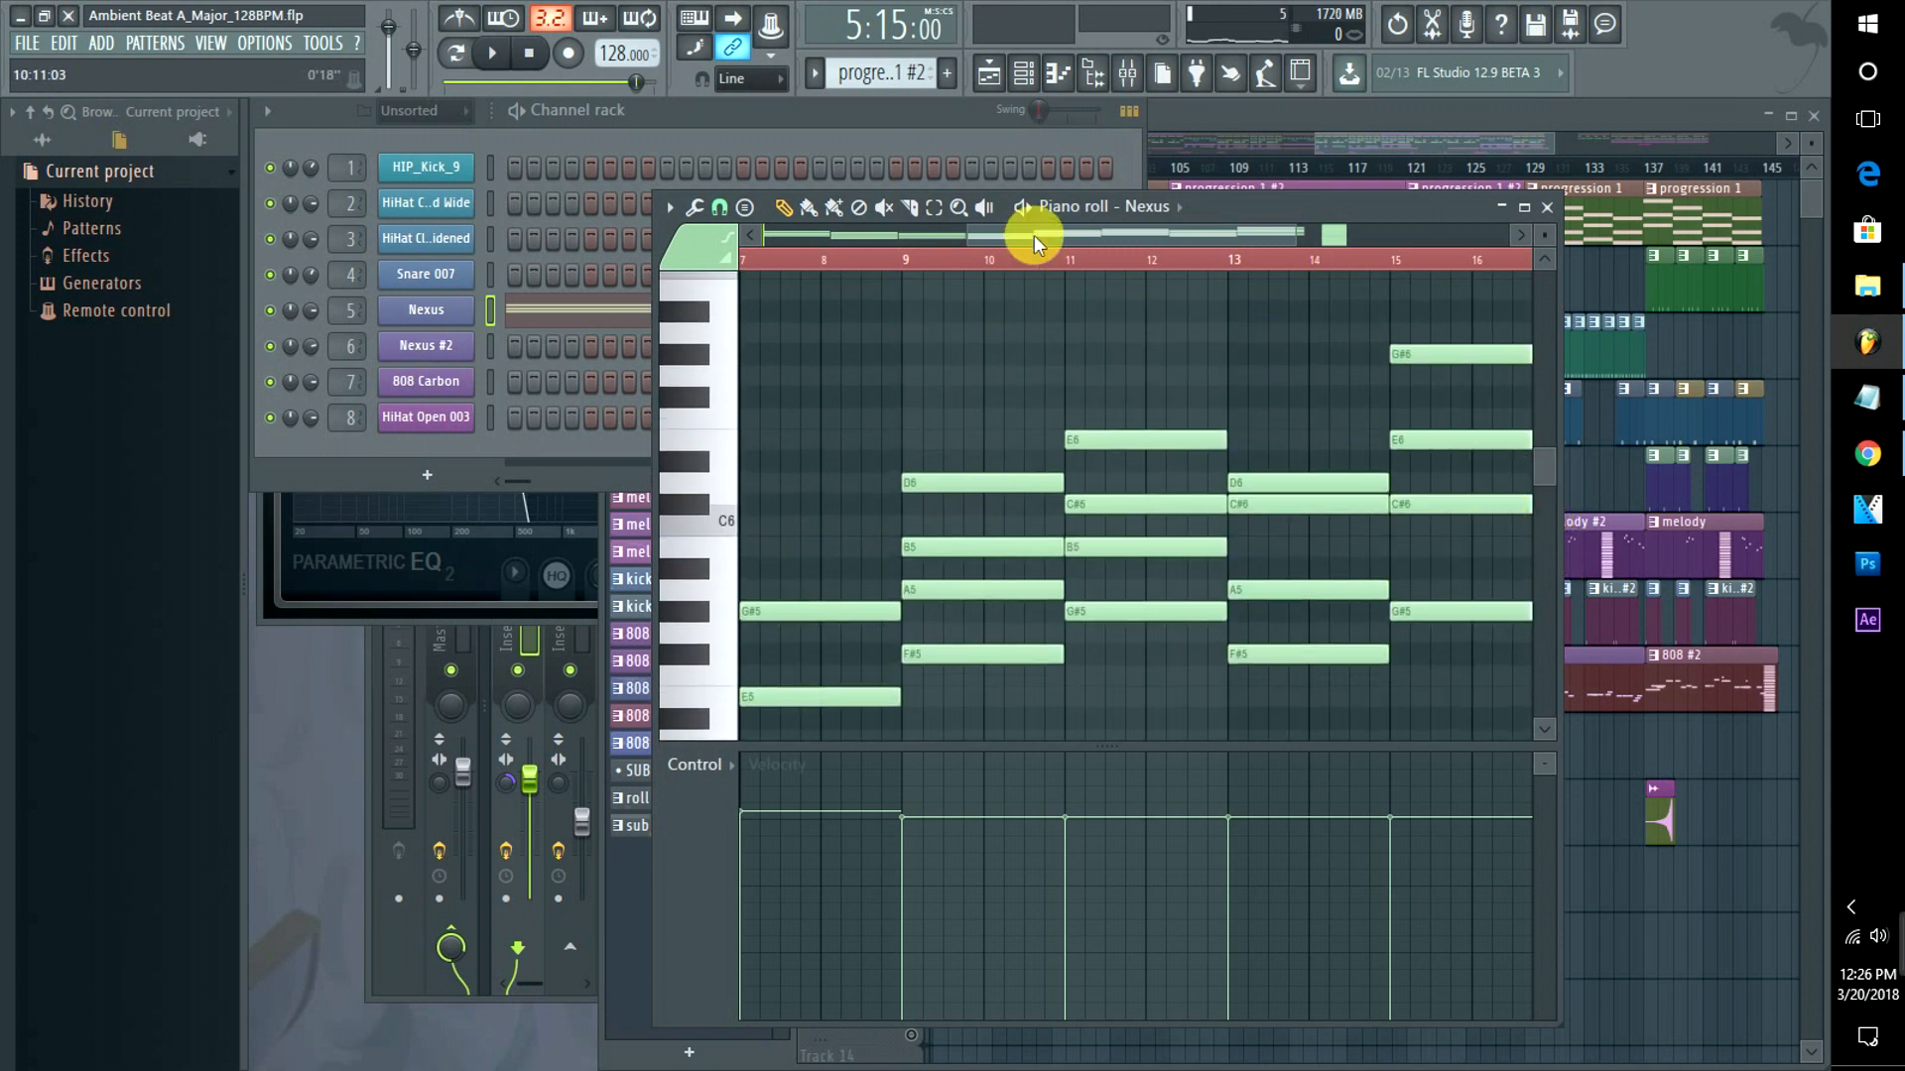
click(1371, 139)
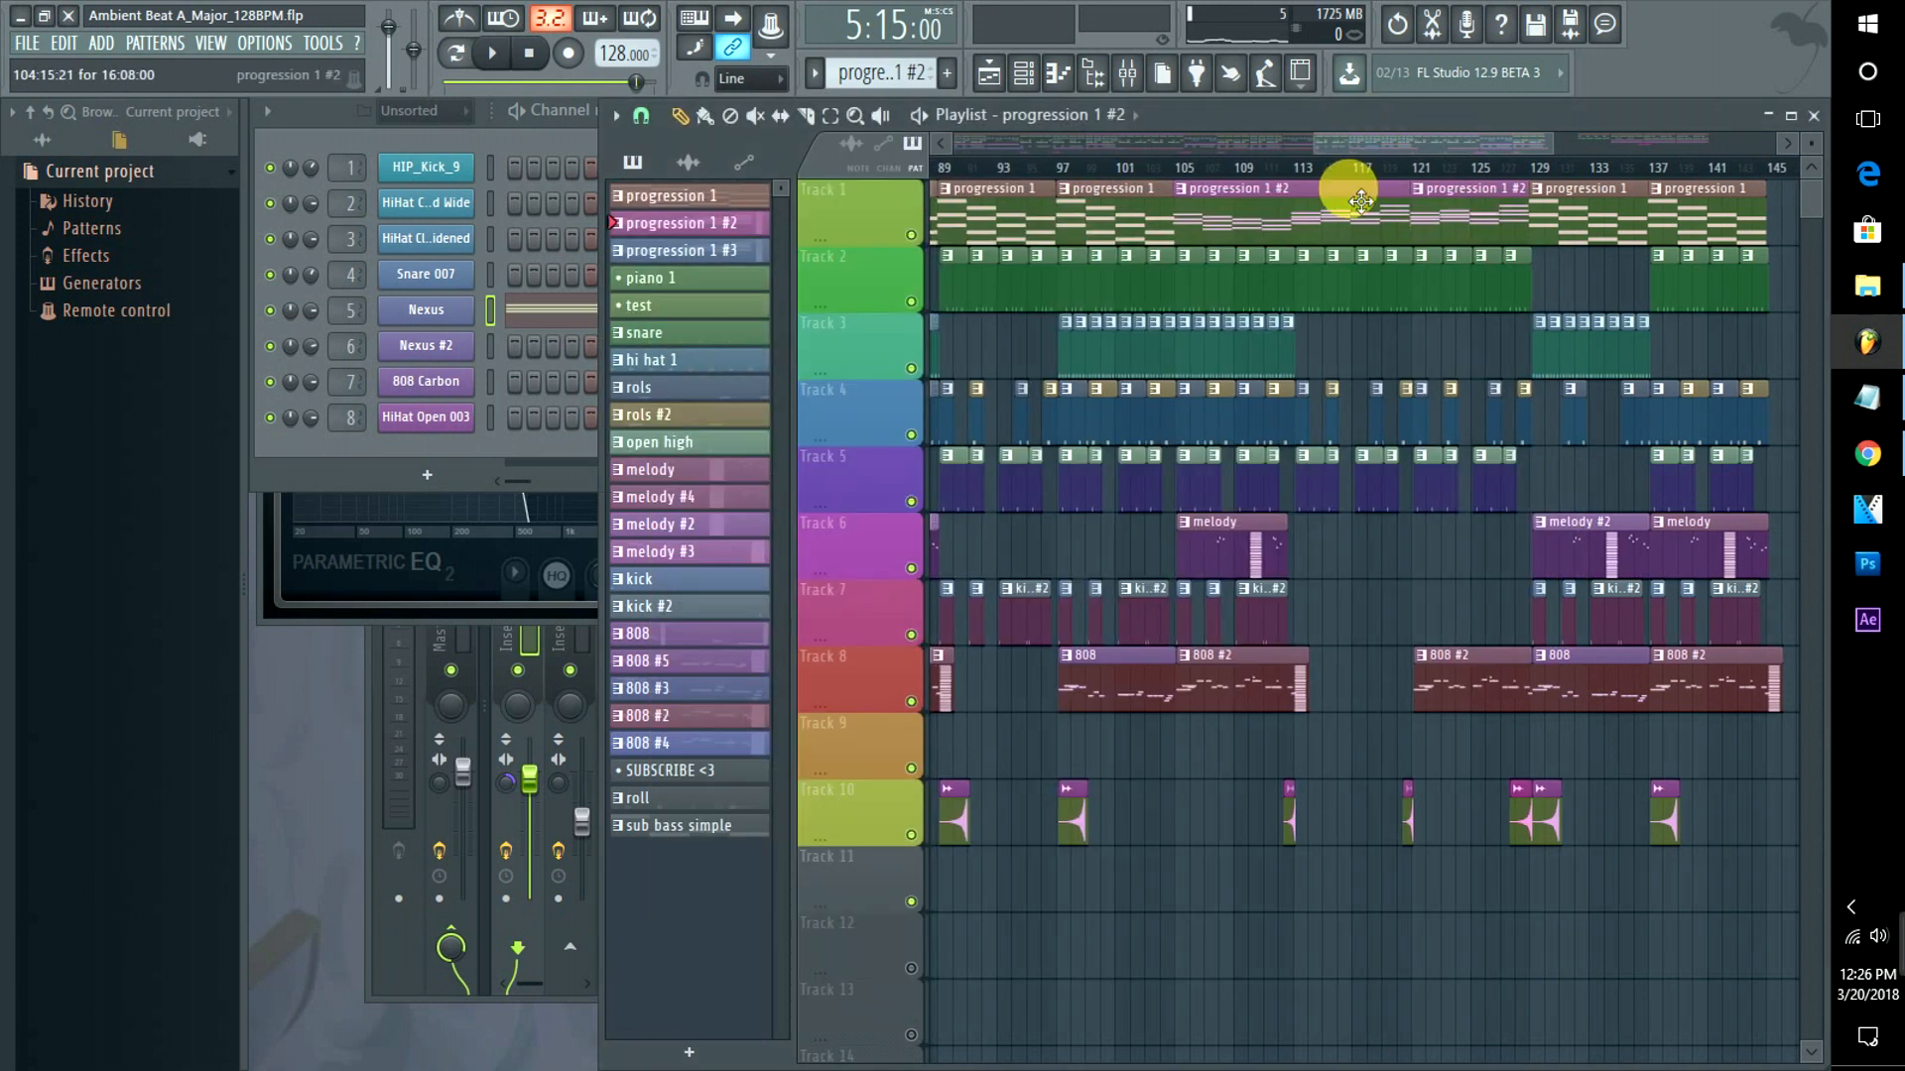
drag(1292, 233, 1364, 171)
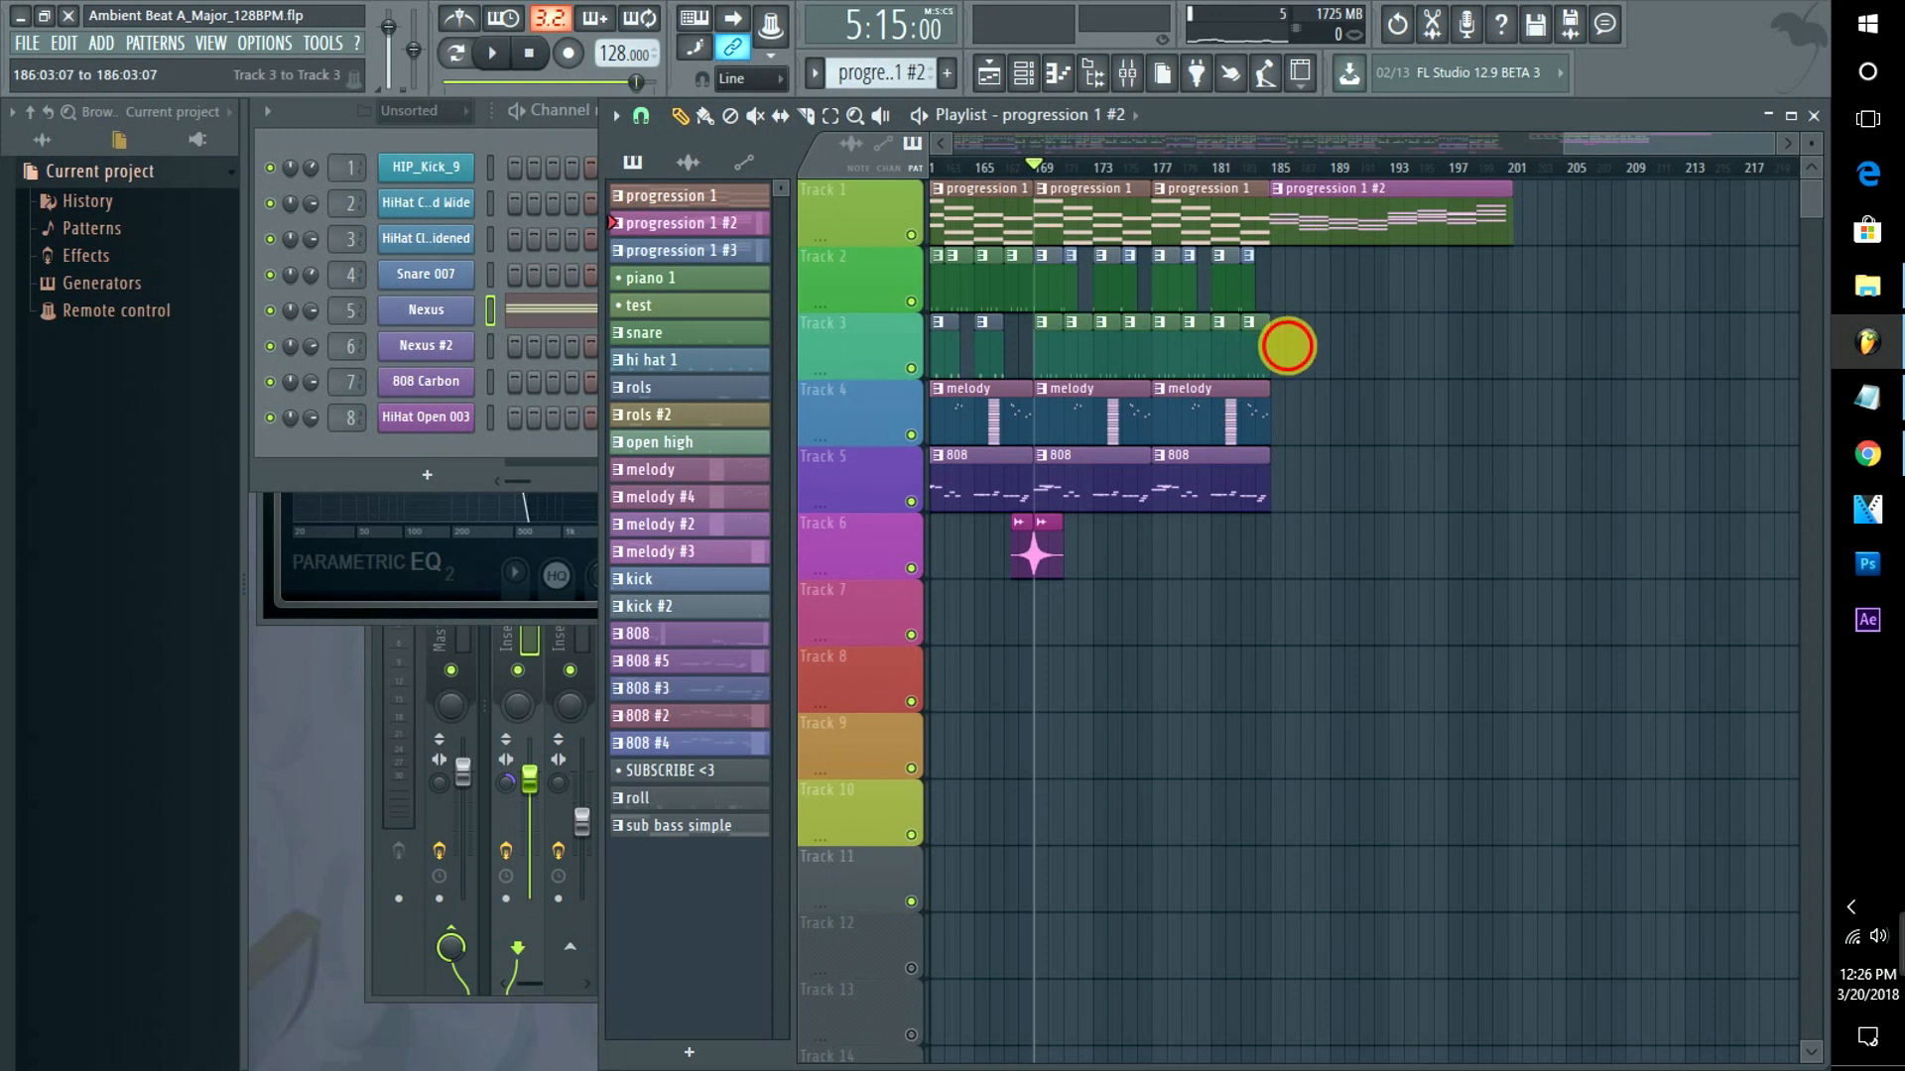
drag(1284, 344, 1391, 325)
Look through the drum, melody, 808 and progression patterns in the list for a layer under progression 1 #2.
drag(1679, 148, 1575, 155)
click(670, 361)
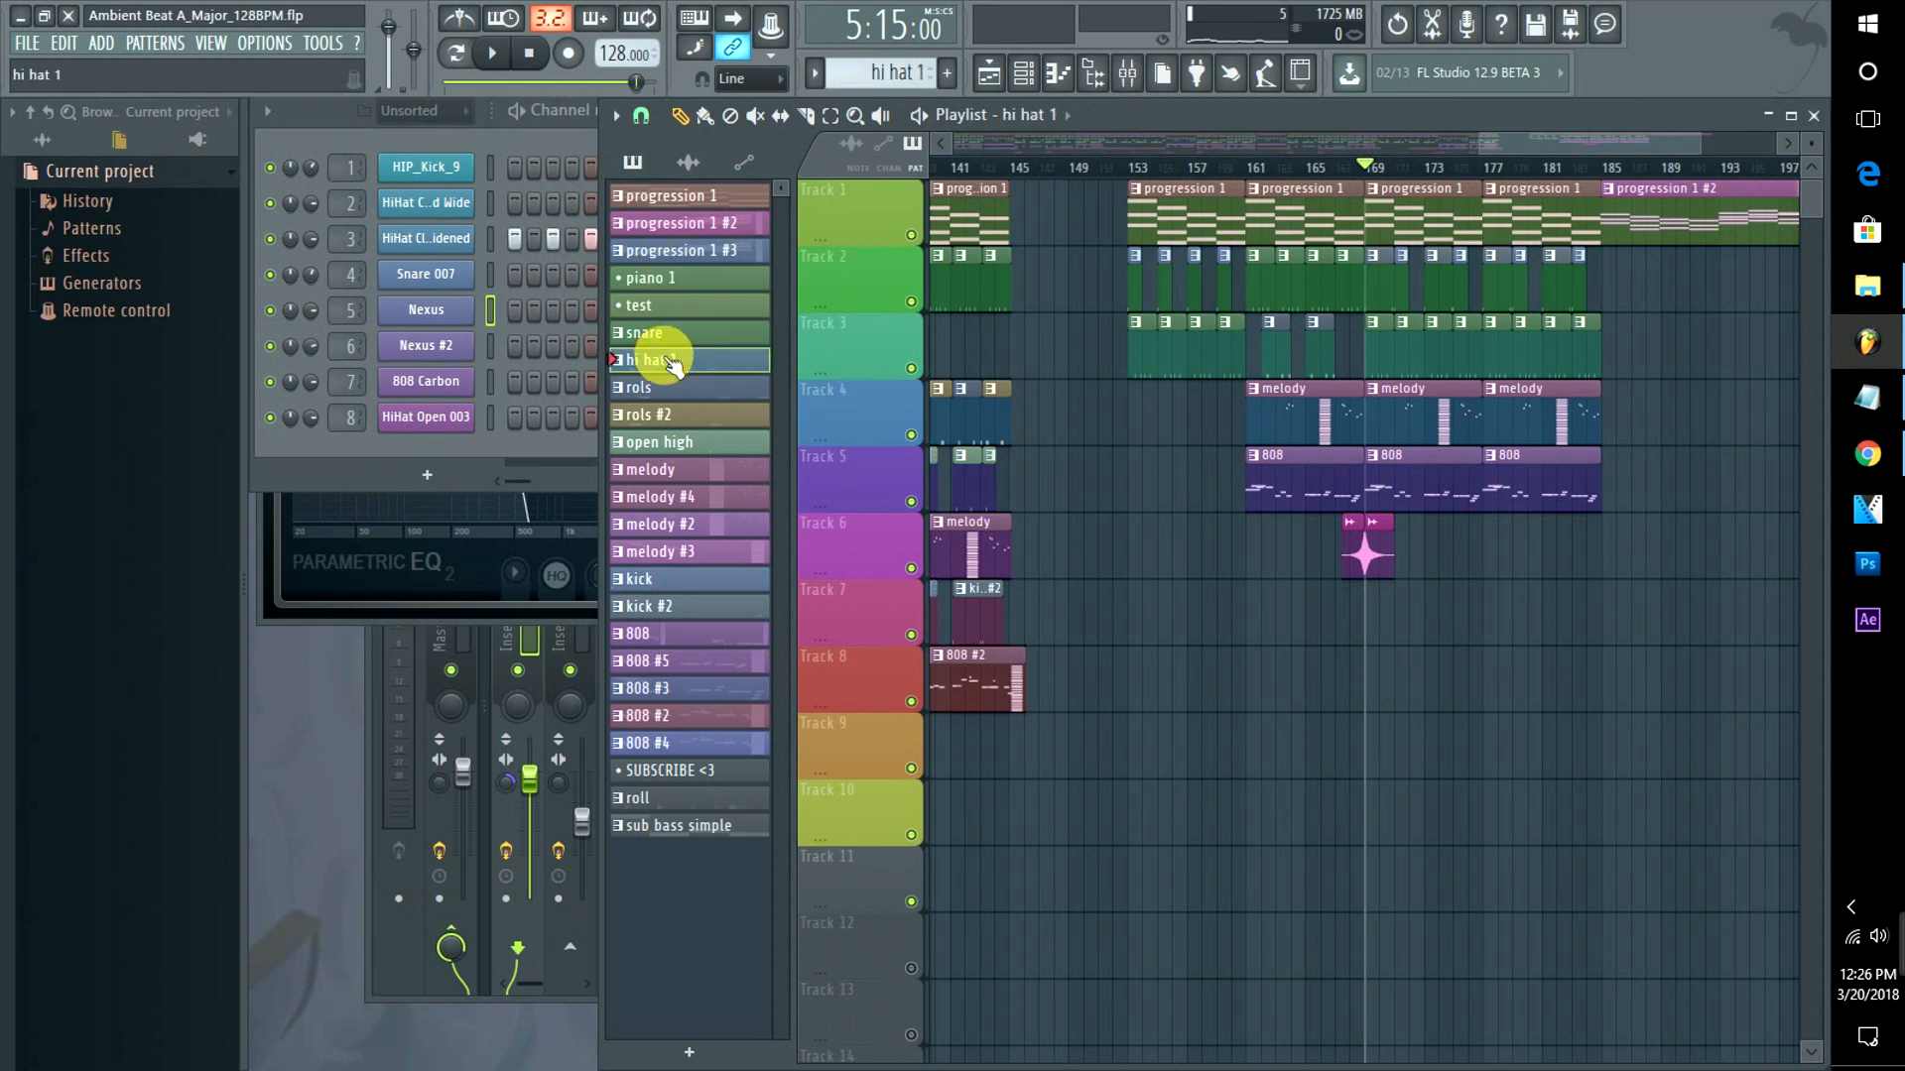
click(678, 307)
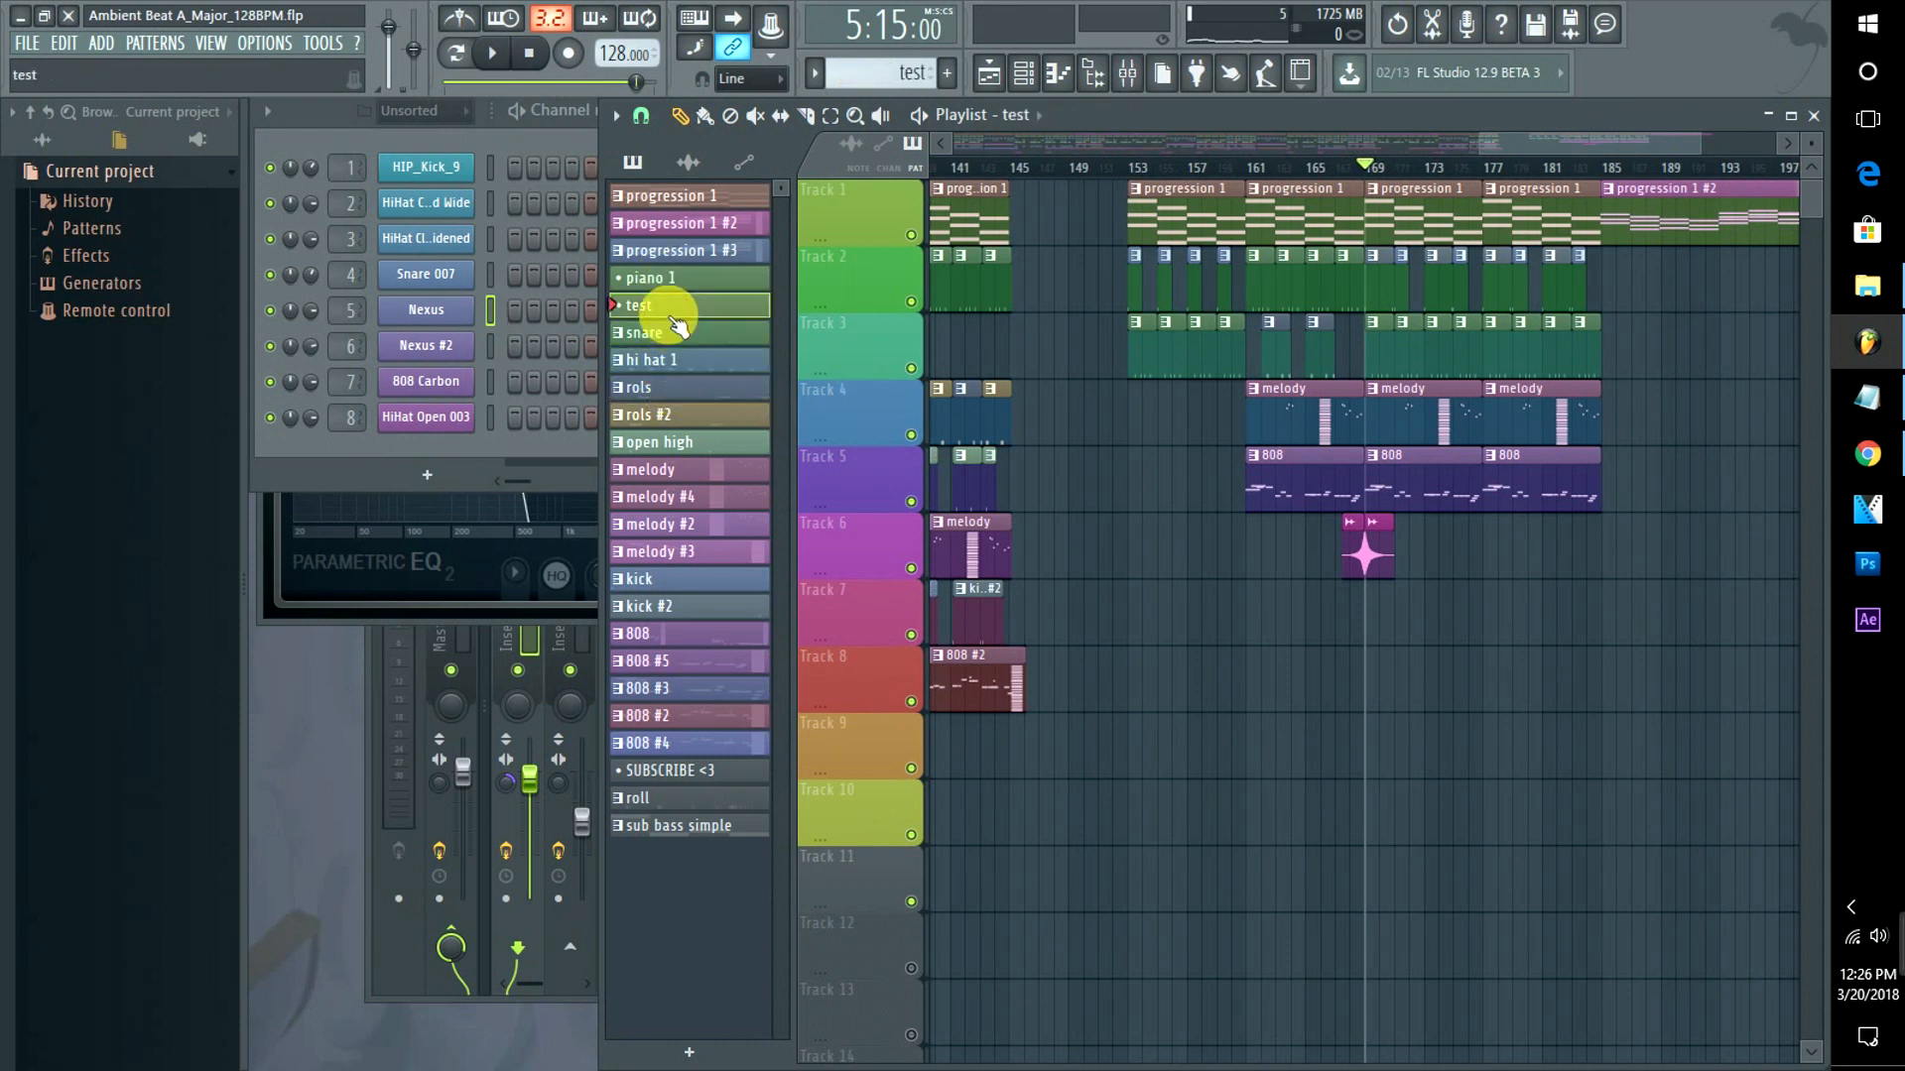
click(664, 282)
click(666, 474)
click(679, 444)
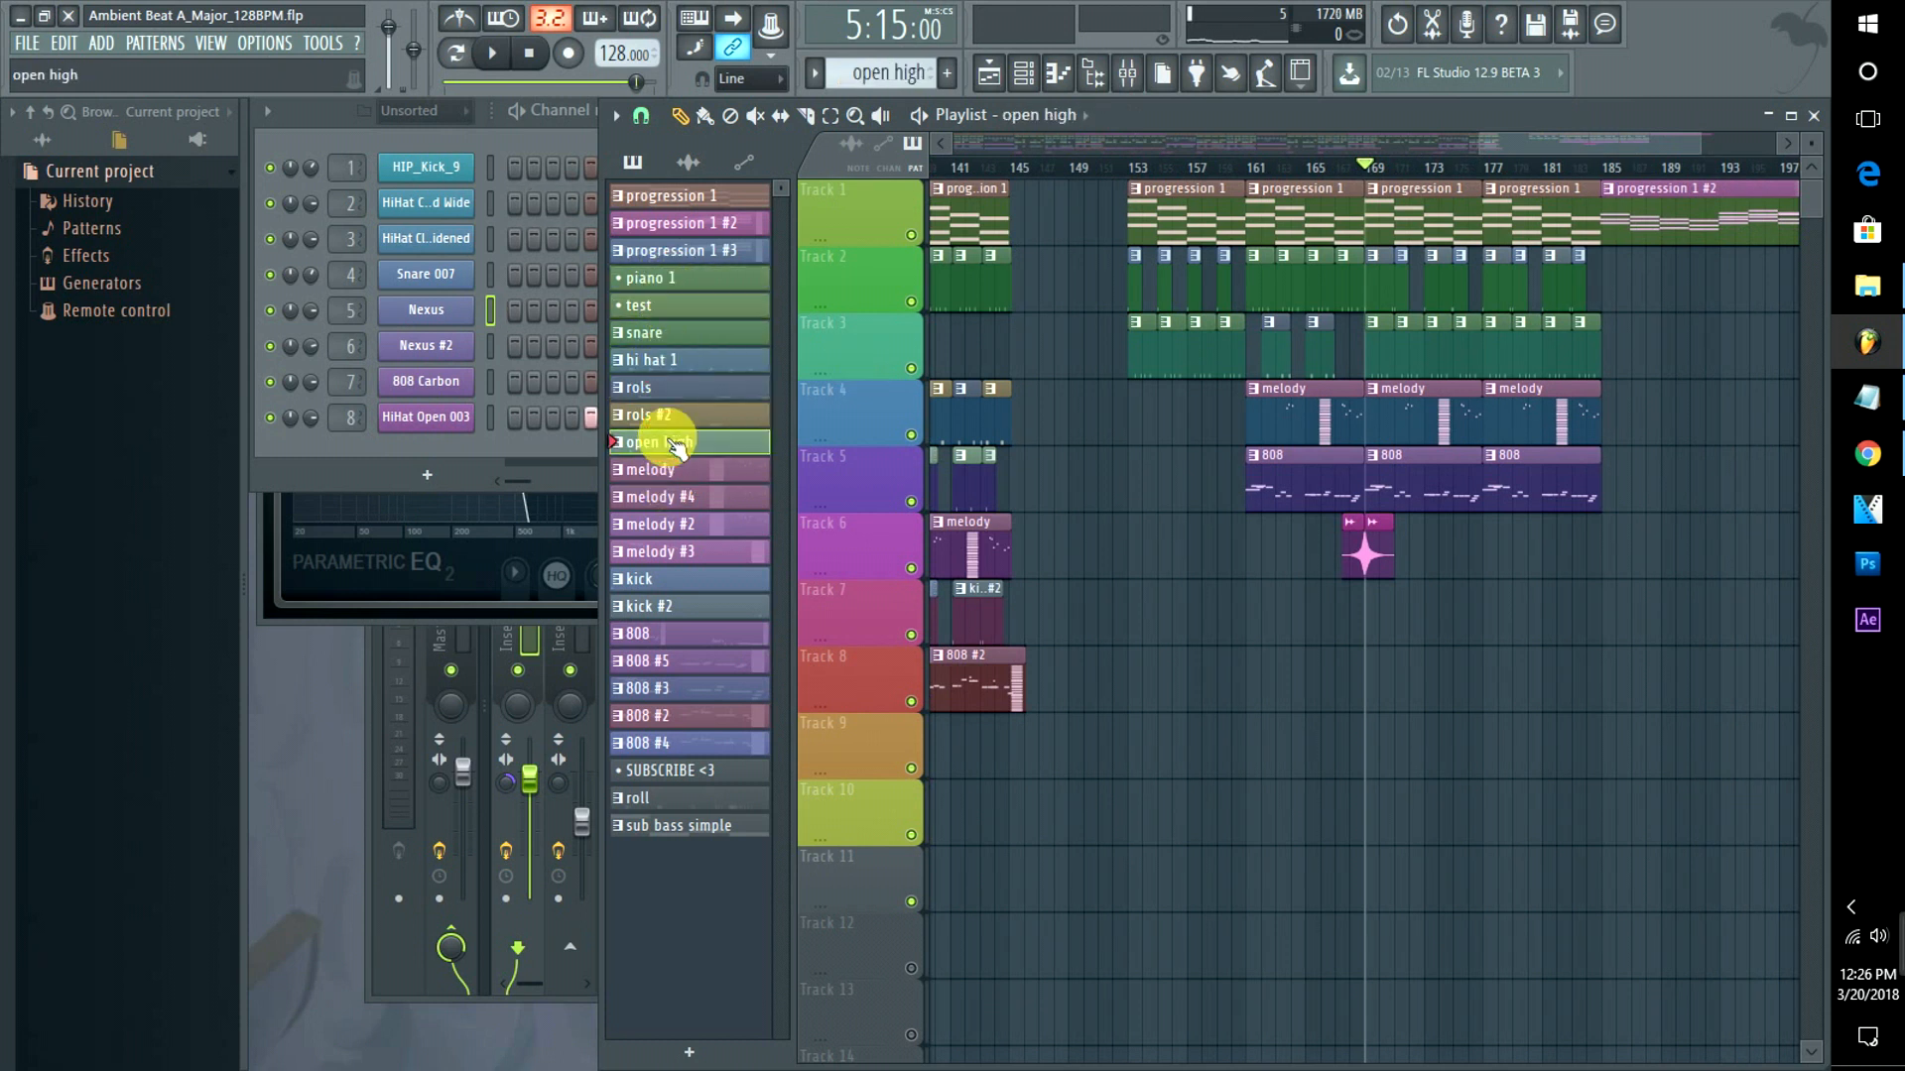
click(678, 416)
click(682, 388)
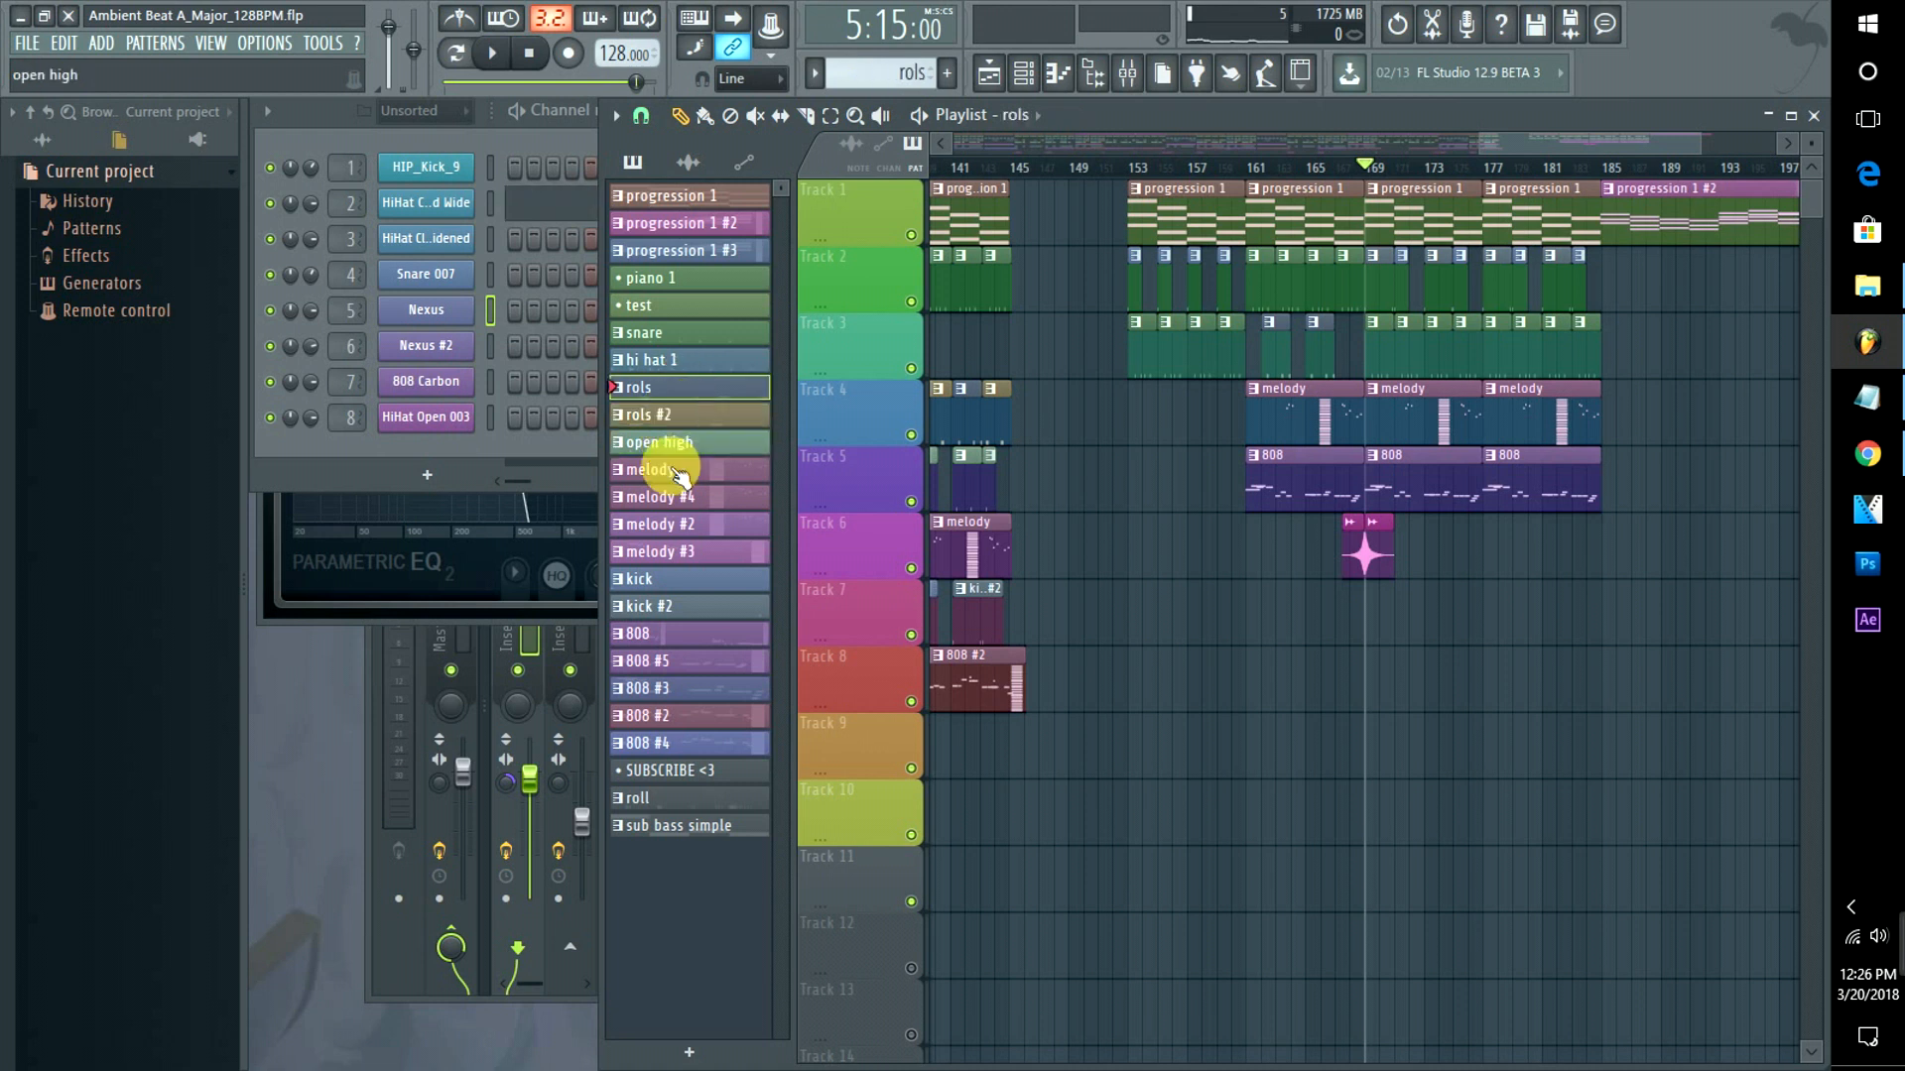
click(669, 524)
click(667, 579)
click(661, 716)
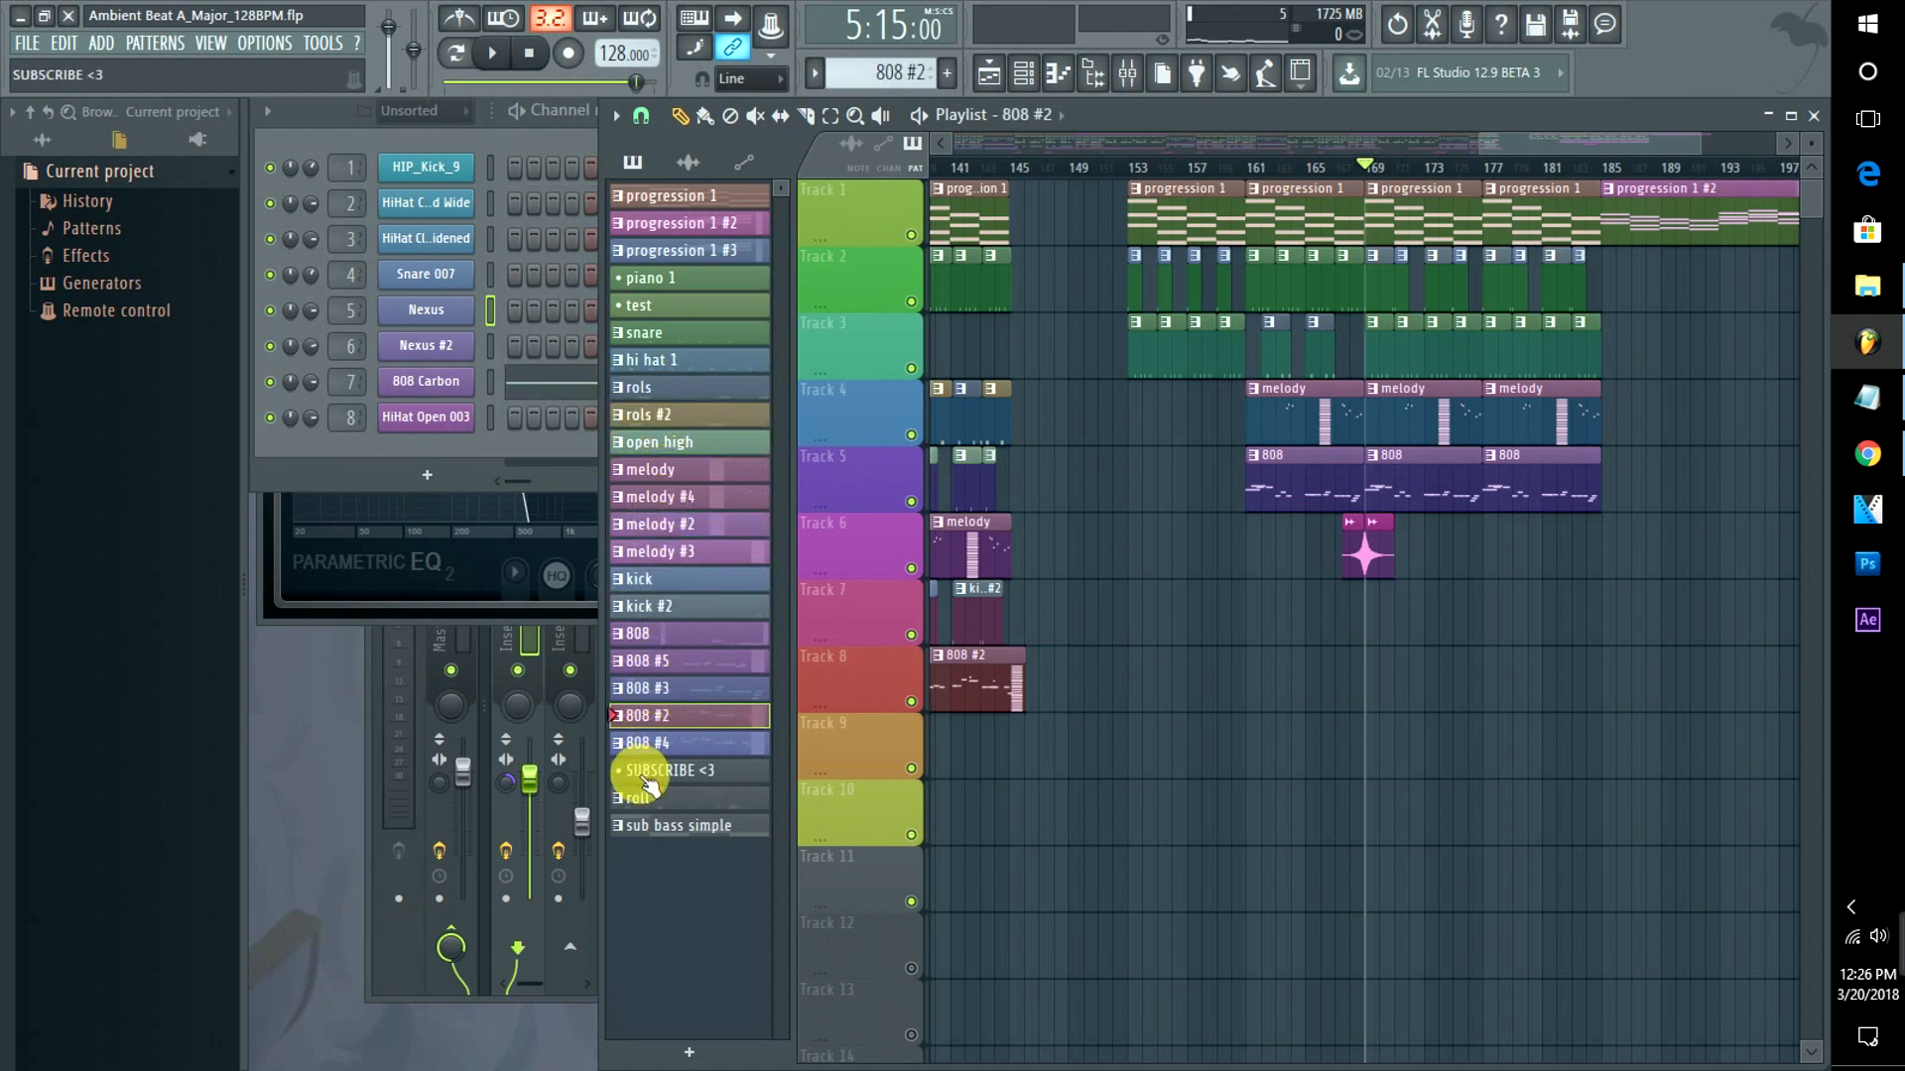
click(640, 797)
click(647, 551)
click(639, 337)
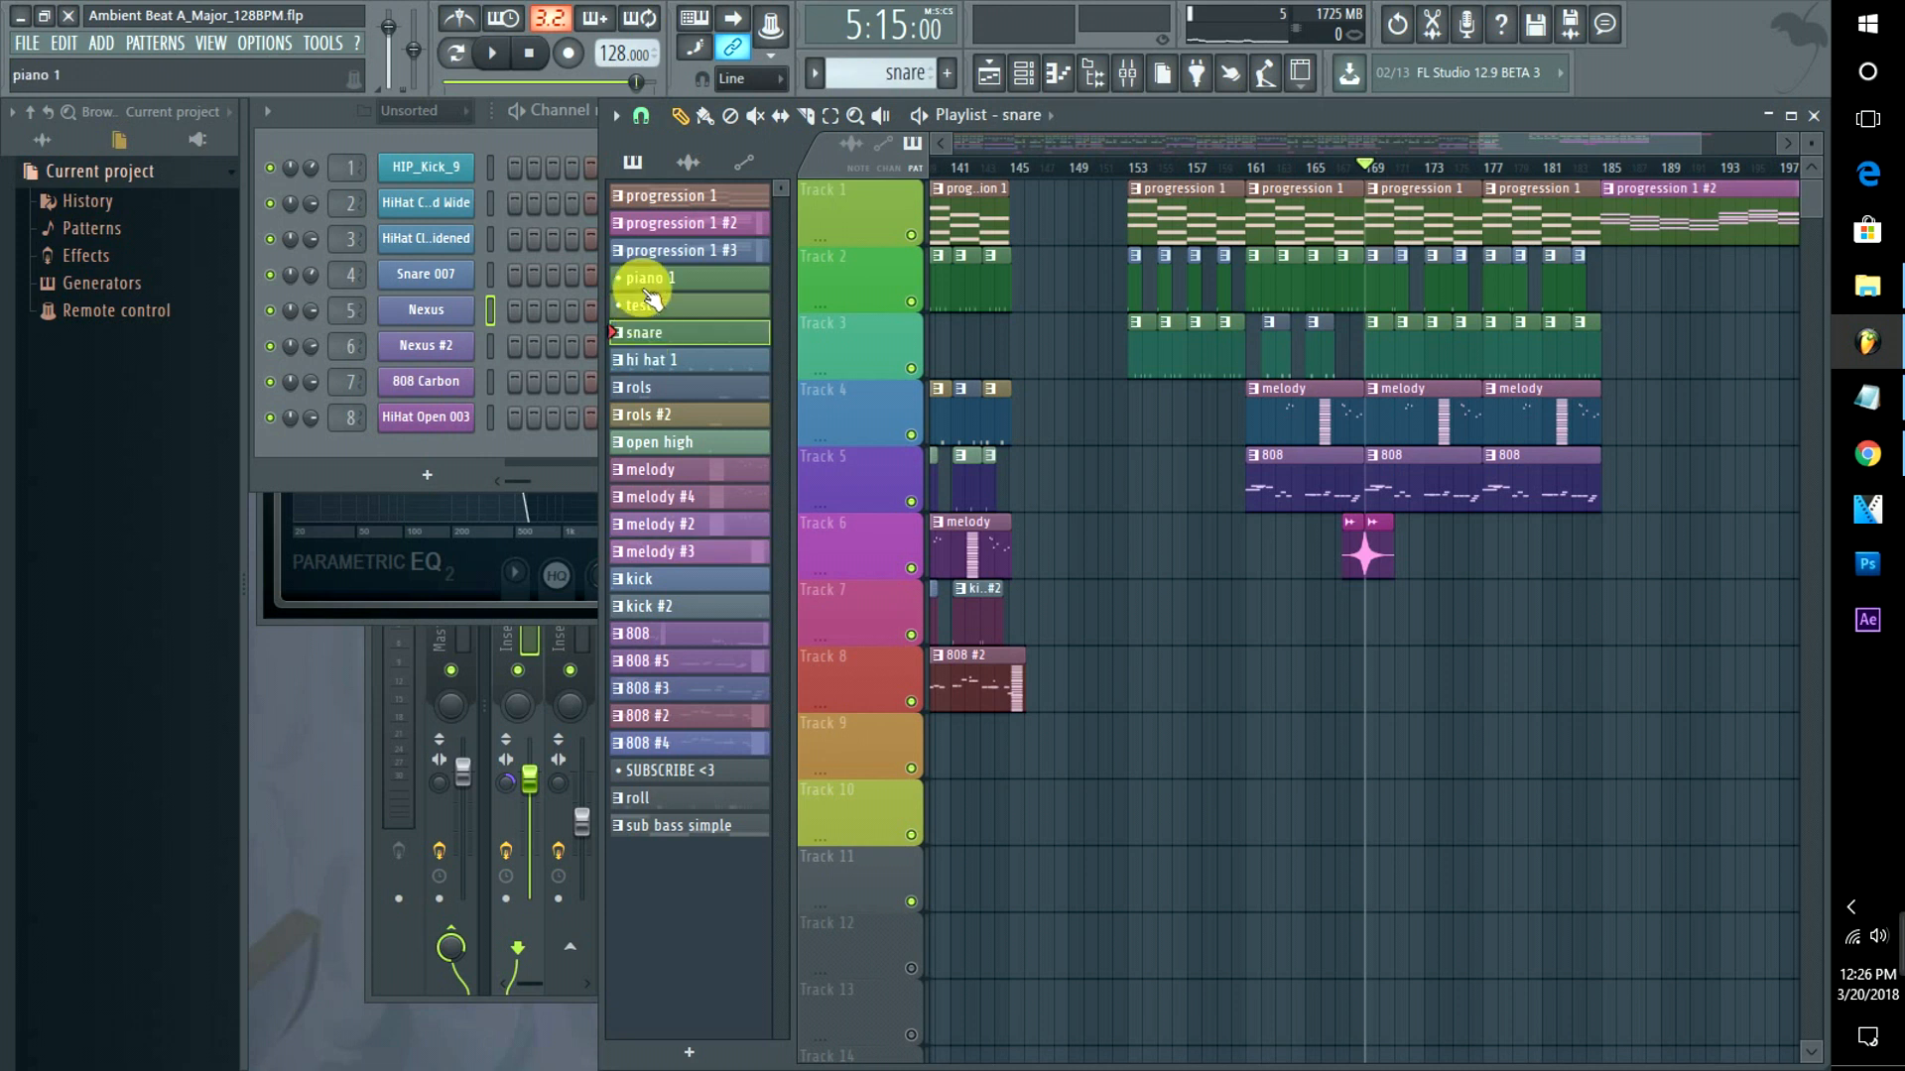
click(640, 279)
click(659, 250)
Pick up the hi hat 1 pattern from the earlier Track 3 clips and place it on Track 2 at bars 185 and 186.
drag(1546, 128, 1339, 151)
click(1136, 359)
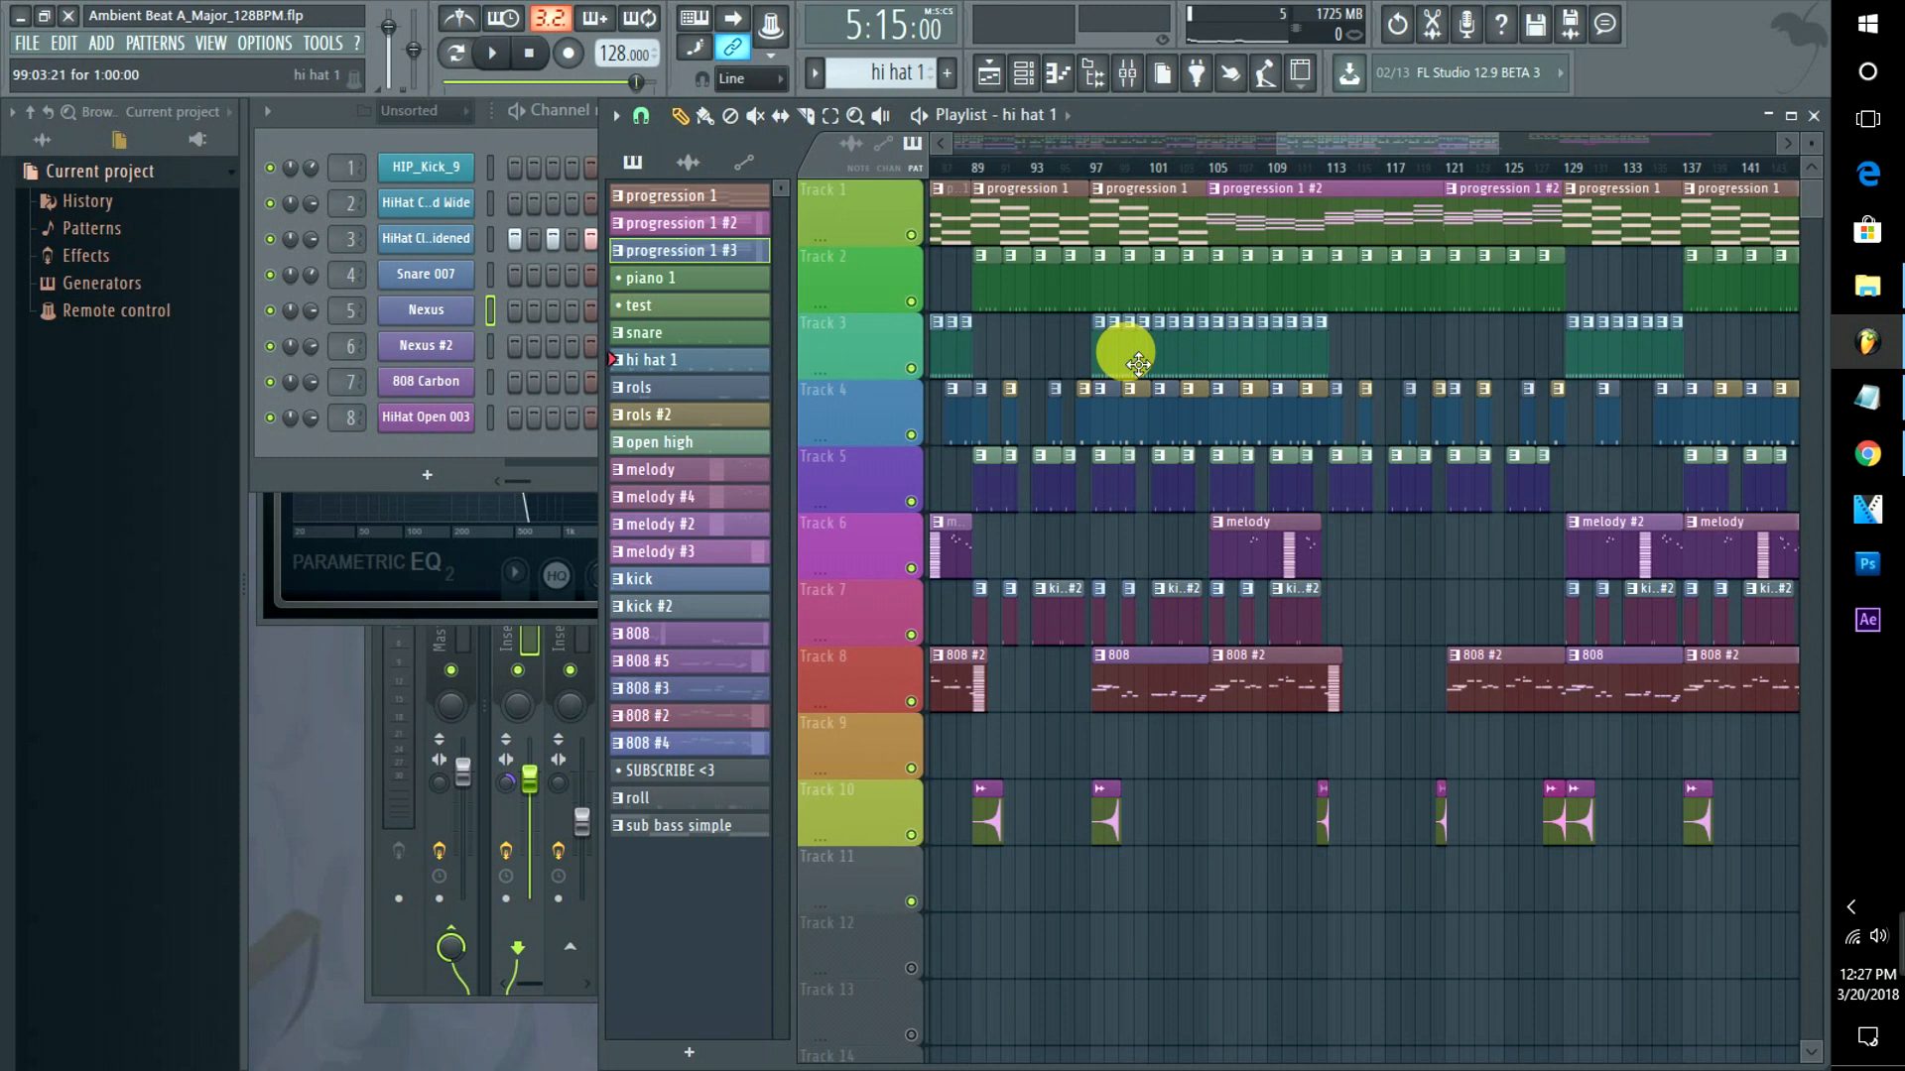
double_click(1138, 364)
click(1474, 141)
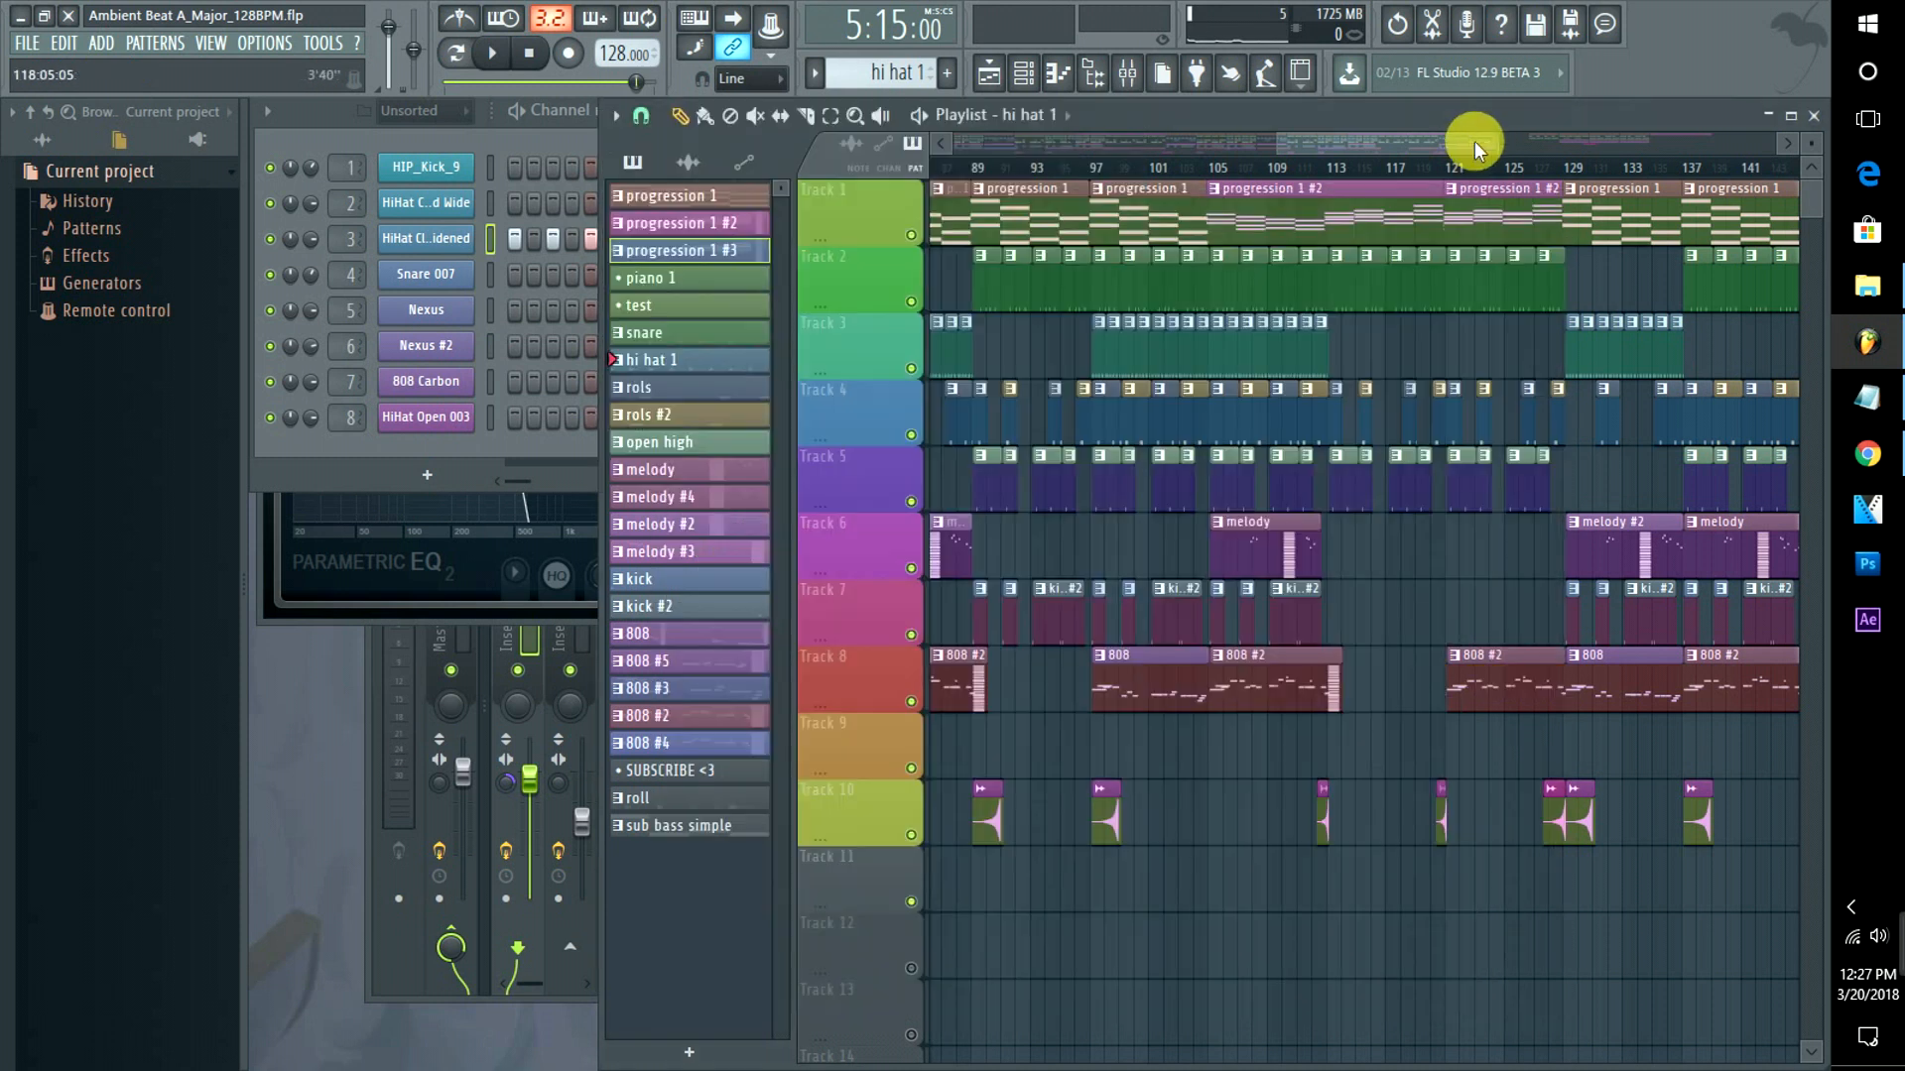
drag(1383, 144, 1629, 141)
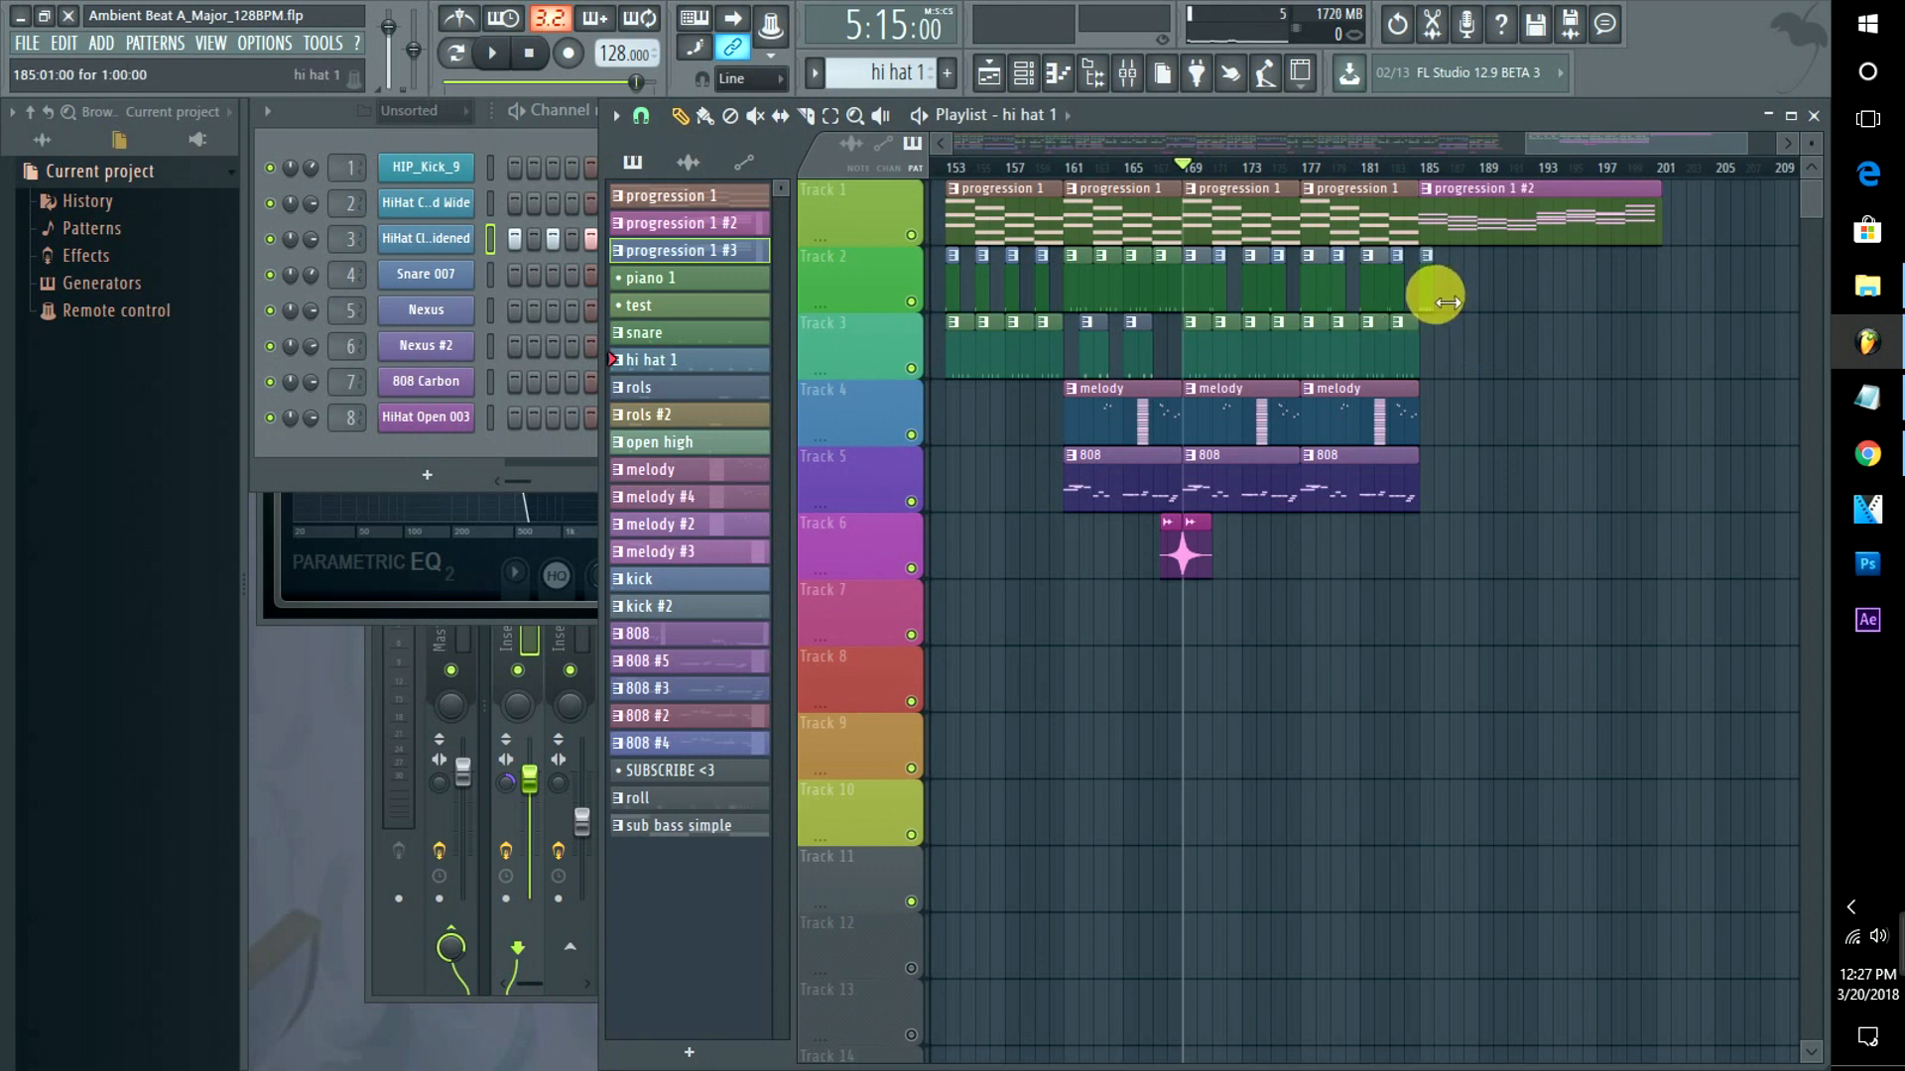
mouse_move(1480, 298)
mouse_down()
mouse_move(1564, 281)
mouse_move(1483, 298)
mouse_up()
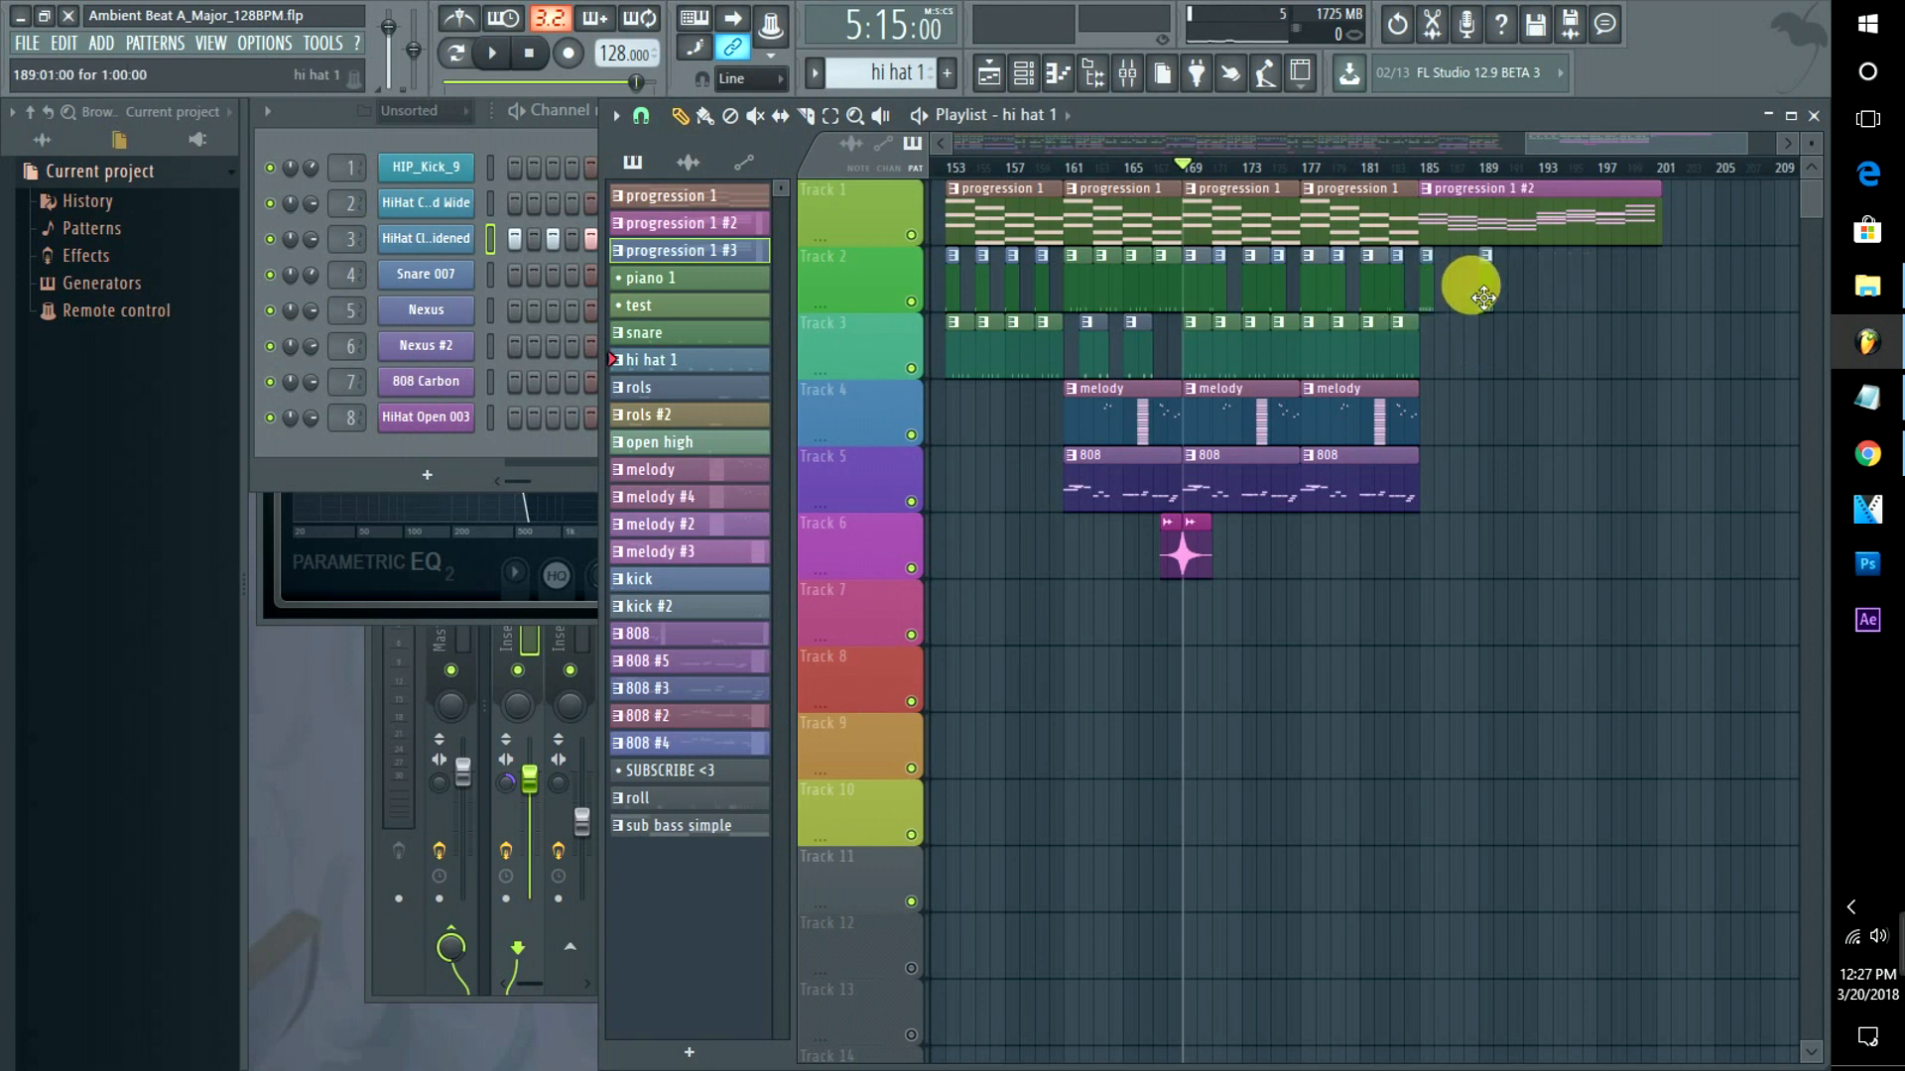
Paint hi hat 1 clips along Track 2 from bar 187 to bar 201 and play the arrangement from bar 185.
click(681, 116)
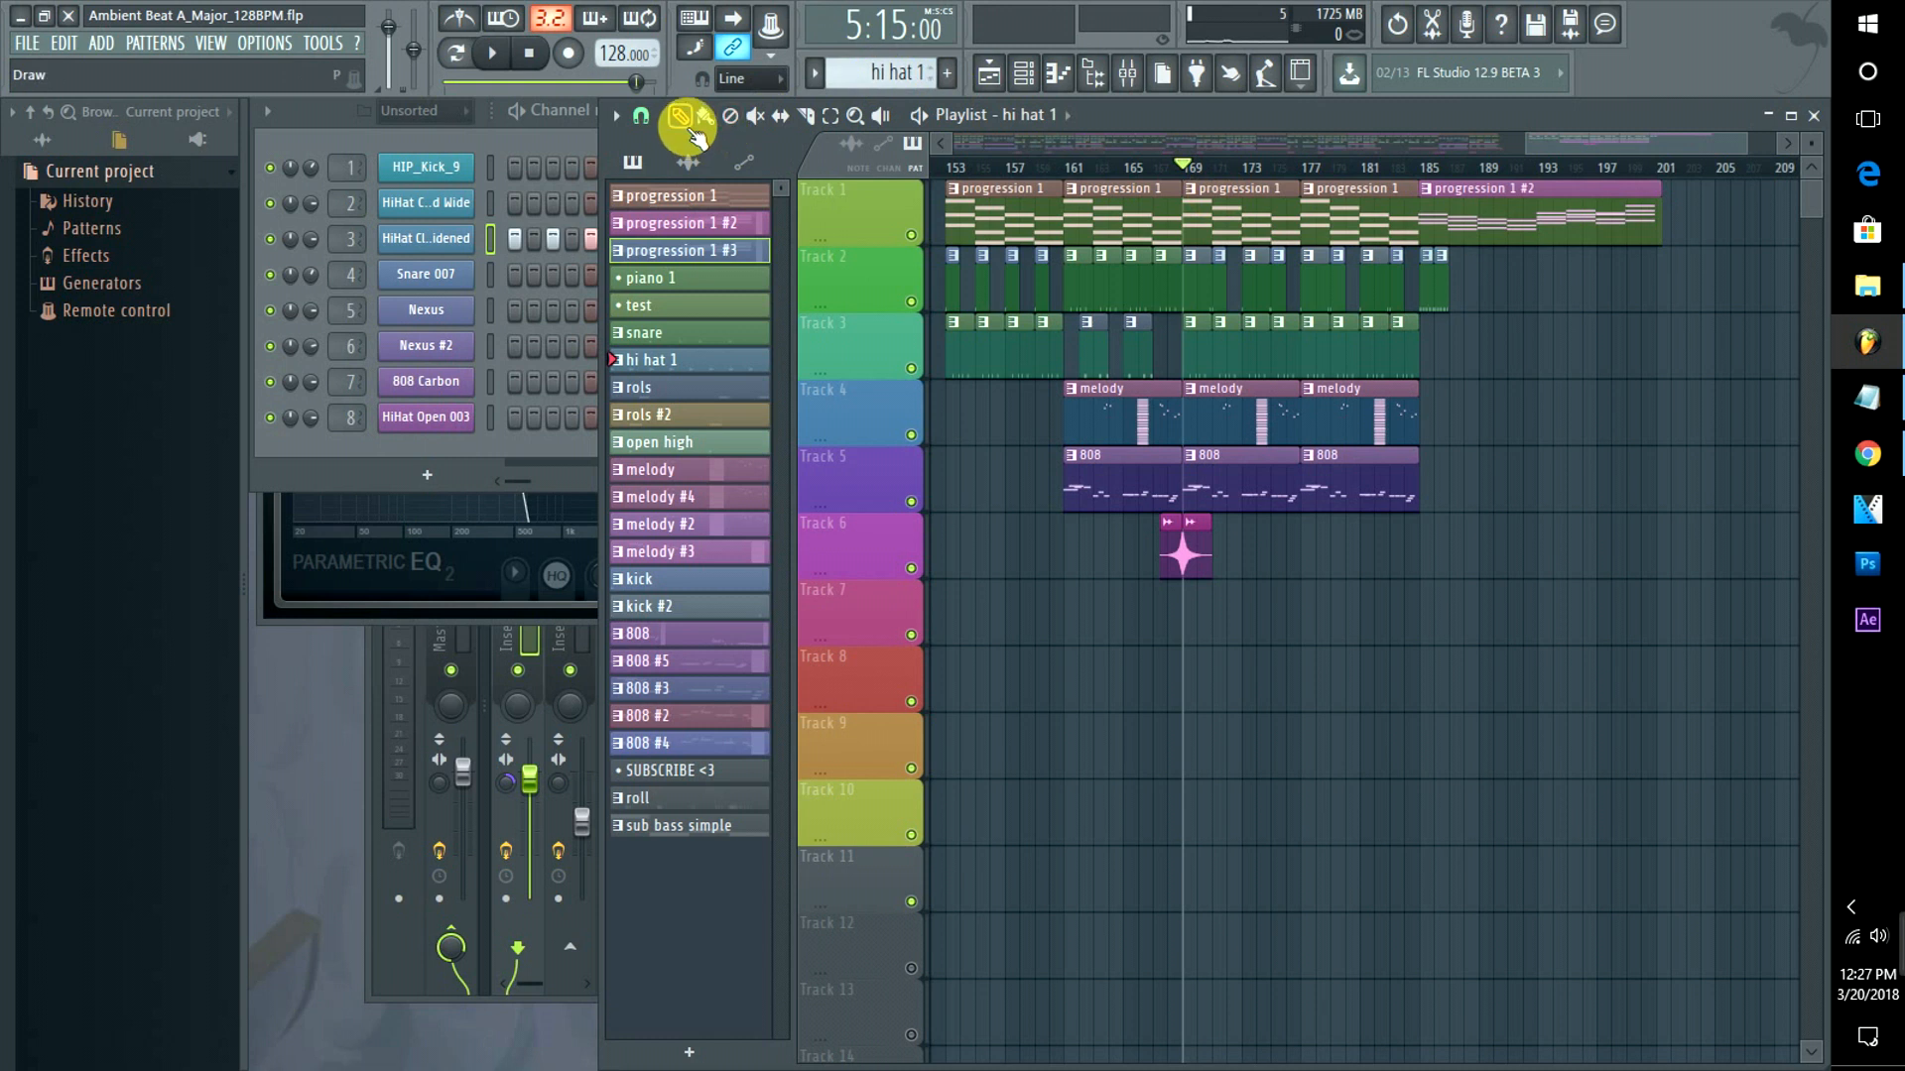
click(705, 118)
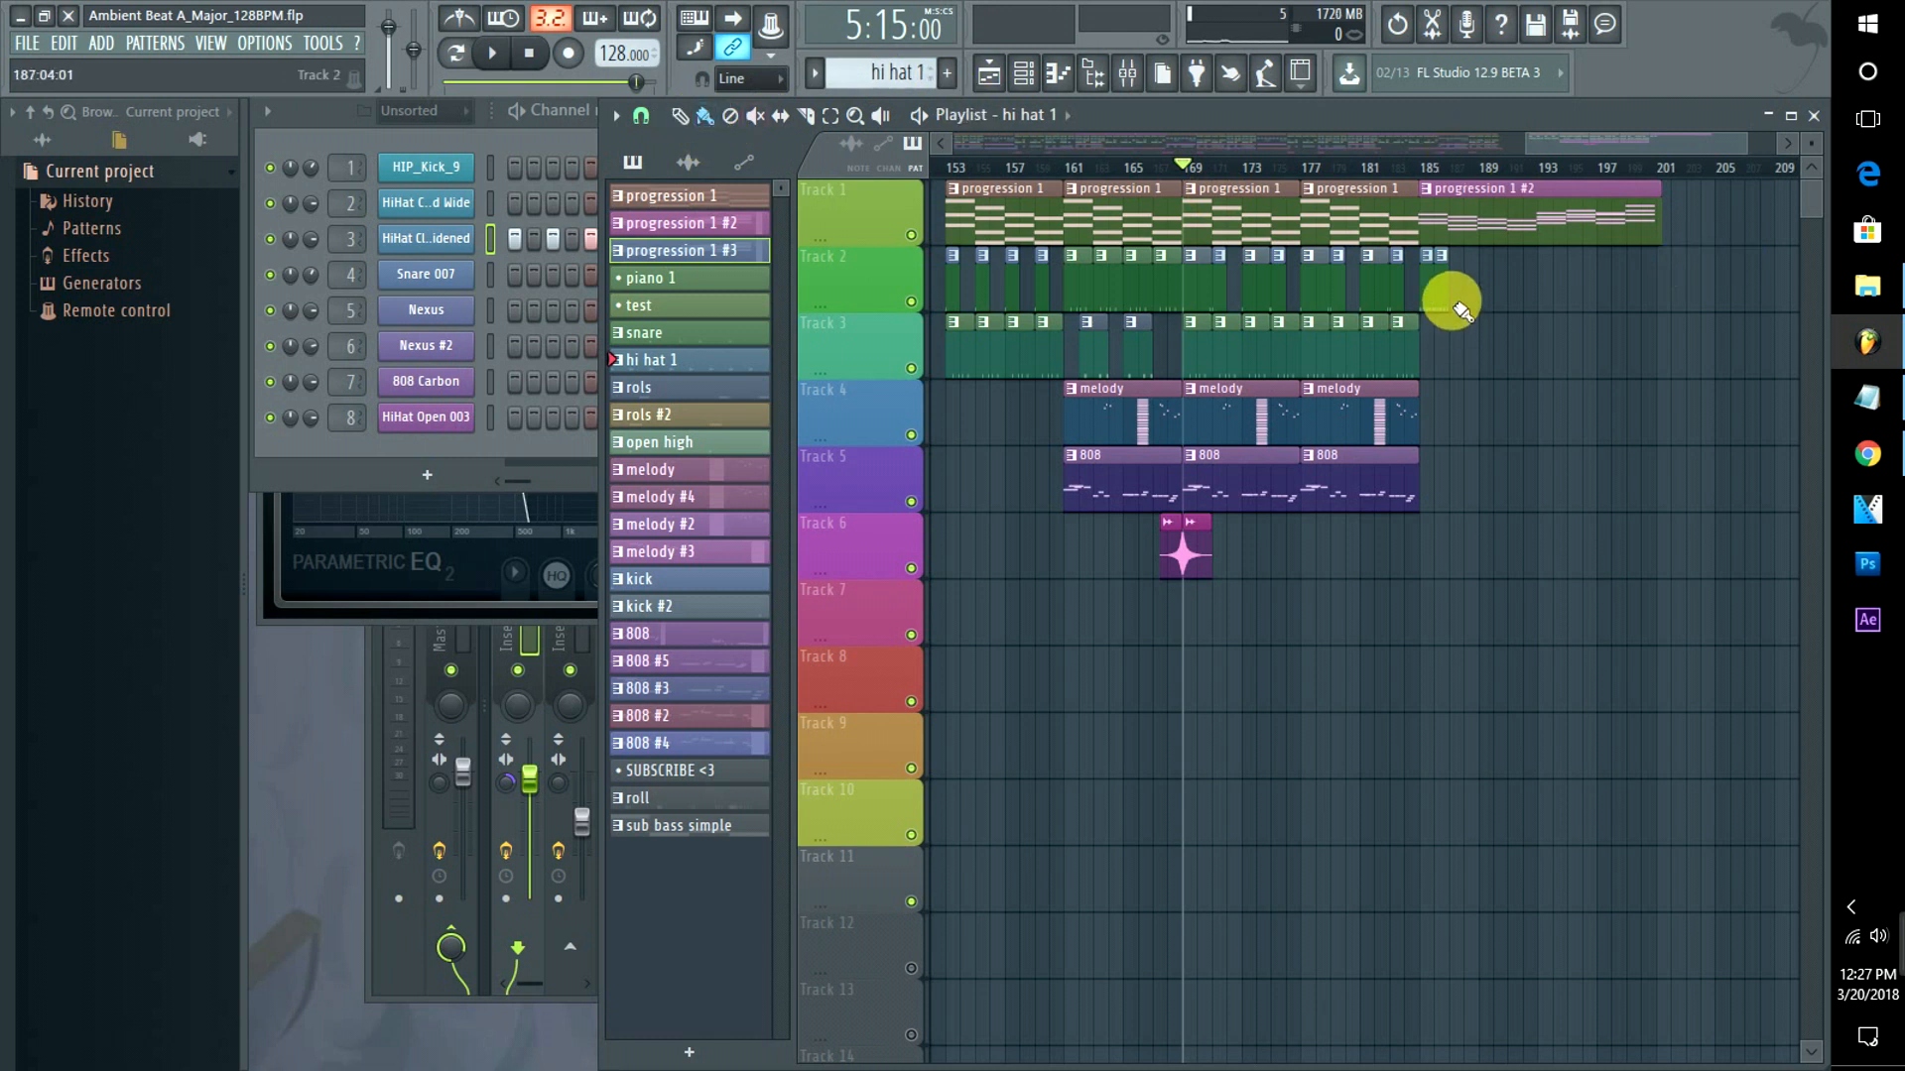
drag(1454, 297, 1657, 306)
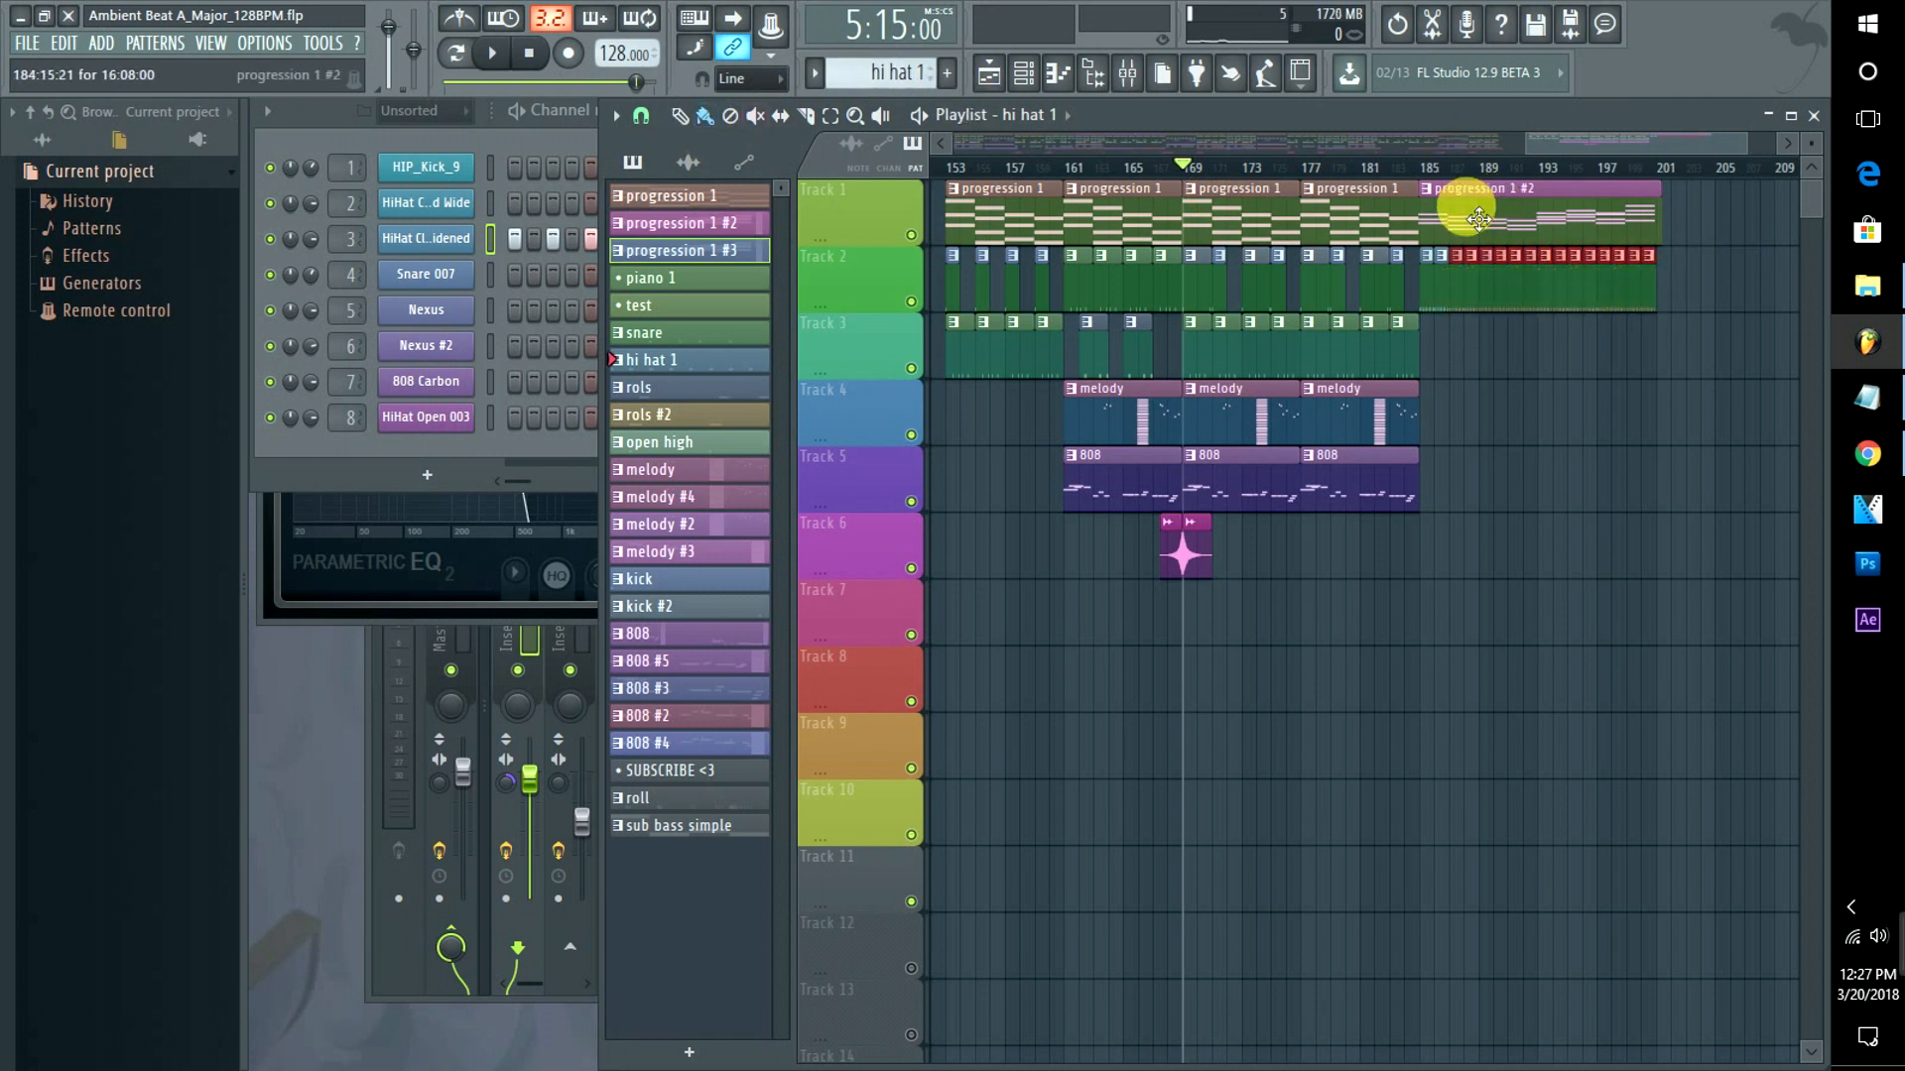
click(1420, 171)
key(space)
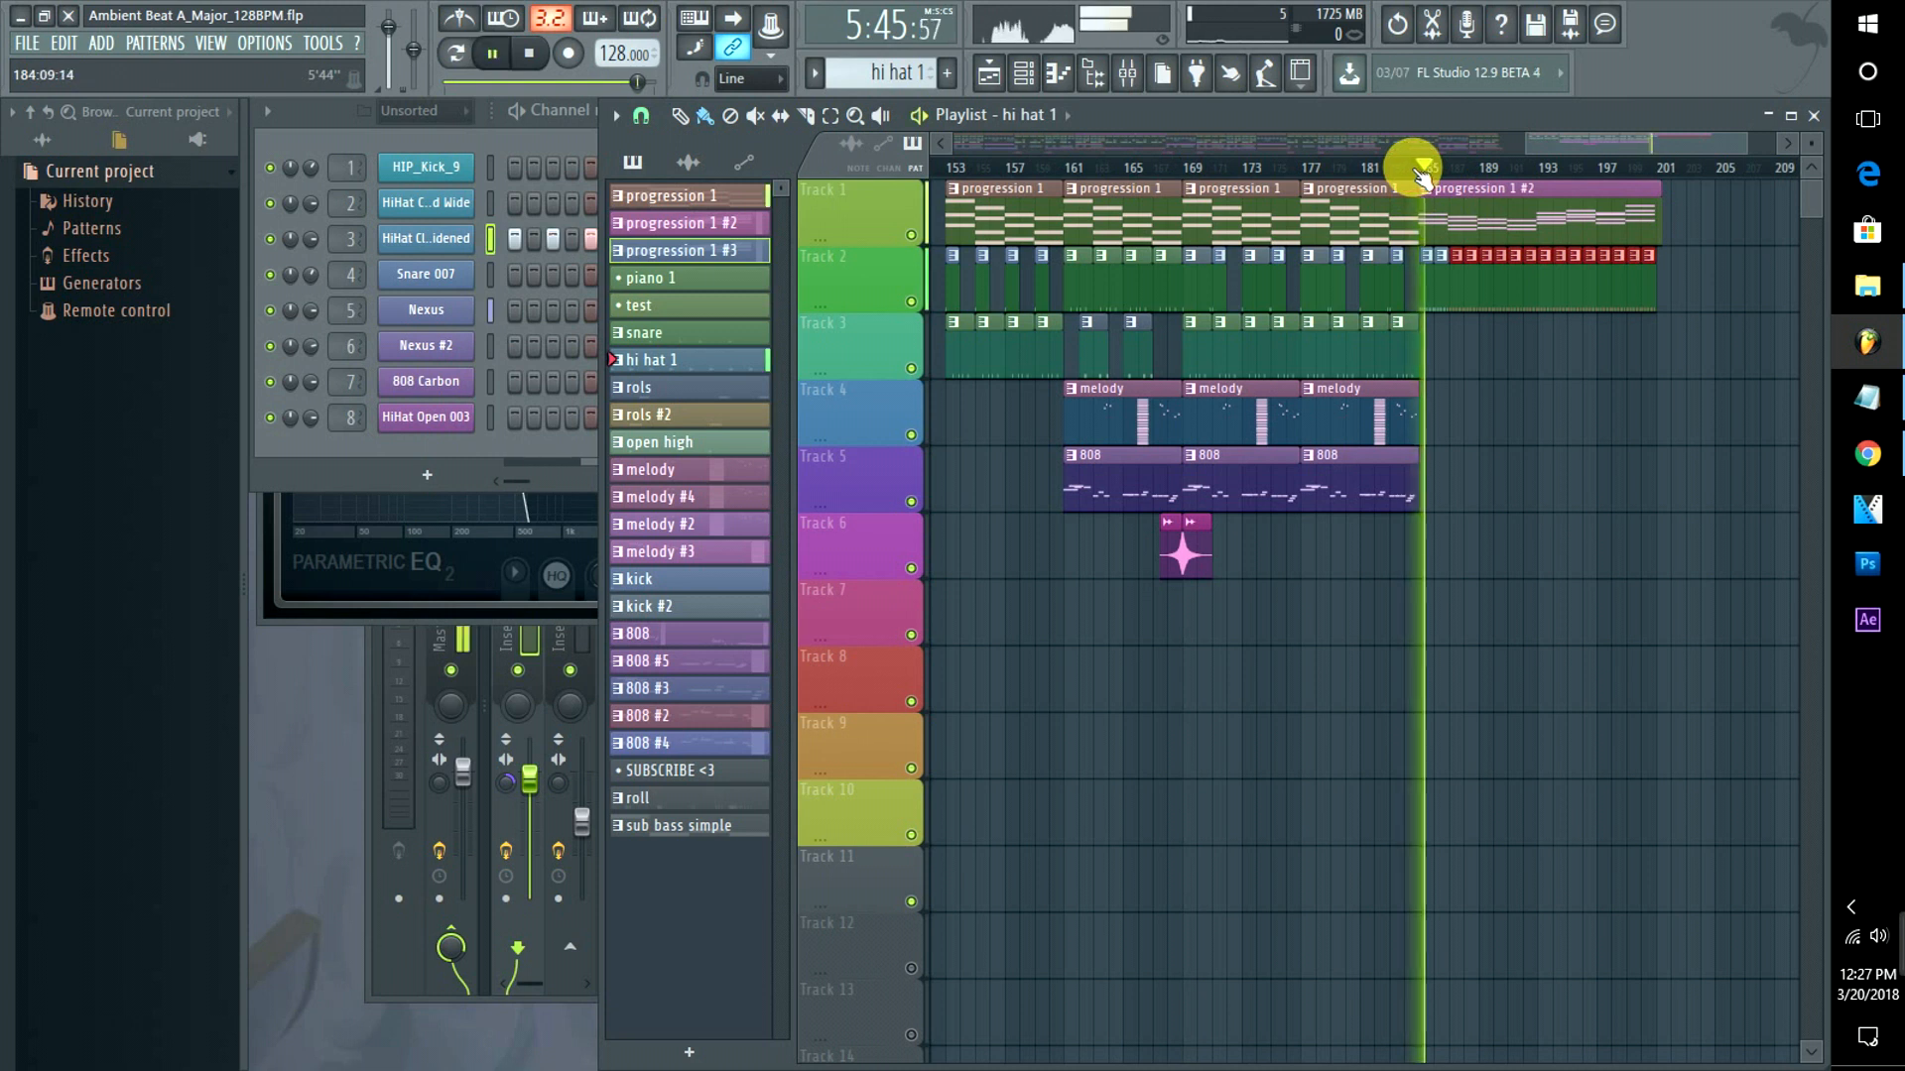
Copy two snare clips to Track 3 at bar 185, trying an 808 clip beneath them on Track 5 and removing it.
key(space)
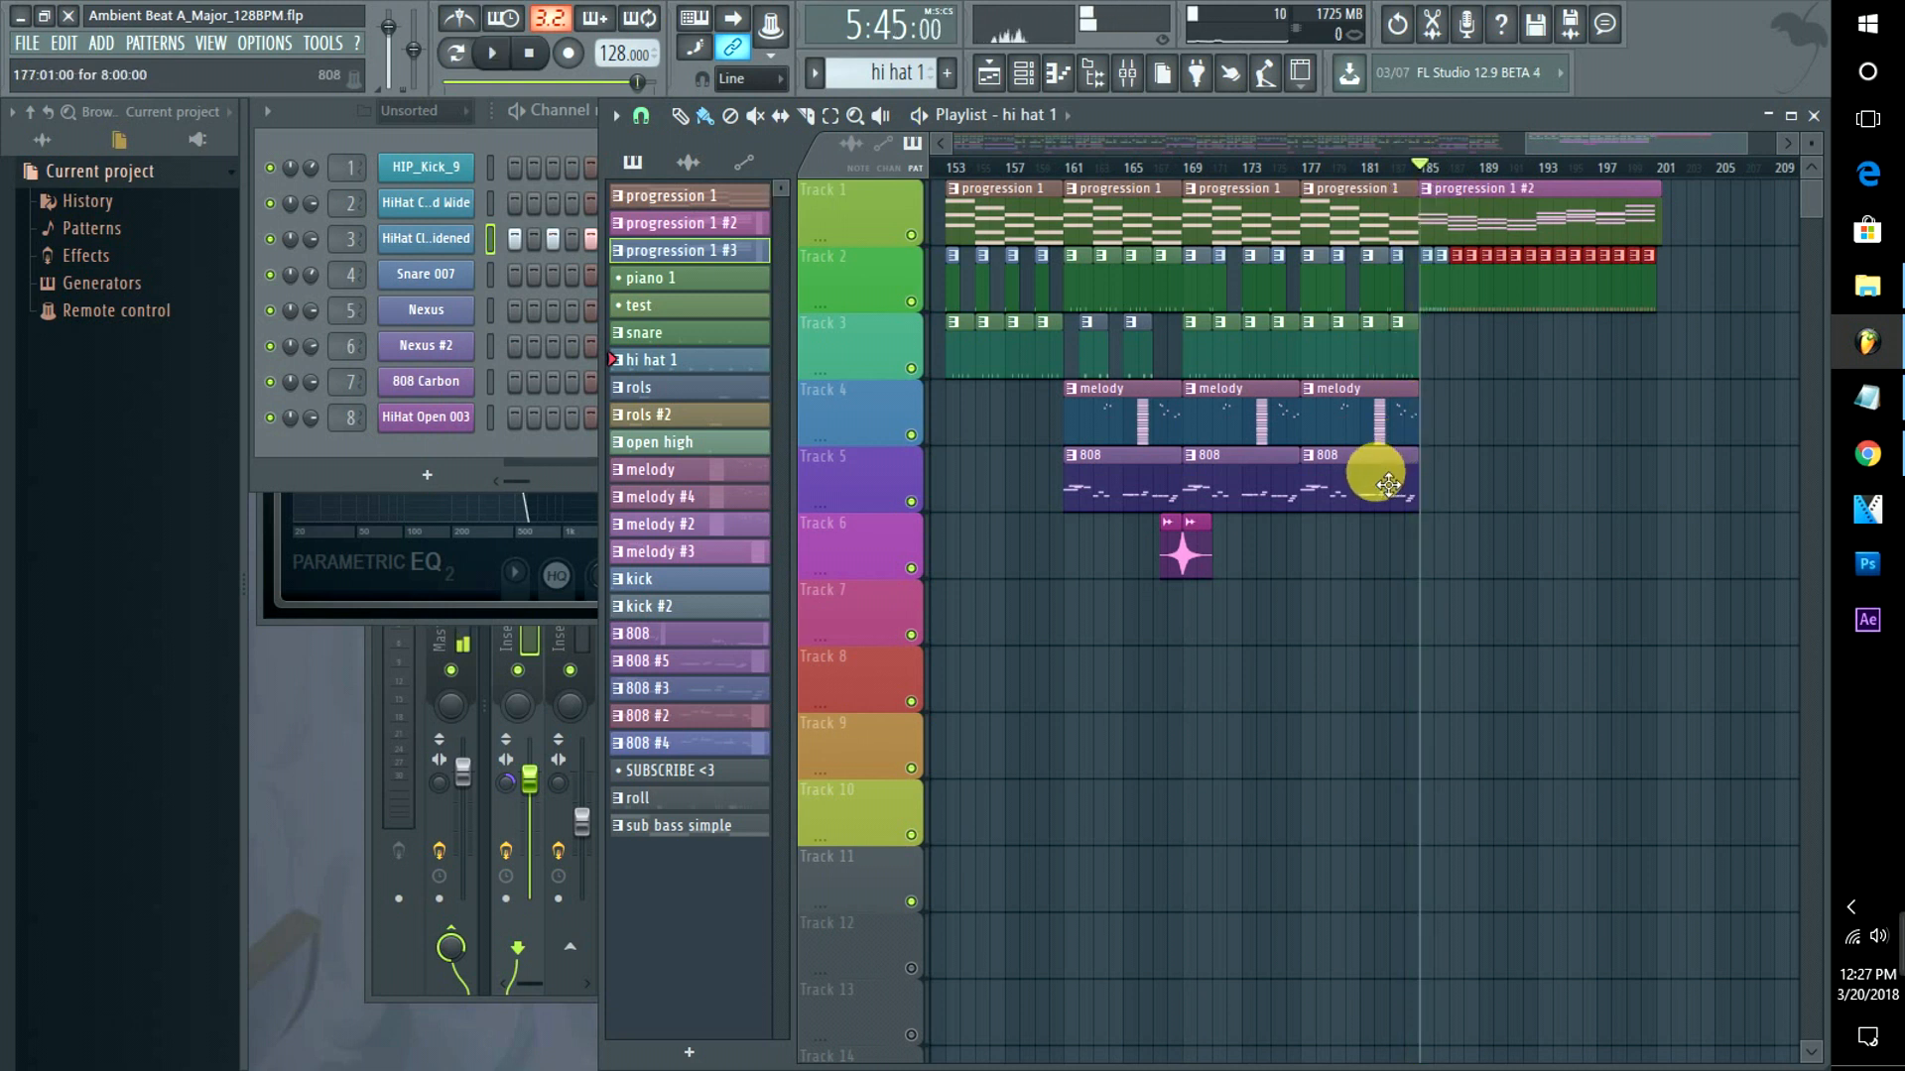
drag(1373, 467, 1490, 479)
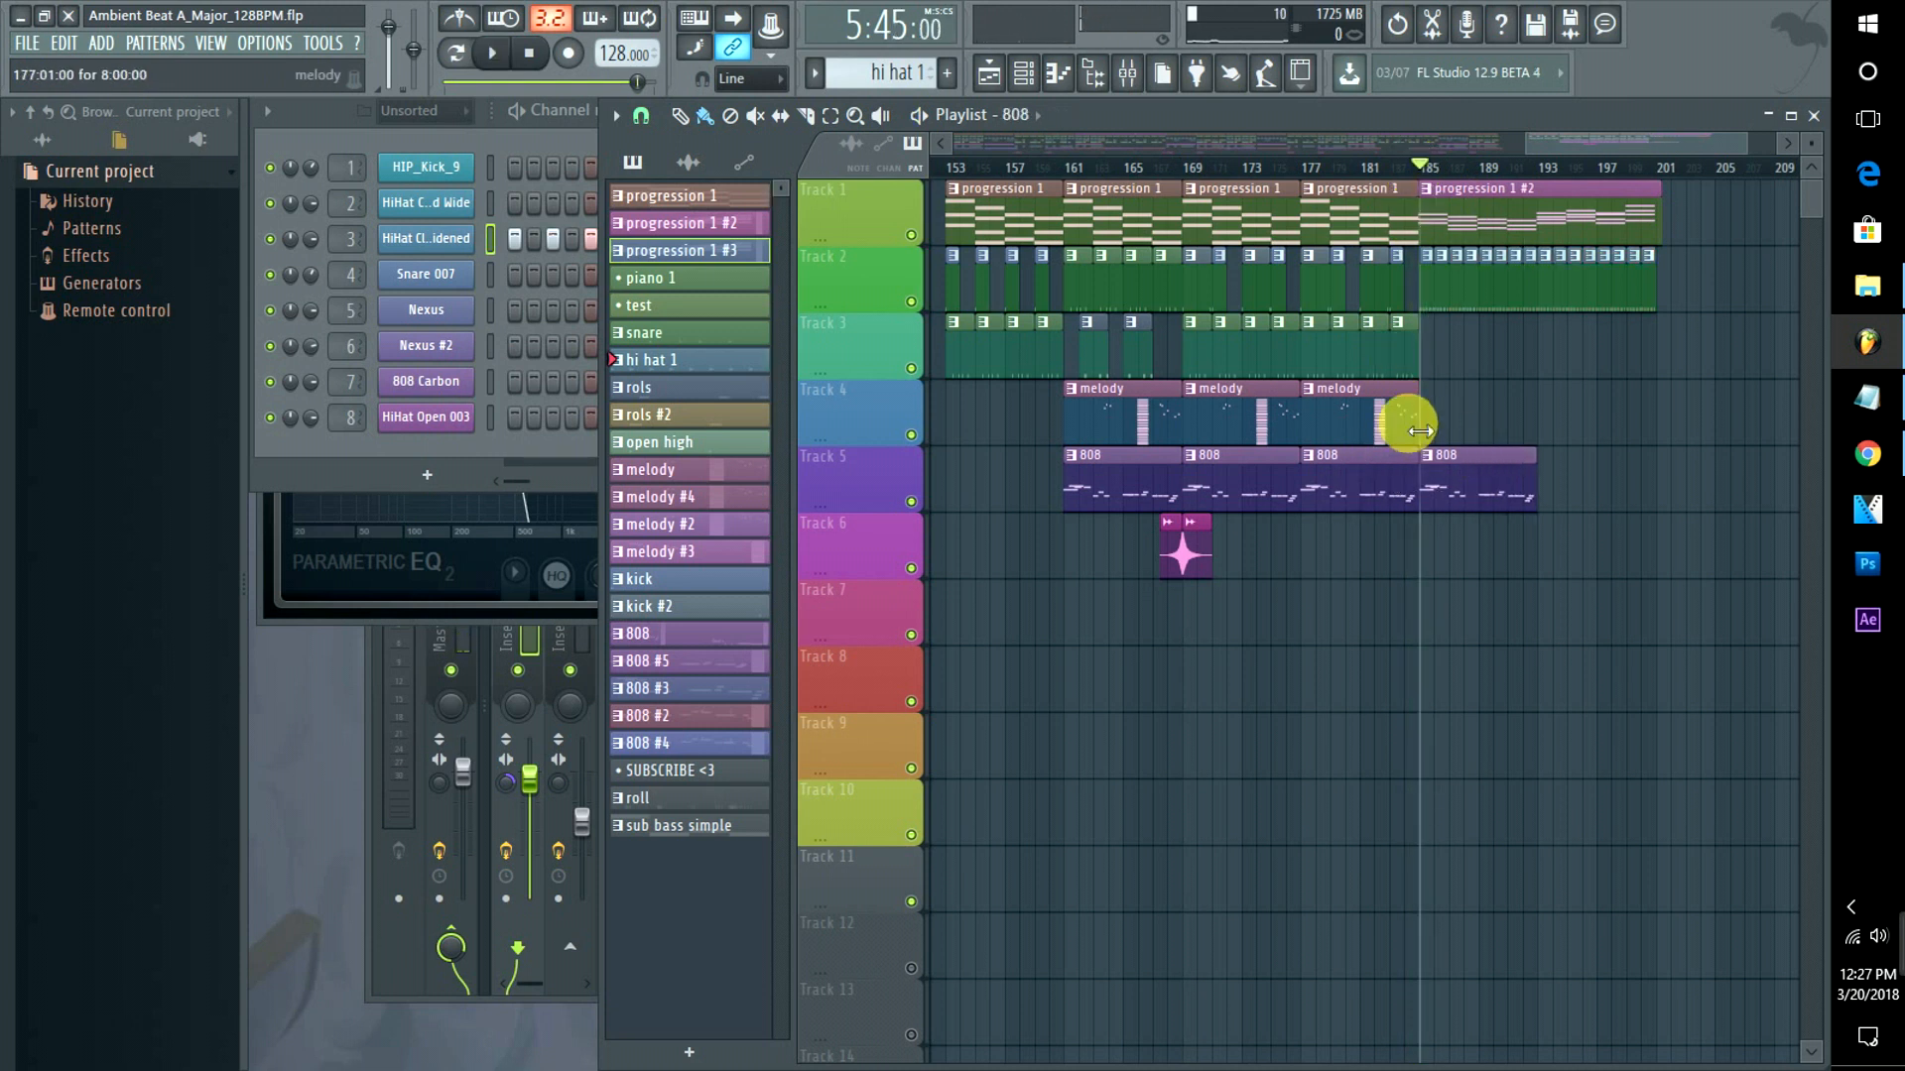
mouse_move(1423, 361)
mouse_down()
mouse_move(1369, 348)
mouse_move(1454, 355)
mouse_up()
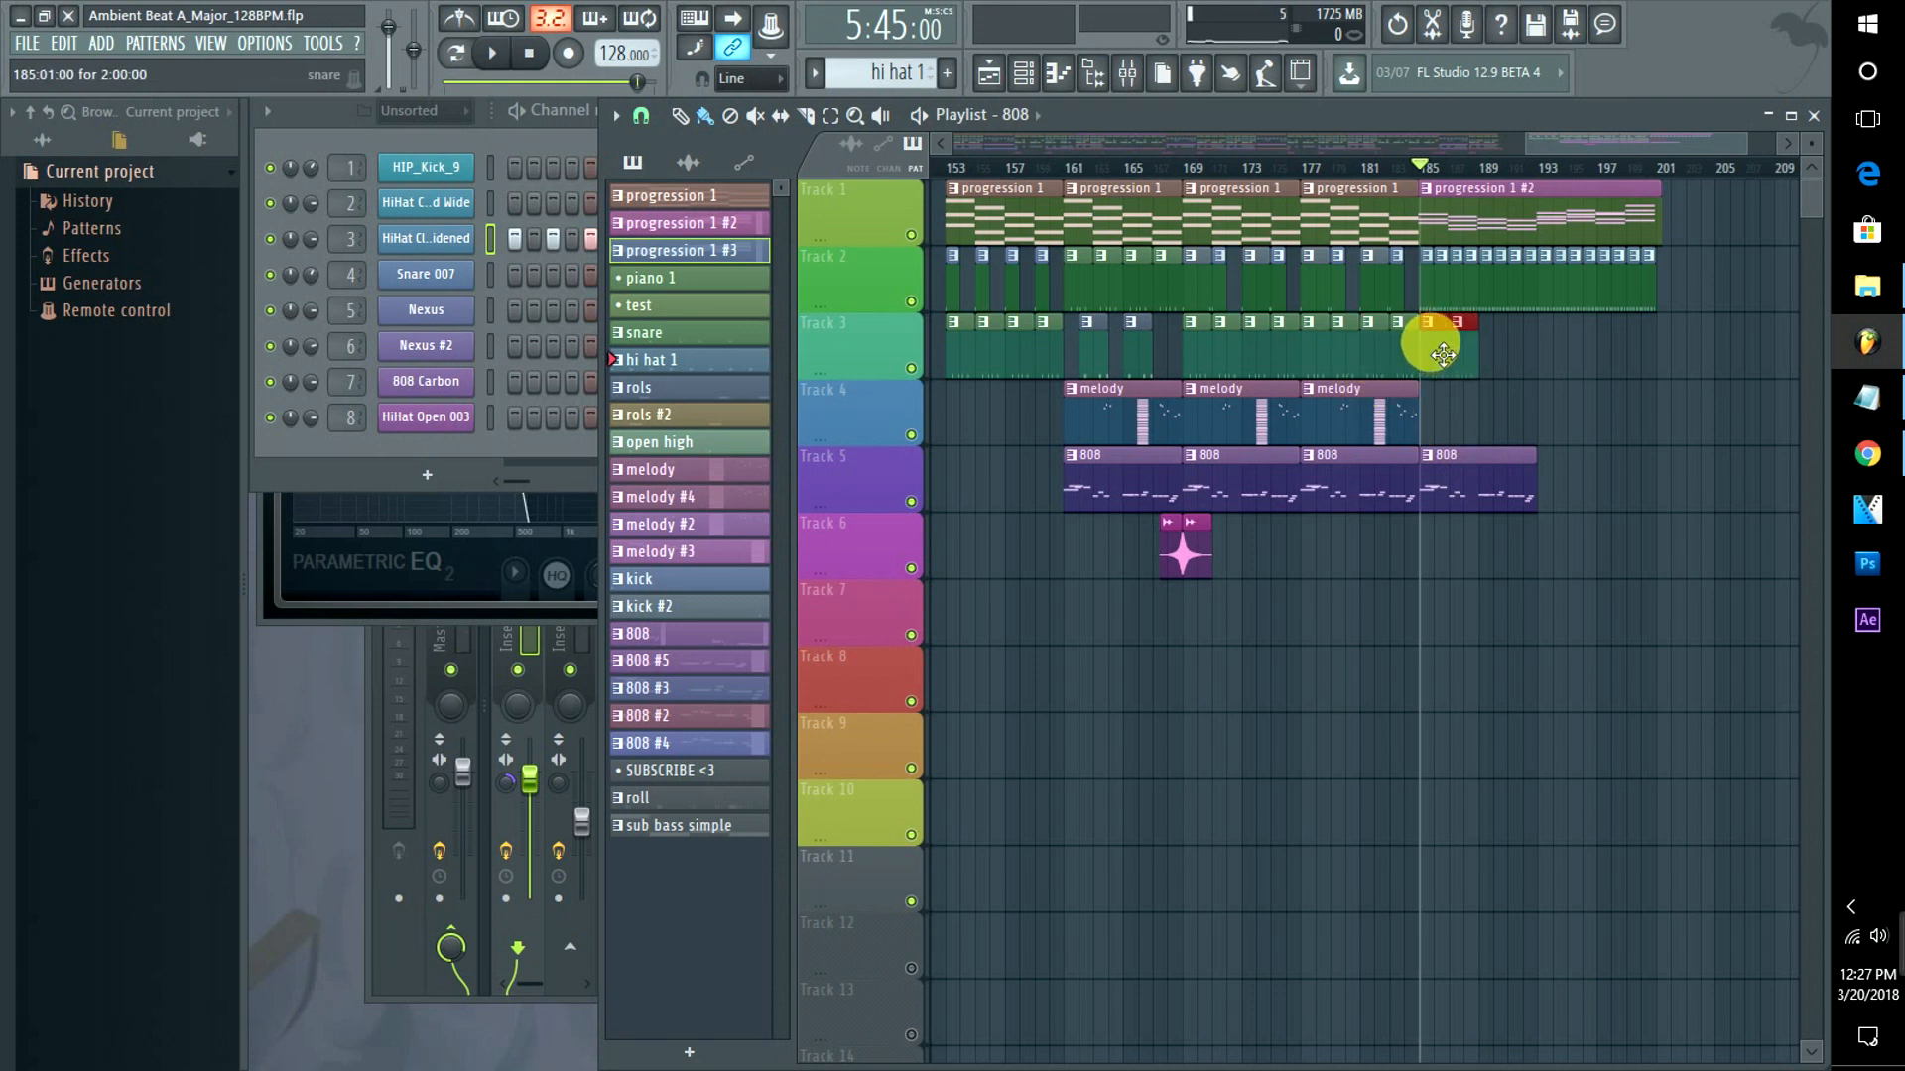
key(space)
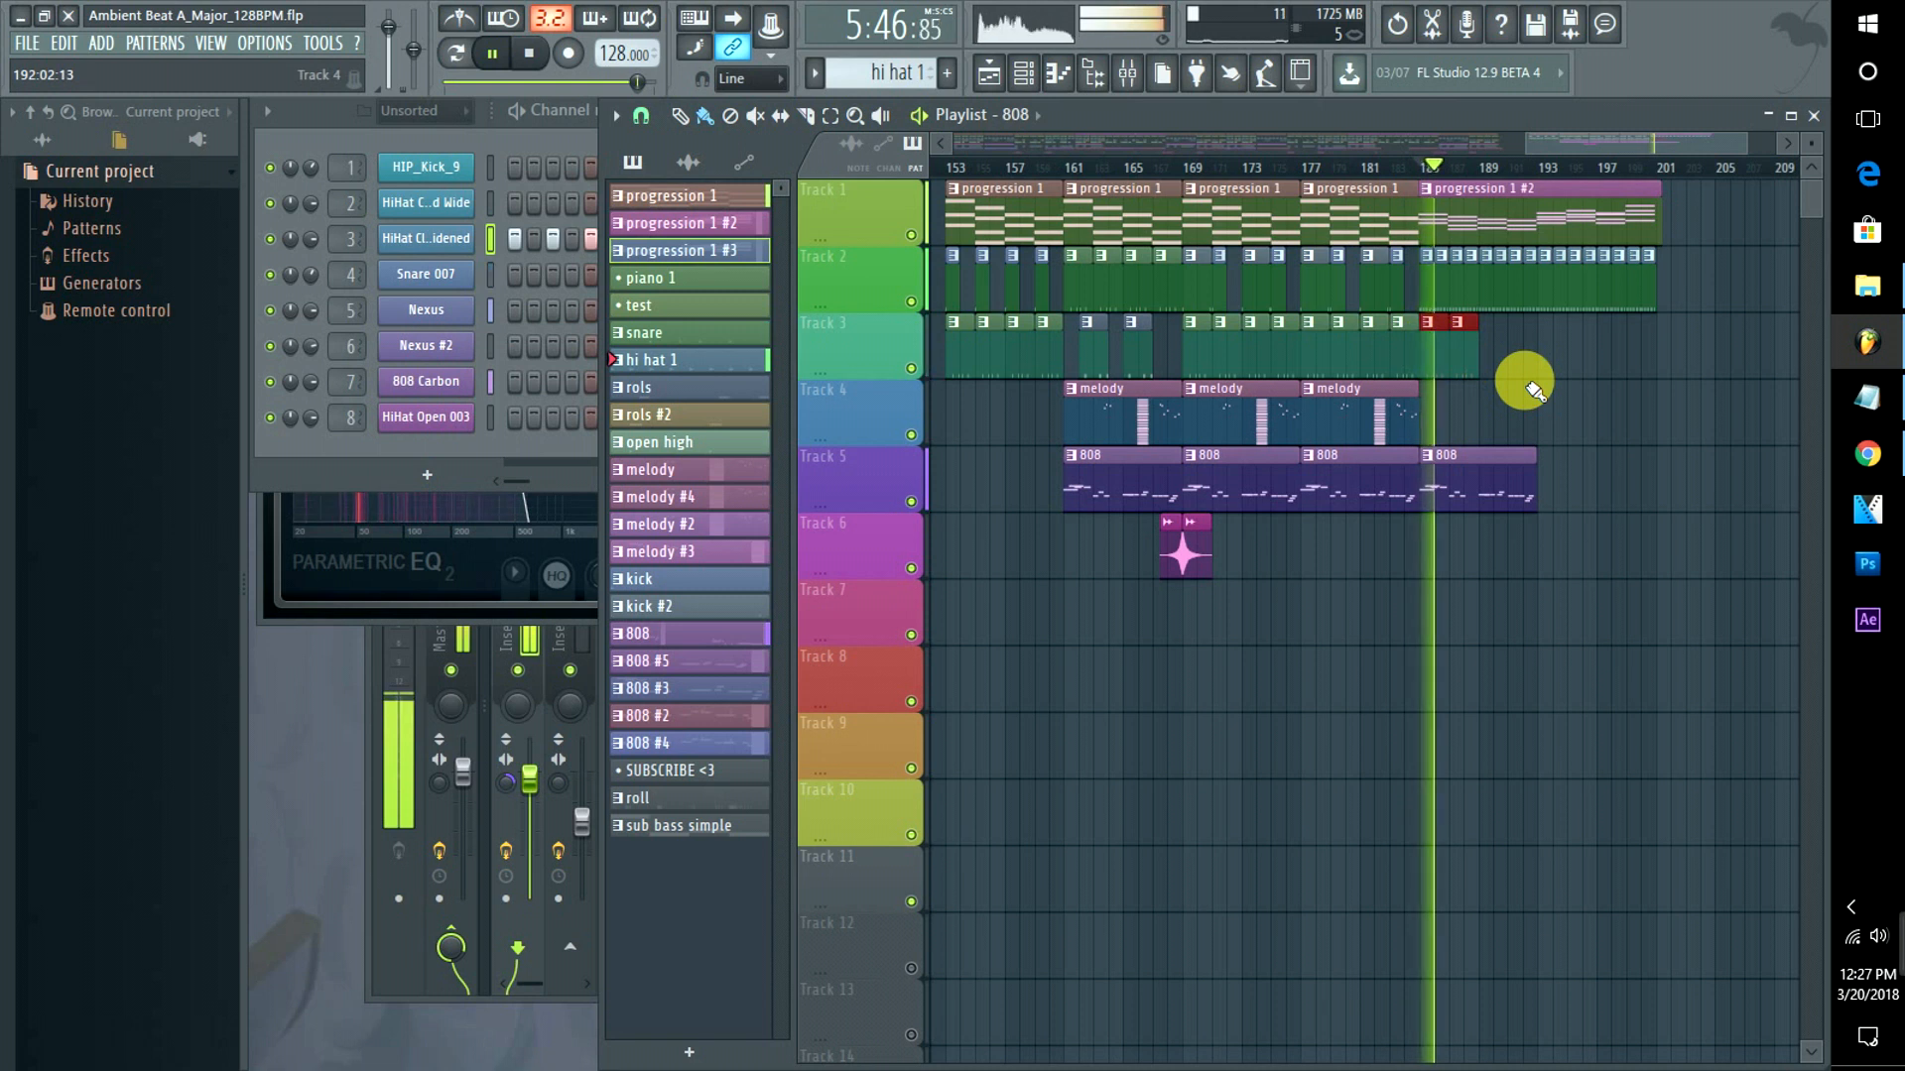
right_click(1469, 506)
key(space)
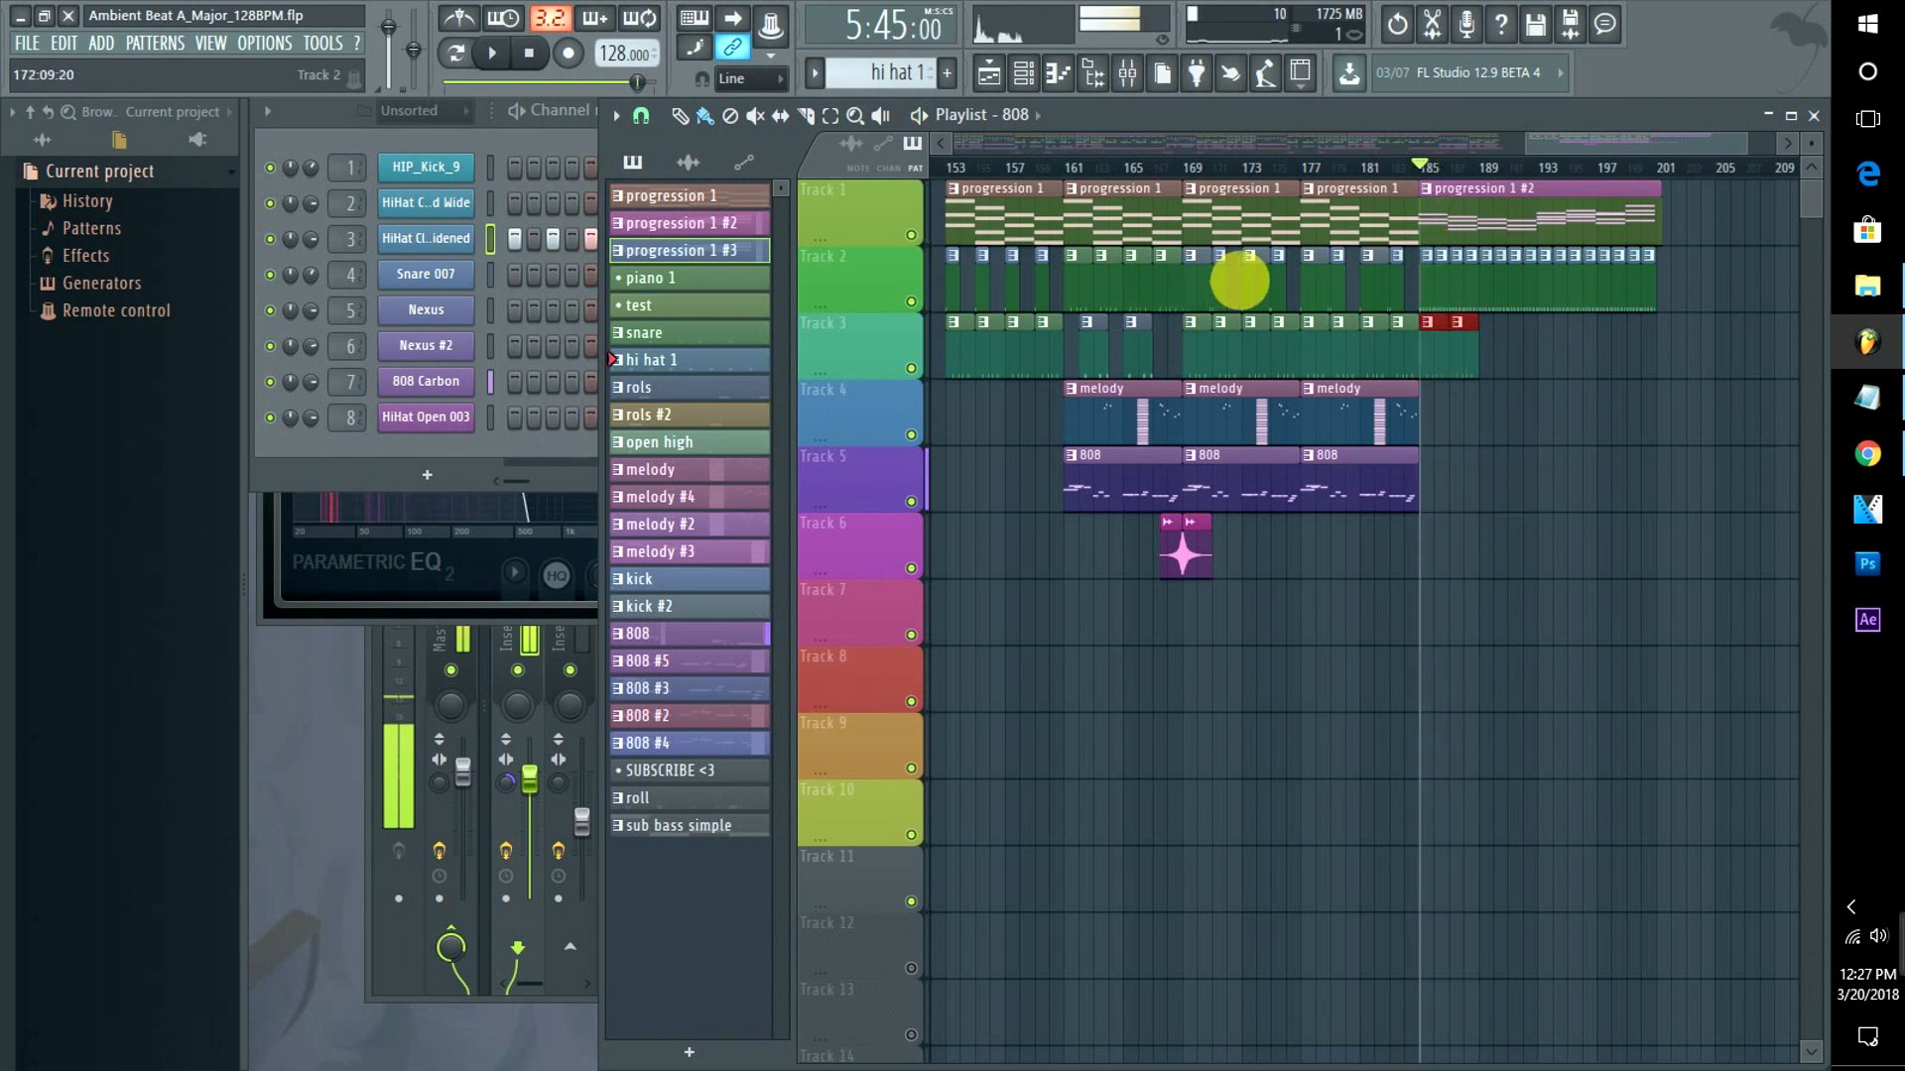
Add the kick clips on Track 4 from bar 185 and duplicate the snare pair along Track 3 to bar 201.
drag(1446, 275, 1447, 455)
key(space)
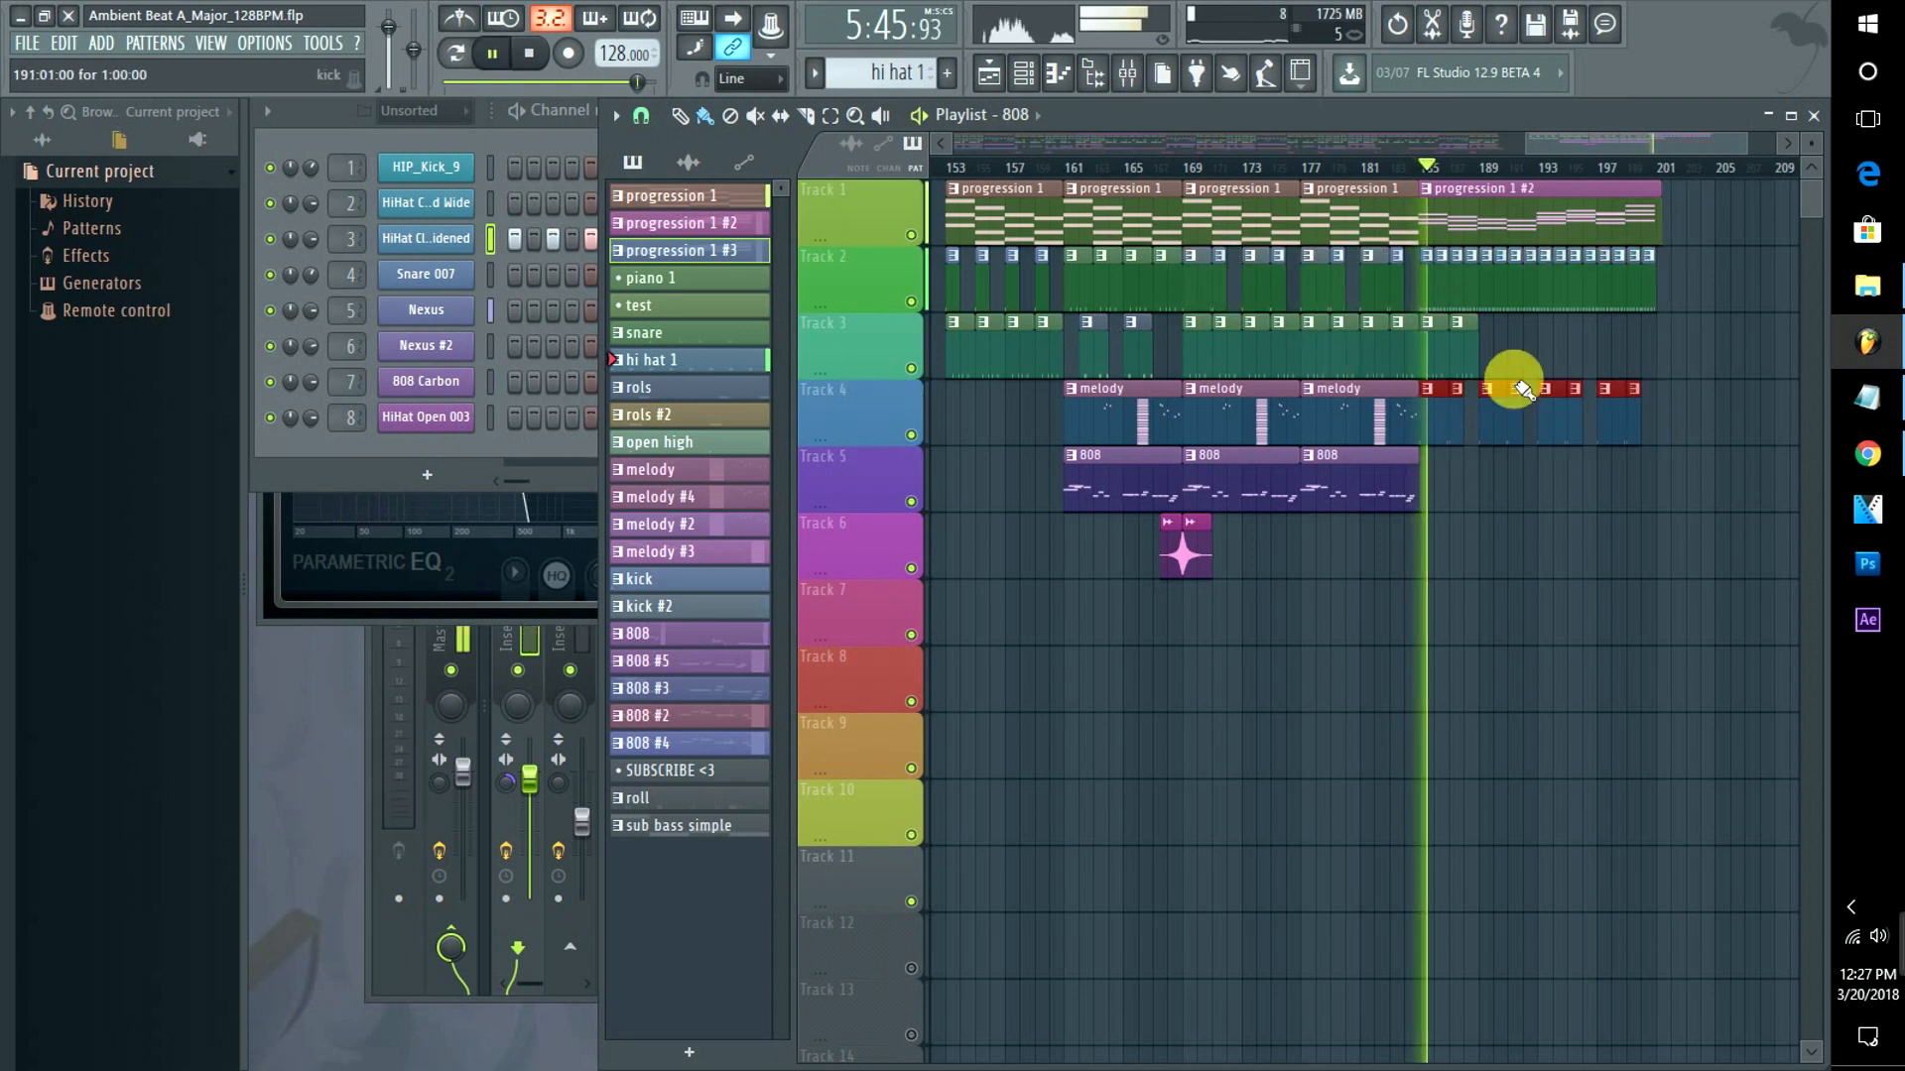
drag(1508, 361, 1435, 350)
key(ctrl+b)
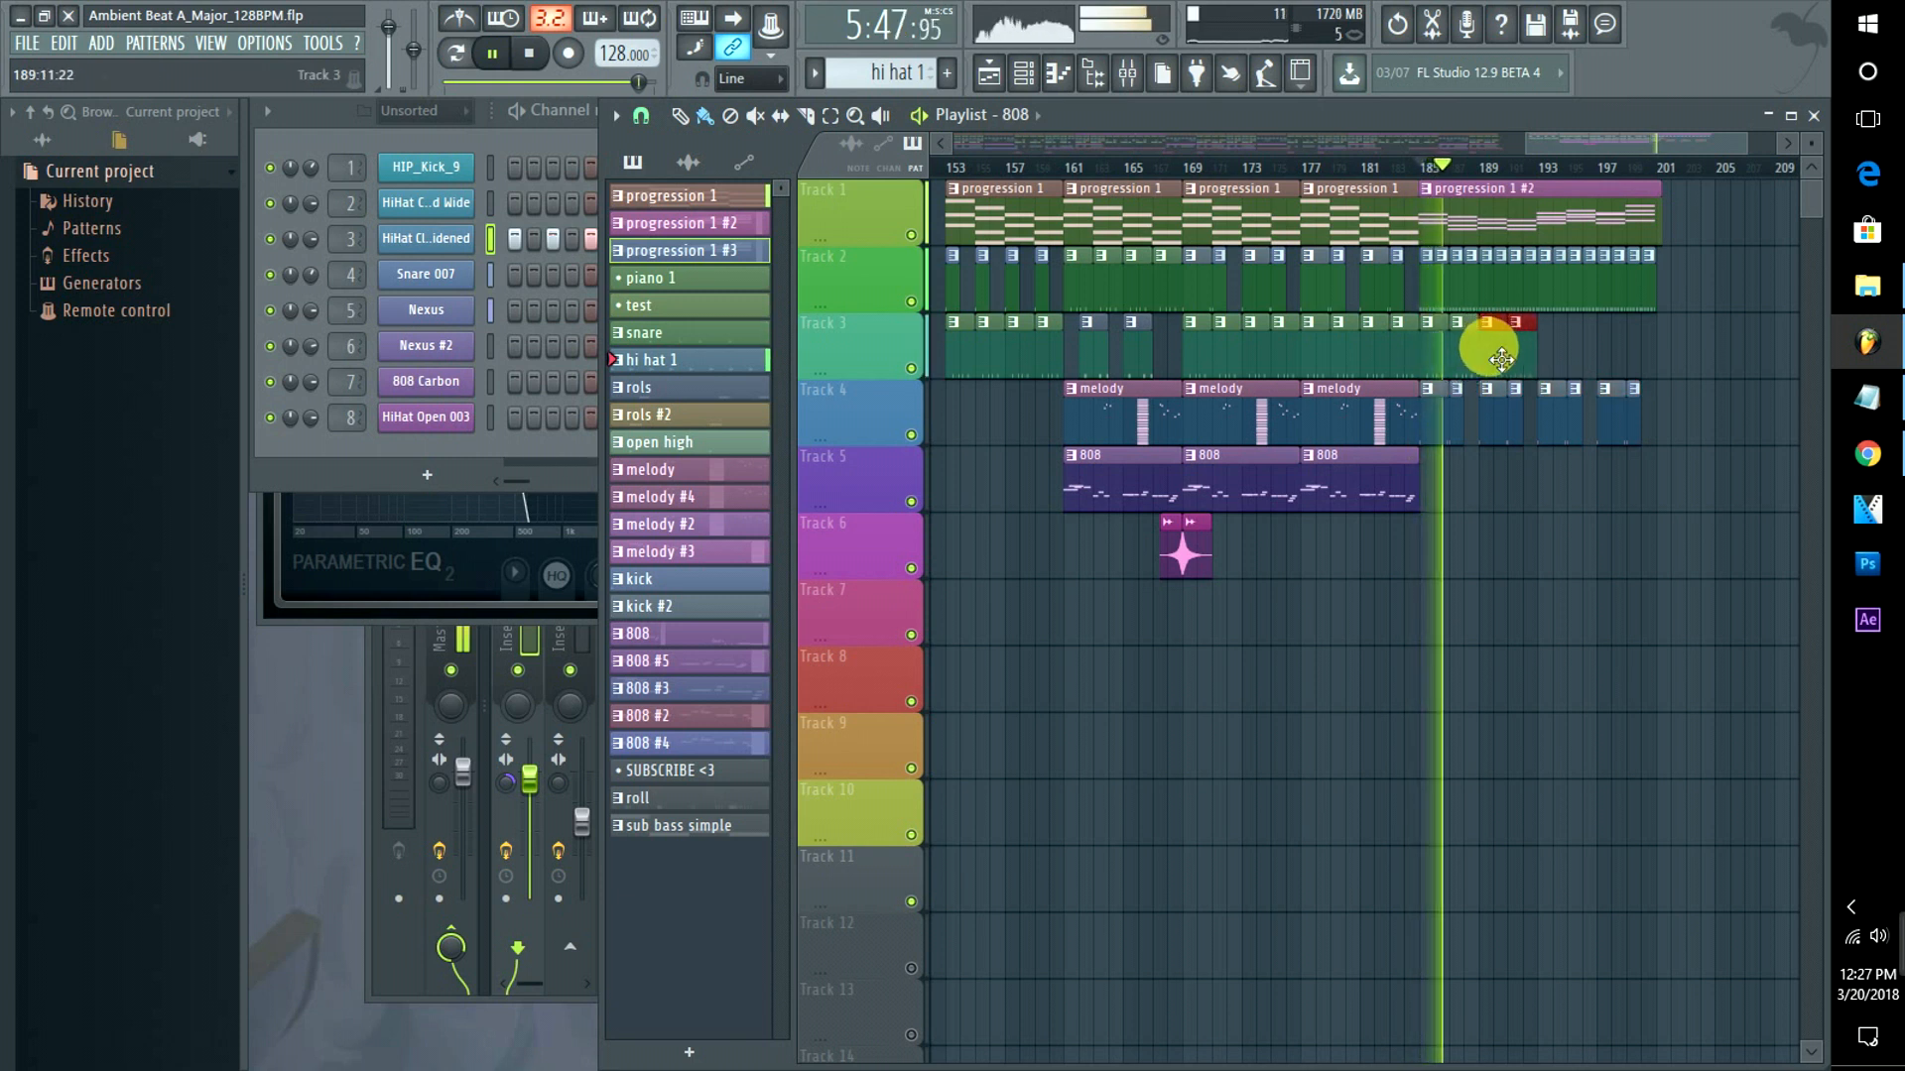
key(ctrl+b)
key(ctrl+b)
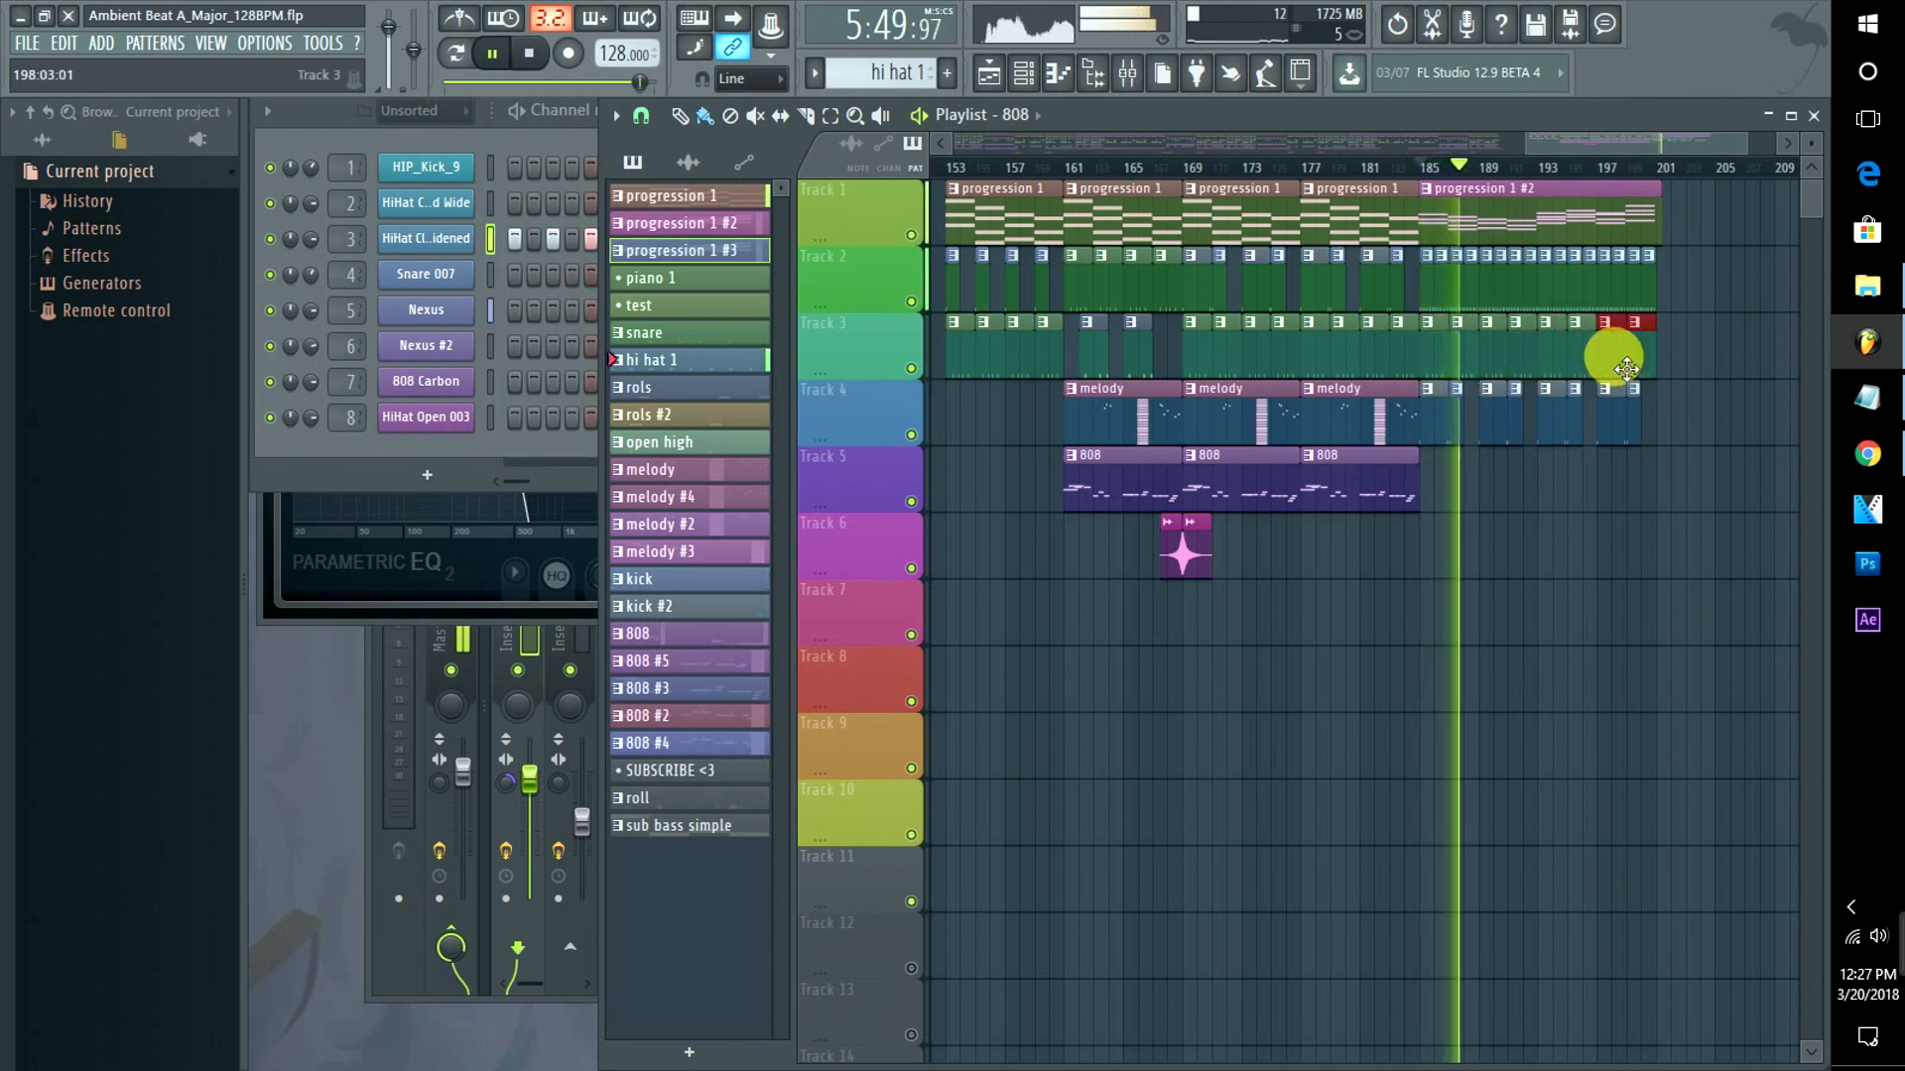
Listen to the drums under progression 1 #2 from about bar 192 to bar 201.
click(1524, 167)
click(1537, 169)
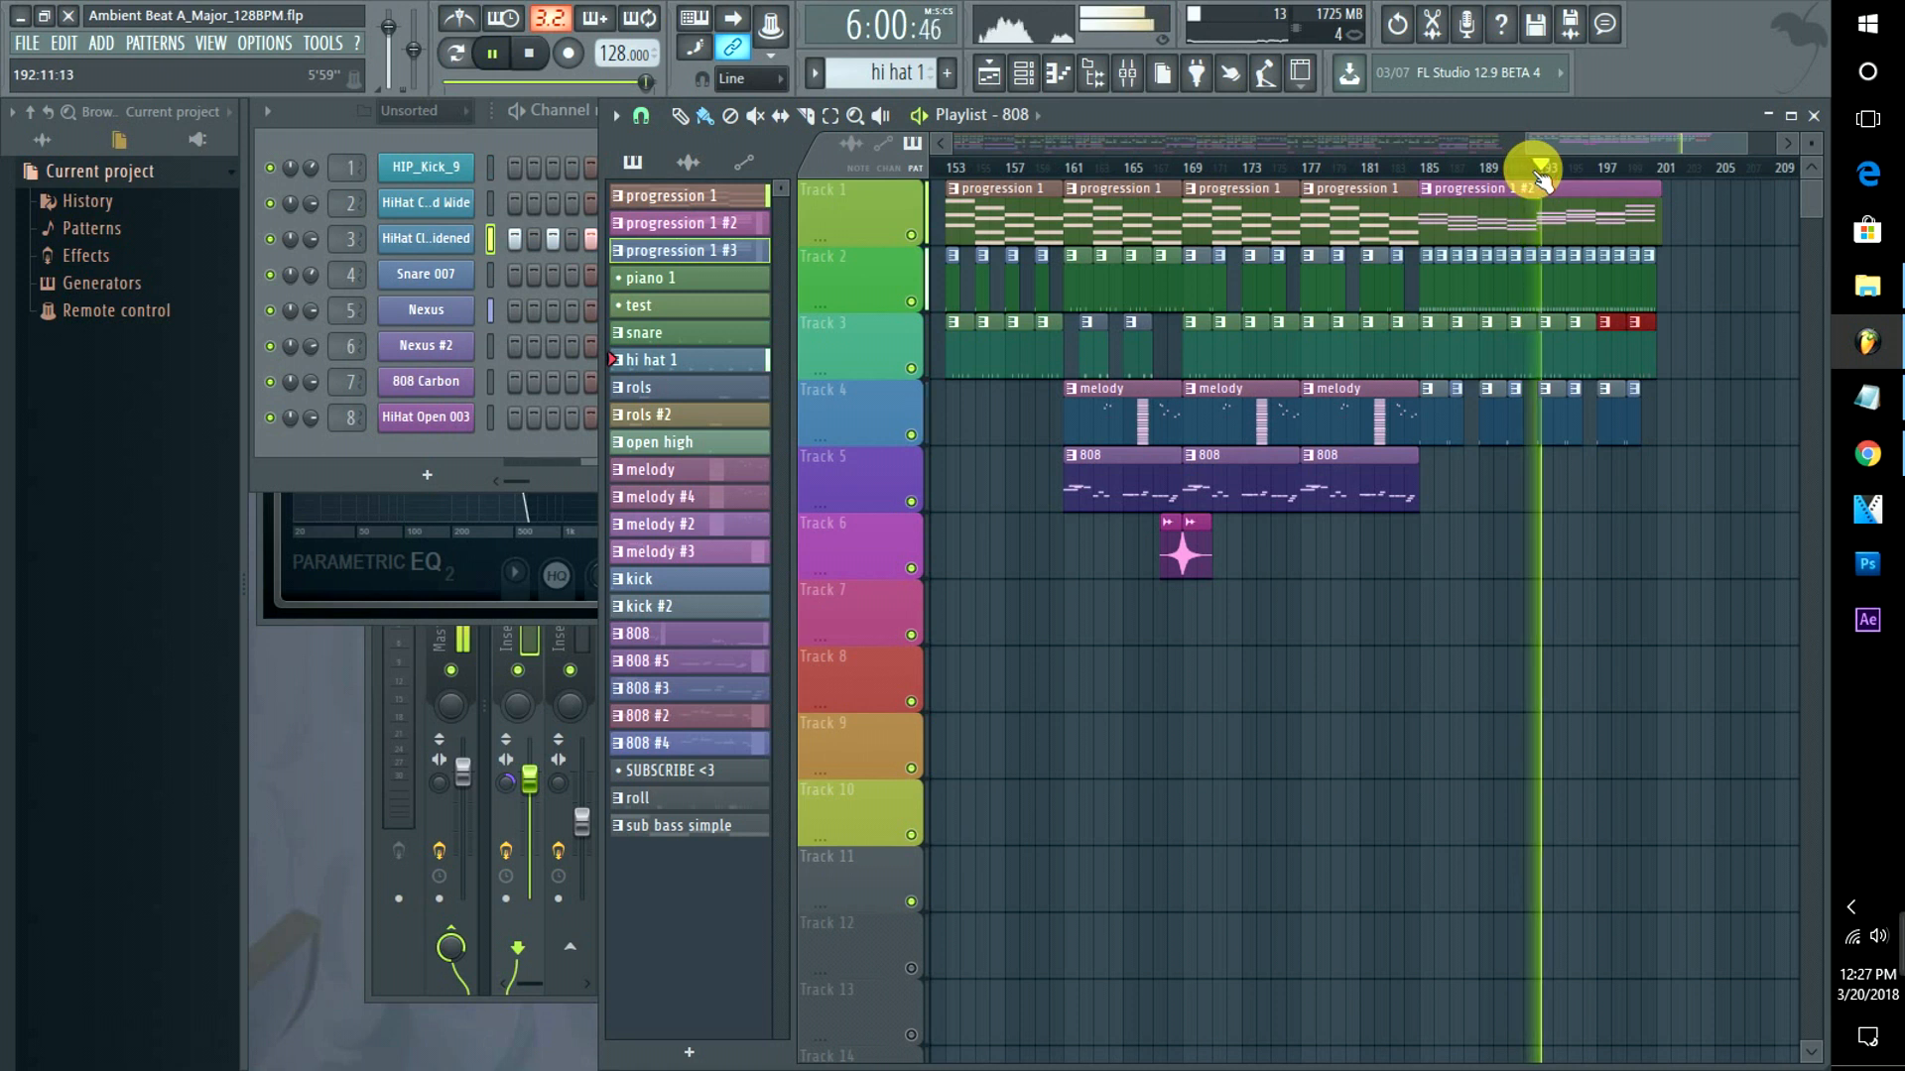
click(1562, 169)
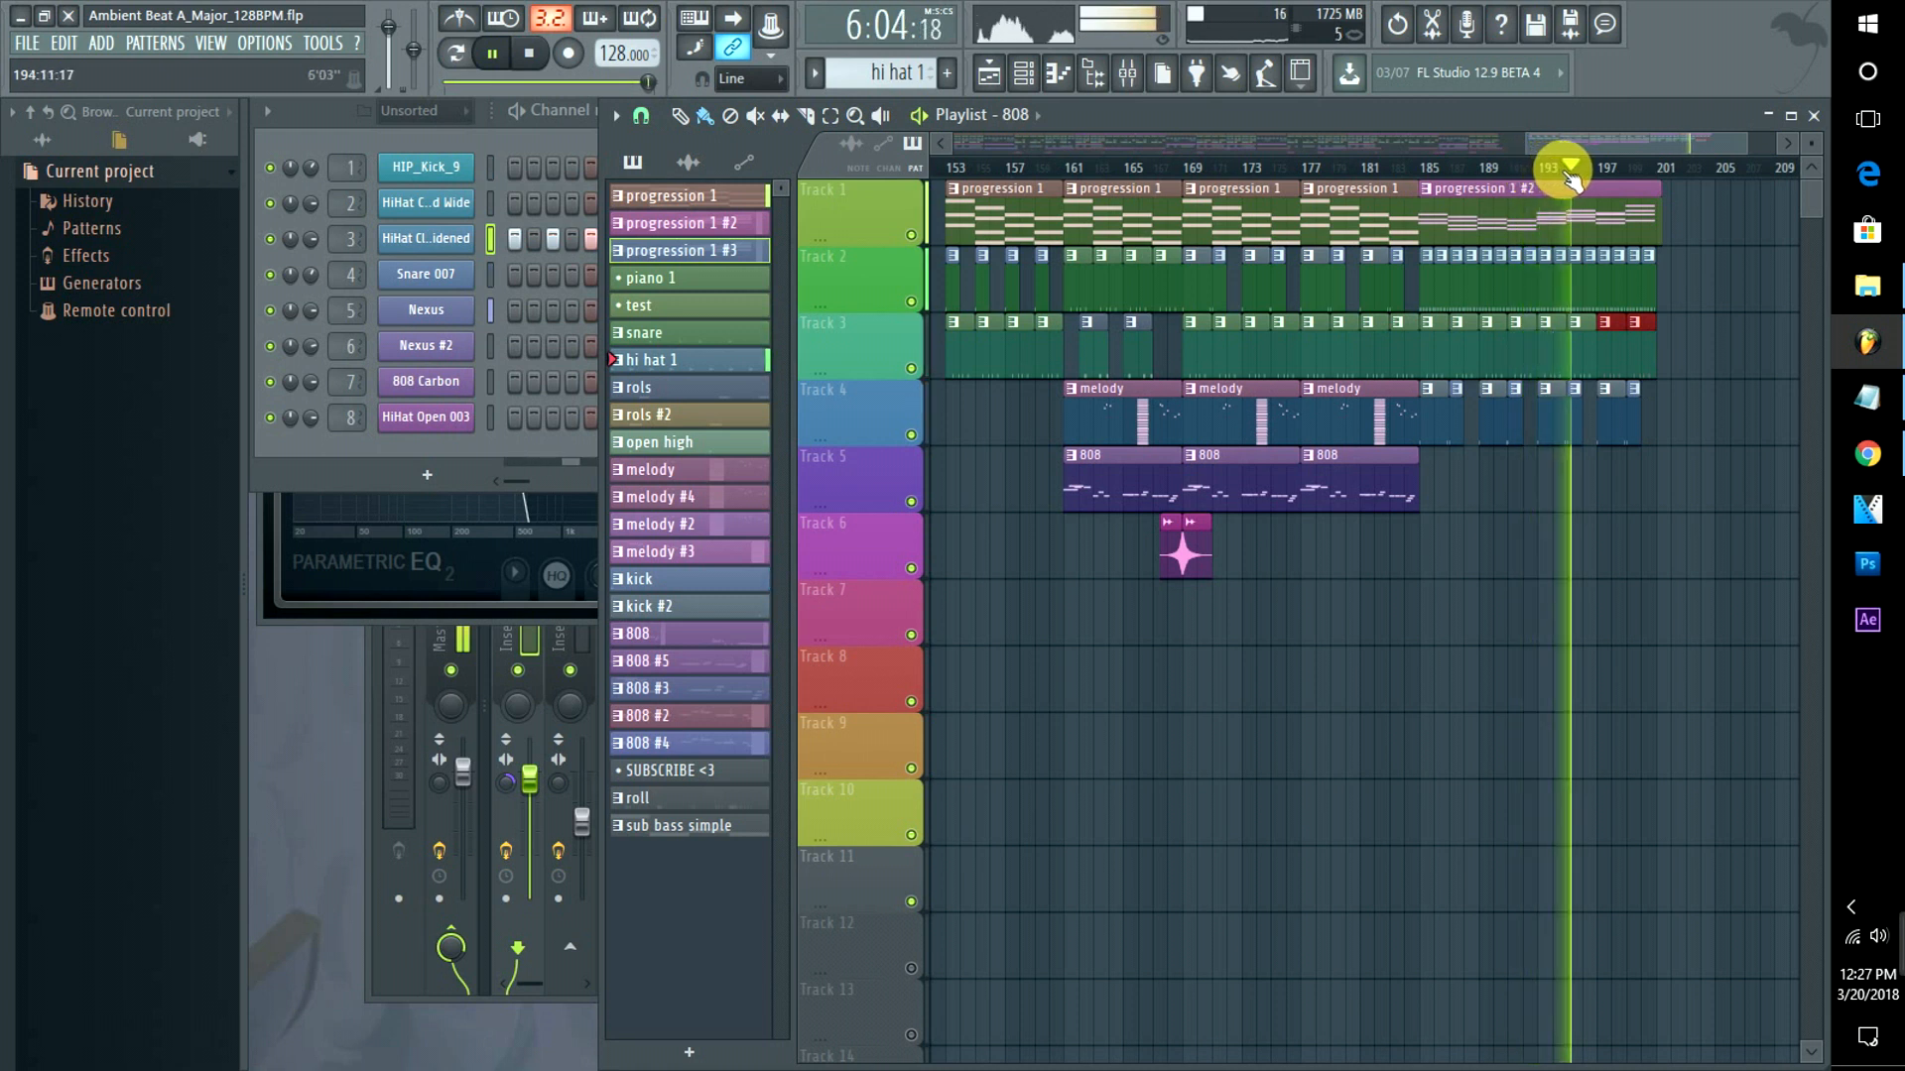
drag(1576, 146, 1598, 143)
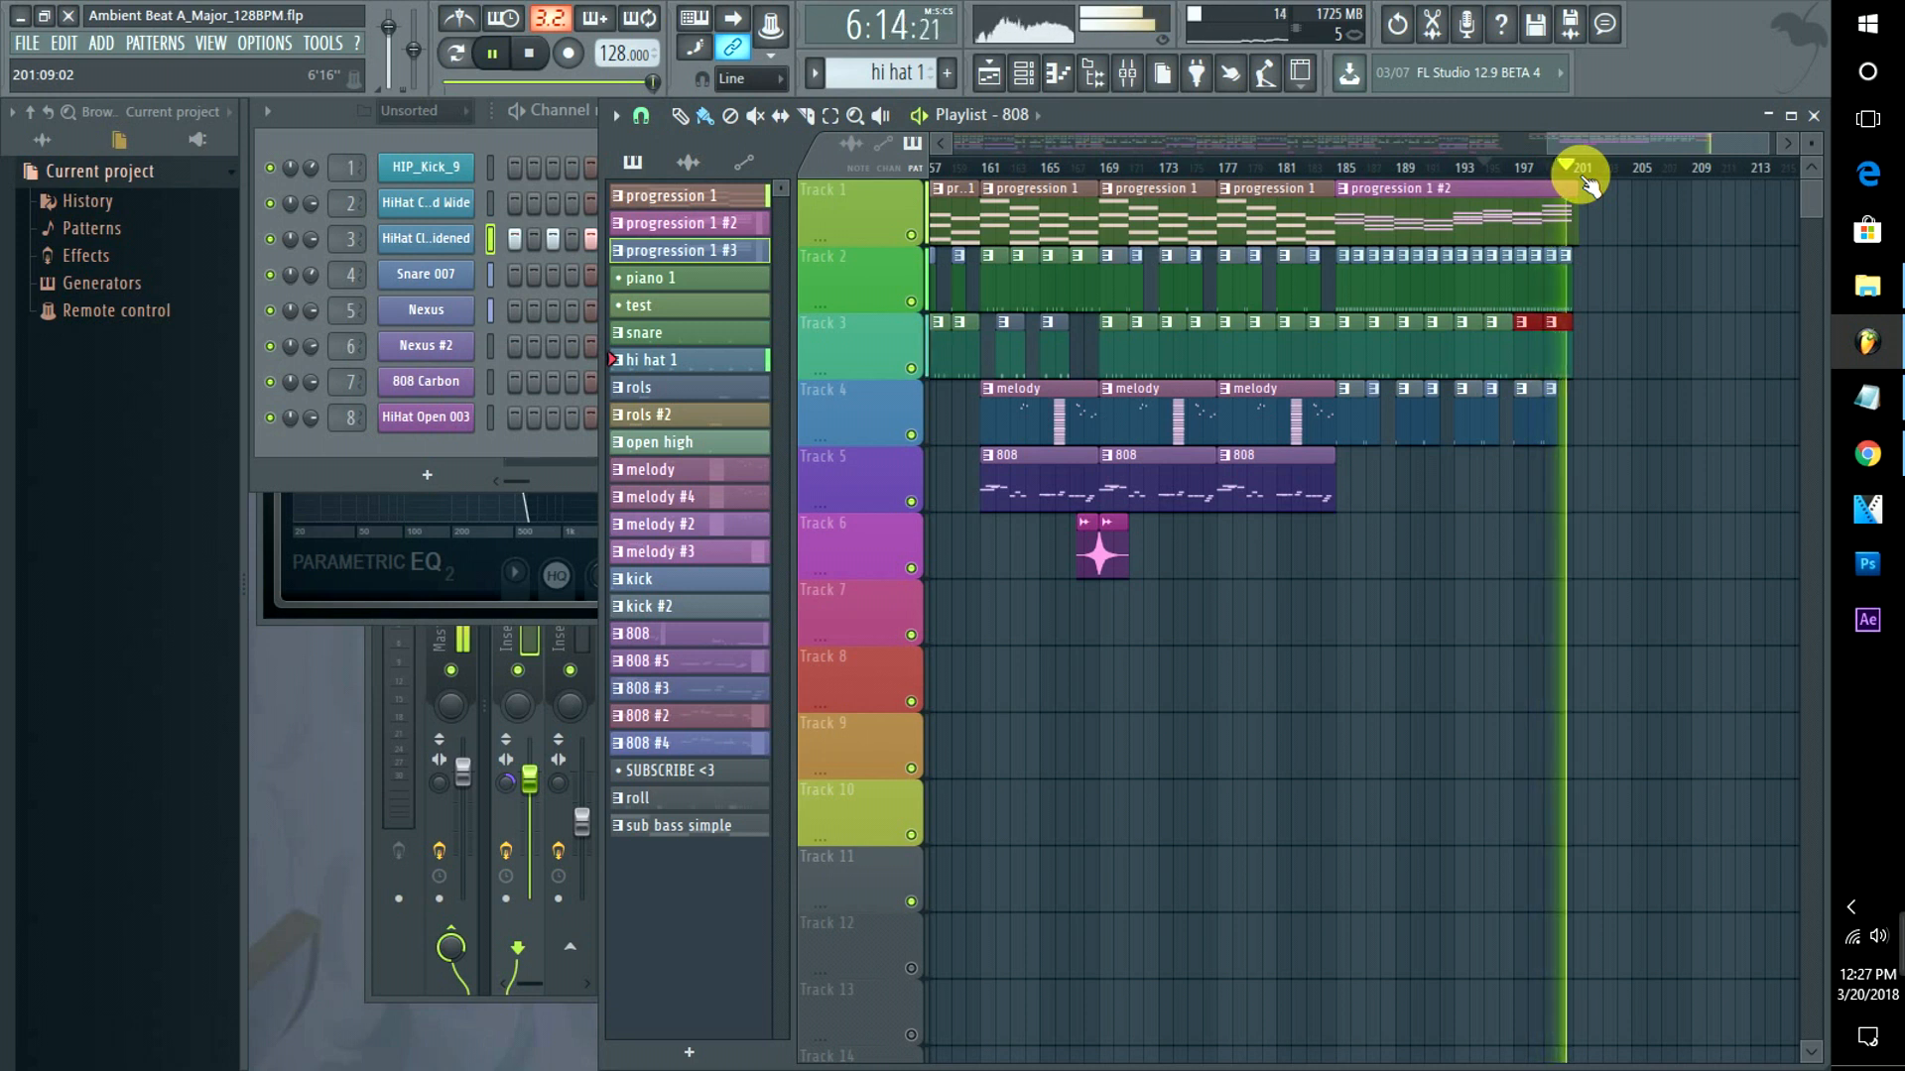
key(space)
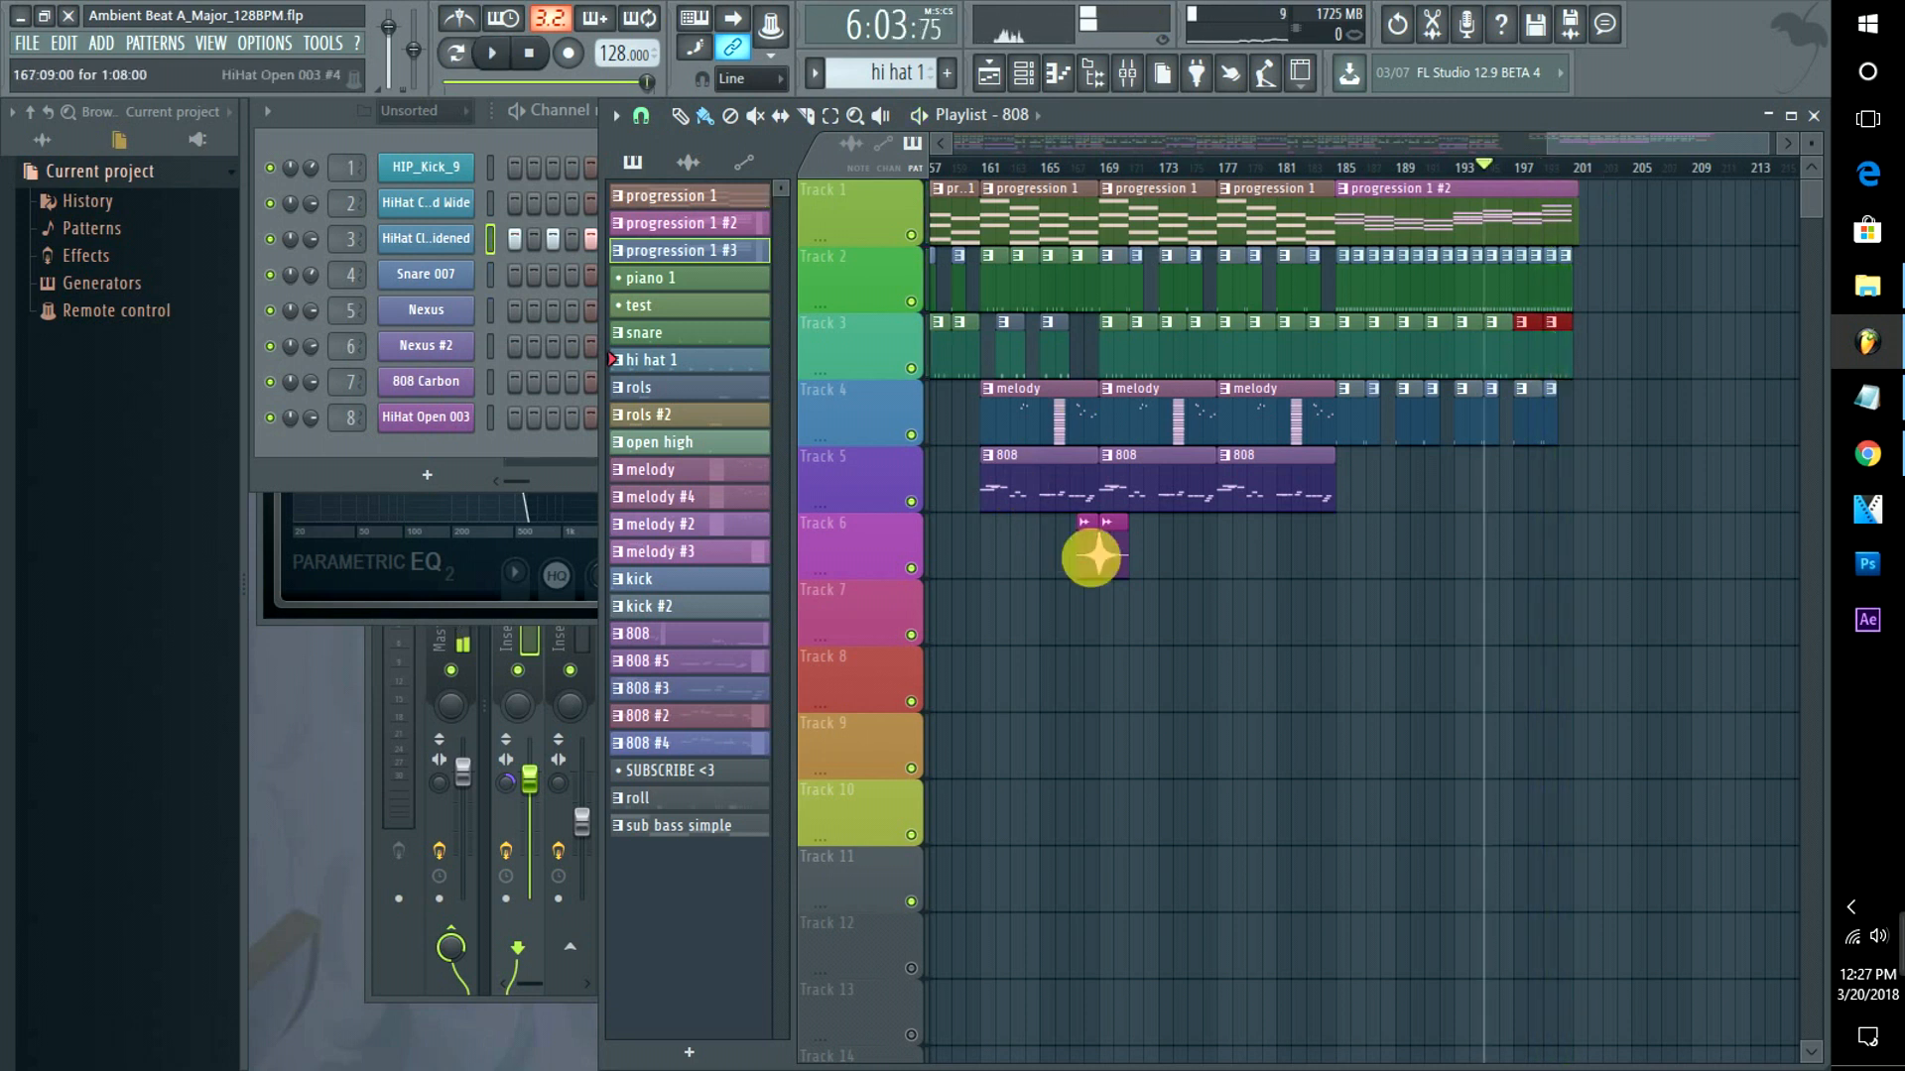
Copy the HiHat Open 003 transition clips to Track 6 around bar 200 and two 808 clips to Track 5 from bar 201.
click(1081, 552)
drag(1082, 558, 1592, 558)
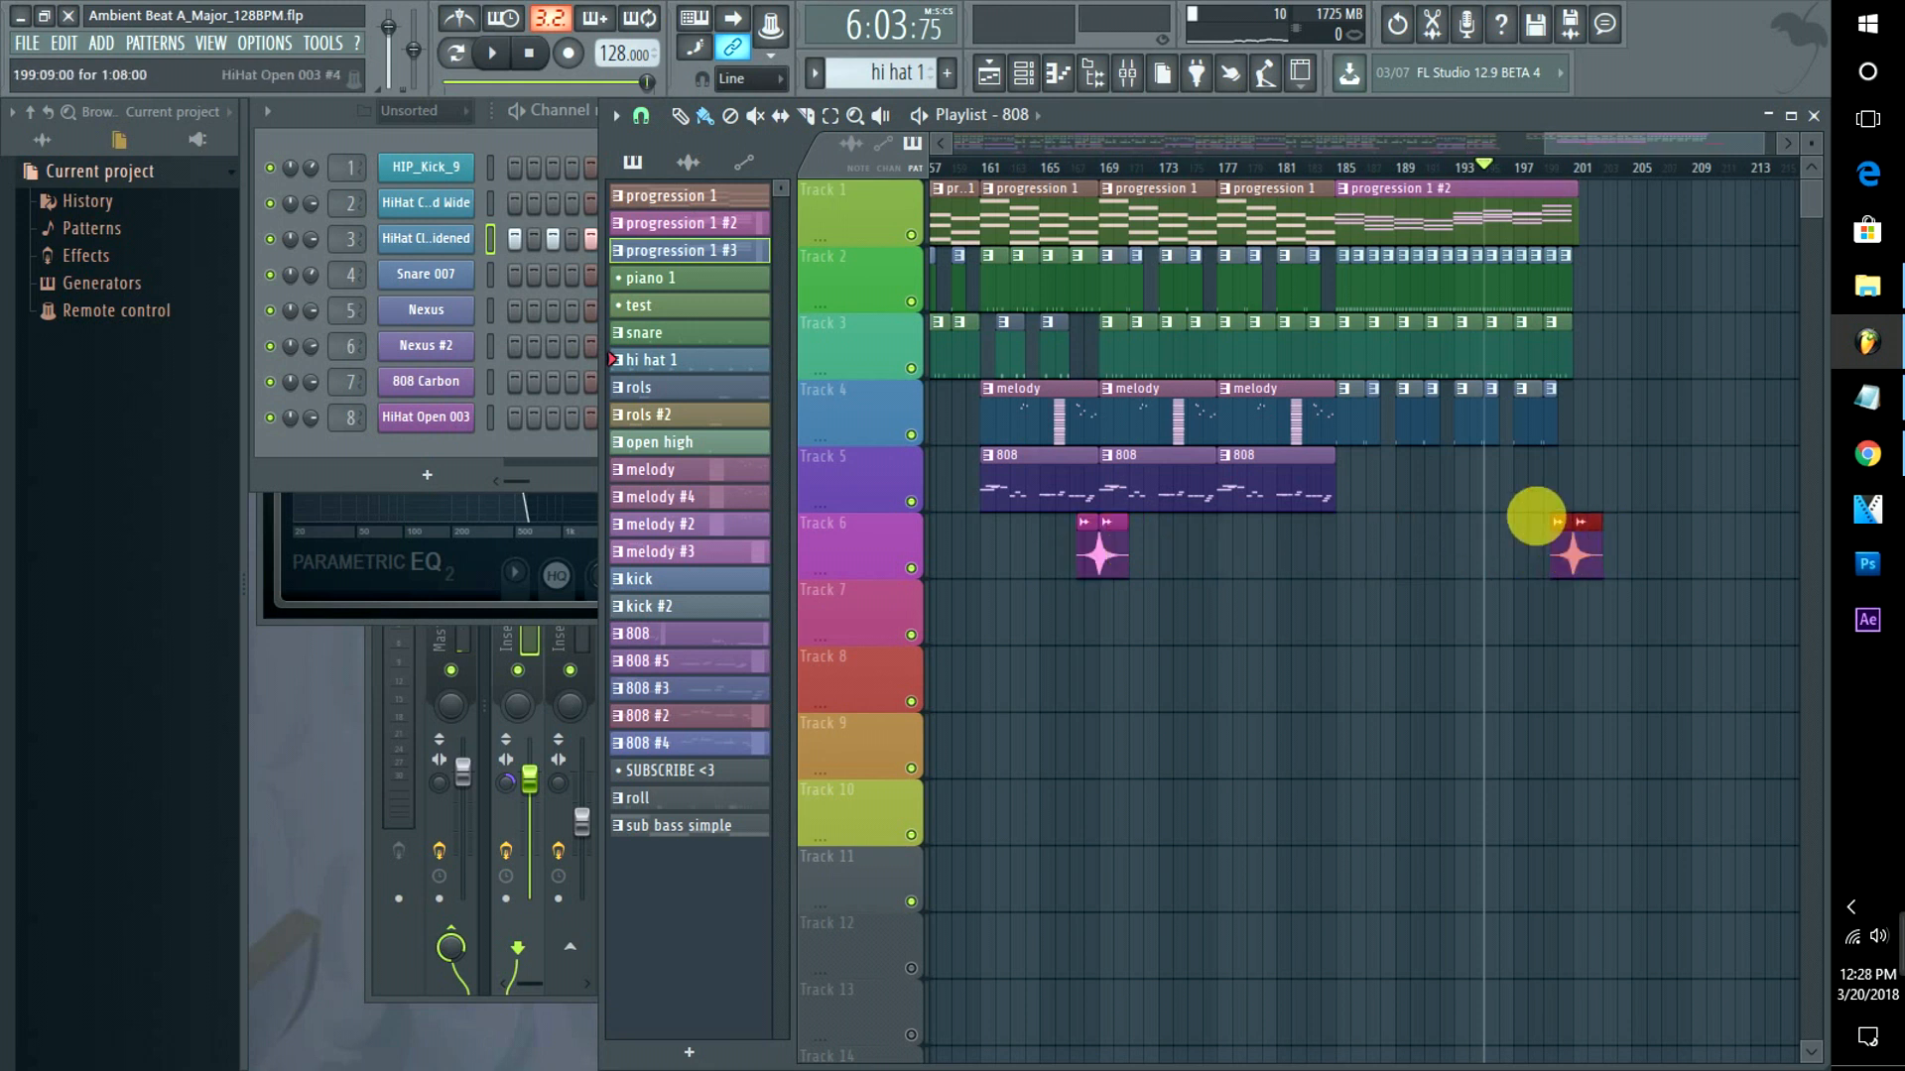
drag(1394, 458, 1599, 496)
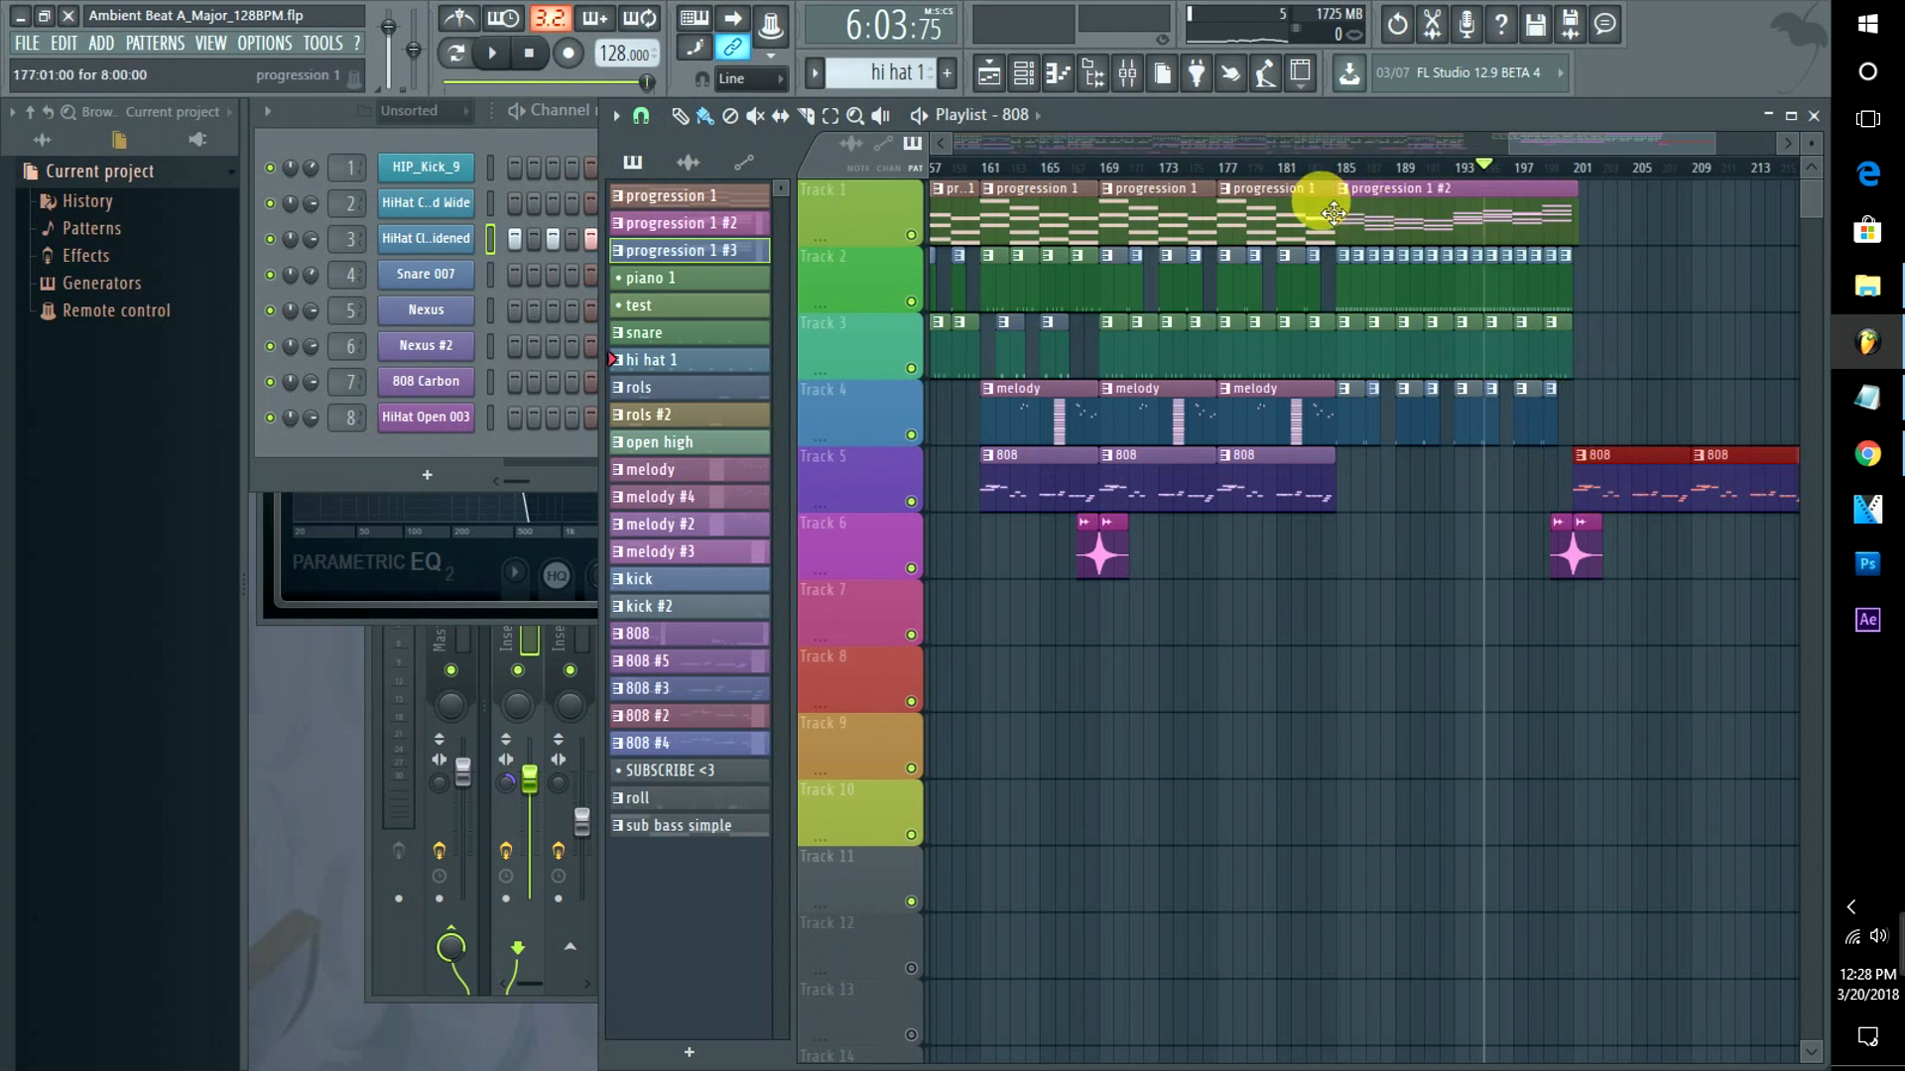
Copy progression 1 to Track 1 and melody to Track 4 at bar 201, and play the transition from about bar 199.
drag(1334, 211, 1633, 203)
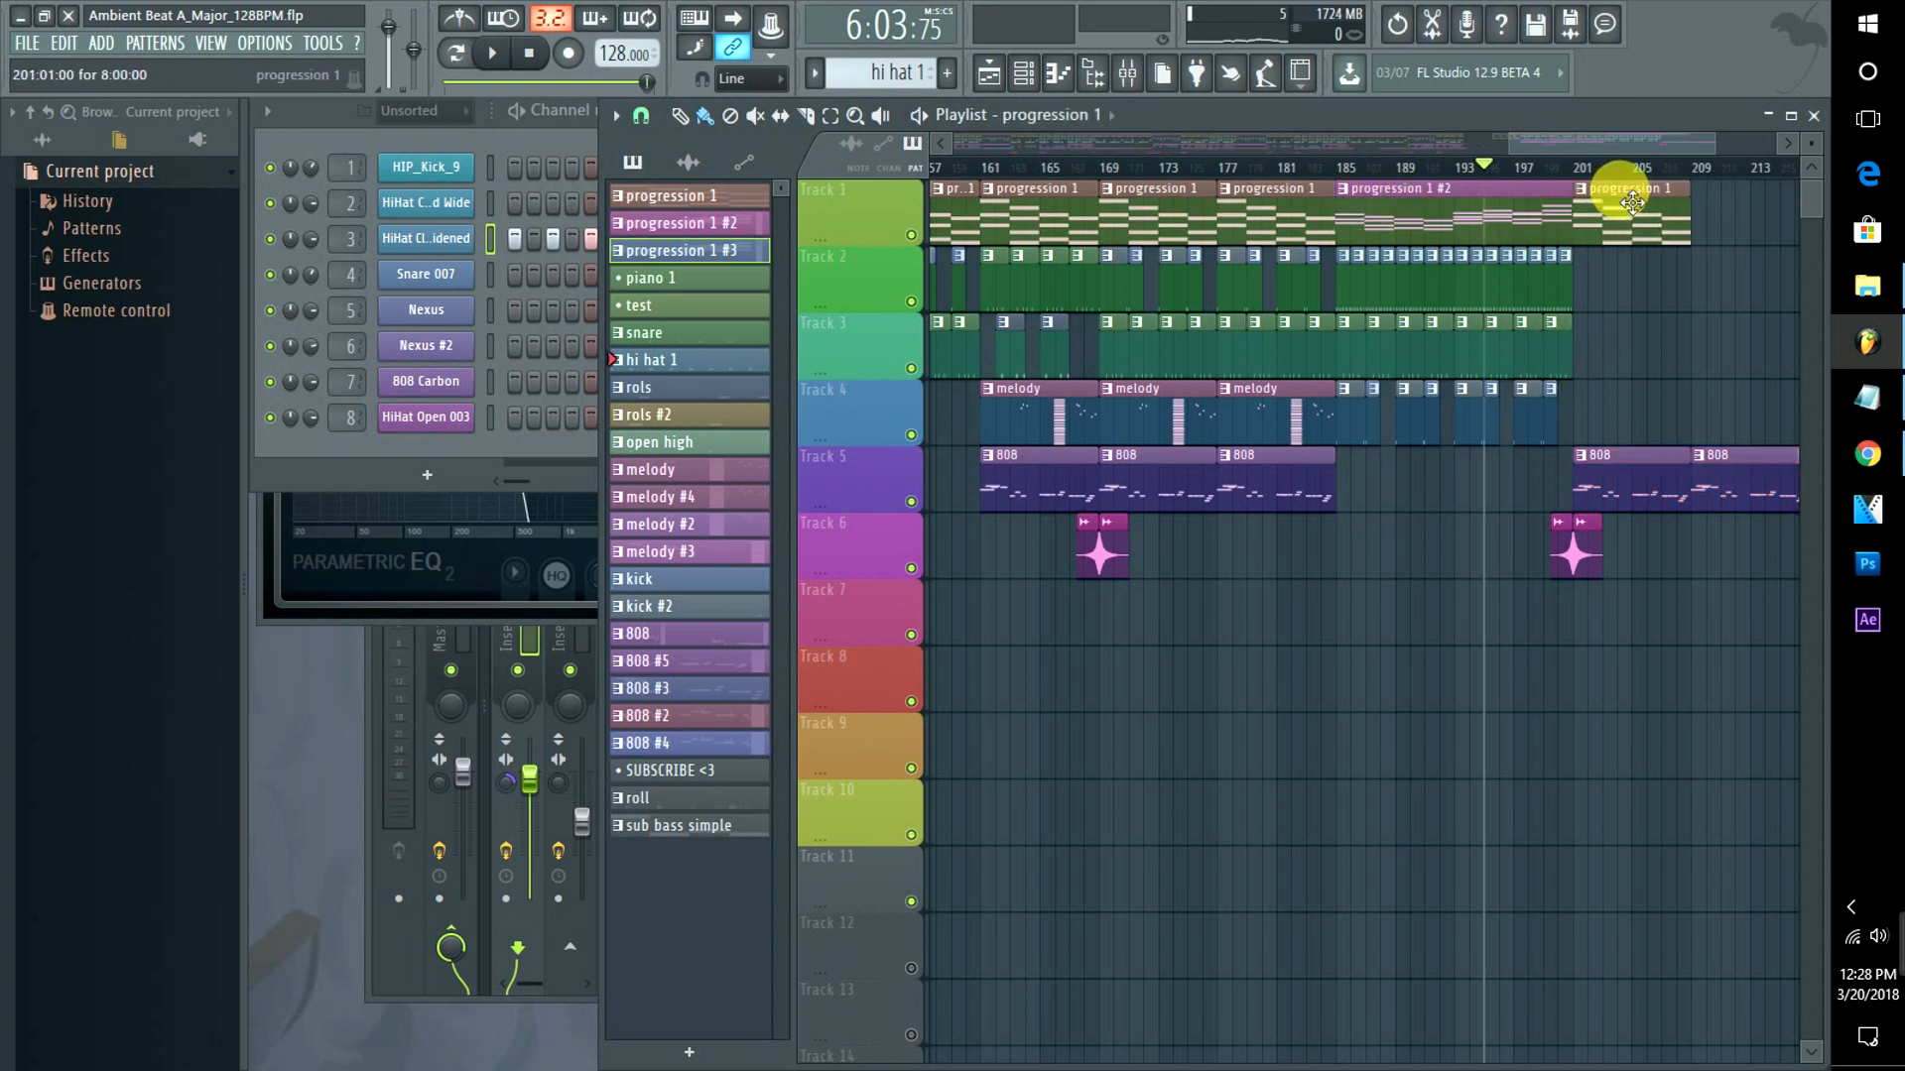
drag(1148, 417, 1632, 386)
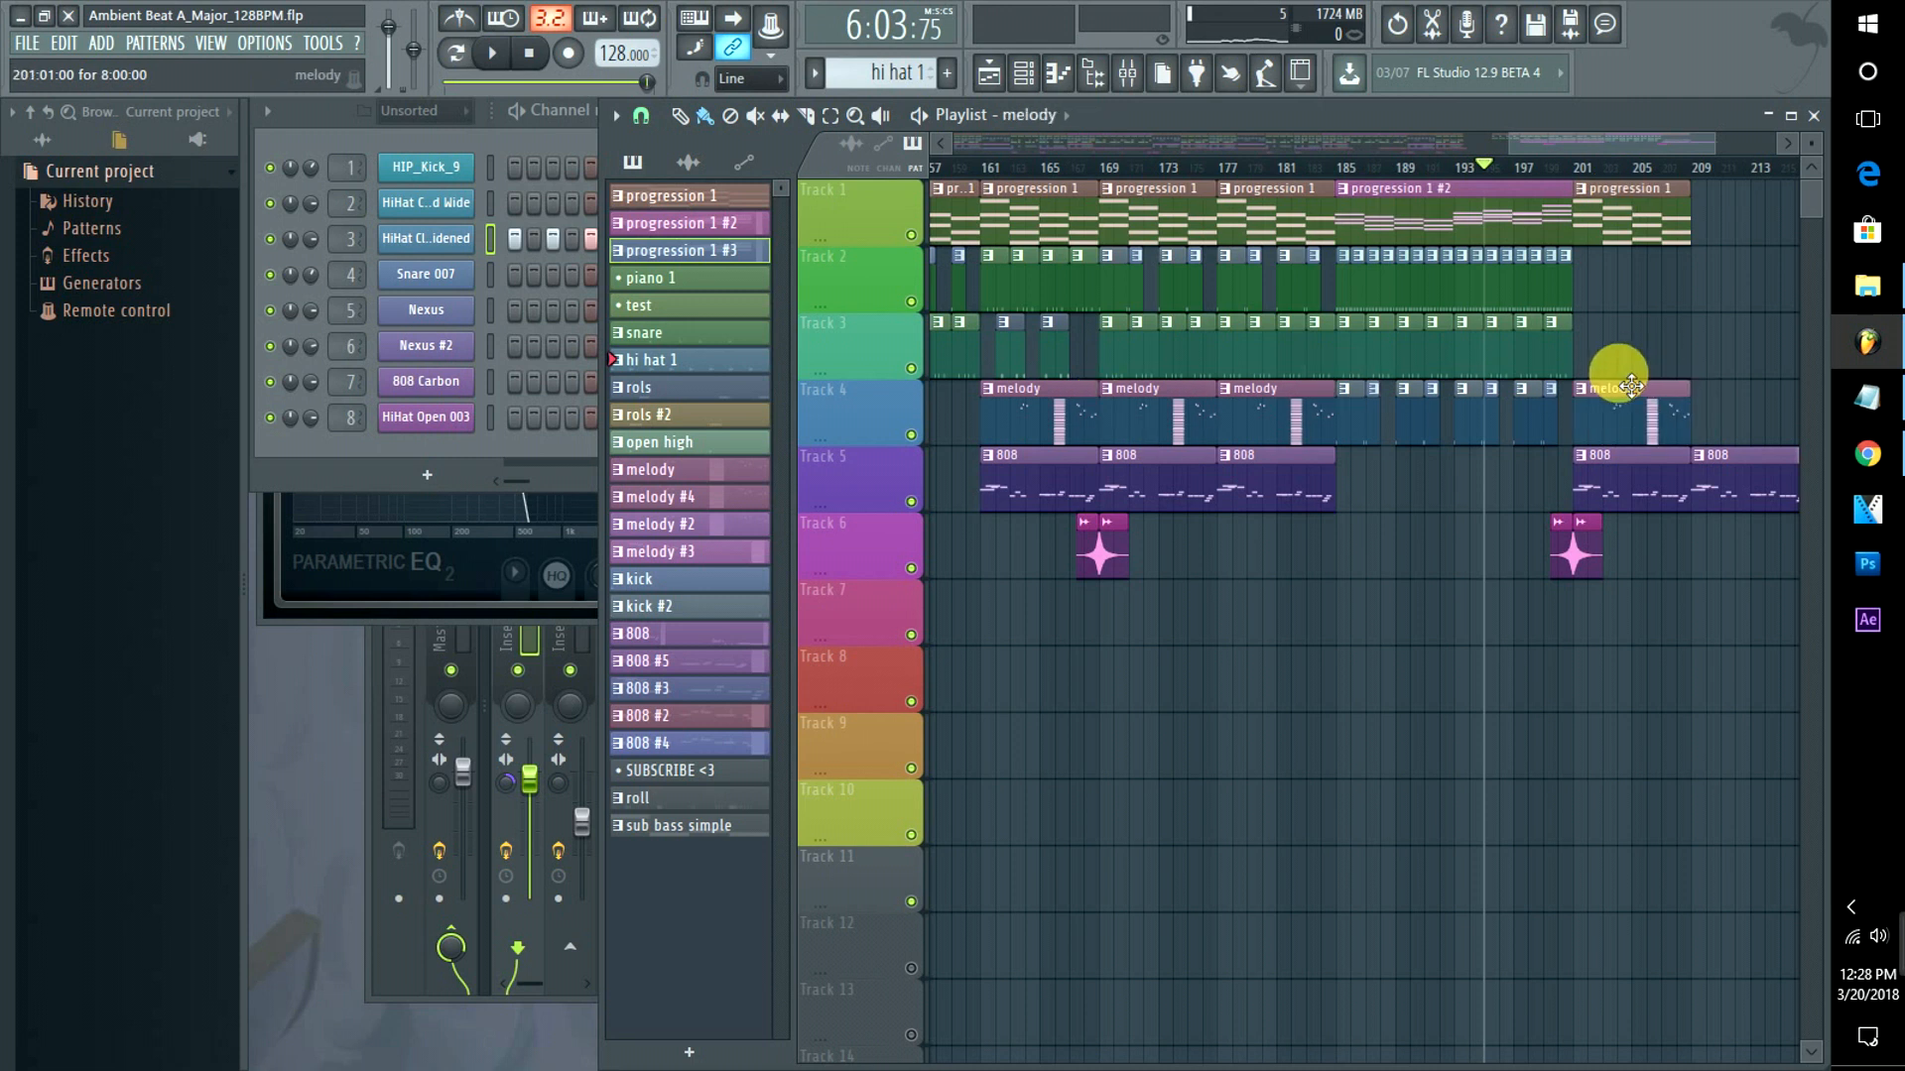
click(1544, 167)
key(space)
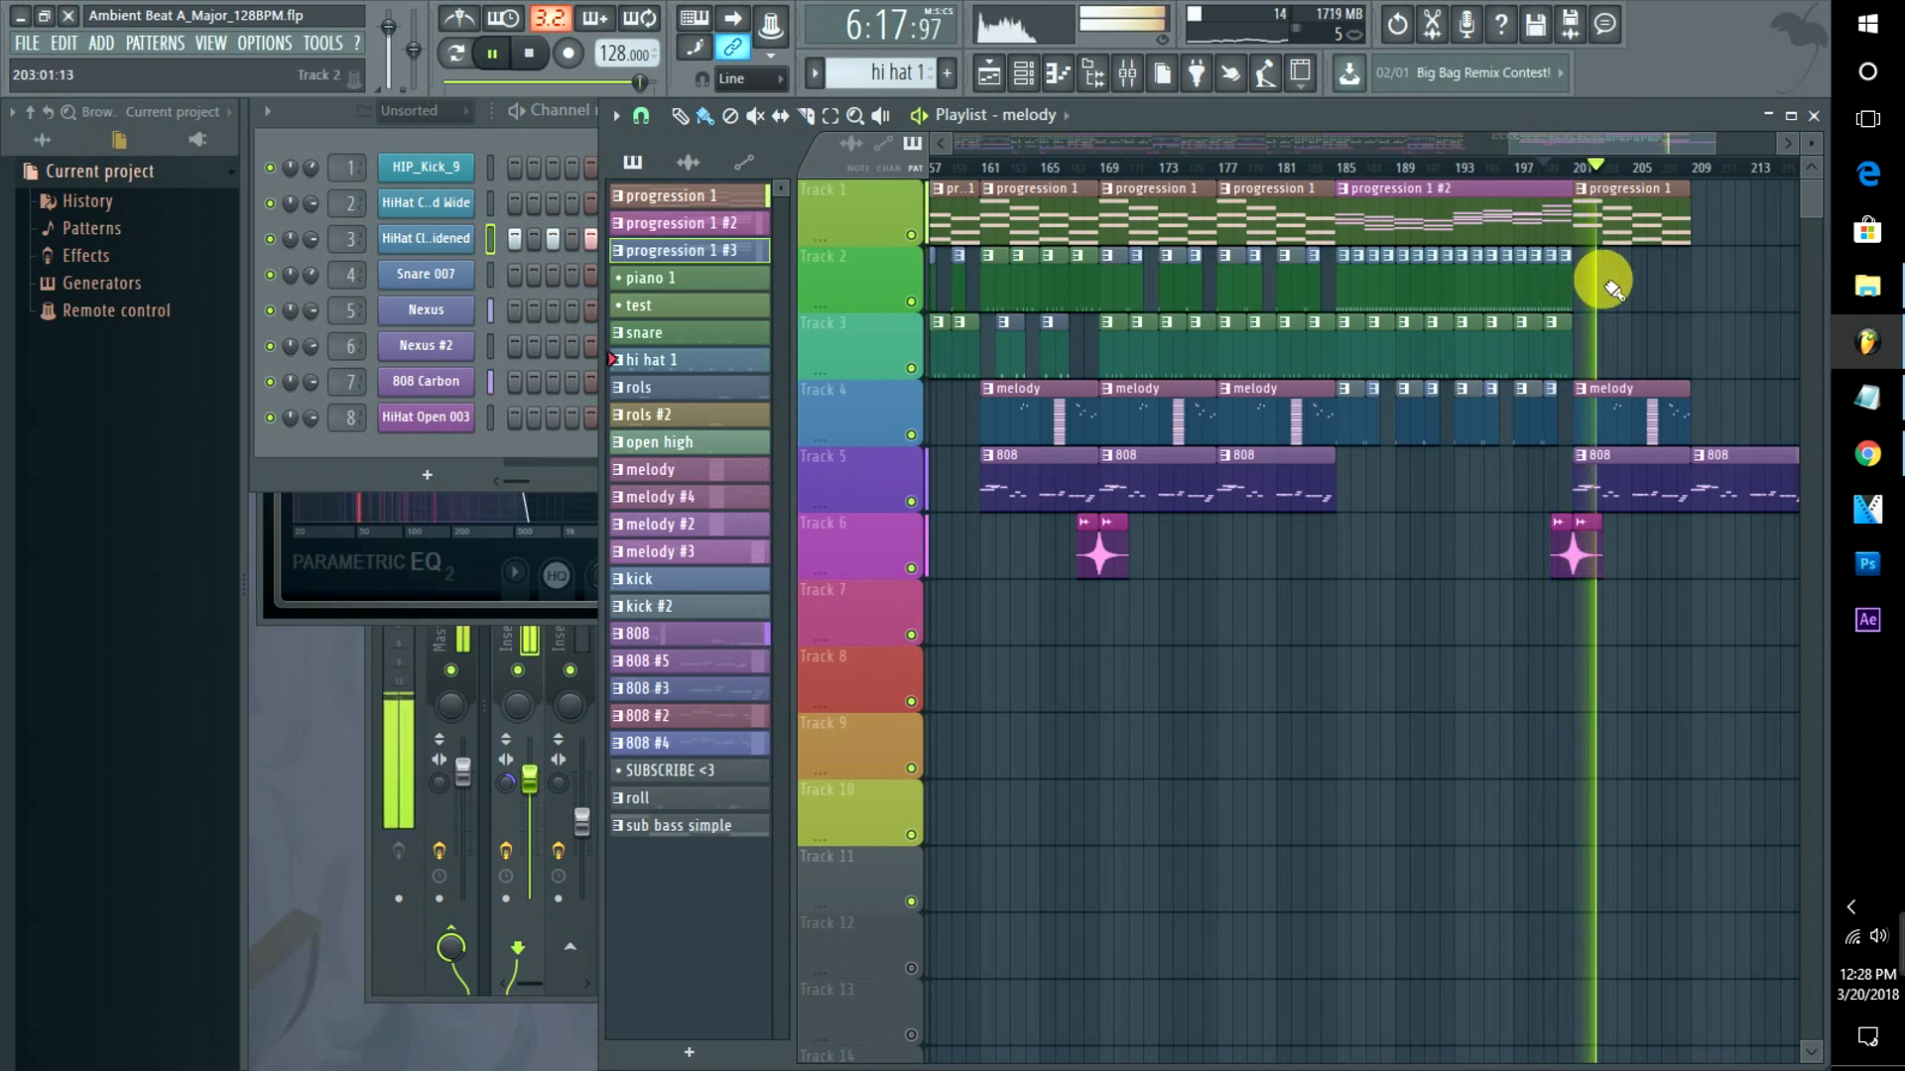
Copy the snare and kick clips onto Tracks 3 and 4 from bar 201 and play that section.
drag(1569, 335, 1600, 365)
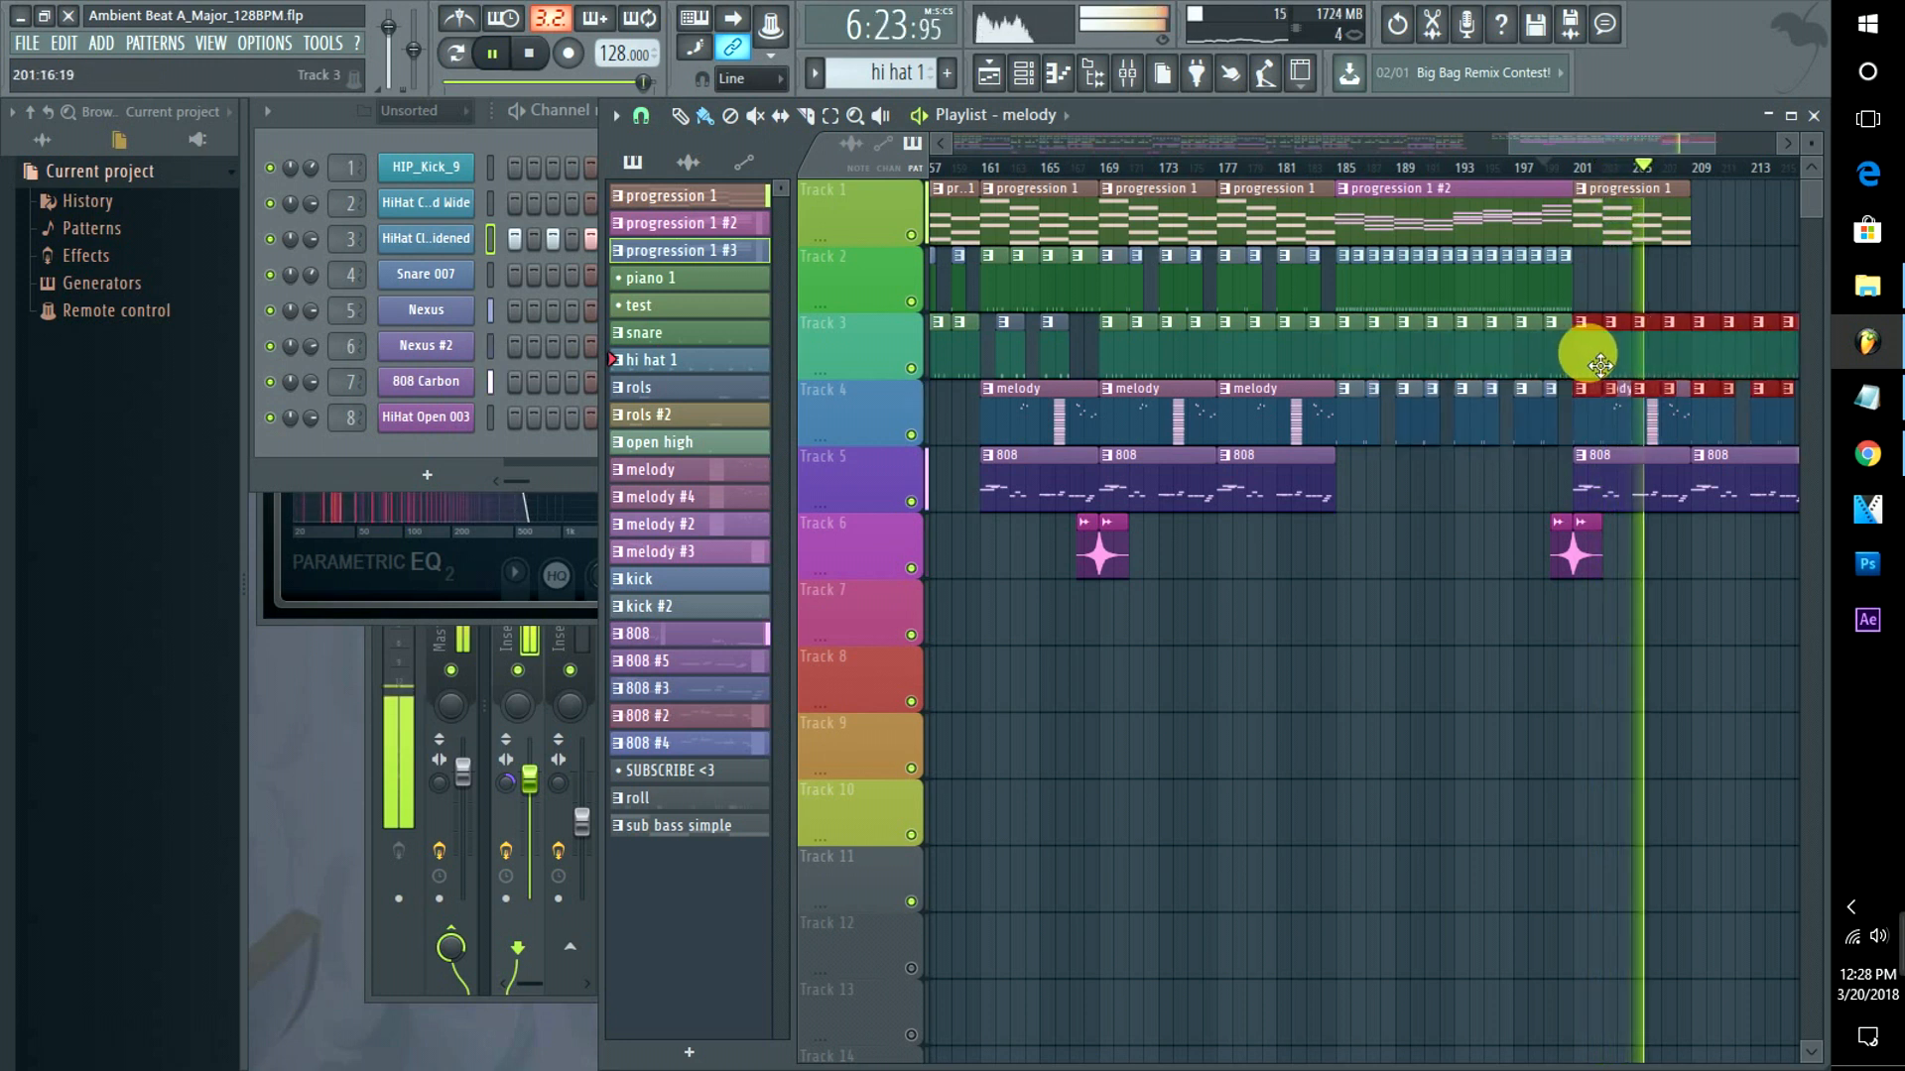
click(1577, 167)
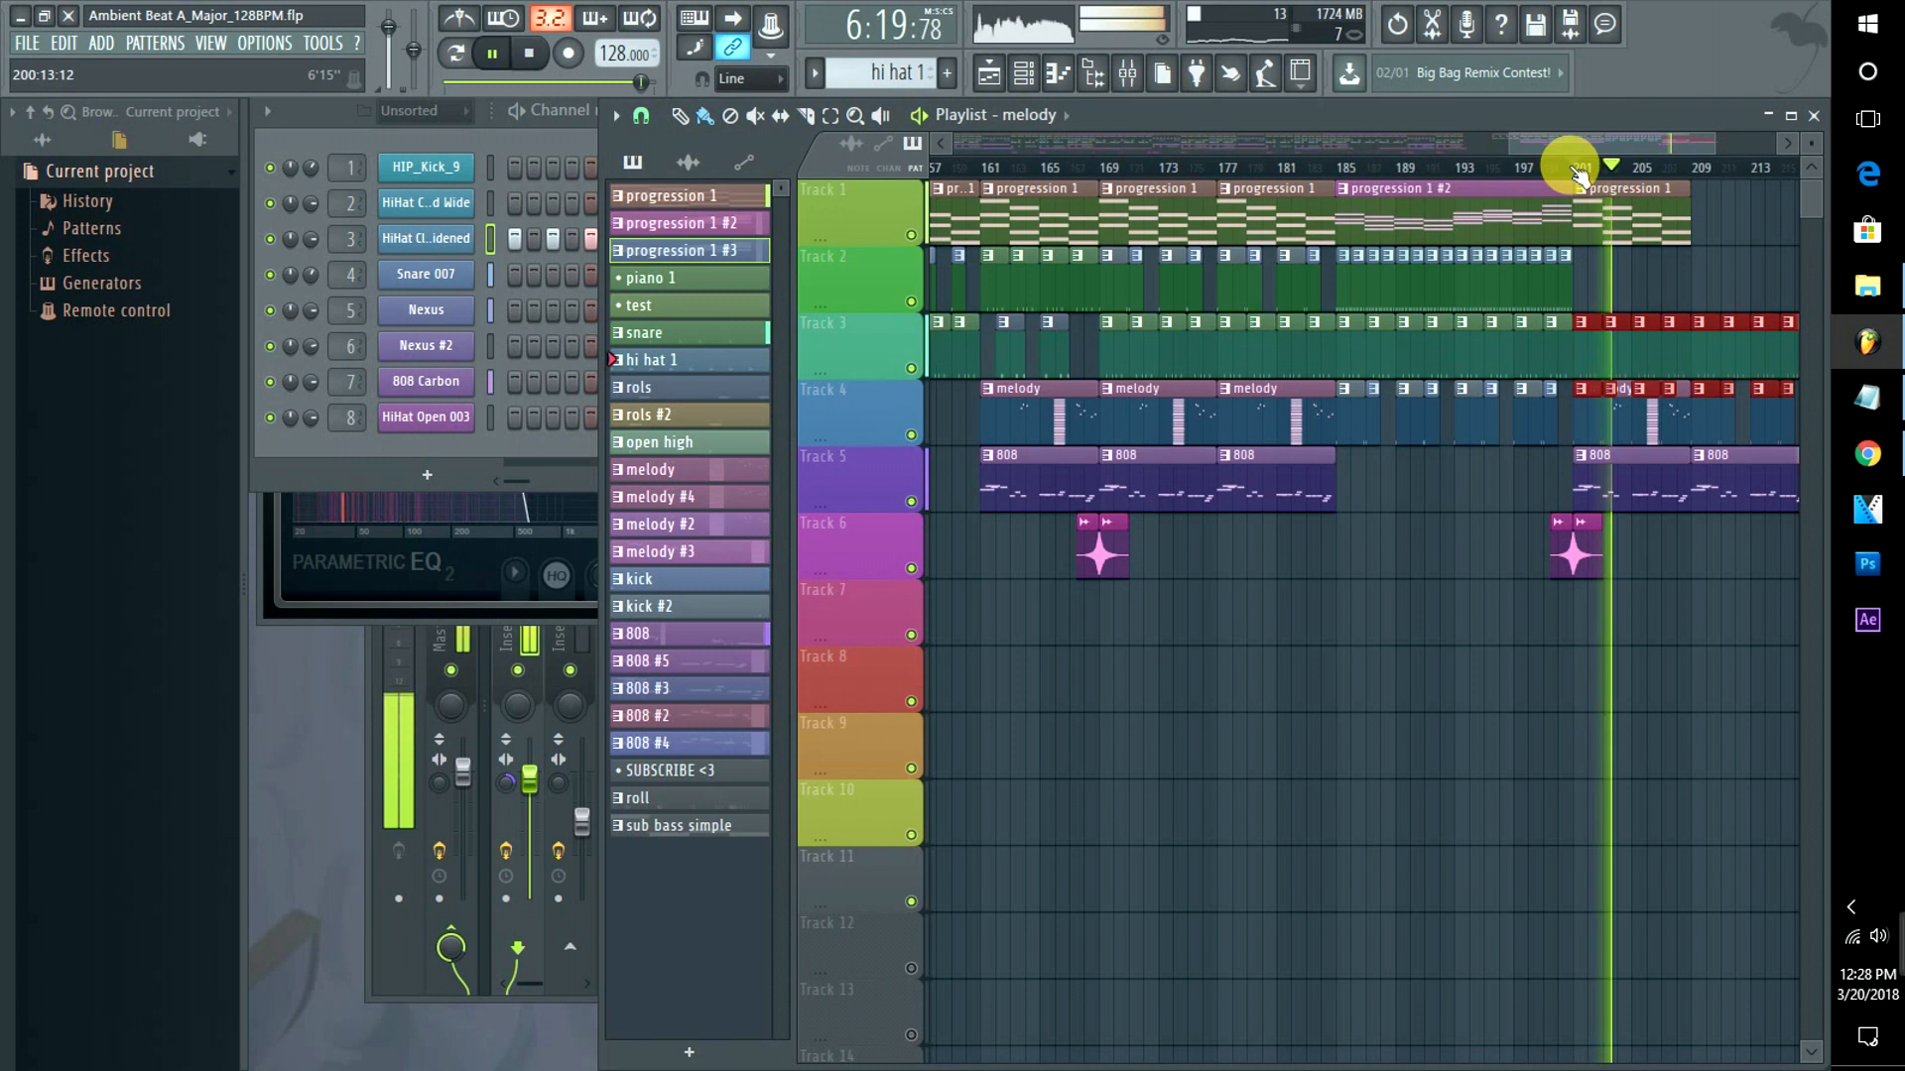
key(space)
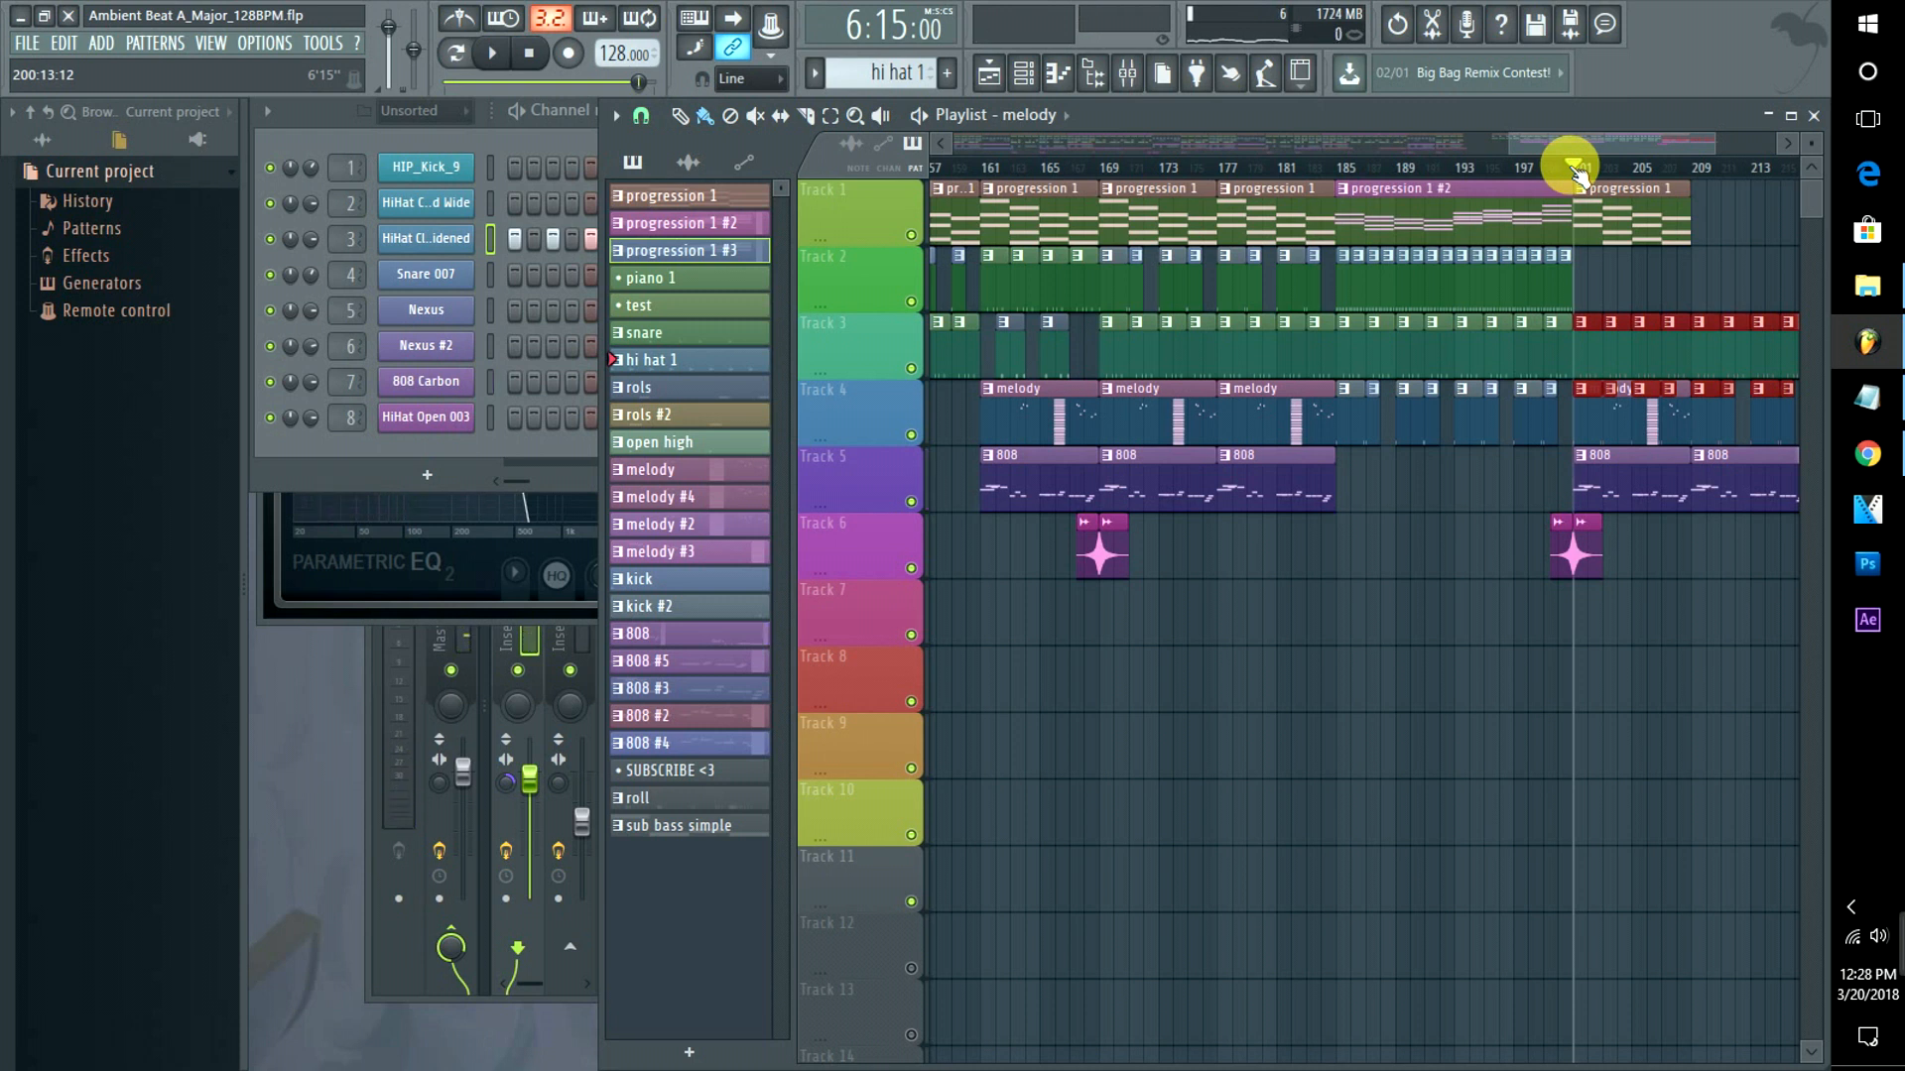
Reopen the Ambient Beat A_Major_128BPM project from the youtube tuts folder without saving the changes.
drag(1527, 141, 981, 141)
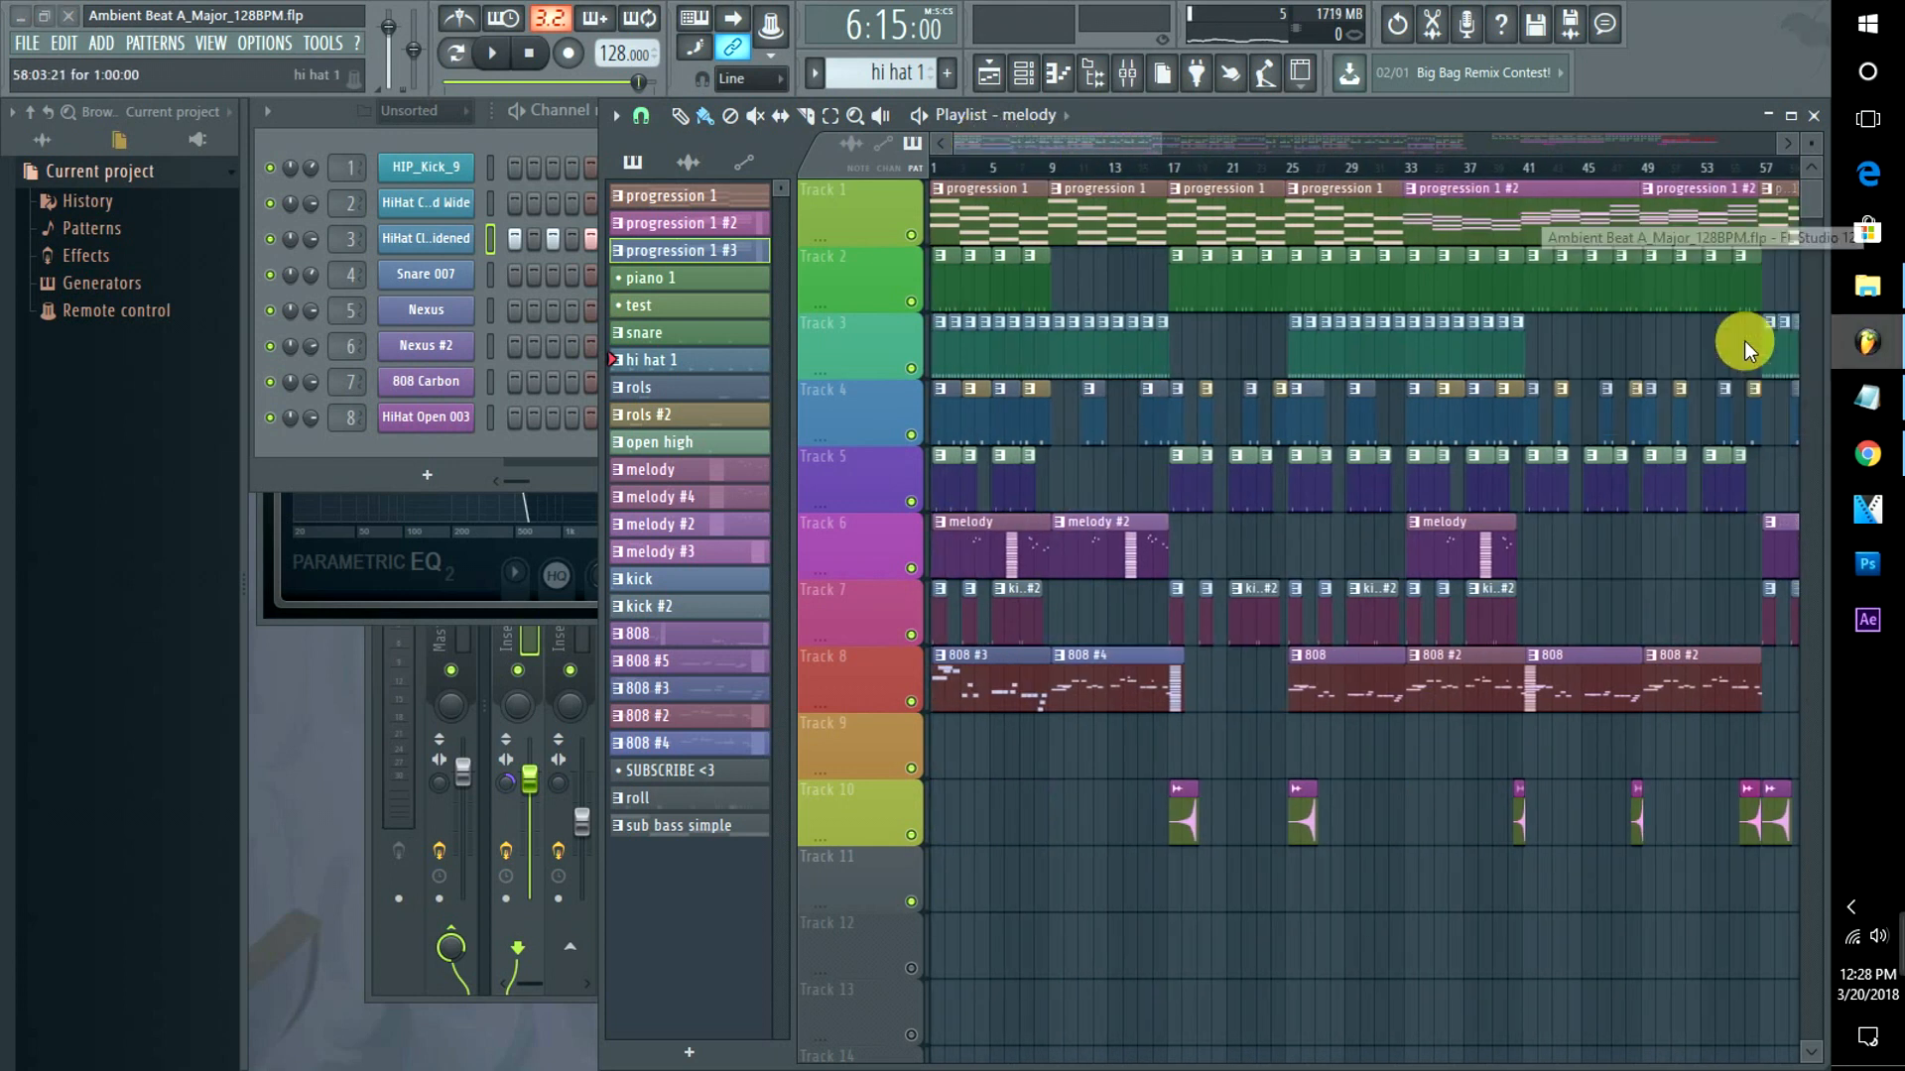
right_click(1862, 349)
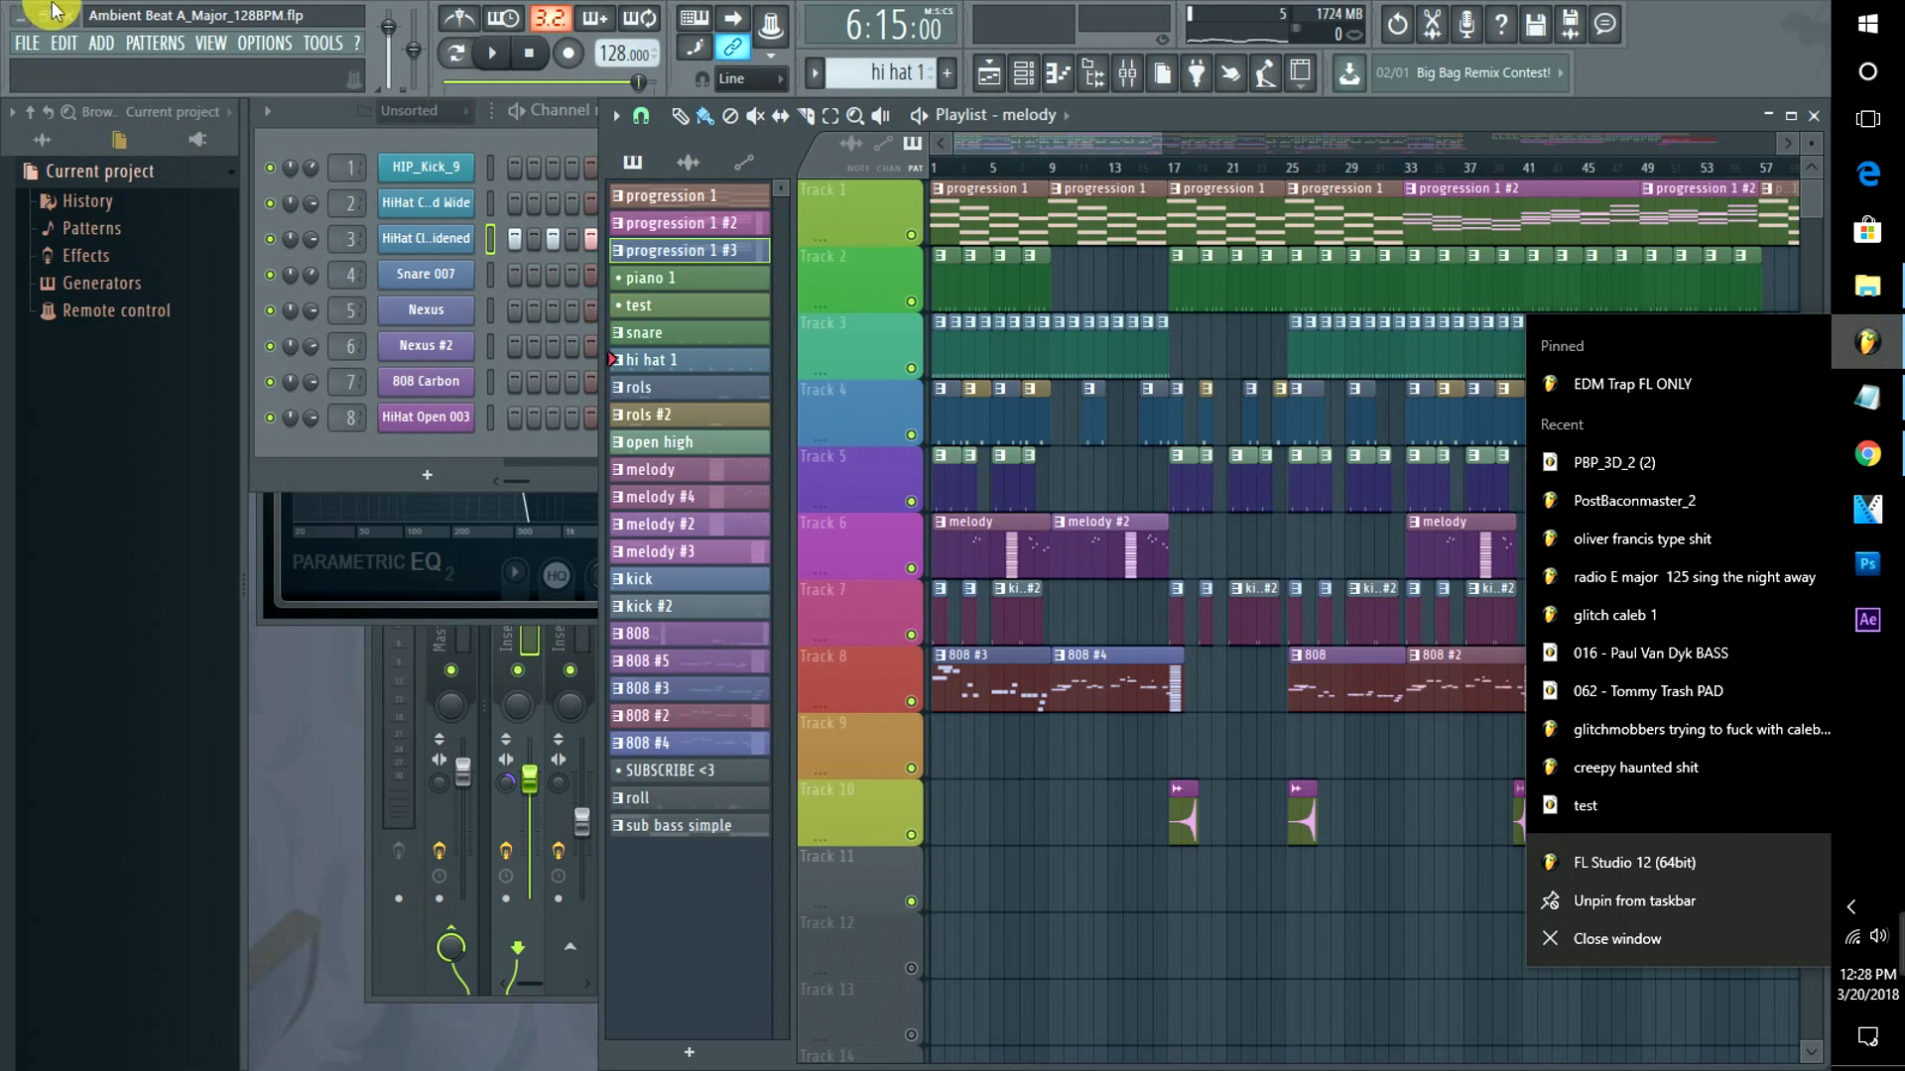
click(26, 42)
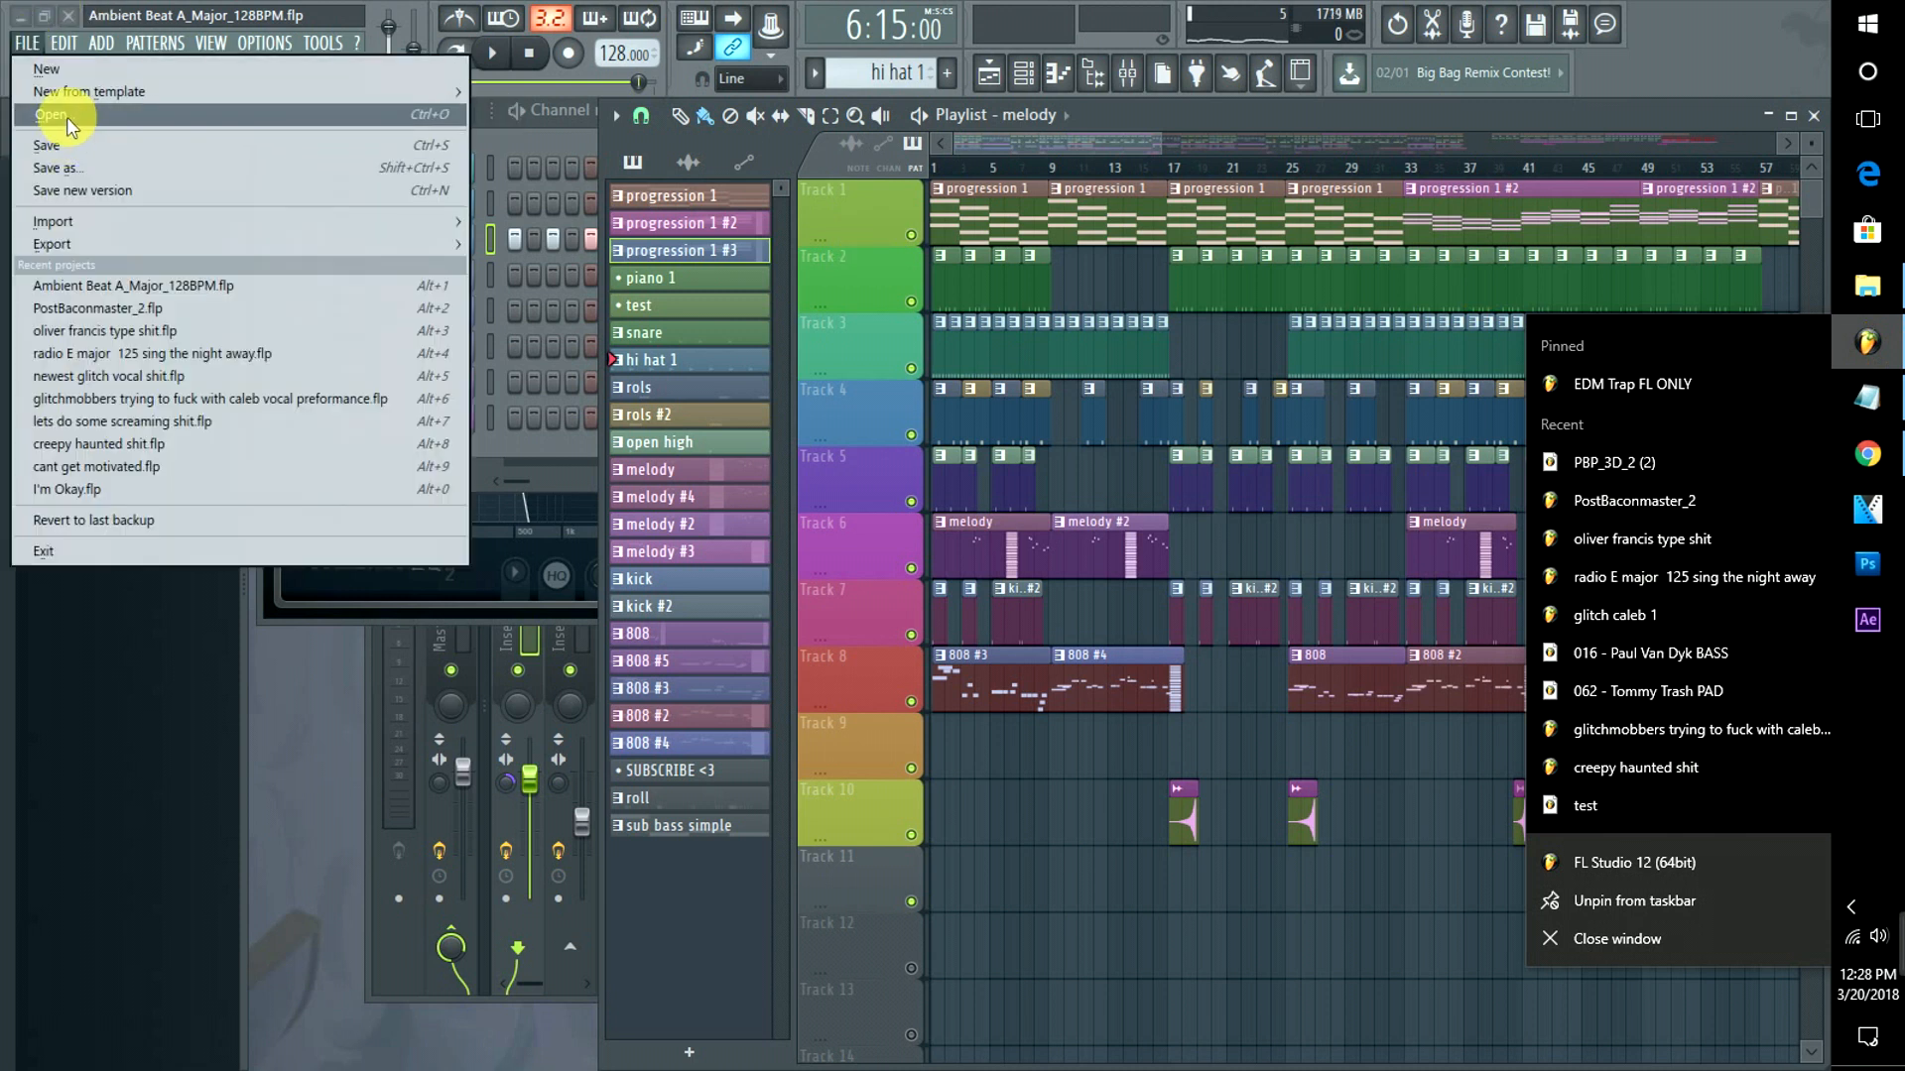
click(68, 120)
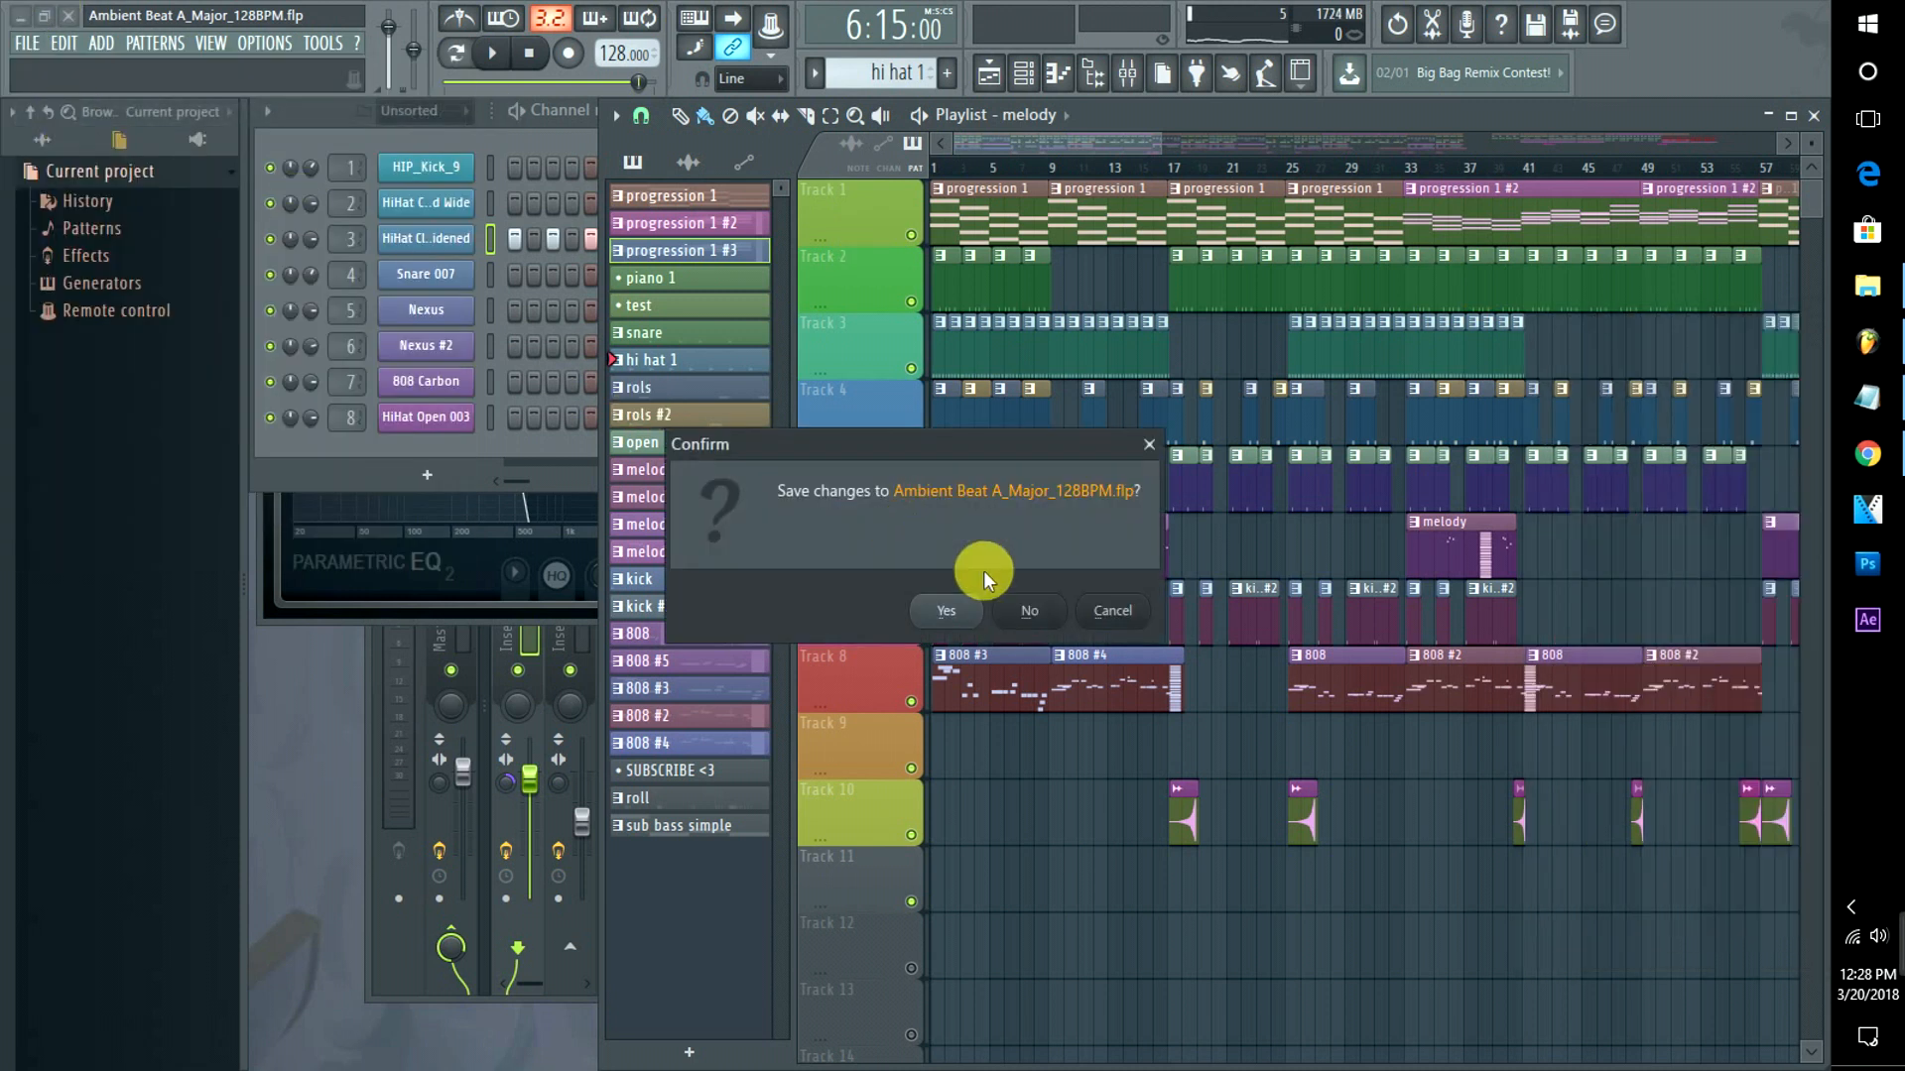
click(1022, 607)
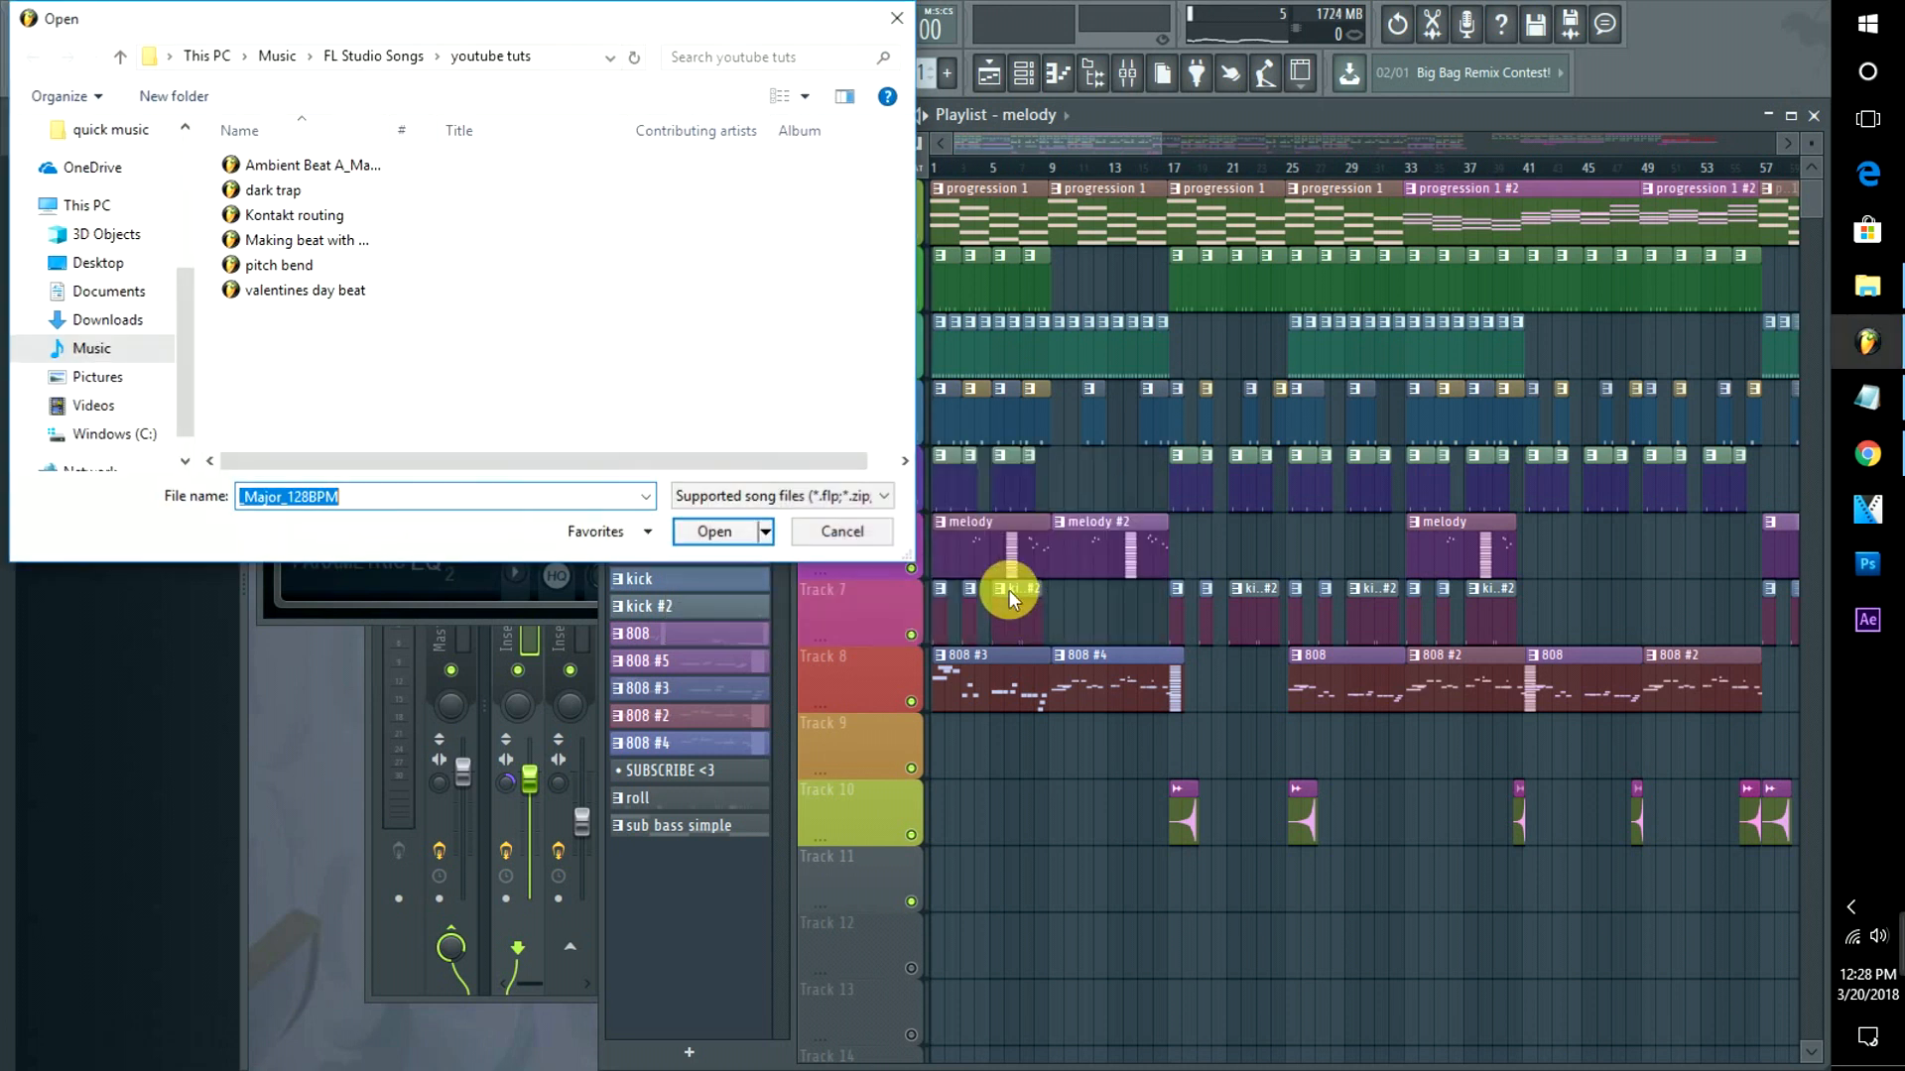
double_click(321, 167)
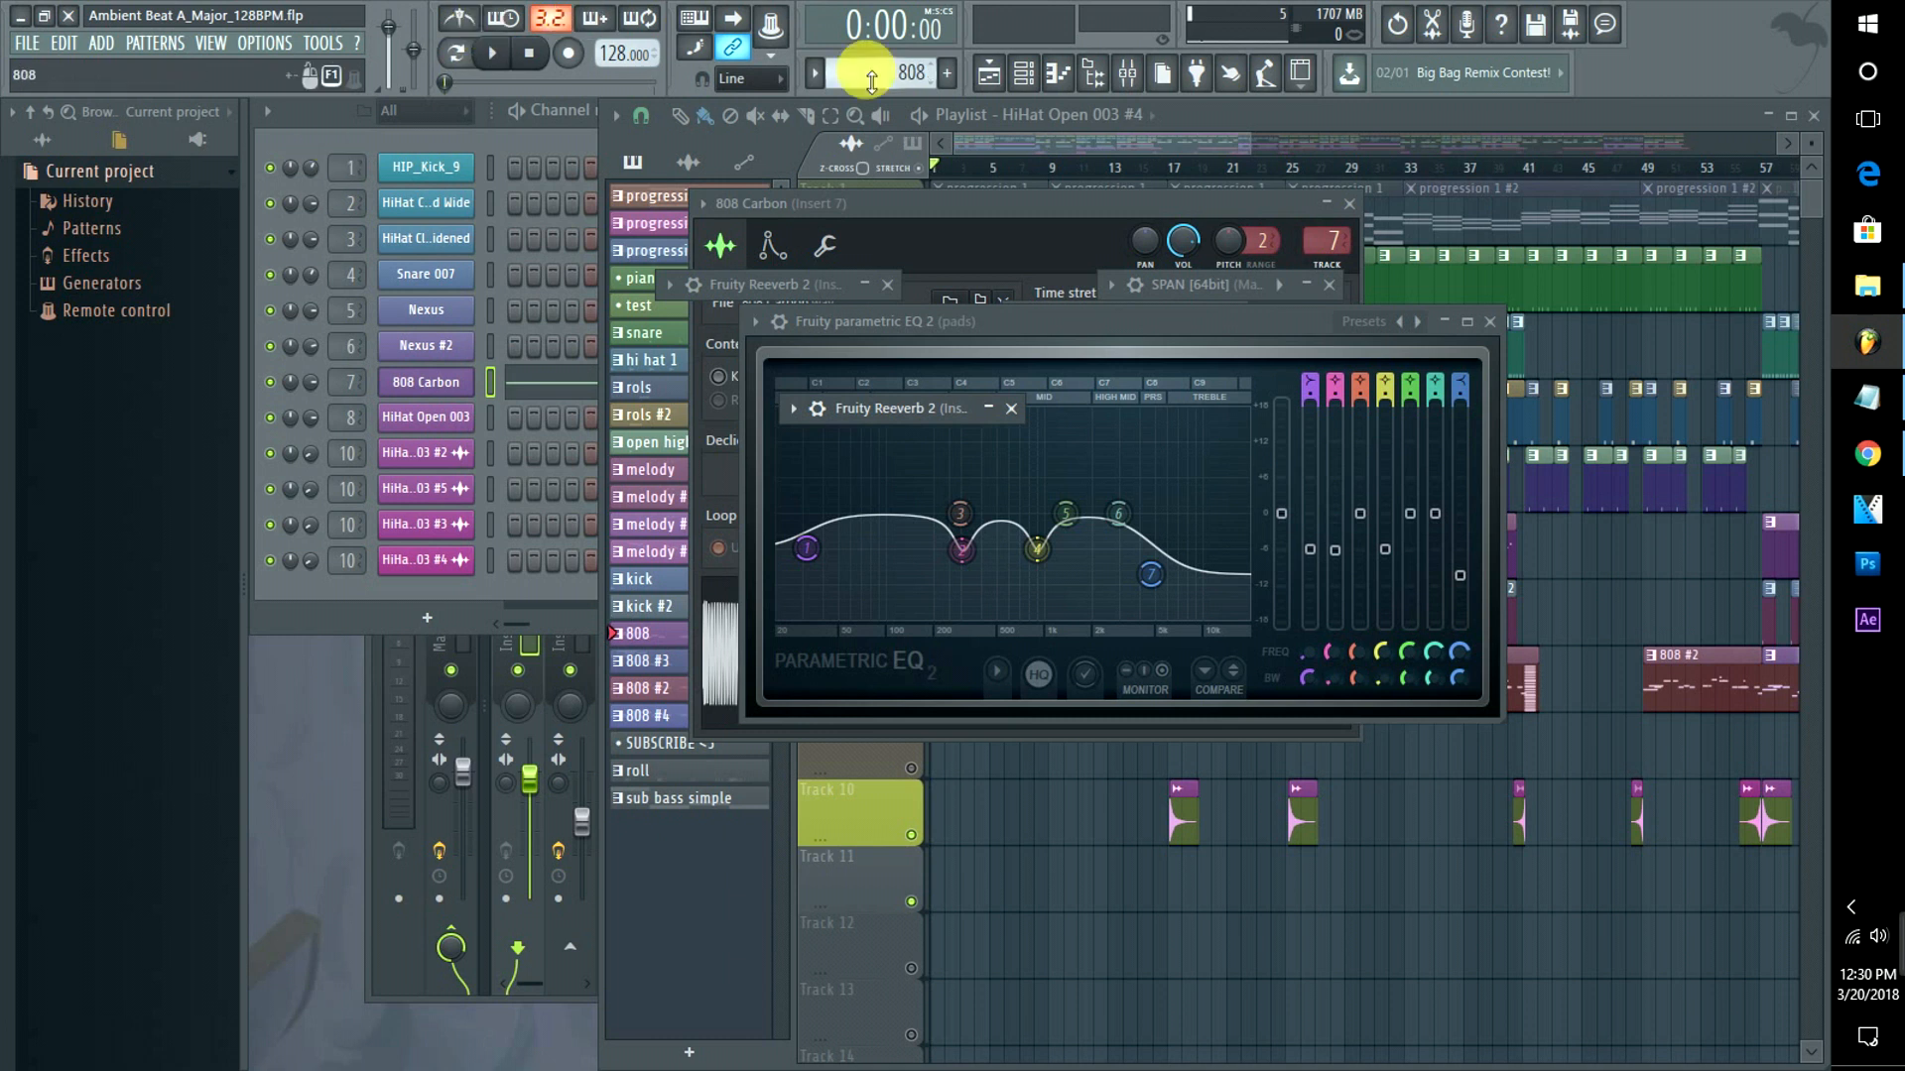
Unmute Track 1 with the progression clips in the reopened arrangement.
click(1060, 141)
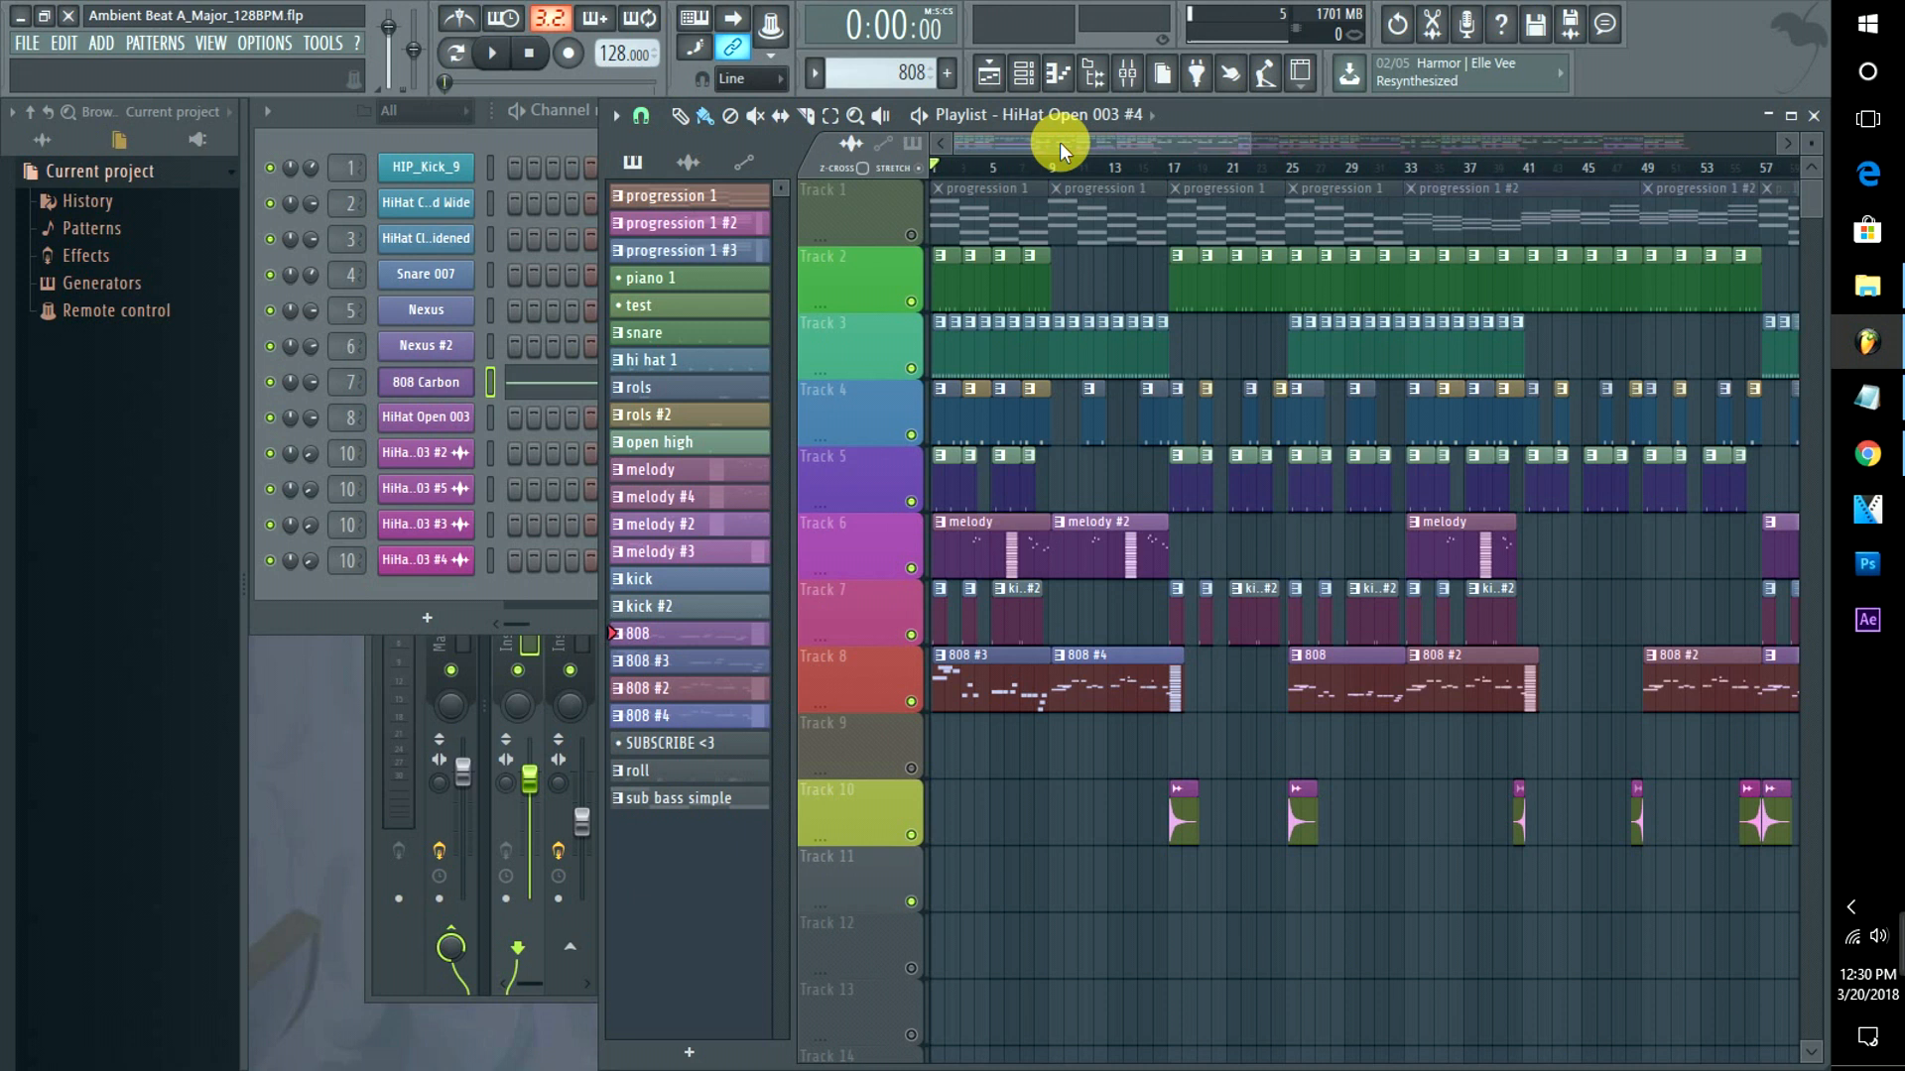
click(912, 236)
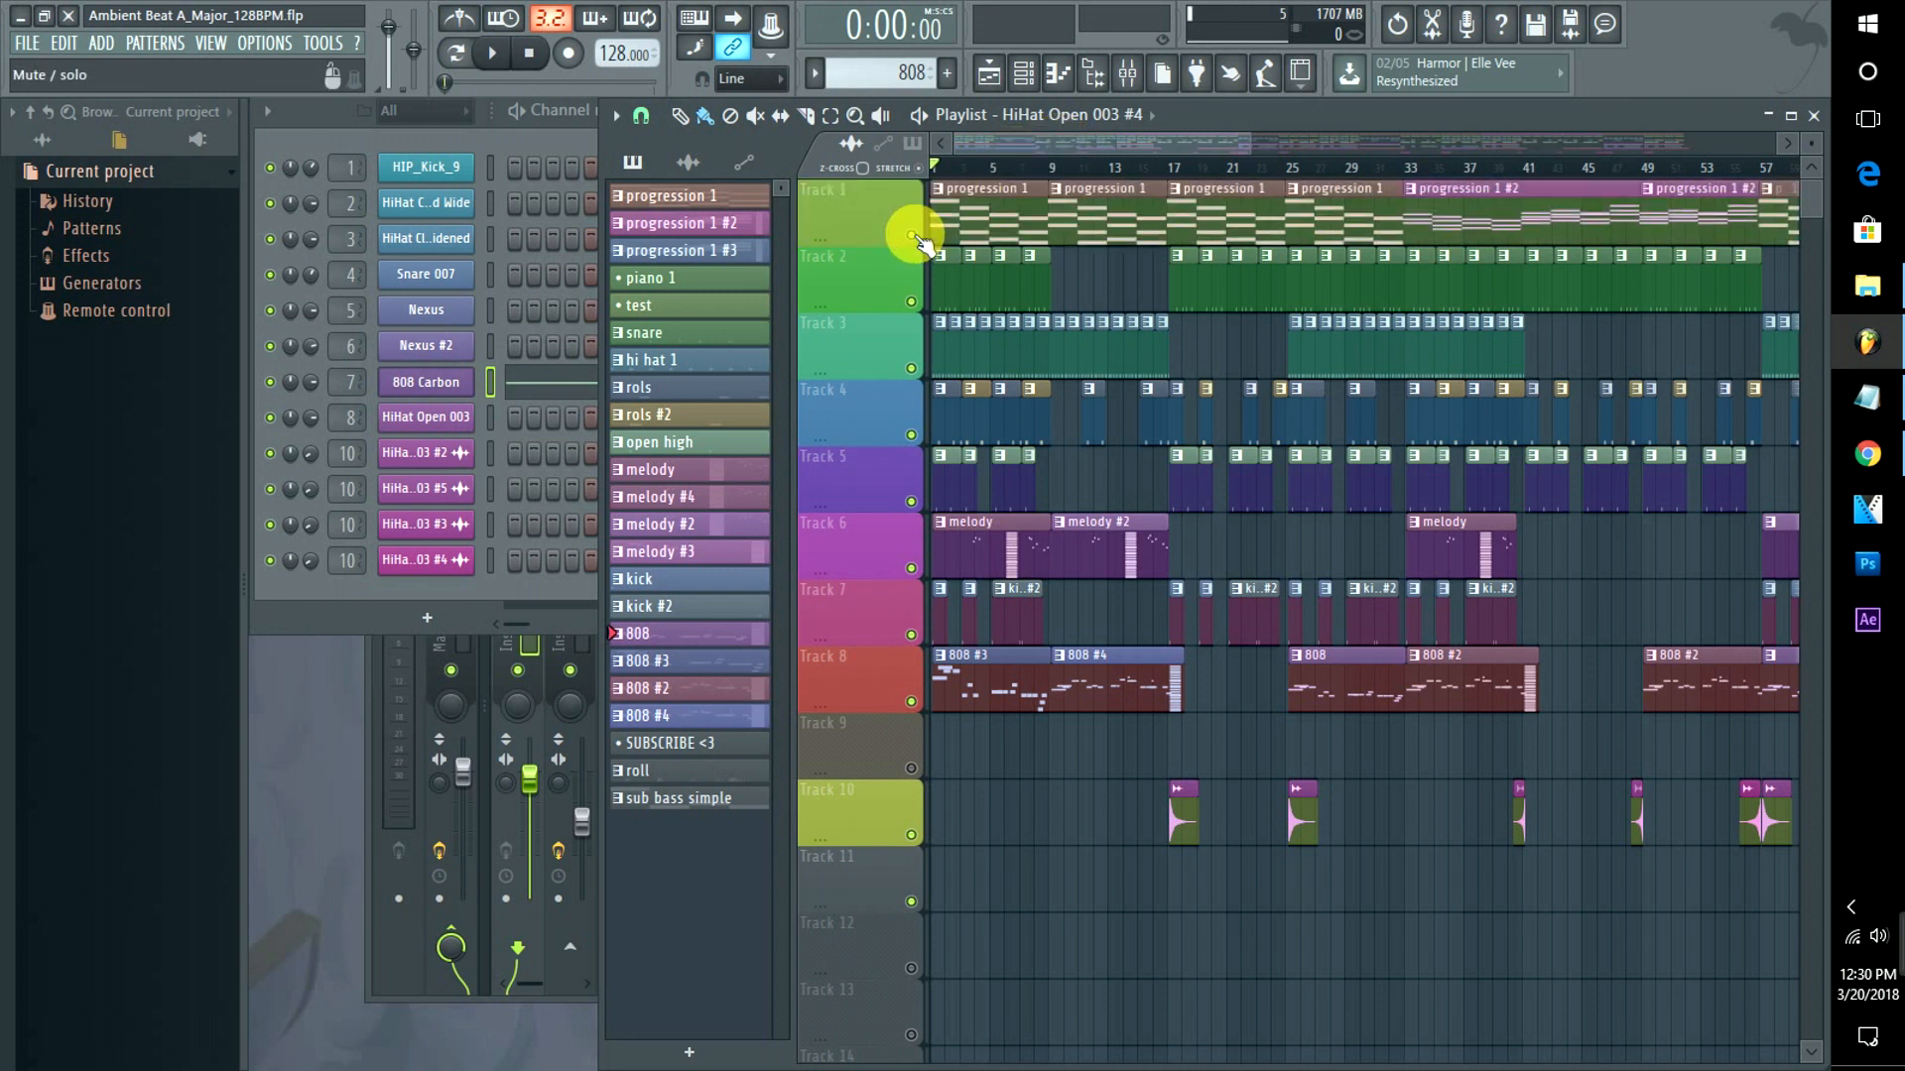